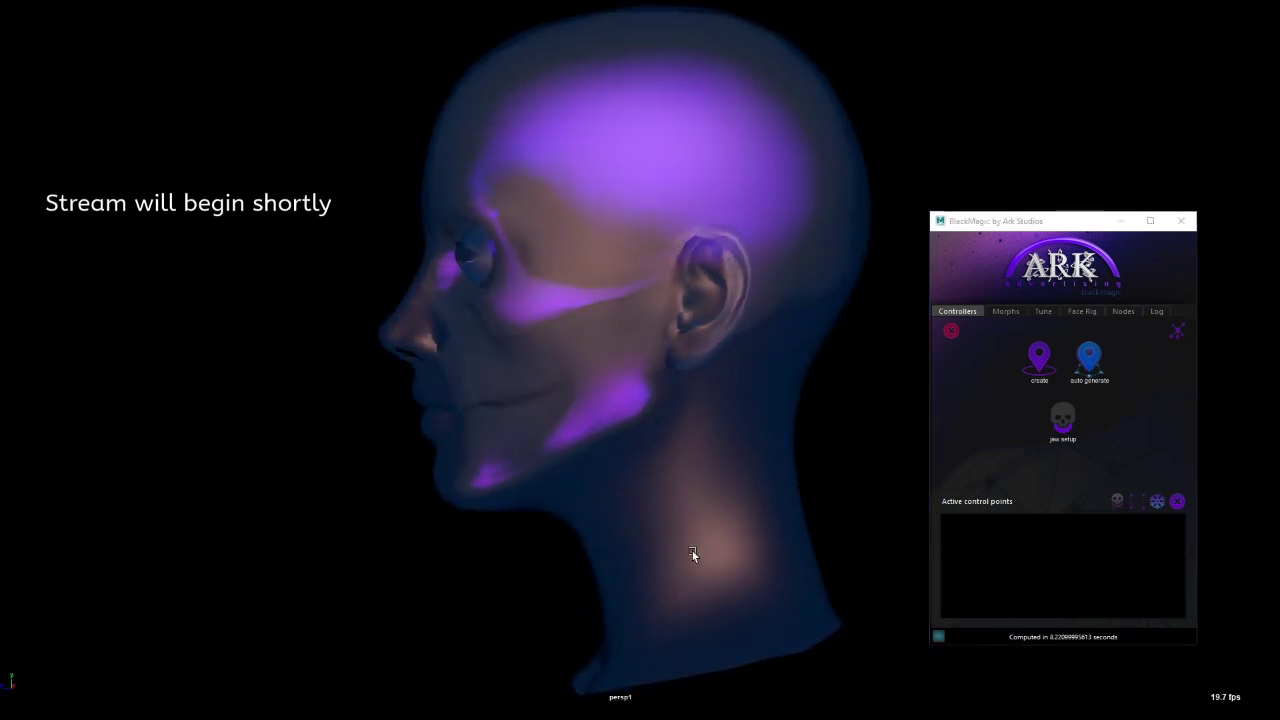
click(1058, 430)
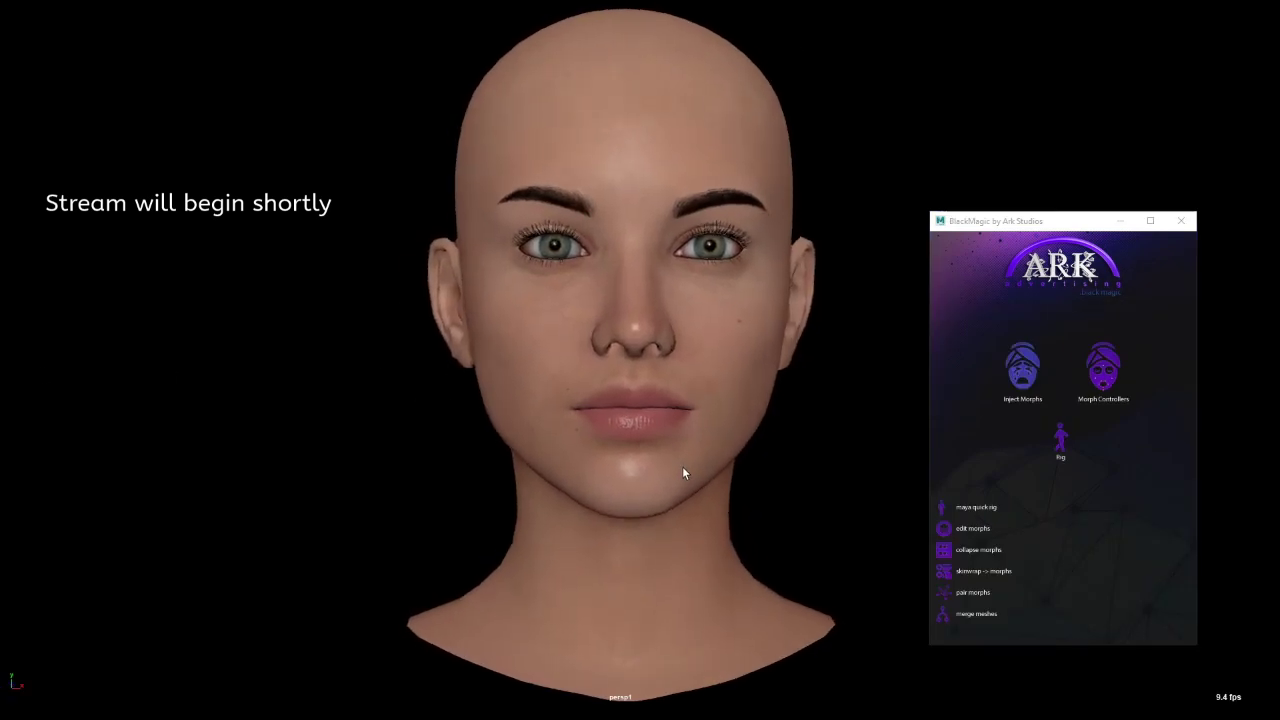
click(1092, 387)
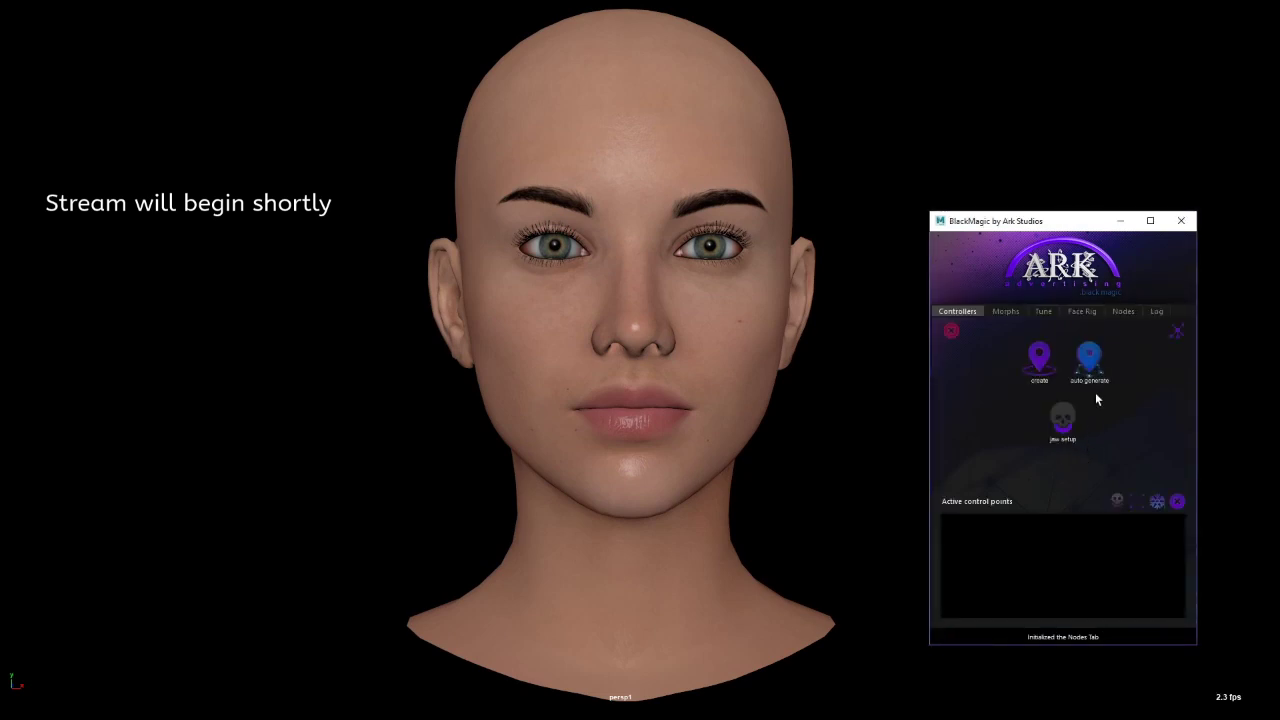
click(1057, 428)
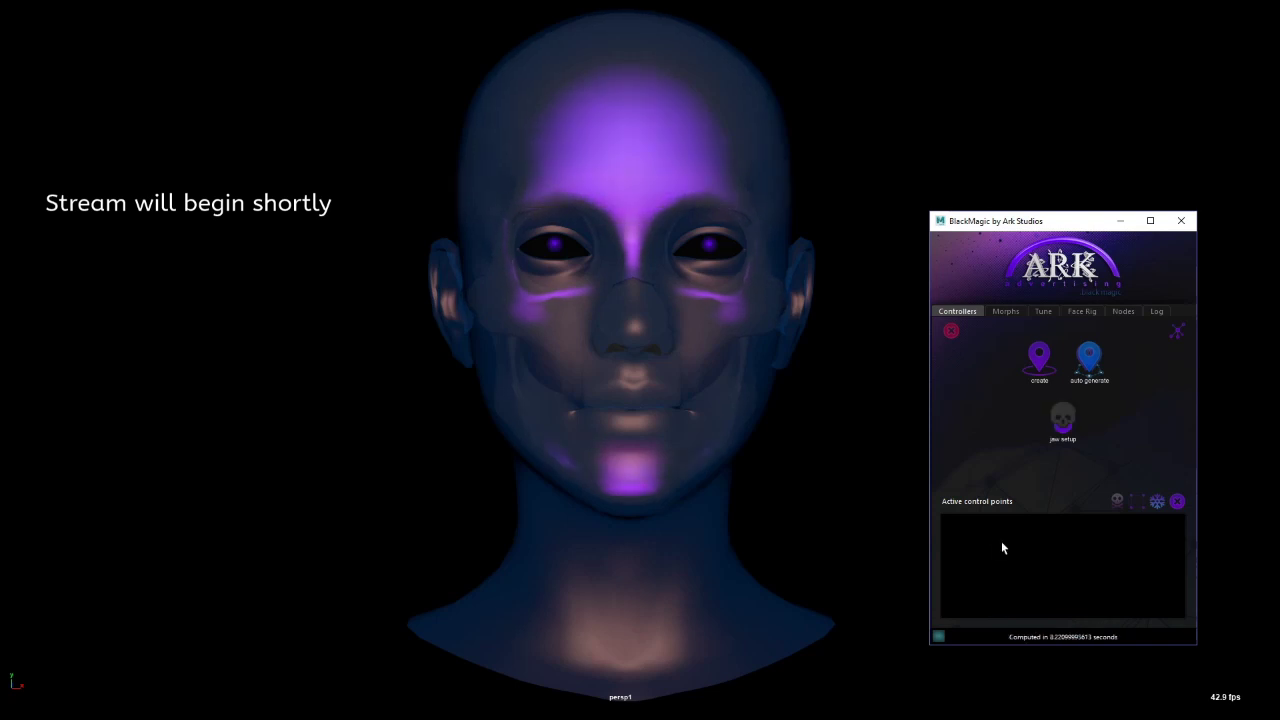
alt+drag(836, 554, 683, 553)
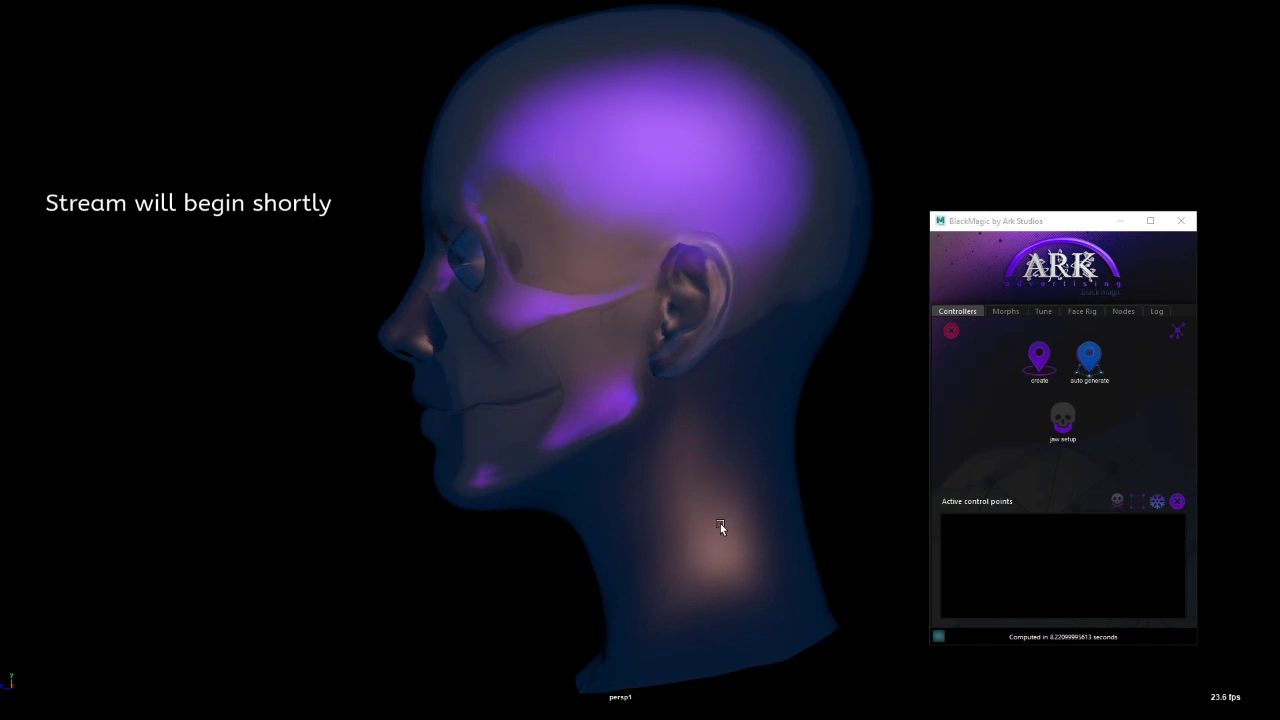
click(1062, 431)
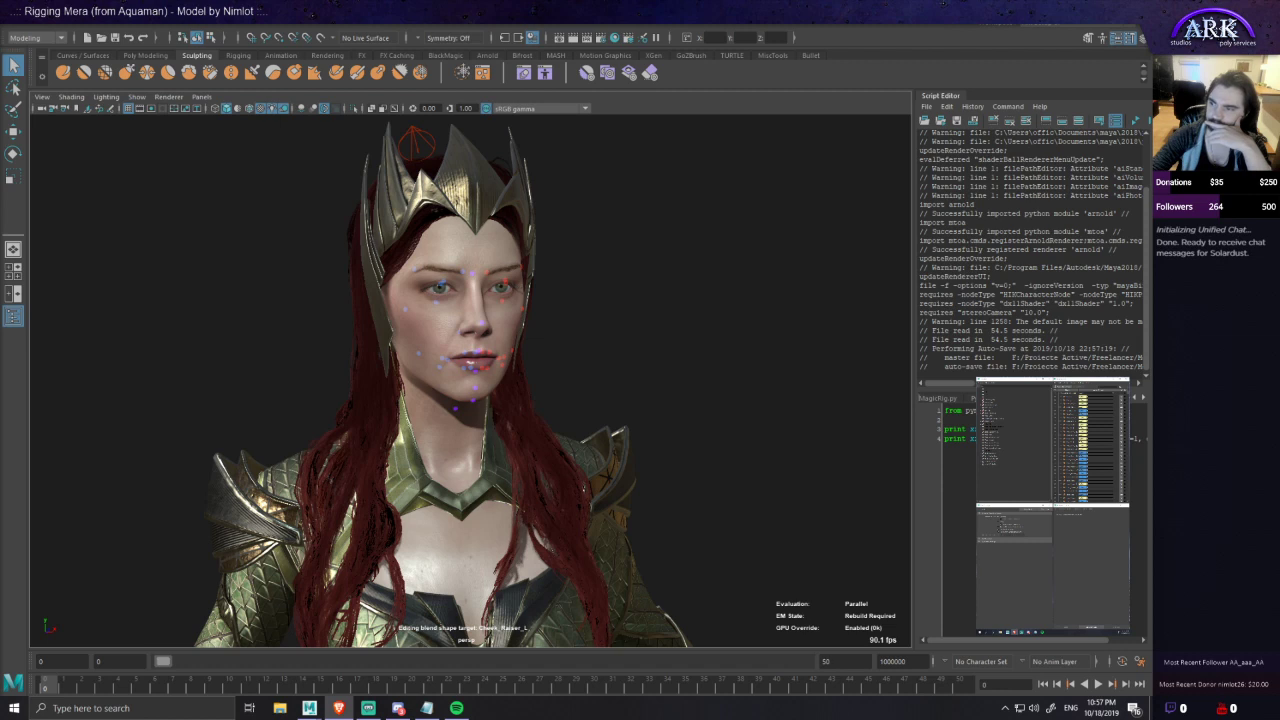
- Try moving the character's left smile-line control to test the mouth-corner deformation, and undo the move
alt+drag(640, 300, 583, 326)
alt+middle_drag(583, 326, 570, 344)
scroll(570, 344, up, 4)
alt+drag(570, 344, 654, 396)
click(610, 391)
key(w)
key(ctrl+z)
- Try moving the right smile-line control beside the mouth corner, and undo the move
scroll(580, 447, up, 3)
alt+middle_drag(580, 449, 517, 401)
click(505, 402)
alt+drag(445, 396, 490, 338)
click(455, 346)
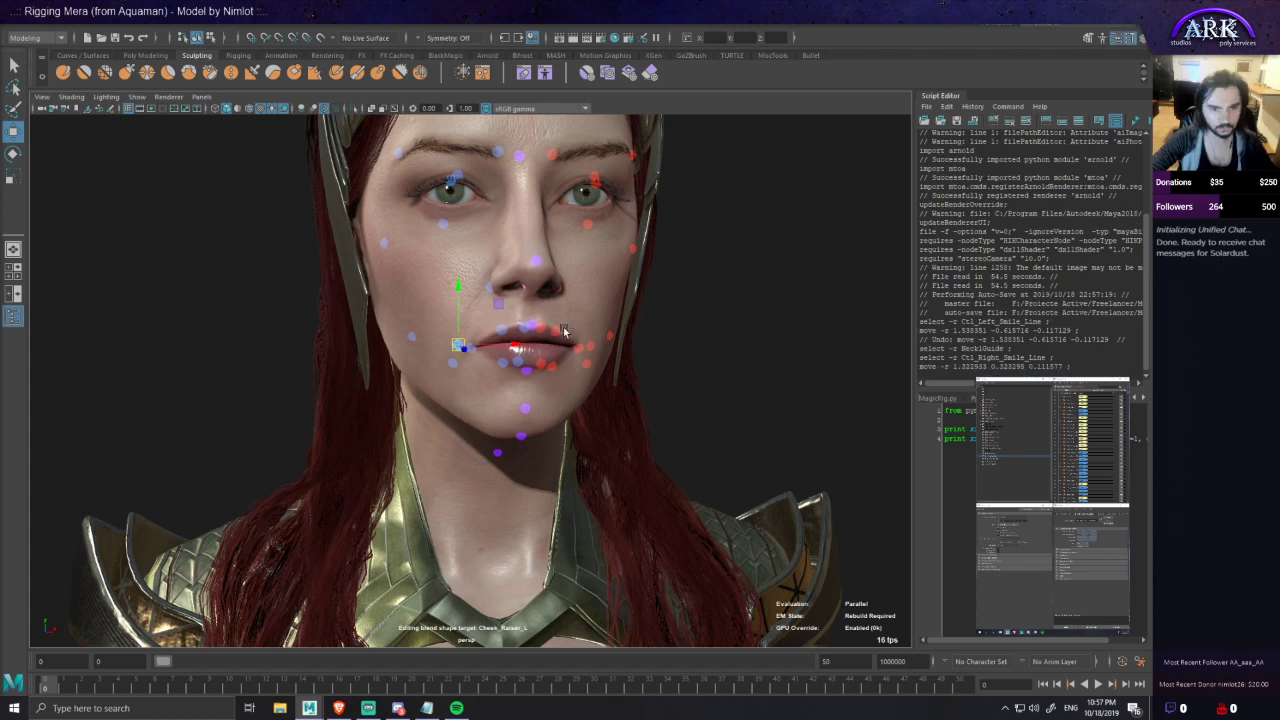
key(ctrl+z)
- Try moving the left and right cheek controls to test the cheek deformation, undoing the right cheek's move
alt+drag(628, 338, 515, 338)
click(602, 341)
click(399, 337)
alt+drag(404, 345, 425, 338)
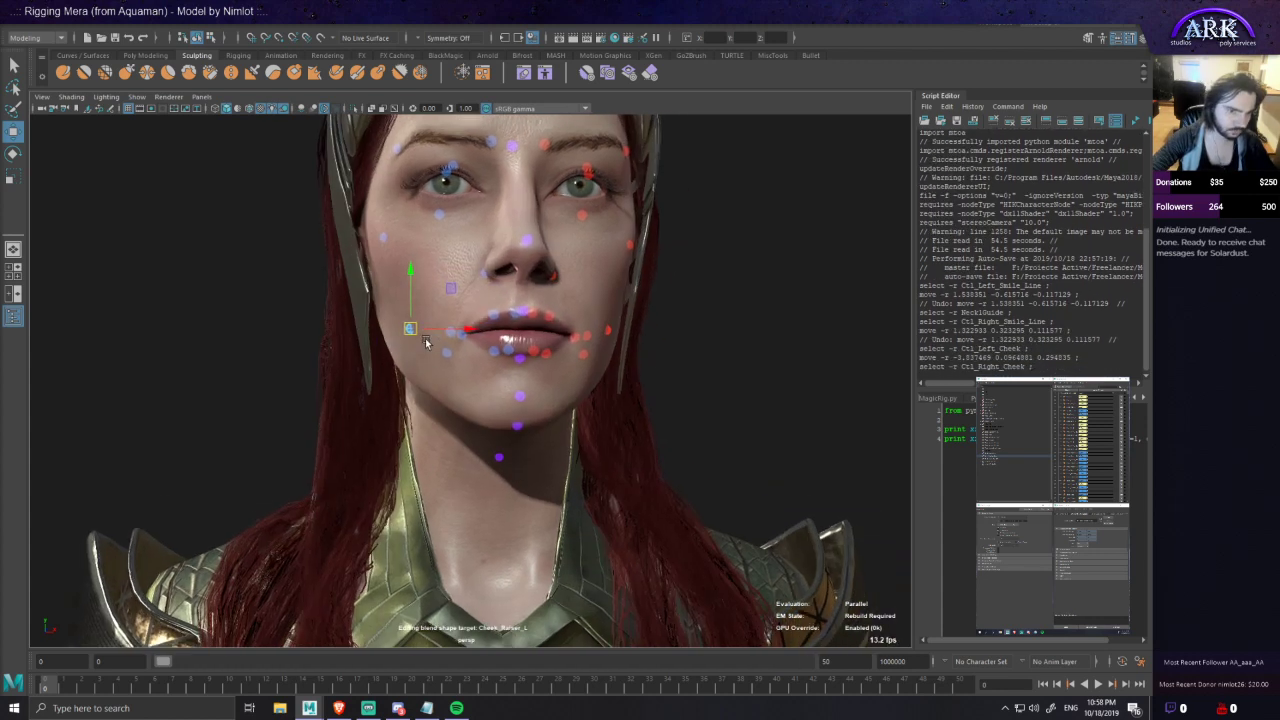
alt+right_drag(425, 338, 523, 333)
alt+drag(523, 333, 457, 416)
mouse_move(329, 394)
mouse_down()
mouse_move(283, 394)
mouse_move(326, 393)
mouse_move(314, 396)
mouse_up()
key(ctrl+z)
- Try opening the jaw by lowering the chin control, examine the open mouth and undo the move
alt+right_drag(745, 372, 600, 398)
alt+drag(600, 398, 632, 416)
alt+right_drag(480, 425, 574, 450)
alt+middle_drag(571, 442, 517, 312)
click(487, 437)
alt+drag(550, 434, 459, 449)
alt+drag(460, 440, 499, 397)
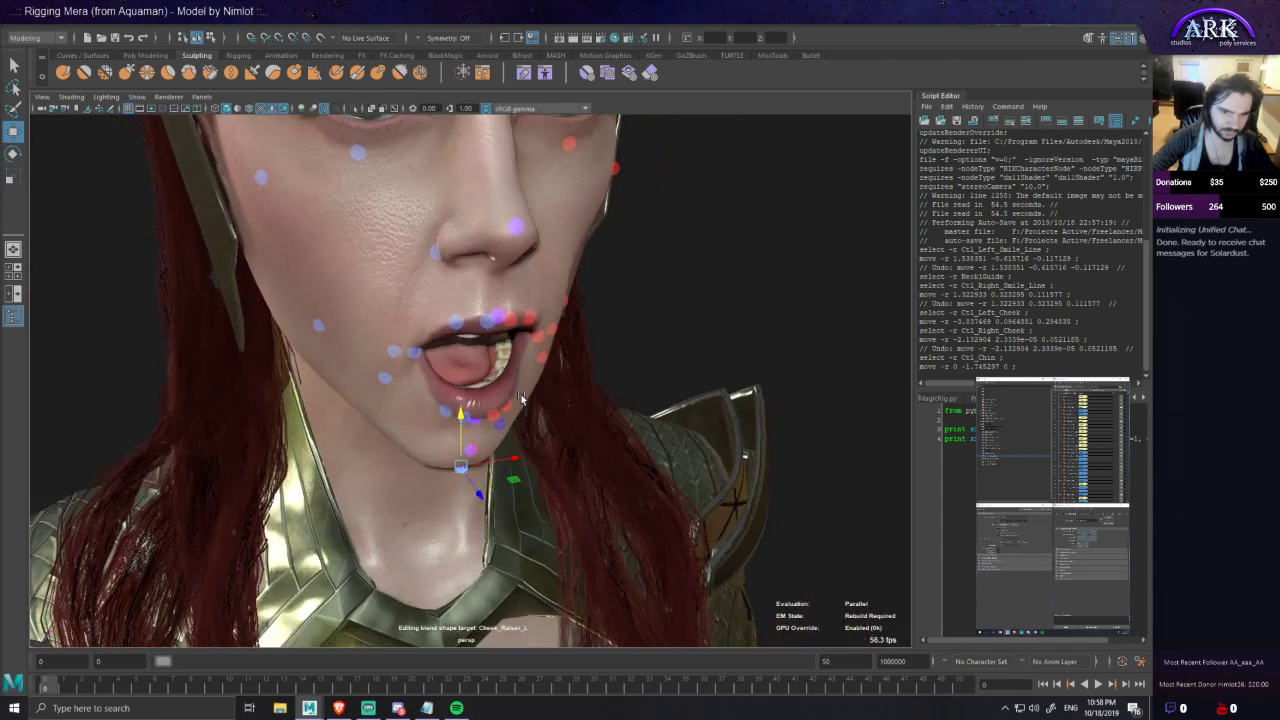
alt+right_drag(499, 397, 523, 396)
alt+drag(523, 396, 480, 386)
scroll(480, 386, down, 5)
alt+drag(480, 468, 478, 445)
key(ctrl+z)
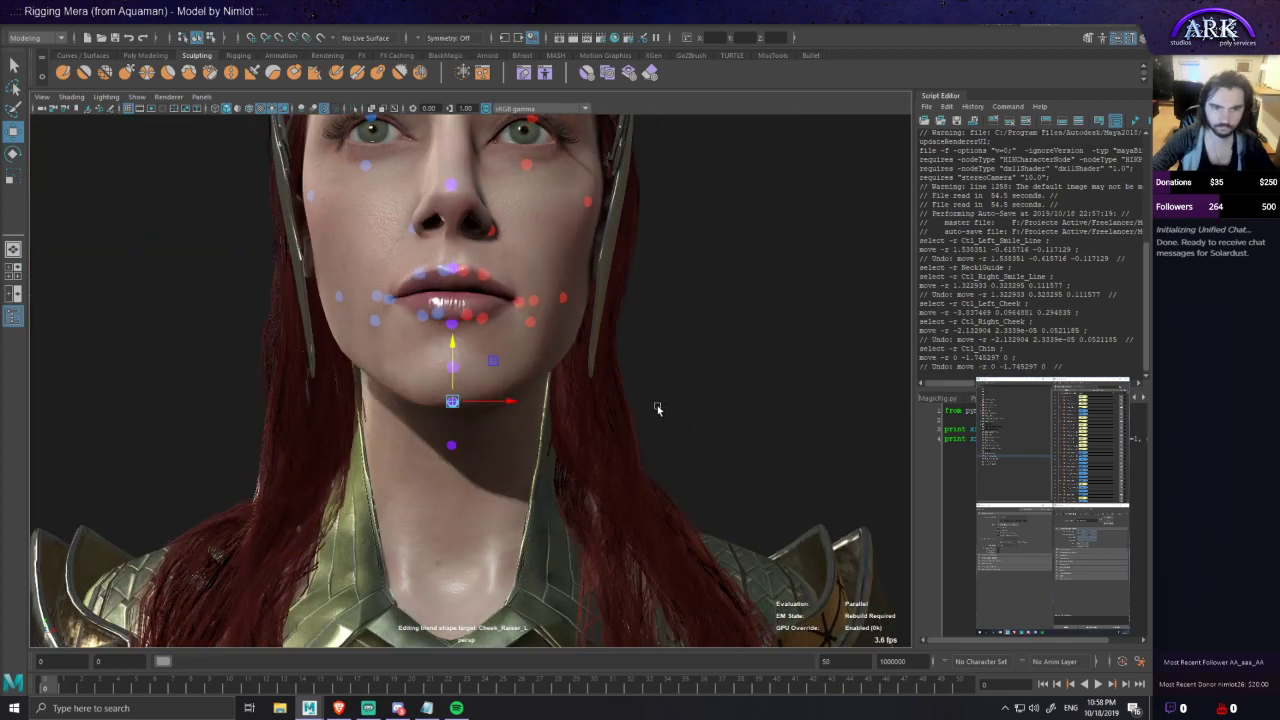
- Try moving the left upper eyelid control, and undo the move
alt+drag(608, 337, 537, 374)
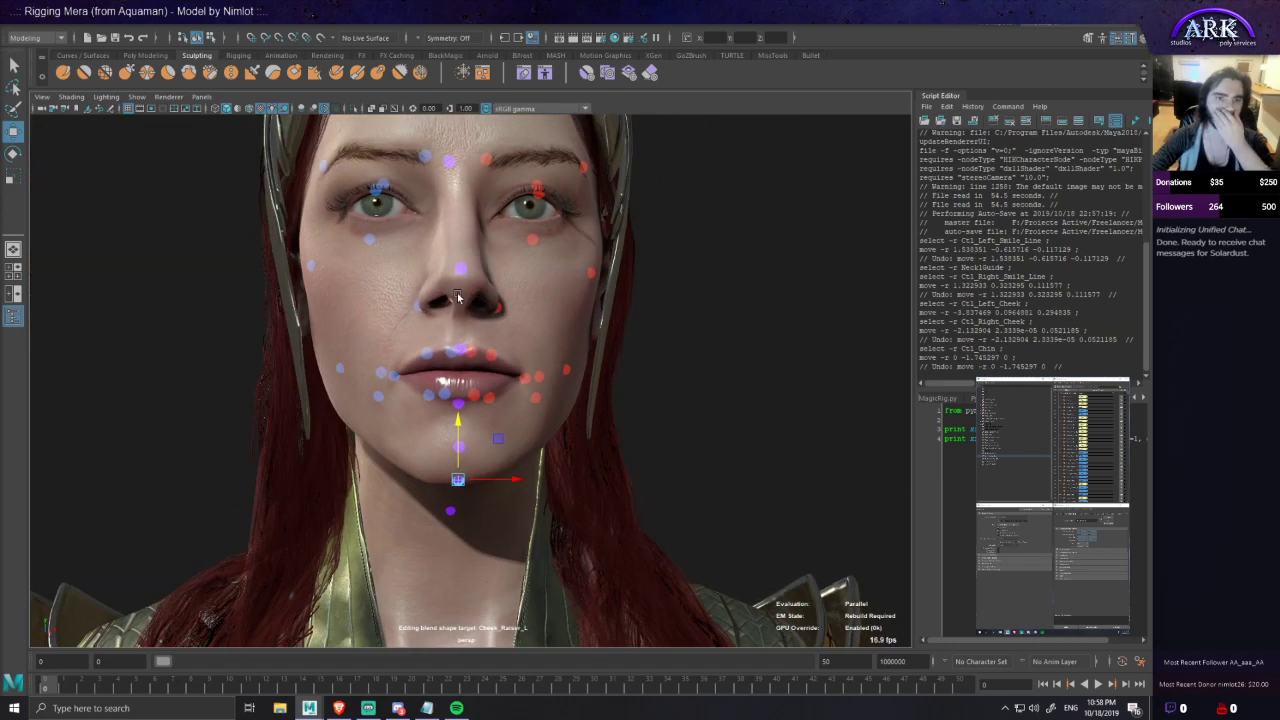
click(538, 192)
mouse_move(537, 210)
mouse_down()
mouse_move(532, 221)
mouse_move(543, 189)
mouse_up()
key(ctrl+z)
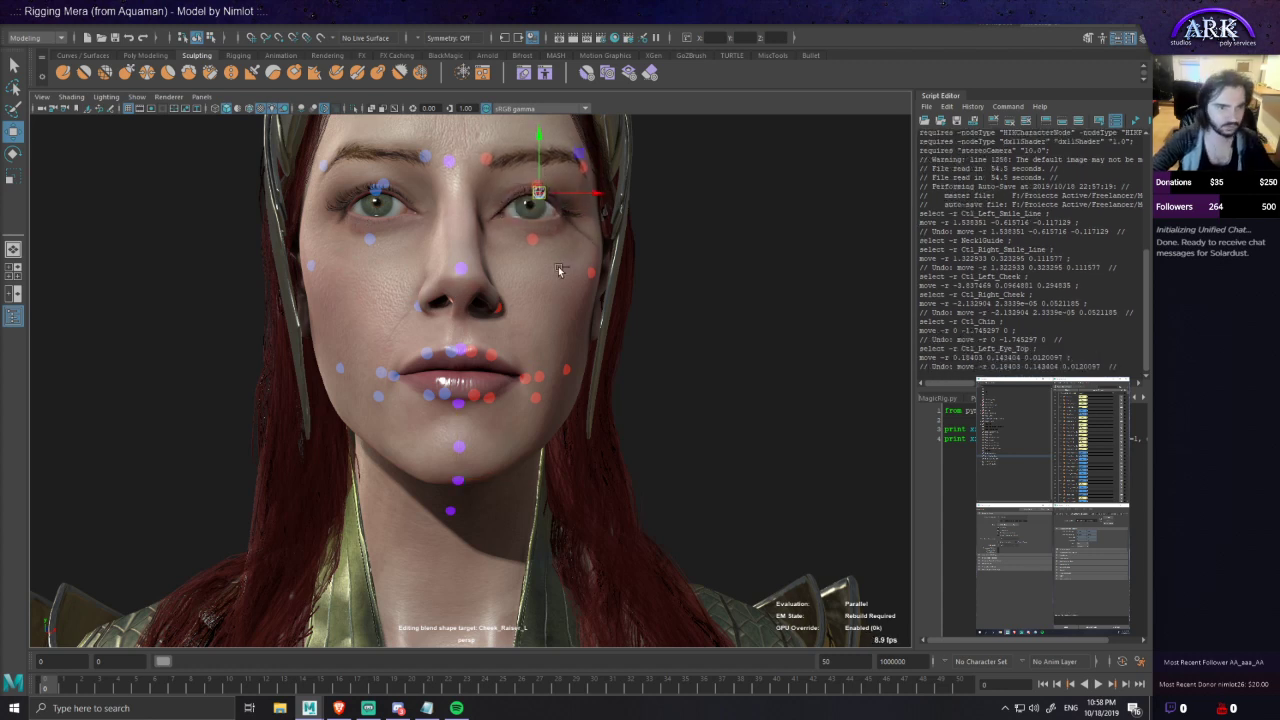
- Examine the face and the wireframe of the Mera_head mesh, leaving nothing selected
scroll(557, 285, down, 4)
alt+drag(564, 325, 483, 400)
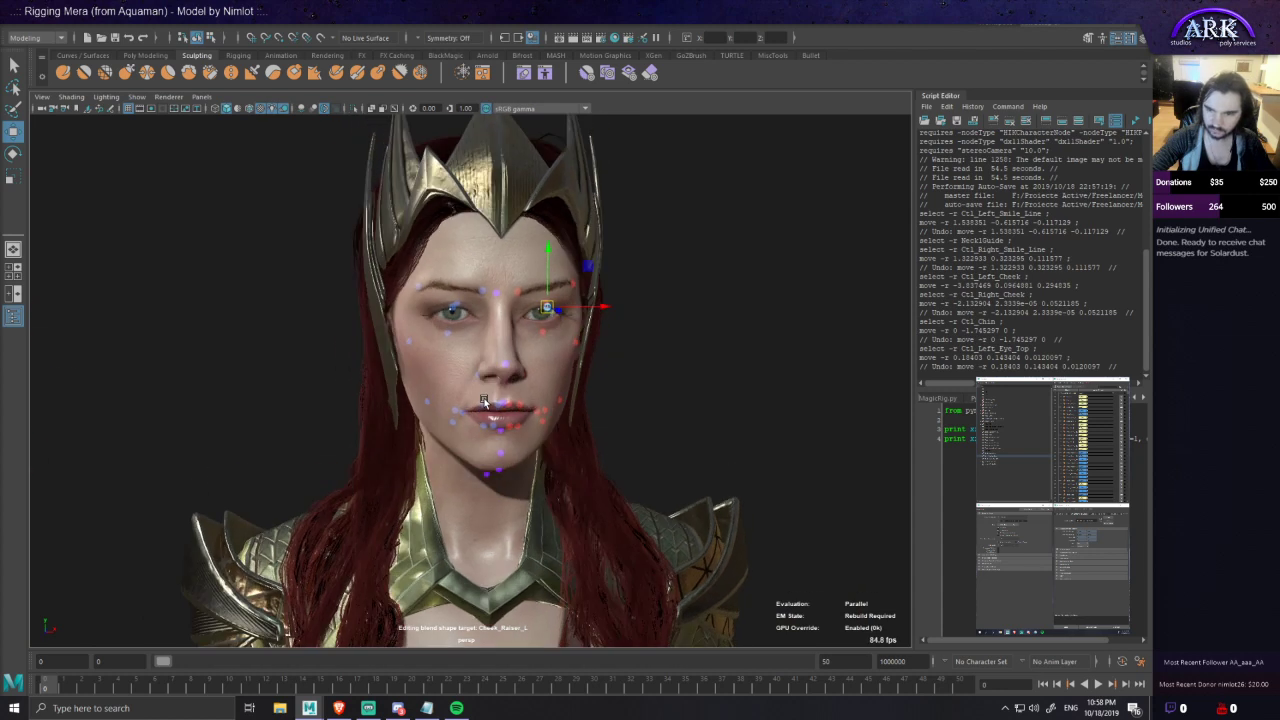
scroll(526, 400, up, 3)
alt+drag(486, 444, 465, 410)
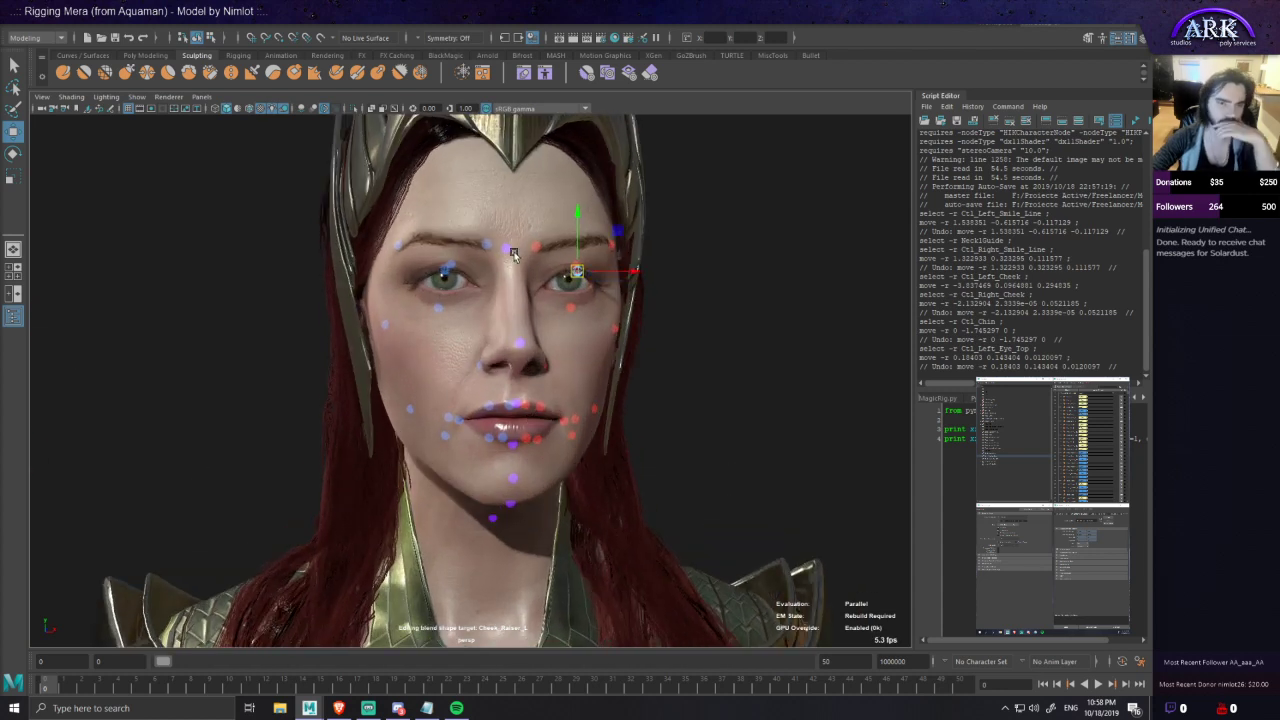
click(566, 220)
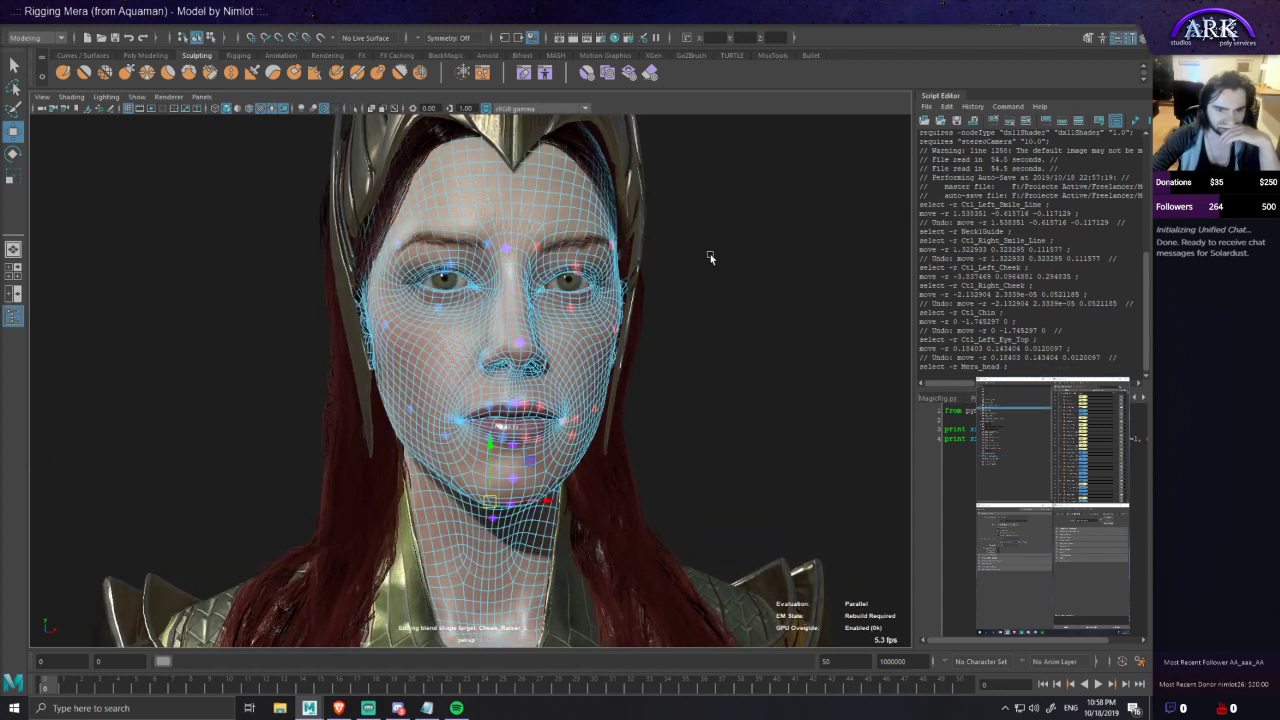
scroll(710, 260, down, 2)
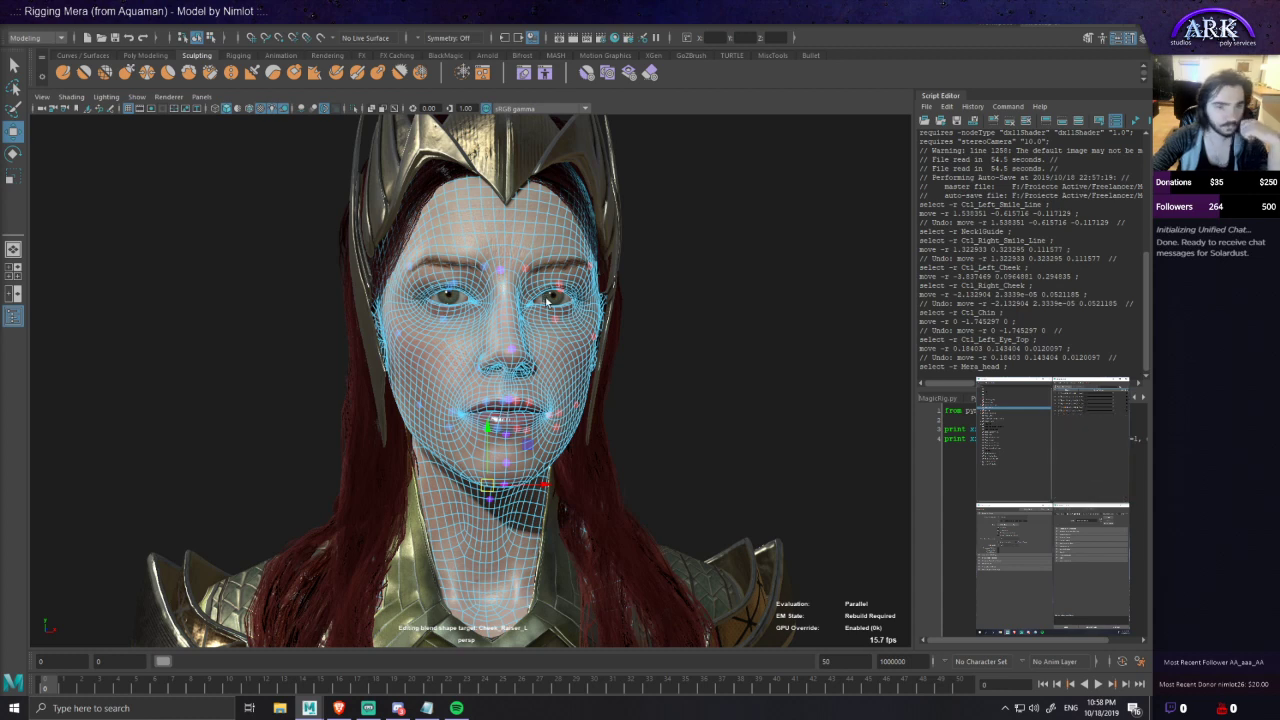
scroll(556, 335, down, 2)
scroll(556, 335, up, 3)
alt+drag(657, 264, 640, 276)
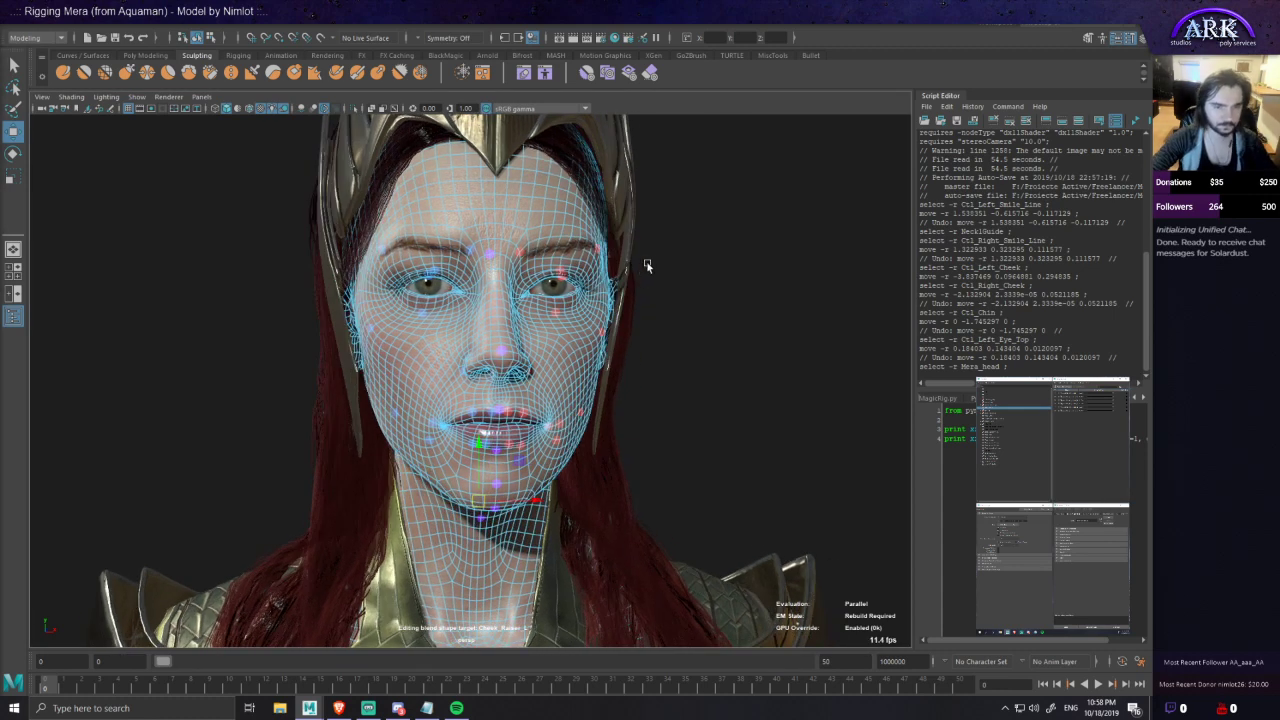
click(671, 201)
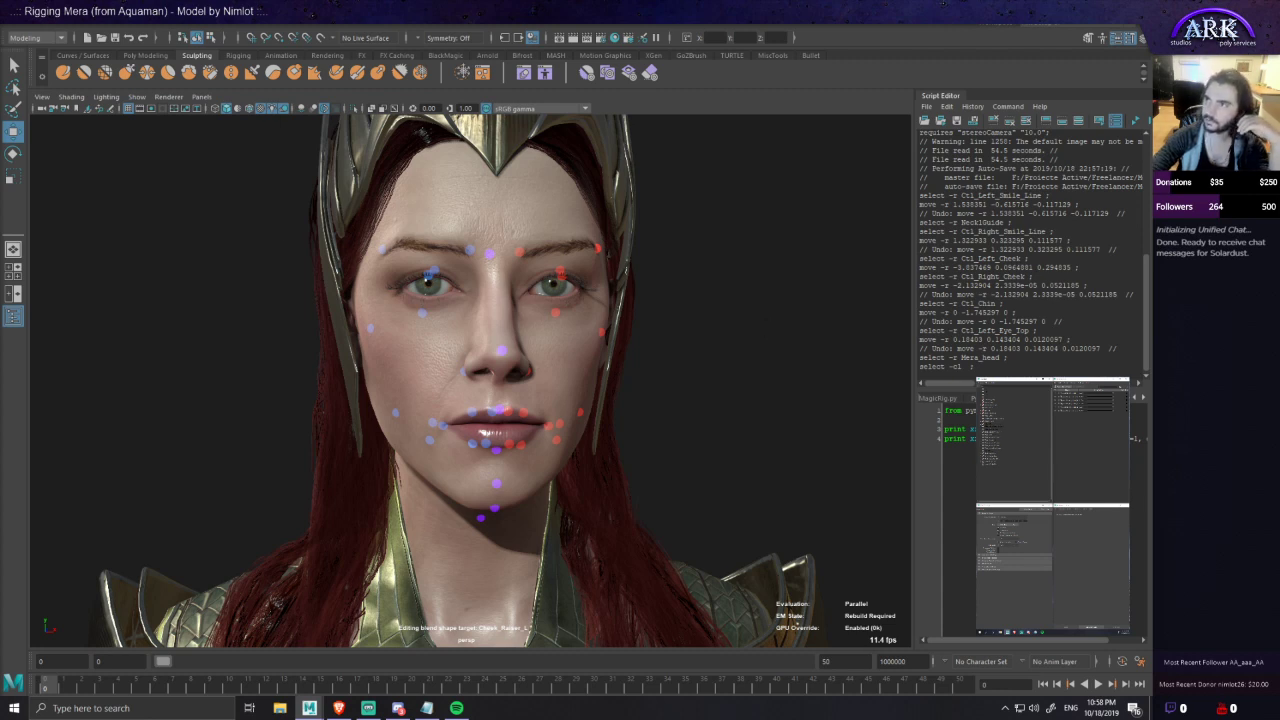
key(alt+Tab)
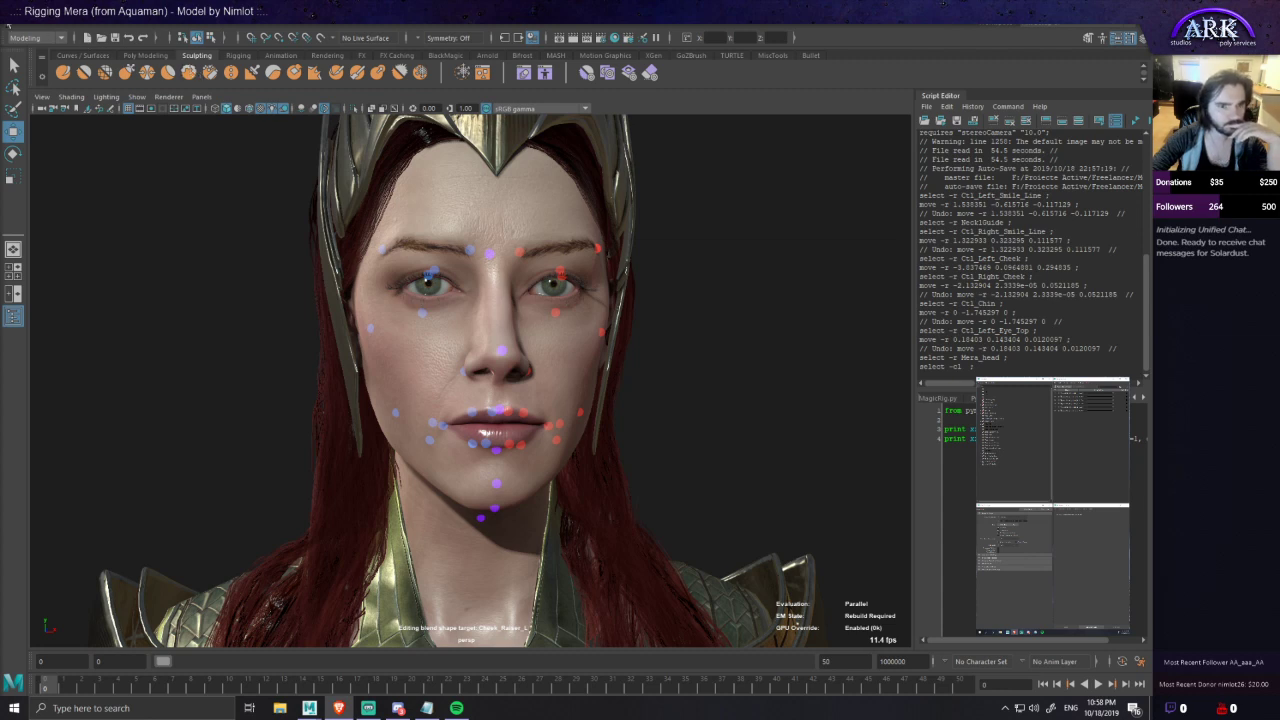
click(8, 27)
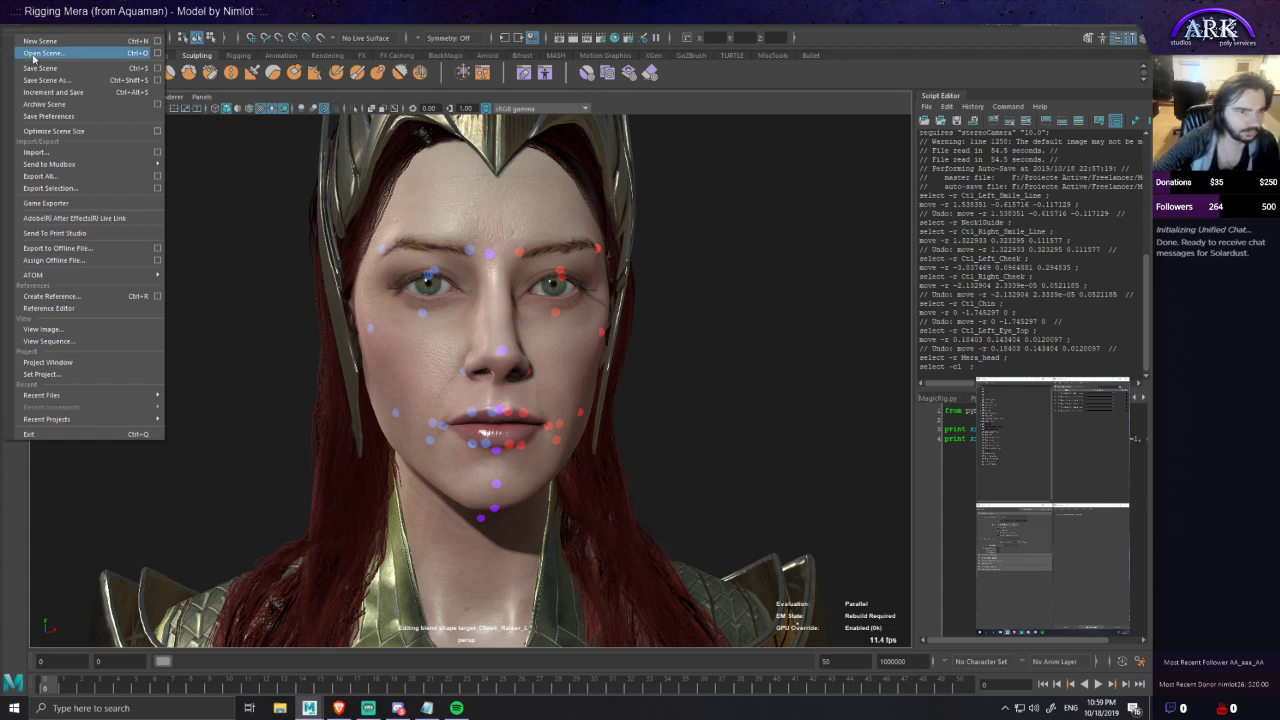
click(714, 280)
- Select the Mera_head mesh and launch the BlackMagic facial rigging tool
click(570, 338)
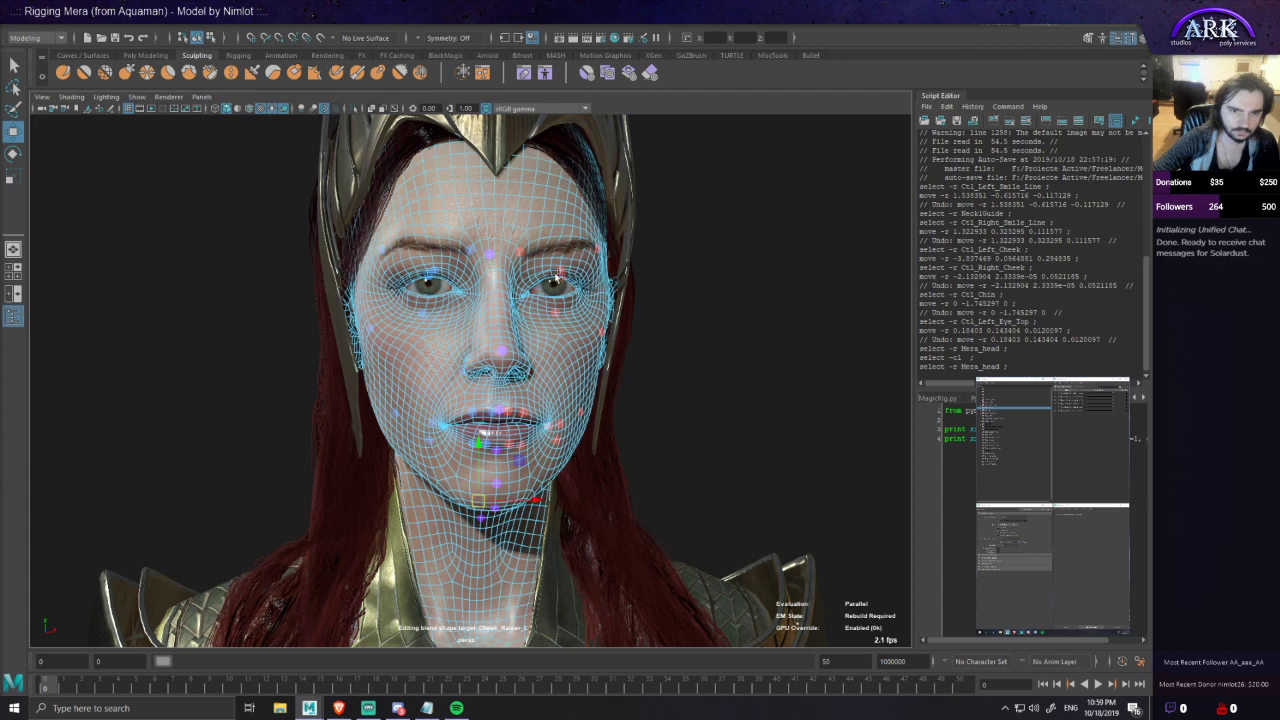
scroll(663, 293, down, 2)
alt+drag(657, 297, 627, 313)
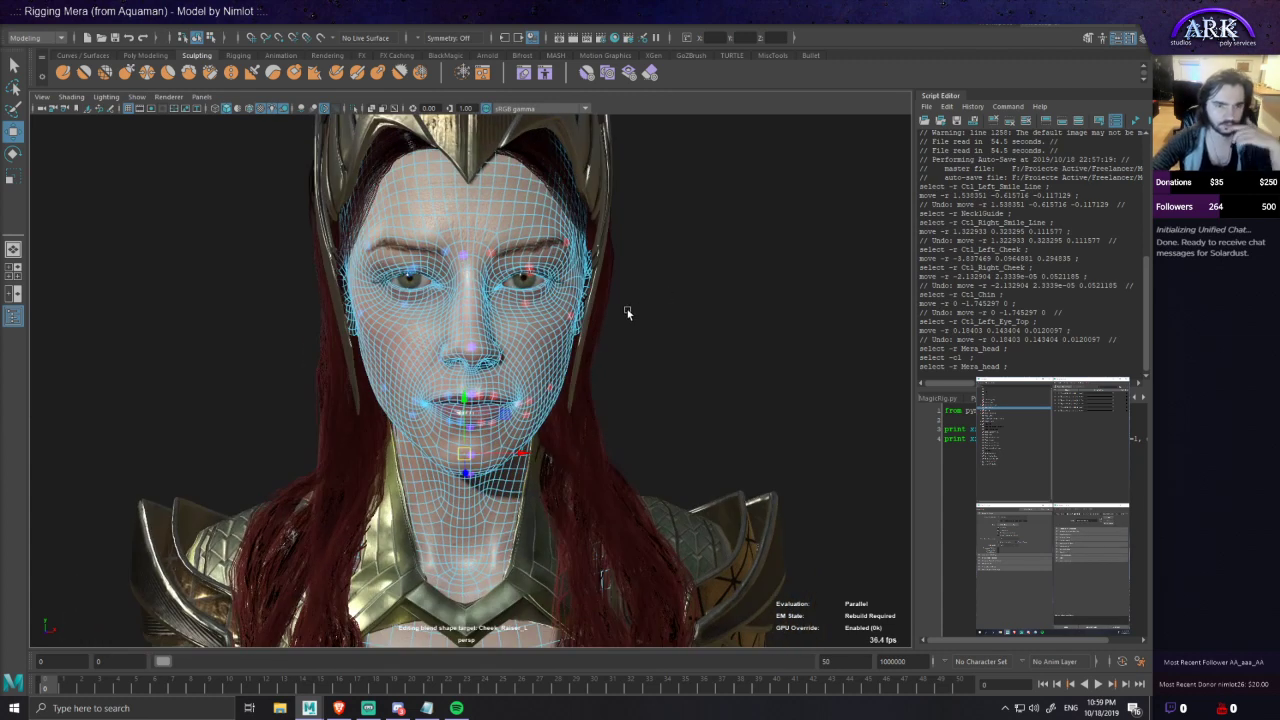
scroll(604, 358, down, 5)
scroll(603, 362, up, 5)
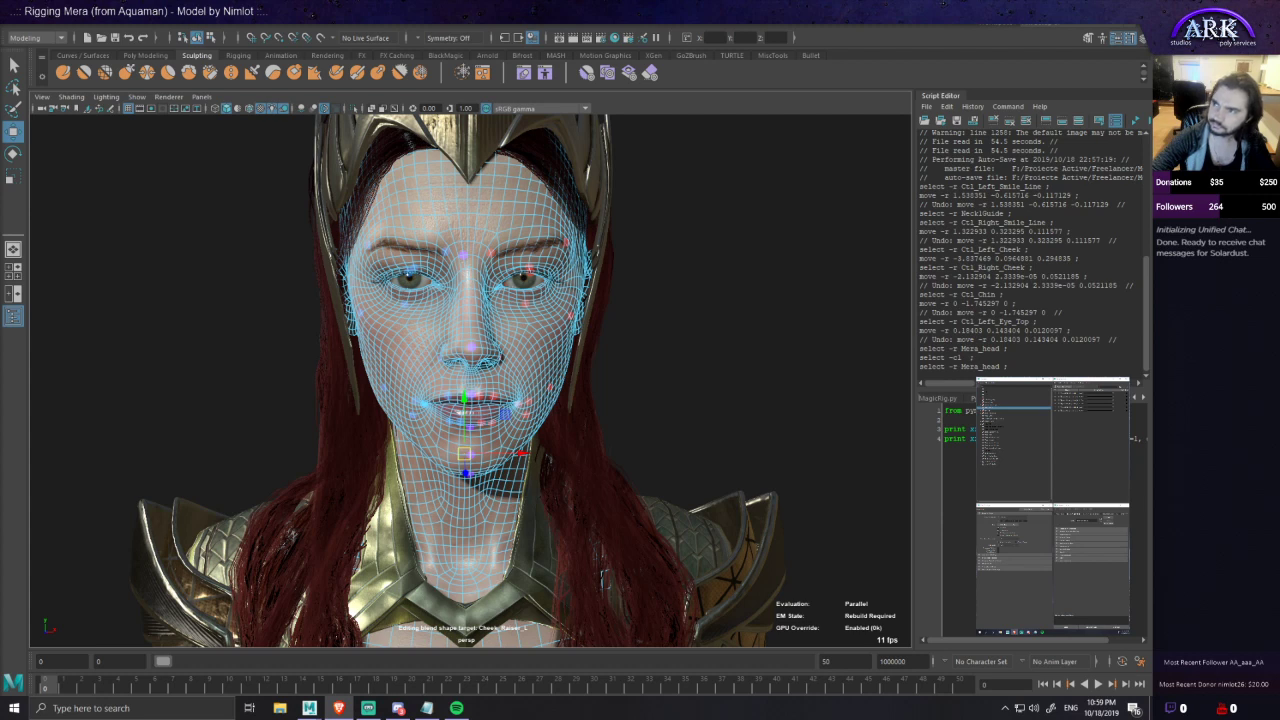
scroll(710, 276, down, 5)
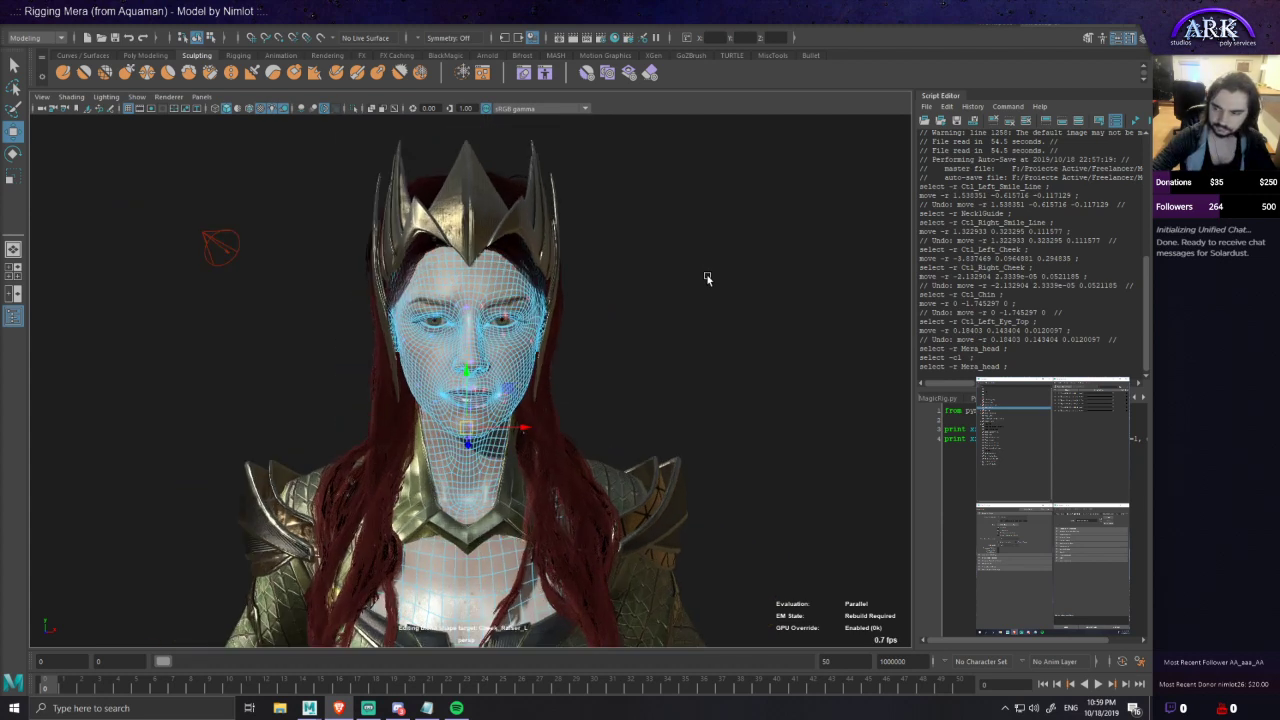
scroll(710, 303, up, 5)
alt+drag(742, 320, 502, 164)
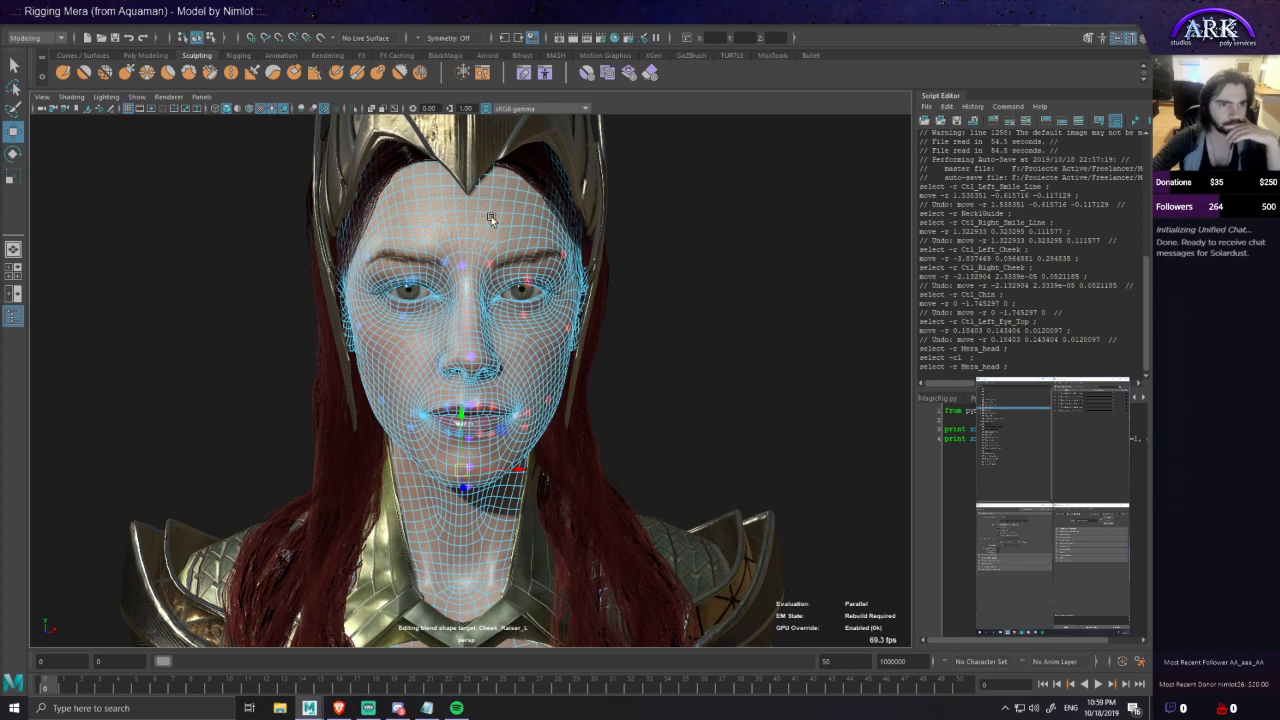
click(447, 57)
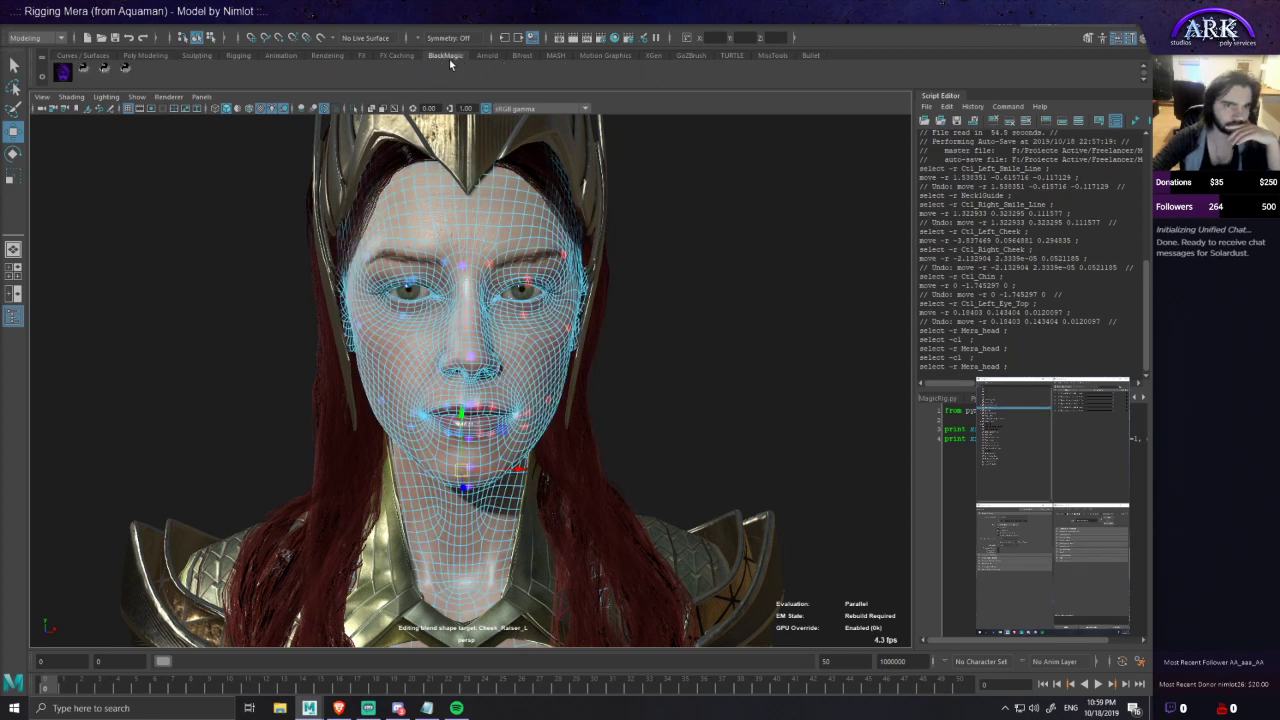
click(63, 74)
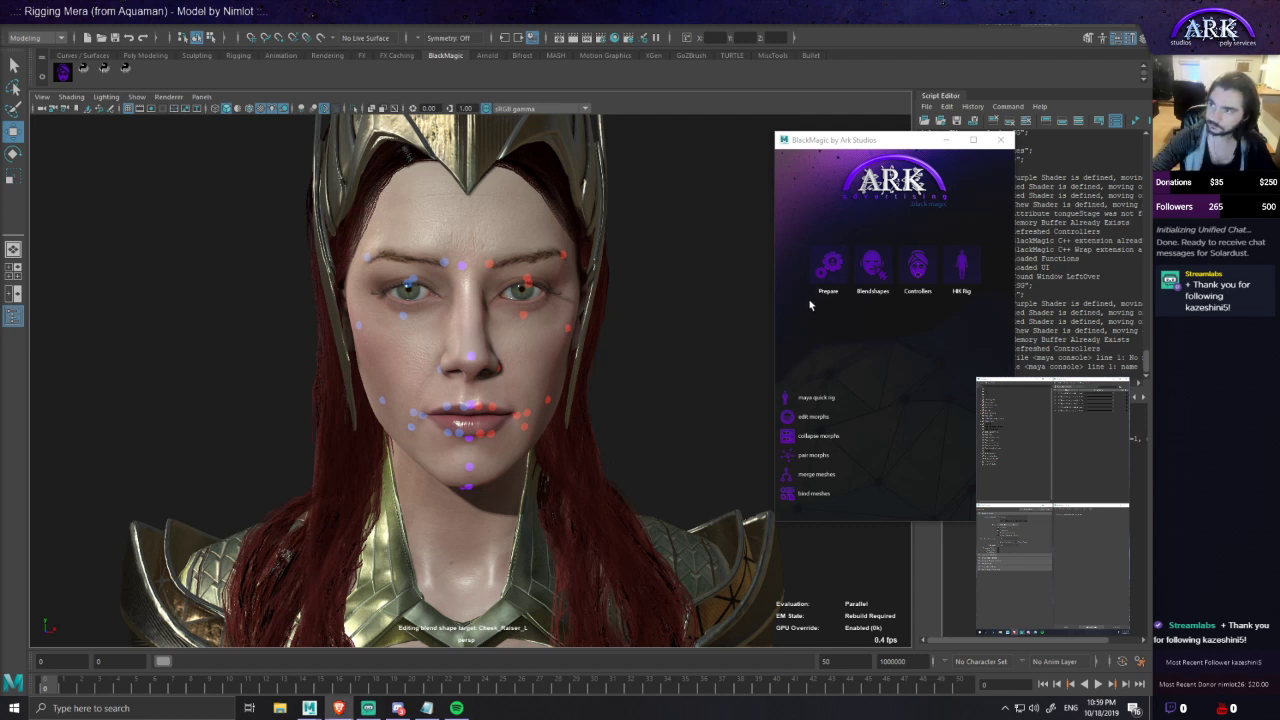
alt+drag(539, 373, 596, 356)
key(bracketleft)
click(22, 20)
click(984, 143)
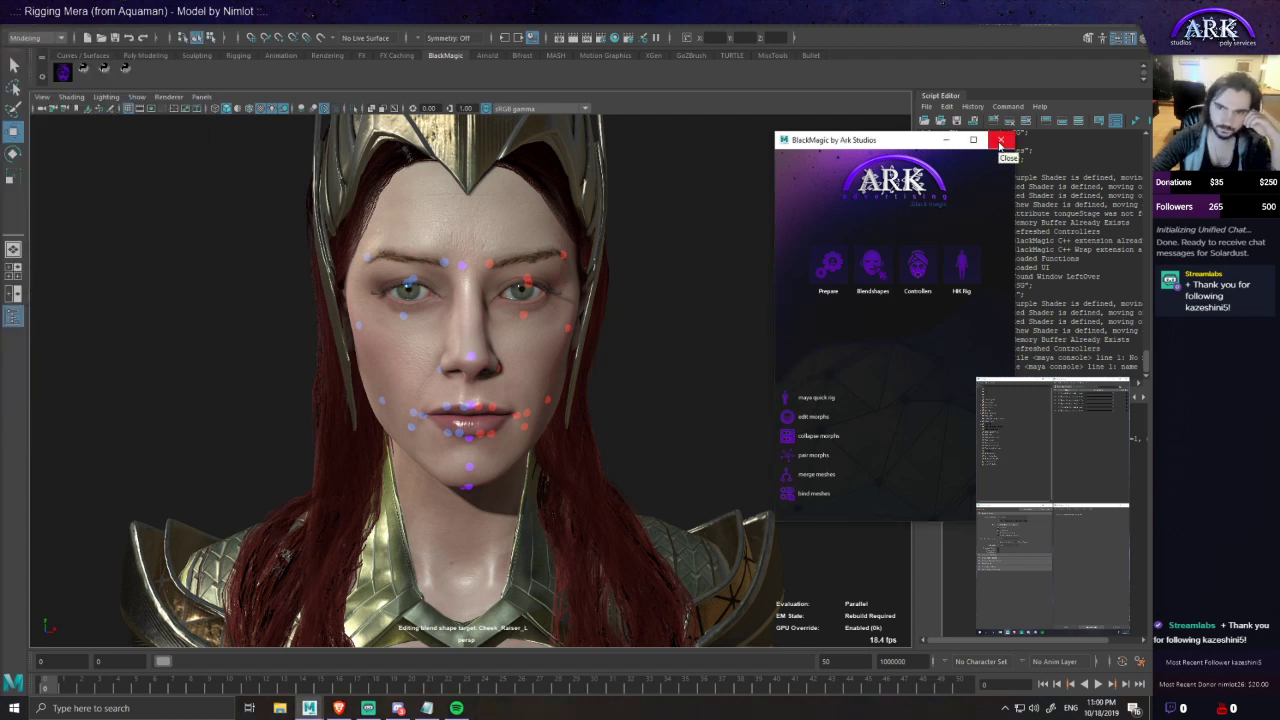
- Select the Mera_head mesh and open BlackMagic's collapse morphs tool with Clear Values enabled
click(547, 198)
scroll(667, 400, down, 3)
scroll(667, 400, up, 2)
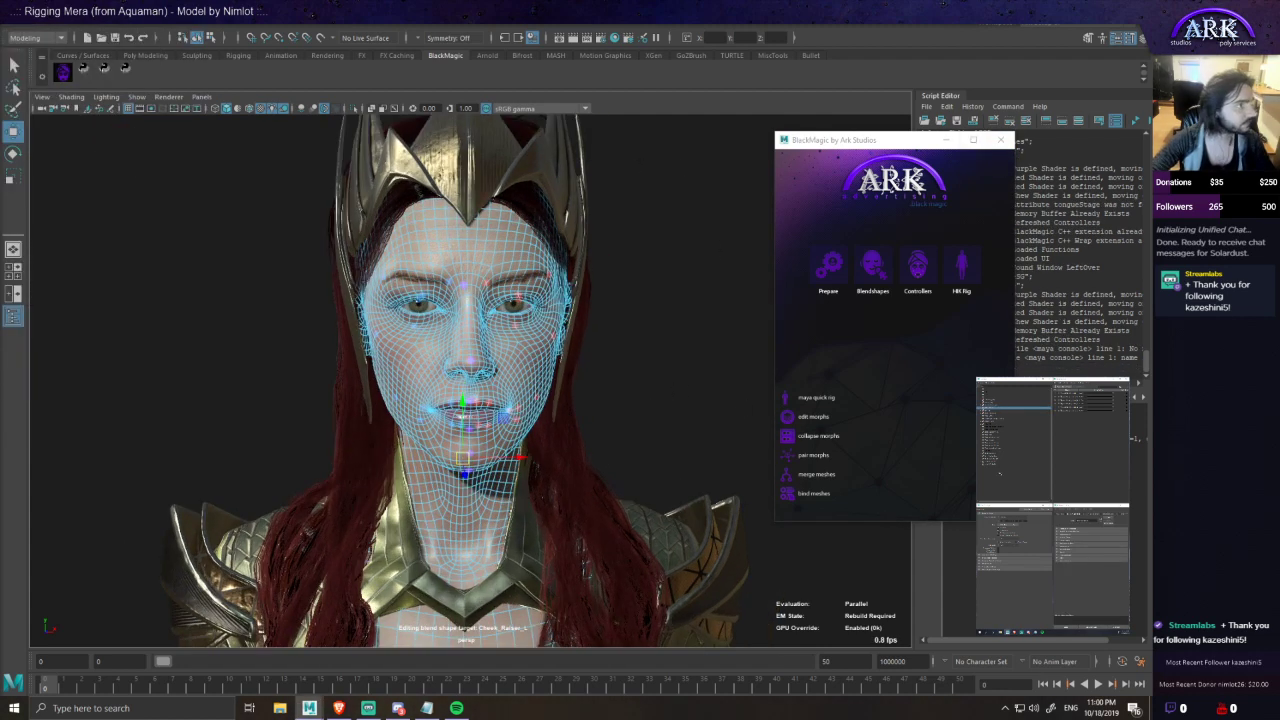
click(788, 437)
click(834, 316)
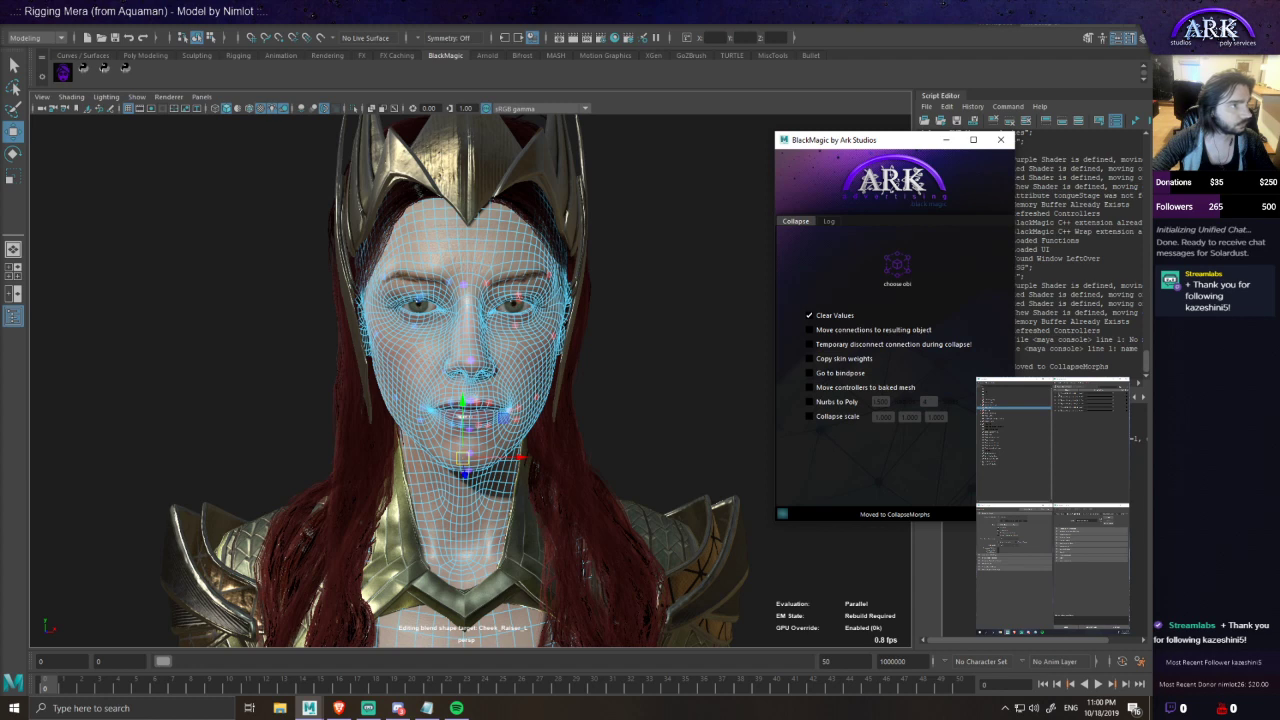
- Show the head's blend shape targets and switch off editing of the Cheek_Raiser_L target
click(1059, 395)
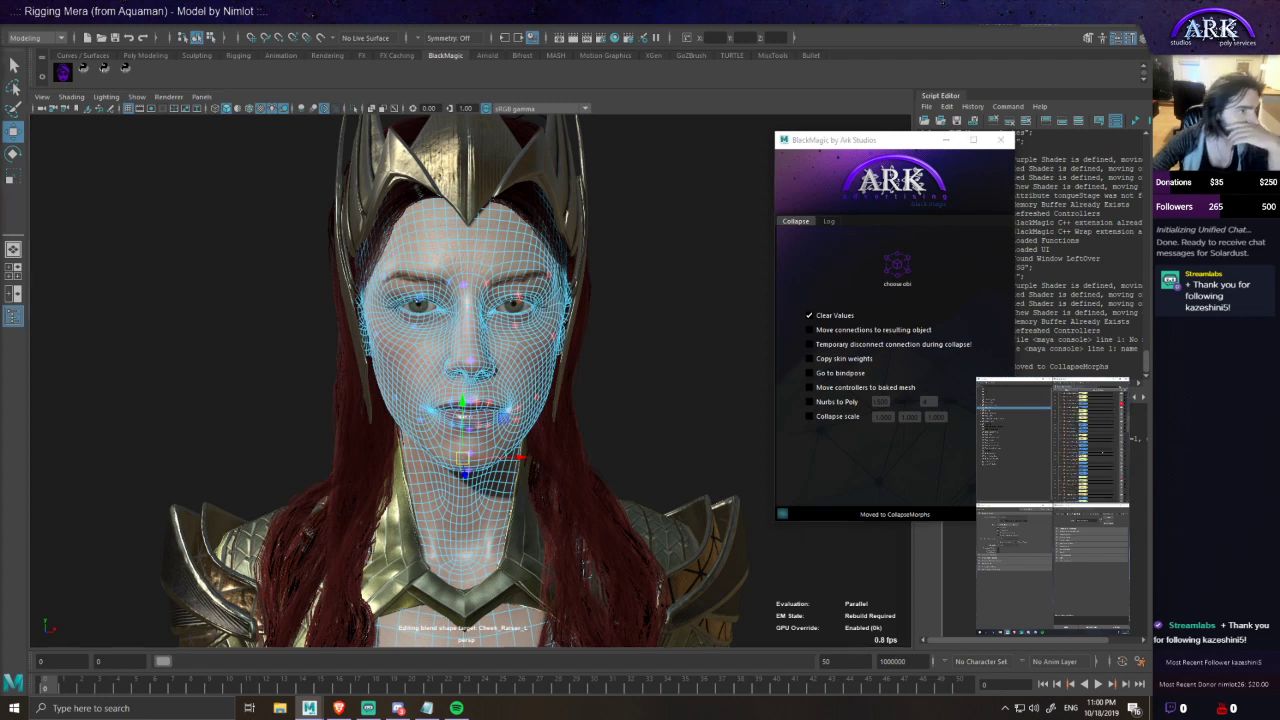
click(1121, 435)
scroll(1090, 450, down, 5)
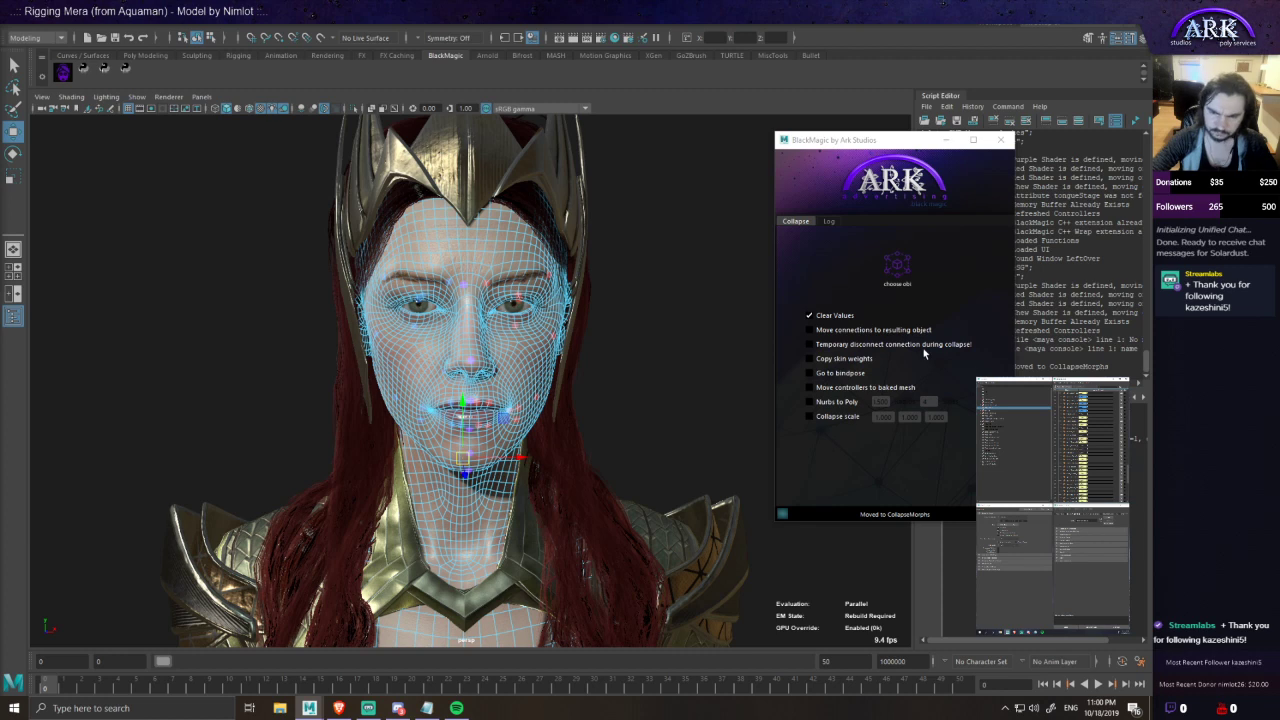
- Collapse the morphs of Mera_head with temporary disconnection of connections during collapse enabled, and uncover the script log
click(809, 344)
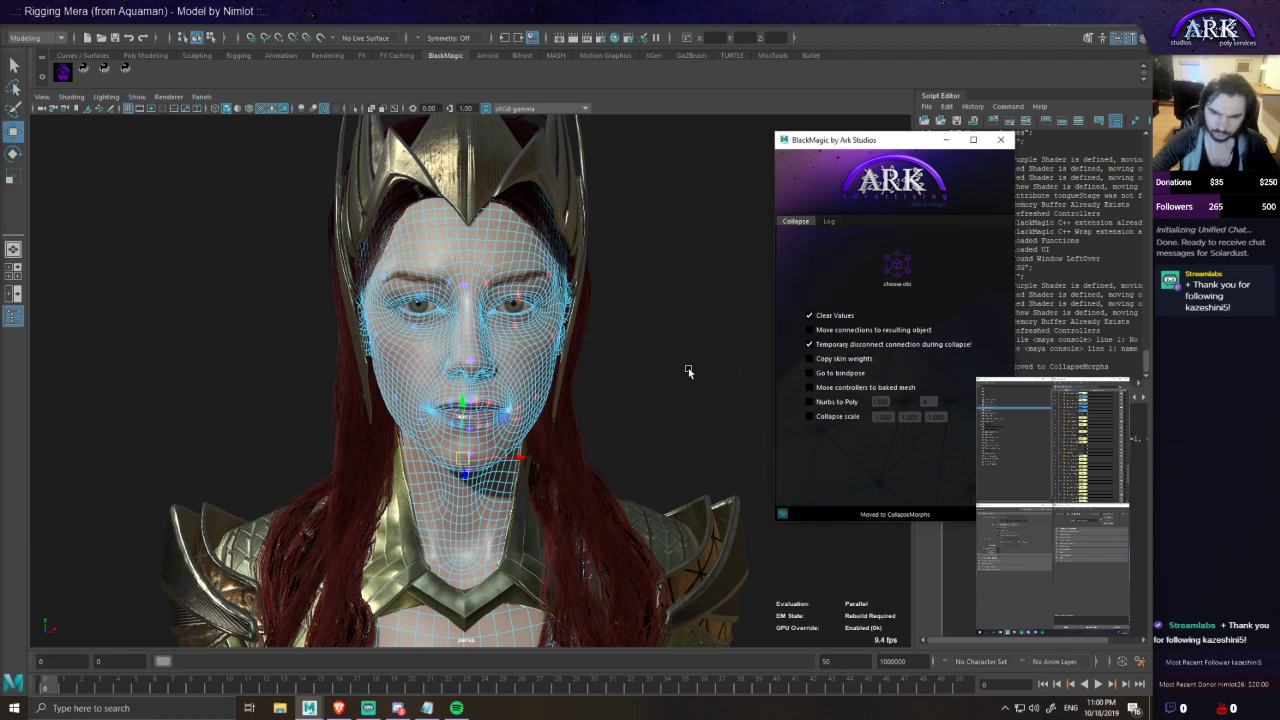
scroll(484, 380, down, 2)
scroll(484, 380, up, 2)
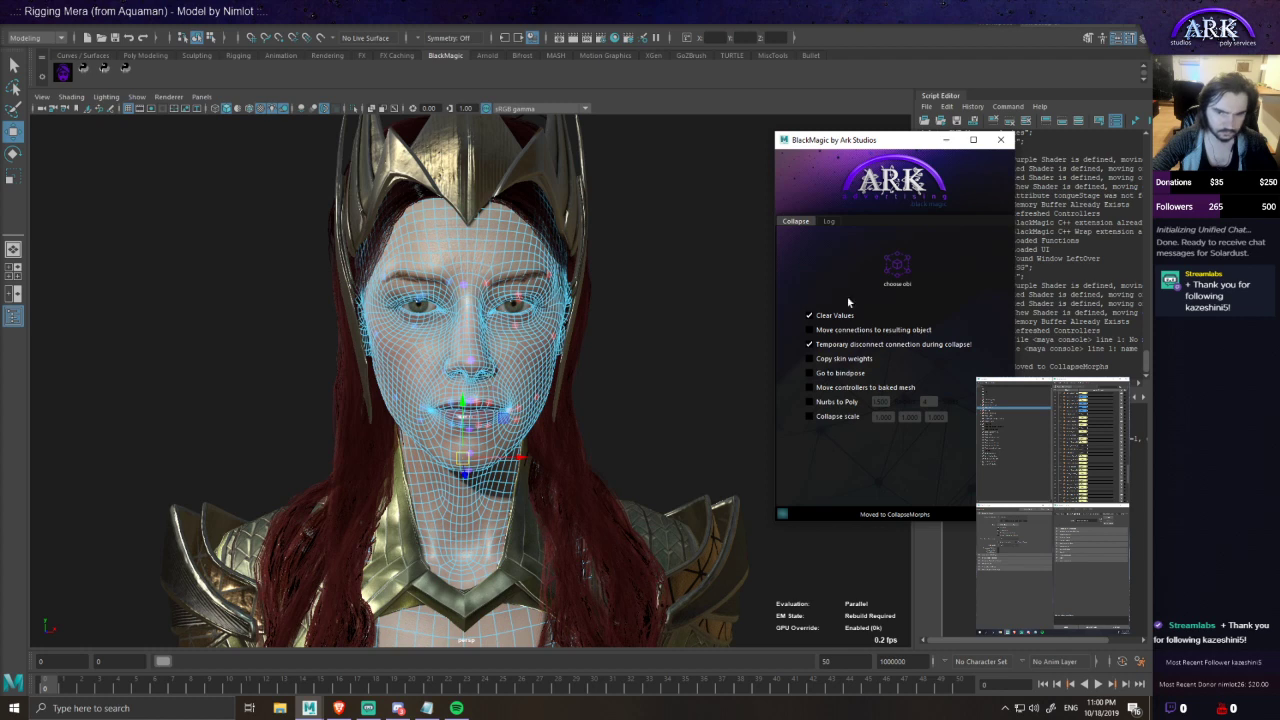
click(895, 268)
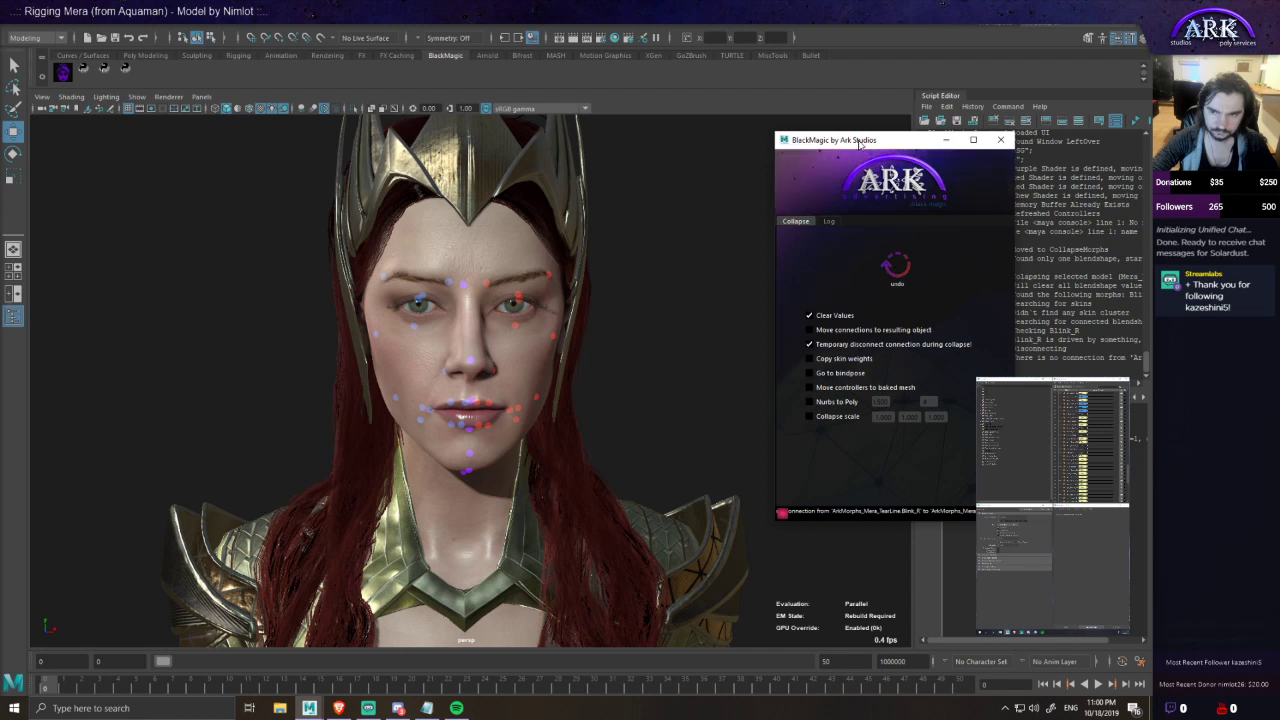
drag(859, 140, 755, 147)
drag(926, 384, 924, 384)
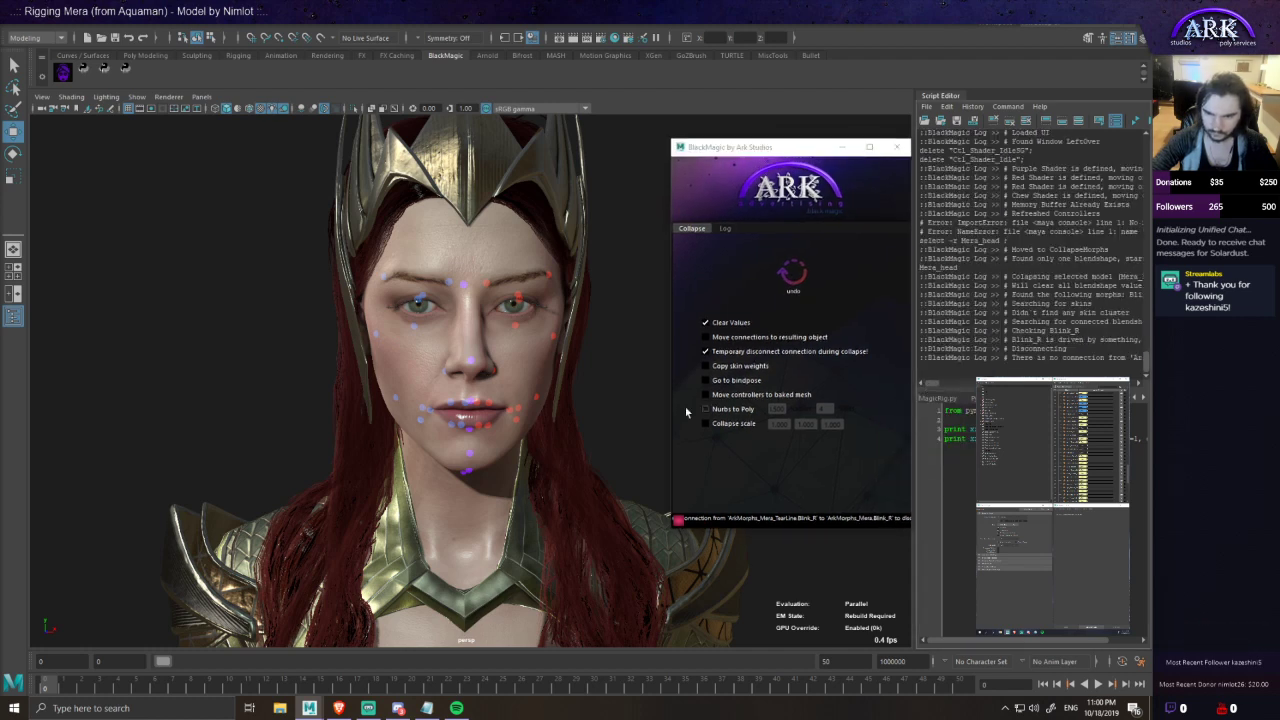
- Undo the morph collapse on Mera_head, close the BlackMagic window and clear the selection
alt+middle_drag(553, 329, 515, 330)
key(ctrl+z)
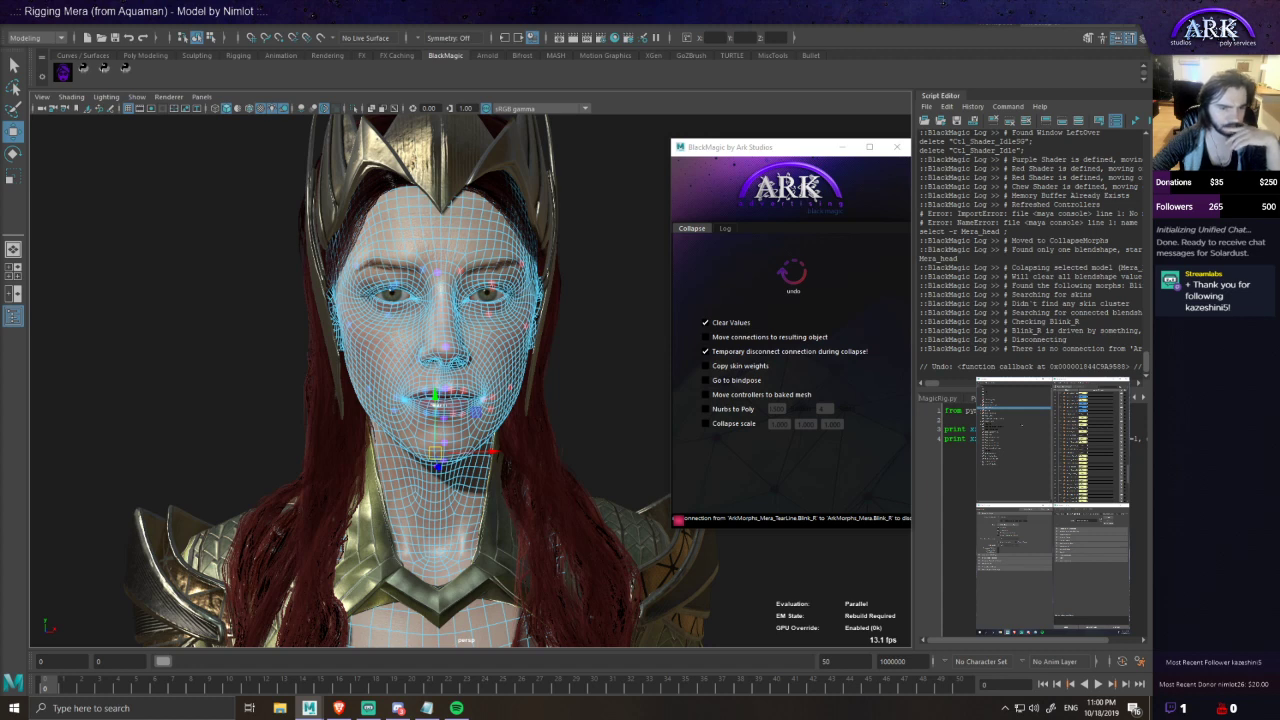
alt+drag(233, 300, 658, 324)
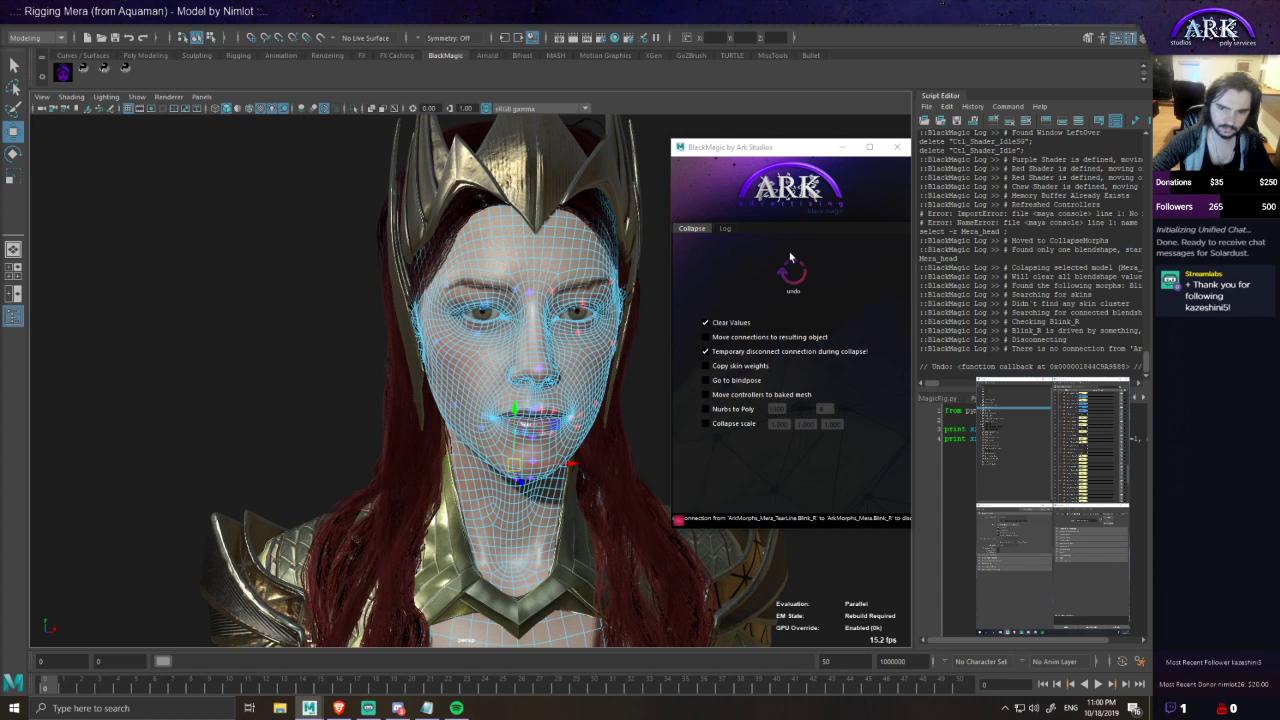
click(896, 147)
click(629, 422)
alt+drag(641, 397, 572, 396)
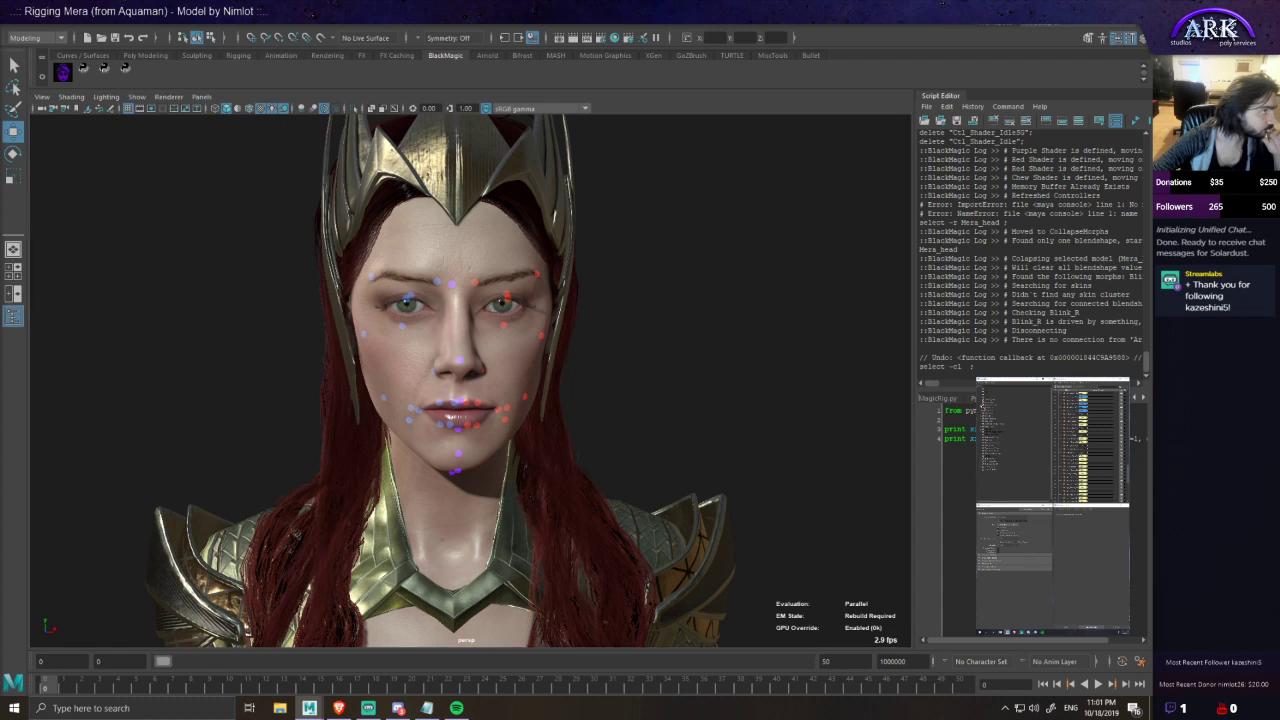
- Select the upper and lower lashes together with the eyebrow and eye meshes, and add Mera_head to the selection
click(985, 406)
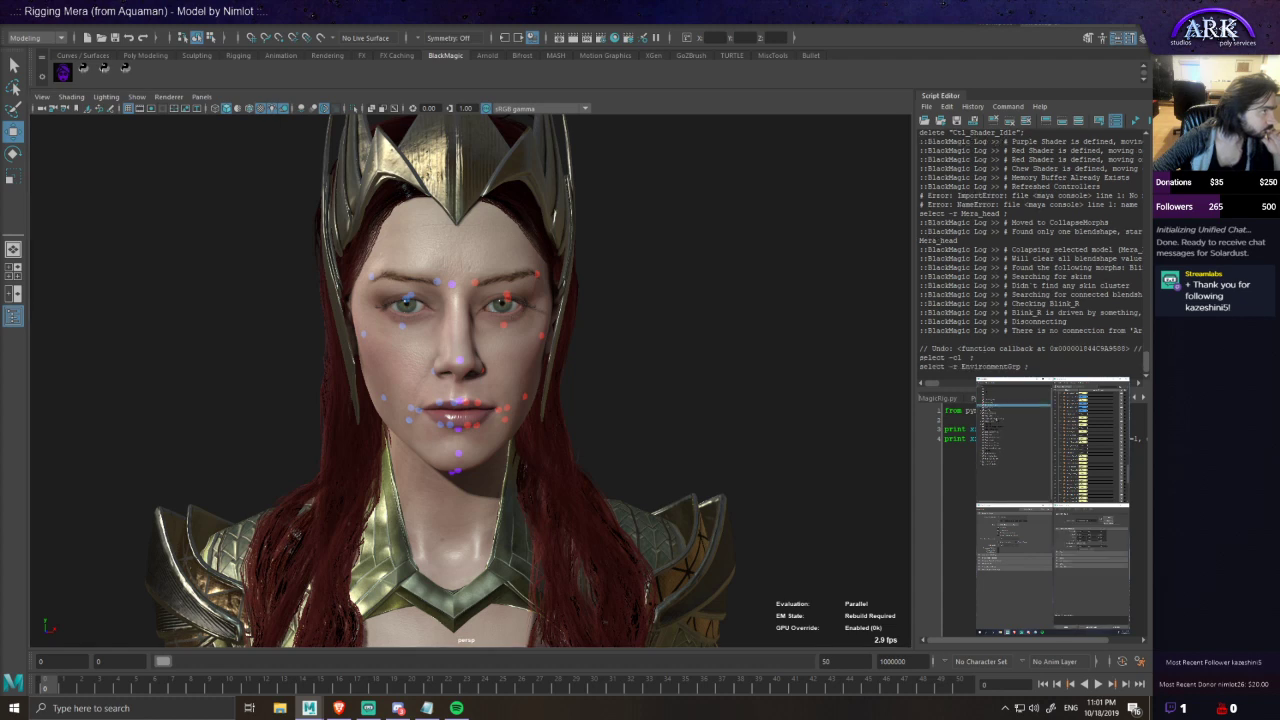
scroll(656, 281, up, 3)
alt+drag(518, 232, 490, 326)
click(376, 371)
click(982, 411)
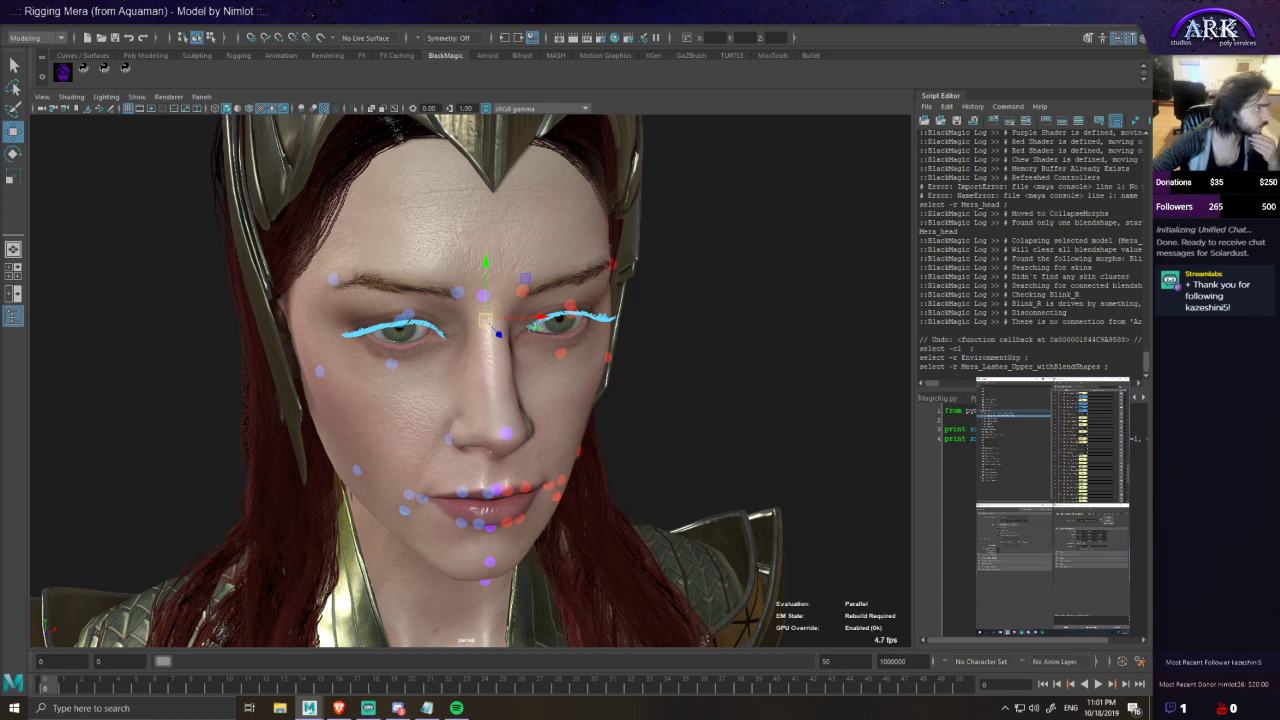
click(1002, 413)
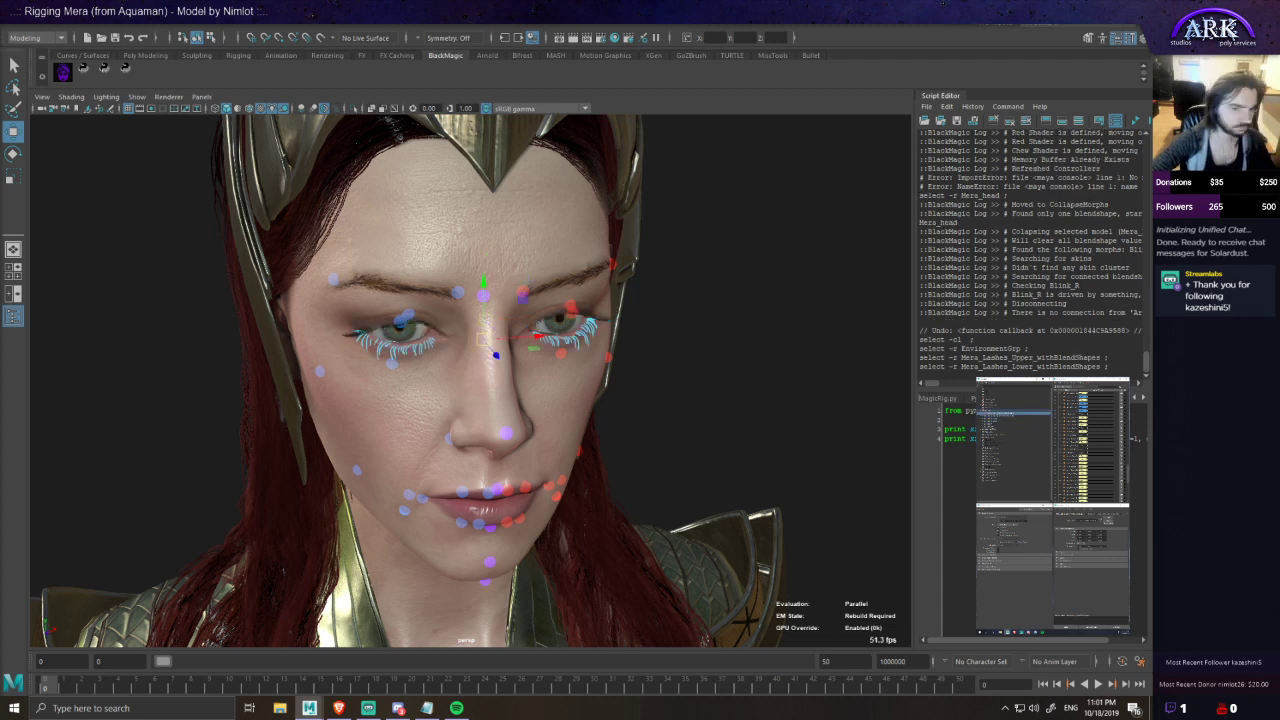
shift+click(990, 425)
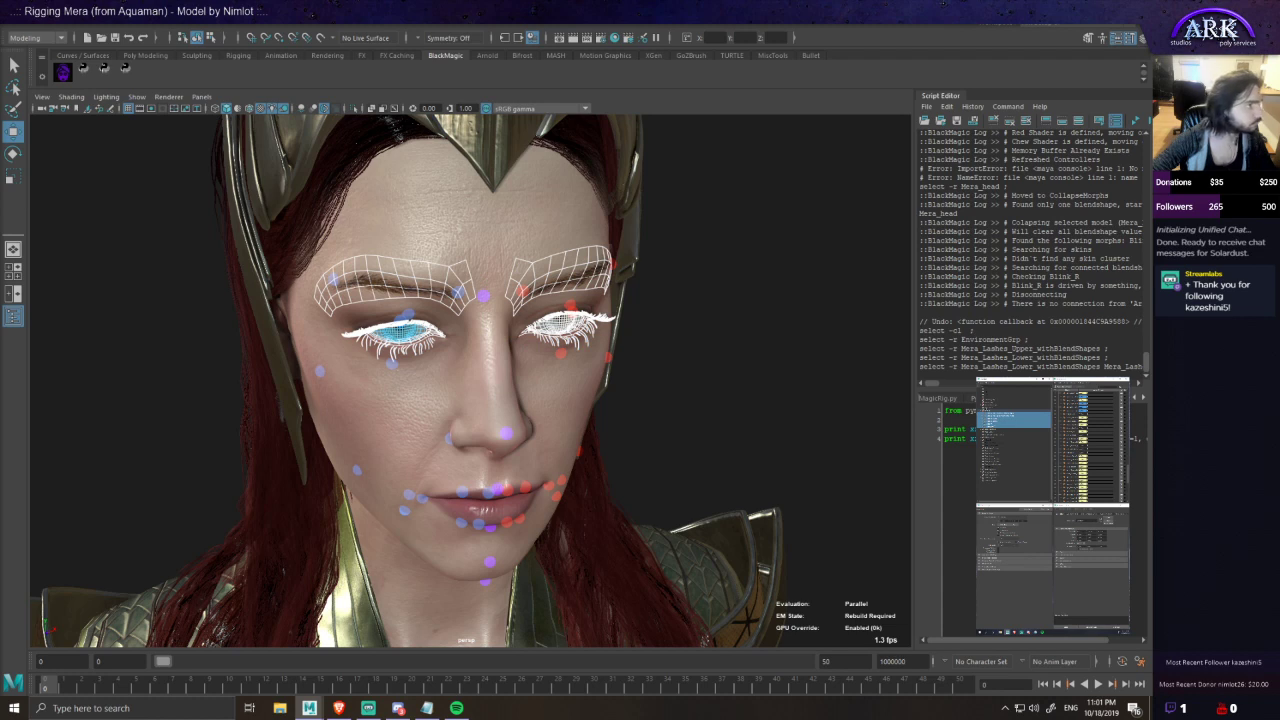
ctrl+click(992, 409)
scroll(516, 465, down, 5)
alt+drag(516, 465, 518, 417)
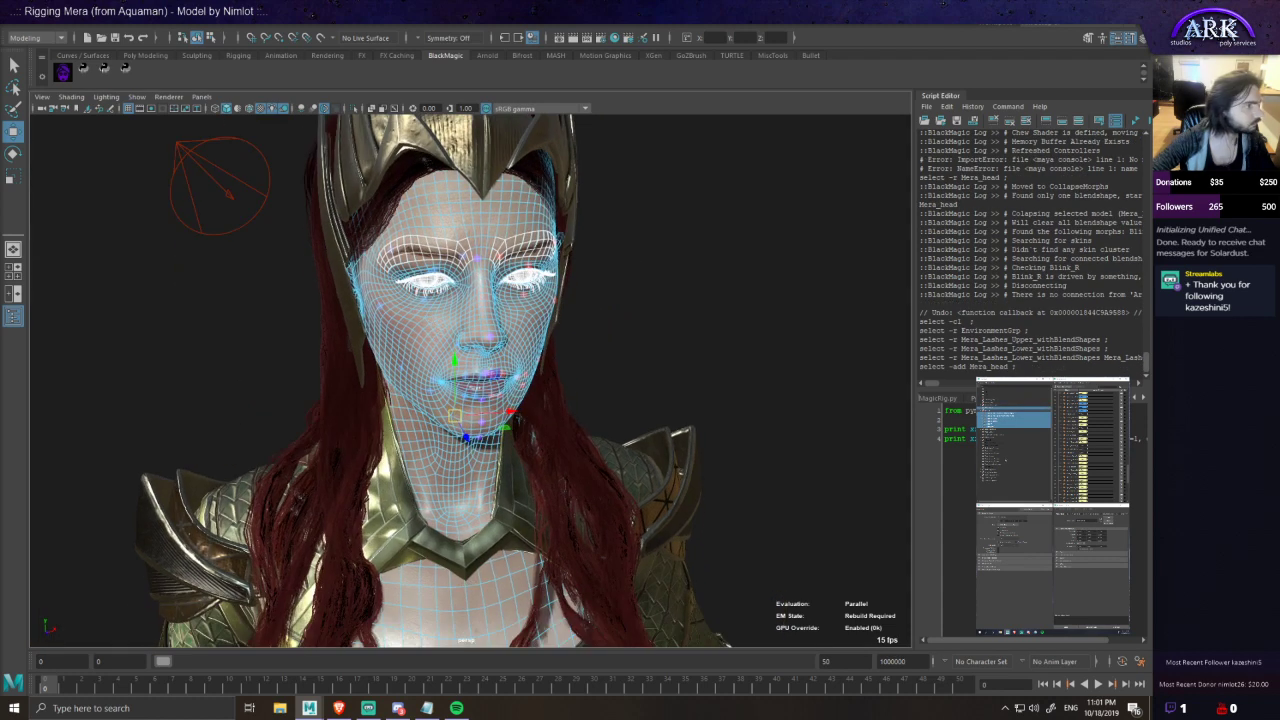
- Add BlackMagic_System, Mera_hair, Mera_fingers, Mera_upperbody_low and the armor meshes Mera_armor_01_low, Mera_armor_02_low and Mera_armor_03_low to the selection
ctrl+click(992, 448)
key(ctrl+z)
ctrl+click(992, 448)
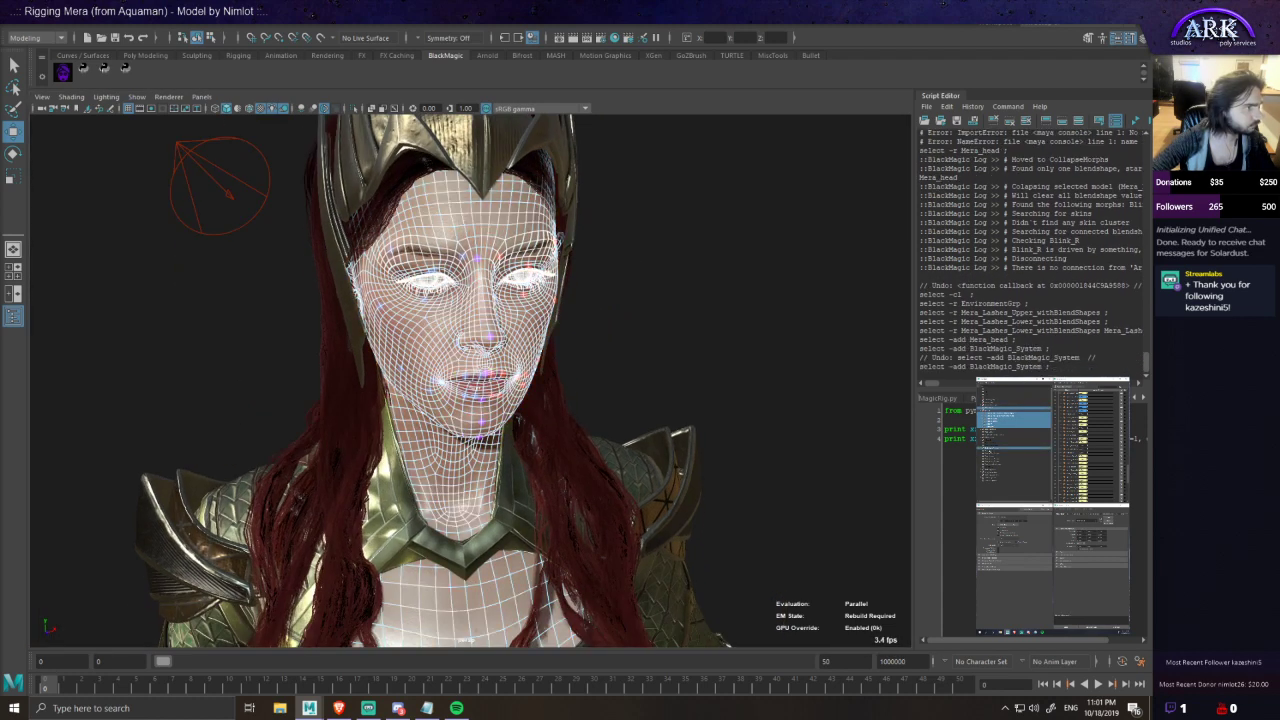
ctrl+click(992, 450)
ctrl+click(992, 452)
ctrl+click(992, 455)
ctrl+click(992, 458)
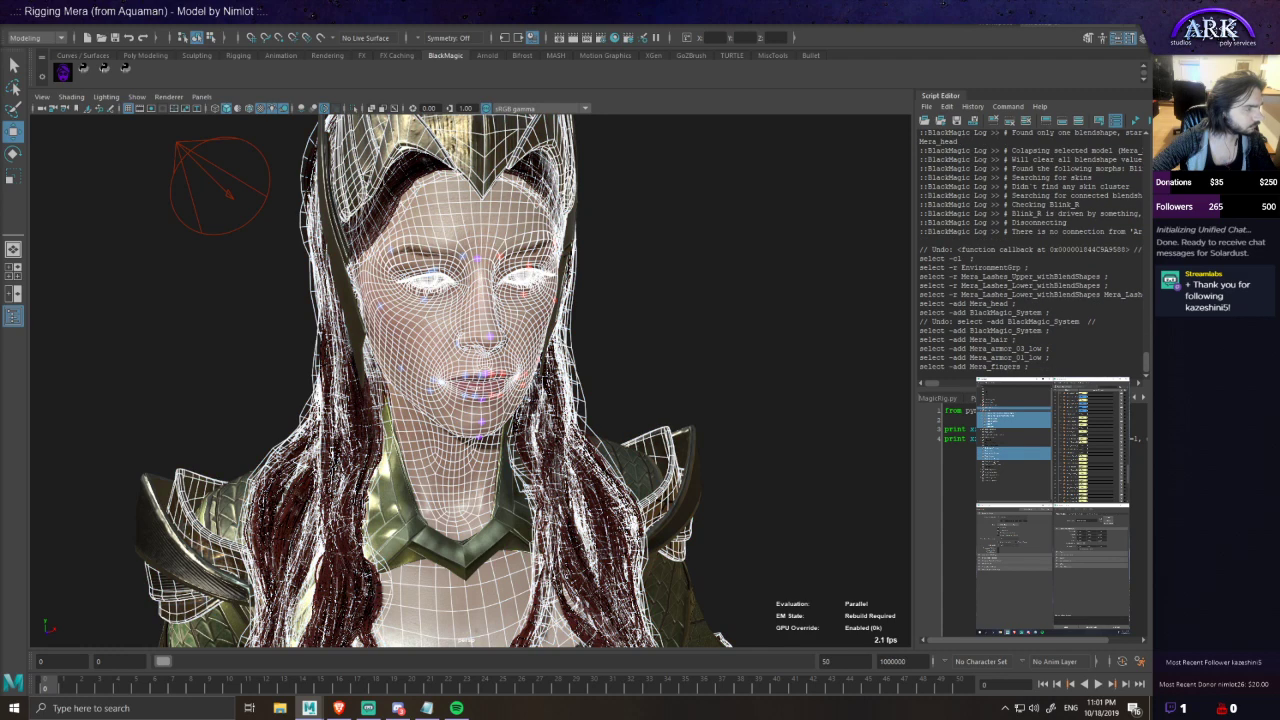
ctrl+click(992, 461)
ctrl+click(992, 464)
scroll(455, 380, down, 5)
alt+middle_drag(460, 388, 456, 264)
alt+drag(478, 242, 520, 200)
scroll(460, 380, down, 5)
alt+middle_drag(460, 380, 481, 419)
scroll(462, 380, up, 6)
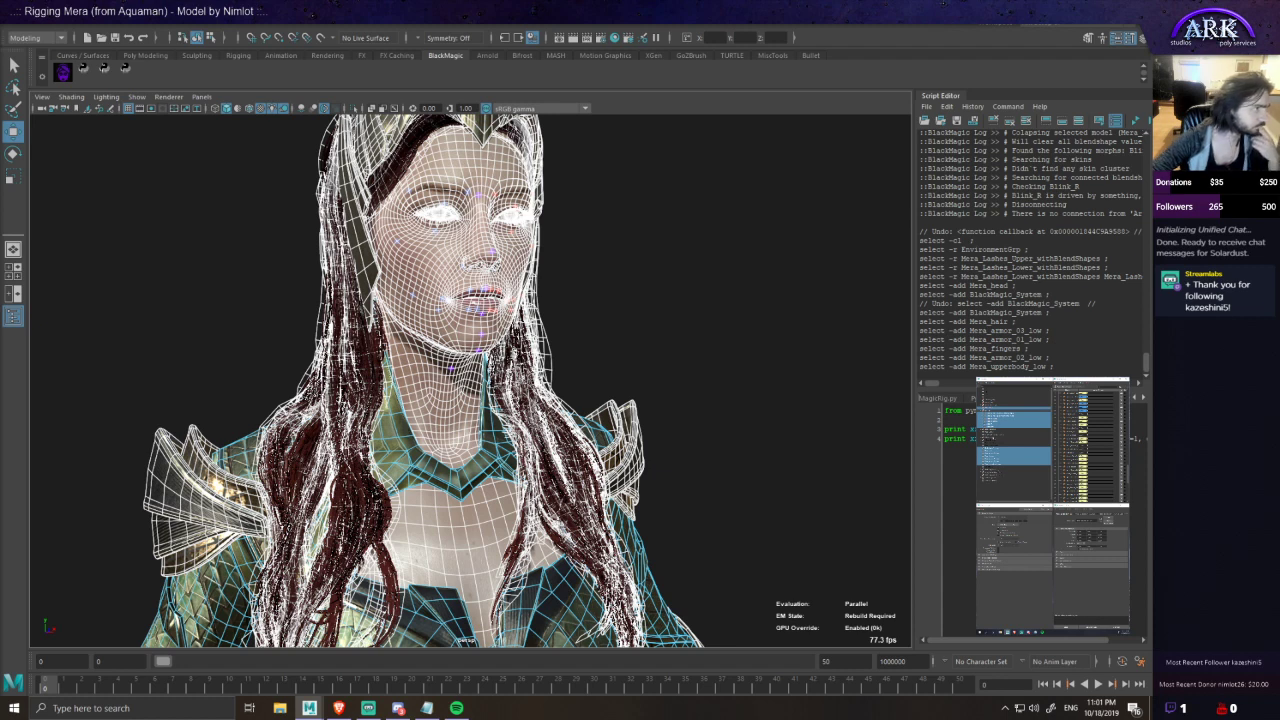
- Add Mera_Gums and the tongue mesh CH_mouth_tongue_low_v2 to the selected meshes
ctrl+click(990, 432)
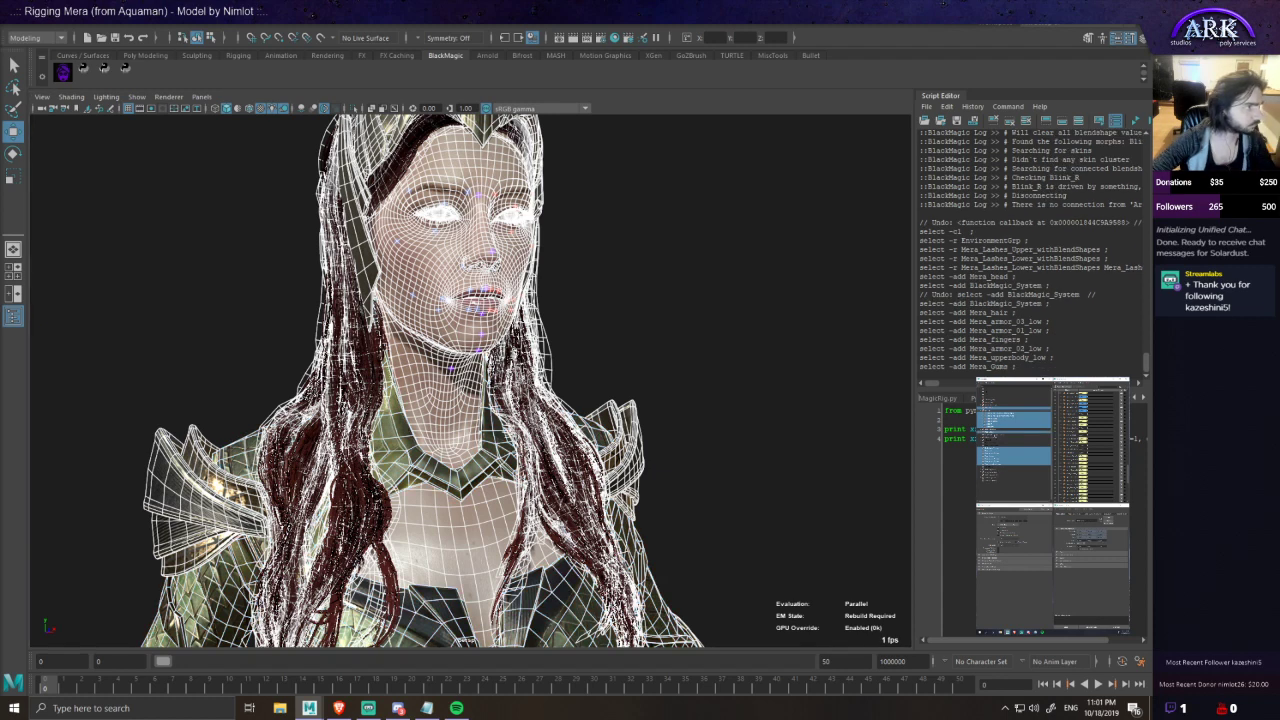
ctrl+click(994, 436)
scroll(455, 300, up, 5)
alt+middle_drag(449, 230, 433, 378)
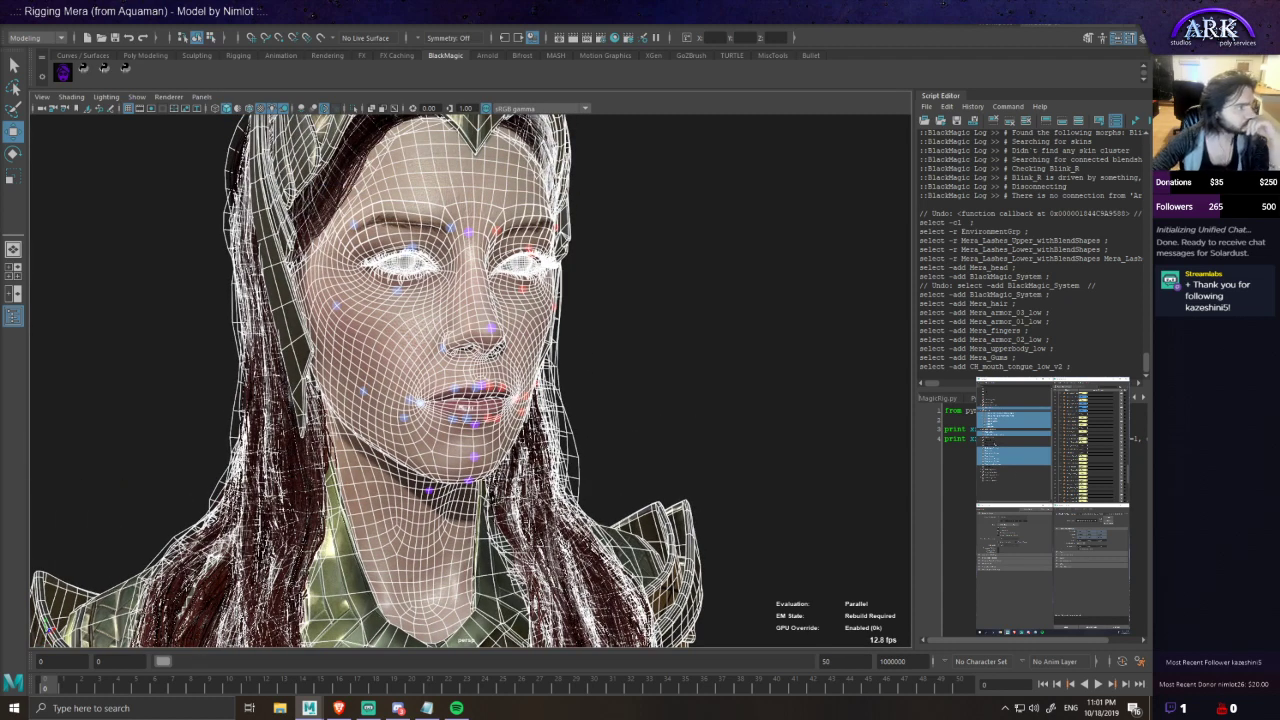
click(18, 23)
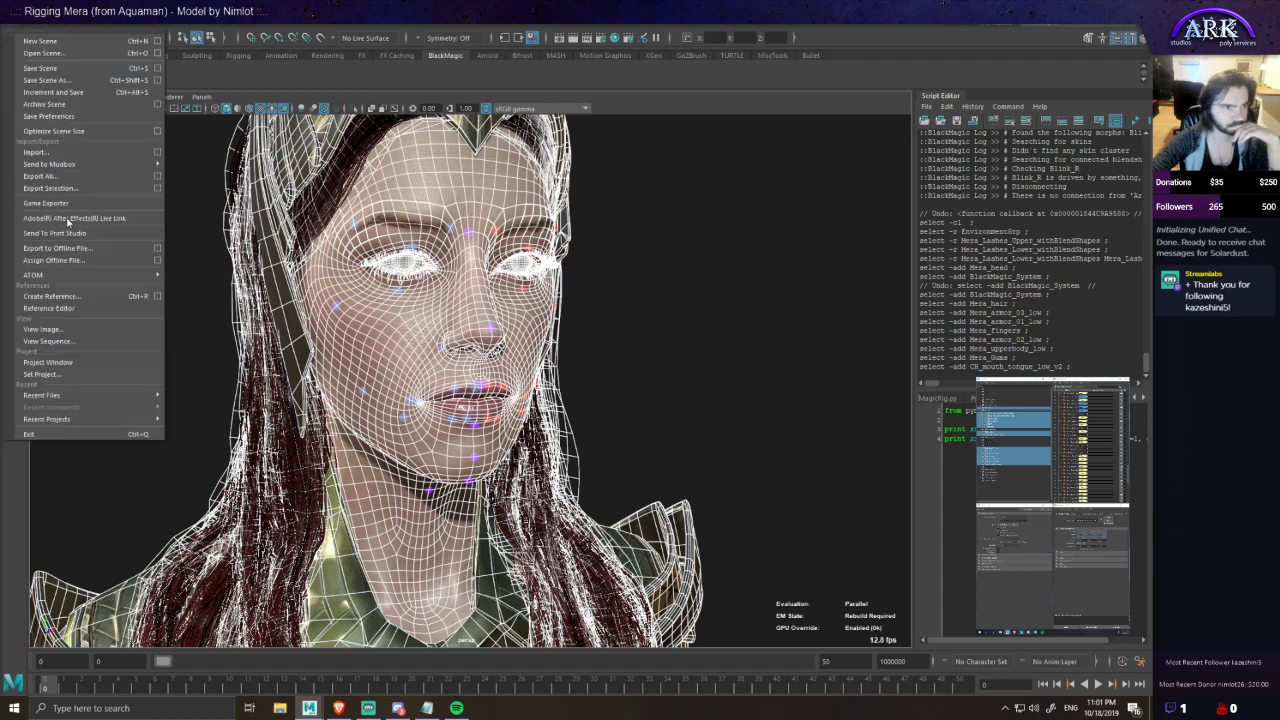
click(1009, 491)
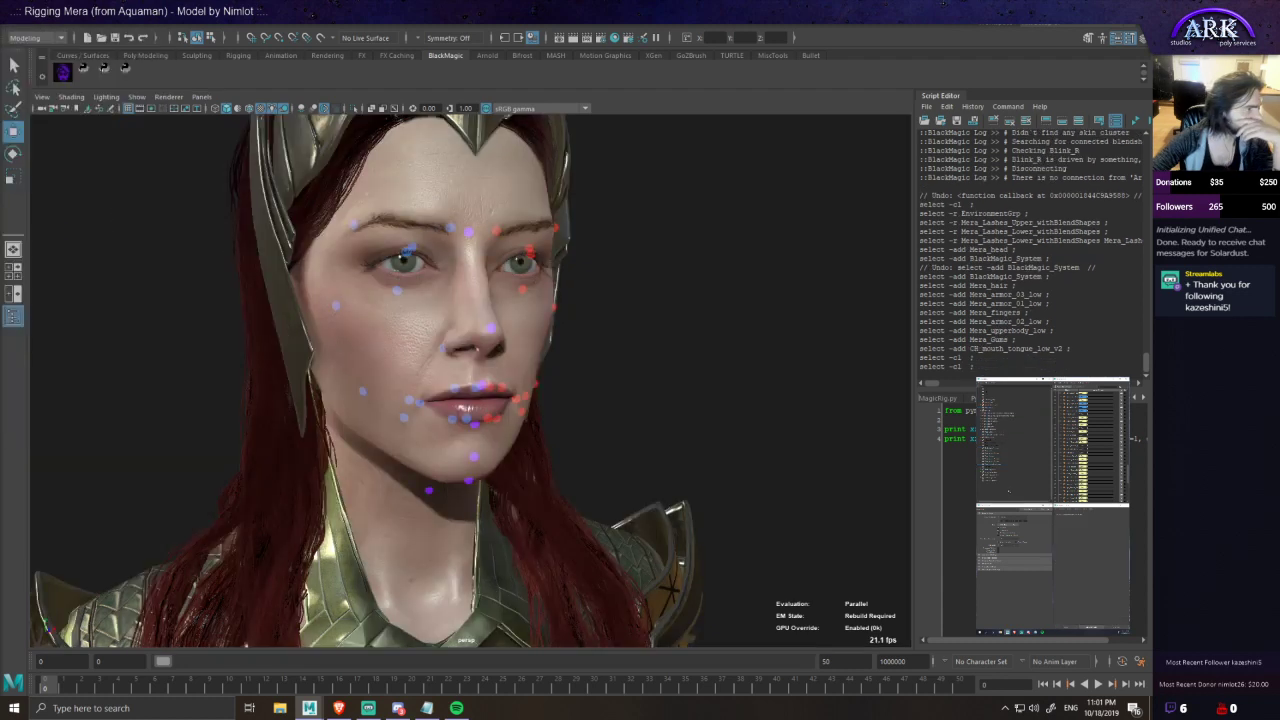
key(ctrl+z)
alt+drag(526, 354, 550, 324)
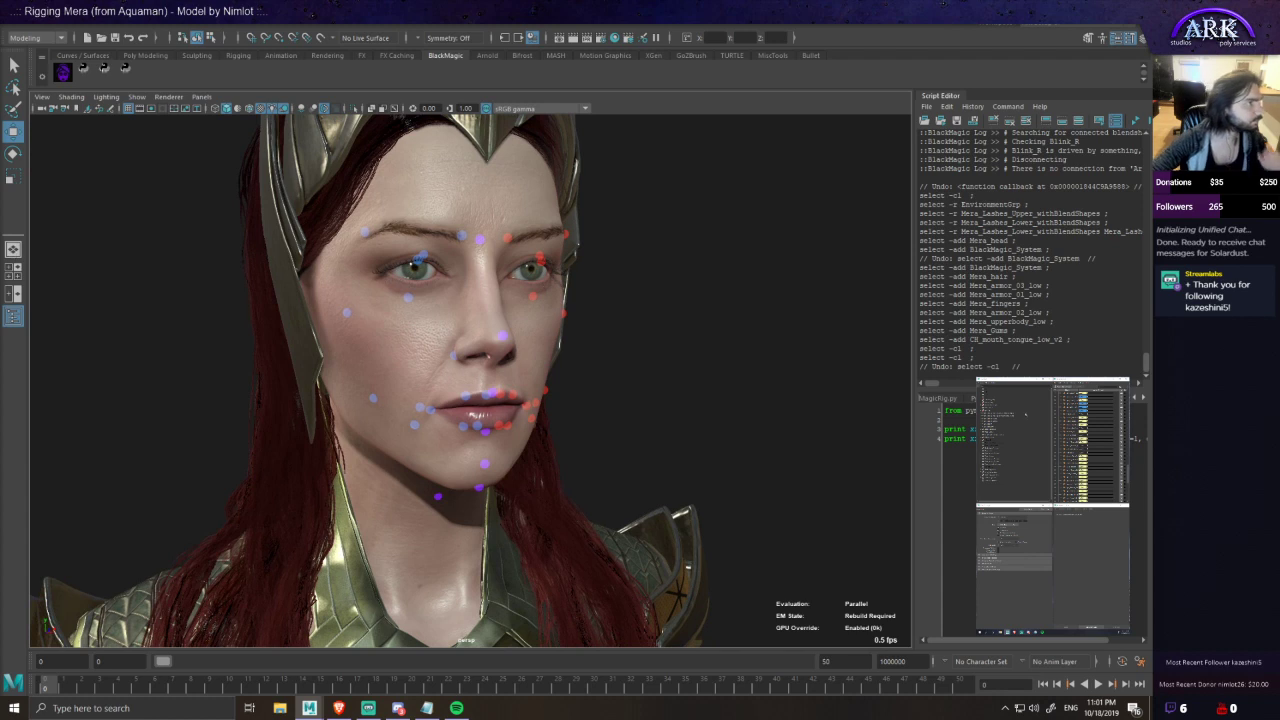
scroll(550, 324, down, 3)
scroll(550, 324, up, 3)
key(ctrl+z)
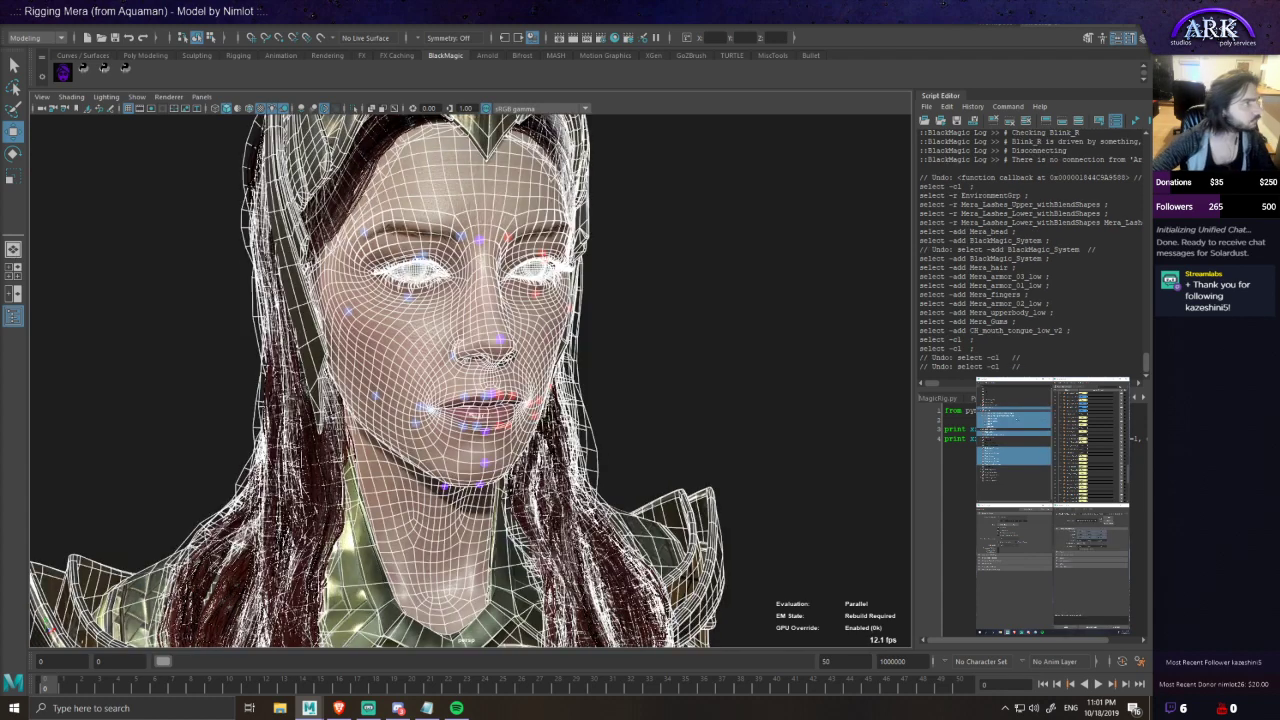
- Add Eye_Grp to the selection
ctrl+click(997, 433)
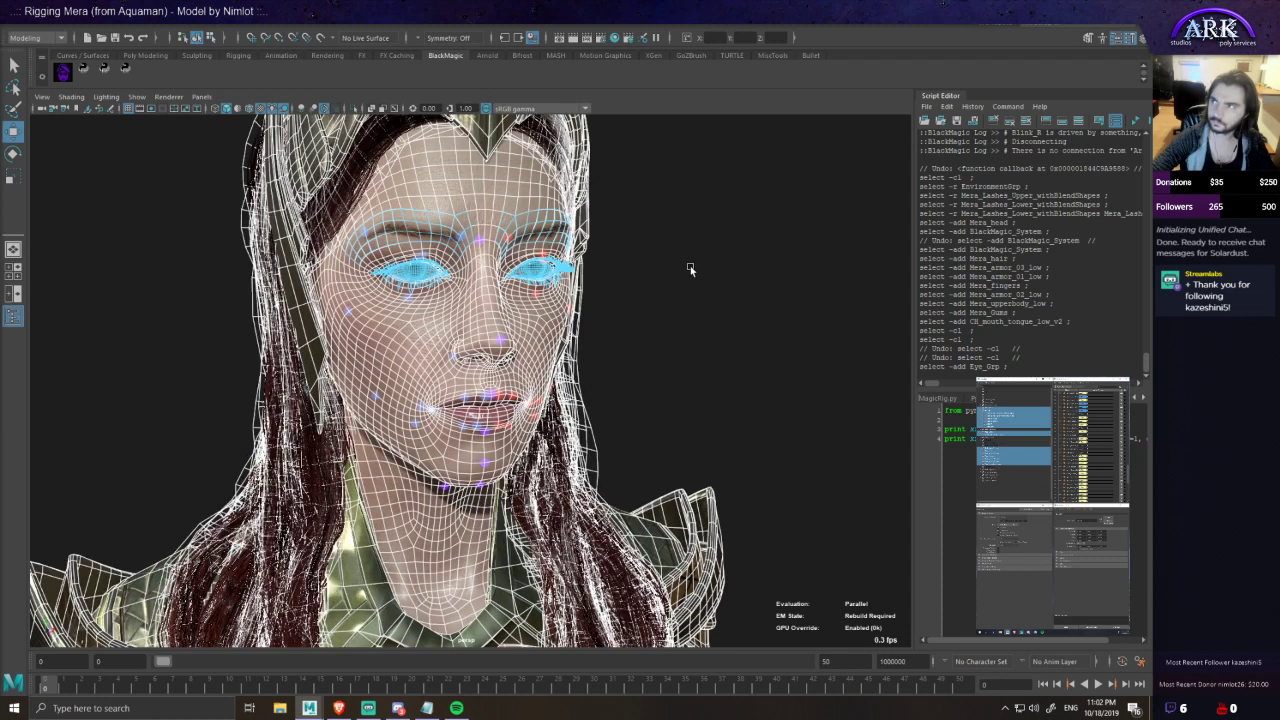
alt+middle_drag(690, 268, 674, 304)
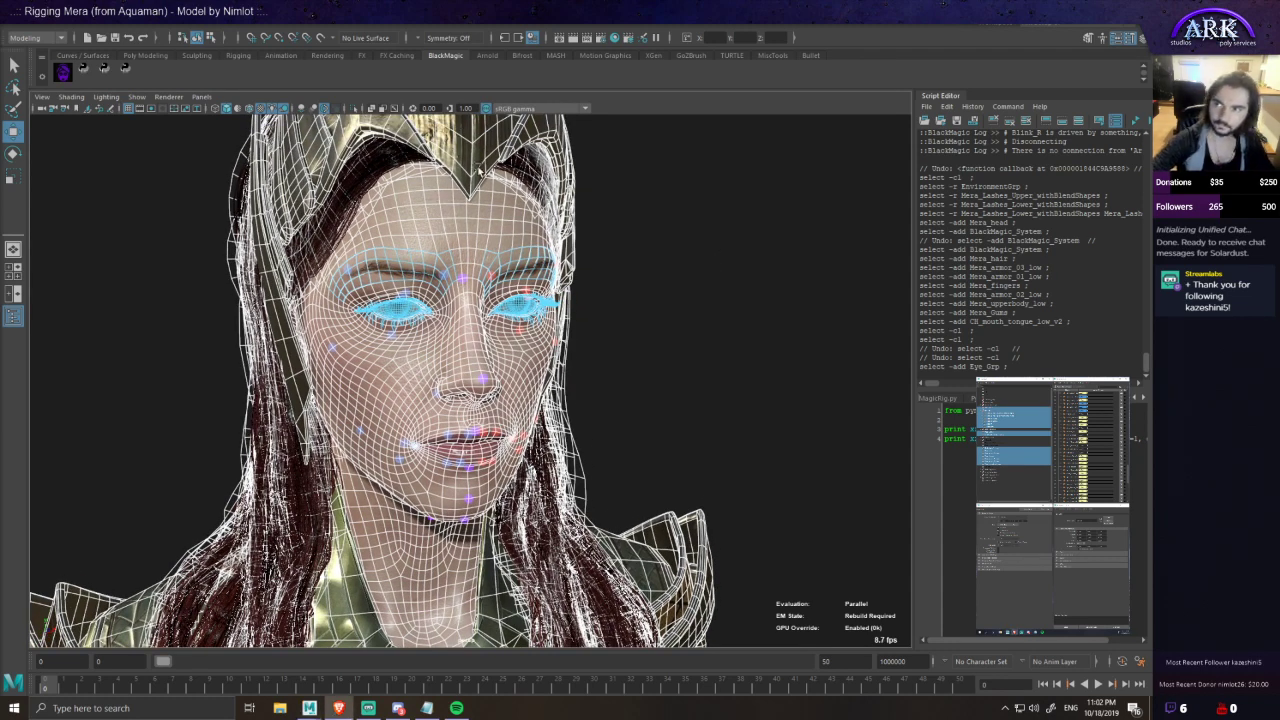
scroll(464, 200, down, 3)
scroll(464, 200, up, 2)
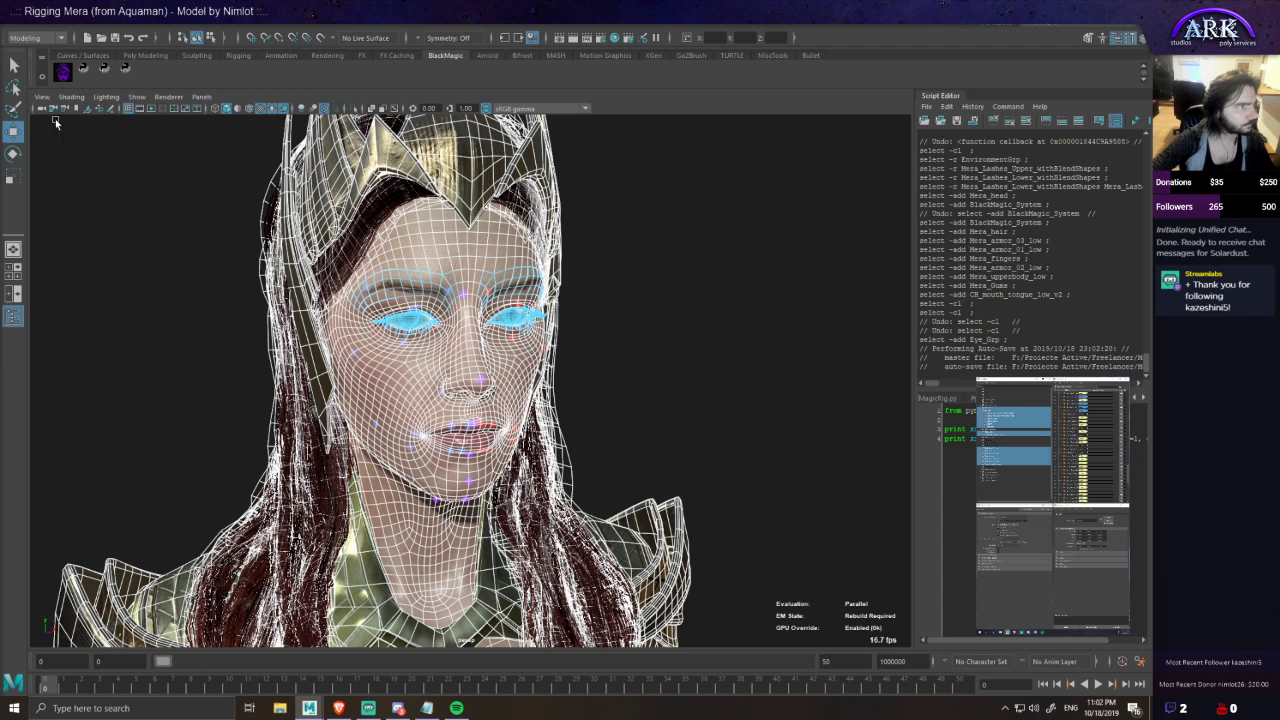
- Start an FBX export of the selection, with Bake Animation and Skins switched off
click(18, 27)
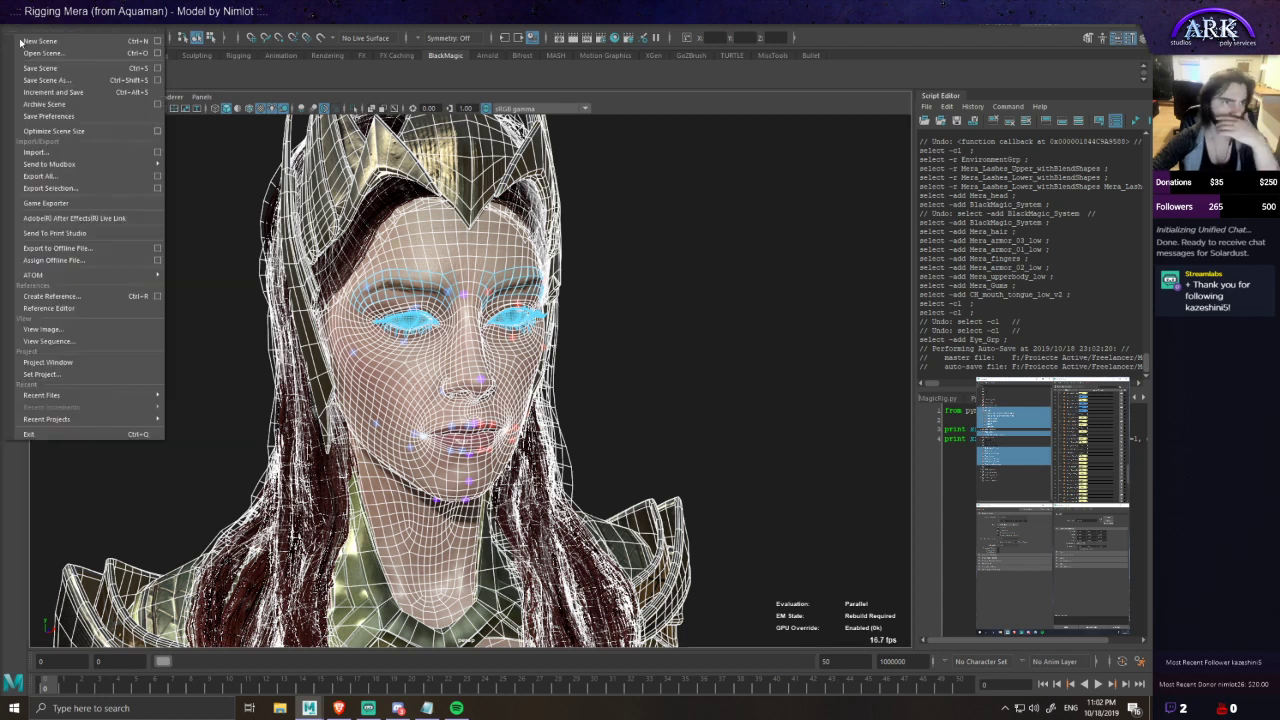
click(156, 188)
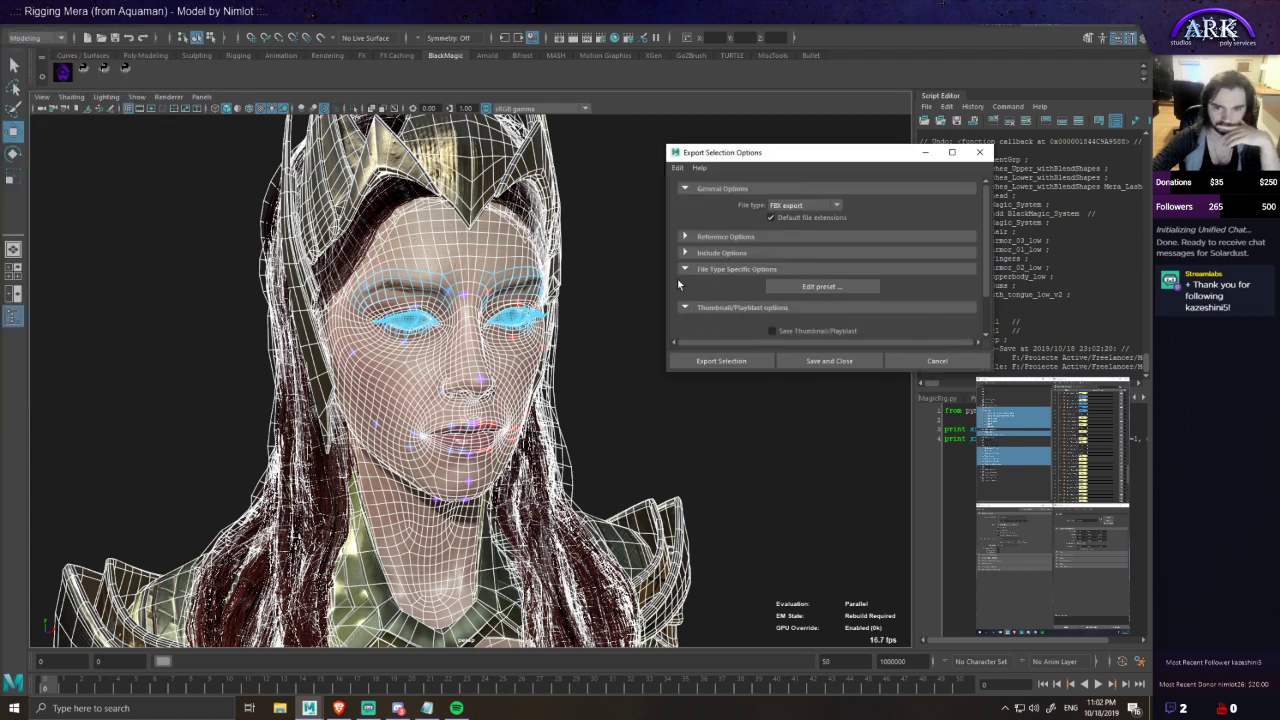
click(750, 359)
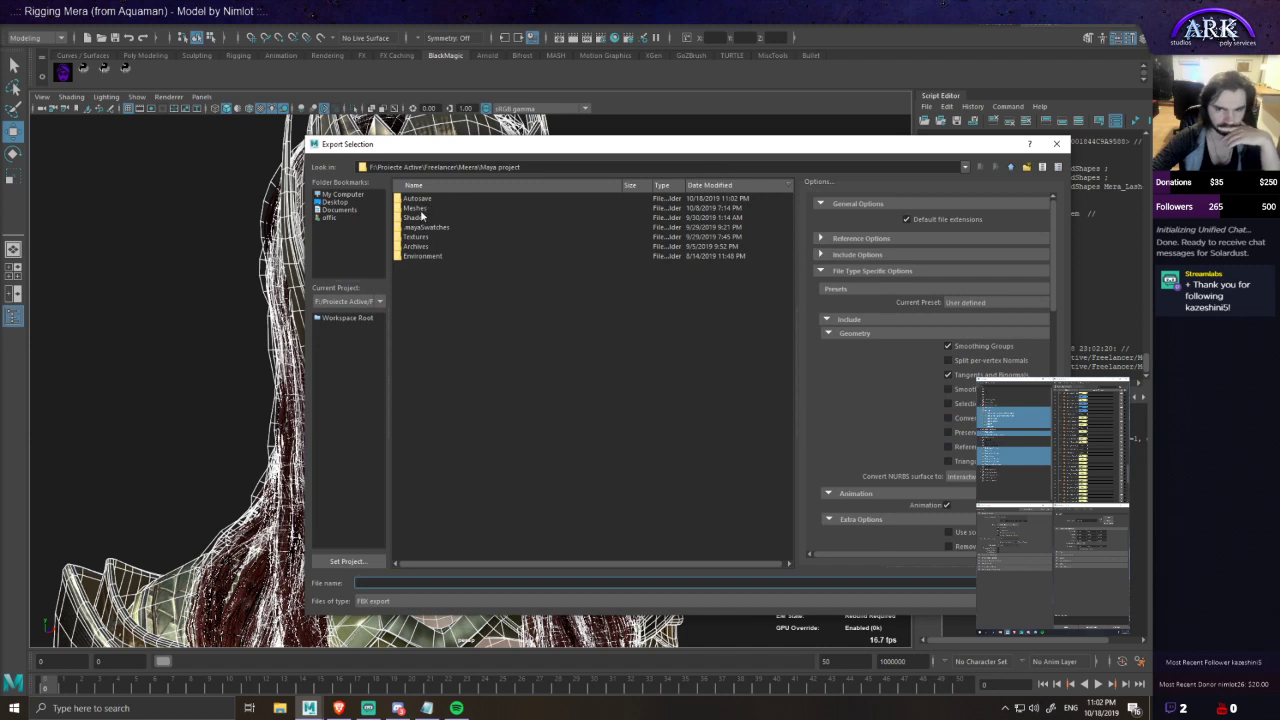
scroll(948, 460, down, 4)
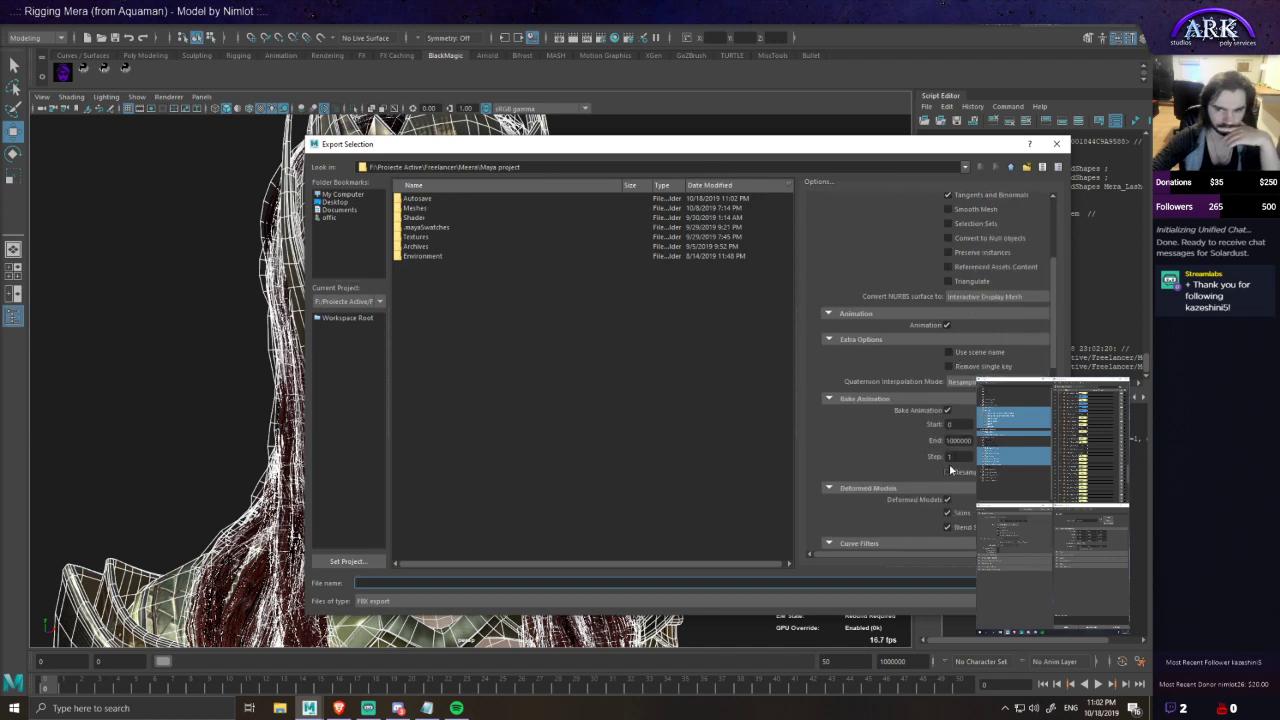
click(947, 325)
click(947, 325)
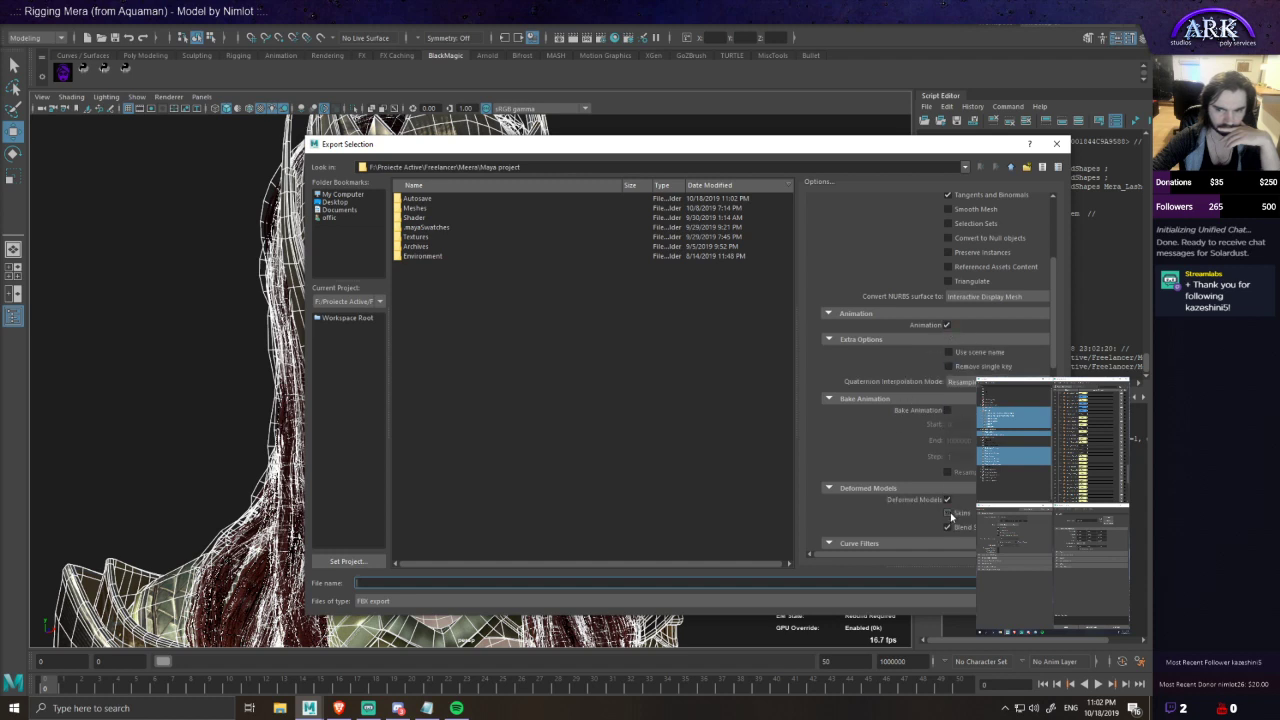
scroll(897, 502, down, 2)
scroll(924, 497, up, 2)
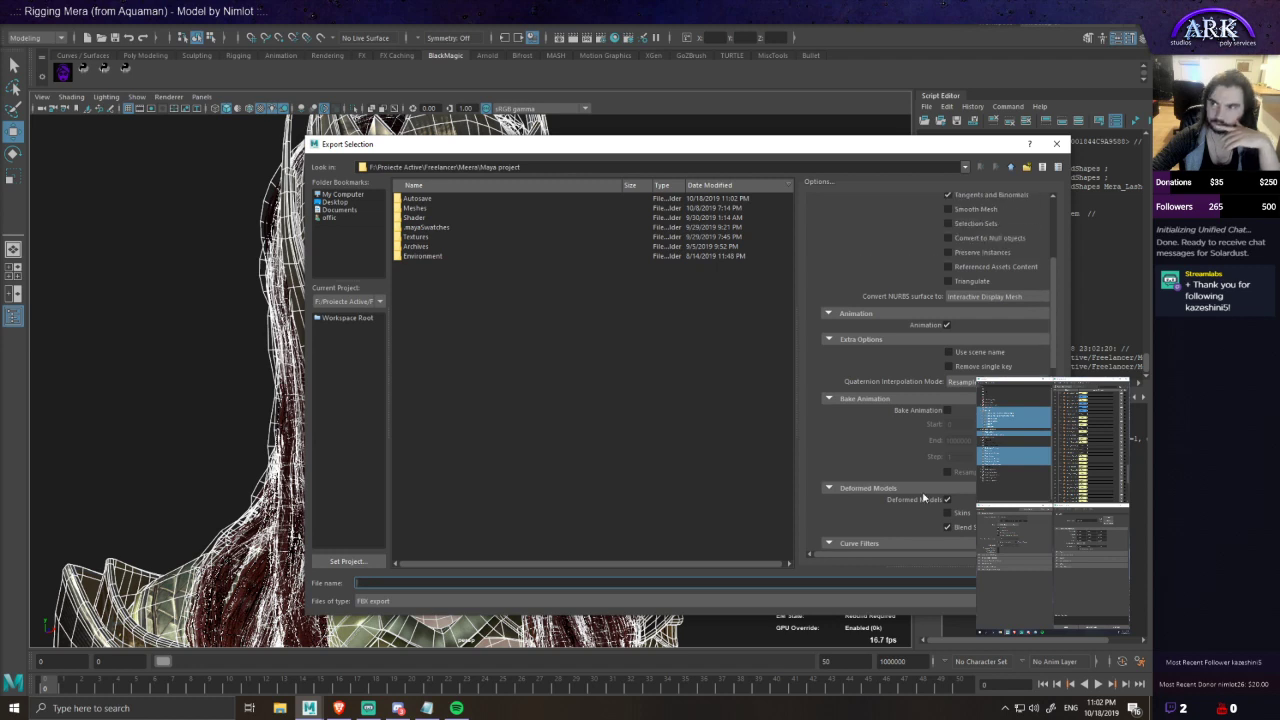
scroll(921, 511, down, 4)
scroll(921, 511, up, 4)
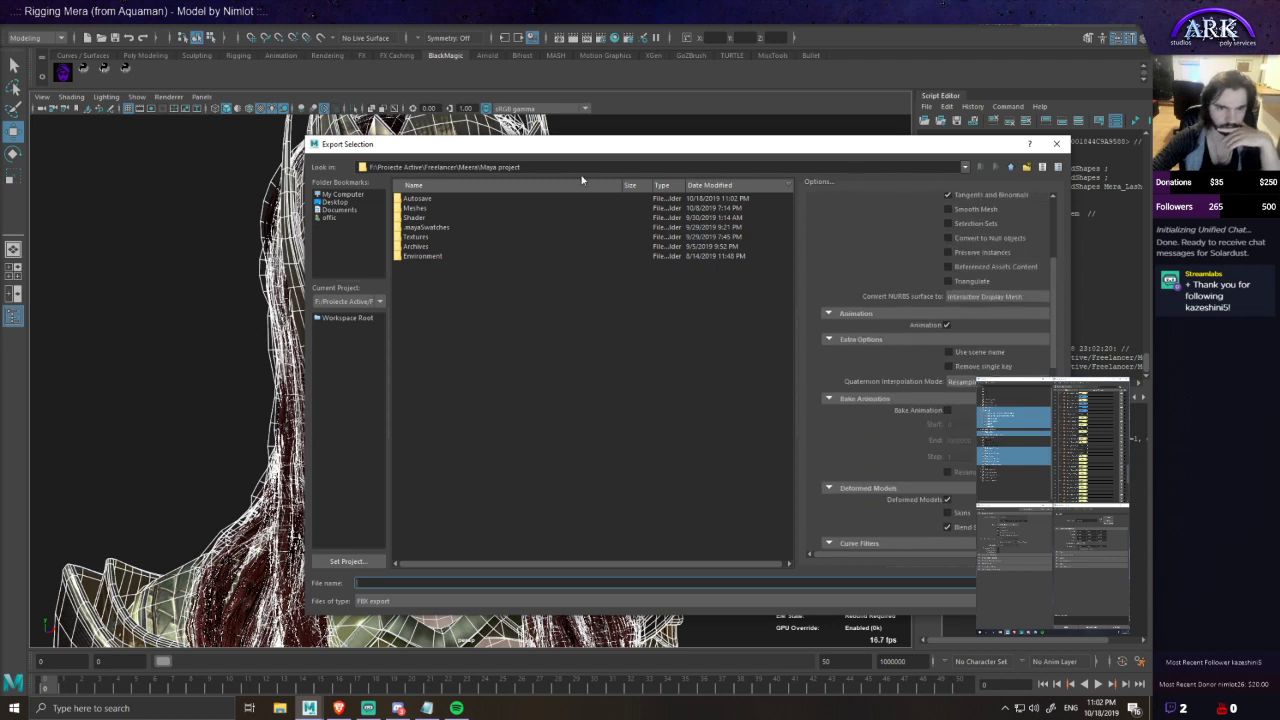
- Export the selection into the Meshes folder under the file name "Export Meshes w Blendshapes"
double_click(416, 208)
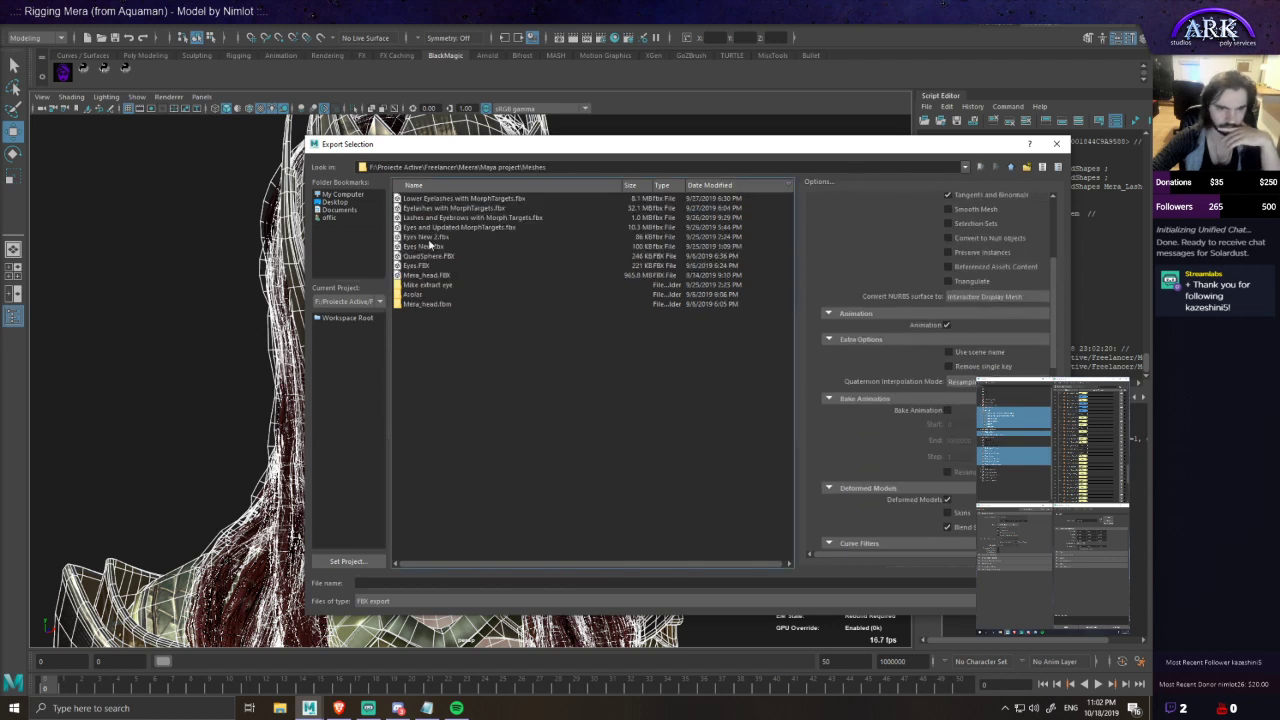
click(460, 582)
text(Export Meshes)
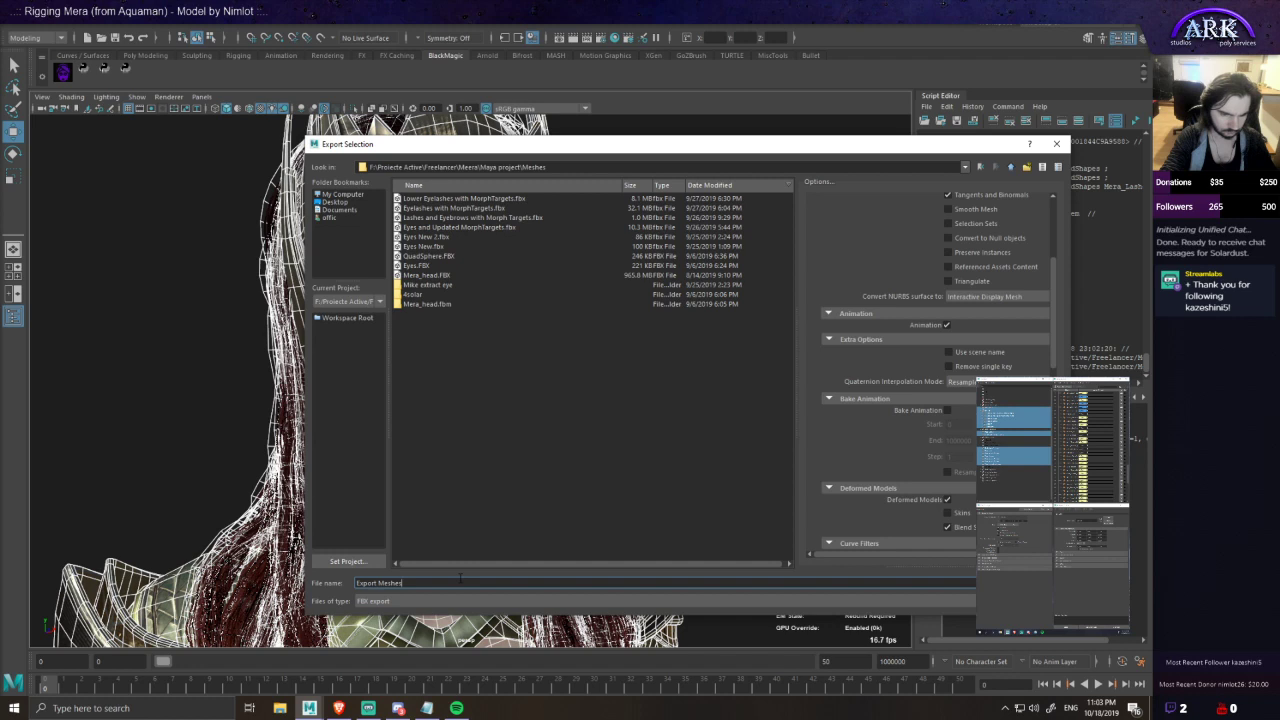
text( w Blendshapes)
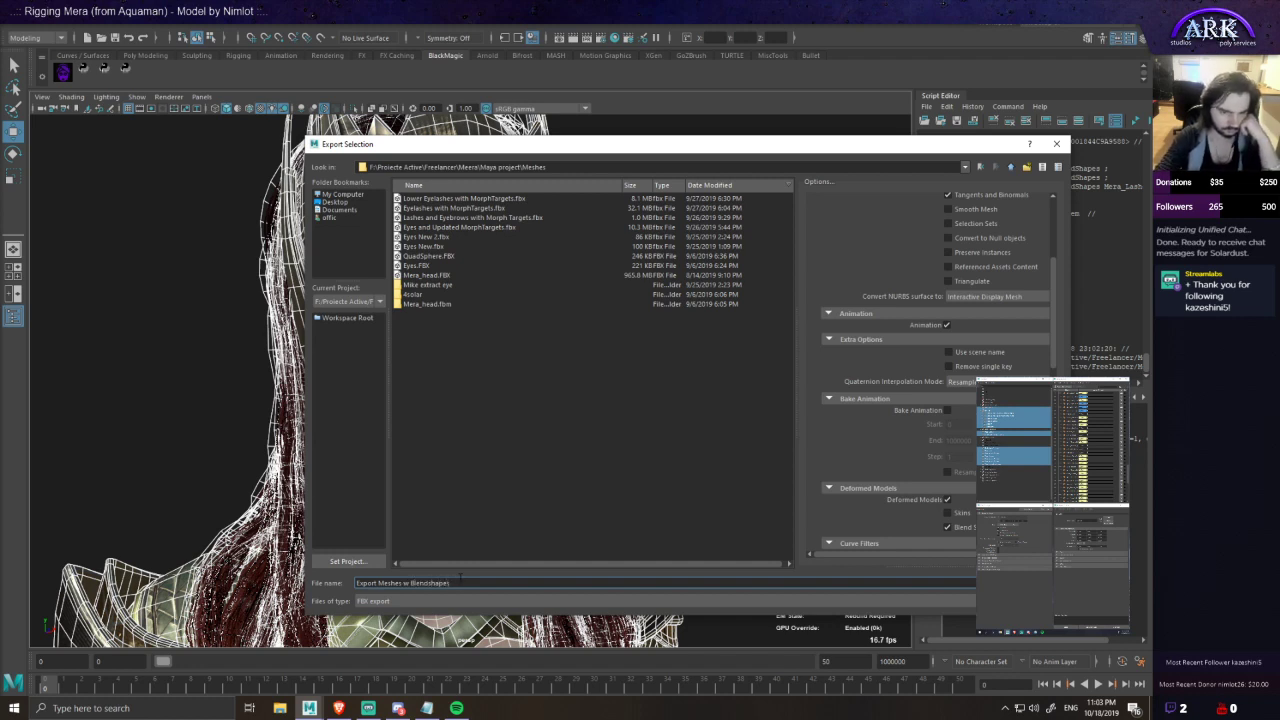
key(Return)
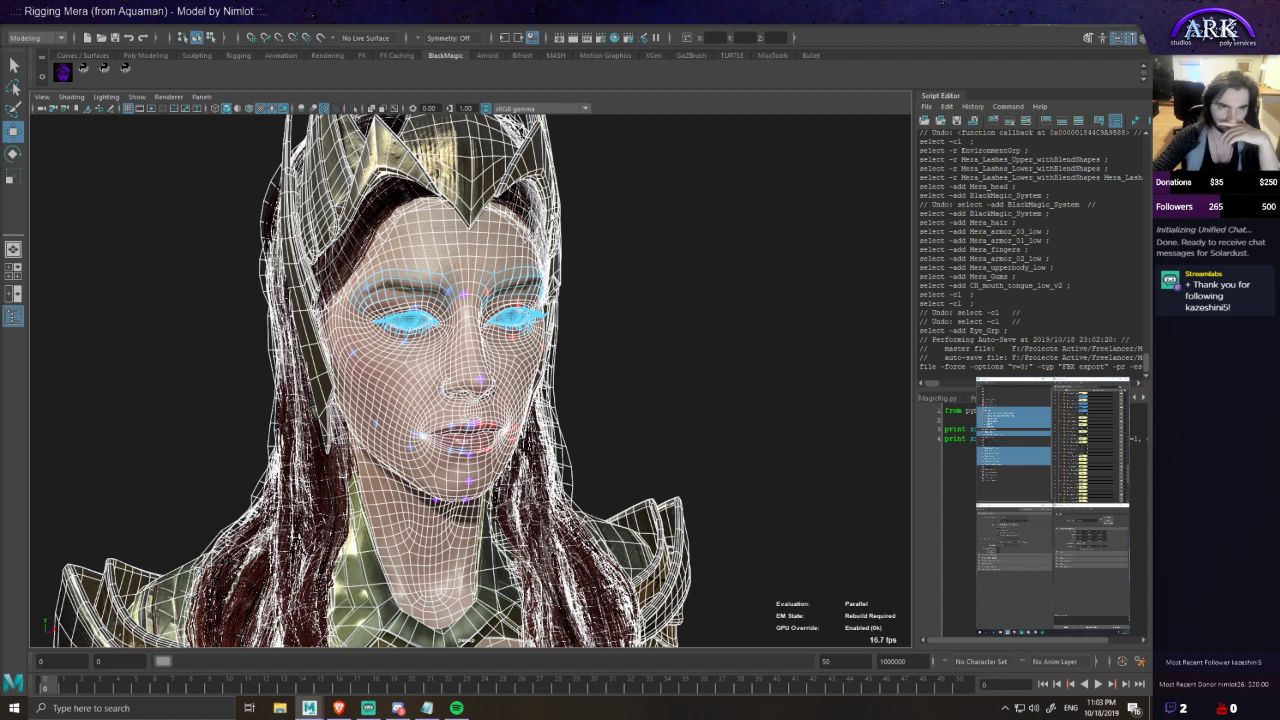
- Read the details of the export warning about the unsupported node type and close the warnings list
key(alt+Tab)
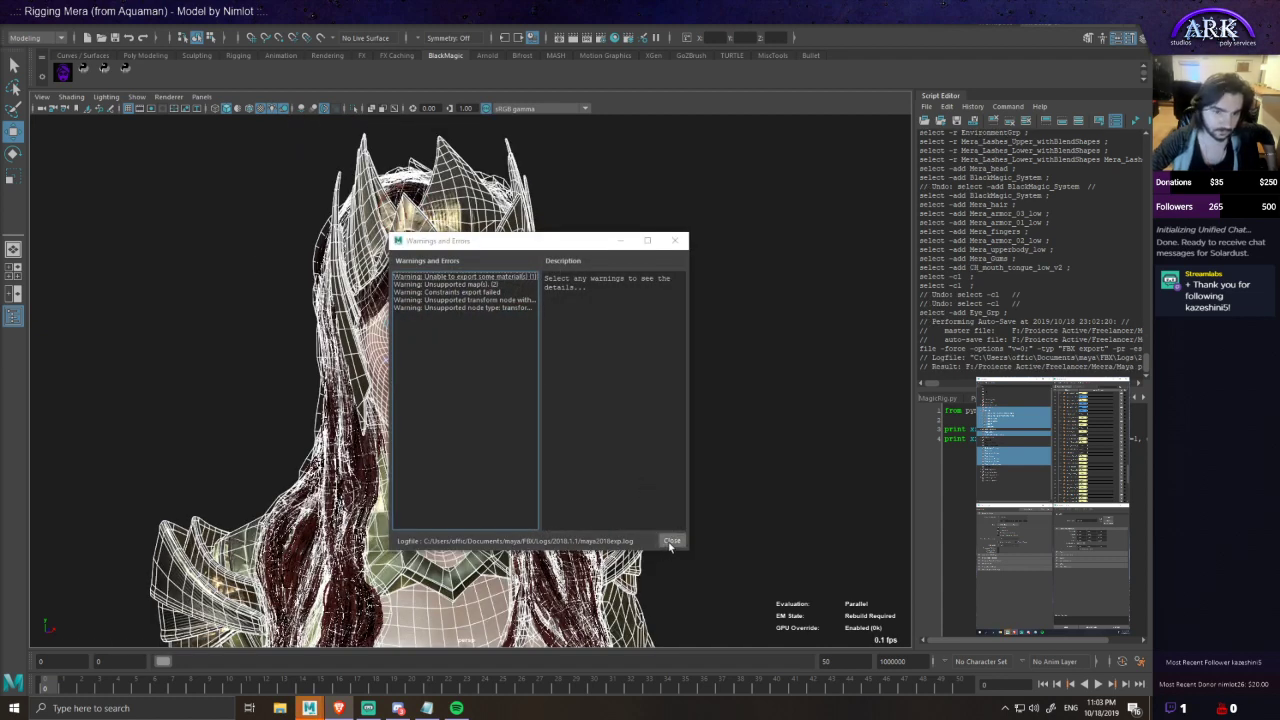
click(505, 308)
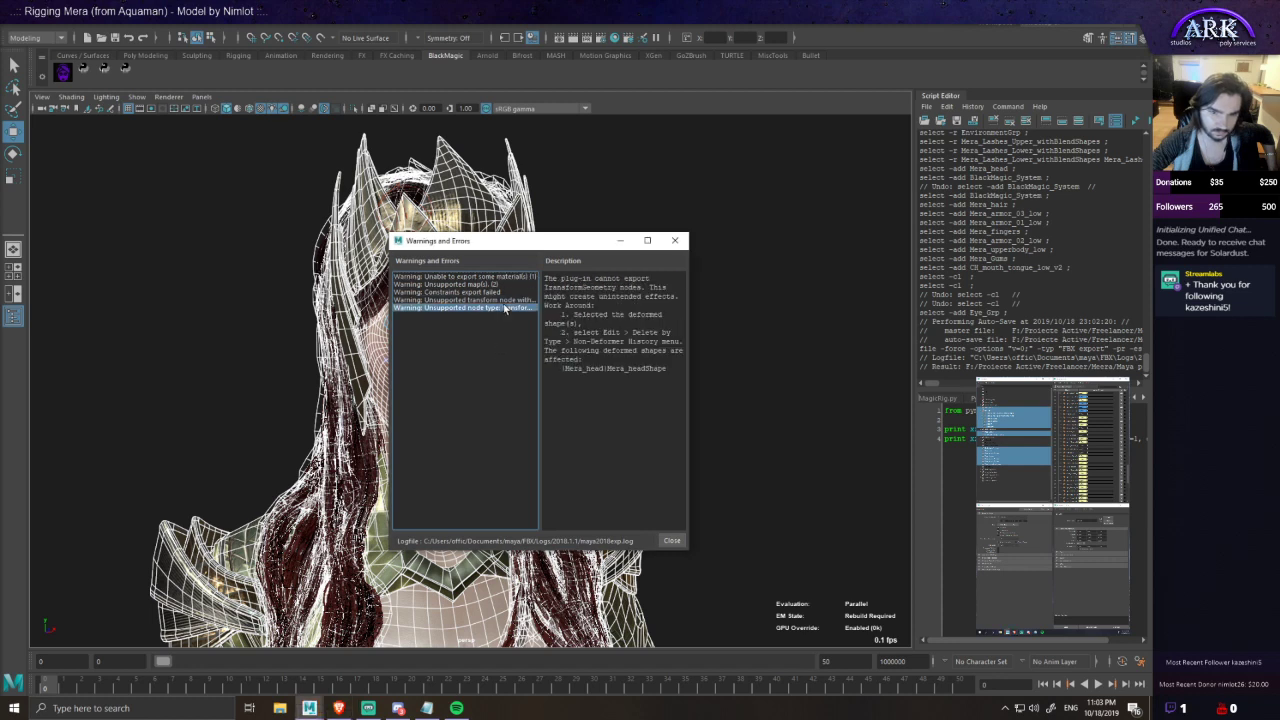
click(672, 540)
- Clear the selection and start a new empty scene, discarding the changes to BodyRig 04.mb
click(150, 273)
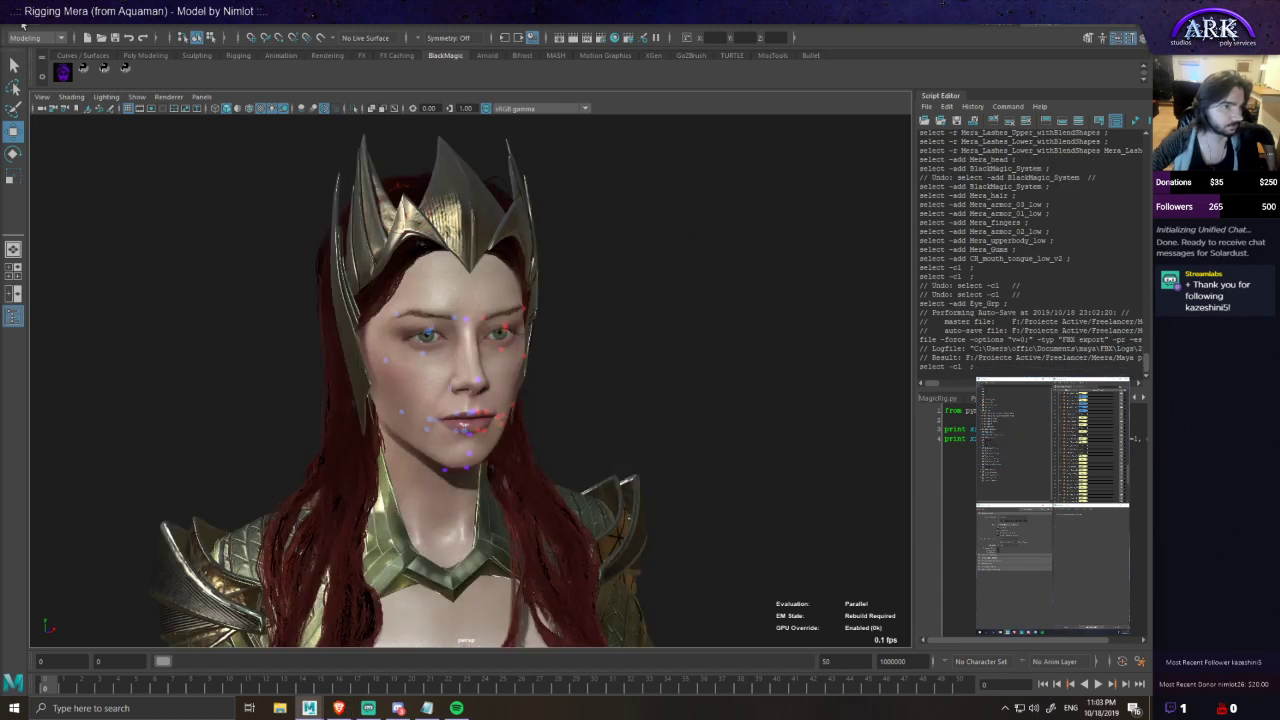
click(22, 20)
click(27, 41)
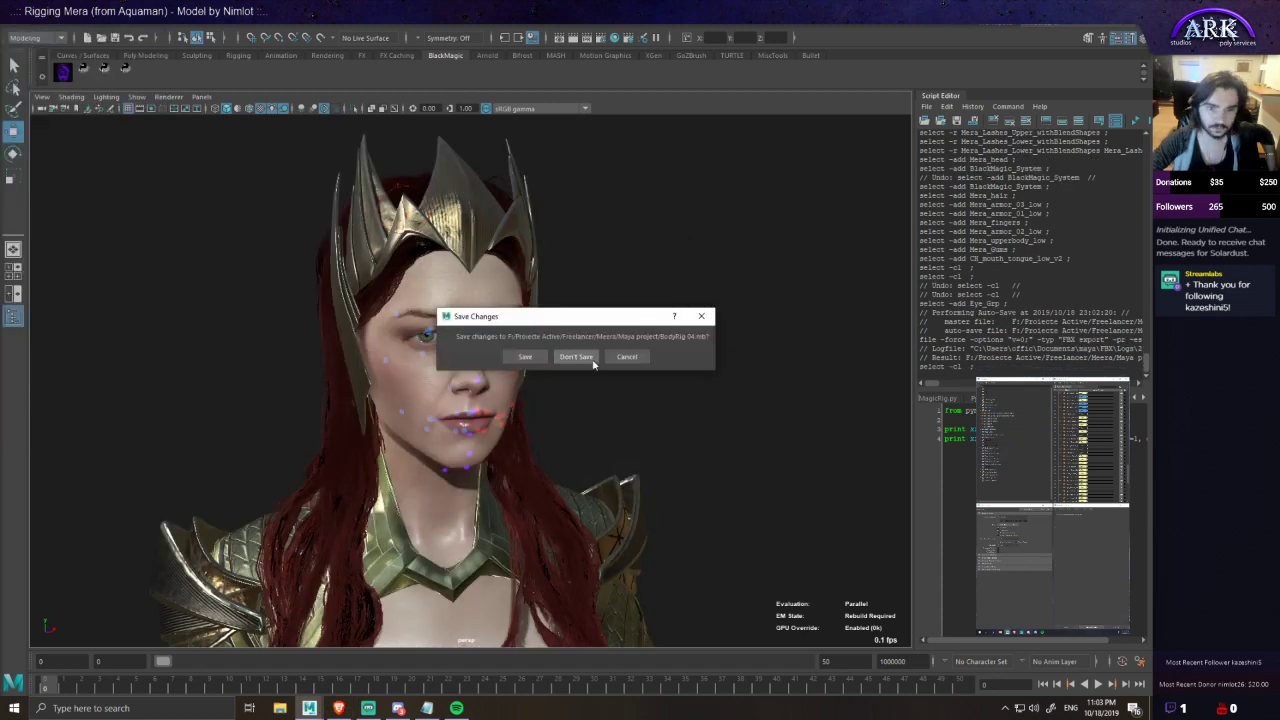
click(578, 357)
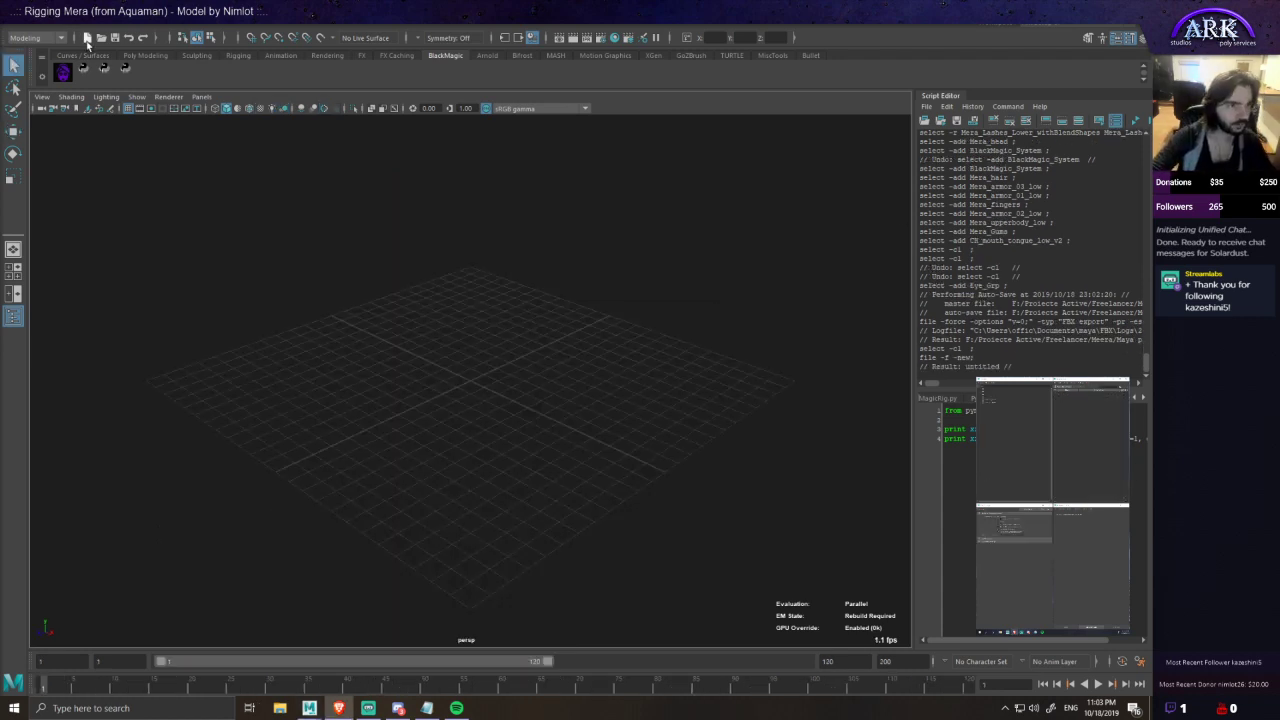
- Import "Export Meshes w Blendshapes.fbx" from the Meshes folder into the empty scene
click(30, 27)
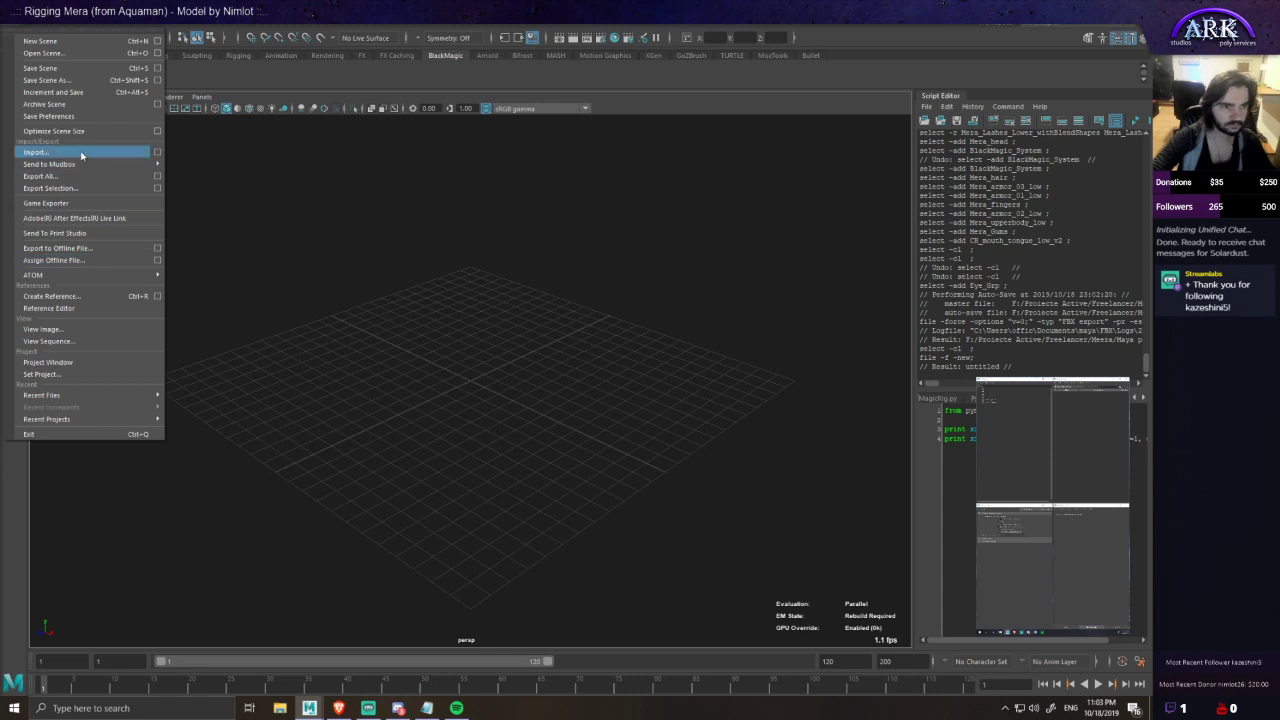
click(81, 152)
double_click(456, 203)
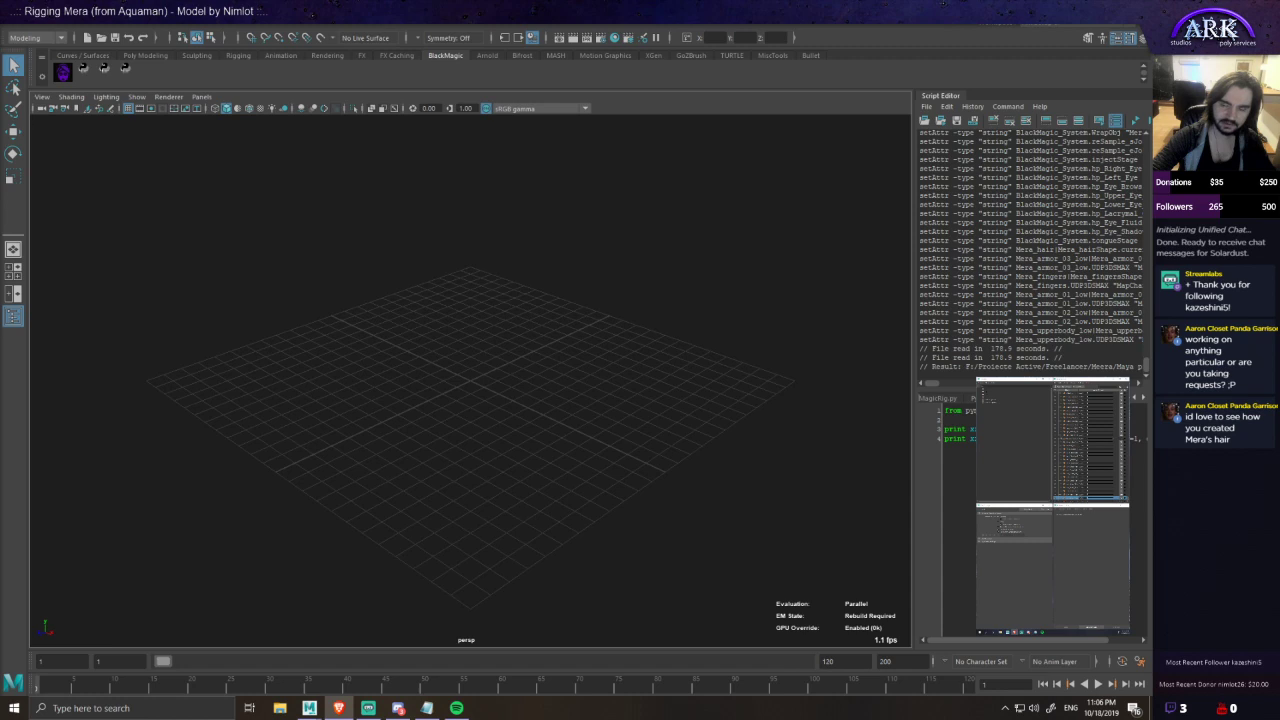
- Hide the Face_Controllers group that covers the imported head mesh
scroll(584, 252, down, 8)
alt+middle_drag(578, 254, 535, 458)
alt+drag(535, 458, 592, 440)
scroll(590, 400, up, 5)
alt+middle_drag(588, 320, 488, 494)
click(527, 327)
scroll(540, 368, up, 8)
scroll(560, 333, down, 4)
alt+drag(568, 309, 517, 381)
scroll(552, 330, down, 6)
scroll(480, 405, up, 4)
click(992, 436)
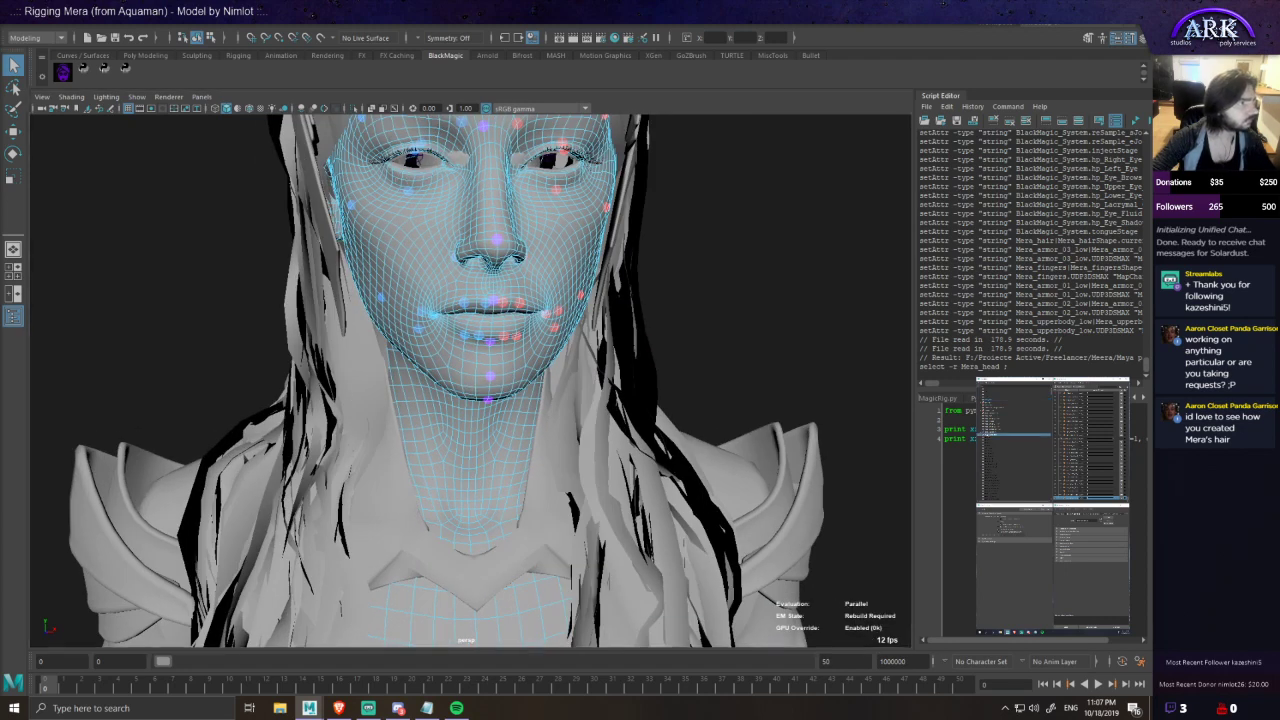
key(ctrl+h)
- Examine the imported face, gums, hair and armor meshes from several distances and angles
scroll(330, 211, down, 2)
alt+drag(473, 232, 422, 250)
scroll(450, 134, up, 4)
click(450, 134)
scroll(442, 292, down, 8)
alt+middle_drag(482, 378, 478, 195)
alt+drag(466, 260, 445, 335)
scroll(460, 300, up, 7)
alt+middle_drag(462, 300, 468, 511)
alt+drag(468, 511, 500, 447)
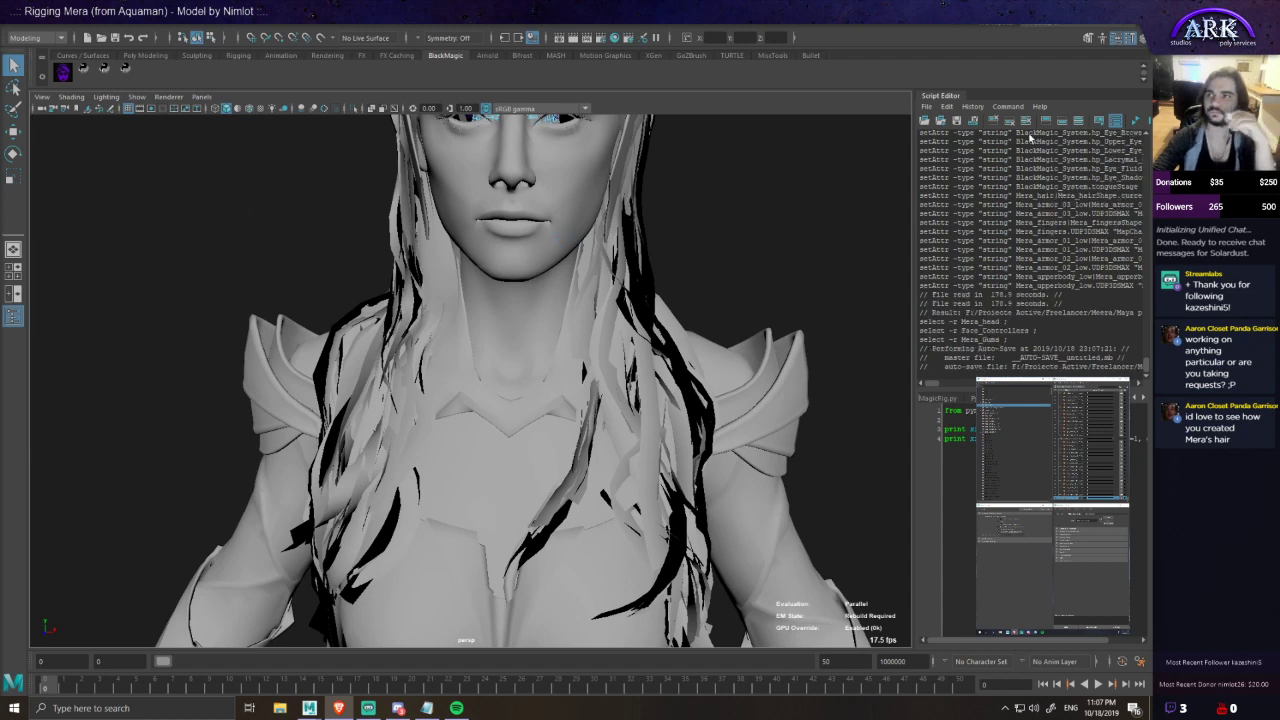
- Delete the run of blink and eye objects listed in the scene hierarchy, starting from Blink_R
click(997, 432)
click(998, 435)
scroll(998, 436, down, 5)
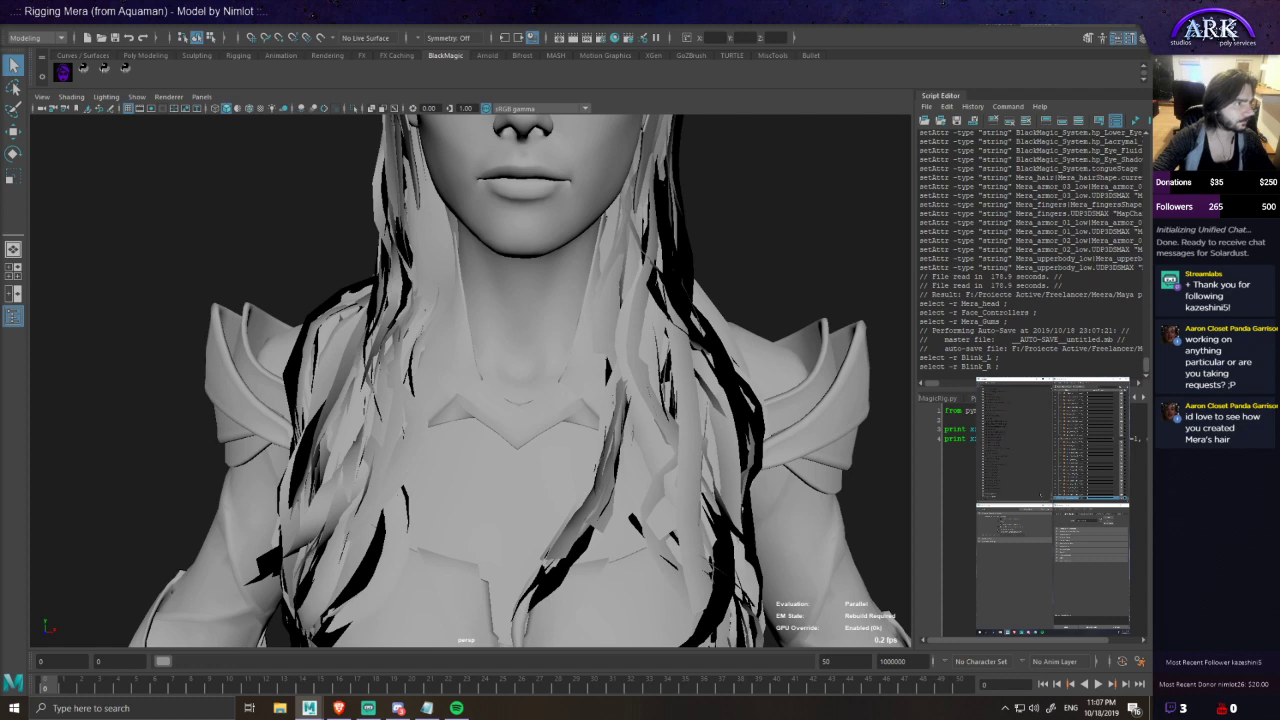
shift+click(1007, 492)
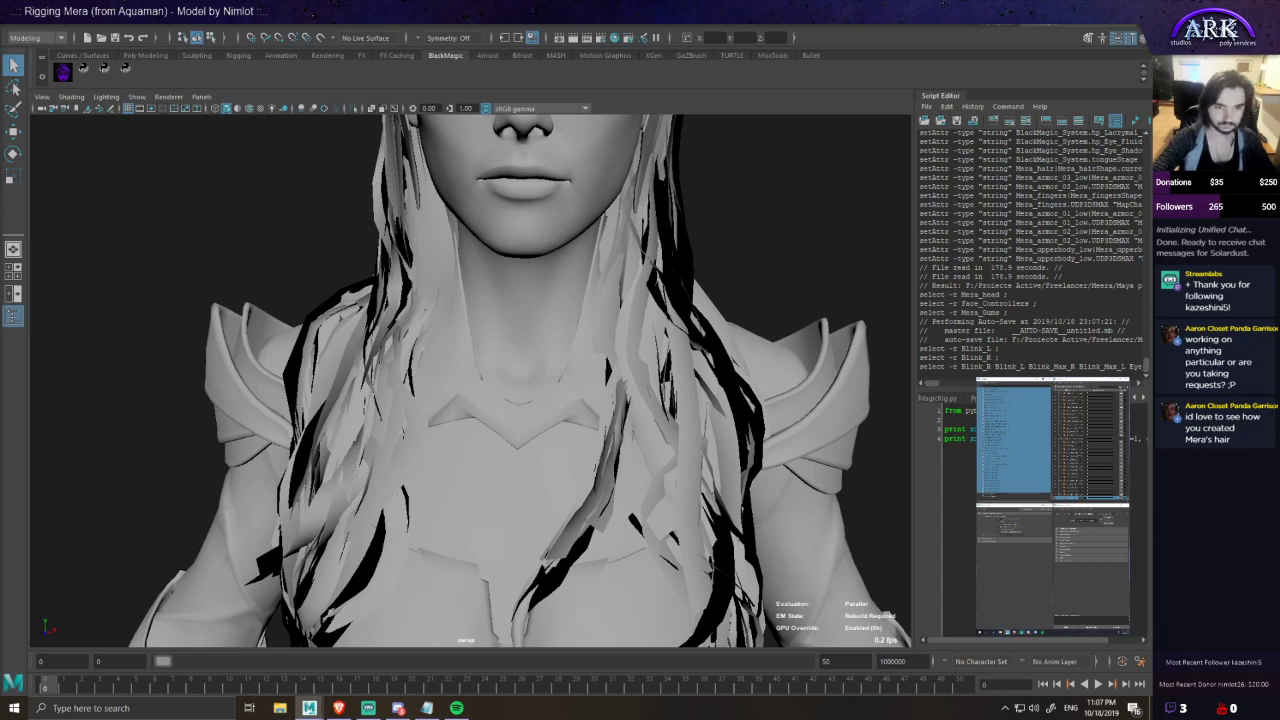
key(Delete)
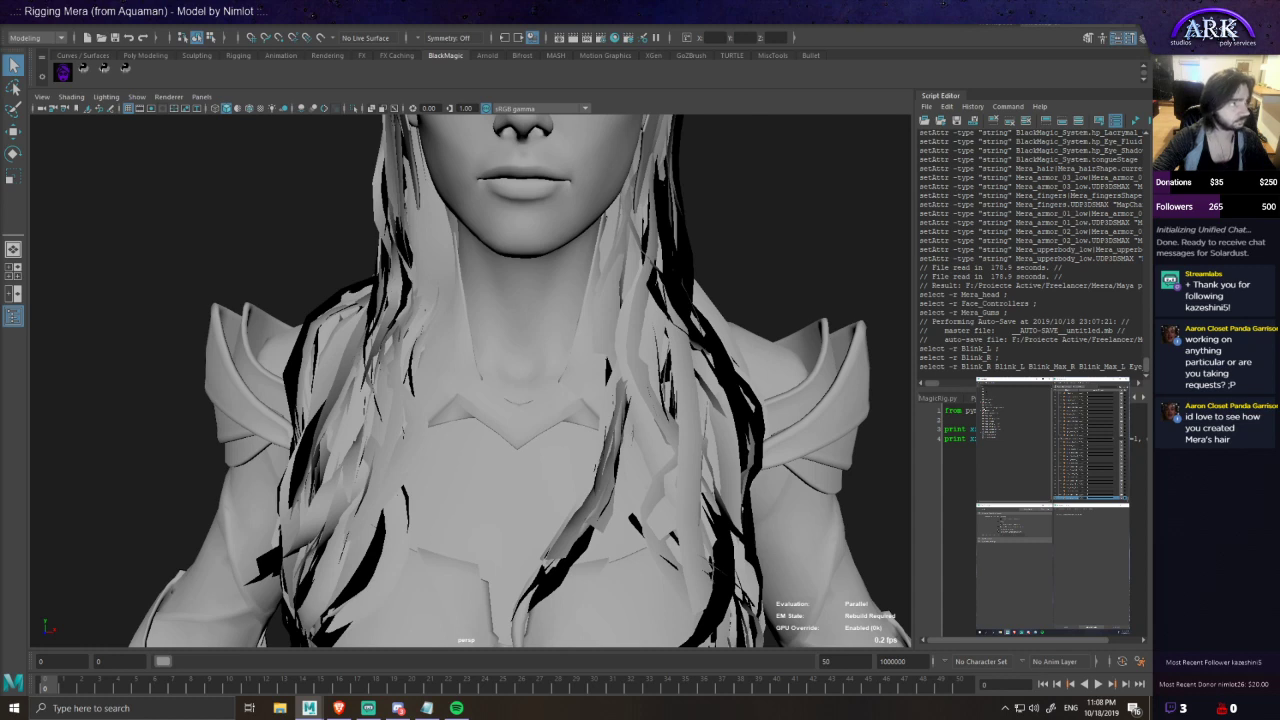
- Check Ctl_Eyes_Grp and the neighbouring groups in the hierarchy, and delete BlackMagicJoints
click(991, 410)
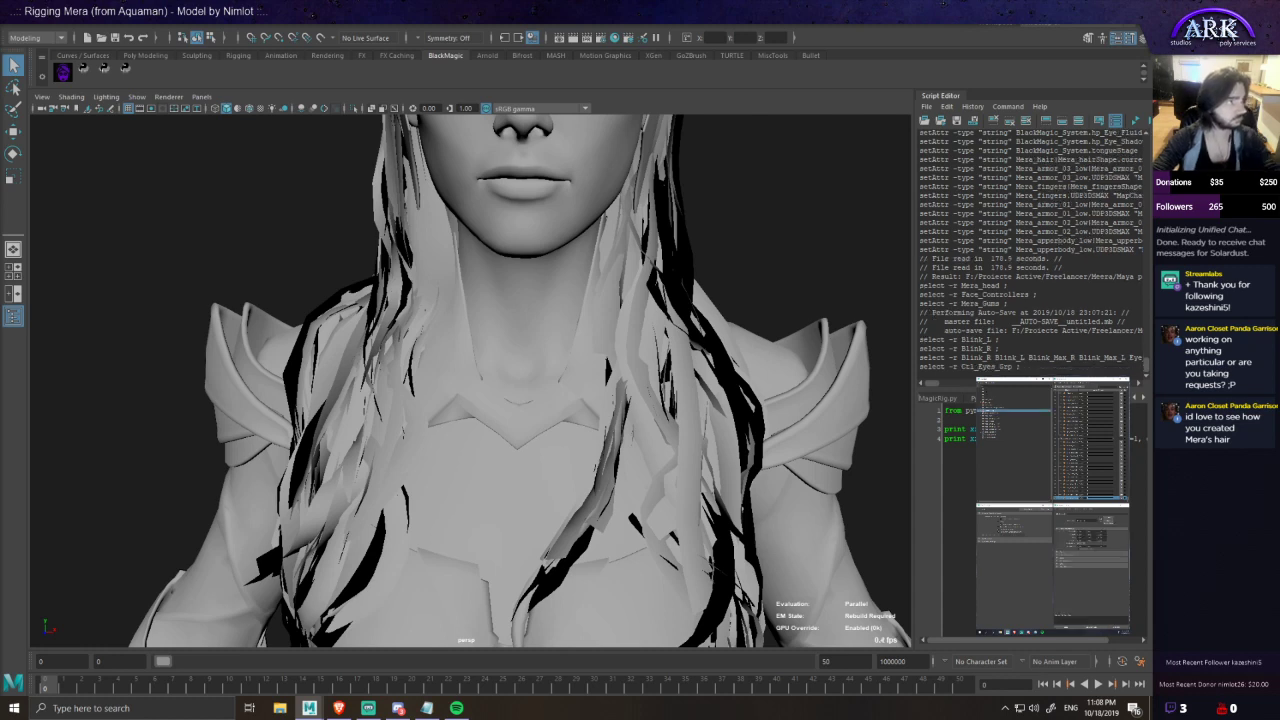
click(990, 412)
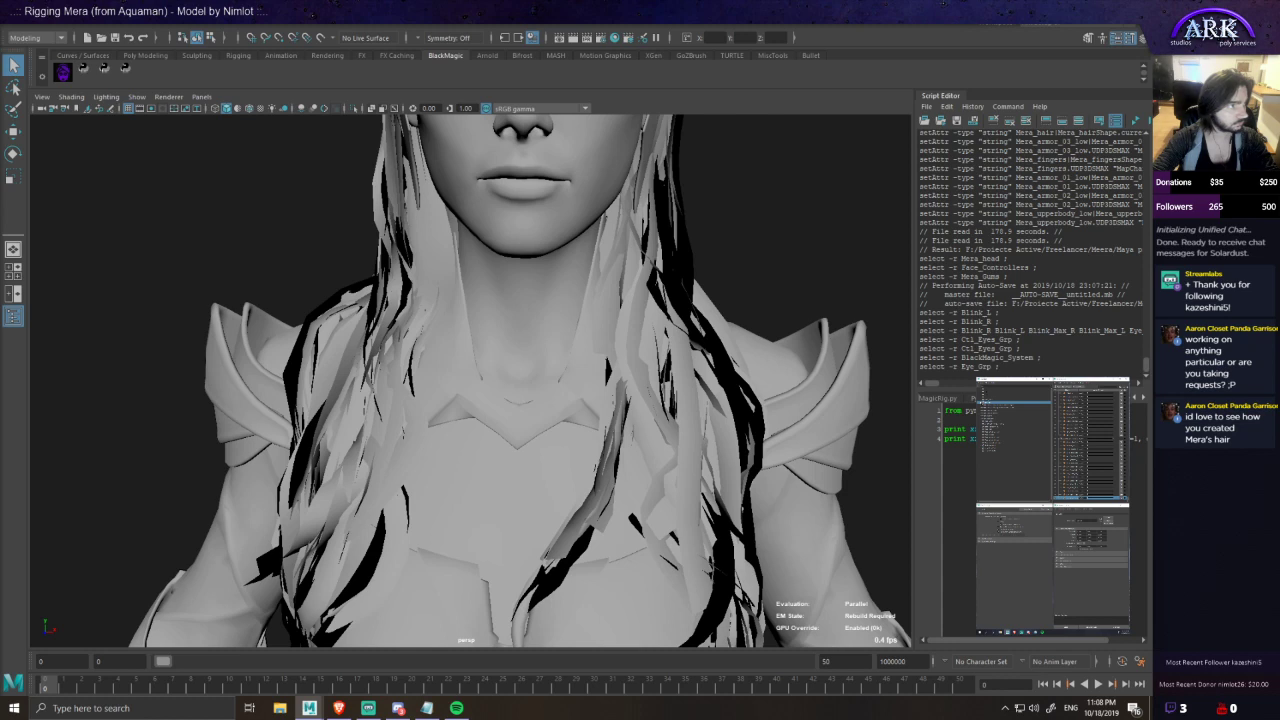
click(981, 403)
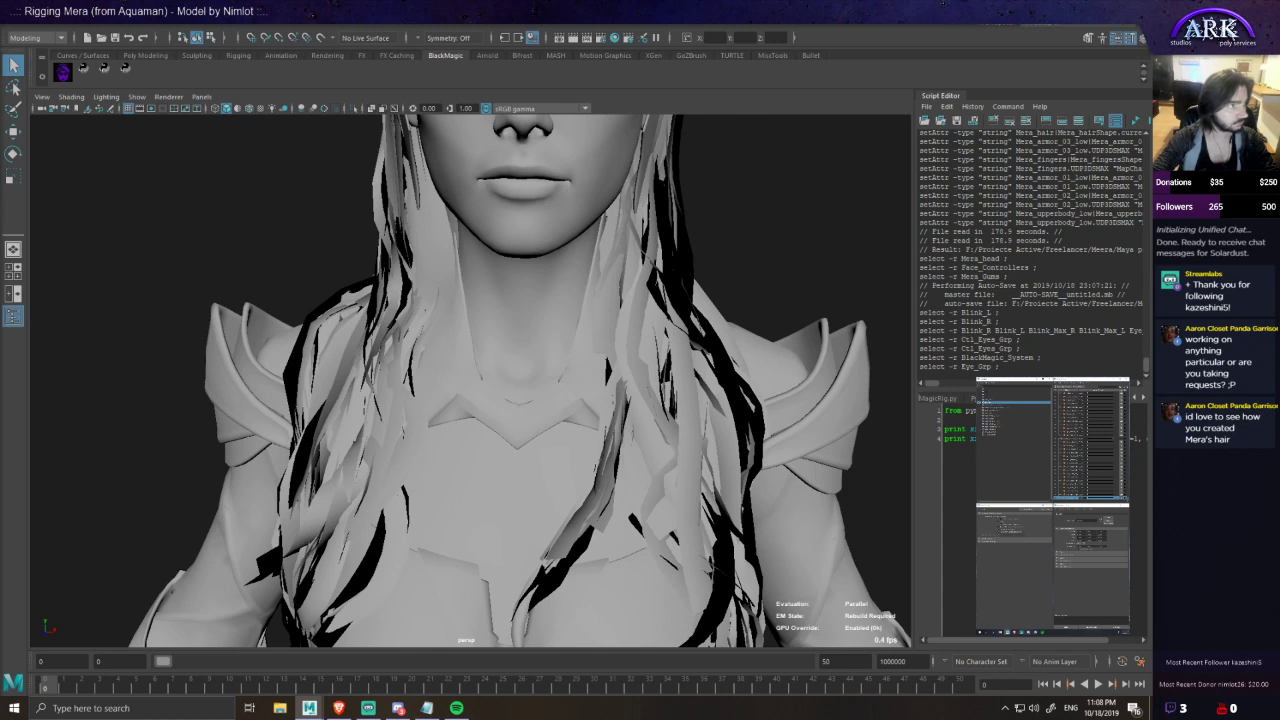
click(990, 429)
key(Delete)
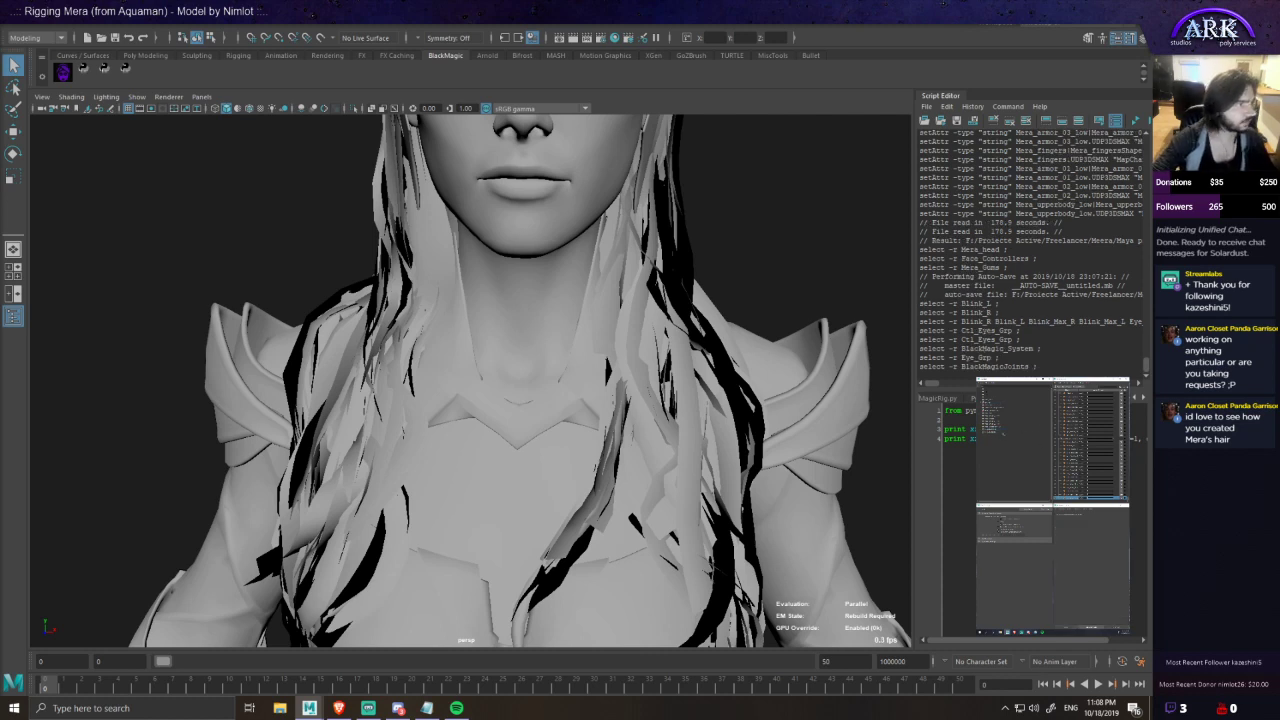
- Delete the ArkMorphs_Mera nodes in the scene, including the Brow_Inner_Lowerer and Protude_Down_R ones
click(981, 384)
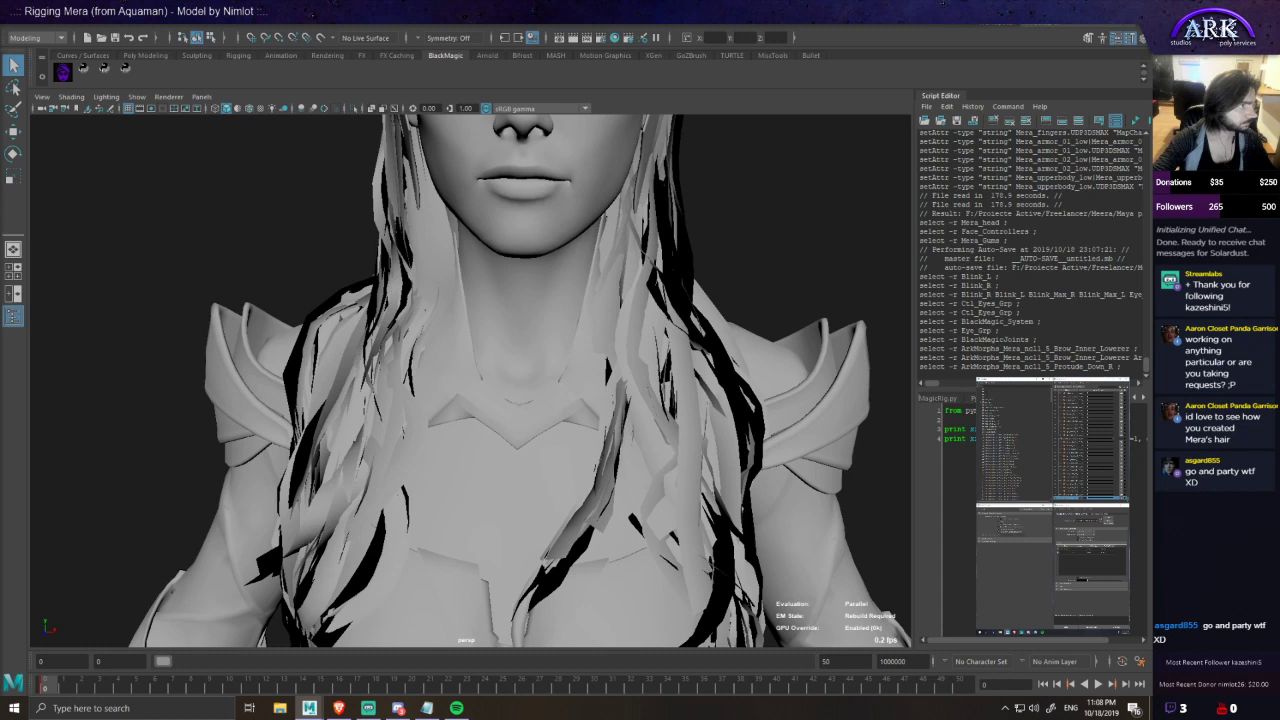
shift+click(1003, 496)
key(Delete)
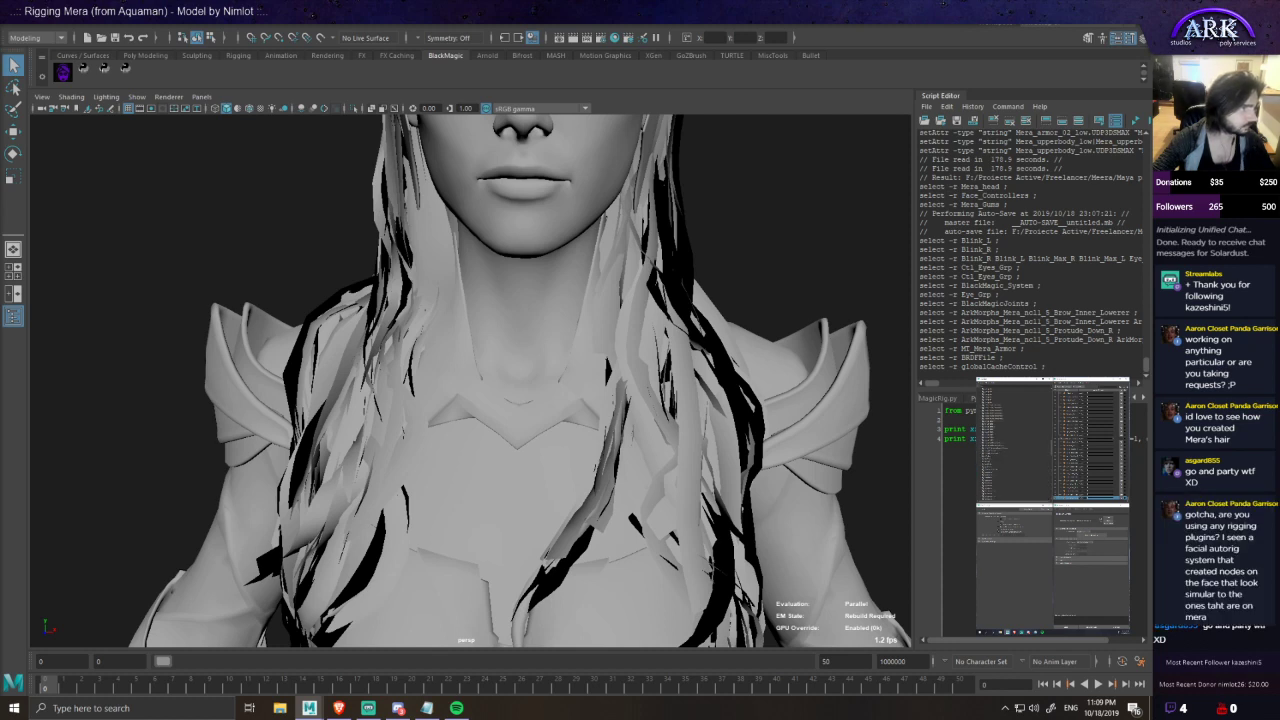
- Delete the Mera_Gums mesh around the inner corners of the eyes
scroll(466, 309, down, 5)
alt+drag(640, 295, 590, 332)
scroll(560, 300, up, 3)
click(515, 293)
scroll(594, 279, up, 2)
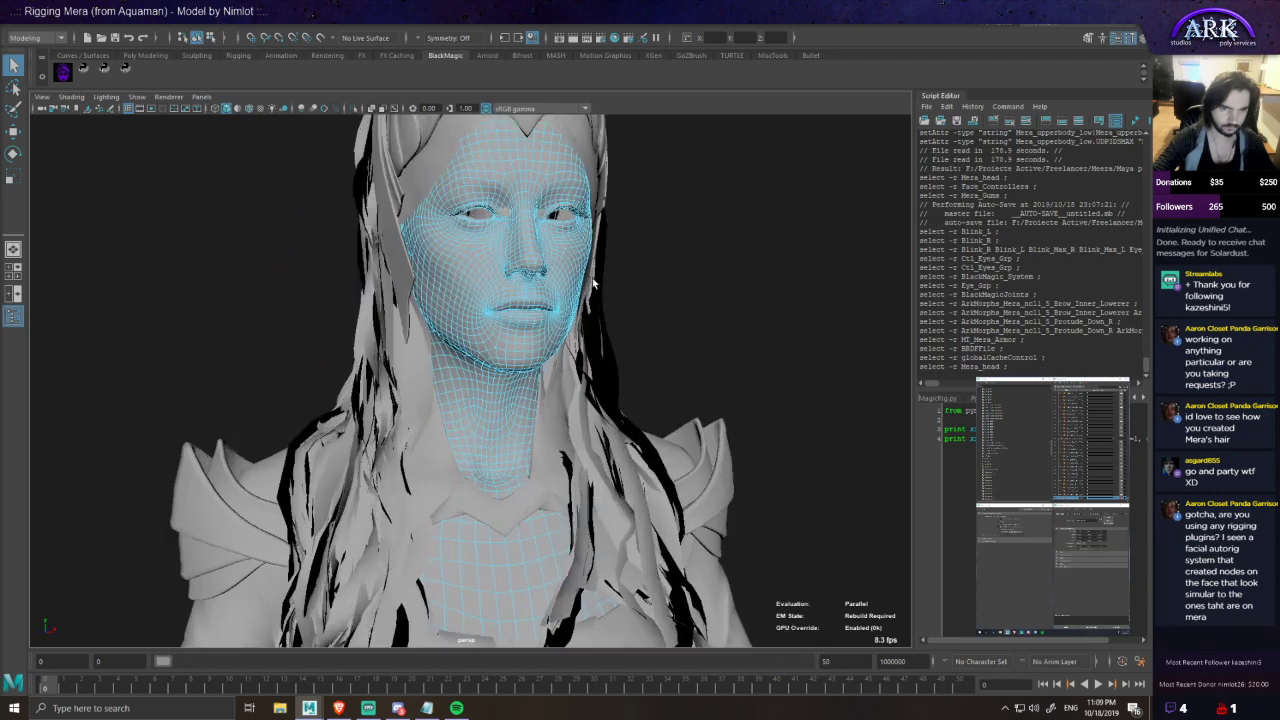
scroll(594, 279, down, 3)
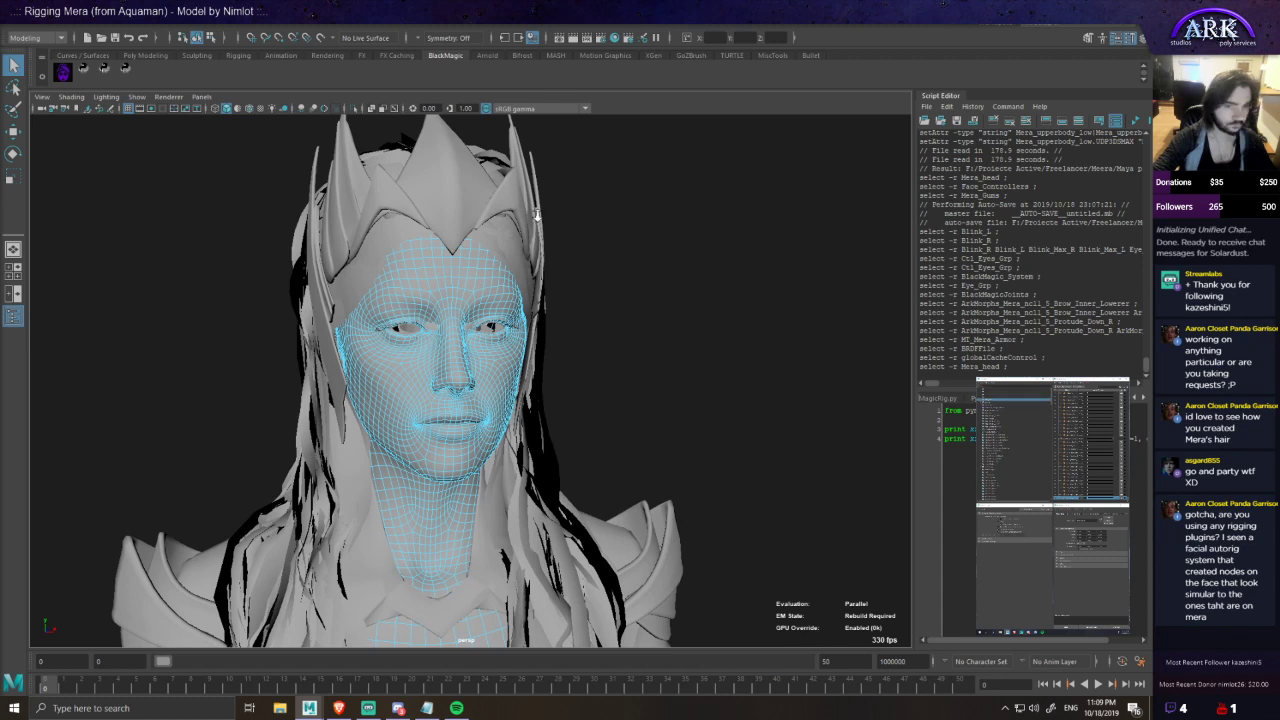
scroll(514, 250, up, 2)
mouse_move(636, 307)
alt+mouse_down()
mouse_move(609, 308)
mouse_move(636, 306)
alt+mouse_up()
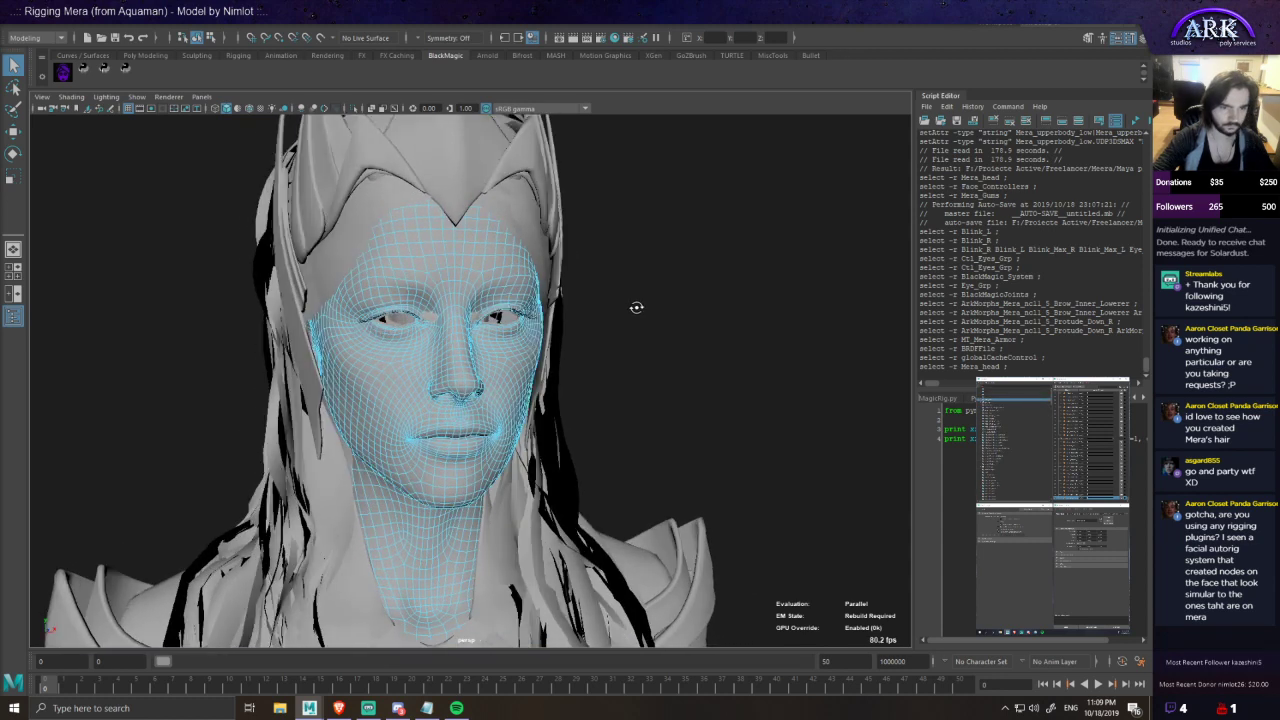
scroll(540, 307, up, 3)
click(386, 248)
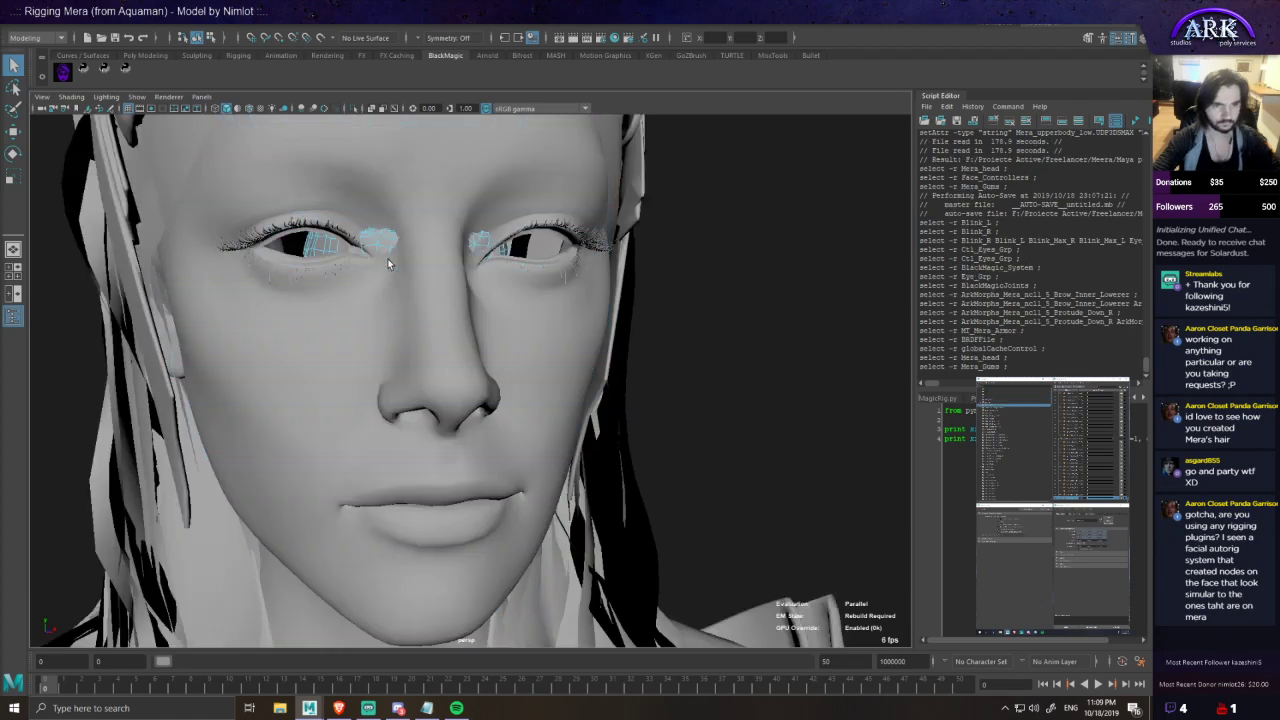
key(Delete)
- Export only the Mera_head mesh as FBX into the Meshes folder under the file name "More head new clean"
click(348, 257)
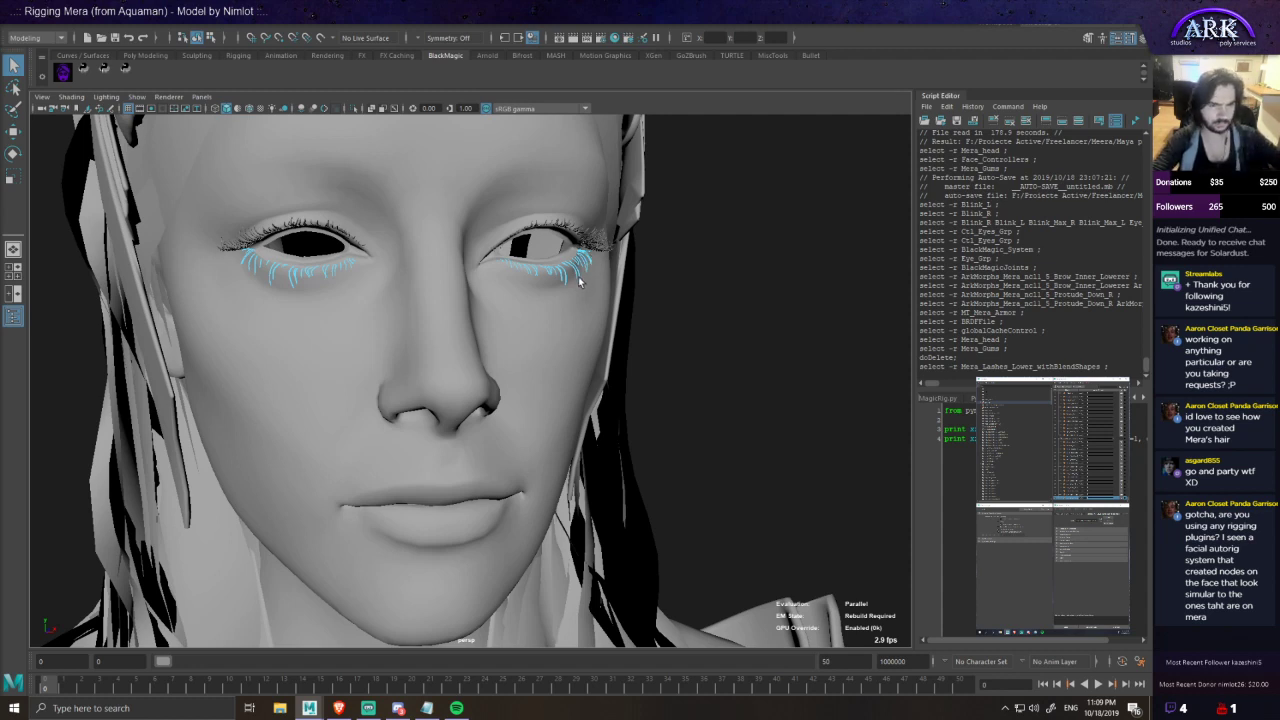
click(475, 352)
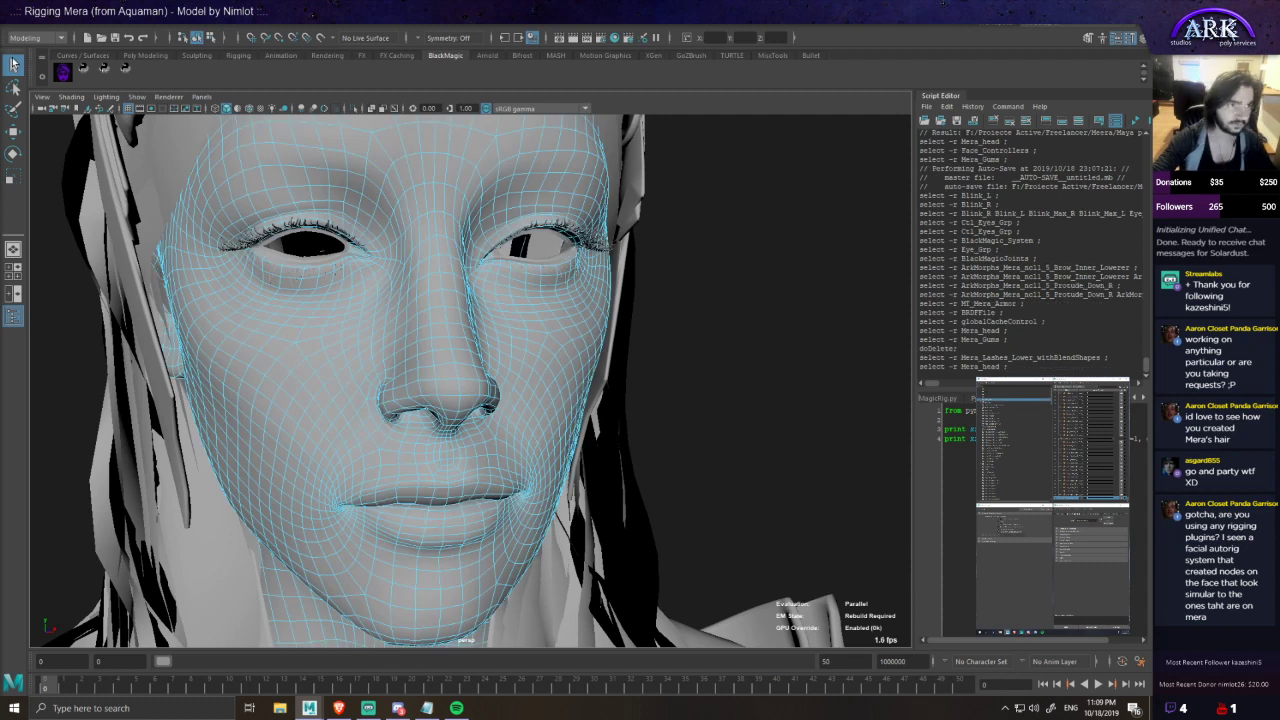
click(13, 26)
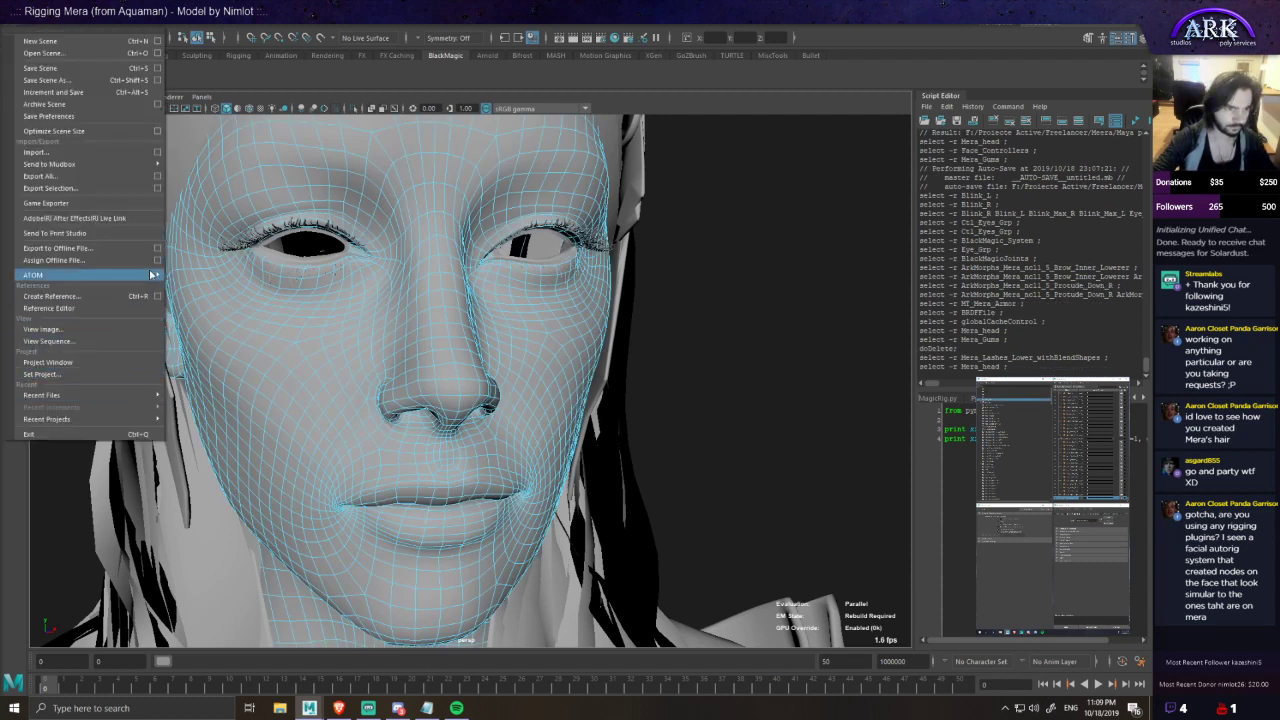
click(129, 187)
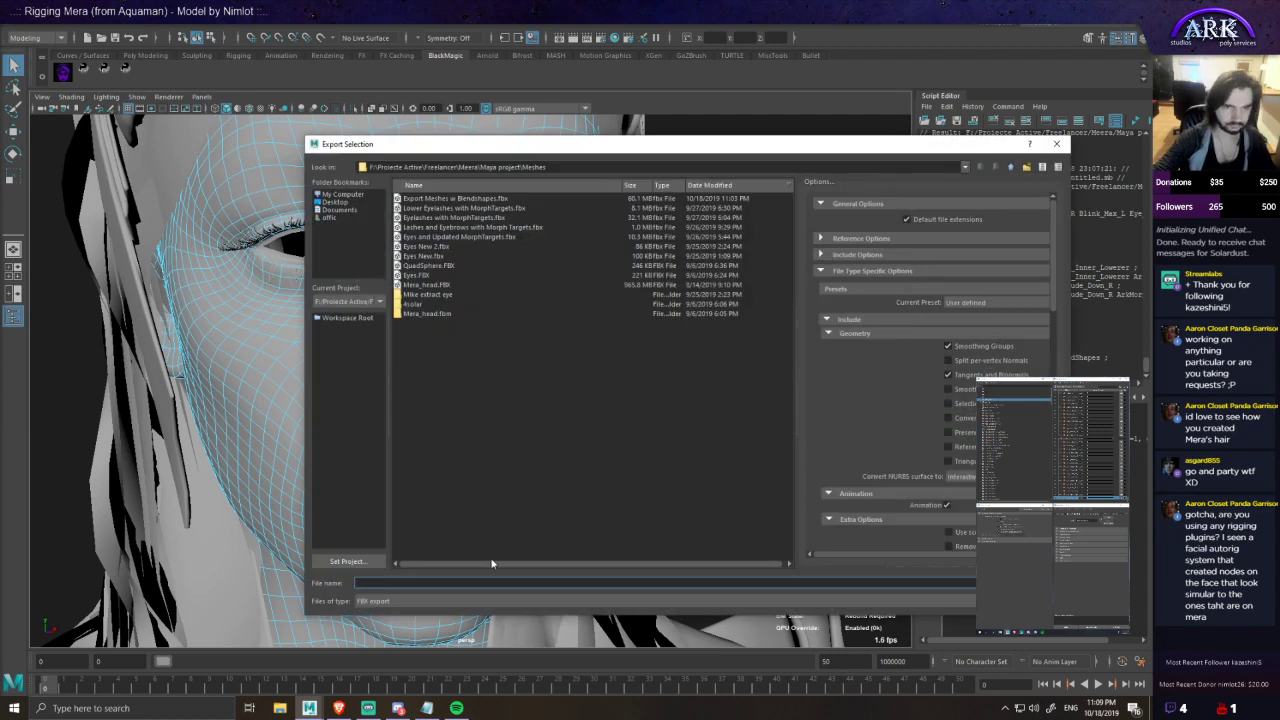
text(More head new)
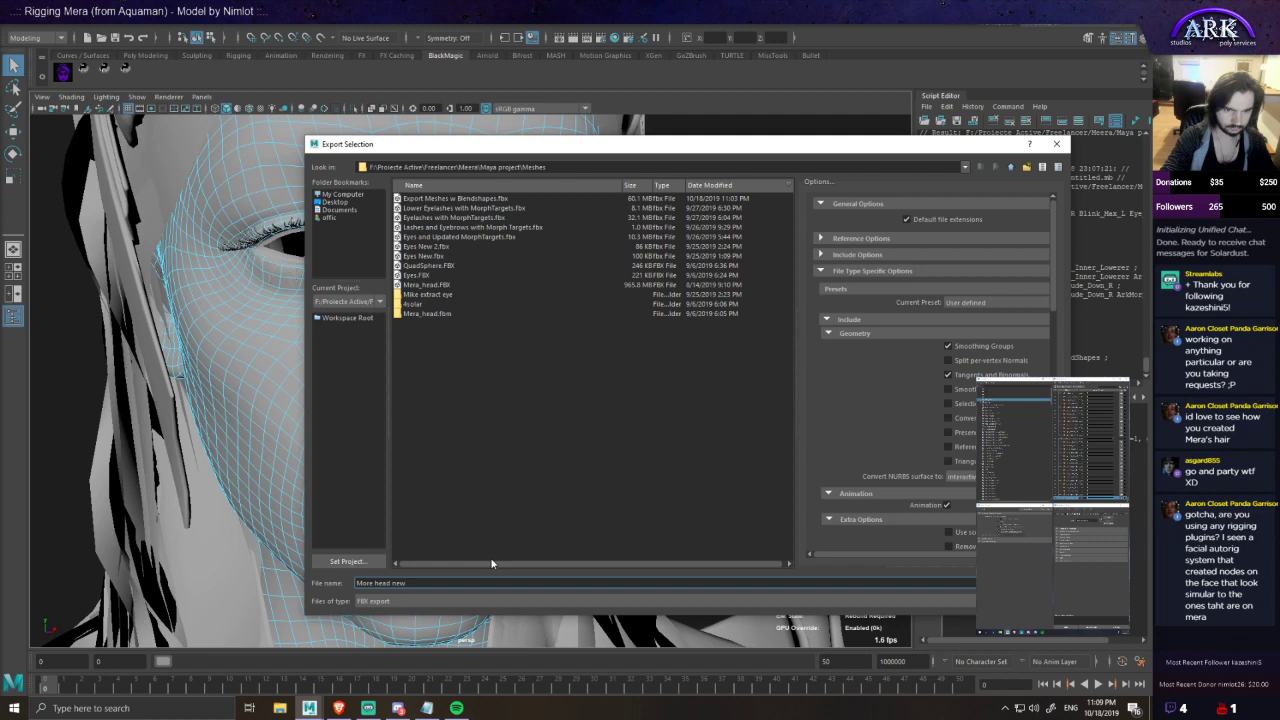
text( copy)
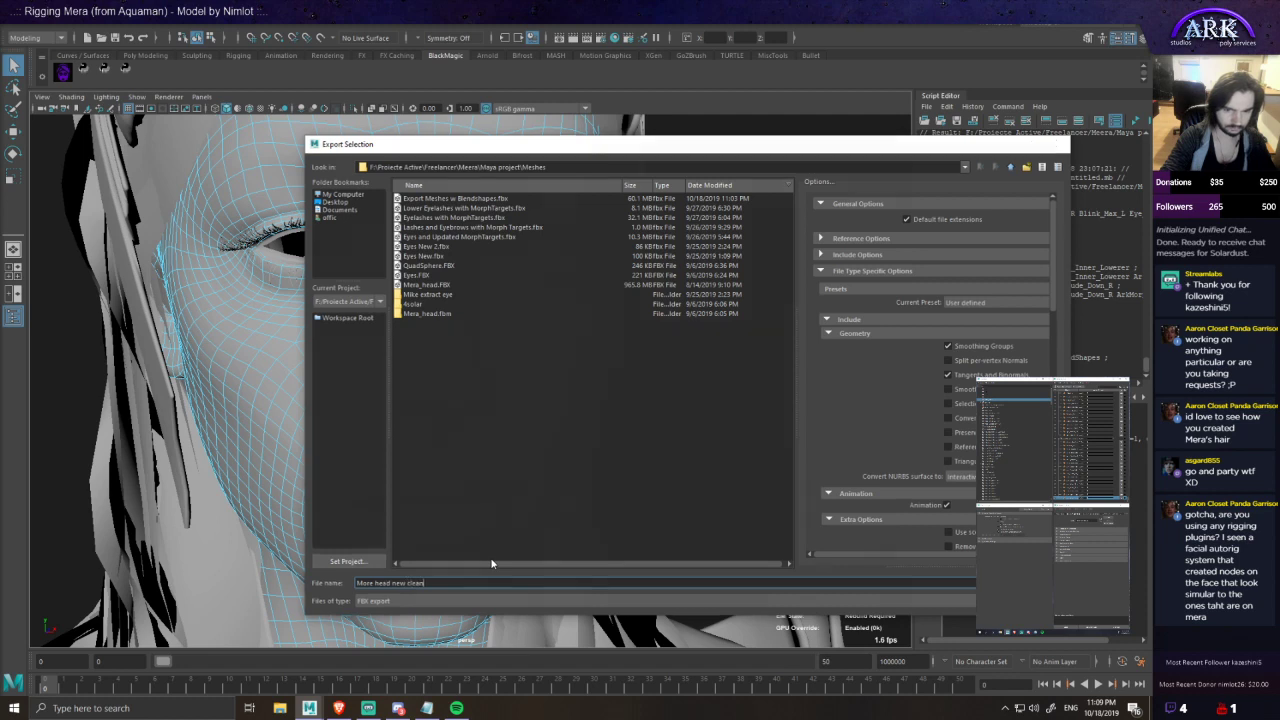
key(Return)
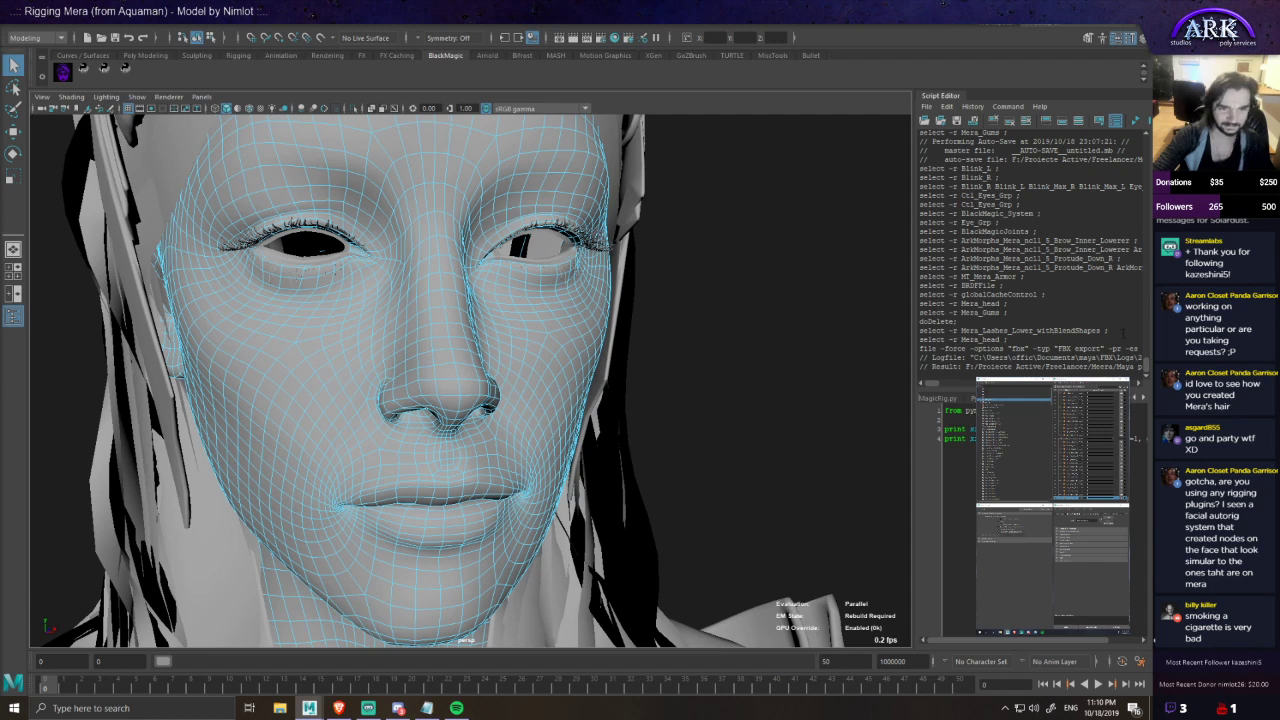
- Start another empty scene without saving the untitled scene that holds the imported meshes
alt+middle_drag(526, 451, 656, 449)
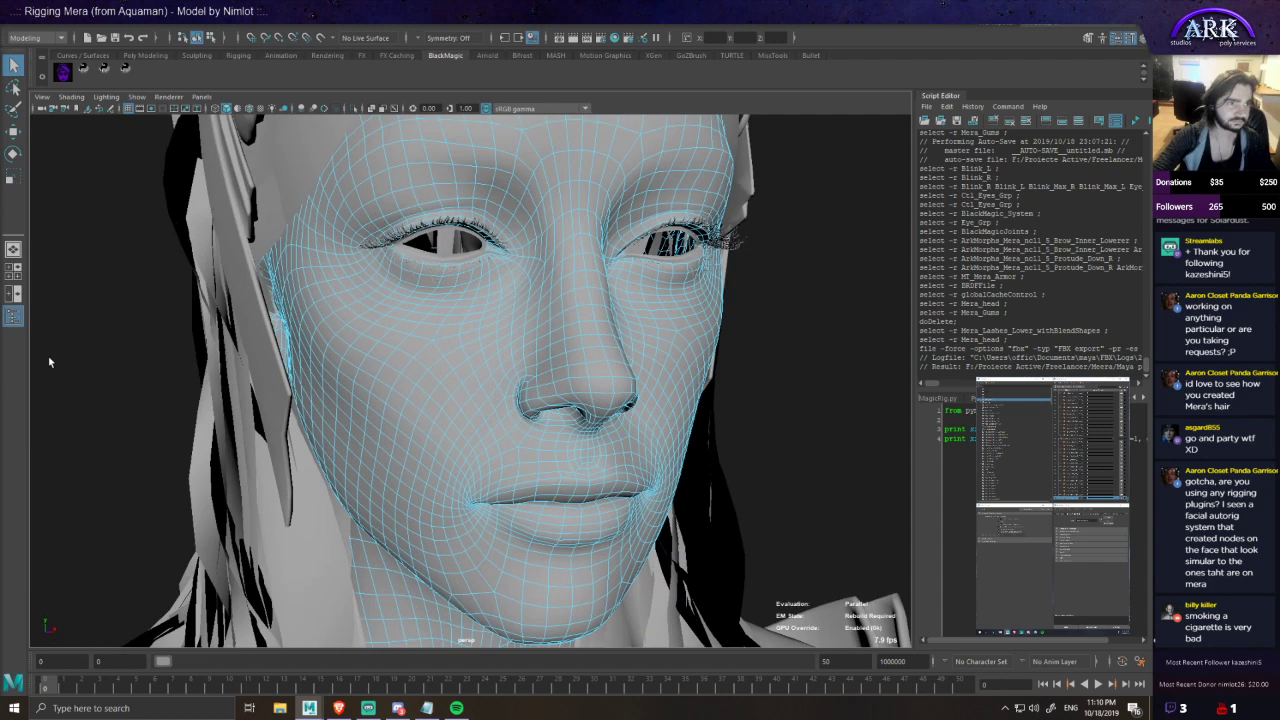
click(15, 24)
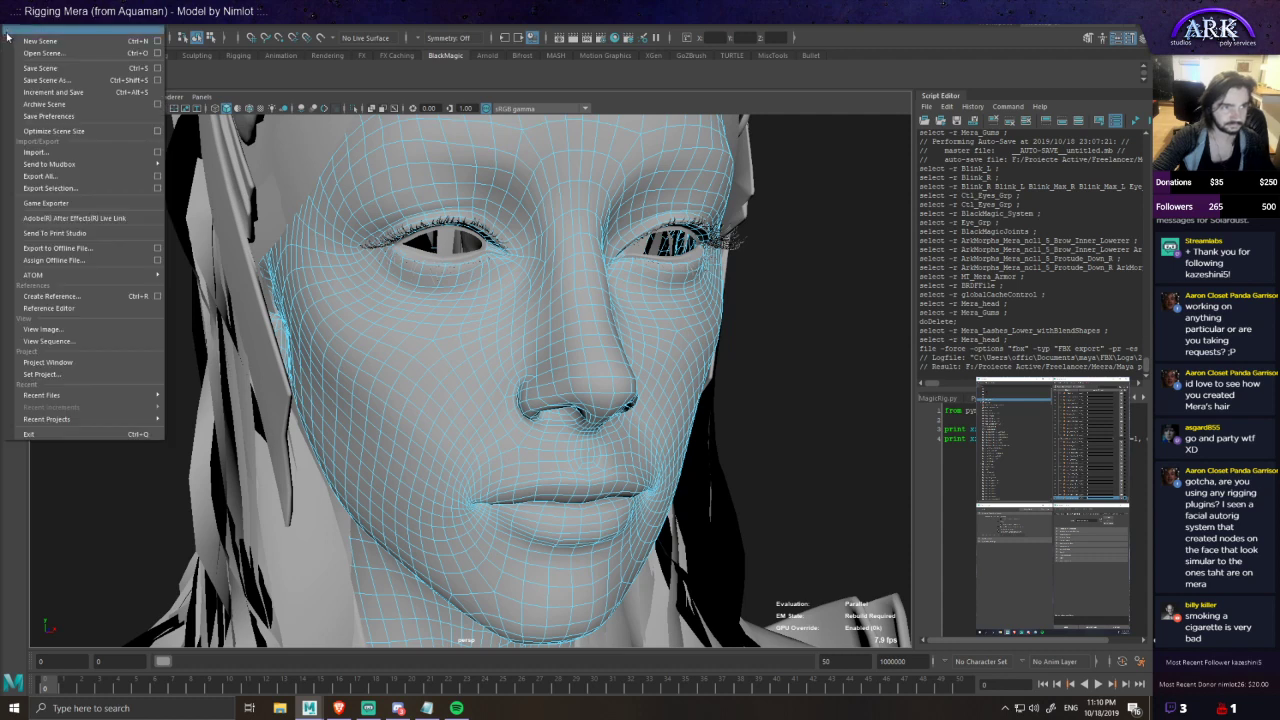
click(65, 54)
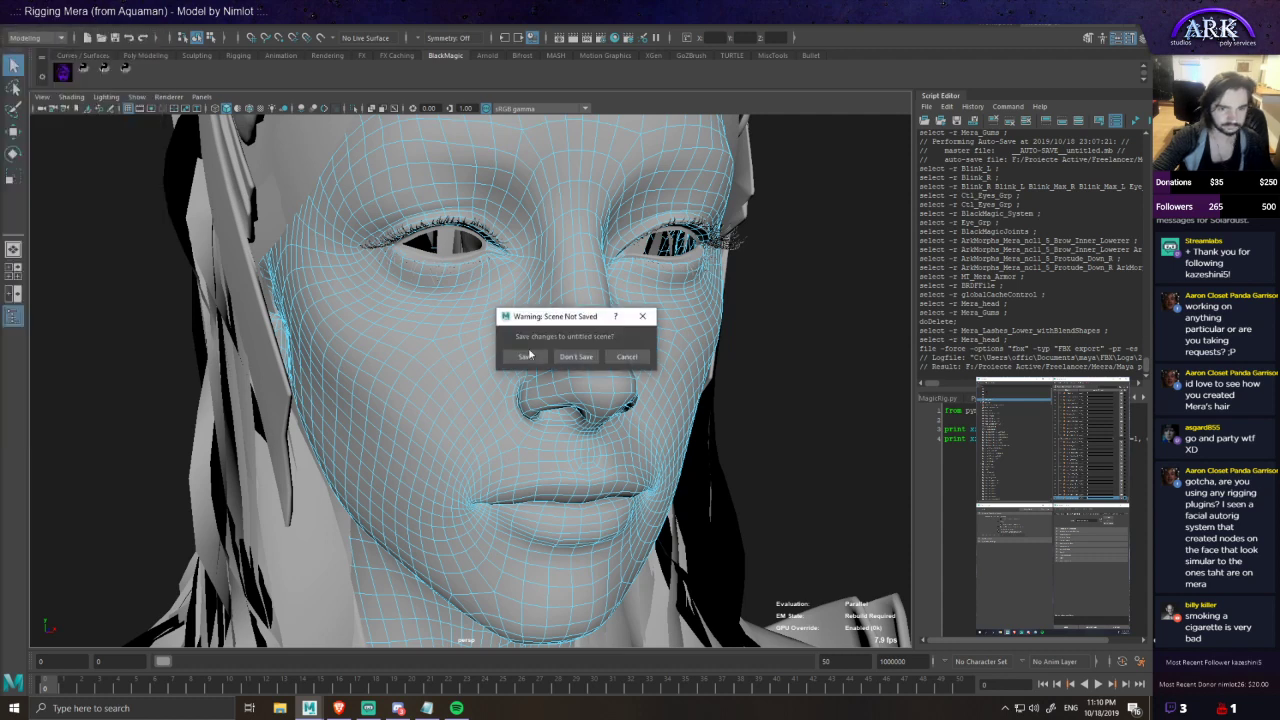
click(576, 356)
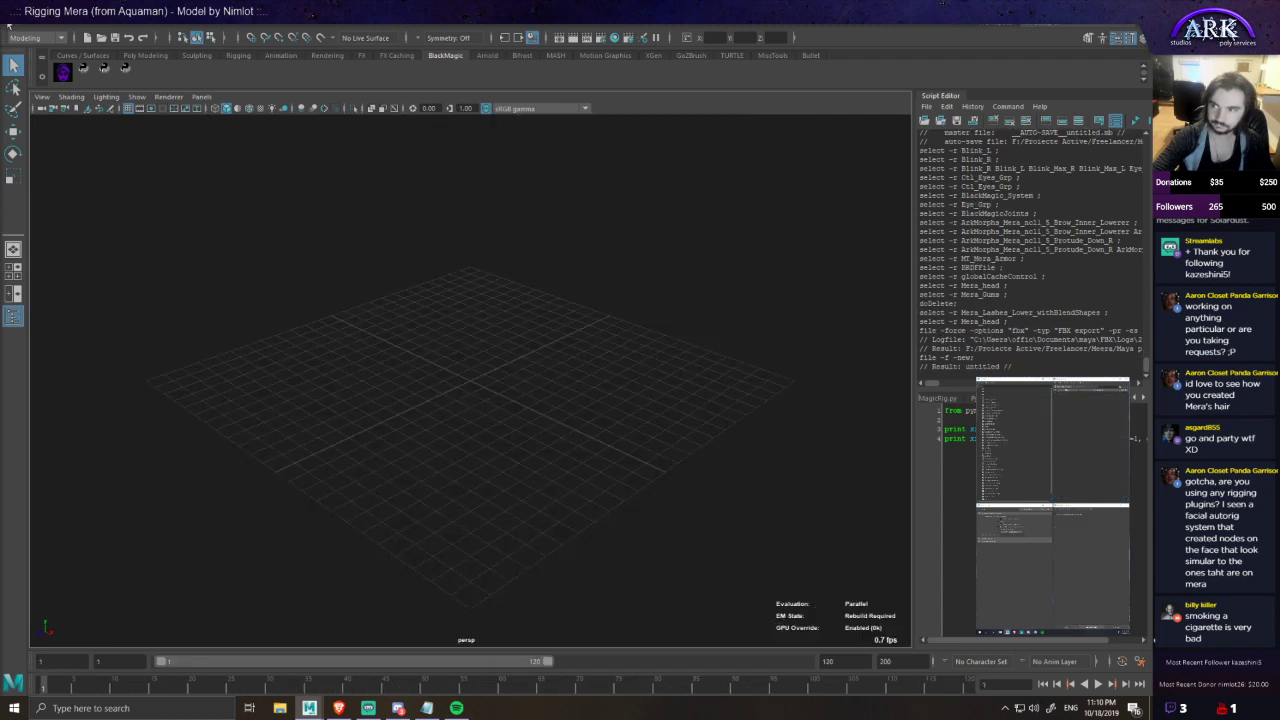
- Open the scene Rig 01.mb from the Maya project folder without saving the untitled scene
click(12, 27)
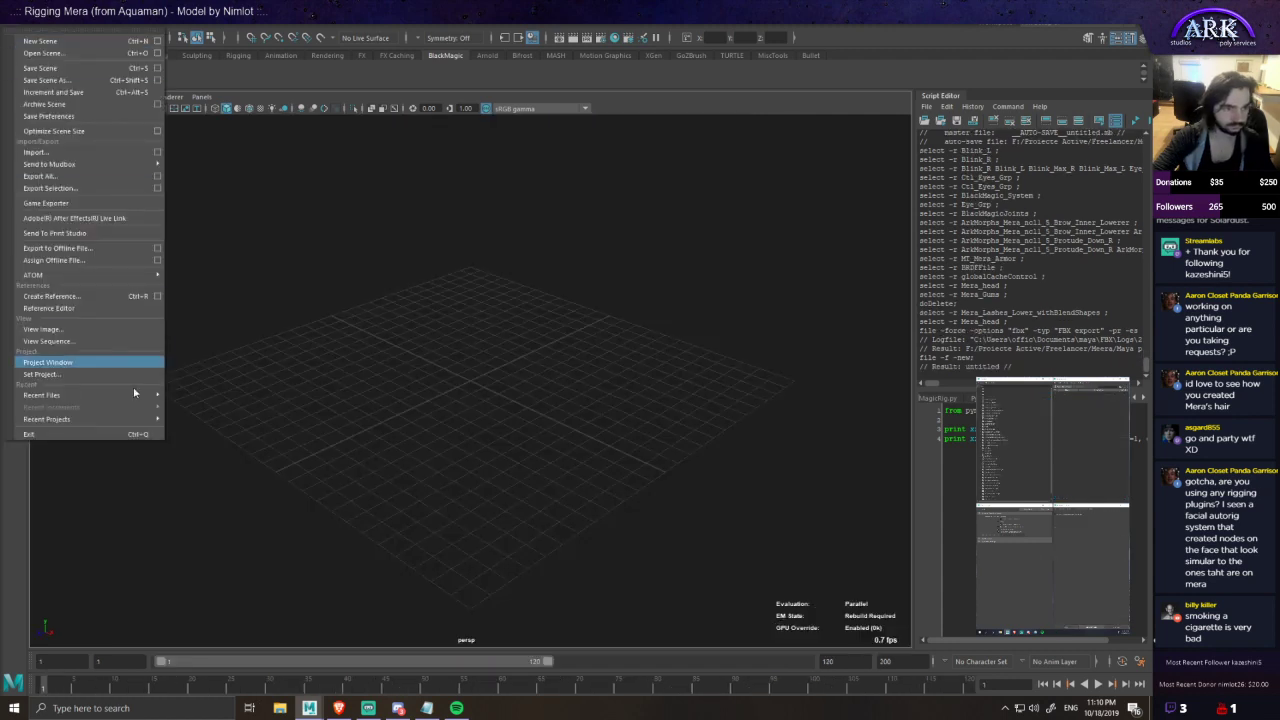
mouse_move(135, 395)
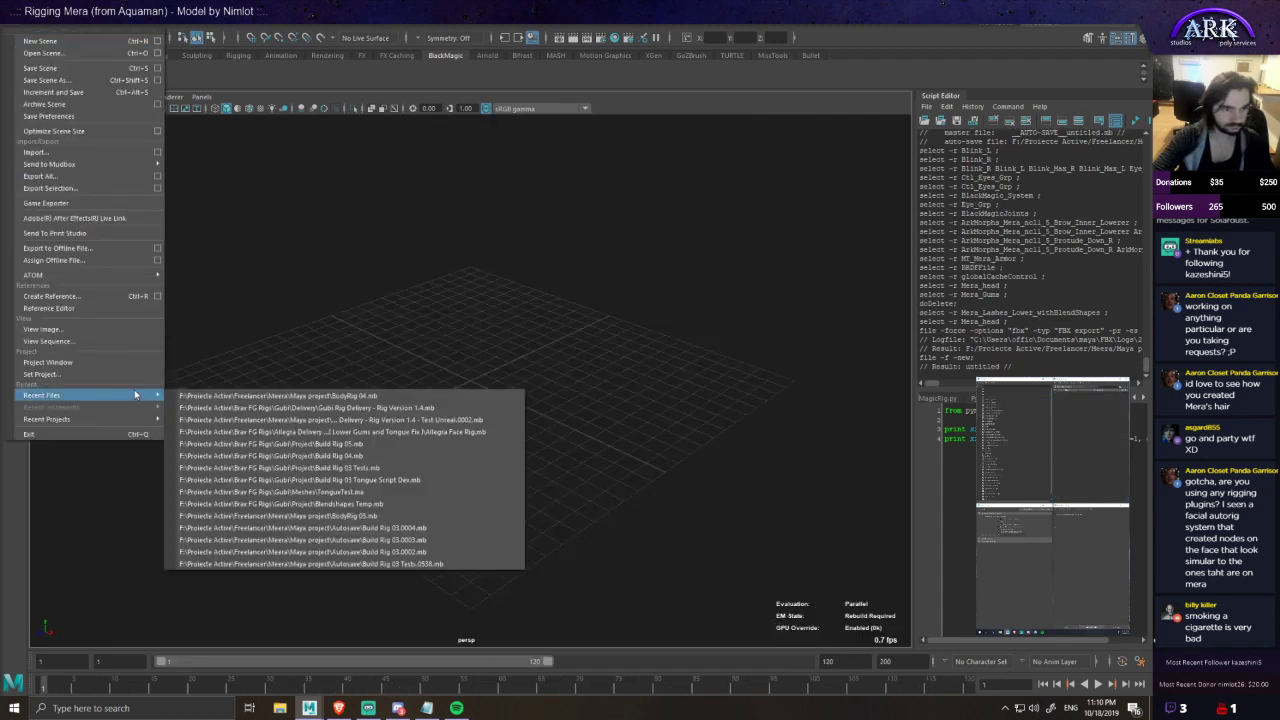
click(42, 52)
click(965, 167)
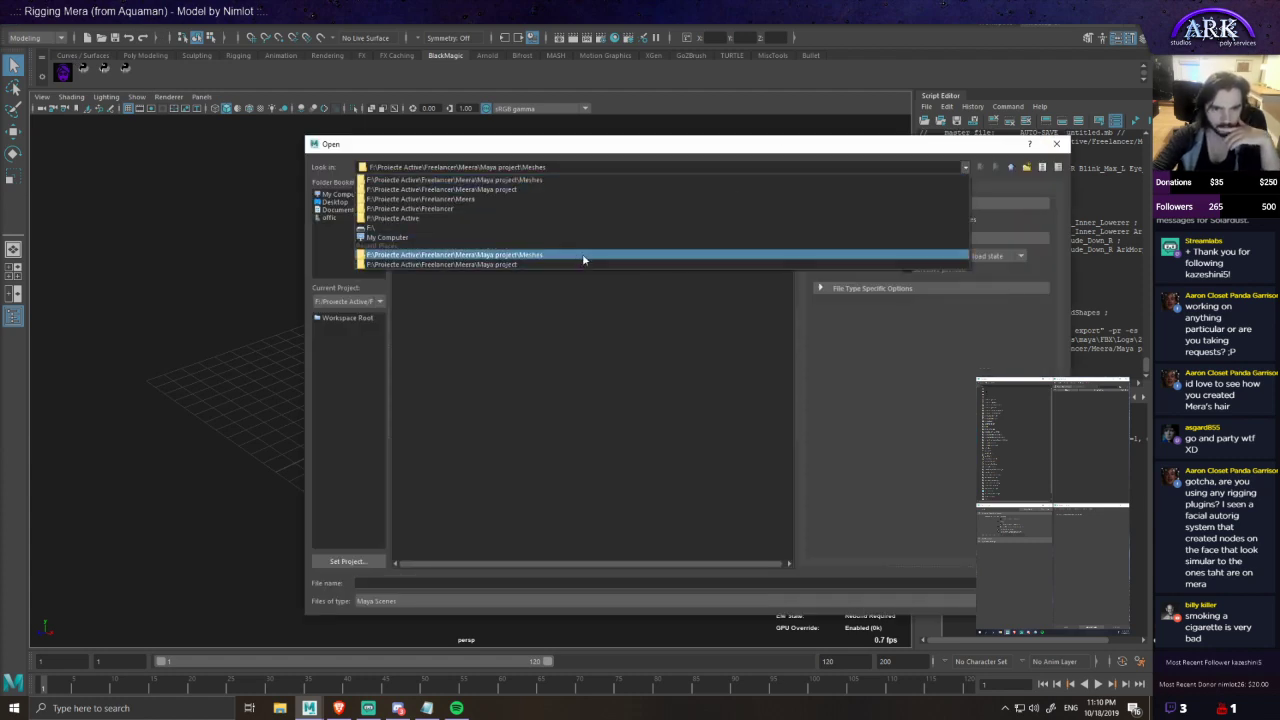
click(527, 189)
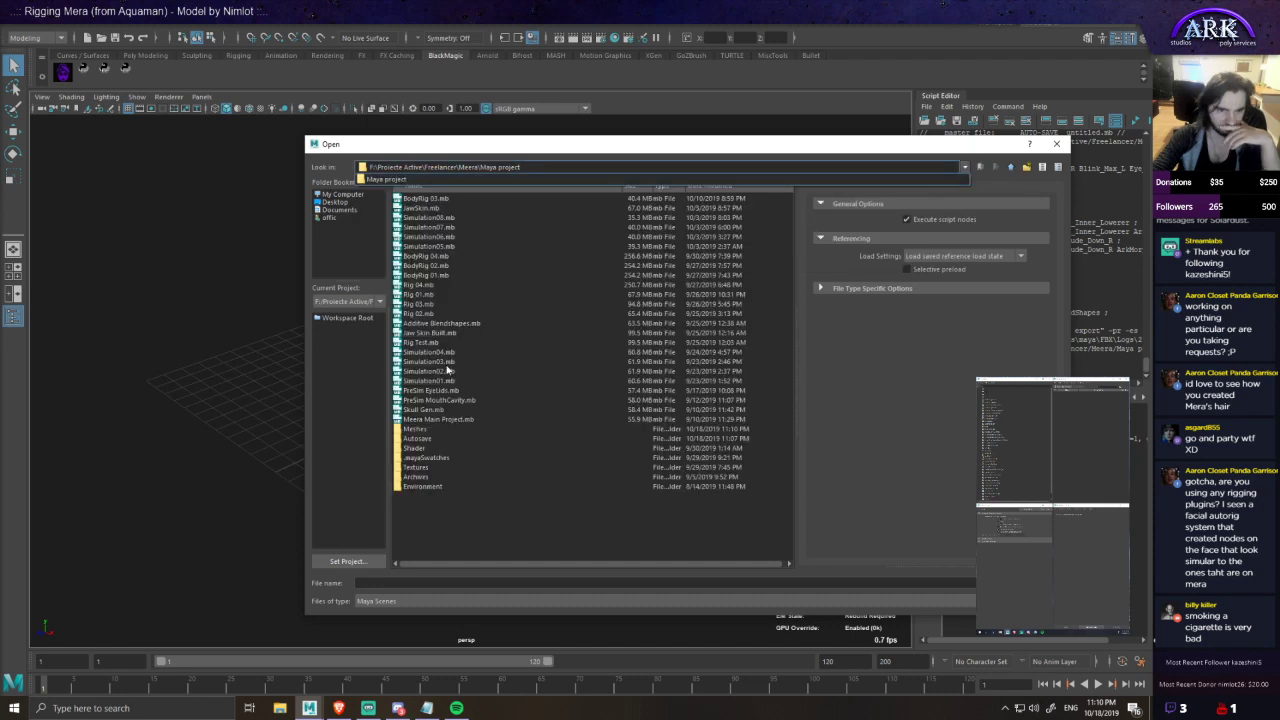
click(439, 287)
click(434, 296)
key(Up)
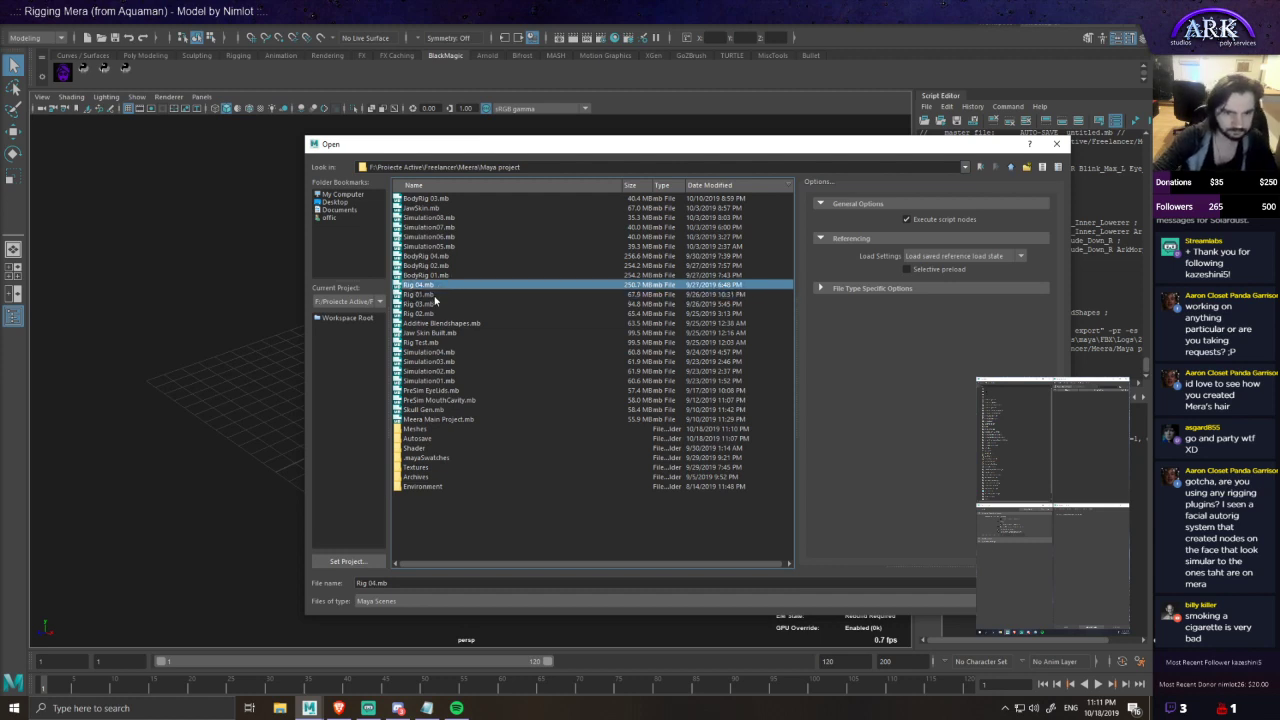
click(437, 295)
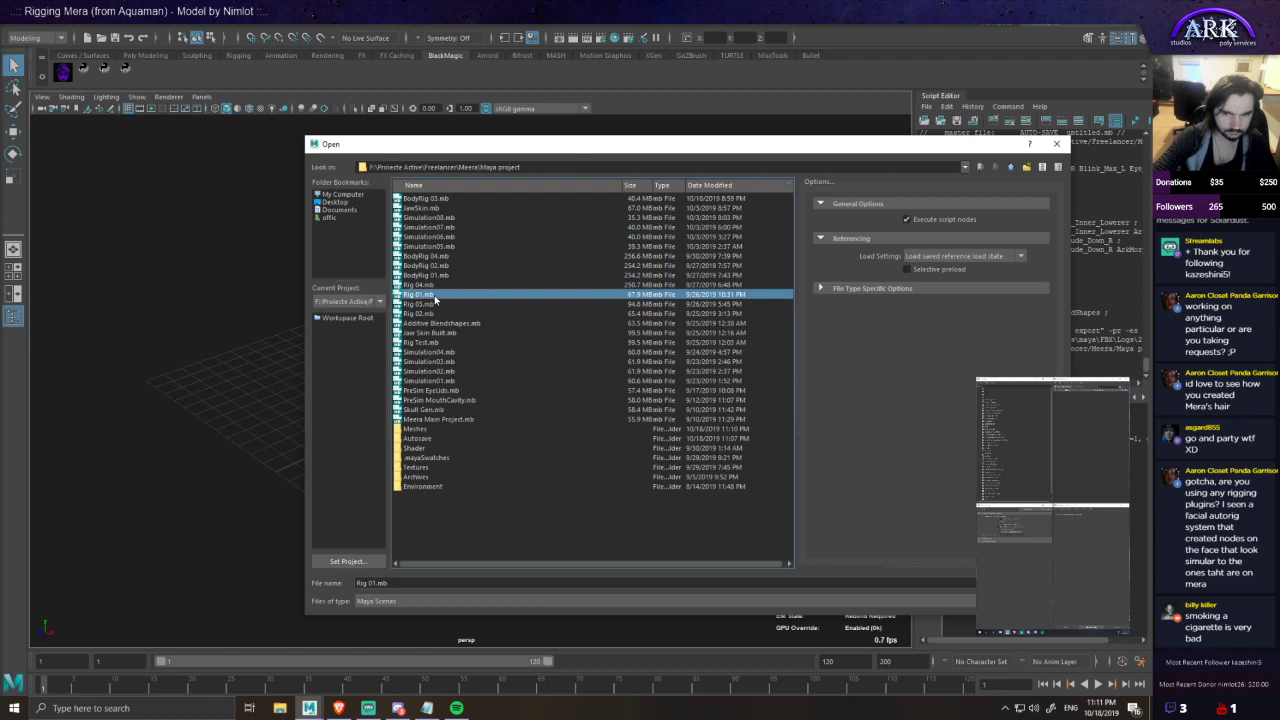
double_click(432, 295)
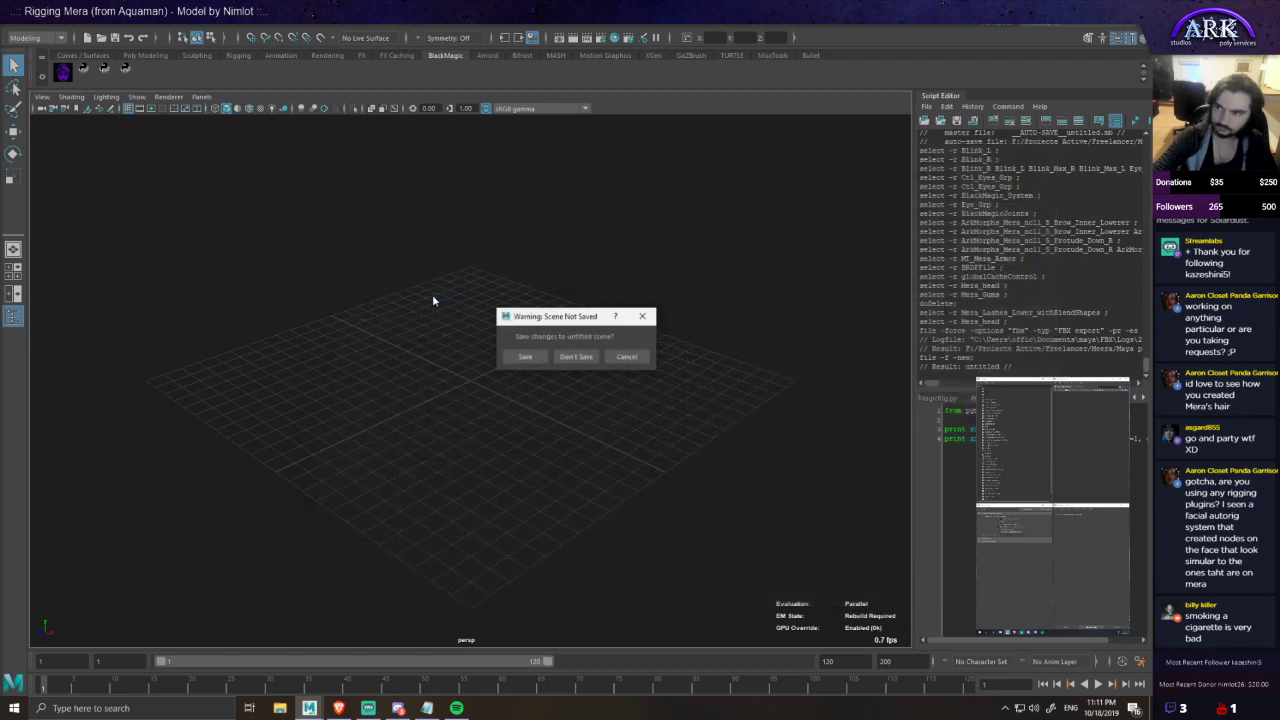
click(576, 357)
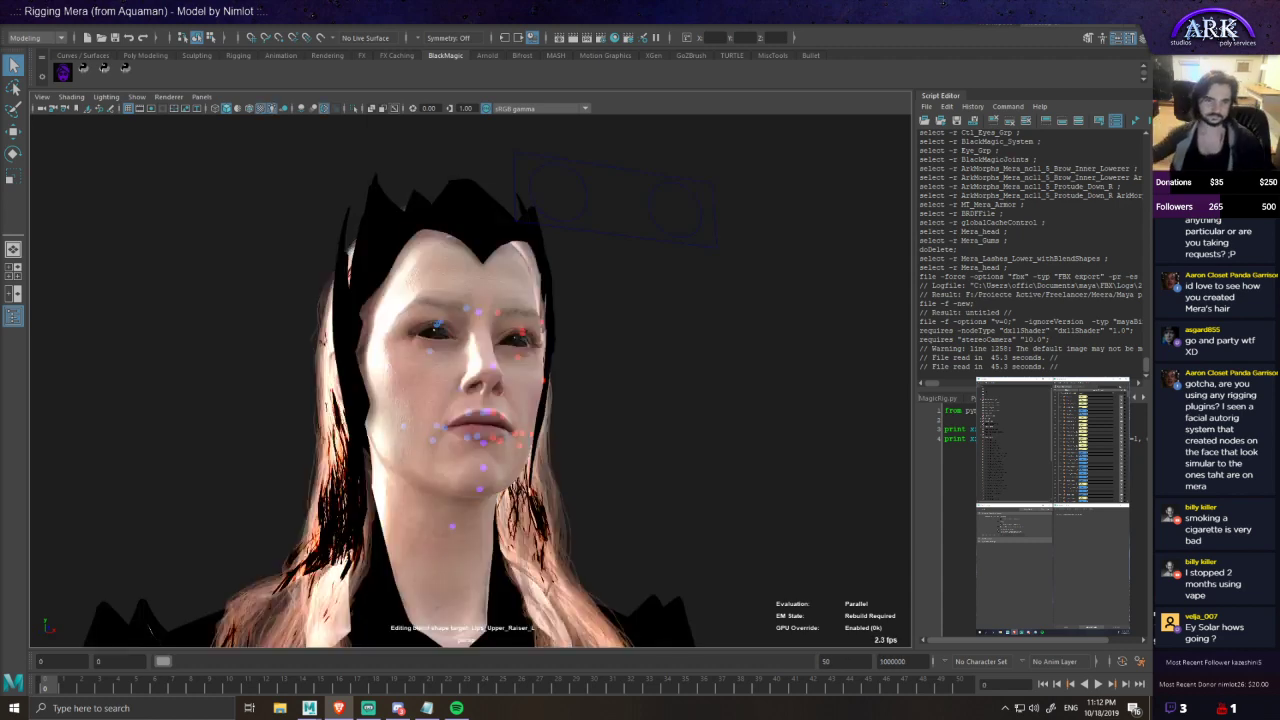
- Examine the rigged head and try moving the Ctl_Eyes control in front of the face, undoing the move
scroll(629, 509, up, 3)
alt+drag(690, 350, 631, 402)
scroll(654, 400, down, 3)
scroll(652, 355, down, 2)
alt+drag(652, 356, 691, 398)
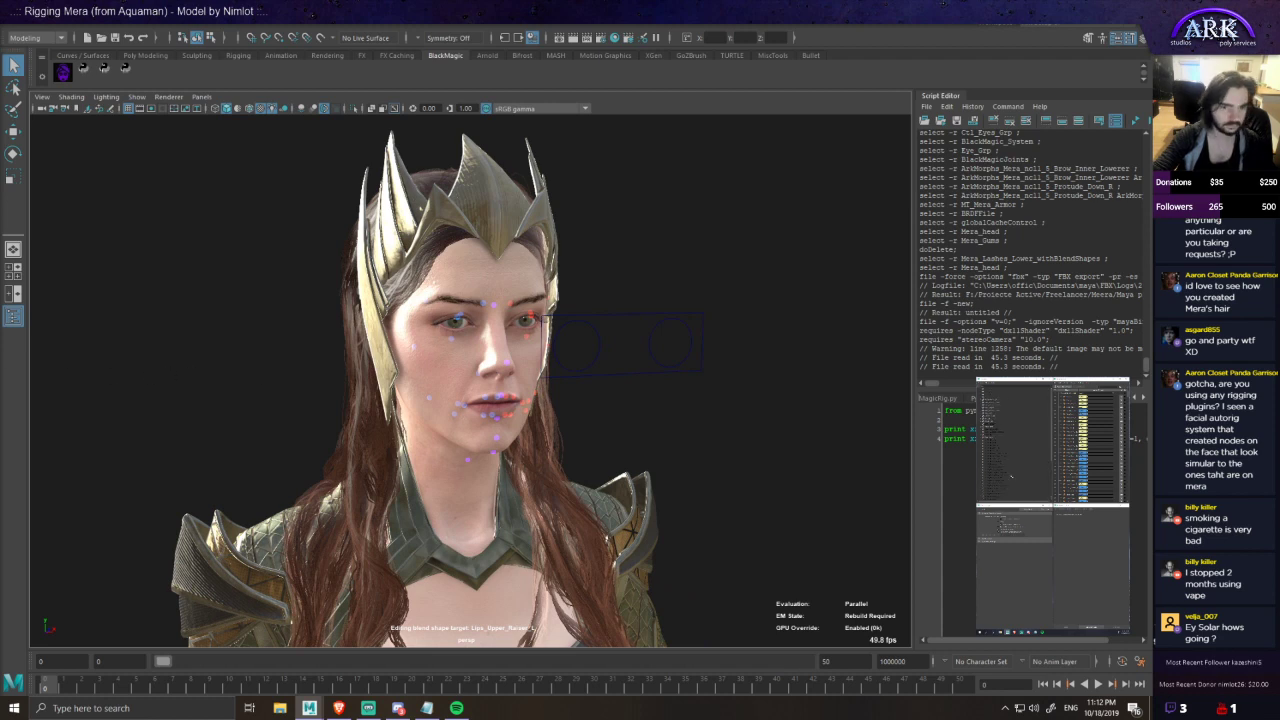
click(631, 371)
alt+drag(631, 372, 682, 363)
key(w)
key(ctrl+z)
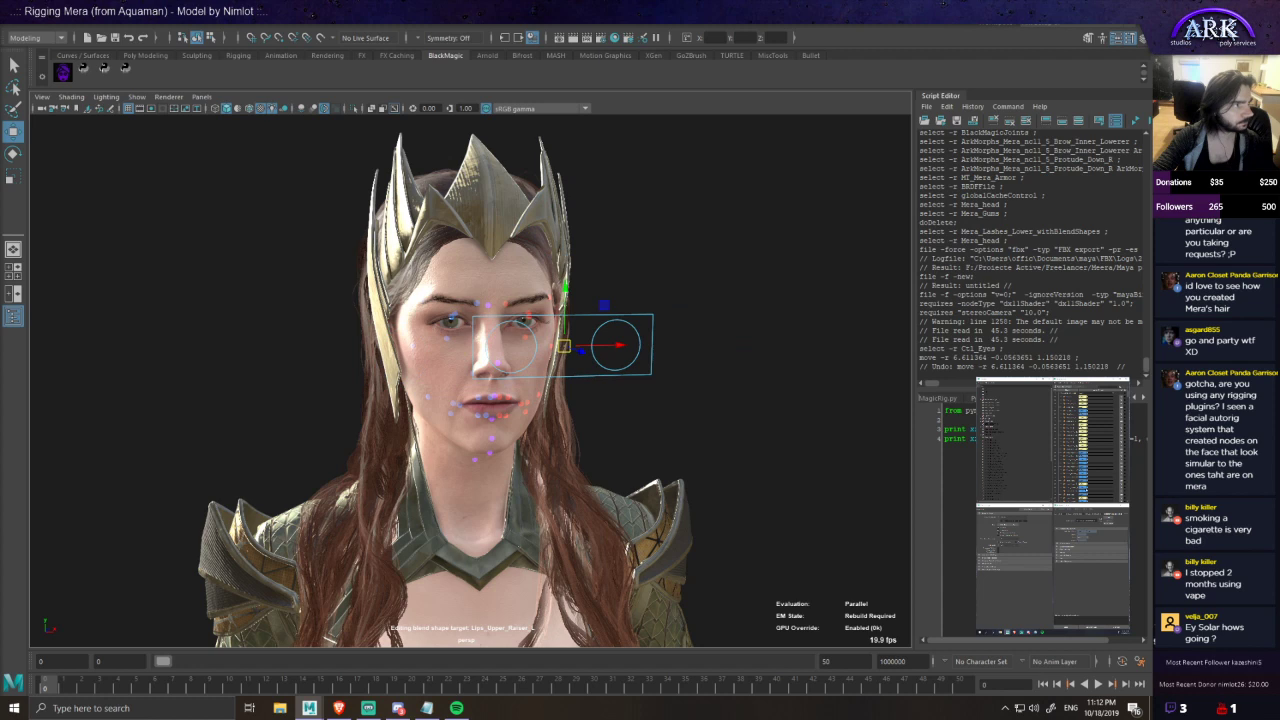
scroll(648, 373, up, 2)
alt+drag(651, 375, 570, 362)
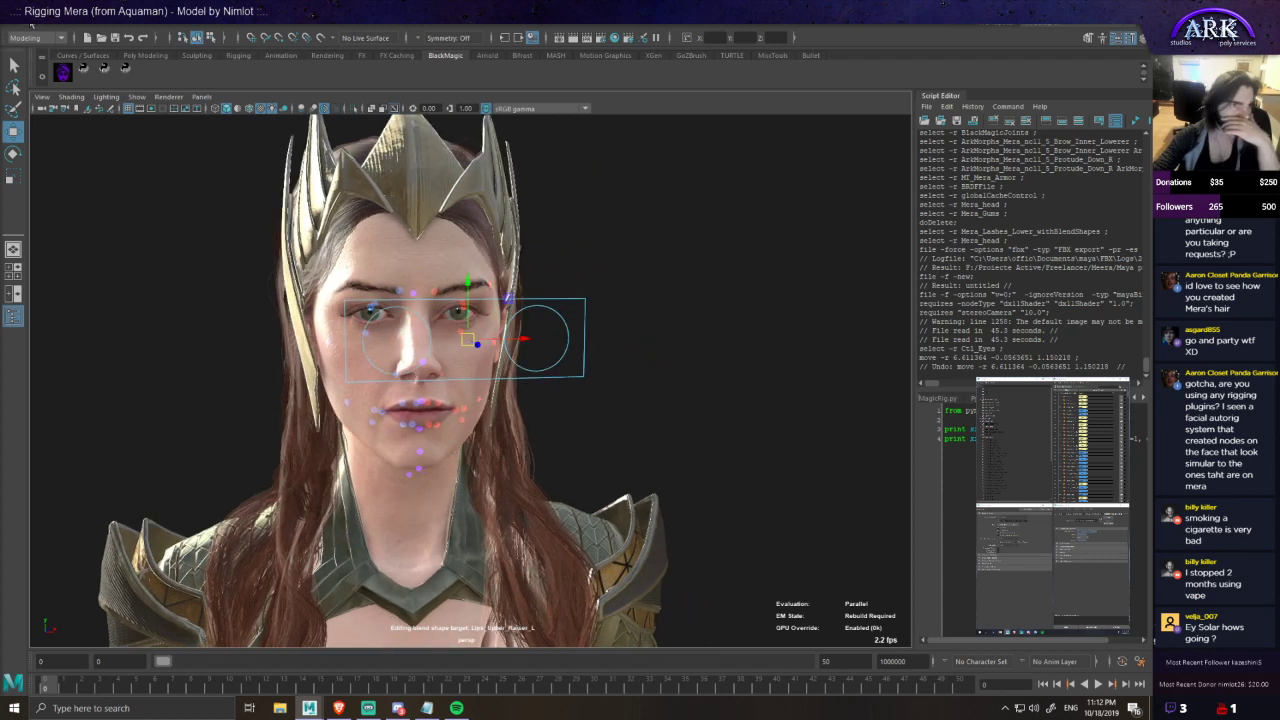
- Open the scene Rig 03.mb from the Maya project folder instead, without saving the changes to Rig 01
click(15, 29)
click(51, 51)
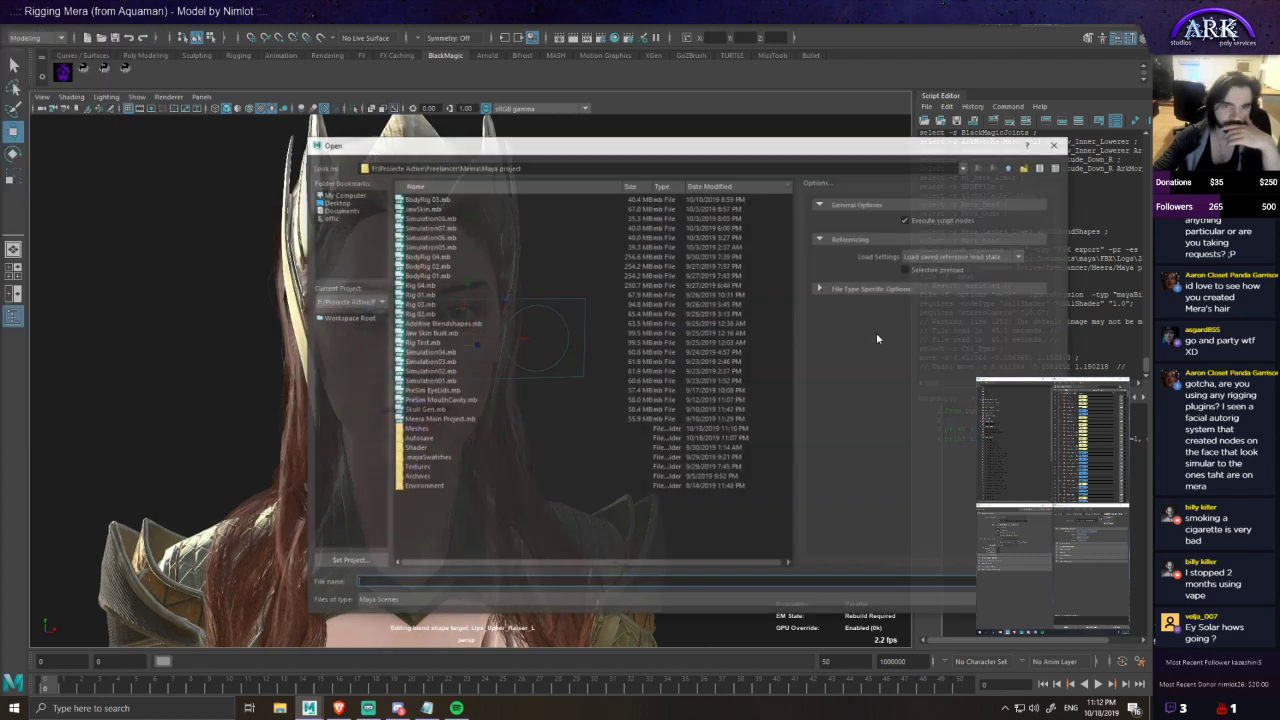
click(440, 285)
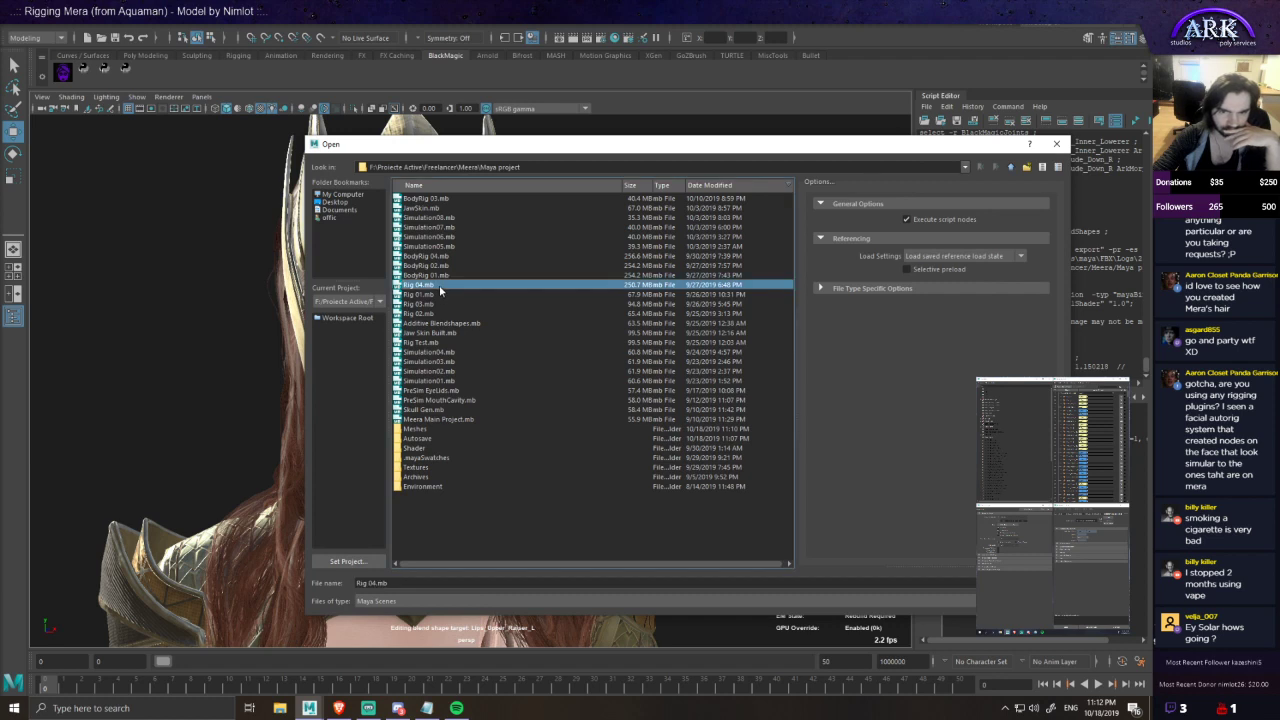
click(436, 295)
click(432, 304)
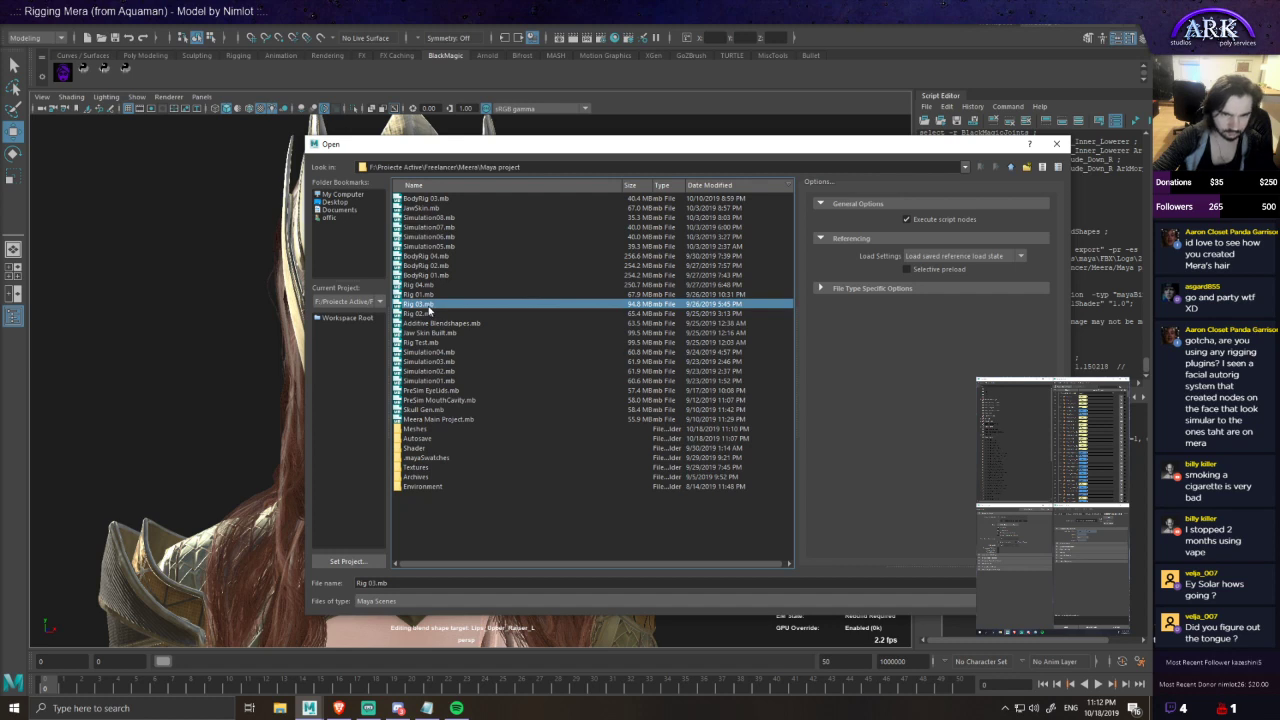
double_click(430, 304)
click(586, 355)
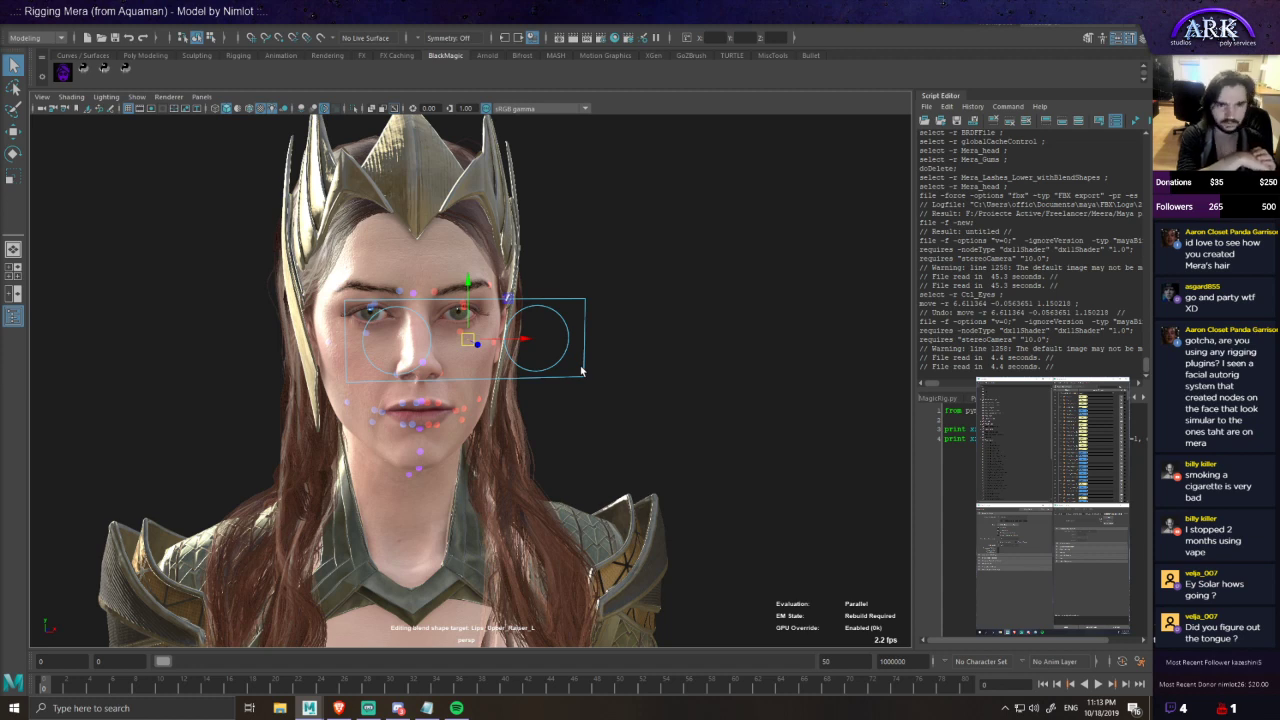
- Examine the rigged face in Rig 03 from several distances and select the face mesh to check its wireframe
scroll(436, 375, up, 3)
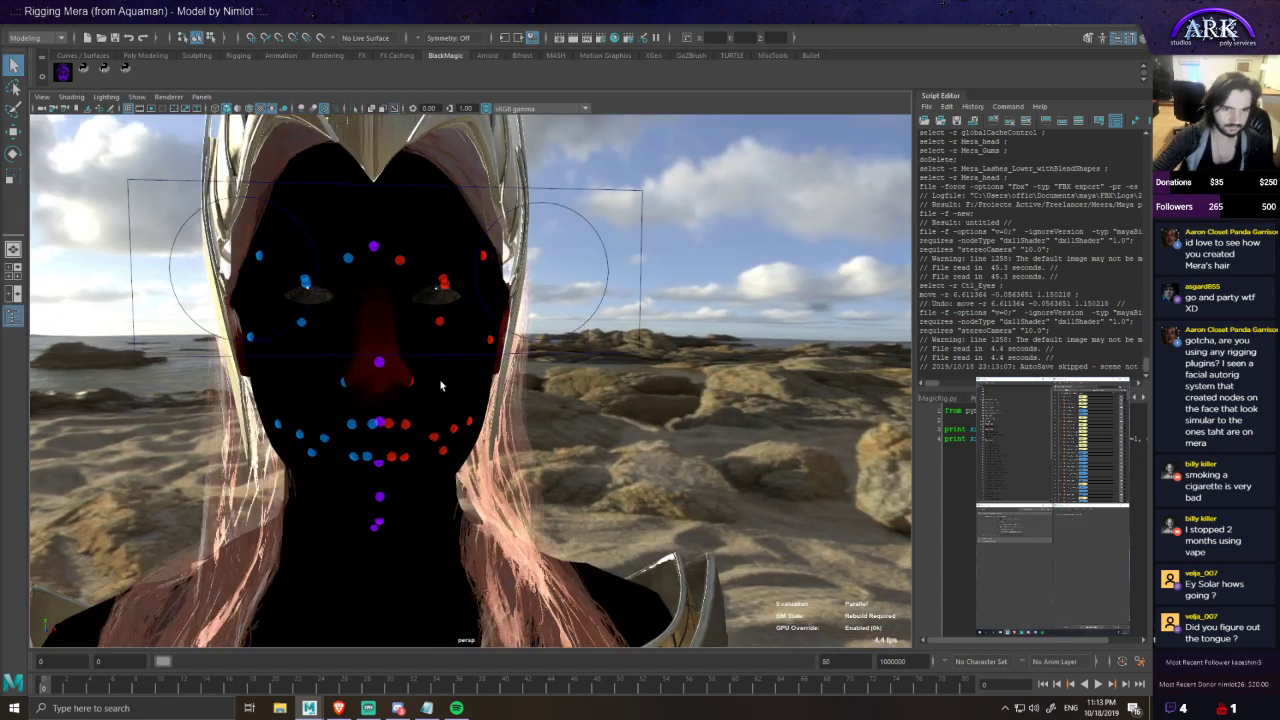
scroll(442, 396, down, 1)
alt+middle_drag(441, 393, 556, 370)
mouse_move(556, 370)
alt+mouse_down()
mouse_move(650, 340)
mouse_move(537, 370)
alt+mouse_up()
alt+middle_drag(537, 370, 468, 366)
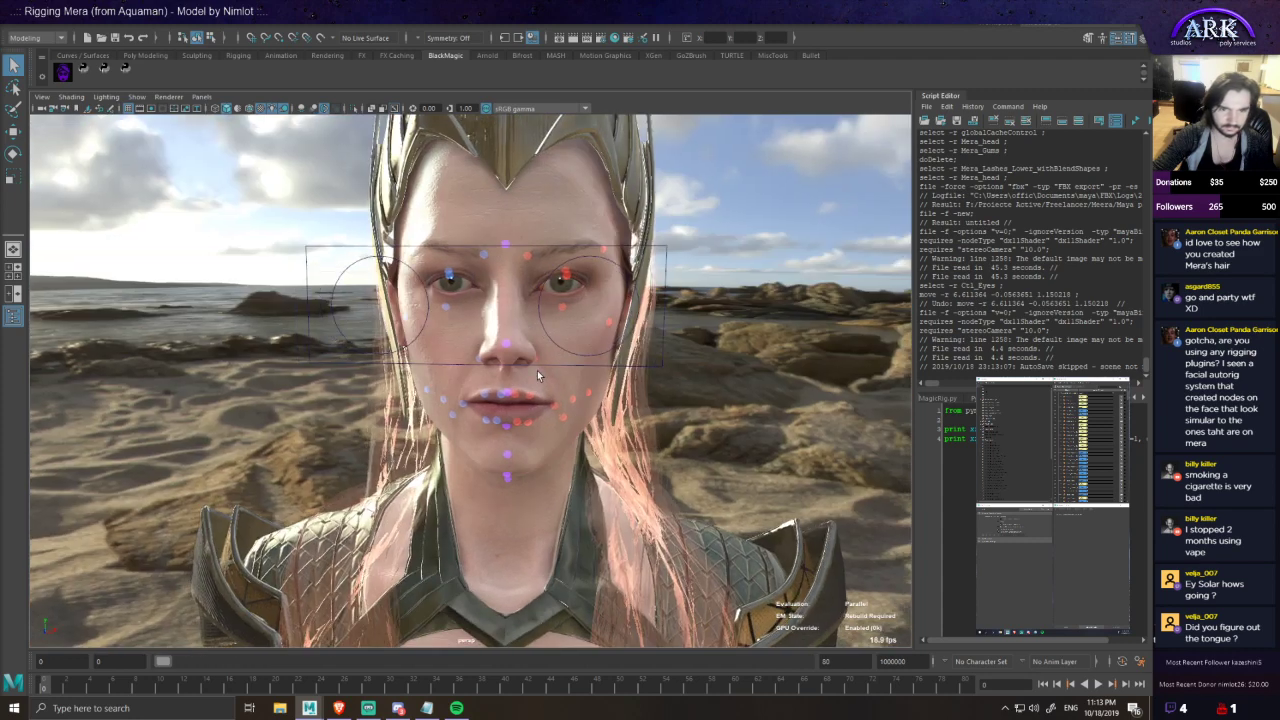
scroll(490, 300, down, 2)
click(490, 215)
scroll(488, 228, down, 2)
alt+drag(488, 228, 492, 312)
scroll(492, 313, up, 2)
alt+drag(543, 320, 498, 338)
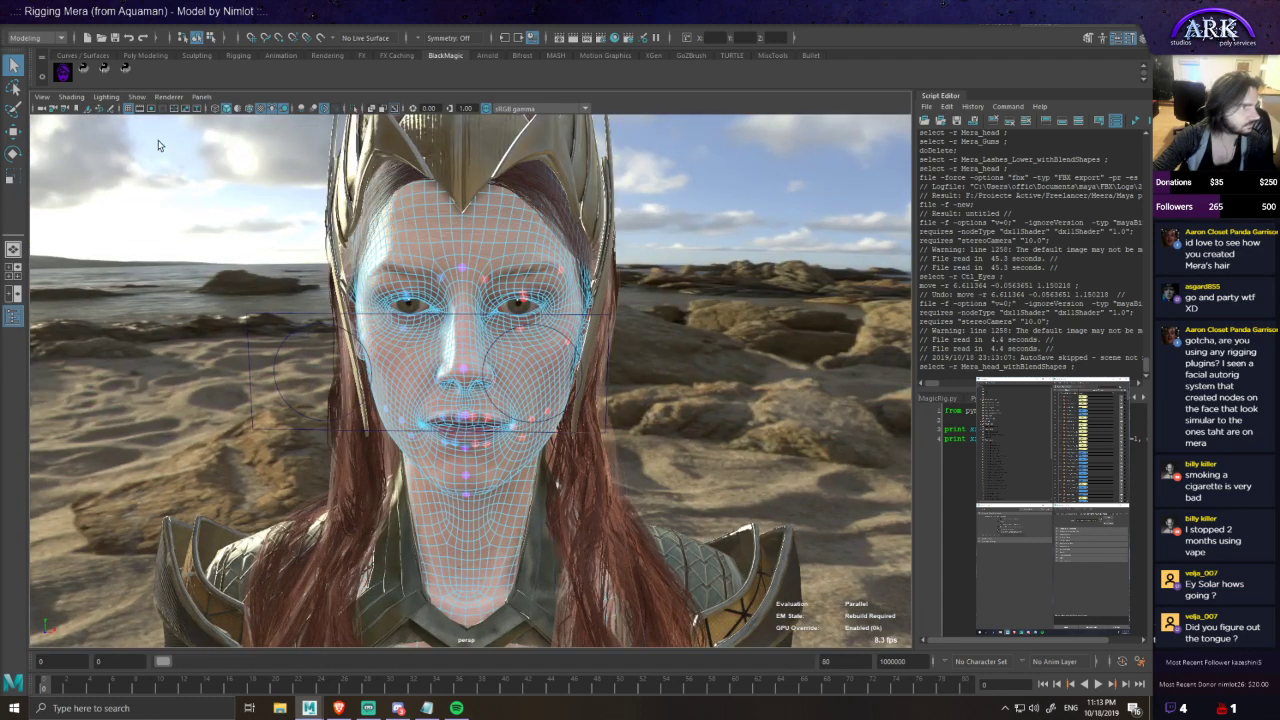
- Test the gaze in Rig 03 by moving the Ctl_Eyes control in different directions, undoing the test moves
click(609, 388)
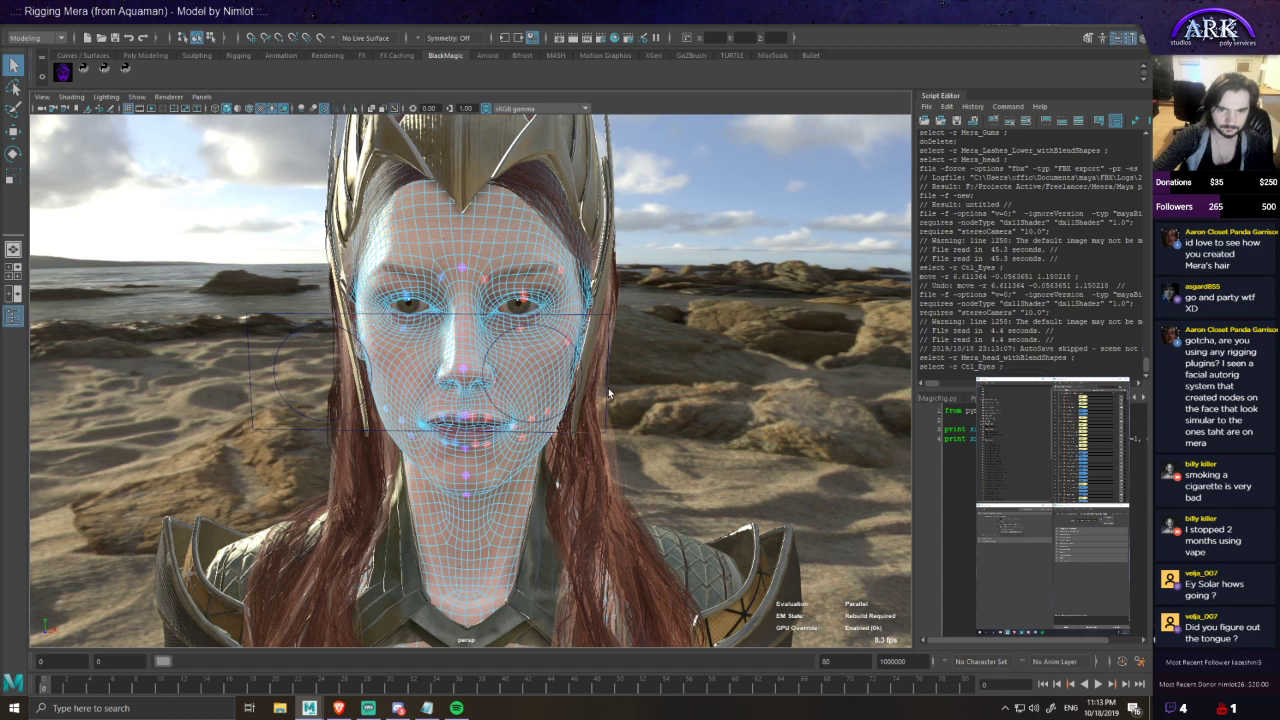
key(w)
middle_drag(521, 315, 580, 318)
key(ctrl+z)
click(420, 382)
middle_drag(573, 163, 593, 257)
drag(424, 378, 391, 390)
key(ctrl+z)
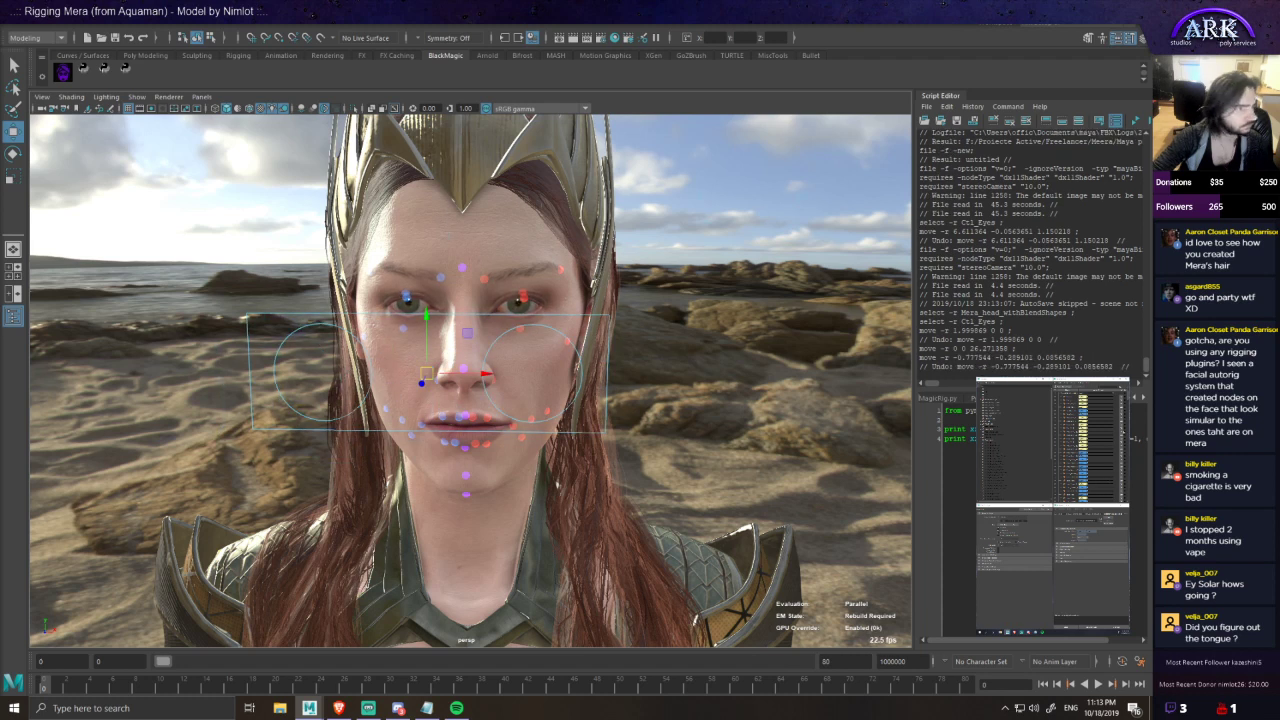
- Open the scene Additive Blendshapes.mb without saving the changes to Rig 03, and select the Mera_head mesh
click(22, 25)
click(35, 54)
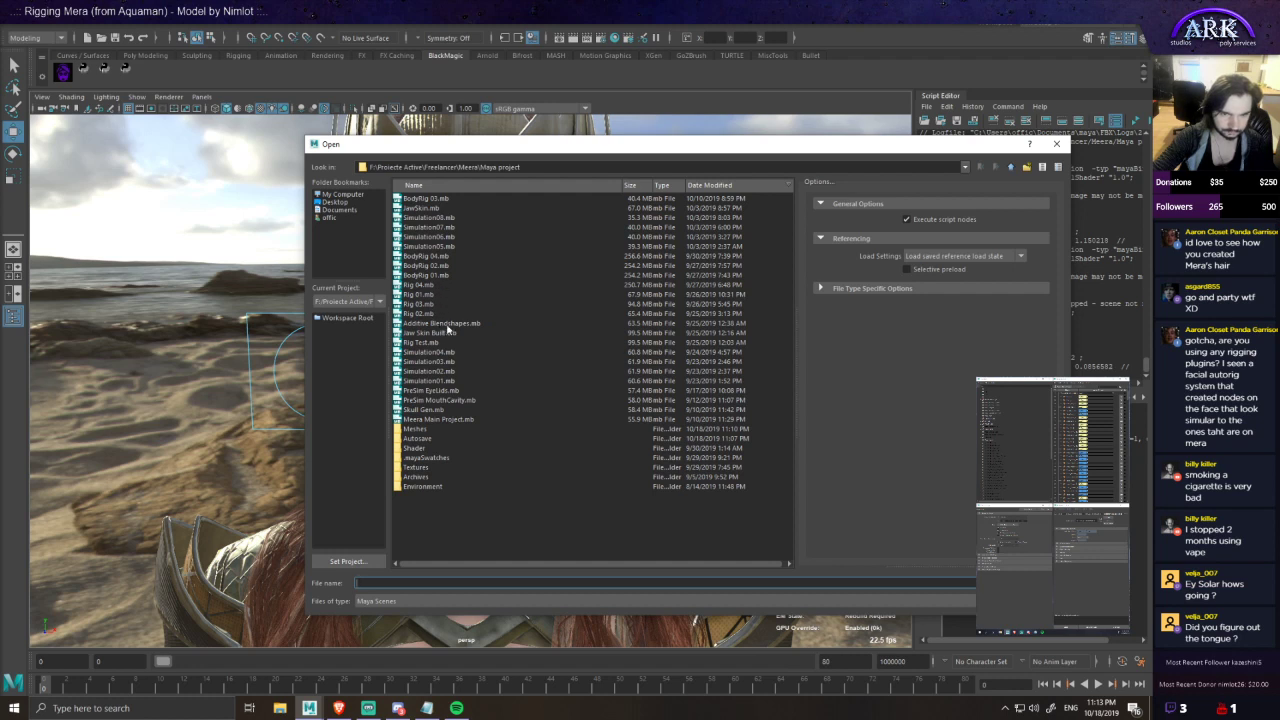
click(447, 324)
double_click(450, 325)
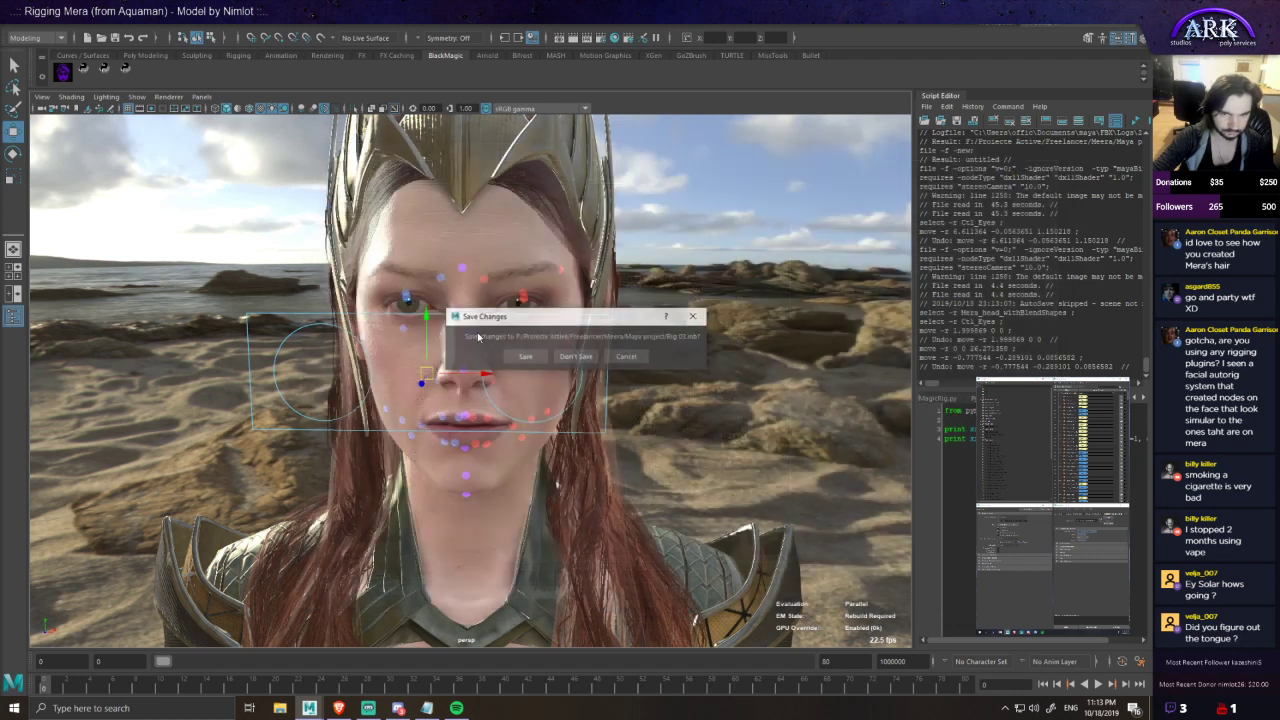
click(588, 359)
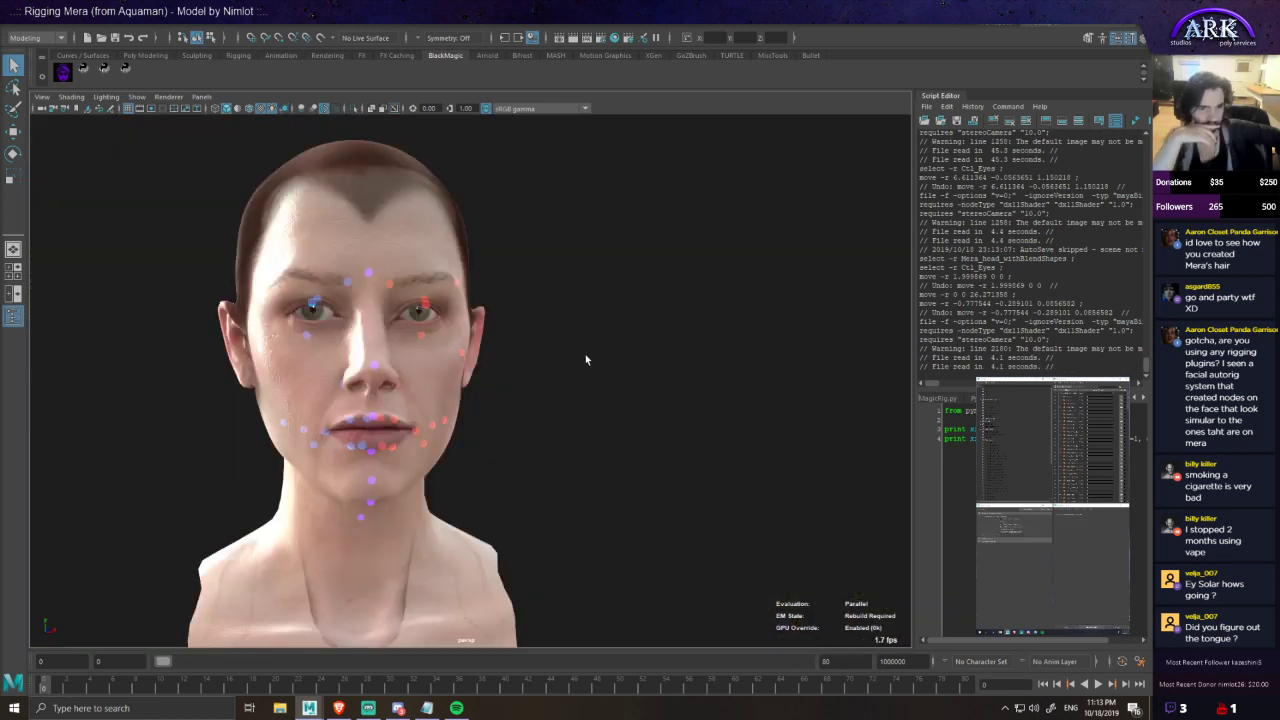
scroll(458, 349, down, 4)
scroll(458, 349, up, 3)
alt+middle_drag(392, 419, 502, 380)
scroll(560, 309, up, 2)
click(560, 366)
alt+middle_drag(604, 356, 590, 378)
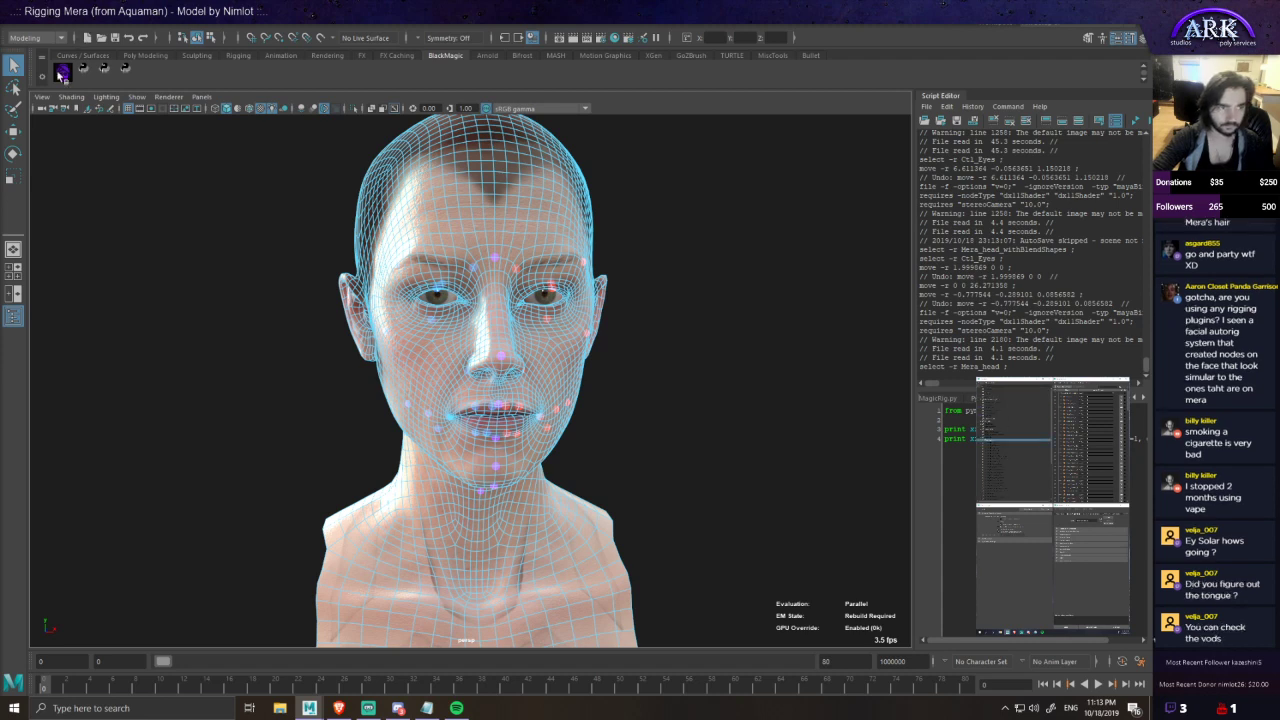
- Launch the BlackMagic tool and delete all active control points from the face in its controllers section
click(60, 73)
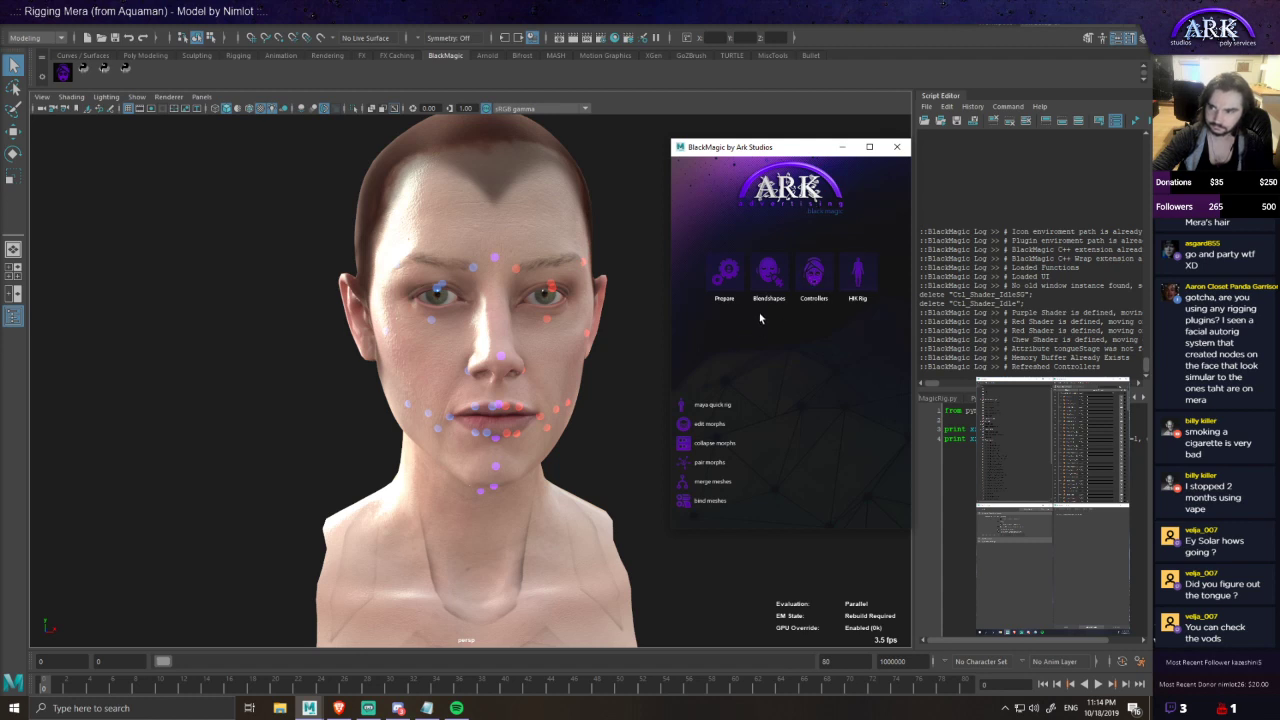
click(727, 275)
click(772, 197)
click(814, 279)
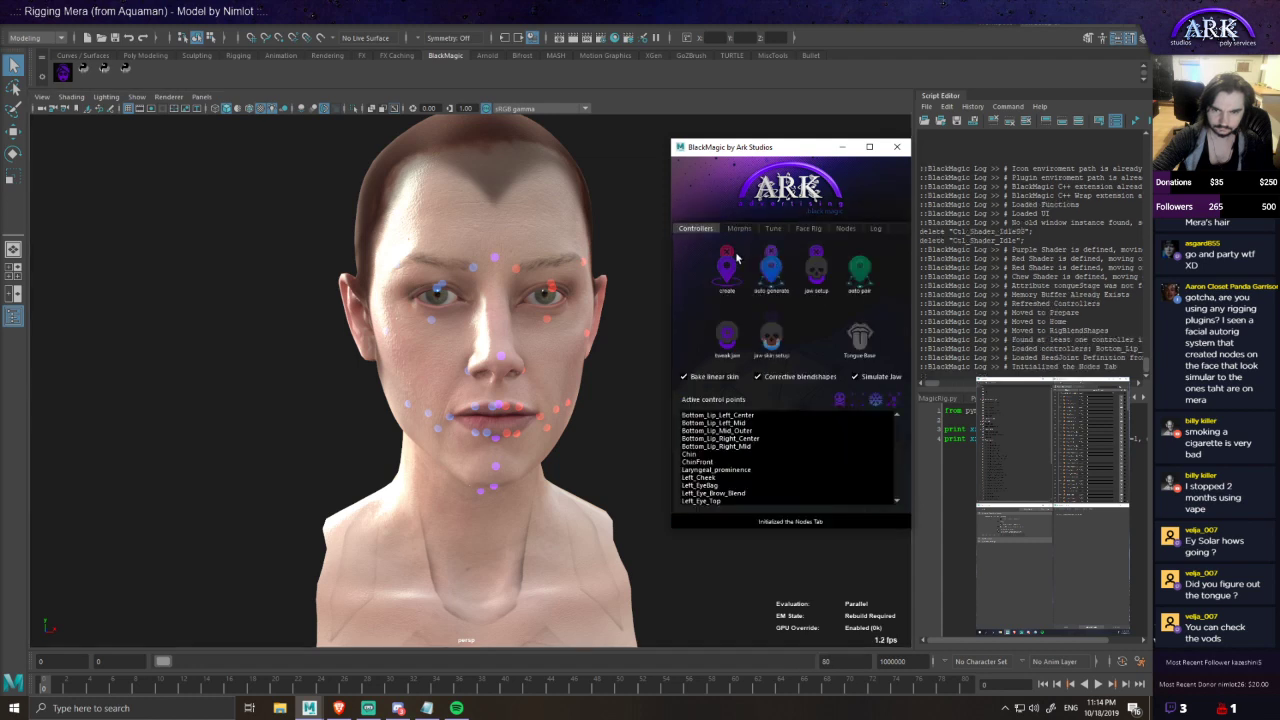
click(770, 251)
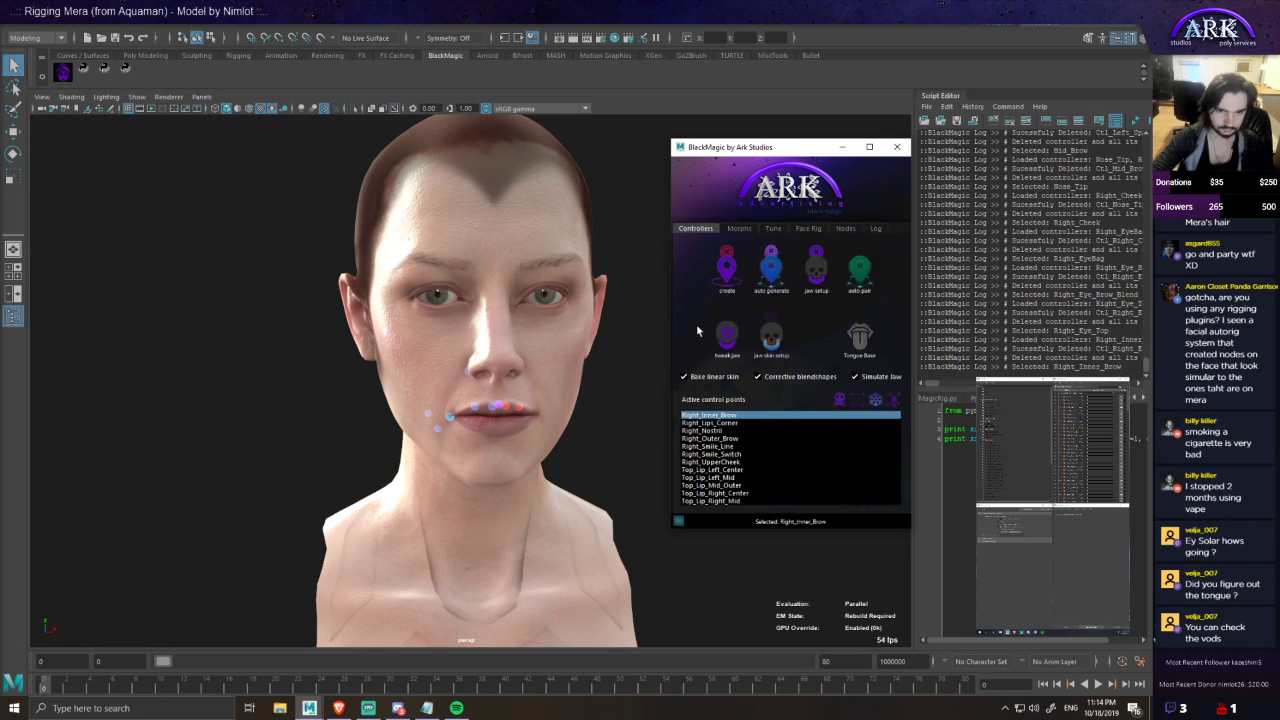
scroll(540, 420, up, 4)
alt+drag(543, 420, 519, 411)
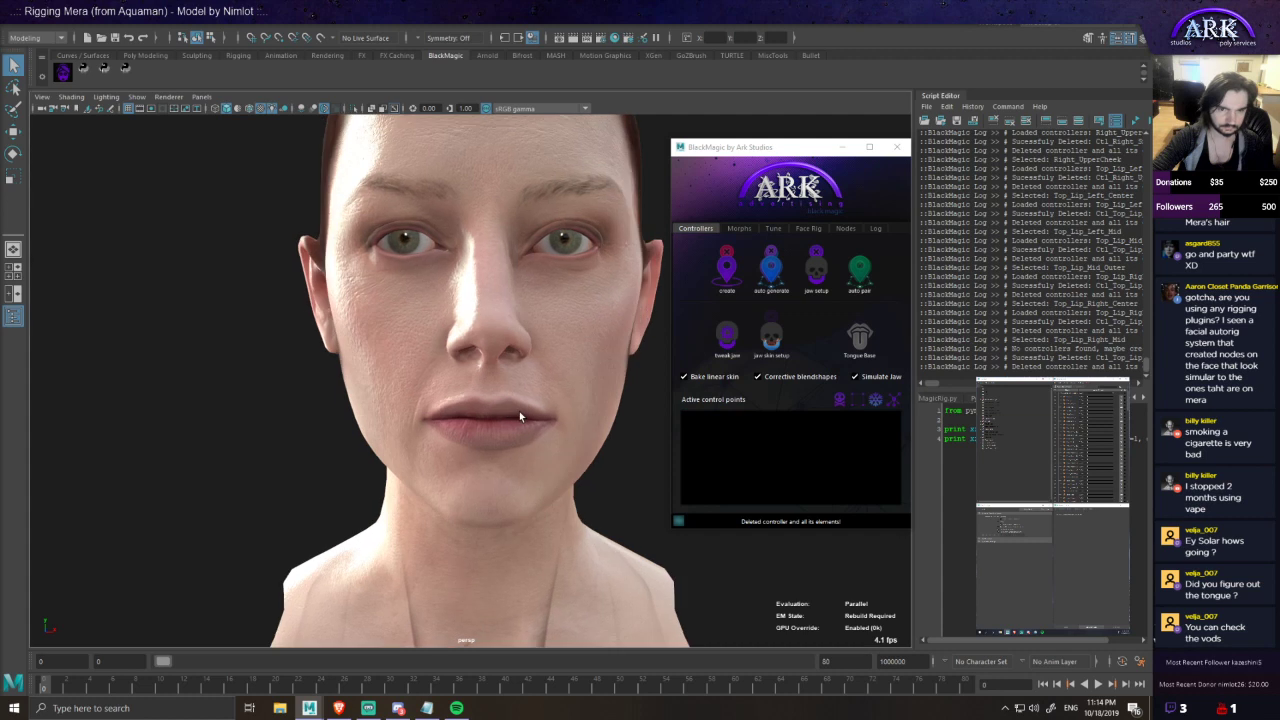
- Delete the old Mera_head mesh, keeping only the eyeballs
scroll(519, 411, down, 3)
click(526, 360)
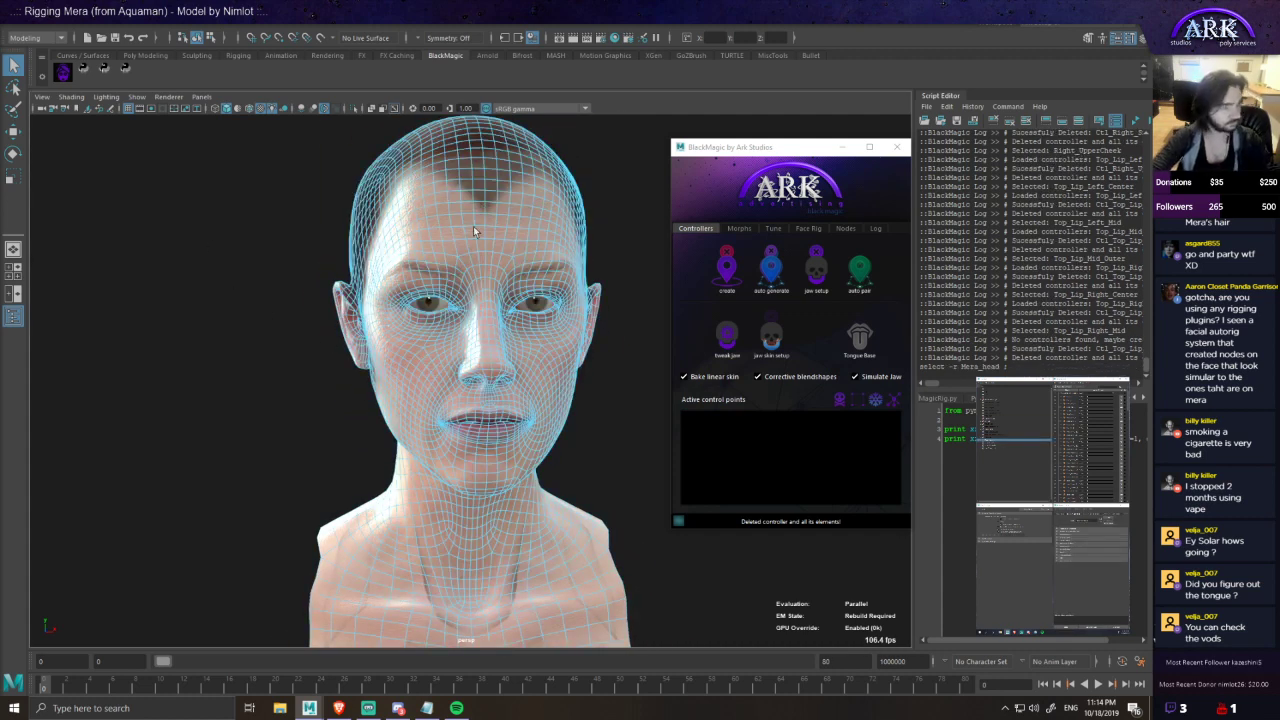
key(Delete)
- Import More head new clean.fbx from the Meshes folder into the scene
click(8, 28)
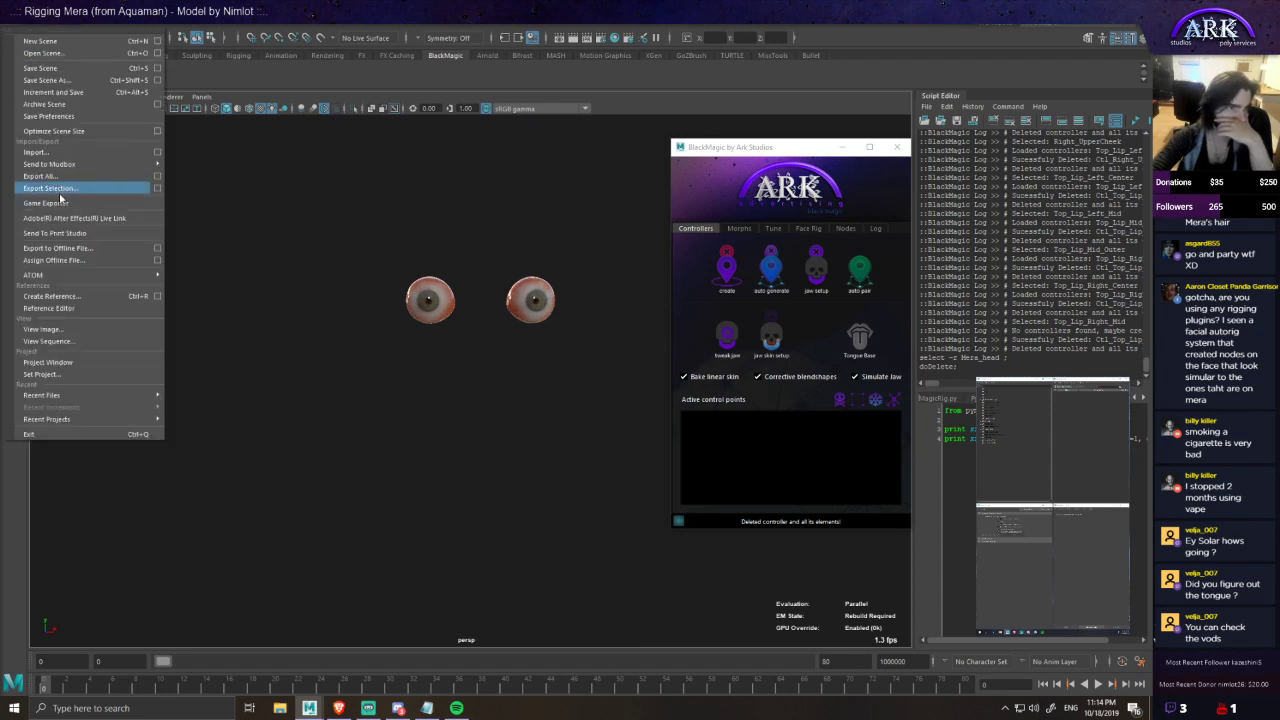
click(36, 152)
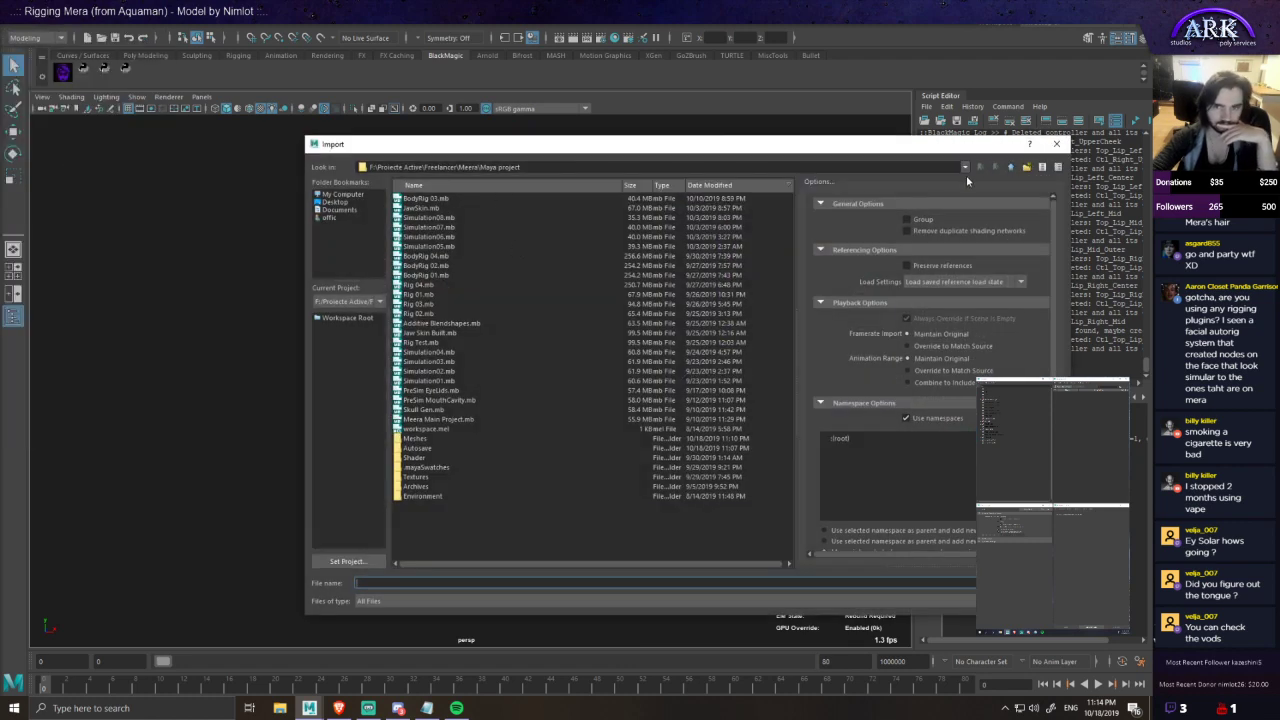
double_click(425, 439)
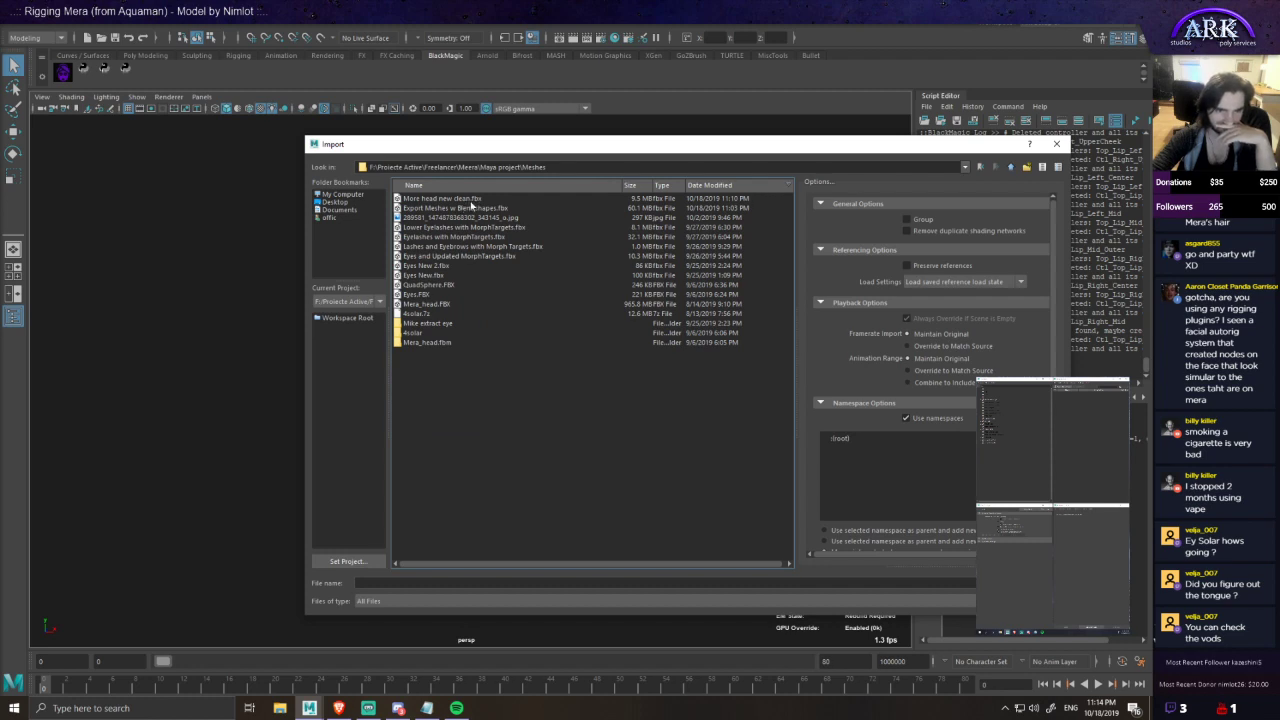
click(474, 200)
click(464, 209)
double_click(473, 200)
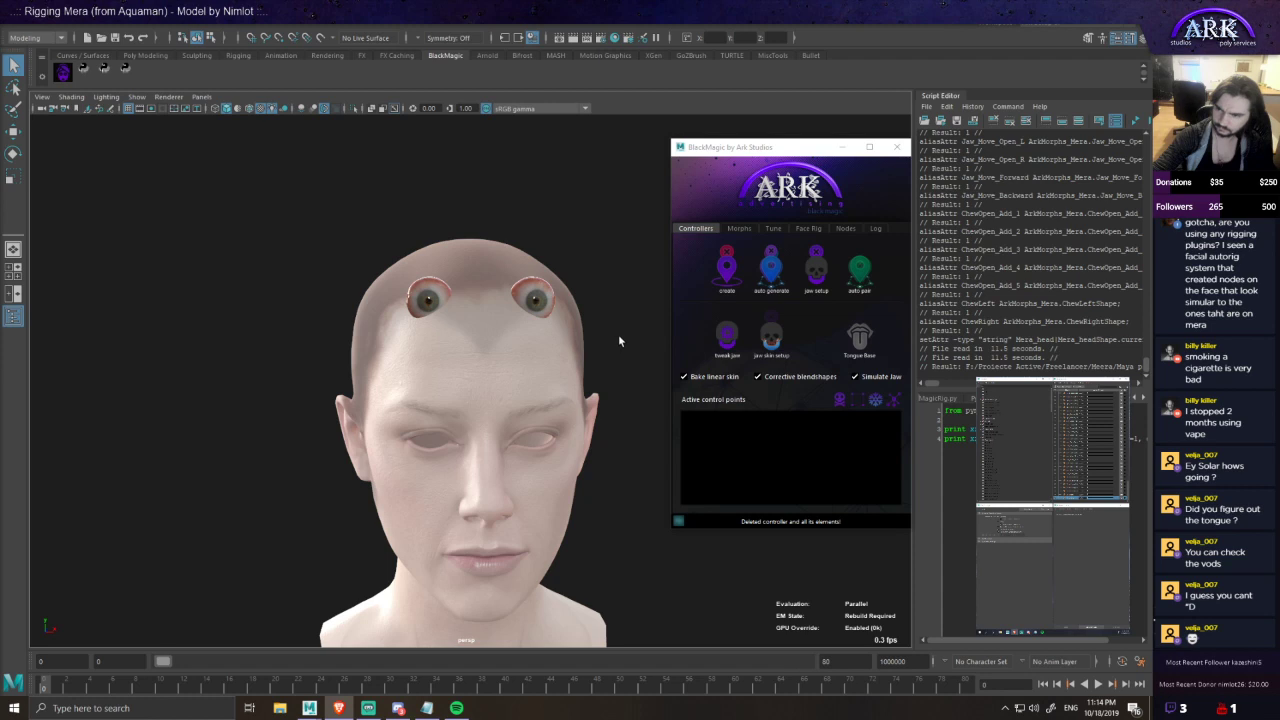
- Examine the imported Mera_head mesh's wireframe and its position relative to the eyeballs from several angles
scroll(597, 430, up, 2)
scroll(594, 443, down, 4)
alt+middle_drag(557, 480, 555, 354)
alt+drag(540, 358, 484, 383)
scroll(484, 386, up, 3)
click(408, 150)
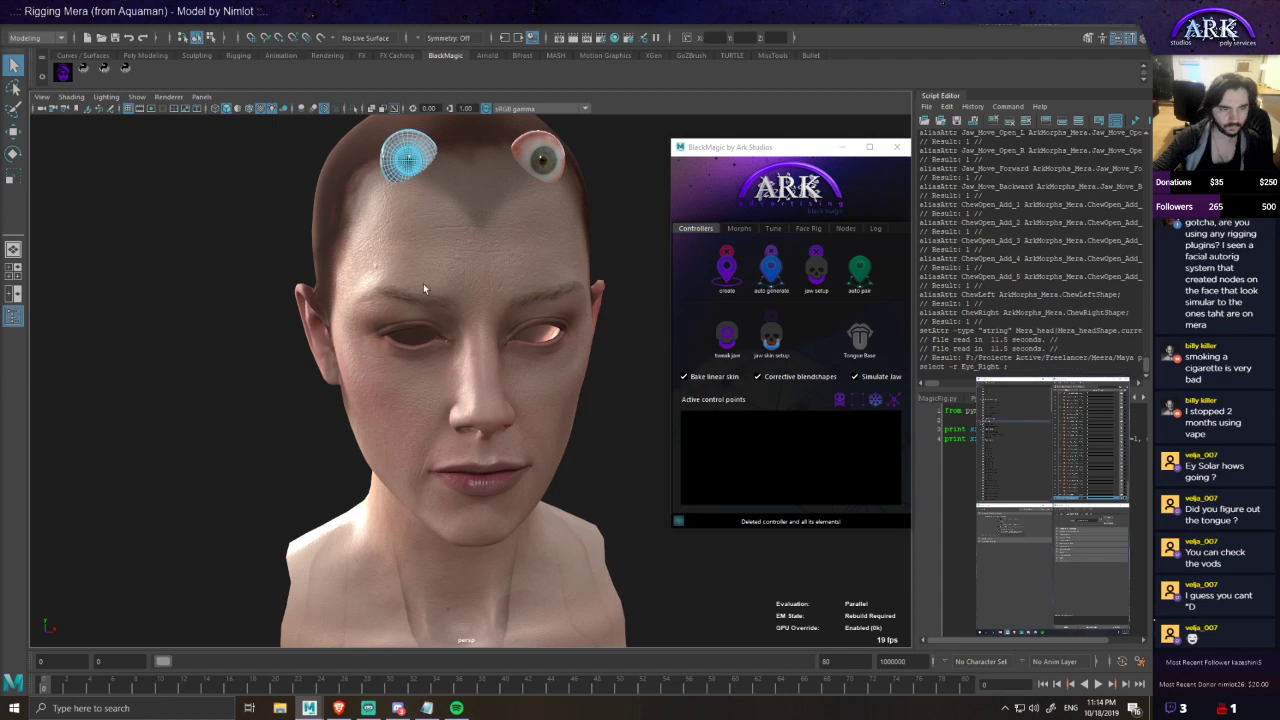
click(430, 303)
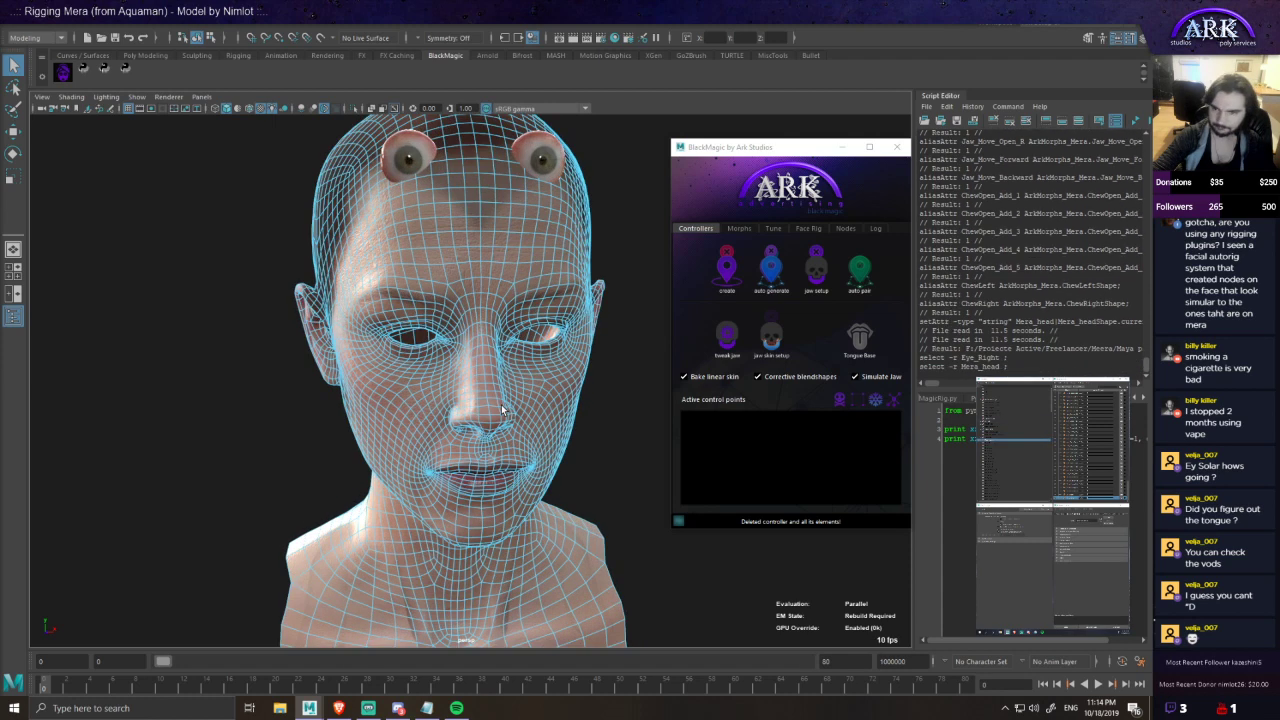
key(4)
key(6)
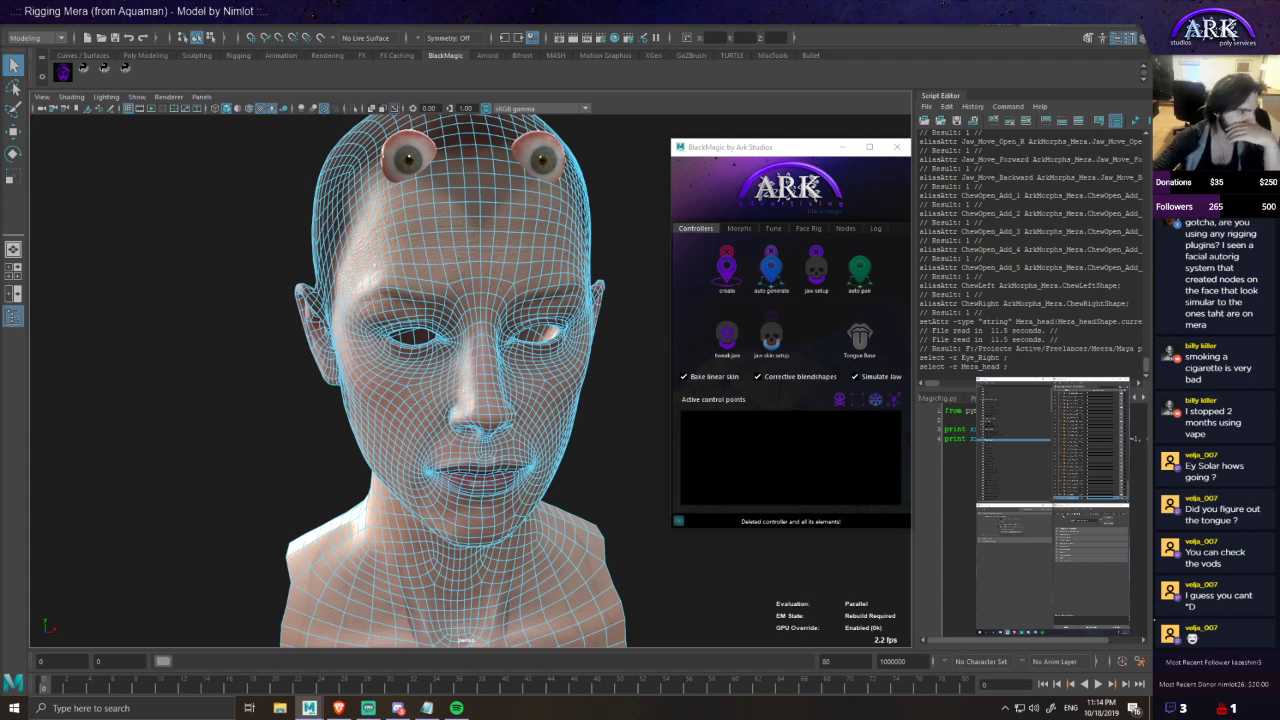
scroll(468, 400, down, 5)
scroll(512, 425, up, 5)
mouse_move(514, 366)
alt+mouse_down()
mouse_move(480, 355)
mouse_move(522, 355)
alt+mouse_up()
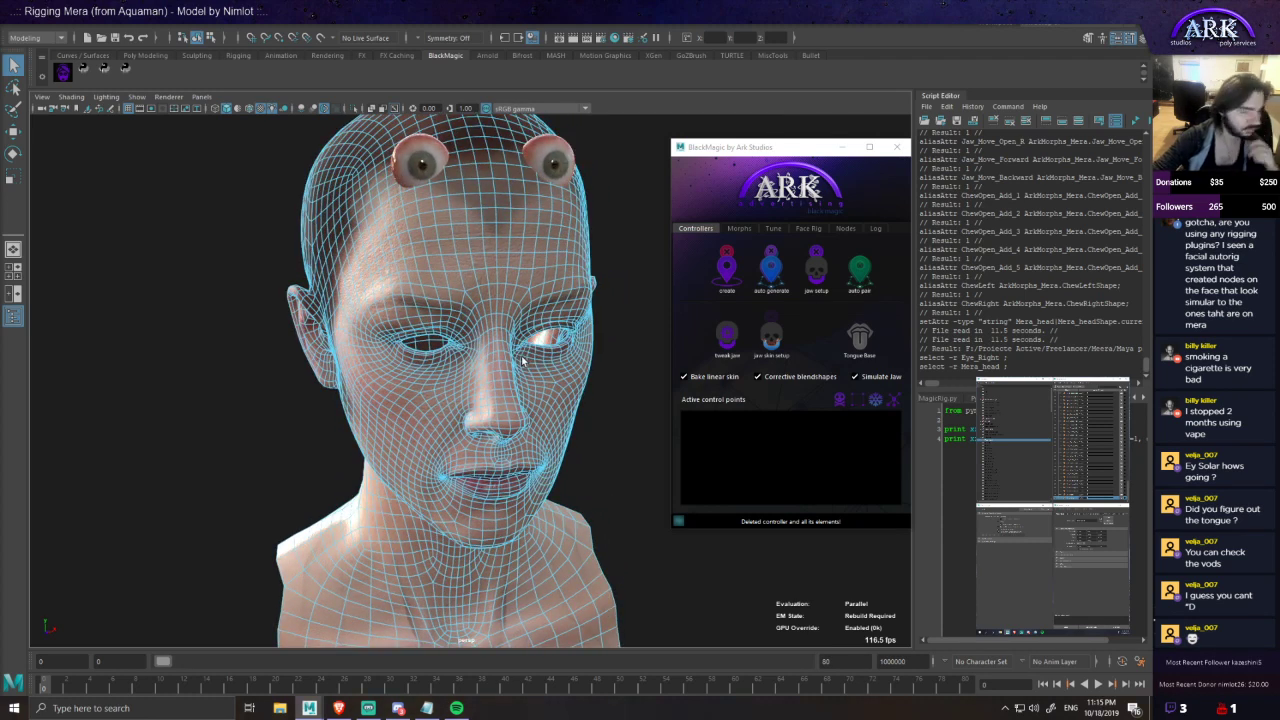
alt+drag(545, 374, 457, 388)
- Try to raise Mera_head so its eye sockets meet the eyeballs, and undo the move
key(w)
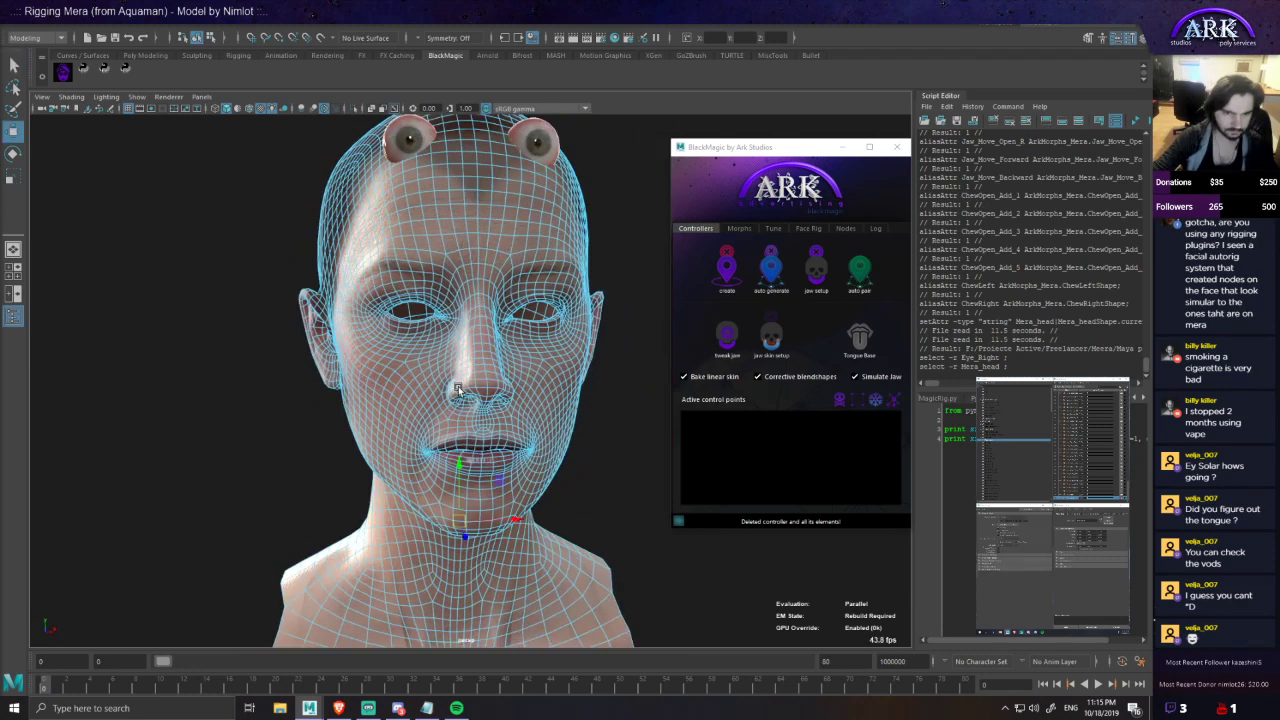
drag(459, 464, 477, 334)
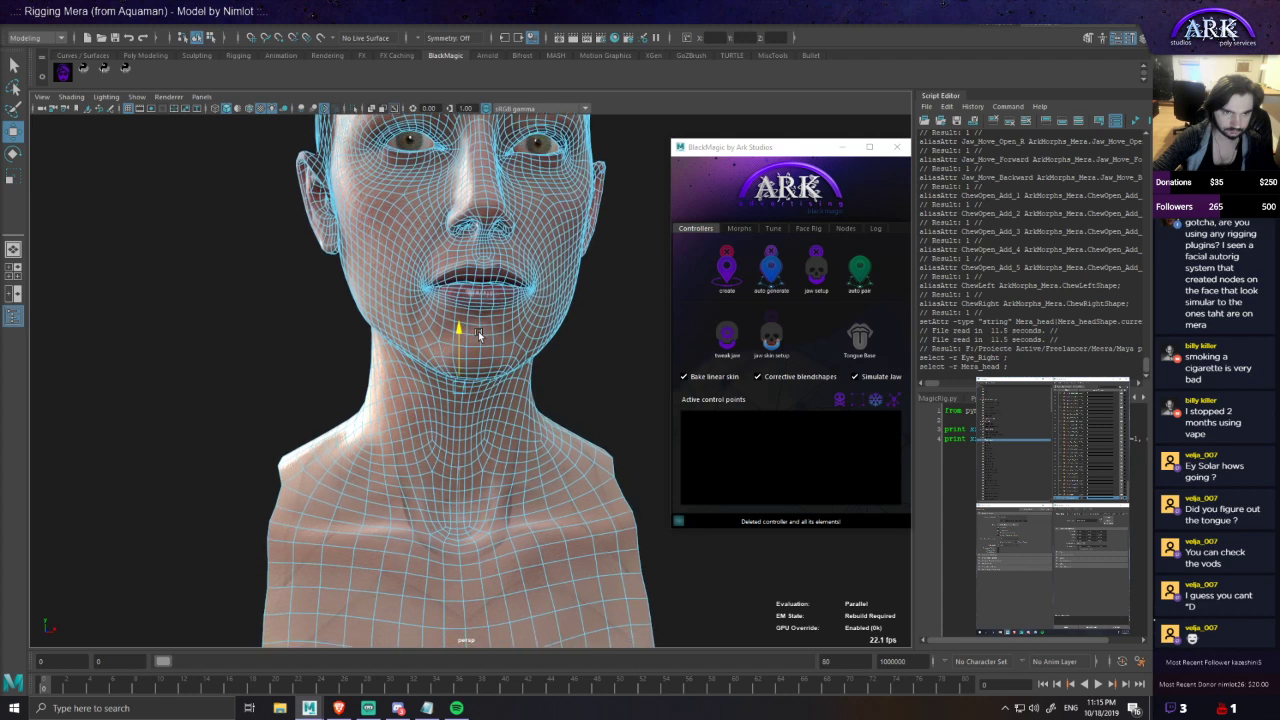
key(ctrl+z)
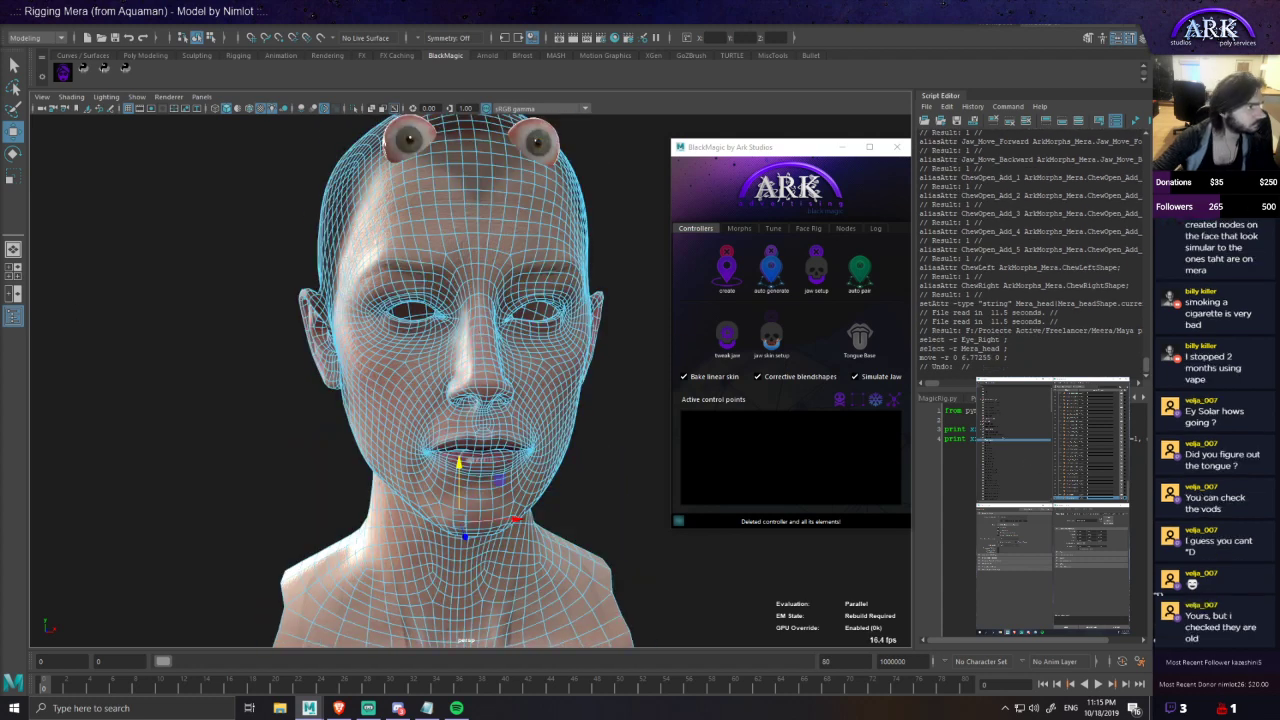
- Show the hidden original head and raise Mera_head vertically to line up with it
key(shift+h)
click(421, 446)
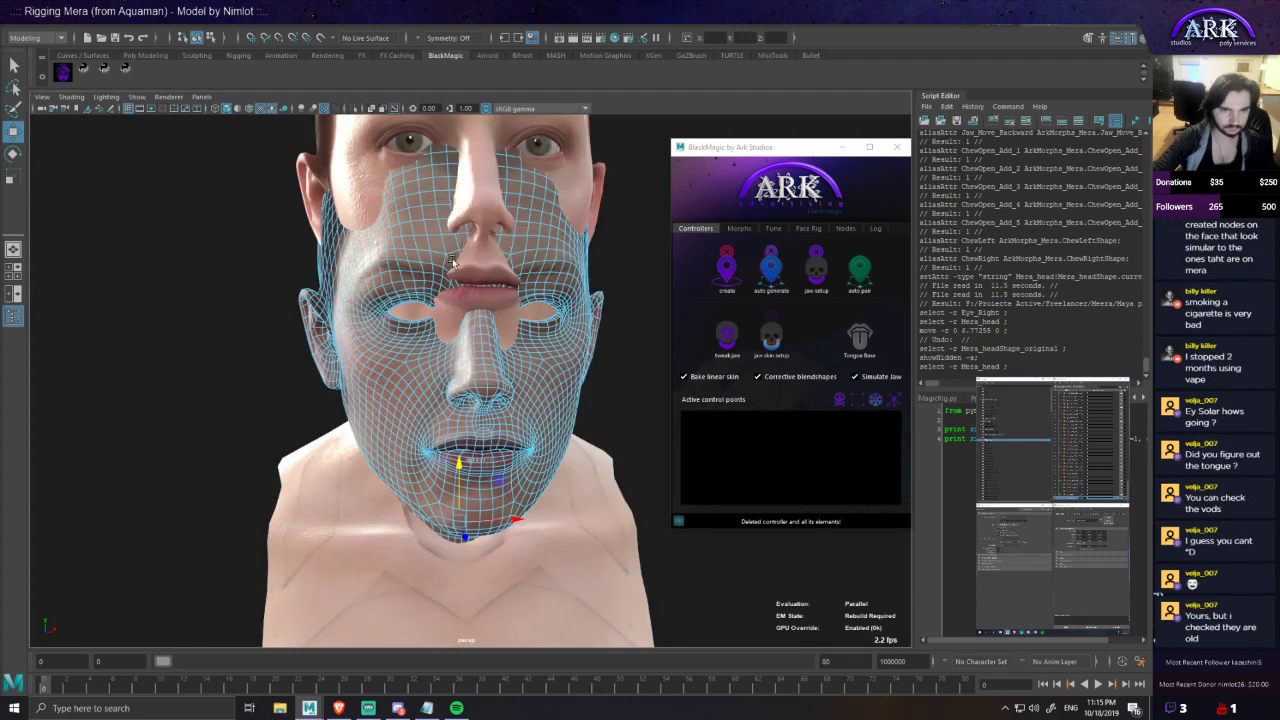
alt+middle_drag(365, 187, 373, 276)
click(364, 271)
click(402, 438)
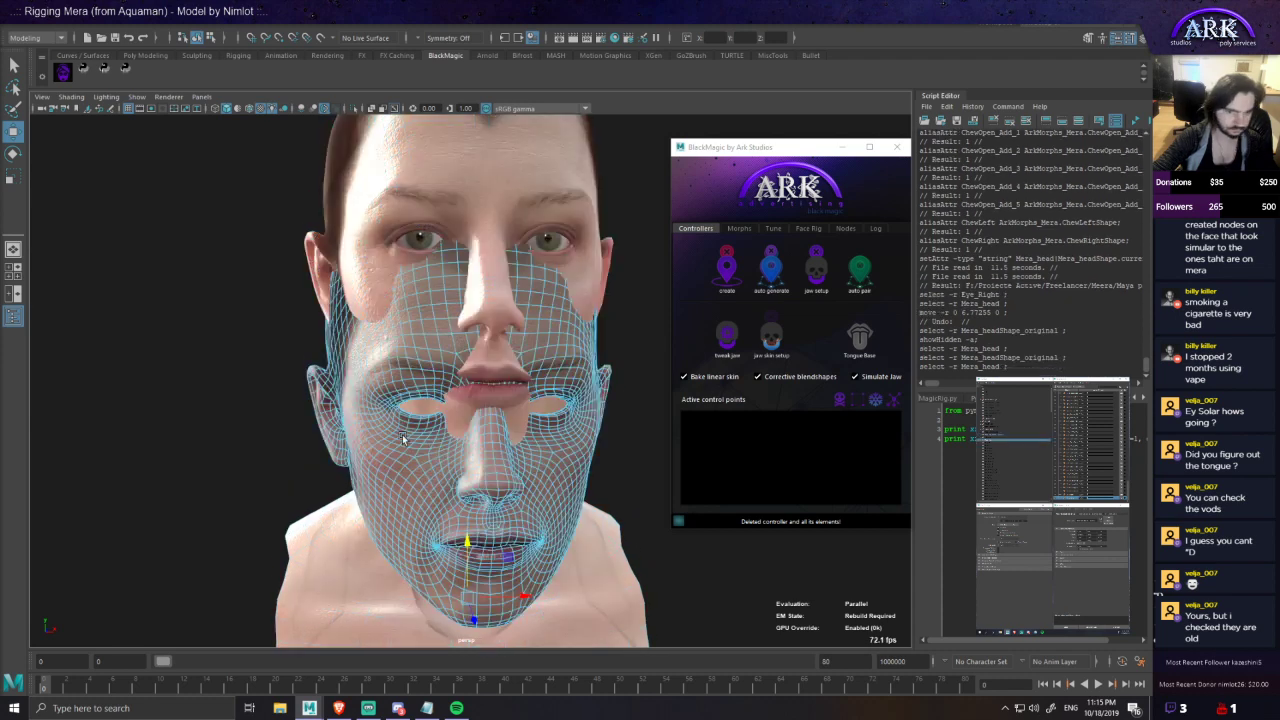
drag(466, 541, 458, 420)
- Examine how closely the lips, eyes and ears of Mera_head and the original head overlap
scroll(361, 325, up, 5)
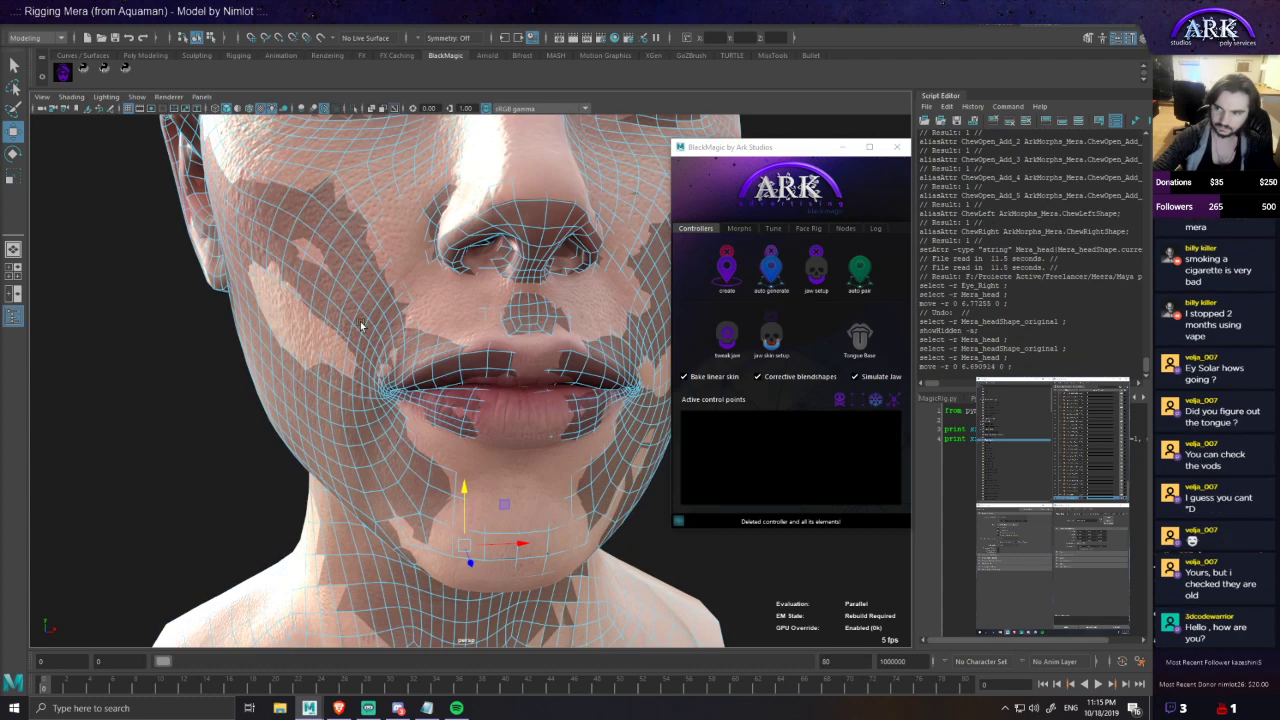
alt+middle_drag(387, 317, 401, 443)
alt+right_drag(401, 443, 530, 388)
middle_click(418, 362)
alt+middle_drag(351, 262, 543, 506)
alt+right_drag(524, 480, 490, 446)
alt+middle_drag(490, 446, 434, 357)
alt+right_drag(434, 357, 322, 394)
alt+middle_drag(486, 425, 456, 338)
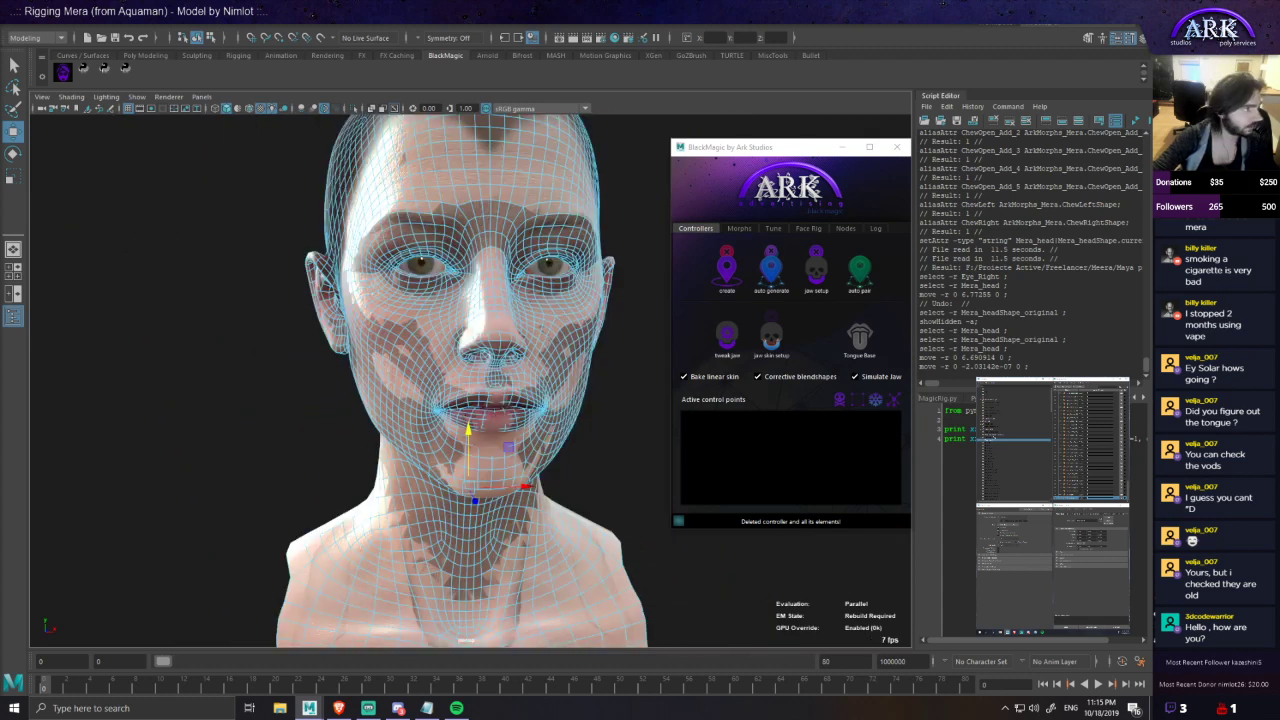
click(994, 435)
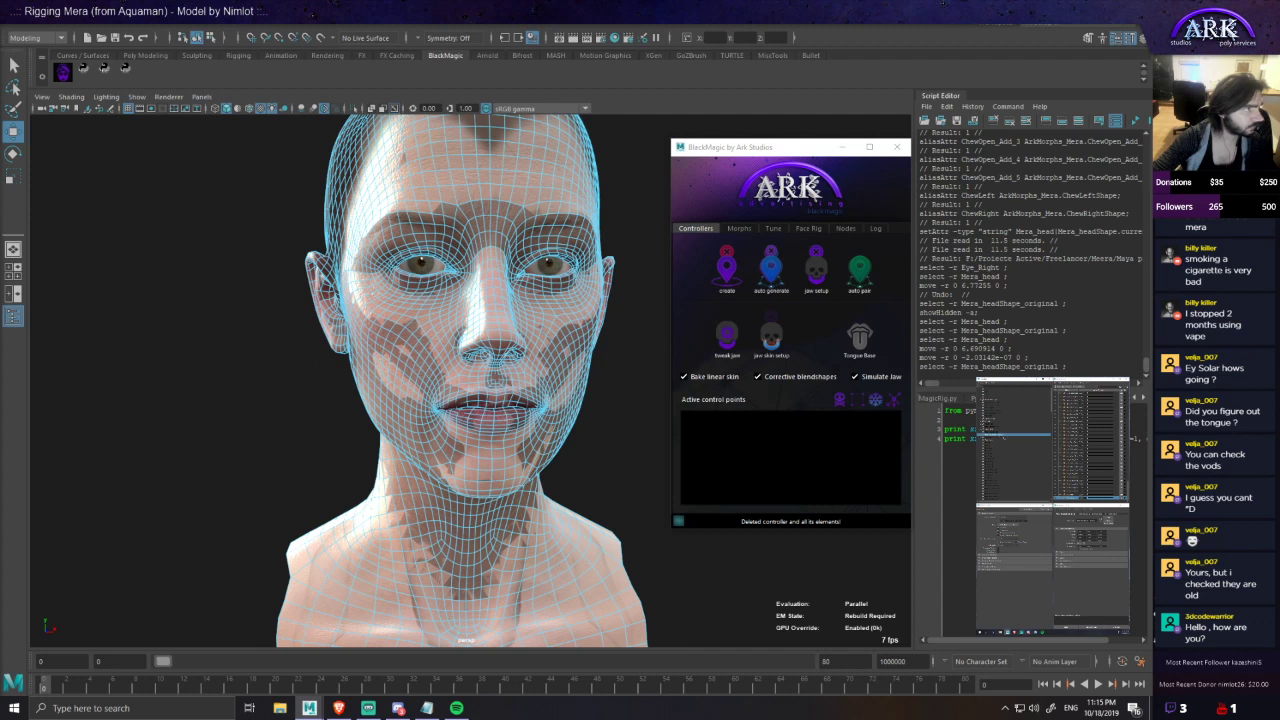
key(ctrl+z)
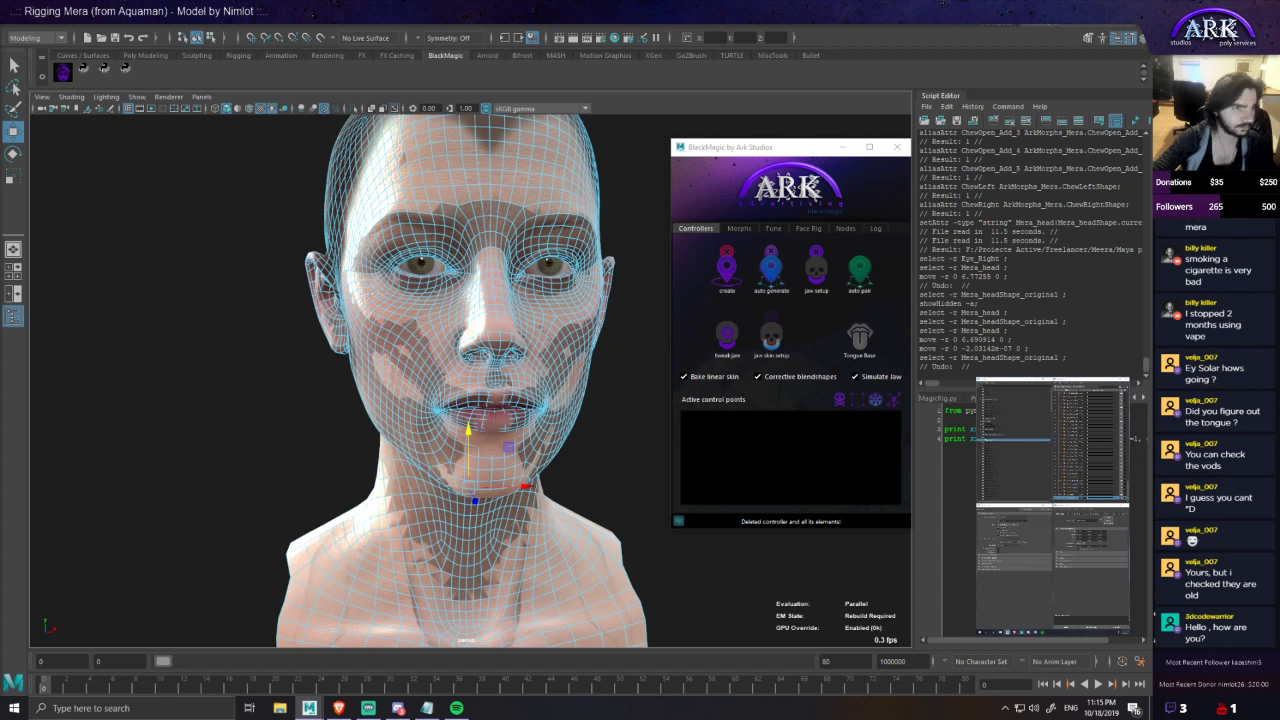
- Reopen the recent scene Additive Blendshapes.mb without saving the current changes
click(30, 28)
mouse_move(142, 396)
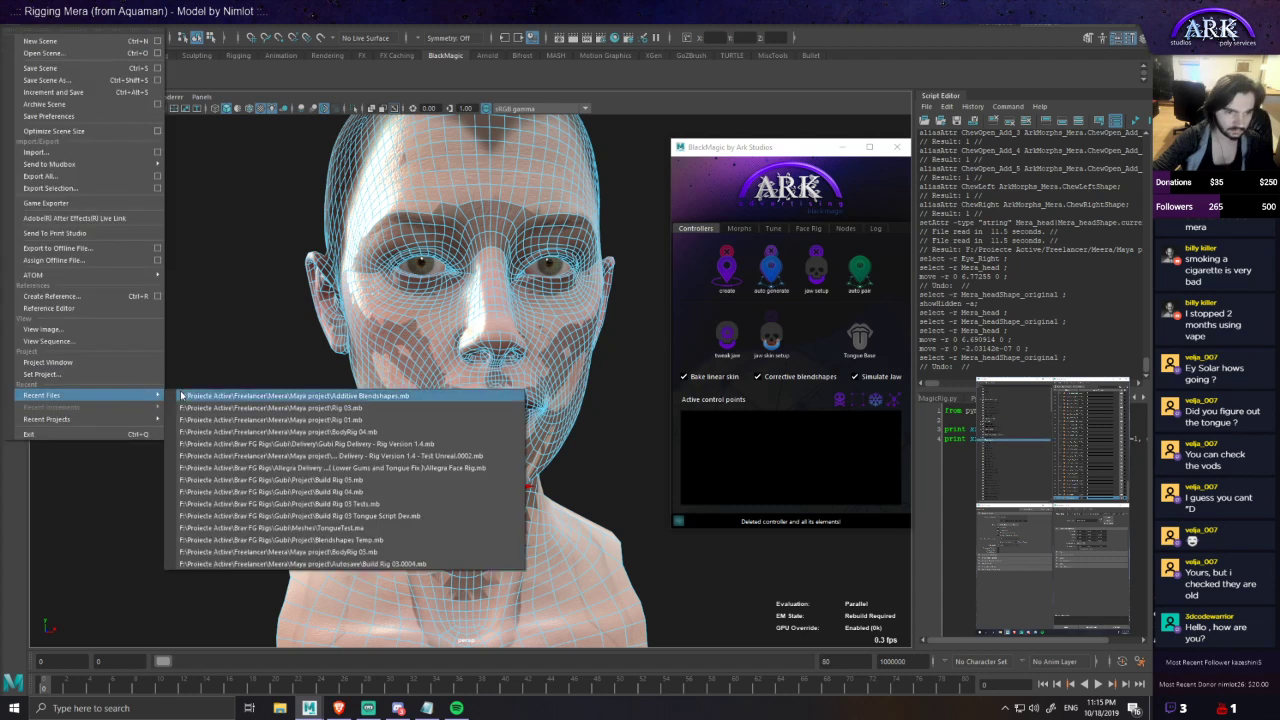
click(233, 396)
click(572, 363)
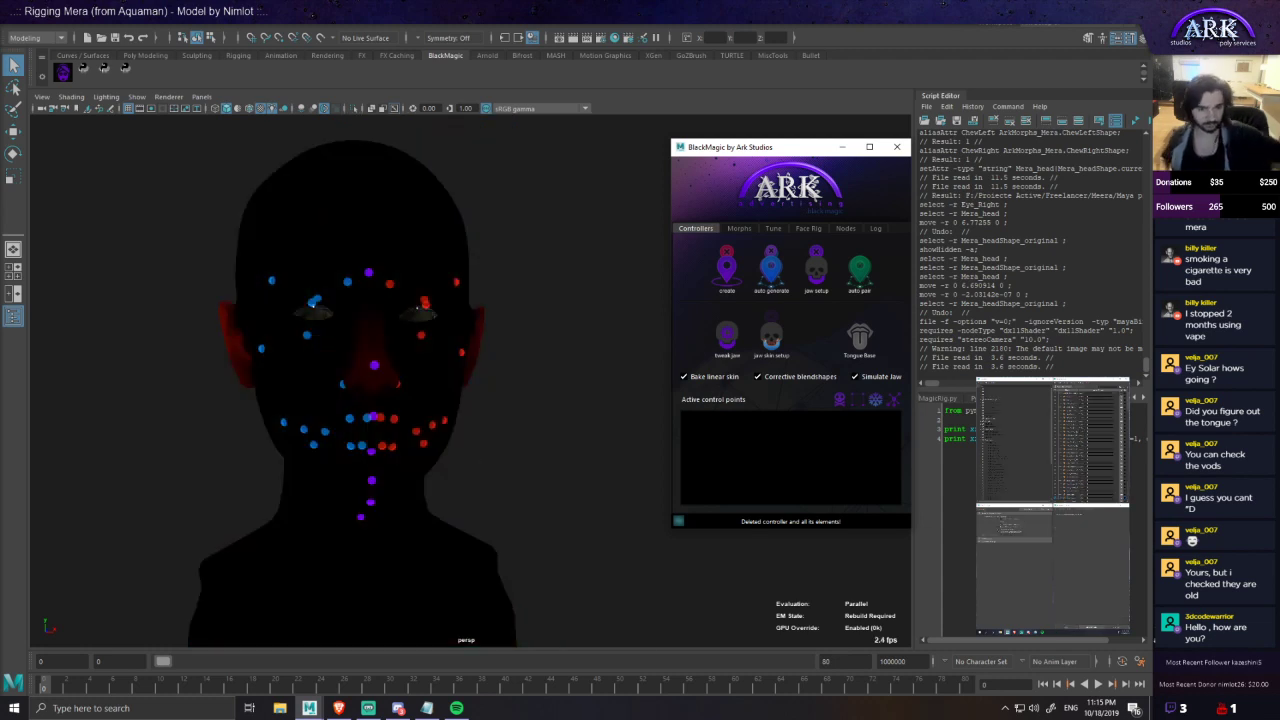
- Rename the existing Mera_head mesh to Mera_head_old
click(319, 577)
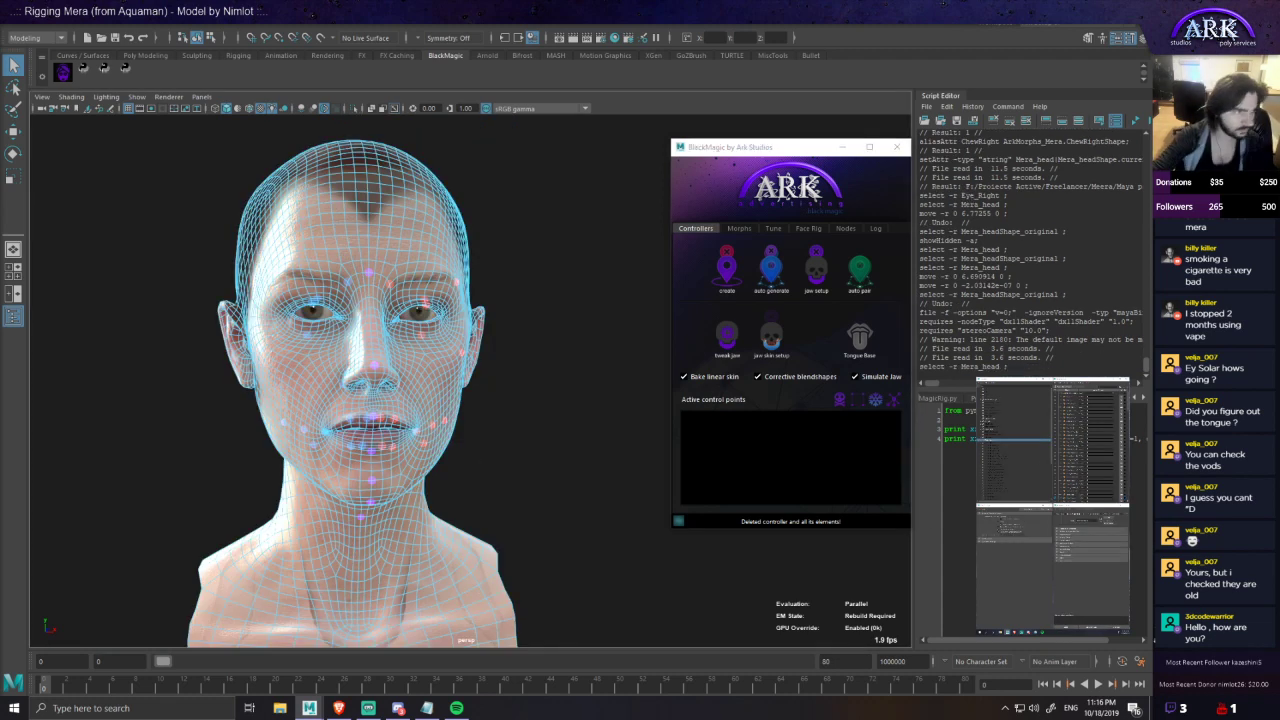
double_click(988, 440)
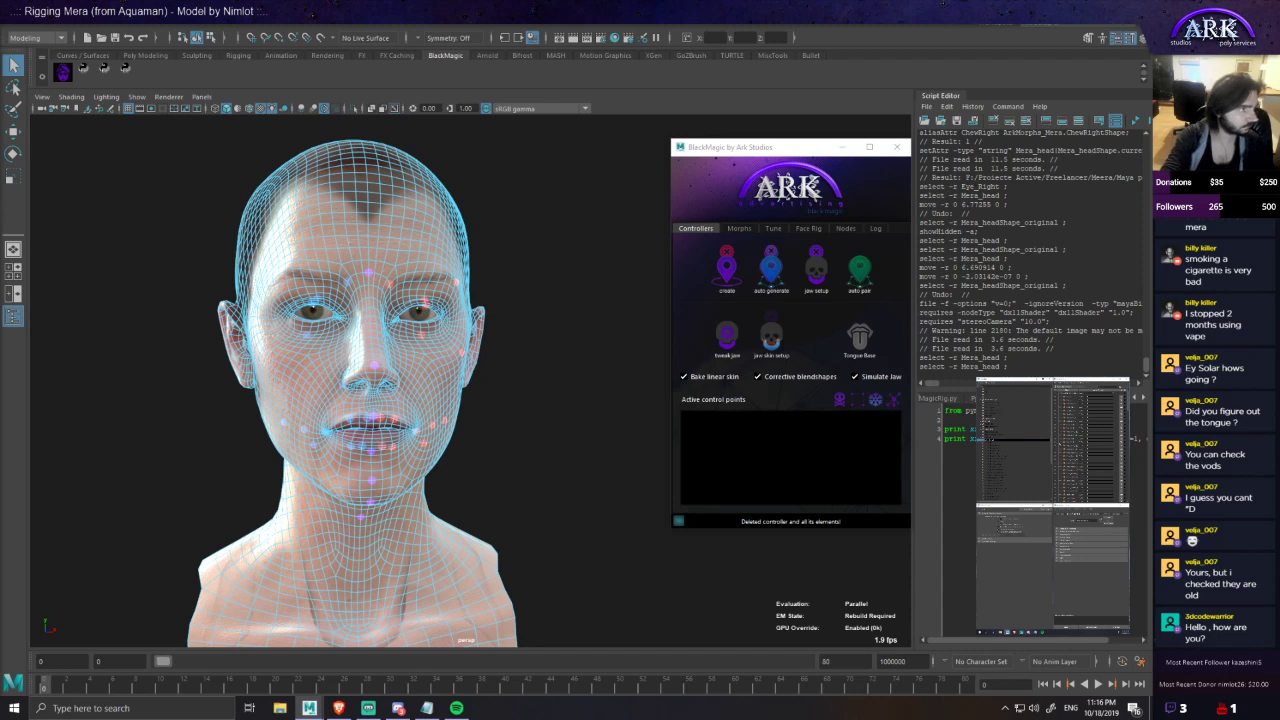
key(Return)
- Import More head new clean.fbx from the Meshes folder alongside the old head
alt+drag(453, 359, 575, 323)
click(7, 27)
click(70, 158)
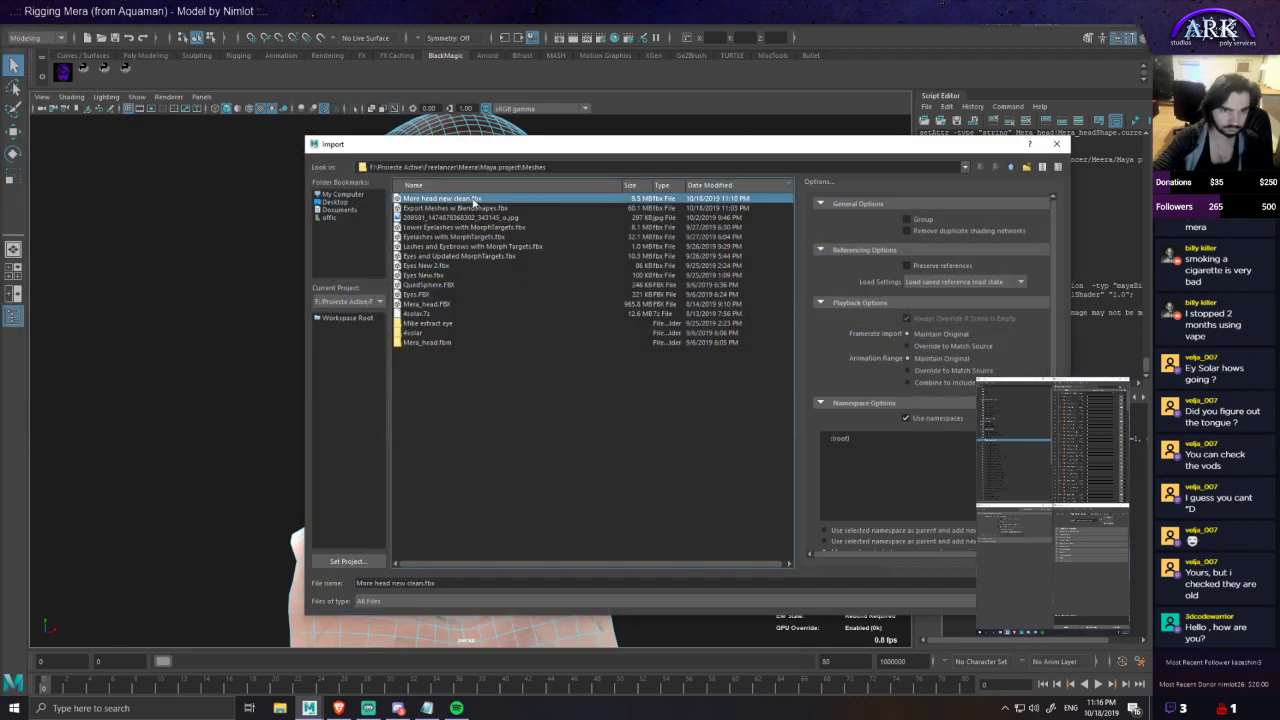
double_click(475, 199)
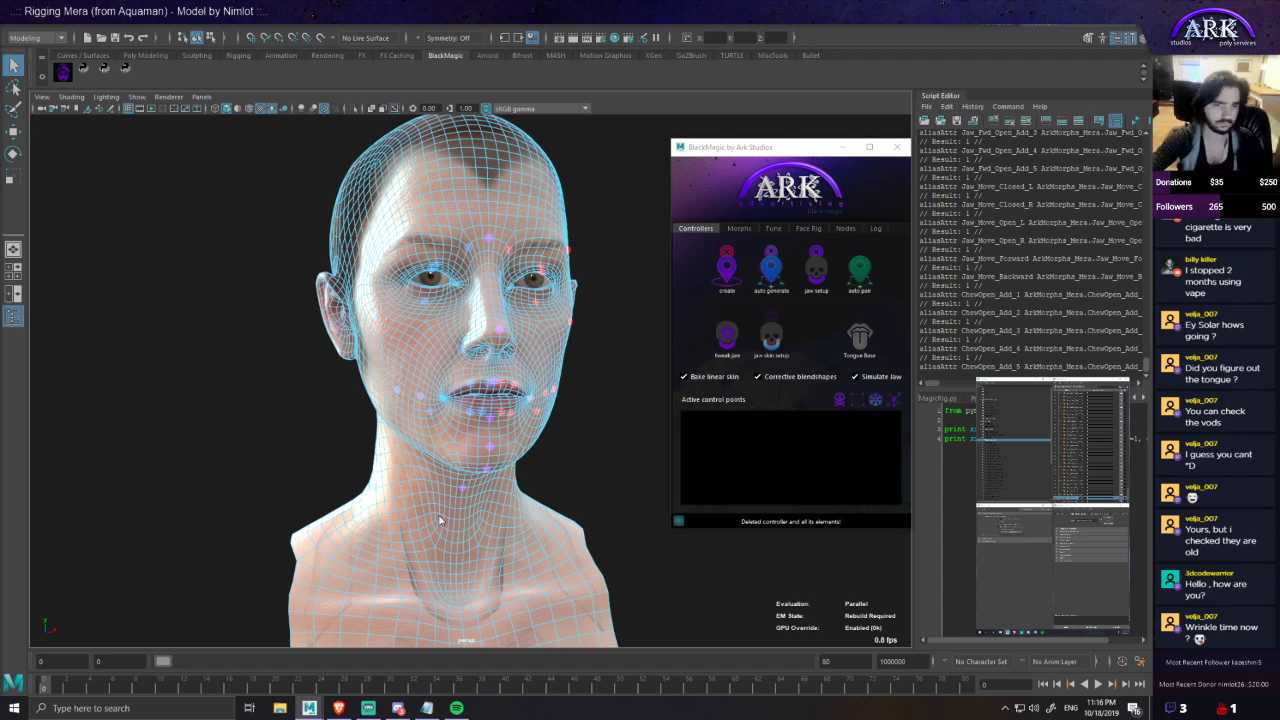
click(493, 407)
key(shift+h)
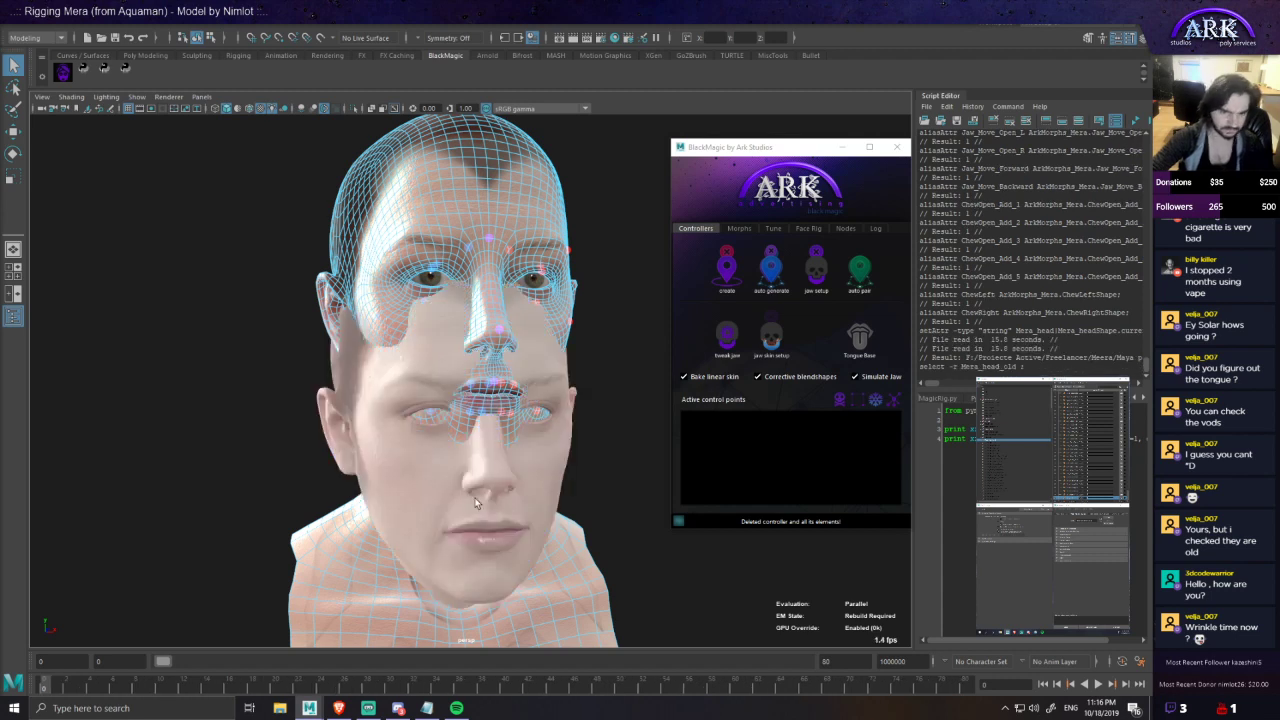
alt+drag(523, 476, 561, 500)
scroll(561, 500, down, 3)
alt+drag(576, 449, 566, 482)
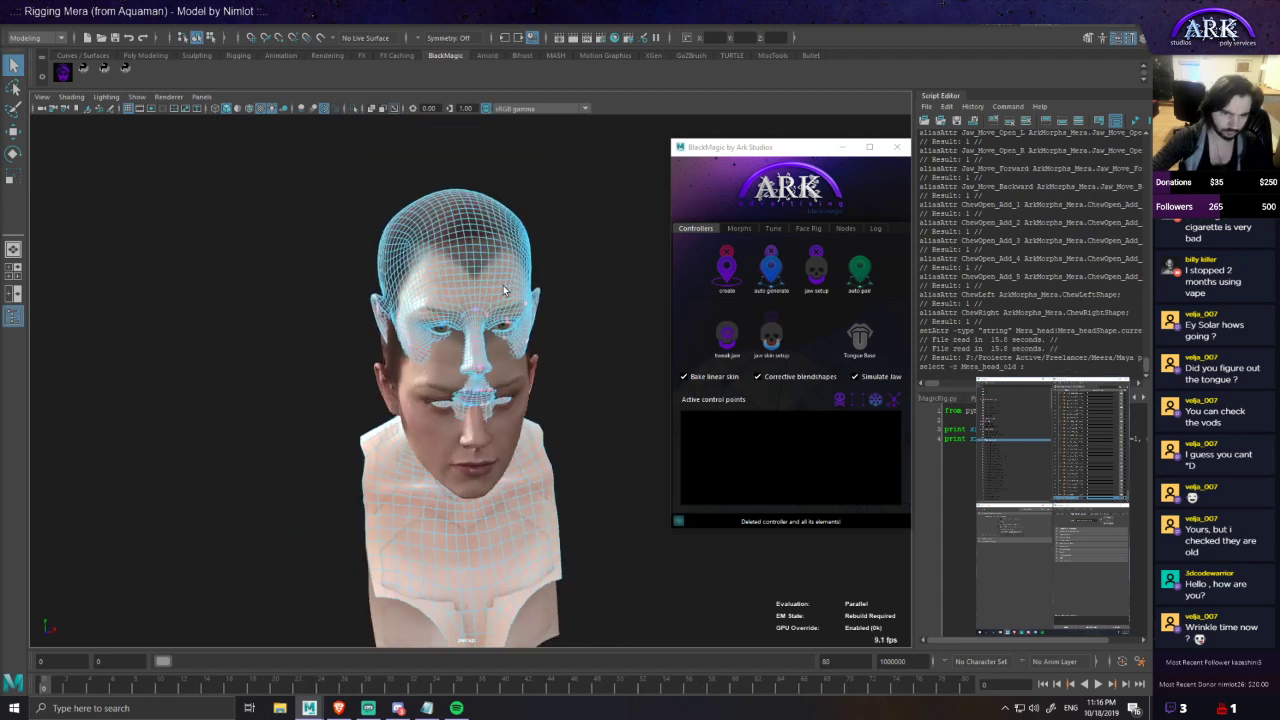
- Unlock the X, Y and Z translate attributes of Mera_head_old
click(505, 292)
key(w)
alt+middle_drag(600, 500, 571, 414)
scroll(571, 414, down, 4)
mouse_move(571, 414)
alt+mouse_down()
mouse_move(563, 480)
mouse_move(571, 394)
mouse_move(557, 401)
alt+mouse_up()
scroll(571, 394, up, 4)
click(1081, 520)
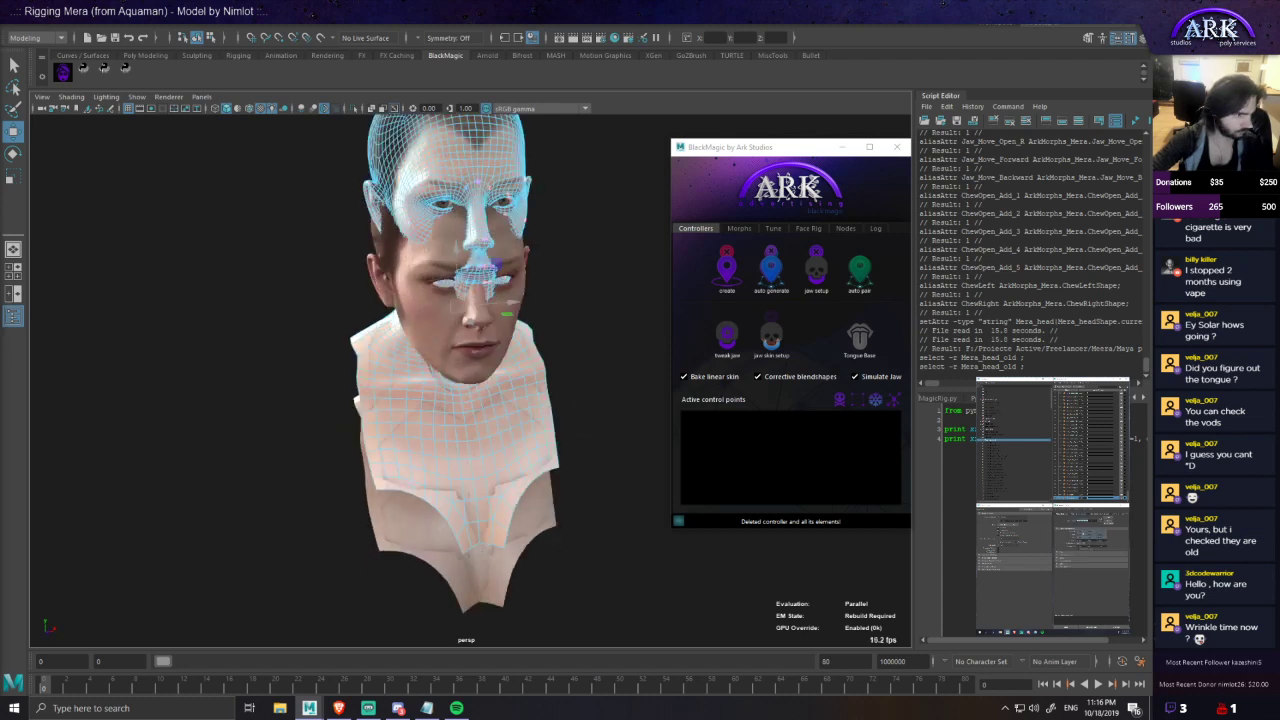
right_click(1086, 531)
click(1093, 535)
right_click(1093, 530)
click(1101, 533)
right_click(1101, 531)
click(1109, 534)
- Unlock the rotate and scale attributes of Mera_head_old on all three axes
right_click(1086, 533)
click(1094, 536)
right_click(1093, 534)
click(1101, 537)
right_click(1101, 534)
click(1109, 537)
right_click(1086, 536)
click(1094, 539)
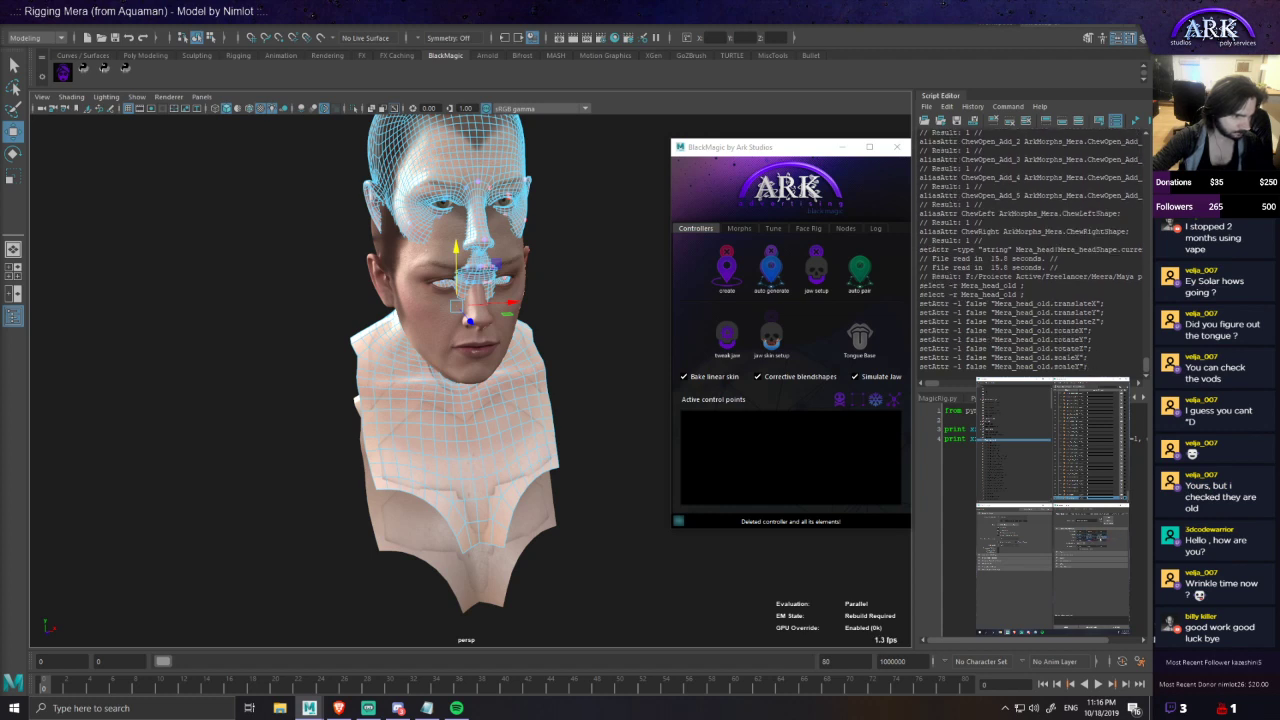
click(1109, 540)
- Compare the pivot positions of Mera_head_old and the imported Mera_head by selecting each head in turn
alt+drag(441, 345, 489, 391)
alt+middle_drag(489, 391, 507, 409)
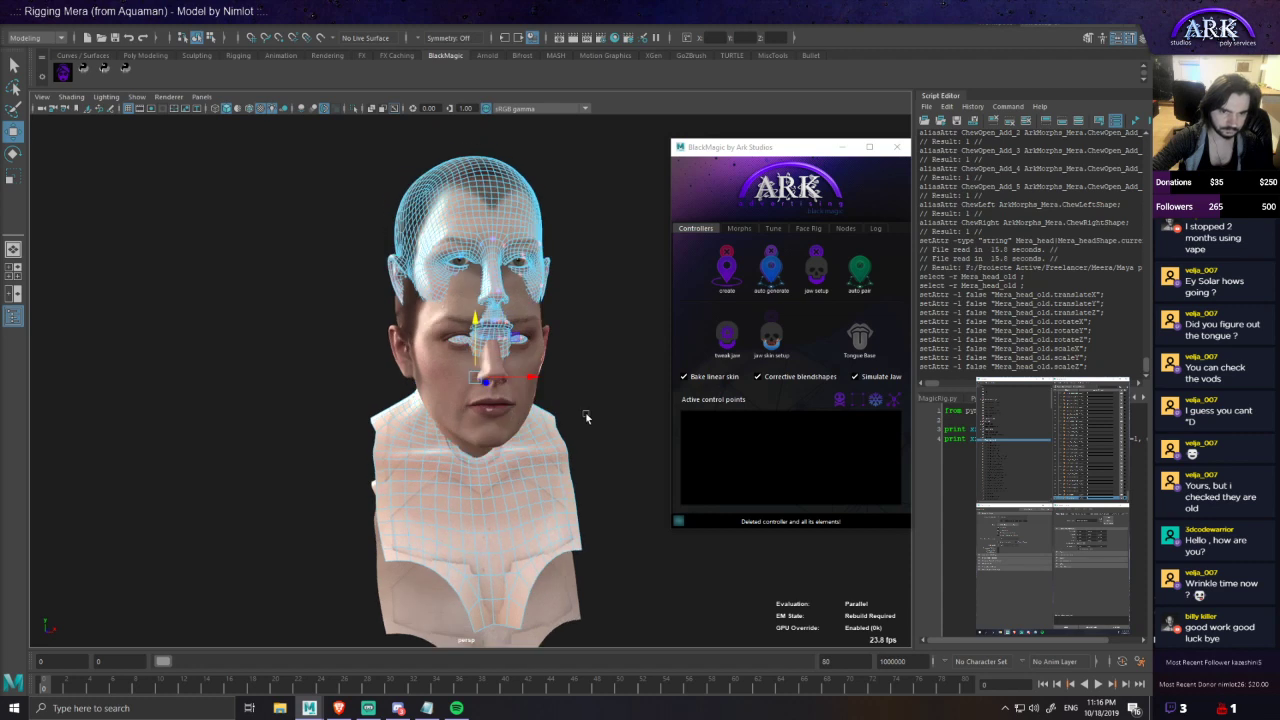
click(572, 353)
click(553, 375)
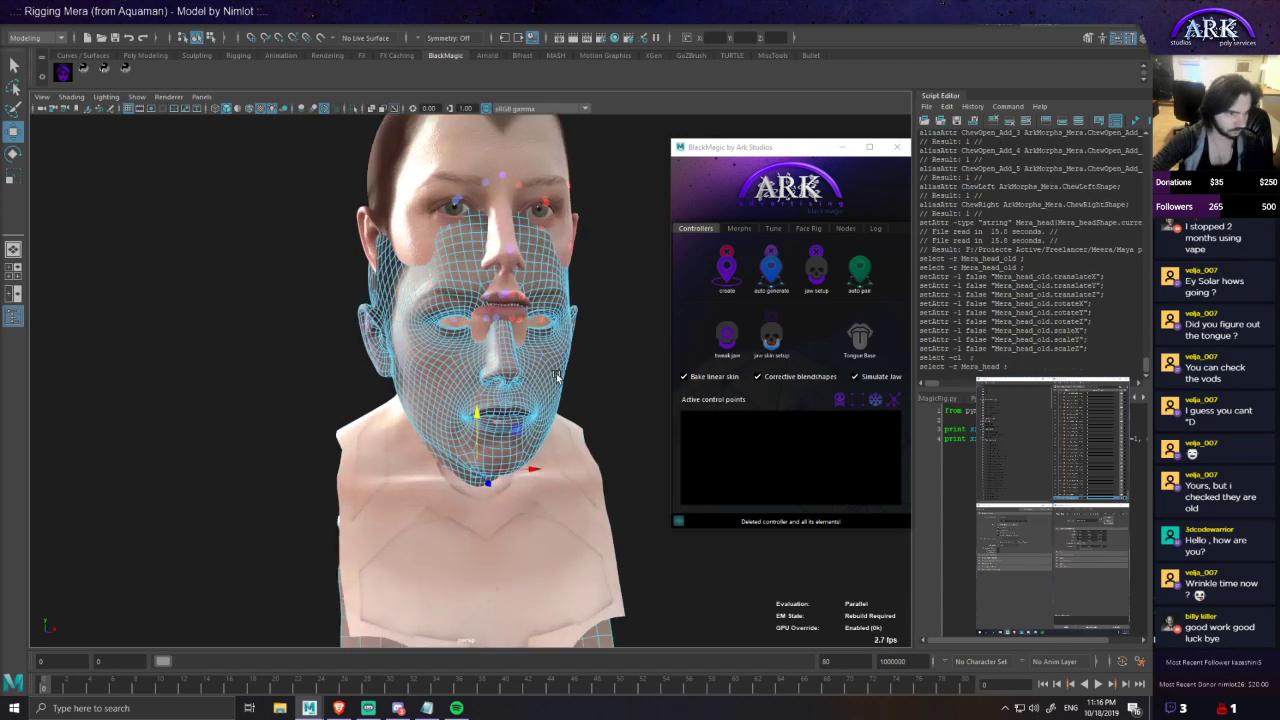
click(529, 172)
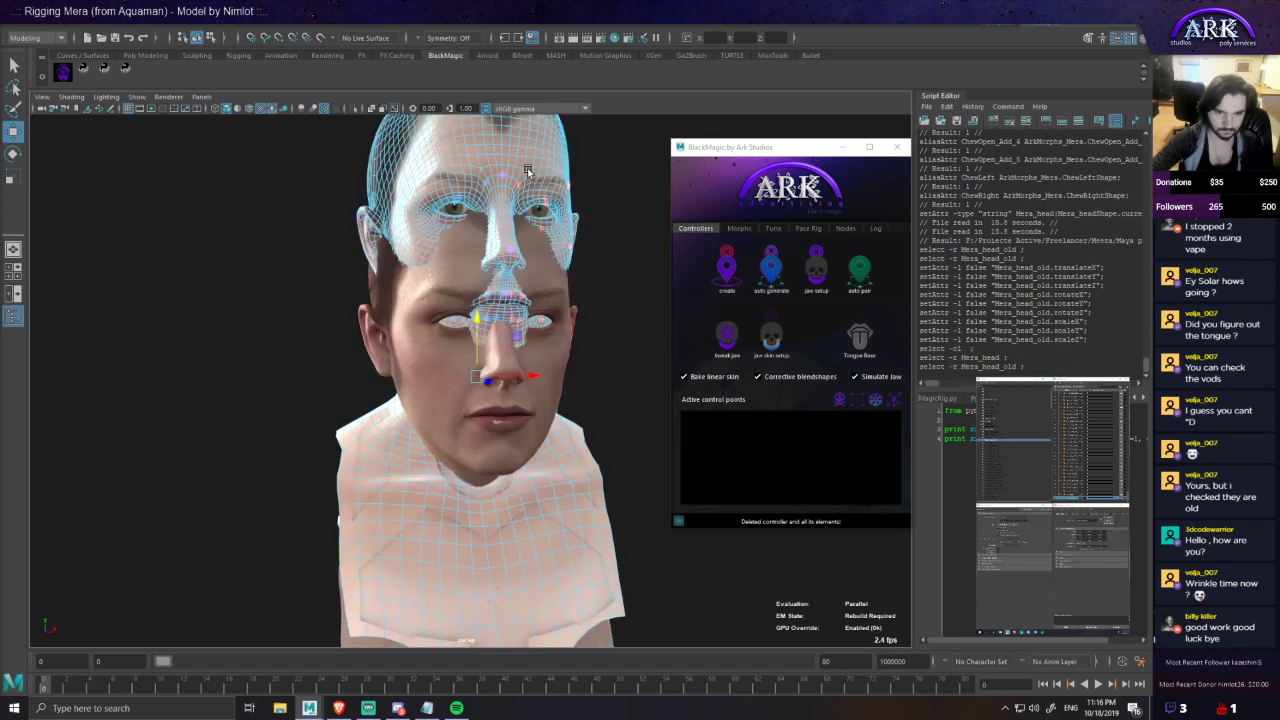
click(524, 413)
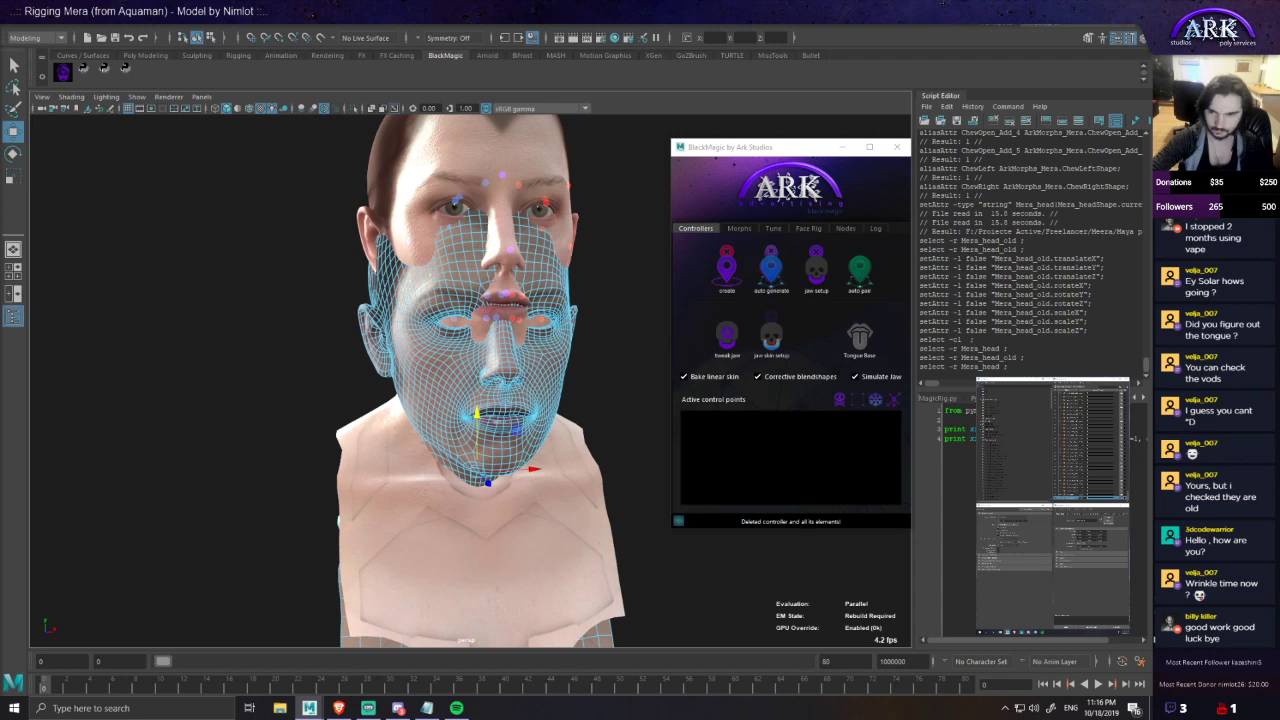
- Replace the script's two print lines with pos = xform("Mera_head_old",ws=1,q=1,t=1) to query the old head's world position
drag(1060, 458, 982, 420)
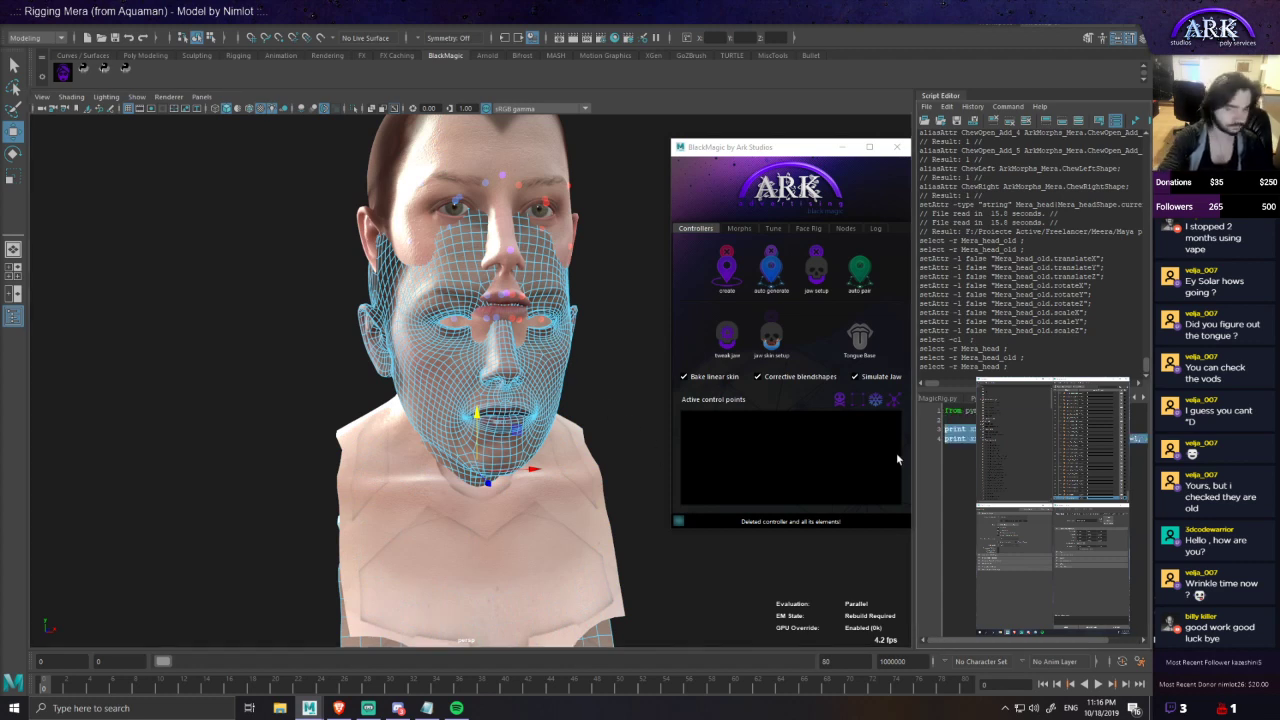
text(xform()
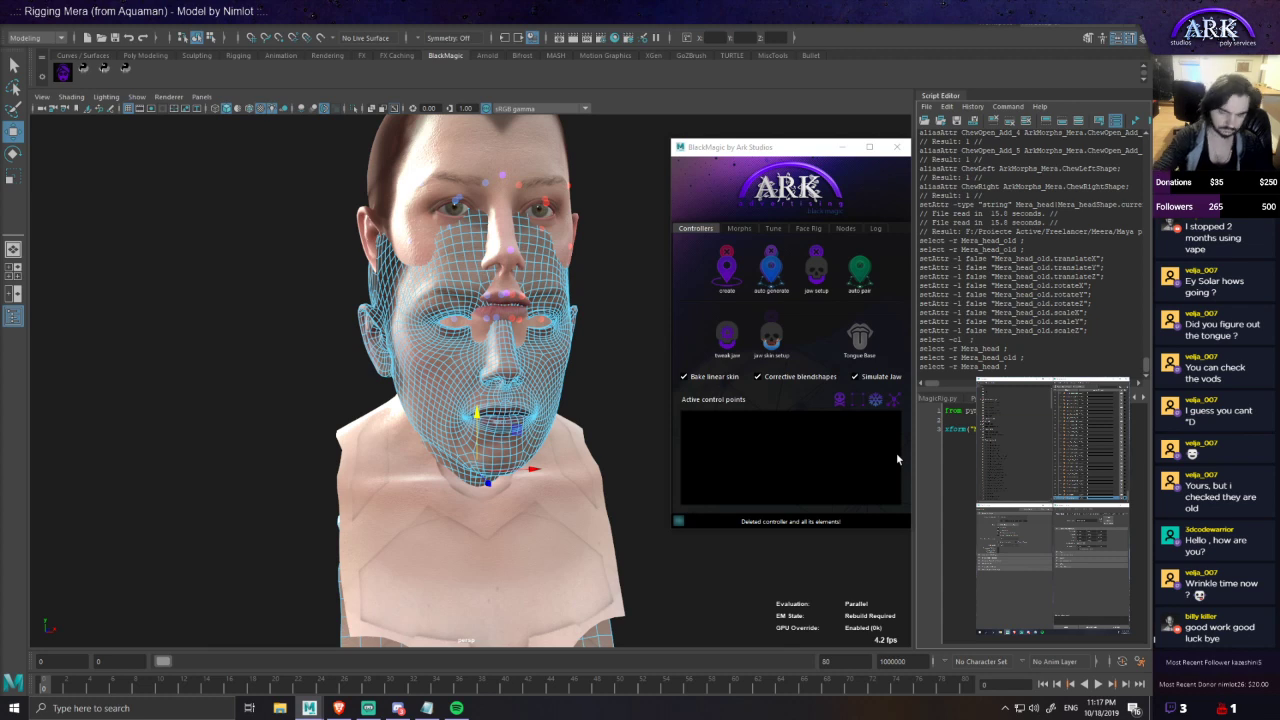
text(print)
key(shift+Home)
key(shift+End)
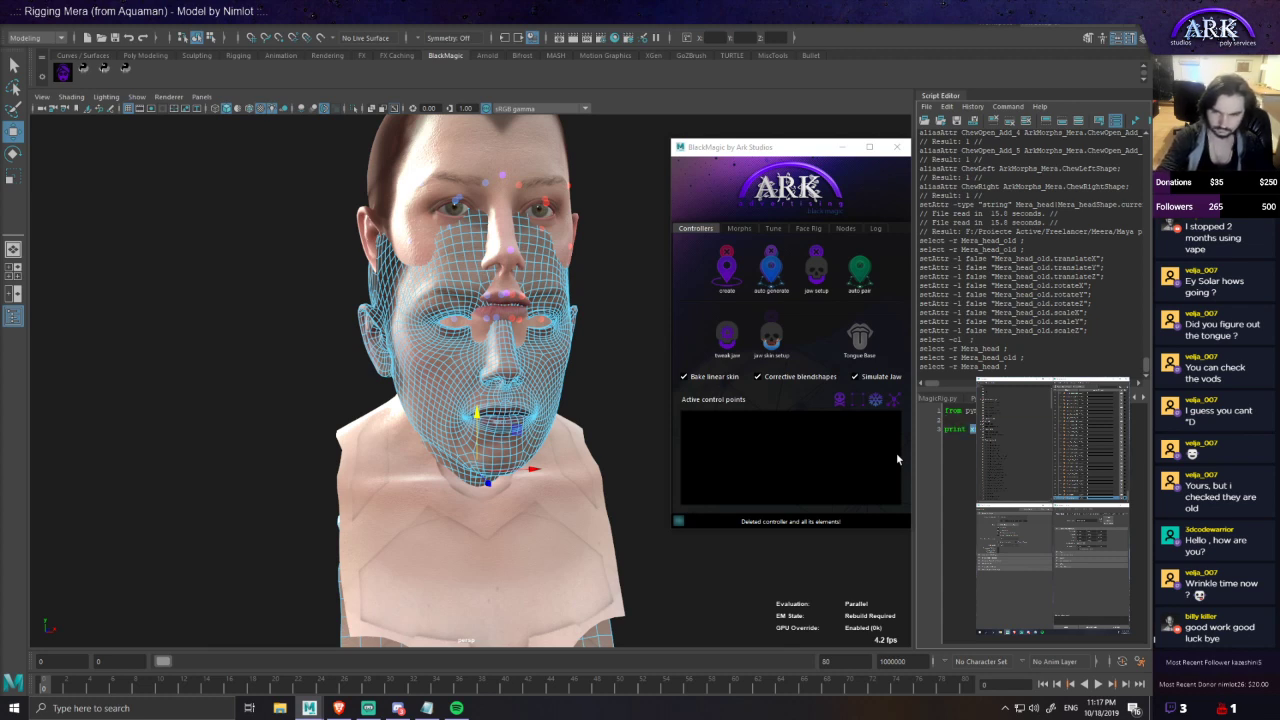
key(shift+Home)
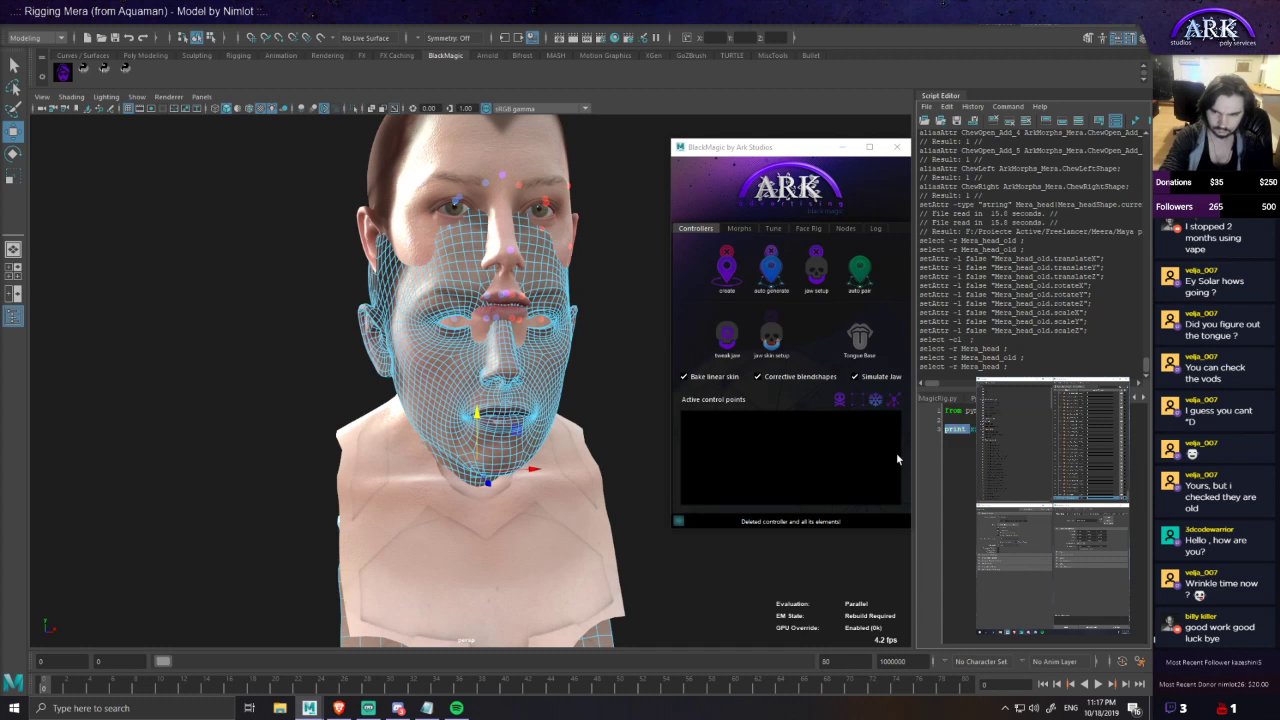
text(newhead)
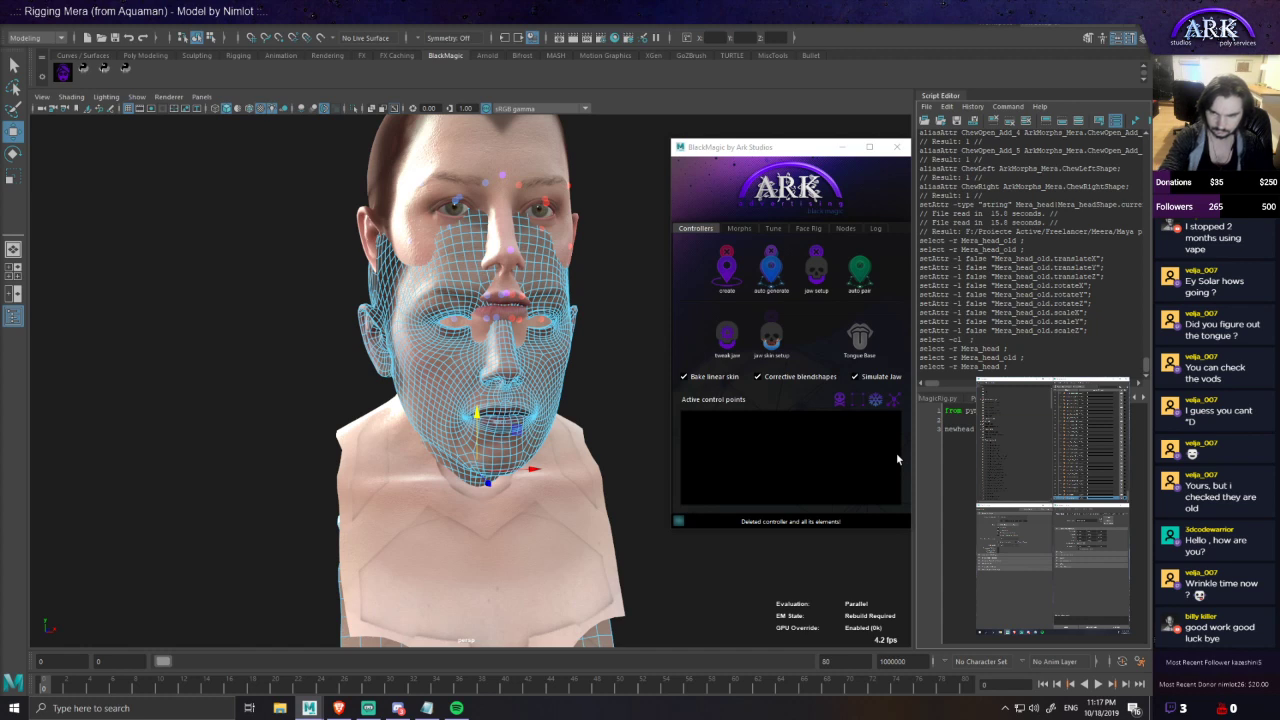
text(=1))
key(shift+Home)
text(pos = xform)
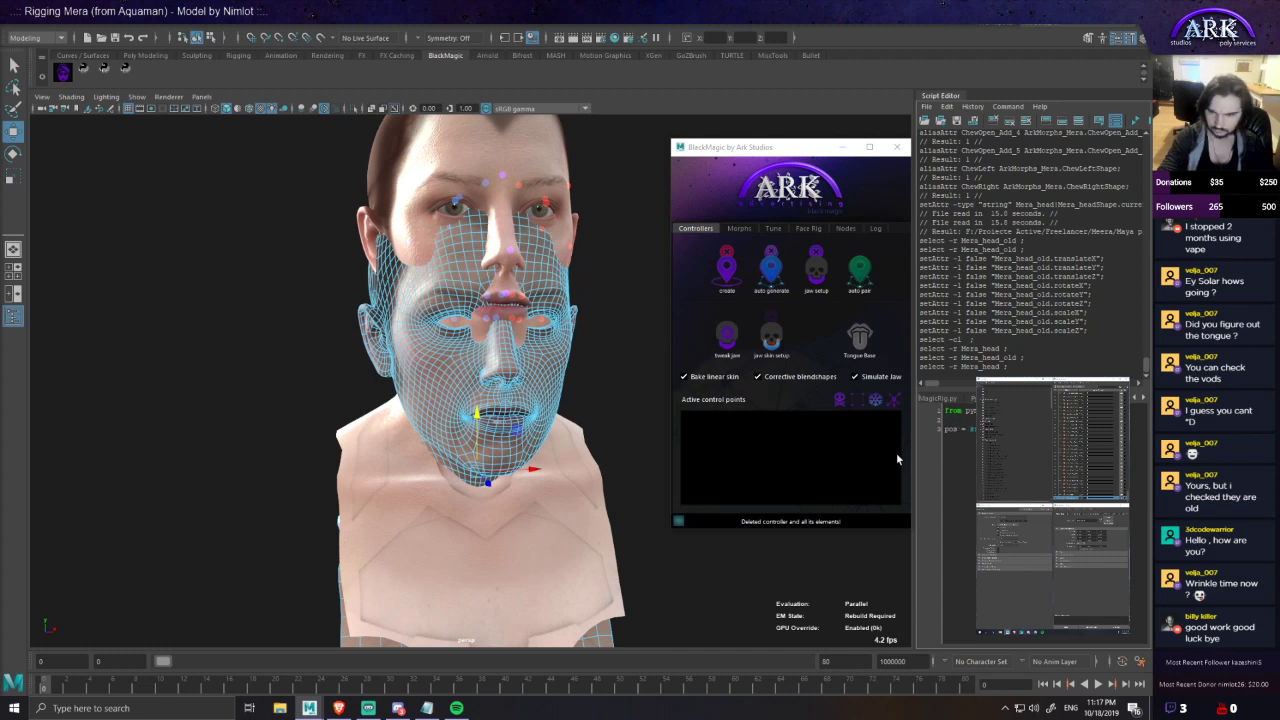
- Add the line print pos to the script and run it
key(Return)
text(print pos)
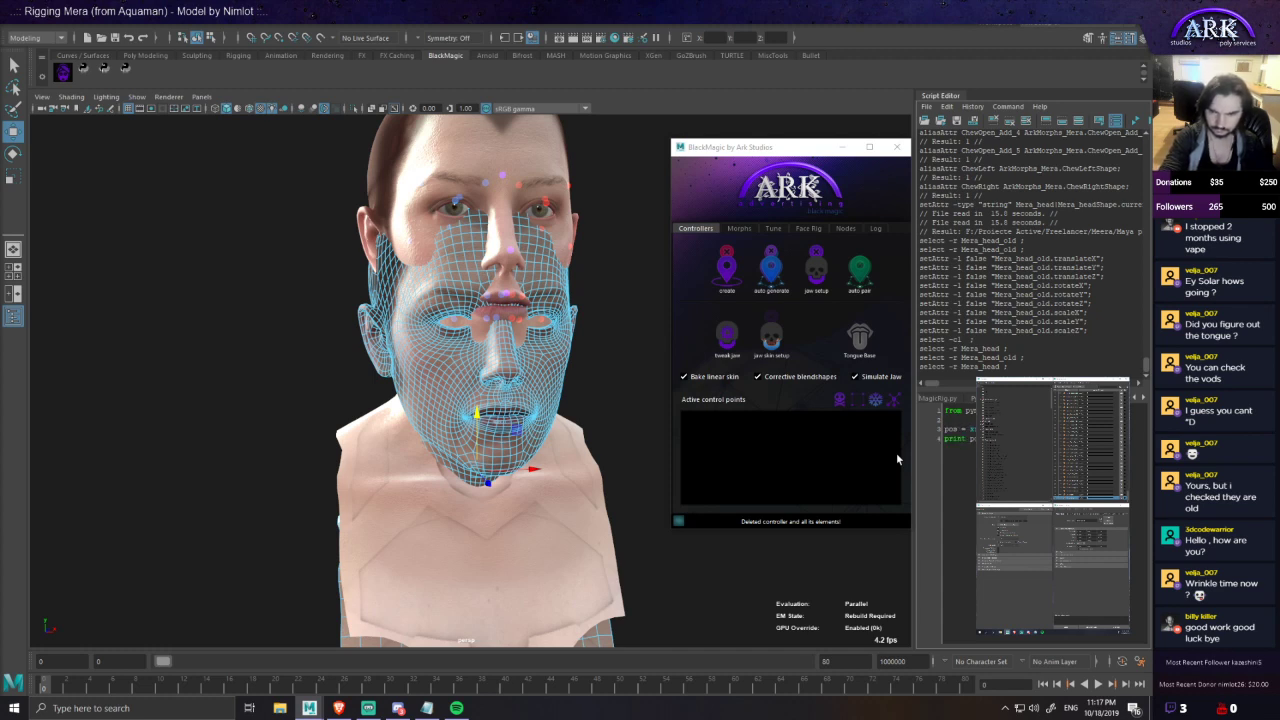
key(ctrl+Return)
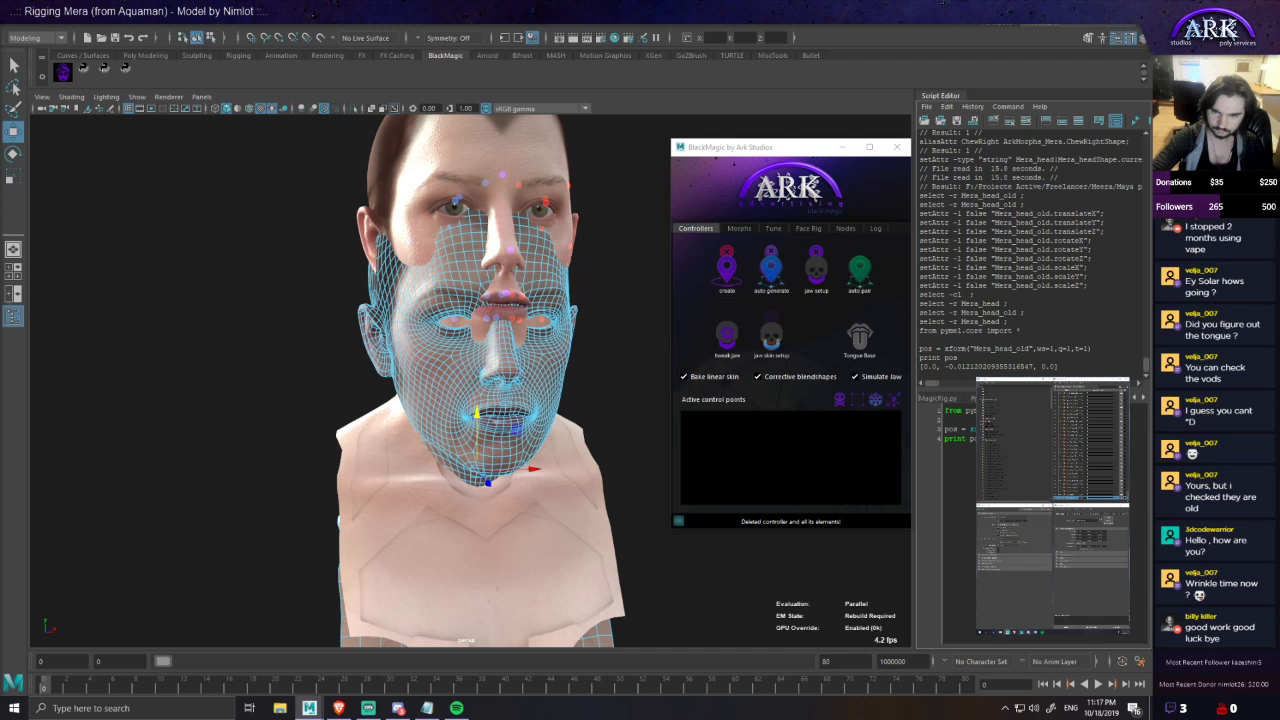
- Rerun the Mera_head_old position query with a=1 and with ws=1, and run it again with piv=1 replacing t=1
click(599, 365)
click(548, 376)
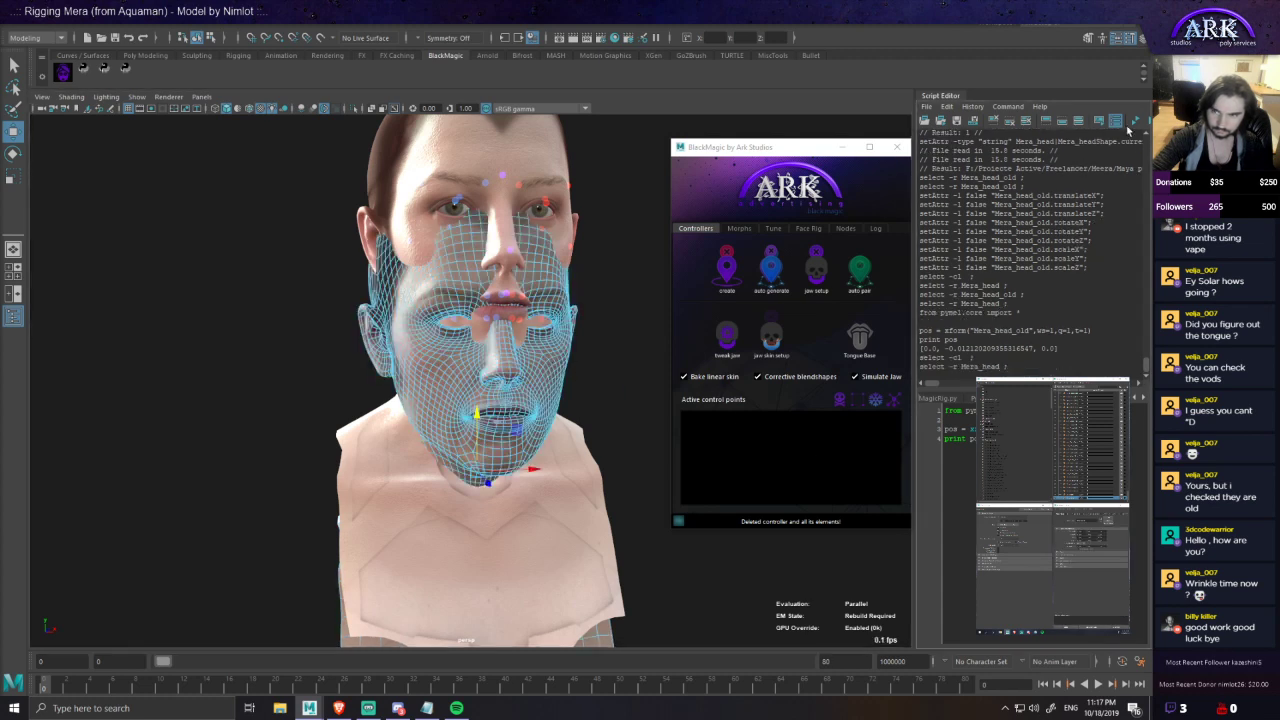
click(1131, 124)
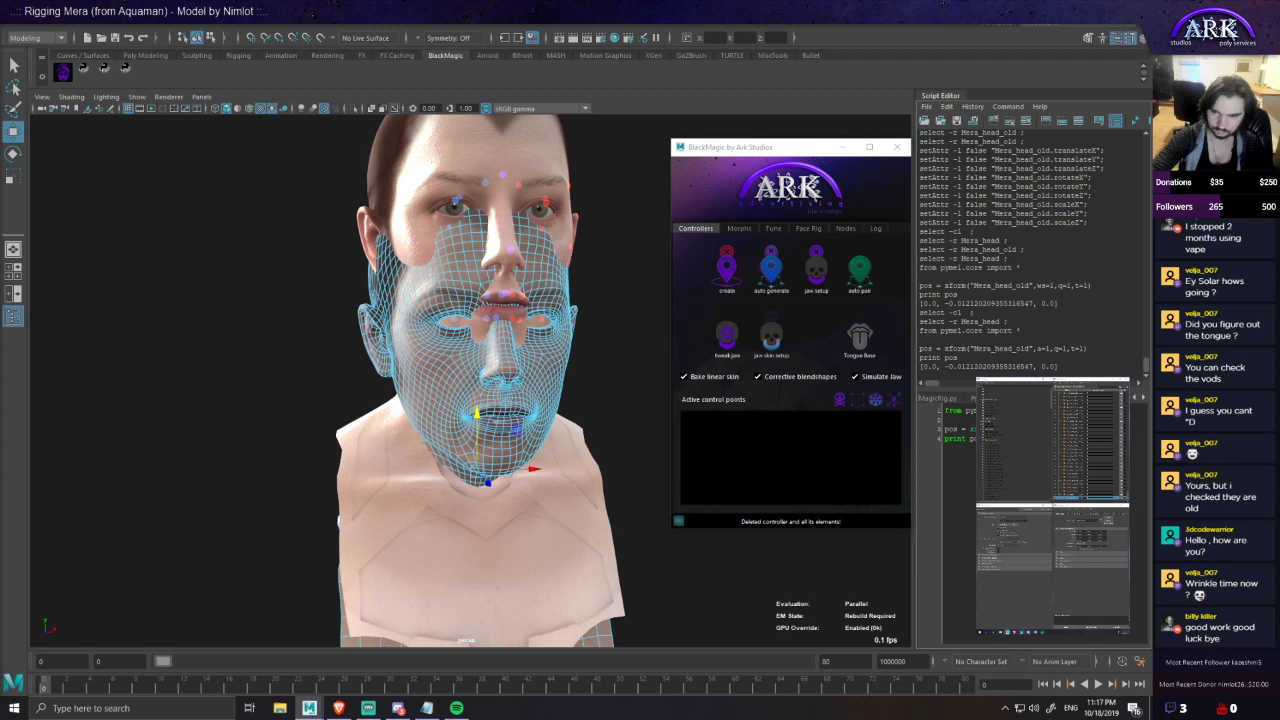
click(1132, 121)
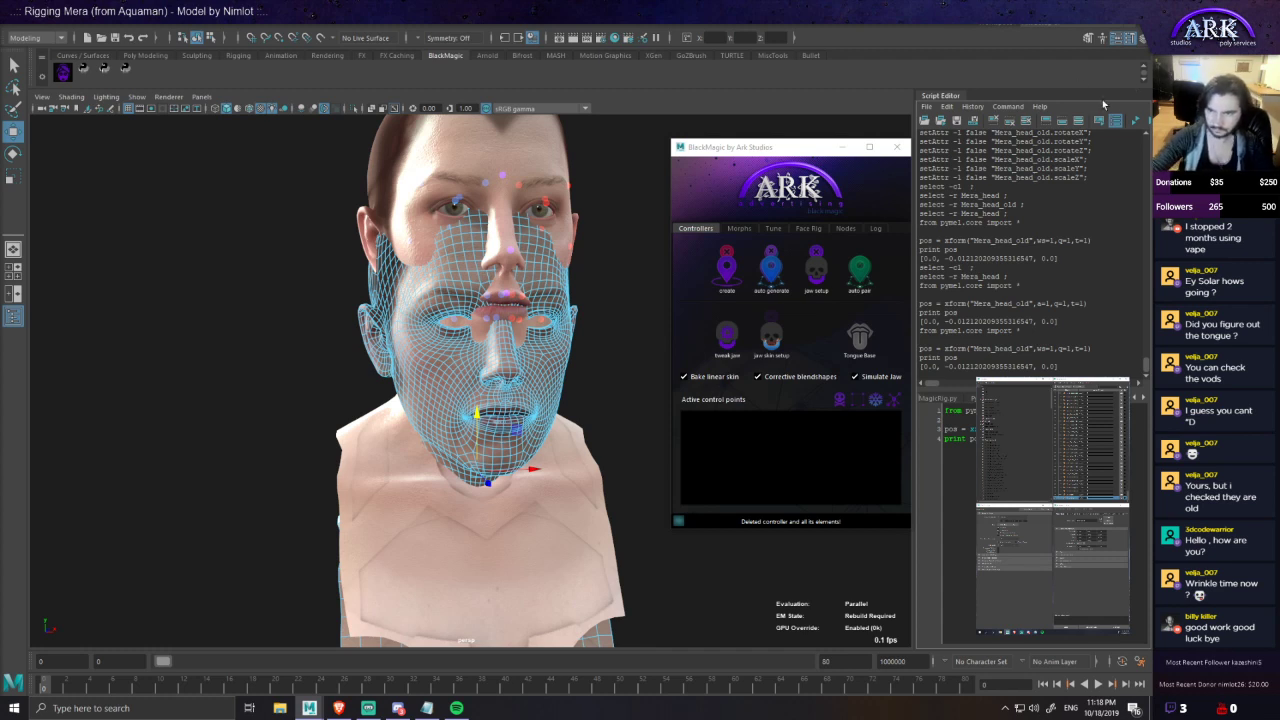
click(1134, 122)
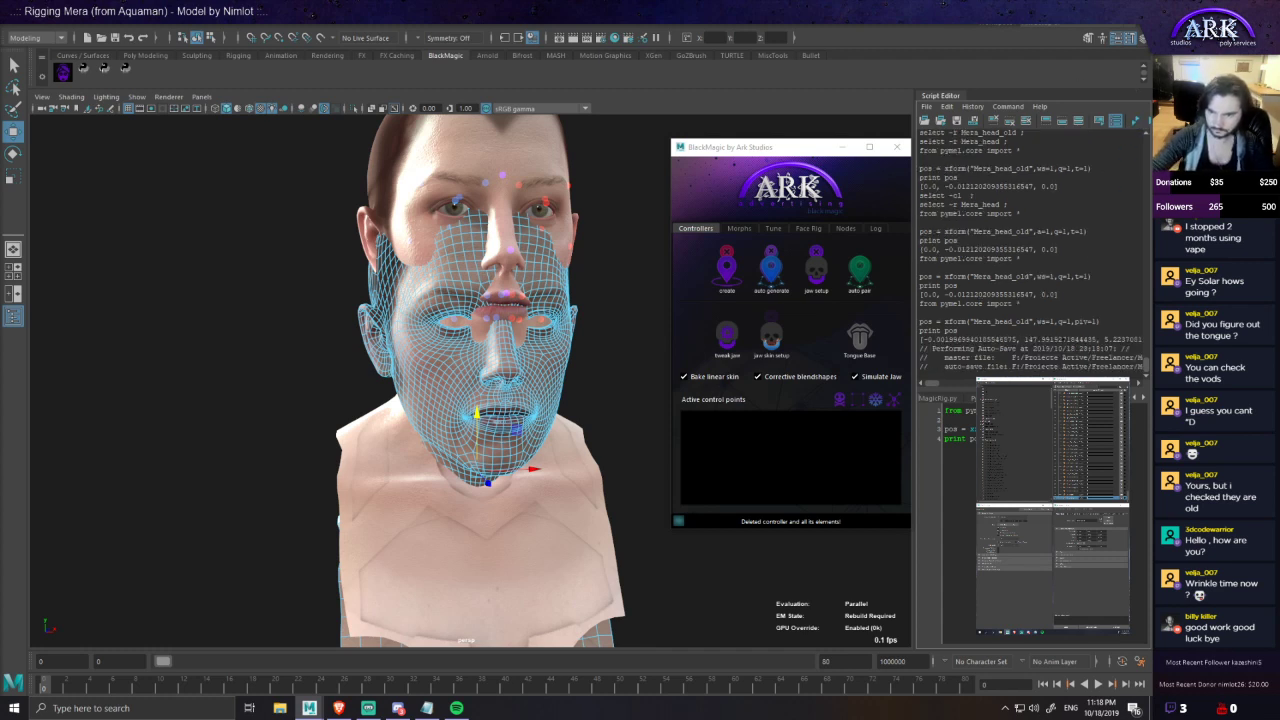
double_click(1057, 338)
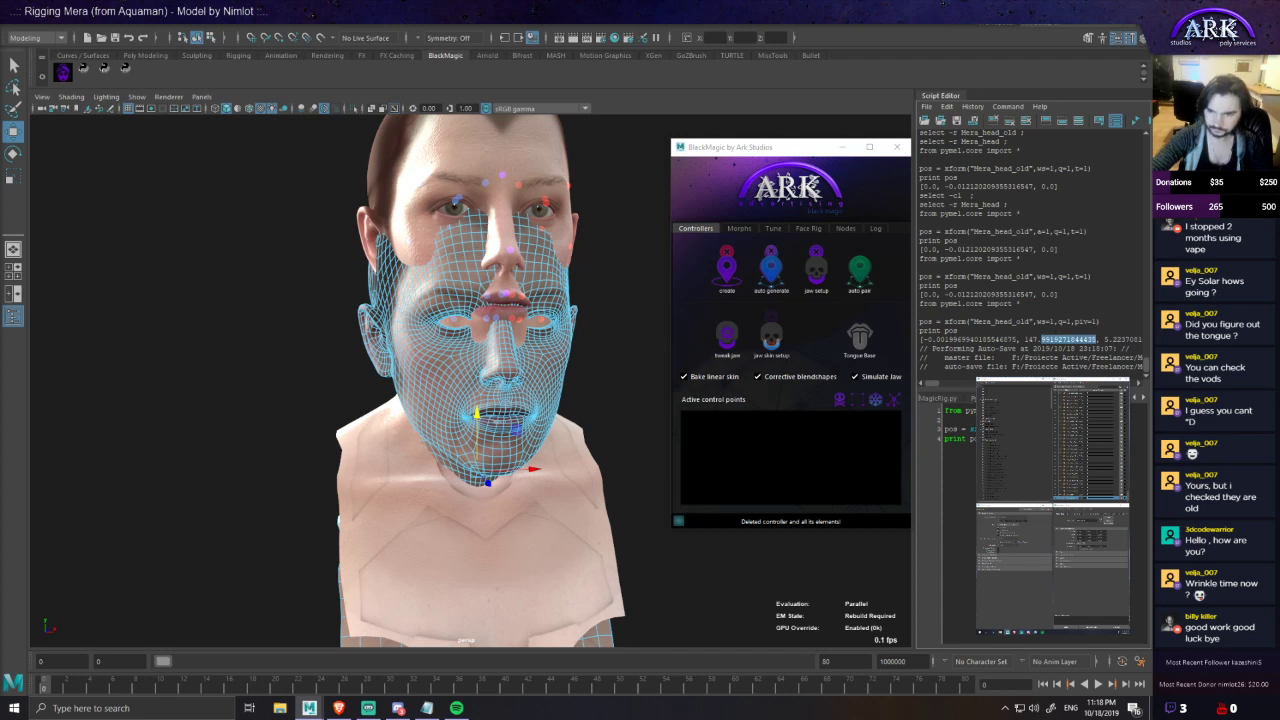
- Add pos2 = xform("Mera_head",ws=1,q=1,piv=1) and print pos2 to the script, and run it to compare both heads' pivots
triple_click(985, 429)
click(1124, 429)
key(Return)
text(pos = xform("Mera_head_old",ws=1,q=1,piv=1))
text(2)
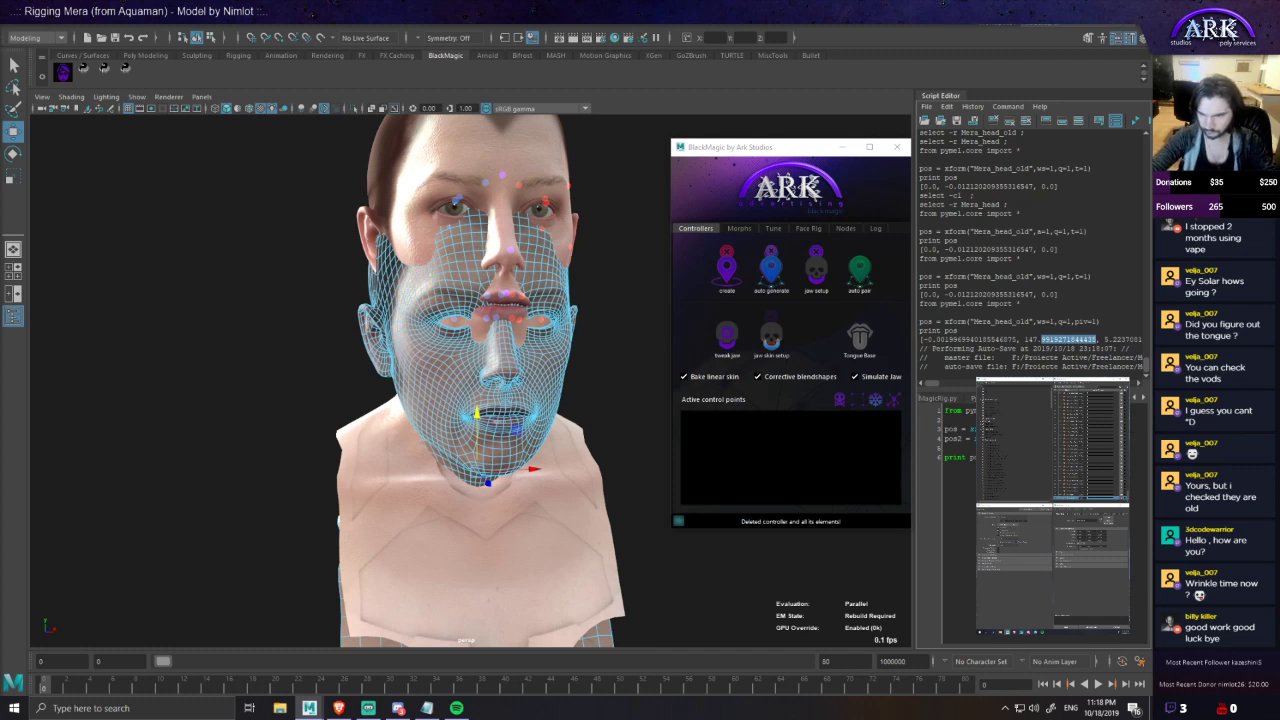
click(1135, 122)
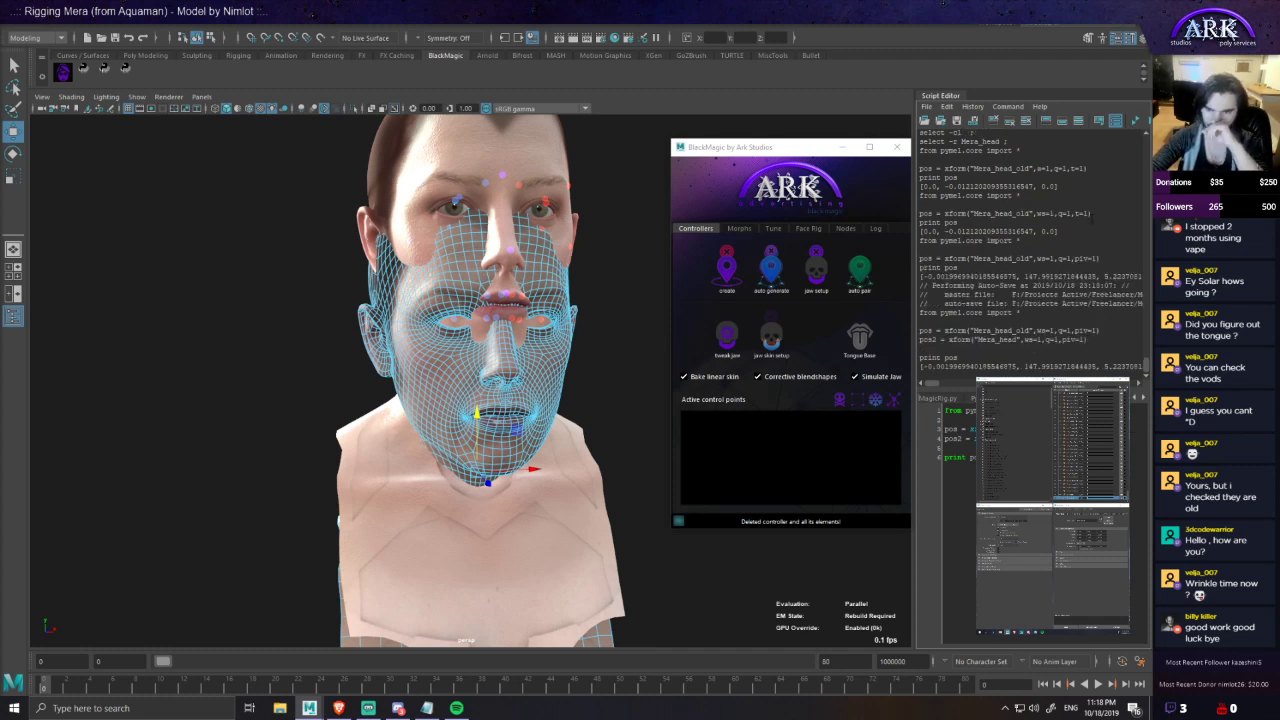
text(print po)
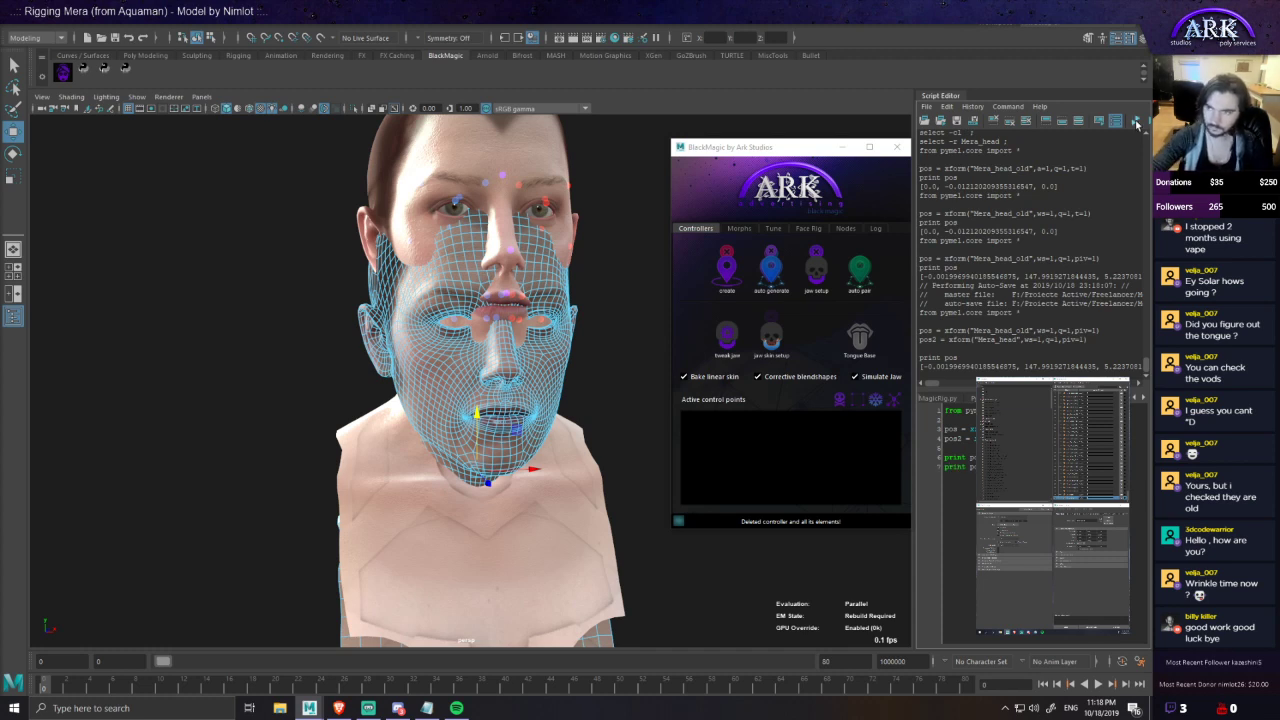
click(1135, 121)
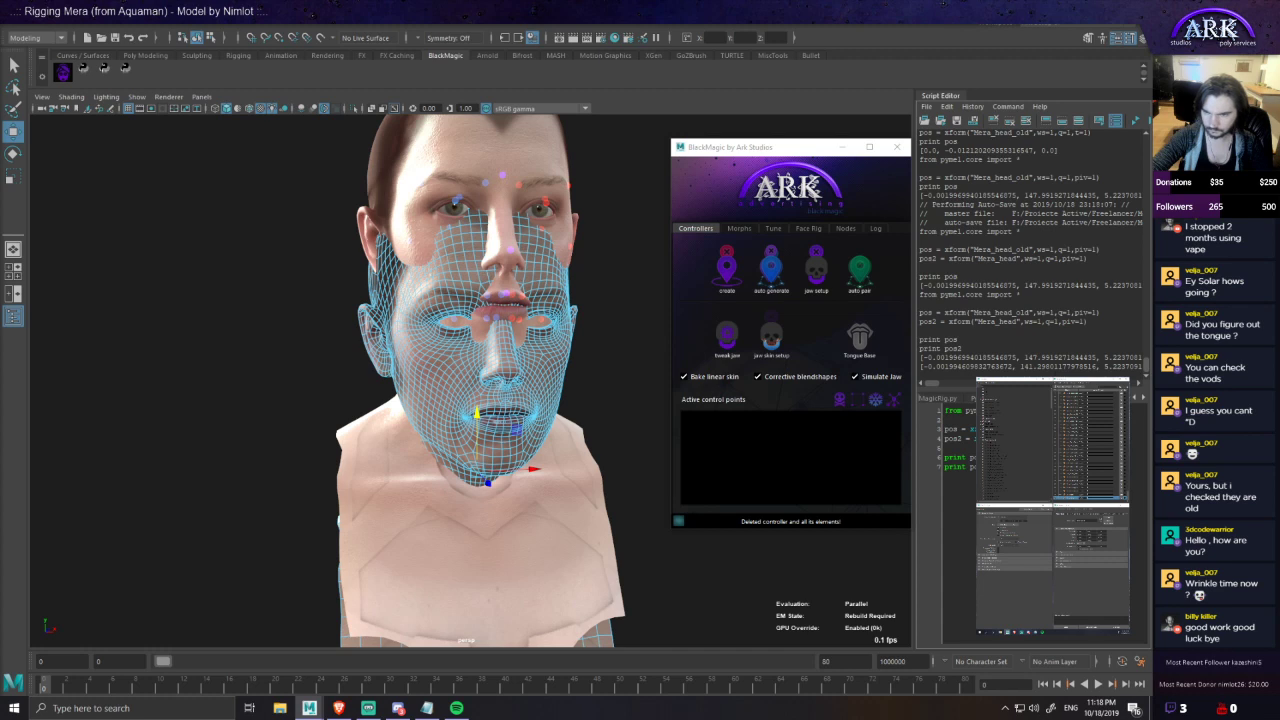
- Bake the pivots of Mera_head_old and Mera_head
drag(930, 385, 930, 386)
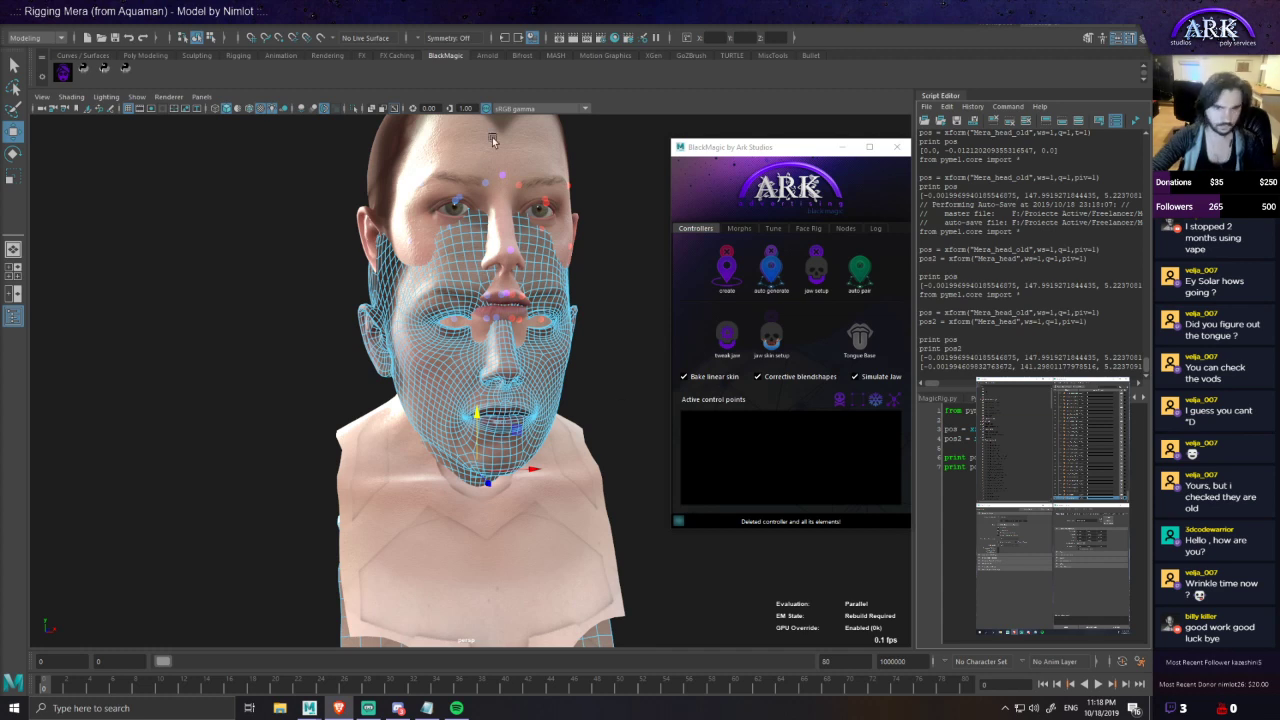
click(432, 159)
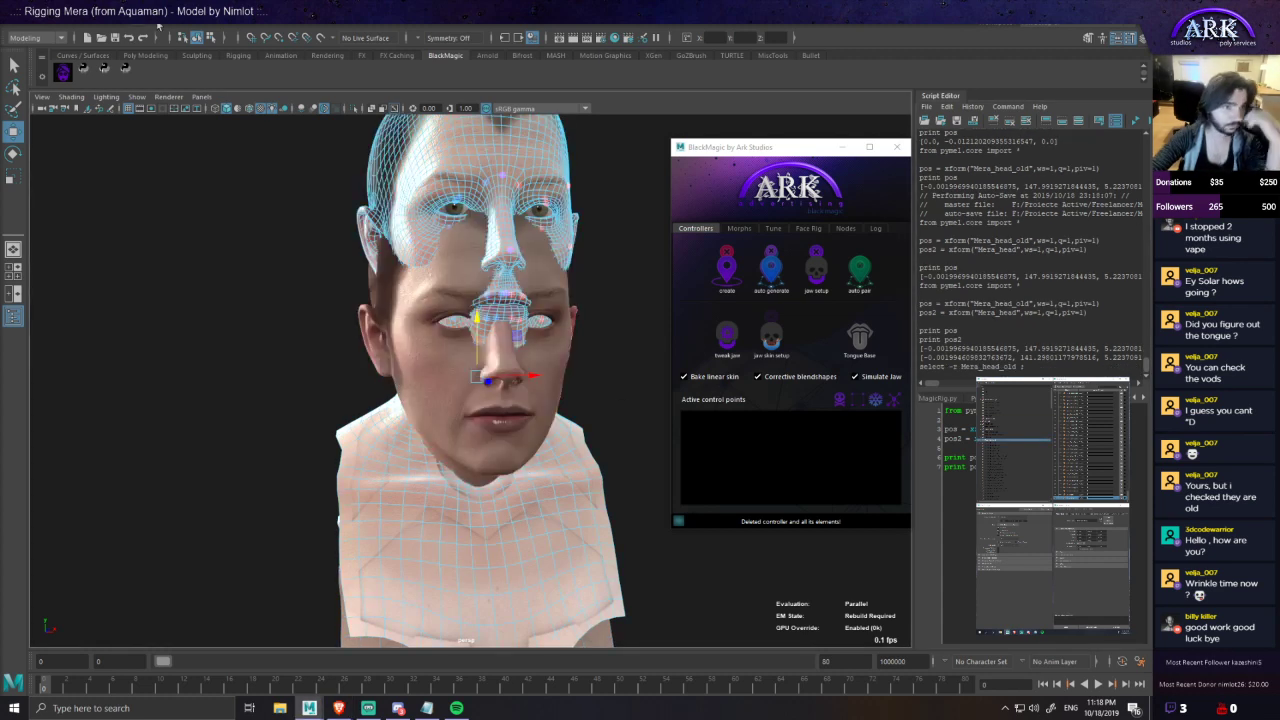
click(147, 23)
mouse_move(113, 23)
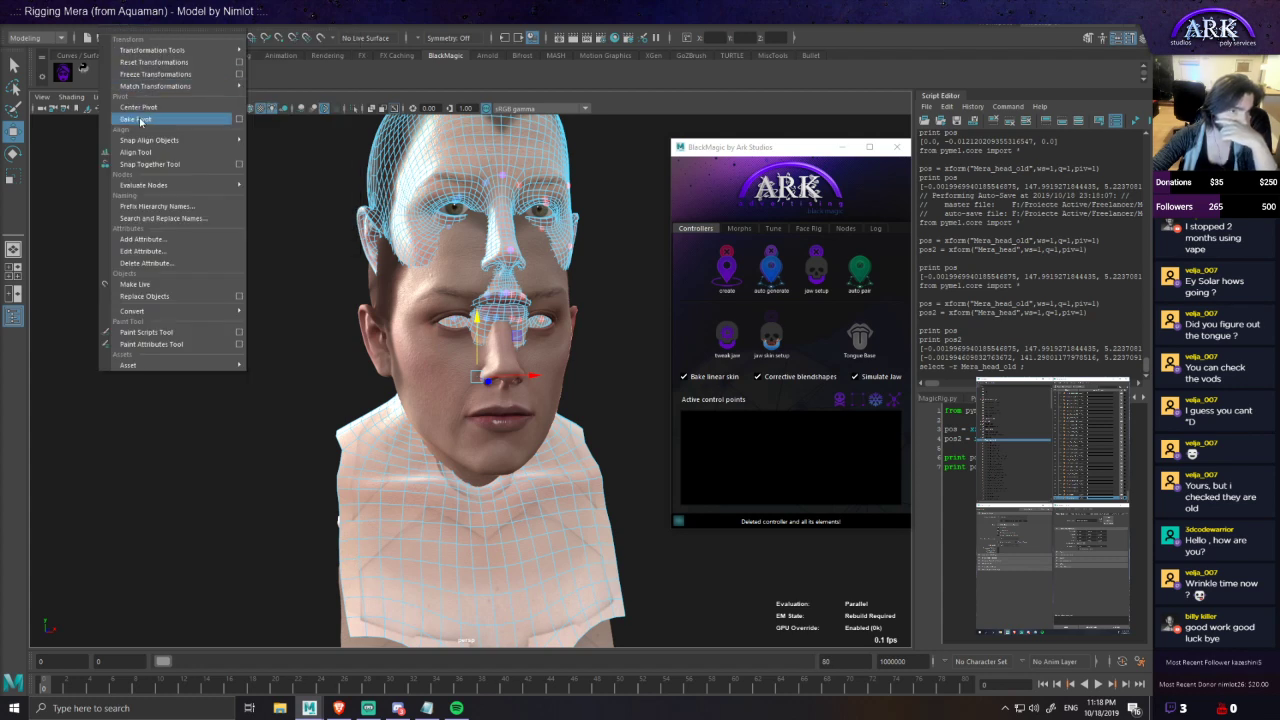
click(139, 118)
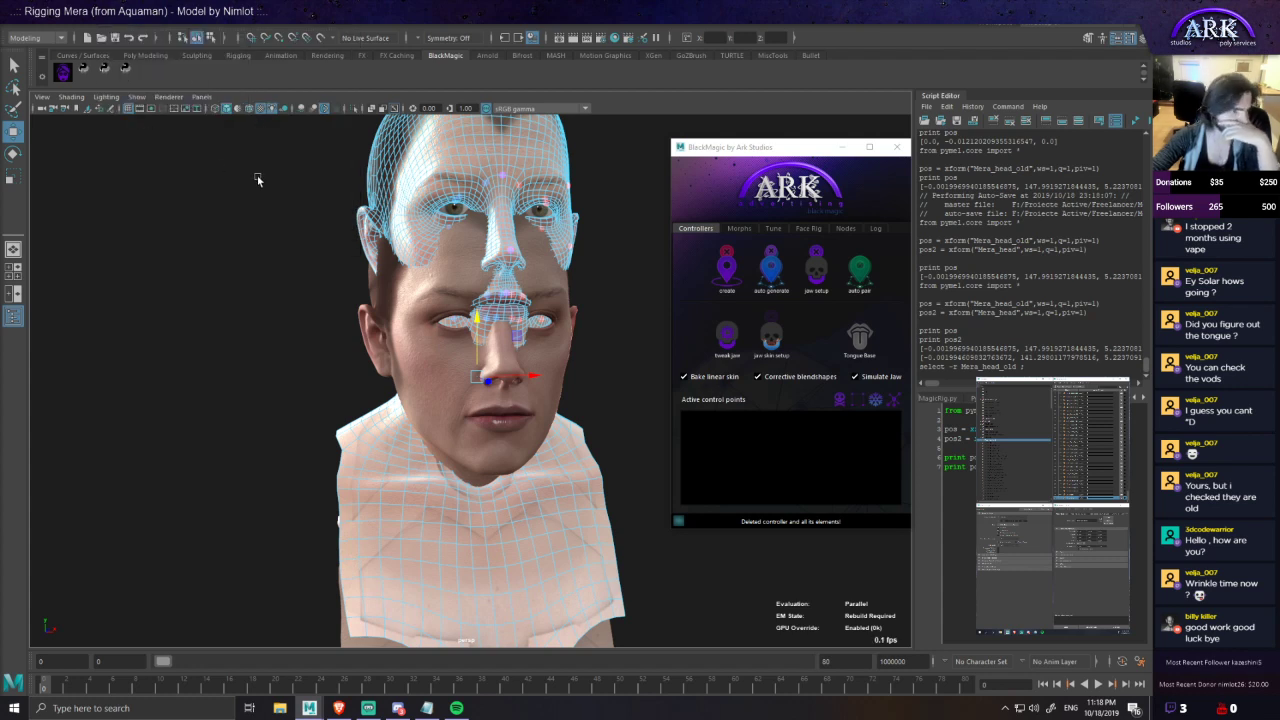
click(396, 353)
click(113, 24)
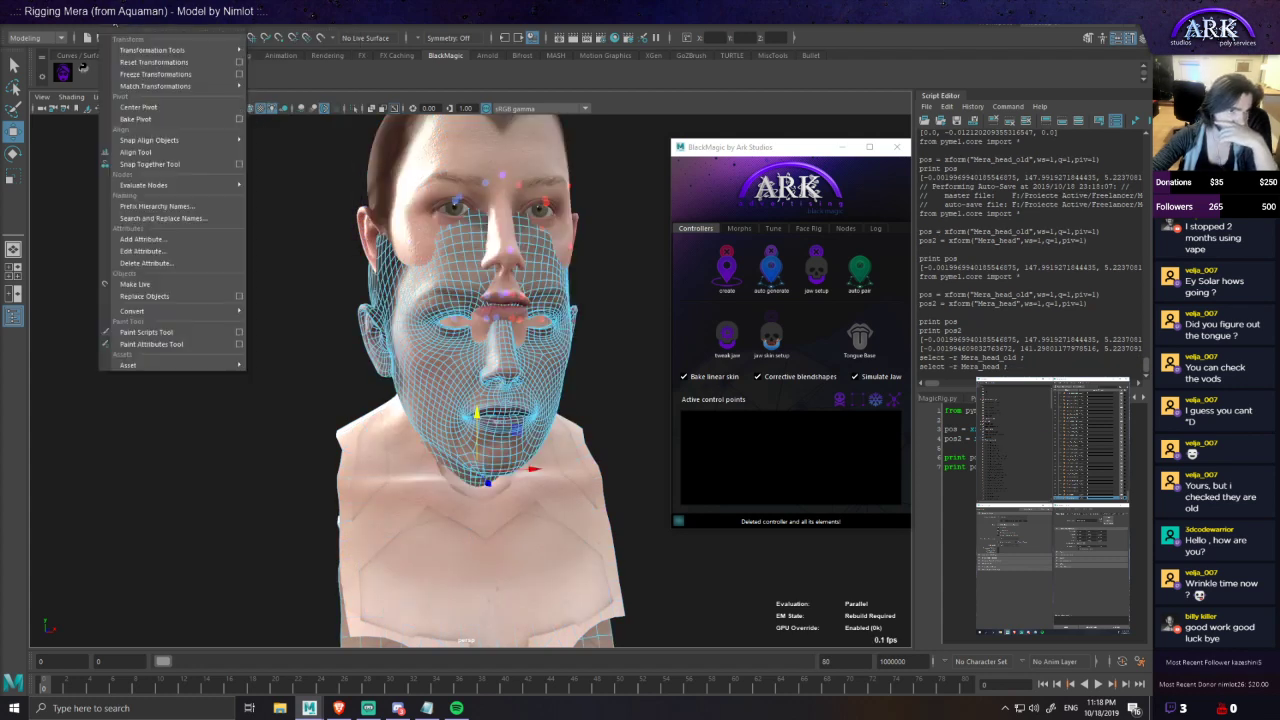
click(154, 118)
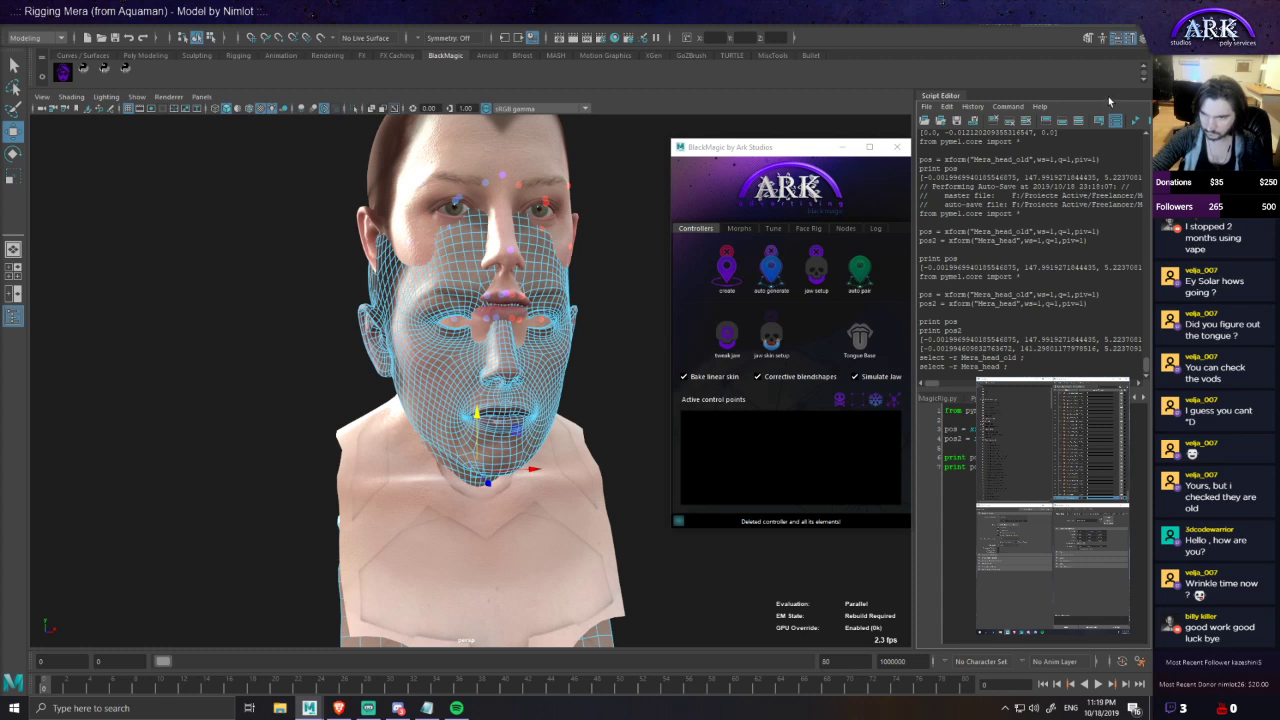
- Run the script with both head queries set to t=1 instead of piv=1, and reselect Mera_head
click(1133, 119)
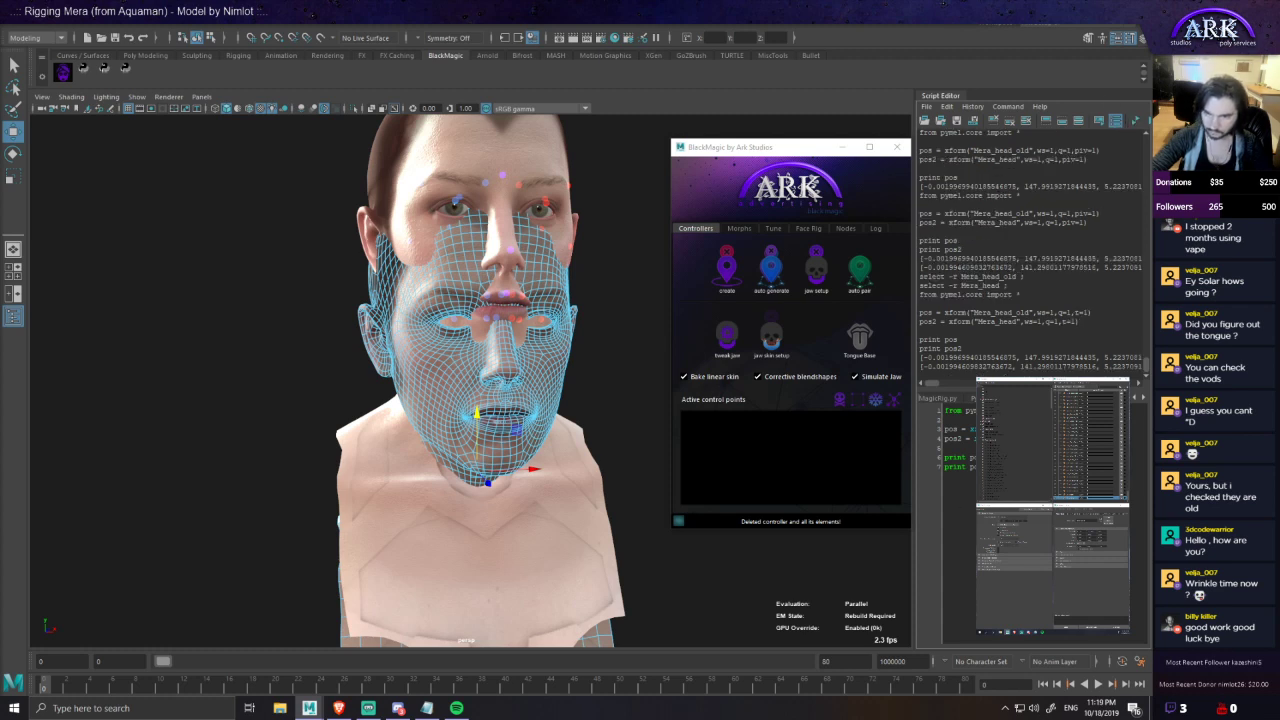
click(599, 370)
click(506, 380)
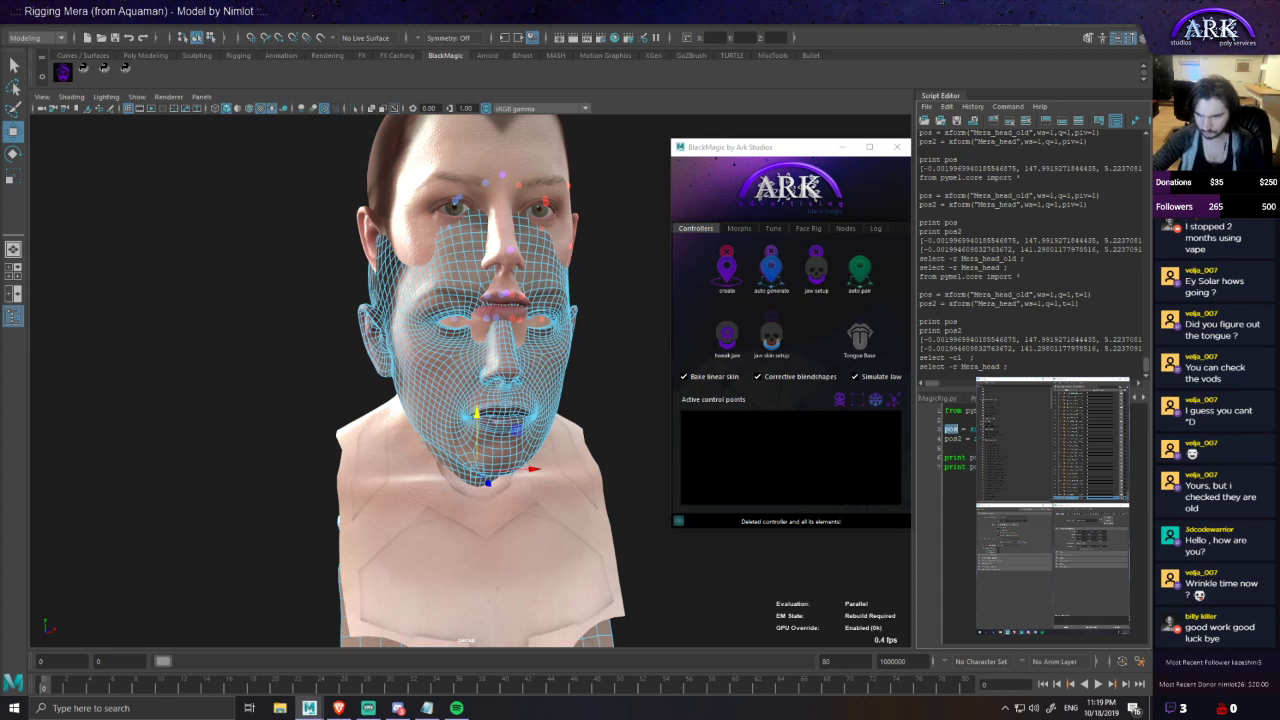
- Move Mera_head onto the old head by running pos2 = xform("Mera_head",ws=1,t=pos), and remove the two print lines
click(1134, 120)
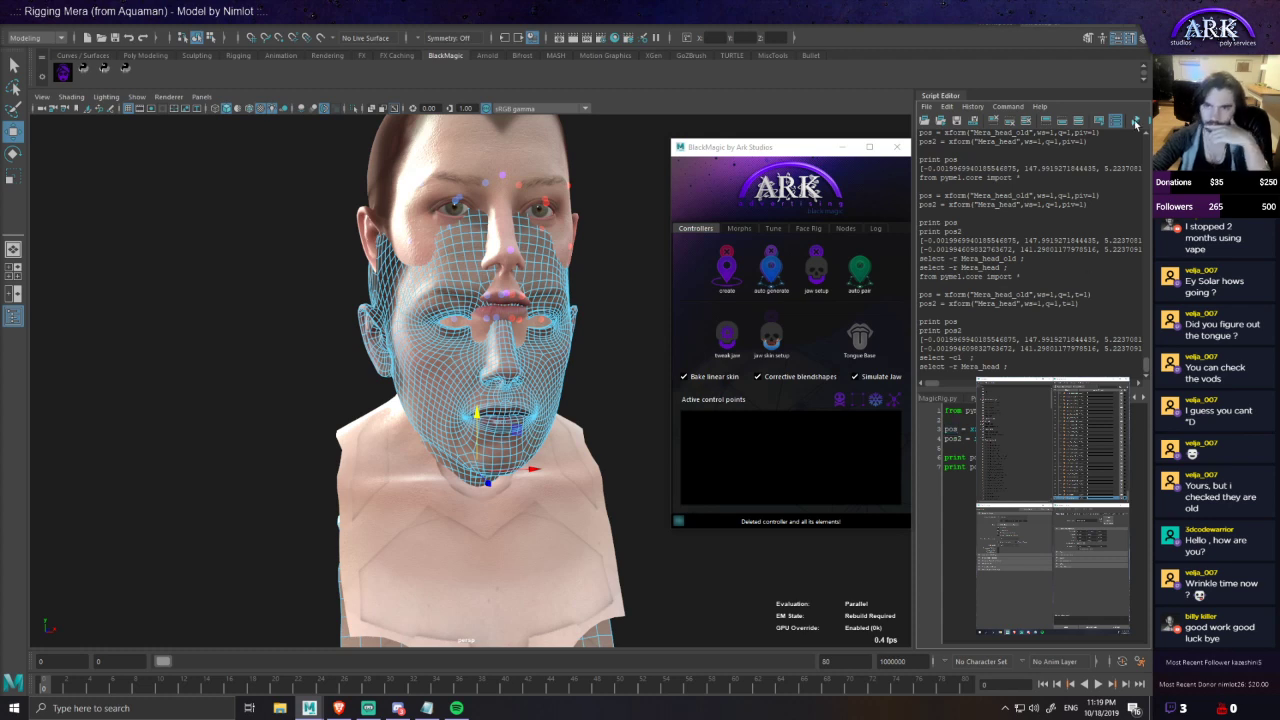
alt+right_drag(371, 310, 455, 270)
key(f)
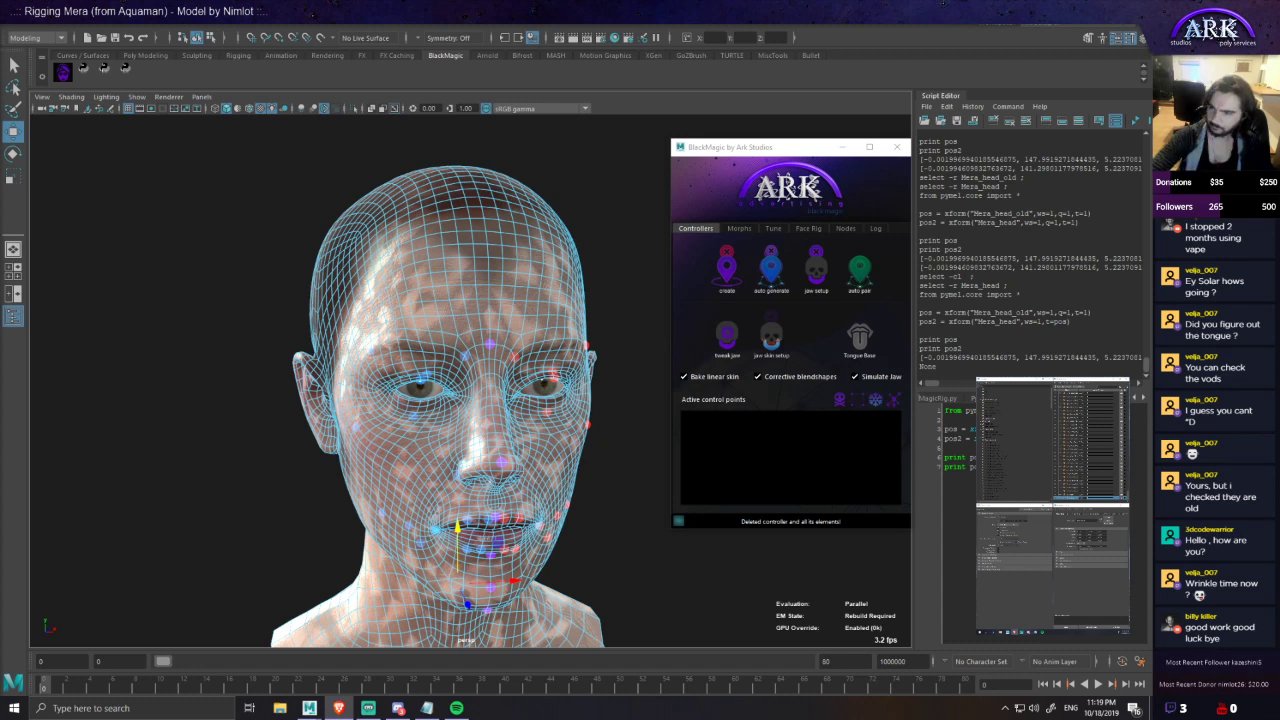
alt+middle_drag(540, 545, 570, 455)
alt+drag(570, 455, 524, 453)
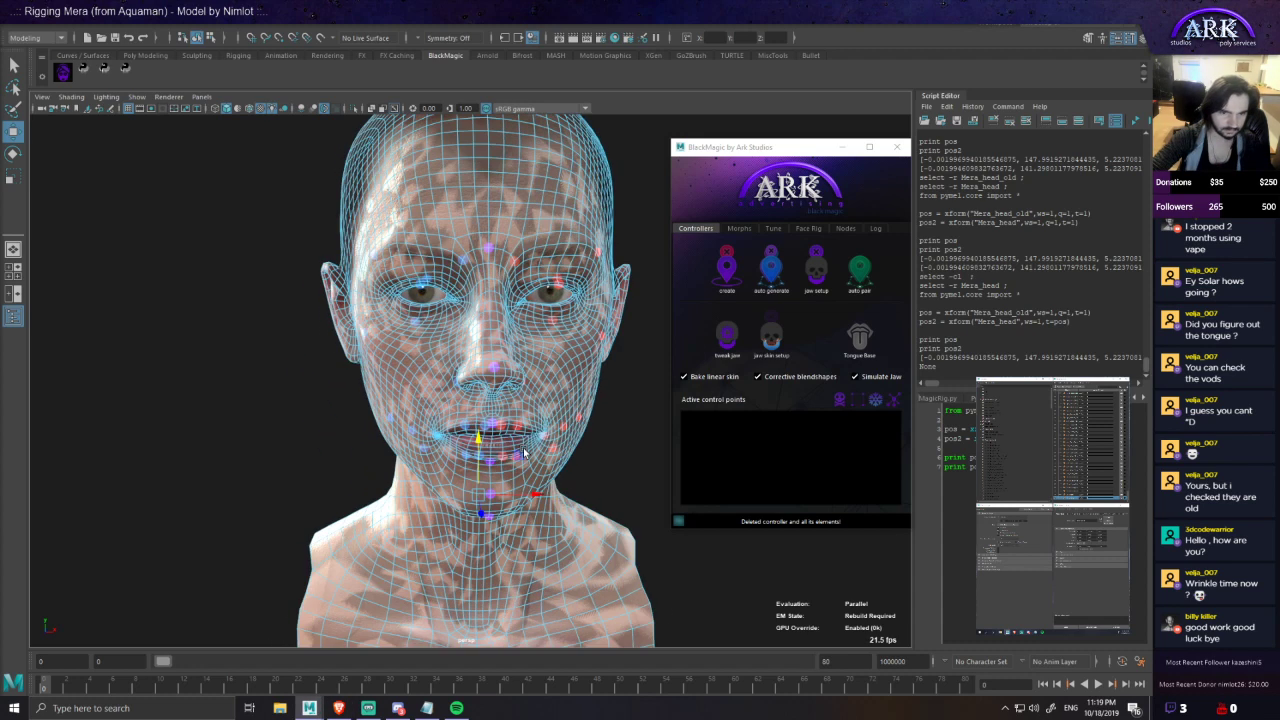
alt+right_drag(524, 453, 536, 454)
alt+drag(522, 454, 546, 453)
drag(996, 467, 943, 458)
key(BackSpace)
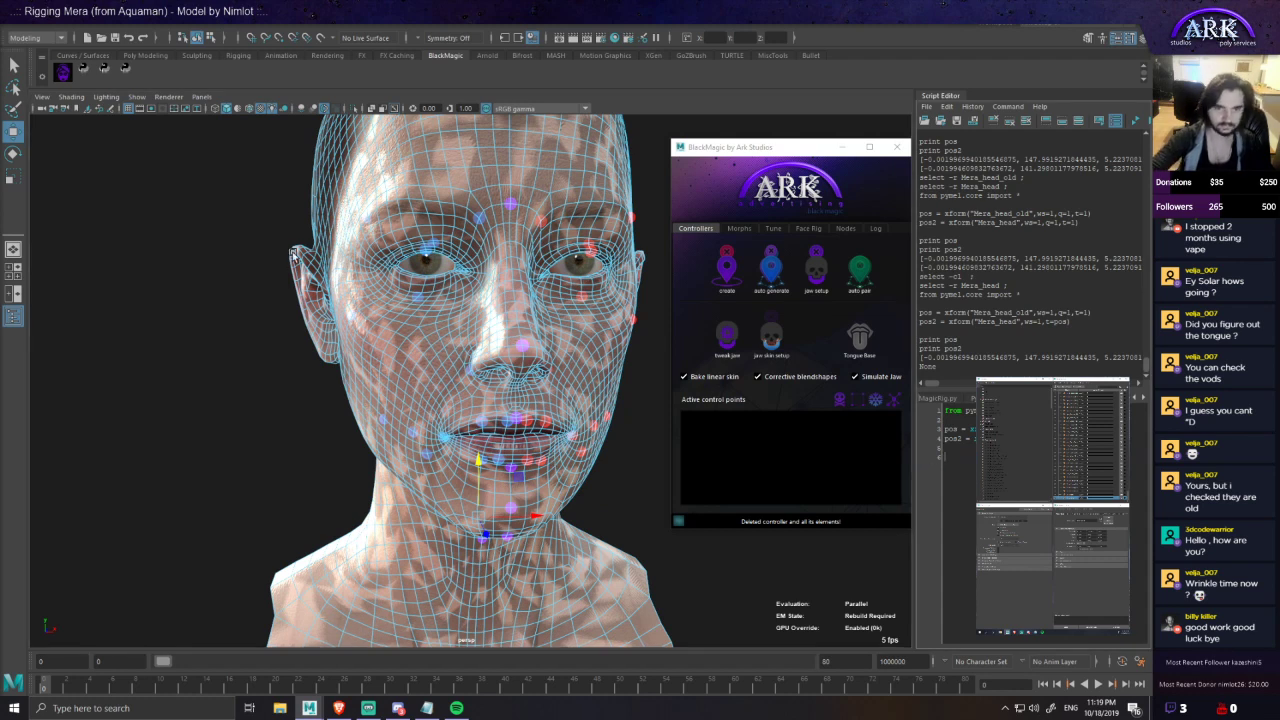
- Delete the old blendshape meshes from Blink_R through ChewRight, and delete Mera_head_old
scroll(1011, 460, down, 5)
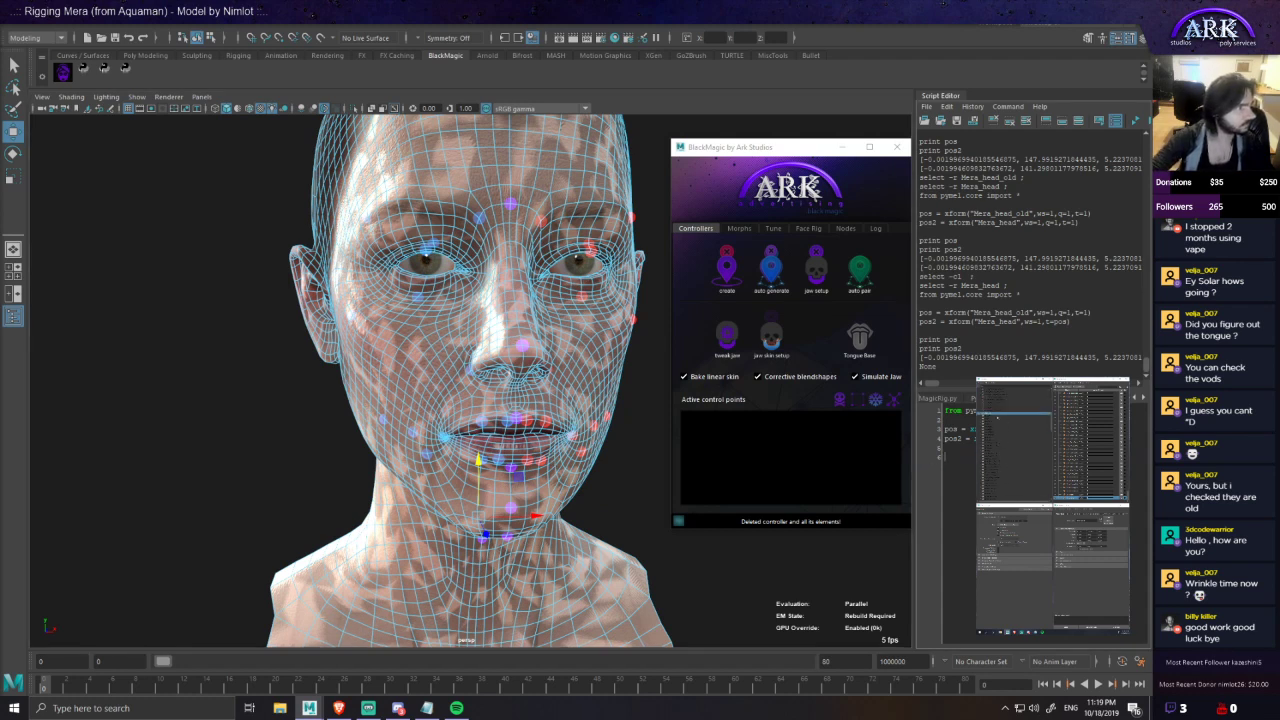
click(997, 417)
scroll(997, 440, down, 5)
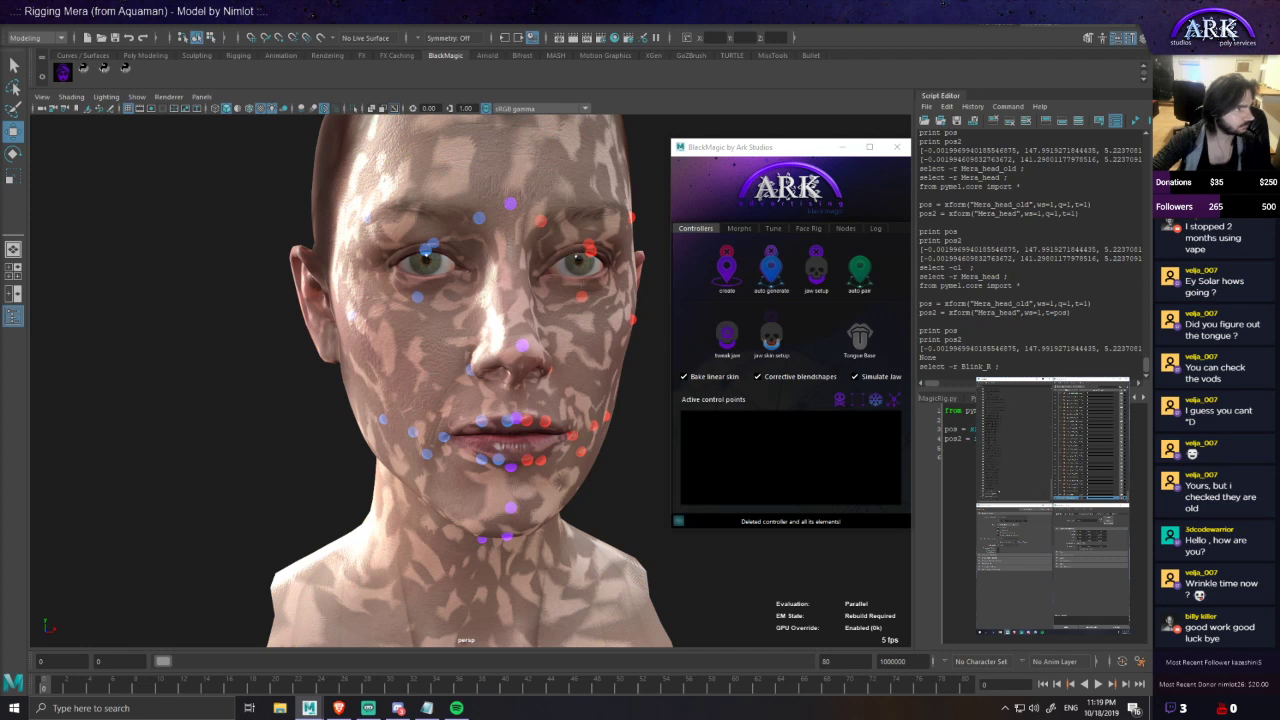
shift+click(997, 487)
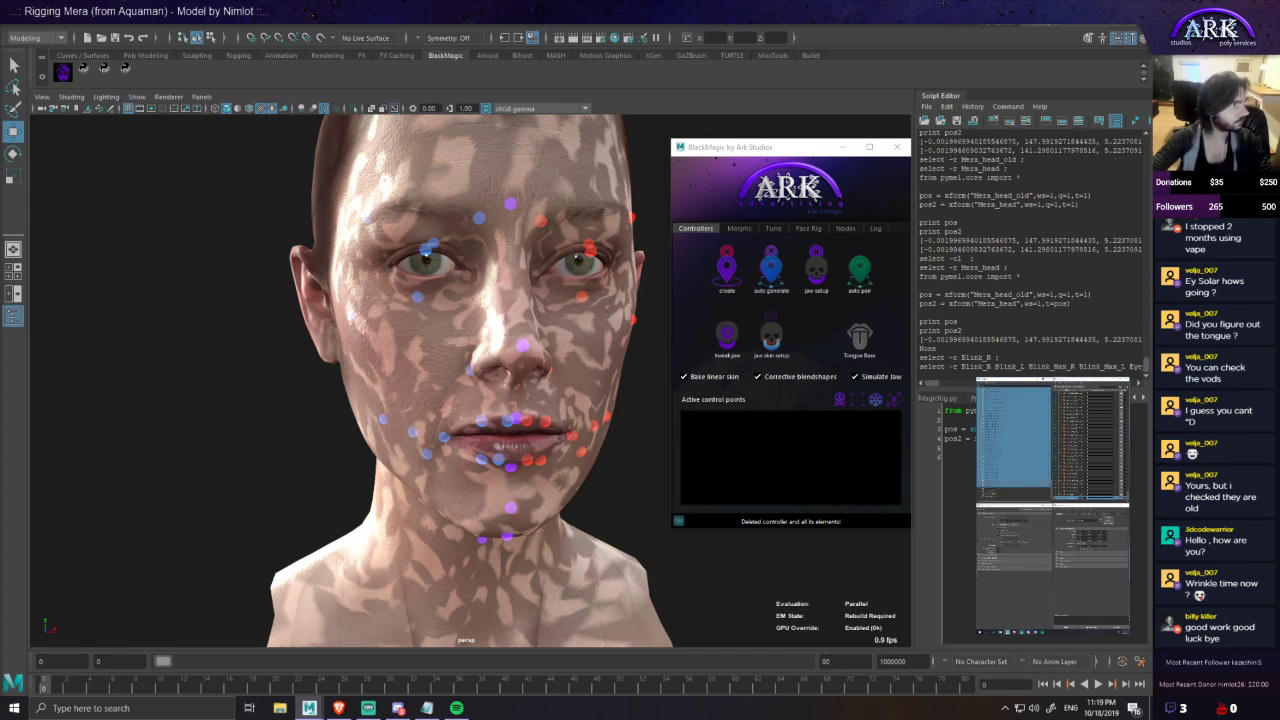
click(990, 489)
key(Delete)
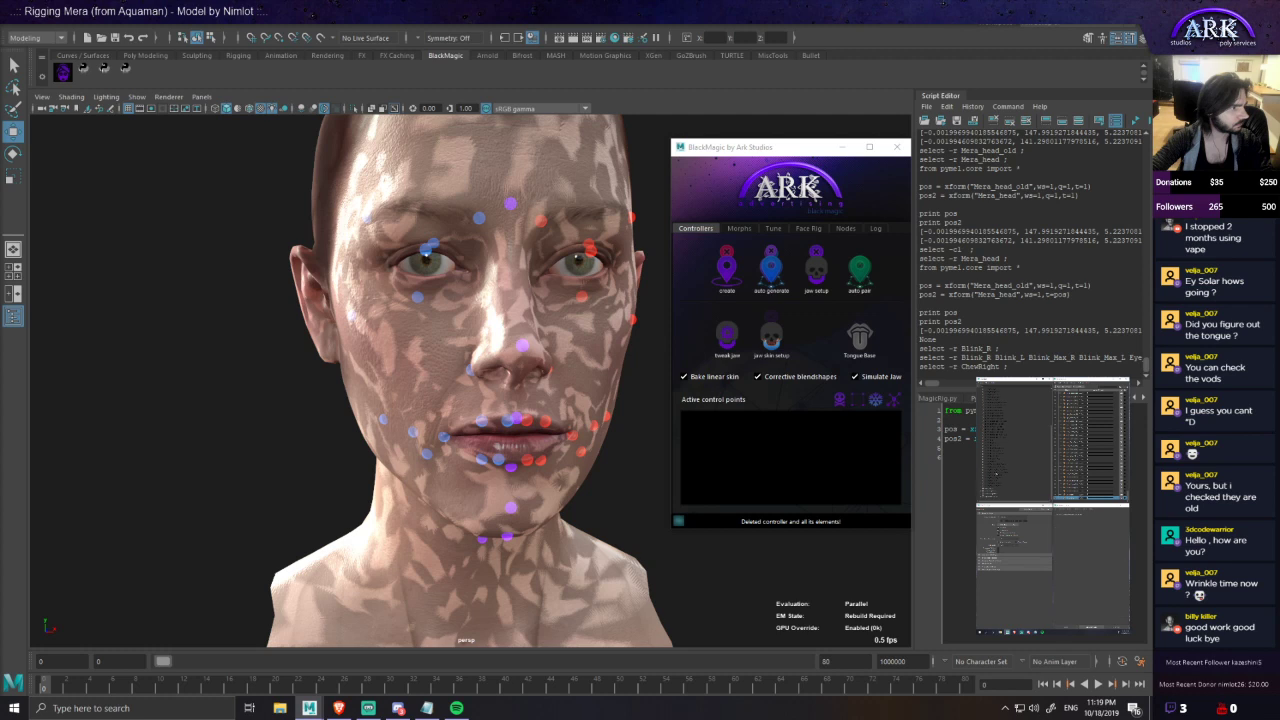
click(994, 440)
key(Delete)
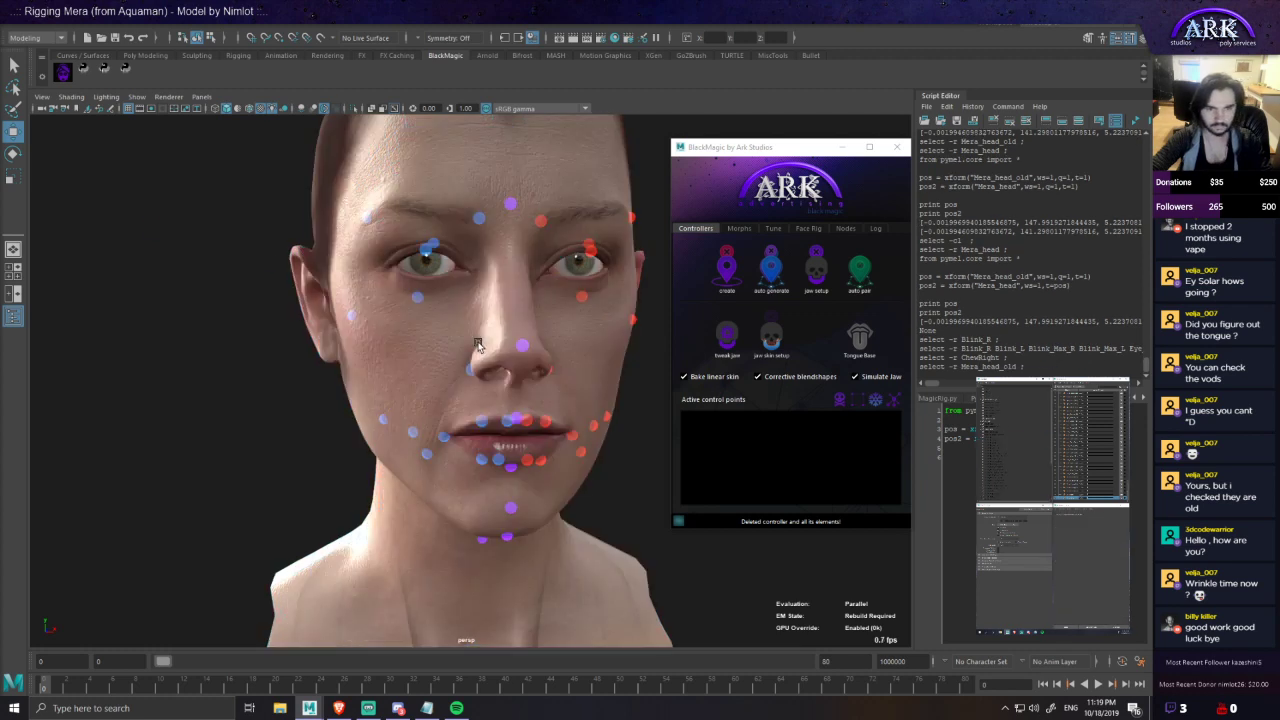
- Try to delete all facial controllers with BlackMagic
scroll(503, 327, down, 2)
alt+middle_drag(503, 327, 460, 343)
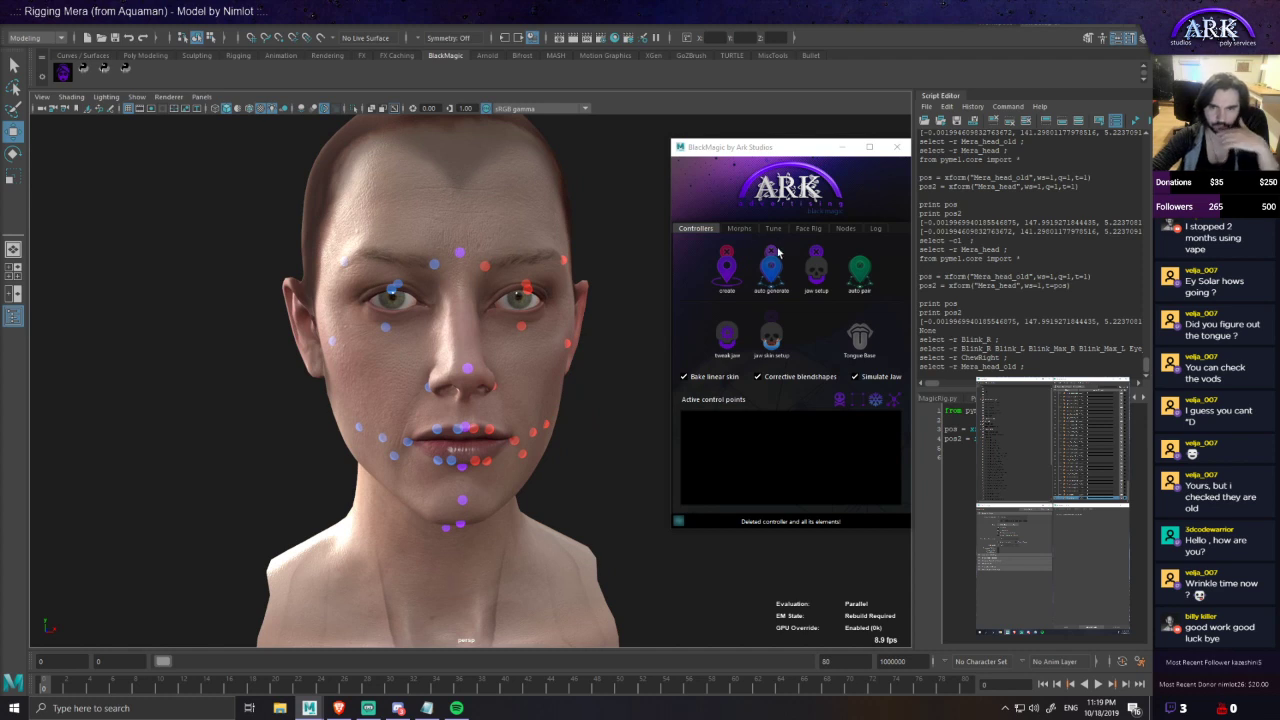
click(771, 256)
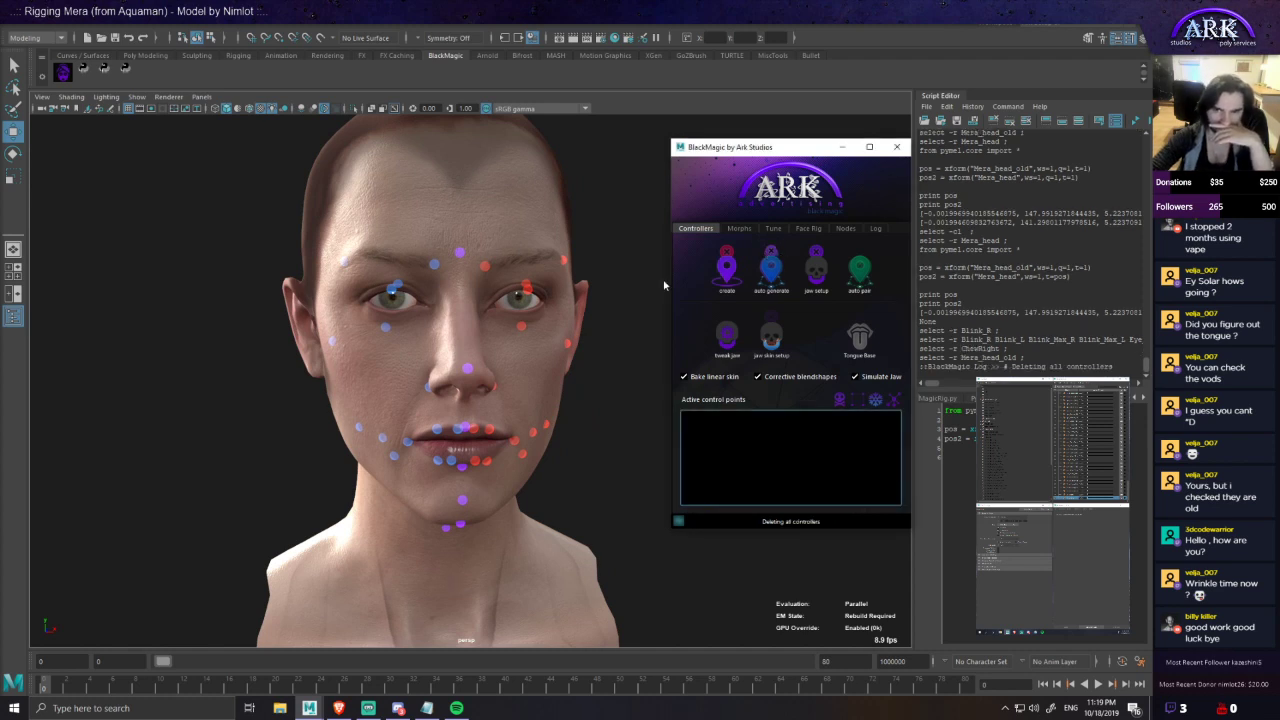
scroll(608, 411, up, 2)
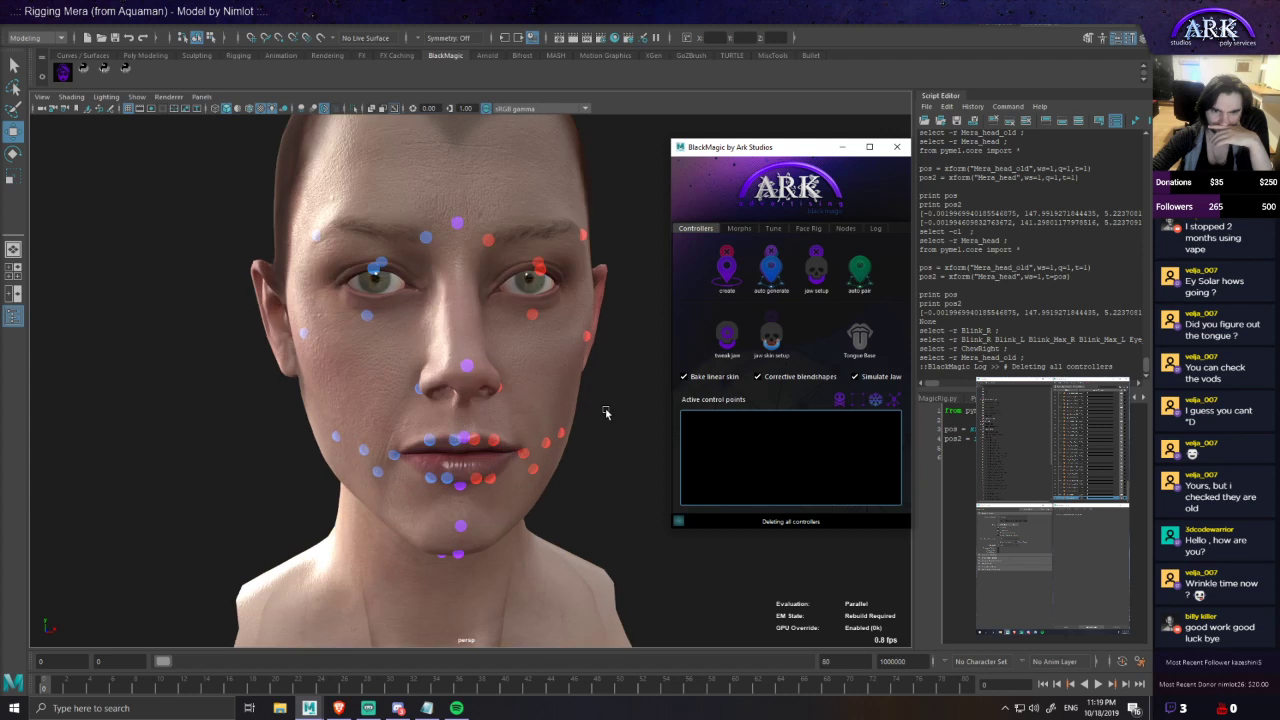
scroll(613, 443, down, 2)
scroll(613, 443, up, 2)
- Reload BlackMagic's Controllers page through its home page and delete all the facial controllers
click(776, 192)
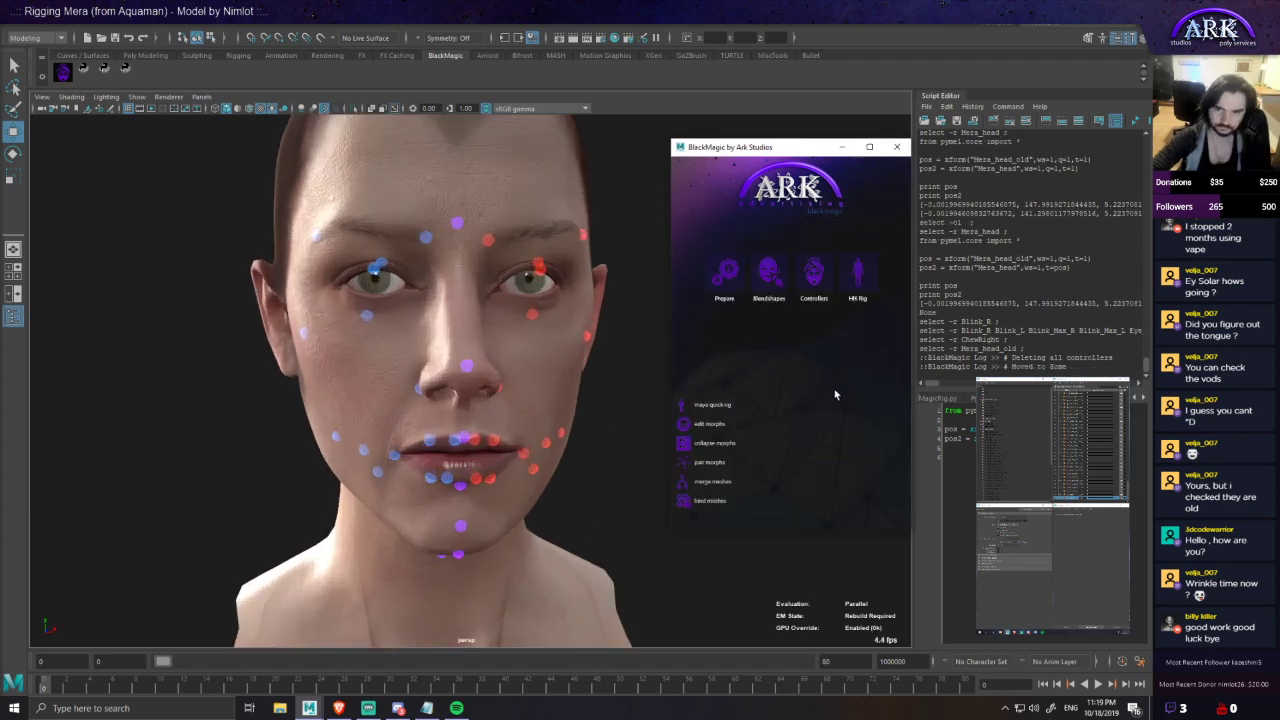
click(809, 270)
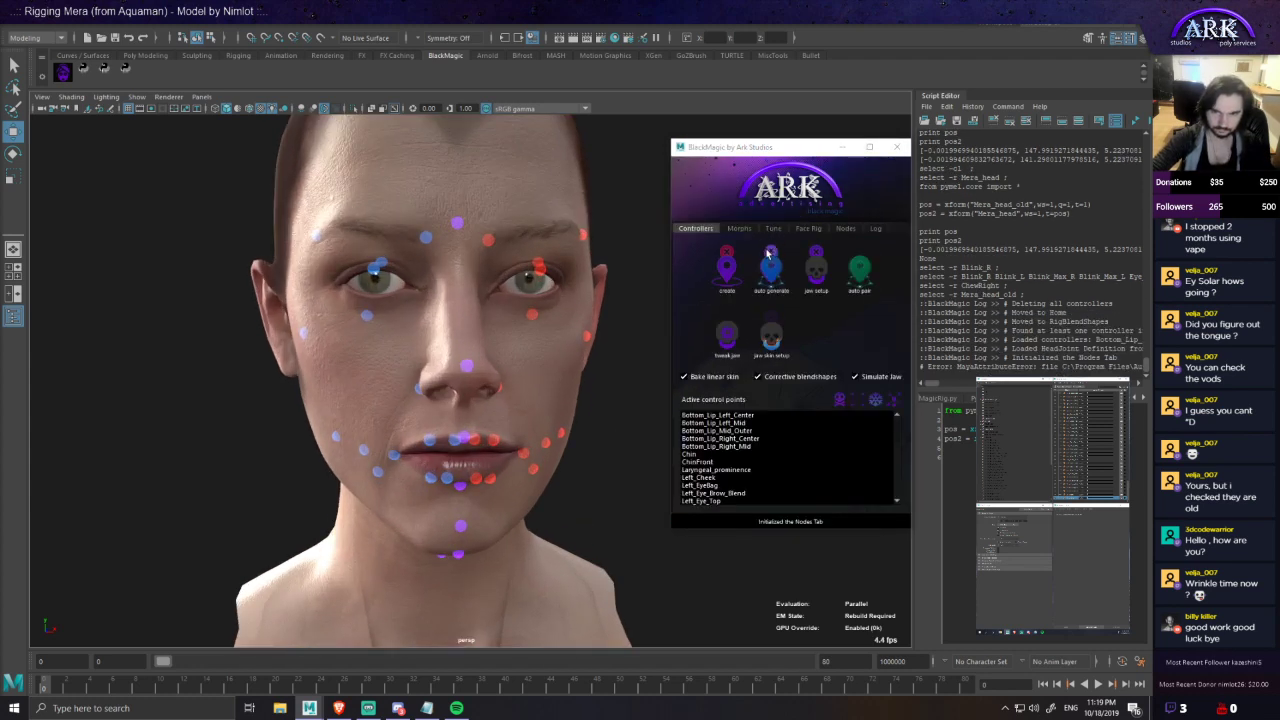
click(769, 252)
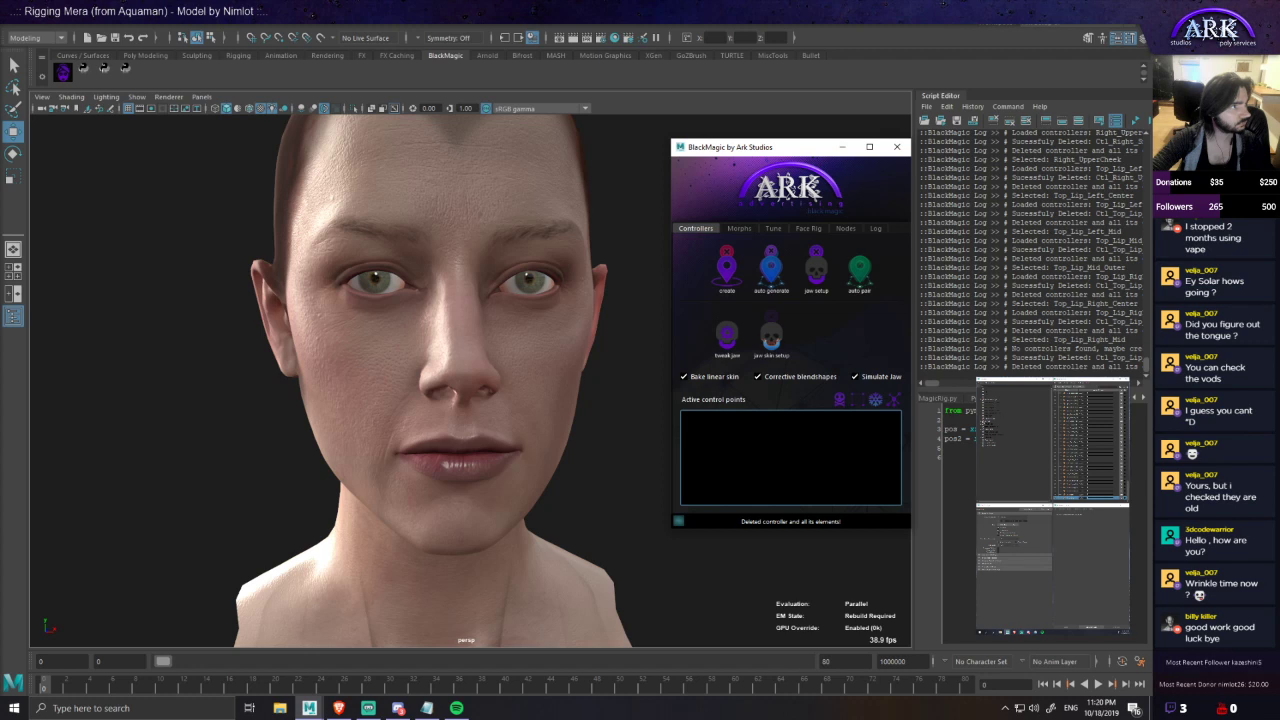
- Select Mera_head and examine its mesh around the lips, chin and neck
scroll(284, 271, down, 2)
alt+drag(408, 290, 380, 312)
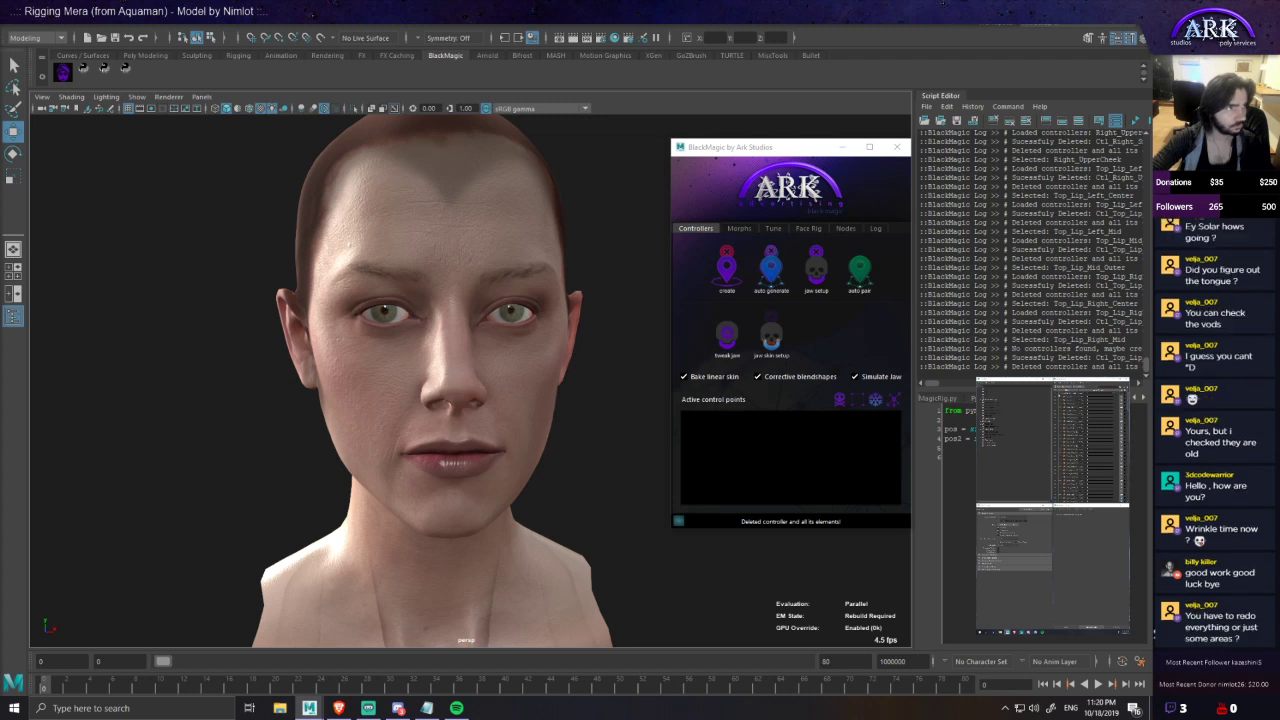
click(515, 418)
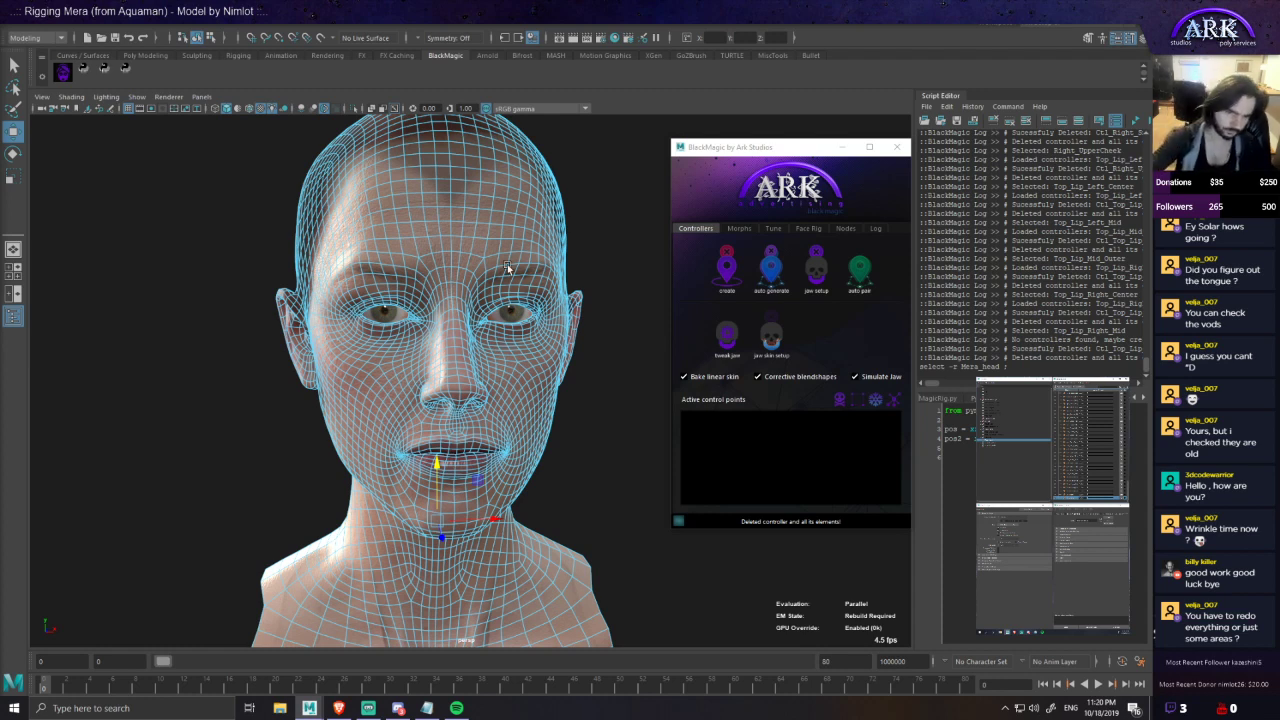
scroll(444, 362, up, 4)
alt+middle_drag(443, 381, 494, 221)
alt+drag(450, 300, 382, 202)
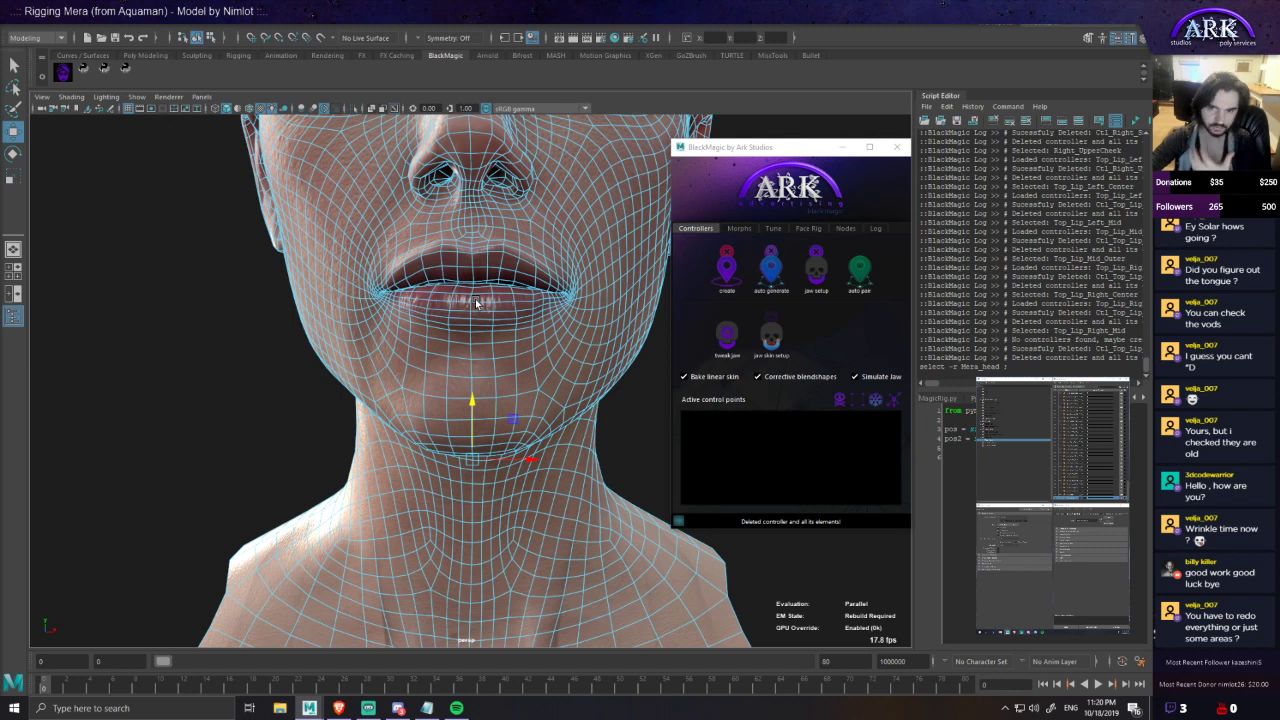
- Launch a second Autodesk Maya 2018 session and switch to its empty scene
alt+drag(502, 270, 441, 393)
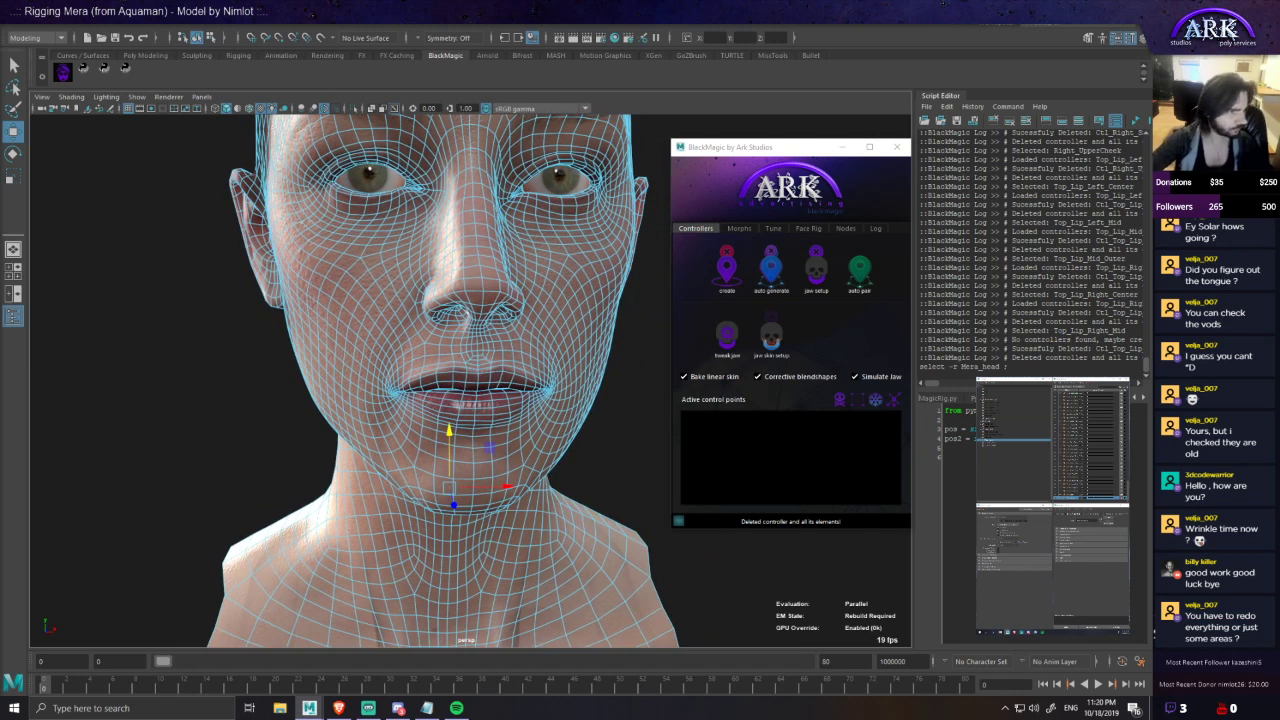
key(super)
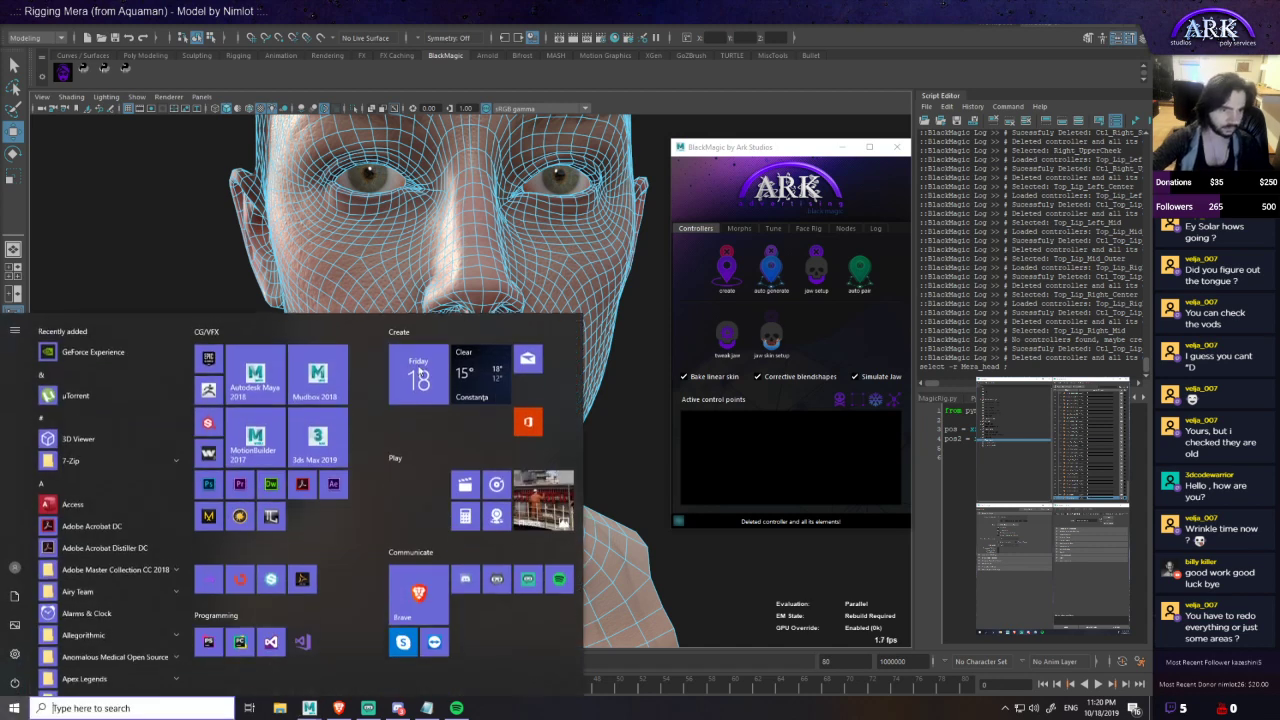
click(252, 376)
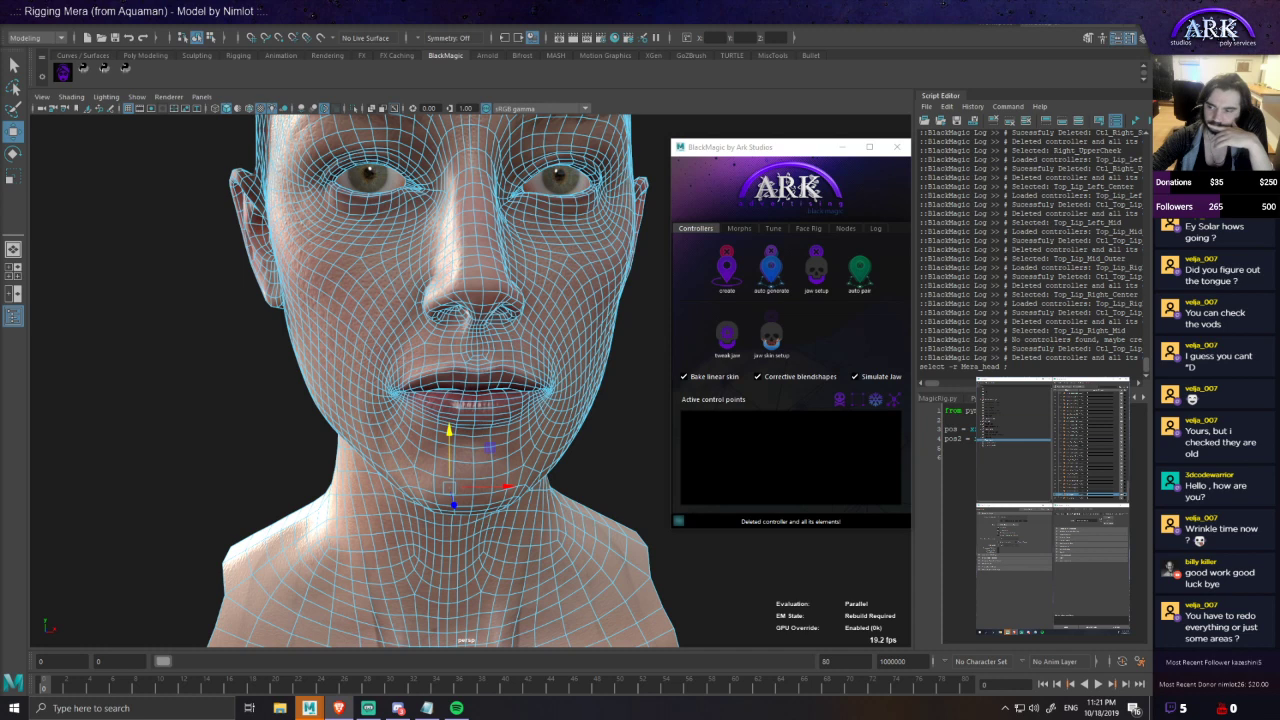
click(309, 708)
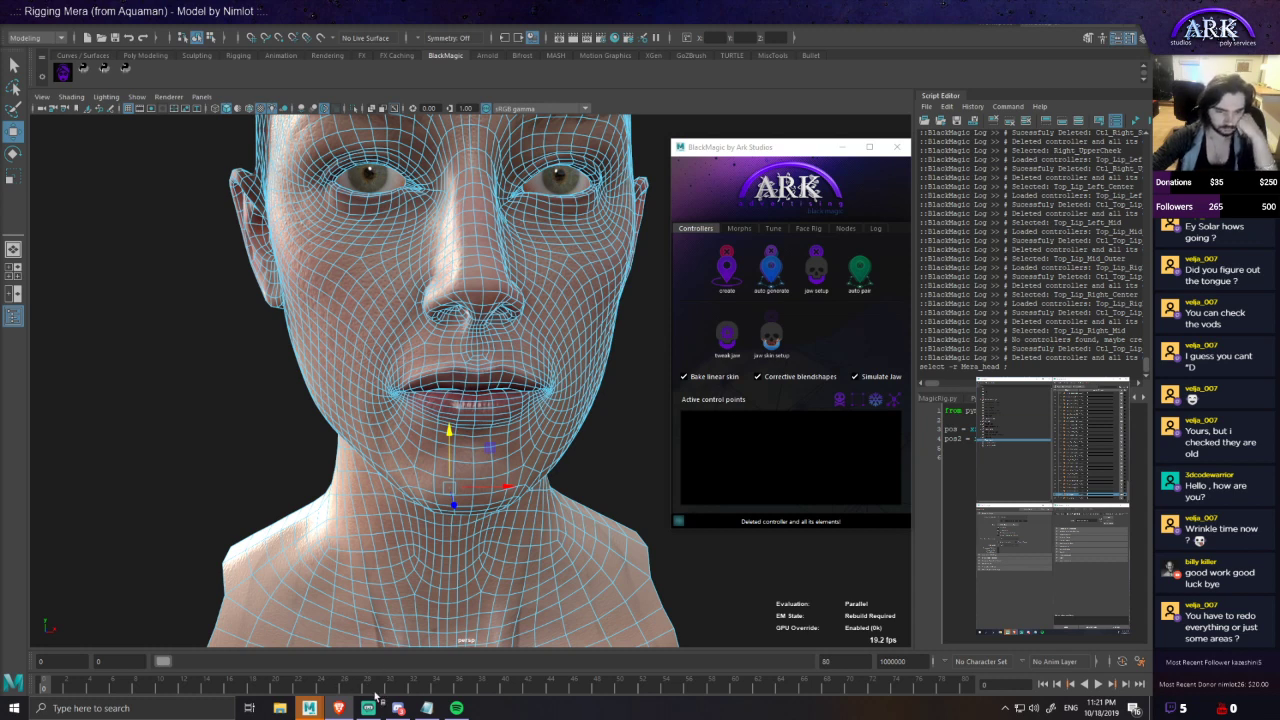
mouse_move(368, 708)
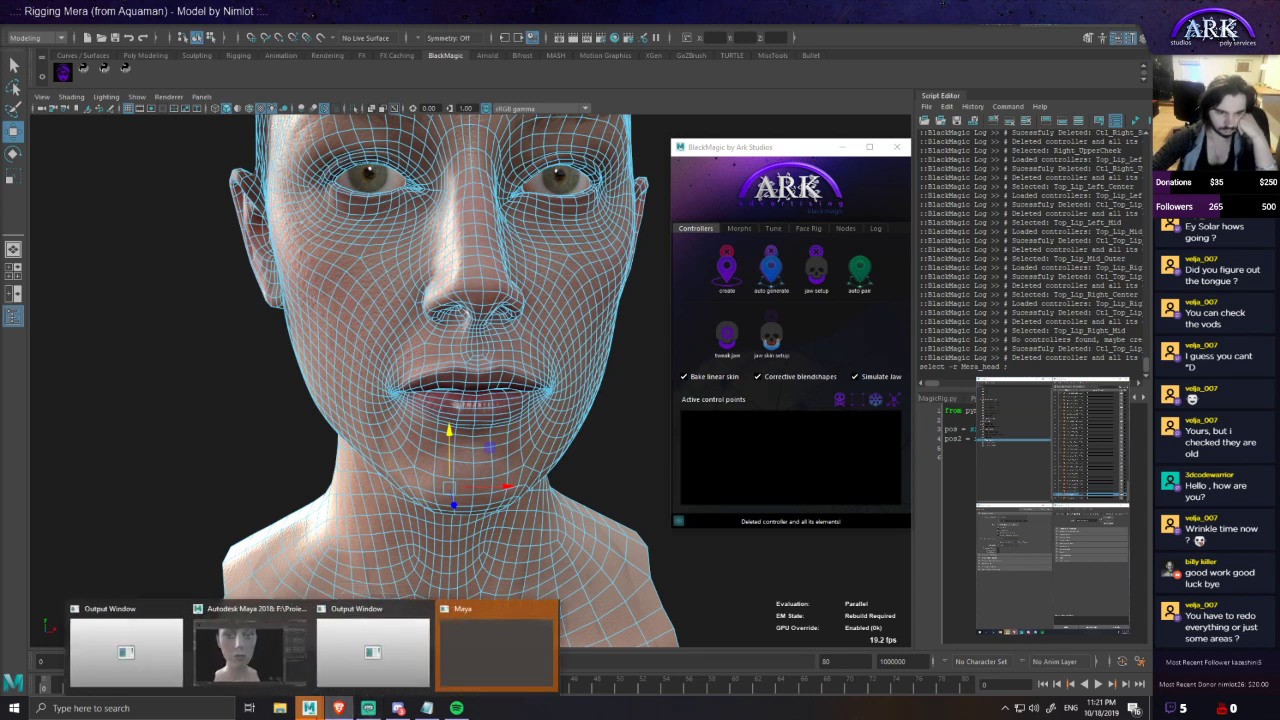
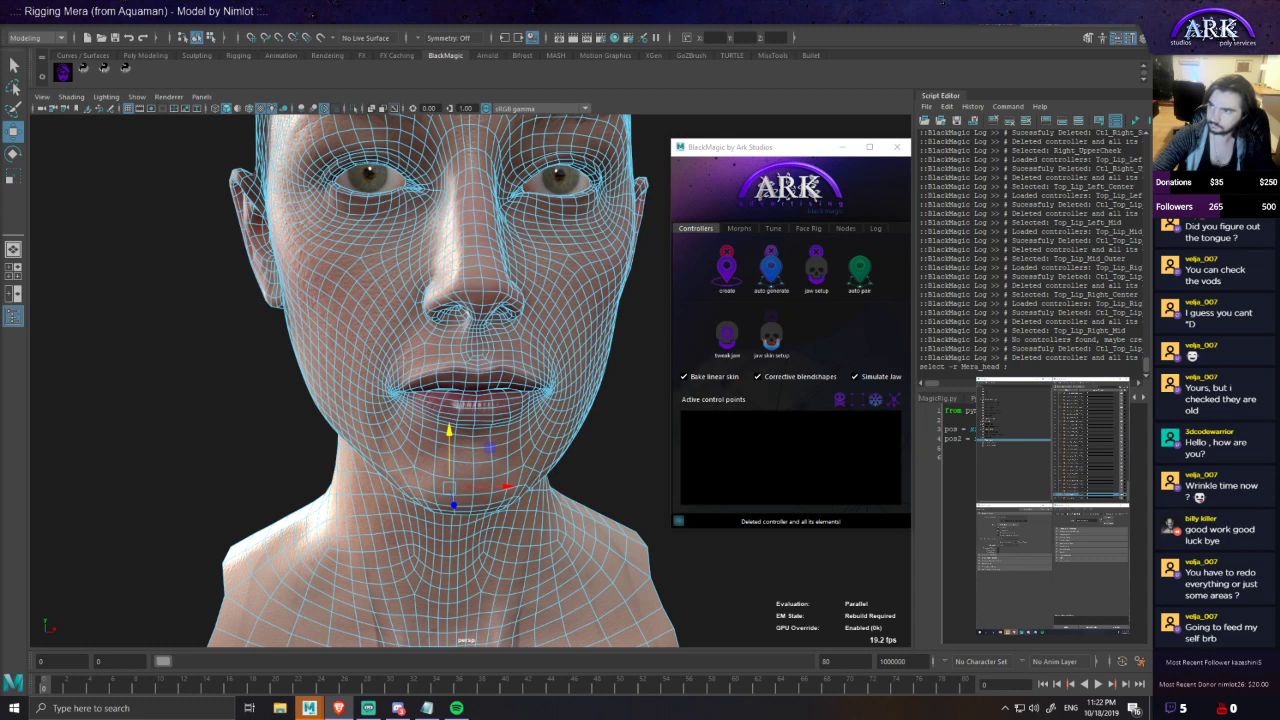
click(309, 706)
click(436, 655)
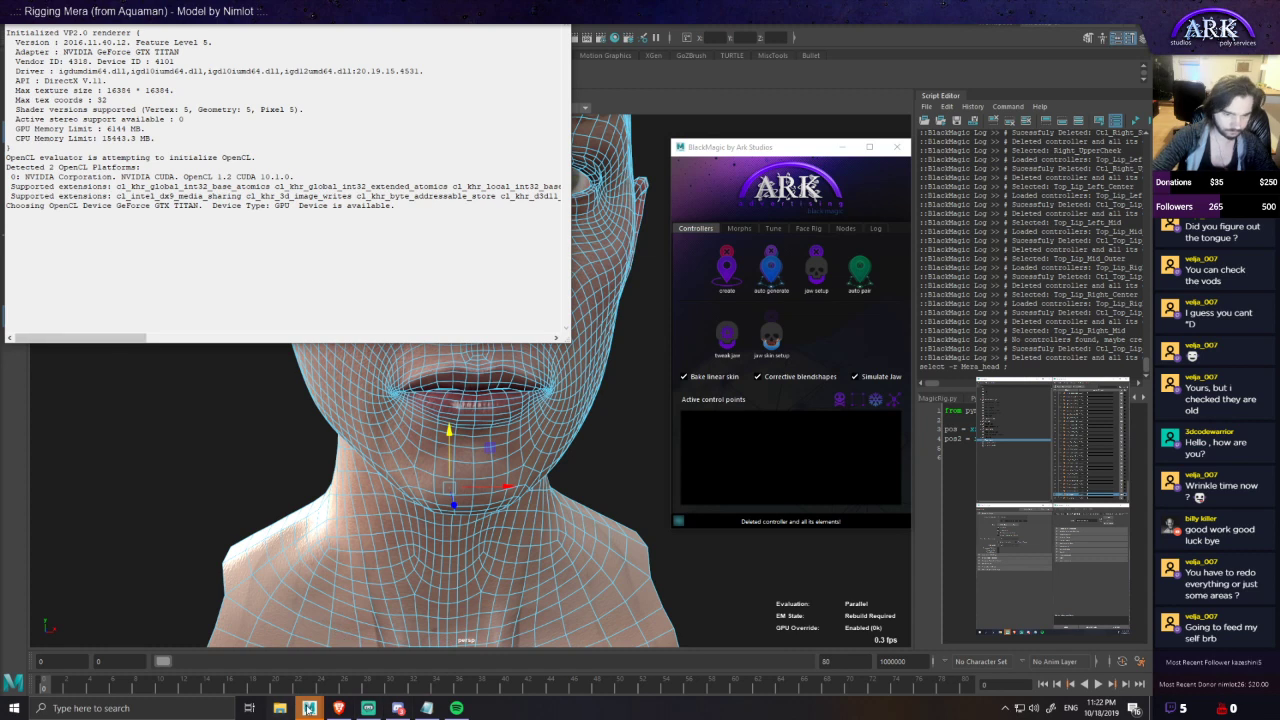
click(309, 708)
click(459, 666)
- Import ArkShapes.fbx from C:/BlackMagic/Components/data into the empty scene
click(16, 27)
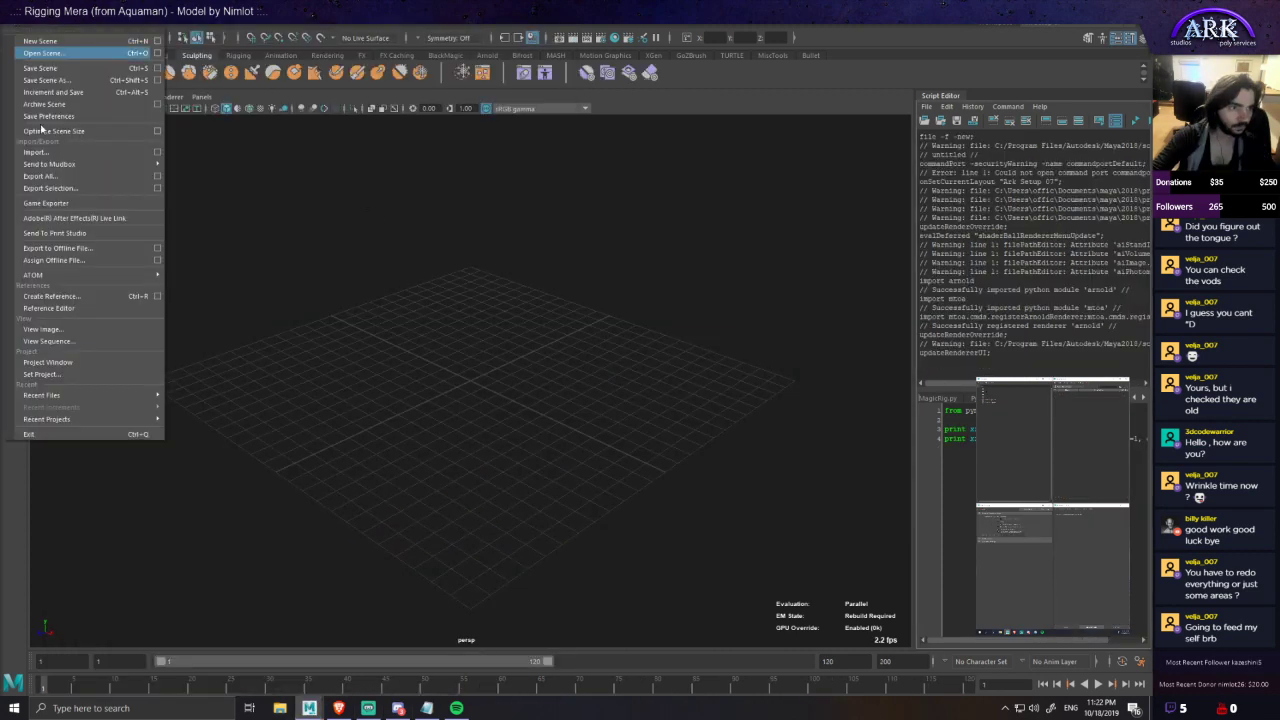
click(36, 152)
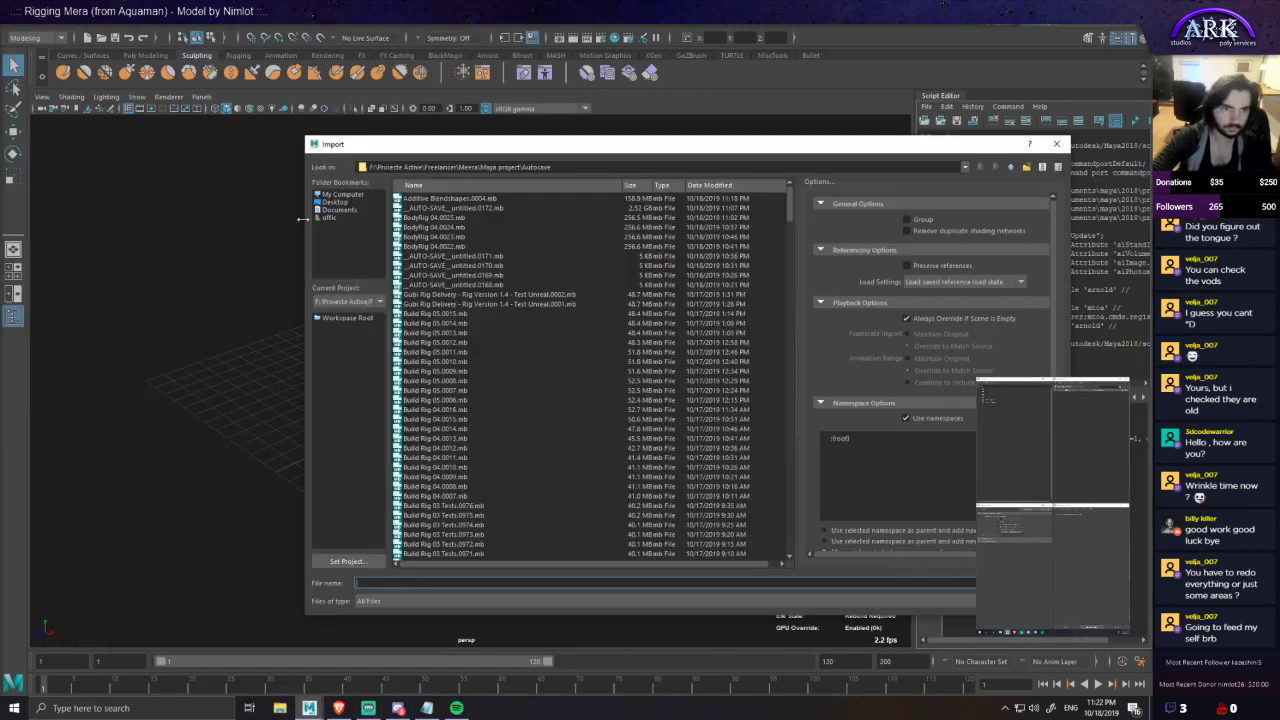
click(355, 195)
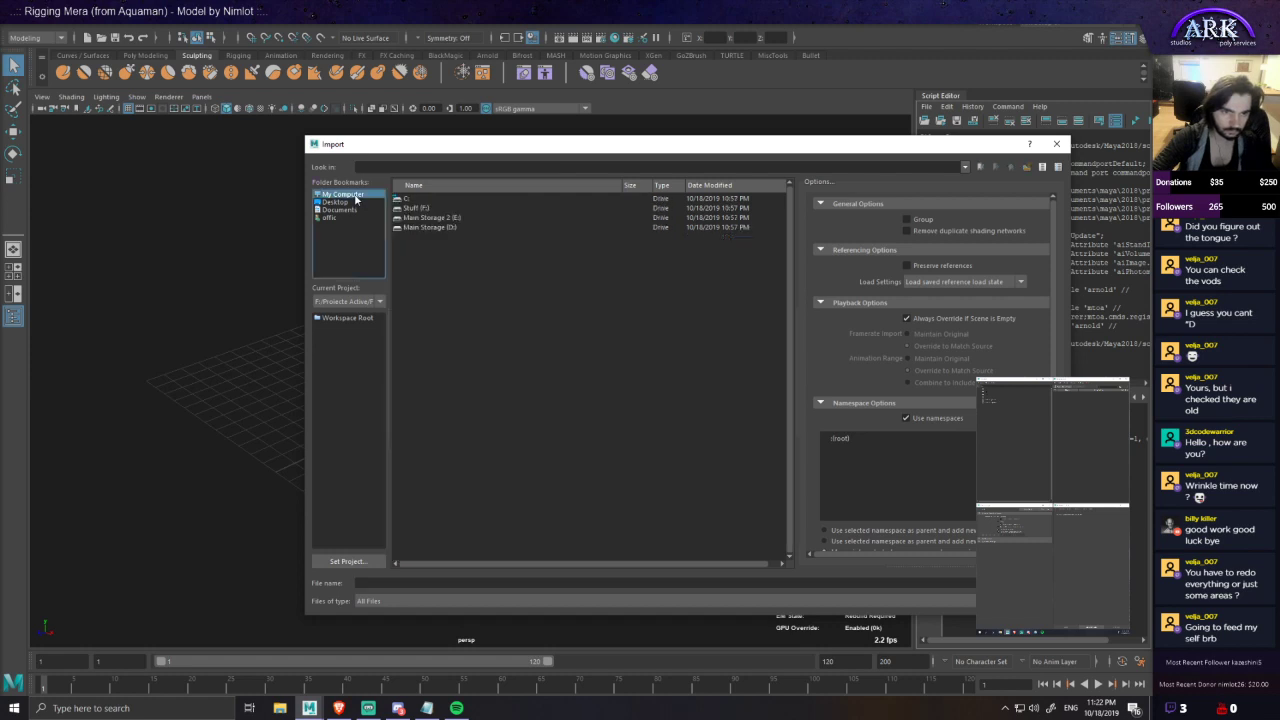
double_click(415, 201)
click(430, 217)
click(448, 256)
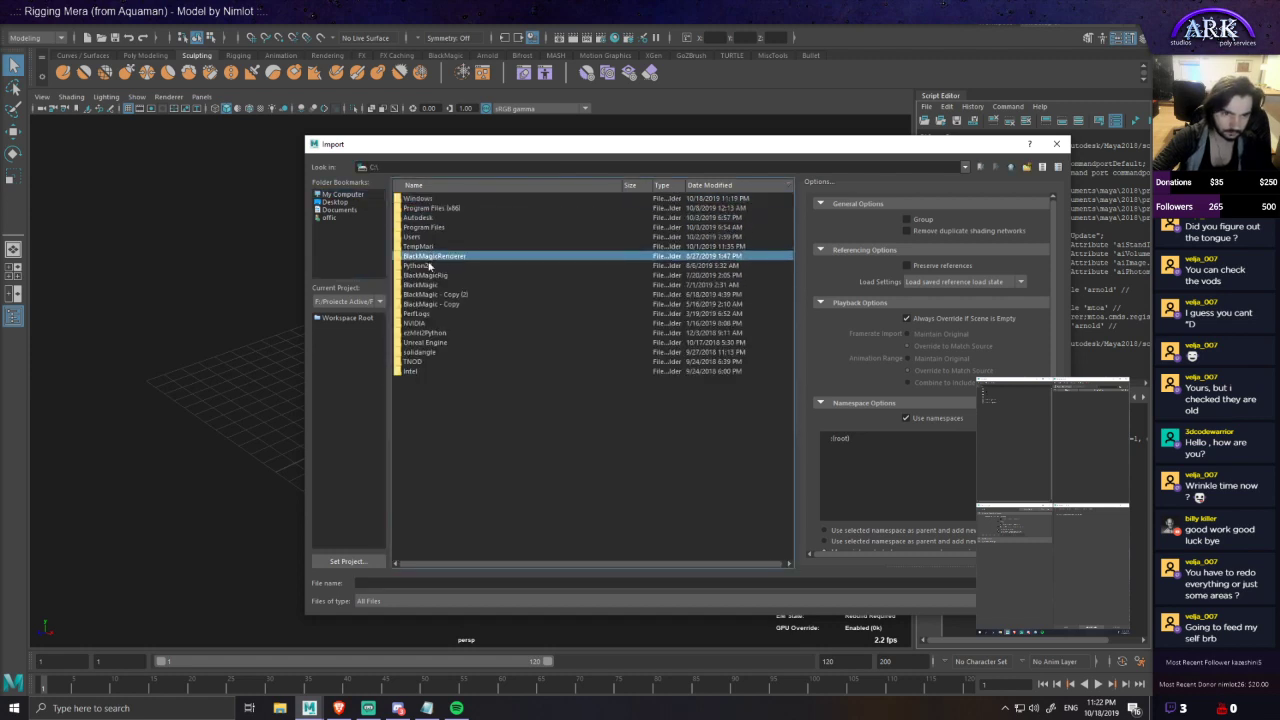
click(431, 275)
double_click(432, 286)
double_click(420, 344)
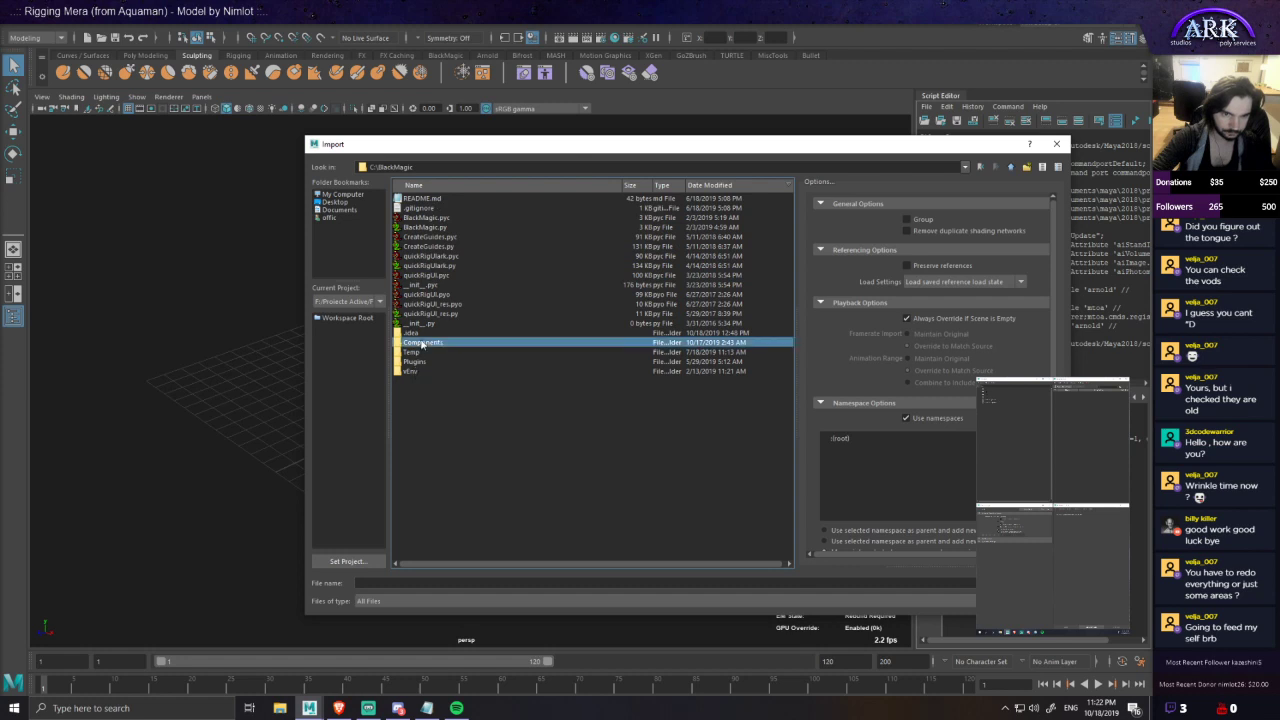
double_click(410, 314)
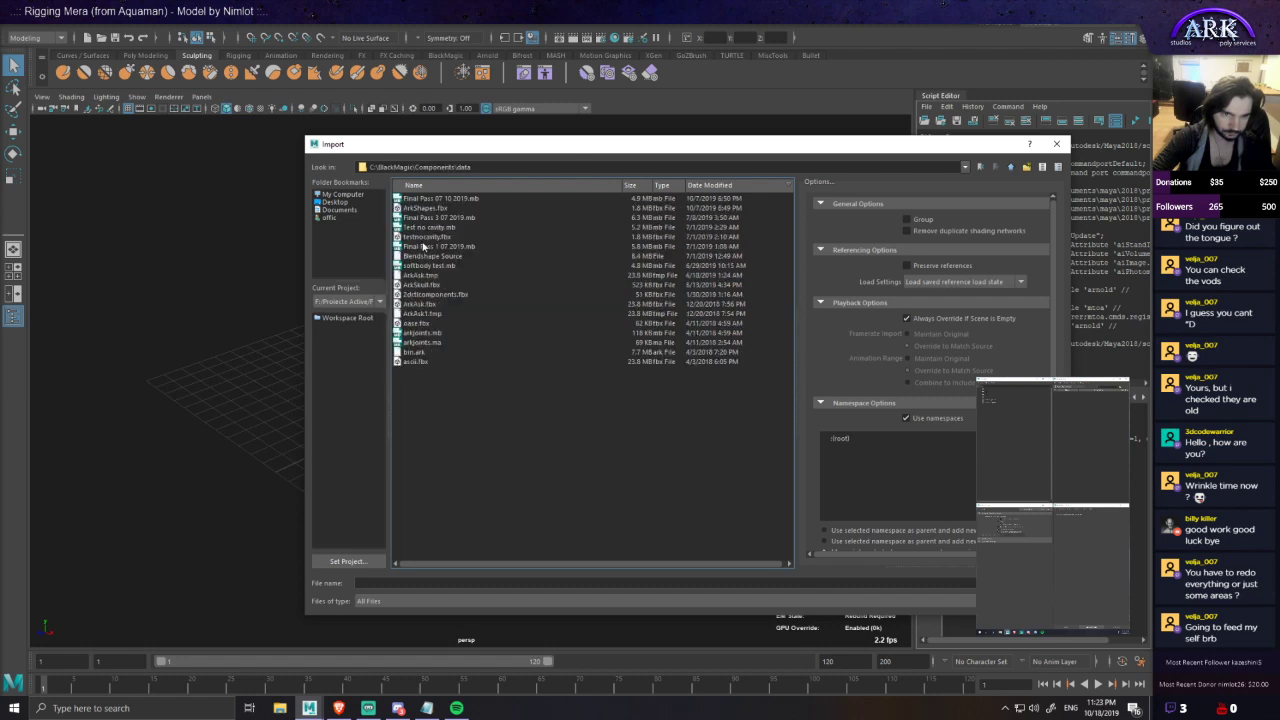
double_click(443, 211)
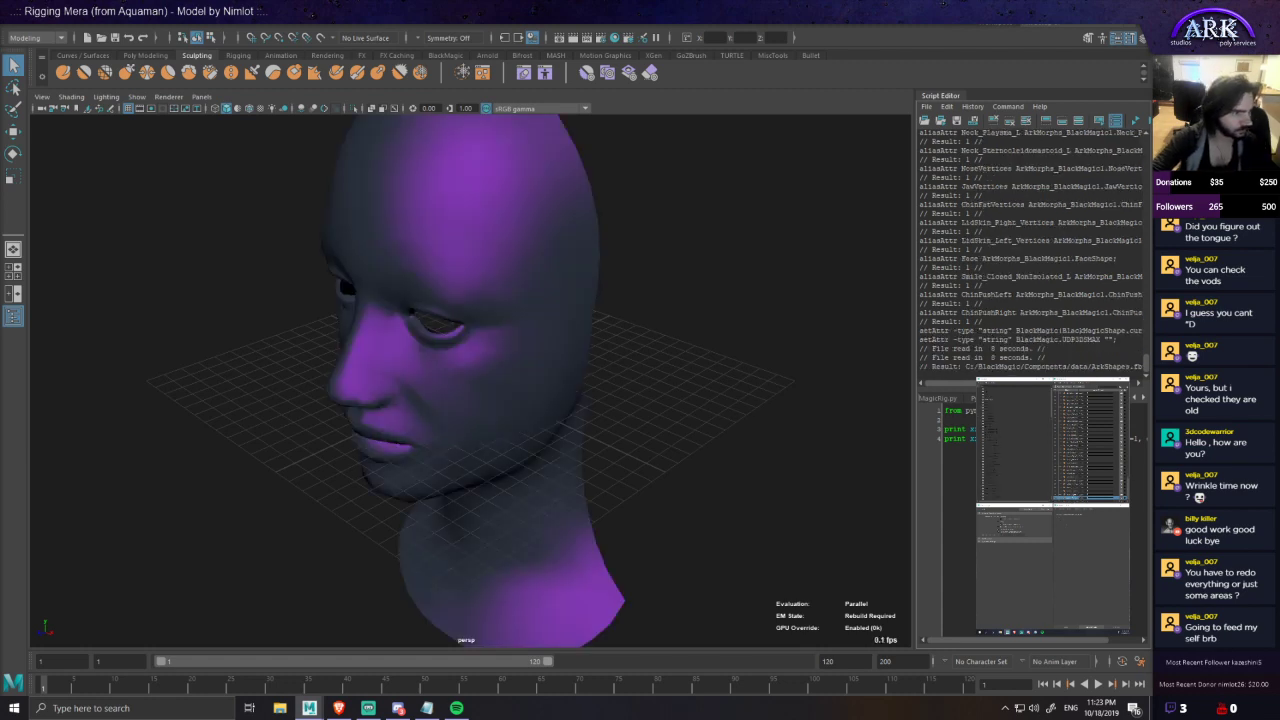
- Switch back to Mera's scene and rename ArkMorphs_Mera blendshape targets 168 and 169 to ChinPushLeft and ChinPushRight
key(alt+Tab)
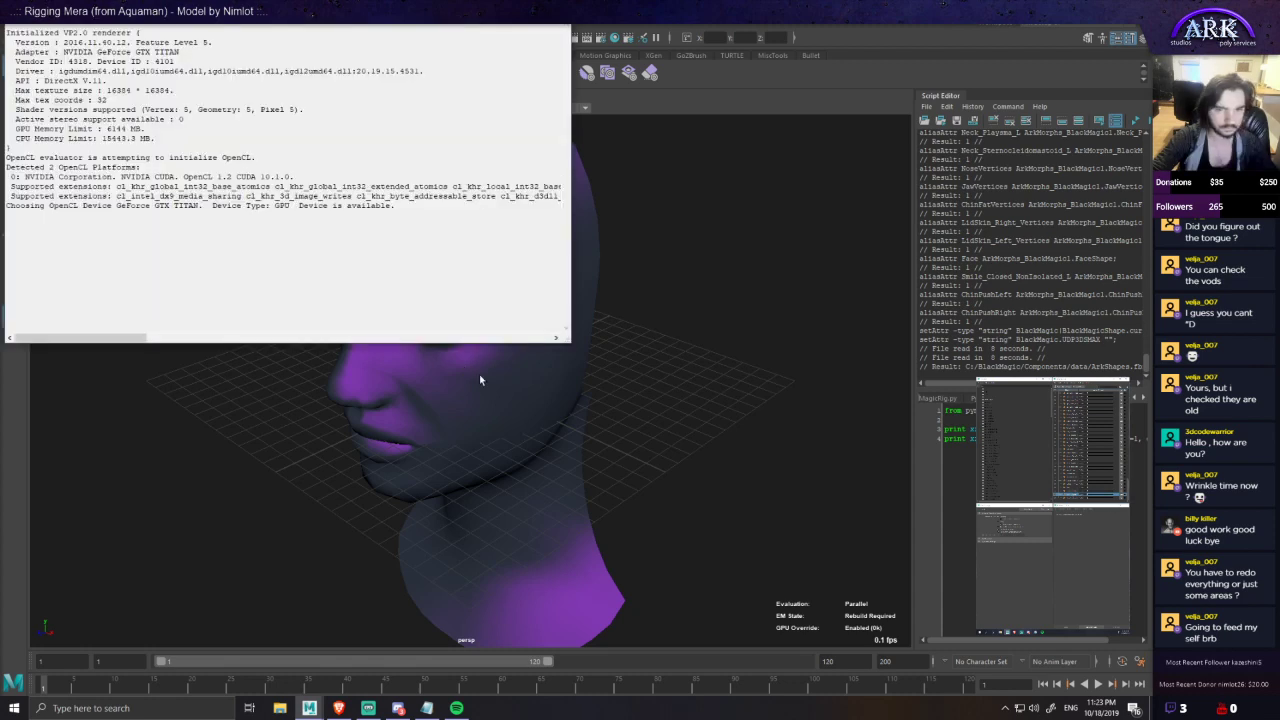
key(alt+Tab)
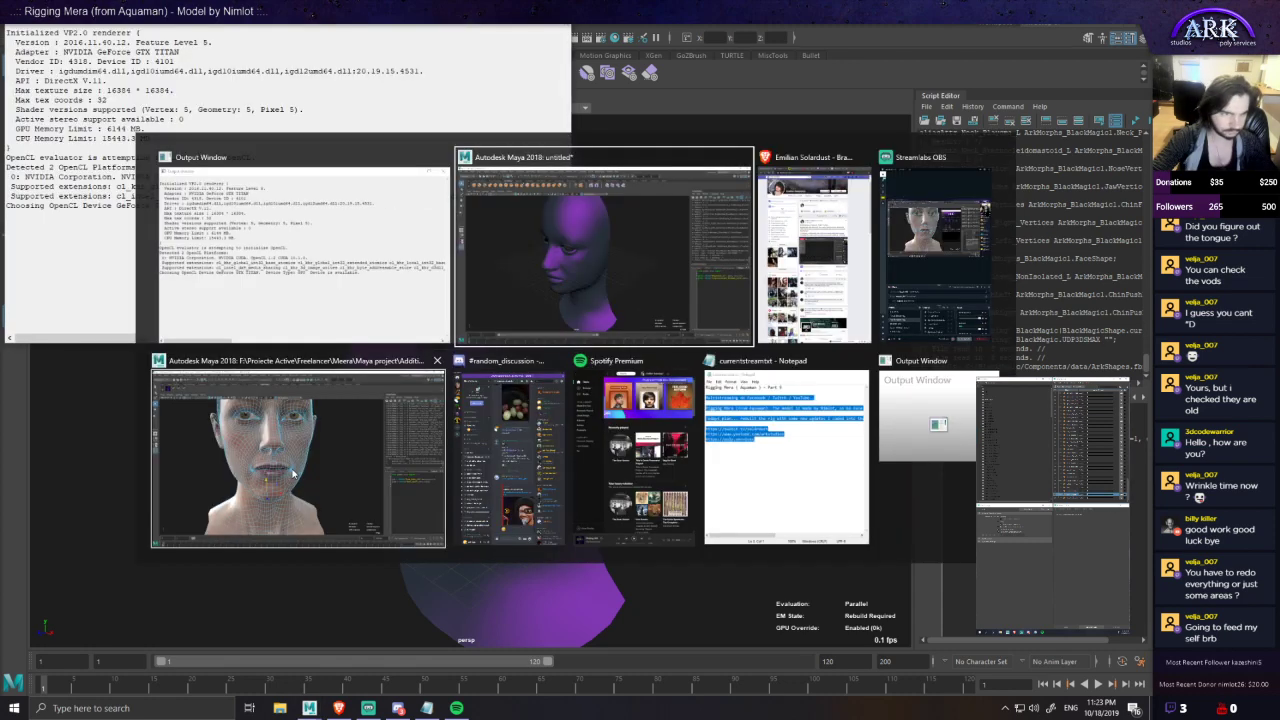
click(296, 465)
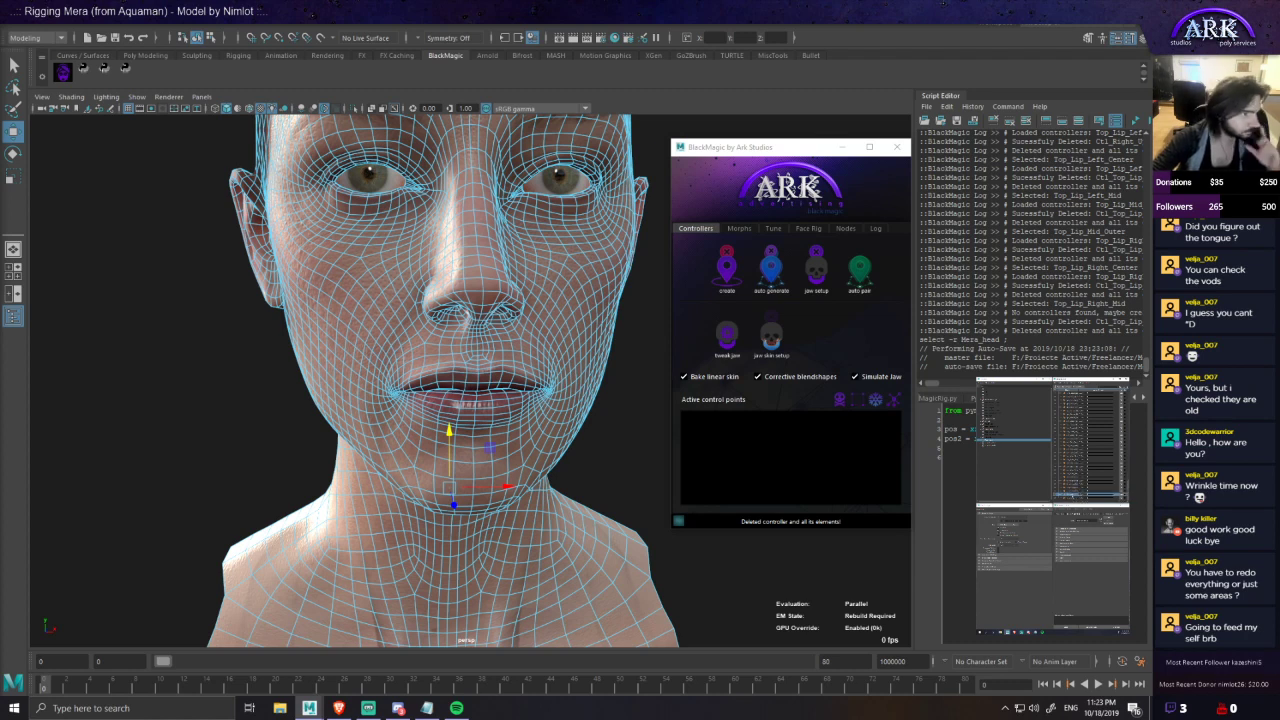
key(Return)
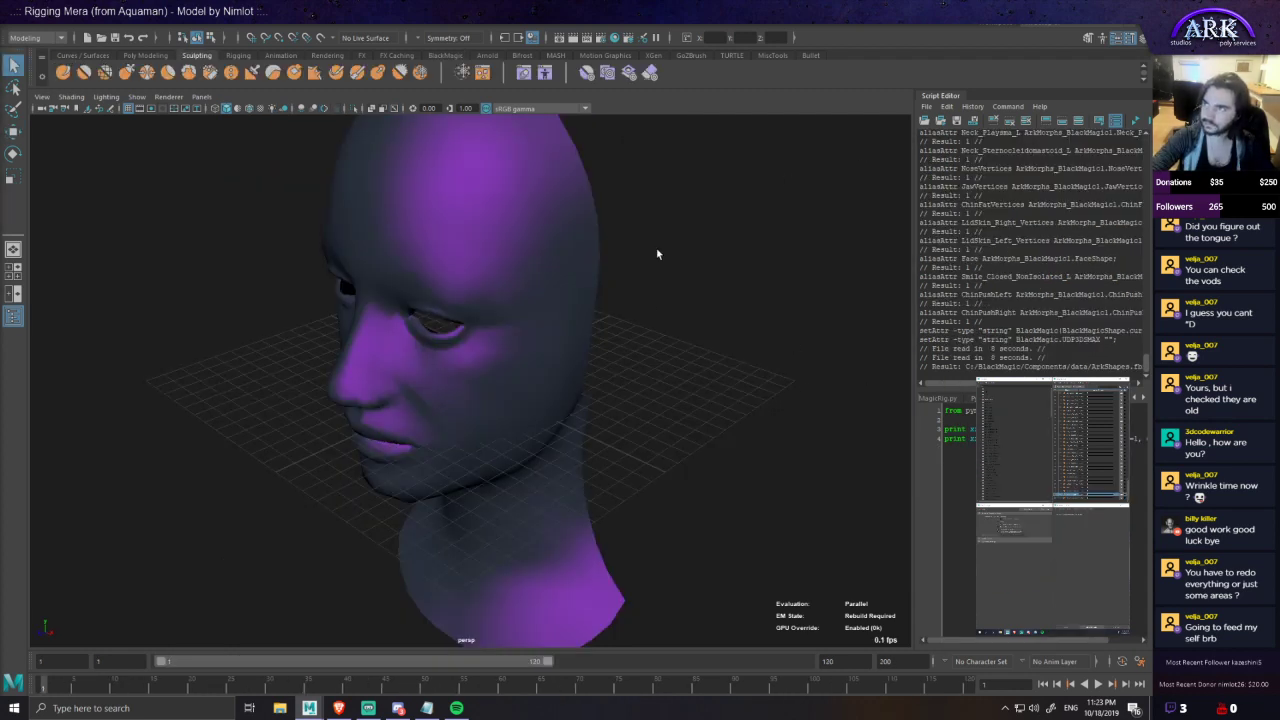
- Replace the imported ArkShapes reference scene with a new empty scene, discarding its changes
scroll(643, 338, down, 2)
alt+drag(643, 341, 658, 364)
key(ctrl+n)
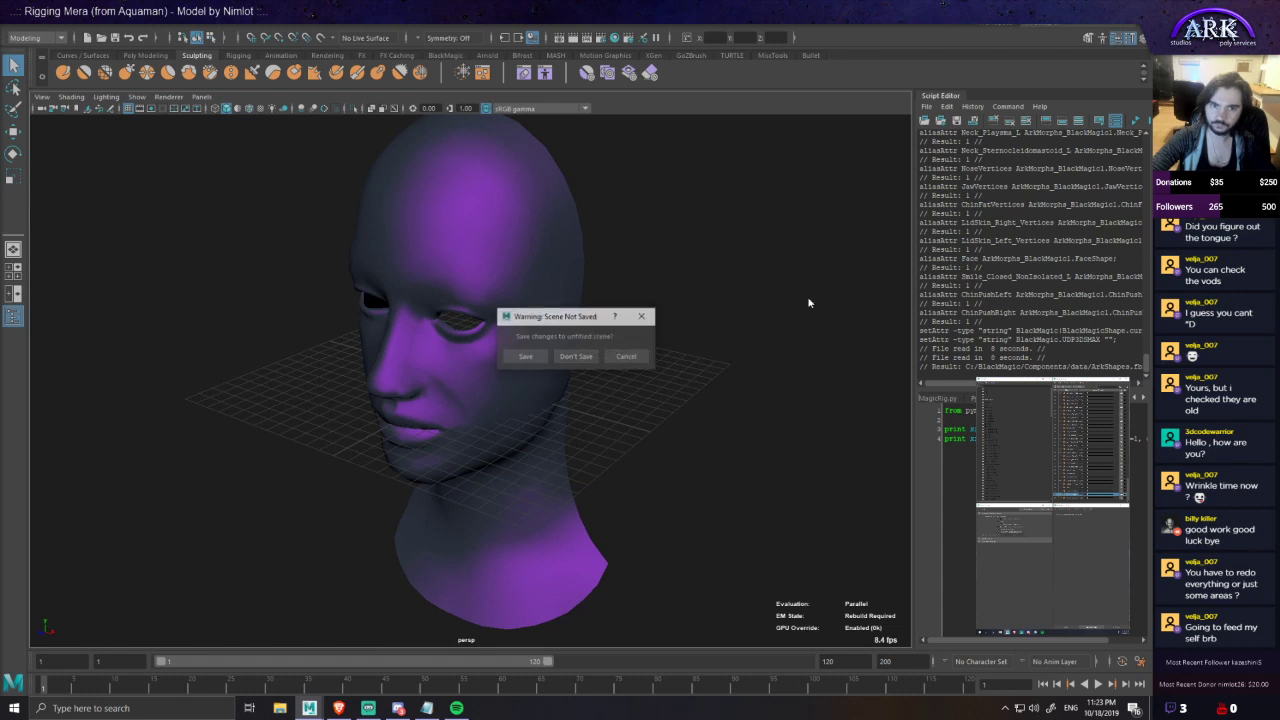
click(576, 357)
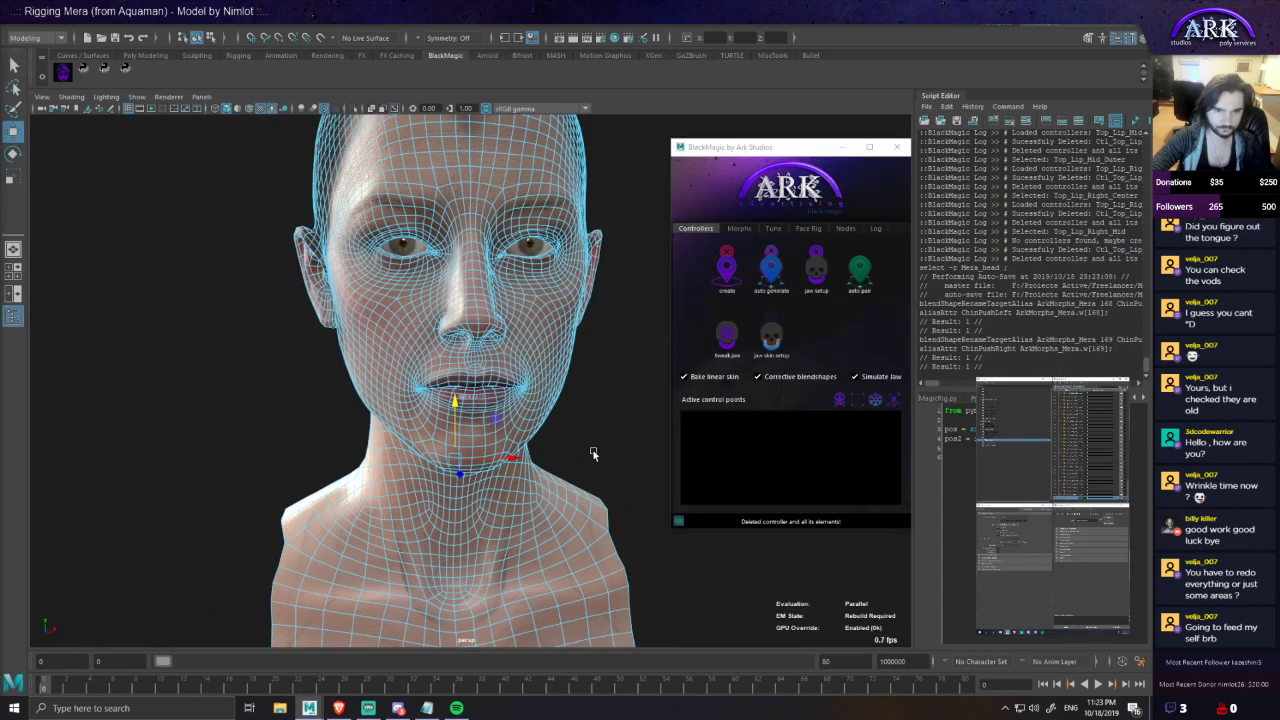
- Deselect the head in Mera's scene and save the scene as New Face Rig 01 in the Maya project folder
alt+drag(597, 450, 566, 466)
click(566, 466)
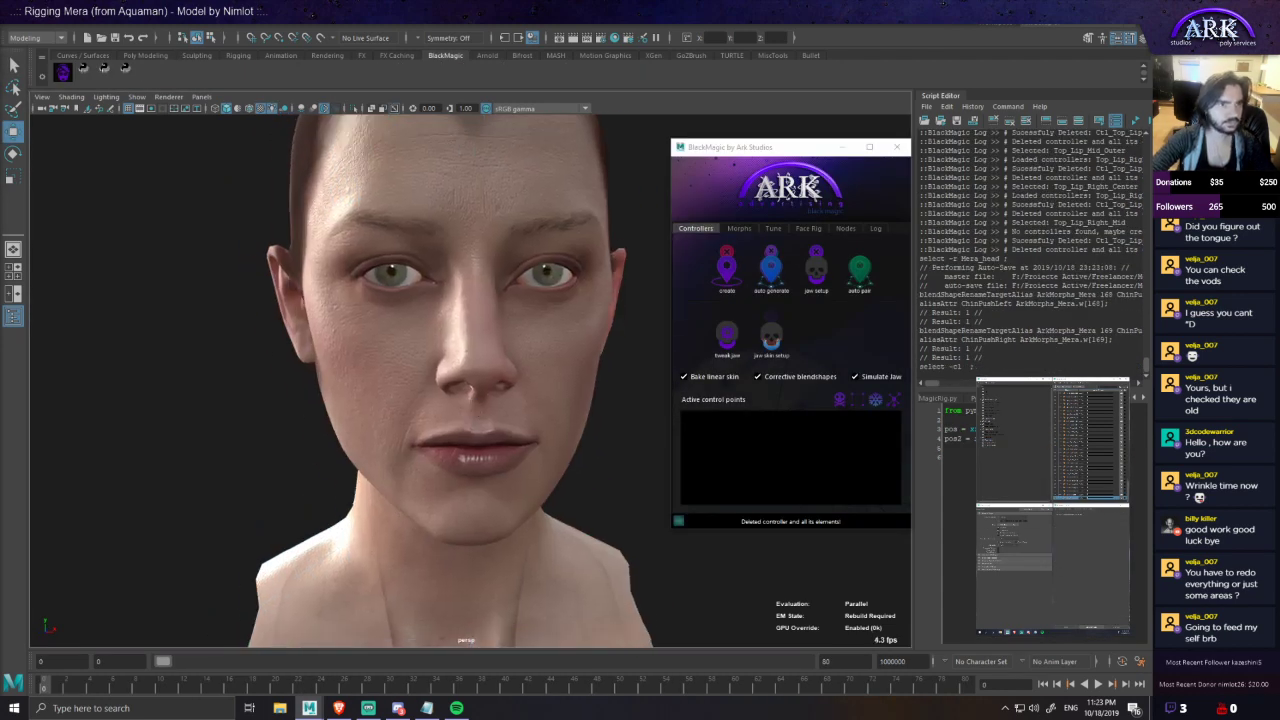
click(15, 26)
click(72, 81)
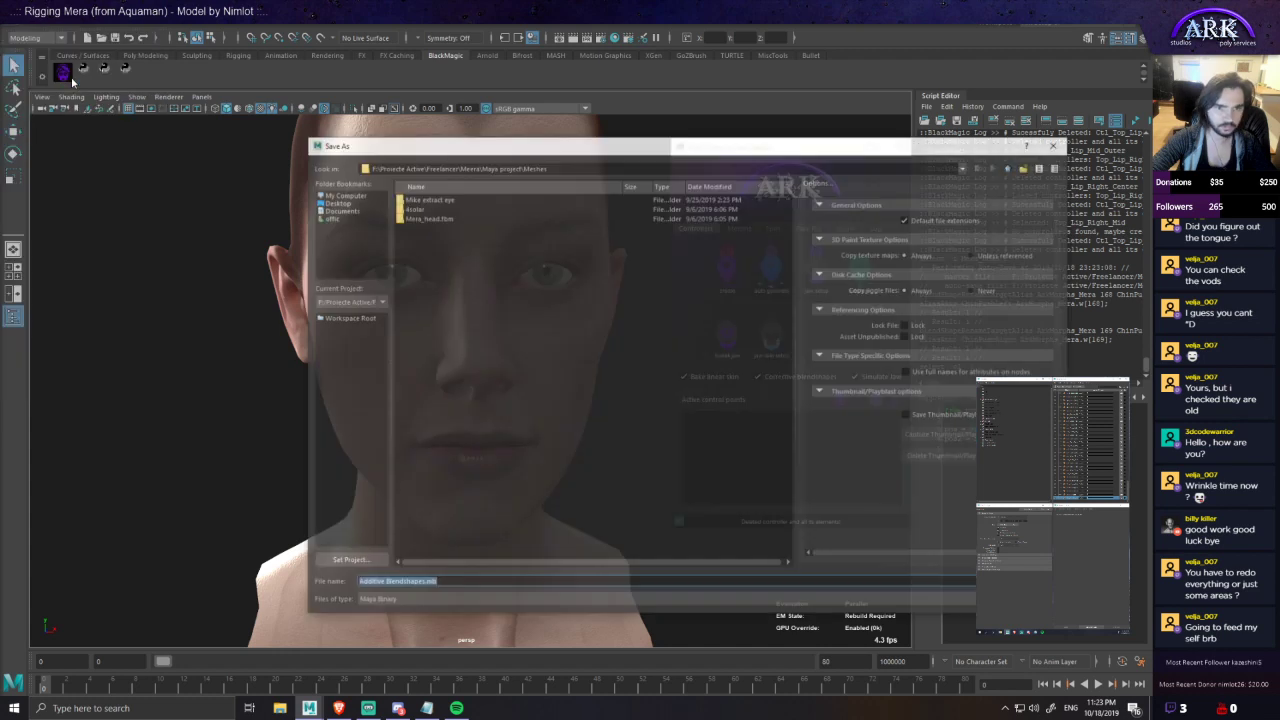
click(965, 167)
click(937, 189)
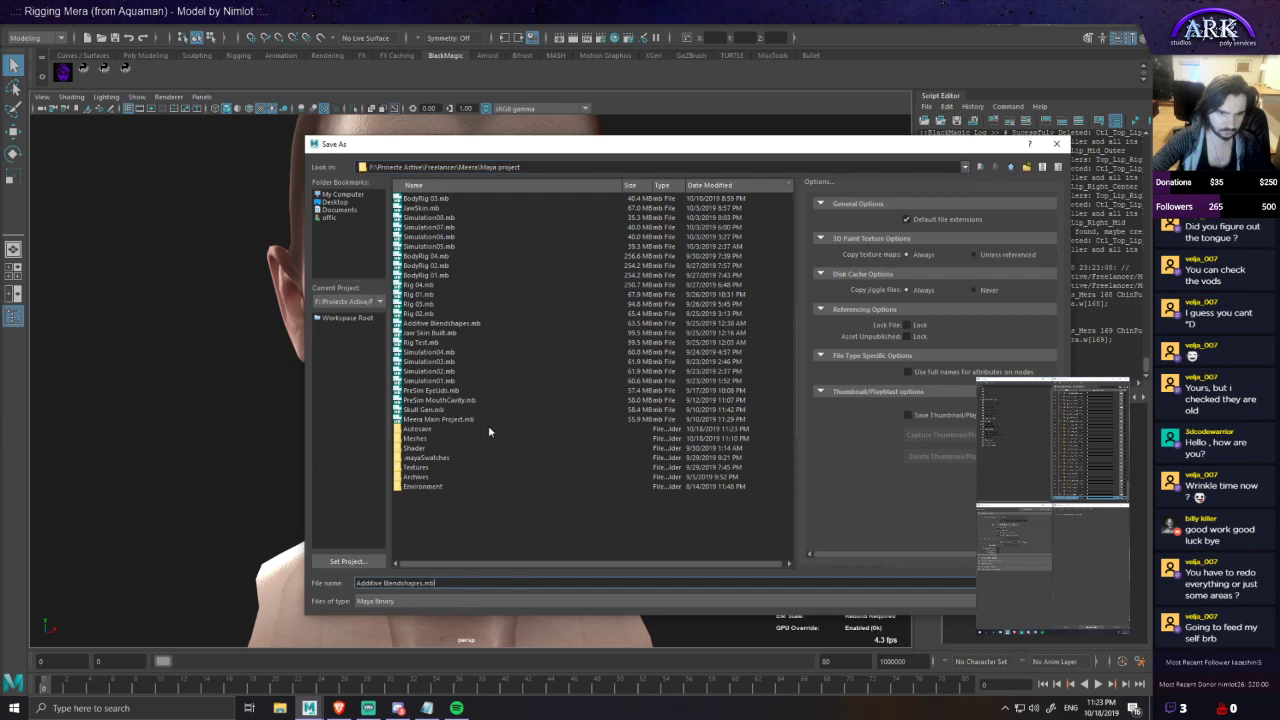
text(New Face Rig)
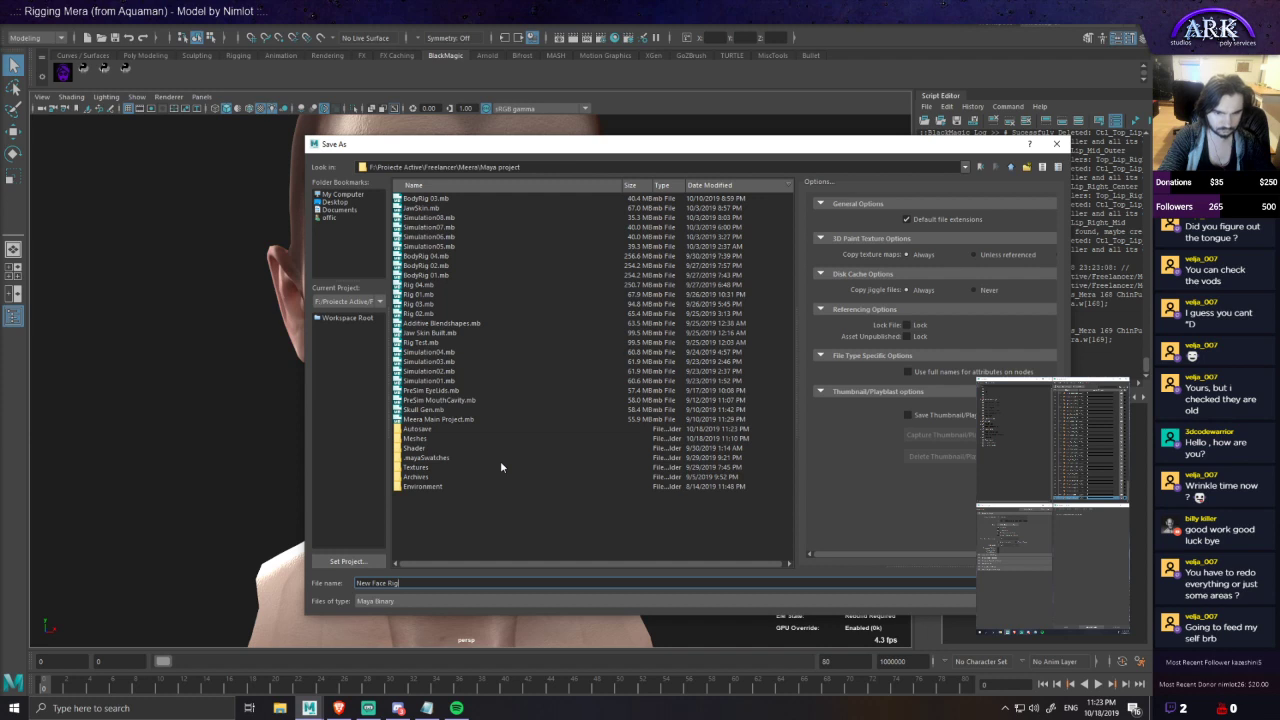
key(Return)
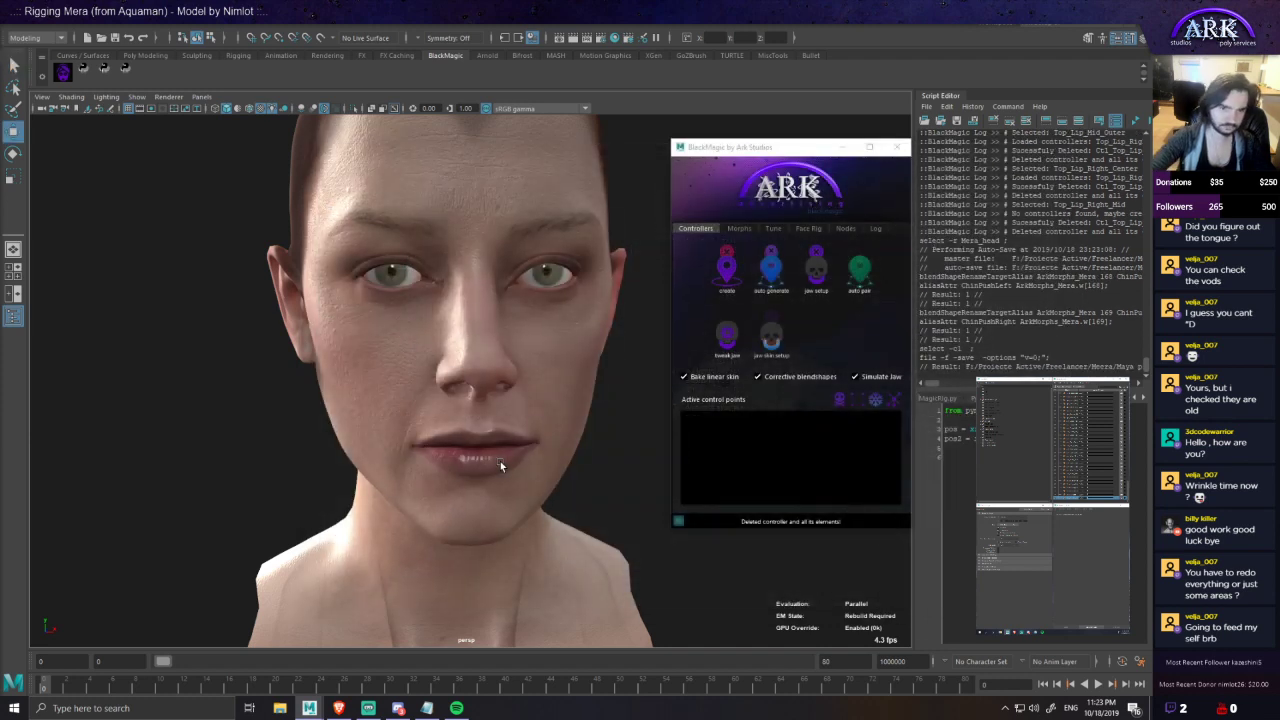
- Select Mera_head, Mera_CredCaFinal and Mera_headShape_original in turn, and save the scene
scroll(610, 394, down, 2)
click(548, 400)
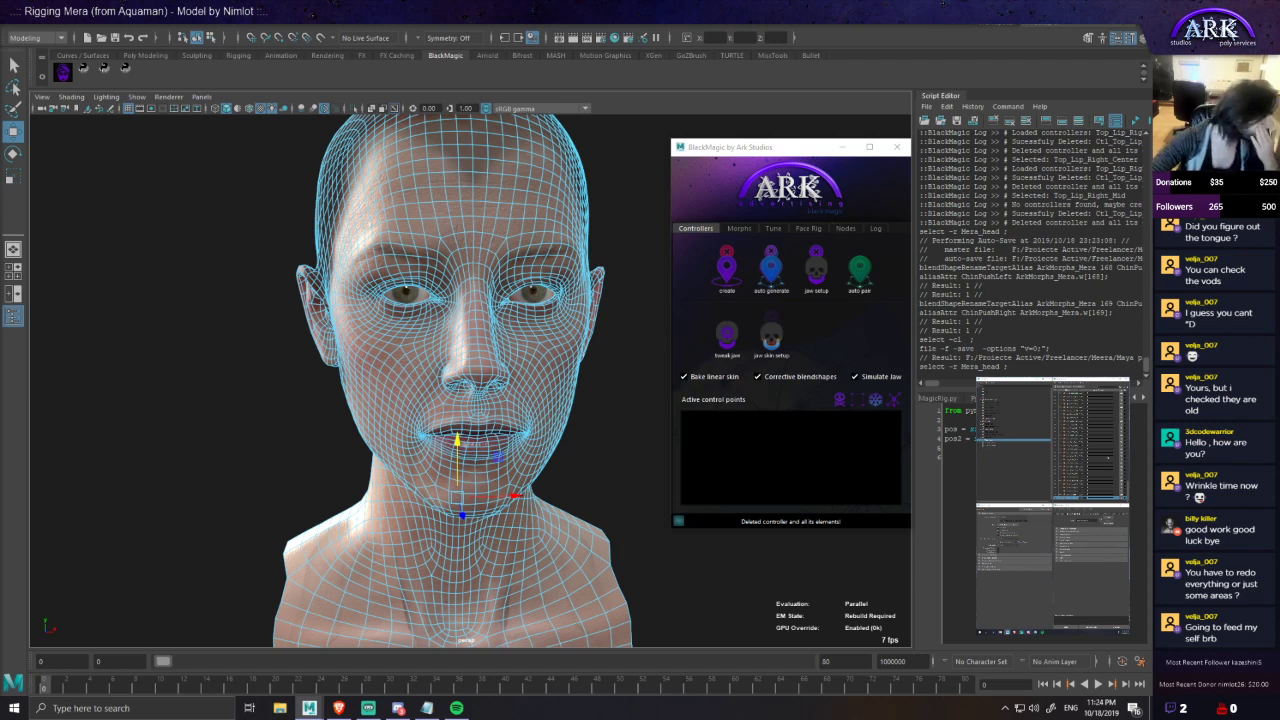
click(996, 432)
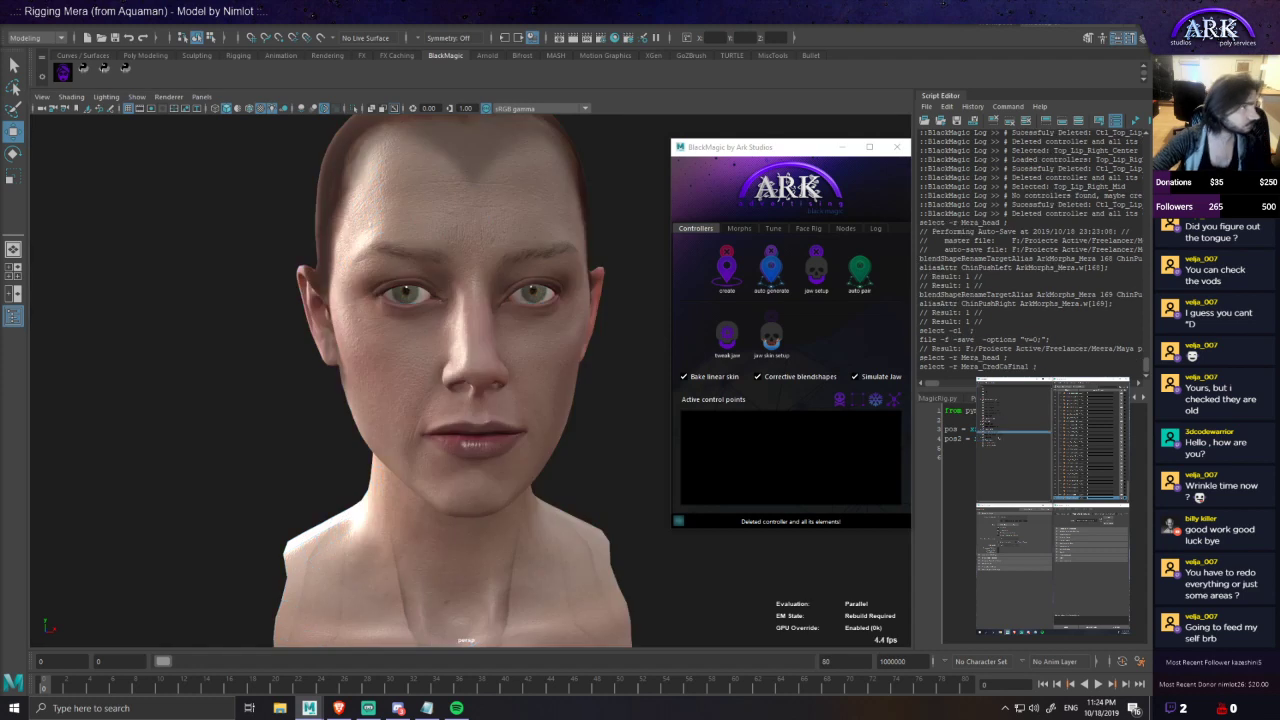
click(998, 437)
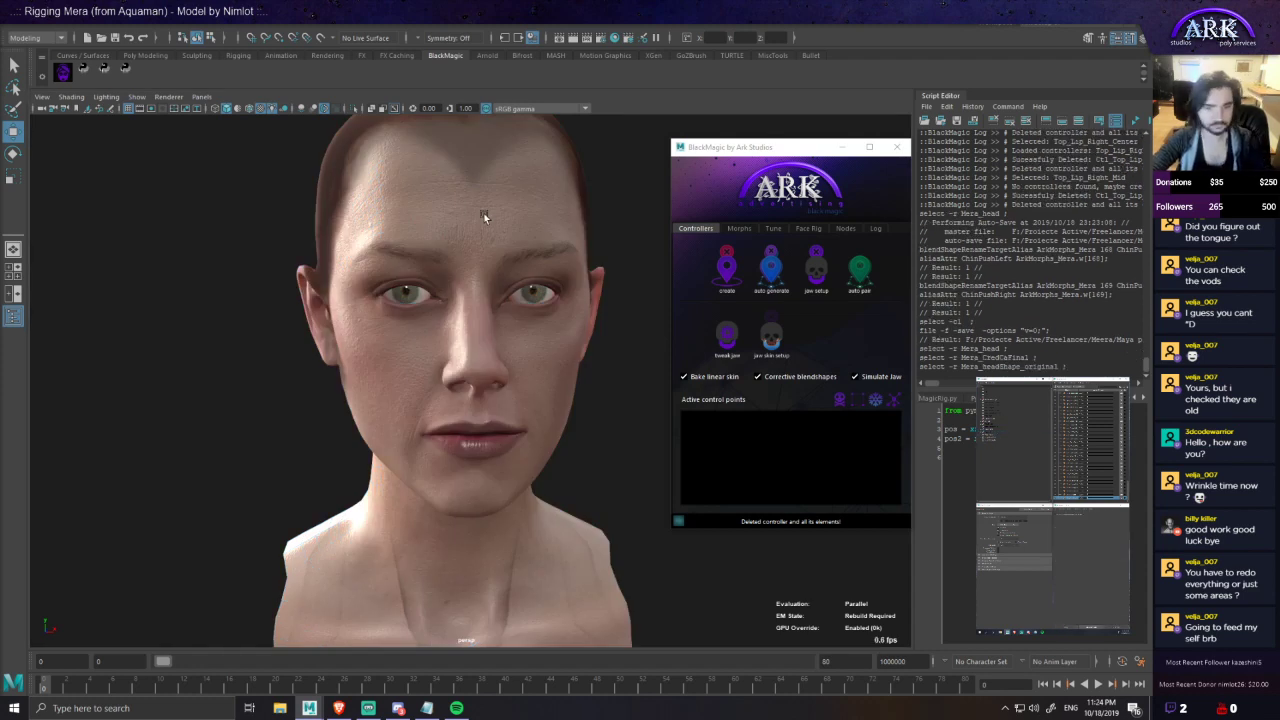
scroll(488, 250, down, 2)
alt+middle_drag(540, 248, 543, 280)
key(q)
key(ctrl+s)
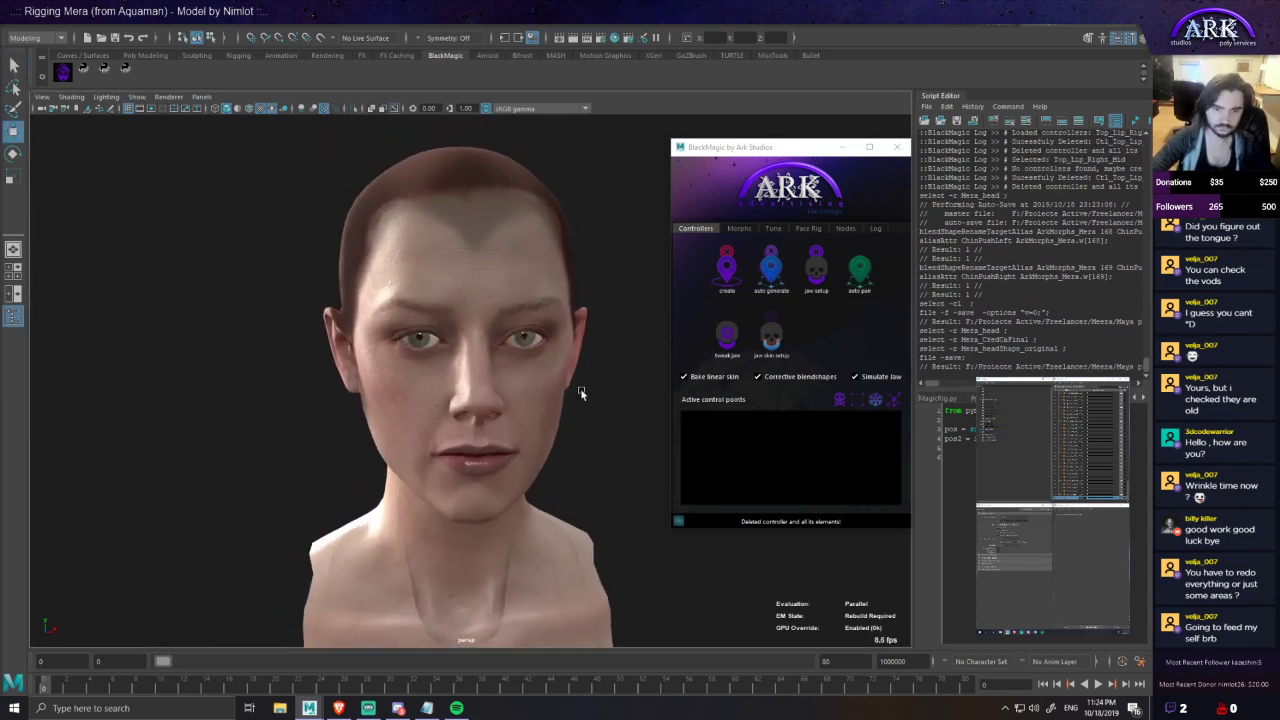
- Select Mera_head and auto-generate its facial controllers with BlackMagic
alt+middle_drag(593, 389, 586, 349)
click(526, 327)
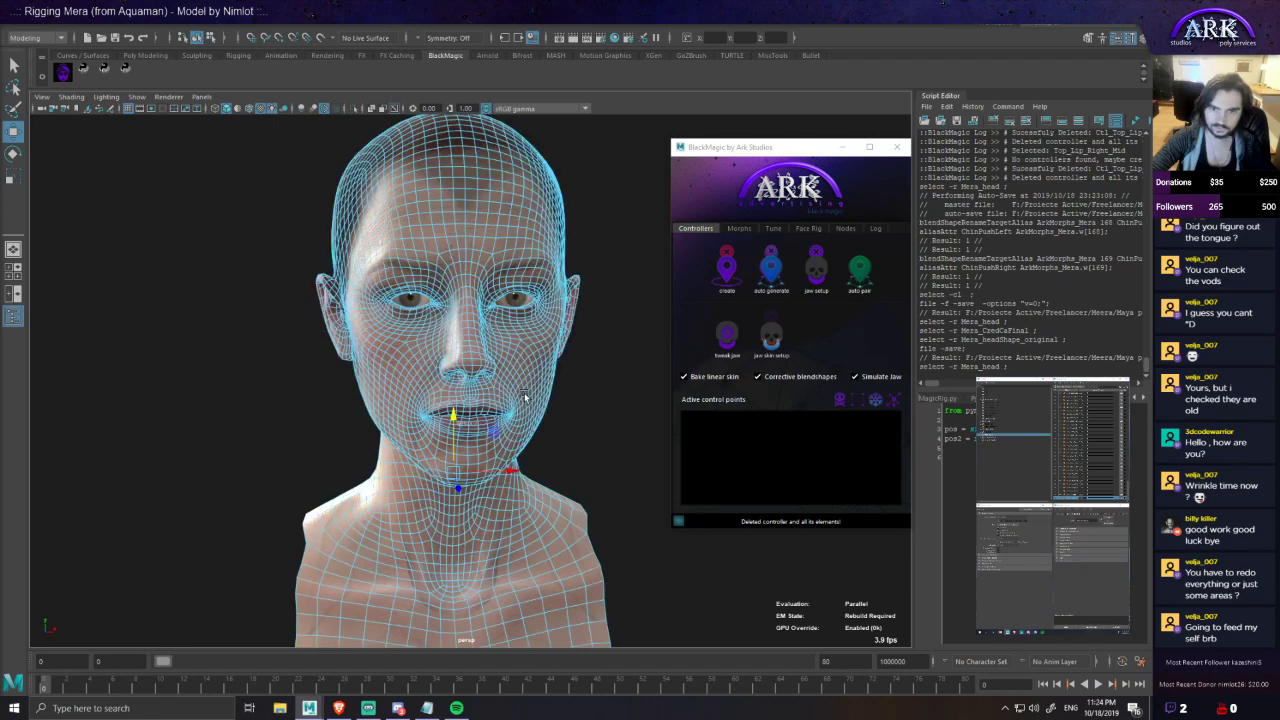
scroll(525, 397, up, 3)
alt+drag(520, 480, 437, 481)
scroll(528, 446, up, 3)
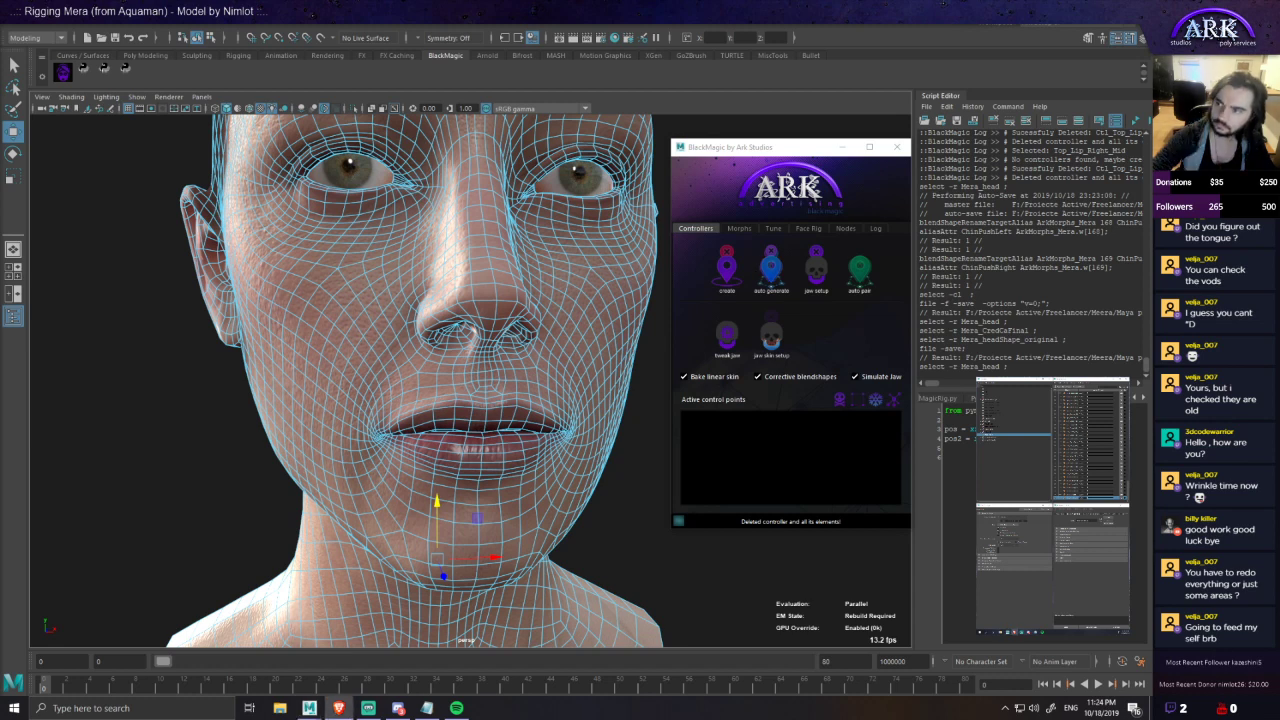
alt+right_drag(615, 418, 587, 416)
alt+drag(645, 358, 657, 368)
click(771, 272)
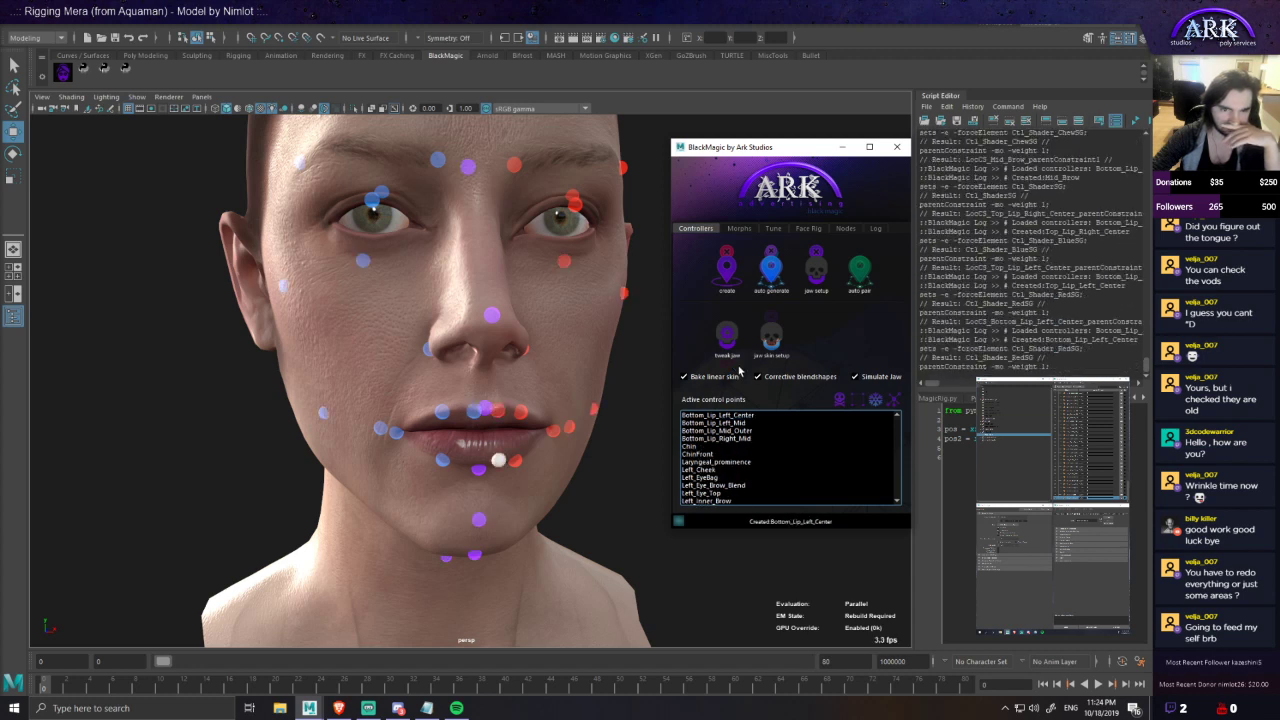
- Save the scene with the new controllers as New Face Rig 01 - test in the Maya project folder
scroll(466, 361, down, 3)
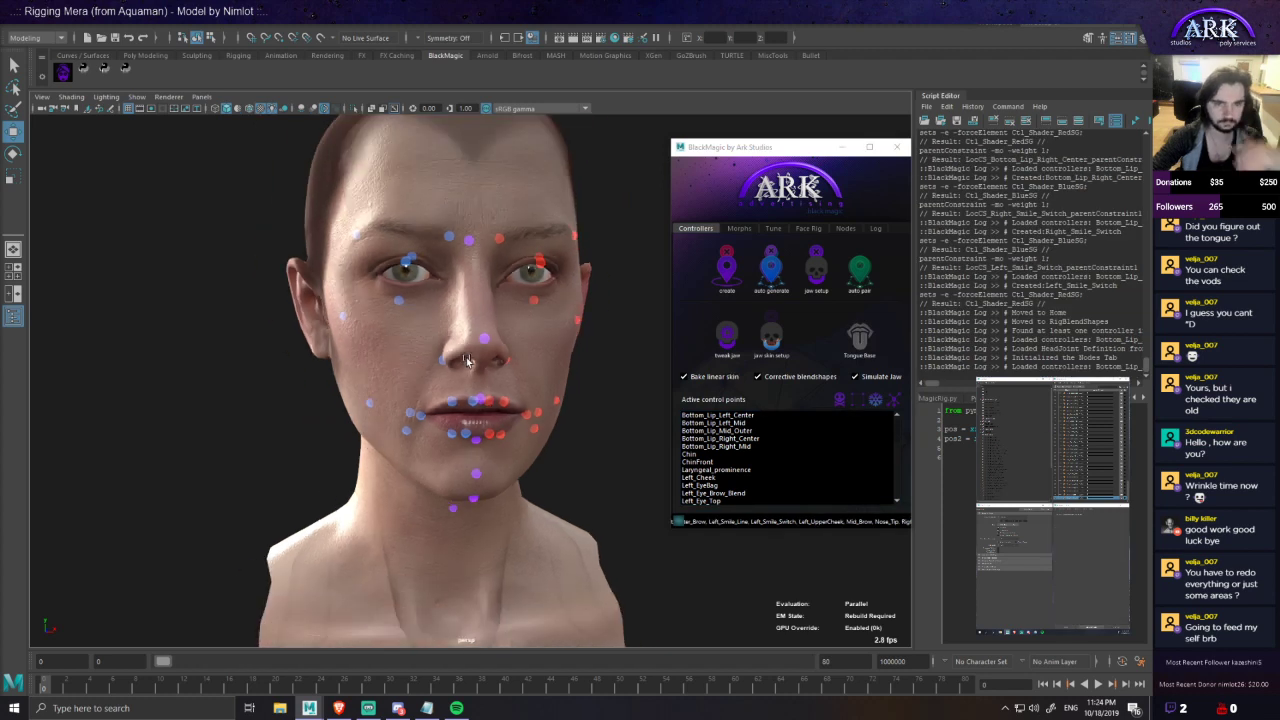
alt+drag(501, 328, 457, 332)
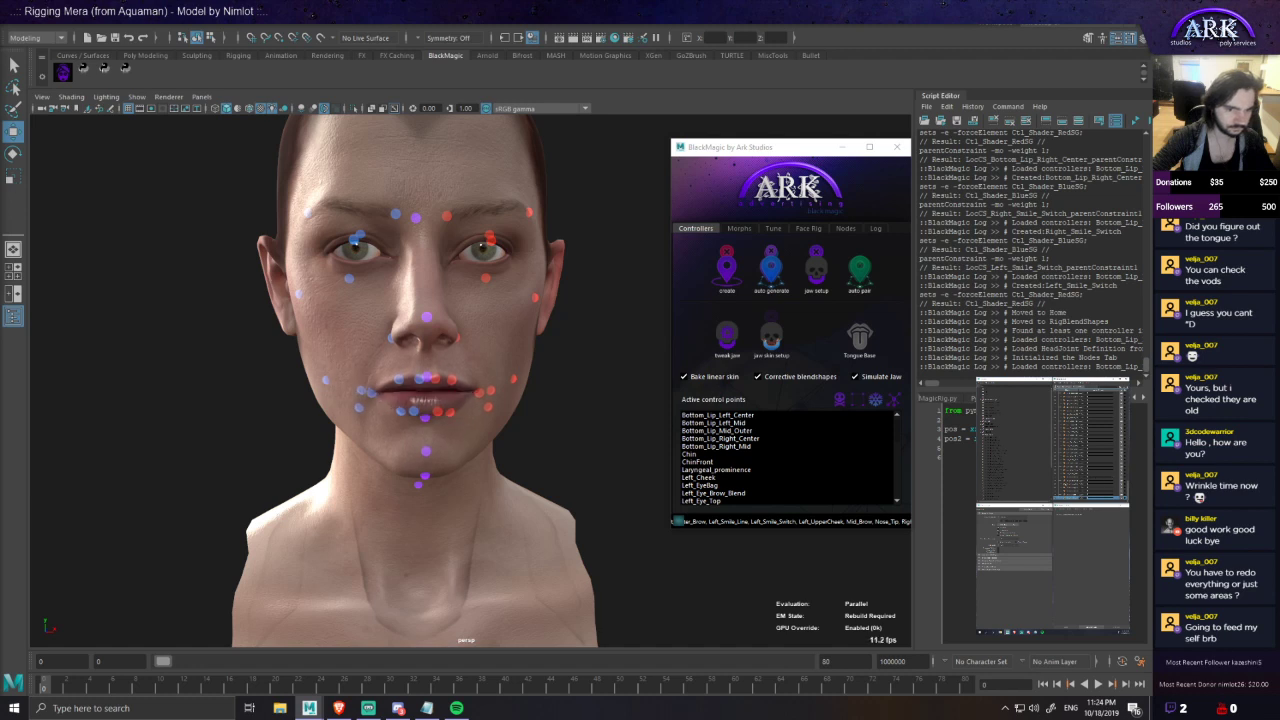
alt+drag(547, 320, 326, 254)
click(10, 27)
click(66, 82)
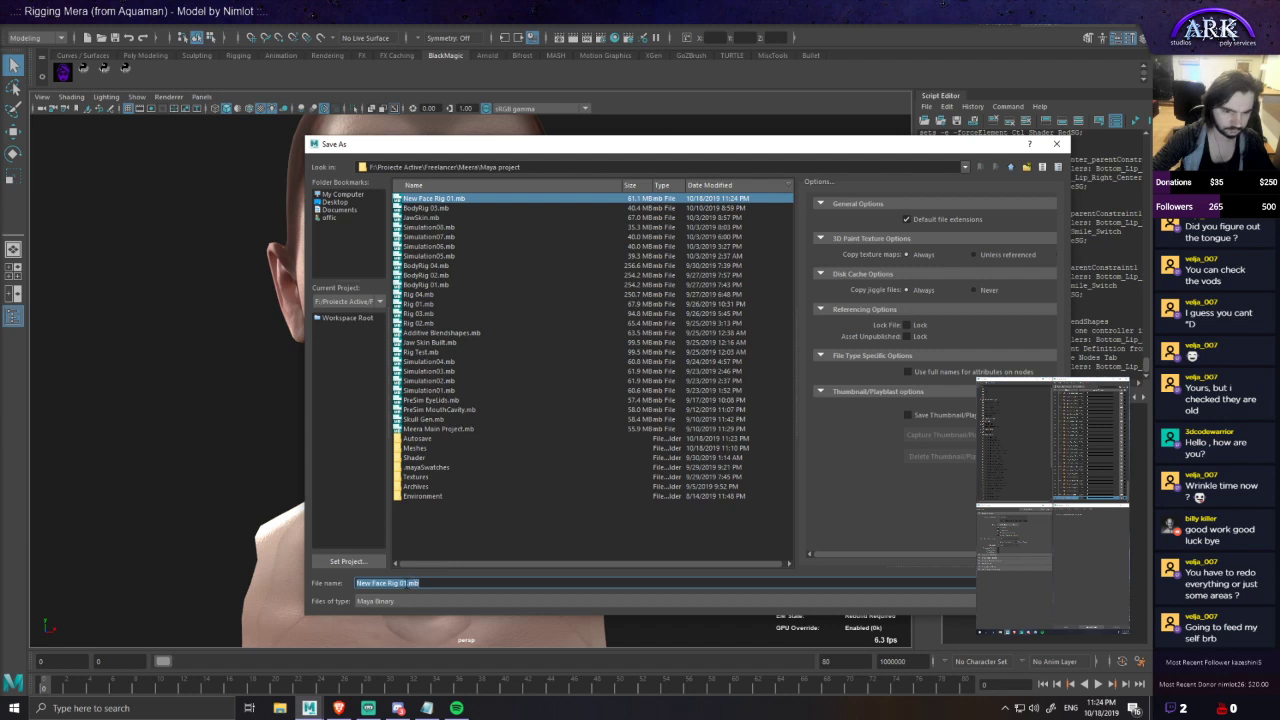
key(Return)
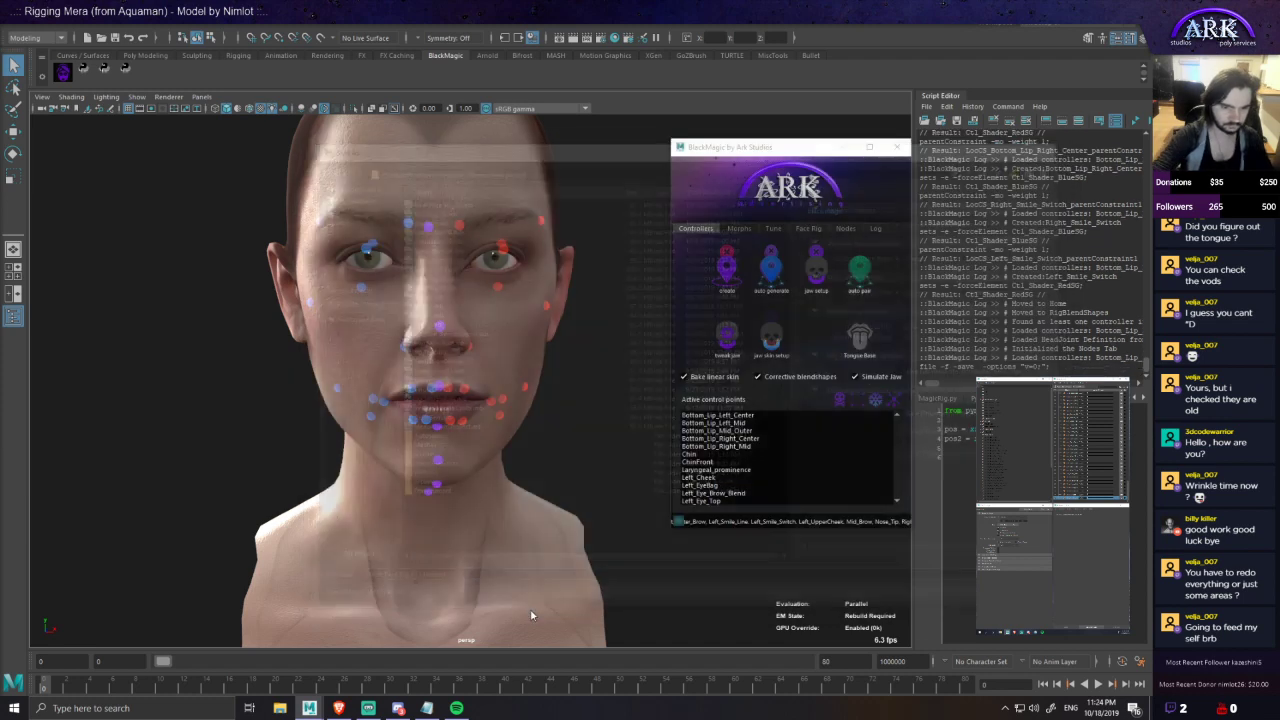
- Auto-pair the facial controllers with Mera's blendshapes in BlackMagic
alt+right_drag(535, 425, 566, 490)
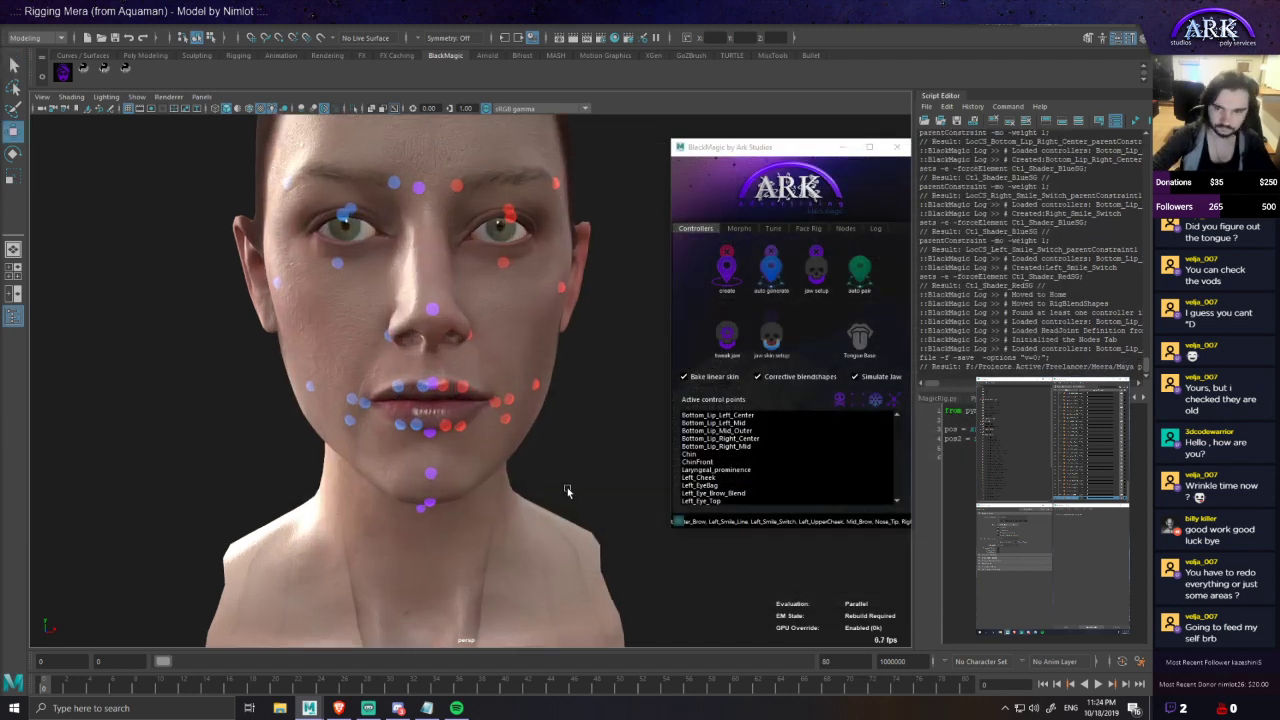
alt+middle_drag(566, 490, 585, 426)
alt+drag(585, 426, 586, 437)
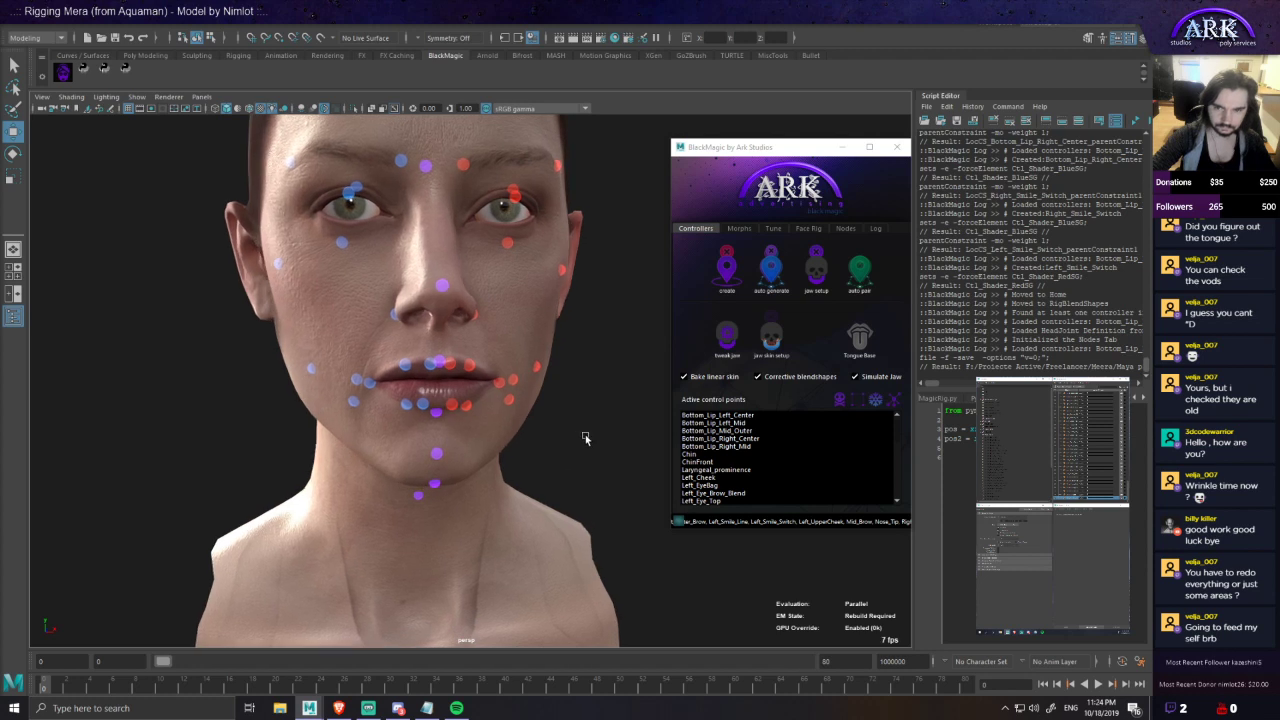
click(866, 279)
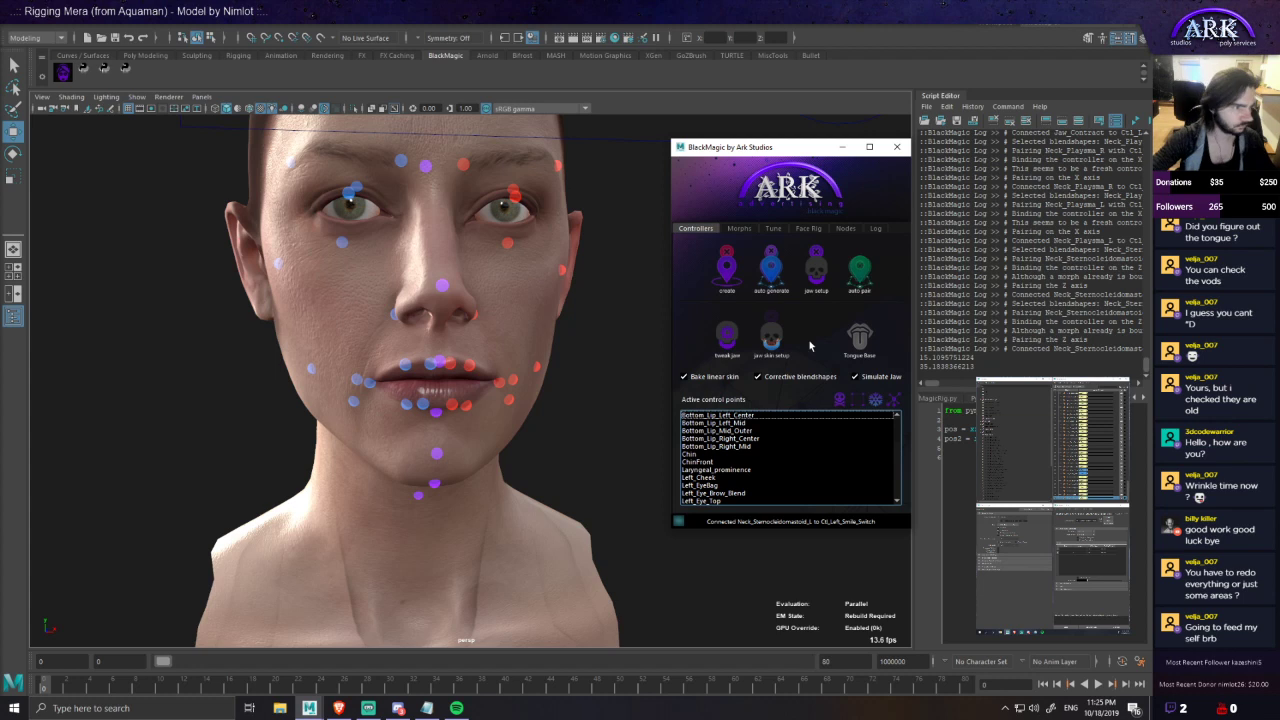
- Test the jaw by moving the chin controller in several directions, and undo the moves
alt+middle_drag(403, 455, 394, 411)
scroll(416, 446, up, 2)
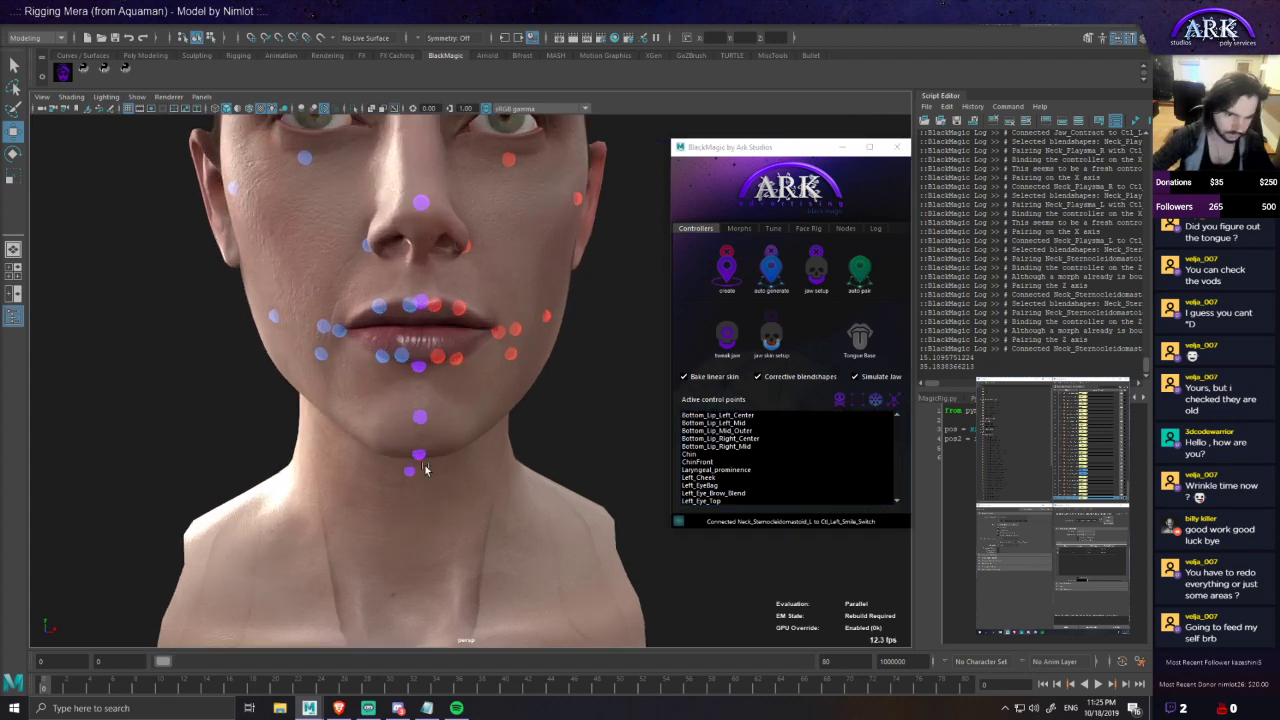
click(420, 455)
drag(459, 412, 514, 422)
middle_drag(513, 421, 448, 337)
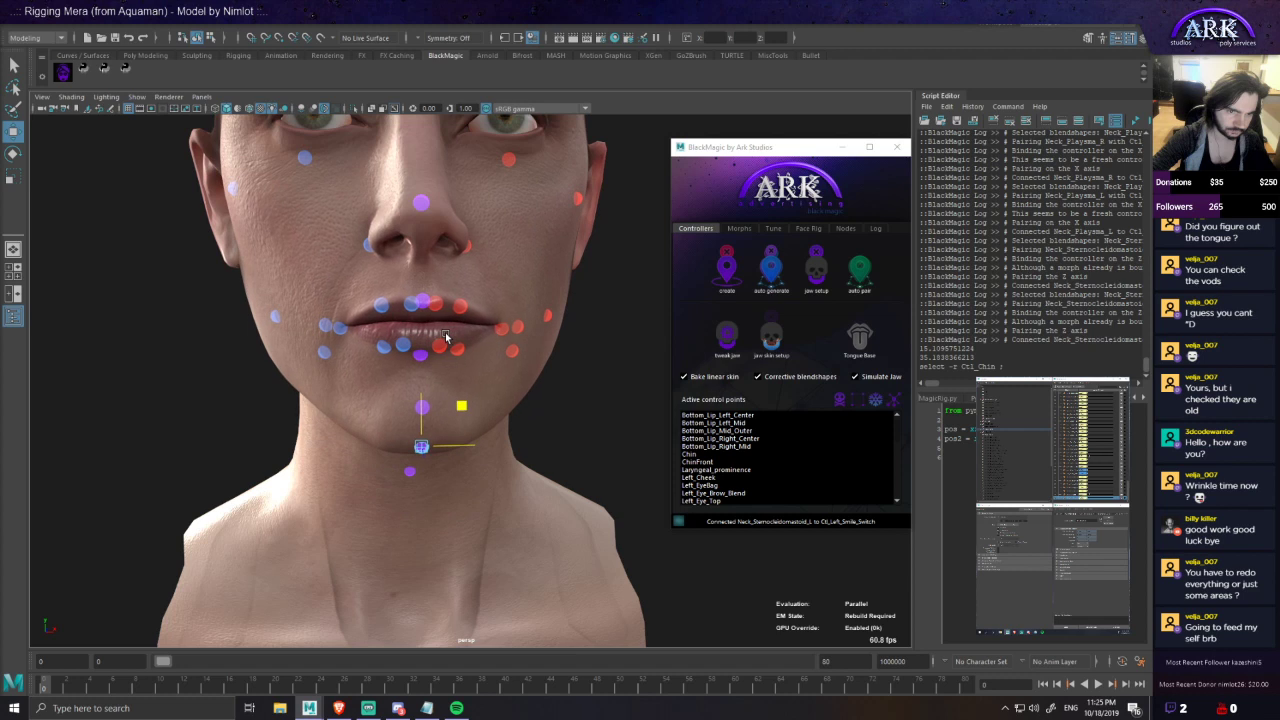
alt+drag(448, 337, 489, 430)
drag(531, 546, 548, 572)
alt+drag(548, 572, 394, 404)
key(ctrl+z)
key(ctrl+z)
key(ctrl+z)
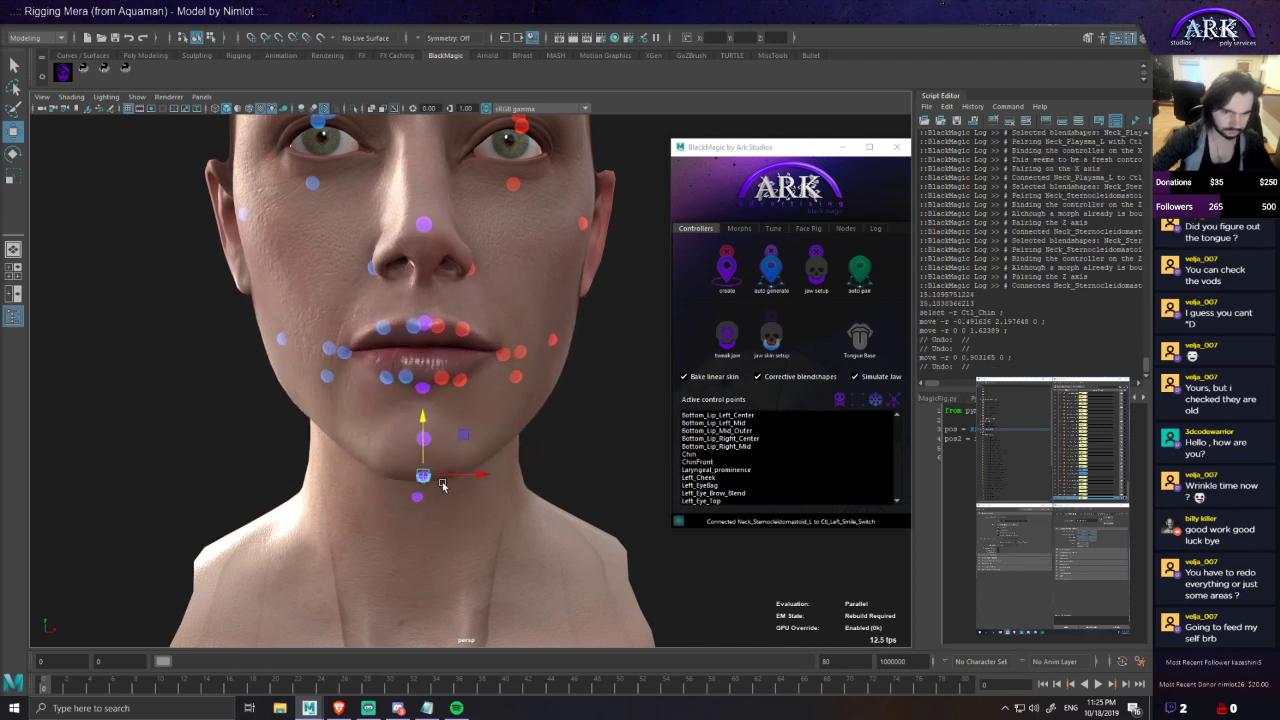
- Slide the chin controller sideways and in depth to test the jaw, and undo these moves
drag(450, 476, 392, 548)
key(ctrl+z)
mouse_move(440, 534)
mouse_down()
mouse_move(497, 537)
mouse_move(429, 543)
mouse_move(505, 533)
mouse_move(417, 537)
mouse_move(496, 533)
mouse_move(432, 536)
mouse_up()
drag(389, 489, 342, 424)
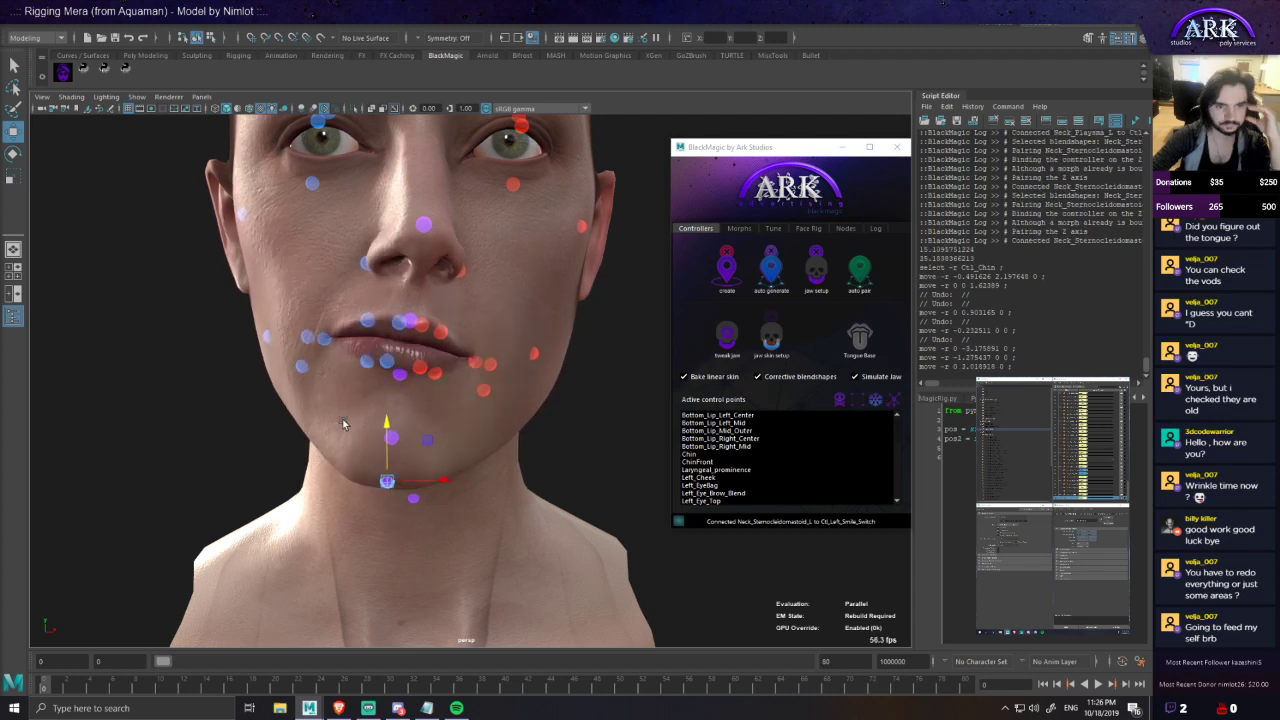
drag(427, 438, 482, 486)
key(ctrl+z)
key(ctrl+z)
key(ctrl+z)
key(ctrl+z)
- Select the bottom lip's middle outer controller, try a raised chin controller pose, and undo the changes
click(455, 418)
click(445, 479)
drag(480, 438, 457, 335)
key(ctrl+z)
click(469, 445)
key(ctrl+z)
key(ctrl+z)
key(ctrl+z)
- Raise the top lip's middle outer controller slightly and lower the chin controller to pose the mouth wide open
click(461, 307)
click(457, 286)
key(ctrl+z)
drag(461, 284, 462, 256)
alt+drag(465, 446, 507, 547)
click(441, 496)
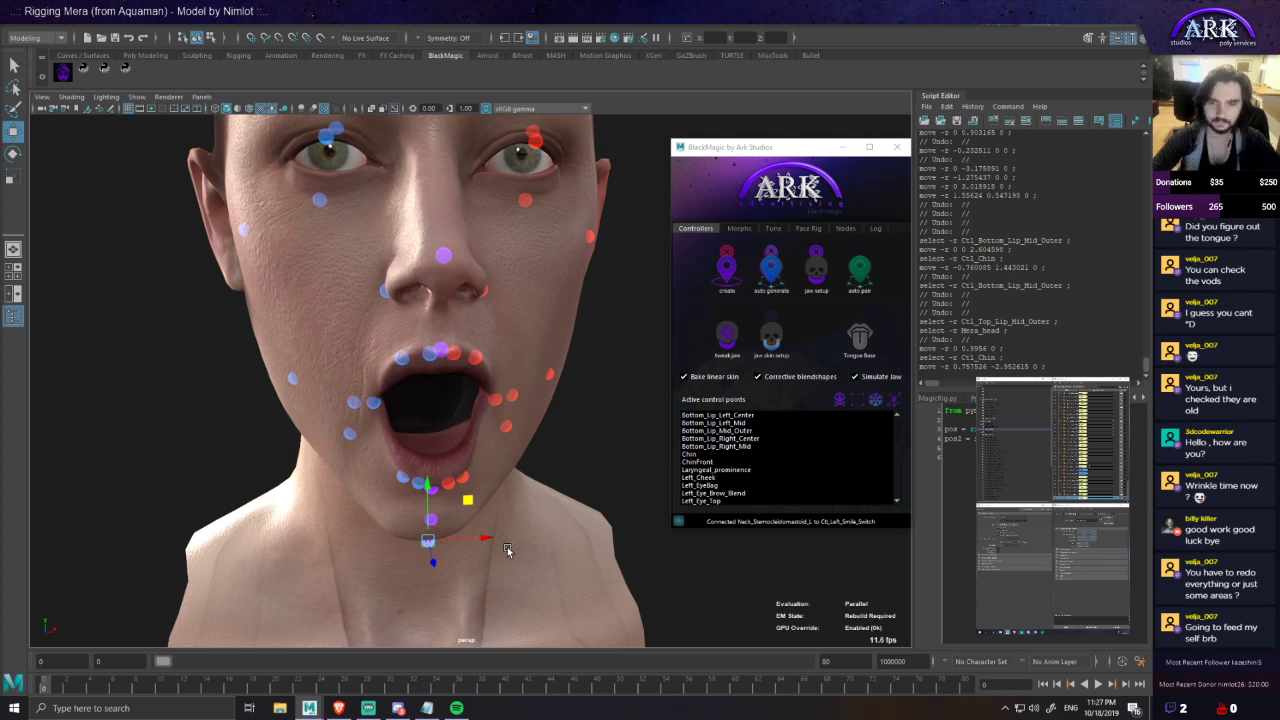
alt+drag(509, 382, 506, 376)
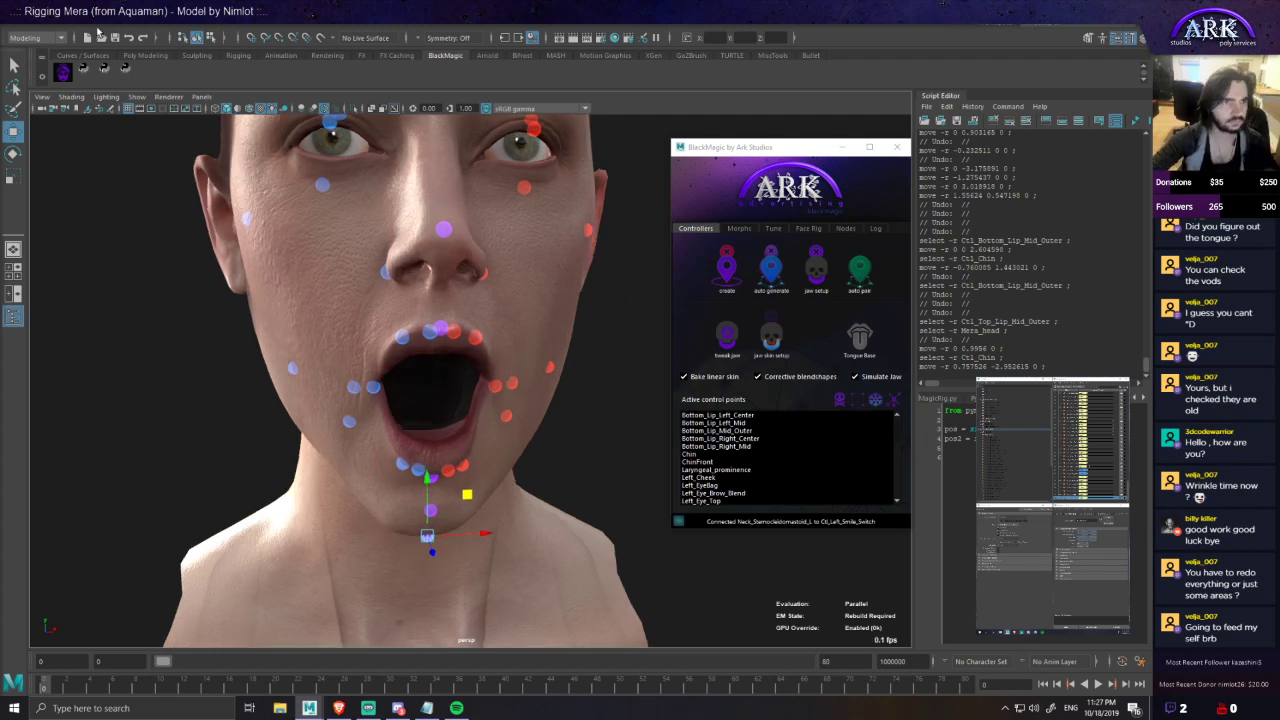
- Reopen the saved face rig scene with the unpaired controllers, discarding the pairing and mouth pose
click(13, 28)
mouse_move(148, 398)
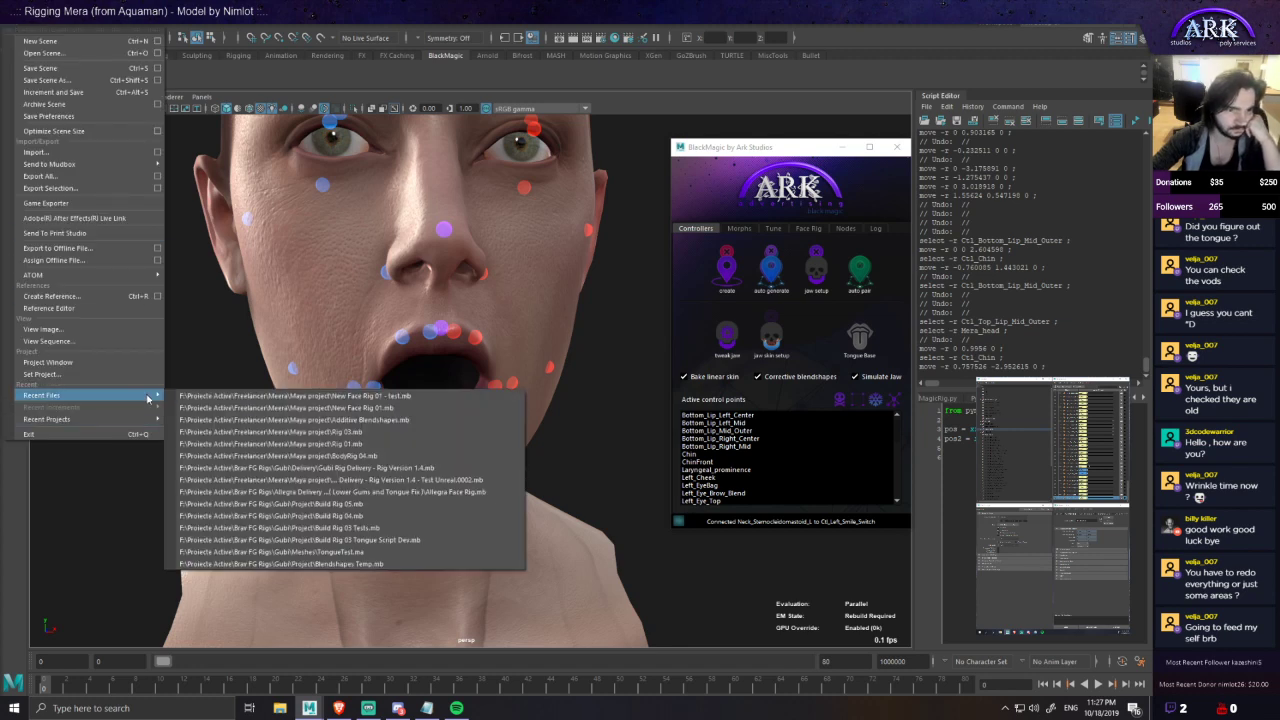
click(261, 400)
click(577, 362)
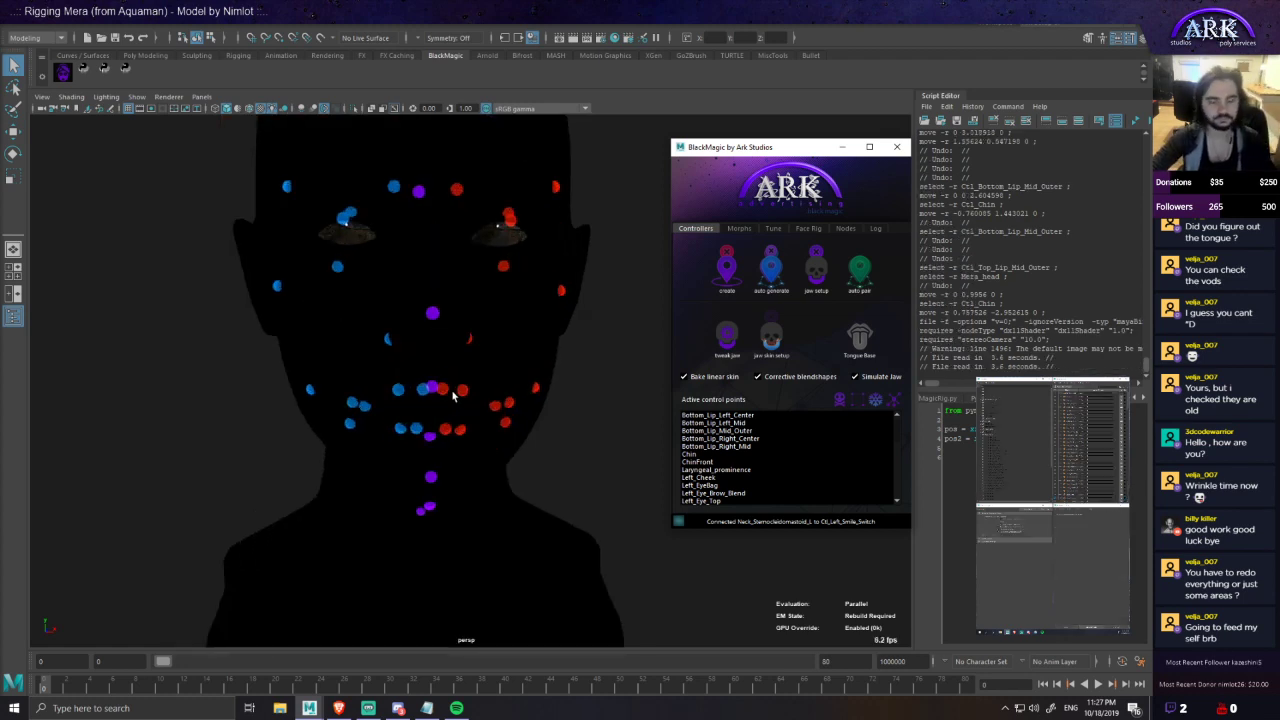
scroll(494, 392, up, 1)
scroll(494, 393, down, 1)
alt+middle_drag(489, 399, 501, 399)
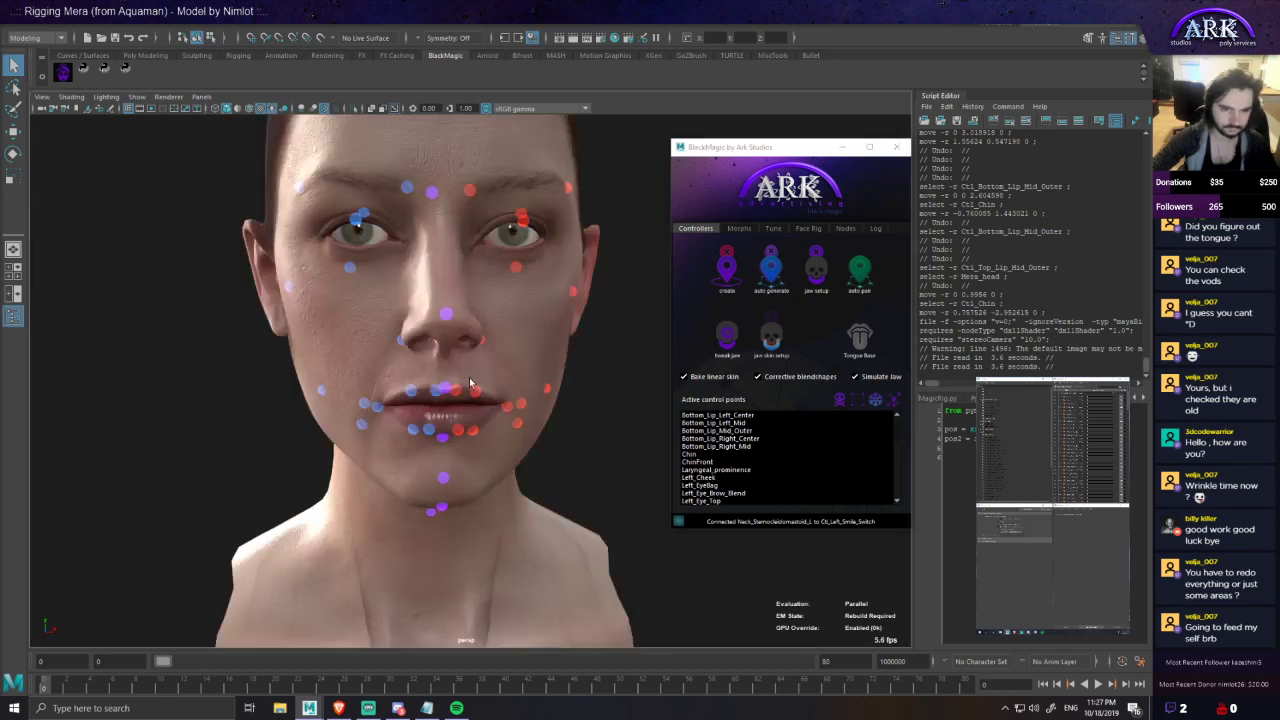
- Try moving the chin controller up in the reopened scene and undo the move
click(440, 508)
key(w)
mouse_move(442, 478)
mouse_down()
mouse_move(443, 546)
mouse_move(445, 462)
mouse_up()
key(ctrl+z)
- Delete all active control points and their facial controllers from Mera's head in BlackMagic
click(770, 251)
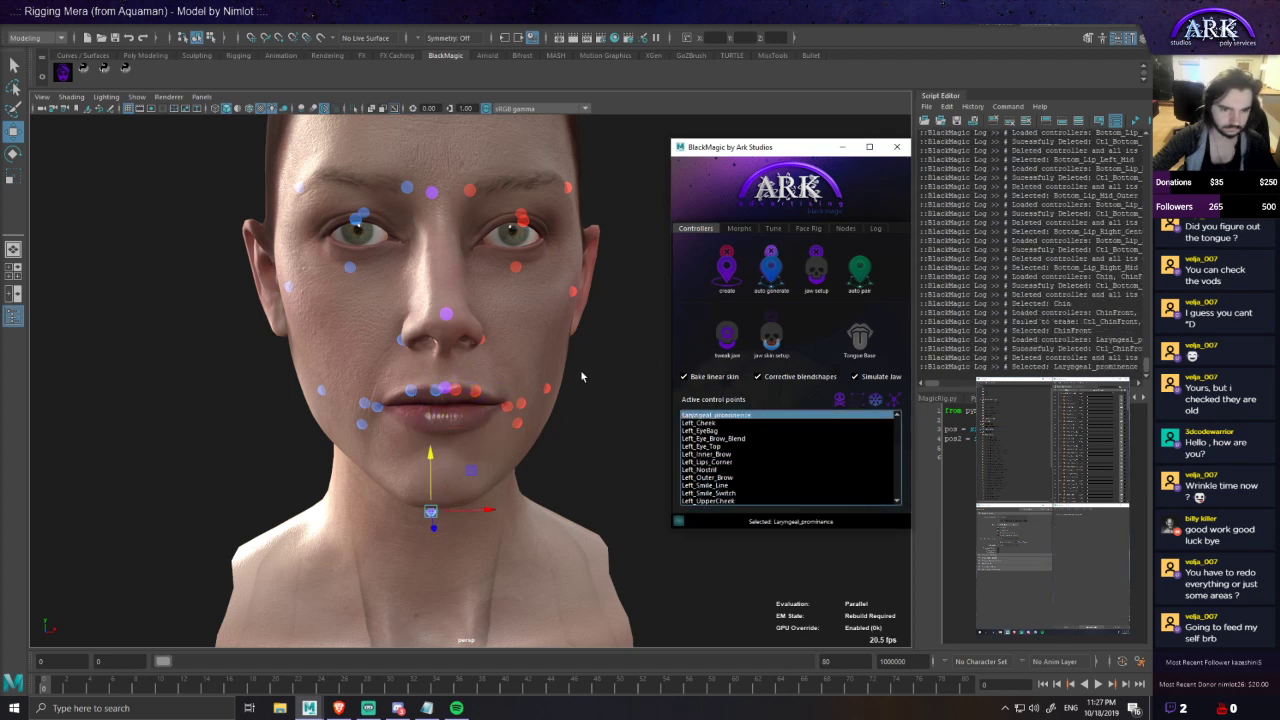
key(Delete)
key(Delete)
key(Delete)
key(Delete)
key(Delete)
key(Delete)
key(Delete)
key(Delete)
key(Delete)
key(Delete)
key(Delete)
key(Delete)
key(Delete)
key(Delete)
key(Delete)
key(Delete)
key(Delete)
key(Delete)
key(Delete)
key(Delete)
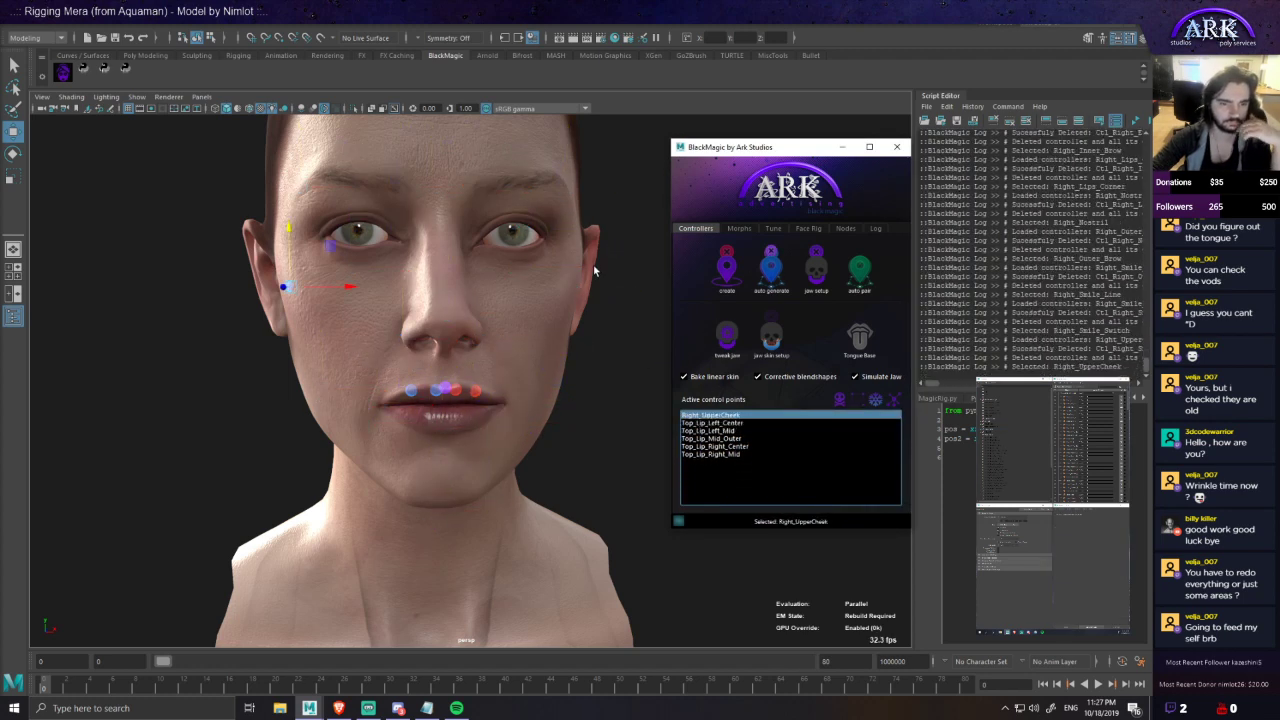
- Select Mera_head, process it for blendshape simulation in BlackMagic, and open the simulation settings
click(752, 178)
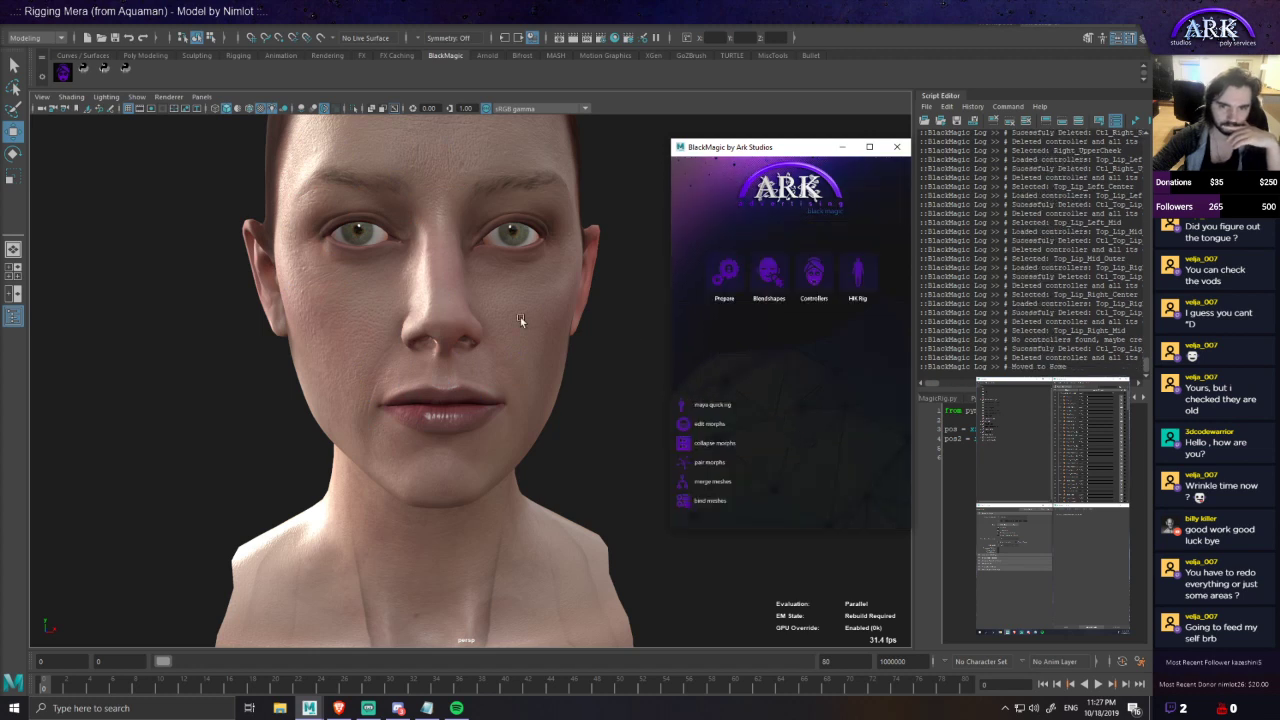
click(513, 326)
click(765, 272)
click(605, 397)
click(528, 336)
click(827, 272)
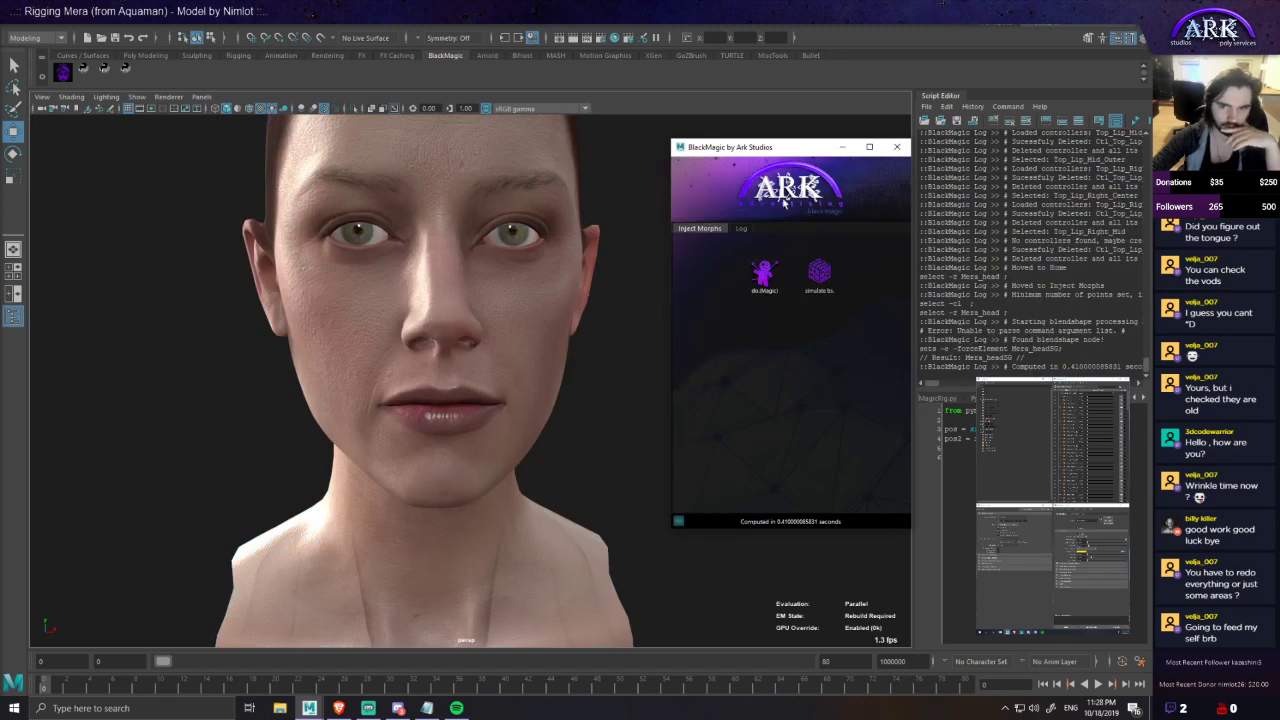
click(783, 197)
click(763, 287)
click(762, 285)
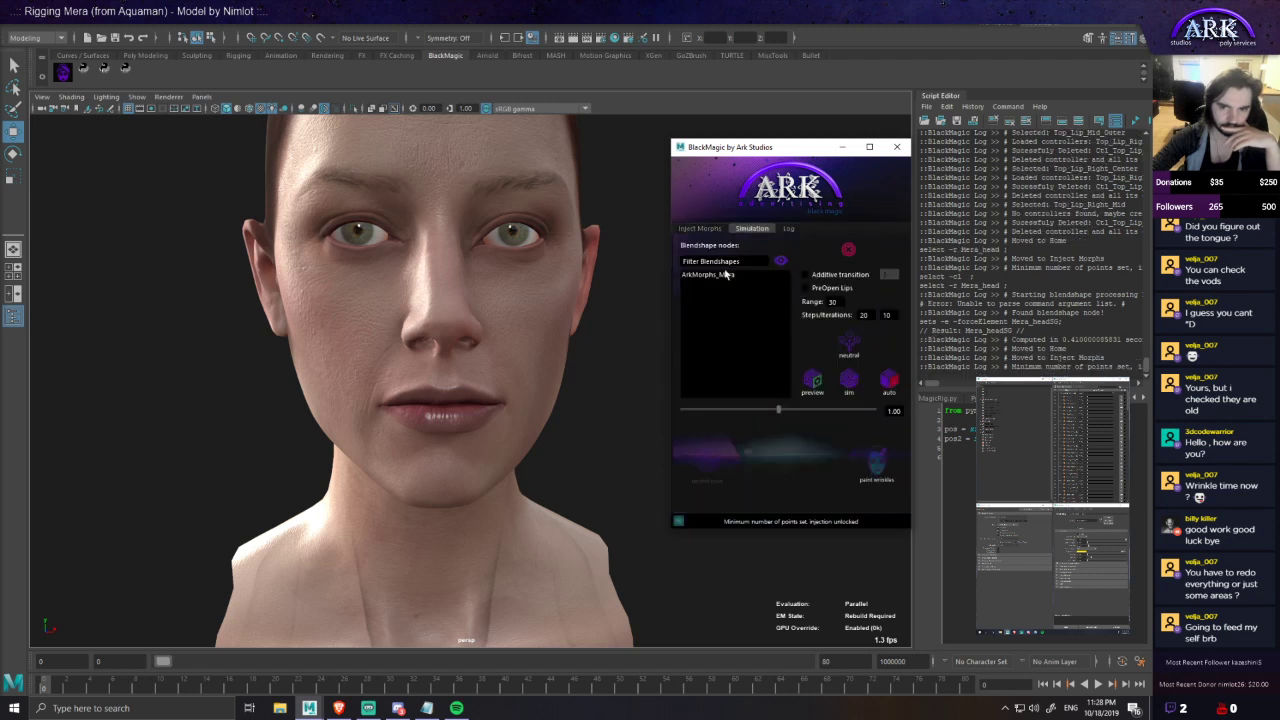
- Browse the ArkMorphs_Mera blendshapes and select ChewOpen_Add_1 and Jaw_Fwd_Open_Add_1 in turn for preview
scroll(725, 370, down, 10)
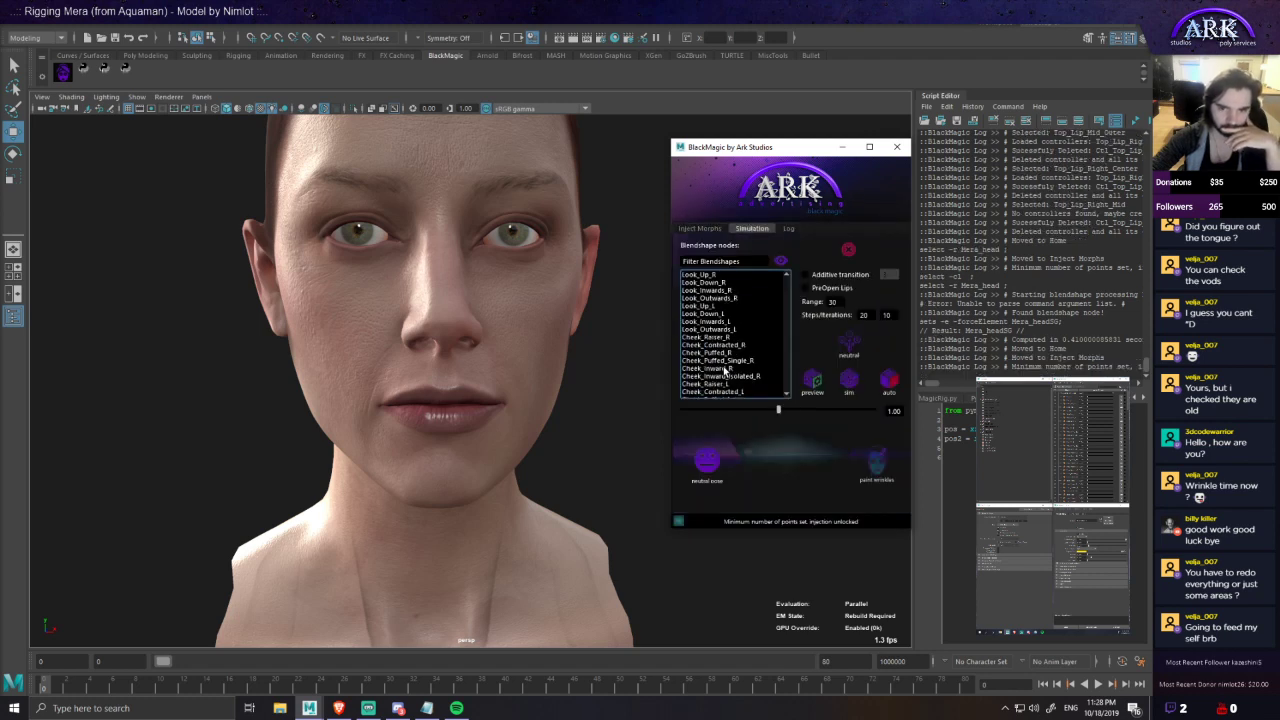
scroll(725, 370, down, 10)
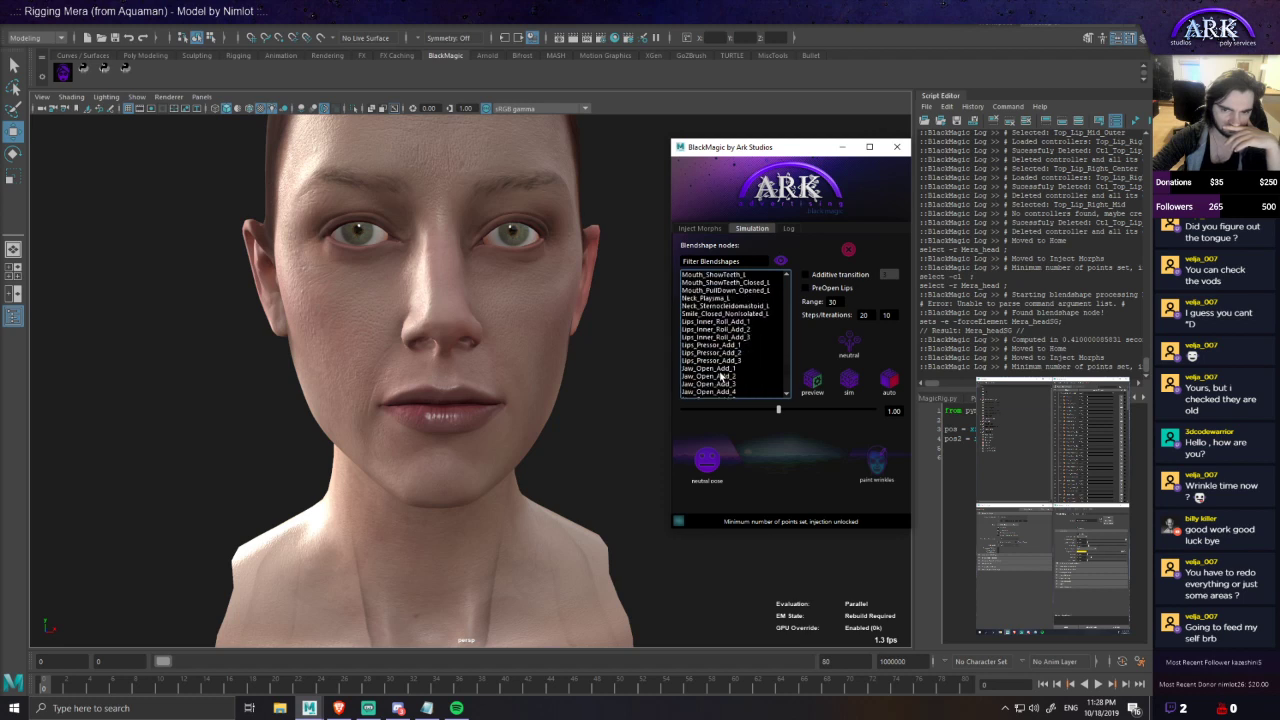
click(731, 345)
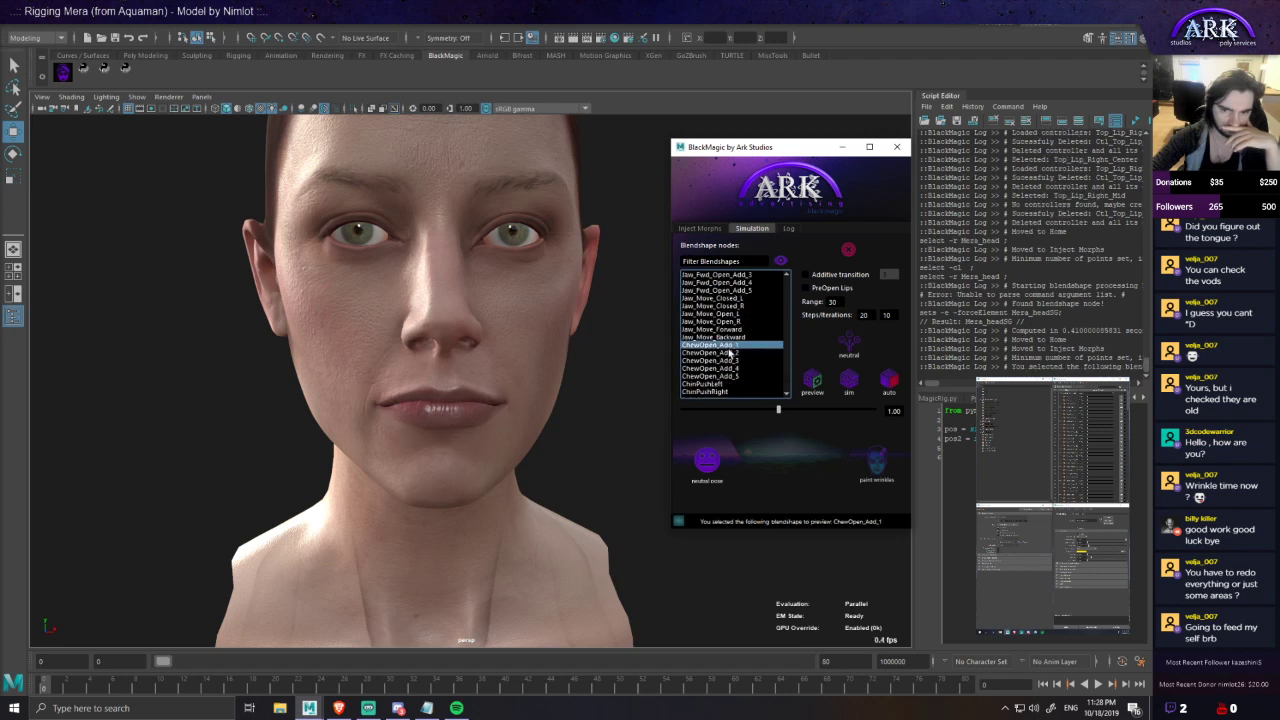
scroll(733, 340, up, 3)
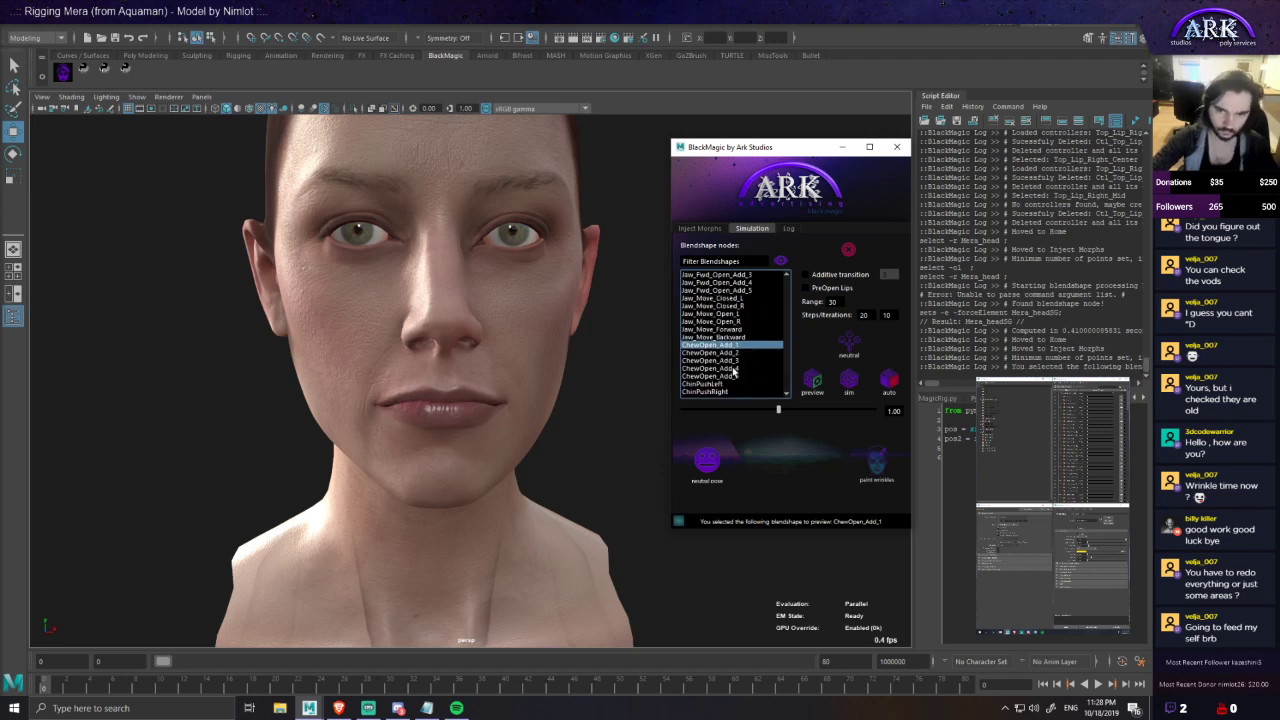
scroll(745, 313, up, 2)
click(737, 332)
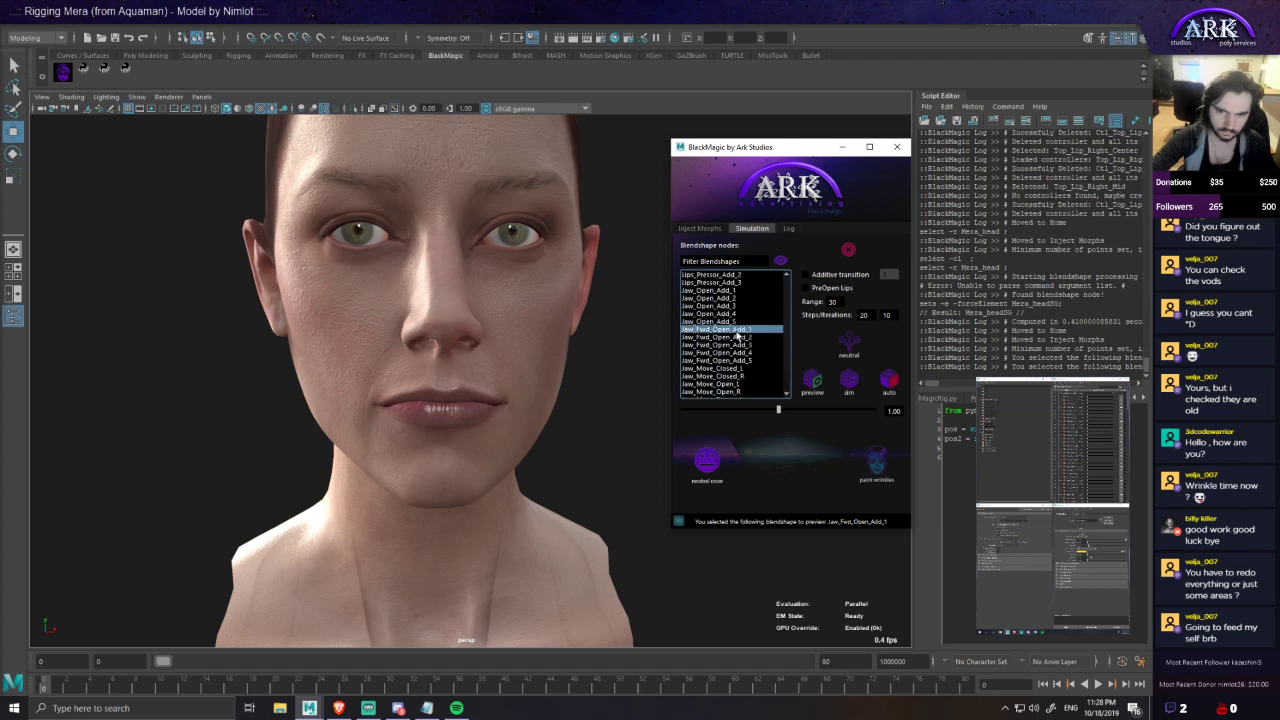
- Preview the forward jaw opening by setting the Jaw_Fwd_Open_Add blendshapes to 1, and return them to 0
scroll(737, 360, down, 4)
alt+drag(500, 442, 540, 408)
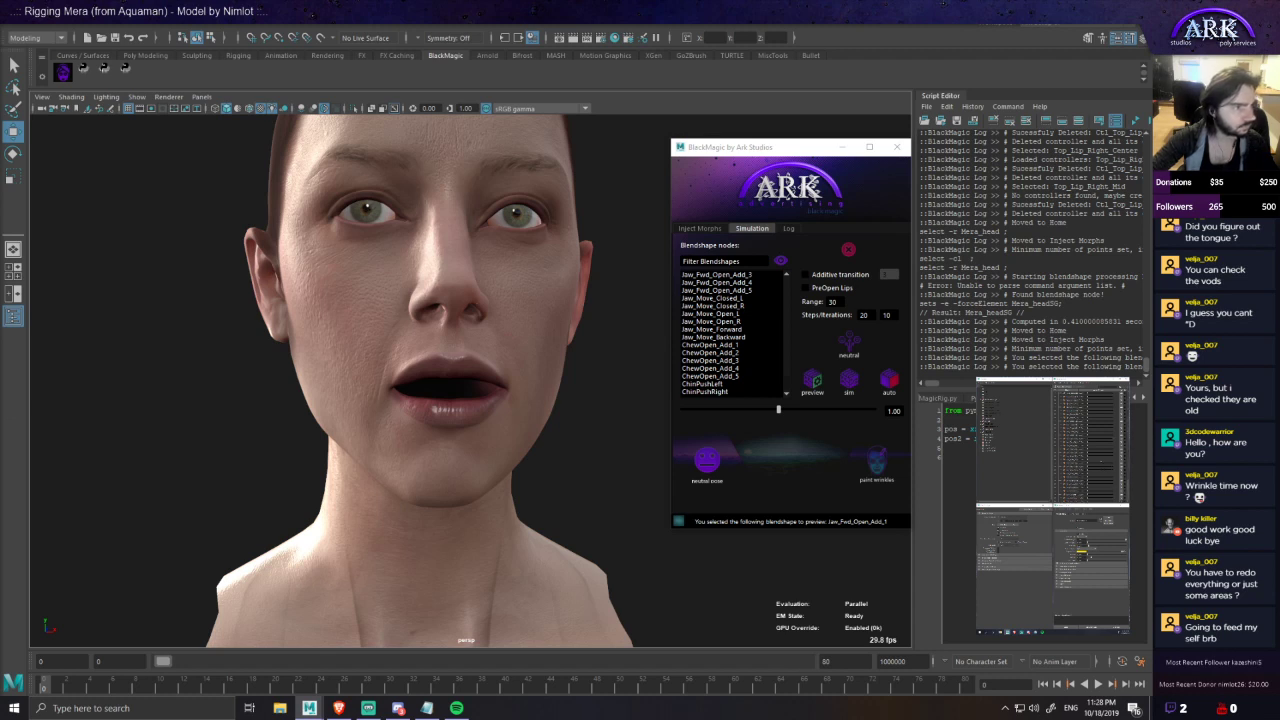
drag(1091, 442, 1113, 447)
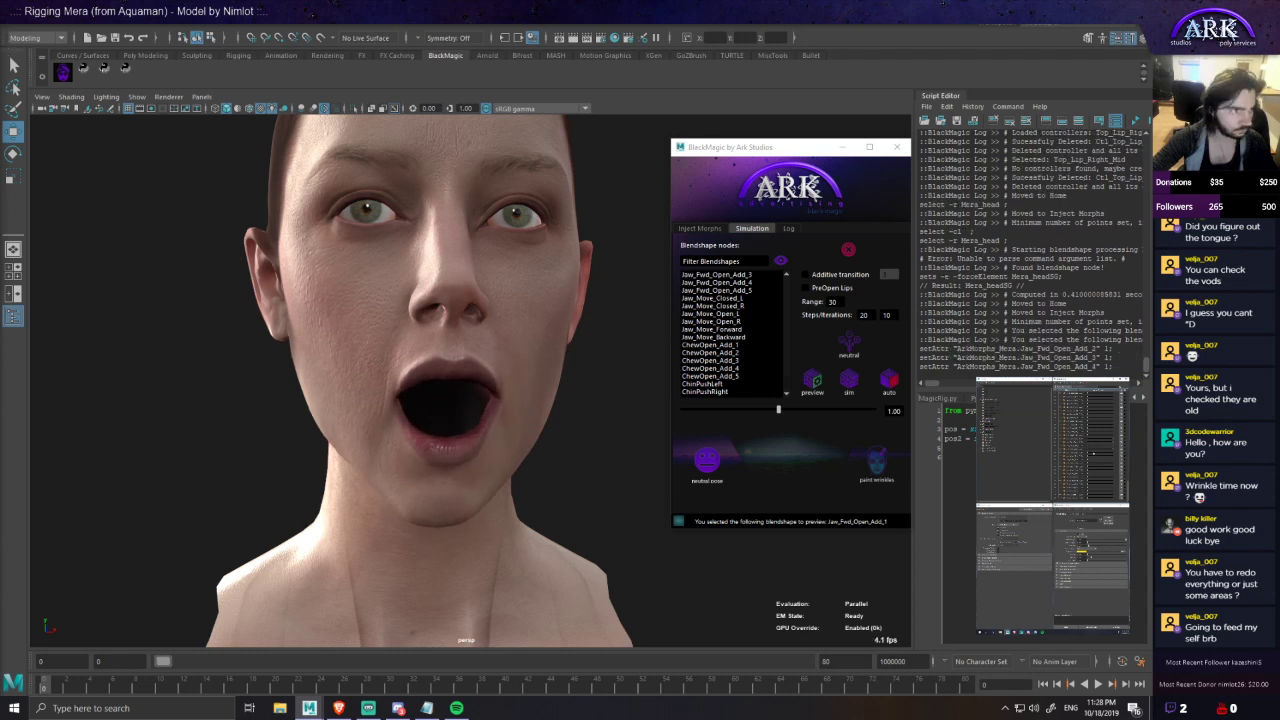
alt+drag(490, 292, 456, 300)
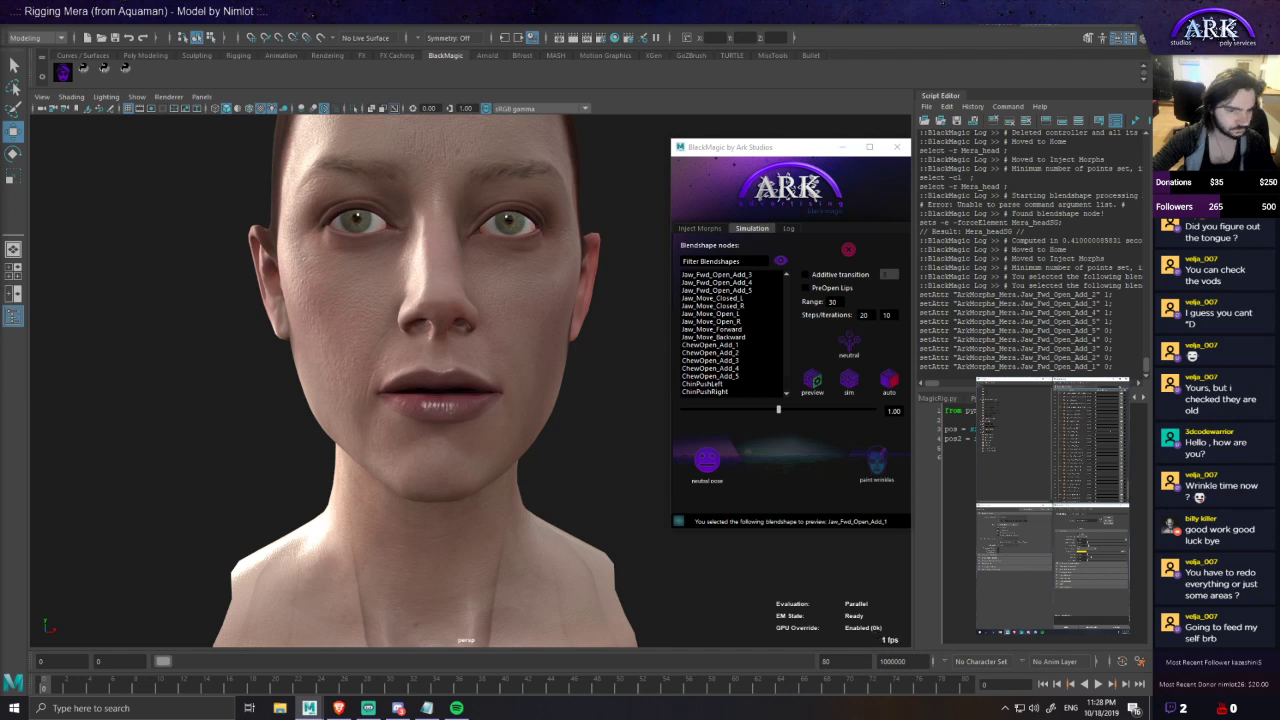
- Select the Jaw_Open_Add_1 blendshape and inspect its slightly open mouth shape on the head
scroll(736, 347, up, 4)
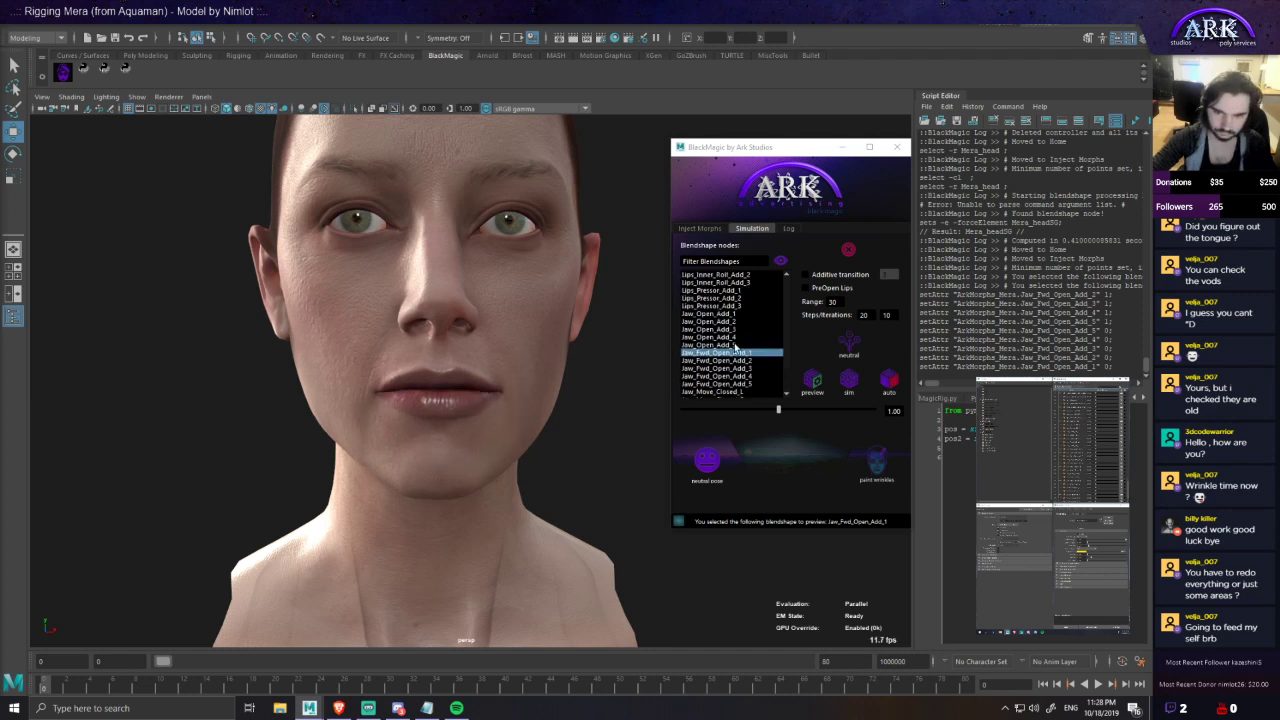
click(738, 315)
alt+drag(494, 370, 541, 376)
scroll(590, 380, up, 1)
scroll(740, 348, up, 2)
scroll(740, 347, down, 2)
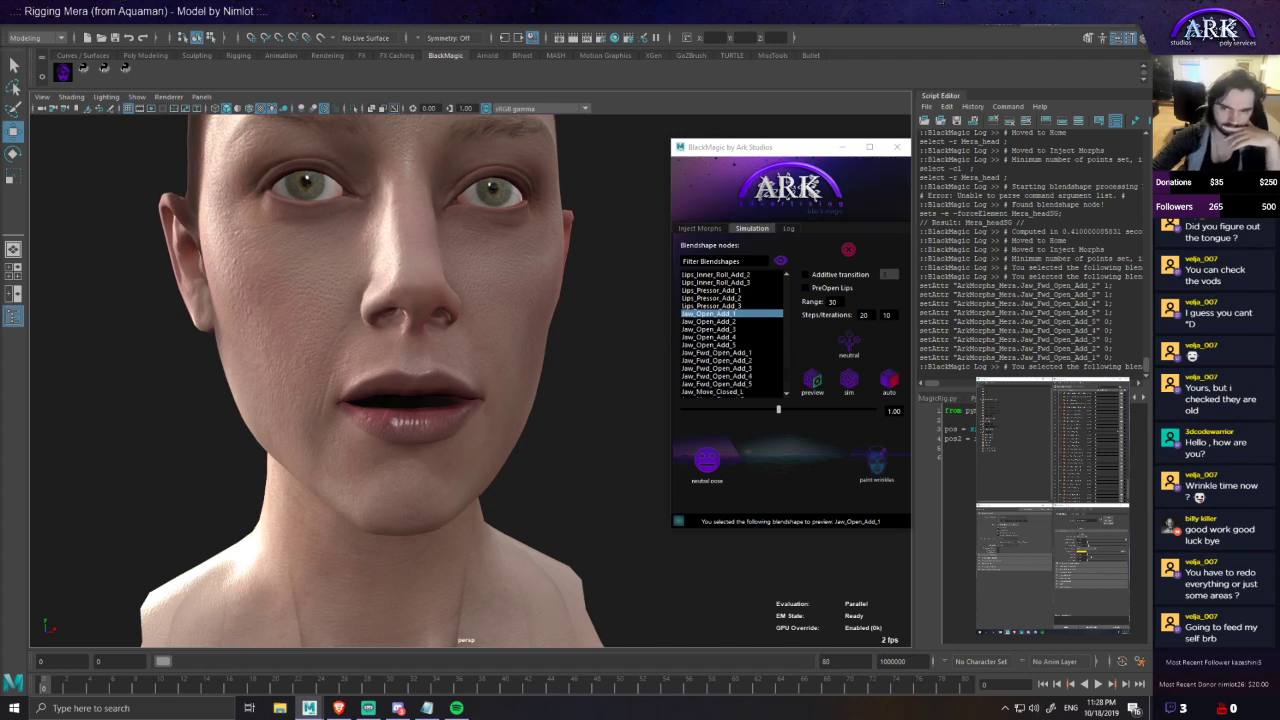
- Set the simulation steps to 10 and the iterations to 5
click(901, 345)
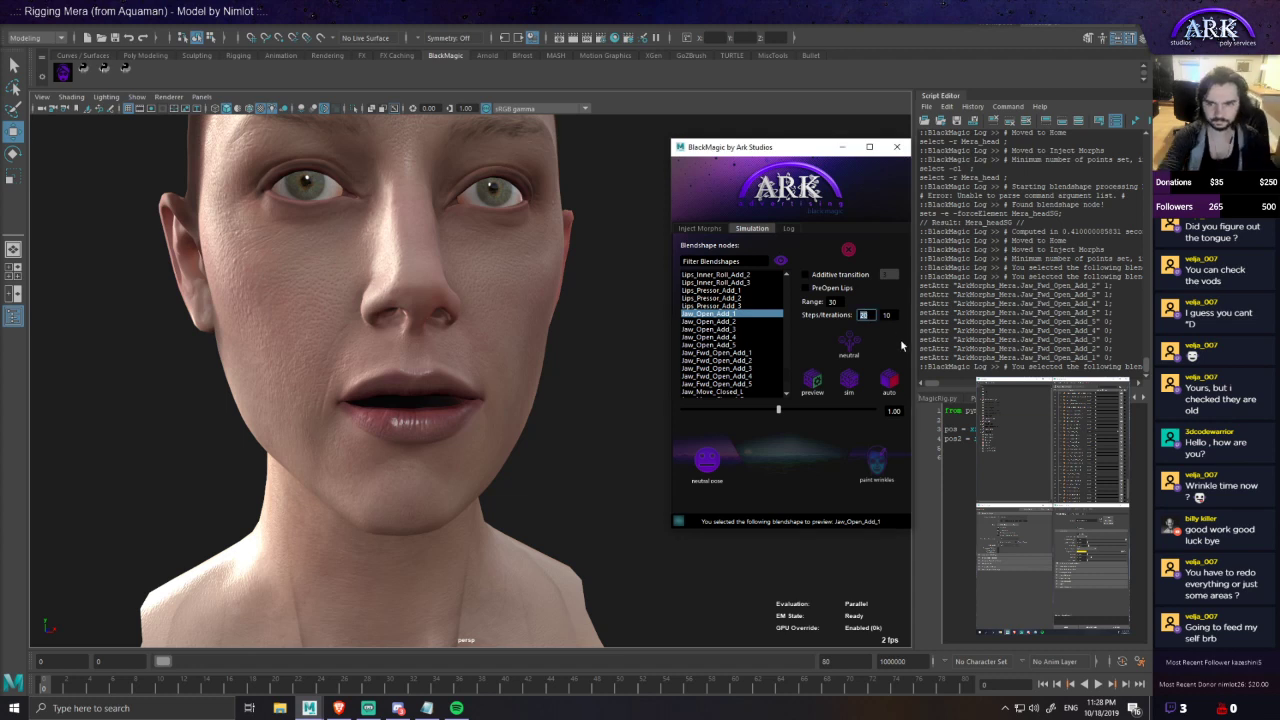
text(10)
key(Tab)
text(5)
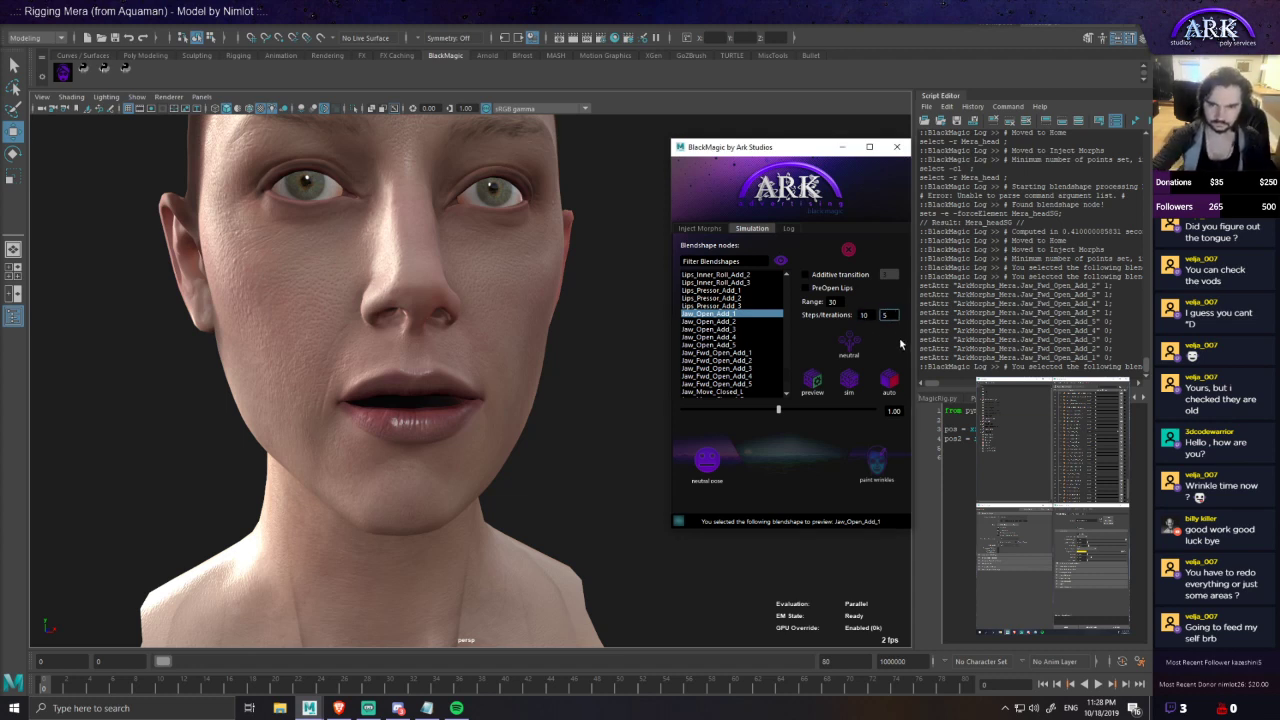
click(836, 302)
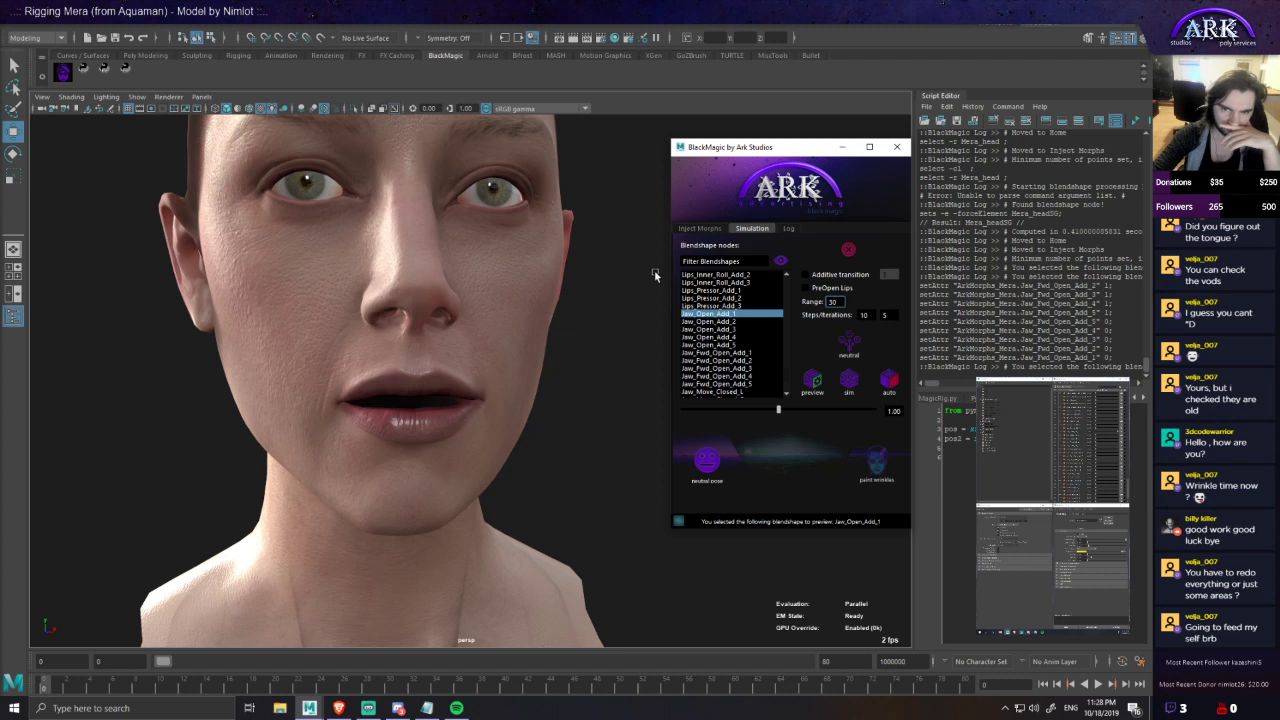
- Save the scene and simulate the Jaw_Open_Add_1 blendshape
alt+drag(616, 364, 616, 404)
key(ctrl+s)
click(849, 382)
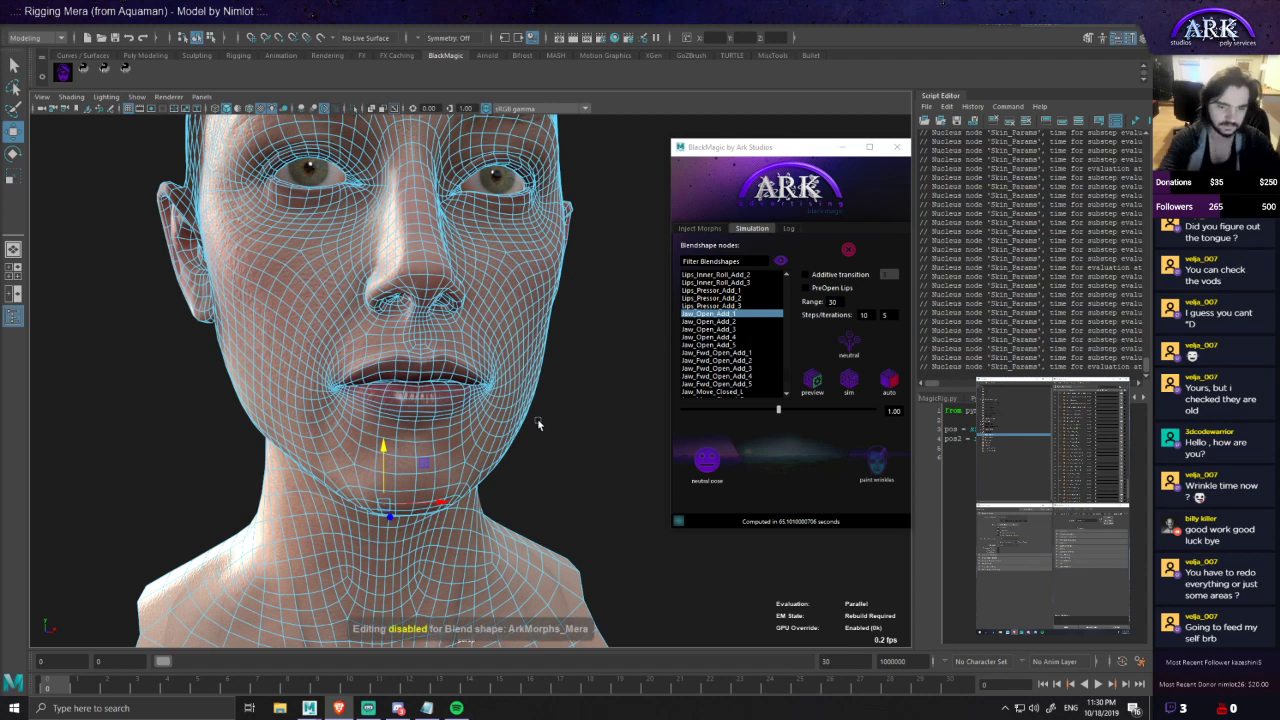
- Set the Jaw_Open_Add_1 blendshape to 1 and simulate Jaw_Open_Add_2 on top of it
scroll(507, 358, up, 2)
alt+middle_drag(512, 349, 529, 321)
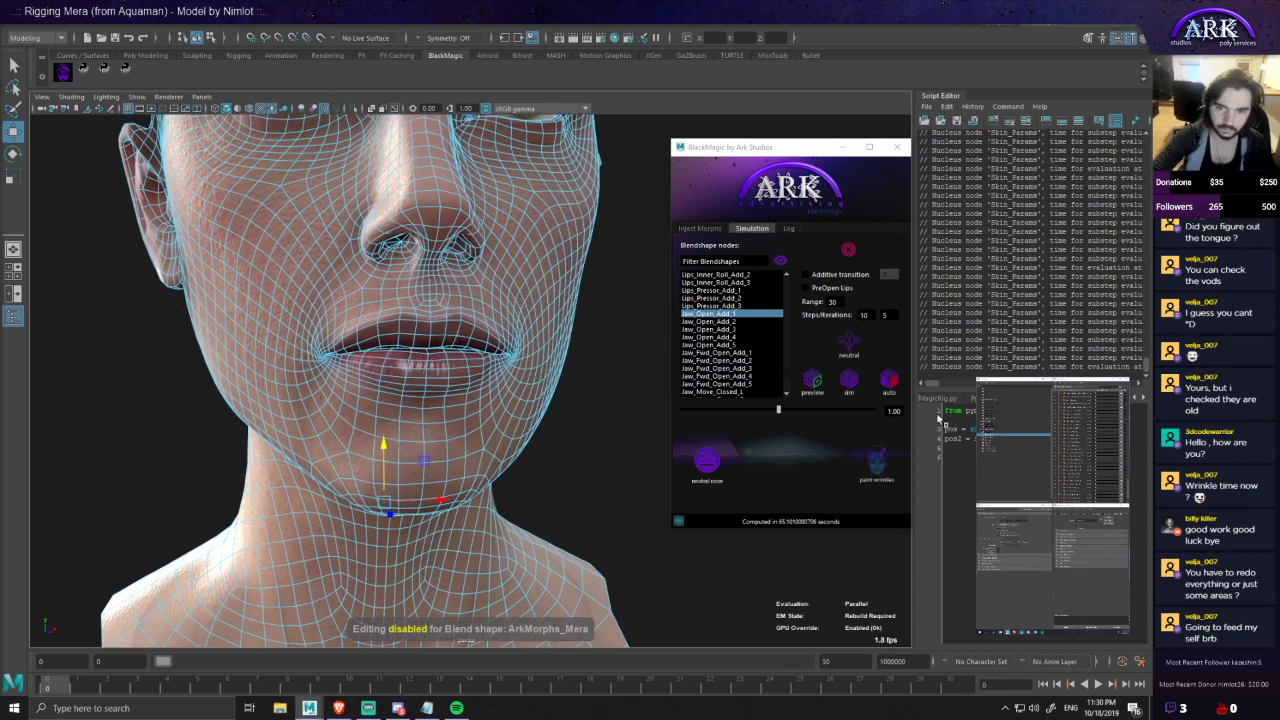
alt+drag(591, 361, 587, 363)
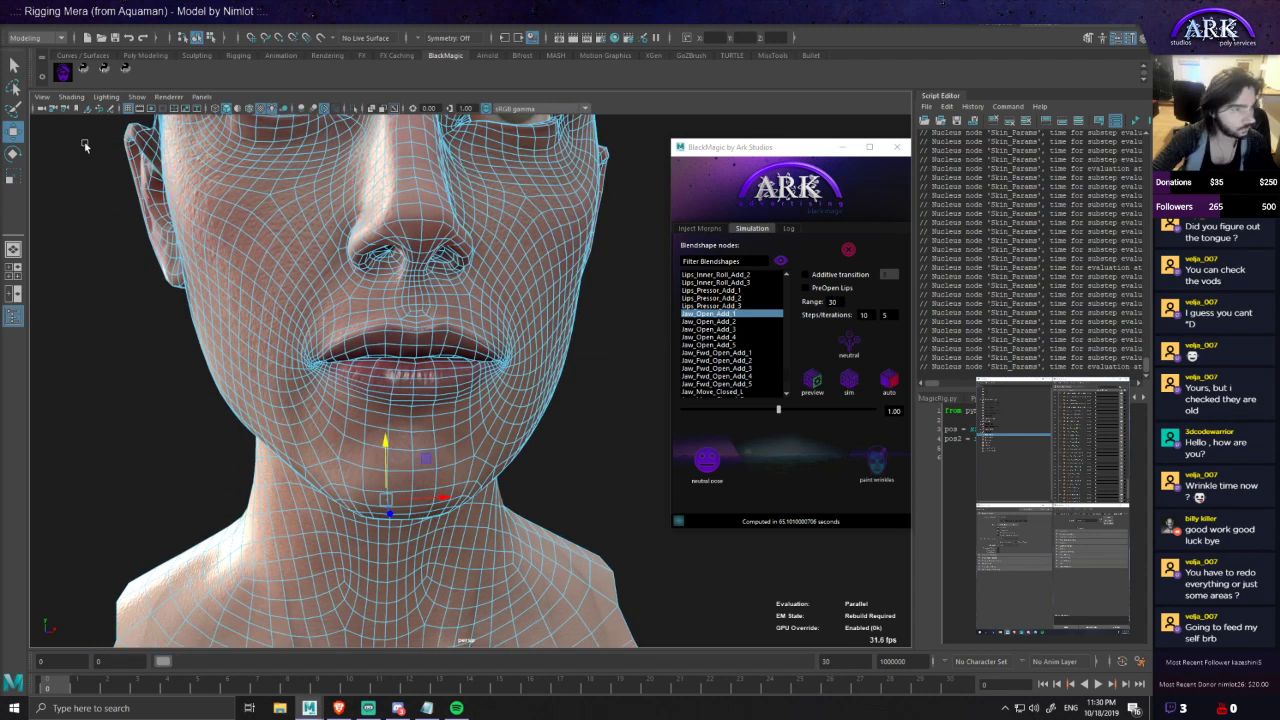
click(724, 321)
drag(1107, 433, 1119, 433)
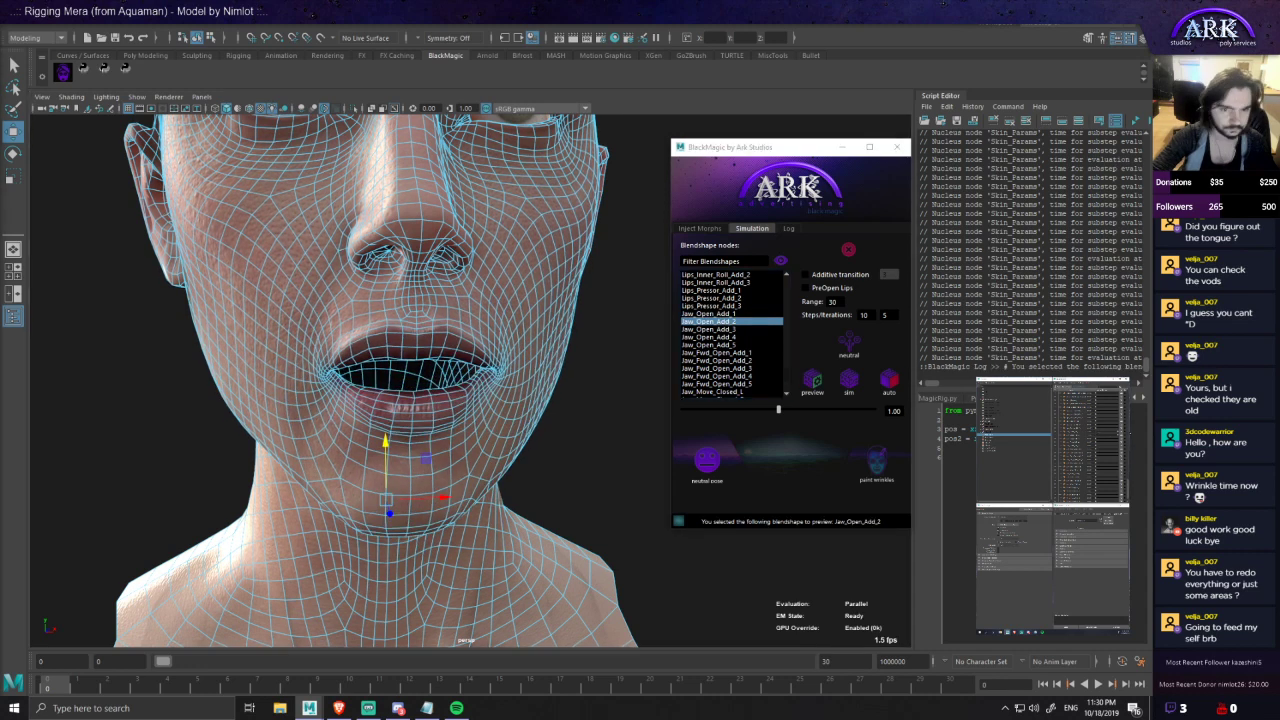
click(849, 380)
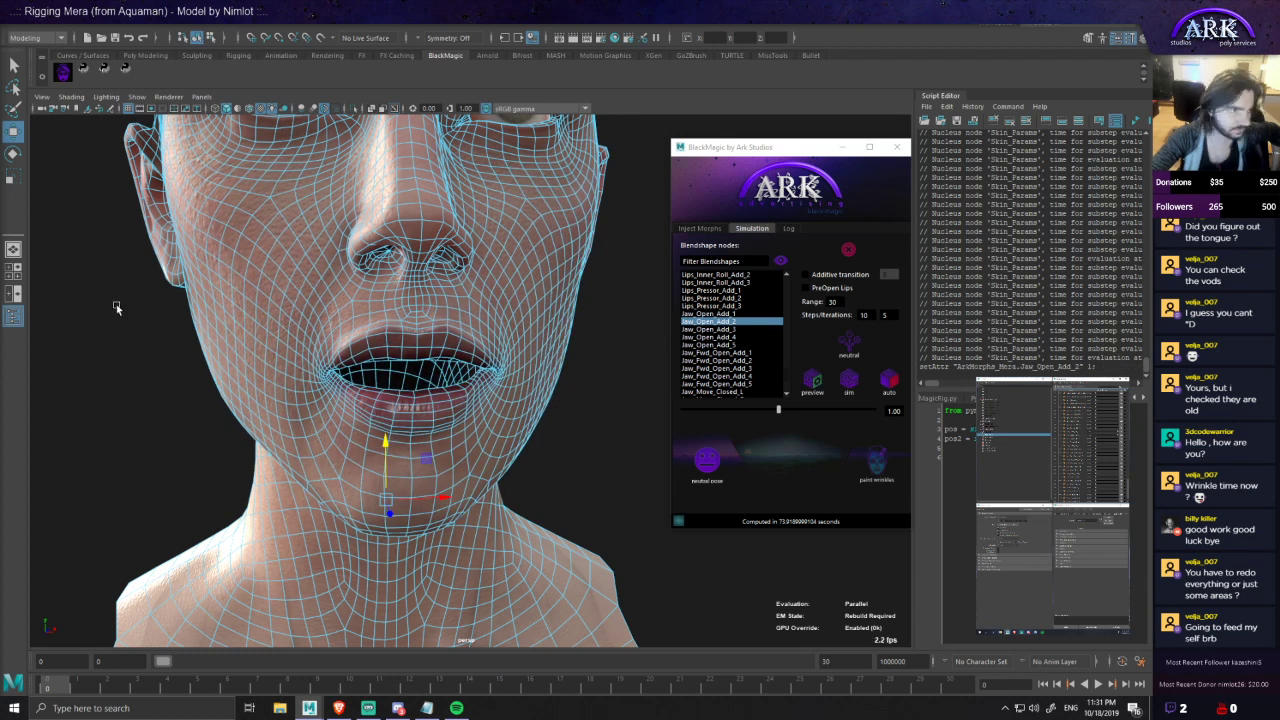
- Simulate the Jaw_Open_Add_3 and Jaw_Open_Add_4 blendshapes, each with the preceding jaw-open shapes set to 1
click(736, 330)
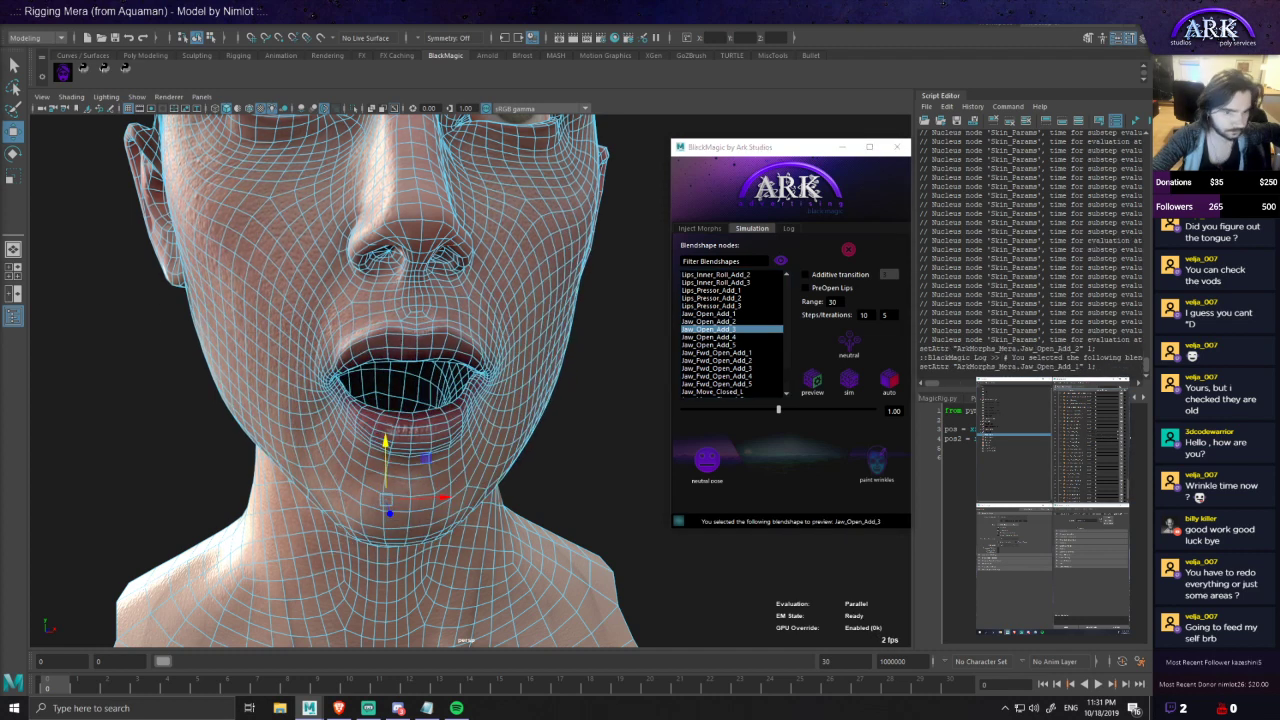
click(850, 390)
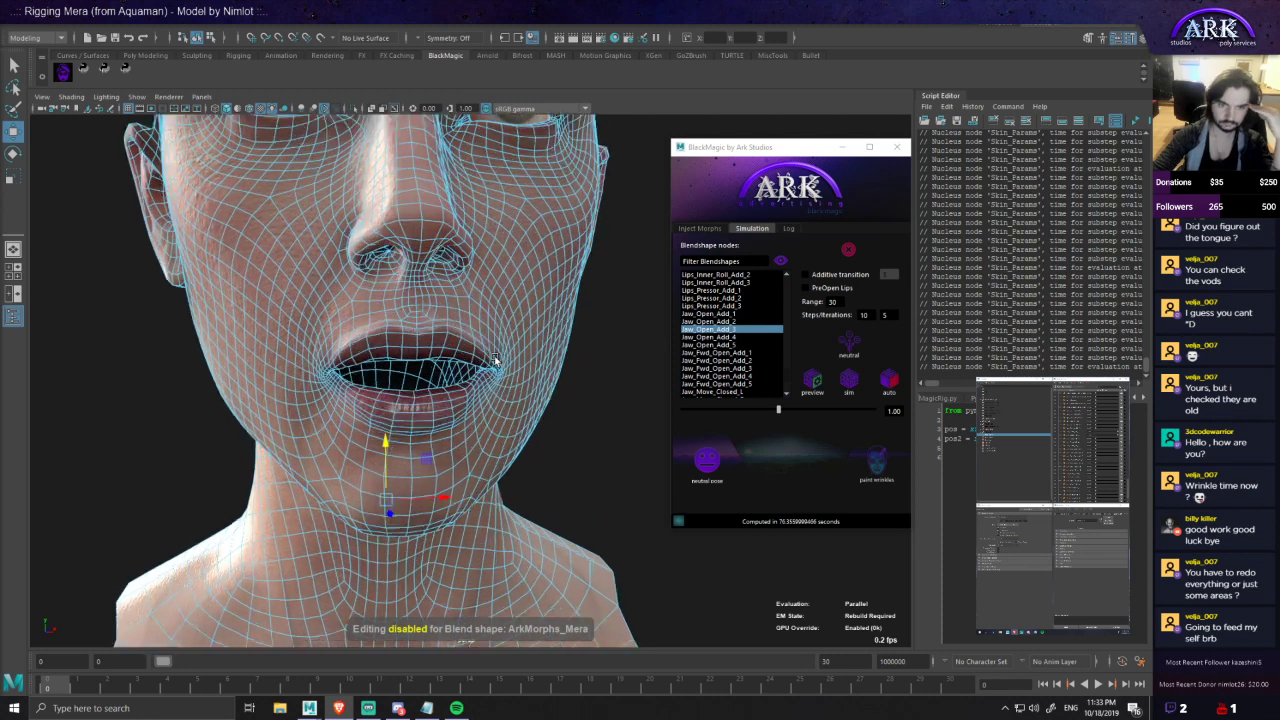
mouse_move(575, 390)
alt+mouse_down()
mouse_move(561, 352)
mouse_move(563, 385)
mouse_move(600, 385)
alt+mouse_up()
click(731, 338)
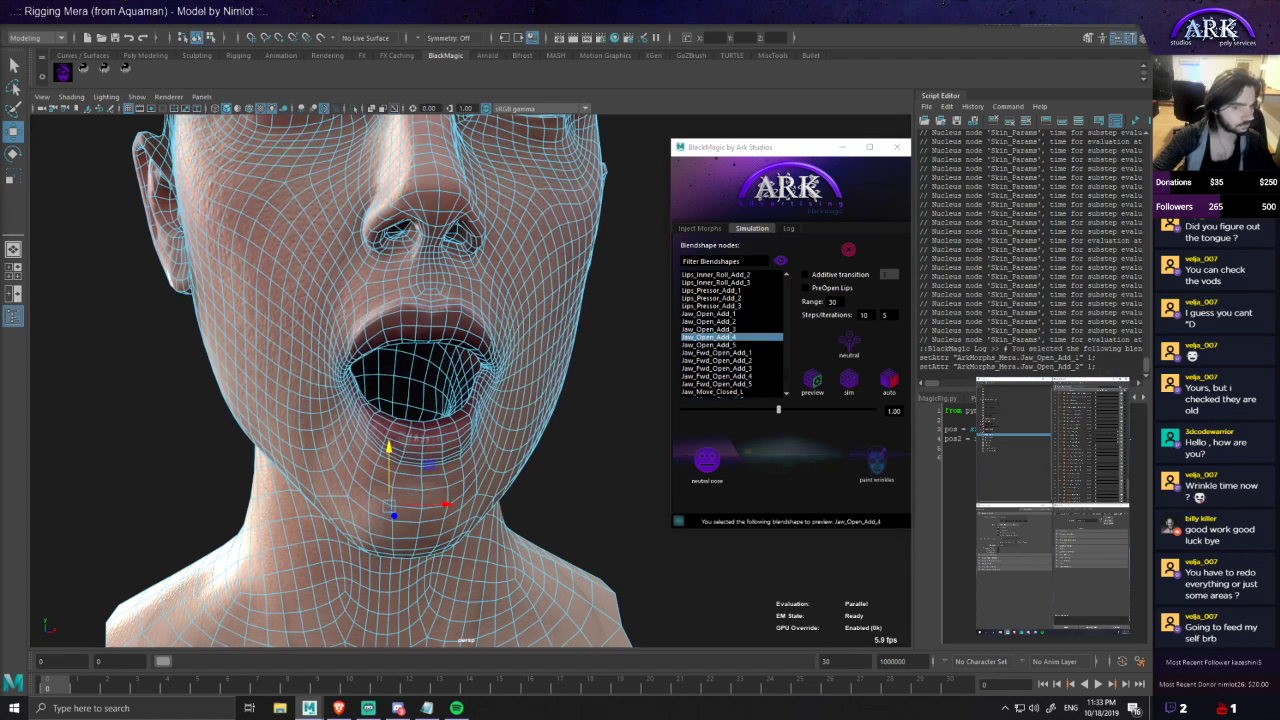
alt+drag(503, 322, 462, 331)
click(849, 382)
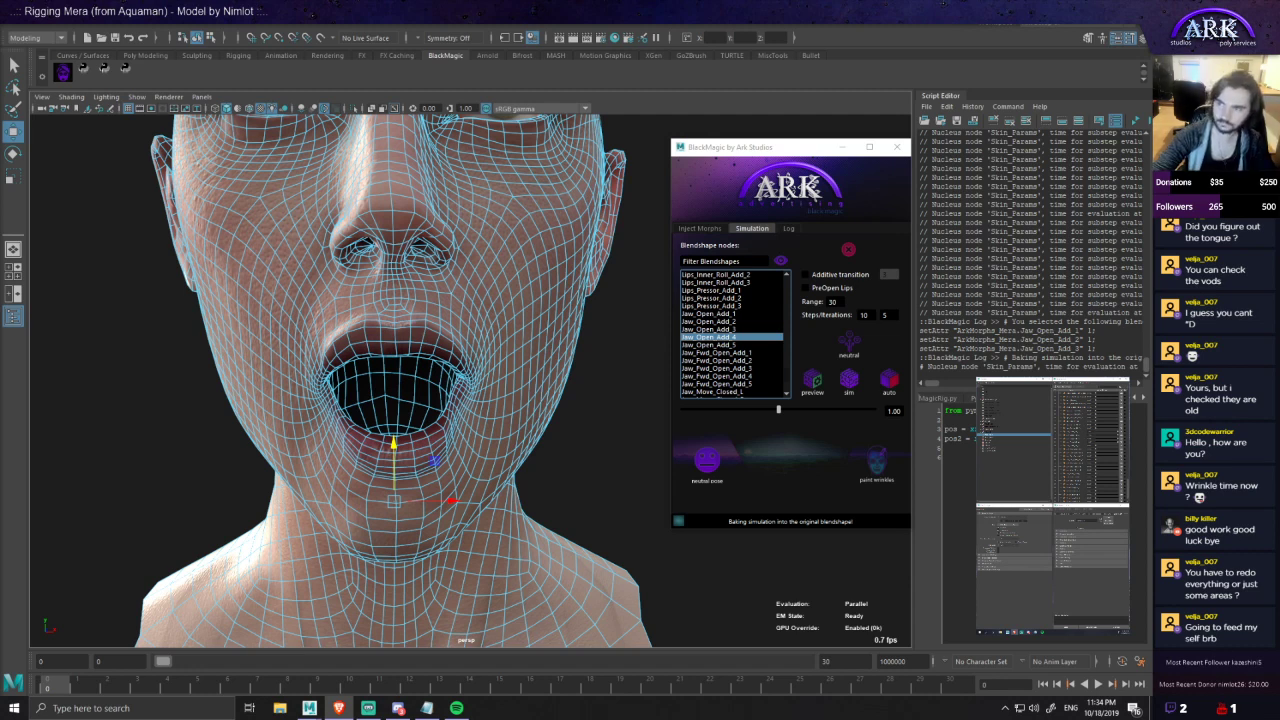
- Select the Jaw_Open_Add_5 blendshape and set Jaw_Open_Add_1 through Jaw_Open_Add_4 to 1
scroll(420, 362, down, 2)
scroll(408, 350, down, 2)
alt+drag(447, 327, 457, 328)
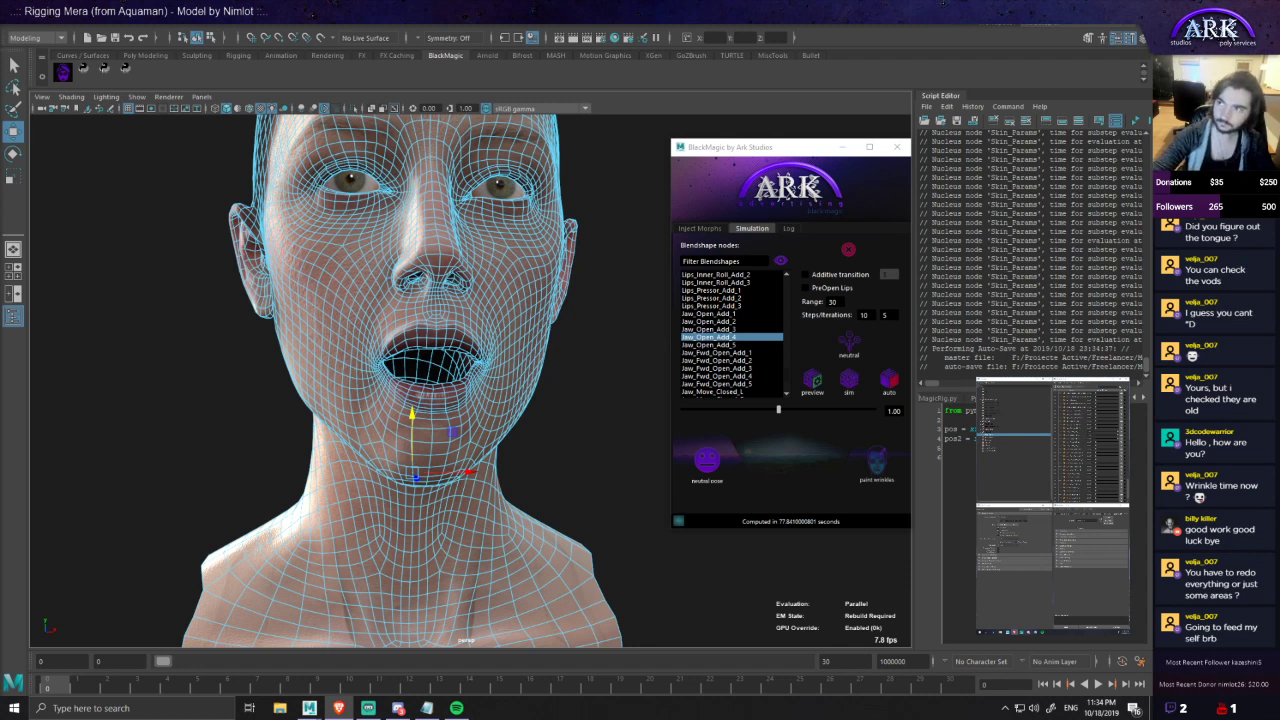
scroll(568, 327, up, 3)
alt+drag(568, 327, 588, 378)
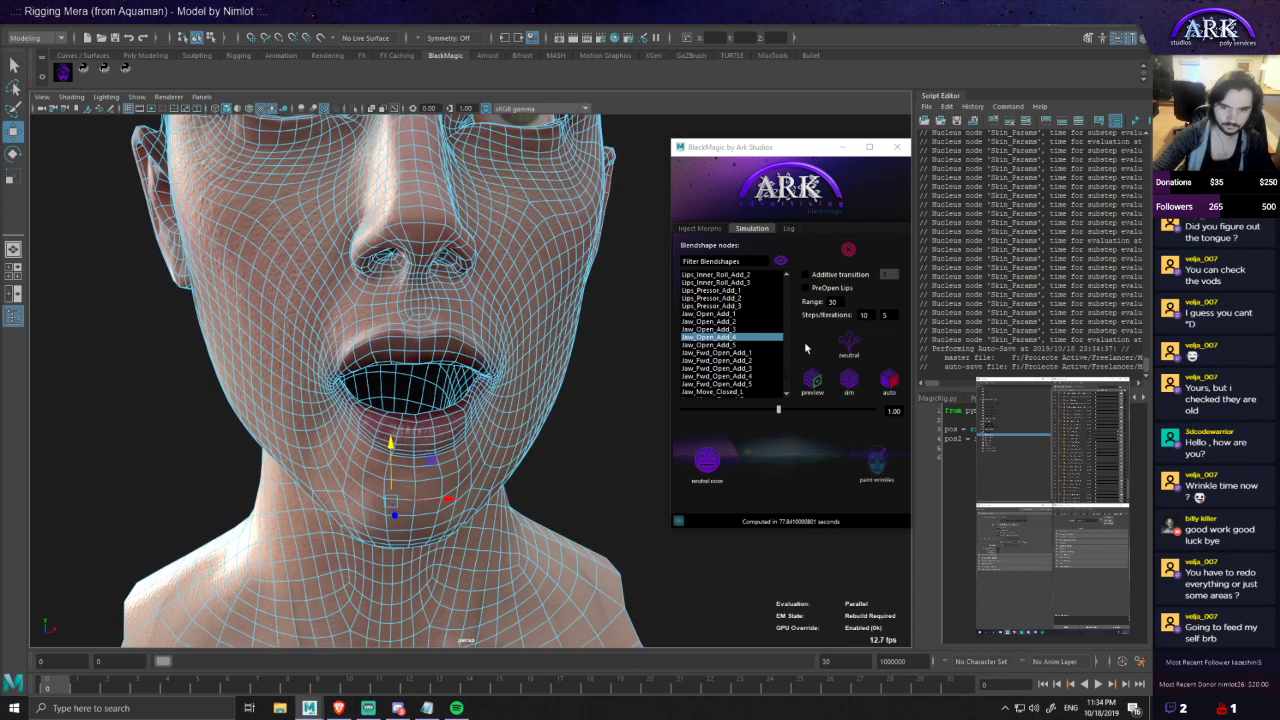
click(735, 345)
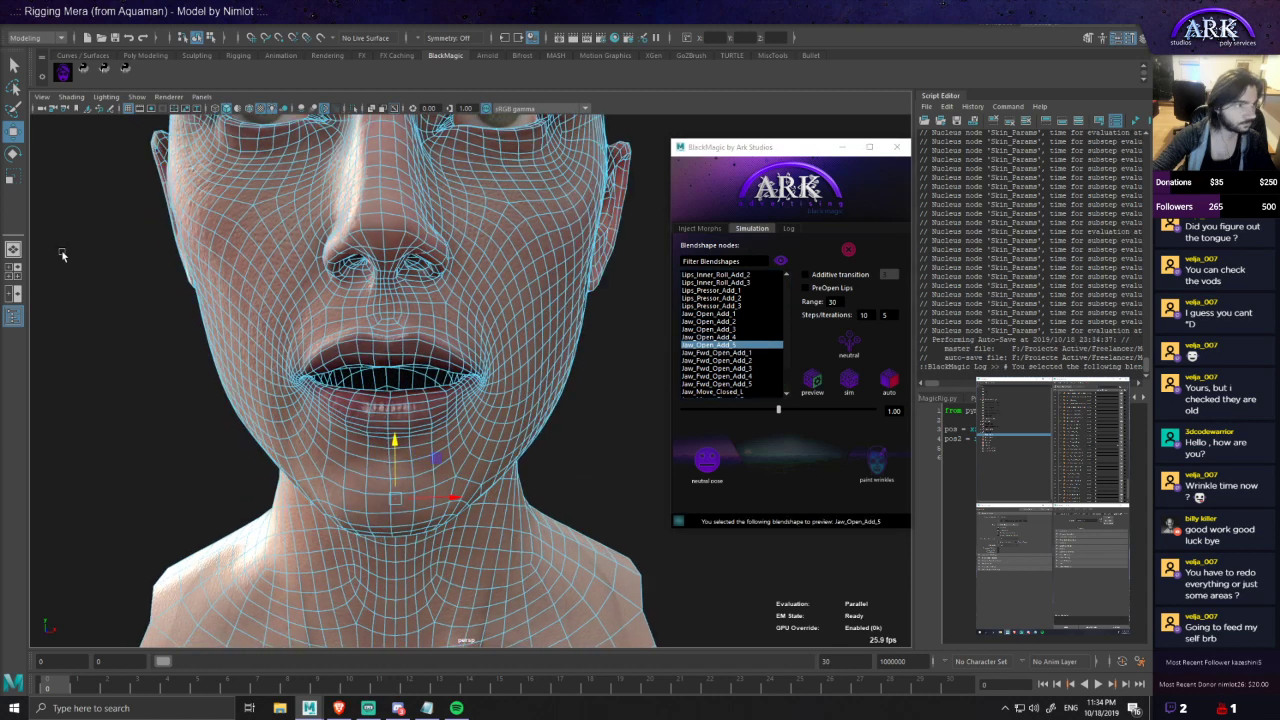
mouse_move(1098, 446)
mouse_down()
mouse_move(1117, 446)
mouse_move(1117, 431)
mouse_up()
alt+drag(451, 402, 468, 422)
mouse_move(536, 446)
alt+mouse_down()
mouse_move(449, 451)
mouse_move(521, 445)
alt+mouse_up()
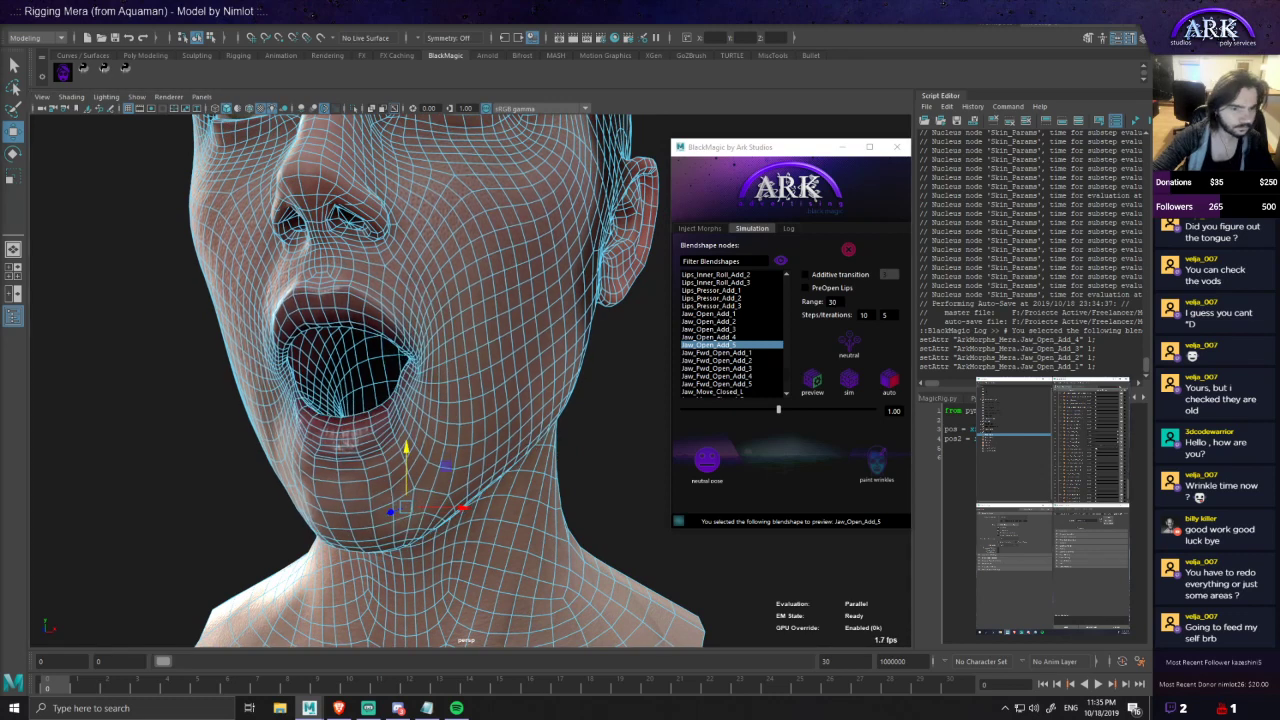
- Examine the mouth and jaw from the front and sides while switching the Jaw_Open_Add blendshapes between 0 and 1
alt+drag(566, 427, 628, 430)
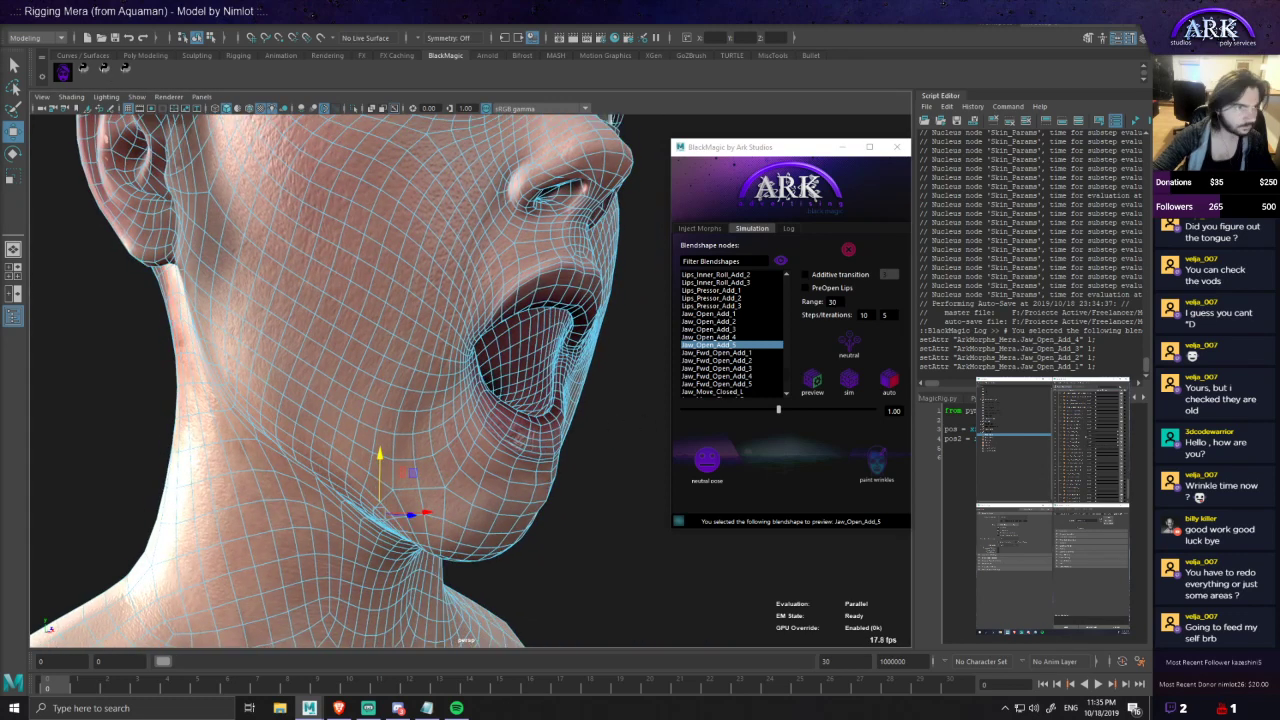
mouse_move(394, 312)
alt+mouse_down()
mouse_move(447, 314)
mouse_move(356, 315)
mouse_move(446, 376)
mouse_move(449, 354)
mouse_move(380, 302)
alt+mouse_up()
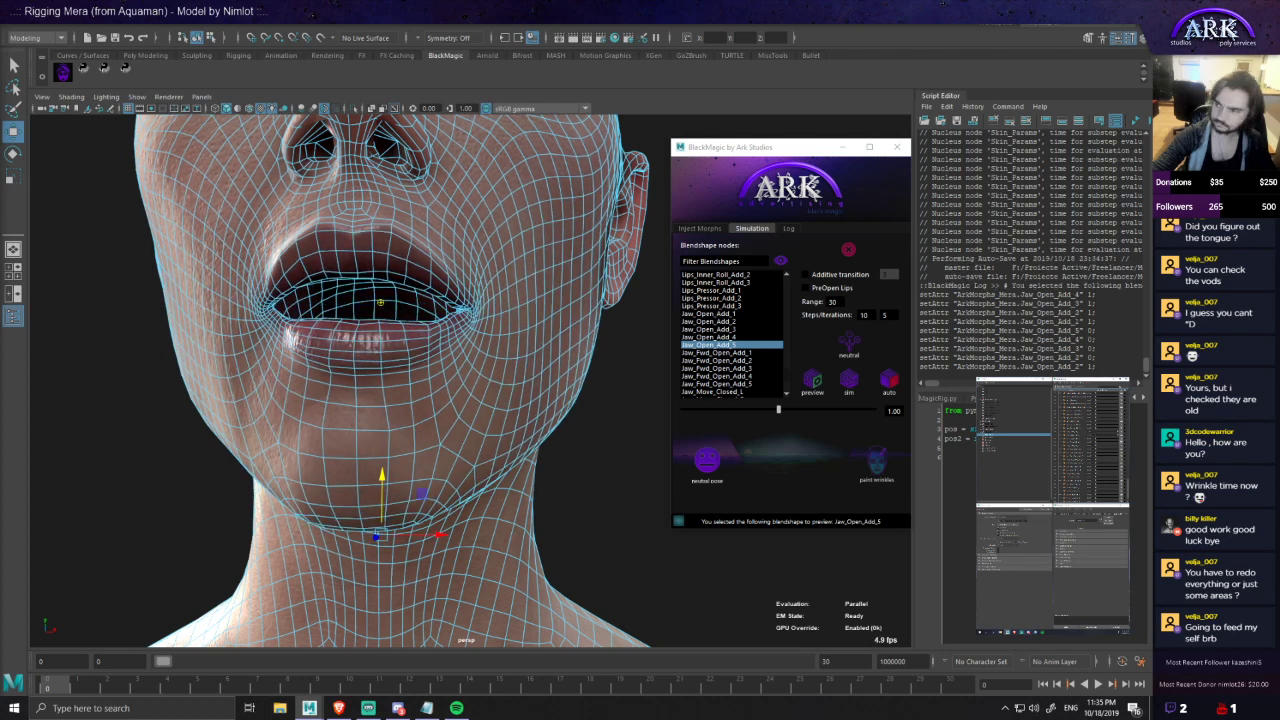
alt+drag(556, 292, 503, 331)
alt+drag(344, 334, 361, 346)
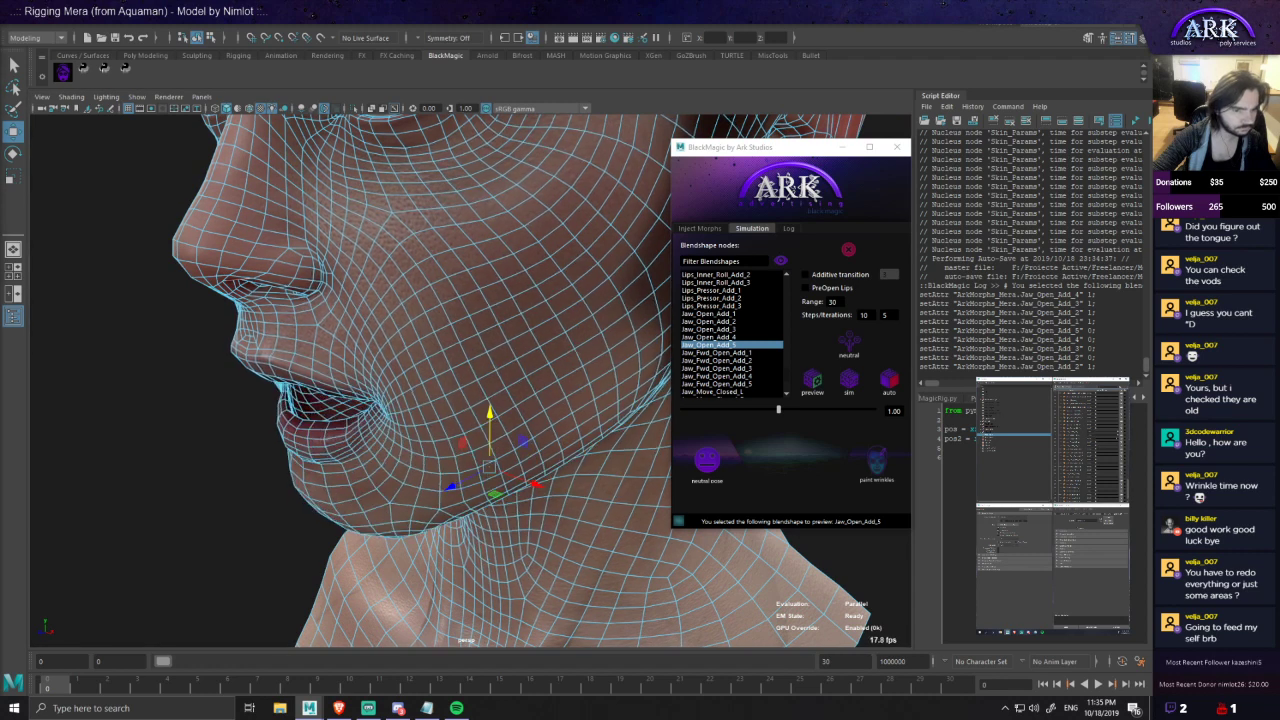
alt+drag(386, 289, 467, 288)
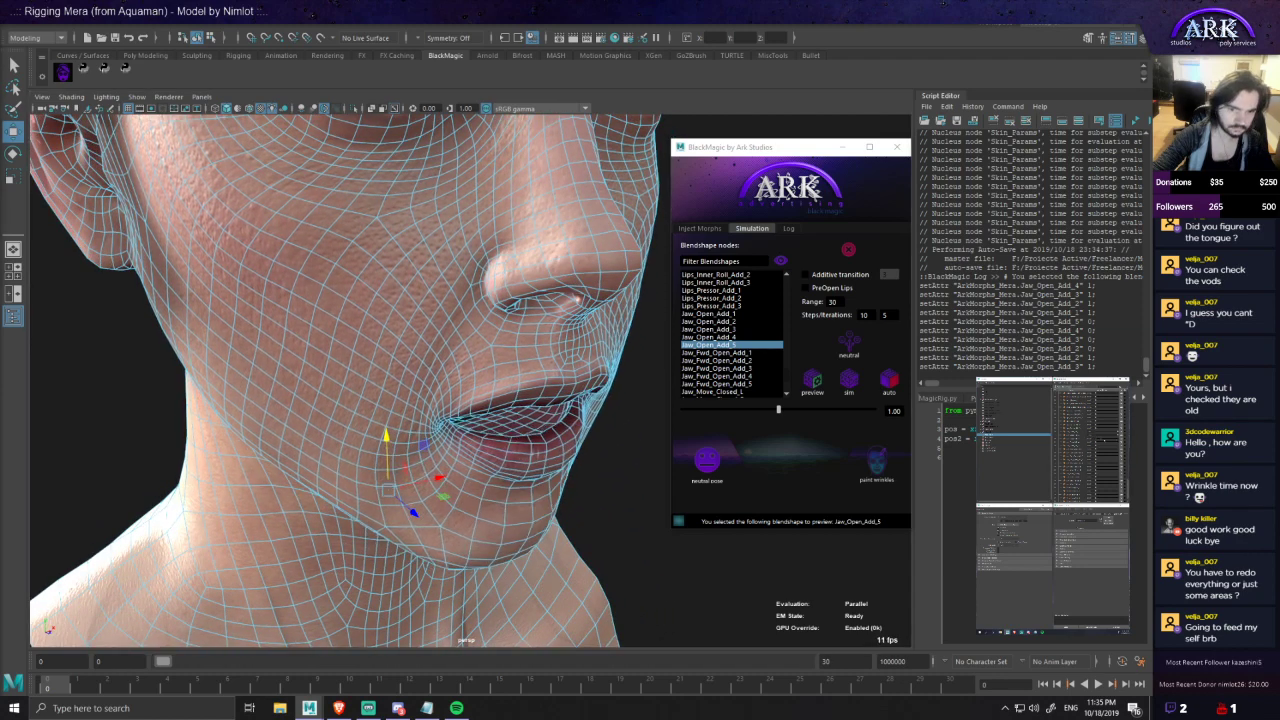
alt+drag(402, 288, 365, 267)
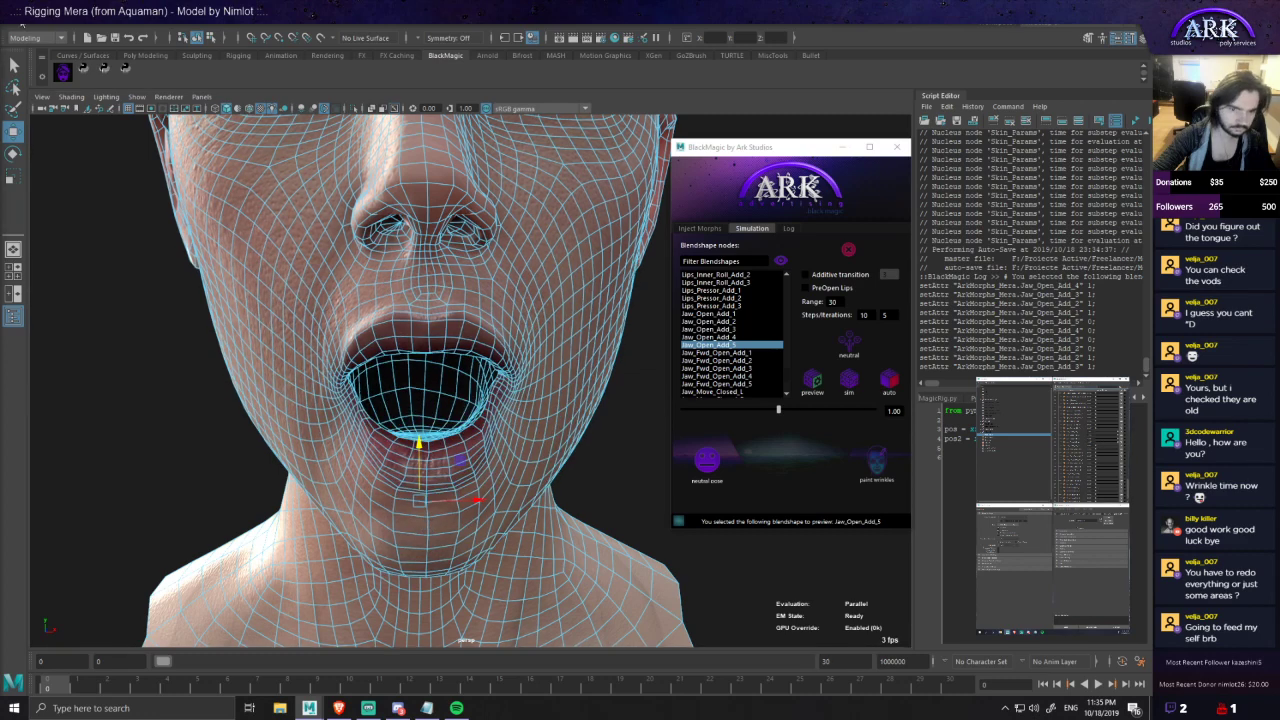
mouse_move(365, 268)
alt+mouse_down()
mouse_move(301, 332)
mouse_move(368, 272)
alt+mouse_up()
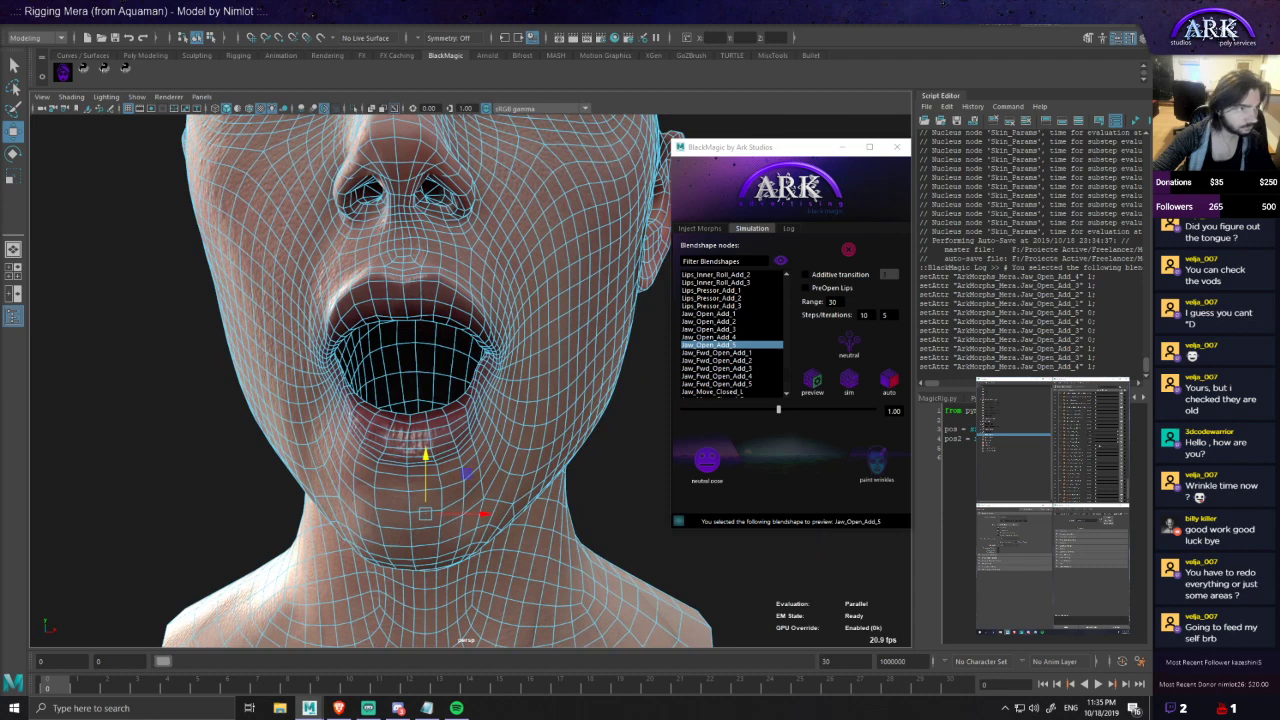
alt+drag(316, 368, 208, 376)
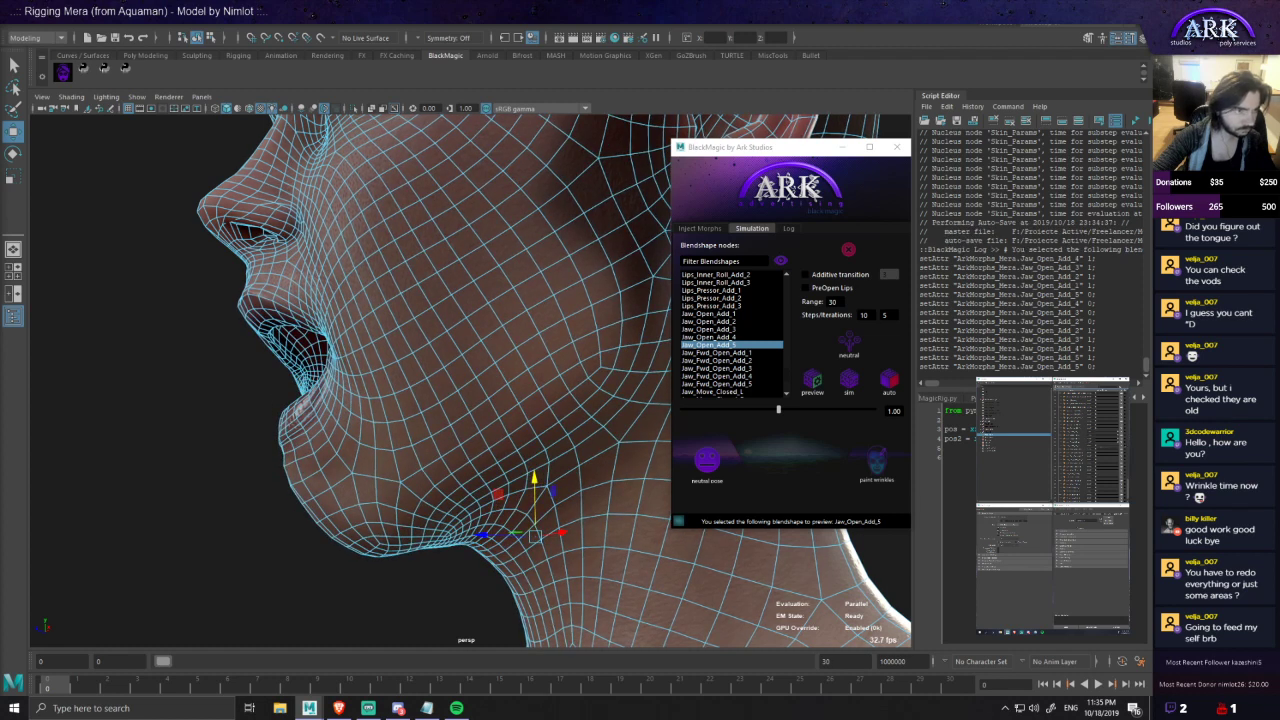
alt+drag(302, 287, 271, 322)
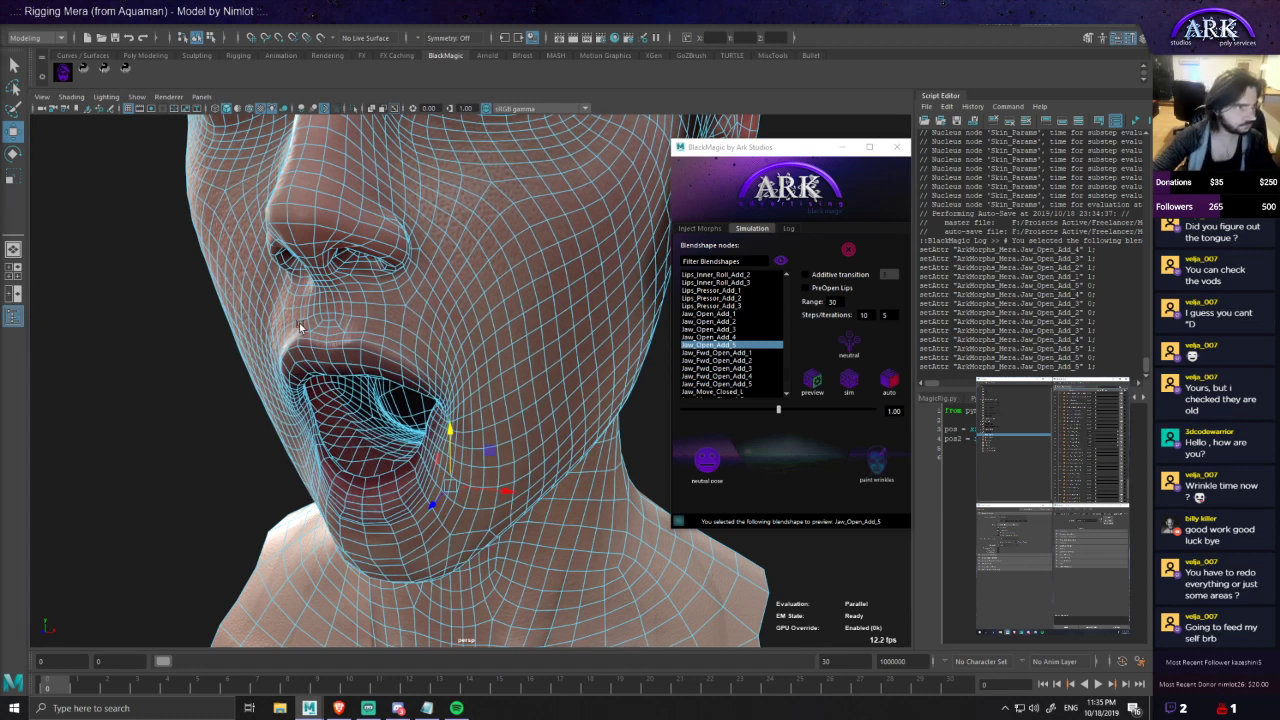
- Simulate the Jaw_Open_Add_5 blendshape and inspect the simulated mouth at an angle
alt+drag(299, 323, 346, 321)
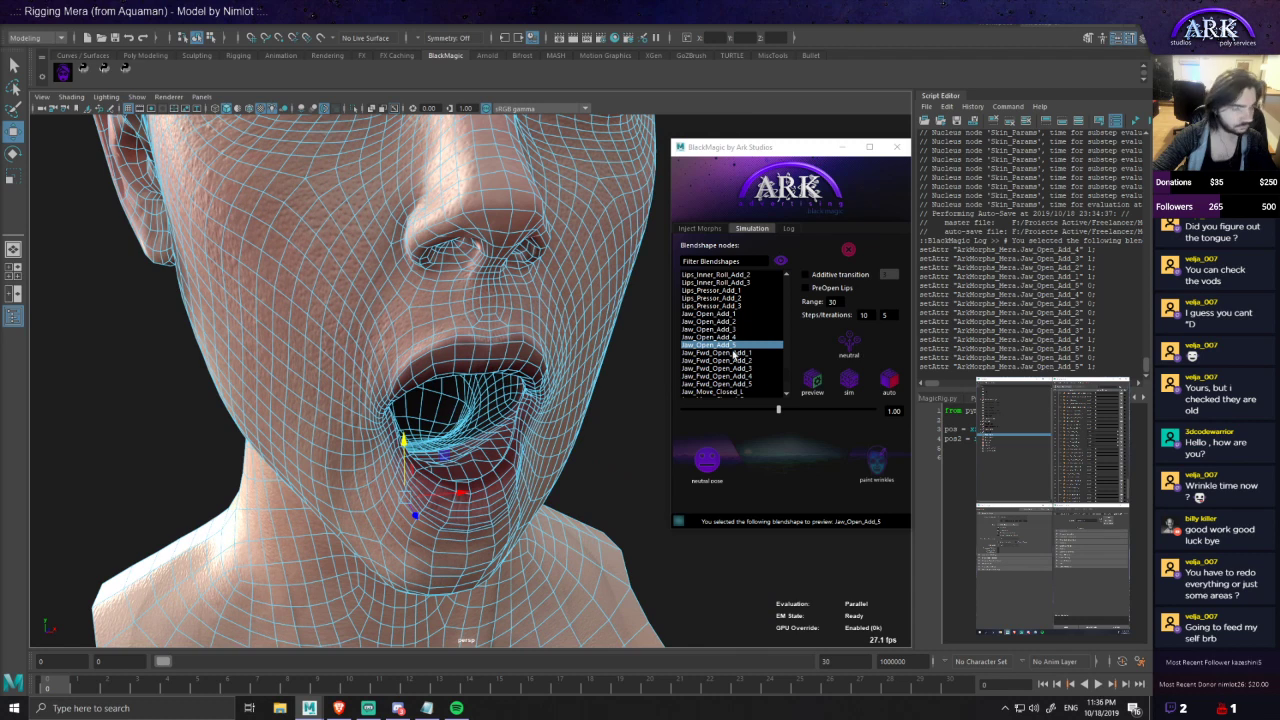
click(850, 382)
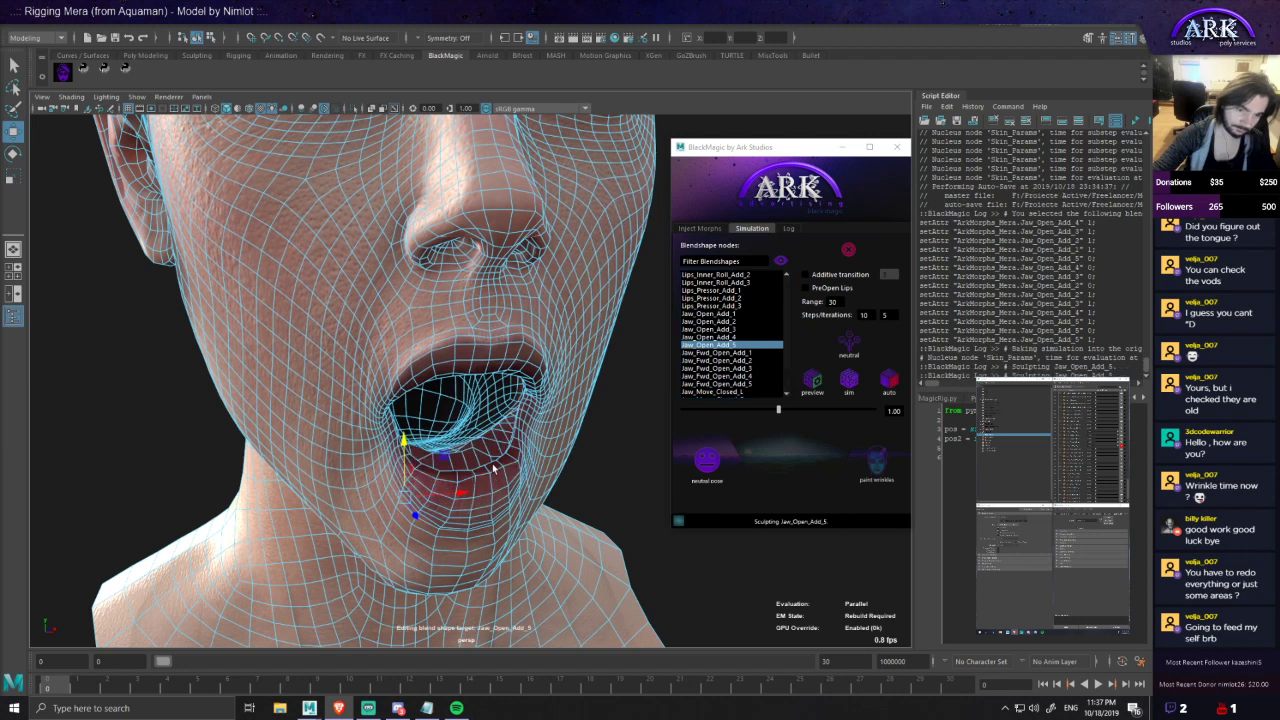
alt+drag(530, 490, 486, 502)
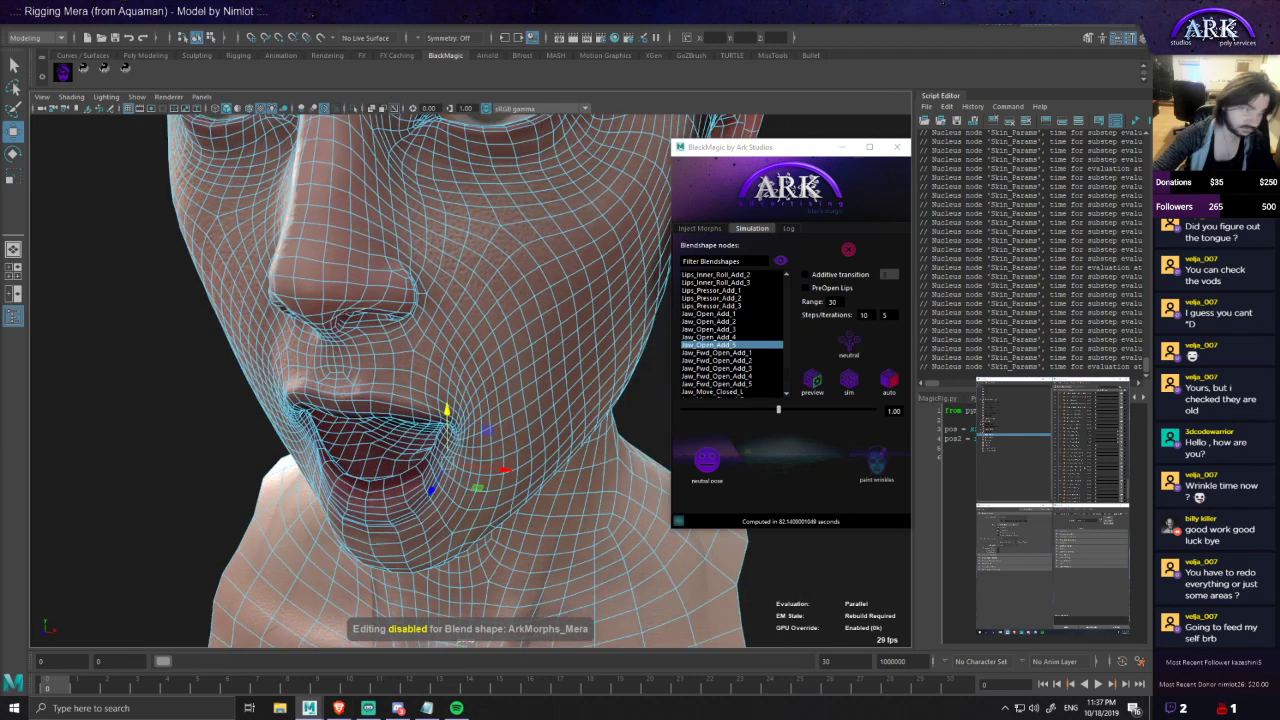
- Reveal the hidden Mera_Gums mesh to check it inside the open mouth, and undo the reveal
click(989, 440)
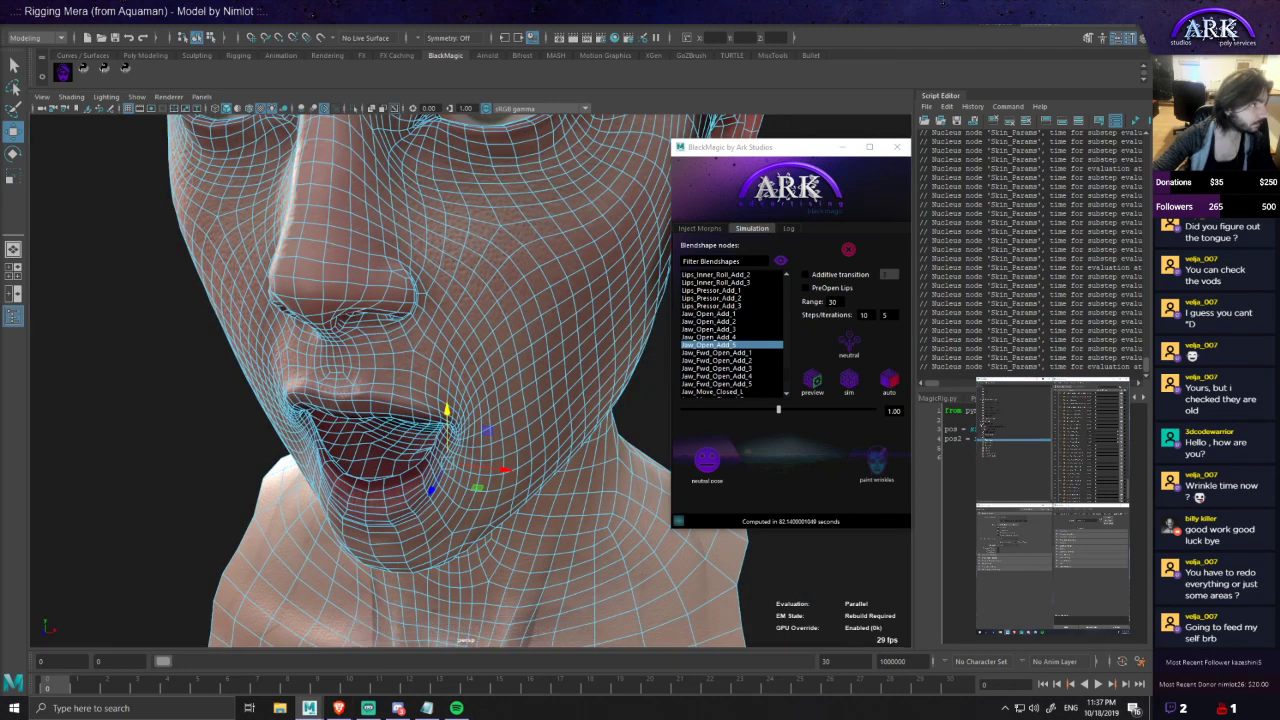
click(989, 430)
key(shift+h)
alt+drag(267, 395, 482, 466)
key(ctrl+z)
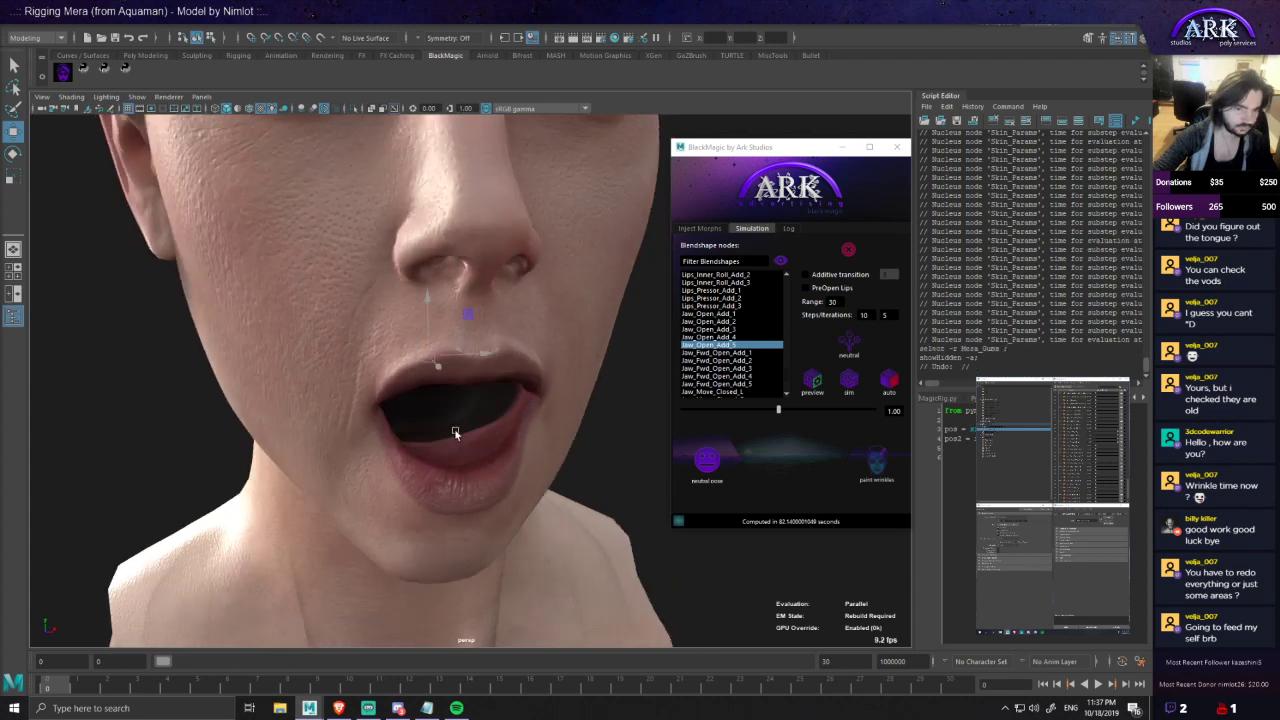
- Reveal the hidden ArkSkull mesh to check it against the open jaw, and undo the reveal
click(989, 448)
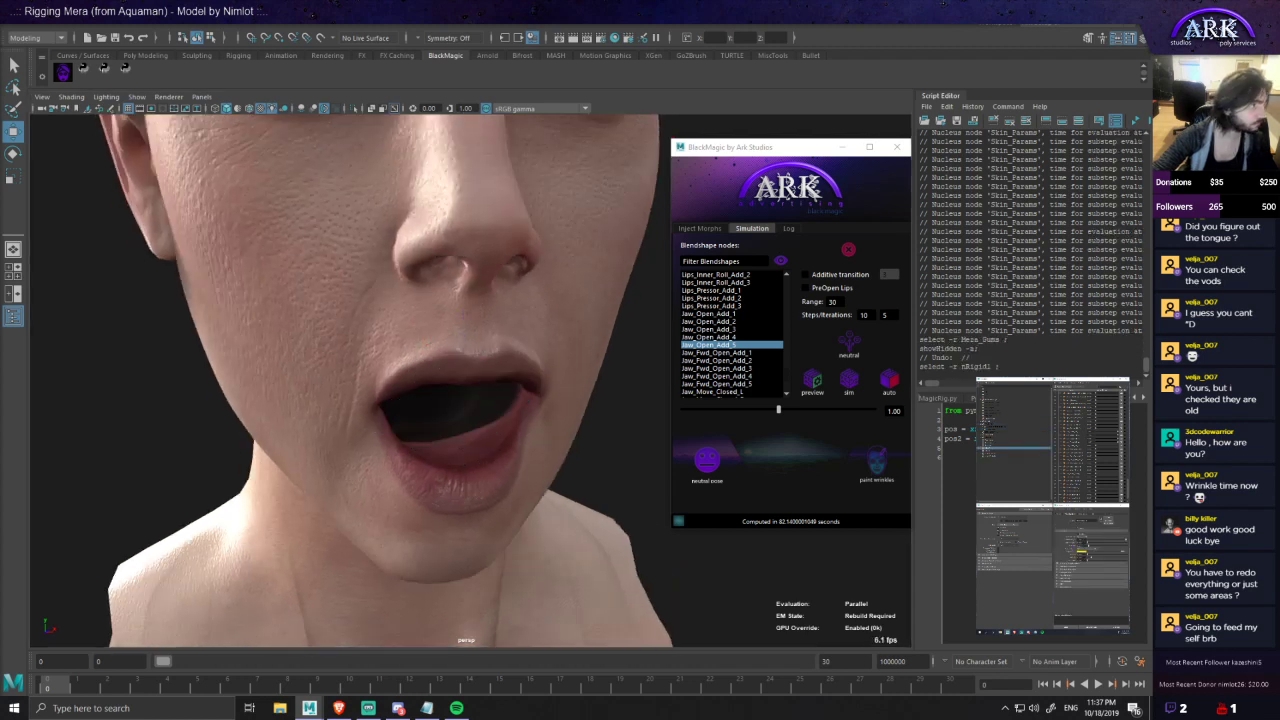
click(989, 438)
key(shift+h)
alt+drag(487, 456, 461, 282)
key(ctrl+z)
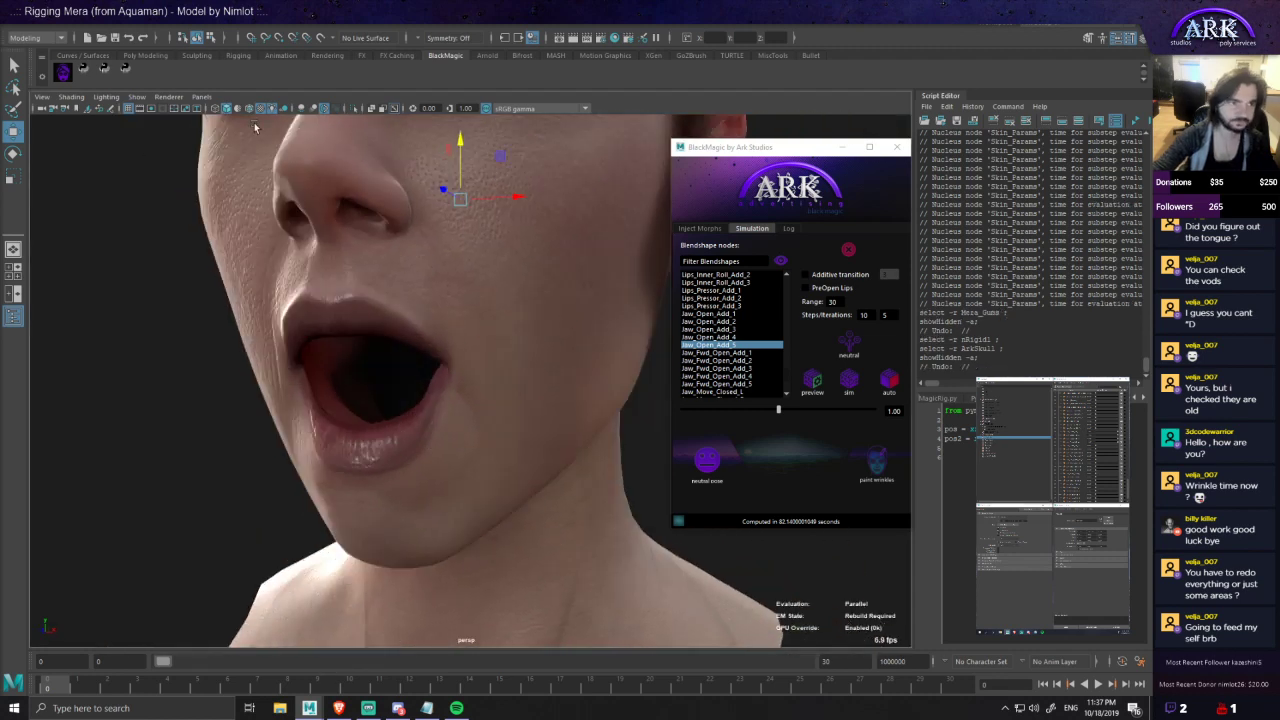
- Reopen the recent scene New Face Rig 01 - test.mb without saving the current changes
click(17, 25)
mouse_move(133, 398)
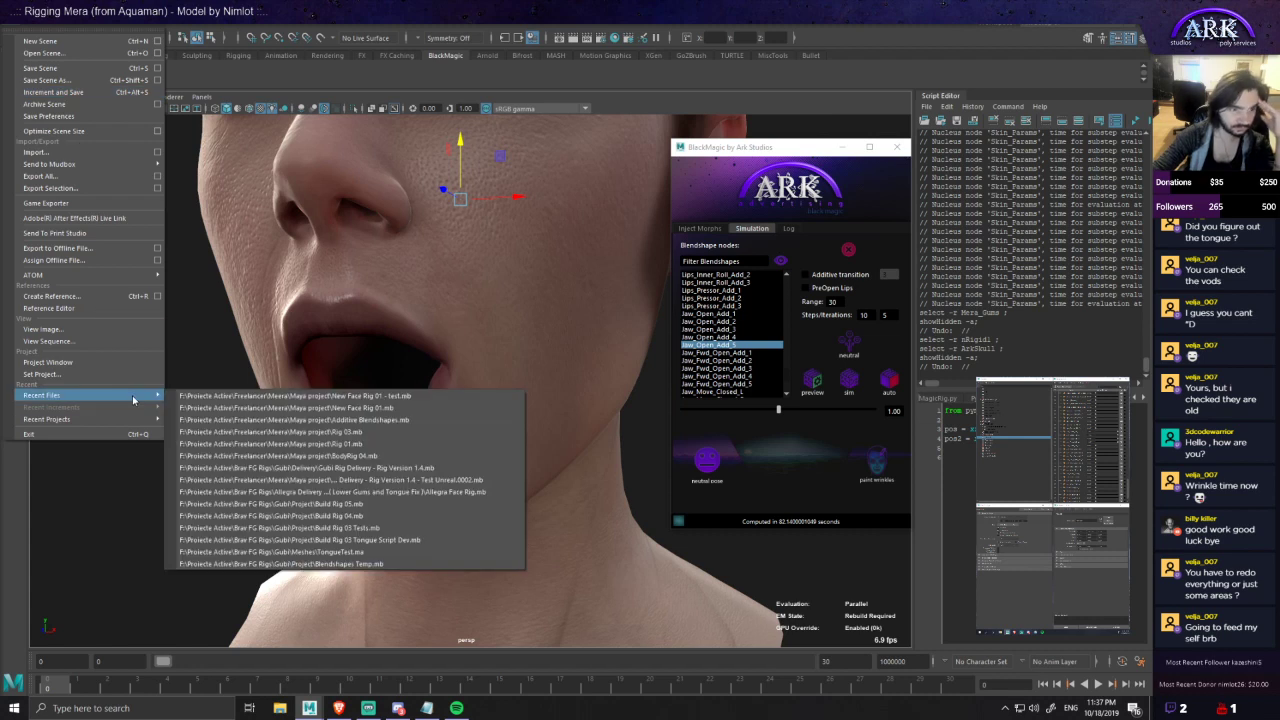
click(248, 396)
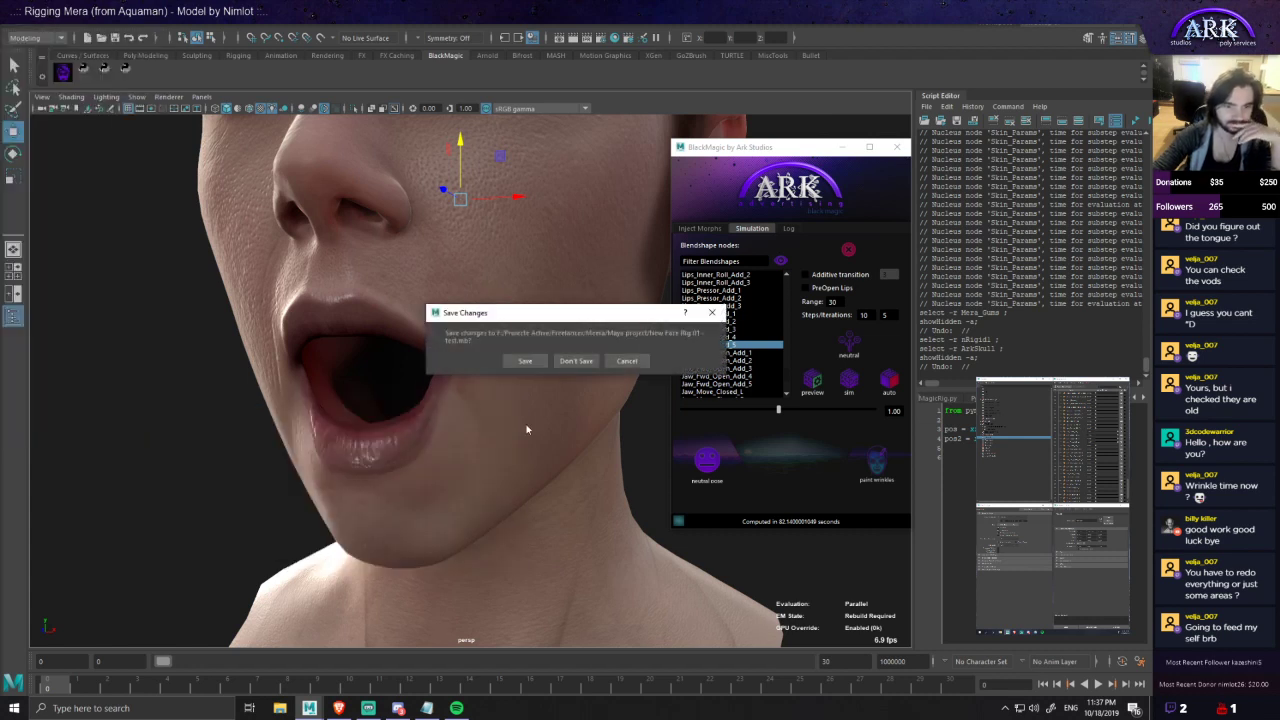
click(577, 361)
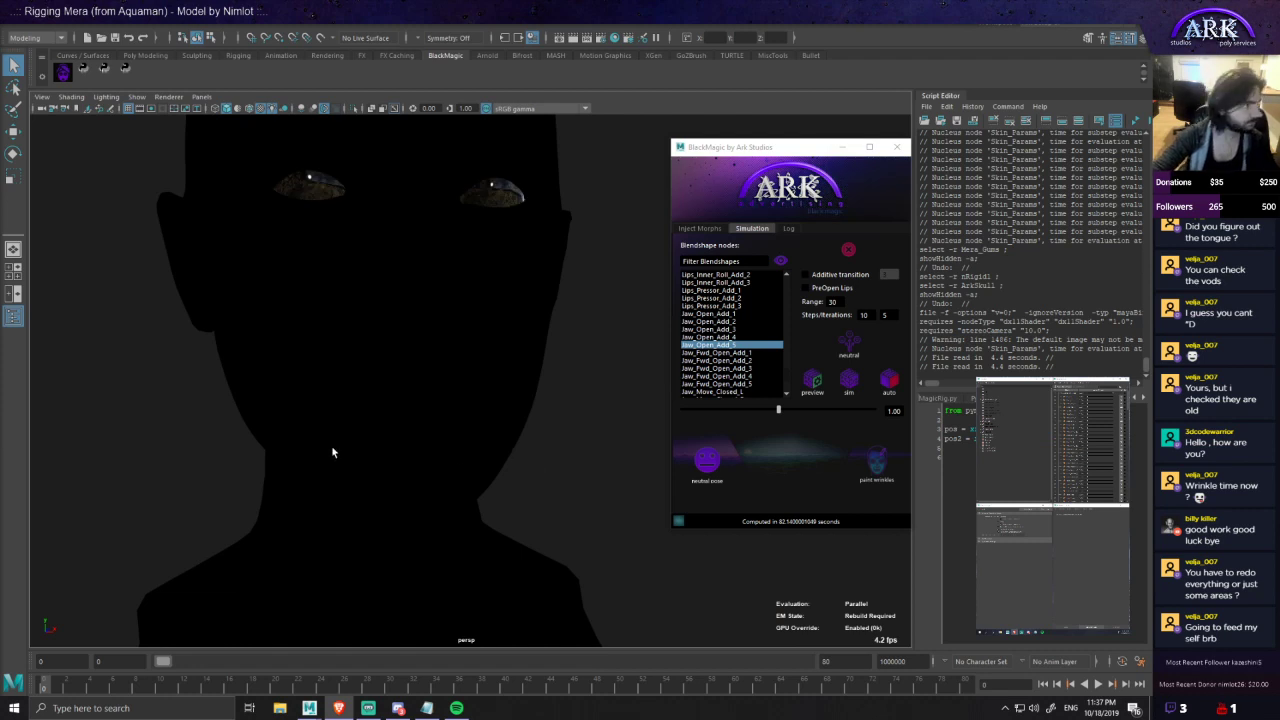
- Select the nRigid1 and nRigid2 nodes, and choose Jaw_Open_Add_1 as the blendshape for simulation
scroll(331, 445, up, 2)
alt+drag(313, 479, 362, 462)
click(992, 442)
shift+click(992, 445)
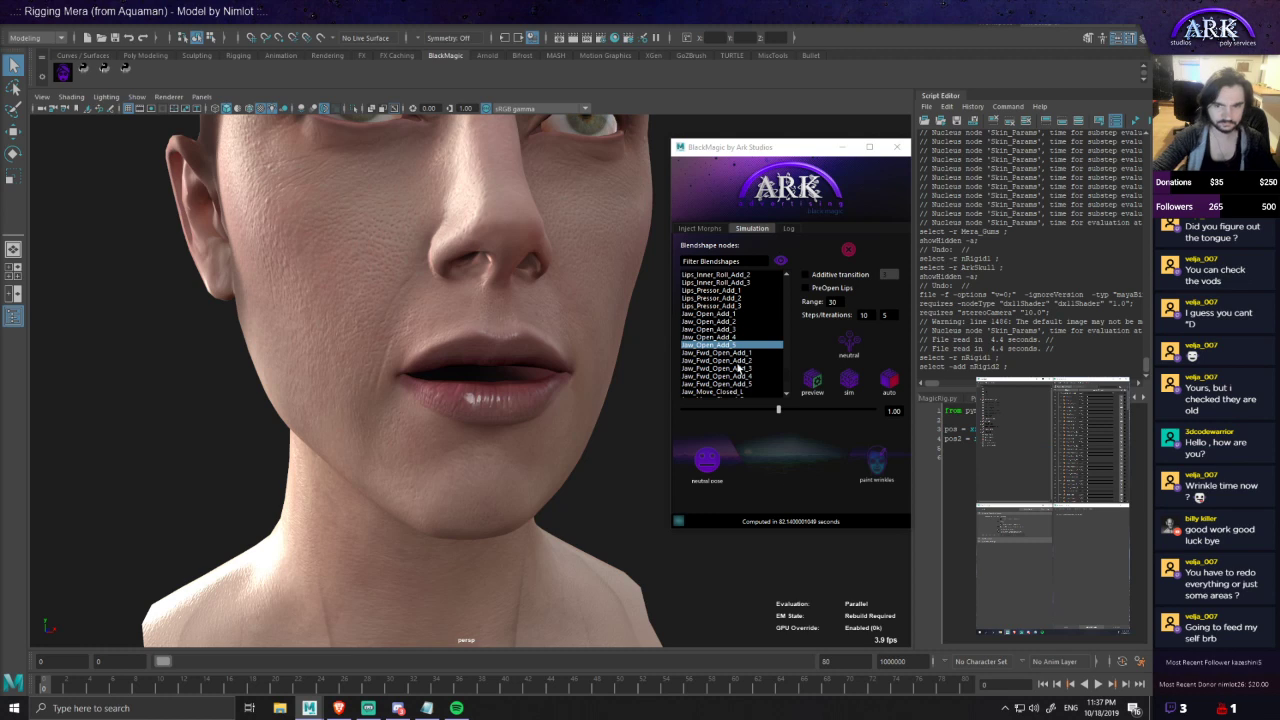
click(737, 321)
click(735, 314)
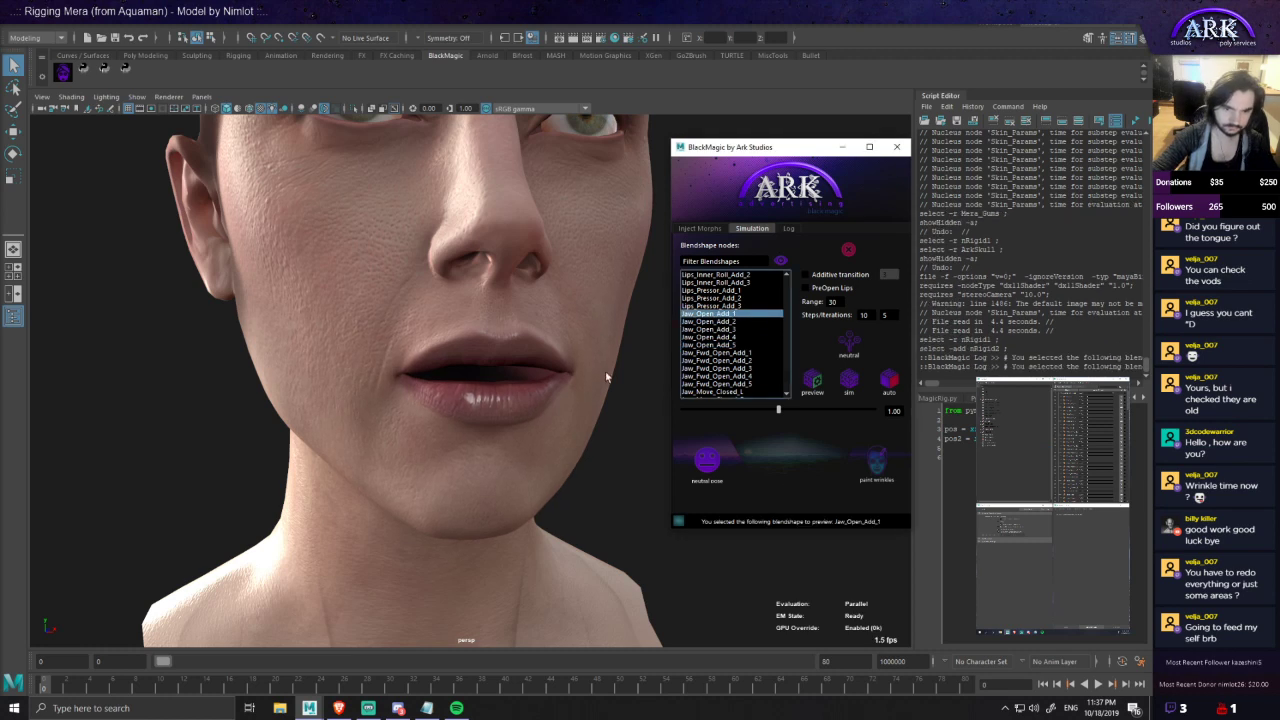
- Preview the jaw opening by setting Jaw_Open_Add_2 through Jaw_Open_Add_5 to 1, return them to 0, and reselect Jaw_Open_Add_1
alt+drag(605, 376, 468, 402)
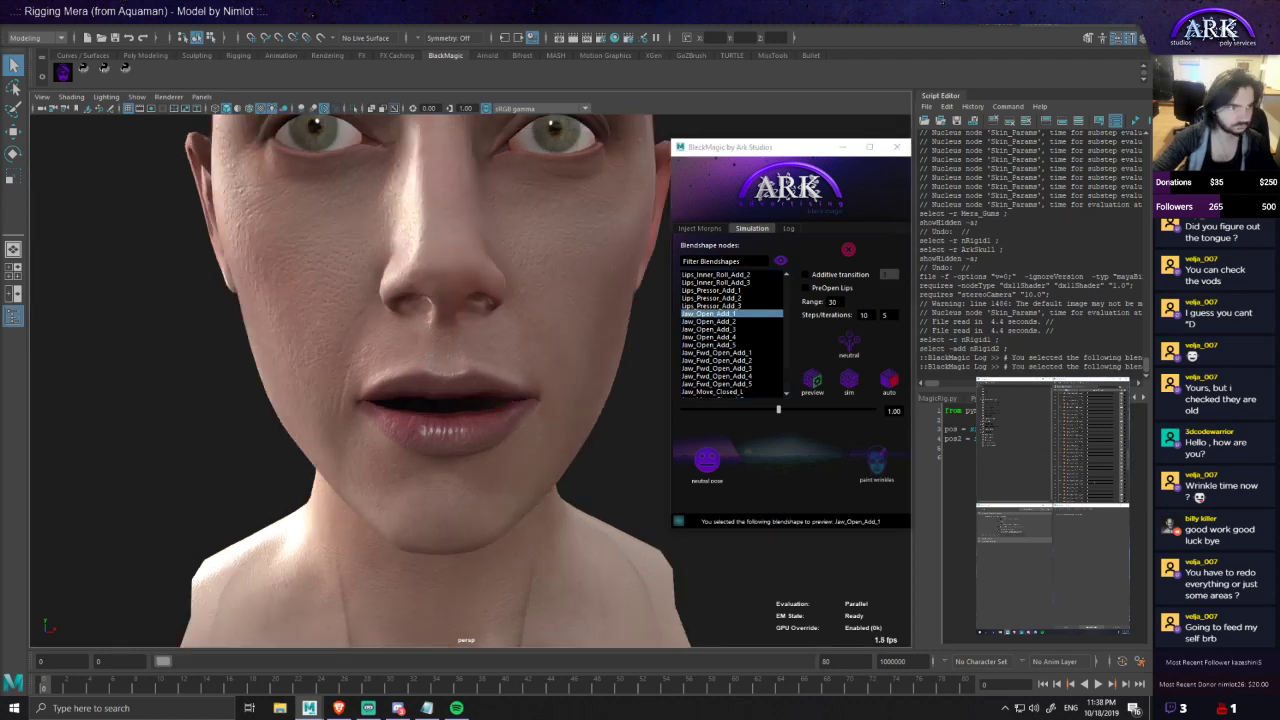
drag(1088, 443, 1098, 470)
alt+drag(520, 318, 357, 330)
drag(1107, 468, 1088, 441)
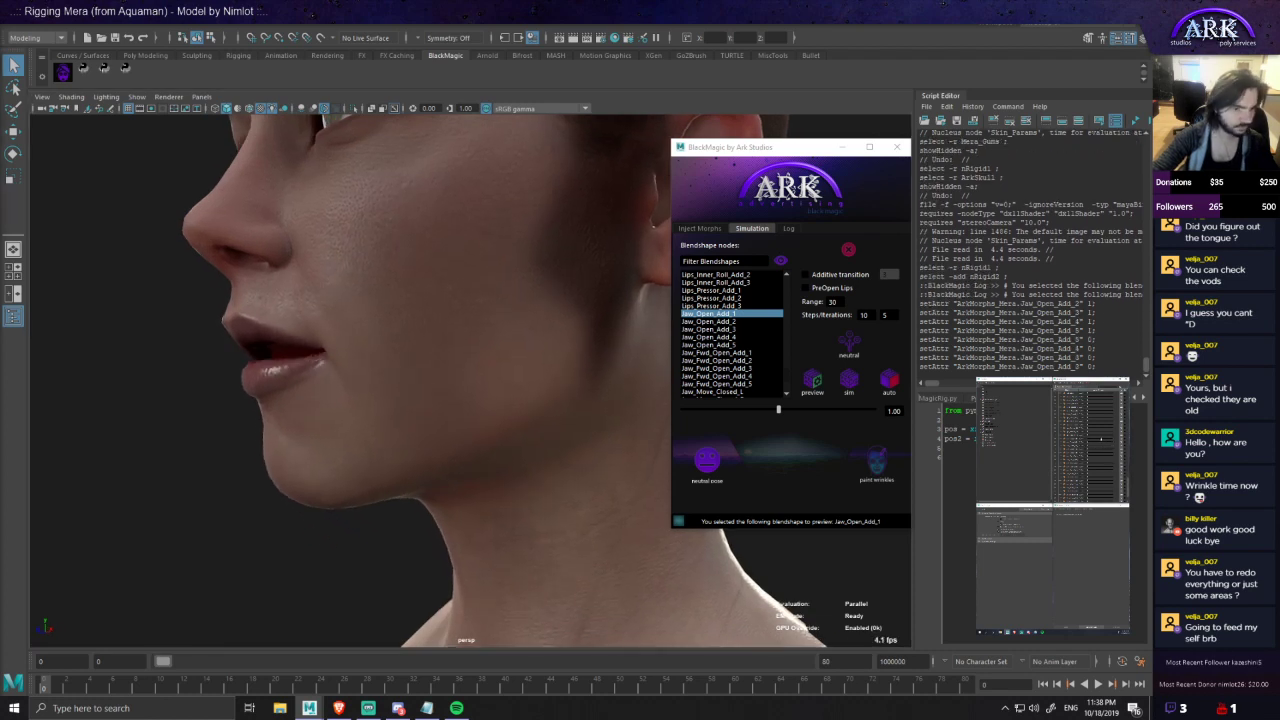
click(702, 305)
click(704, 313)
alt+drag(578, 371, 455, 381)
alt+drag(390, 438, 485, 438)
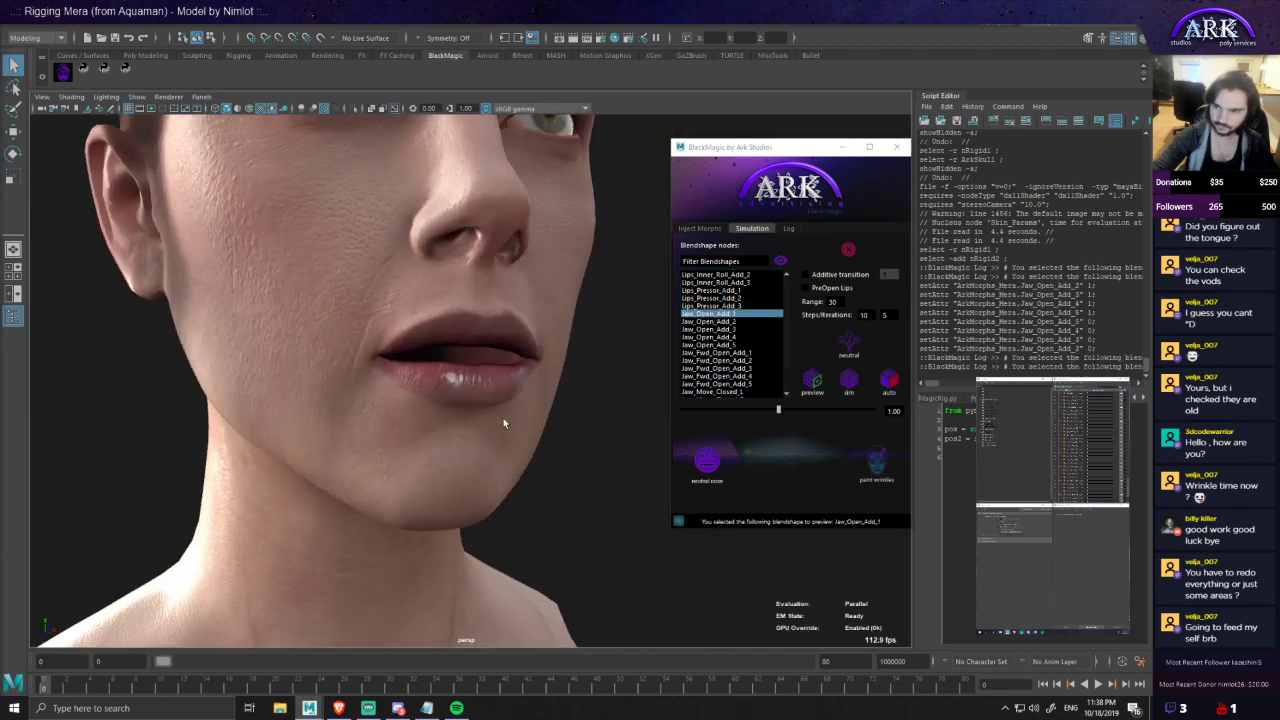
- Simulate the Jaw_Open_Add_1 blendshape, and Jaw_Open_Add_2 with Jaw_Open_Add_1 set to 1
alt+drag(566, 384, 527, 461)
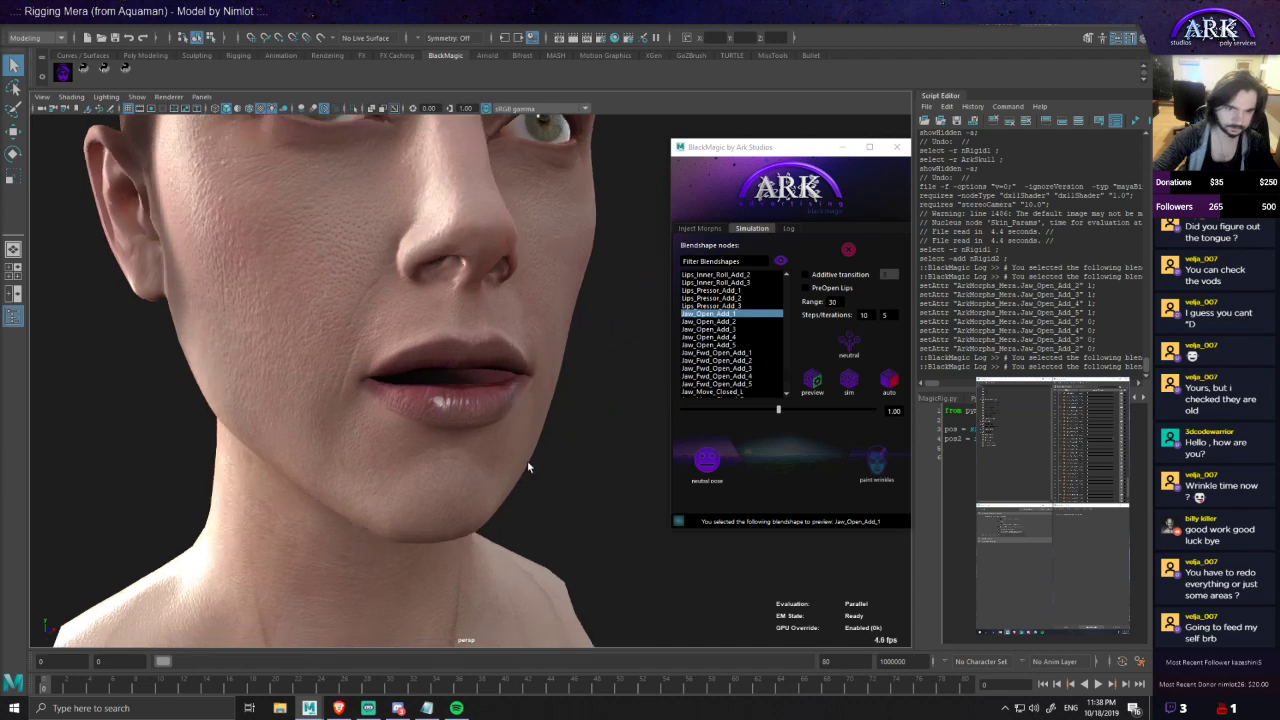
click(852, 387)
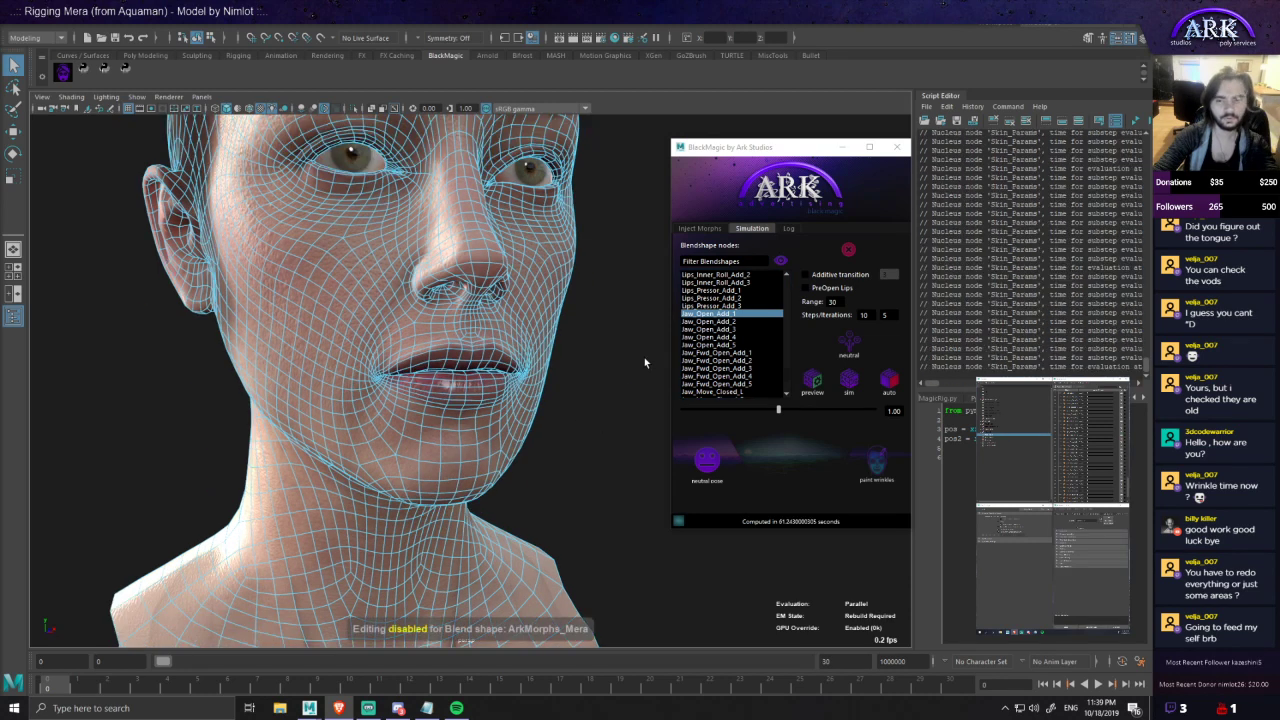
click(718, 321)
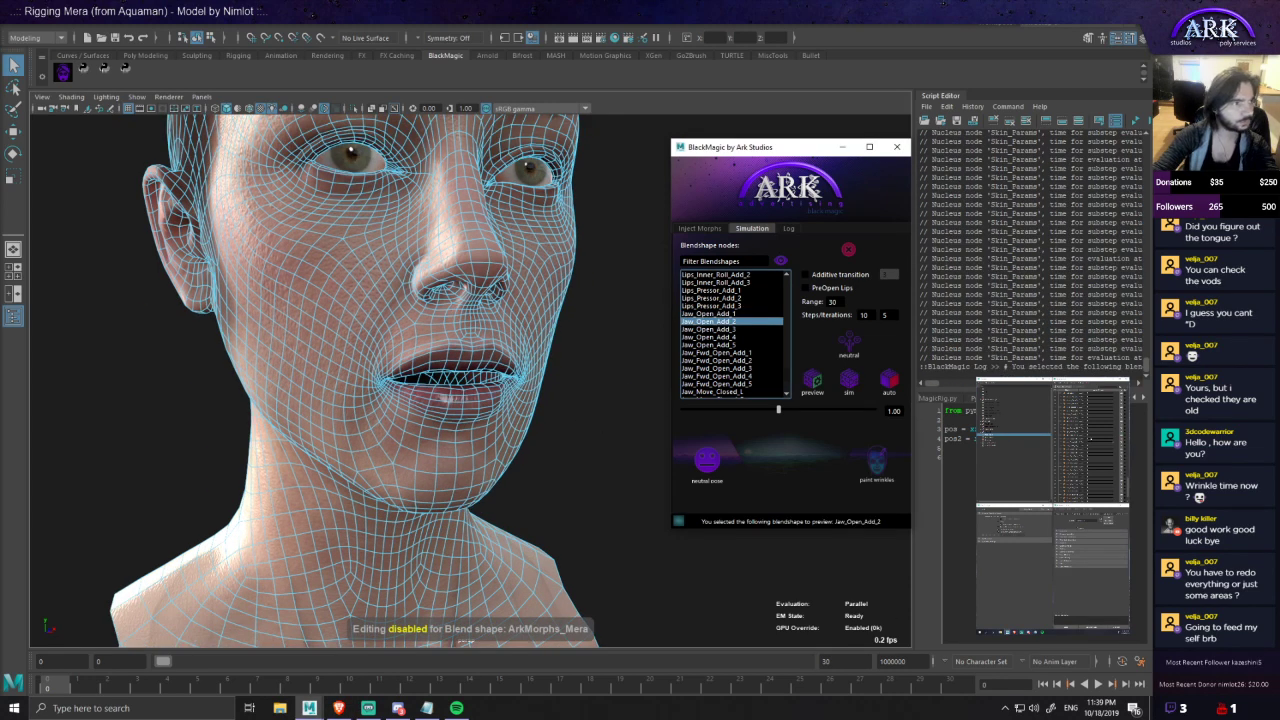
click(849, 381)
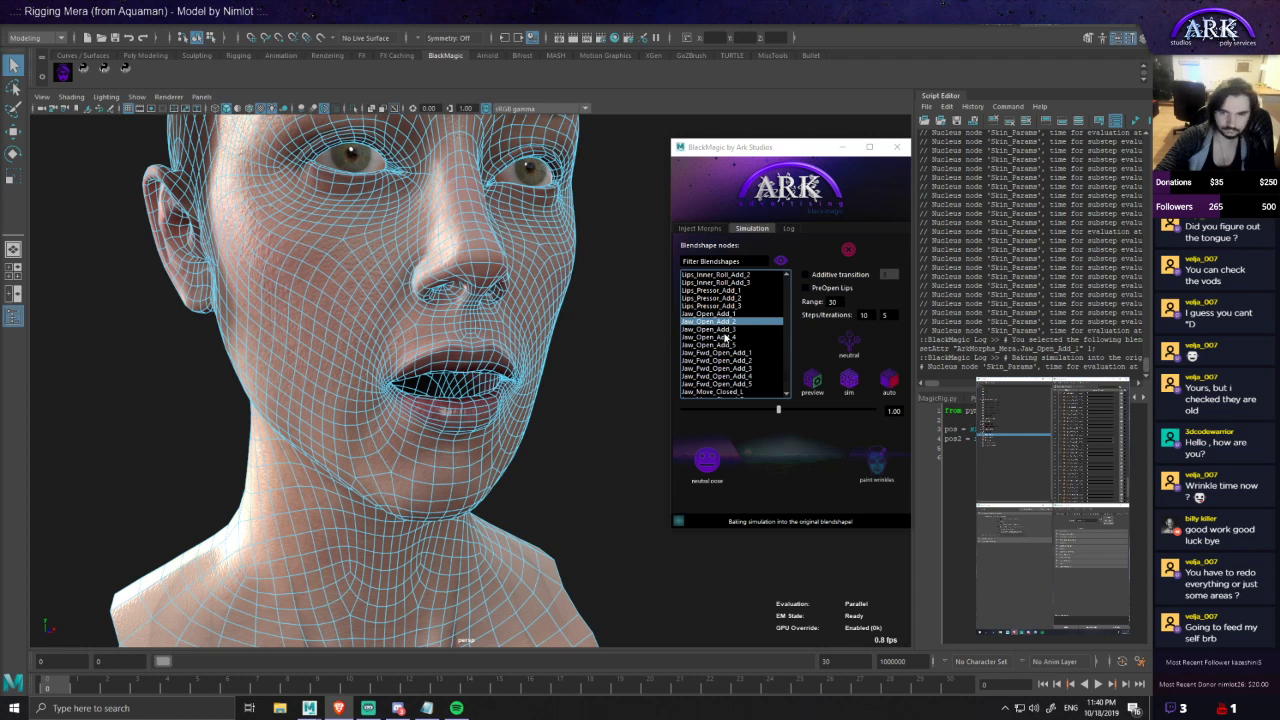
- Simulate the Jaw_Open_Add_3 blendshape with Jaw_Open_Add_1 and Jaw_Open_Add_2 set to 1
click(727, 329)
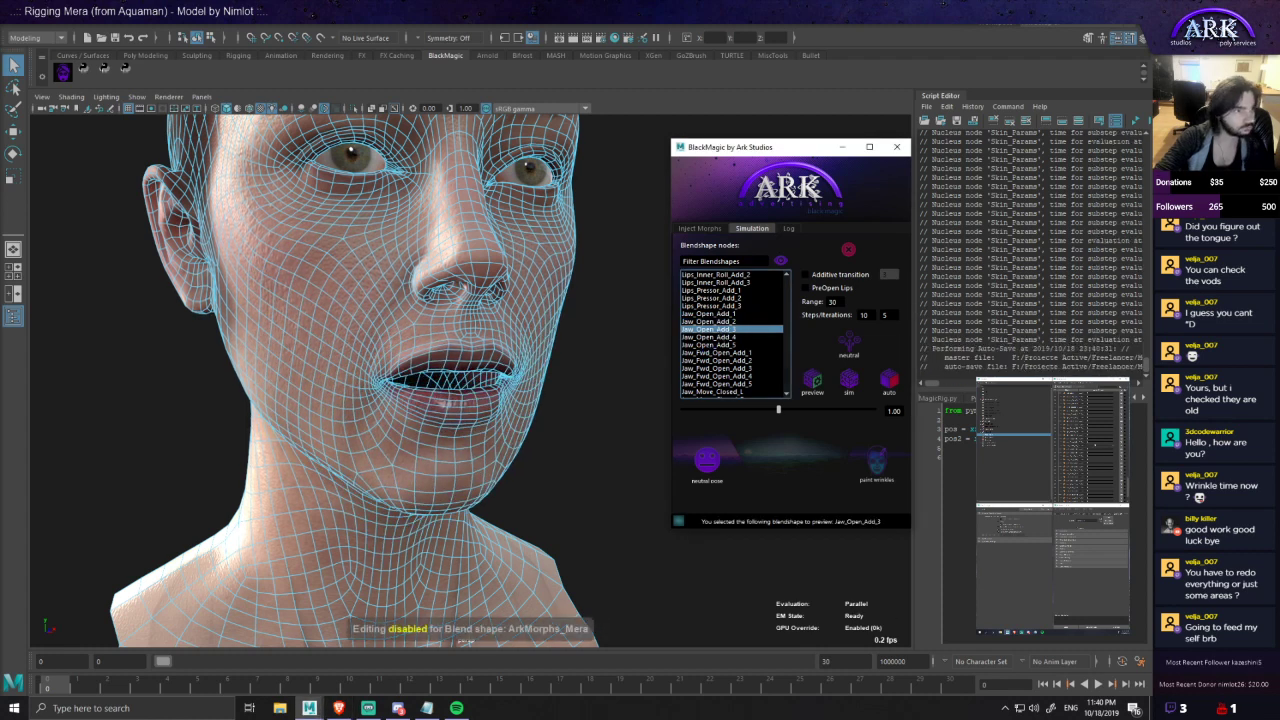
drag(1088, 441, 1112, 438)
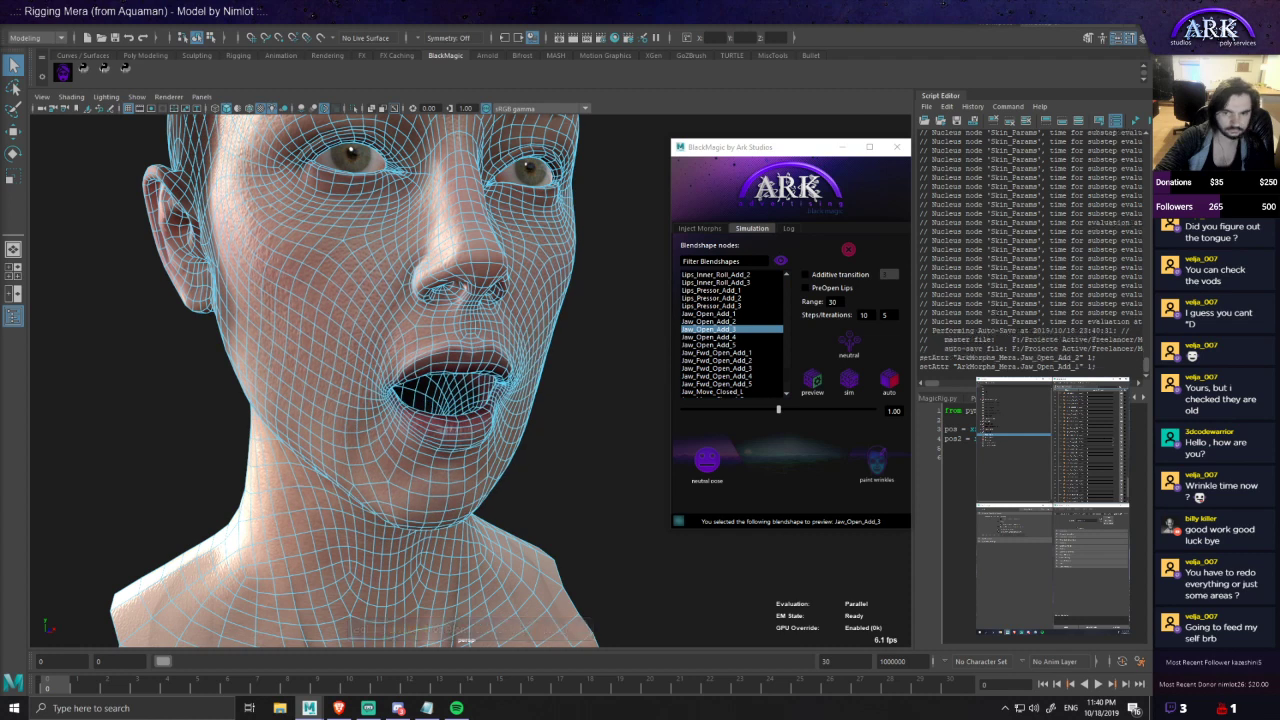
click(850, 384)
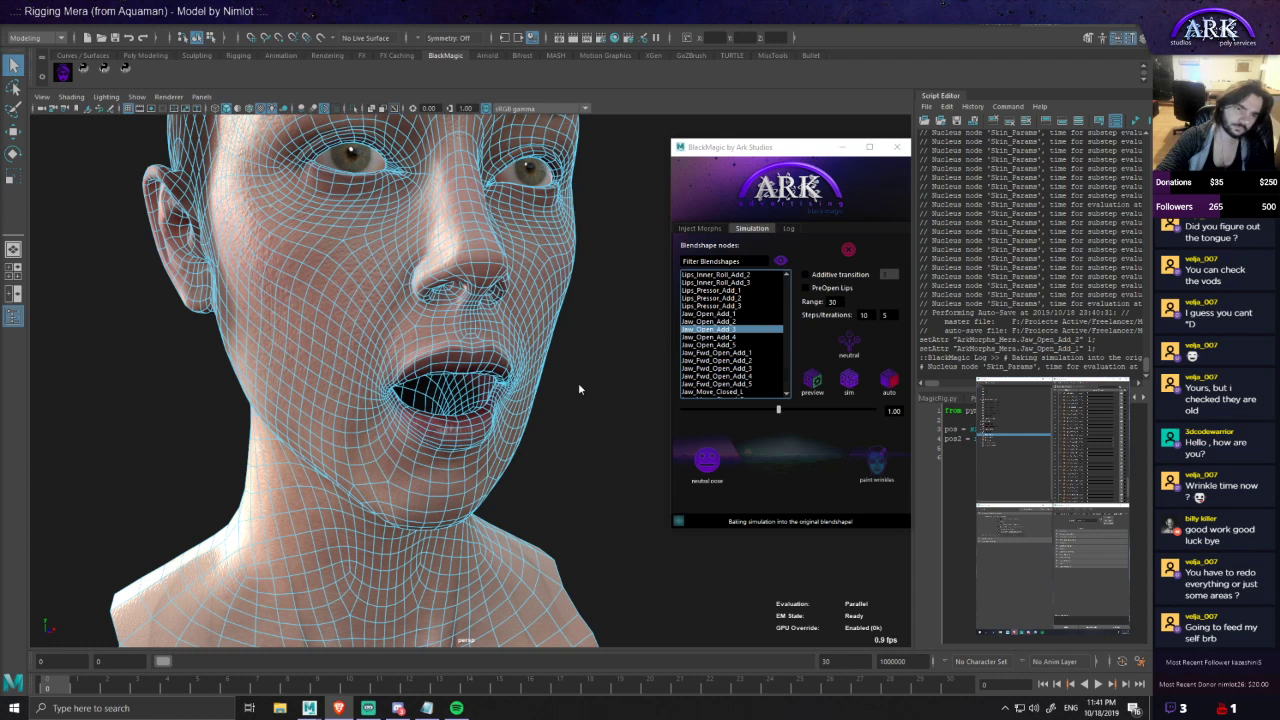
- Simulate the Jaw_Open_Add_4 and Jaw_Open_Add_5 blendshapes, each with the preceding jaw-open shapes set to 1
click(740, 338)
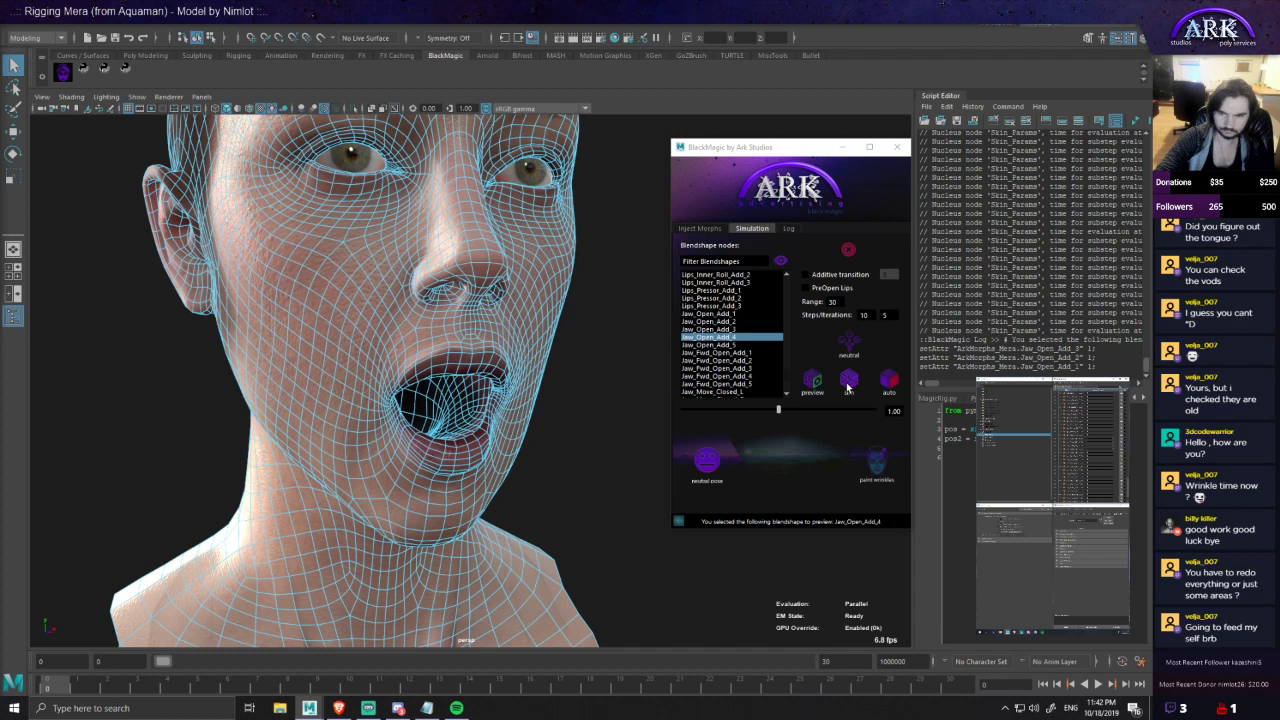
click(848, 383)
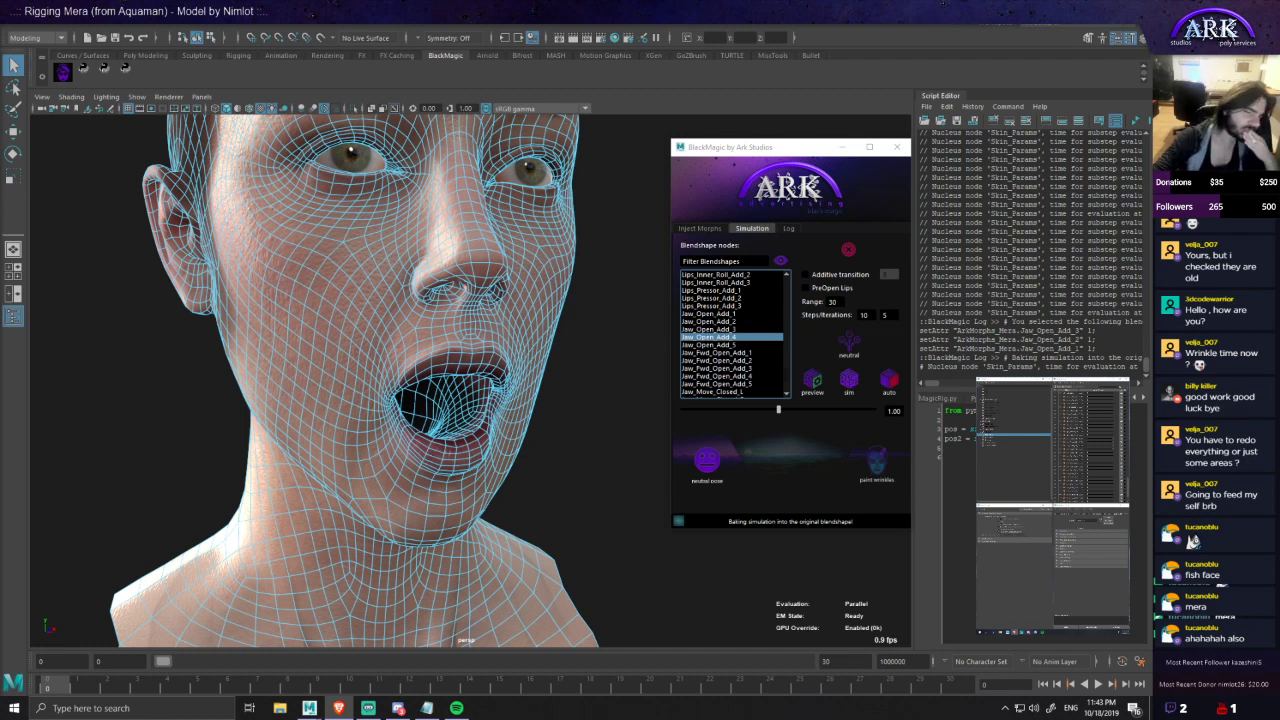
click(726, 346)
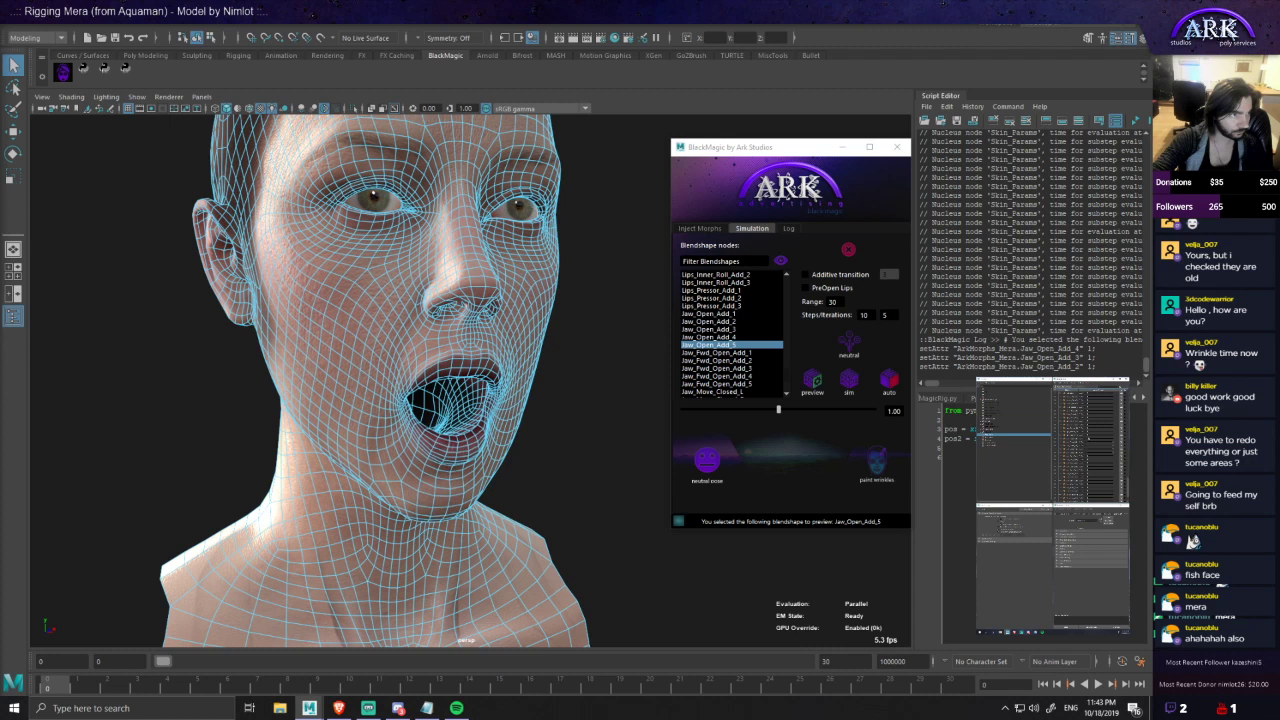
click(848, 381)
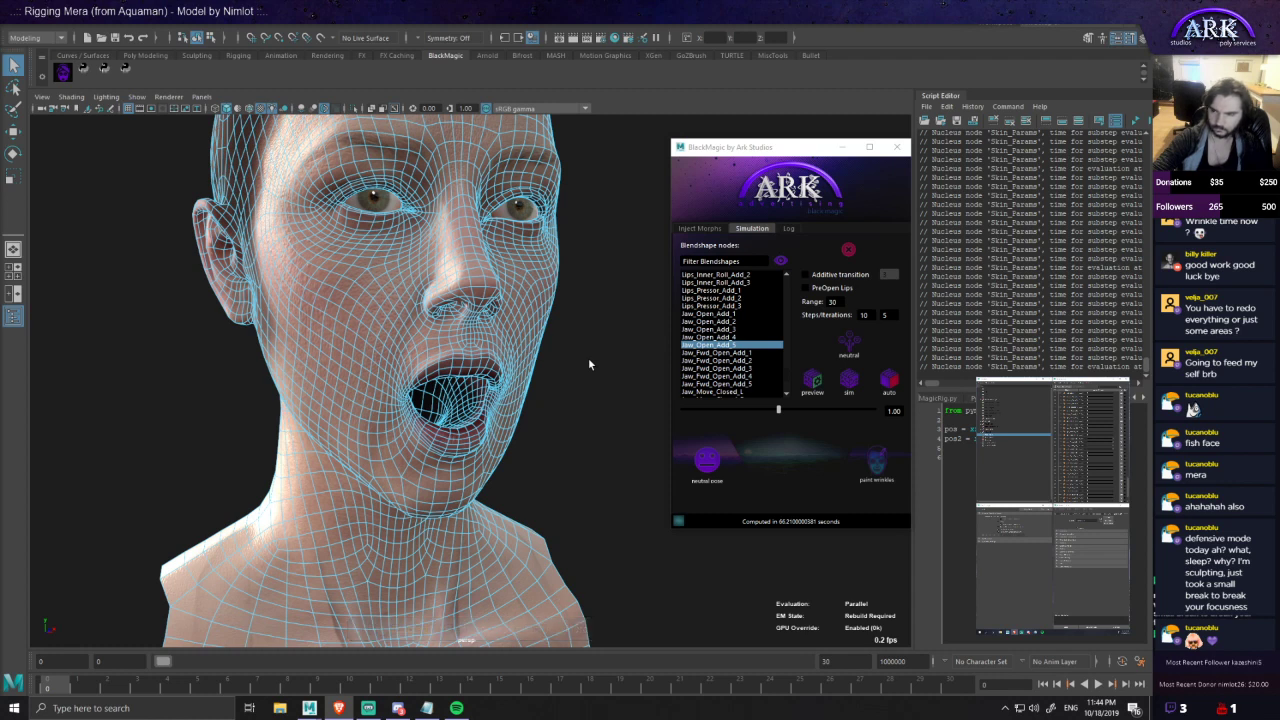
- Preview the simulated jaw opening by setting Jaw_Open_Add_1 through Jaw_Open_Add_5 to 1
scroll(598, 424, up, 2)
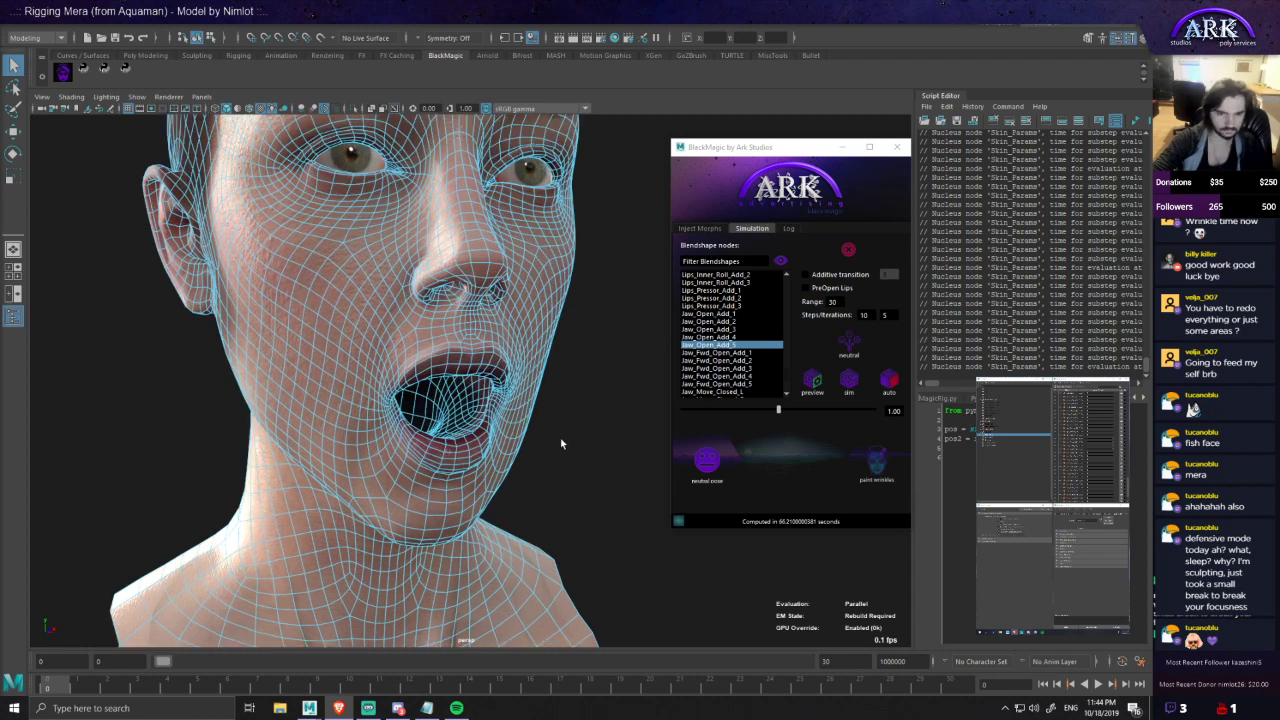
alt+drag(617, 429, 580, 406)
click(735, 354)
click(737, 345)
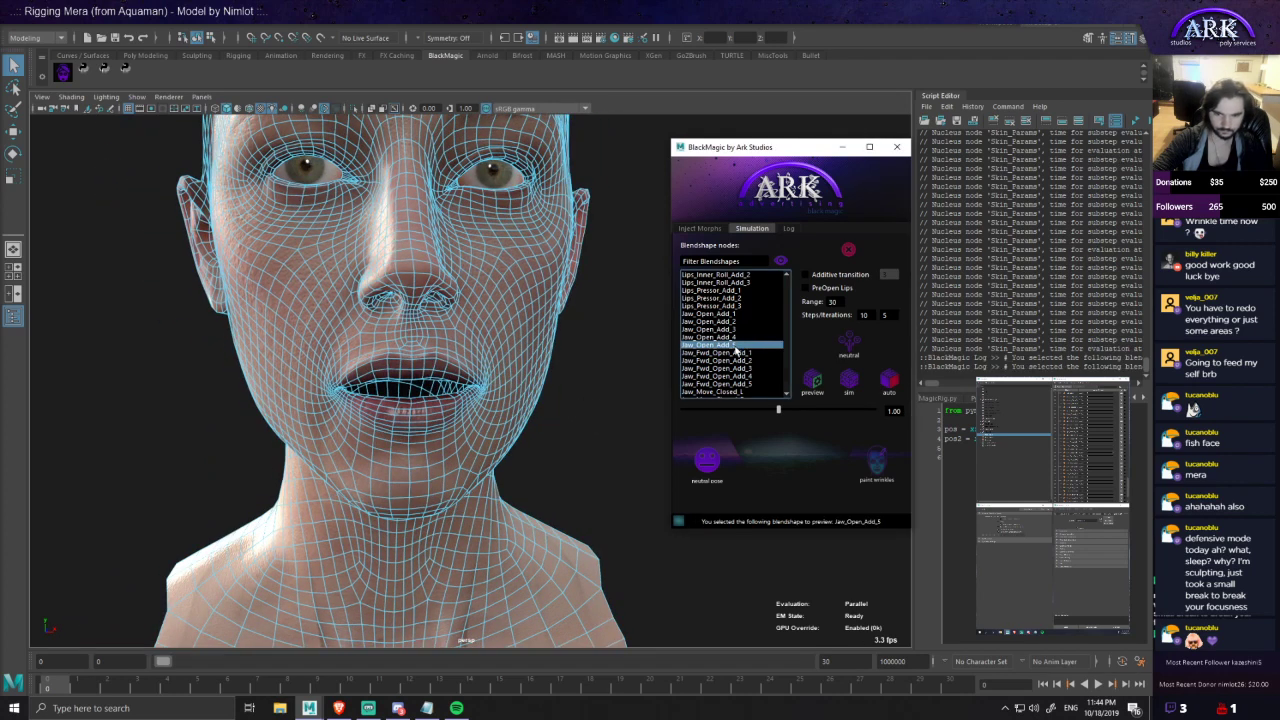
mouse_move(1113, 437)
mouse_down()
mouse_move(1096, 436)
mouse_move(1121, 441)
mouse_up()
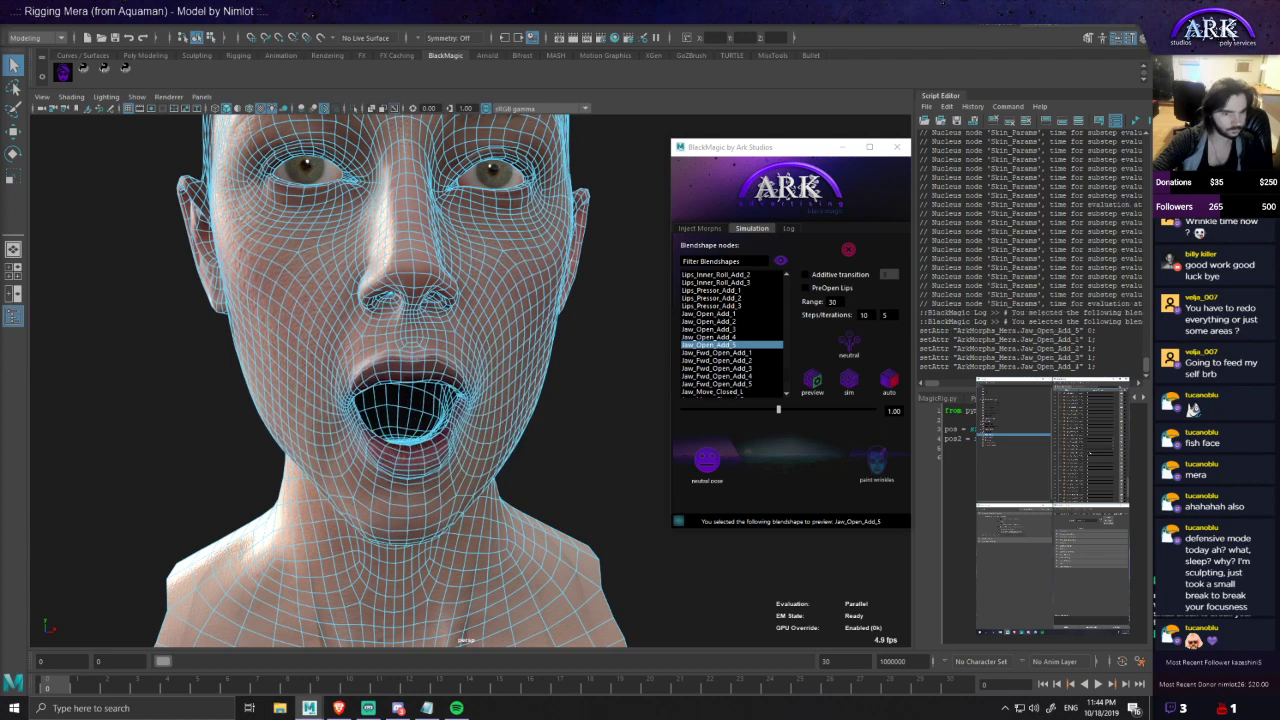
- Examine the fully opened mouth, lips and cheeks of the simulated mesh up close from several angles
alt+drag(567, 402, 450, 405)
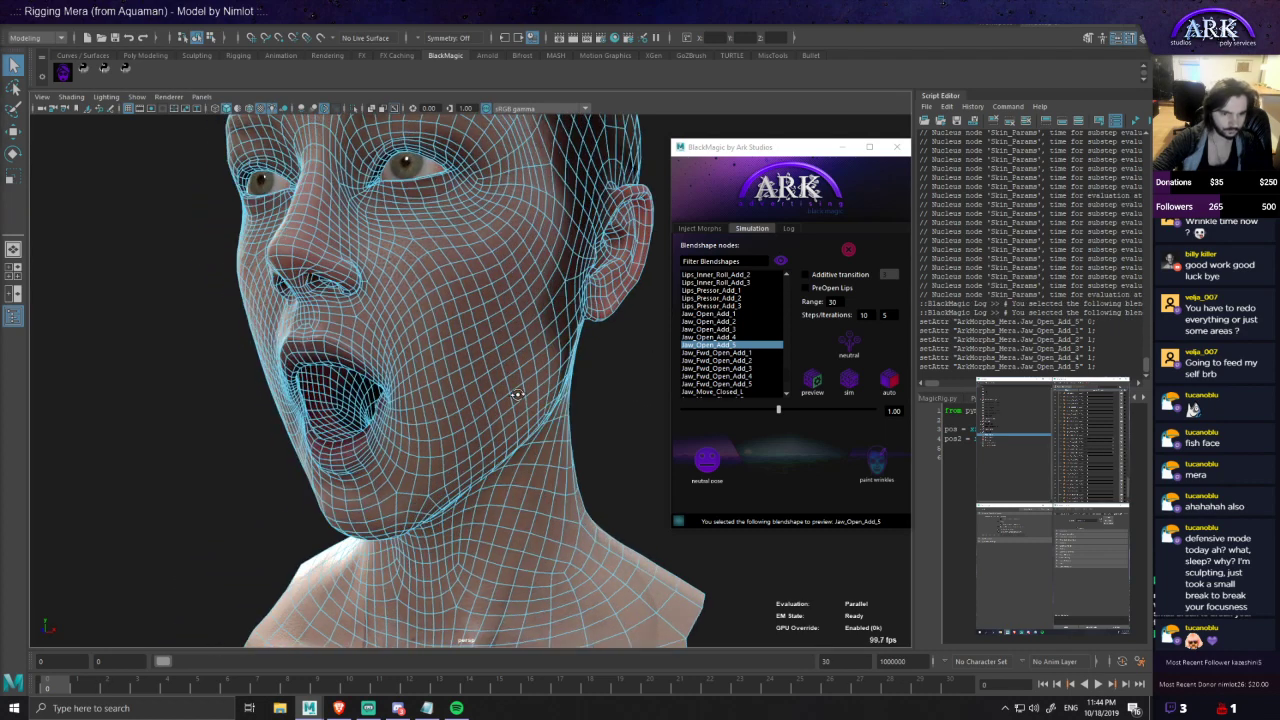
scroll(417, 407, up, 2)
alt+drag(350, 409, 409, 427)
scroll(430, 429, up, 3)
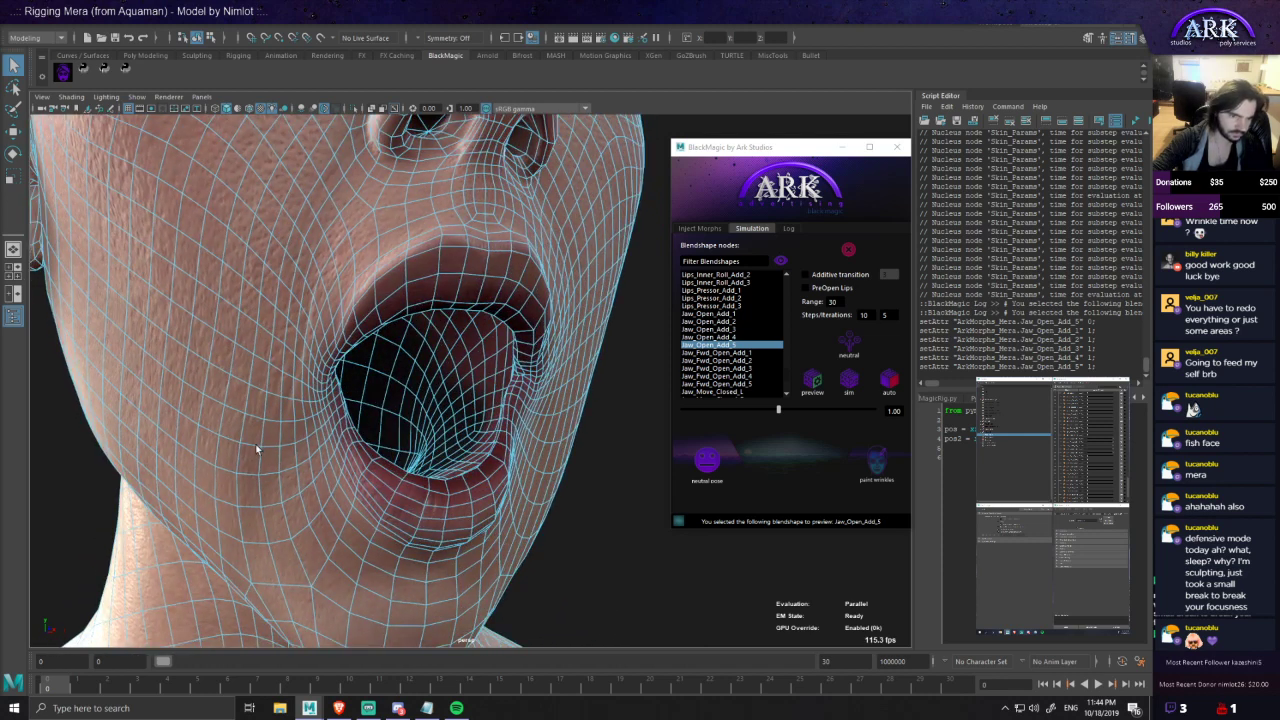
alt+drag(391, 440, 331, 446)
scroll(324, 378, down, 4)
alt+drag(326, 378, 479, 416)
scroll(437, 380, up, 5)
scroll(298, 390, down, 4)
alt+drag(300, 391, 326, 381)
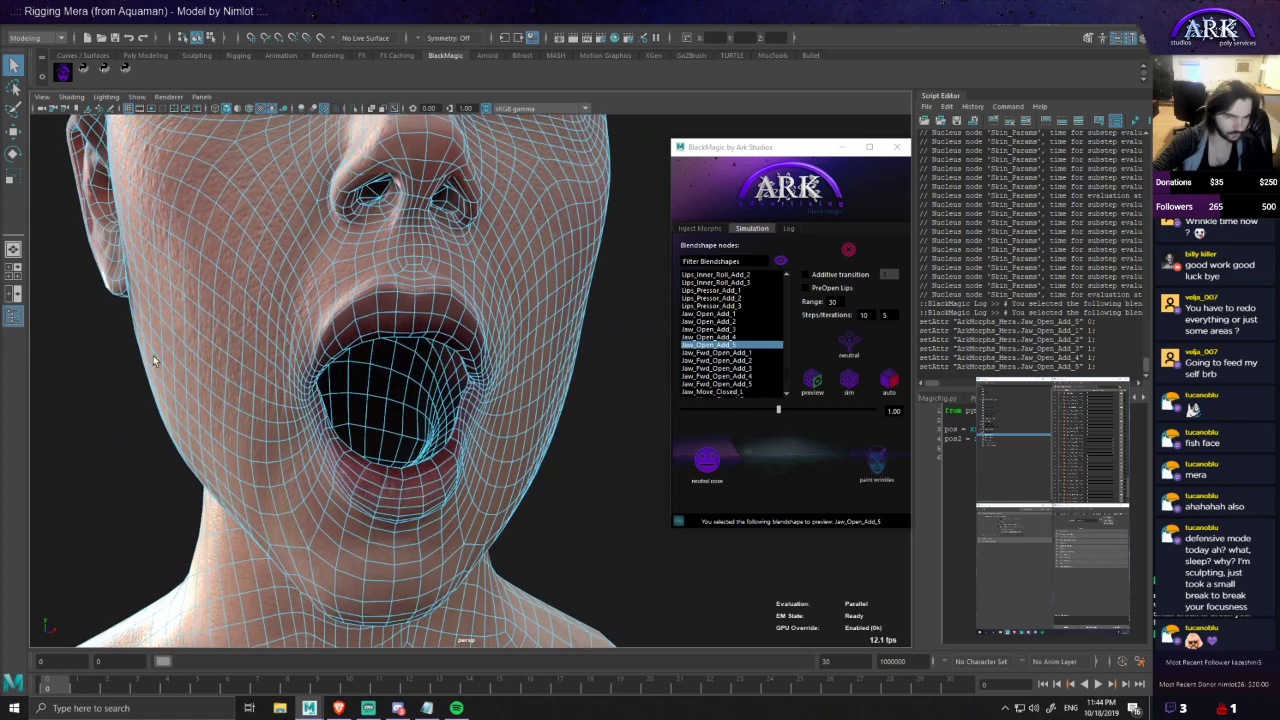
- Return Jaw_Open_Add_1 through Jaw_Open_Add_5 to 0, and choose Jaw_Fwd_Open_Add_1 to inspect in profile
mouse_move(1112, 453)
mouse_down()
mouse_move(1087, 453)
mouse_move(1104, 446)
mouse_up()
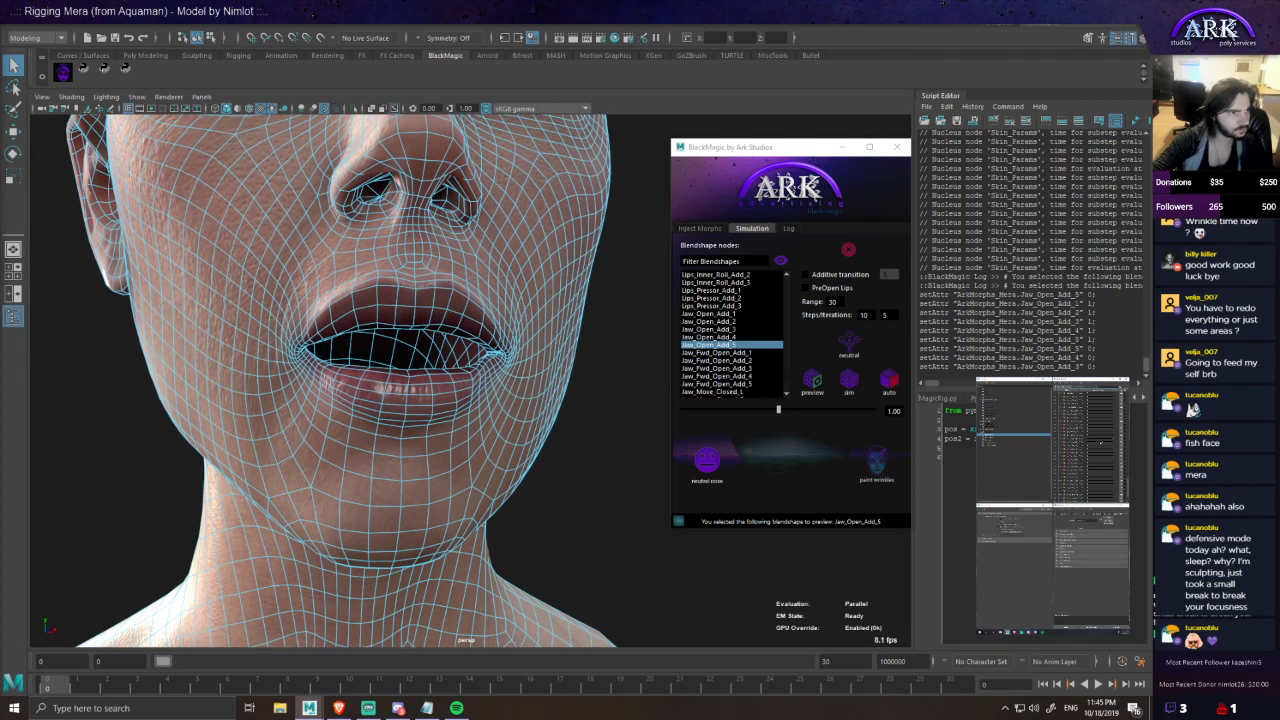
click(748, 353)
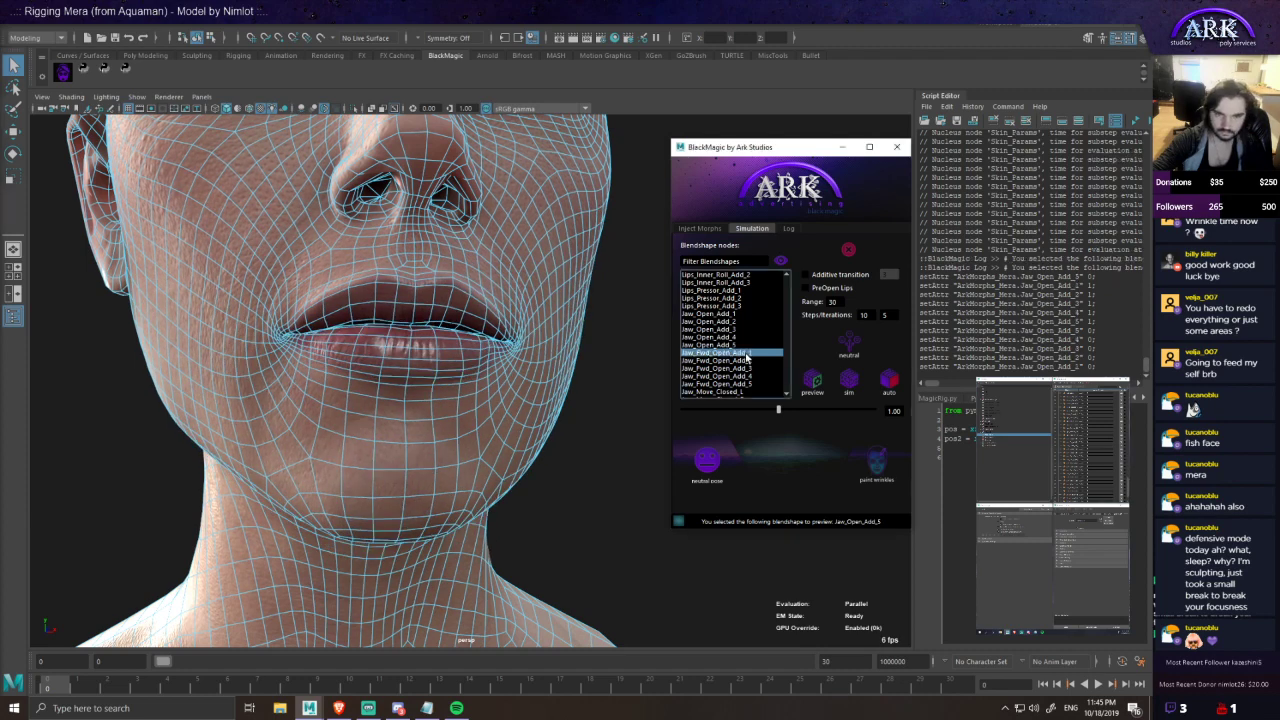
alt+drag(480, 425, 625, 438)
alt+right_drag(625, 438, 551, 443)
alt+middle_drag(551, 443, 430, 450)
alt+drag(430, 450, 503, 453)
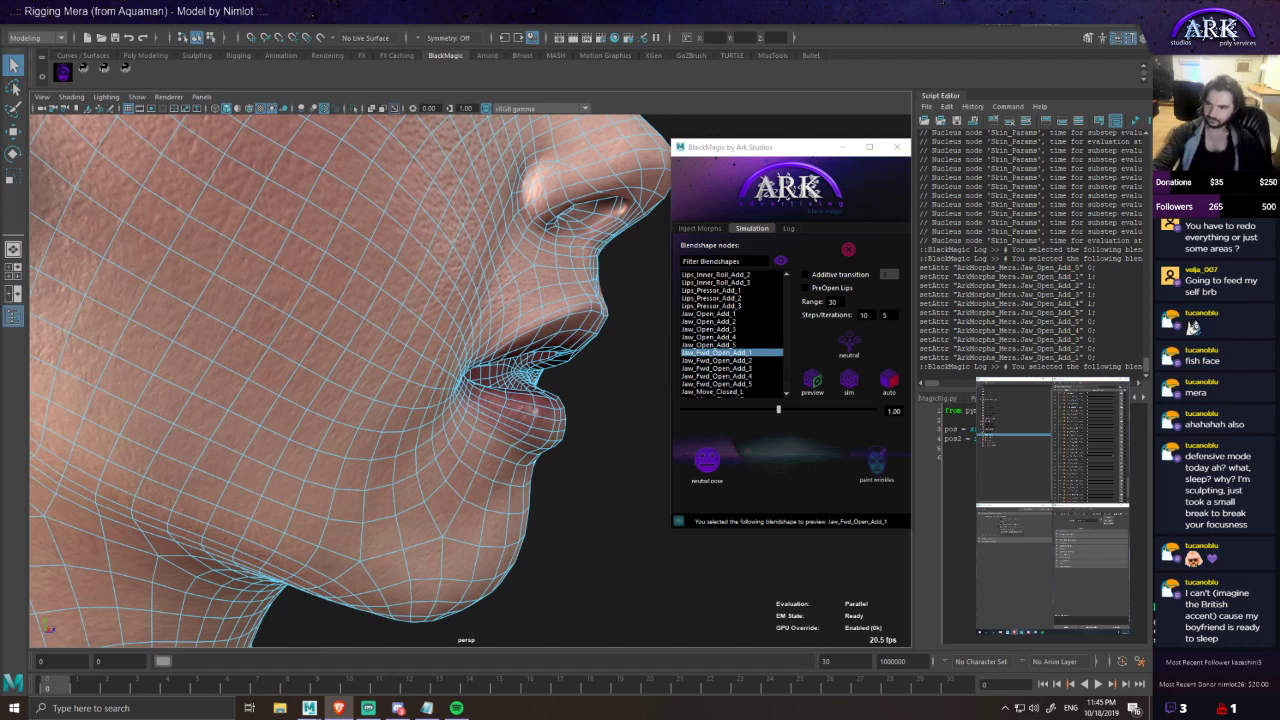
mouse_move(1150, 710)
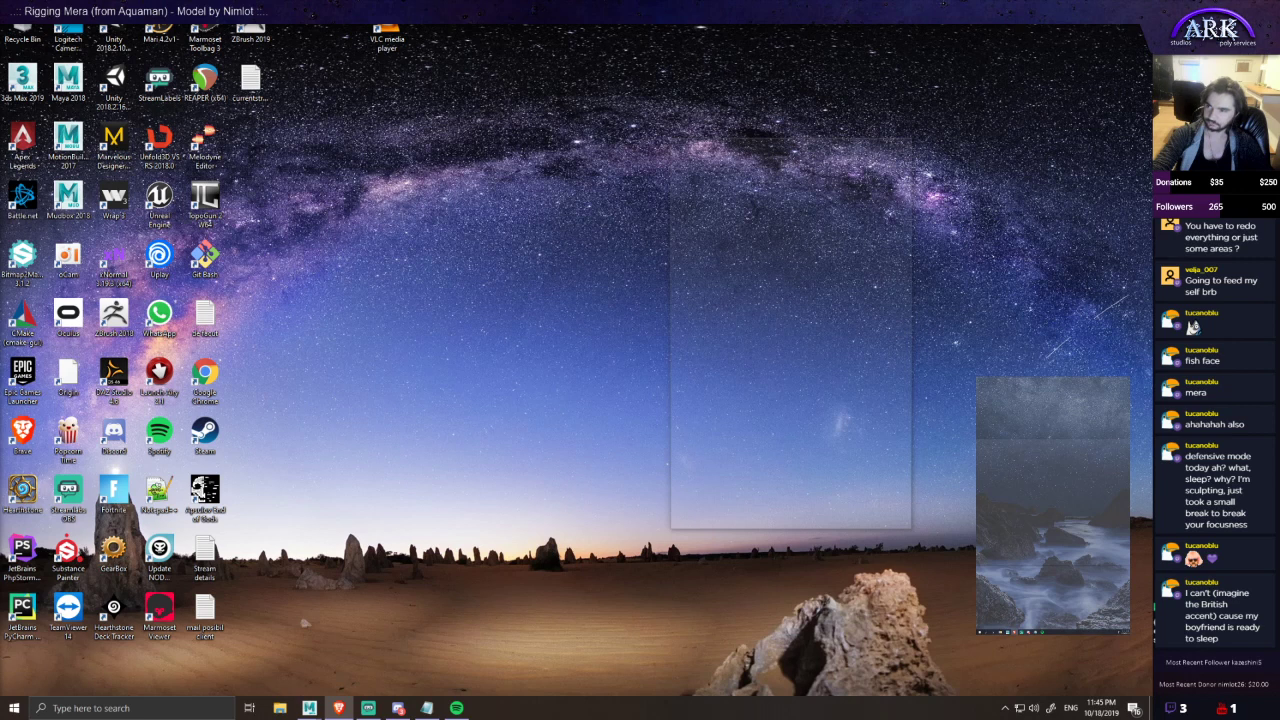
key(super+d)
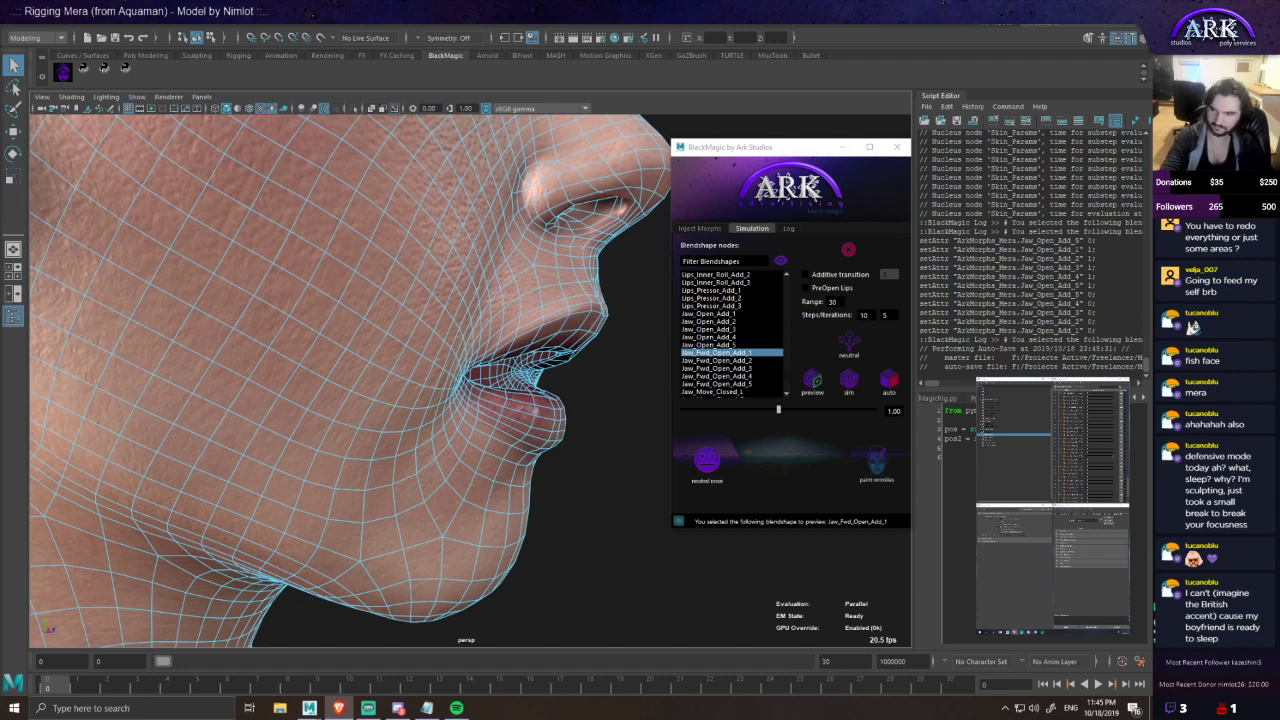
- Compare the forward jaw shapes by setting Jaw_Fwd_Open_Add_1 to 0 and Jaw_Move_Forward to 1
alt+drag(378, 377, 334, 371)
alt+middle_drag(334, 371, 451, 403)
alt+drag(451, 403, 517, 367)
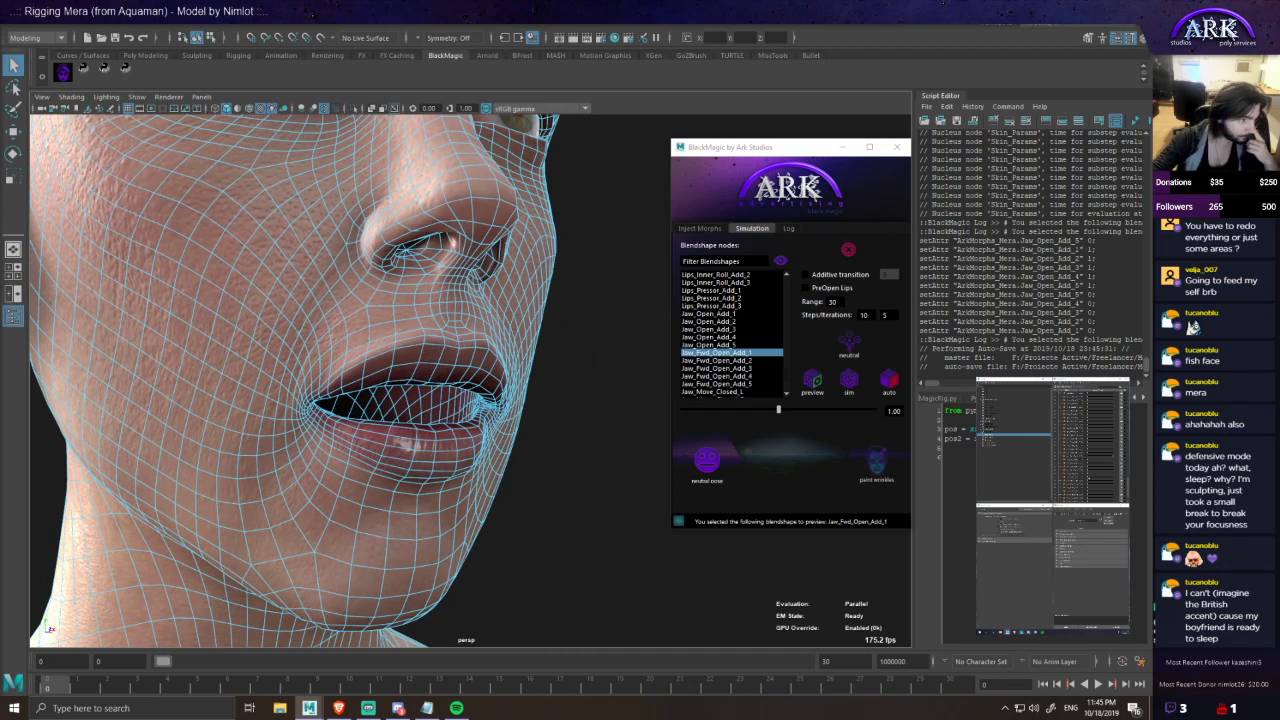
text(0)
key(Return)
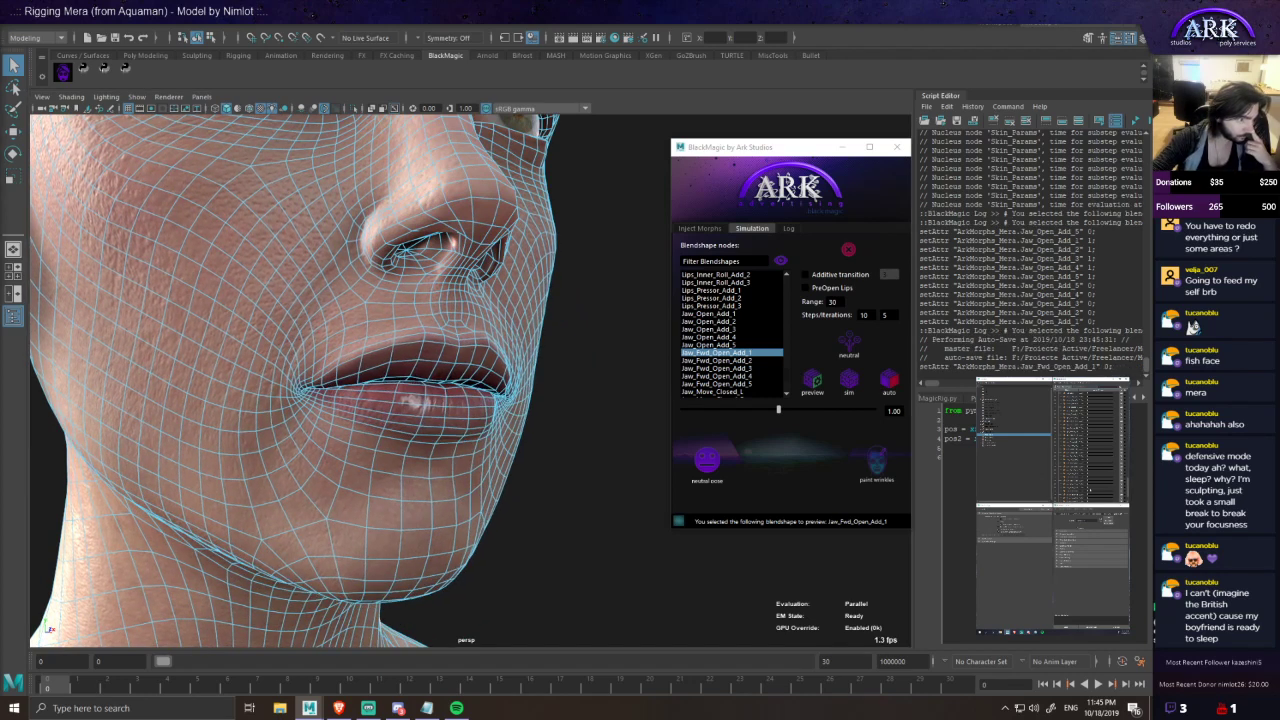
text(1)
key(Return)
alt+drag(605, 365, 486, 424)
alt+drag(384, 460, 440, 458)
scroll(731, 362, down, 2)
scroll(733, 372, up, 1)
mouse_move(586, 380)
alt+mouse_down()
mouse_move(578, 366)
mouse_move(641, 367)
mouse_move(580, 357)
alt+mouse_up()
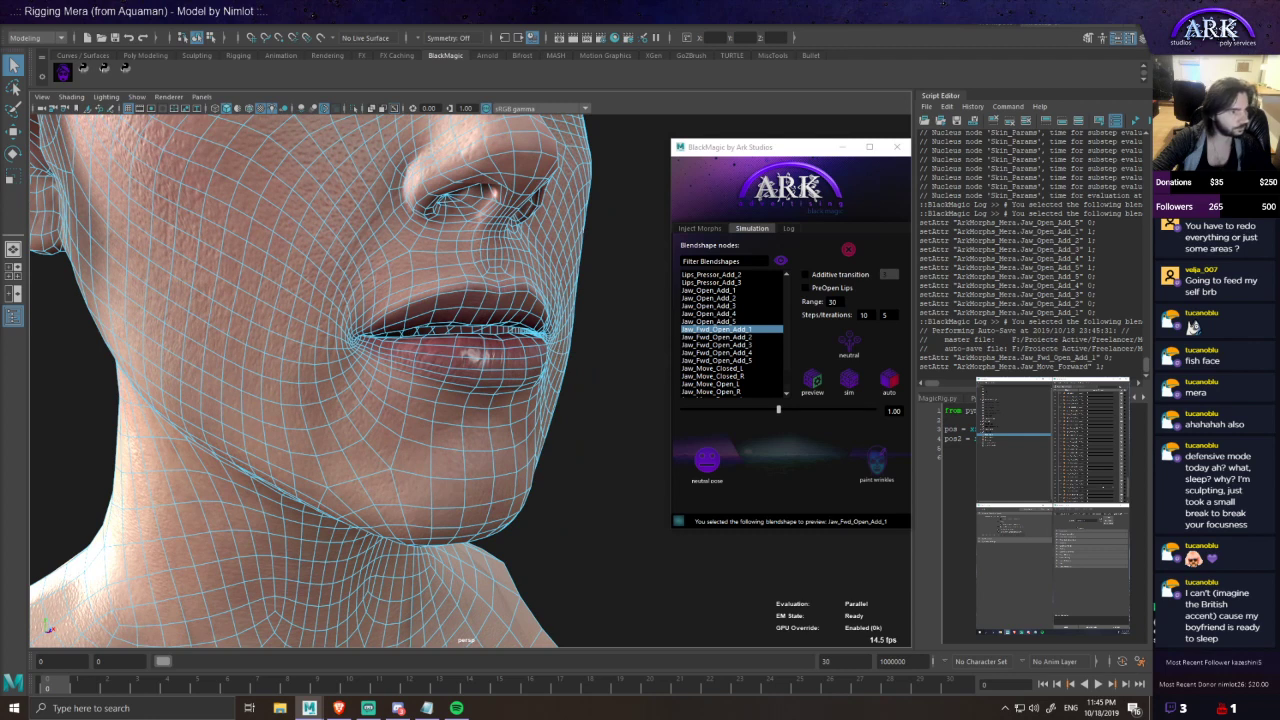
- Choose the Jaw_Move_Forward blendshape in the simulation list and examine the lips and chin with it applied
scroll(750, 360, down, 3)
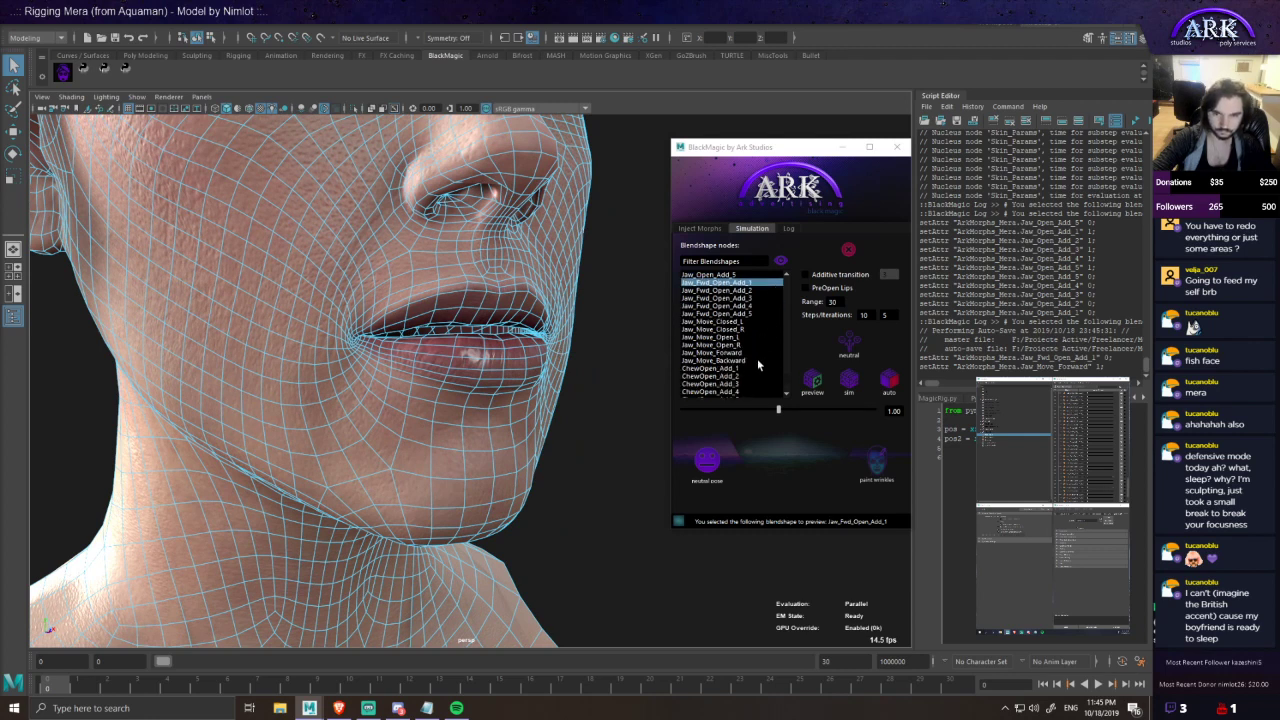
click(743, 332)
alt+drag(568, 381, 598, 408)
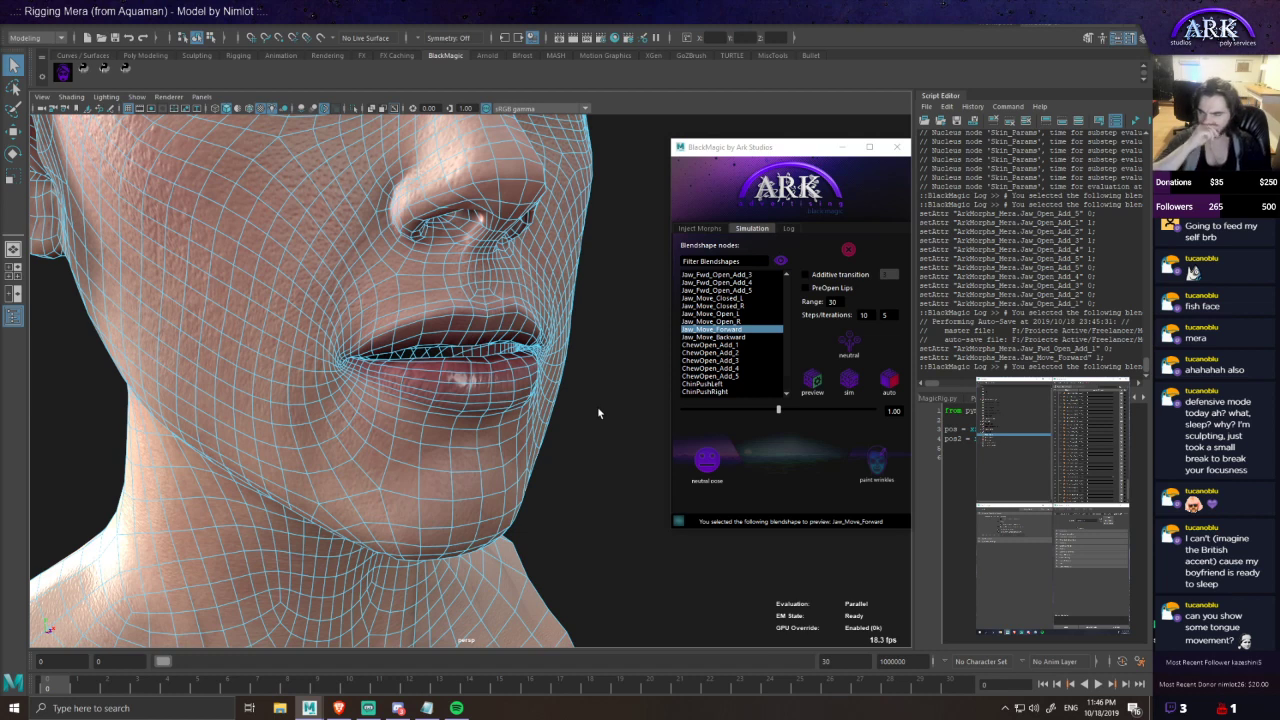
alt+drag(599, 411, 500, 460)
scroll(531, 400, down, 3)
scroll(521, 421, up, 2)
scroll(500, 460, up, 2)
alt+middle_drag(437, 508, 435, 457)
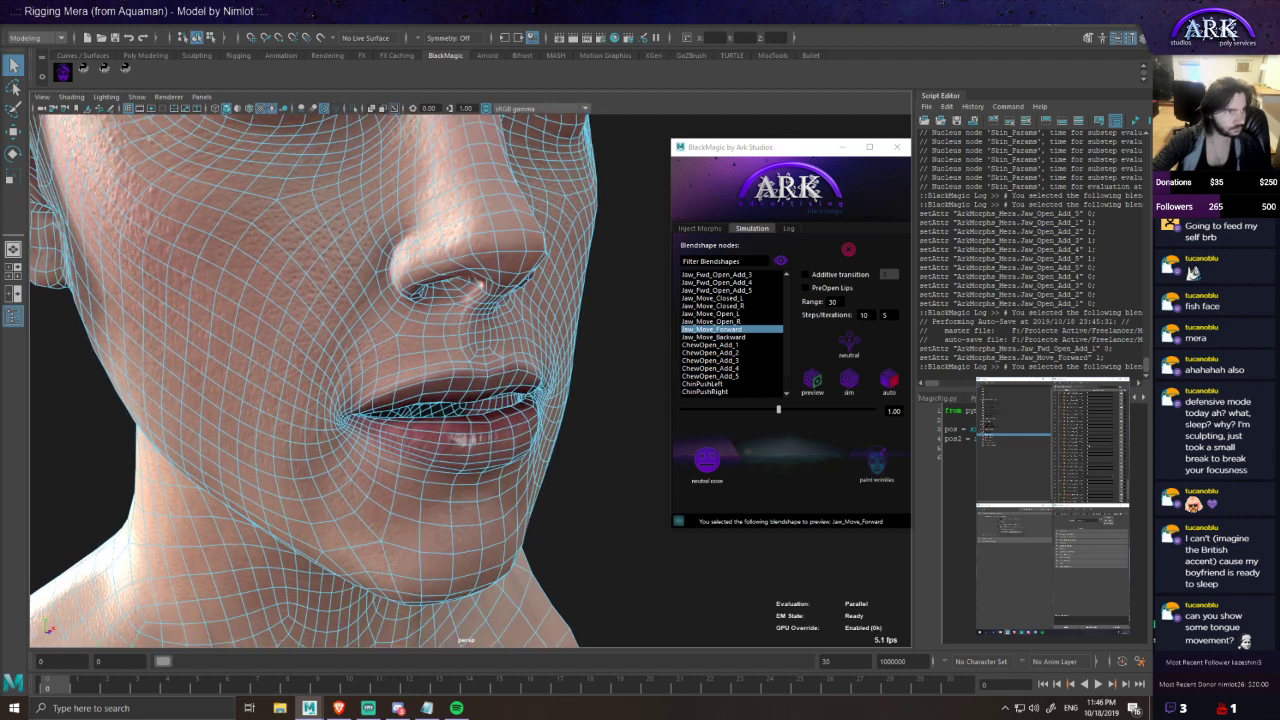
- Preview Jaw_Fwd_Open_Add_1 through Jaw_Fwd_Open_Add_5 and Jaw_Move_Closed_L at 1, and return them and Jaw_Move_Forward to 0
drag(1089, 446, 1112, 447)
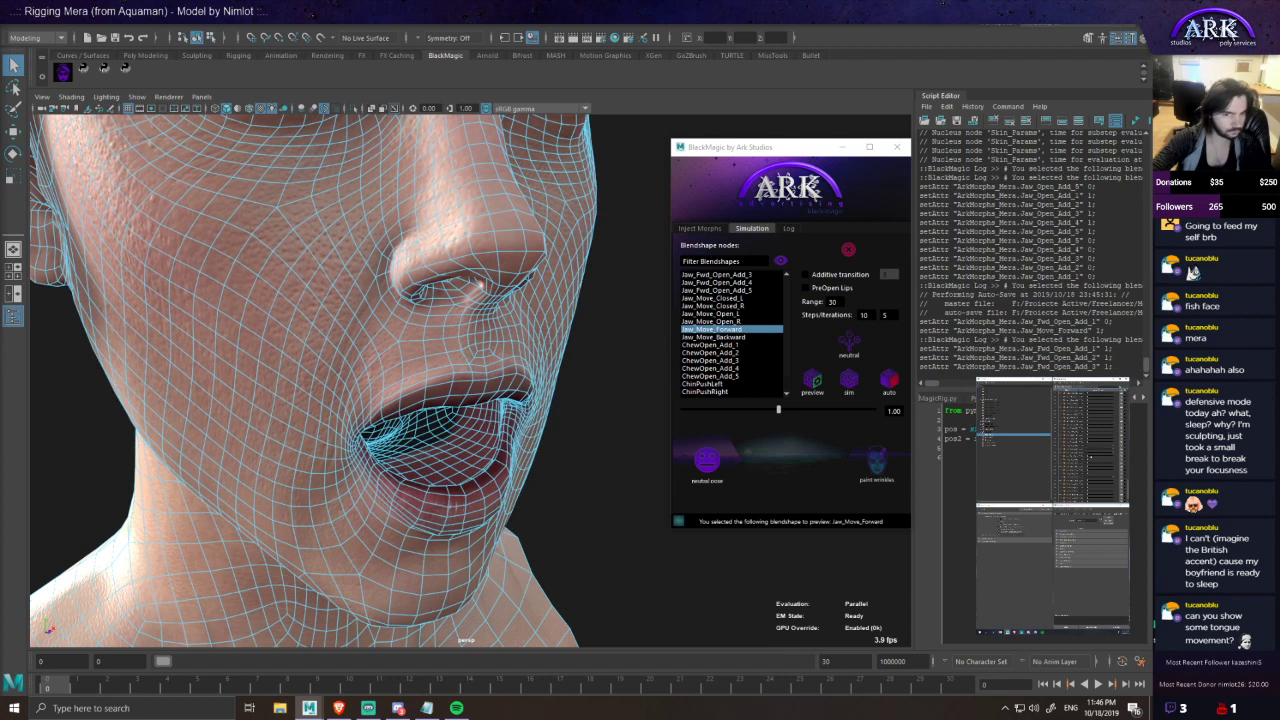
alt+drag(540, 400, 370, 297)
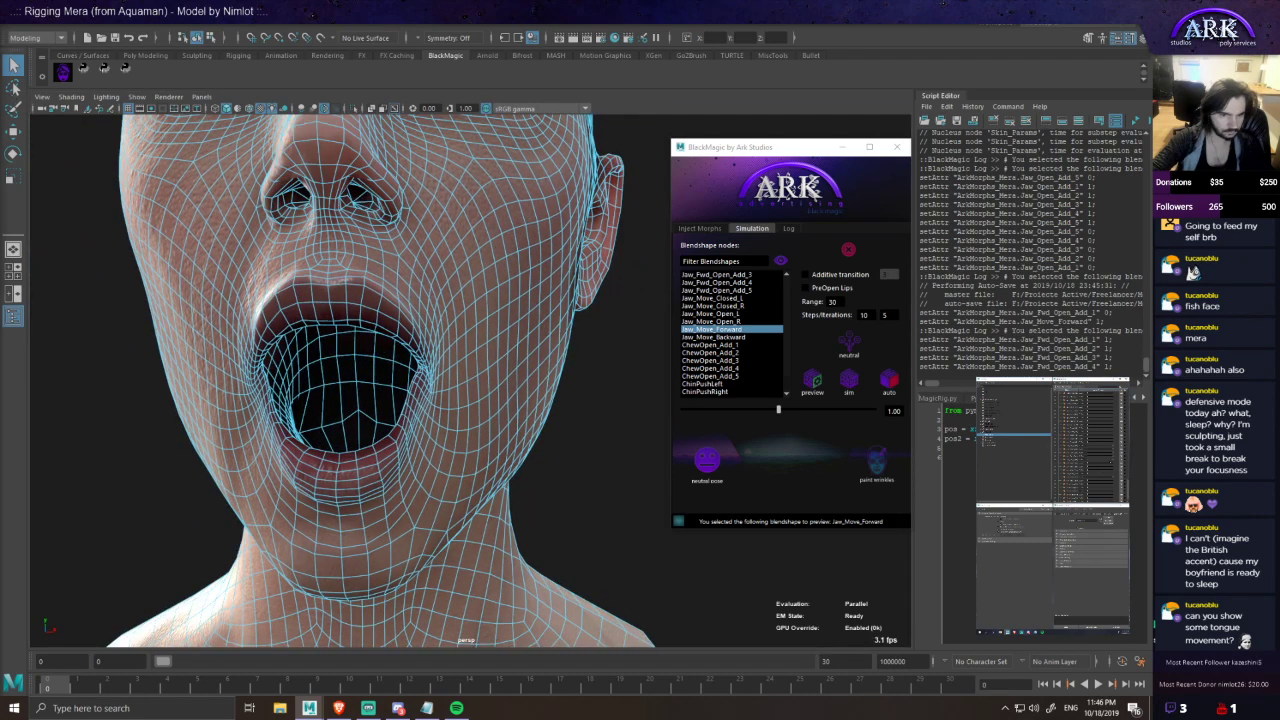
alt+drag(510, 481, 548, 481)
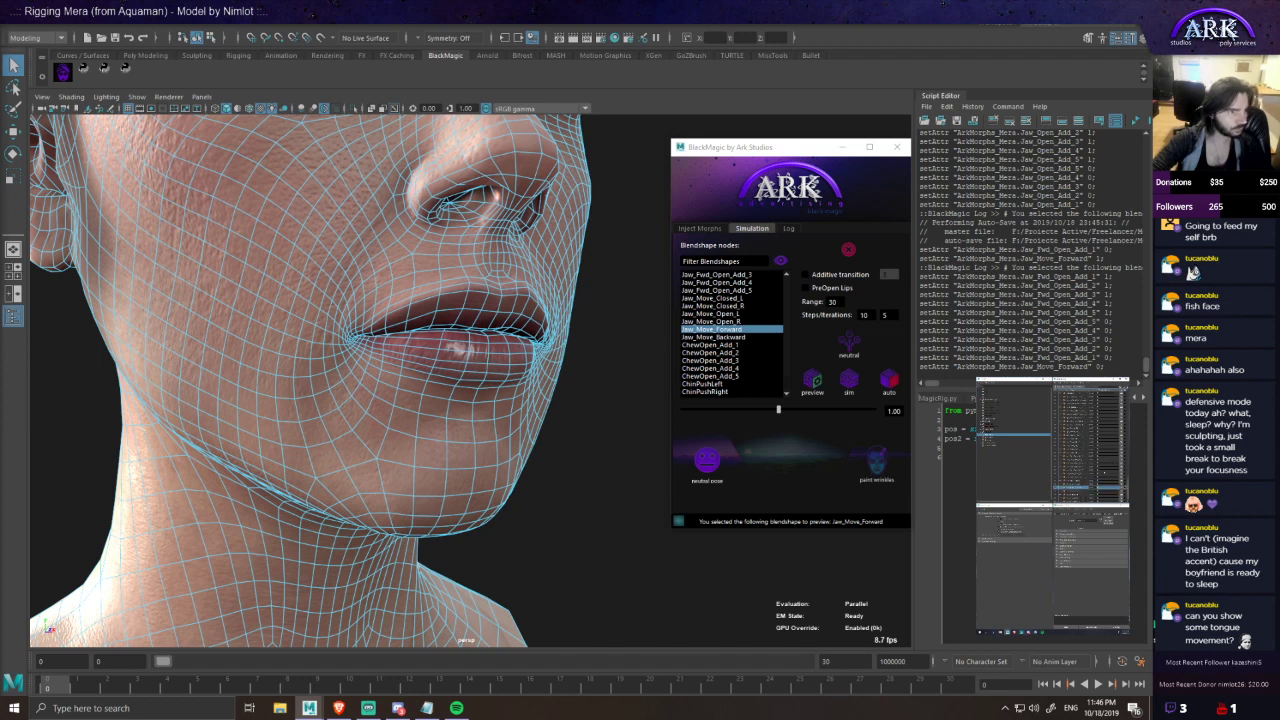
alt+drag(413, 372, 375, 373)
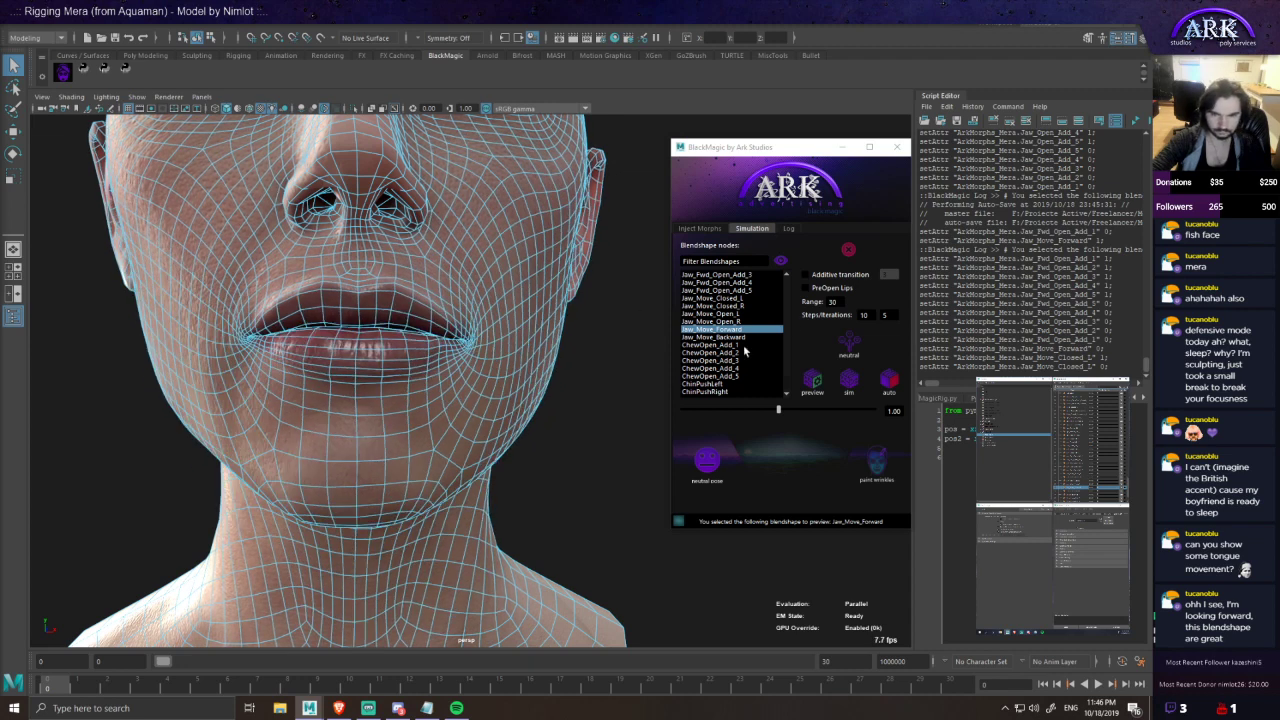
- Choose Jaw_Move_Closed_L as the blendshape and run its simulation
click(739, 298)
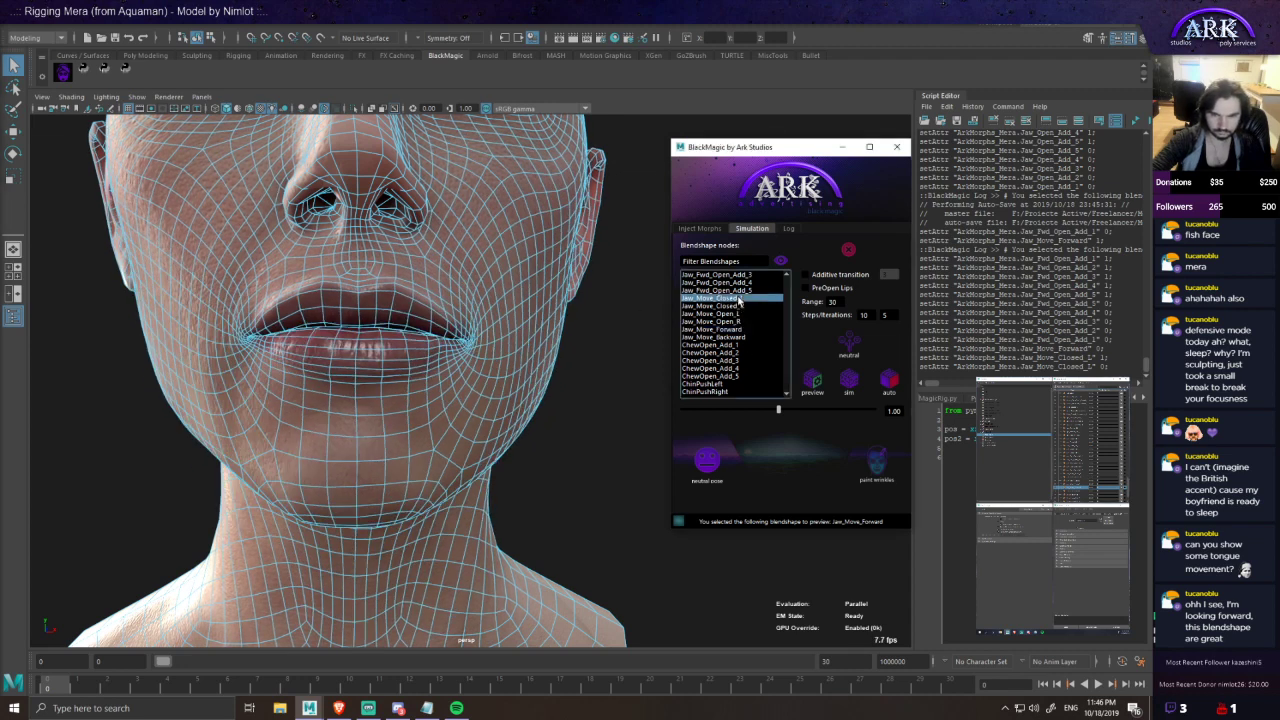
alt+drag(507, 381, 494, 428)
alt+middle_drag(480, 475, 498, 437)
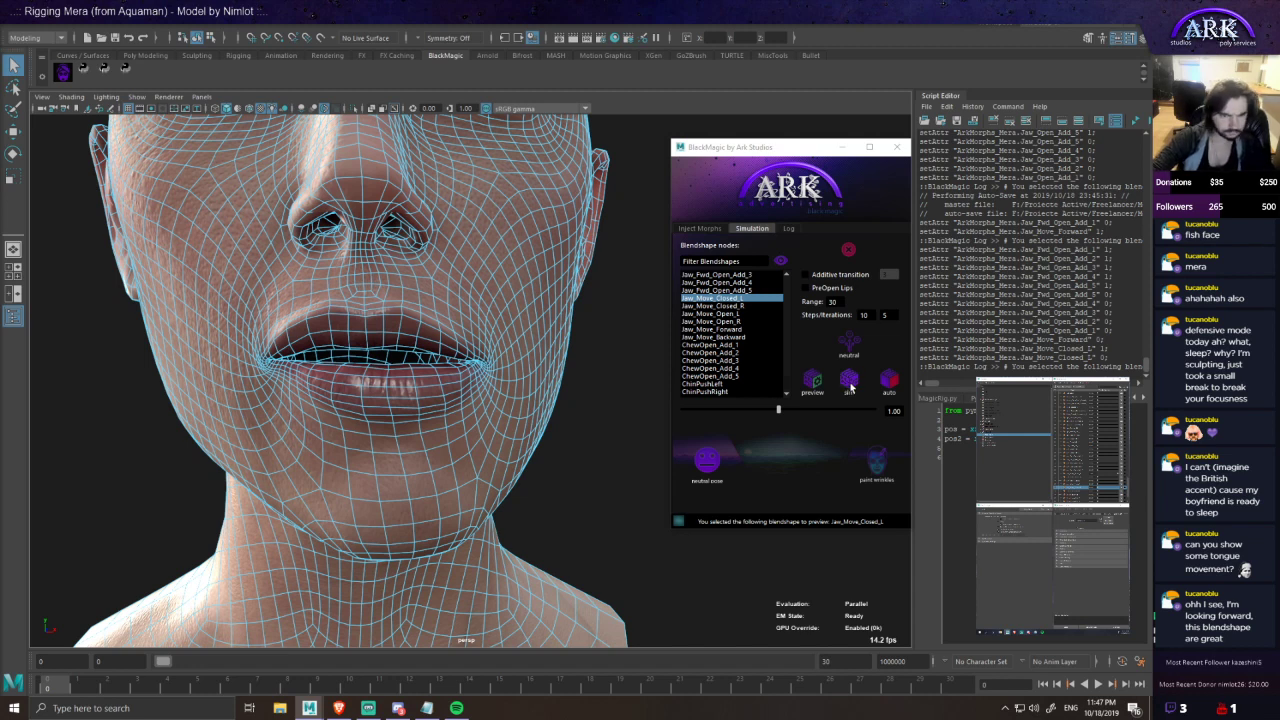
click(744, 305)
click(743, 298)
click(849, 390)
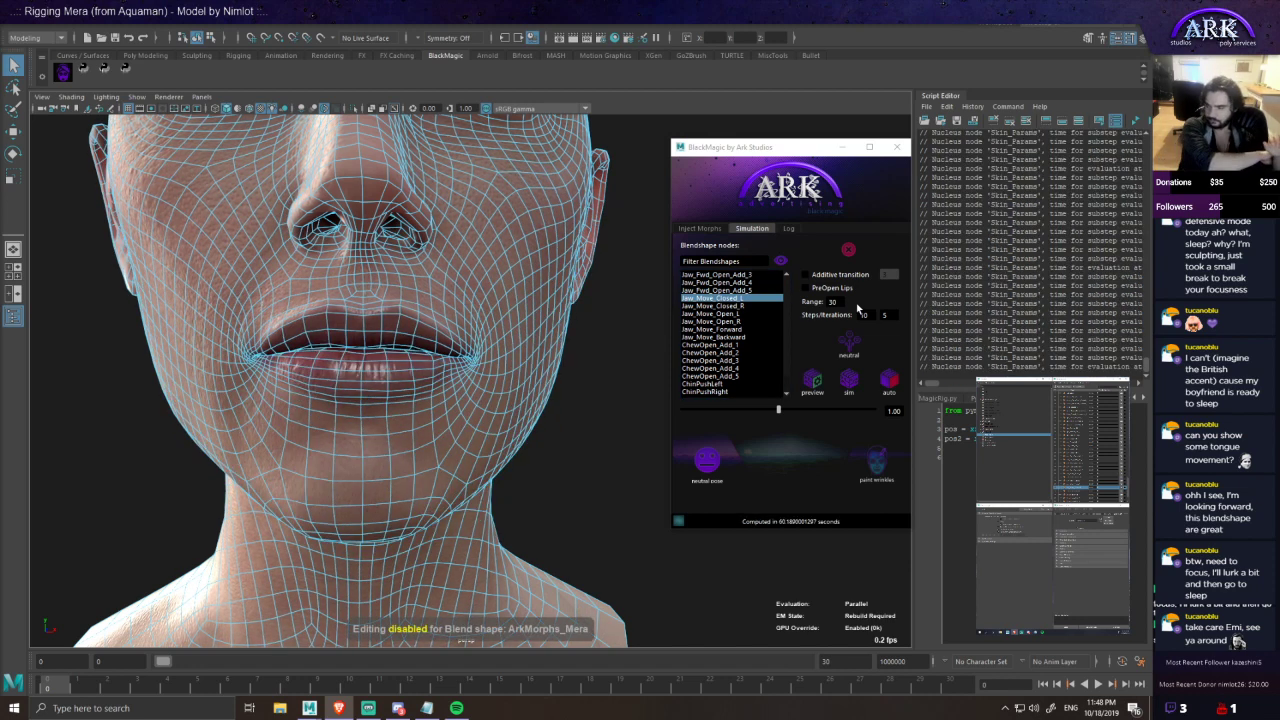
- Choose the Jaw_Move_Closed_R blendshape and run its simulation
click(722, 306)
click(852, 384)
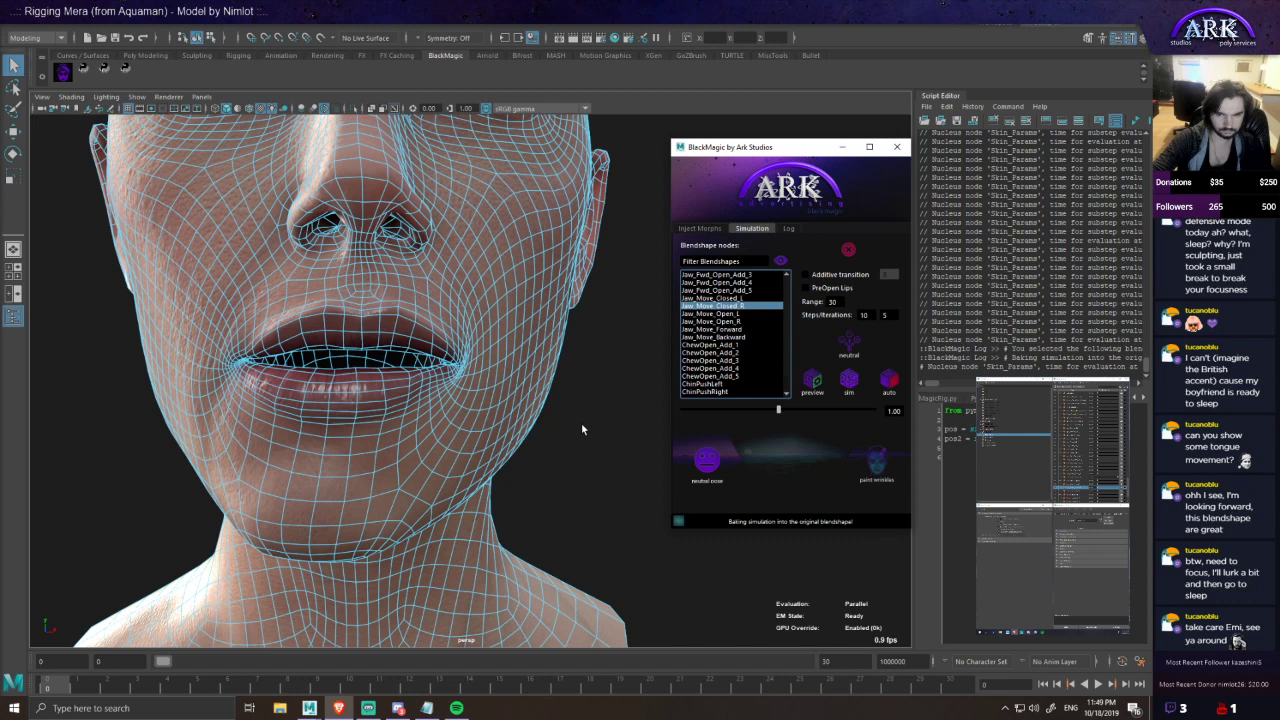
alt+drag(537, 436, 556, 447)
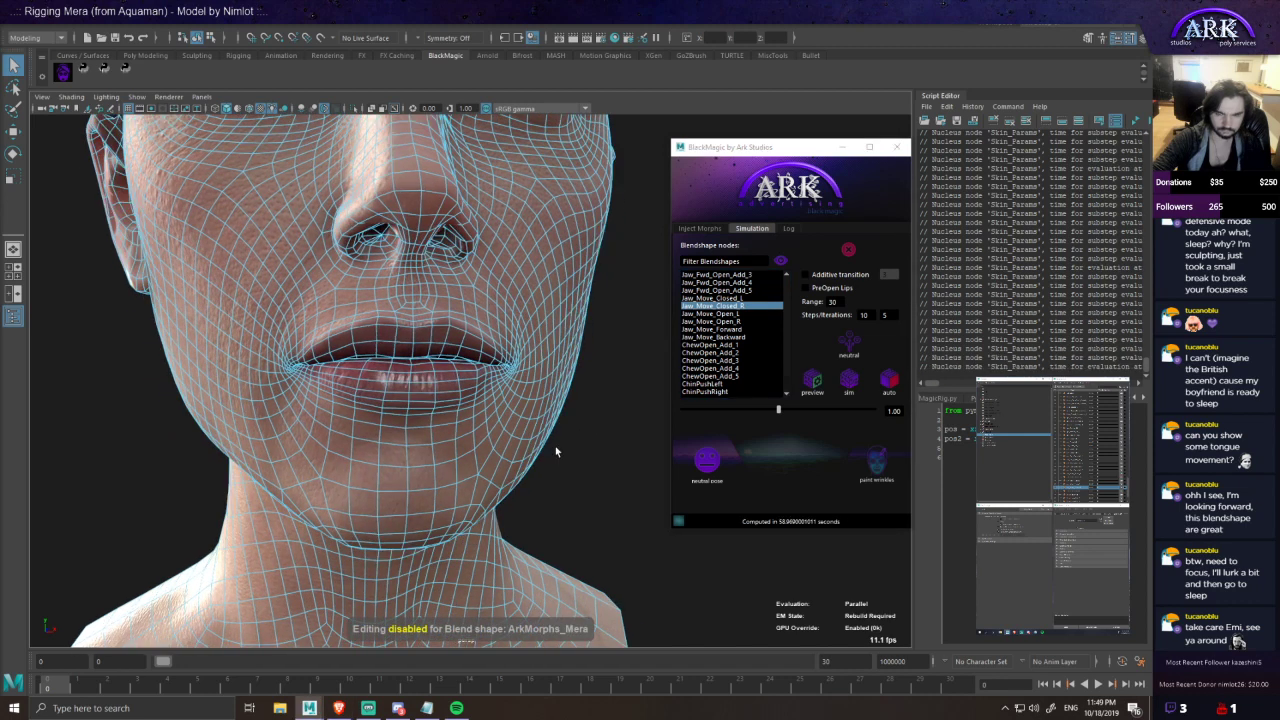
- Choose the Jaw_Move_Open_L blendshape and run its simulation
click(738, 315)
mouse_move(500, 443)
alt+mouse_down()
mouse_move(486, 463)
mouse_move(467, 443)
mouse_move(485, 444)
alt+mouse_up()
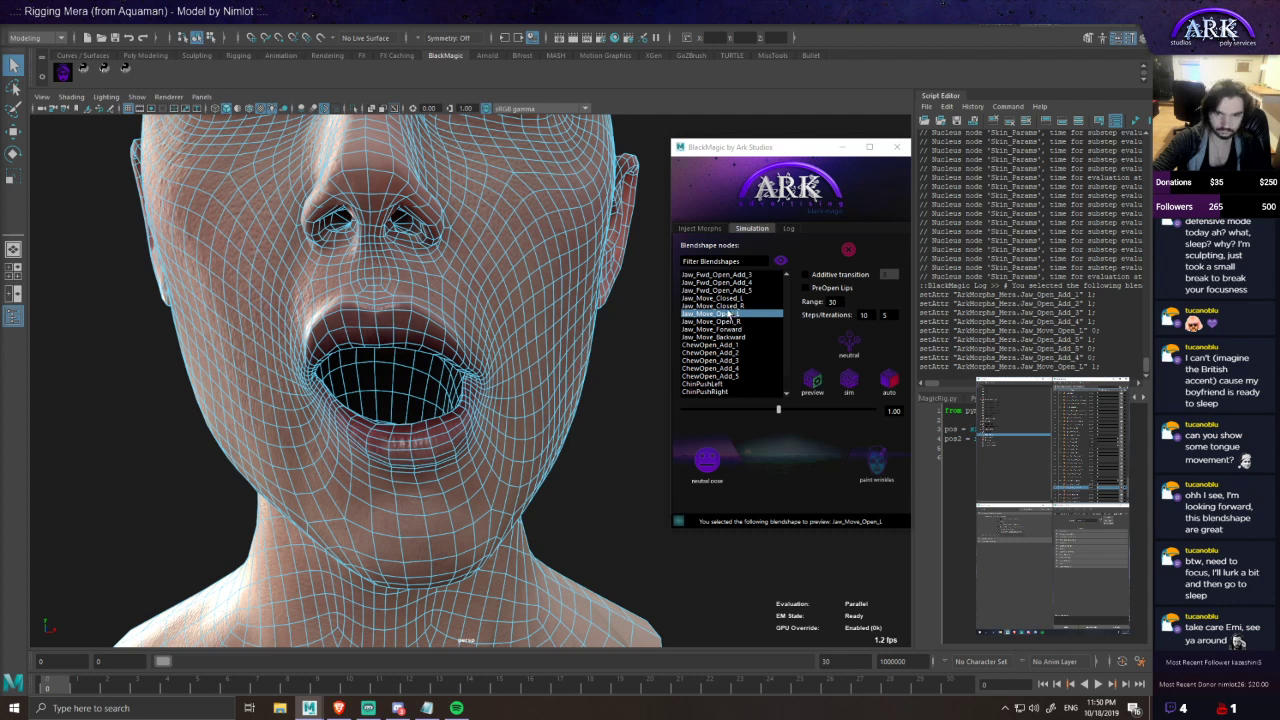
click(850, 393)
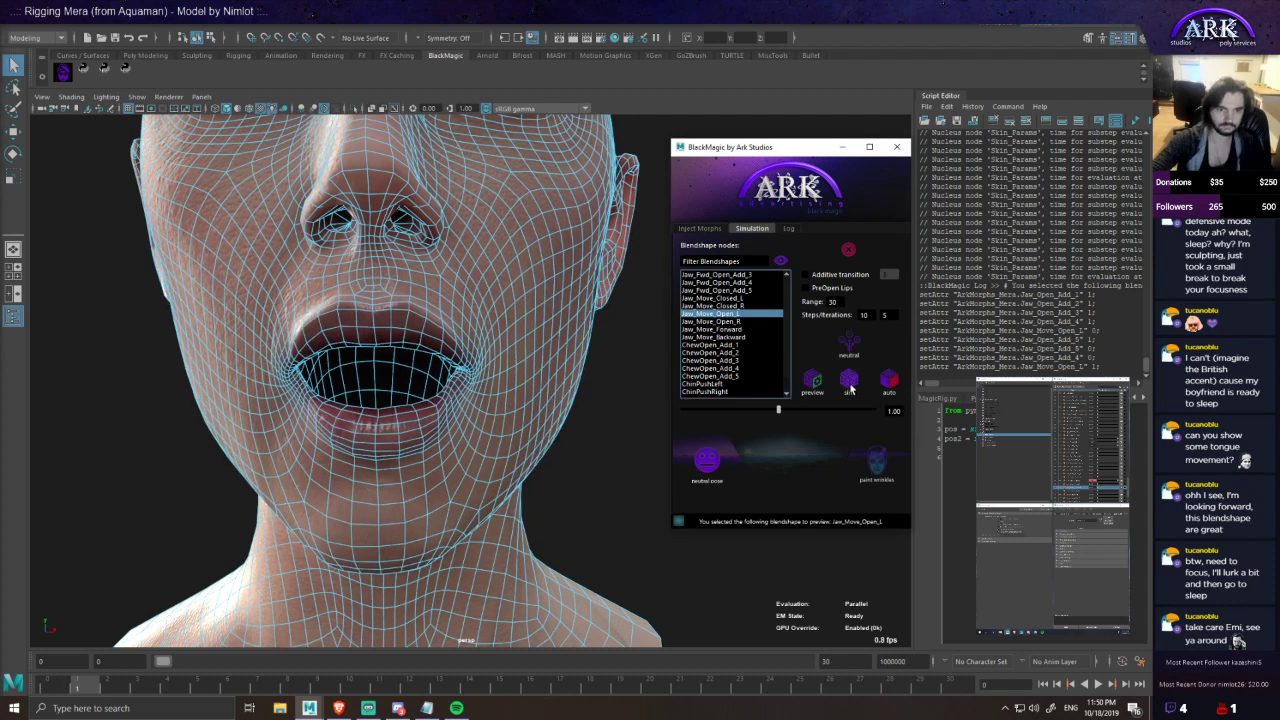
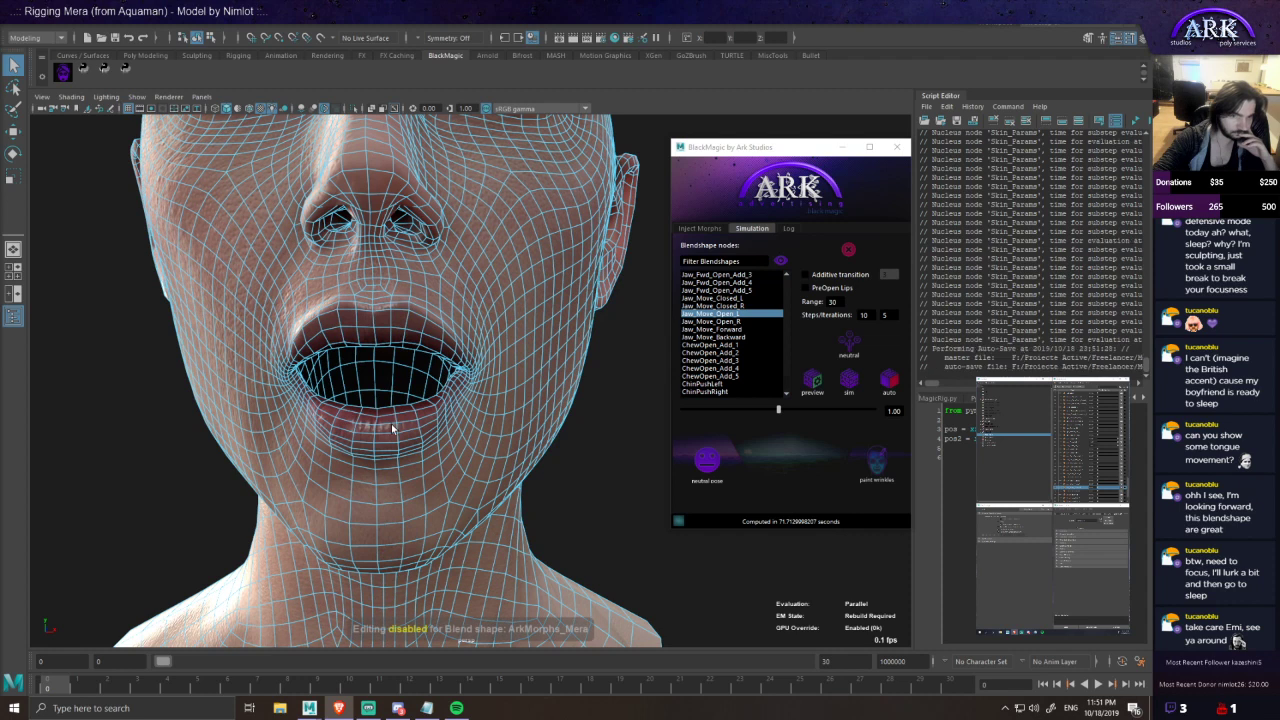
- Choose the Jaw_Move_Open_R blendshape and run its simulation
click(740, 321)
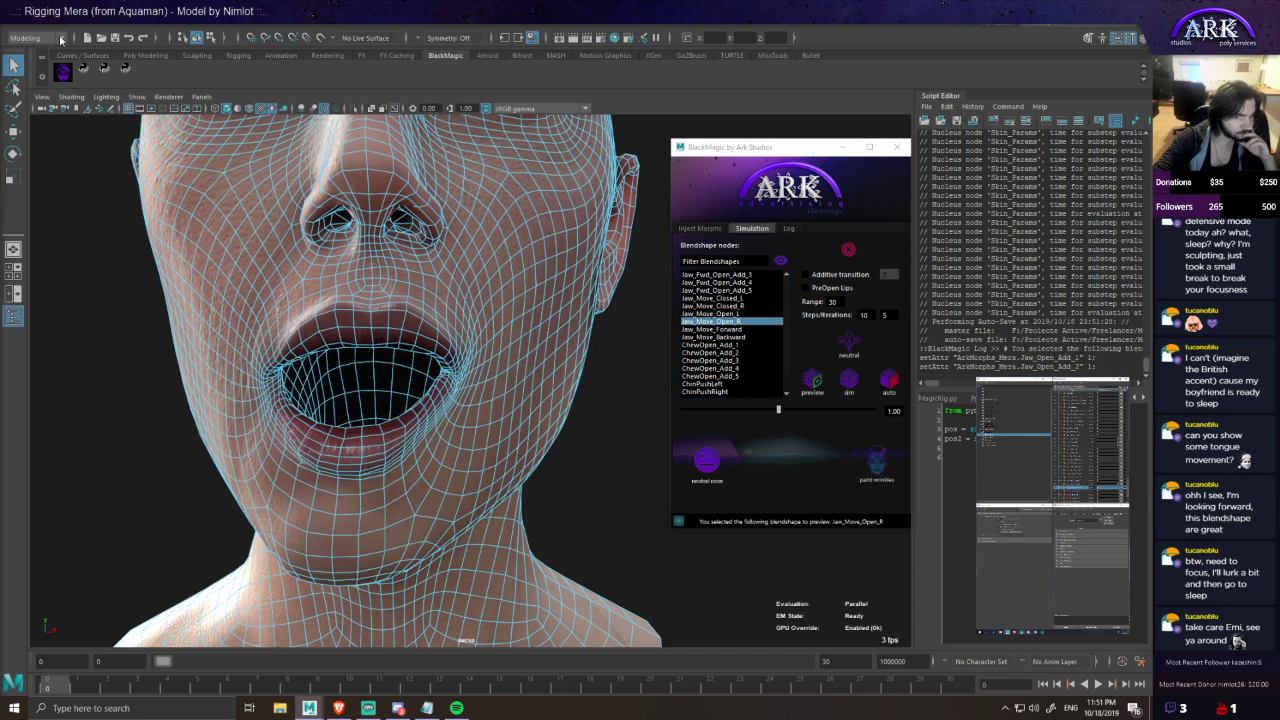
click(849, 384)
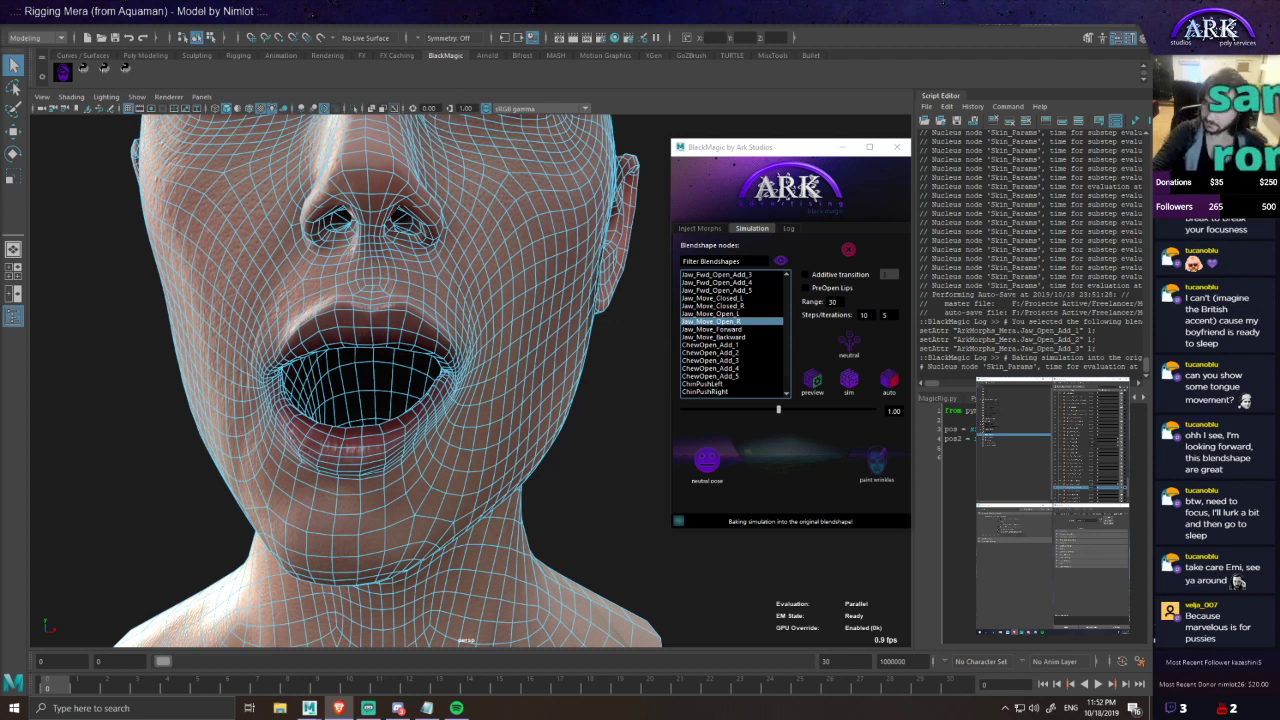
key(alt+Tab)
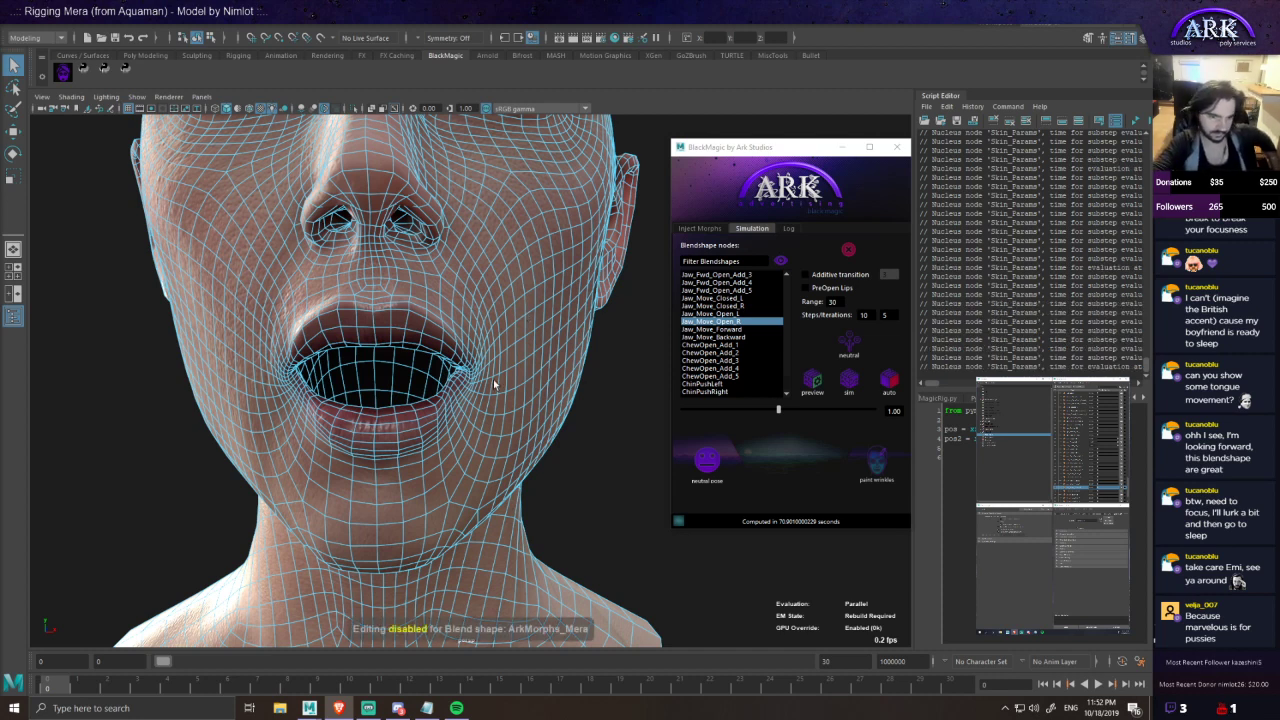
- Preview the Jaw_Move_Forward and Jaw_Move_Backward blendshapes and examine the lips, chin and whole face
click(729, 331)
click(731, 338)
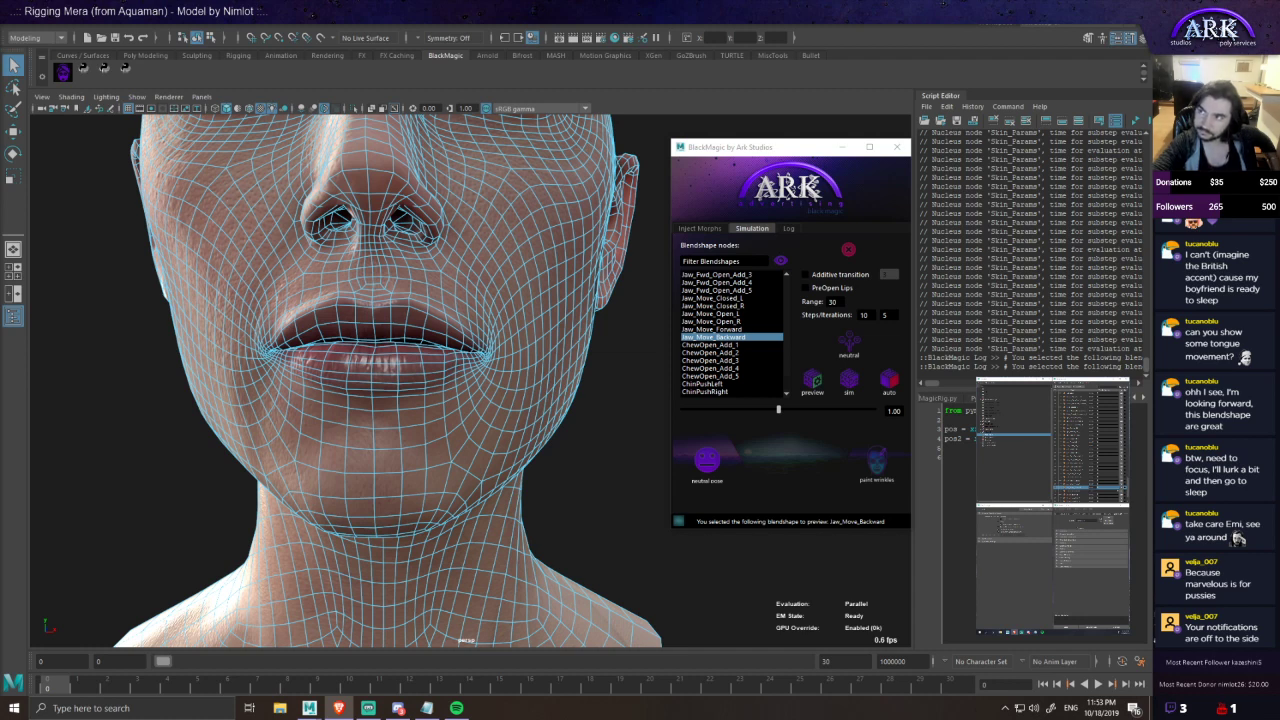
alt+drag(488, 442, 489, 391)
alt+middle_drag(562, 352, 560, 380)
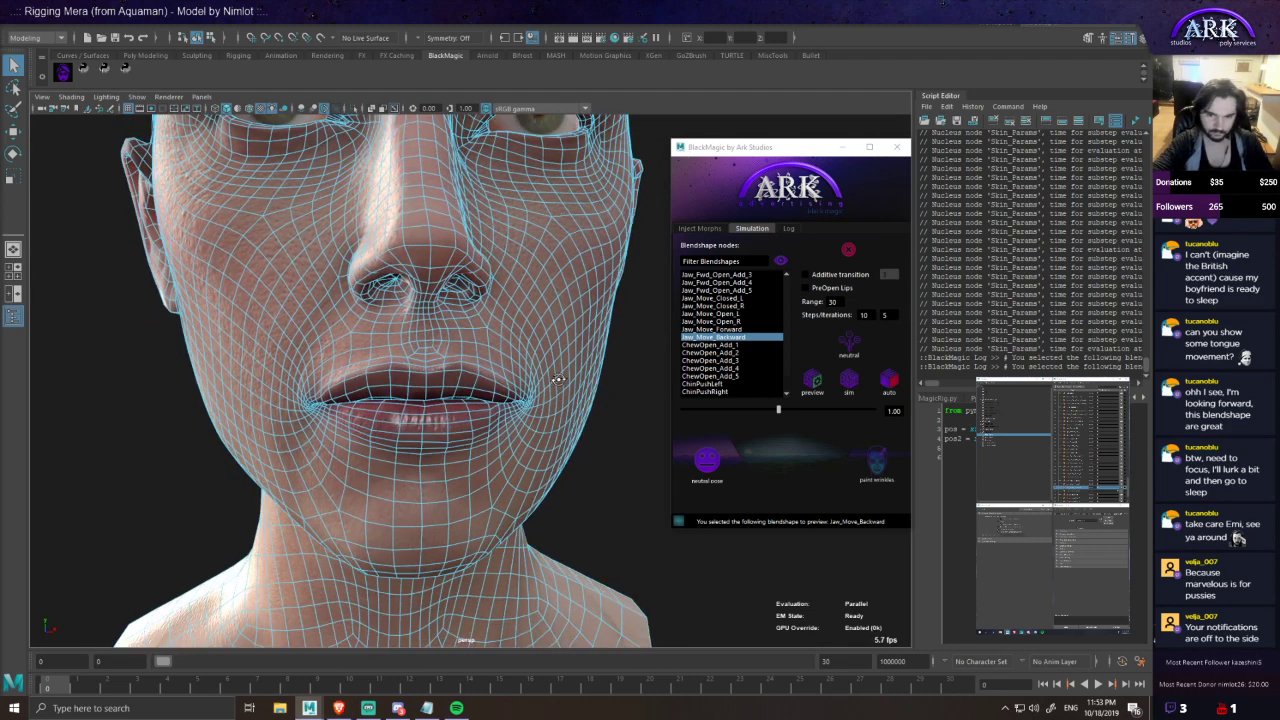
scroll(507, 355, down, 5)
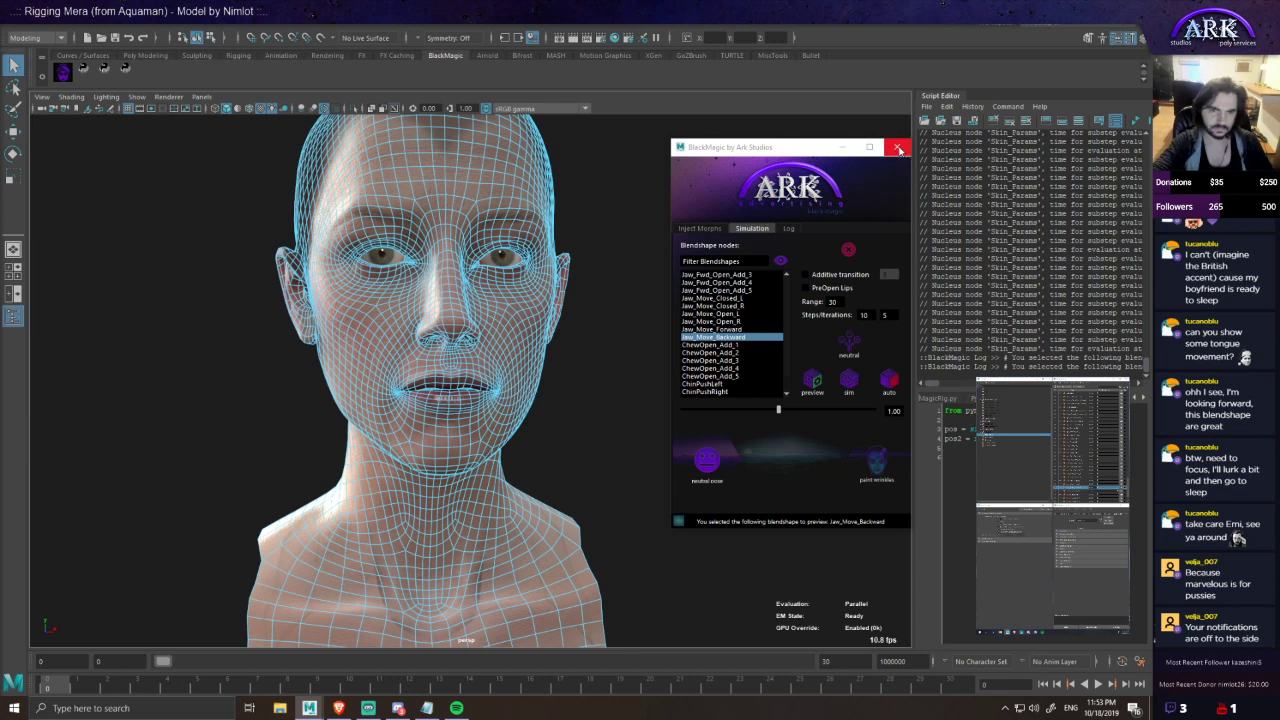
alt+drag(520, 273, 524, 273)
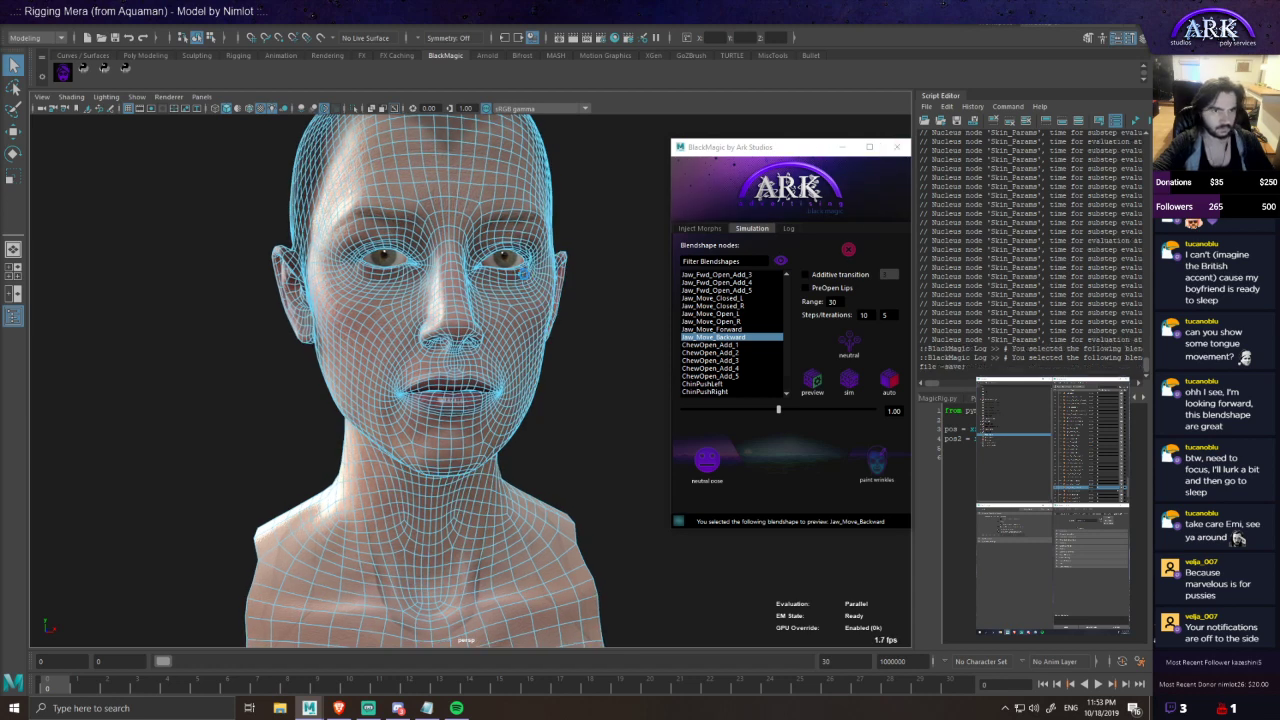
alt+drag(623, 238, 631, 268)
- Close the BlackMagic window, frame the whole head and save the scene
click(900, 148)
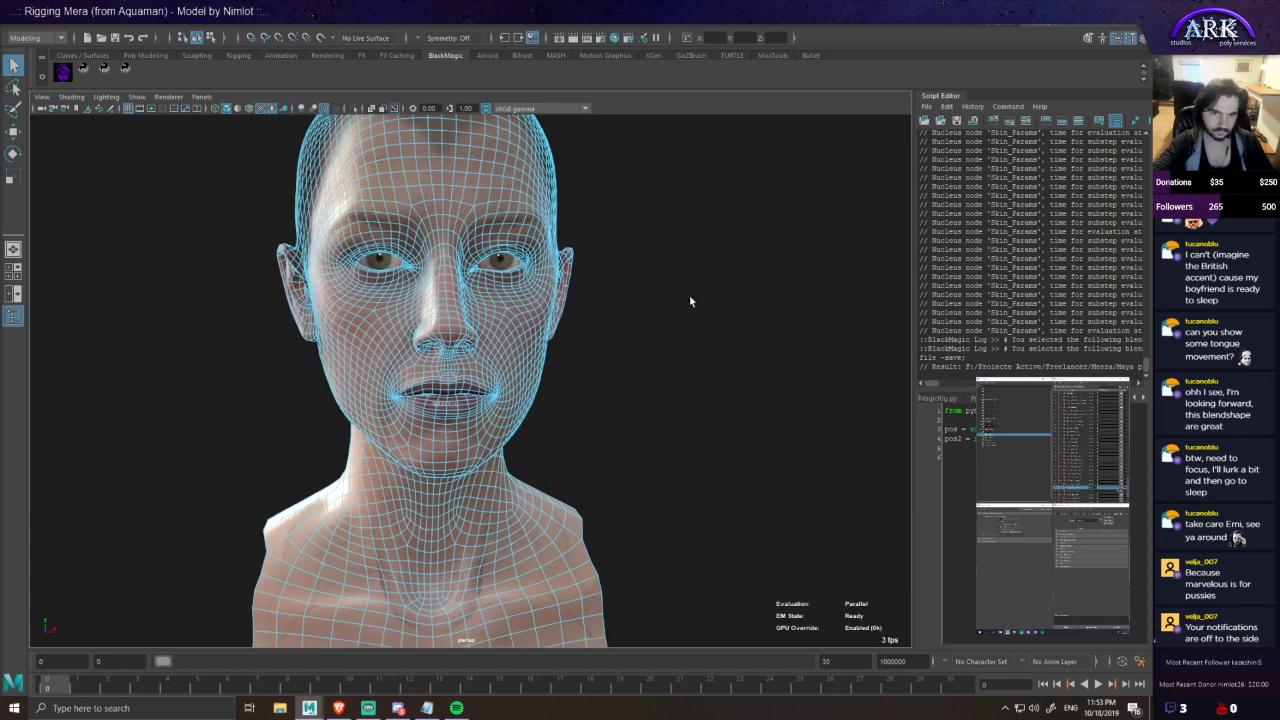
scroll(692, 294, down, 3)
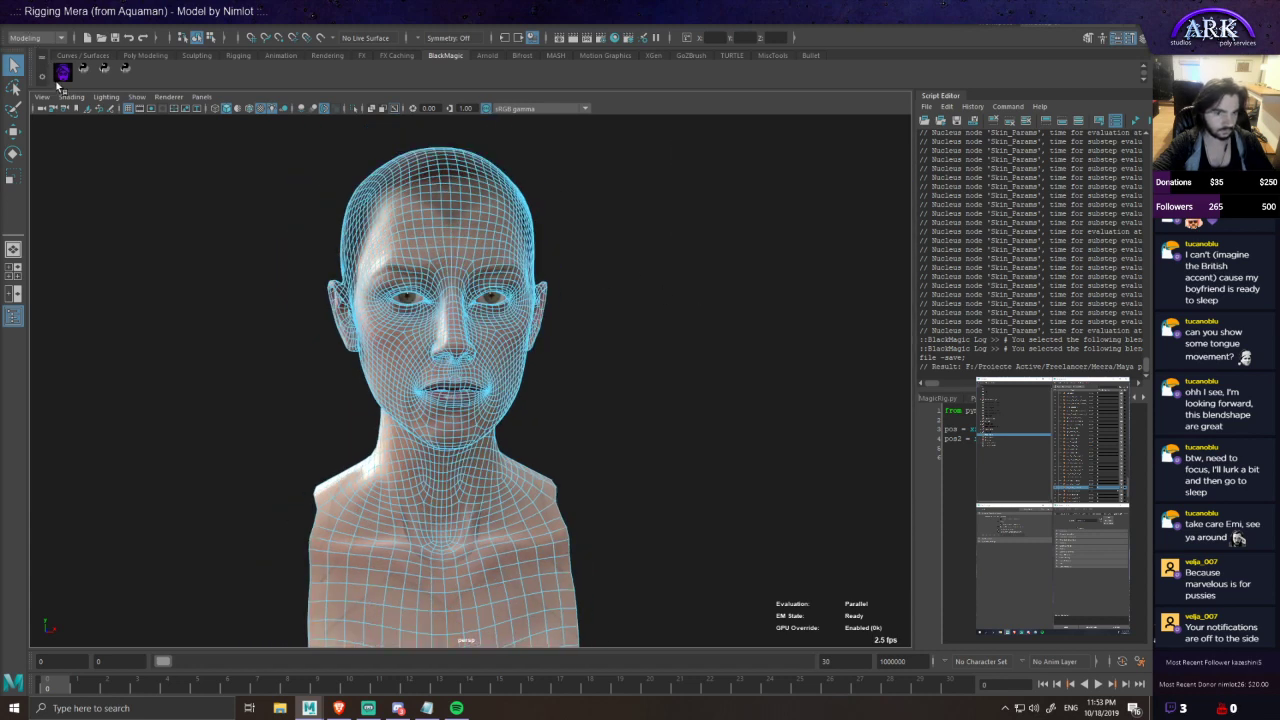
scroll(226, 303, up, 2)
alt+middle_drag(197, 234, 213, 264)
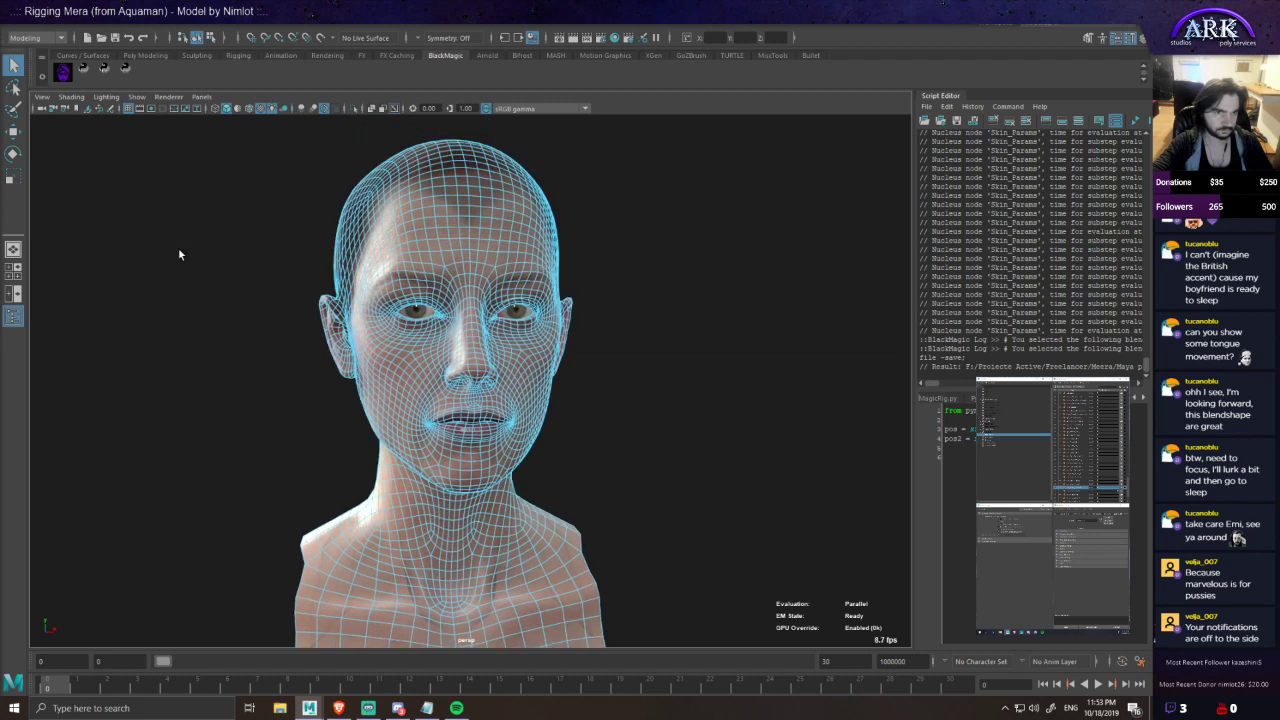
key(ctrl+s)
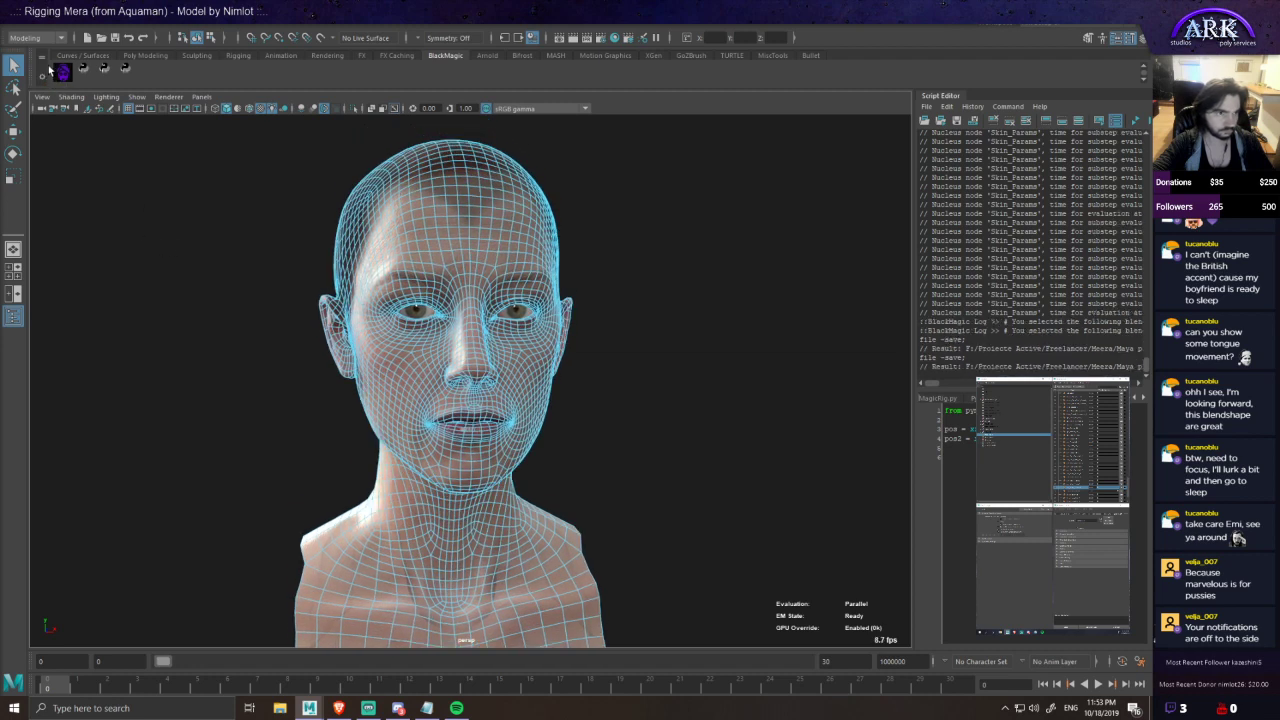
- Reopen BlackMagic and remove the cloth simulation setup from the head
click(61, 71)
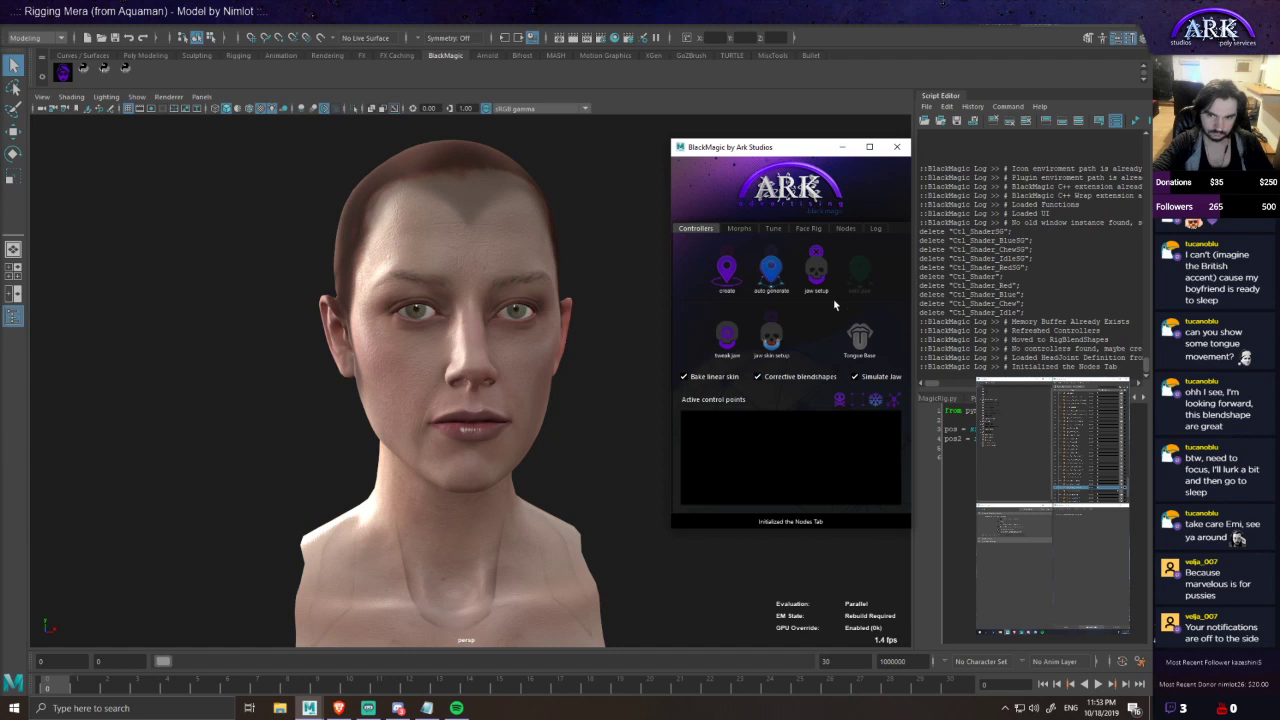
click(739, 229)
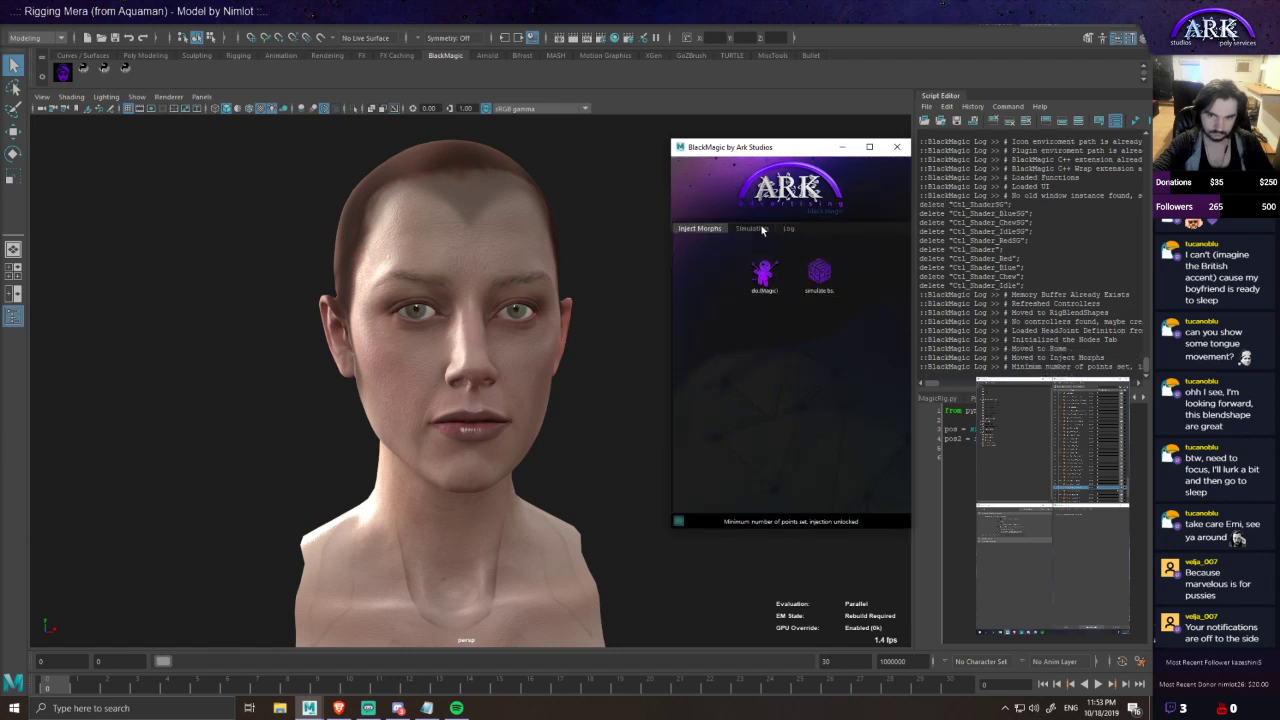
click(762, 230)
click(845, 253)
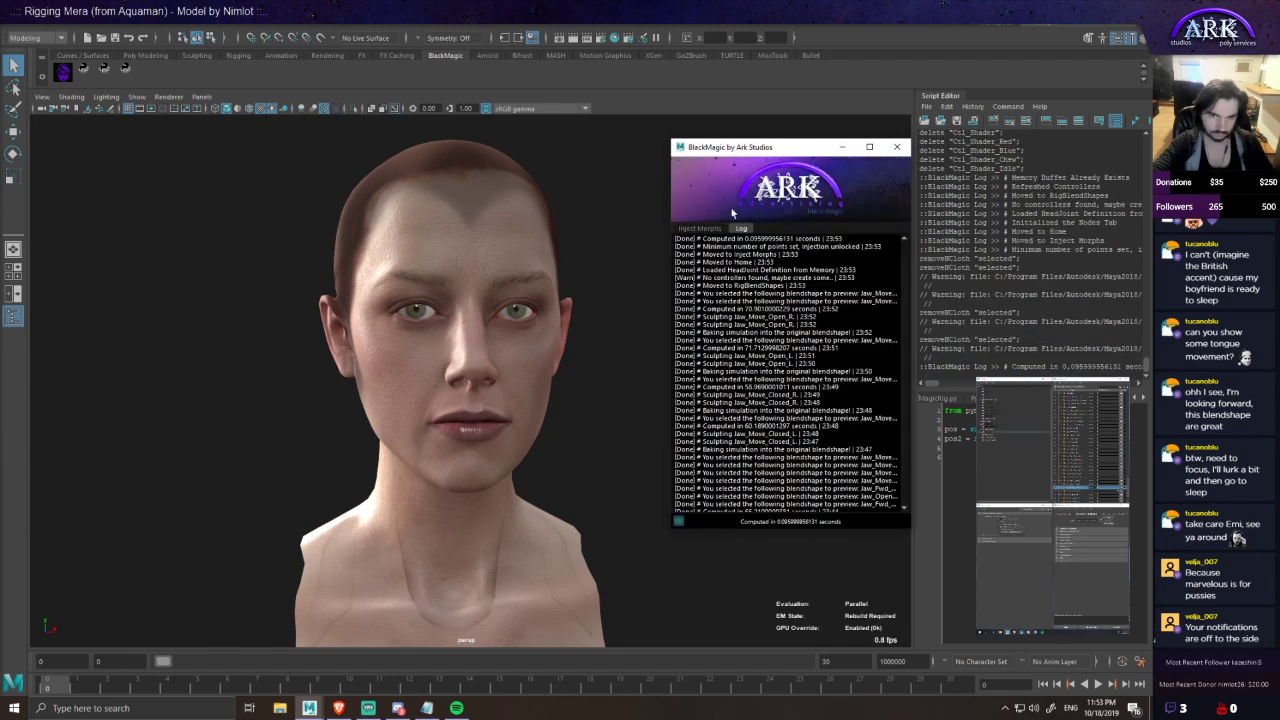
- Return to BlackMagic's controller setup, auto-generate the face controllers and auto-pair them with the blendshapes
click(706, 204)
click(813, 272)
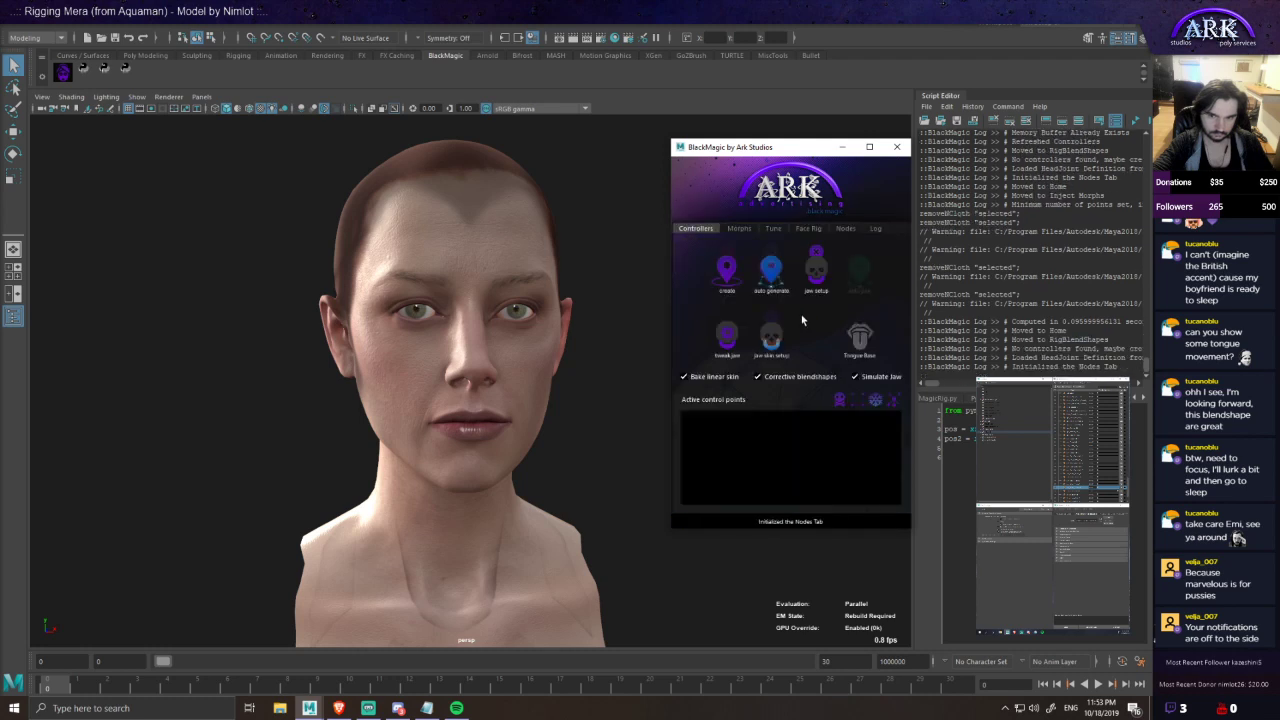
click(531, 271)
click(768, 298)
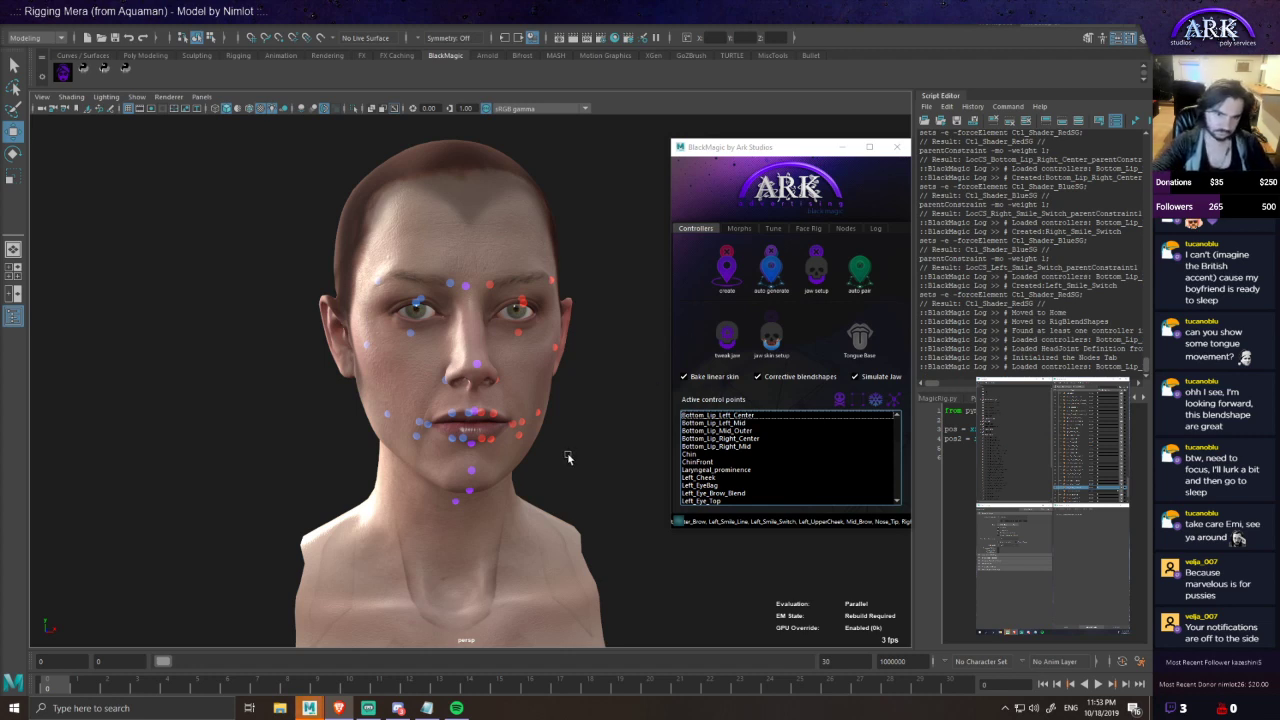
alt+right_drag(568, 458, 625, 420)
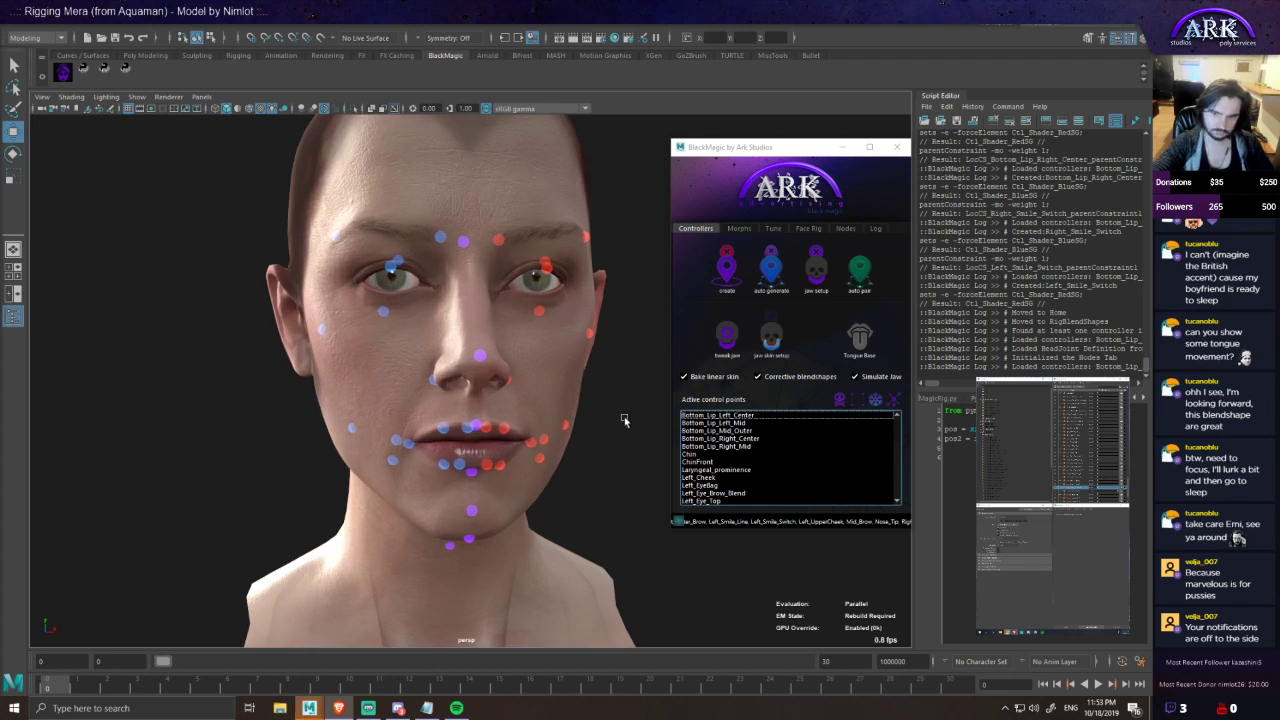
click(860, 278)
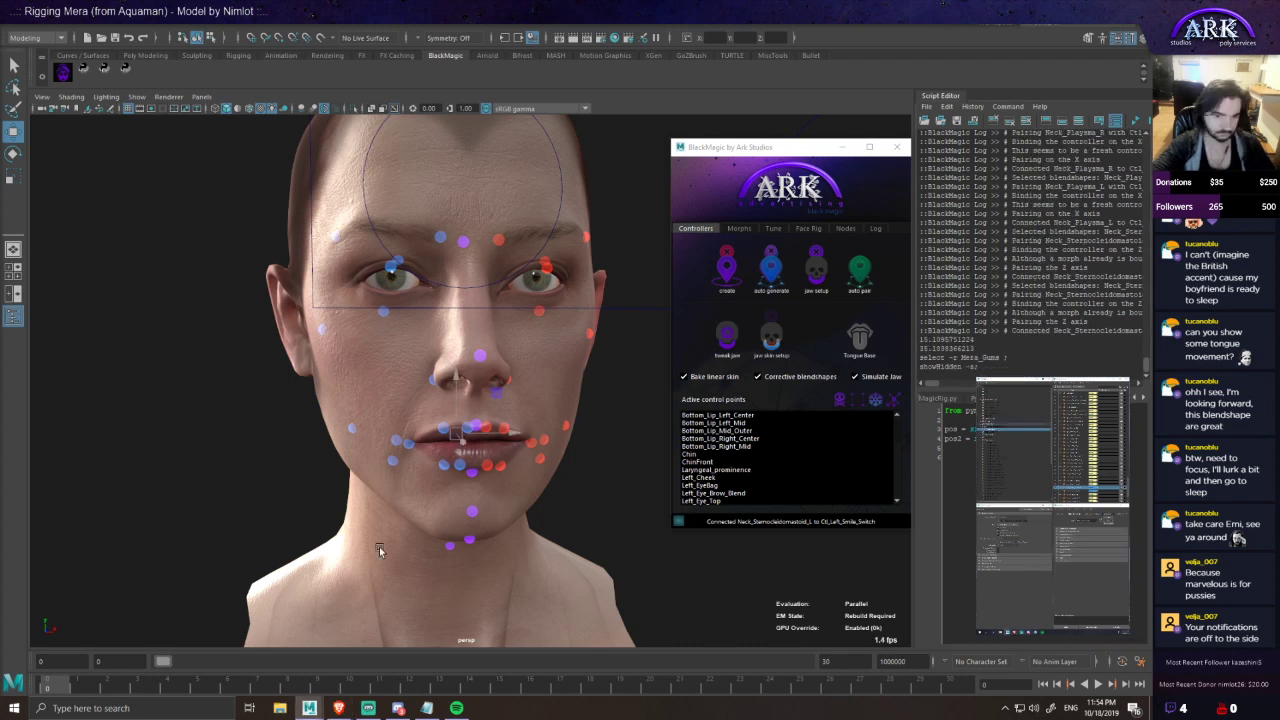
- Test the jaw opening by lowering the Ctl_Chin controller, and examine the gums inside the open mouth
click(472, 542)
mouse_move(466, 514)
mouse_down()
mouse_move(458, 602)
mouse_move(462, 550)
mouse_move(434, 565)
mouse_move(434, 535)
mouse_move(421, 575)
mouse_move(443, 590)
mouse_move(500, 520)
mouse_move(522, 518)
mouse_move(495, 558)
mouse_move(478, 480)
mouse_move(470, 529)
mouse_up()
scroll(445, 590, up, 3)
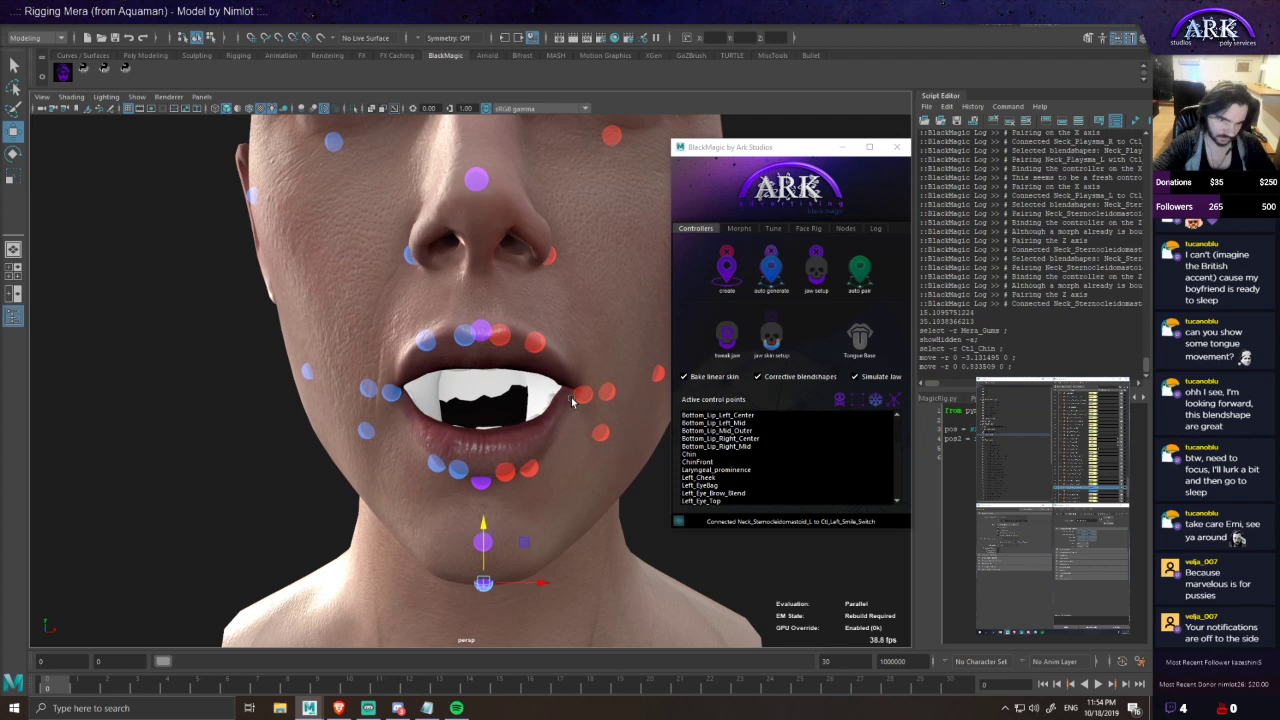
drag(485, 544, 450, 510)
key(ctrl+z)
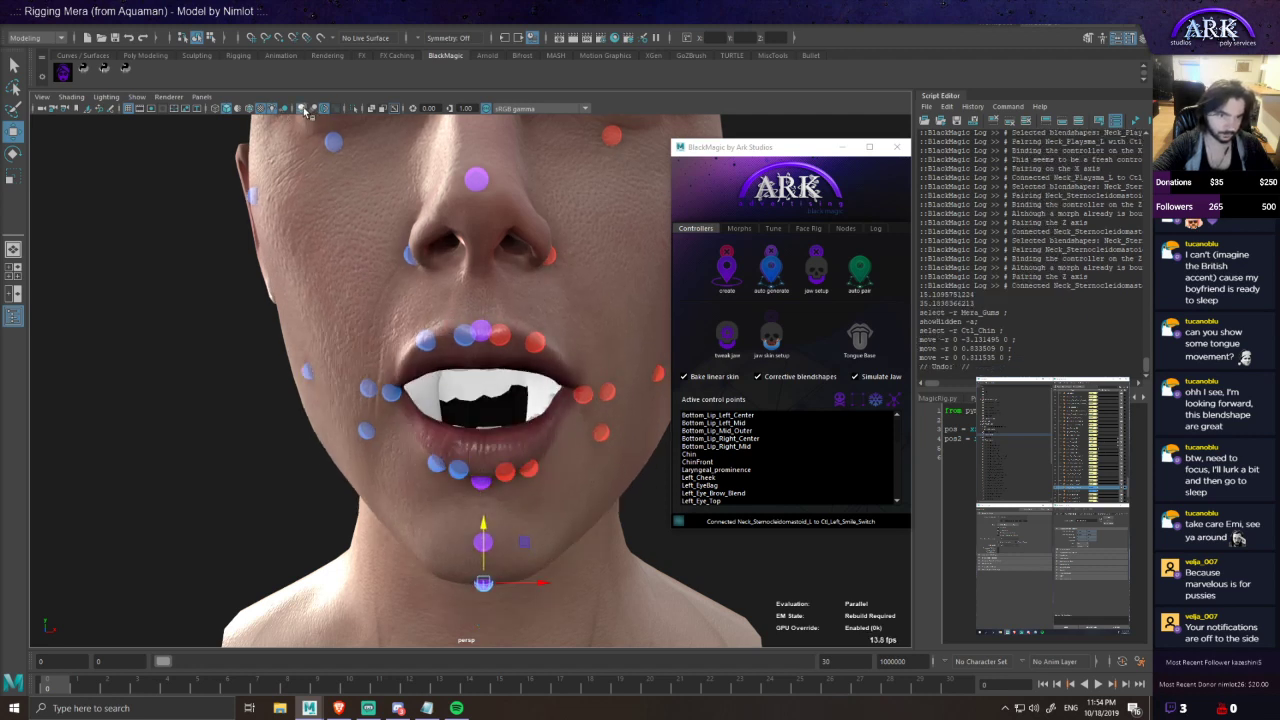
drag(482, 535, 477, 580)
click(538, 396)
alt+drag(512, 412, 531, 459)
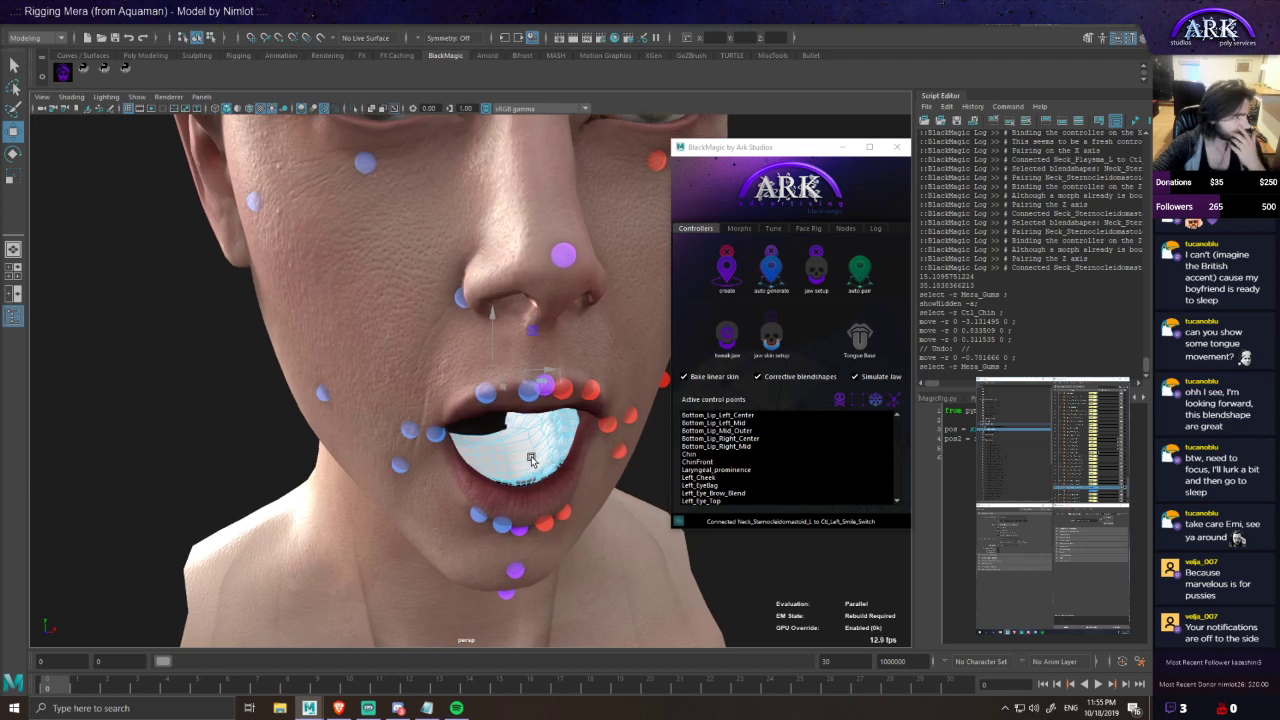
alt+drag(553, 474, 526, 450)
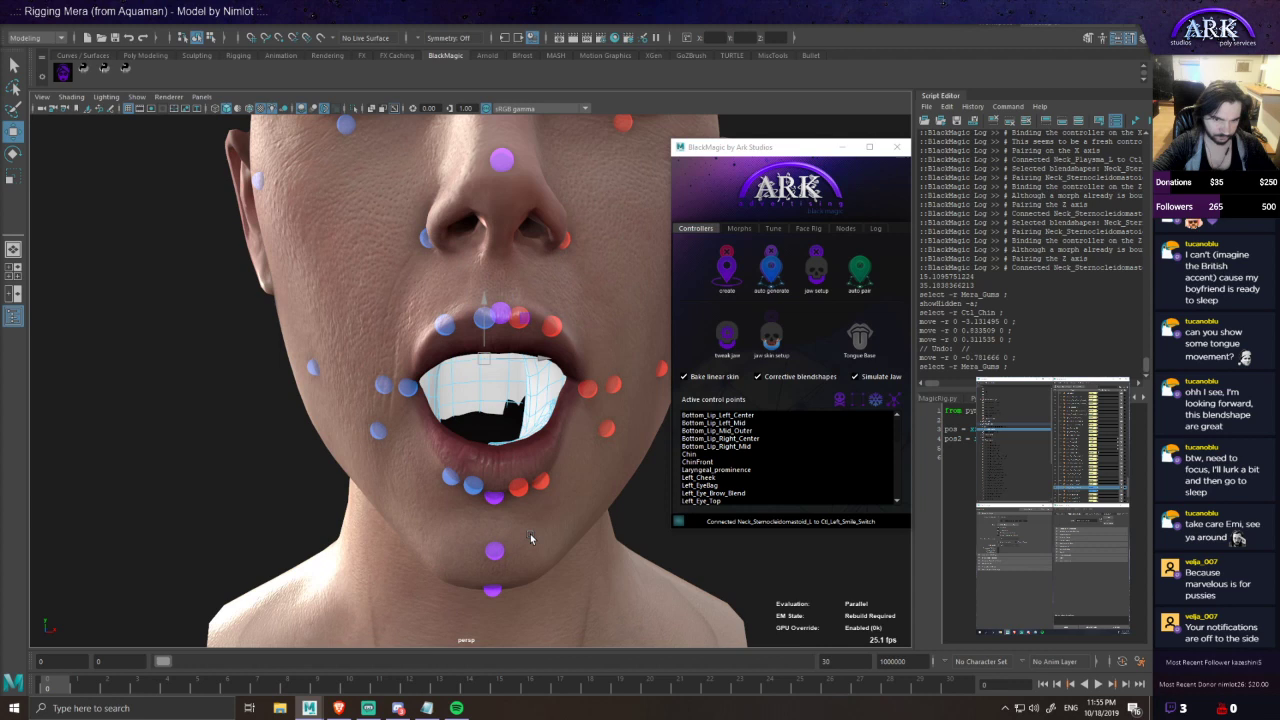
- Try opening the jaw further and shifting it sideways with the Ctl_Chin controller, and undo all the chin moves
click(496, 597)
drag(492, 574, 489, 625)
drag(530, 567, 566, 506)
key(ctrl+z)
key(ctrl+z)
key(ctrl+z)
key(ctrl+z)
key(ctrl+z)
key(ctrl+z)
key(ctrl+z)
key(ctrl+z)
key(ctrl+z)
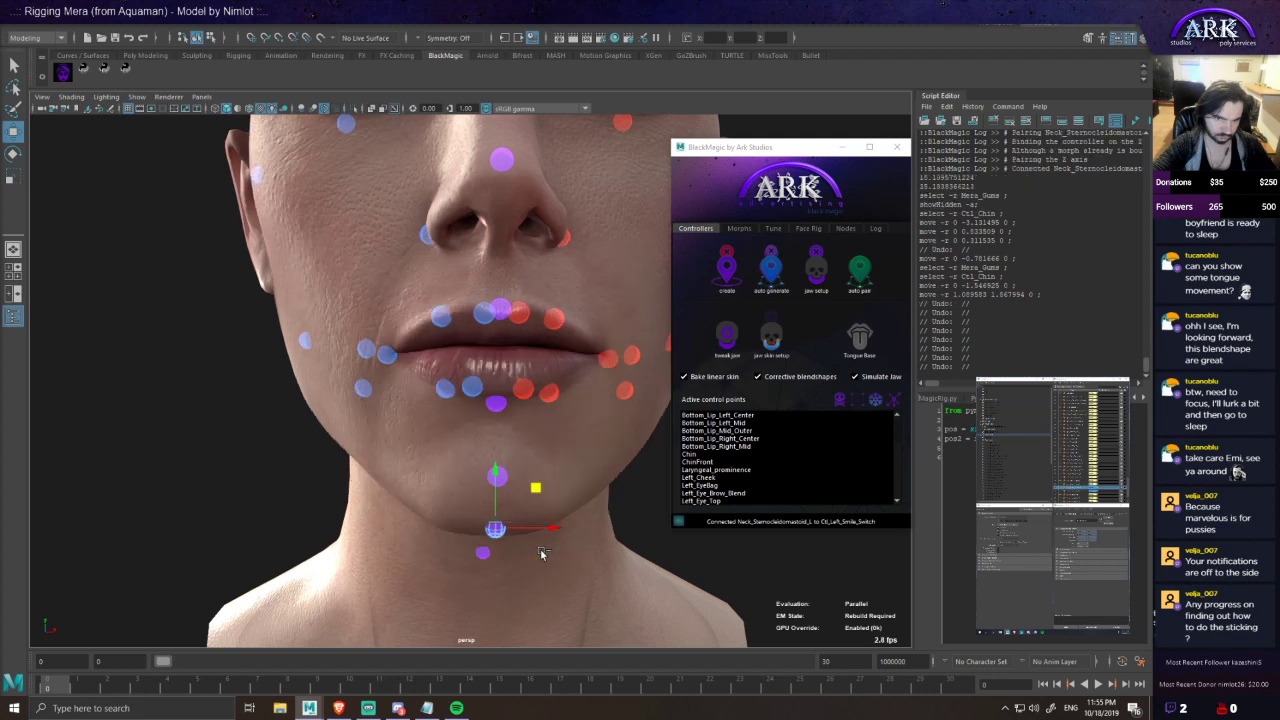
- Test the sideways jaw motion with the Ctl_Chin controller and reset its Translate X to 0
drag(544, 530, 356, 516)
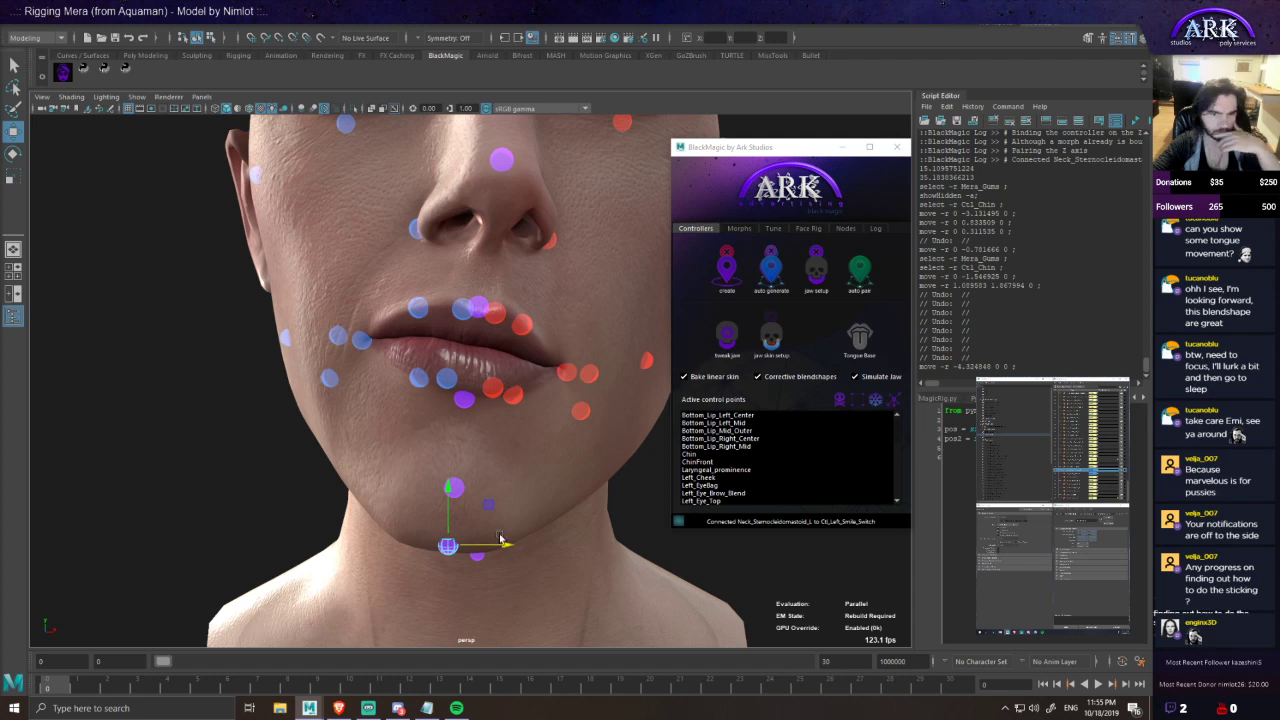
drag(484, 555, 466, 522)
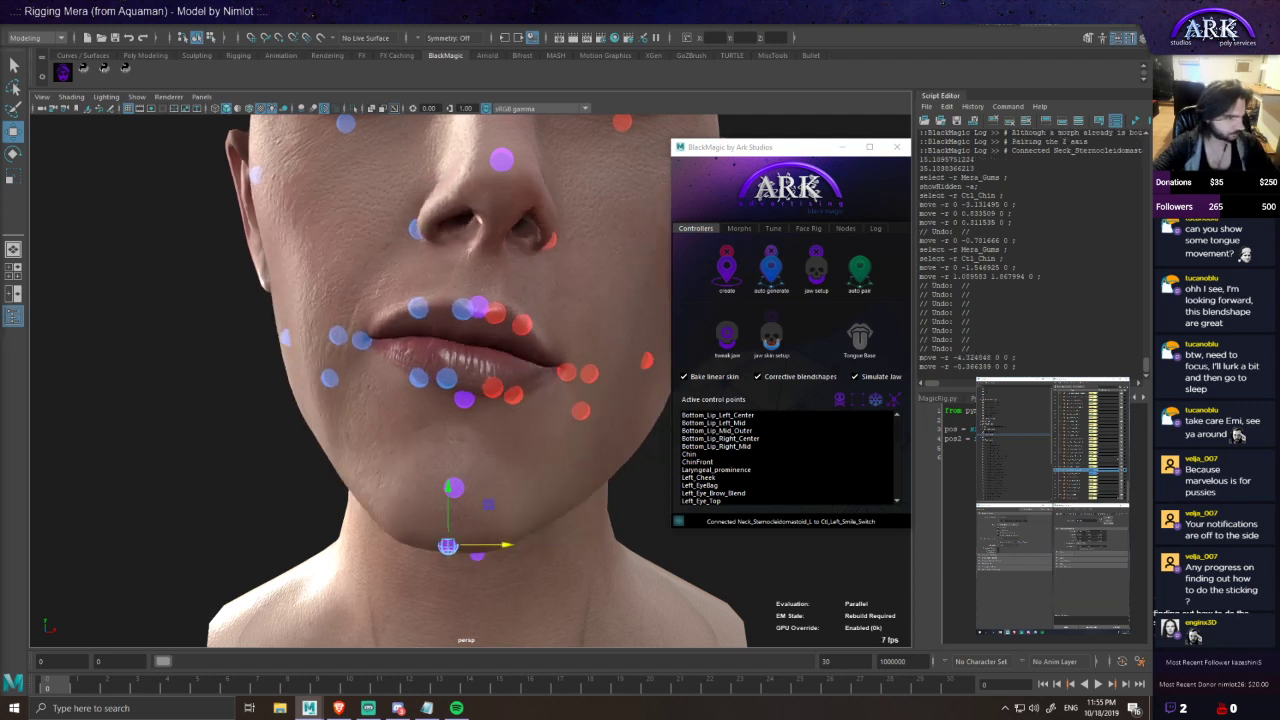
text(0)
key(Return)
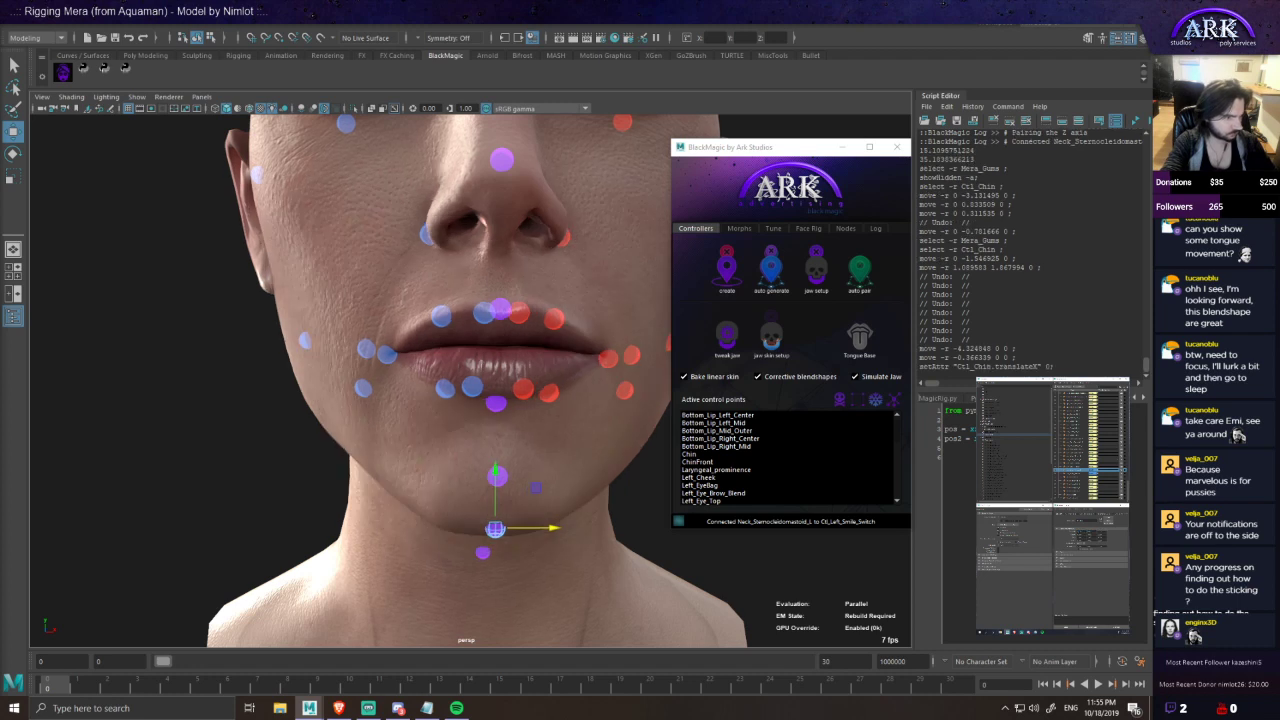
- Test the Ctl_Chin controller by shifting the closed jaw to both sides and lowering it to open the mouth
alt+drag(623, 380, 575, 425)
drag(516, 543, 436, 530)
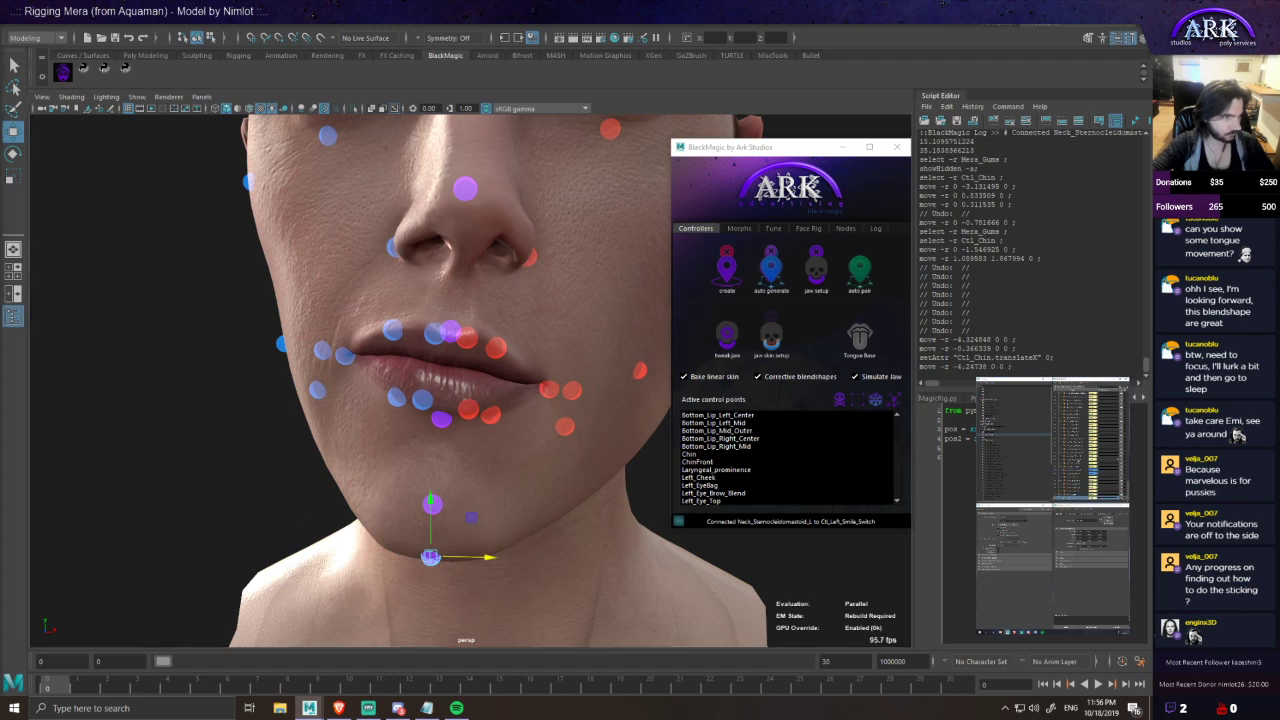
alt+drag(498, 456, 508, 453)
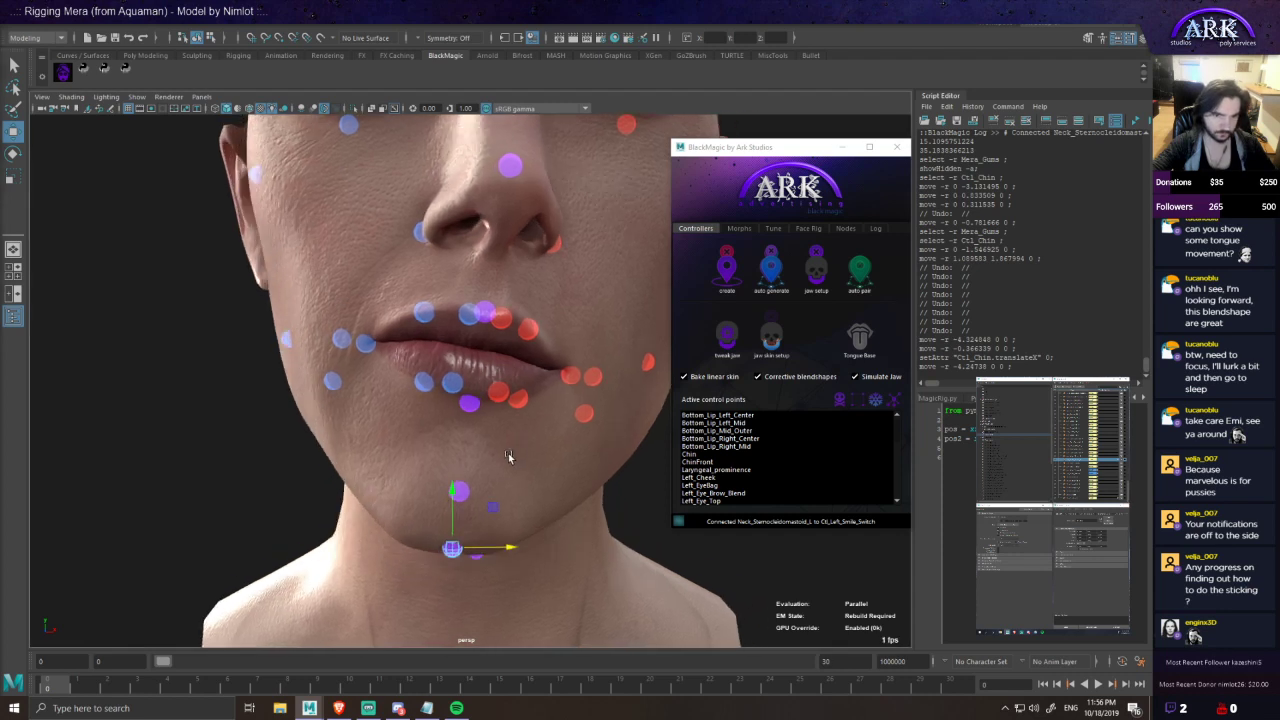
drag(453, 526, 629, 513)
middle_drag(618, 502, 561, 501)
drag(561, 502, 477, 515)
middle_drag(477, 515, 613, 510)
mouse_move(614, 508)
mouse_down()
mouse_move(607, 533)
mouse_move(625, 507)
mouse_up()
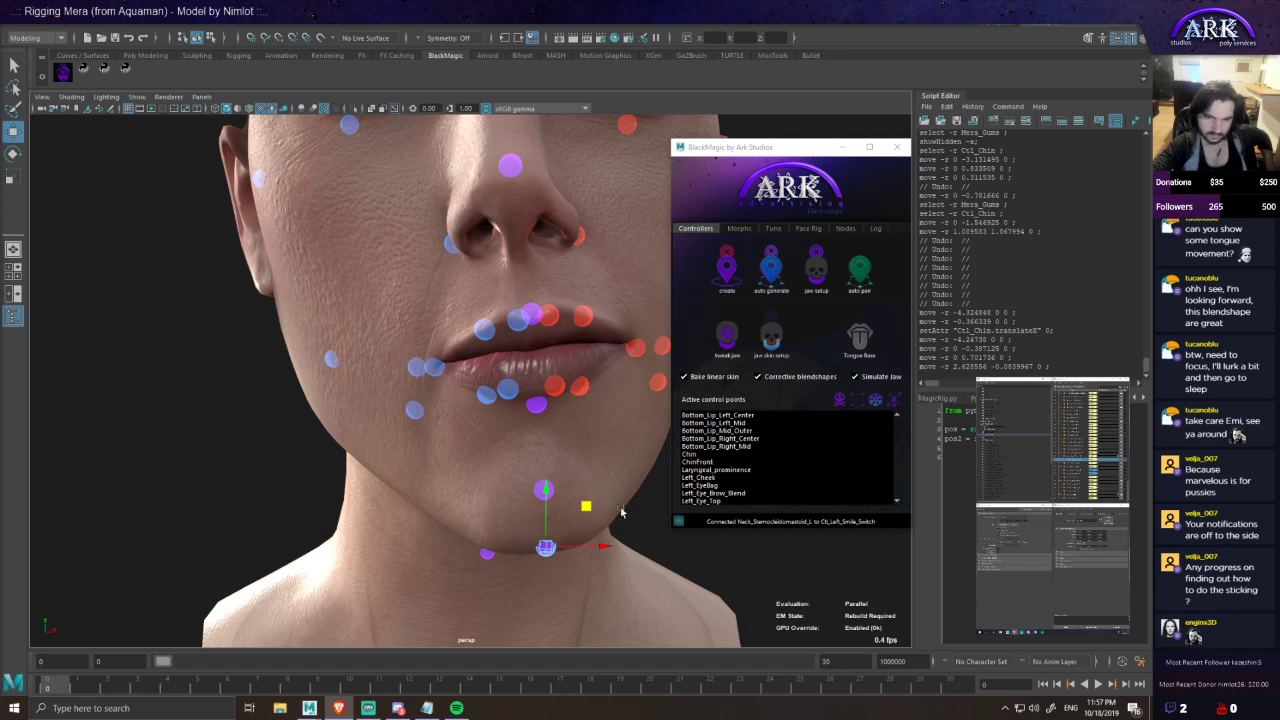
drag(588, 509, 558, 559)
- Close the BlackMagic window and reopen the recent scene New Face Rig 01 - test.mb
click(15, 27)
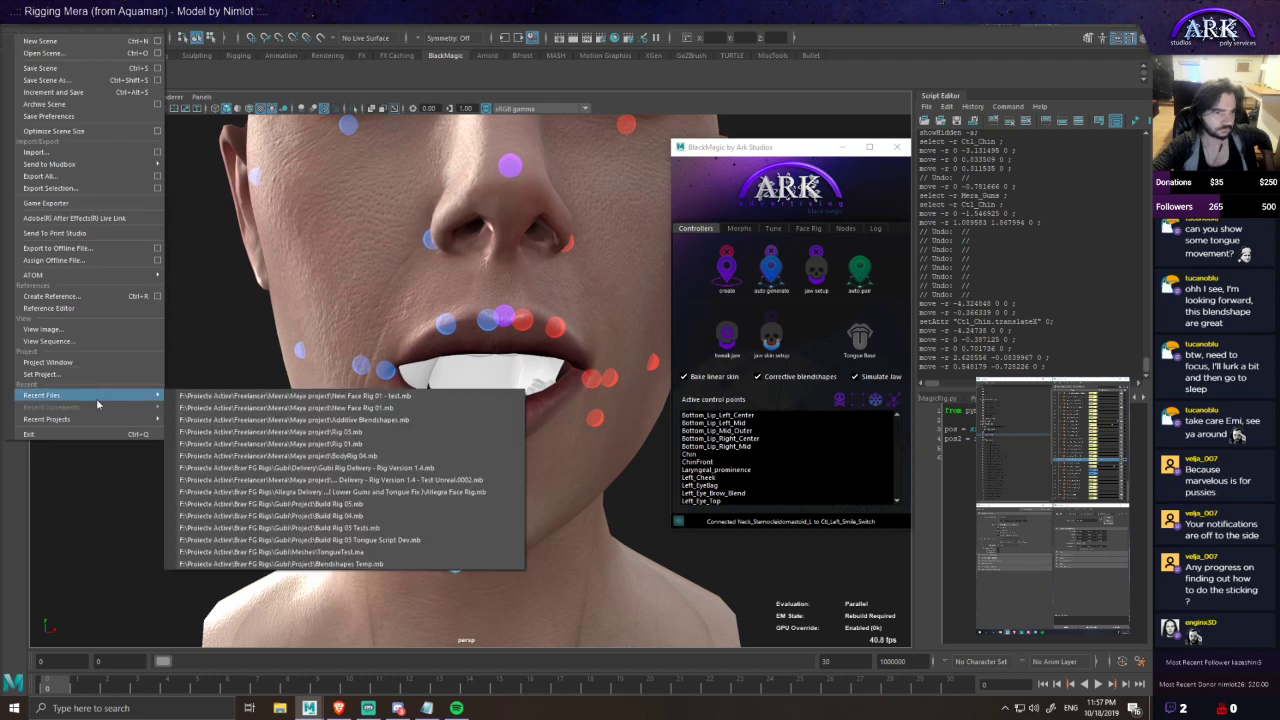
click(914, 215)
click(907, 148)
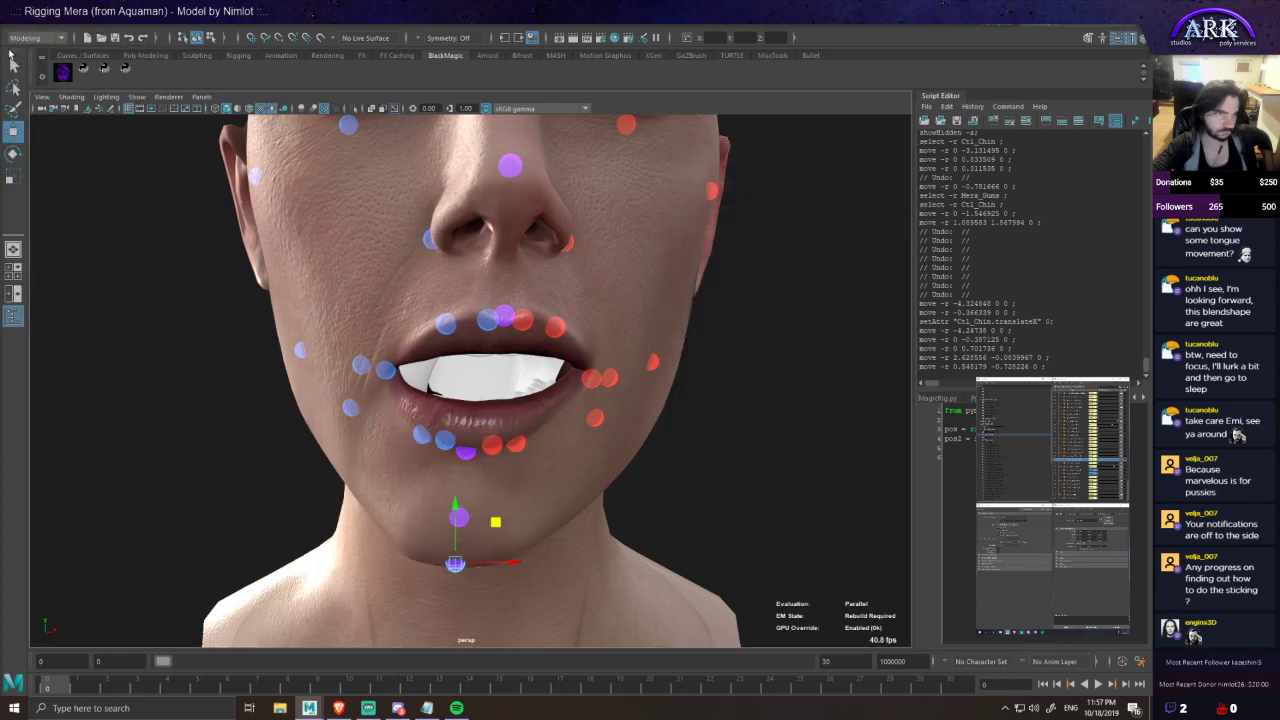
click(14, 29)
mouse_move(135, 397)
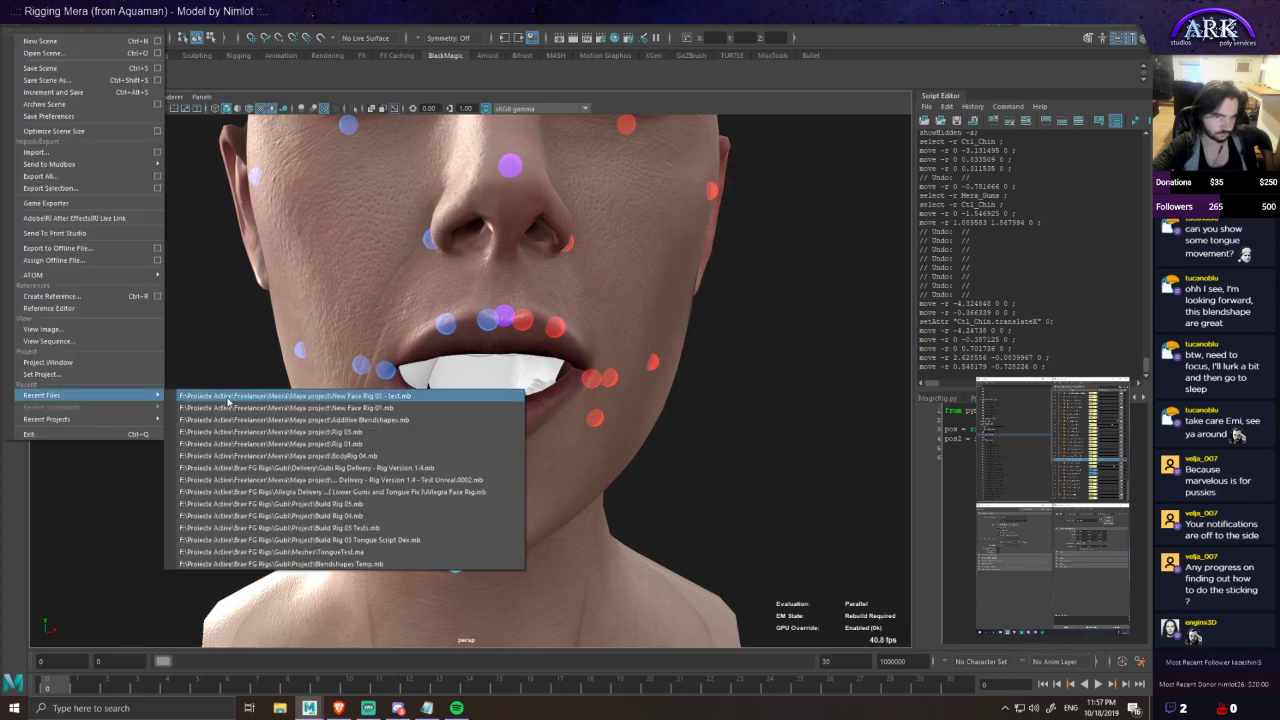
click(229, 398)
click(571, 363)
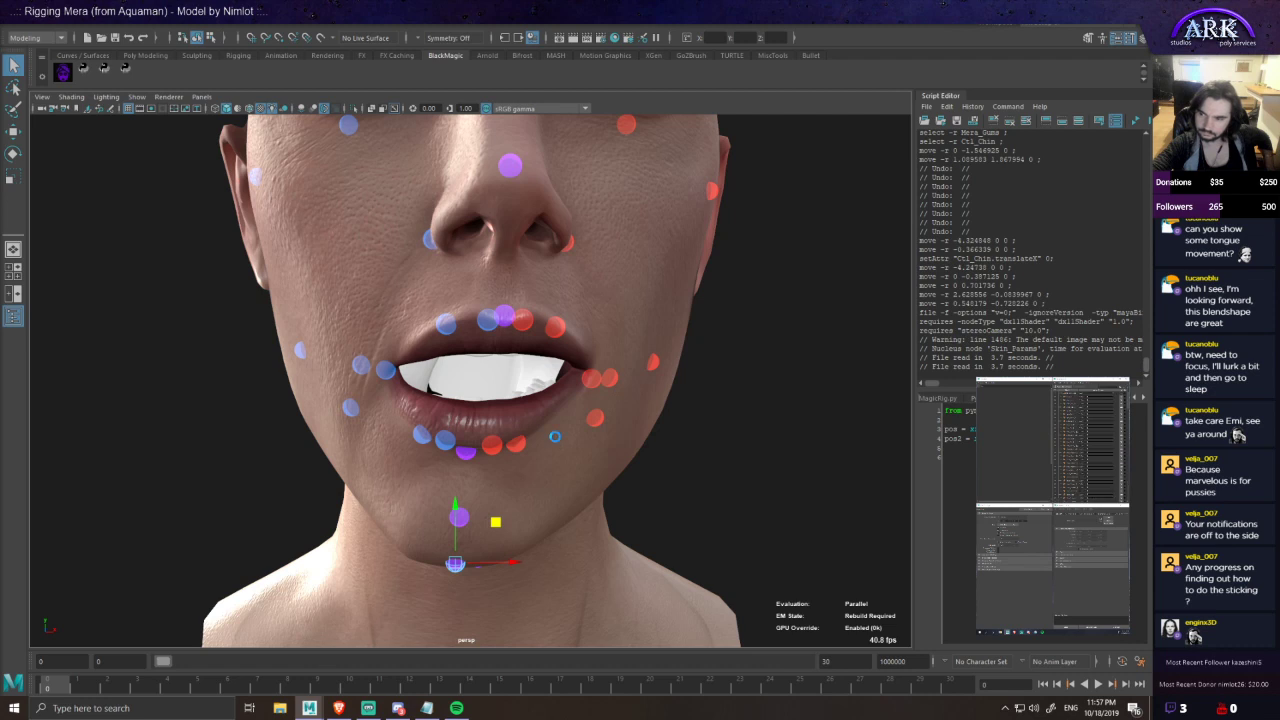
- Launch BlackMagic and list the blendshapes of the ArkMorphs_Mera node for simulation
click(62, 72)
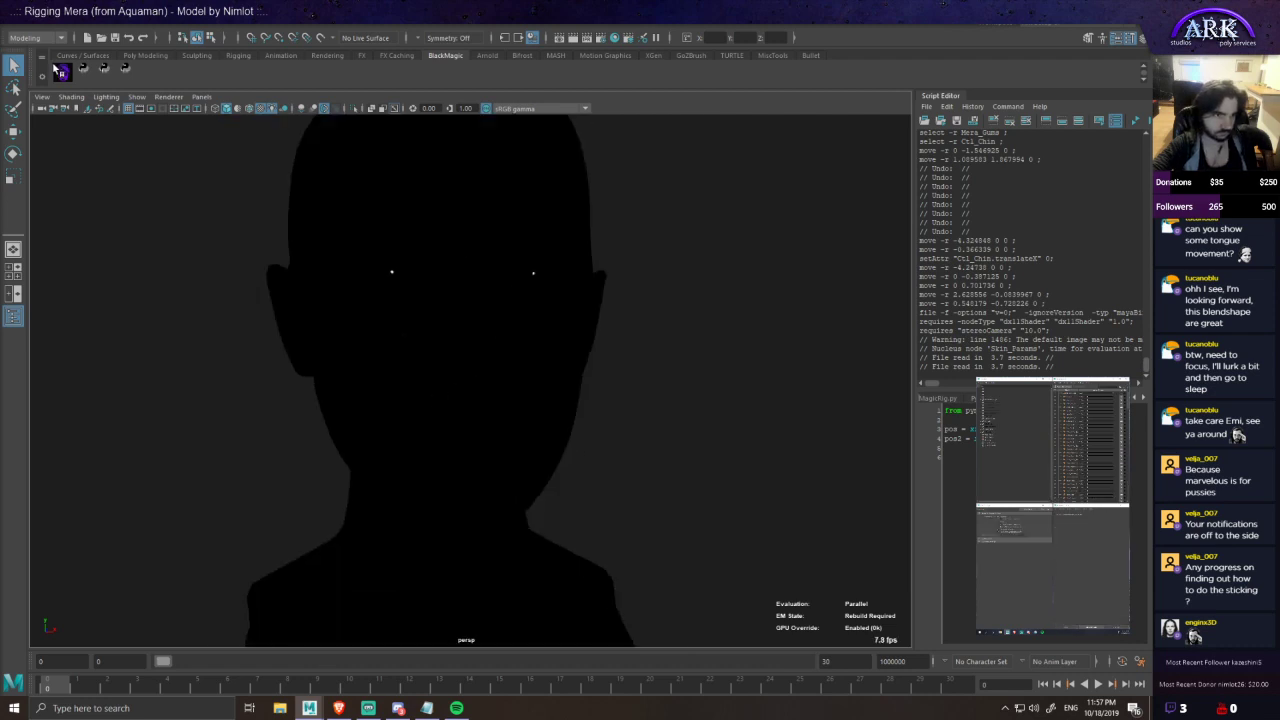
click(768, 275)
click(754, 229)
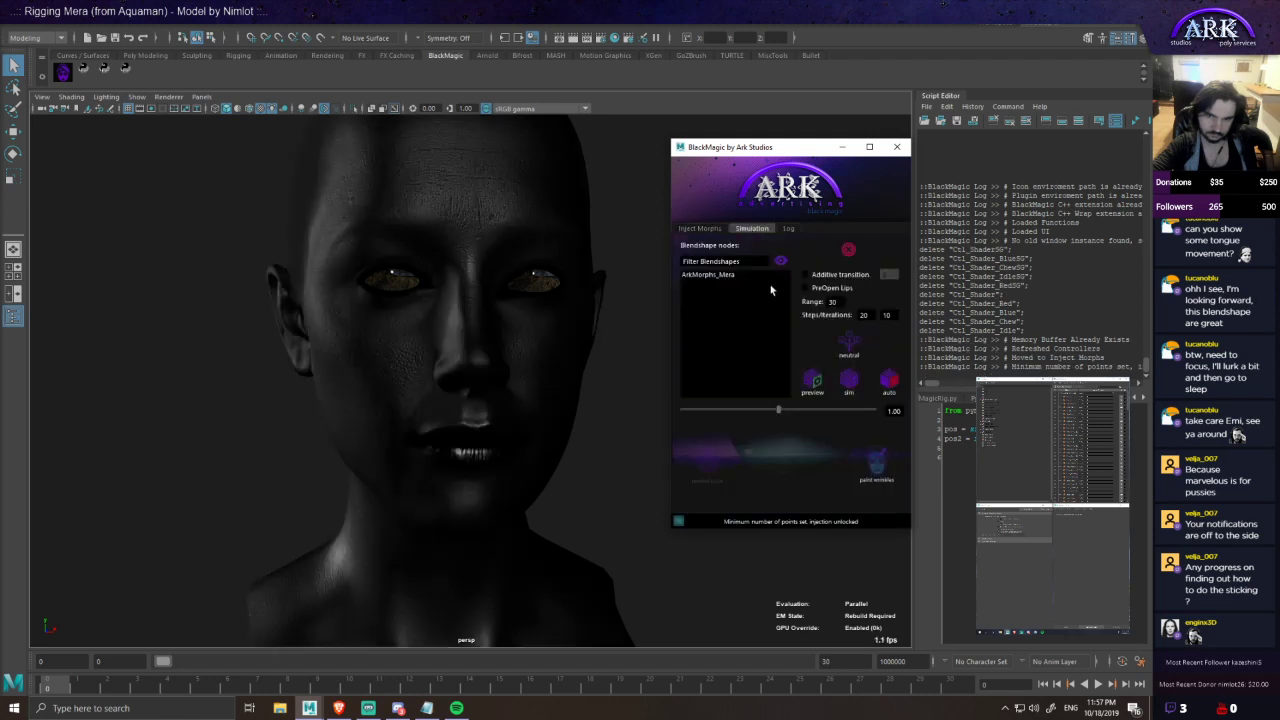
- Preview the ChinPushRight and ChinPushLeft blendshapes and examine the deformation around the mouth and chin
scroll(767, 394, down, 10)
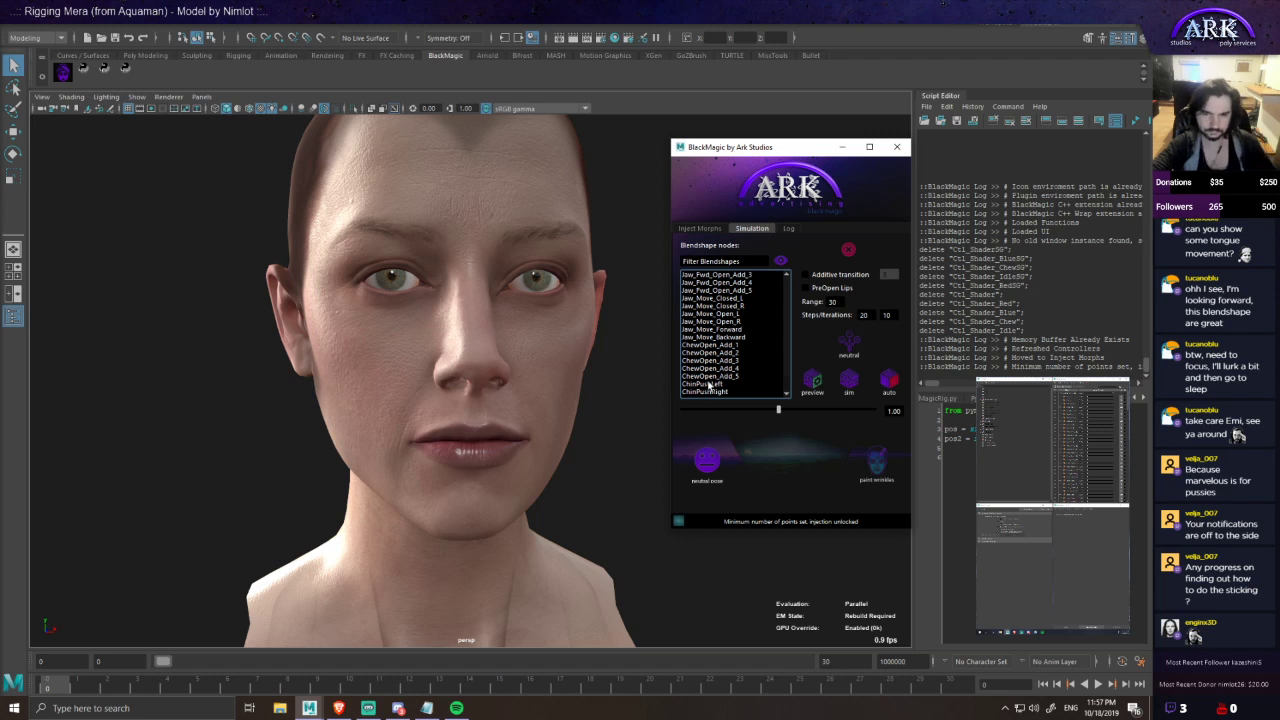
click(706, 391)
click(709, 385)
scroll(515, 442, up, 3)
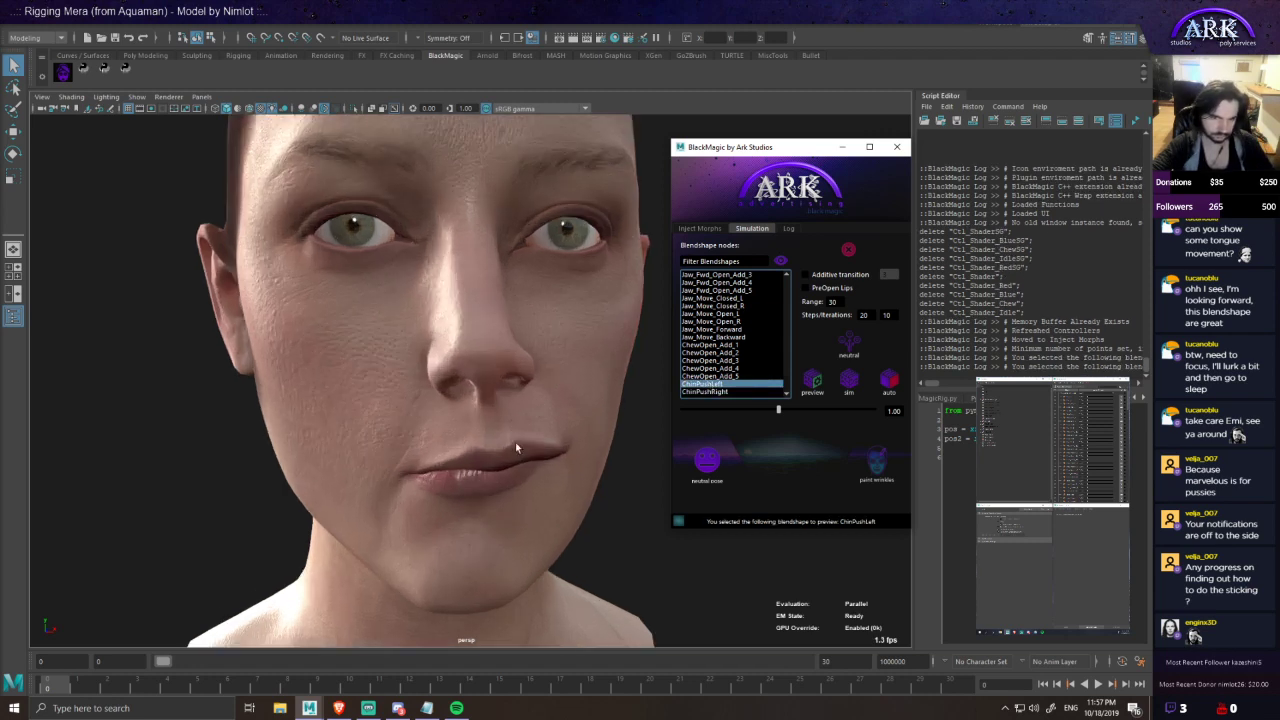
alt+drag(517, 446, 532, 430)
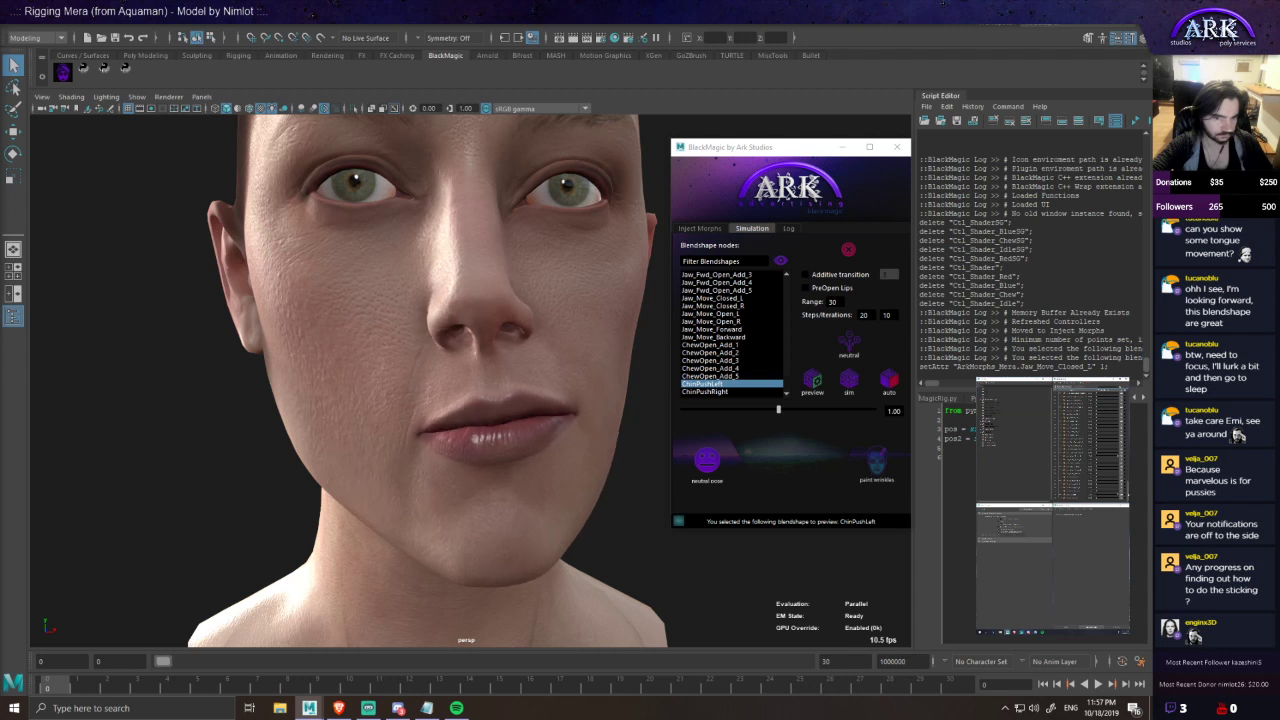
- Set the ChinPushLeft morph value to about 1.07 and run its simulation
scroll(506, 411, up, 2)
alt+drag(506, 411, 438, 360)
mouse_move(780, 410)
mouse_down()
mouse_move(800, 412)
mouse_move(757, 419)
mouse_move(784, 422)
mouse_up()
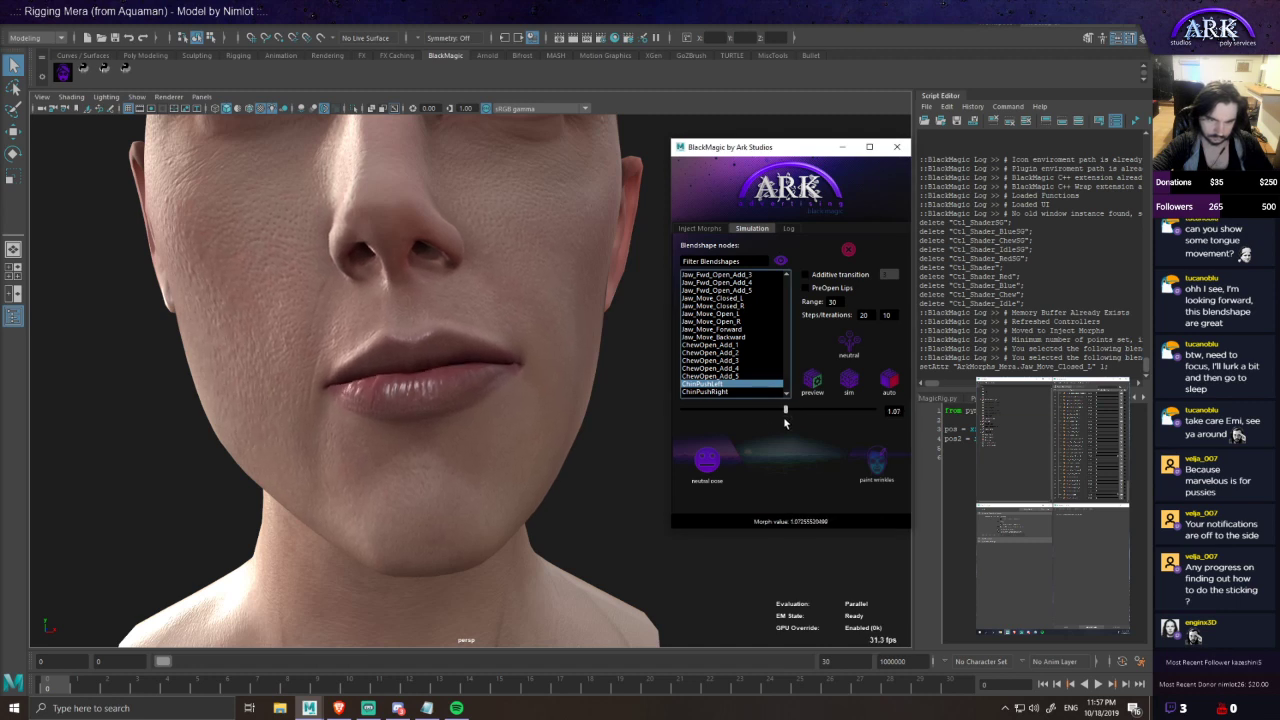
alt+middle_drag(500, 416, 516, 431)
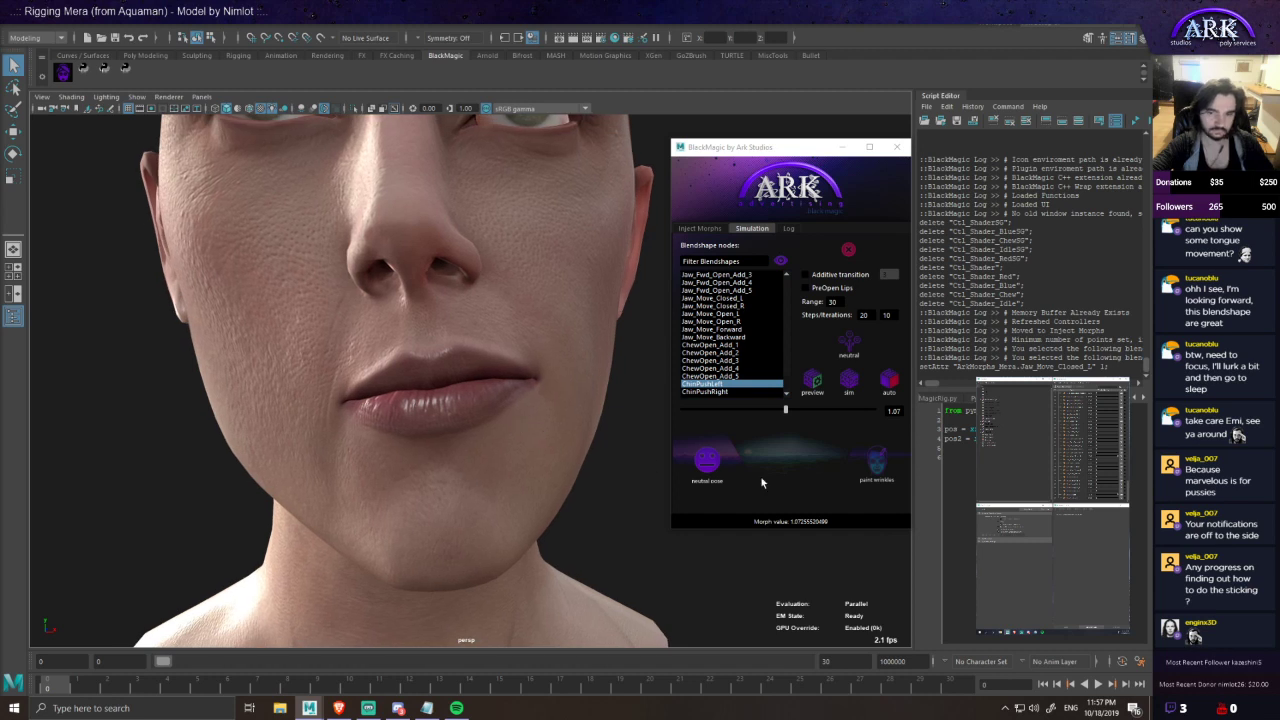
click(851, 386)
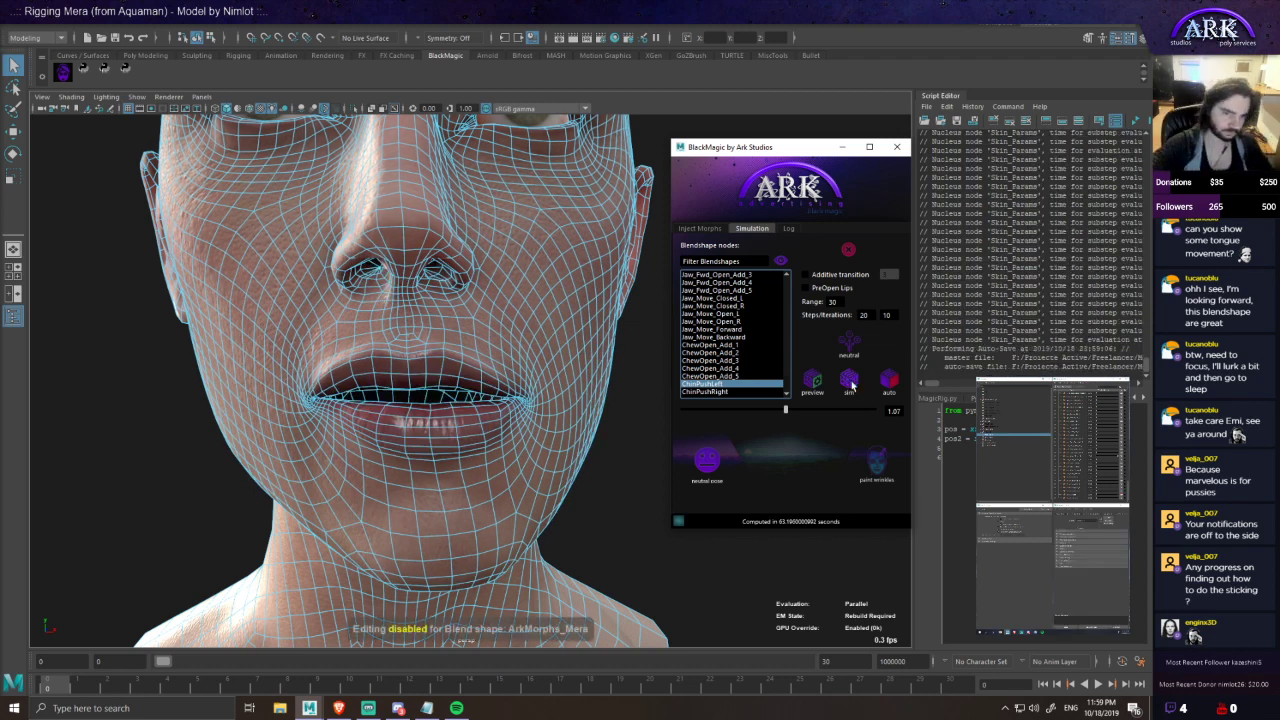
- Examine the simulated ChinPushLeft deformation around the lips, mouth corners and chin
scroll(430, 408, up, 3)
scroll(437, 434, down, 3)
alt+drag(460, 435, 458, 438)
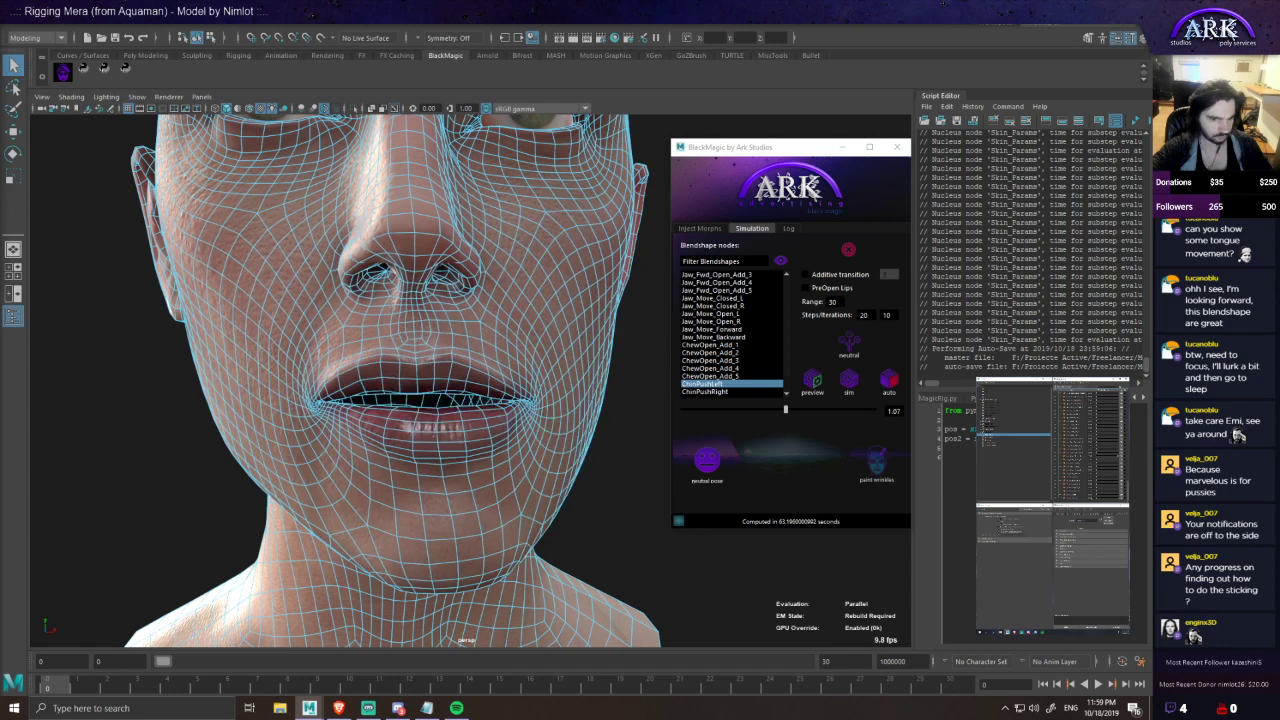
scroll(527, 431, up, 3)
mouse_move(527, 431)
alt+mouse_down()
mouse_move(480, 412)
mouse_move(509, 425)
alt+mouse_up()
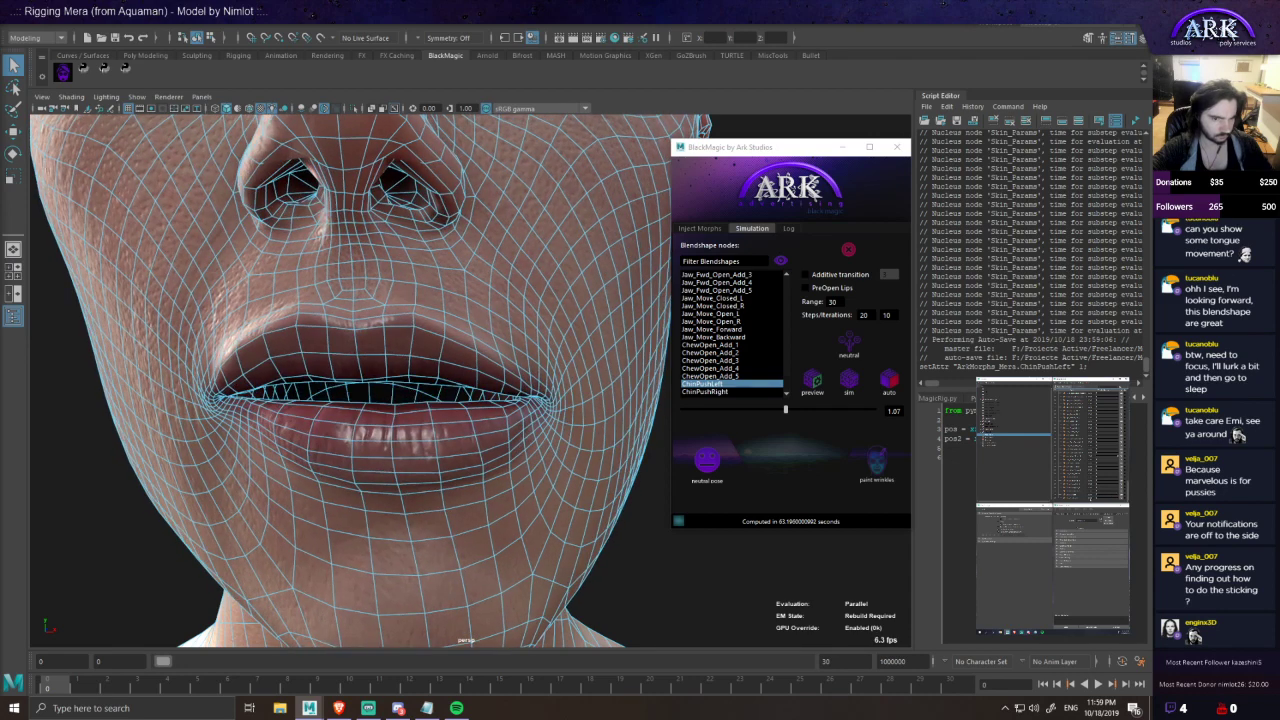
scroll(286, 365, down, 3)
scroll(317, 380, up, 3)
scroll(366, 401, down, 3)
alt+middle_drag(366, 403, 402, 406)
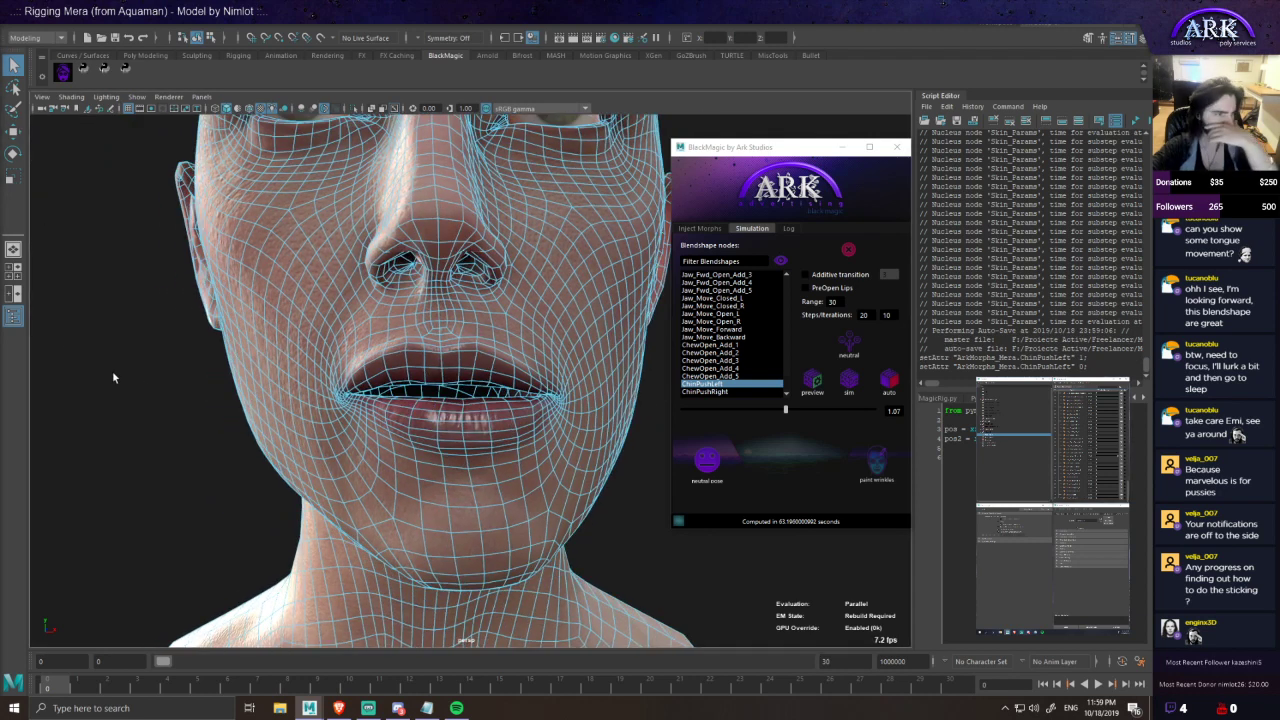
- Remove the cloth simulation from the head mesh
click(849, 250)
scroll(534, 379, up, 4)
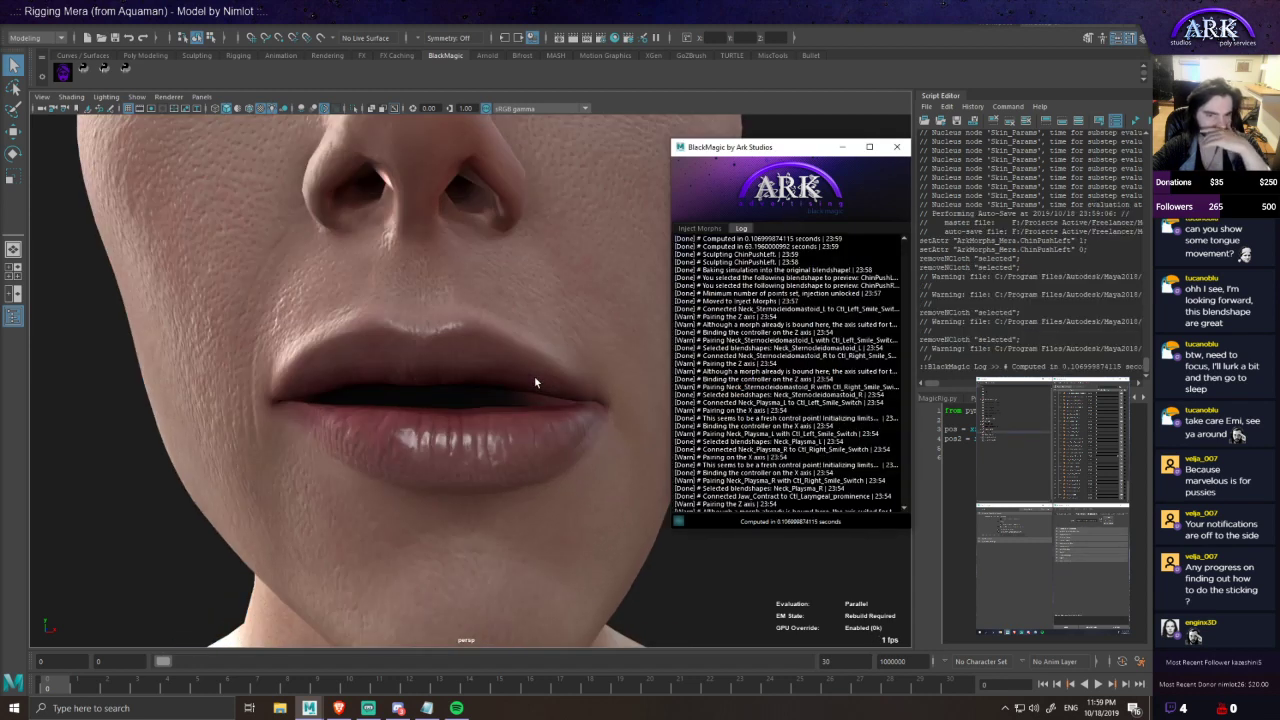
scroll(535, 380, down, 3)
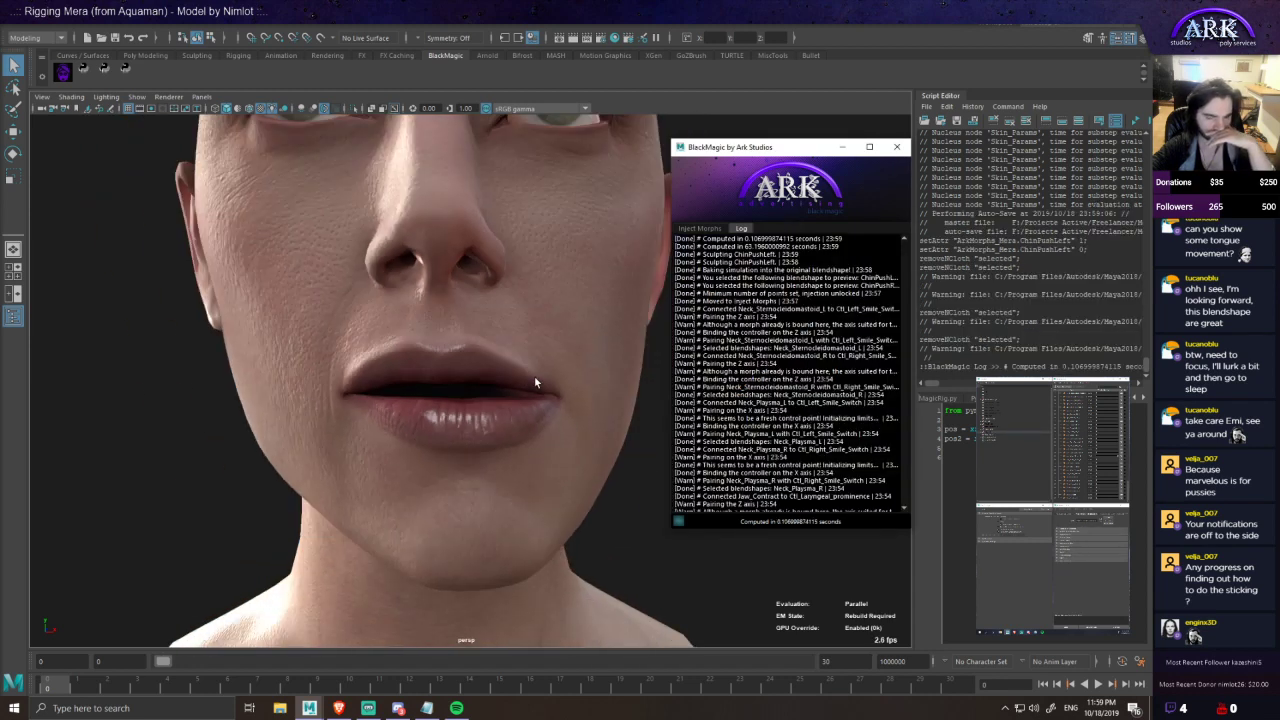
- Select the Mera_head mesh and enable editing of its ChinPushLeft blend shape target
click(493, 424)
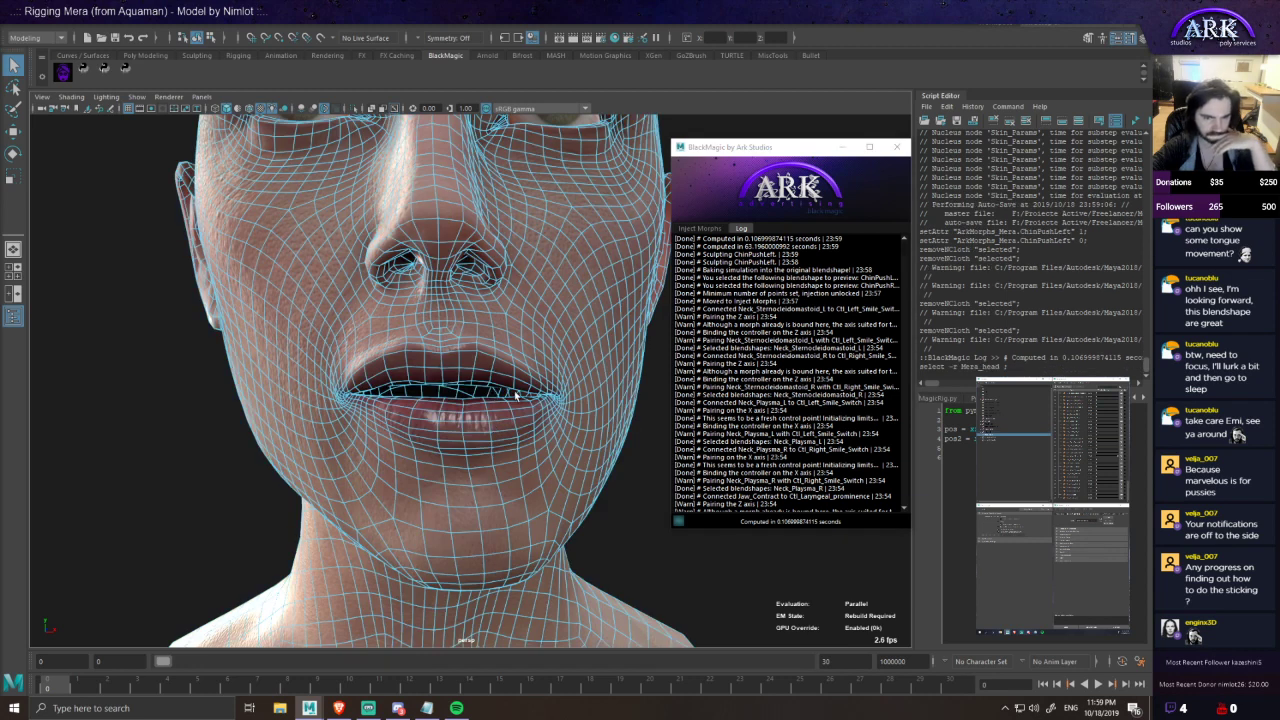
scroll(515, 396, up, 1)
alt+drag(515, 400, 494, 454)
click(1121, 495)
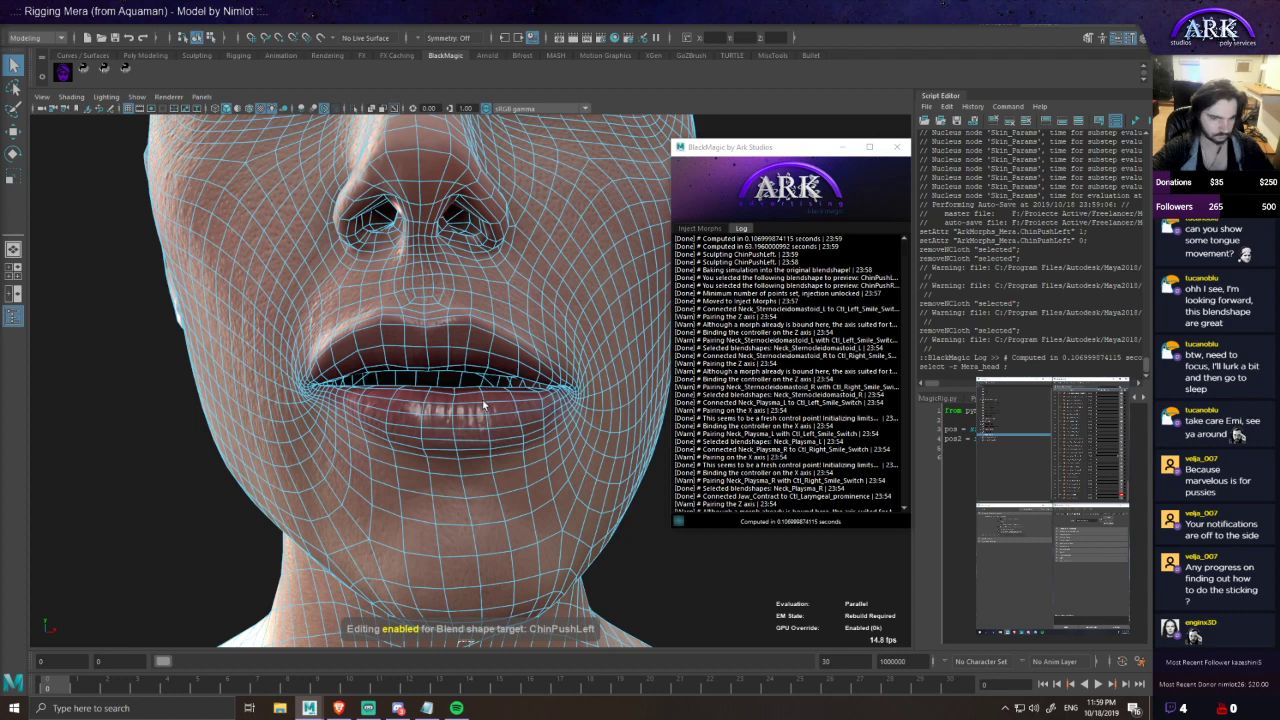
- Set the Jaw_Move_Closed_L and ChinPushLeft blend shape weights to 1
mouse_move(546, 406)
alt+mouse_down()
mouse_move(617, 410)
mouse_move(557, 409)
alt+mouse_up()
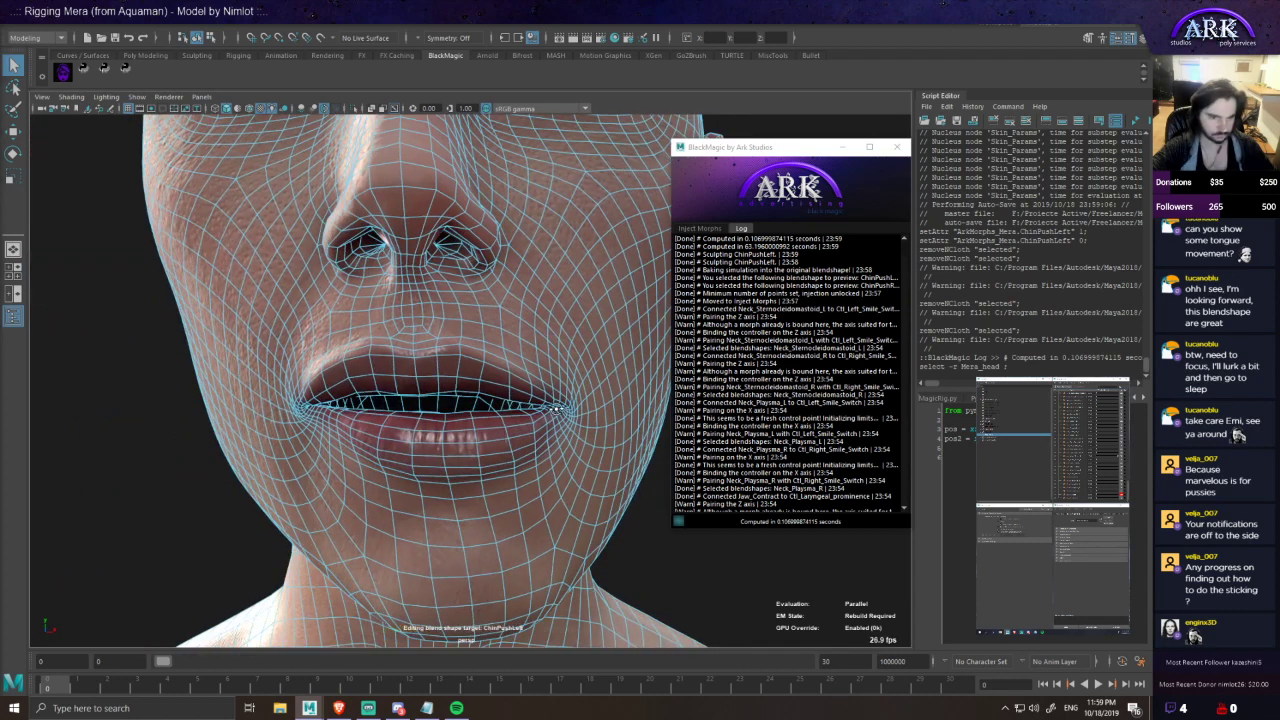
mouse_move(1100, 495)
mouse_down()
mouse_move(1113, 495)
mouse_move(1100, 495)
mouse_up()
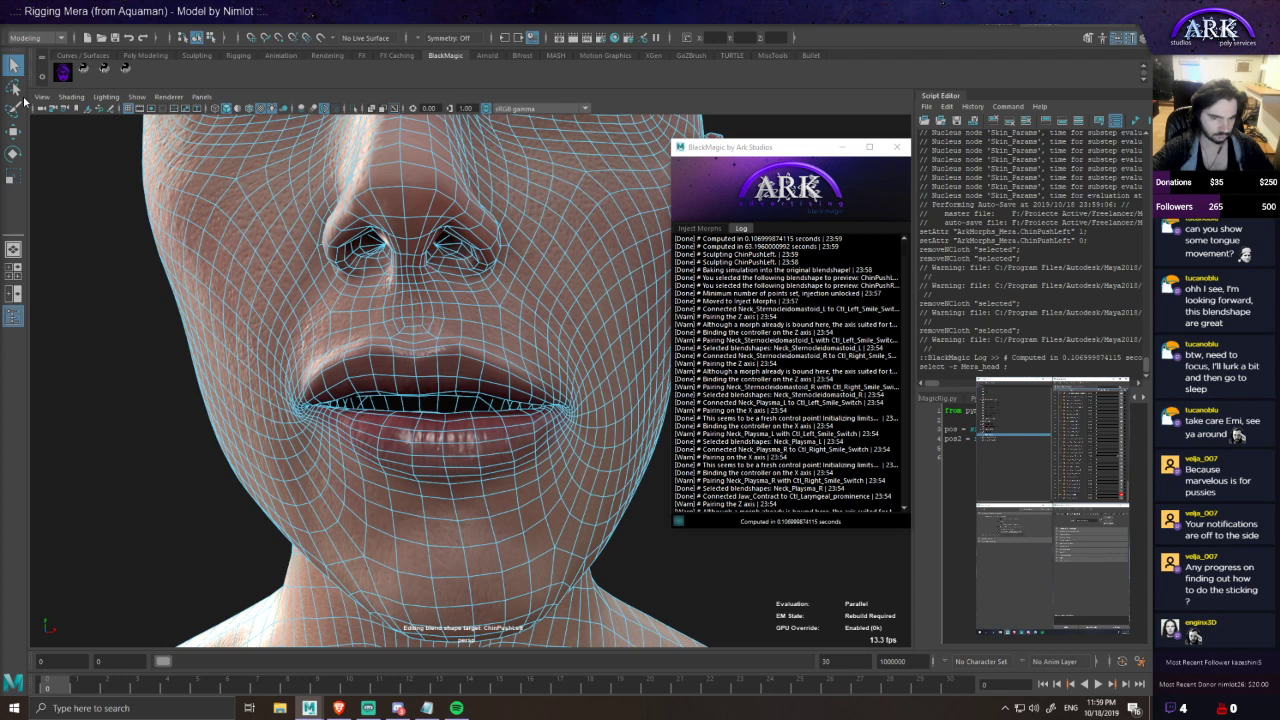
mouse_move(1108, 463)
mouse_down()
mouse_move(1119, 463)
mouse_move(1100, 465)
mouse_up()
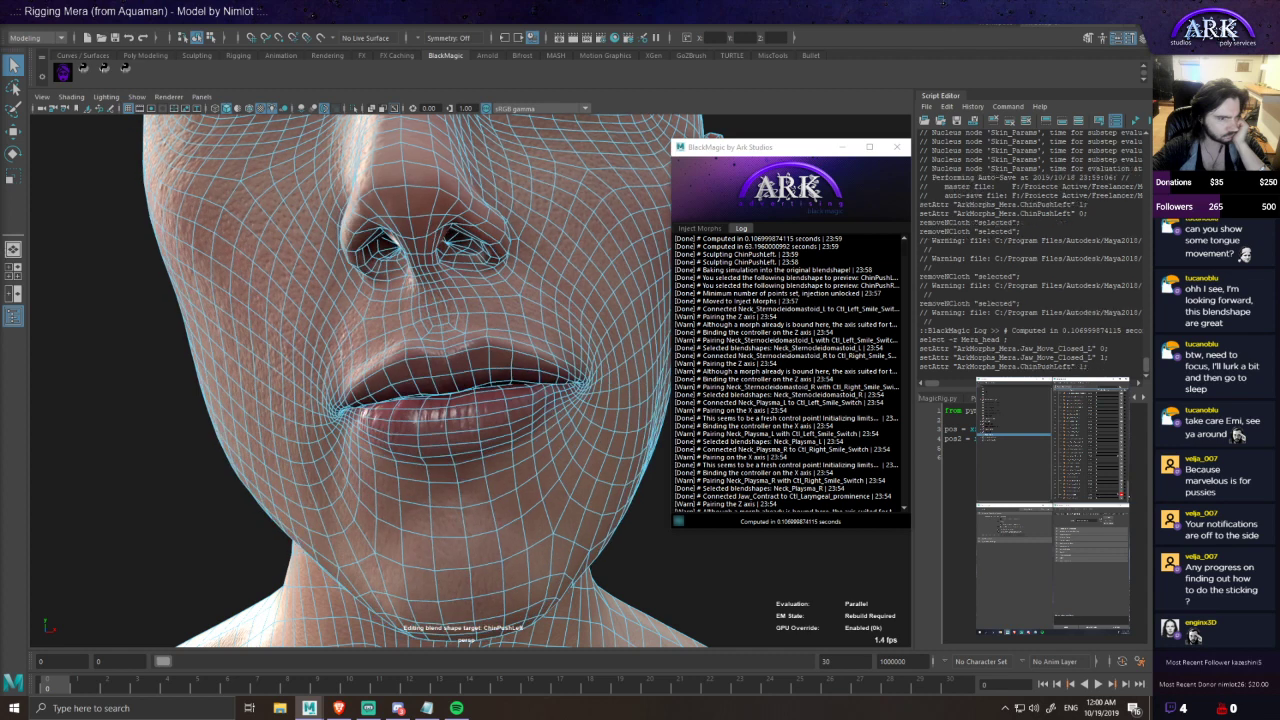
- Erase the ChinPushLeft target's deformation around the lips with a resized Erase sculpting brush
click(204, 56)
alt+drag(630, 362, 545, 374)
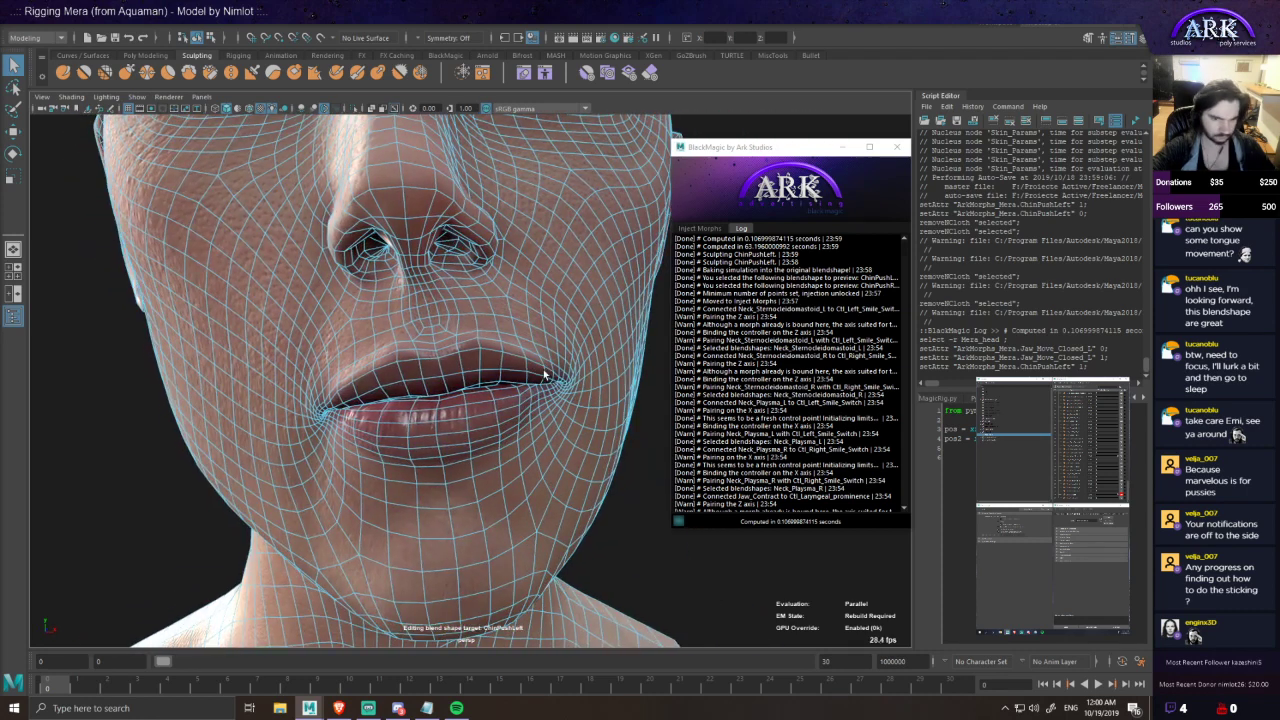
click(649, 74)
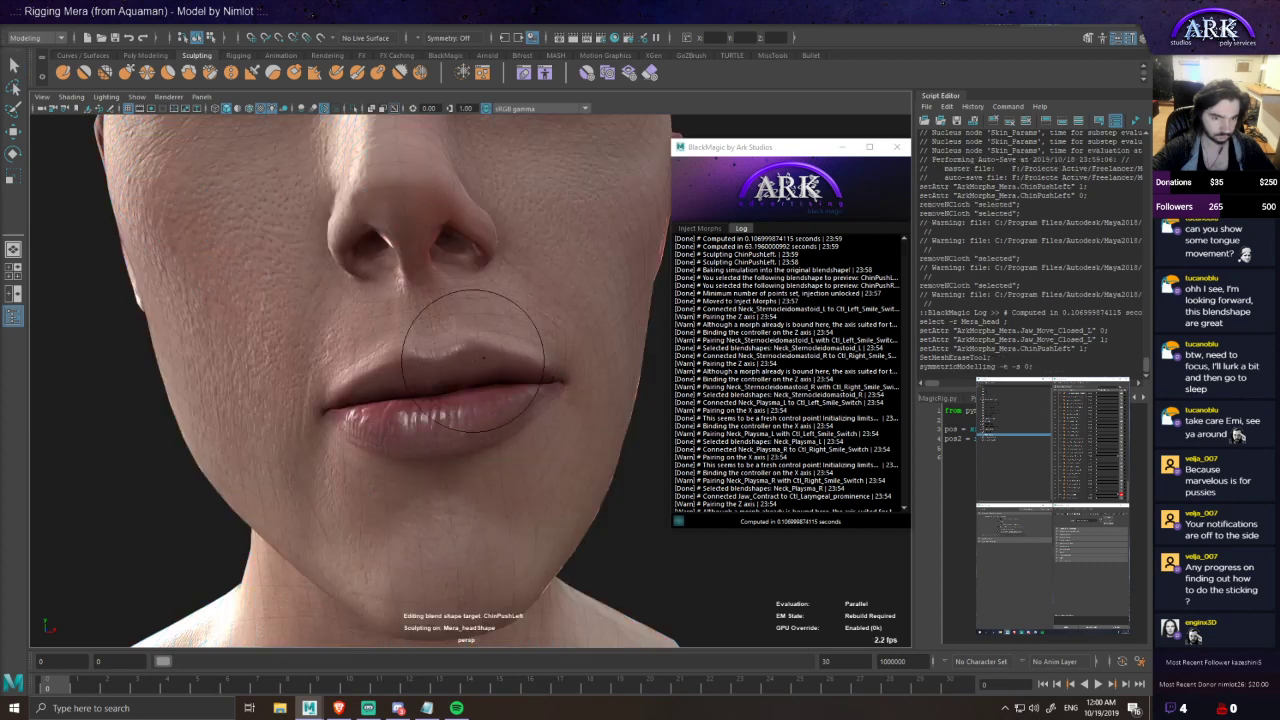
key(b)
drag(472, 391, 512, 397)
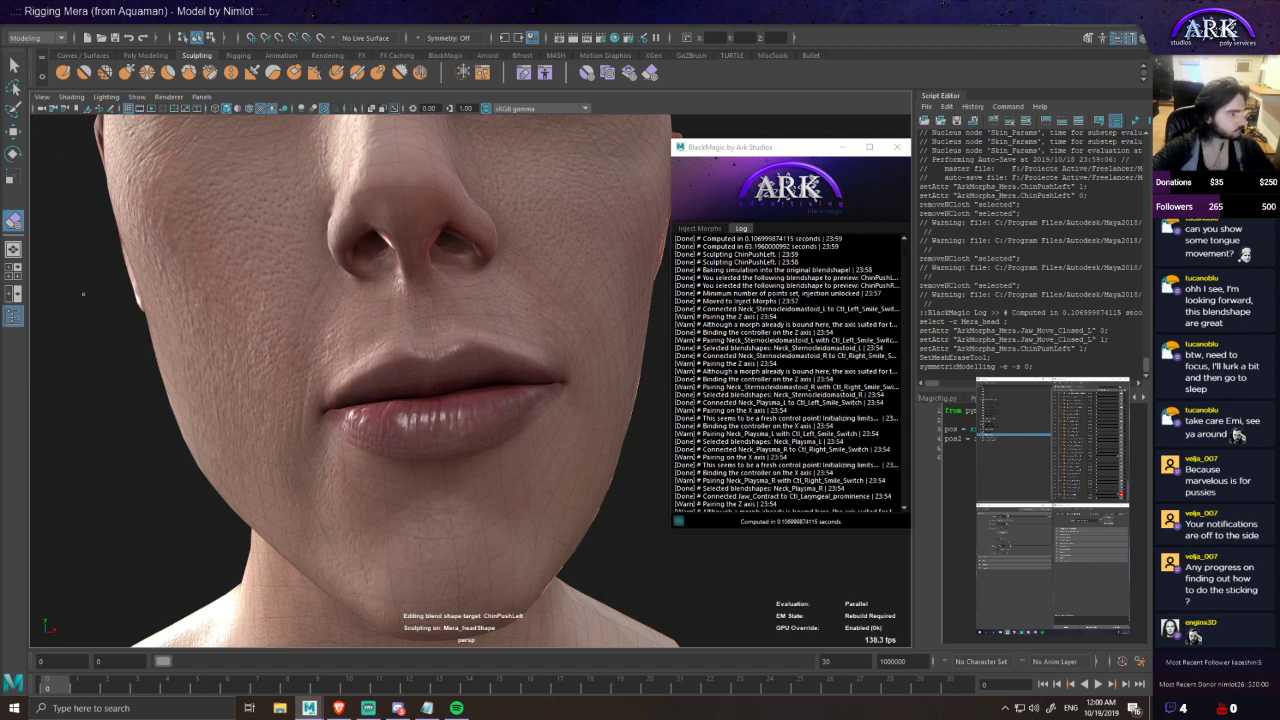
alt+drag(373, 394, 358, 385)
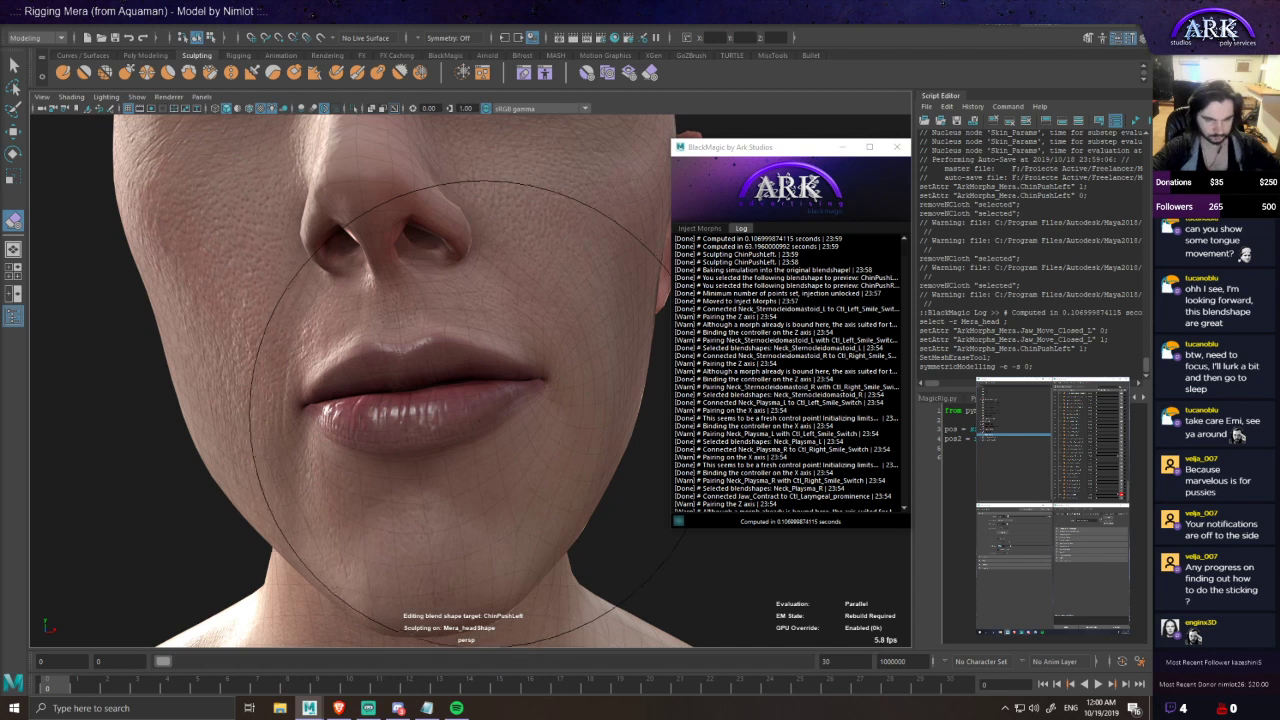
mouse_move(487, 440)
alt+mouse_down()
mouse_move(351, 406)
mouse_move(434, 404)
mouse_move(412, 510)
mouse_move(428, 442)
alt+mouse_up()
key(b)
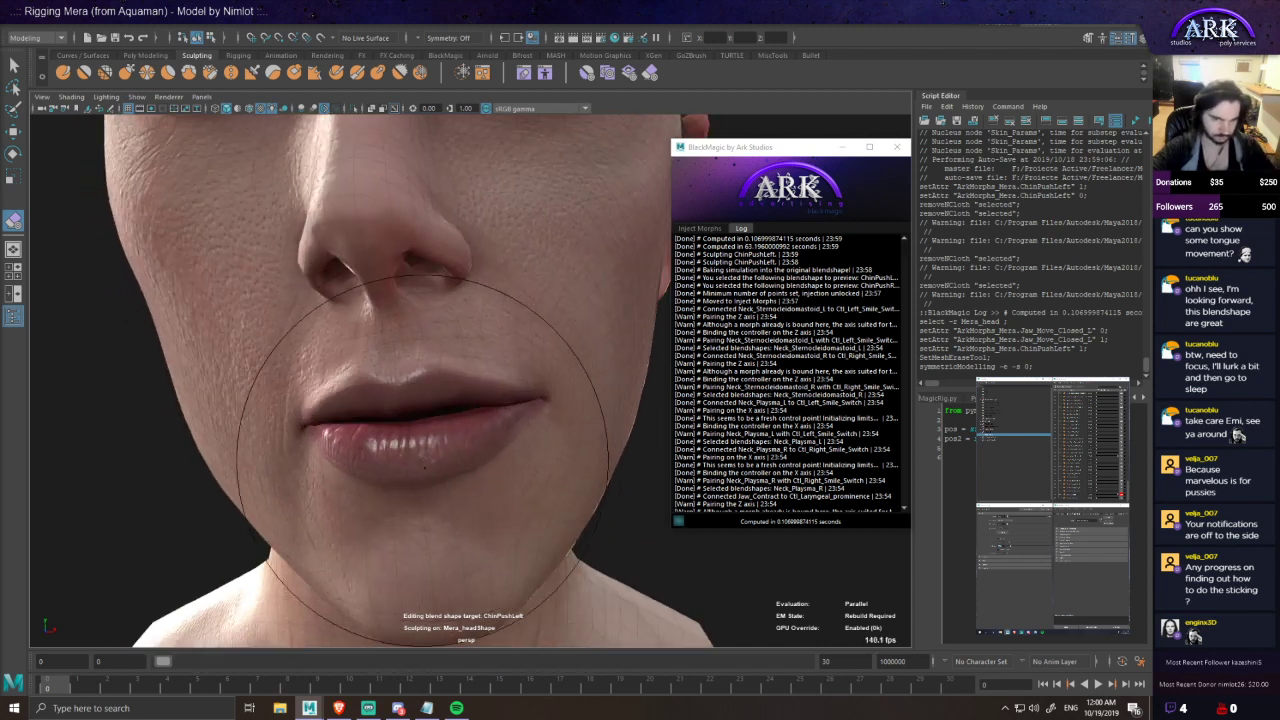
mouse_move(474, 406)
mouse_down()
mouse_move(415, 428)
mouse_move(292, 433)
mouse_move(330, 408)
mouse_move(310, 406)
mouse_up()
scroll(314, 428, down, 3)
drag(420, 424, 324, 404)
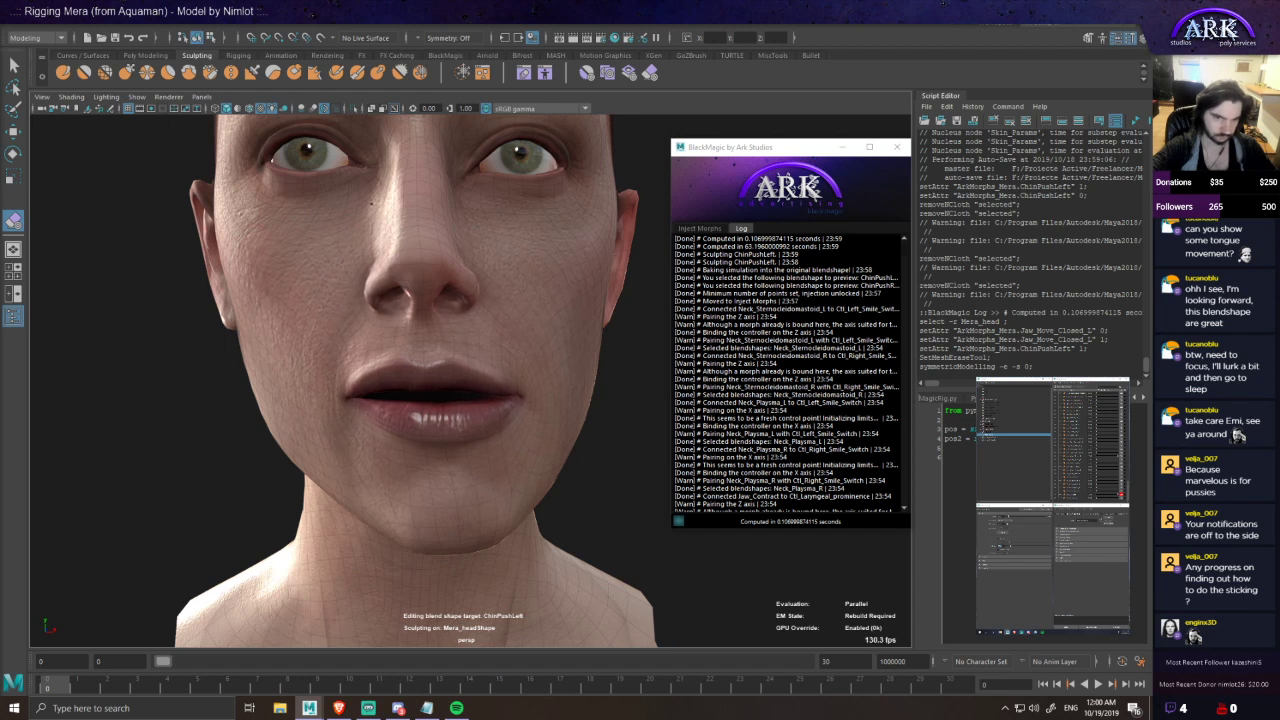
- Examine the ChinPushLeft pose on the mouth, jaw and whole face from the front and both sides
scroll(378, 256, down, 3)
alt+drag(378, 256, 387, 324)
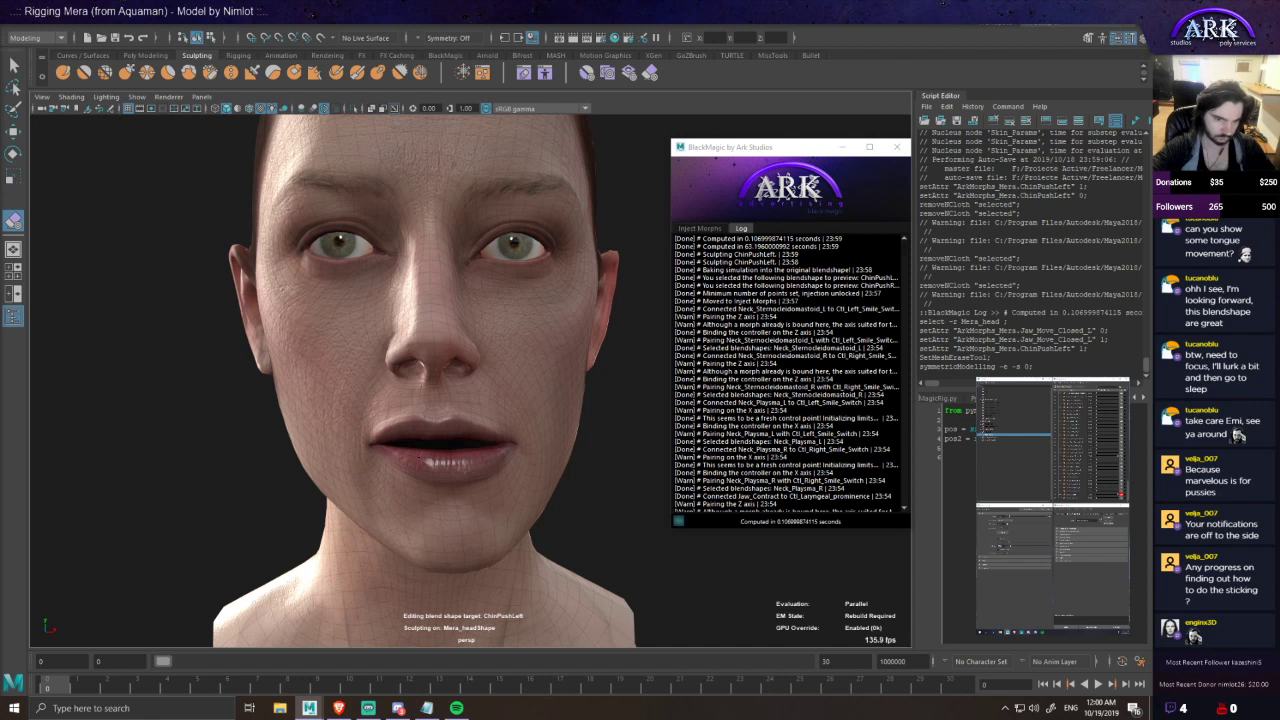
alt+right_drag(448, 496, 460, 556)
alt+middle_drag(460, 556, 462, 394)
alt+drag(462, 394, 471, 397)
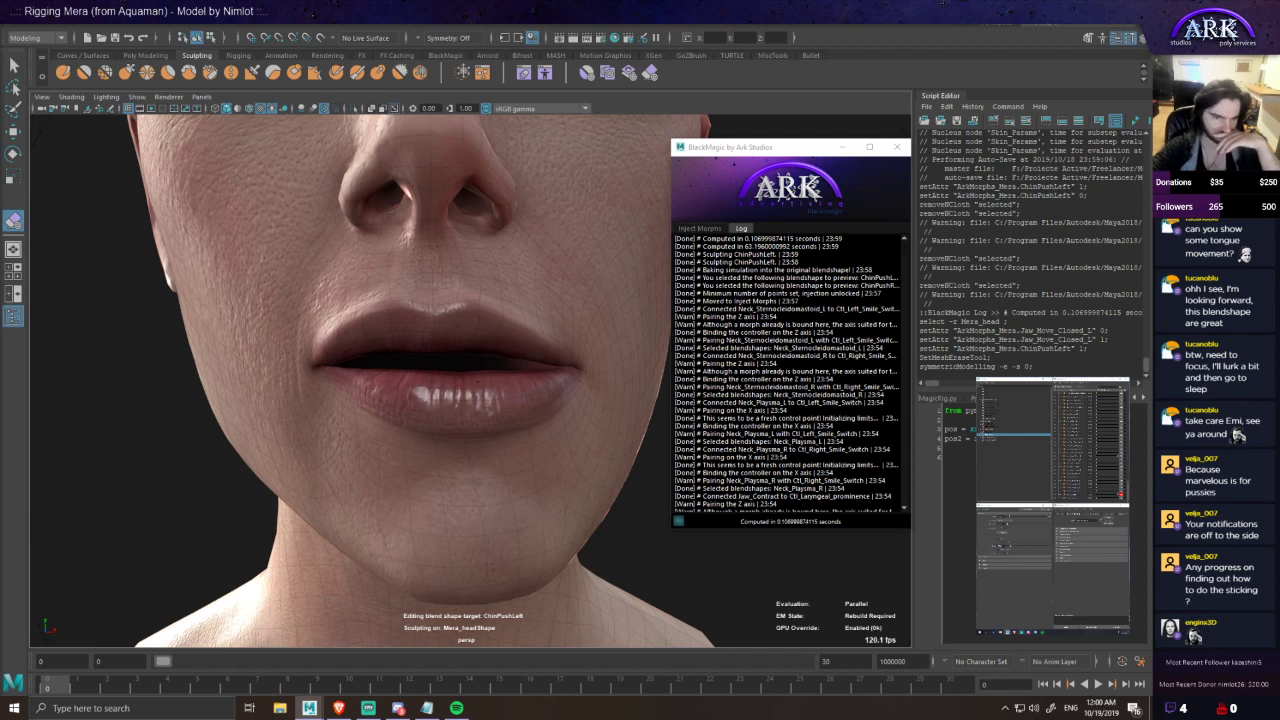
alt+drag(497, 424, 439, 412)
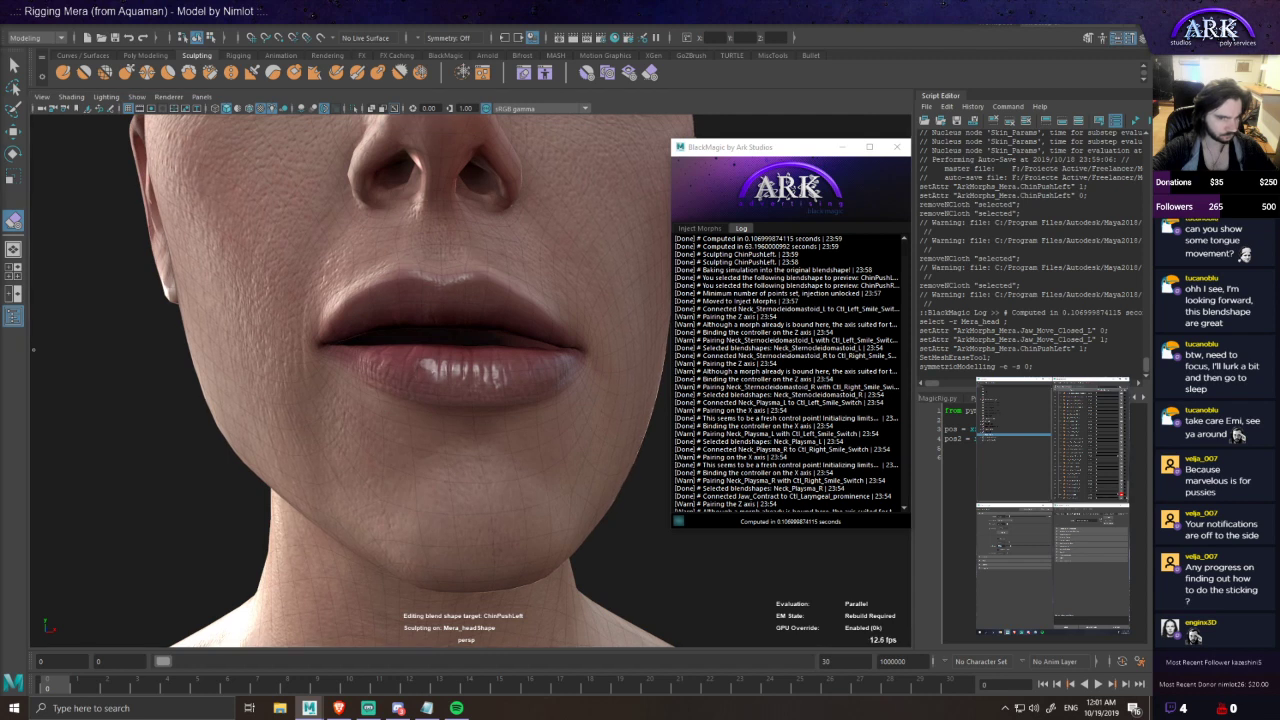
scroll(98, 265, down, 5)
alt+drag(98, 265, 40, 262)
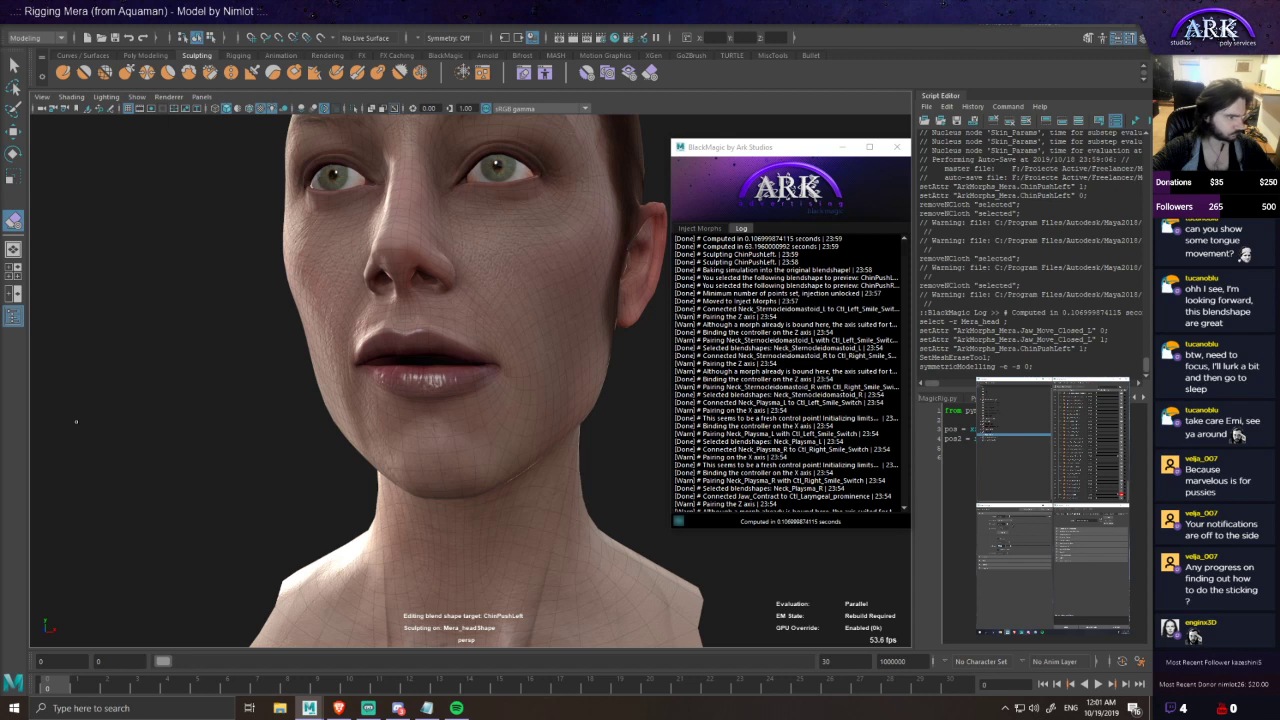
scroll(498, 281, down, 2)
alt+drag(498, 281, 496, 325)
alt+drag(418, 470, 575, 465)
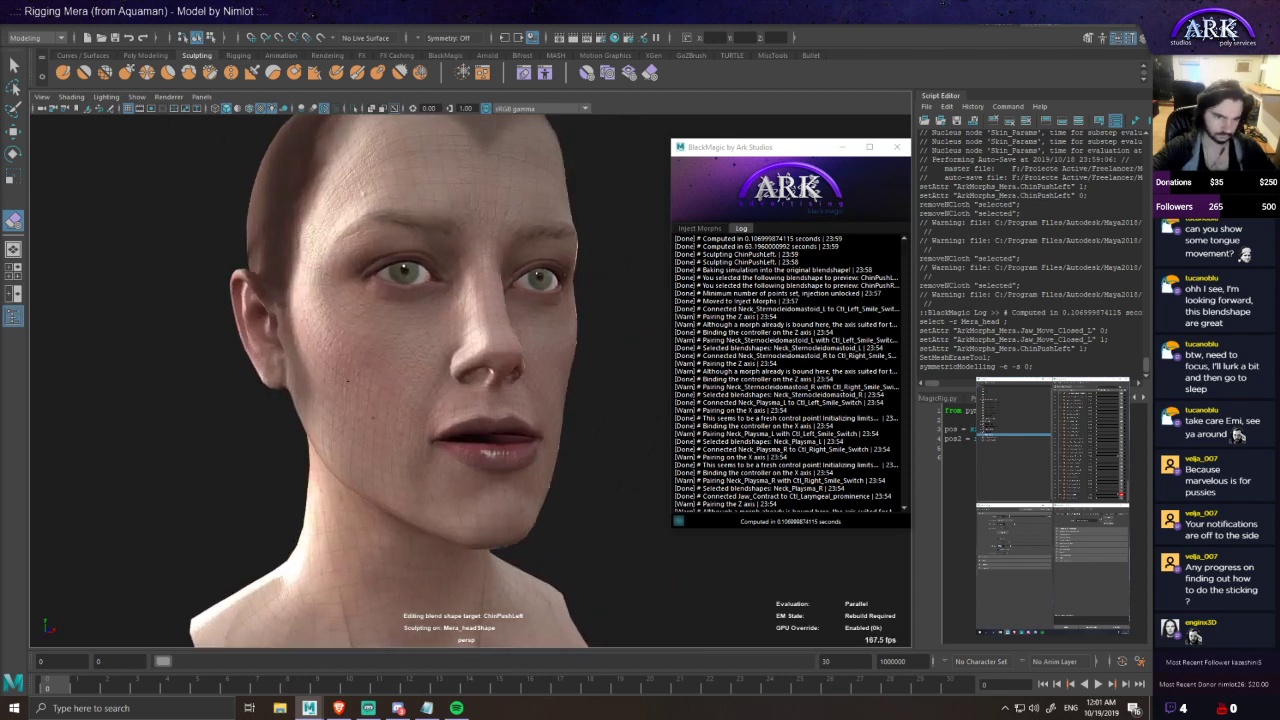
alt+drag(547, 523, 508, 504)
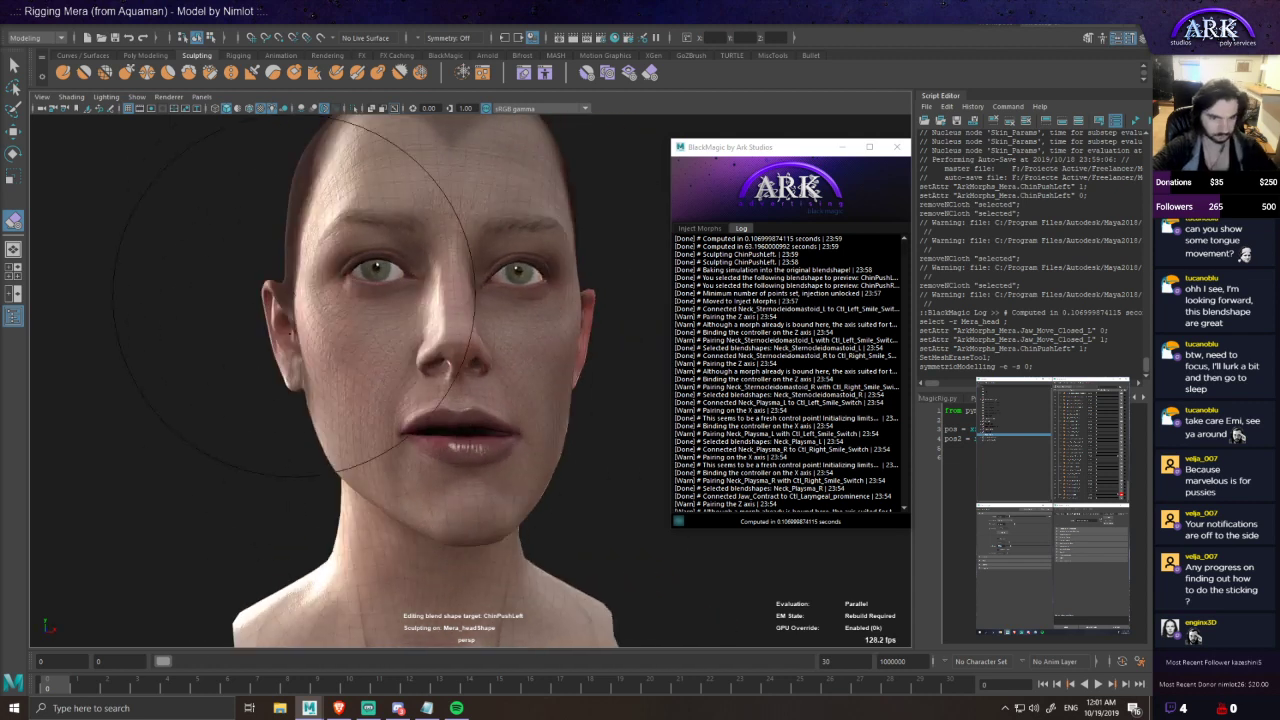
alt+drag(431, 468, 407, 474)
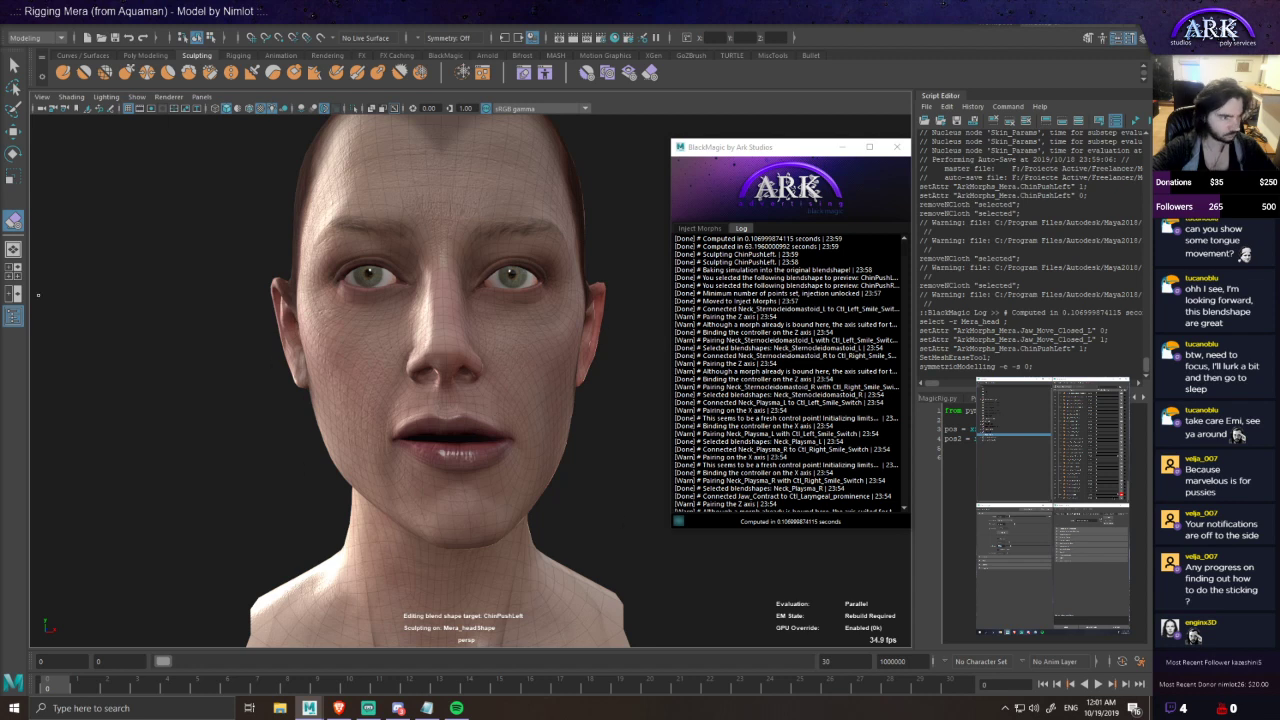
- Enable editing of ChinPushRight, setting ChinPushRight and Jaw_Move_Closed_R to 1 and ChinPushLeft and Jaw_Move_Closed_L to 0
mouse_move(1110, 494)
mouse_down()
mouse_move(1098, 494)
mouse_move(1112, 497)
mouse_up()
click(1121, 497)
drag(490, 438, 365, 451)
mouse_move(1098, 461)
mouse_down()
mouse_move(1112, 461)
mouse_move(1098, 459)
mouse_up()
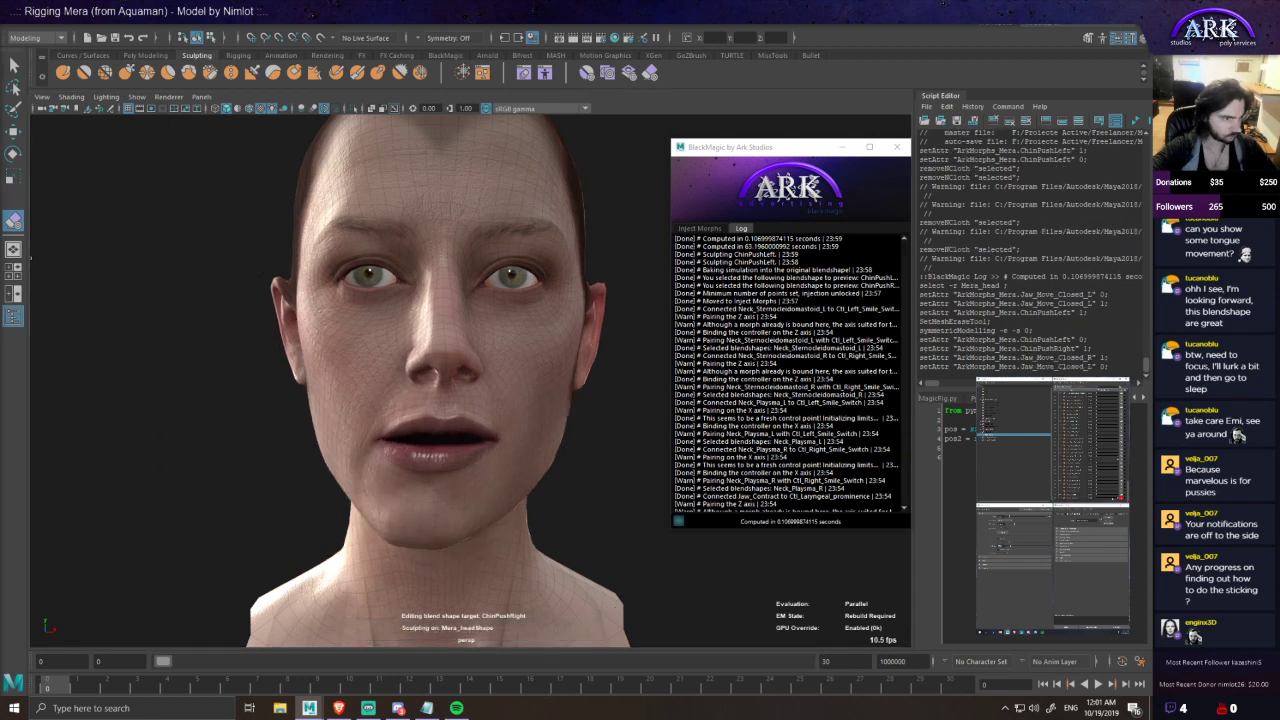
- Erase the ChinPushRight target's deformation around the mouth with the Erase sculpting brush
drag(487, 412, 561, 414)
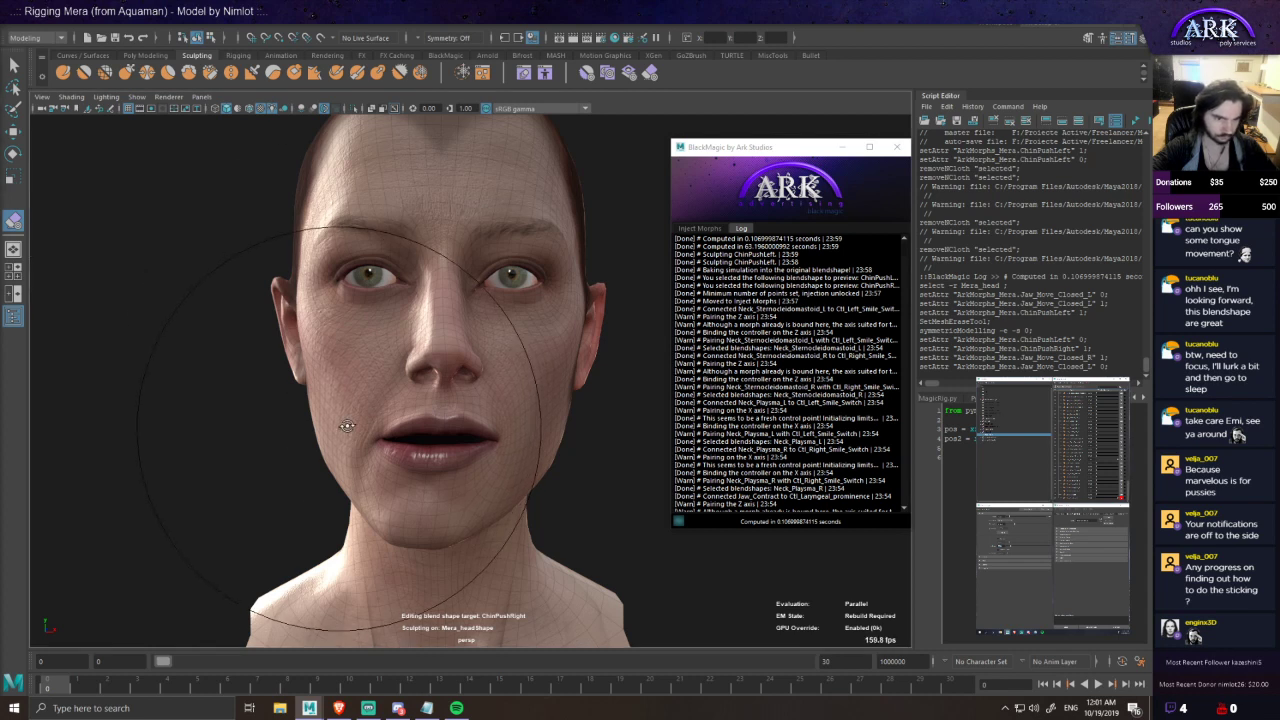
alt+drag(348, 398, 410, 388)
alt+drag(523, 534, 432, 440)
alt+drag(440, 490, 480, 475)
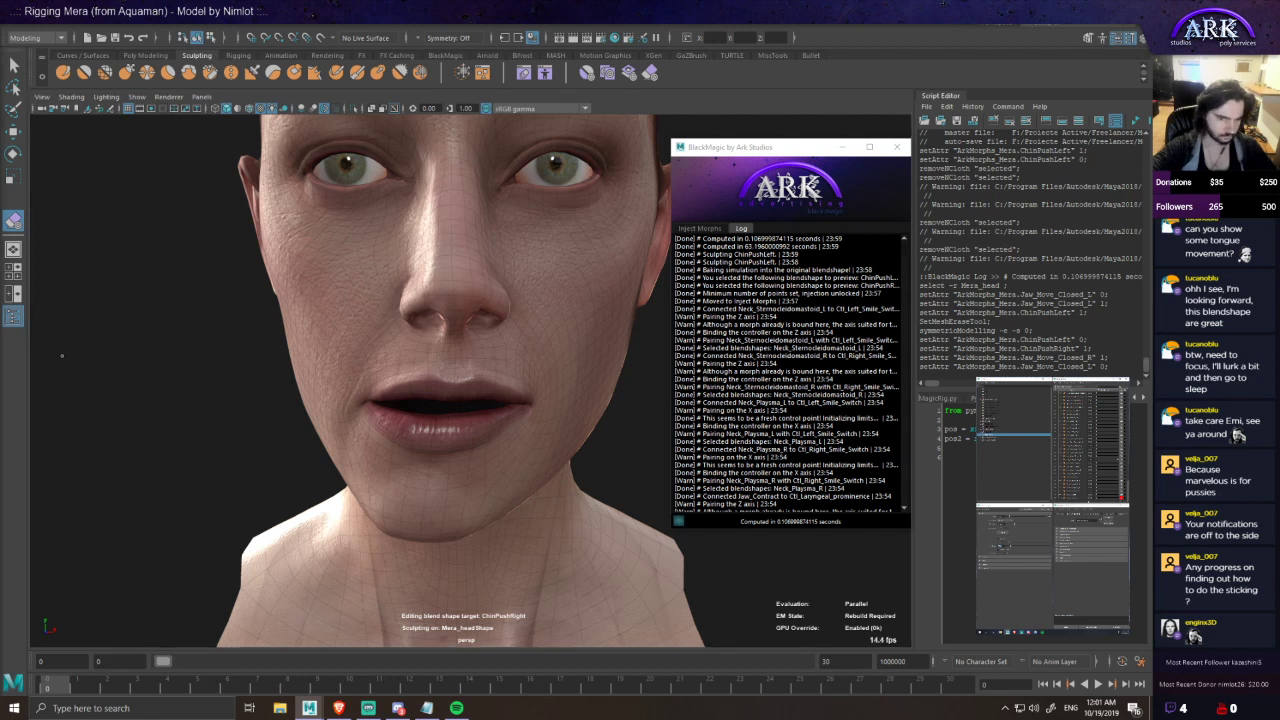
- Enable editing of ChinPushLeft, setting ChinPushRight and Jaw_Move_Closed_R to 0 and ChinPushLeft and Jaw_Move_Closed_L to 1
key(Return)
alt+drag(115, 355, 155, 269)
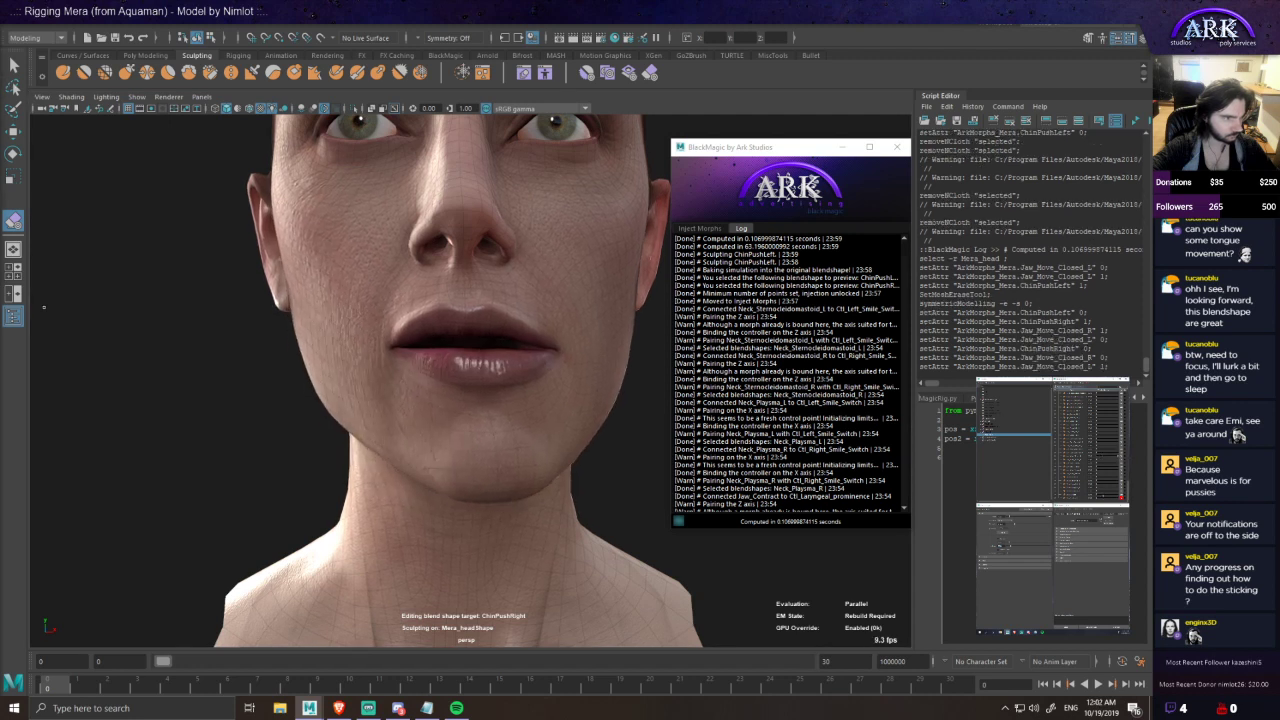
scroll(457, 328, up, 2)
drag(457, 328, 474, 357)
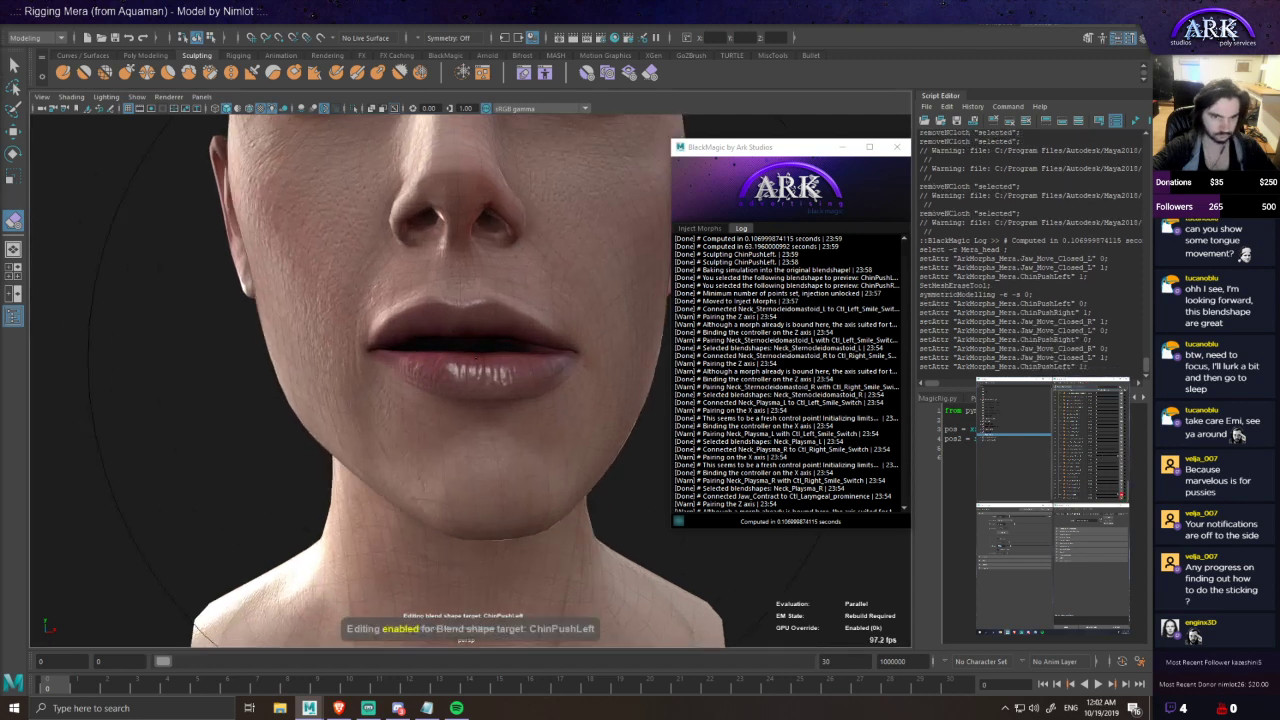
alt+middle_drag(477, 356, 465, 377)
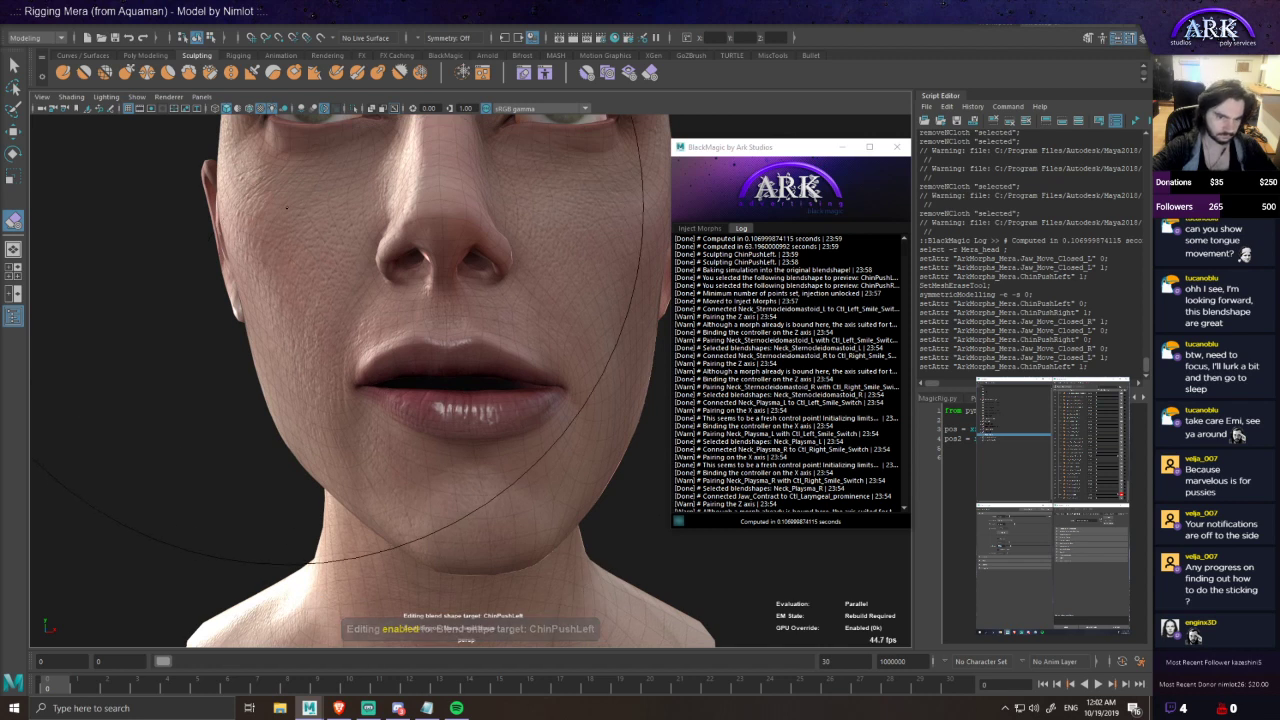
- Pull the lips of the ChinPushLeft target together with the Grab sculpting brush, undoing a misplaced stroke
click(130, 73)
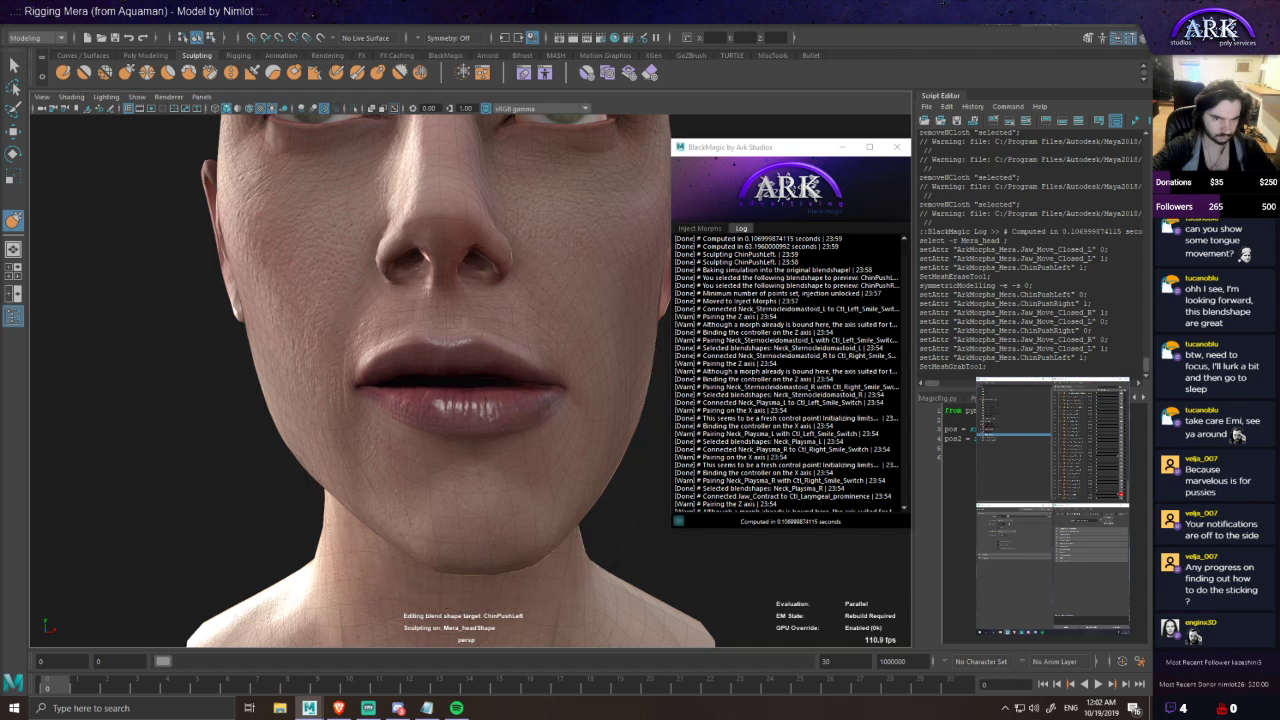
alt+drag(464, 419, 457, 390)
alt+drag(473, 297, 476, 356)
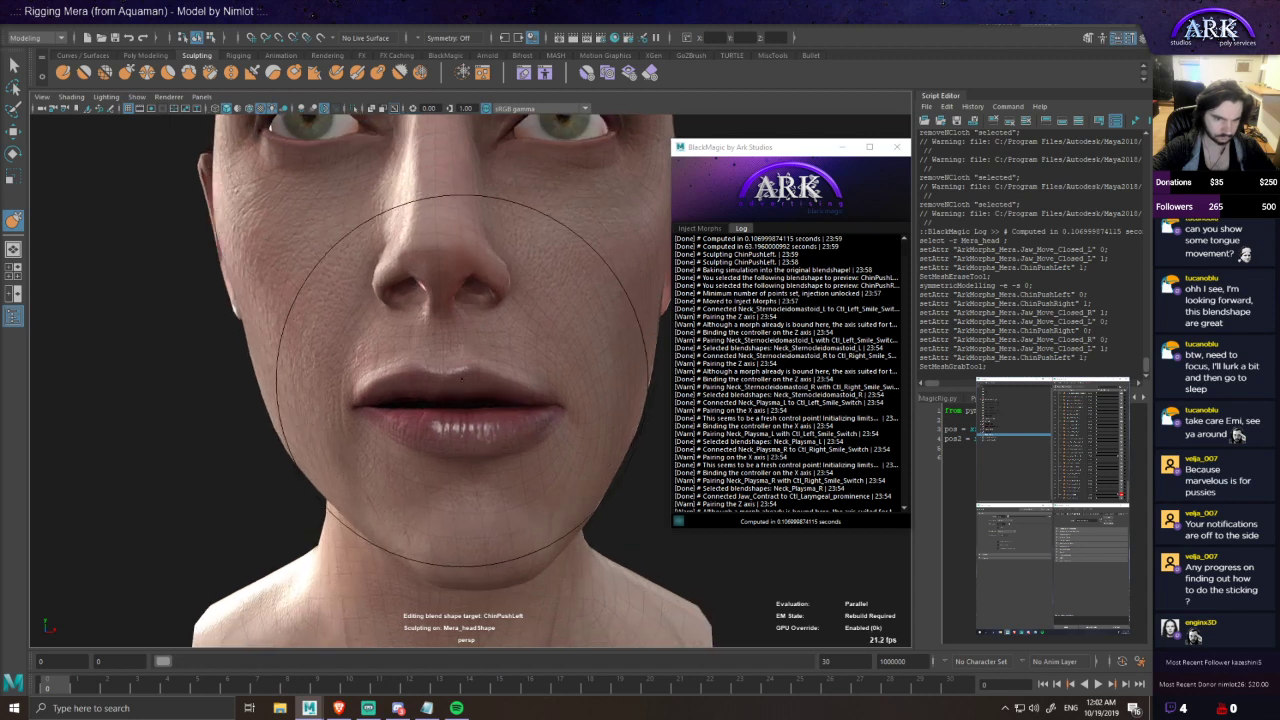
key(ctrl+z)
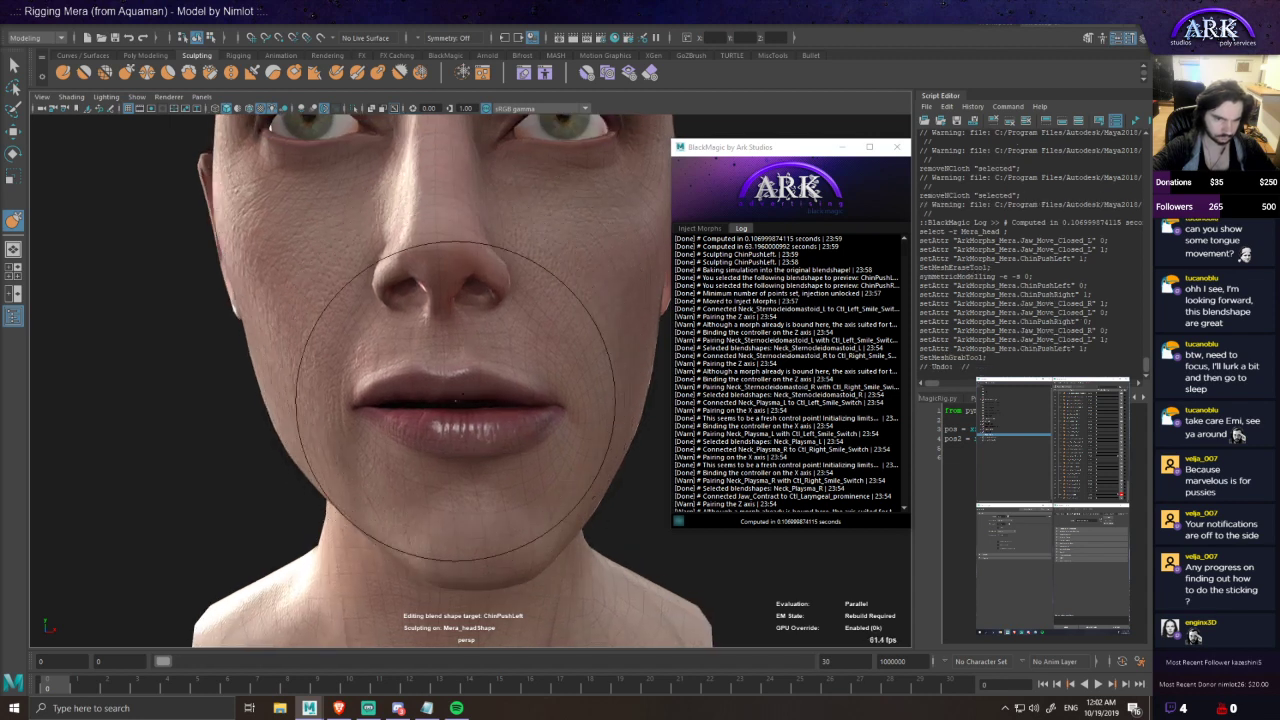
alt+drag(480, 379, 490, 372)
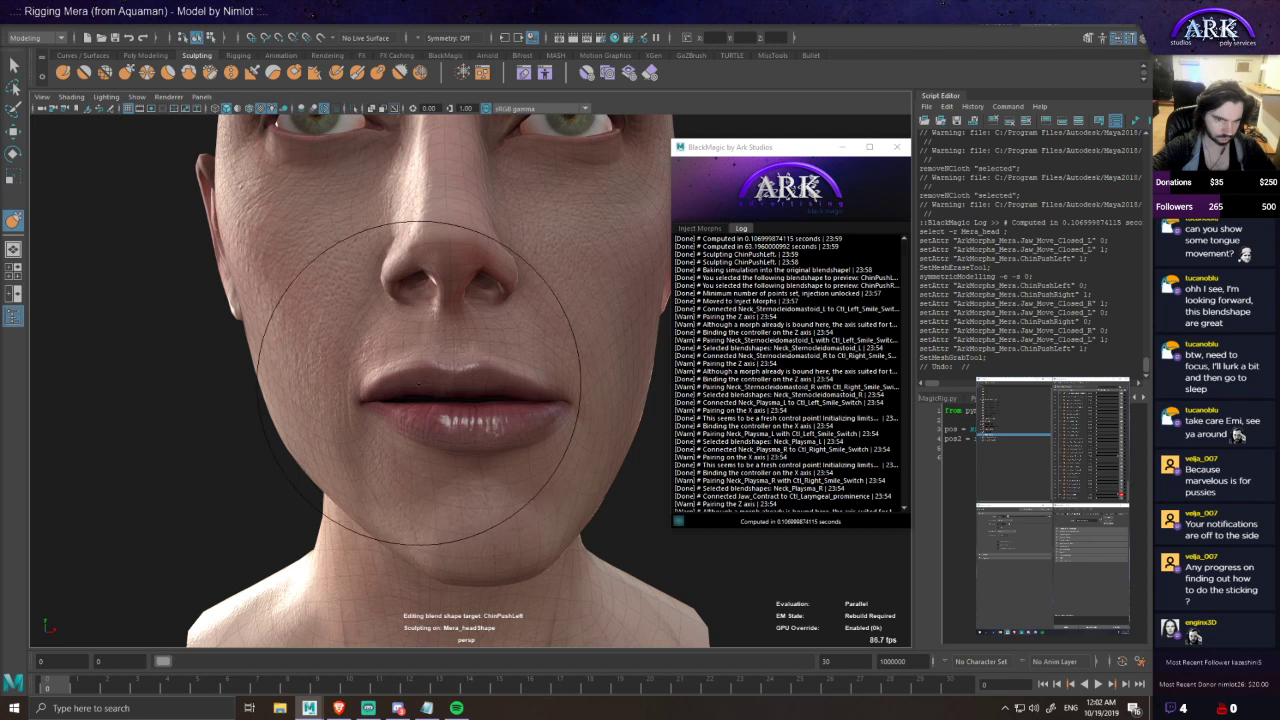
alt+drag(420, 430, 513, 412)
scroll(504, 378, up, 5)
scroll(527, 386, down, 3)
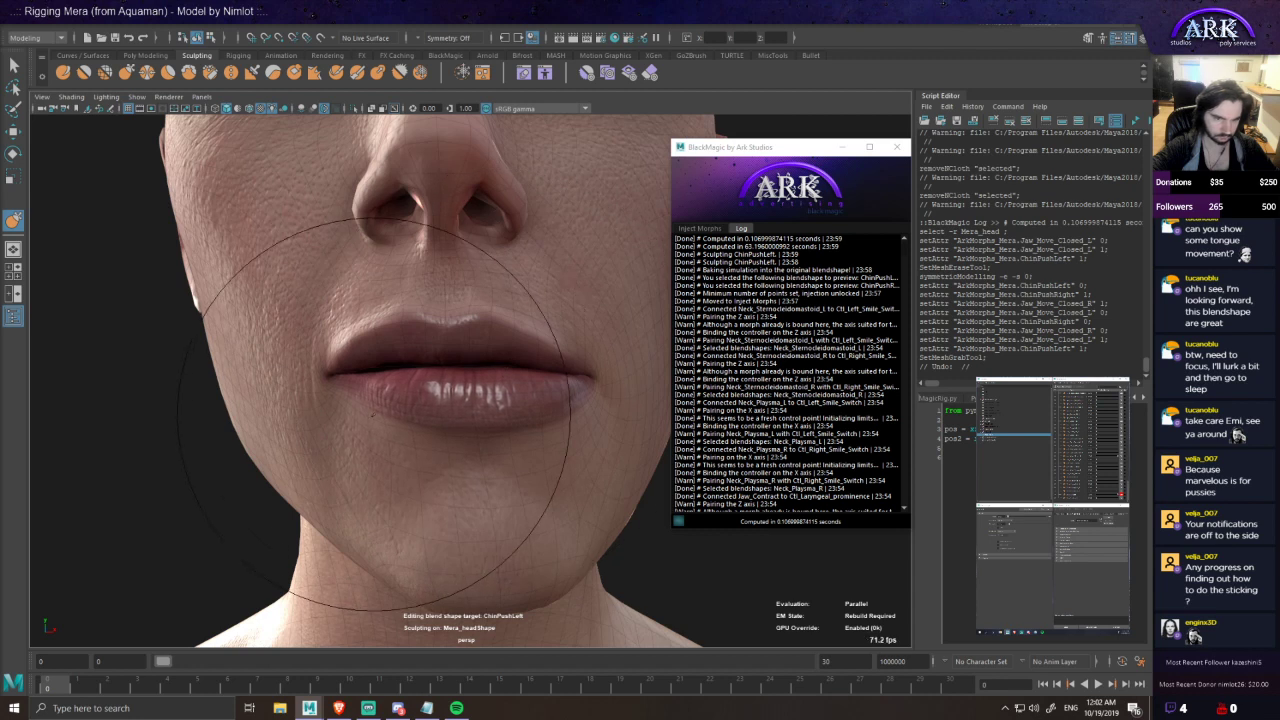
- Examine the sculpted lips, chin and jaw of ChinPushLeft from the front, below and in profile
scroll(464, 402, down, 5)
scroll(464, 402, up, 5)
alt+drag(464, 402, 464, 415)
click(1116, 455)
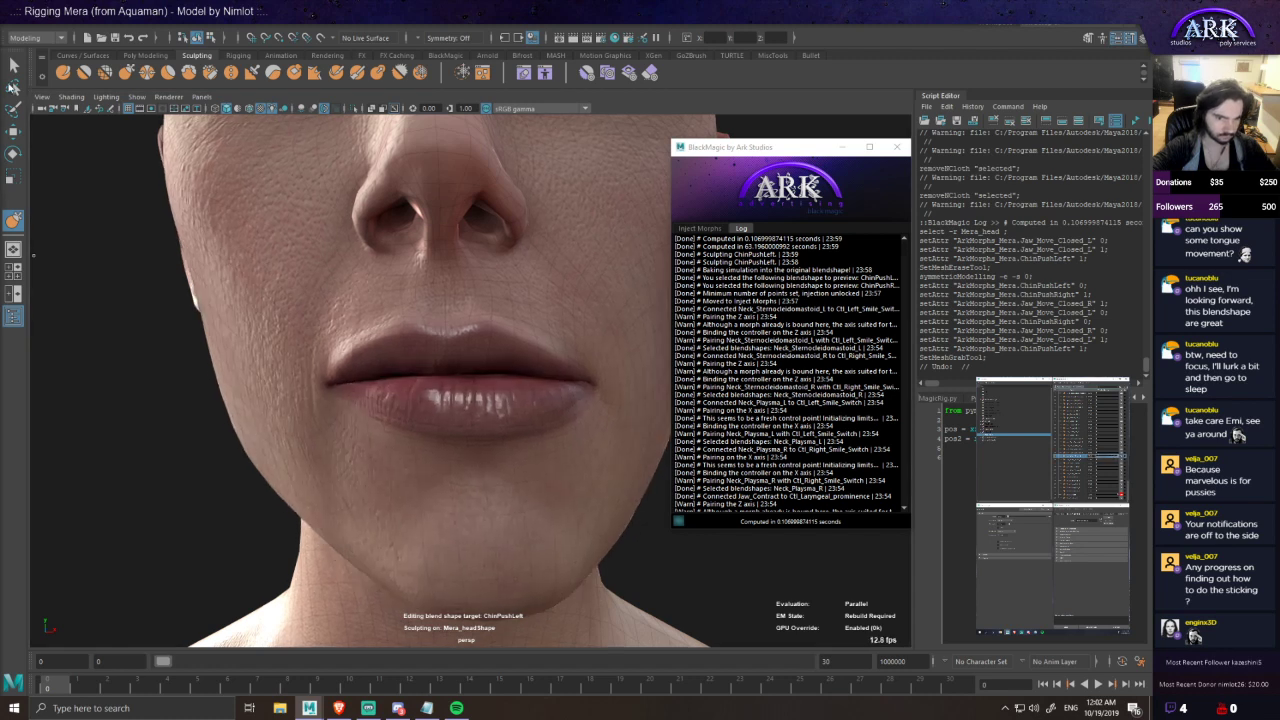
alt+drag(441, 396, 425, 285)
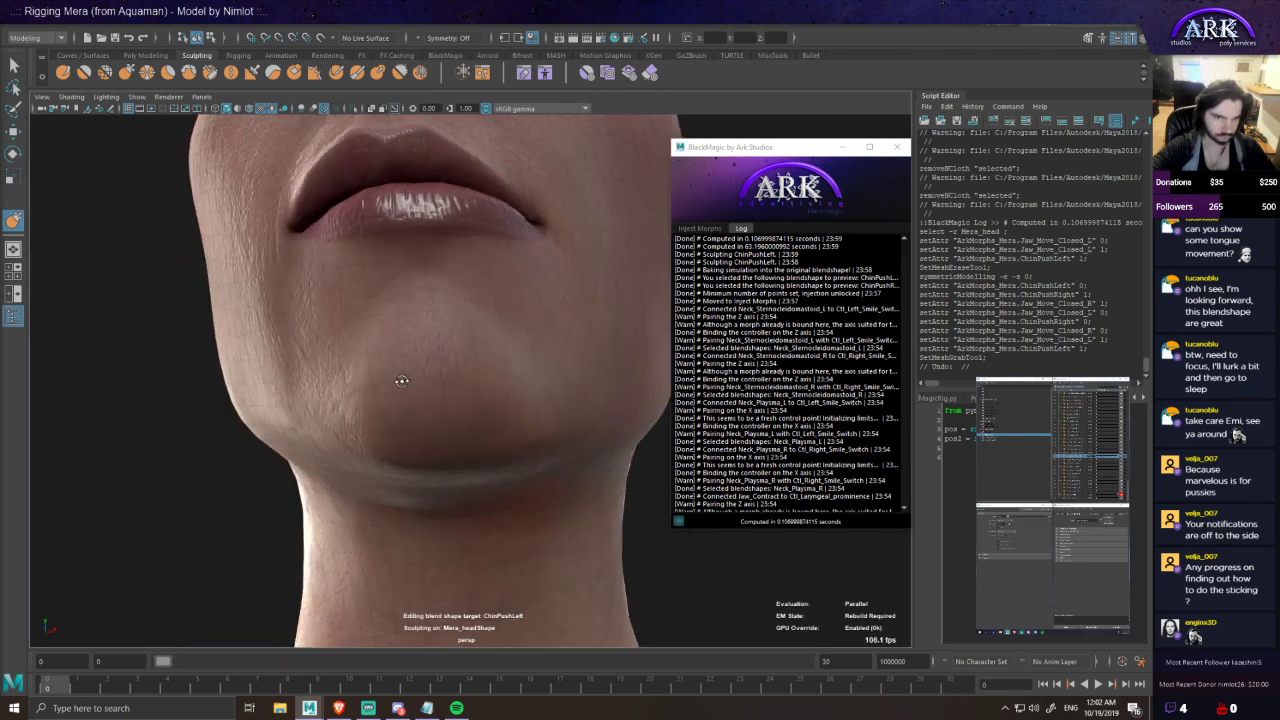
alt+middle_drag(425, 287, 440, 534)
mouse_move(440, 534)
alt+mouse_down()
mouse_move(415, 333)
mouse_move(445, 535)
mouse_move(526, 465)
mouse_move(480, 450)
mouse_move(537, 543)
alt+mouse_up()
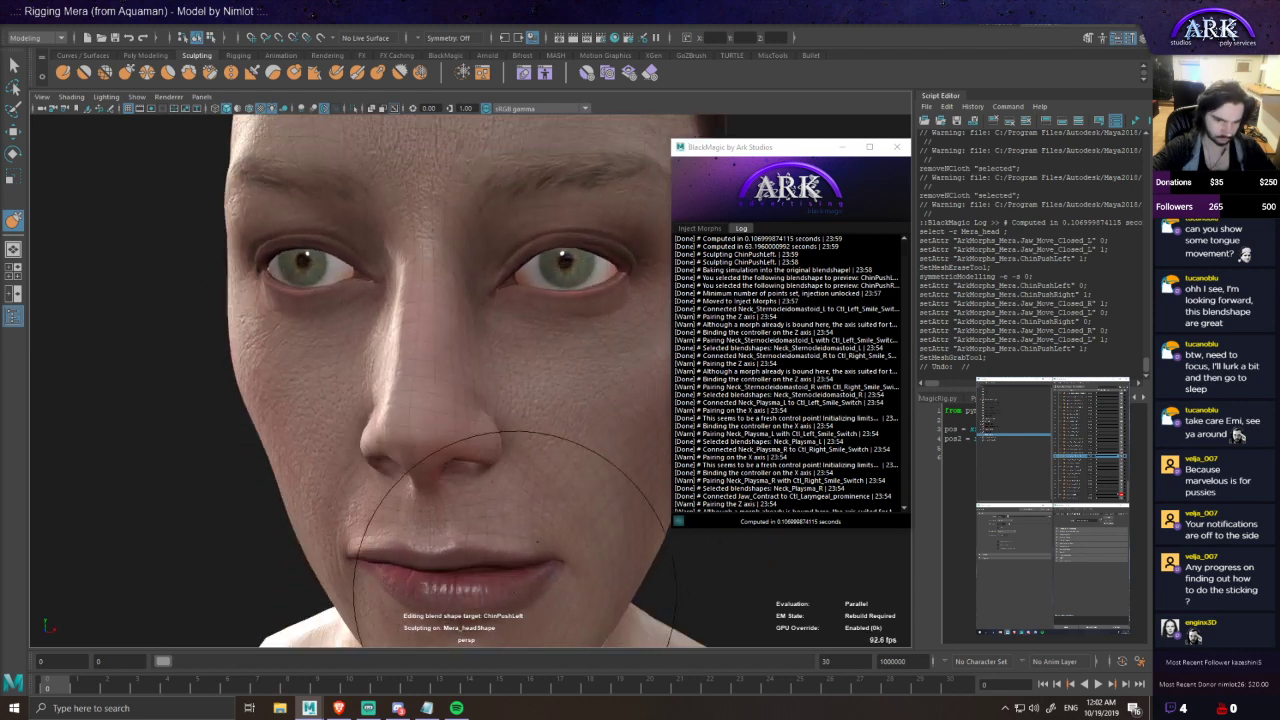
alt+middle_drag(537, 543, 507, 455)
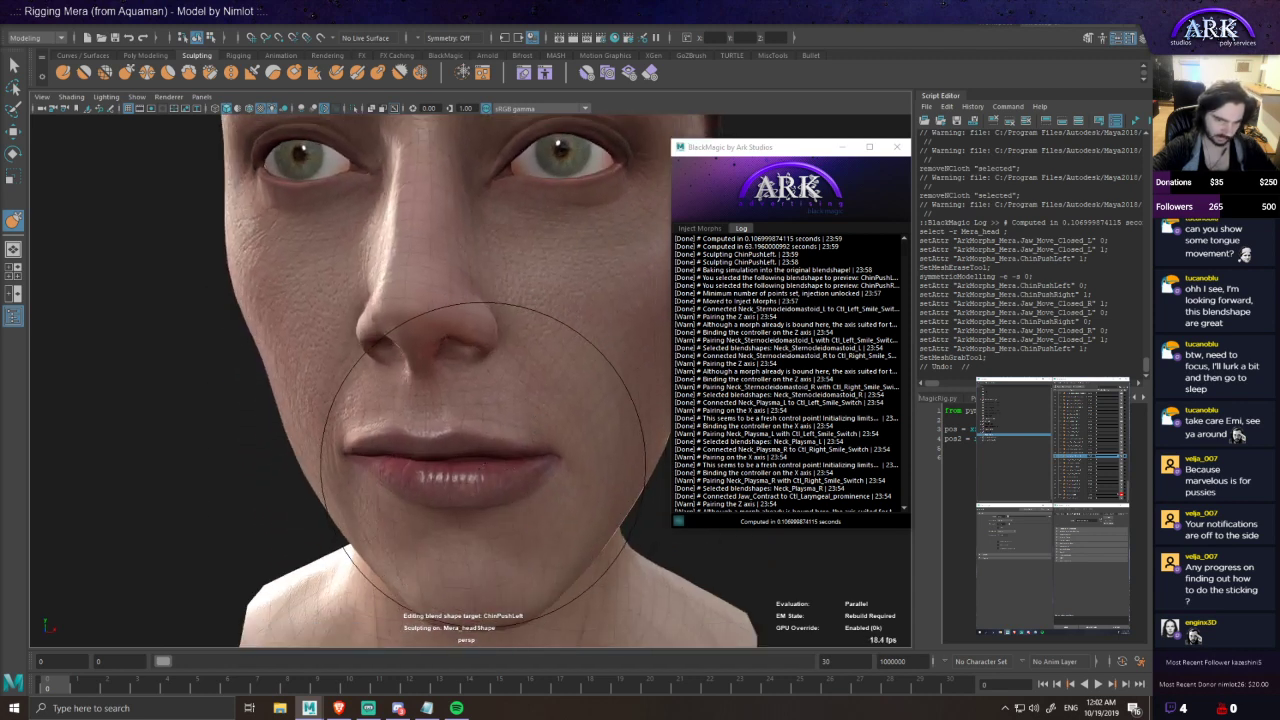
mouse_move(488, 436)
alt+mouse_down()
mouse_move(490, 494)
mouse_move(472, 477)
mouse_move(462, 350)
mouse_move(428, 408)
mouse_move(417, 371)
mouse_move(318, 367)
alt+mouse_up()
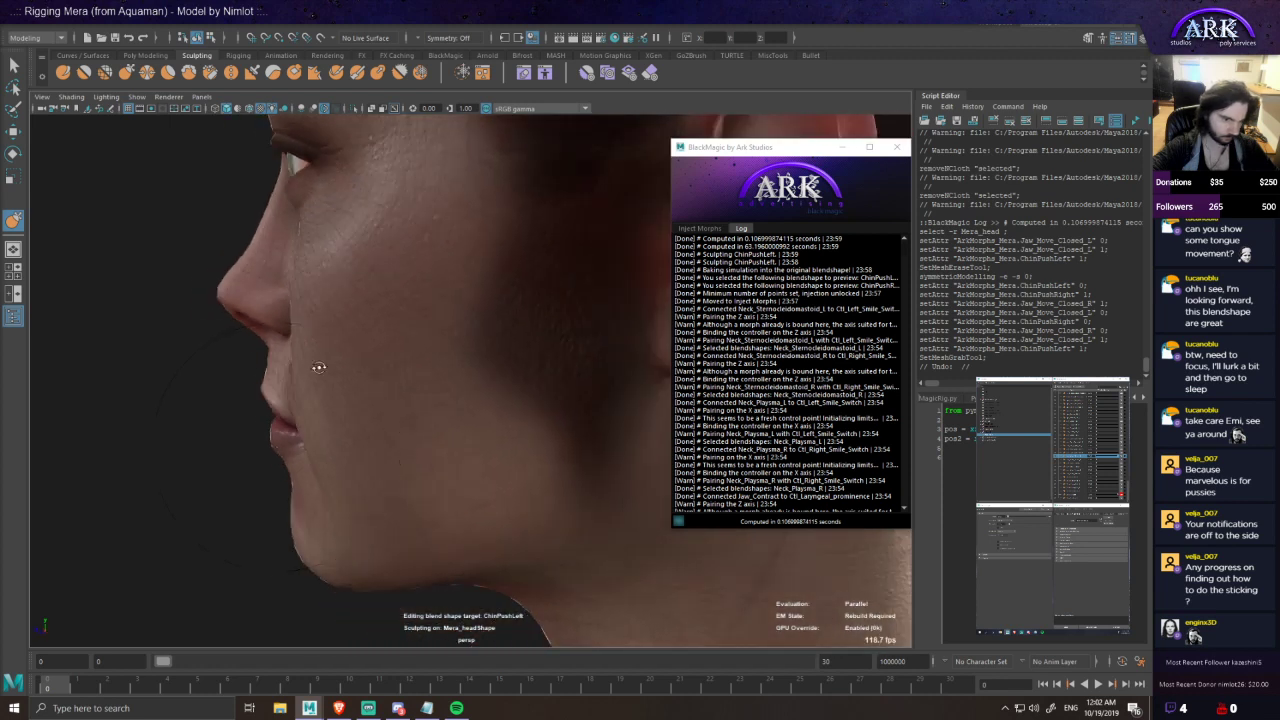
- Scrub the blend shape weight to test the ChinPushLeft mouth, and undo the last Grab stroke
mouse_move(260, 429)
alt+mouse_down()
mouse_move(390, 433)
mouse_move(345, 424)
mouse_move(378, 427)
alt+mouse_up()
drag(0, 258, 89, 277)
alt+drag(450, 311, 468, 323)
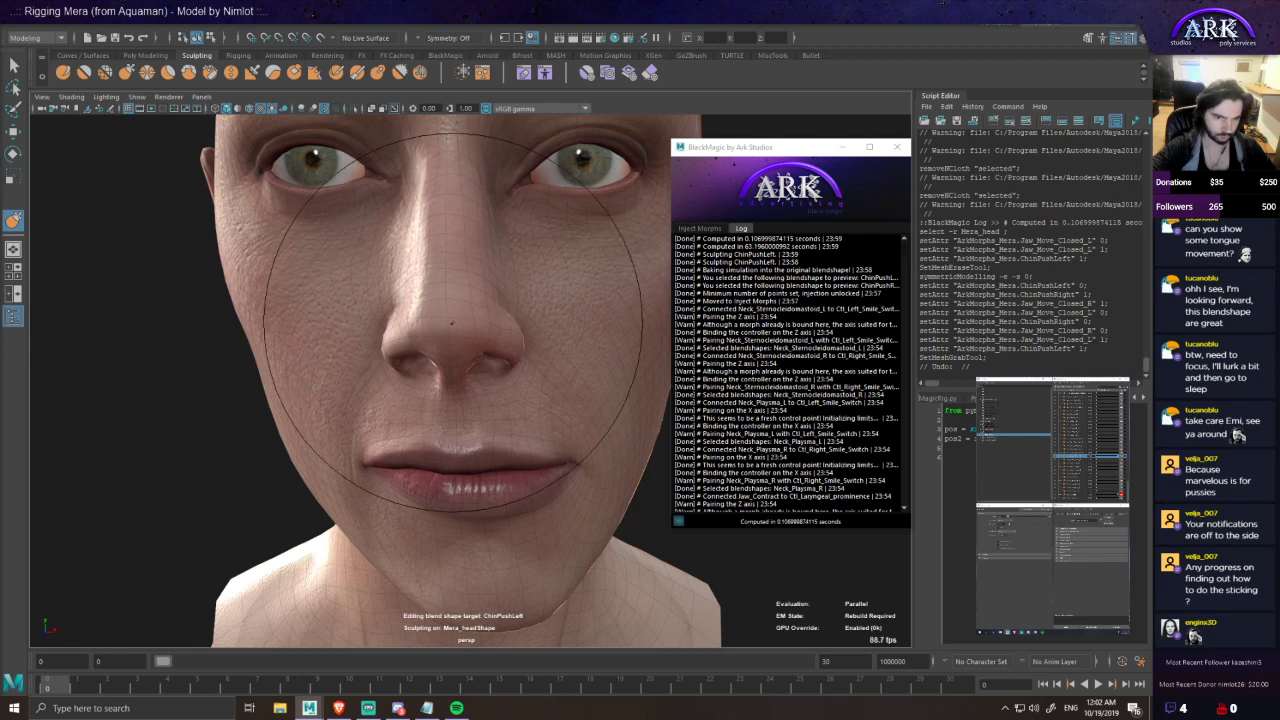
alt+drag(504, 385, 547, 346)
key(ctrl+z)
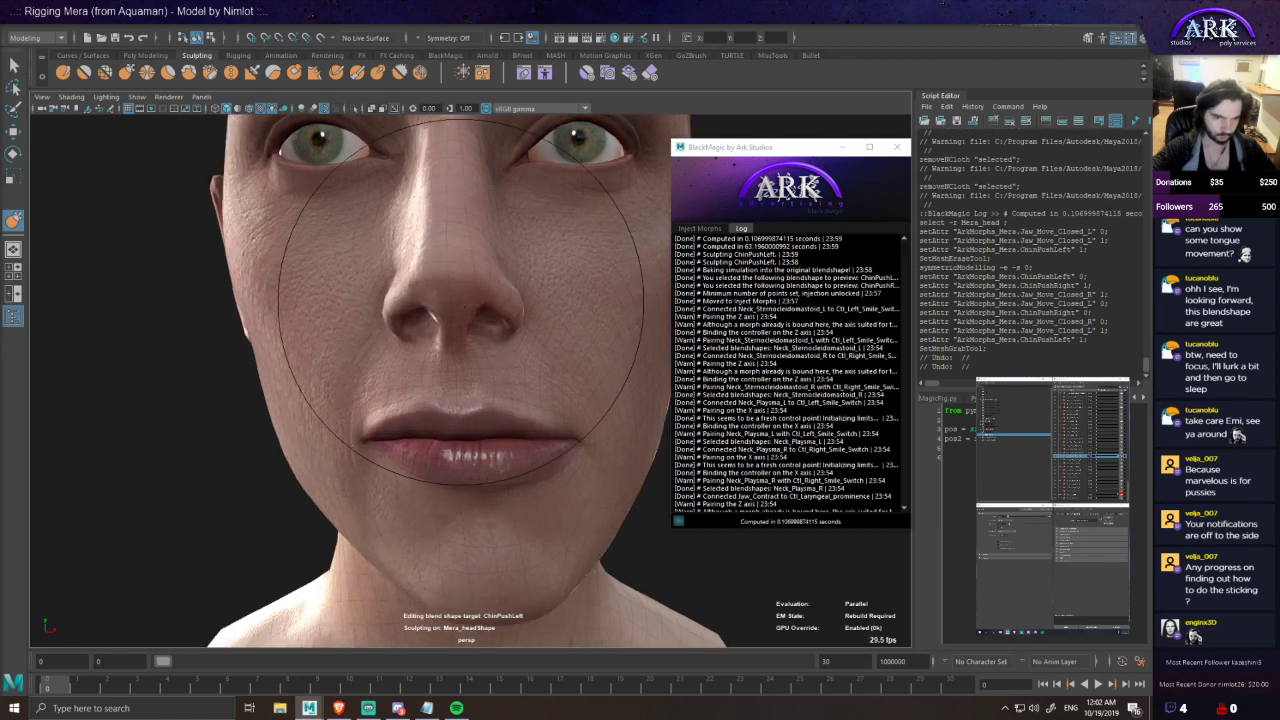
- Examine the ChinPushLeft lips and lower face from several angles and distances
scroll(495, 350, down, 4)
alt+drag(495, 360, 526, 430)
scroll(505, 470, up, 2)
mouse_move(480, 508)
alt+mouse_down()
mouse_move(334, 423)
mouse_move(348, 362)
alt+mouse_up()
alt+drag(350, 407, 619, 445)
scroll(380, 375, up, 4)
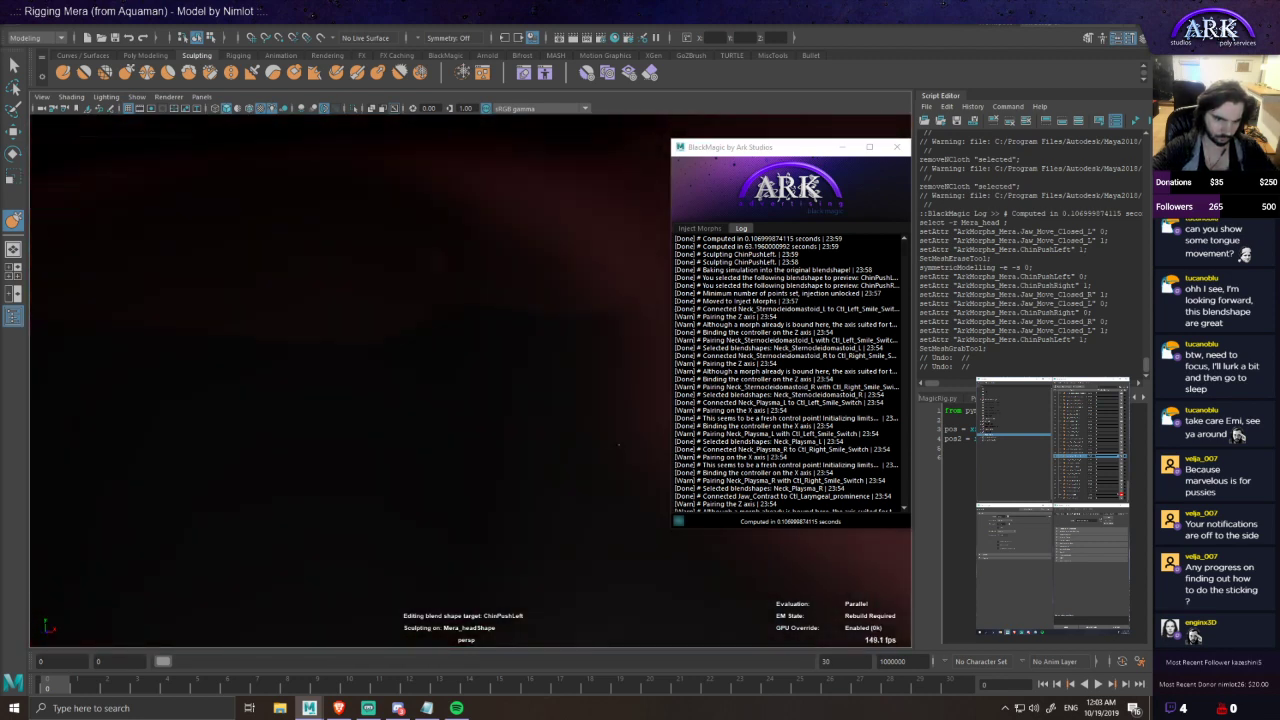
scroll(618, 445, down, 6)
scroll(509, 437, up, 5)
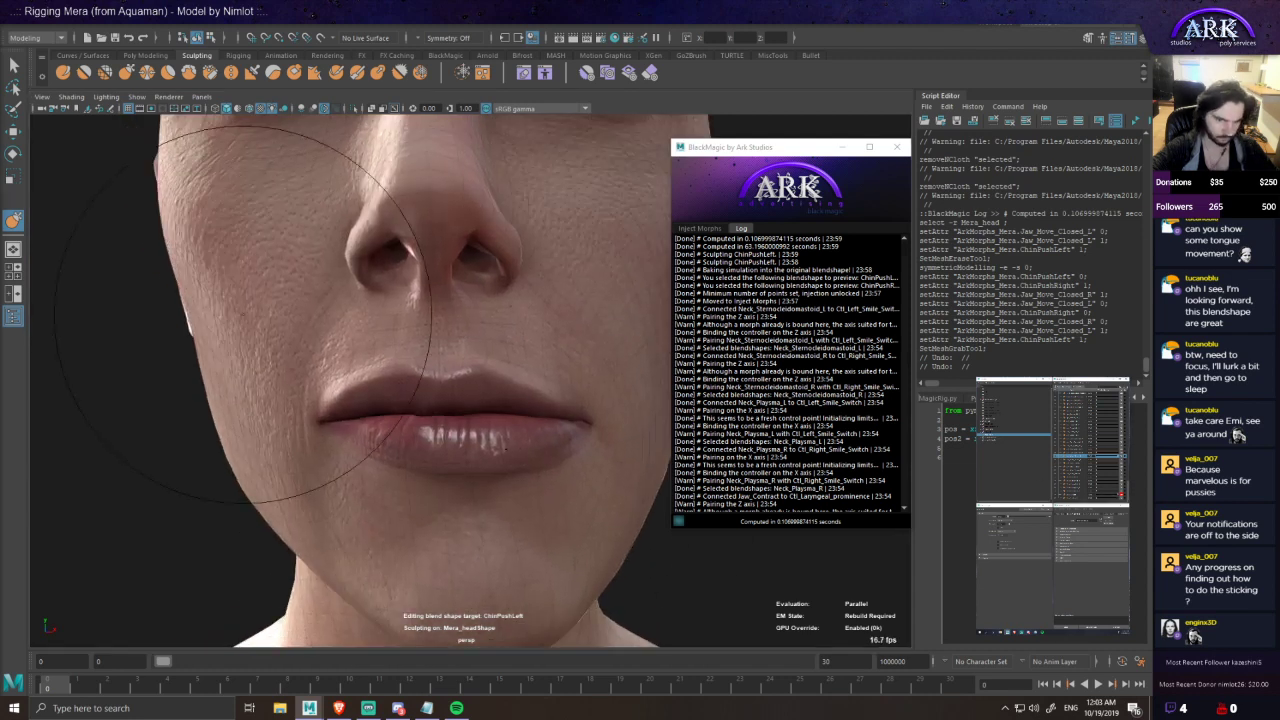
- Undo the latest ChinPushLeft sculpting change and scrub the weight to compare the open and closed mouth
alt+drag(506, 449, 491, 414)
mouse_move(353, 264)
alt+mouse_down()
mouse_move(415, 375)
mouse_move(403, 388)
mouse_move(425, 485)
mouse_move(460, 211)
mouse_move(445, 245)
alt+mouse_up()
key(ctrl+z)
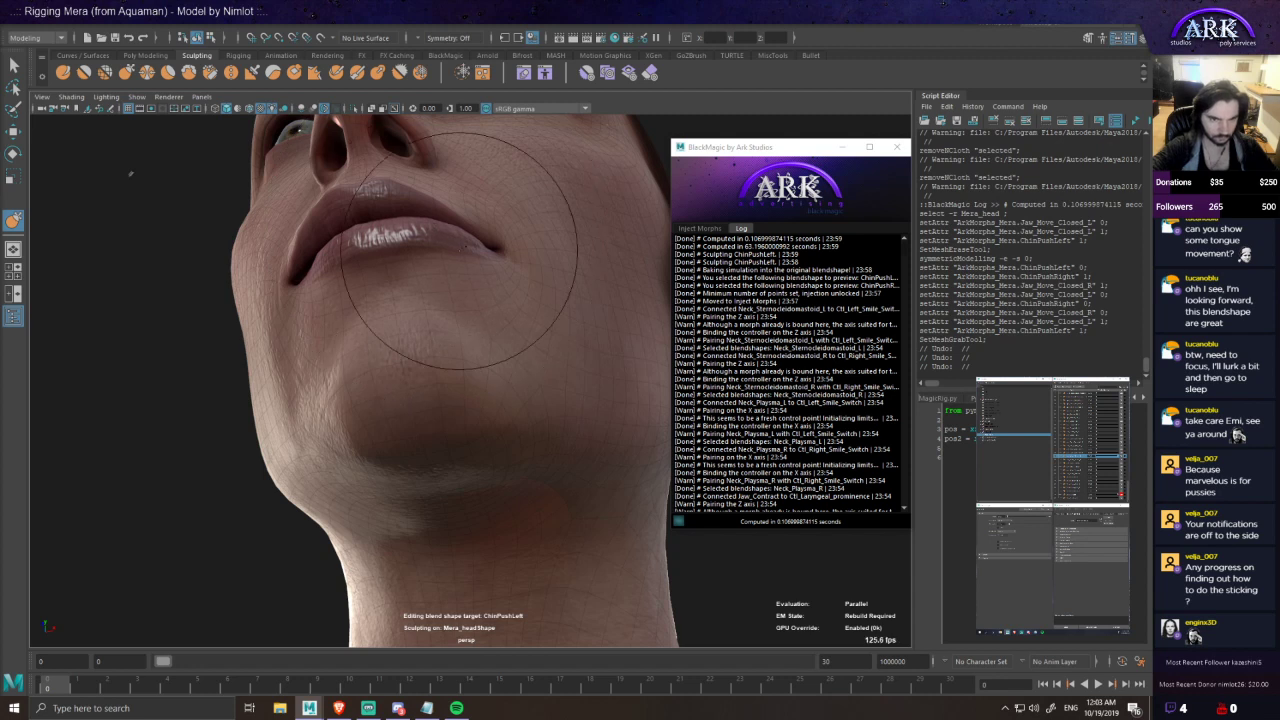
mouse_move(491, 253)
alt+mouse_down()
mouse_move(494, 282)
mouse_move(456, 284)
mouse_move(438, 306)
mouse_move(449, 340)
mouse_move(445, 329)
mouse_move(410, 345)
mouse_move(452, 410)
mouse_move(478, 416)
alt+mouse_up()
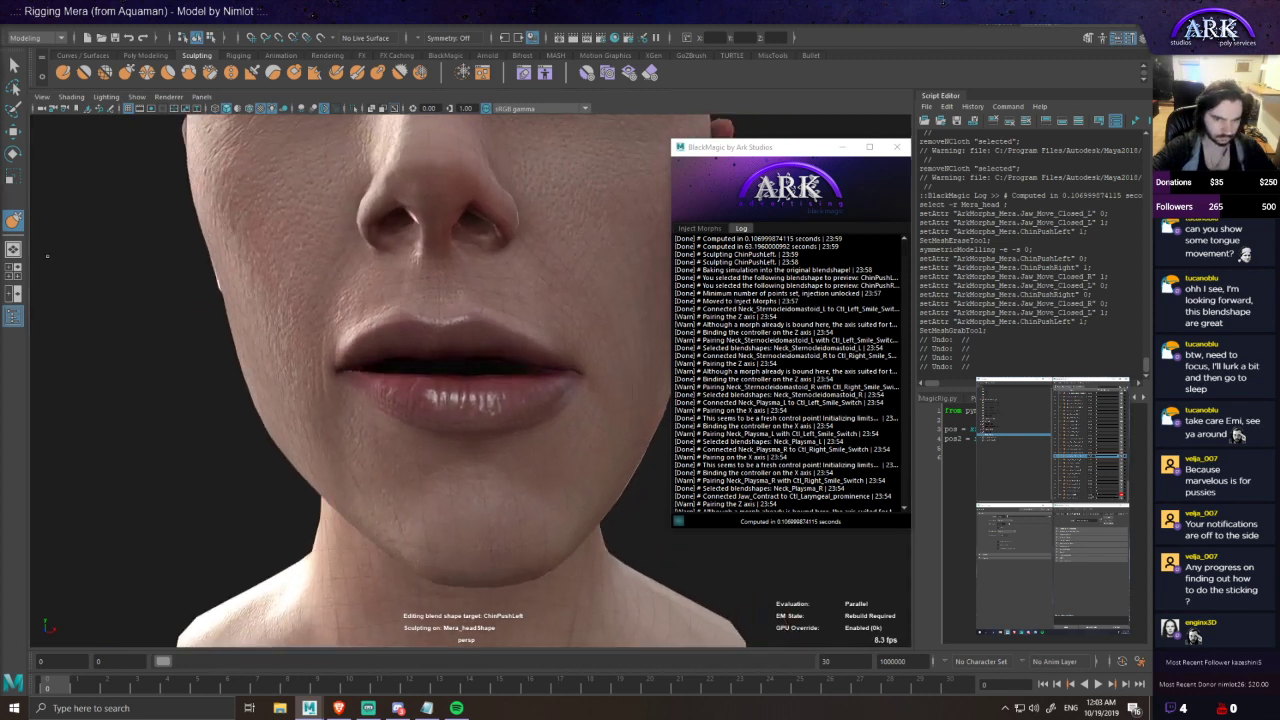
drag(0, 258, 25, 271)
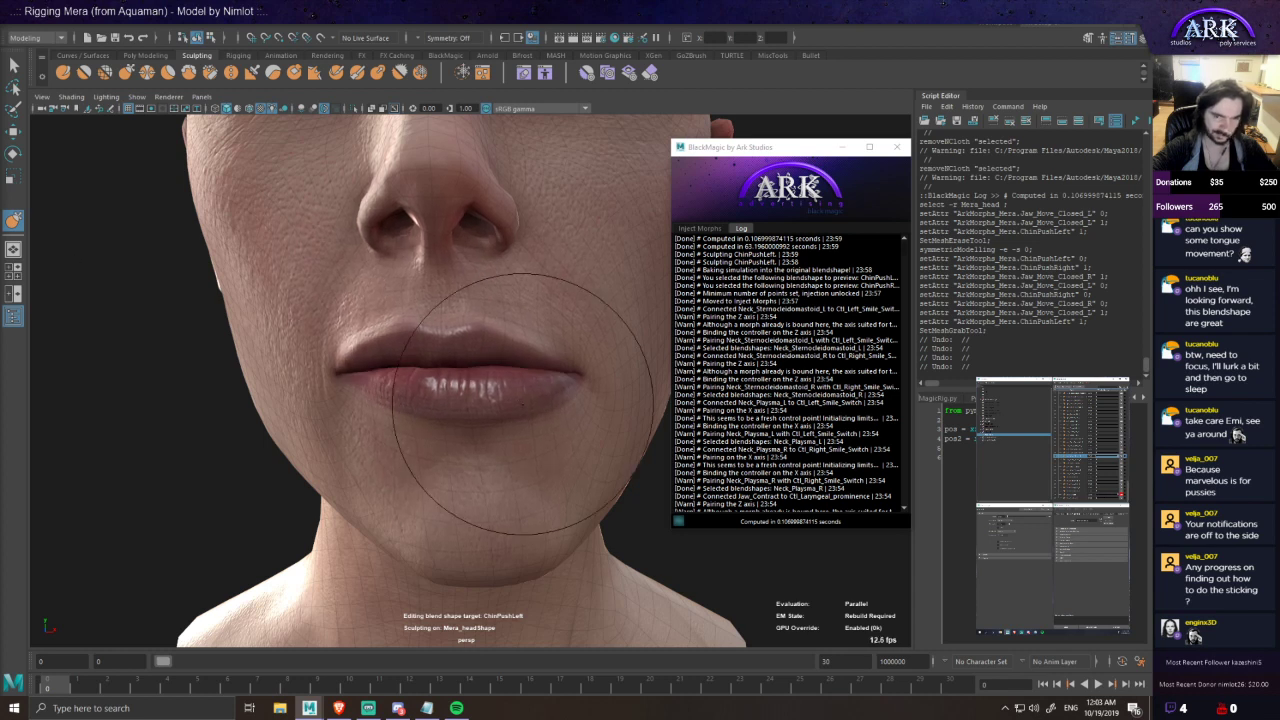
- Examine how the lips, cheeks and jaw of ChinPushLeft blend with the whole face from the front
alt+middle_drag(522, 405, 395, 396)
alt+drag(395, 396, 440, 391)
alt+right_drag(440, 391, 419, 372)
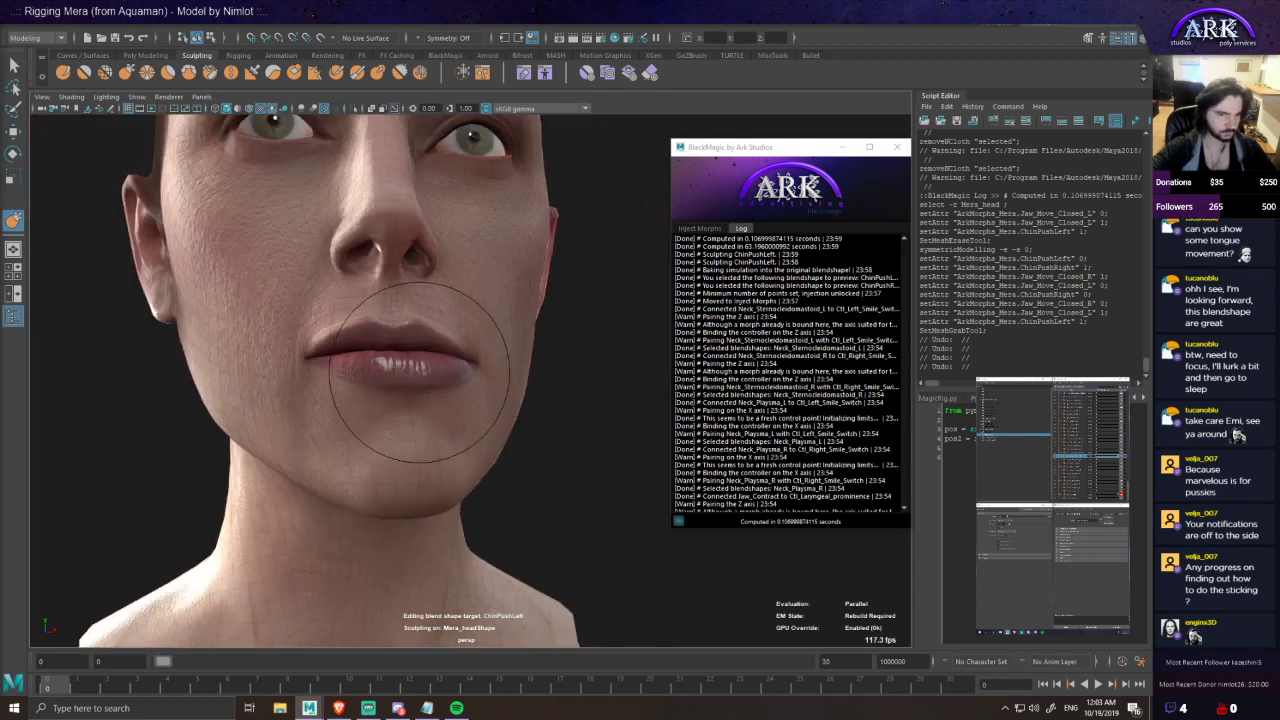
alt+middle_drag(419, 372, 403, 414)
alt+drag(403, 414, 399, 402)
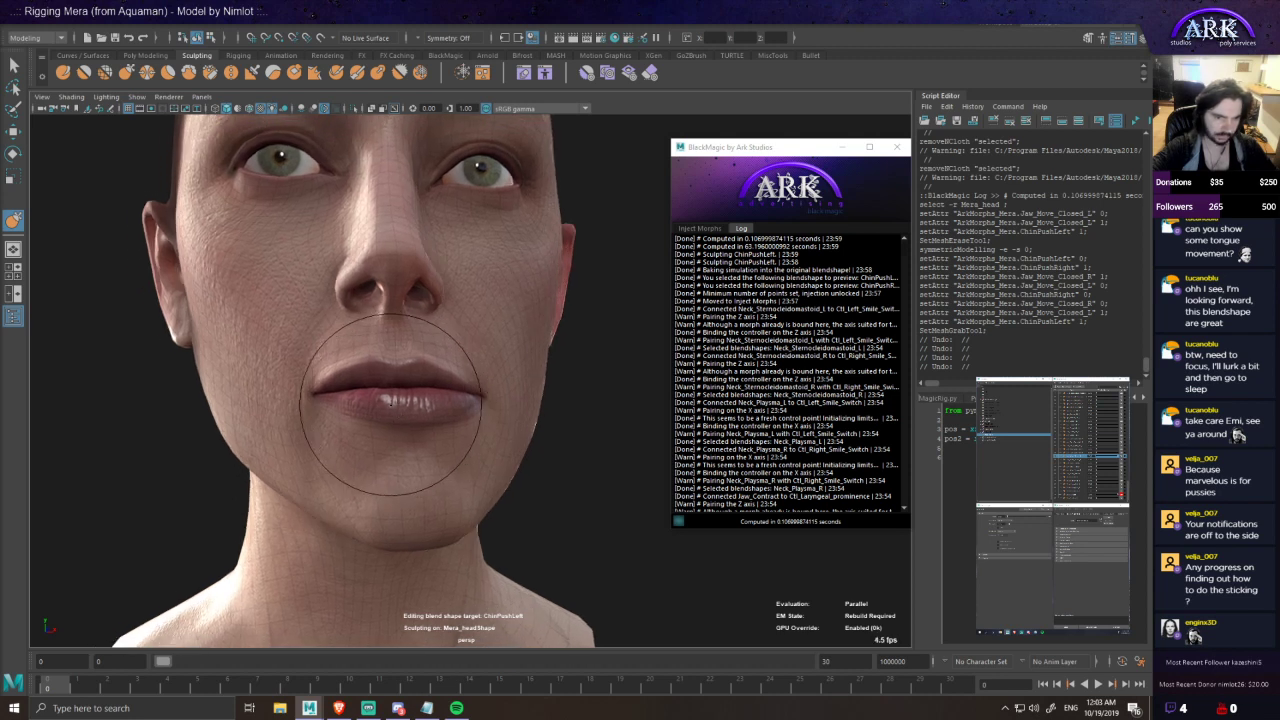
alt+drag(387, 447, 260, 411)
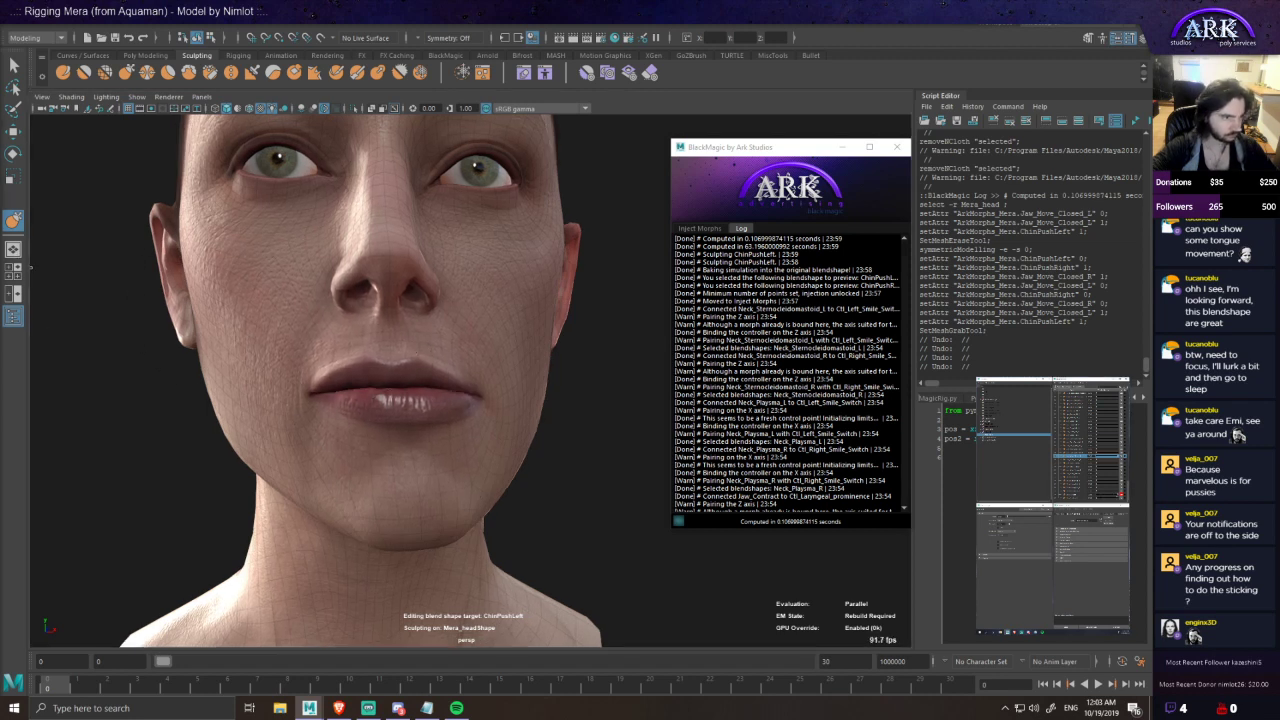
alt+drag(276, 312, 282, 325)
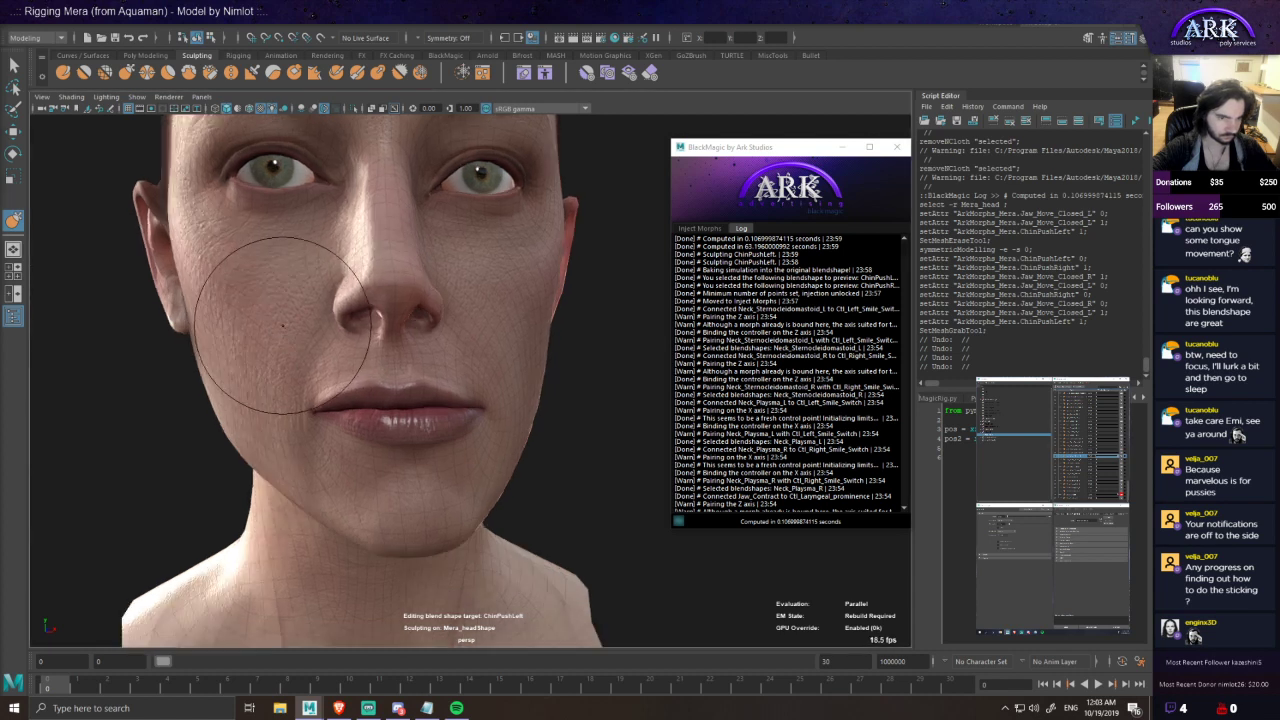
- Test the mouth opening and closing in the ChinPushLeft pose, and undo the last two changes
alt+drag(477, 343, 460, 340)
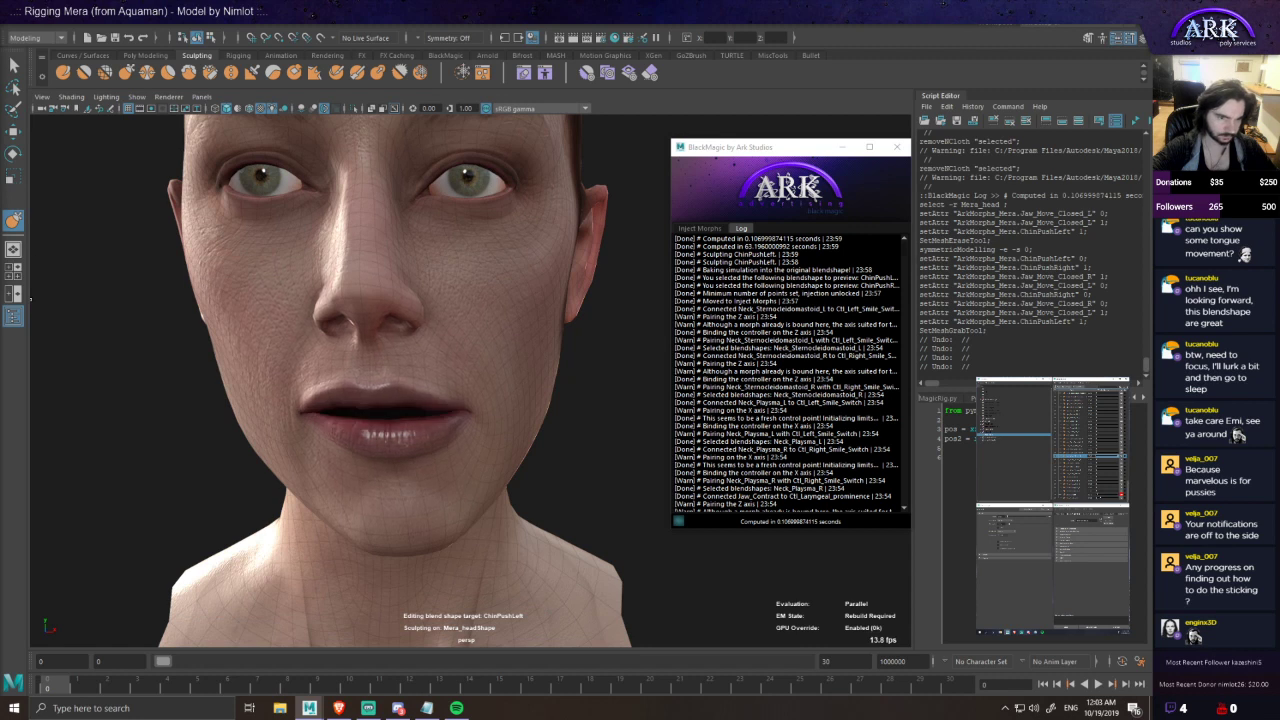
alt+drag(317, 362, 350, 358)
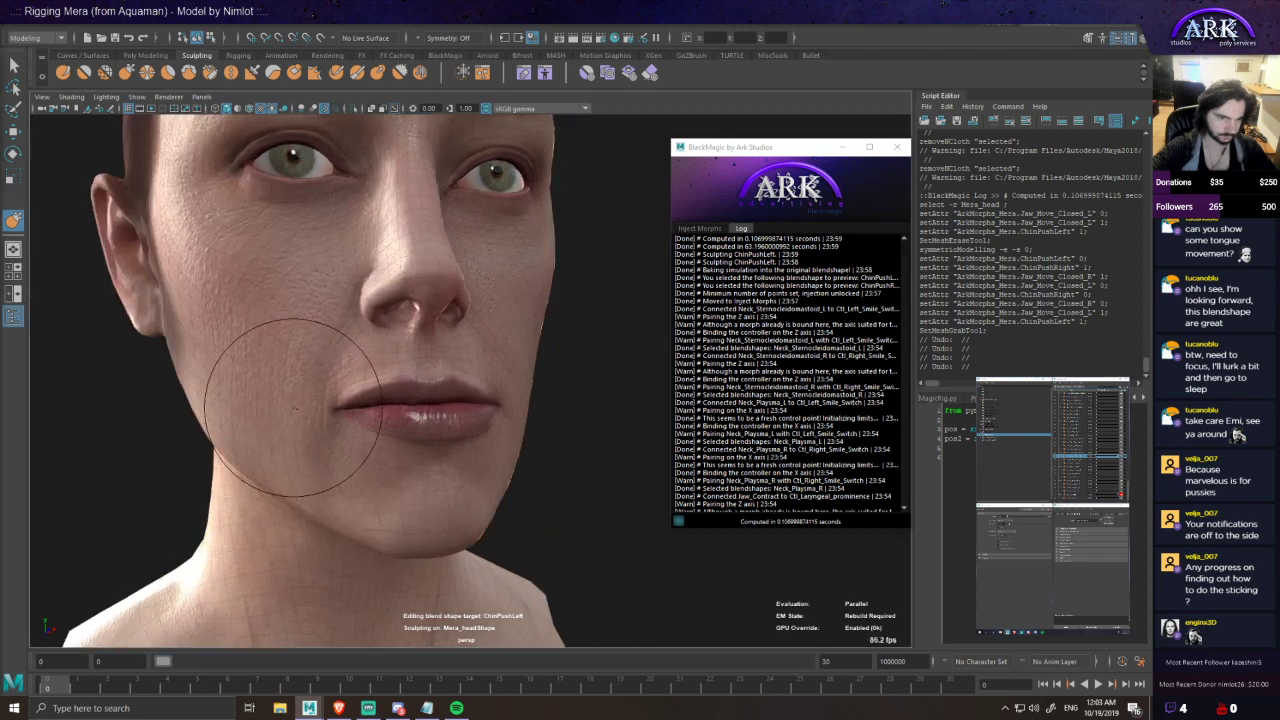
key(ctrl+z)
key(ctrl+z)
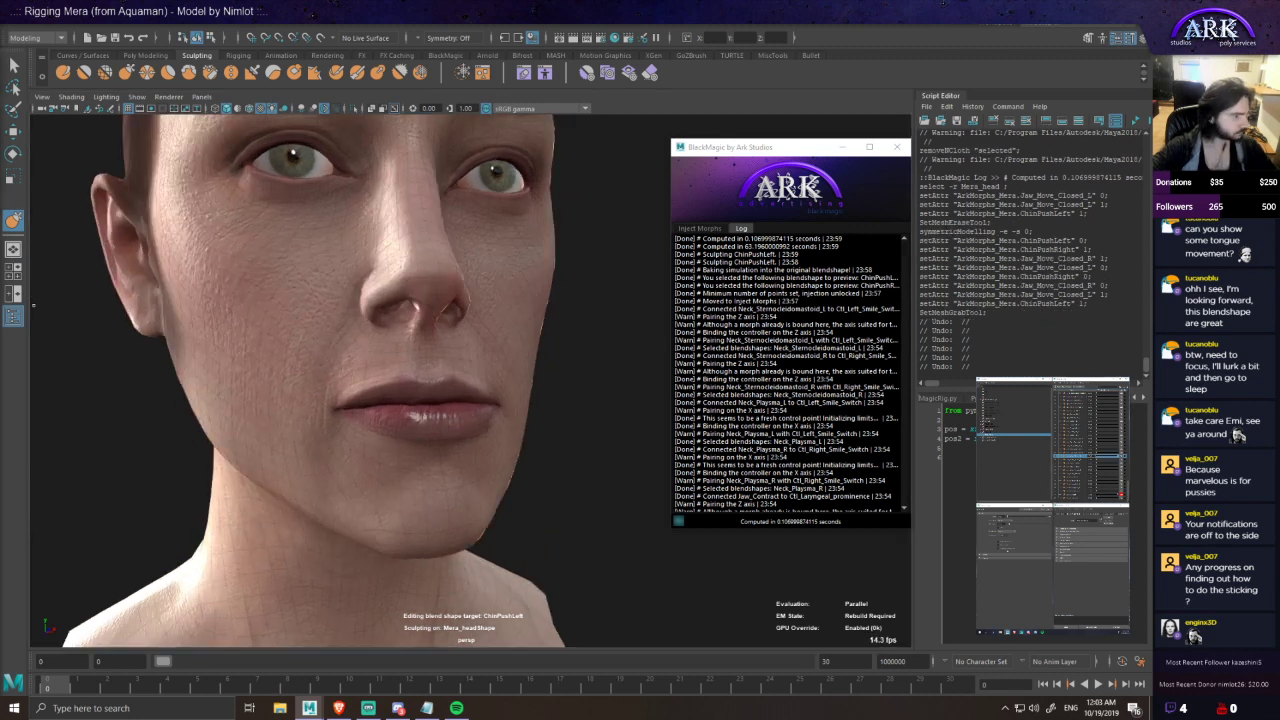
- Examine the whole head in the ChinPushLeft pose from both three-quarter sides and the front
scroll(151, 401, down, 4)
alt+drag(151, 401, 345, 391)
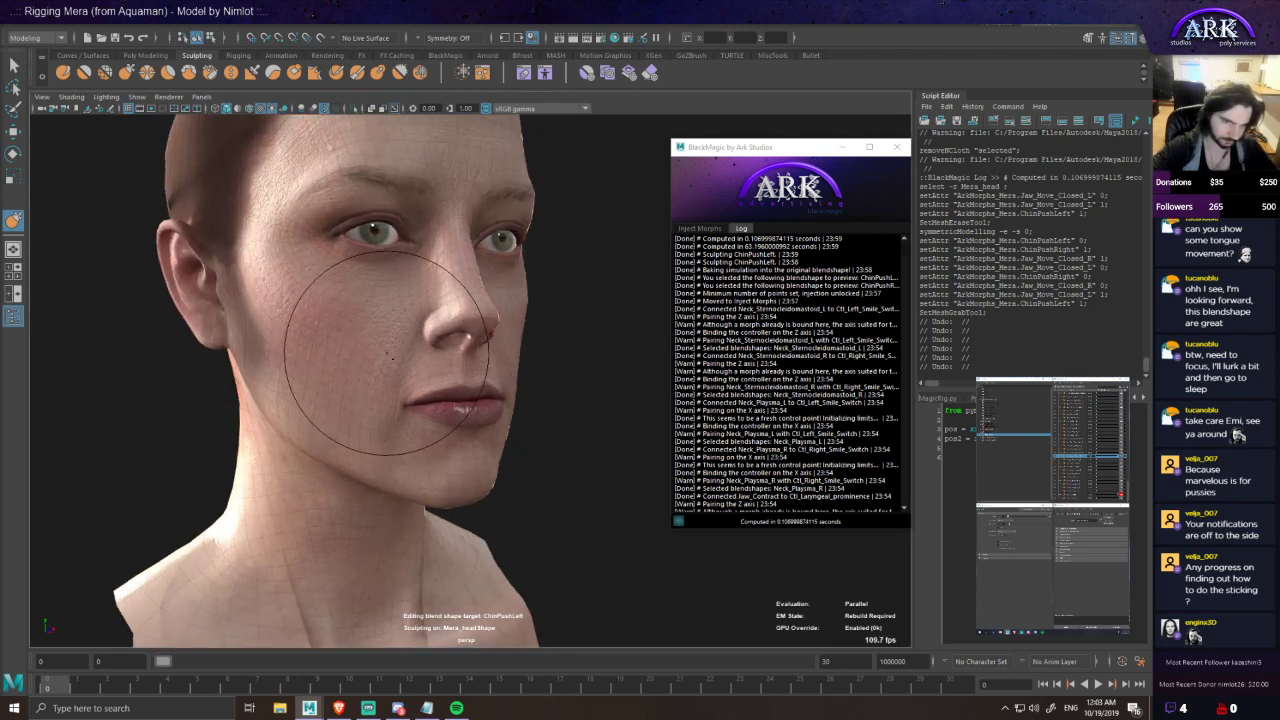
alt+drag(400, 468, 461, 354)
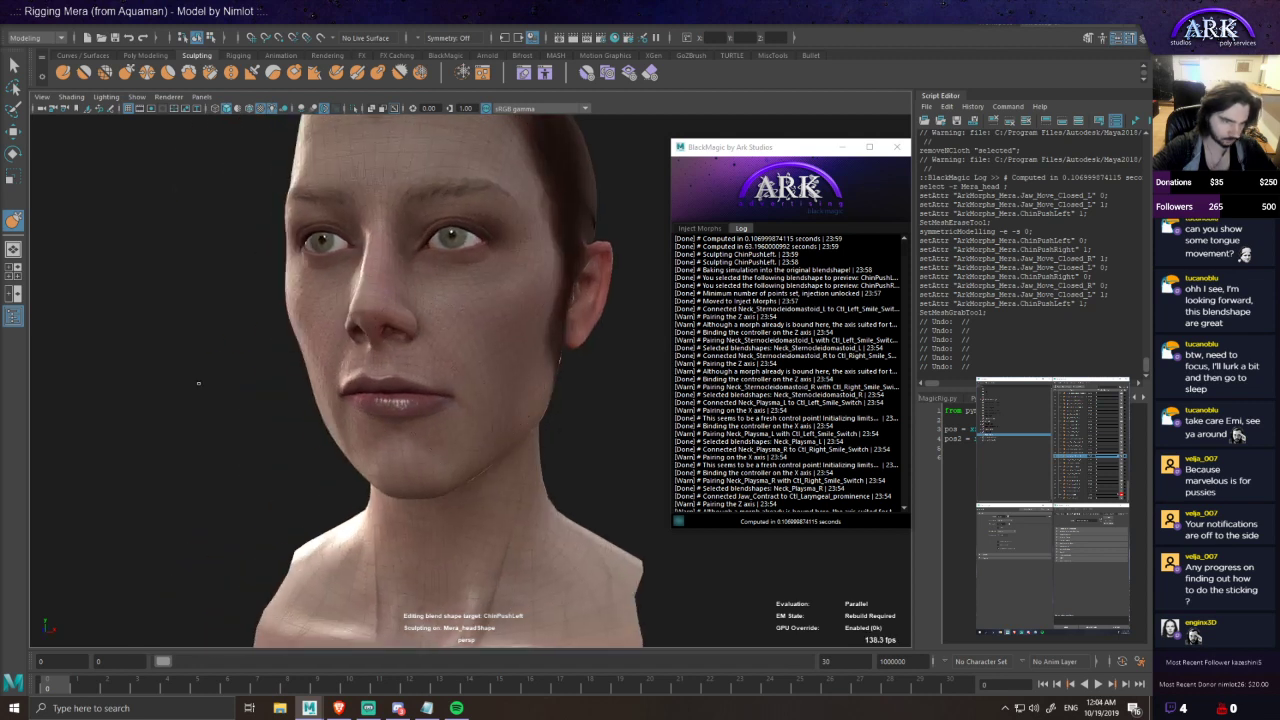
drag(1105, 494, 1112, 494)
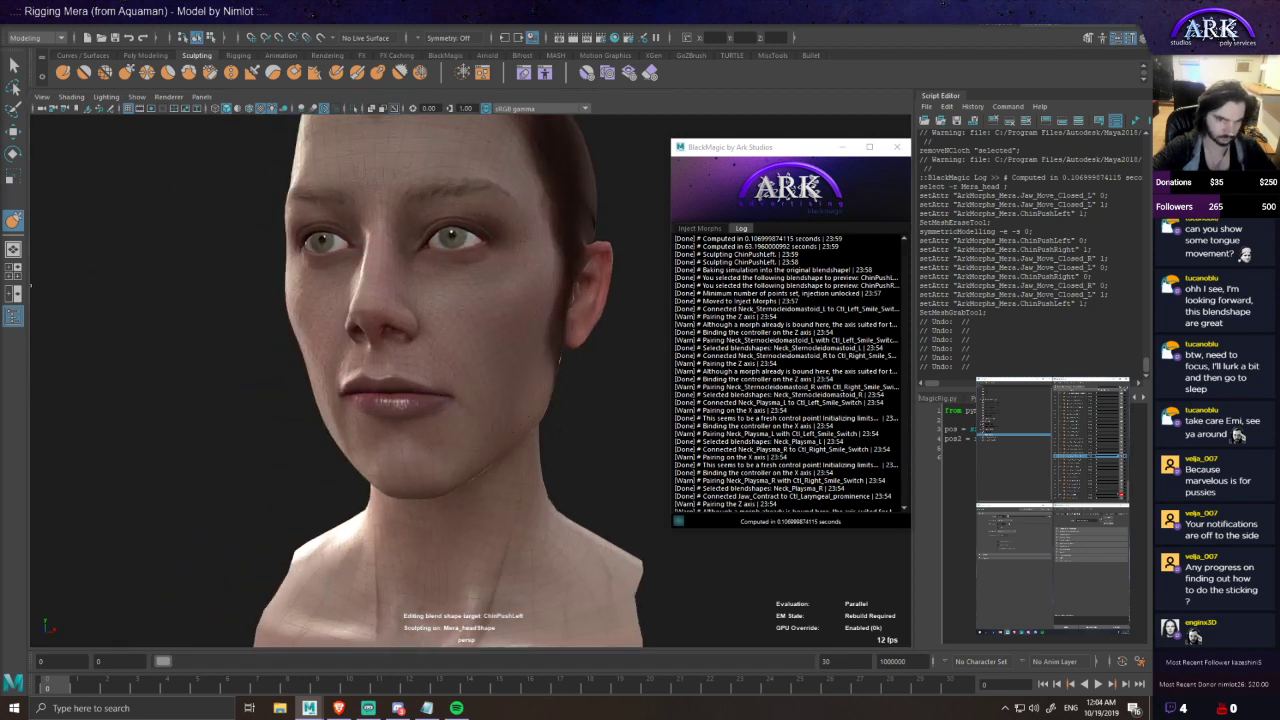
drag(453, 337, 450, 351)
alt+right_drag(420, 365, 489, 362)
alt+drag(452, 362, 483, 359)
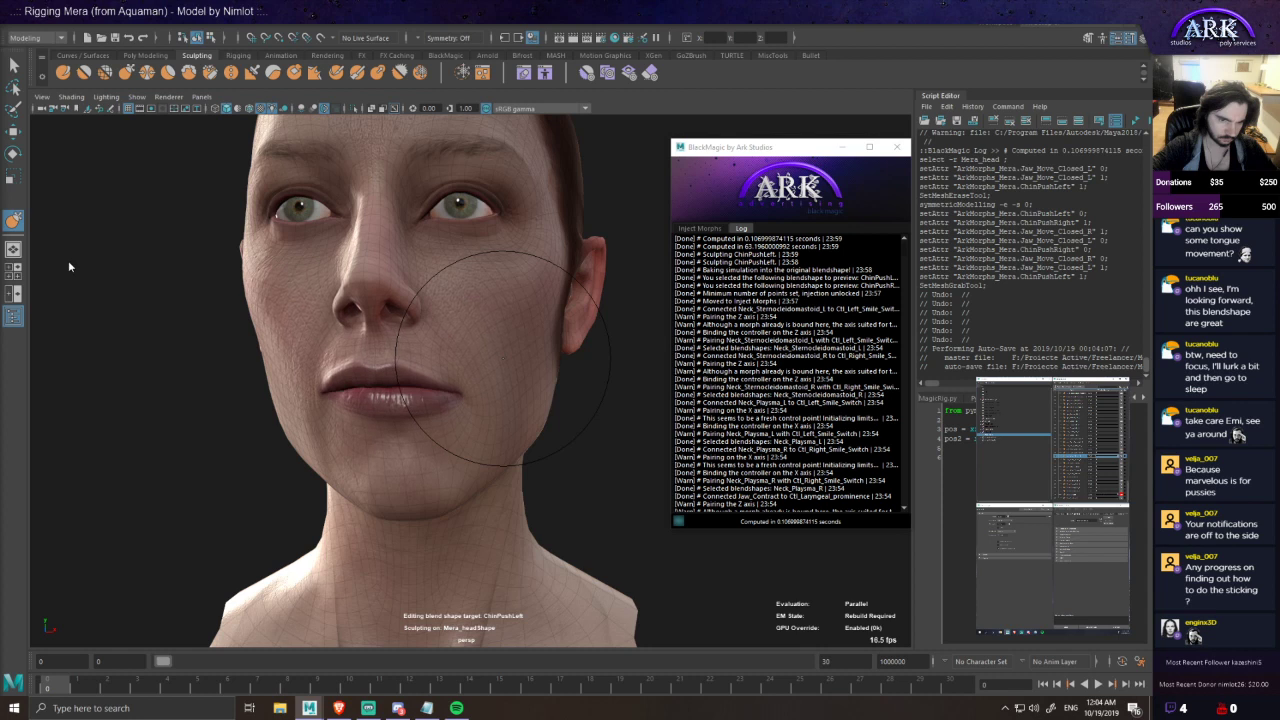
alt+drag(459, 325, 477, 344)
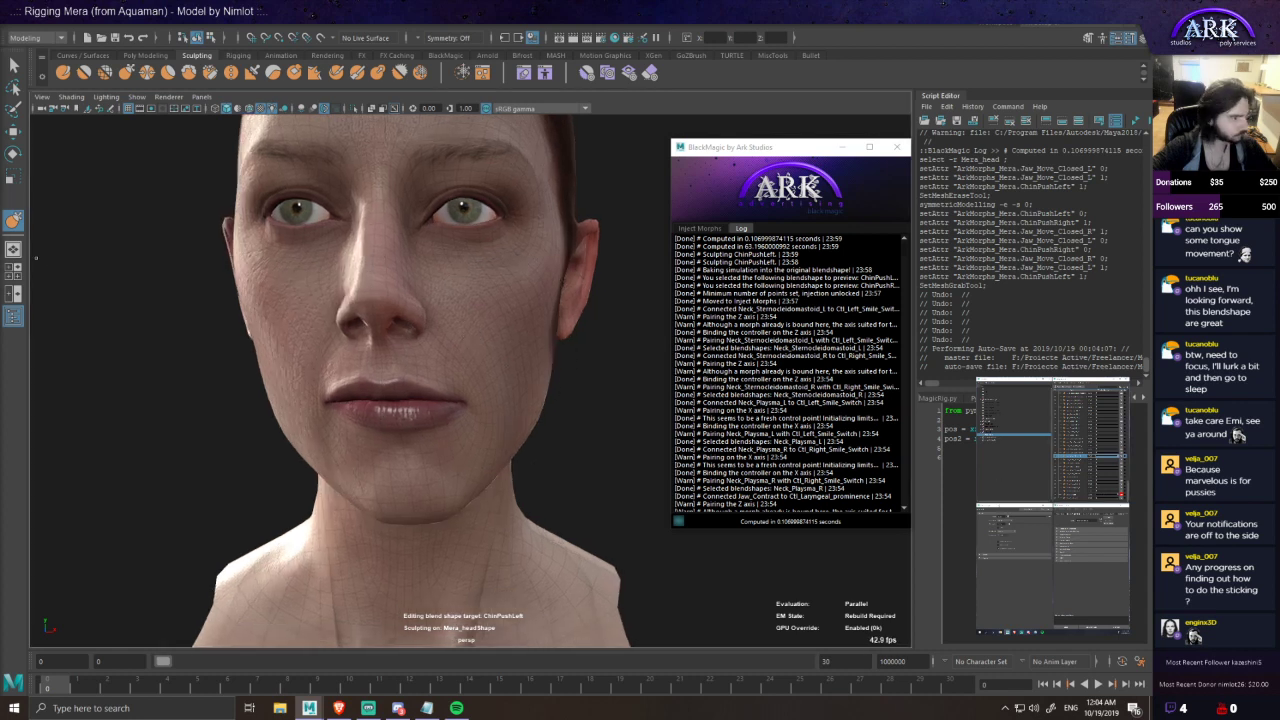
- Enable editing of ChinPushRight with the Grab brush, setting ChinPushLeft and Jaw_Move_Closed_L to 0 and Jaw_Move_Closed_R to 1
mouse_move(278, 355)
alt+mouse_down()
mouse_move(431, 316)
mouse_move(374, 338)
alt+mouse_up()
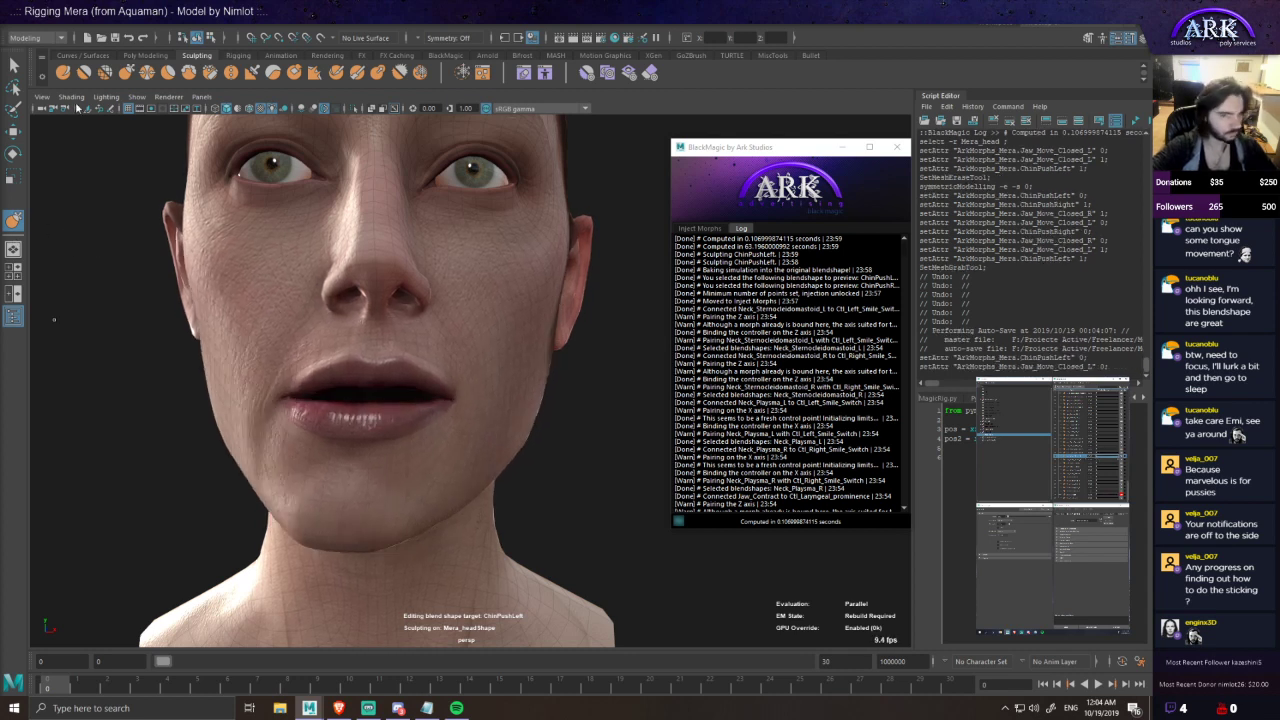
mouse_move(330, 435)
alt+mouse_down()
mouse_move(310, 388)
mouse_move(370, 422)
alt+mouse_up()
click(135, 71)
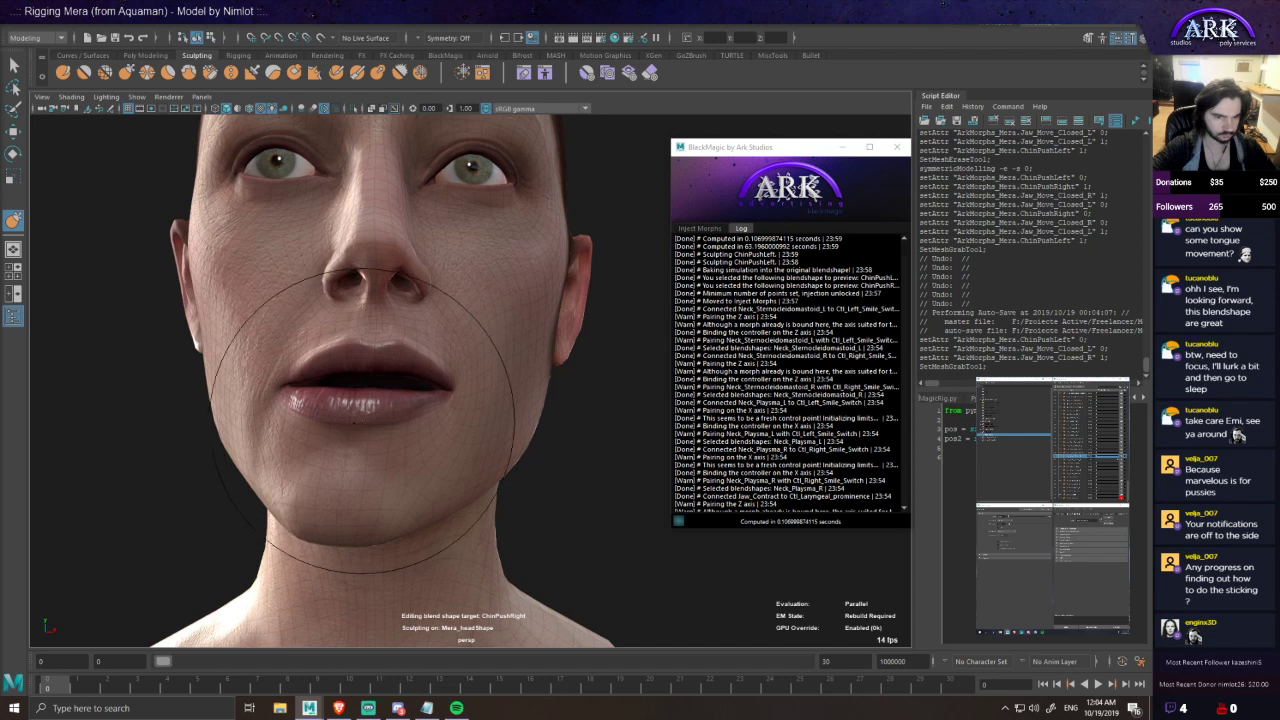
- Try Grab strokes around the mouth of the ChinPushRight target and undo them
key(ctrl+z)
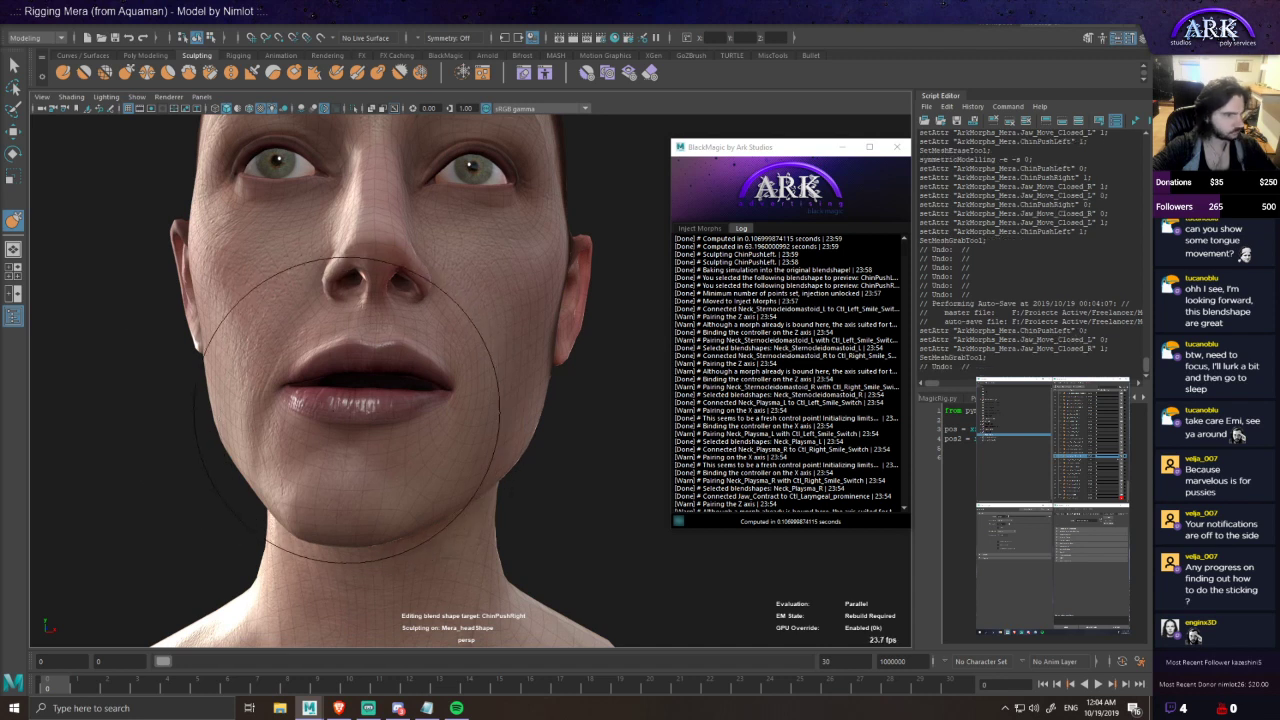
key(ctrl+z)
alt+drag(365, 310, 390, 341)
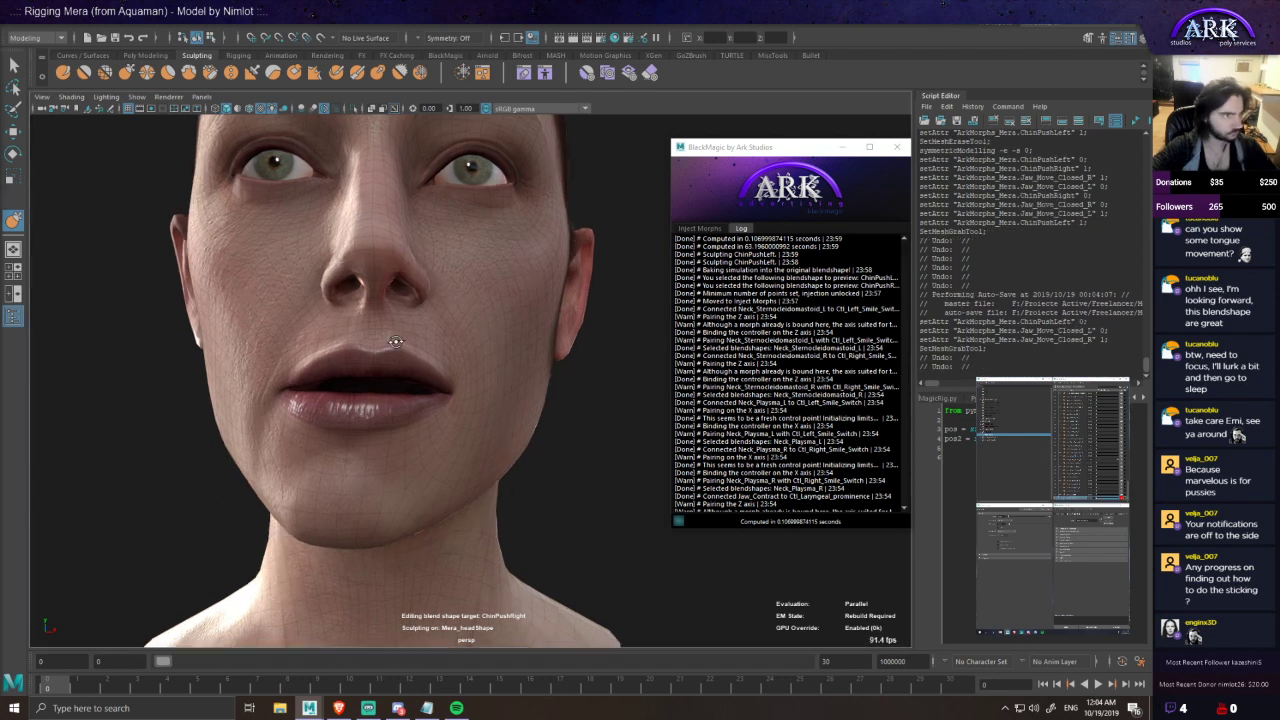
alt+drag(374, 437, 367, 408)
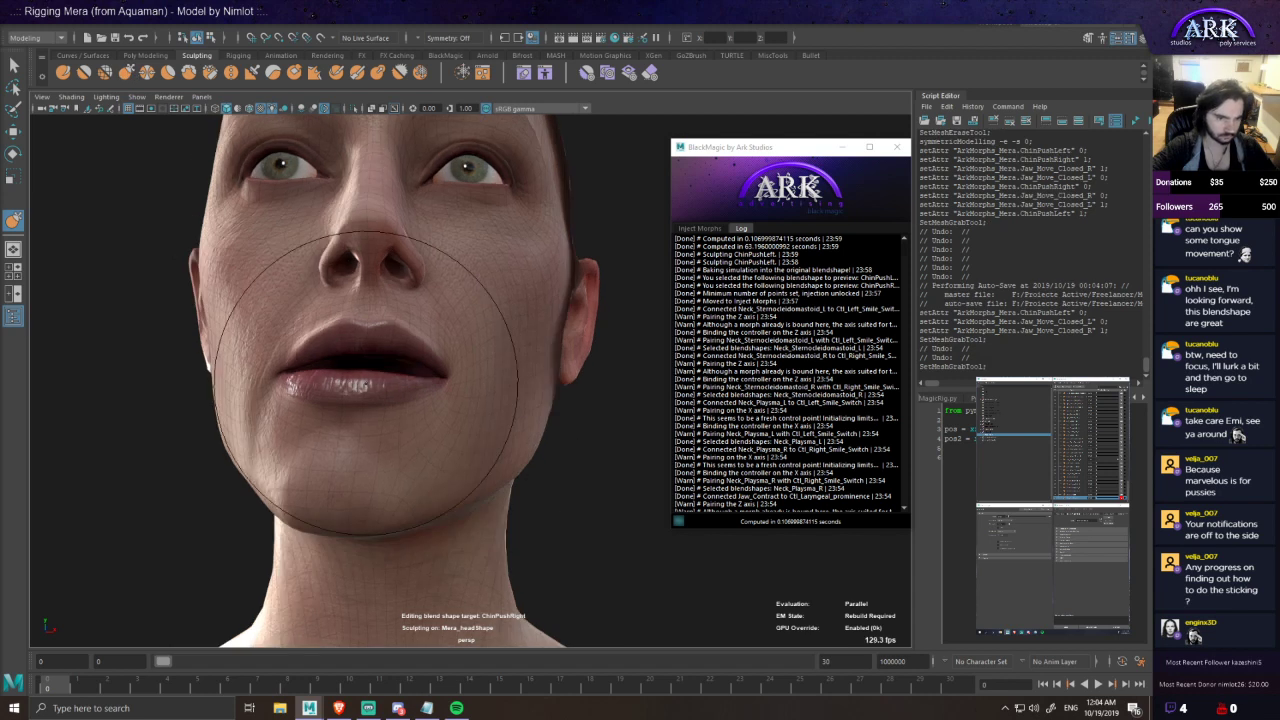
key(ctrl+z)
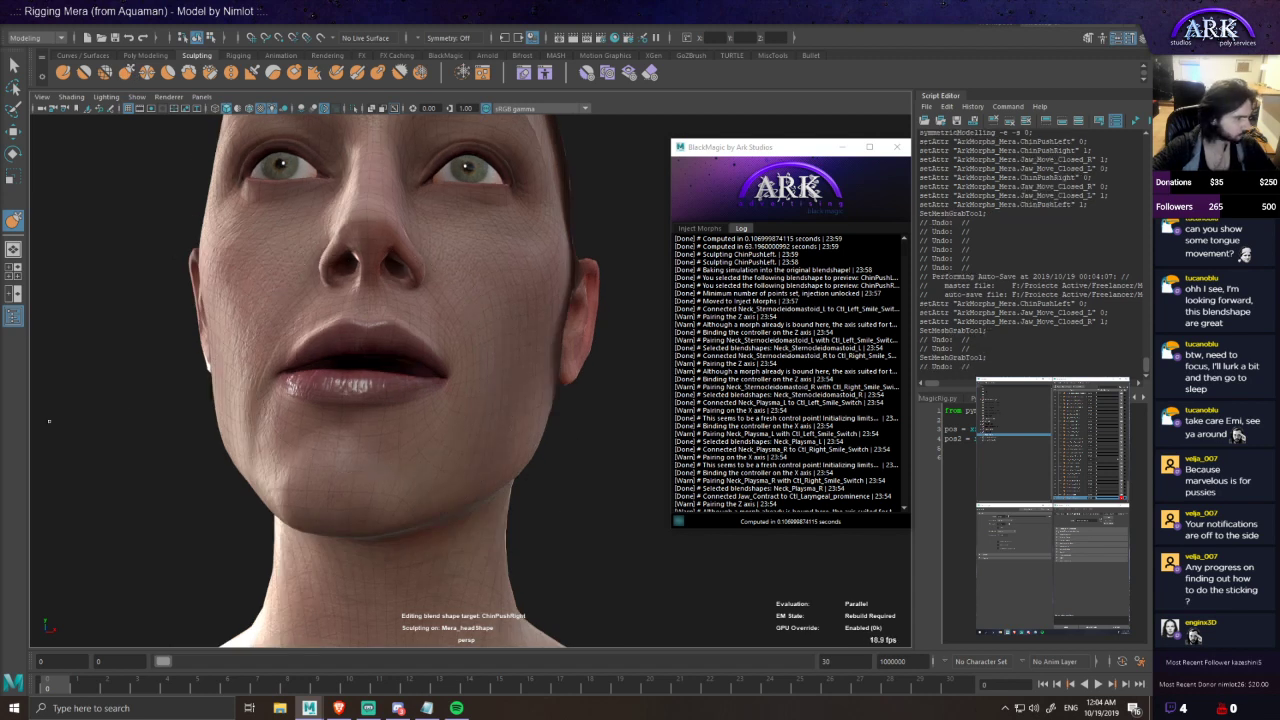
- Pull the parted lips together on the ChinPushRight target with Grab strokes, keeping the target's weight at 1
mouse_move(395, 436)
mouse_down()
mouse_move(378, 437)
mouse_move(373, 462)
mouse_up()
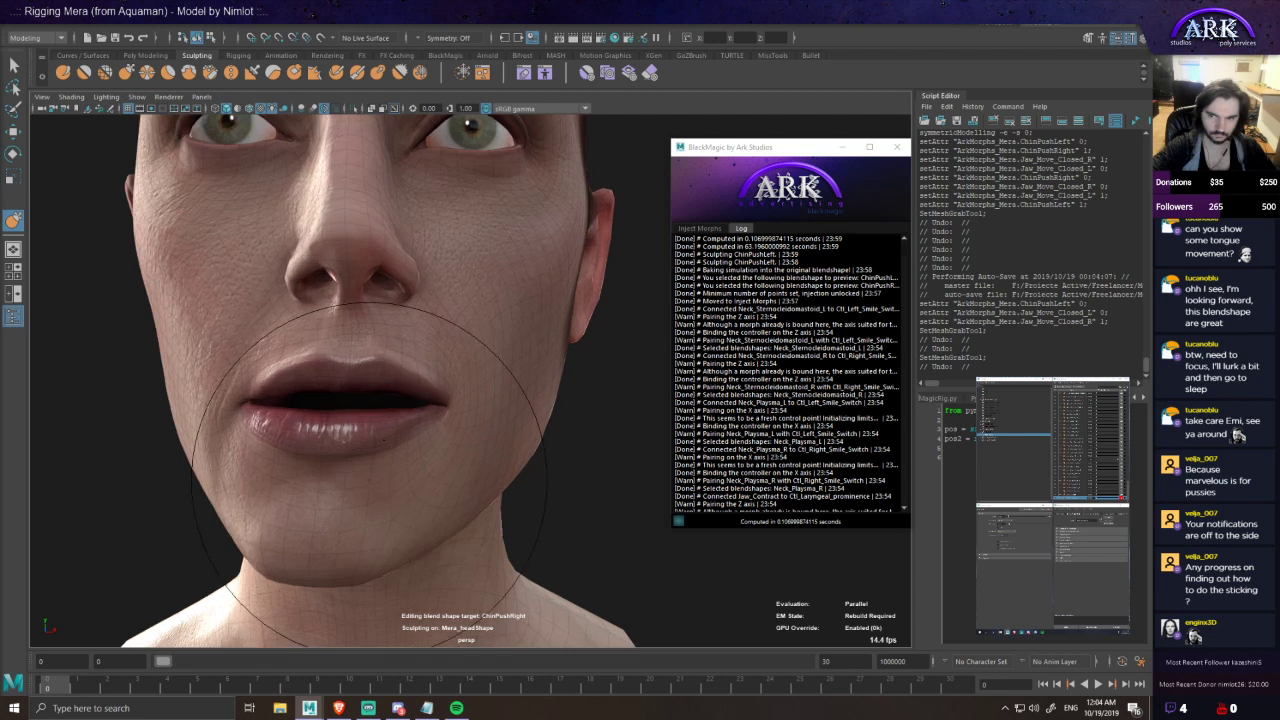
alt+middle_drag(373, 462, 419, 434)
alt+drag(419, 434, 425, 436)
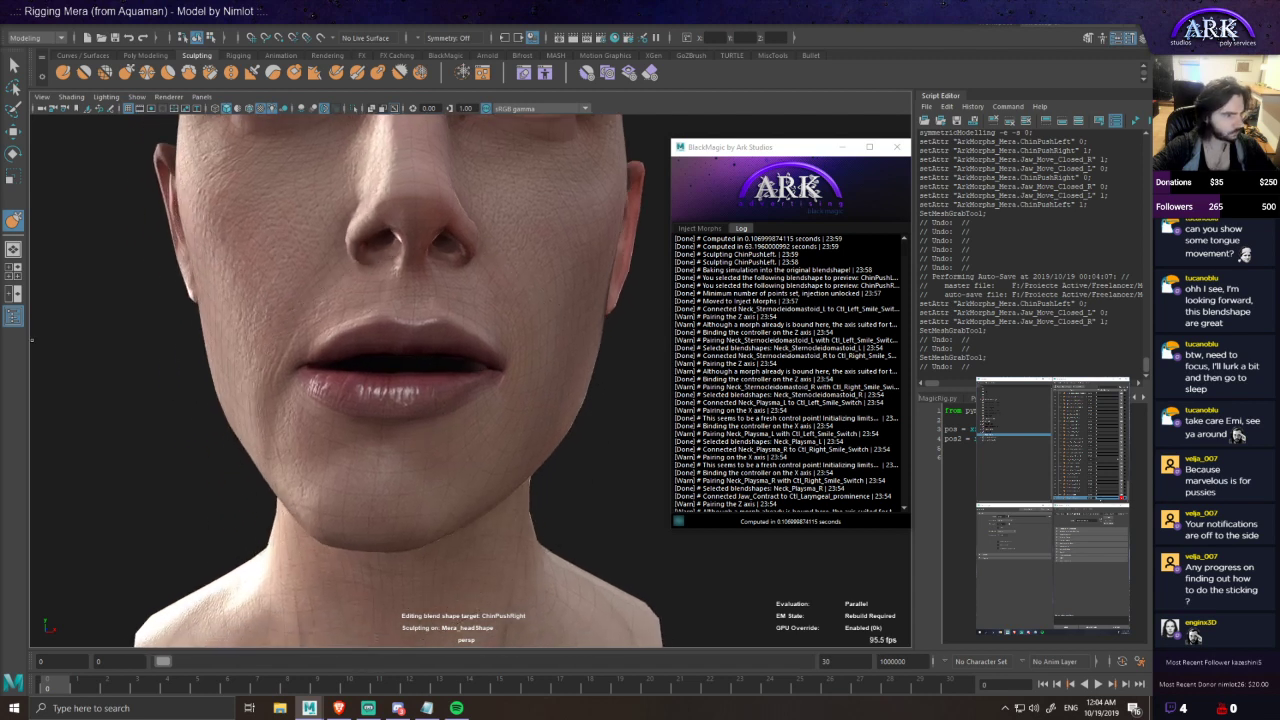
mouse_move(375, 370)
alt+mouse_down()
mouse_move(348, 342)
mouse_move(350, 356)
mouse_move(458, 340)
alt+mouse_up()
mouse_move(392, 468)
alt+mouse_down()
mouse_move(277, 389)
mouse_move(300, 395)
mouse_move(285, 343)
mouse_move(288, 390)
alt+mouse_up()
mouse_move(400, 408)
alt+mouse_down()
mouse_move(392, 430)
mouse_move(385, 378)
mouse_move(366, 412)
mouse_move(398, 406)
mouse_move(386, 361)
mouse_move(462, 338)
alt+mouse_up()
key(ctrl+z)
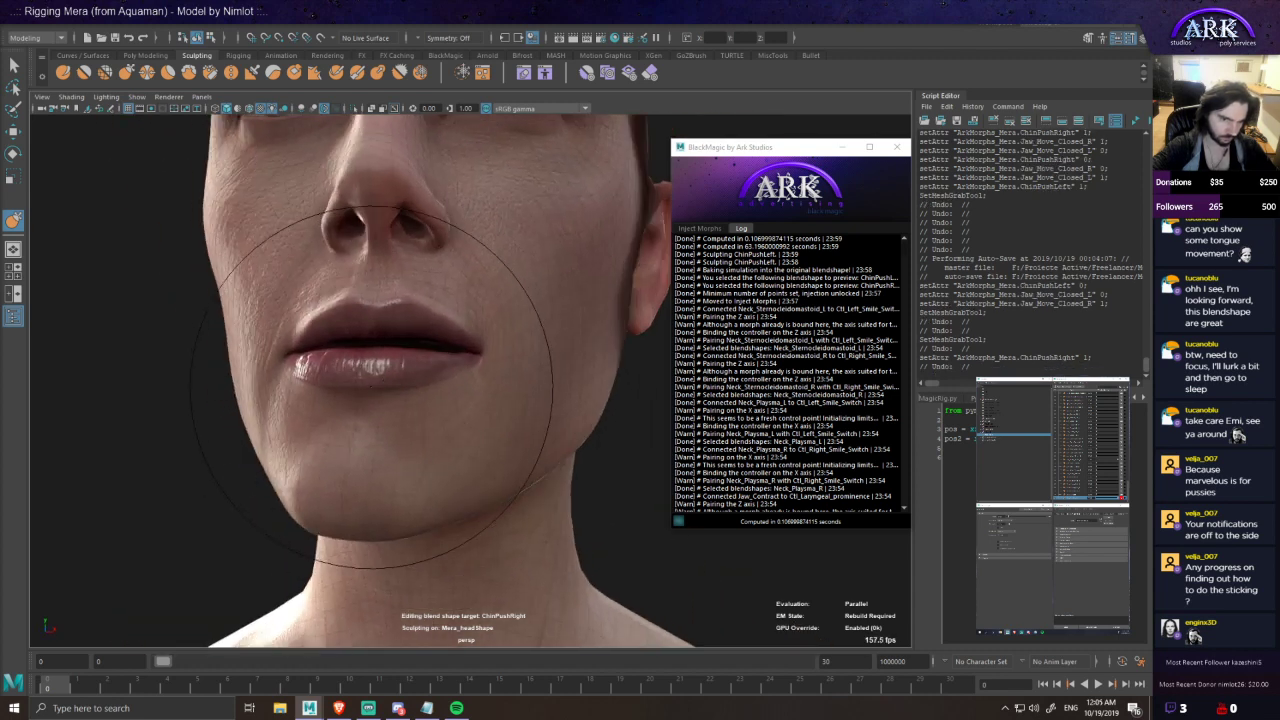
- Refine the lip line of the ChinPushRight target with Grab strokes, undoing the unwanted ones
alt+drag(288, 390, 345, 396)
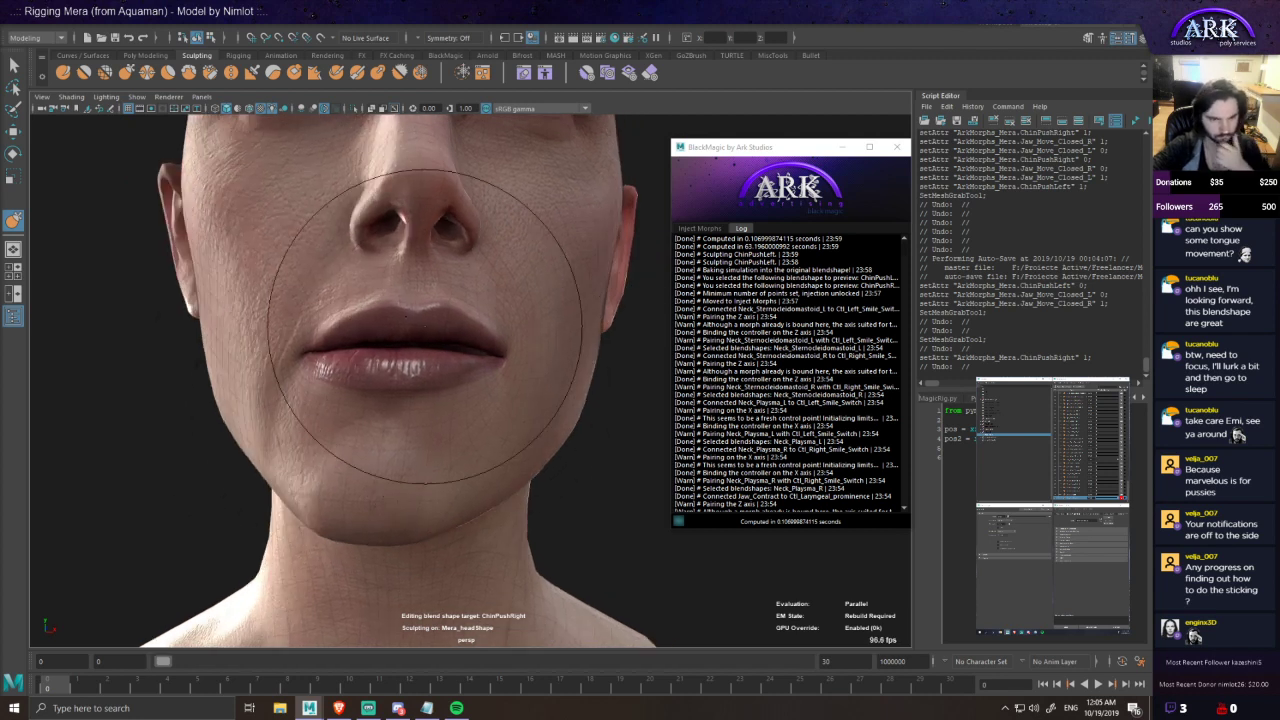
alt+drag(463, 322, 408, 354)
key(ctrl+z)
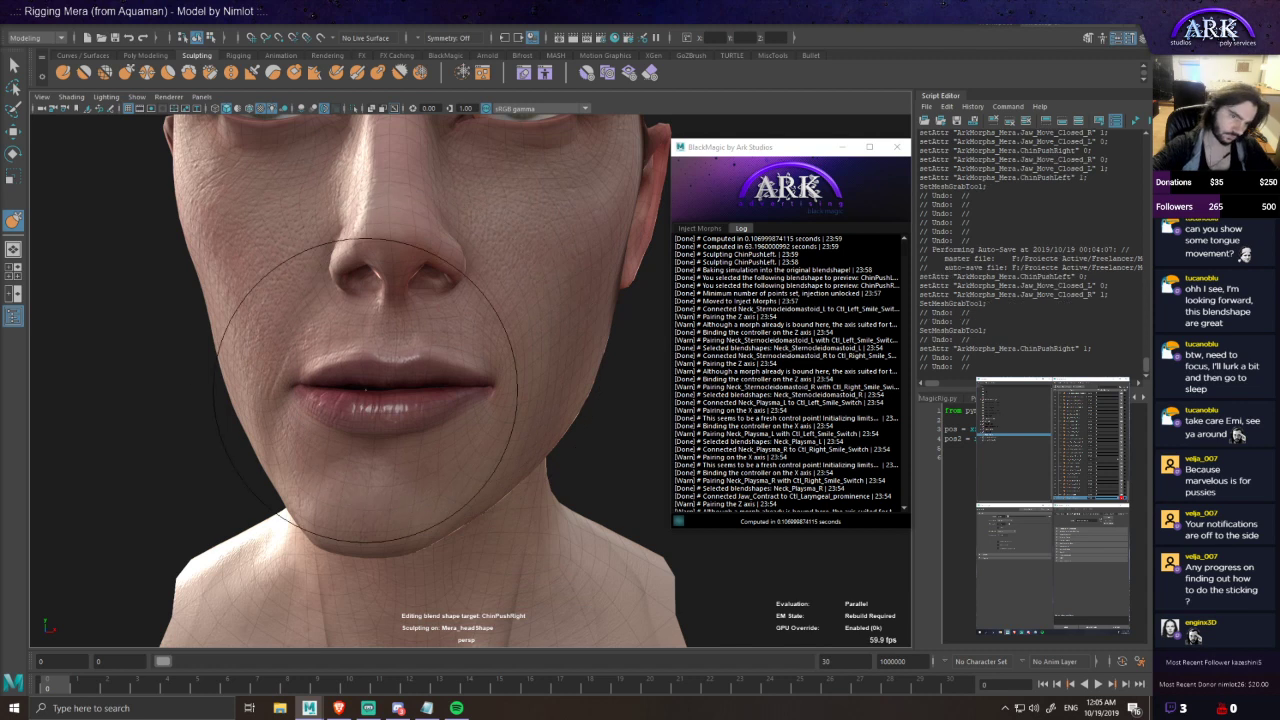
key(ctrl+z)
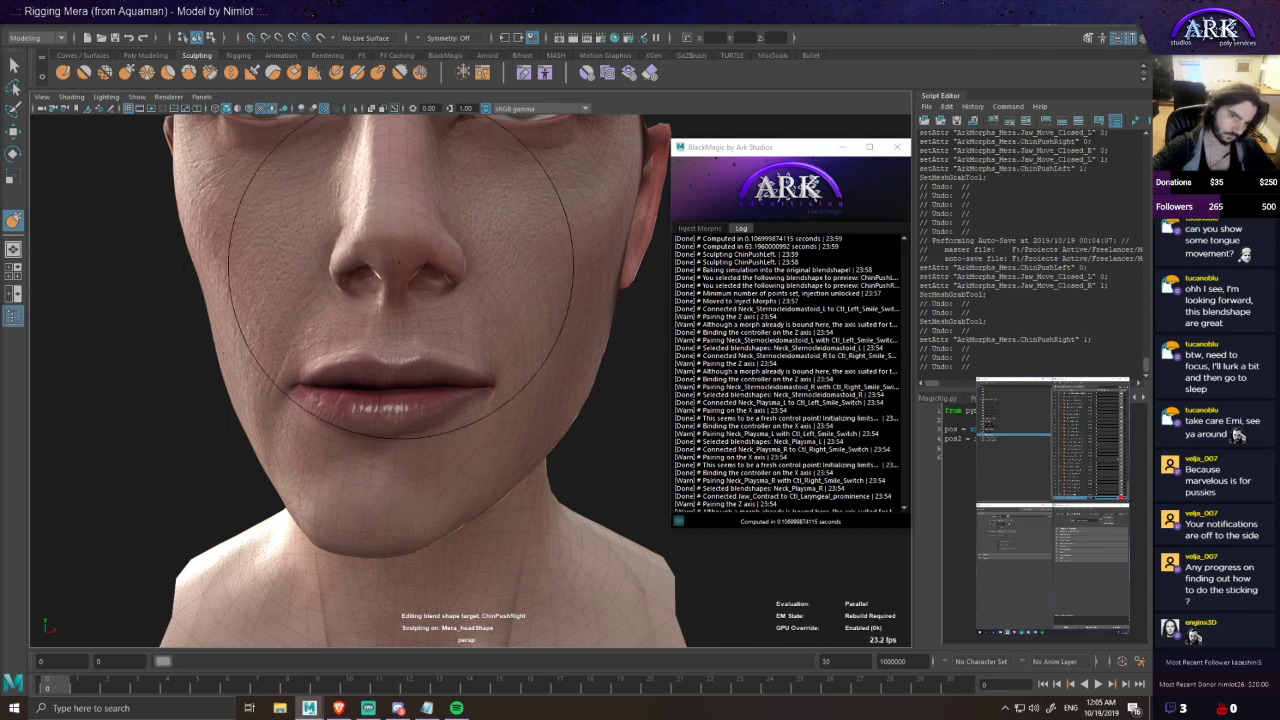
alt+drag(384, 260, 394, 274)
alt+drag(443, 354, 390, 364)
key(ctrl+z)
alt+drag(380, 432, 371, 394)
mouse_move(371, 347)
alt+mouse_down()
mouse_move(371, 384)
mouse_move(340, 386)
mouse_move(350, 389)
mouse_move(260, 368)
mouse_move(303, 382)
mouse_move(297, 350)
mouse_move(343, 382)
mouse_move(362, 376)
alt+mouse_up()
key(ctrl+z)
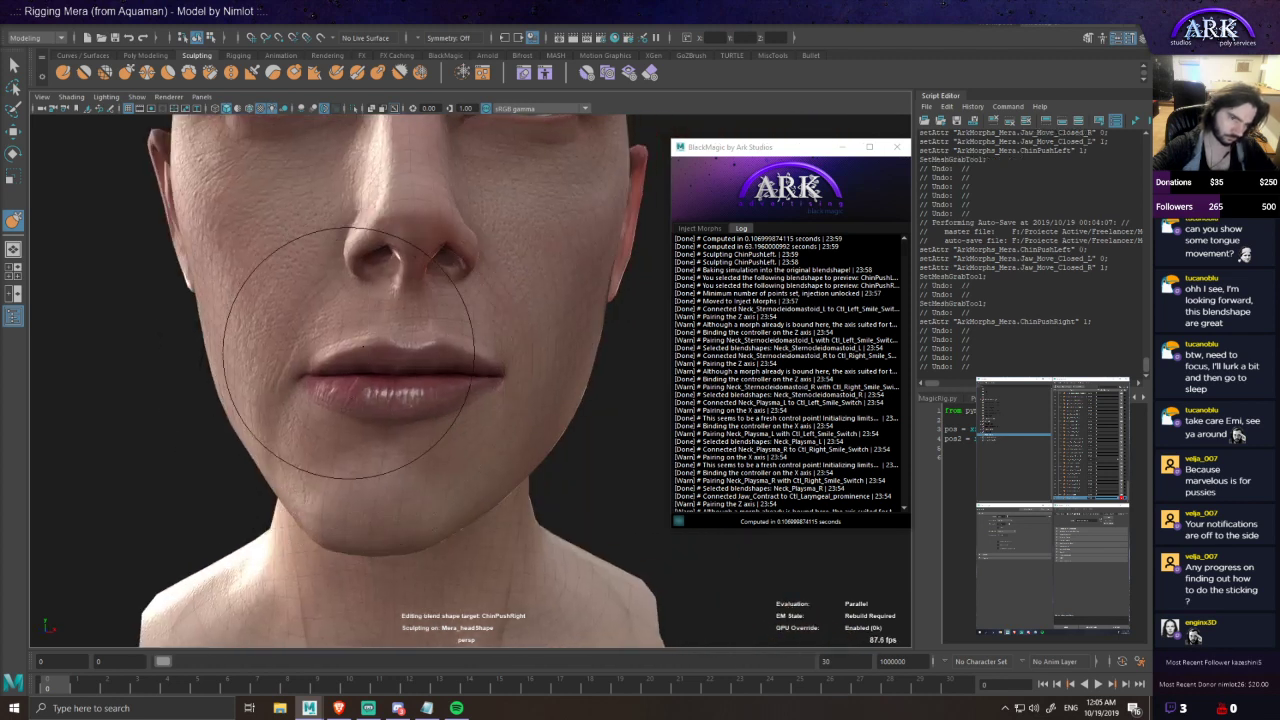
- Adjust the mouth corners and surrounding skin of ChinPushRight with Grab strokes from front and three-quarter views, undoing the last stroke
alt+drag(330, 377, 384, 370)
alt+drag(457, 392, 413, 358)
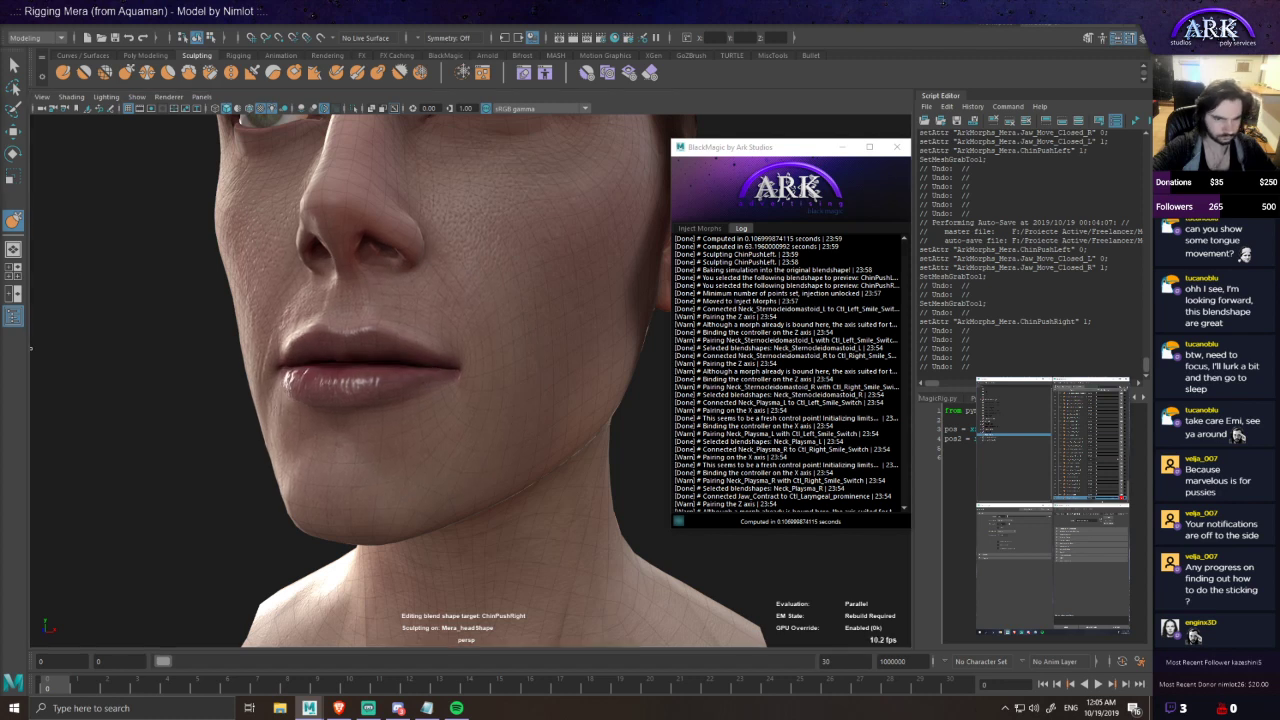
alt+drag(422, 390, 468, 386)
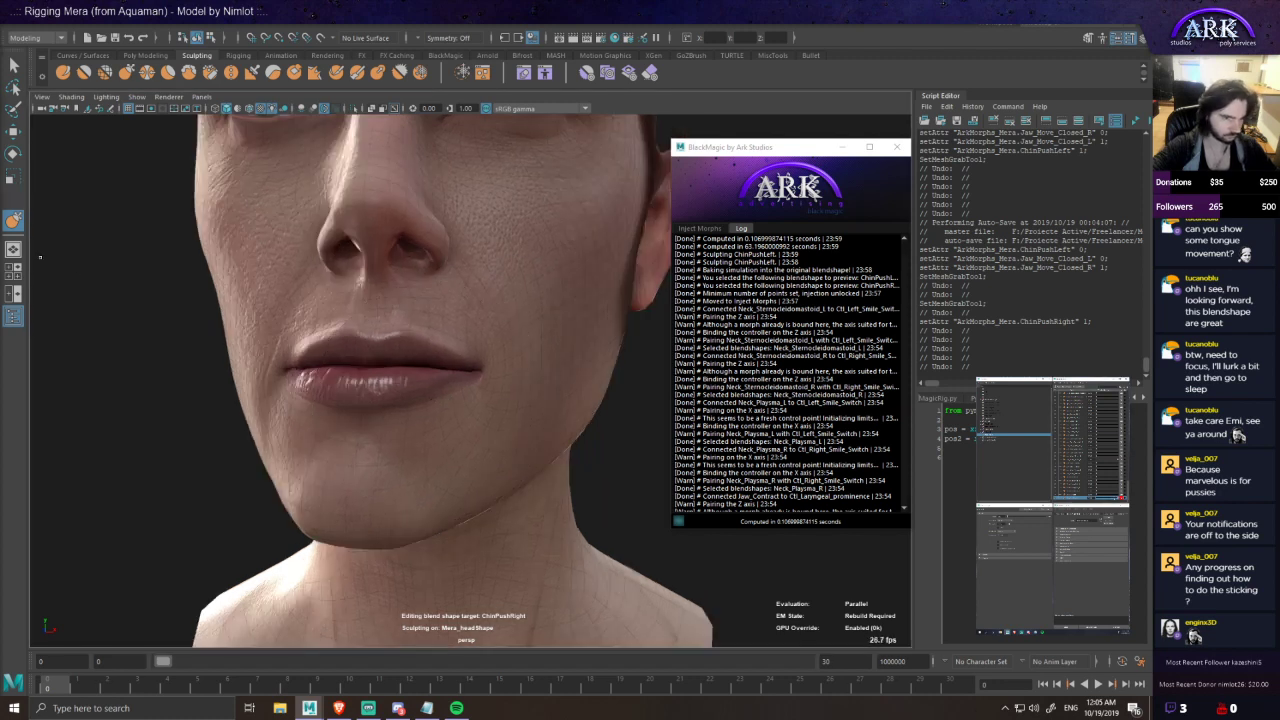
mouse_move(460, 506)
alt+mouse_down()
mouse_move(410, 491)
mouse_move(393, 346)
mouse_move(430, 490)
mouse_move(419, 431)
alt+mouse_up()
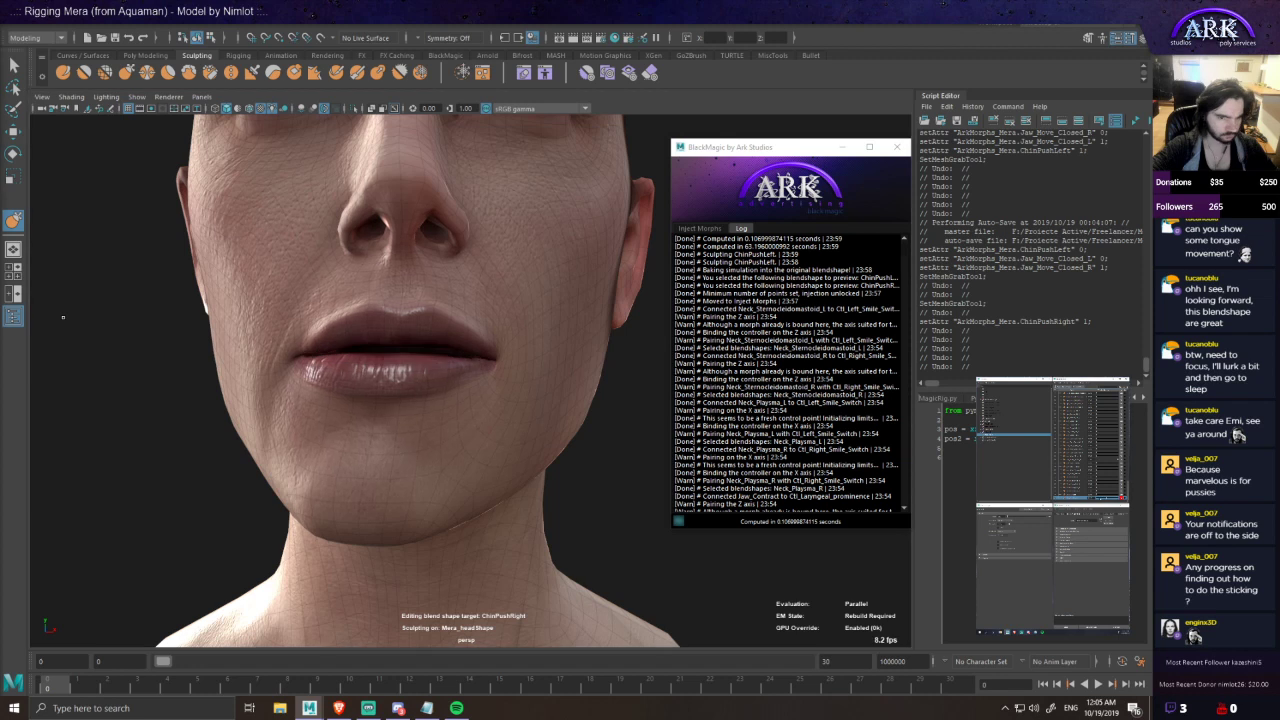
alt+drag(540, 442, 482, 420)
alt+drag(402, 386, 391, 366)
mouse_move(434, 276)
alt+mouse_down()
mouse_move(414, 294)
mouse_move(500, 327)
mouse_move(400, 371)
mouse_move(415, 361)
mouse_move(424, 374)
mouse_move(436, 366)
mouse_move(241, 338)
alt+mouse_up()
key(ctrl+z)
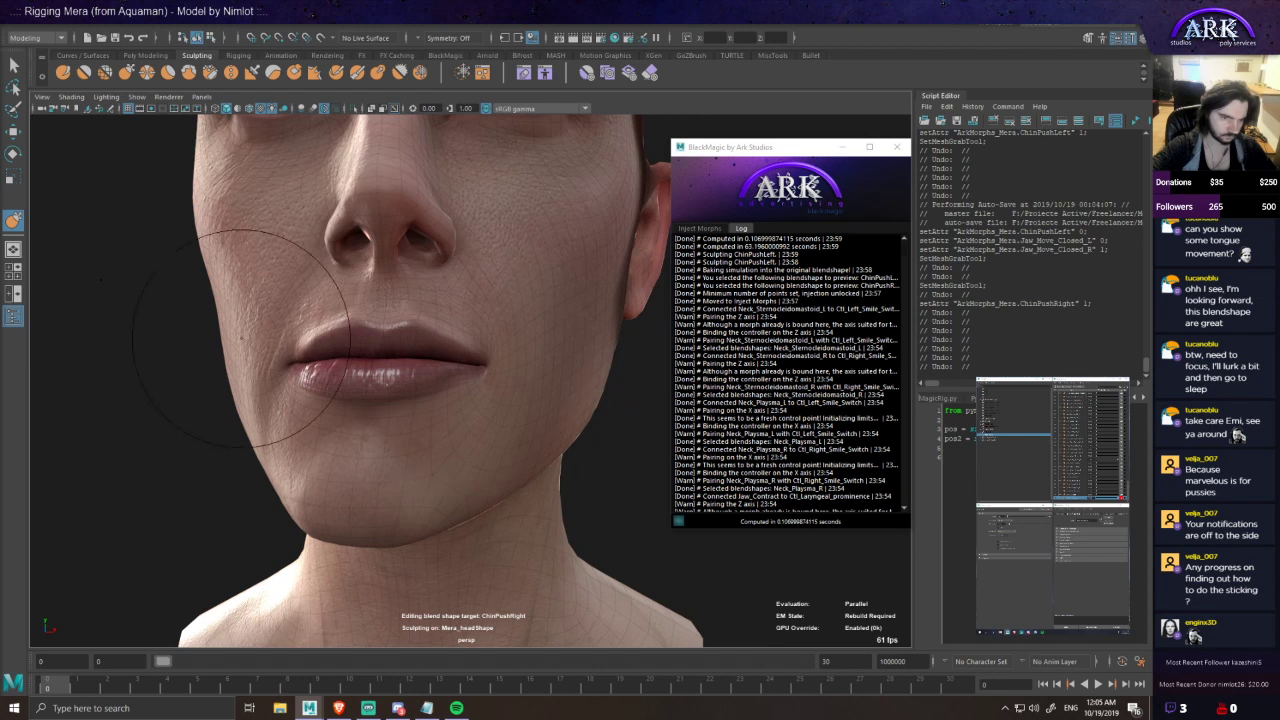
- Shape the lips of the ChinPushRight target in profile with the Grab brush, undoing the unwanted stroke
alt+drag(331, 351, 215, 345)
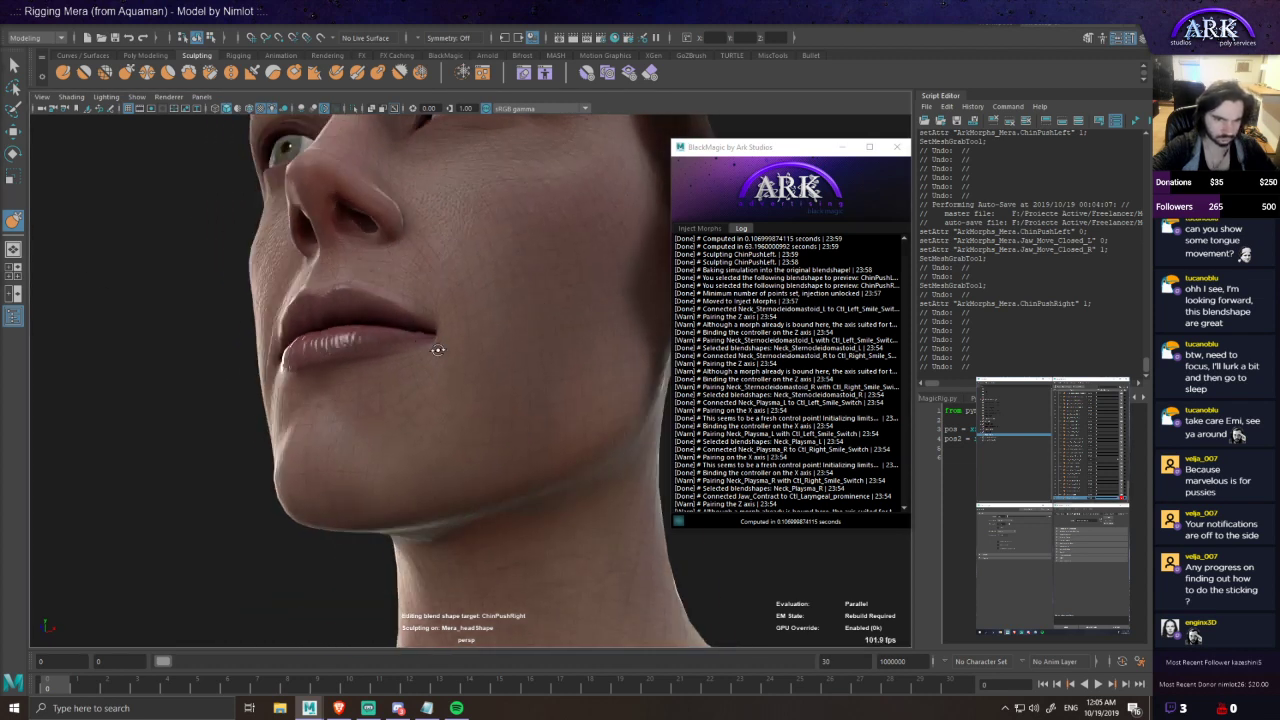
alt+right_drag(395, 355, 486, 363)
mouse_move(350, 363)
alt+mouse_down()
mouse_move(440, 350)
mouse_move(390, 398)
mouse_move(362, 462)
mouse_move(273, 442)
mouse_move(237, 377)
mouse_move(205, 375)
alt+mouse_up()
key(ctrl+z)
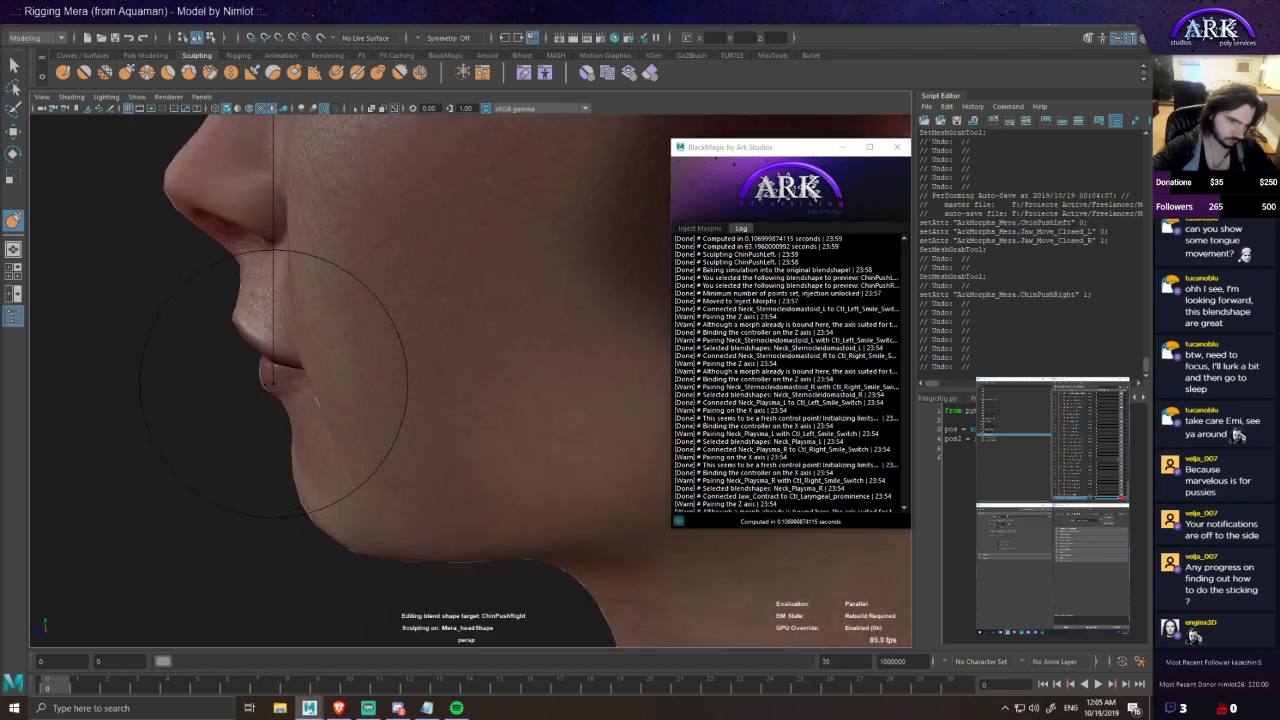
mouse_move(258, 379)
alt+mouse_down()
mouse_move(277, 380)
mouse_move(313, 328)
mouse_move(308, 337)
alt+mouse_up()
mouse_move(301, 387)
alt+mouse_down()
mouse_move(268, 352)
mouse_move(274, 323)
mouse_move(189, 349)
mouse_move(186, 378)
mouse_move(203, 374)
mouse_move(202, 340)
mouse_move(194, 369)
mouse_move(200, 350)
mouse_move(356, 386)
alt+mouse_up()
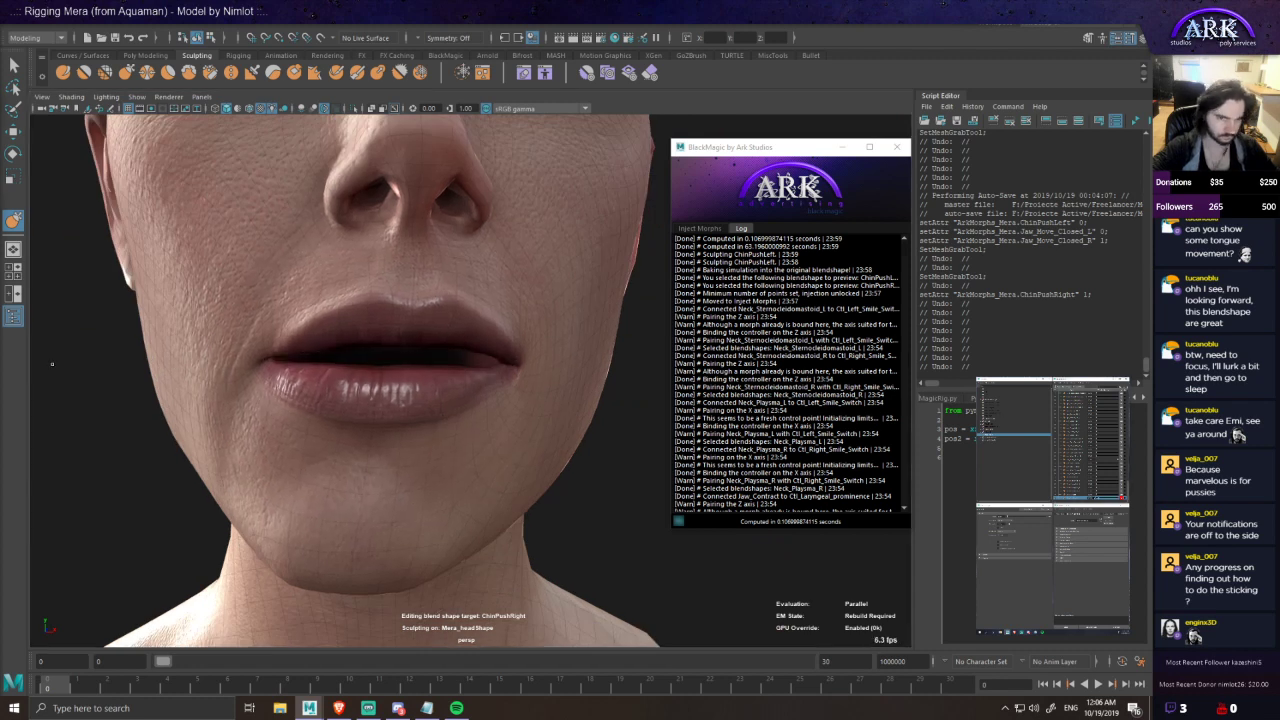
- Examine the whole head in the ChinPushRight pose from the front and both three-quarter sides
scroll(440, 388, down, 5)
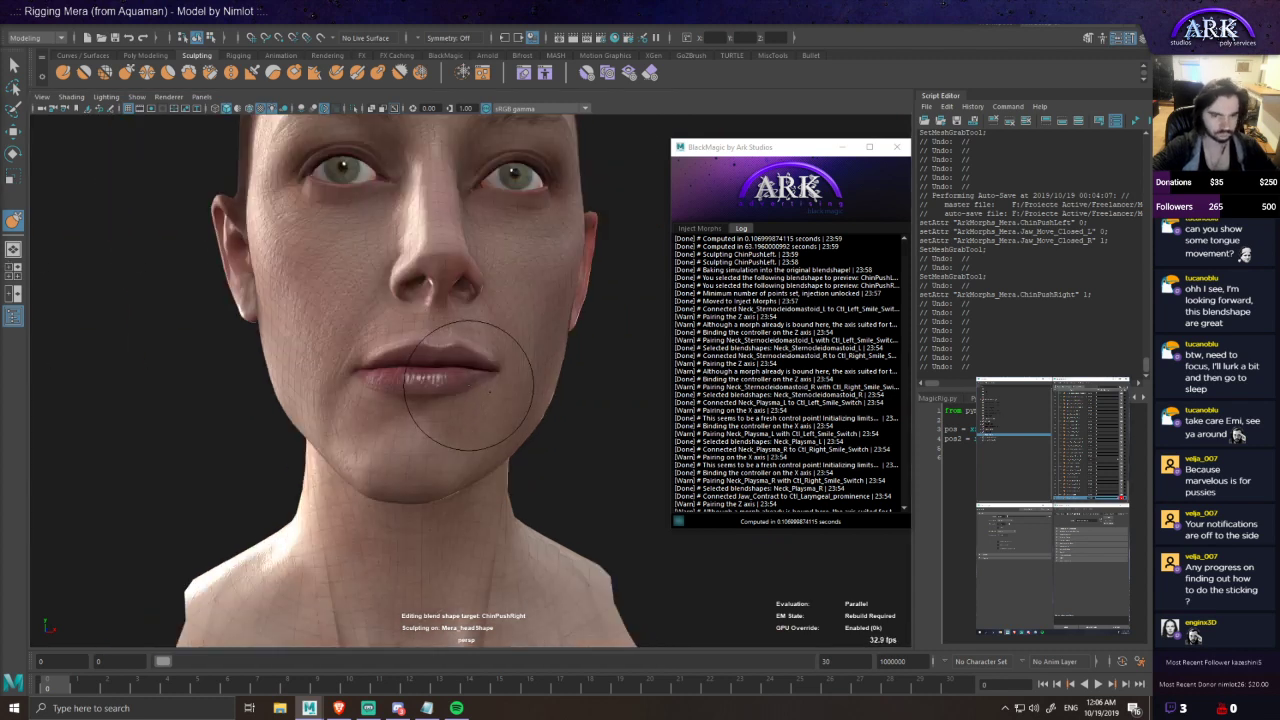
alt+drag(446, 390, 506, 393)
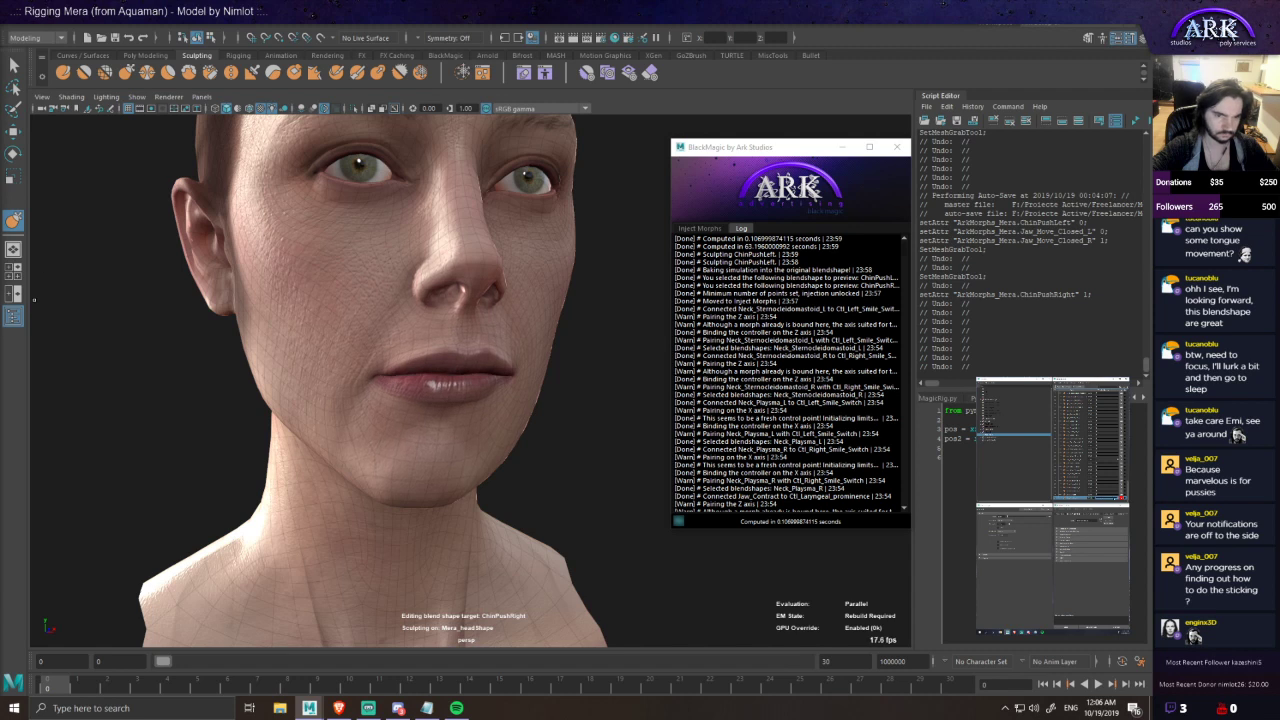
mouse_move(464, 306)
alt+mouse_down()
mouse_move(446, 326)
mouse_move(462, 337)
mouse_move(421, 370)
mouse_move(394, 256)
mouse_move(393, 304)
alt+mouse_up()
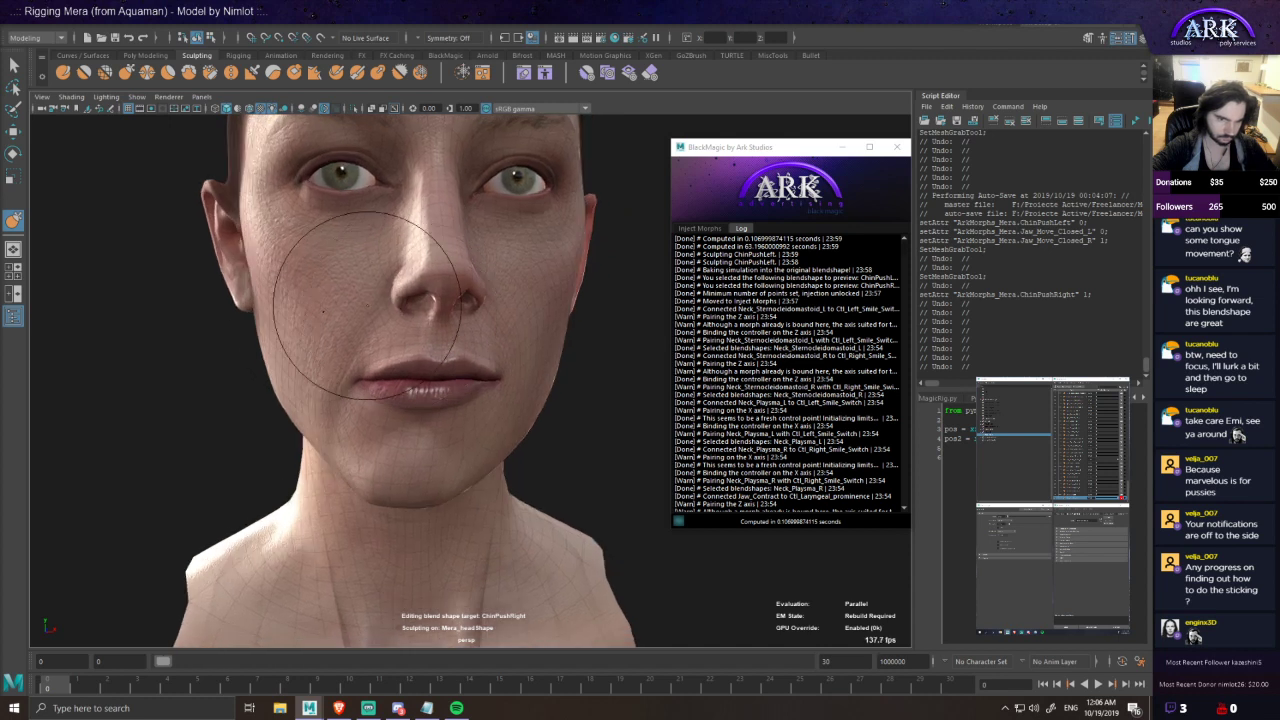
alt+drag(484, 370, 470, 360)
mouse_move(379, 286)
alt+mouse_down()
mouse_move(400, 281)
mouse_move(399, 342)
mouse_move(342, 368)
alt+mouse_up()
drag(1101, 499, 1099, 499)
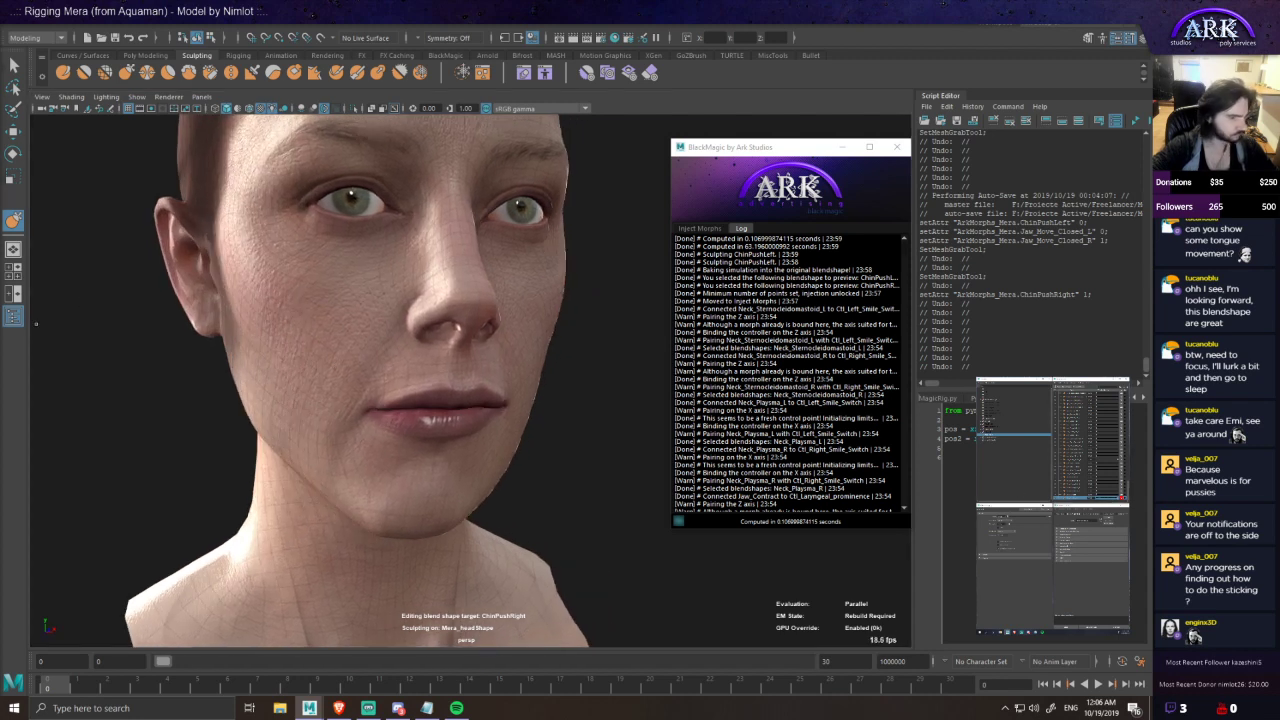
alt+drag(522, 327, 554, 334)
alt+drag(399, 383, 428, 380)
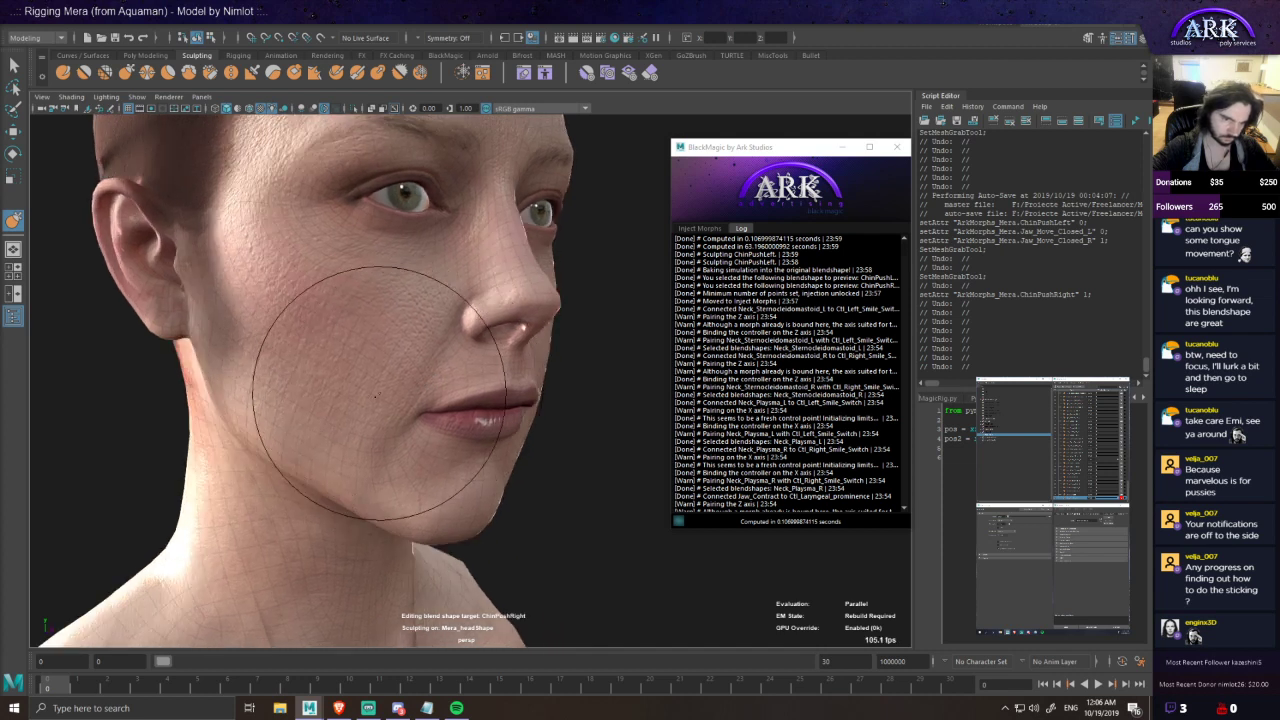
alt+drag(369, 461, 485, 384)
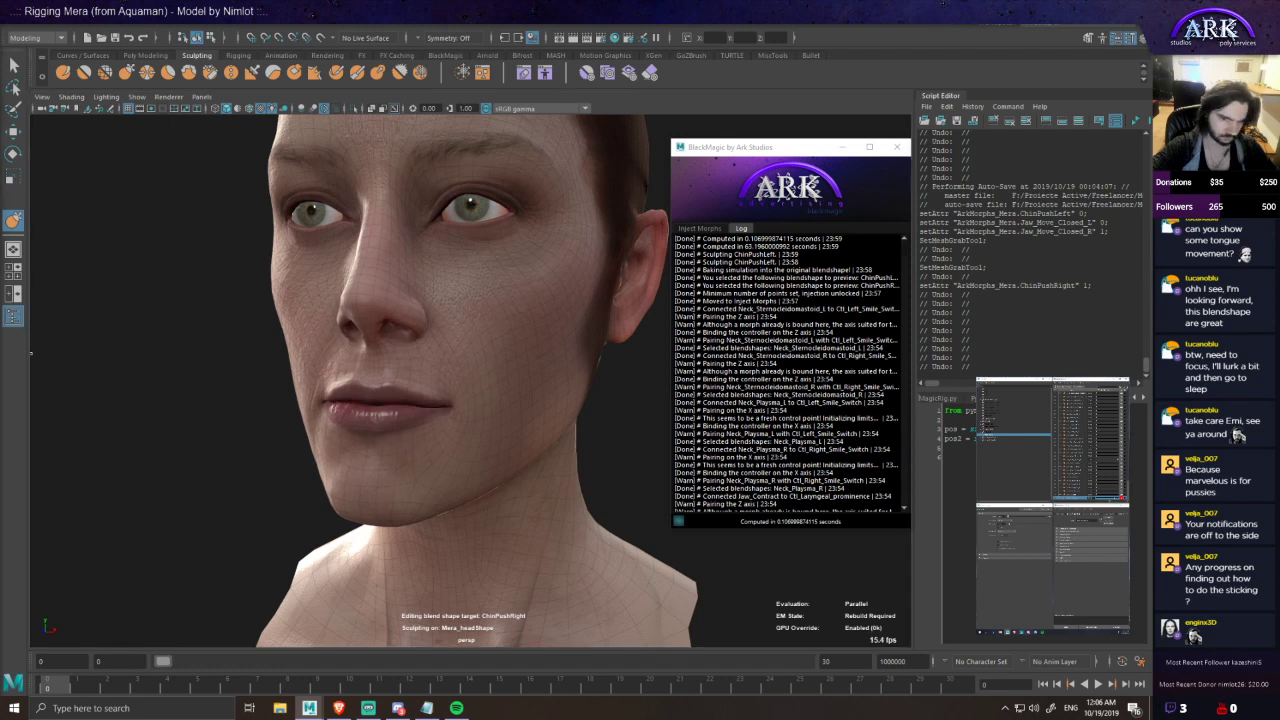
alt+drag(495, 332, 474, 400)
alt+drag(474, 342, 488, 250)
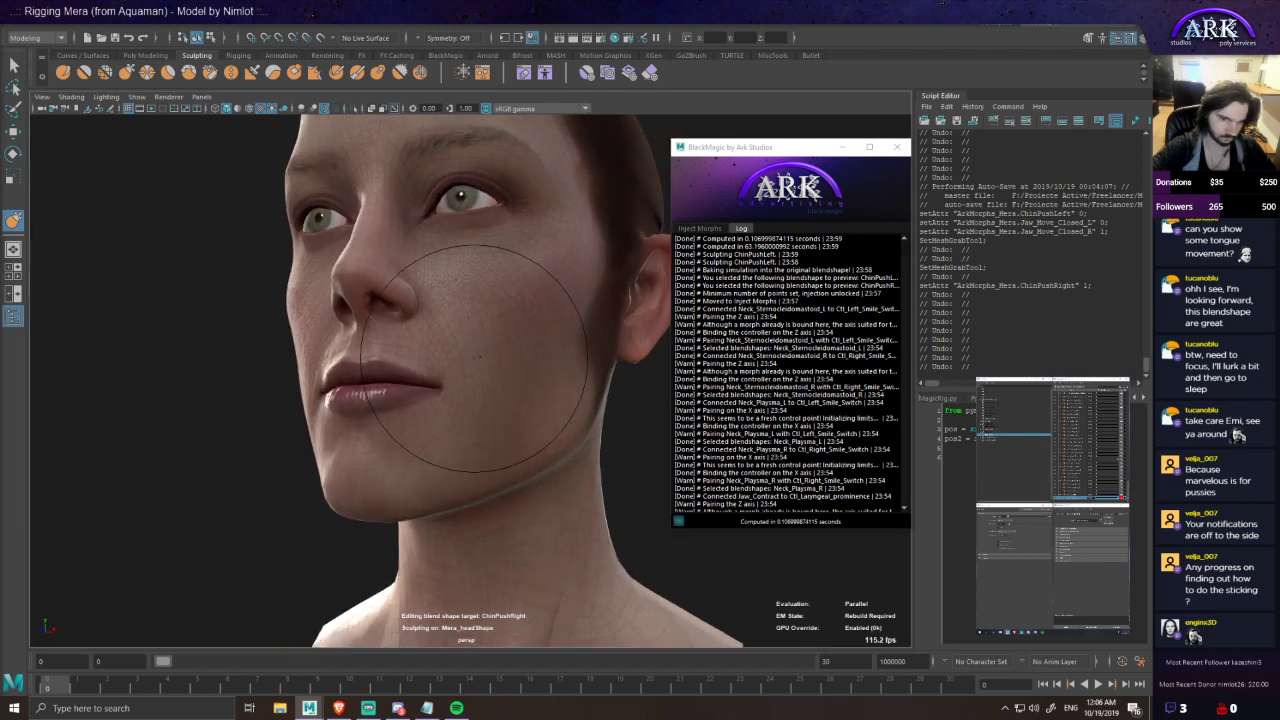
- Test the mouth opening and closing in the ChinPushRight pose by varying the blend shape weight
click(1095, 498)
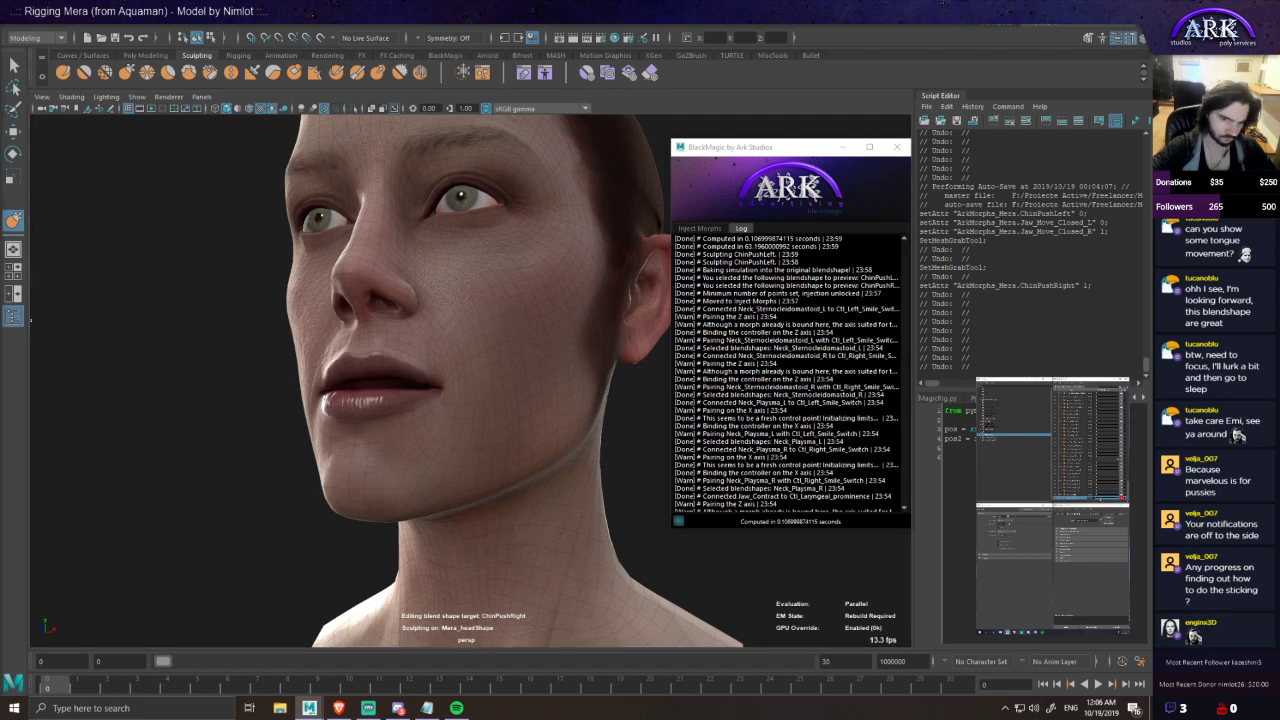
alt+drag(541, 387, 513, 397)
alt+drag(418, 420, 478, 430)
drag(1115, 498, 1104, 498)
mouse_move(33, 211)
mouse_down()
mouse_move(1104, 498)
mouse_move(106, 283)
mouse_up()
alt+drag(527, 386, 466, 420)
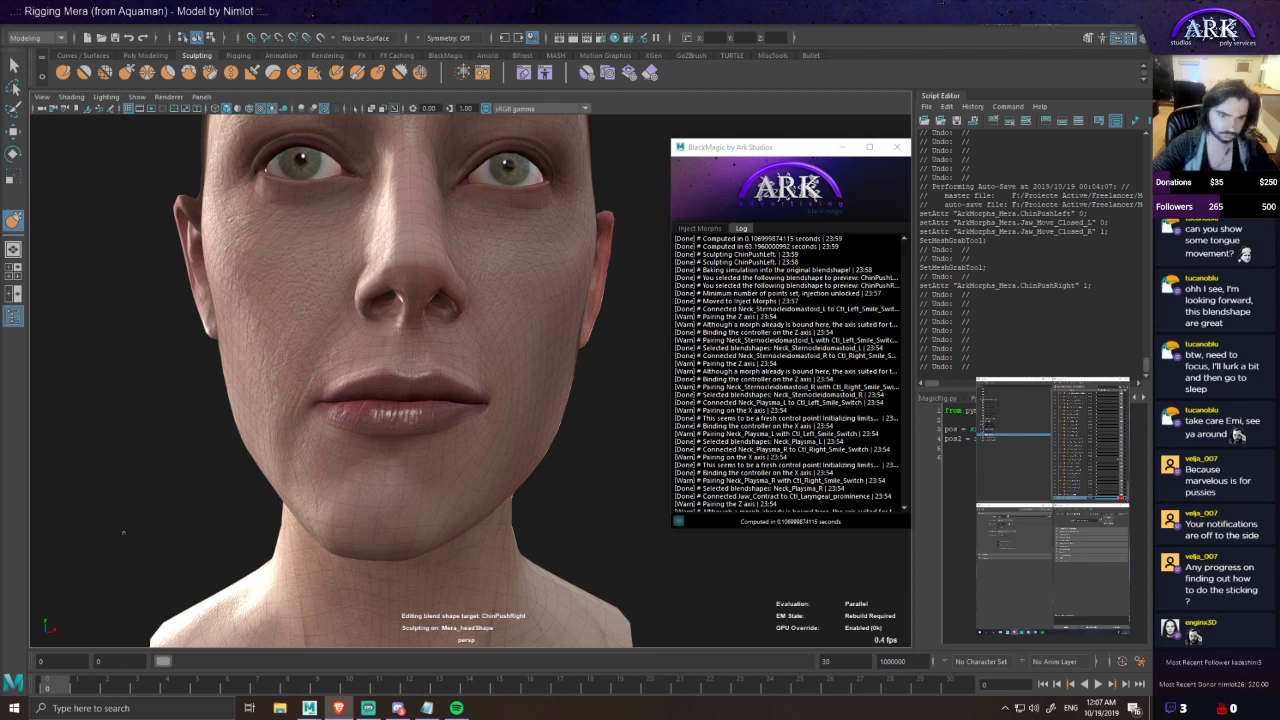
- Try a small outward Grab stroke at the mouth corner of the ChinPushRight target and undo it
alt+drag(488, 426, 512, 423)
key(alt+Tab)
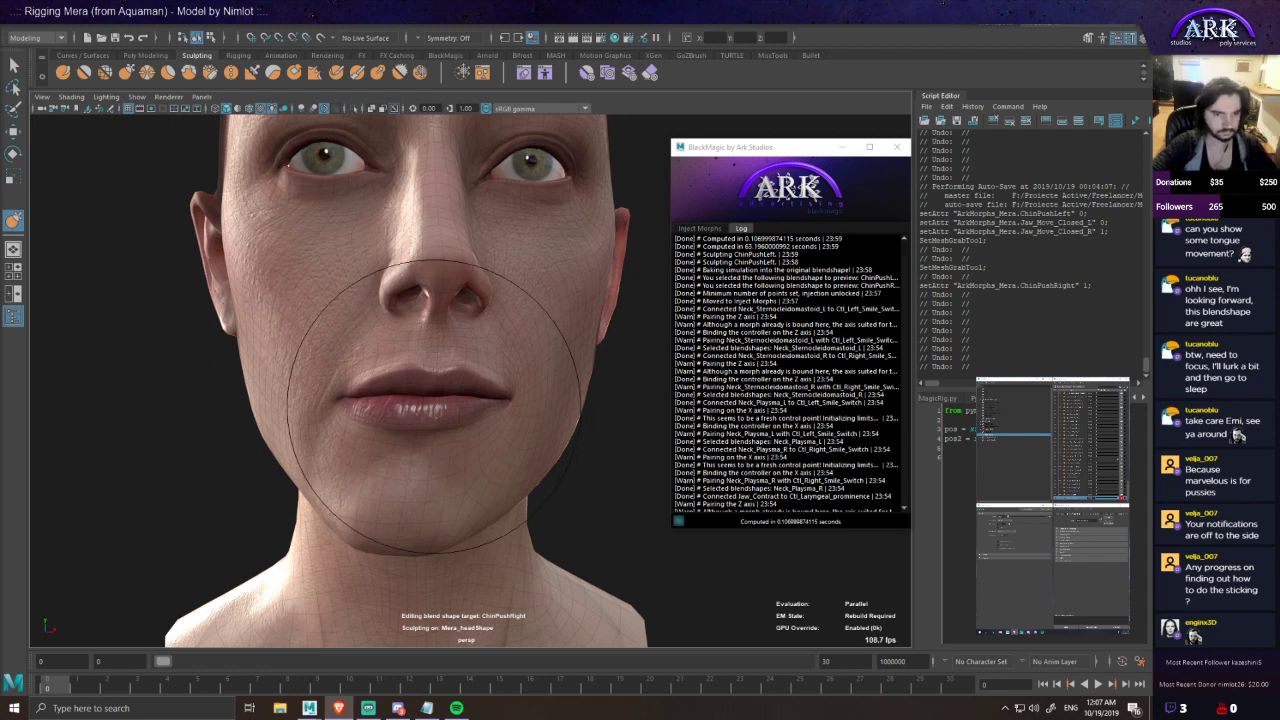
drag(372, 396, 364, 396)
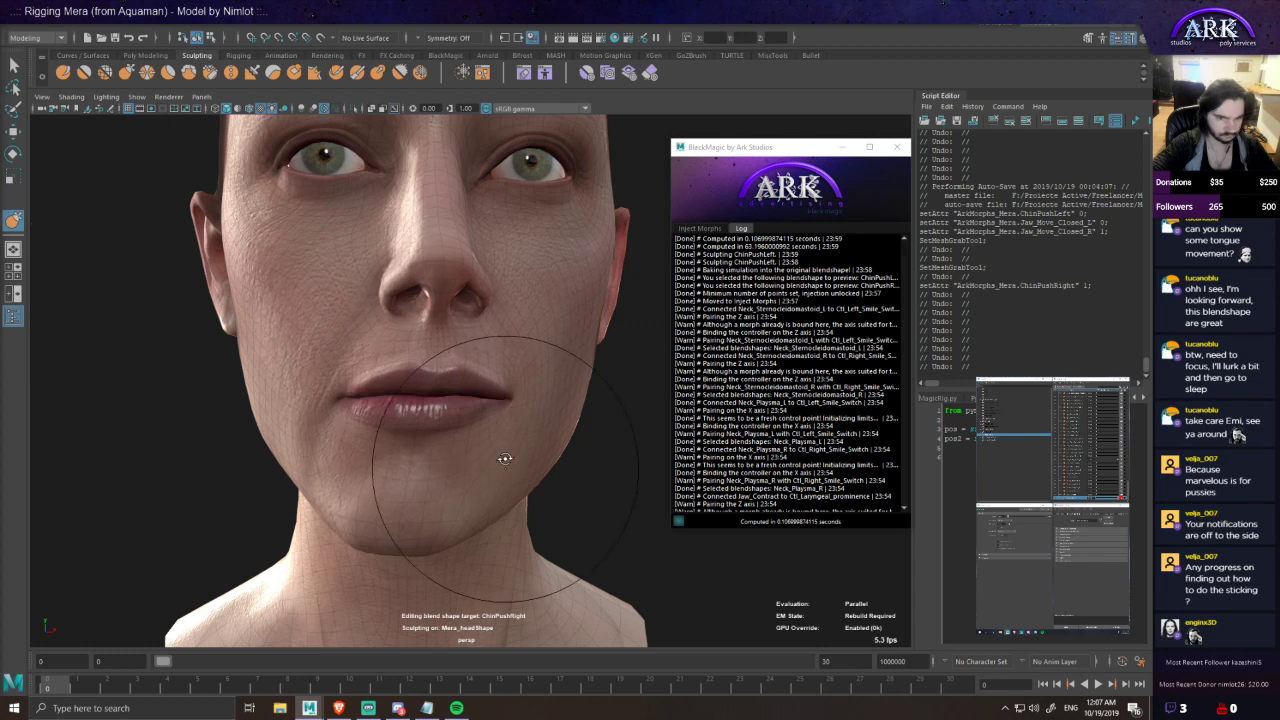
alt+drag(506, 457, 485, 340)
key(ctrl+z)
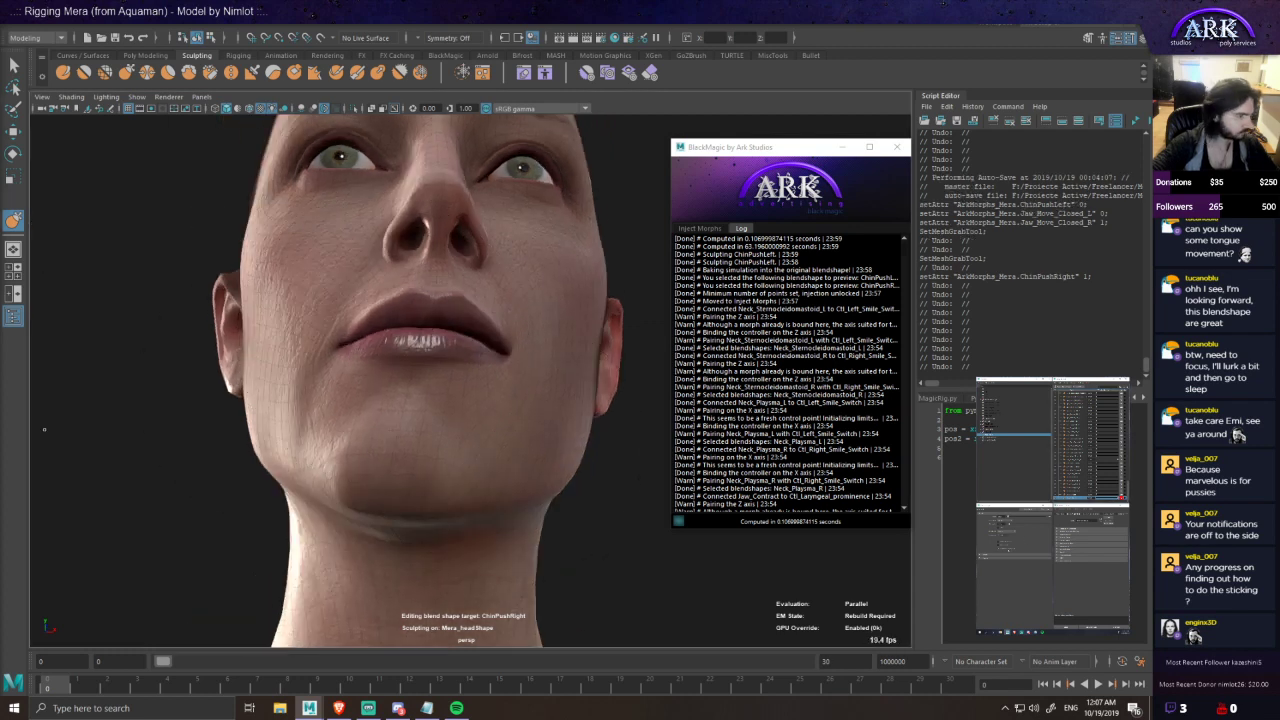
- Check how the lips part and meet in the ChinPushRight pose from the front and from below
mouse_move(418, 352)
alt+mouse_down()
mouse_move(425, 388)
mouse_move(506, 397)
mouse_move(448, 392)
mouse_move(464, 393)
mouse_move(429, 421)
mouse_move(424, 408)
alt+mouse_up()
alt+drag(425, 356, 457, 368)
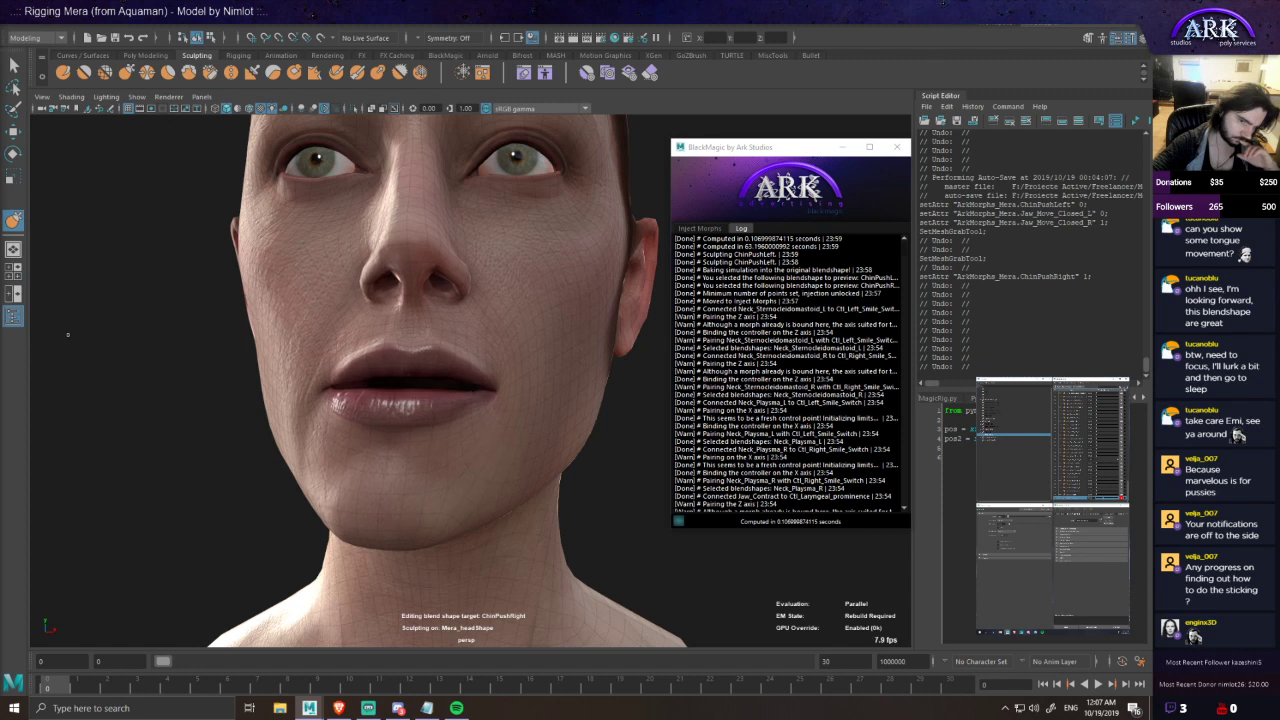
alt+drag(38, 330, 50, 320)
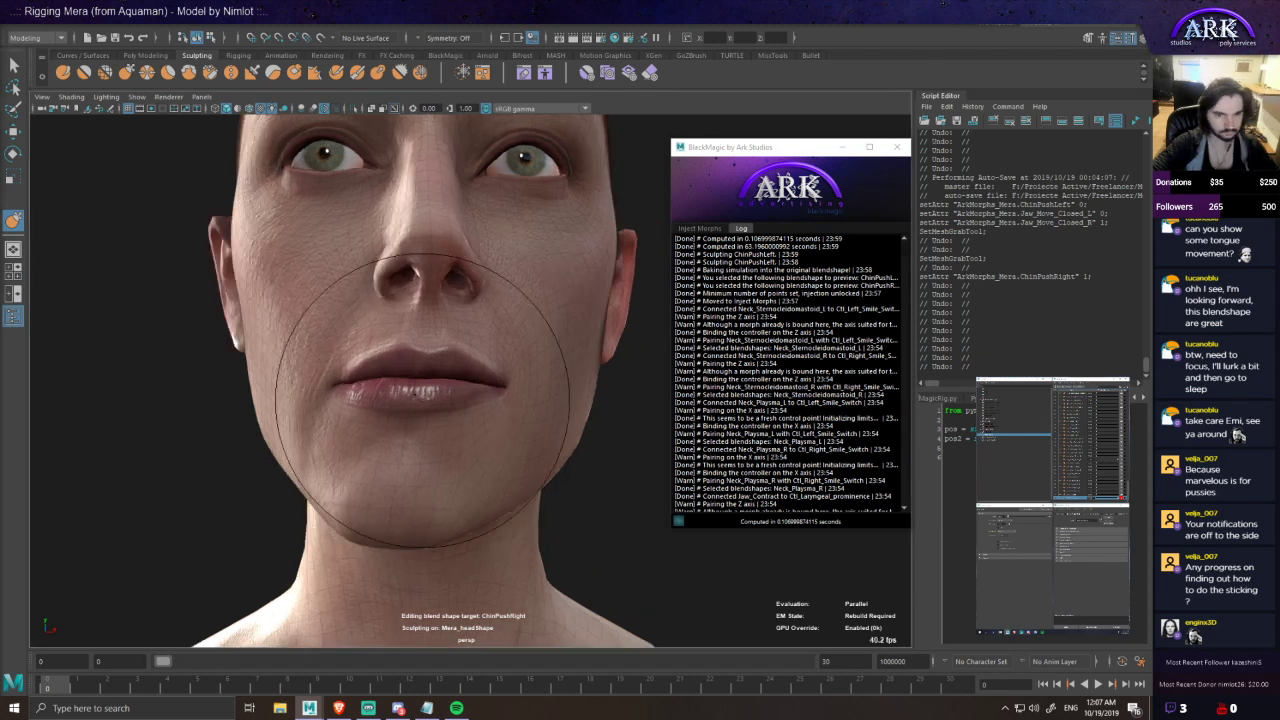
alt+drag(418, 366, 411, 360)
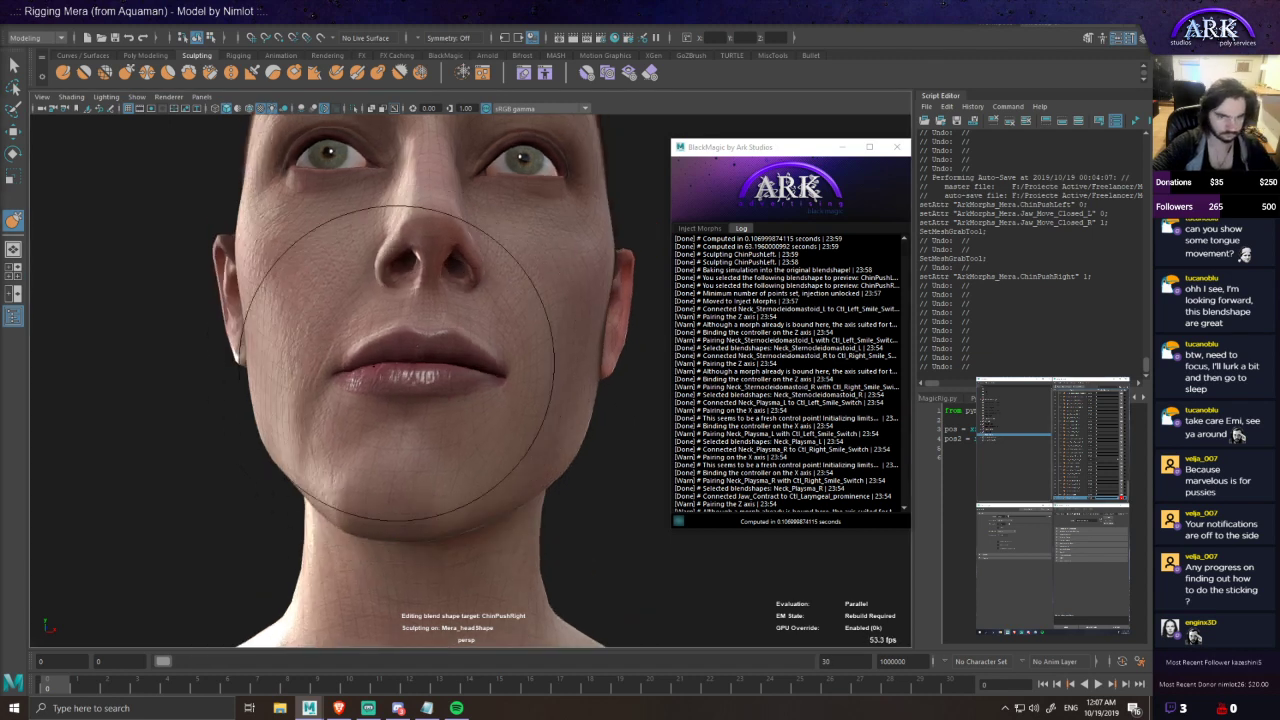
- Set Jaw_Move_Closed_R and ChinPushRight to 0 to return the face to its neutral pose
mouse_move(404, 370)
alt+mouse_down()
mouse_move(393, 352)
mouse_move(418, 457)
alt+mouse_up()
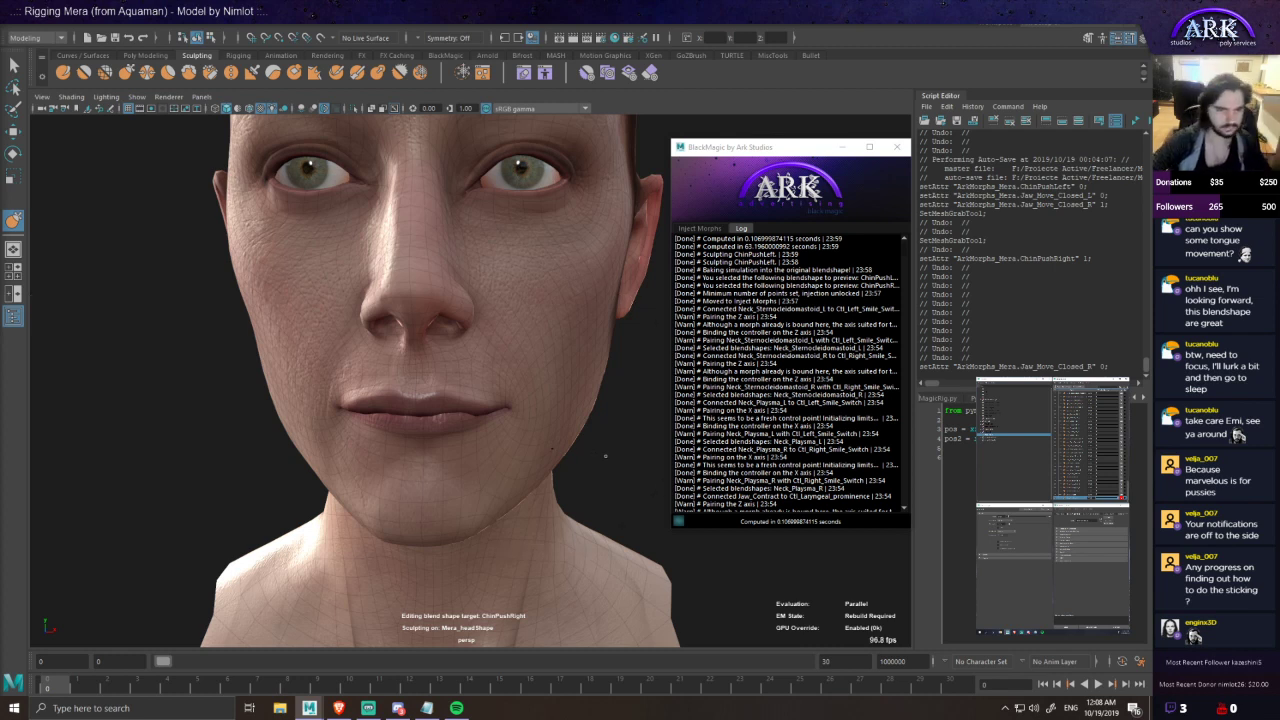
scroll(522, 378, up, 5)
scroll(534, 394, down, 4)
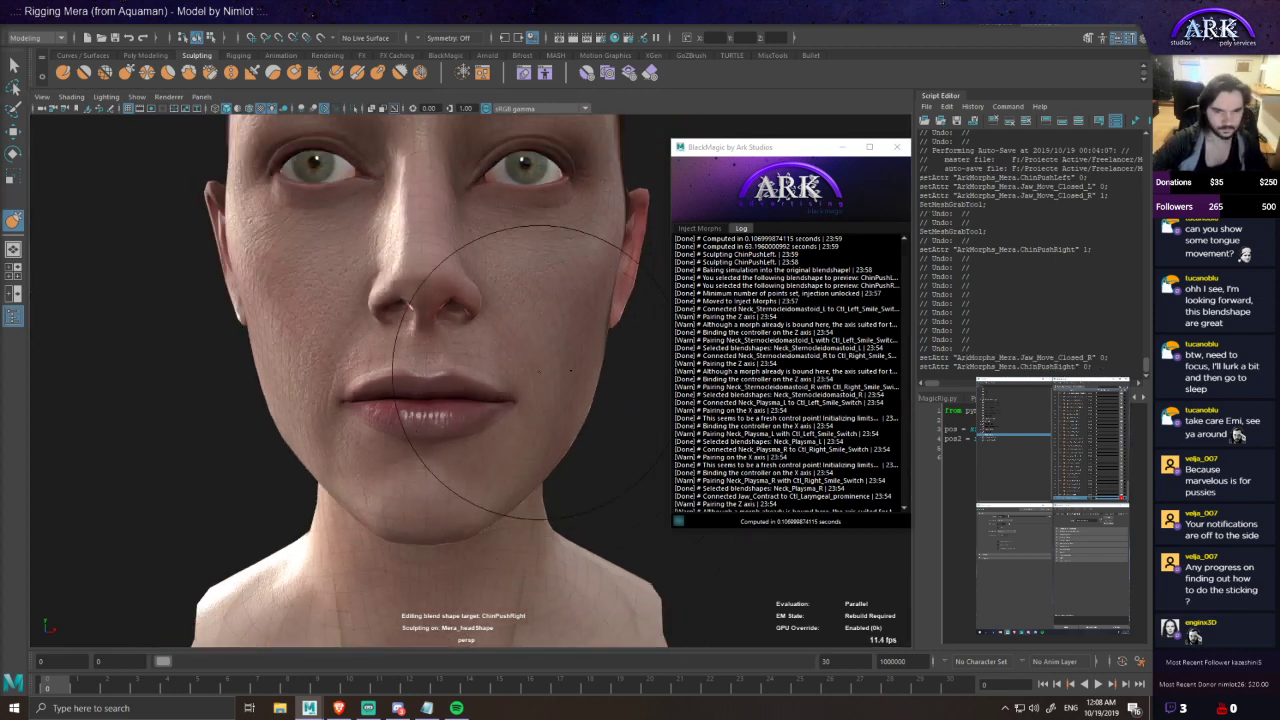
key(alt+Tab)
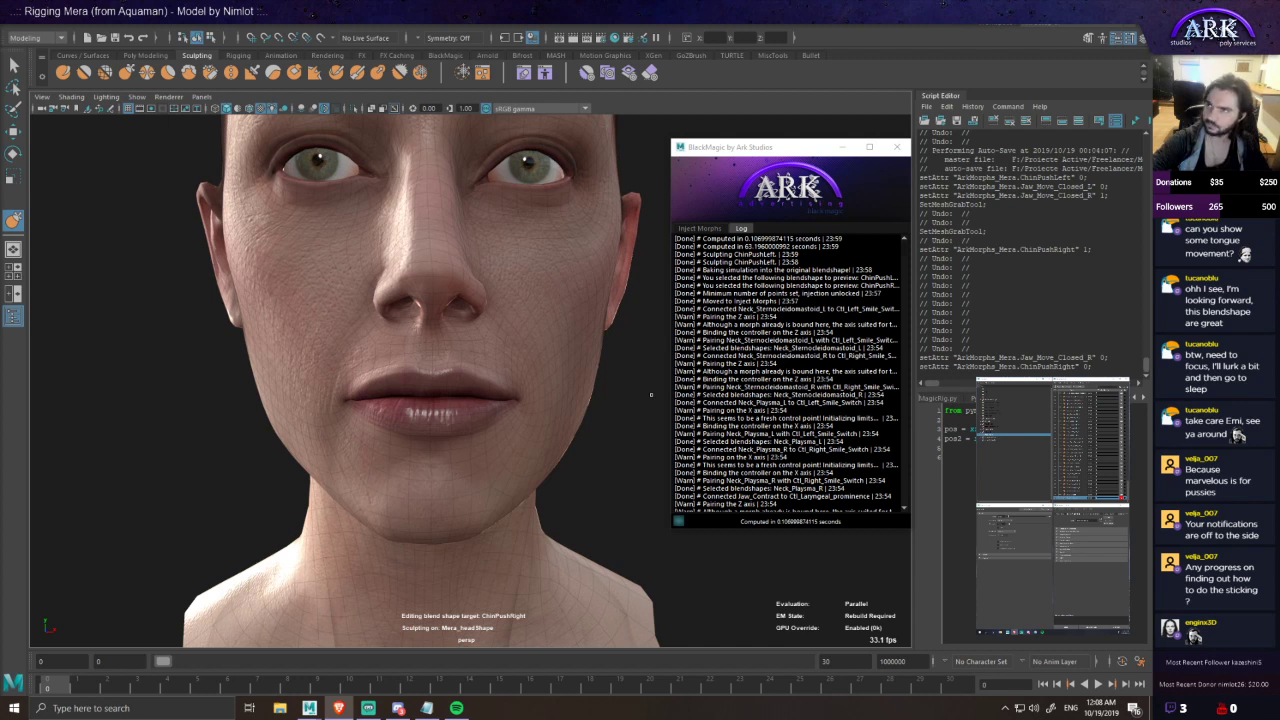
scroll(454, 362, down, 2)
scroll(458, 400, up, 2)
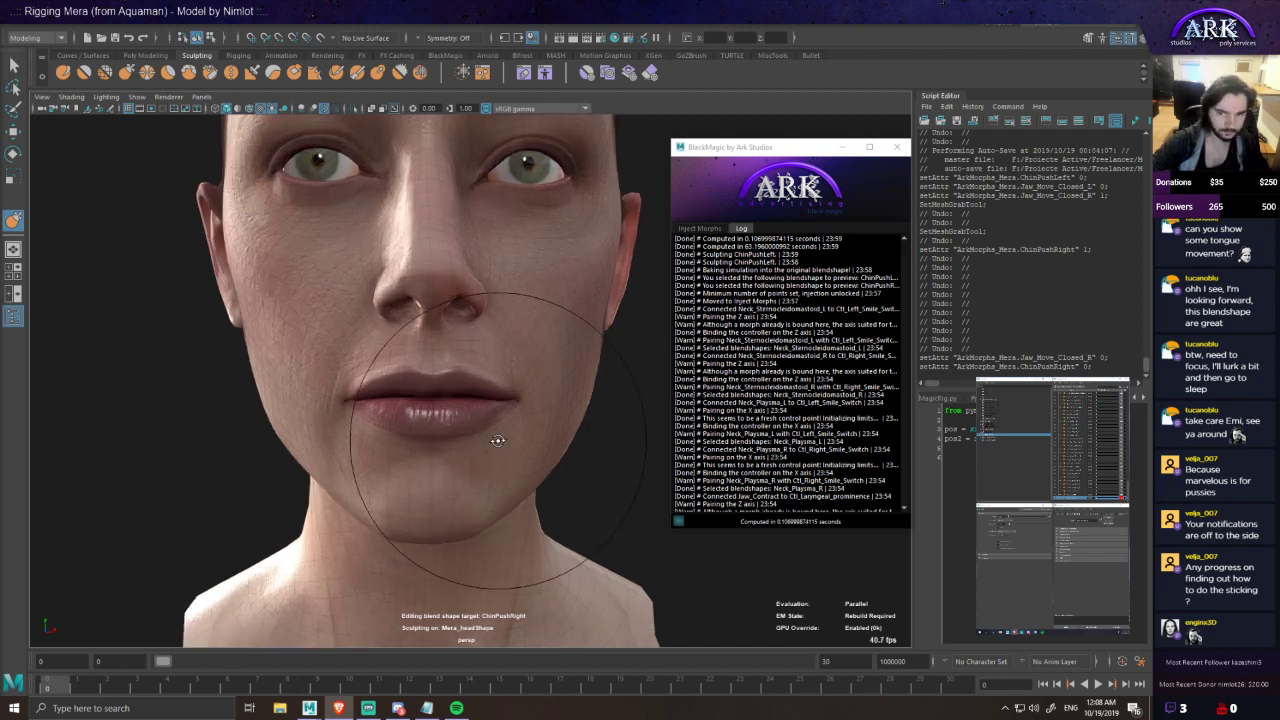
alt+drag(498, 441, 500, 440)
- Return the BlackMagic tool to its home page and disable editing of the ChinPushRight target
click(791, 177)
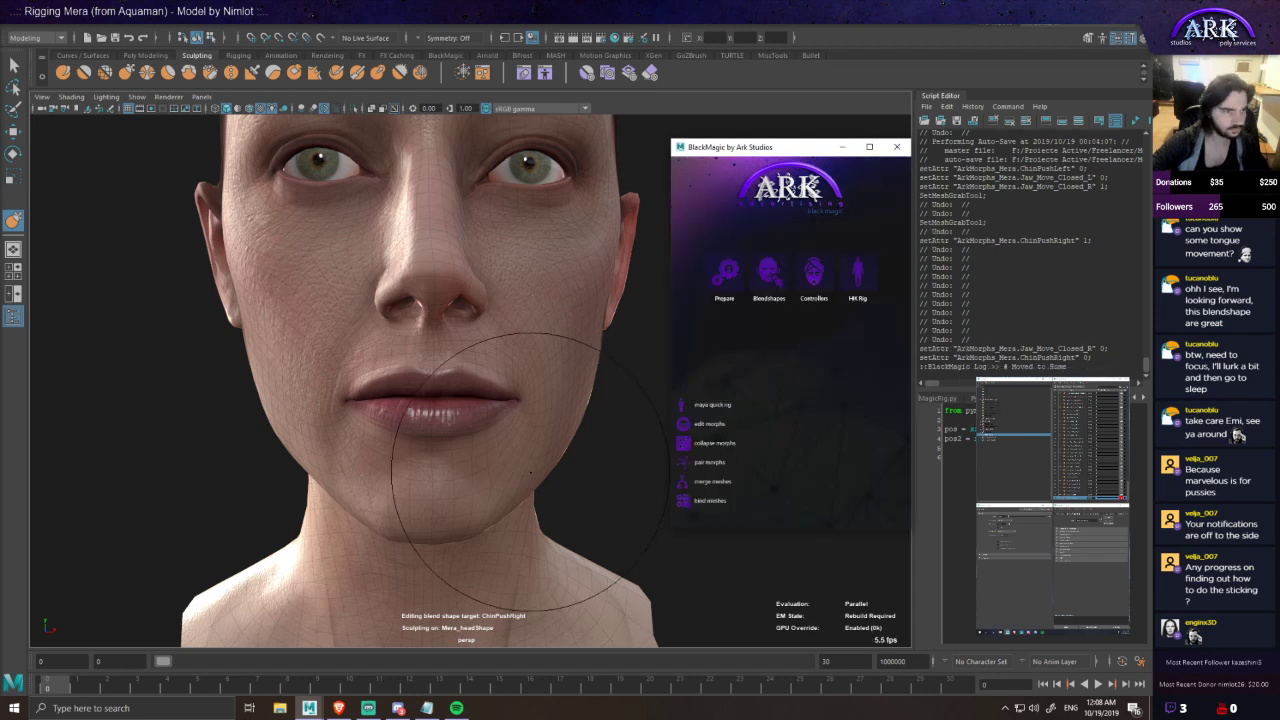
click(1122, 497)
alt+drag(540, 440, 562, 450)
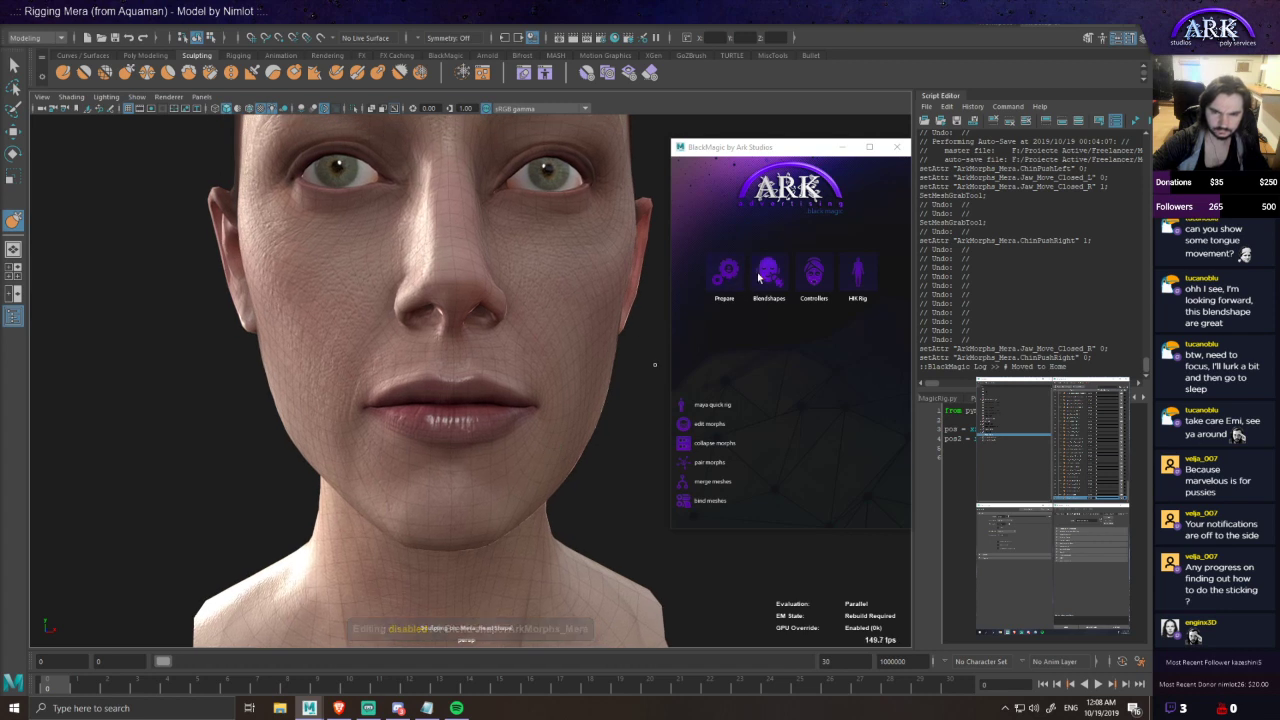
- Start blend shape processing by simulation on the Mera_head mesh with the BlackMagic Blendshapes tools
click(765, 277)
key(w)
click(571, 328)
click(648, 436)
click(592, 400)
click(822, 276)
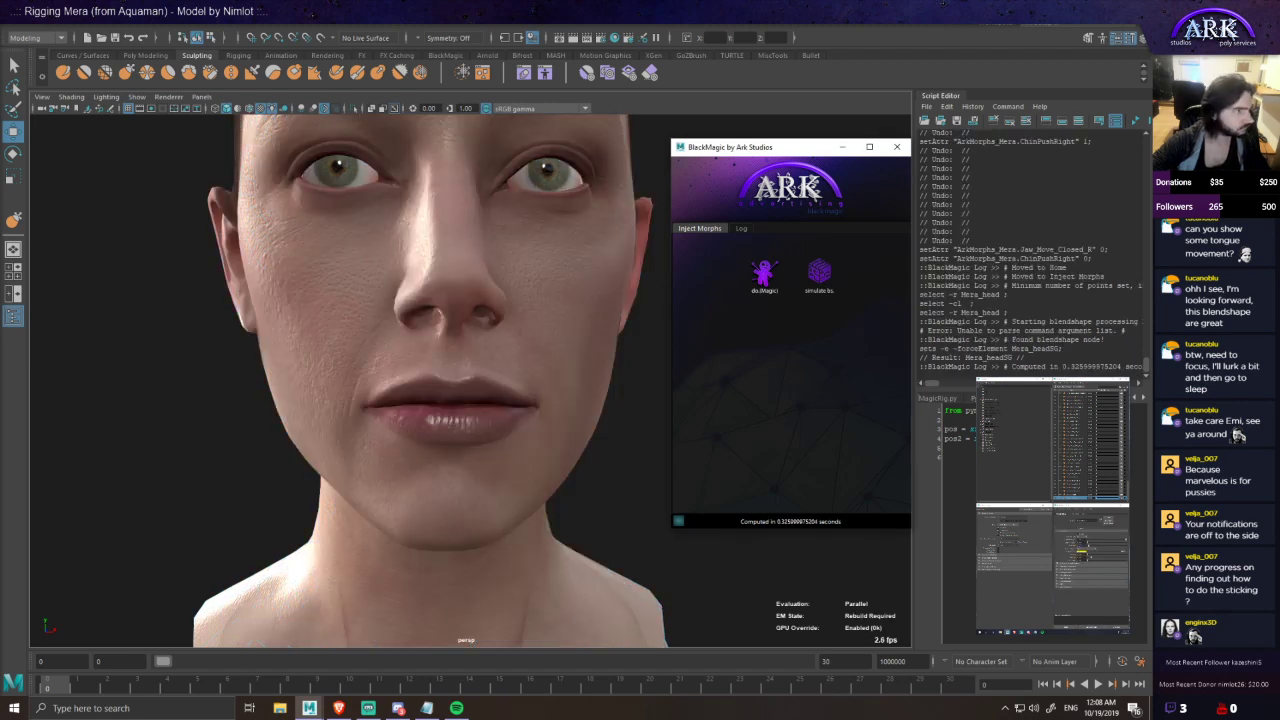
- Delete the passive collider nodes nRigid1 and nRigid2 from the scene
click(990, 441)
shift+click(990, 444)
key(Delete)
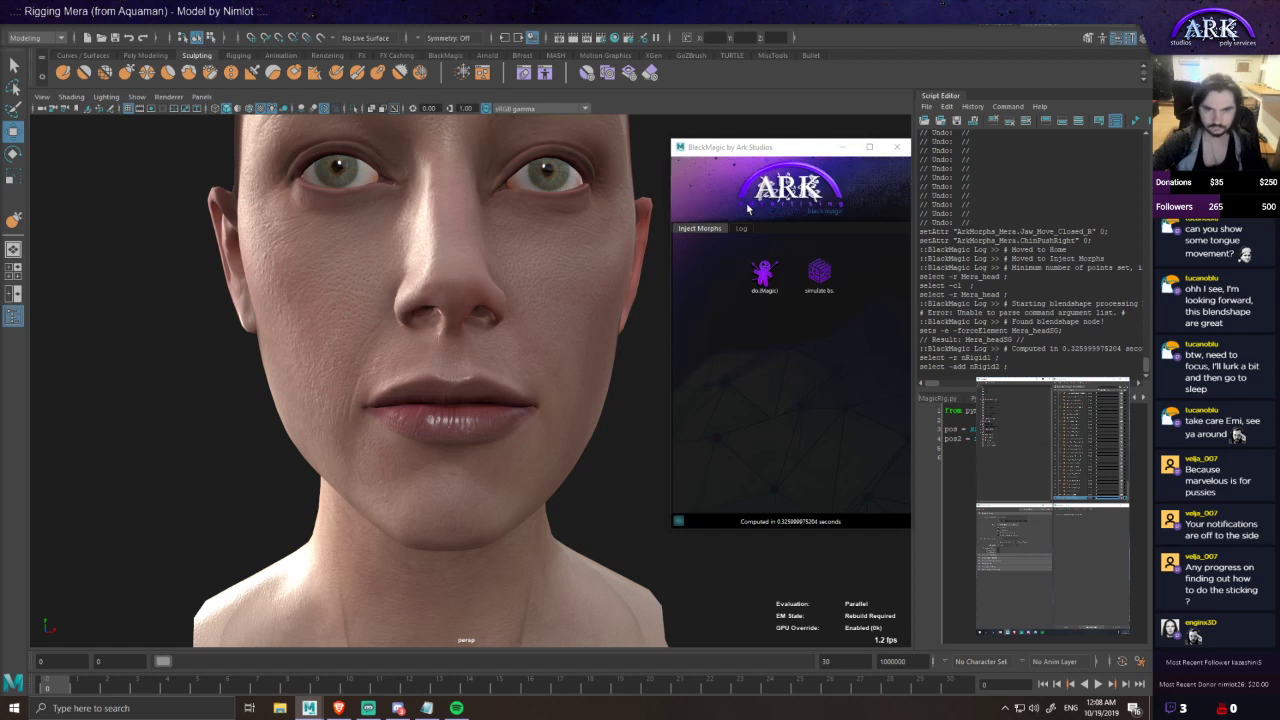
- Load the ArkMorphs_Mera targets for simulation and simulate ChinPushLeft with Jaw_Move_Closed_L set to 1
click(749, 208)
click(768, 271)
click(756, 231)
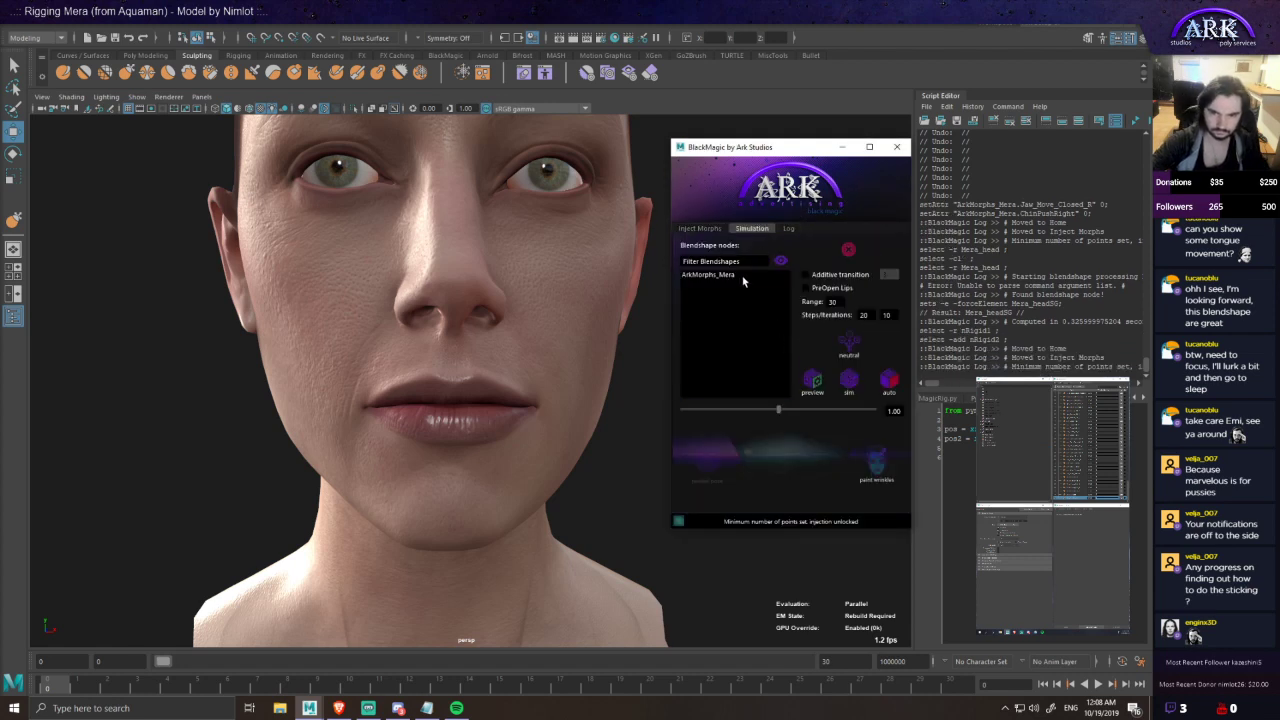
click(741, 277)
drag(788, 304, 791, 403)
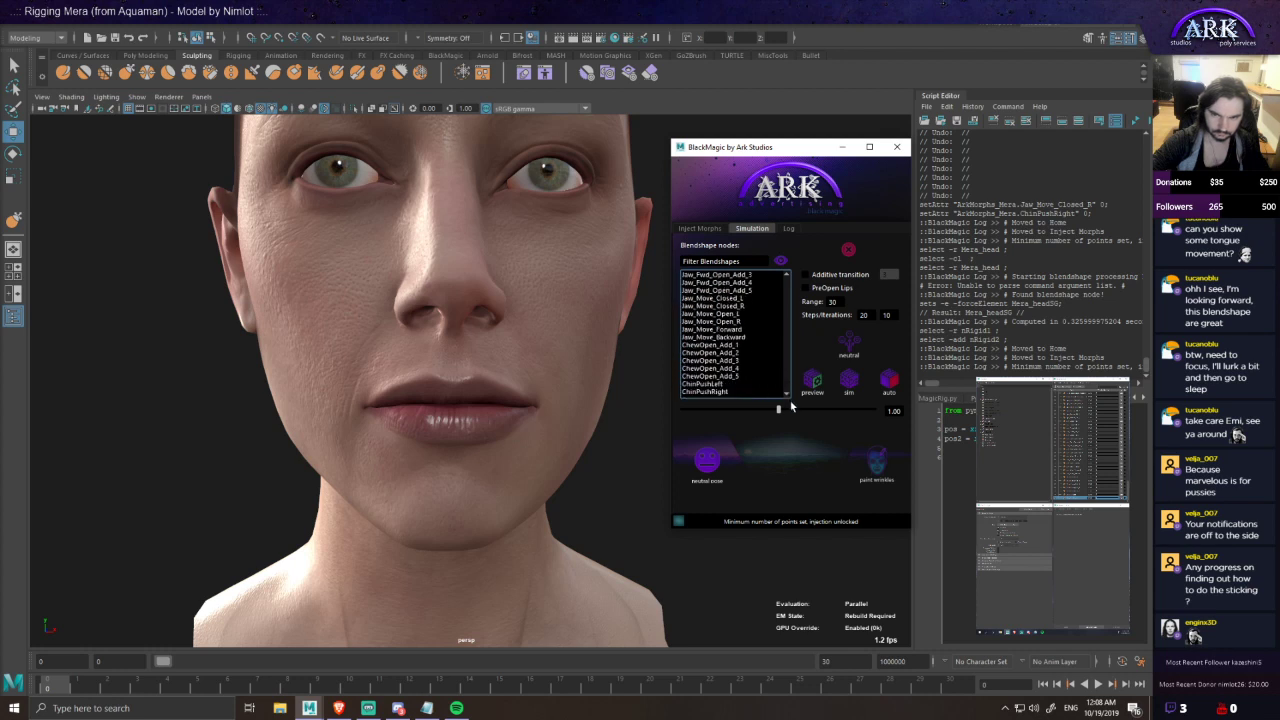
click(731, 385)
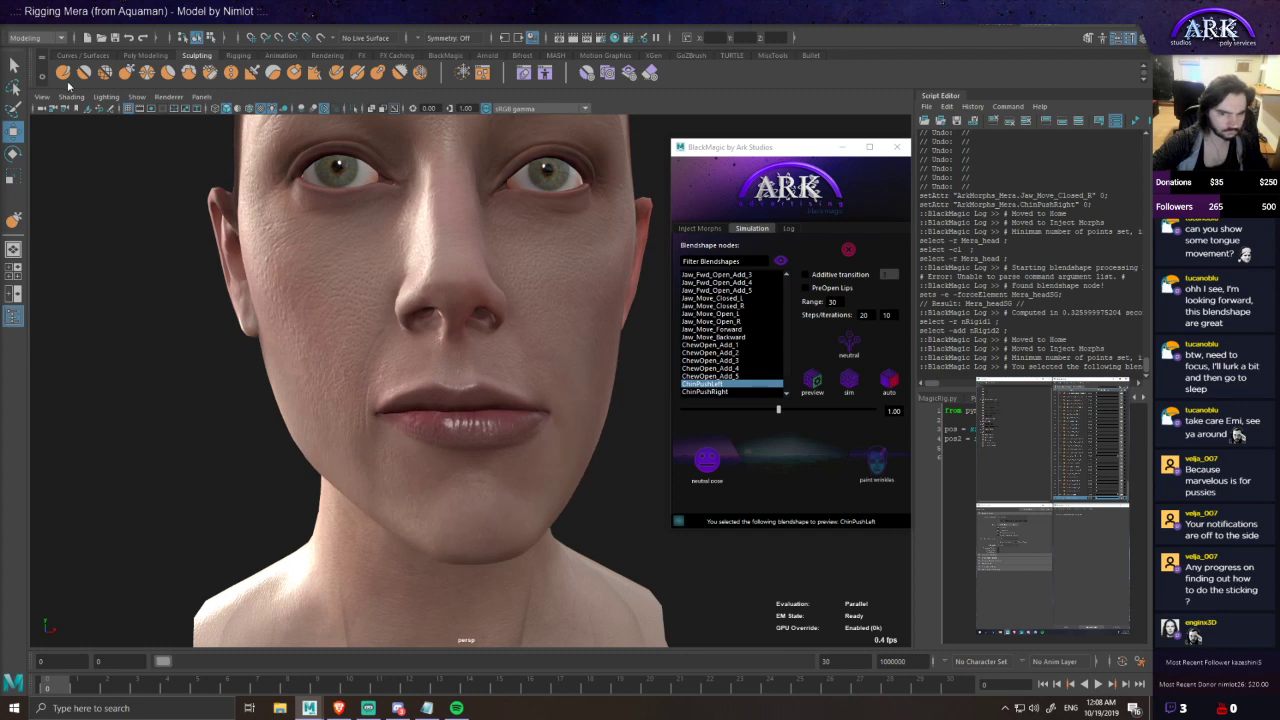
alt+drag(449, 345, 454, 342)
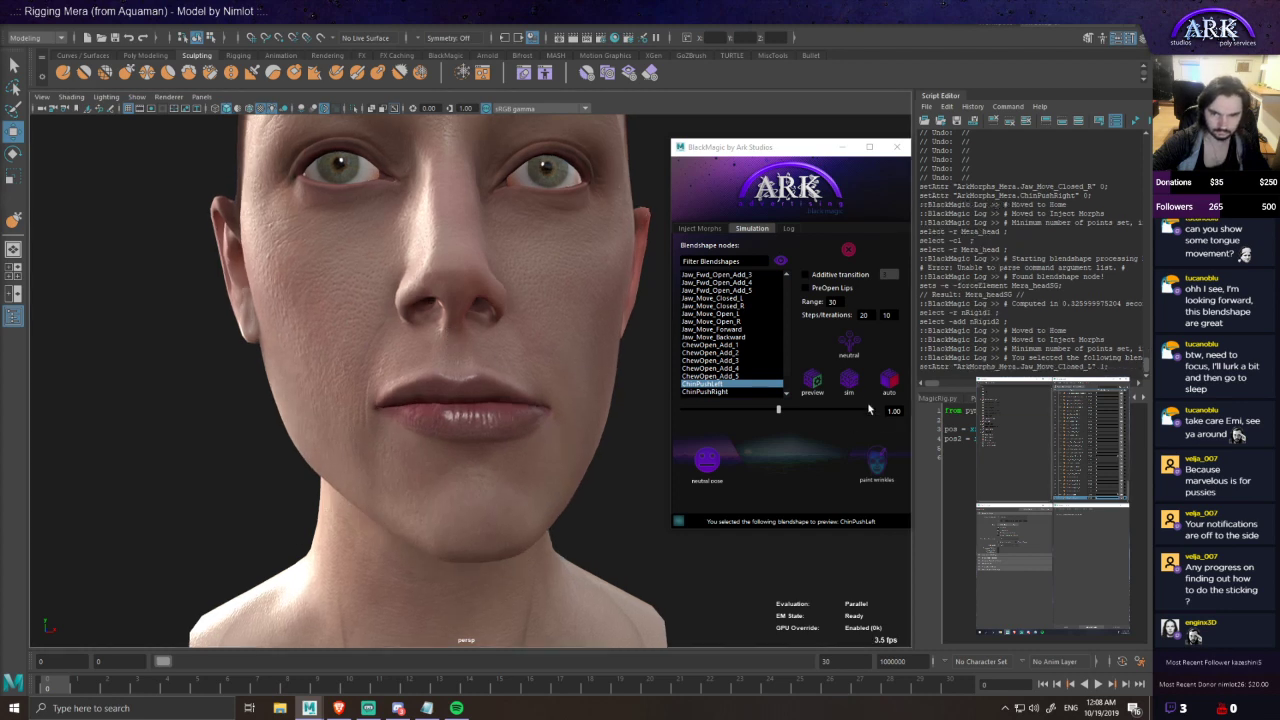
click(849, 382)
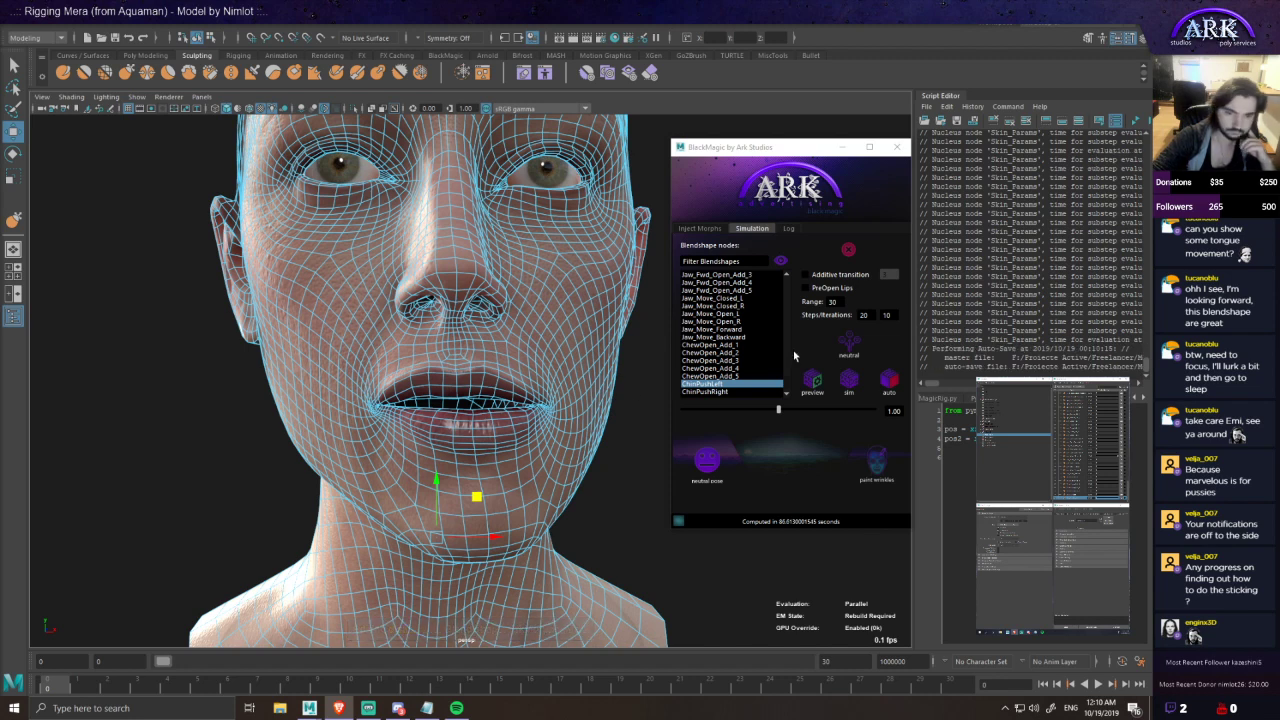
- Simulate the ChinPushRight target with Jaw_Move_Closed_R set to 1
scroll(617, 392, down, 1)
scroll(616, 394, up, 1)
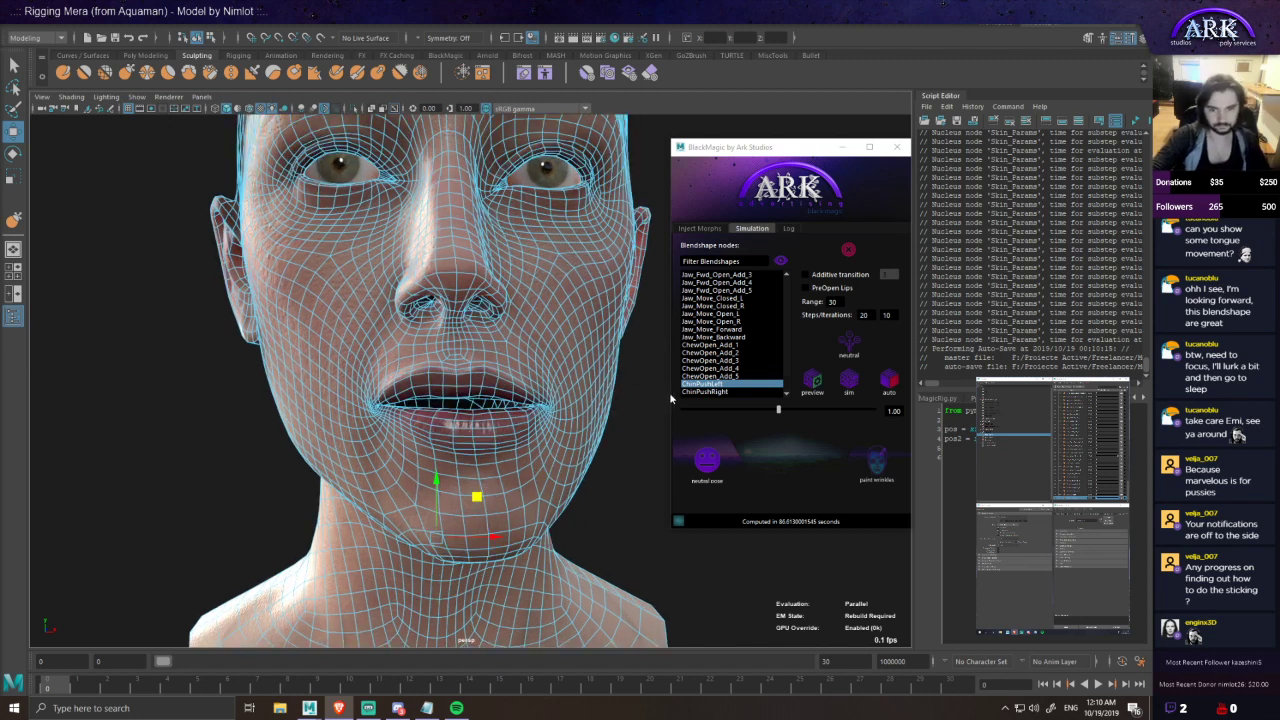
click(728, 394)
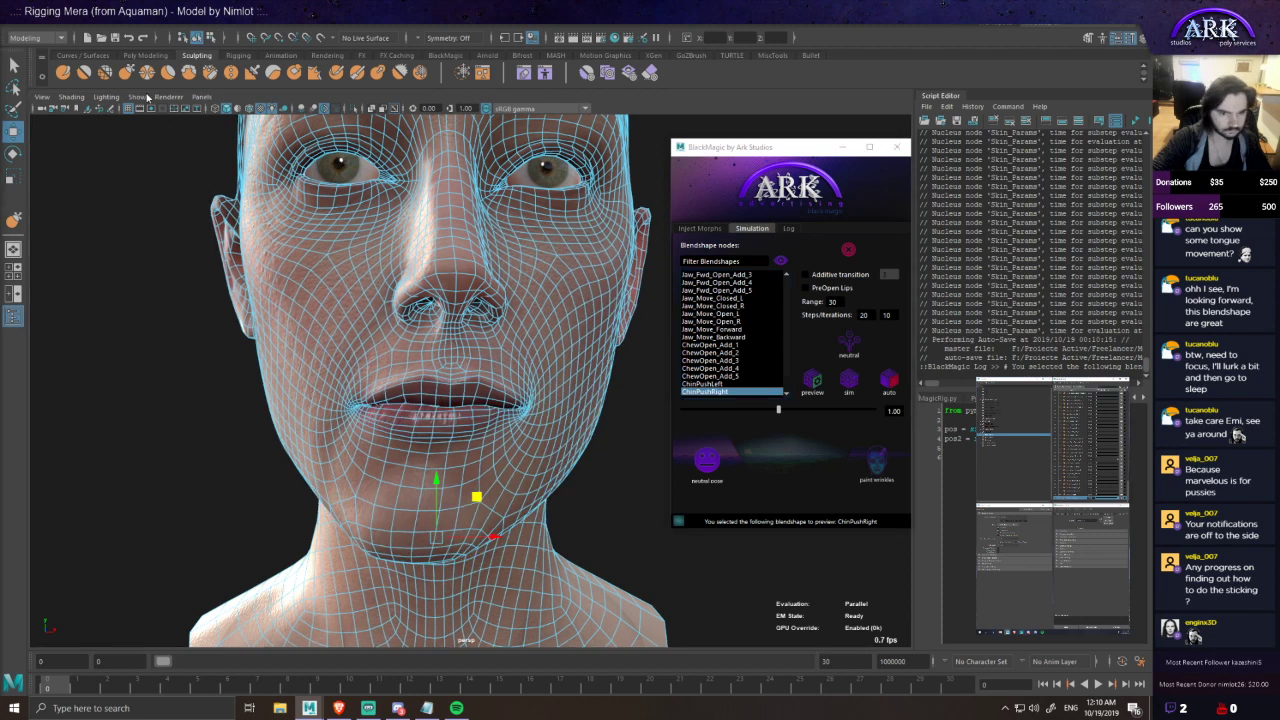
alt+drag(606, 456, 590, 433)
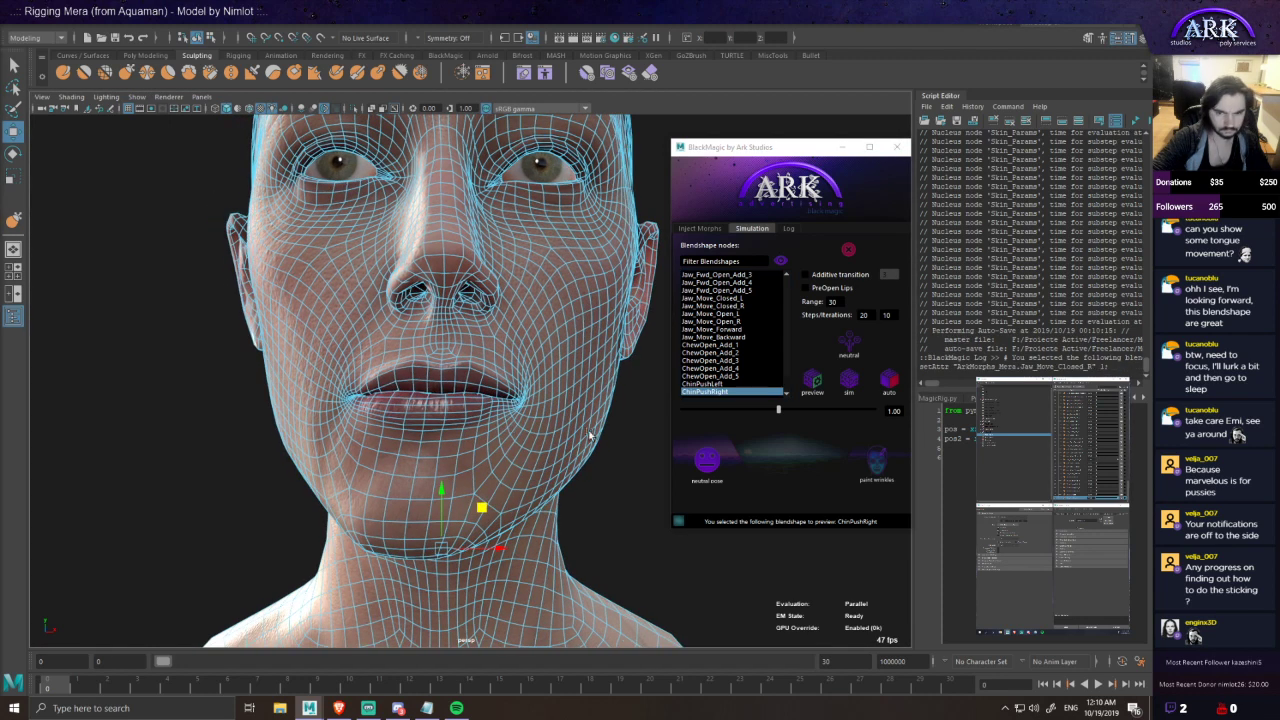
click(851, 382)
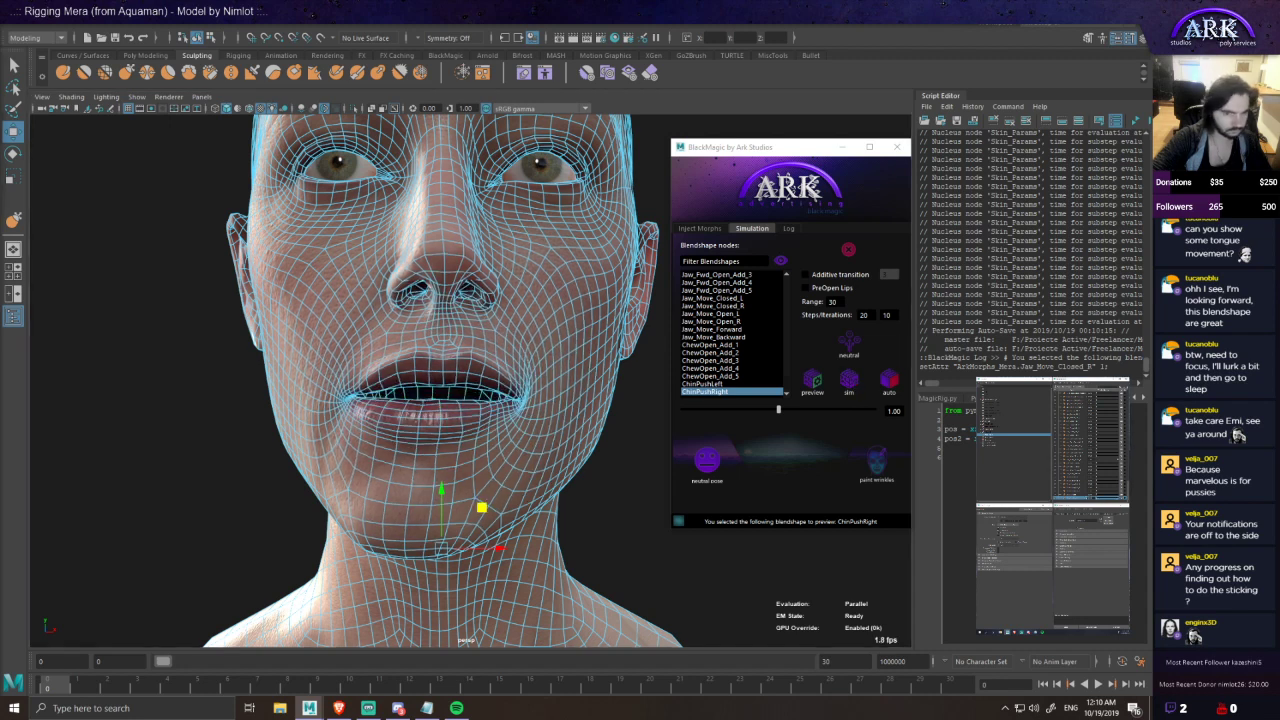
click(851, 382)
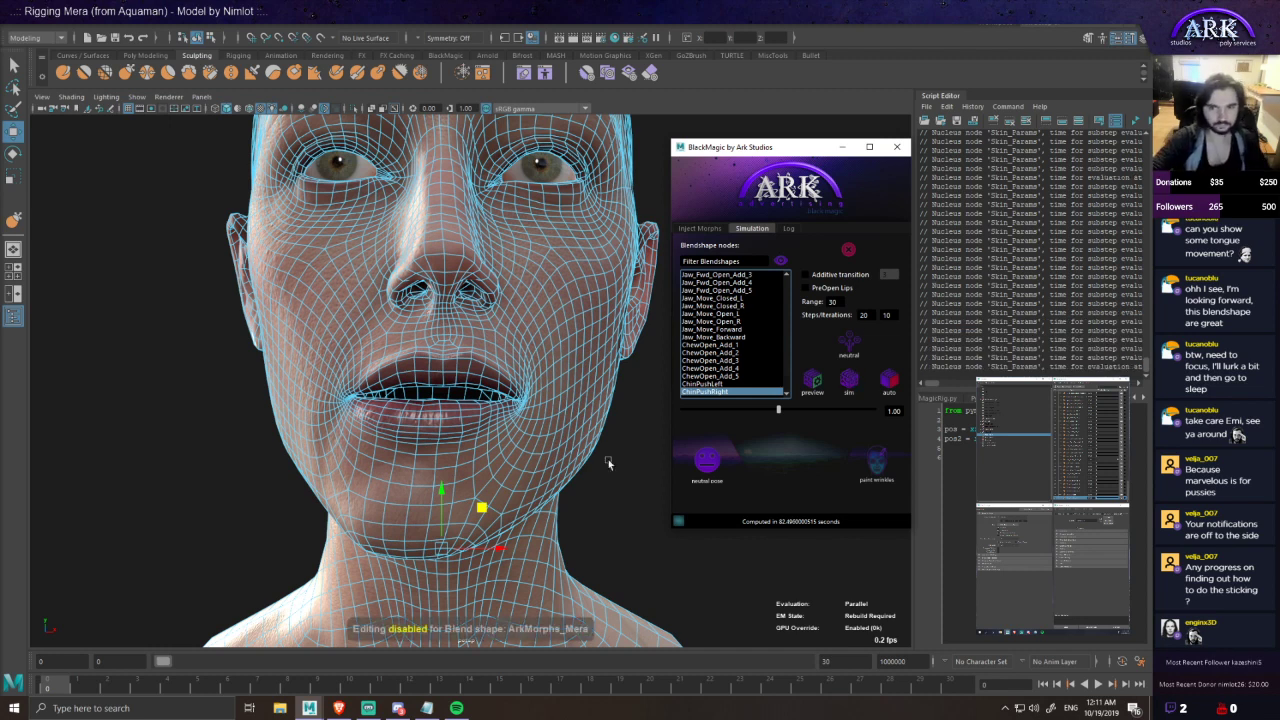
- Remove the simulation setup, set Jaw_Move_Closed_R to 0 and save the scene
click(846, 250)
scroll(529, 412, down, 3)
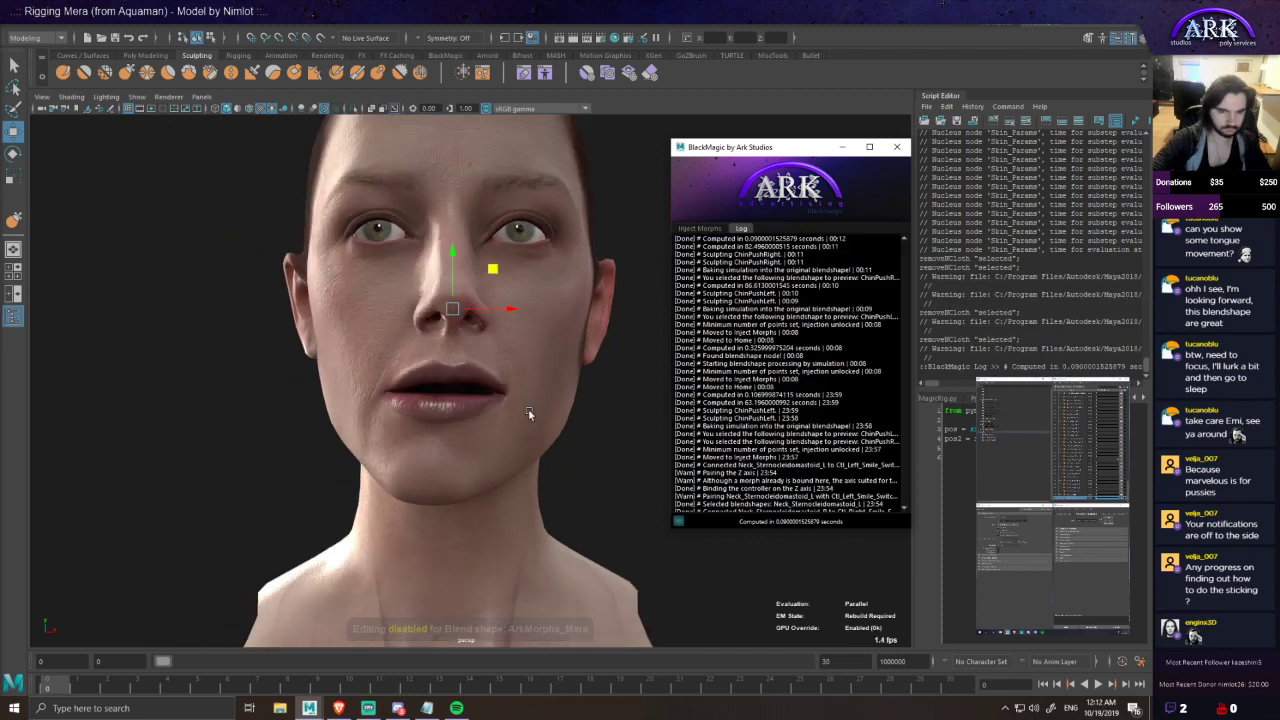
alt+drag(529, 412, 533, 422)
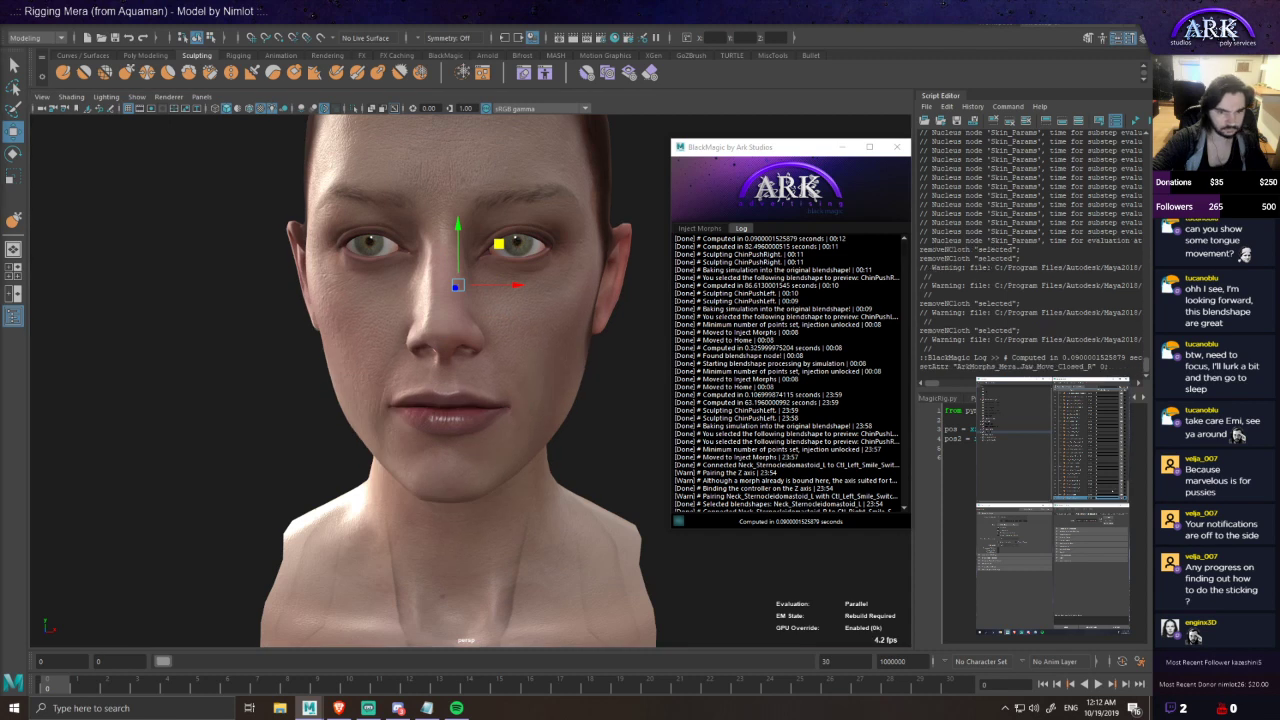
alt+drag(479, 286, 488, 284)
click(753, 204)
alt+drag(532, 422, 545, 435)
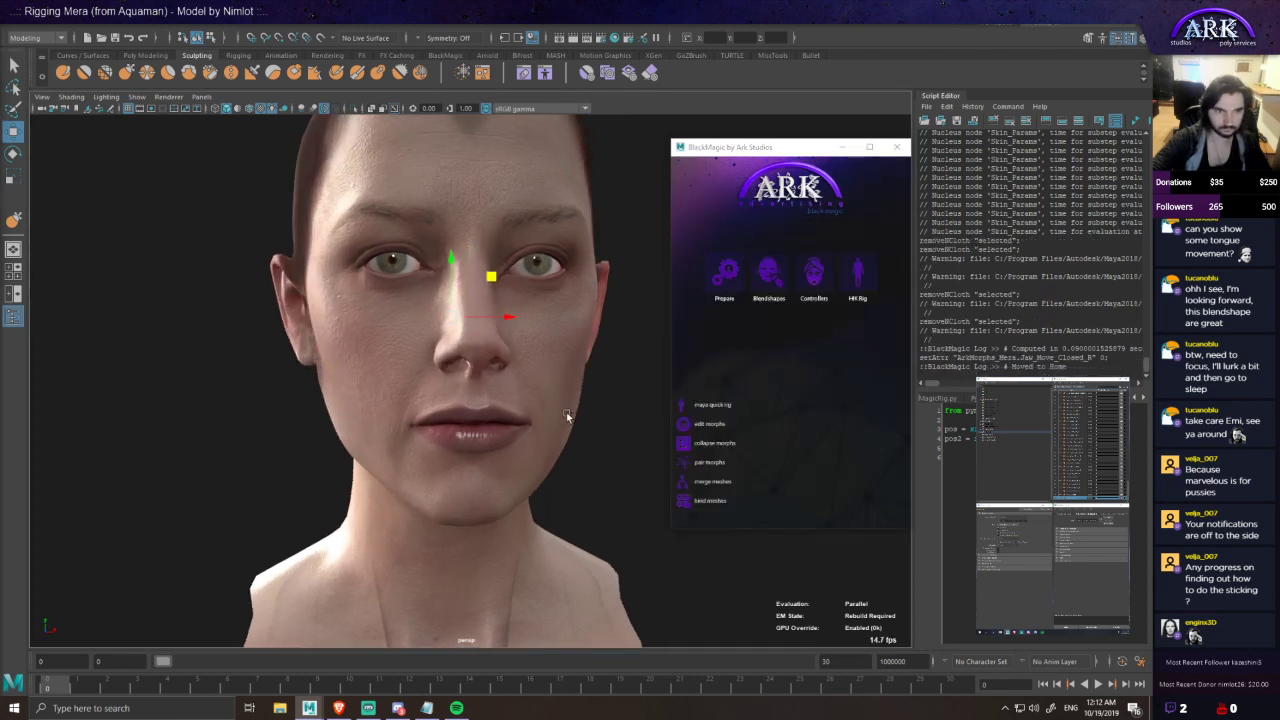
key(ctrl+s)
- Auto-generate the facial controllers and auto-pair them with the blend shapes
click(814, 273)
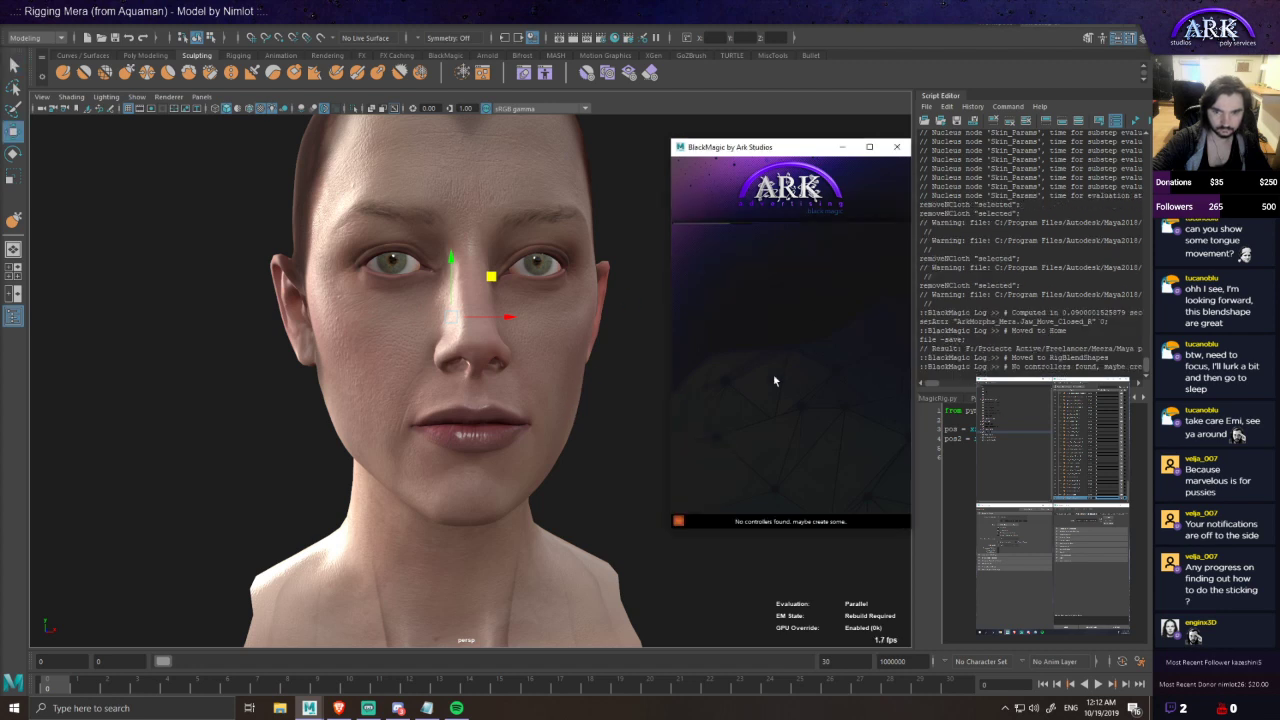
click(563, 299)
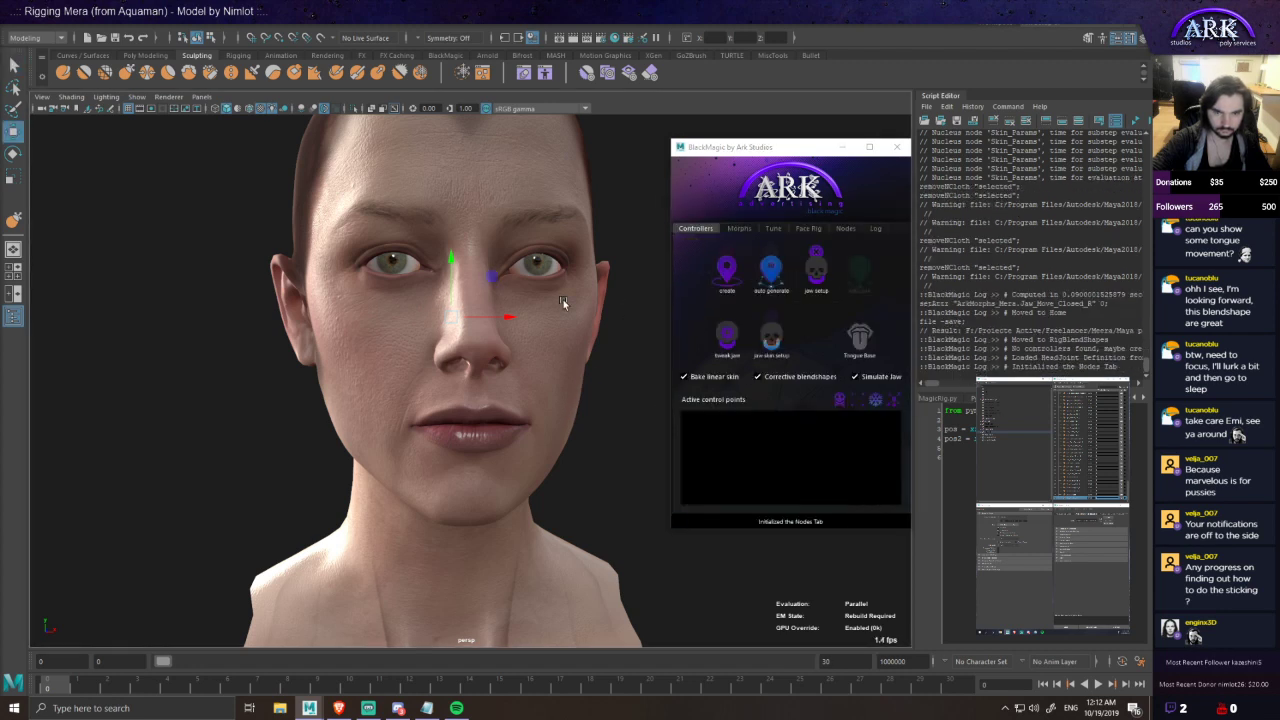
click(771, 277)
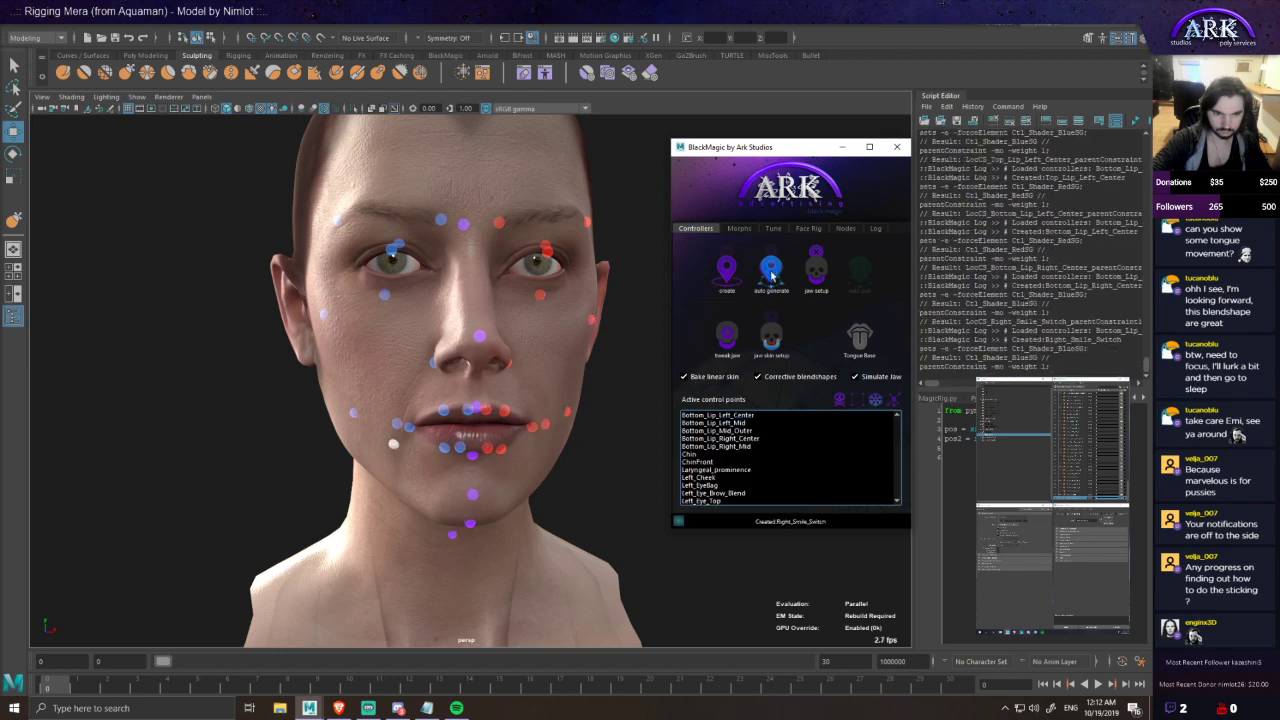
click(861, 282)
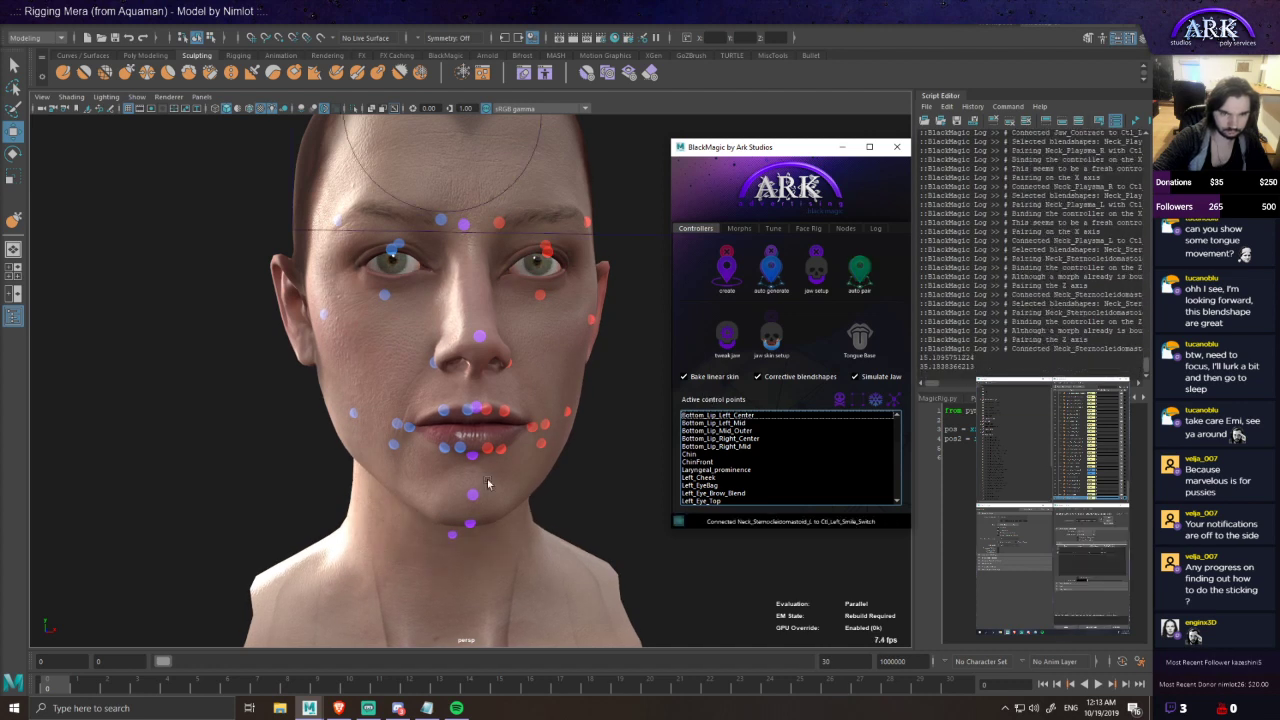
- Try moving the chin controller sideways and upward to test the jaw, and undo the last move
click(472, 525)
alt+drag(489, 543, 560, 503)
drag(591, 480, 629, 475)
middle_drag(629, 475, 597, 404)
drag(597, 404, 582, 409)
key(ctrl+z)
- Test the jaw and lip deformation by moving the chin controller up and diagonally in several strokes
drag(463, 449, 470, 413)
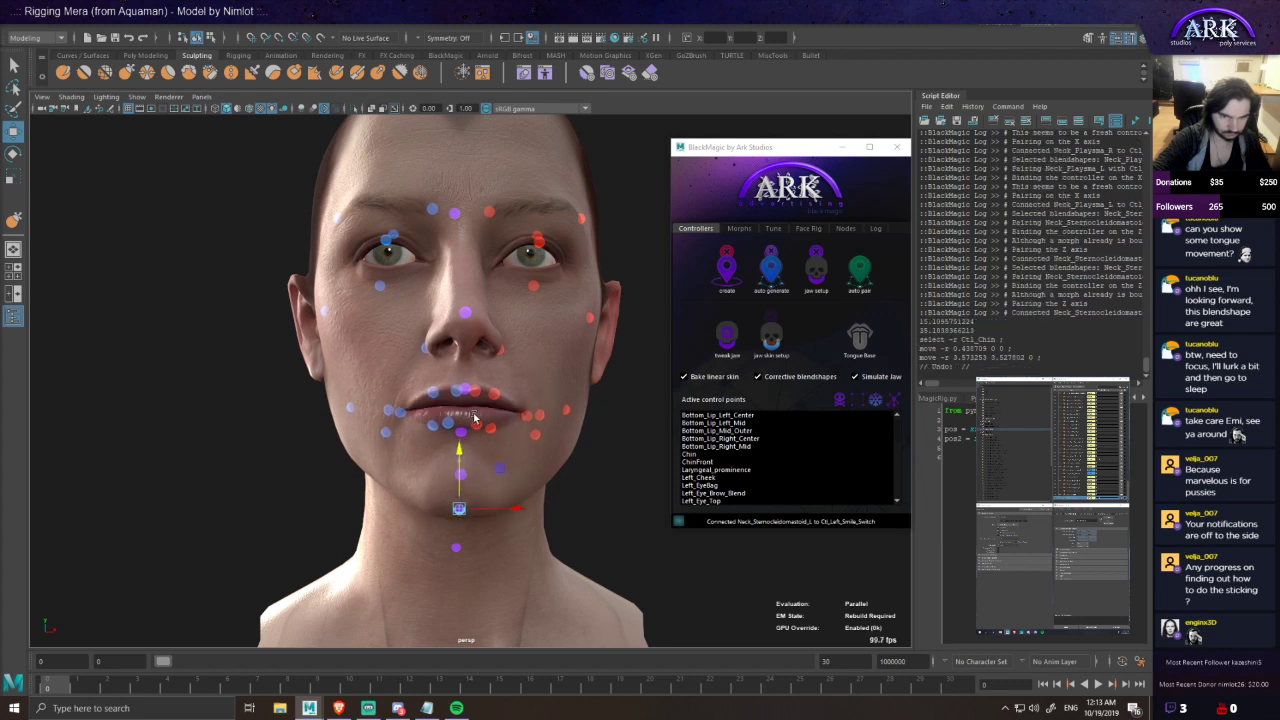
drag(493, 503, 634, 428)
middle_drag(634, 428, 685, 444)
mouse_move(685, 443)
mouse_down()
mouse_move(686, 431)
mouse_move(690, 452)
mouse_move(688, 430)
mouse_up()
middle_drag(688, 430, 720, 425)
mouse_move(720, 425)
mouse_down()
mouse_move(692, 455)
mouse_move(700, 437)
mouse_up()
middle_drag(700, 437, 630, 411)
scroll(485, 509, up, 4)
alt+drag(483, 511, 541, 438)
scroll(540, 496, down, 2)
drag(468, 517, 561, 355)
alt+drag(563, 457, 562, 445)
drag(503, 490, 586, 533)
- Undo the test moves of the chin controller
key(ctrl+z)
scroll(571, 520, down, 3)
key(ctrl+z)
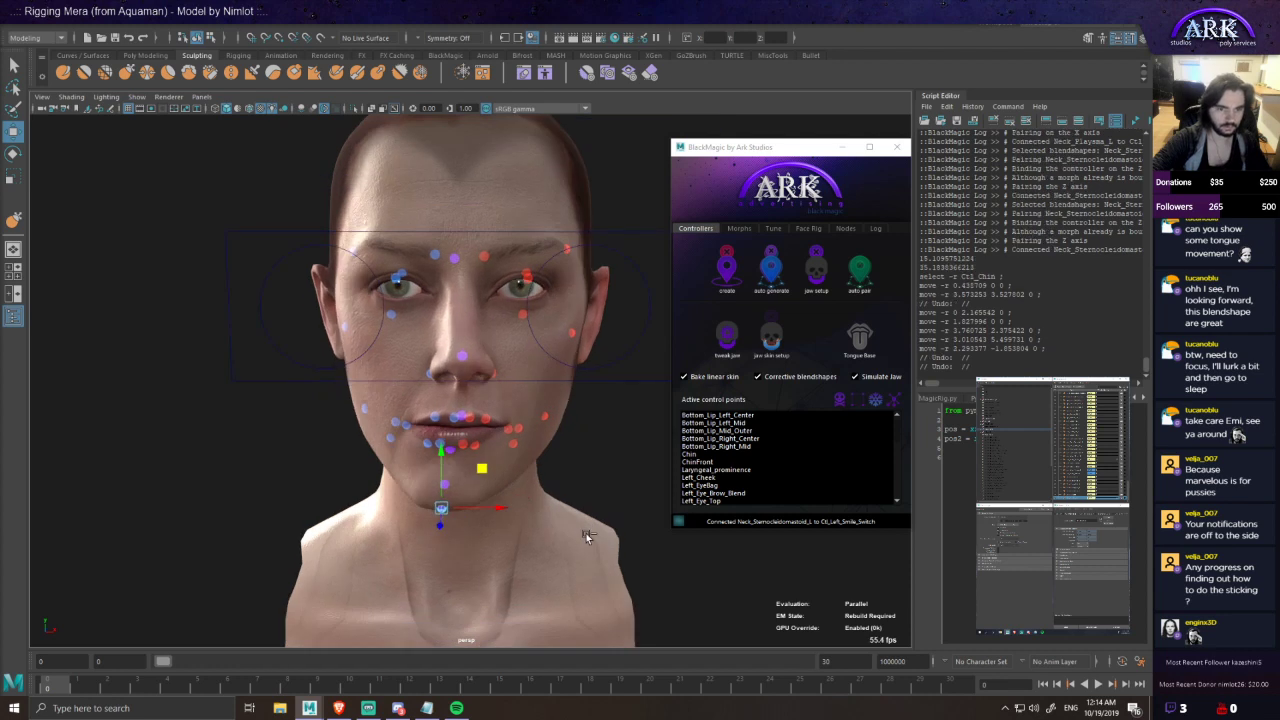
key(ctrl+z)
key(ctrl+z)
key(ctrl+z)
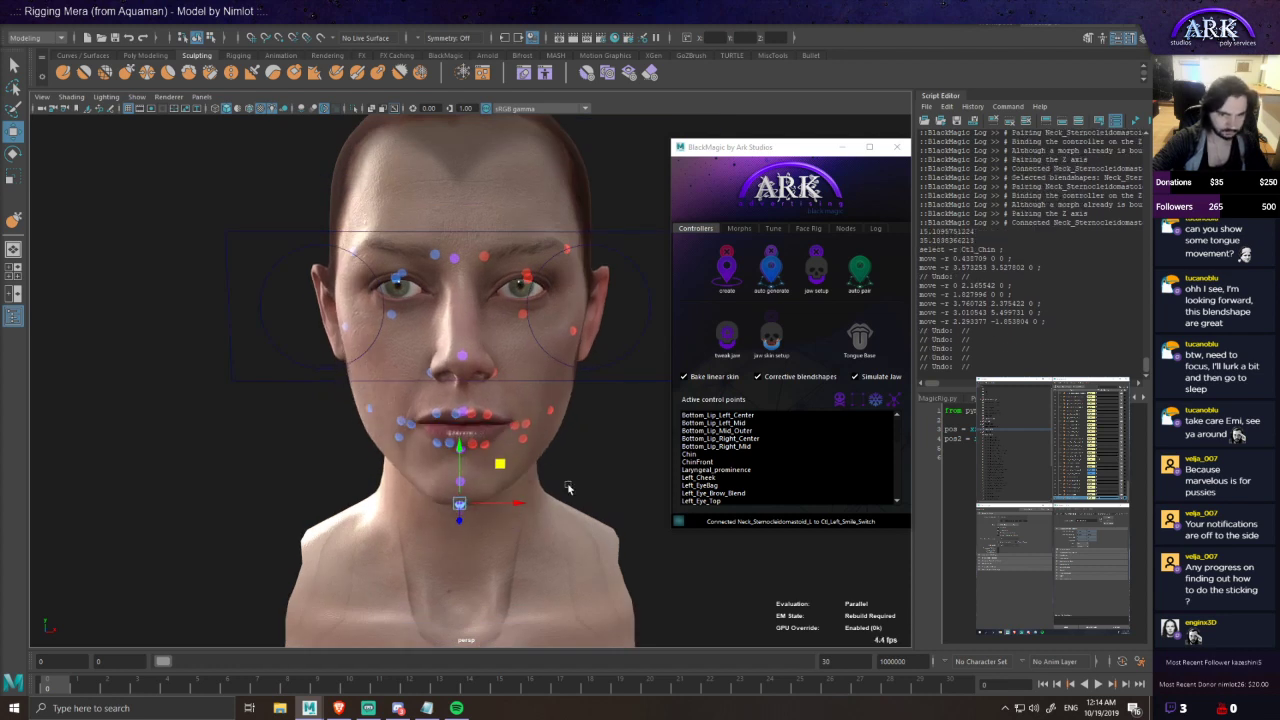
alt+drag(570, 488, 620, 440)
alt+drag(540, 425, 588, 420)
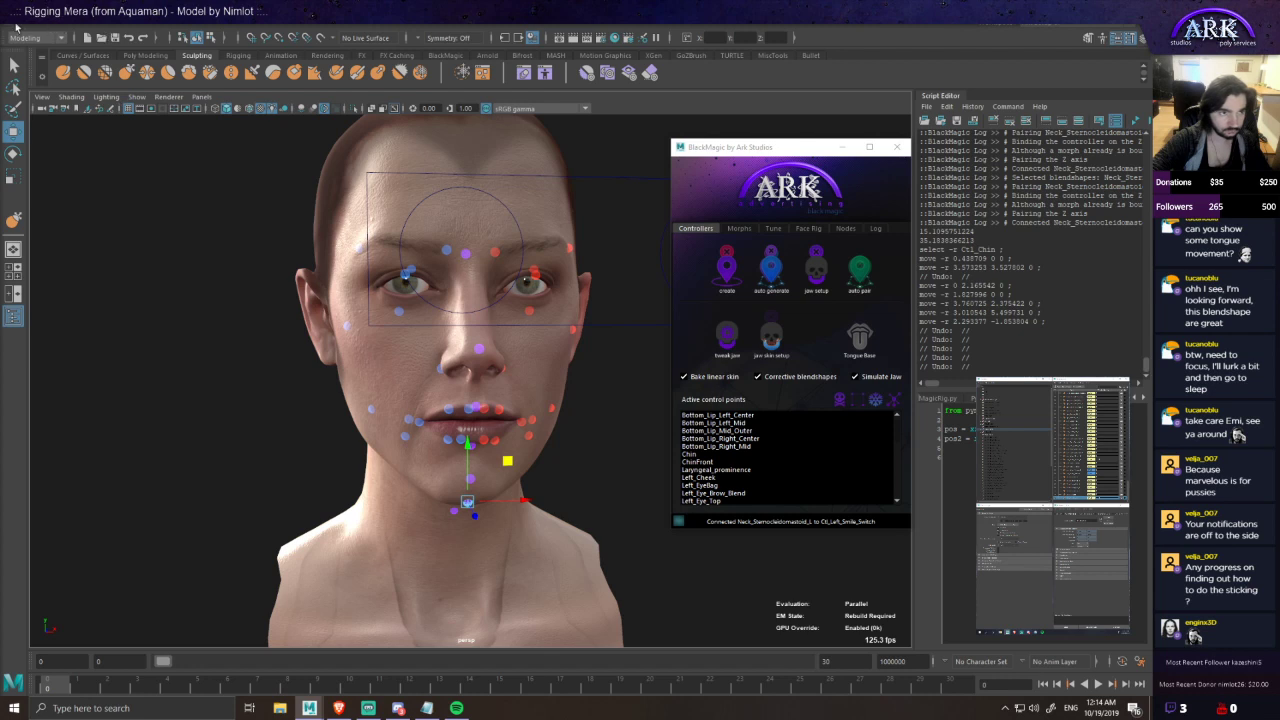
- Reopen the recent scene file without saving the changes and display the head textured with lighting
click(15, 27)
mouse_move(92, 396)
click(218, 400)
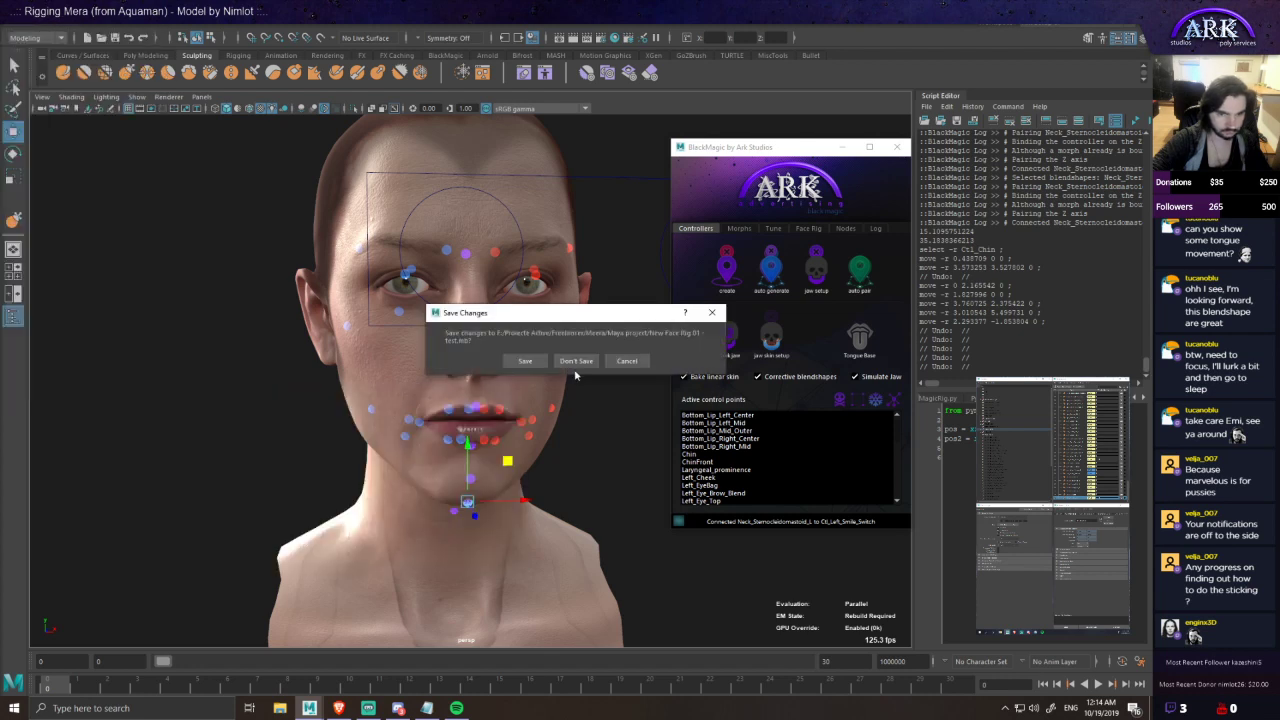
click(577, 361)
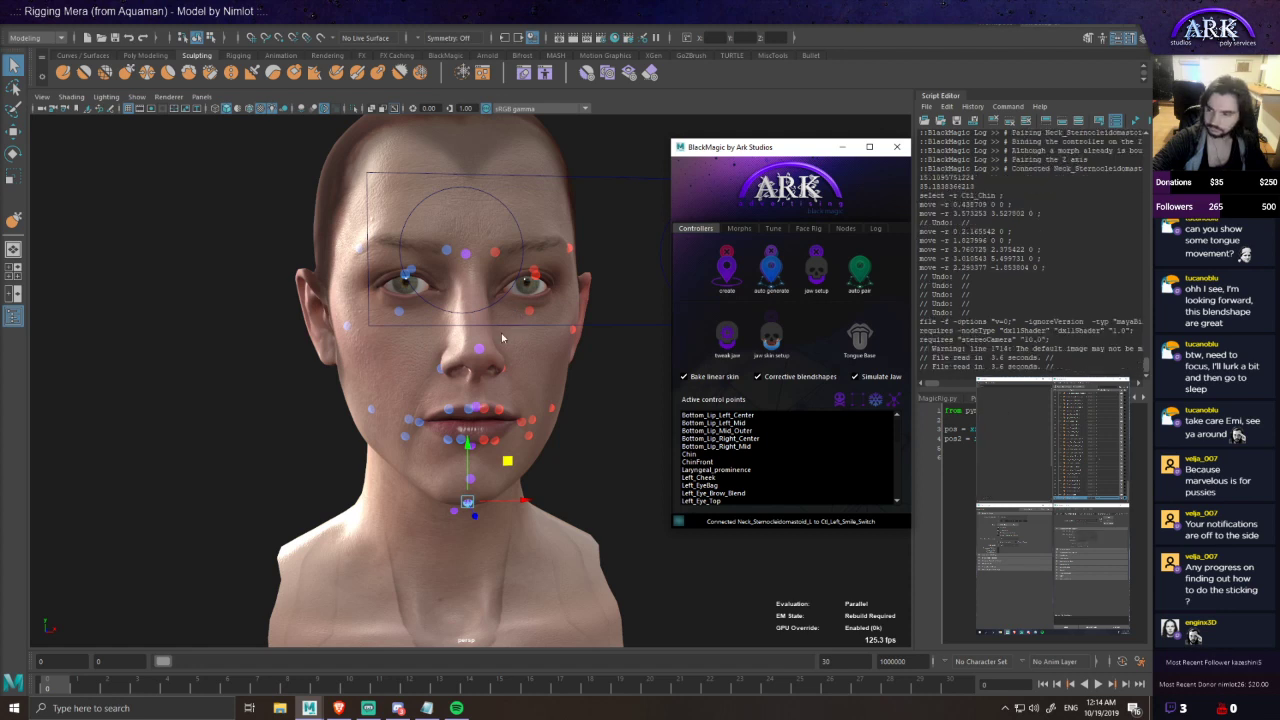
key(5)
key(6)
key(7)
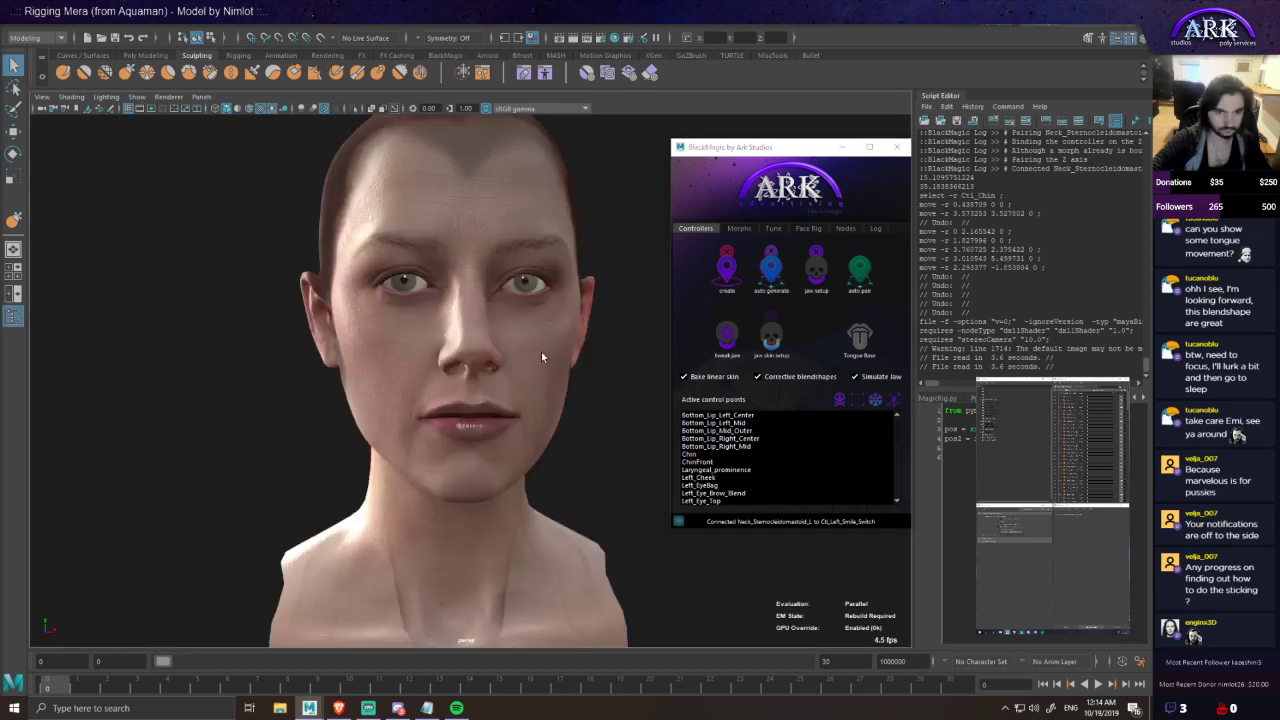
- Select the Mera_head mesh and open the BlackMagic Blendshapes page
click(543, 354)
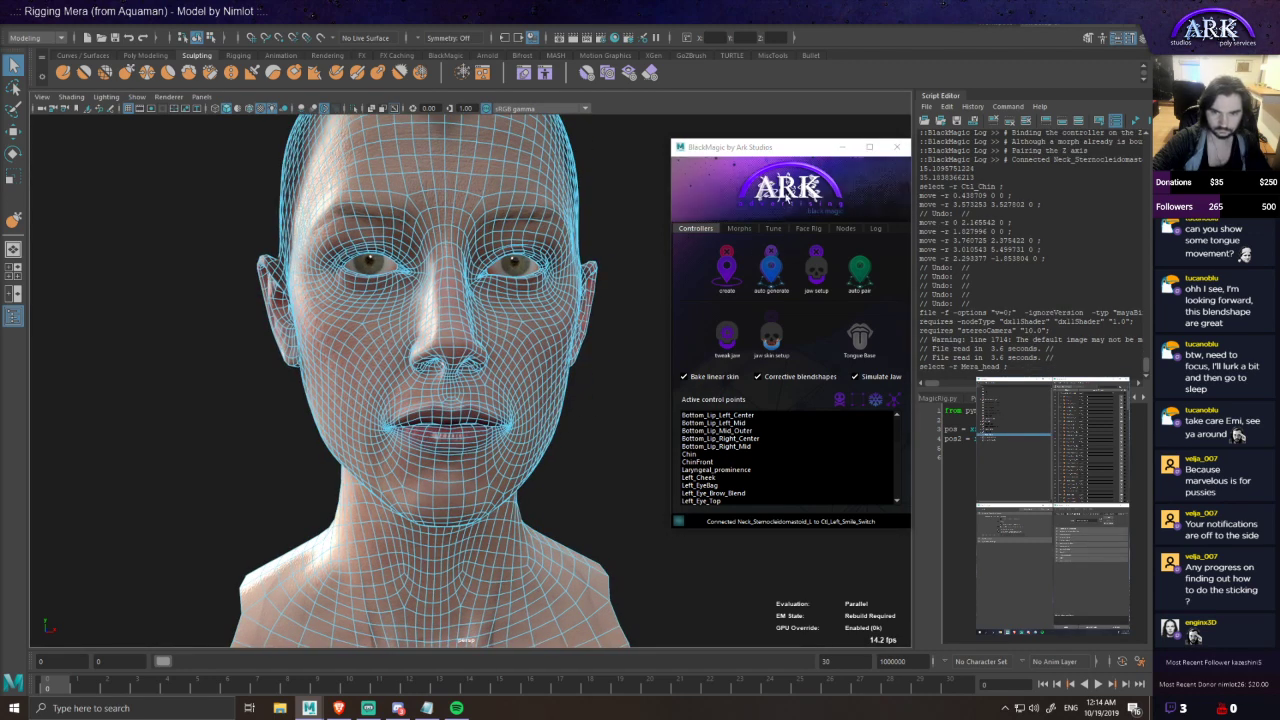
click(786, 198)
click(771, 278)
alt+drag(489, 404, 483, 413)
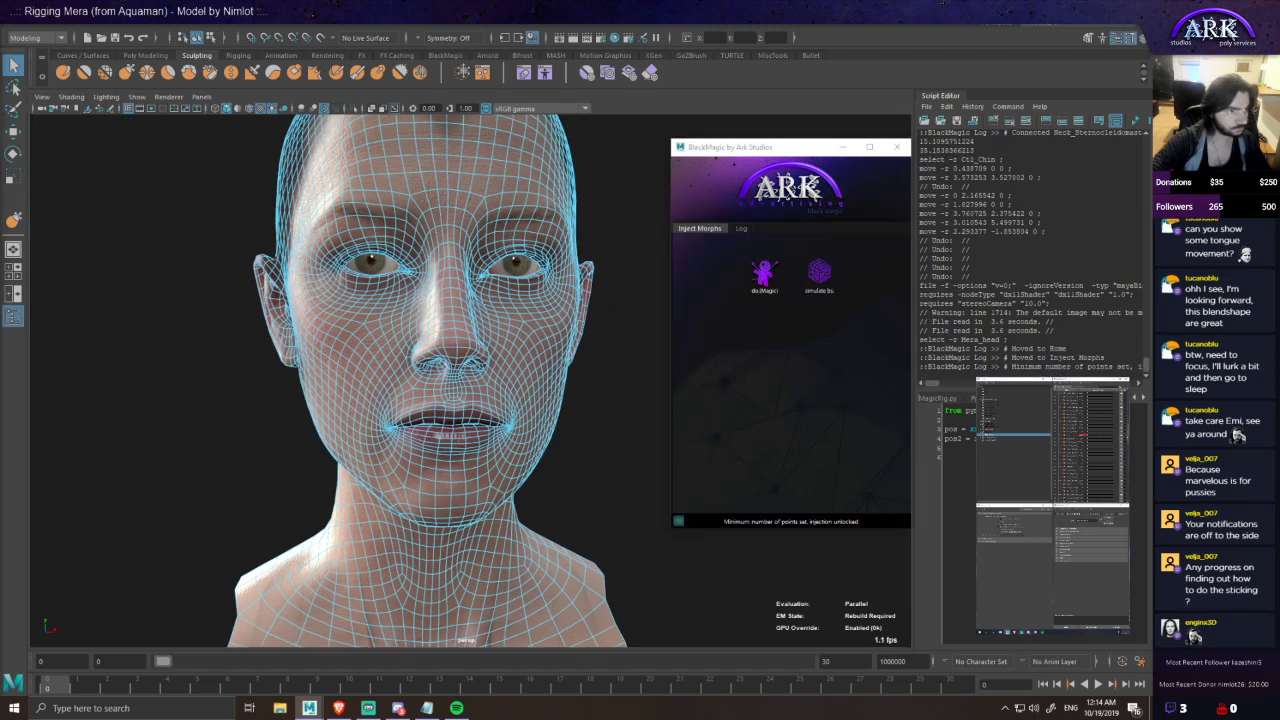
- Set Jaw_Move_Closed_L and ChinPushLeft to 1 and activate the Erase brush on the ChinPushLeft target
key(ctrl+z)
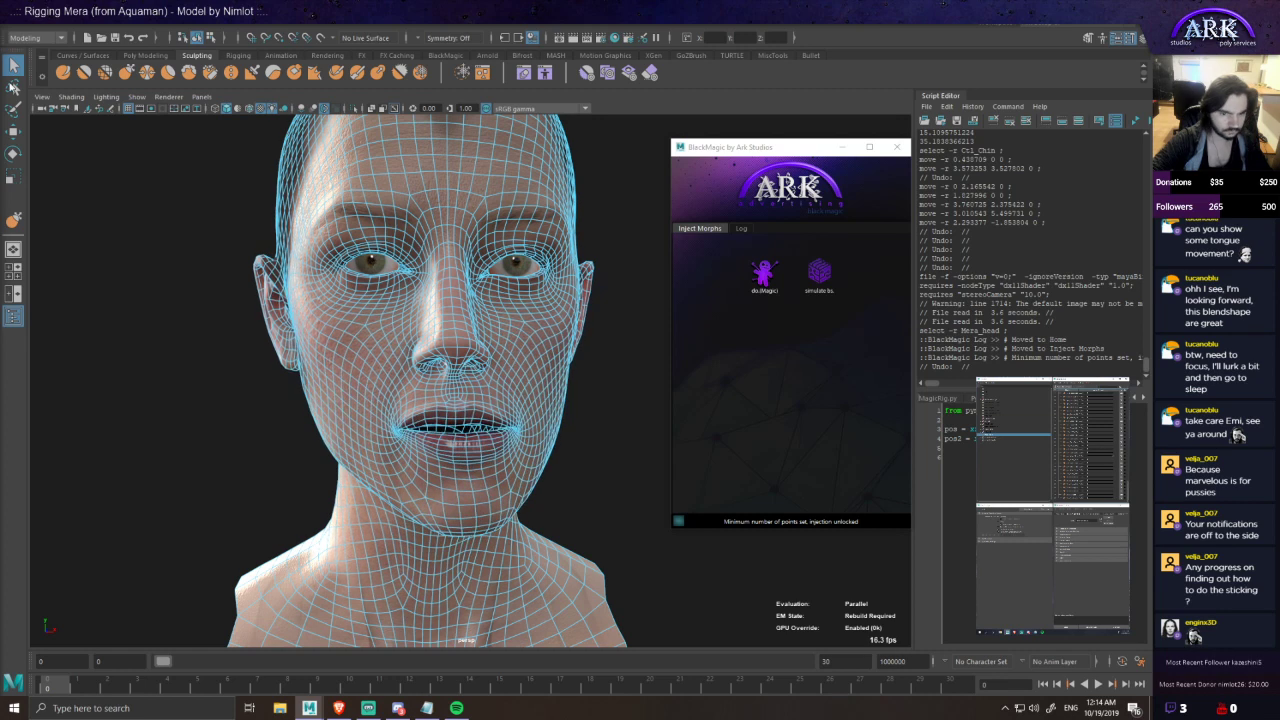
scroll(238, 390, up, 2)
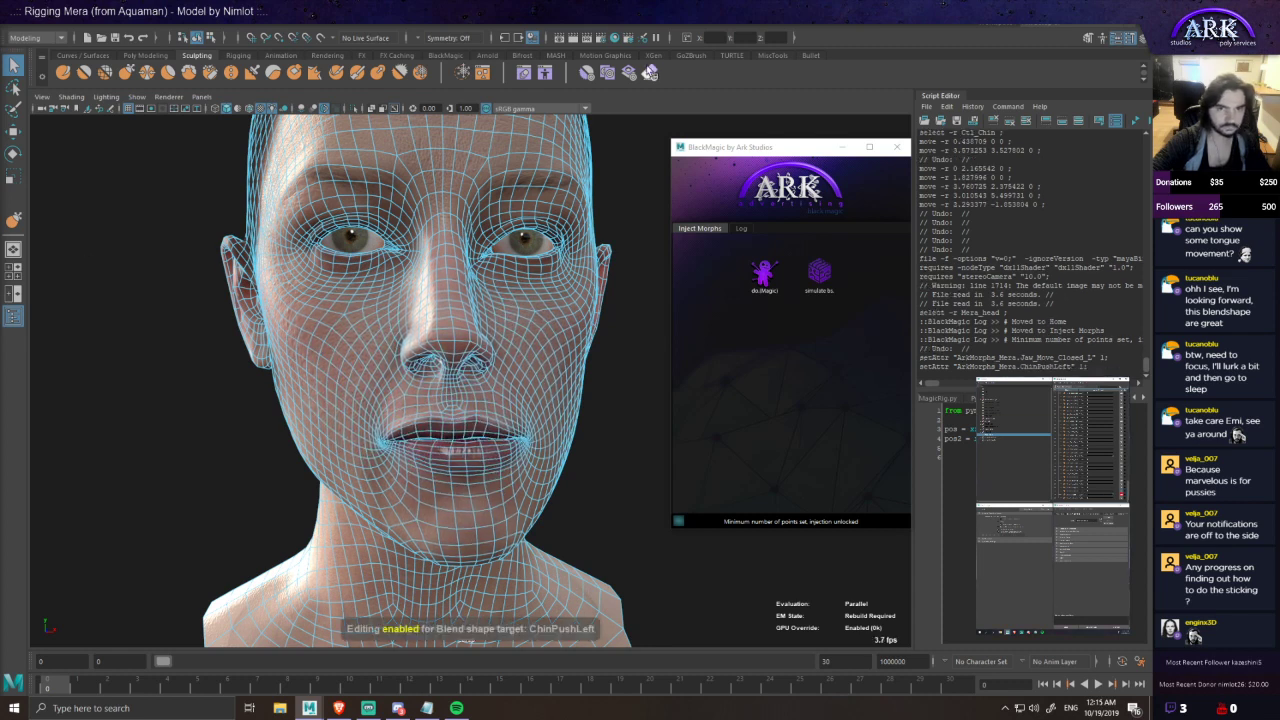
click(651, 73)
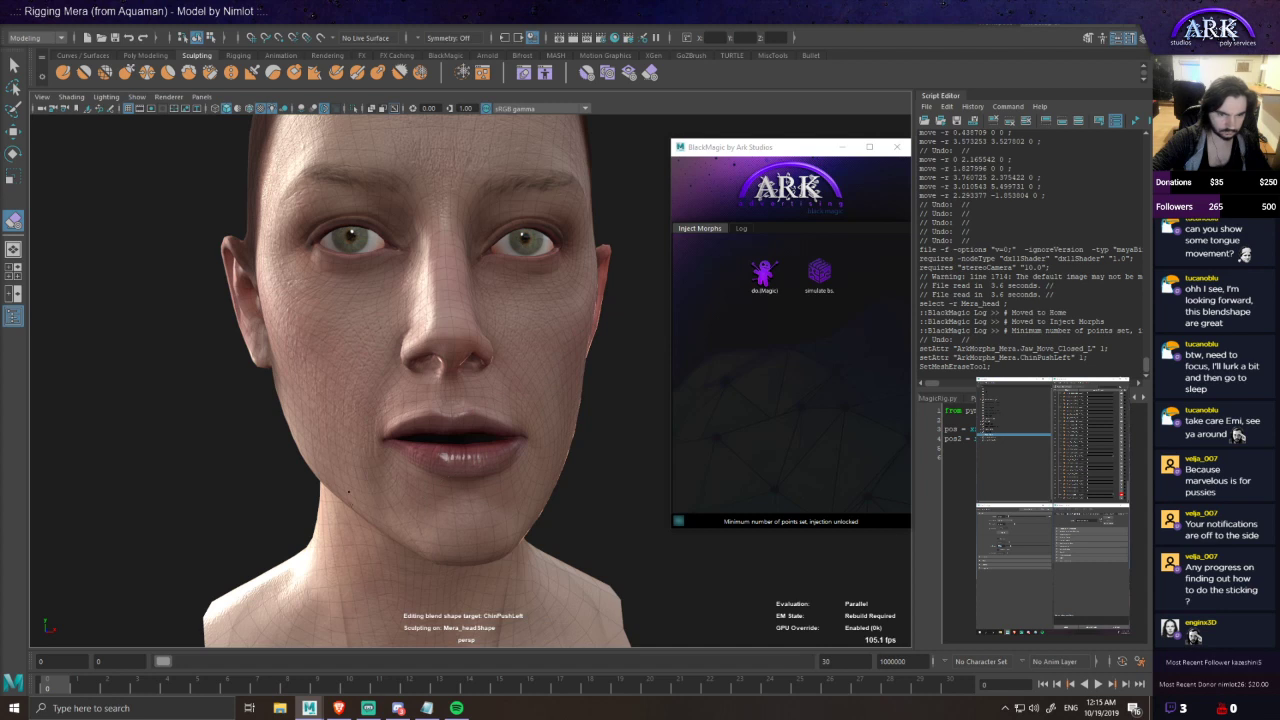
mouse_move(390, 503)
mouse_down()
mouse_move(437, 499)
mouse_move(487, 433)
mouse_up()
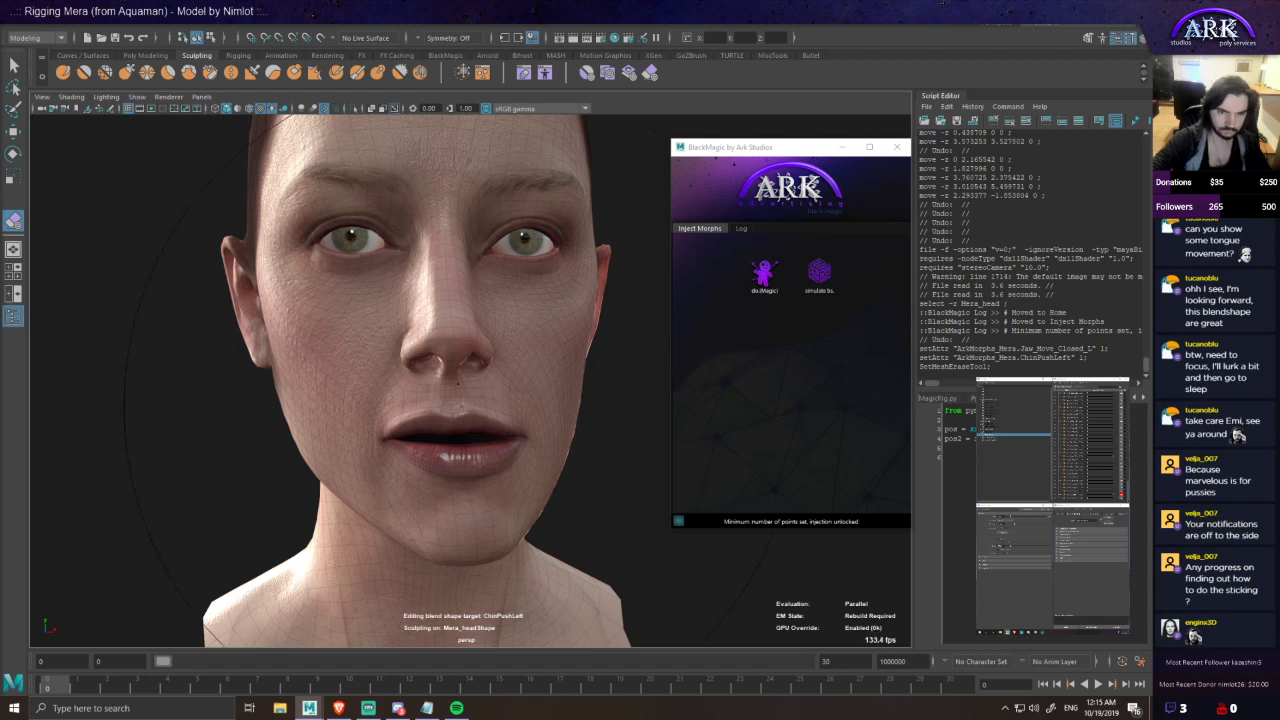
- Set ChinPushRight and Jaw_Move_Closed_R to 1 and their left counterparts to 0, and inspect the jaw and lips from the front and below
alt+drag(397, 528, 318, 382)
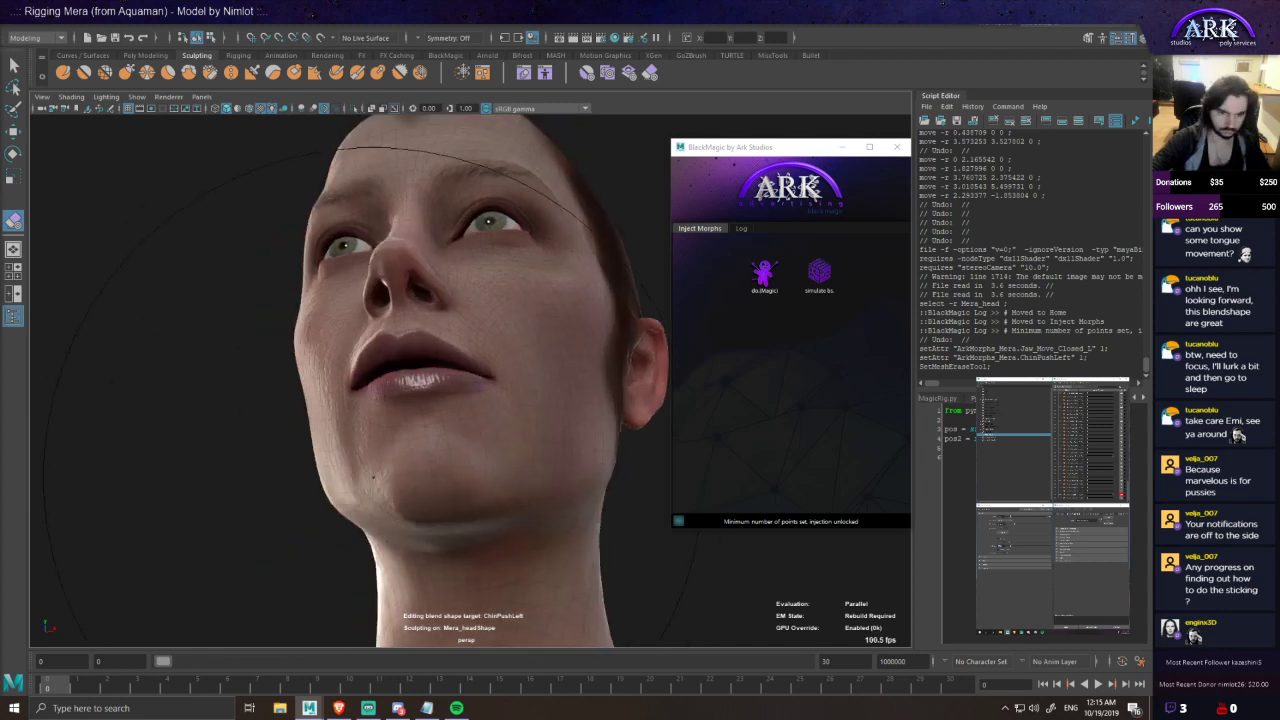
alt+right_drag(318, 382, 199, 164)
alt+drag(199, 164, 355, 222)
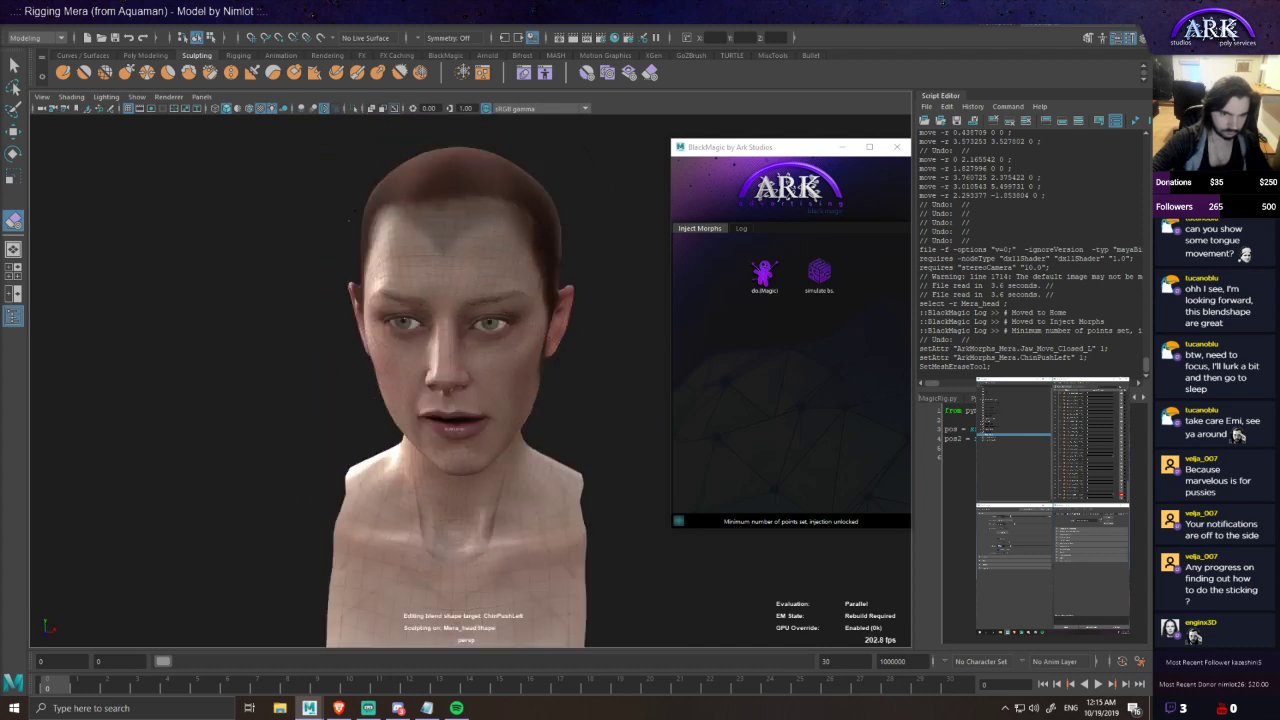
alt+right_drag(444, 492, 466, 440)
alt+drag(466, 440, 99, 163)
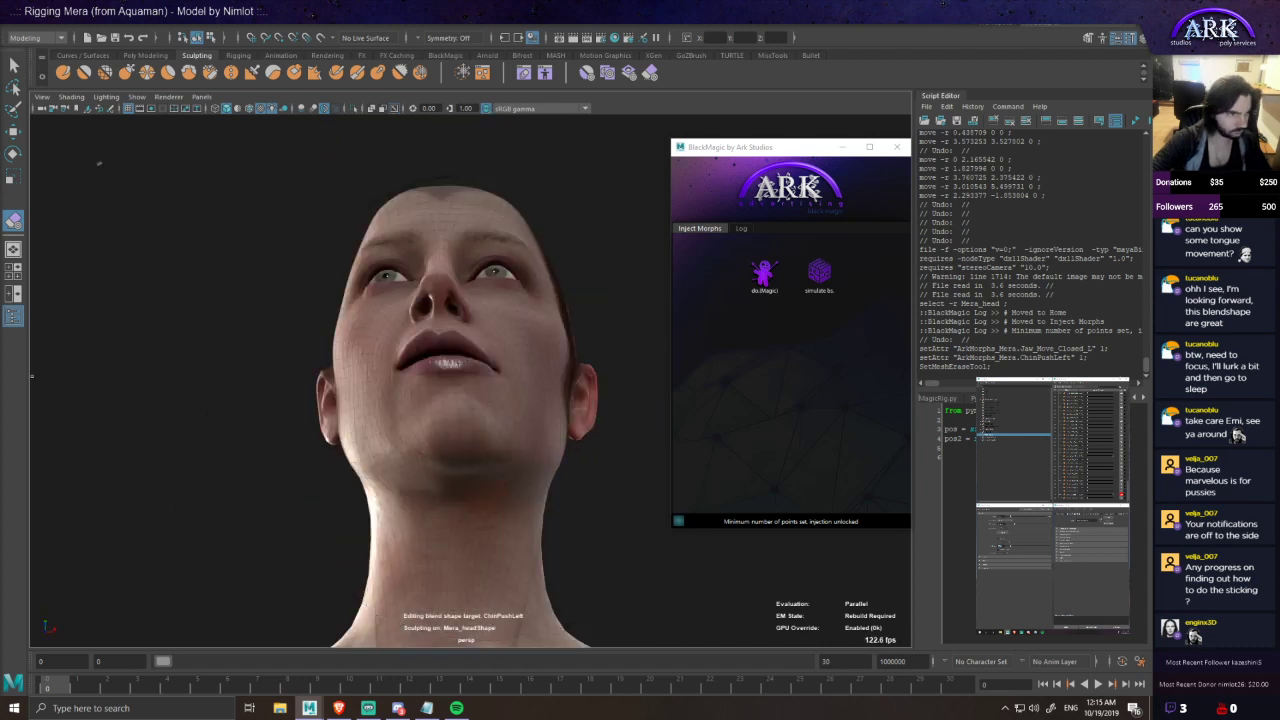
drag(1105, 498, 1088, 476)
click(1121, 497)
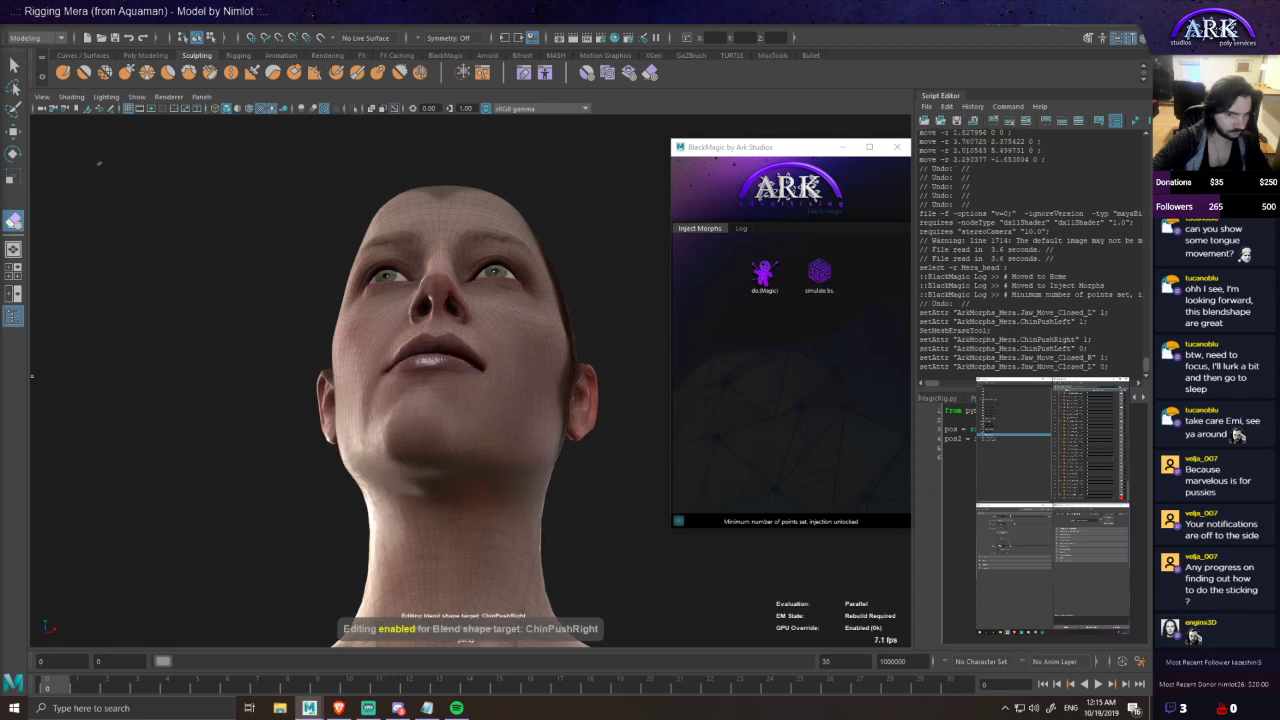
alt+drag(418, 270, 429, 362)
drag(1088, 476, 1114, 476)
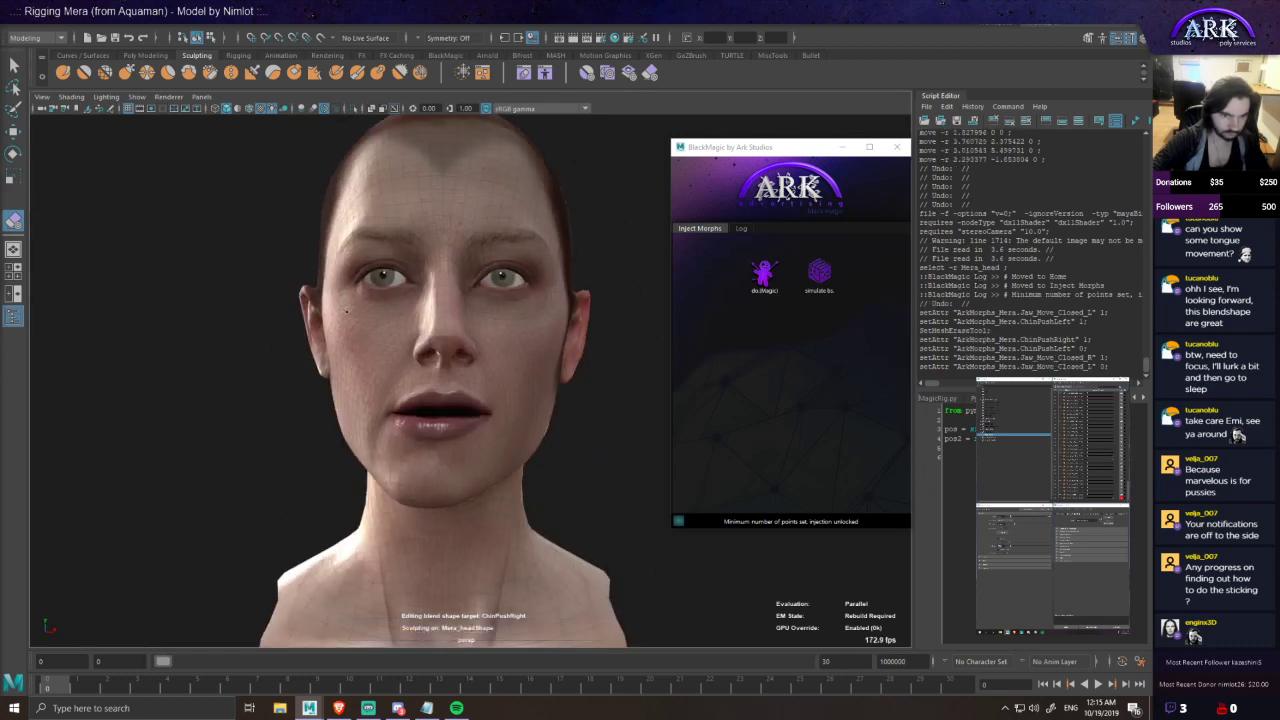
alt+drag(454, 495, 457, 453)
alt+drag(524, 413, 503, 362)
alt+drag(418, 250, 433, 337)
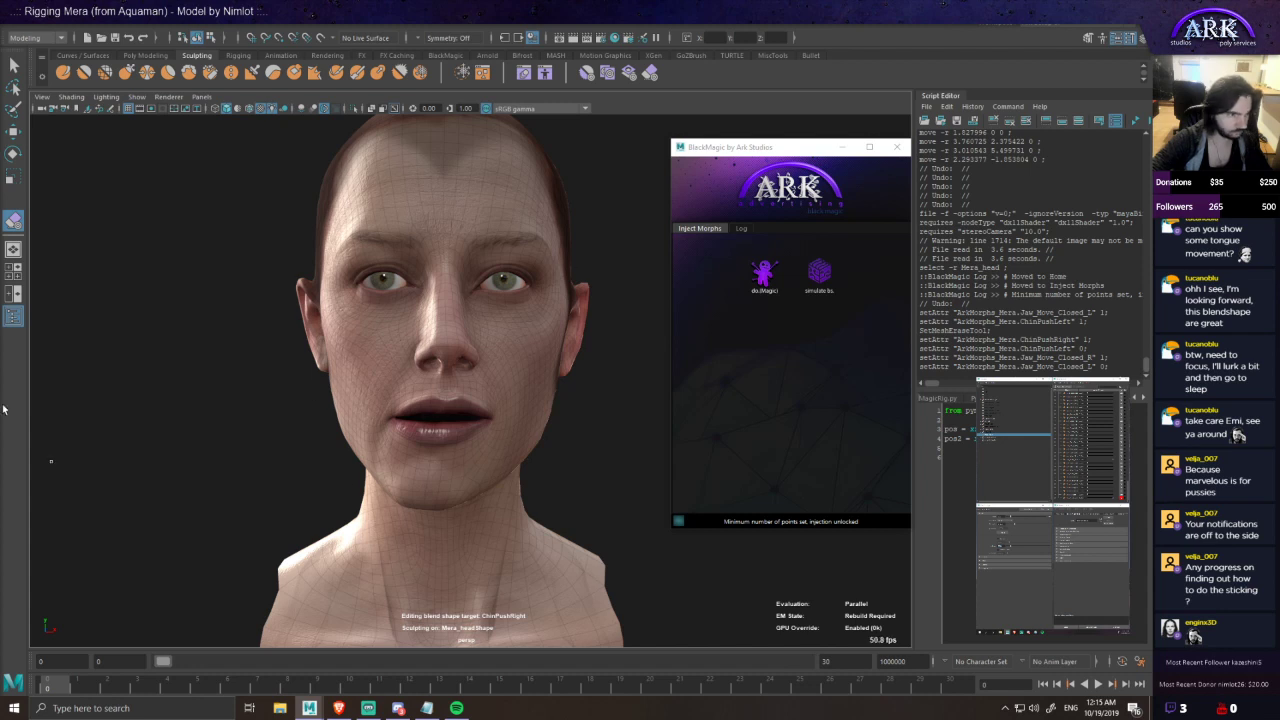
- Return to editing ChinPushLeft by setting it and Jaw_Move_Closed_L to 1 and the right-side shapes to 0
click(1121, 494)
drag(1112, 497, 1087, 463)
scroll(519, 507, up, 5)
alt+middle_drag(519, 507, 534, 443)
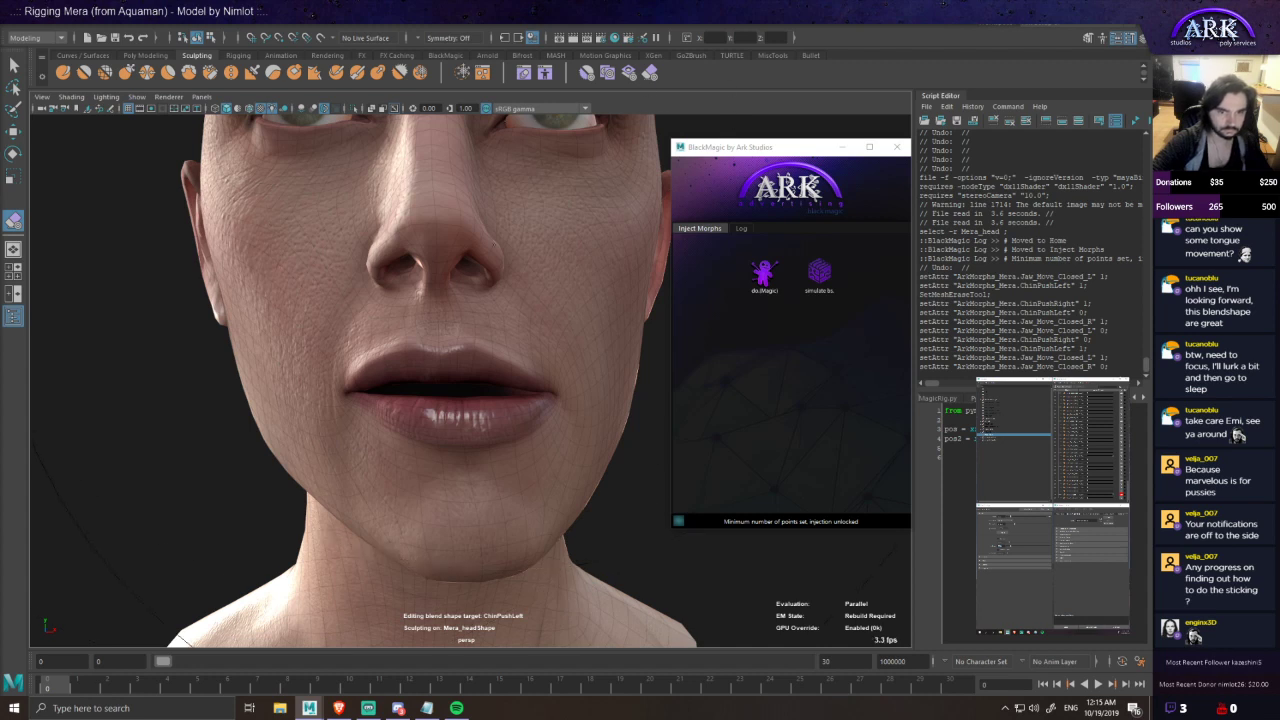
- Try the frozen conversion and the Freeze brush around the nose and upper lip, undo the last change, and reactivate the Freeze brush
click(462, 74)
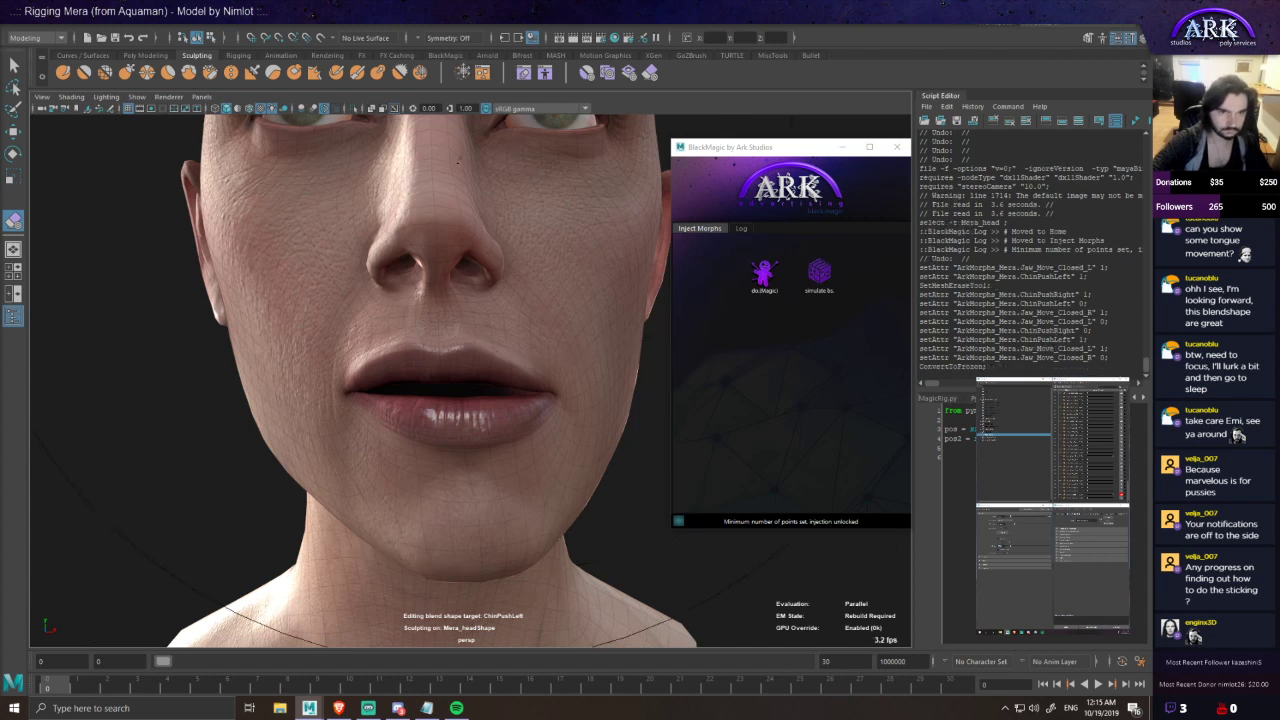
click(422, 72)
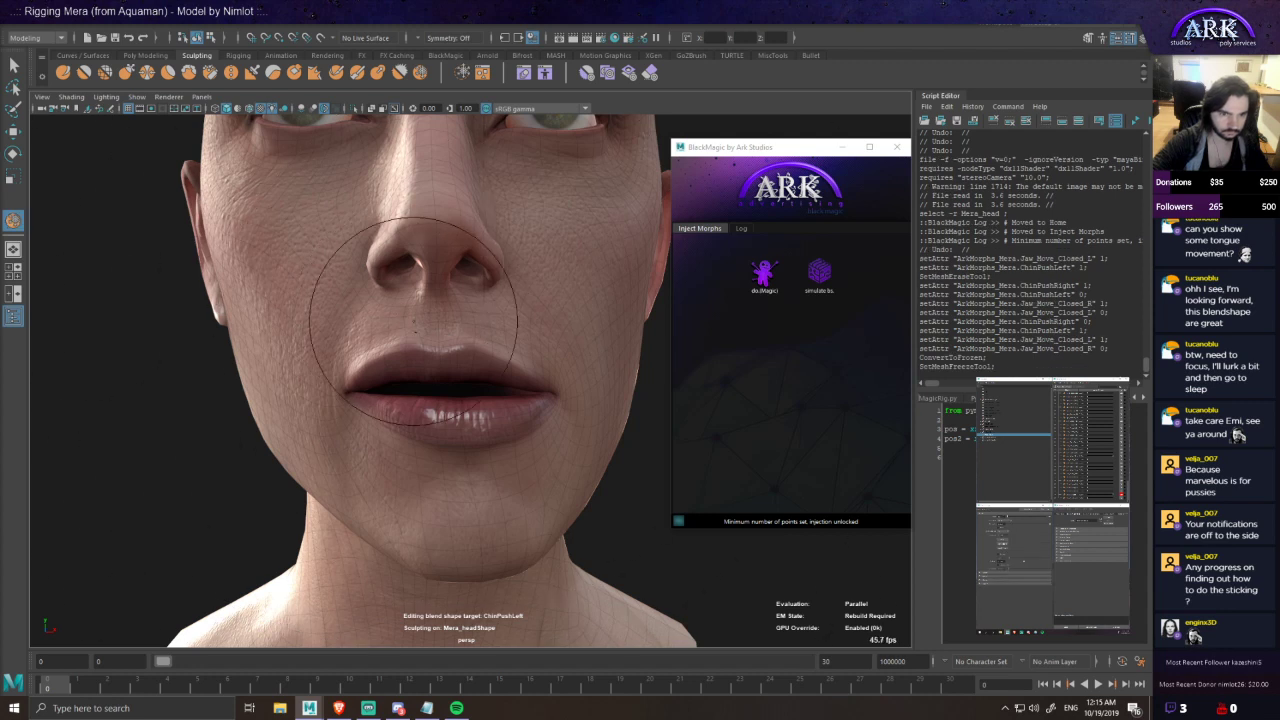
key(ctrl+z)
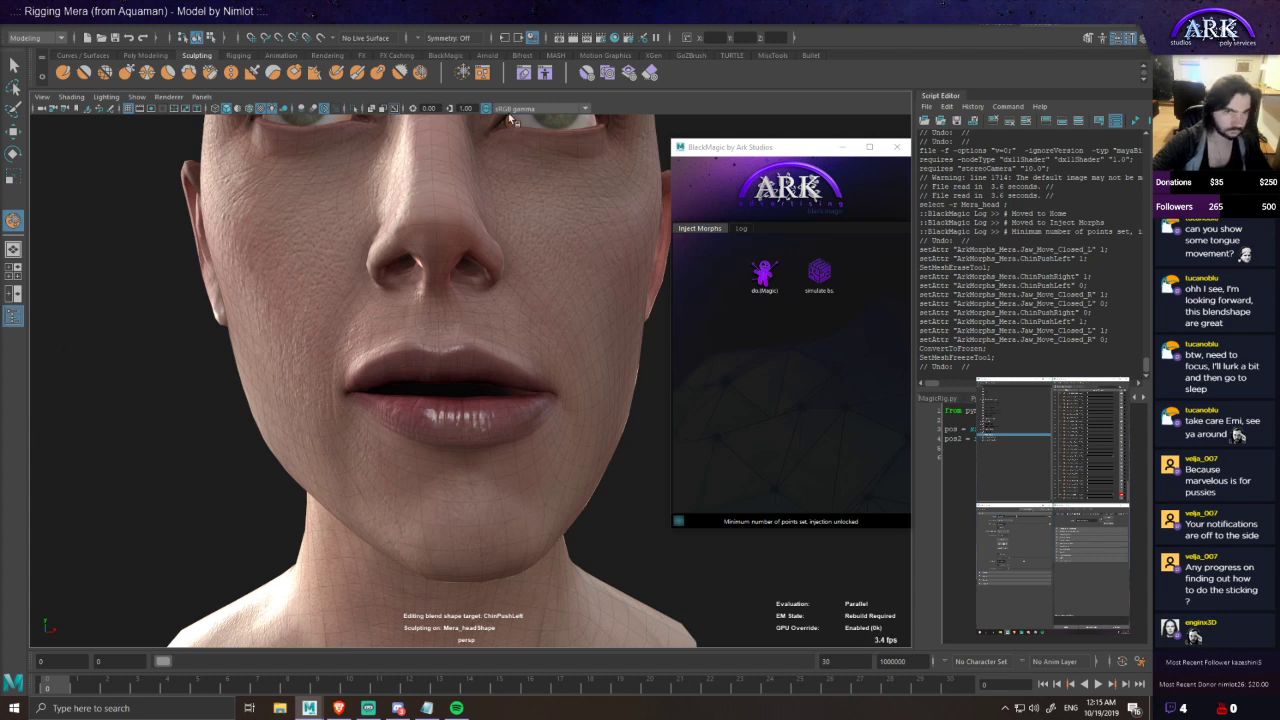
click(419, 74)
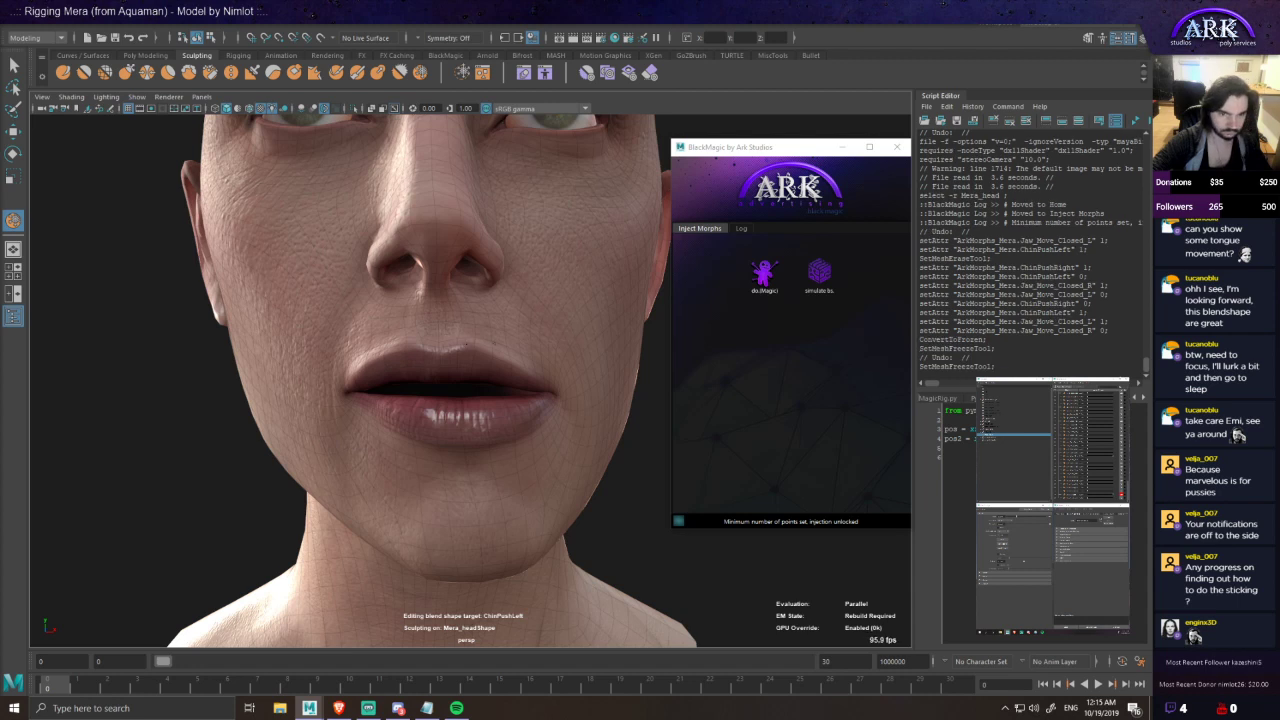
key(w)
click(419, 74)
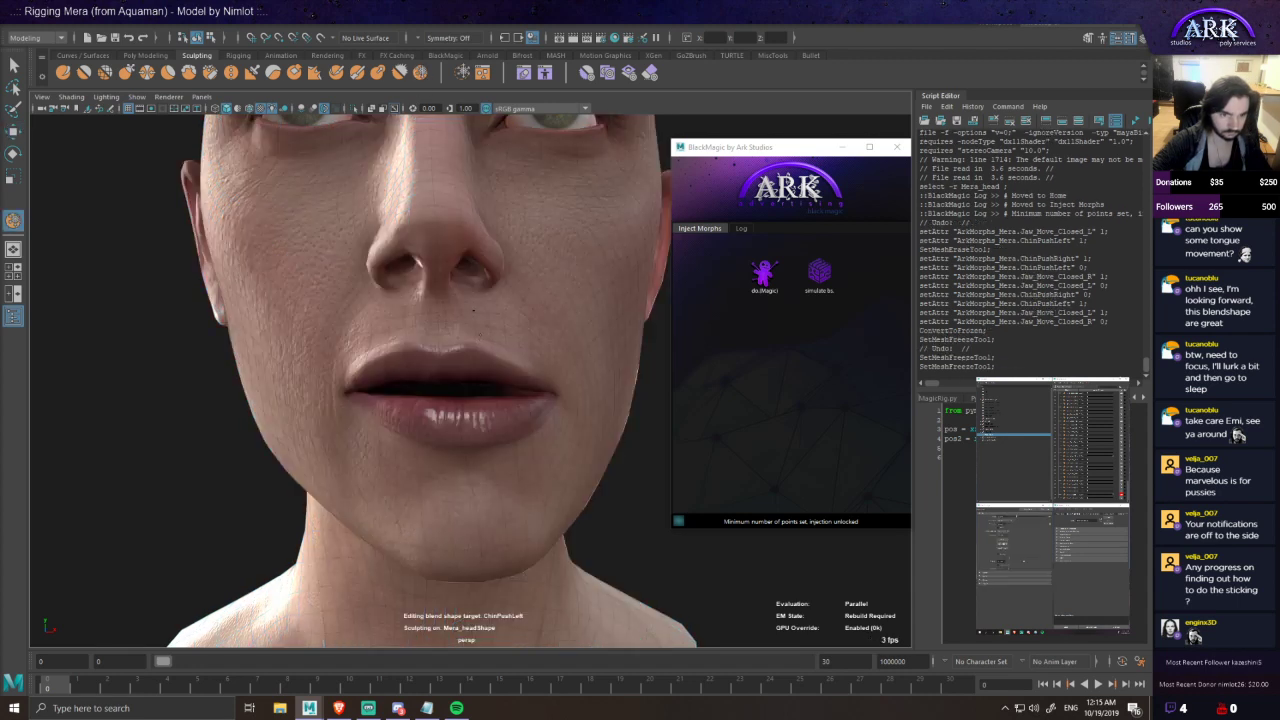
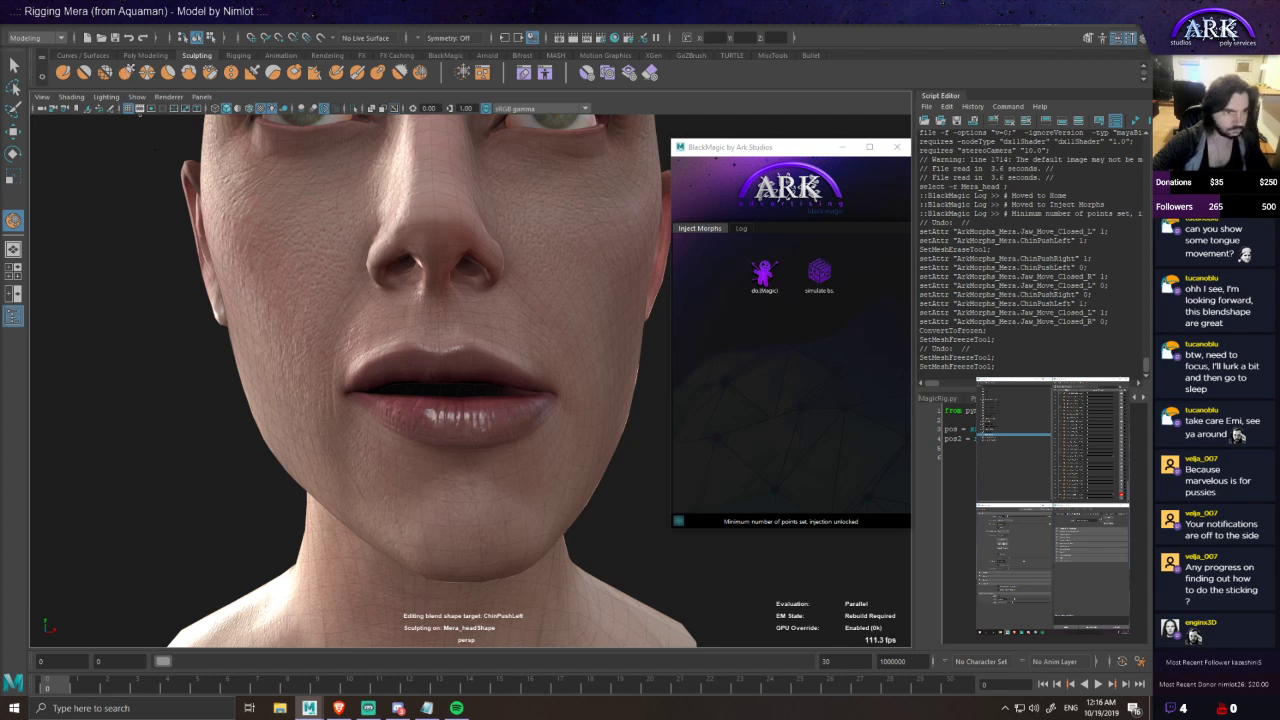
- Pull the lower lip of the ChinPushLeft shape up toward the upper lip with the Grab brush
click(127, 73)
mouse_move(464, 424)
mouse_down()
mouse_move(485, 422)
mouse_move(492, 404)
mouse_move(491, 432)
mouse_up()
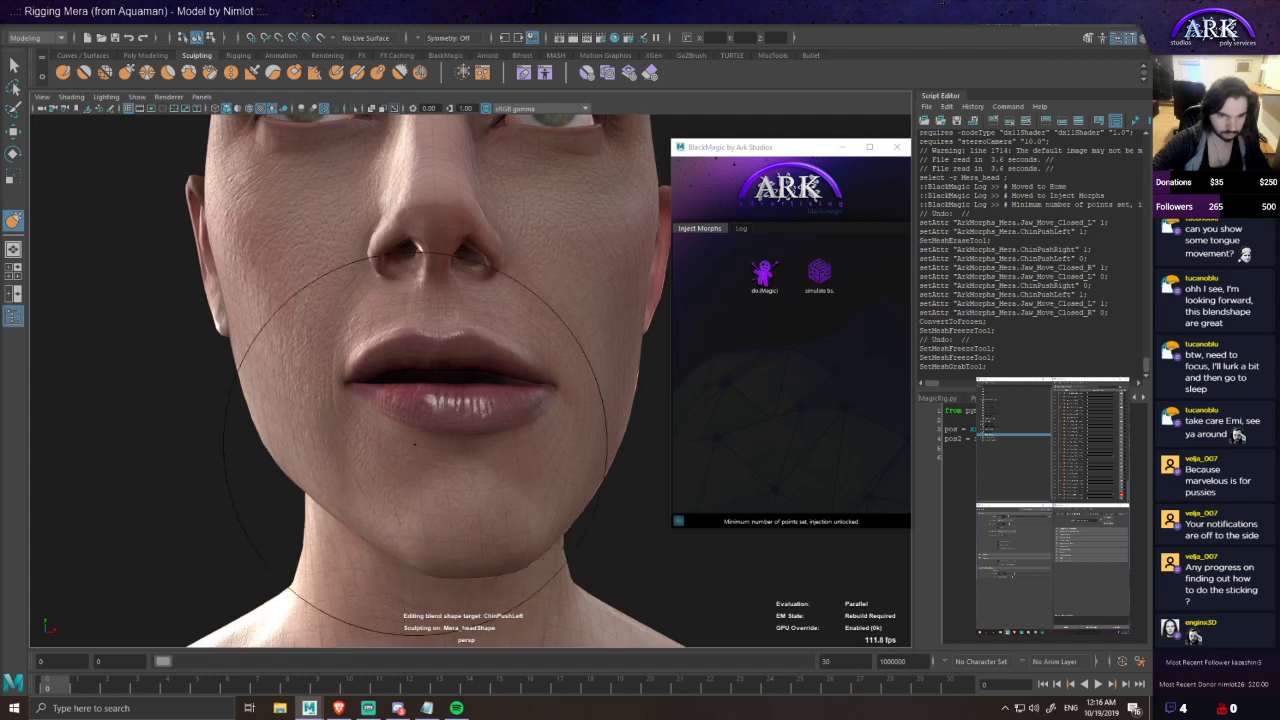
mouse_move(492, 438)
alt+mouse_down()
mouse_move(495, 401)
mouse_move(443, 398)
mouse_move(384, 435)
mouse_move(332, 432)
mouse_move(354, 434)
alt+mouse_up()
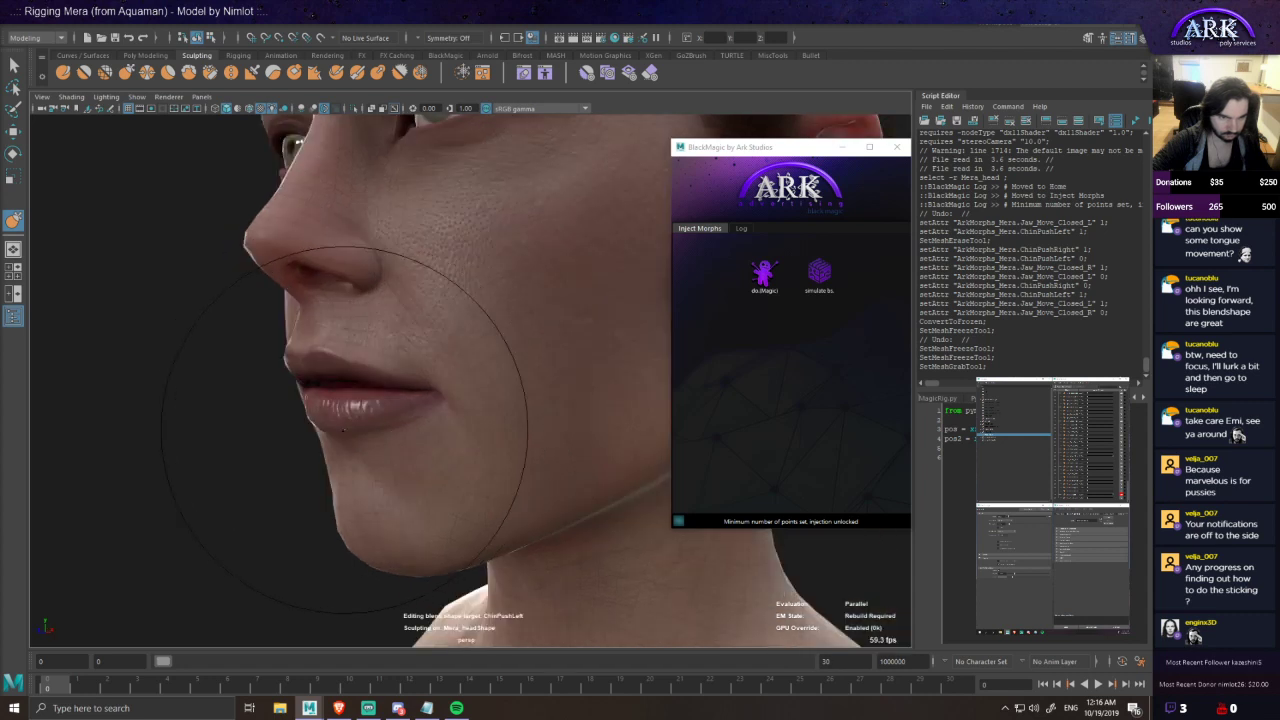
- Compare the mouth in profile and front view with Jaw_Move_Closed_L at 0, and undo that weight change
alt+drag(380, 393, 410, 380)
alt+drag(520, 318, 412, 328)
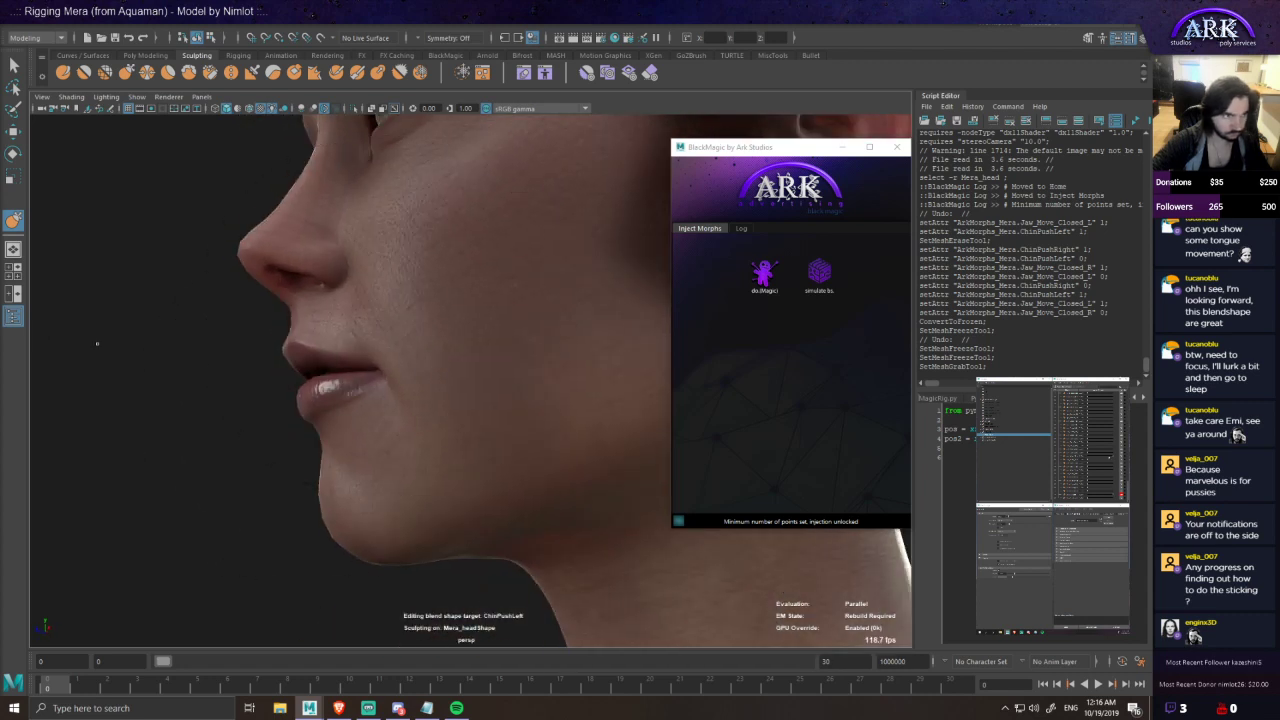
alt+drag(312, 418, 417, 412)
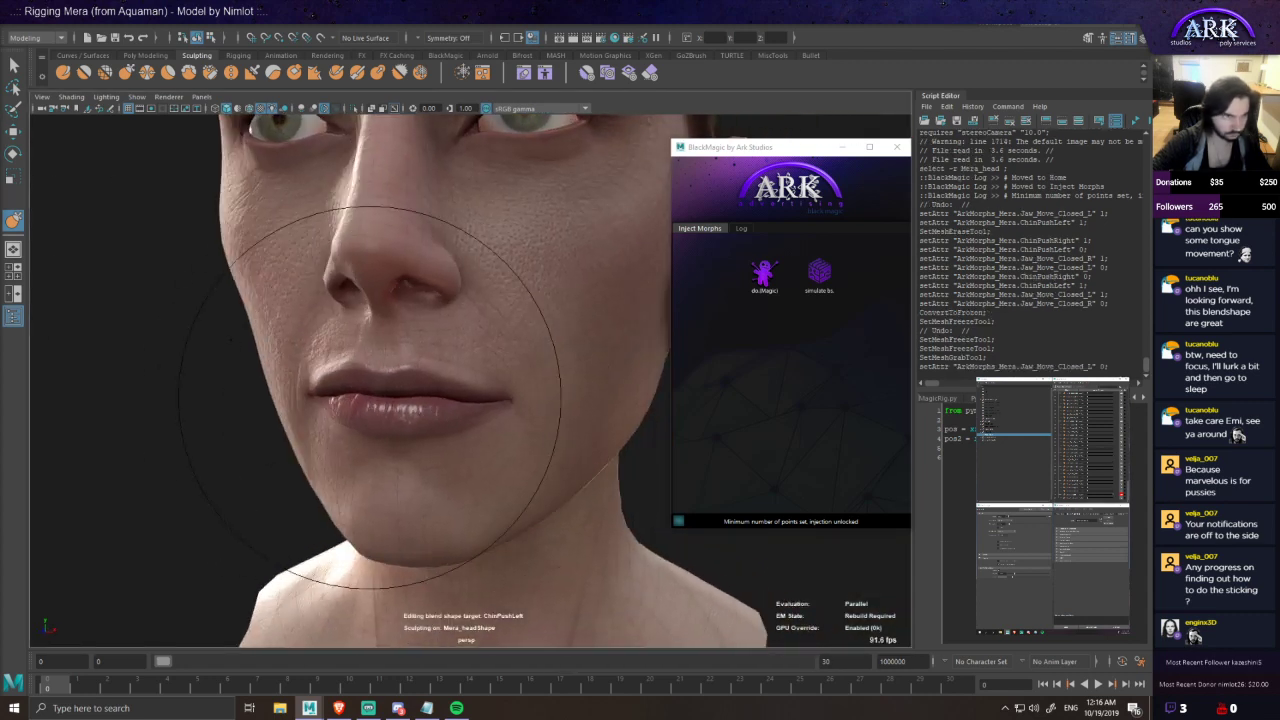
key(ctrl+z)
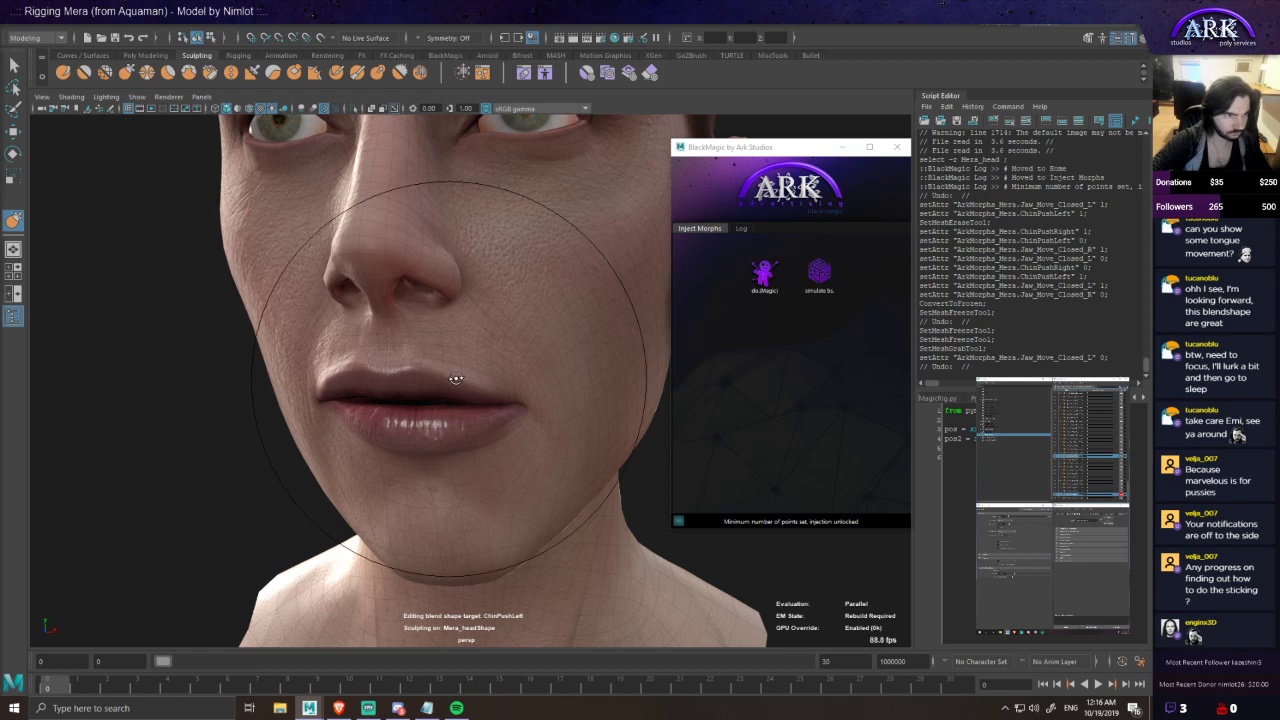
- Sculpt the ChinPushLeft lips closed with the Grab brush, checking several angles, and undo the last change
alt+drag(445, 370, 466, 383)
mouse_move(346, 465)
alt+mouse_down()
mouse_move(525, 450)
mouse_move(480, 447)
alt+mouse_up()
mouse_move(408, 401)
alt+mouse_down()
mouse_move(388, 383)
mouse_move(390, 352)
mouse_move(321, 369)
mouse_move(425, 380)
alt+mouse_up()
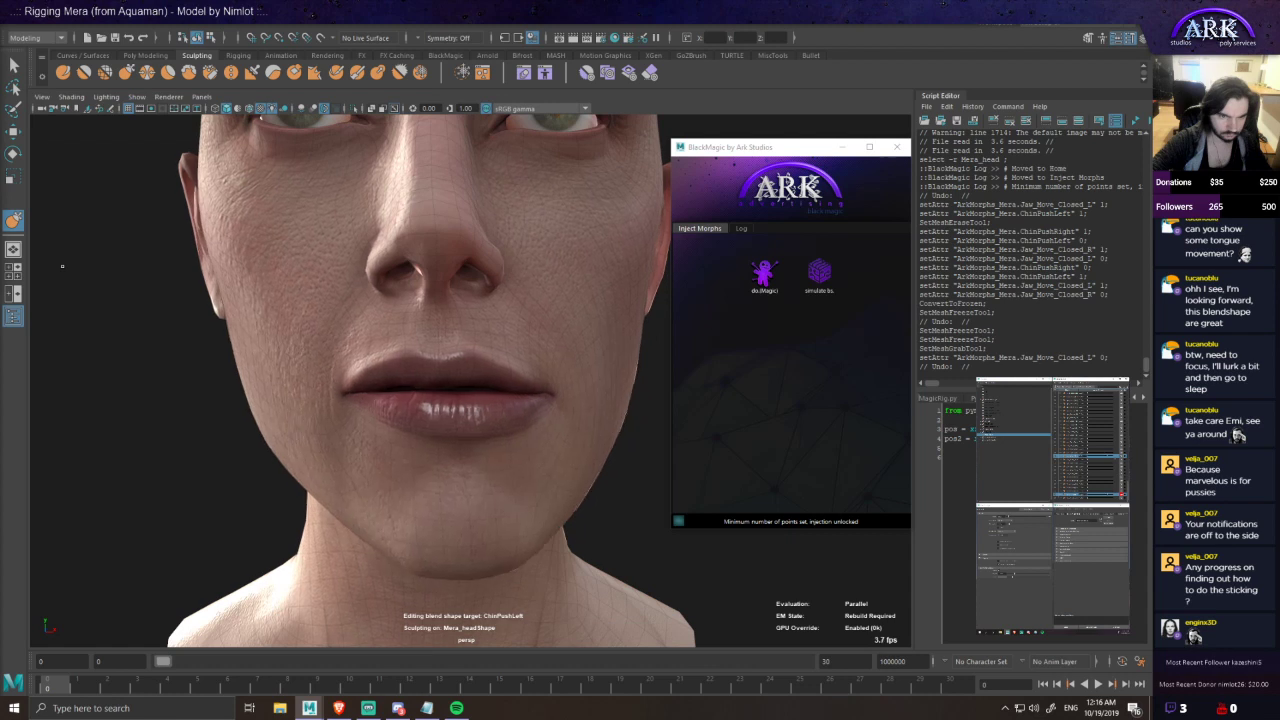
mouse_move(301, 414)
alt+mouse_down()
mouse_move(397, 379)
mouse_move(425, 300)
mouse_move(334, 294)
mouse_move(350, 328)
mouse_move(289, 435)
mouse_move(352, 392)
mouse_move(466, 394)
mouse_move(430, 412)
mouse_move(474, 399)
alt+mouse_up()
key(ctrl+z)
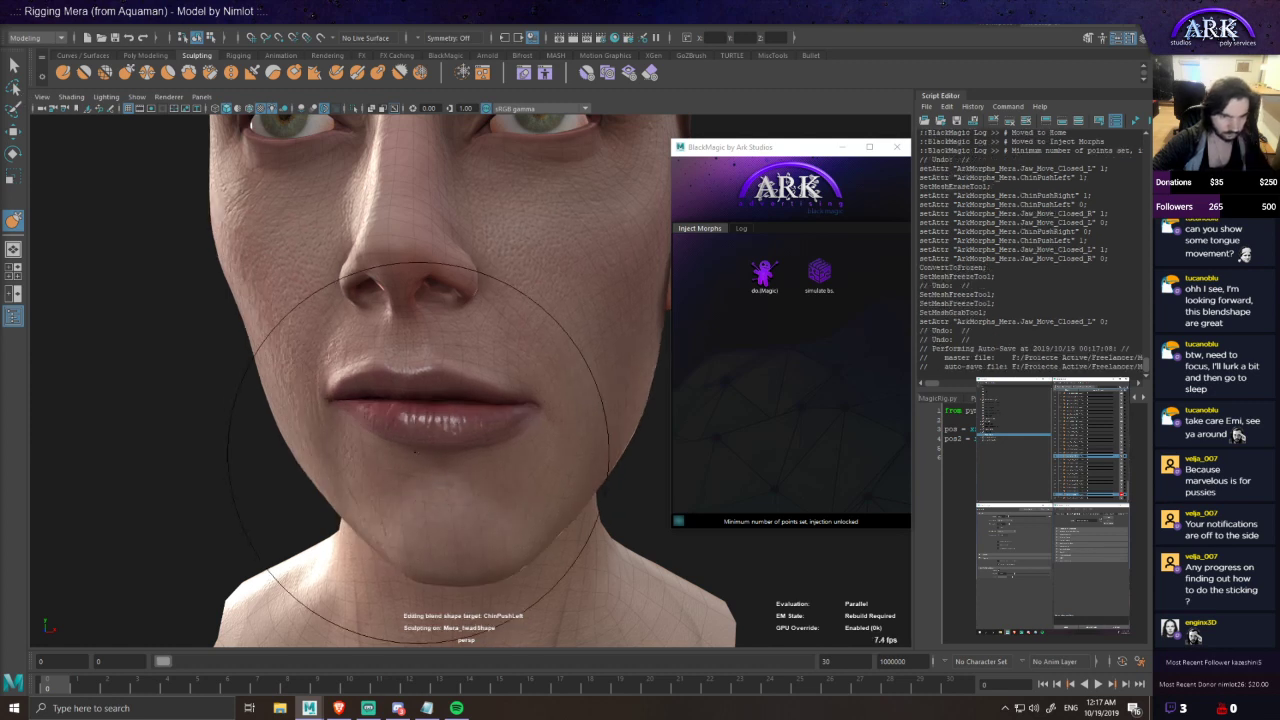
- Adjust the mouth and chin of the ChinPushLeft shape from the front and side, undoing the last change
alt+drag(378, 442, 467, 445)
mouse_move(445, 380)
alt+mouse_down()
mouse_move(420, 426)
mouse_move(464, 438)
mouse_move(429, 443)
mouse_move(444, 450)
alt+mouse_up()
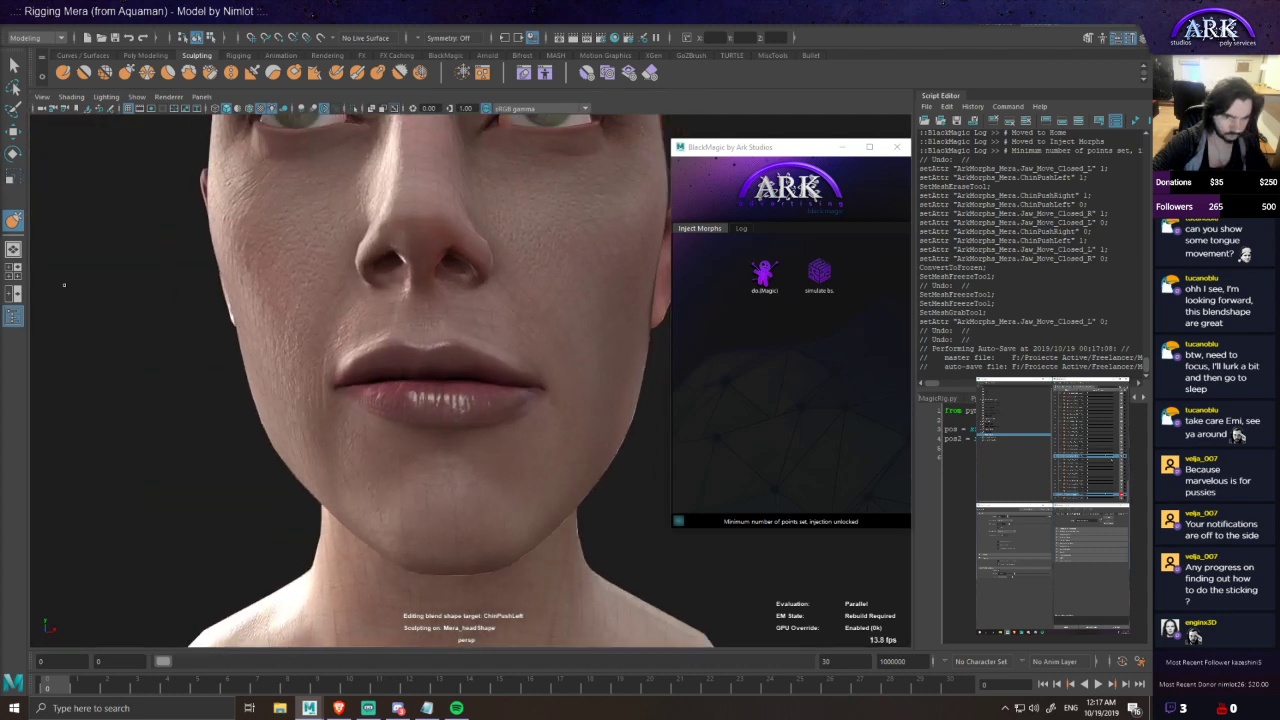
mouse_move(320, 402)
alt+mouse_down()
mouse_move(384, 396)
mouse_move(263, 417)
mouse_move(181, 406)
alt+mouse_up()
key(ctrl+z)
scroll(309, 408, up, 3)
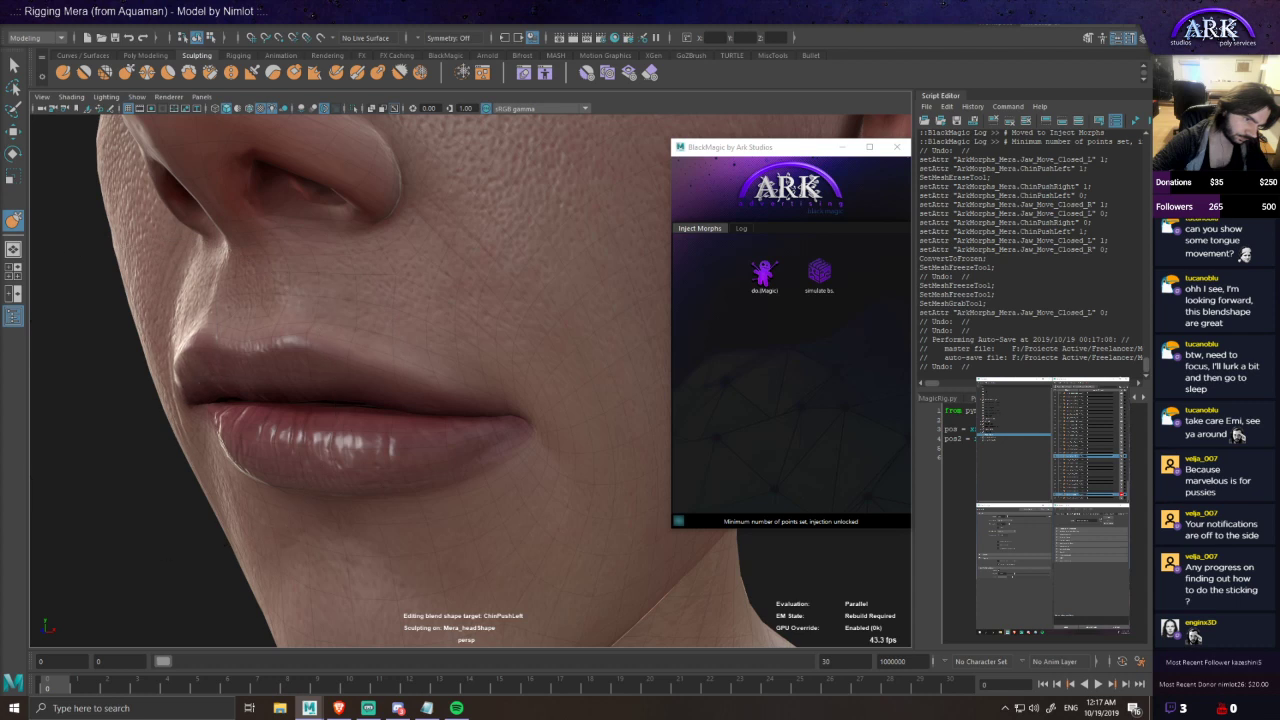
- Refine the lip line and mouth corners of the ChinPushLeft shape with the Grab brush, working from front and profile views
alt+drag(192, 428, 397, 444)
scroll(360, 430, down, 3)
alt+drag(500, 369, 505, 394)
alt+drag(404, 410, 416, 395)
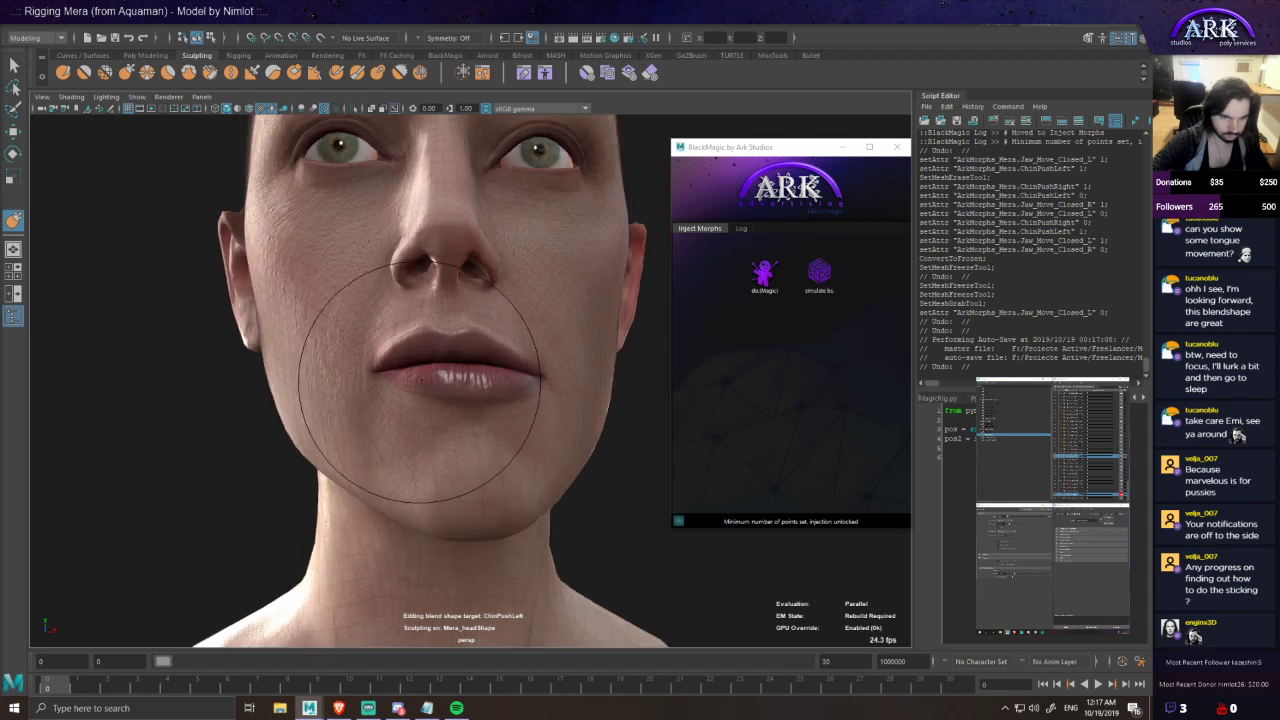
alt+drag(448, 348, 428, 400)
mouse_move(464, 456)
alt+mouse_down()
mouse_move(478, 442)
mouse_move(466, 489)
mouse_move(363, 468)
alt+mouse_up()
scroll(478, 445, up, 2)
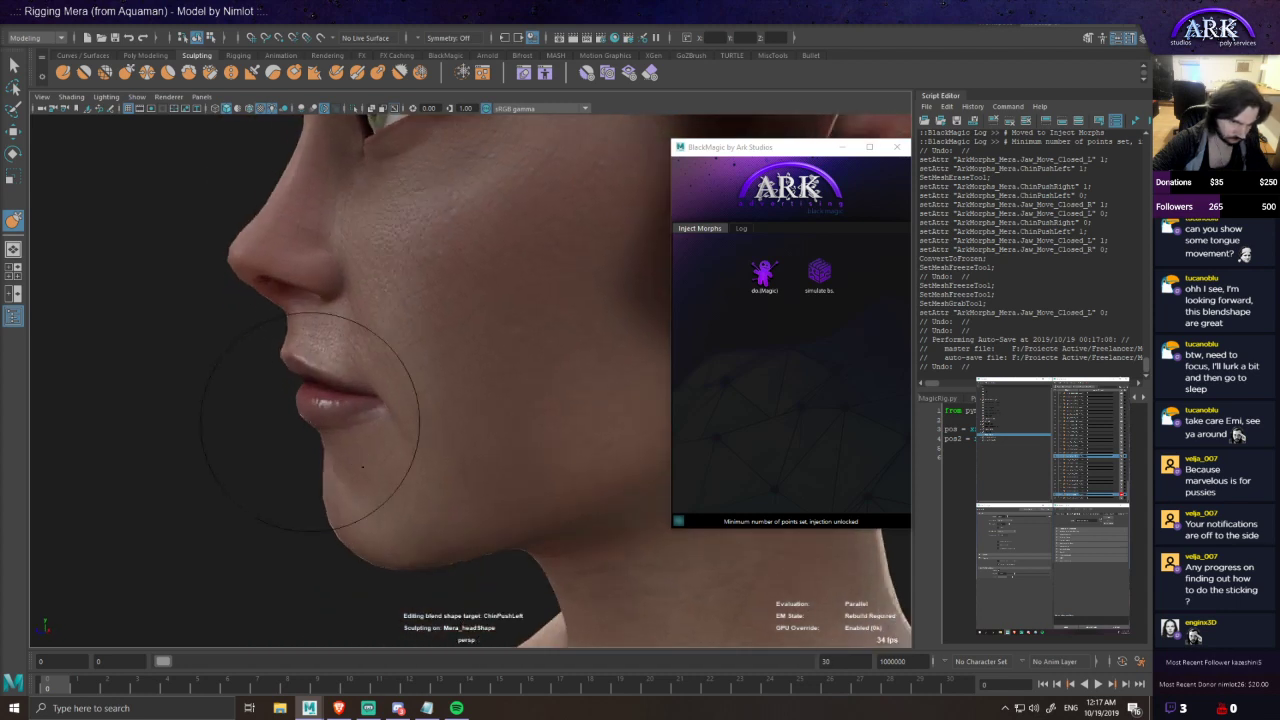
alt+drag(311, 393, 493, 397)
alt+drag(415, 410, 417, 371)
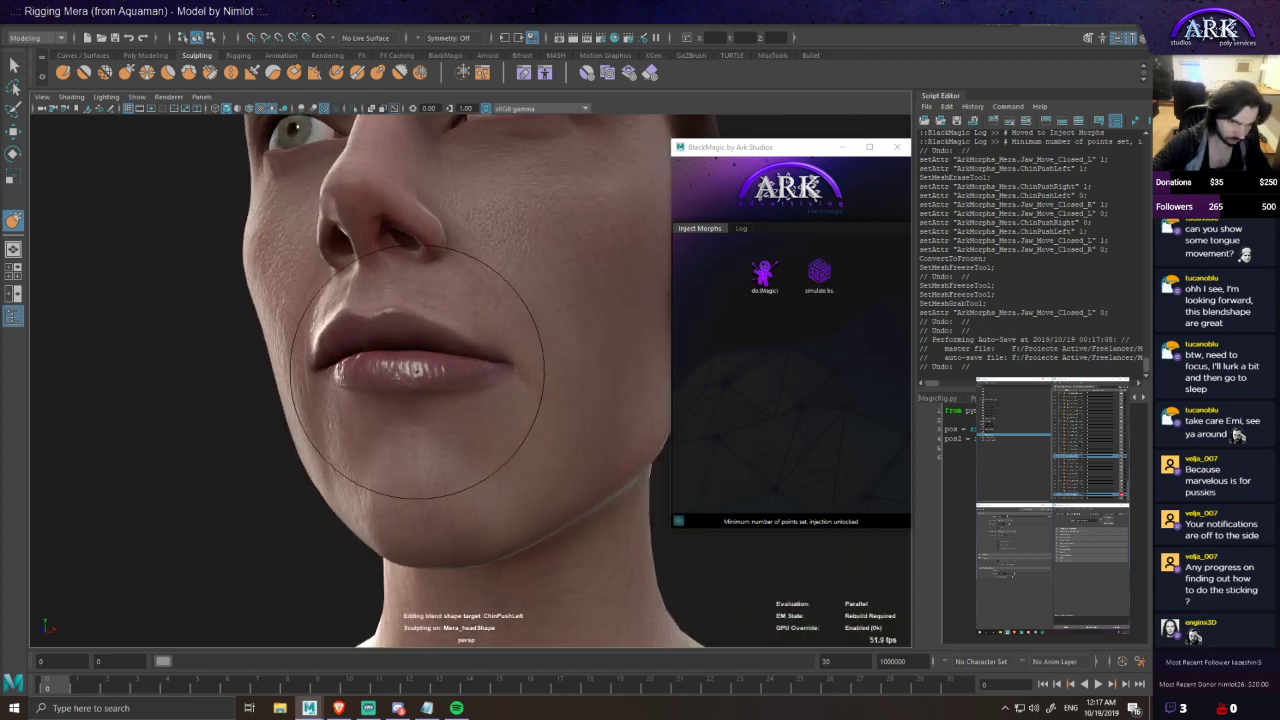
- Test the sculpted lips by varying the Jaw_Move_Closed_L weight, check the mouth corners, and undo the last change
drag(1089, 457, 1090, 462)
alt+drag(440, 455, 568, 501)
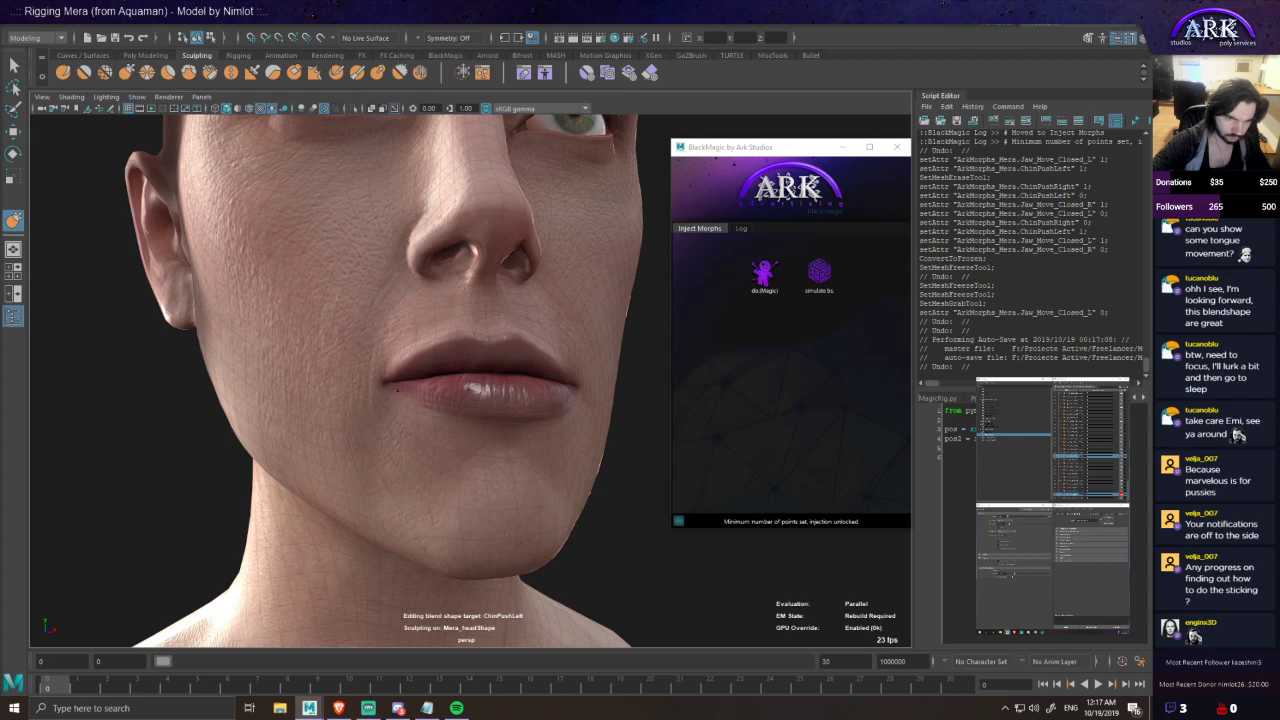
alt+drag(458, 402, 532, 430)
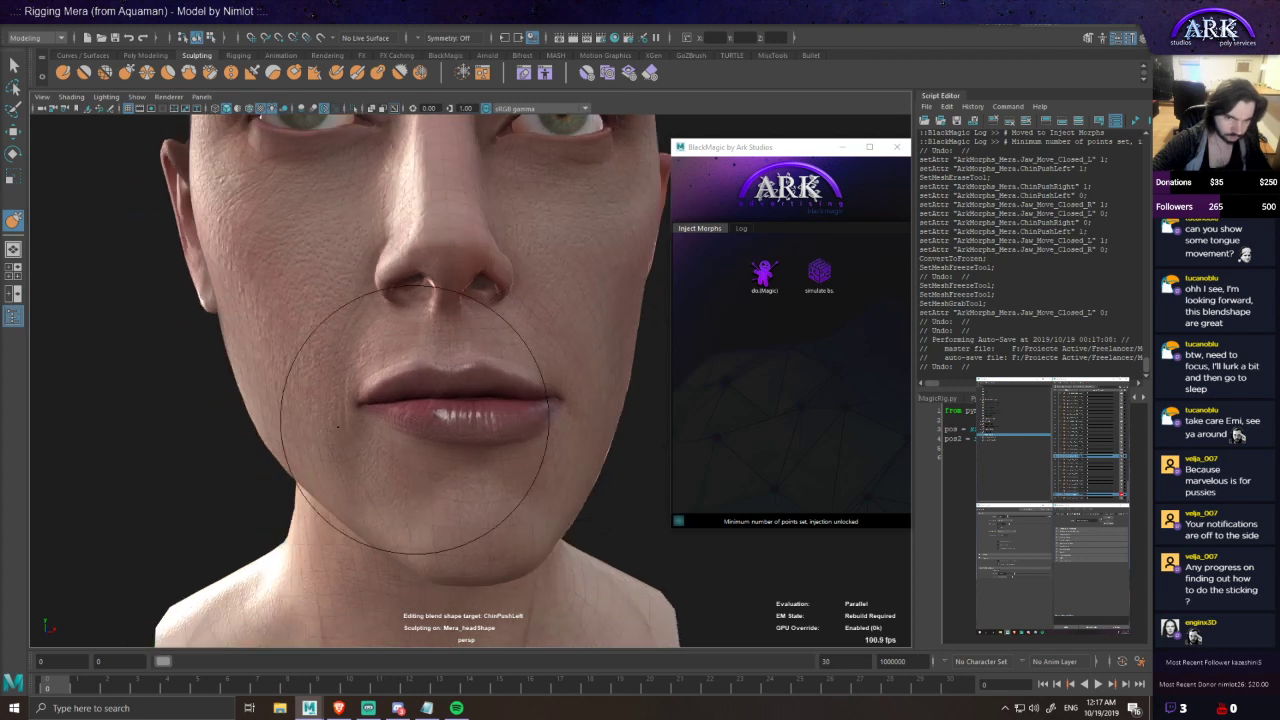
key(ctrl+z)
- Check the closed lips in profile, undo one more change, and test the Jaw_Move_Closed_L weight from the front
mouse_move(537, 403)
alt+mouse_down()
mouse_move(514, 426)
mouse_move(383, 428)
mouse_move(318, 408)
alt+mouse_up()
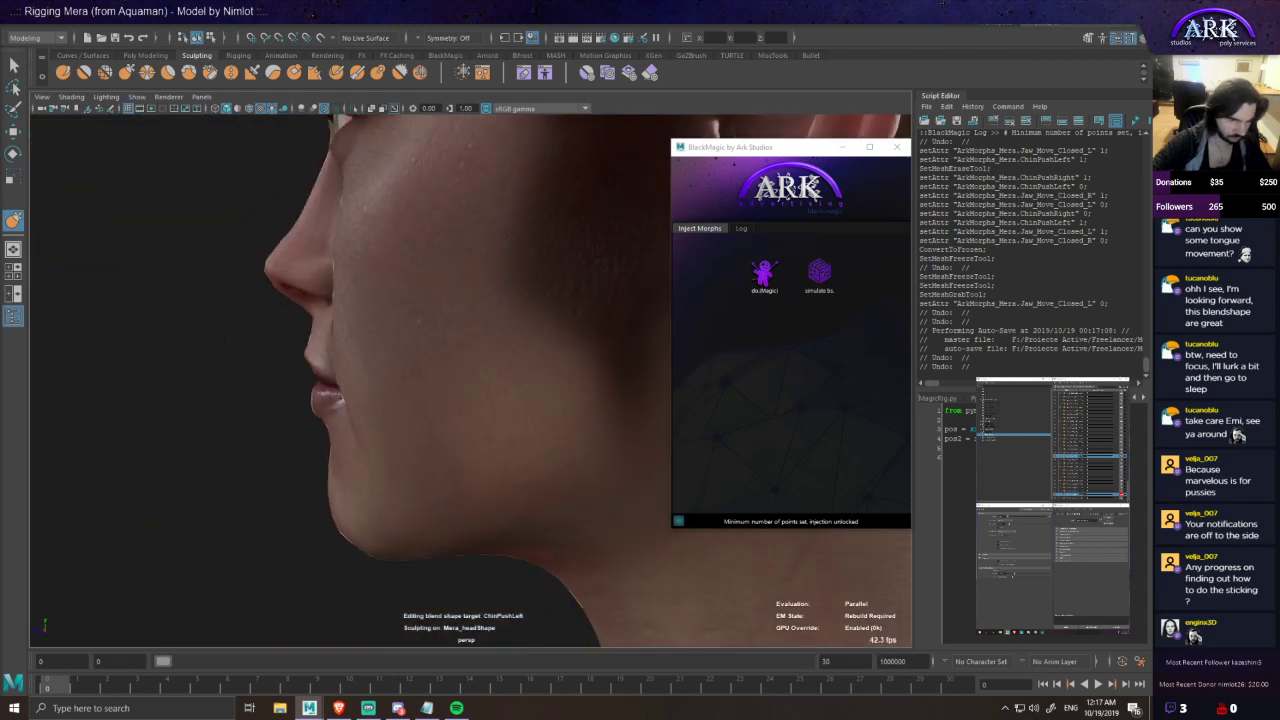
mouse_move(323, 405)
alt+mouse_down()
mouse_move(377, 396)
mouse_move(391, 413)
mouse_move(393, 400)
mouse_move(498, 426)
alt+mouse_up()
key(ctrl+z)
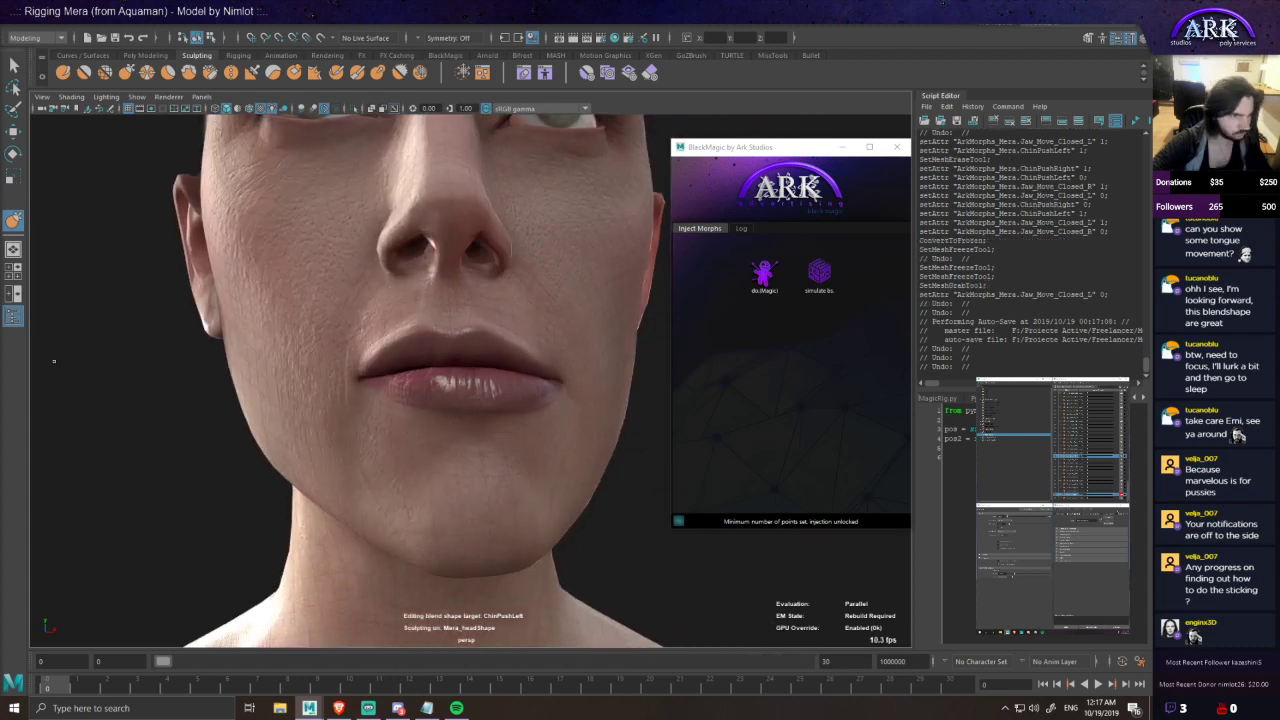
drag(1108, 461, 1110, 462)
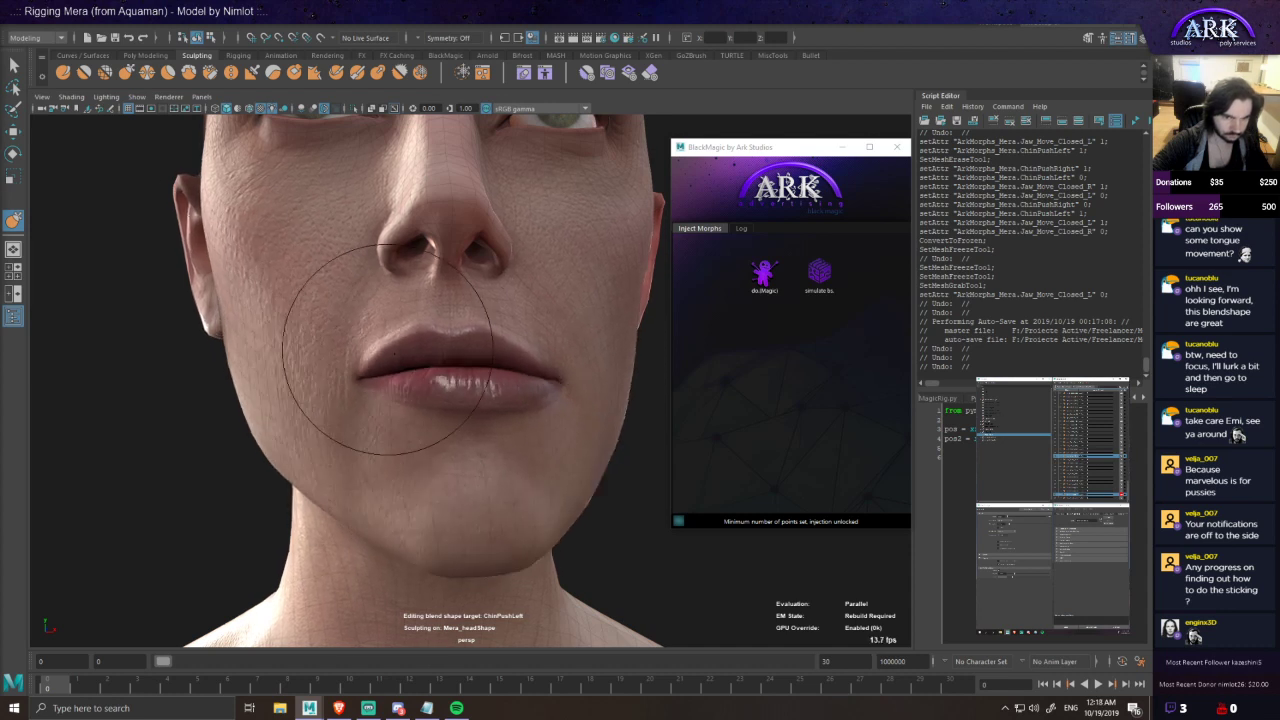
alt+drag(446, 362, 402, 393)
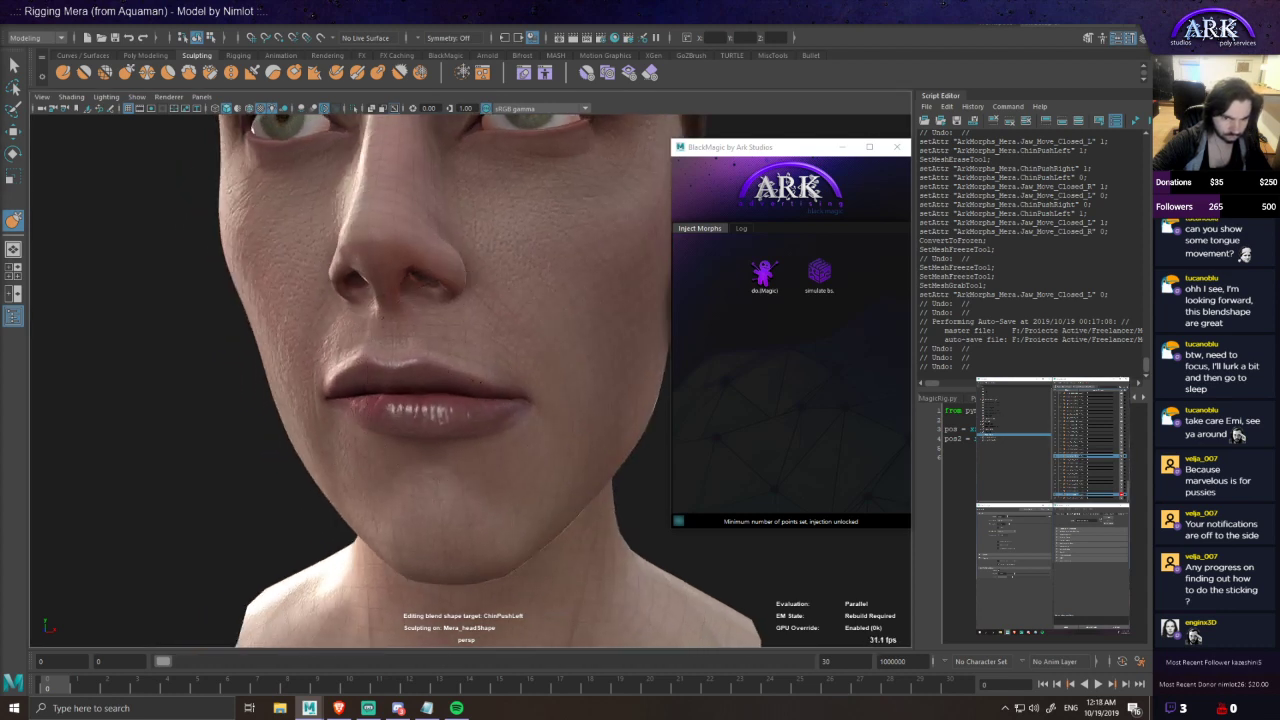
- Examine the closed lips and jawline of the ChinPushLeft shape from the front, the side and below the chin
mouse_move(470, 417)
alt+mouse_down()
mouse_move(457, 437)
mouse_move(423, 429)
mouse_move(487, 428)
alt+mouse_up()
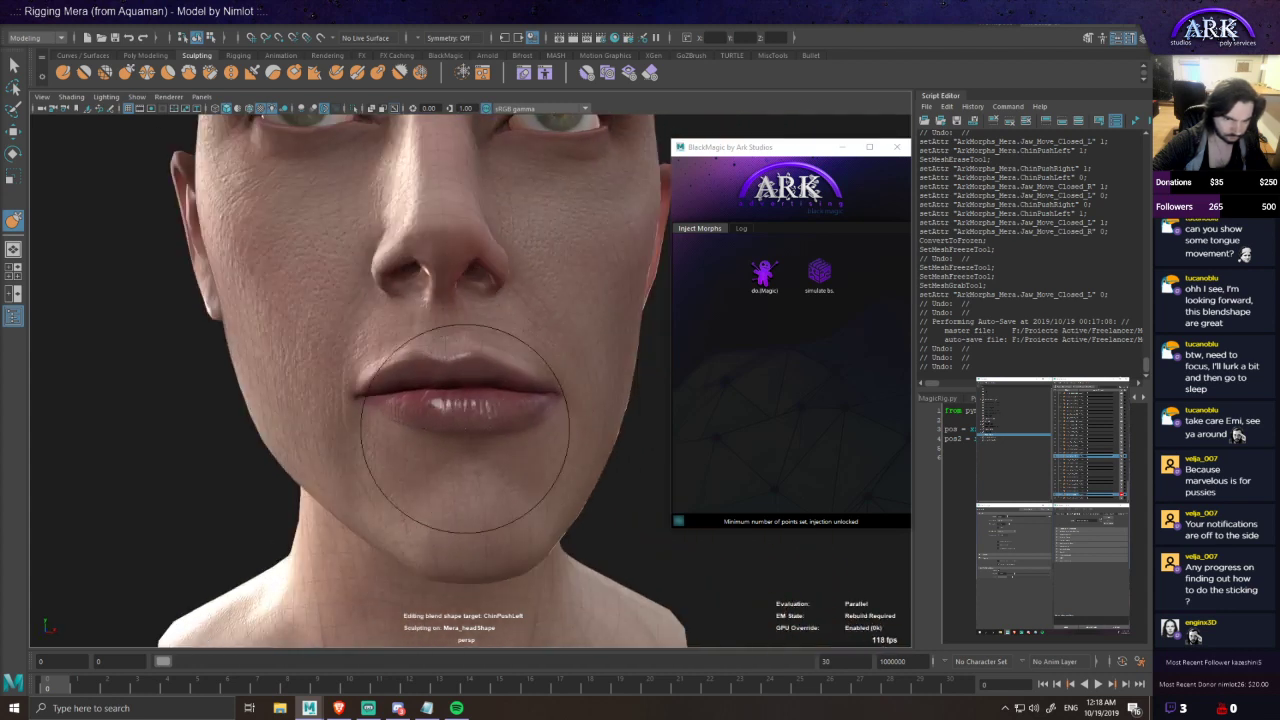
mouse_move(400, 415)
alt+mouse_down()
mouse_move(459, 425)
mouse_move(418, 428)
alt+mouse_up()
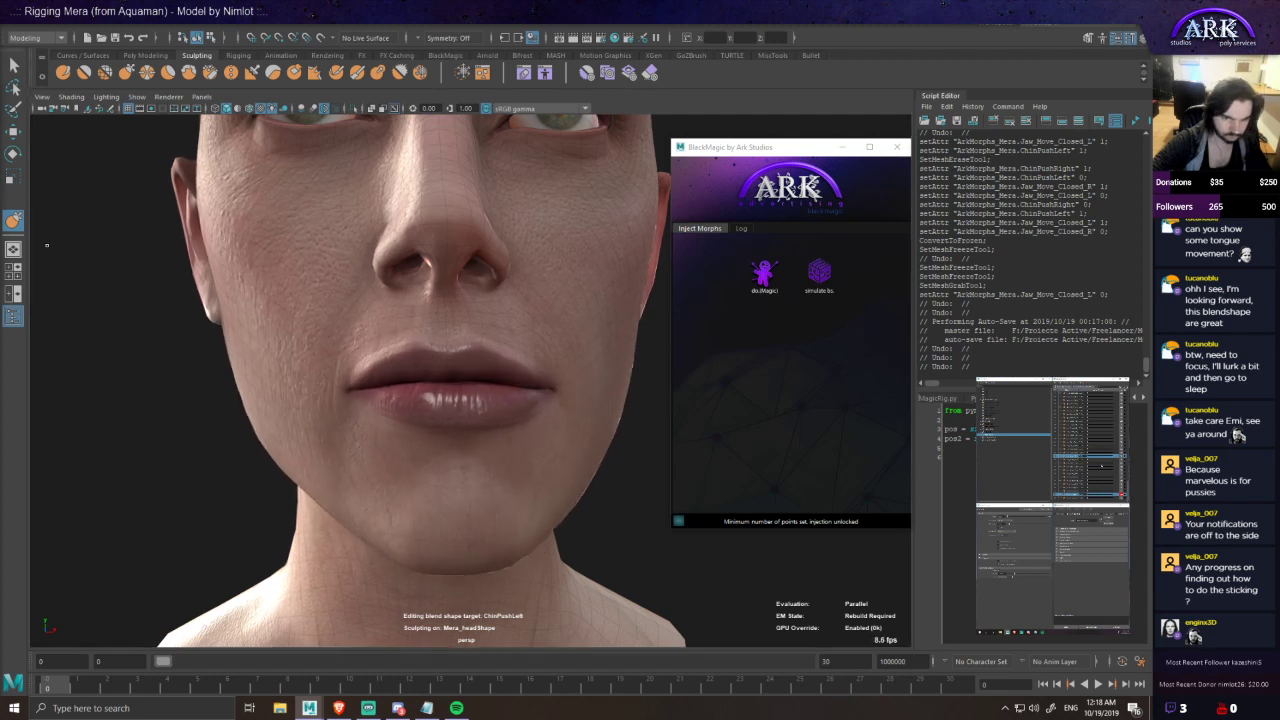
mouse_move(461, 364)
alt+mouse_down()
mouse_move(410, 314)
mouse_move(387, 264)
mouse_move(468, 321)
mouse_move(602, 489)
mouse_move(584, 468)
mouse_move(517, 463)
mouse_move(485, 425)
mouse_move(487, 365)
mouse_move(457, 314)
alt+mouse_up()
alt+drag(475, 261, 470, 314)
mouse_move(486, 444)
alt+mouse_down()
mouse_move(498, 456)
mouse_move(547, 439)
alt+mouse_up()
mouse_move(338, 338)
alt+mouse_down()
mouse_move(328, 294)
mouse_move(340, 256)
alt+mouse_up()
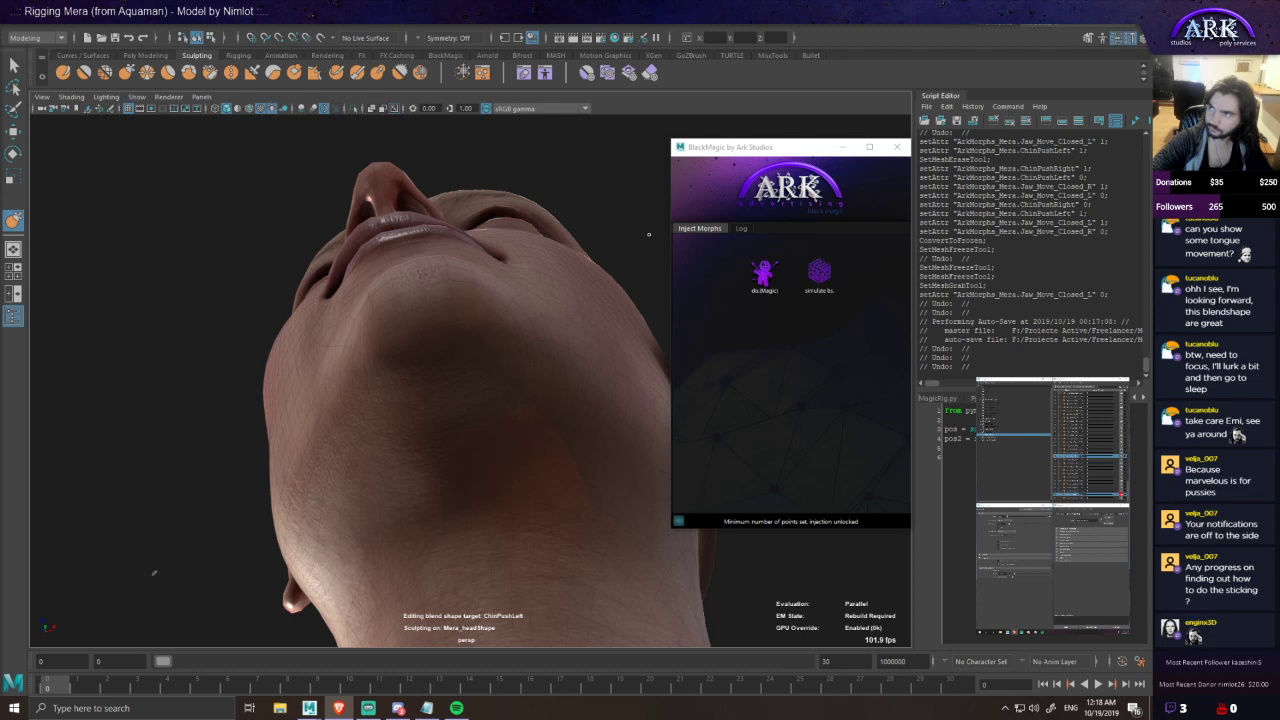
alt+drag(653, 206, 677, 262)
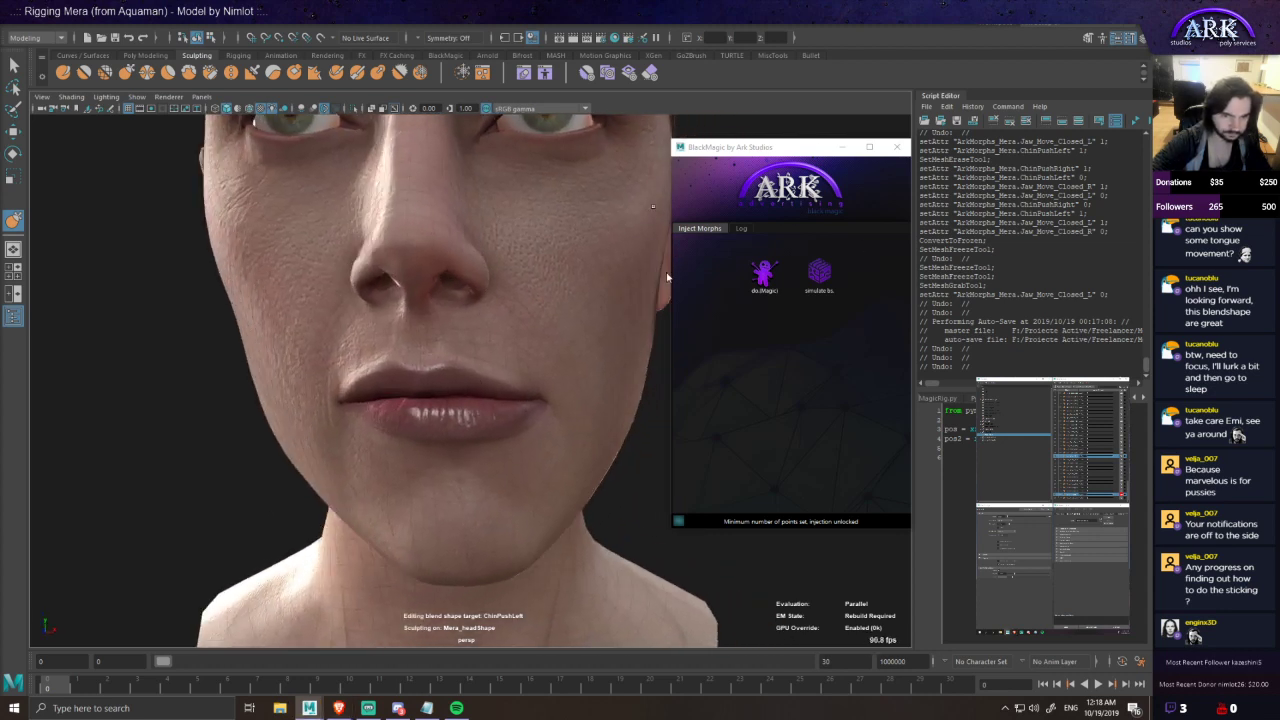
- Test the ChinPushLeft lips by varying the blend shape weight, checking the mouth from above, below and the front
drag(0, 90, 54, 108)
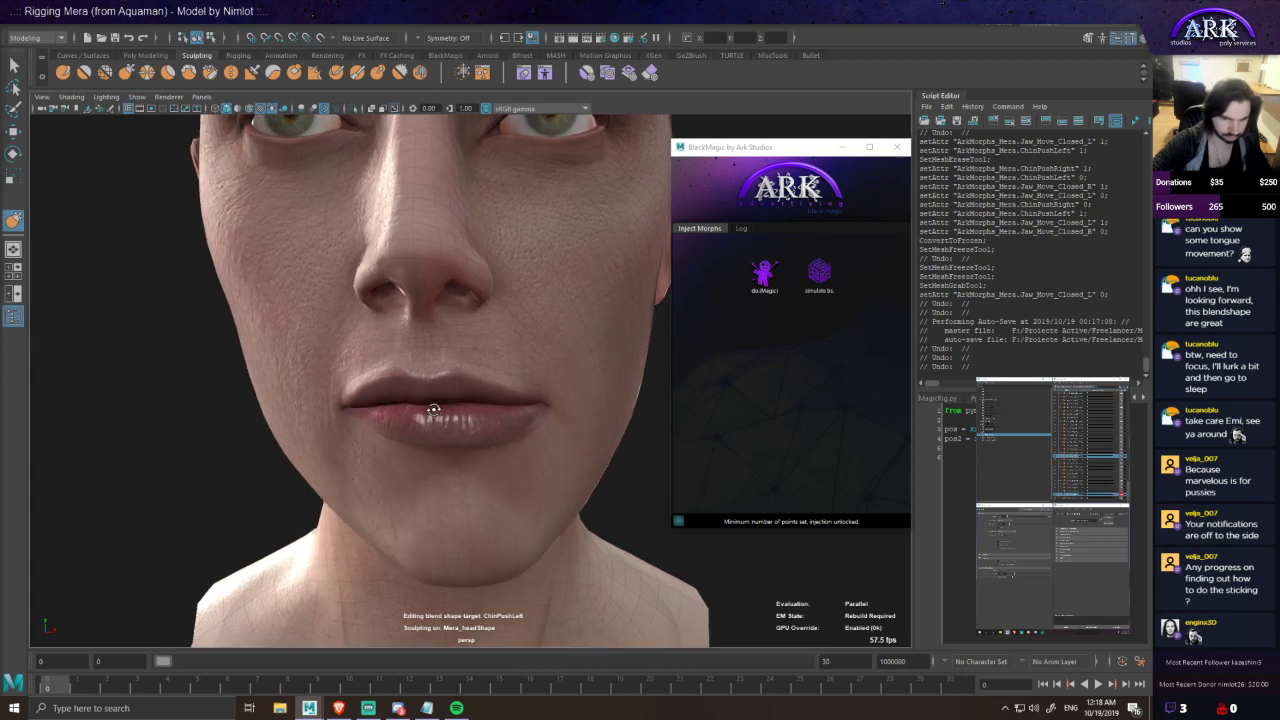
mouse_move(491, 362)
alt+mouse_down()
mouse_move(506, 328)
mouse_move(458, 356)
mouse_move(480, 450)
alt+mouse_up()
mouse_move(371, 514)
alt+mouse_down()
mouse_move(488, 496)
mouse_move(414, 242)
alt+mouse_up()
mouse_move(217, 466)
alt+mouse_down()
mouse_move(463, 286)
mouse_move(467, 316)
alt+mouse_up()
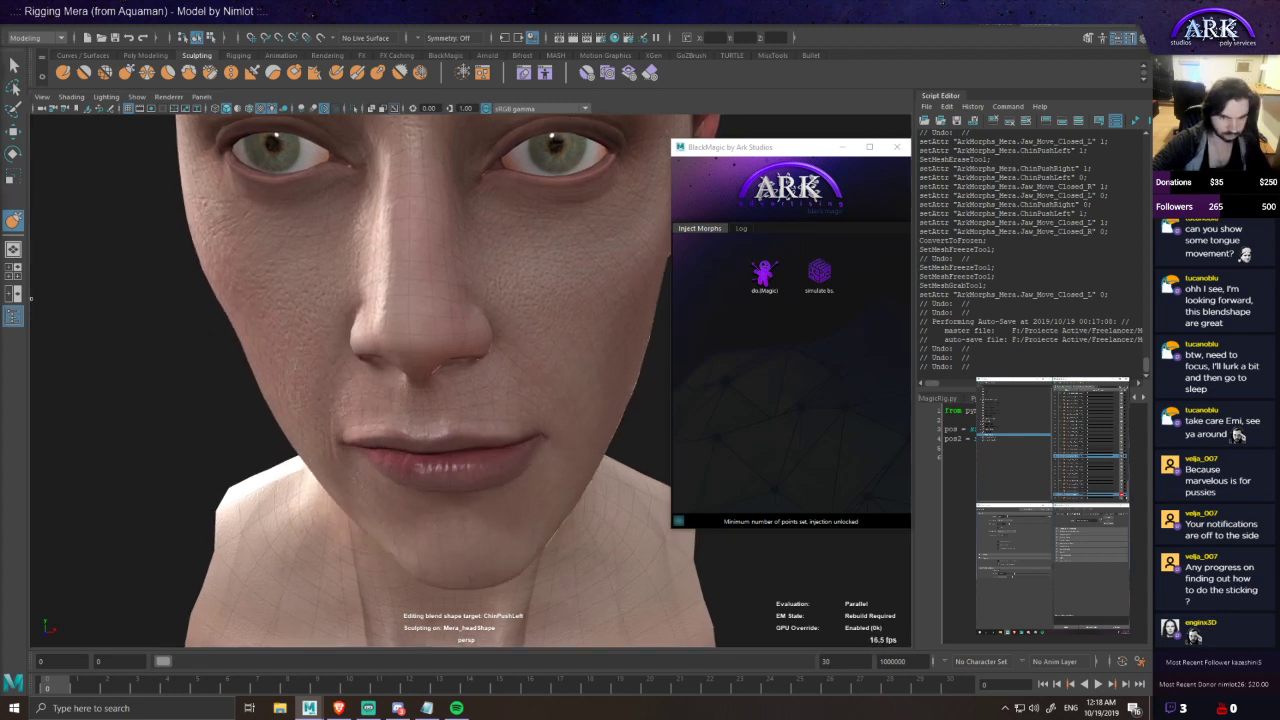
alt+drag(493, 492, 513, 392)
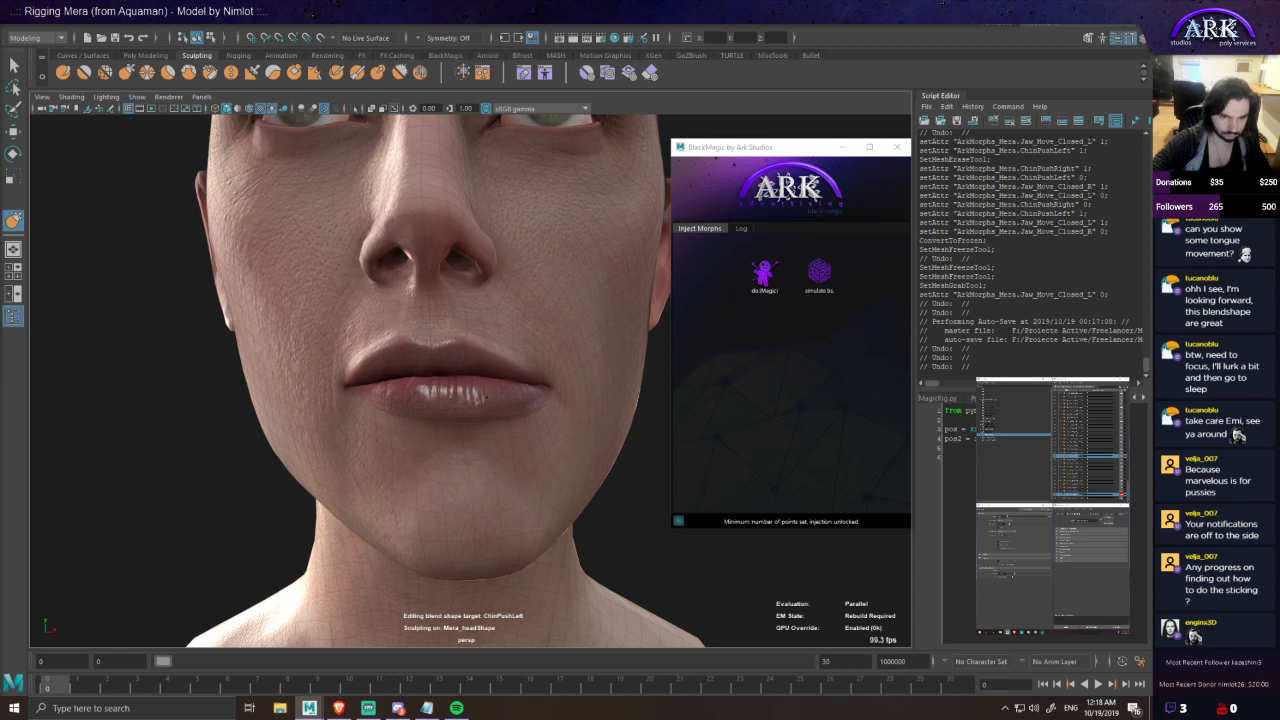
mouse_move(516, 384)
alt+mouse_down()
mouse_move(523, 345)
mouse_move(487, 307)
mouse_move(480, 315)
mouse_move(489, 310)
alt+mouse_up()
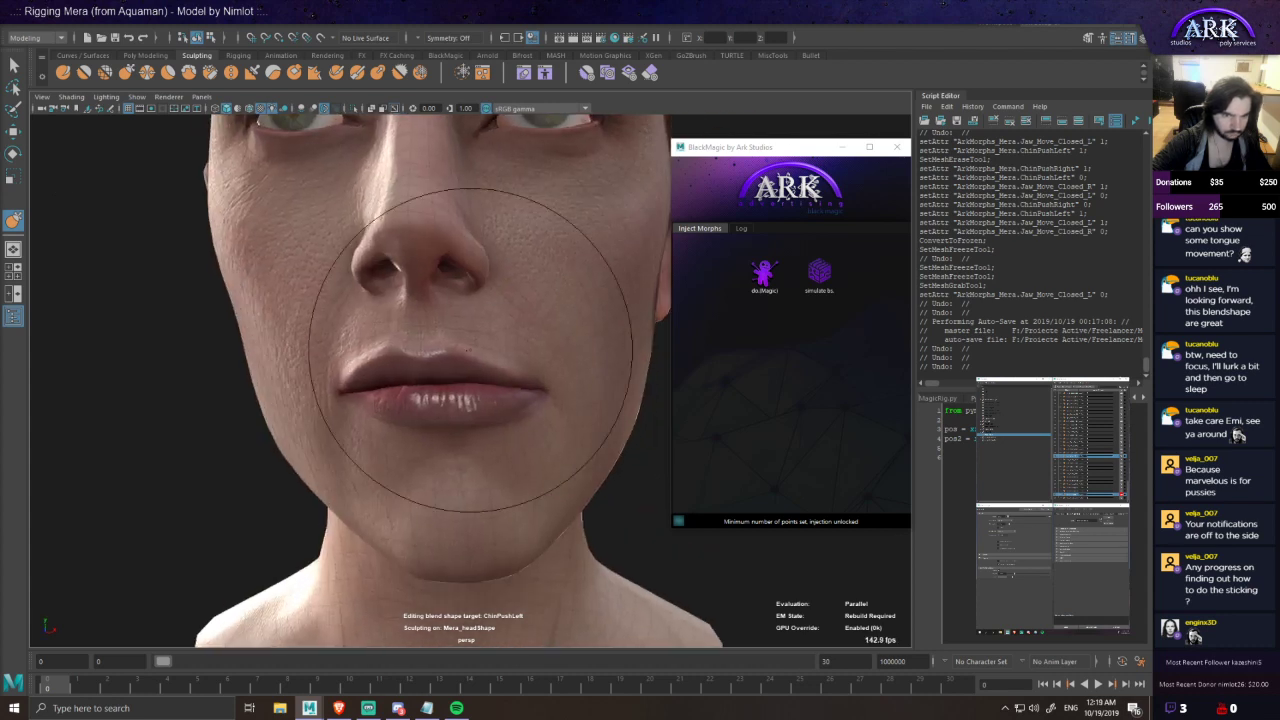
drag(0, 105, 0, 105)
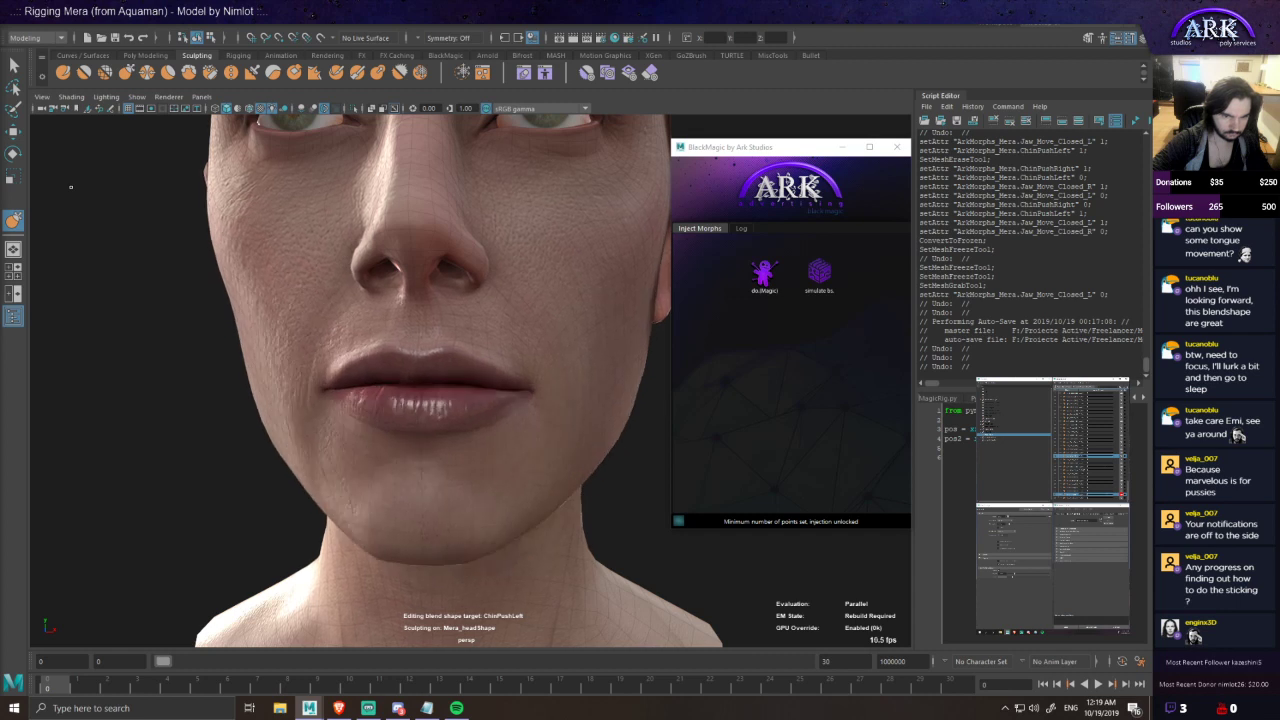
mouse_move(401, 386)
alt+mouse_down()
mouse_move(457, 446)
mouse_move(431, 451)
mouse_move(378, 425)
alt+mouse_up()
drag(5, 95, 5, 95)
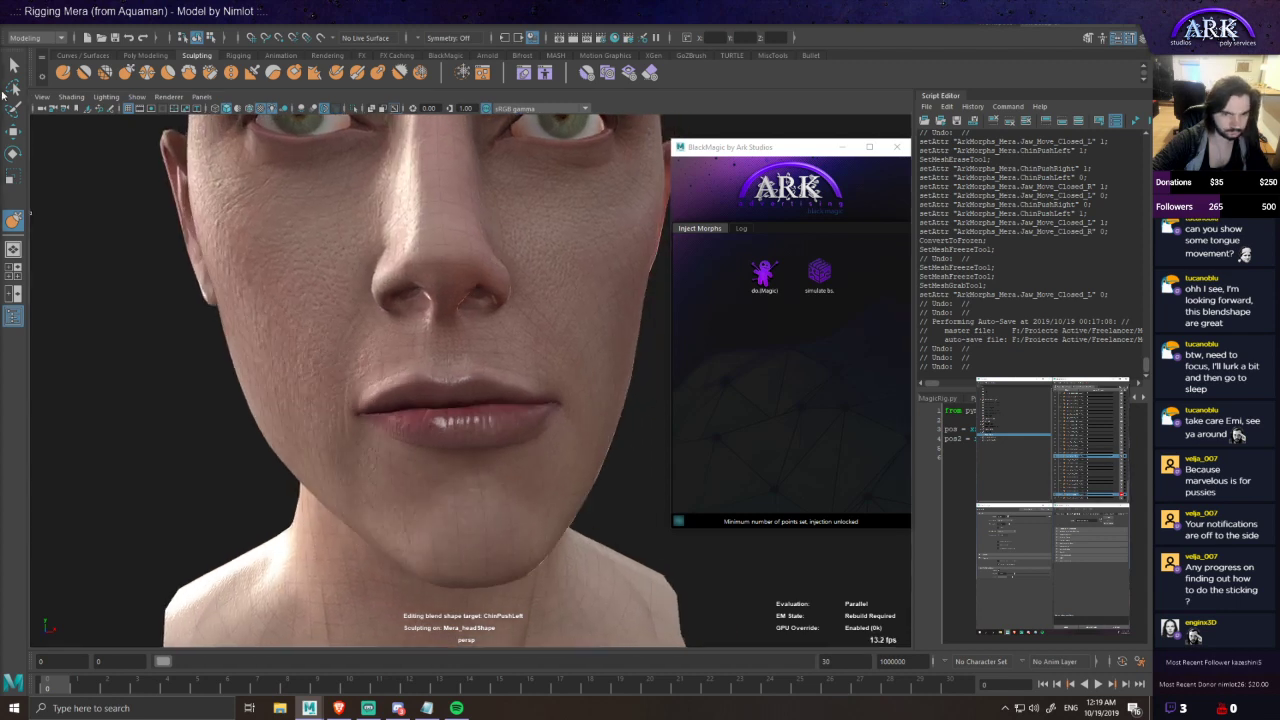
mouse_move(324, 381)
alt+mouse_down()
mouse_move(340, 355)
mouse_move(353, 389)
mouse_move(318, 391)
mouse_move(388, 375)
mouse_move(429, 382)
alt+mouse_up()
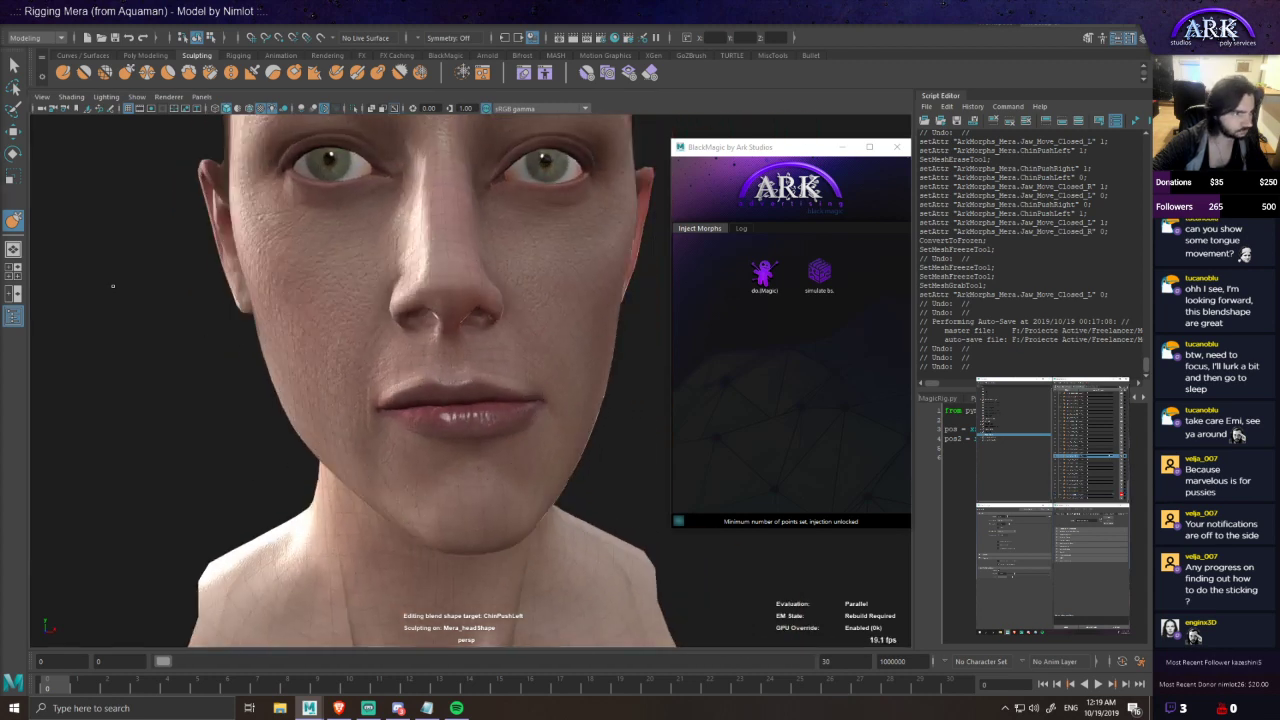
- Set Jaw_Move_Closed_L and ChinPushLeft to 0 and Jaw_Move_Closed_R and ChinPushRight to 1, and enable editing for ChinPushRight
drag(1113, 456, 1088, 457)
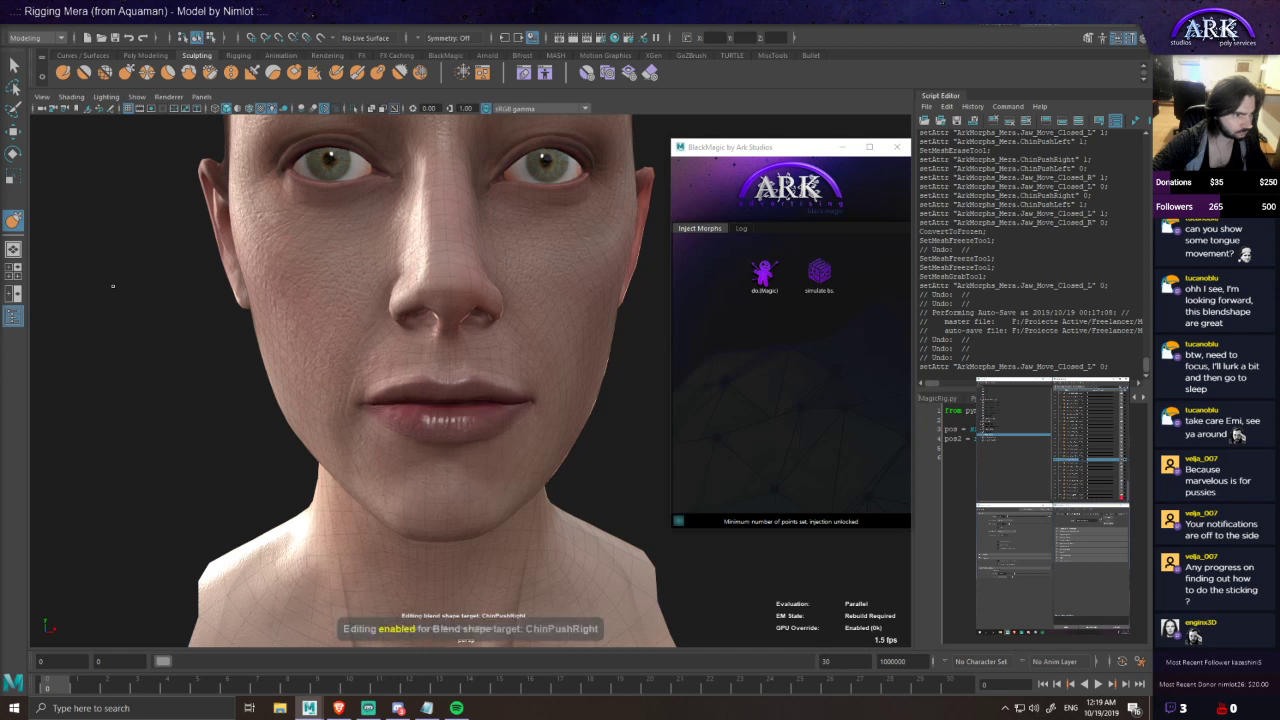
drag(1088, 460, 1113, 460)
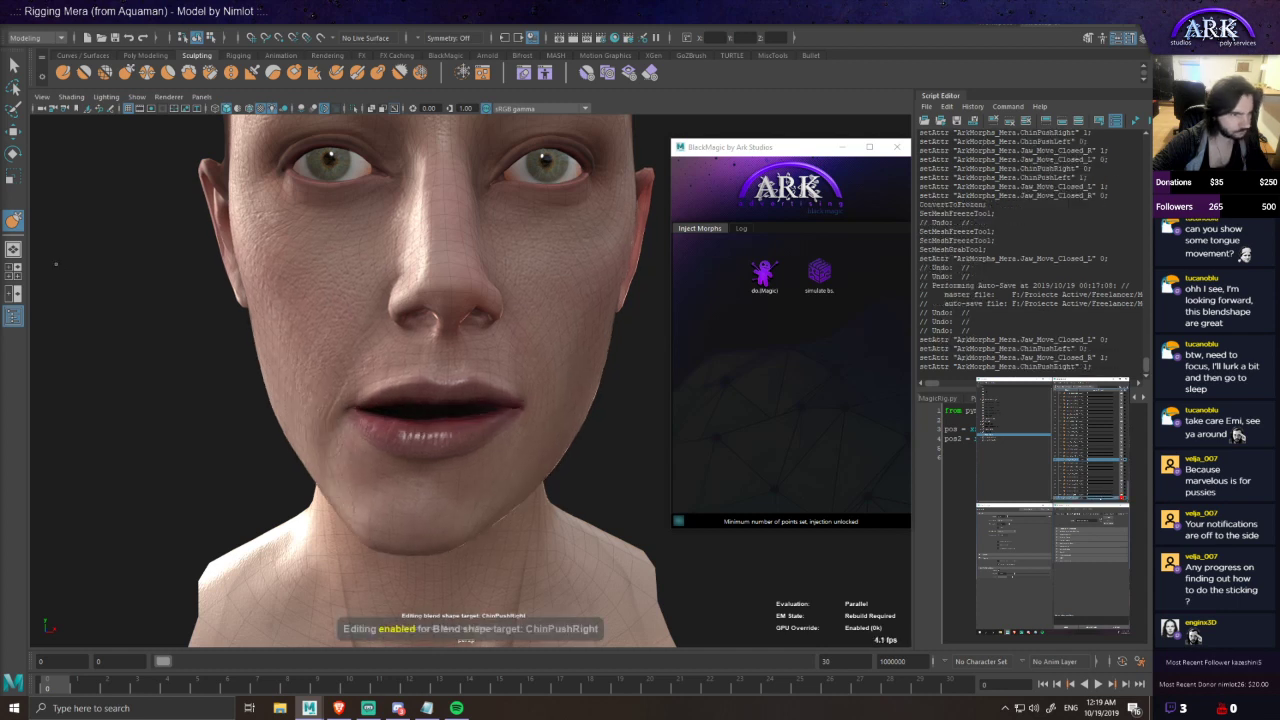
- Sculpt the open lips of the ChinPushRight shape closed with the Grab brush from both sides, undoing one stroke
alt+drag(301, 345, 301, 323)
alt+drag(420, 403, 396, 401)
drag(471, 412, 487, 417)
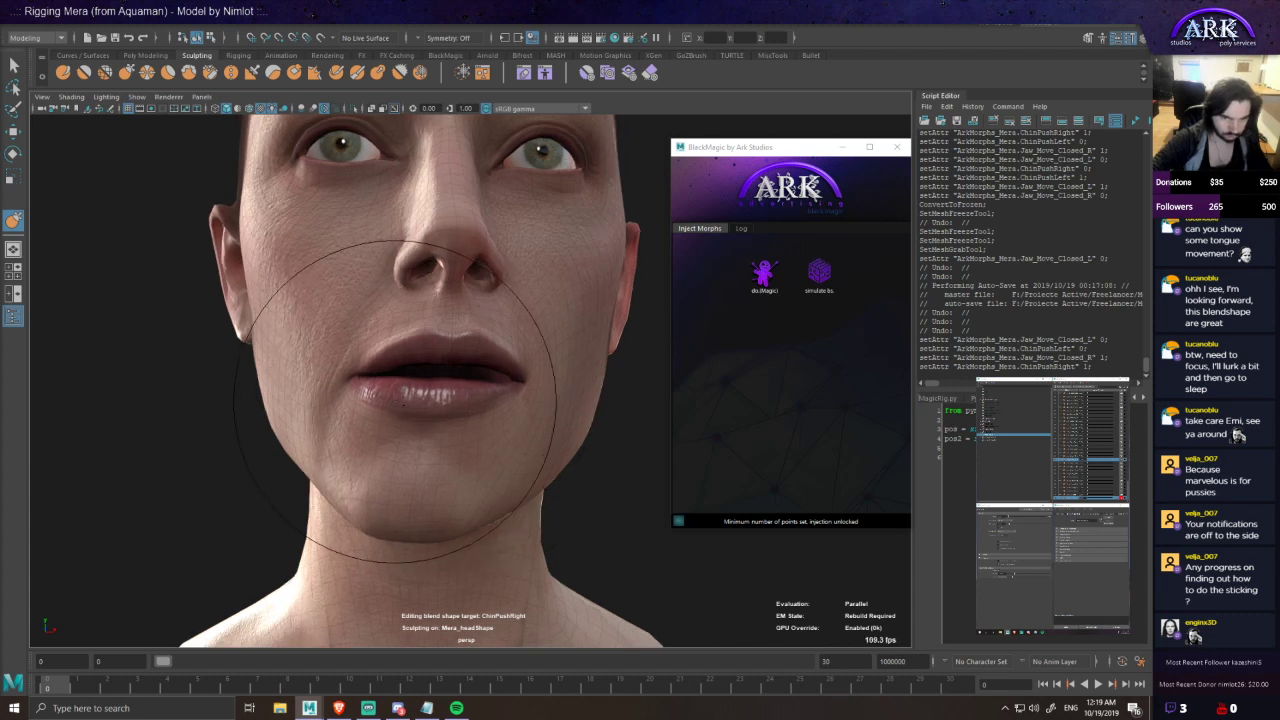
mouse_move(435, 392)
alt+mouse_down()
mouse_move(457, 409)
mouse_move(384, 413)
mouse_move(456, 412)
alt+mouse_up()
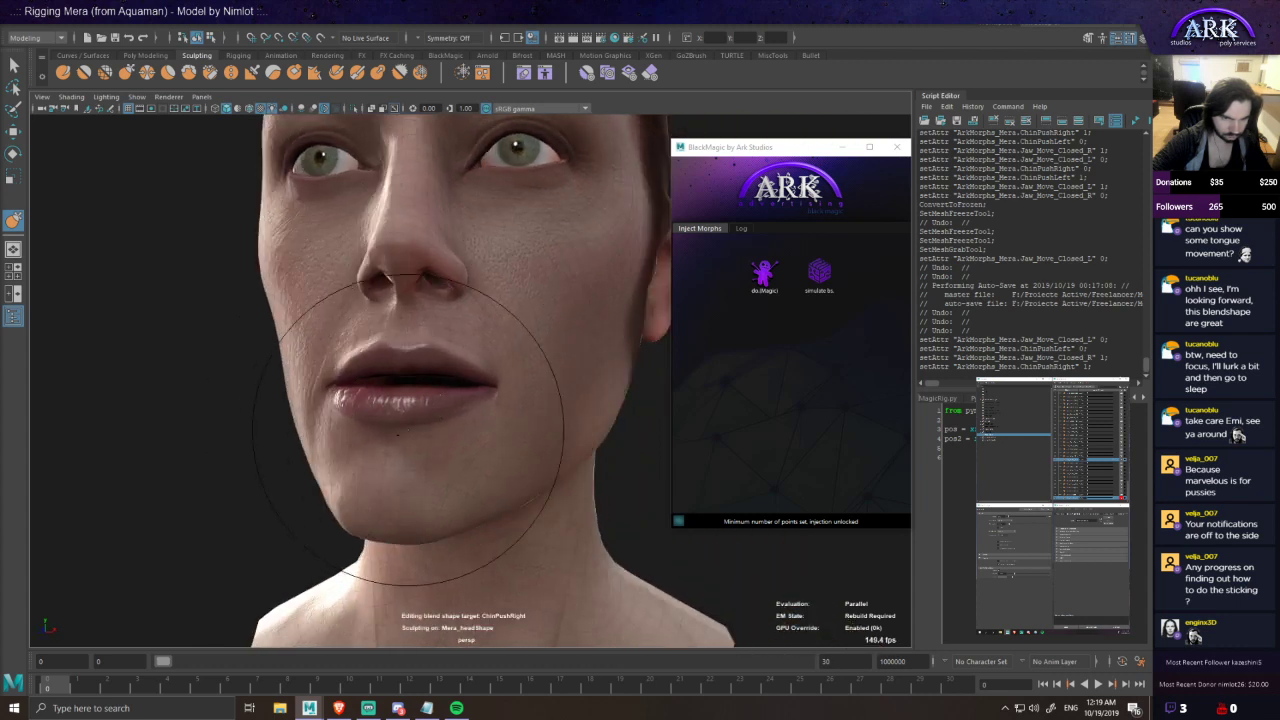
mouse_move(335, 408)
alt+mouse_down()
mouse_move(435, 393)
mouse_move(442, 336)
alt+mouse_up()
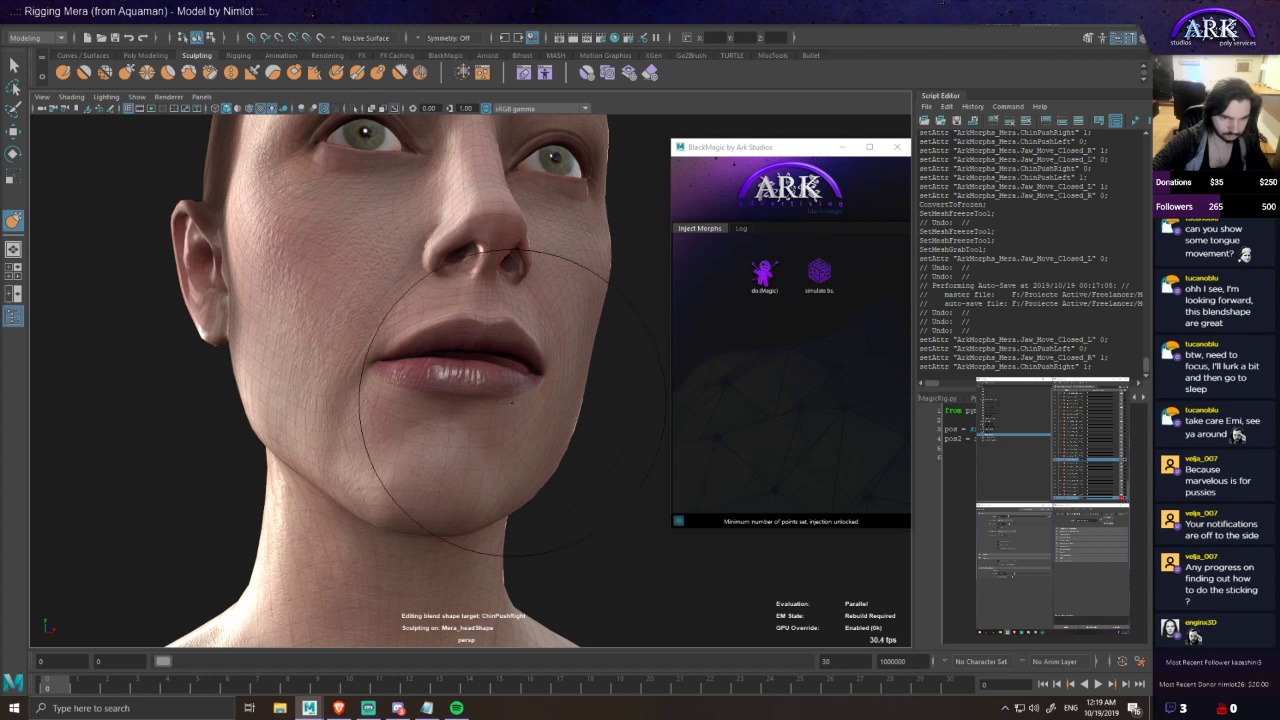
alt+drag(523, 405, 463, 402)
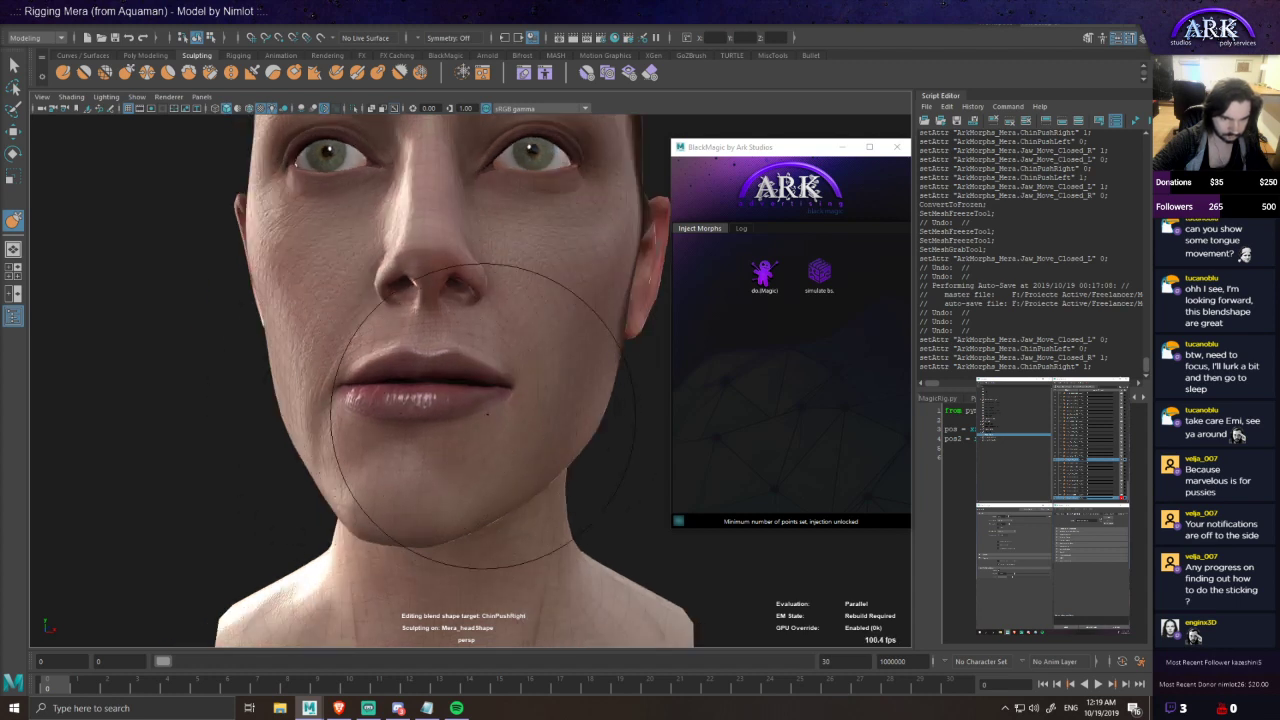
mouse_move(360, 412)
alt+mouse_down()
mouse_move(405, 415)
mouse_move(428, 245)
mouse_move(432, 380)
alt+mouse_up()
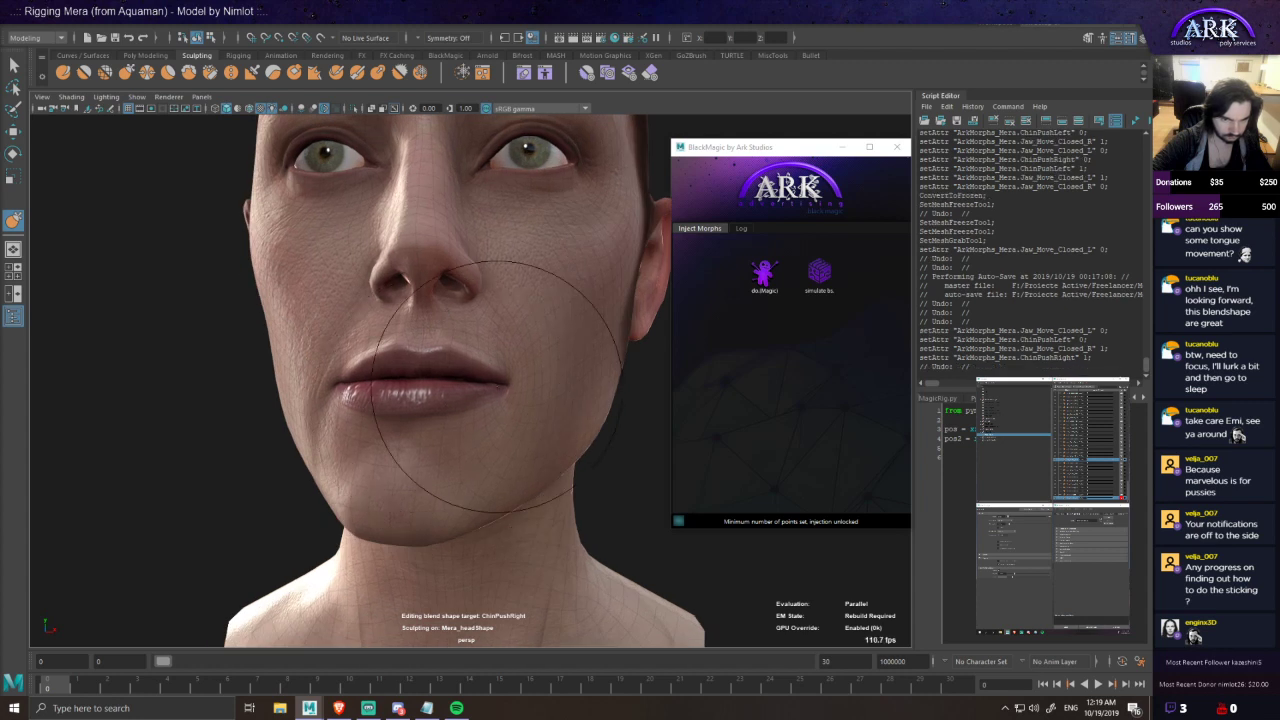
alt+drag(522, 414, 552, 418)
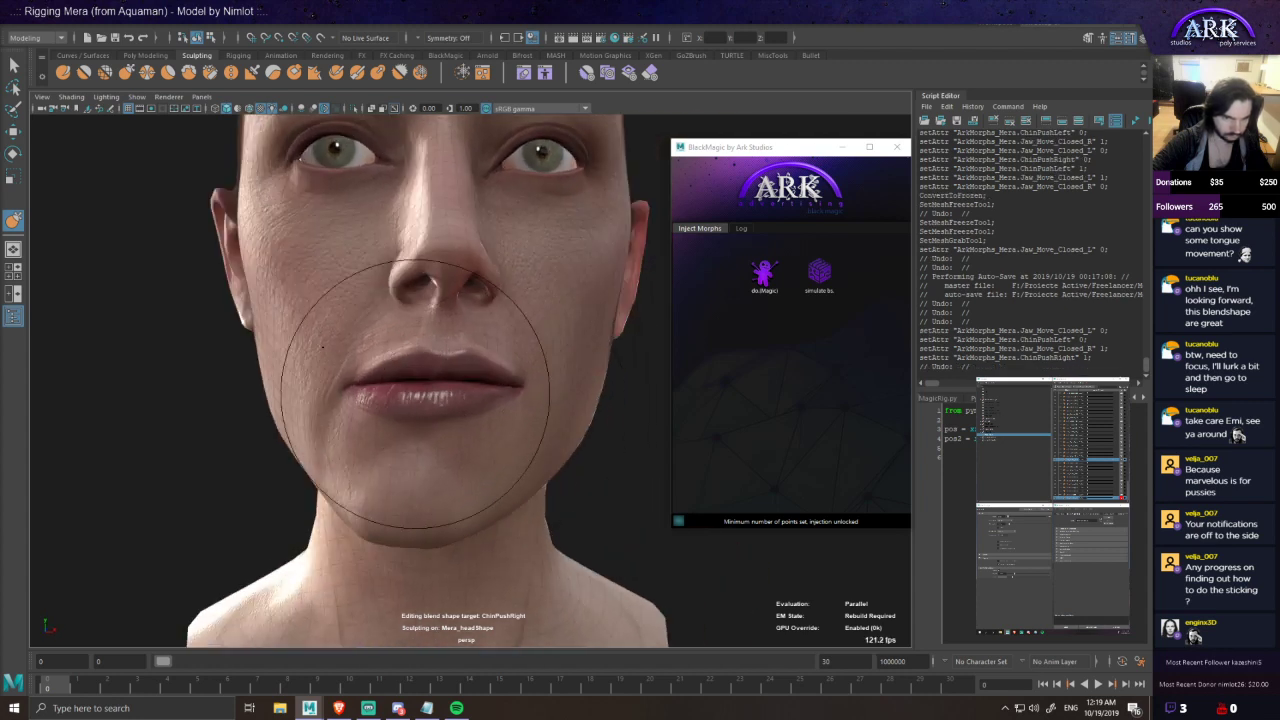
- Test the sculpted ChinPushRight weight and examine the closed lips from three-quarter, high, front and low views
mouse_move(1113, 460)
mouse_down()
mouse_move(1081, 461)
mouse_move(1106, 460)
mouse_up()
alt+drag(300, 335, 360, 347)
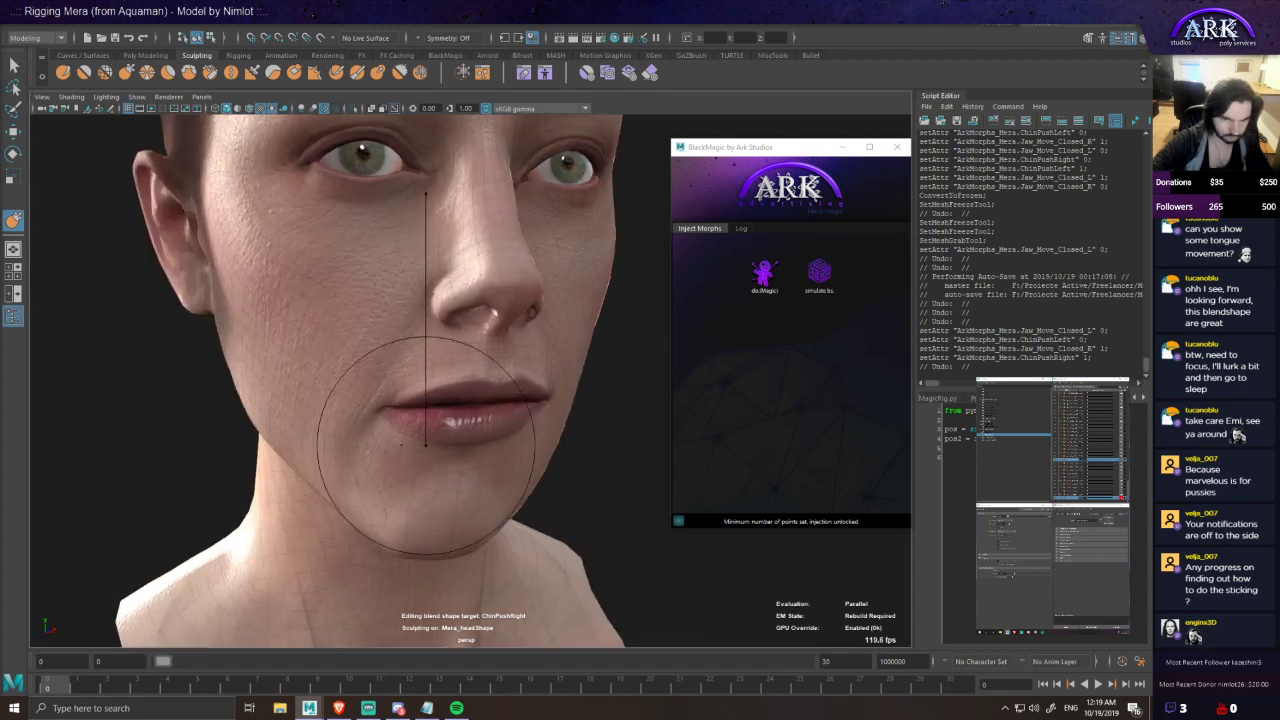
alt+drag(425, 445, 432, 452)
alt+drag(441, 479, 414, 426)
mouse_move(418, 325)
alt+mouse_down()
mouse_move(397, 260)
mouse_move(402, 340)
alt+mouse_up()
mouse_move(402, 425)
alt+mouse_down()
mouse_move(328, 322)
mouse_move(357, 361)
mouse_move(383, 350)
mouse_move(402, 382)
alt+mouse_up()
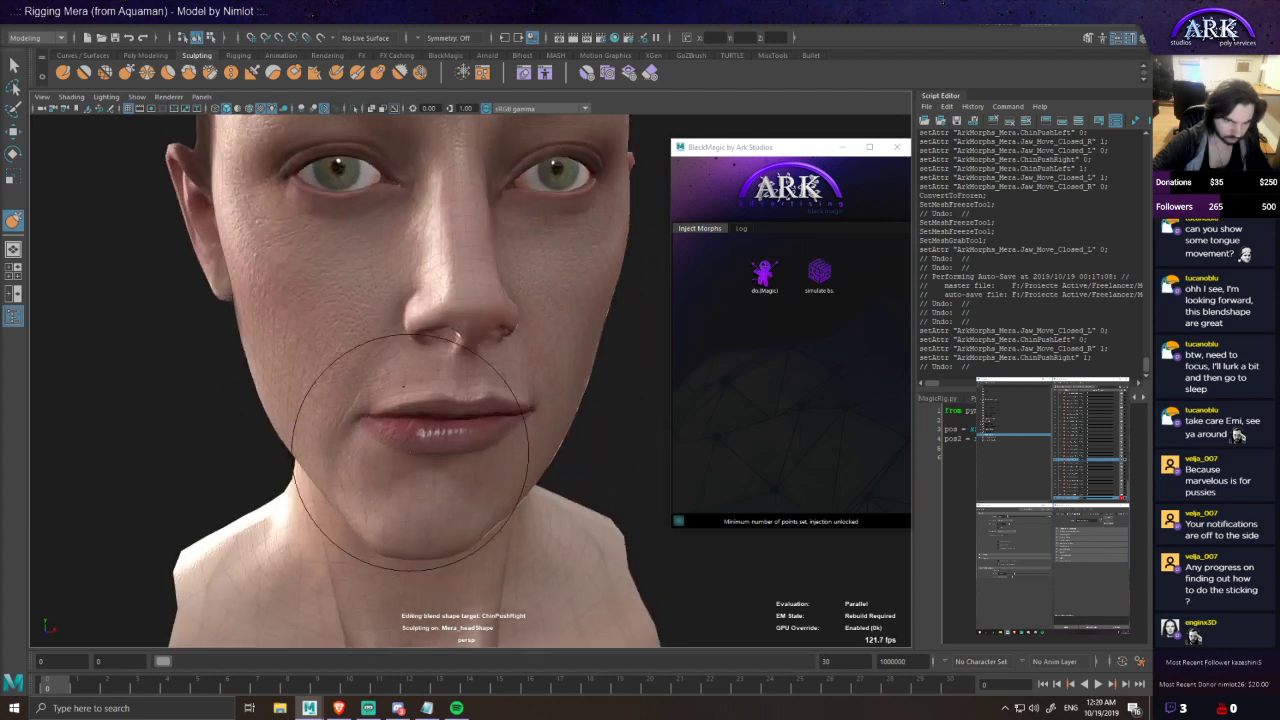
alt+drag(427, 430, 431, 402)
alt+drag(441, 331, 440, 375)
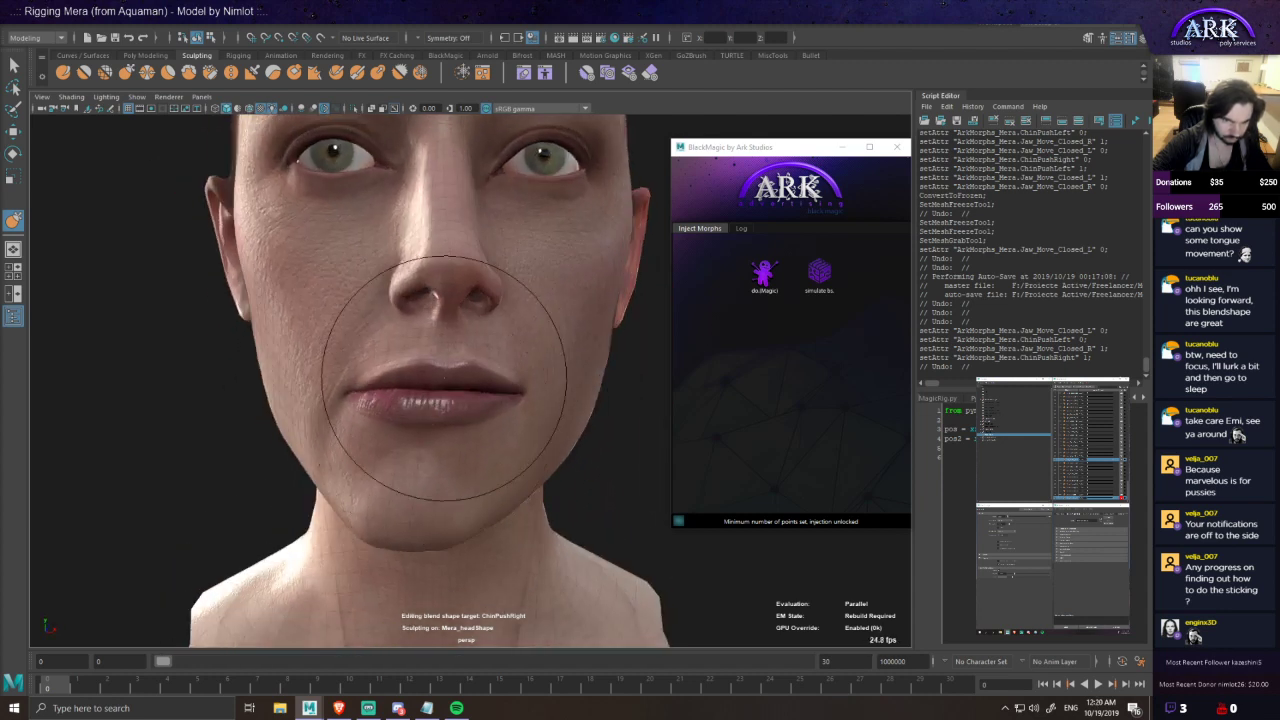
alt+drag(507, 406, 506, 388)
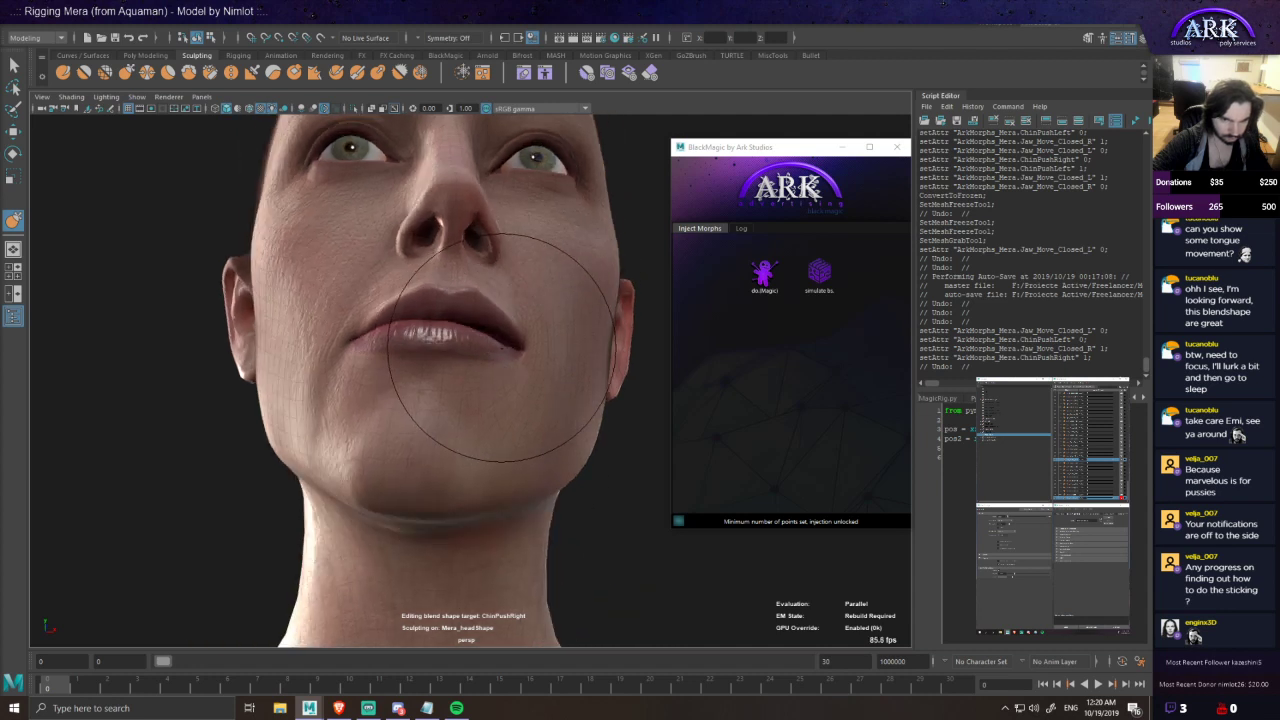
- Try to reshape the mouth corner of the ChinPushRight shape with the Grab brush in close-up, and undo the stroke
alt+right_drag(501, 349, 513, 383)
alt+drag(513, 383, 456, 404)
mouse_move(423, 337)
alt+mouse_down()
mouse_move(432, 322)
mouse_move(465, 410)
alt+mouse_up()
mouse_move(1111, 466)
mouse_down()
mouse_move(1097, 466)
mouse_move(1111, 466)
mouse_up()
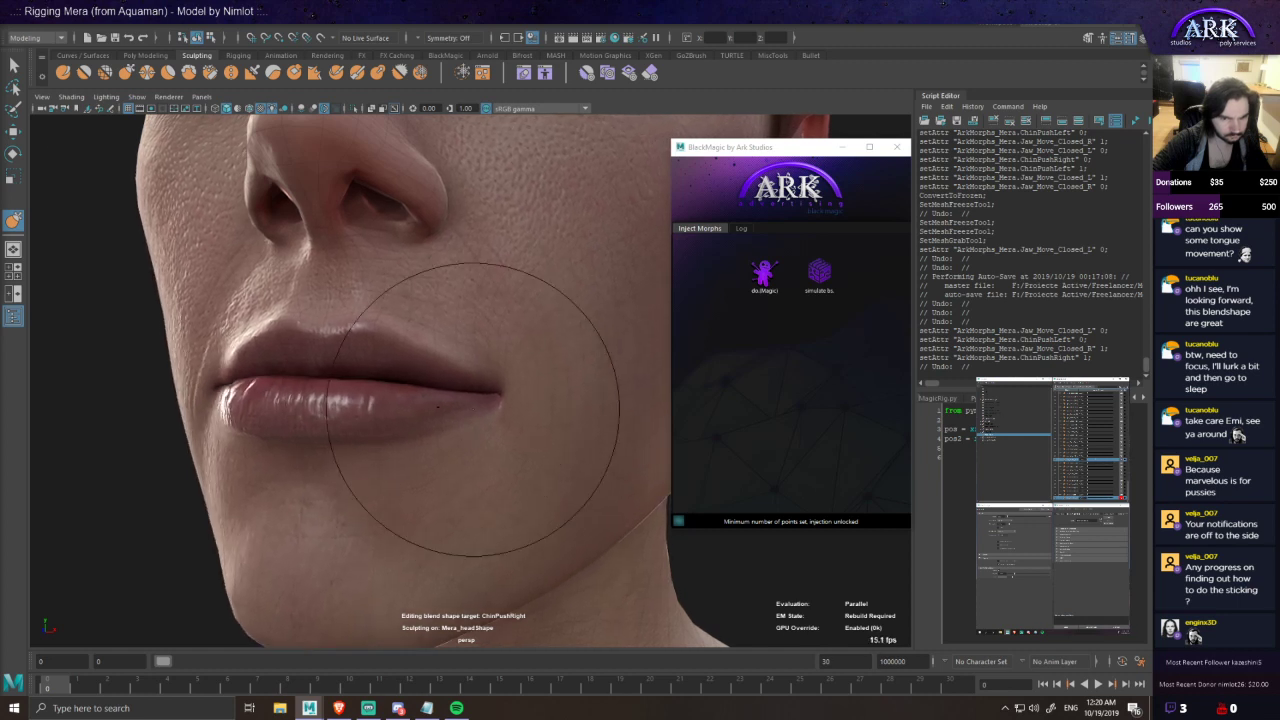
alt+drag(480, 408, 400, 413)
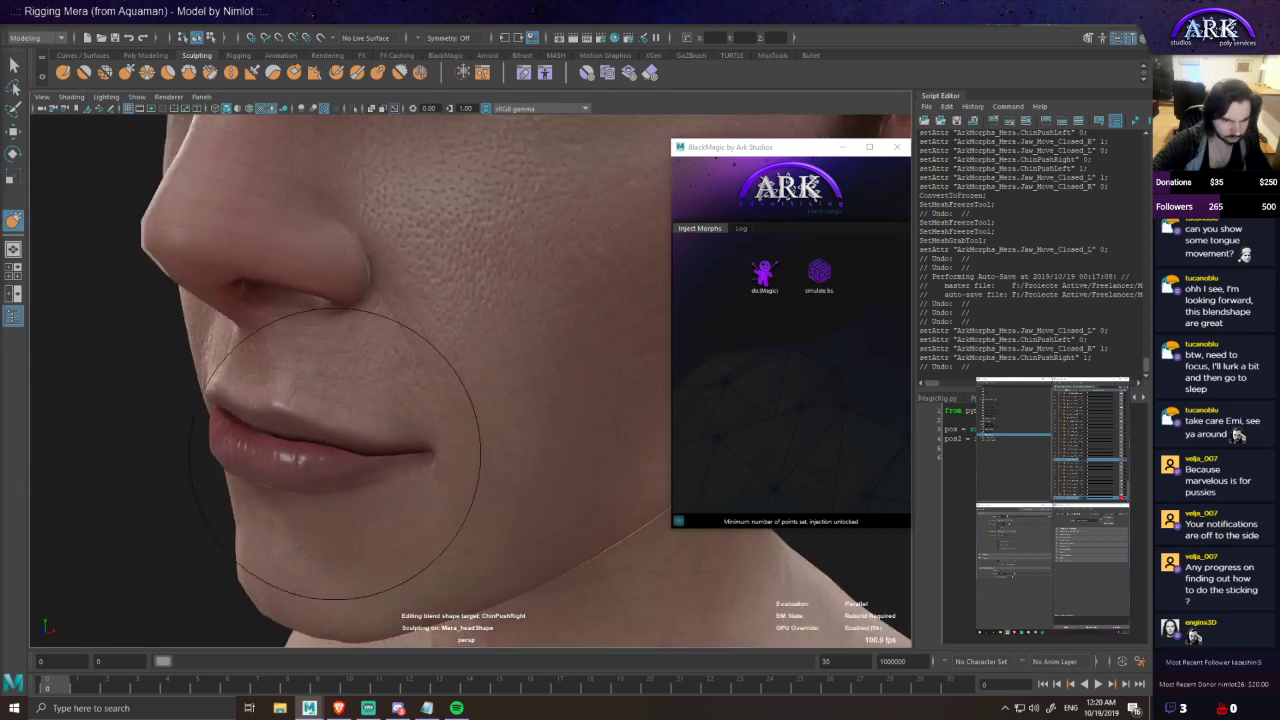
alt+drag(342, 466, 353, 421)
mouse_move(421, 315)
mouse_down()
mouse_move(385, 313)
mouse_move(419, 341)
mouse_up()
key(ctrl+z)
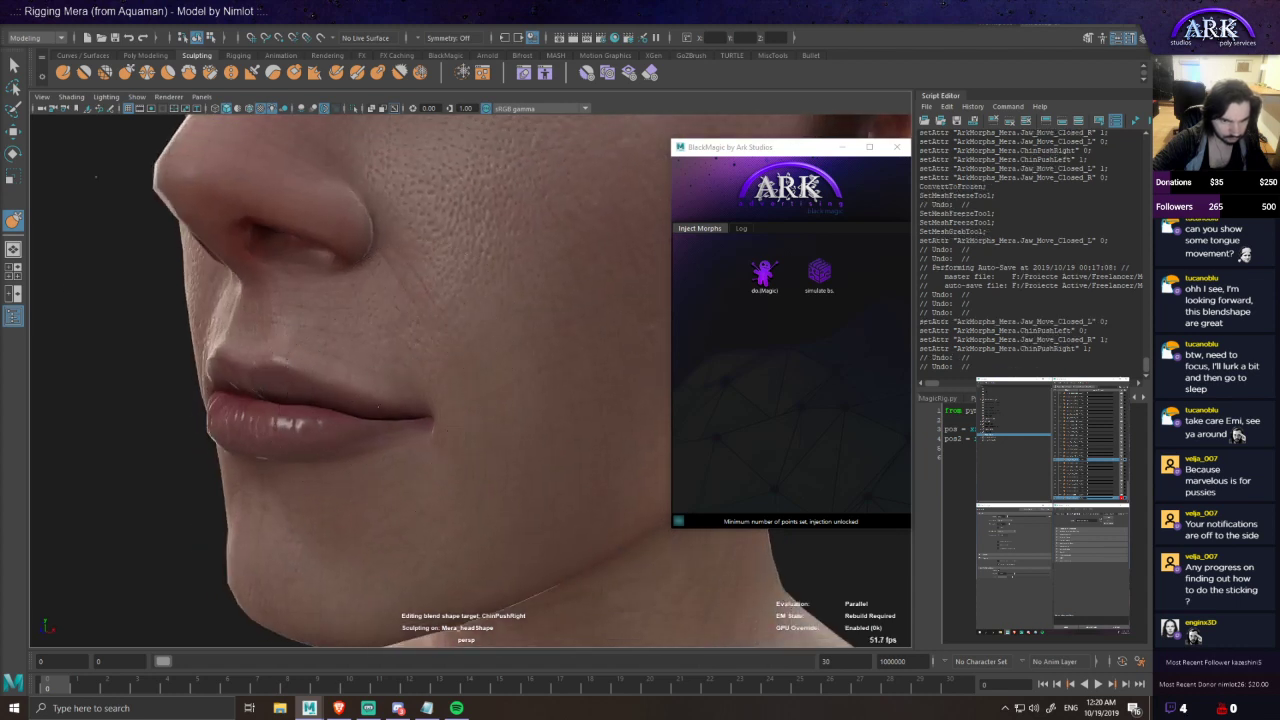
- Undo two more sculpt changes around the mouth corner and inspect it from below with the brush readied for resizing
mouse_move(314, 424)
alt+mouse_down()
mouse_move(457, 466)
mouse_move(438, 444)
alt+mouse_up()
key(ctrl+z)
key(ctrl+z)
mouse_move(400, 366)
alt+mouse_down()
mouse_move(390, 395)
mouse_move(429, 543)
alt+mouse_up()
mouse_move(415, 486)
alt+mouse_down()
mouse_move(429, 413)
mouse_move(497, 366)
mouse_move(524, 316)
alt+mouse_up()
key(b)
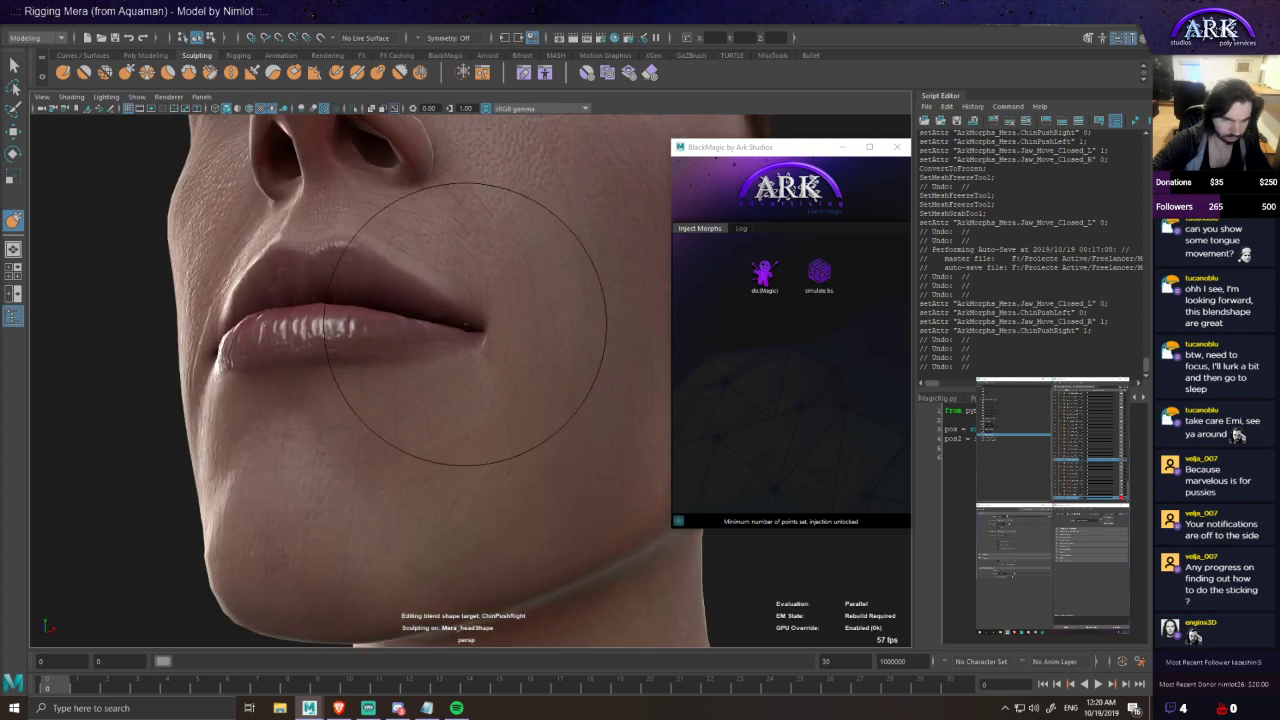
- Vary the blend shape weight with ChinPushRight active and check the lip line and both mouth corners from several angles
alt+right_drag(385, 371, 140, 342)
alt+drag(140, 342, 201, 334)
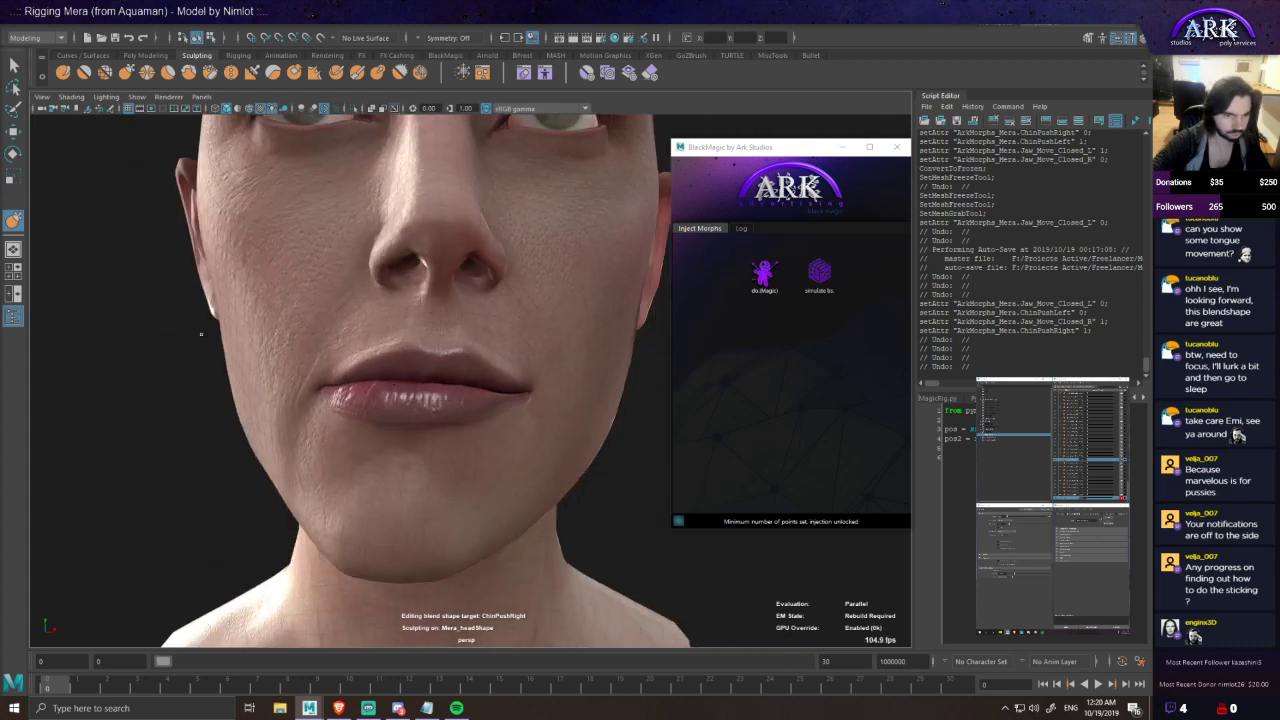
mouse_move(1118, 460)
mouse_down()
mouse_move(1098, 461)
mouse_move(1119, 465)
mouse_up()
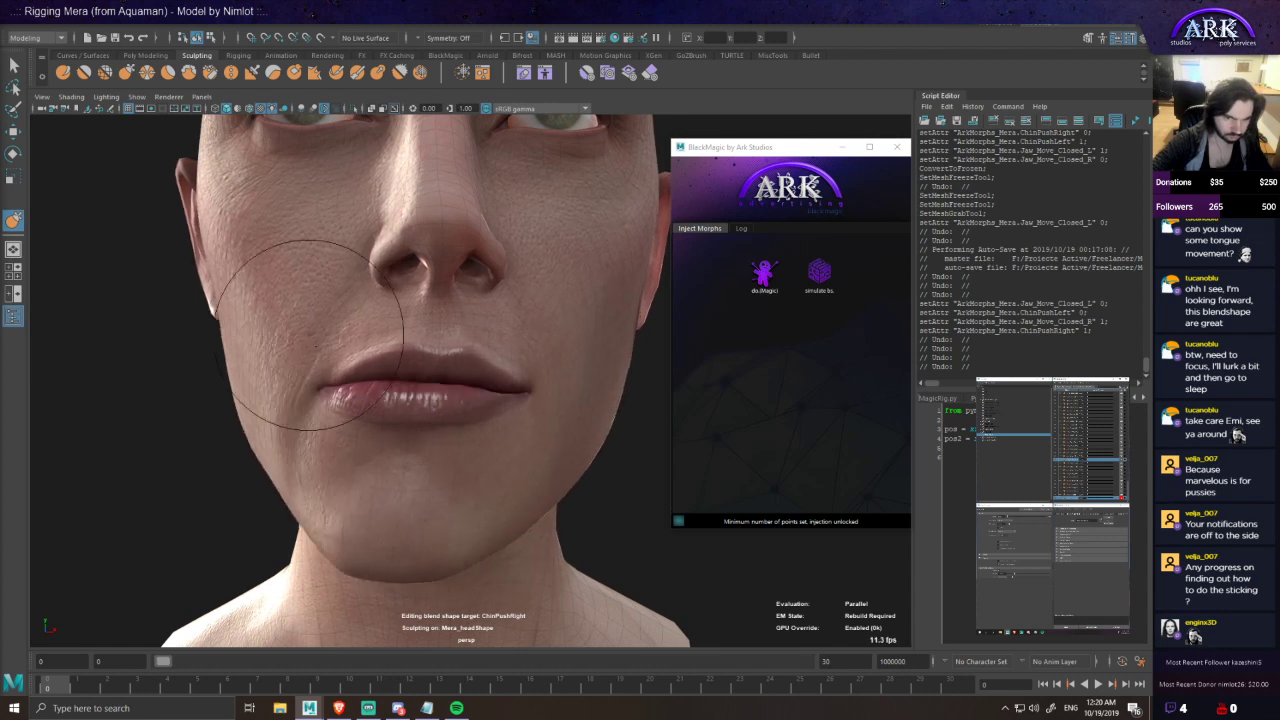
alt+drag(350, 366, 336, 337)
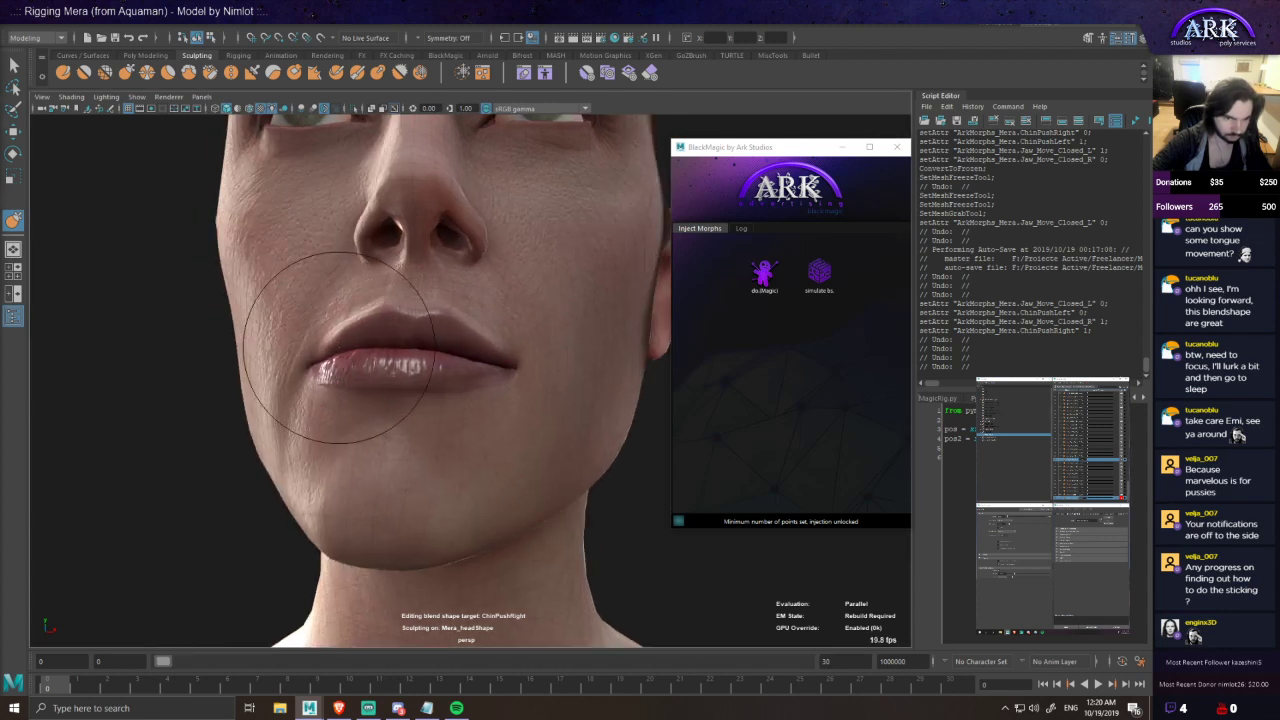
alt+drag(332, 334, 361, 412)
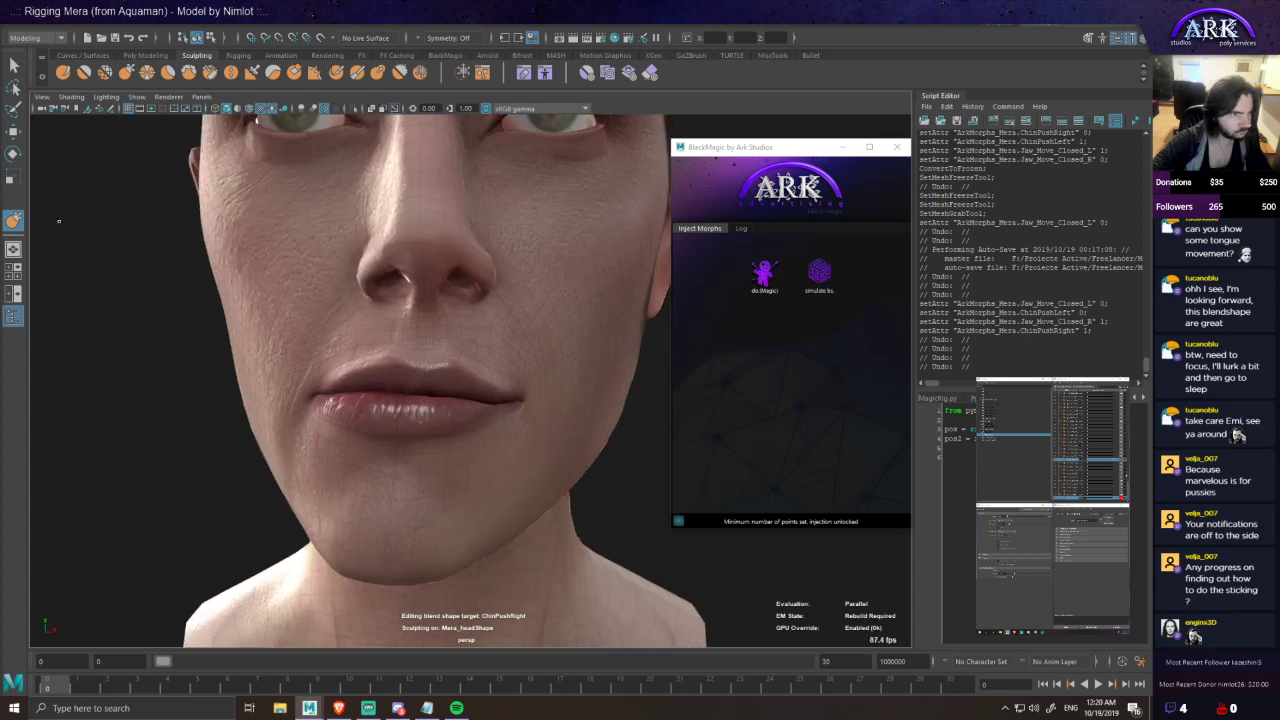
mouse_move(1119, 461)
mouse_down()
mouse_move(1108, 461)
mouse_move(1119, 461)
mouse_up()
alt+drag(380, 455, 365, 396)
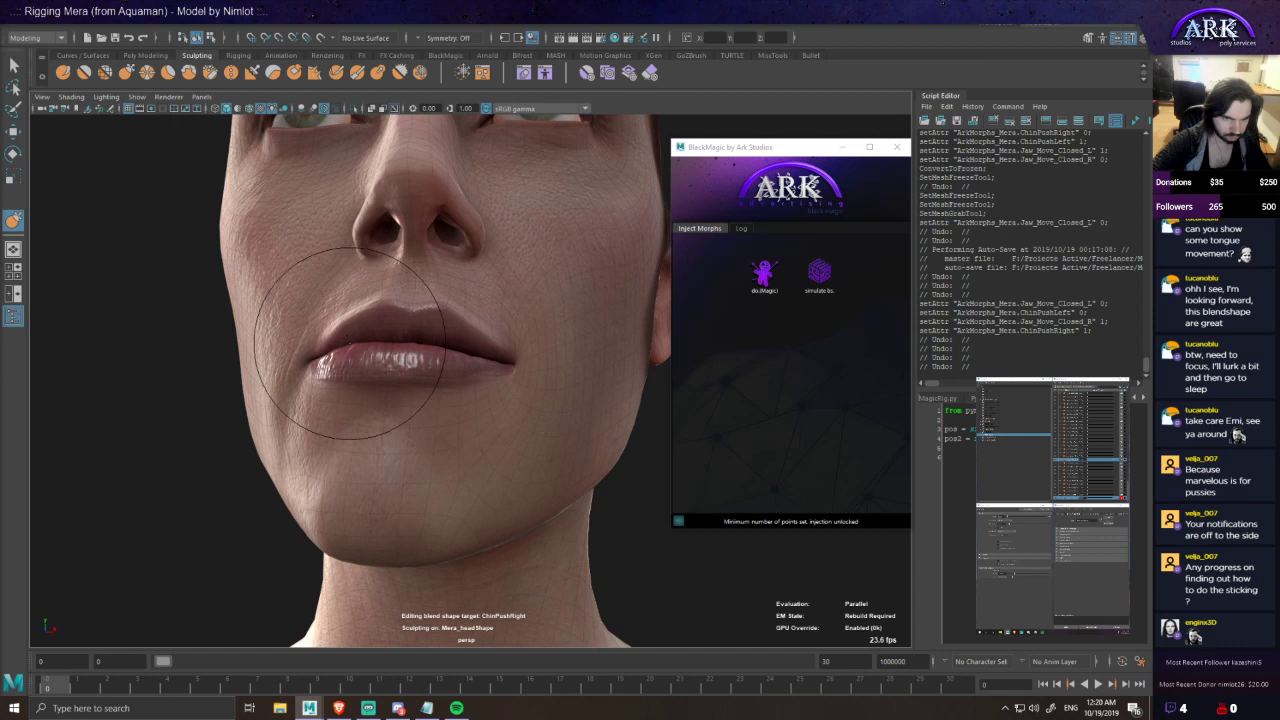
mouse_move(340, 325)
alt+mouse_down()
mouse_move(312, 311)
mouse_move(309, 346)
mouse_move(366, 392)
mouse_move(294, 351)
mouse_move(310, 367)
mouse_move(291, 380)
mouse_move(388, 392)
alt+mouse_up()
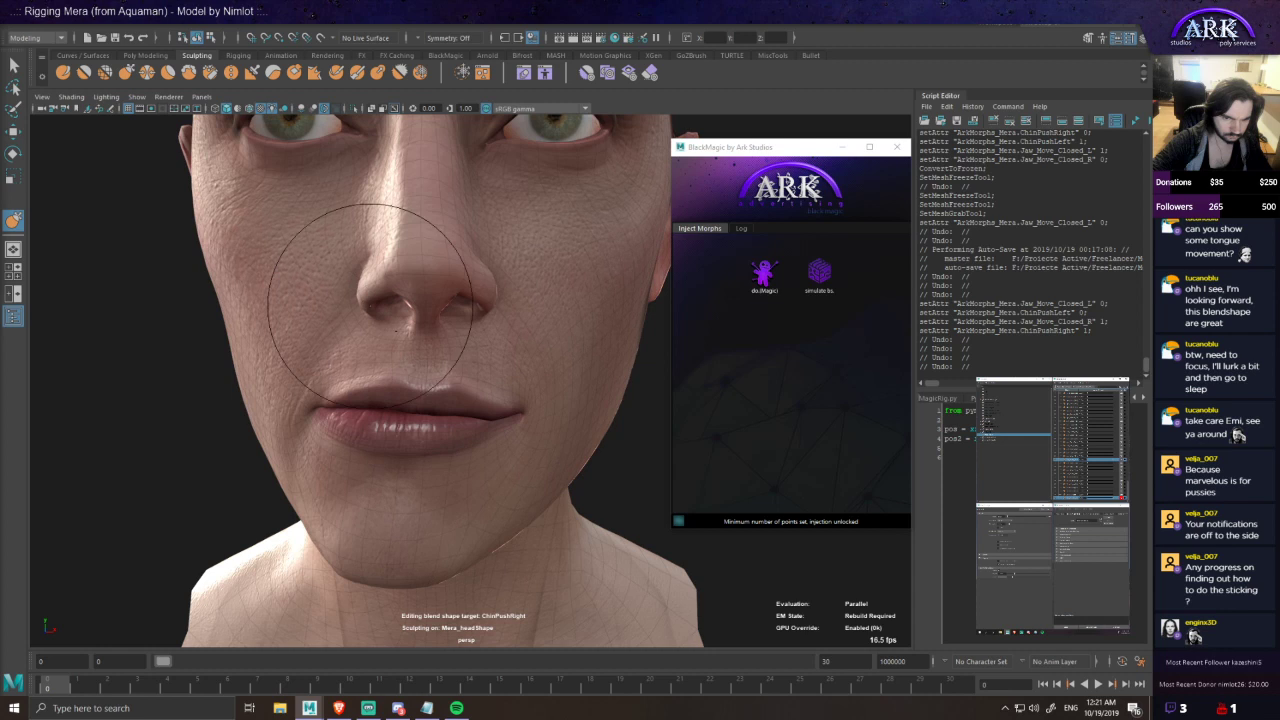
alt+drag(511, 434, 488, 358)
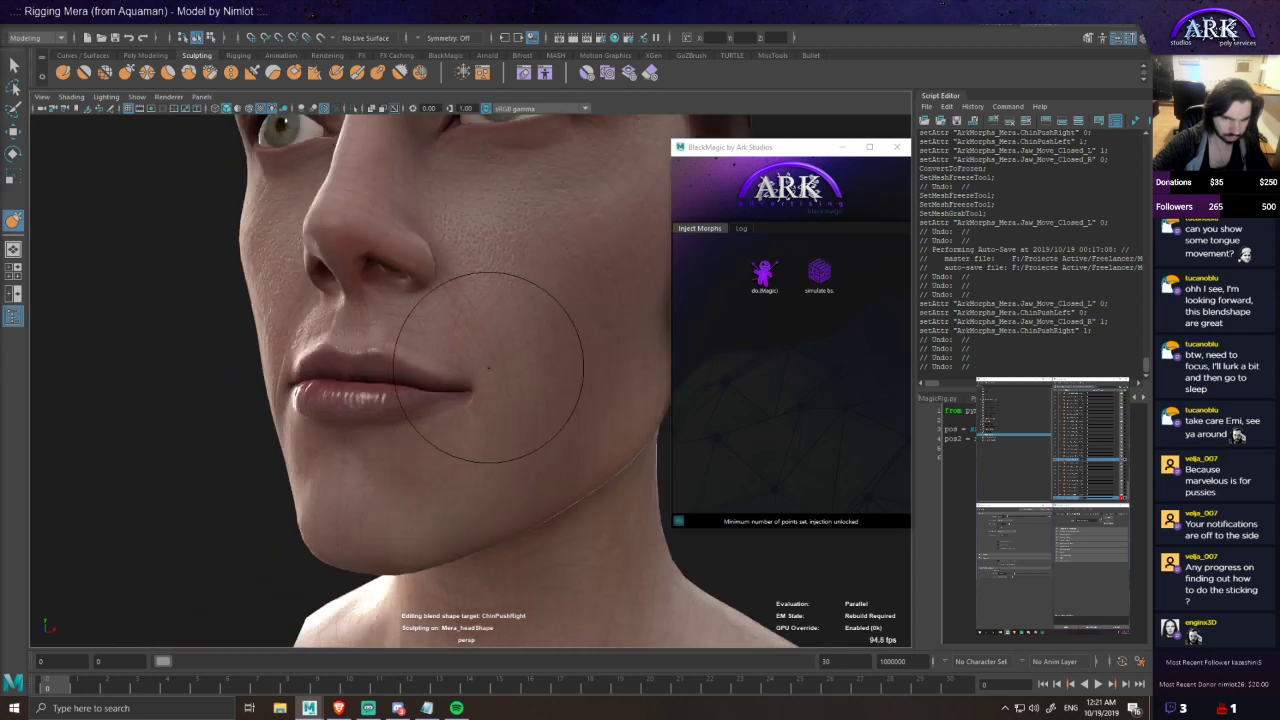
alt+drag(454, 400, 500, 414)
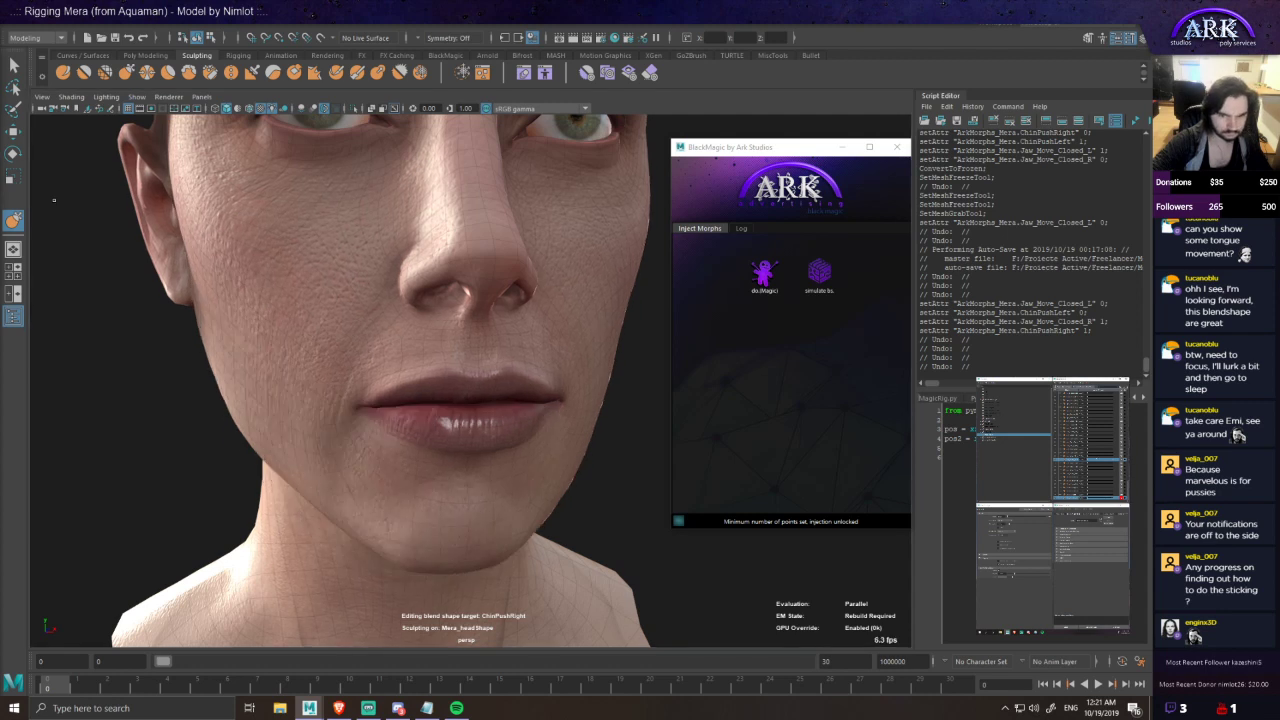
- Try the Erase brush on the mouth corner of the ChinPushRight shape and undo the last three sculpt changes
alt+drag(465, 370, 448, 371)
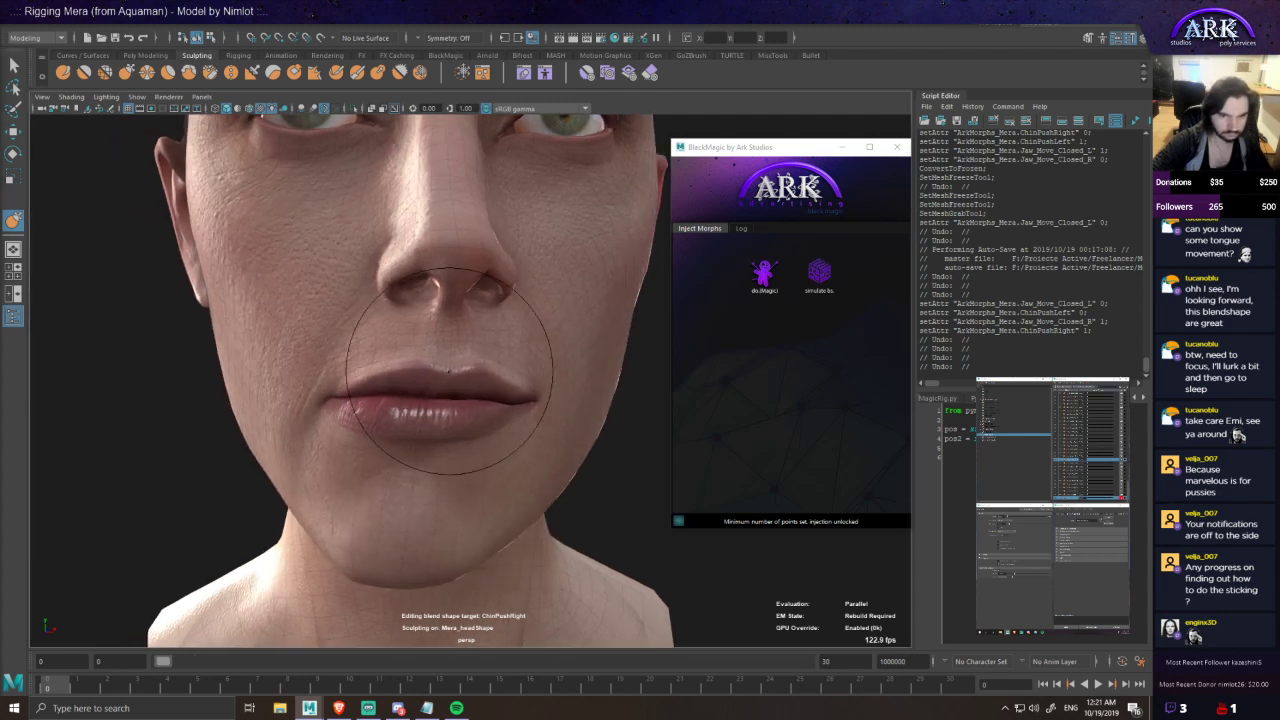
click(650, 73)
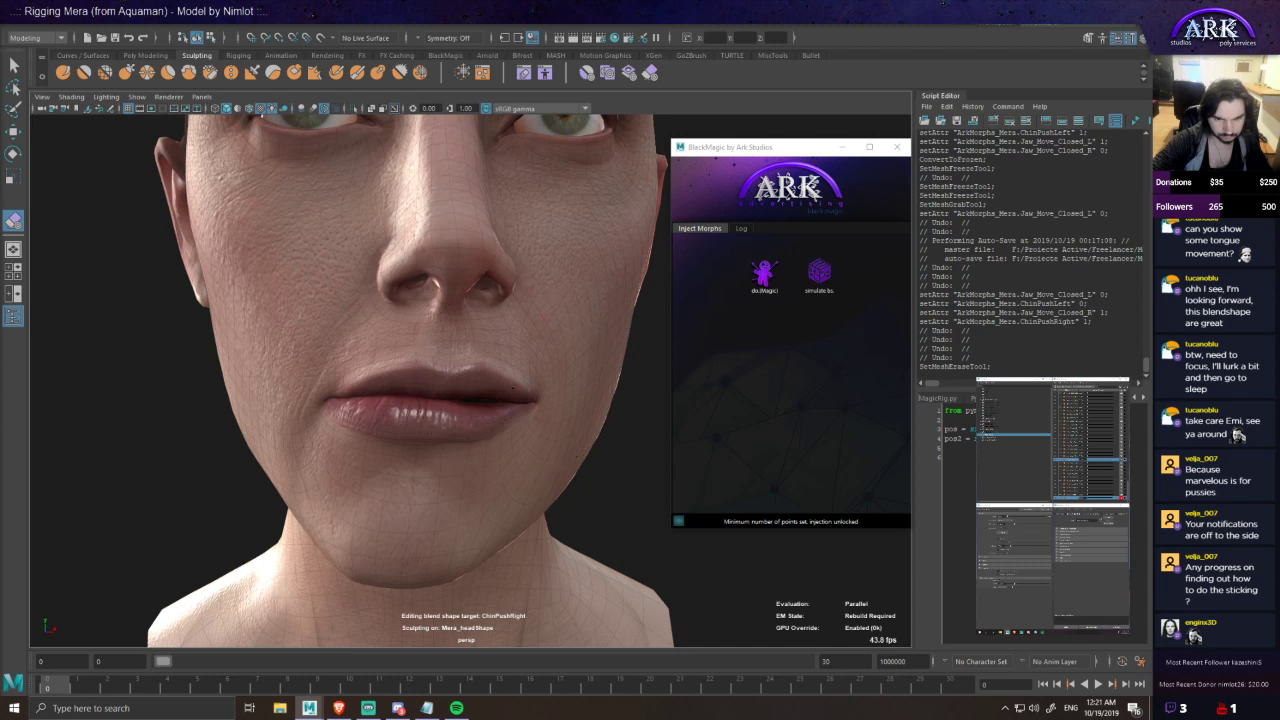
key(ctrl+z)
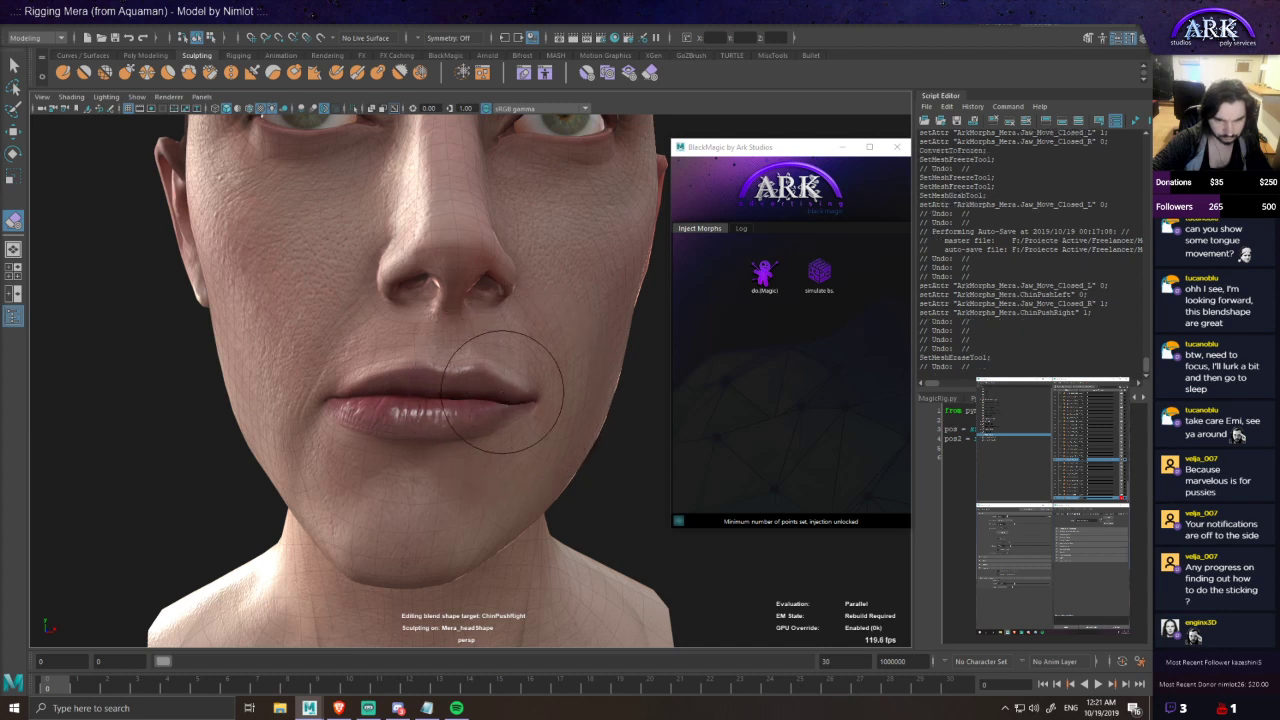
key(ctrl+z)
key(ctrl+z)
alt+drag(506, 372, 481, 365)
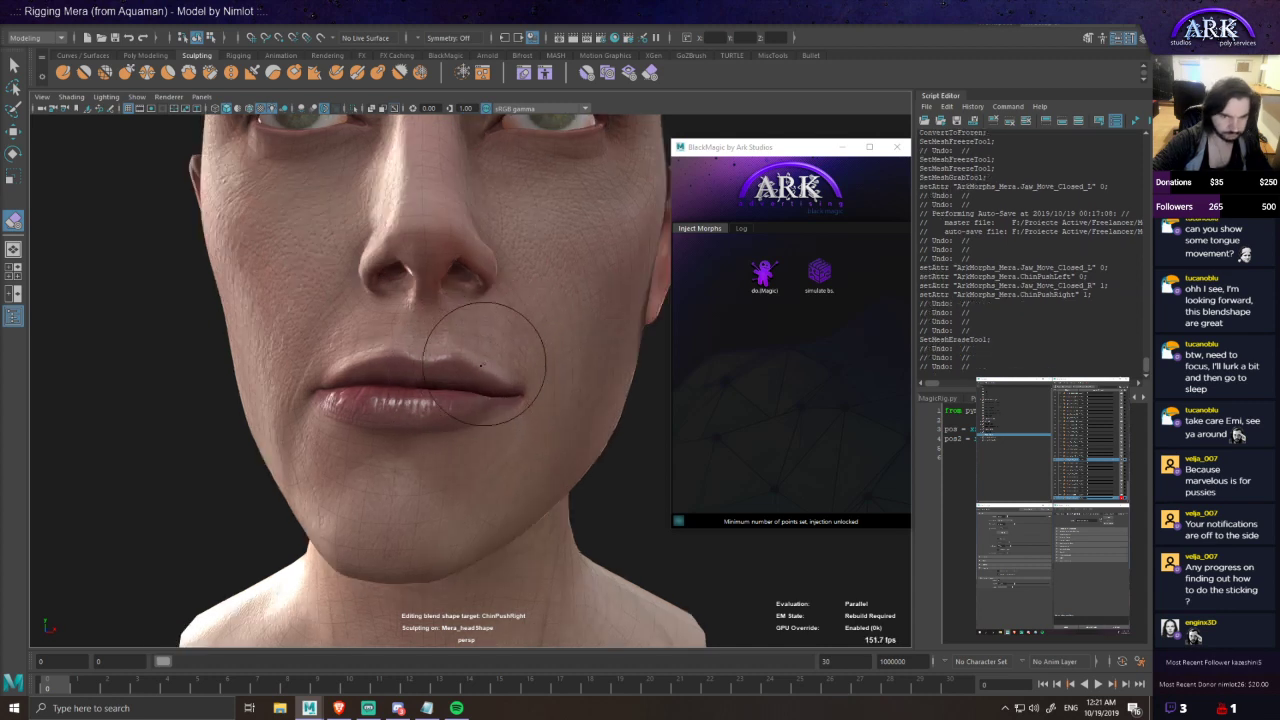
- Try to reshape the ChinPushRight mouth corner with the Grab brush from a low angle, and undo both changes
click(128, 73)
alt+drag(530, 452, 517, 421)
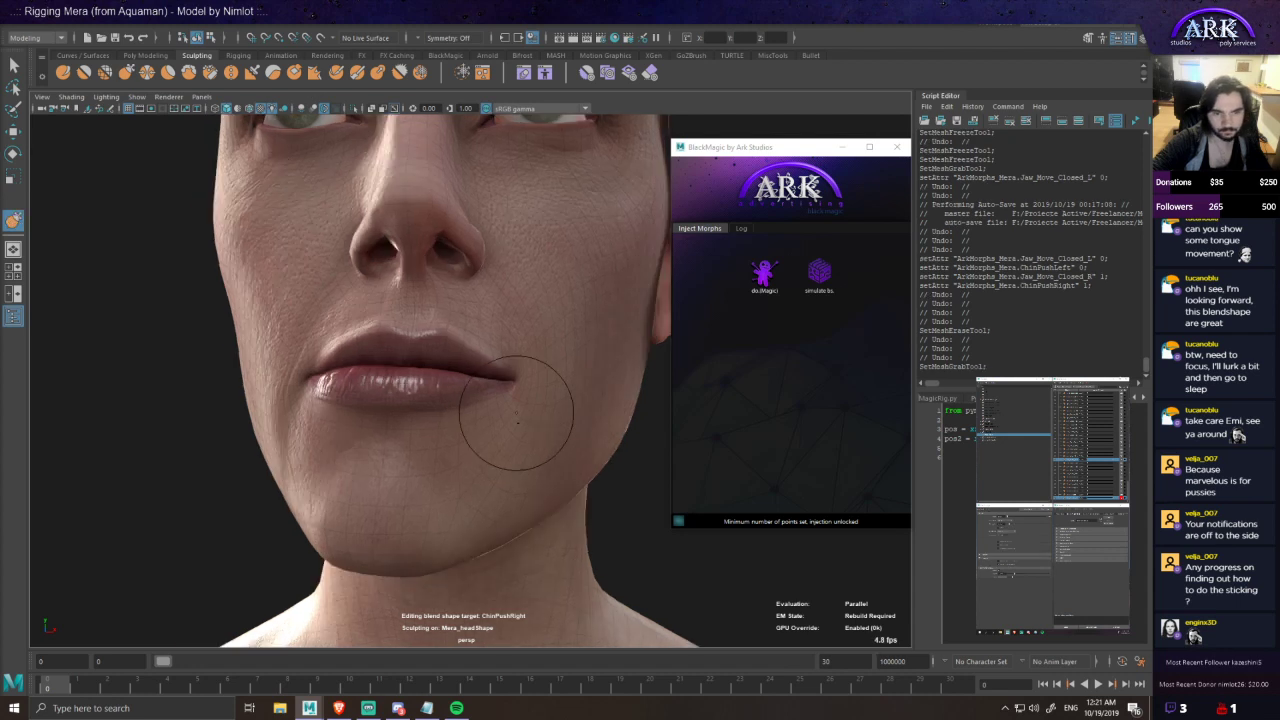
key(ctrl+z)
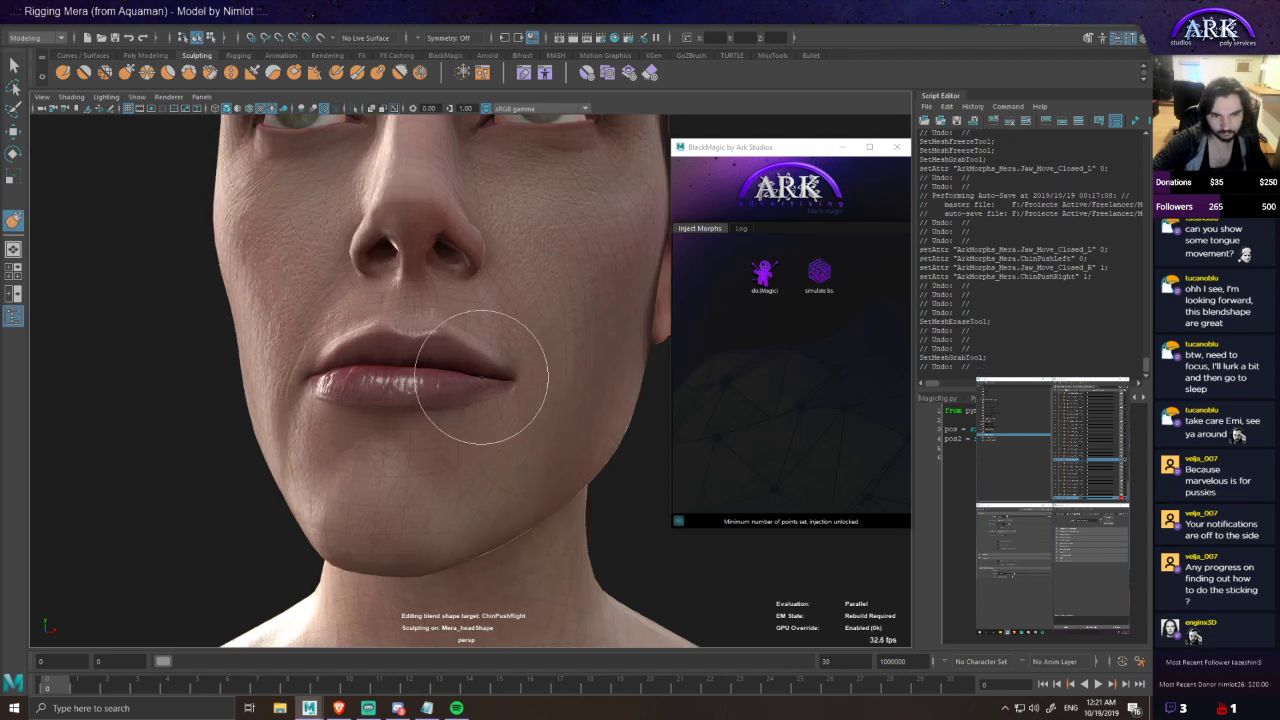
key(ctrl+z)
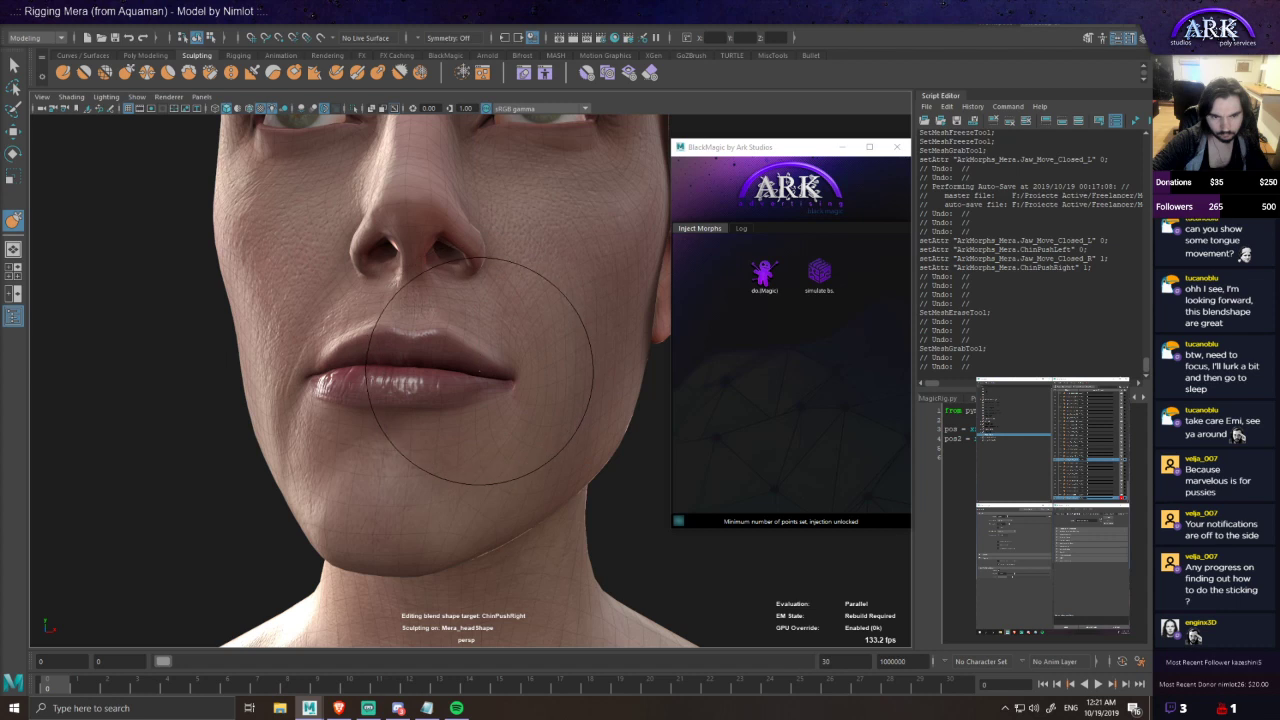
- Test the ChinPushRight weight and examine the closed lips from front, low and three-quarter views, undoing one more sculpt change
alt+drag(474, 383, 358, 354)
drag(1108, 461, 54, 103)
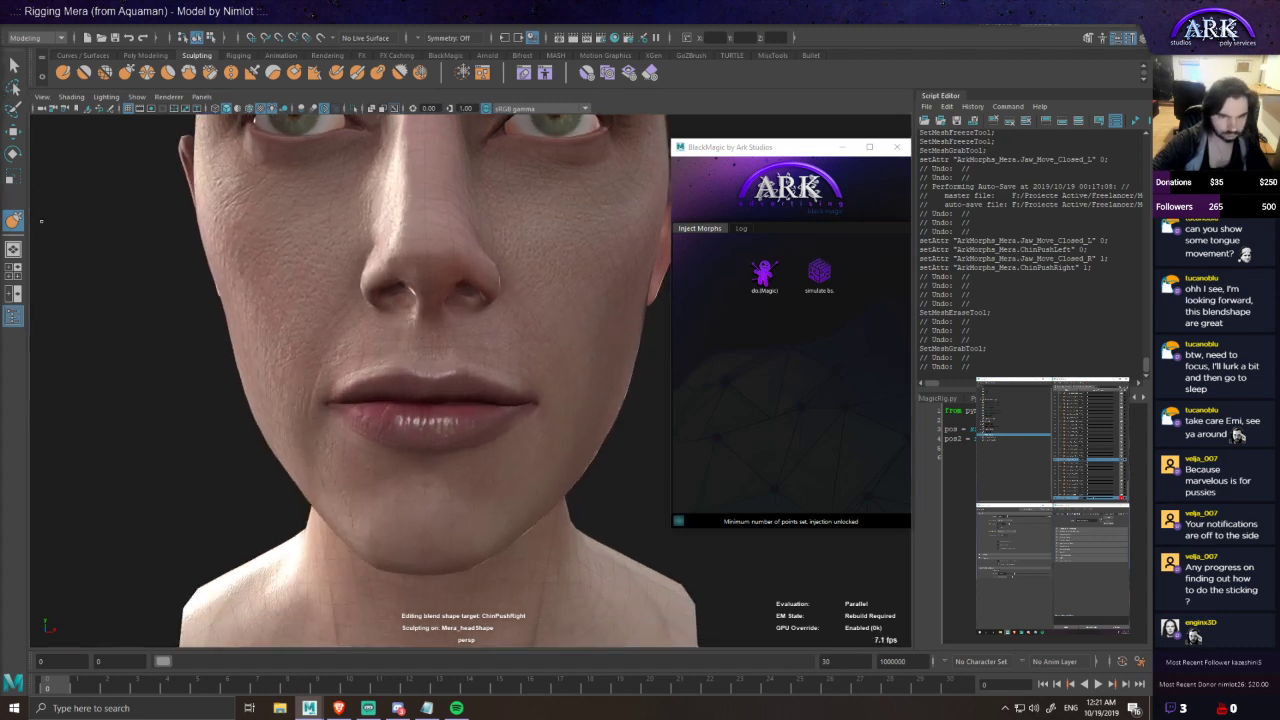
mouse_move(309, 333)
alt+mouse_down()
mouse_move(324, 345)
mouse_move(293, 365)
mouse_move(334, 378)
mouse_move(300, 271)
alt+mouse_up()
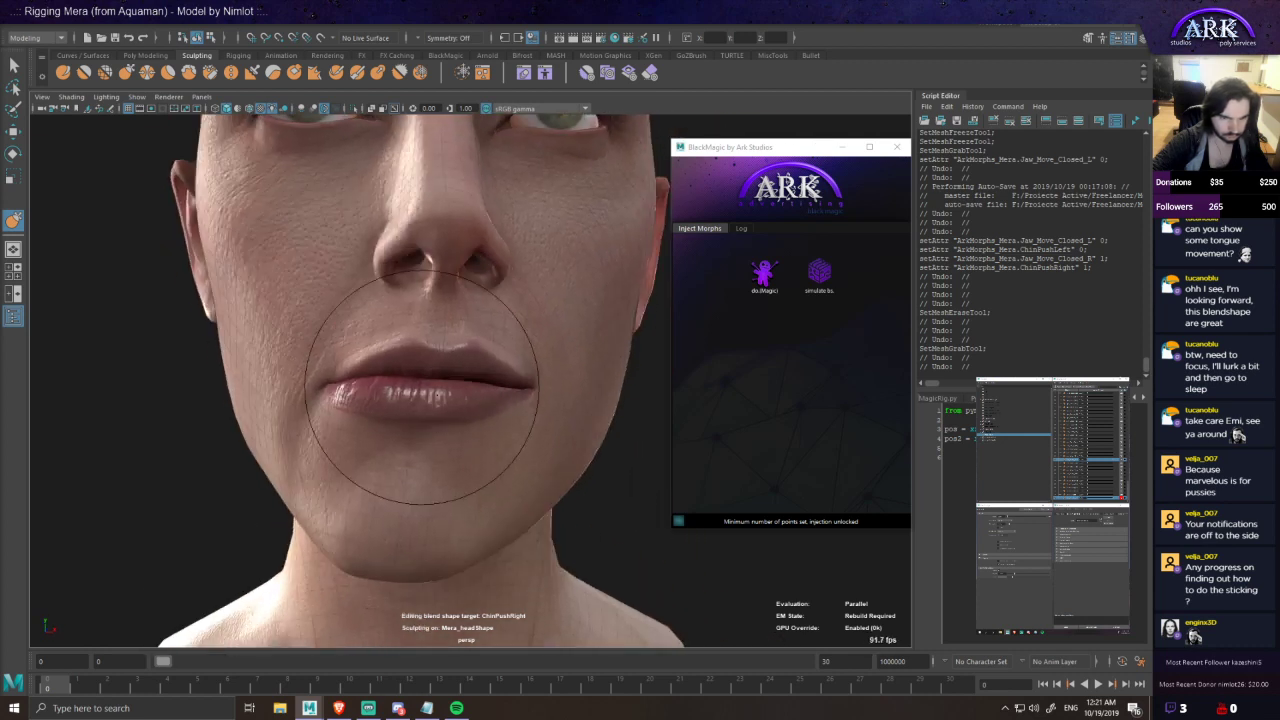
drag(1, 98, 1, 98)
alt+drag(448, 375, 478, 312)
alt+drag(508, 272, 514, 295)
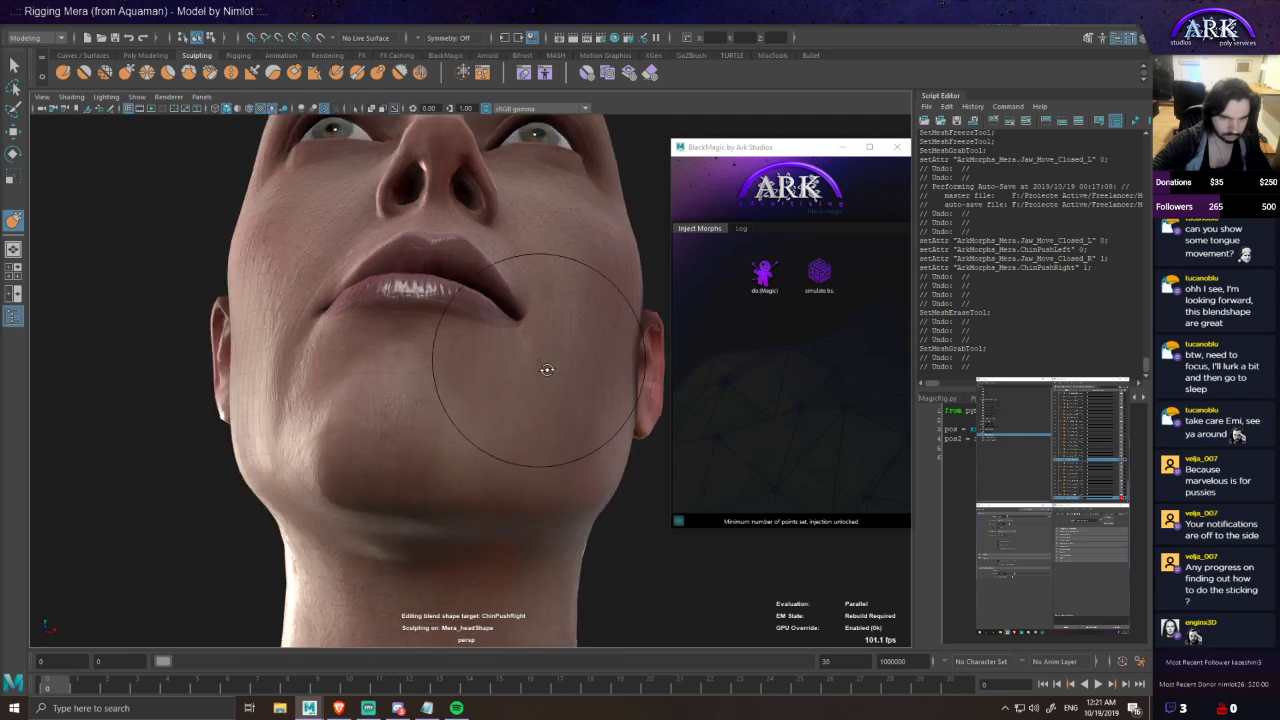
alt+drag(543, 363, 556, 376)
key(ctrl+z)
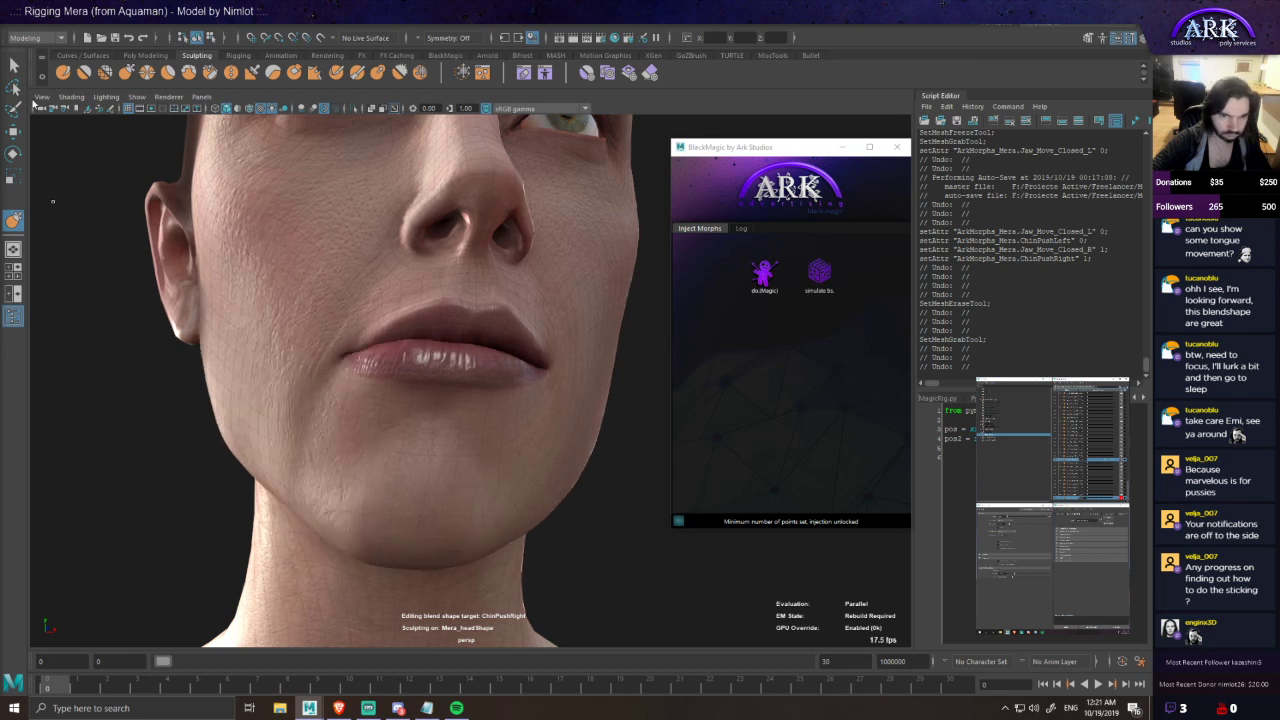
alt+drag(496, 277, 449, 312)
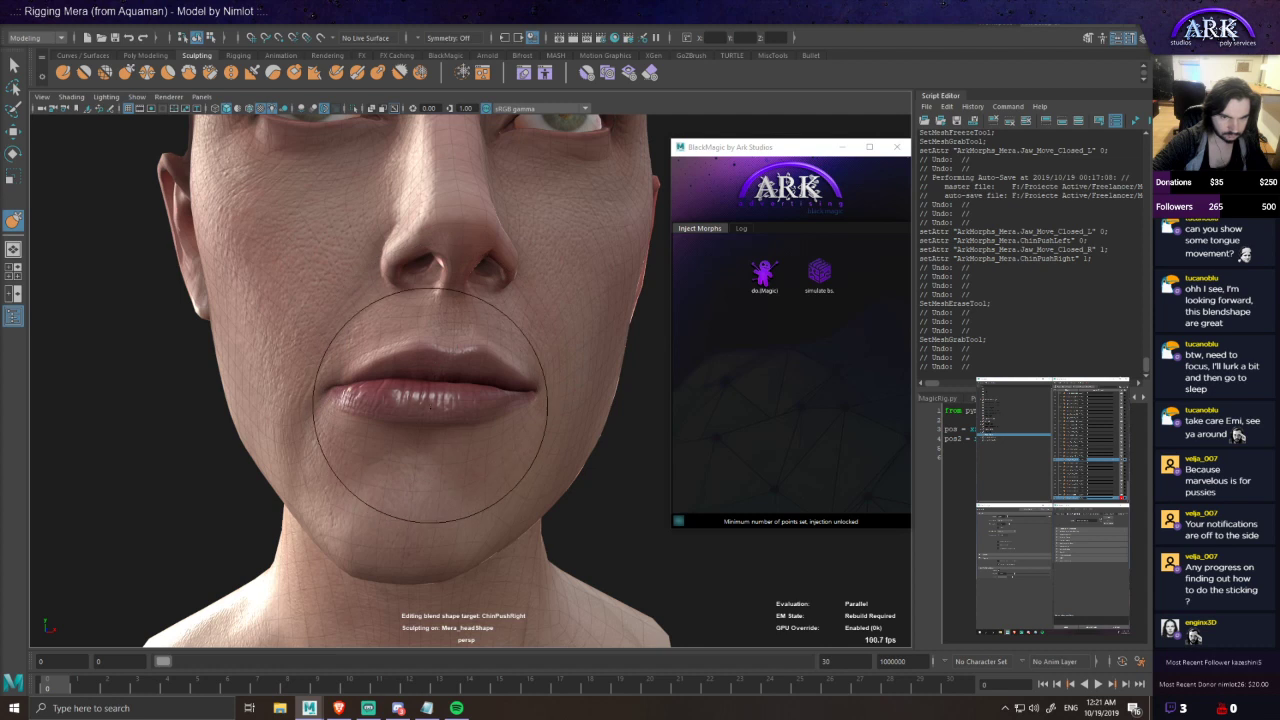
- Reset ChinPushRight and Jaw_Move_Closed_R to 0, and set Jaw_Move_Closed_L and ChinPushLeft to 1 with ChinPushLeft enabled for editing
drag(1110, 461, 1086, 461)
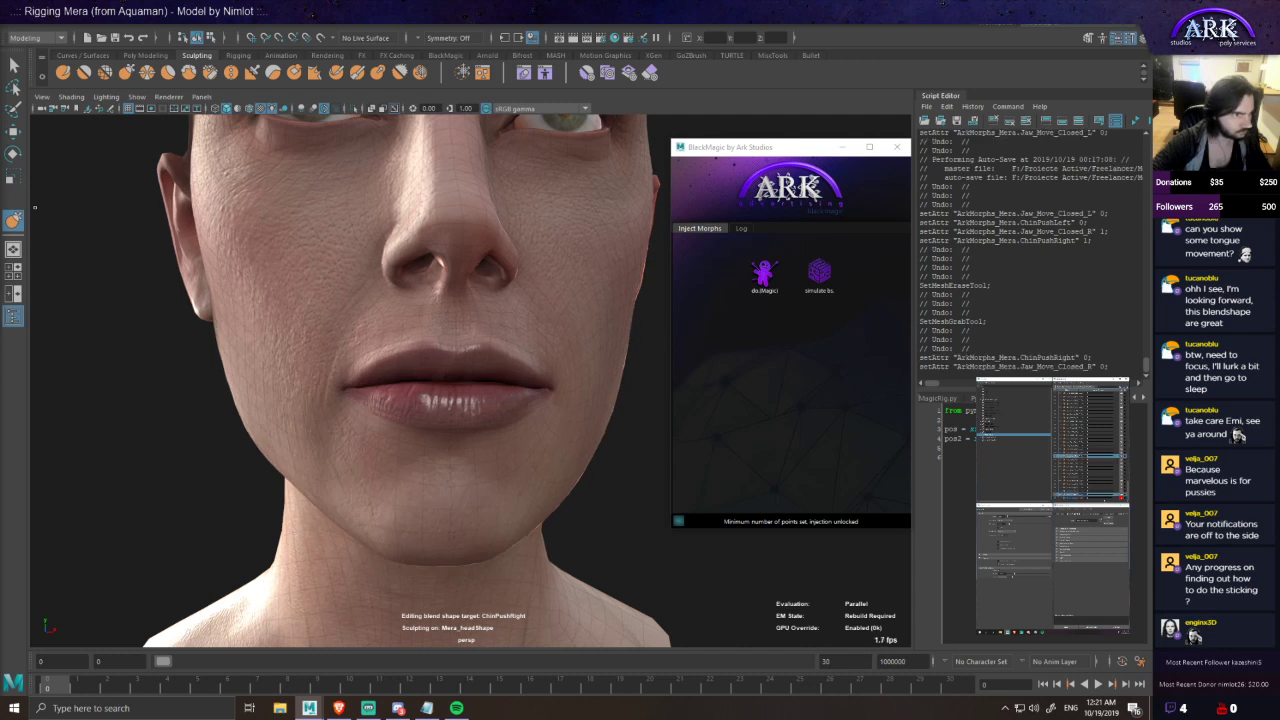
click(1121, 495)
drag(1088, 456, 1113, 456)
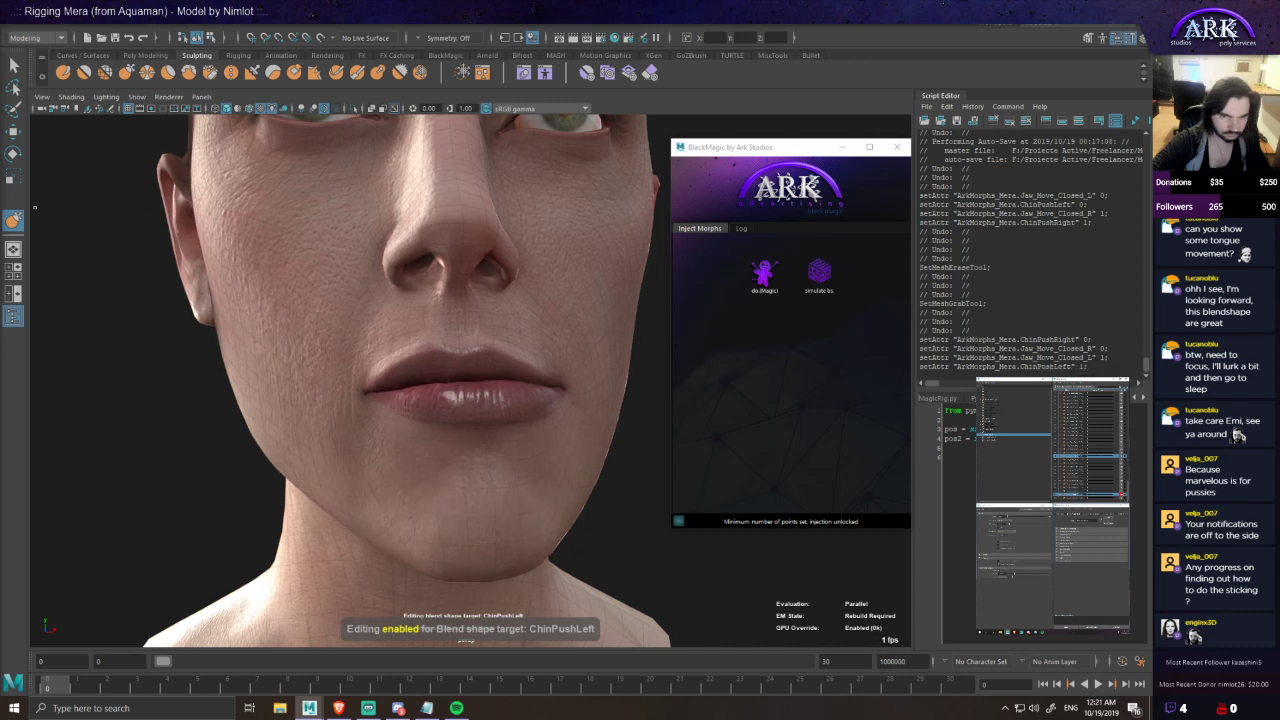
- Try to reshape the lower lip of the ChinPushLeft shape with the Grab brush, check it from several angles, and undo two changes
alt+drag(564, 313, 542, 310)
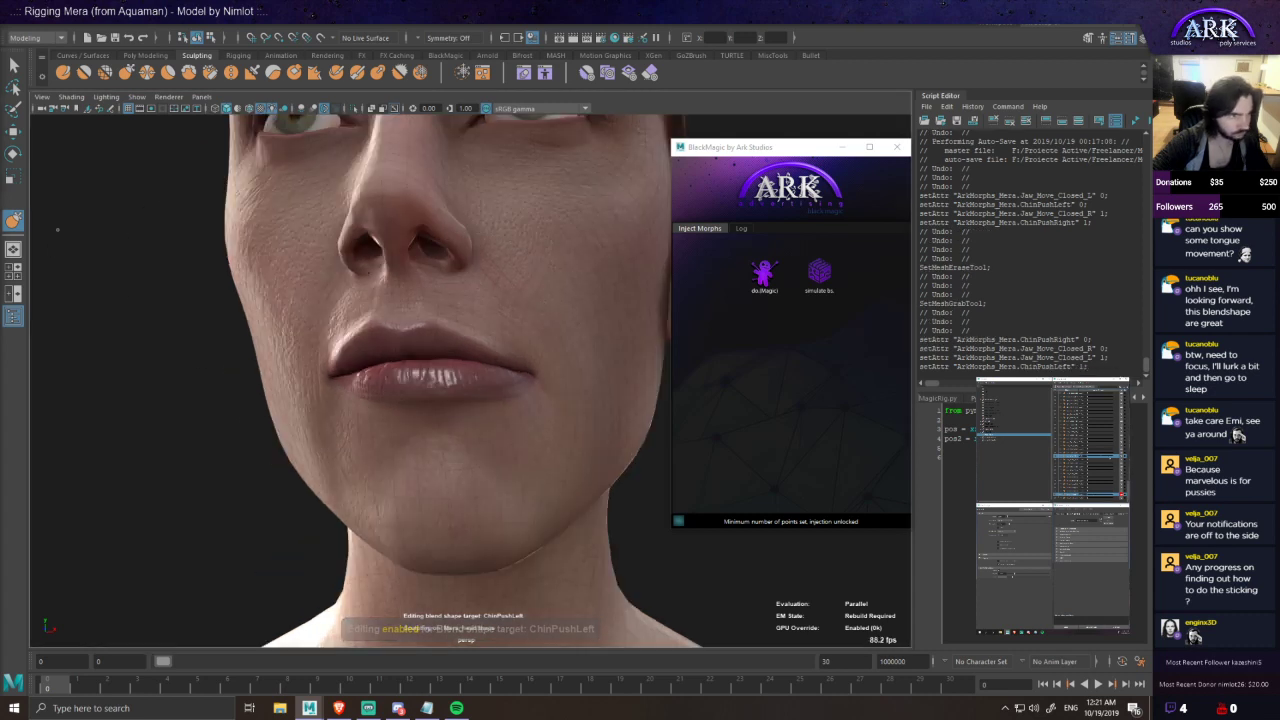
drag(385, 430, 412, 415)
alt+drag(365, 345, 402, 342)
mouse_move(526, 348)
alt+mouse_down()
mouse_move(489, 270)
mouse_move(467, 288)
mouse_move(488, 386)
mouse_move(482, 337)
alt+mouse_up()
mouse_move(485, 281)
alt+mouse_down()
mouse_move(489, 345)
mouse_move(476, 287)
alt+mouse_up()
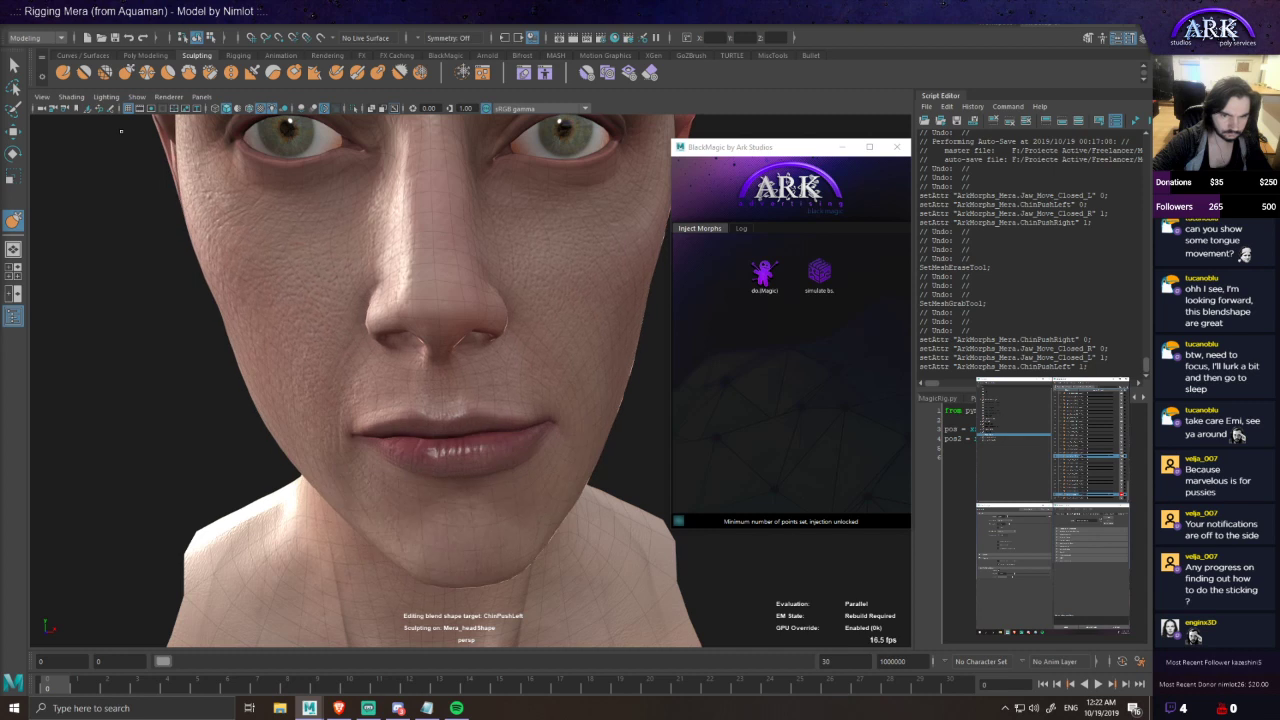
alt+drag(351, 347, 345, 298)
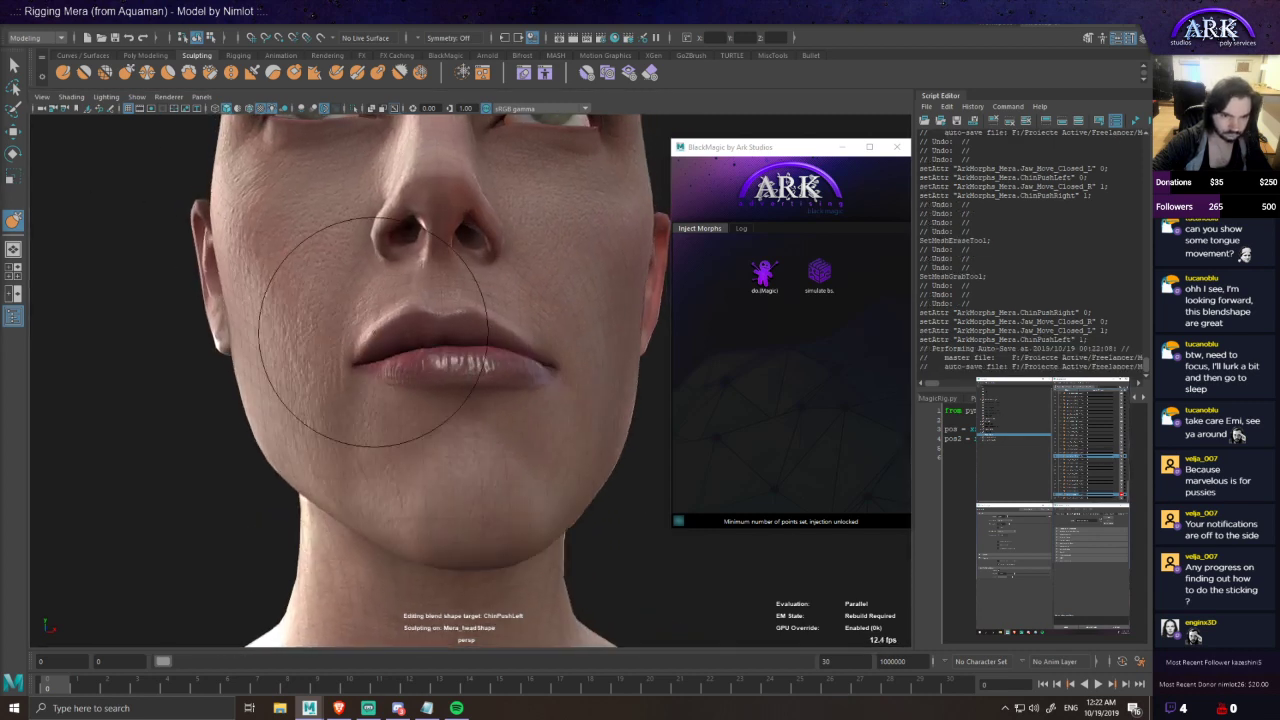
key(ctrl+z)
key(ctrl+z)
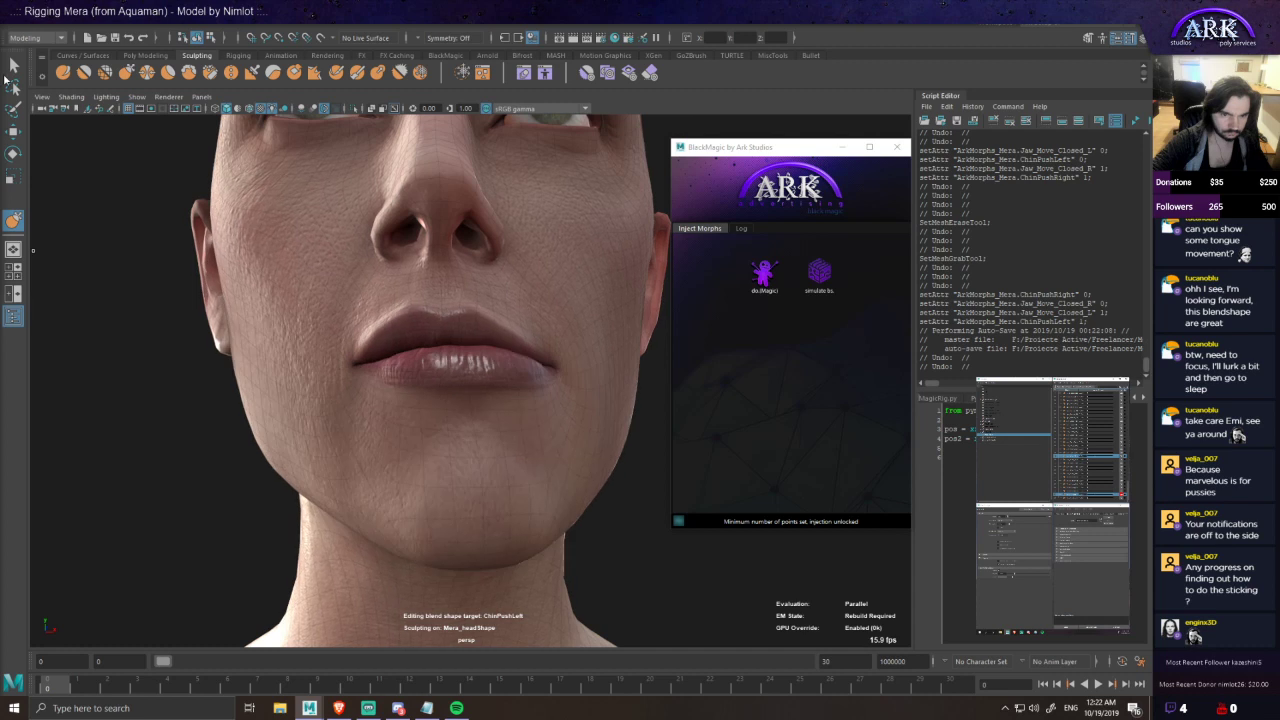
- Check the ChinPushLeft lips at varying weight, and reset ChinPushLeft and Jaw_Move_Closed_L to 0 with blend shape editing disabled
mouse_move(630, 350)
alt+mouse_down()
mouse_move(505, 328)
mouse_move(449, 334)
mouse_move(565, 332)
alt+mouse_up()
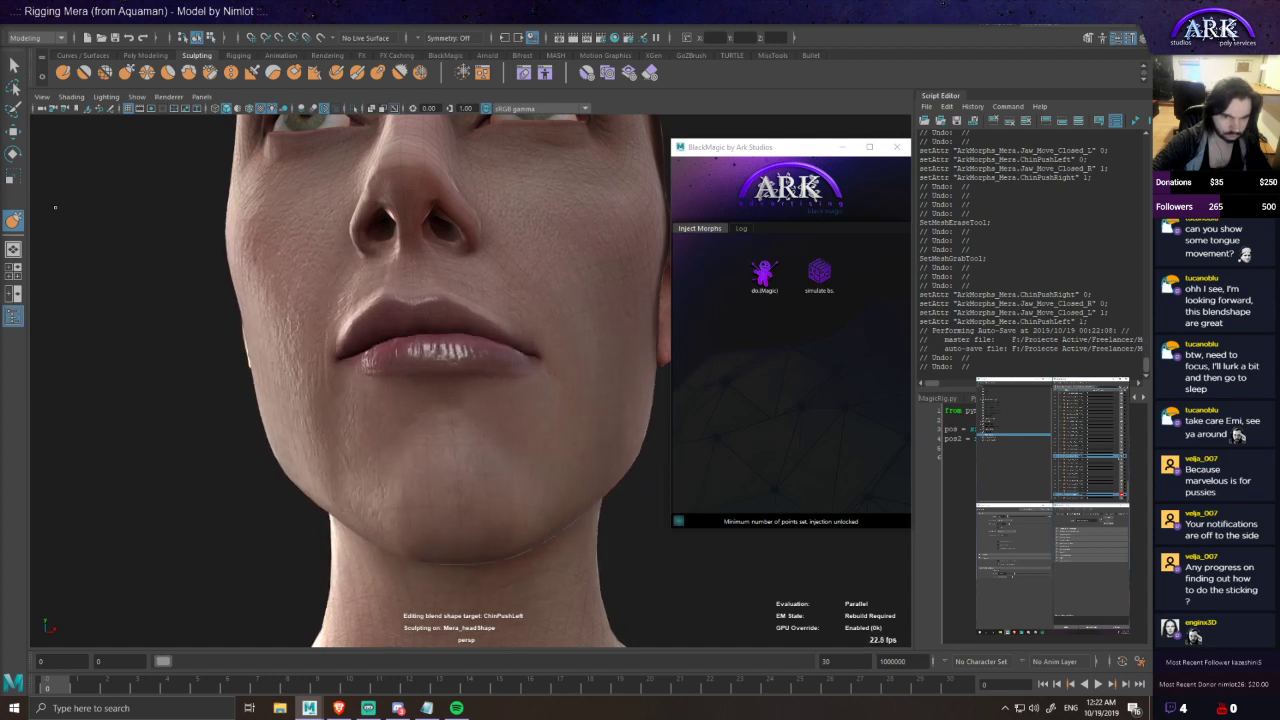
alt+drag(559, 383, 515, 328)
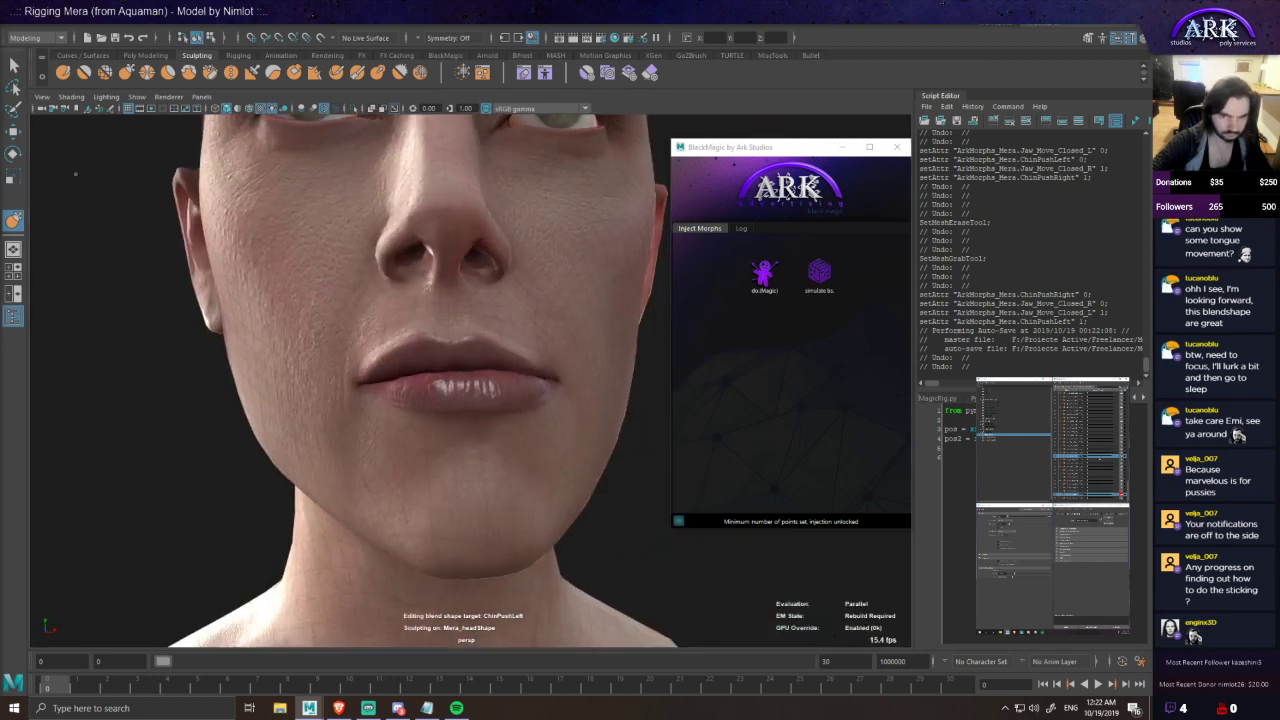
drag(1085, 461, 1122, 461)
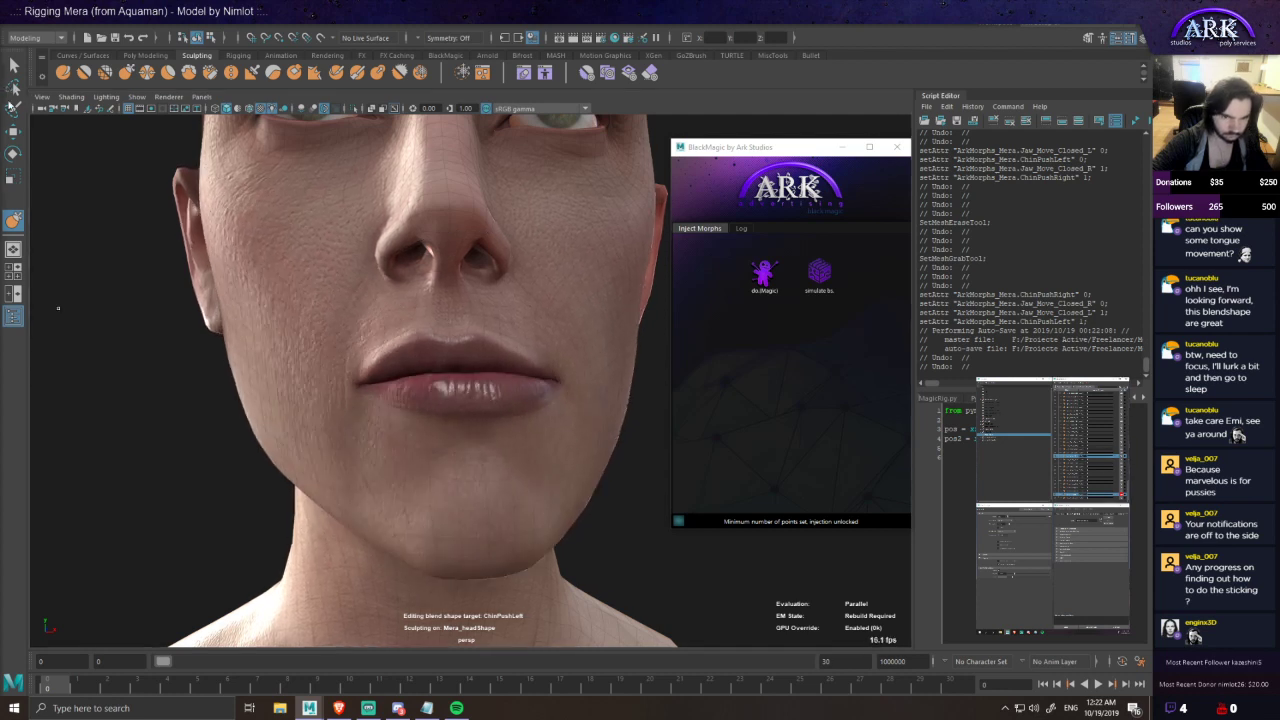
alt+right_drag(640, 405, 551, 417)
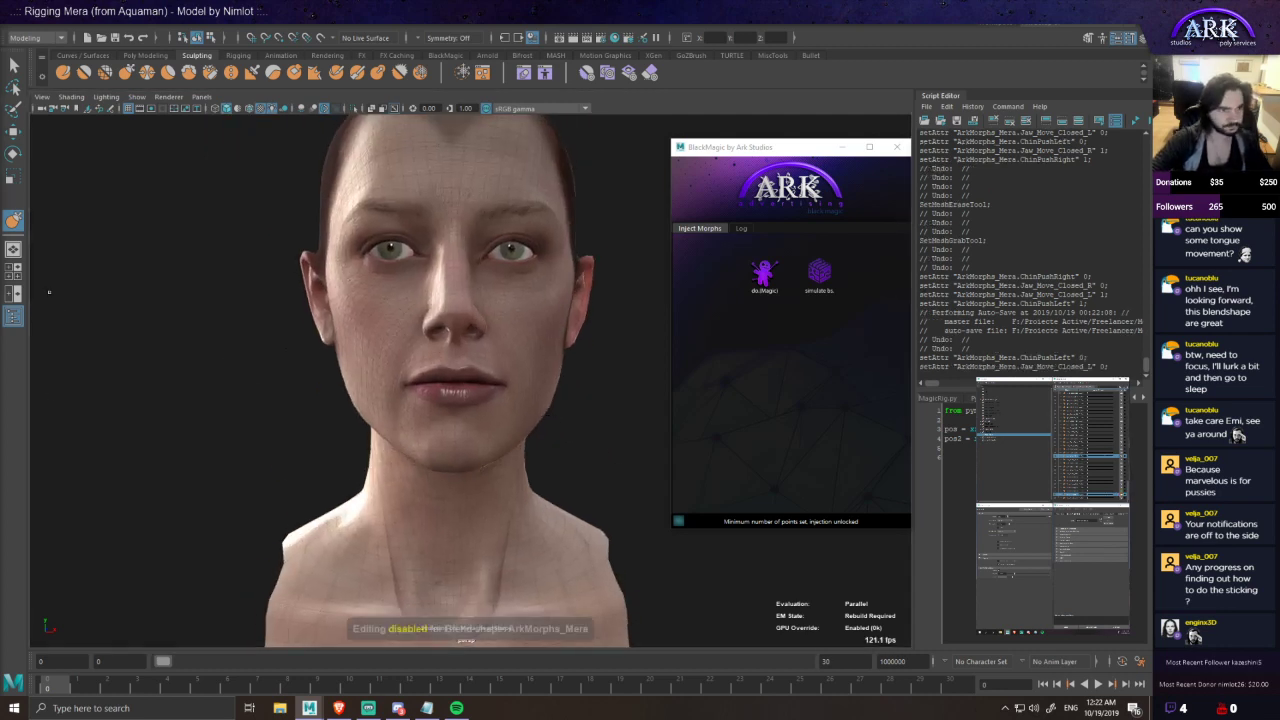
alt+drag(594, 400, 600, 401)
- Leave the sculpting tool, deselect the head mesh and save the scene
key(w)
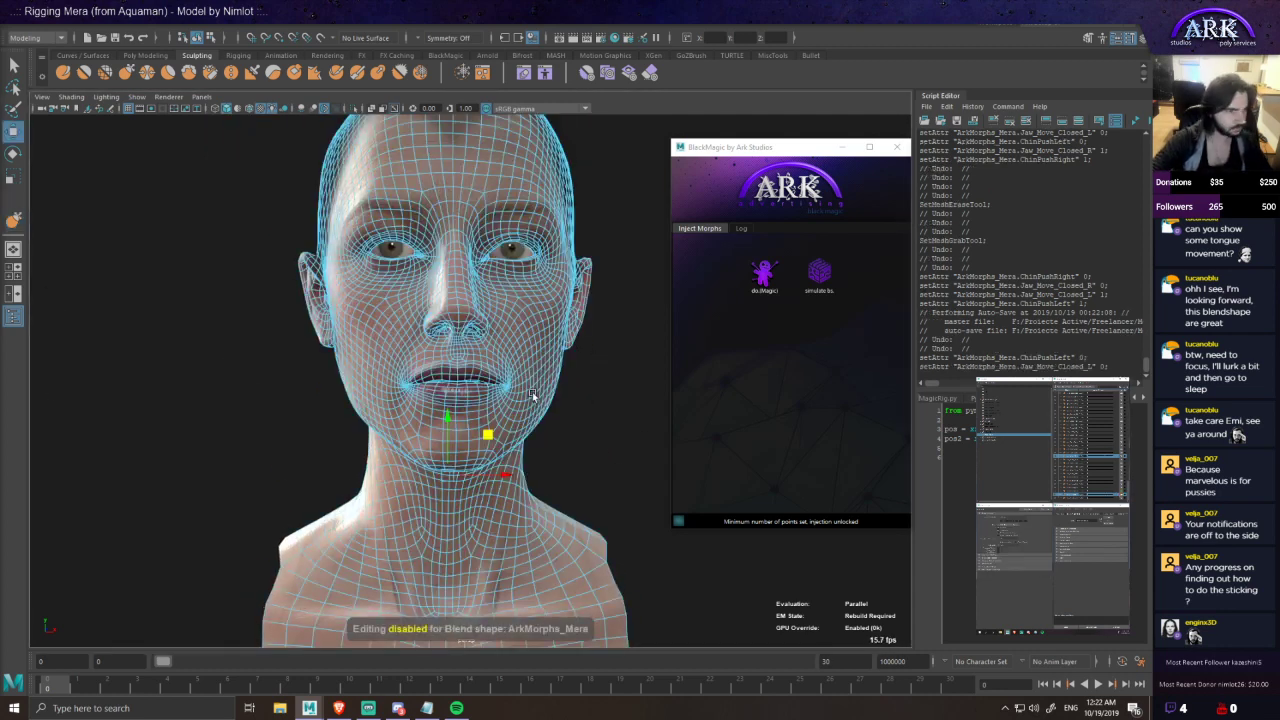
click(632, 352)
key(ctrl+s)
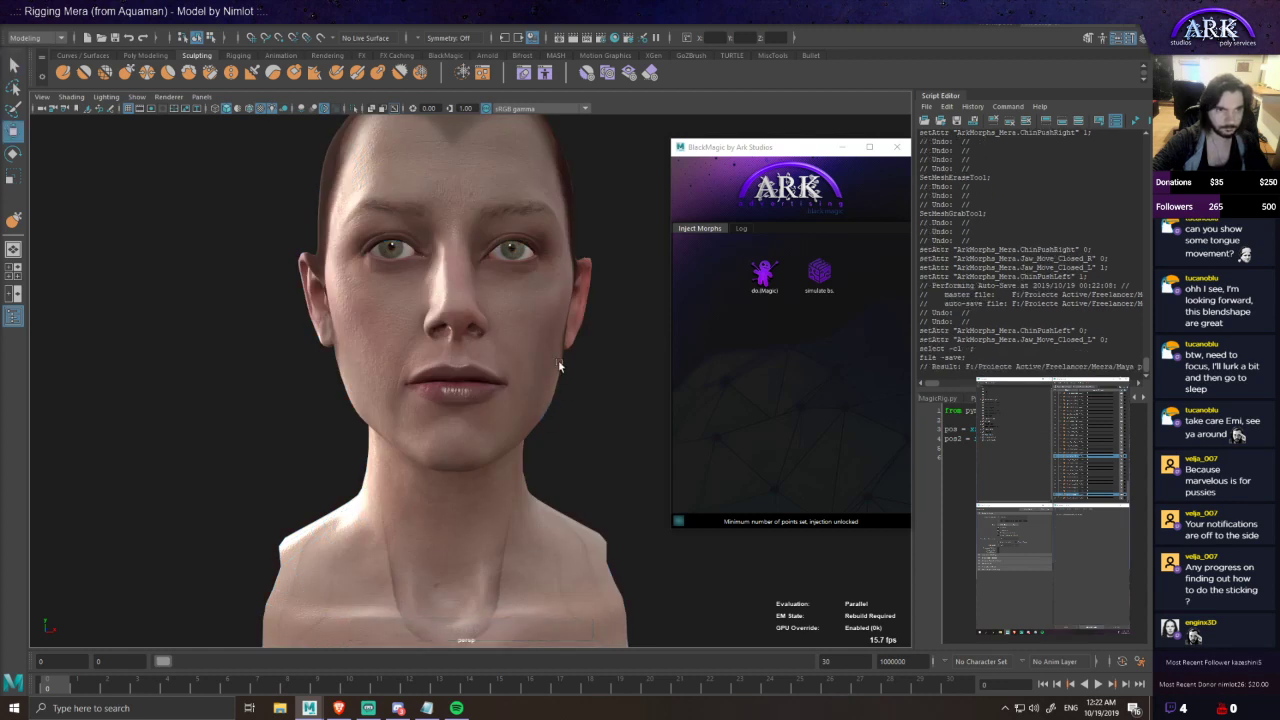
- Inject the morphs into the Mera_head mesh with the BlackMagic tool
click(551, 364)
click(763, 272)
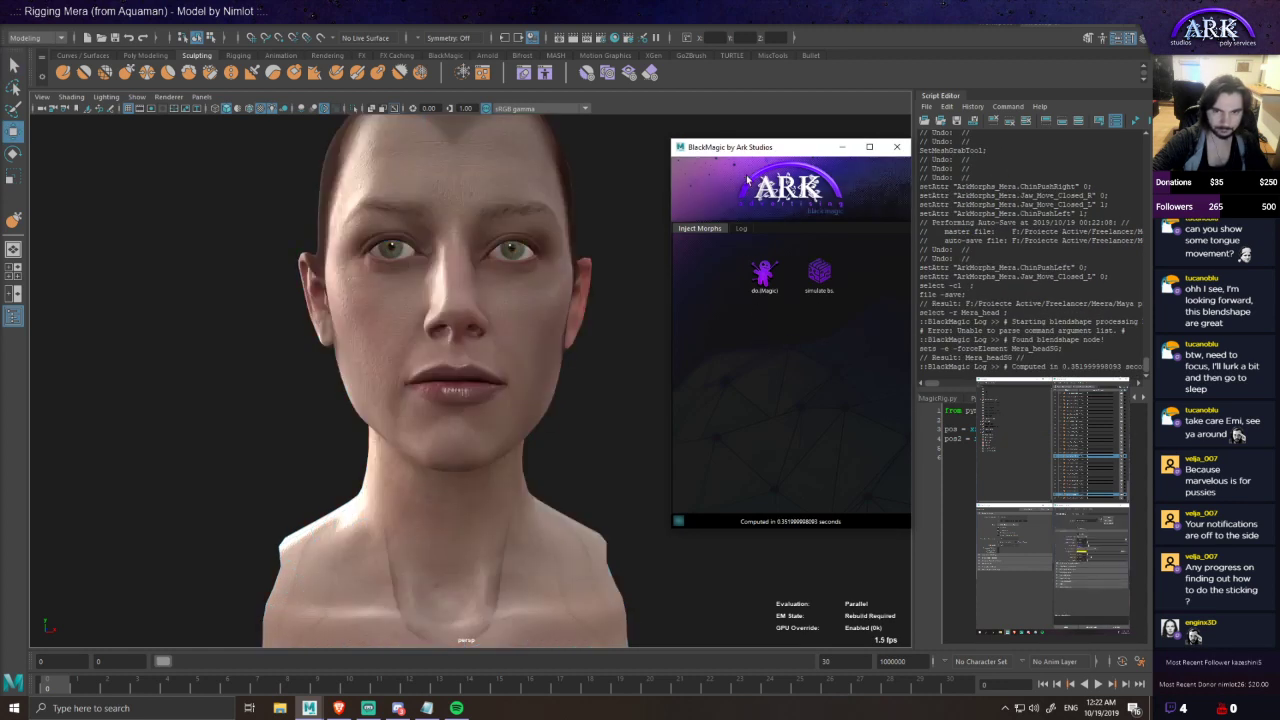
click(768, 275)
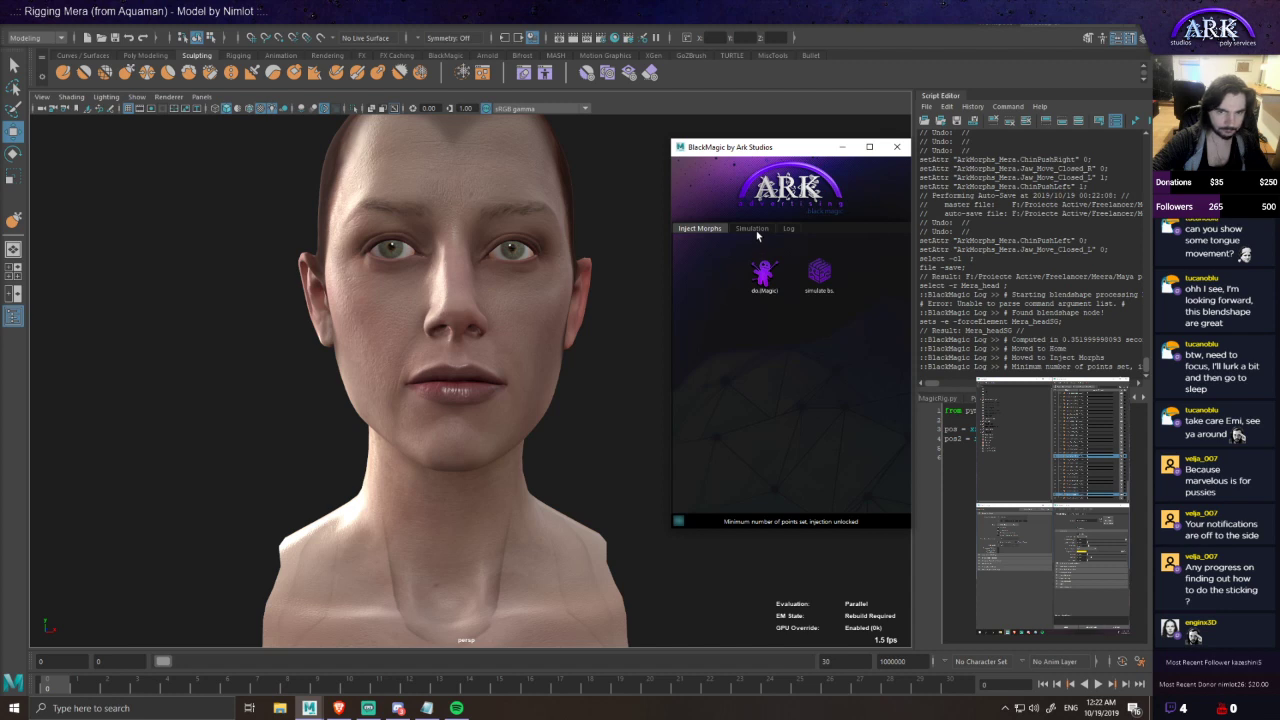
- Open the BlackMagic simulation settings and delete the nRigid1 and nRigid2 nodes
click(750, 228)
drag(994, 446, 994, 442)
key(Delete)
- Simulate the ChinPushLeft blend shape with Jaw_Move_Closed_L at 1, and examine the resulting lip line in close-up
double_click(721, 276)
drag(787, 291, 772, 408)
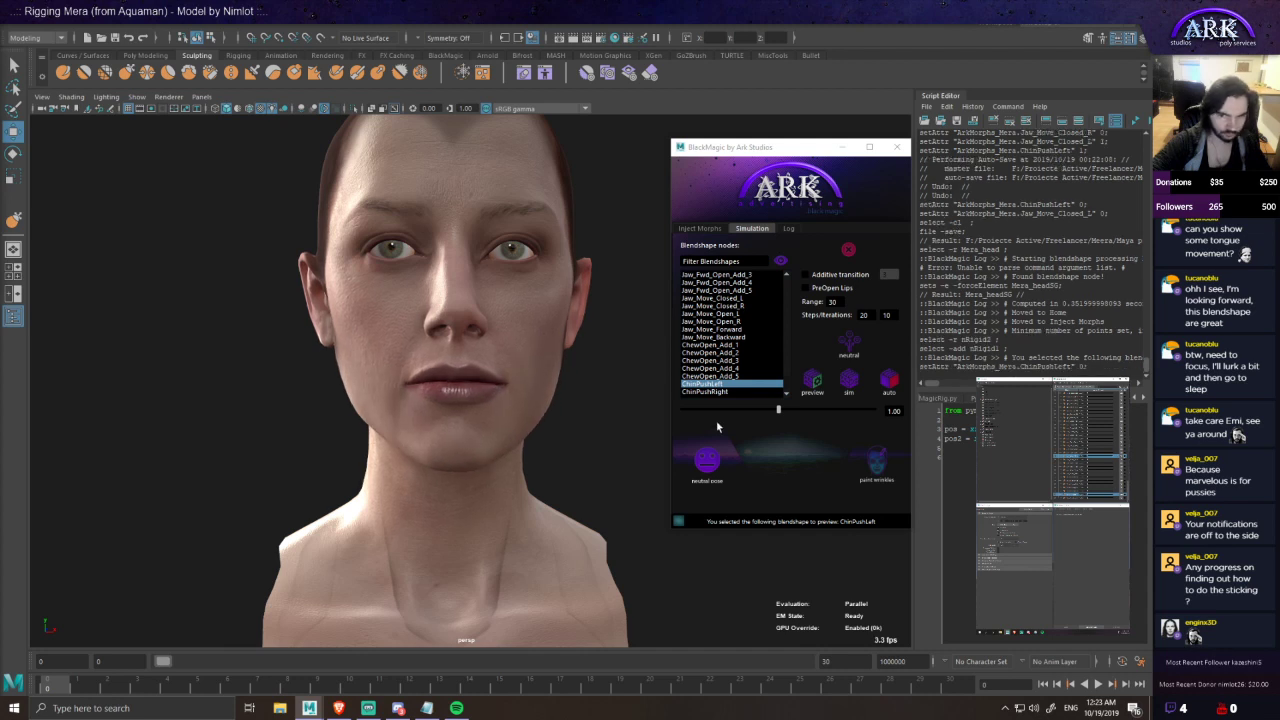
click(712, 384)
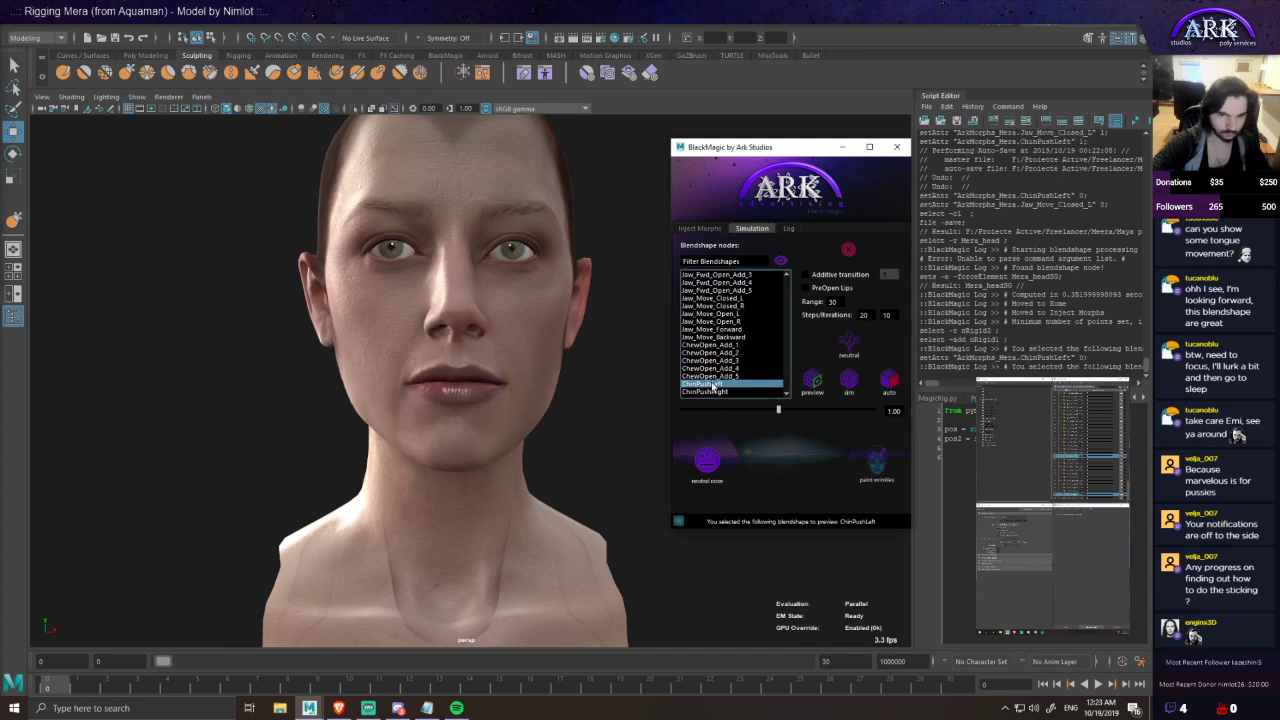
click(1077, 495)
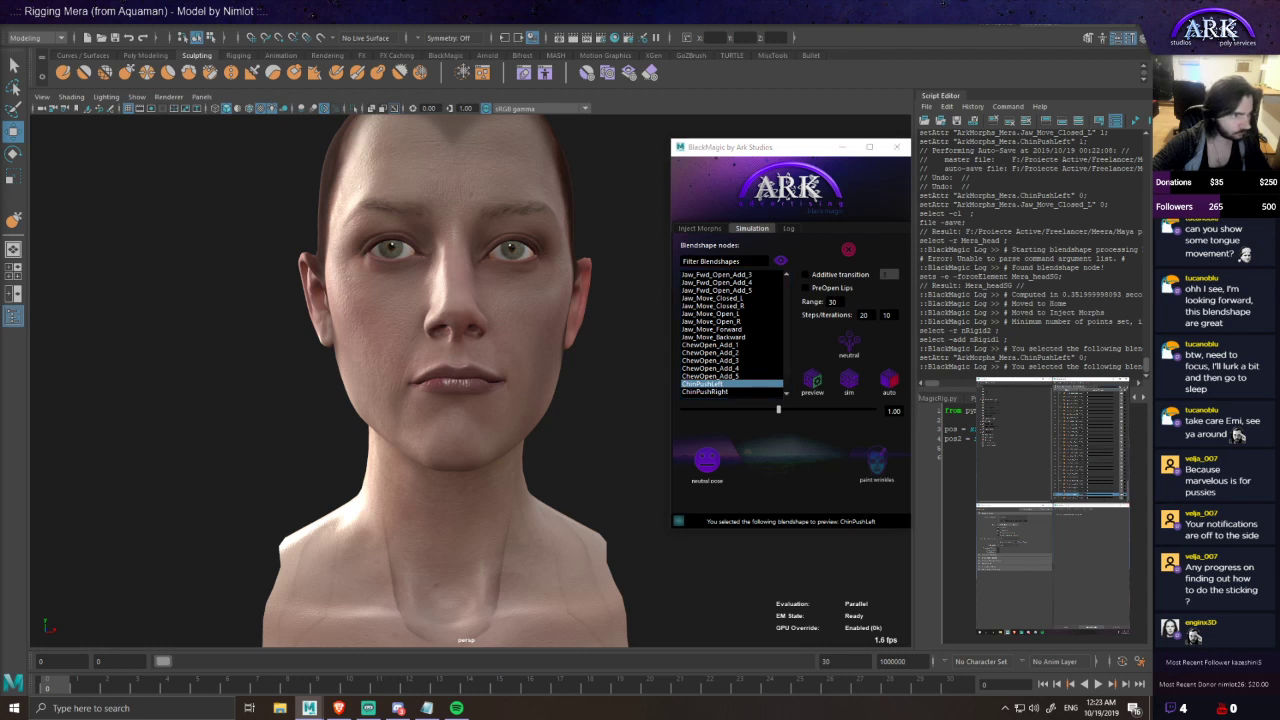
scroll(390, 372, up, 3)
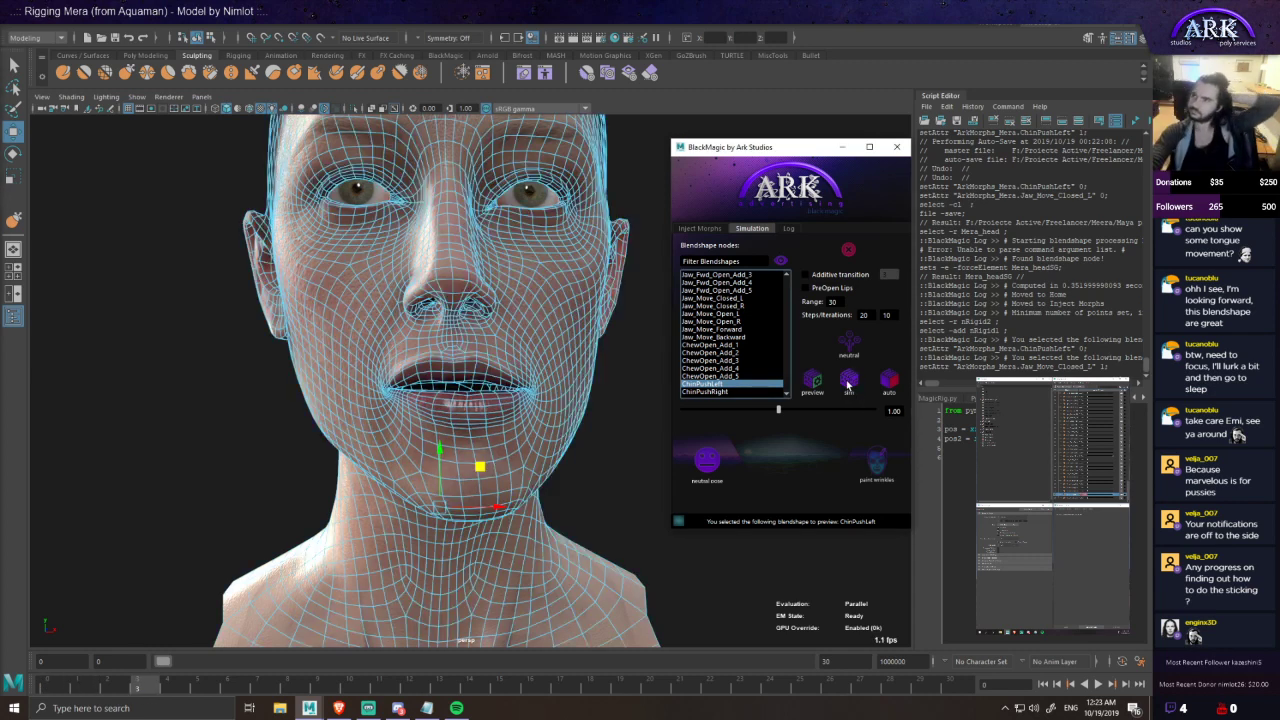
key(alt+Tab)
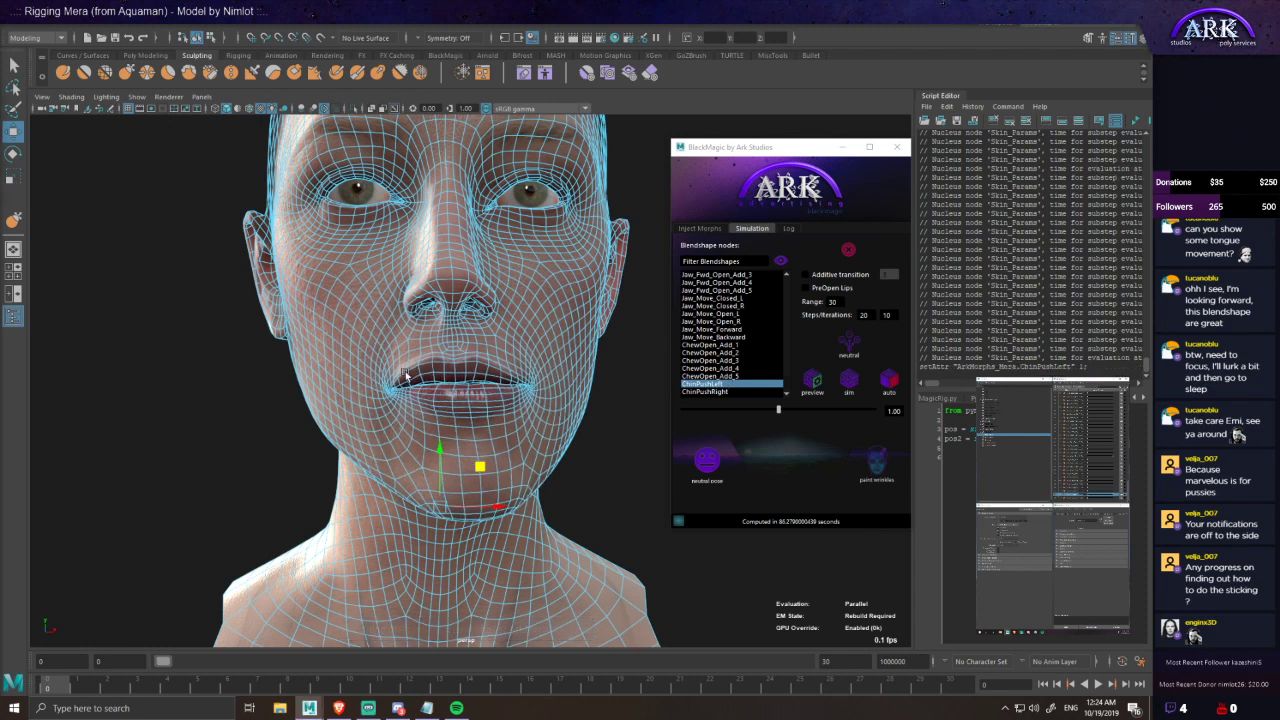
scroll(405, 375, up, 6)
mouse_move(458, 422)
alt+mouse_down()
mouse_move(468, 412)
mouse_move(448, 430)
mouse_move(470, 410)
mouse_move(471, 423)
mouse_move(466, 392)
mouse_move(474, 409)
alt+mouse_up()
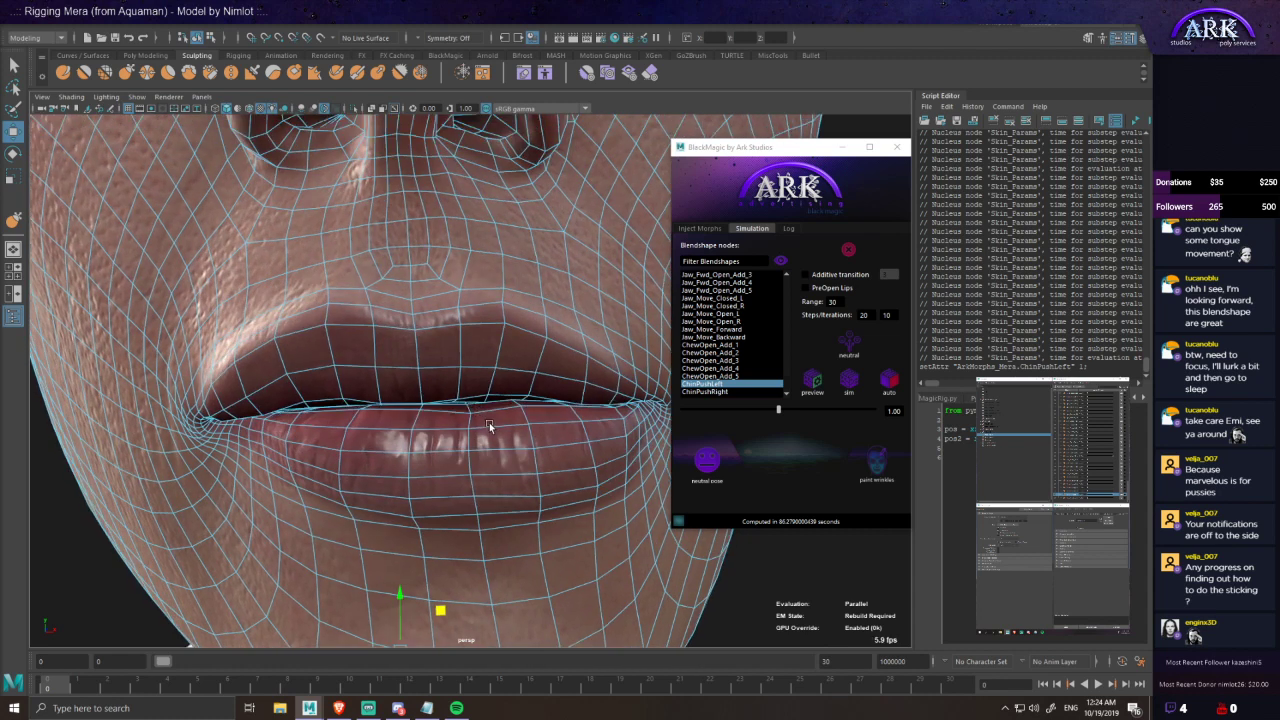
scroll(488, 427, up, 1)
scroll(488, 427, down, 1)
- Choose ChinPushRight for simulation, compare the jaw poses at the lips, and set Jaw_Move_Closed_L to 0 and Jaw_Move_Closed_R to 1
click(706, 391)
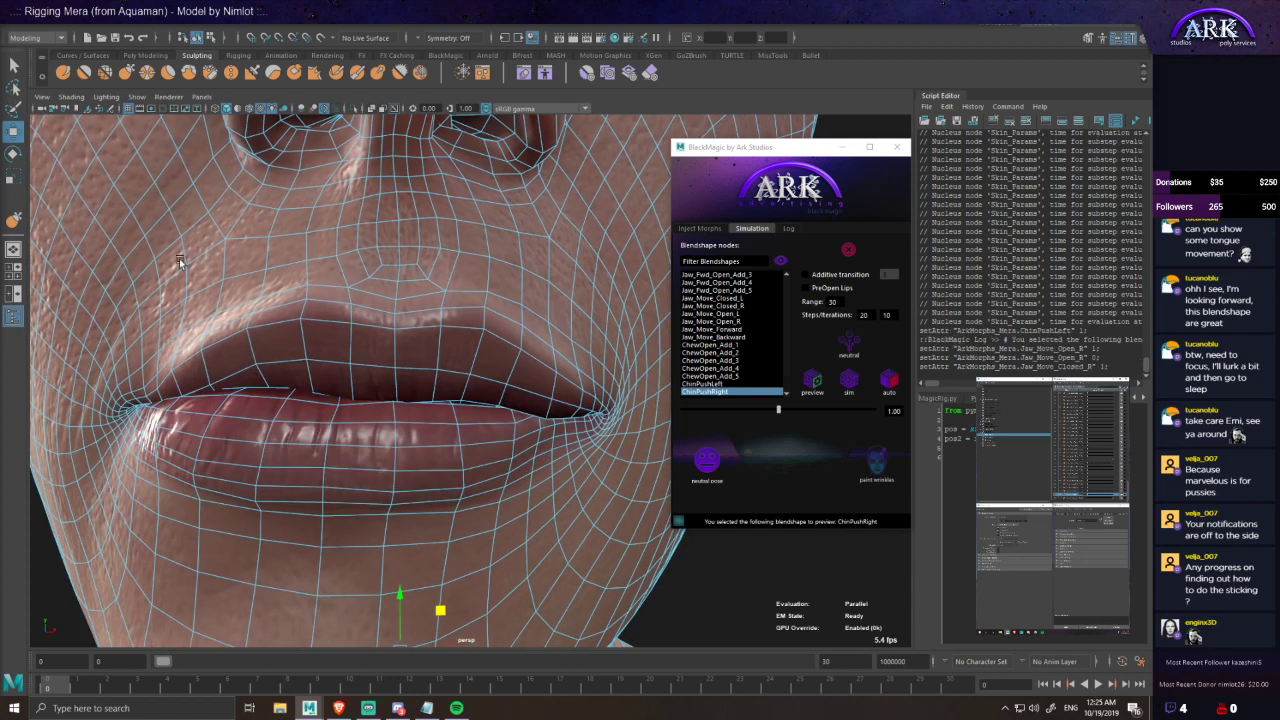
scroll(403, 371, down, 2)
alt+drag(404, 374, 416, 387)
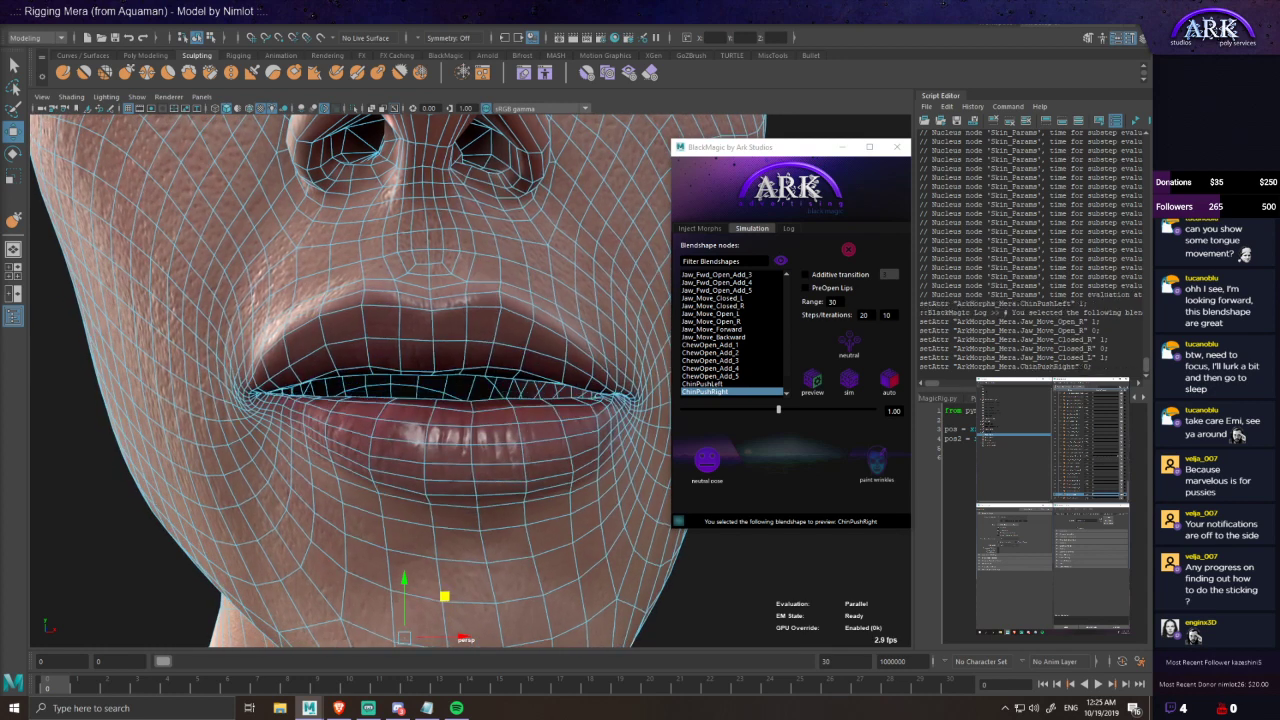
key(Return)
scroll(492, 385, up, 1)
alt+drag(492, 385, 492, 438)
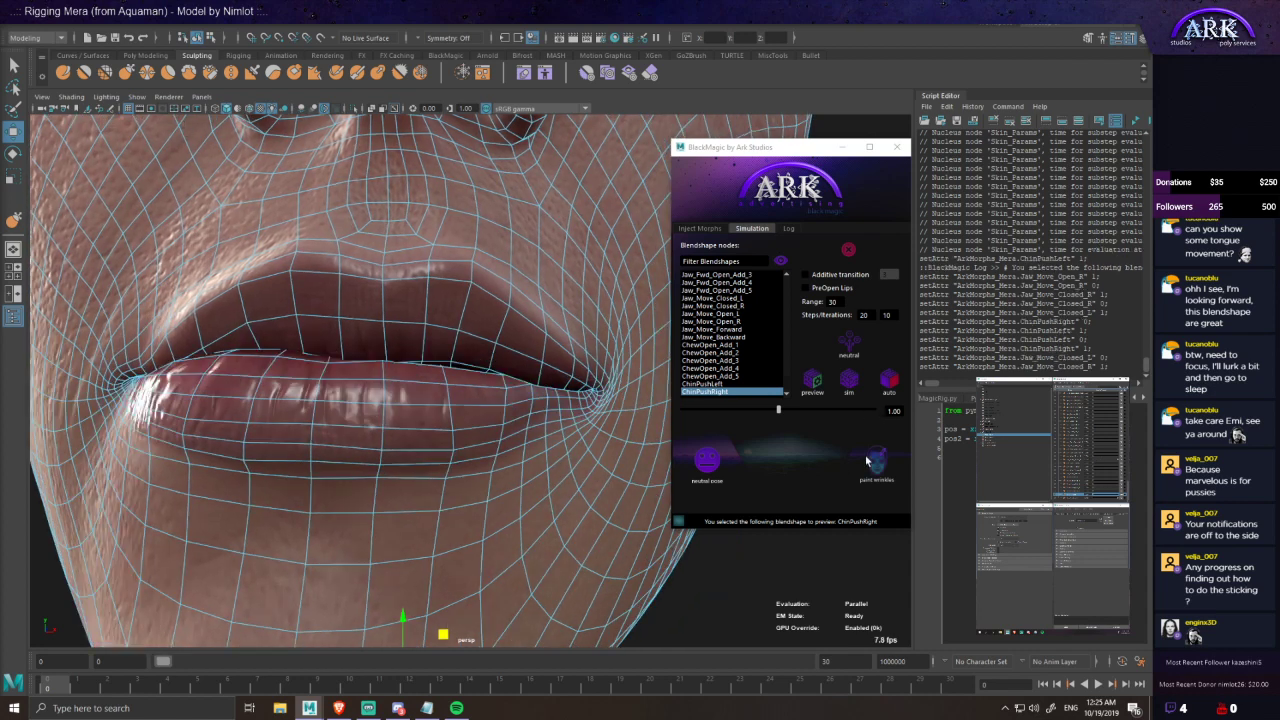
- Simulate the ChinPushRight blend shape, remove the simulation setup, and close the BlackMagic tool
click(853, 393)
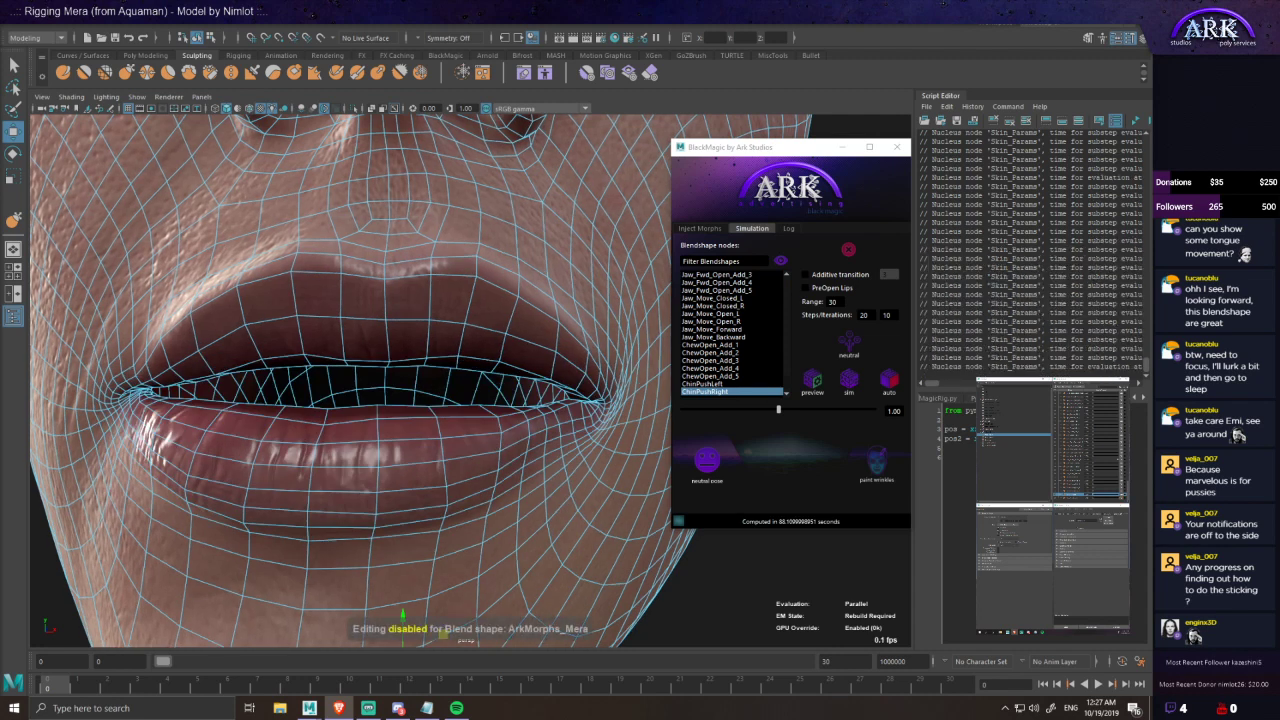
click(847, 252)
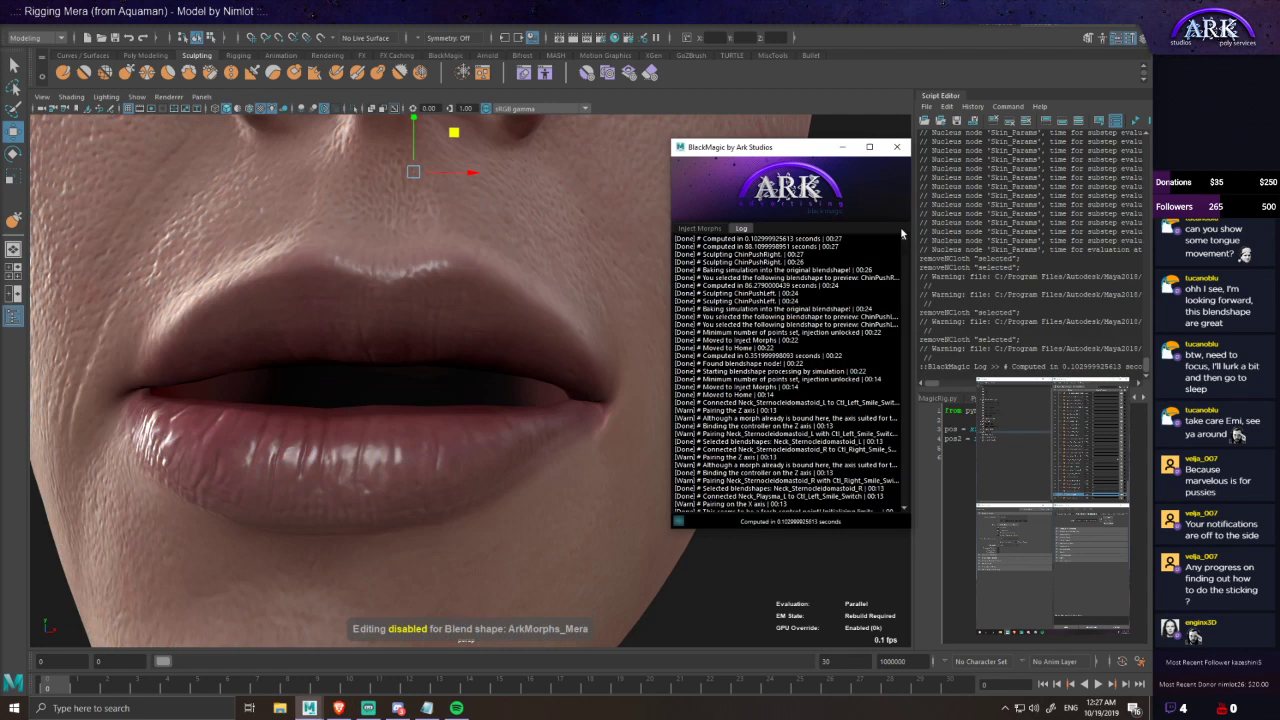
click(898, 150)
- Set the ChinPushRight weight of ArkMorphs_Mera to 1 on Mera_head and examine the lips from several angles
click(546, 316)
alt+drag(384, 416, 482, 400)
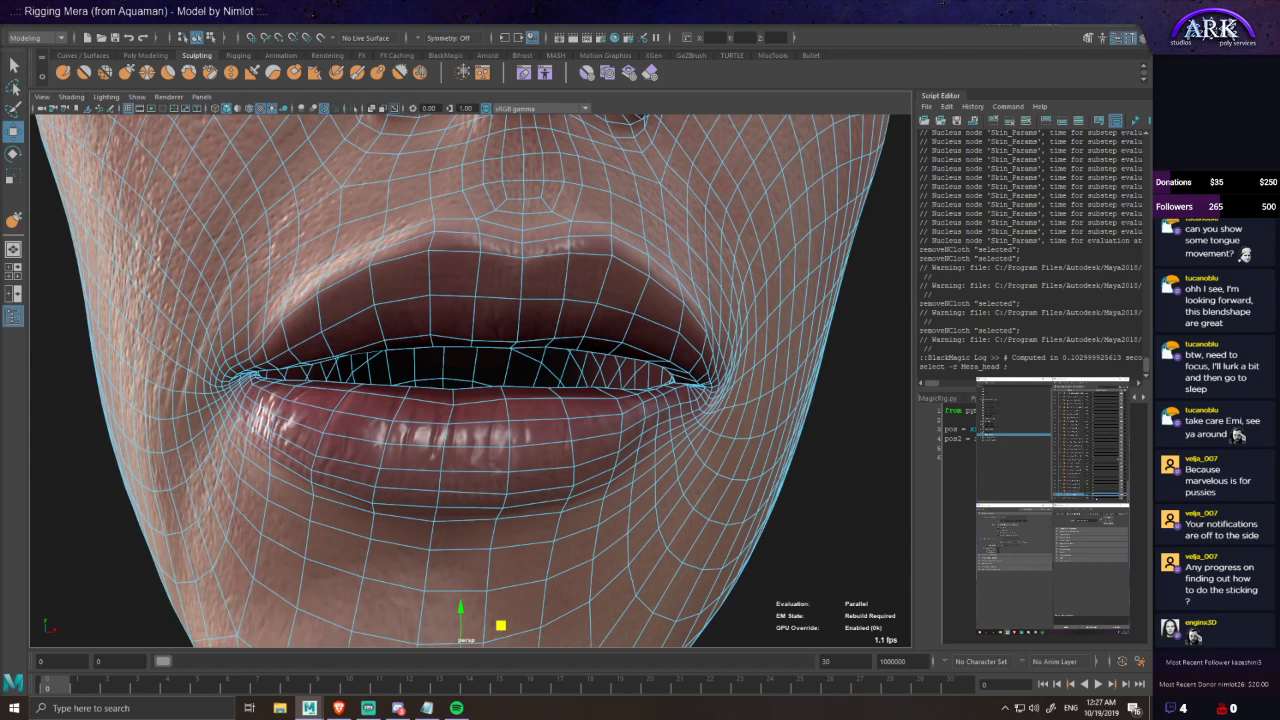
drag(1097, 498, 1120, 497)
alt+drag(692, 377, 581, 377)
click(466, 370)
alt+drag(468, 372, 640, 402)
click(852, 425)
alt+drag(748, 430, 629, 443)
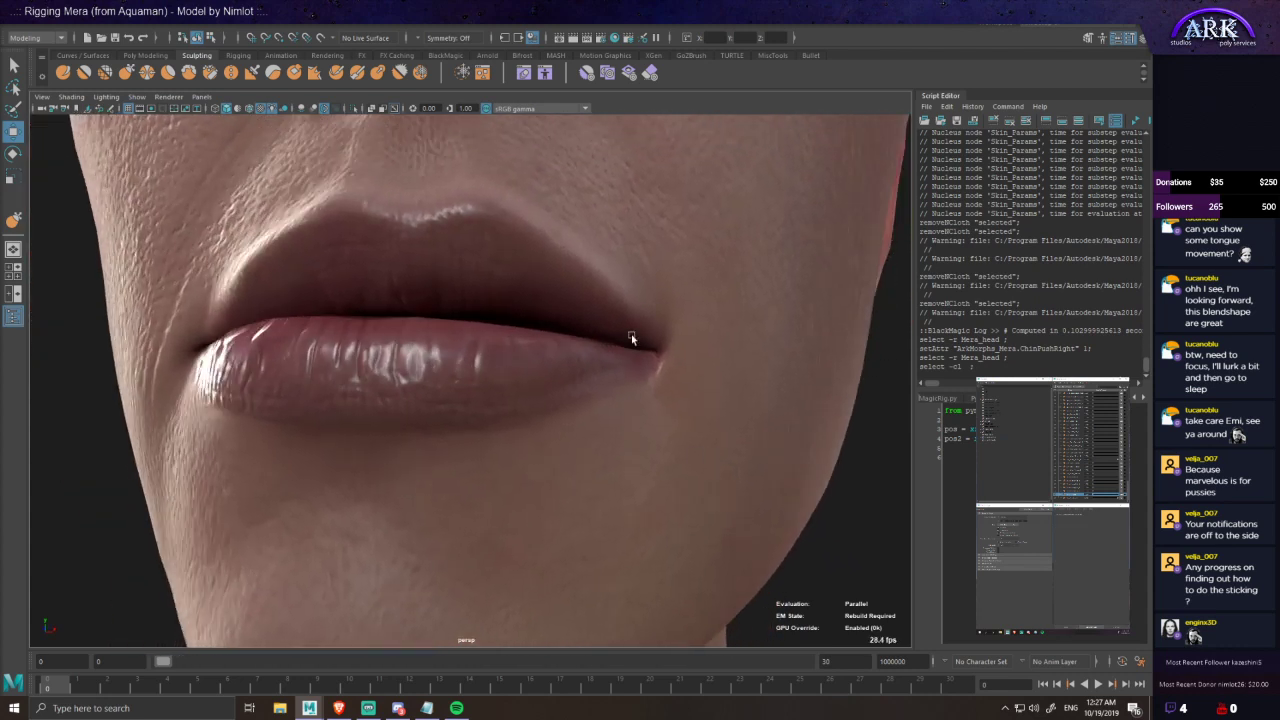
- Enable editing of the ChinPushRight target, activate the Grab sculpting tool, and unhide the Mera_Gums mesh
click(1121, 496)
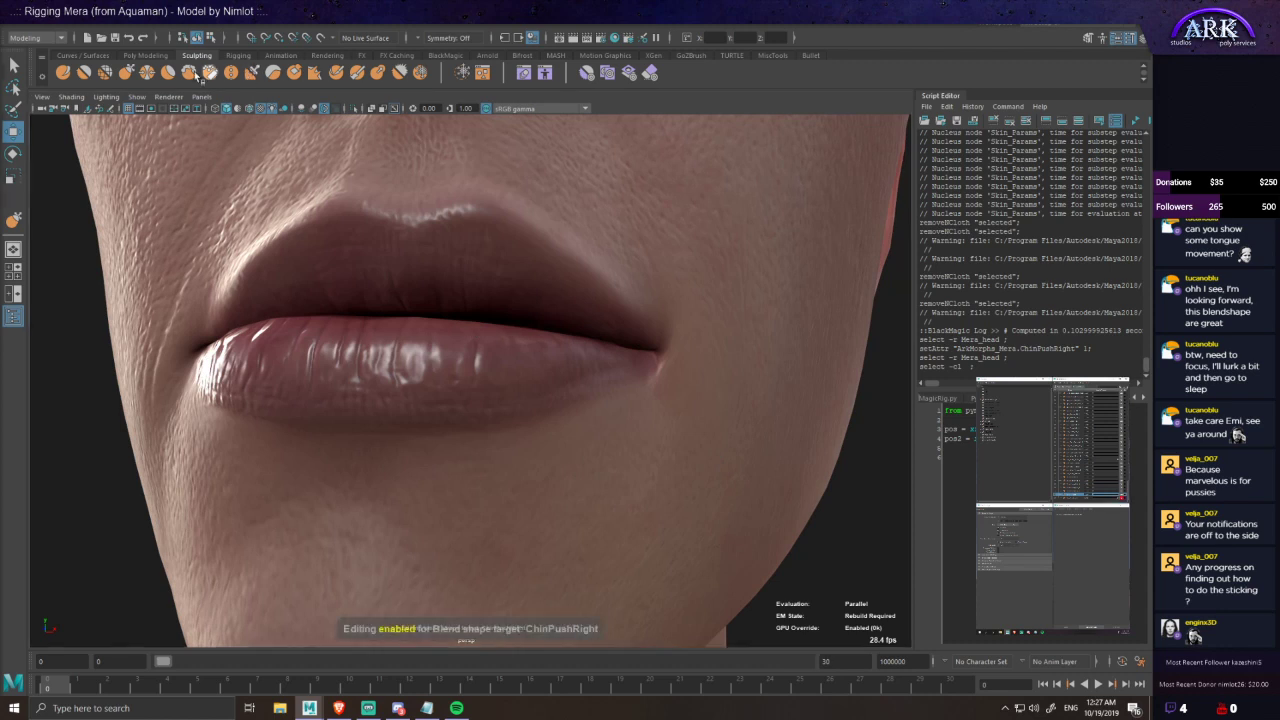
click(126, 72)
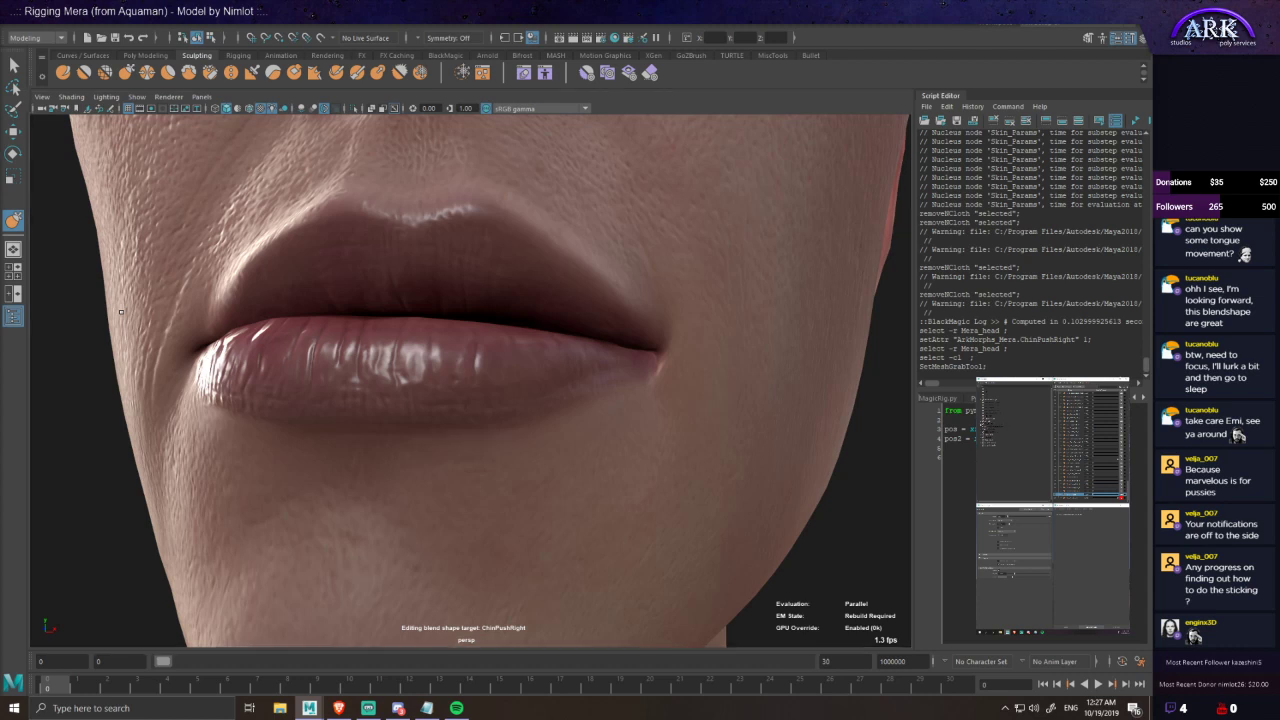
click(993, 429)
key(shift+h)
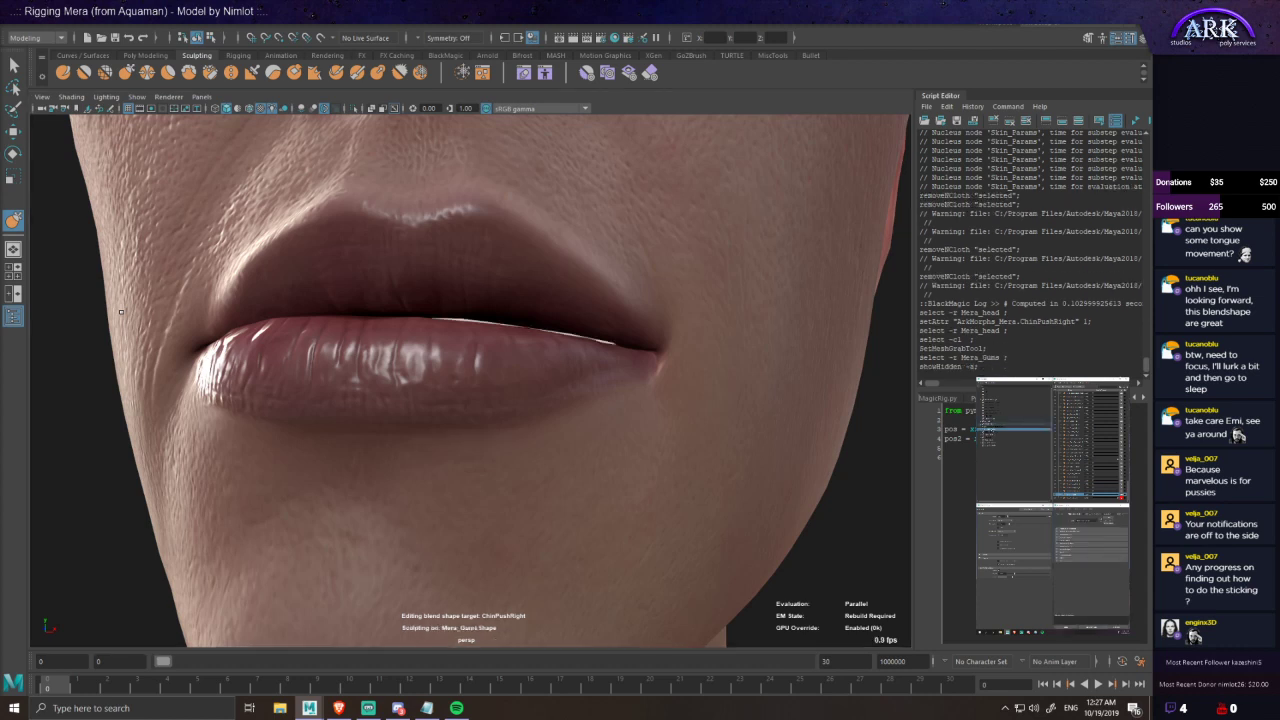
alt+drag(577, 408, 578, 407)
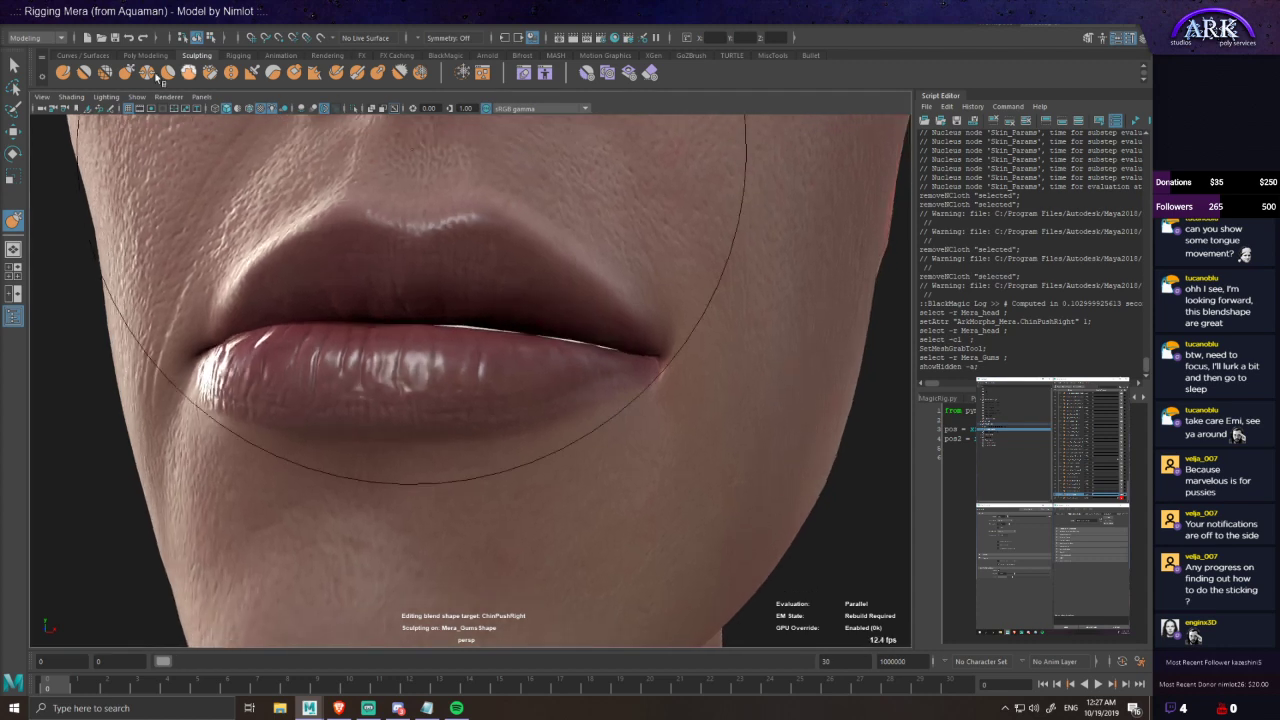
- Try to sculpt the lips with the Grab tool while Mera_Gums is selected
click(126, 73)
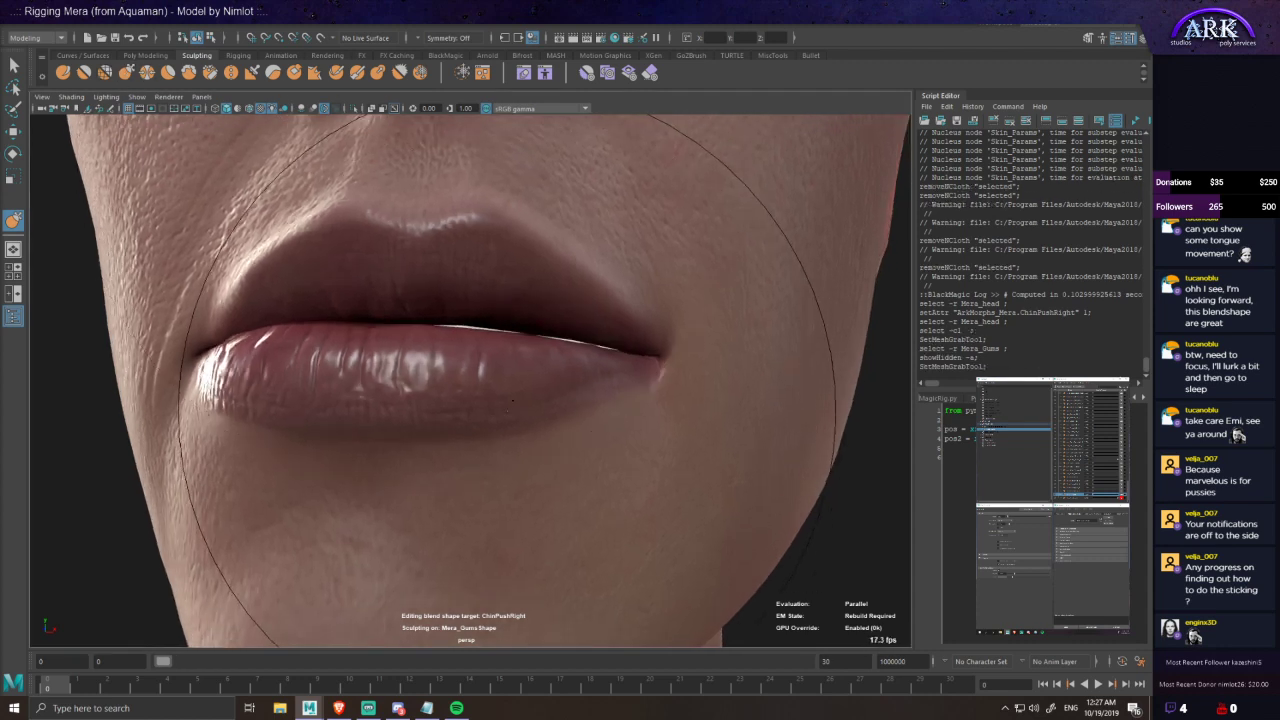
click(530, 350)
click(498, 374)
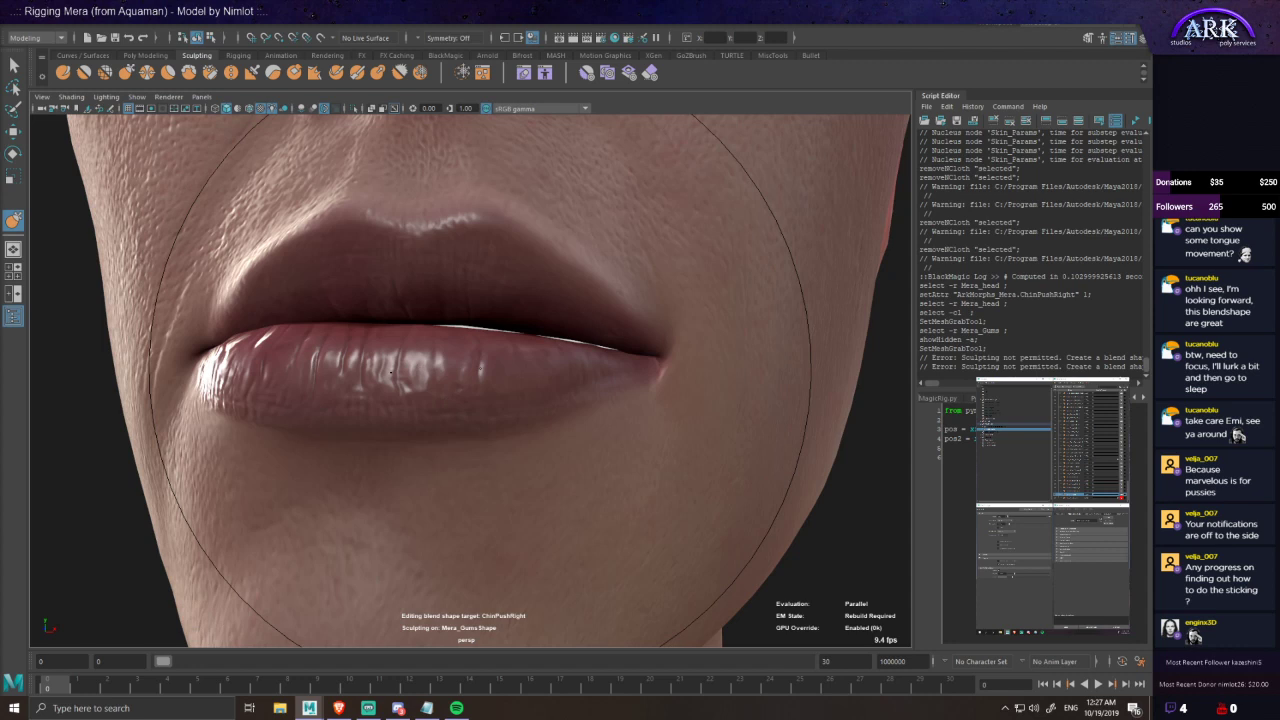
drag(505, 378, 384, 378)
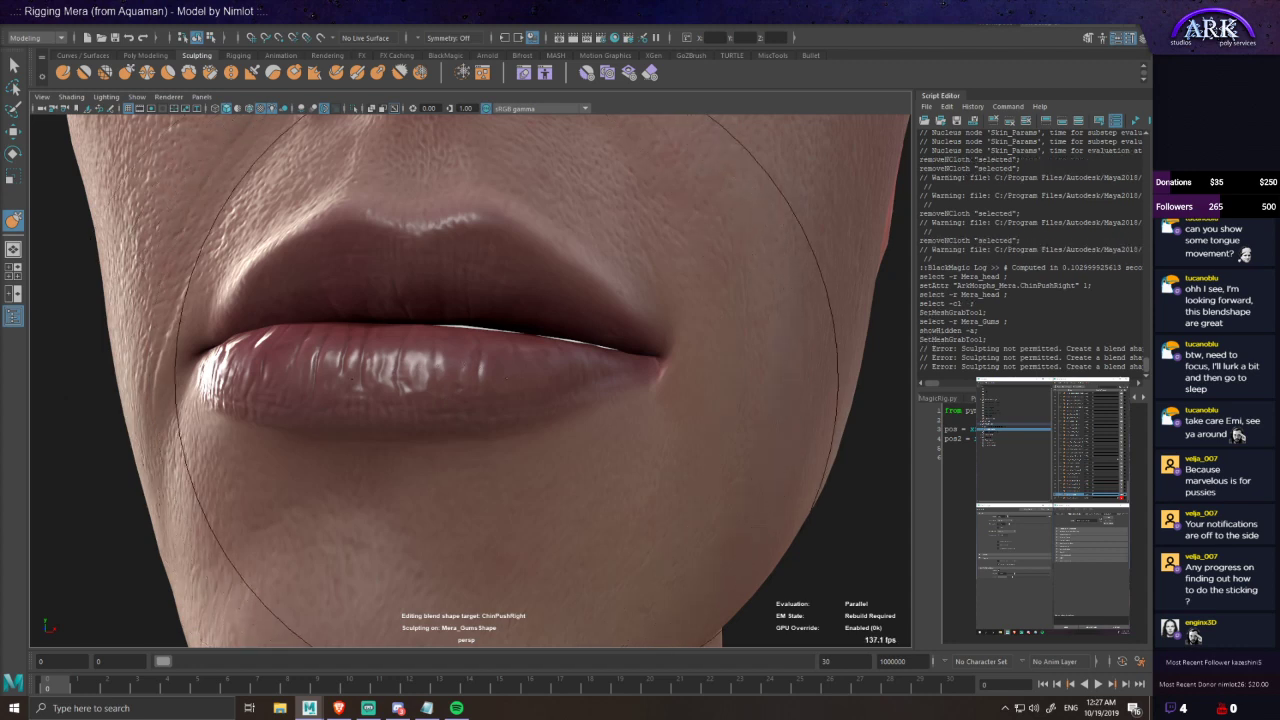
- Select Mera_head and use a smaller Grab brush to start closing the gap between the lips on the ChinPushRight target
key(w)
click(432, 362)
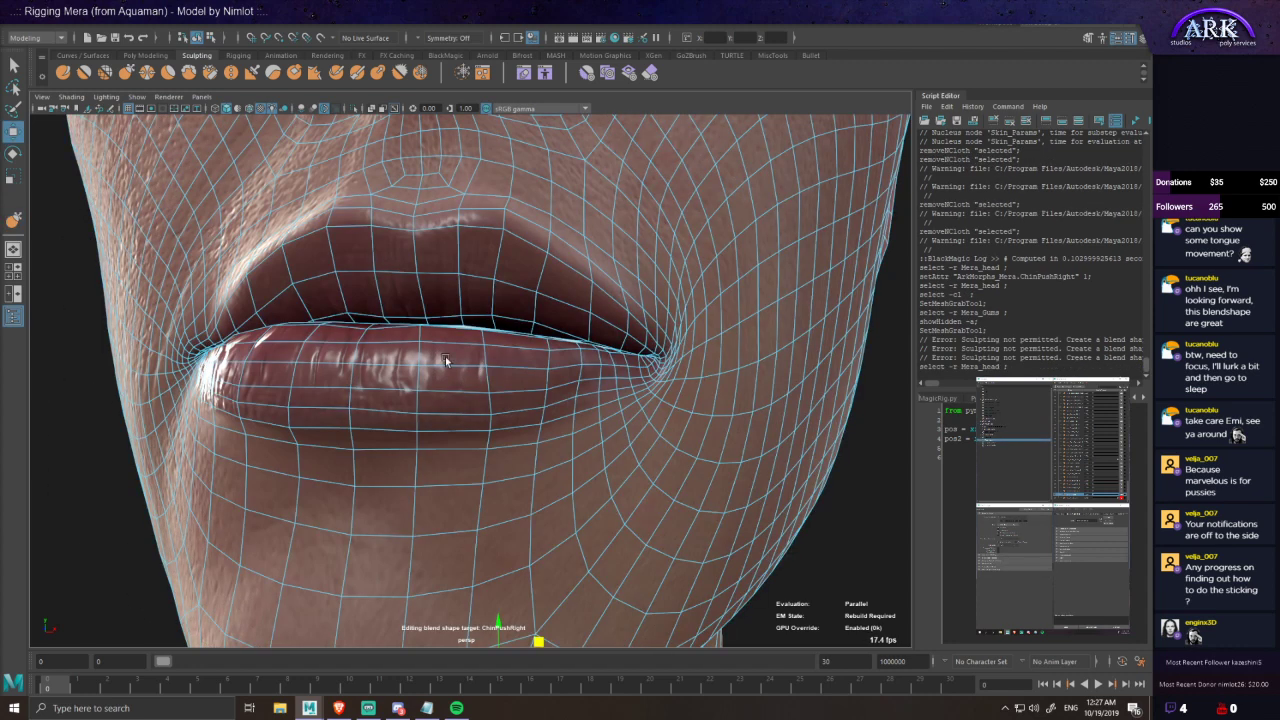
key(b)
key(b)
drag(496, 338, 420, 351)
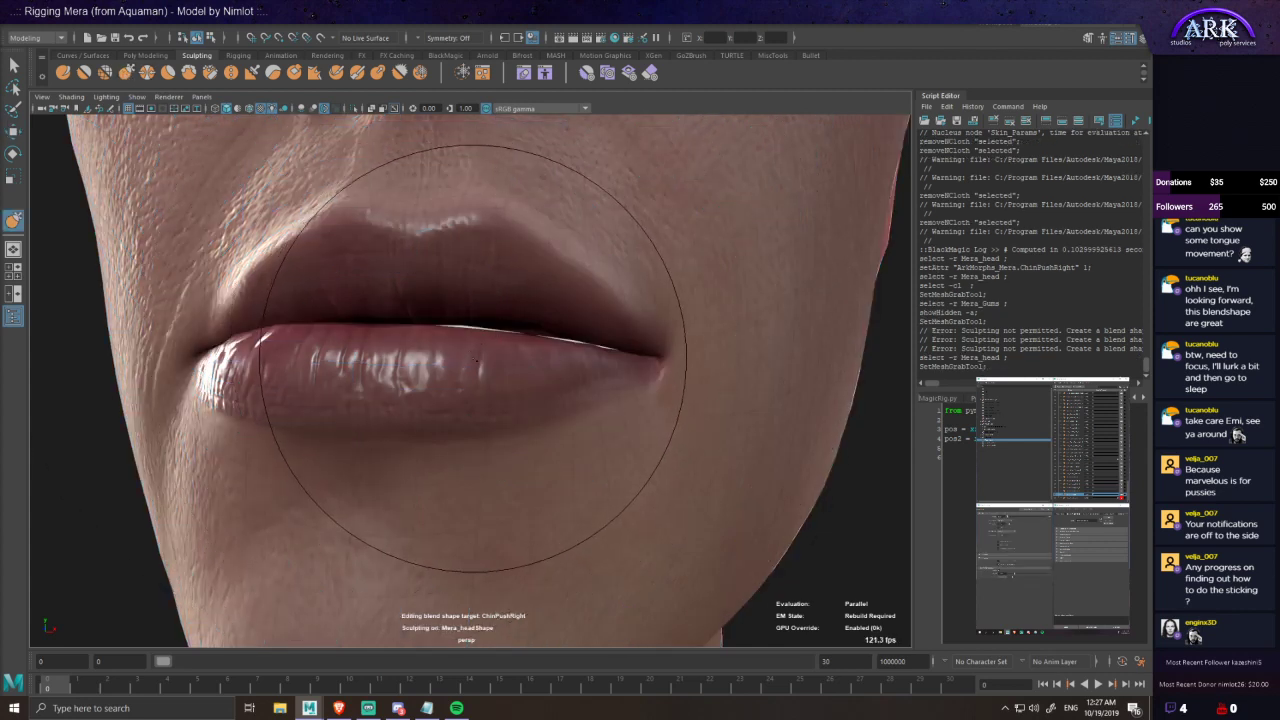
key(ctrl+z)
key(b)
mouse_move(484, 350)
mouse_down()
mouse_move(453, 340)
mouse_move(463, 385)
mouse_move(441, 375)
mouse_up()
key(b)
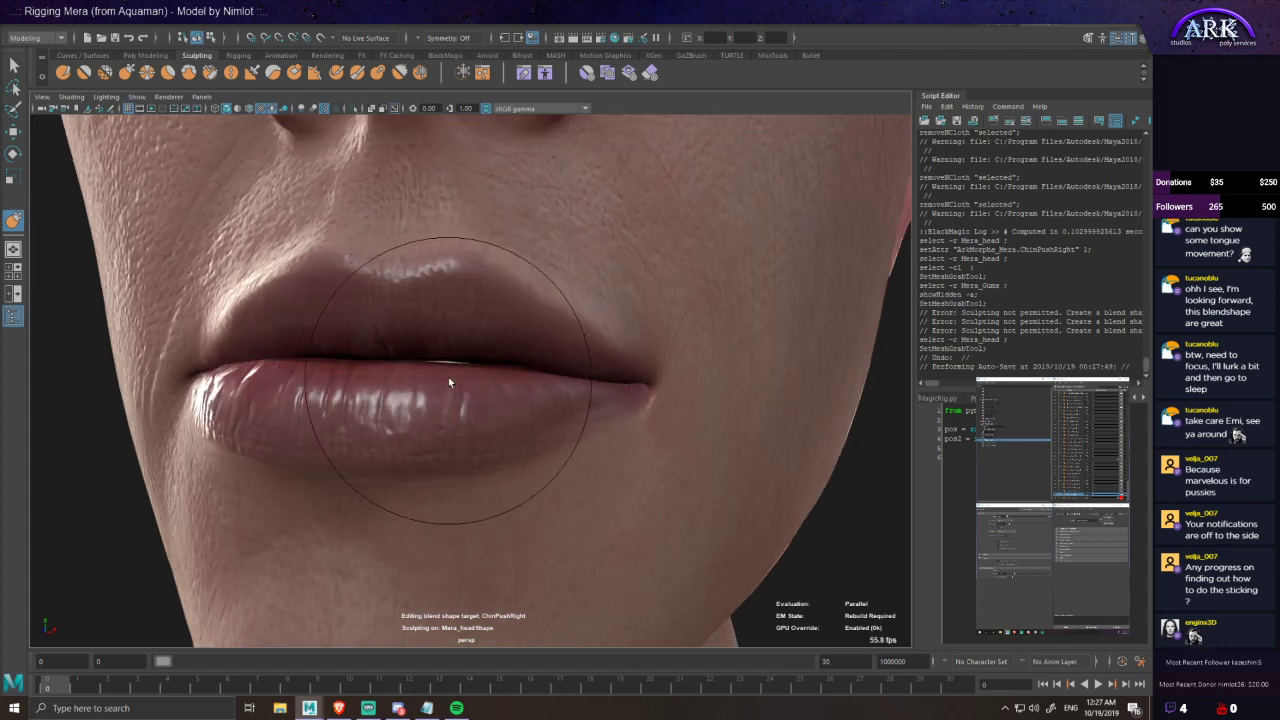
- Undo the last stroke and grab the lower lip near the character's left mouth corner to close the gap there
alt+drag(474, 422, 477, 386)
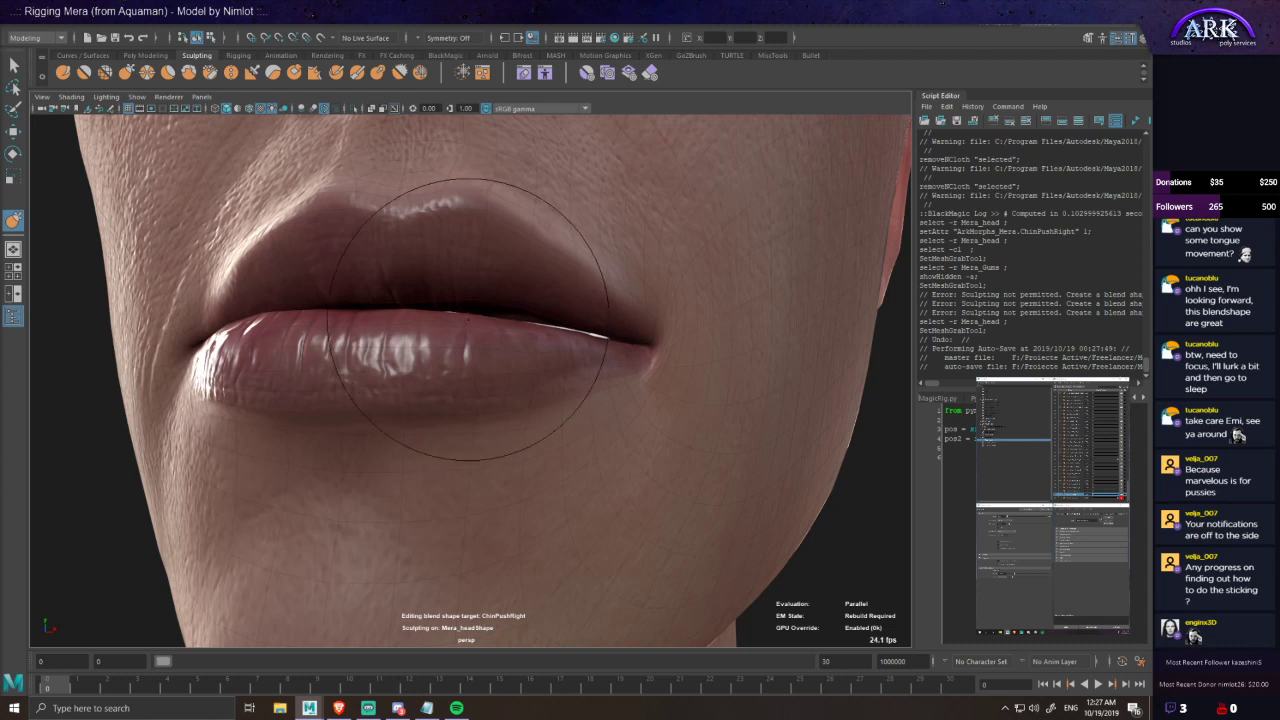
key(ctrl+z)
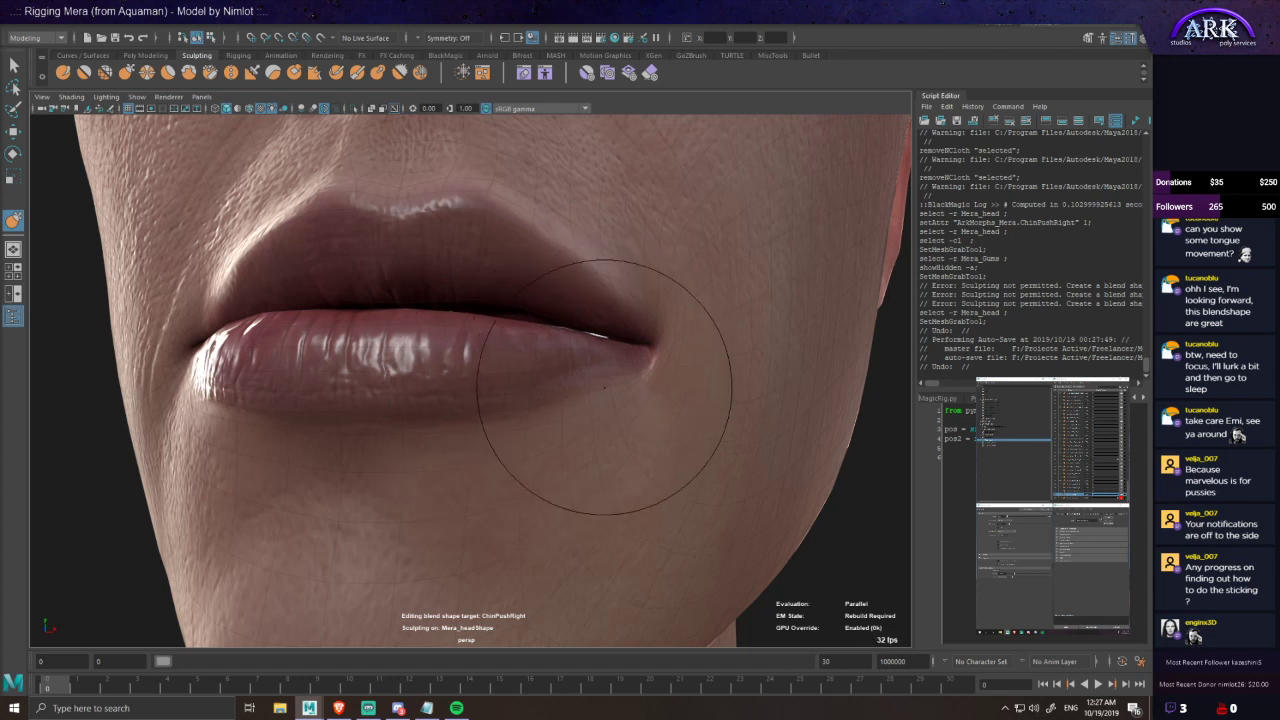
drag(616, 384, 594, 379)
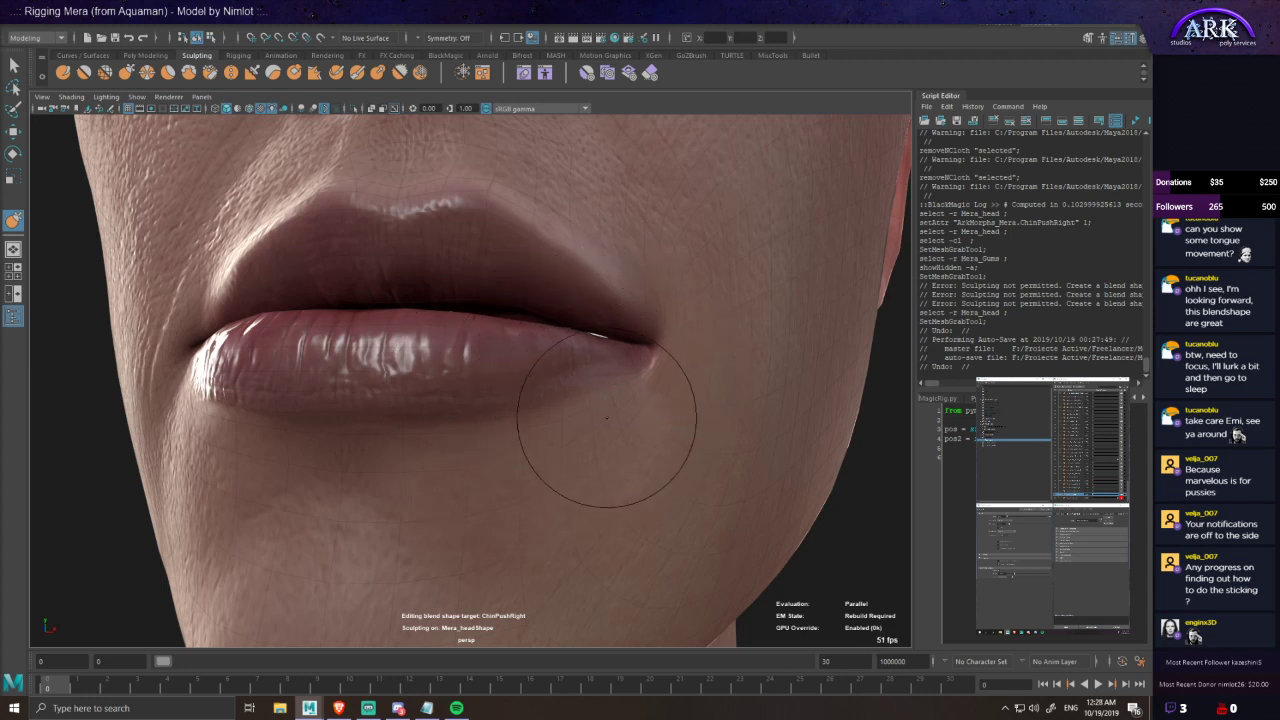
alt+drag(618, 389, 594, 391)
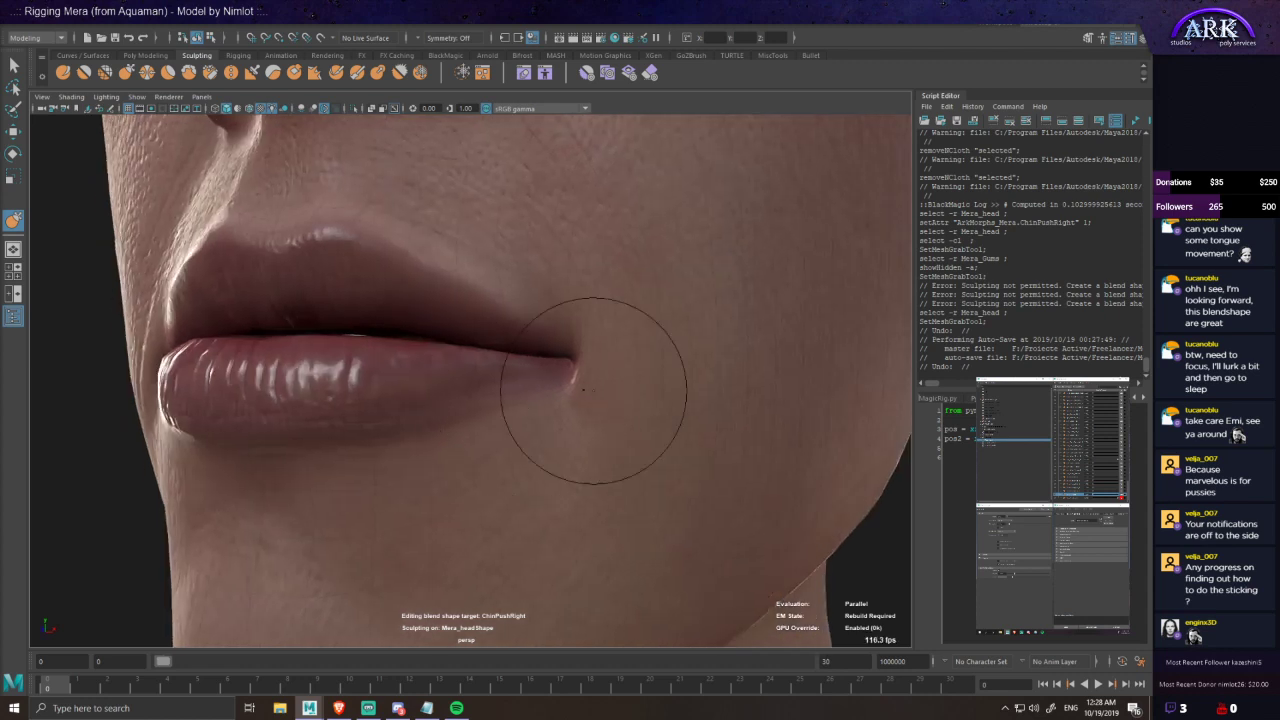
alt+drag(508, 380, 414, 362)
mouse_move(386, 309)
alt+mouse_down()
mouse_move(373, 379)
mouse_move(418, 352)
alt+mouse_up()
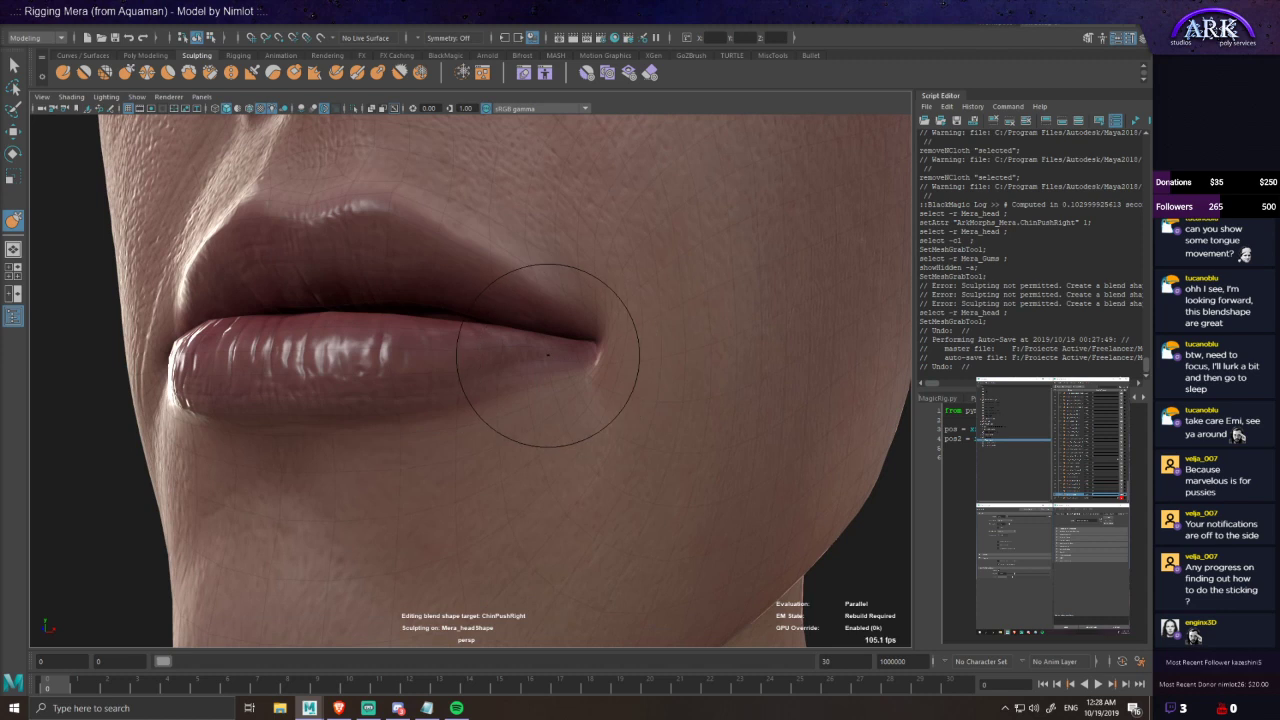
alt+drag(546, 382, 590, 381)
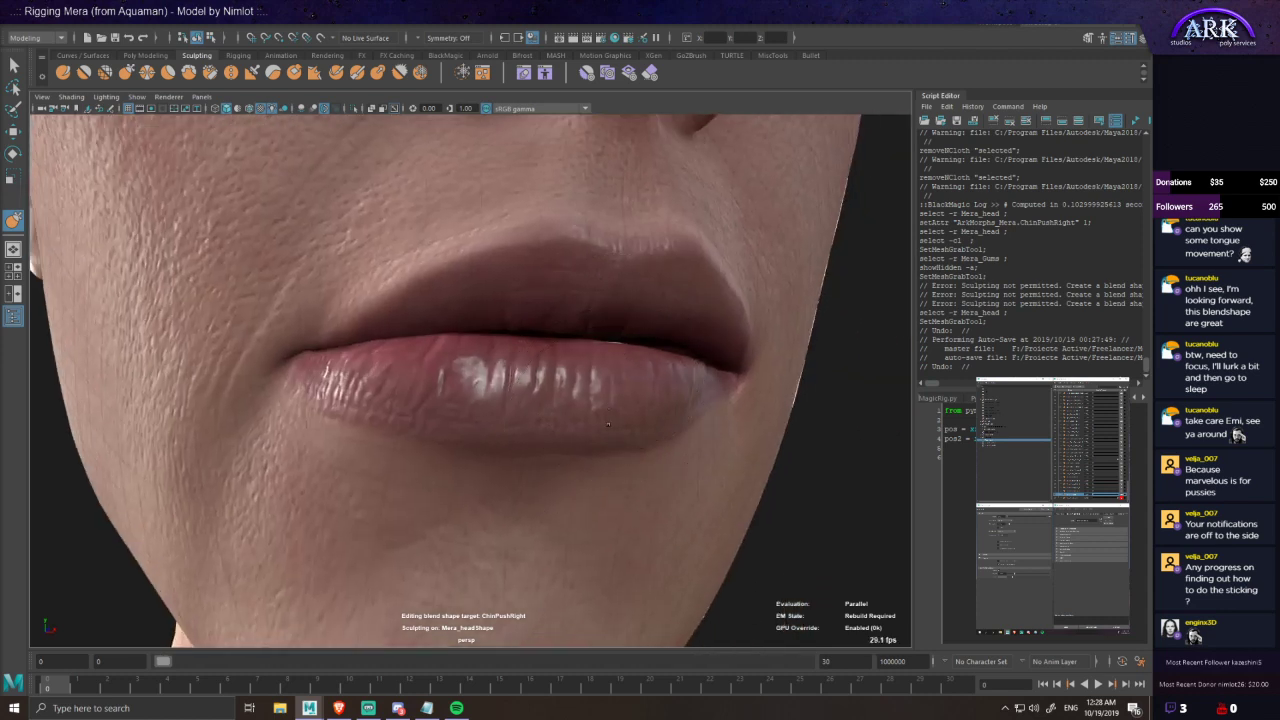
- Resize the Grab brush and refine the middle and left side of the character's lip line on the ChinPushRight target
alt+drag(671, 455, 675, 431)
key(b)
drag(555, 363, 583, 355)
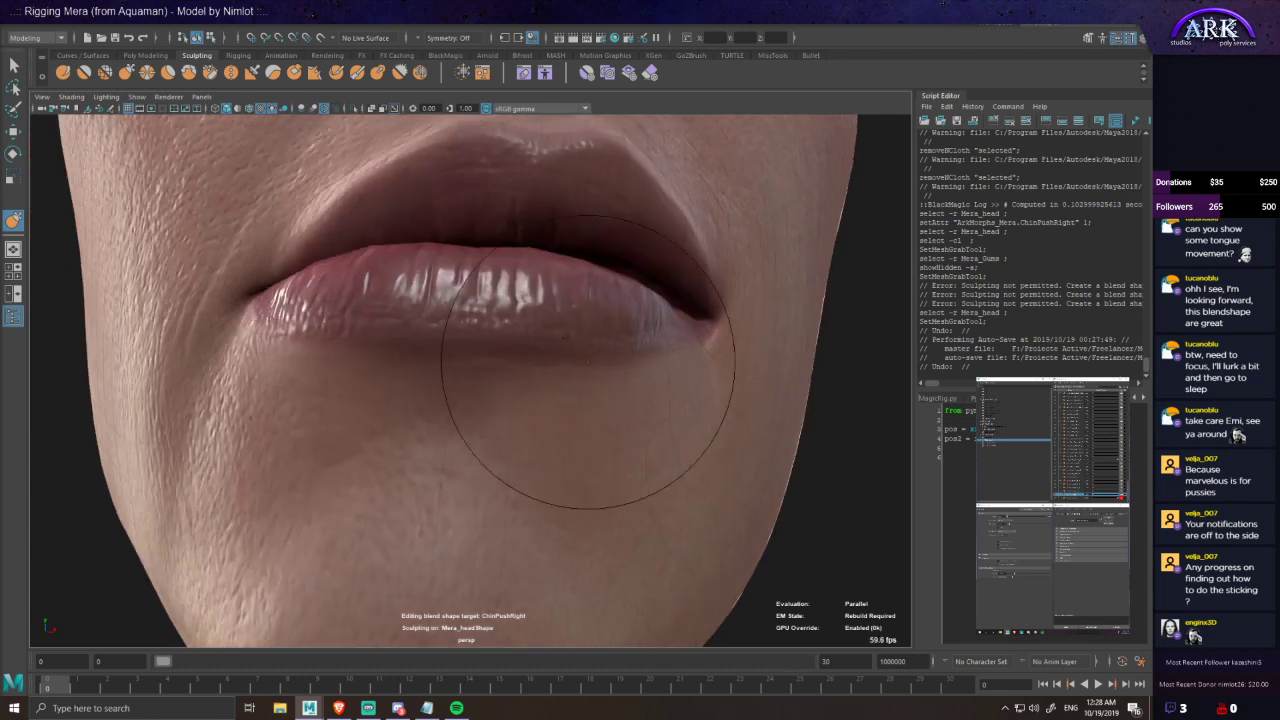
alt+drag(546, 311, 525, 391)
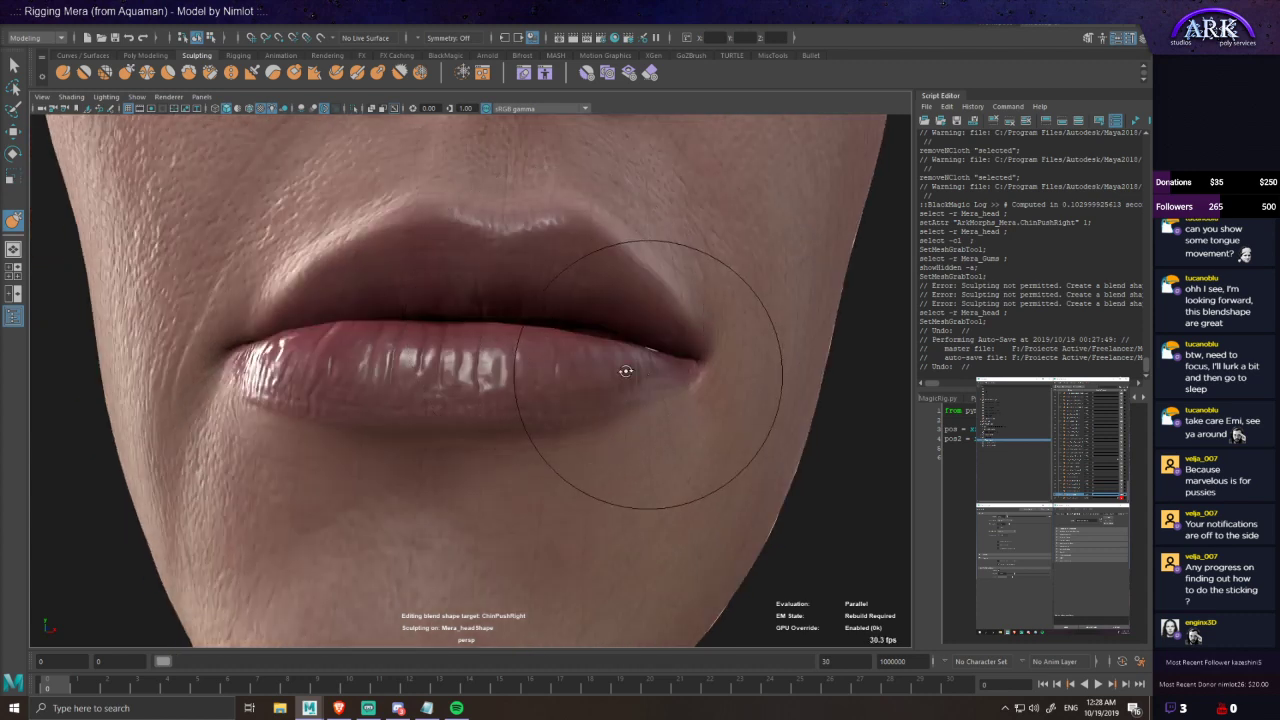
alt+drag(648, 378, 611, 371)
mouse_move(488, 343)
alt+mouse_down()
mouse_move(537, 330)
mouse_move(526, 323)
mouse_move(571, 357)
mouse_move(530, 377)
alt+mouse_up()
key(b)
key(b)
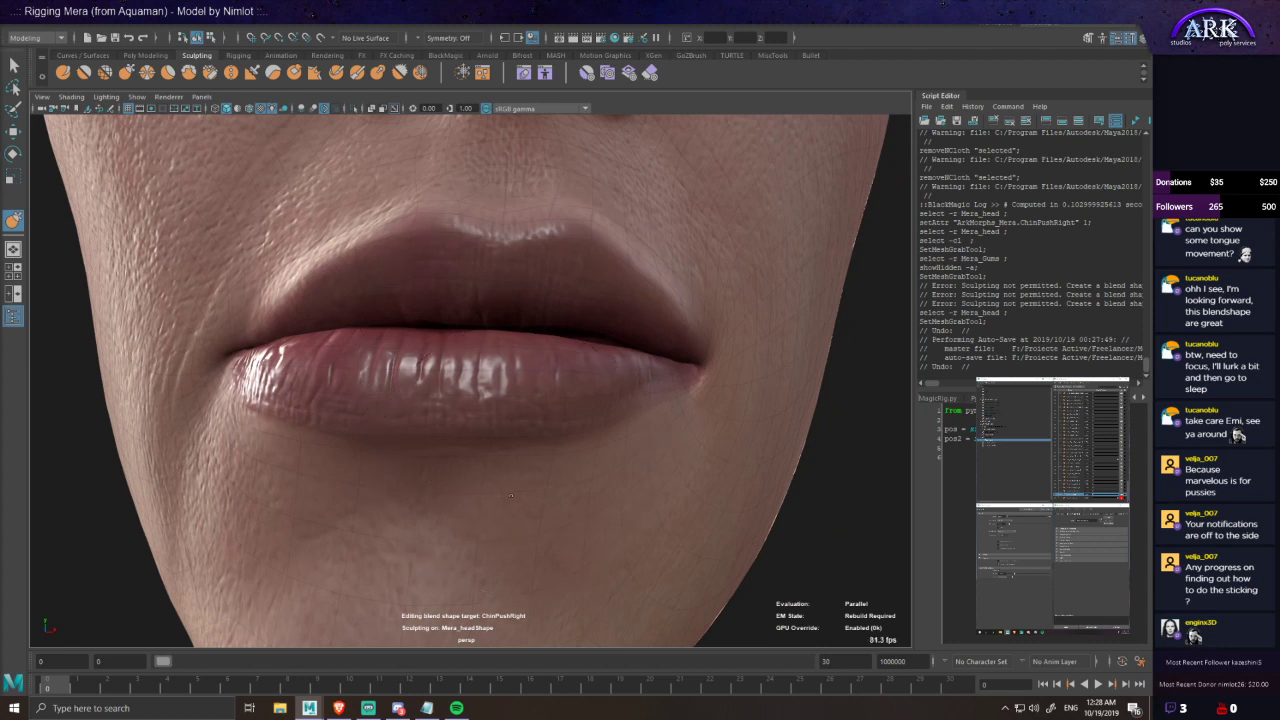
- Try to close the gap at the middle of the lips with a resized Grab brush, working from a lower view
scroll(511, 520, down, 3)
alt+drag(519, 480, 529, 422)
alt+drag(503, 366, 503, 369)
key(b)
drag(445, 400, 470, 400)
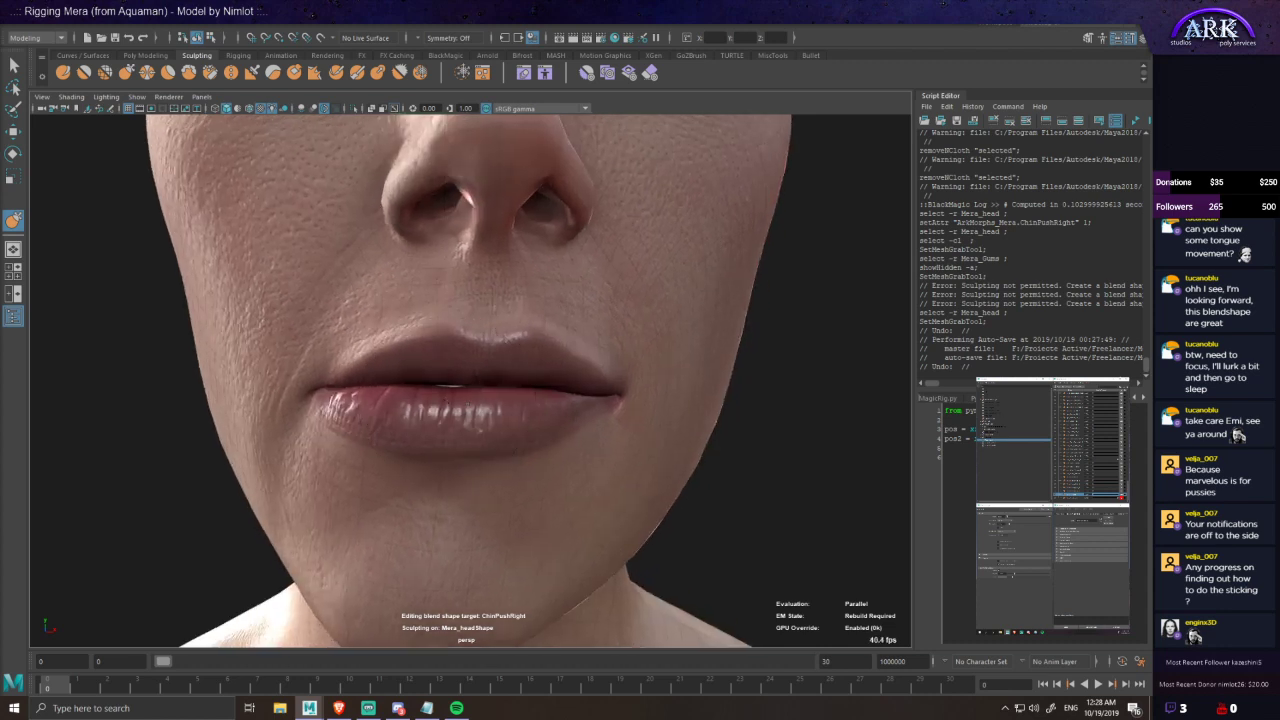
scroll(441, 402, up, 2)
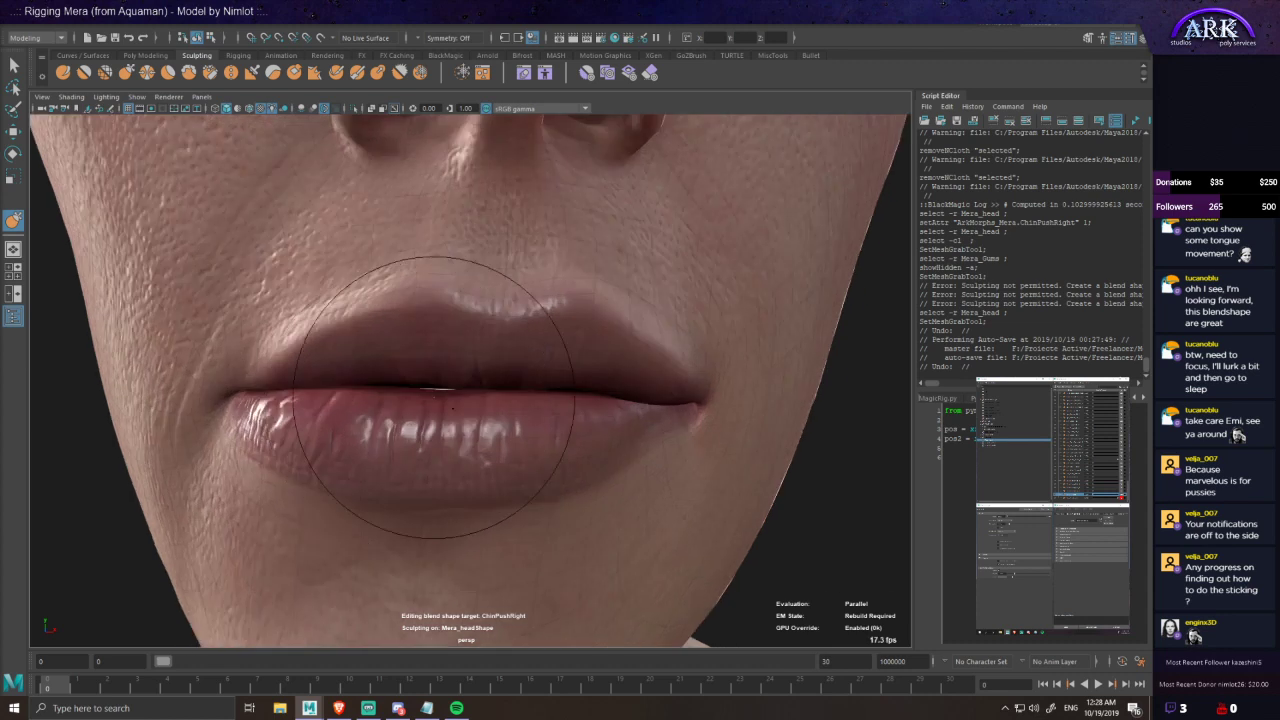
alt+drag(418, 403, 446, 402)
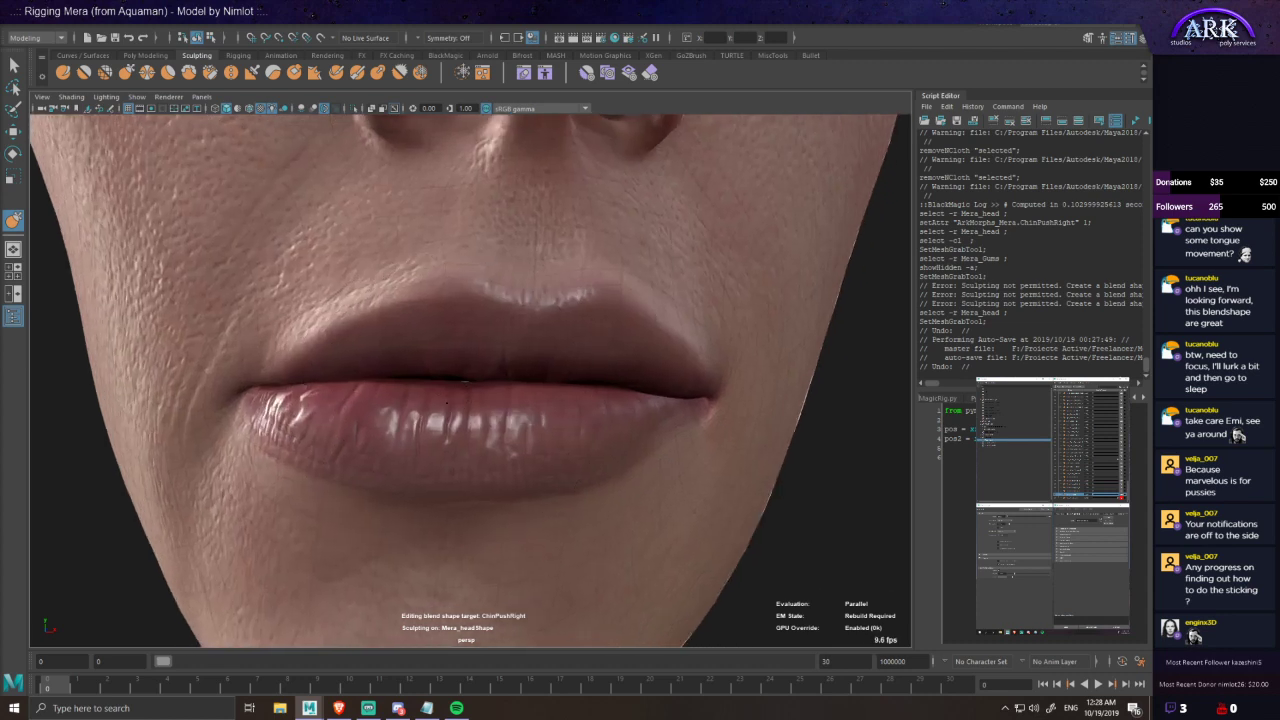
- Undo the last three Grab strokes on the lips
key(ctrl+z)
mouse_move(459, 408)
alt+mouse_down()
mouse_move(481, 377)
mouse_move(474, 276)
alt+mouse_up()
key(ctrl+z)
scroll(474, 274, up, 3)
key(ctrl+z)
scroll(475, 274, up, 3)
alt+middle_drag(475, 275, 494, 363)
scroll(497, 360, down, 3)
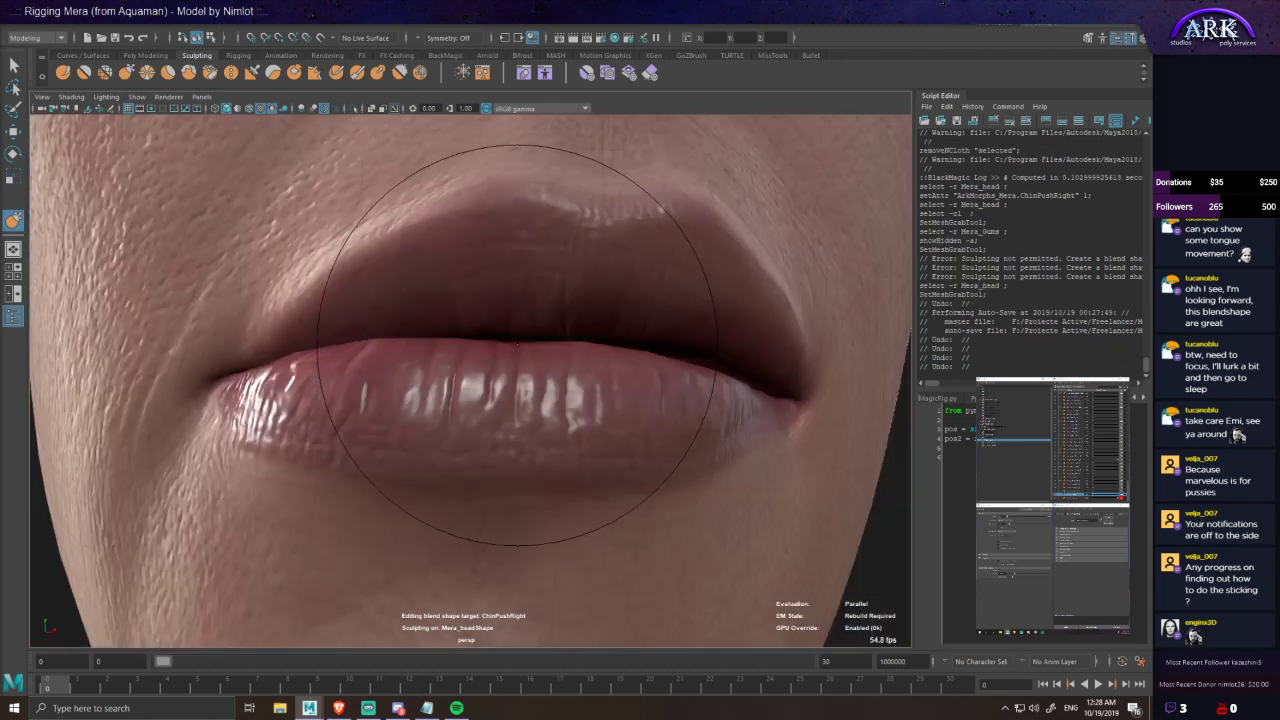
- Adjust the central lip line with a smaller Grab brush and undo the unwanted strokes
drag(486, 340, 445, 340)
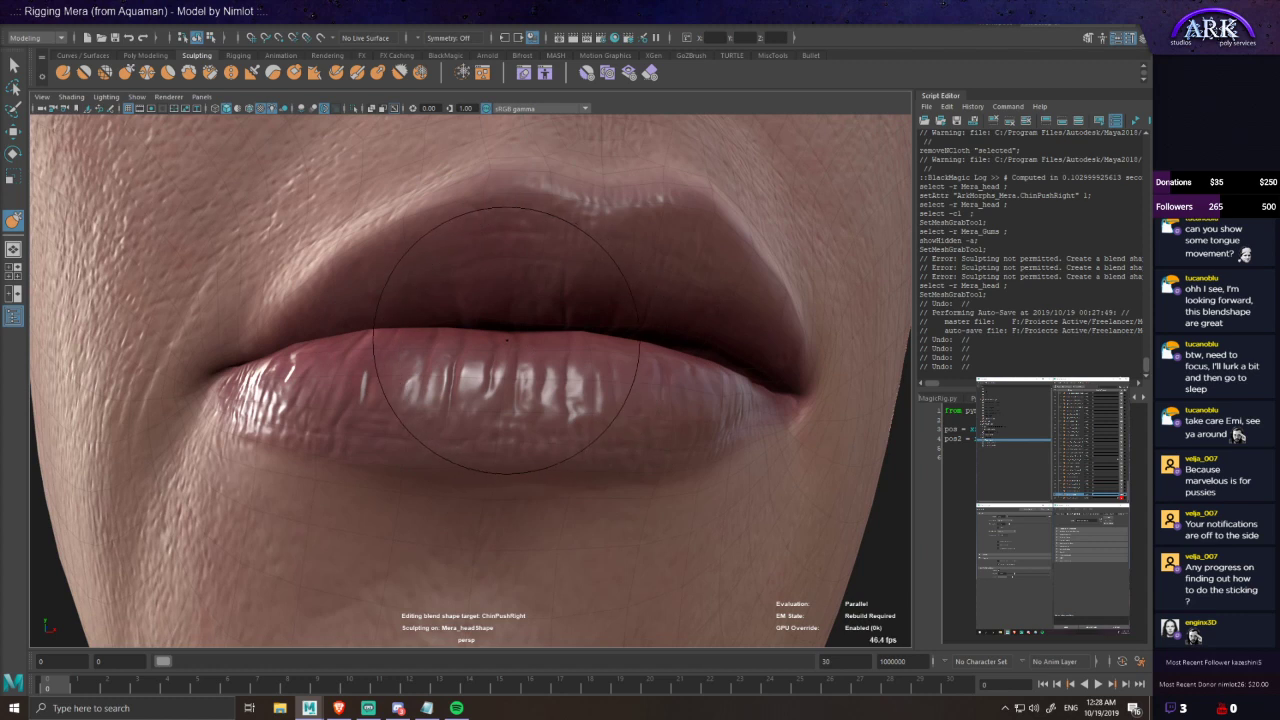
key(ctrl+z)
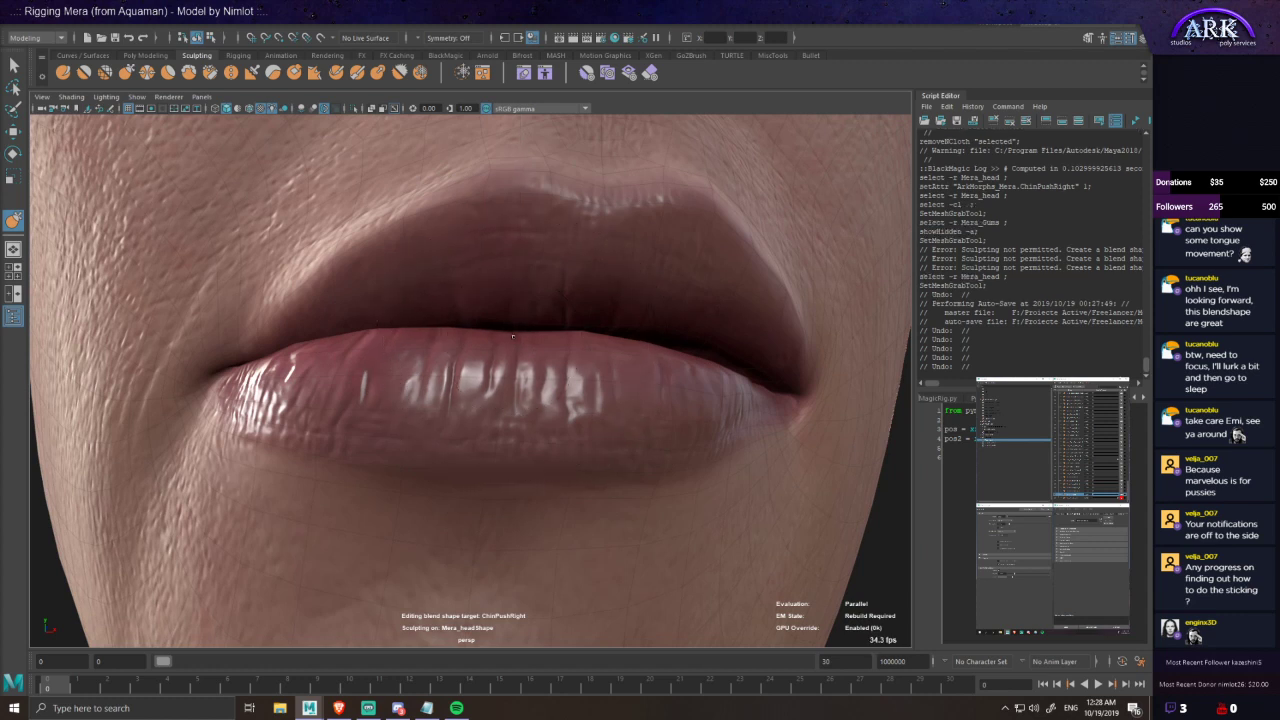
alt+drag(538, 367, 505, 372)
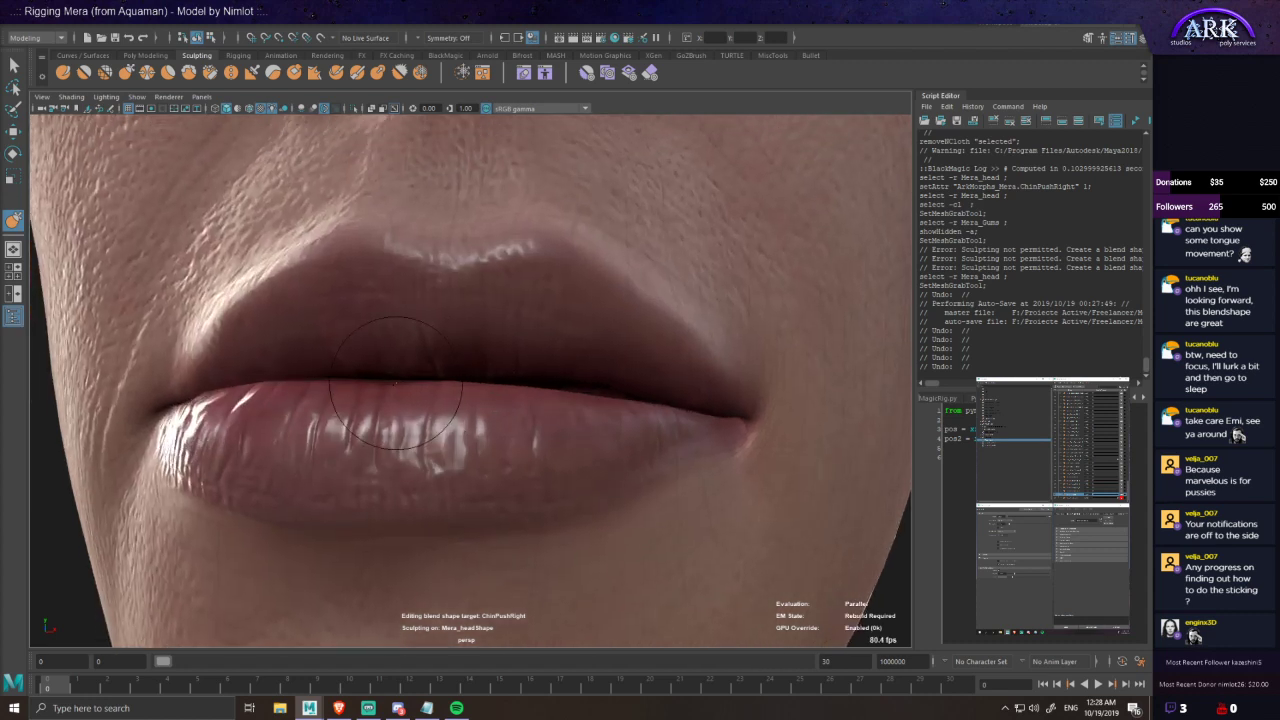
key(ctrl+z)
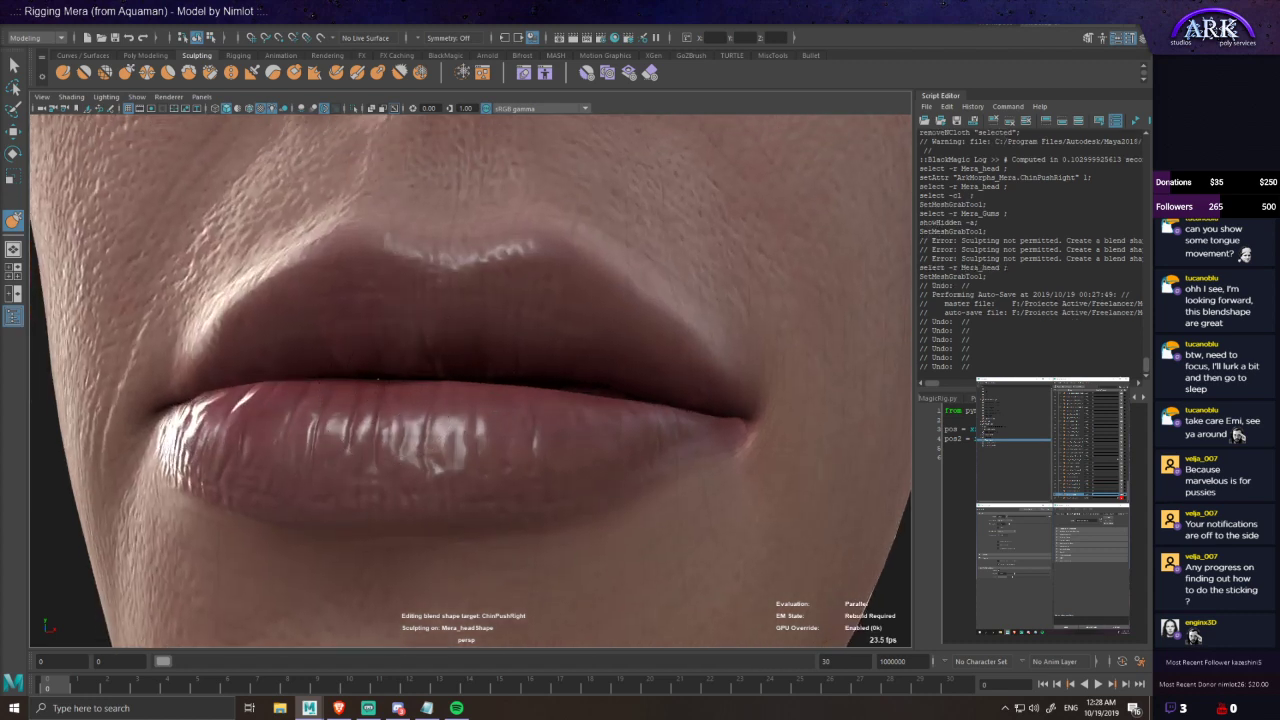
- Examine the lip line of the ChinPushRight target from the front and from a raised side view for remaining gaps
scroll(388, 398, down, 5)
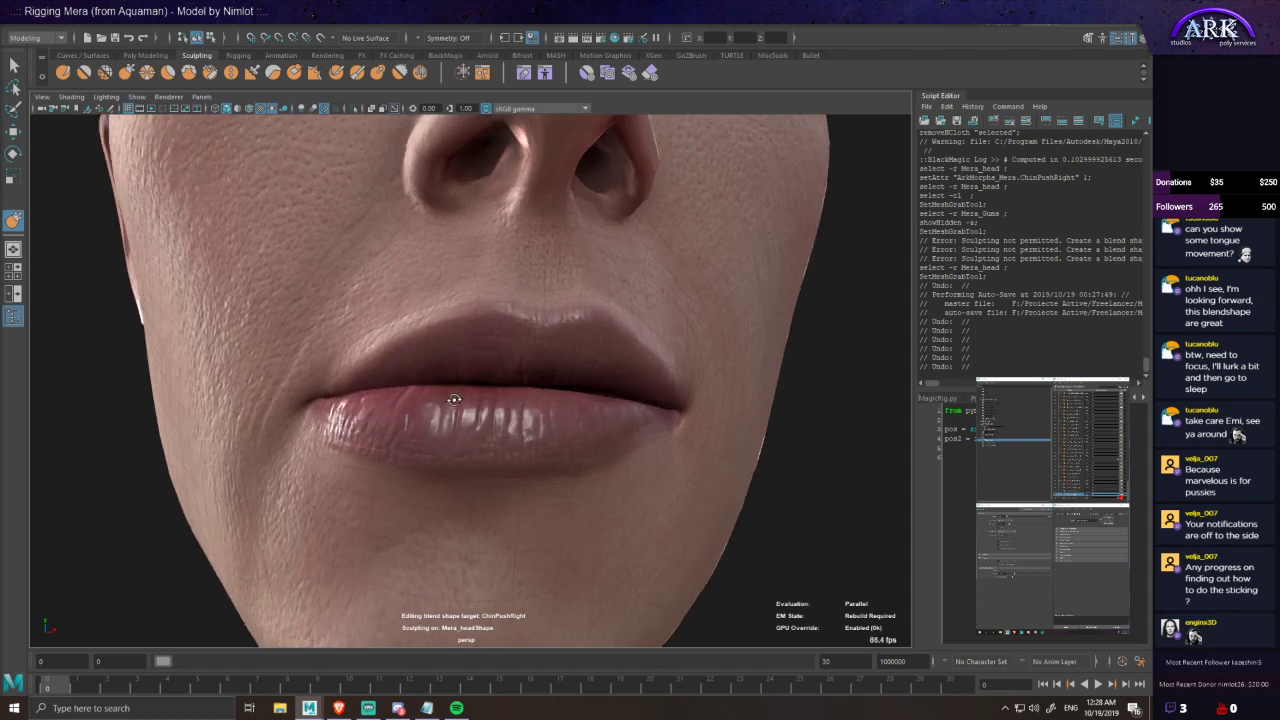
scroll(452, 398, down, 4)
alt+drag(526, 394, 529, 458)
scroll(529, 458, up, 4)
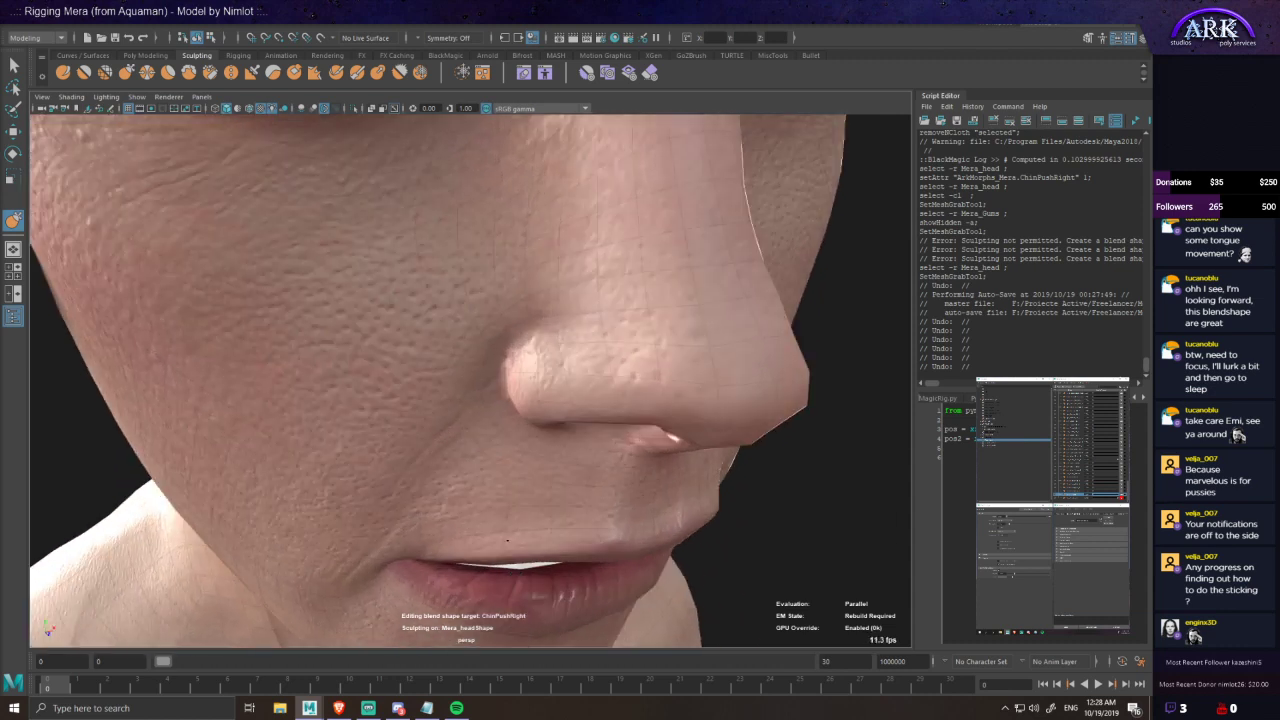
alt+middle_drag(535, 416, 491, 366)
mouse_move(491, 366)
alt+mouse_down()
mouse_move(432, 396)
mouse_move(486, 378)
alt+mouse_up()
drag(582, 409, 605, 416)
key(b)
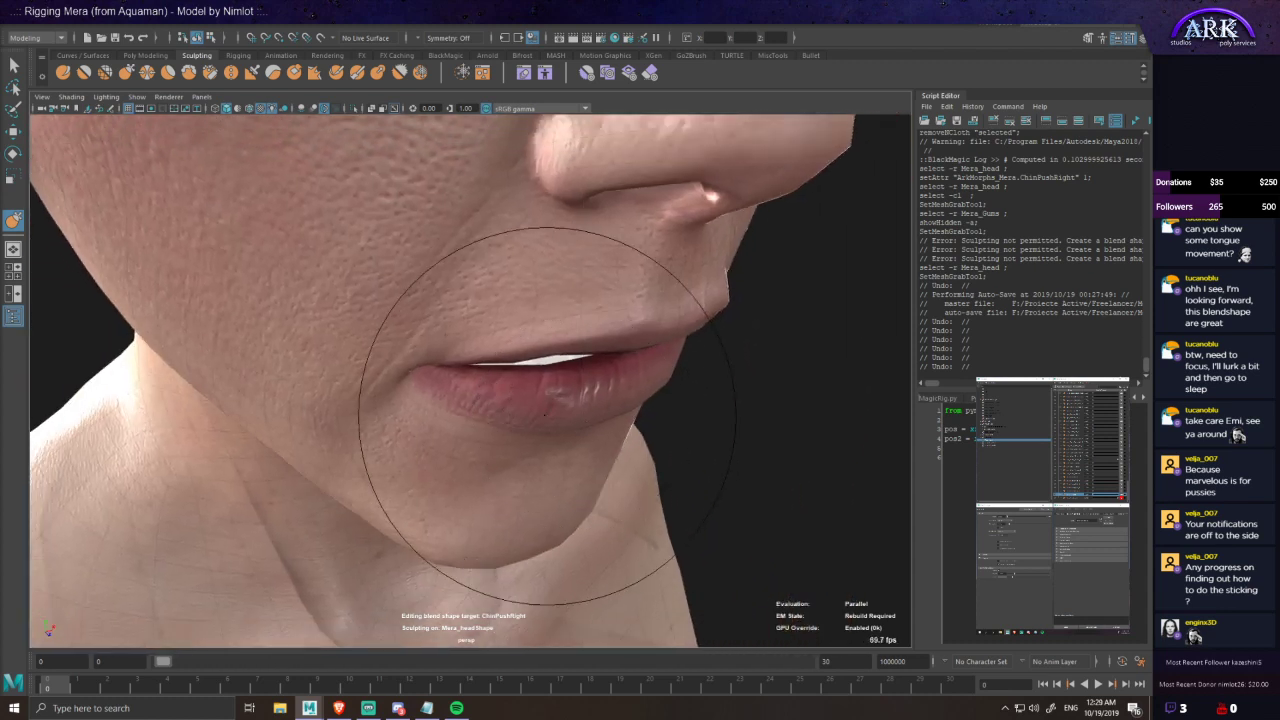
- Move three vertices on the lower lip's inner edge with a soft-selection falloff of about 2.36 to close the gap
key(F10)
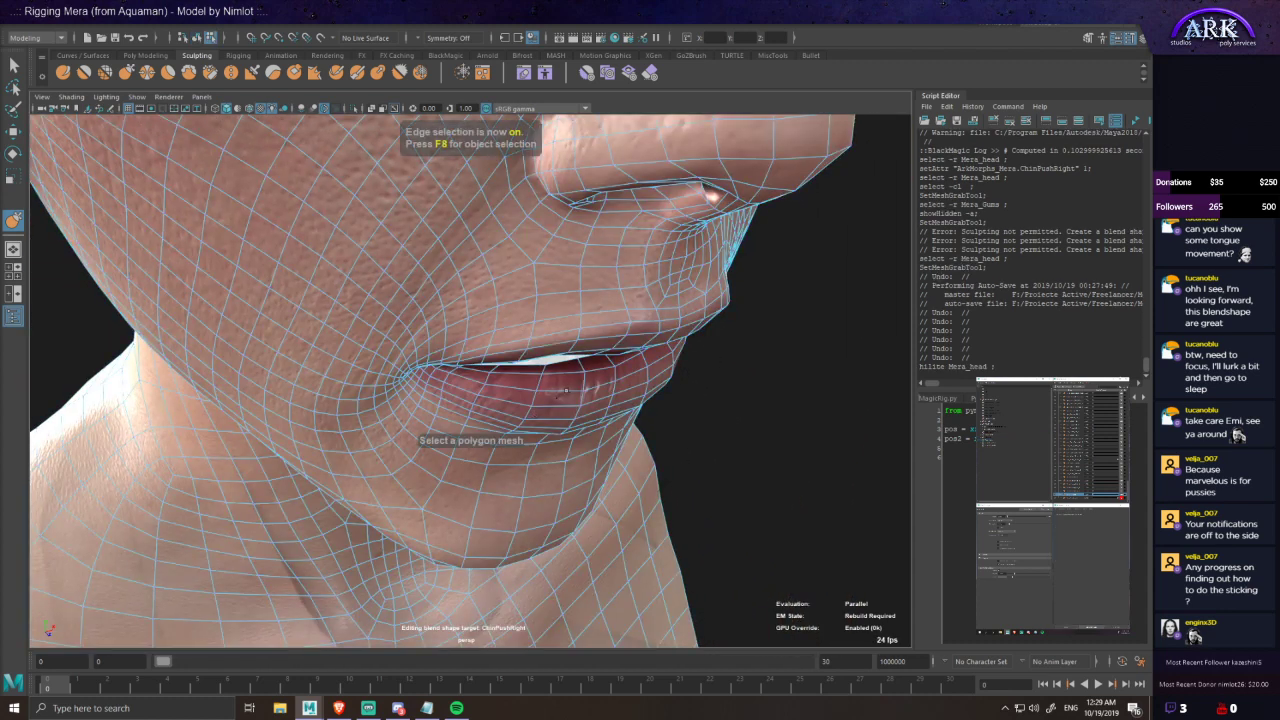
key(w)
click(565, 389)
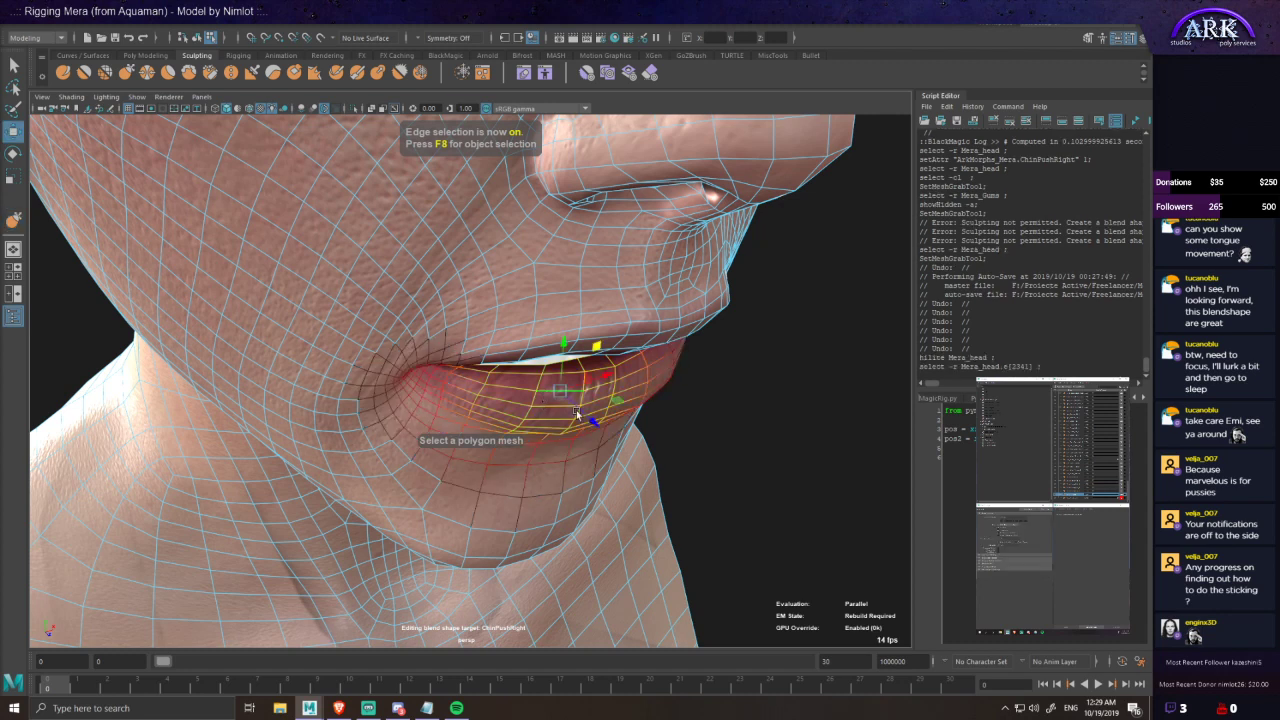
key(F9)
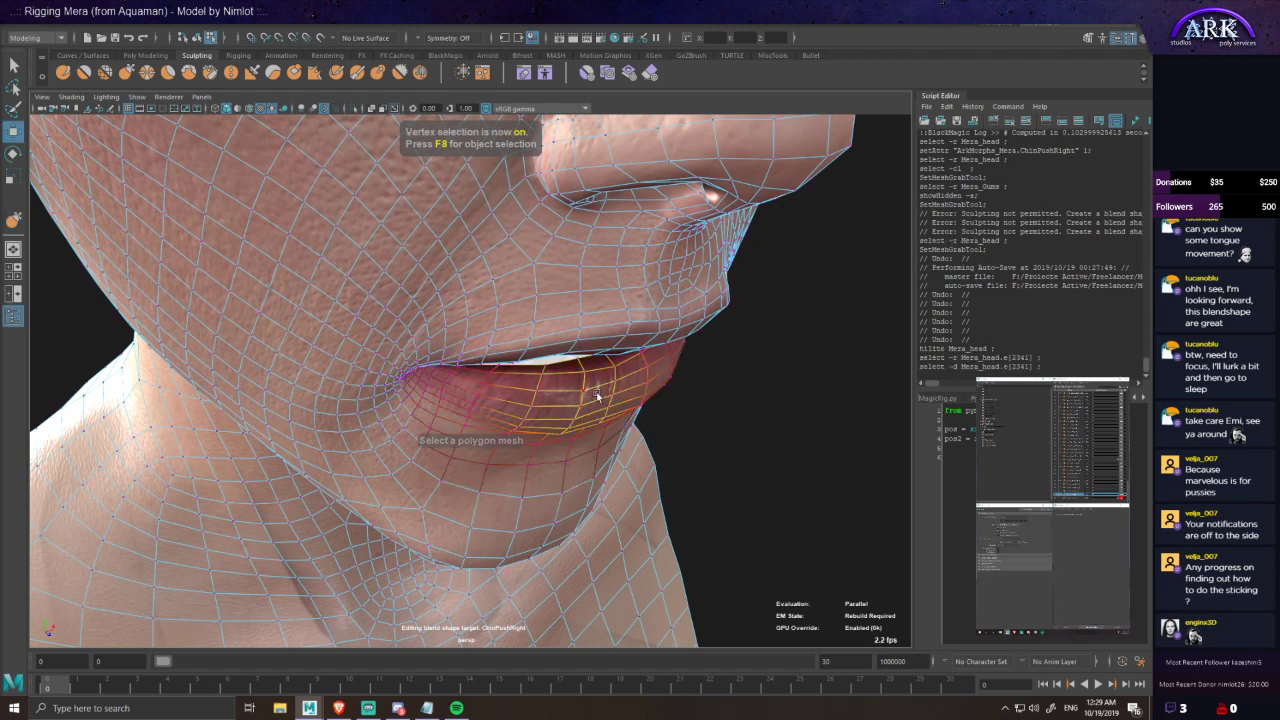
click(542, 390)
shift+click(545, 375)
shift+click(549, 366)
alt+drag(549, 368, 556, 440)
key(b)
drag(556, 445, 530, 458)
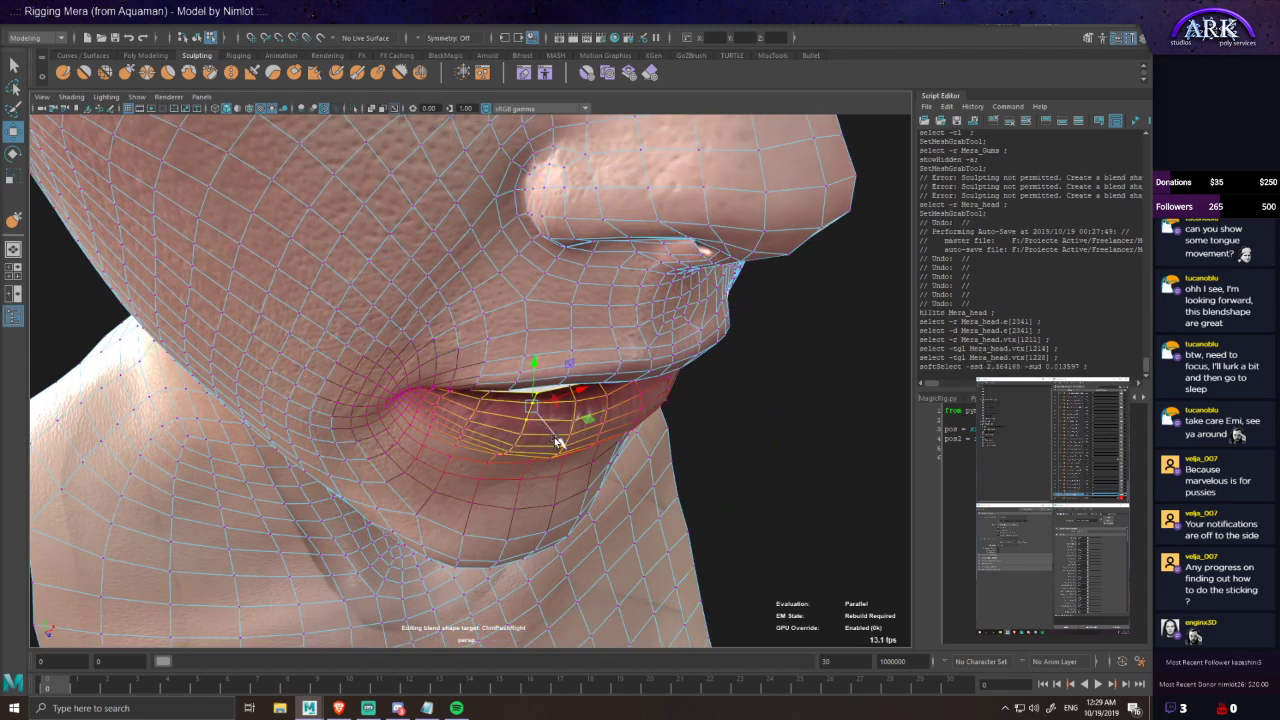
drag(583, 422, 541, 355)
alt+right_drag(541, 355, 541, 498)
mouse_move(541, 498)
alt+mouse_down()
mouse_move(544, 460)
mouse_move(533, 480)
alt+mouse_up()
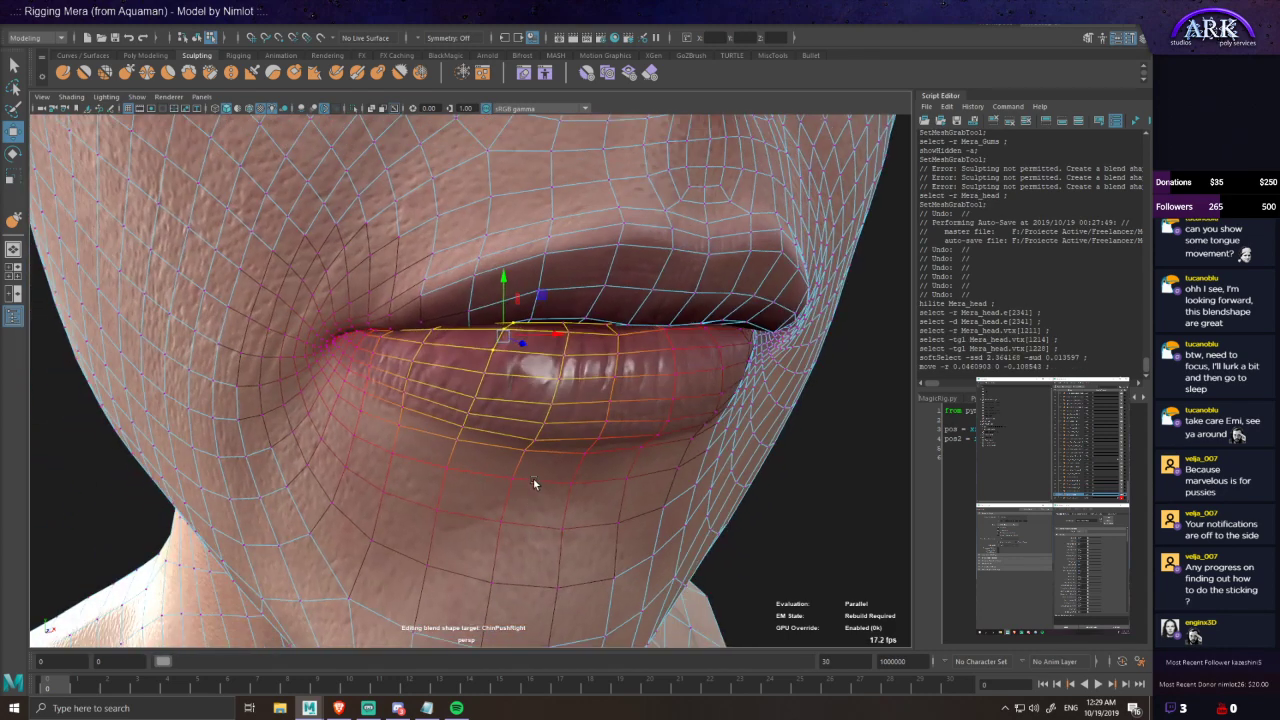
- Lower a lower-lip edge vertex near the left mouth corner by about 0.021 with a soft-selection falloff of about 1.18
click(444, 333)
key(b)
drag(486, 380, 314, 377)
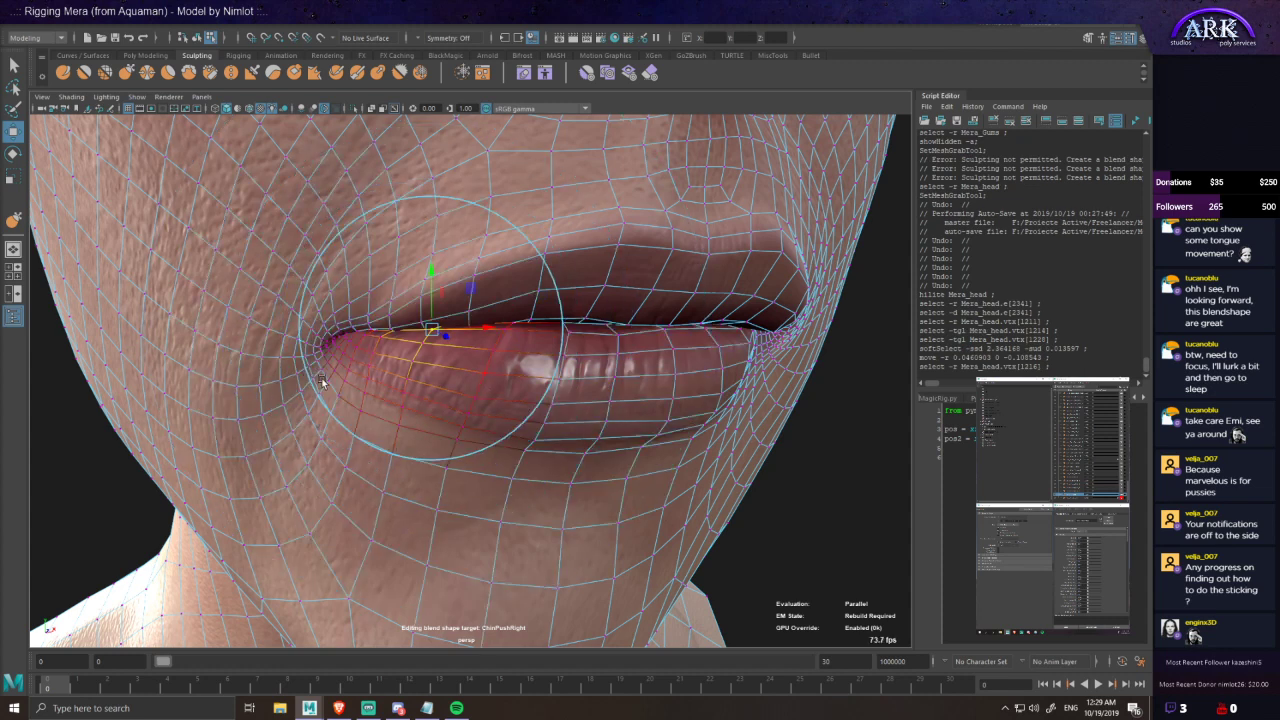
scroll(400, 346, up, 5)
alt+middle_drag(414, 315, 429, 388)
alt+drag(429, 388, 433, 407)
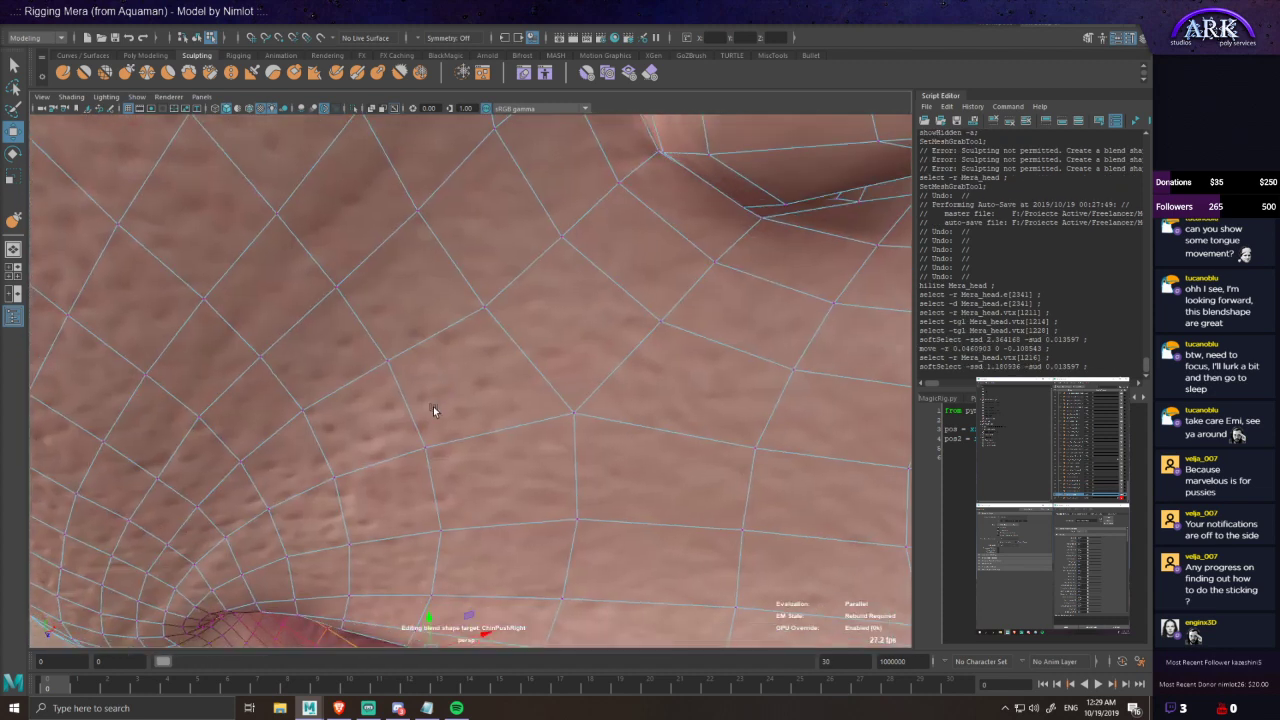
key(f)
alt+drag(557, 424, 563, 416)
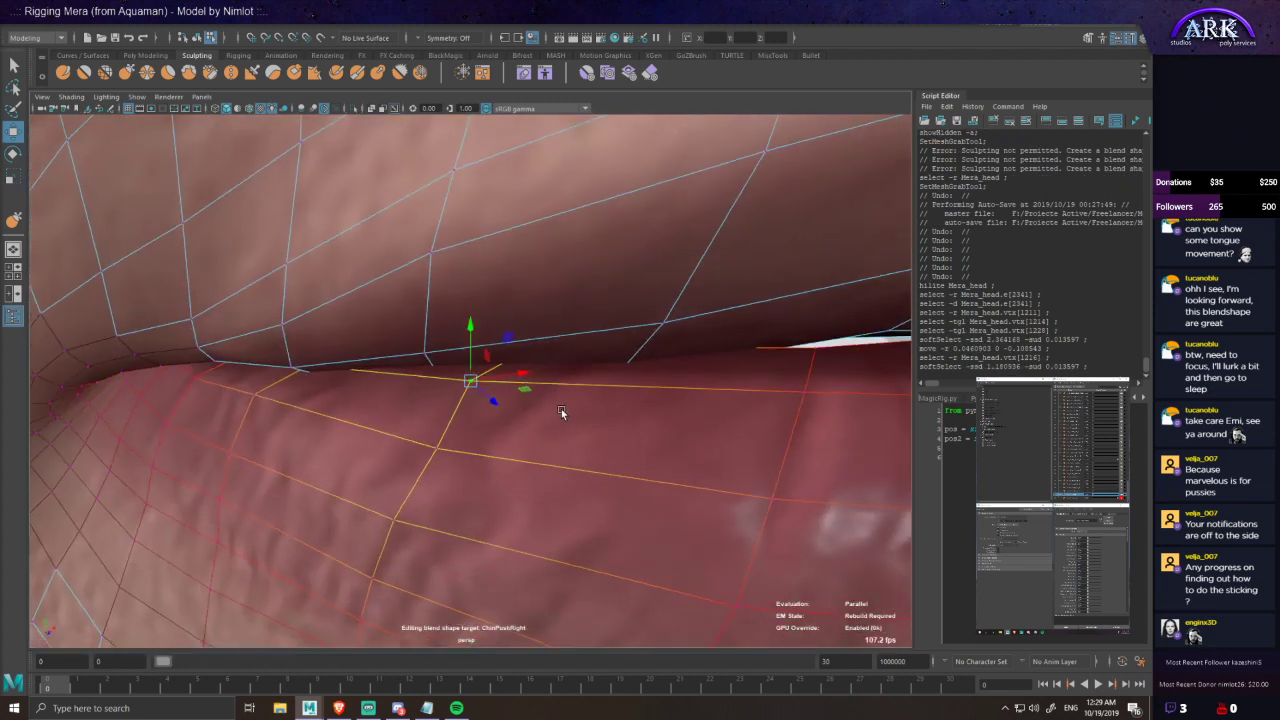
drag(474, 347, 475, 360)
- Shift three neighbouring lower-lip vertices sideways and back into the mouth with a soft-selection falloff of about 1.28
alt+drag(540, 400, 665, 441)
alt+middle_drag(665, 441, 541, 411)
click(601, 341)
alt+drag(602, 342, 592, 384)
shift+click(575, 368)
shift+click(556, 437)
mouse_move(613, 457)
mouse_down()
mouse_move(654, 460)
mouse_move(637, 460)
mouse_up()
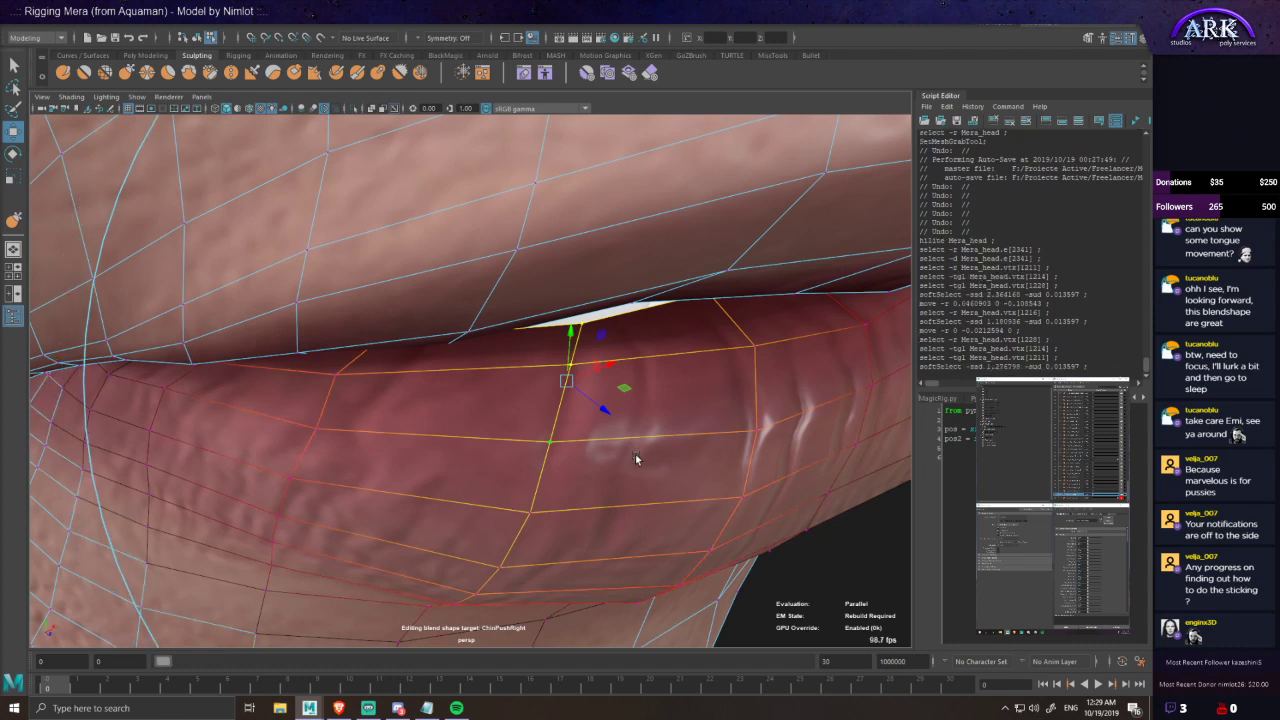
drag(624, 388, 301, 368)
- Raise the lower-lip edge vertex at the gap slightly and lower two edge vertices toward the left mouth corner, using a falloff of about 0.57
click(579, 350)
mouse_move(569, 334)
mouse_down()
mouse_move(569, 349)
mouse_move(573, 332)
mouse_up()
alt+drag(577, 343, 597, 374)
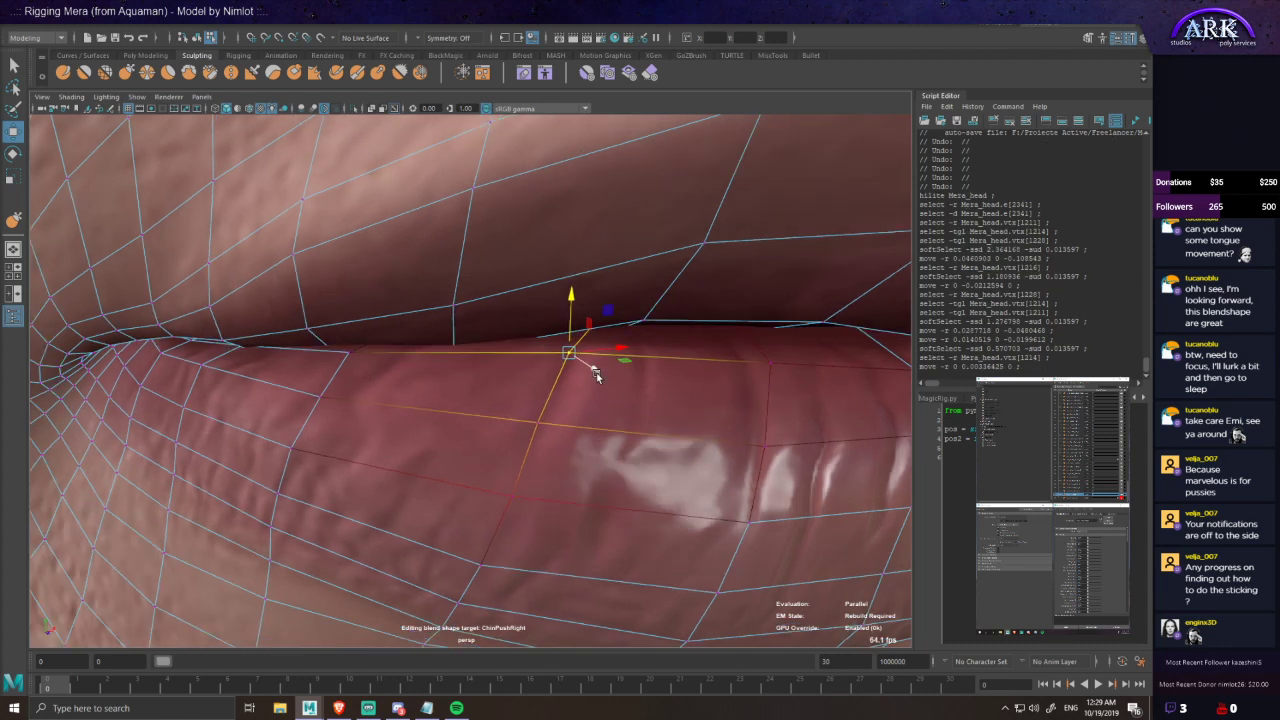
click(370, 350)
drag(346, 332, 350, 344)
alt+drag(352, 350, 390, 390)
click(210, 373)
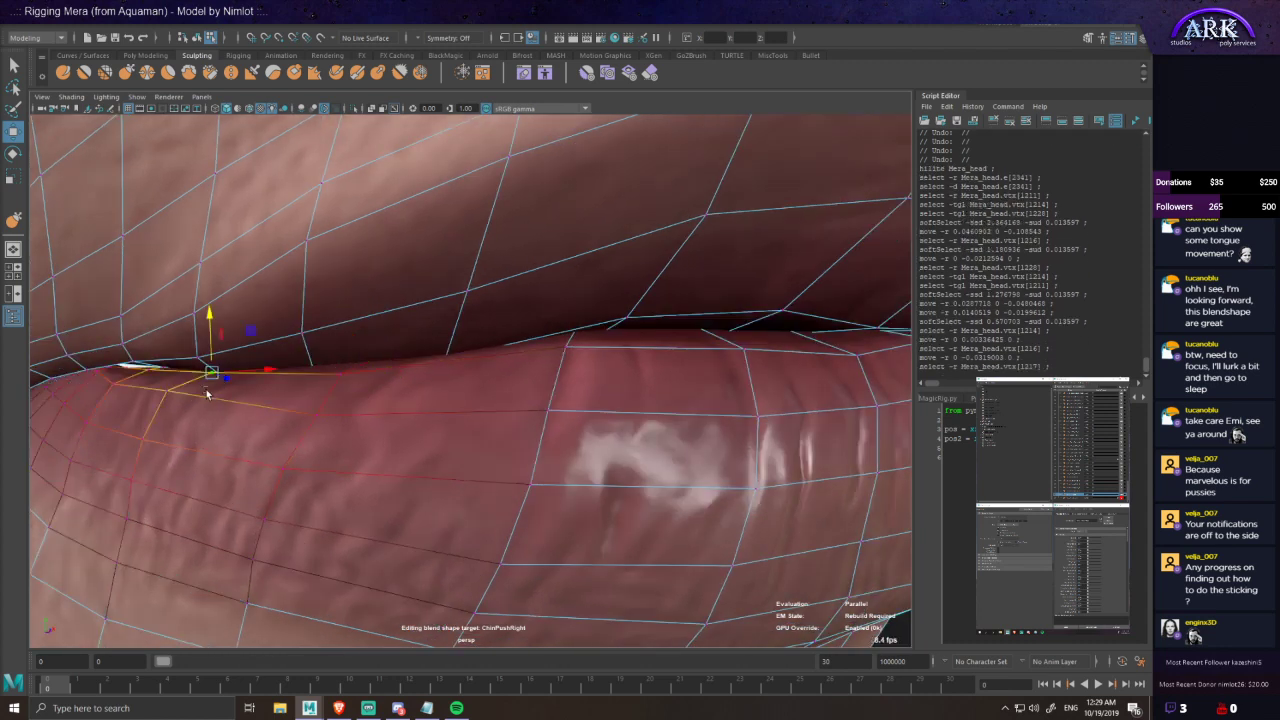
drag(212, 357, 214, 362)
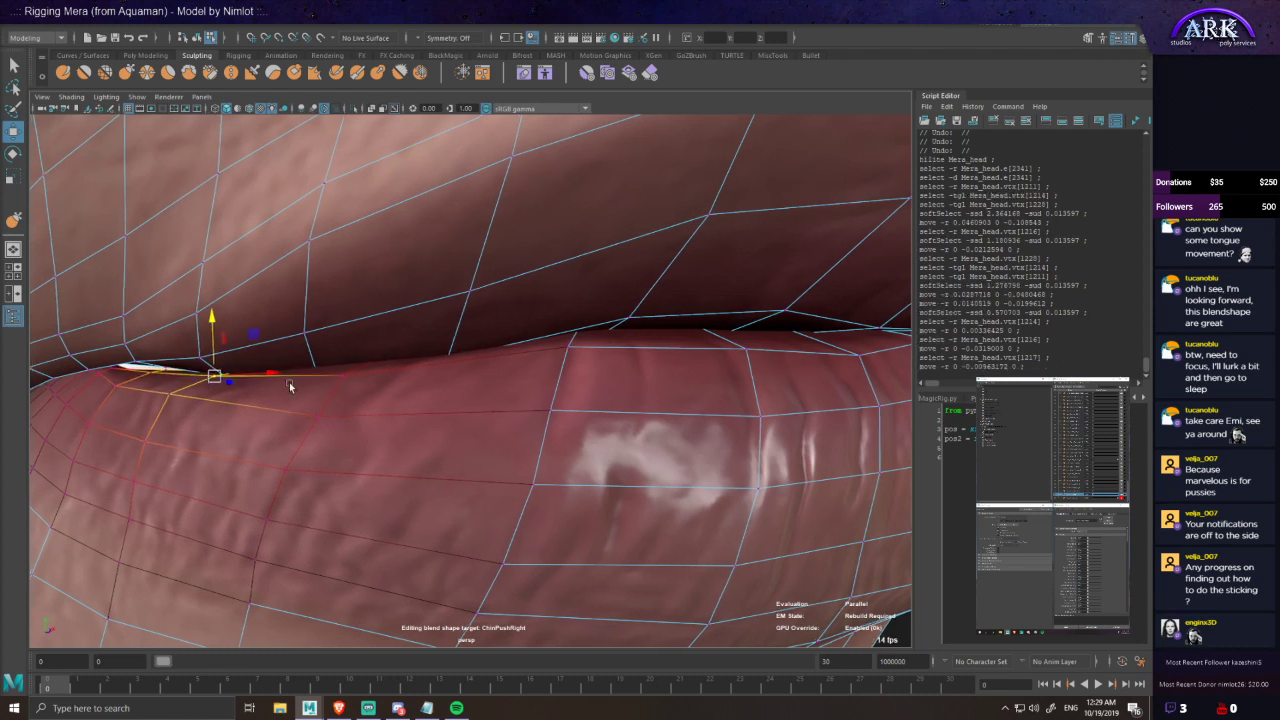
- Raise two lower-lip vertices beside the left mouth corner by about 0.016 and 0.011 with a soft-selection falloff of about 0.25
alt+middle_drag(232, 380, 358, 375)
drag(330, 379, 160, 383)
click(291, 369)
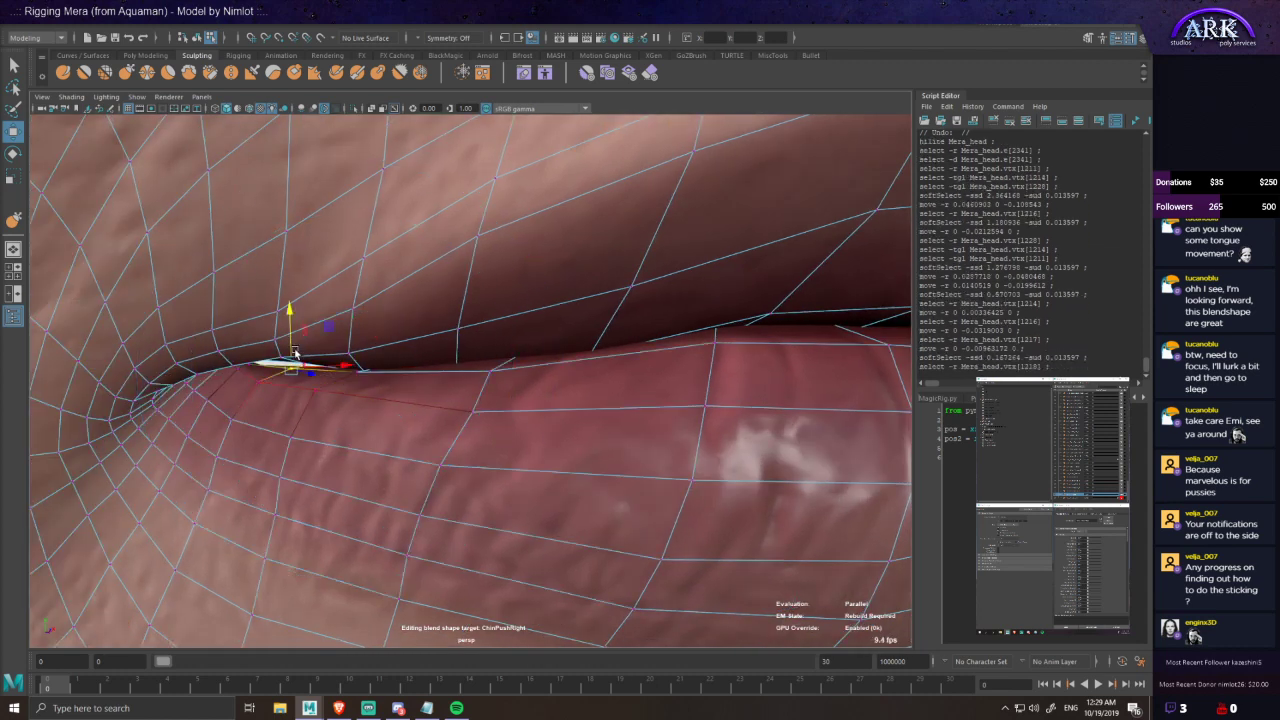
drag(292, 345, 292, 336)
key(ctrl+z)
drag(247, 389, 292, 350)
alt+drag(294, 372, 255, 381)
click(251, 380)
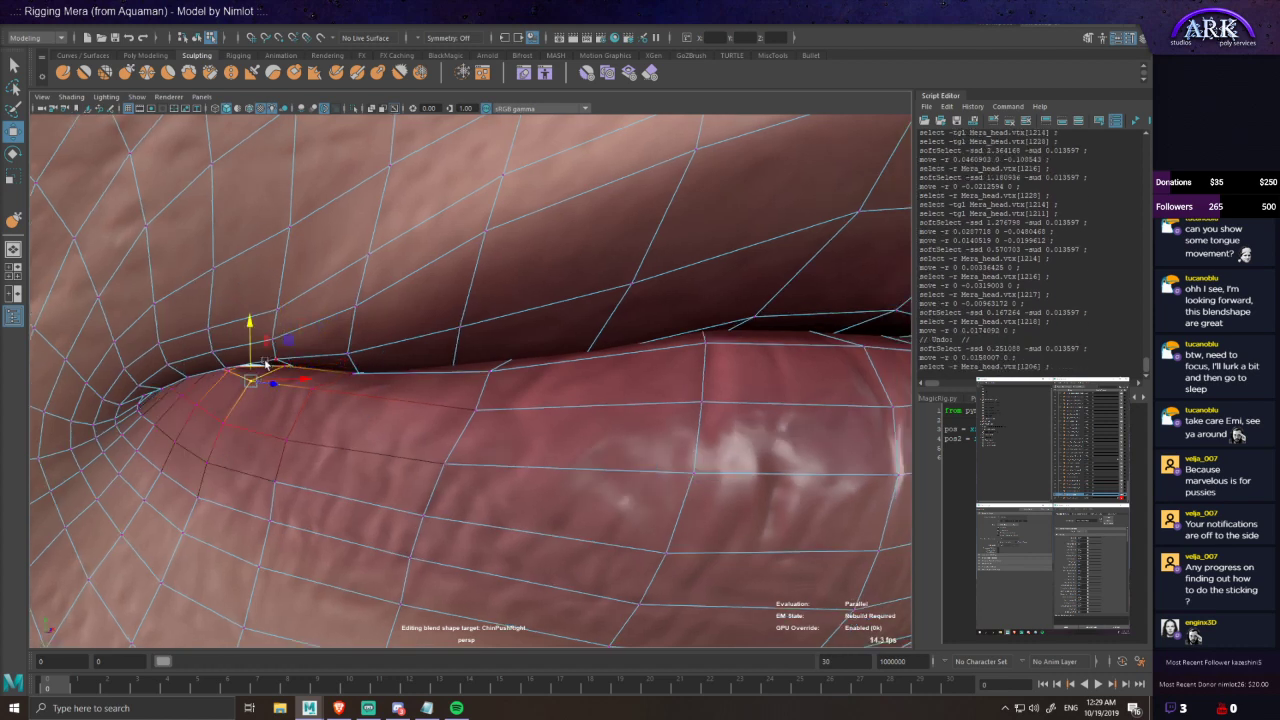
click(254, 362)
key(ctrl+z)
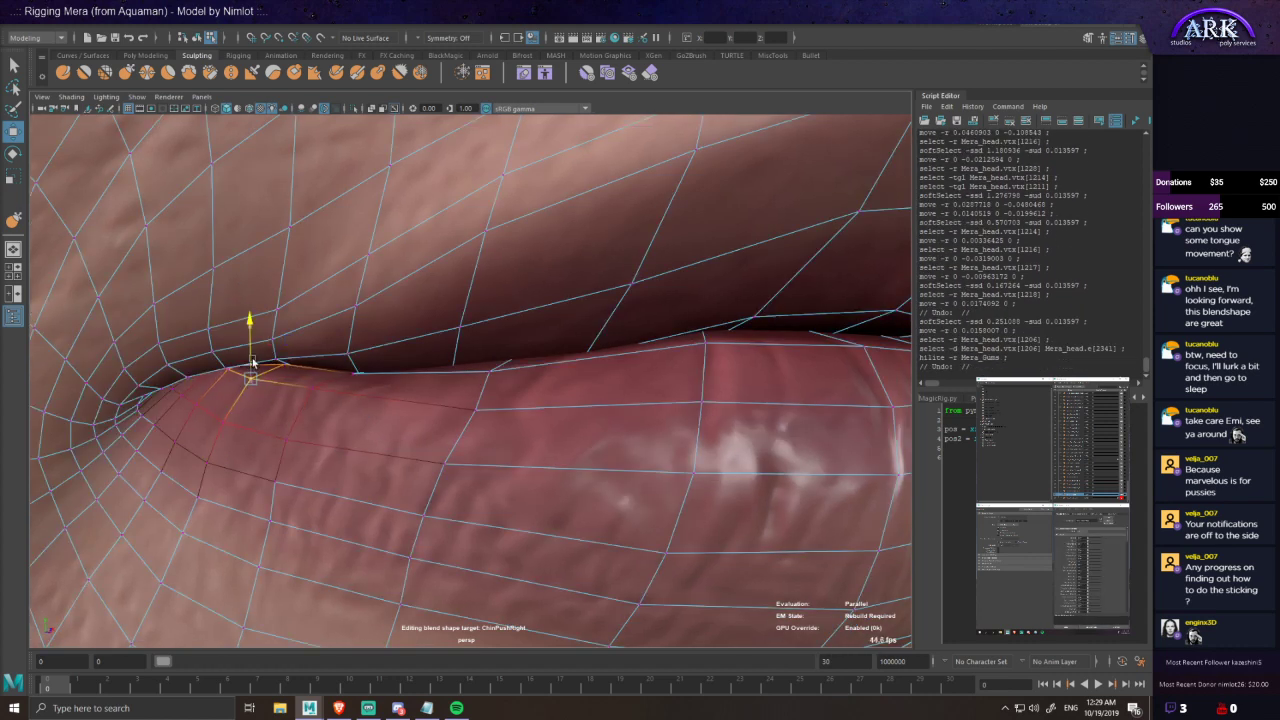
drag(253, 361, 254, 359)
- Nudge a single vertex on the lip line with a soft-selection falloff of about 0.62
scroll(572, 436, down, 4)
alt+right_drag(515, 435, 472, 408)
mouse_move(472, 408)
alt+mouse_down()
mouse_move(515, 403)
mouse_move(488, 401)
alt+mouse_up()
click(529, 331)
drag(529, 338, 551, 346)
- Lower two vertices along the lip line by about 0.010 and 0.005 with soft selection
alt+right_drag(551, 346, 576, 354)
alt+drag(576, 354, 577, 324)
click(514, 316)
click(490, 329)
alt+drag(491, 333, 543, 282)
click(433, 296)
drag(432, 275, 430, 279)
alt+drag(430, 281, 456, 353)
scroll(456, 353, down, 4)
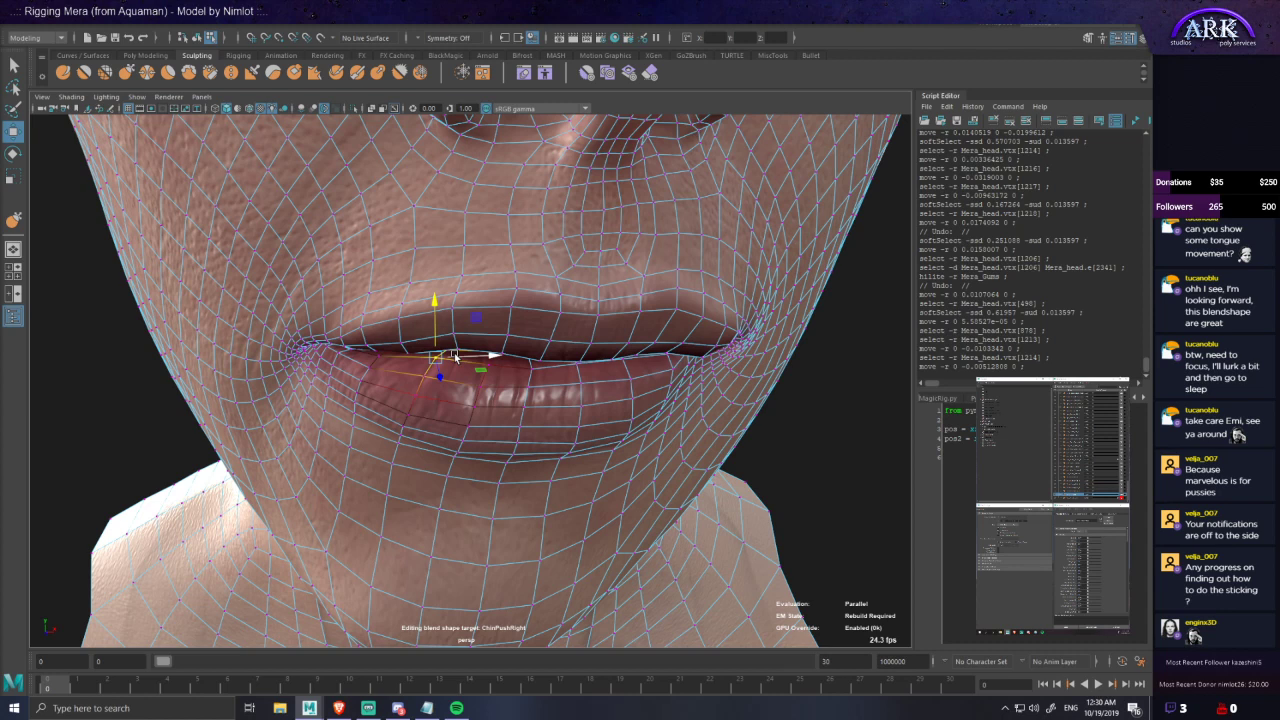
- Set ChinPushRight and Jaw_Move_Closed_R to 0, Jaw_Move_Closed_L and ChinPushLeft to 1, and make ChinPushLeft the edited target
key(F8)
scroll(614, 440, down, 2)
scroll(618, 440, down, 3)
click(668, 434)
alt+drag(669, 434, 463, 363)
drag(1105, 497, 1109, 500)
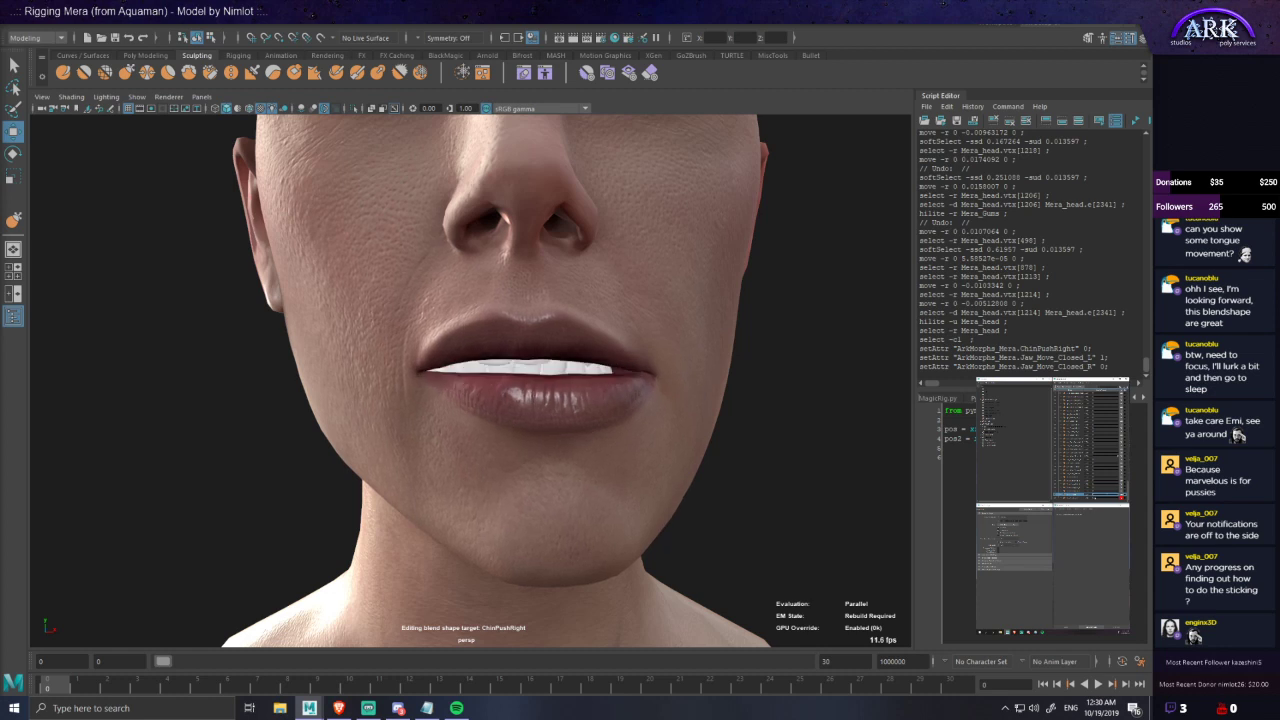
mouse_move(594, 346)
alt+mouse_down()
mouse_move(606, 367)
mouse_move(577, 363)
mouse_move(606, 359)
alt+mouse_up()
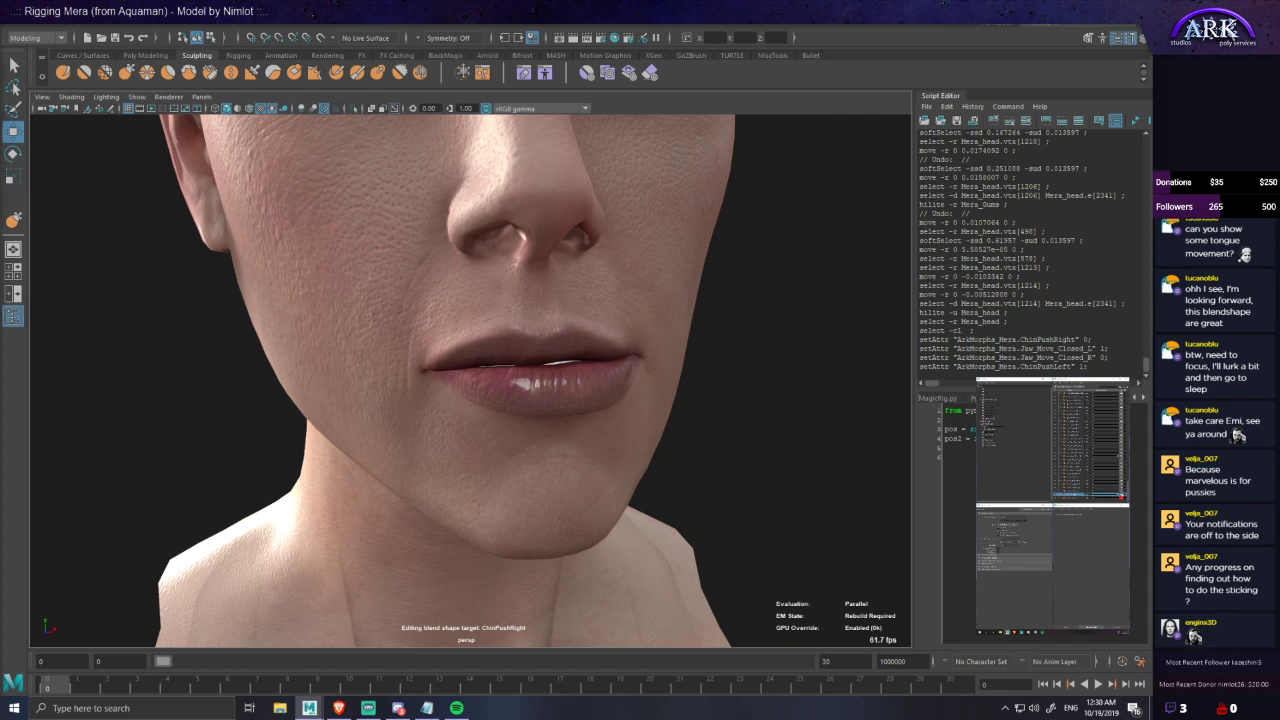
click(1121, 496)
- Reshape the lips on the ChinPushLeft target of the head mesh with the Grab tool, undoing unwanted strokes
click(126, 72)
mouse_move(557, 420)
alt+mouse_down()
mouse_move(551, 440)
mouse_move(406, 474)
mouse_move(412, 463)
alt+mouse_up()
click(560, 422)
scroll(429, 409, up, 3)
mouse_move(429, 412)
alt+mouse_down()
mouse_move(464, 442)
mouse_move(448, 383)
mouse_move(472, 390)
mouse_move(443, 391)
mouse_move(490, 419)
alt+mouse_up()
mouse_move(522, 468)
alt+mouse_down()
mouse_move(428, 435)
mouse_move(497, 372)
mouse_move(606, 429)
mouse_move(598, 398)
alt+mouse_up()
key(ctrl+z)
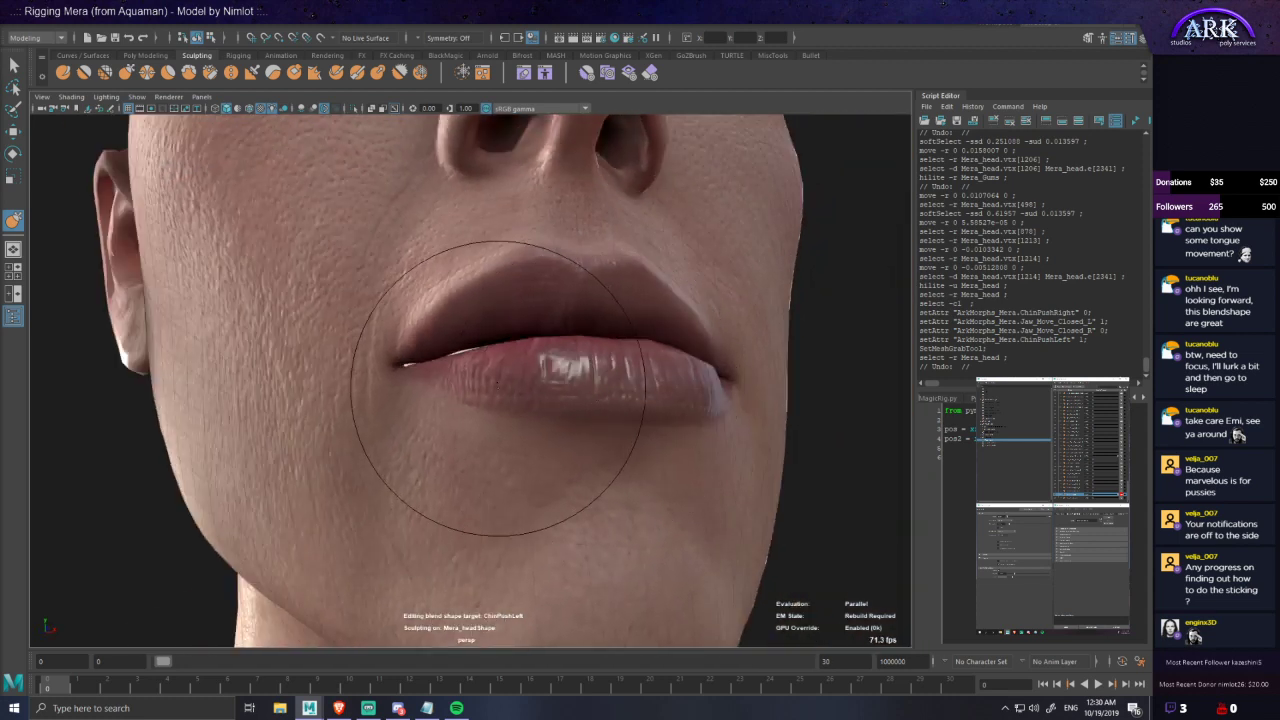
key(ctrl+z)
- Resize the Grab brush and tighten the left part of the lip line, undoing the unwanted strokes
scroll(474, 362, up, 4)
alt+drag(472, 350, 526, 352)
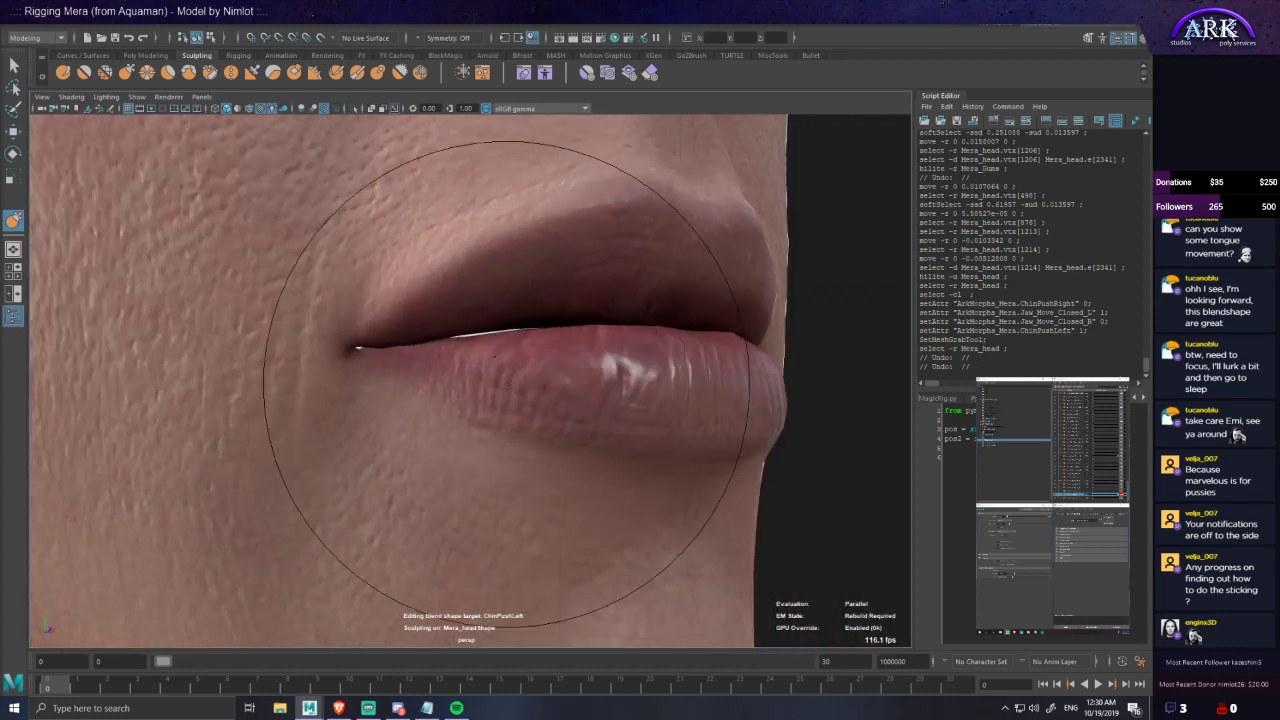
key(ctrl+z)
key(b)
drag(478, 348, 468, 350)
mouse_move(488, 405)
alt+mouse_down()
mouse_move(500, 387)
mouse_move(524, 400)
mouse_move(380, 378)
mouse_move(415, 394)
mouse_move(392, 400)
alt+mouse_up()
key(ctrl+z)
- Refine the middle of the lip line on the ChinPushLeft target with the smaller Grab brush
mouse_move(570, 412)
alt+mouse_down()
mouse_move(503, 406)
mouse_move(540, 388)
alt+mouse_up()
mouse_move(630, 390)
alt+mouse_down()
mouse_move(475, 432)
mouse_move(472, 455)
mouse_move(520, 412)
alt+mouse_up()
mouse_move(458, 380)
alt+mouse_down()
mouse_move(438, 360)
mouse_move(425, 371)
alt+mouse_up()
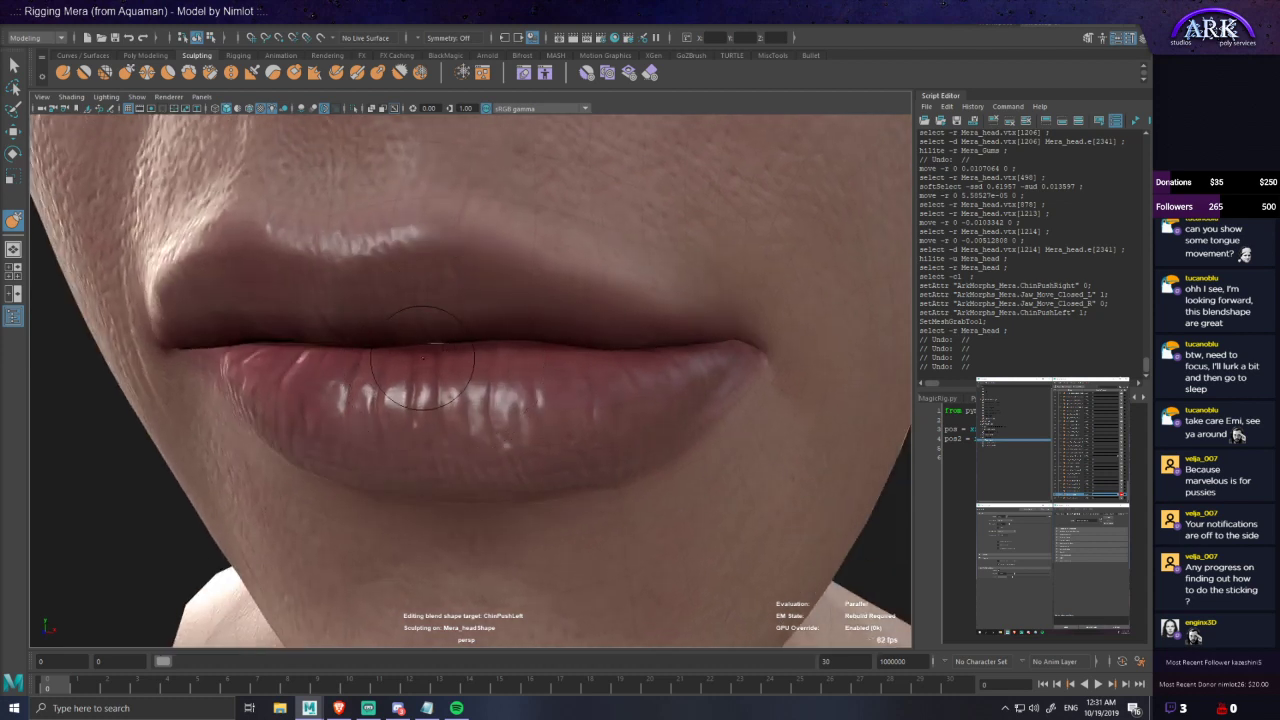
alt+drag(434, 346, 461, 338)
alt+drag(100, 338, 145, 335)
- Reduce the gap at the left mouth corner with the Grab brush and undo the unwanted stroke
alt+middle_drag(145, 335, 298, 390)
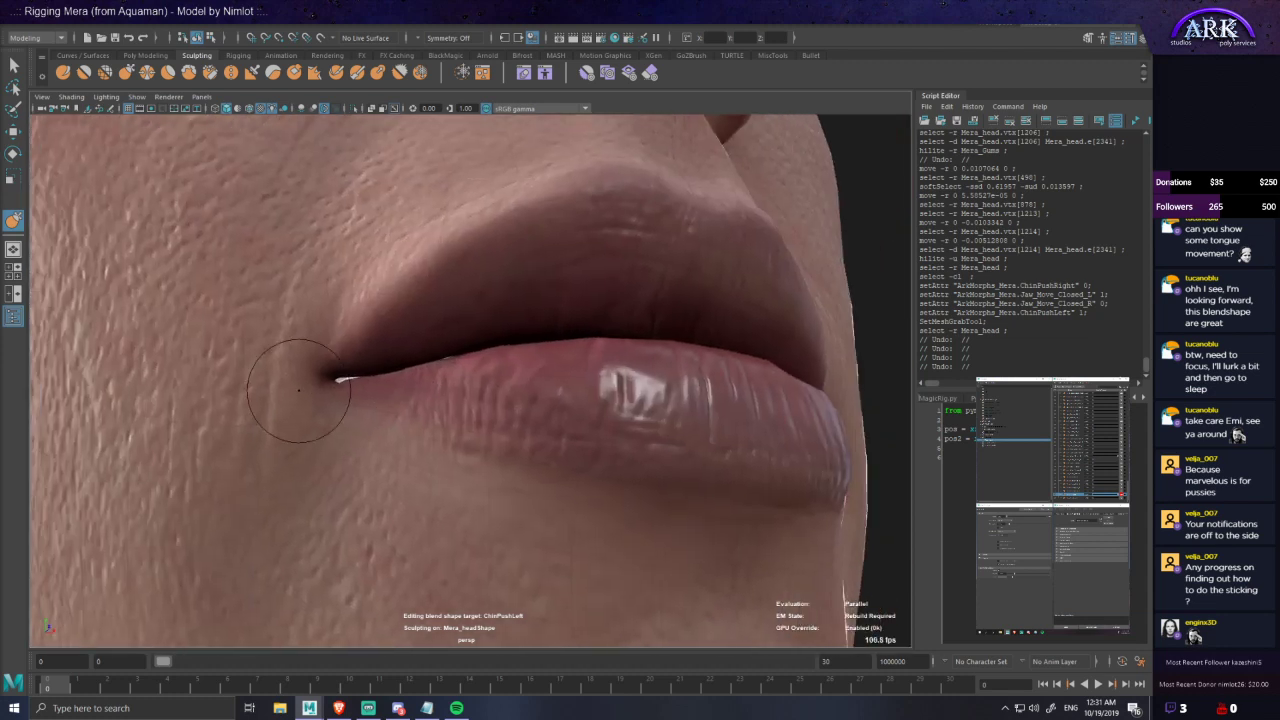
alt+drag(341, 397, 366, 381)
scroll(340, 378, up, 4)
alt+middle_drag(237, 371, 392, 413)
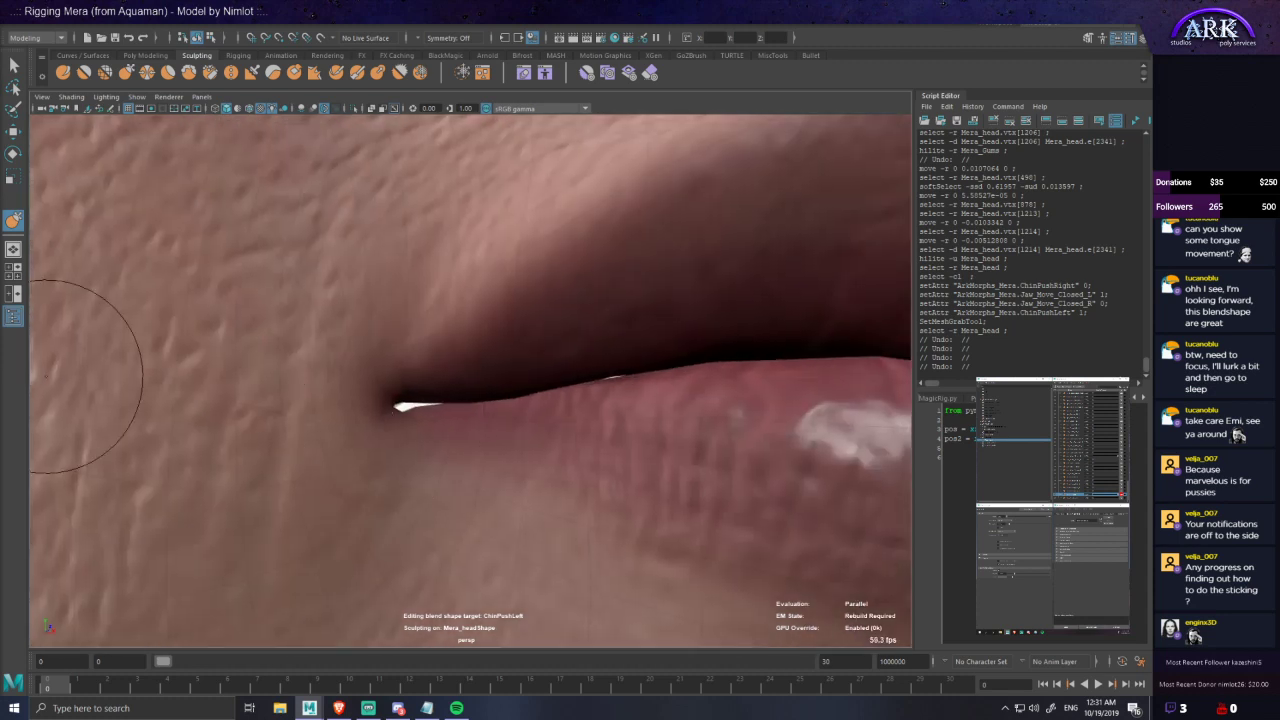
drag(1119, 494, 89, 284)
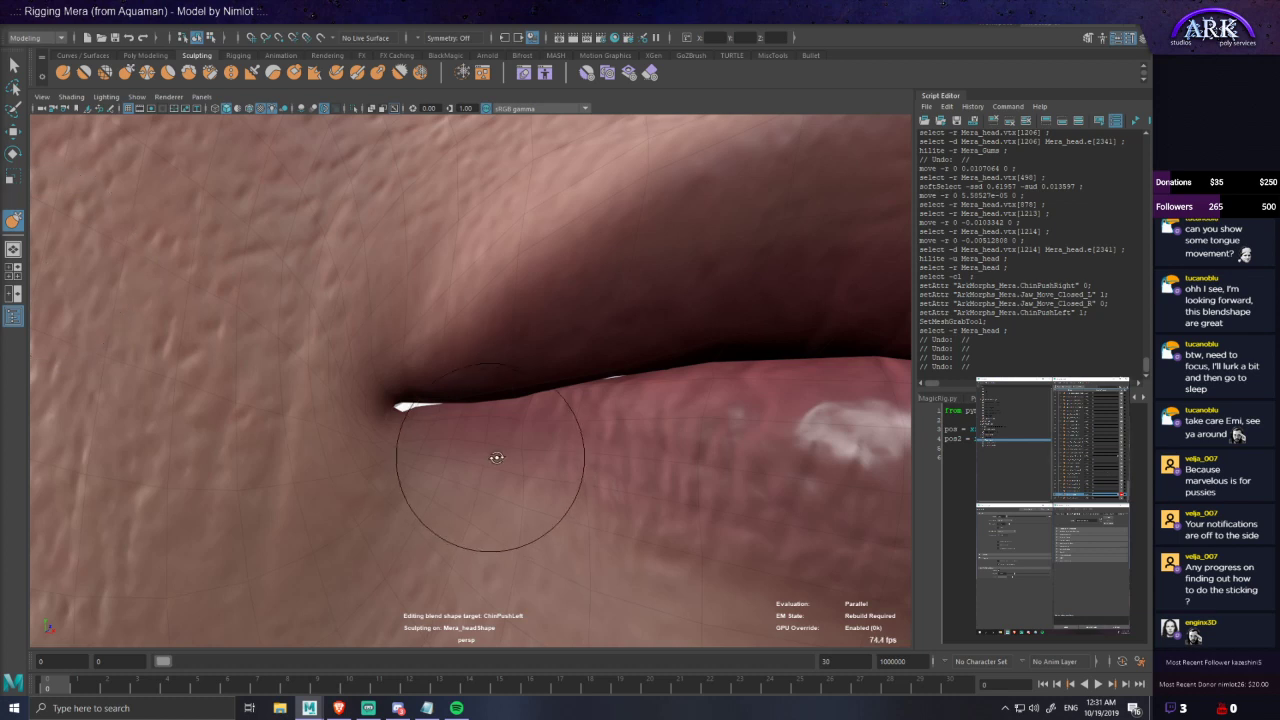
alt+drag(492, 457, 490, 456)
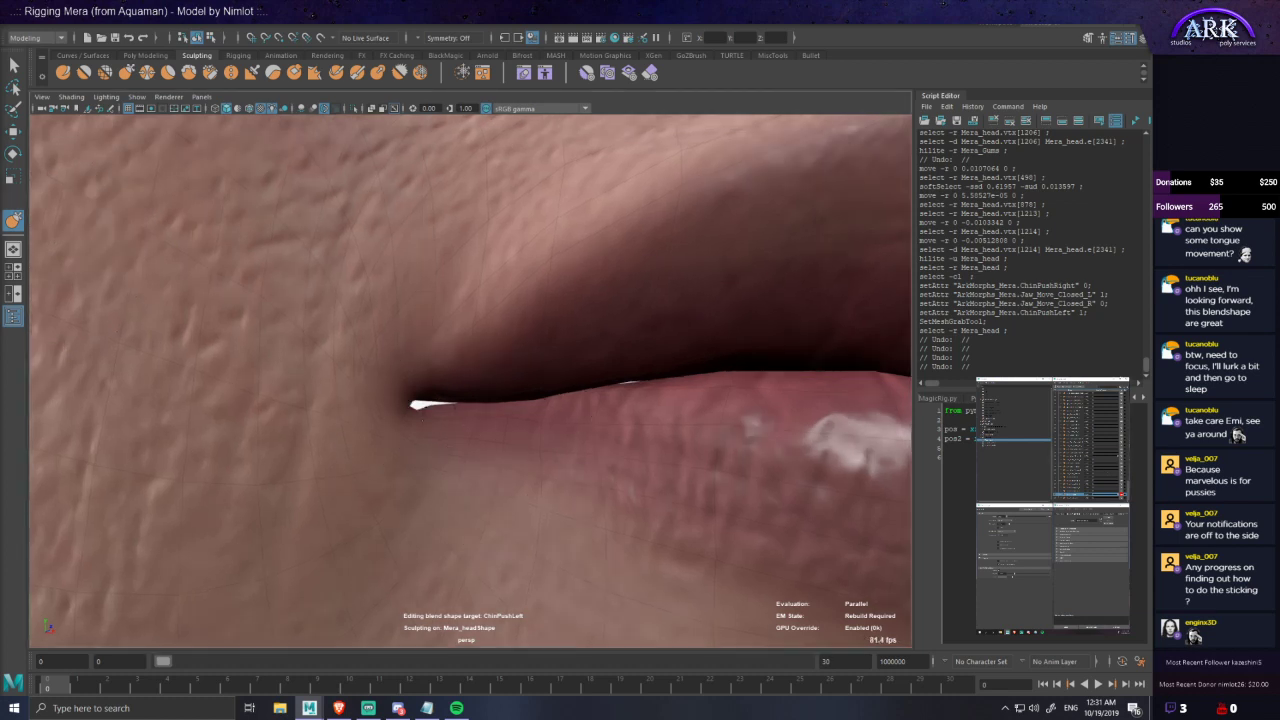
key(ctrl+z)
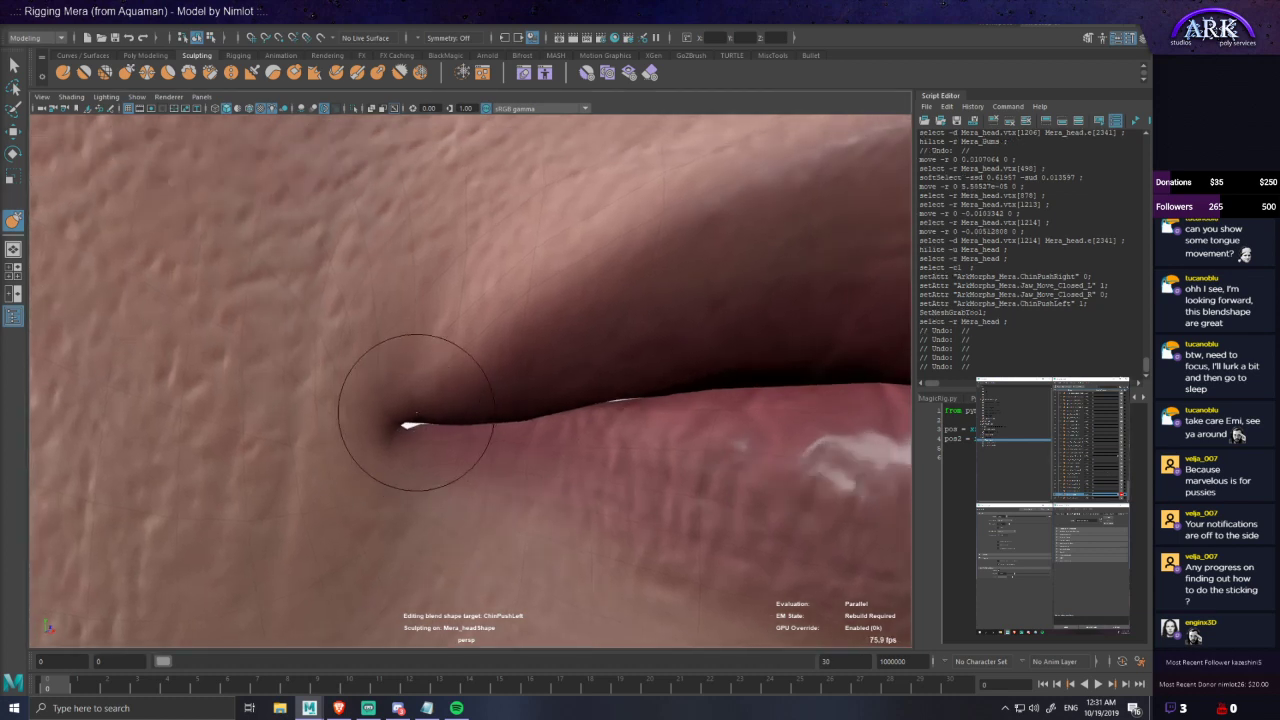
- Close the remaining opening at the left mouth corner with resized Grab strokes from a closer view, undoing failed ones
mouse_move(416, 460)
alt+mouse_down()
mouse_move(375, 457)
mouse_move(357, 477)
mouse_move(361, 450)
alt+mouse_up()
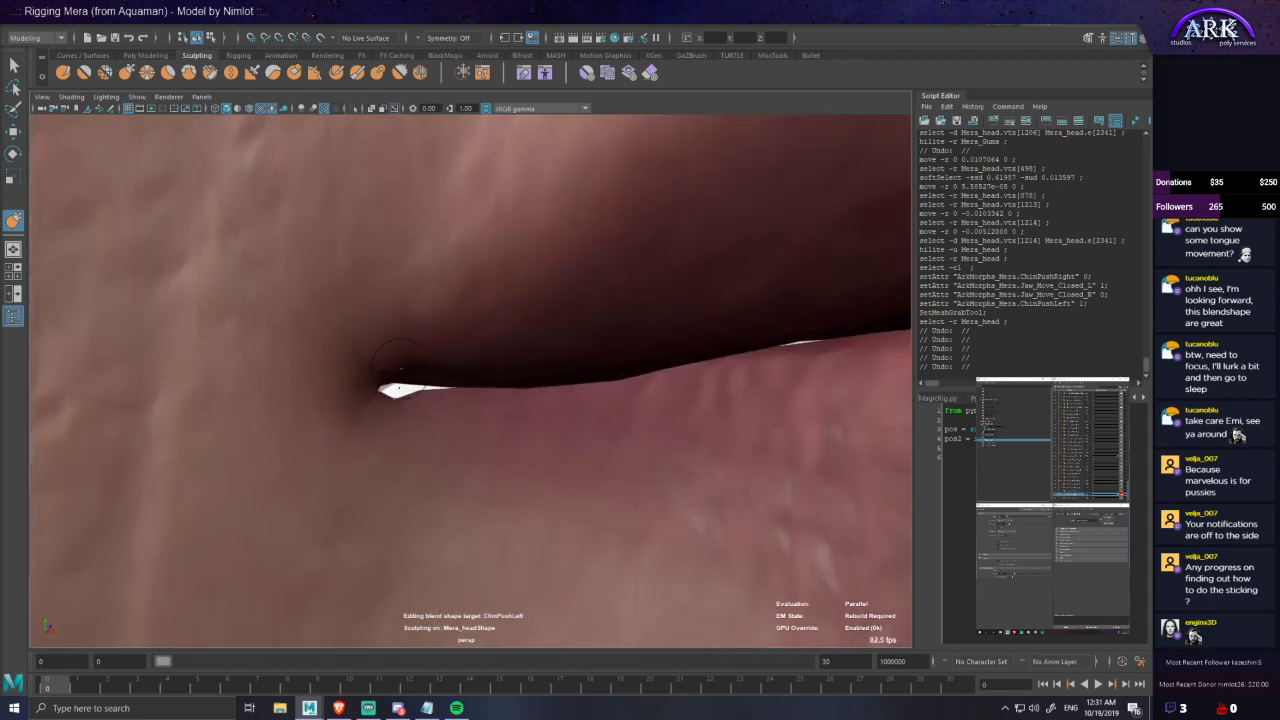
key(ctrl+z)
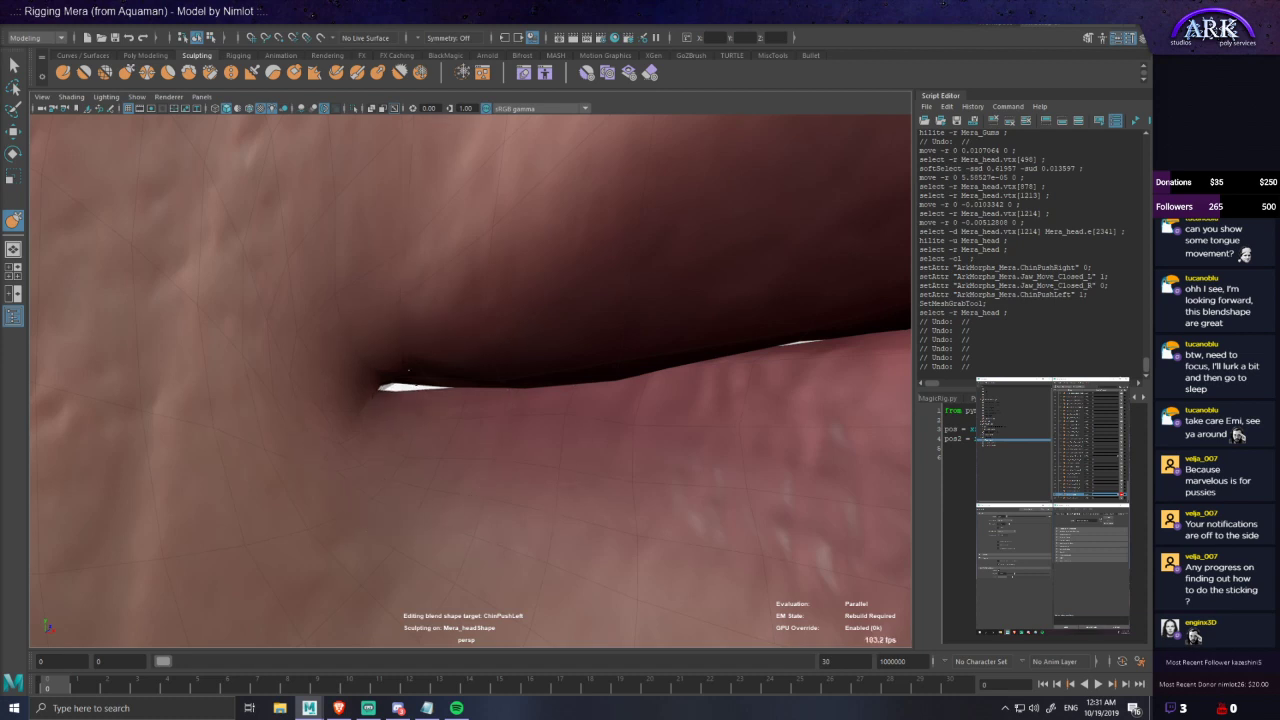
key(ctrl+z)
mouse_move(398, 401)
mouse_down()
mouse_move(397, 352)
mouse_move(397, 366)
mouse_move(408, 355)
mouse_move(456, 366)
mouse_up()
key(ctrl+z)
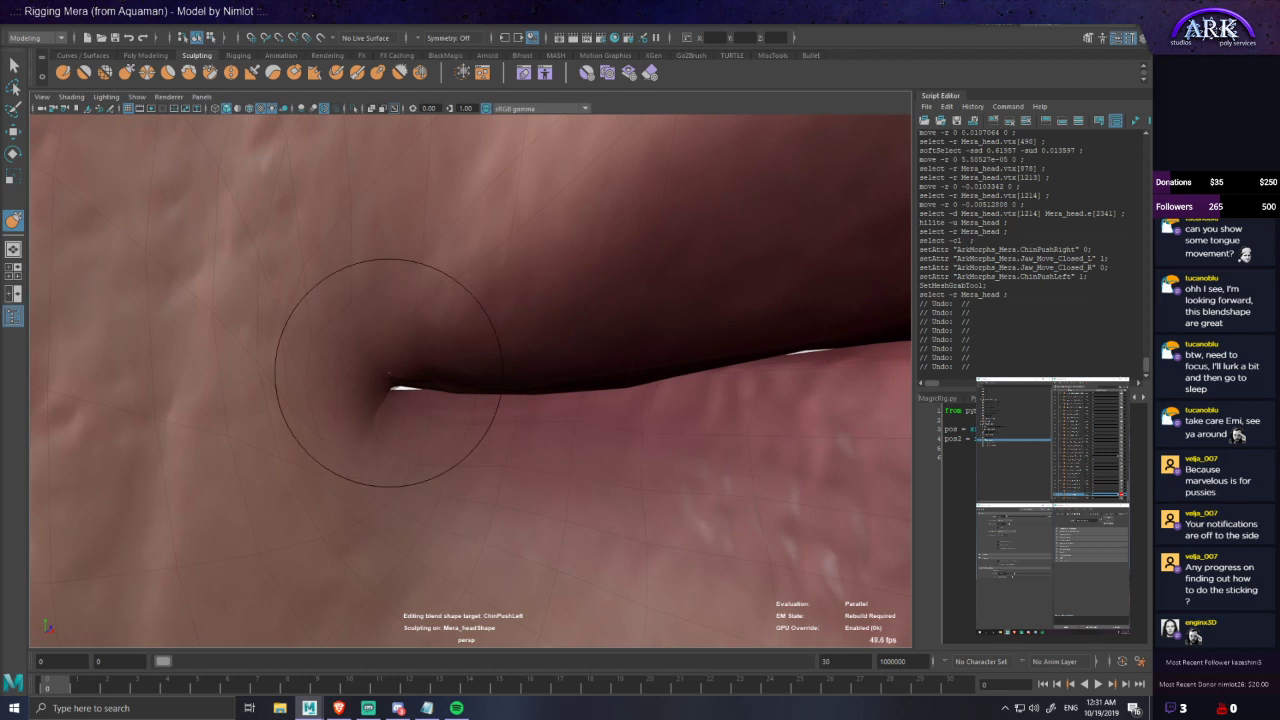
mouse_move(416, 468)
alt+mouse_down()
mouse_move(423, 443)
mouse_move(412, 457)
alt+mouse_up()
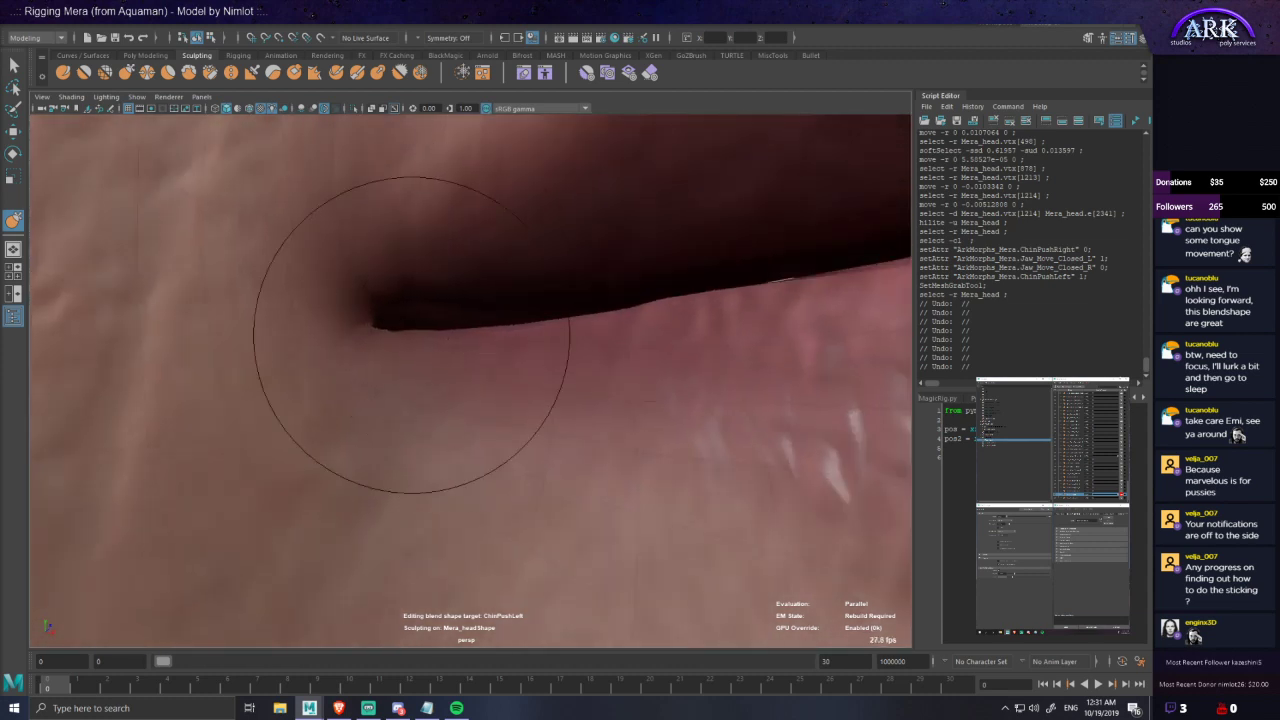
- Undo the last Grab stroke and close the small lip-line gap beside the left corner with a larger brush
scroll(445, 345, down, 3)
alt+drag(458, 344, 430, 398)
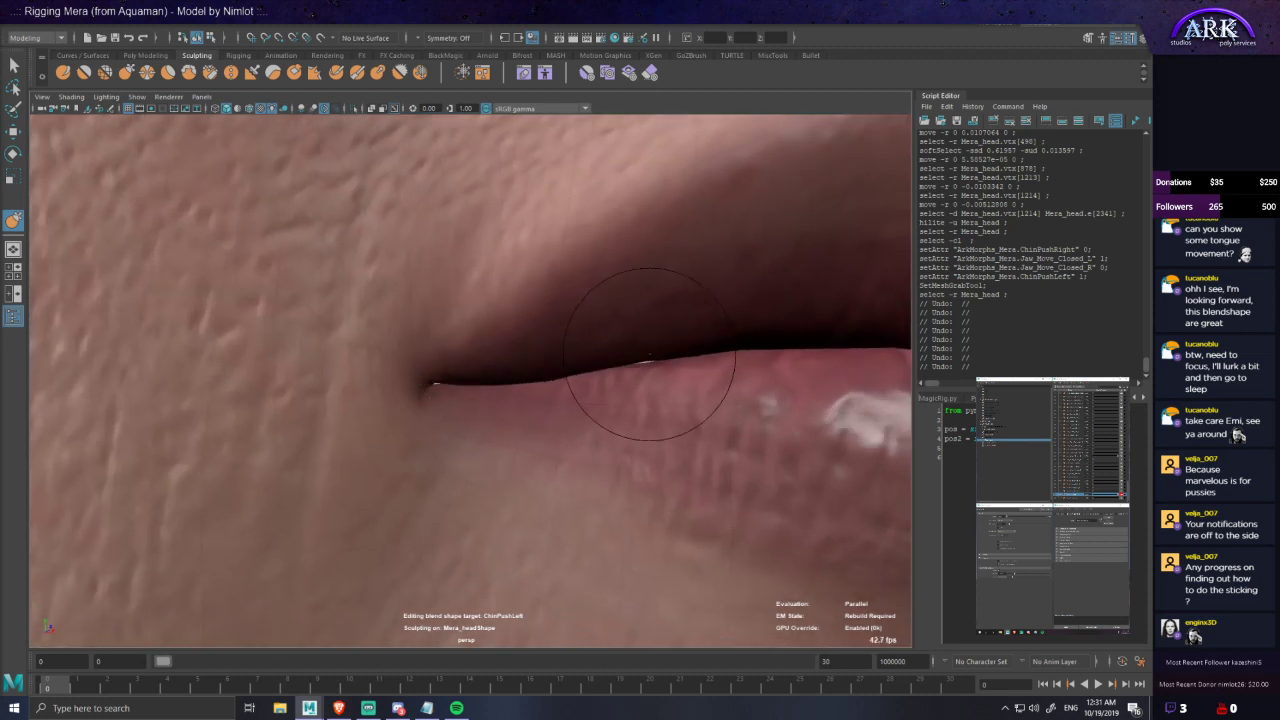
key(ctrl+z)
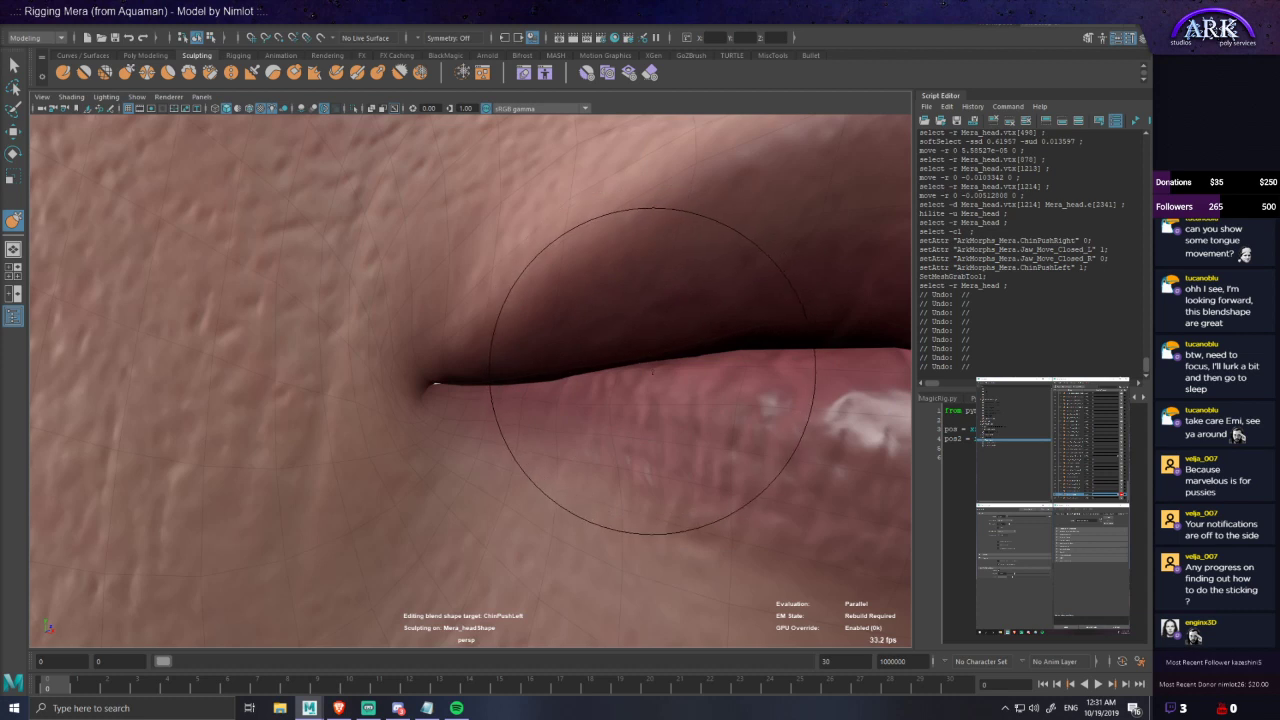
- Check the closed lip line on the ChinPushLeft target and undo the last Grab stroke
scroll(650, 370, down, 4)
alt+drag(637, 483, 471, 500)
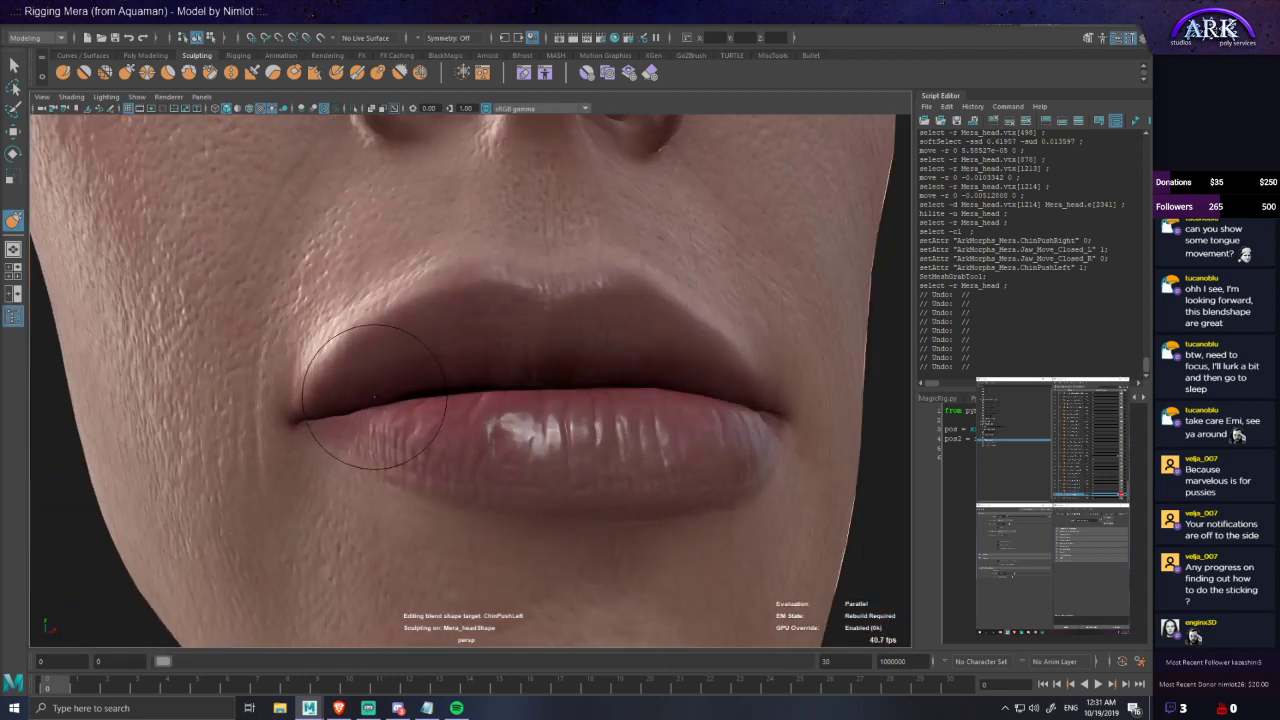
mouse_move(590, 462)
alt+mouse_down()
mouse_move(689, 477)
mouse_move(677, 491)
mouse_move(668, 475)
alt+mouse_up()
key(ctrl+z)
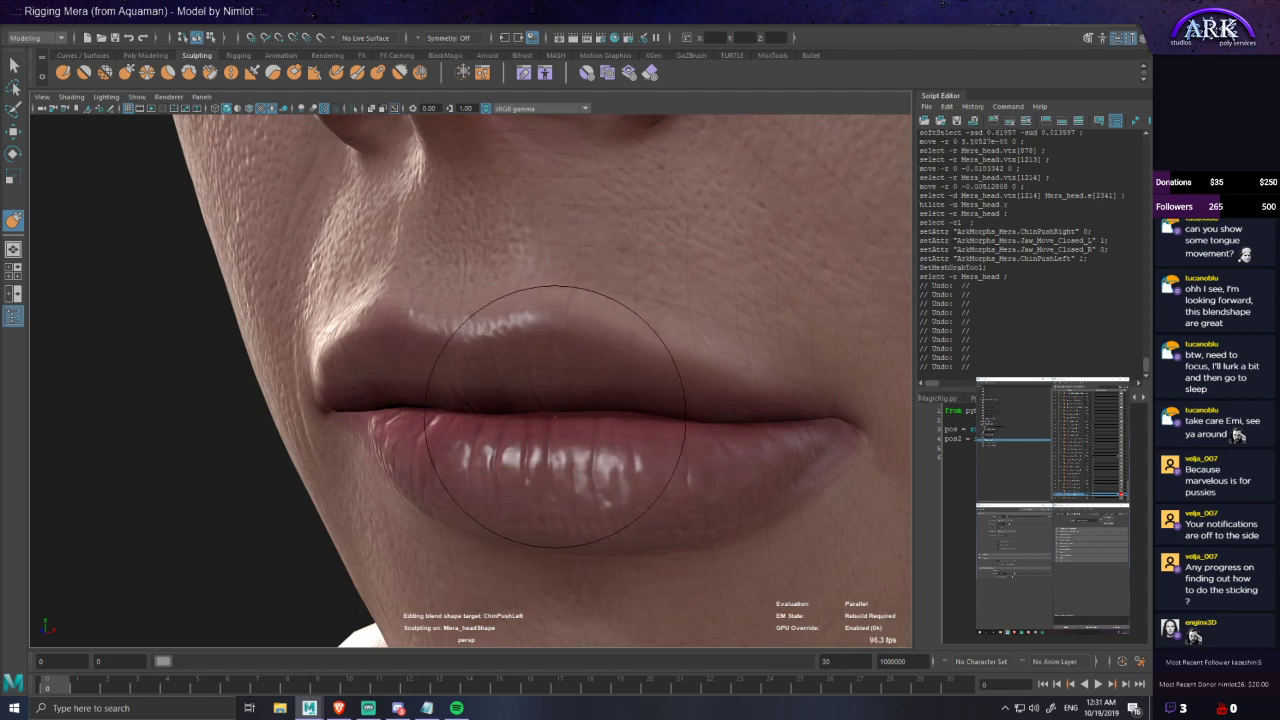
- Leave sculpting, deselect the head, reset ChinPushLeft and Jaw_Move_Closed_L to 0, and save the scene
mouse_move(578, 470)
alt+mouse_down()
mouse_move(602, 512)
mouse_move(620, 497)
mouse_move(606, 503)
alt+mouse_up()
scroll(606, 500, down, 5)
key(w)
scroll(620, 506, down, 5)
click(704, 430)
scroll(532, 451, up, 4)
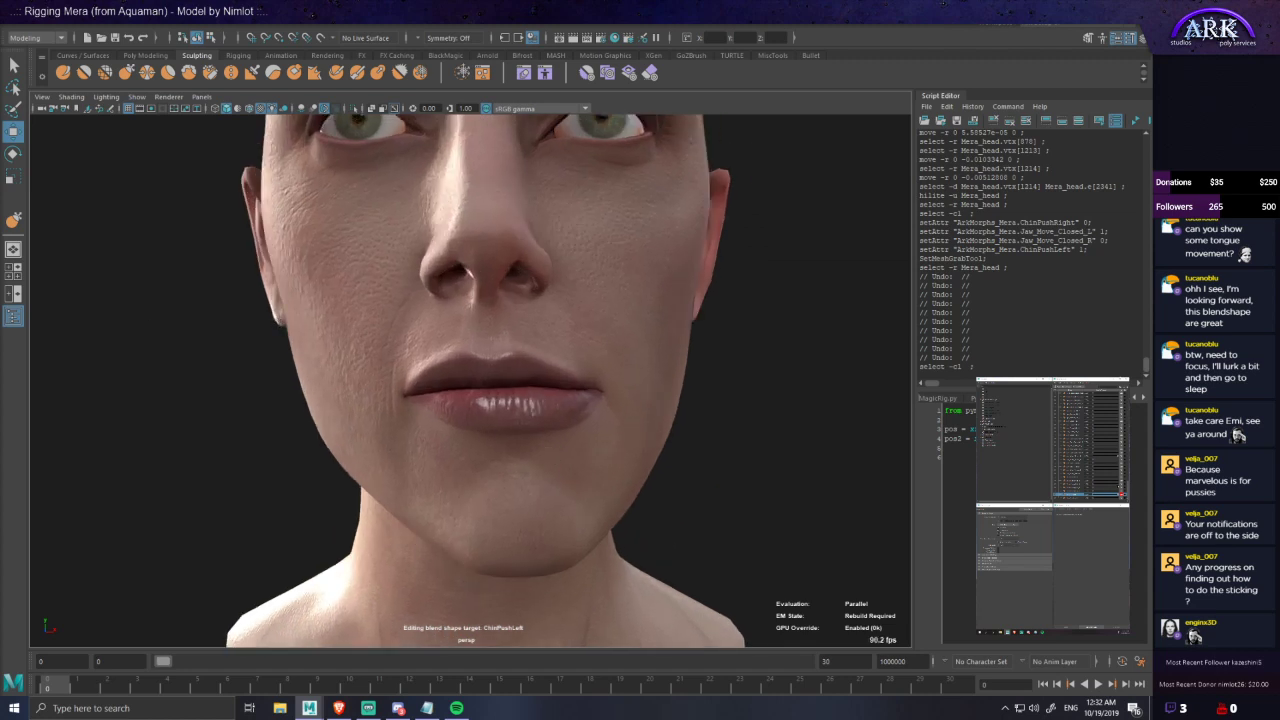
key(ctrl+s)
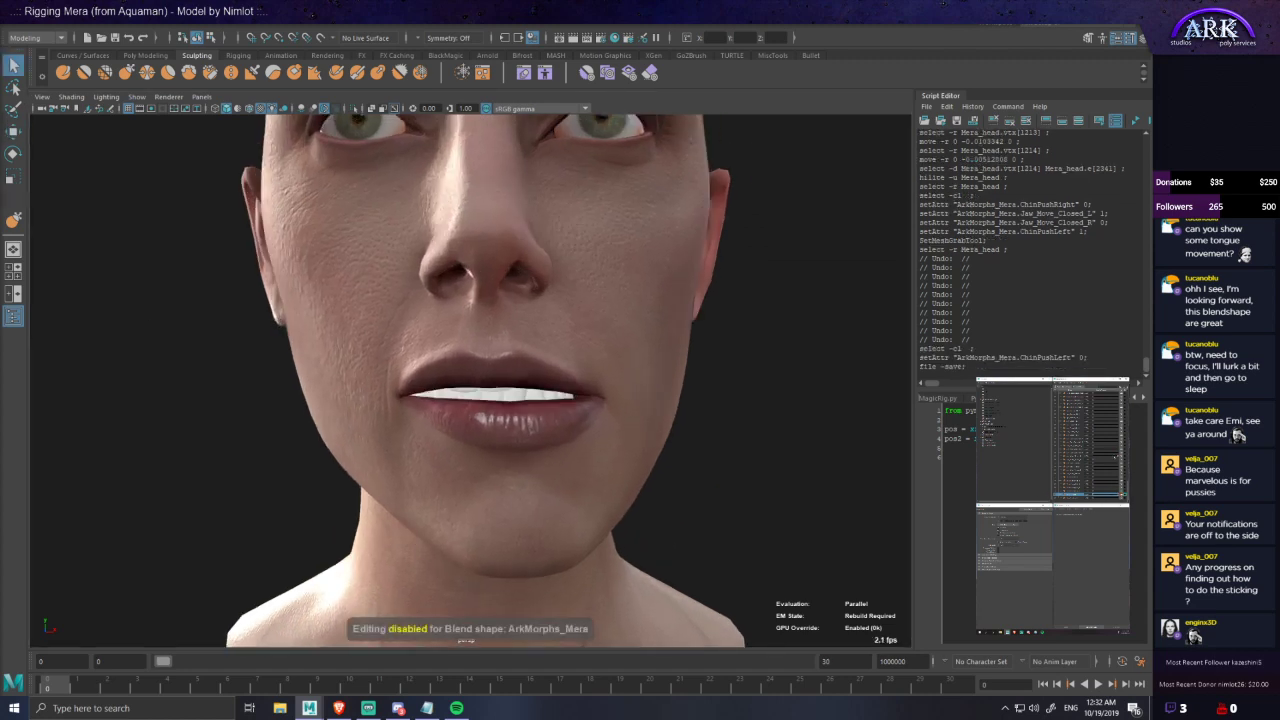
key(ctrl+s)
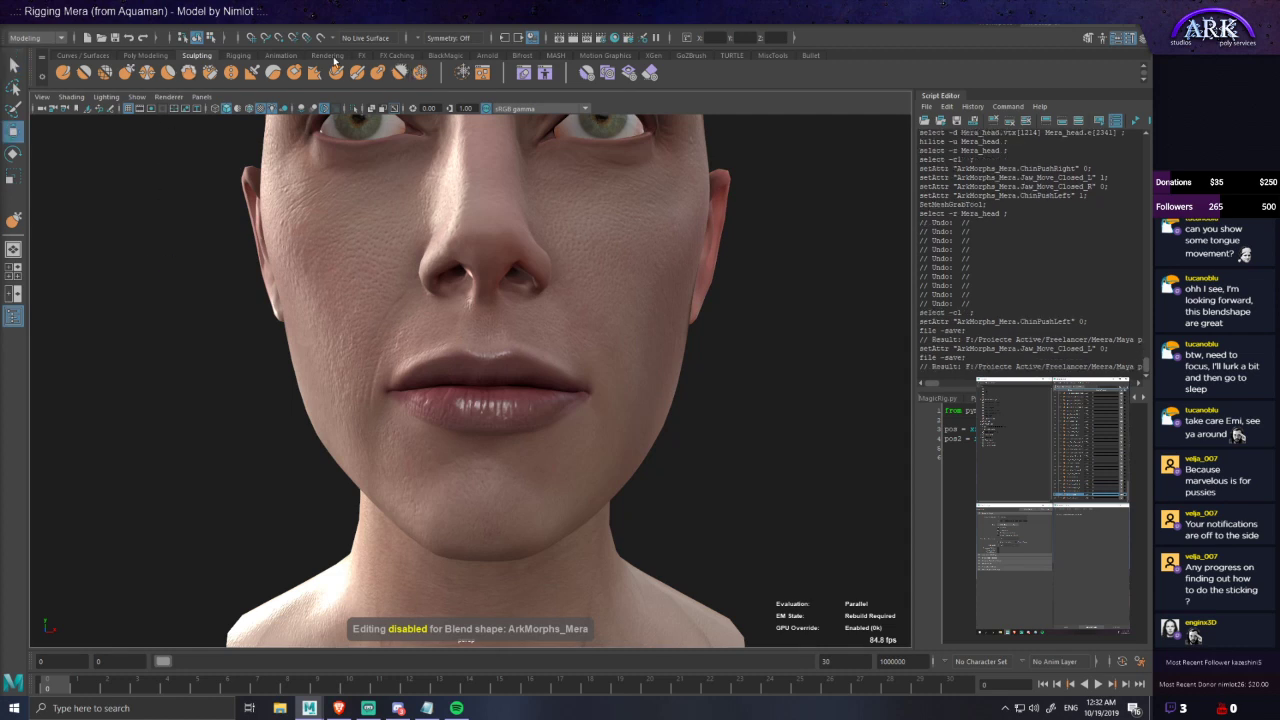
- Auto-generate the facial controllers for Mera_head with BlackMagic and auto pair them with the blend shapes
click(445, 55)
click(62, 70)
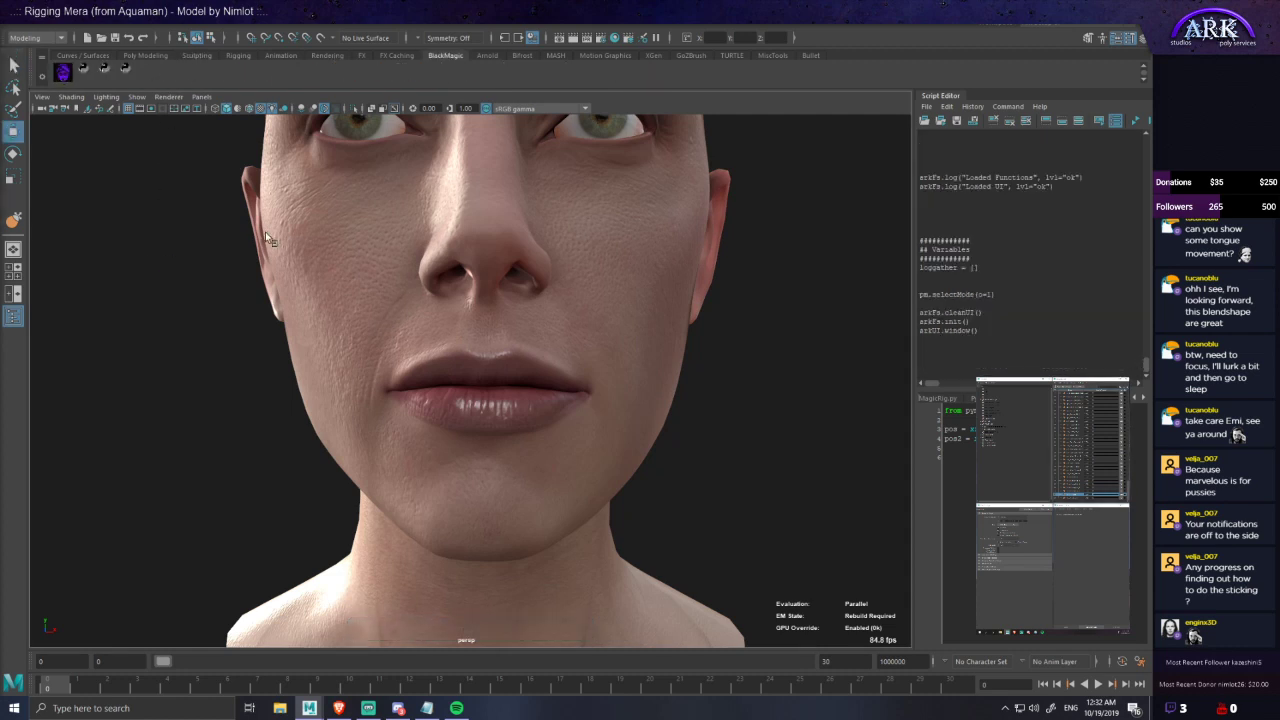
click(801, 280)
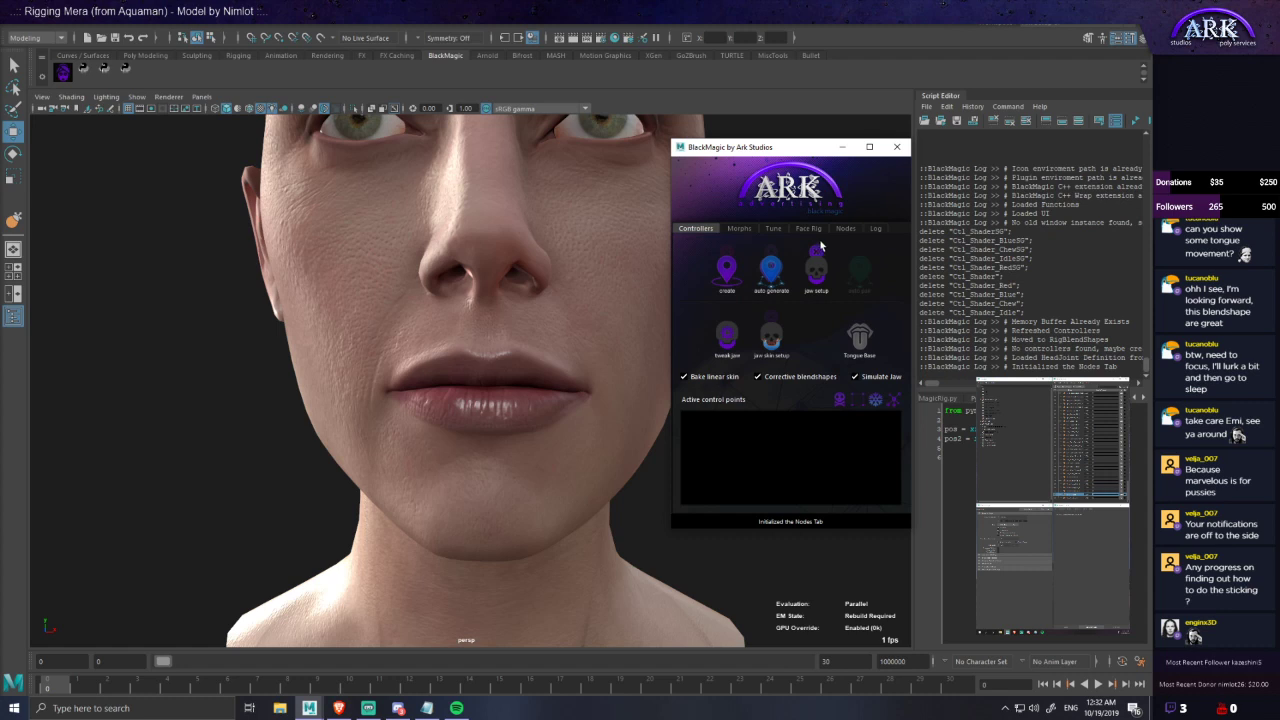
click(772, 284)
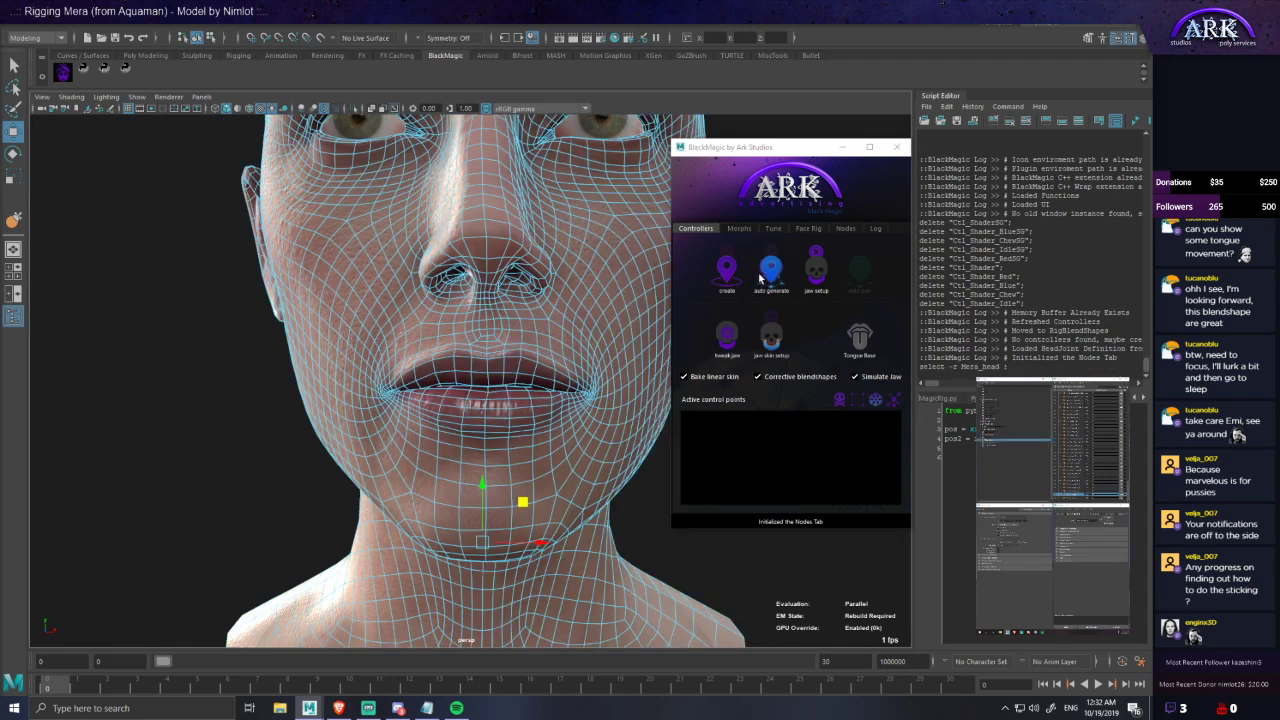
key(ctrl+s)
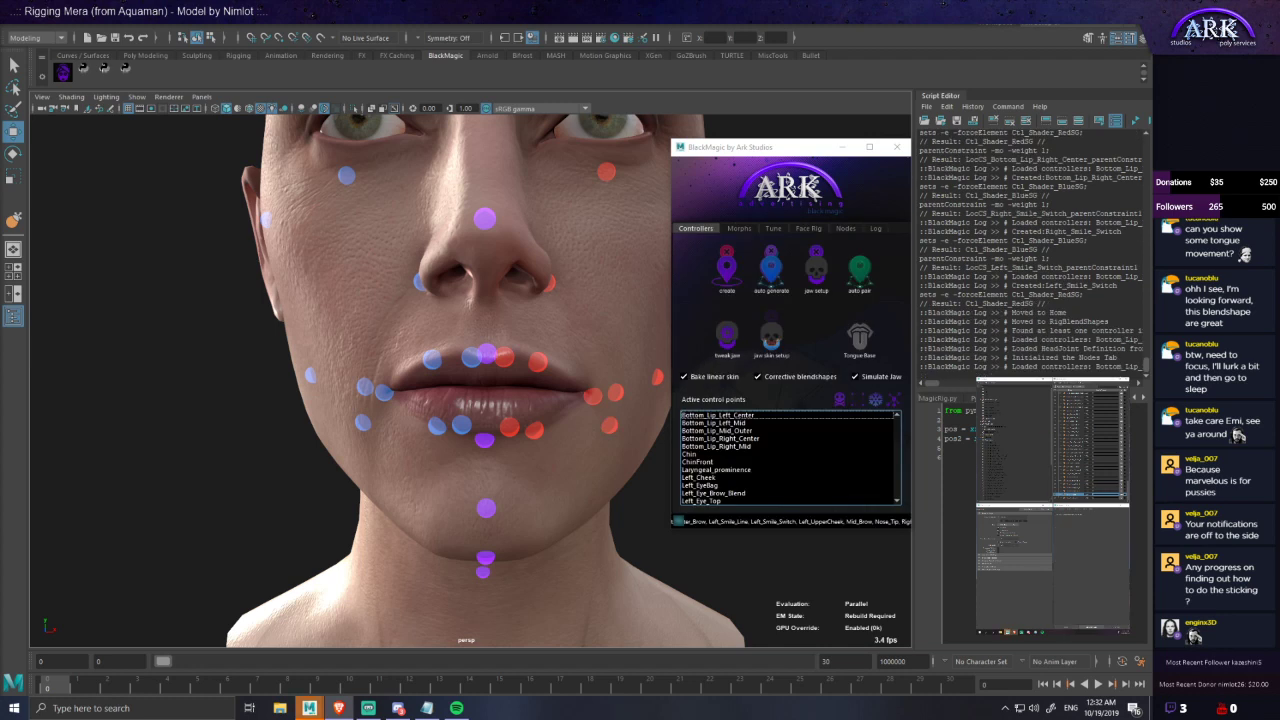
click(866, 282)
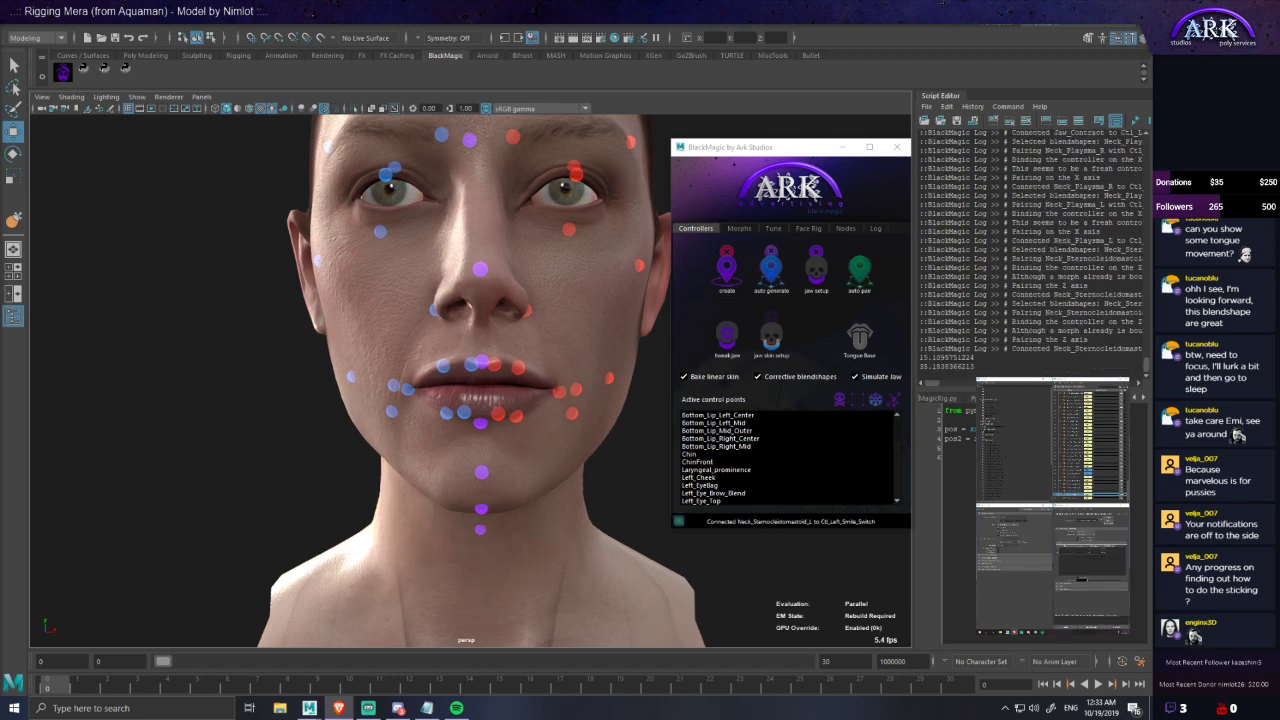
- Test the jaw by moving the chin controller sideways and down, and undo the move
alt+drag(487, 449, 573, 418)
click(483, 512)
middle_drag(573, 417, 488, 428)
drag(488, 428, 544, 468)
middle_drag(545, 470, 664, 585)
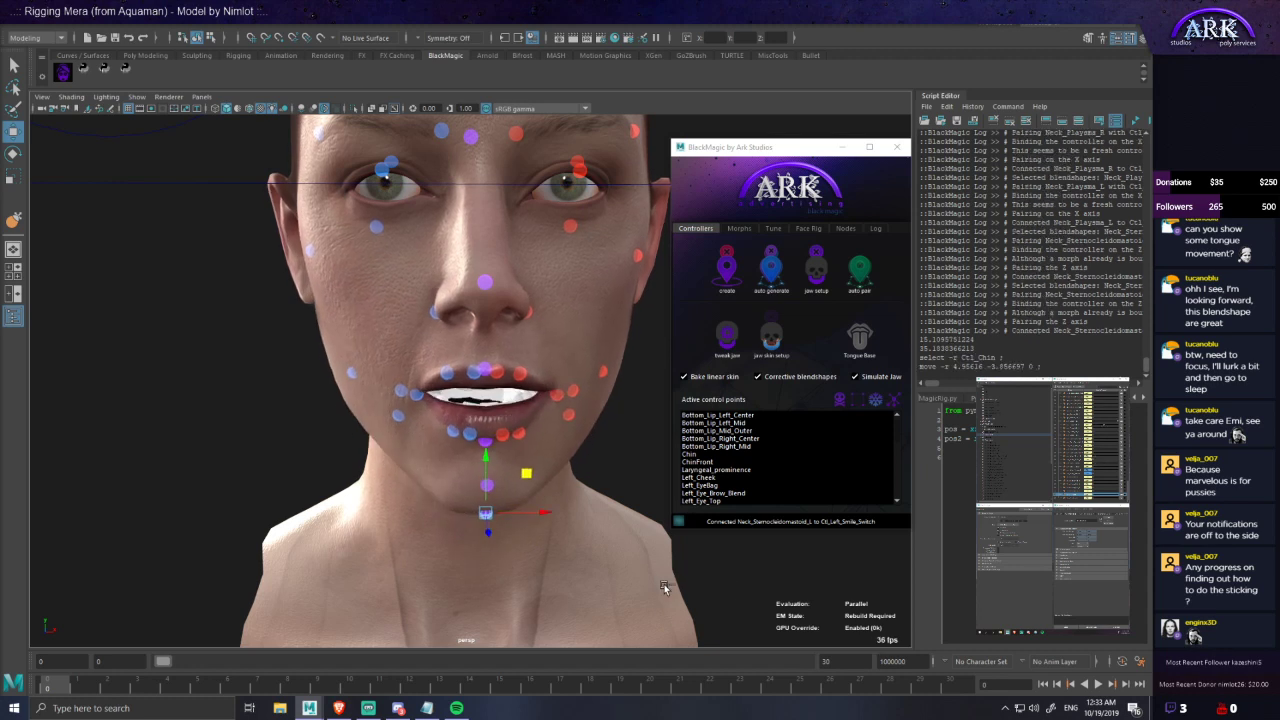
key(ctrl+z)
- Hide the Mera_Gums mesh so that it does not show between the lips
click(990, 434)
key(shift+h)
key(ctrl+h)
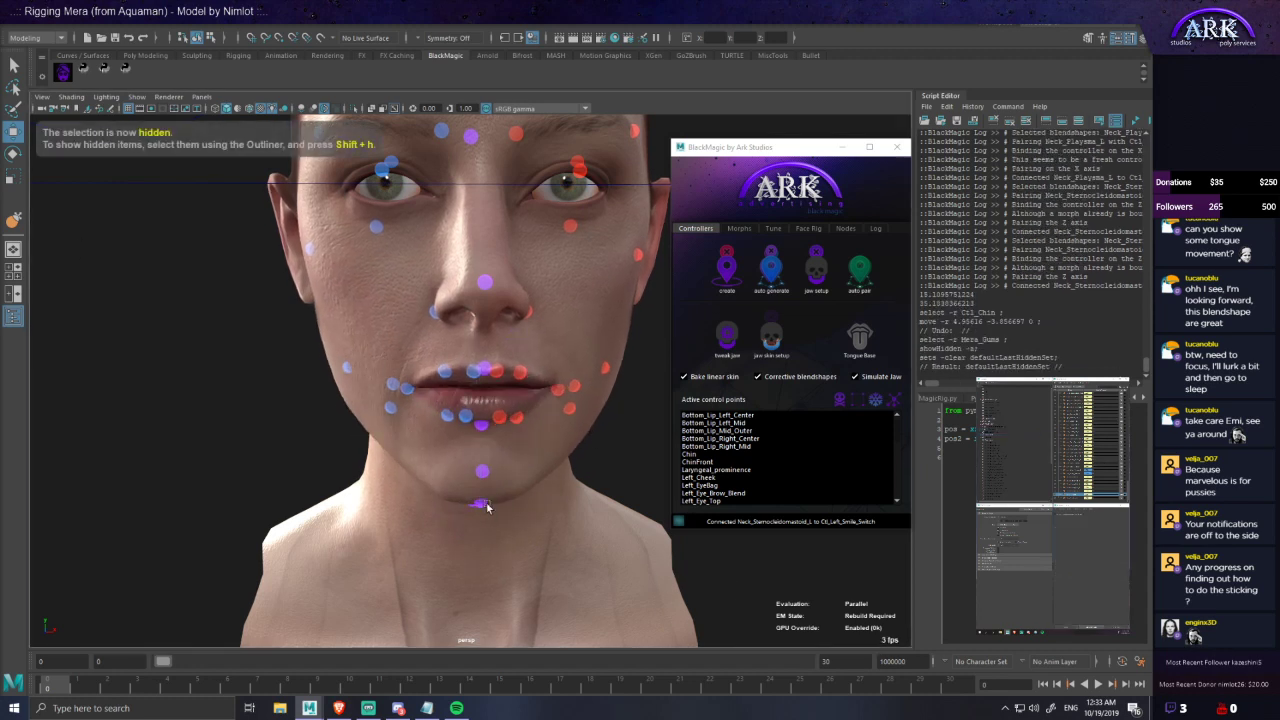
- Swing the chin controller around with the gums hidden to test the jaw, and undo the move
click(485, 504)
drag(523, 462, 588, 589)
middle_drag(587, 590, 549, 625)
key(ctrl+z)
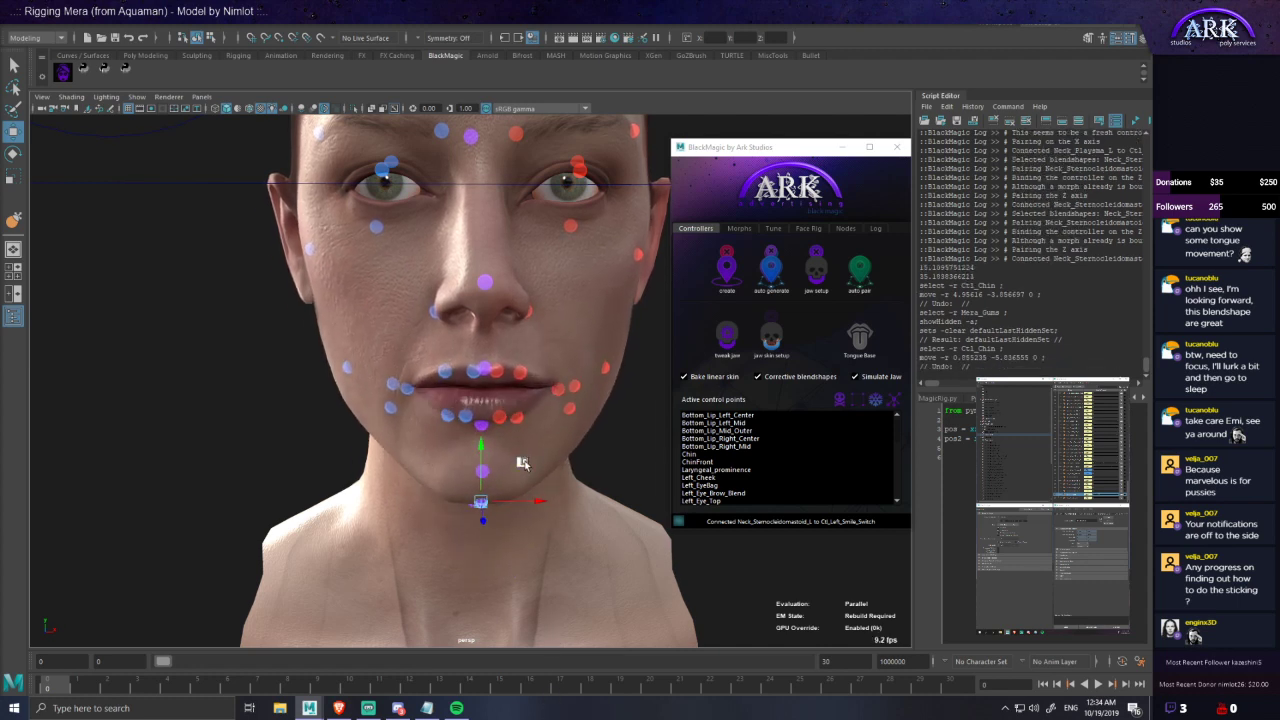
- Raise the ChinFront controller by about 6.9 and lower the chin controller by about 5, undoing a further sideways trial
alt+drag(520, 462, 504, 475)
click(487, 472)
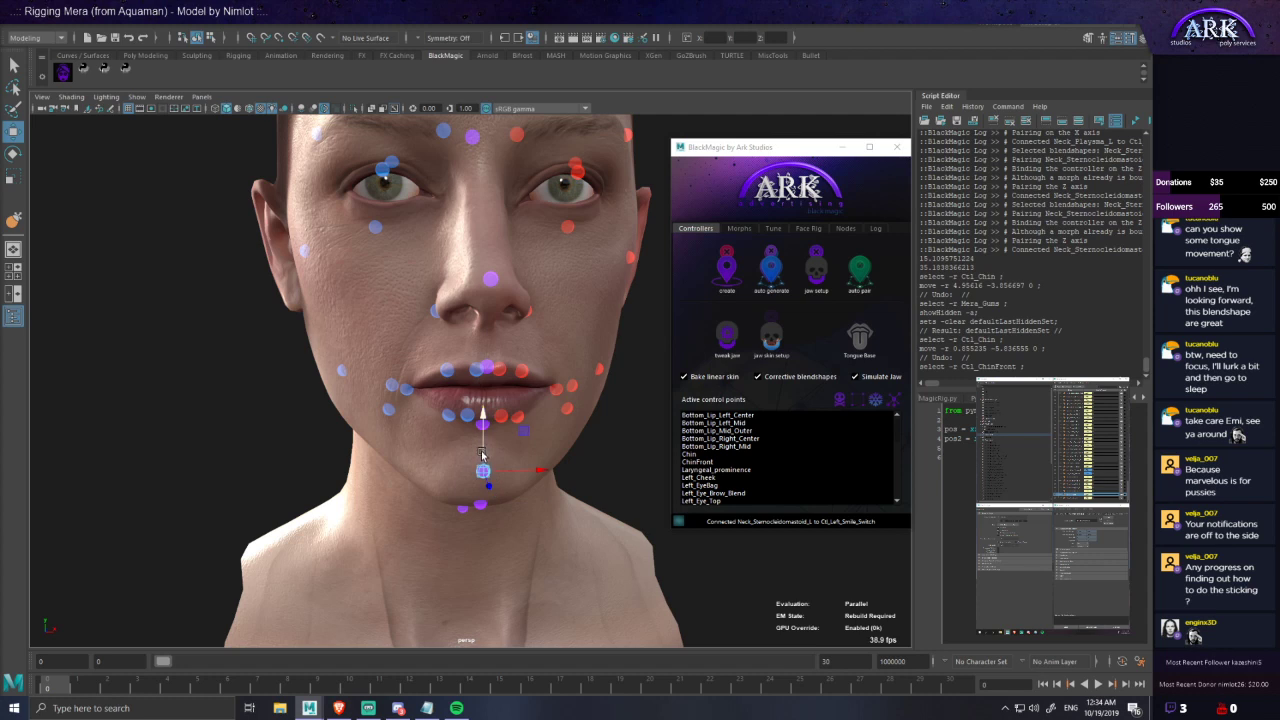
drag(470, 213, 471, 211)
click(482, 505)
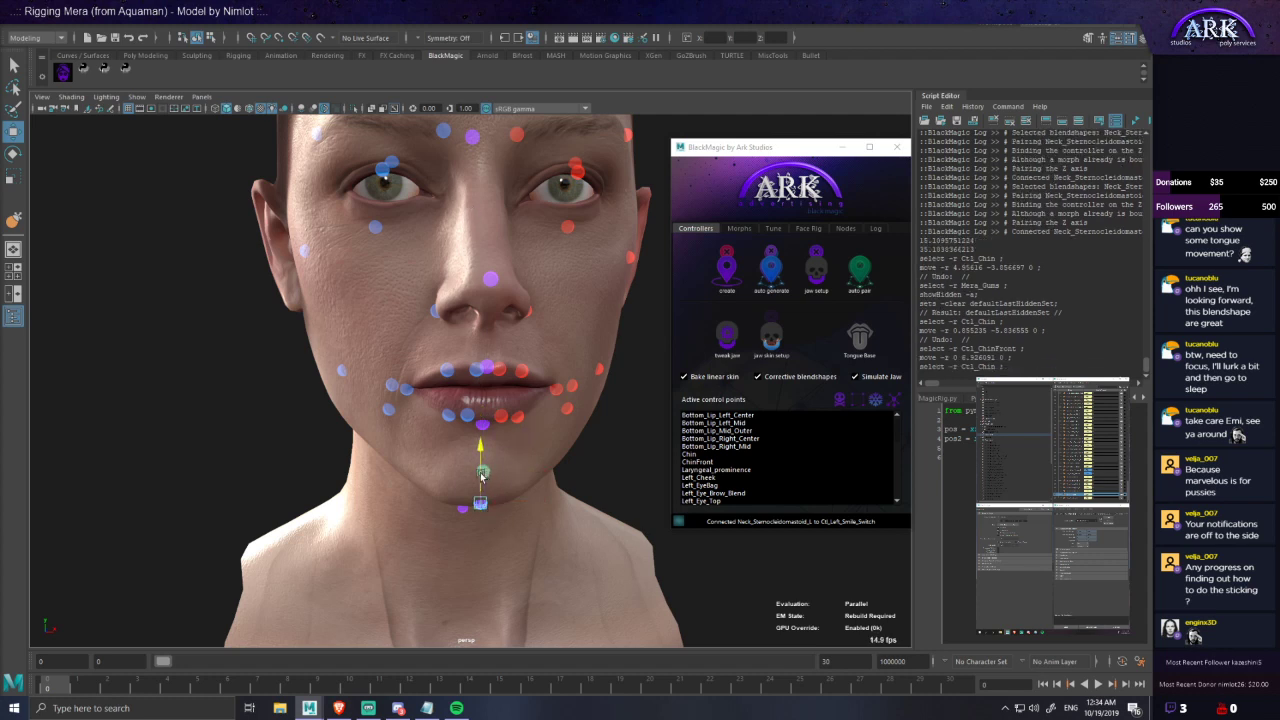
drag(483, 476, 480, 517)
drag(475, 576, 474, 629)
alt+drag(546, 522, 572, 596)
mouse_move(572, 598)
middle_down()
mouse_move(488, 590)
mouse_move(557, 589)
middle_up()
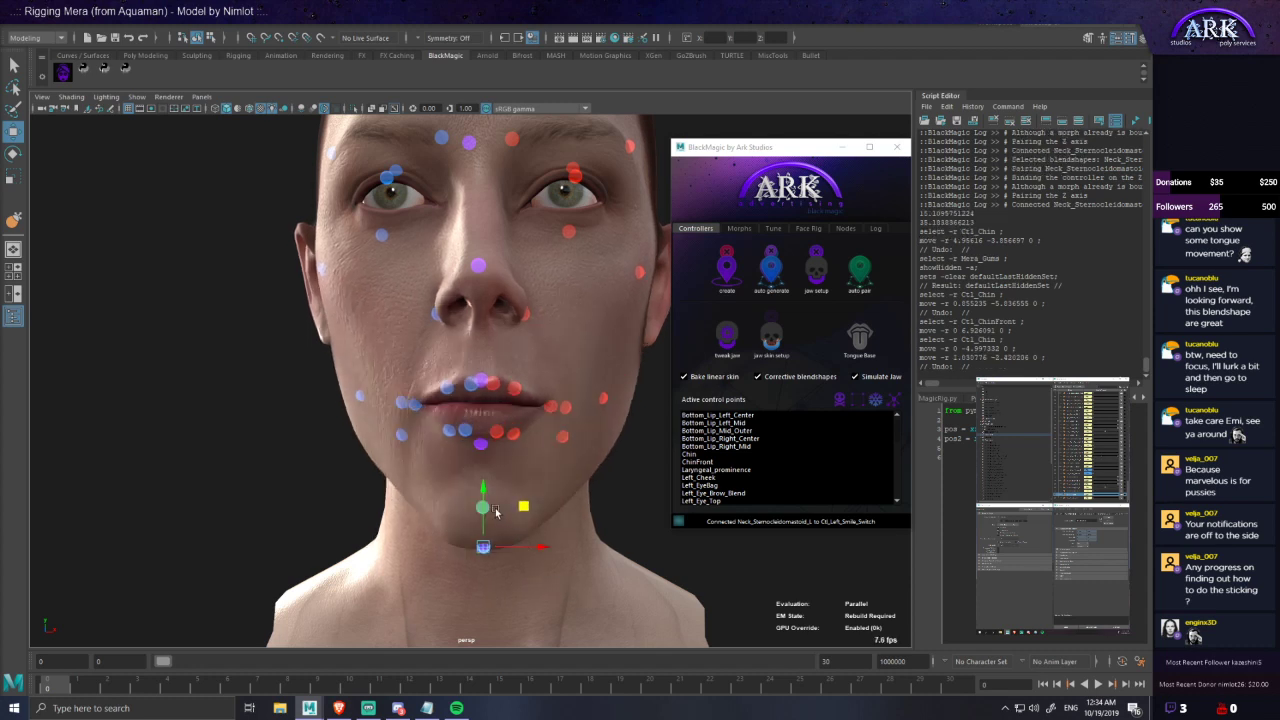
- Raise the chin controller by about 2.4 and slide it to both sides to test the sideways jaw pose
drag(485, 488, 494, 436)
drag(514, 517, 451, 515)
middle_drag(451, 515, 280, 513)
drag(280, 513, 310, 493)
alt+drag(414, 420, 451, 472)
drag(490, 524, 570, 518)
alt+drag(528, 478, 551, 577)
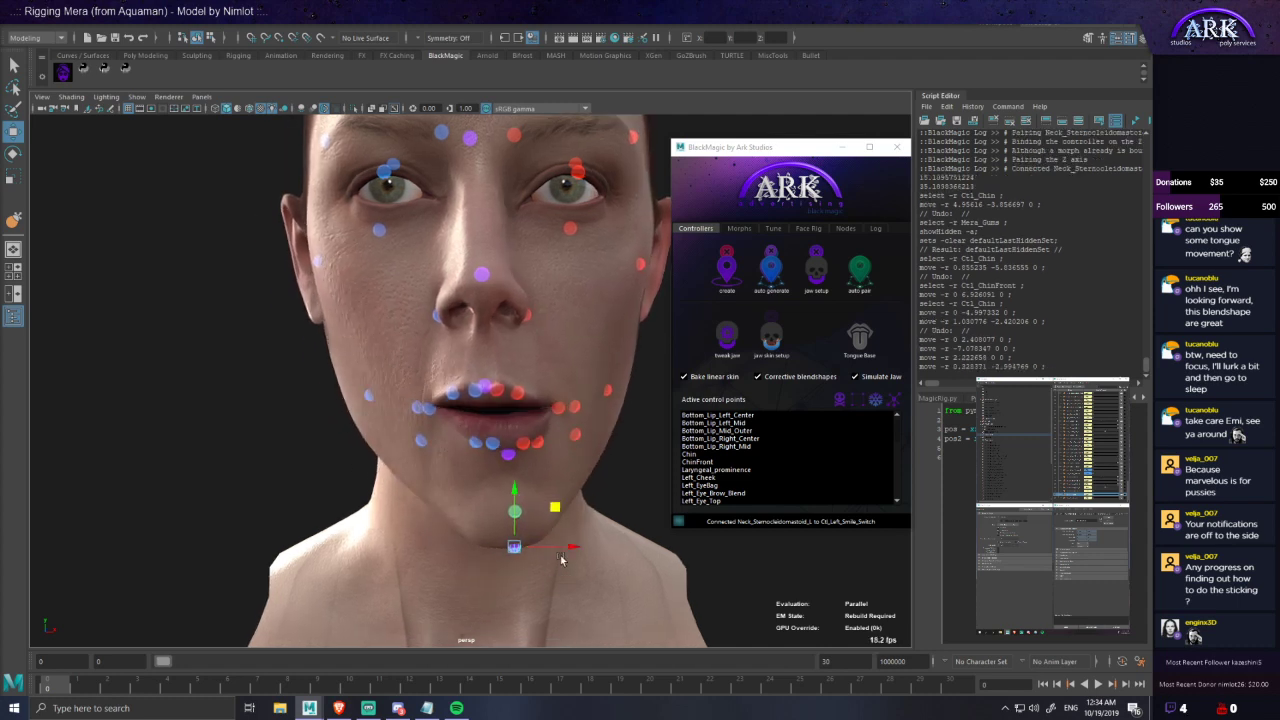
- Move the chin controller through combined sideways and vertical positions to check how the lips open and close
scroll(531, 458, up, 1)
alt+drag(533, 462, 534, 451)
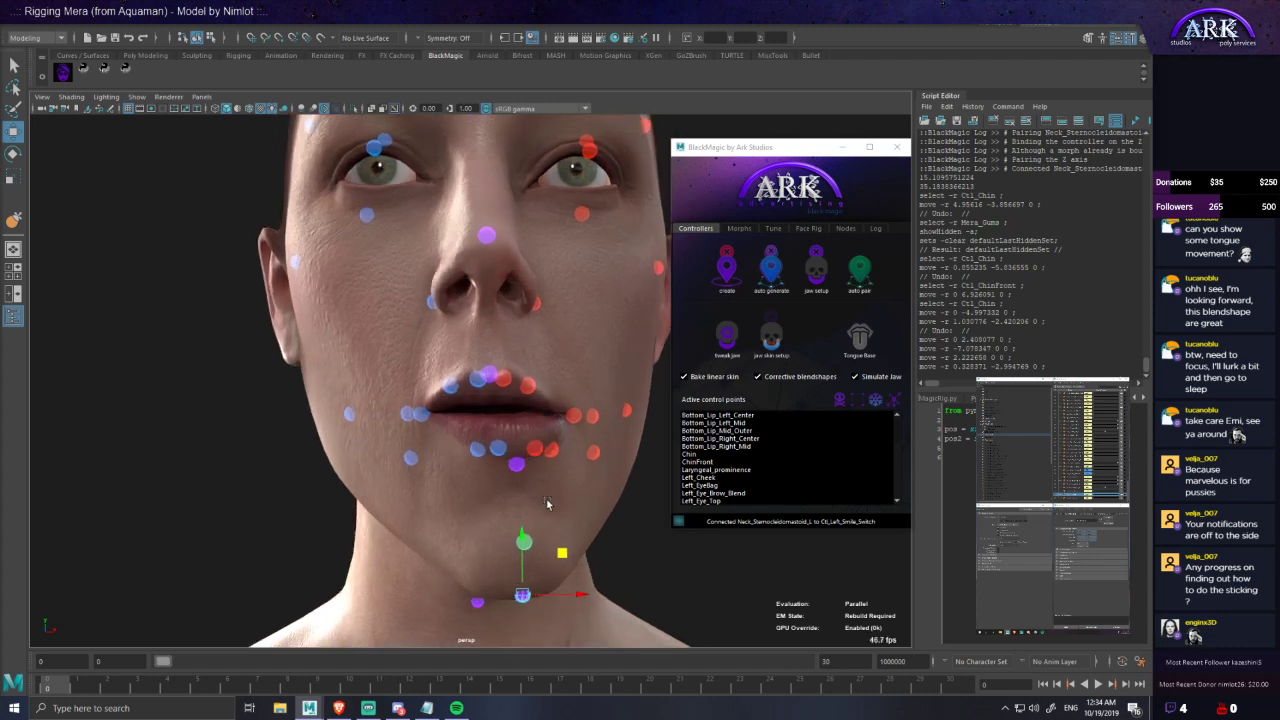
scroll(547, 502, down, 1)
drag(535, 564, 498, 559)
alt+drag(505, 450, 490, 478)
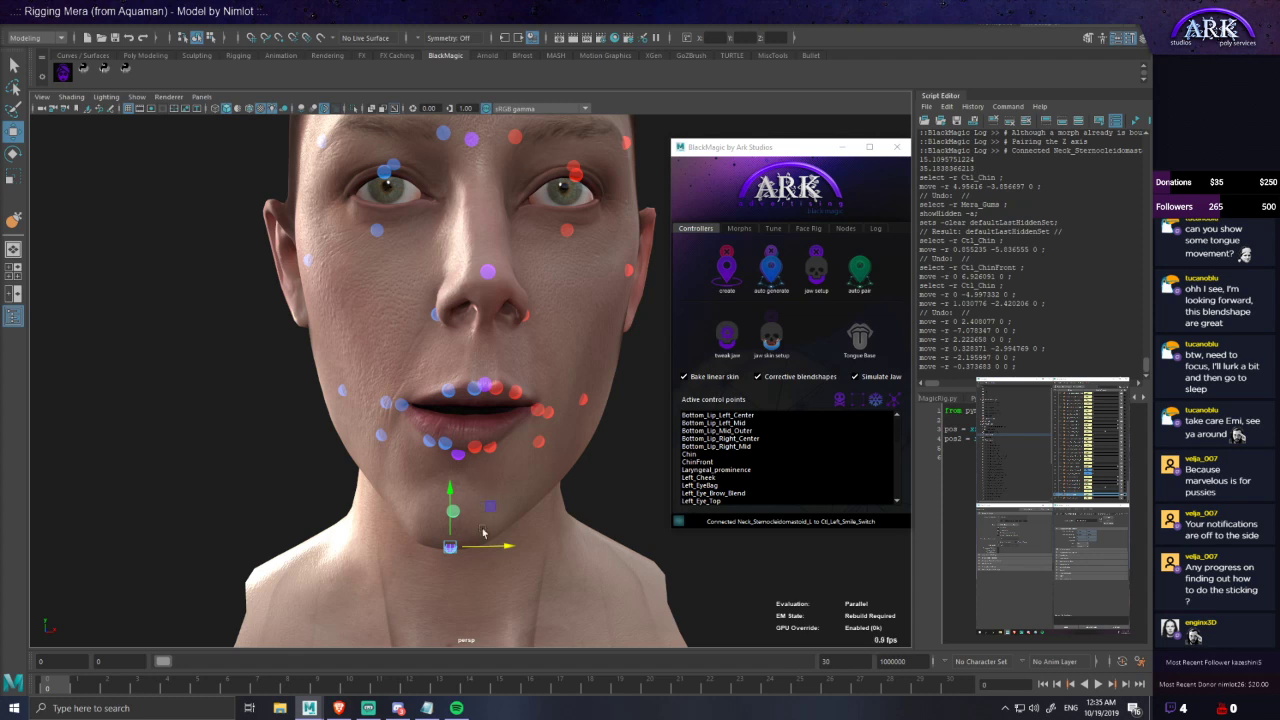
drag(484, 546, 574, 318)
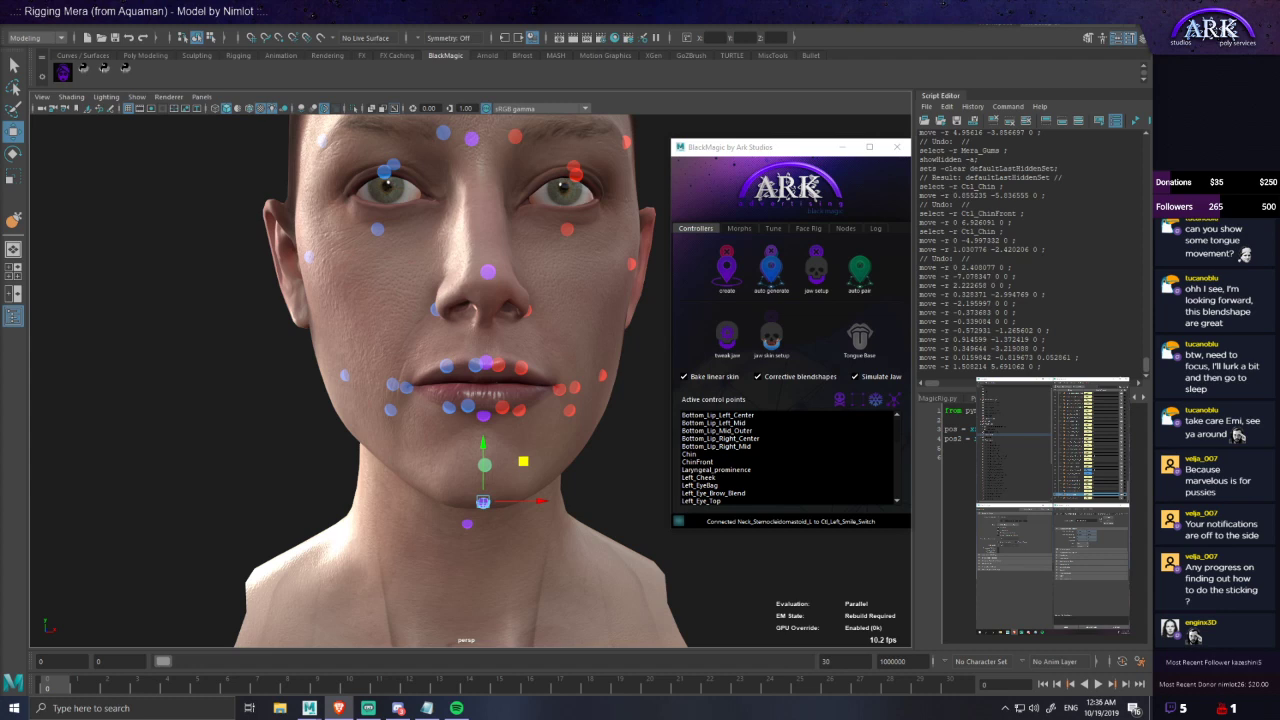
drag(525, 462, 605, 404)
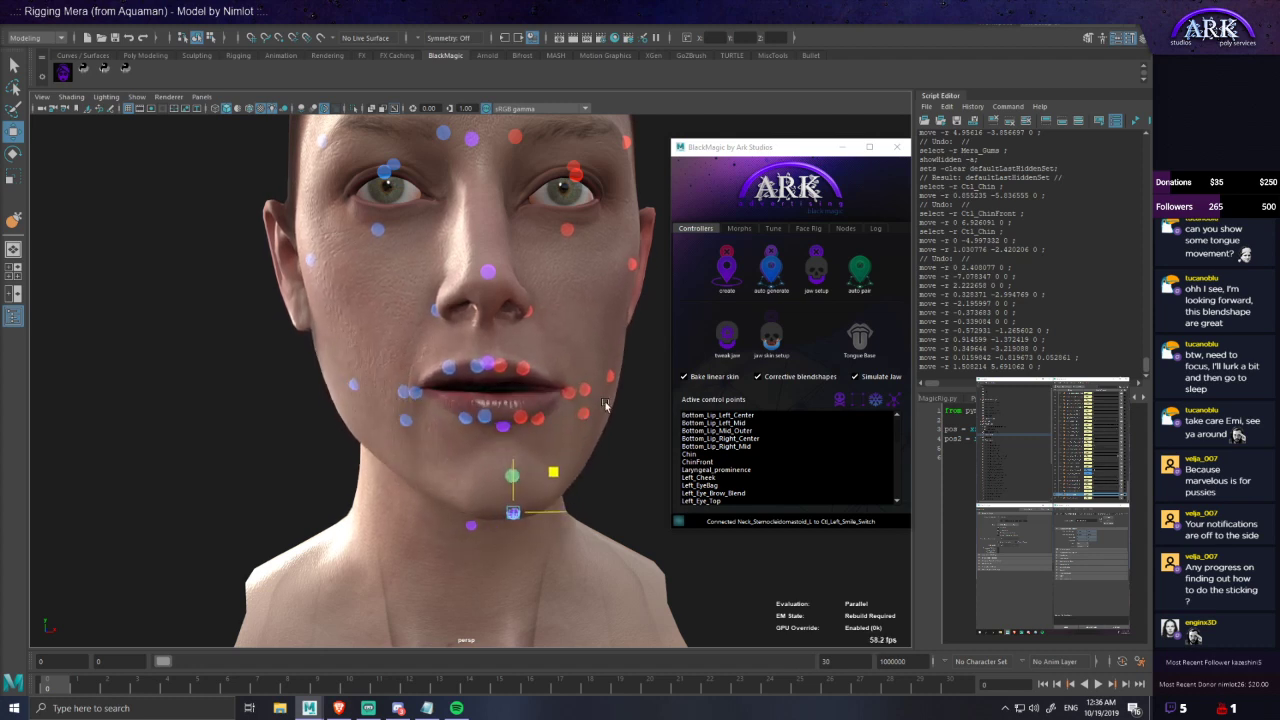
middle_drag(604, 404, 574, 406)
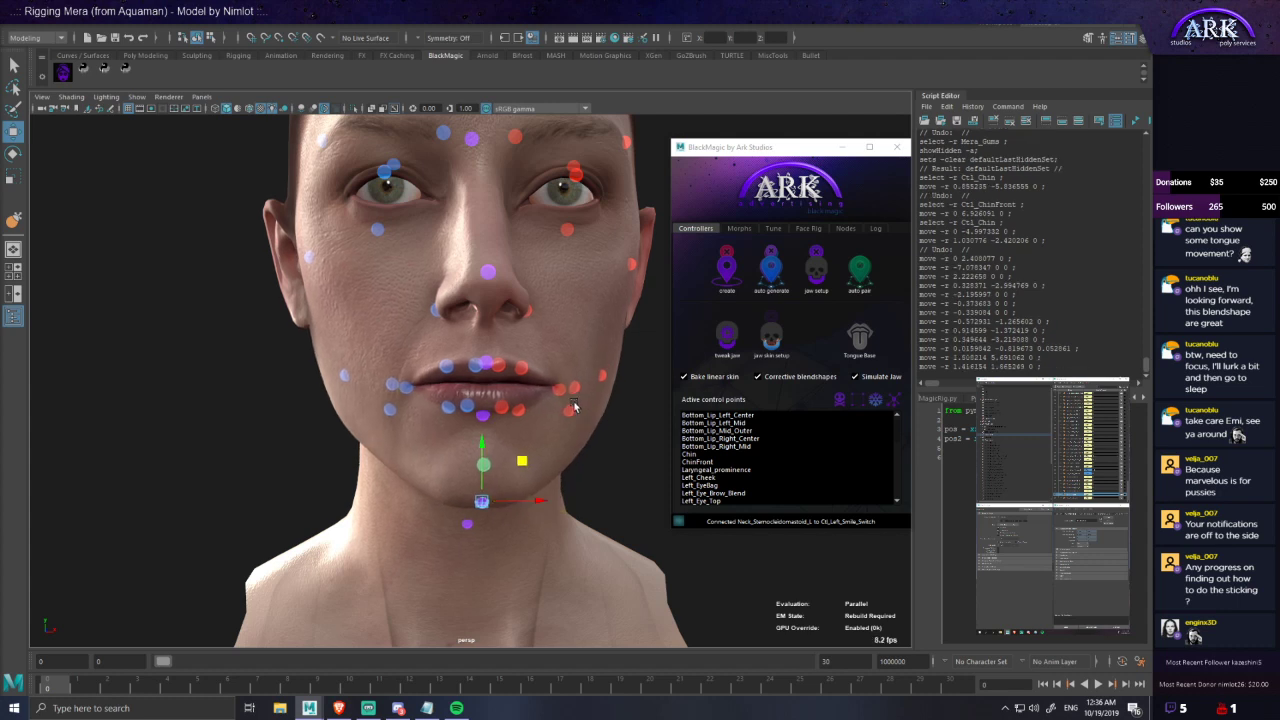
middle_drag(521, 460, 577, 492)
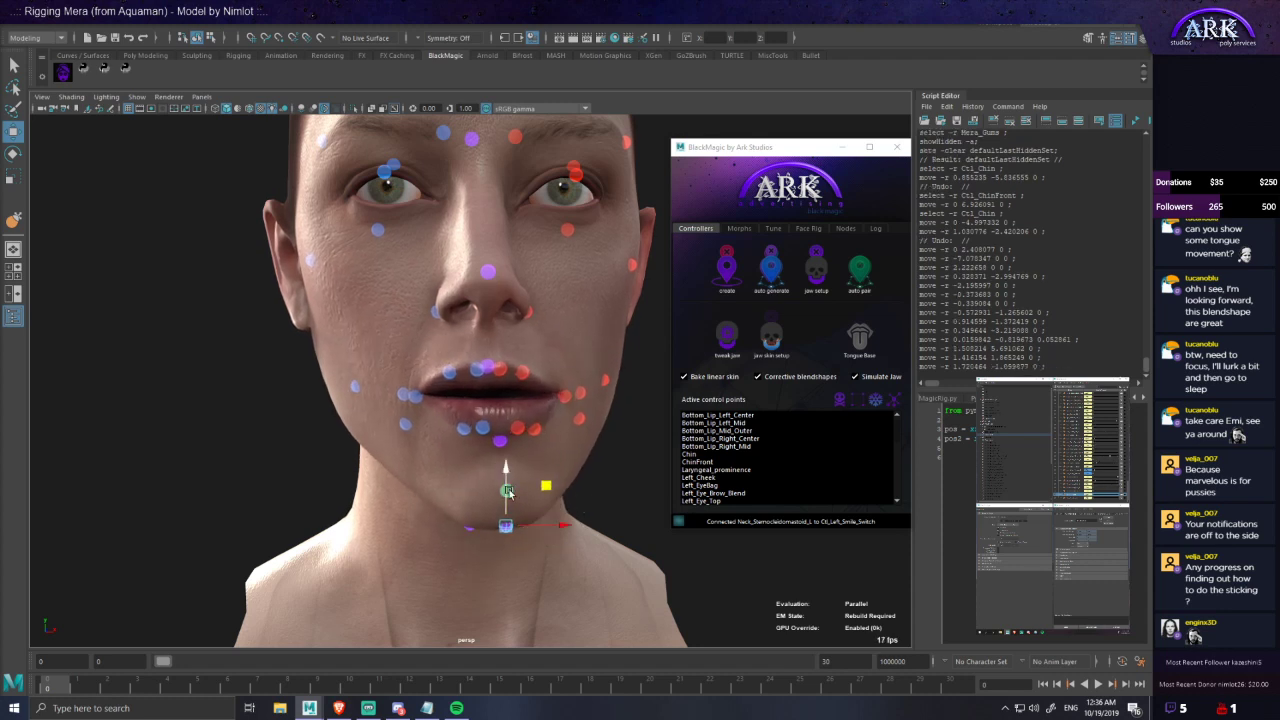
- Lower the ChinFront controller by about 3.6, undoing the mistaken selection that includes the head
click(517, 500)
click(507, 490)
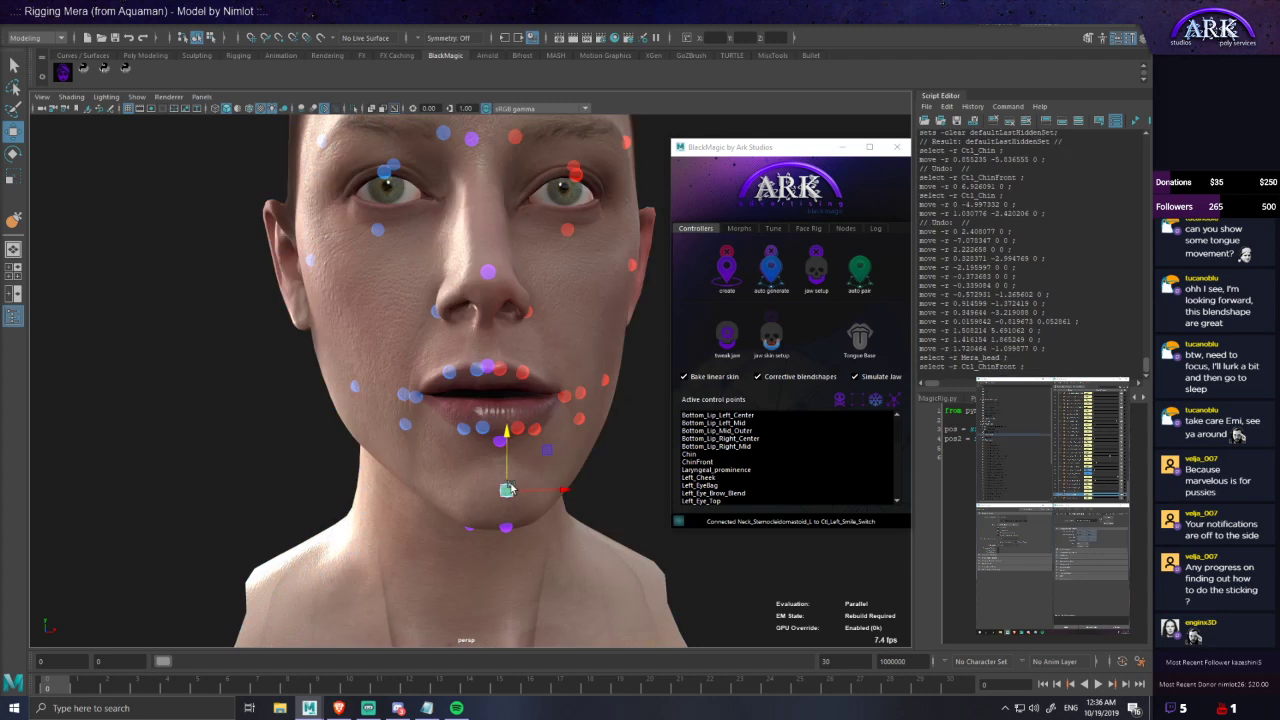
drag(509, 481, 513, 510)
key(ctrl+z)
drag(508, 434, 510, 546)
- Move the chin controller from side to side to test the lips with ChinFront lowered
click(510, 530)
drag(549, 488, 628, 467)
middle_drag(628, 467, 549, 455)
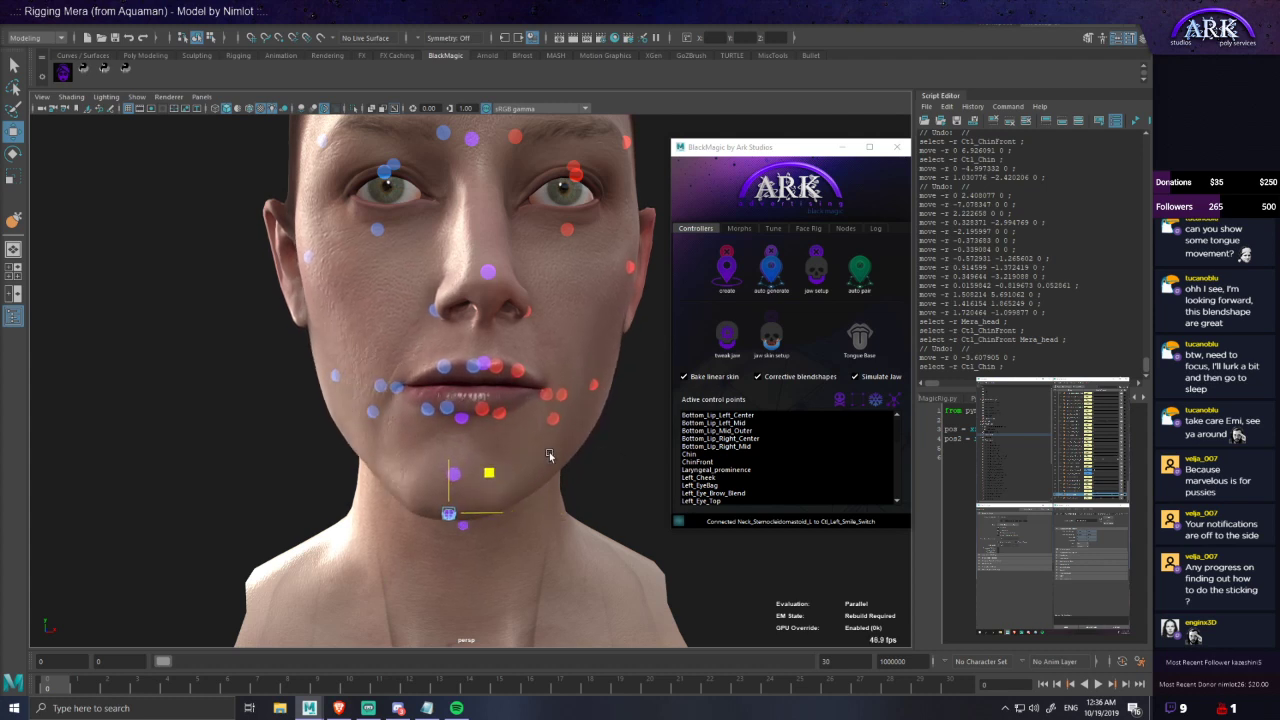
drag(544, 451, 546, 455)
mouse_move(546, 455)
middle_down()
mouse_move(541, 467)
mouse_move(572, 464)
mouse_move(564, 438)
mouse_move(528, 438)
middle_up()
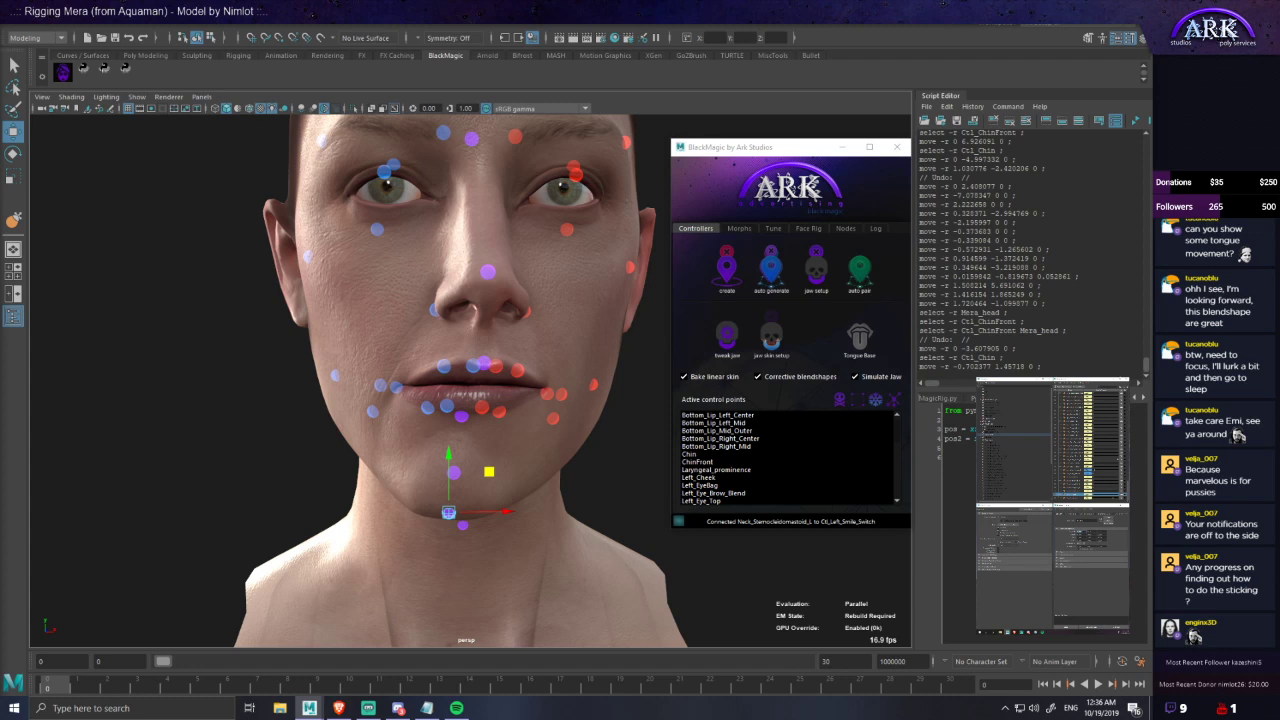
- Reset the chin controller's X, Y and Z translation to 0 and slide it sideways by about 3.6
text(0)
key(Return)
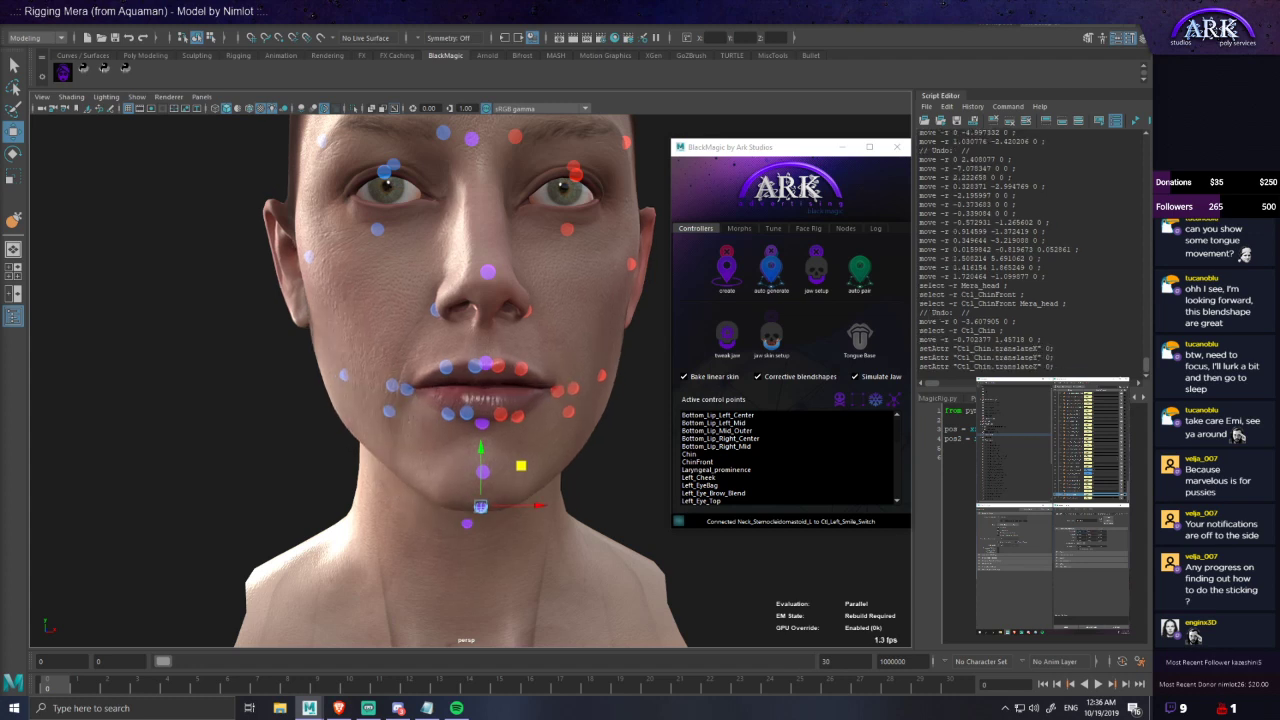
drag(522, 508, 471, 477)
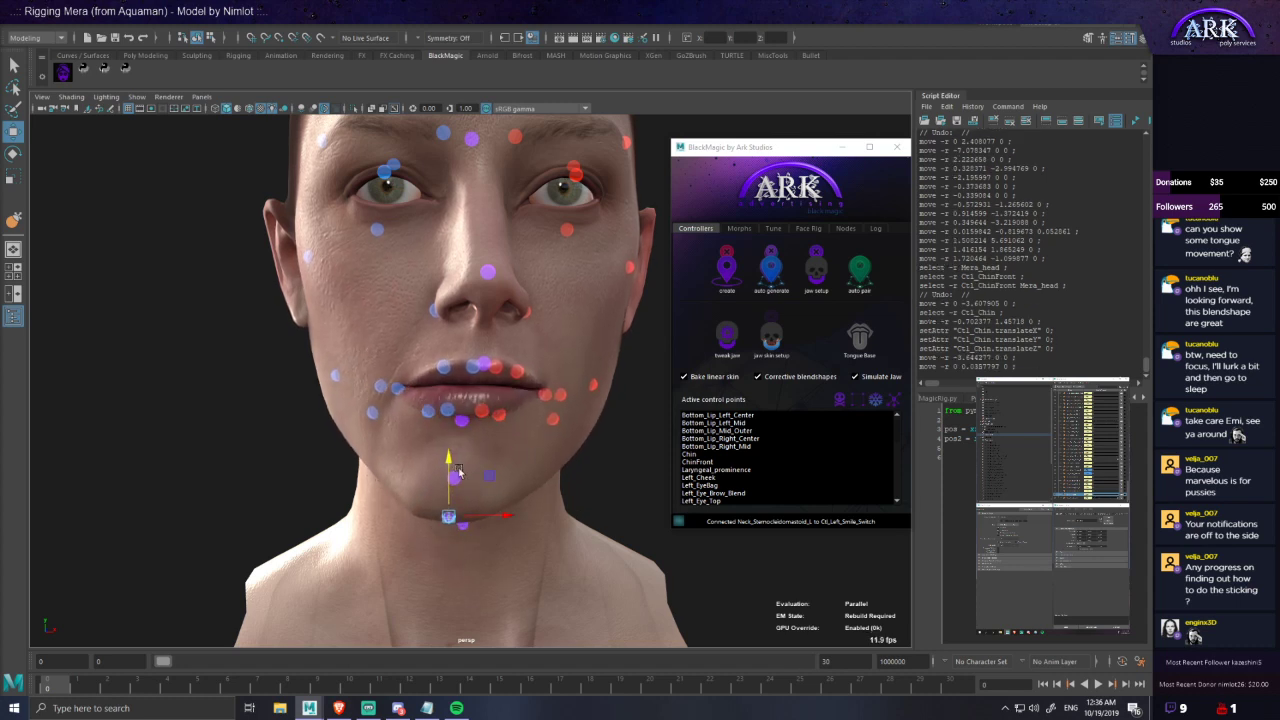
- Open the recent face rig scene without saving the test changes and frame the head from the front
click(9, 27)
mouse_move(156, 397)
click(227, 402)
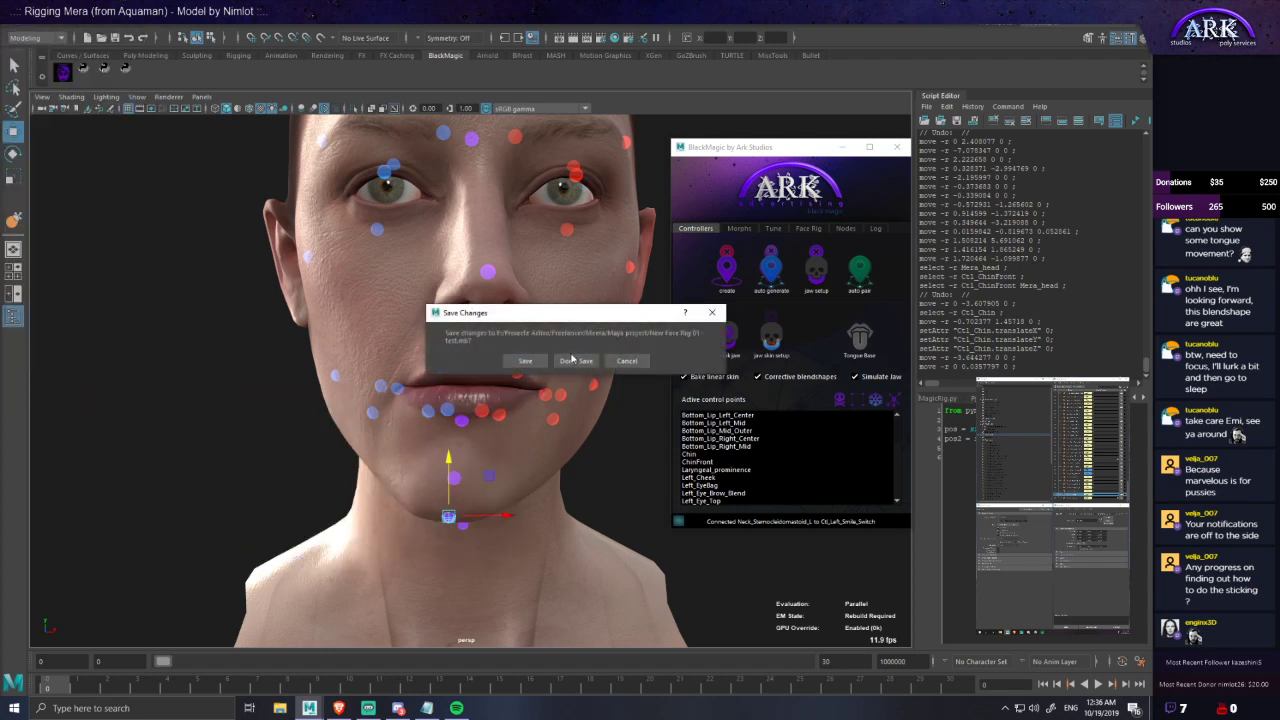
click(577, 360)
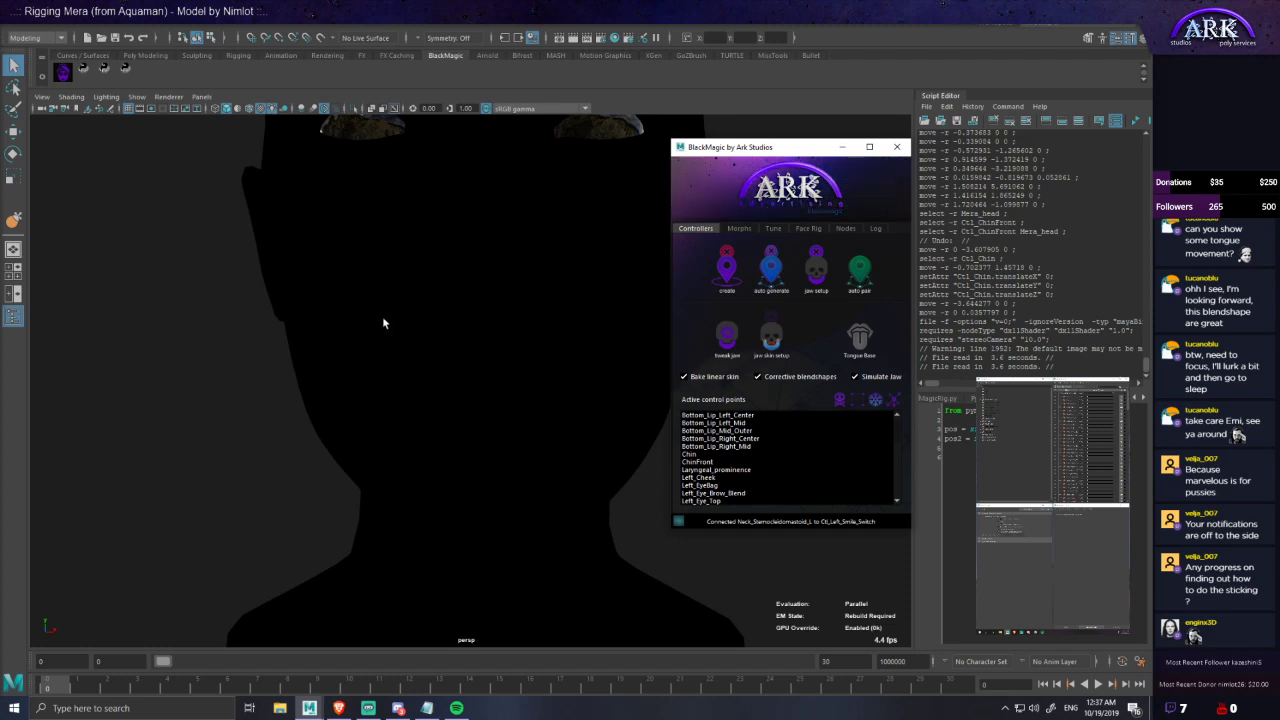
scroll(516, 366, down, 3)
alt+drag(523, 335, 482, 367)
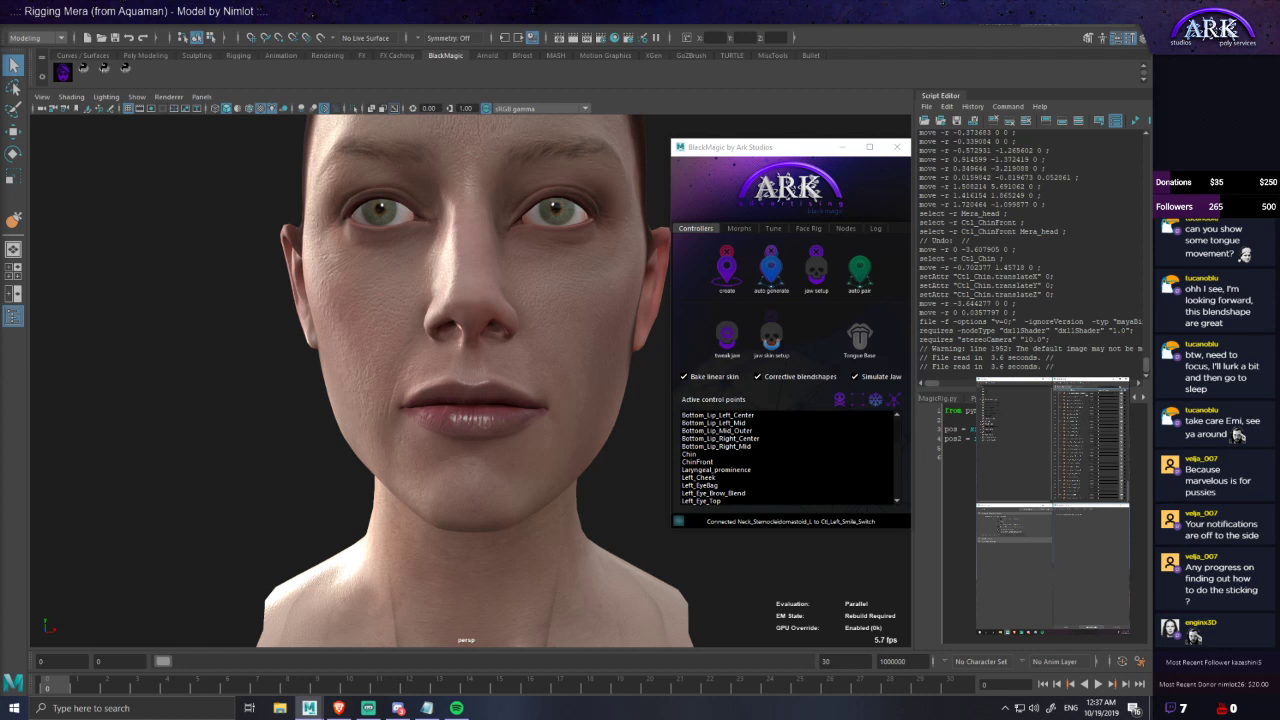
- Set the Jaw_Move_Closed_L weight to 1, enable editing of that target on Mera_head, and activate the Grab sculpting tool
drag(1098, 457, 1119, 457)
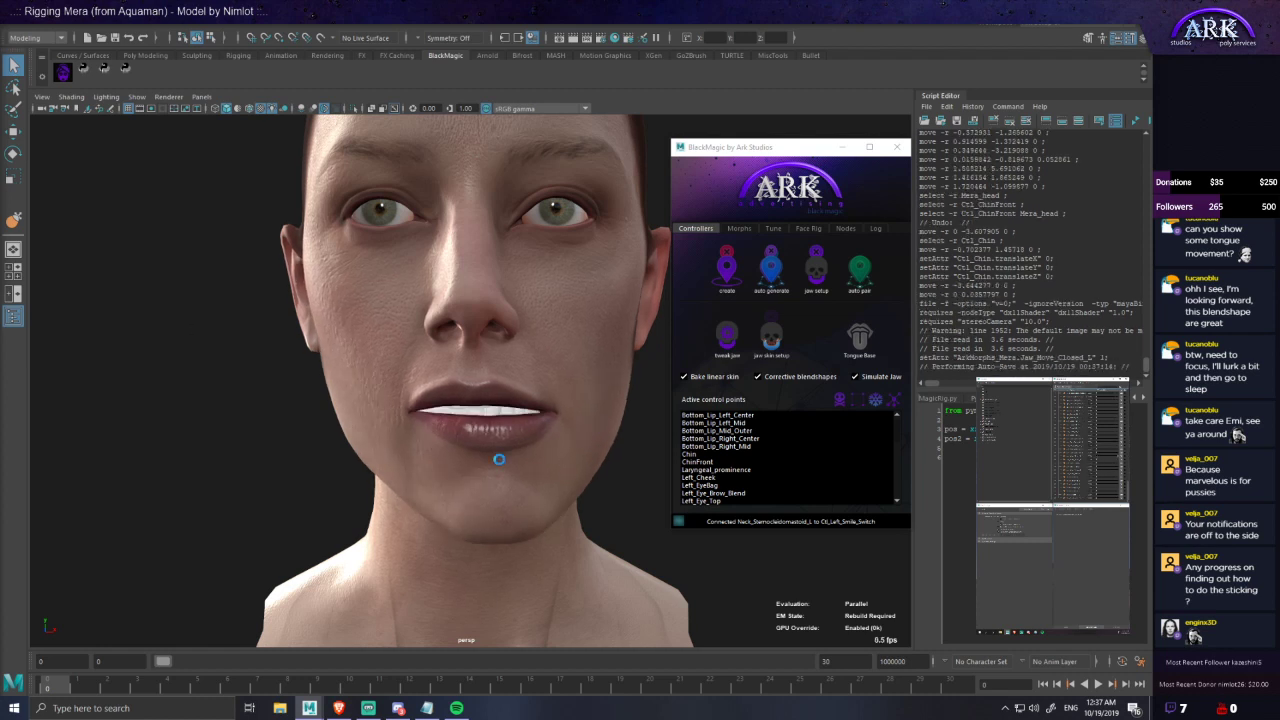
click(508, 429)
scroll(496, 435, up, 5)
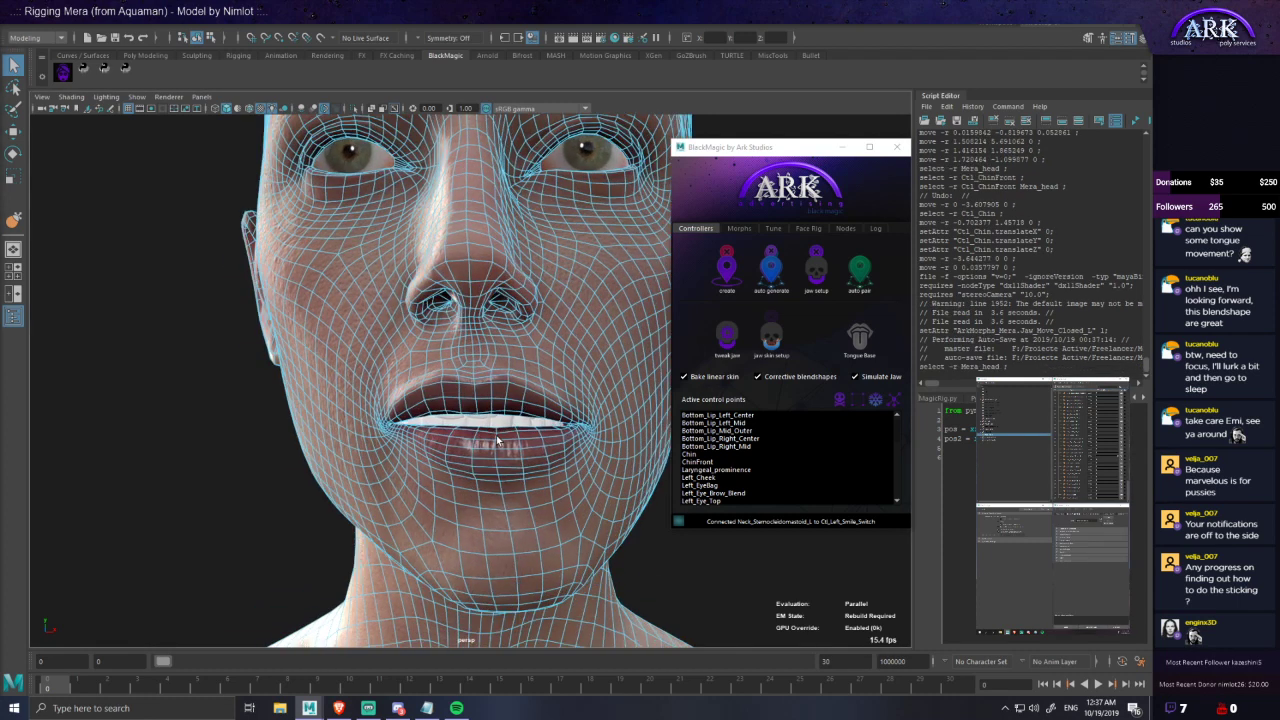
mouse_move(483, 440)
alt+mouse_down()
mouse_move(500, 425)
mouse_move(466, 428)
alt+mouse_up()
click(1120, 456)
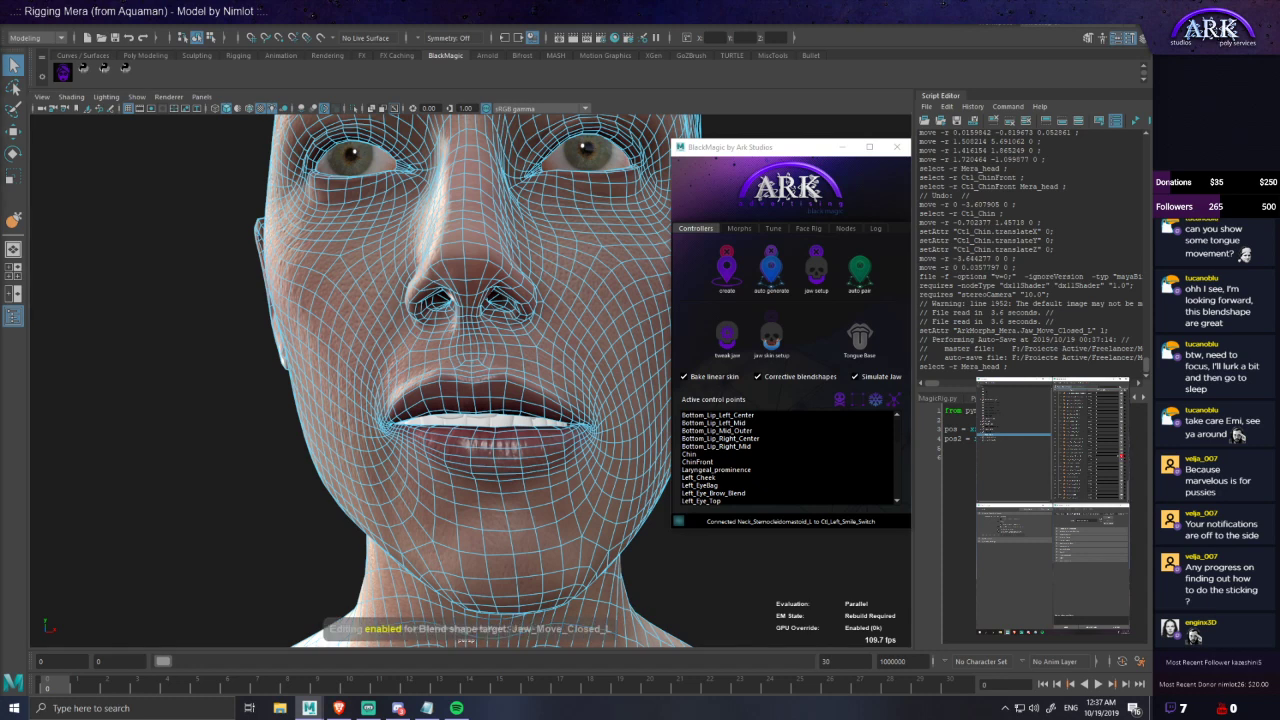
click(197, 57)
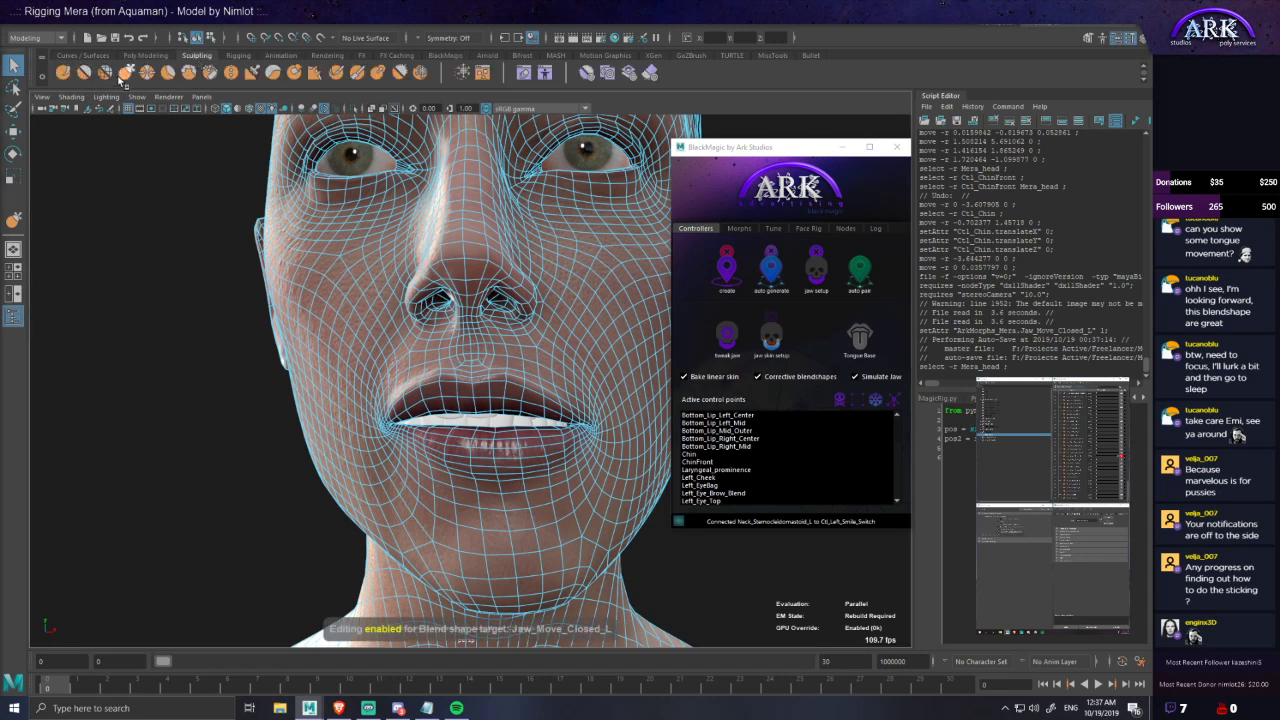
mouse_move(484, 402)
alt+mouse_down()
mouse_move(526, 440)
mouse_move(577, 432)
mouse_move(536, 416)
alt+mouse_up()
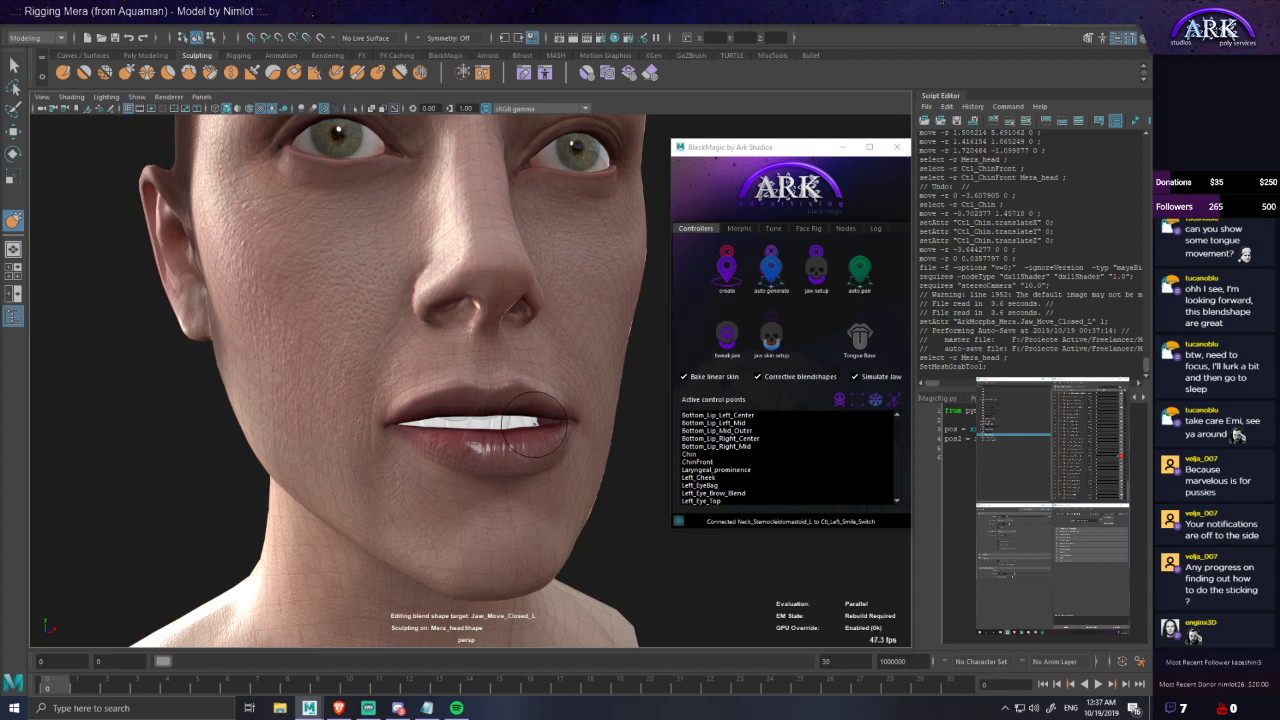
- Pull the lower lip up toward the upper lip with a large Grab brush to narrow the mouth gap, undoing the last stroke
mouse_move(475, 448)
mouse_down()
mouse_move(495, 446)
mouse_move(467, 455)
mouse_move(505, 461)
mouse_move(445, 449)
mouse_up()
alt+drag(602, 466, 550, 455)
drag(556, 459, 550, 454)
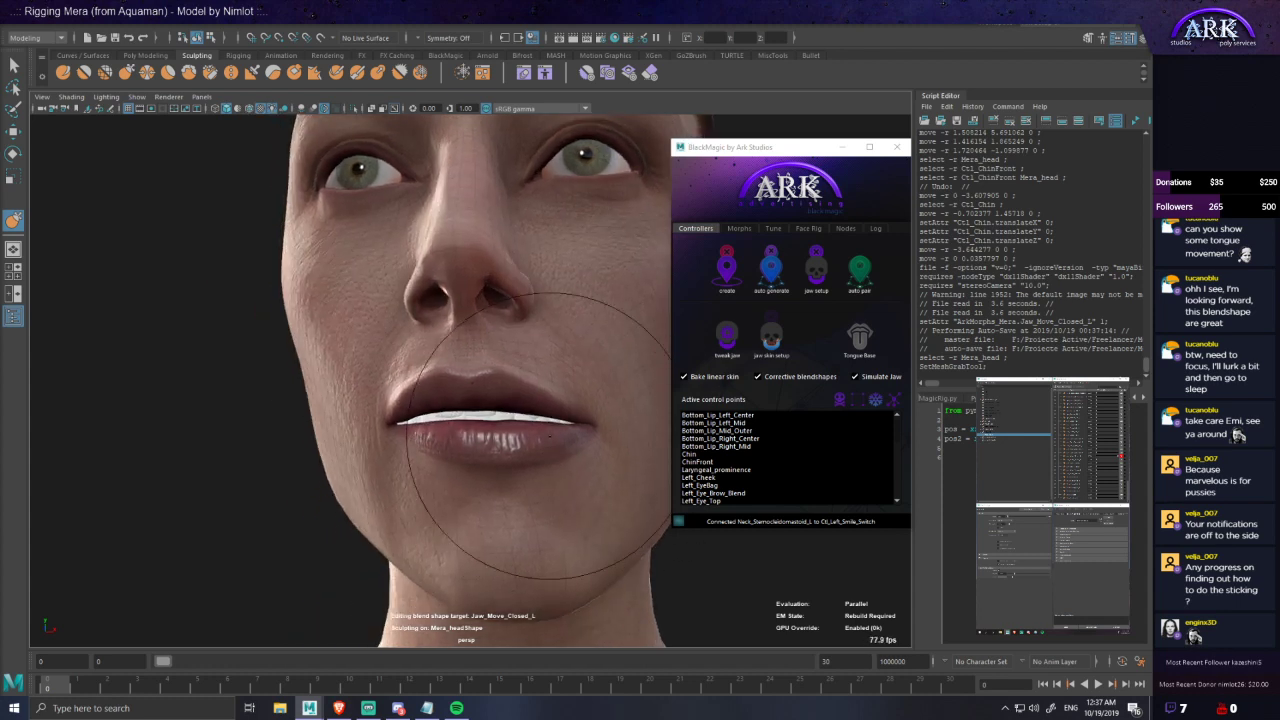
mouse_move(482, 484)
alt+mouse_down()
mouse_move(503, 503)
mouse_move(500, 462)
mouse_move(504, 475)
alt+mouse_up()
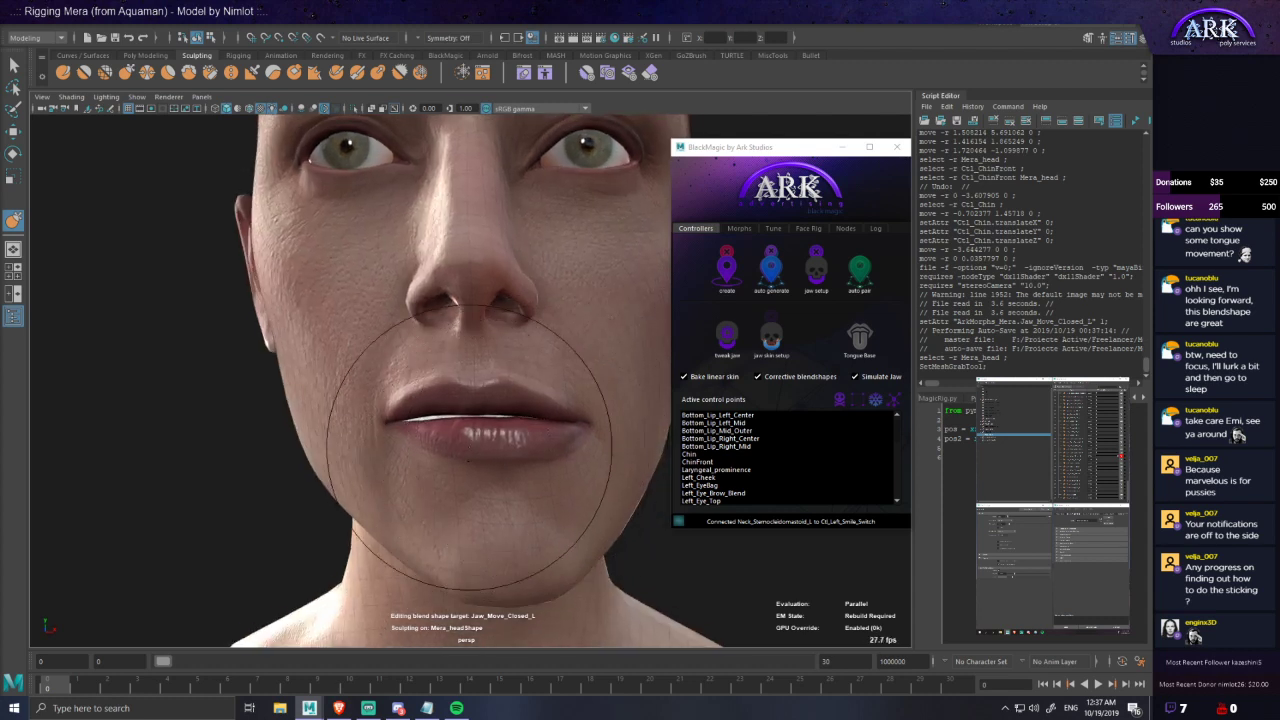
alt+drag(437, 447, 415, 387)
key(ctrl+z)
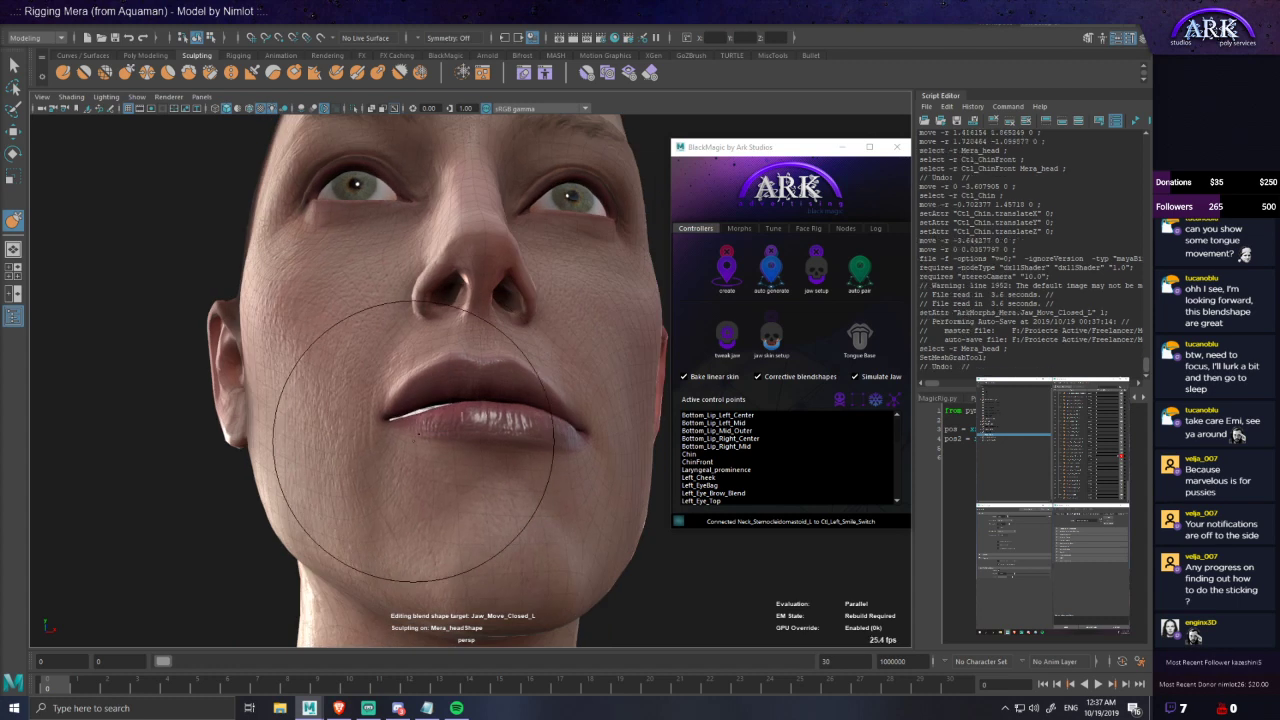
- Close the remaining gap near the character's right mouth corner, working from profile and low-angle views
mouse_move(419, 440)
alt+mouse_down()
mouse_move(418, 416)
mouse_move(440, 470)
mouse_move(420, 445)
mouse_move(500, 462)
mouse_move(380, 440)
alt+mouse_up()
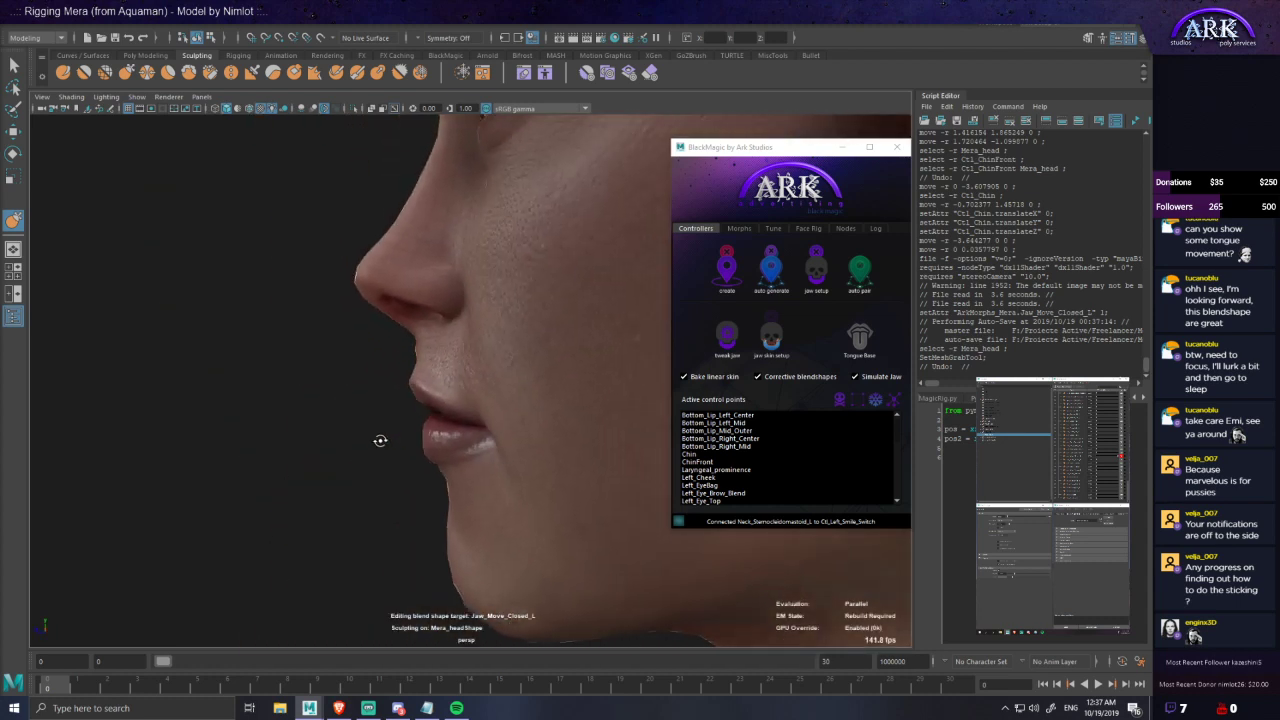
key(v)
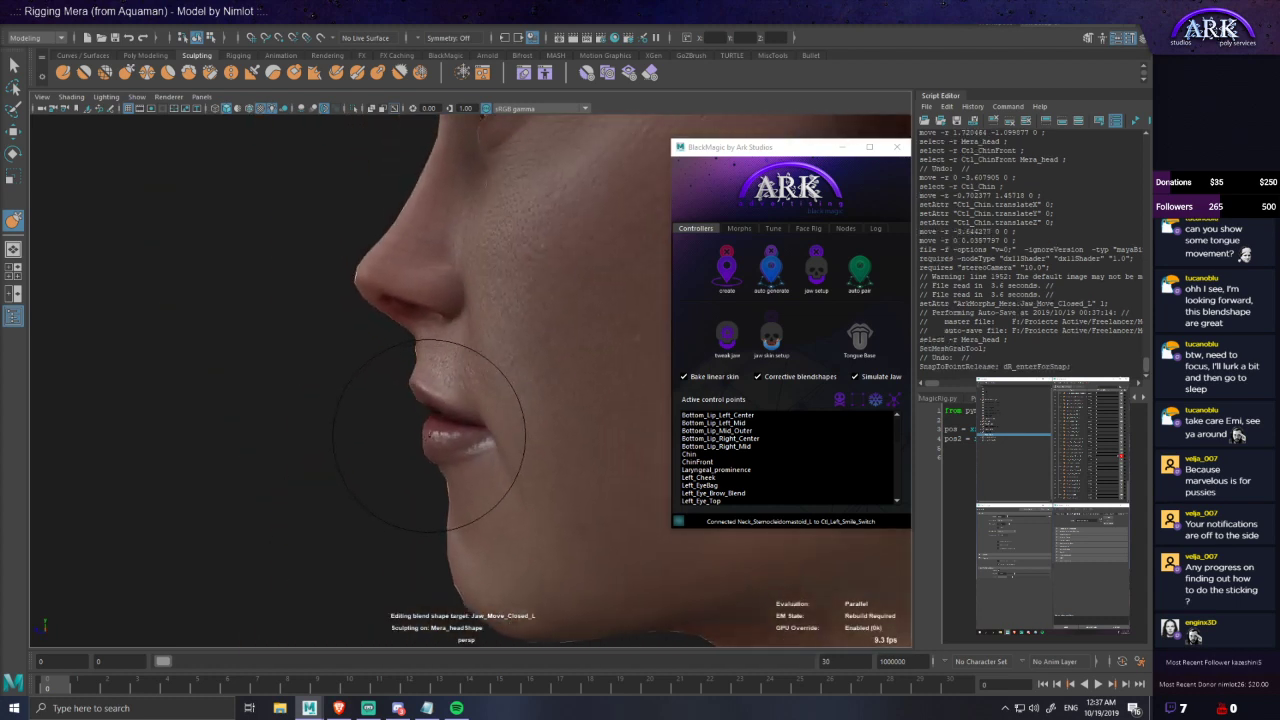
mouse_move(421, 438)
alt+mouse_down()
mouse_move(497, 432)
mouse_move(515, 452)
mouse_move(539, 445)
mouse_move(563, 460)
mouse_move(528, 447)
alt+mouse_up()
mouse_move(449, 437)
alt+mouse_down()
mouse_move(467, 441)
mouse_move(430, 466)
mouse_move(440, 430)
mouse_move(297, 432)
alt+mouse_up()
key(b)
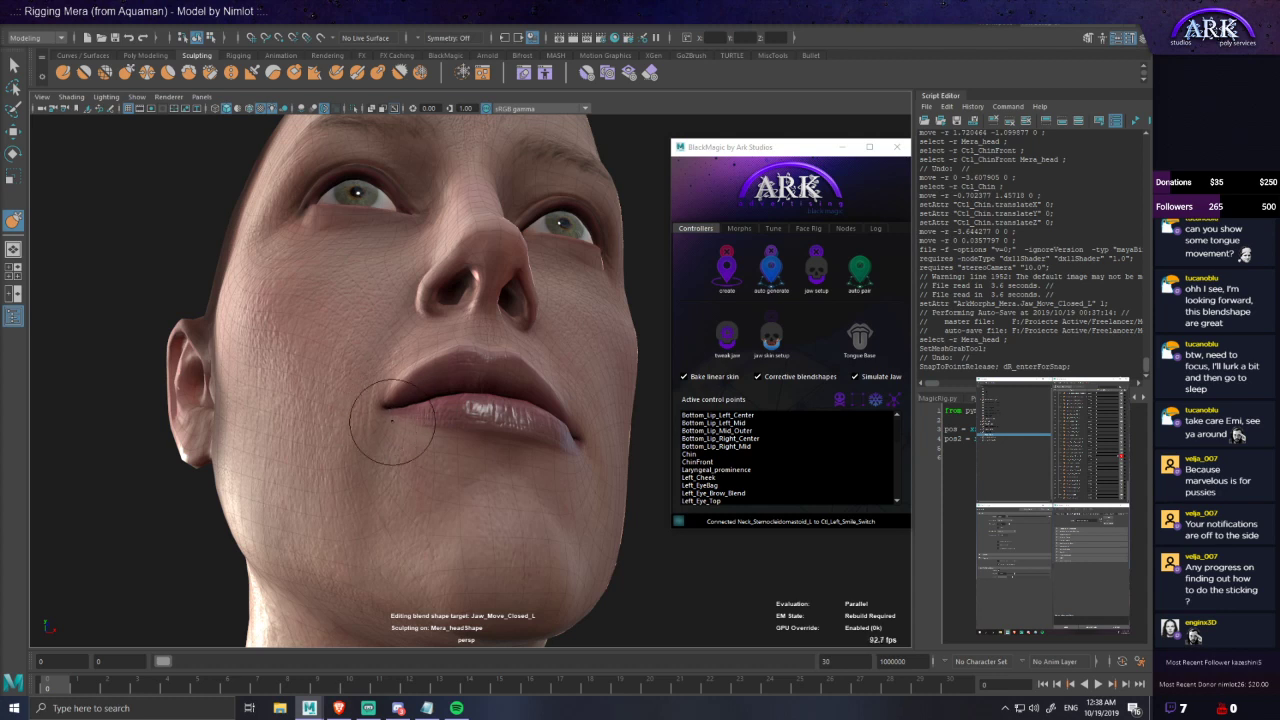
- Resize the Grab brush and reshape the middle of the lower lip in close-up so it meets the upper lip
alt+drag(394, 429, 396, 461)
alt+drag(570, 468, 514, 464)
key(b)
mouse_move(510, 443)
mouse_down()
mouse_move(563, 460)
mouse_move(545, 425)
mouse_up()
alt+right_drag(455, 430, 534, 443)
mouse_move(534, 443)
alt+mouse_down()
mouse_move(534, 431)
mouse_move(540, 446)
mouse_move(492, 436)
alt+mouse_up()
alt+drag(523, 434, 534, 445)
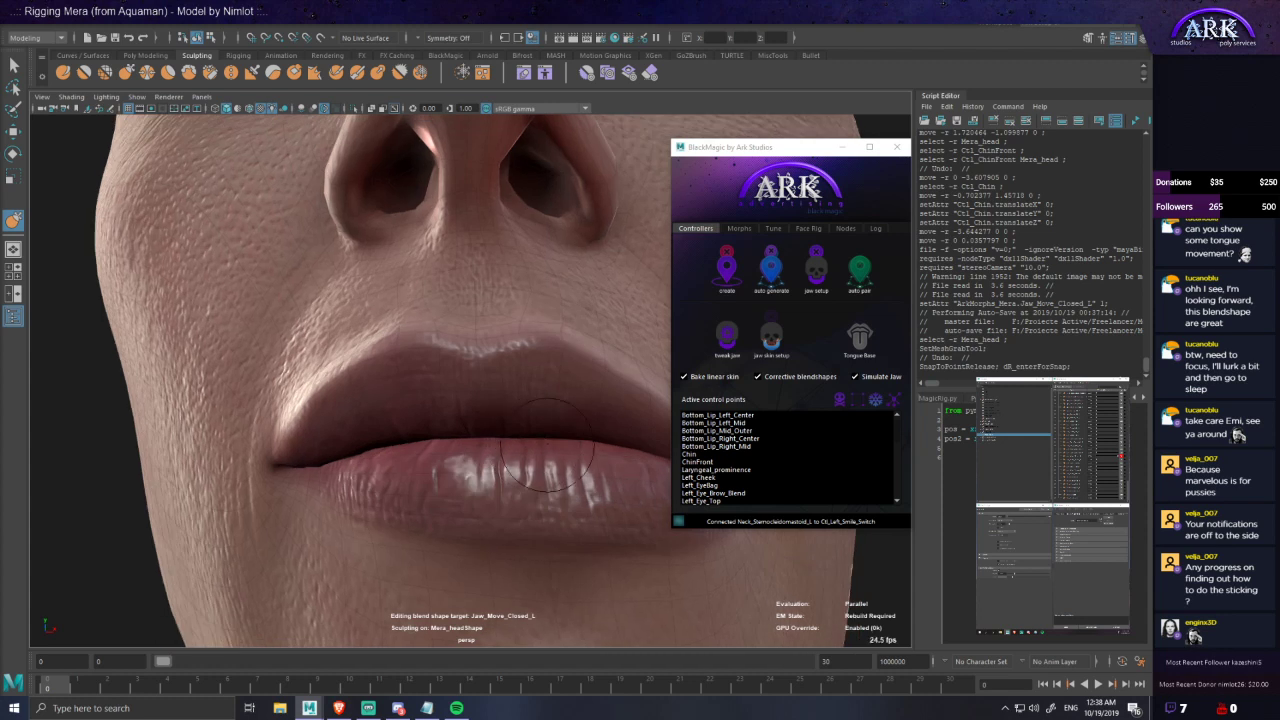
alt+right_drag(547, 446, 538, 447)
mouse_move(550, 448)
alt+mouse_down()
mouse_move(531, 470)
mouse_move(509, 466)
alt+mouse_up()
drag(607, 450, 648, 450)
- Refine the lower lip's outer parts and the seam between the lips from front and low-angle views
mouse_move(602, 464)
alt+mouse_down()
mouse_move(526, 474)
mouse_move(542, 444)
mouse_move(580, 457)
alt+mouse_up()
alt+right_drag(580, 457, 566, 466)
alt+drag(566, 466, 586, 471)
alt+right_drag(586, 471, 590, 475)
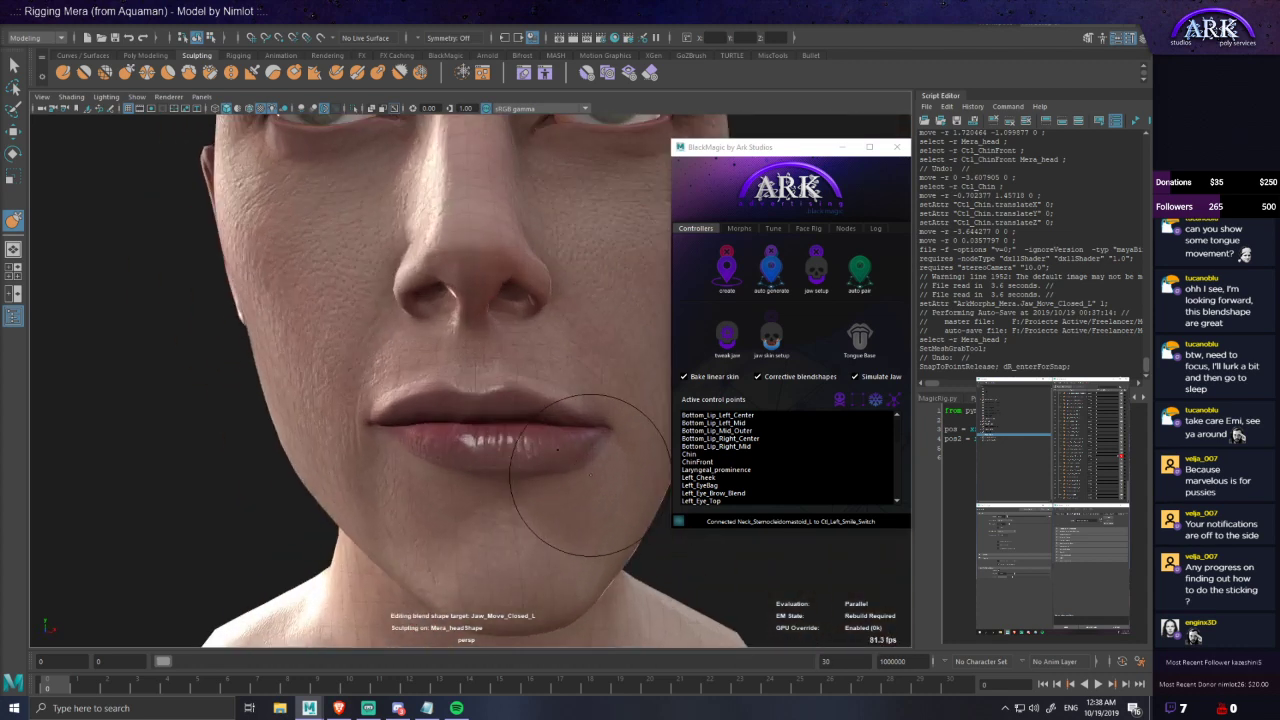
alt+drag(557, 449, 561, 441)
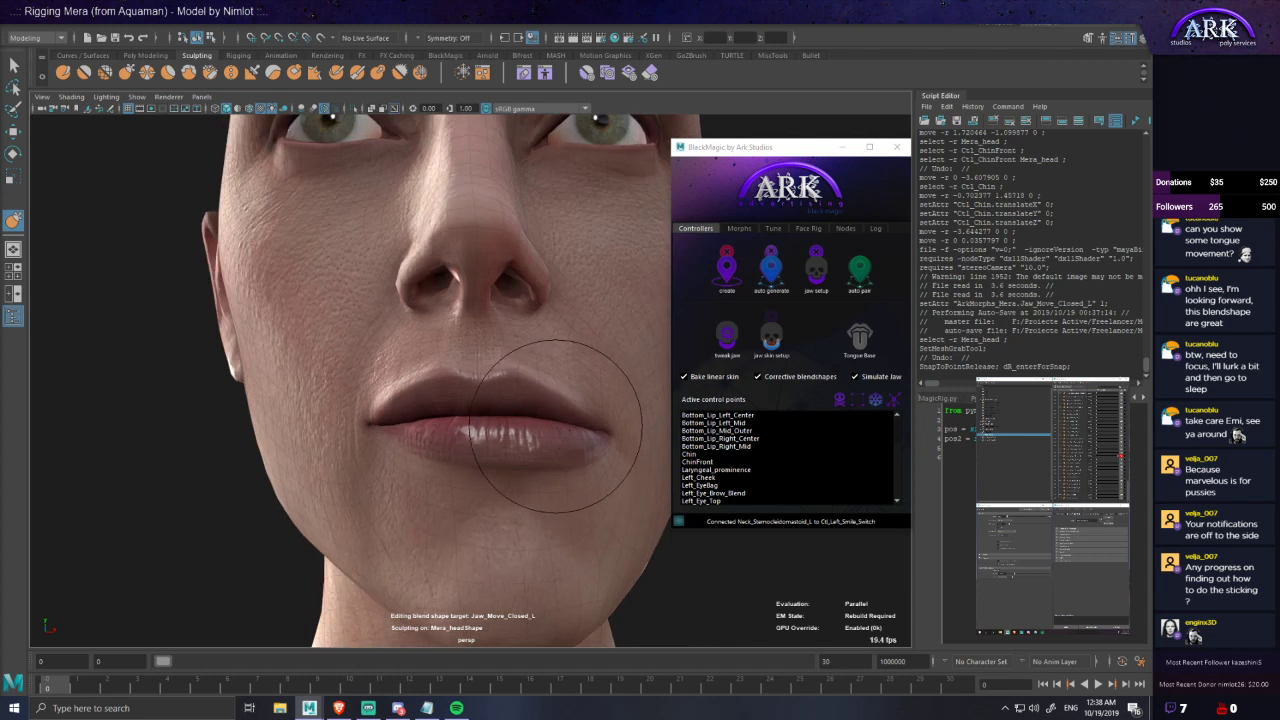
mouse_move(540, 430)
alt+mouse_down()
mouse_move(600, 436)
mouse_move(536, 433)
alt+mouse_up()
mouse_move(425, 430)
alt+mouse_down()
mouse_move(478, 448)
mouse_move(443, 445)
mouse_move(437, 417)
mouse_move(431, 456)
mouse_move(398, 438)
alt+mouse_up()
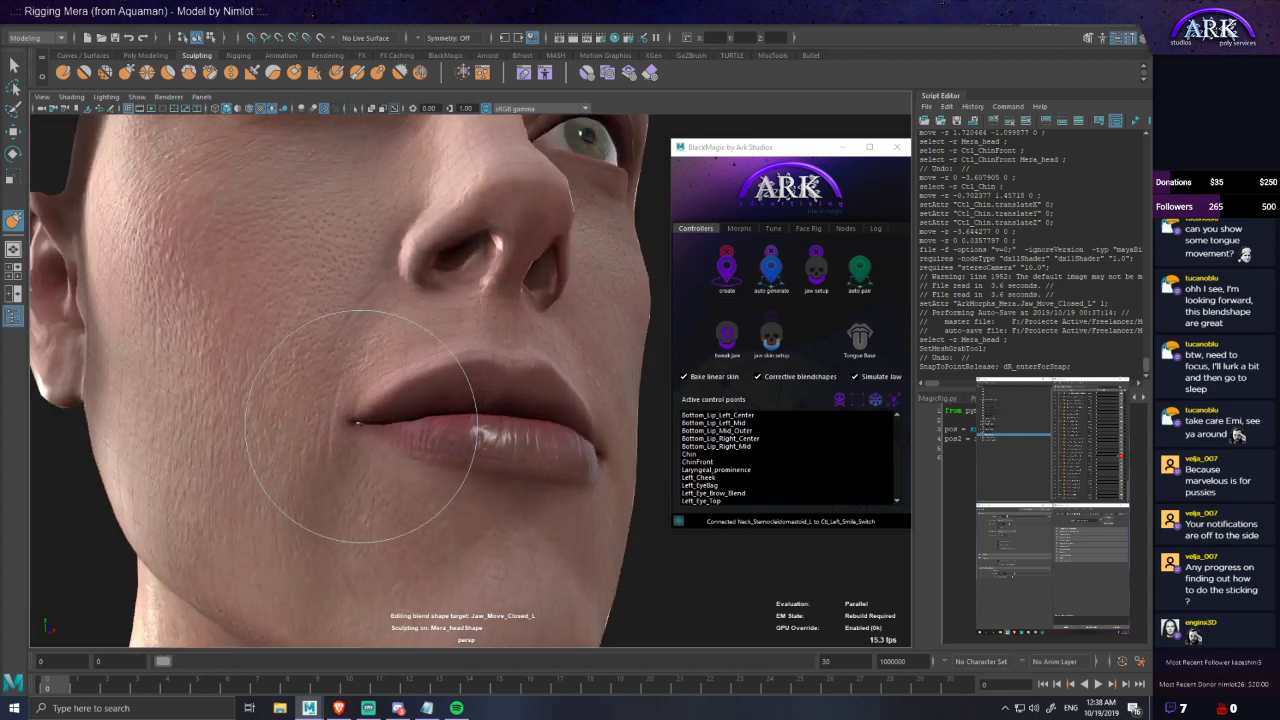
- Try to close the small gap at the character's right mouth corner with Grab strokes, undoing each attempt
scroll(362, 435, up, 3)
mouse_move(296, 457)
mouse_down()
mouse_move(162, 449)
mouse_move(265, 459)
mouse_up()
scroll(200, 470, up, 5)
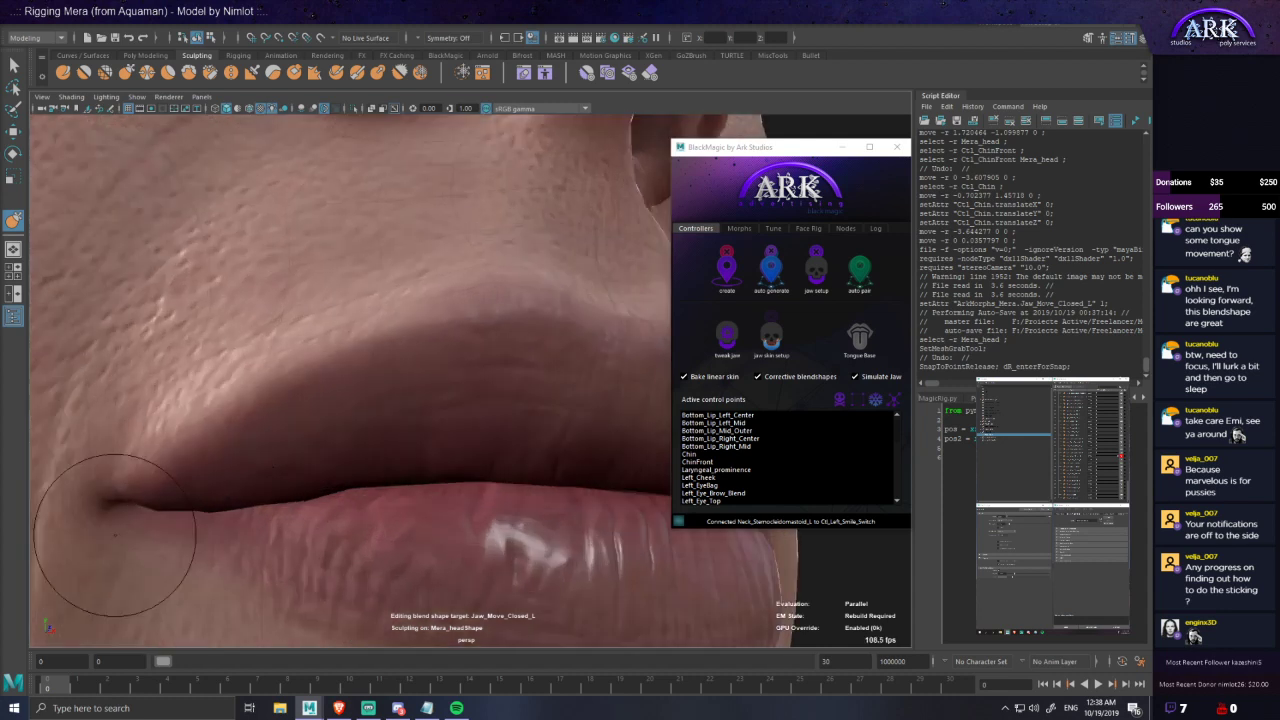
alt+middle_drag(170, 510, 482, 437)
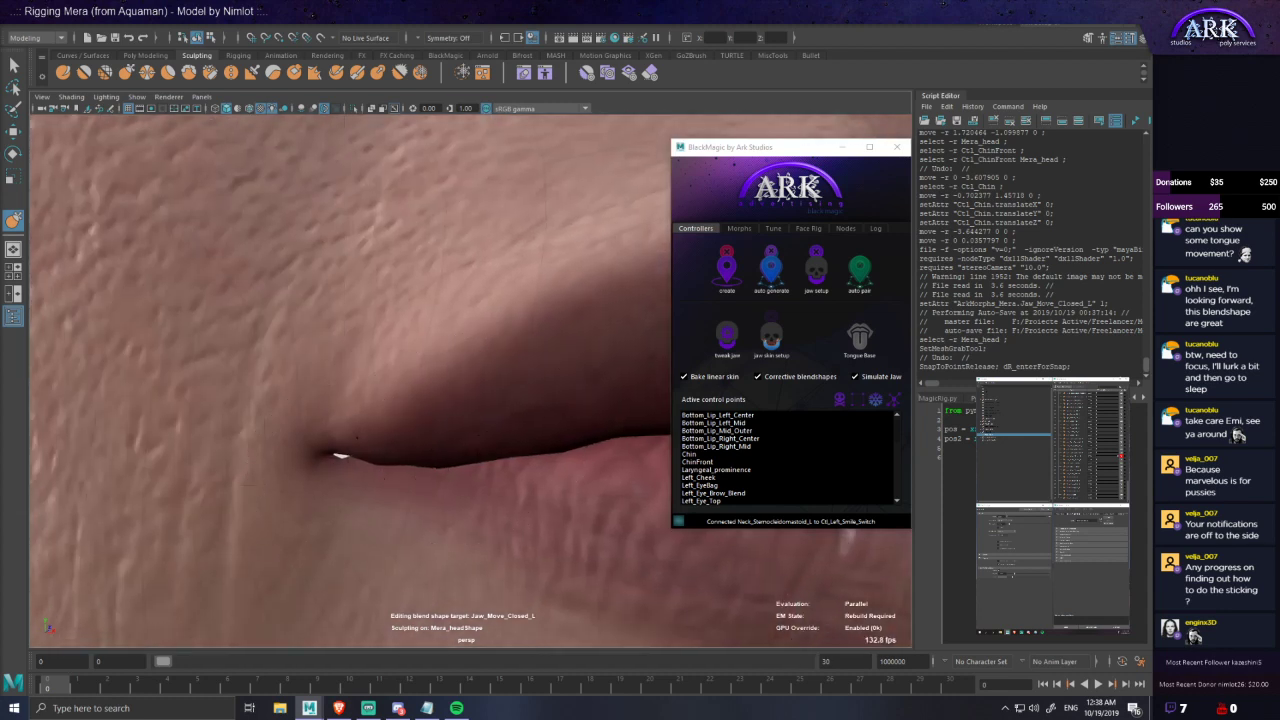
key(ctrl+z)
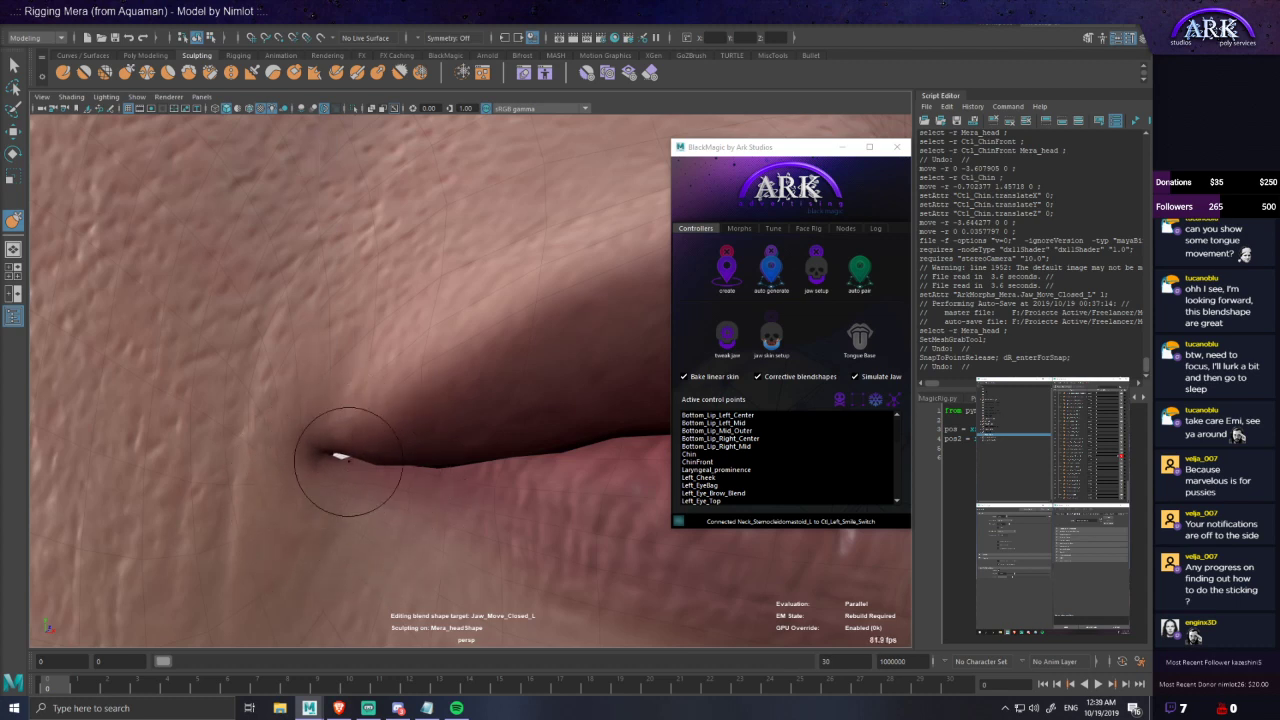
alt+drag(335, 469, 172, 512)
alt+middle_drag(263, 600, 323, 489)
drag(343, 471, 320, 470)
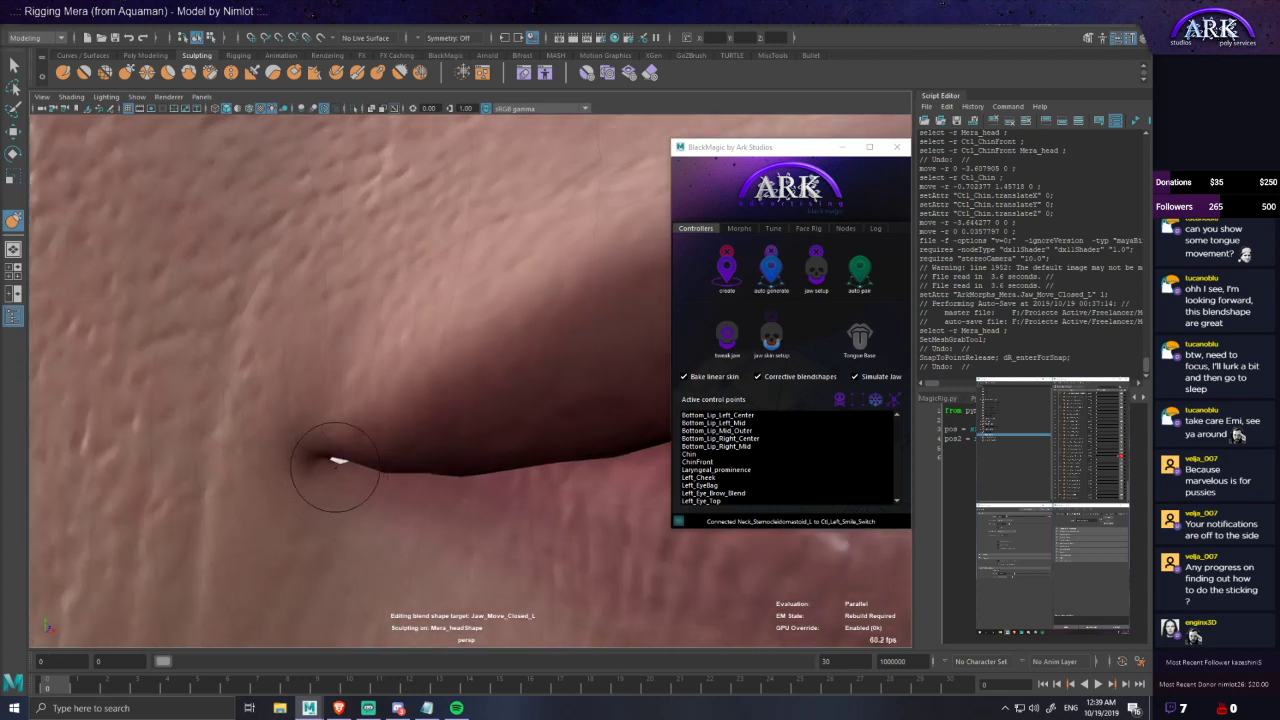
key(ctrl+z)
alt+drag(340, 468, 354, 491)
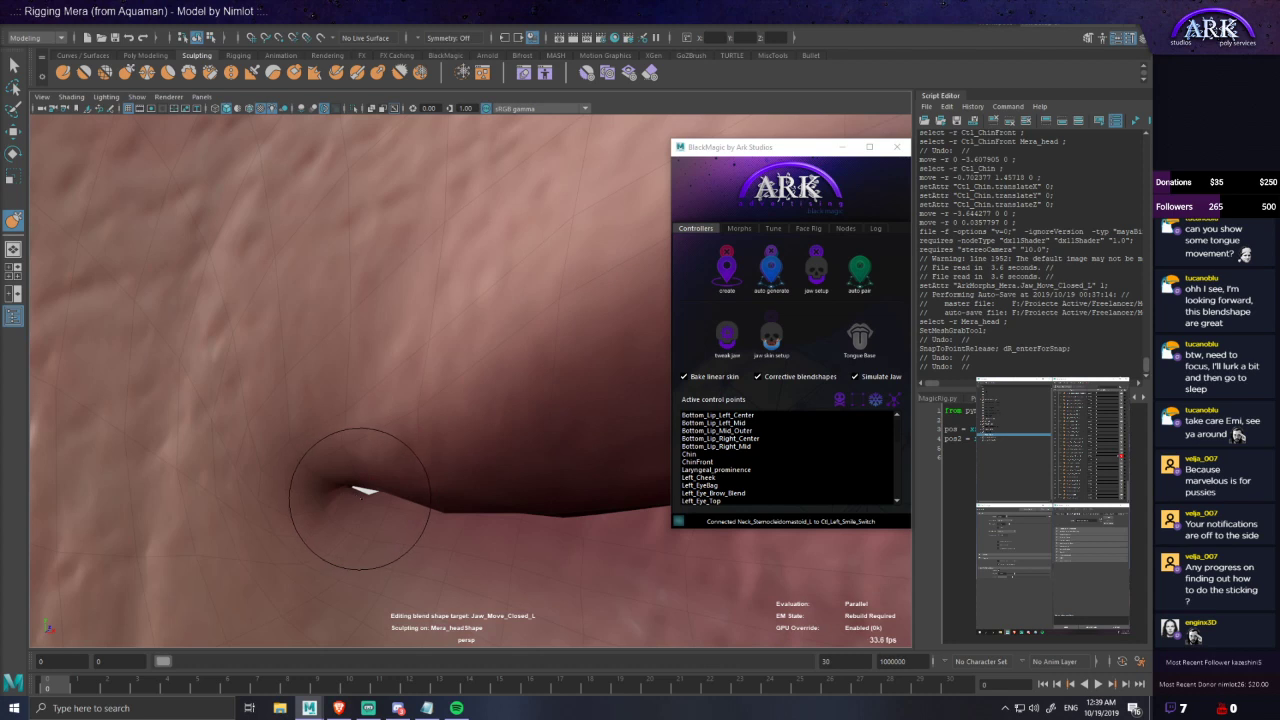
mouse_move(412, 314)
alt+mouse_down()
mouse_move(428, 336)
mouse_move(468, 340)
mouse_move(382, 466)
mouse_move(369, 463)
mouse_move(409, 534)
mouse_move(395, 431)
mouse_move(377, 414)
alt+mouse_up()
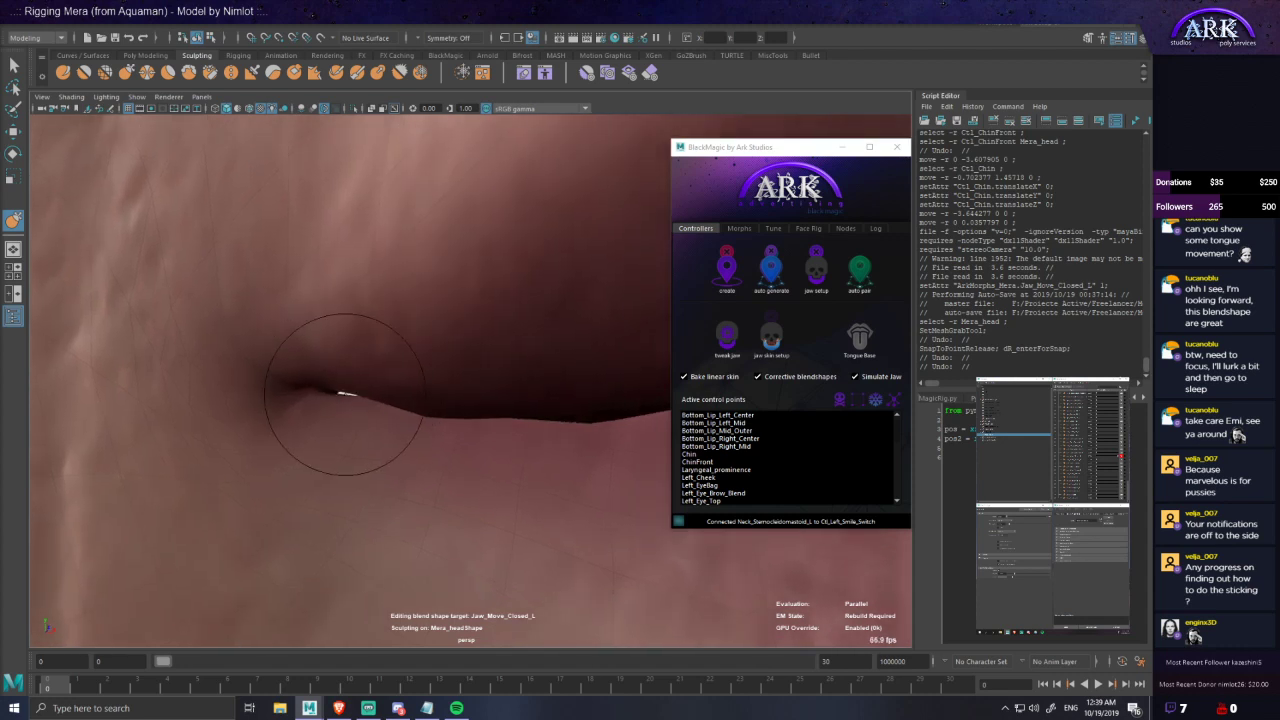
key(ctrl+z)
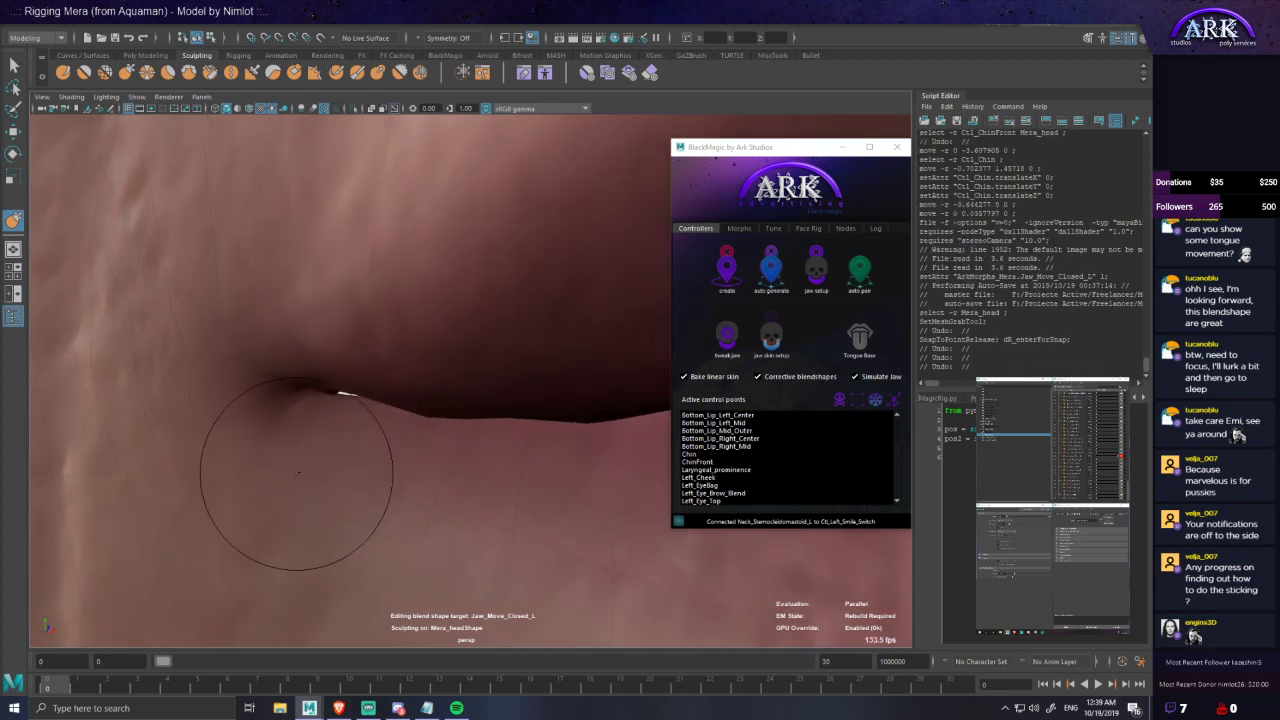
drag(311, 455, 405, 459)
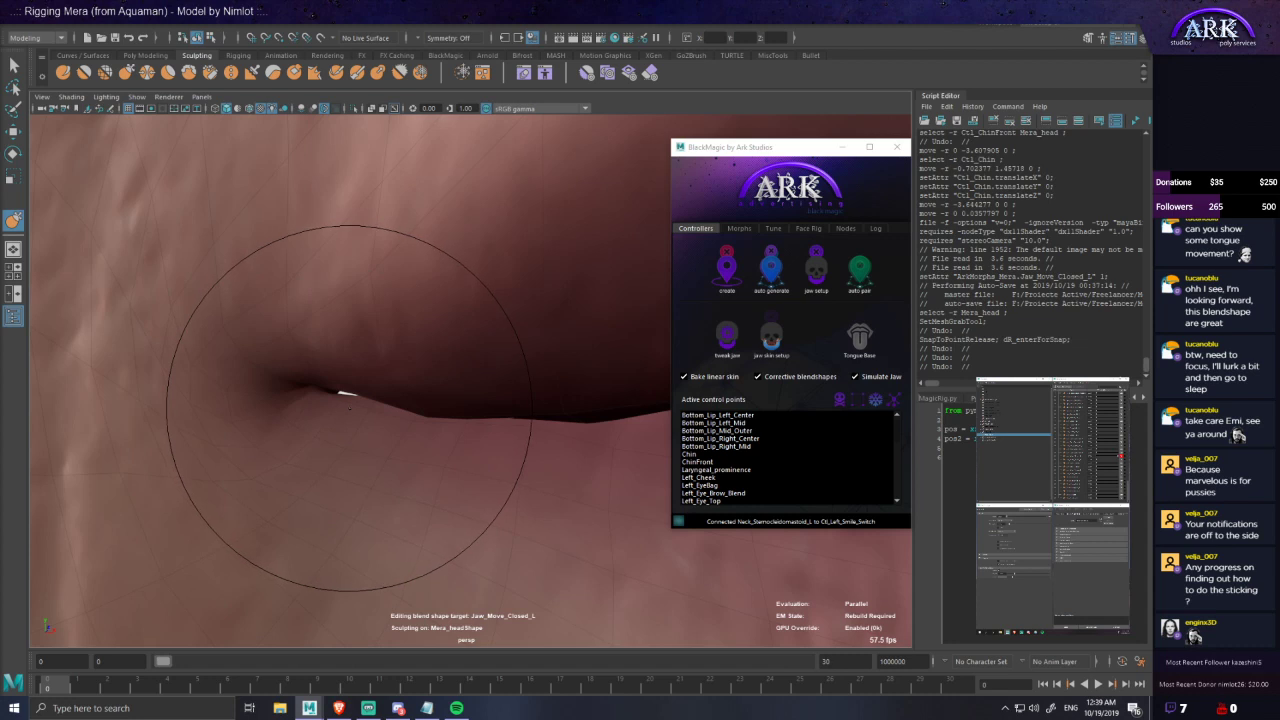
key(ctrl+z)
- Pull the skin at the character's right mouth corner with a larger Grab brush to close the small gap
mouse_move(337, 358)
mouse_down()
mouse_move(310, 362)
mouse_move(312, 421)
mouse_move(367, 407)
mouse_move(320, 404)
mouse_up()
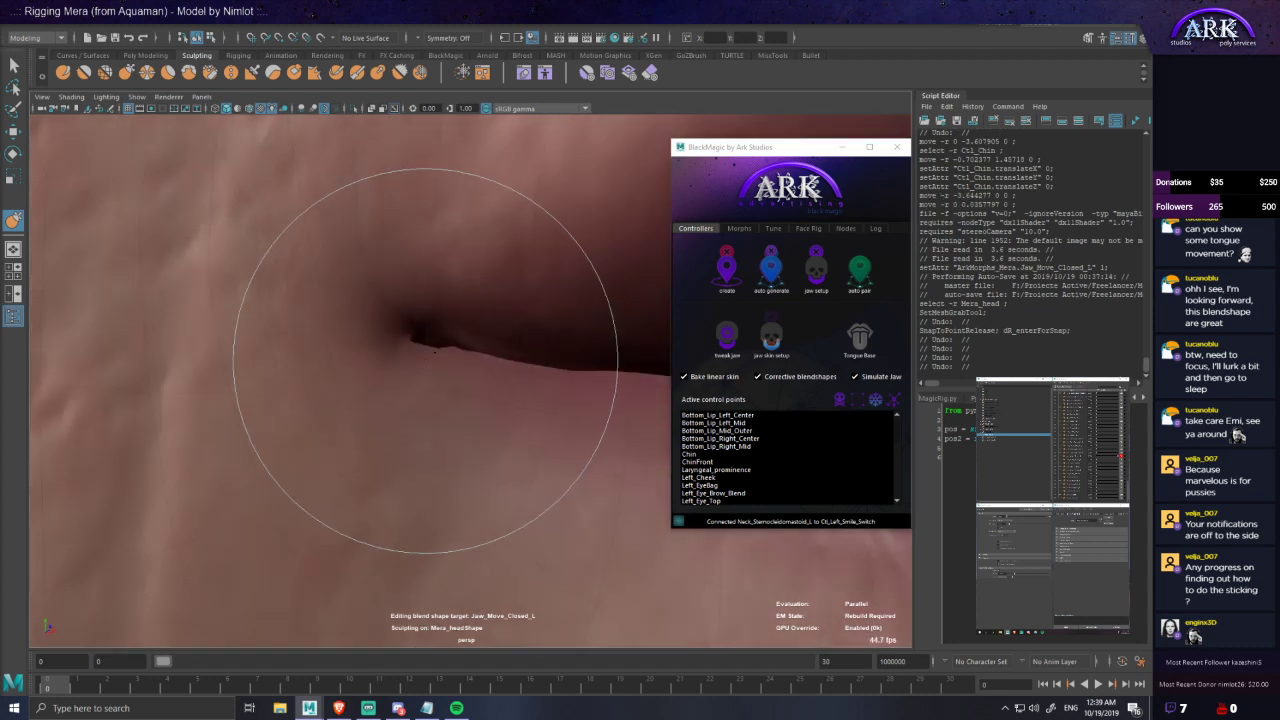
alt+drag(437, 393, 335, 465)
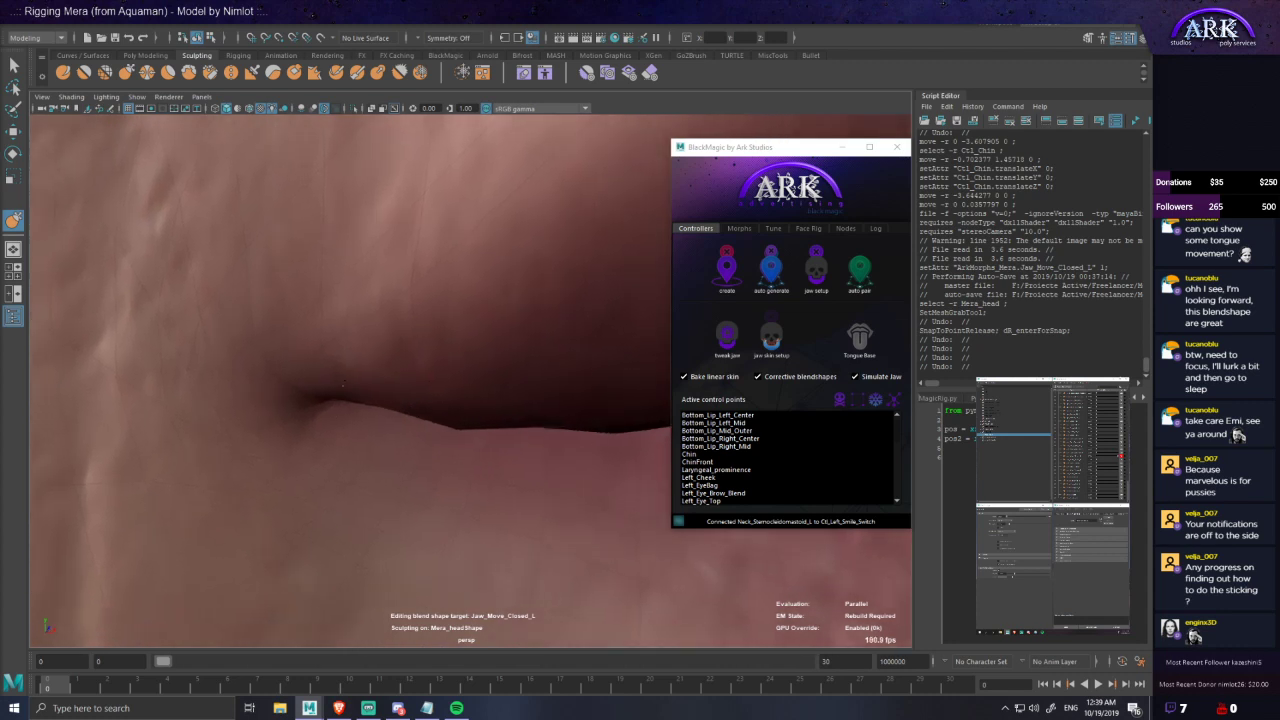
scroll(410, 492, down, 5)
scroll(500, 492, down, 8)
alt+middle_drag(505, 503, 331, 471)
alt+drag(331, 471, 389, 485)
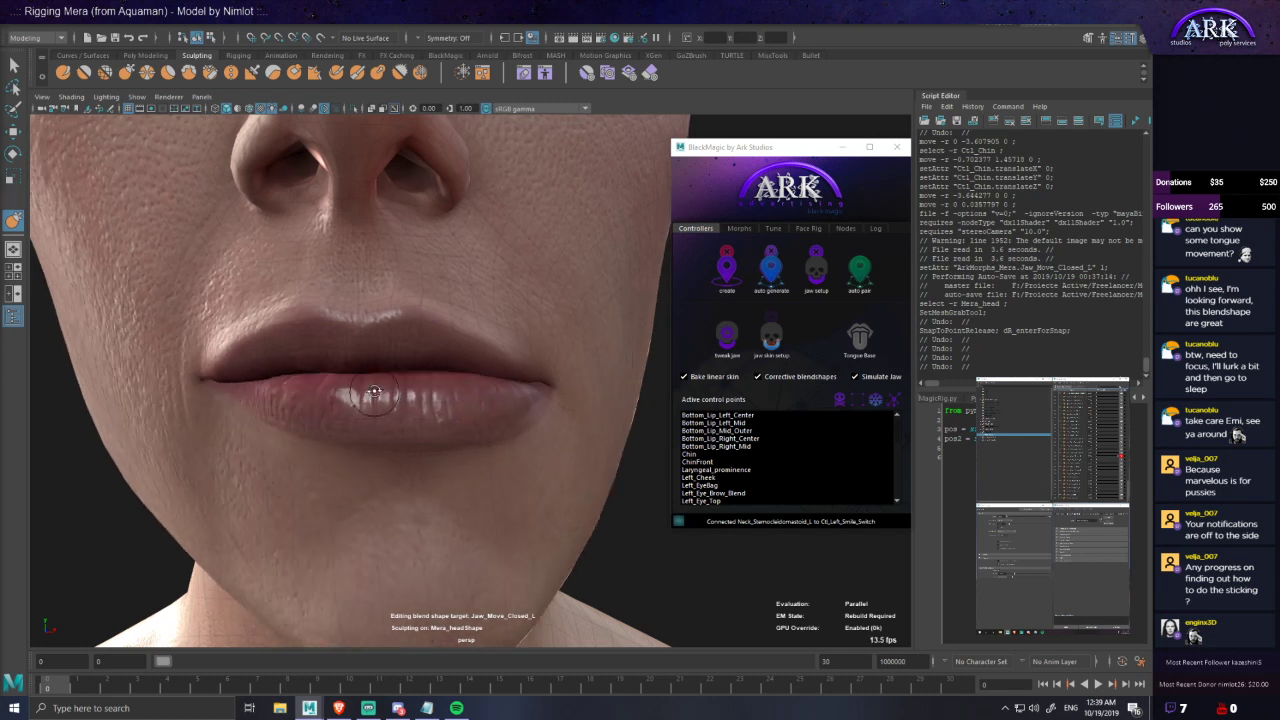
- Adjust the chin with a large Grab brush and vary the Jaw_Move_Closed_L weight to check the sideways jaw motion
scroll(376, 397, down, 4)
key(b)
drag(407, 412, 425, 409)
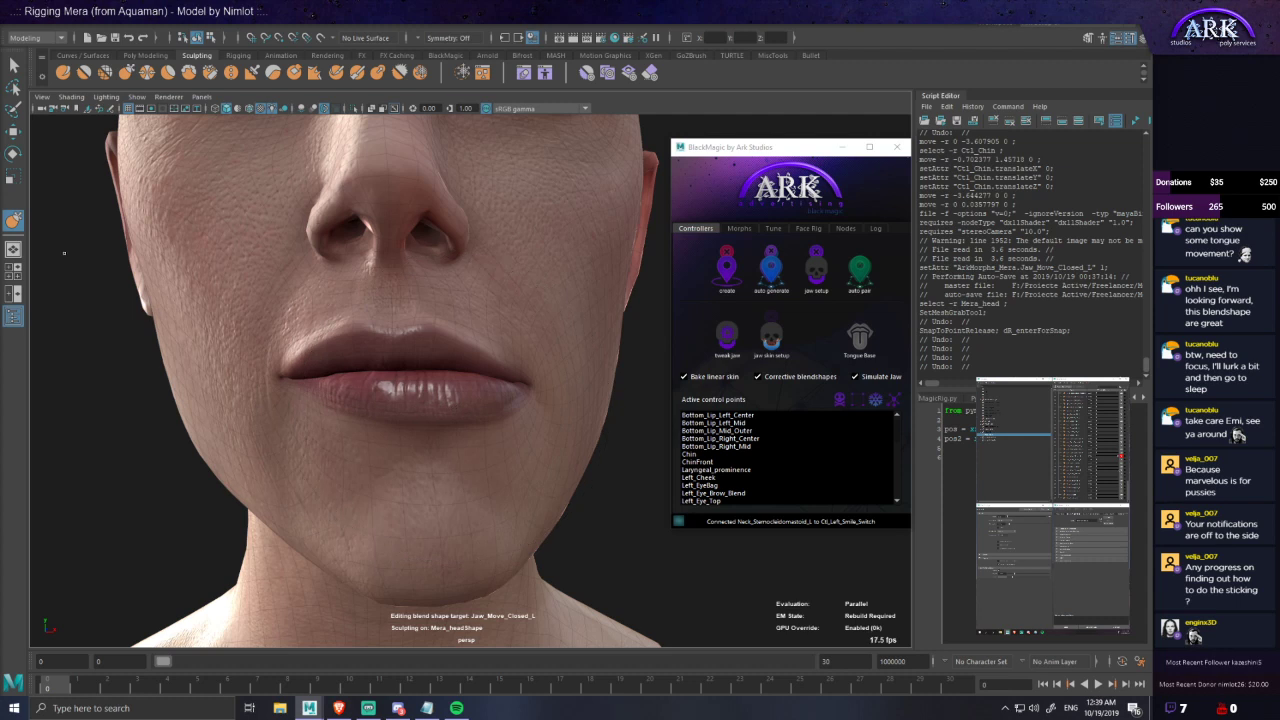
drag(1113, 458, 1107, 457)
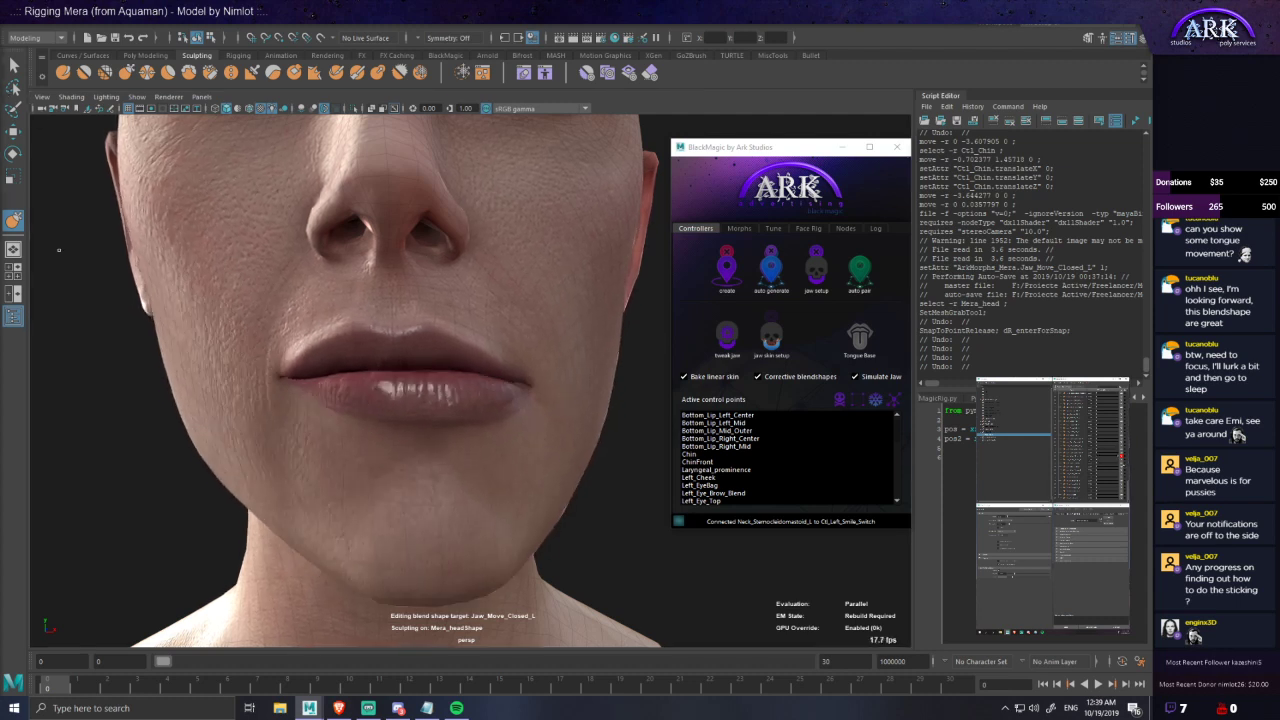
scroll(420, 446, down, 1)
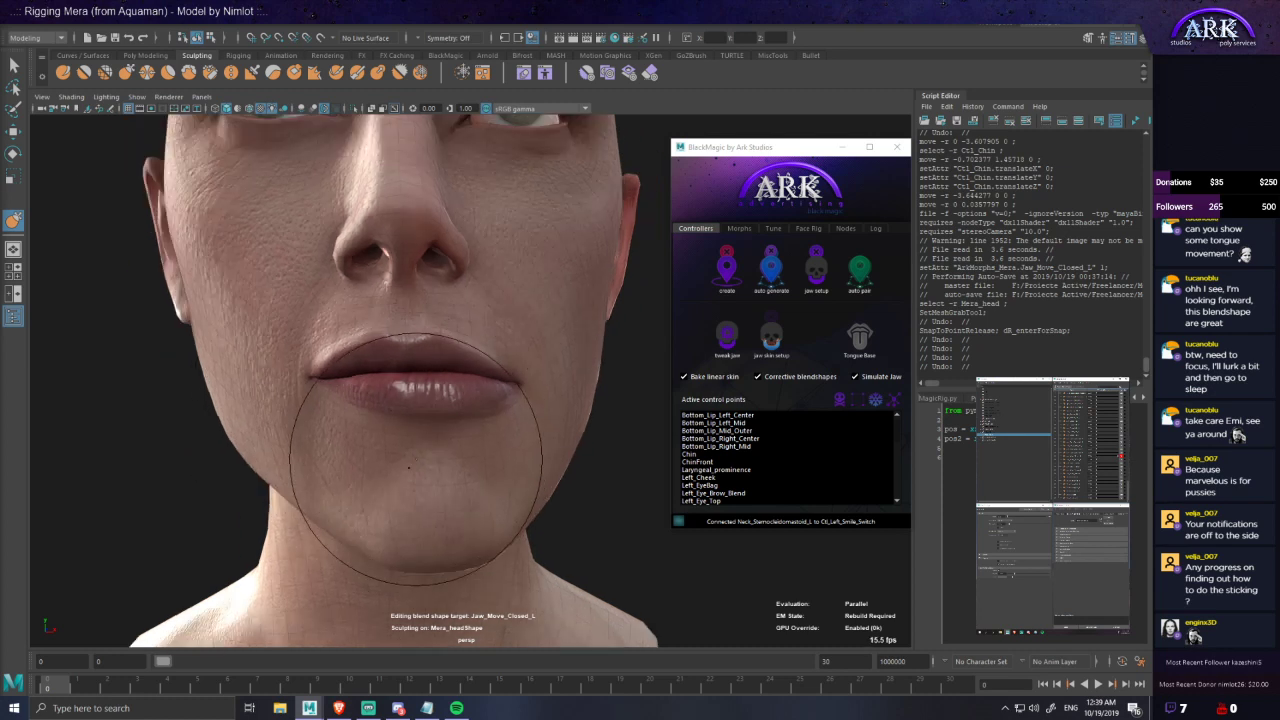
key(ctrl+z)
drag(443, 492, 486, 502)
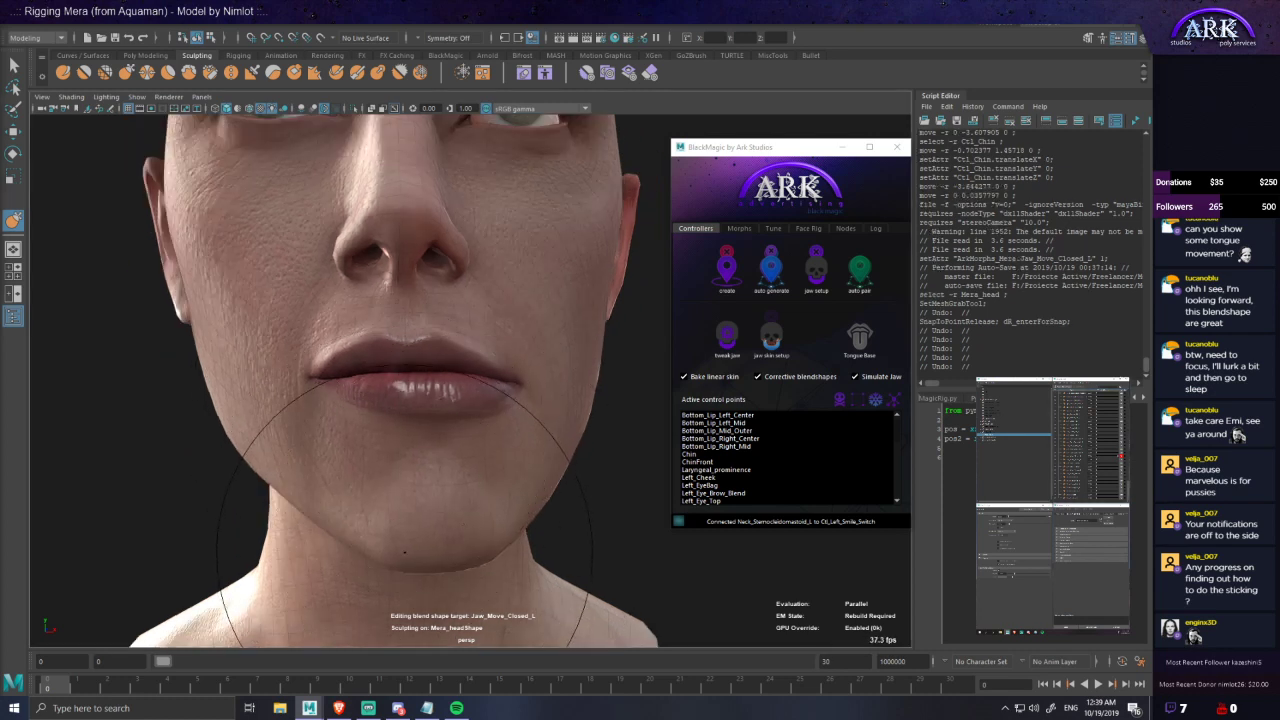
drag(1114, 457, 1099, 457)
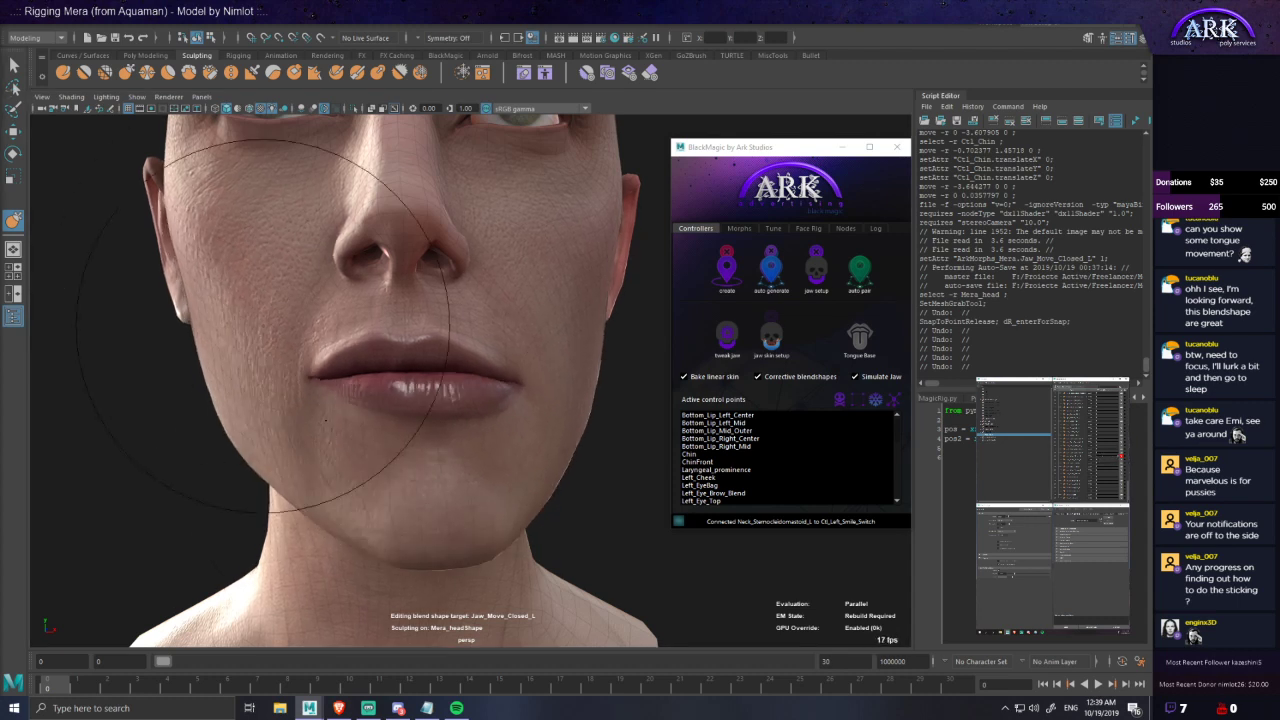
mouse_move(424, 550)
alt+mouse_down()
mouse_move(430, 506)
mouse_move(432, 522)
alt+mouse_up()
alt+drag(434, 420, 442, 472)
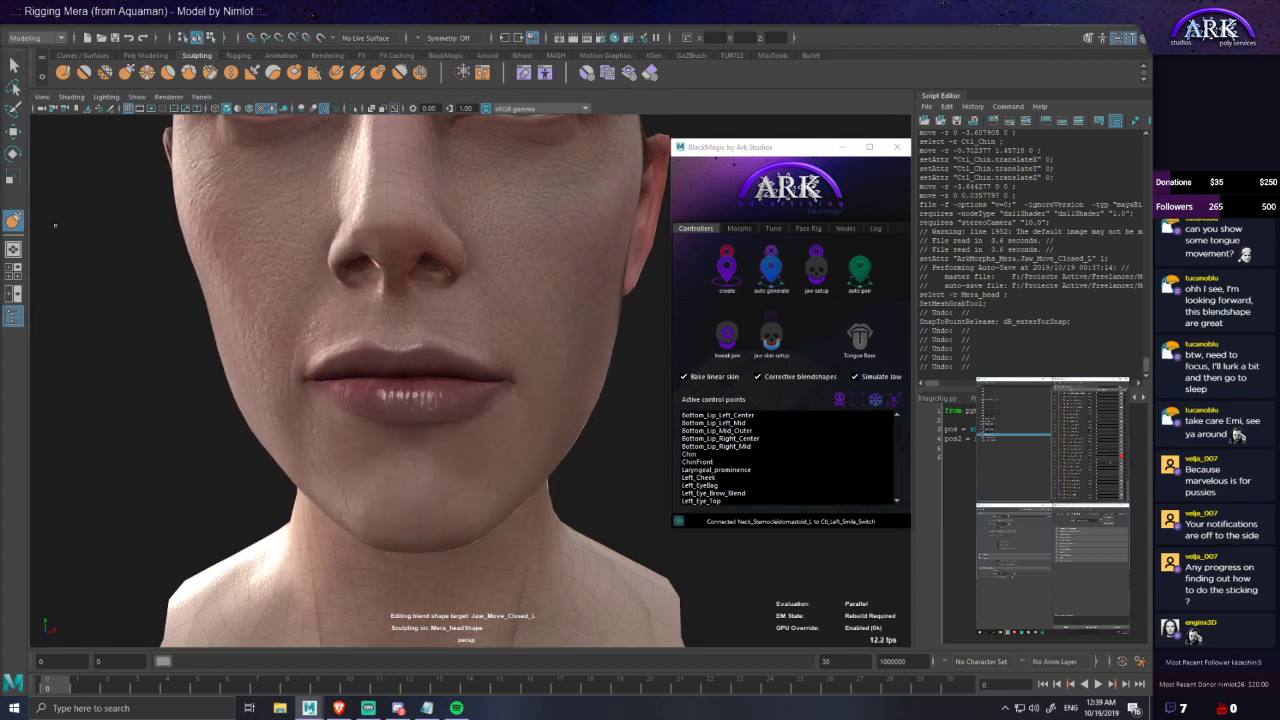
- Set the Jaw_Move_Closed_L weight to 0 and the Jaw_Move_Closed_R weight to 1
alt+drag(246, 276, 513, 373)
drag(1116, 456, 1098, 457)
key(Return)
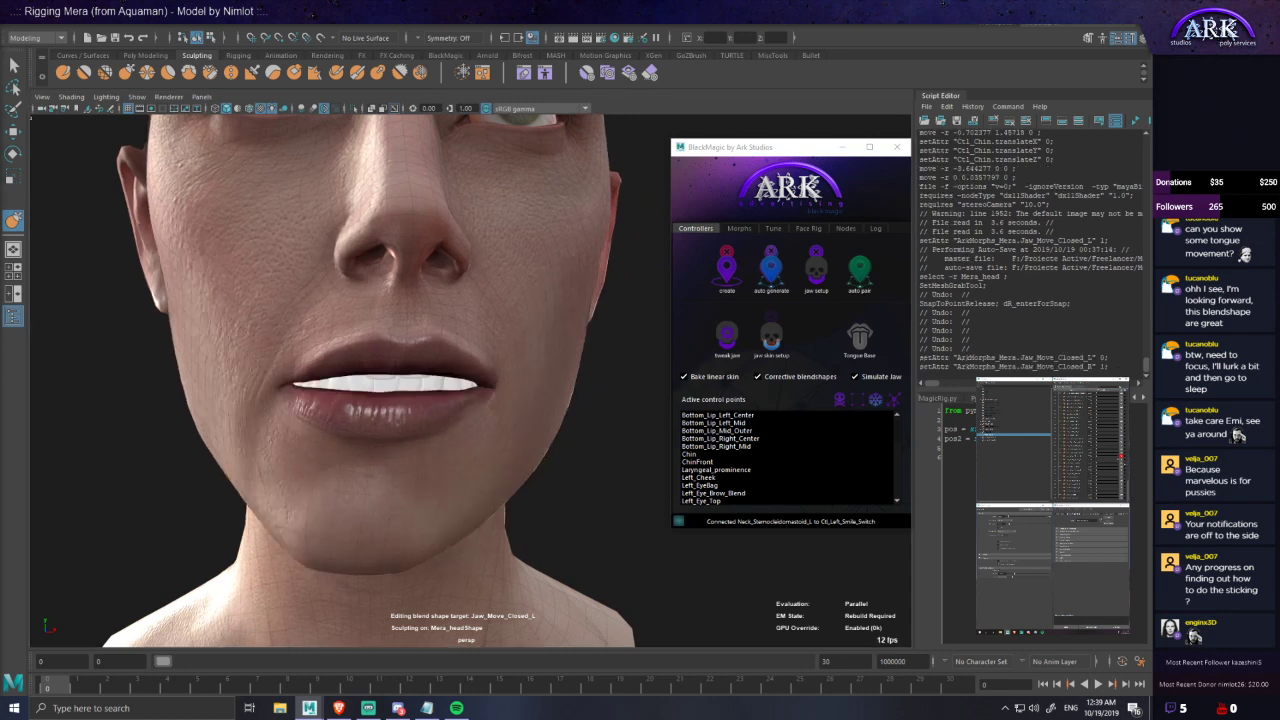
- Pull the lower lip and jaw upward with a large Grab brush on the Jaw_Move_Closed_R target to narrow the mouth opening
mouse_move(373, 352)
alt+mouse_down()
mouse_move(402, 400)
mouse_move(428, 411)
mouse_move(356, 411)
mouse_move(436, 411)
mouse_move(412, 411)
mouse_move(424, 395)
alt+mouse_up()
key(b)
alt+drag(345, 404, 392, 406)
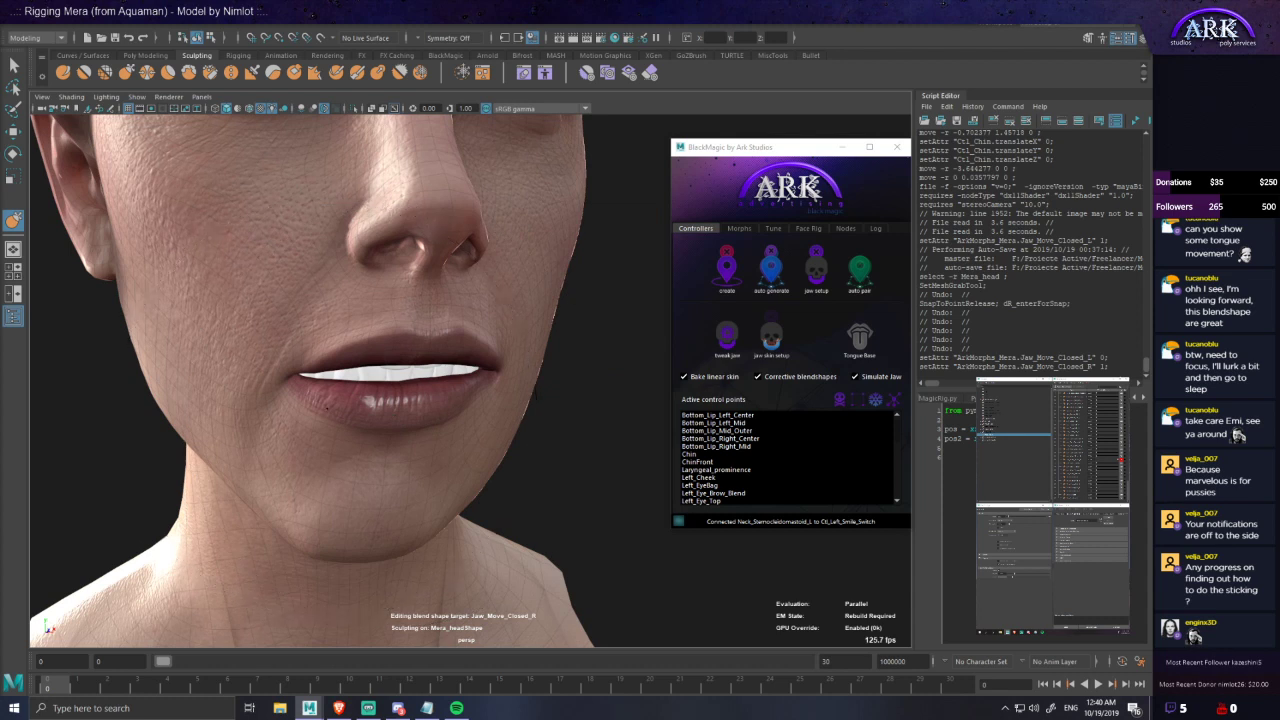
alt+drag(291, 409, 420, 413)
key(ctrl+z)
mouse_move(343, 403)
mouse_down()
mouse_move(288, 403)
mouse_move(347, 403)
mouse_up()
mouse_move(346, 402)
mouse_down()
mouse_move(317, 396)
mouse_move(334, 393)
mouse_up()
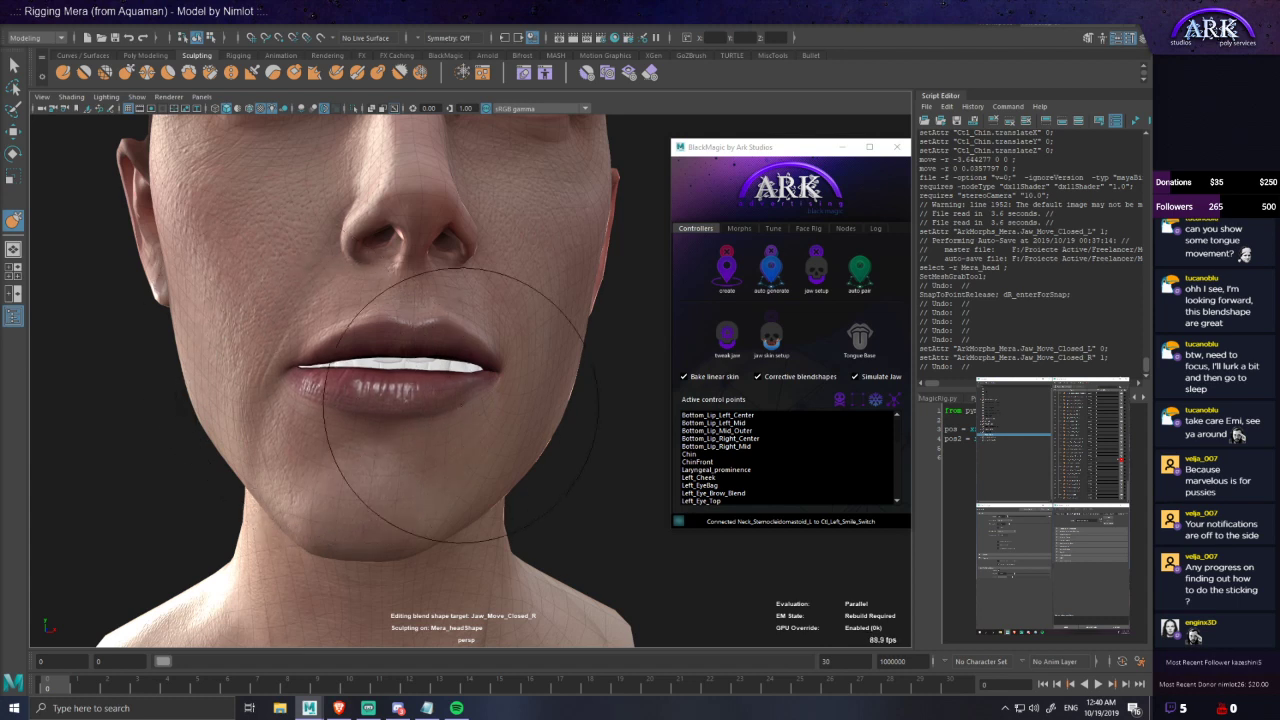
mouse_move(428, 404)
mouse_down()
mouse_move(395, 356)
mouse_move(420, 391)
mouse_move(413, 402)
mouse_move(373, 386)
mouse_up()
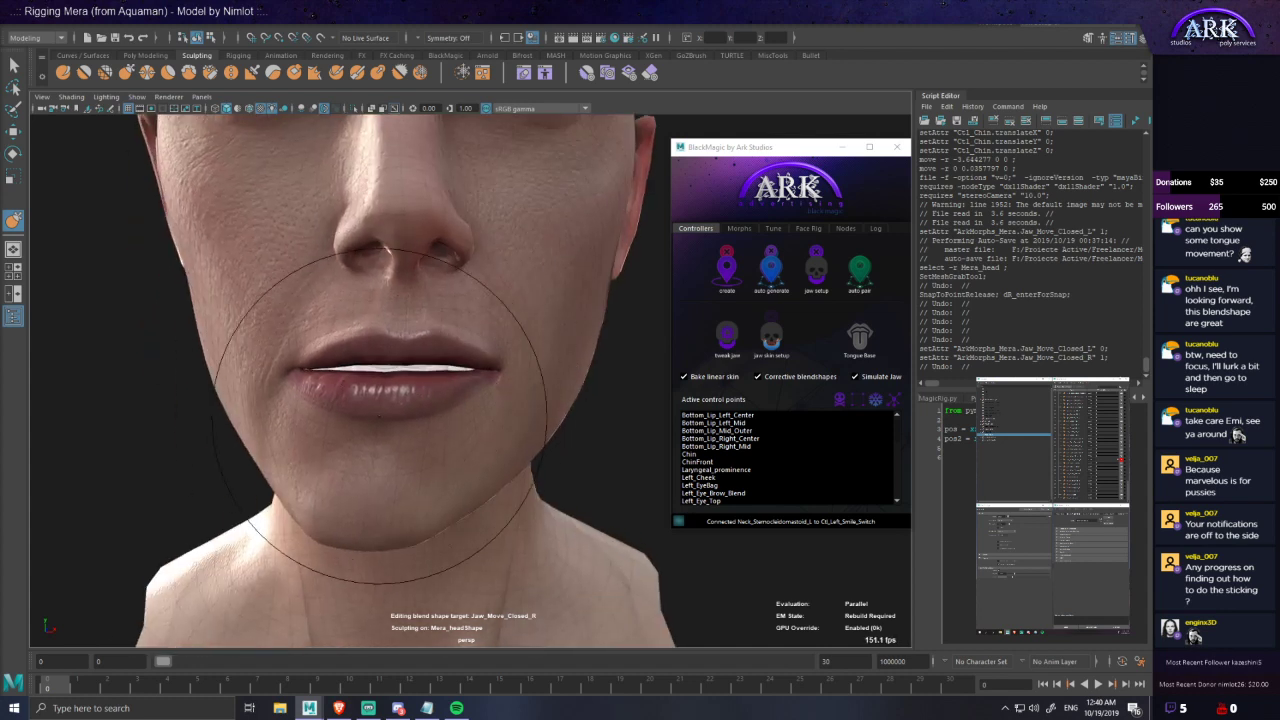
- Close the remaining gap between the lips toward both mouth corners with Grab strokes, varying the brush size
mouse_move(455, 420)
alt+mouse_down()
mouse_move(458, 389)
mouse_move(442, 411)
alt+mouse_up()
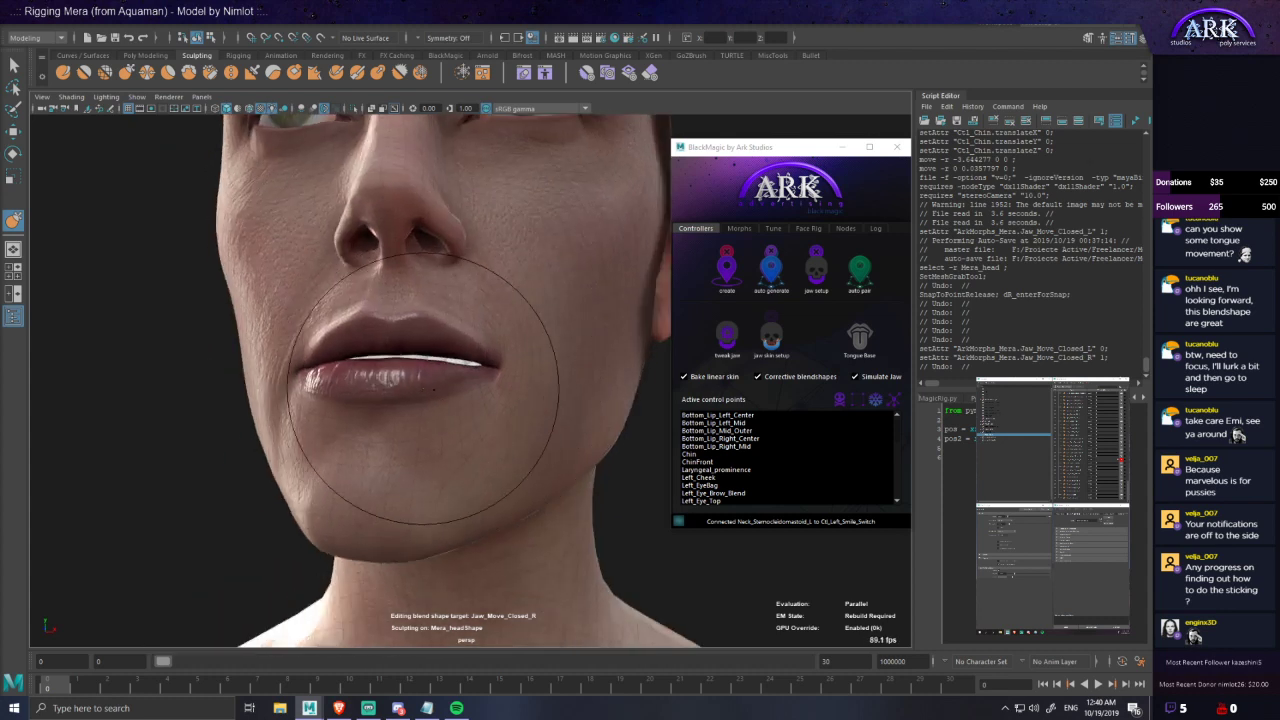
mouse_move(439, 400)
alt+mouse_down()
mouse_move(449, 403)
mouse_move(403, 384)
mouse_move(411, 377)
alt+mouse_up()
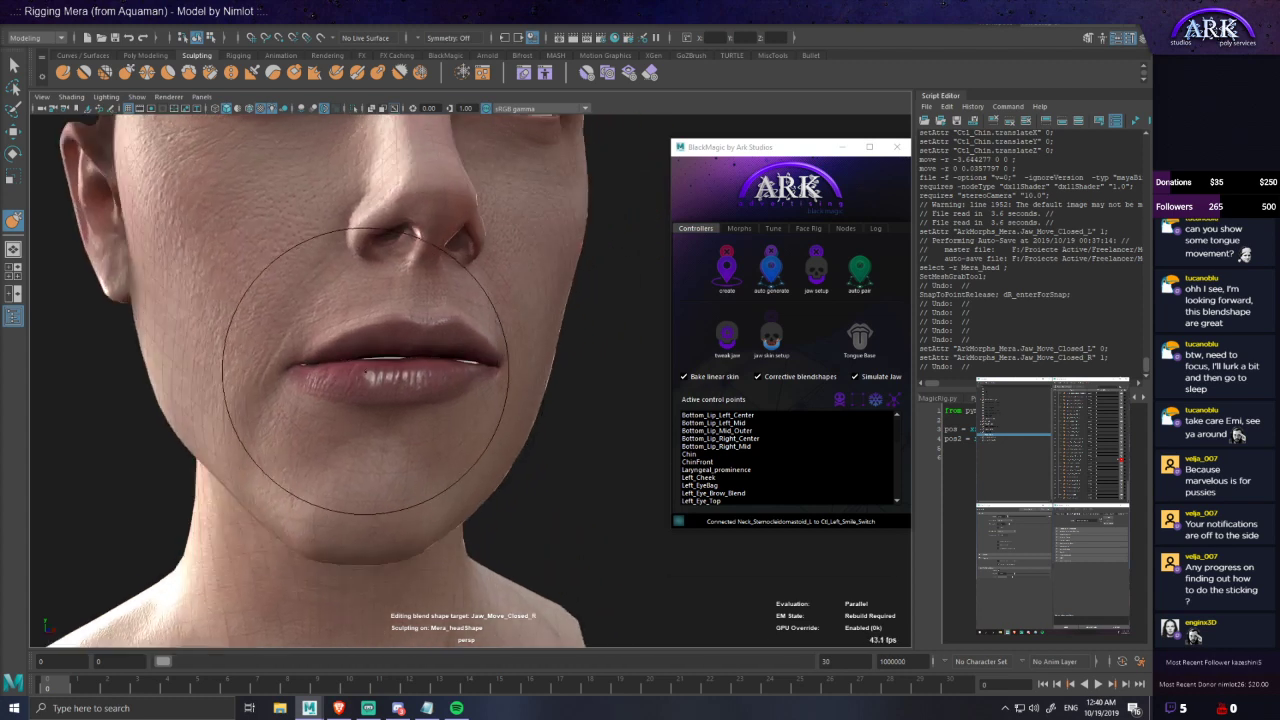
alt+drag(327, 367, 371, 357)
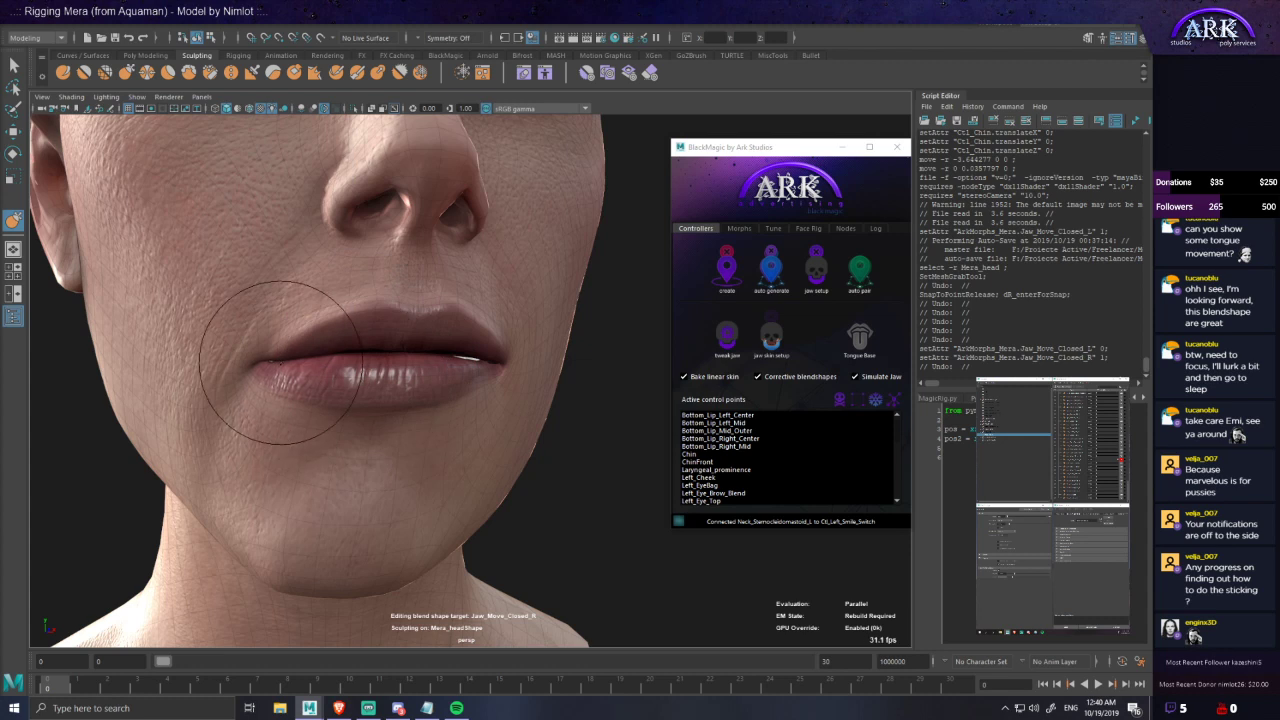
mouse_move(424, 421)
alt+mouse_down()
mouse_move(460, 423)
mouse_move(466, 403)
mouse_move(452, 388)
mouse_move(462, 412)
alt+mouse_up()
key(b)
key(b)
mouse_move(254, 402)
alt+mouse_down()
mouse_move(288, 398)
mouse_move(204, 403)
mouse_move(372, 376)
alt+mouse_up()
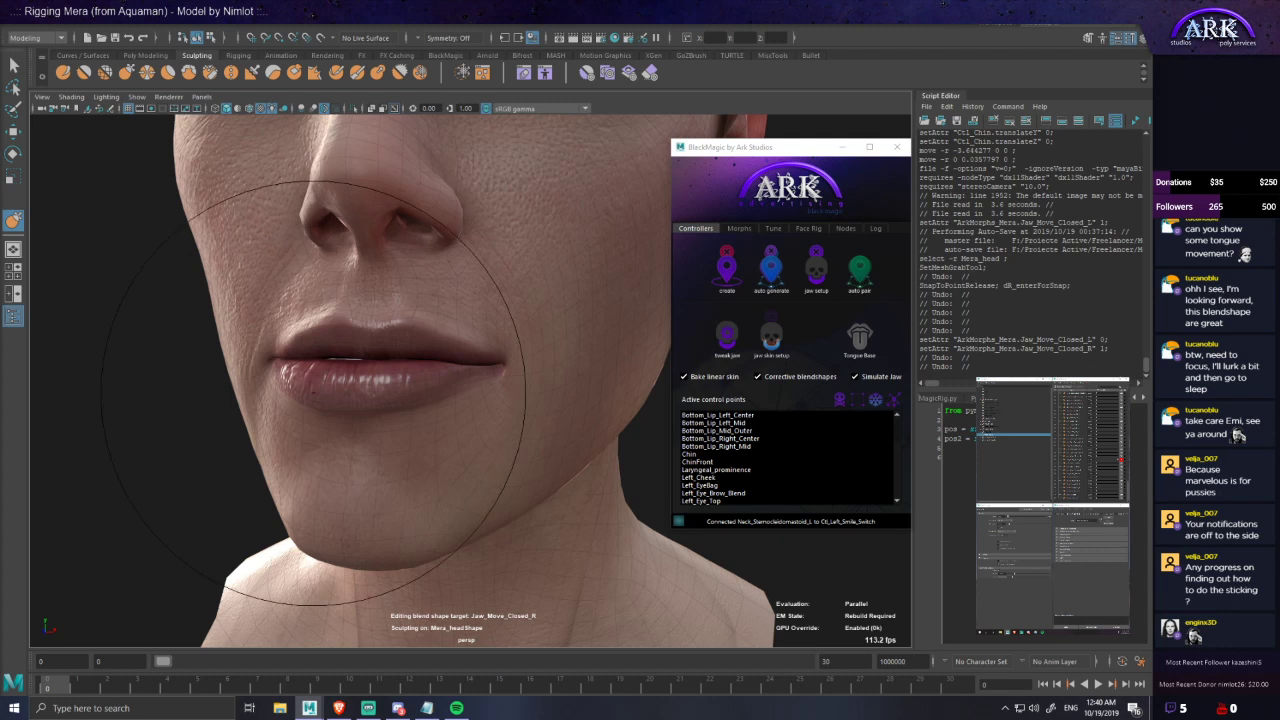
- Inspect the lip seal and chin from several angles and undo the last Grab stroke
mouse_move(328, 383)
alt+mouse_down()
mouse_move(357, 397)
mouse_move(366, 384)
mouse_move(437, 417)
mouse_move(476, 388)
mouse_move(462, 382)
mouse_move(486, 384)
alt+mouse_up()
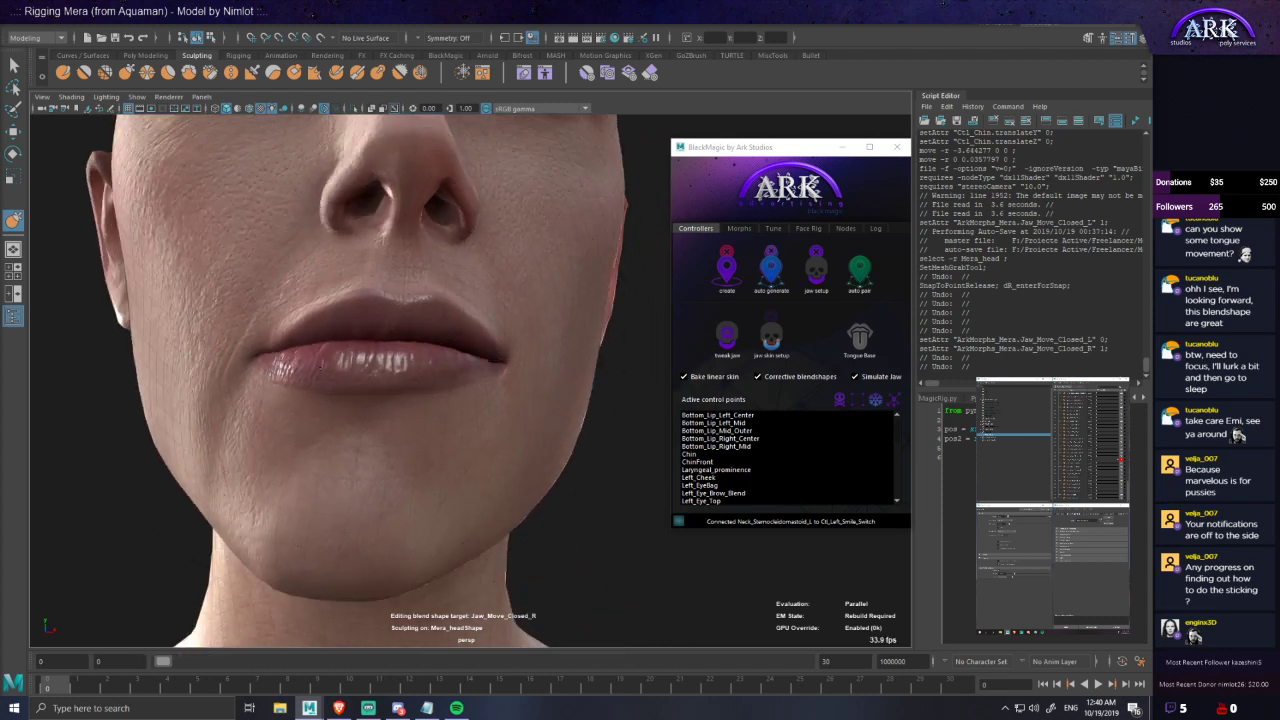
alt+drag(328, 358, 329, 403)
key(ctrl+z)
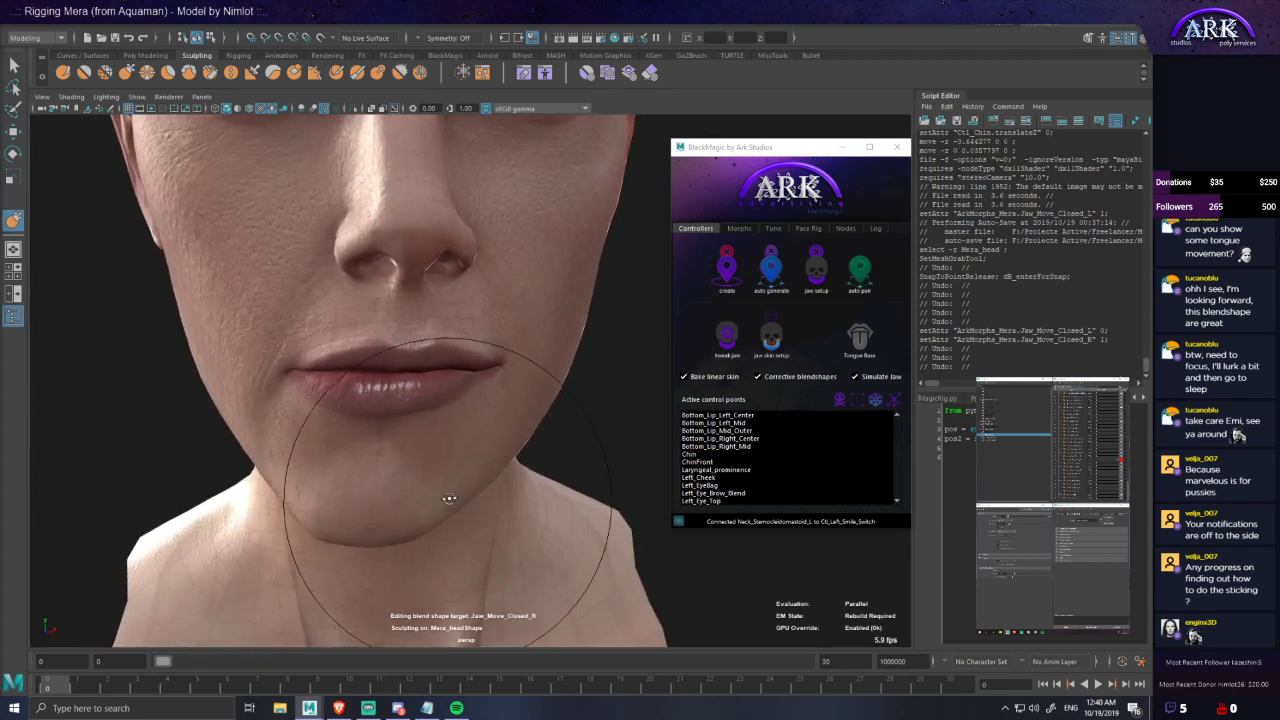
alt+drag(455, 525, 408, 498)
alt+drag(312, 541, 306, 540)
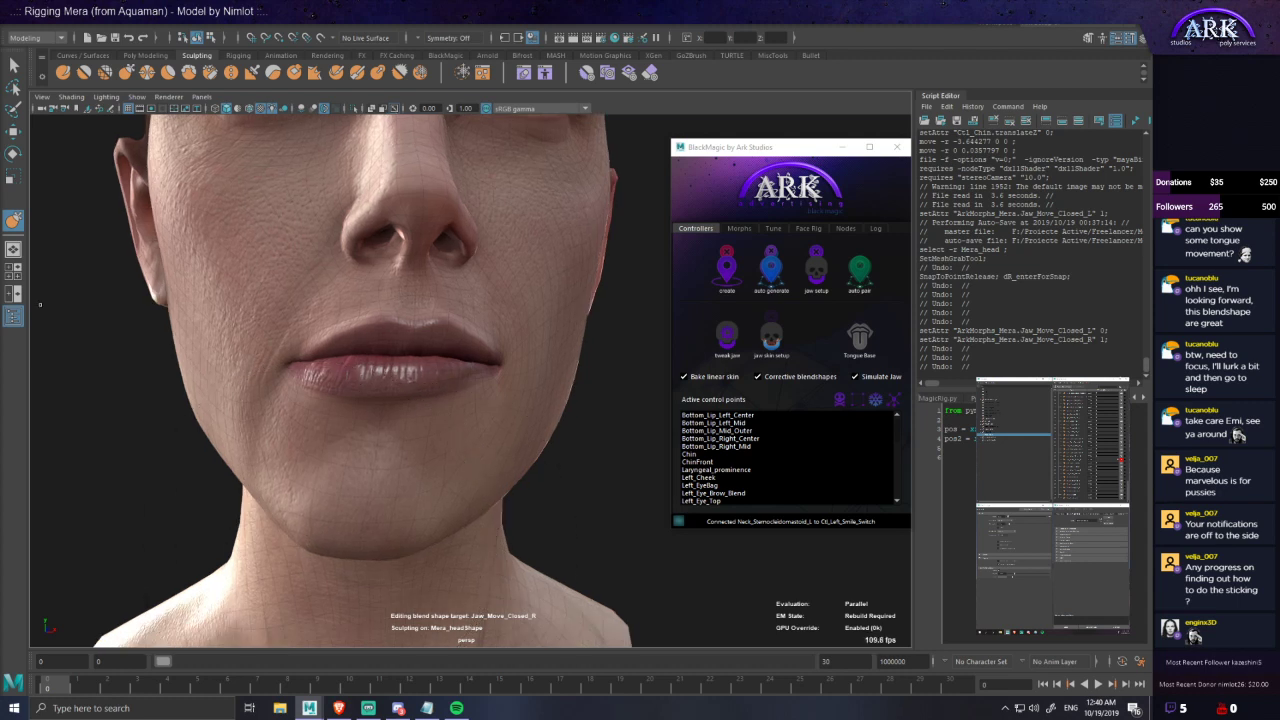
- Vary the Jaw_Move_Closed_R weight to check the sideways jaw motion from several angles, and set it to 0
drag(1118, 460, 1128, 462)
mouse_move(375, 538)
alt+mouse_down()
mouse_move(160, 374)
mouse_move(47, 238)
alt+mouse_up()
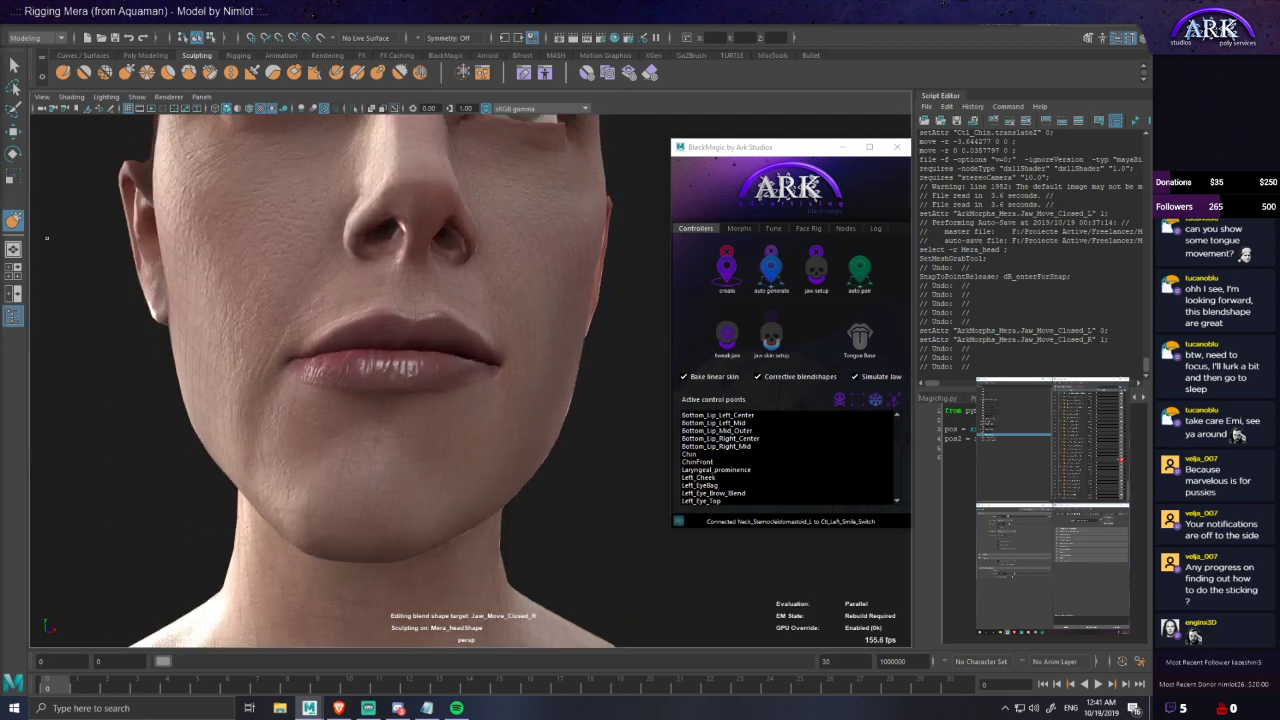
mouse_move(1111, 461)
mouse_down()
mouse_move(1089, 466)
mouse_move(1111, 464)
mouse_up()
alt+drag(342, 452, 385, 457)
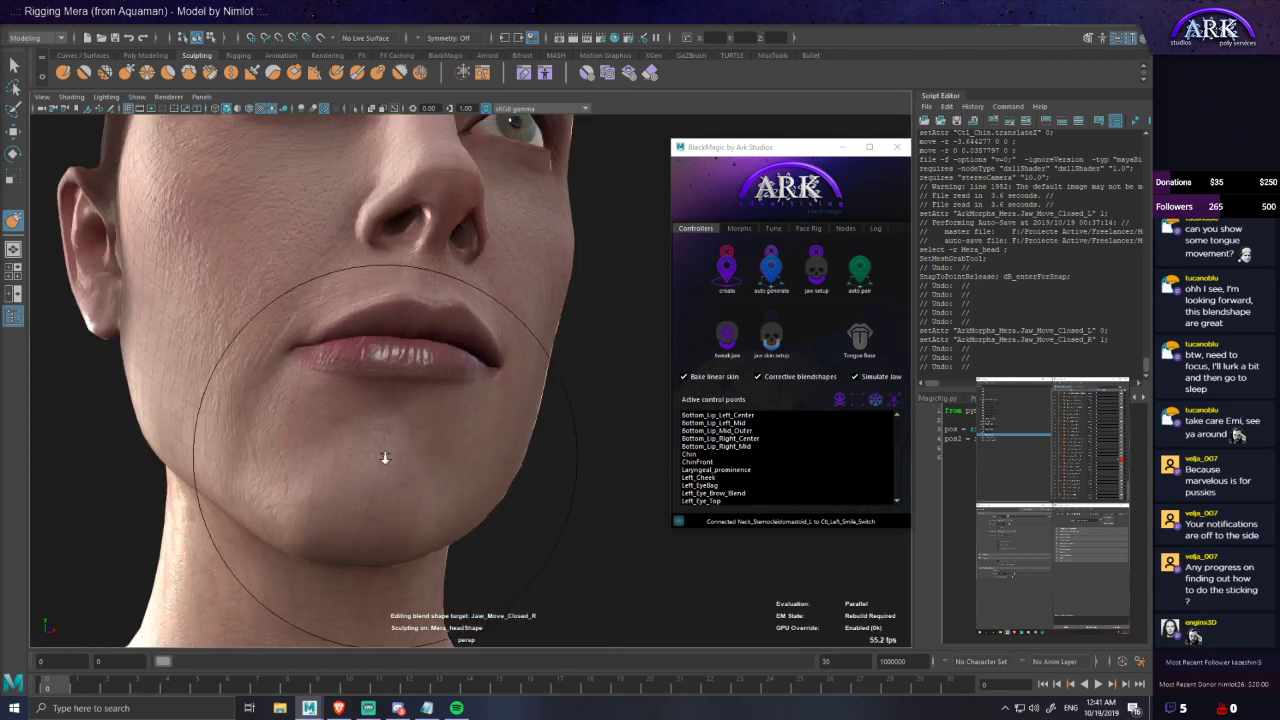
alt+right_drag(385, 457, 369, 449)
mouse_move(369, 449)
alt+mouse_down()
mouse_move(386, 444)
mouse_move(380, 455)
alt+mouse_up()
alt+right_drag(380, 455, 397, 460)
alt+drag(385, 465, 357, 485)
drag(1112, 461, 1095, 461)
- Turn off editing of the Jaw_Move_Closed_R target and select the Mera_head mesh
alt+drag(423, 375, 488, 421)
key(w)
click(513, 320)
click(1120, 460)
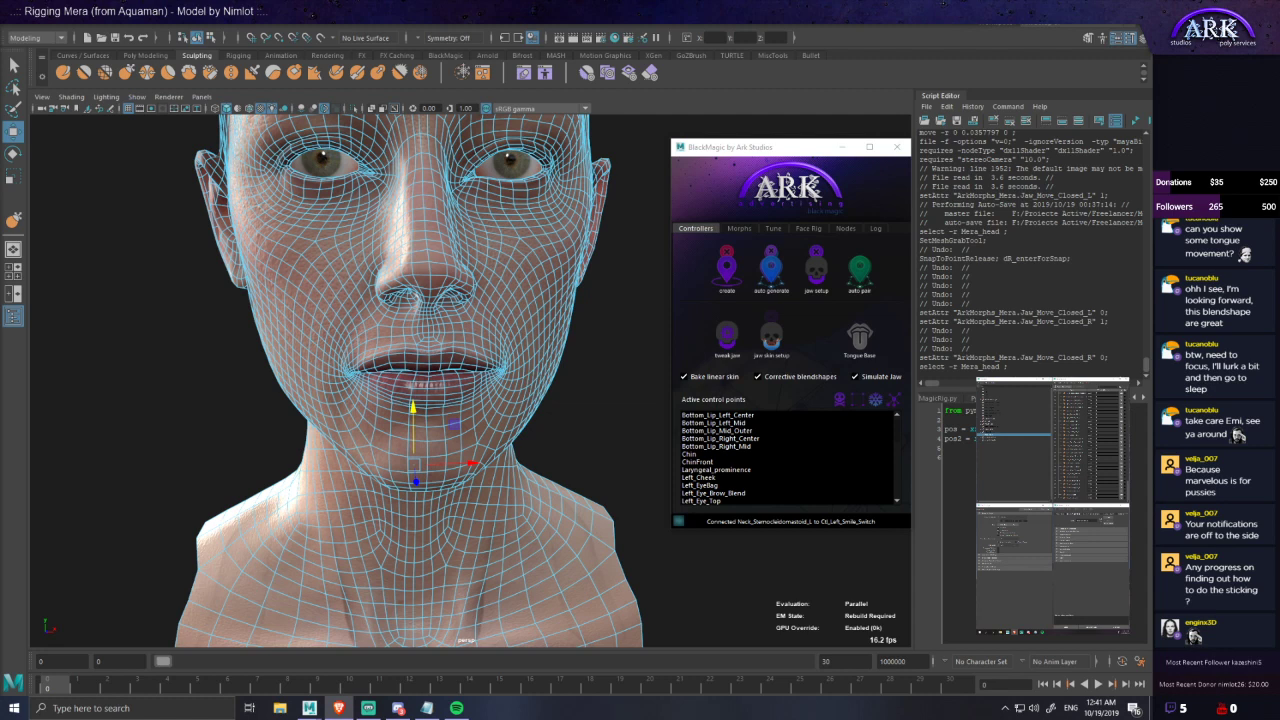
click(467, 379)
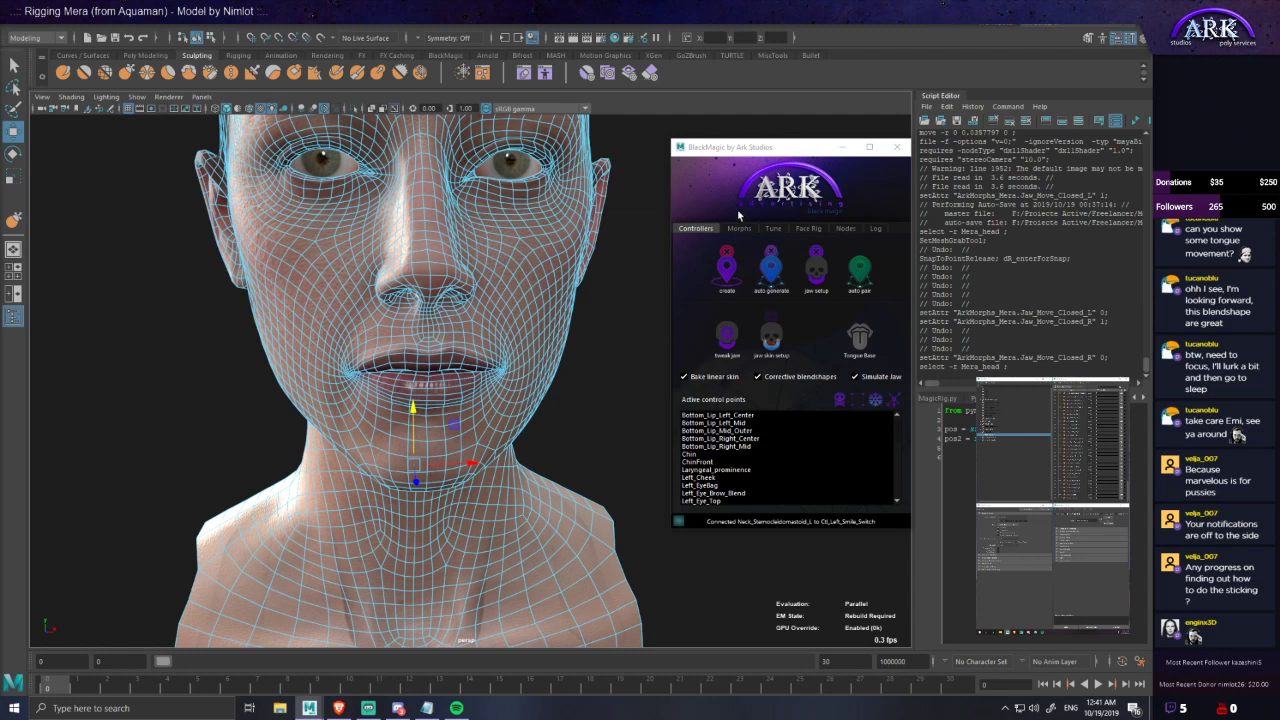
- Run the blend shape simulation from BlackMagic's Inject Morphs section and select the head mesh again
click(770, 192)
click(772, 278)
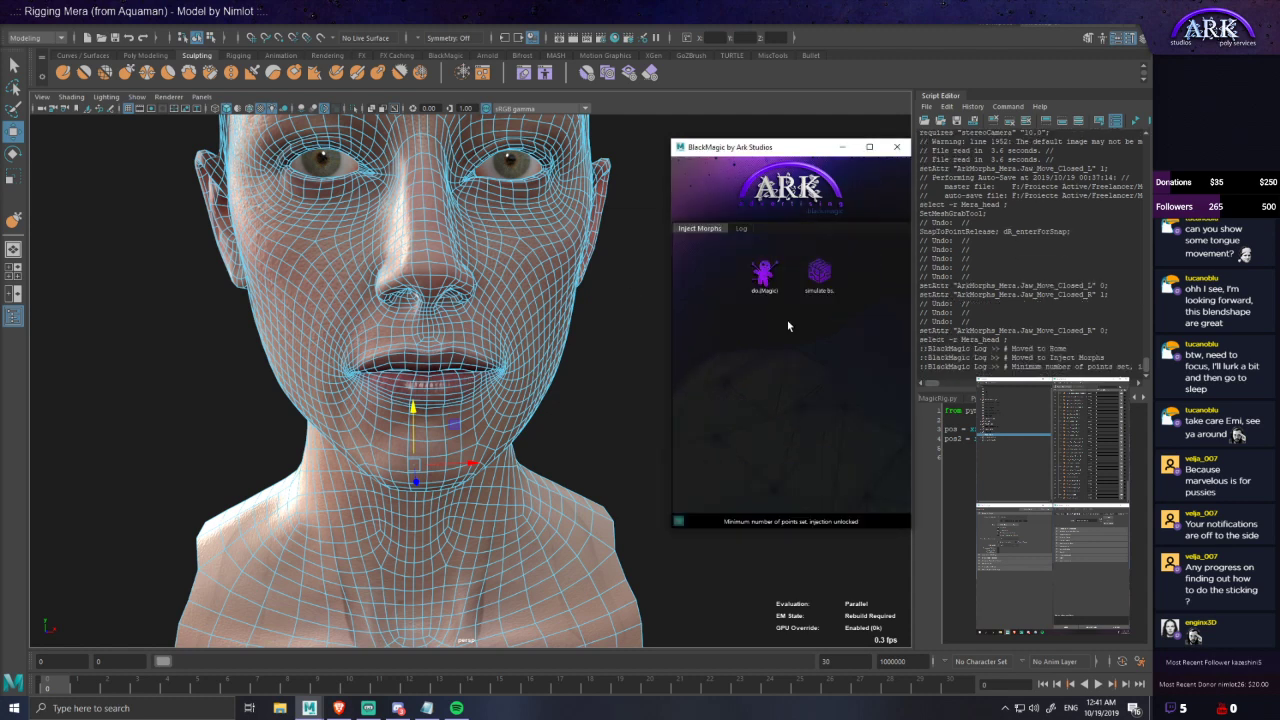
click(819, 272)
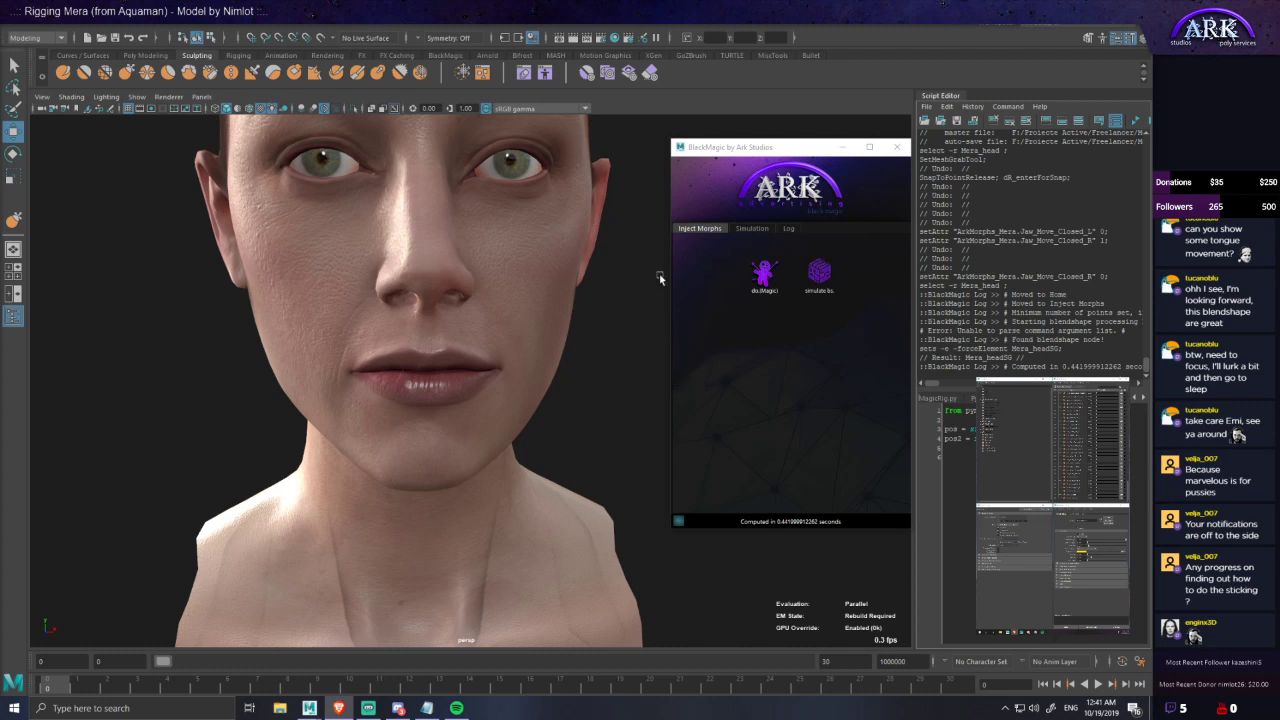
click(594, 352)
click(549, 298)
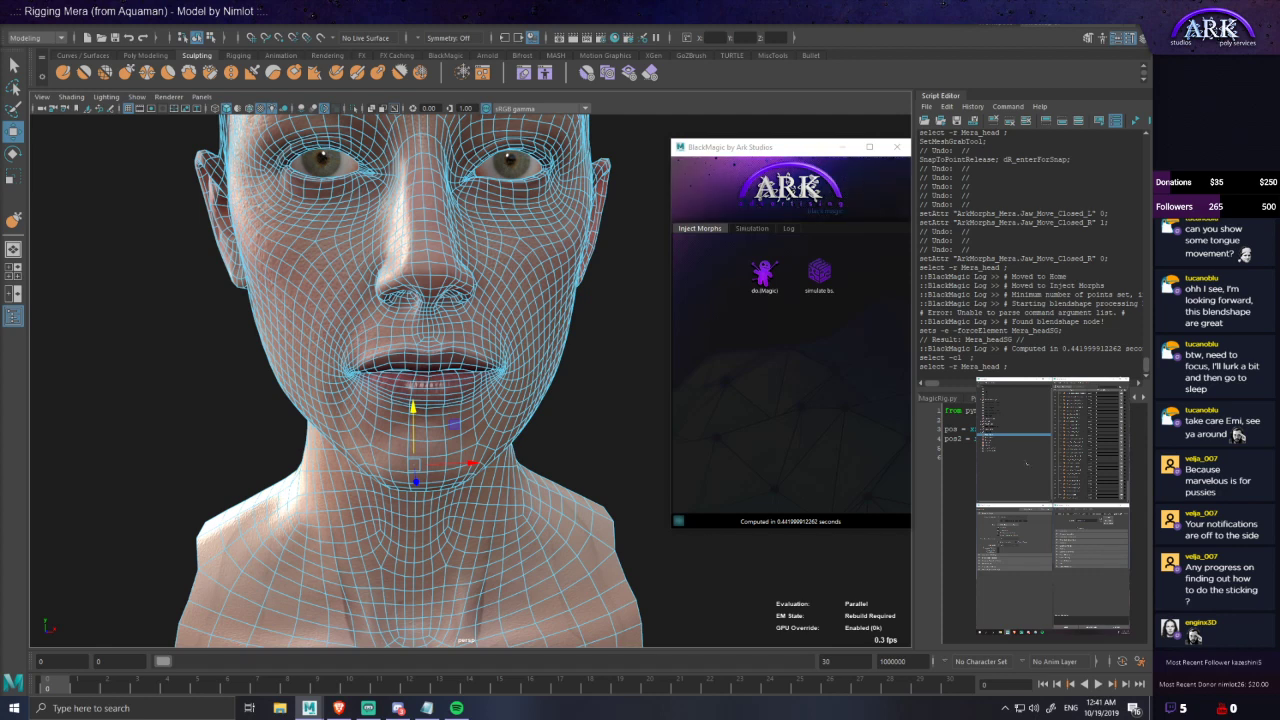
- Delete the nRigid1 and nRigid2 nodes from the scene
click(1014, 442)
shift+click(1014, 445)
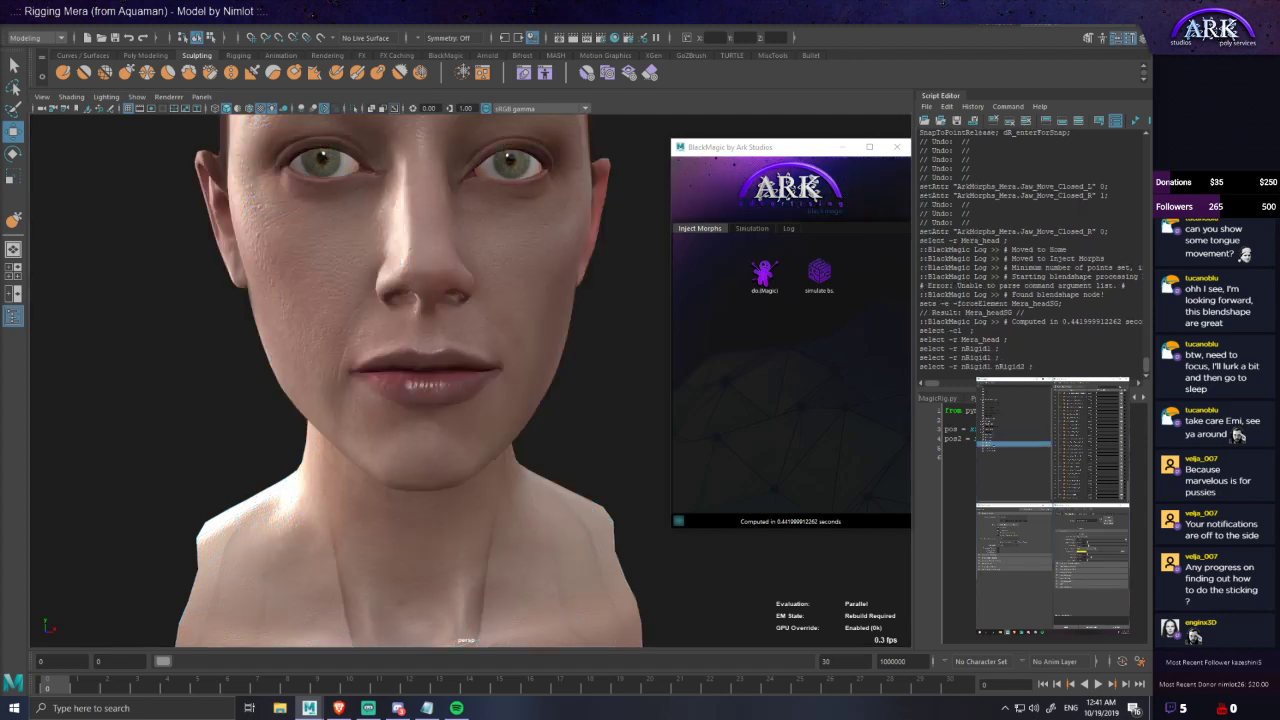
key(Delete)
- Run the BlackMagic simulation on the Jaw_Move_Closed_L blendshape with the morph value set to 1
click(757, 229)
click(714, 276)
double_click(714, 277)
drag(787, 288, 784, 393)
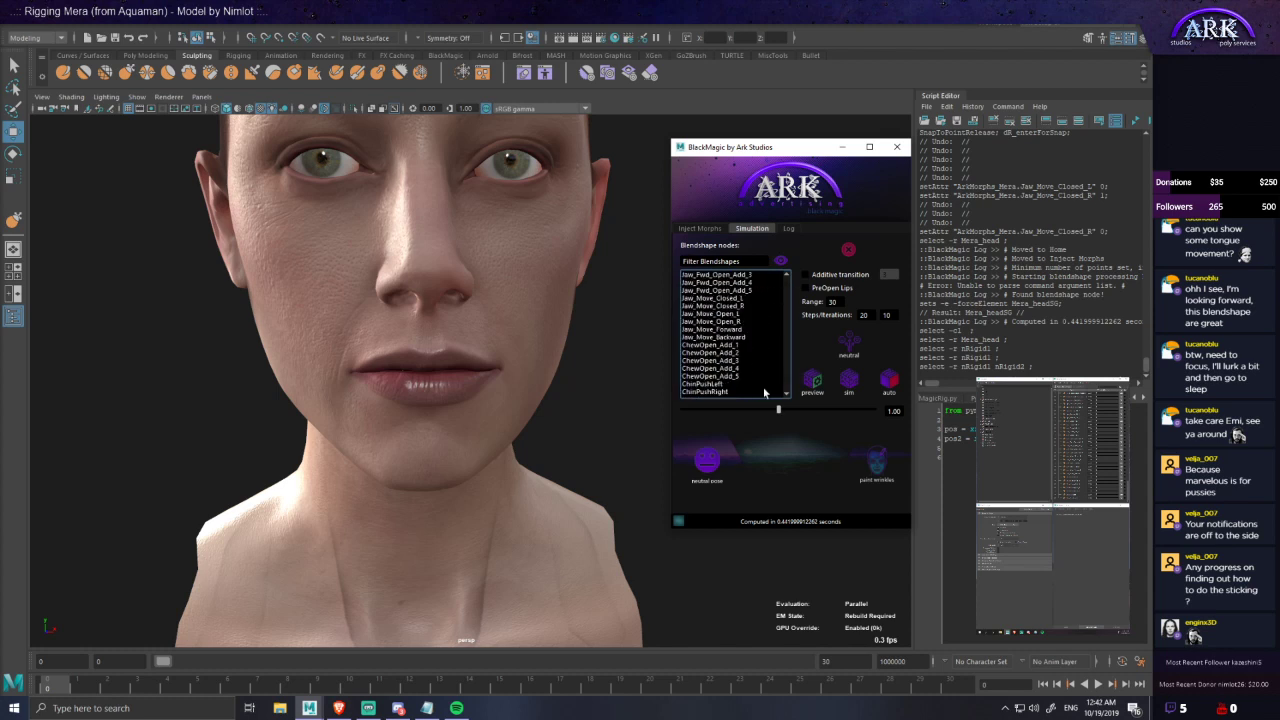
click(740, 299)
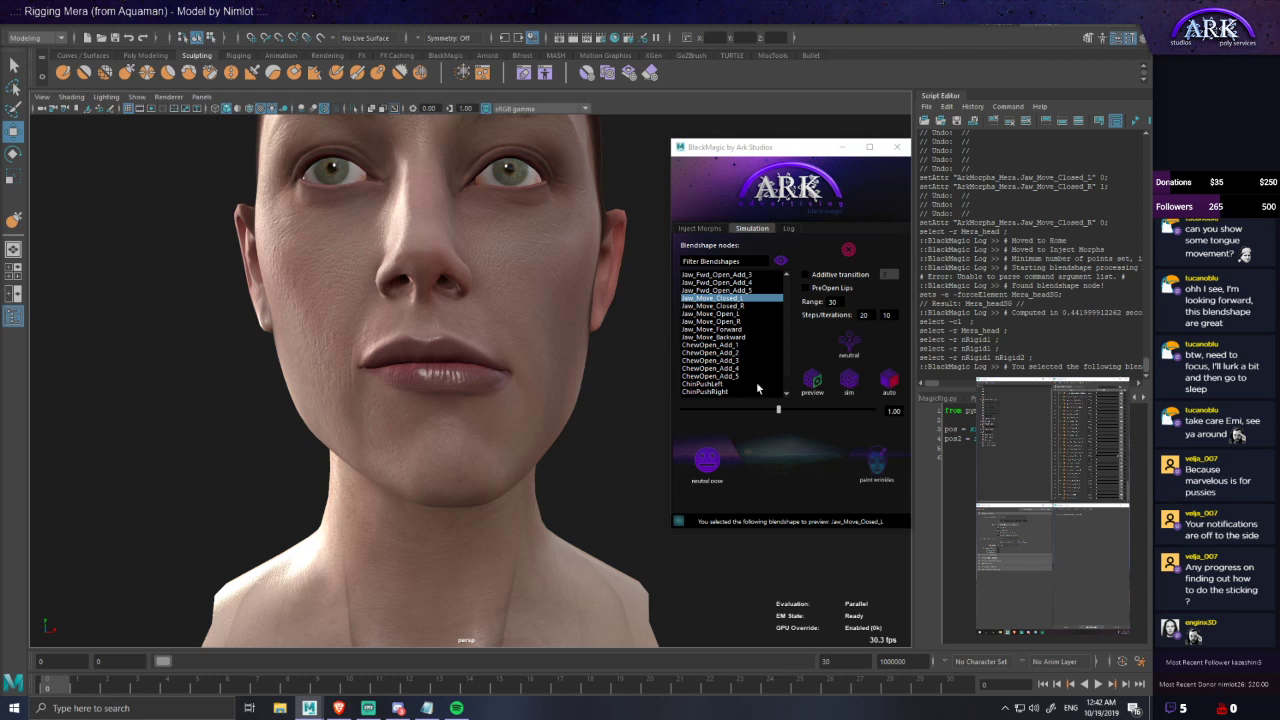
drag(778, 409, 803, 416)
double_click(893, 411)
text(1)
alt+drag(636, 382, 592, 382)
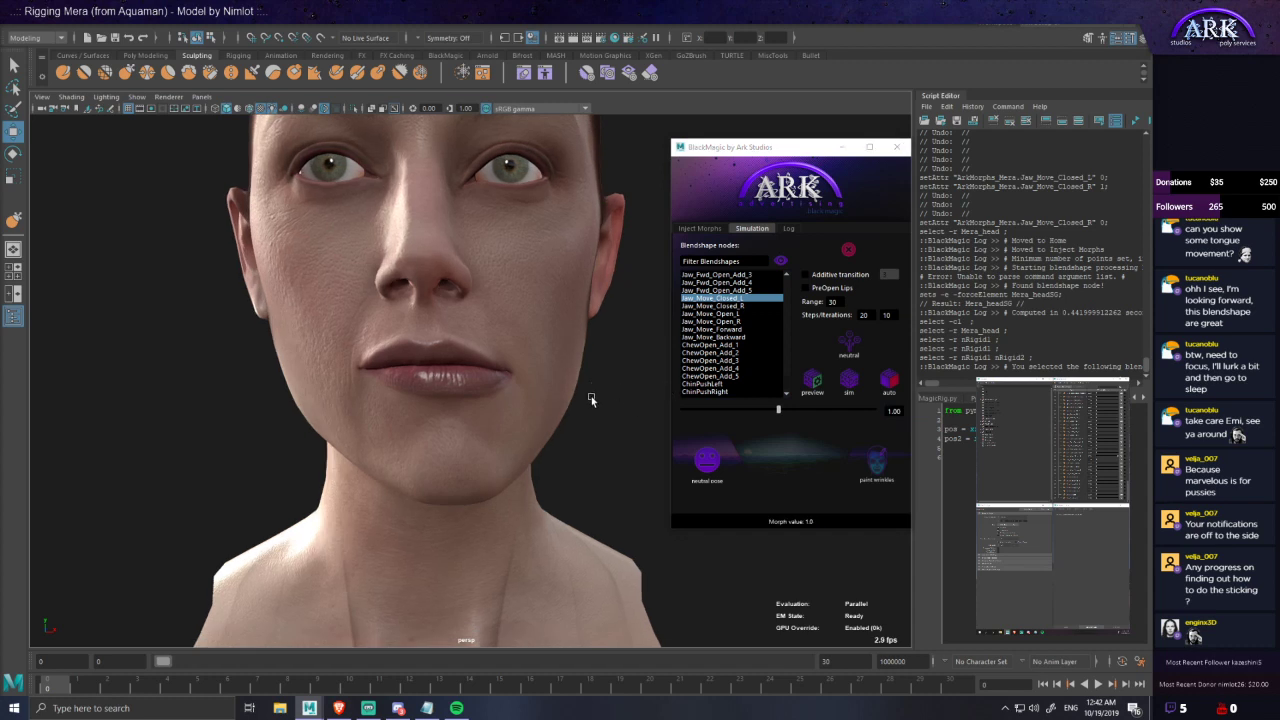
click(846, 392)
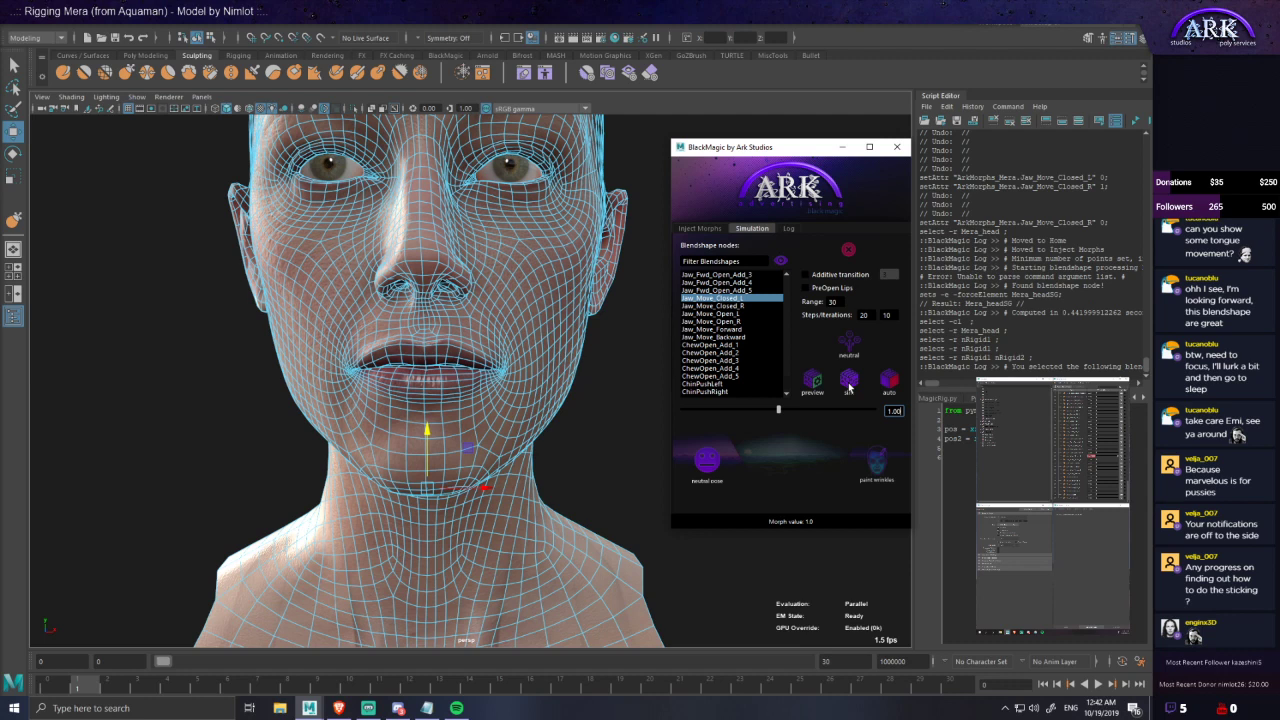
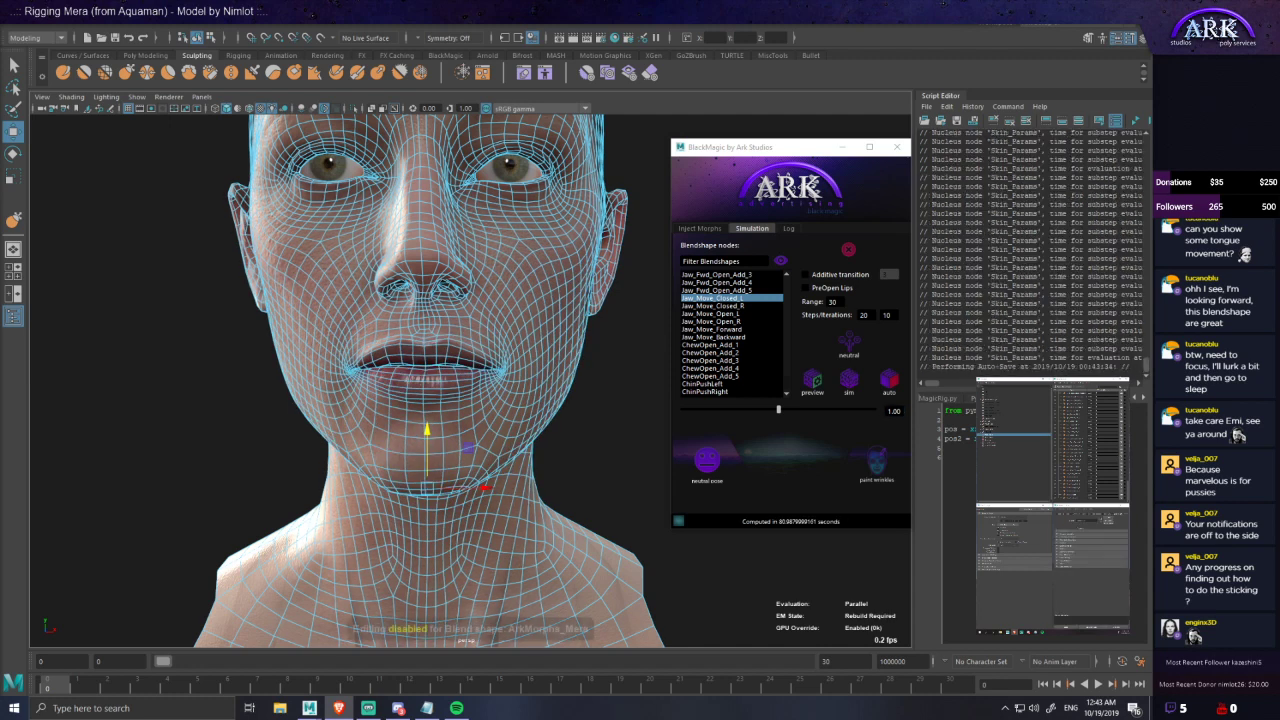
- Preview the simulated Jaw_Move_Closed_L blendshape, and run the simulation on Jaw_Move_Closed_R
scroll(476, 338, up, 2)
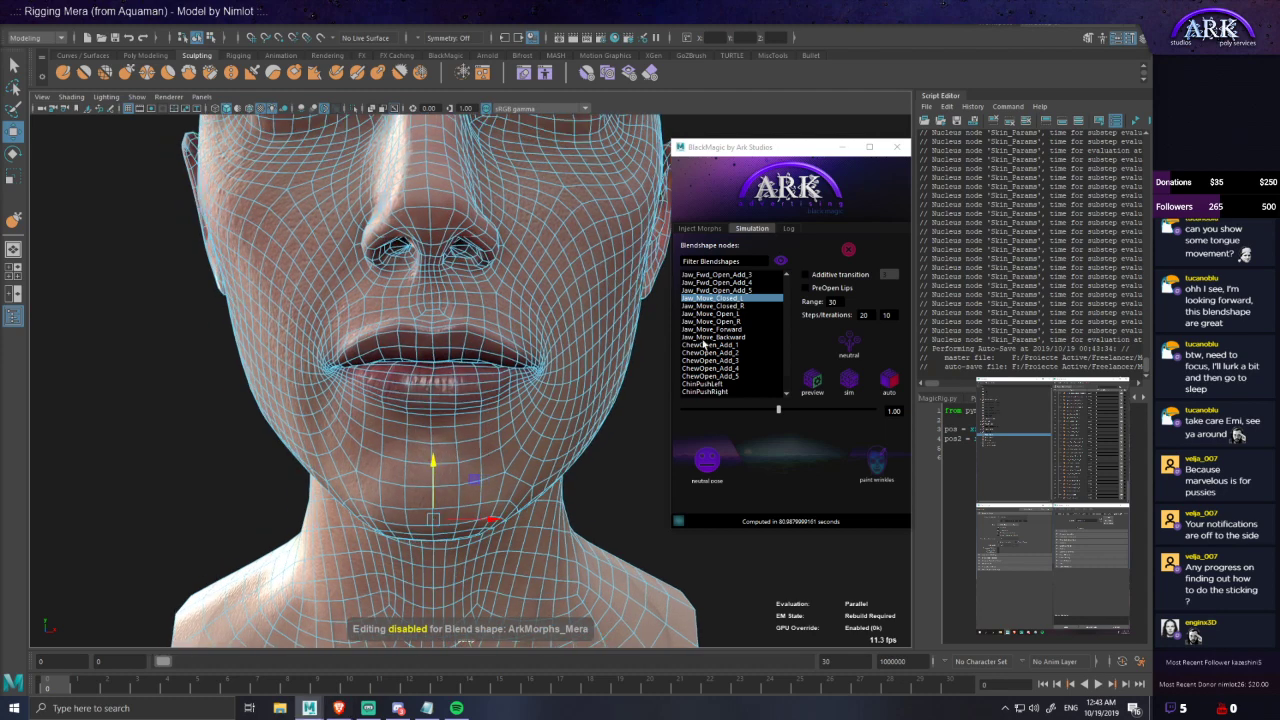
click(738, 299)
mouse_move(568, 424)
alt+mouse_down()
mouse_move(590, 415)
mouse_move(552, 431)
mouse_move(566, 411)
mouse_move(580, 425)
mouse_move(627, 415)
mouse_move(573, 420)
mouse_move(585, 405)
alt+mouse_up()
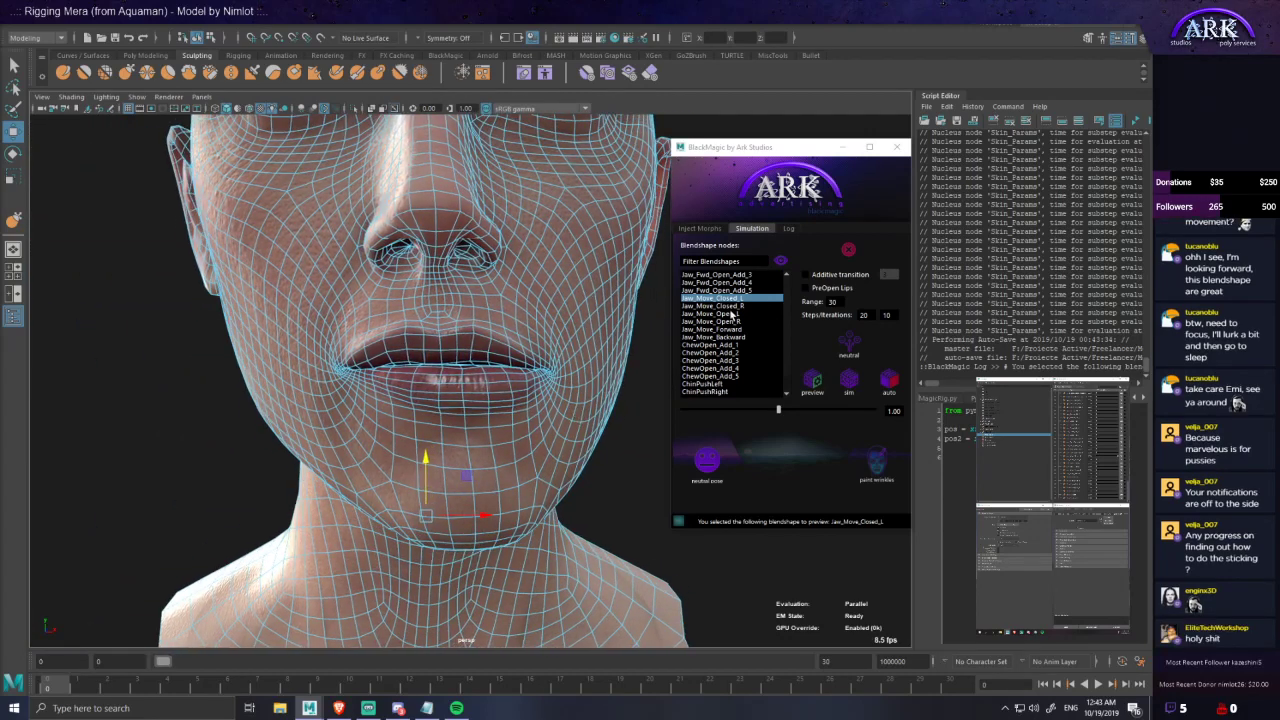
click(731, 307)
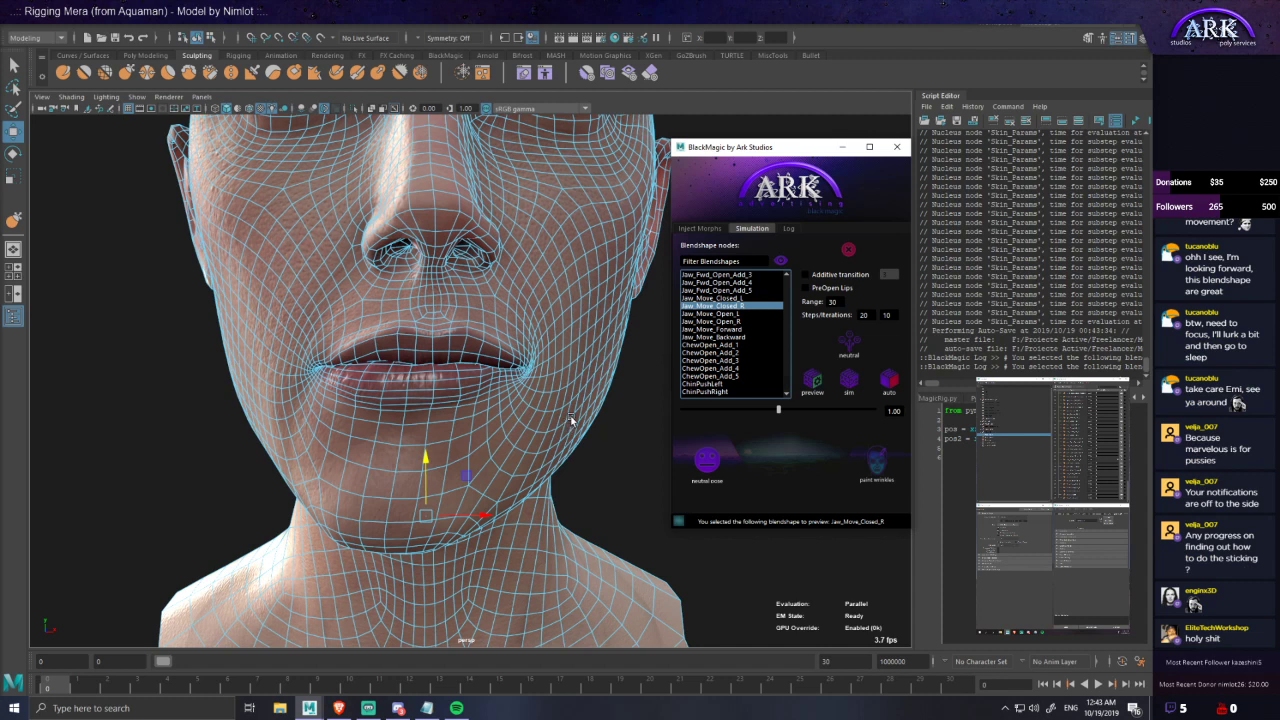
scroll(566, 424, down, 2)
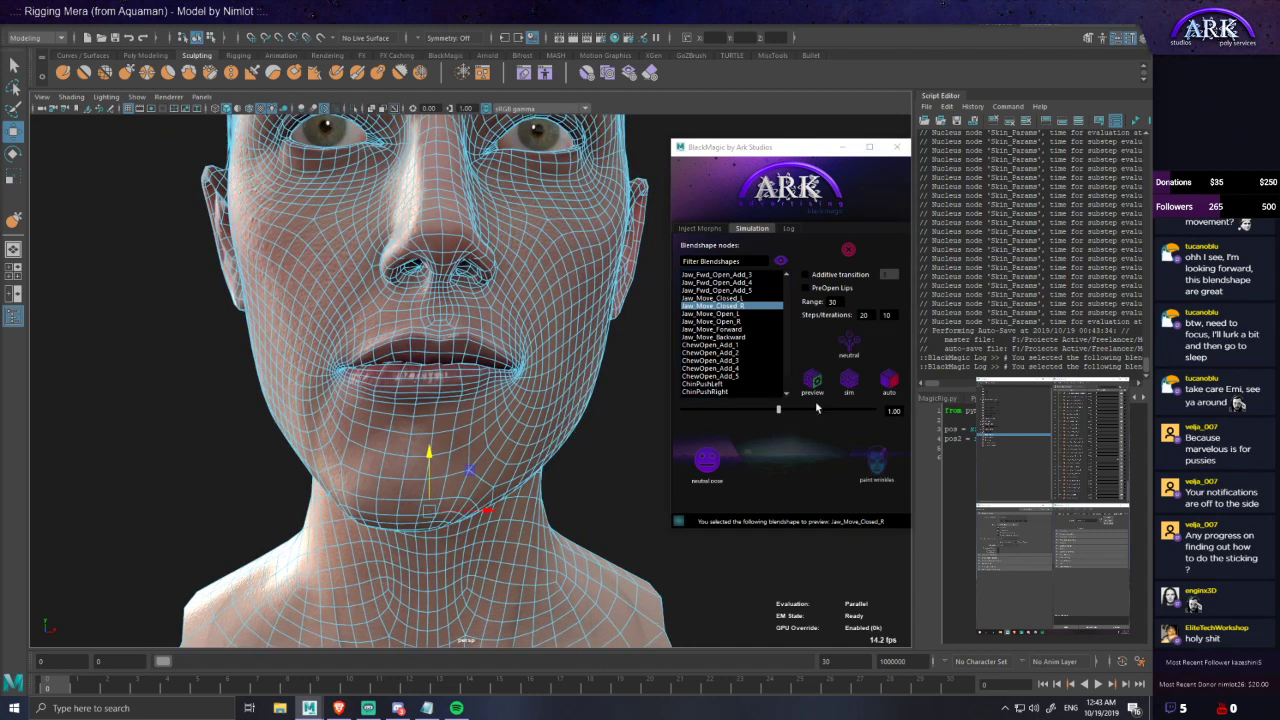
click(850, 383)
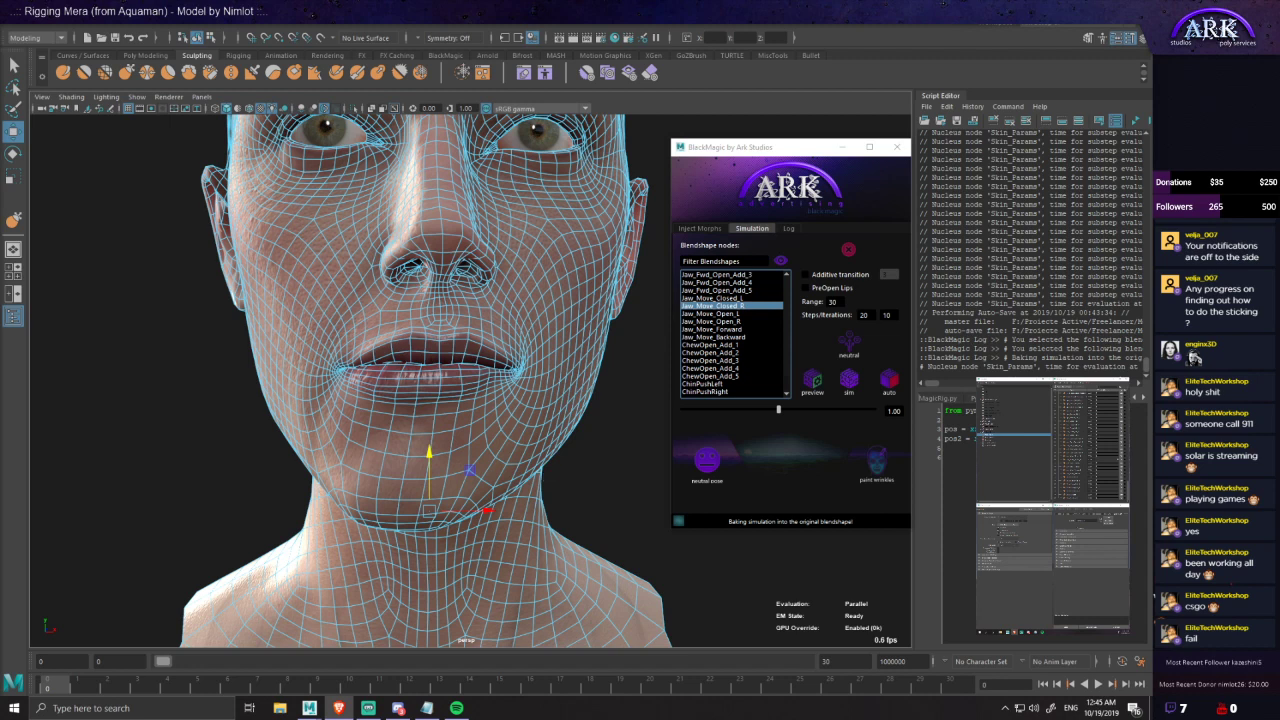
- Preview the simulated Jaw_Move_Closed_R blendshape around the lips and select the Mera_Gums mesh
scroll(574, 375, up, 2)
scroll(543, 408, up, 2)
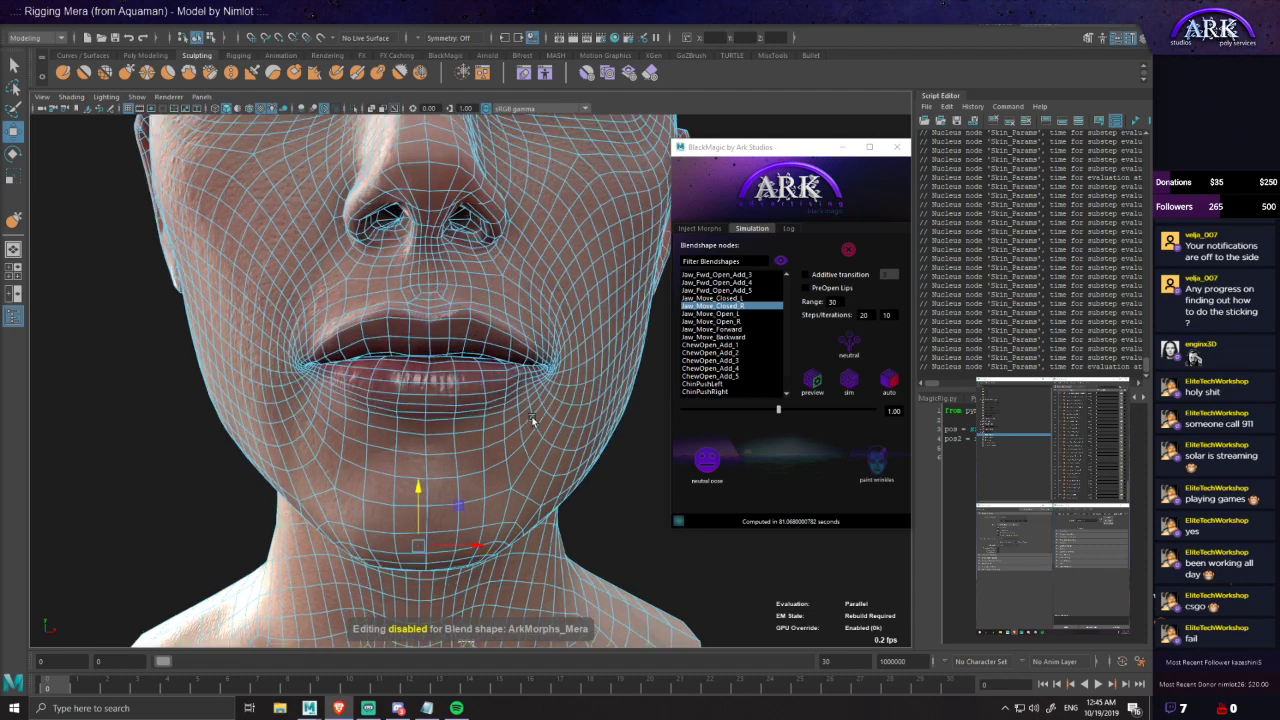
click(737, 308)
scroll(451, 429, up, 1)
mouse_move(451, 429)
alt+mouse_down()
mouse_move(437, 417)
mouse_move(461, 426)
alt+mouse_up()
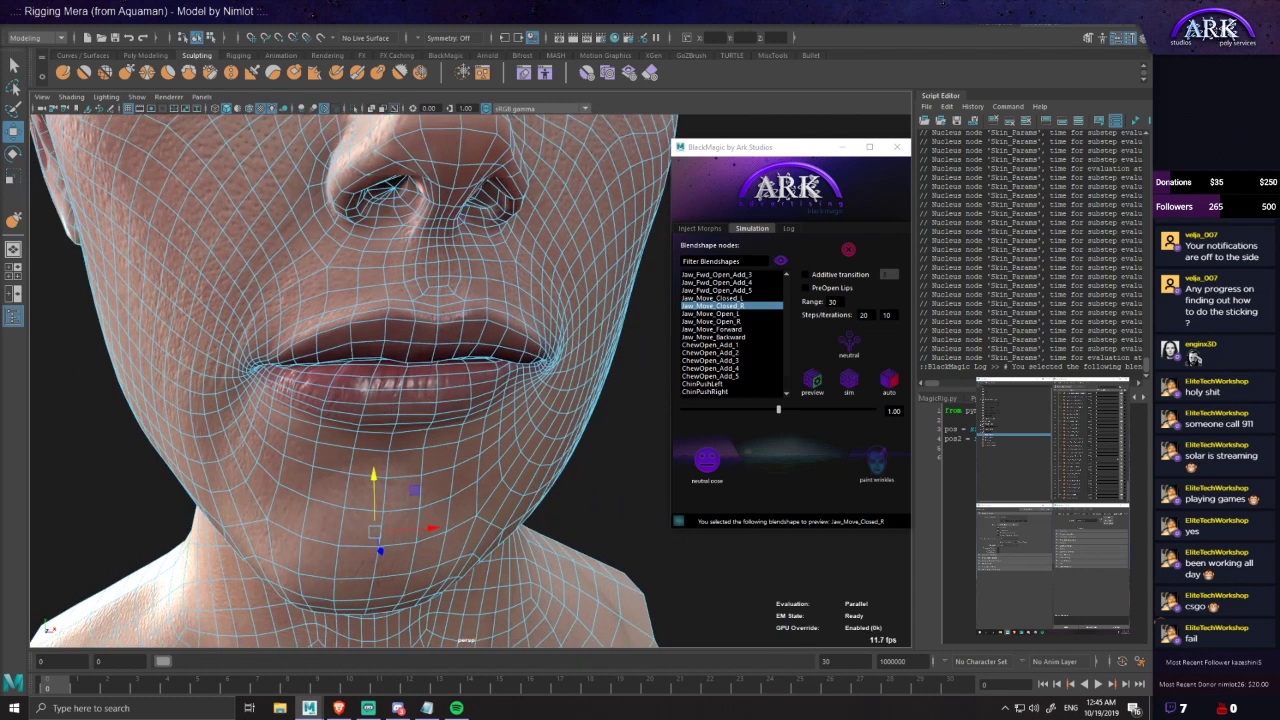
click(1013, 427)
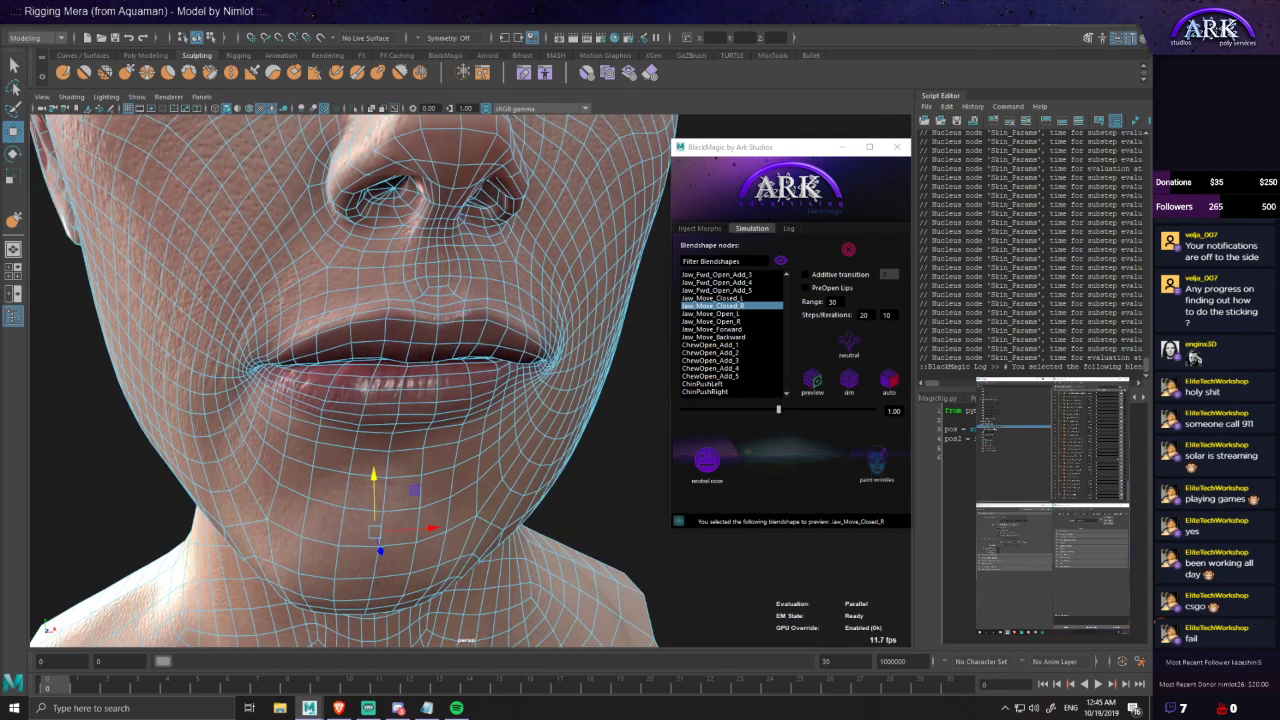
click(1013, 430)
mouse_move(528, 483)
alt+mouse_down()
mouse_move(513, 471)
mouse_move(509, 481)
alt+mouse_up()
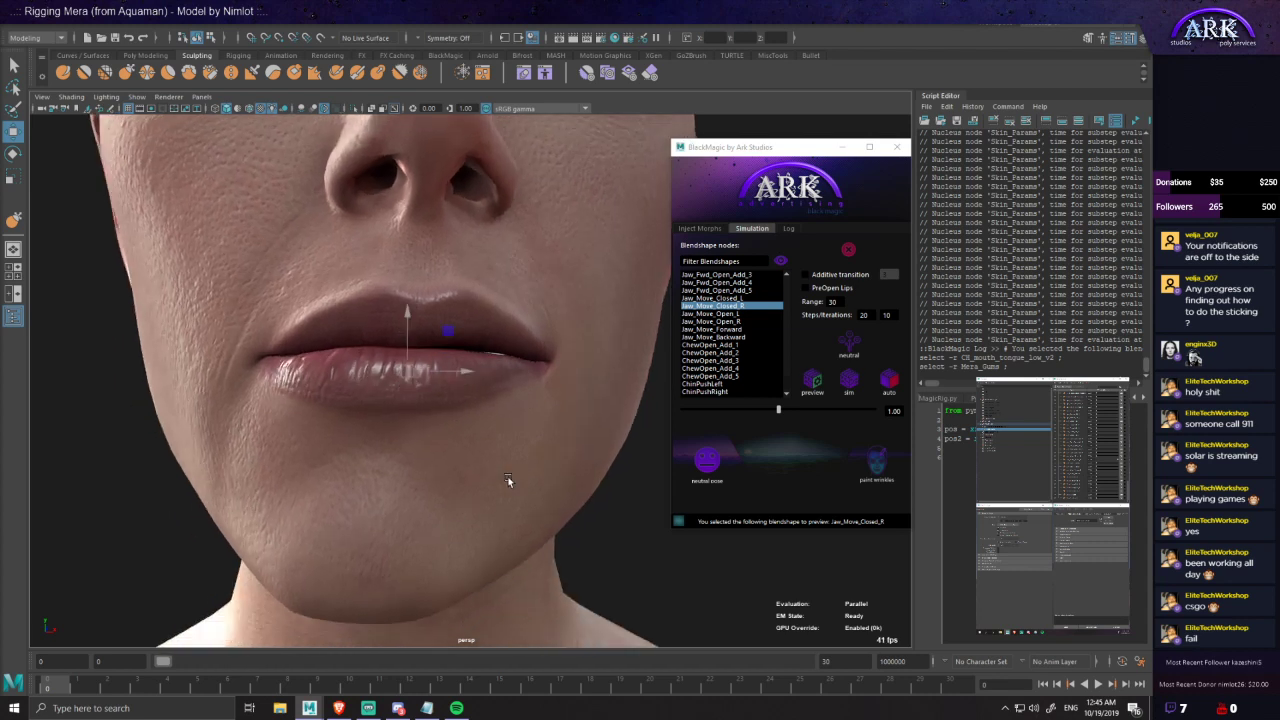
- Enable editing of the Jaw_Move_Closed_R target and try to adjust the head's lip corner with the Grab sculpting tool
click(1121, 460)
alt+right_drag(432, 349, 600, 422)
alt+drag(562, 423, 556, 398)
click(521, 390)
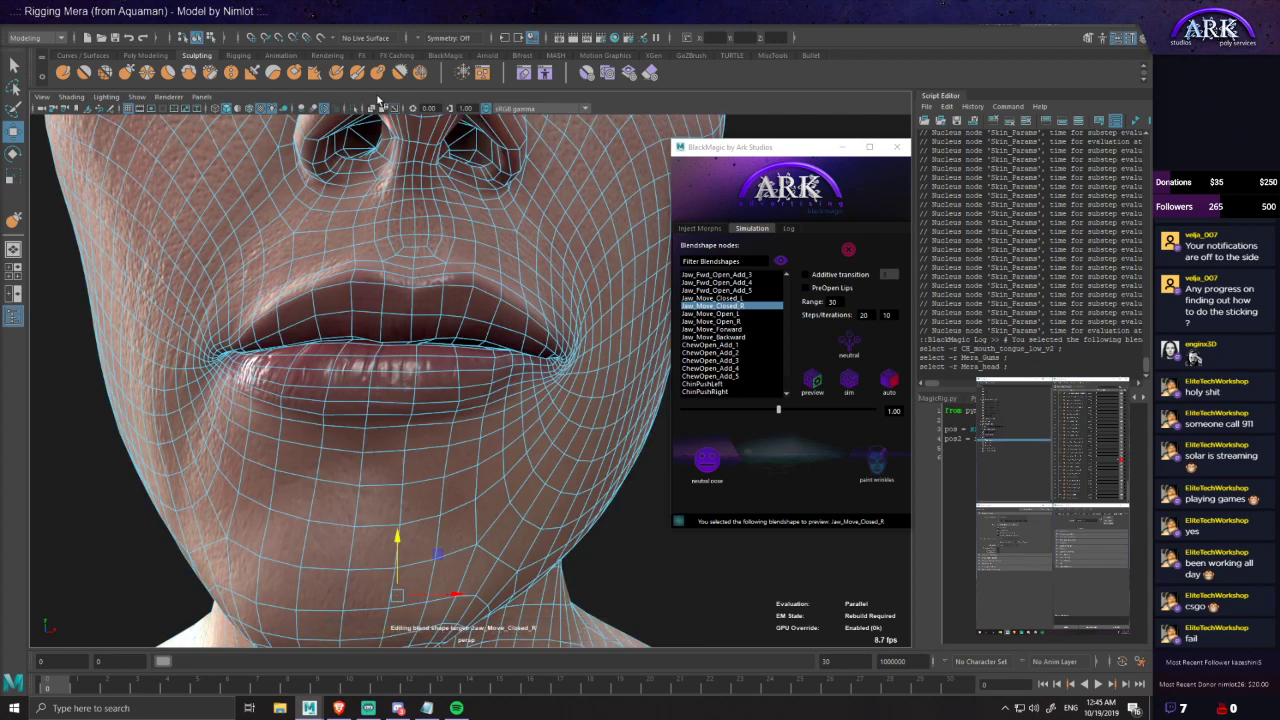
click(126, 73)
mouse_move(502, 381)
mouse_down()
mouse_move(400, 367)
mouse_move(497, 373)
mouse_up()
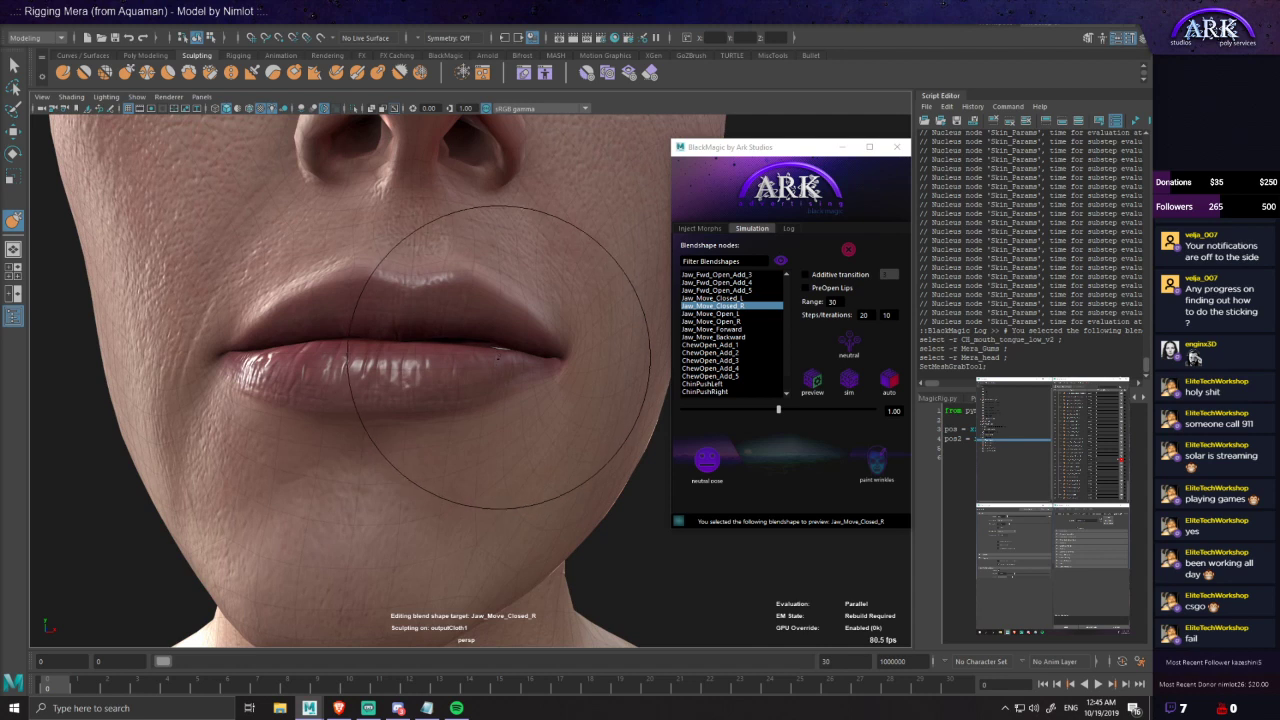
mouse_move(503, 371)
alt+mouse_down()
mouse_move(517, 354)
mouse_move(566, 346)
mouse_move(551, 346)
alt+mouse_up()
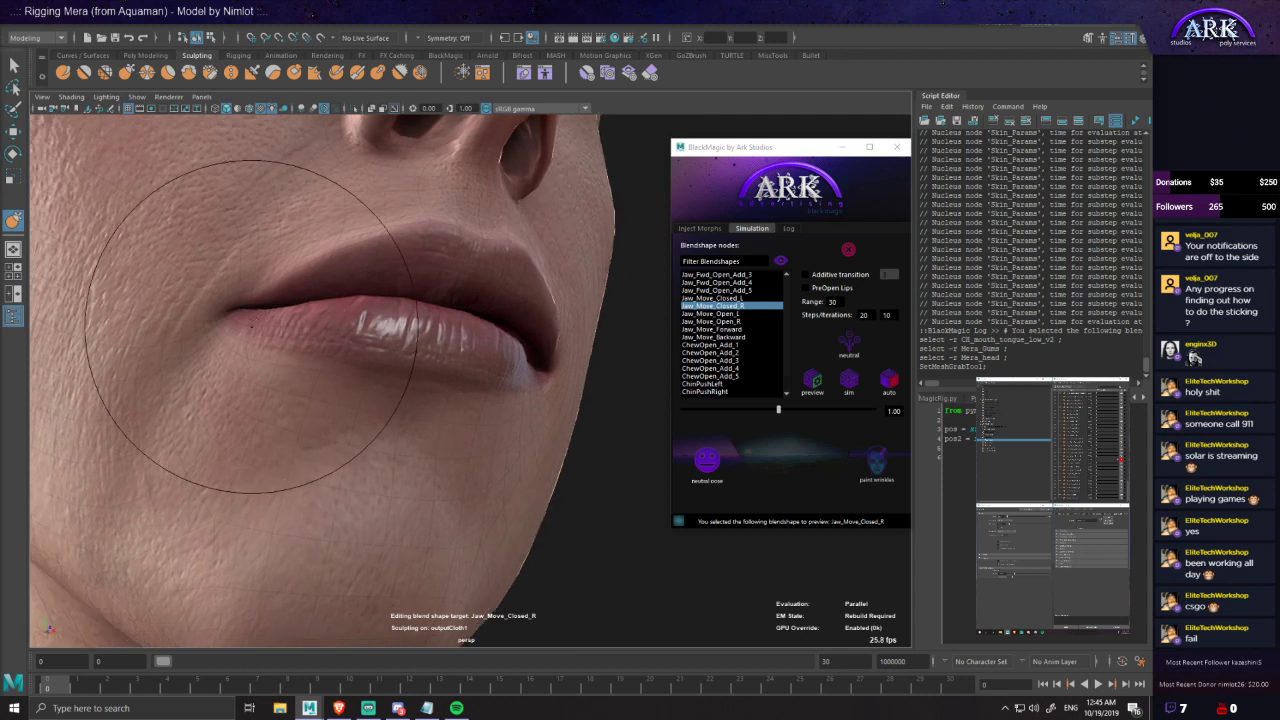
mouse_move(251, 326)
alt+mouse_down()
mouse_move(238, 326)
mouse_move(350, 376)
mouse_move(466, 383)
mouse_move(399, 376)
alt+mouse_up()
key(ctrl+z)
scroll(466, 383, down, 3)
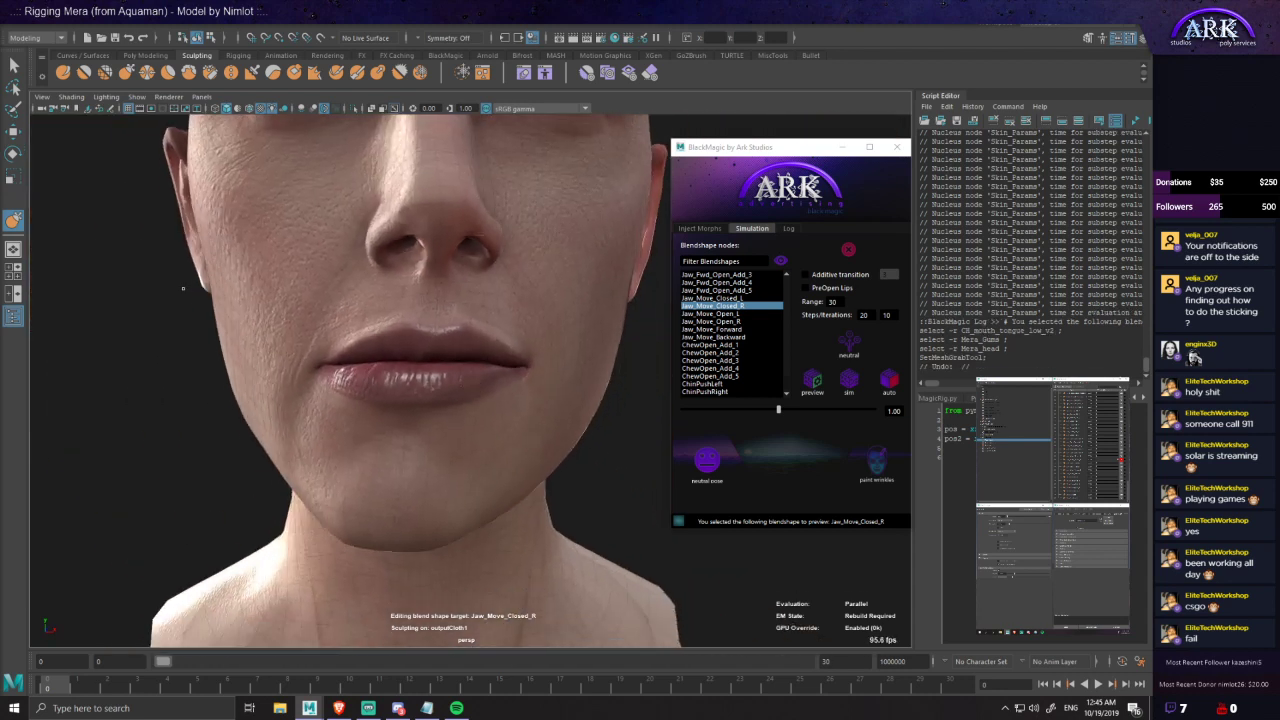
- Set the Jaw_Move_Closed_R weight to 0, and undo that change along with the preceding target editing and selections
drag(1115, 460, 1101, 459)
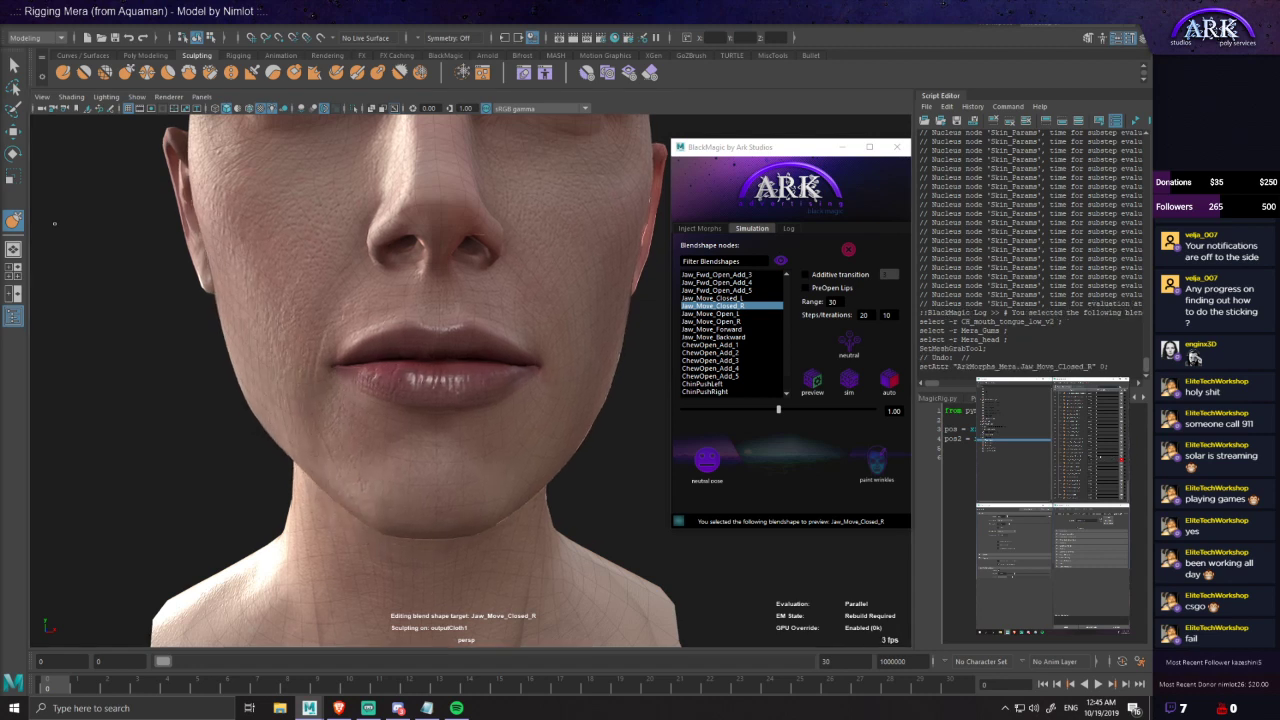
alt+drag(530, 494, 551, 488)
key(ctrl+z)
key(ctrl+z)
key(ctrl+z)
key(ctrl+z)
key(ctrl+z)
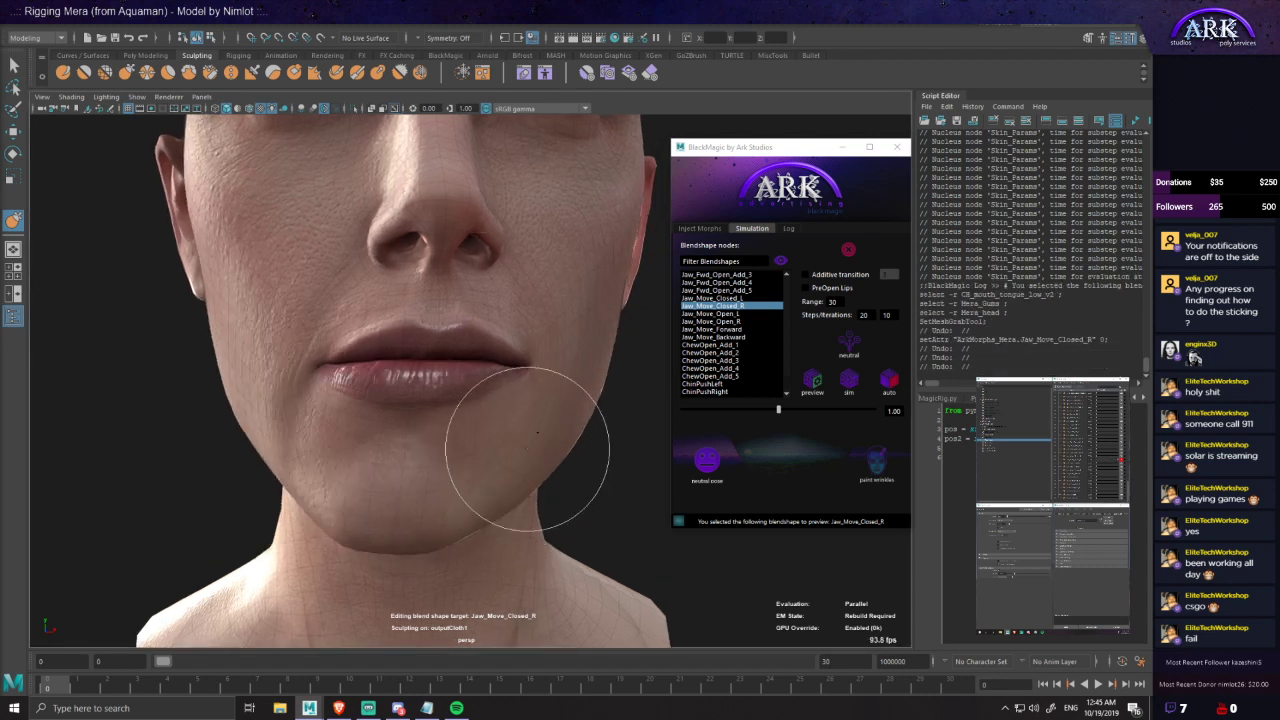
key(ctrl+z)
key(ctrl+z)
key(ctrl+z)
key(ctrl+z)
key(ctrl+z)
key(ctrl+z)
key(ctrl+z)
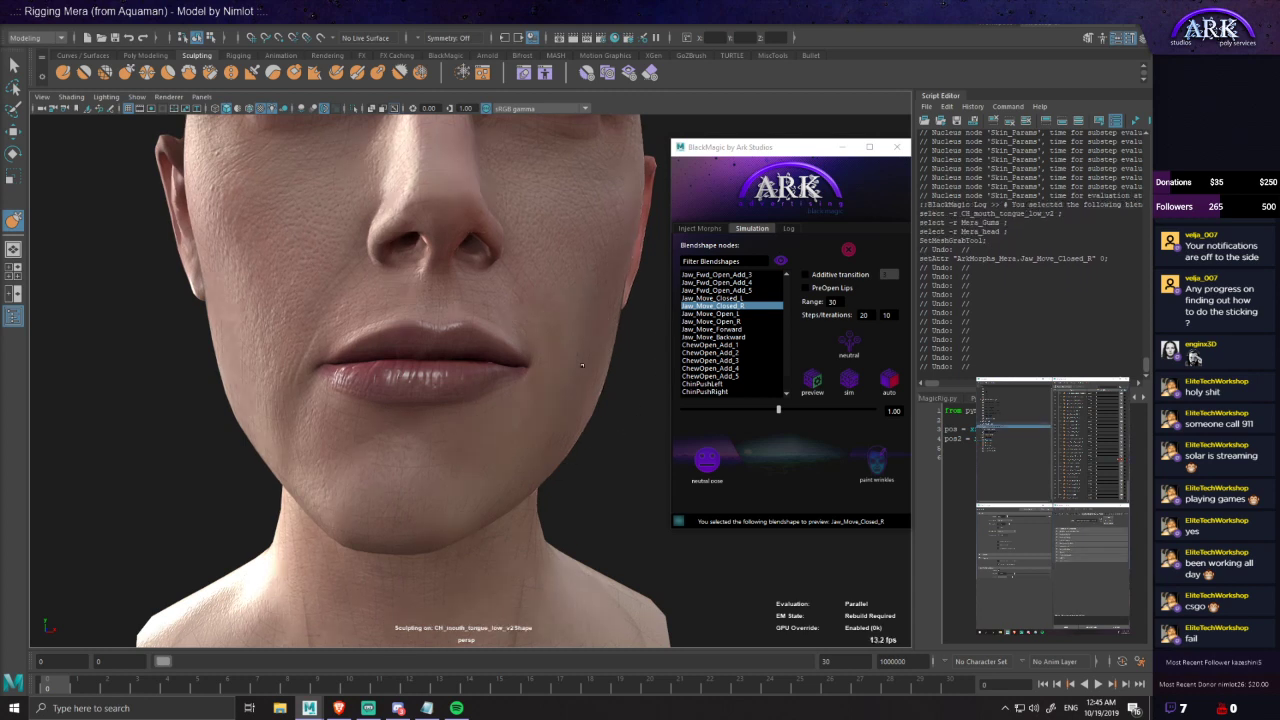
key(ctrl+z)
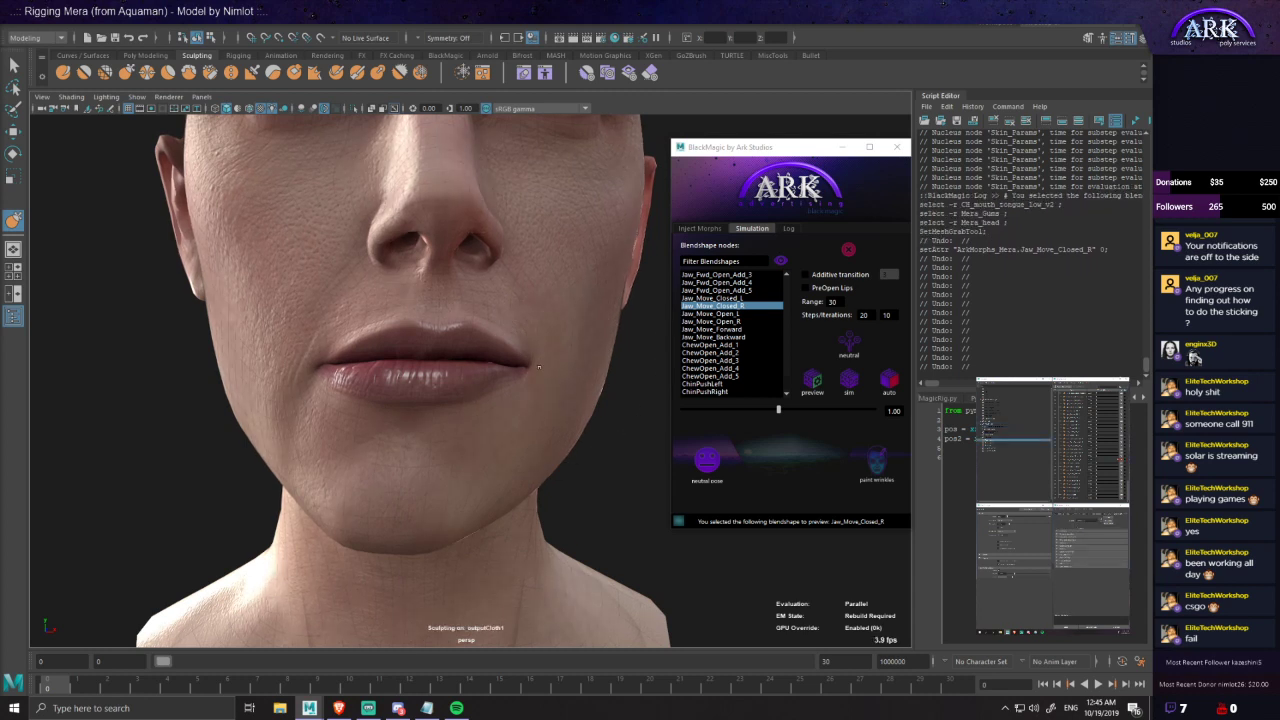
key(ctrl+z)
- Remove the nCloth simulation setup through BlackMagic and check the head's neutral lips
mouse_move(532, 416)
alt+mouse_down()
mouse_move(521, 403)
mouse_move(531, 413)
alt+mouse_up()
click(853, 250)
click(848, 252)
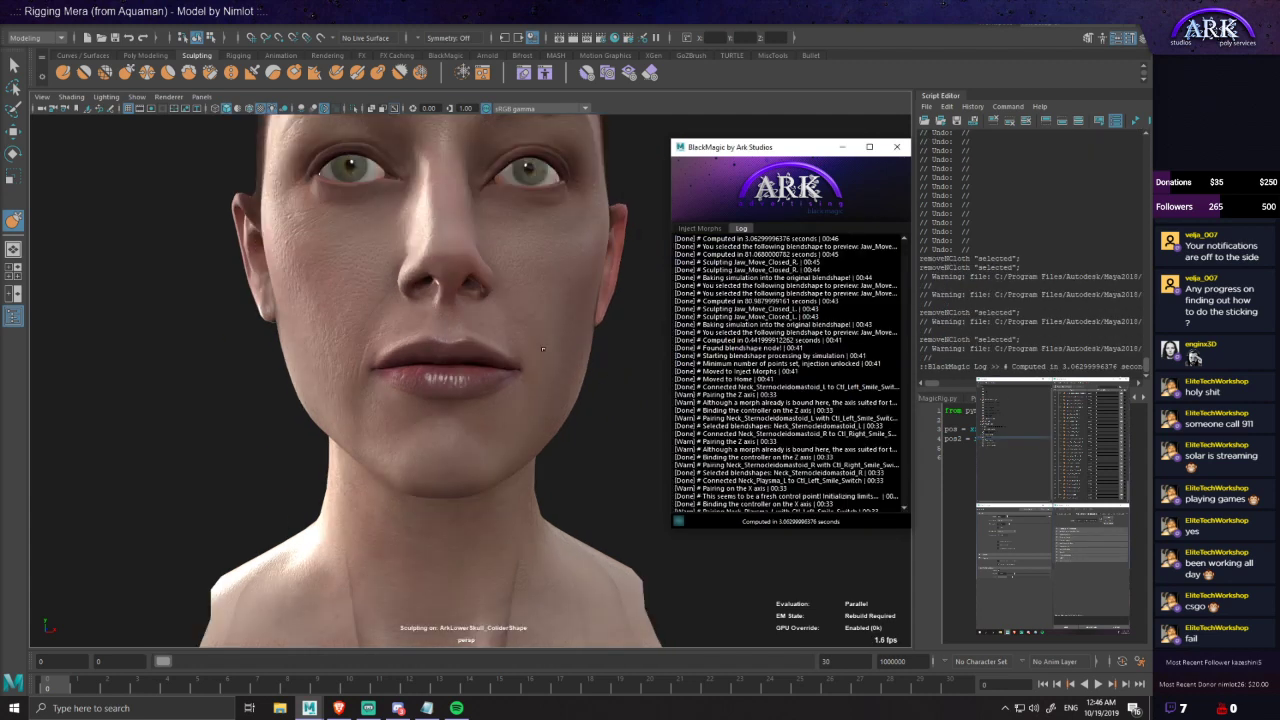
scroll(540, 353, down, 3)
scroll(537, 357, up, 3)
alt+drag(482, 352, 457, 371)
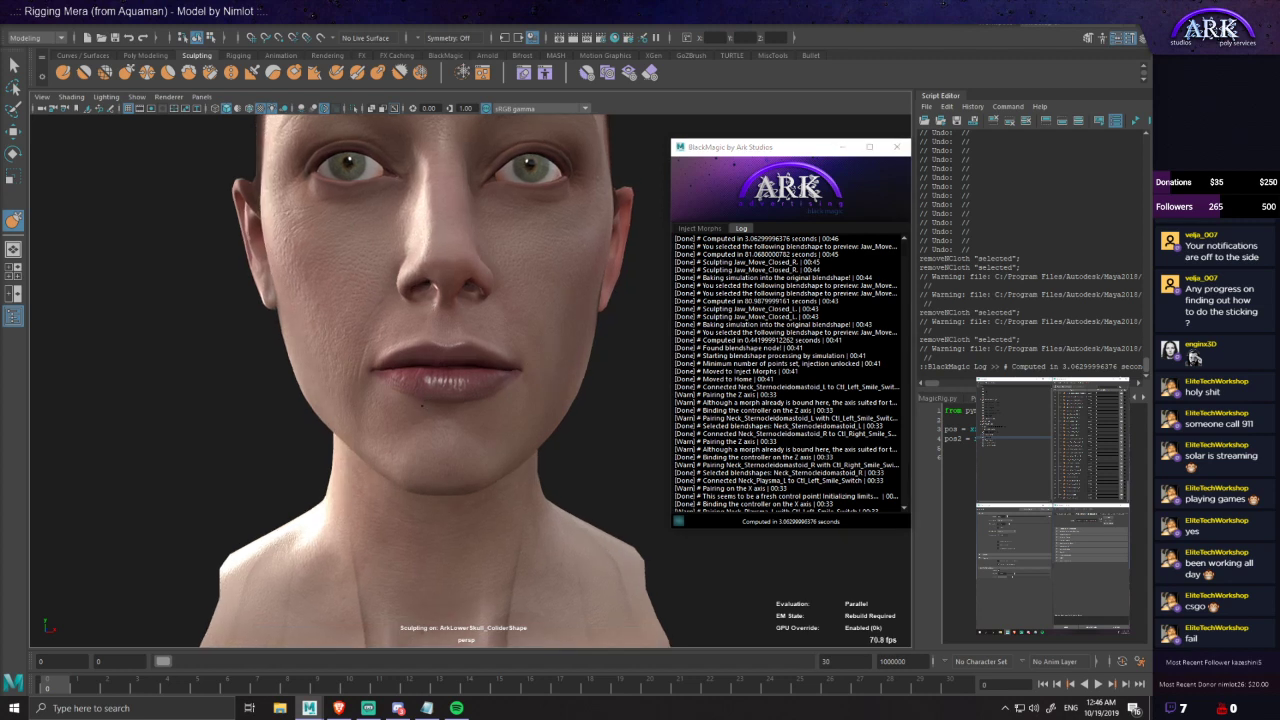
scroll(457, 371, up, 2)
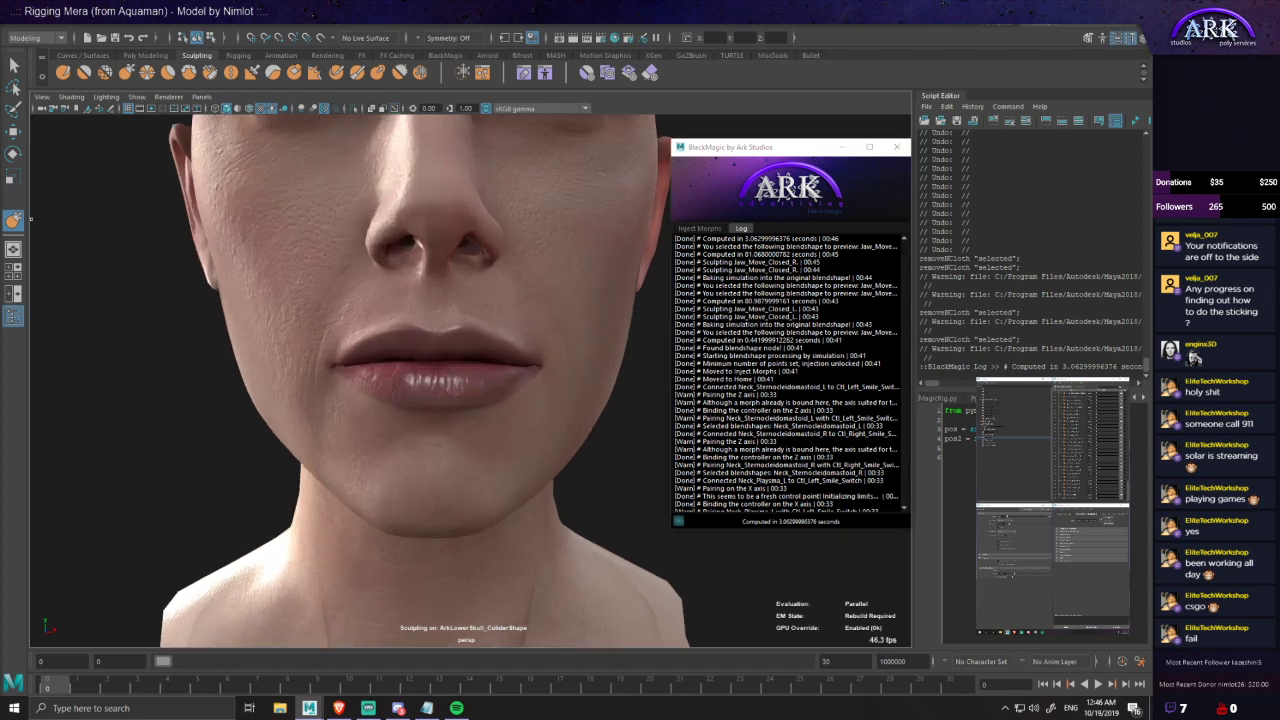
mouse_move(385, 368)
alt+mouse_down()
mouse_move(432, 368)
mouse_move(386, 368)
alt+mouse_up()
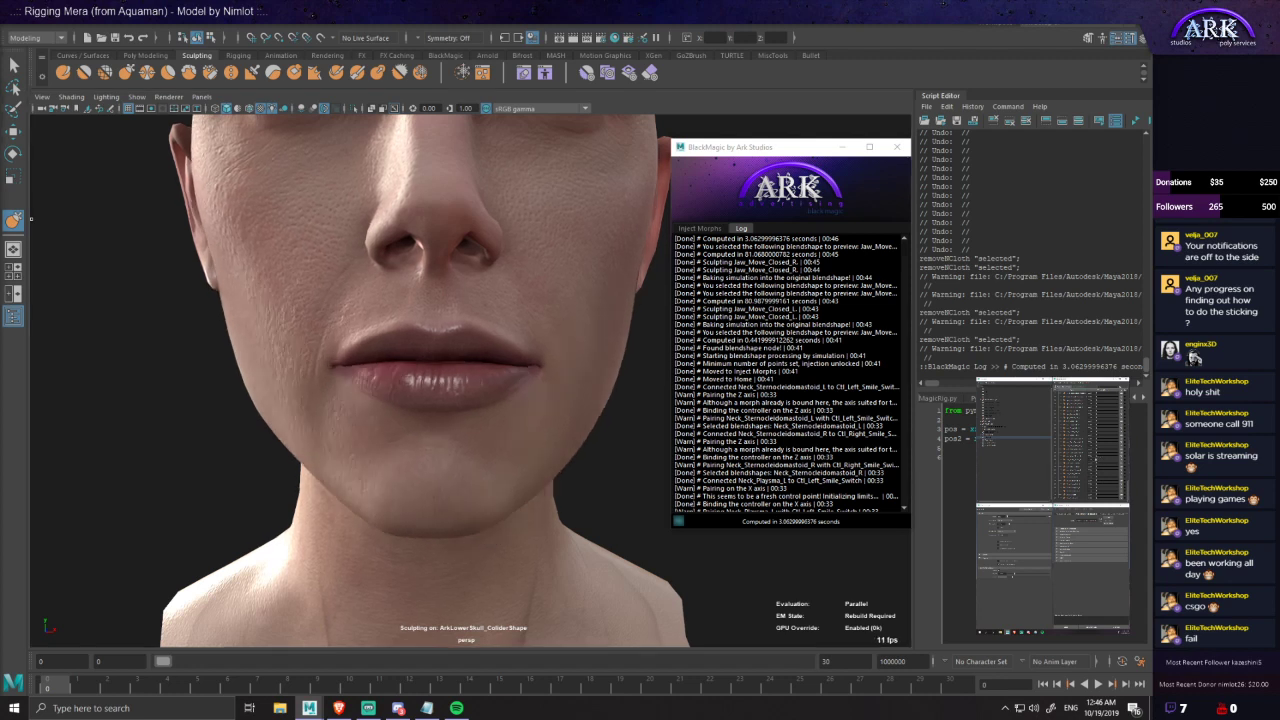
- Set the Jaw_Move_Closed_R blendshape weight to 1 and check the mouth's shape
drag(0, 92, 30, 96)
scroll(425, 380, up, 3)
alt+drag(408, 380, 425, 380)
mouse_move(200, 338)
alt+mouse_down()
mouse_move(158, 340)
mouse_move(203, 347)
alt+mouse_up()
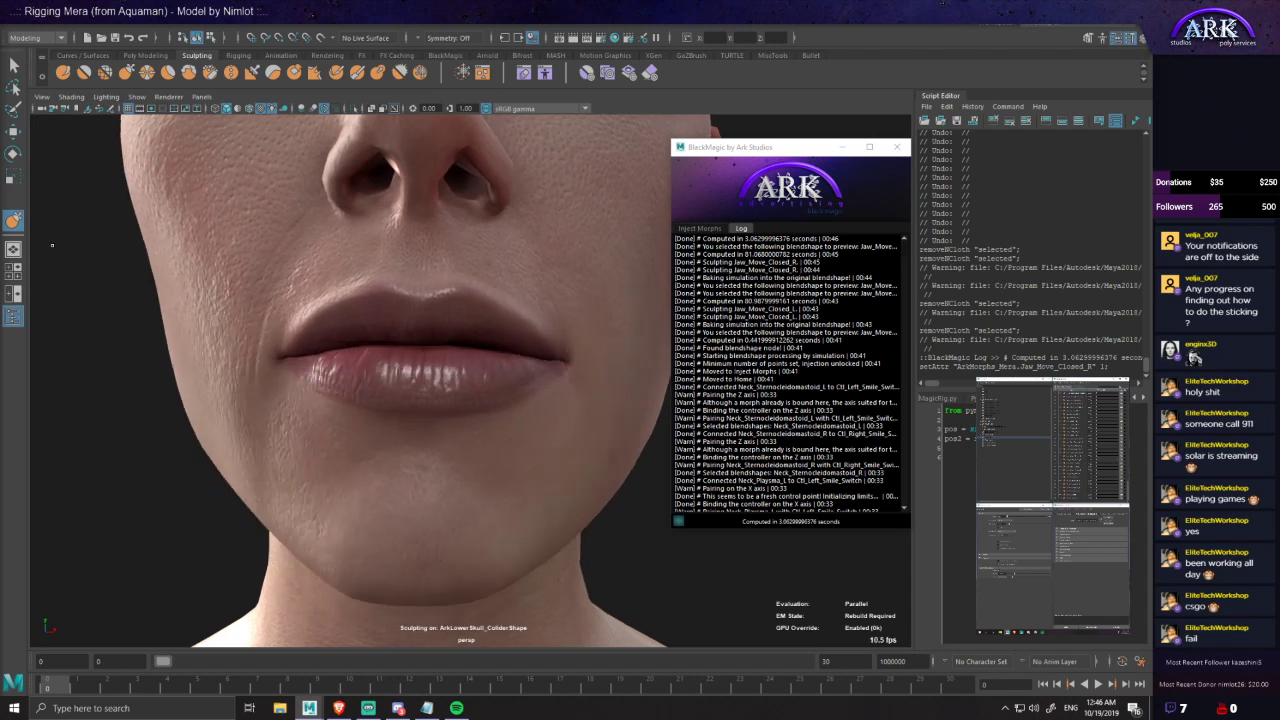
alt+right_drag(32, 149, 88, 235)
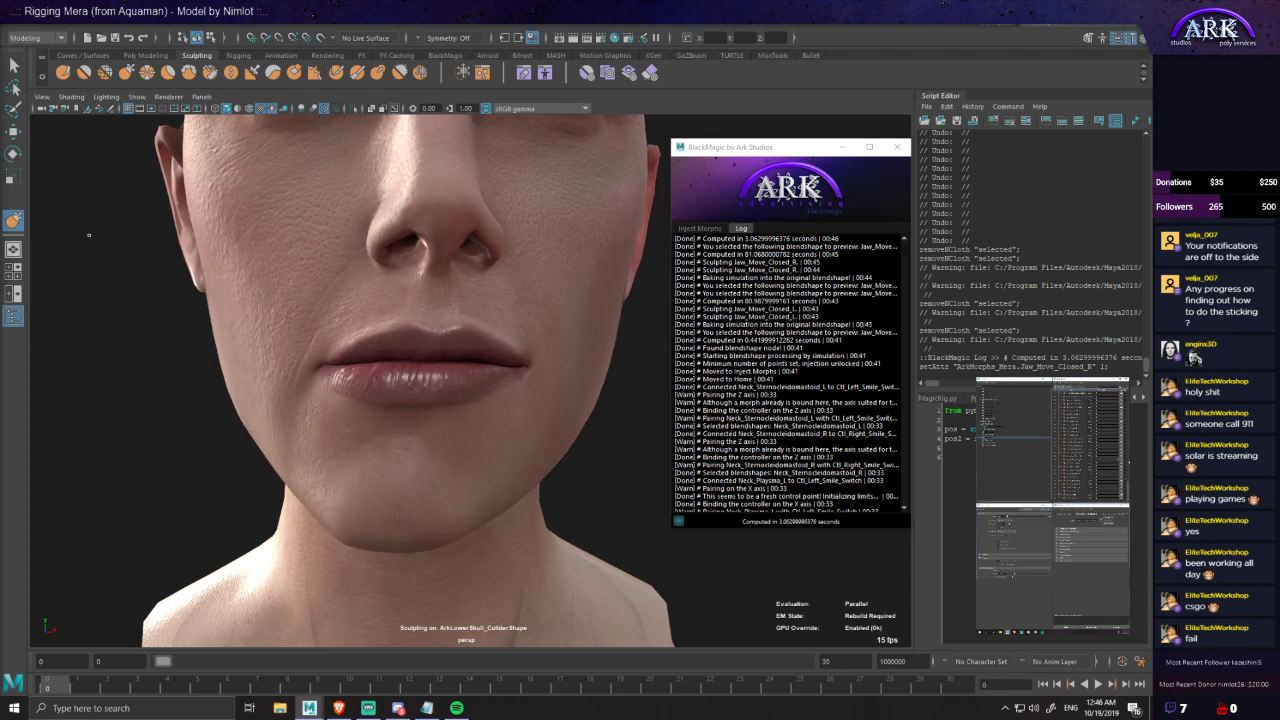
alt+drag(410, 390, 250, 393)
alt+drag(341, 390, 305, 395)
- Enable editing of the Jaw_Move_Closed_R blendshape target and select the Mera_head mesh with the Move tool
click(1121, 460)
scroll(418, 398, up, 4)
mouse_move(420, 400)
alt+mouse_down()
mouse_move(429, 394)
mouse_move(408, 393)
alt+mouse_up()
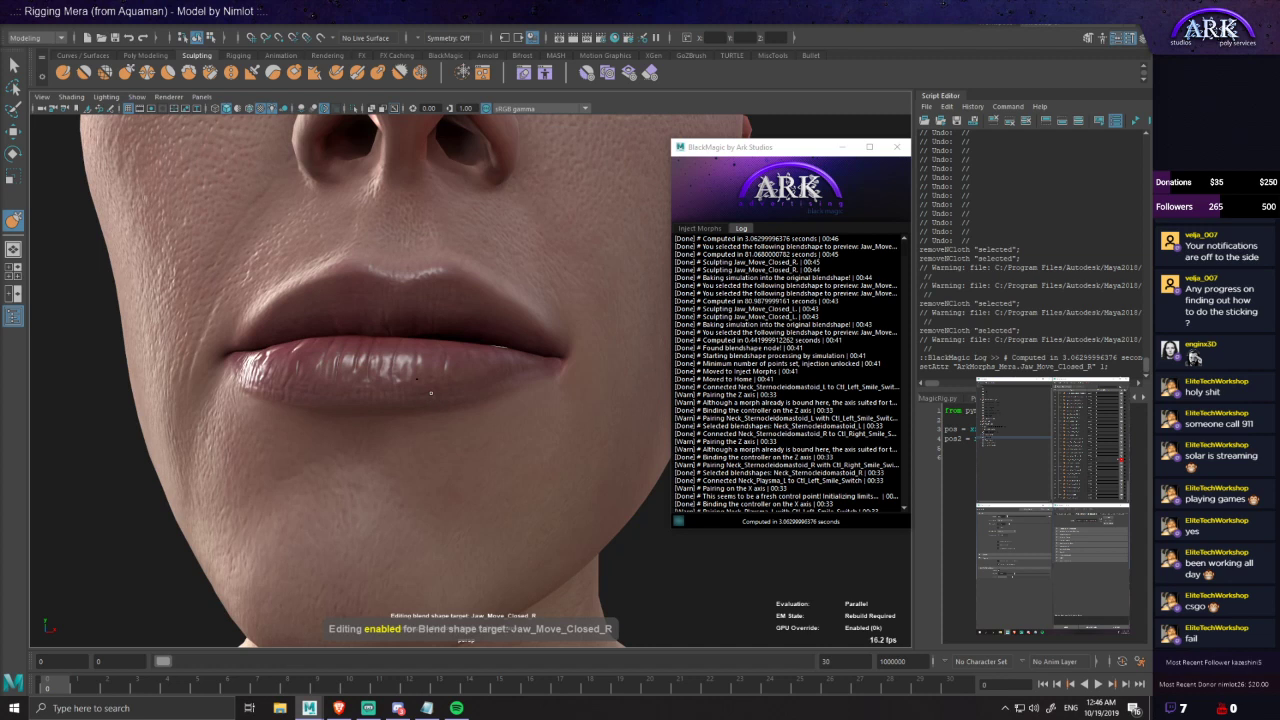
click(127, 72)
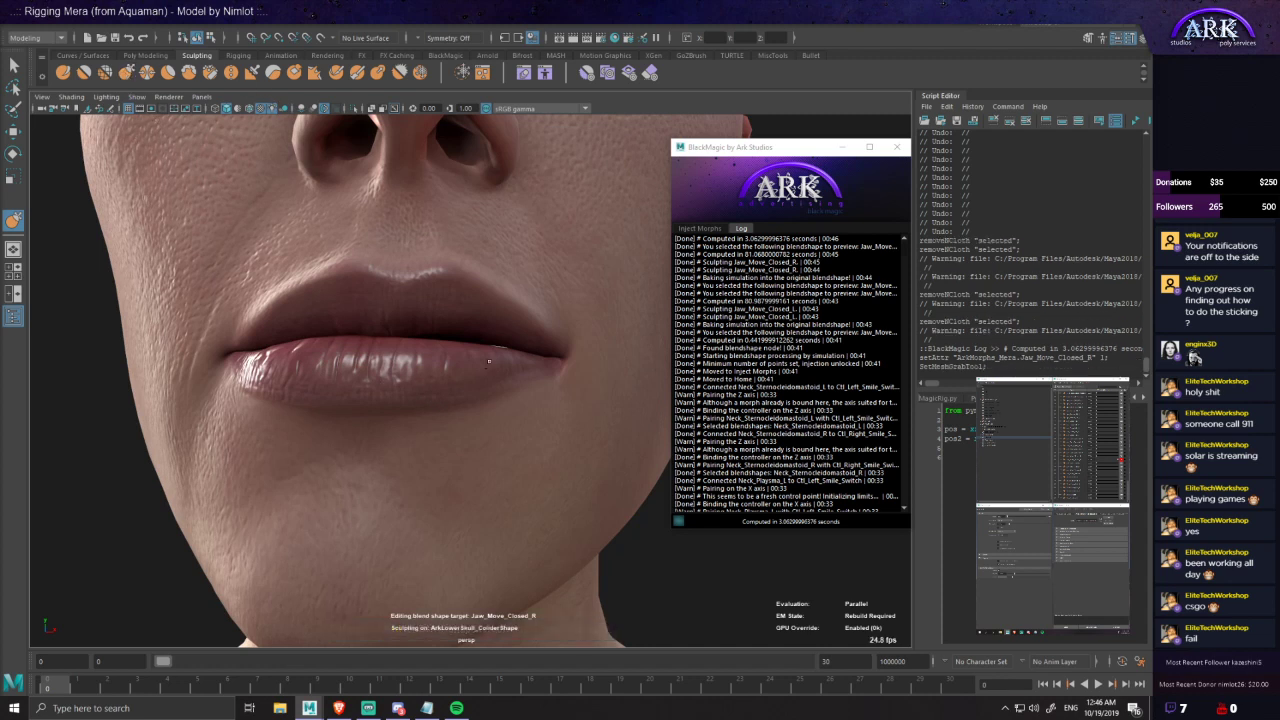
scroll(499, 290, down, 3)
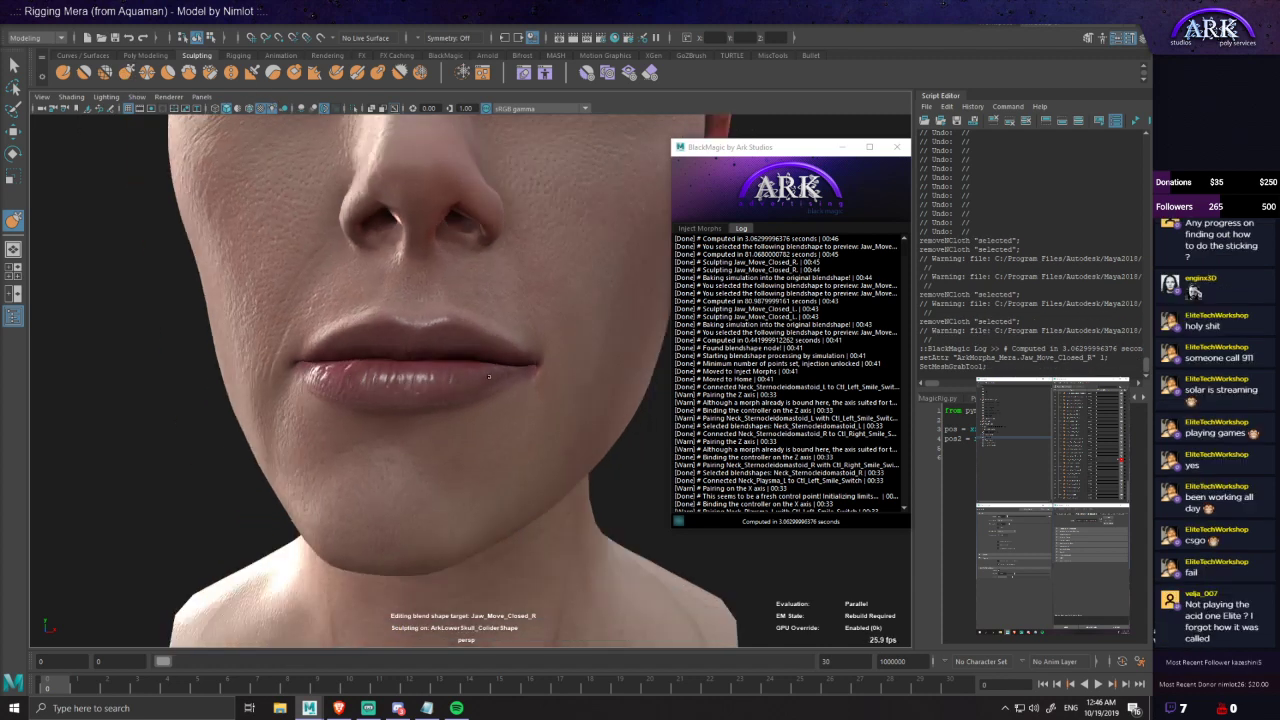
scroll(456, 381, up, 3)
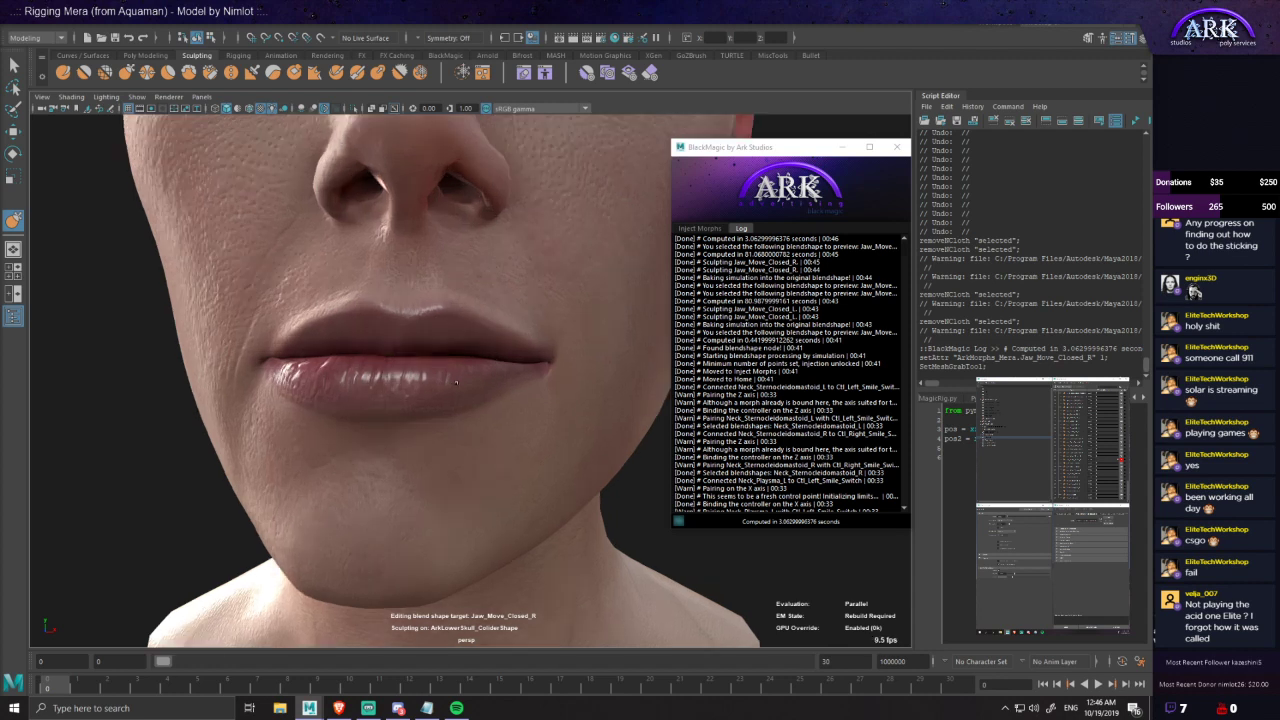
mouse_move(446, 375)
alt+mouse_down()
mouse_move(511, 388)
mouse_move(468, 397)
alt+mouse_up()
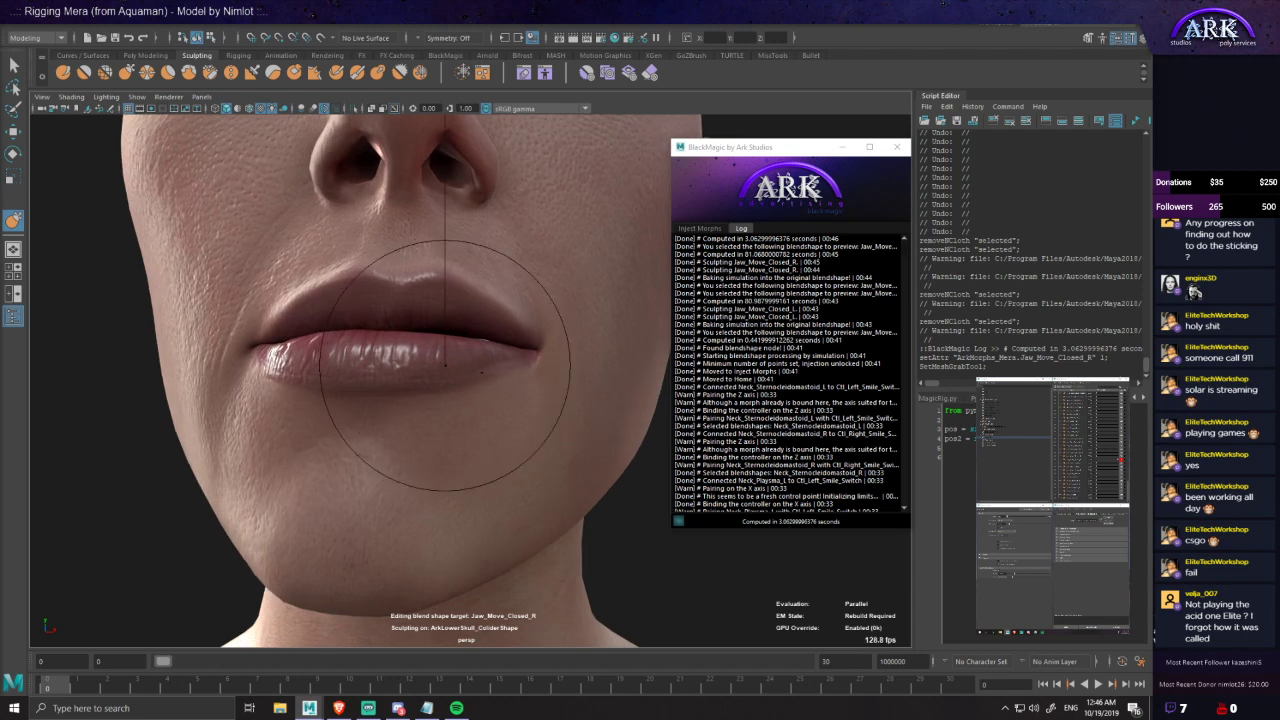
key(w)
click(195, 327)
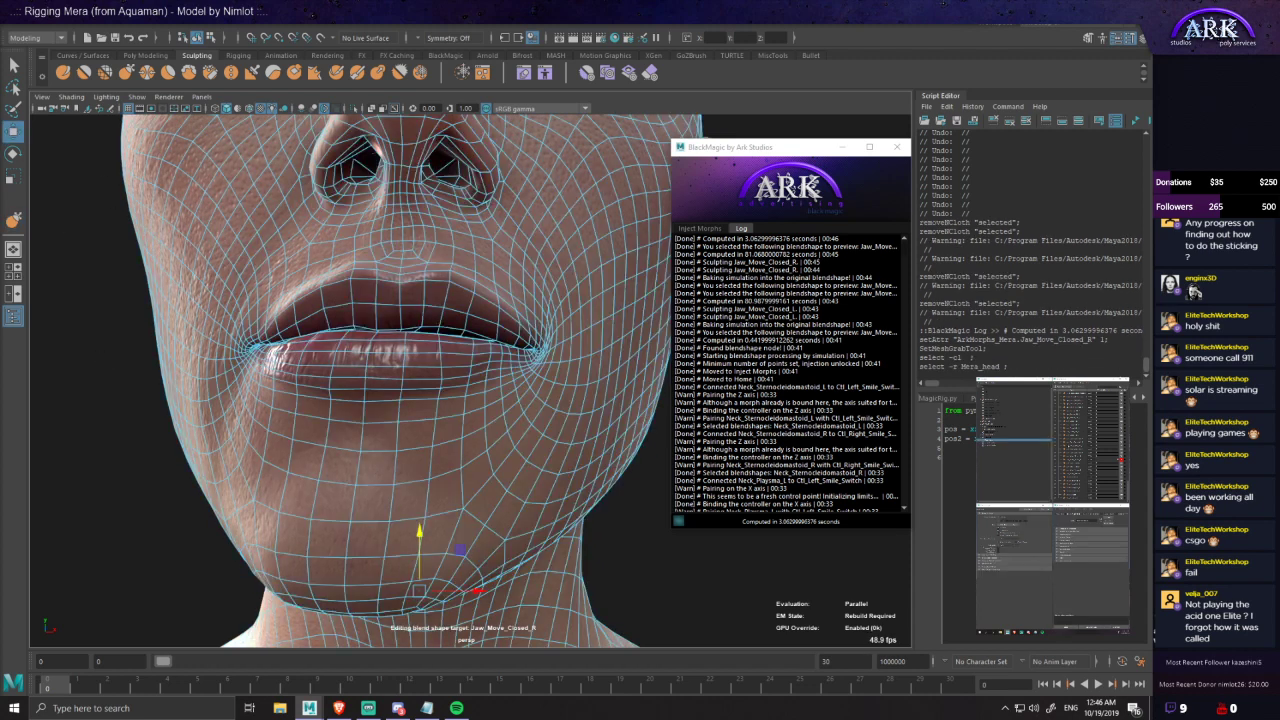
- Set Jaw_Move_Closed_R to 0 and Jaw_Move_Closed_L to 1, and enable editing of the Jaw_Move_Closed_L target
key(y)
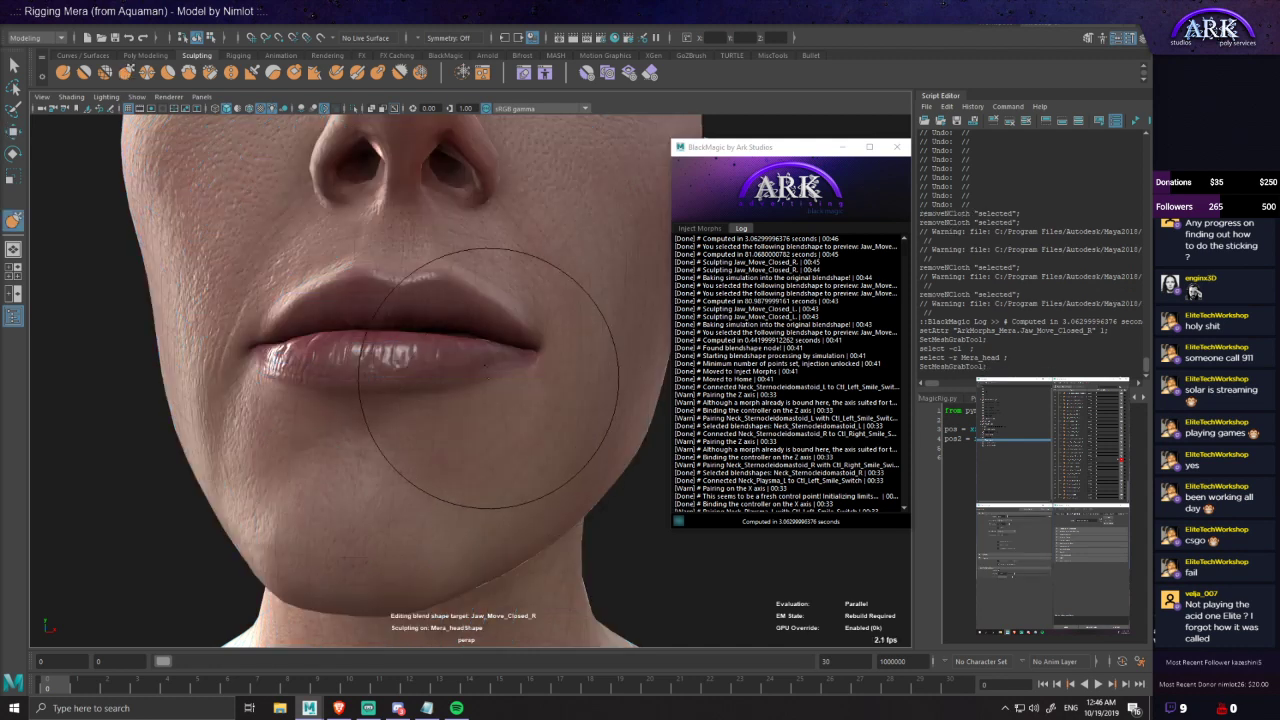
mouse_move(325, 352)
alt+mouse_down()
mouse_move(388, 363)
mouse_move(396, 352)
mouse_move(355, 361)
alt+mouse_up()
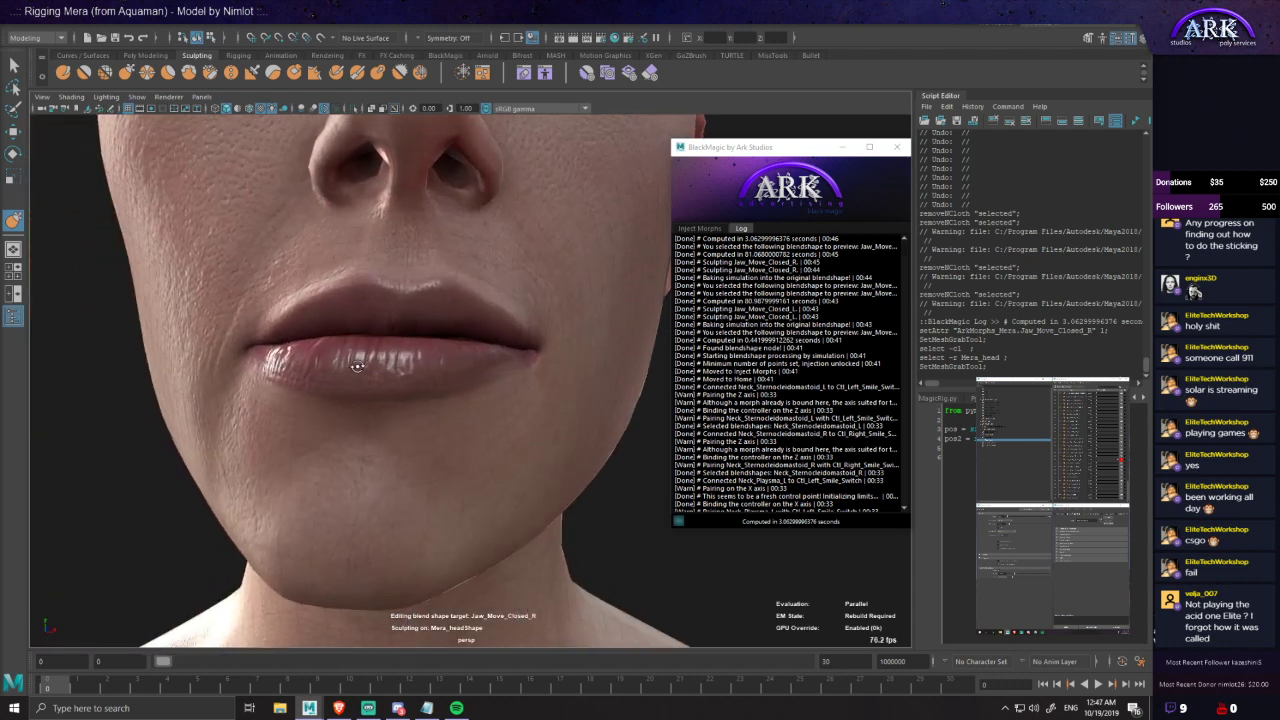
drag(1113, 460, 1081, 465)
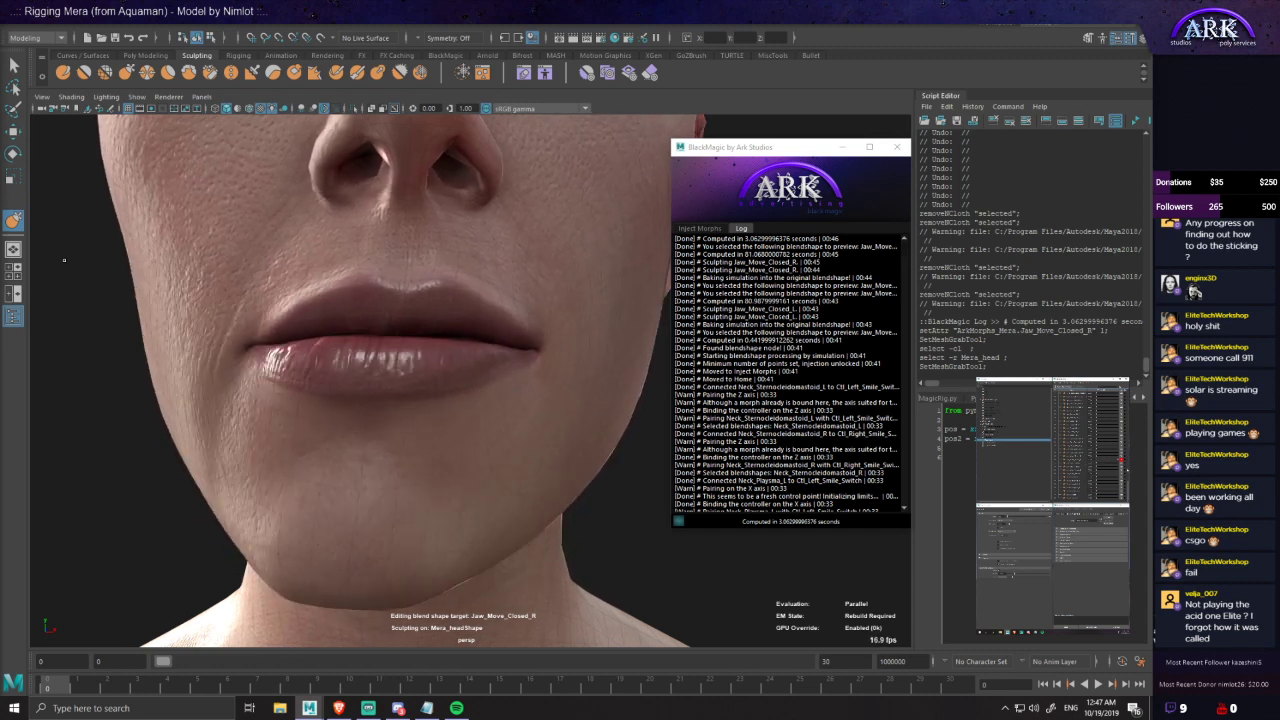
drag(1098, 458, 1121, 458)
click(1121, 457)
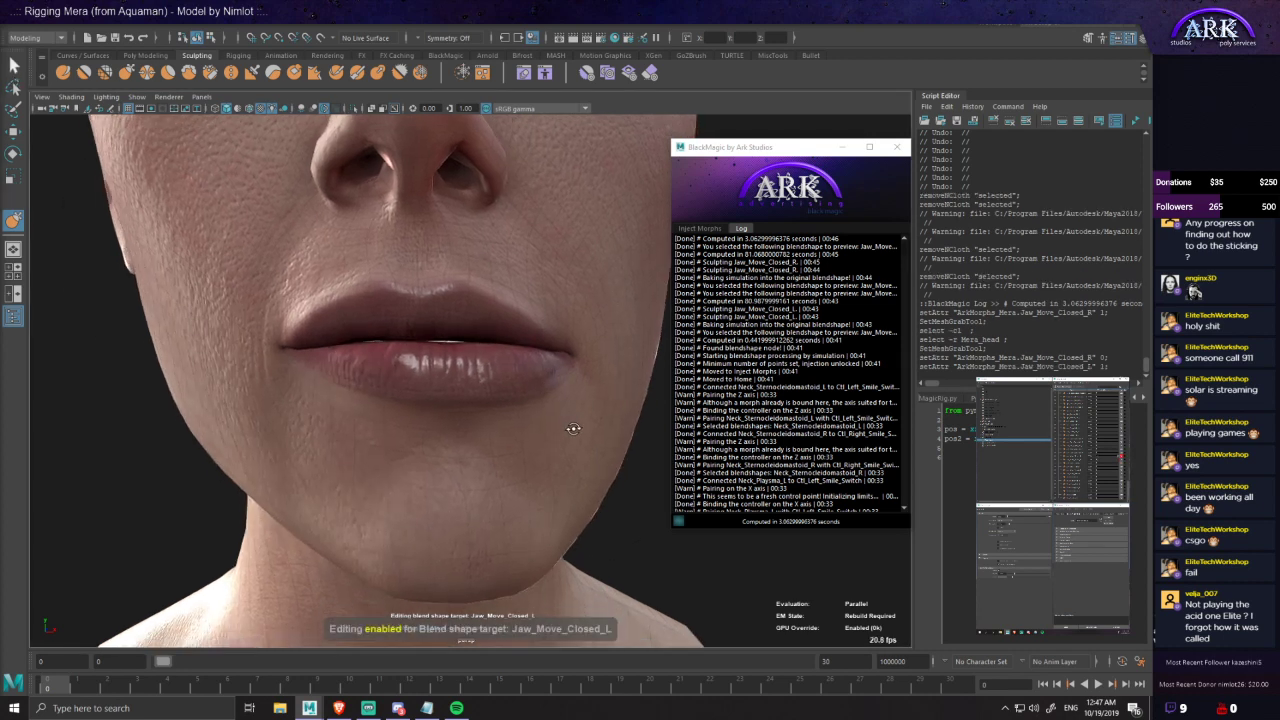
- Close the gap between the lips on the Jaw_Move_Closed_L target with the Grab tool, undoing the unwanted stroke
scroll(474, 361, up, 5)
mouse_move(437, 322)
mouse_down()
mouse_move(434, 310)
mouse_move(366, 319)
mouse_up()
key(ctrl+z)
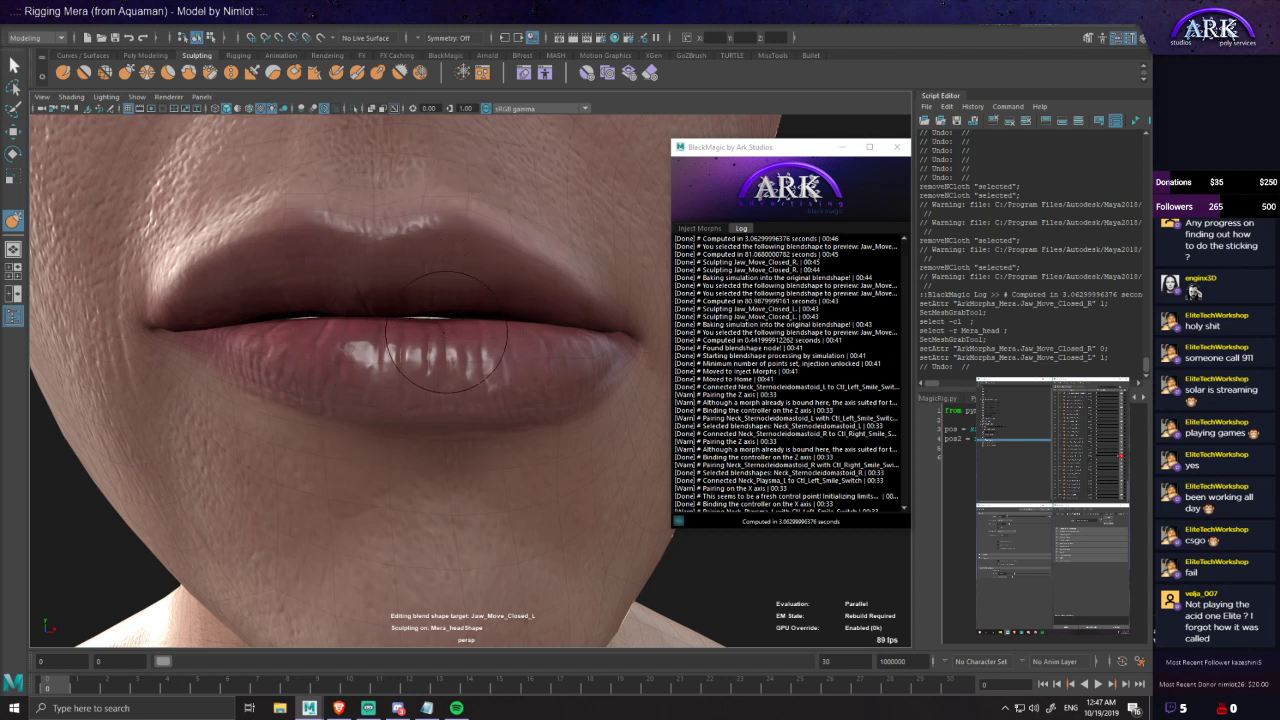
mouse_move(439, 338)
alt+mouse_down()
mouse_move(417, 317)
mouse_move(428, 272)
mouse_move(406, 324)
alt+mouse_up()
alt+drag(306, 315, 361, 316)
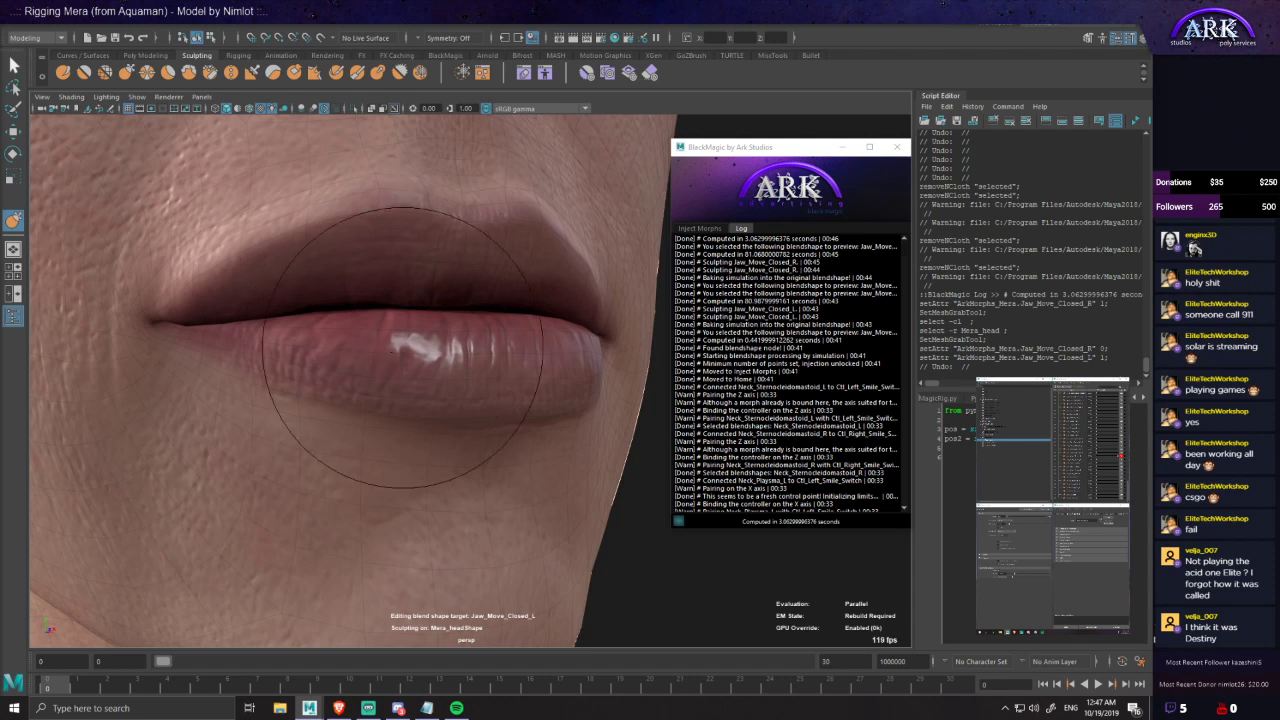
alt+drag(403, 348, 354, 354)
mouse_move(431, 323)
alt+mouse_down()
mouse_move(432, 356)
mouse_move(448, 338)
mouse_move(429, 349)
mouse_move(430, 386)
mouse_move(413, 380)
mouse_move(440, 362)
mouse_move(423, 386)
mouse_move(434, 374)
mouse_move(422, 368)
alt+mouse_up()
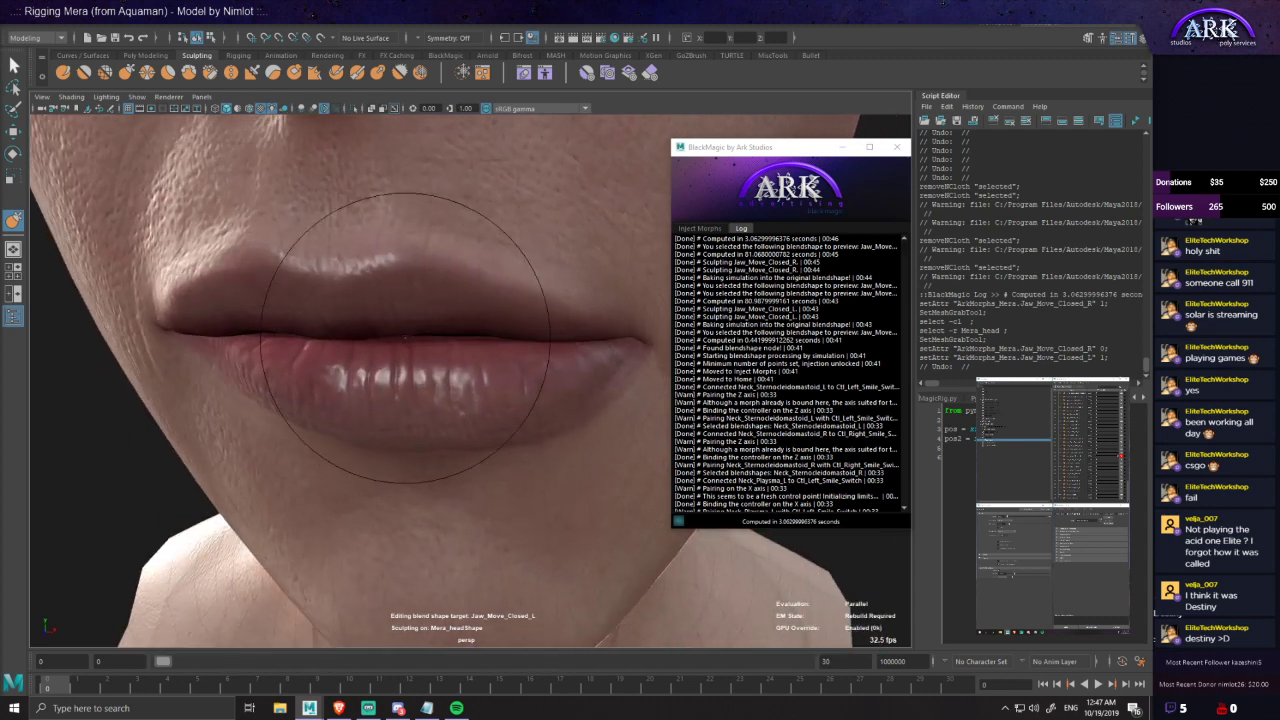
mouse_move(411, 436)
alt+mouse_down()
mouse_move(443, 366)
mouse_move(477, 376)
alt+mouse_up()
scroll(458, 377, down, 4)
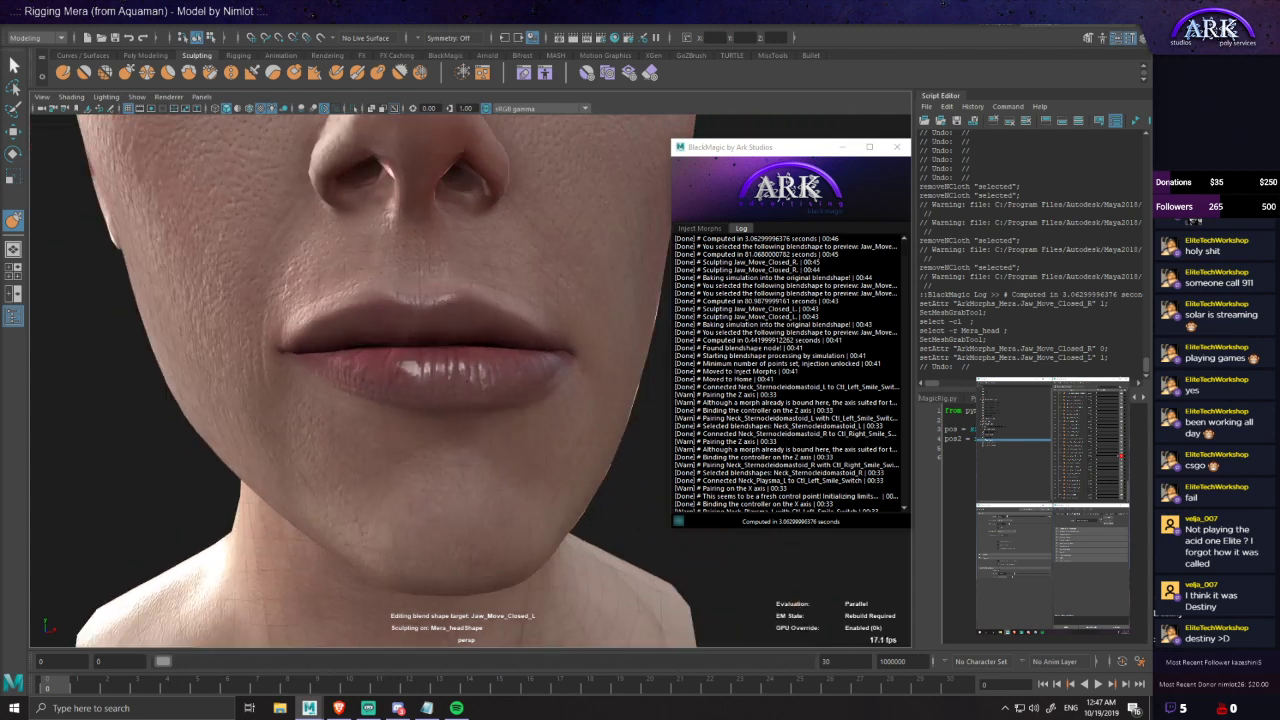
- Compare the mouth with Jaw_Move_Closed_L at 0 and at 1, and disable editing of its target
drag(1117, 457, 1083, 466)
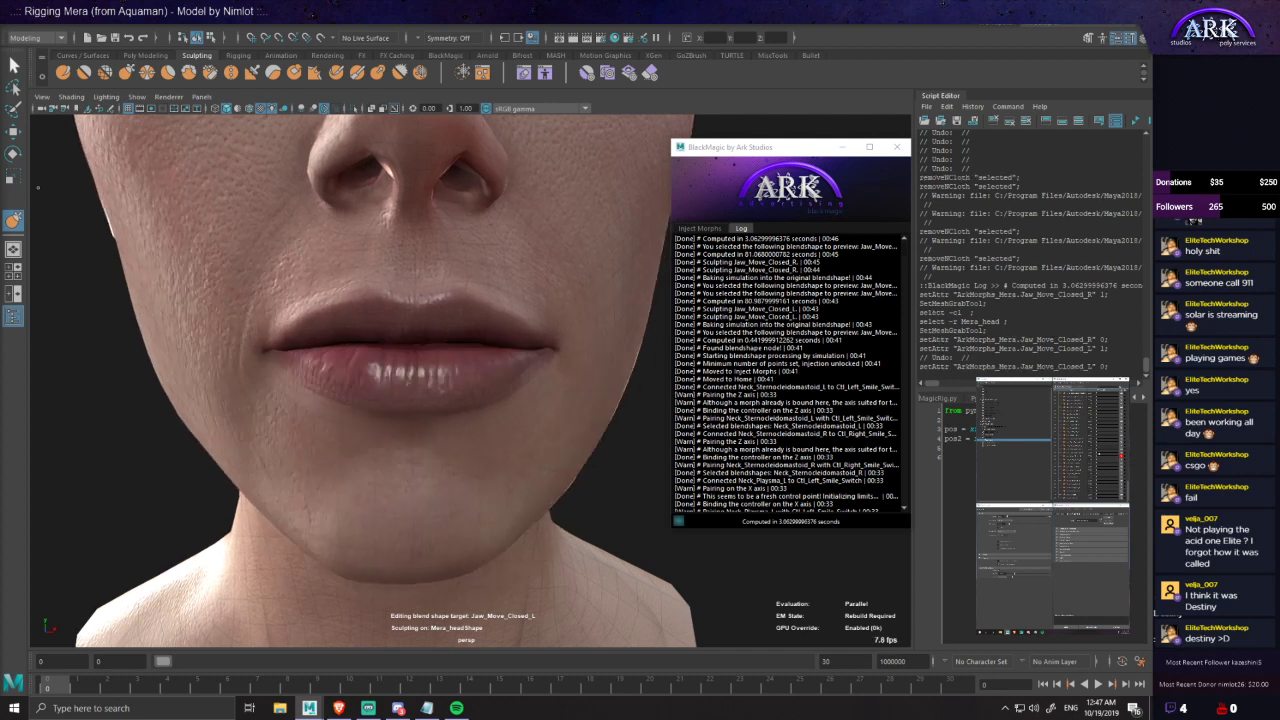
drag(1098, 457, 1119, 457)
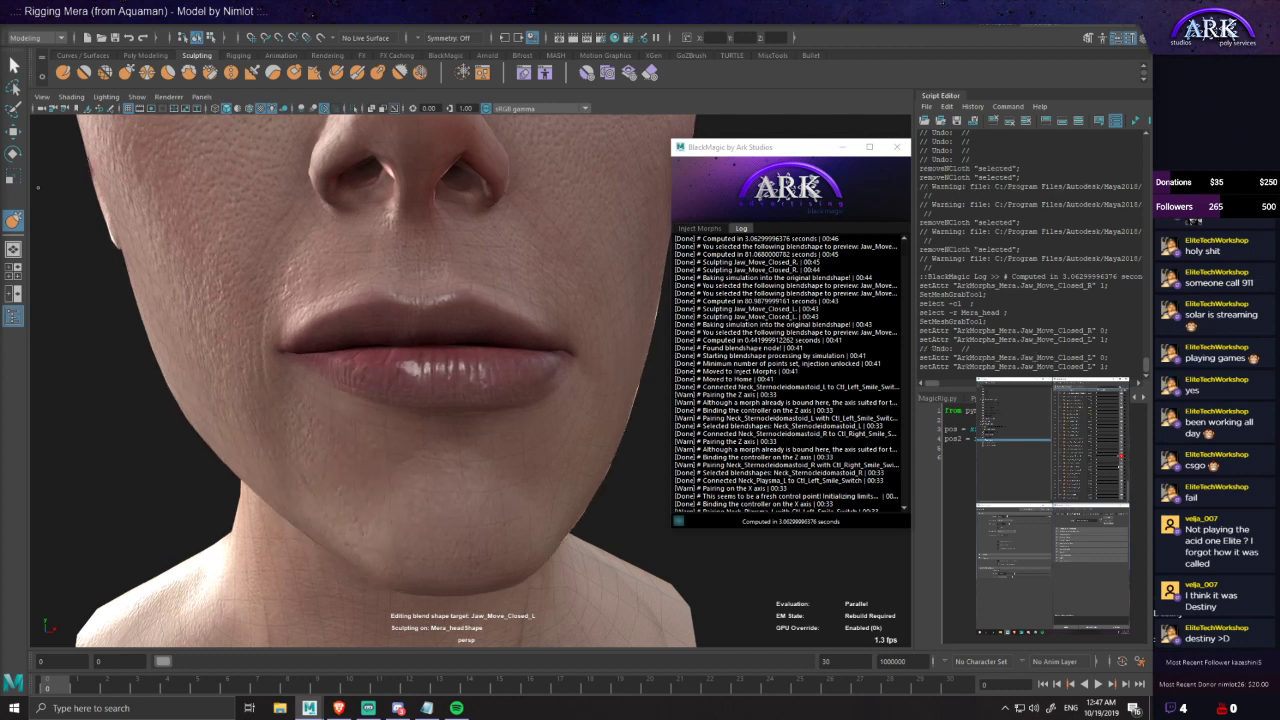
click(1121, 456)
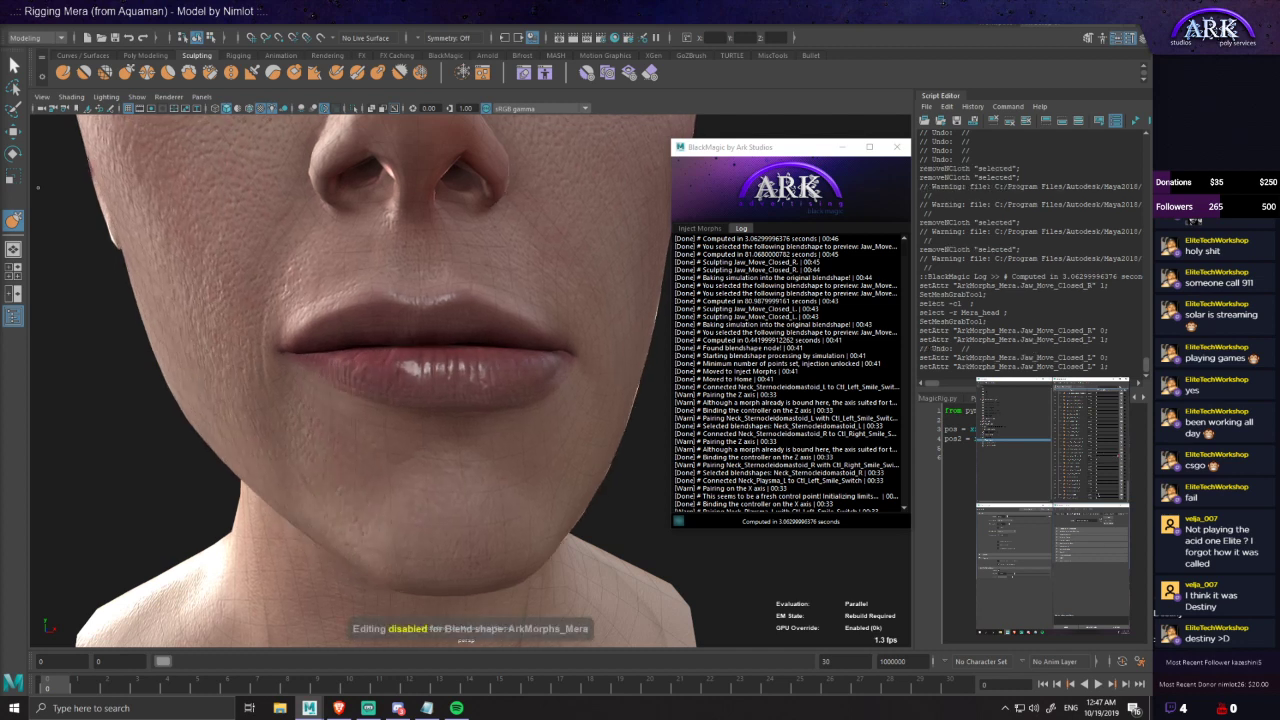
- Set ChinPushLeft to 1 with its target editable and erase its deformation around the lips, undoing the excess strokes
drag(1117, 457, 1098, 457)
click(1121, 495)
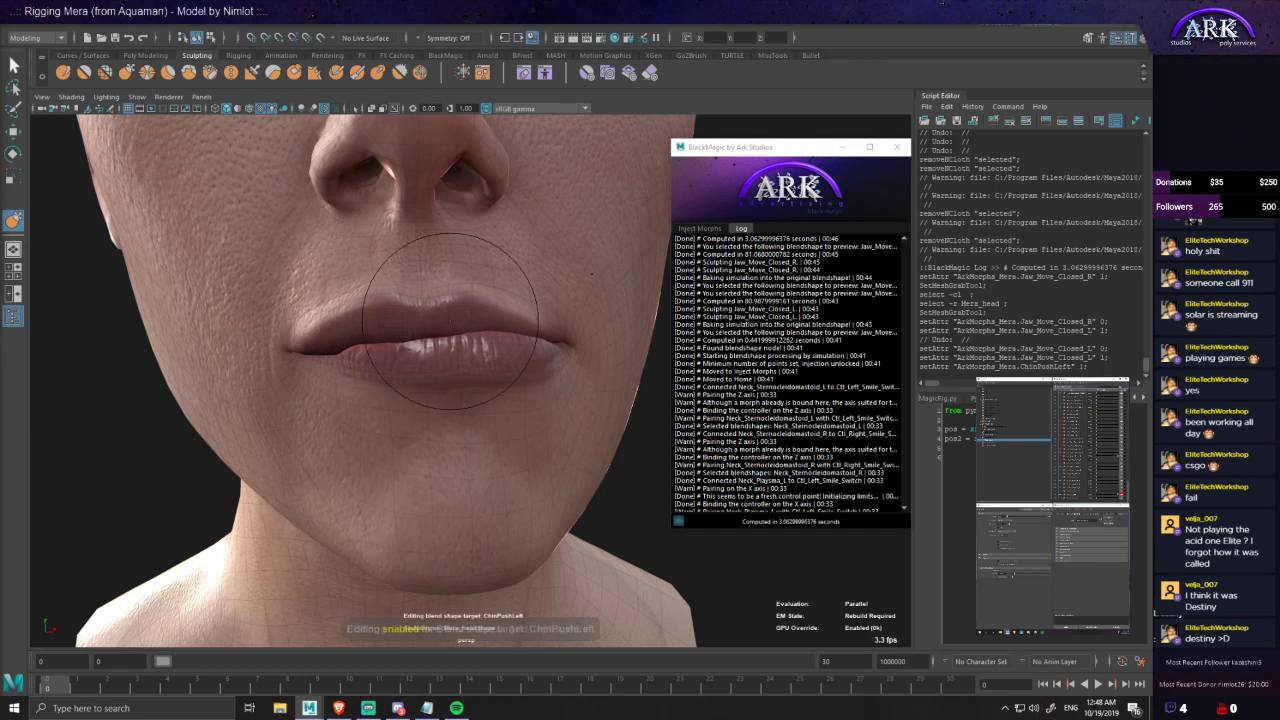
click(652, 76)
mouse_move(432, 414)
mouse_down()
mouse_move(366, 373)
mouse_move(400, 387)
mouse_up()
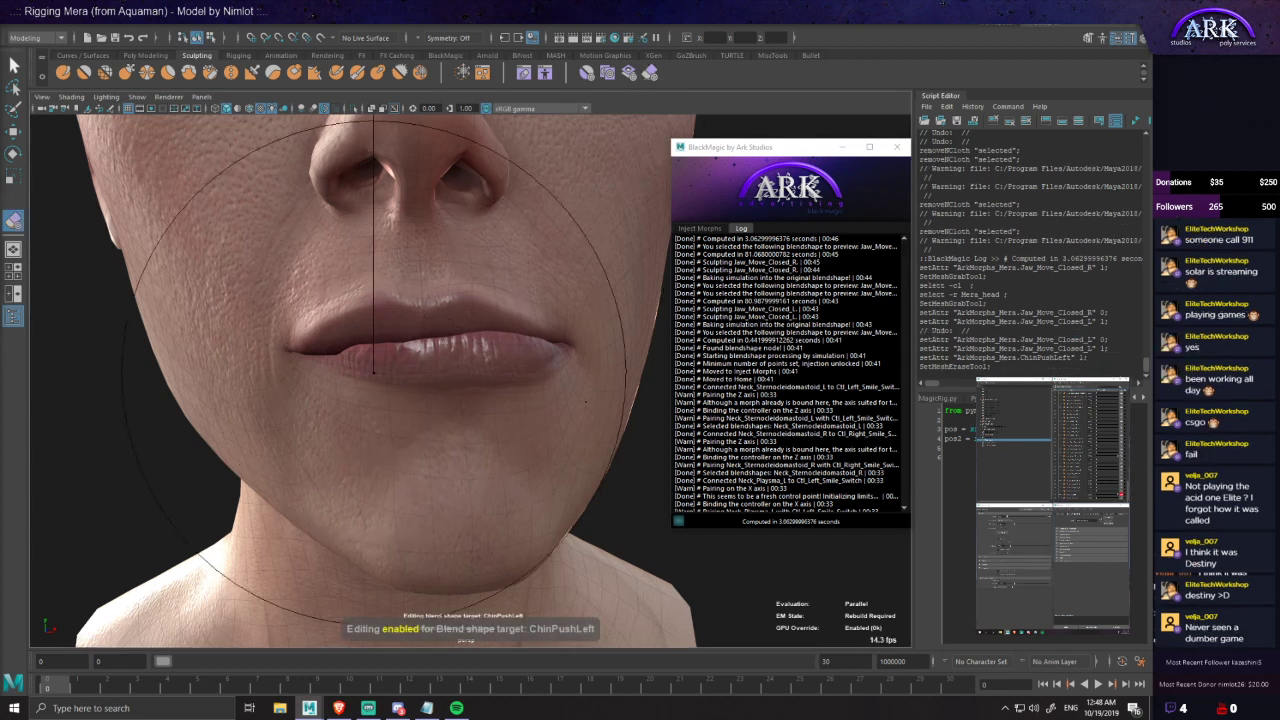
mouse_move(352, 330)
mouse_down()
mouse_move(420, 380)
mouse_move(397, 391)
mouse_move(440, 378)
mouse_up()
scroll(397, 391, down, 6)
scroll(434, 374, up, 4)
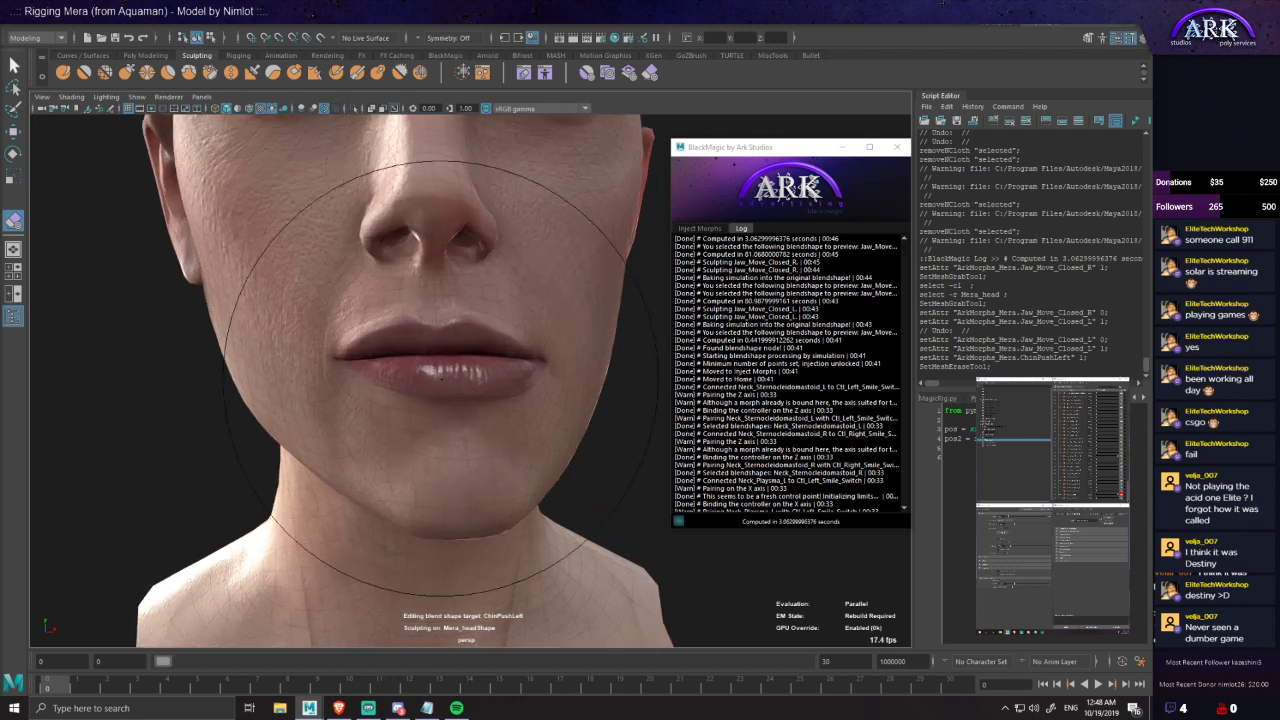
key(ctrl+z)
mouse_move(443, 358)
mouse_down()
mouse_move(368, 364)
mouse_move(577, 351)
mouse_up()
key(ctrl+z)
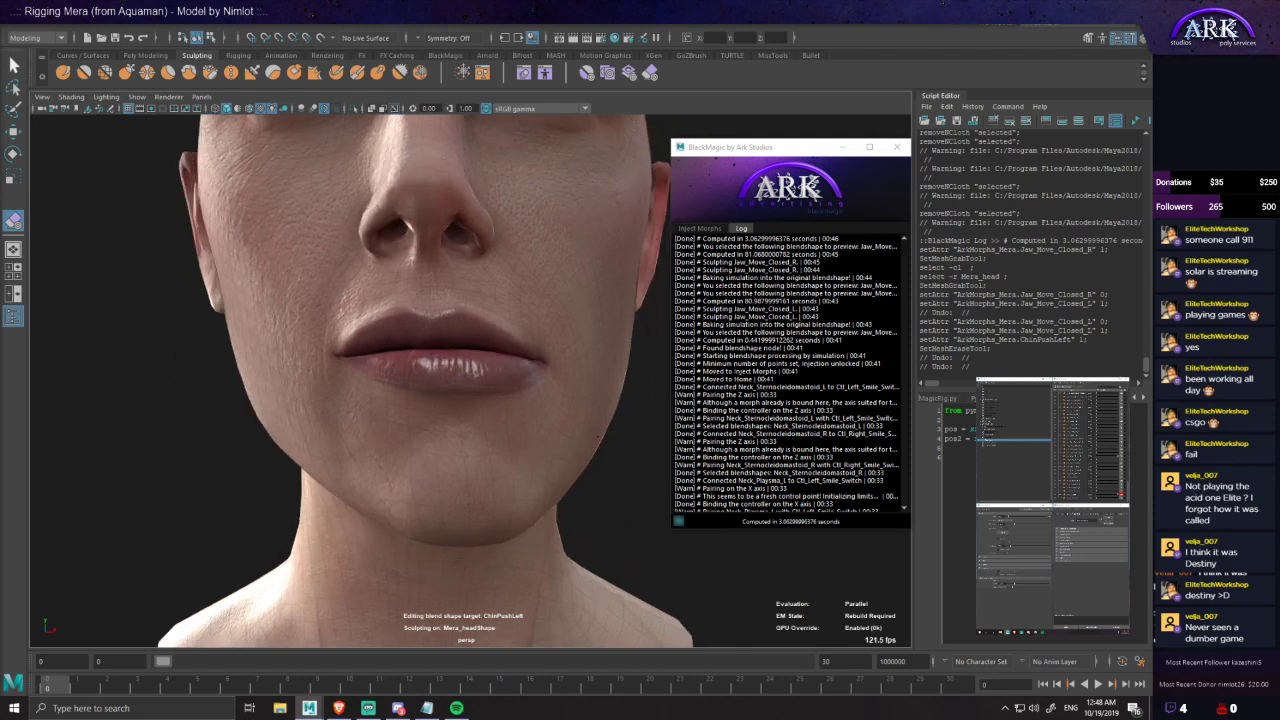
- Set Jaw_Move_Closed_R and ChinPushRight to 1 and their left counterparts to 0, and check the face with ChinPushRight editable
mouse_move(294, 372)
alt+mouse_down()
mouse_move(400, 350)
mouse_move(380, 332)
alt+mouse_up()
alt+drag(534, 294, 457, 353)
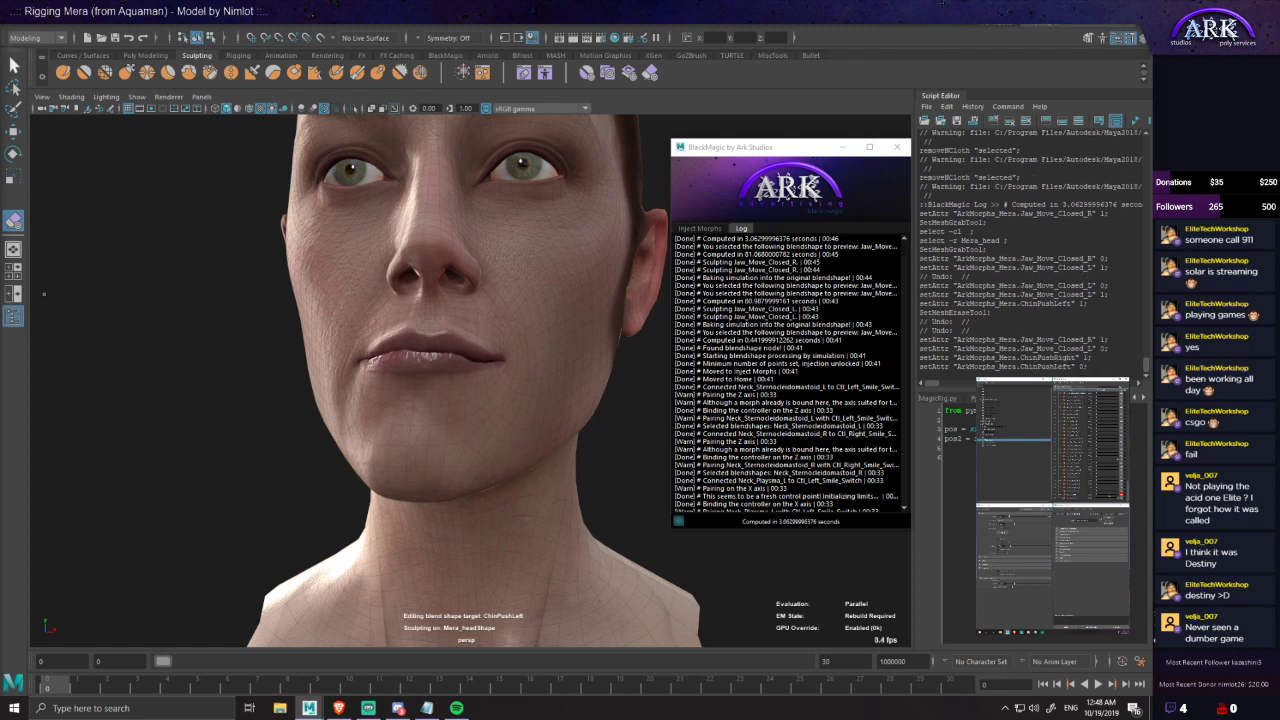
alt+drag(372, 370, 515, 411)
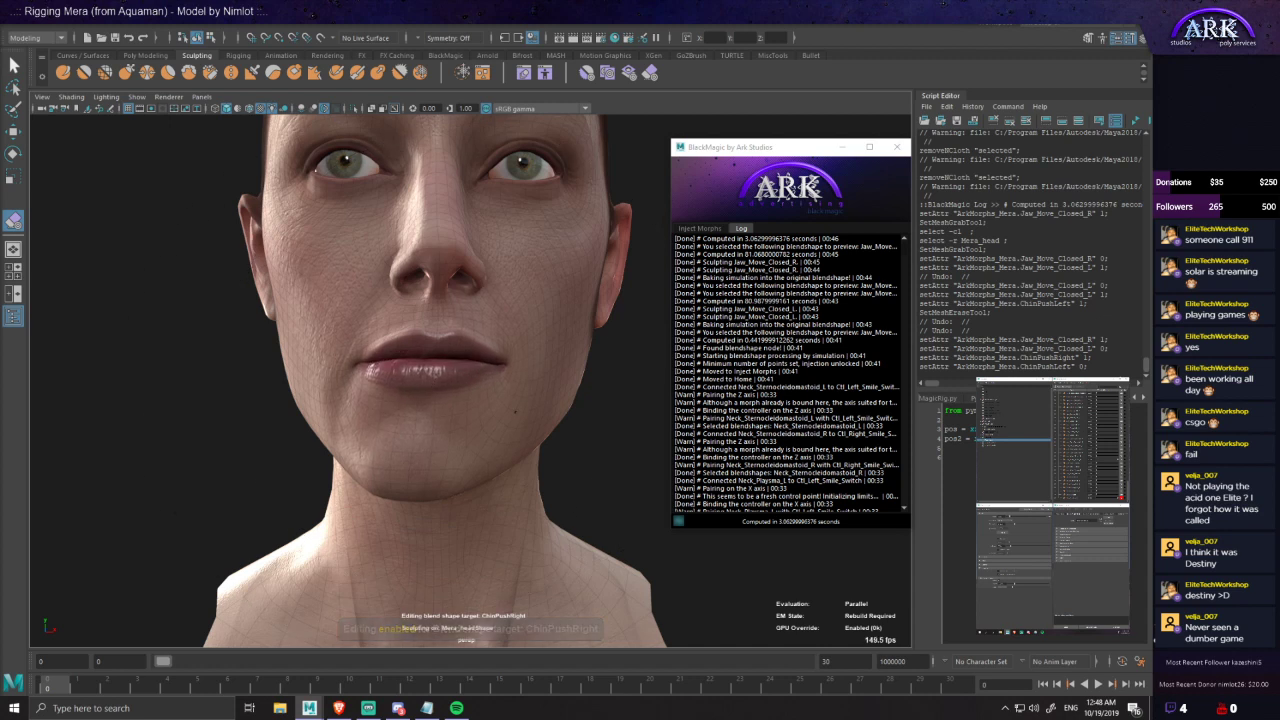
alt+drag(295, 409, 331, 392)
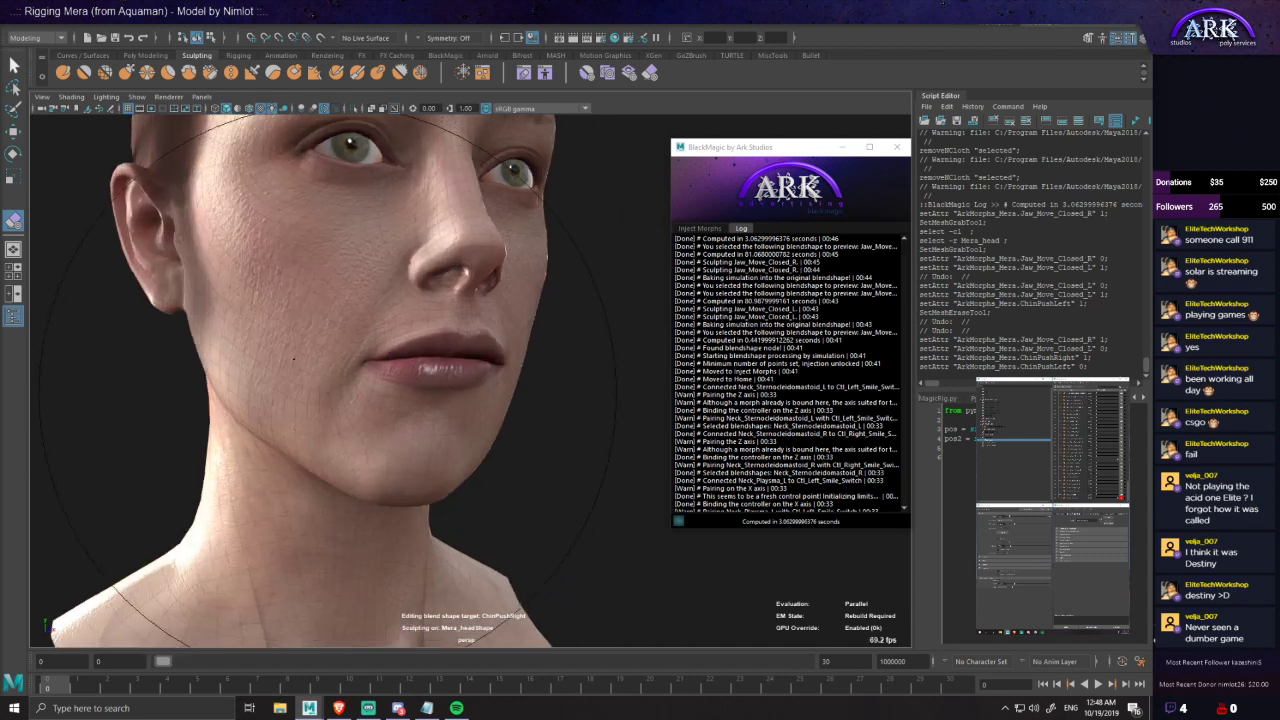
alt+drag(431, 376, 381, 366)
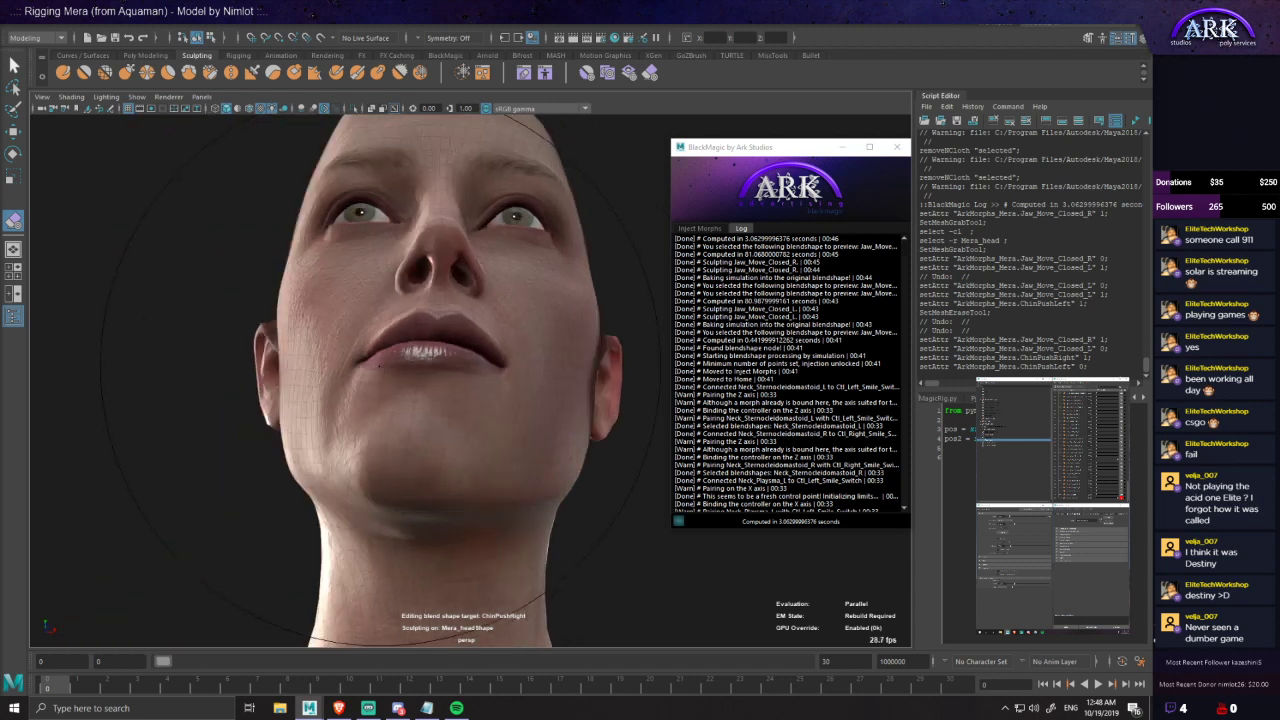
- Return Jaw_Move_Closed_L and ChinPushLeft to 1 with the right shapes at 0, and enable editing of the ChinPushLeft target
alt+drag(553, 456, 548, 515)
scroll(490, 440, up, 4)
alt+drag(484, 380, 466, 378)
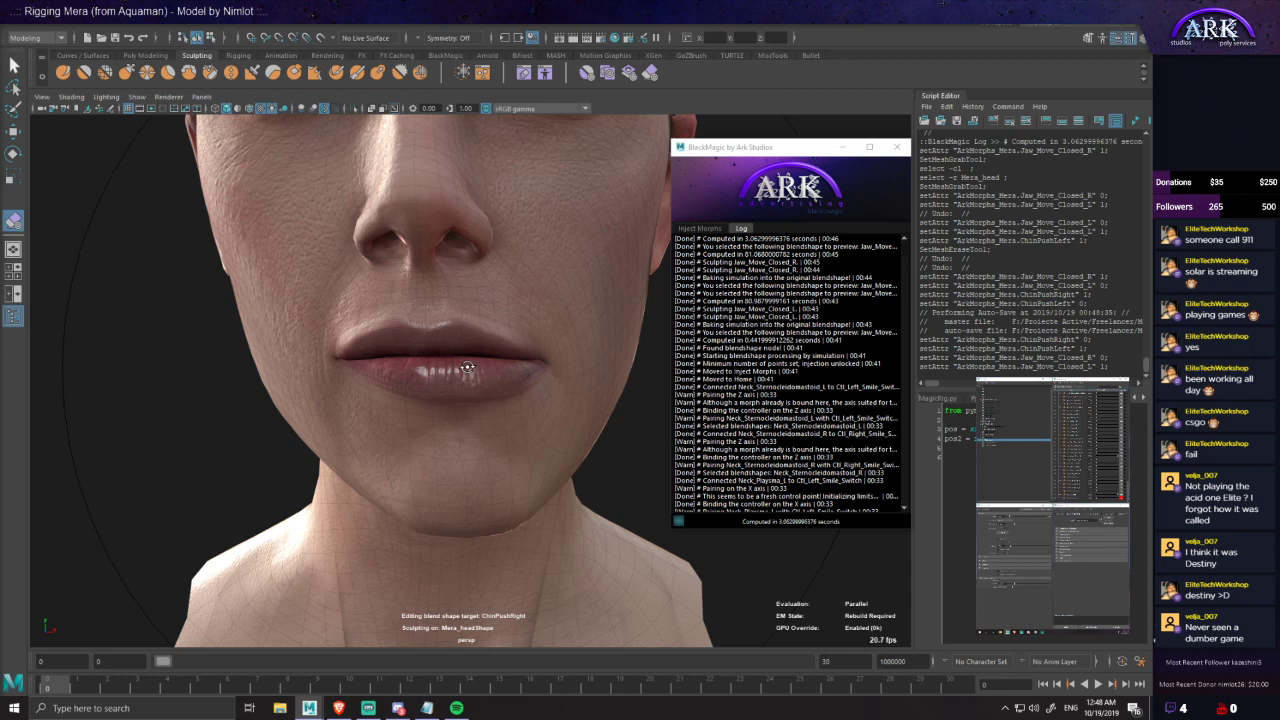
alt+drag(467, 368, 466, 352)
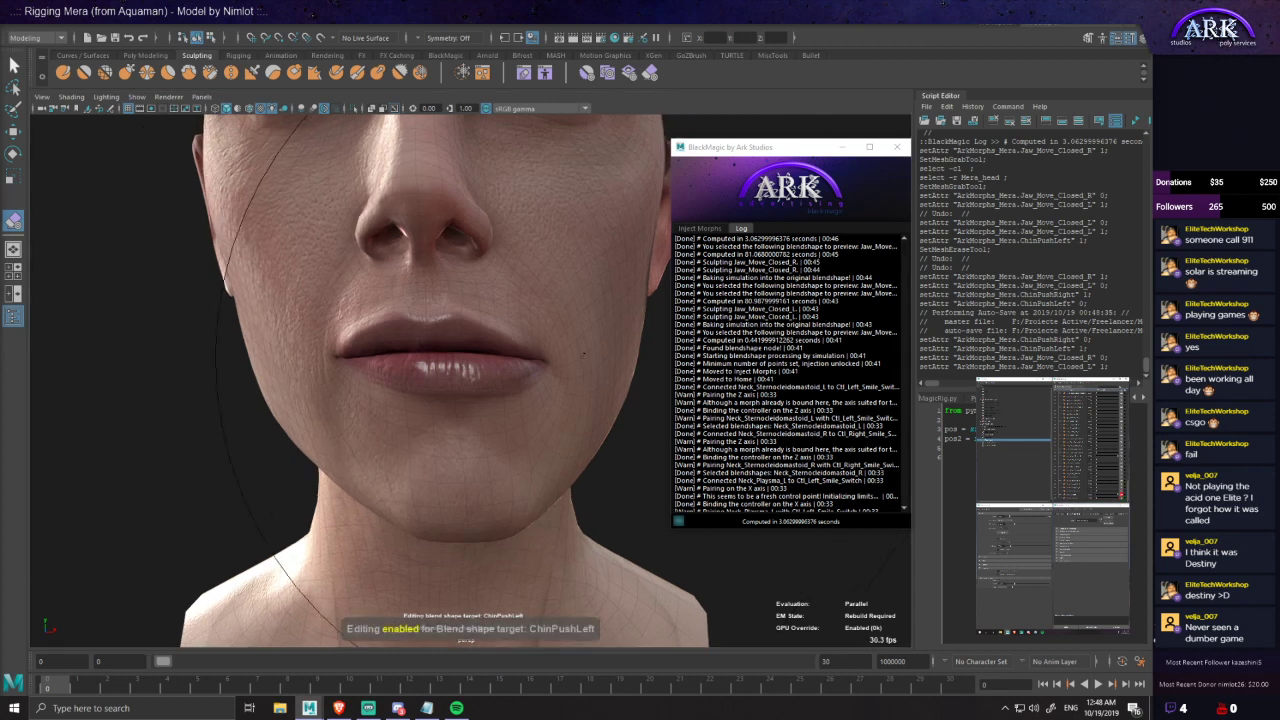
scroll(519, 328, down, 5)
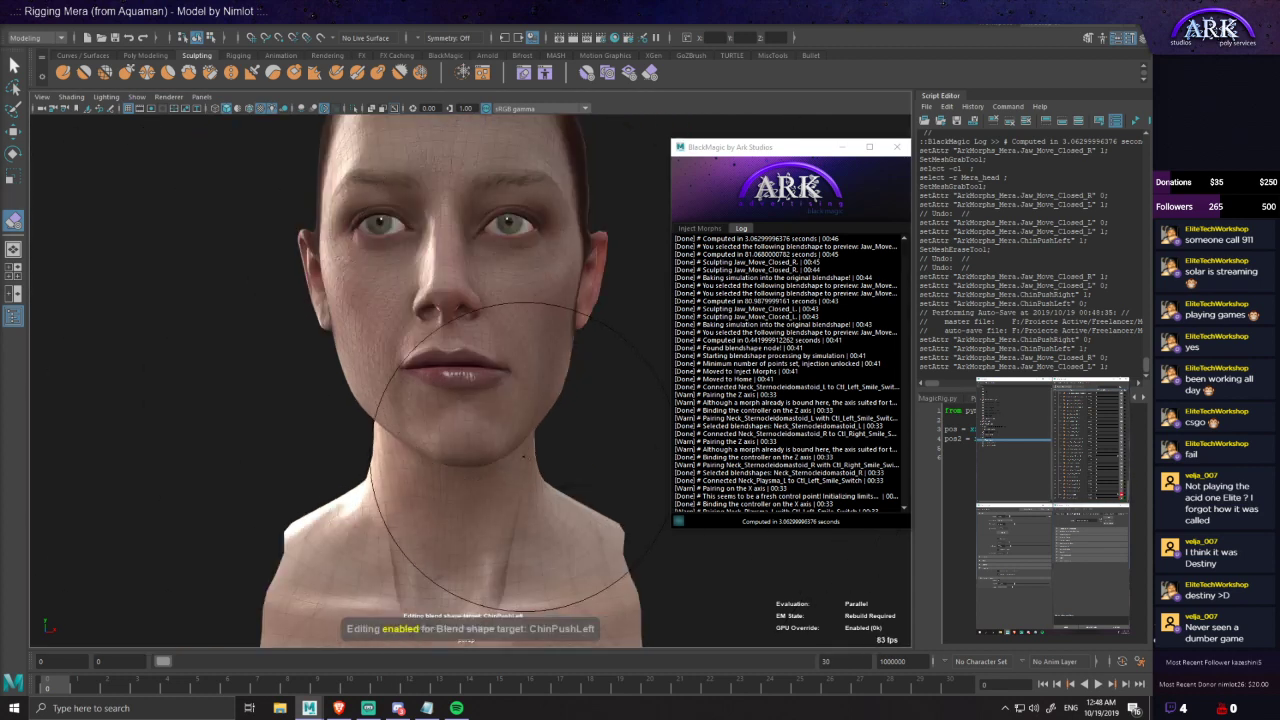
scroll(524, 457, up, 5)
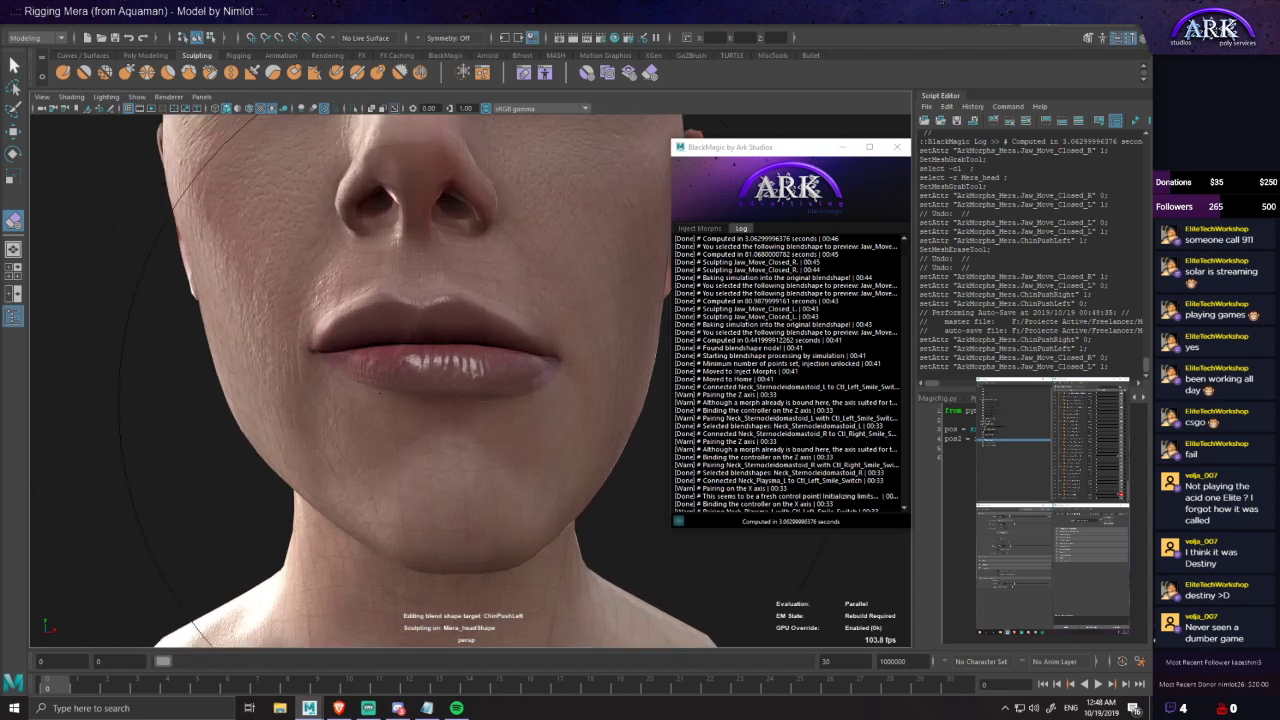
mouse_move(432, 391)
alt+mouse_down()
mouse_move(403, 389)
mouse_move(503, 386)
mouse_move(486, 394)
mouse_move(522, 388)
mouse_move(531, 371)
mouse_move(520, 370)
alt+mouse_up()
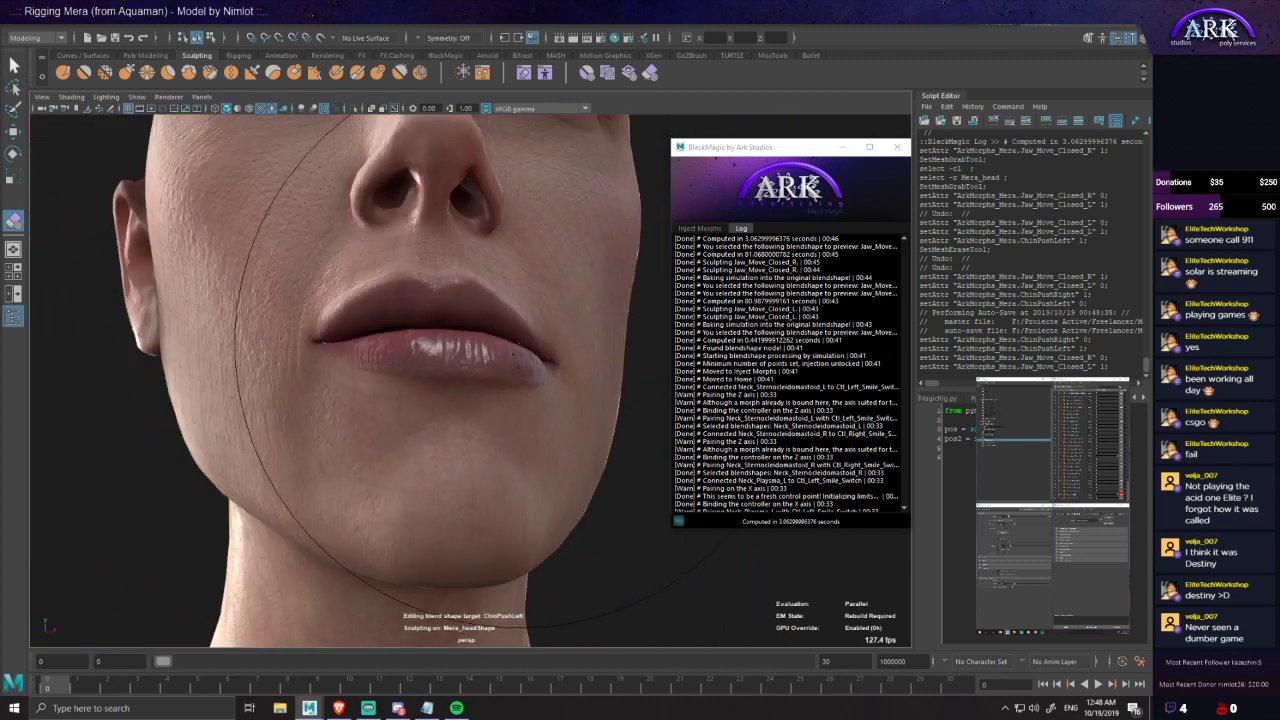
- Undo the last edit and reshape the lips on the ChinPushLeft target with the Grab tool, undoing the unwanted strokes
key(ctrl+z)
click(128, 72)
alt+drag(451, 373, 425, 374)
alt+drag(503, 391, 486, 386)
alt+middle_drag(486, 386, 457, 377)
alt+drag(457, 377, 460, 377)
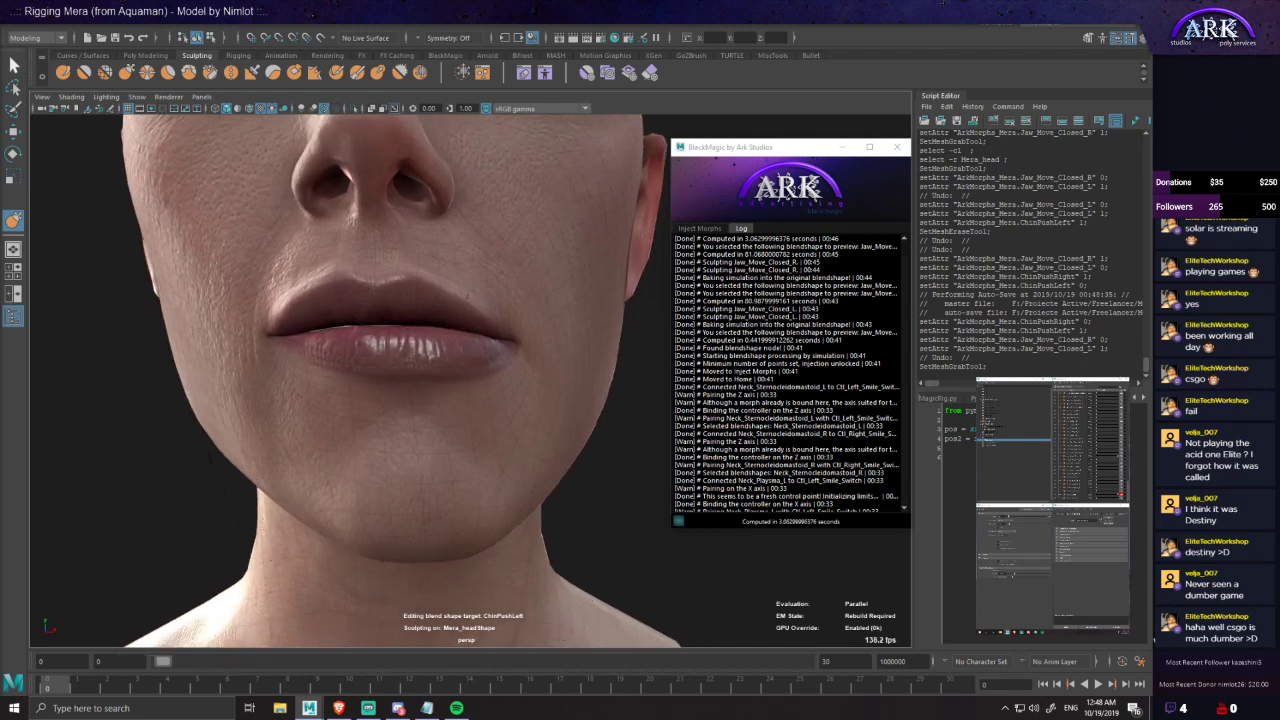
key(ctrl+z)
mouse_move(440, 325)
alt+mouse_down()
mouse_move(445, 340)
mouse_move(476, 344)
mouse_move(339, 369)
mouse_move(427, 328)
mouse_move(421, 304)
alt+mouse_up()
alt+drag(415, 233, 460, 236)
alt+drag(426, 353, 459, 304)
key(ctrl+z)
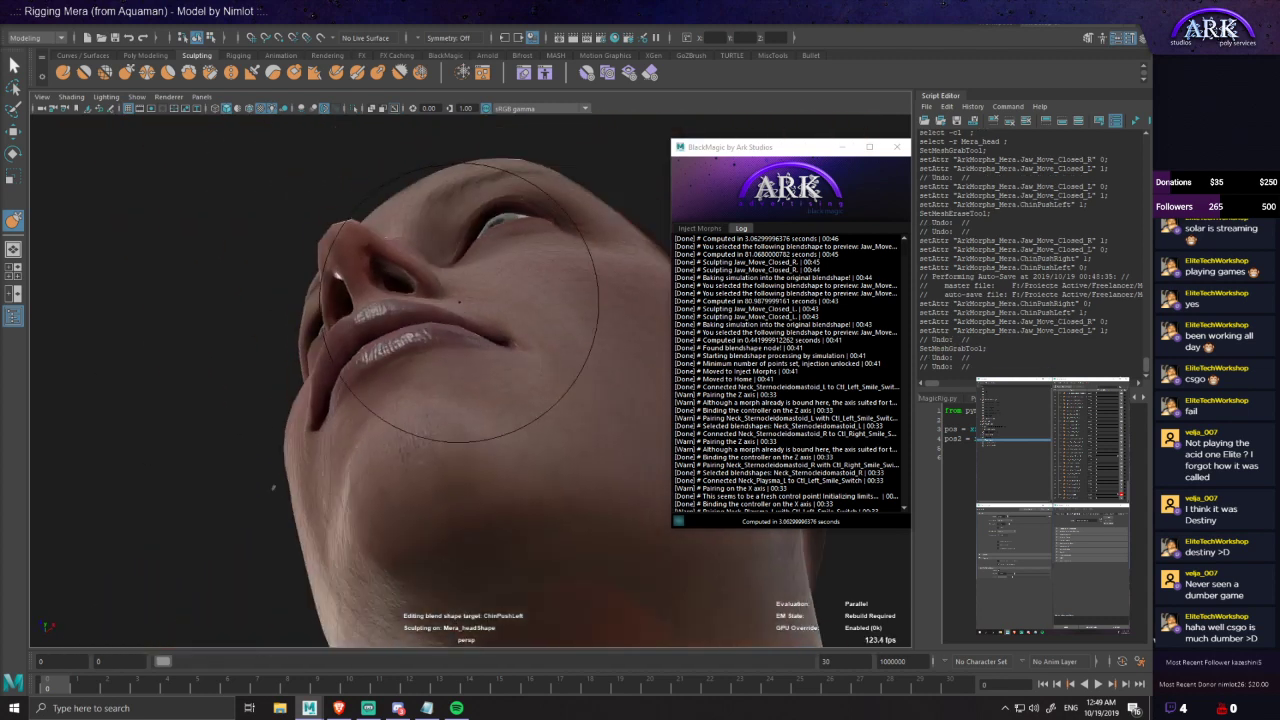
- Refine the lower lip and mouth corners on the ChinPushLeft target, checking the shape from the front, side and below
alt+drag(451, 347, 466, 378)
mouse_move(420, 335)
alt+mouse_down()
mouse_move(447, 347)
mouse_move(450, 312)
mouse_move(437, 352)
alt+mouse_up()
alt+drag(450, 303, 449, 355)
alt+drag(362, 359, 344, 318)
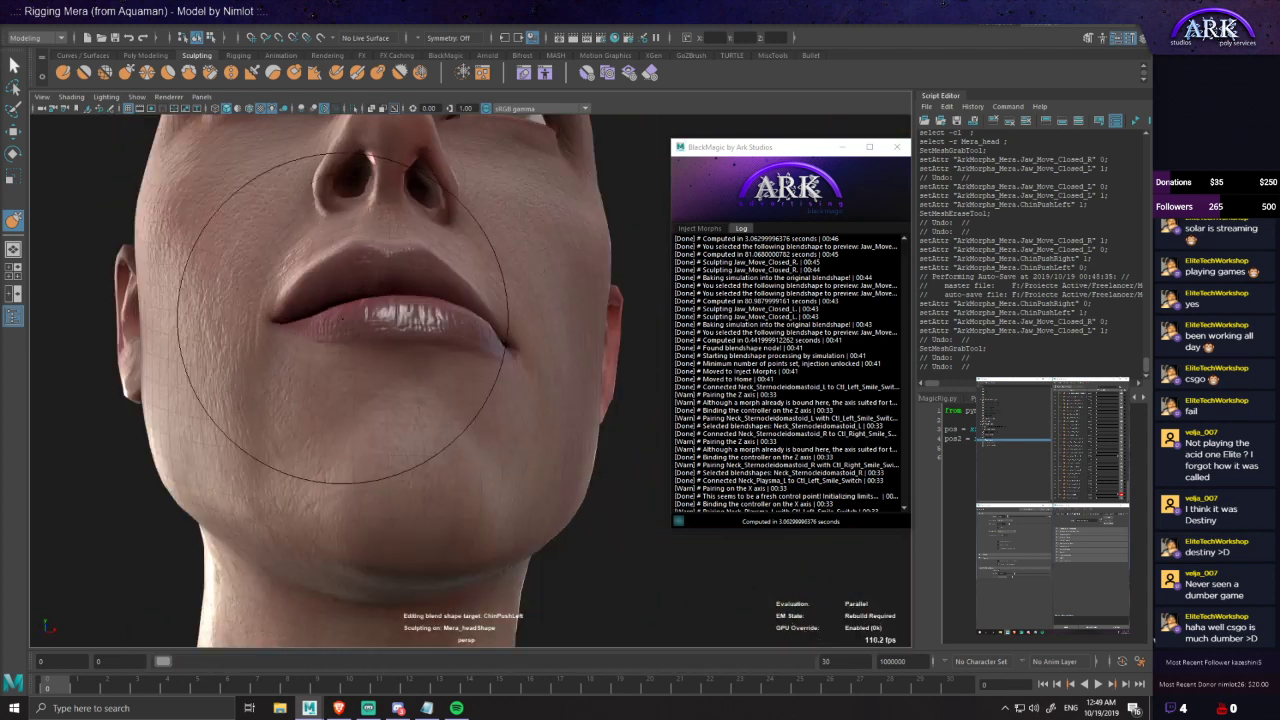
alt+drag(484, 343, 326, 365)
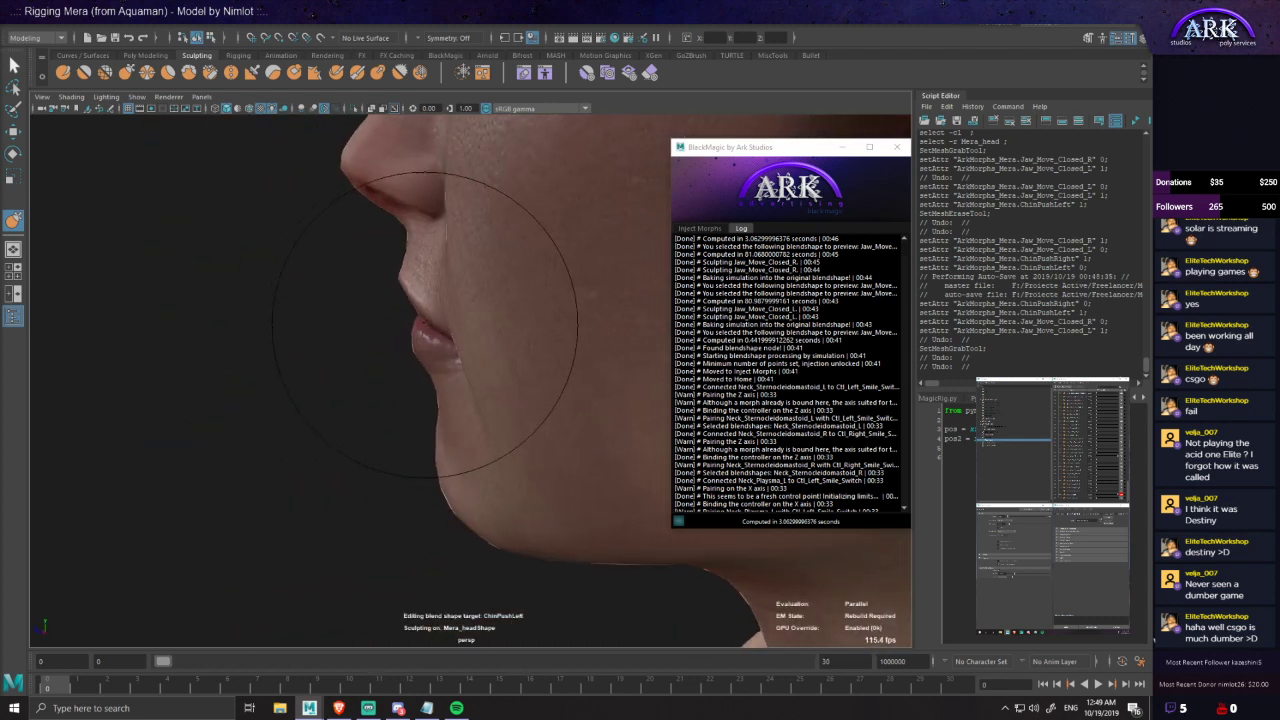
alt+drag(453, 311, 416, 357)
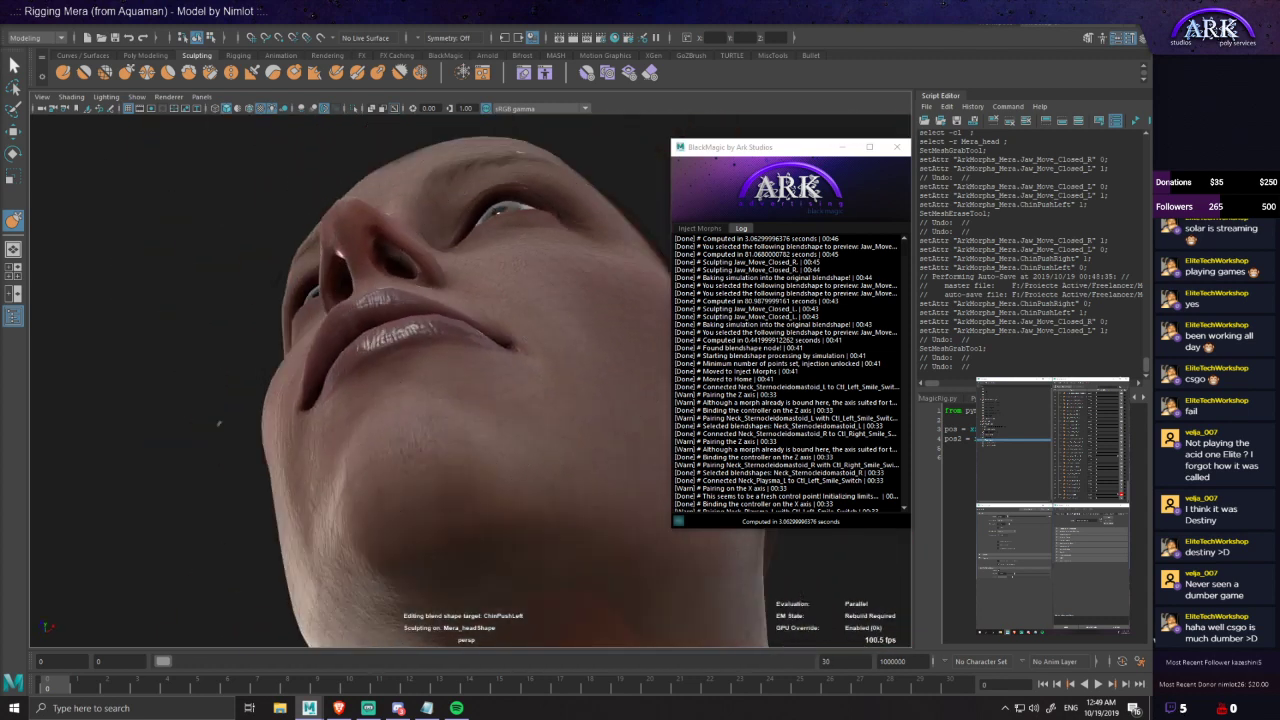
alt+drag(452, 396, 459, 353)
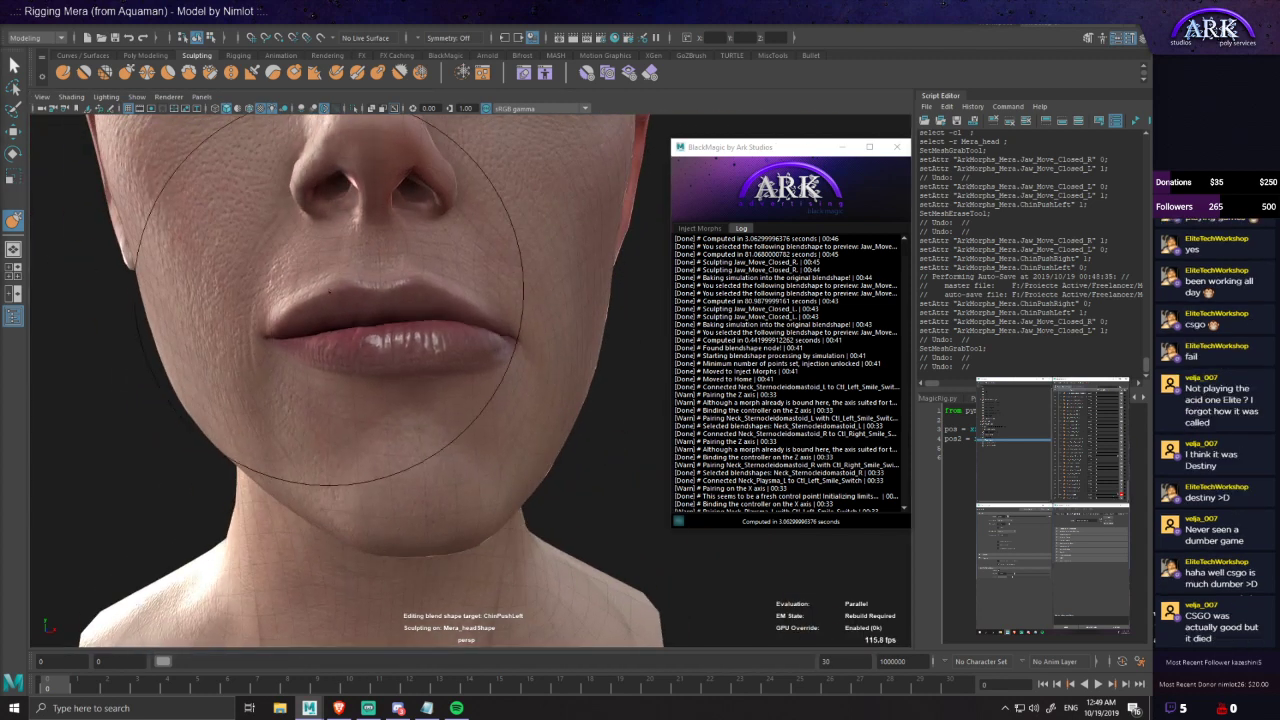
alt+drag(337, 349, 328, 282)
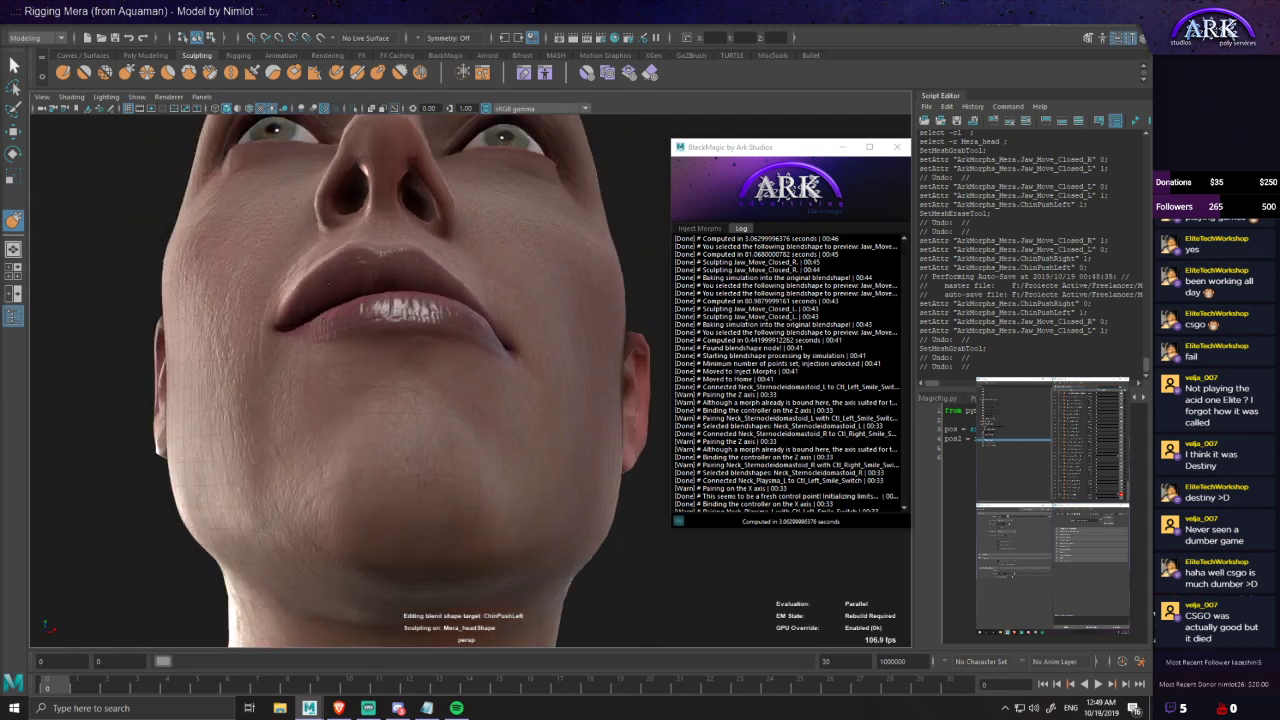
mouse_move(384, 367)
alt+mouse_down()
mouse_move(412, 357)
mouse_move(428, 440)
mouse_move(466, 467)
mouse_move(514, 474)
mouse_move(436, 424)
alt+mouse_up()
scroll(455, 435, up, 3)
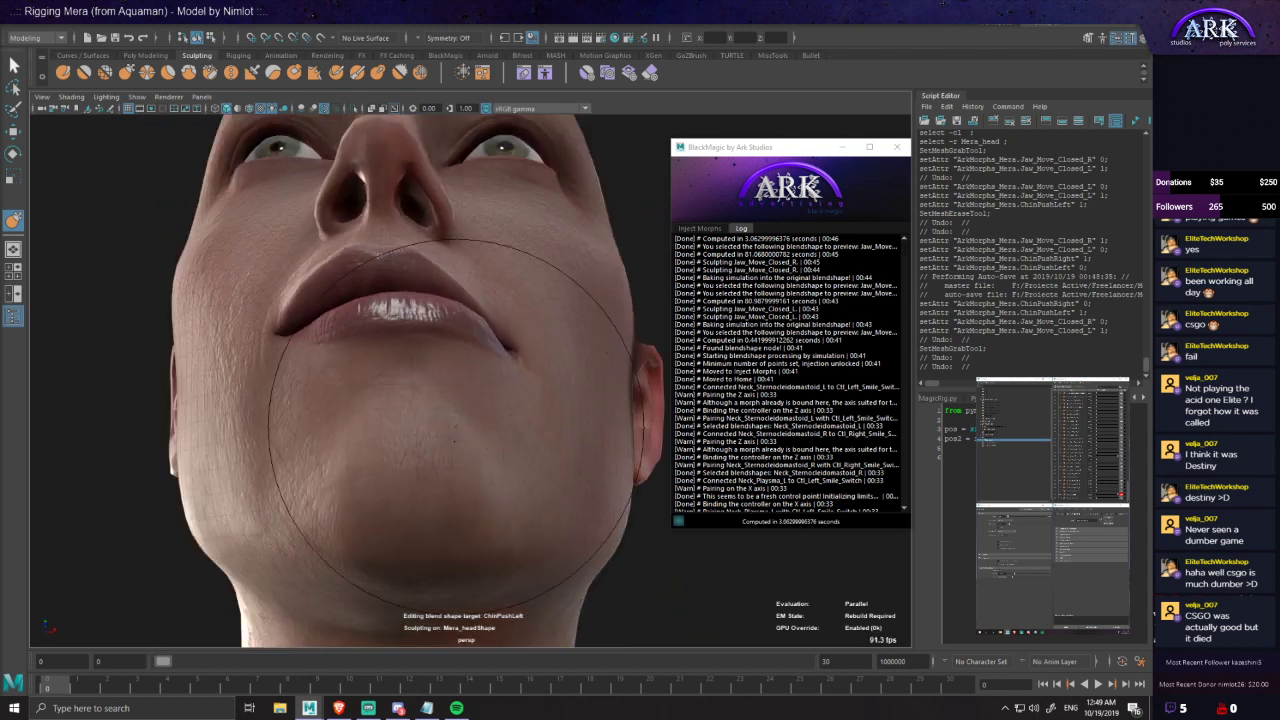
mouse_move(420, 492)
alt+mouse_down()
mouse_move(424, 508)
mouse_move(459, 468)
mouse_move(449, 510)
mouse_move(441, 491)
mouse_move(425, 519)
alt+mouse_up()
- Vary the ChinPushLeft weight and examine the jaw and lips on the whole face from below and the front
scroll(449, 520, down, 4)
drag(1115, 494, 1104, 494)
mouse_move(452, 436)
alt+mouse_down()
mouse_move(520, 449)
mouse_move(596, 436)
alt+mouse_up()
alt+drag(398, 428, 419, 436)
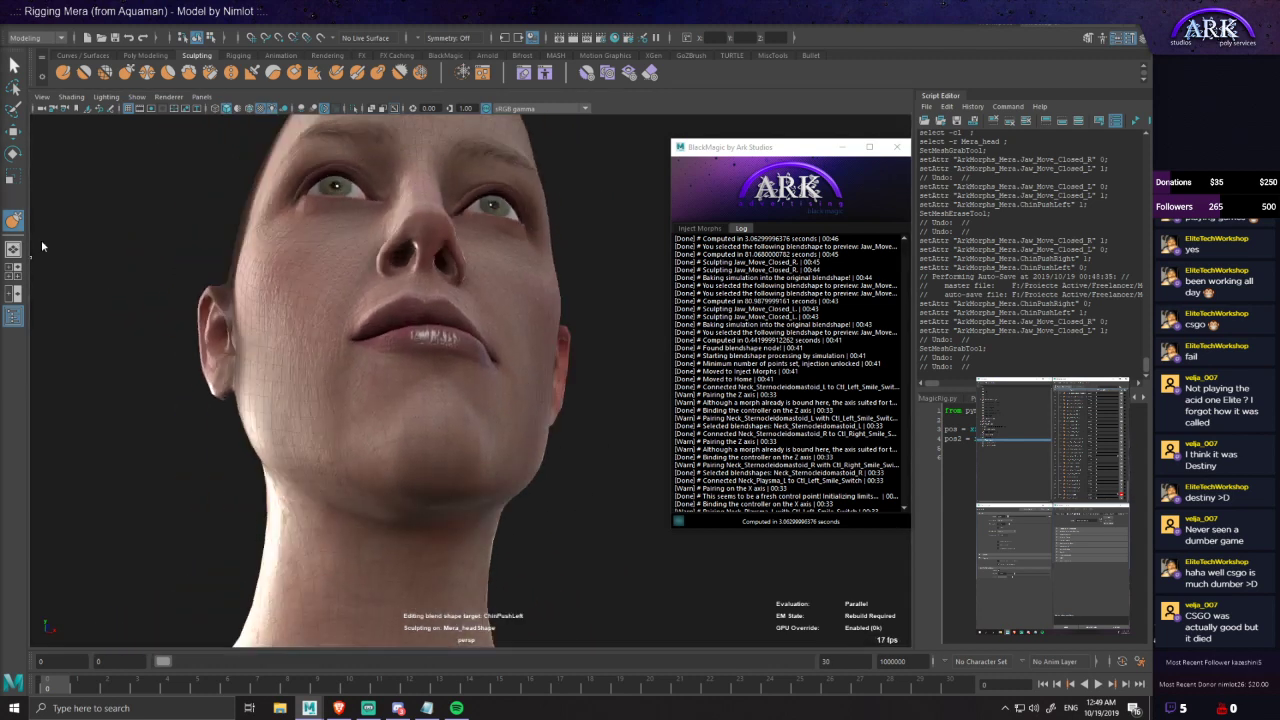
alt+drag(552, 404, 538, 419)
alt+drag(463, 378, 467, 441)
alt+drag(430, 429, 373, 414)
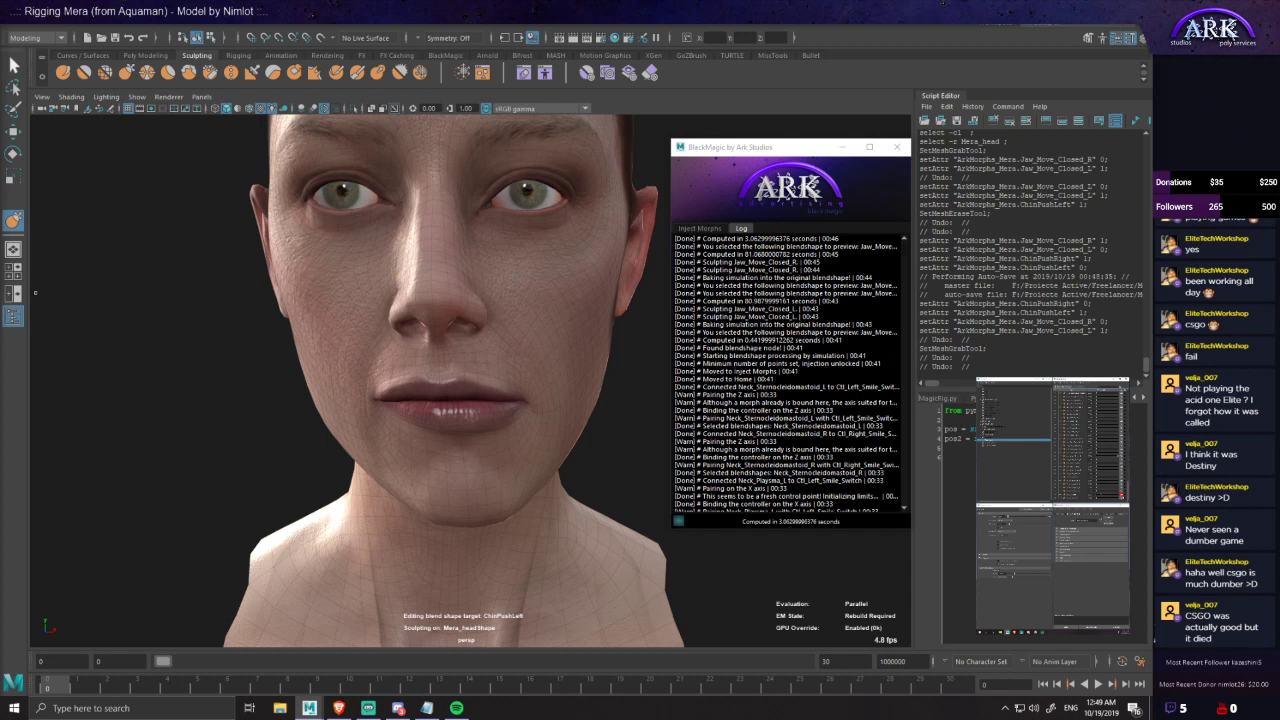
mouse_move(432, 402)
alt+mouse_down()
mouse_move(459, 392)
mouse_move(408, 357)
mouse_move(411, 340)
mouse_move(449, 397)
mouse_move(438, 397)
mouse_move(444, 378)
mouse_move(424, 378)
mouse_move(413, 354)
mouse_move(430, 400)
mouse_move(450, 398)
alt+mouse_up()
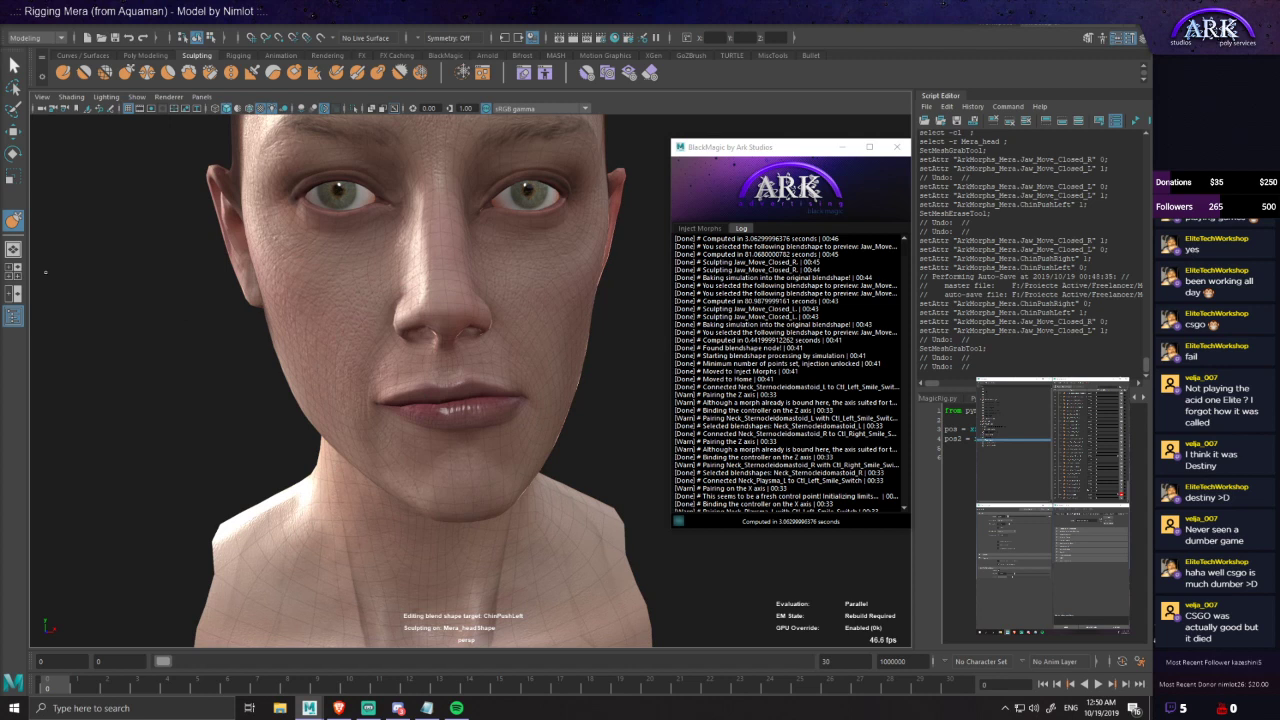
- Set ChinPushLeft and Jaw_Move_Closed_L to 0 with ChinPushRight and Jaw_Move_Closed_R at 1, and enable editing of the ChinPushRight target
drag(1119, 494, 1098, 494)
mouse_move(437, 416)
alt+mouse_down()
mouse_move(475, 432)
mouse_move(445, 410)
mouse_move(425, 355)
mouse_move(444, 440)
mouse_move(428, 387)
mouse_move(440, 372)
mouse_move(451, 406)
mouse_move(430, 404)
alt+mouse_up()
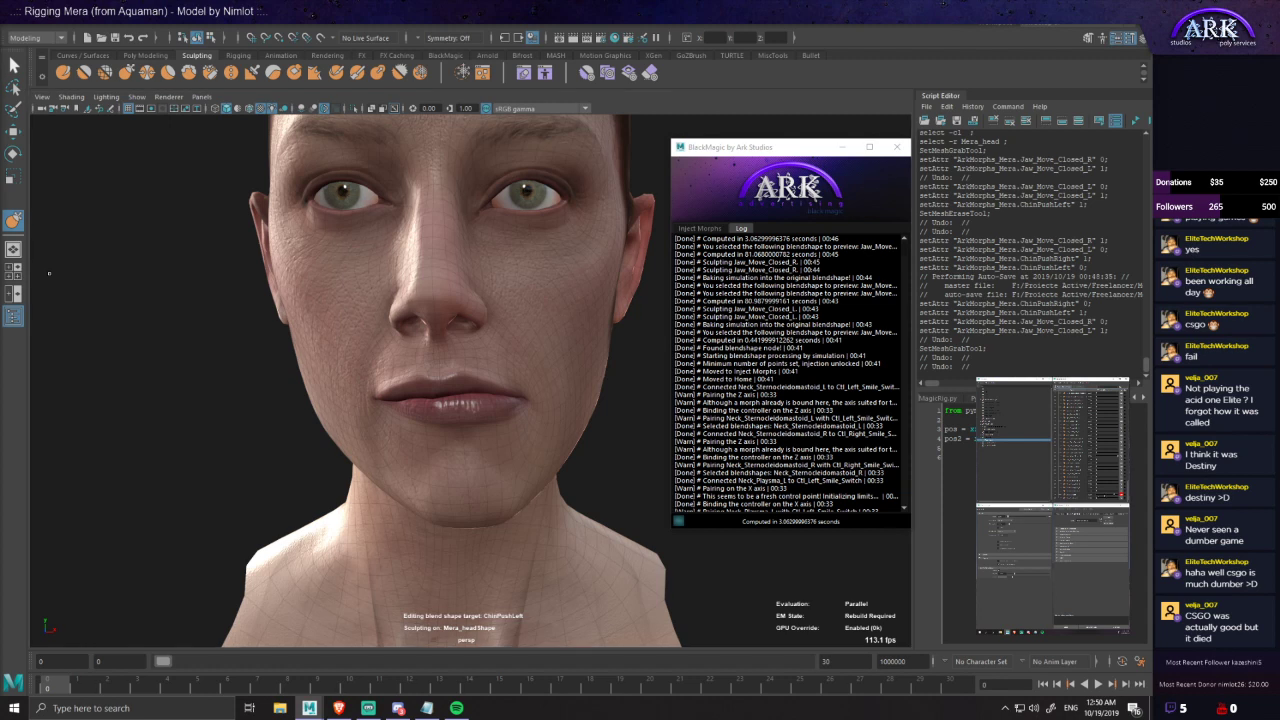
drag(31, 253, 0, 254)
mouse_move(421, 447)
alt+mouse_down()
mouse_move(484, 490)
mouse_move(520, 565)
mouse_move(423, 400)
mouse_move(414, 311)
mouse_move(461, 437)
mouse_move(446, 428)
mouse_move(464, 432)
mouse_move(416, 410)
alt+mouse_up()
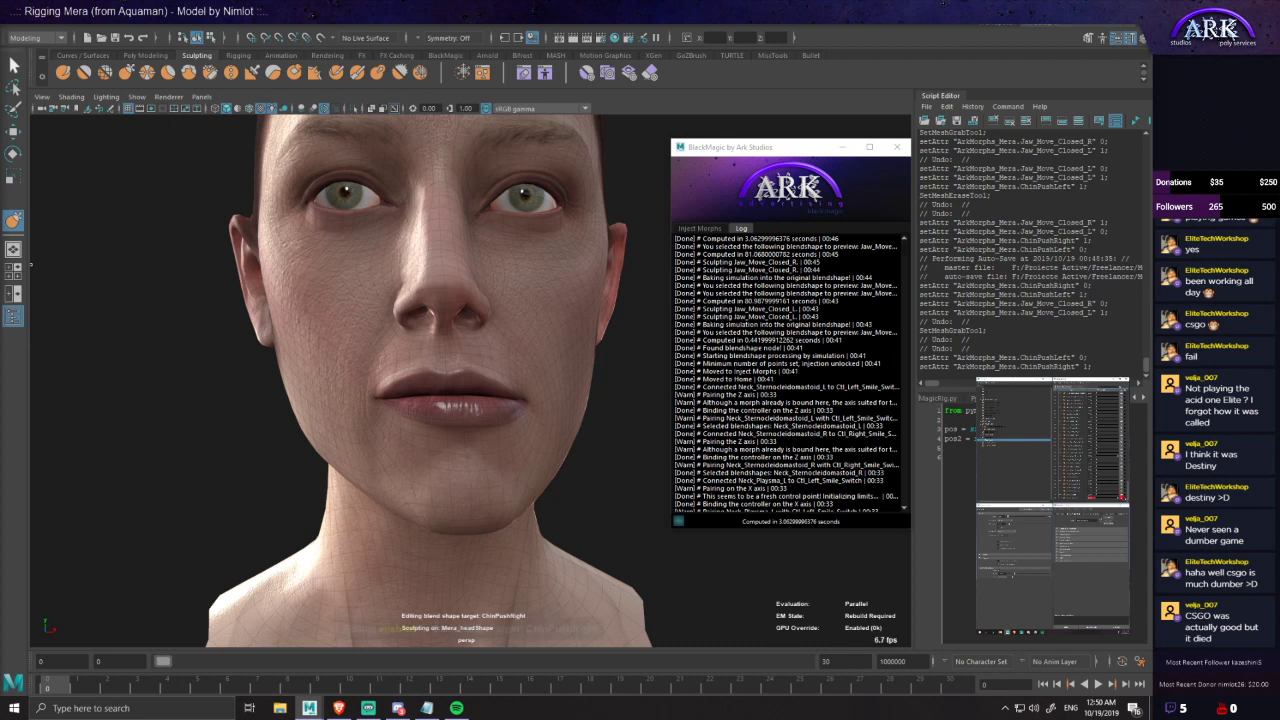
key(ctrl+z)
key(ctrl+z)
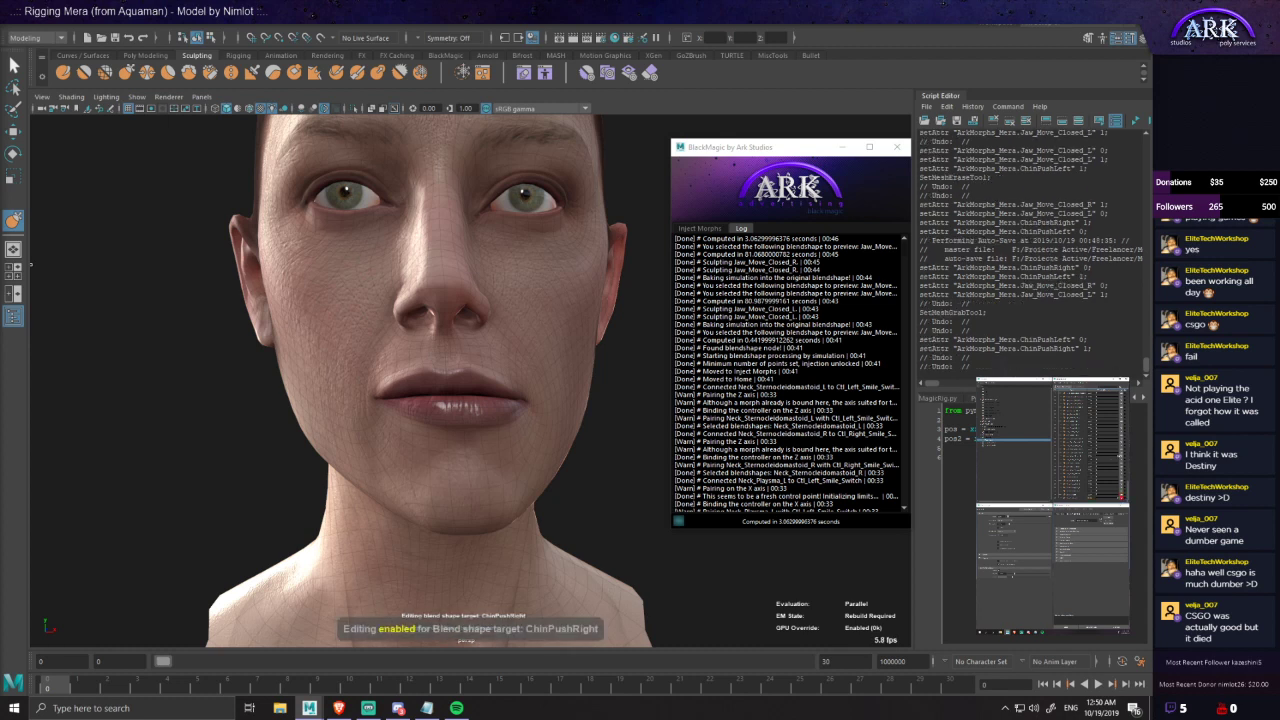
mouse_move(454, 484)
alt+mouse_down()
mouse_move(451, 414)
mouse_move(467, 428)
alt+mouse_up()
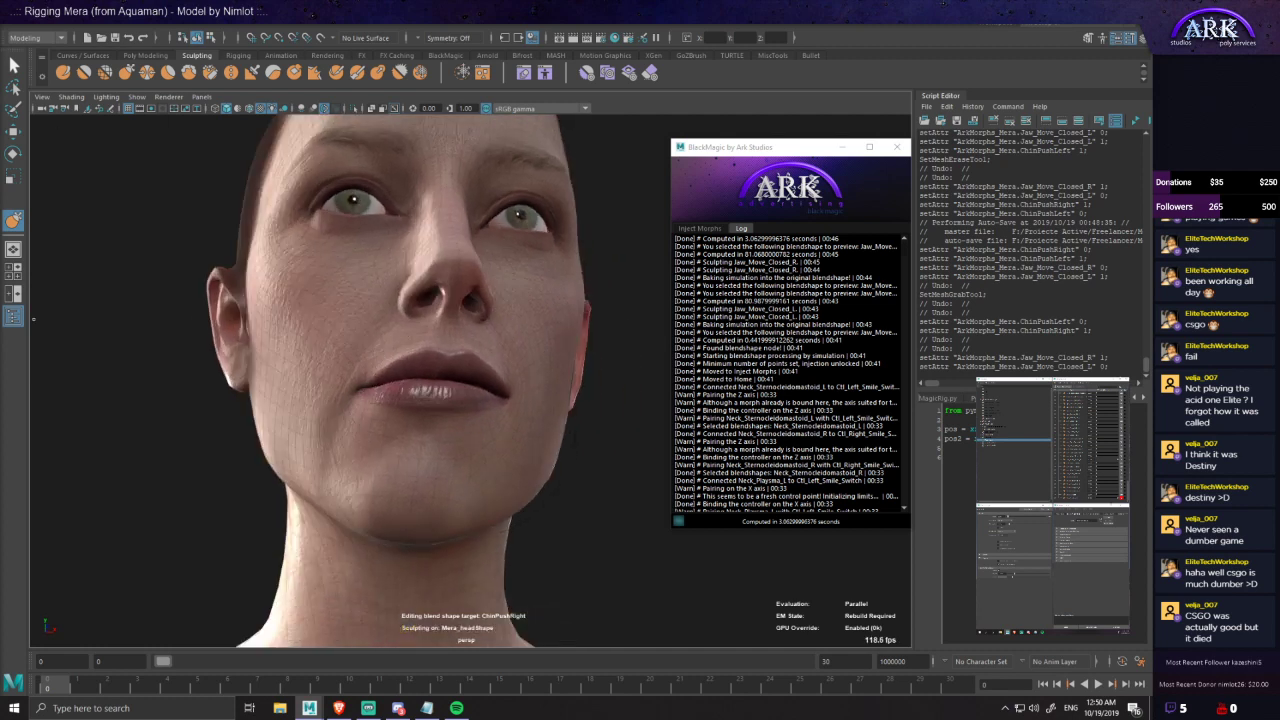
- Reshape the lips and mouth corners on the ChinPushRight target with the Grab tool, undoing the unwanted strokes
mouse_move(431, 345)
alt+mouse_down()
mouse_move(451, 374)
mouse_move(394, 386)
mouse_move(393, 368)
mouse_move(405, 403)
mouse_move(406, 364)
alt+mouse_up()
mouse_move(397, 470)
alt+mouse_down()
mouse_move(416, 459)
mouse_move(414, 480)
alt+mouse_up()
mouse_move(478, 390)
alt+mouse_down()
mouse_move(476, 362)
mouse_move(467, 408)
mouse_move(469, 397)
alt+mouse_up()
mouse_move(386, 436)
alt+mouse_down()
mouse_move(397, 403)
mouse_move(362, 409)
mouse_move(358, 430)
alt+mouse_up()
mouse_move(450, 415)
alt+mouse_down()
mouse_move(456, 384)
mouse_move(491, 423)
mouse_move(444, 407)
mouse_move(463, 397)
mouse_move(462, 373)
mouse_move(454, 432)
mouse_move(391, 423)
mouse_move(385, 402)
mouse_move(402, 380)
mouse_move(397, 434)
mouse_move(394, 358)
mouse_move(346, 382)
mouse_move(395, 387)
mouse_move(374, 384)
mouse_move(381, 373)
mouse_move(420, 423)
mouse_move(460, 429)
mouse_move(551, 438)
mouse_move(556, 412)
alt+mouse_up()
key(ctrl+z)
key(ctrl+z)
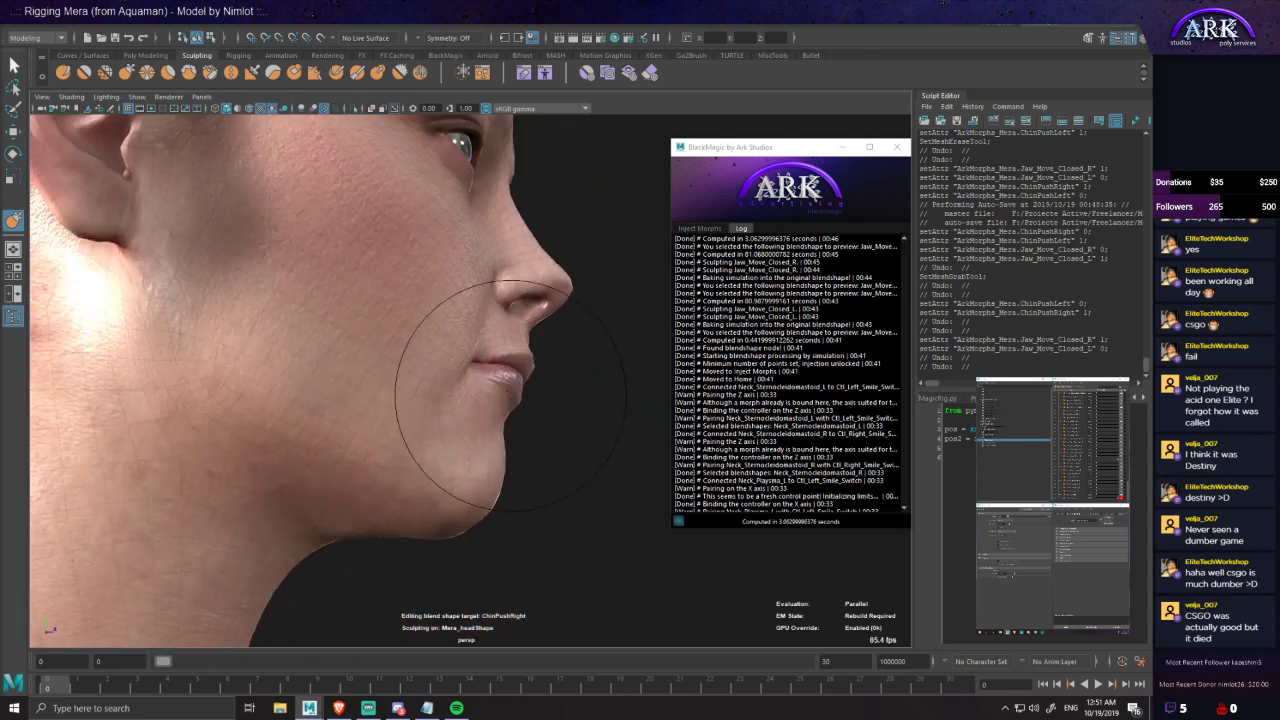
mouse_move(505, 365)
alt+mouse_down()
mouse_move(392, 372)
mouse_move(448, 400)
mouse_move(462, 385)
mouse_move(452, 370)
alt+mouse_up()
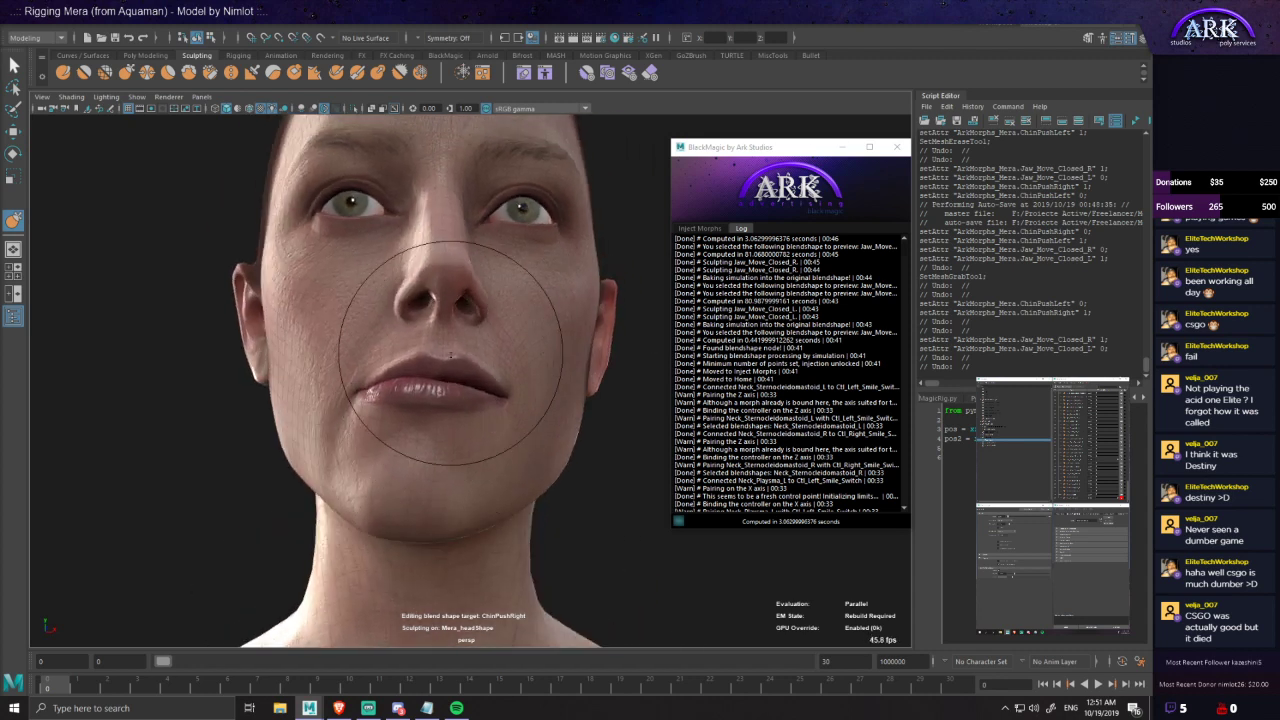
- Examine the lips and jaw of the ChinPushRight shape from the front and from below
mouse_move(469, 431)
alt+mouse_down()
mouse_move(427, 472)
mouse_move(460, 469)
alt+mouse_up()
scroll(460, 469, down, 2)
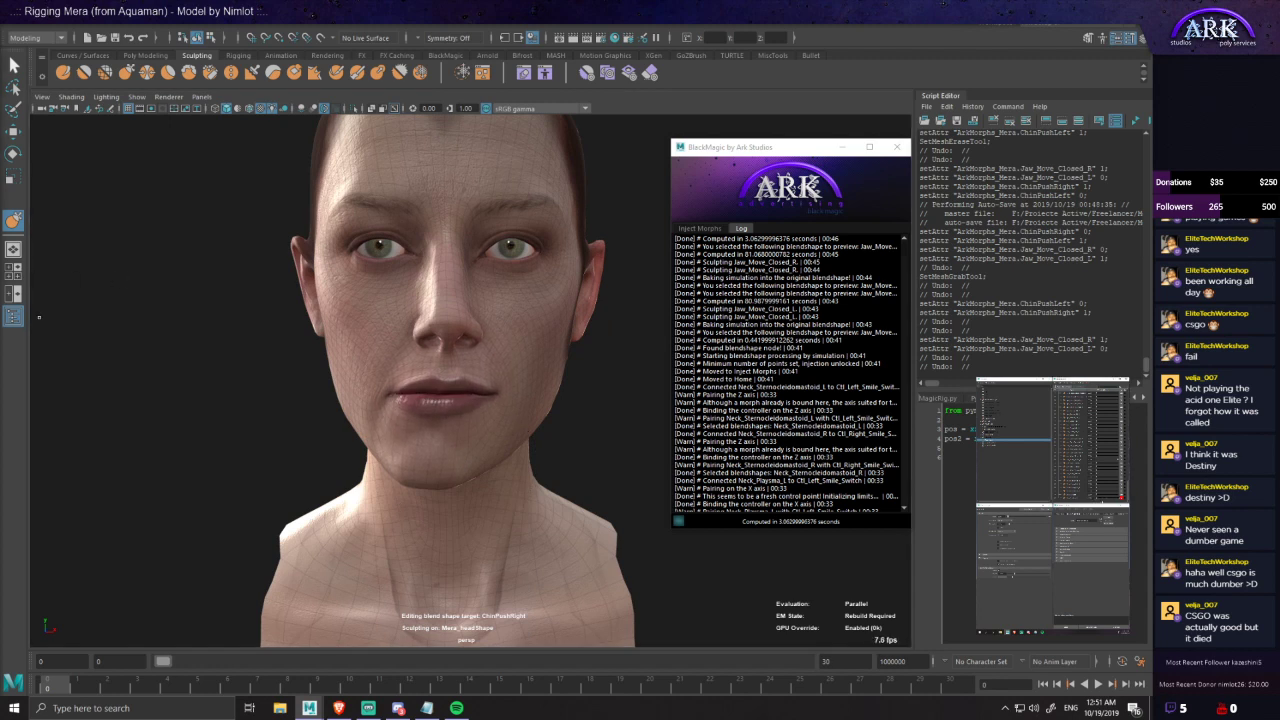
scroll(430, 388, up, 2)
mouse_move(434, 385)
alt+mouse_down()
mouse_move(457, 430)
mouse_move(248, 352)
alt+mouse_up()
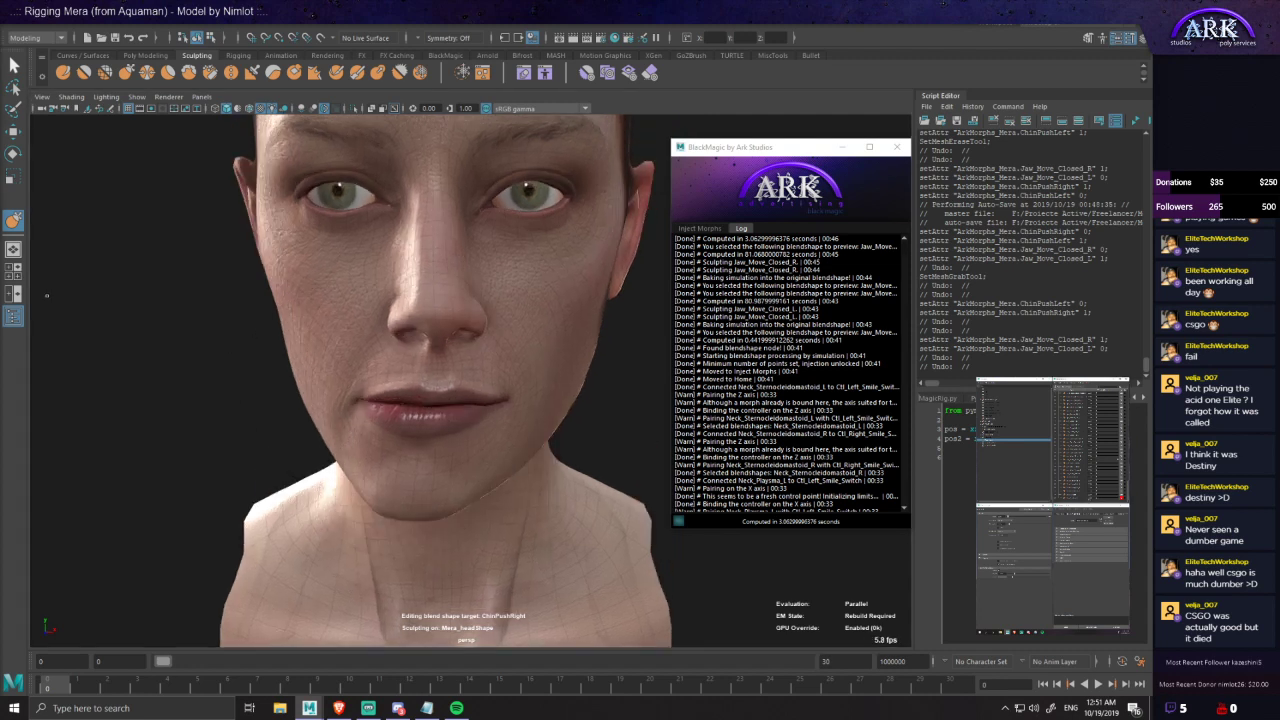
mouse_move(396, 423)
alt+mouse_down()
mouse_move(360, 397)
mouse_move(383, 394)
mouse_move(408, 362)
alt+mouse_up()
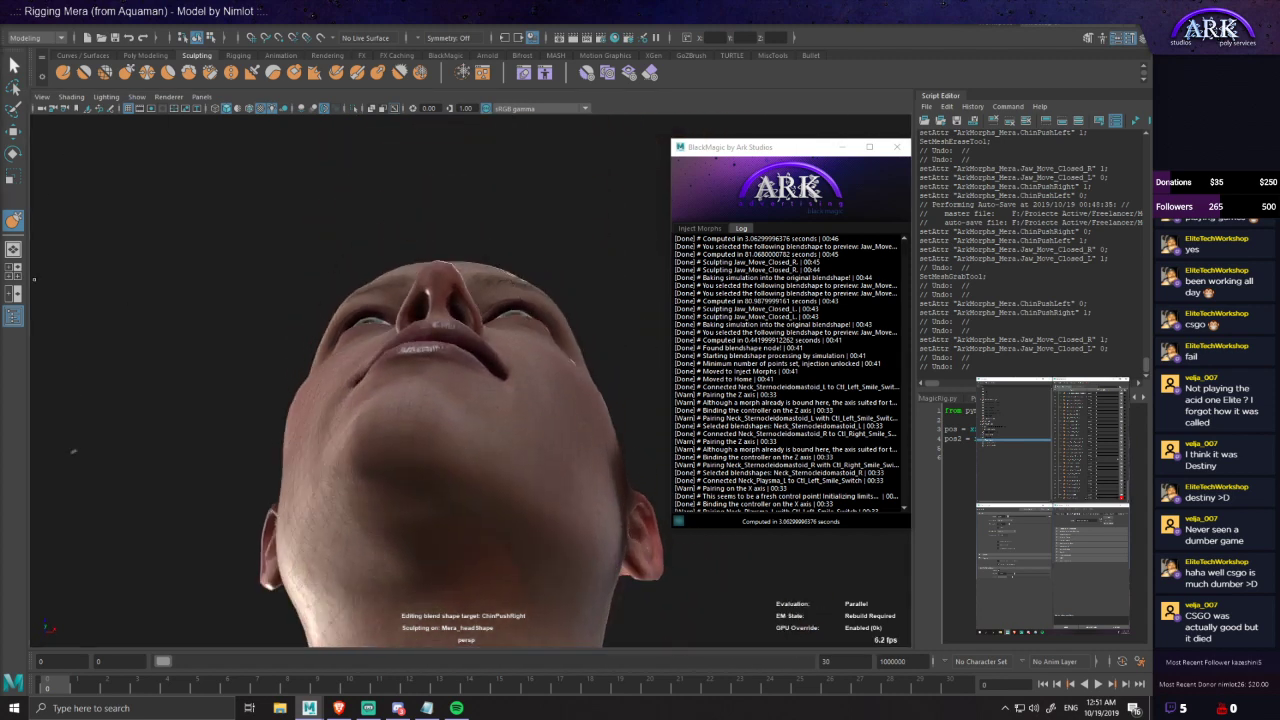
alt+drag(424, 372, 420, 460)
mouse_move(391, 377)
alt+mouse_down()
mouse_move(351, 411)
mouse_move(447, 371)
alt+mouse_up()
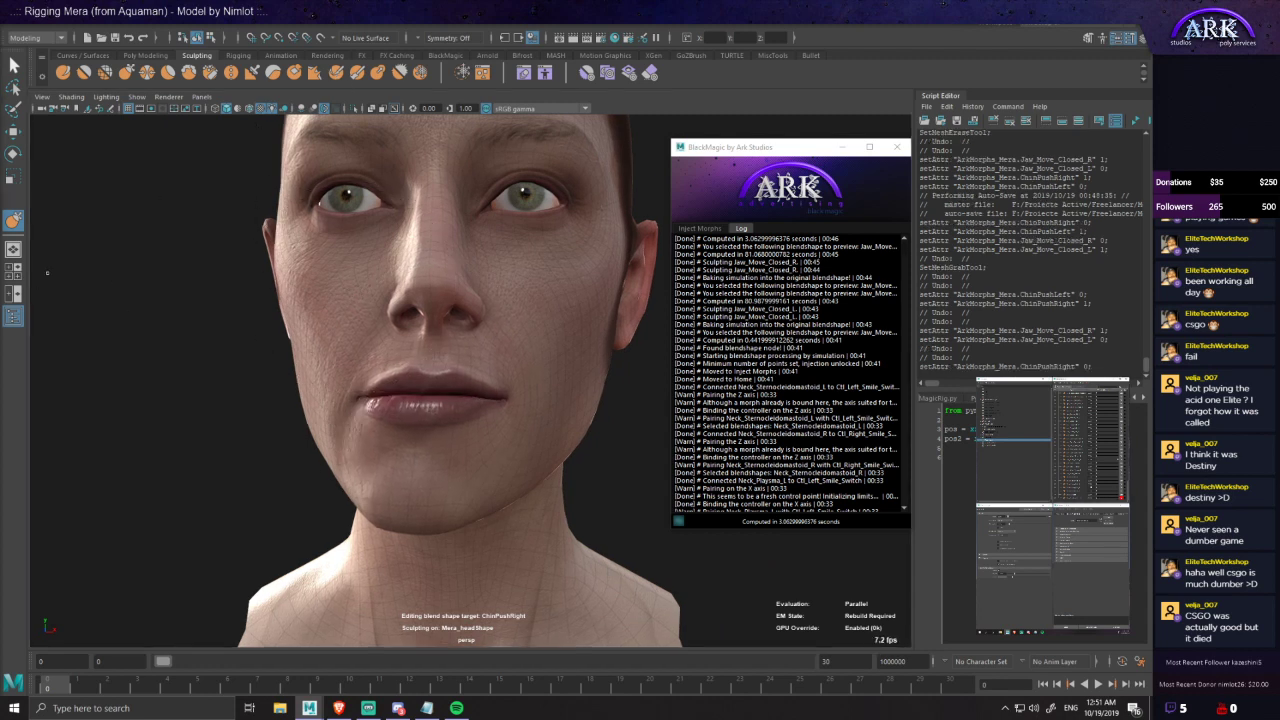
- Set ChinPushRight and Jaw_Move_Closed_R to 0, select the Mera head and start BlackMagic's blendshape simulation setup on it
scroll(428, 372, down, 5)
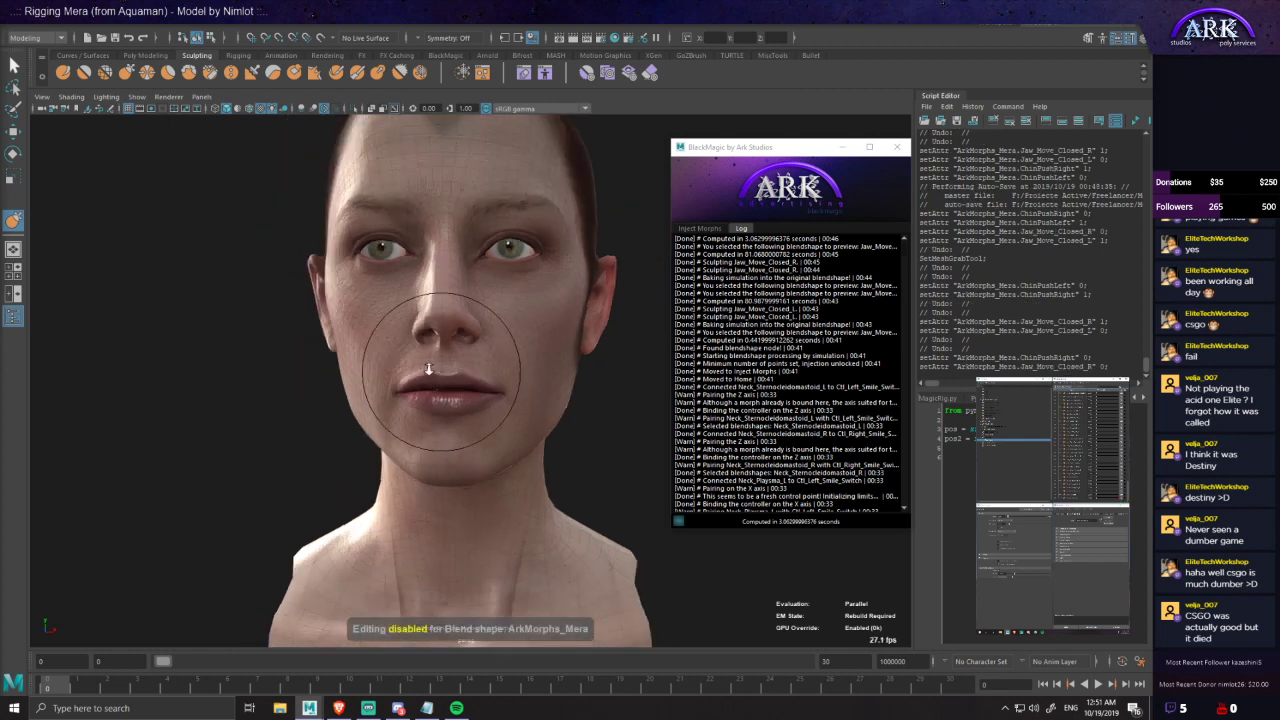
key(w)
click(408, 347)
click(305, 401)
click(370, 370)
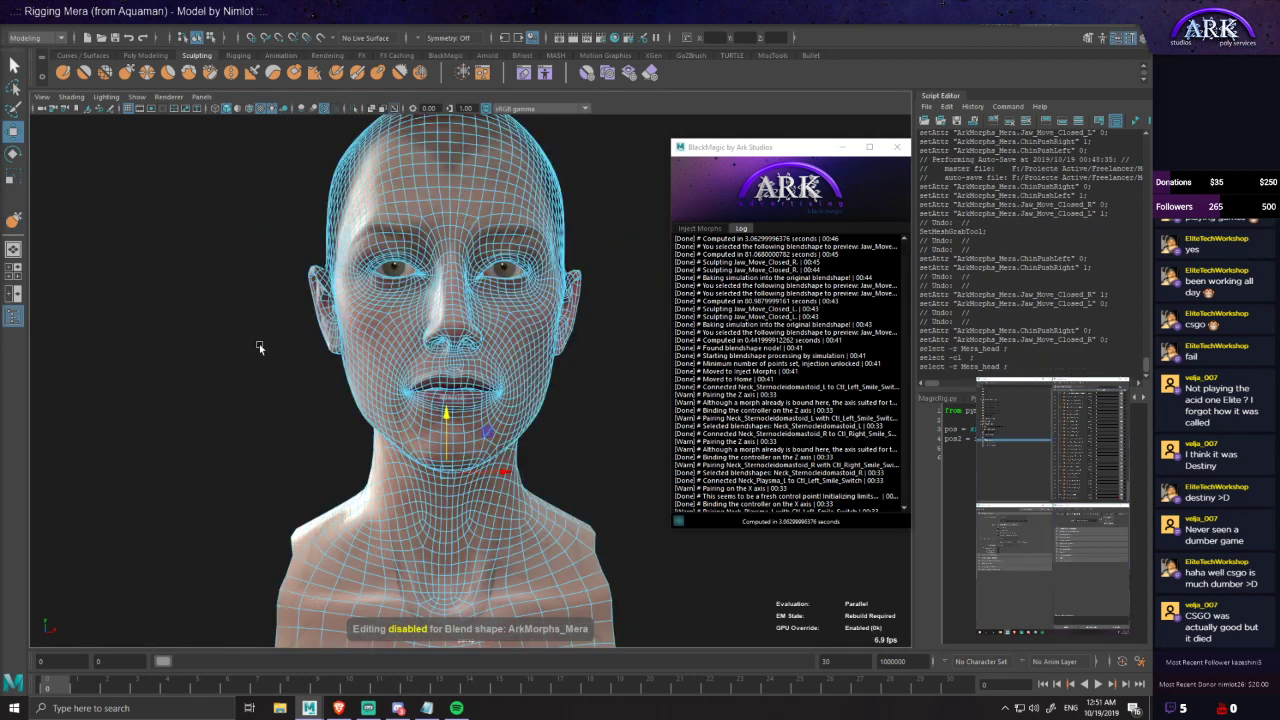
click(732, 195)
click(773, 280)
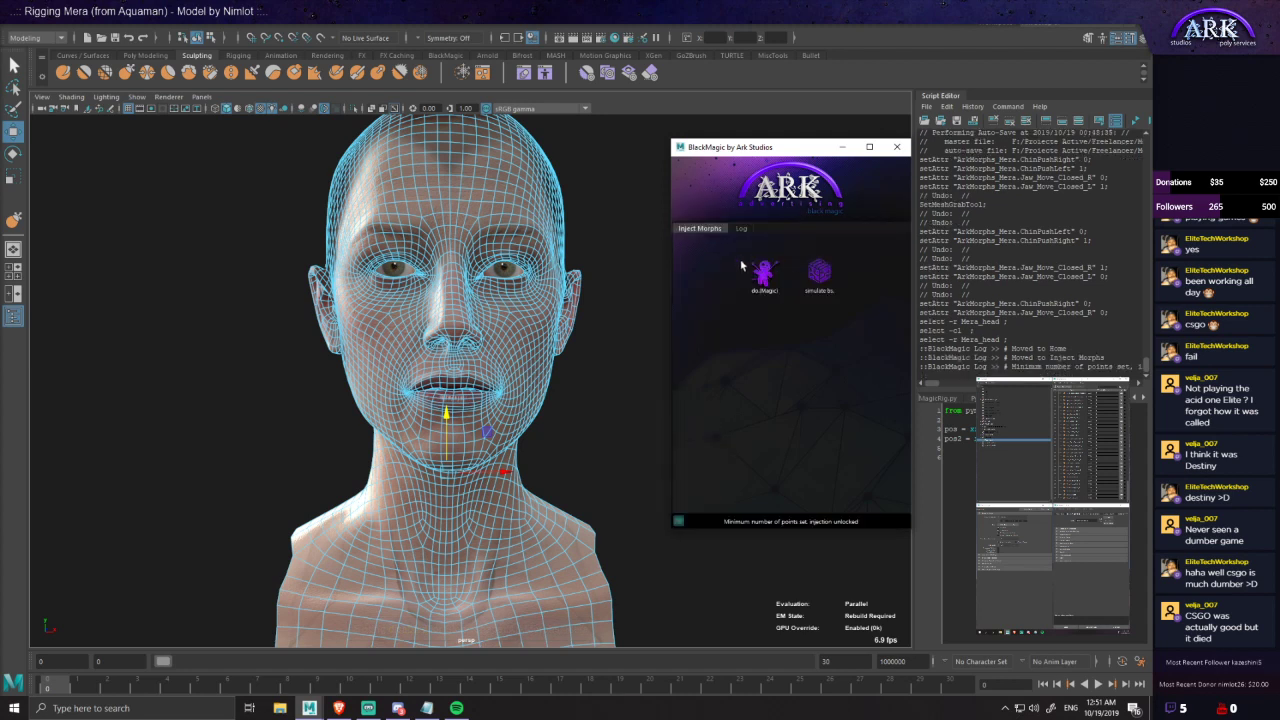
click(817, 272)
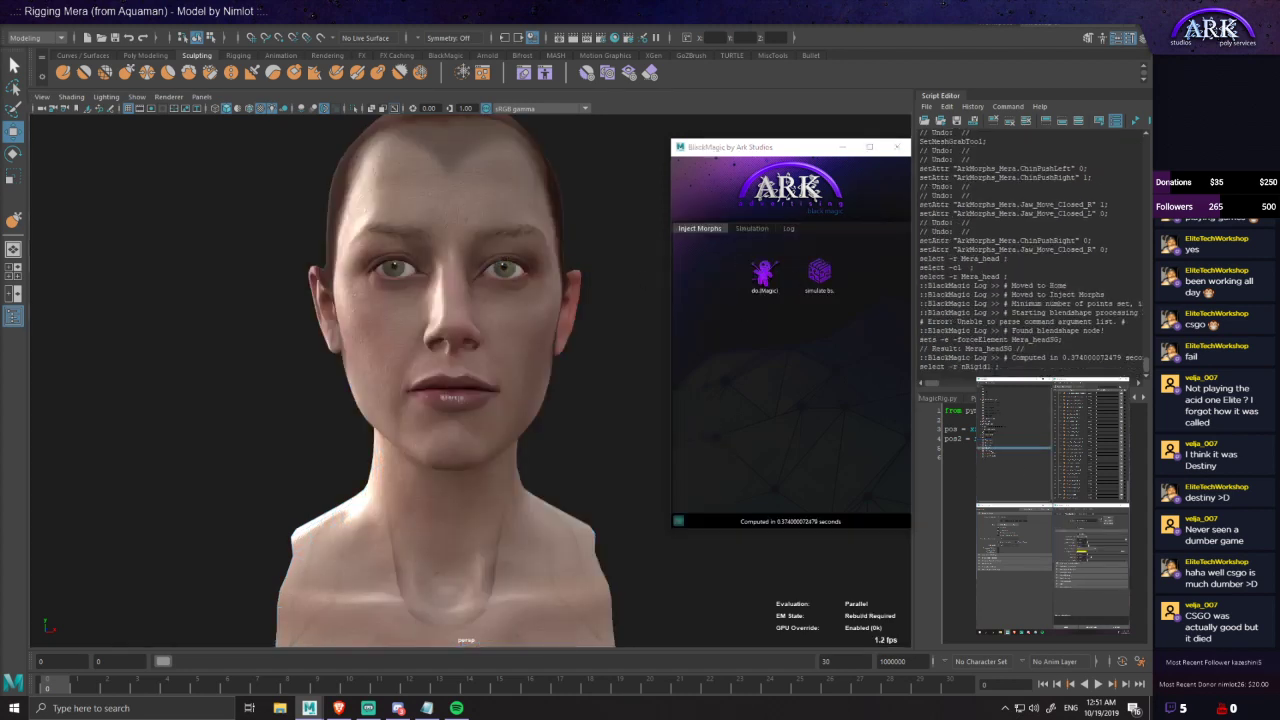
- Find Jaw_Move_Closed_L among the simulation blendshapes and preview it close up on the mouth
click(751, 228)
click(728, 275)
double_click(728, 276)
scroll(708, 374, down, 20)
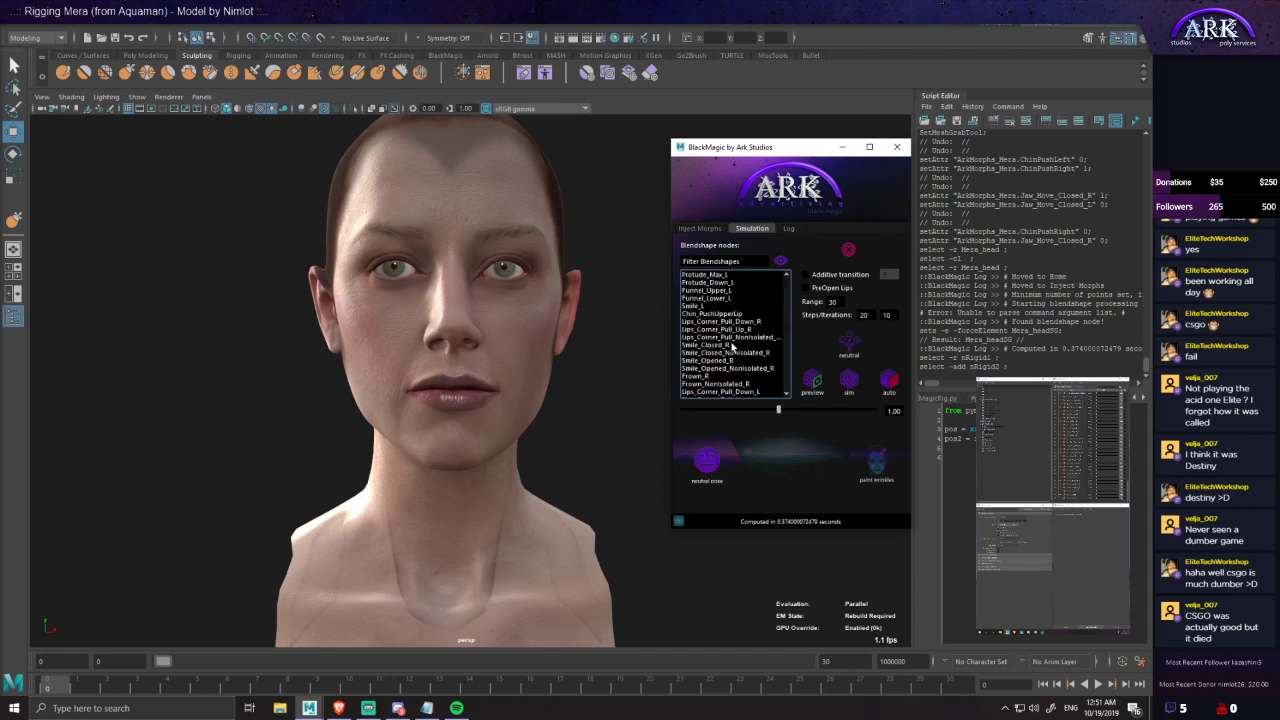
scroll(729, 353, down, 10)
scroll(737, 310, up, 4)
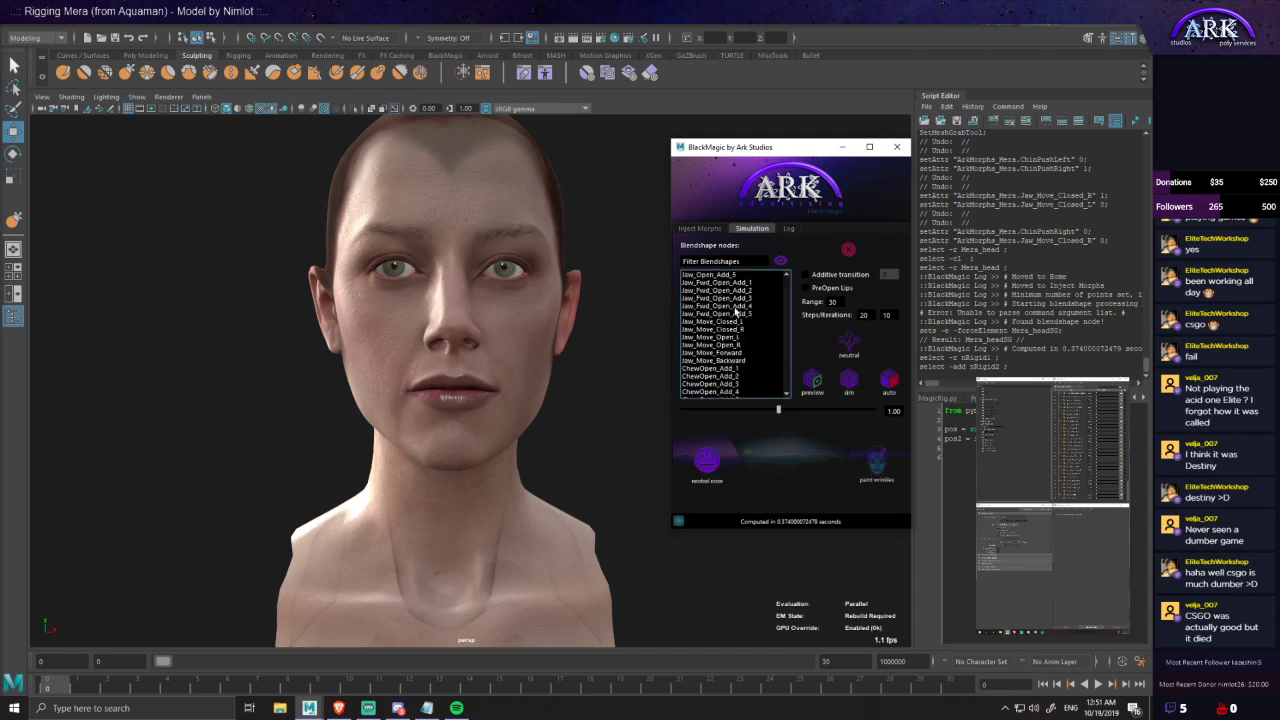
scroll(734, 320, down, 4)
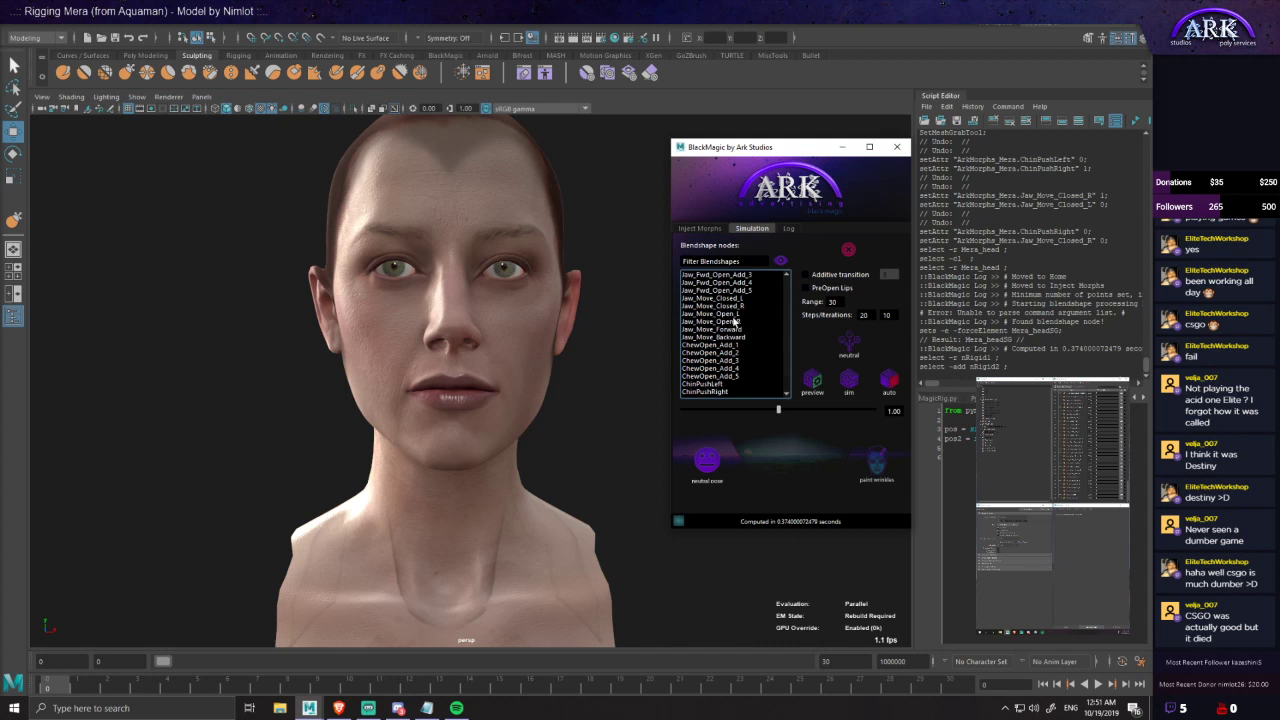
click(736, 298)
scroll(520, 416, up, 3)
scroll(519, 416, up, 3)
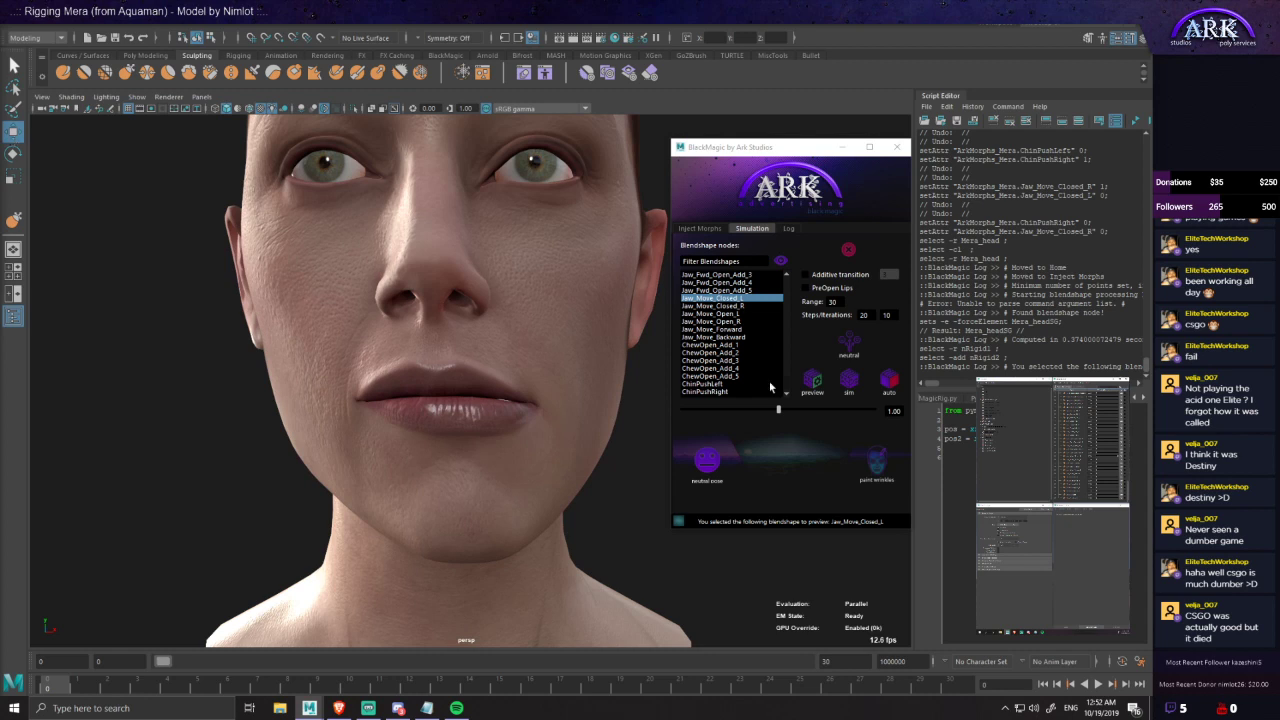
- Compare Jaw_Move_Closed_R with Jaw_Move_Closed_L, and simulate Jaw_Move_Closed_L to bake it into the original blendshape
click(722, 306)
click(728, 299)
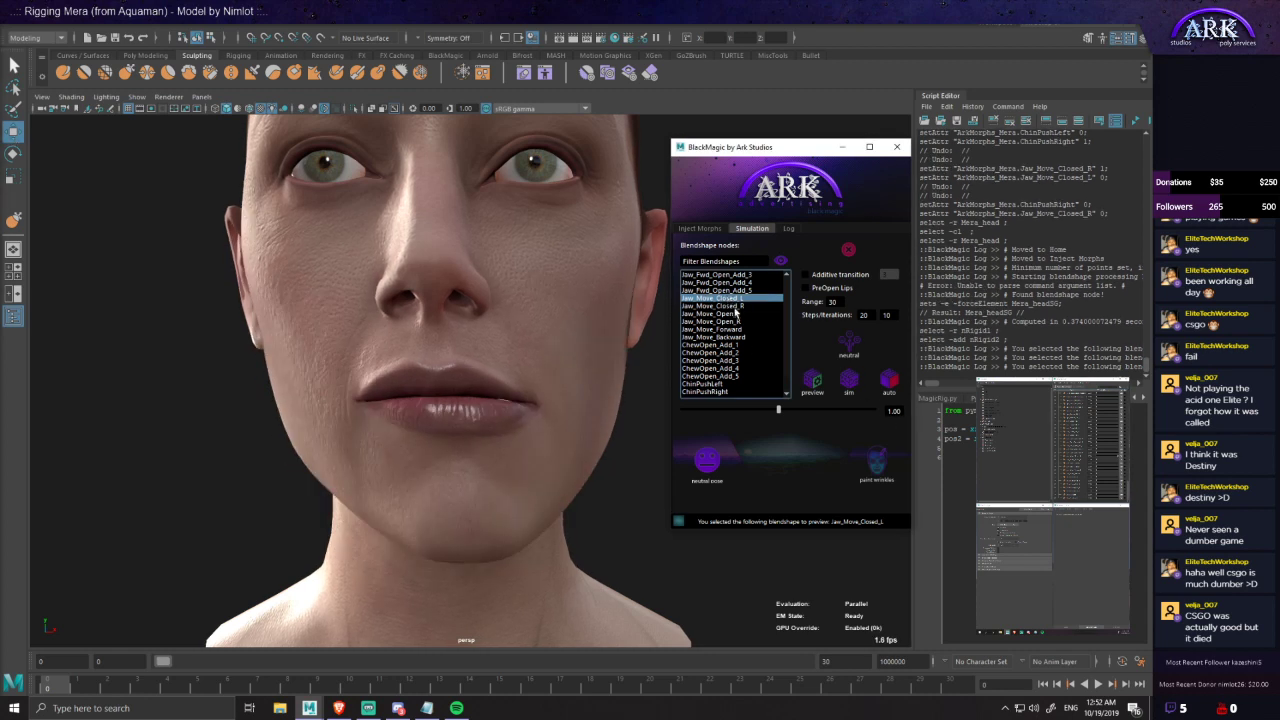
click(851, 390)
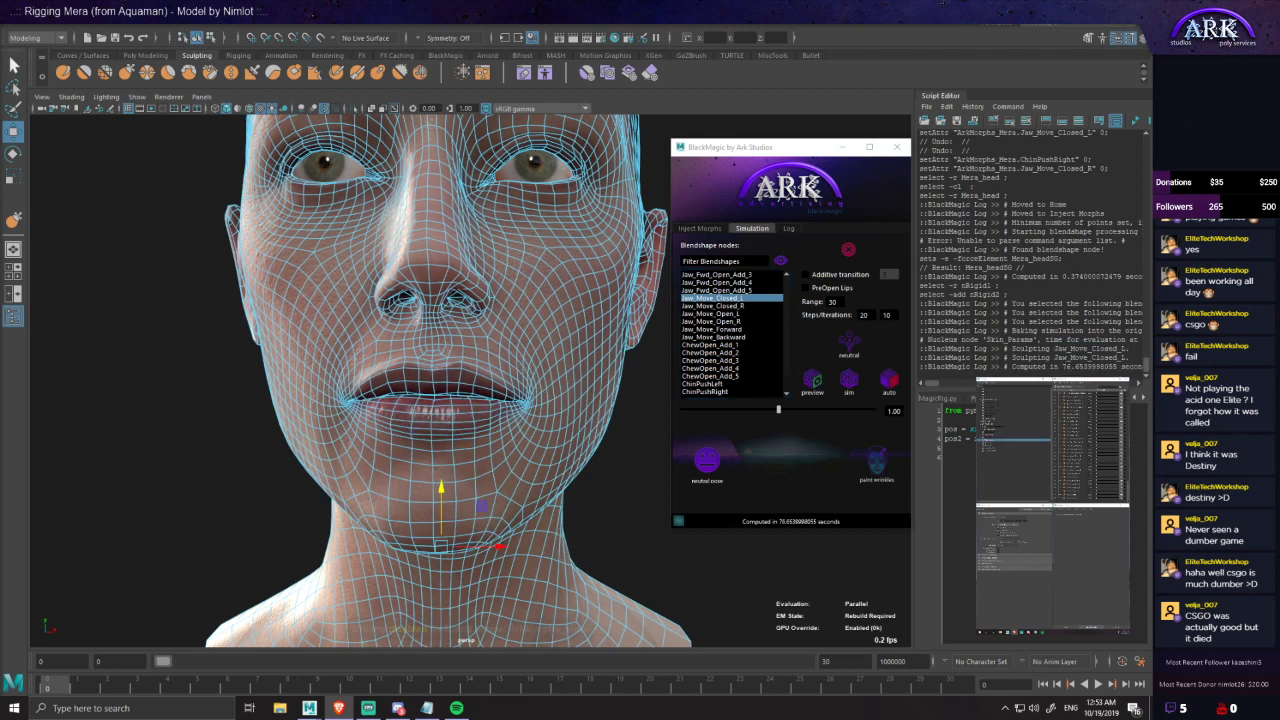
- Preview the baked Jaw_Move_Closed_L shape and deselect the head to inspect the lips without the wireframe
click(742, 298)
scroll(628, 381, up, 2)
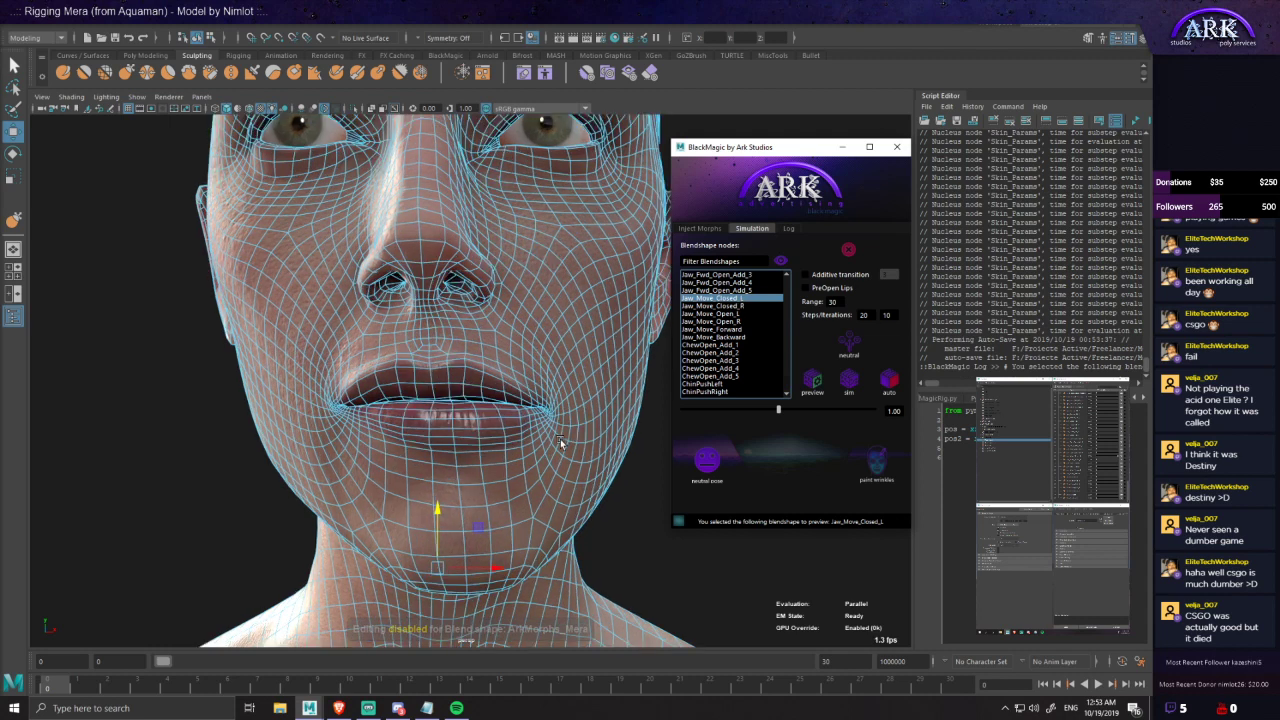
alt+drag(551, 489, 628, 486)
click(626, 494)
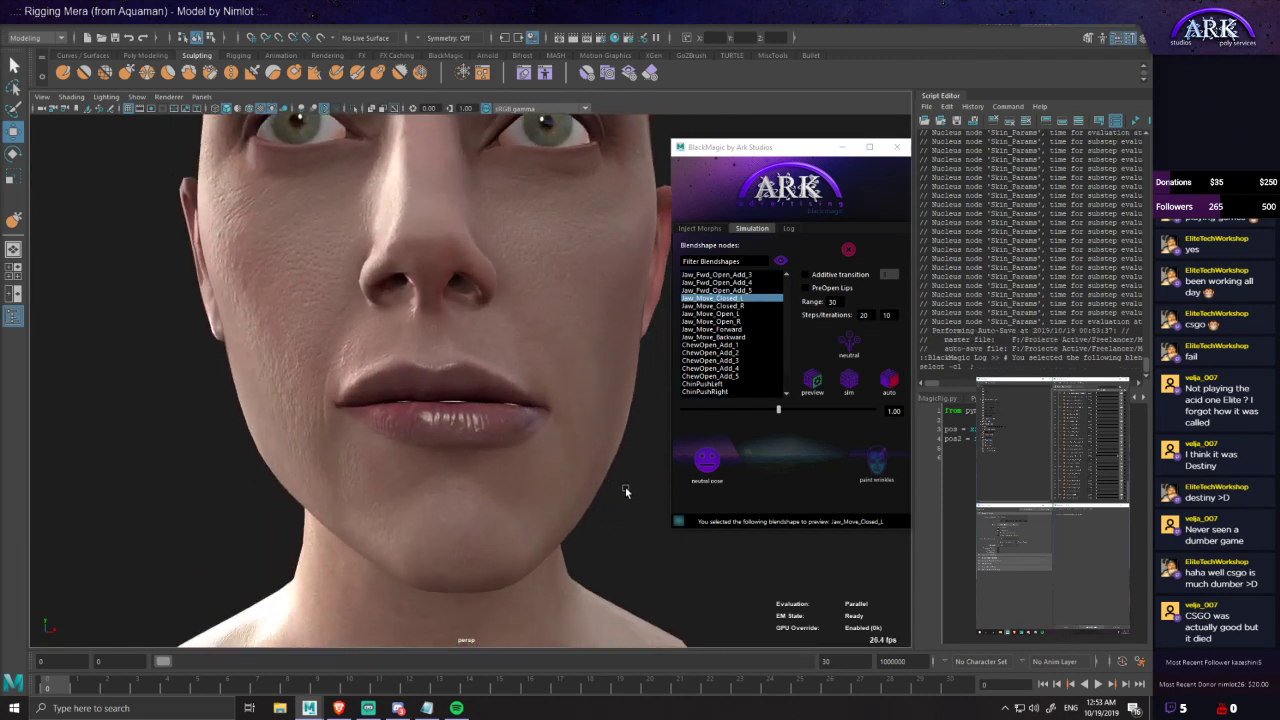
- Select the Jaw_Move_Closed_R blendshape and simulate it to bake the result into the original blendshape
click(740, 306)
alt+drag(638, 414, 612, 445)
click(849, 384)
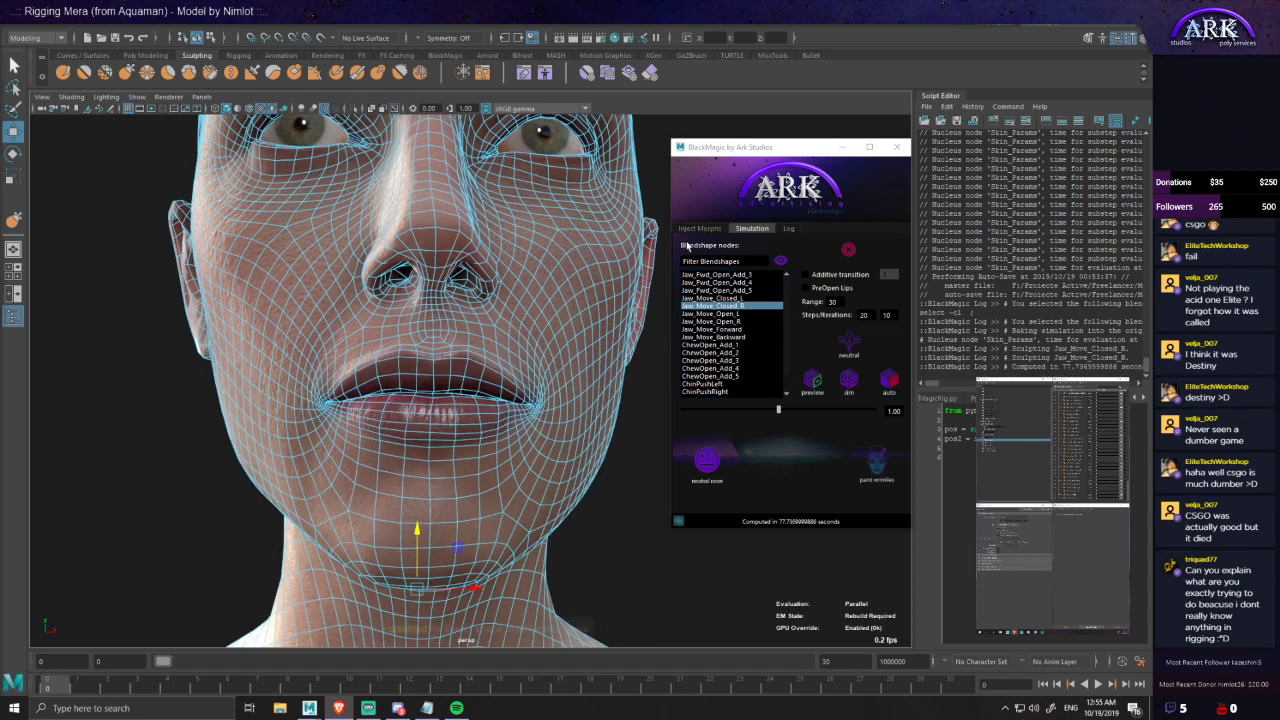
- Preview the baked Jaw_Move_Closed_L and Jaw_Move_Closed_R shapes and remove the simulation from the head
click(728, 299)
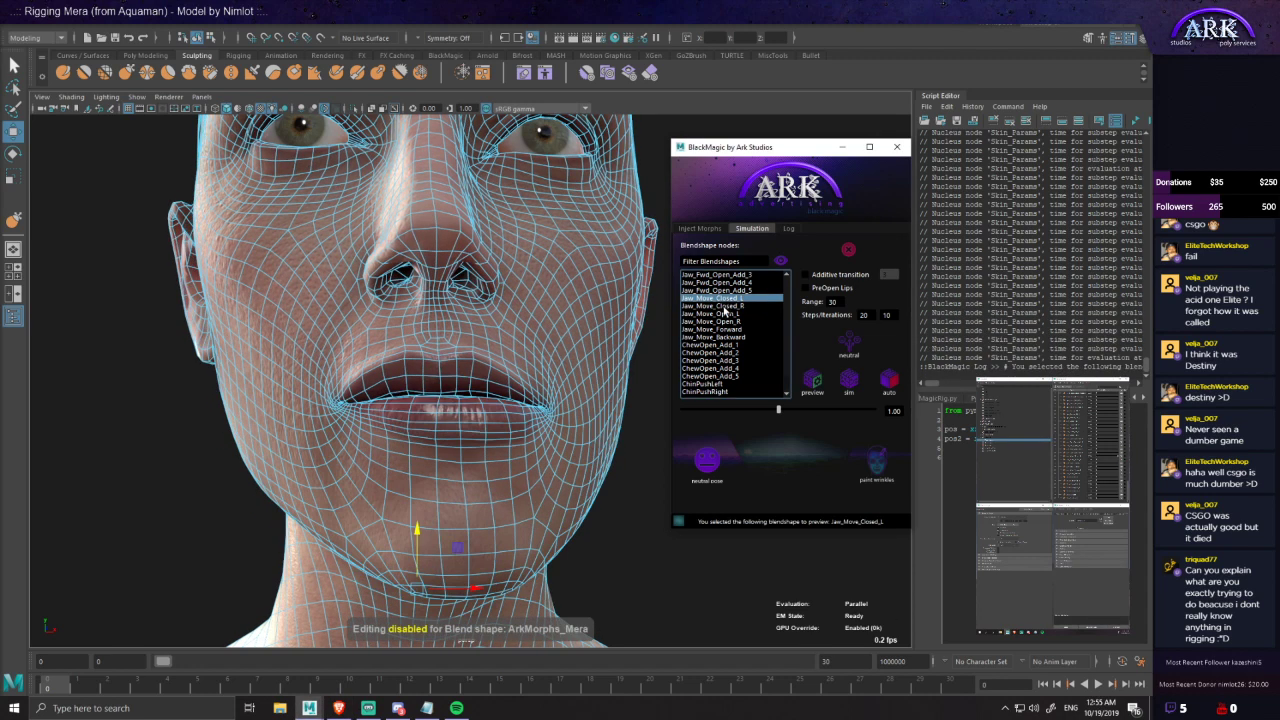
click(728, 307)
alt+drag(549, 380, 540, 393)
click(602, 484)
alt+drag(602, 484, 639, 472)
click(847, 255)
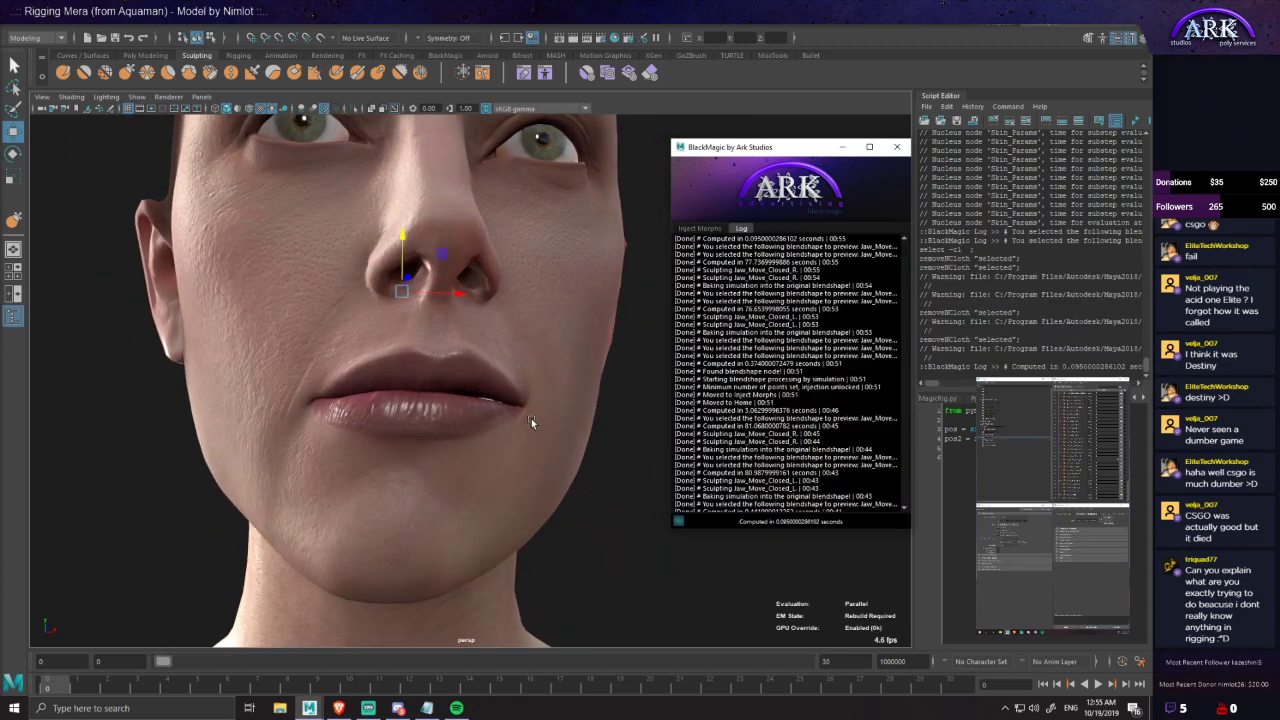
- Enable editing of the Jaw_Move_Closed_R target and activate the Grab sculpting tool on the Mera head
click(531, 419)
click(1120, 460)
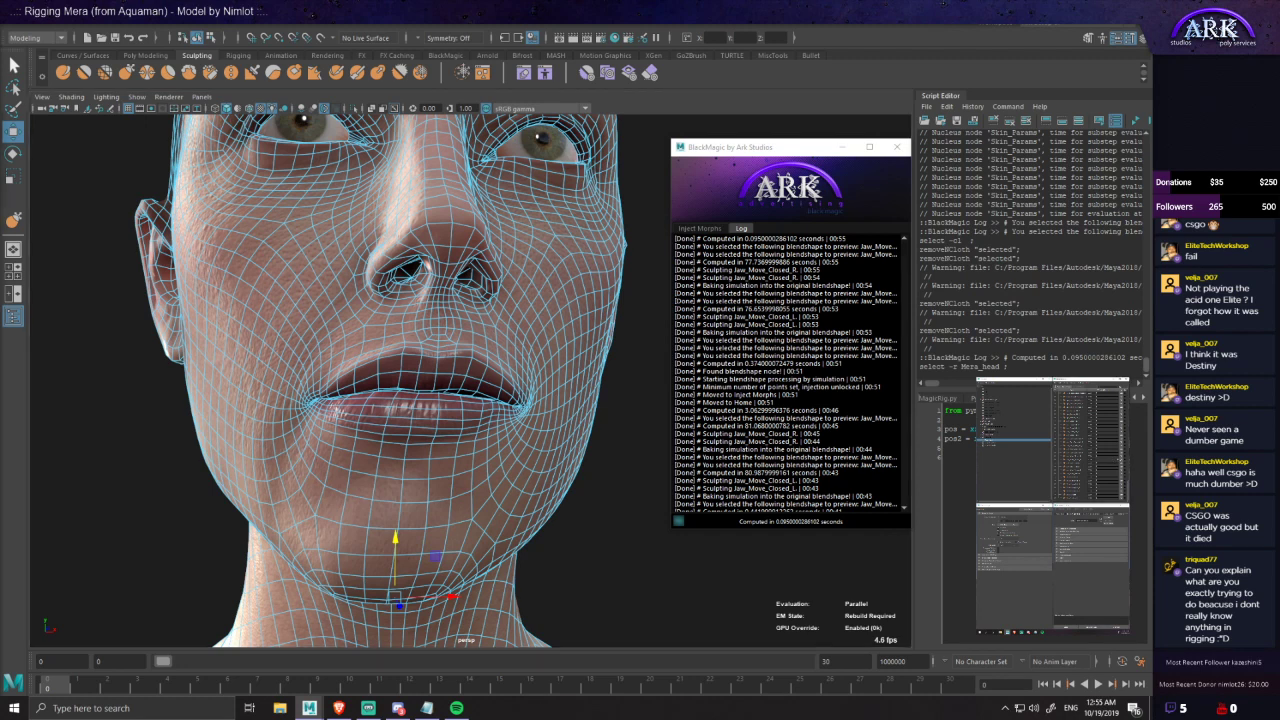
click(613, 421)
click(139, 79)
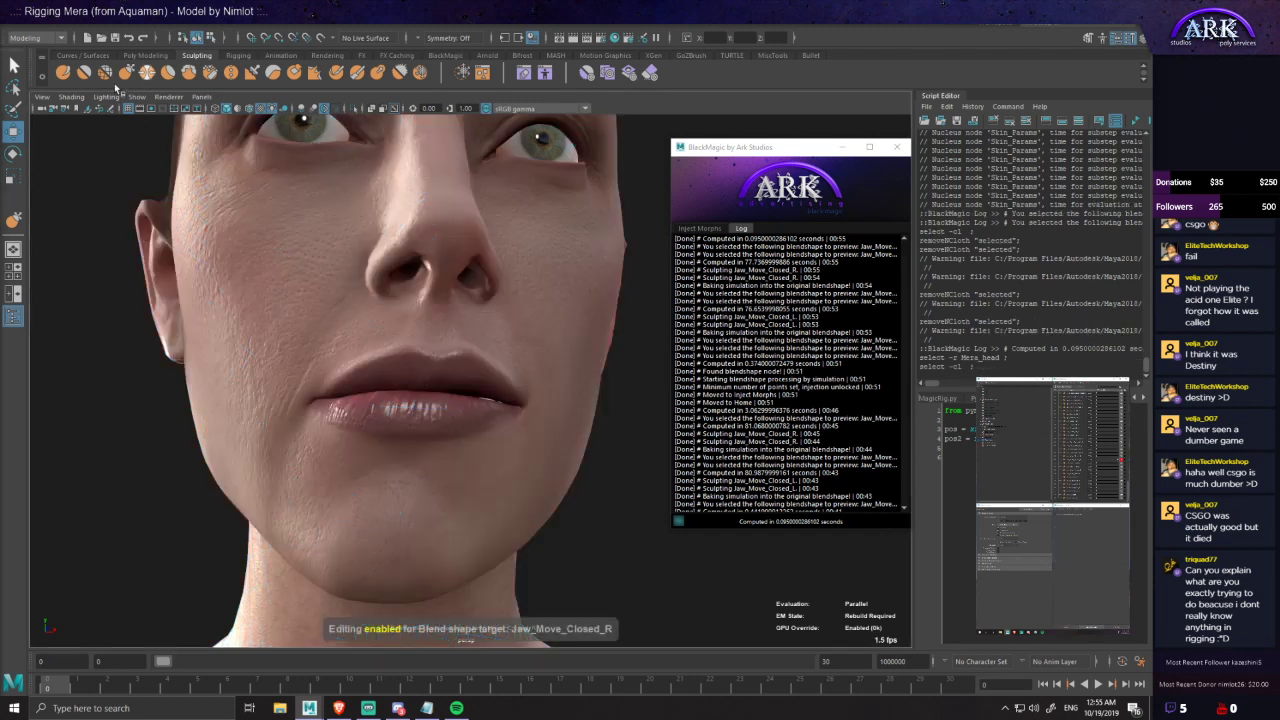
click(123, 78)
alt+drag(474, 414, 482, 416)
click(481, 416)
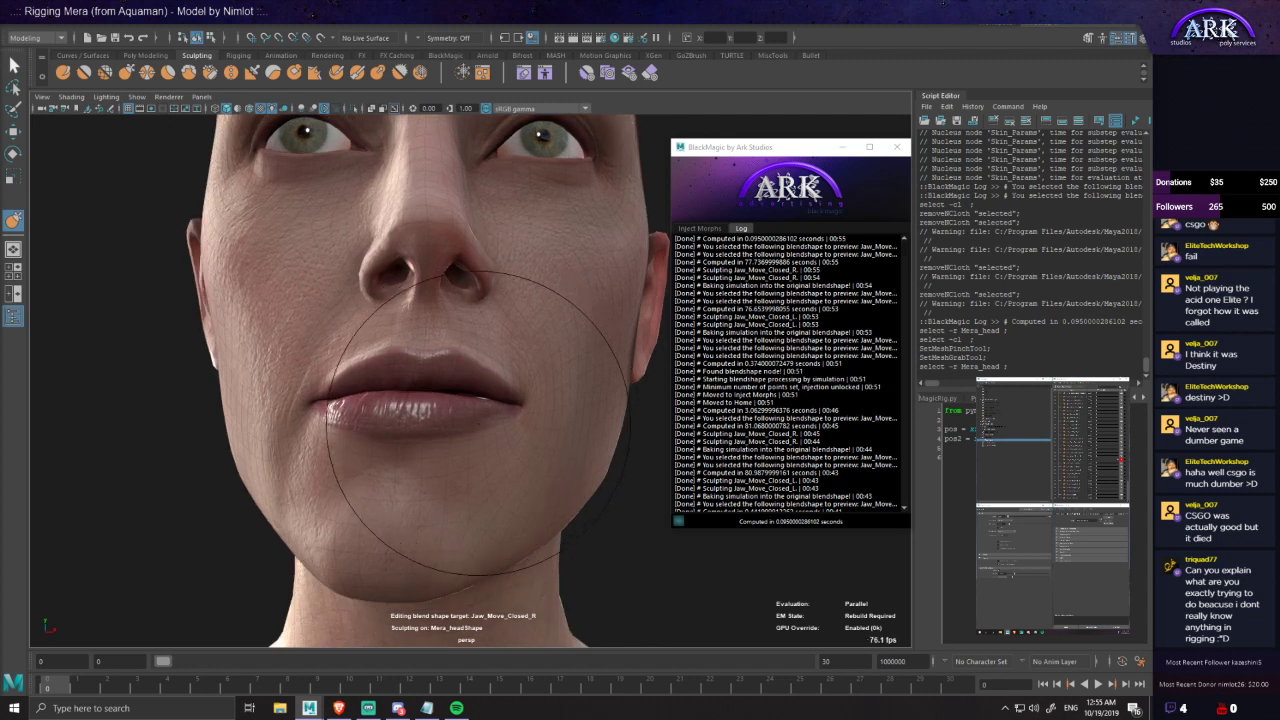
- Resize the Grab brush and reshape the lips on the Jaw_Move_Closed_R target, undoing the unwanted stroke
key(b)
mouse_move(484, 405)
mouse_down()
mouse_move(459, 404)
mouse_move(511, 454)
mouse_up()
mouse_move(421, 426)
alt+mouse_down()
mouse_move(400, 437)
mouse_move(424, 450)
mouse_move(352, 461)
mouse_move(366, 432)
mouse_move(349, 374)
mouse_move(358, 434)
mouse_move(369, 423)
mouse_move(370, 437)
mouse_move(371, 415)
mouse_move(349, 433)
mouse_move(279, 437)
mouse_move(440, 426)
alt+mouse_up()
key(ctrl+z)
scroll(405, 437, down, 3)
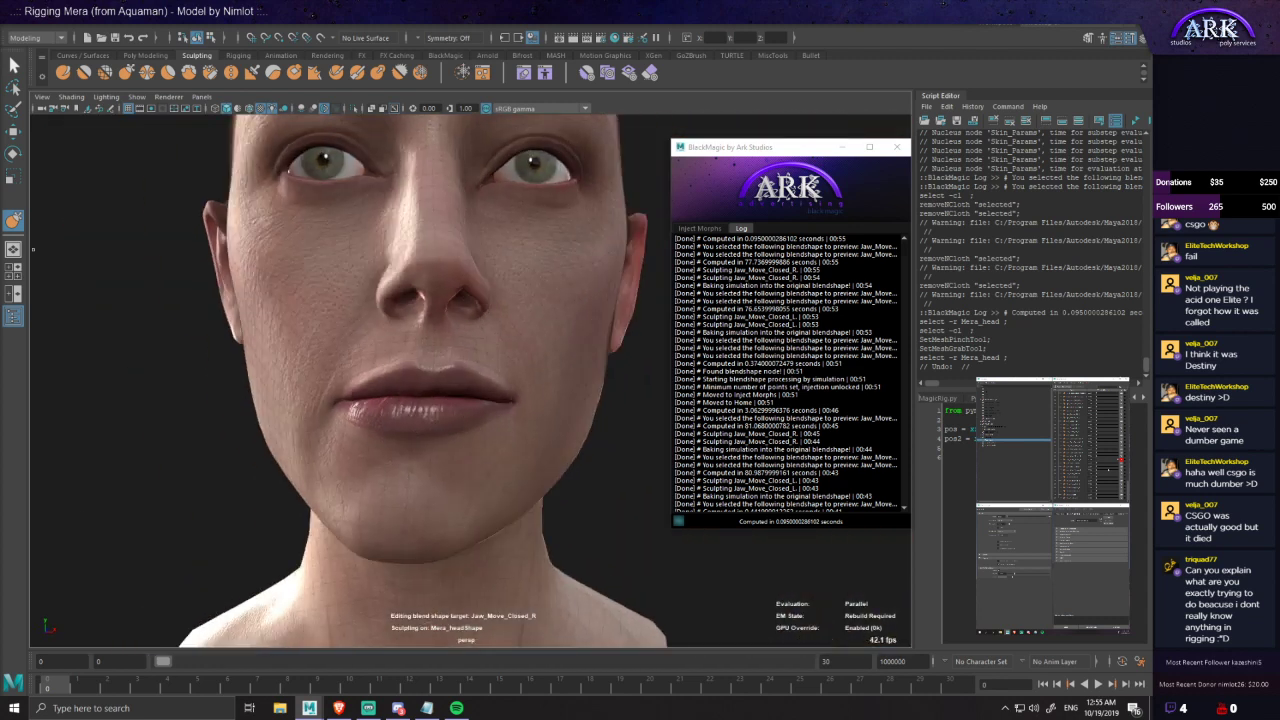
drag(0, 135, 57, 135)
mouse_move(313, 327)
alt+mouse_down()
mouse_move(401, 421)
mouse_move(396, 376)
alt+mouse_up()
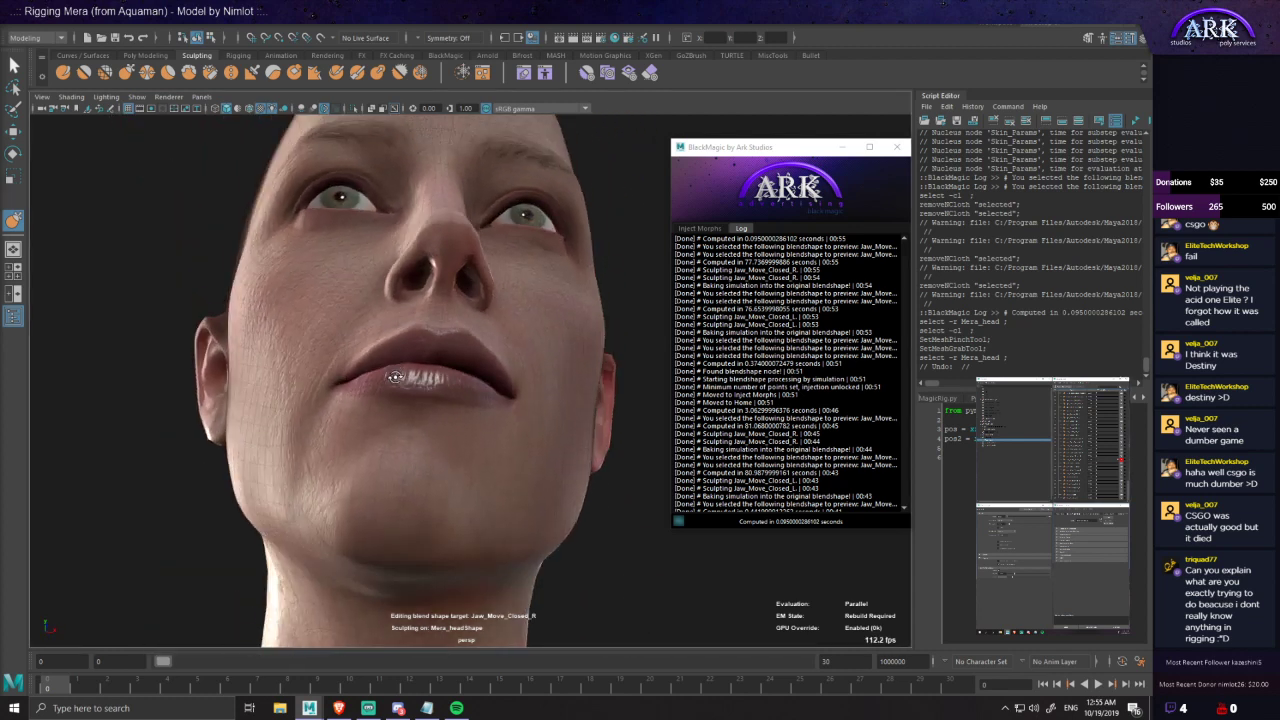
- Vary the Jaw_Move_Closed_R weight to check the mouth corner, undo the last edit and set the weight to 0
drag(1117, 461, 1108, 464)
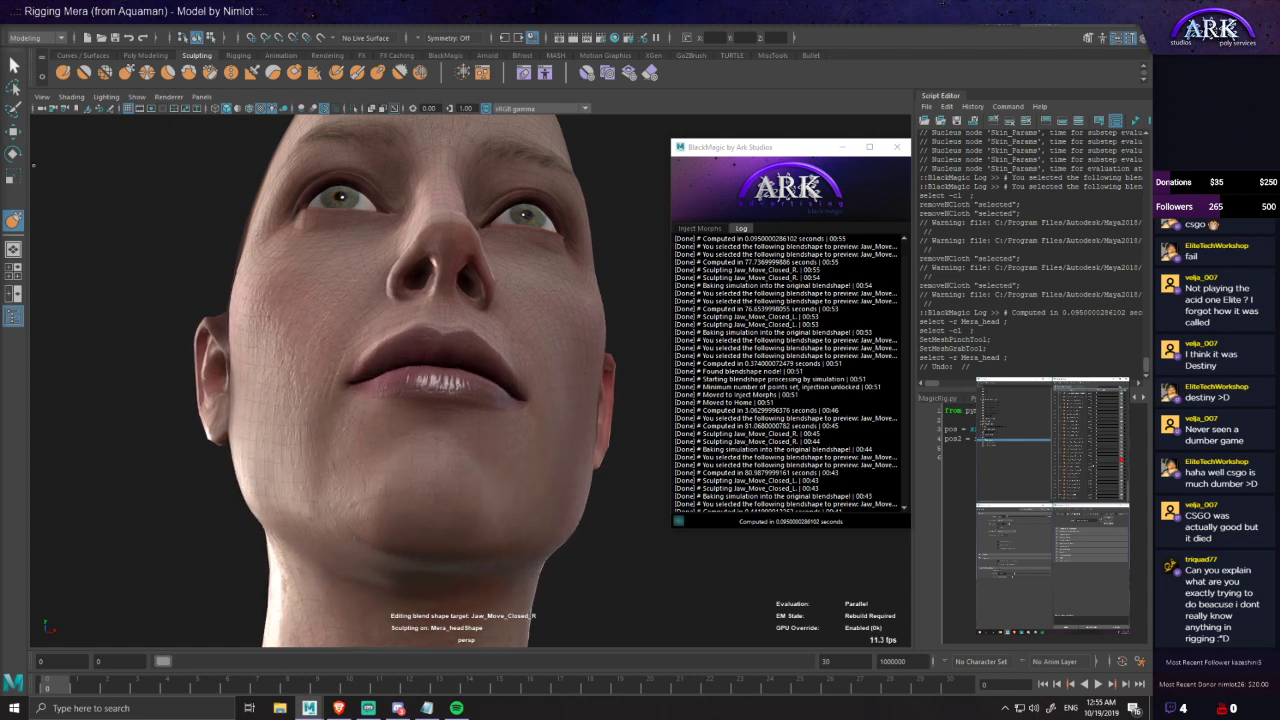
alt+drag(334, 241, 372, 301)
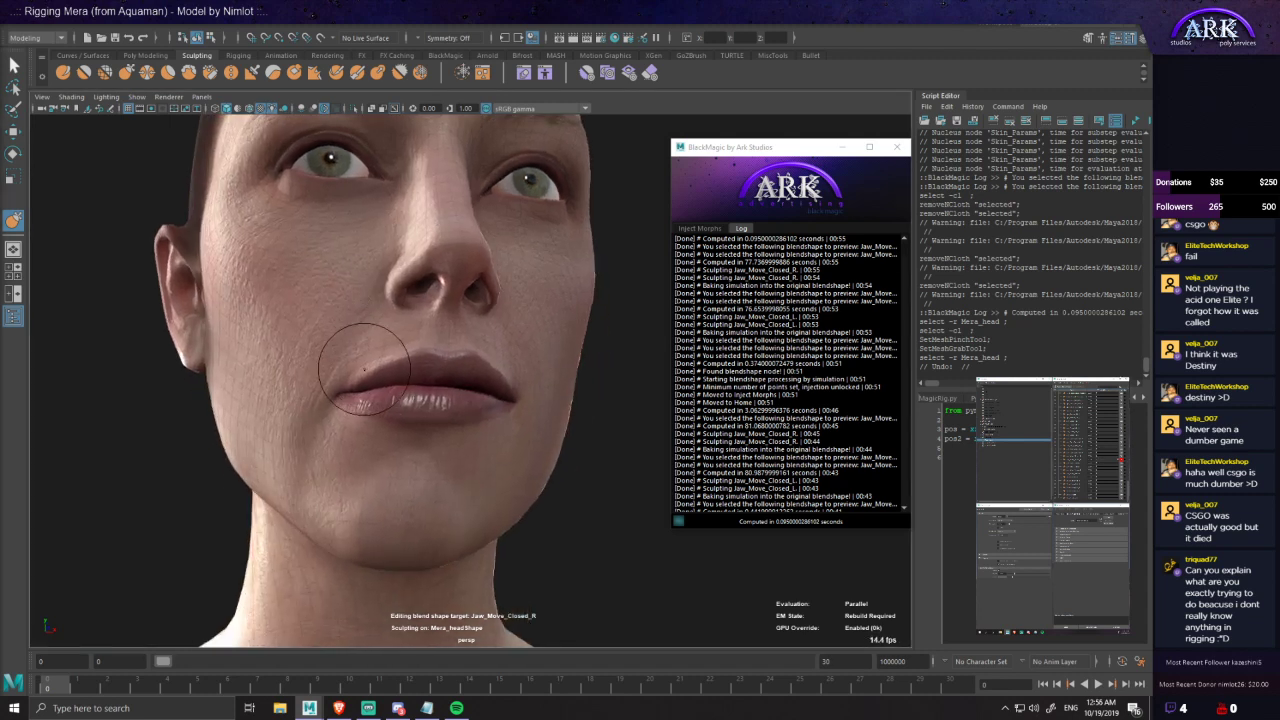
alt+drag(359, 358, 378, 378)
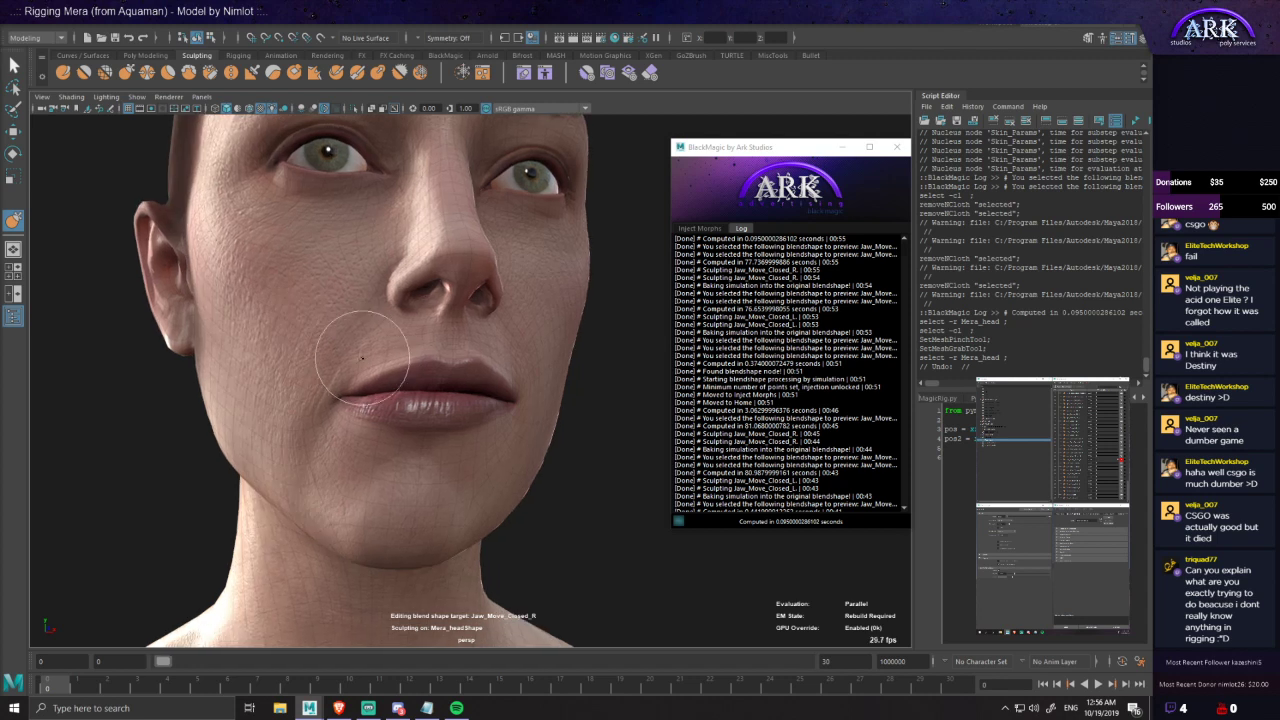
key(ctrl+z)
mouse_move(1116, 460)
mouse_down()
mouse_move(1100, 460)
mouse_move(1117, 460)
mouse_up()
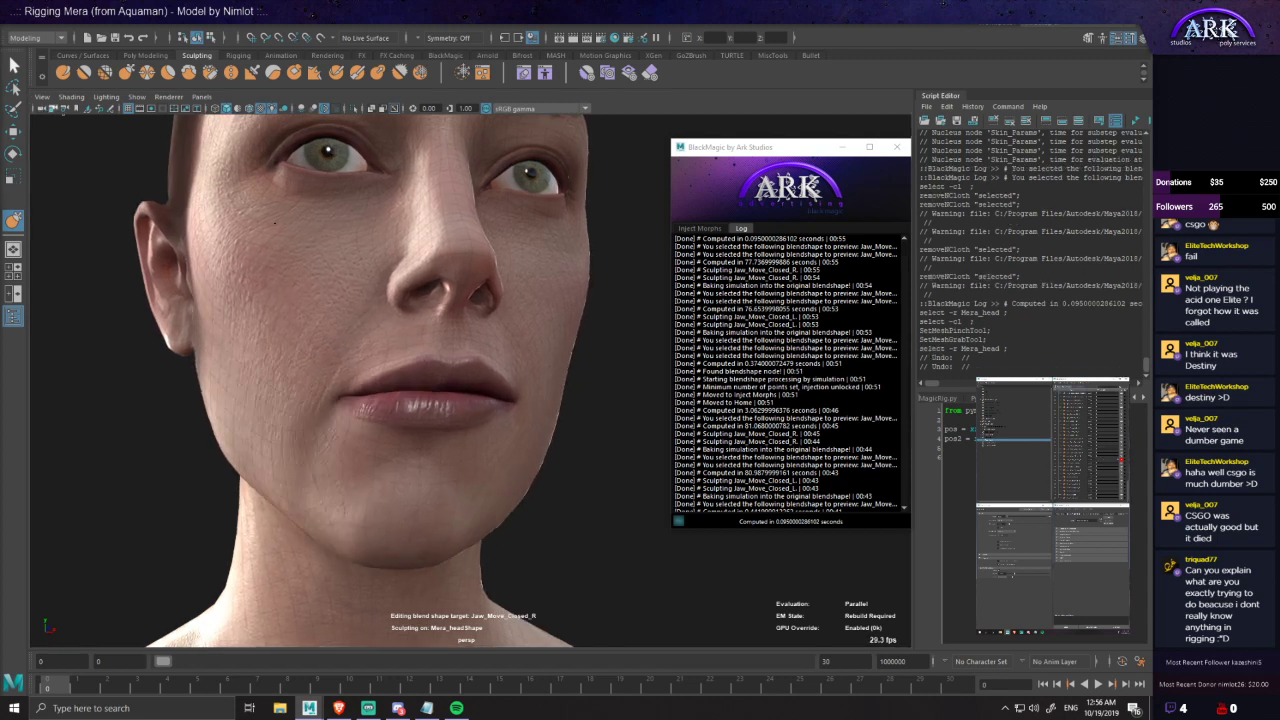
alt+drag(437, 350, 420, 377)
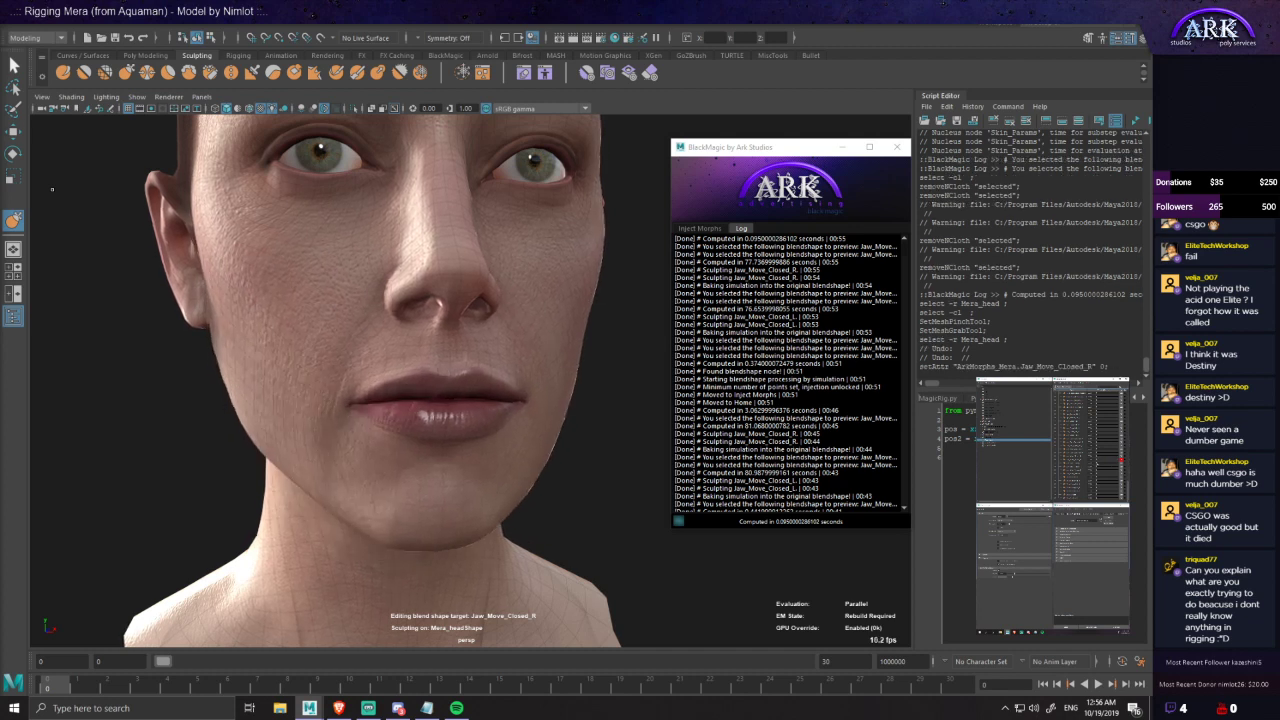
- Set the Jaw_Move_Closed_L weight to 1 and enable editing of that blendshape target
drag(1098, 456, 1119, 456)
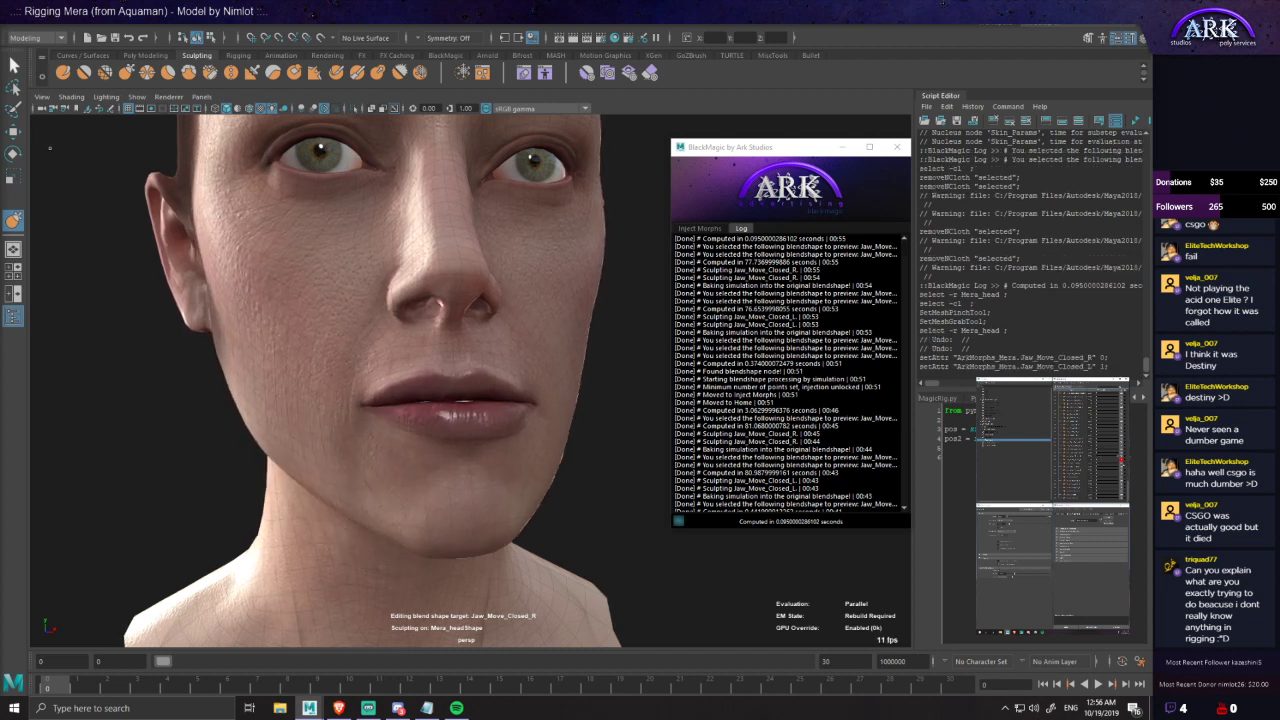
click(1121, 456)
alt+drag(526, 350, 490, 362)
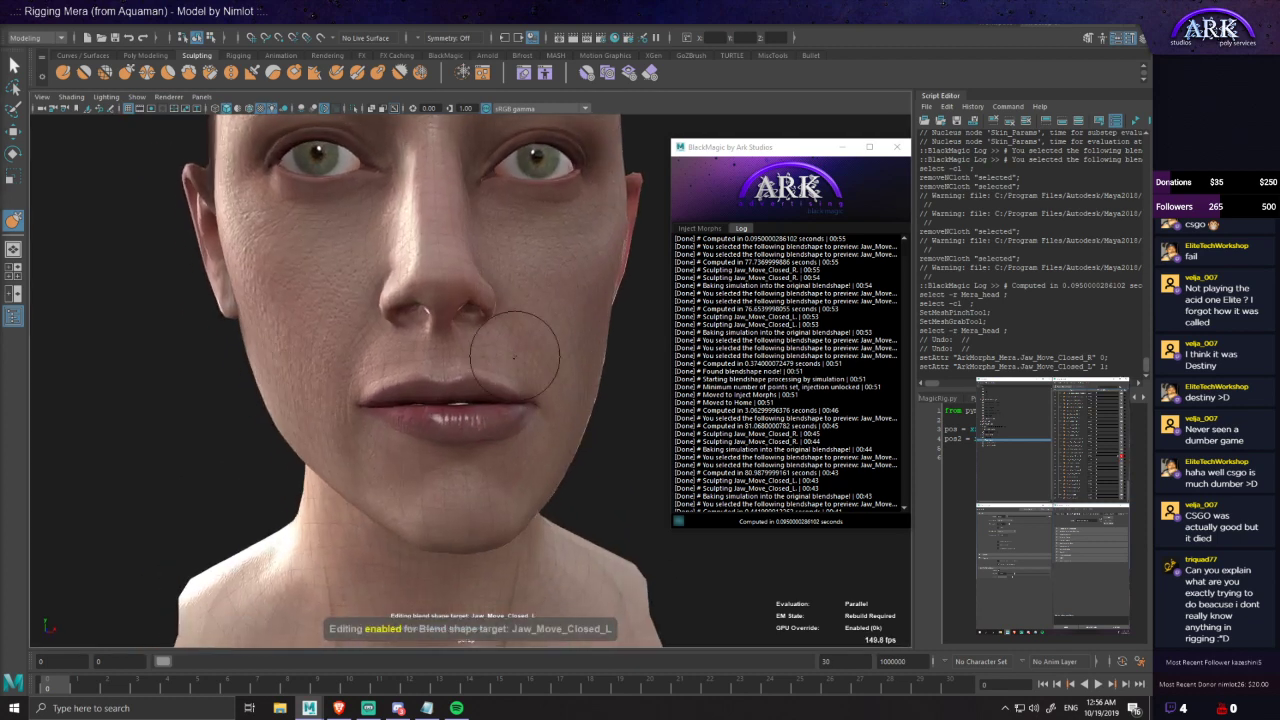
alt+right_drag(490, 362, 506, 385)
mouse_move(506, 385)
alt+mouse_down()
mouse_move(440, 410)
mouse_move(463, 410)
alt+mouse_up()
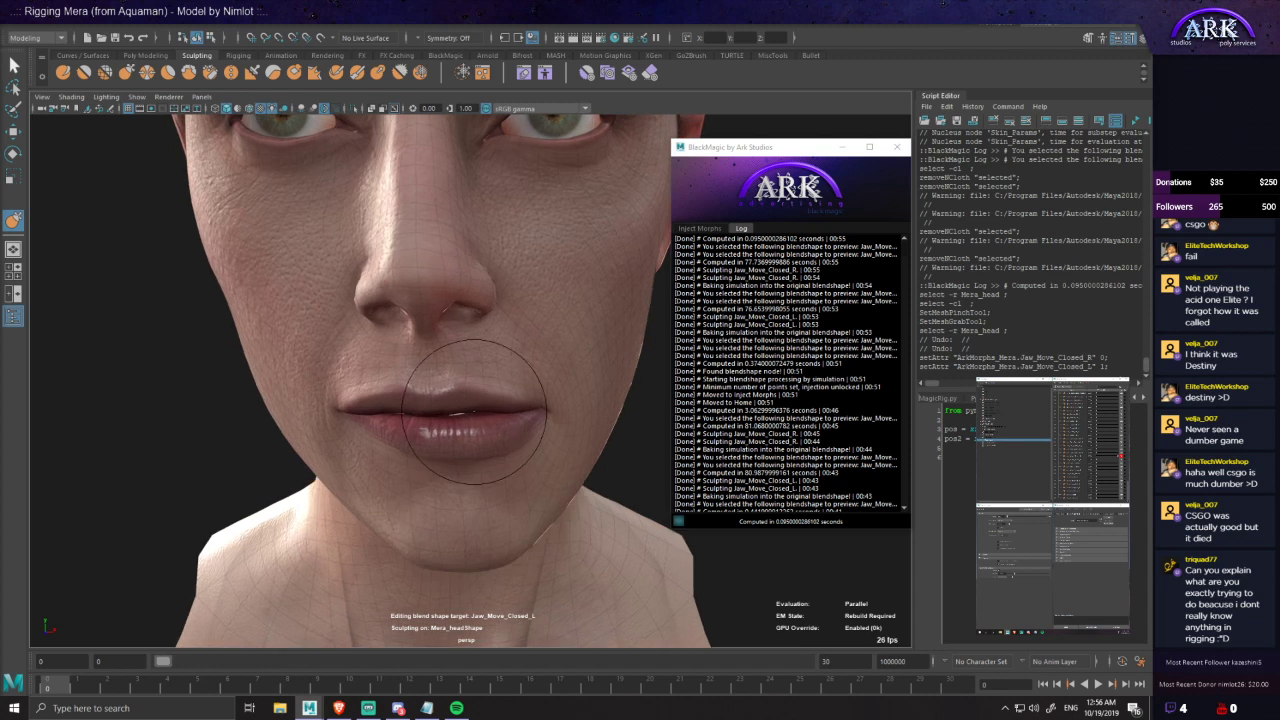
- Try reshaping the lips on the Jaw_Move_Closed_L target with the Grab tool and undo the edits
mouse_move(466, 424)
alt+mouse_down()
mouse_move(474, 398)
mouse_move(451, 418)
mouse_move(414, 399)
mouse_move(412, 436)
mouse_move(408, 378)
mouse_move(443, 402)
alt+mouse_up()
key(ctrl+z)
scroll(466, 424, up, 5)
mouse_move(470, 418)
alt+mouse_down()
mouse_move(395, 407)
mouse_move(441, 411)
mouse_move(444, 400)
alt+mouse_up()
key(ctrl+z)
key(ctrl+z)
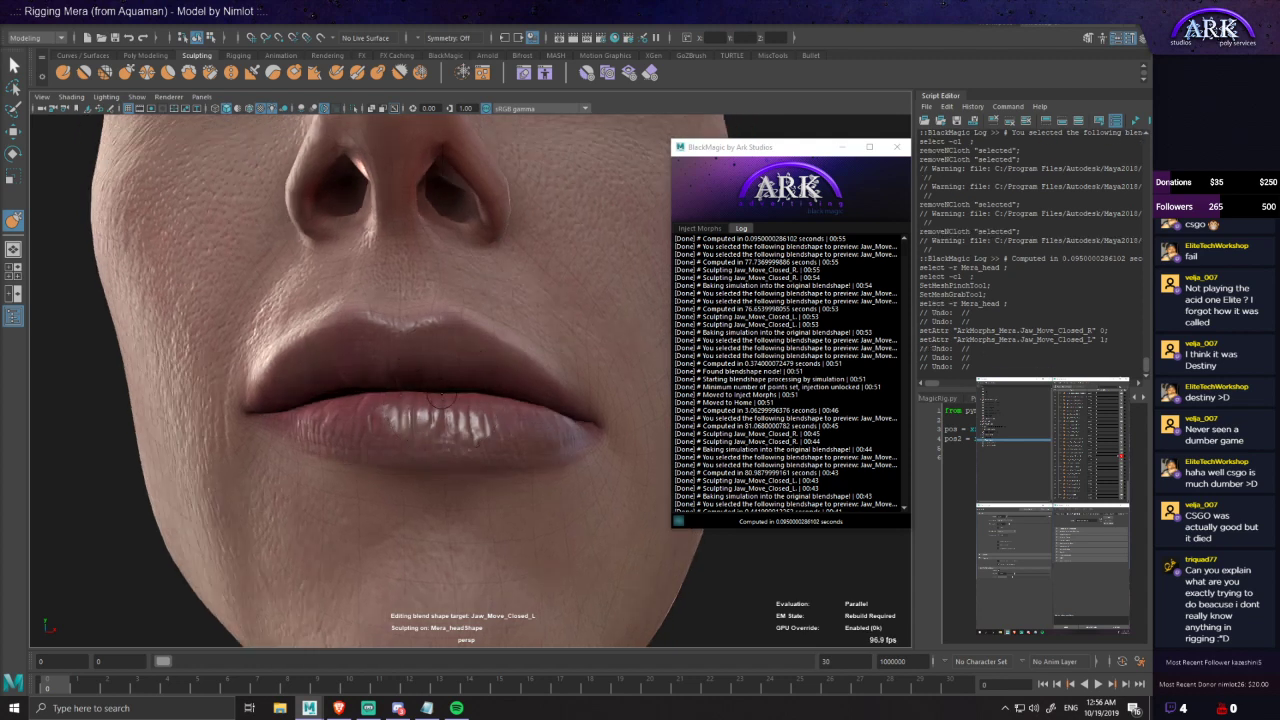
- Finish editing the Jaw_Move_Closed_L target with its weight set back to 0 and save the scene
mouse_move(440, 395)
alt+mouse_down()
mouse_move(452, 436)
mouse_move(471, 442)
mouse_move(480, 416)
alt+mouse_up()
scroll(443, 416, down, 5)
key(b)
drag(348, 403, 374, 402)
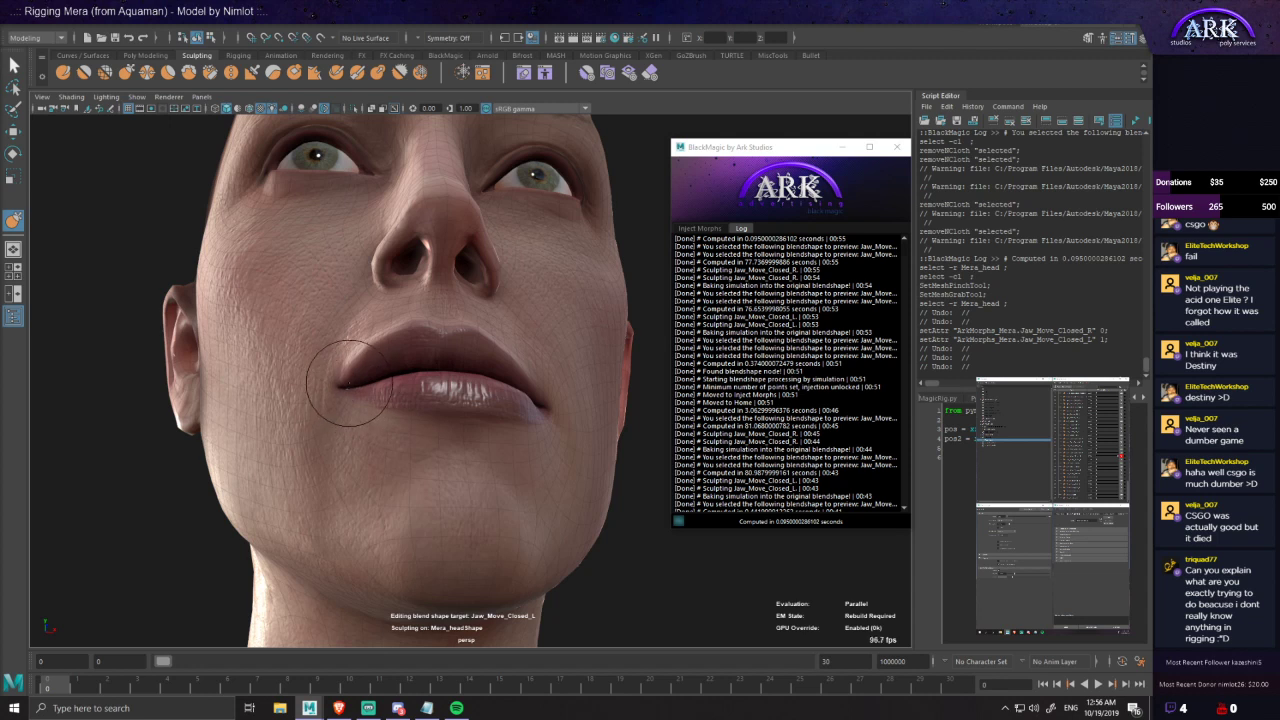
alt+drag(400, 398, 421, 413)
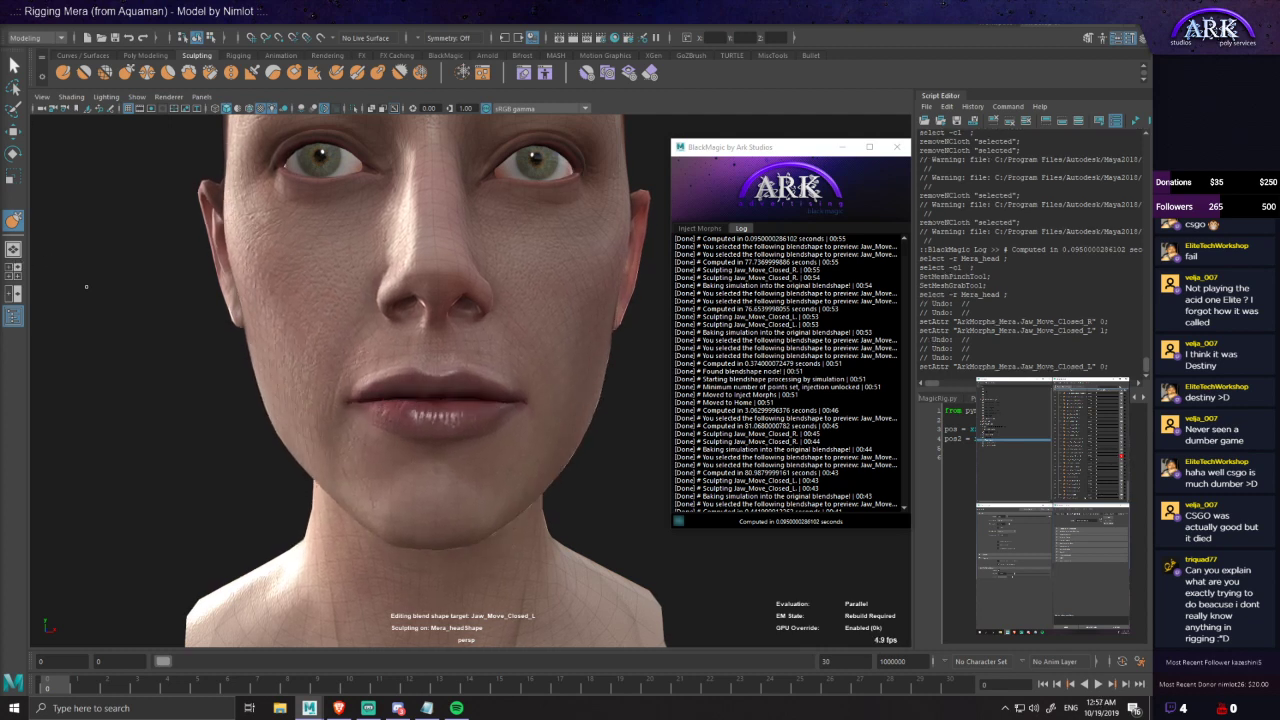
alt+drag(357, 307, 363, 301)
key(ctrl+s)
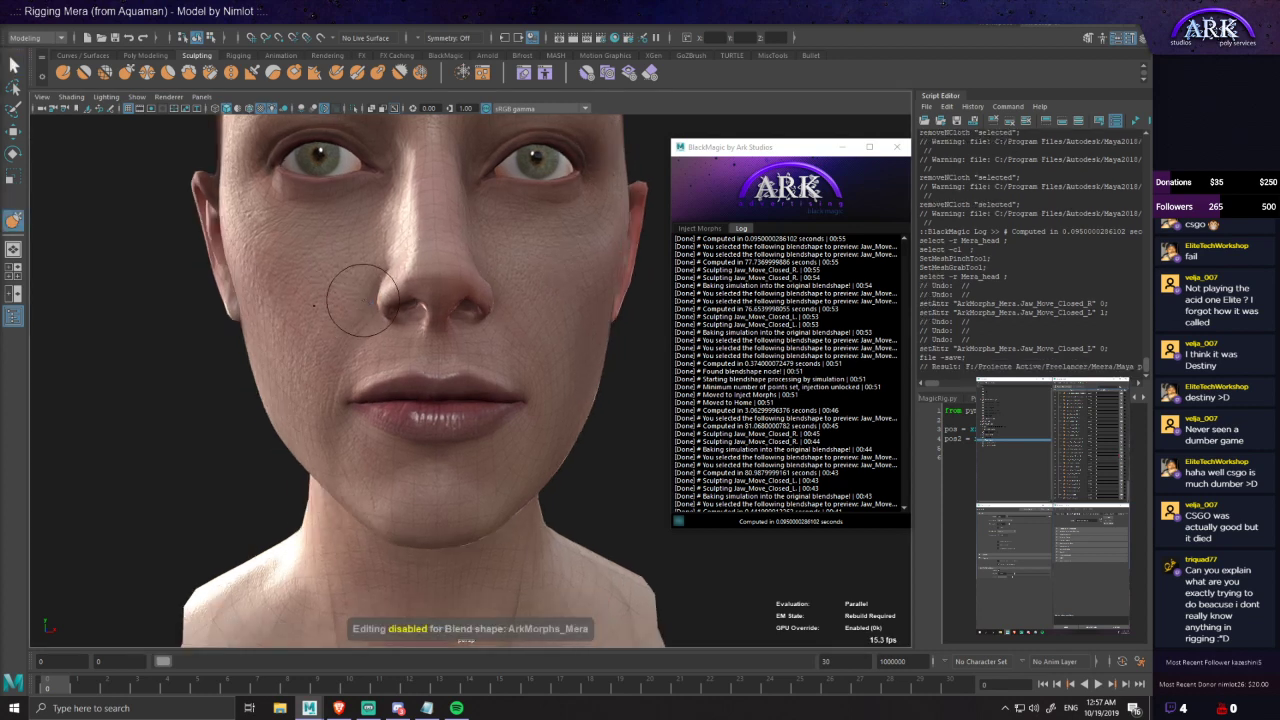
- Select the Mera head and set up the blendshape simulation on it
key(w)
click(315, 291)
click(125, 339)
click(278, 284)
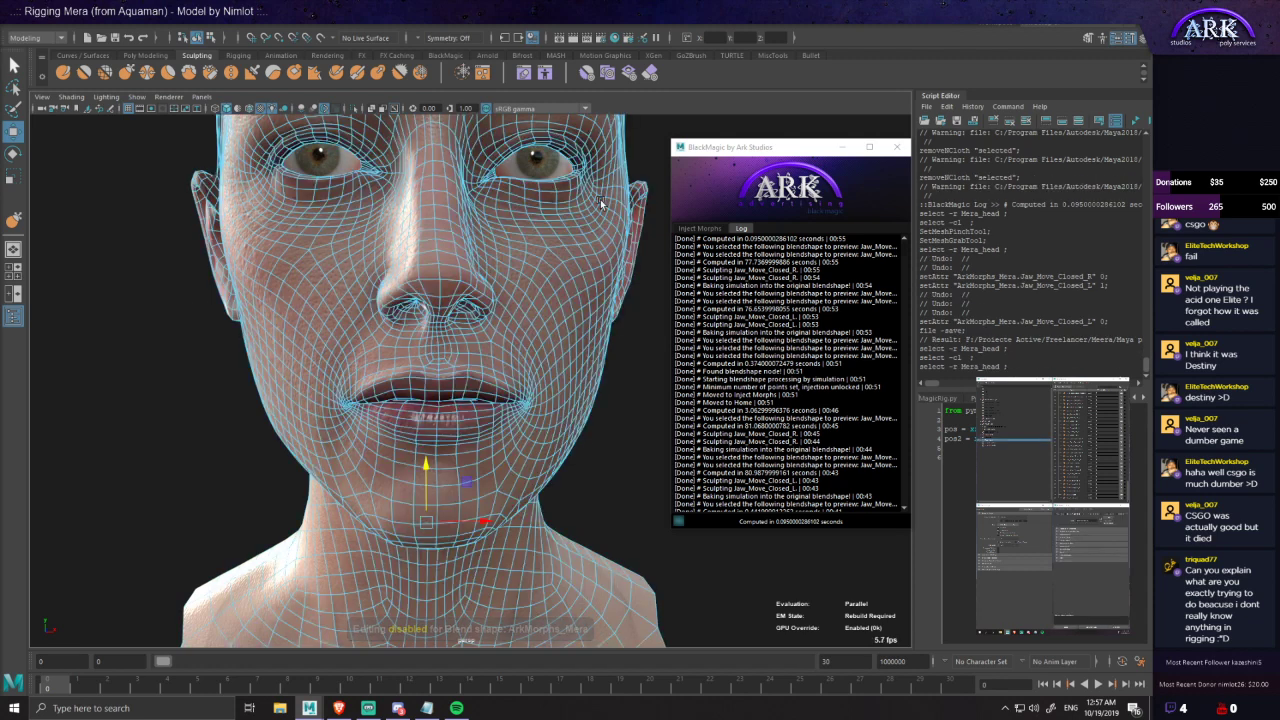
click(699, 228)
click(813, 283)
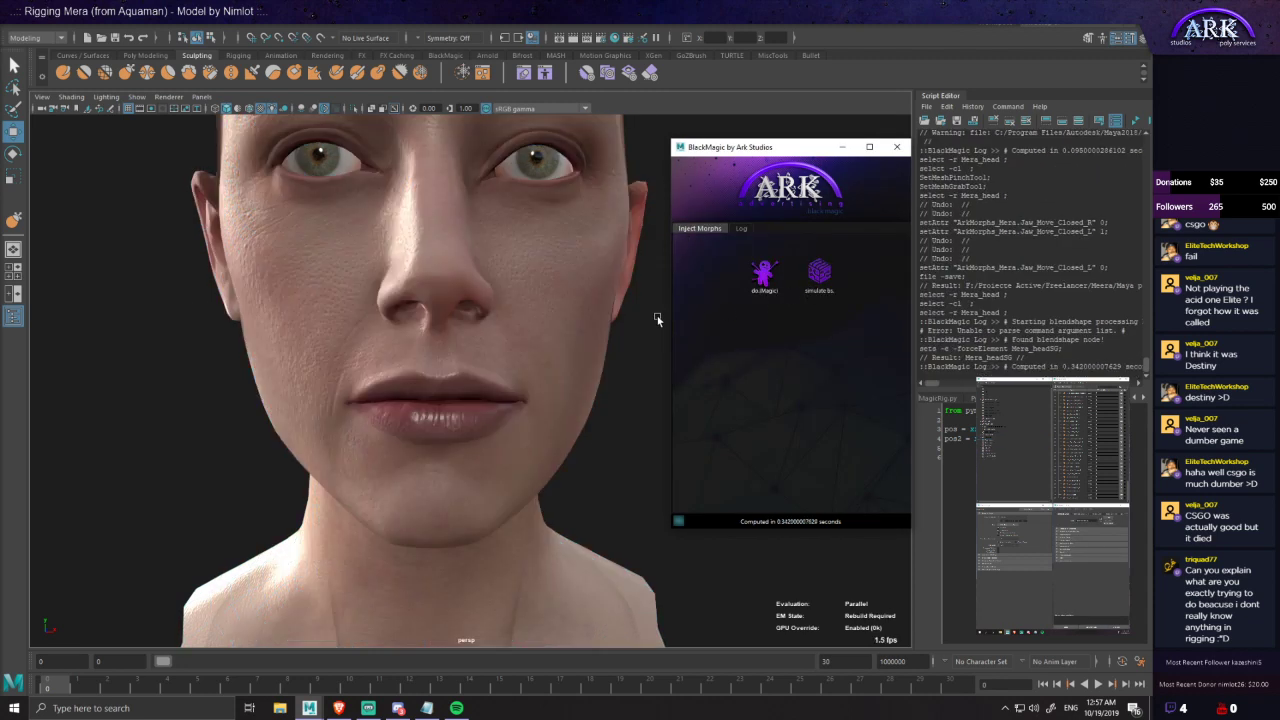
- Delete the nRigid1 and nRigid2 nodes from the scene
click(990, 446)
shift+click(990, 449)
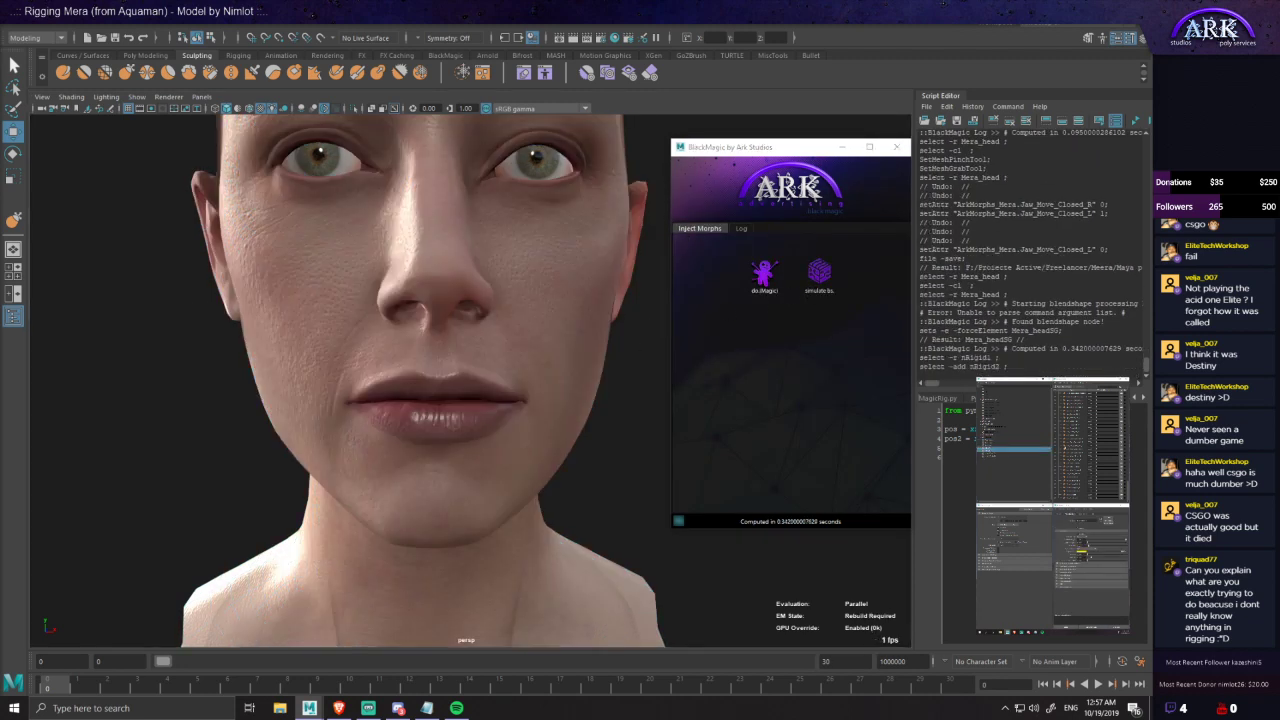
key(Delete)
- Reload the BlackMagic blendshape simulation tools and choose ChinPushLeft as the shape to simulate
click(742, 204)
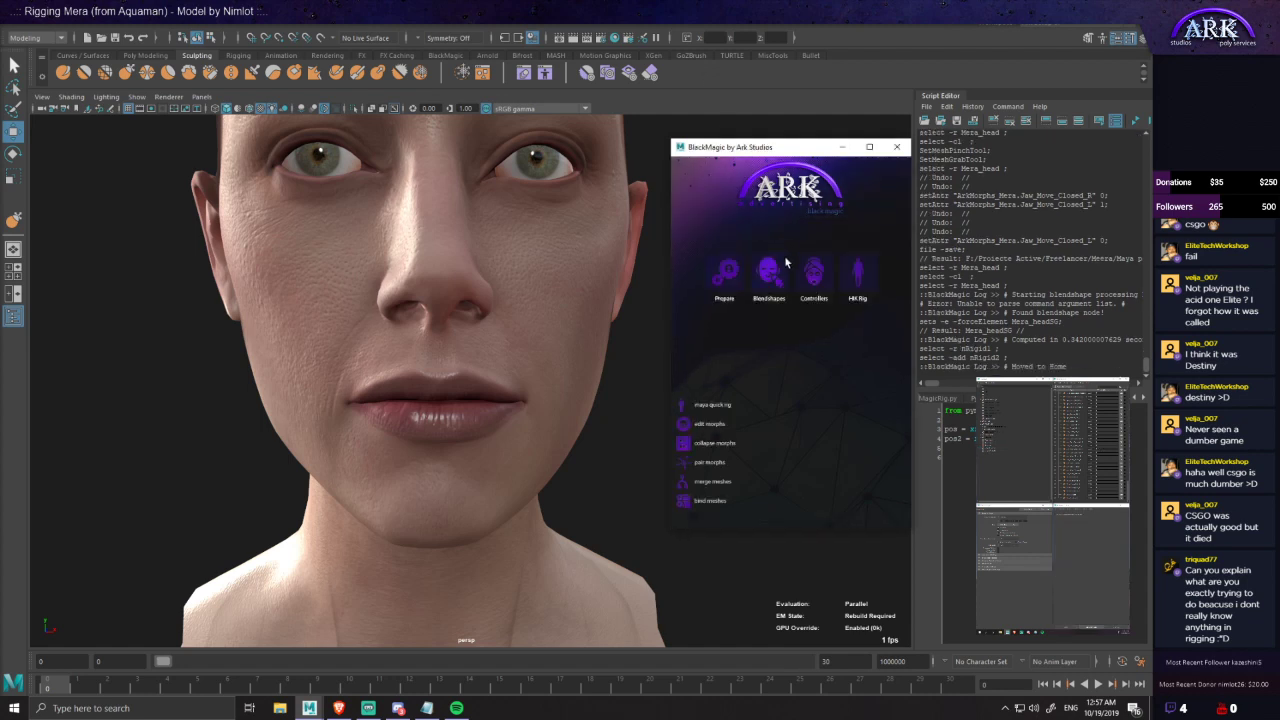
click(775, 276)
click(757, 228)
double_click(724, 276)
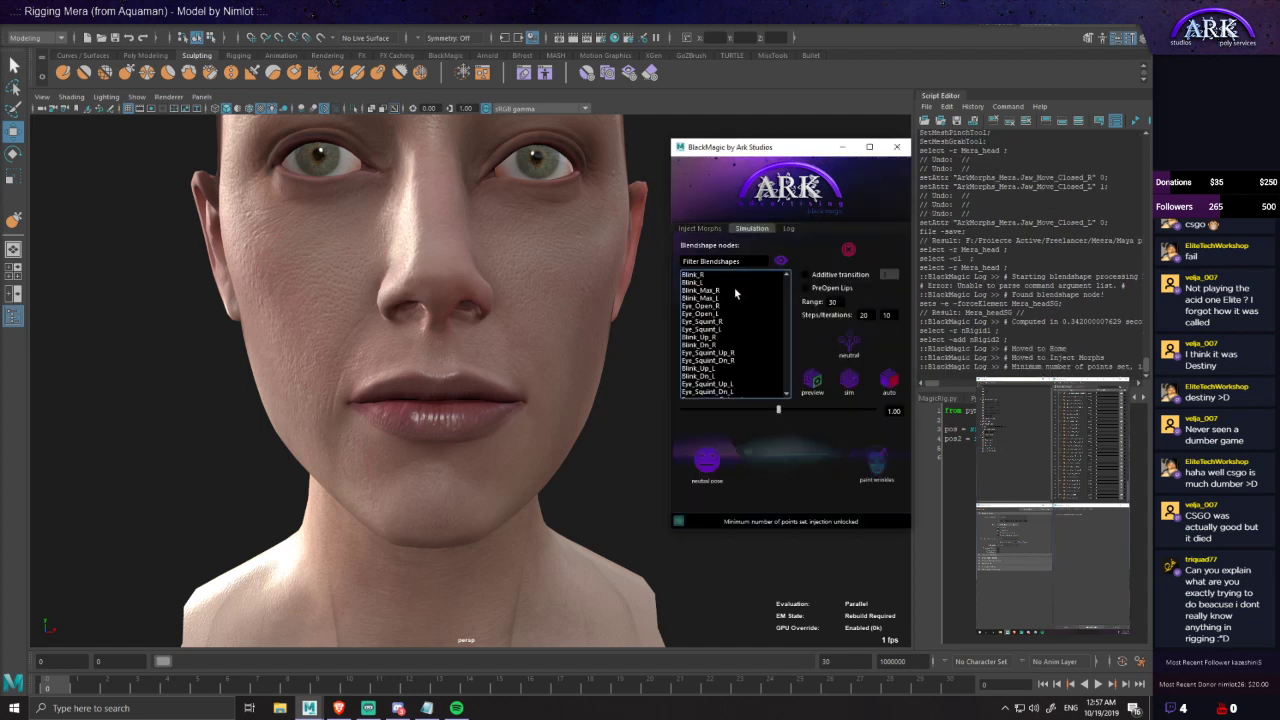
scroll(718, 365, down, 5)
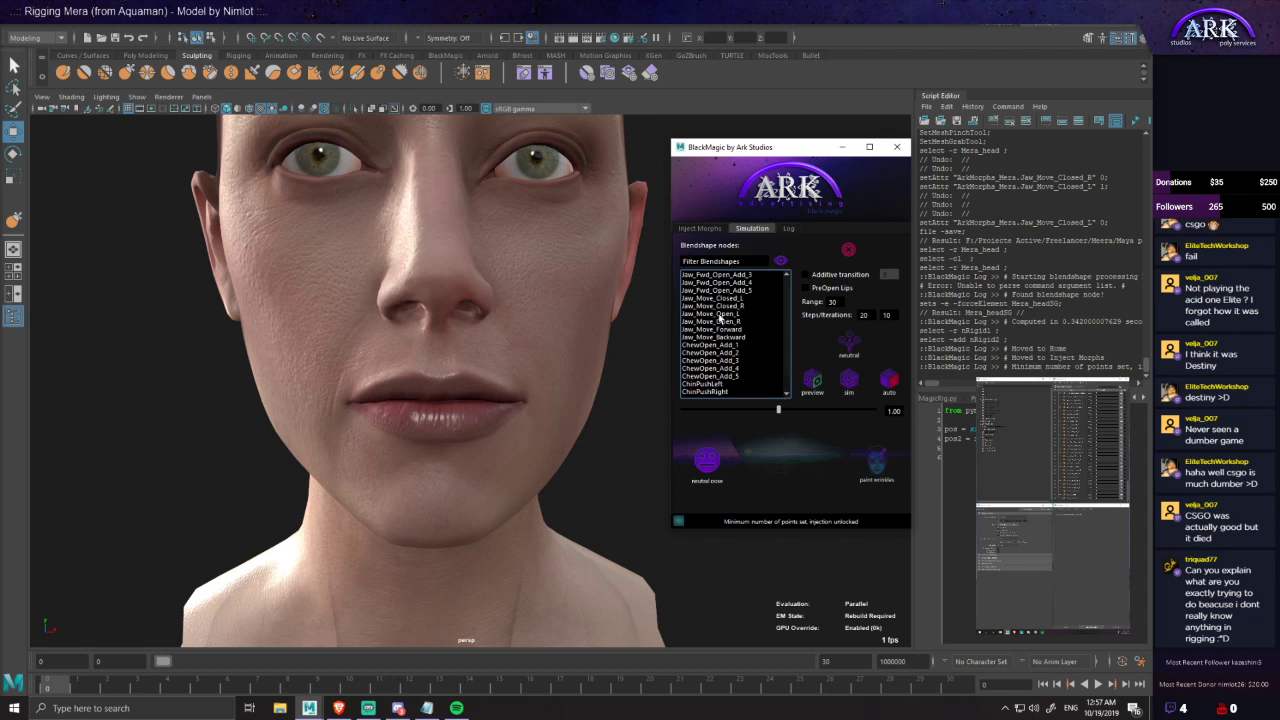
click(720, 384)
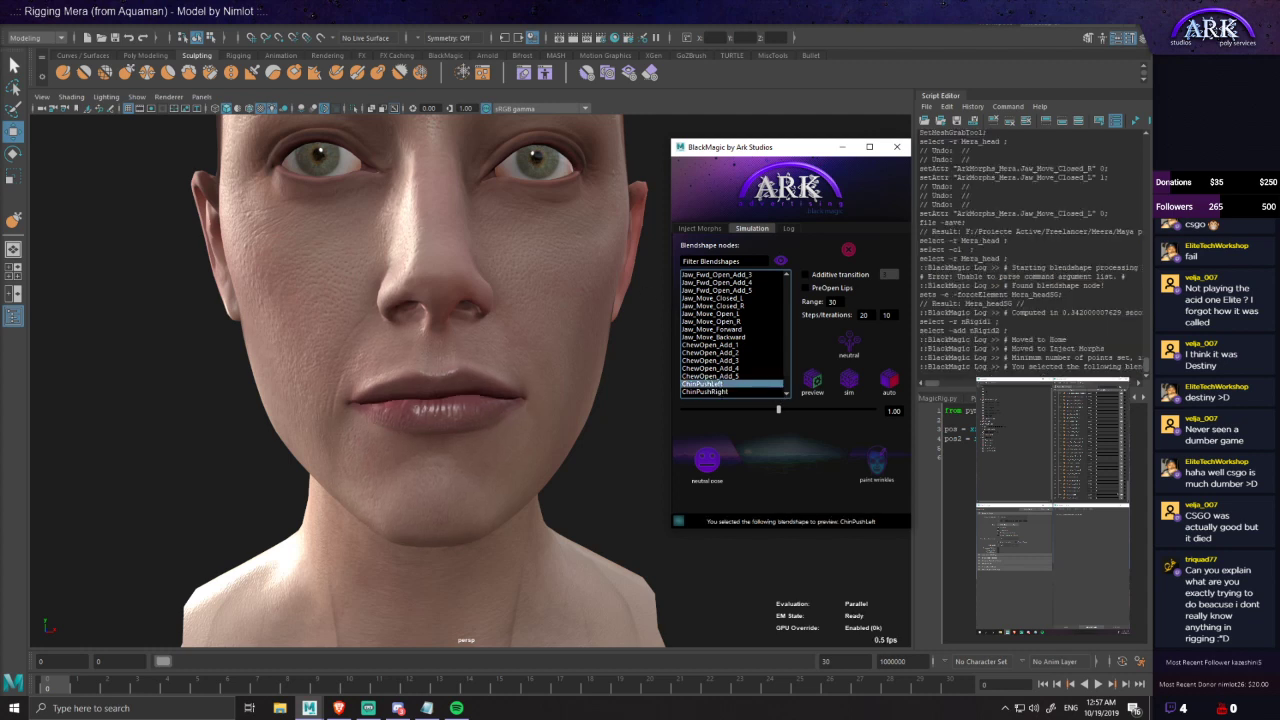
- Save the scene and bake ChinPushLeft by simulation with the Jaw_Move_Closed_L weight set to 1
alt+drag(512, 379, 523, 370)
alt+drag(584, 399, 569, 381)
alt+right_drag(569, 381, 597, 397)
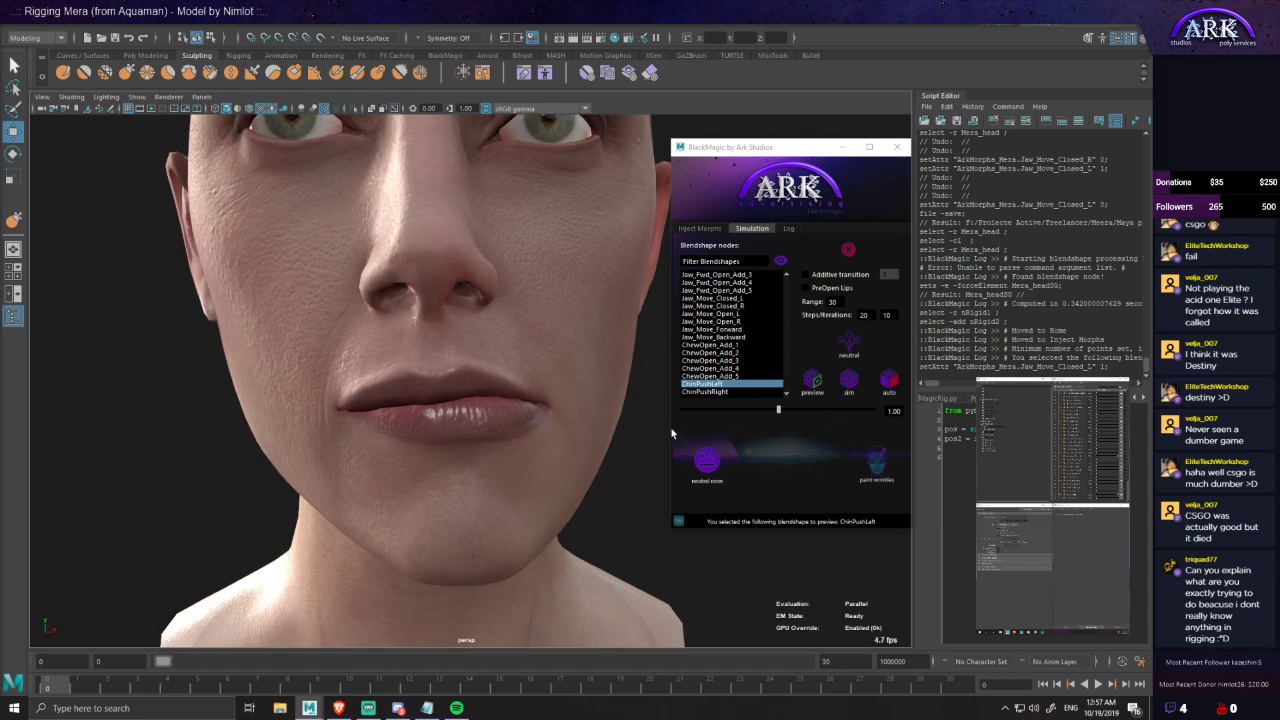
alt+drag(515, 429, 516, 430)
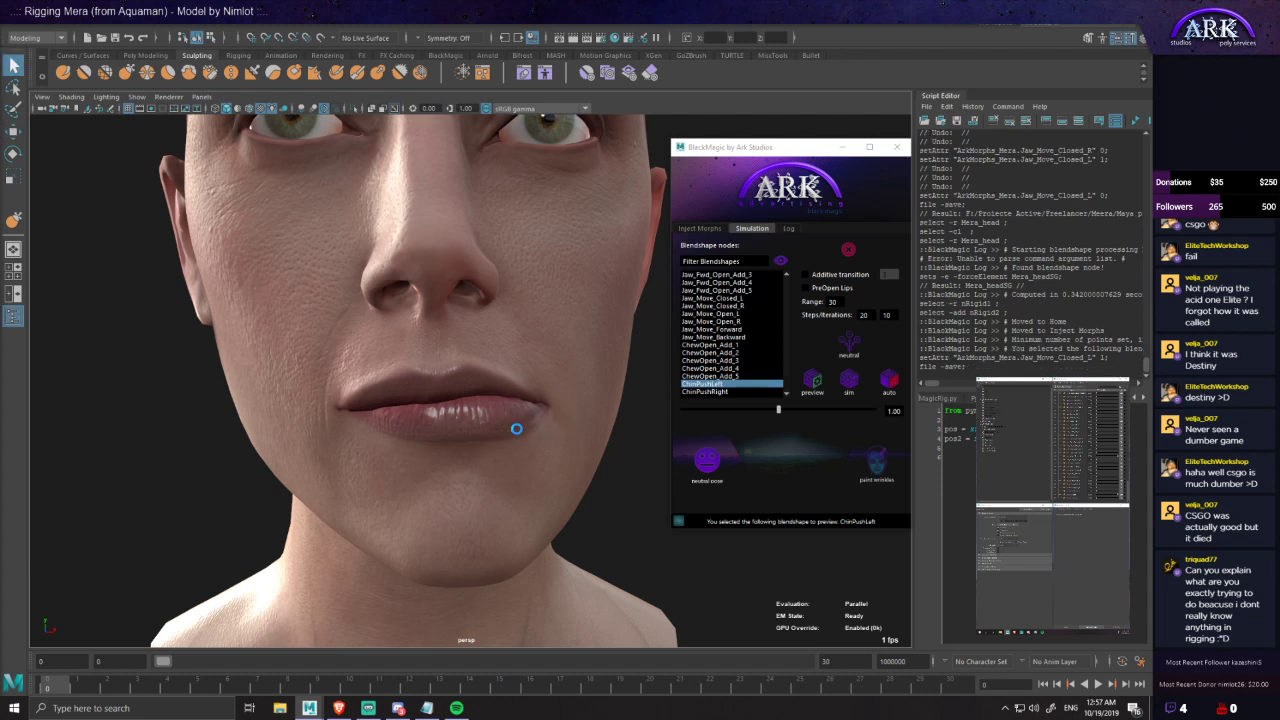
click(847, 381)
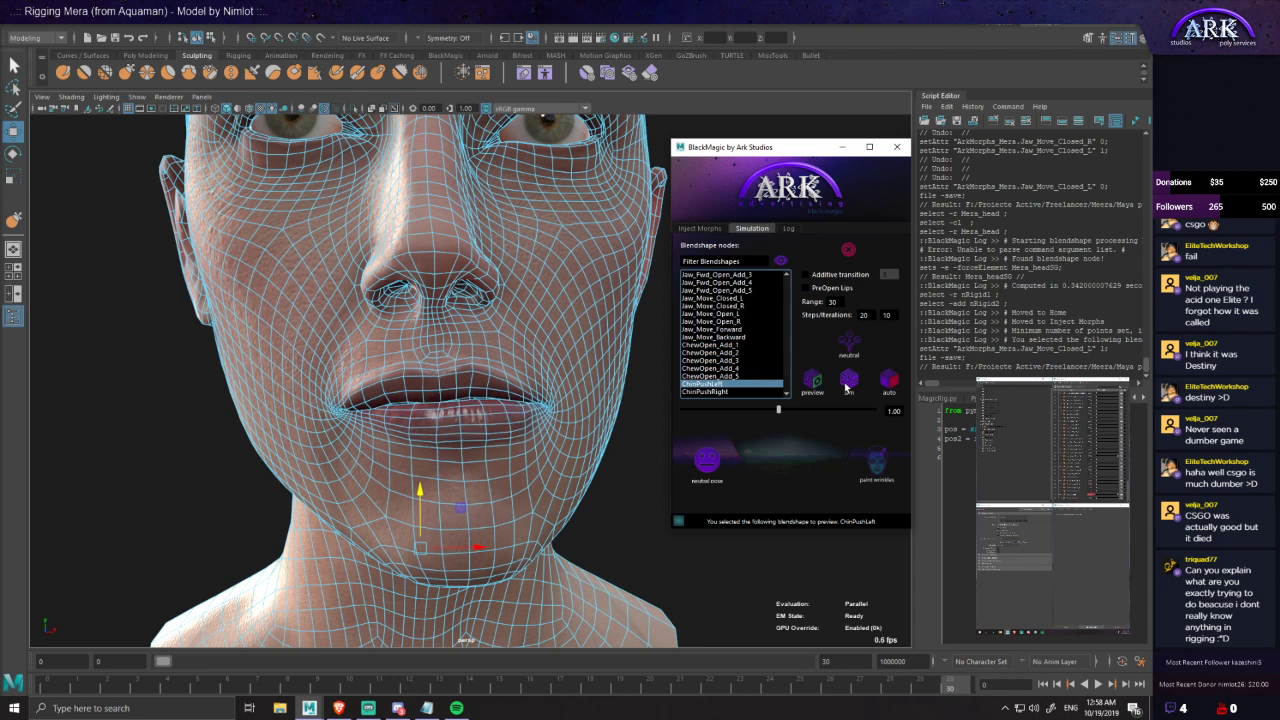
click(847, 384)
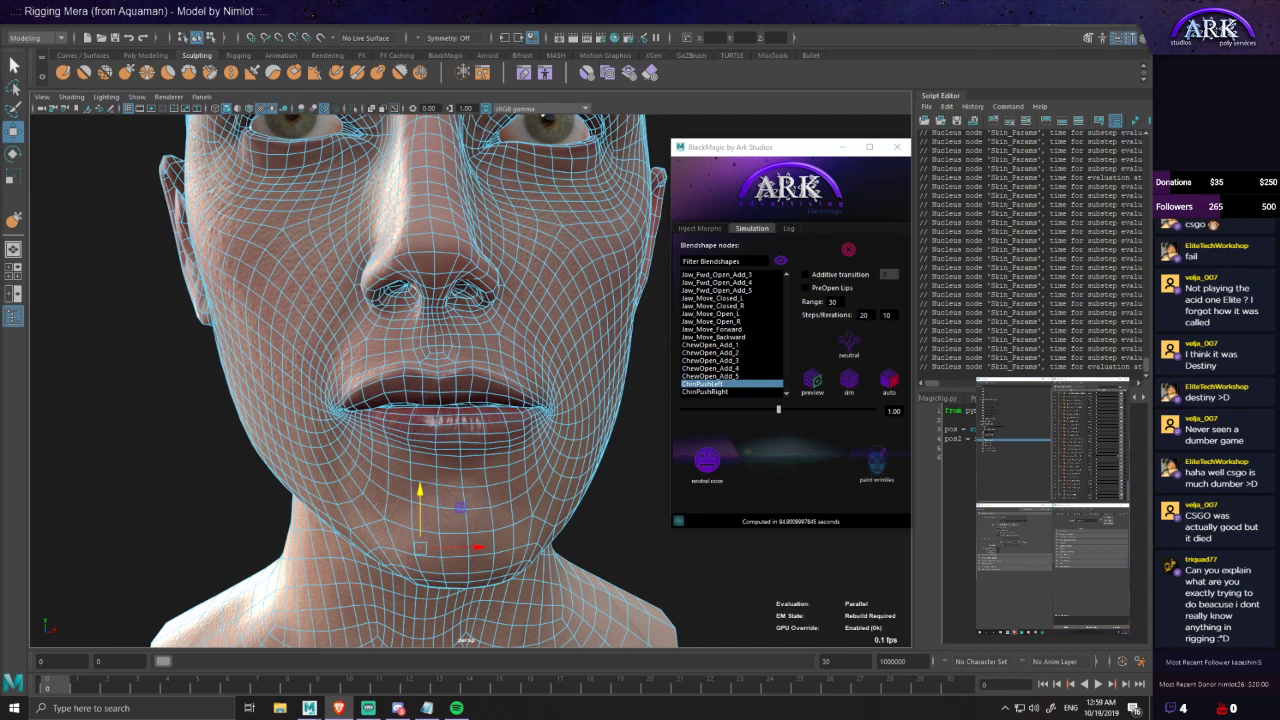
- Choose ChinPushRight and bake it by simulation with the Jaw_Move_Closed_R weight set to 1
alt+drag(567, 505, 599, 523)
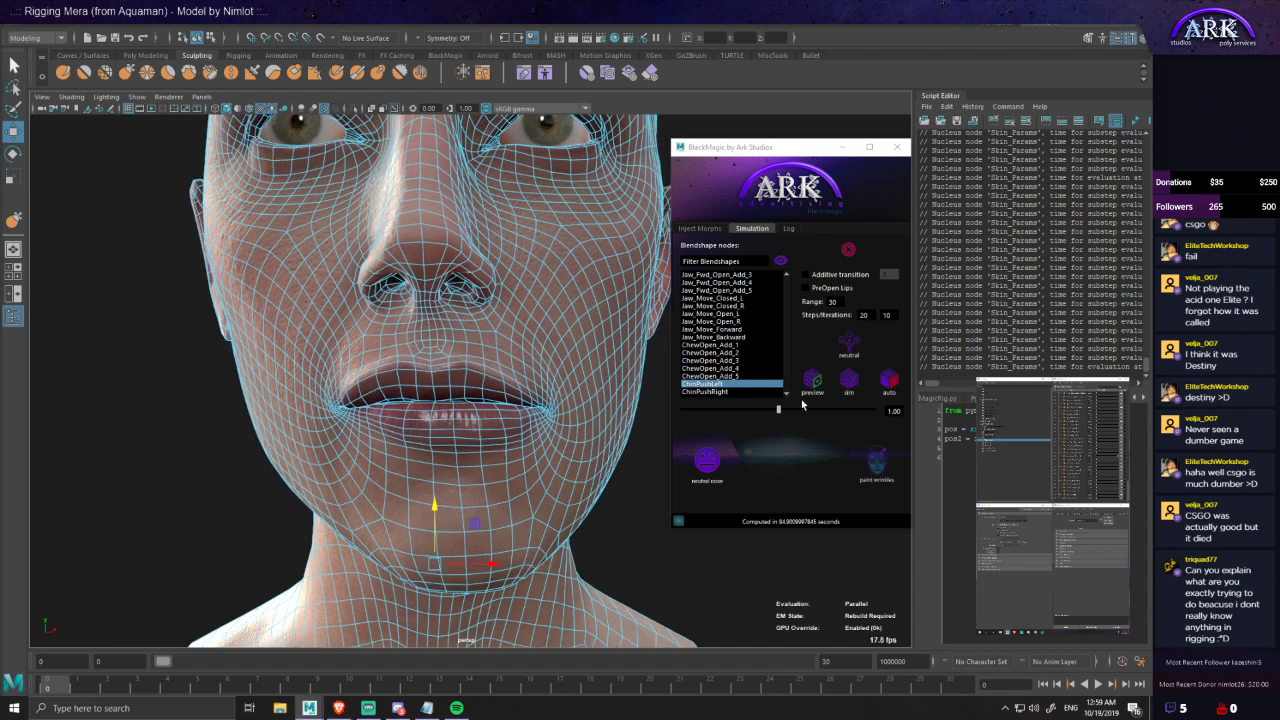
click(714, 392)
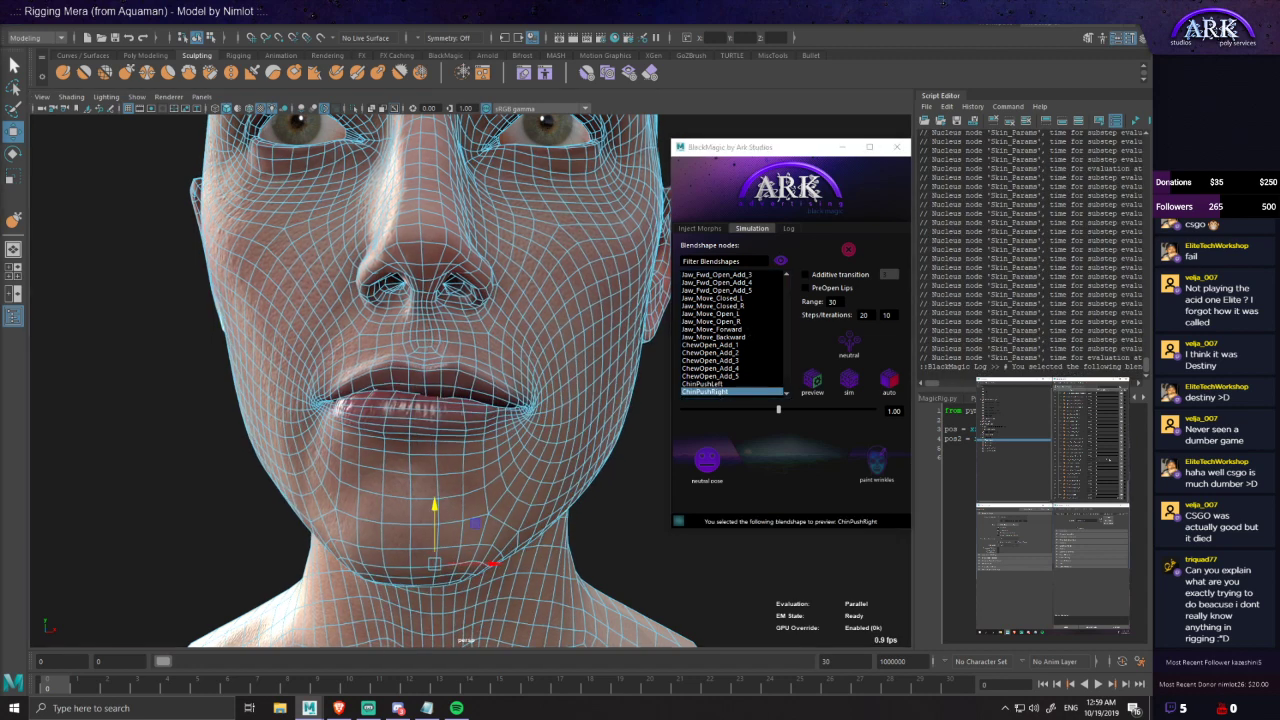
click(850, 385)
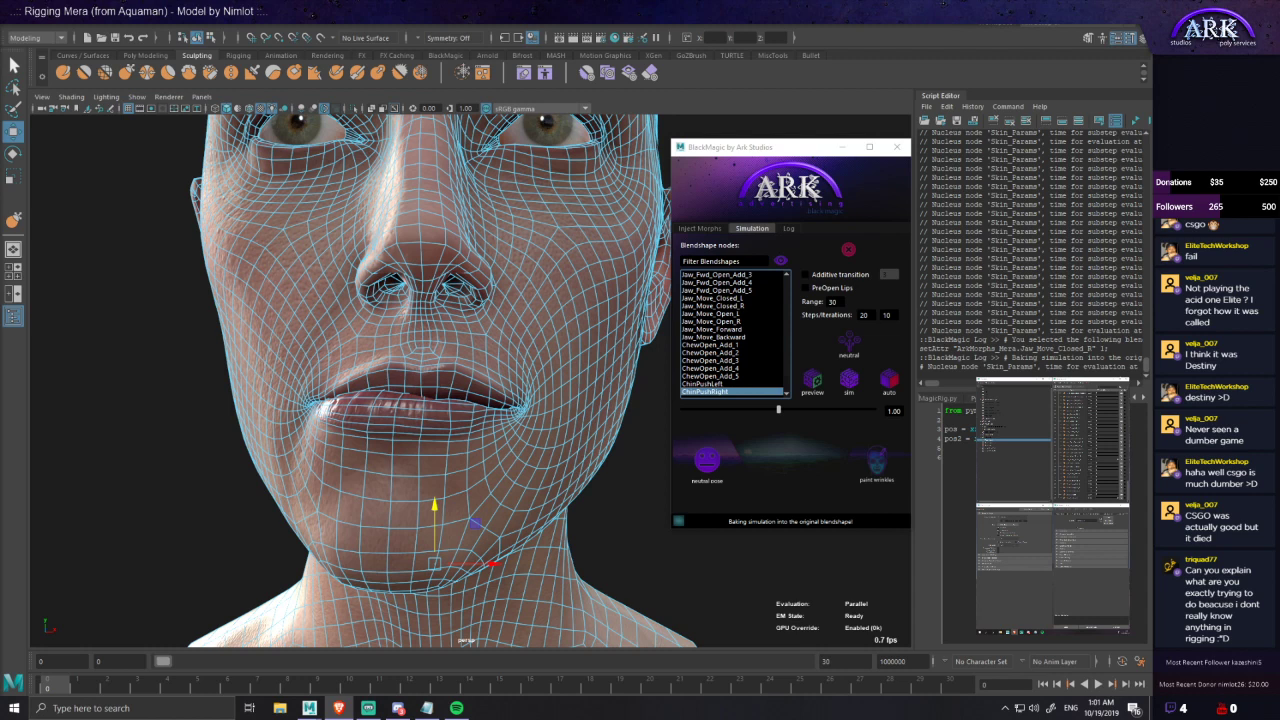
- Inspect the baked lips and chin while switching the Jaw_Move_Closed_R weight between 0 and 1
scroll(474, 421, up, 2)
alt+drag(474, 421, 480, 409)
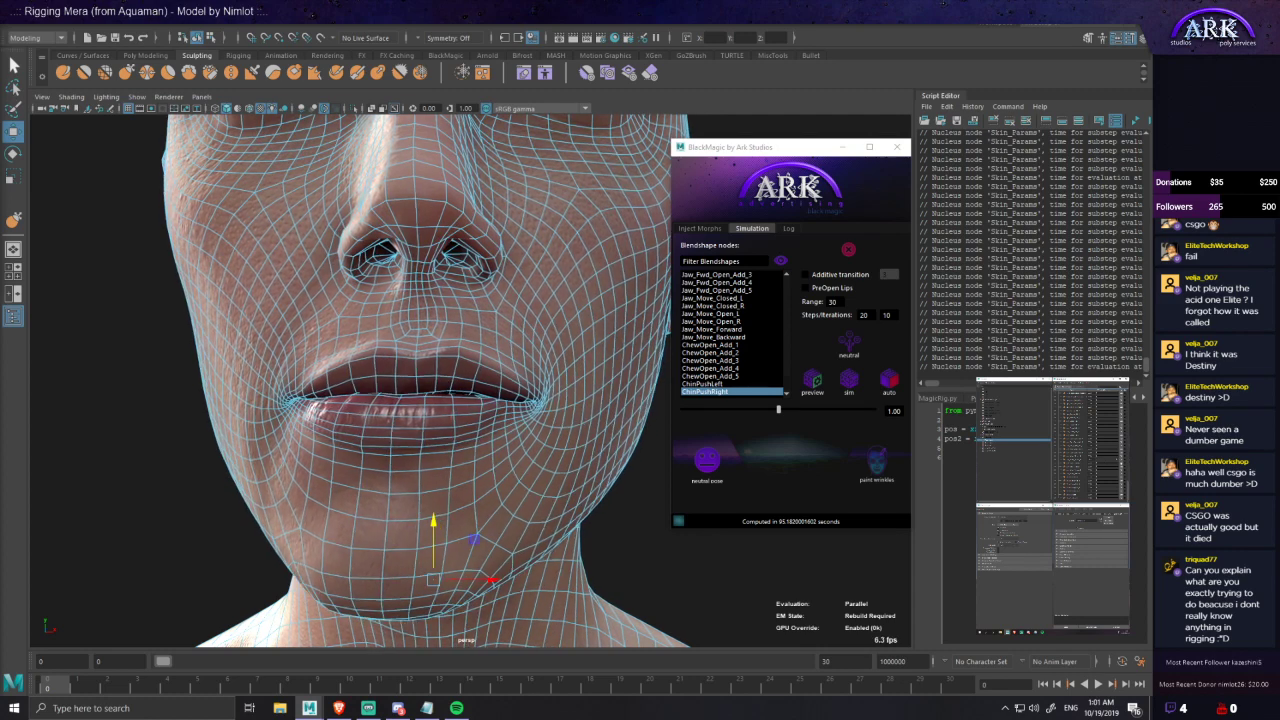
alt+drag(477, 375, 421, 357)
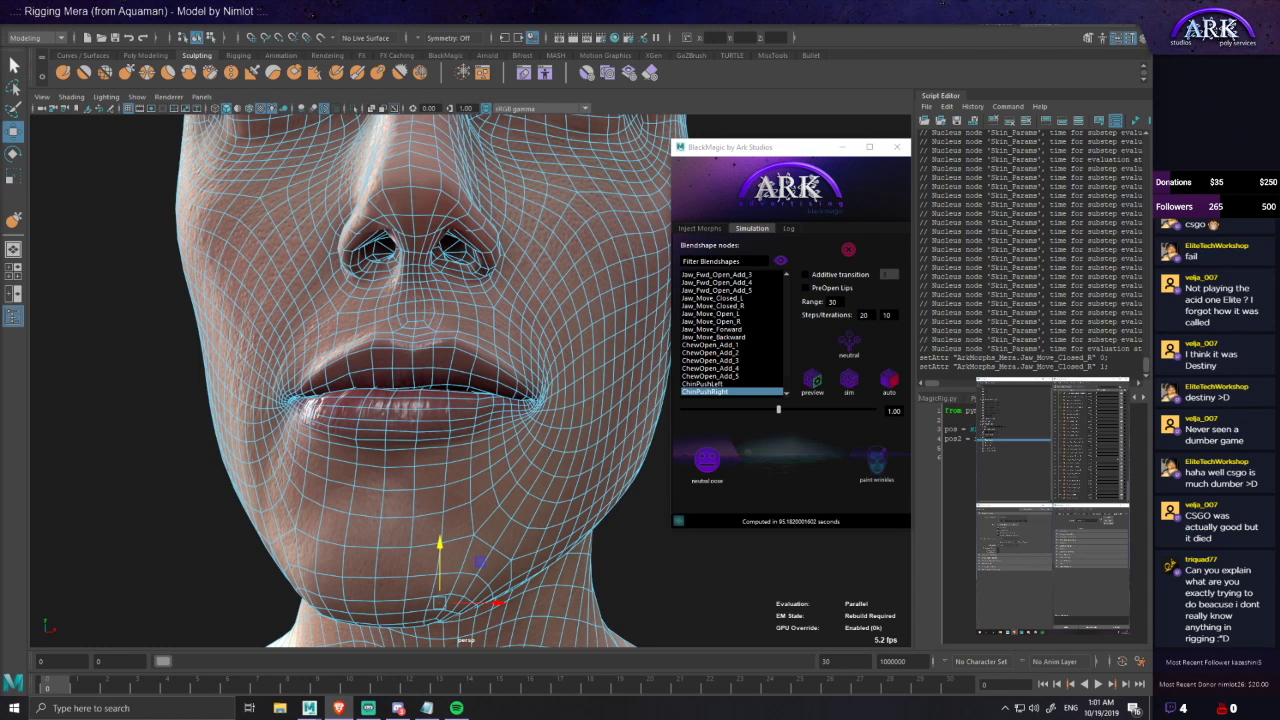
alt+drag(582, 498, 513, 453)
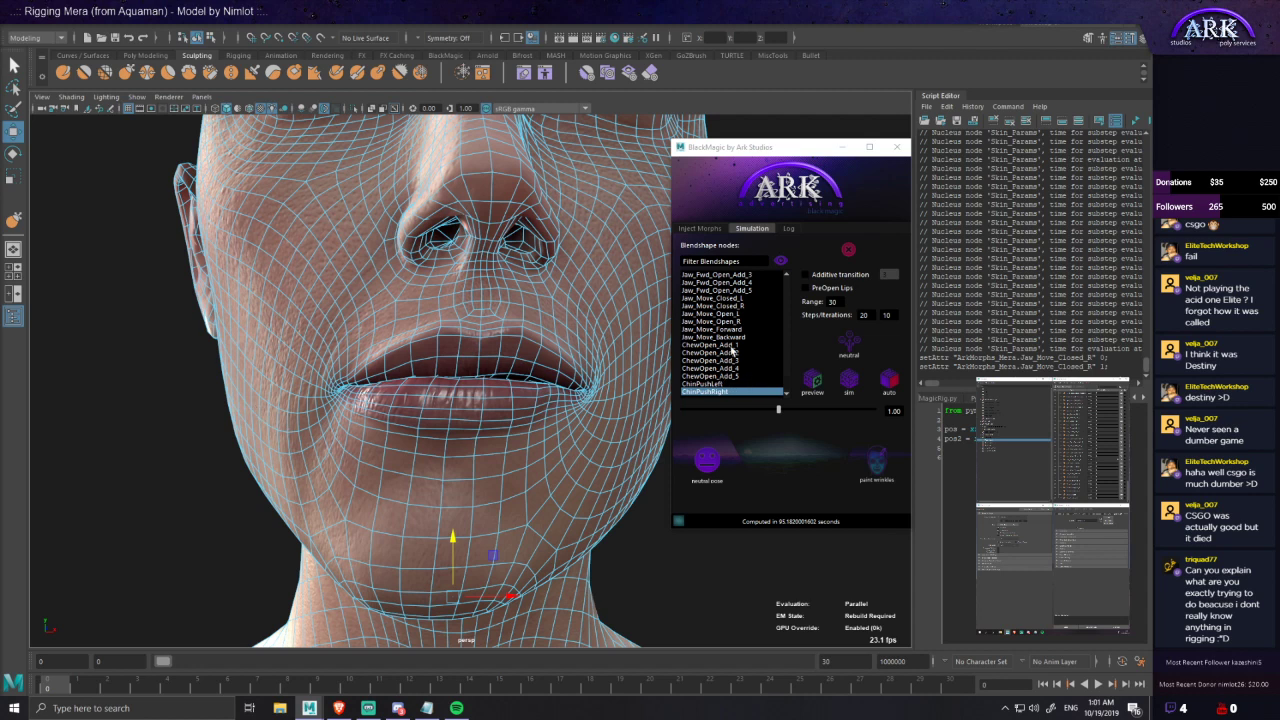
- Choose Jaw_Move_Closed_R for simulation and enable the self-trapped check on the Skin_Sim cloth
click(736, 299)
click(733, 307)
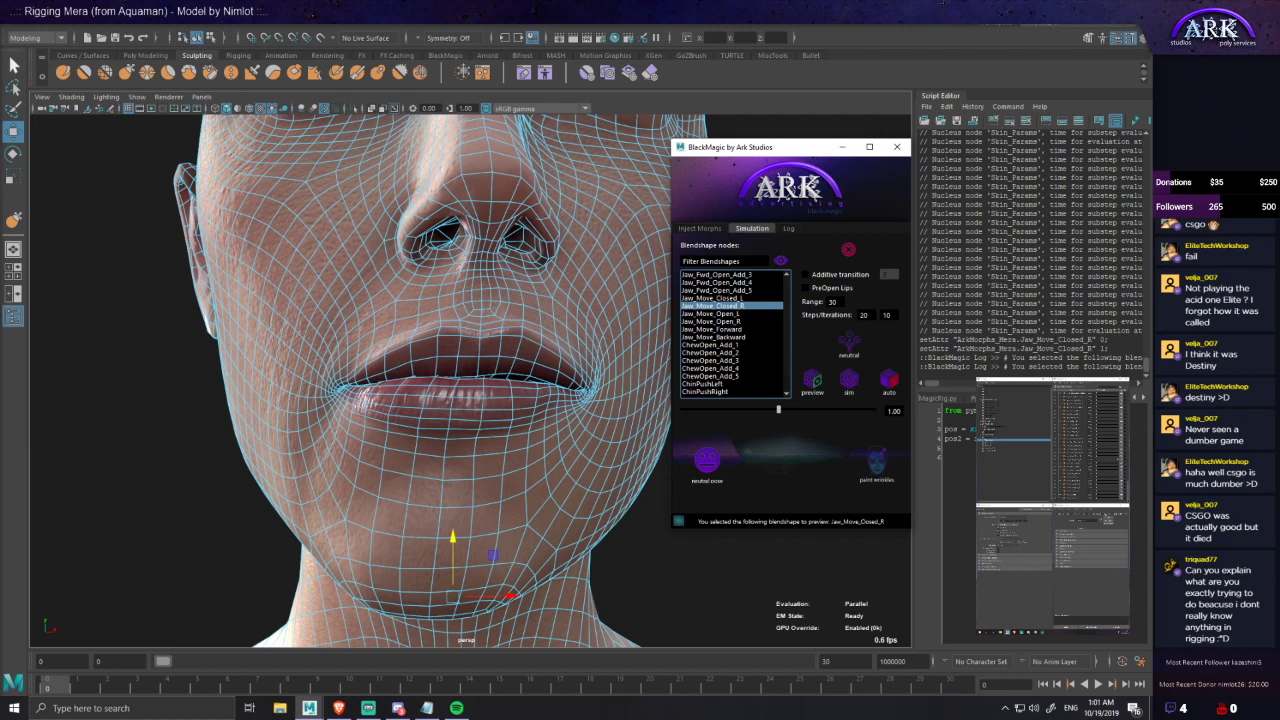
click(1104, 516)
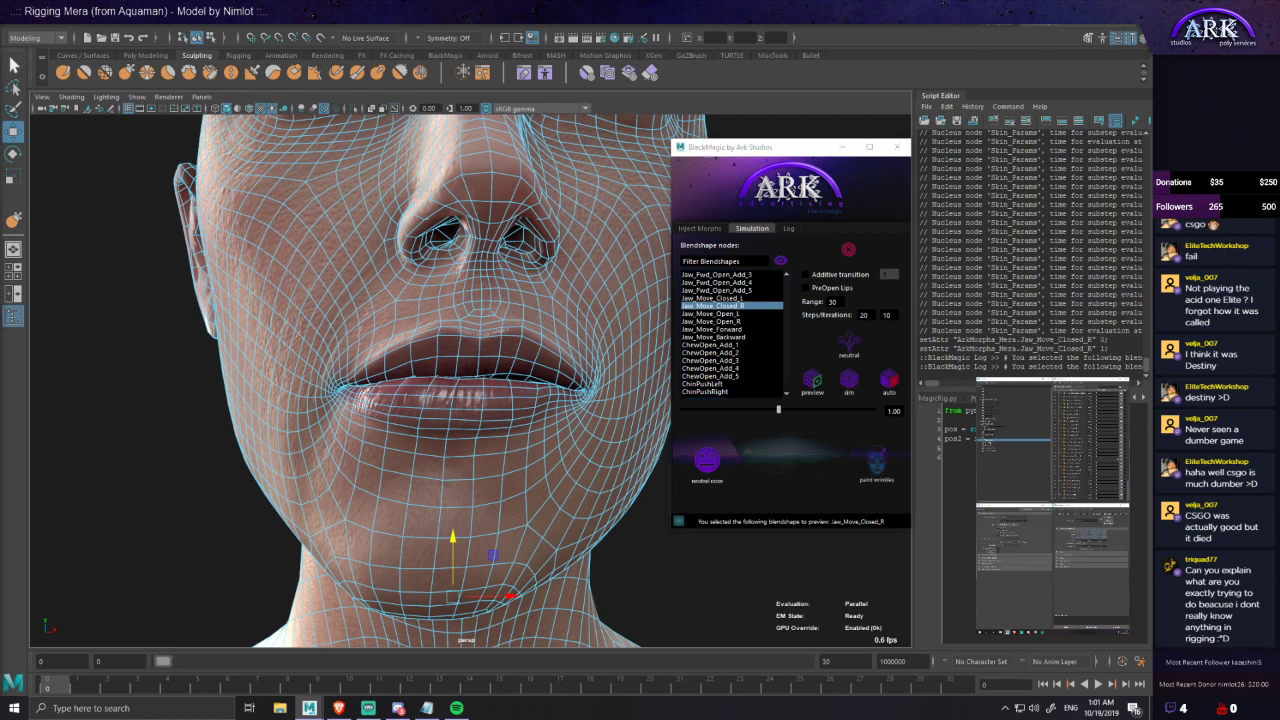
click(995, 442)
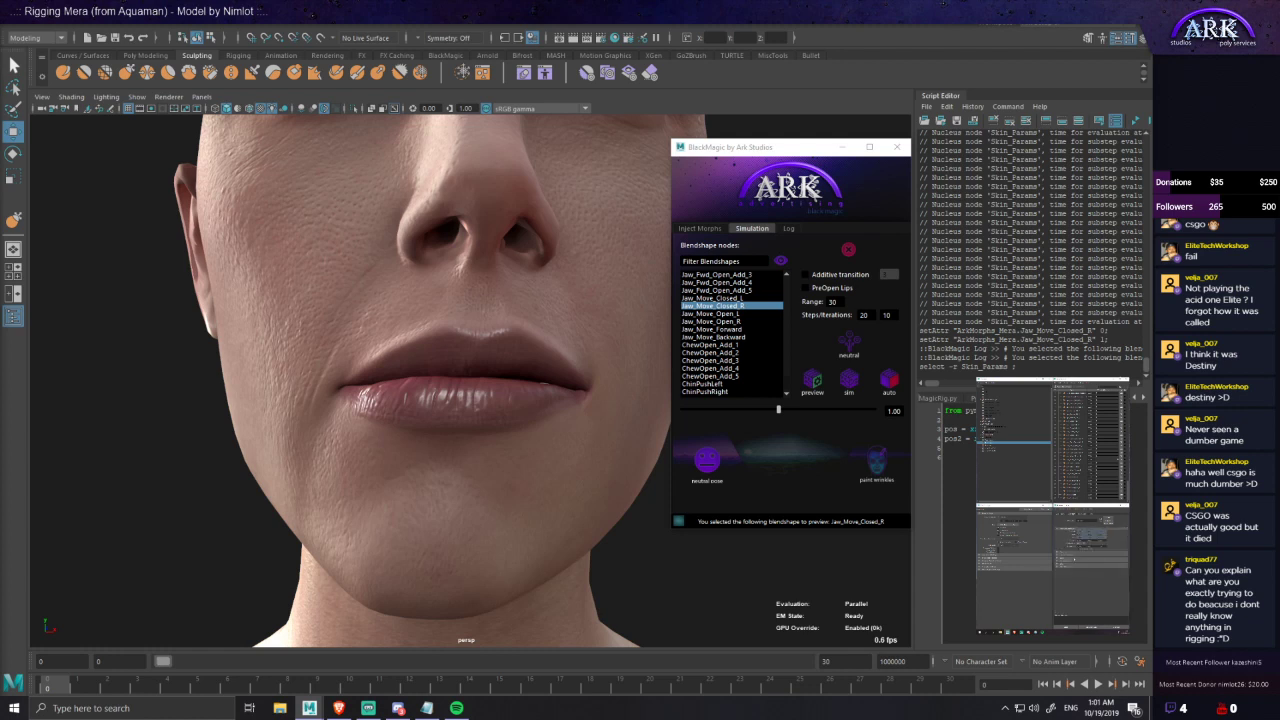
click(990, 445)
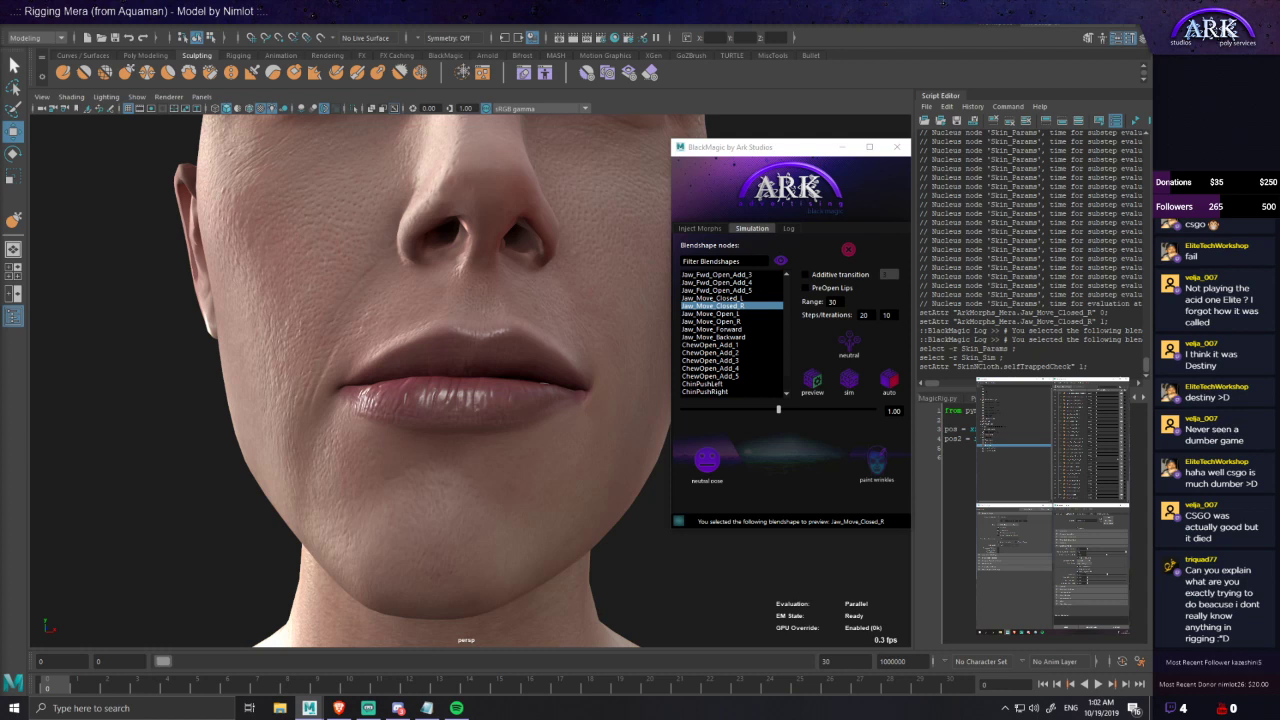
- Compare the Jaw_Move_Closed_L and Jaw_Move_Closed_R previews and examine the lips, ending on Jaw_Move_Closed_R
alt+drag(528, 487, 520, 494)
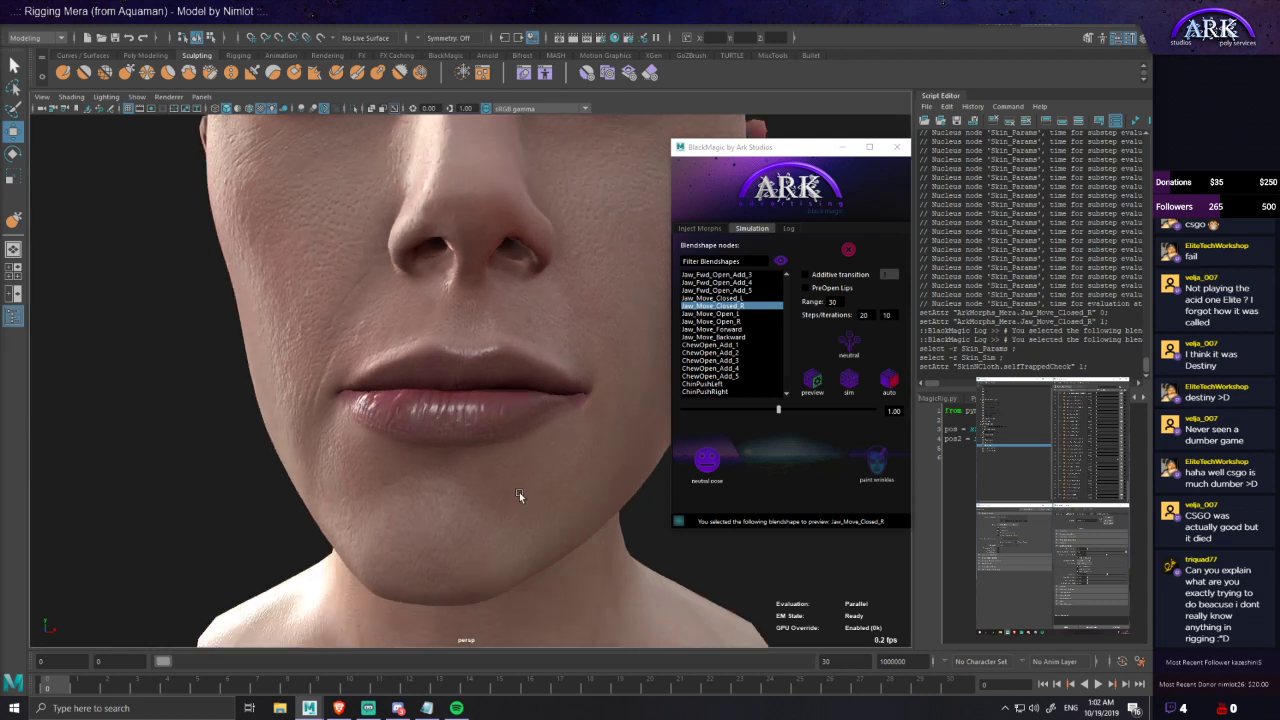
mouse_move(508, 388)
alt+mouse_down()
mouse_move(497, 435)
mouse_move(510, 378)
alt+mouse_up()
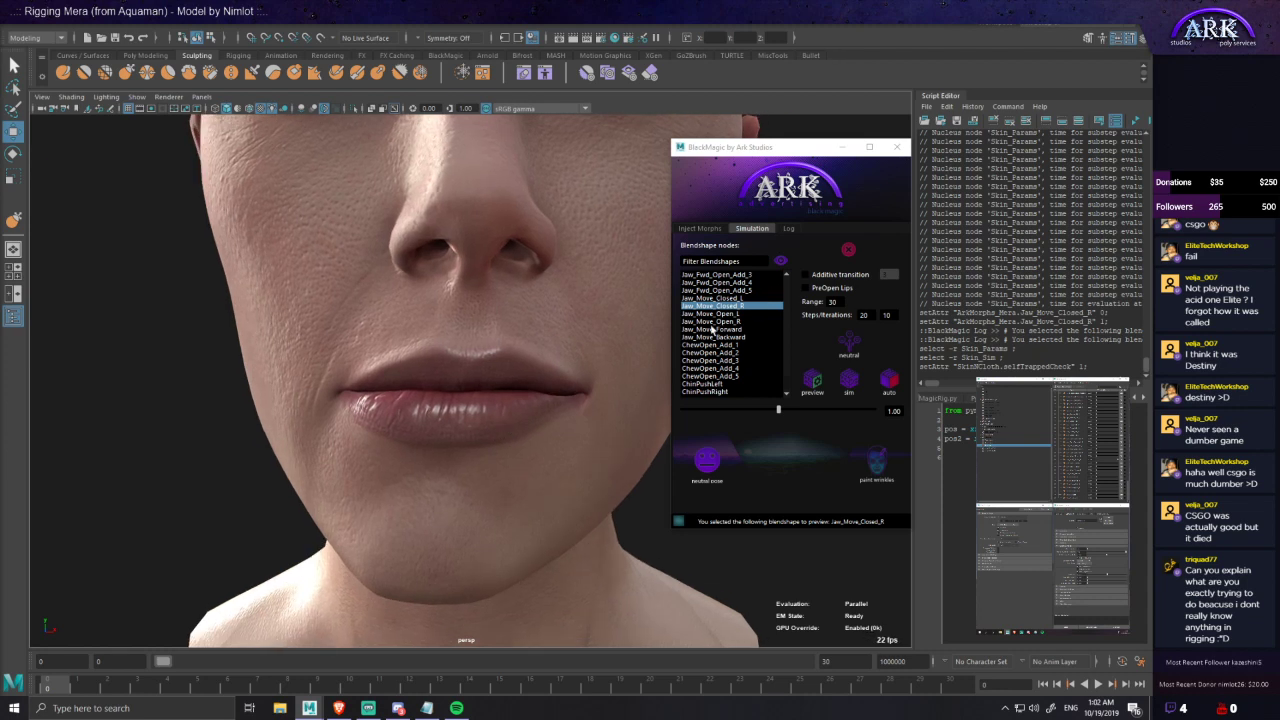
click(733, 307)
click(730, 299)
click(726, 307)
alt+drag(560, 440, 531, 447)
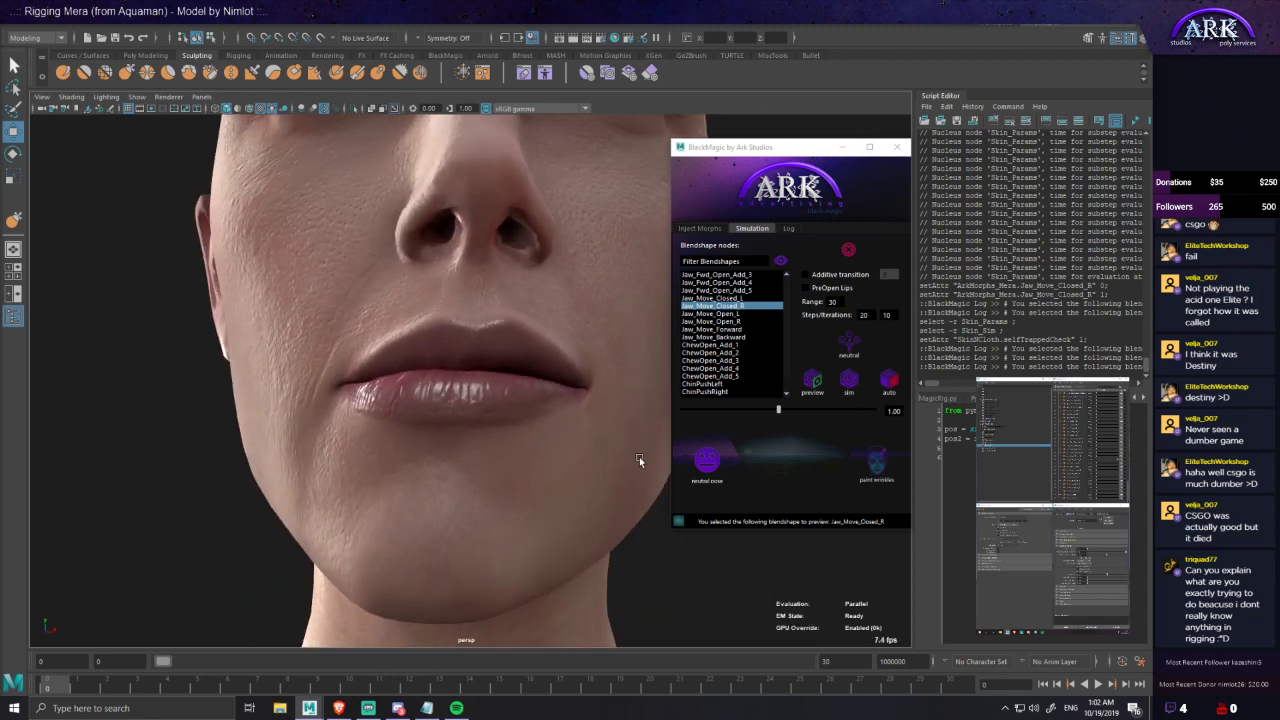
- Select the Mera head and bake the Jaw_Move_Closed_R shape by simulation
key([)
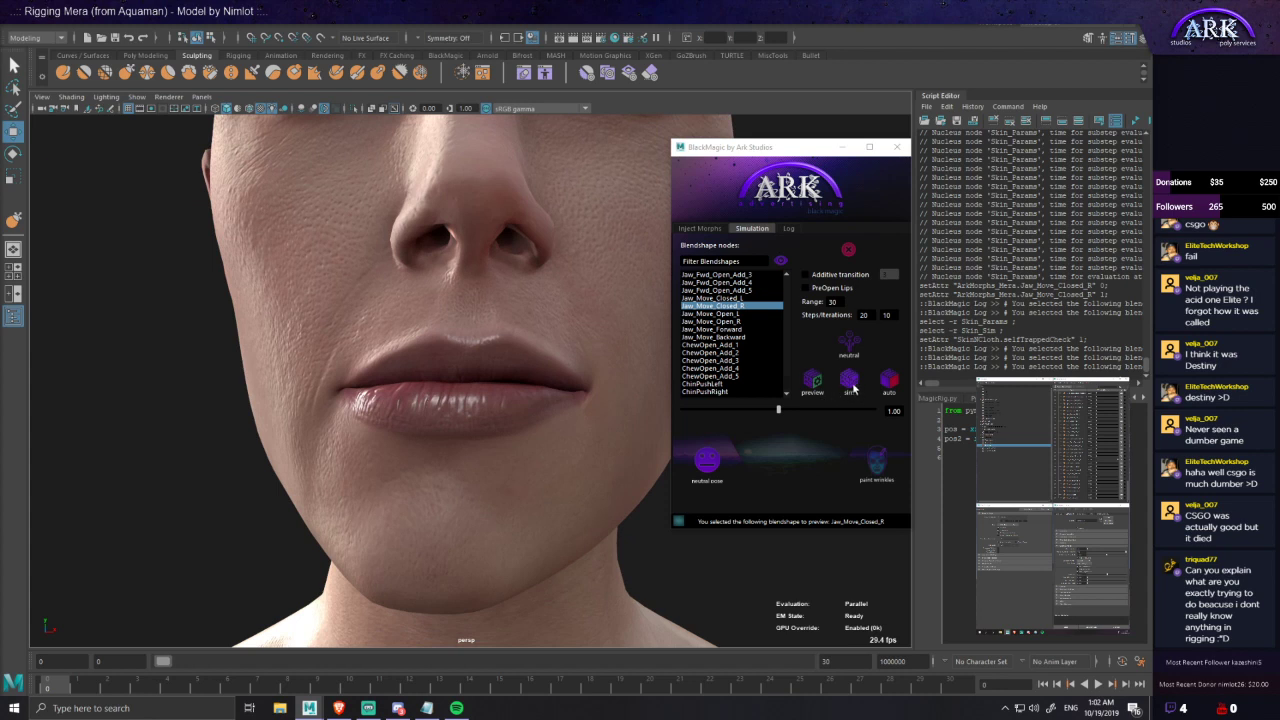
mouse_move(497, 366)
alt+mouse_down()
mouse_move(445, 373)
mouse_move(482, 380)
alt+mouse_up()
click(445, 373)
alt+right_drag(482, 380, 485, 446)
mouse_move(485, 446)
alt+mouse_down()
mouse_move(520, 437)
mouse_move(461, 441)
alt+mouse_up()
click(849, 381)
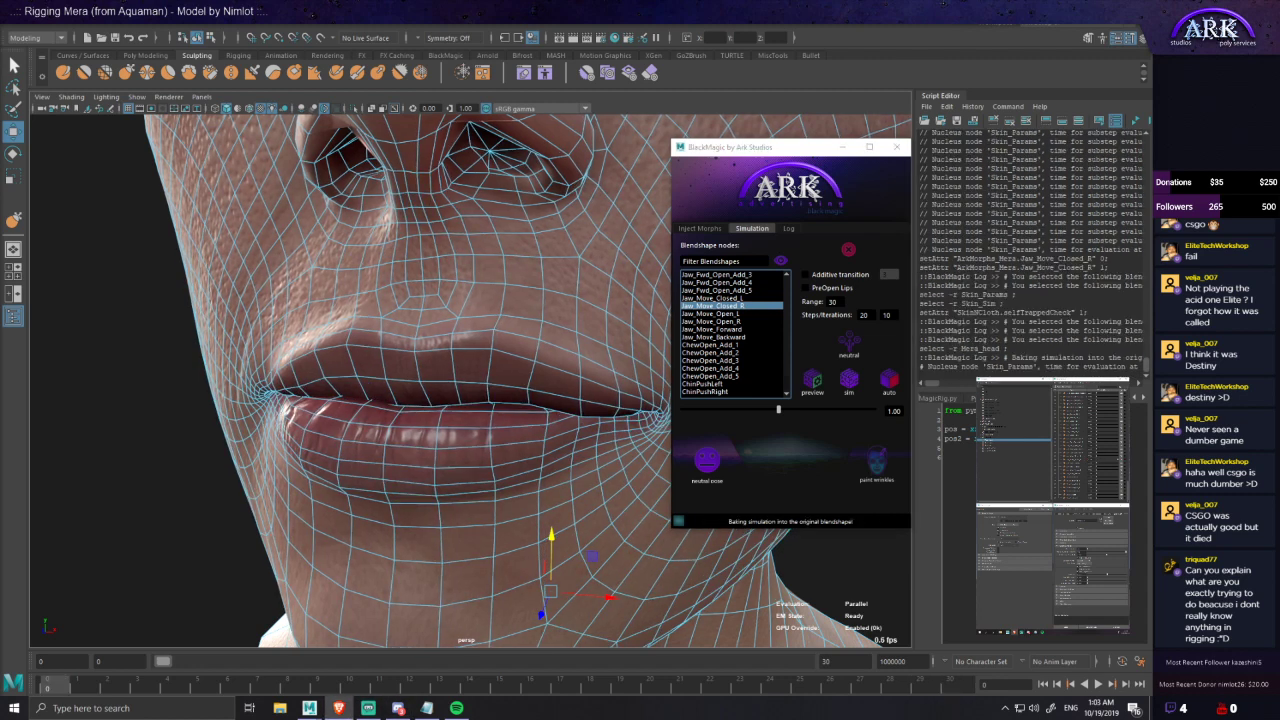
- Switch to the Streamlabs chatbot application
key(super)
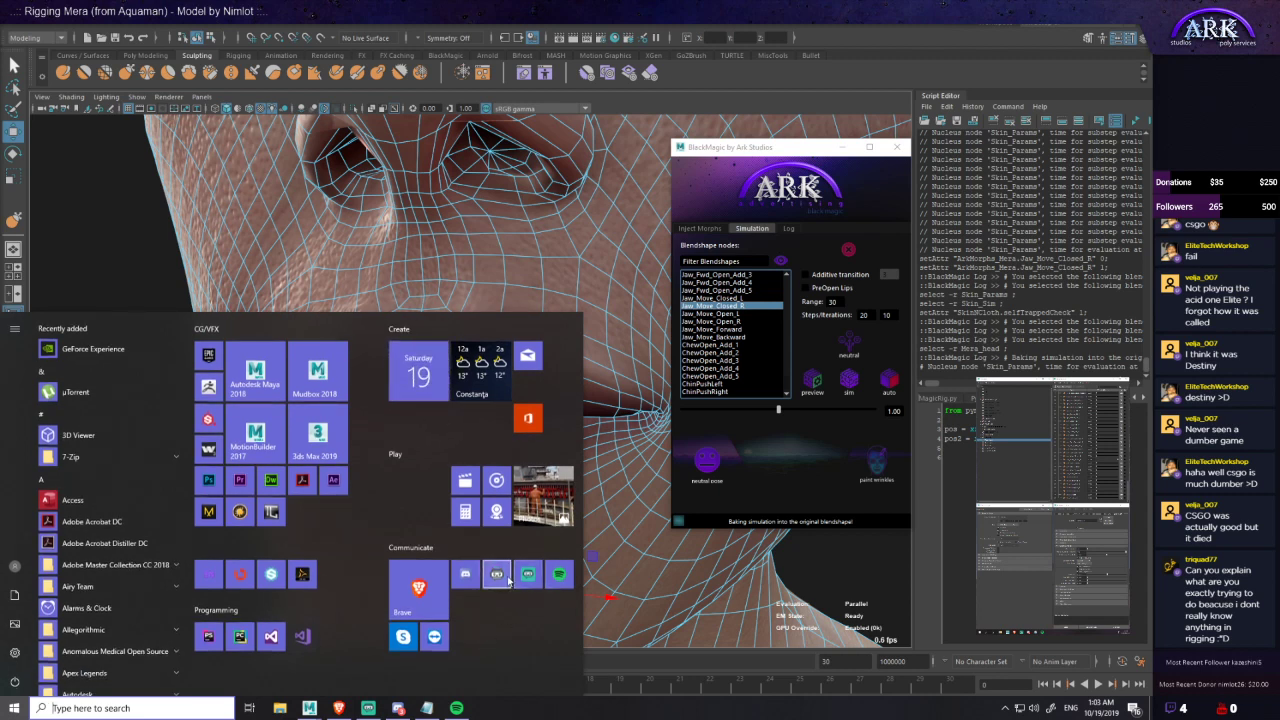
click(506, 580)
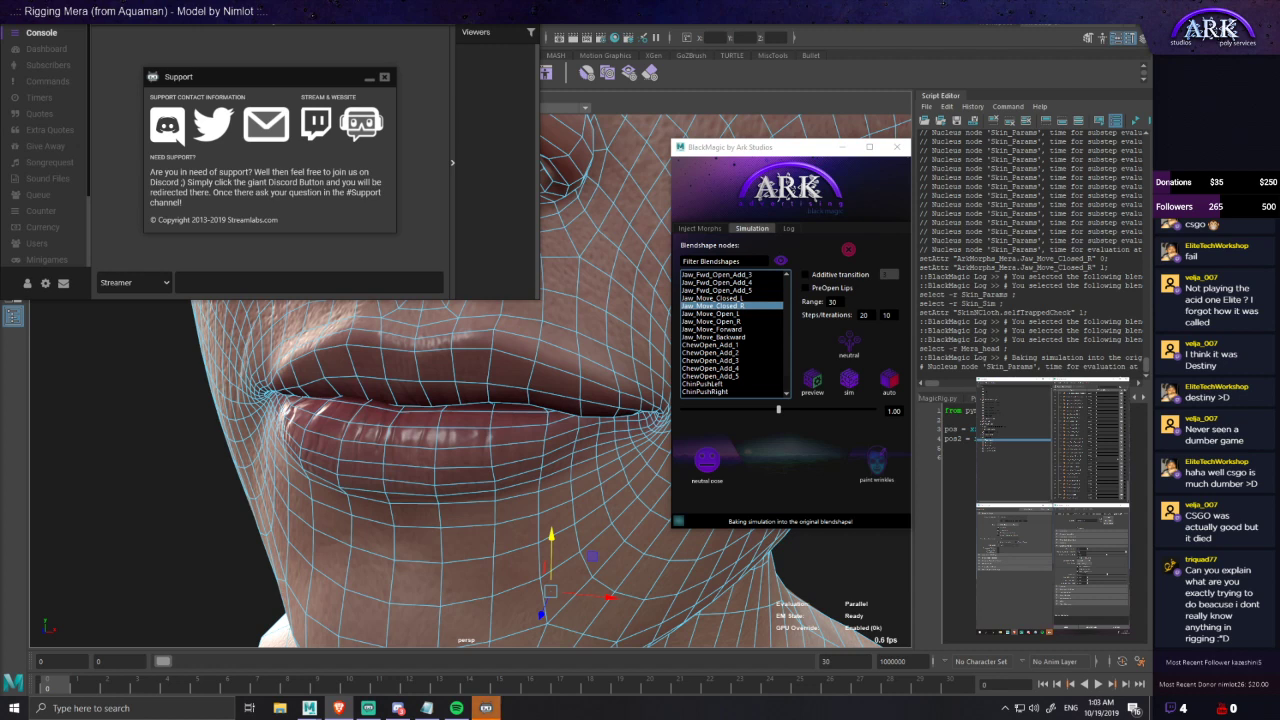
- Close the chatbot's Support window, then preview Jaw_Move_Closed_R on the Mera head and examine the lips
click(385, 78)
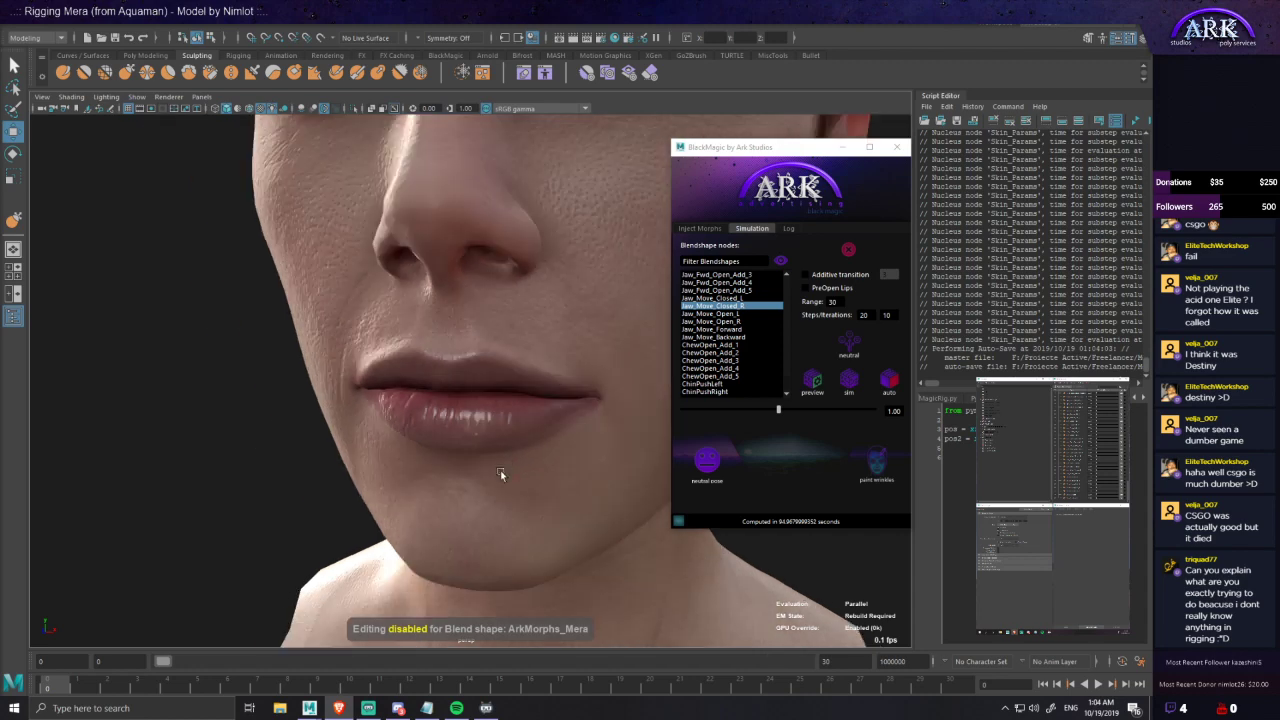
alt+drag(497, 474, 541, 446)
click(720, 307)
alt+drag(452, 470, 503, 460)
click(498, 402)
scroll(424, 430, up, 3)
scroll(424, 430, up, 2)
alt+drag(424, 430, 455, 424)
scroll(455, 424, down, 3)
alt+drag(546, 396, 531, 420)
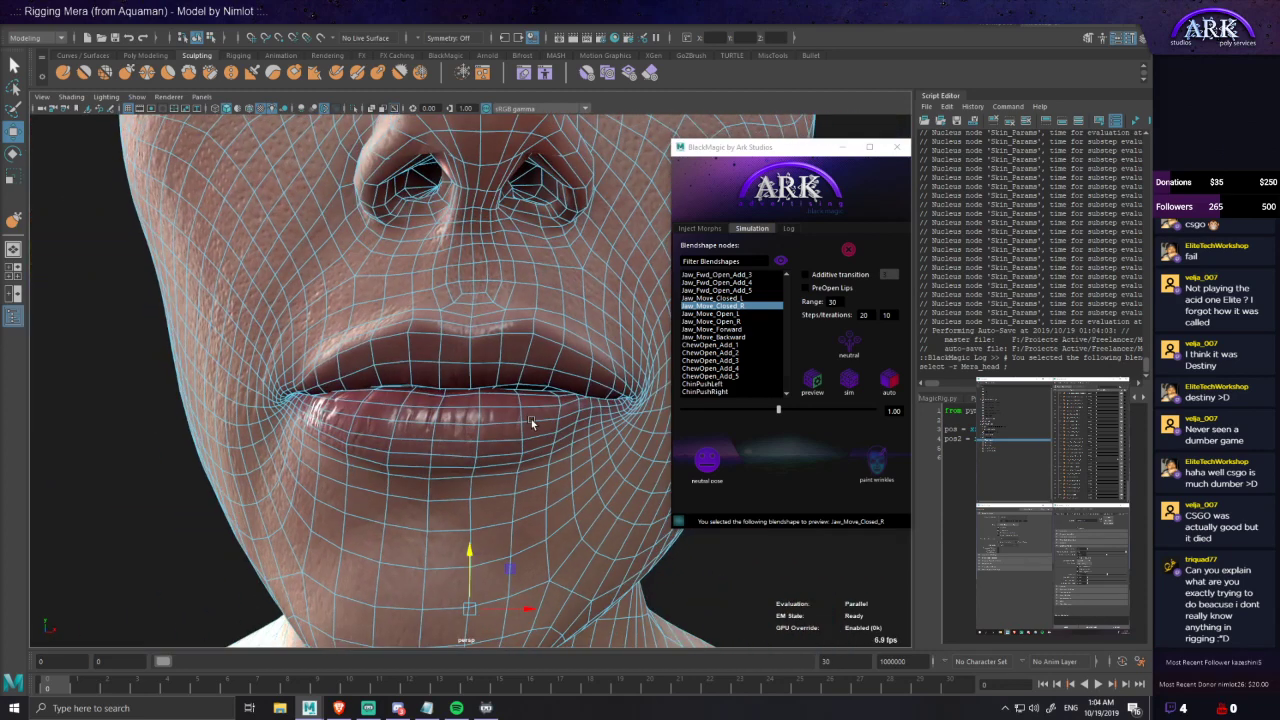
- Preview Jaw_Move_Closed_L, examine the lips and jaw in this shape, and save the scene
click(734, 305)
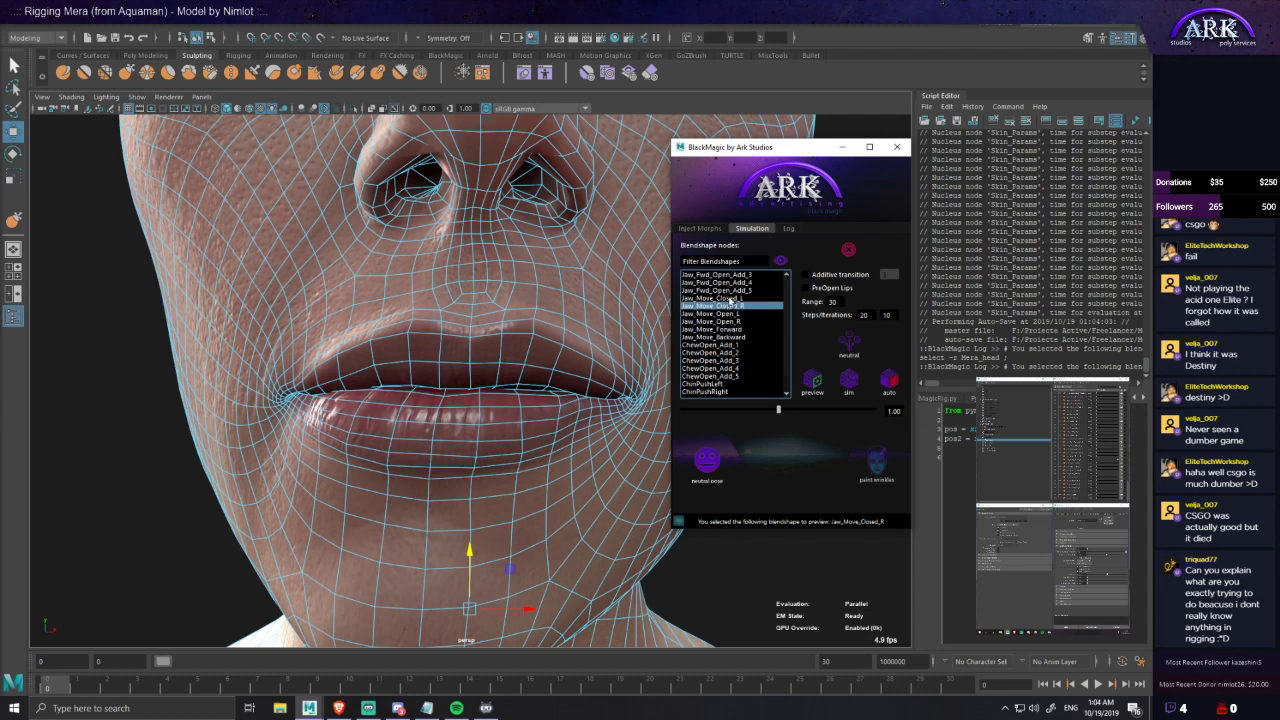
click(737, 298)
alt+drag(567, 405, 577, 402)
scroll(491, 414, down, 3)
alt+middle_drag(490, 414, 486, 402)
alt+right_drag(486, 402, 523, 402)
alt+drag(523, 402, 527, 405)
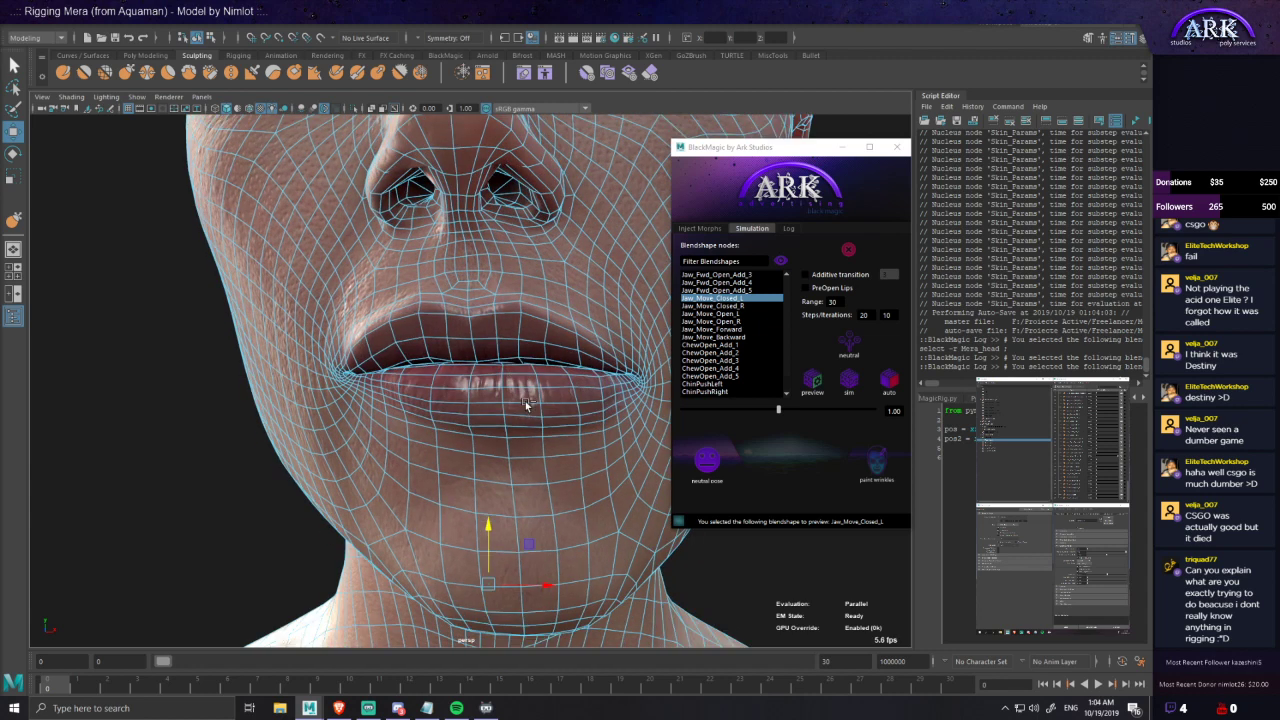
key(ctrl+s)
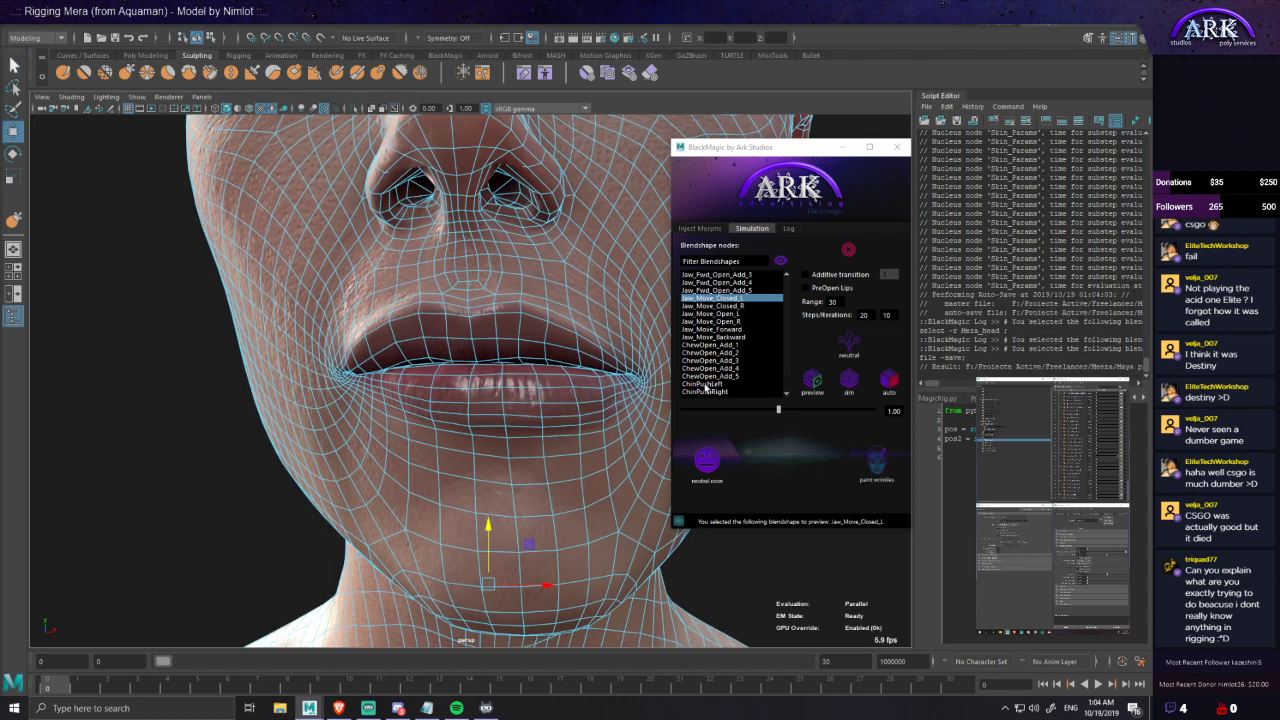
- Choose the ChinPushLeft blendshape for simulation and set the Jaw_Move_Closed_L weight to 1
click(706, 385)
key(ctrl+z)
key(ctrl+y)
key(ctrl+z)
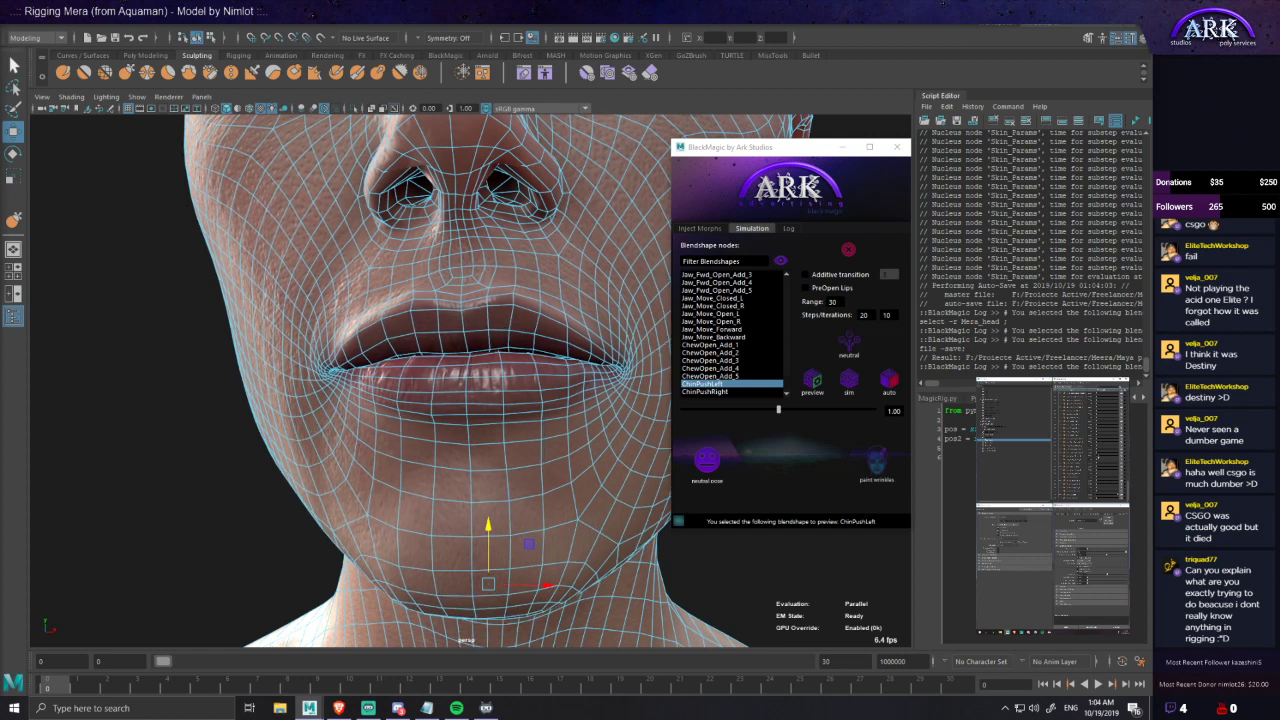
mouse_move(22, 81)
mouse_down()
mouse_move(0, 81)
mouse_move(22, 81)
mouse_up()
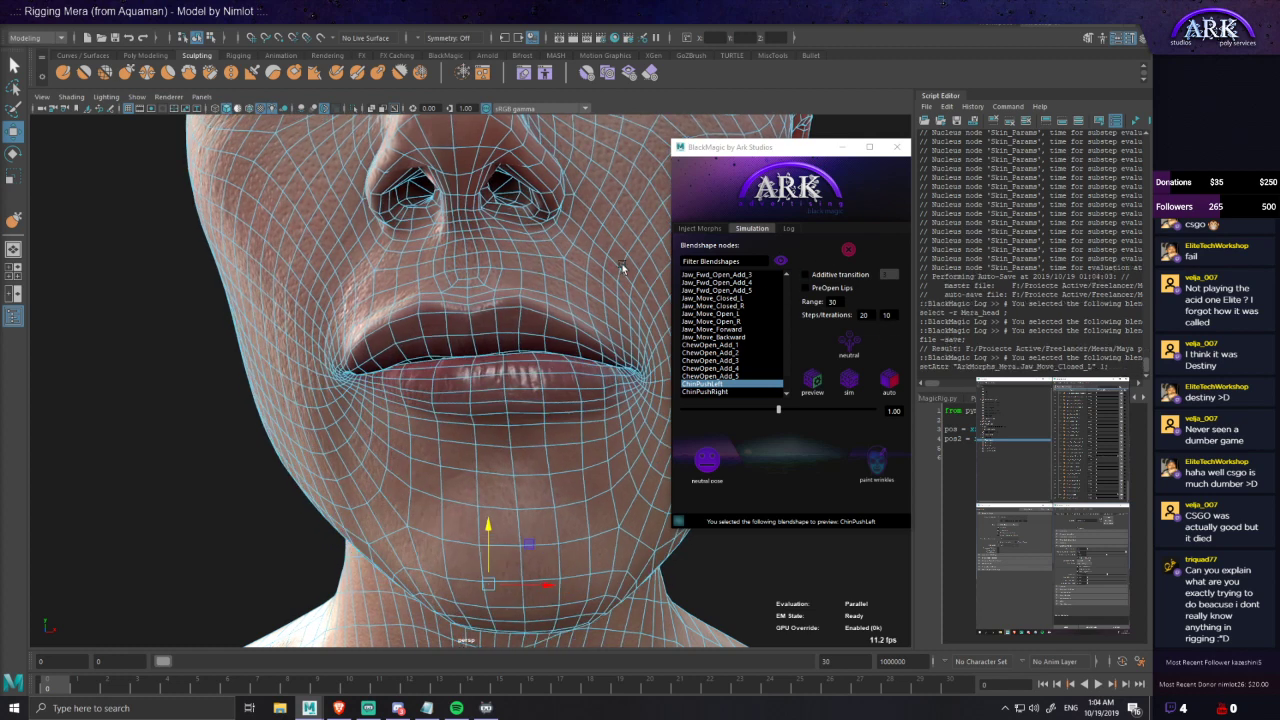
- Enable PreOpen Lips, save the scene, and bake the ChinPushLeft shape by simulation
click(834, 290)
middle_click(230, 449)
key(ctrl+s)
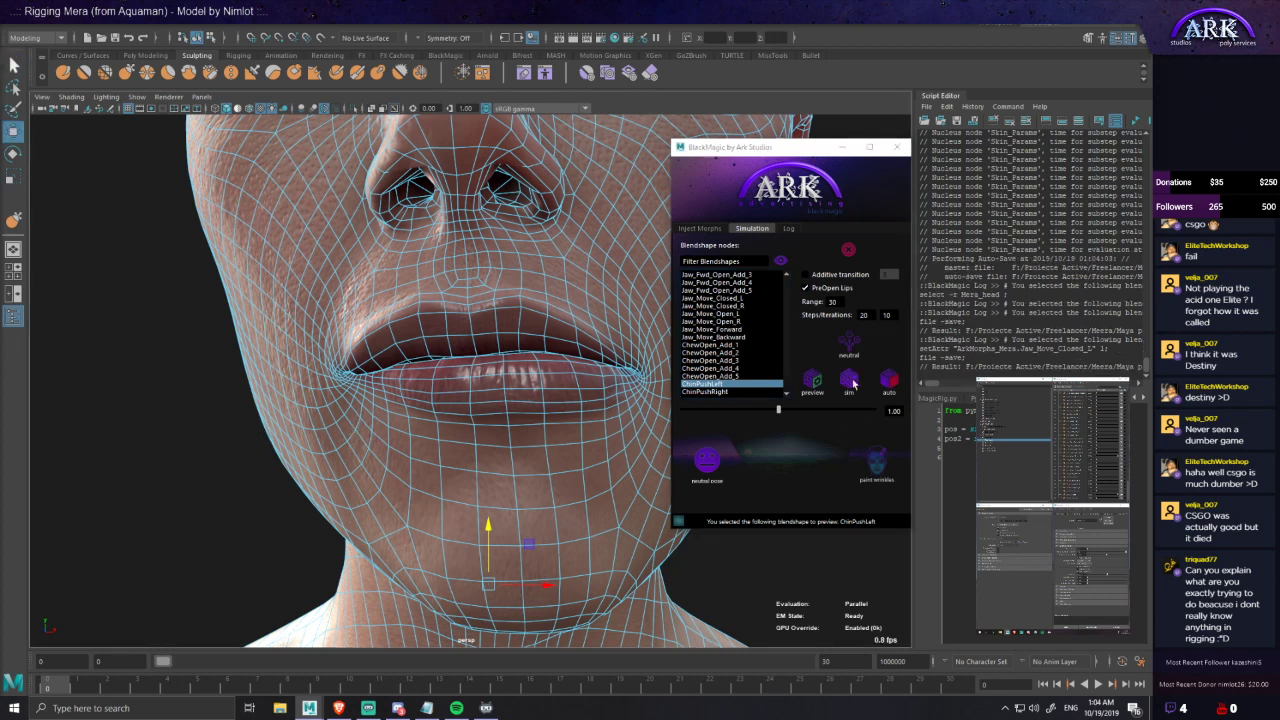
click(848, 380)
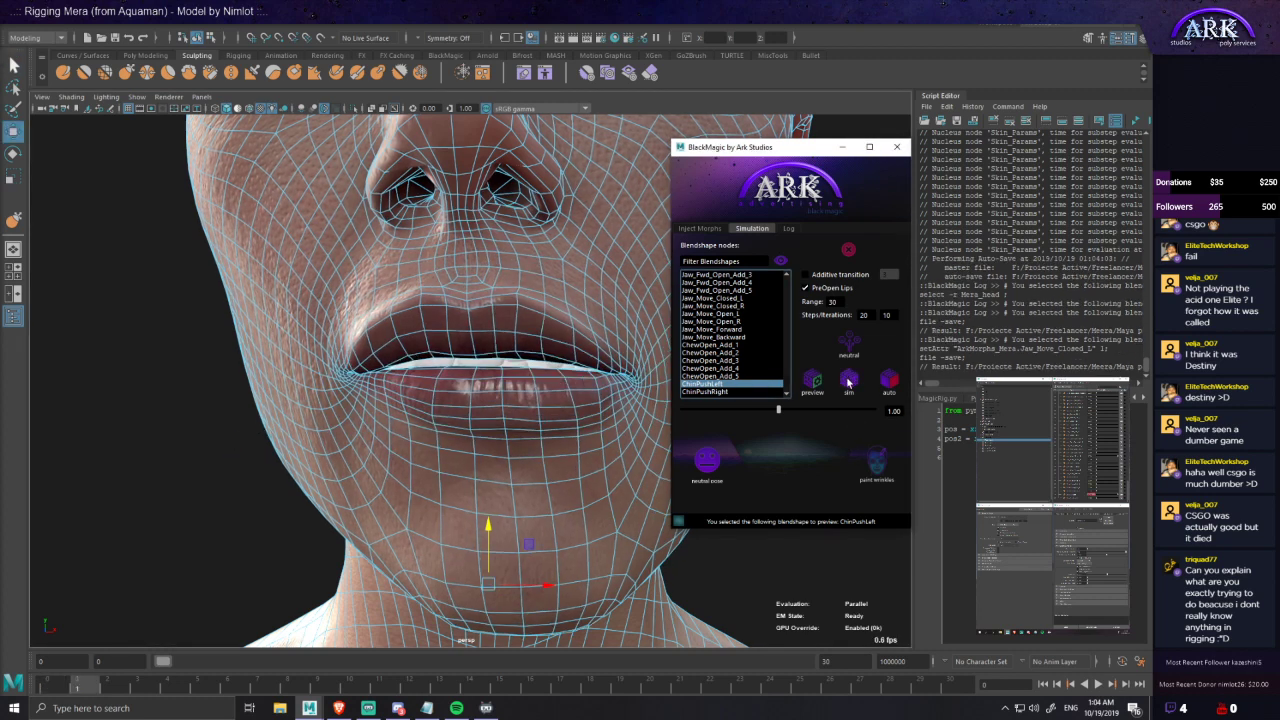
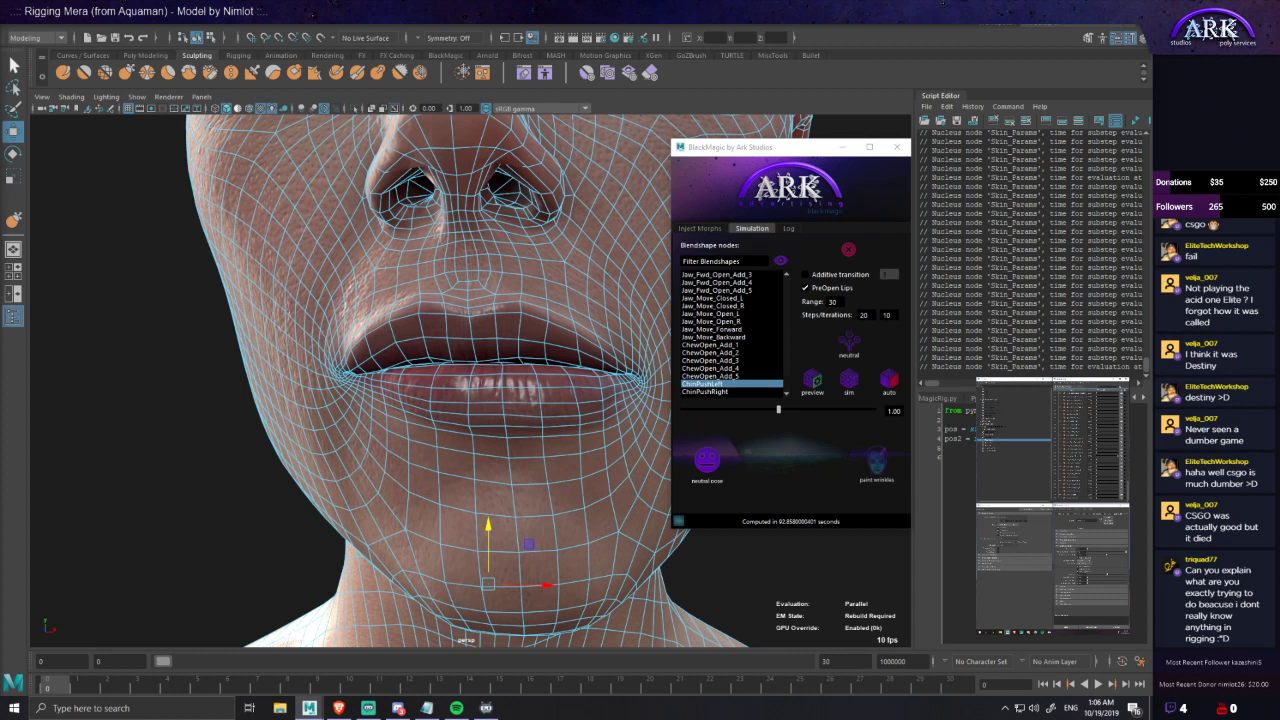
- Choose ChinPushRight, set the Jaw_Move_Closed_R weight to 1, and bake the shape by simulation
click(719, 392)
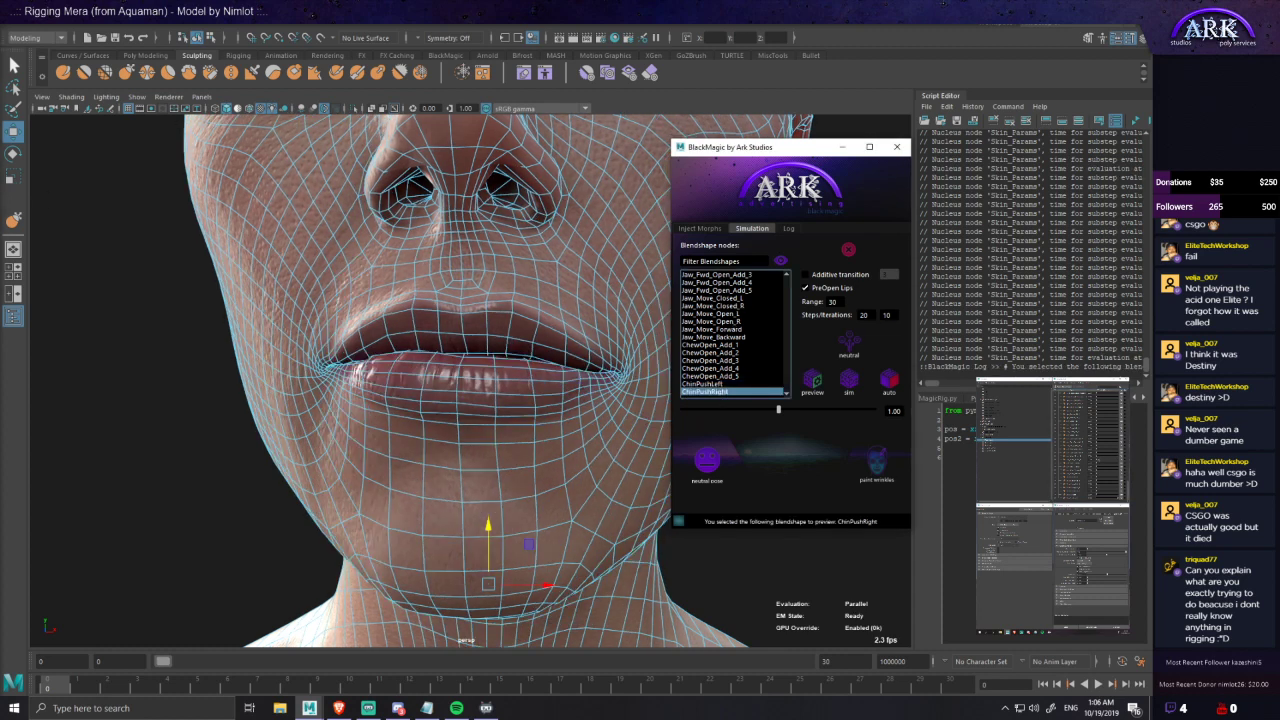
drag(0, 95, 133, 93)
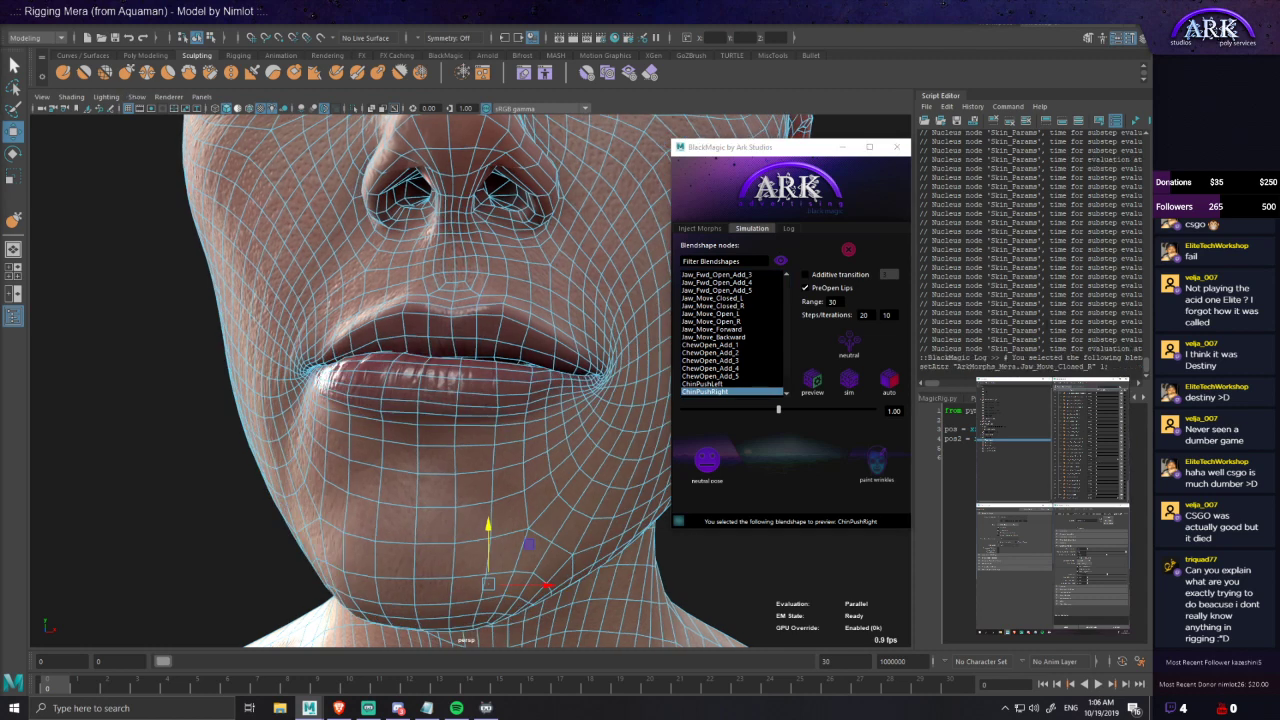
click(849, 390)
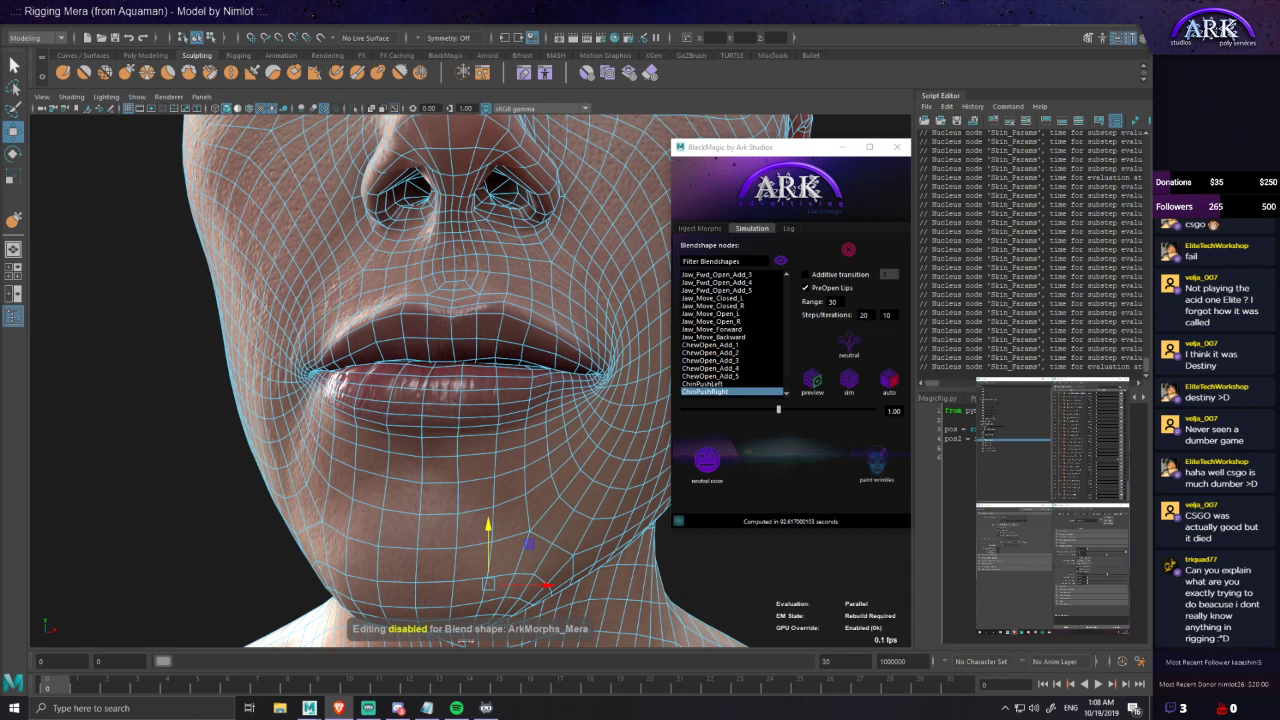
- Preview ChinPushLeft, then set the ChinPushLeft weight to 0 and the ChinPushRight weight to 1
scroll(665, 603, down, 2)
scroll(660, 580, up, 2)
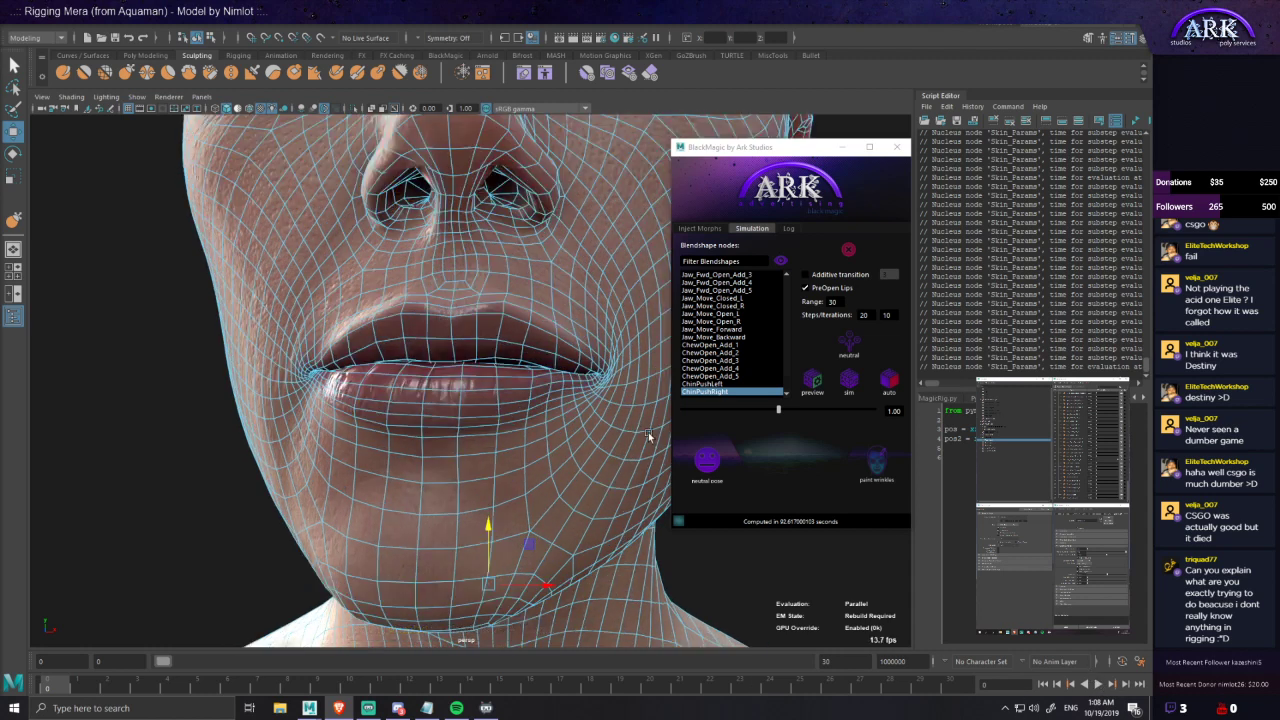
click(721, 384)
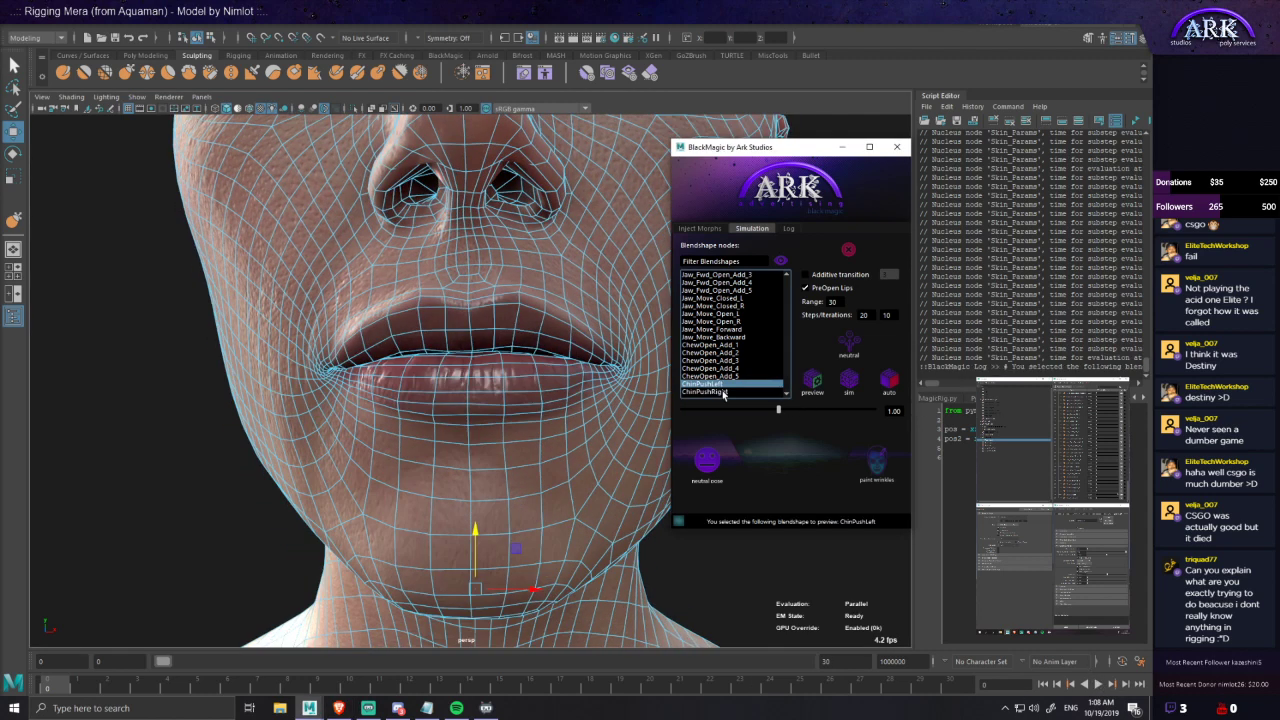
drag(0, 258, 0, 258)
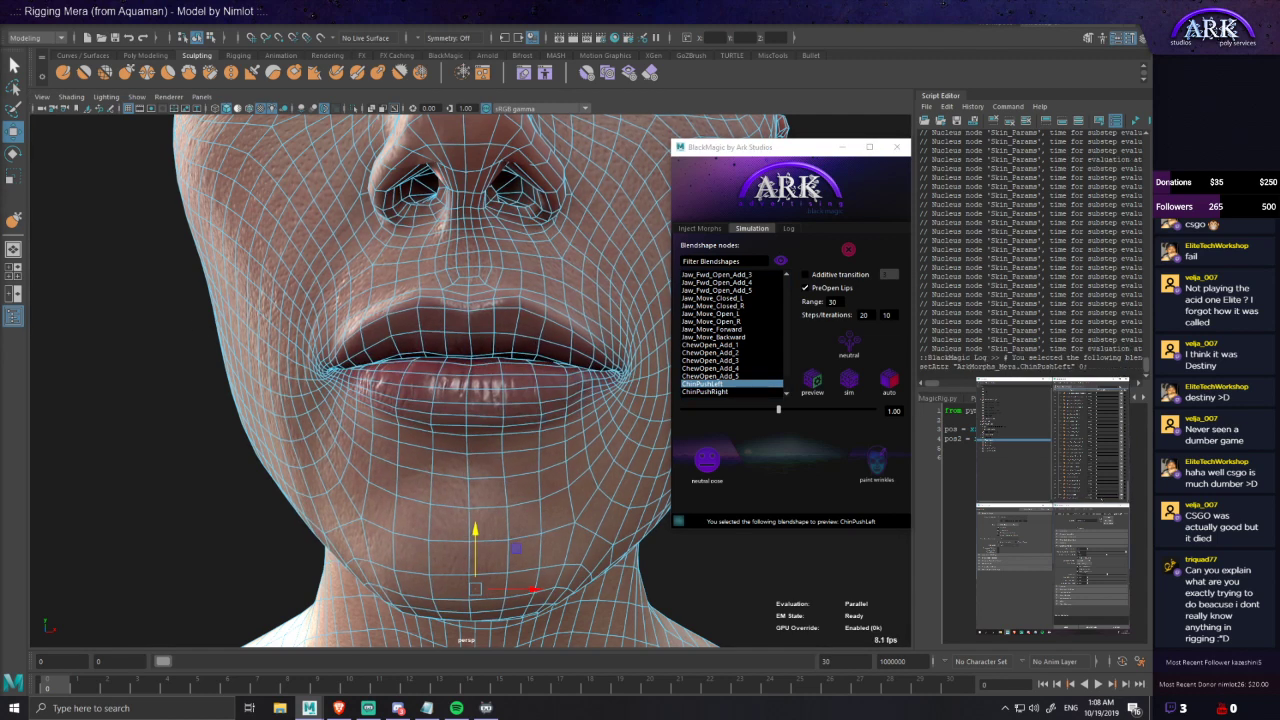
drag(0, 272, 38, 274)
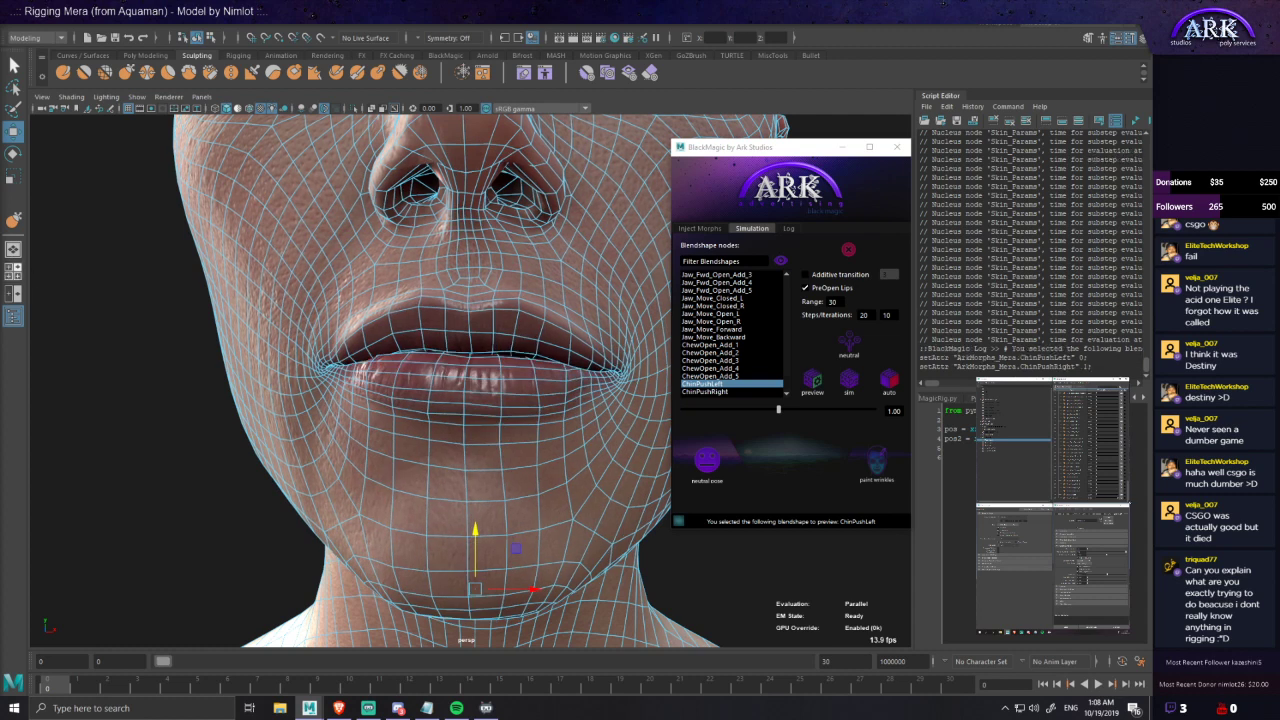
- Enable editing of the ChinPushRight target, remove the cloth simulation, and select the Mera head for correction
click(1121, 497)
click(848, 250)
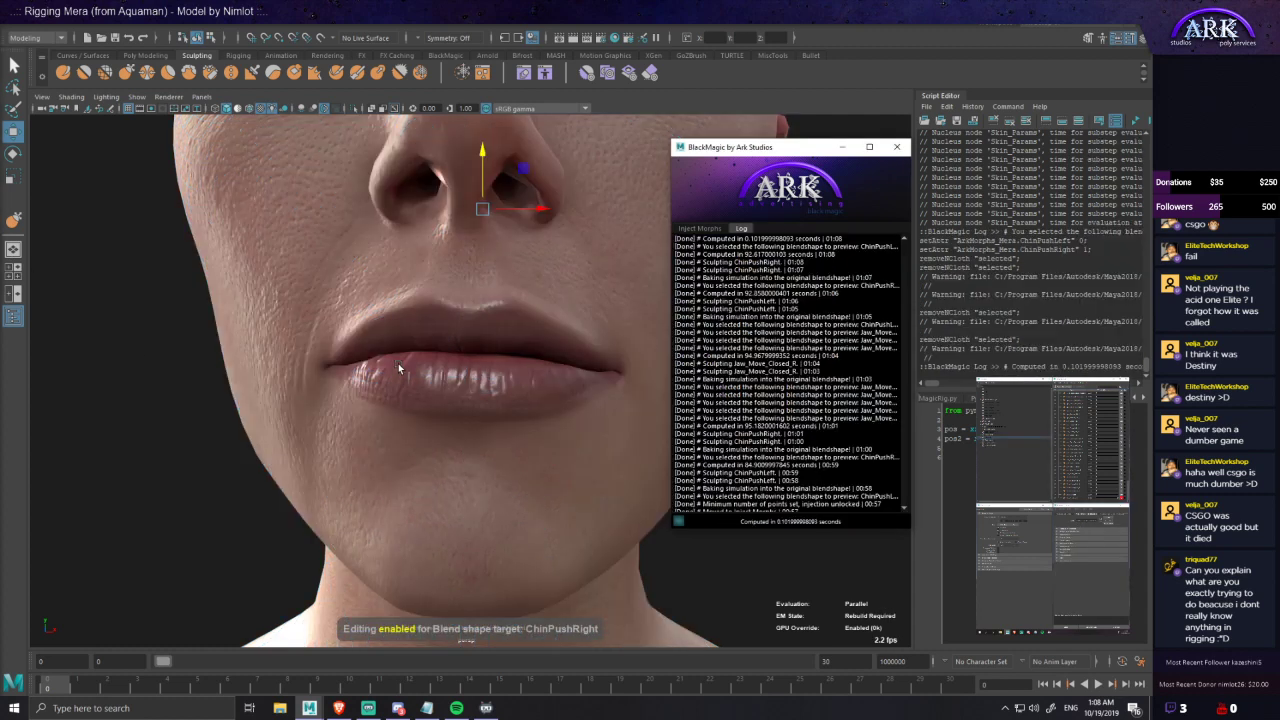
scroll(398, 365, up, 5)
alt+drag(332, 390, 411, 351)
click(362, 373)
click(411, 351)
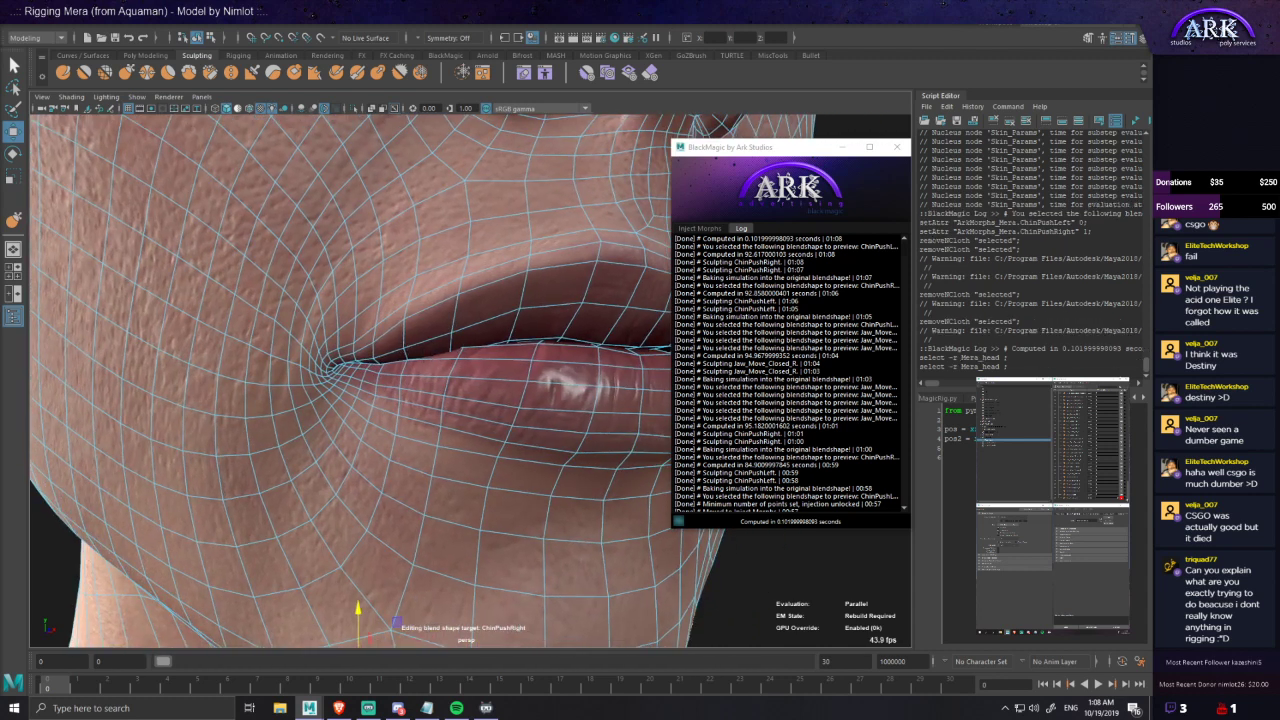
- With soft selection, raise two upper-lip vertices near the character's right mouth corner by about 0.013 and 0.048
key(F9)
click(403, 348)
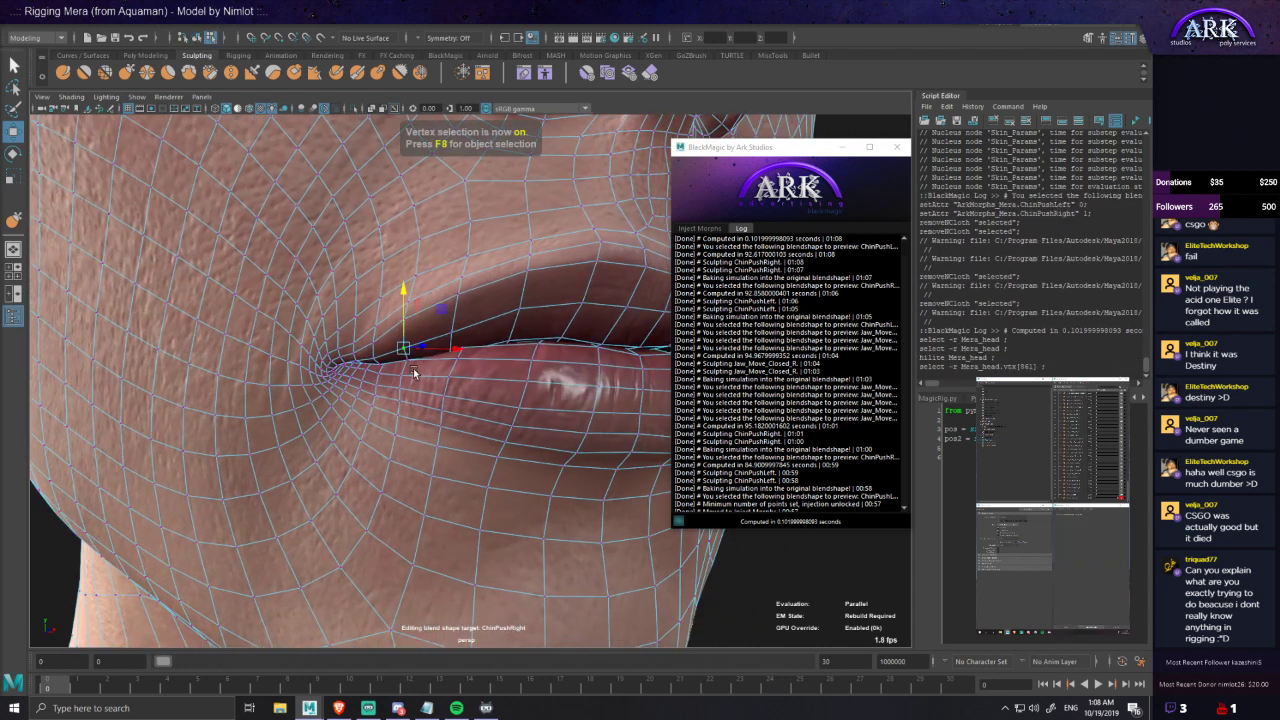
scroll(420, 361, up, 4)
key(b)
drag(346, 318, 346, 318)
alt+drag(347, 375, 349, 349)
alt+drag(345, 224, 346, 224)
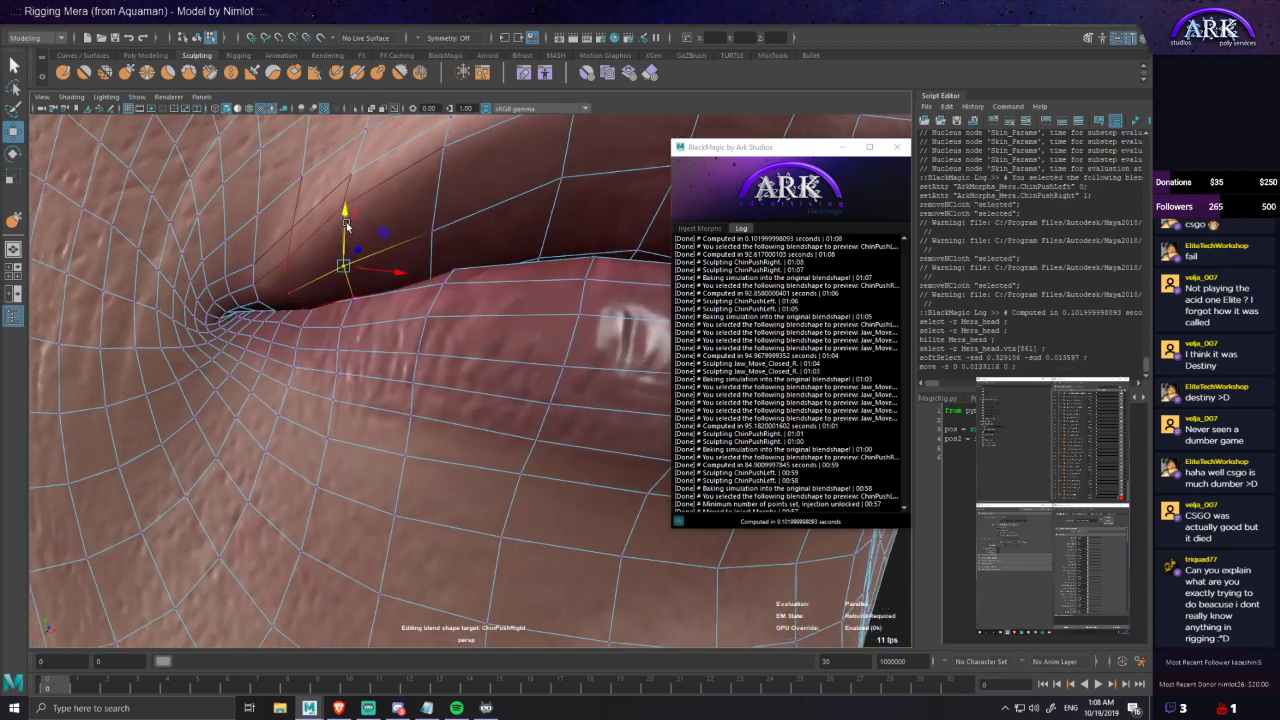
click(437, 284)
click(428, 275)
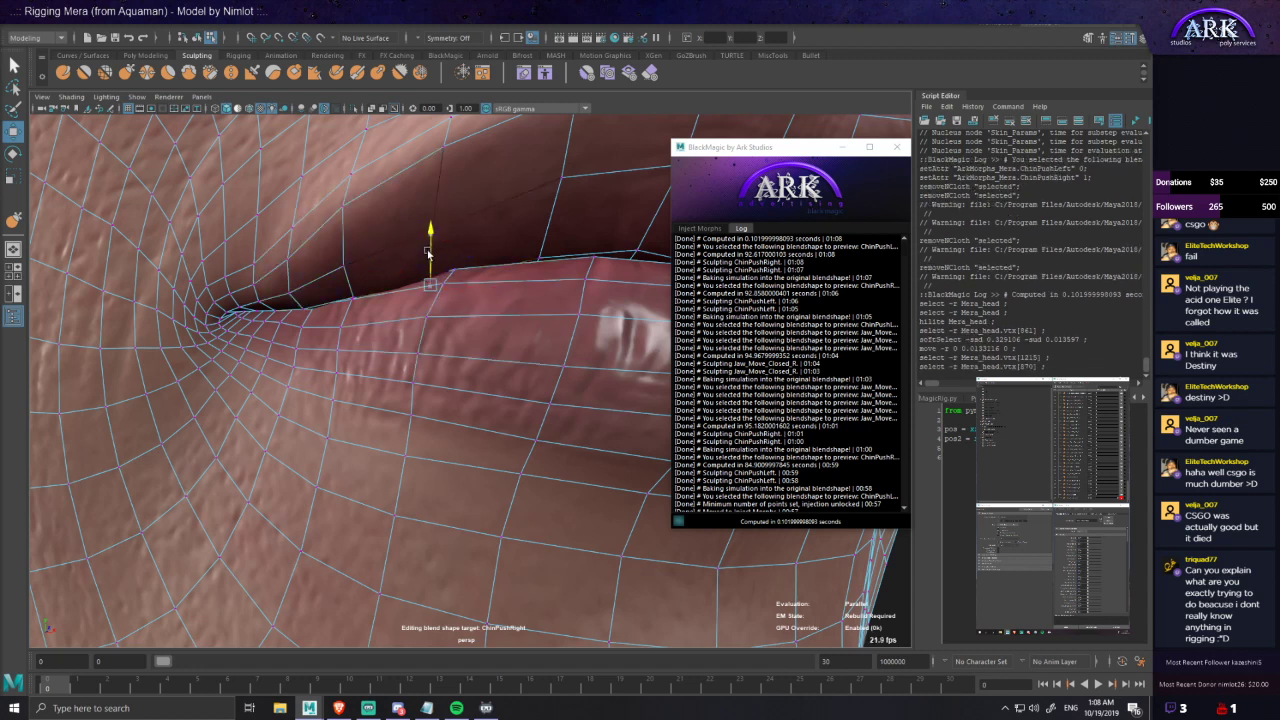
drag(429, 247, 429, 240)
- Return to object selection, deselect the head, and examine the corrected ChinPushRight lips and mouth corner
alt+drag(429, 240, 413, 290)
alt+drag(366, 325, 342, 343)
scroll(417, 323, down, 2)
scroll(342, 343, down, 3)
key(F8)
click(174, 507)
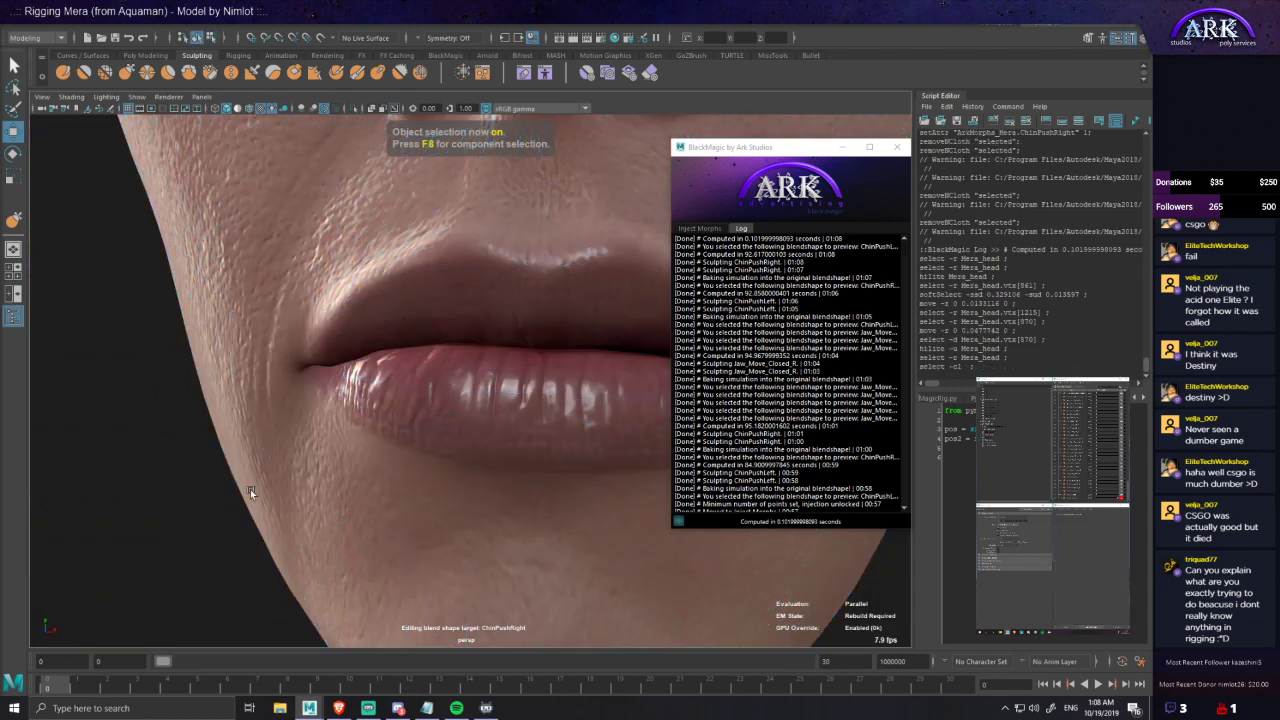
scroll(554, 481, down, 2)
alt+drag(554, 481, 524, 468)
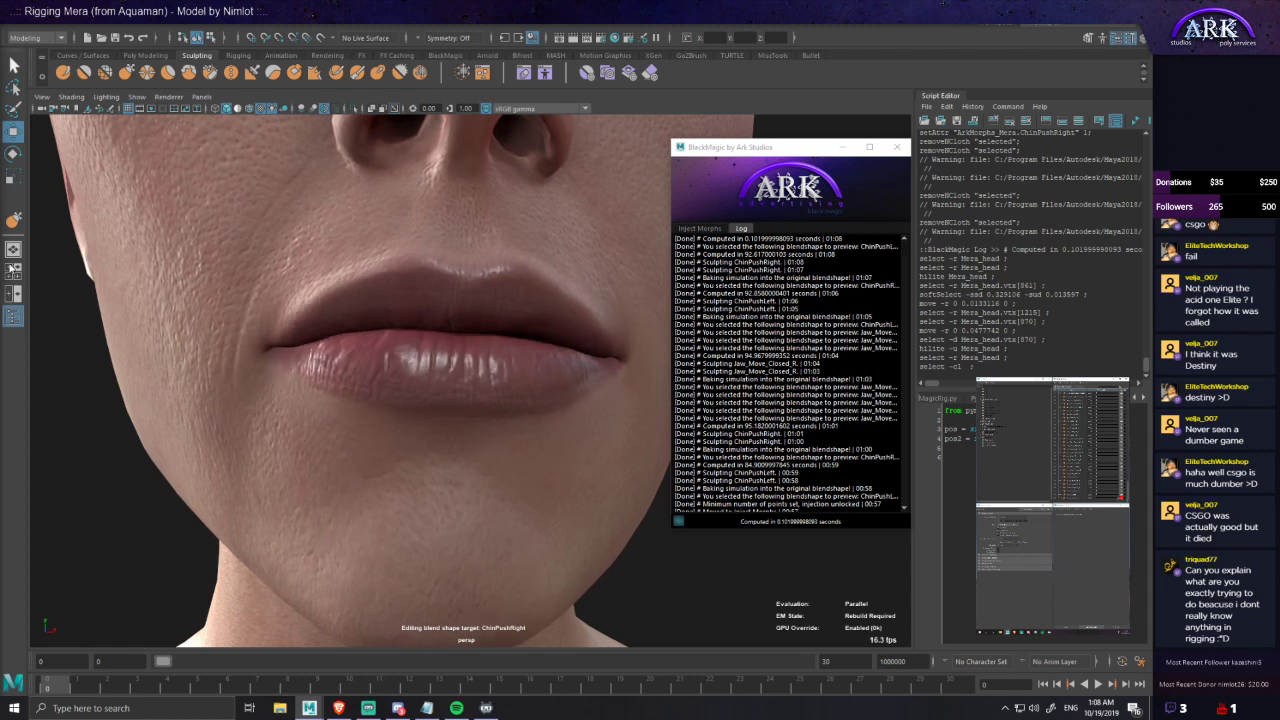
- Set the ChinPushRight weight to 0, save the scene, and open BlackMagic's blendshape rigging section
scroll(480, 391, down, 4)
alt+drag(480, 391, 483, 398)
key(ctrl+s)
click(812, 207)
click(771, 288)
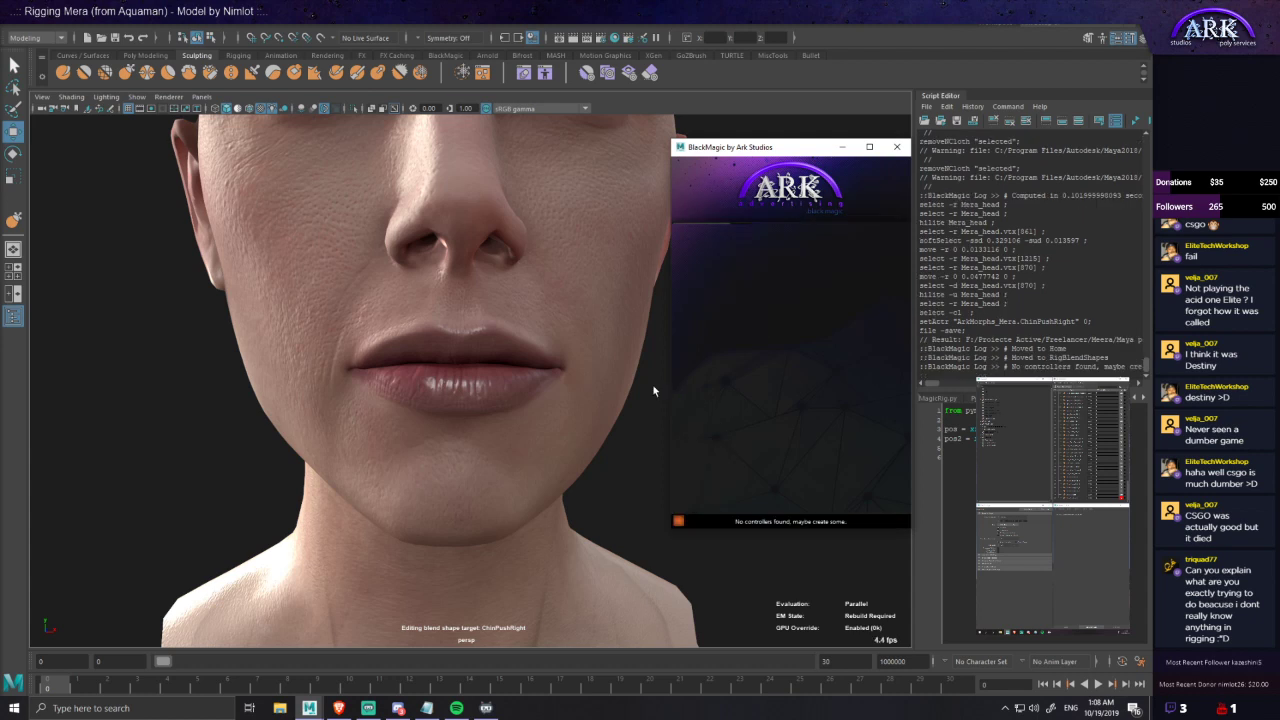
- Disable blendshape target editing on ArkMorphs_Mera and check the neutral face
scroll(466, 372, down, 5)
scroll(564, 398, up, 2)
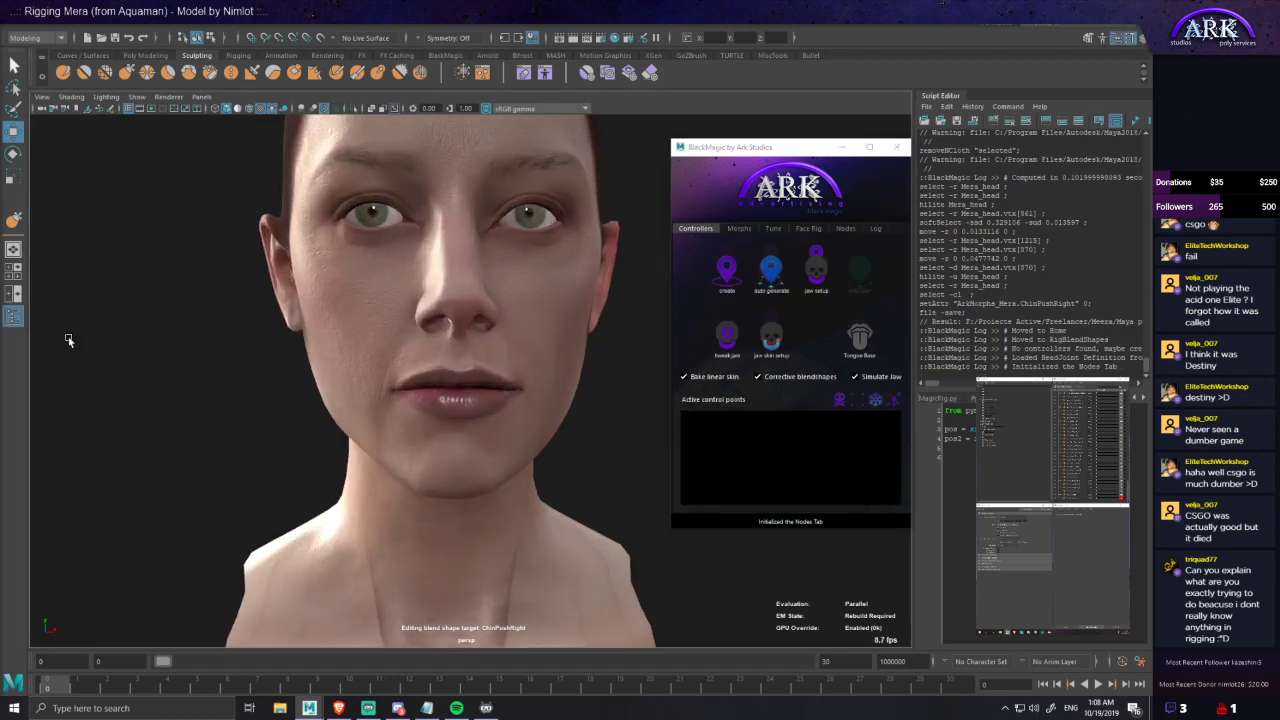
scroll(571, 388, up, 3)
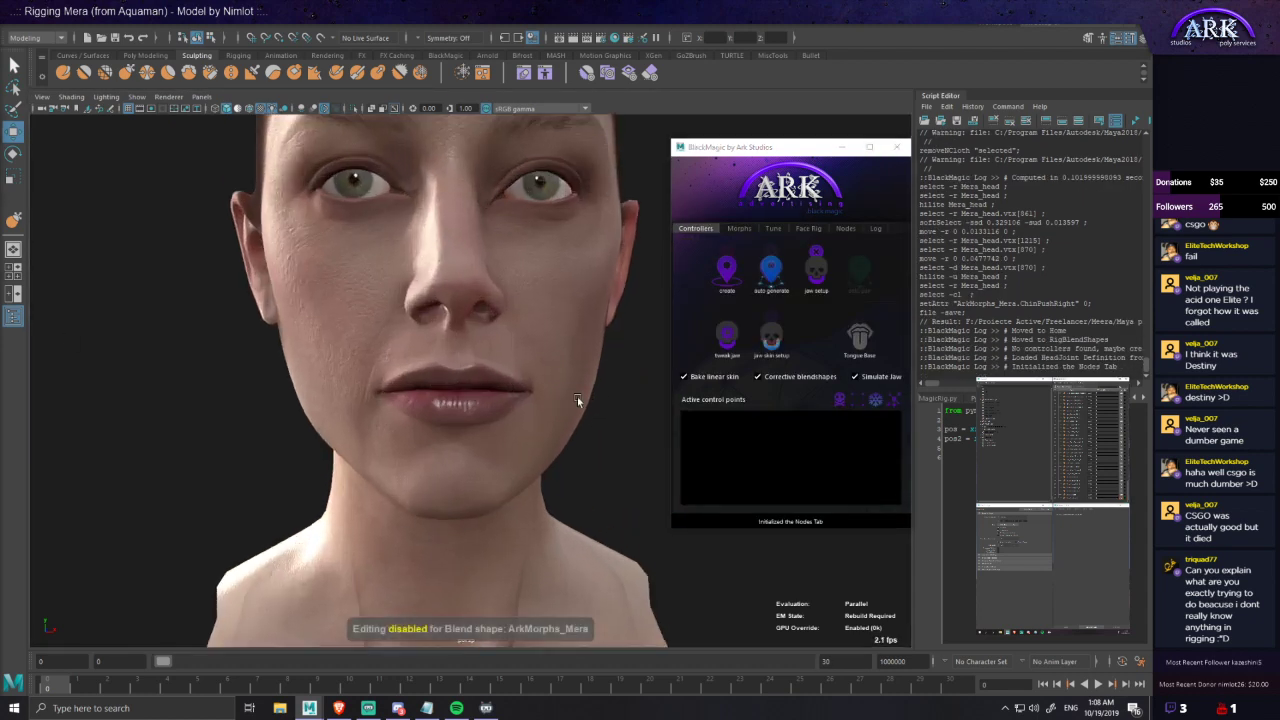
alt+drag(571, 388, 621, 427)
scroll(618, 430, down, 3)
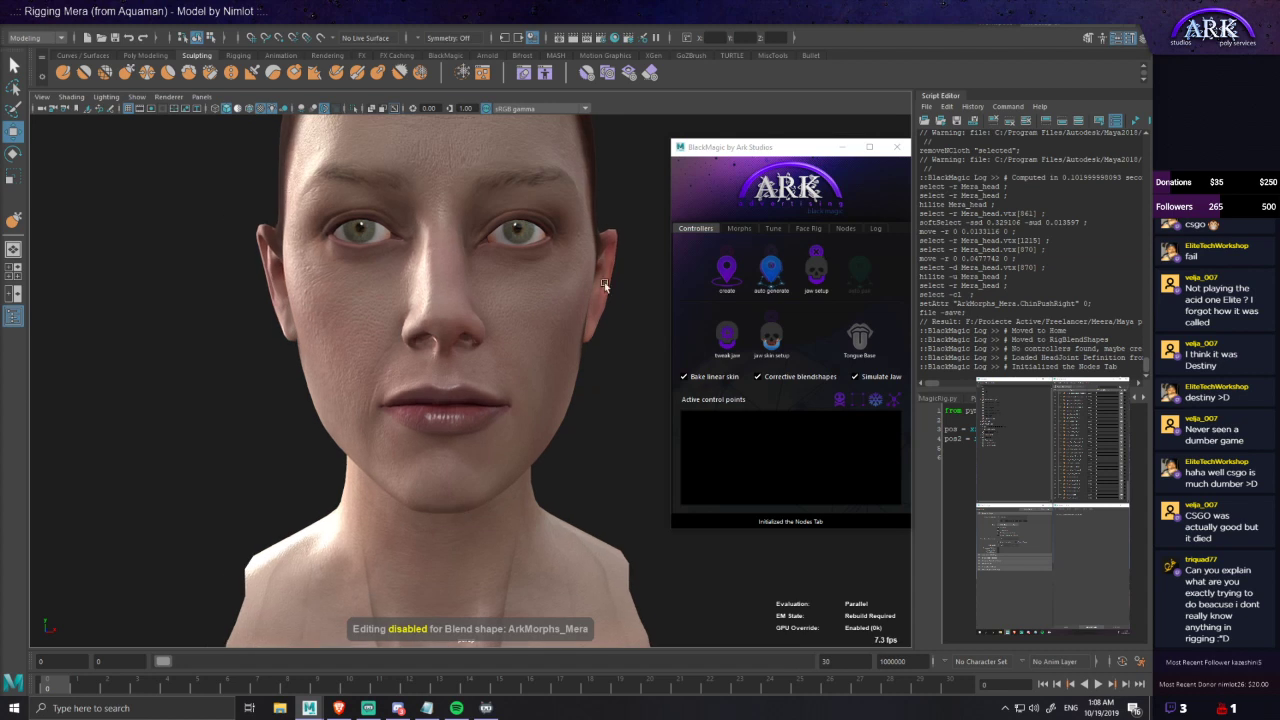
- Select the Mera head, save the scene, and auto-generate the facial controllers
click(511, 289)
key(ctrl+s)
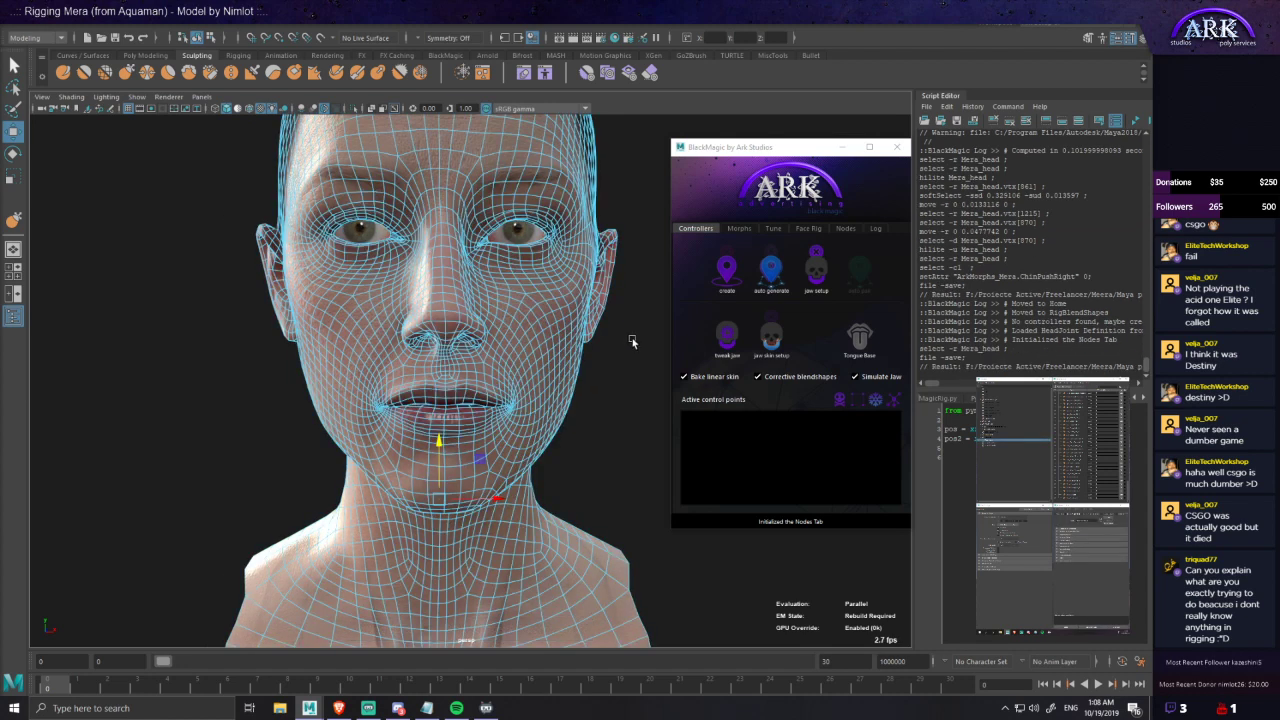
click(756, 279)
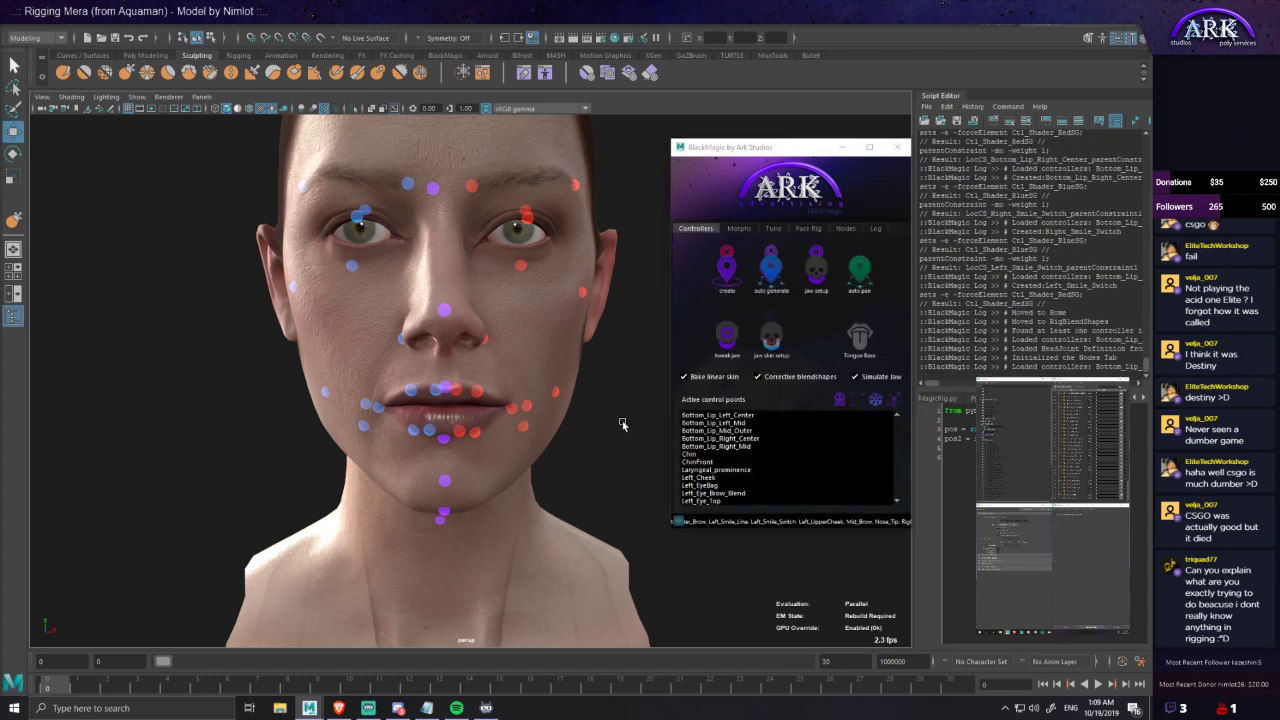
- Auto-pair the blendshapes with the generated facial controllers
scroll(602, 413, down, 3)
scroll(601, 413, up, 2)
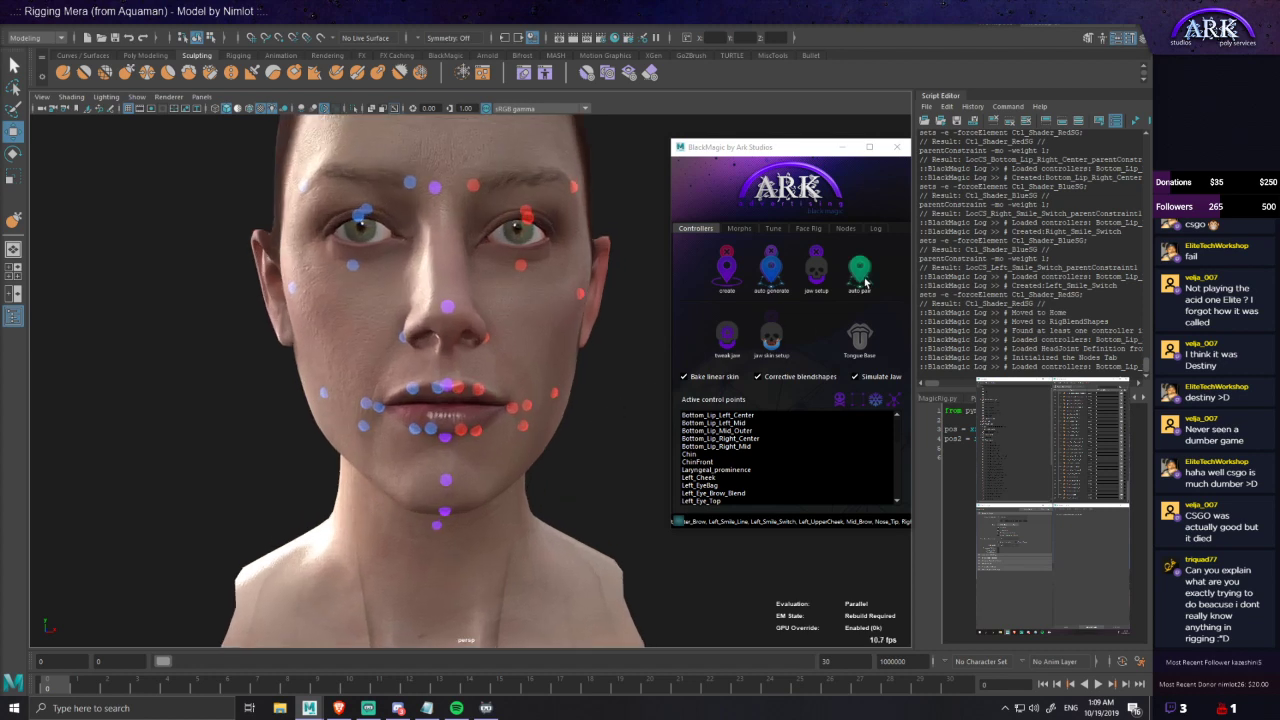
click(865, 284)
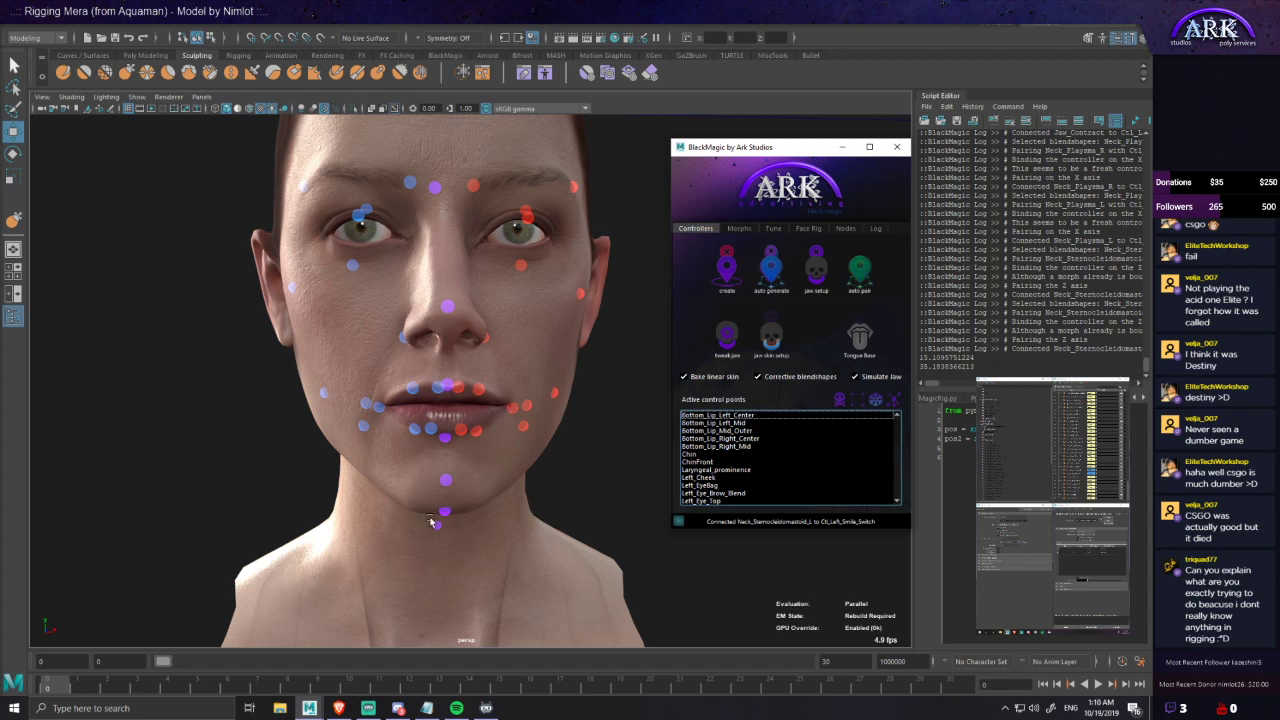
- Test the chin controller by moving it sideways and up, and undo the accidental move of the Mera head
alt+middle_drag(404, 531, 438, 503)
click(474, 491)
drag(511, 443, 557, 447)
scroll(533, 379, up, 5)
drag(563, 507, 415, 417)
click(402, 440)
alt+drag(447, 469, 526, 506)
key(ctrl+z)
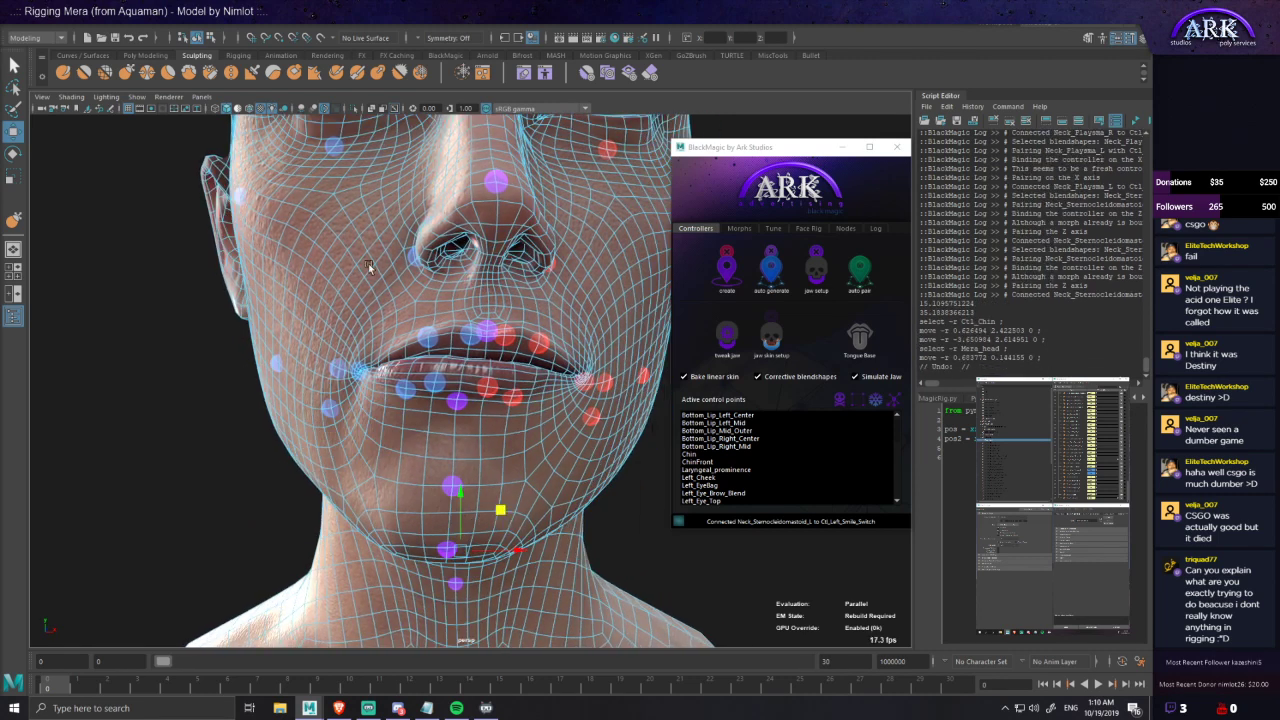
- Deselect the head and display the wireframe over the shaded model
click(178, 300)
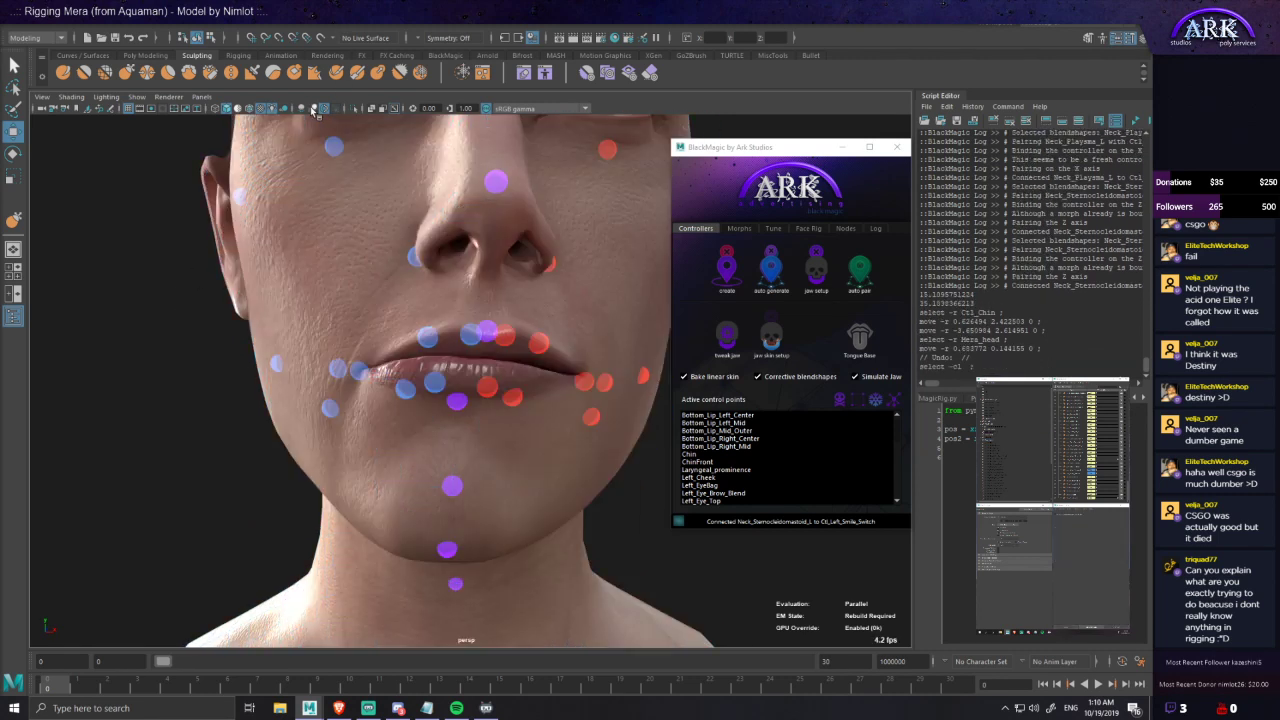
click(249, 109)
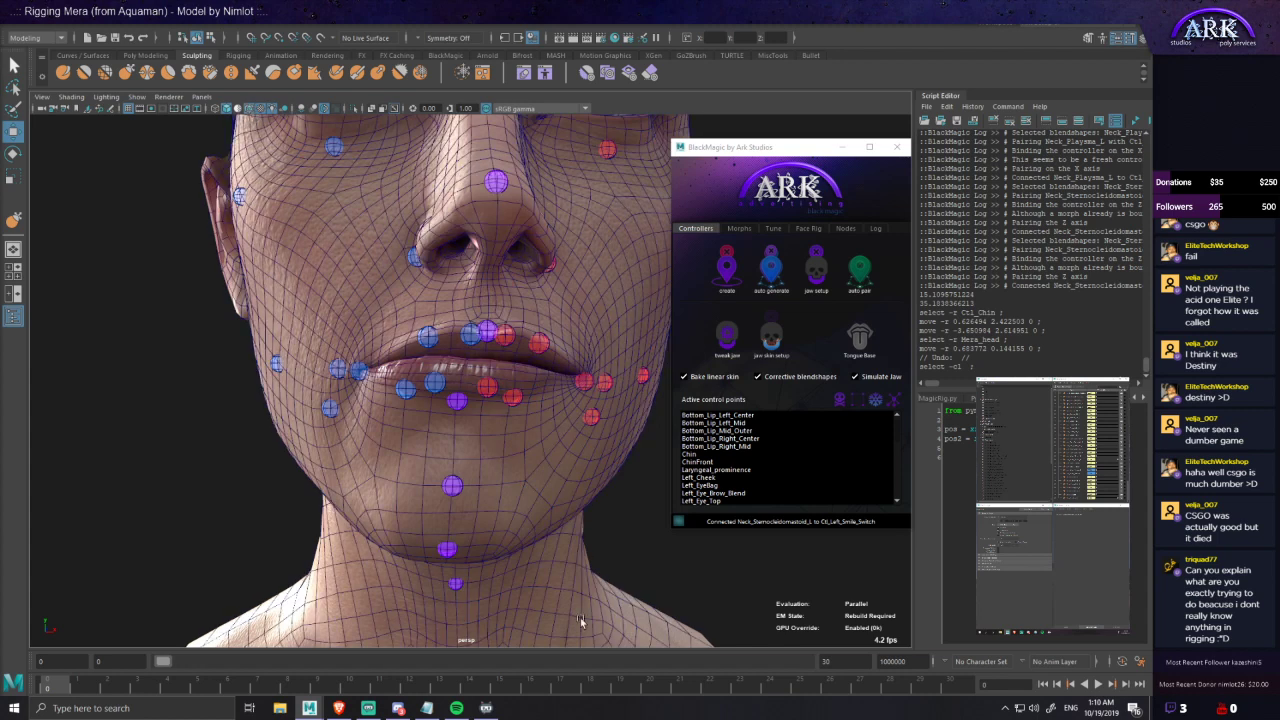
- Test the chin controller by moving it up, down and sideways to open, close and shift the jaw
click(448, 552)
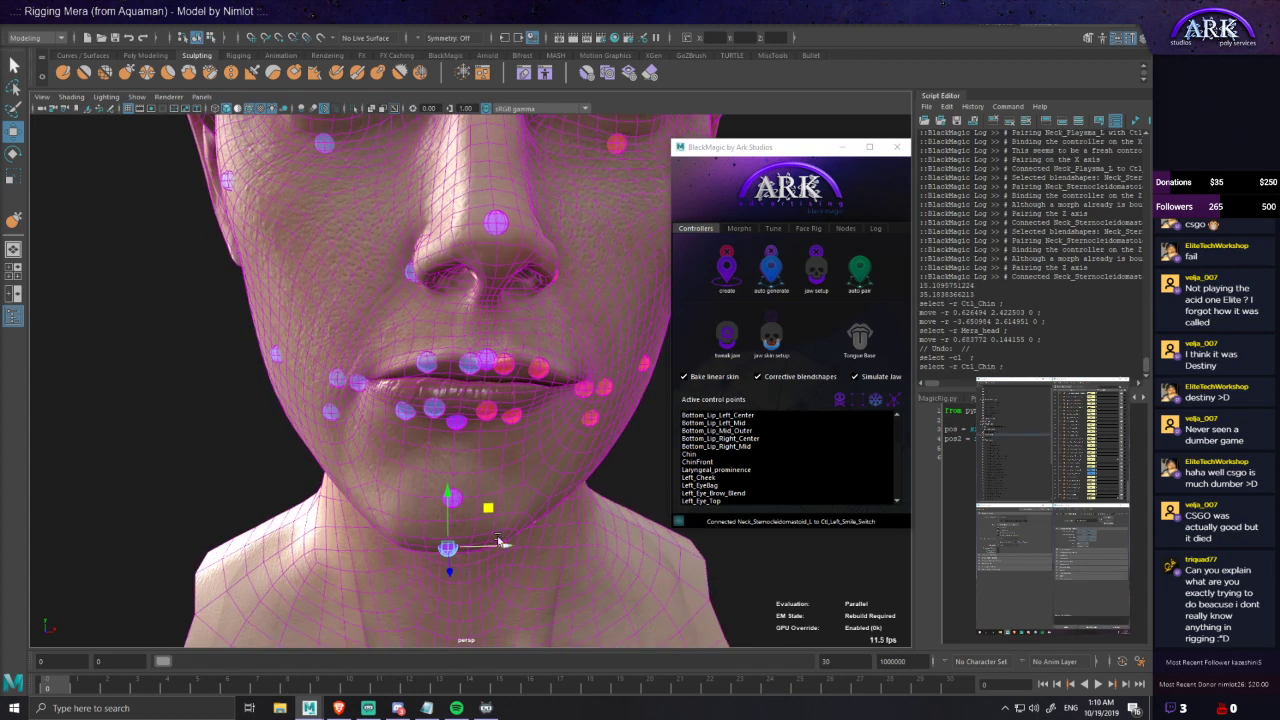
drag(490, 509, 578, 408)
middle_drag(578, 407, 634, 368)
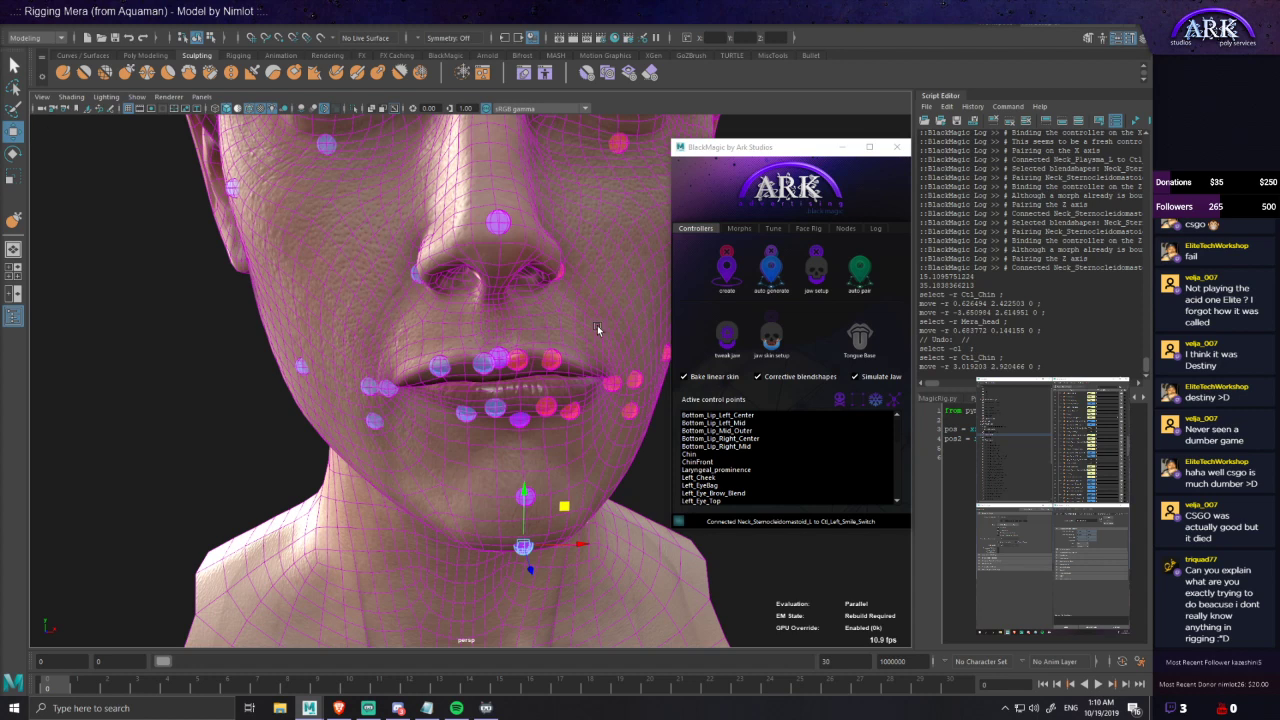
drag(564, 504, 546, 448)
middle_drag(538, 490, 530, 556)
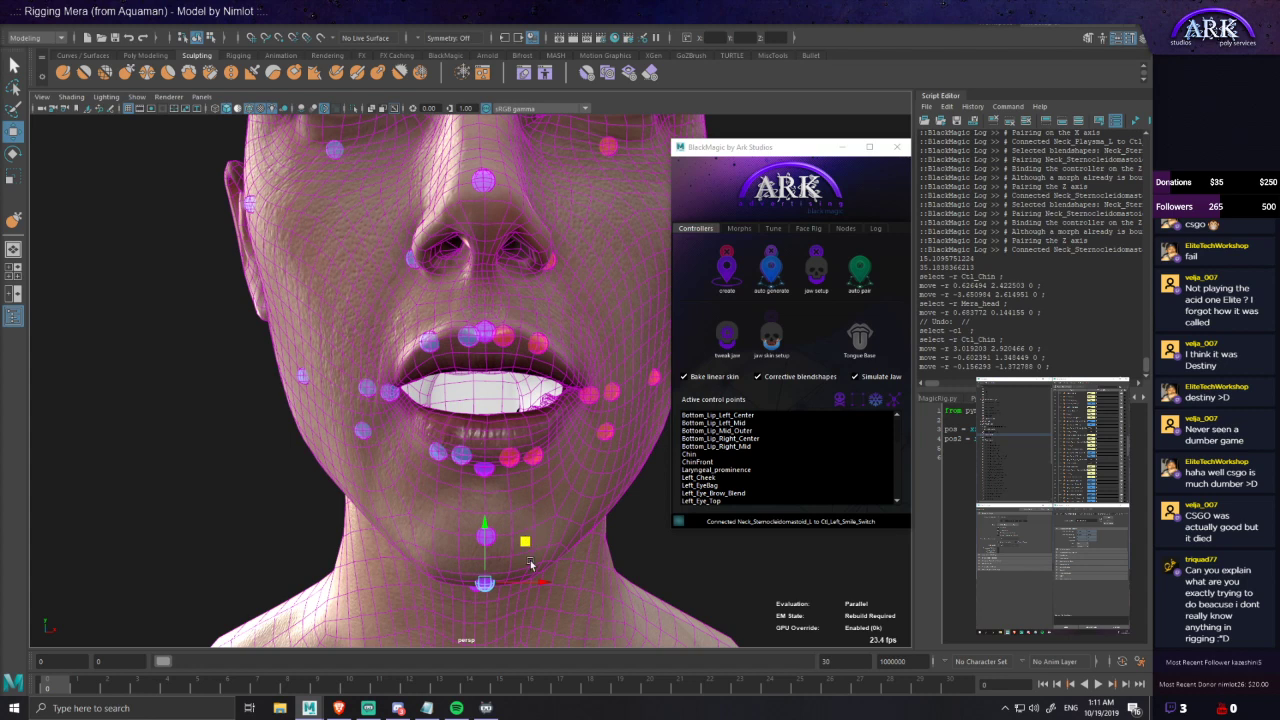
drag(527, 542, 436, 291)
middle_drag(436, 291, 464, 340)
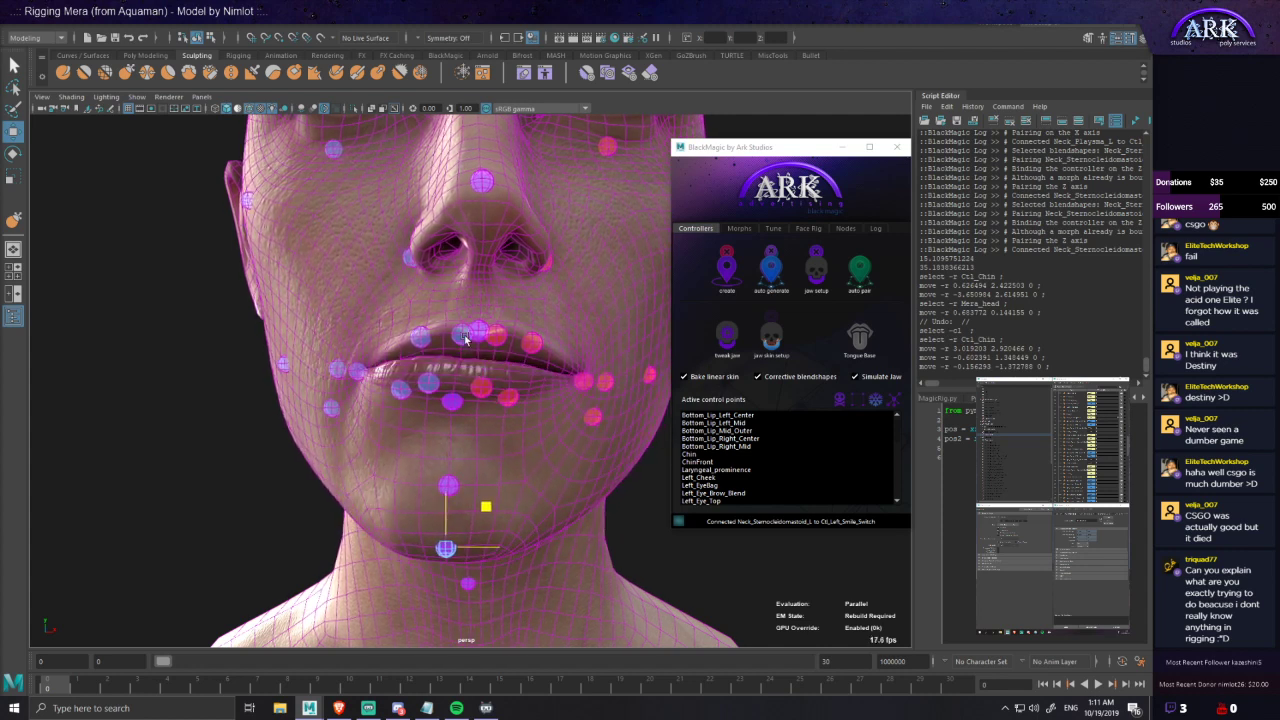
middle_drag(436, 324, 519, 562)
- Raise the chin-front controller and test the chin controller in combination with it by moving it down, up and sideways
click(484, 558)
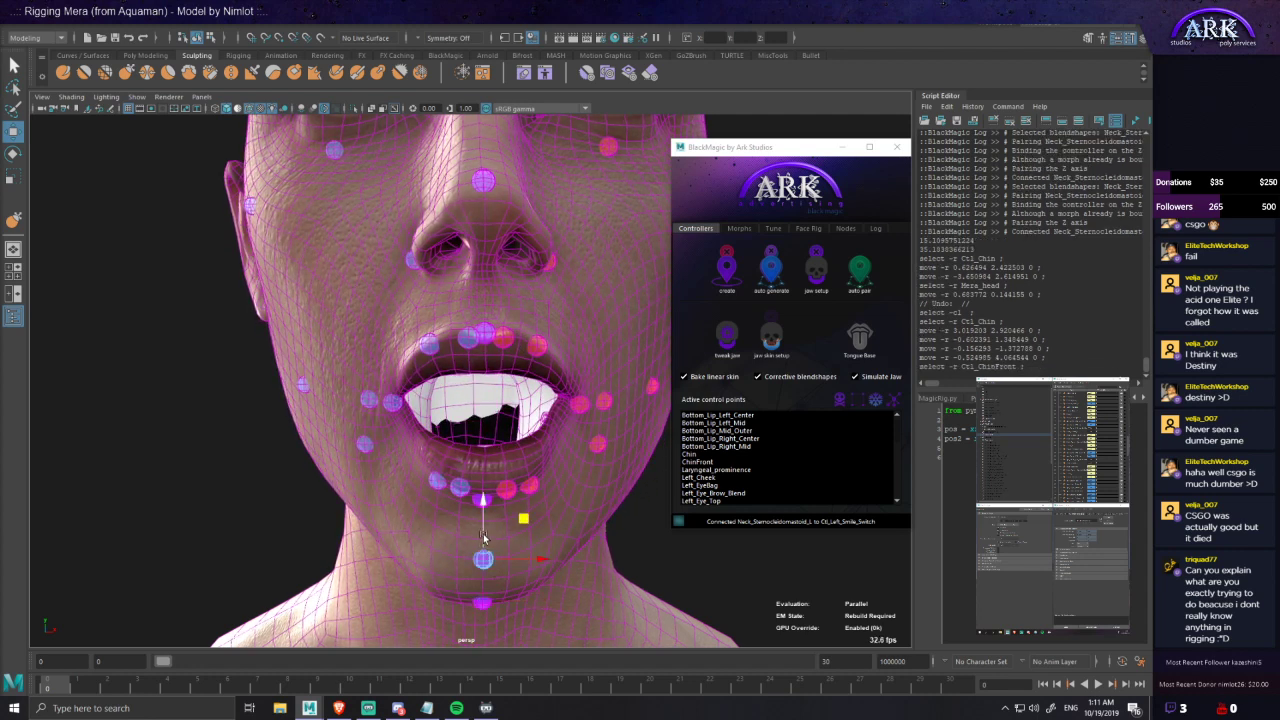
drag(500, 403, 501, 405)
click(482, 603)
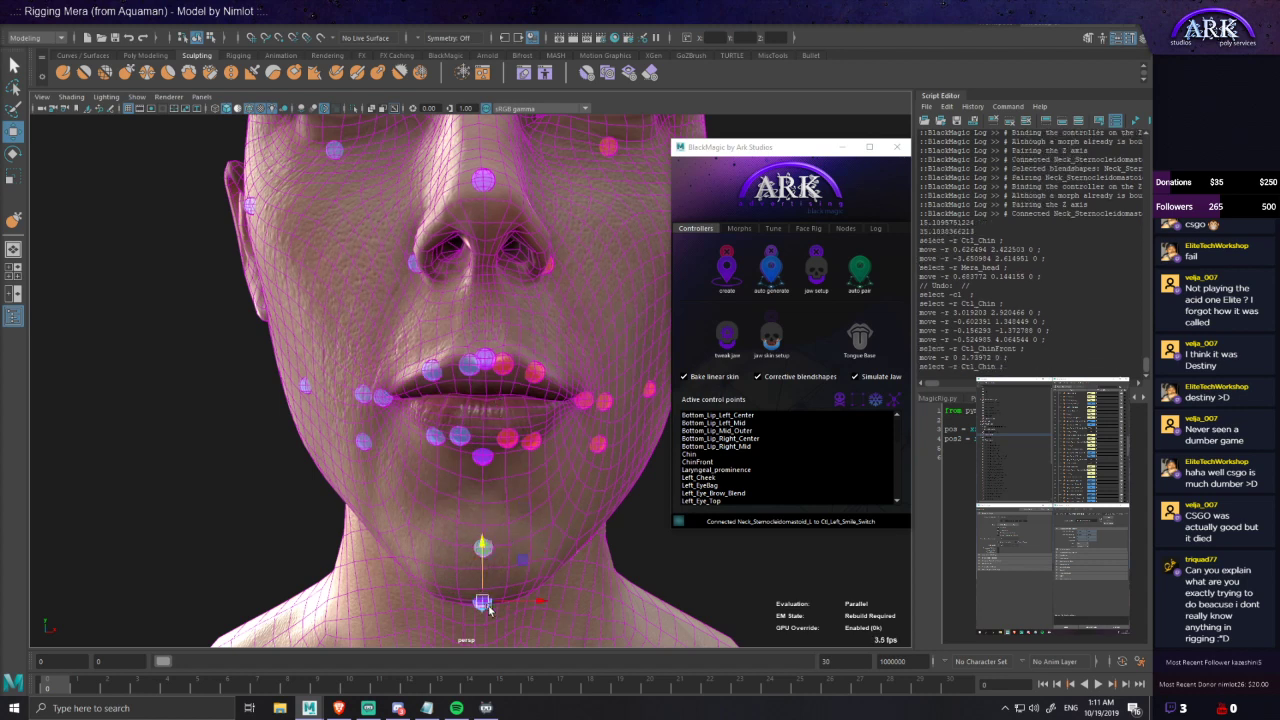
middle_drag(520, 560, 518, 506)
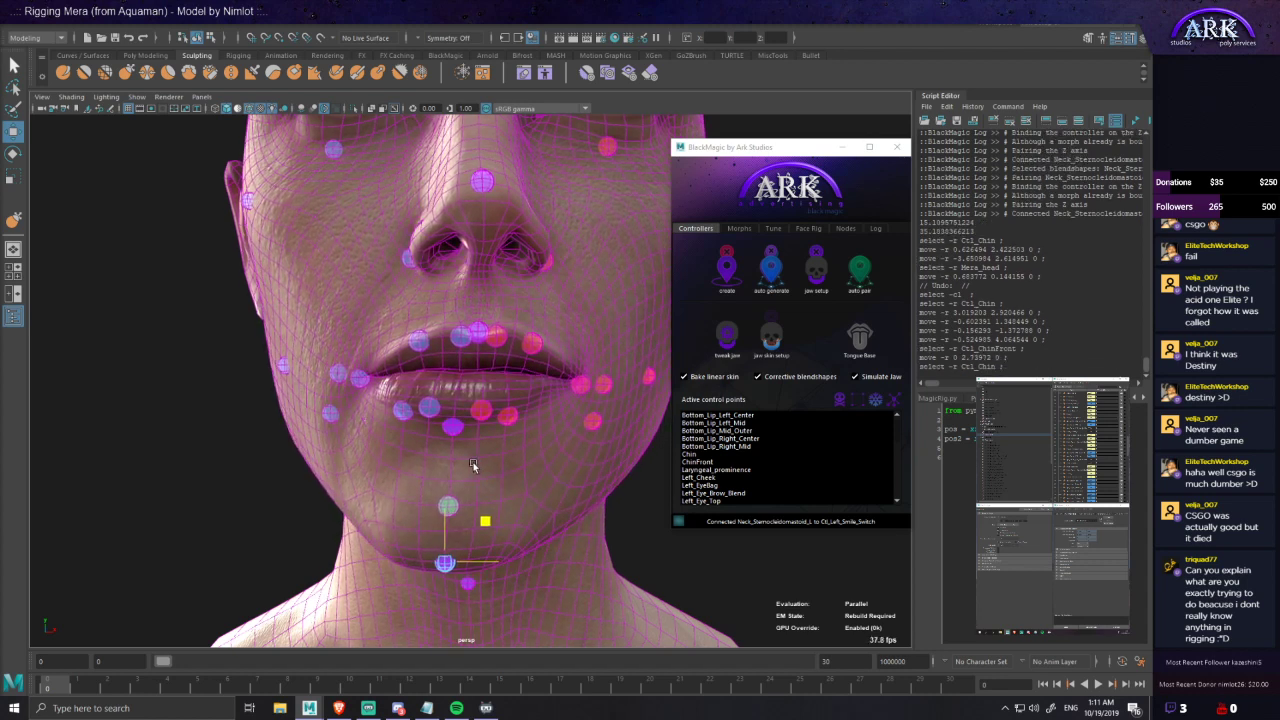
drag(459, 491, 513, 566)
middle_drag(514, 571, 580, 595)
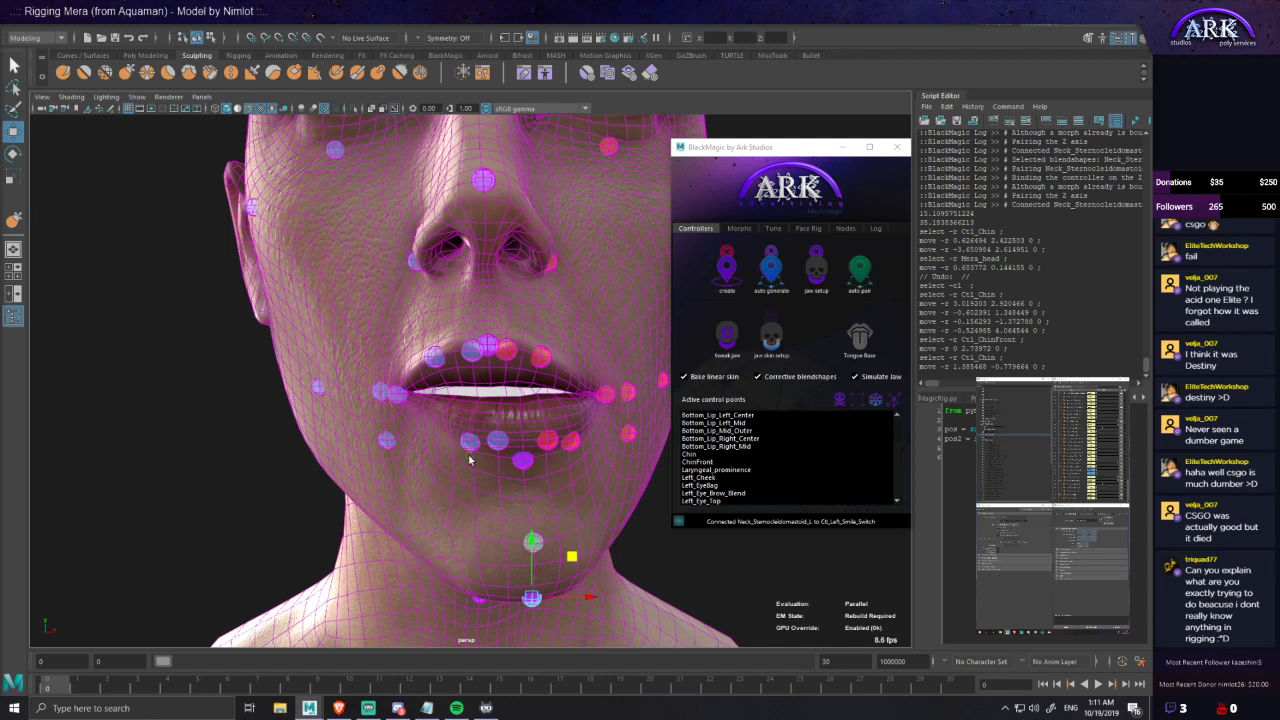
drag(583, 571, 483, 552)
middle_drag(483, 553, 558, 487)
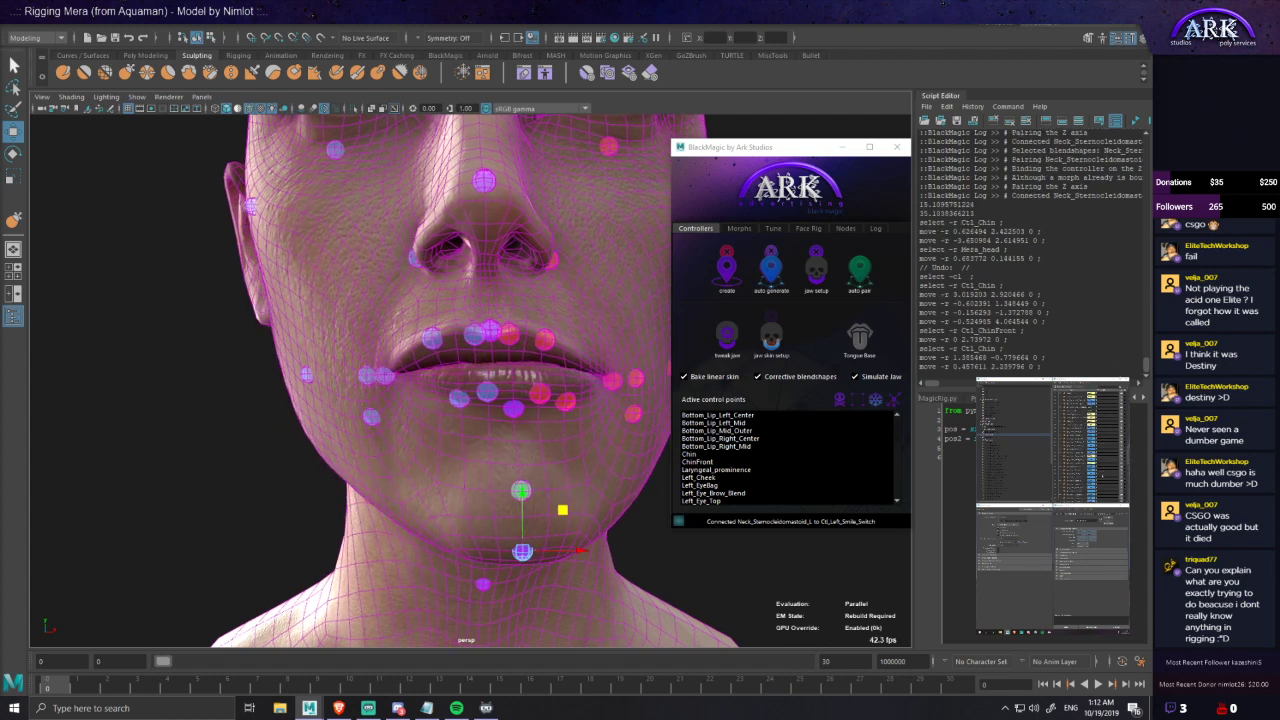
- Reset the chin controller's X, Y and Z translation to 0 and test it again with an upward and a sideways move
scroll(463, 405, down, 2)
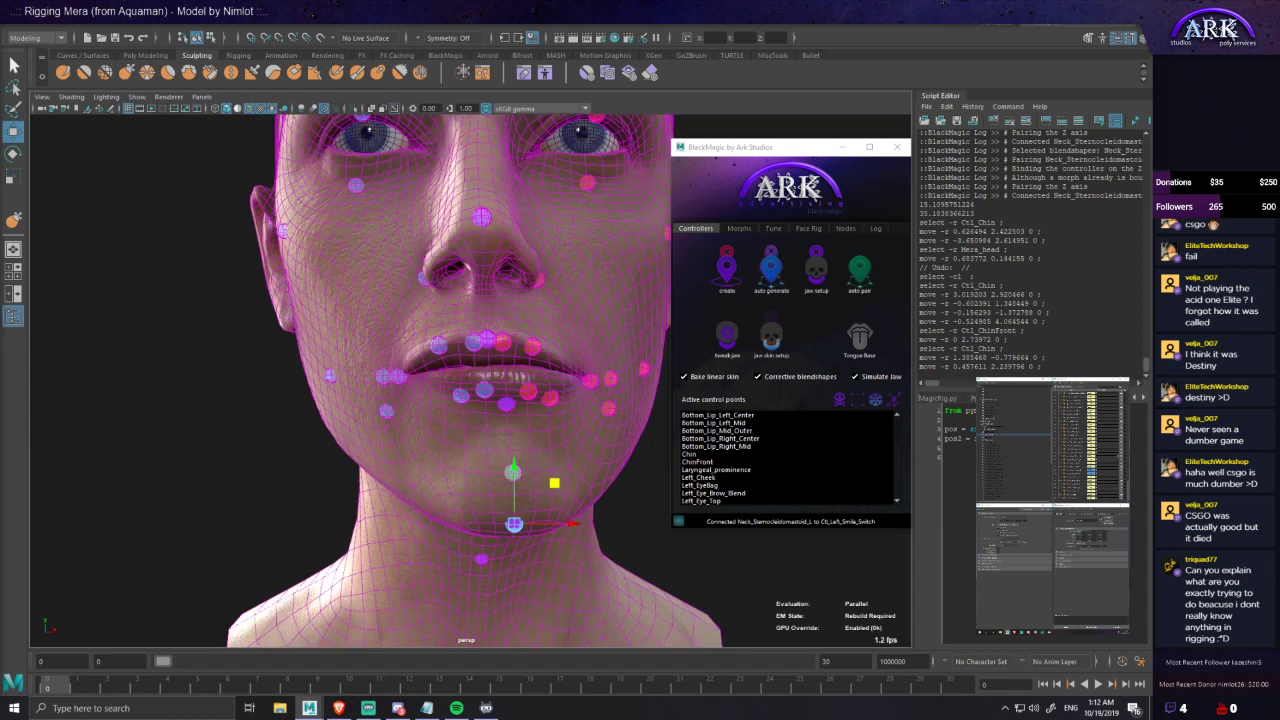
text(0)
key(Return)
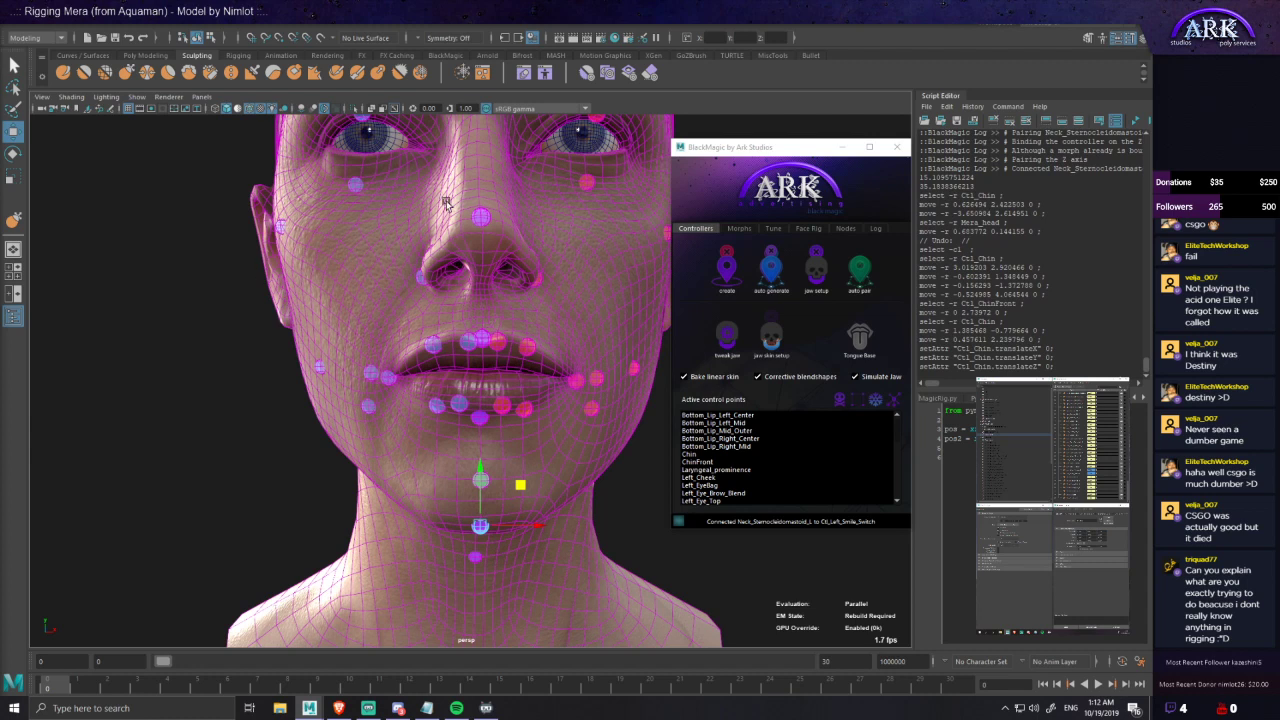
scroll(543, 447, up, 2)
drag(486, 569, 493, 473)
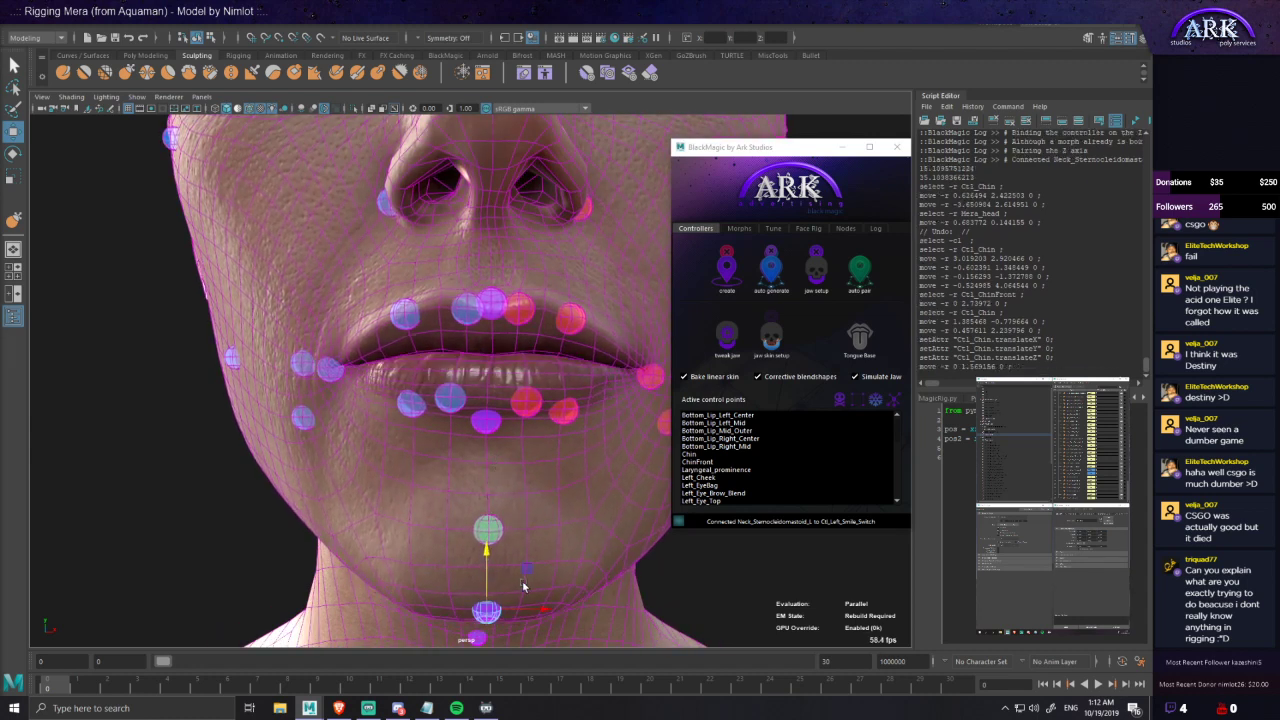
drag(522, 612, 607, 565)
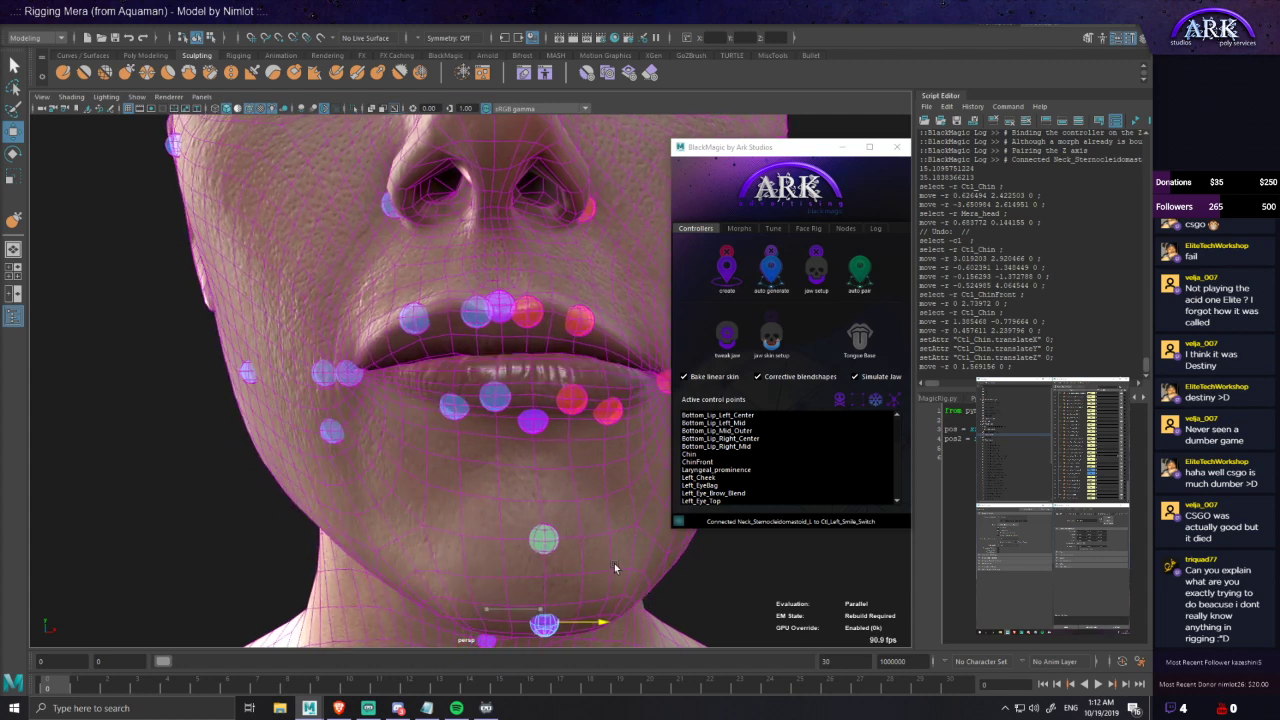
drag(614, 564, 581, 531)
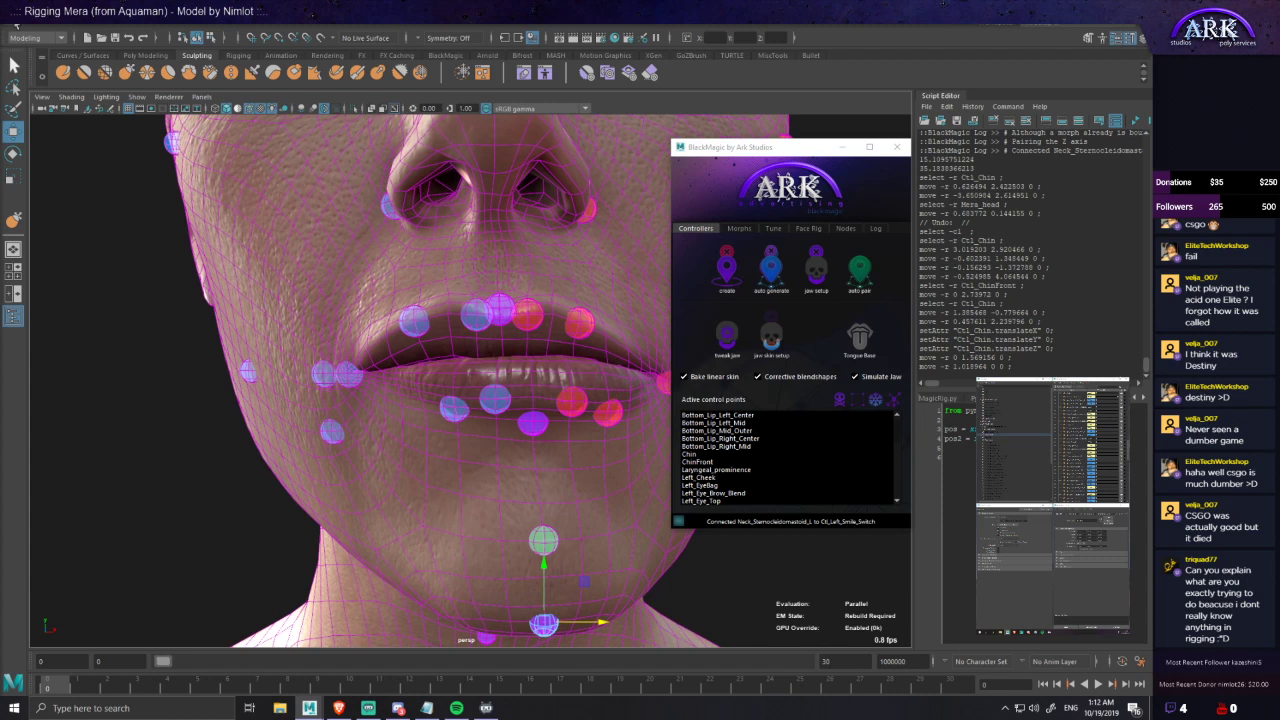
click(898, 146)
click(20, 26)
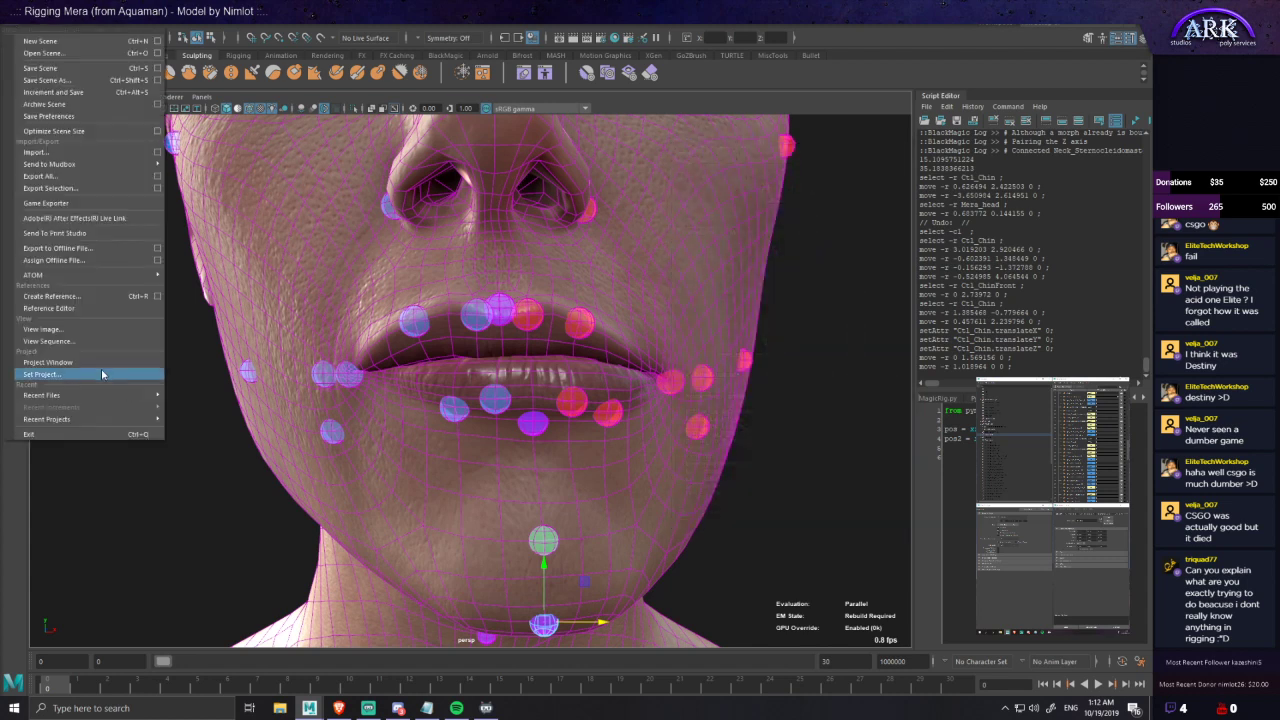
mouse_move(102, 396)
click(237, 397)
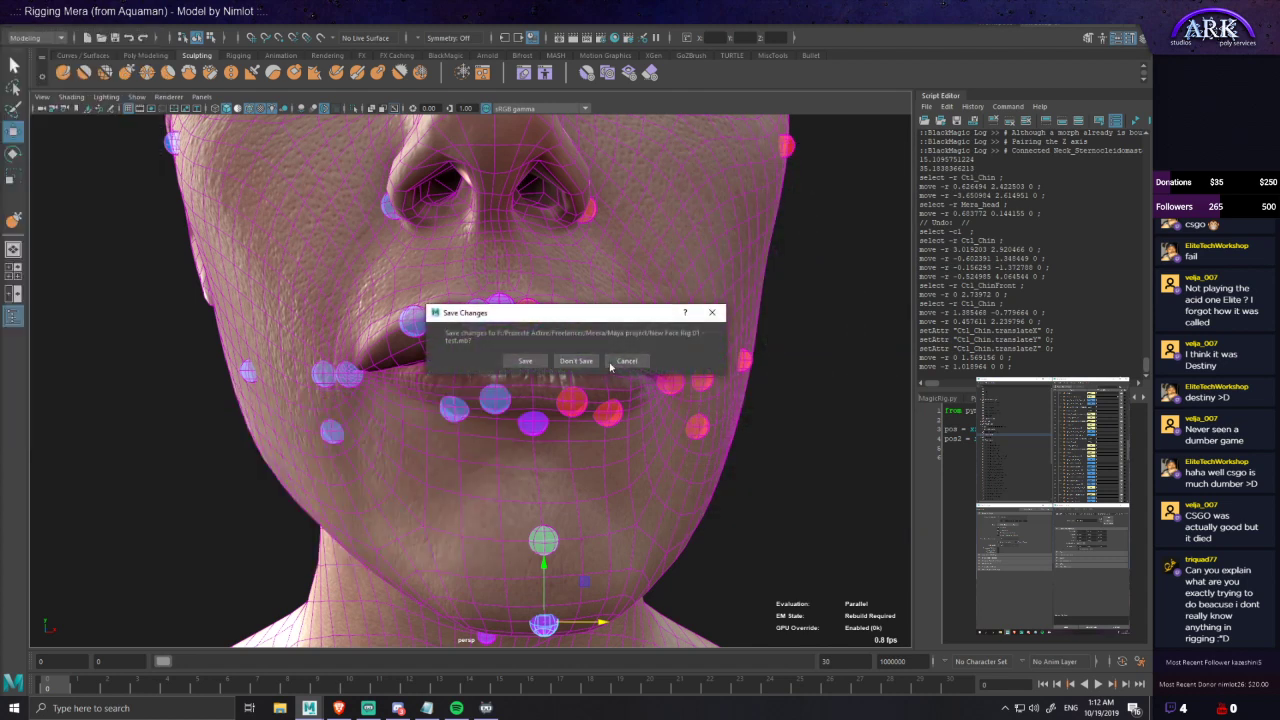
click(628, 361)
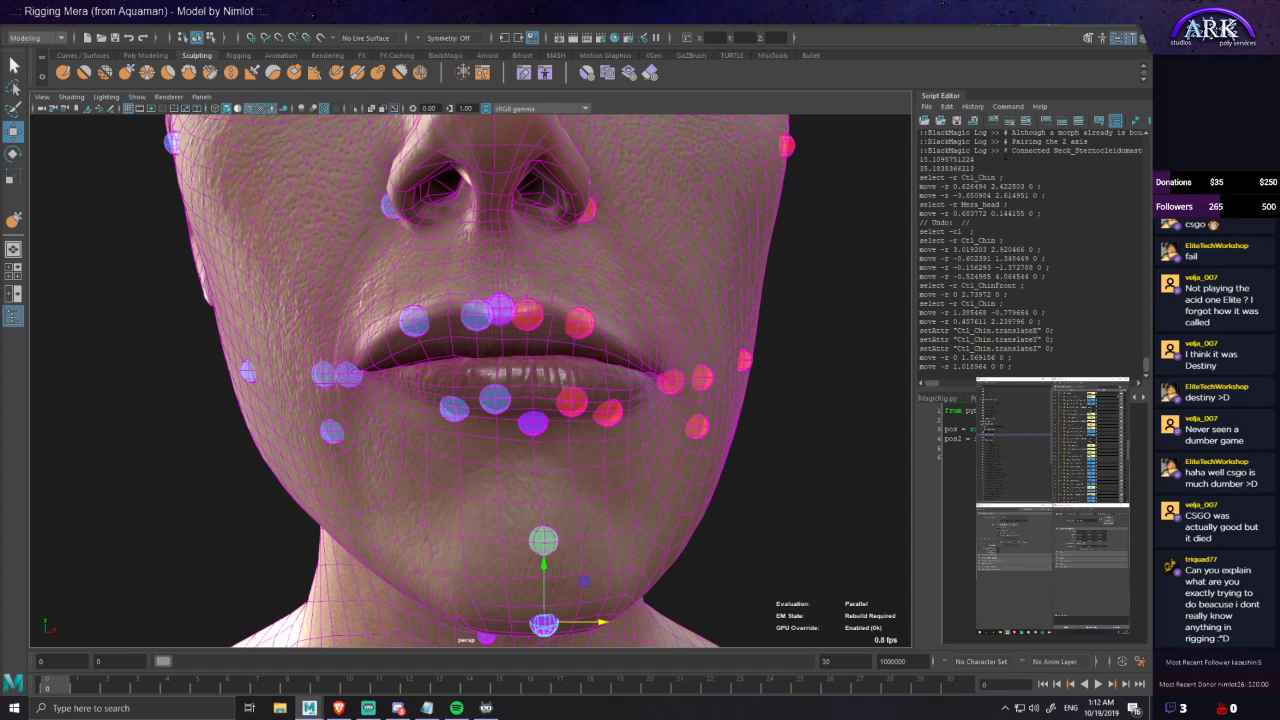
- Quit Maya without saving the scene changes and start it again
click(1137, 9)
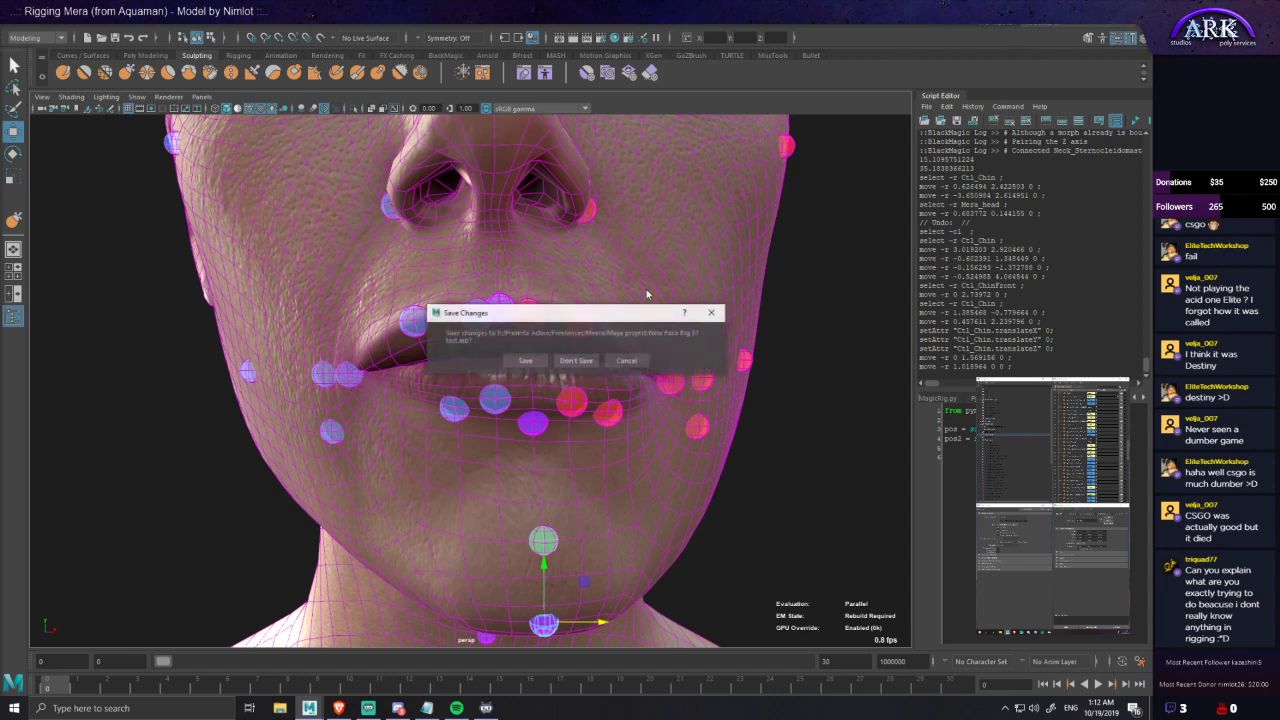
click(563, 368)
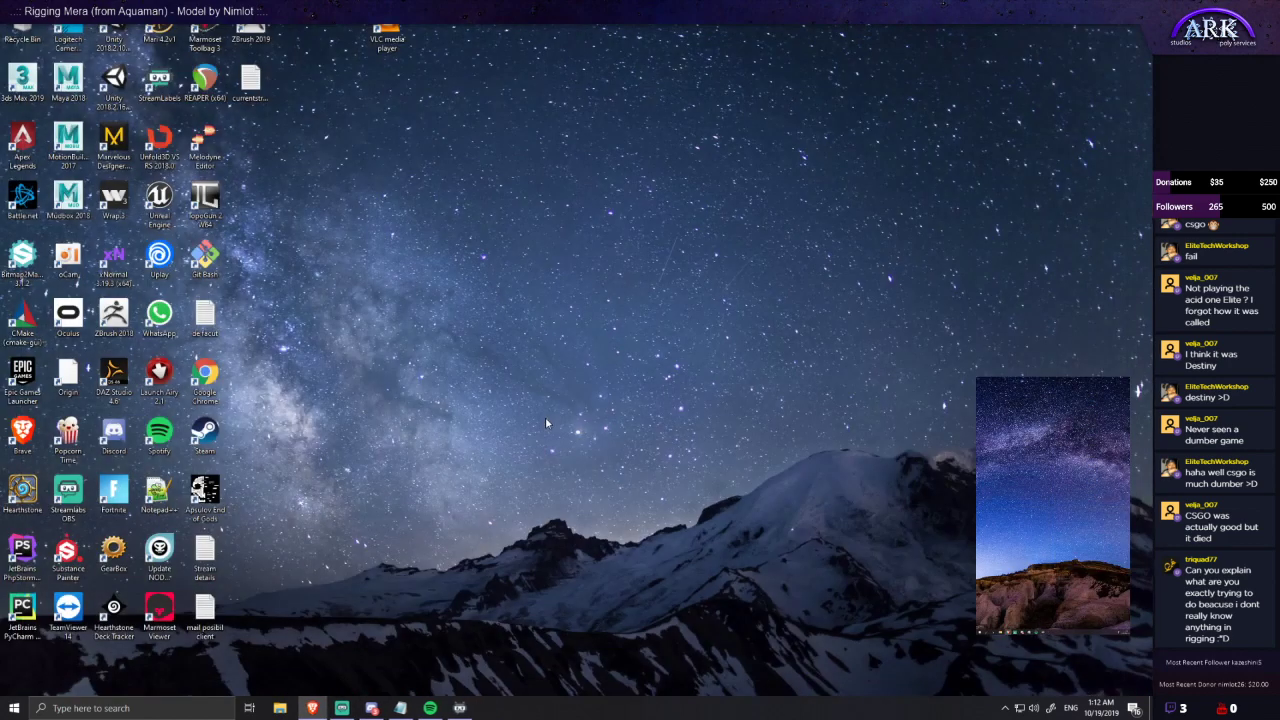
key(super)
click(246, 380)
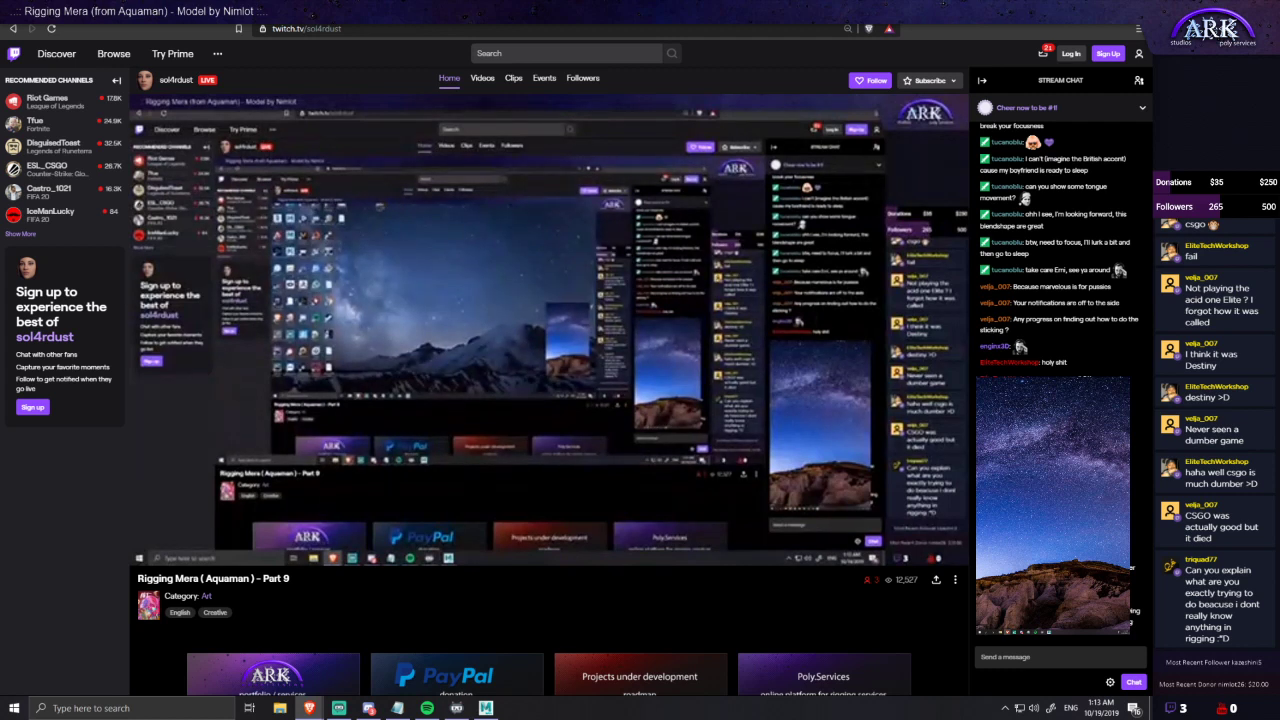
key(super+d)
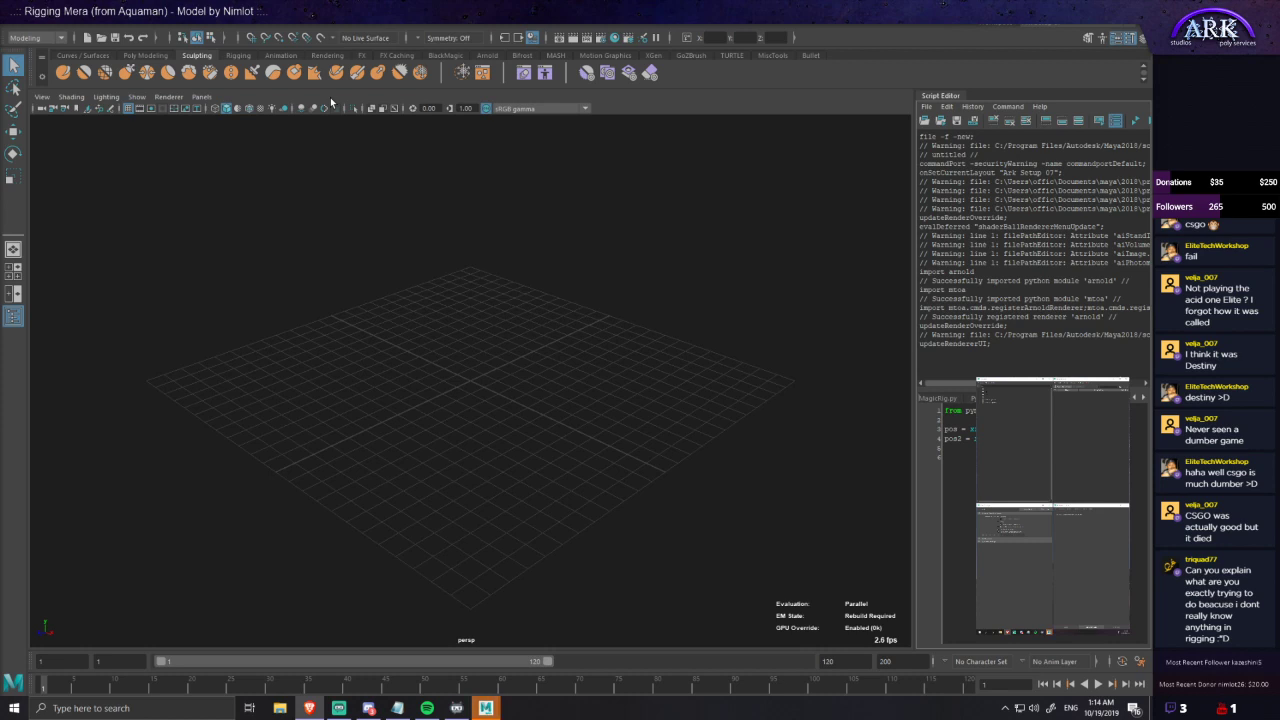
- Reopen the Mera head scene from the recent files, discarding the untitled scene
click(17, 28)
mouse_move(118, 401)
click(206, 396)
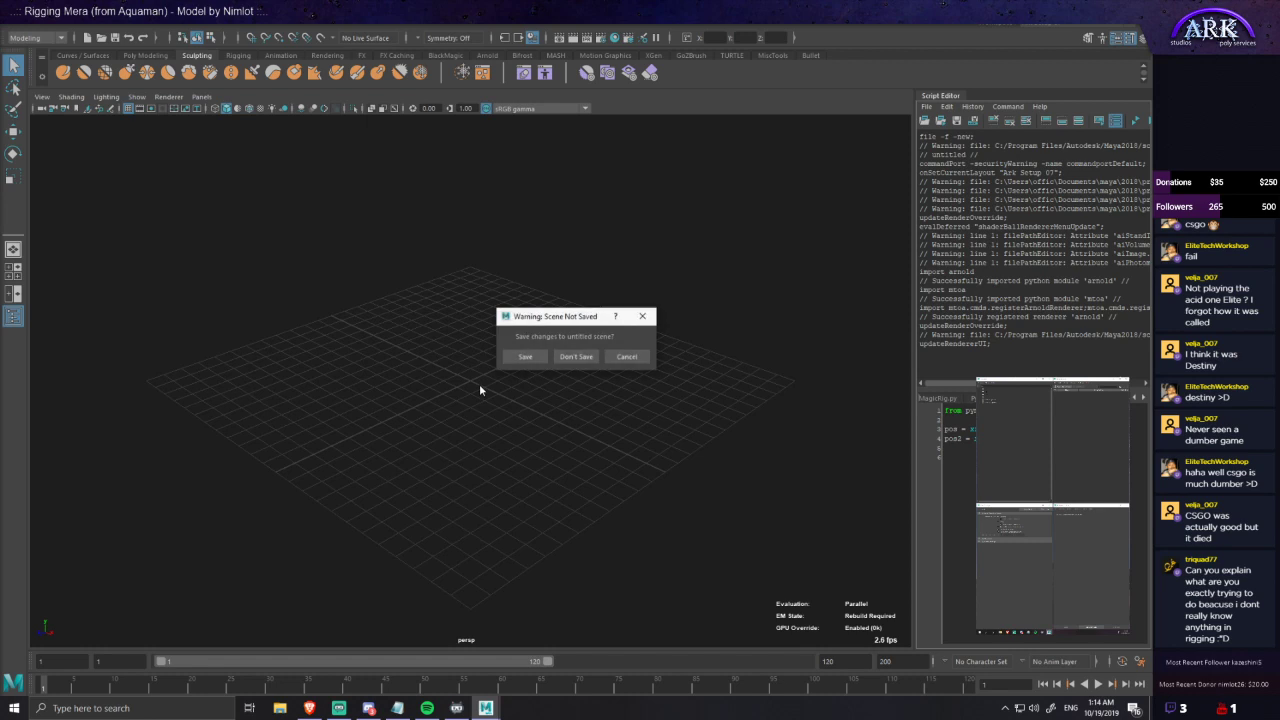
click(592, 358)
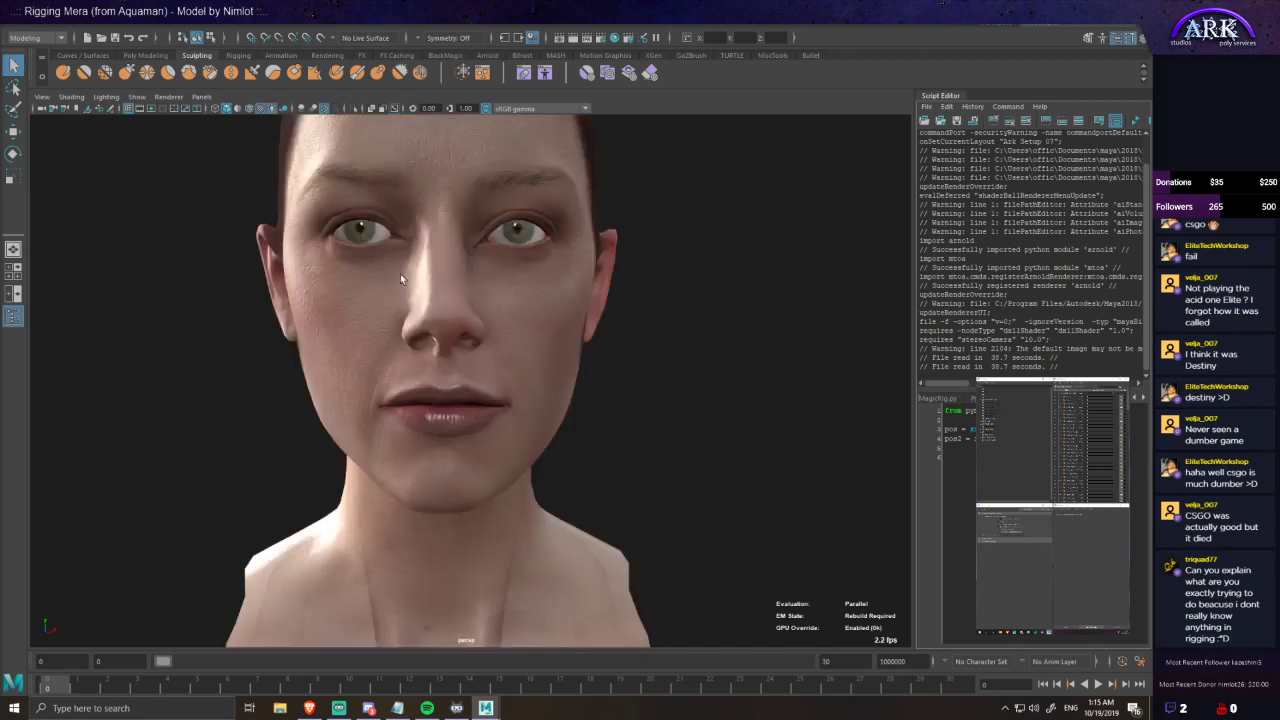
scroll(368, 349, up, 3)
alt+drag(368, 349, 311, 306)
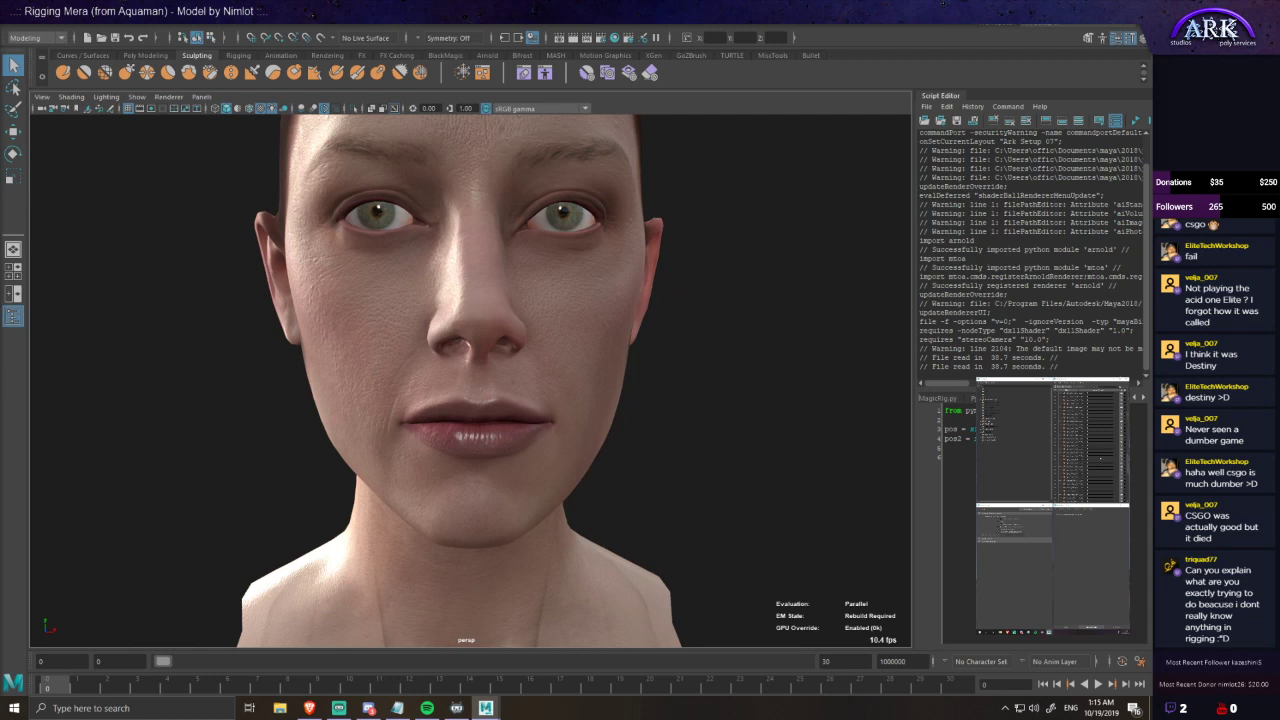
scroll(472, 285, down, 2)
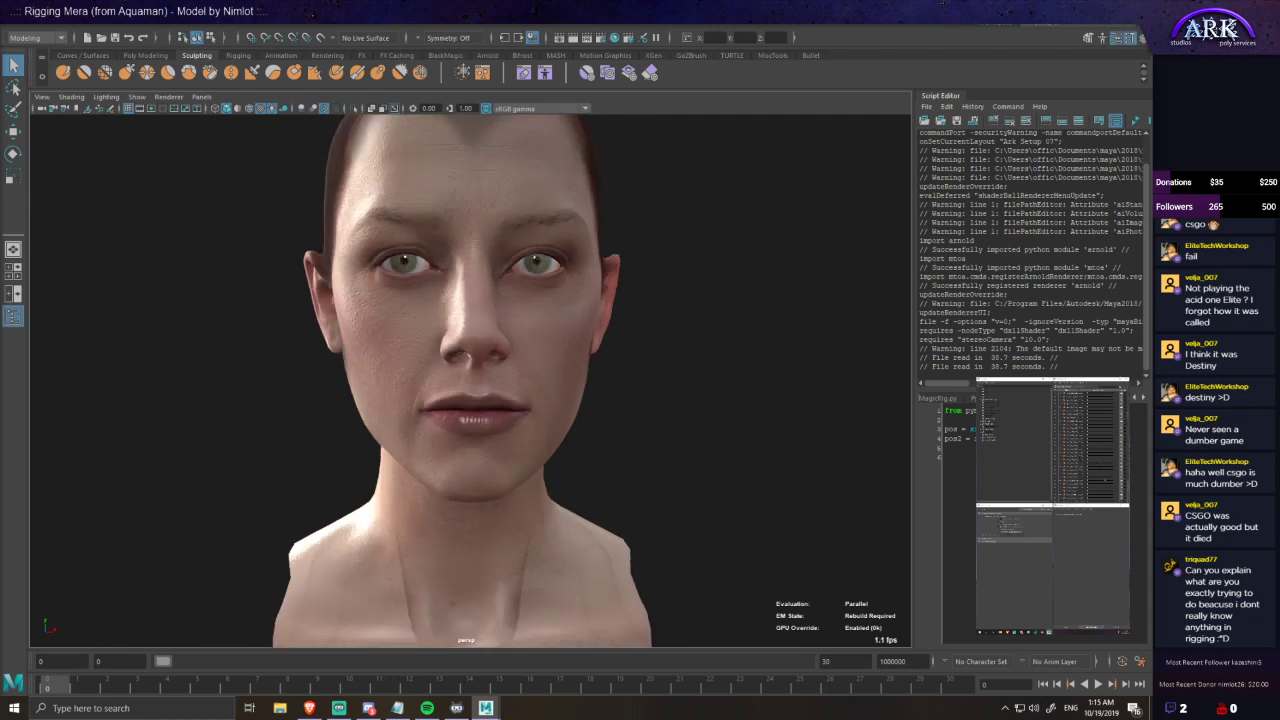
- Launch BlackMagic, open its Blendshapes tools and set the Chin_PushUpperLip blendshape to 1
click(445, 55)
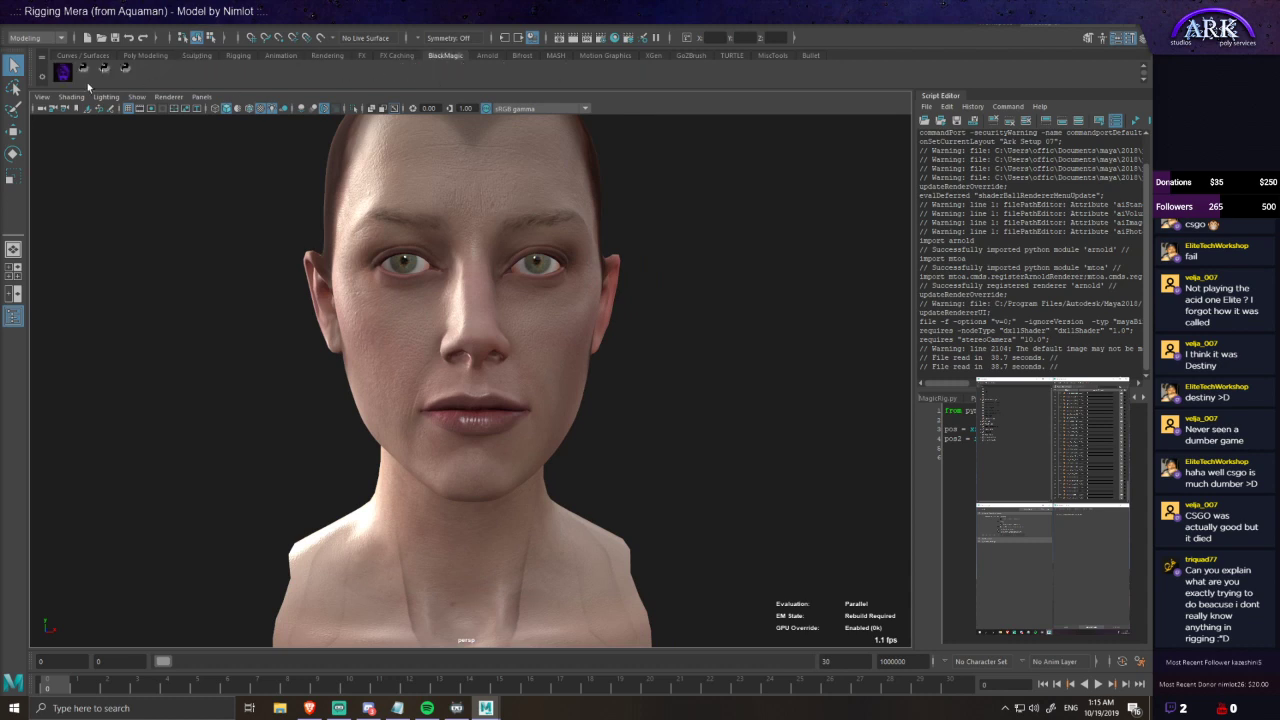
click(62, 72)
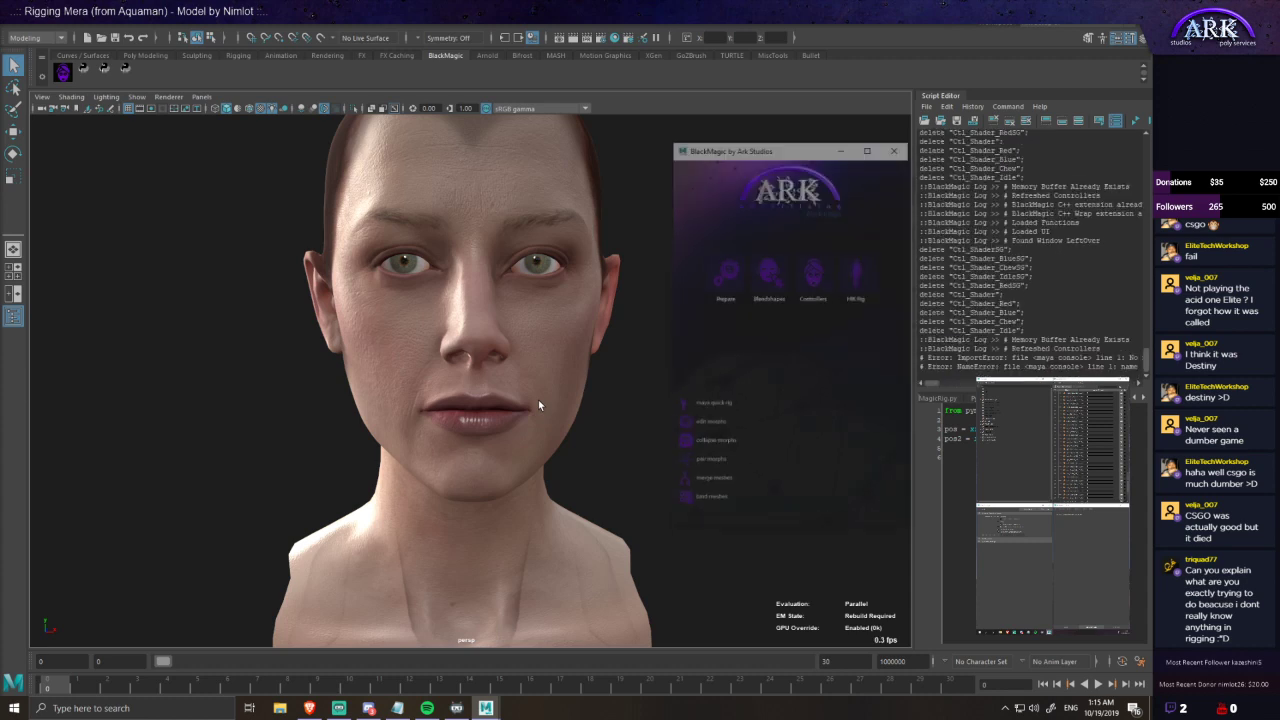
click(771, 285)
alt+right_drag(392, 342, 546, 373)
alt+middle_drag(546, 373, 508, 355)
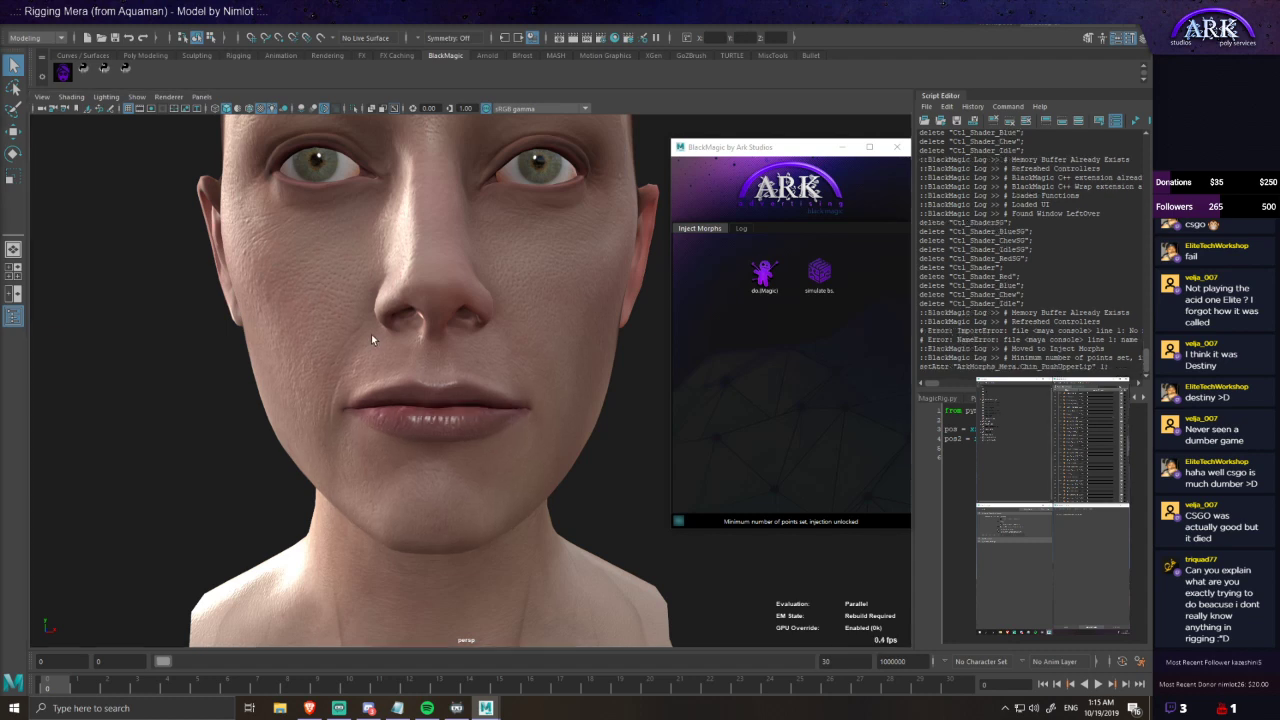
- Select the Mera head, enable editing of the Chin_PushUpperLip target and activate the Grab sculpting tool
click(471, 355)
scroll(441, 406, up, 4)
click(205, 57)
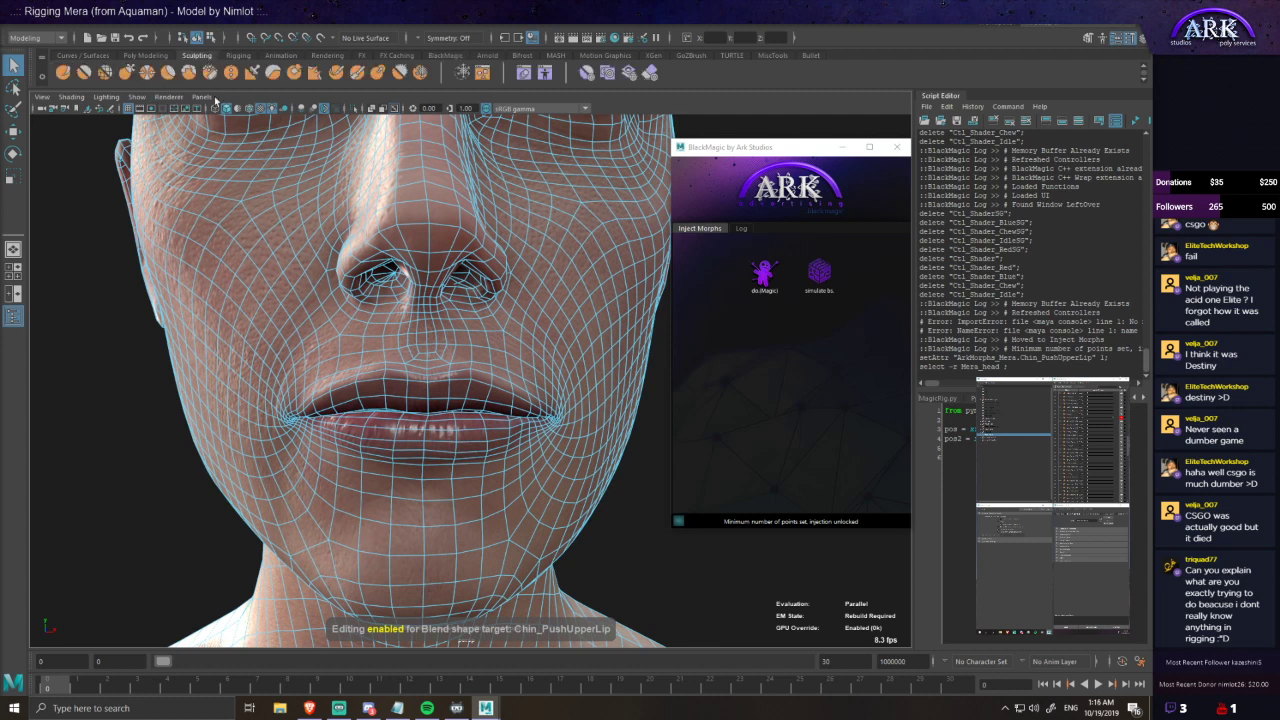
click(126, 73)
- Resize the Grab brush, try pulling the mouth area upward on the Chin_PushUpperLip target, and undo the strokes
key(b)
mouse_move(406, 360)
mouse_down()
mouse_move(487, 368)
mouse_move(427, 290)
mouse_up()
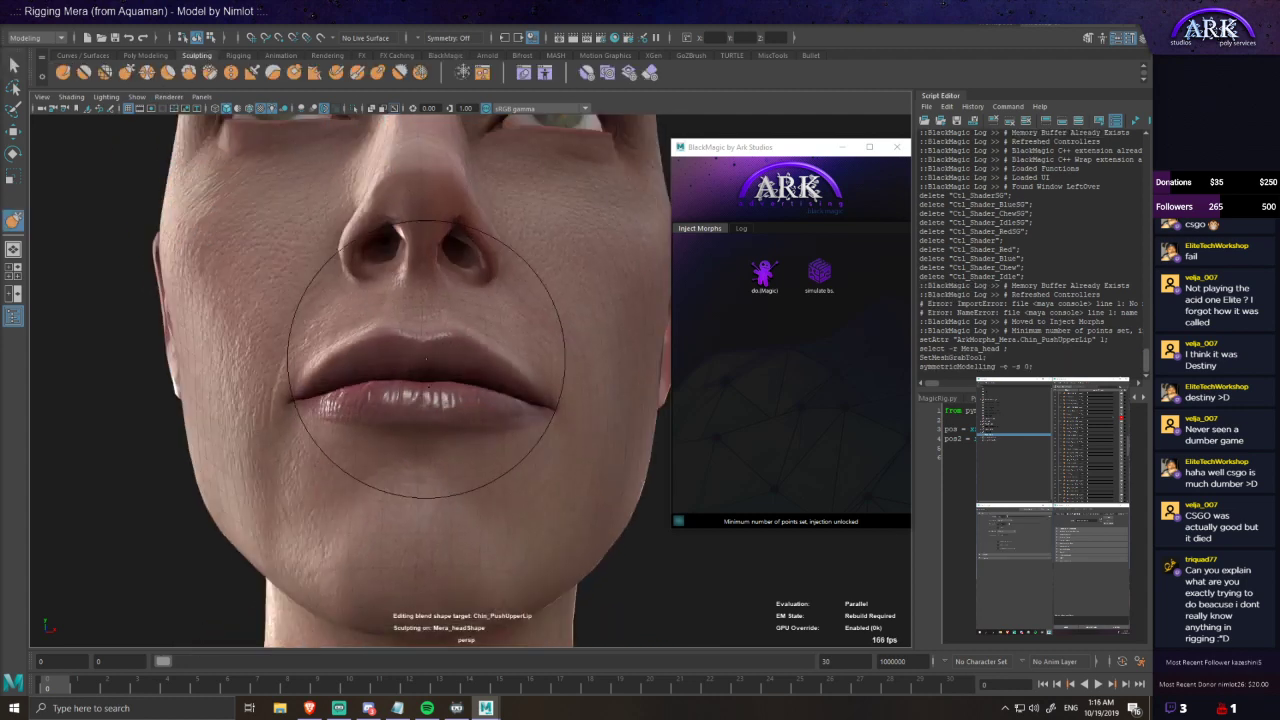
key(ctrl+z)
key(b)
drag(400, 377, 472, 381)
mouse_move(400, 337)
mouse_down()
mouse_move(403, 268)
mouse_move(423, 310)
mouse_up()
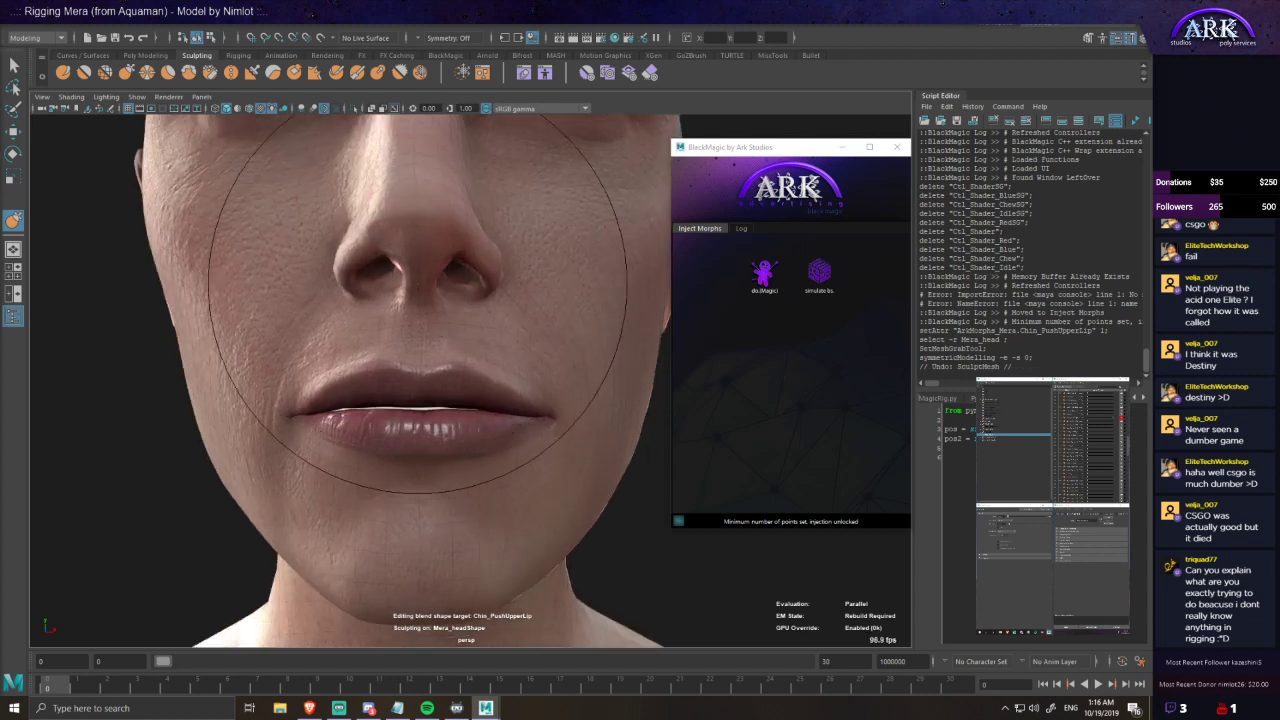
key(ctrl+z)
- Try further Grab strokes on the lips, checking the shape from the front, below and side, and undo the latest strokes
alt+drag(448, 412, 440, 429)
mouse_move(436, 428)
alt+right_down()
mouse_move(403, 437)
mouse_move(432, 434)
alt+right_up()
drag(480, 402, 483, 374)
drag(351, 404, 351, 402)
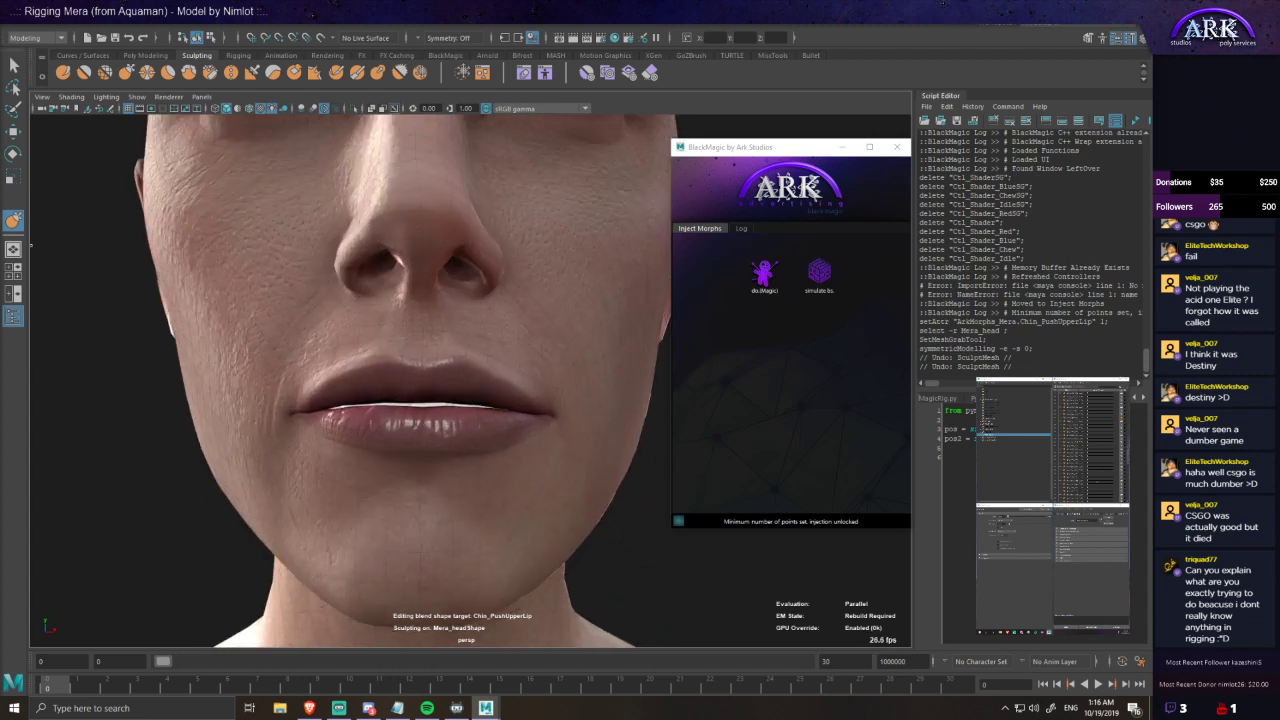
mouse_move(454, 444)
alt+mouse_down()
mouse_move(451, 431)
mouse_move(423, 440)
mouse_move(408, 398)
mouse_move(412, 416)
mouse_move(448, 394)
mouse_move(446, 372)
mouse_move(457, 465)
alt+mouse_up()
alt+drag(422, 426, 416, 368)
mouse_move(408, 300)
mouse_down()
mouse_move(416, 276)
mouse_move(465, 250)
mouse_move(459, 337)
mouse_up()
mouse_move(388, 392)
alt+mouse_down()
mouse_move(382, 422)
mouse_move(374, 337)
alt+mouse_up()
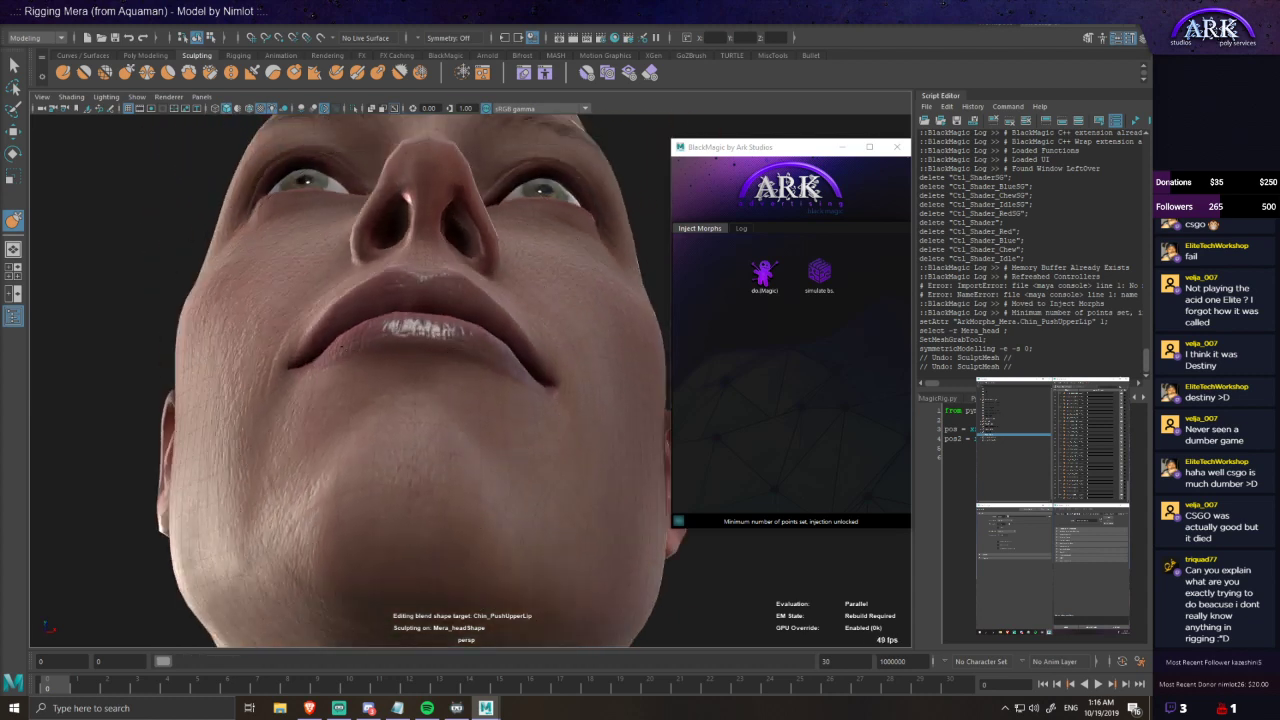
key(ctrl+z)
mouse_move(466, 352)
alt+mouse_down()
mouse_move(469, 374)
mouse_move(491, 349)
mouse_move(487, 382)
mouse_move(428, 376)
alt+mouse_up()
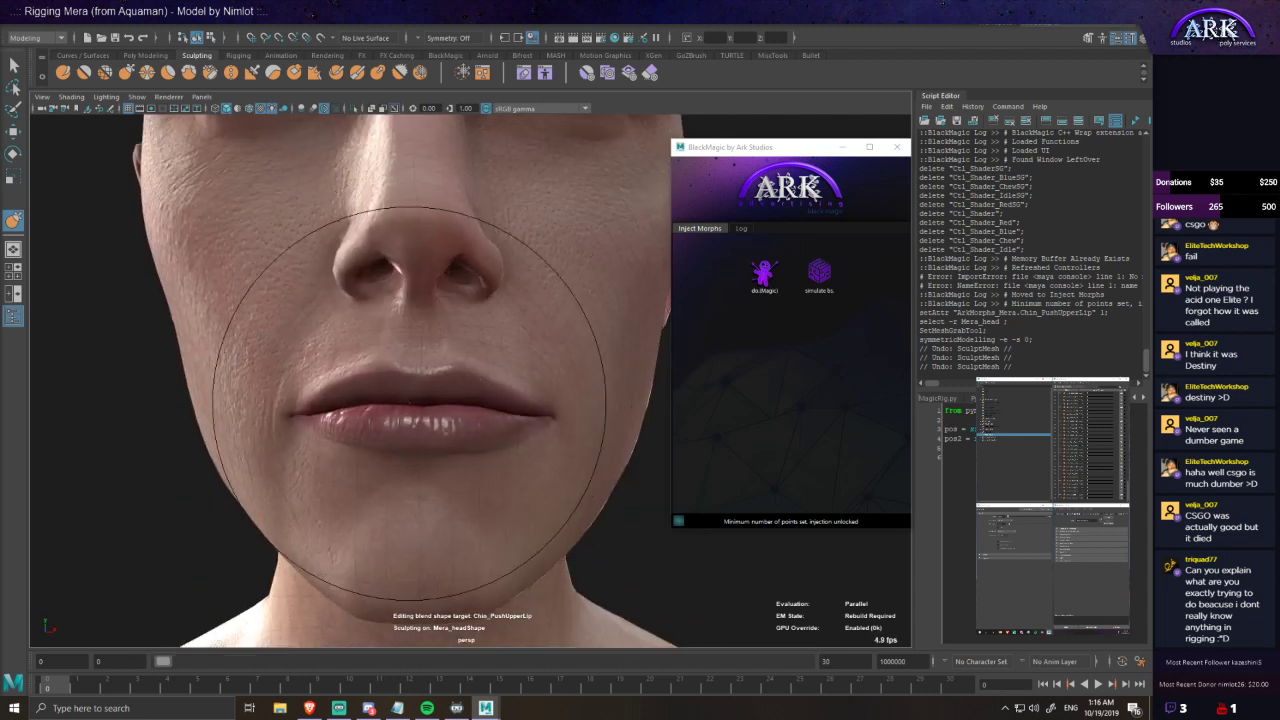
alt+drag(418, 377, 290, 400)
key(ctrl+z)
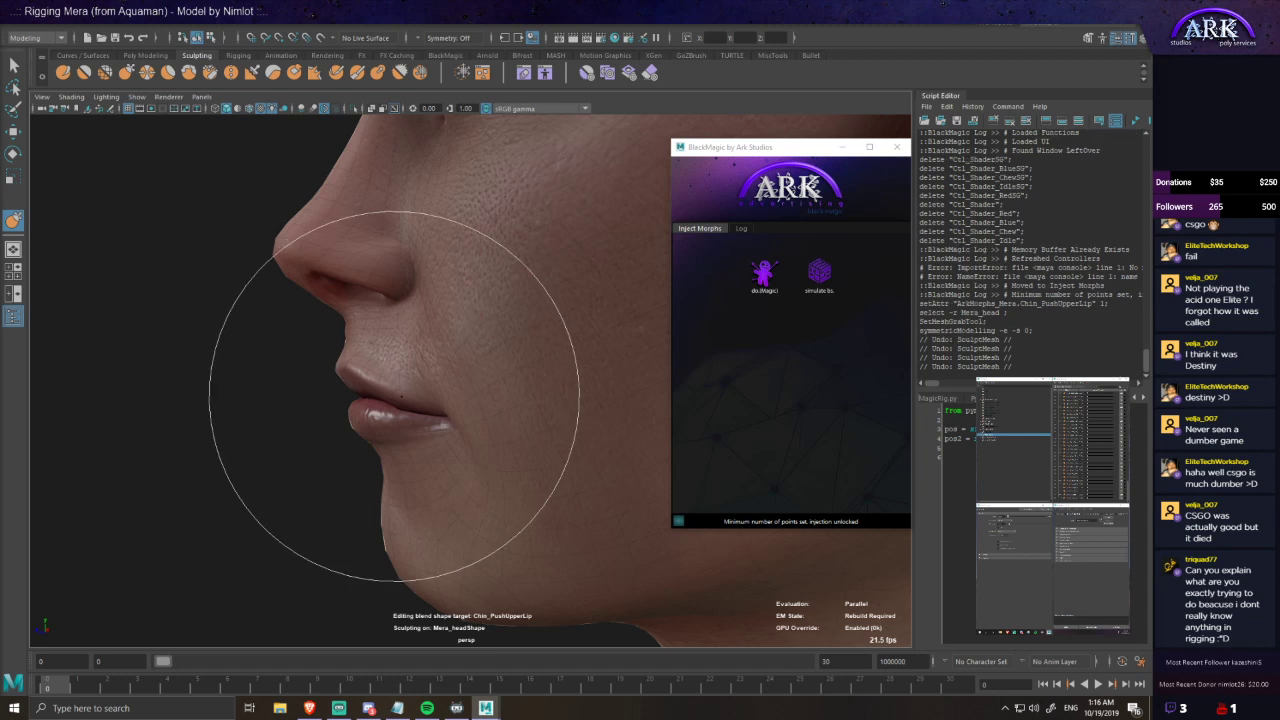
- Undo the last Grab stroke on the Chin_PushUpperLip target and check the mouth from the side and front
mouse_move(333, 375)
alt+mouse_down()
mouse_move(421, 335)
mouse_move(415, 281)
alt+mouse_up()
key(ctrl+z)
mouse_move(411, 234)
alt+mouse_down()
mouse_move(413, 322)
mouse_move(342, 330)
alt+mouse_up()
mouse_move(398, 377)
alt+mouse_down()
mouse_move(430, 388)
mouse_move(434, 376)
mouse_move(457, 415)
alt+mouse_up()
alt+right_drag(480, 440, 429, 471)
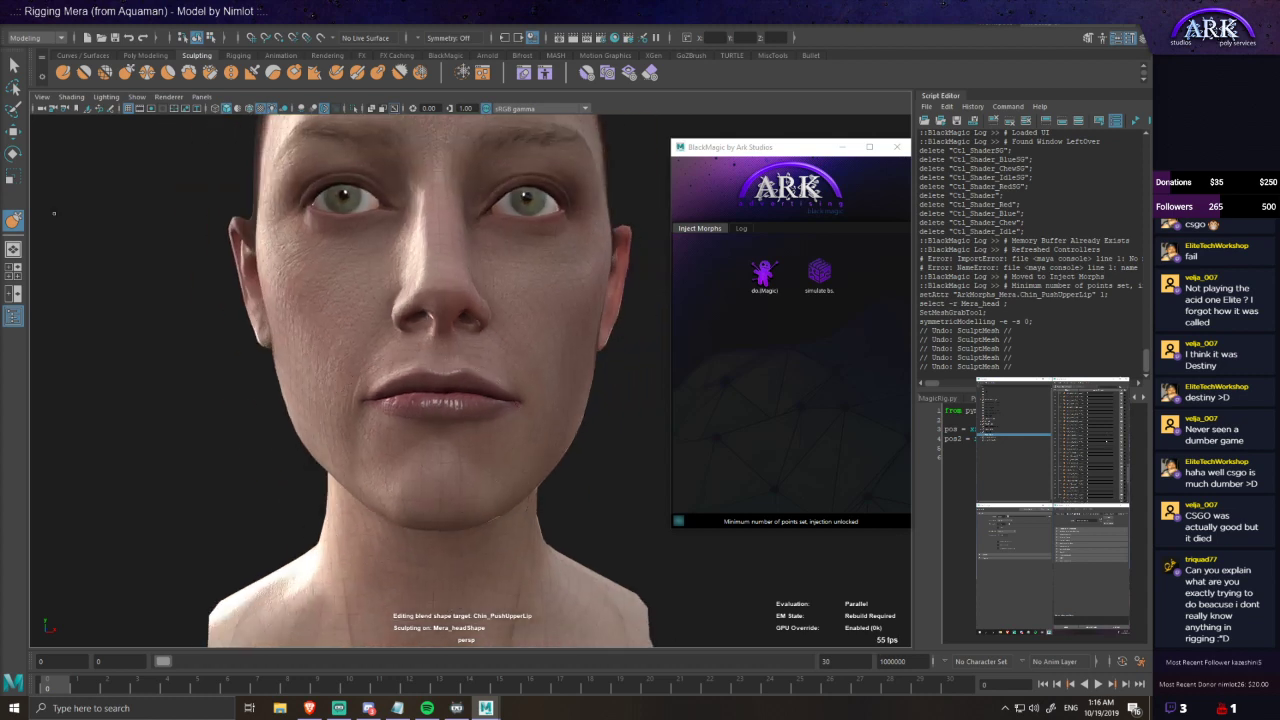
mouse_move(1112, 459)
mouse_down()
mouse_move(1089, 457)
mouse_move(1121, 452)
mouse_up()
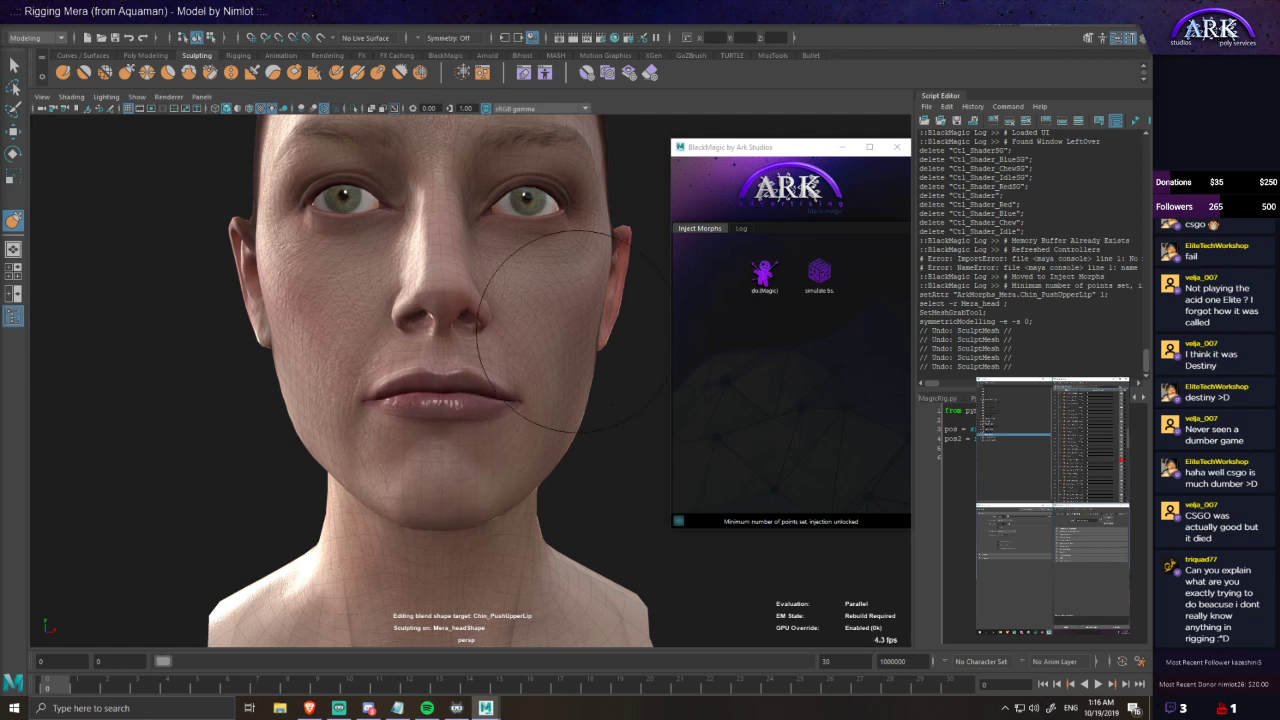
- Check the lips from below, leave the Grab tool for the Move tool and reset Chin_PushUpperLip to 0
scroll(525, 425, up, 5)
alt+drag(509, 431, 478, 371)
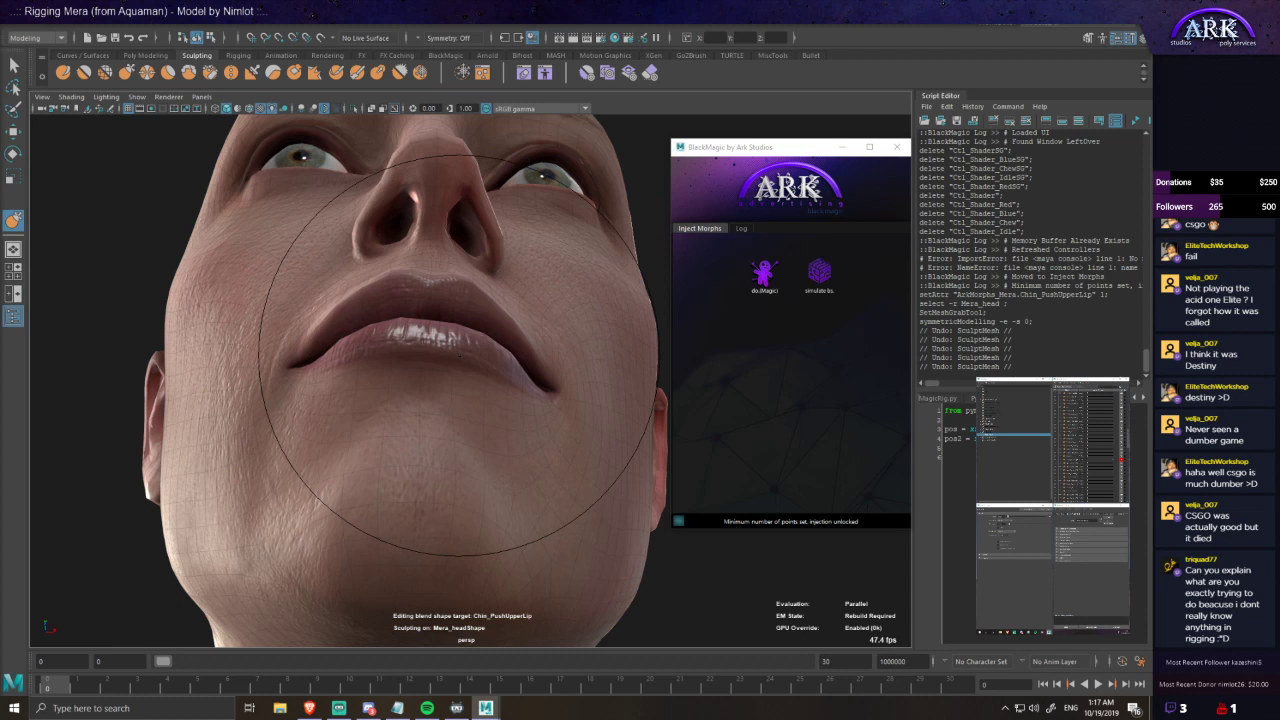
mouse_move(464, 368)
alt+mouse_down()
mouse_move(449, 389)
mouse_move(410, 390)
mouse_move(451, 423)
mouse_move(531, 417)
mouse_move(482, 405)
alt+mouse_up()
scroll(436, 418, down, 5)
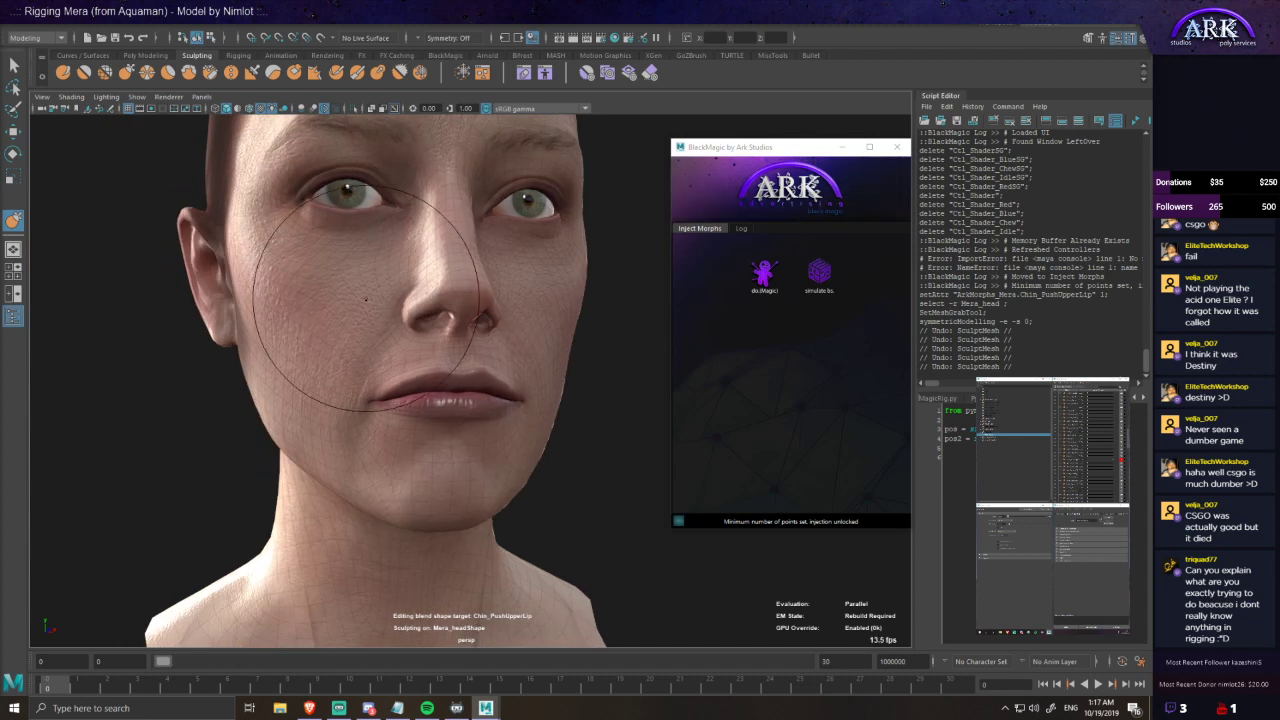
key(w)
alt+drag(522, 330, 486, 328)
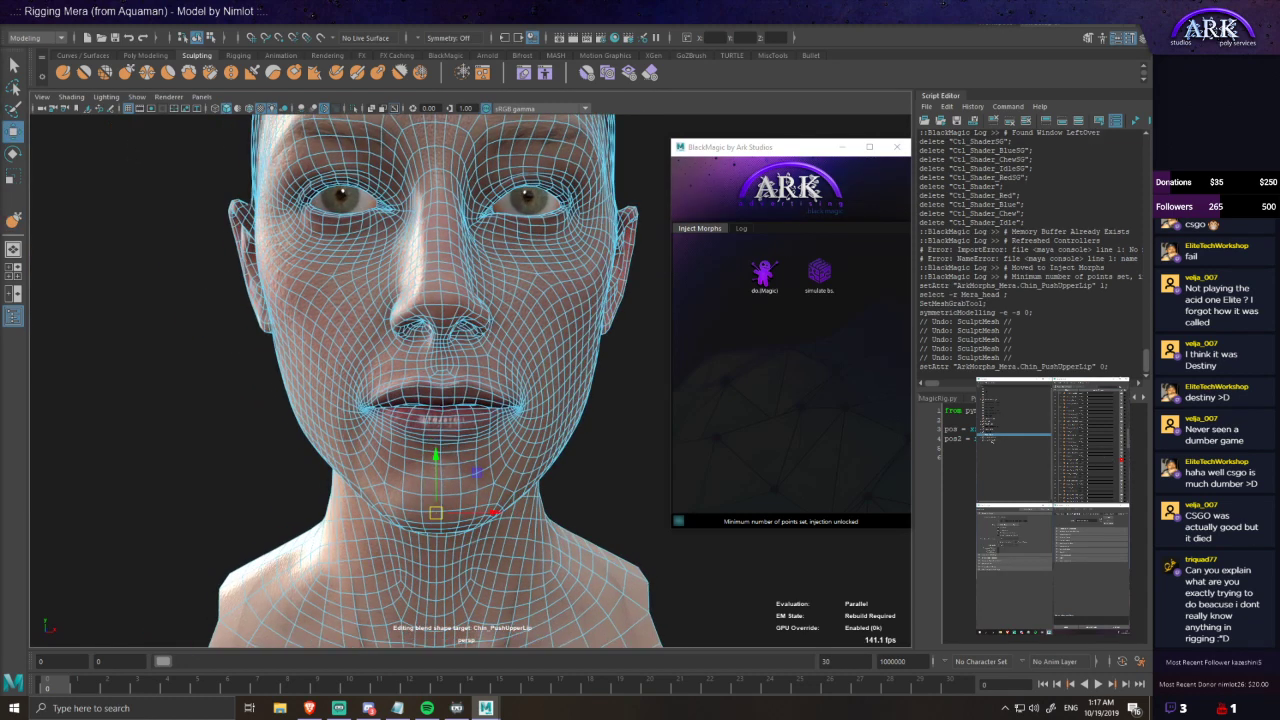
scroll(560, 451, up, 3)
alt+drag(560, 451, 557, 416)
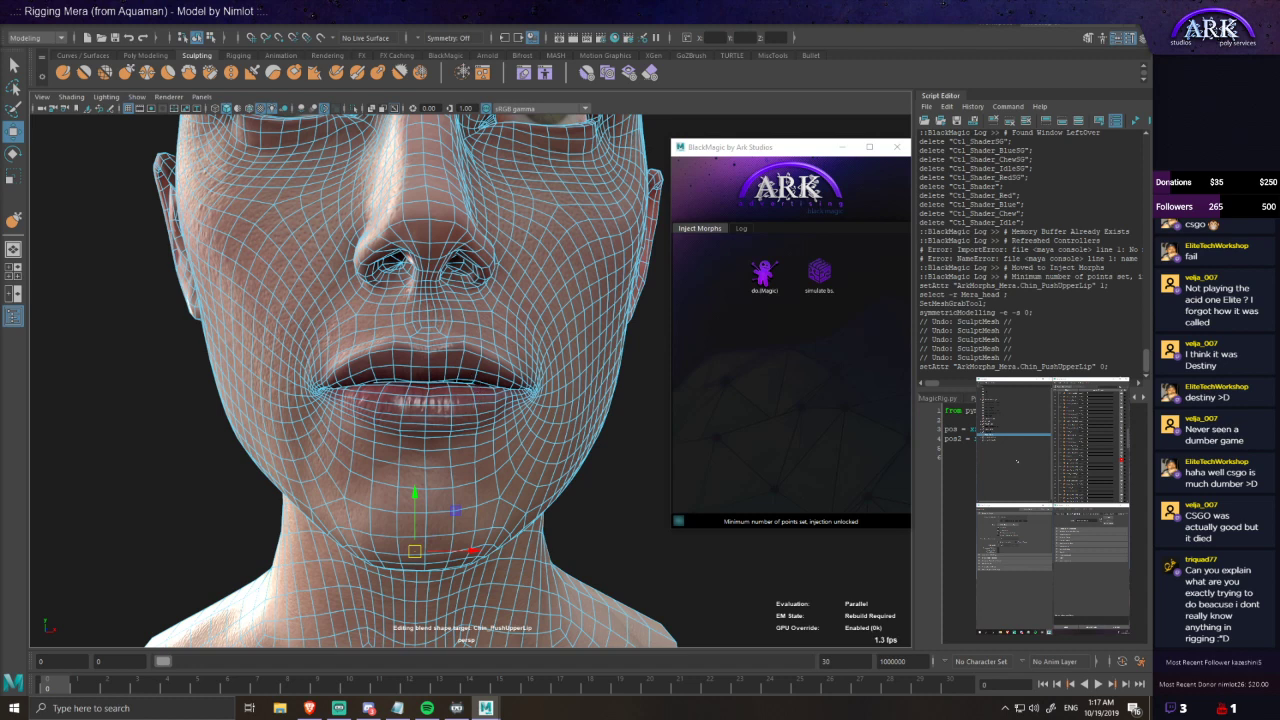
- Select the Mera head and set it up for BlackMagic blendshape simulation
click(640, 361)
click(554, 336)
click(820, 274)
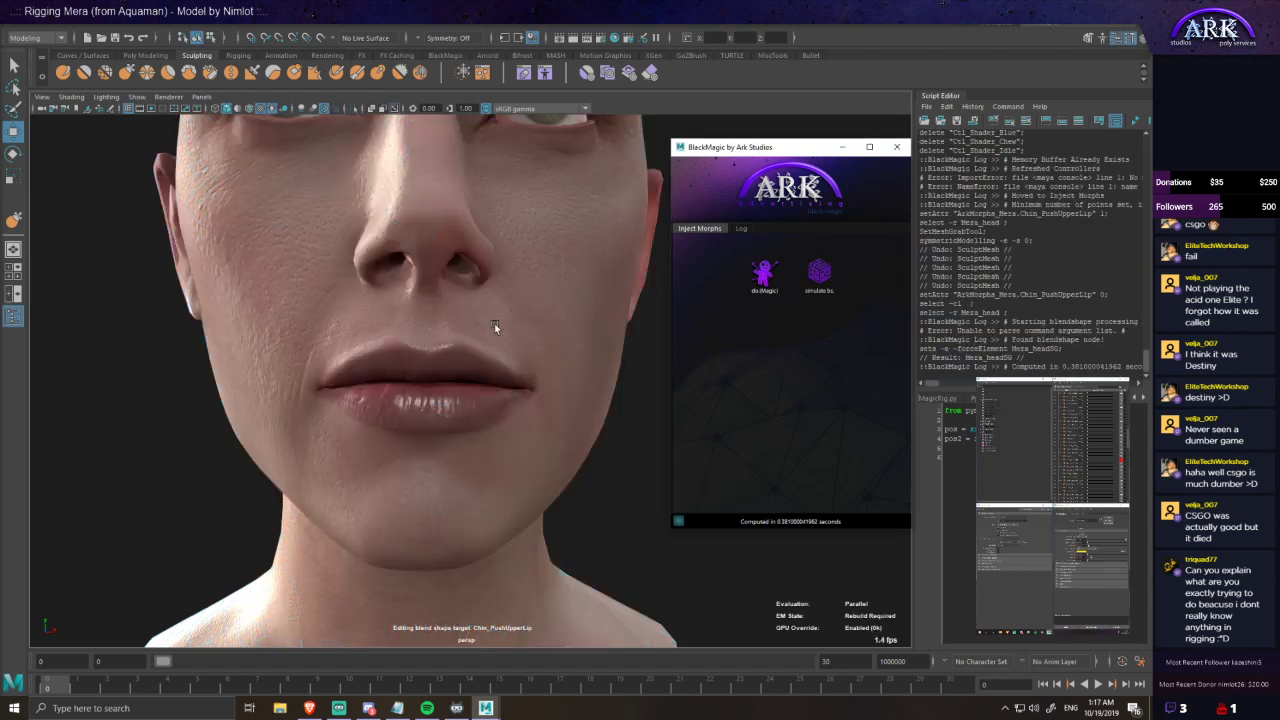
- Delete the nRigid1 and nRigid2 nodes and select Skin_Sim
click(990, 440)
click(990, 443)
shift+click(990, 447)
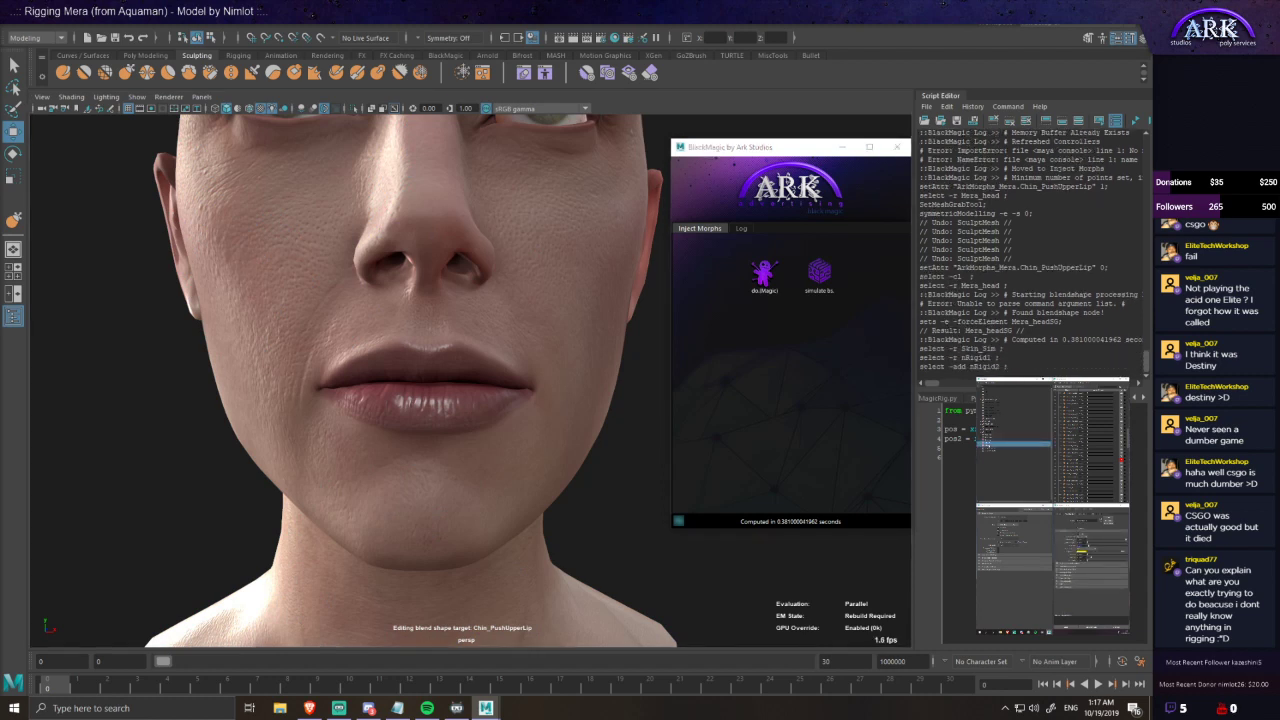
key(Delete)
click(990, 440)
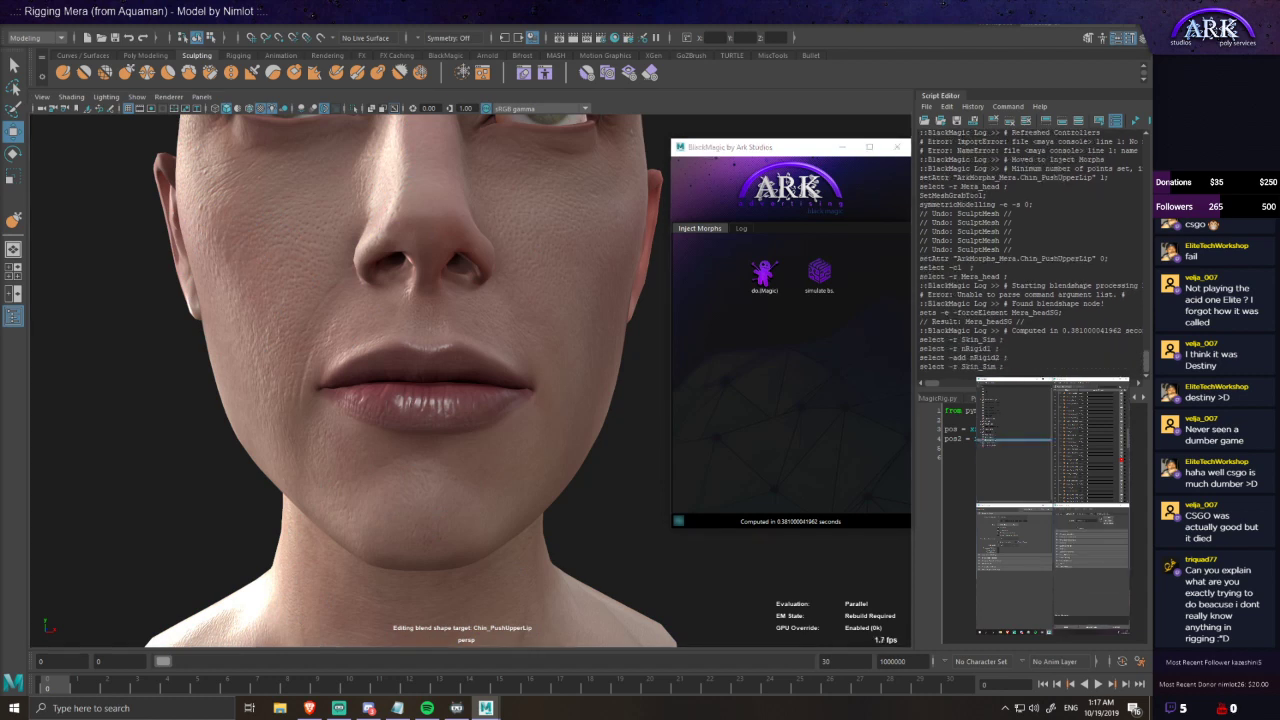
- Reopen BlackMagic's Blendshapes tools, choose Chin_PushUpperLip for simulation and enable PreOpen Lips
click(733, 212)
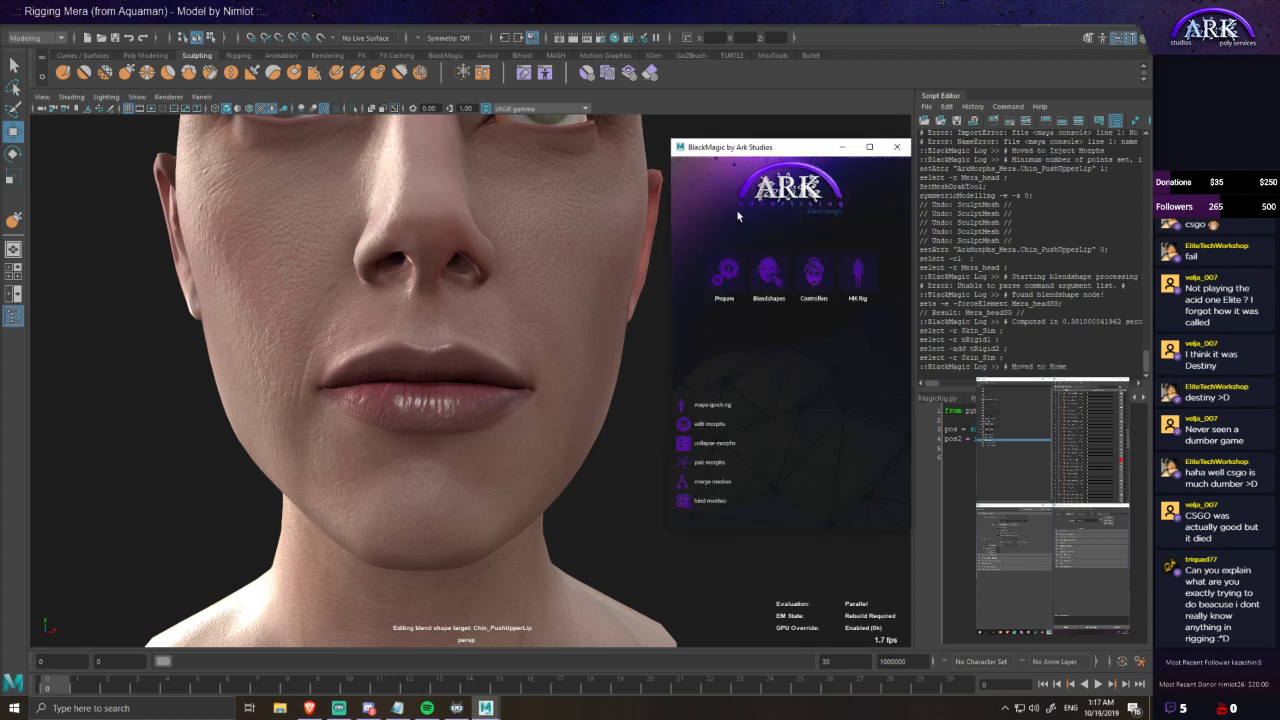
click(771, 281)
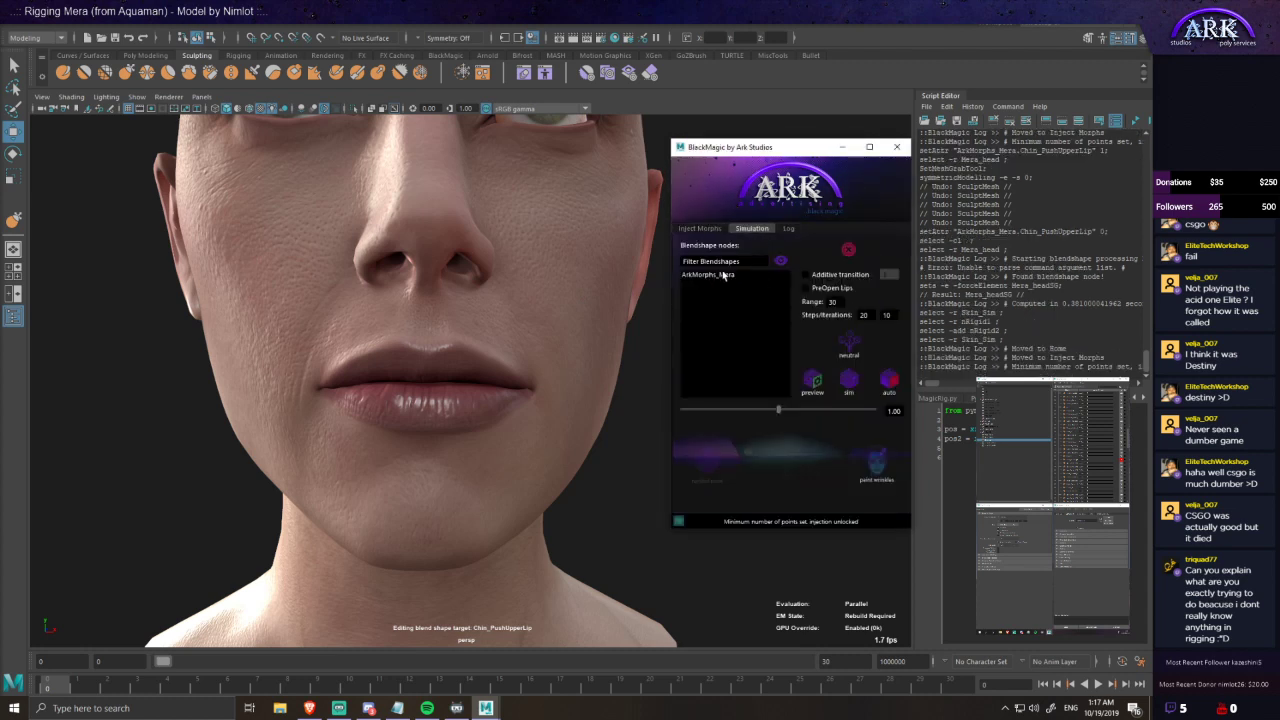
scroll(726, 378, down, 10)
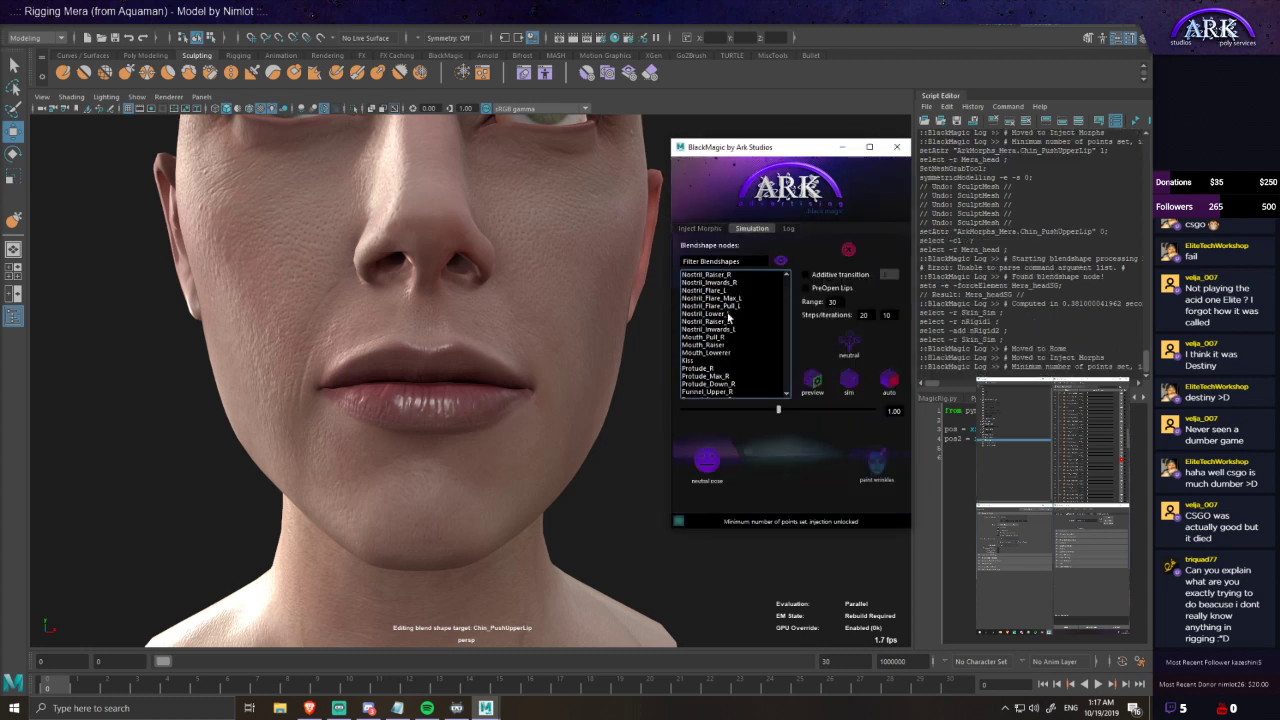
scroll(728, 322, down, 4)
click(727, 314)
click(829, 289)
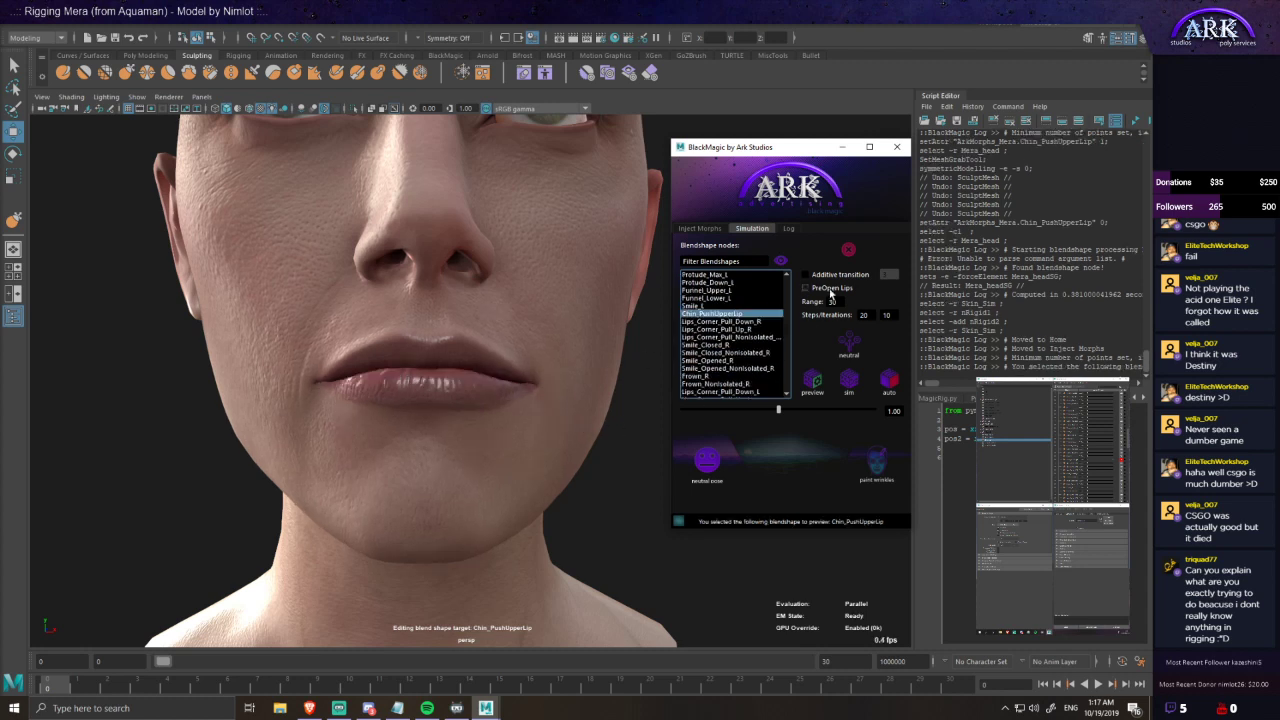
- Set the simulation to 30 steps and 20 iterations and simulate Chin_PushUpperLip
drag(871, 315, 811, 325)
text(30)
key(Tab)
text(20)
key(Tab)
click(850, 383)
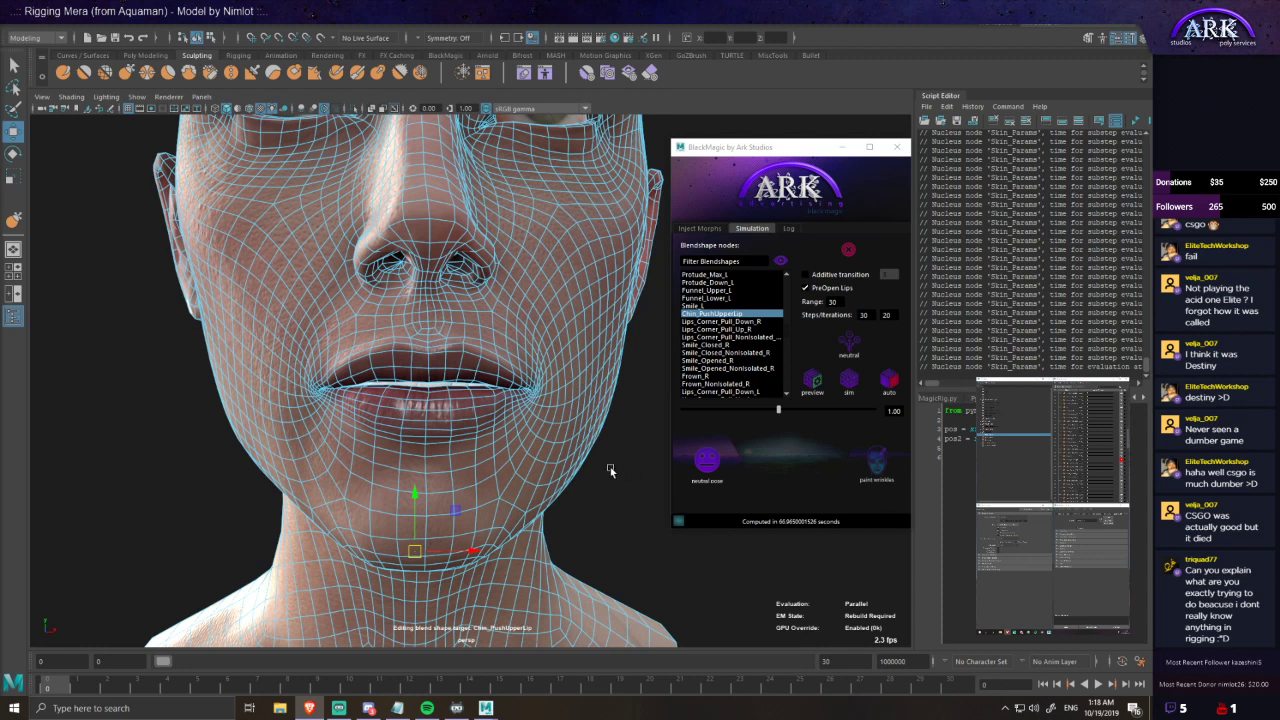
- Undo the Chin_PushUpperLip simulation and disable target editing on the ArkMorphs_Mera blend shape
alt+drag(606, 468, 609, 467)
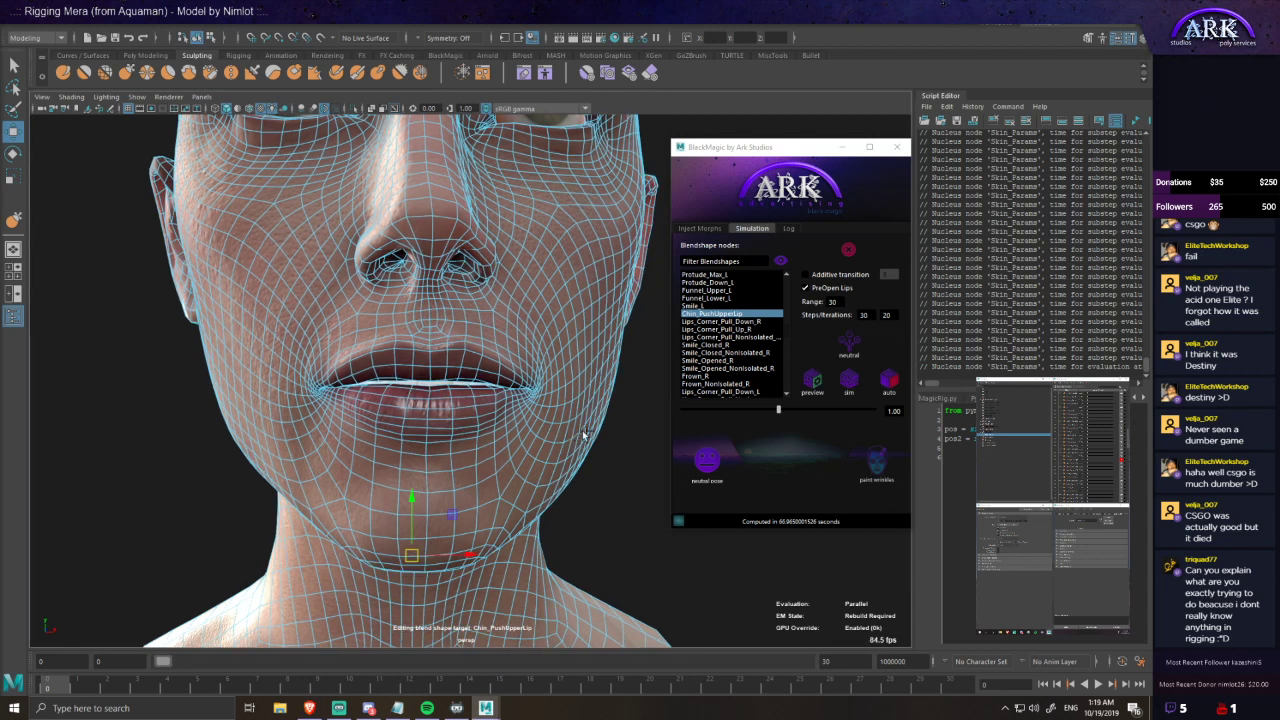
key(ctrl+z)
click(609, 444)
scroll(607, 445, down, 5)
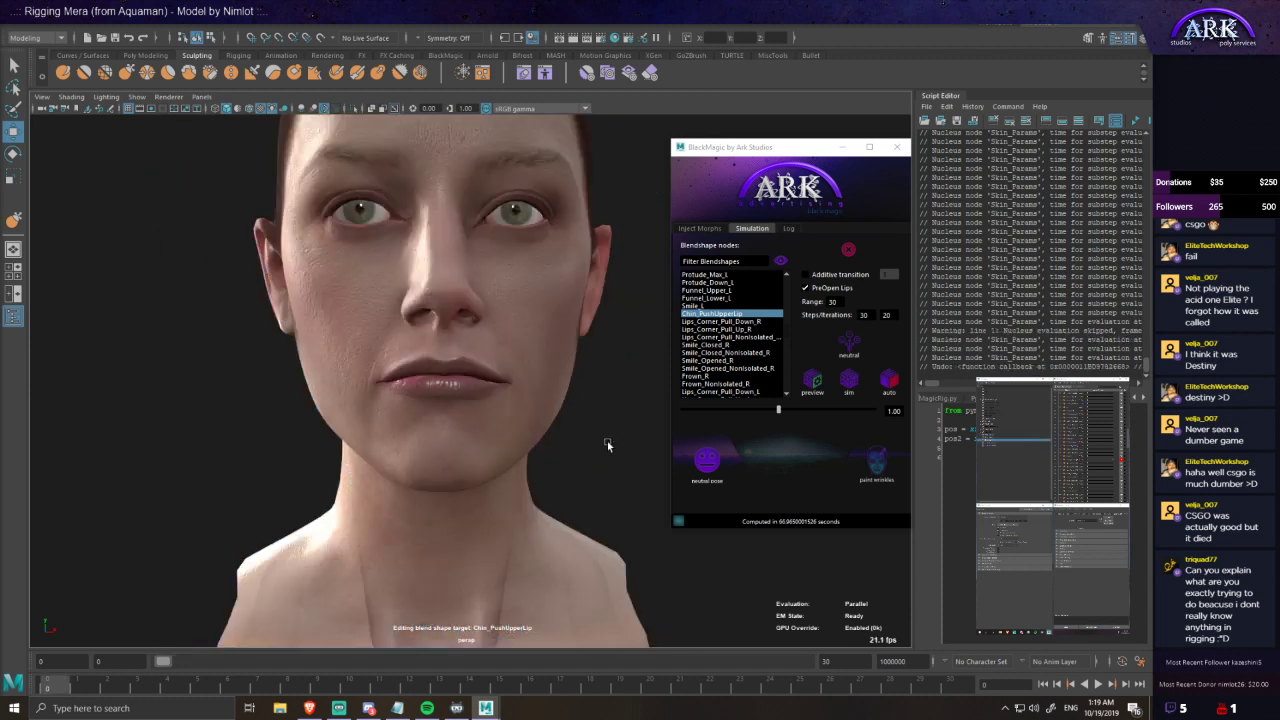
scroll(399, 396, up, 3)
mouse_move(1112, 462)
mouse_down()
mouse_move(1100, 462)
mouse_move(1113, 462)
mouse_up()
click(1121, 460)
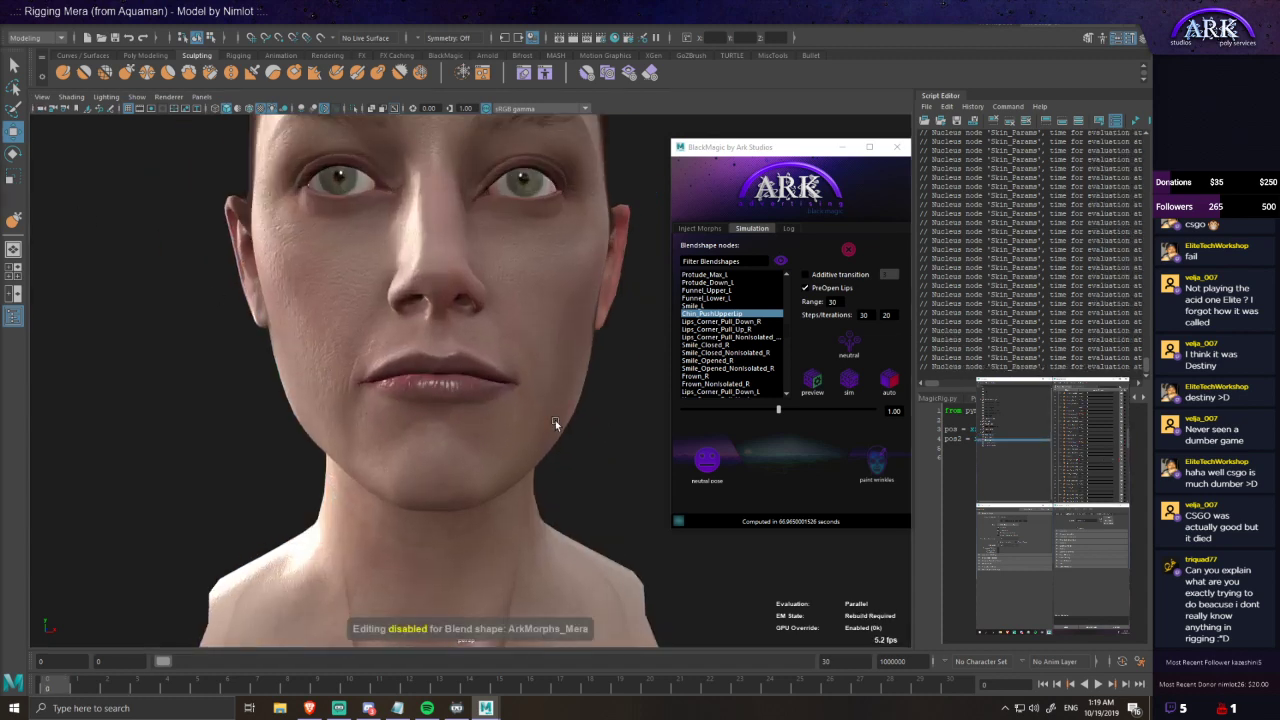
- Simulate Chin_PushUpperLip again with target editing disabled
alt+drag(550, 420, 540, 414)
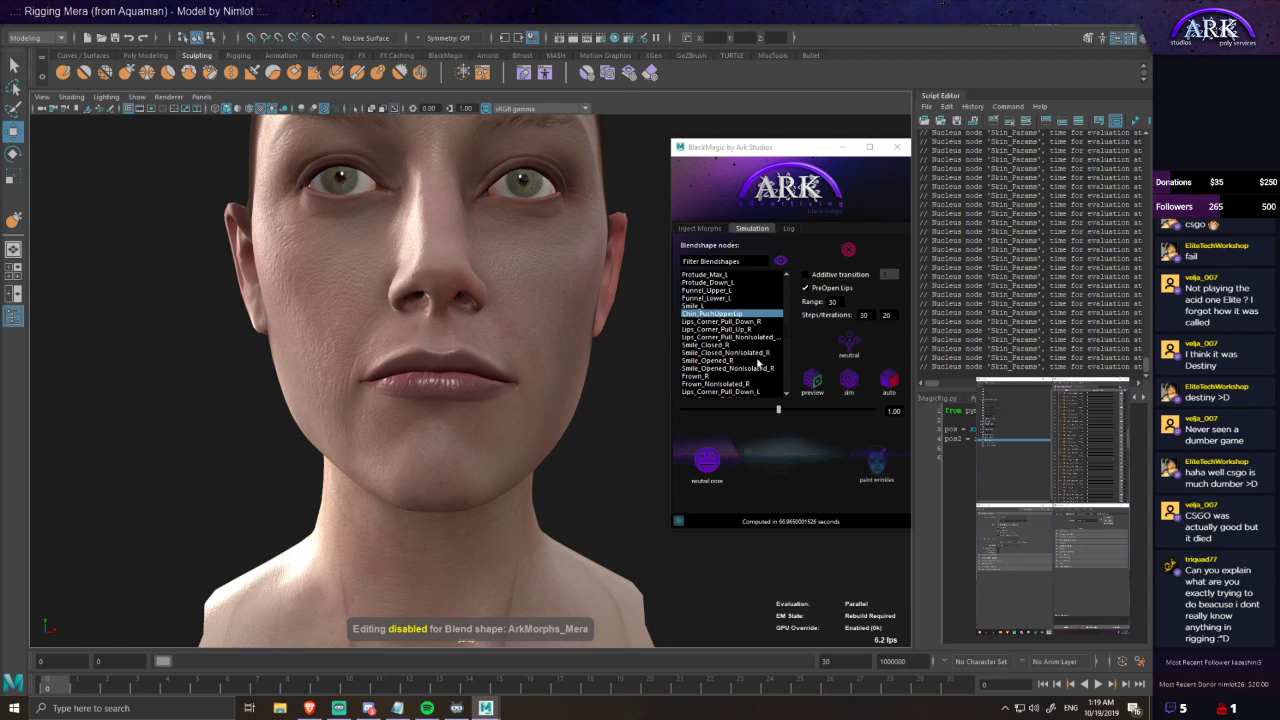
scroll(738, 362, up, 1)
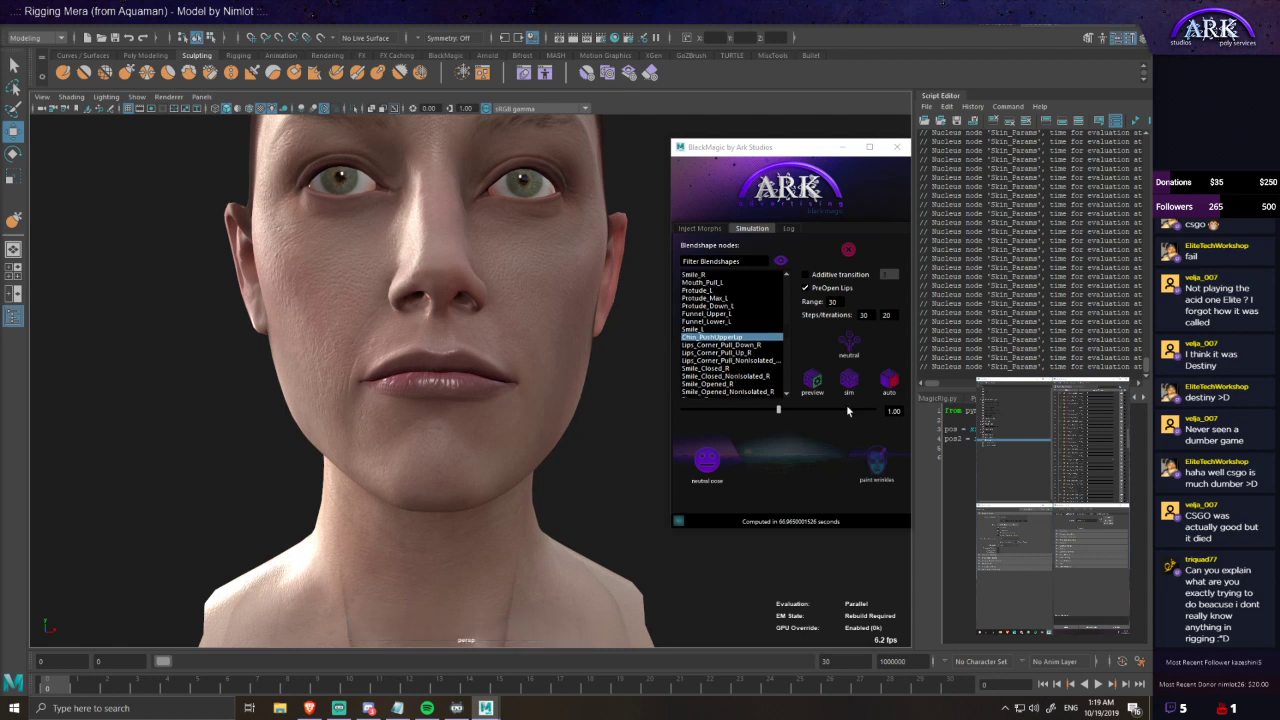
click(849, 383)
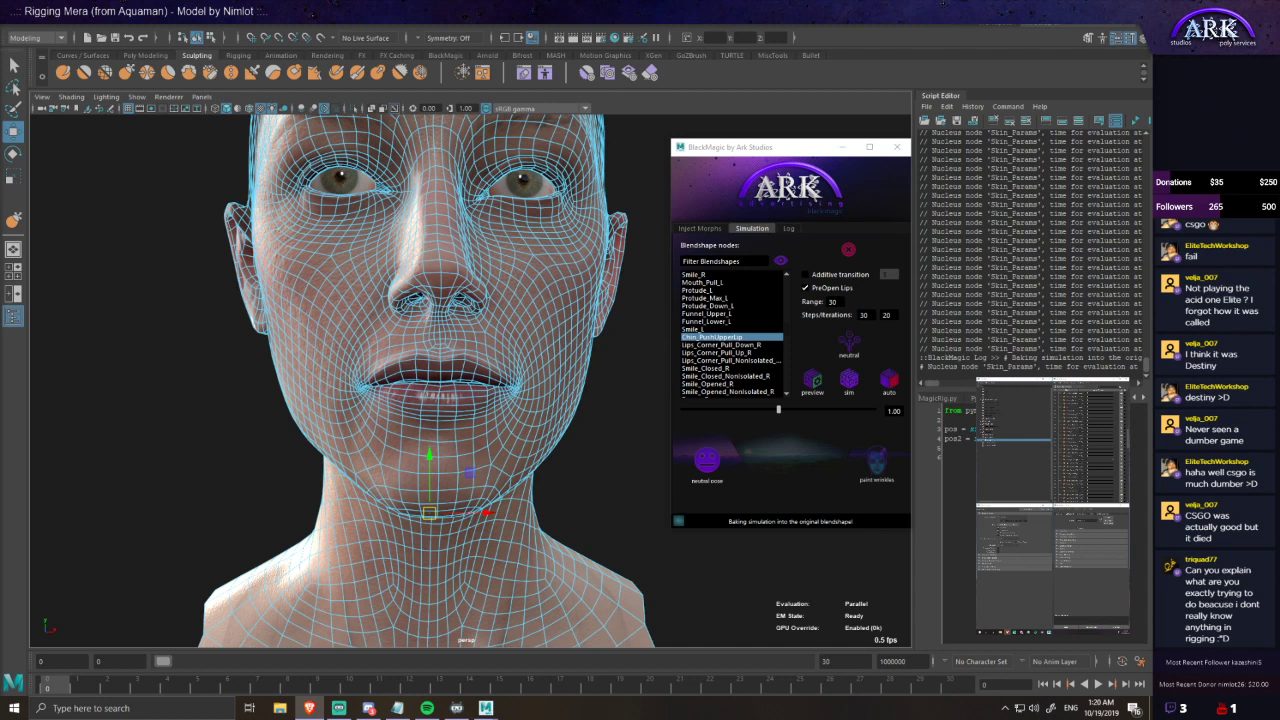
- Deselect the head and examine the simulated lips and chin up close and from a distance
scroll(443, 411, up, 5)
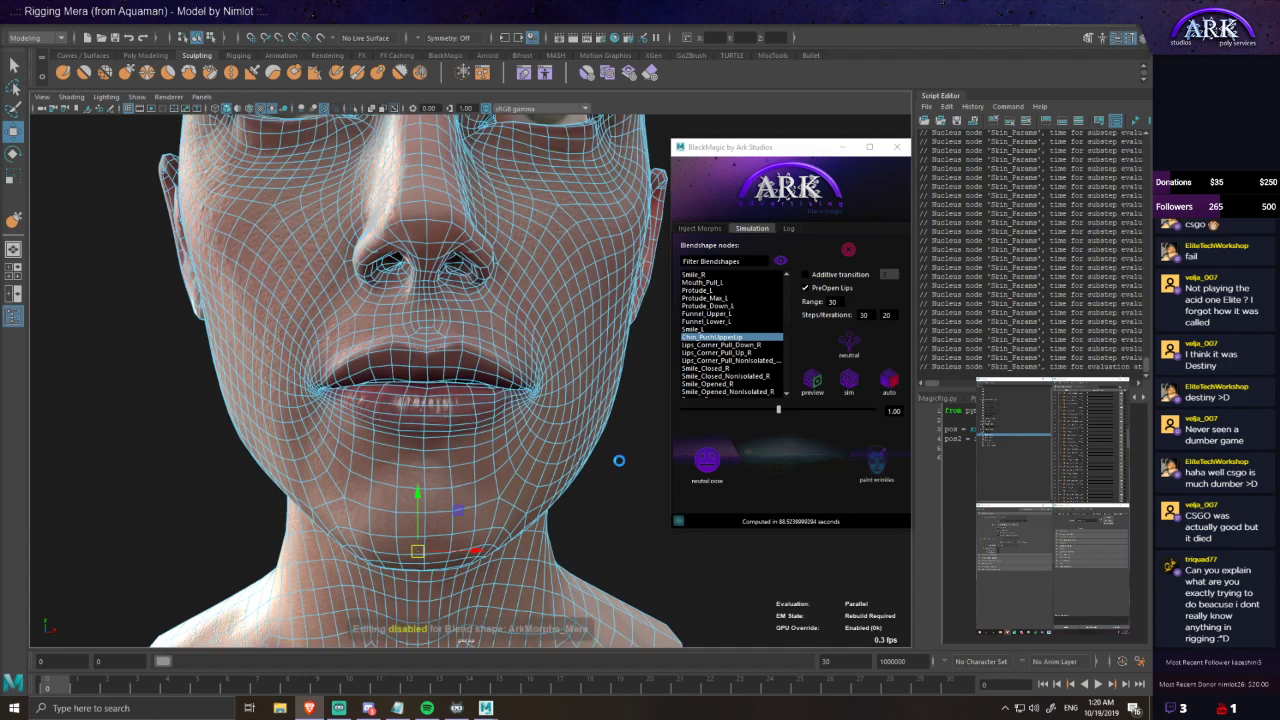
mouse_move(489, 438)
alt+mouse_down()
mouse_move(487, 368)
mouse_move(482, 438)
alt+mouse_up()
scroll(482, 438, down, 3)
click(594, 488)
scroll(605, 496, down, 5)
mouse_move(606, 497)
alt+mouse_down()
mouse_move(582, 507)
mouse_move(681, 509)
mouse_move(634, 502)
mouse_move(621, 484)
alt+mouse_up()
scroll(634, 502, up, 4)
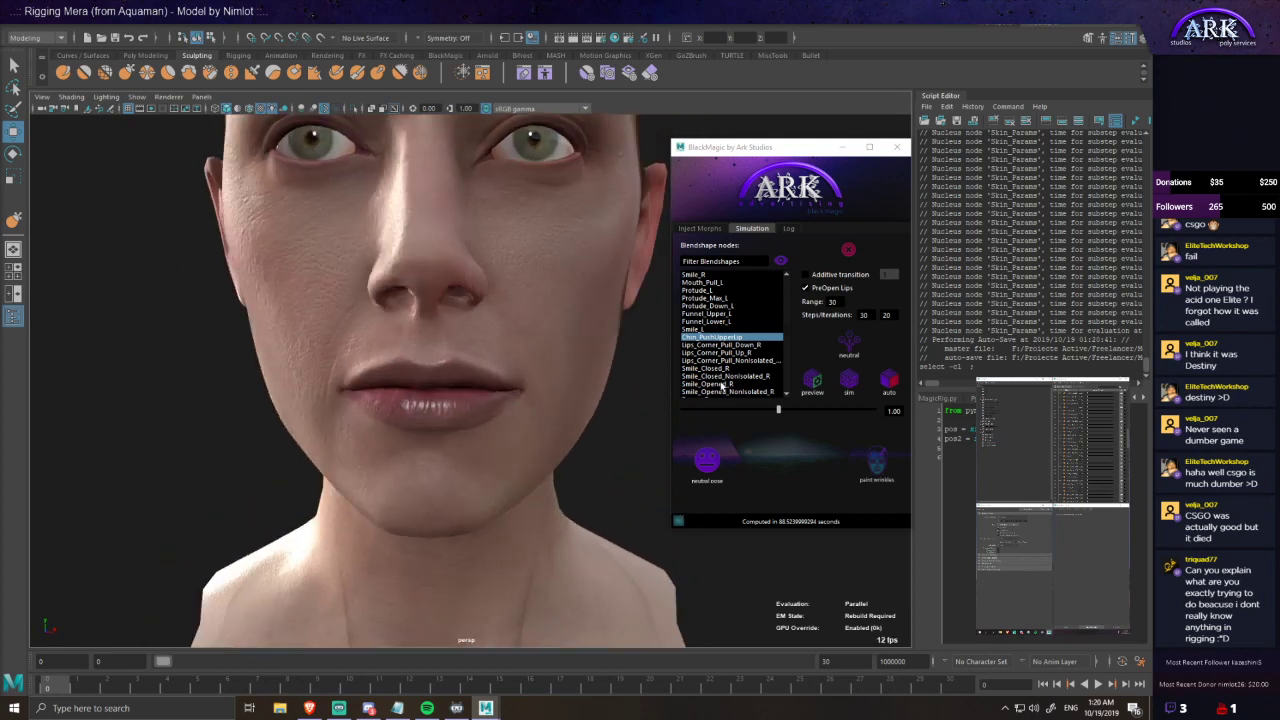
alt+drag(458, 386, 447, 374)
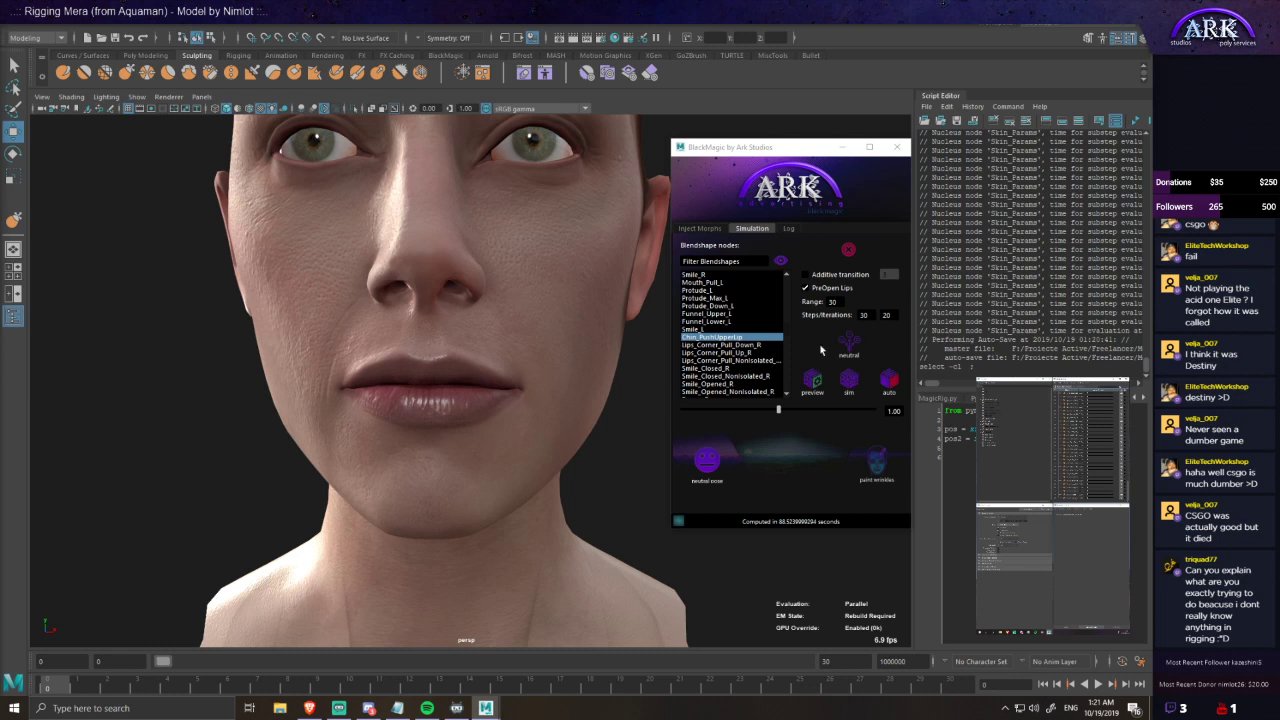
- Try Jaw_Move_Closed_L at 1 and choose ChinPushLeft as the blendshape to simulate
click(786, 286)
click(786, 288)
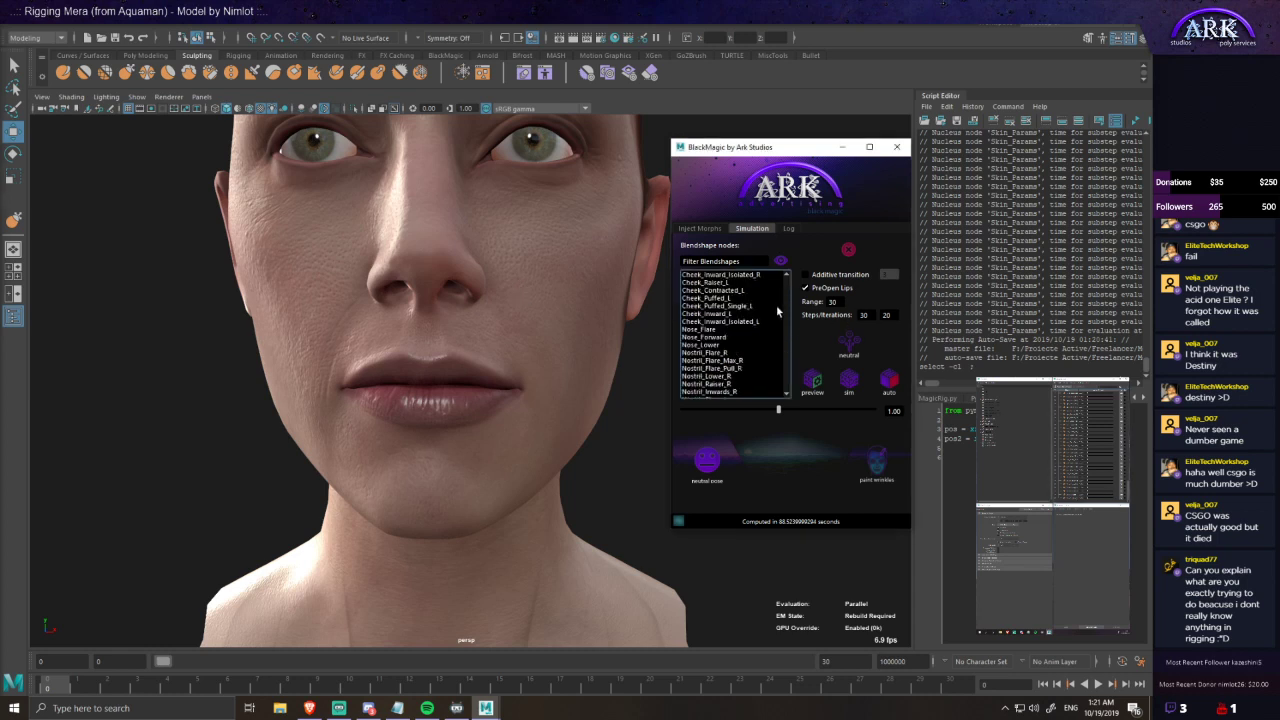
click(787, 295)
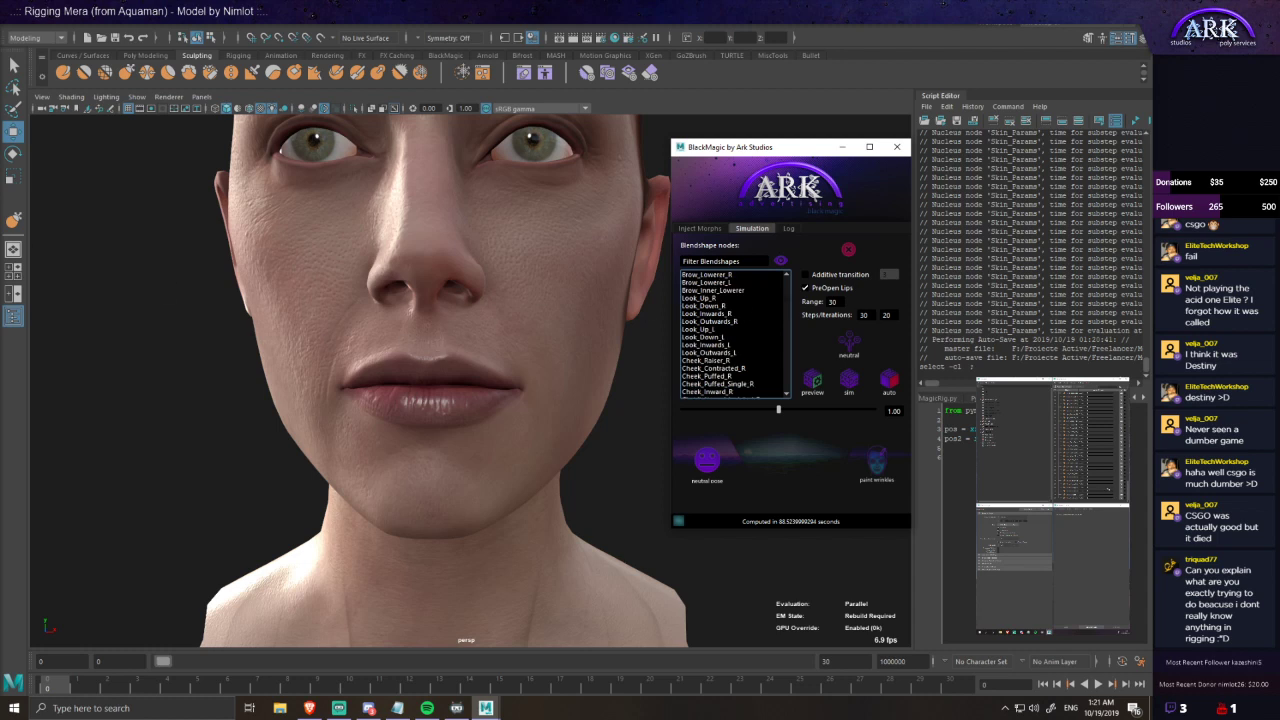
drag(0, 87, 0, 87)
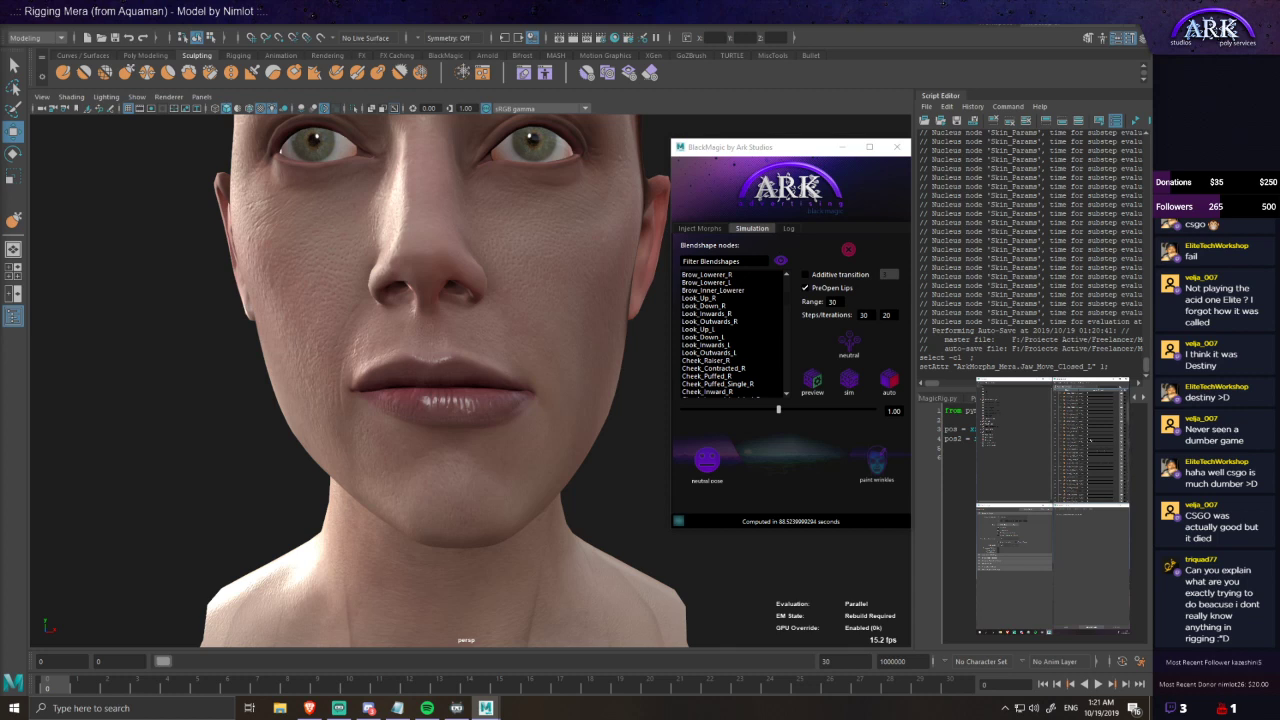
scroll(780, 346, down, 9)
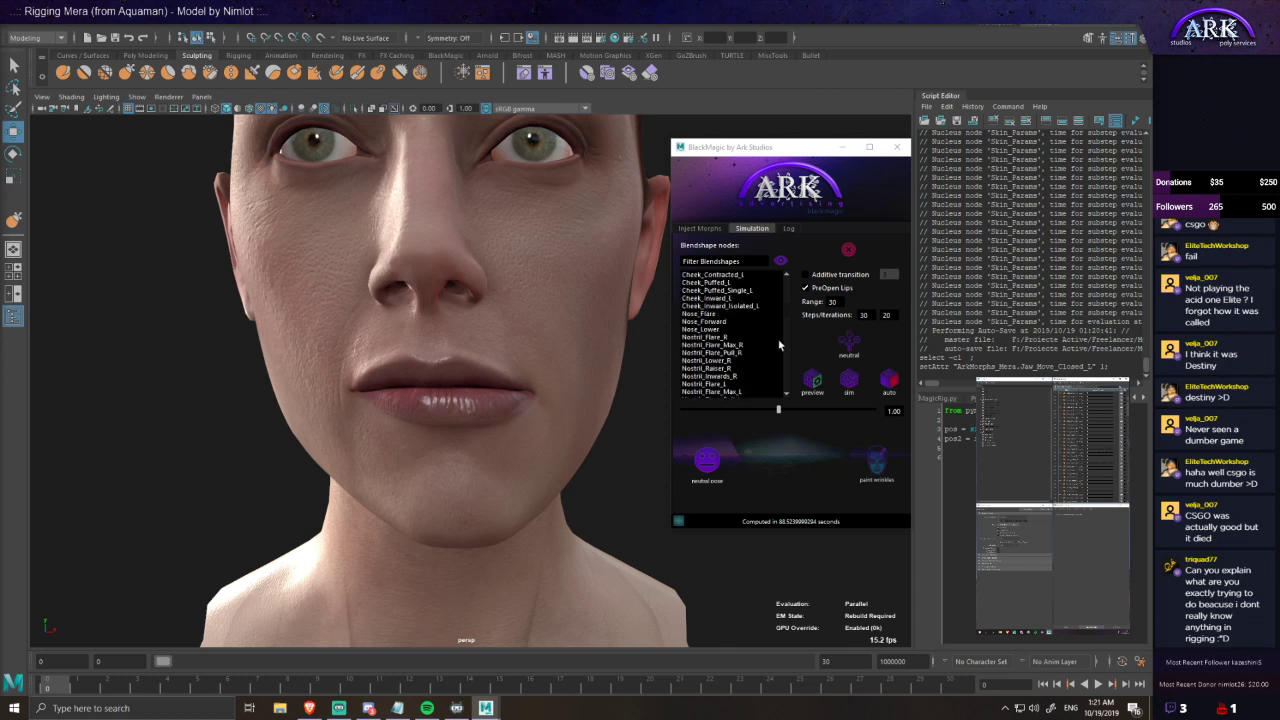
drag(787, 322, 791, 390)
click(748, 385)
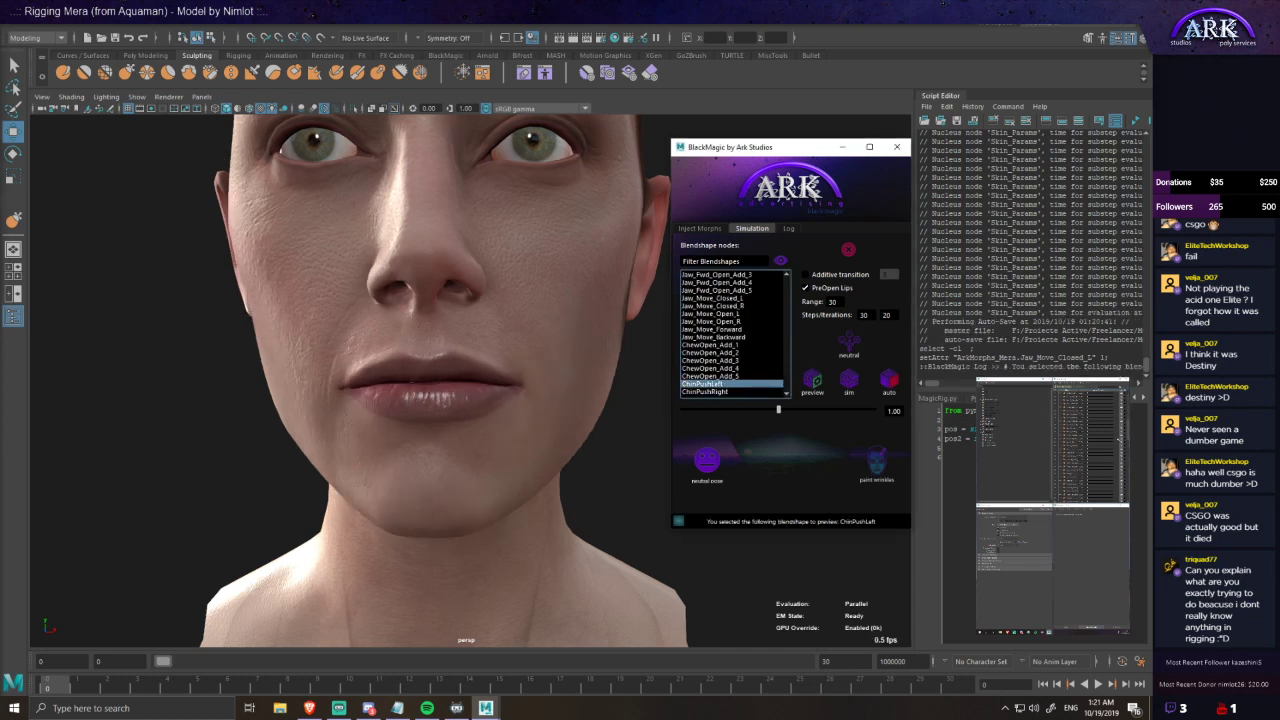
- Set Jaw_Move_Closed_L and Chin_PushUpperLip to 1 and check the combined chin pose
click(1125, 430)
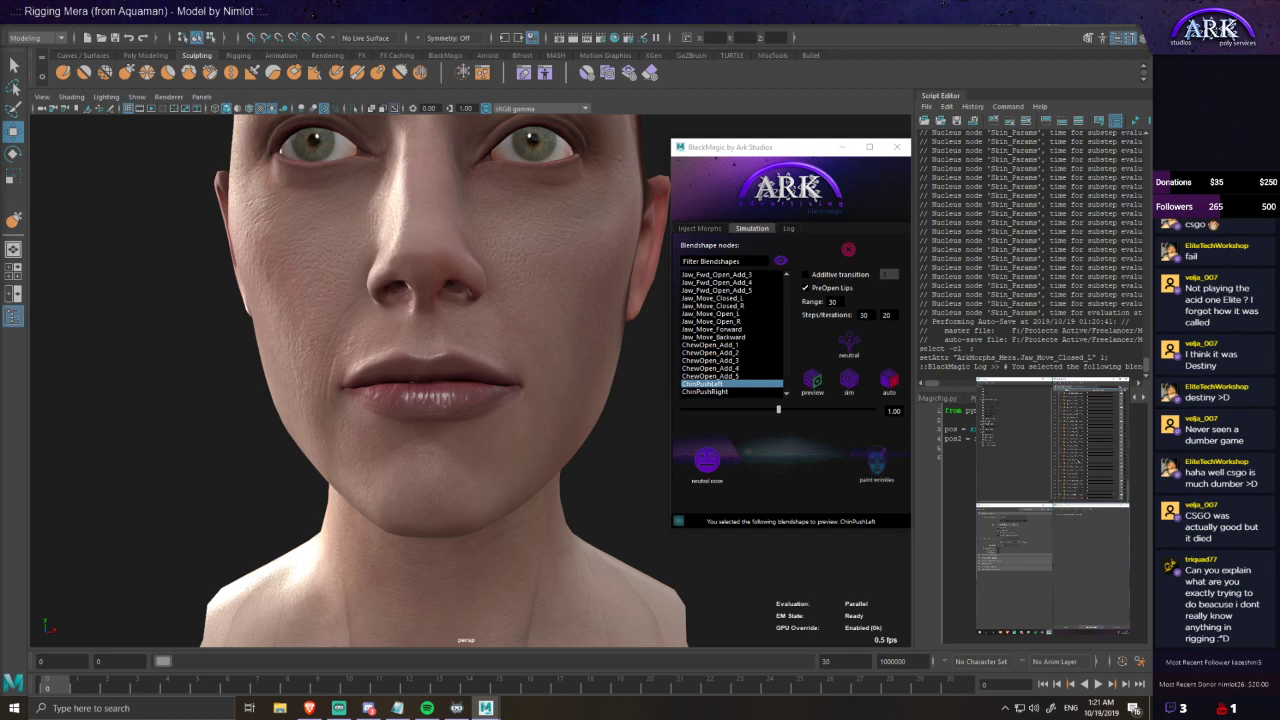
drag(1090, 460, 1112, 460)
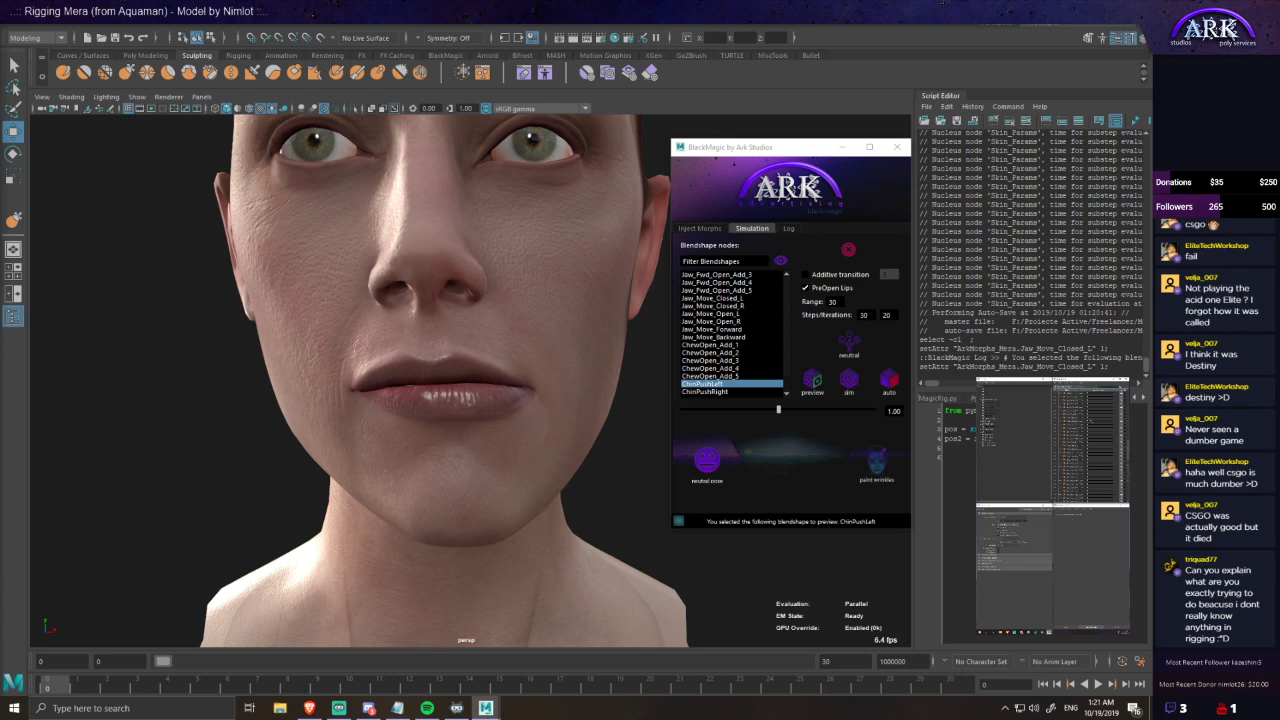
alt+drag(388, 345, 391, 338)
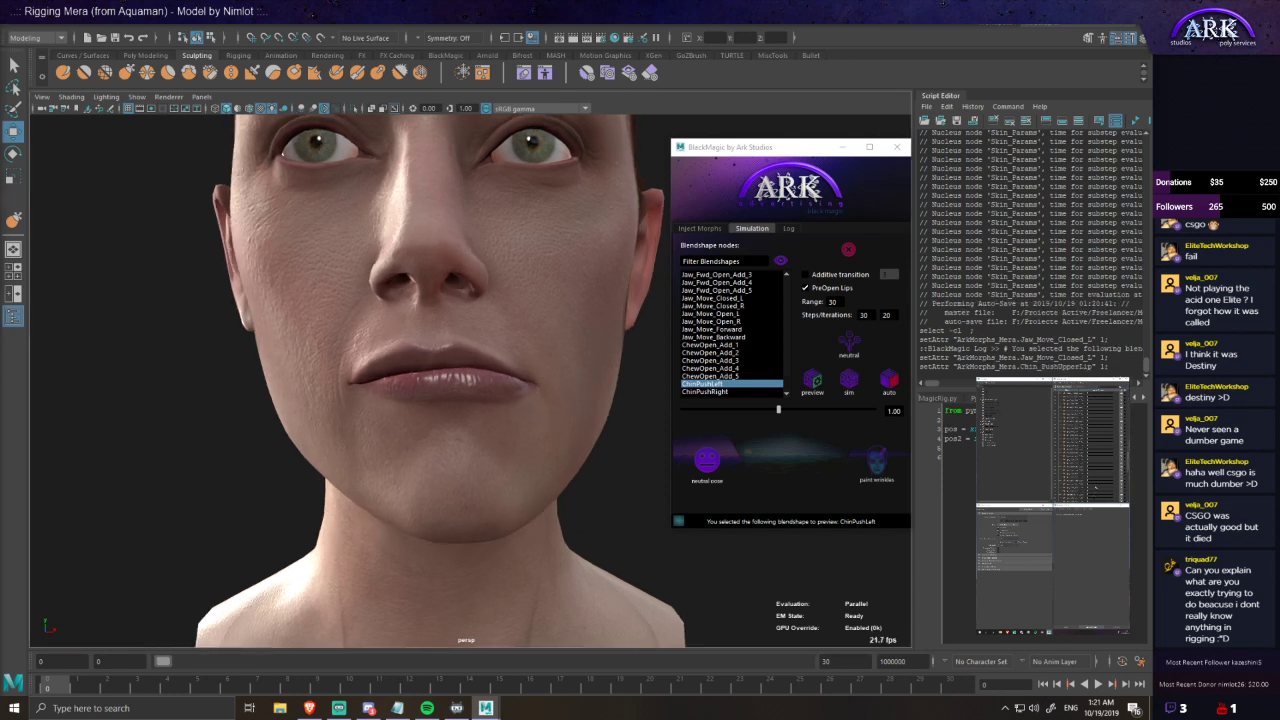
mouse_move(513, 377)
alt+mouse_down()
mouse_move(550, 389)
mouse_move(519, 377)
alt+mouse_up()
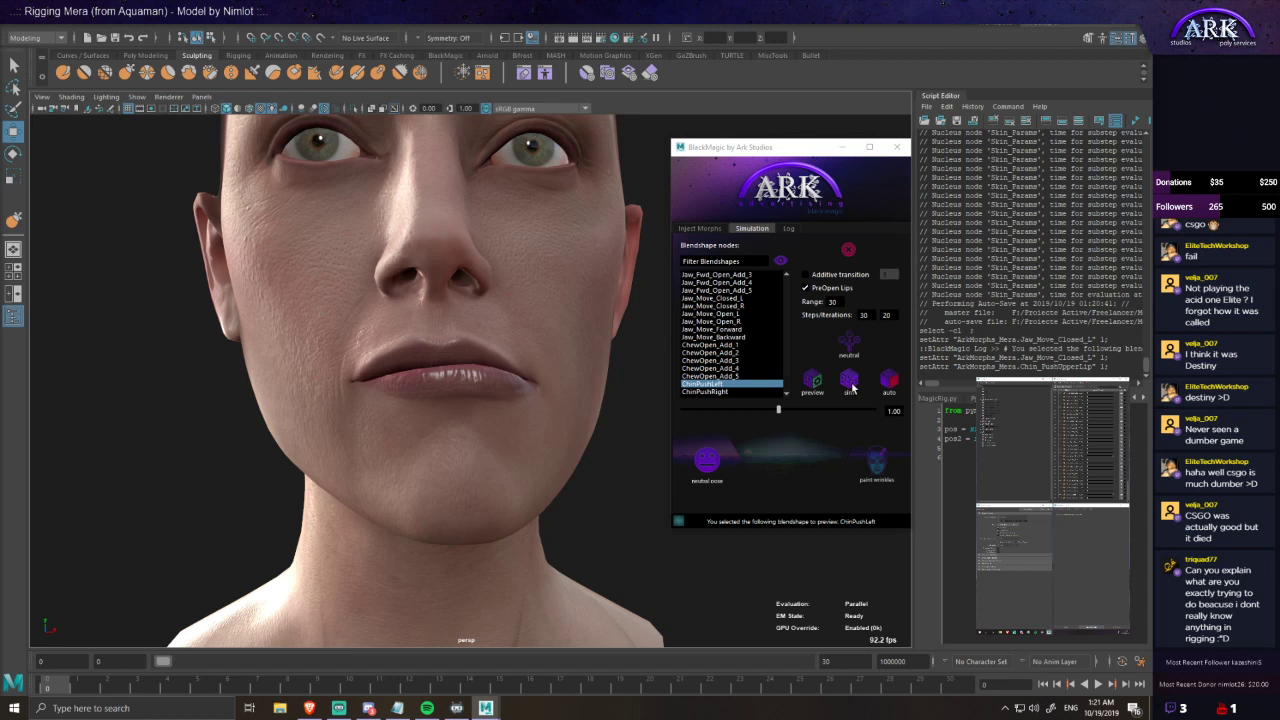
- Save the scene and run the simulation for ChinPushLeft
alt+drag(615, 381, 582, 385)
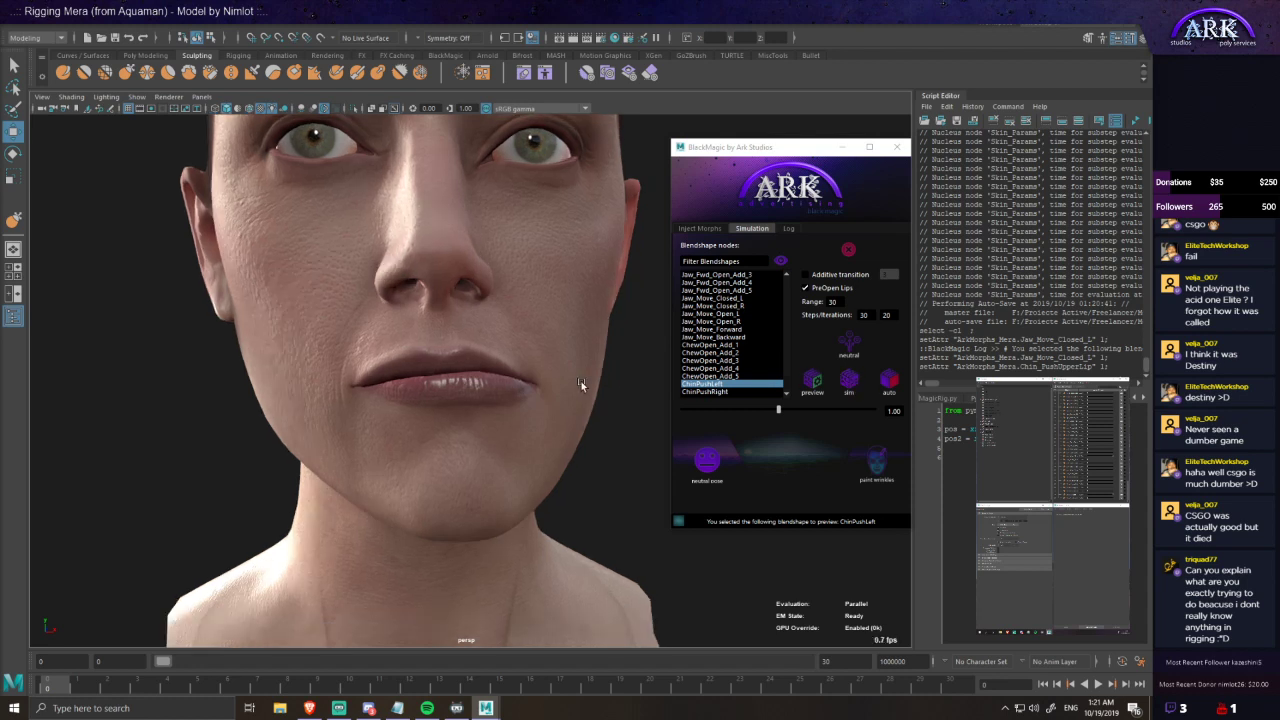
key(ctrl+s)
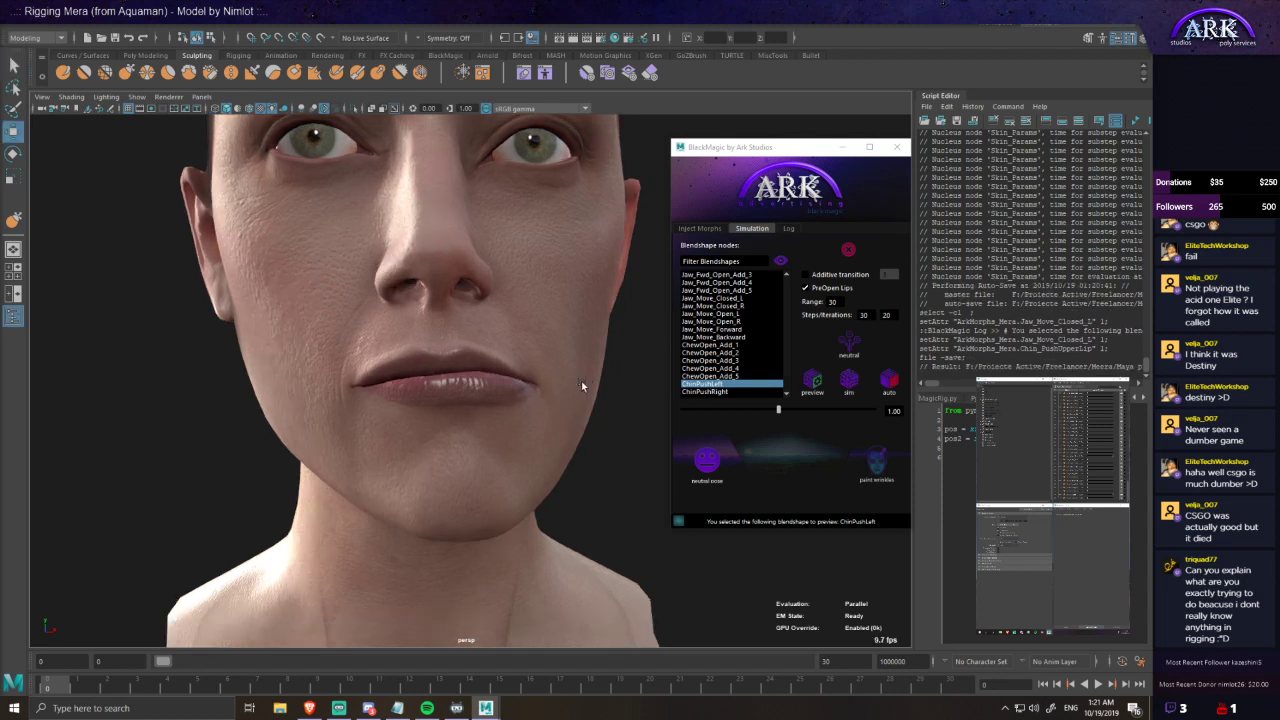
click(853, 391)
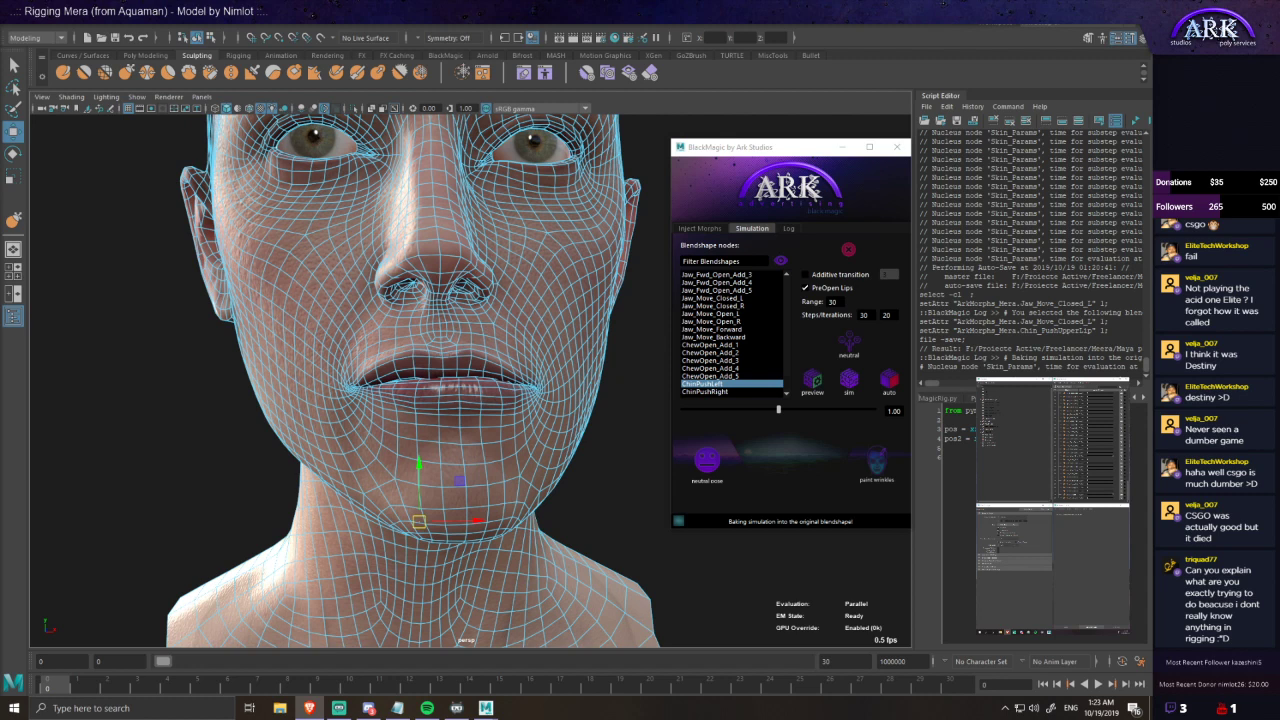
- Check the simulated ChinPushLeft shape, then set ChinPushRight and Jaw_Move_Closed_R to 1 and Jaw_Move_Closed_L to 0
scroll(565, 425, up, 2)
scroll(565, 423, down, 2)
alt+drag(565, 423, 583, 433)
scroll(583, 433, up, 1)
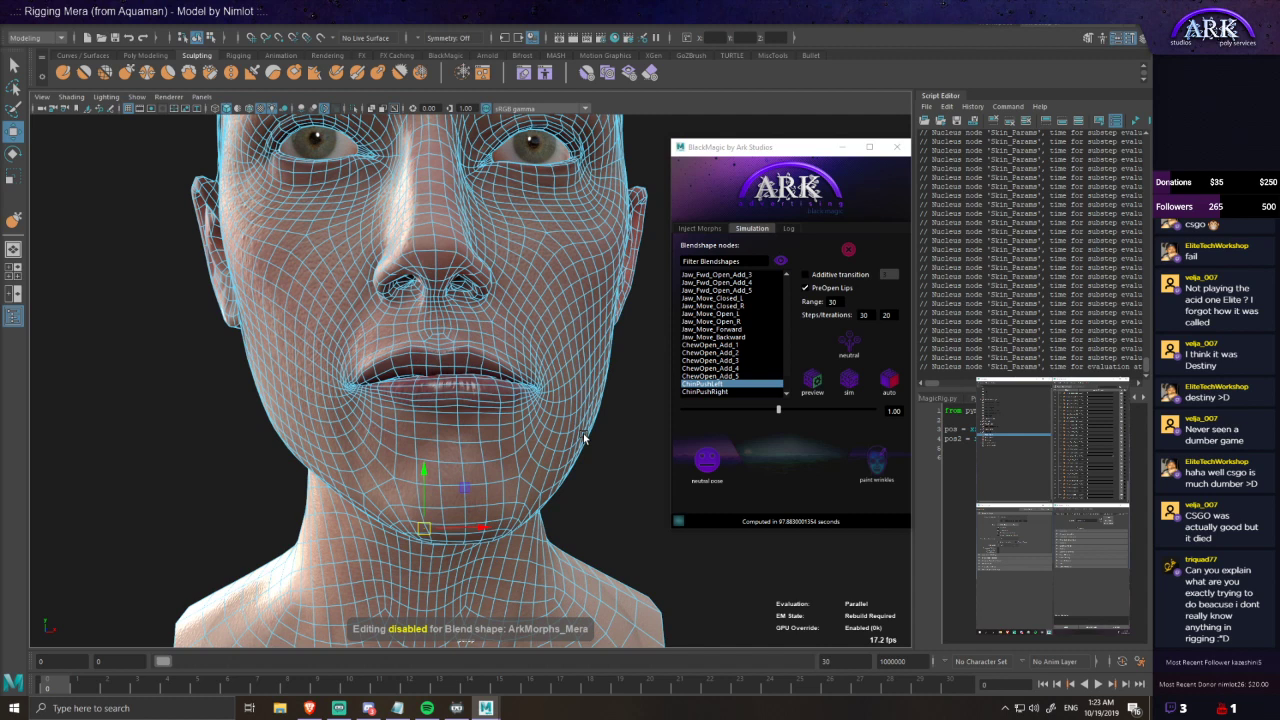
scroll(583, 433, up, 2)
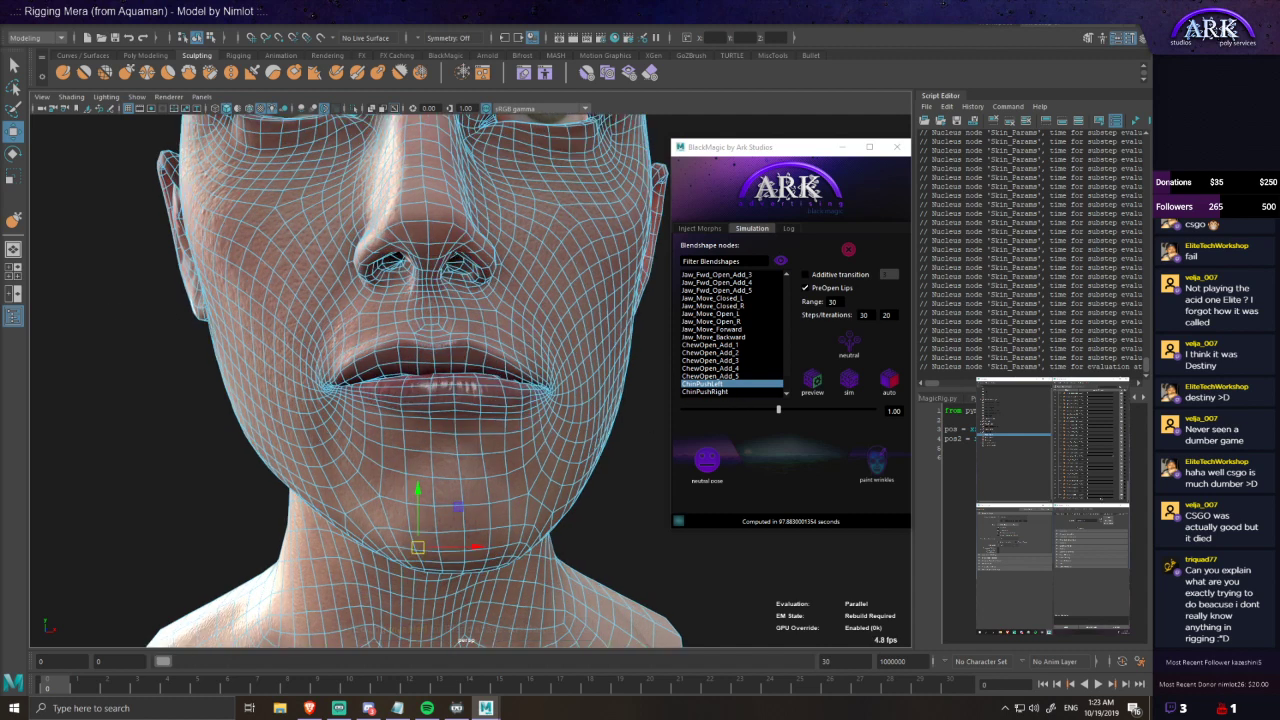
drag(1093, 496, 1069, 500)
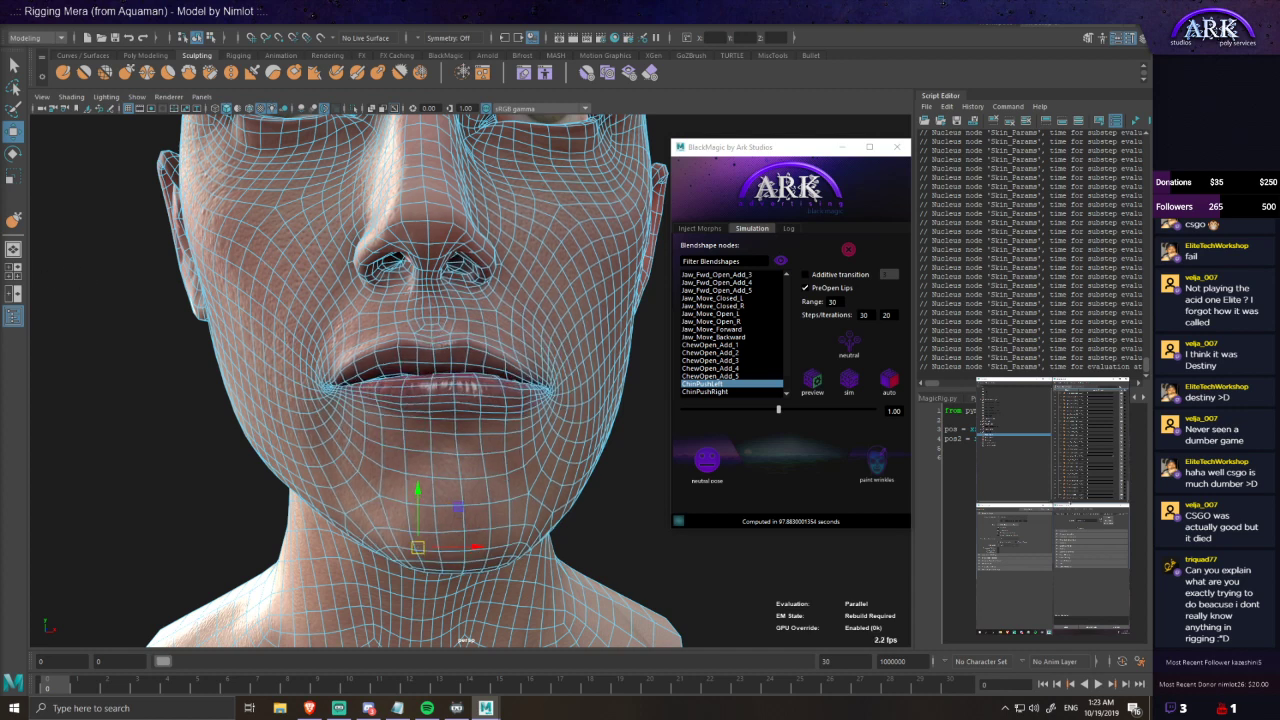
drag(1094, 499, 1113, 464)
mouse_move(532, 442)
alt+mouse_down()
mouse_move(465, 446)
mouse_move(498, 449)
mouse_move(518, 433)
mouse_move(521, 447)
alt+mouse_up()
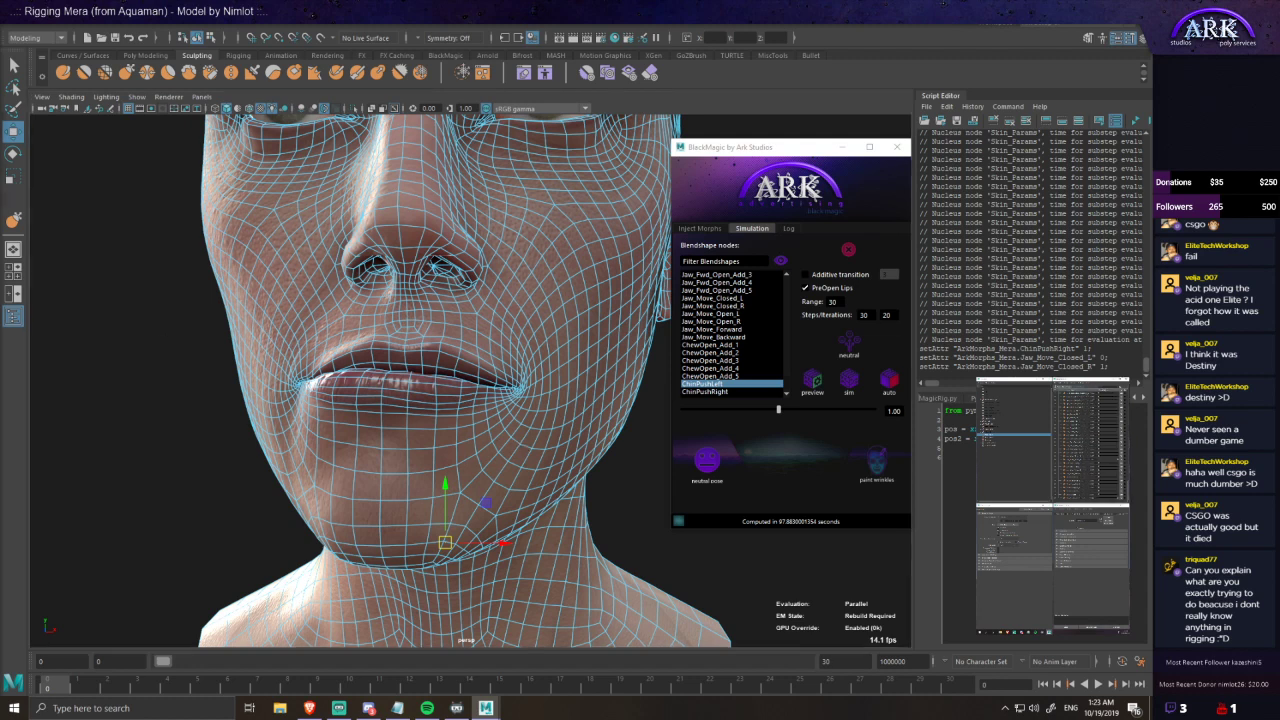
alt+drag(308, 398, 323, 400)
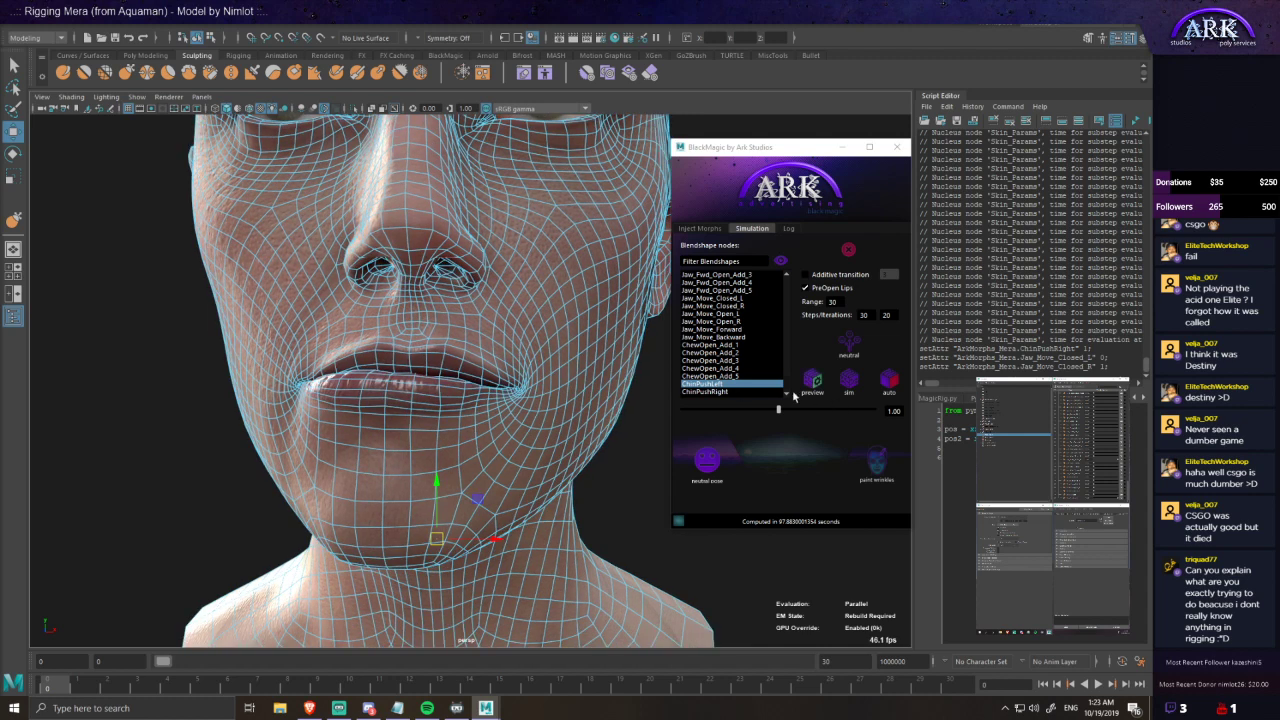
- Run the simulation for ChinPushRight with Chin_PushUpperLip at 1 and inspect the lips and chin
click(741, 392)
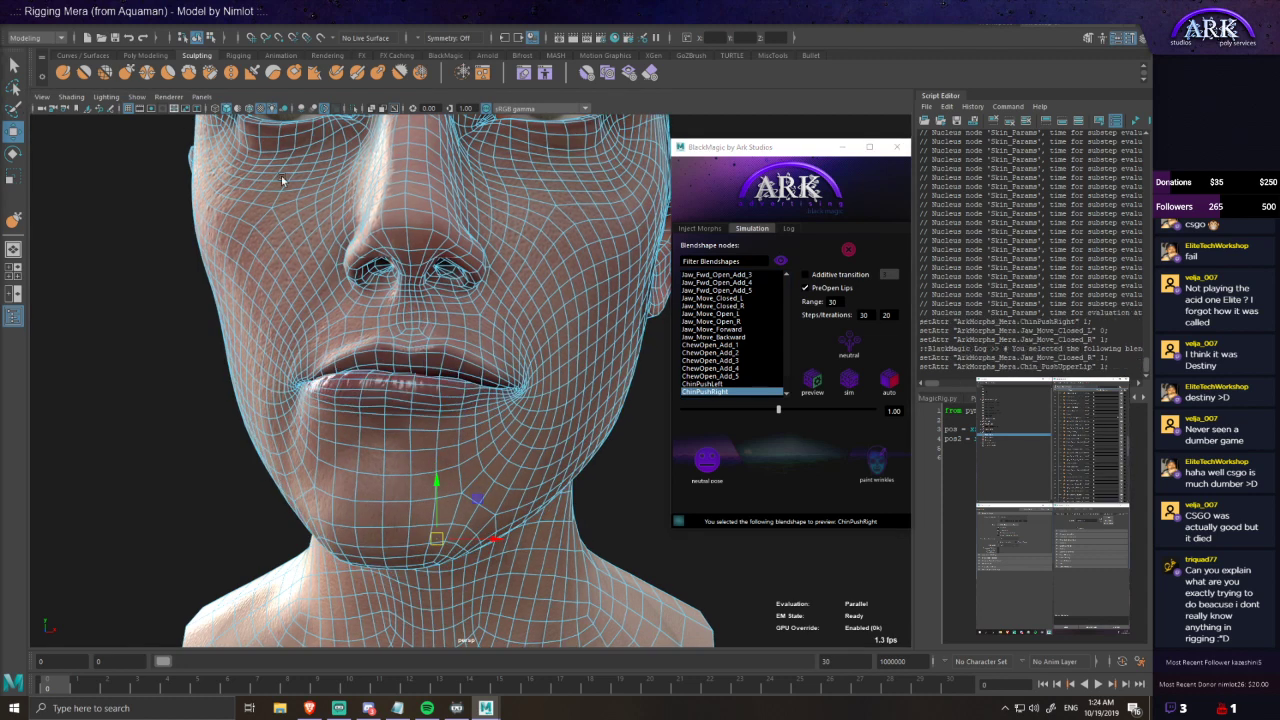
click(851, 381)
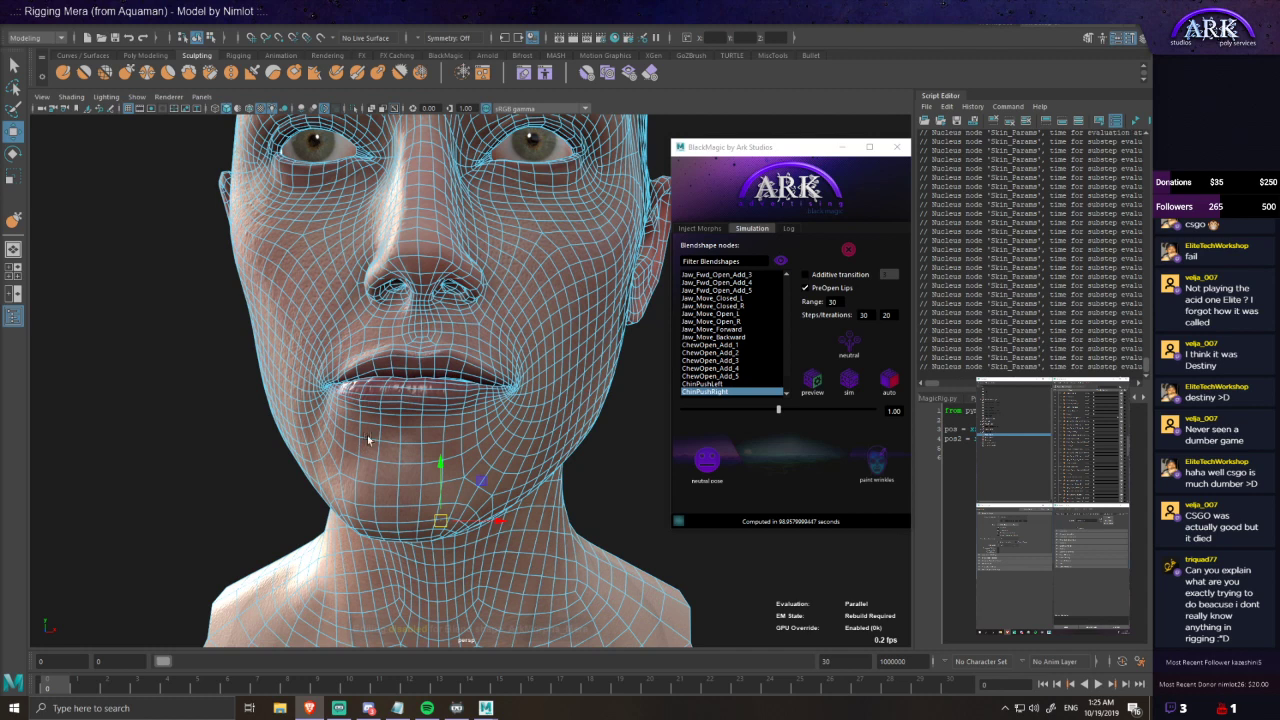
alt+drag(459, 447, 404, 425)
scroll(388, 417, down, 2)
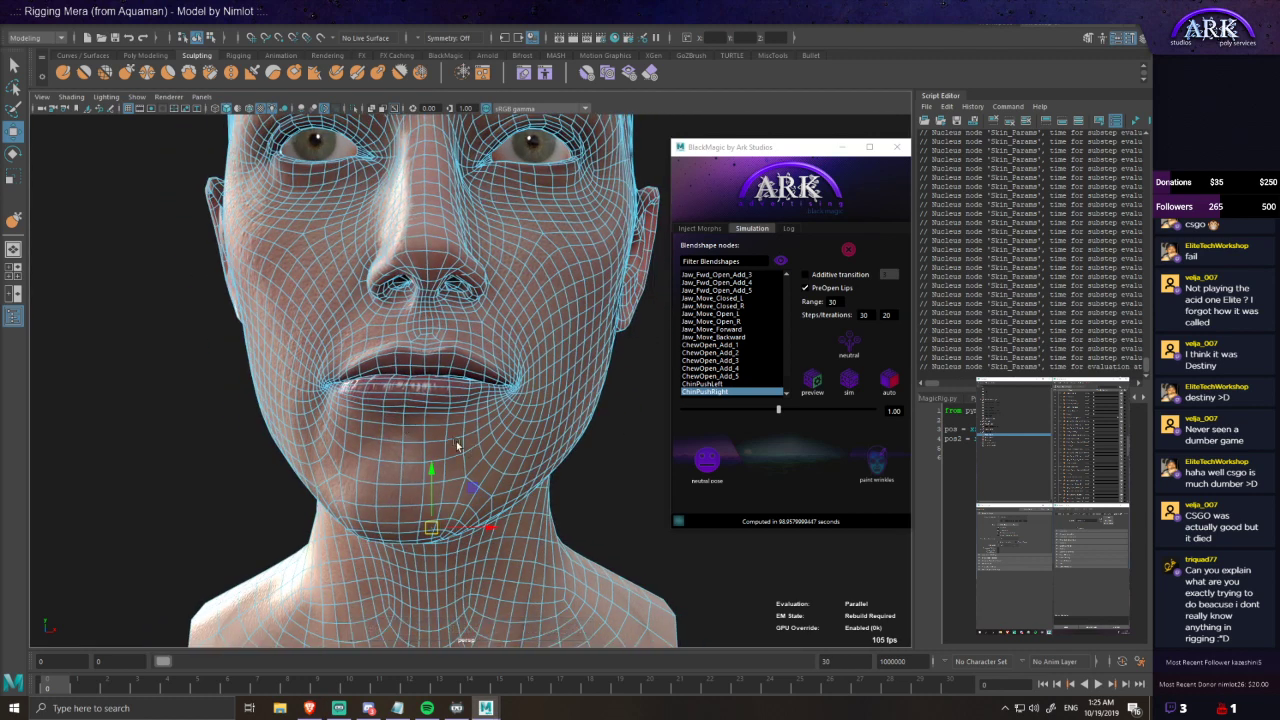
alt+drag(460, 451, 464, 453)
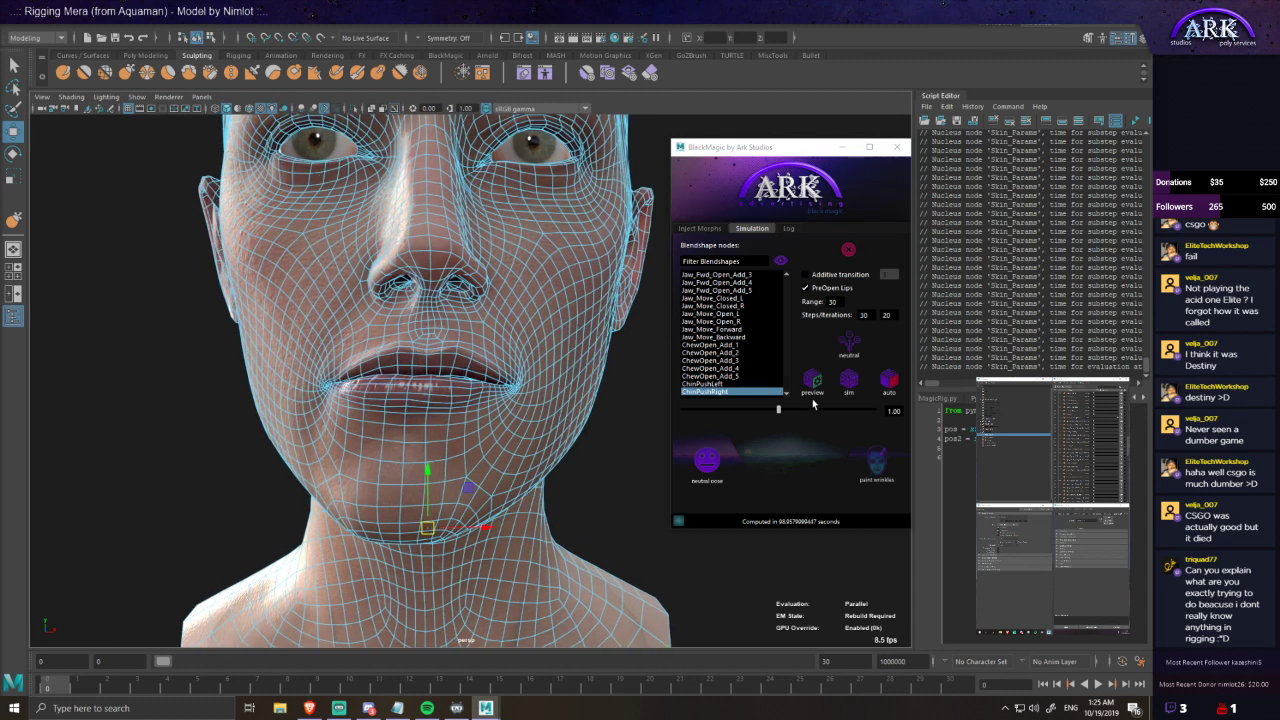
- Reset all shapes to the neutral pose, remove the cloth simulation from the head, and save the scene
click(715, 467)
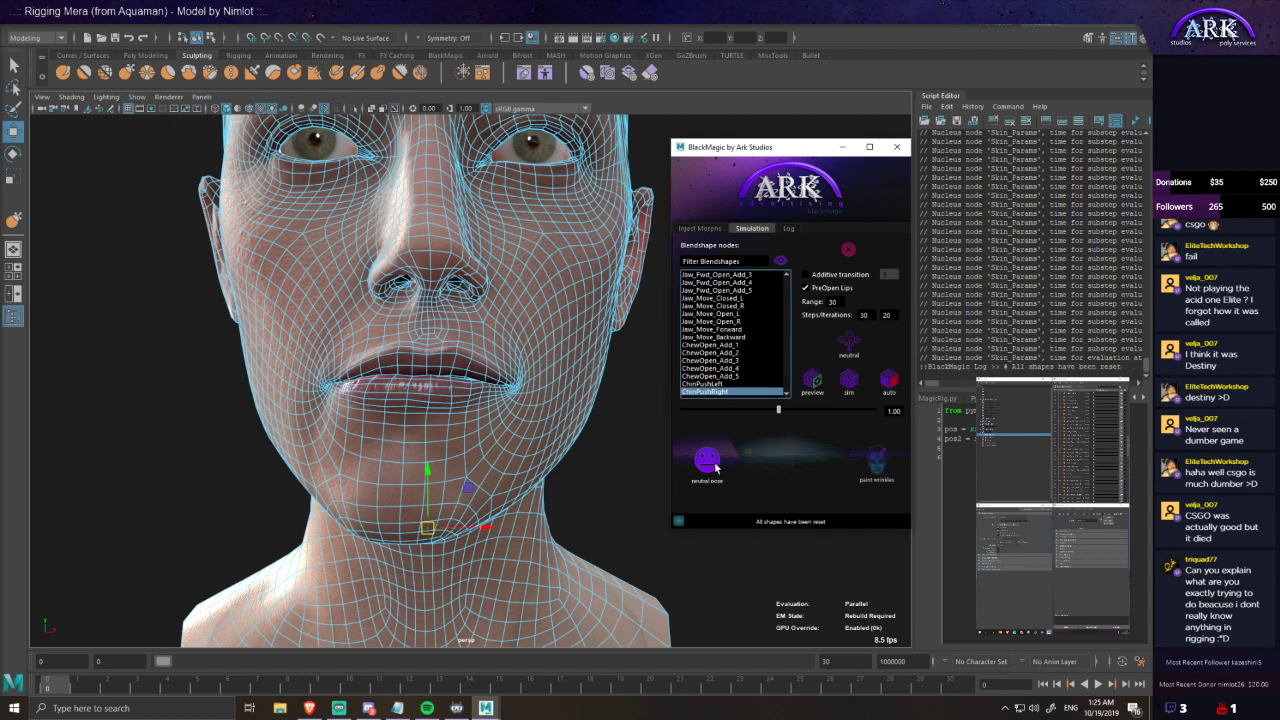
click(850, 252)
click(581, 440)
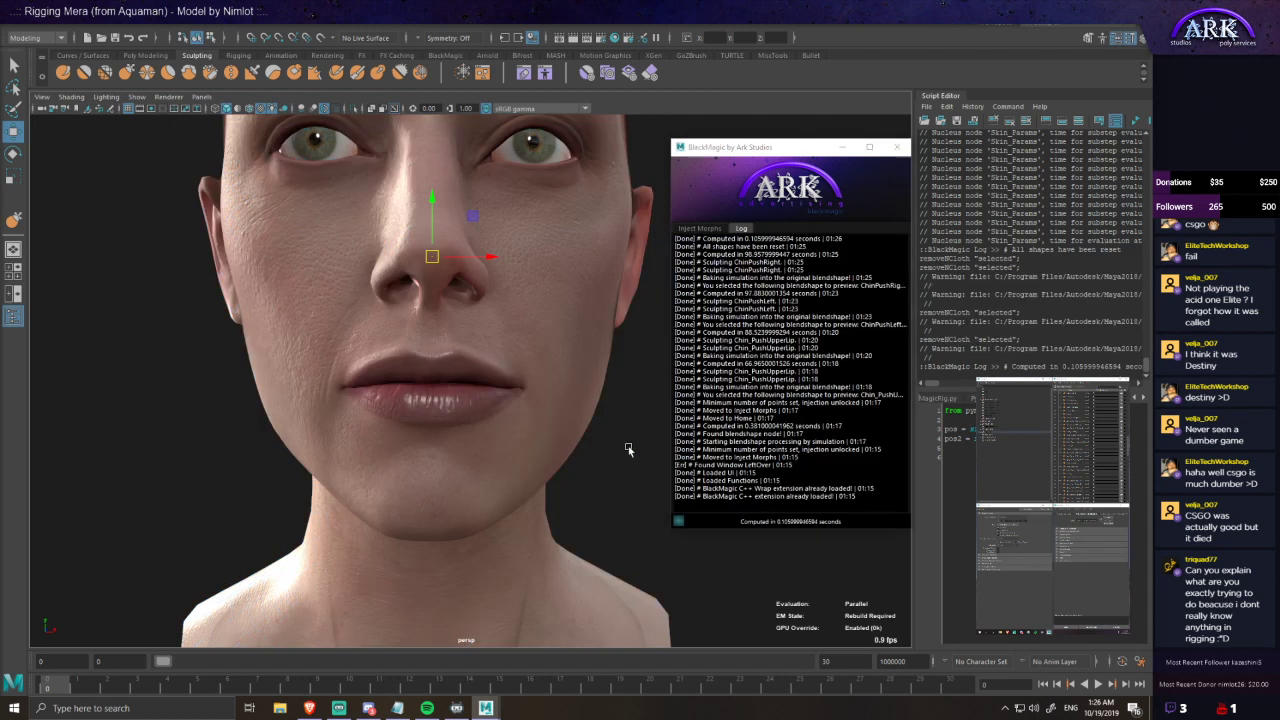
key(ctrl+s)
- Select the head and auto-generate the facial controllers for it
click(583, 389)
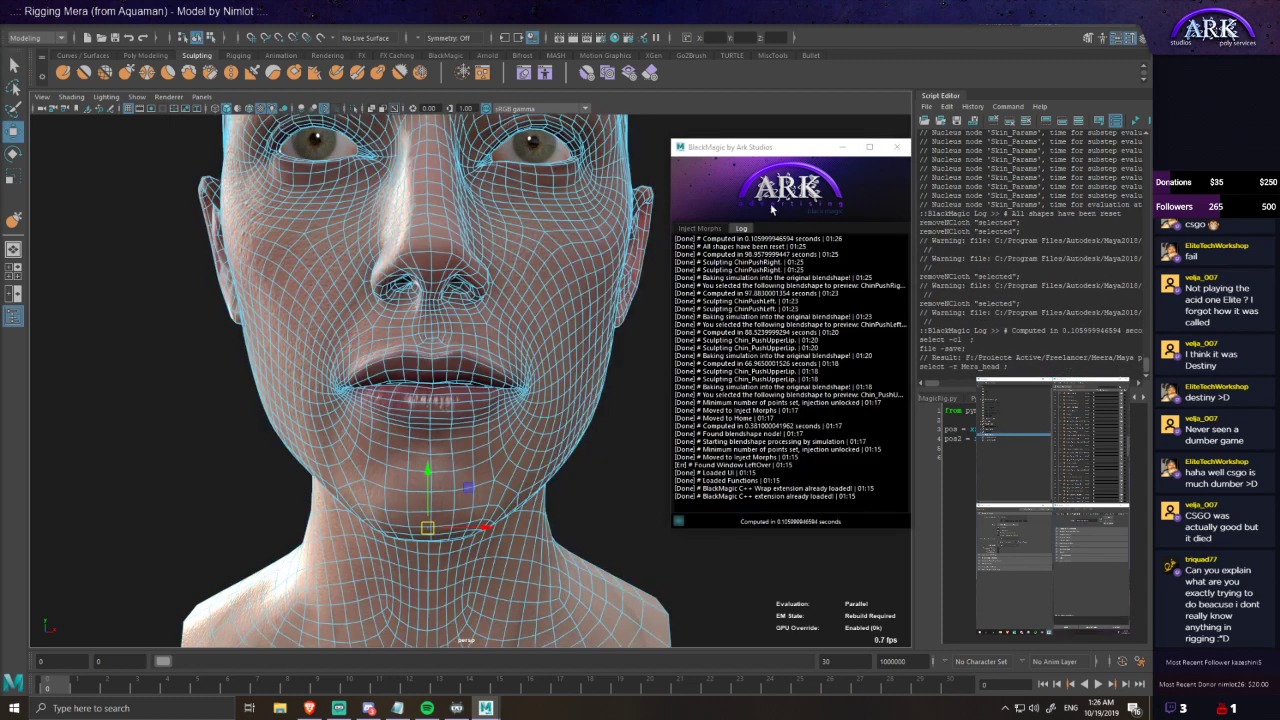
click(770, 195)
click(795, 302)
click(774, 268)
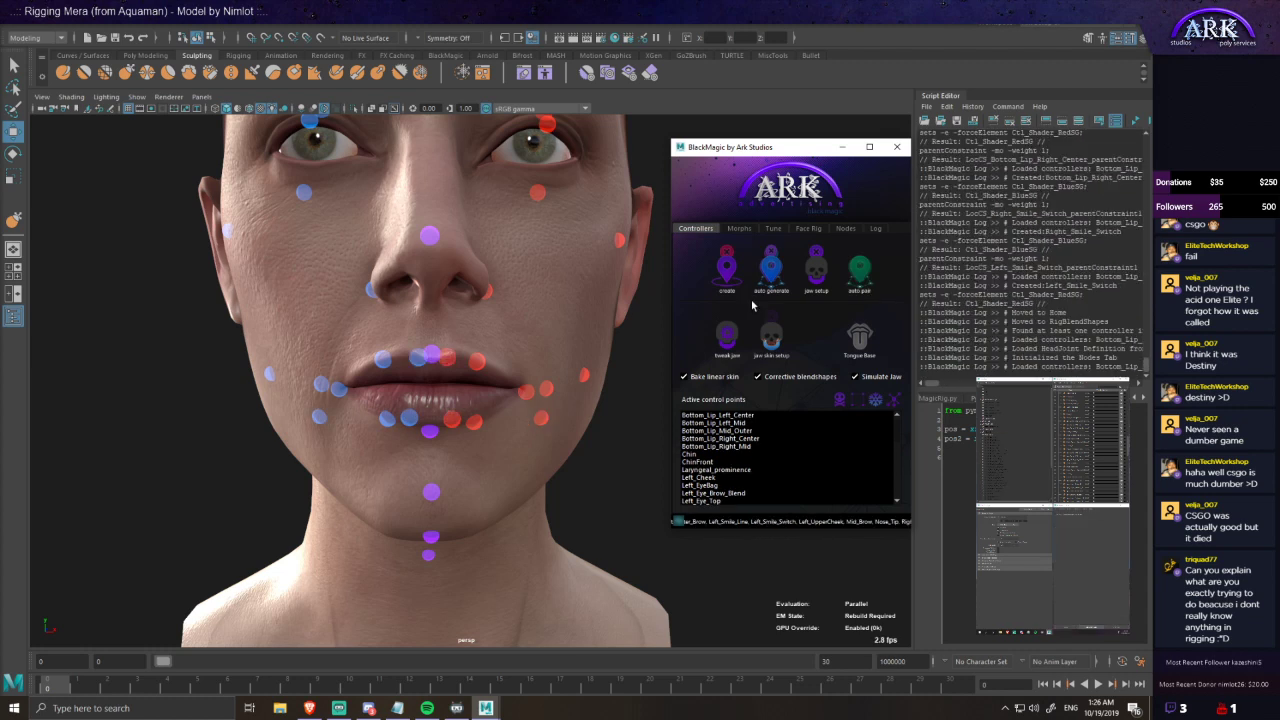
- Clear the script history and auto-pair the facial controllers with the blendshapes
click(972, 106)
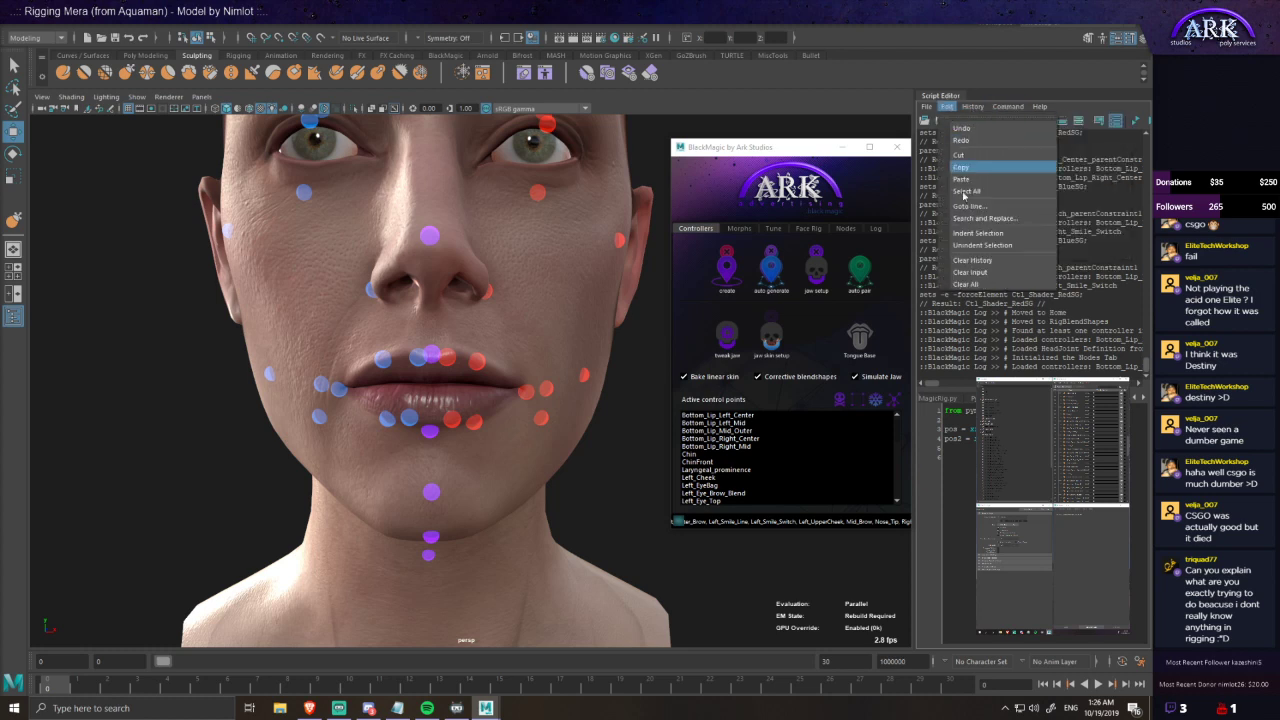
click(975, 262)
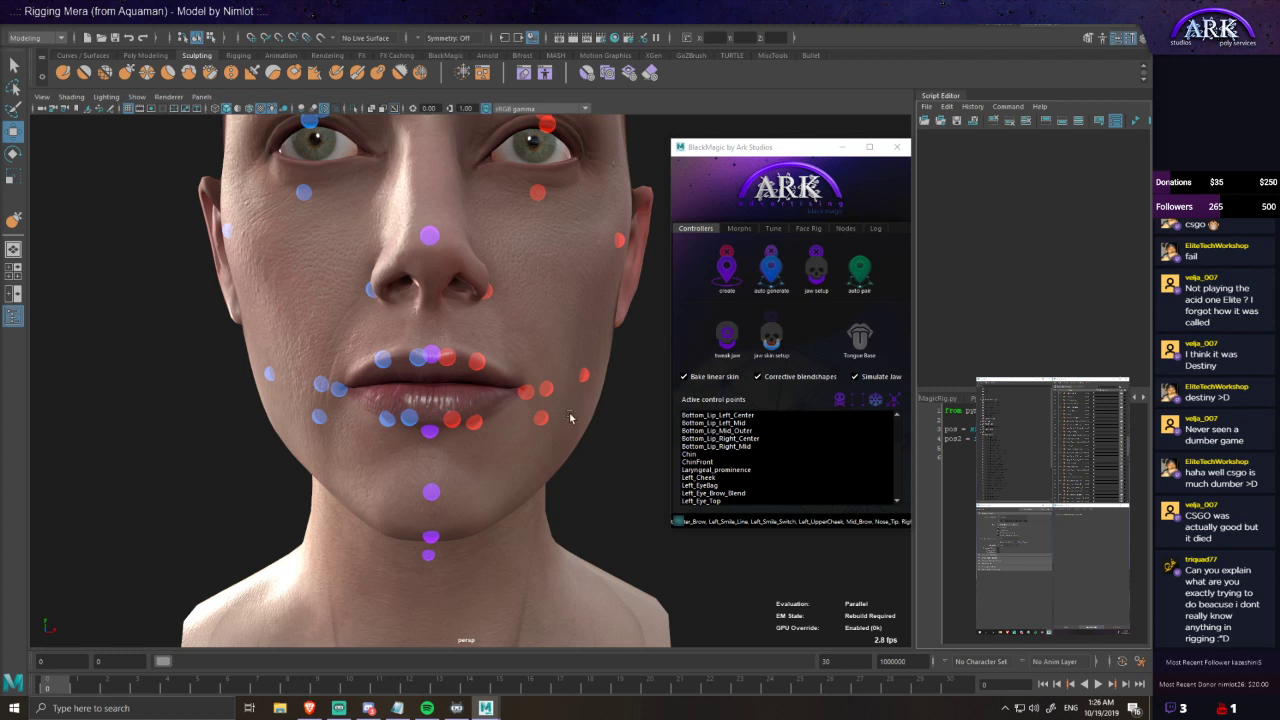
scroll(572, 416, down, 3)
click(851, 310)
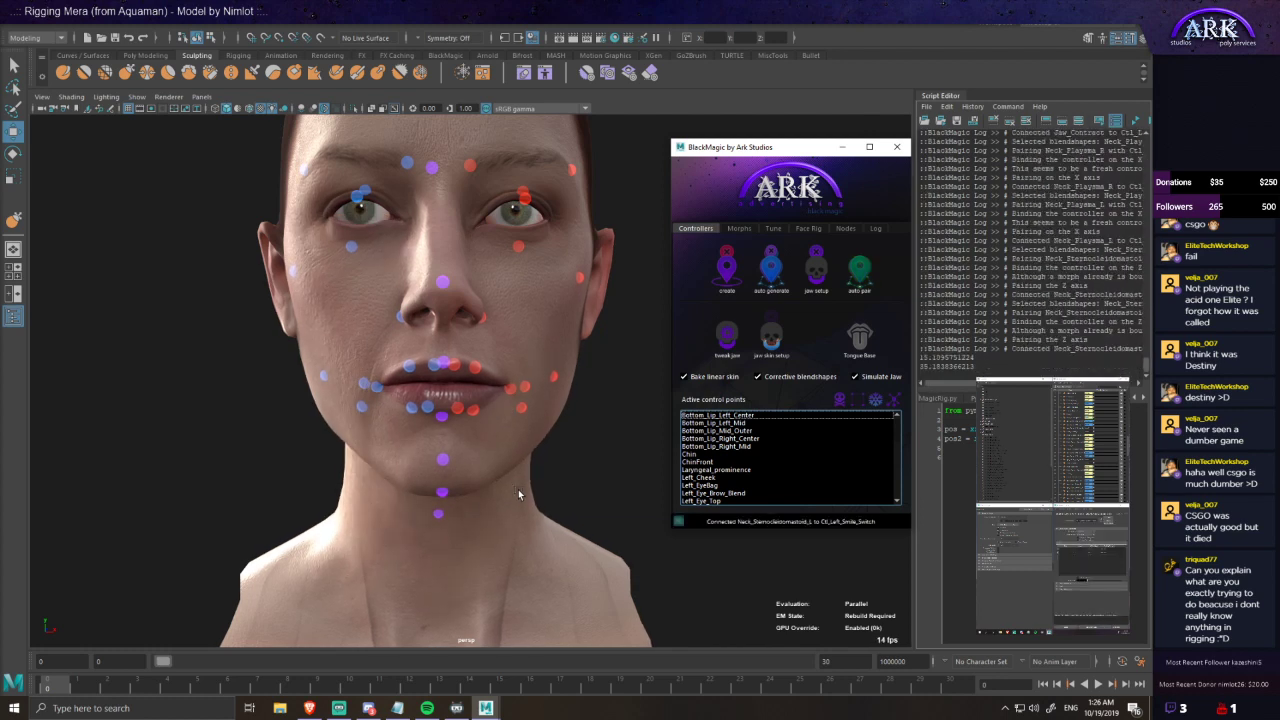
- Test the jaw deformation by moving the chin controller freely, and undo the trial moves and the stray head selection
click(442, 492)
drag(482, 456, 522, 404)
scroll(514, 528, up, 4)
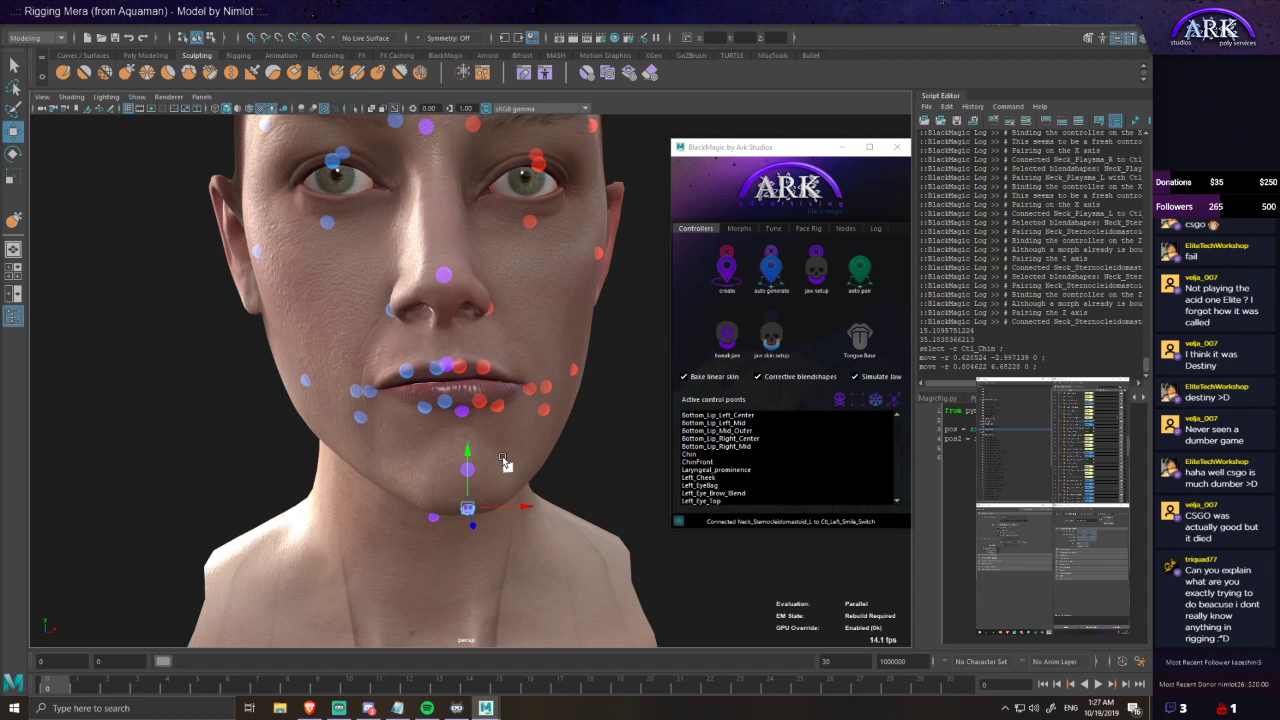
click(480, 458)
key(ctrl+z)
drag(504, 464, 491, 320)
mouse_move(497, 505)
alt+mouse_down()
mouse_move(479, 492)
mouse_move(504, 520)
alt+mouse_up()
key(ctrl+z)
key(ctrl+z)
- Try raising the chin controller straight up from the open-jaw pose, undo it, and reset the controller's translation to 0
middle_drag(437, 527, 437, 453)
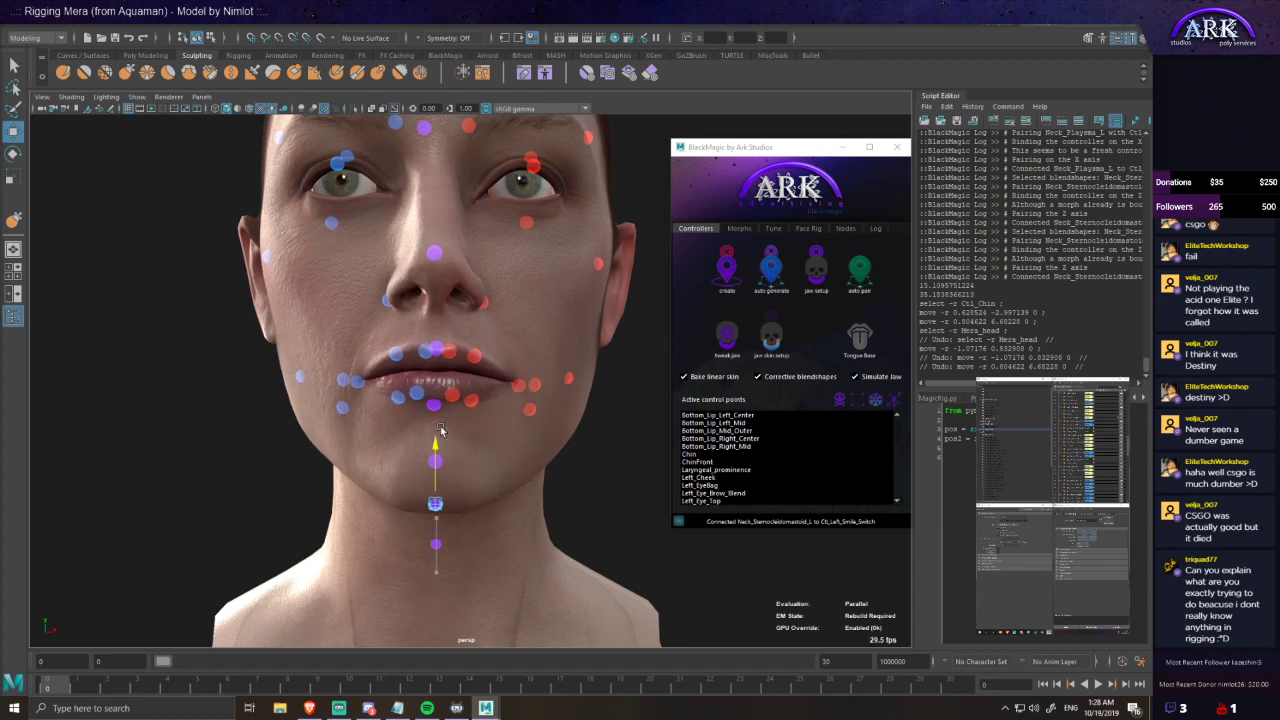
key(ctrl+z)
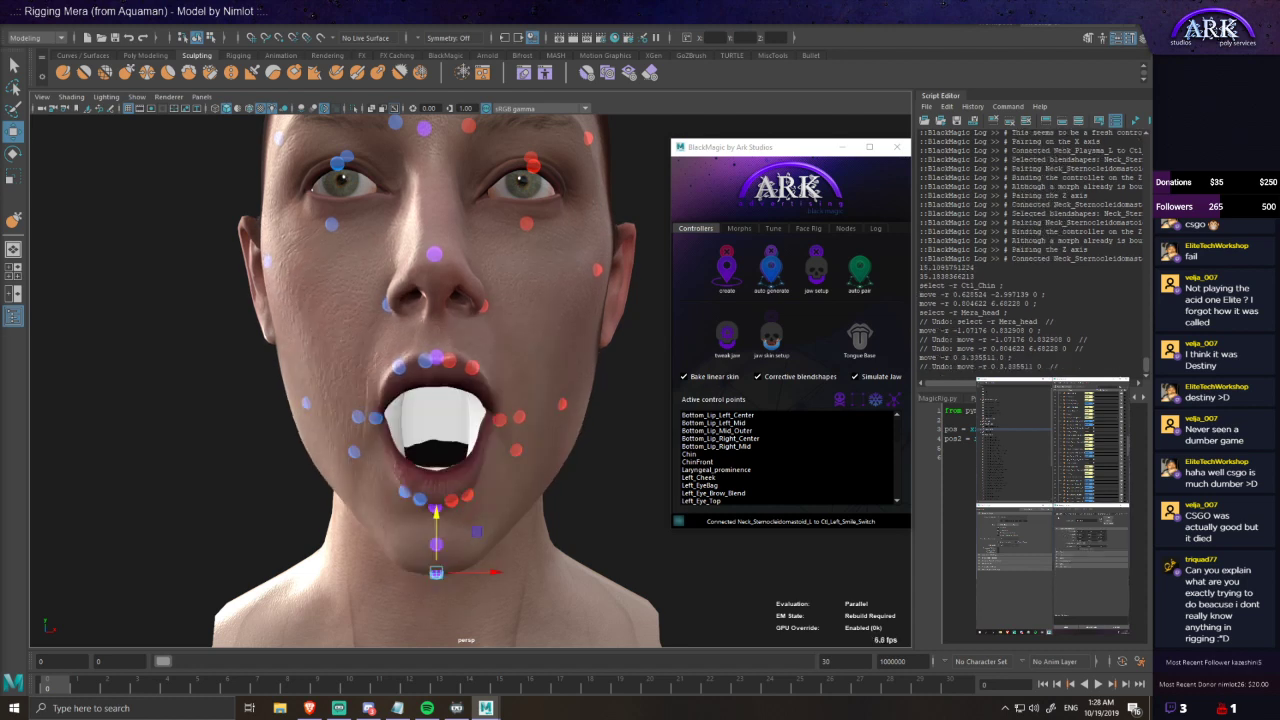
key(Return)
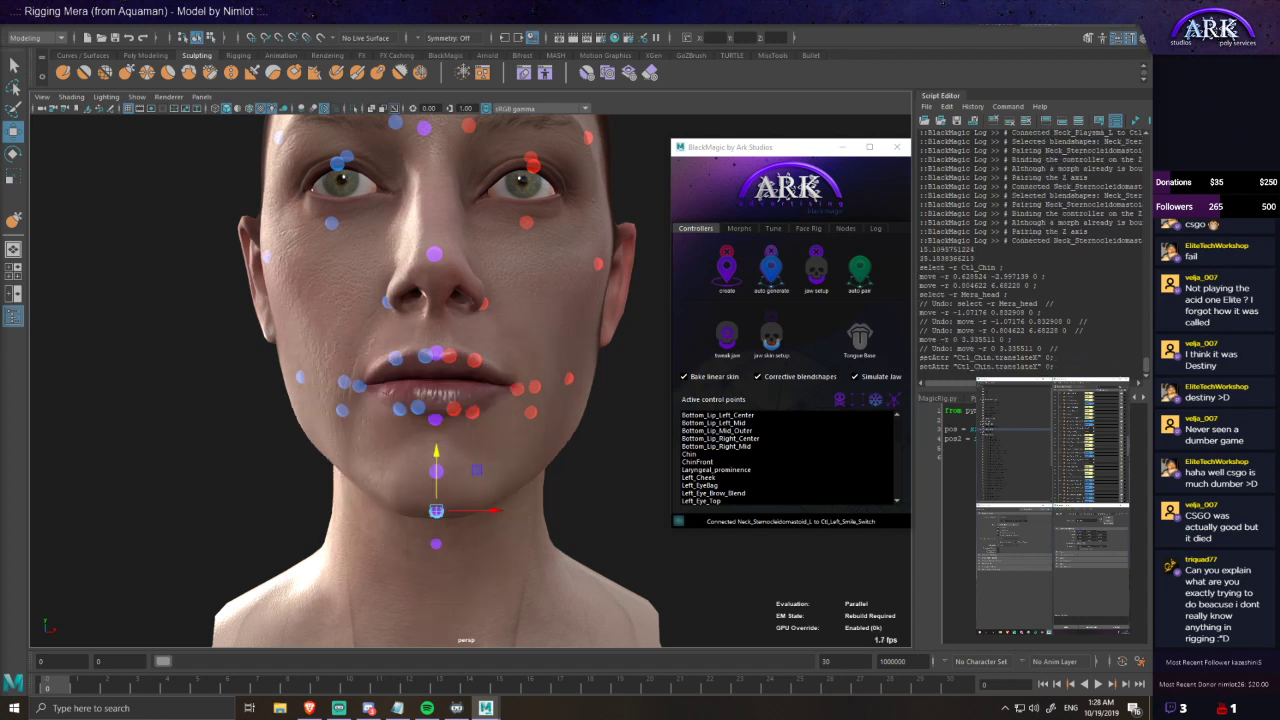
- Slide the chin controller sideways in both directions to test the ChinPushLeft and ChinPushRight deformation
mouse_move(484, 514)
mouse_down()
mouse_move(449, 511)
mouse_move(511, 504)
mouse_move(472, 510)
mouse_up()
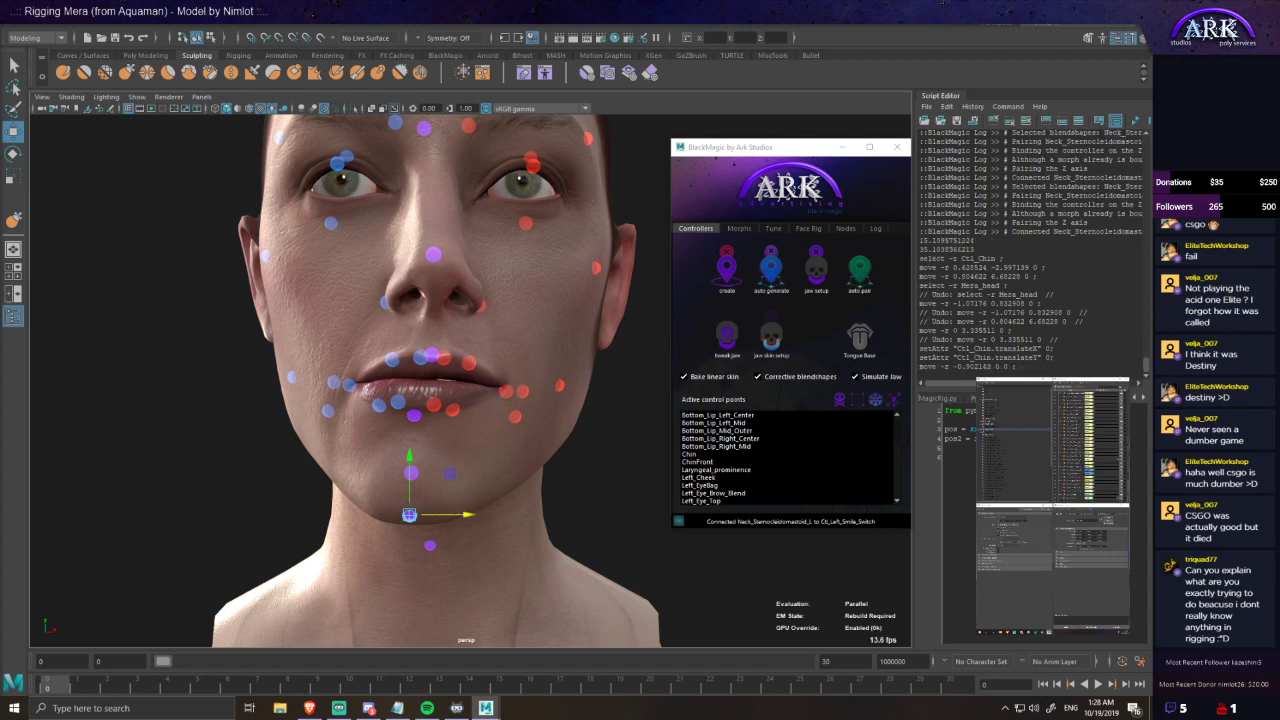
drag(451, 518, 490, 497)
key(ctrl+z)
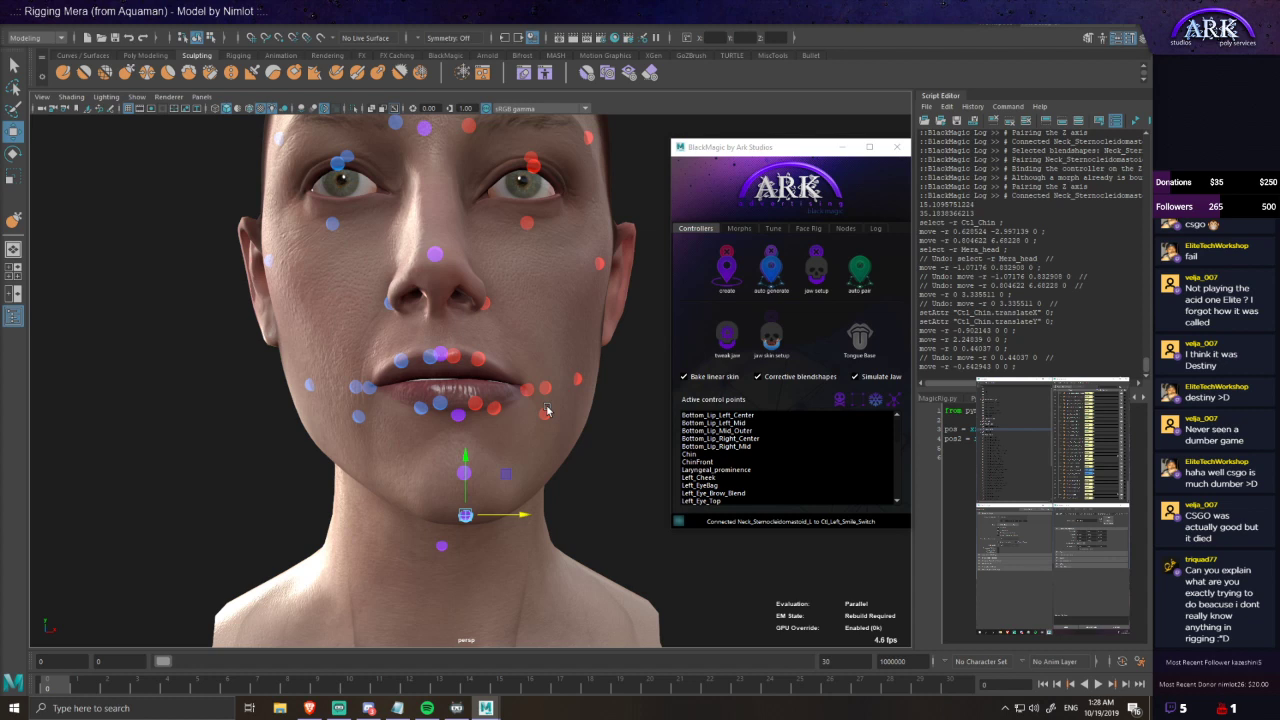
key(ctrl+z)
alt+drag(544, 434, 526, 442)
- Undo the remaining chin controller moves and delete all the facial controllers
key(ctrl+z)
key(ctrl+z)
key(ctrl+z)
key(ctrl+z)
key(ctrl+z)
key(ctrl+z)
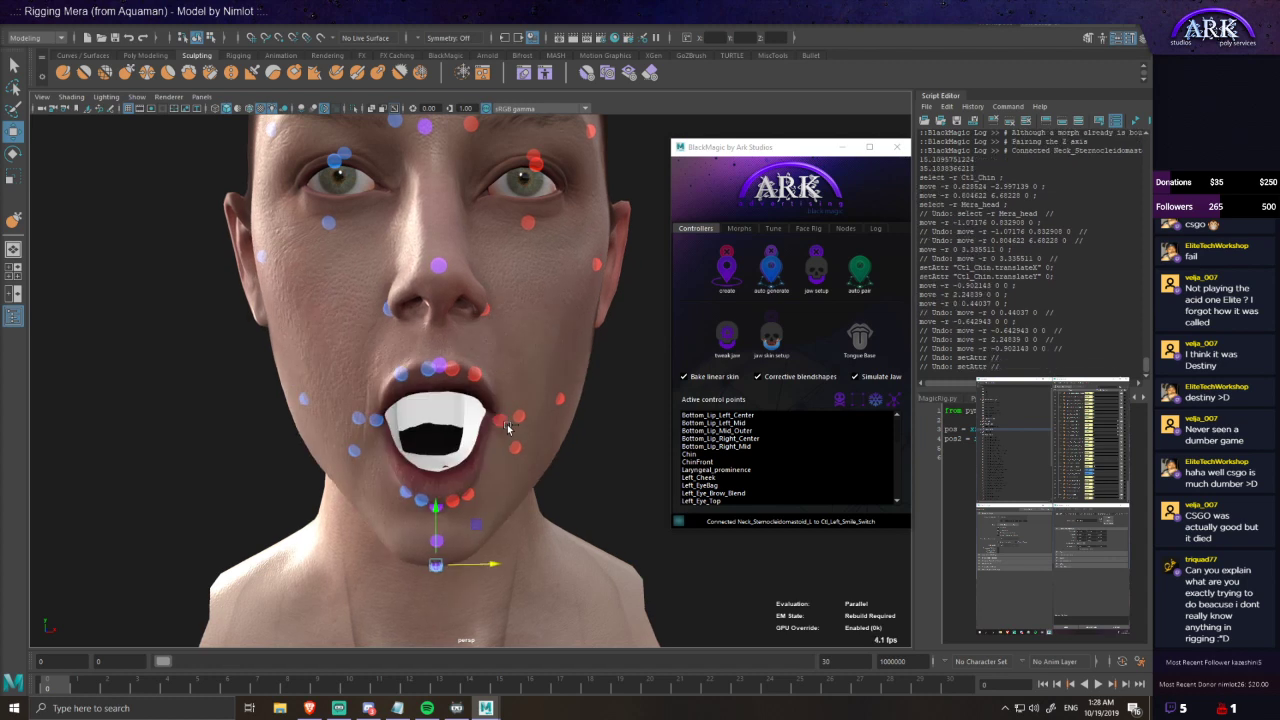
key(ctrl+z)
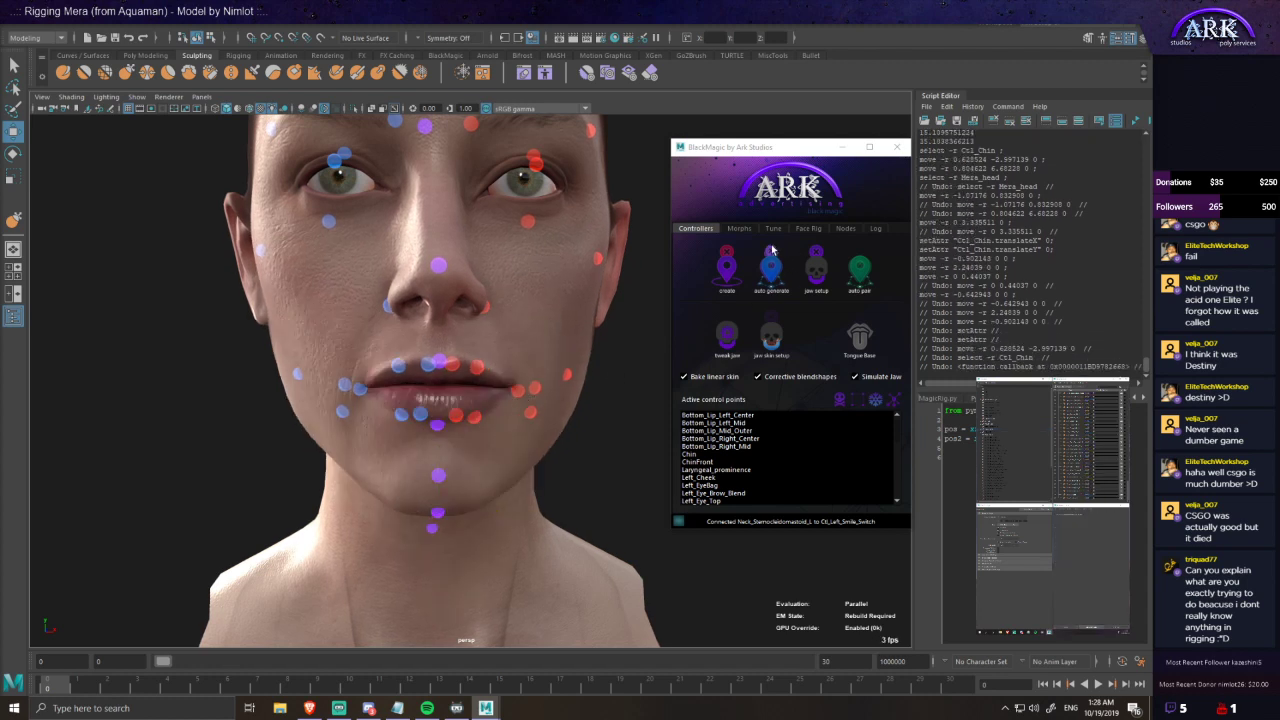
click(772, 250)
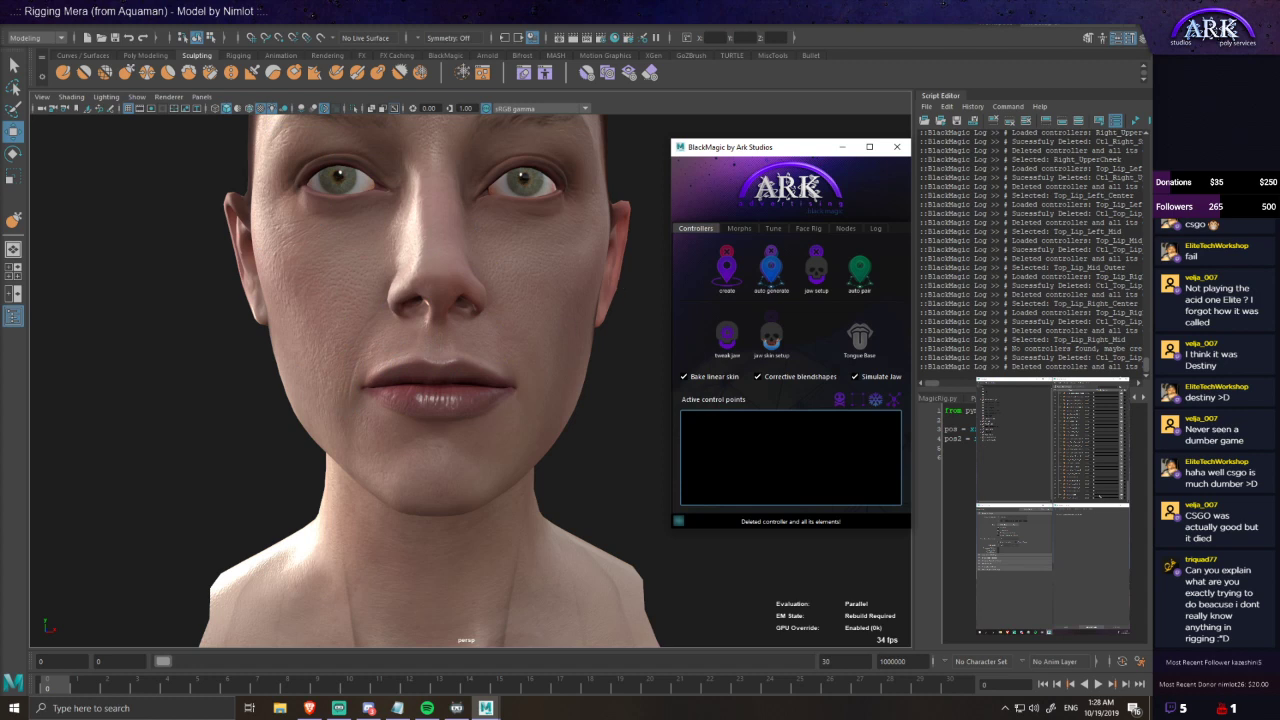
- Set Jaw_Move_Closed_L and ChinPushLeft to 1 and inspect the lip line up close
drag(1101, 496, 1104, 496)
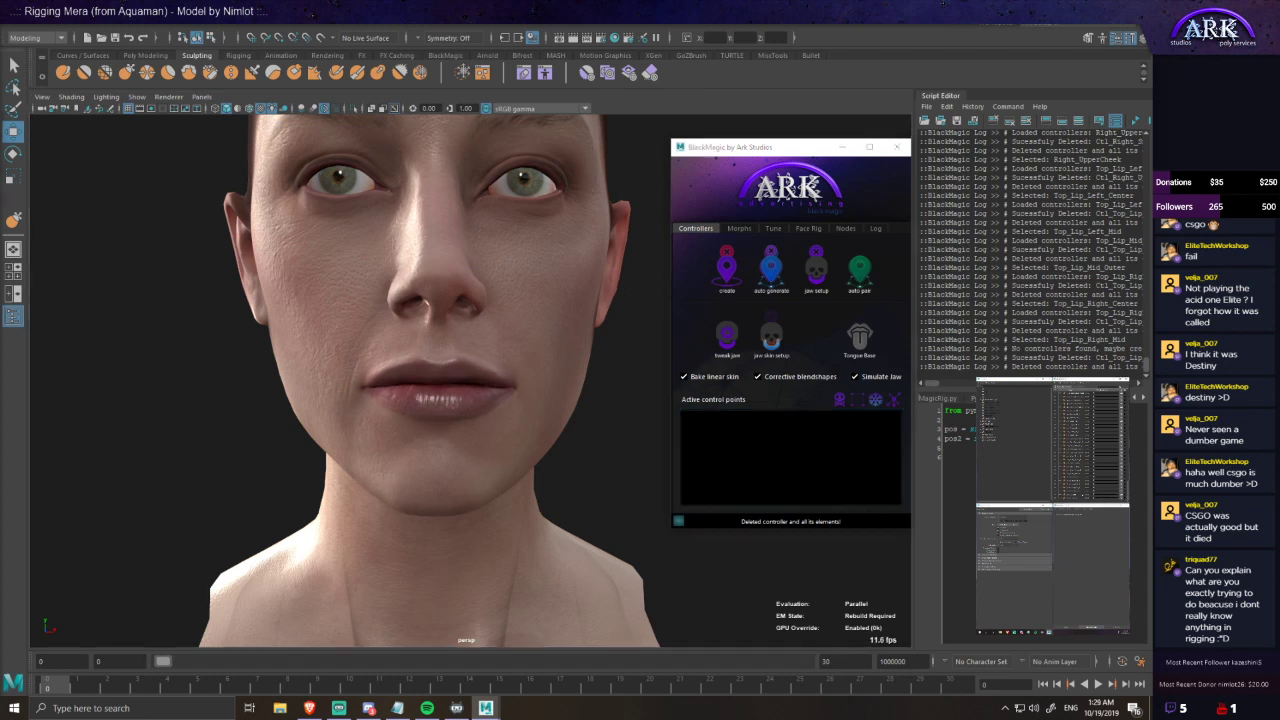
drag(1096, 457, 1120, 457)
alt+drag(315, 331, 250, 377)
drag(1098, 495, 1120, 495)
alt+drag(470, 350, 441, 374)
scroll(440, 378, up, 5)
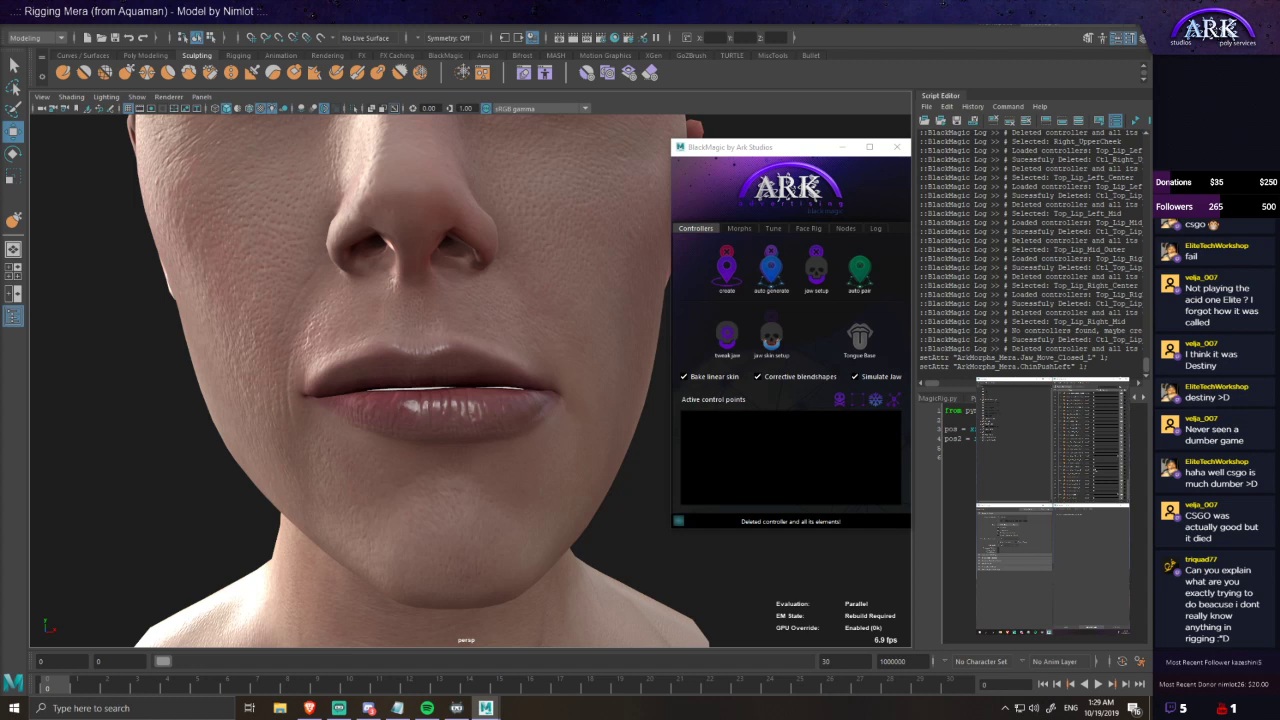
alt+drag(420, 331, 413, 357)
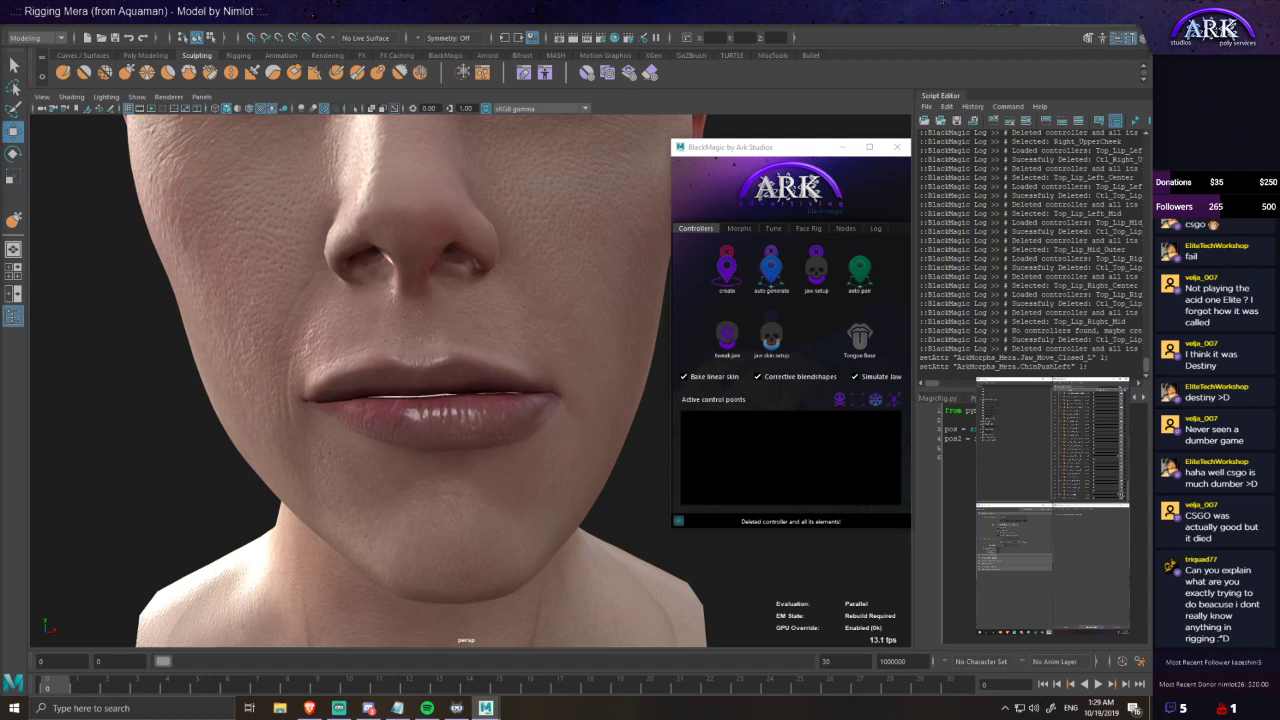
- Enable editing for the ChinPushLeft target and select the head for sculpting with the Grab tool
mouse_move(1117, 494)
mouse_down()
mouse_move(1073, 491)
mouse_move(1121, 495)
mouse_up()
alt+drag(361, 341, 359, 335)
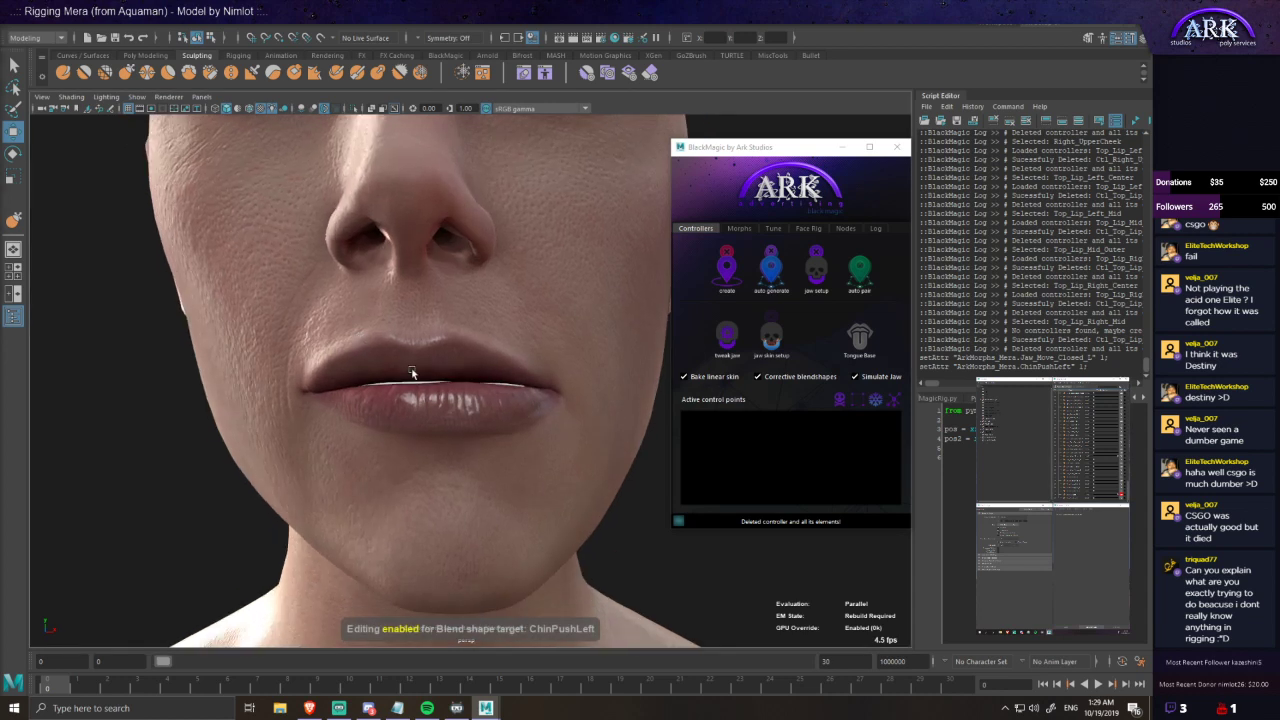
click(127, 74)
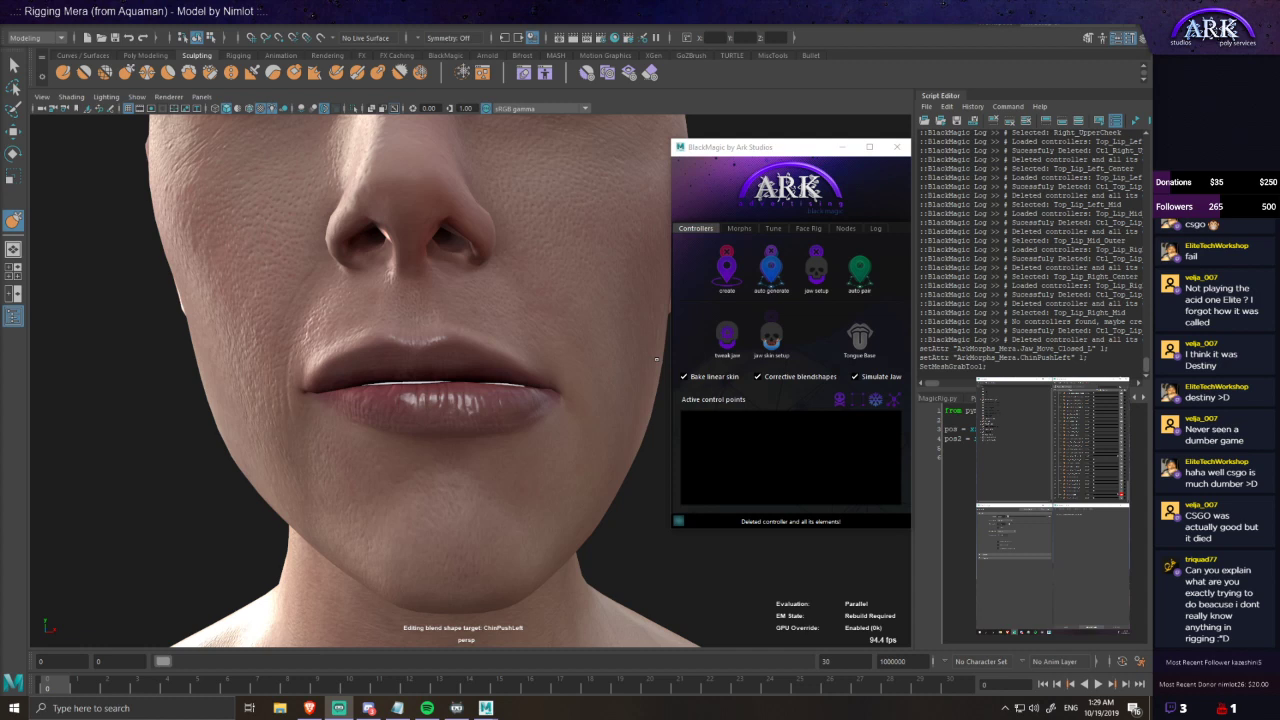
click(657, 359)
alt+drag(476, 403, 471, 448)
click(425, 434)
scroll(423, 415, up, 3)
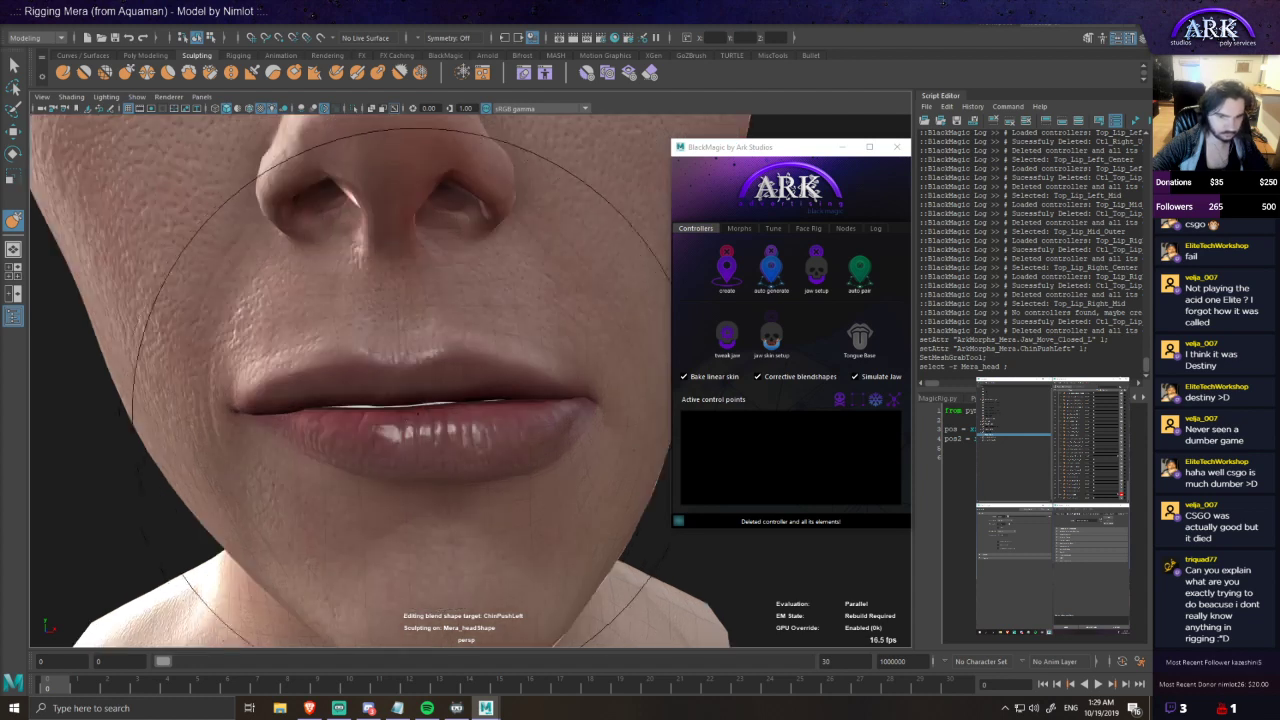
- Close the gap between the upper and lower lips on the ChinPushLeft target with the Grab tool, checking from several angles
alt+drag(385, 411, 391, 401)
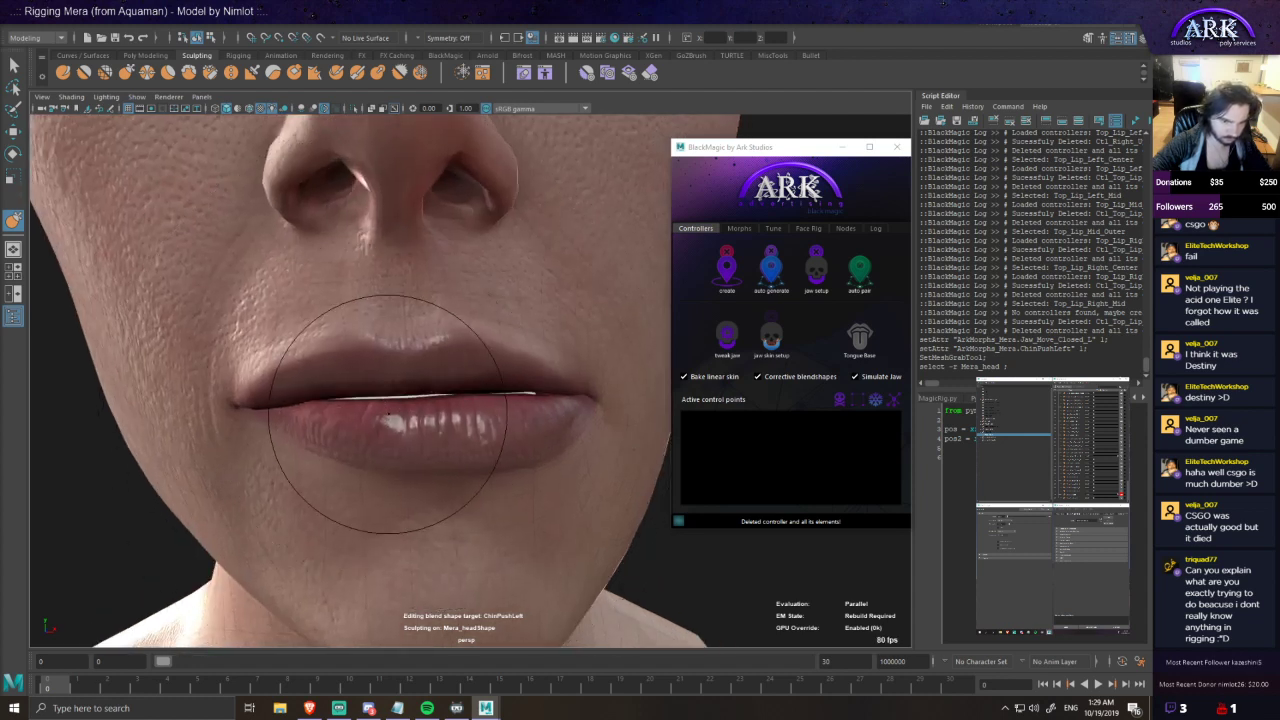
alt+drag(400, 397, 487, 418)
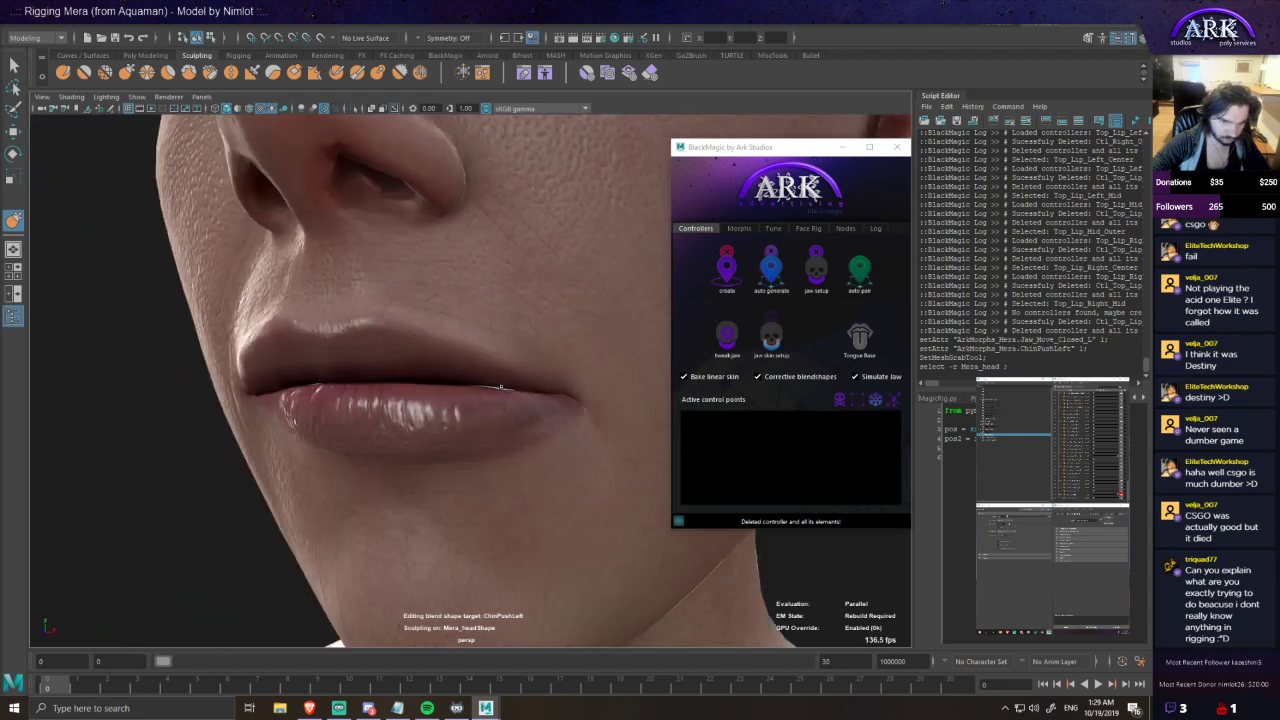
alt+drag(501, 452, 474, 407)
alt+drag(502, 428, 513, 430)
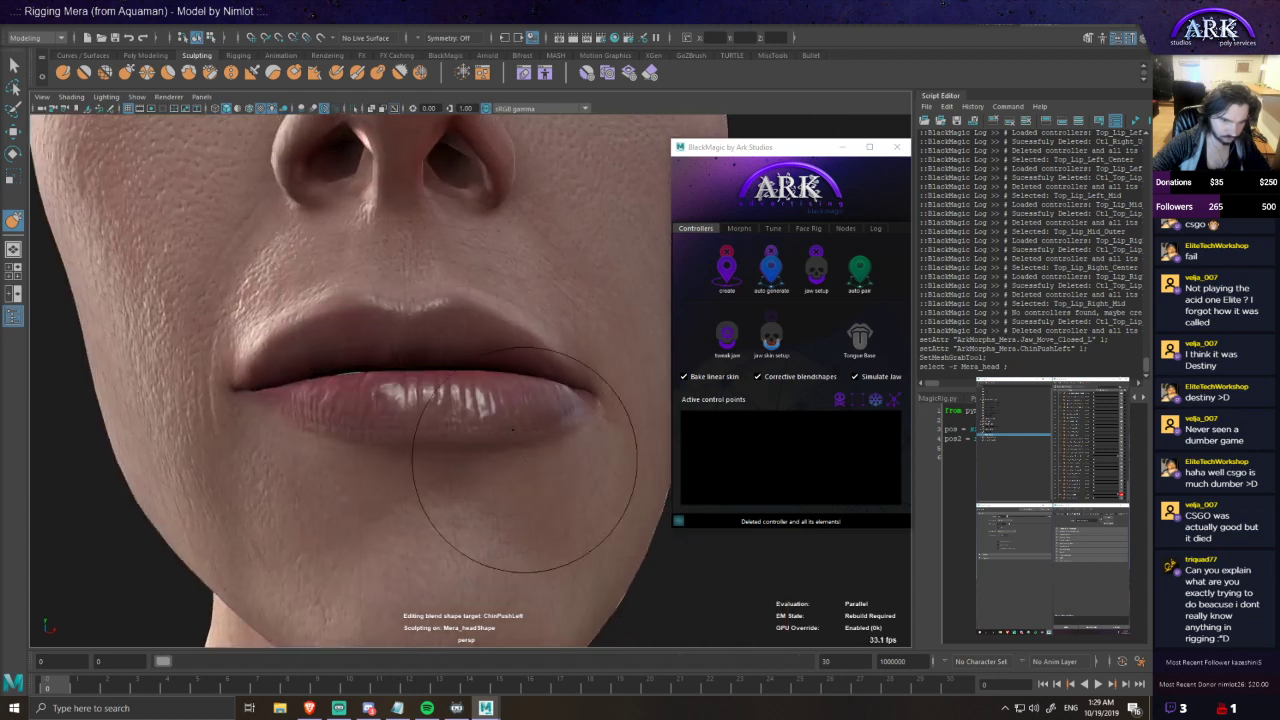
mouse_move(408, 408)
alt+mouse_down()
mouse_move(440, 425)
mouse_move(468, 400)
mouse_move(434, 425)
mouse_move(440, 411)
alt+mouse_up()
scroll(430, 448, down, 4)
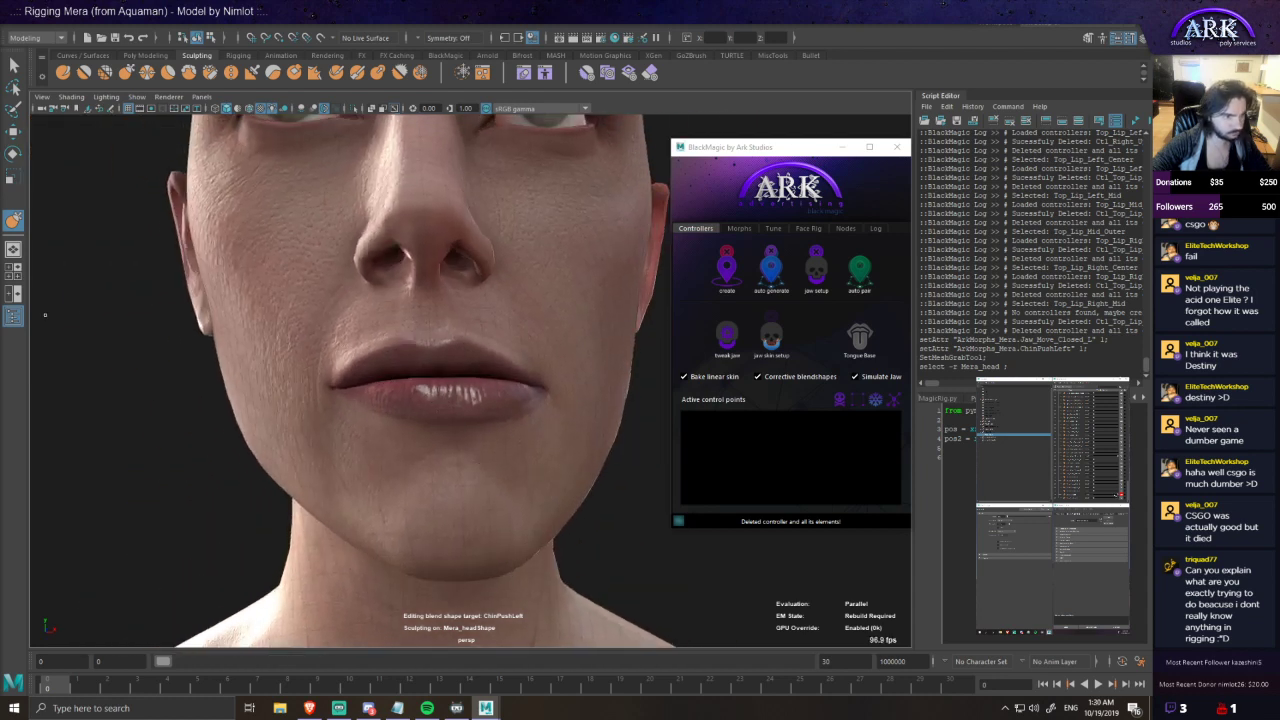
- Switch the pose by setting ChinPushLeft and Jaw_Move_Closed_L to 0 and ChinPushRight and Jaw_Move_Closed_R to 1
drag(1116, 494, 1092, 494)
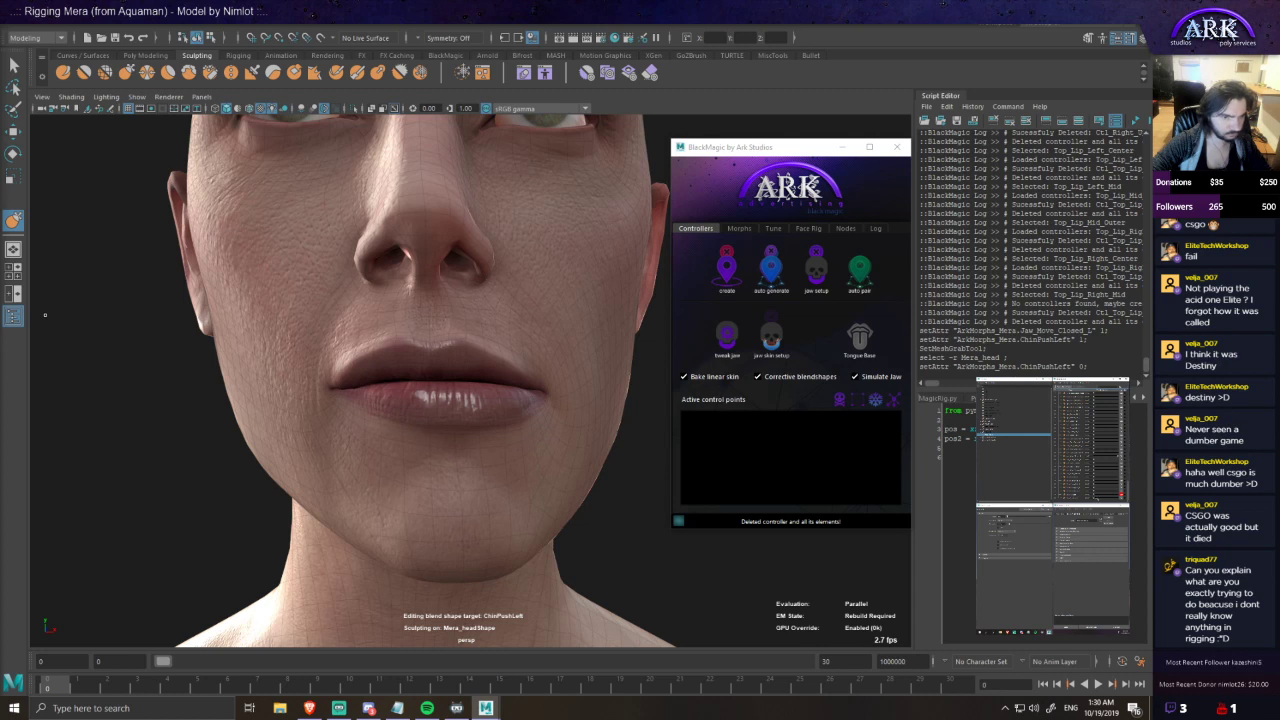
drag(65, 275, 66, 274)
drag(1095, 458, 1066, 464)
alt+drag(465, 341, 499, 383)
- Try a Grab stroke on the parted lips with a resized brush, and undo it together with the last slider change
key(b)
mouse_move(370, 408)
mouse_down()
mouse_move(415, 417)
mouse_move(304, 379)
mouse_move(252, 404)
mouse_move(294, 404)
mouse_up()
scroll(356, 392, up, 3)
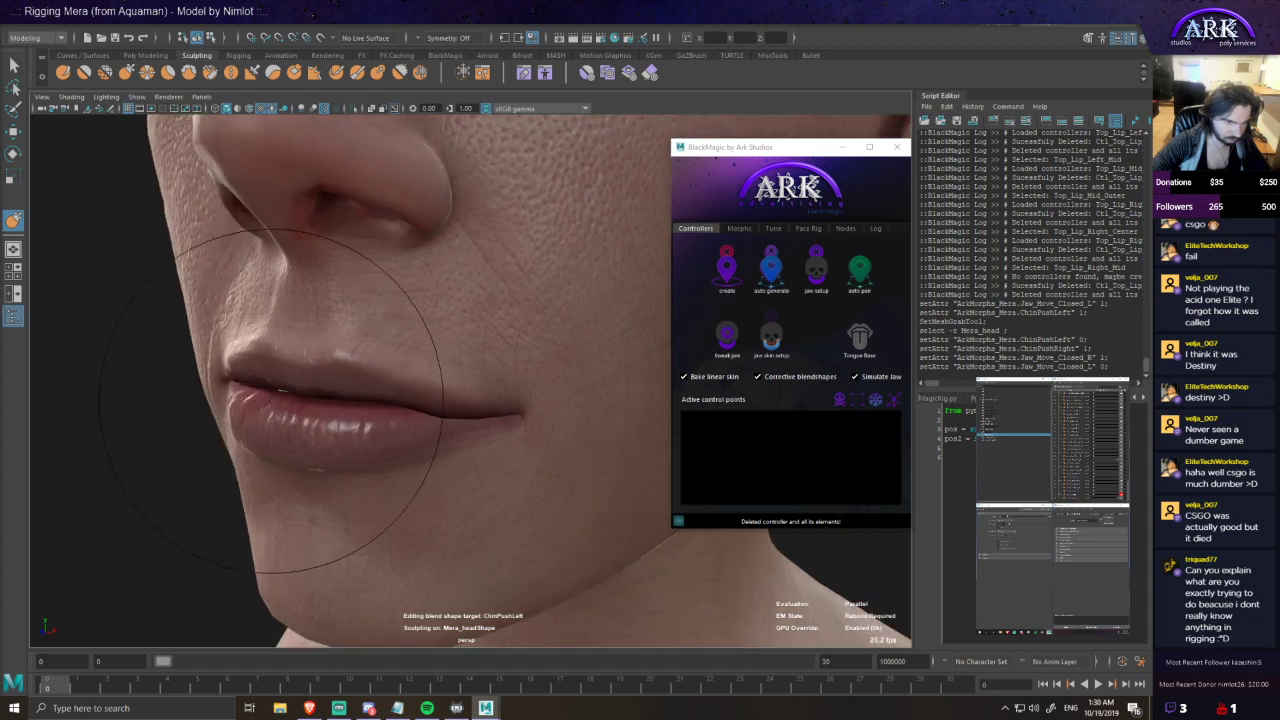
key(ctrl+z)
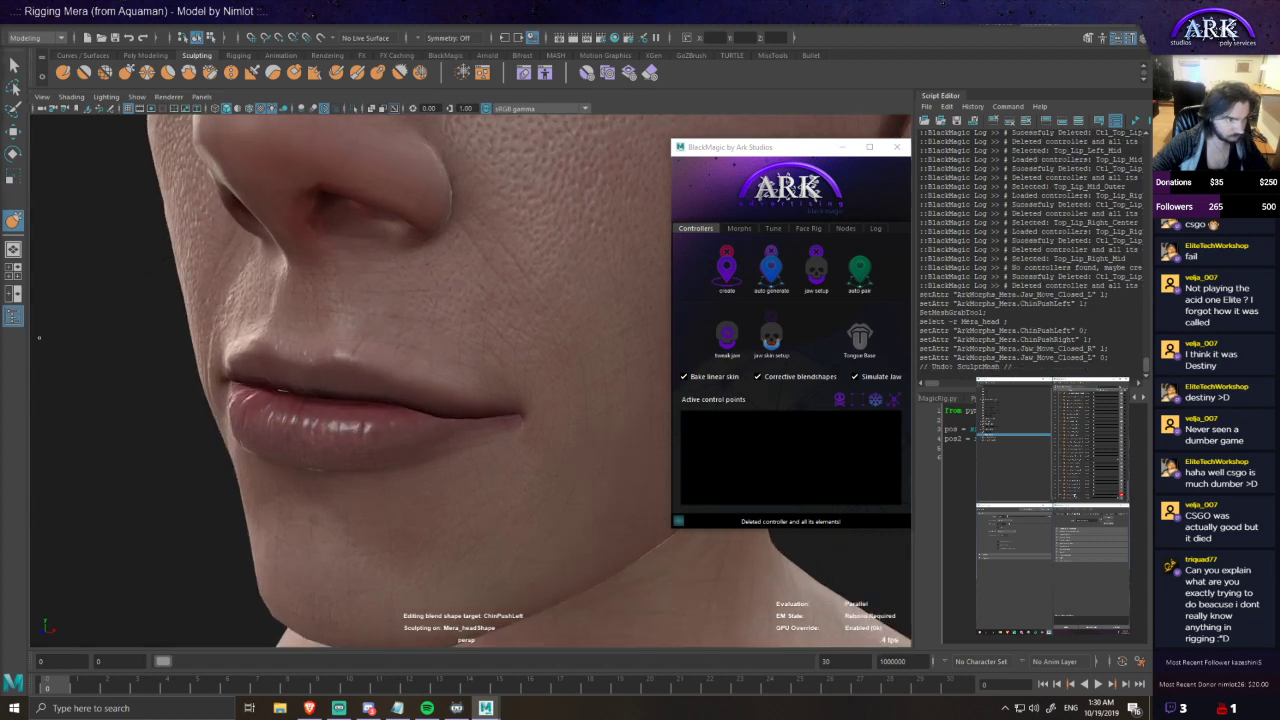
key(ctrl+z)
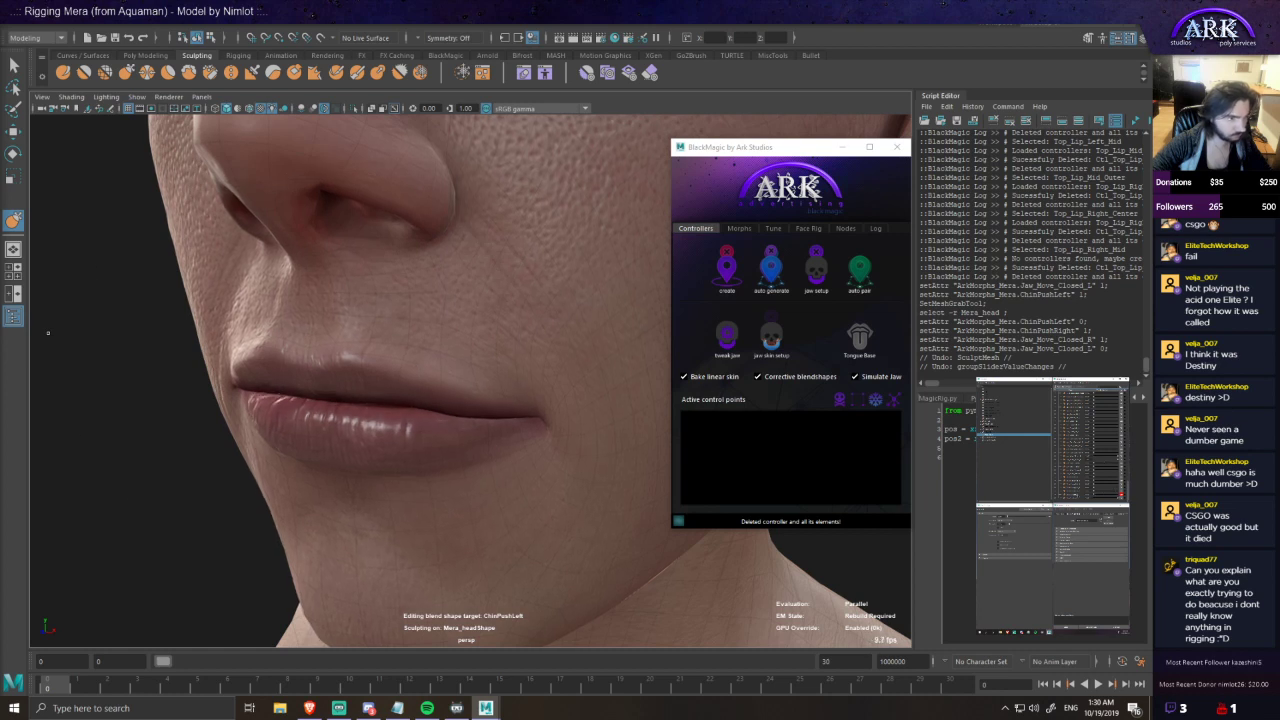
- Compare the lips with Jaw_Move_Closed_L and ChinPushLeft at 1, and return to ChinPushRight and Jaw_Move_Closed_R at 1 with the left sliders at 0
alt+drag(270, 345, 395, 338)
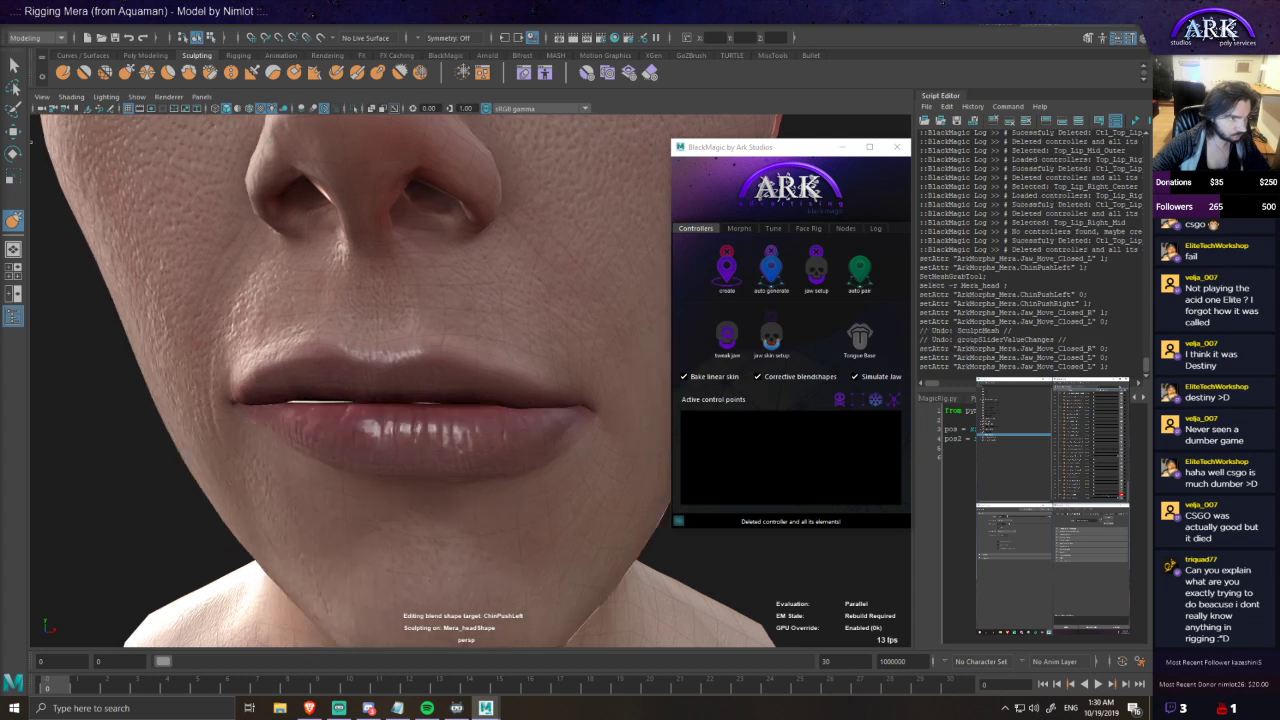
alt+drag(583, 437, 580, 440)
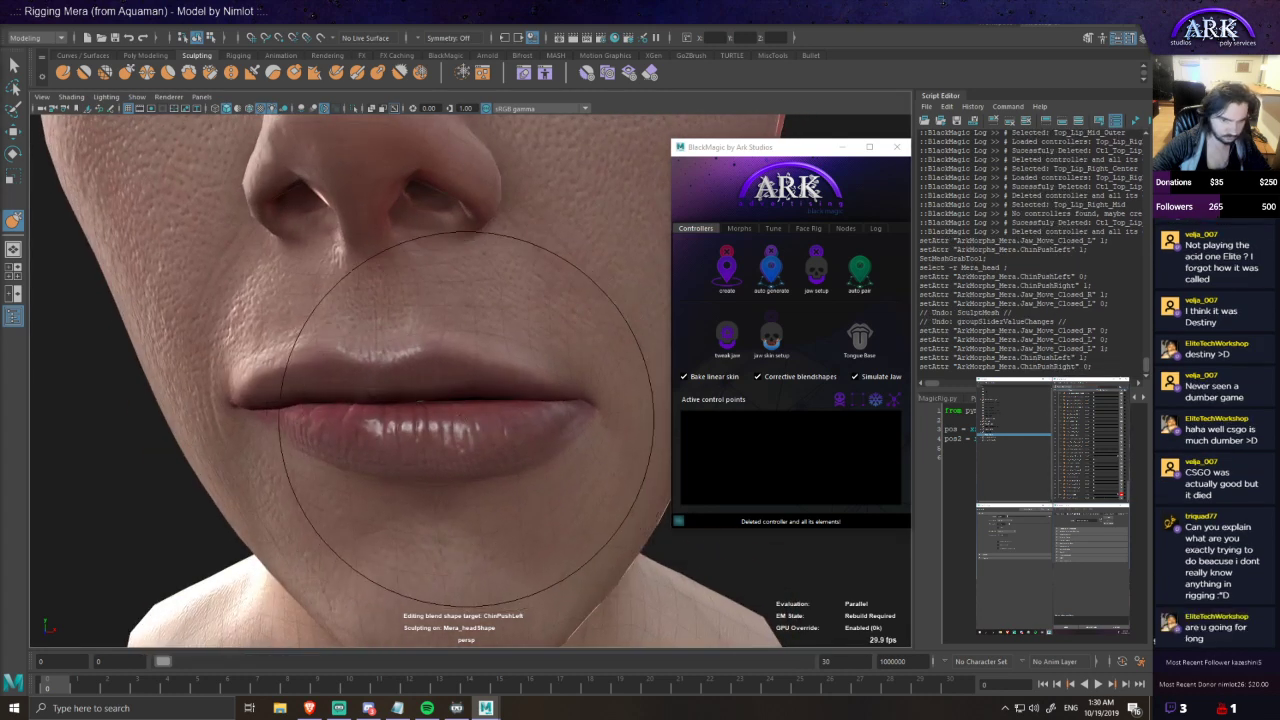
alt+drag(461, 406, 479, 369)
scroll(475, 390, down, 3)
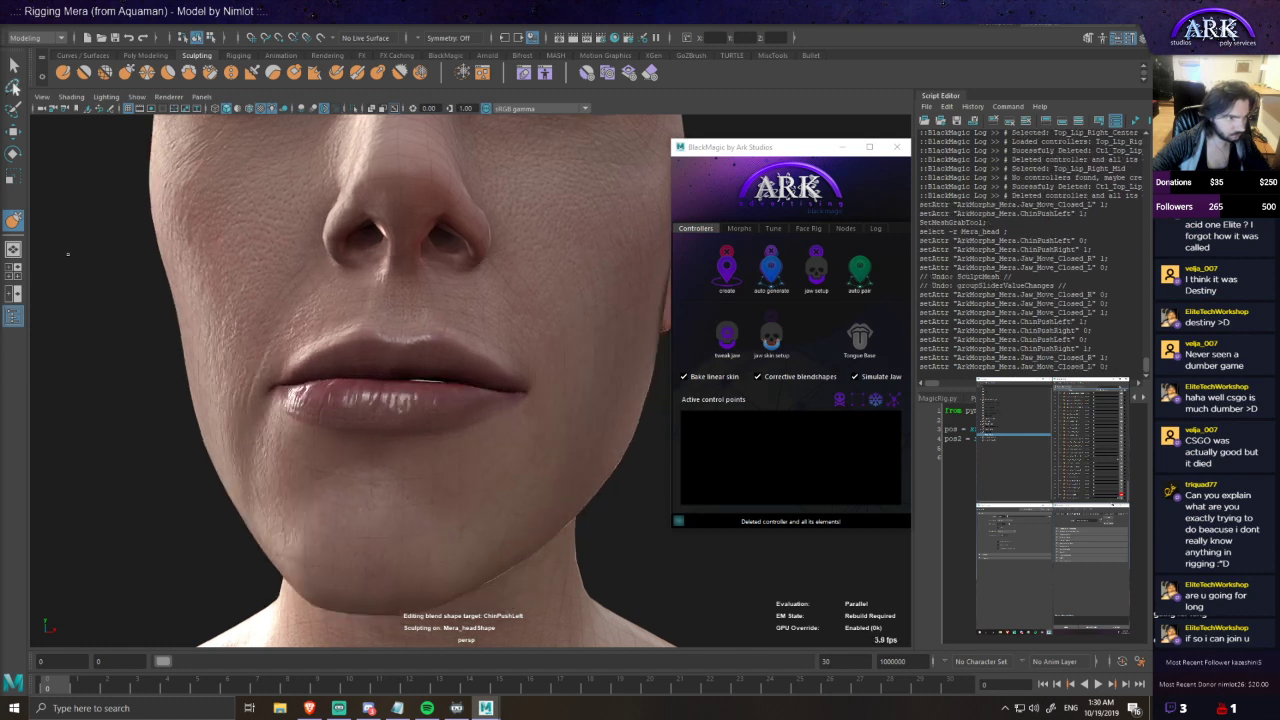
- Try to close the lip gap on the ChinPushRight target with the Grab tool, and undo the stroke and the target change
mouse_move(420, 392)
alt+mouse_down()
mouse_move(408, 372)
mouse_move(408, 400)
mouse_move(357, 394)
alt+mouse_up()
scroll(345, 396, up, 4)
alt+middle_drag(300, 402, 386, 377)
mouse_move(386, 377)
alt+mouse_down()
mouse_move(366, 375)
mouse_move(409, 376)
mouse_move(415, 360)
mouse_move(390, 357)
mouse_move(399, 371)
mouse_move(411, 349)
alt+mouse_up()
key(ctrl+z)
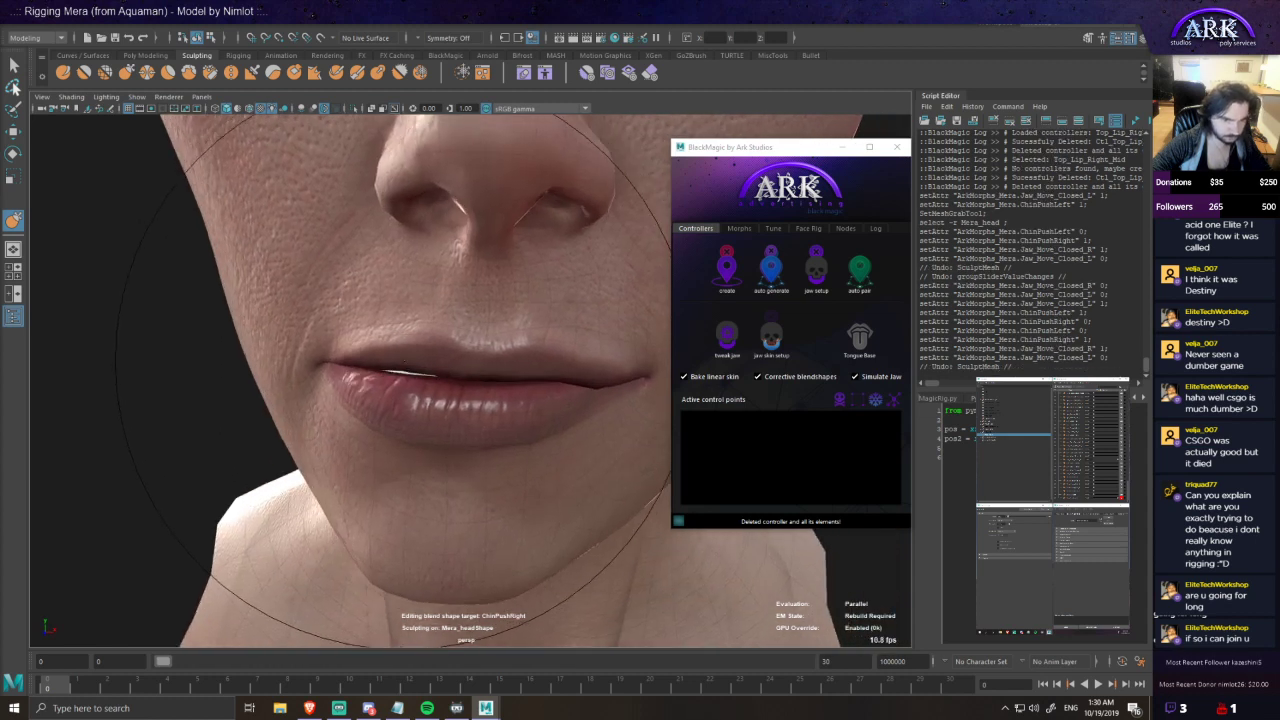
key(ctrl+z)
- Reactivate the Grab tool on the head, try closing the lip gap from a higher angle, and undo the strokes
key(w)
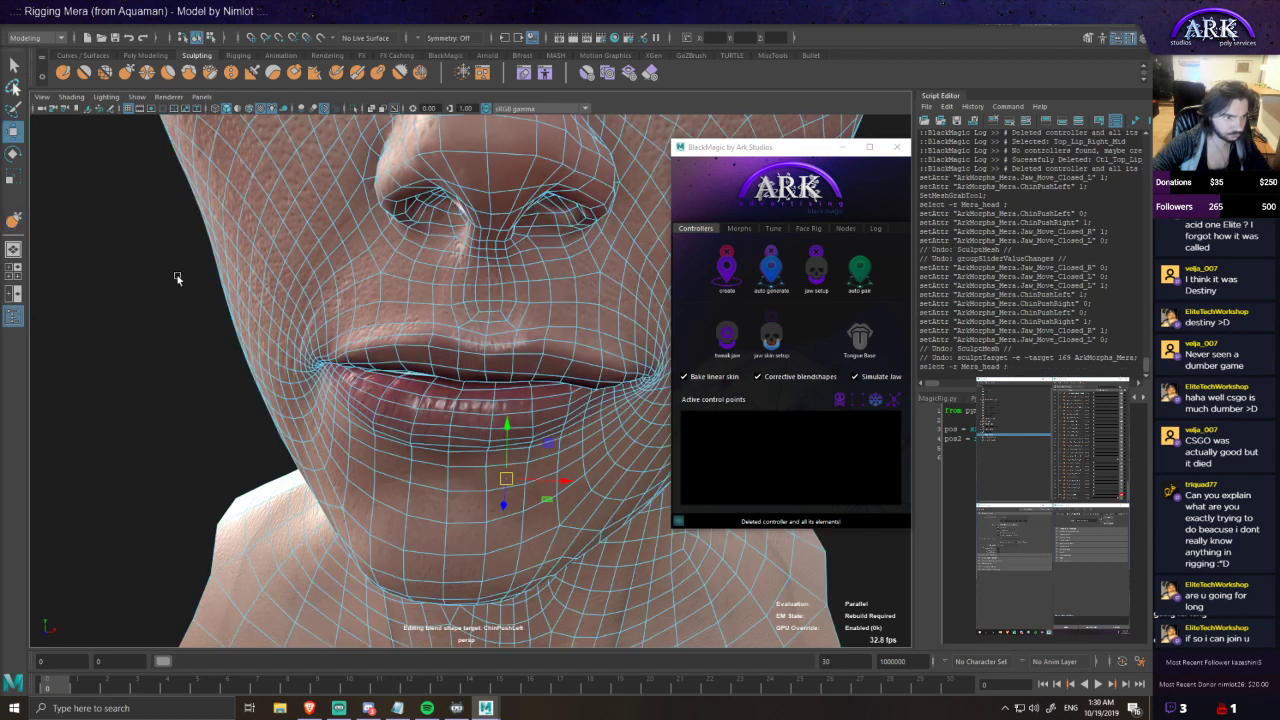
click(126, 72)
mouse_move(324, 348)
alt+mouse_down()
mouse_move(428, 378)
mouse_move(365, 382)
mouse_move(413, 386)
alt+mouse_up()
key(b)
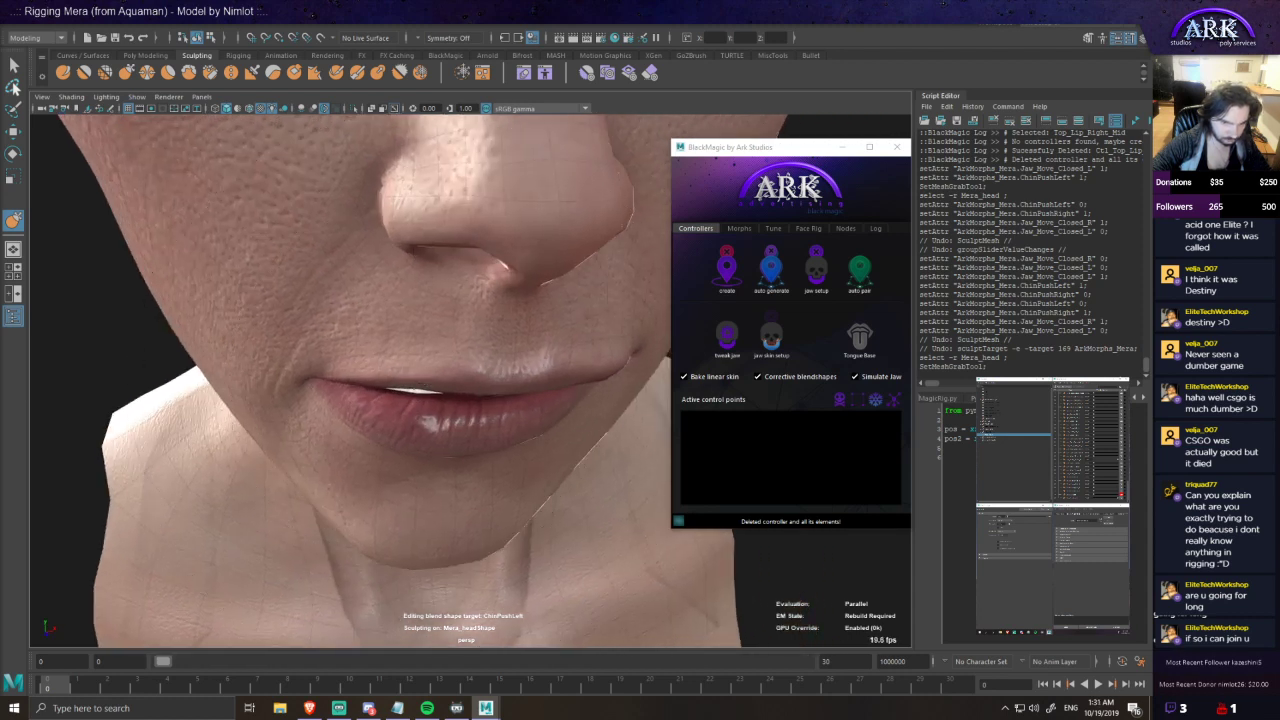
key(ctrl+z)
key(ctrl+z)
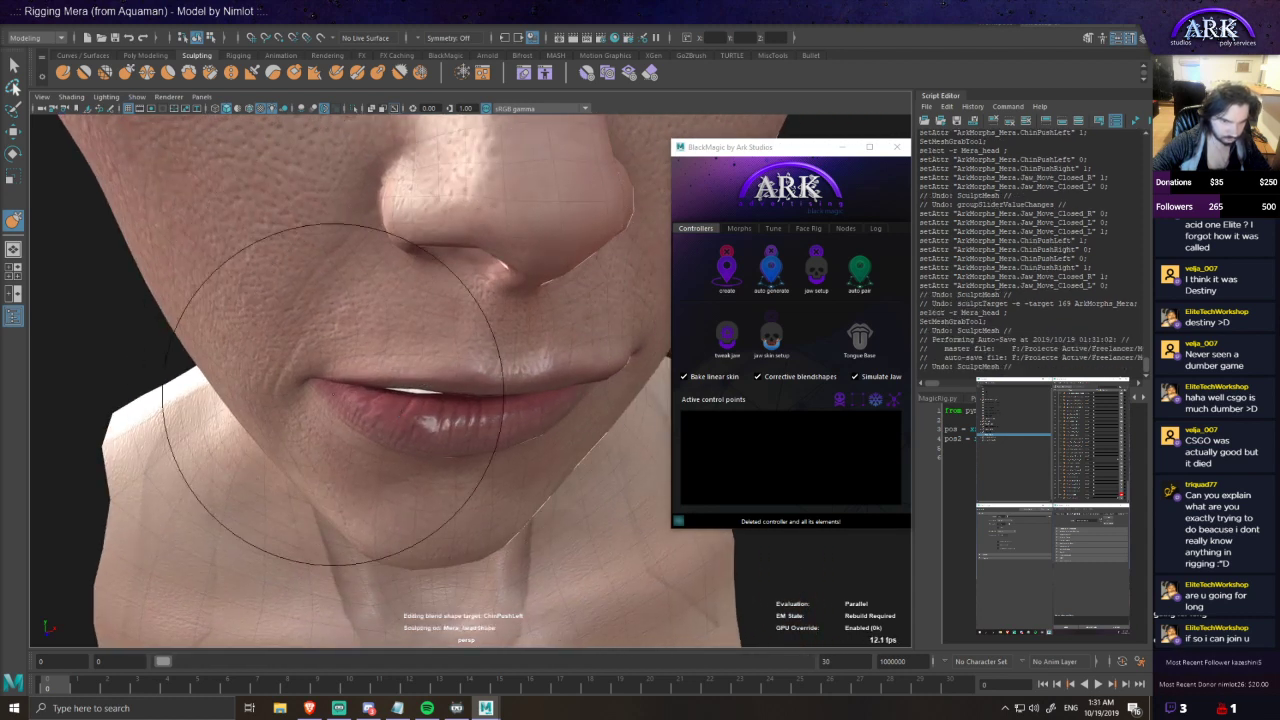
- Reselect the head for sculpting, and undo the selection changes and the last slider change
key(w)
click(151, 338)
click(218, 146)
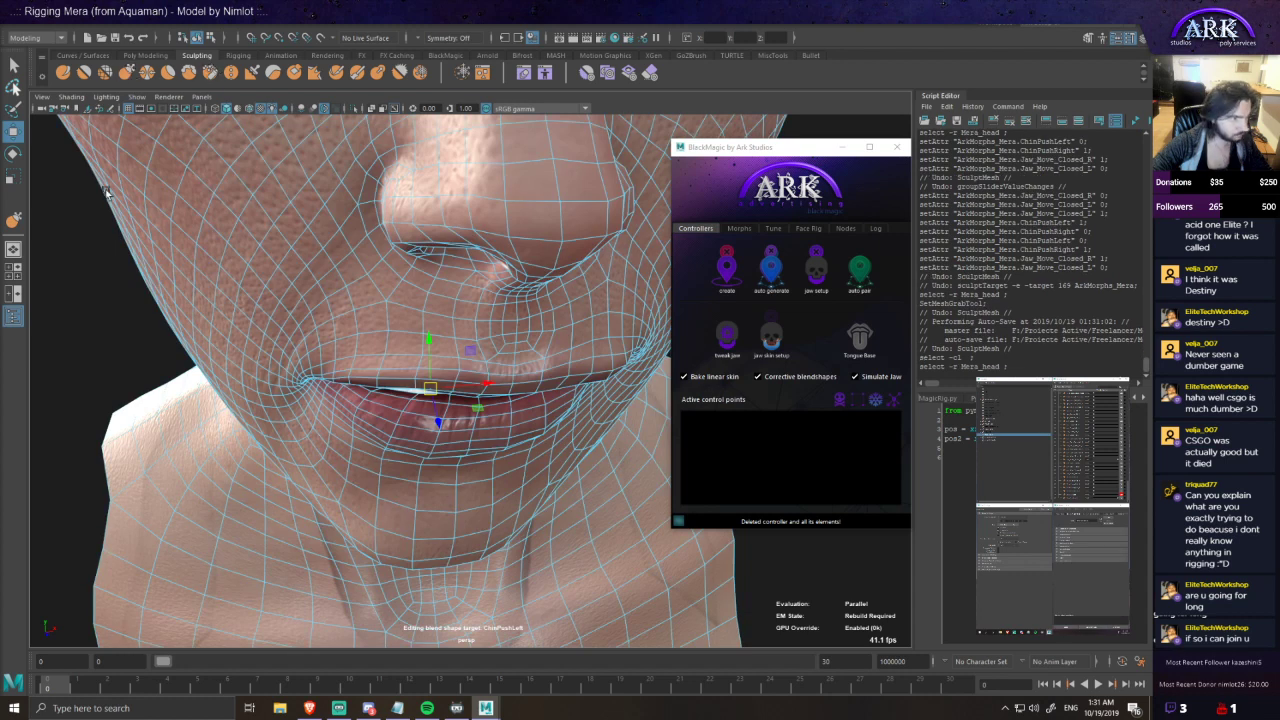
click(13, 221)
key(ctrl+z)
key(ctrl+z)
key(ctrl+z)
key(ctrl+z)
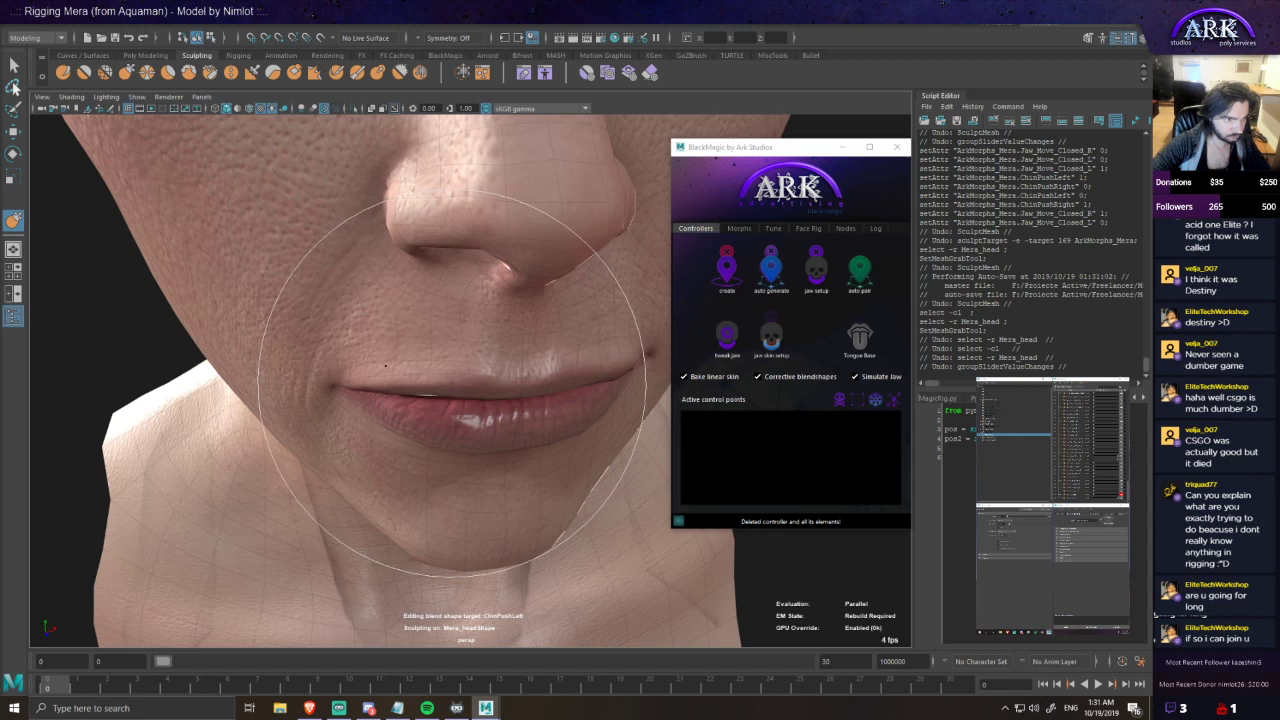
- Set Jaw_Move_Closed_L to 0, enable editing for ChinPushRight, and close its lip gap with the Grab tool, undoing unwanted strokes
drag(1115, 460, 1093, 458)
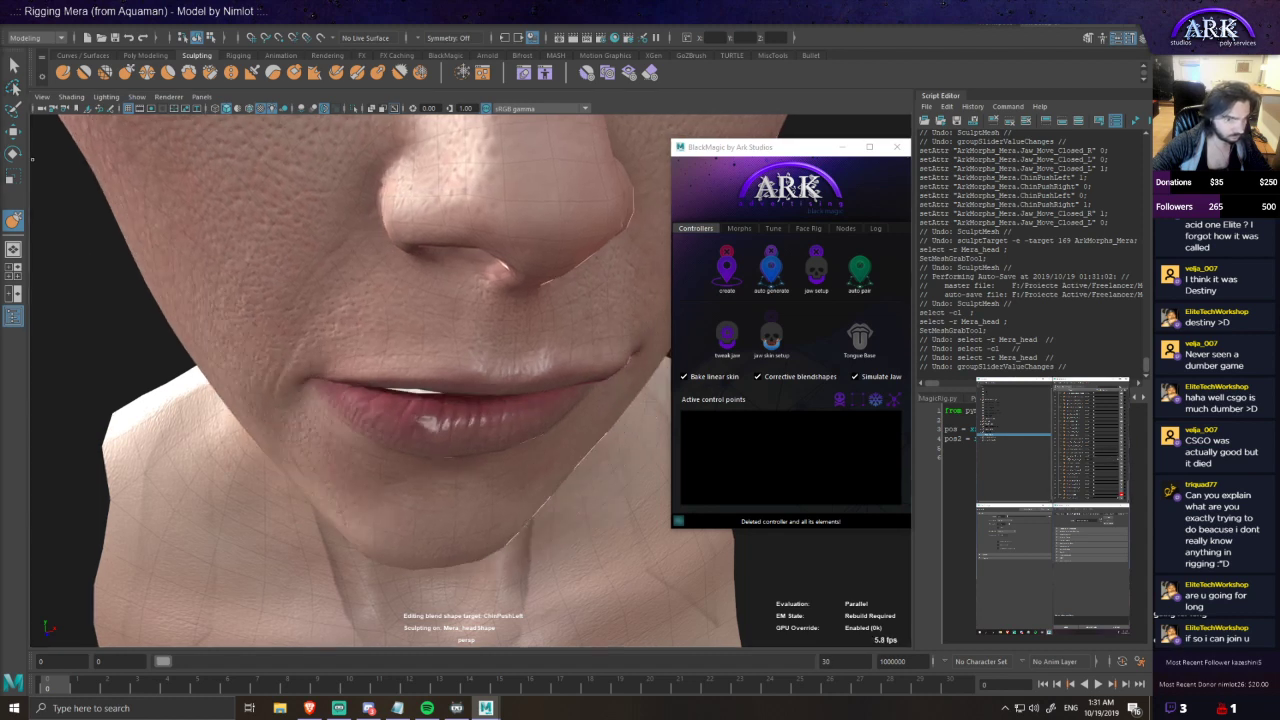
click(1121, 497)
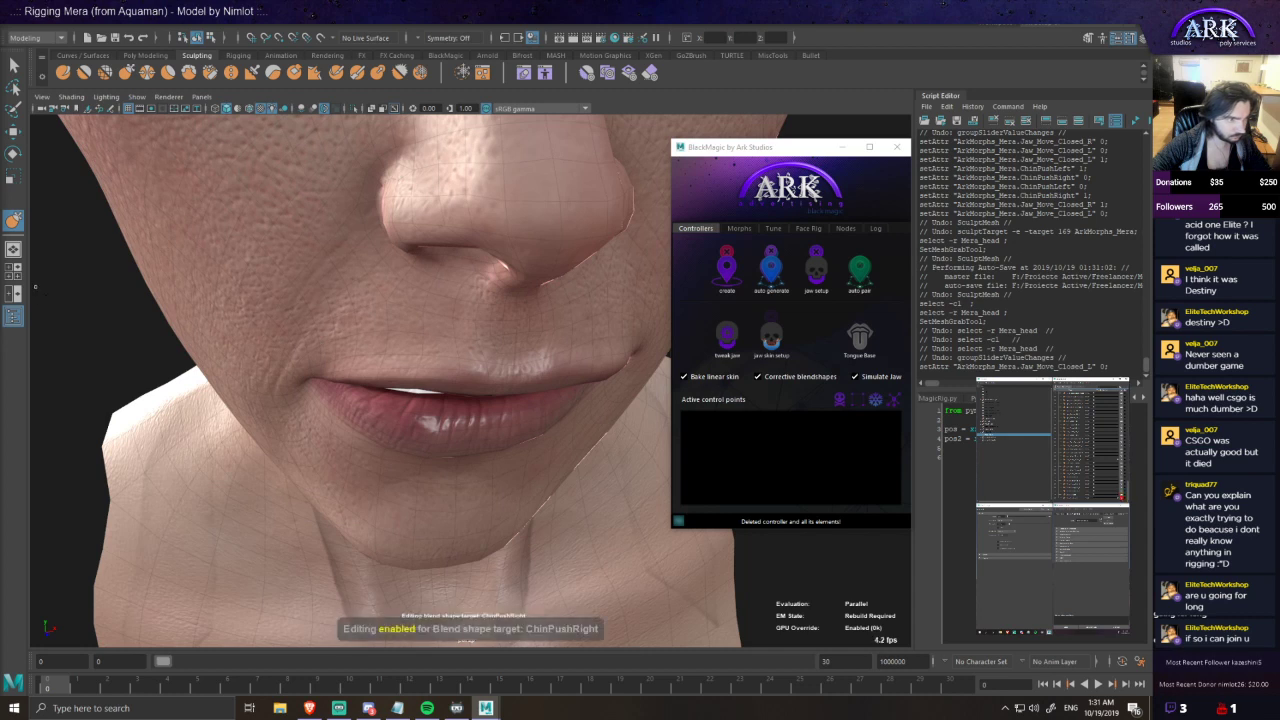
alt+drag(343, 408, 419, 371)
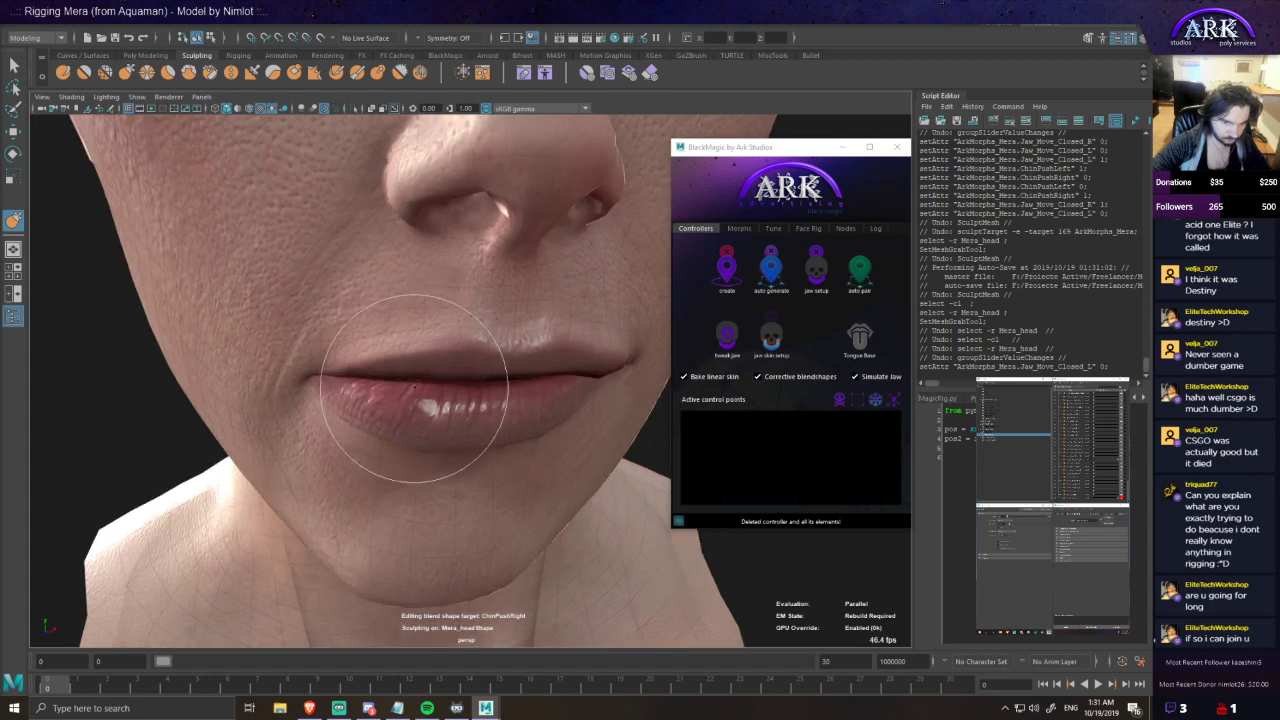
key(ctrl+z)
mouse_move(417, 374)
alt+mouse_down()
mouse_move(409, 394)
mouse_move(372, 387)
mouse_move(440, 420)
mouse_move(418, 404)
mouse_move(423, 391)
mouse_move(431, 403)
mouse_move(401, 426)
mouse_move(424, 413)
mouse_move(410, 417)
alt+mouse_up()
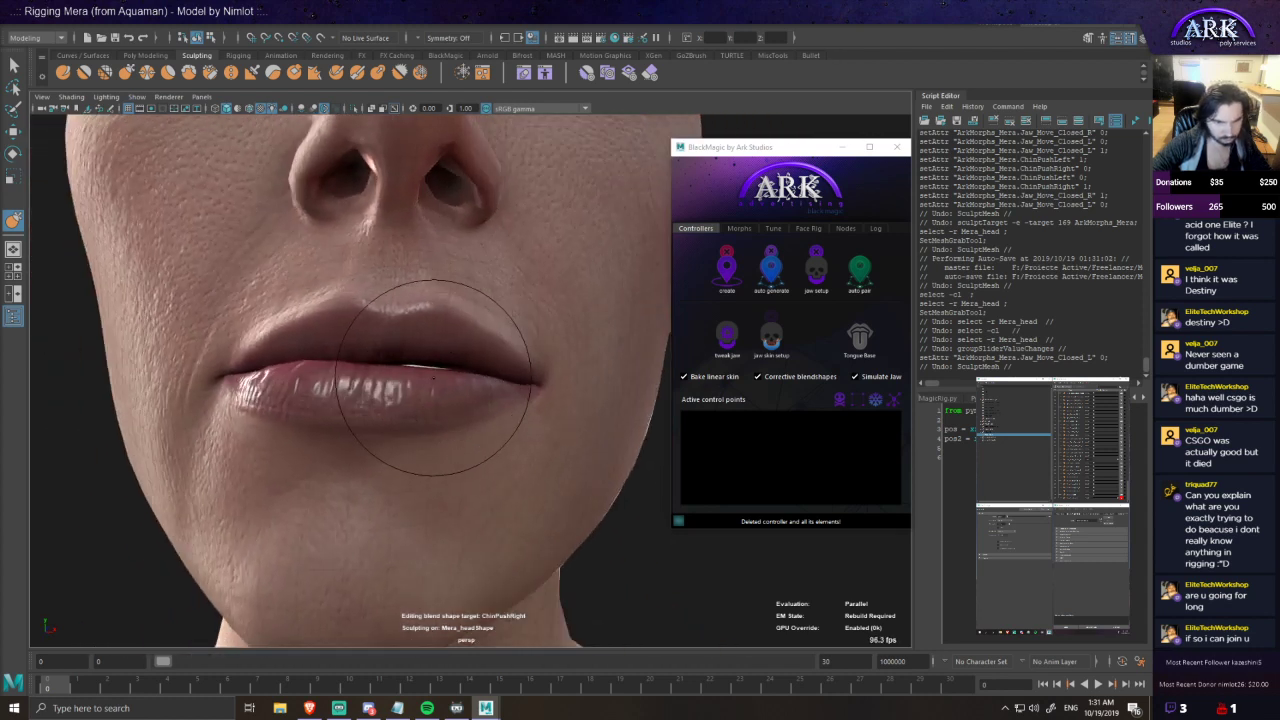
key(ctrl+z)
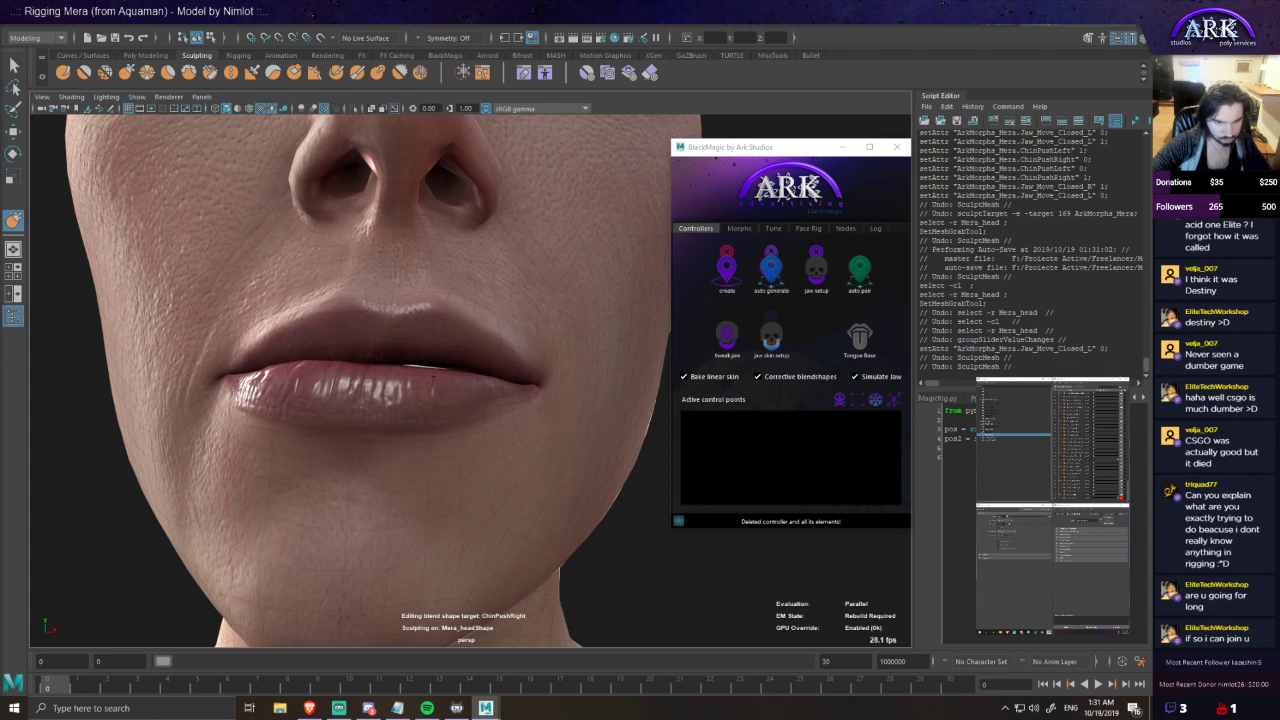
alt+drag(474, 408, 457, 430)
key(ctrl+z)
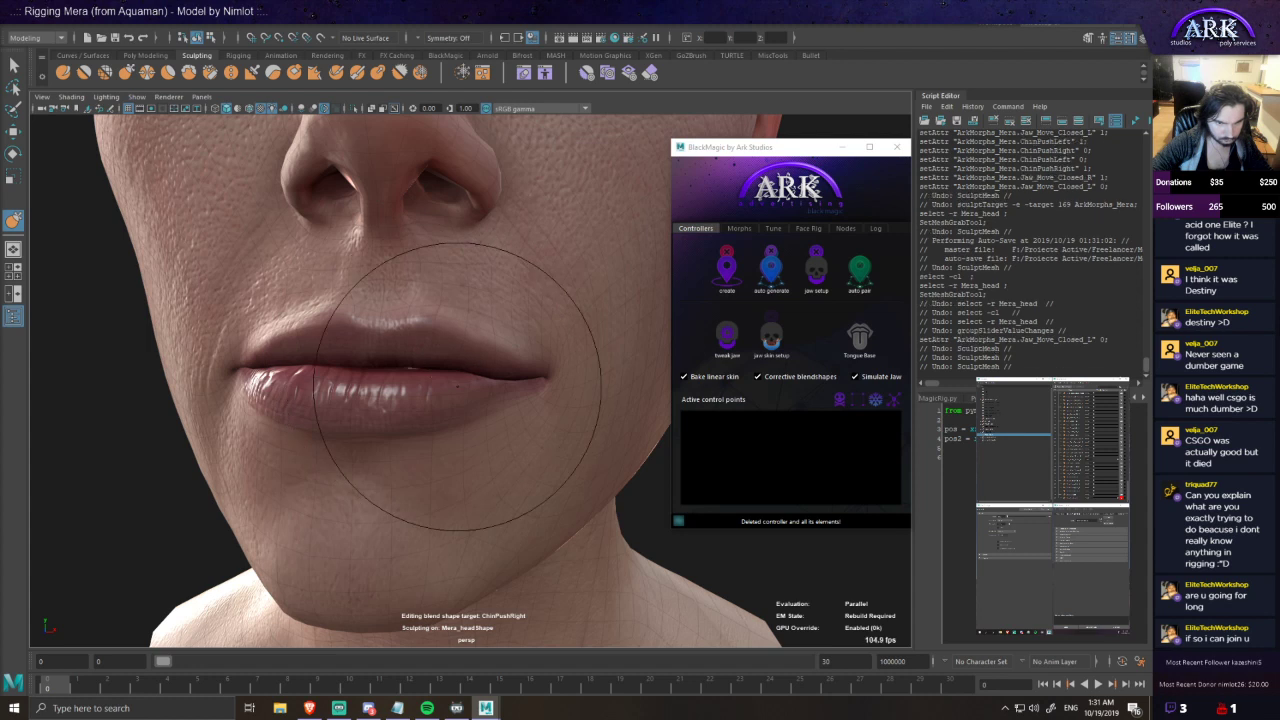
mouse_move(428, 370)
alt+mouse_down()
mouse_move(410, 361)
mouse_move(516, 384)
mouse_move(517, 416)
mouse_move(517, 403)
mouse_move(557, 414)
mouse_move(534, 427)
mouse_move(538, 440)
alt+mouse_up()
scroll(534, 427, down, 4)
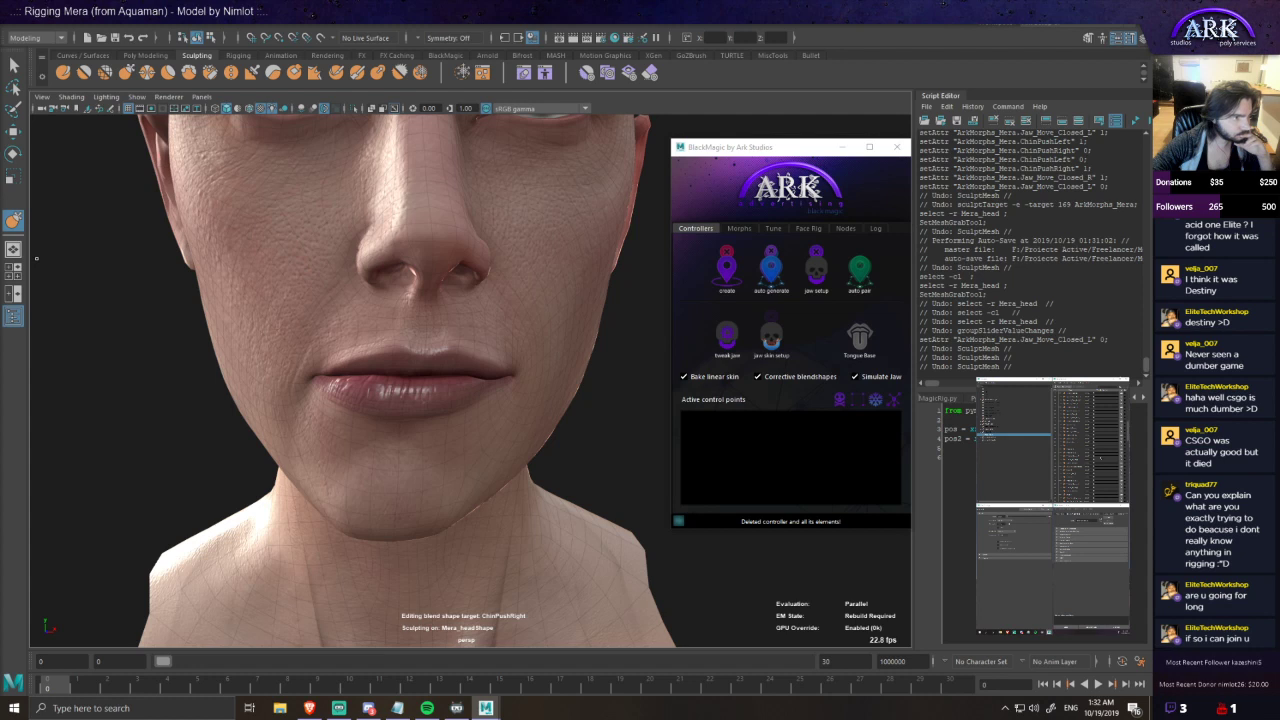
- Set Chin_PushUpperLip to 1 and Jaw_Move_Closed_R and ChinPushRight to 0, and inspect the lip mesh from inside the mouth
drag(1095, 446, 0, 36)
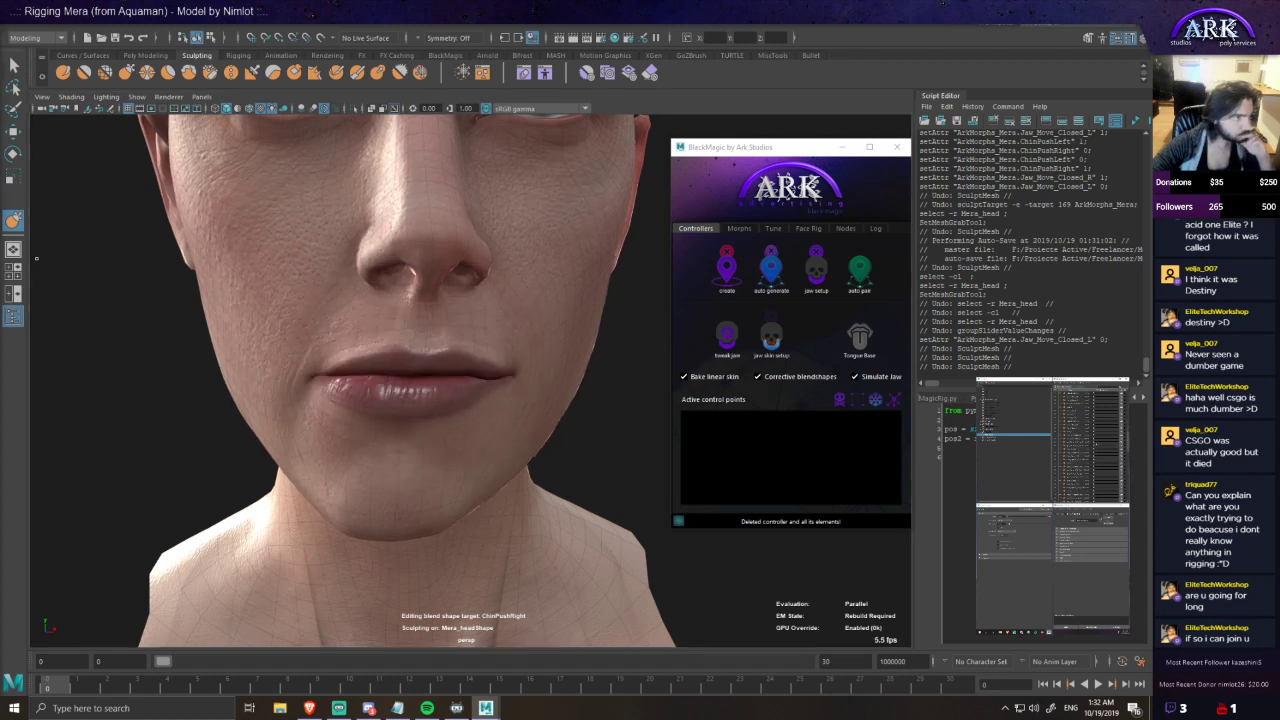
drag(37, 258, 171, 323)
alt+drag(390, 362, 290, 370)
scroll(370, 360, up, 3)
key(w)
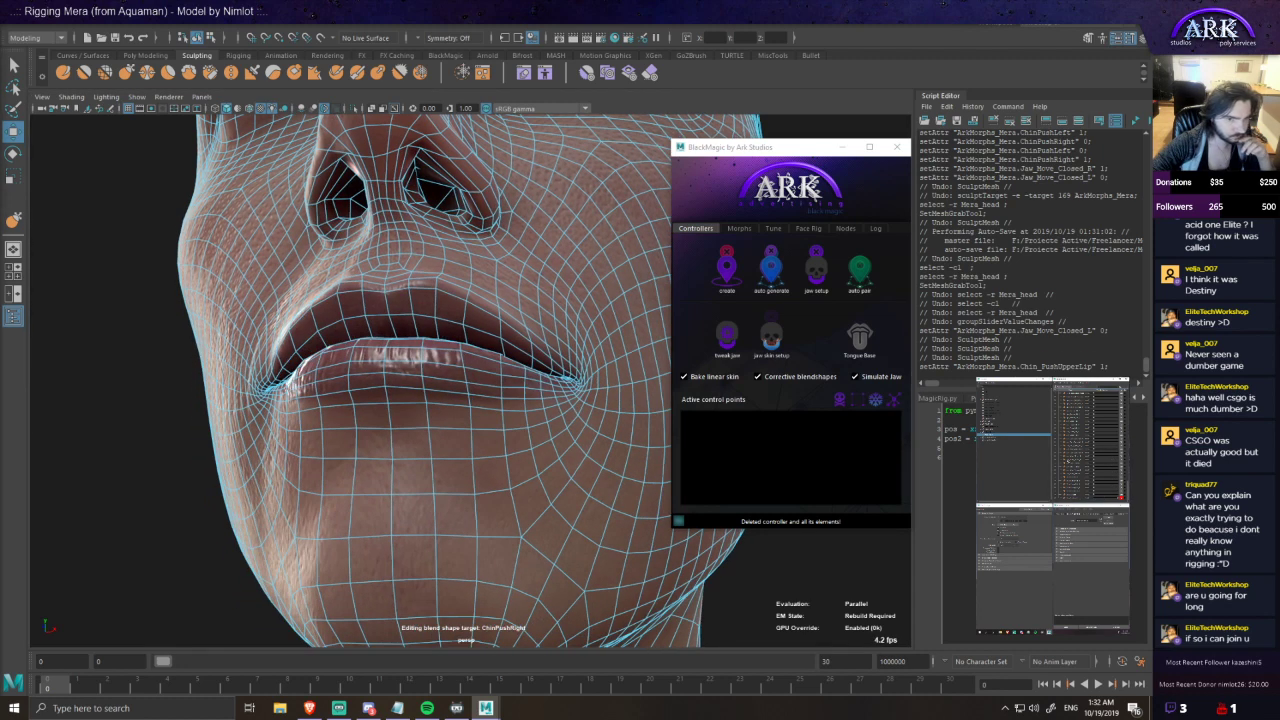
alt+drag(397, 352, 424, 364)
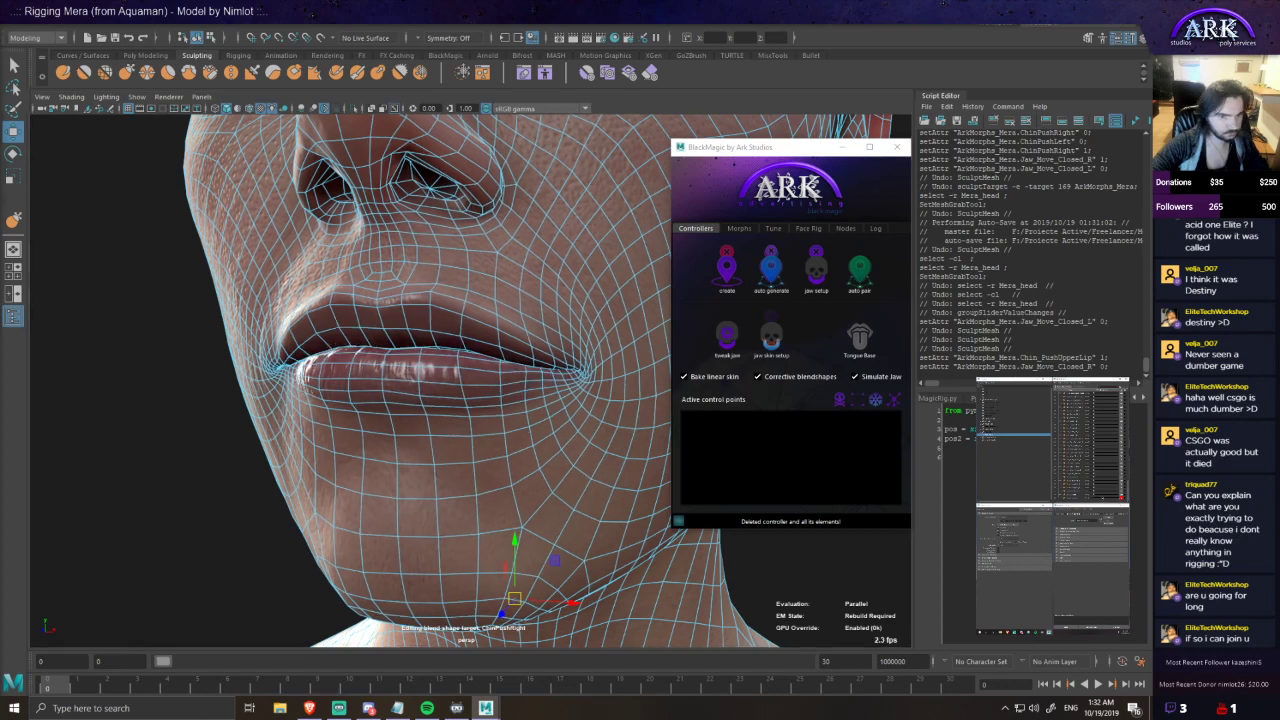
alt+drag(515, 324, 637, 349)
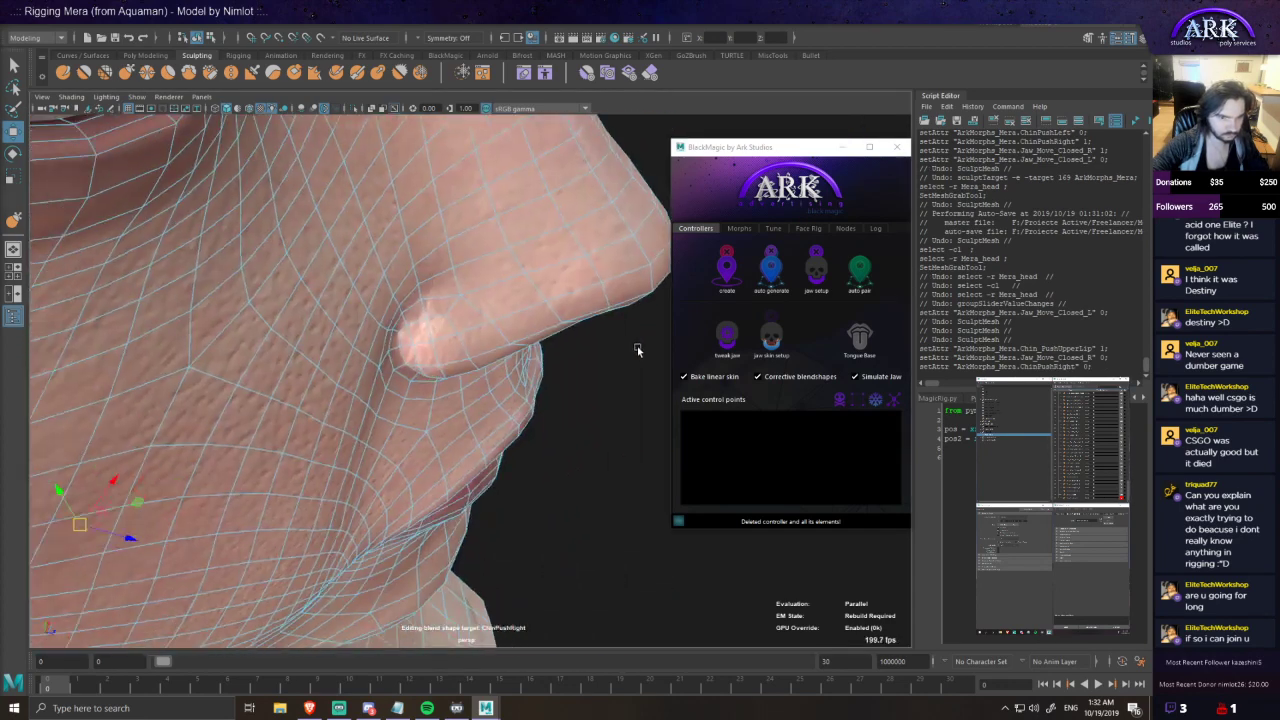
alt+right_drag(490, 400, 537, 406)
alt+right_drag(514, 470, 580, 472)
alt+drag(480, 378, 435, 347)
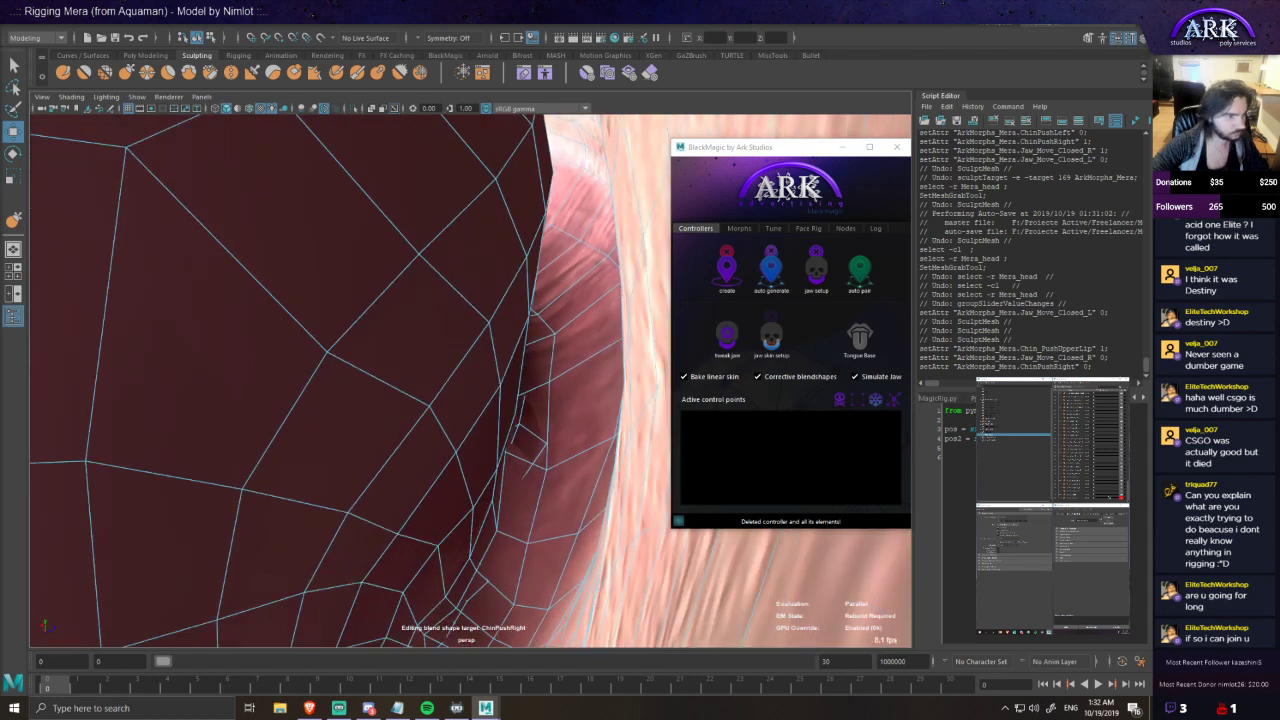
- Switch target editing from ChinPushRight to Chin_PushUpperLip and lower a vertex on the middle of the lip line
click(1121, 497)
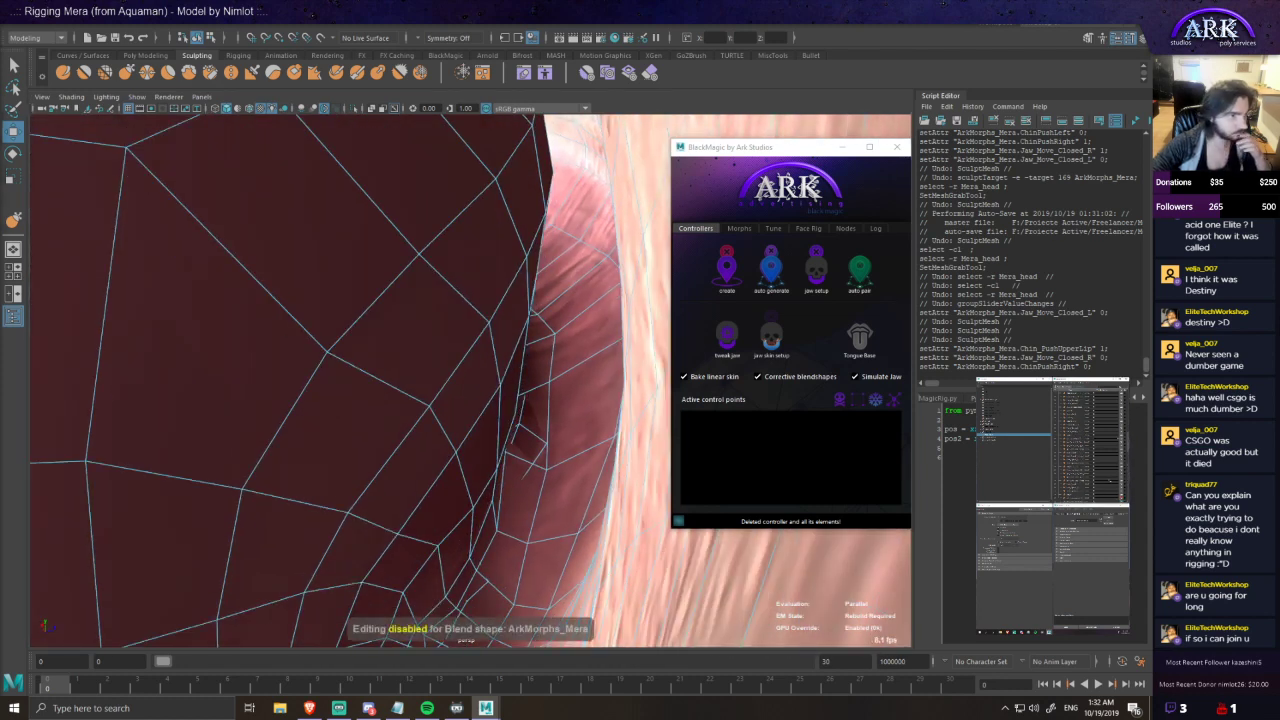
click(1121, 437)
alt+middle_drag(564, 418, 588, 395)
key(F9)
click(557, 372)
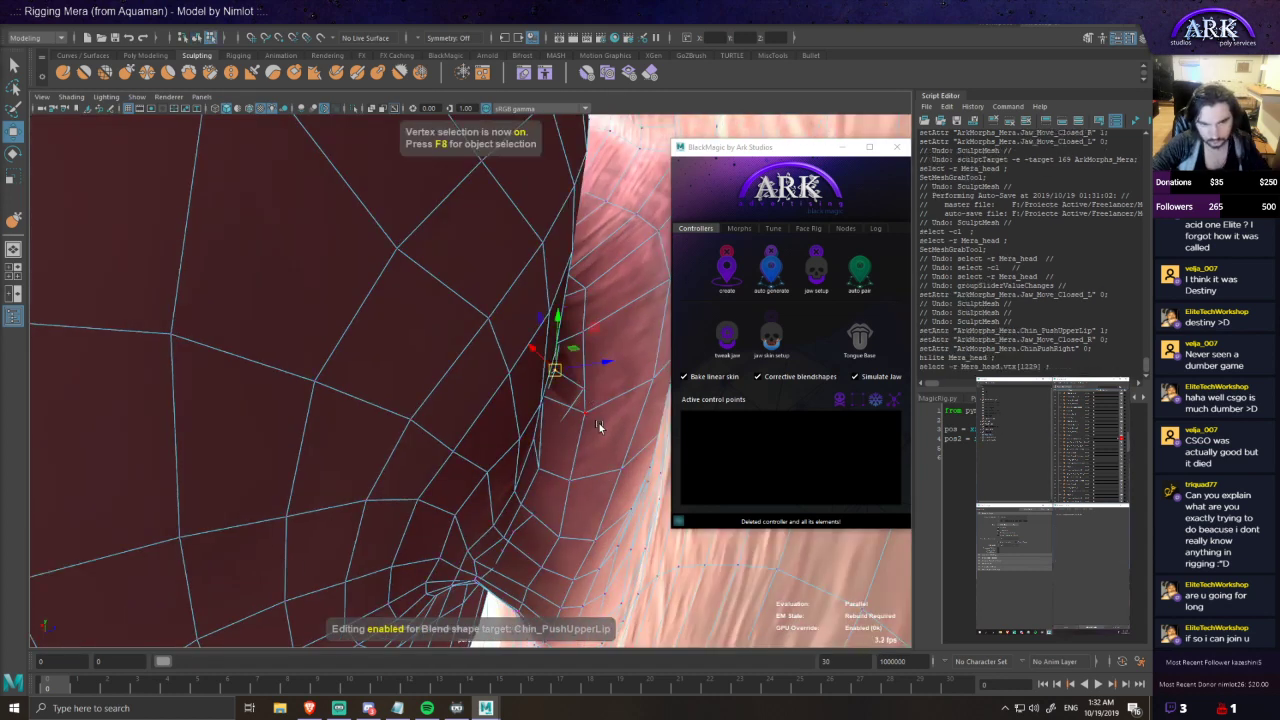
click(597, 430)
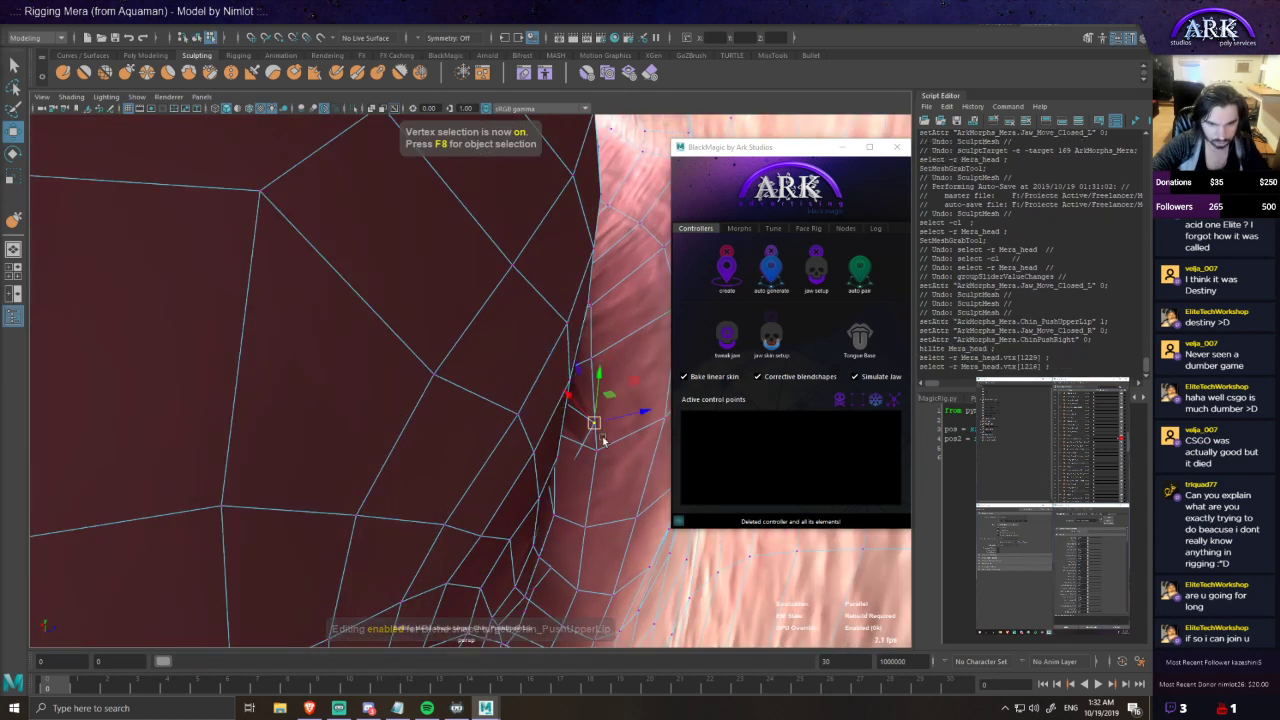
key(f)
alt+drag(611, 434, 487, 398)
drag(469, 355, 473, 363)
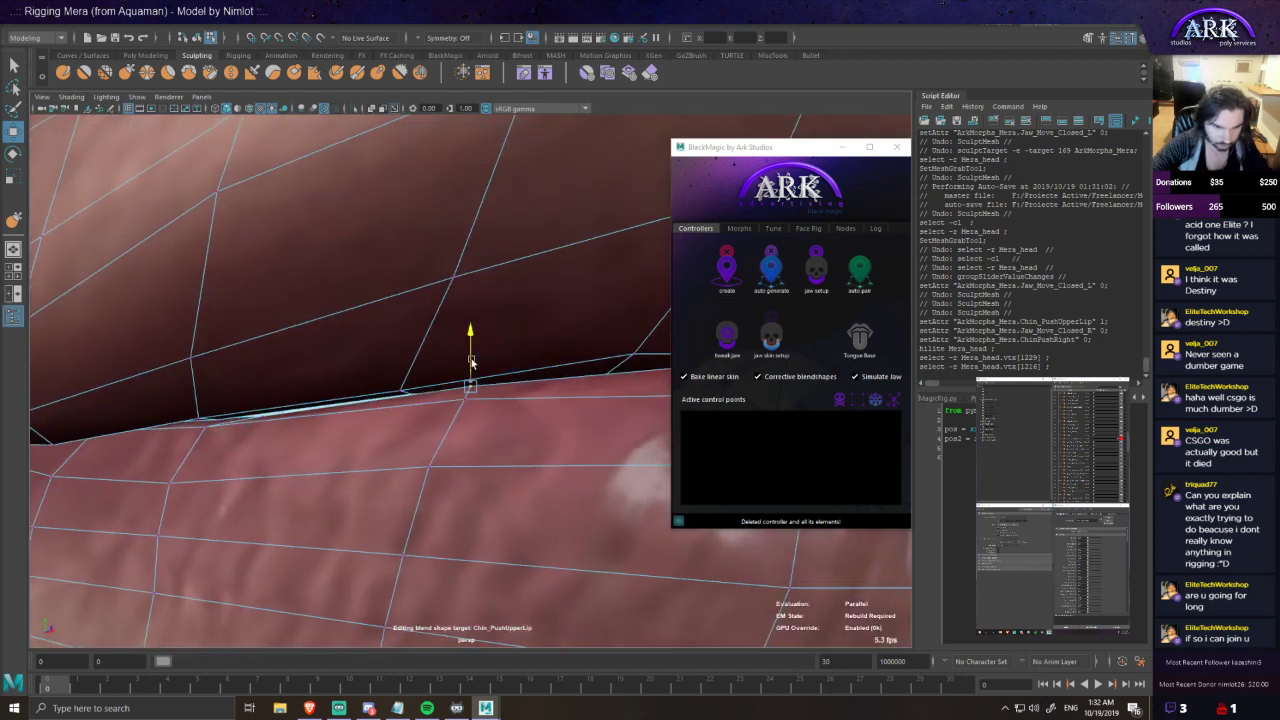
- Adjust the height of the neighbouring vertices along the middle of the lip line on the Chin_PushUpperLip target
alt+drag(475, 363, 575, 405)
click(414, 346)
alt+drag(445, 363, 432, 338)
drag(414, 320, 373, 345)
alt+drag(264, 415, 303, 379)
click(351, 394)
click(298, 401)
- Select the two near-overlapping lip vertices toward the character's right mouth corner and lower them slightly
alt+drag(523, 406, 180, 407)
alt+drag(345, 372, 384, 336)
click(356, 323)
shift+click(351, 314)
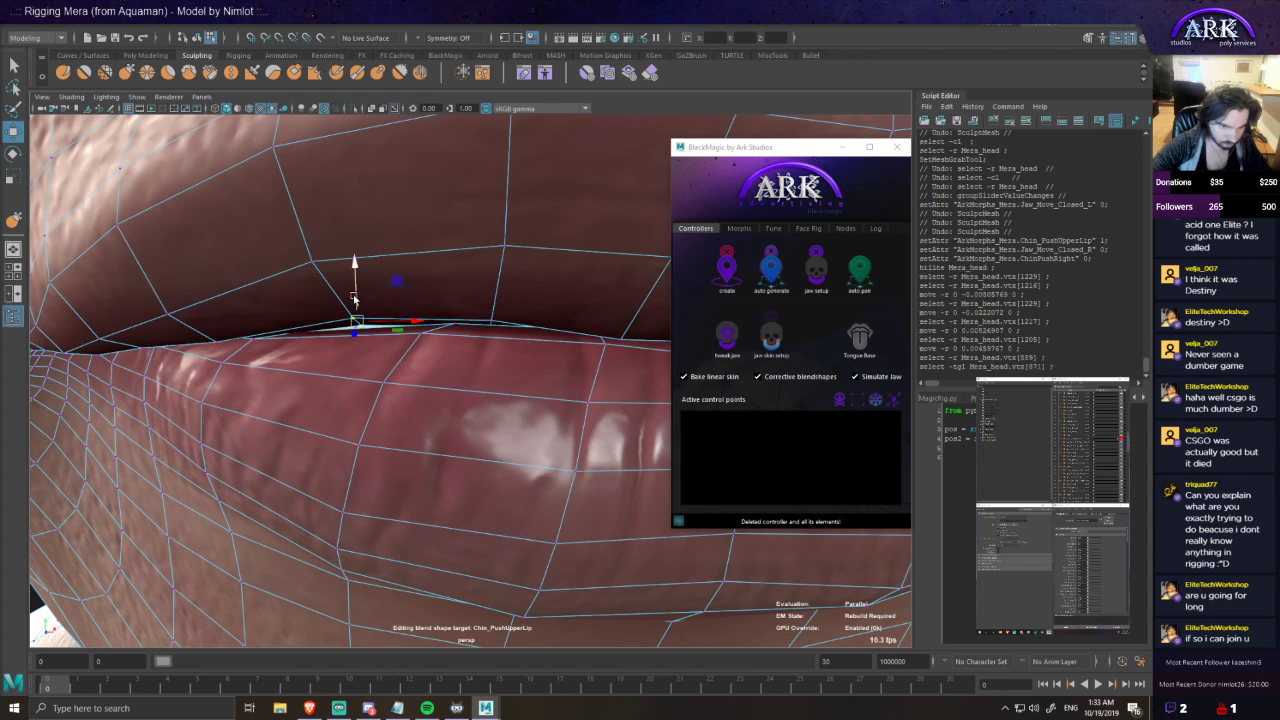
drag(355, 301, 355, 304)
alt+drag(395, 325, 507, 323)
alt+drag(467, 355, 357, 206)
- Adjust the height of the individual lip vertices on the character's left half of the mouth so upper and lower edges meet
key(f)
alt+drag(531, 396, 461, 378)
click(462, 414)
alt+middle_drag(514, 398, 326, 351)
click(326, 338)
alt+drag(328, 340, 292, 314)
click(289, 334)
click(330, 341)
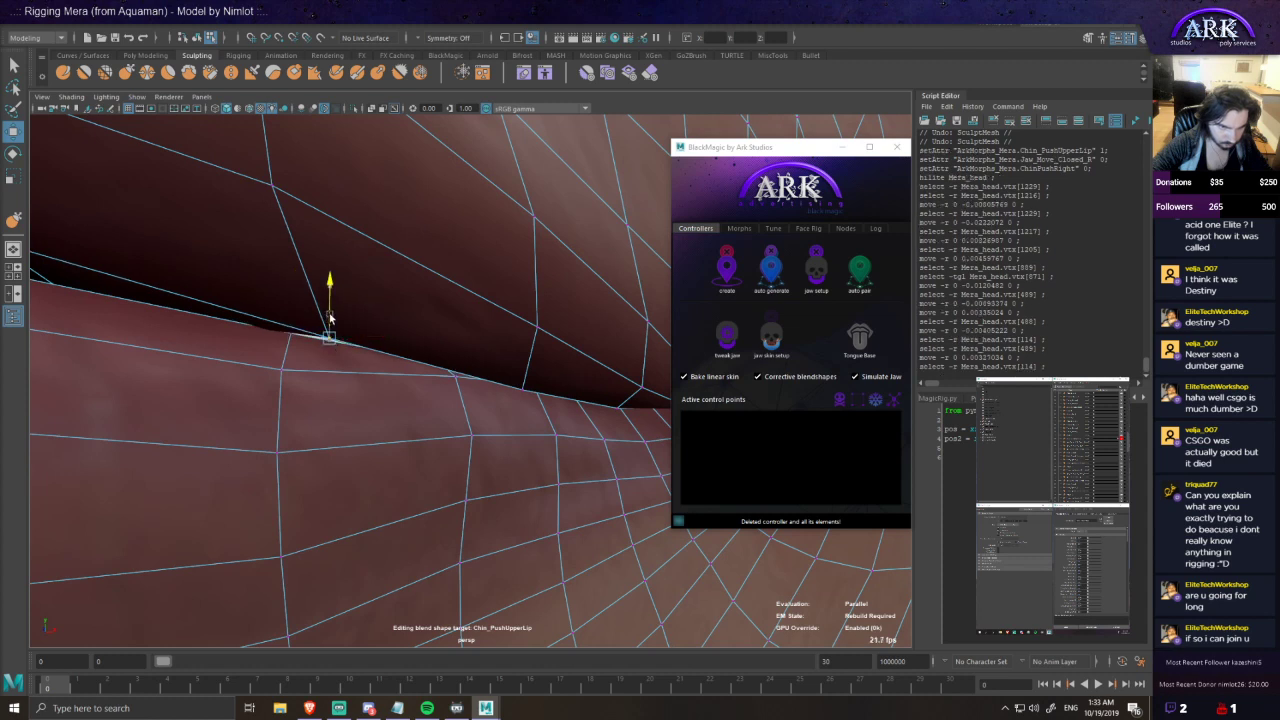
drag(336, 319, 337, 322)
- Frame the remaining gap in the lip line, select a pair of vertices there, and raise them slightly to close it
alt+drag(478, 374, 616, 434)
click(337, 181)
click(320, 186)
key(f)
mouse_move(489, 314)
alt+mouse_down()
mouse_move(357, 294)
mouse_move(477, 263)
mouse_move(474, 309)
alt+mouse_up()
click(331, 328)
shift+click(351, 342)
drag(341, 313, 341, 311)
alt+drag(343, 315, 422, 419)
click(391, 384)
- Return to object selection, clear the selection, set Chin_PushUpperLip to 0, and turn off editing for that target
scroll(394, 374, down, 5)
scroll(431, 385, down, 4)
key(F8)
click(646, 488)
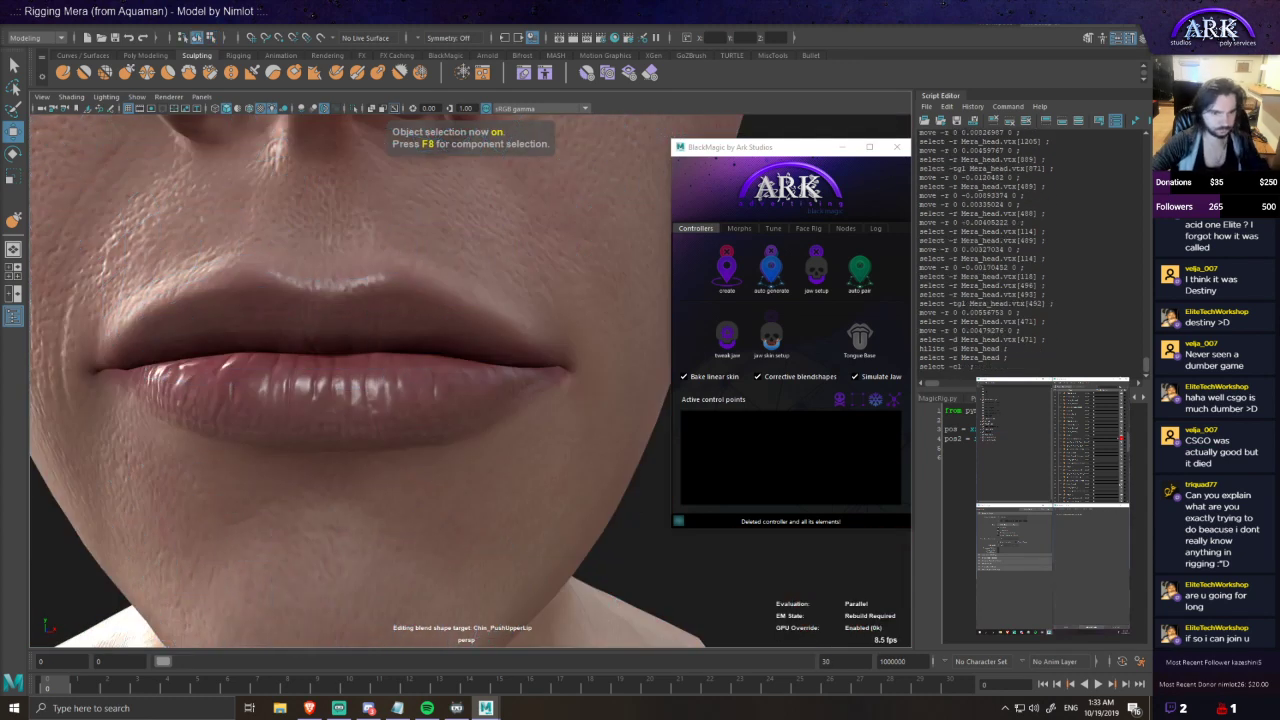
drag(1117, 438, 1045, 440)
click(1121, 438)
- Save the scene with the whole head in view and auto-generate the facial controllers
scroll(362, 392, down, 9)
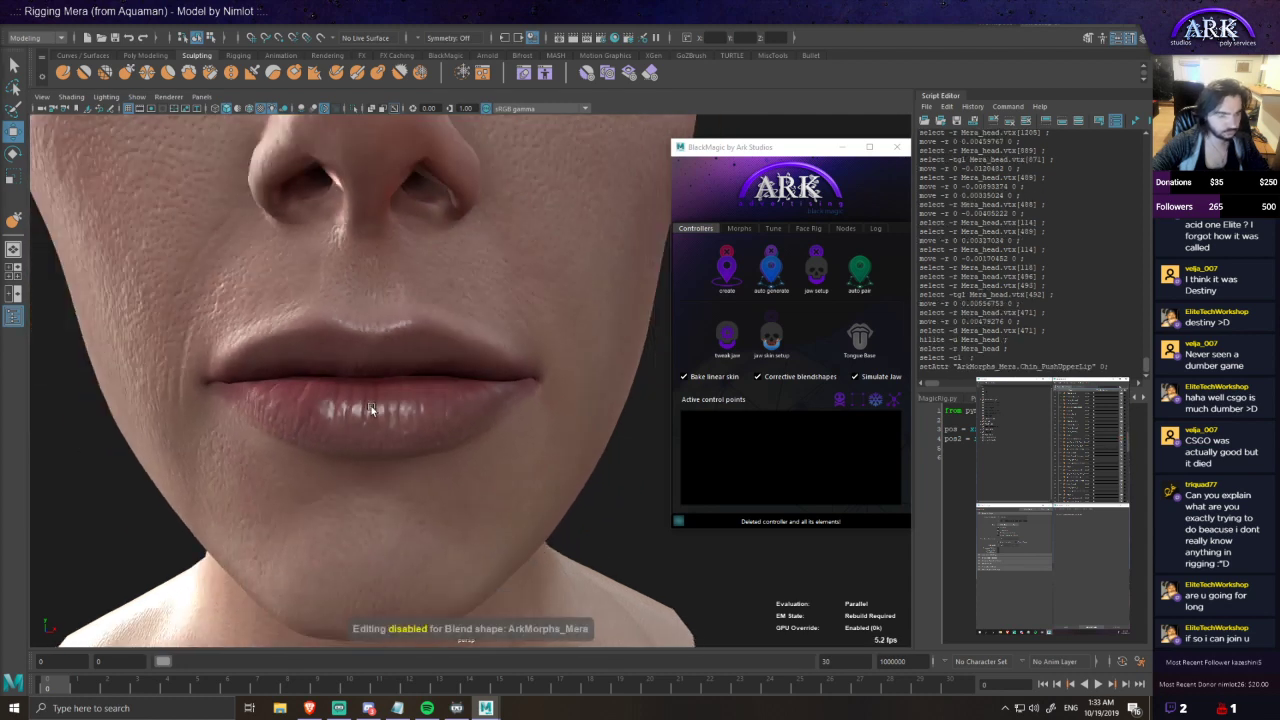
alt+drag(420, 424, 429, 424)
key(ctrl+s)
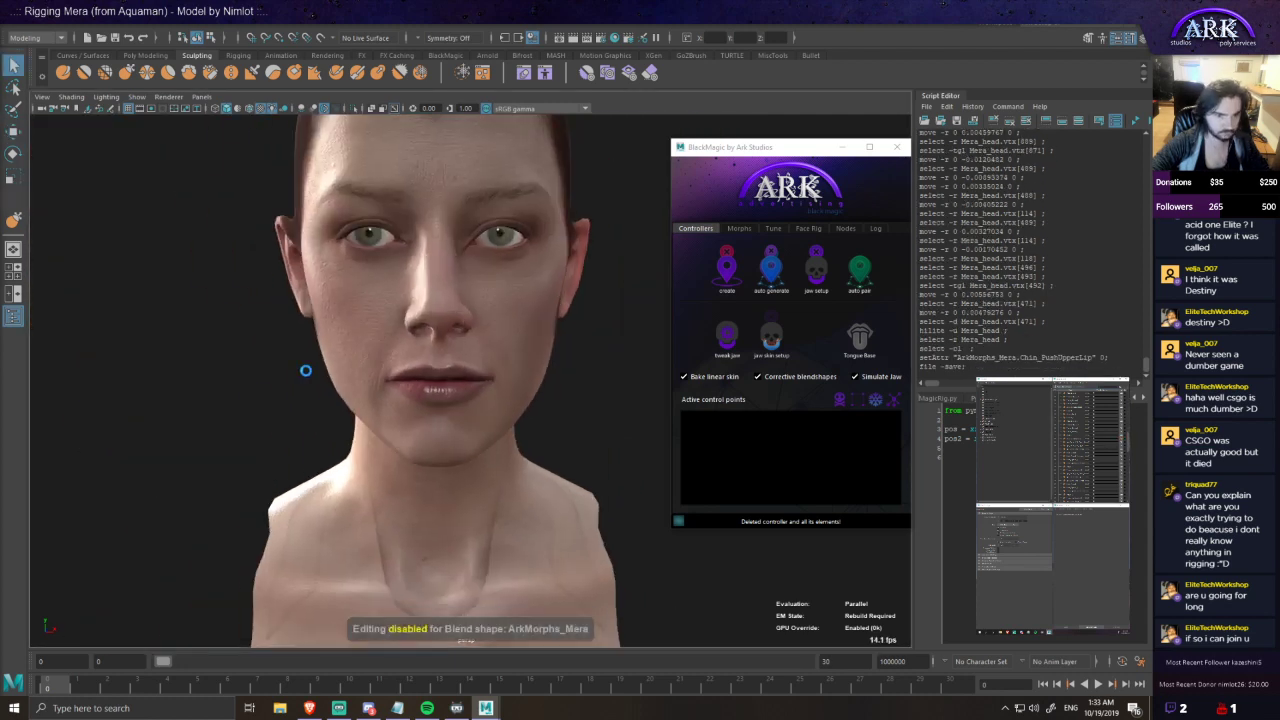
click(331, 373)
click(778, 280)
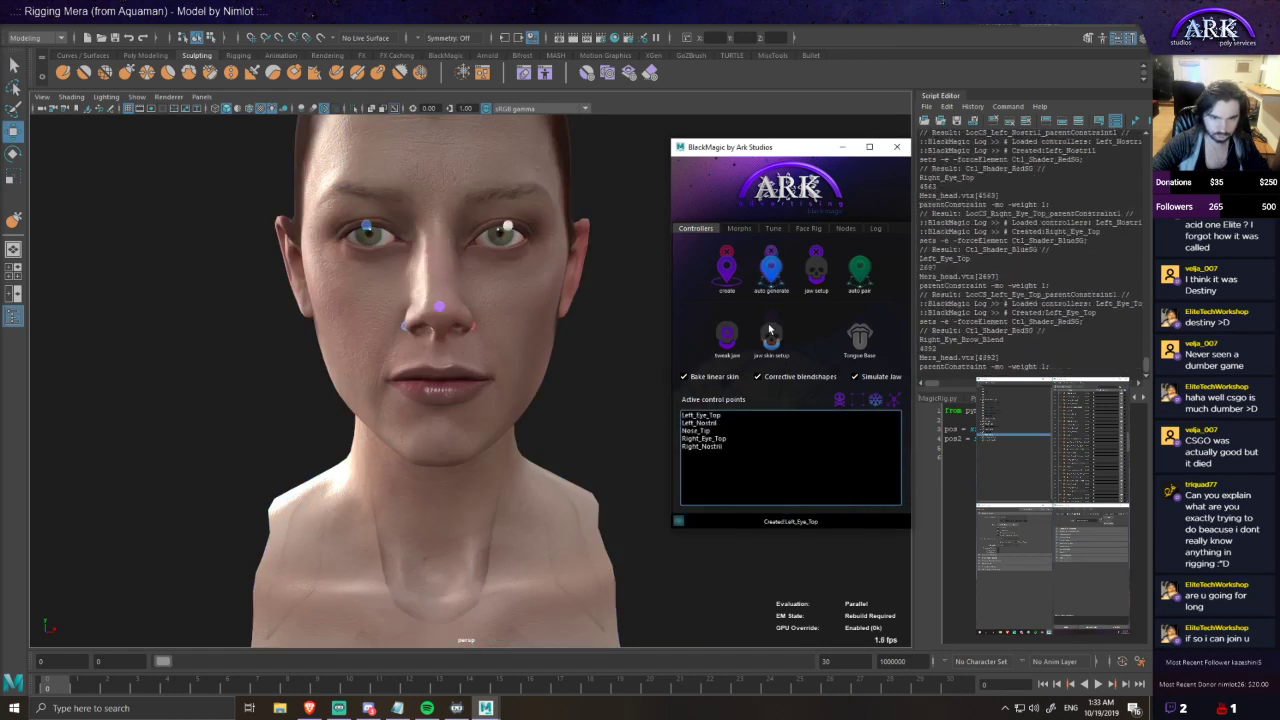
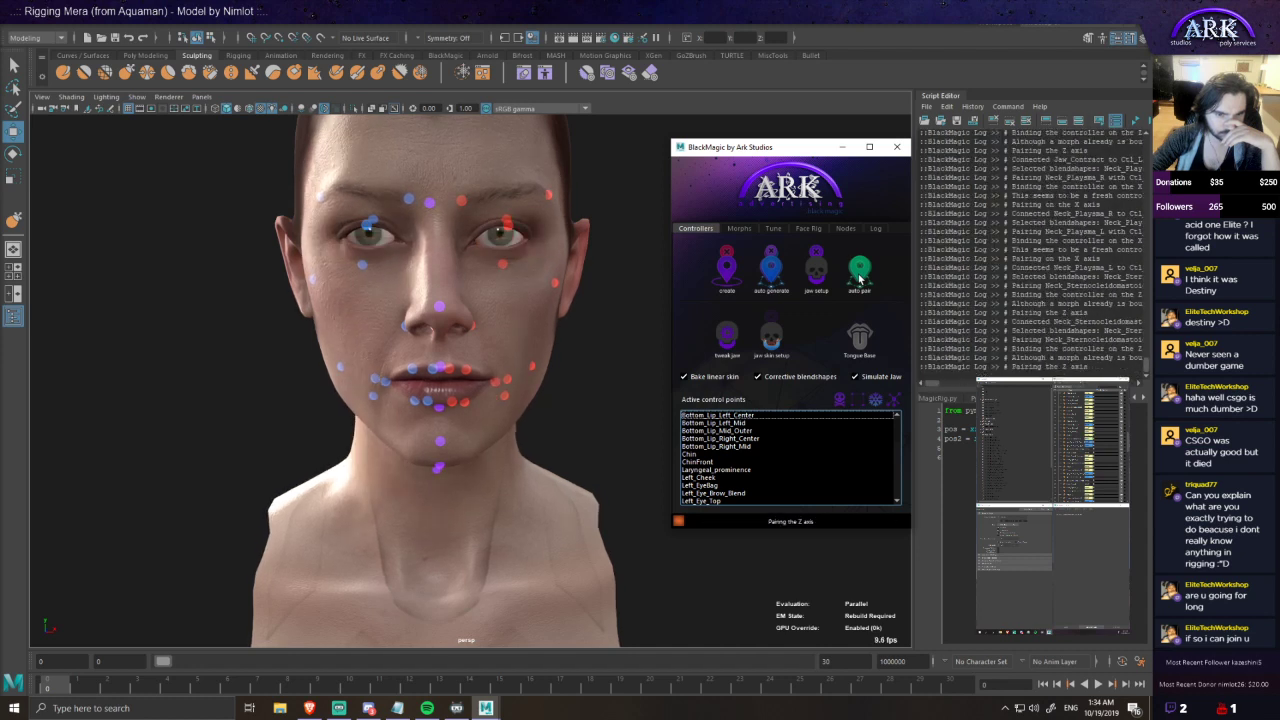
- Try out the Chin controller by moving it around in several directions, and undo the move
click(440, 469)
mouse_move(481, 426)
mouse_down()
mouse_move(488, 453)
mouse_move(502, 436)
mouse_move(486, 424)
mouse_up()
middle_drag(483, 425, 463, 415)
drag(459, 410, 468, 377)
middle_drag(468, 378, 476, 457)
drag(475, 457, 482, 388)
middle_drag(484, 386, 513, 519)
drag(512, 516, 492, 536)
key(ctrl+z)
- Try raising the ChinFront controller about 3 units and moving the Chin controller down and toward the character's right
alt+right_drag(494, 449, 509, 487)
alt+drag(509, 487, 518, 472)
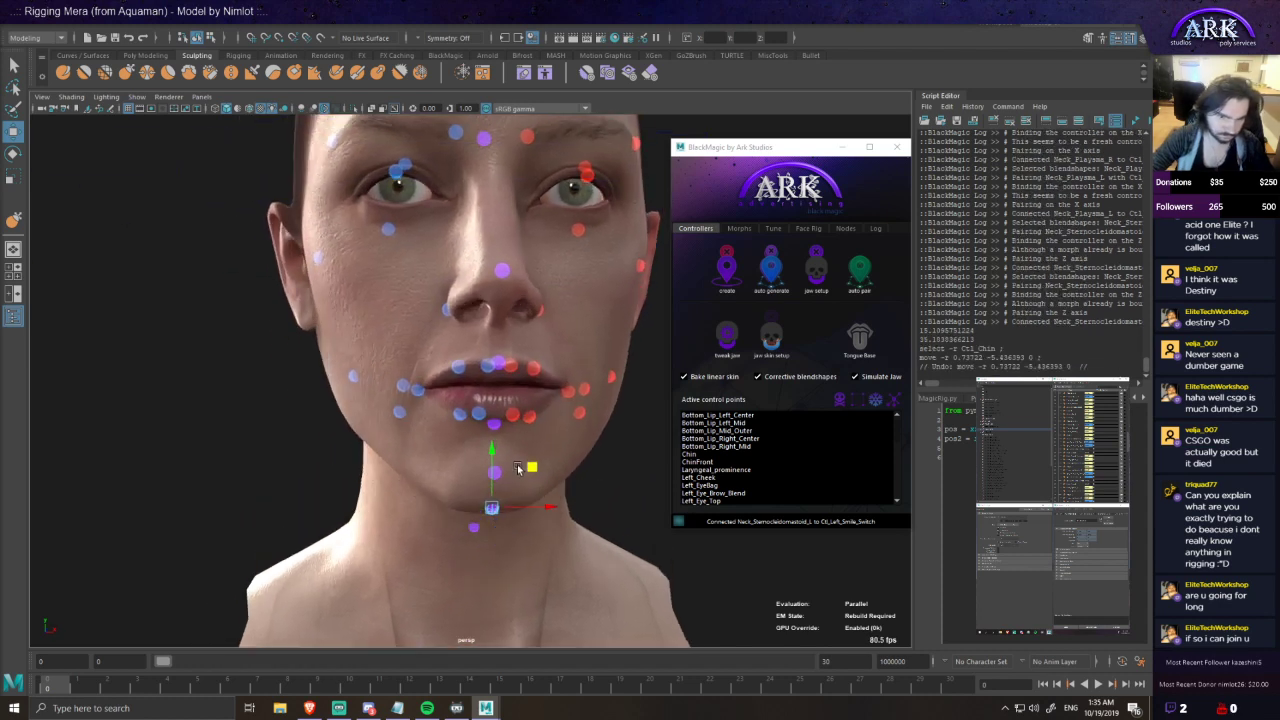
alt+right_drag(518, 472, 519, 466)
alt+middle_drag(519, 466, 478, 440)
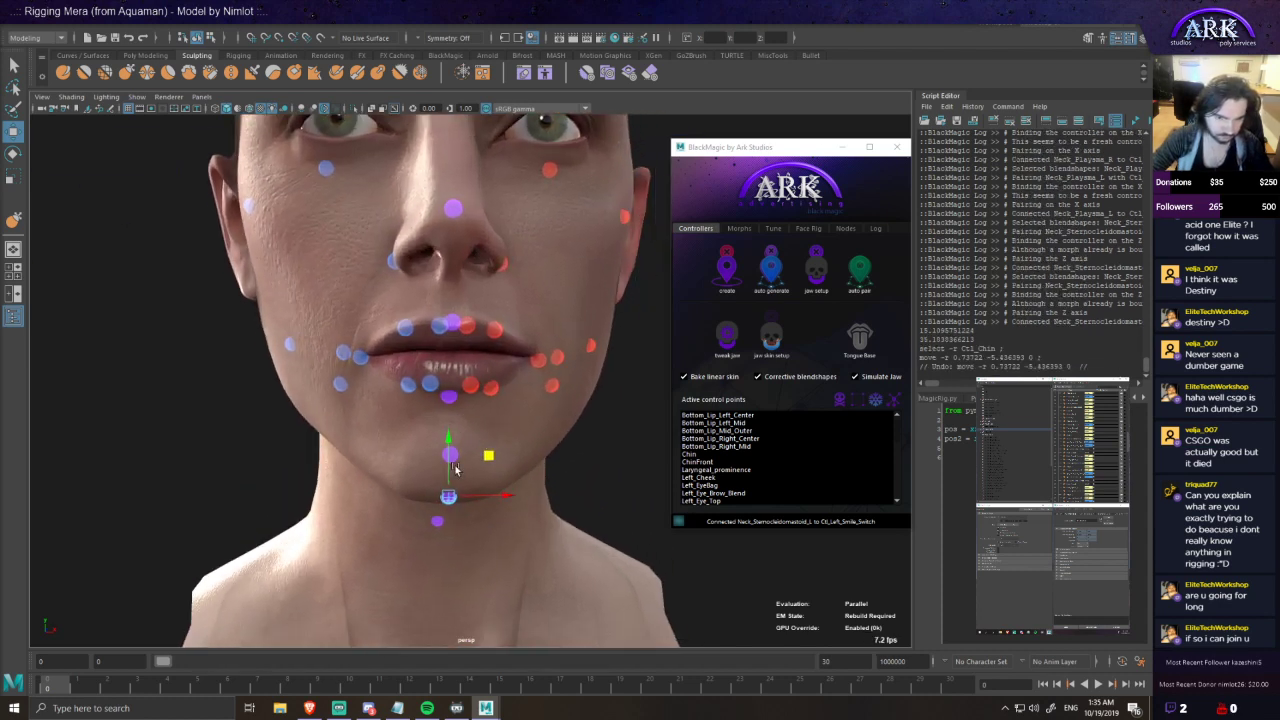
click(454, 456)
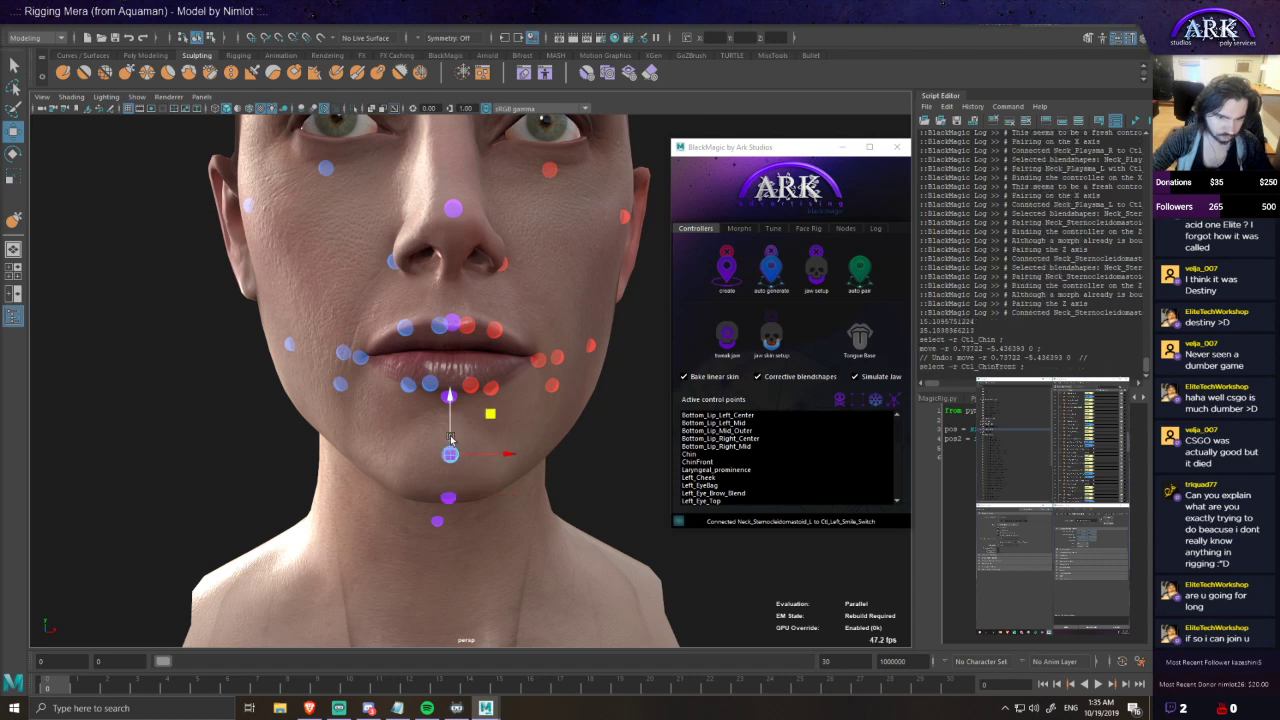
drag(464, 310, 464, 311)
click(453, 498)
drag(488, 456, 365, 560)
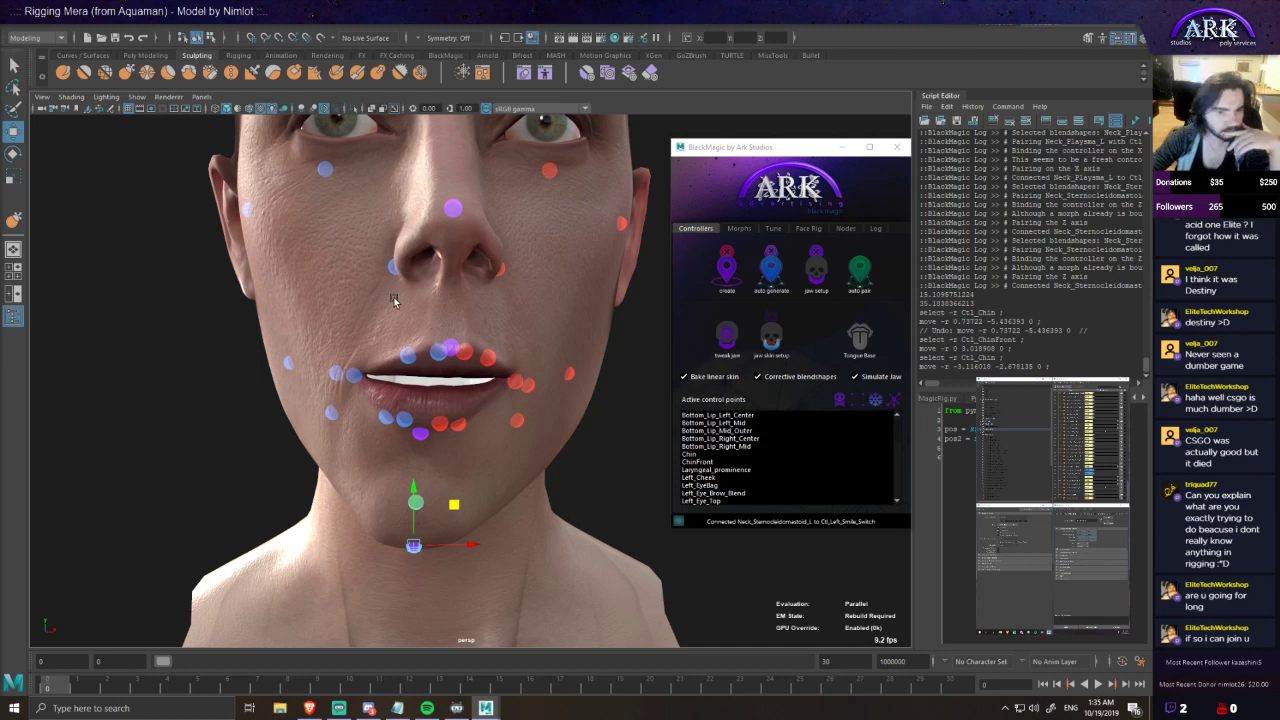
- Try shifting the Chin controller about 1.1 units farther toward the character's right and lowering it about 1.1 units
drag(469, 545, 434, 585)
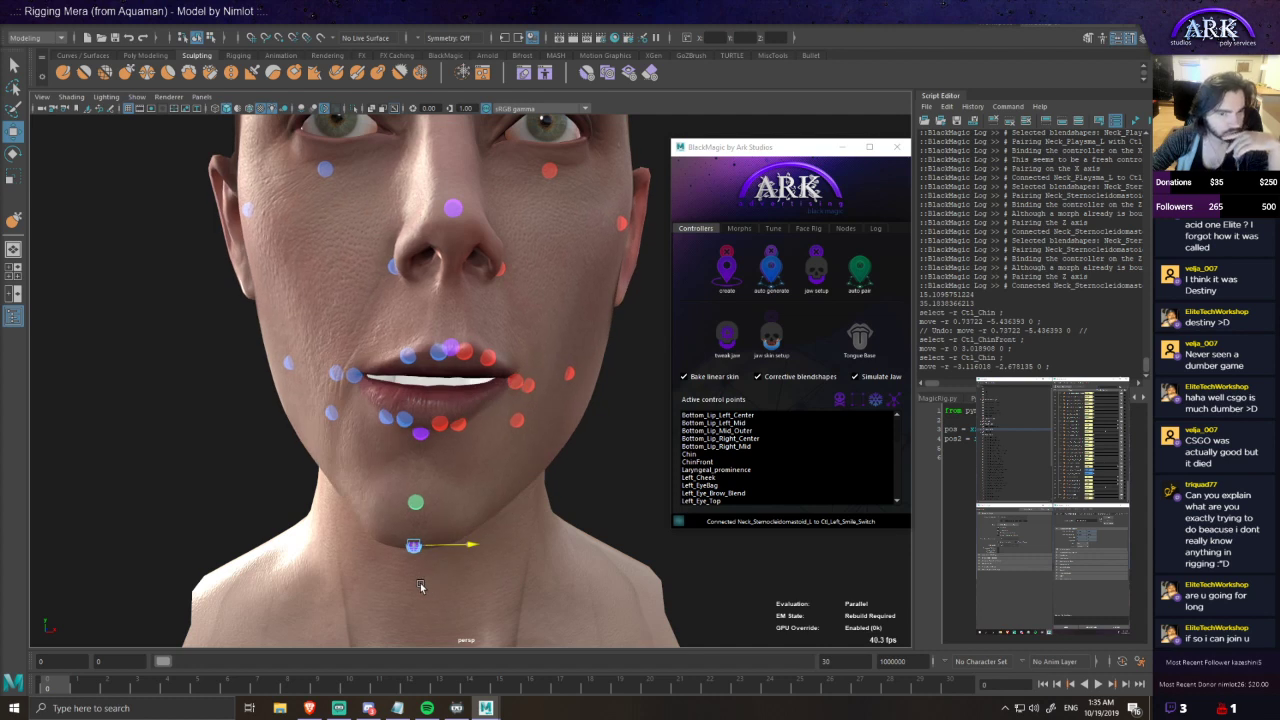
drag(420, 586, 420, 585)
mouse_move(475, 456)
alt+mouse_down()
mouse_move(561, 472)
mouse_move(465, 474)
alt+mouse_up()
drag(412, 506, 411, 467)
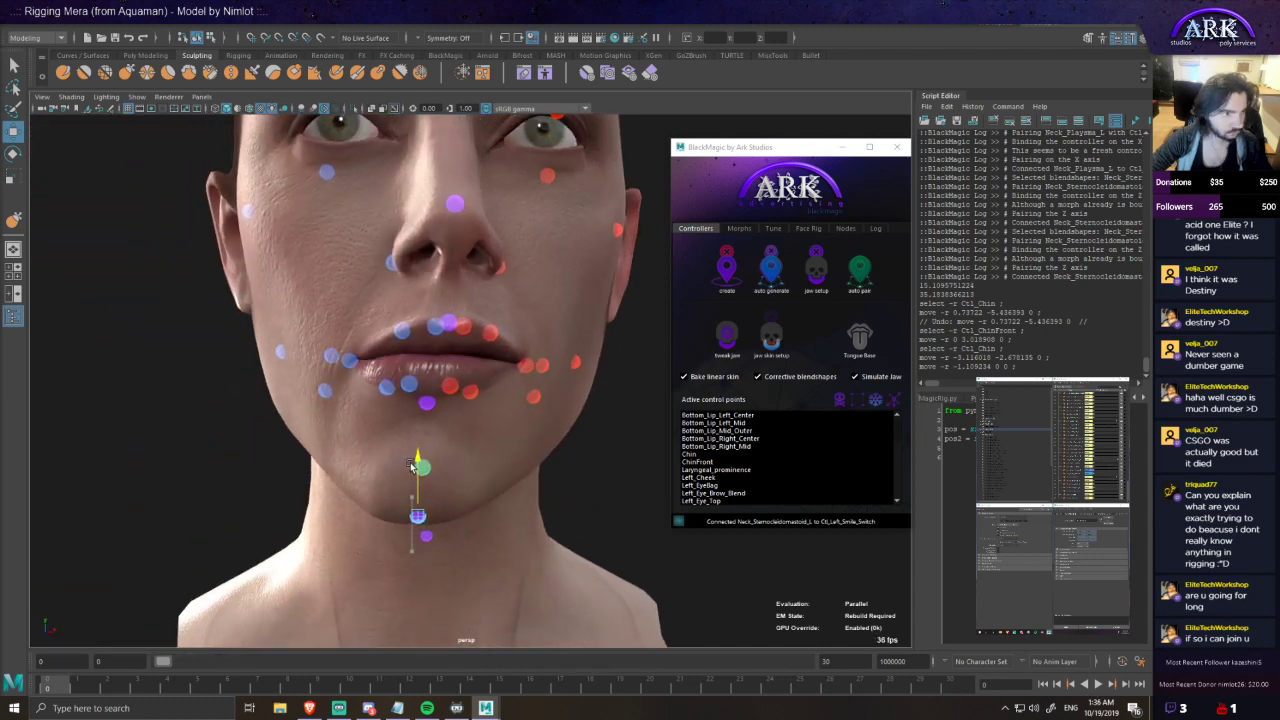
drag(409, 468, 354, 546)
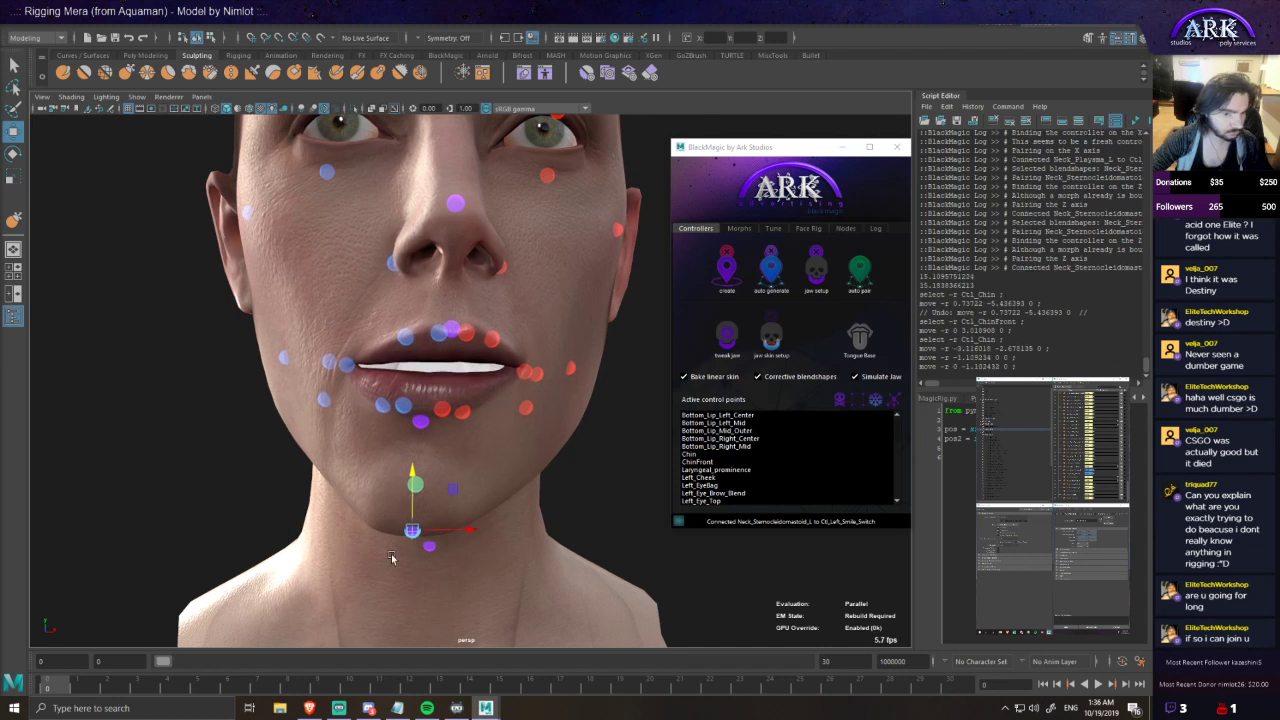
- Try lowering the ChinFront controller about 2 units and raising the Chin controller slightly
click(420, 488)
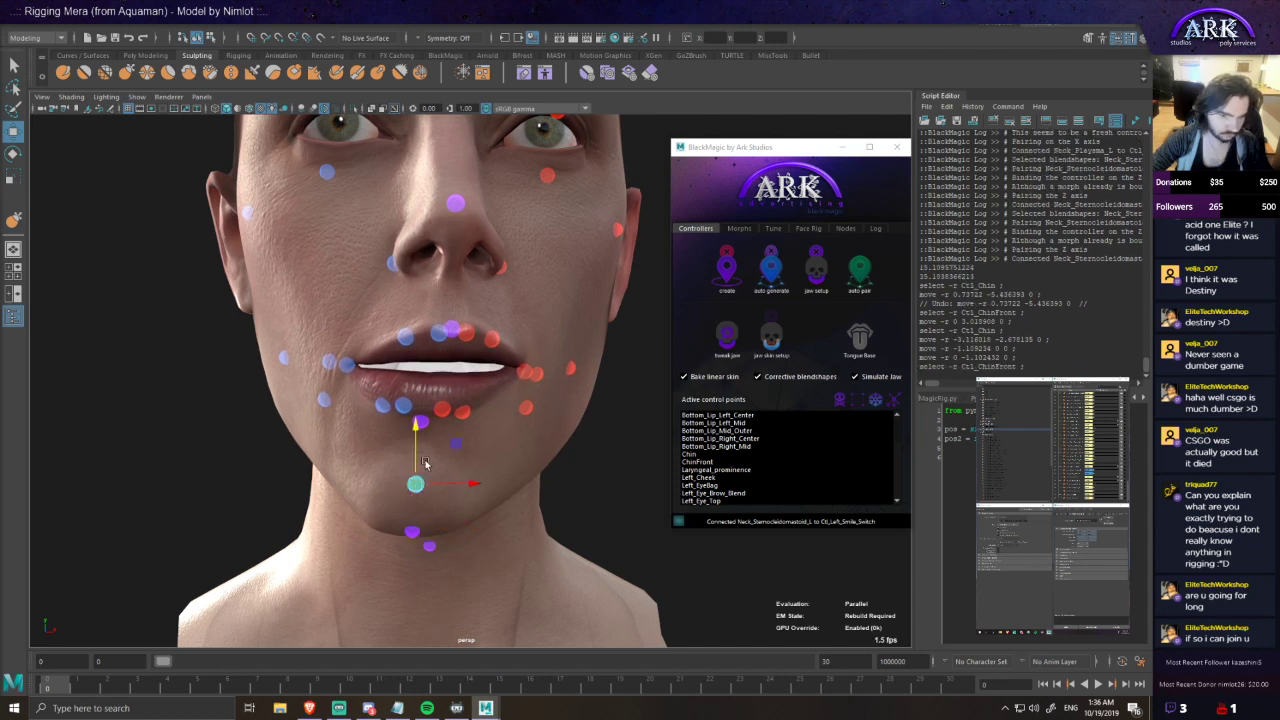
drag(416, 463, 356, 537)
click(416, 530)
mouse_move(412, 507)
mouse_down()
mouse_move(411, 495)
mouse_move(390, 509)
mouse_move(402, 496)
mouse_move(387, 515)
mouse_move(402, 500)
mouse_up()
drag(390, 512, 395, 510)
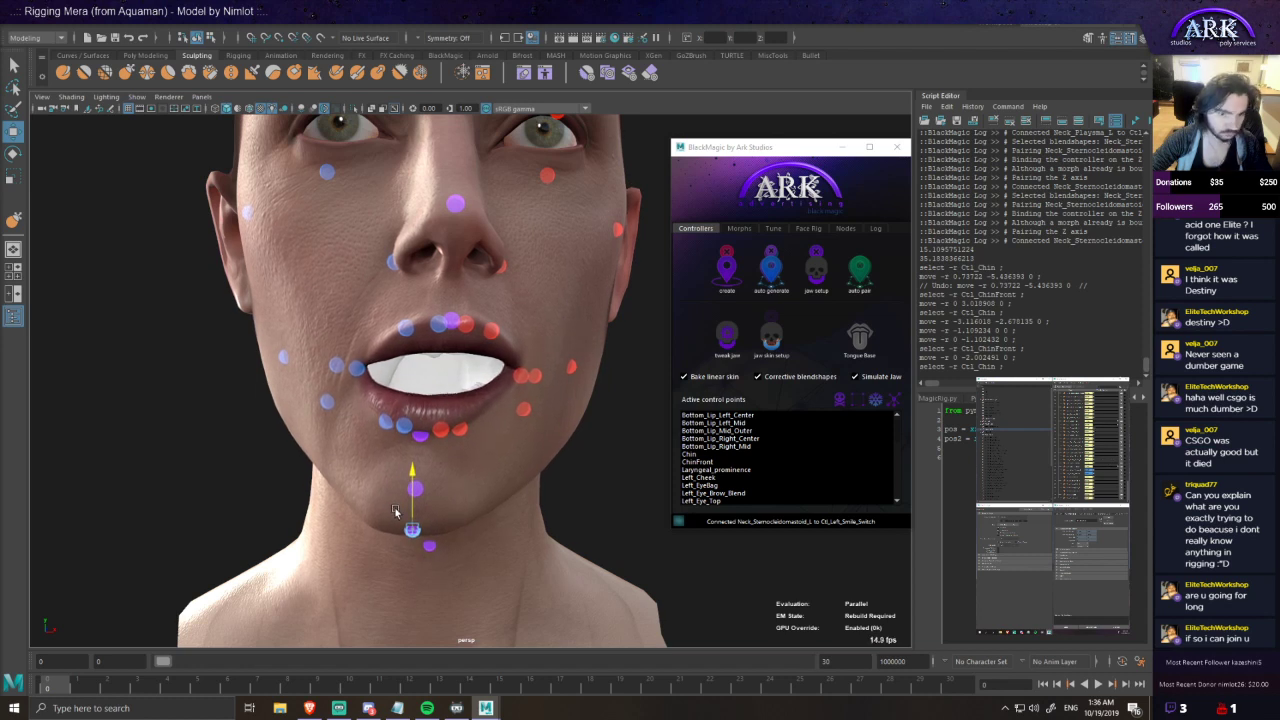
mouse_move(395, 510)
mouse_down()
mouse_move(402, 490)
mouse_move(407, 503)
mouse_up()
- Undo all the test moves of the Chin and ChinFront controllers and the controller pairing
scroll(508, 437, down, 3)
alt+drag(508, 437, 500, 448)
key(ctrl+z)
key(ctrl+z)
key(ctrl+z)
key(ctrl+z)
key(ctrl+z)
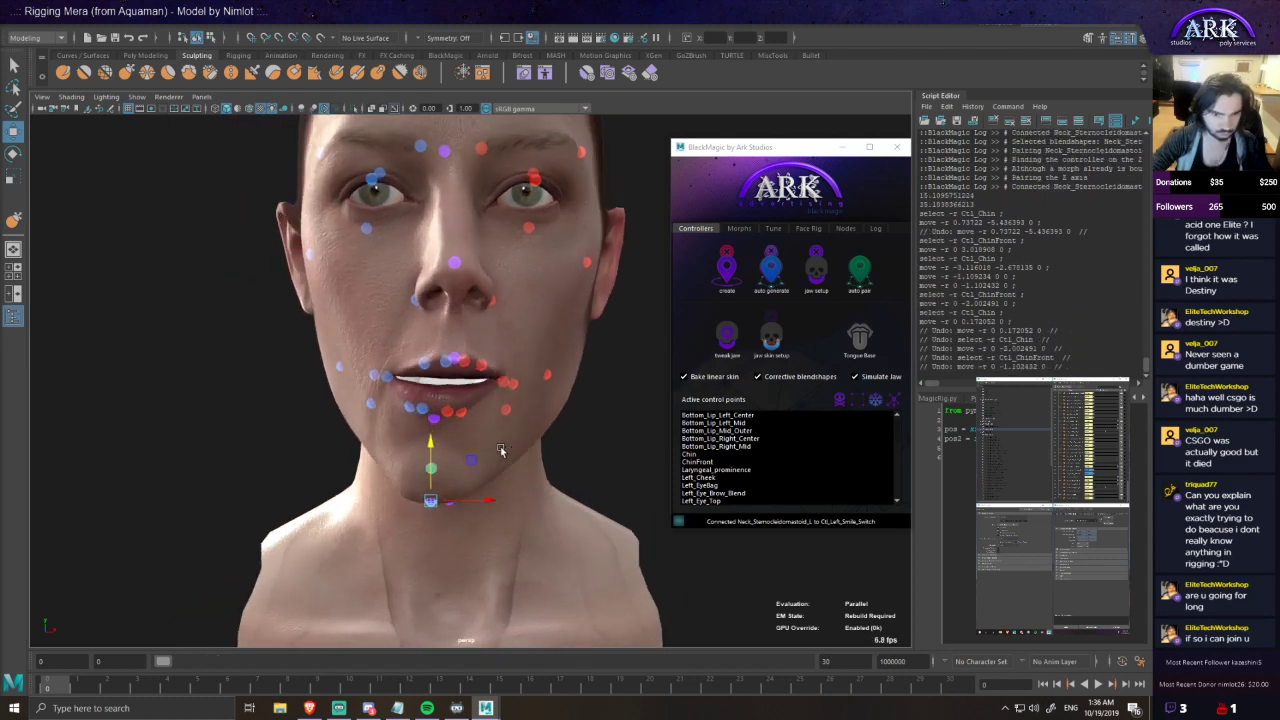
key(ctrl+z)
key(ctrl+z)
key(ctrl+z)
key(ctrl+z)
key(ctrl+z)
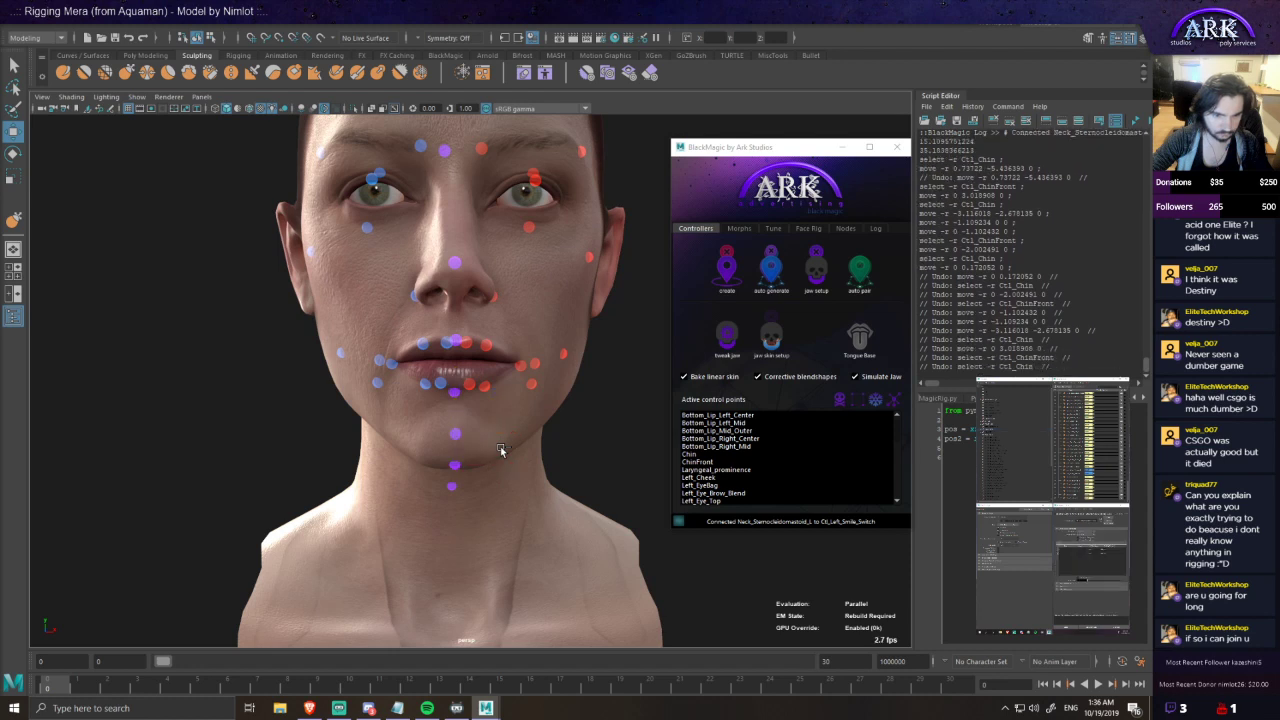
key(ctrl+z)
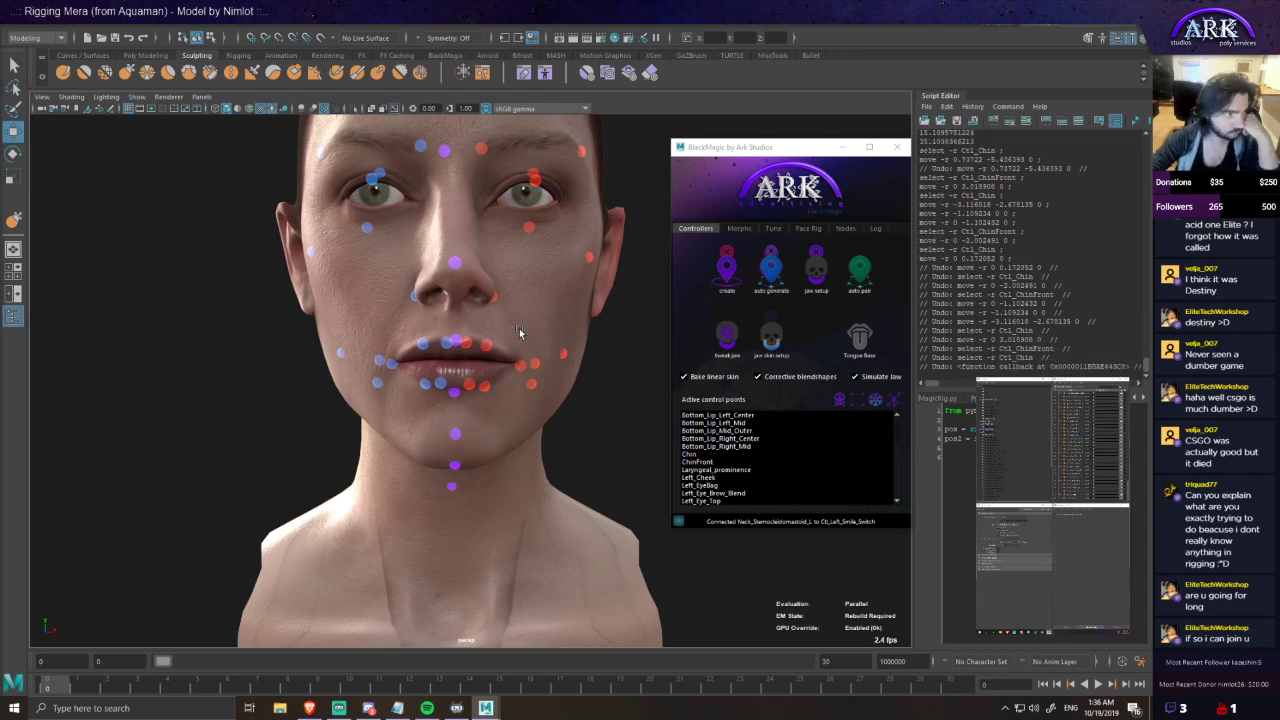
- Delete all the facial controllers and inspect the closed lips on the head mesh up close
click(771, 255)
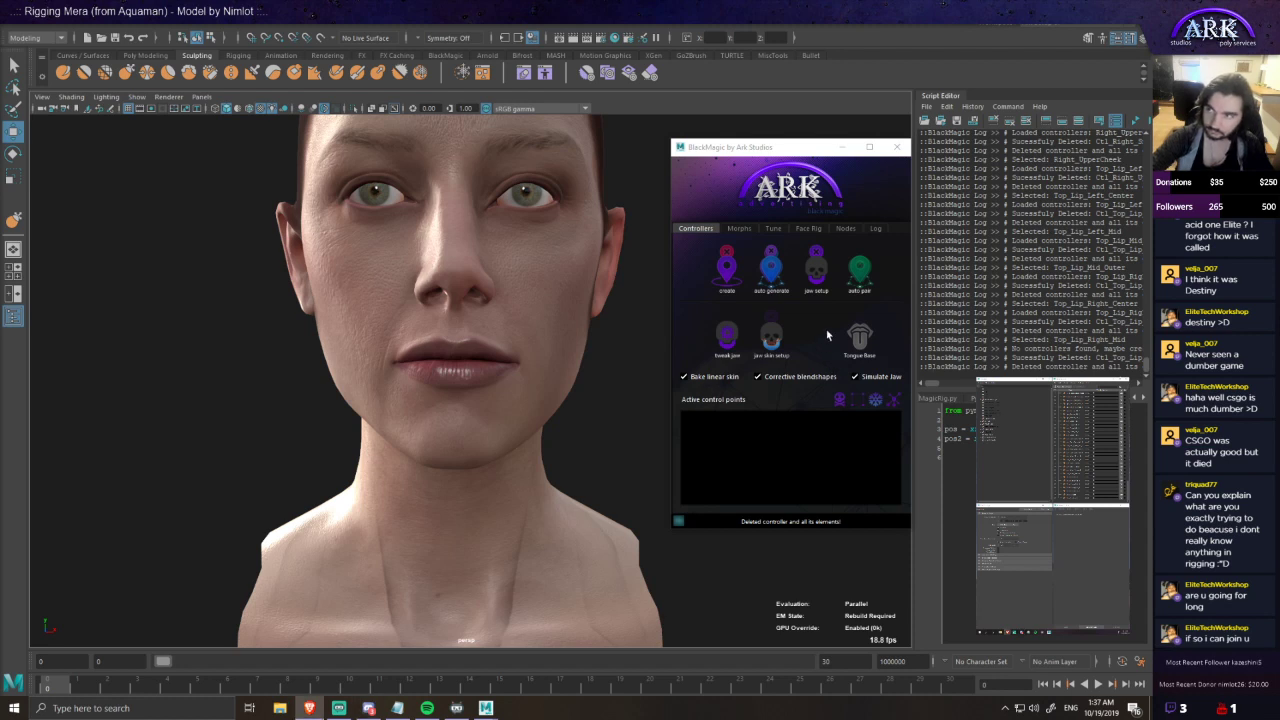
alt+right_drag(416, 483, 491, 402)
alt+drag(491, 402, 547, 431)
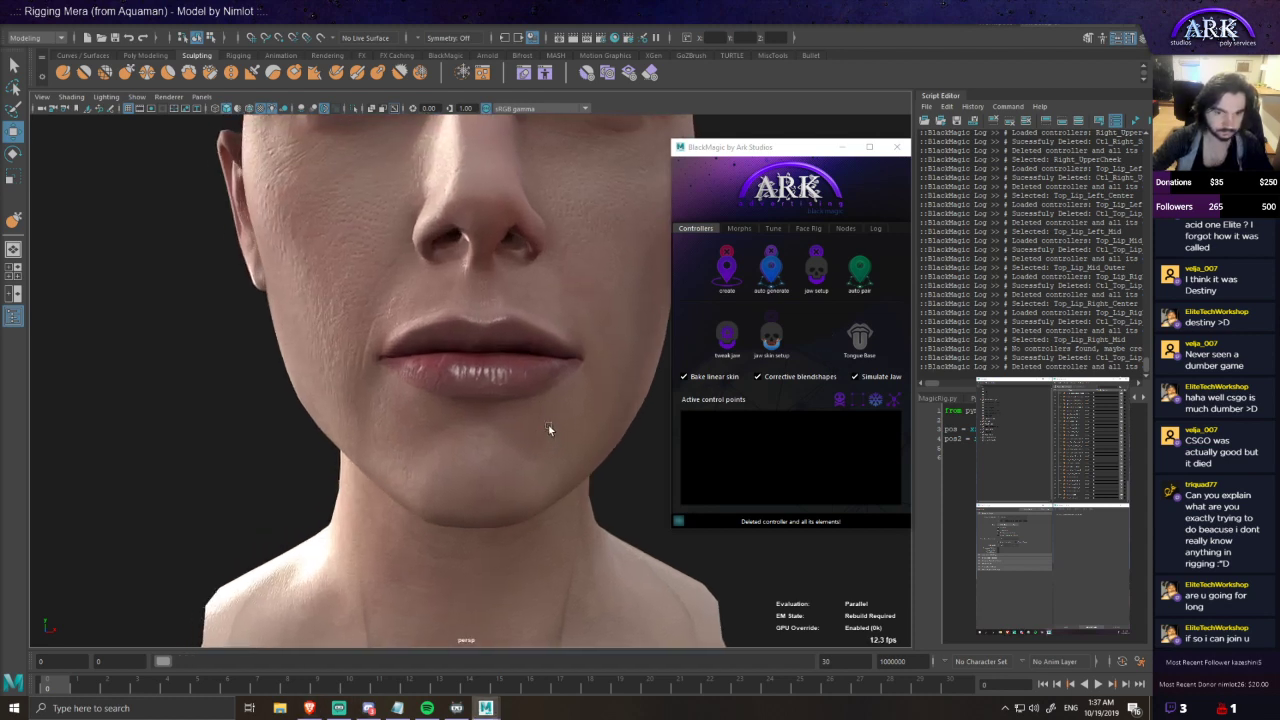
alt+drag(522, 493, 508, 472)
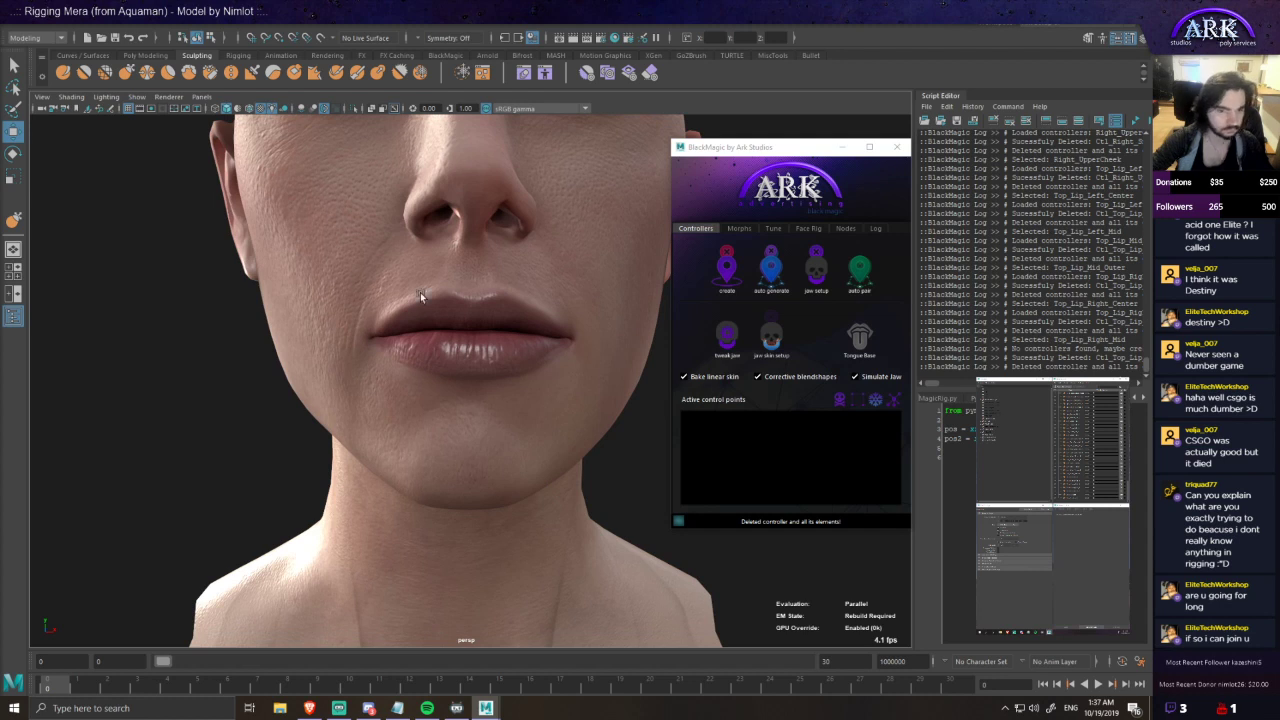
click(485, 383)
alt+drag(602, 407, 586, 426)
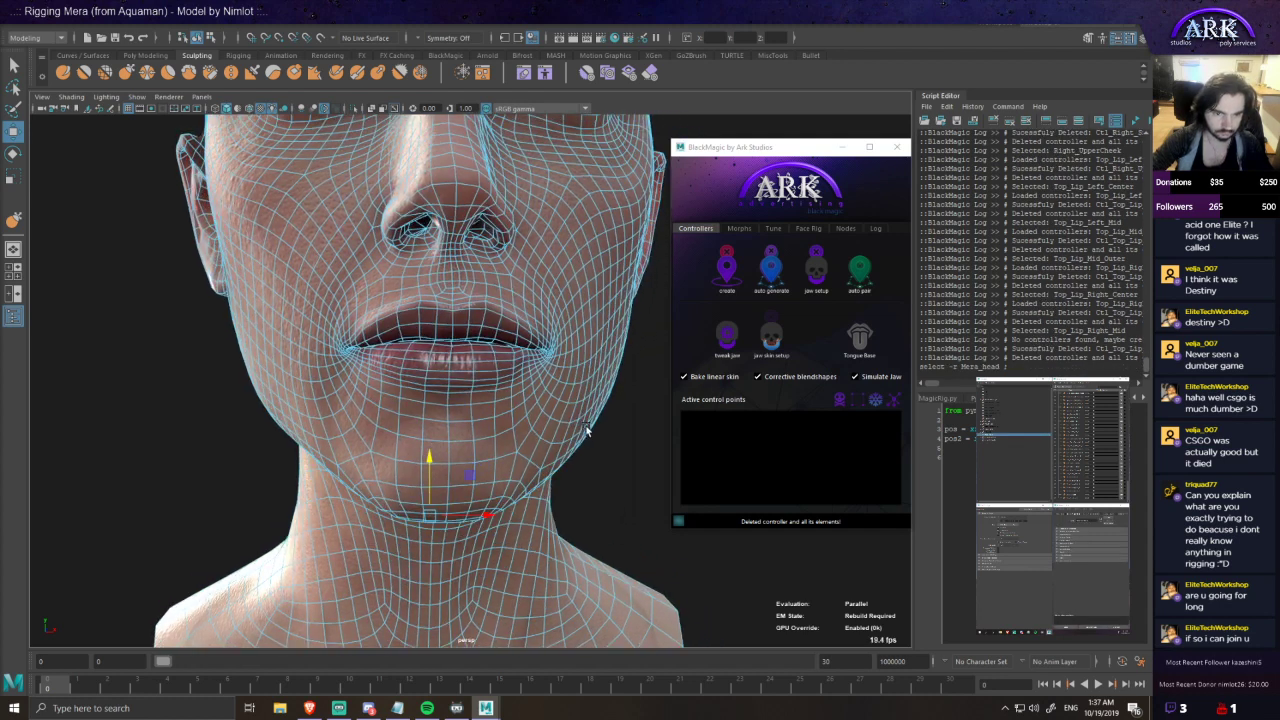
click(605, 446)
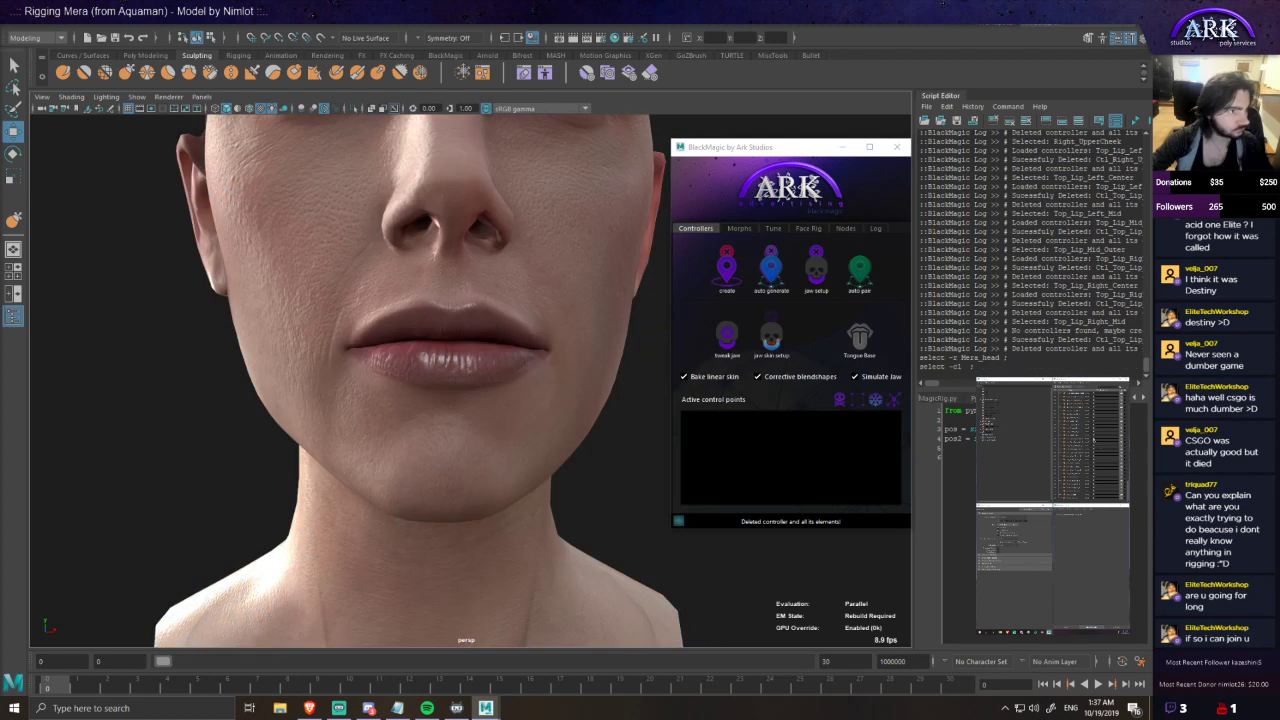
- Preview the Jaw_Open_Add_1 blendshape at 1 and reset it to 0
drag(1098, 422, 0, 168)
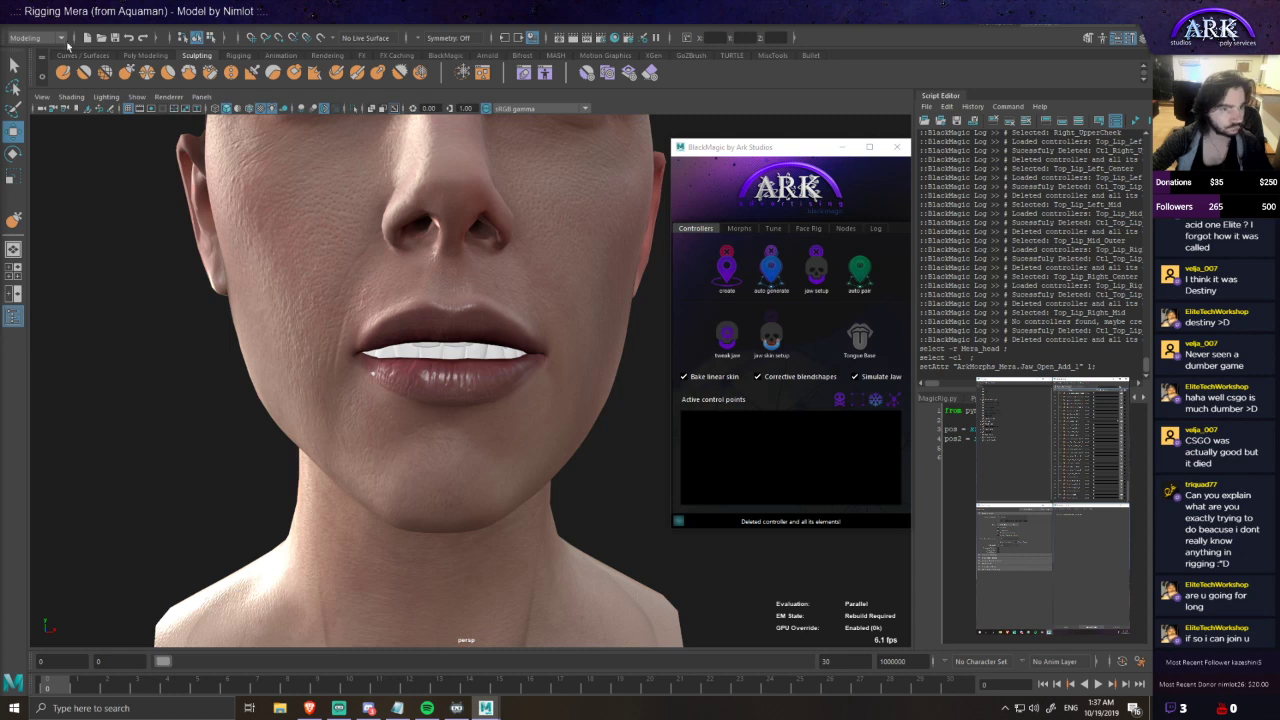
drag(1102, 421, 1093, 421)
scroll(461, 290, down, 3)
alt+drag(479, 335, 481, 343)
alt+middle_drag(481, 343, 444, 338)
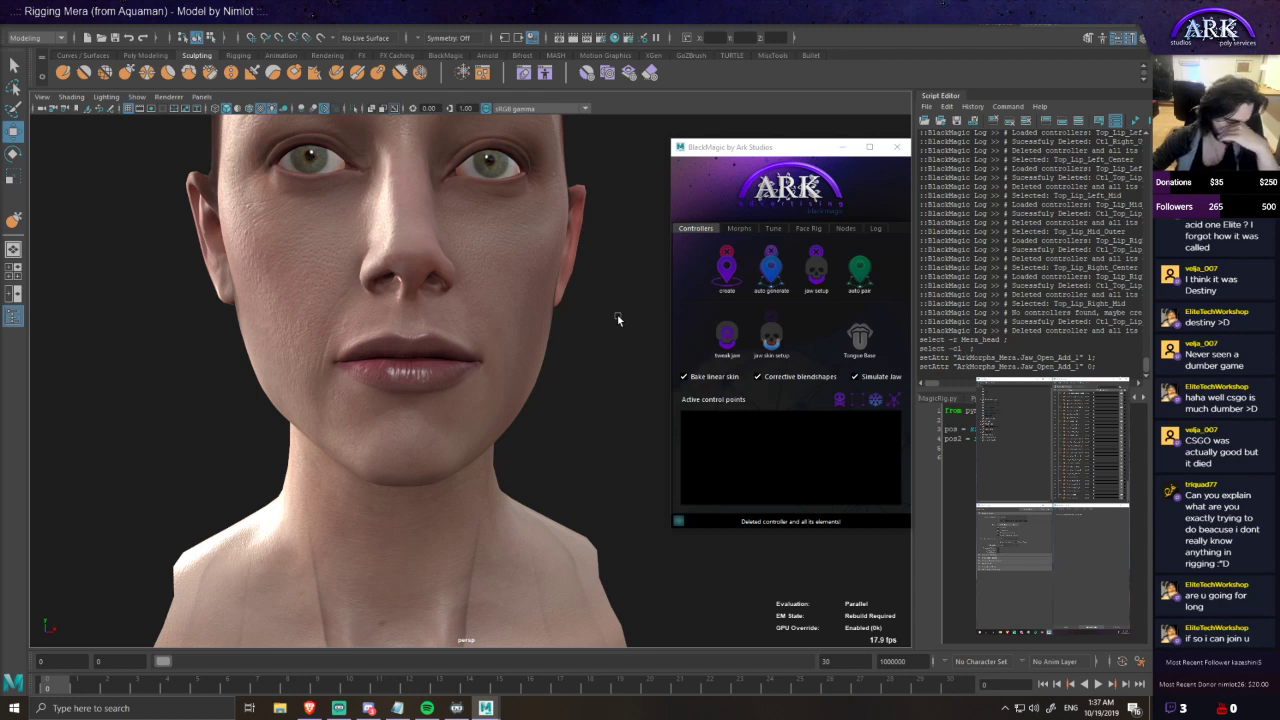
- Select the Mera head mesh and open the BlackMagic blendshape injection tools
click(530, 310)
click(775, 190)
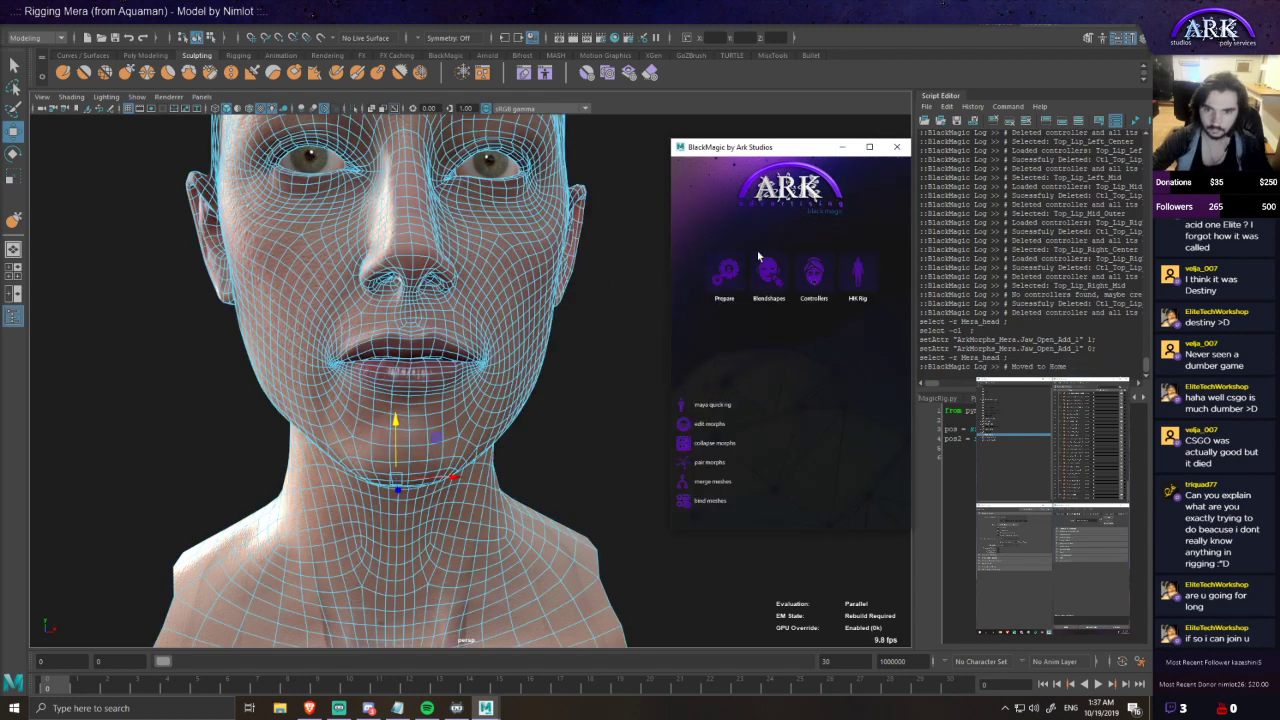
click(766, 274)
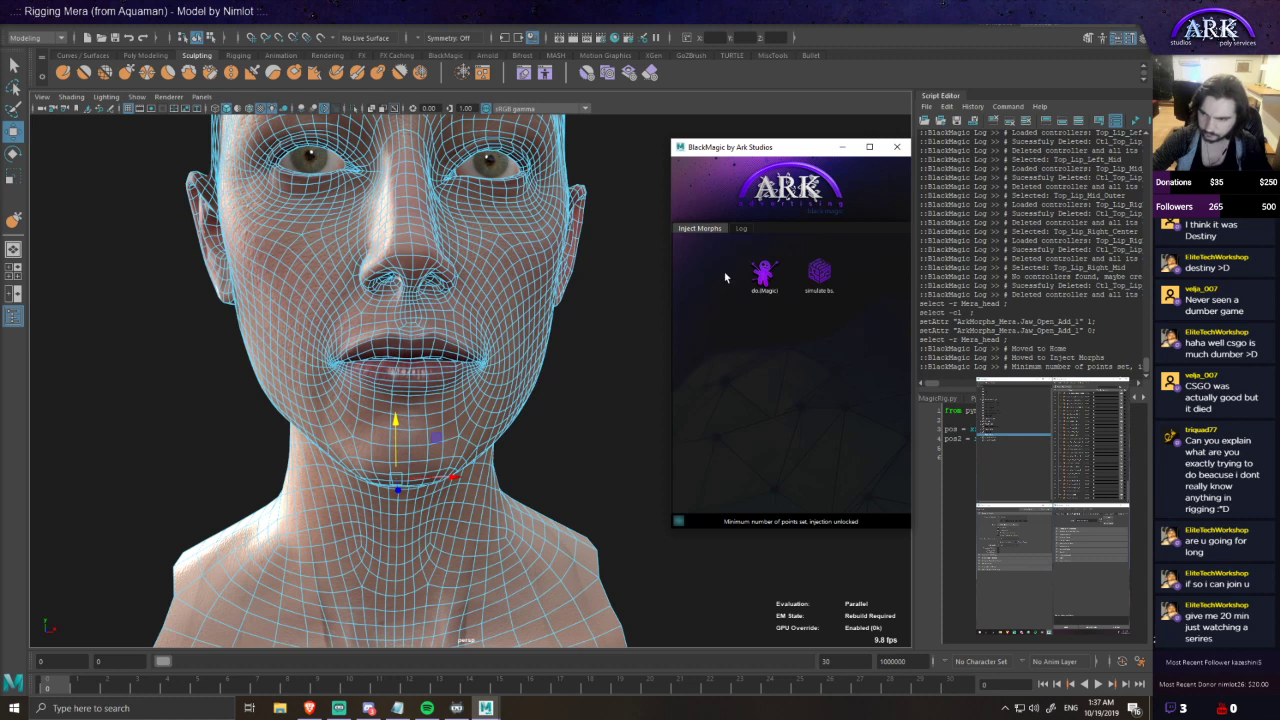
scroll(524, 393, up, 3)
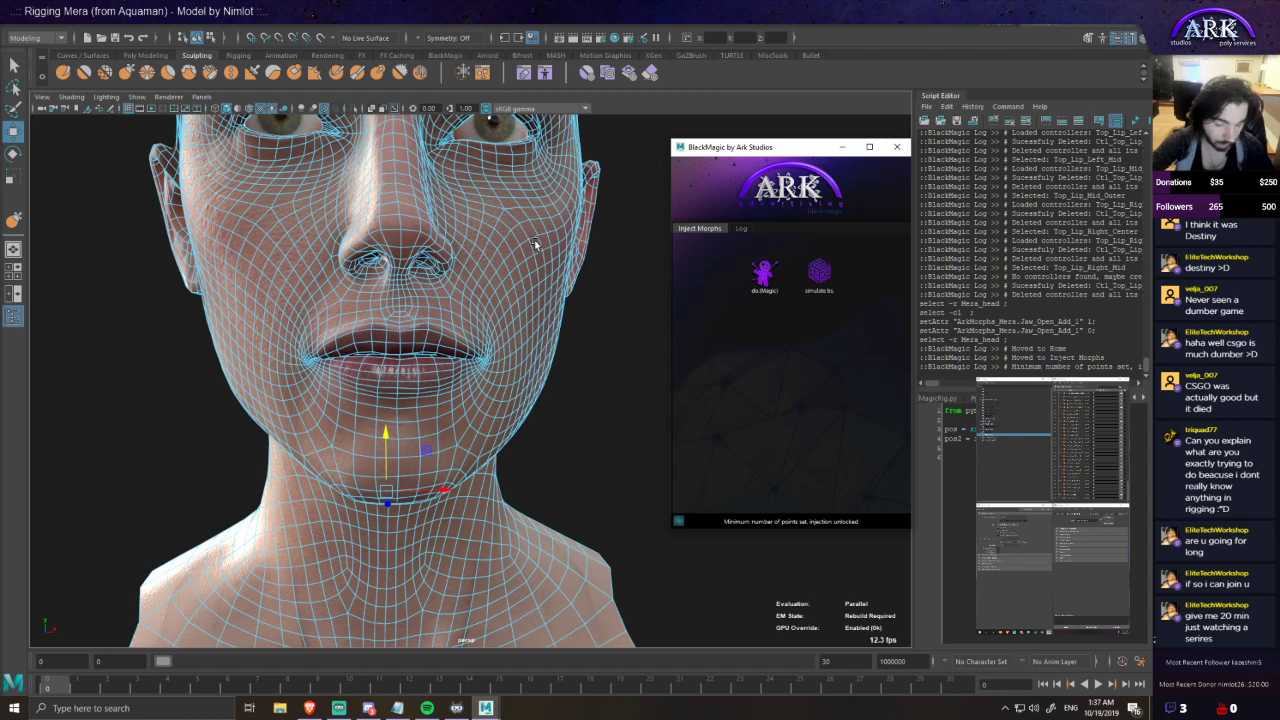
alt+middle_drag(550, 334, 558, 356)
alt+drag(544, 358, 539, 387)
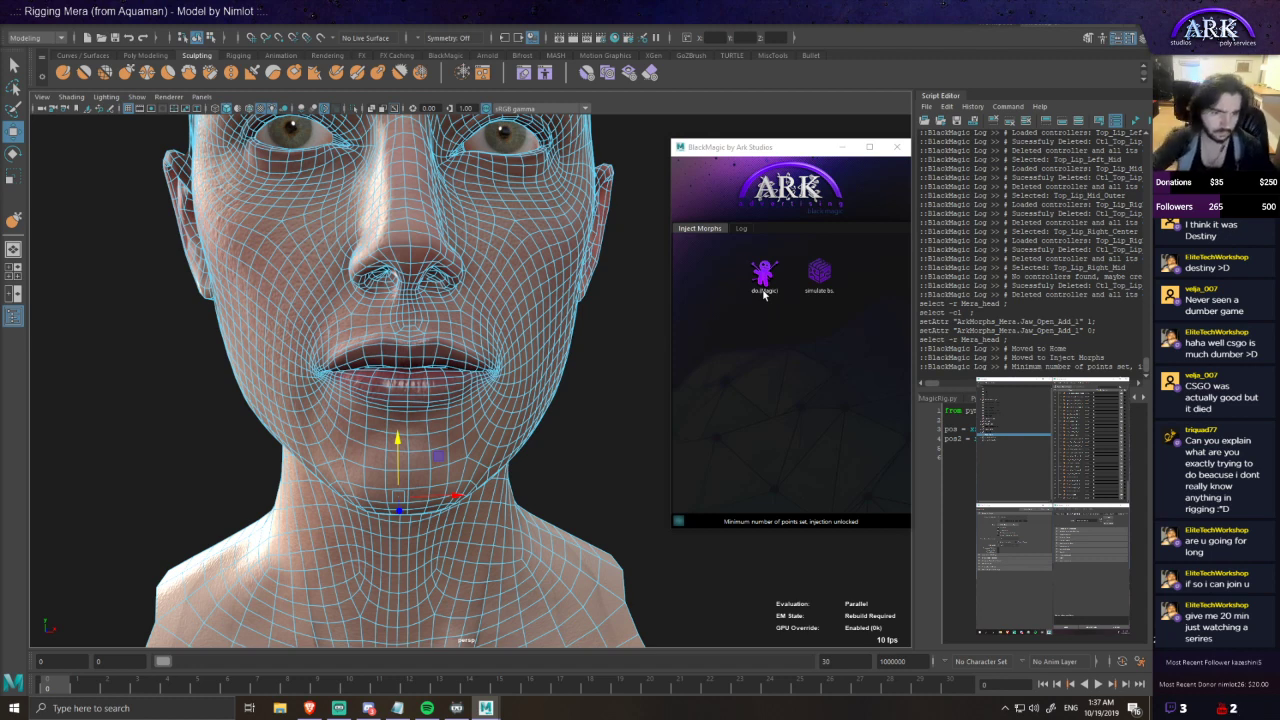
alt+drag(609, 440, 597, 443)
alt+drag(405, 442, 426, 438)
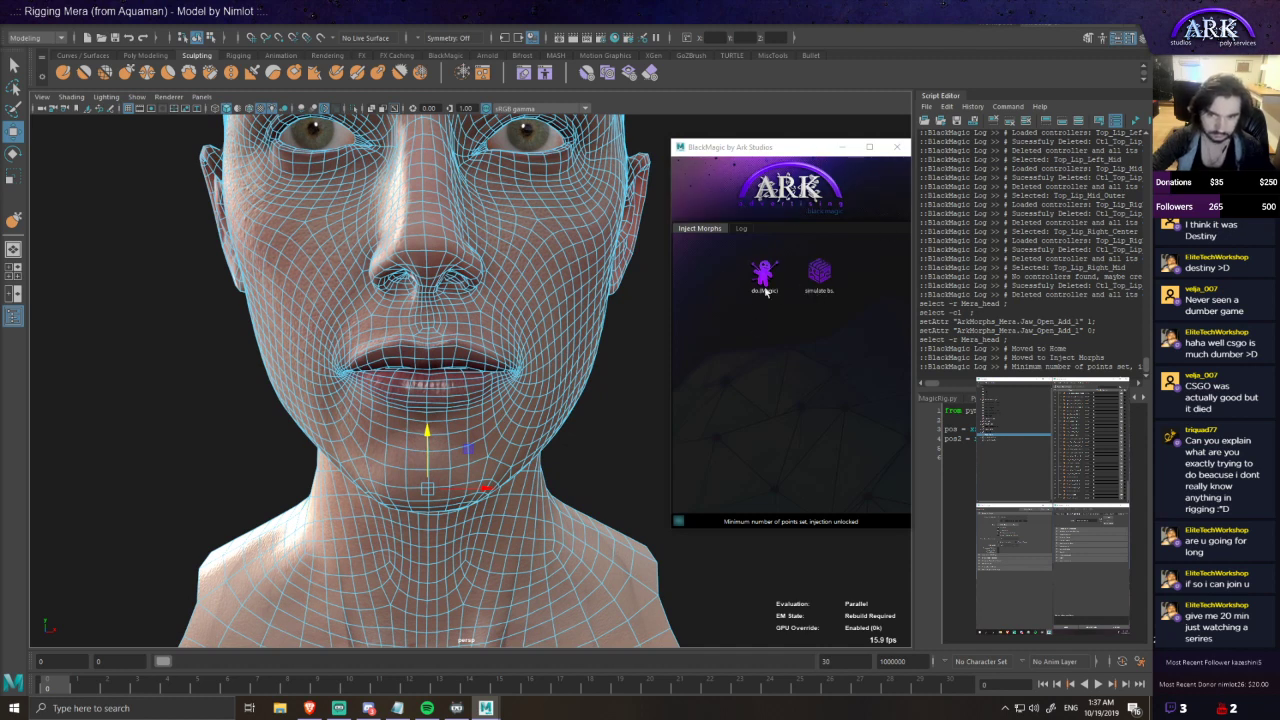
- Prepare the head for blendshape simulation, reopen the blendshape tools, and choose ChewOpen_Add_1 from the simulation targets
click(819, 282)
click(750, 199)
click(769, 266)
click(753, 230)
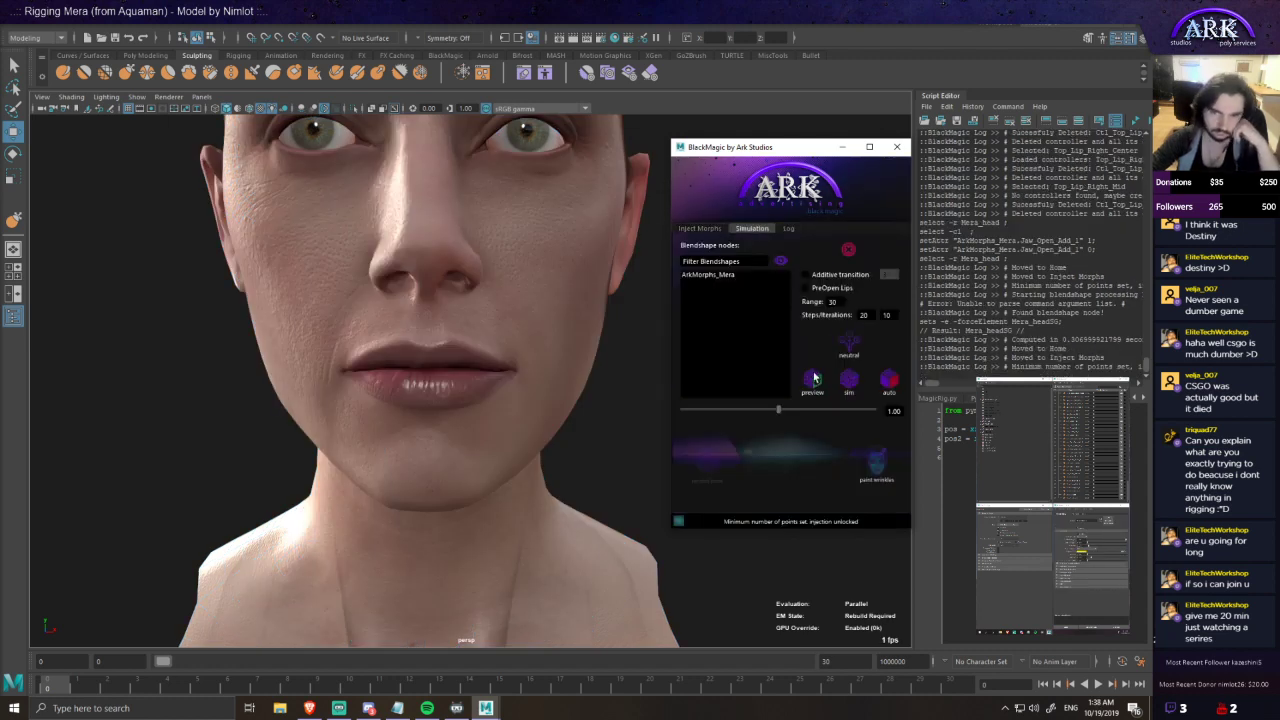
drag(788, 326, 788, 400)
click(747, 346)
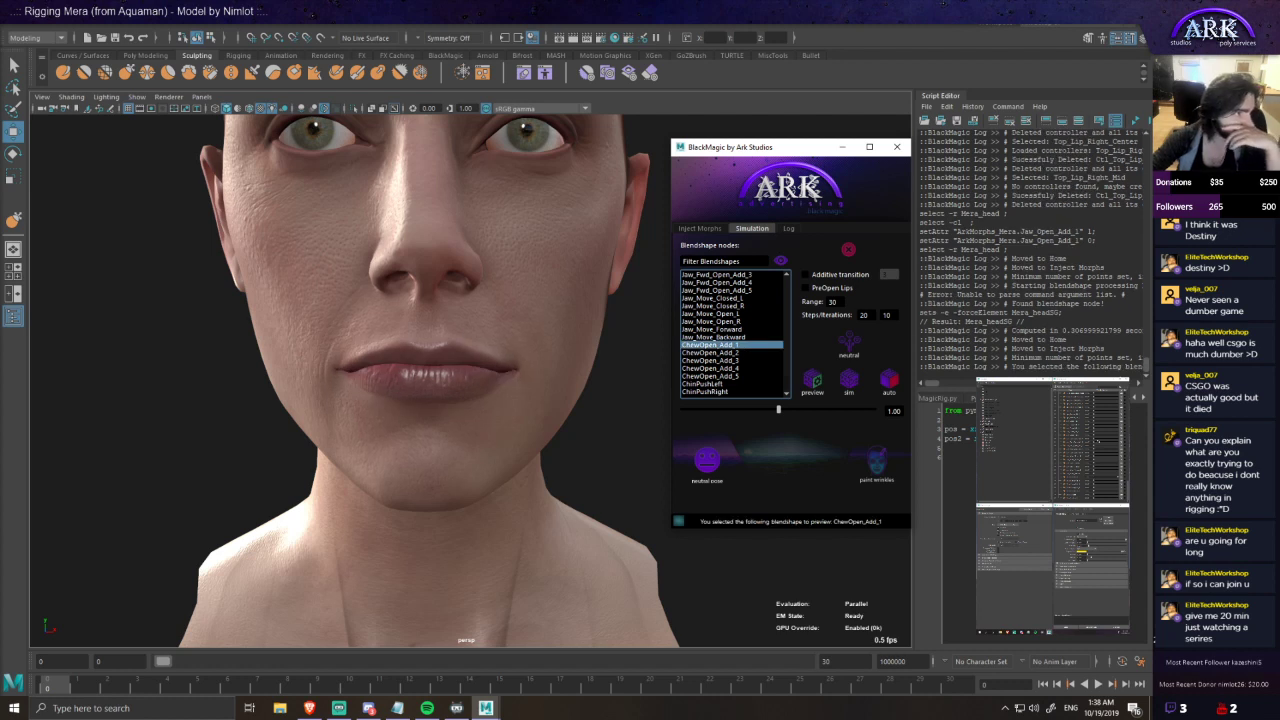
- Set the ChewOpen_Add_1 blendshape weight to 1 and check the mouth up close
click(1096, 423)
text(1)
key(Return)
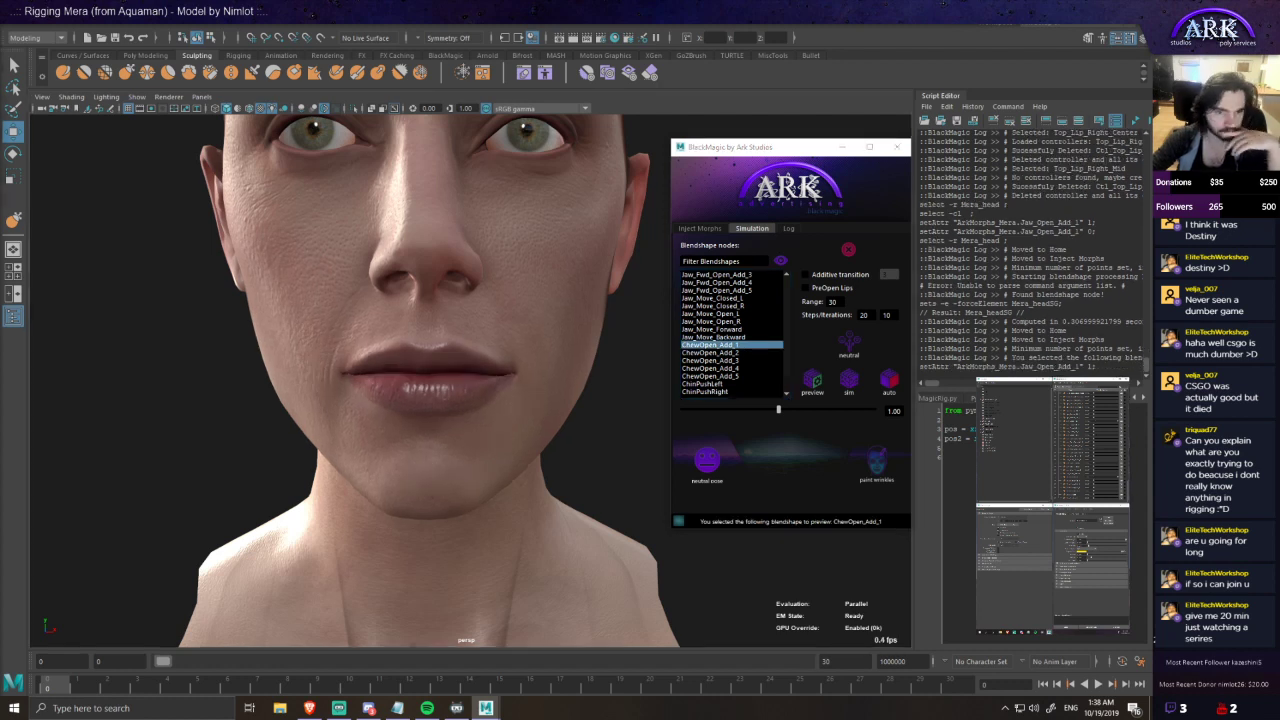
scroll(360, 320, up, 2)
alt+drag(366, 330, 380, 323)
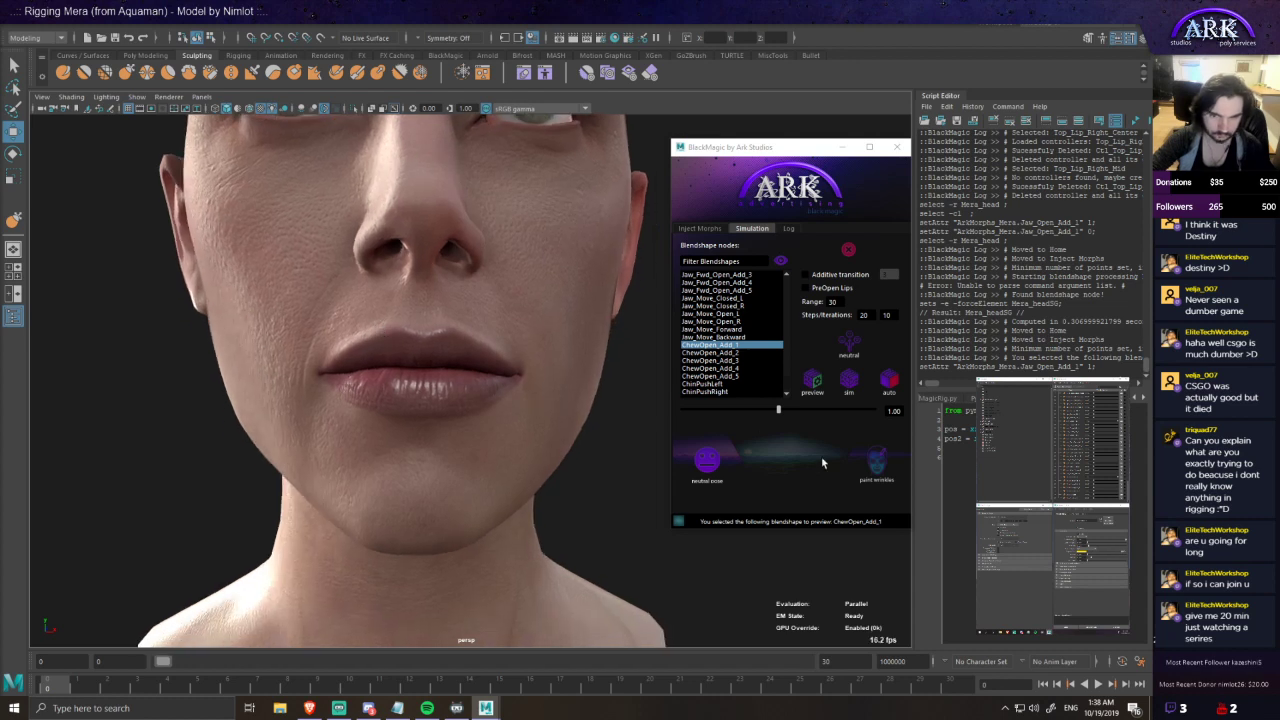
- Set the simulation's morph value for ChewOpen_Add_1 to 1.1
mouse_move(781, 409)
mouse_down()
mouse_move(798, 409)
mouse_move(616, 416)
mouse_move(790, 418)
mouse_up()
double_click(893, 412)
text(1.1)
key(Return)
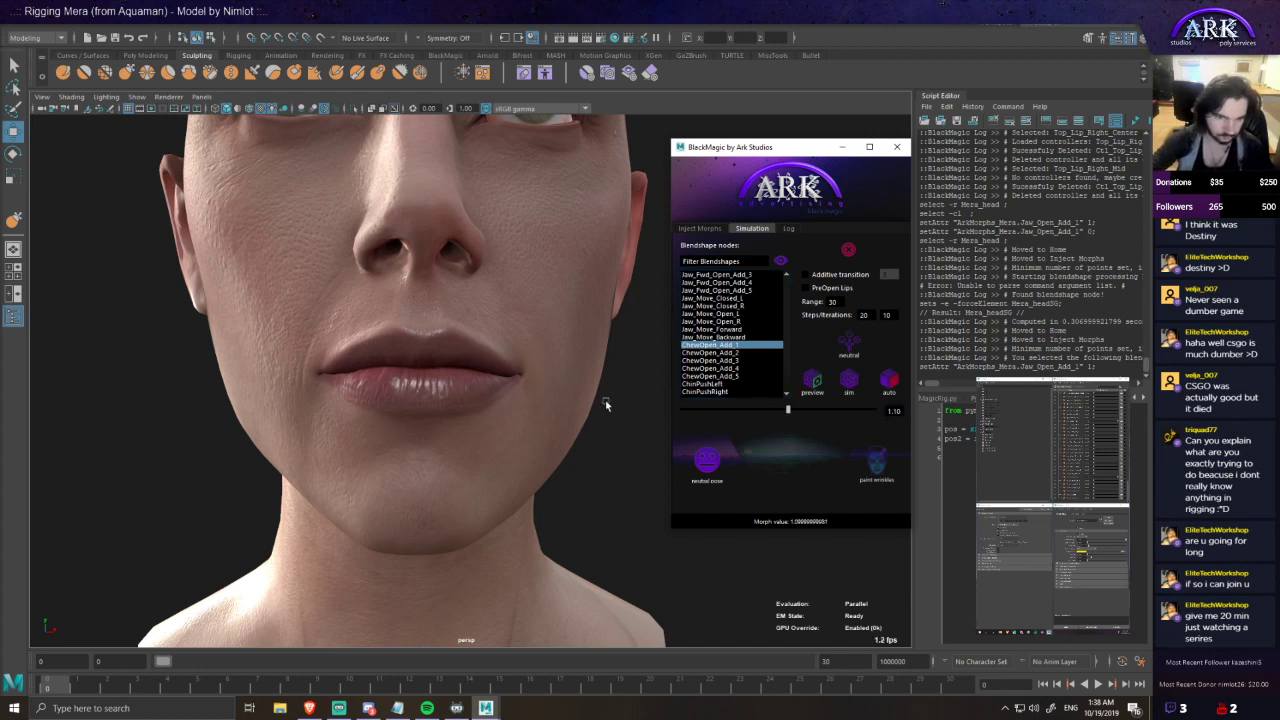
- Save the scene and run the skin simulation for ChewOpen_Add_1
alt+click(570, 377)
key(q)
key(ctrl+s)
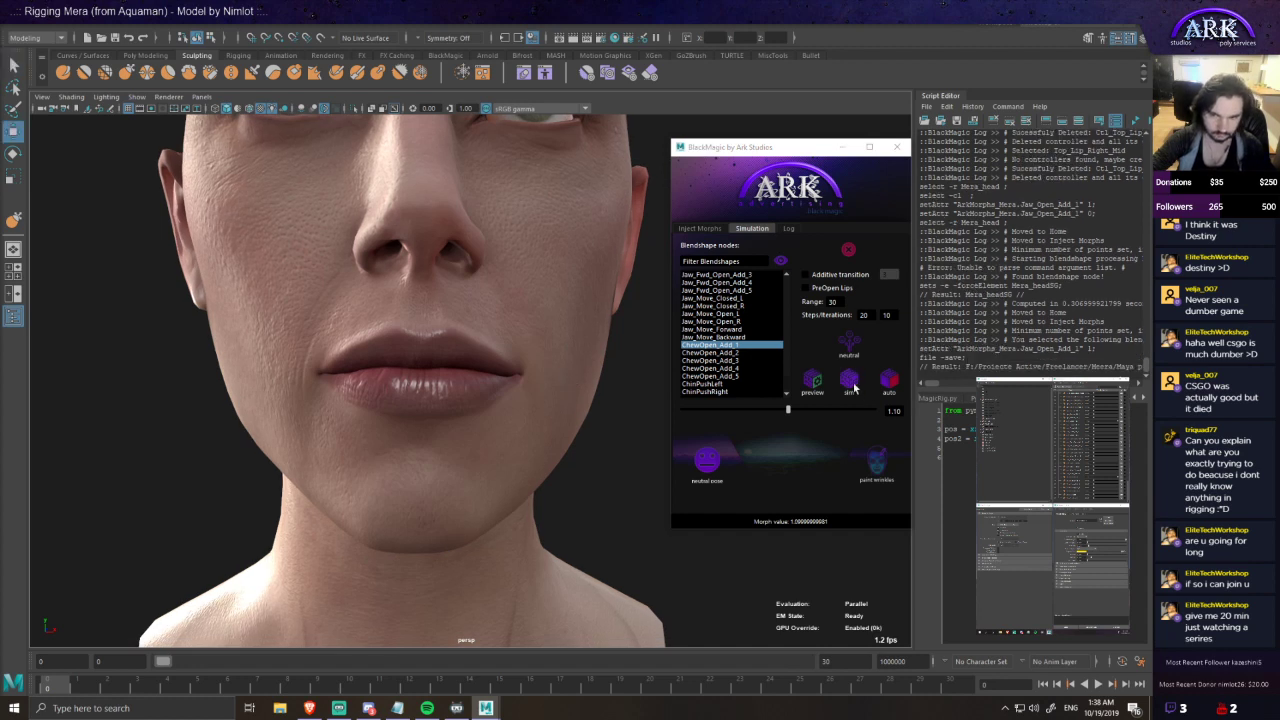
click(853, 388)
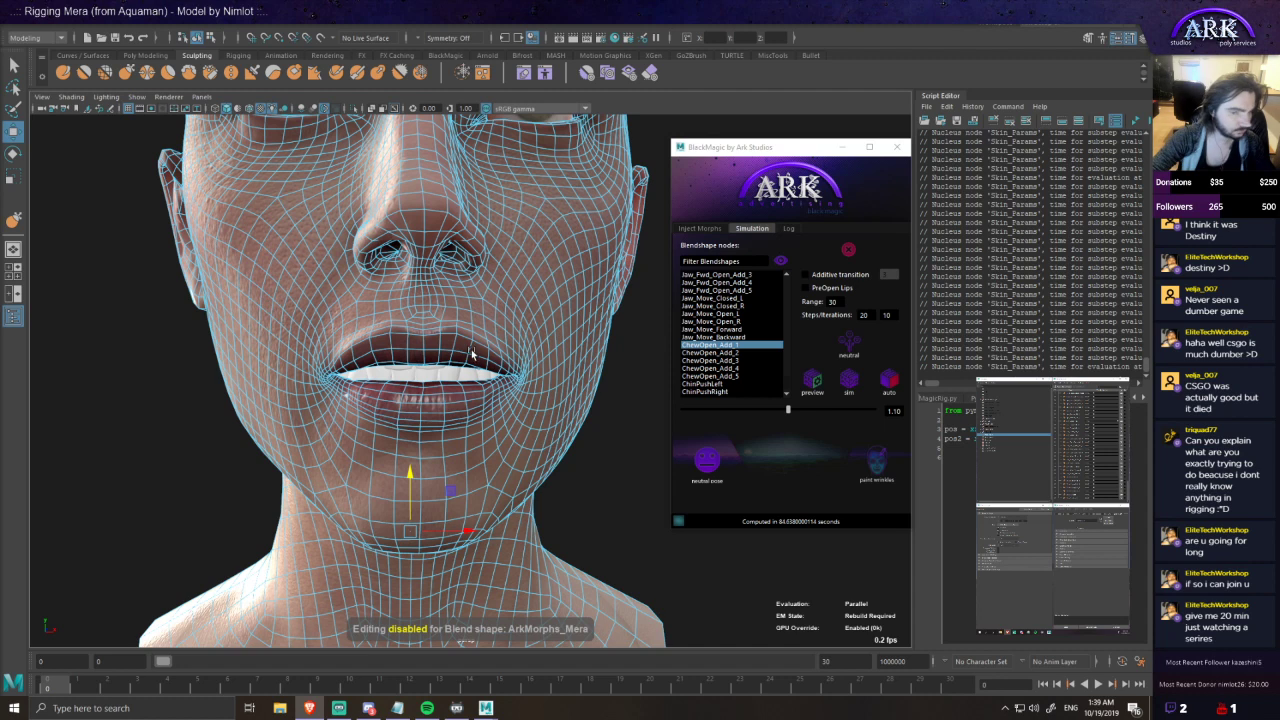
- Check the simulated mouth shape, reset ChewOpen_Add_1 to 0, and delete the nRigid1 and nRigid2 objects
alt+drag(359, 413, 468, 351)
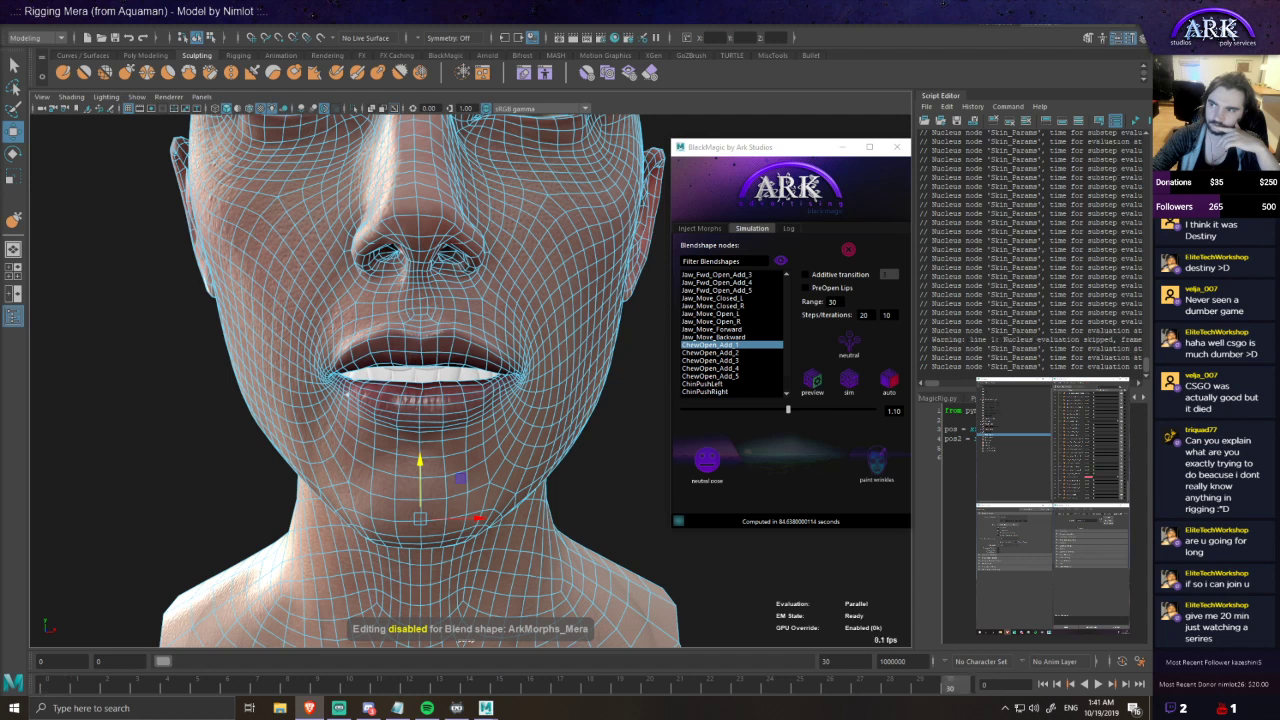
scroll(422, 322, down, 6)
scroll(422, 322, up, 6)
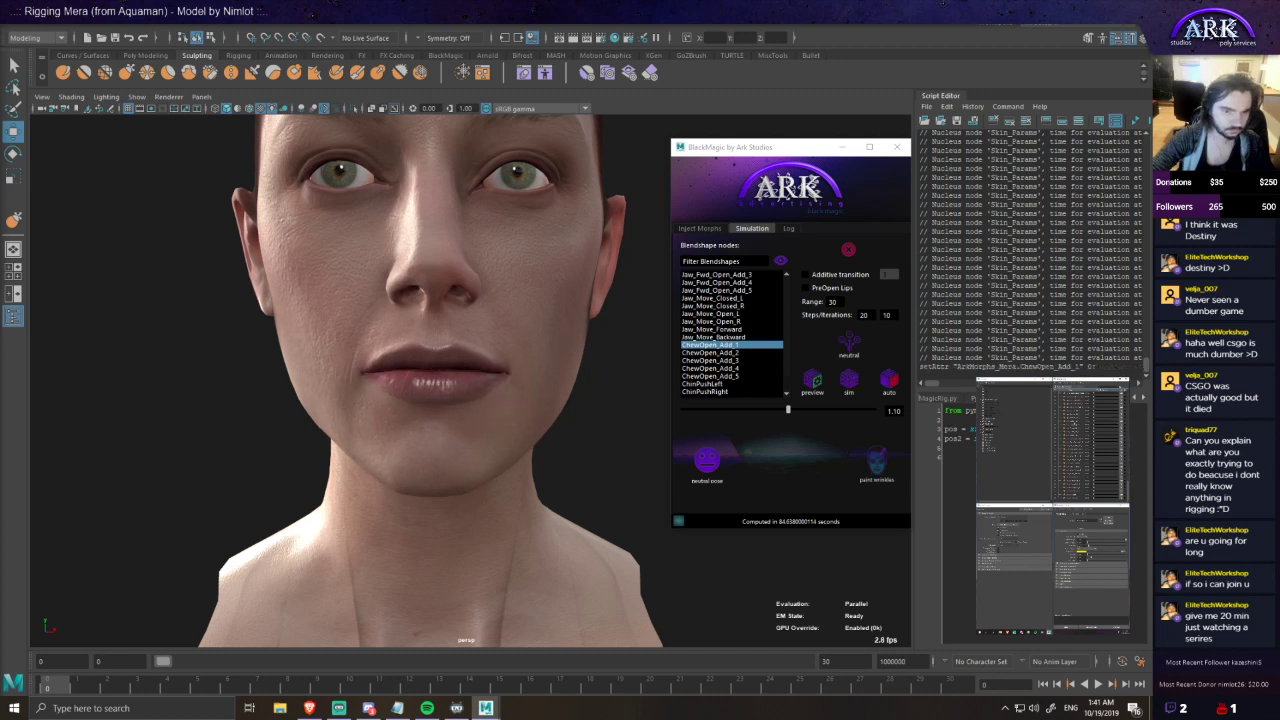
click(1018, 442)
shift+click(1018, 446)
key(Delete)
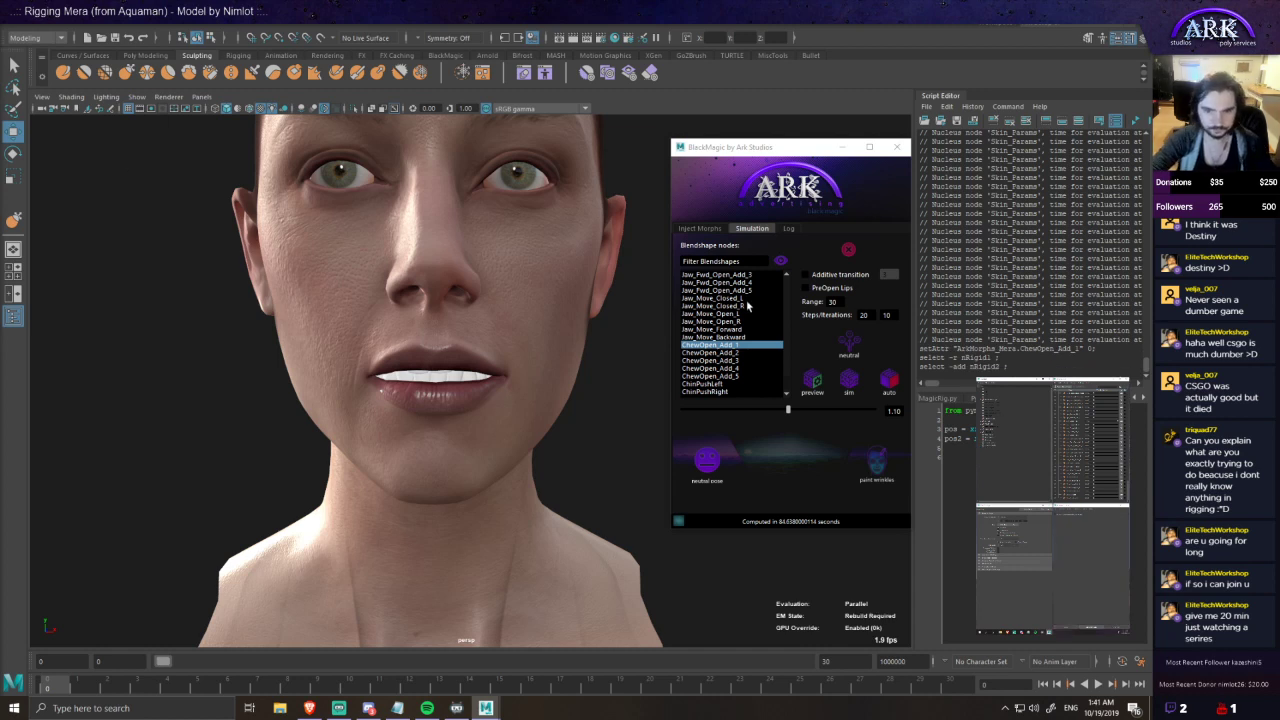
- Simulate the skin for ChewOpen_Add_1 at a morph value of 1.2, with the Jaw_Open_Add_1 weight set to 1
scroll(749, 307, up, 1)
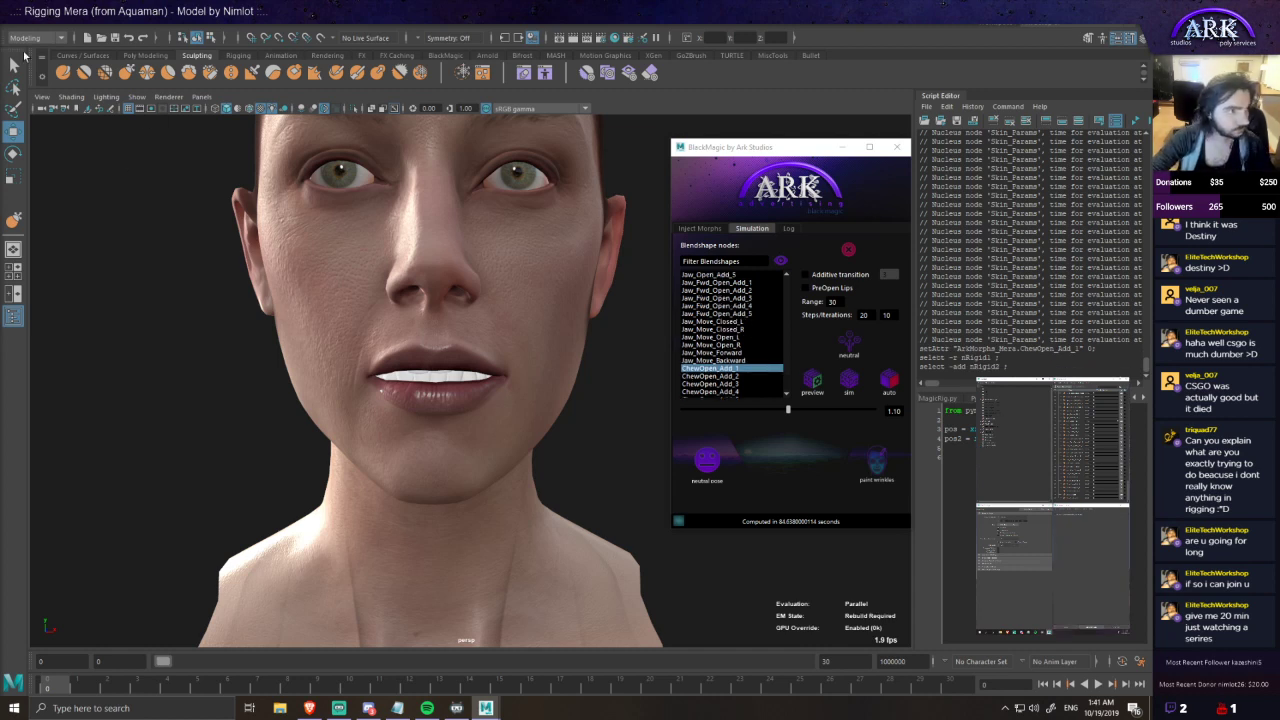
click(734, 369)
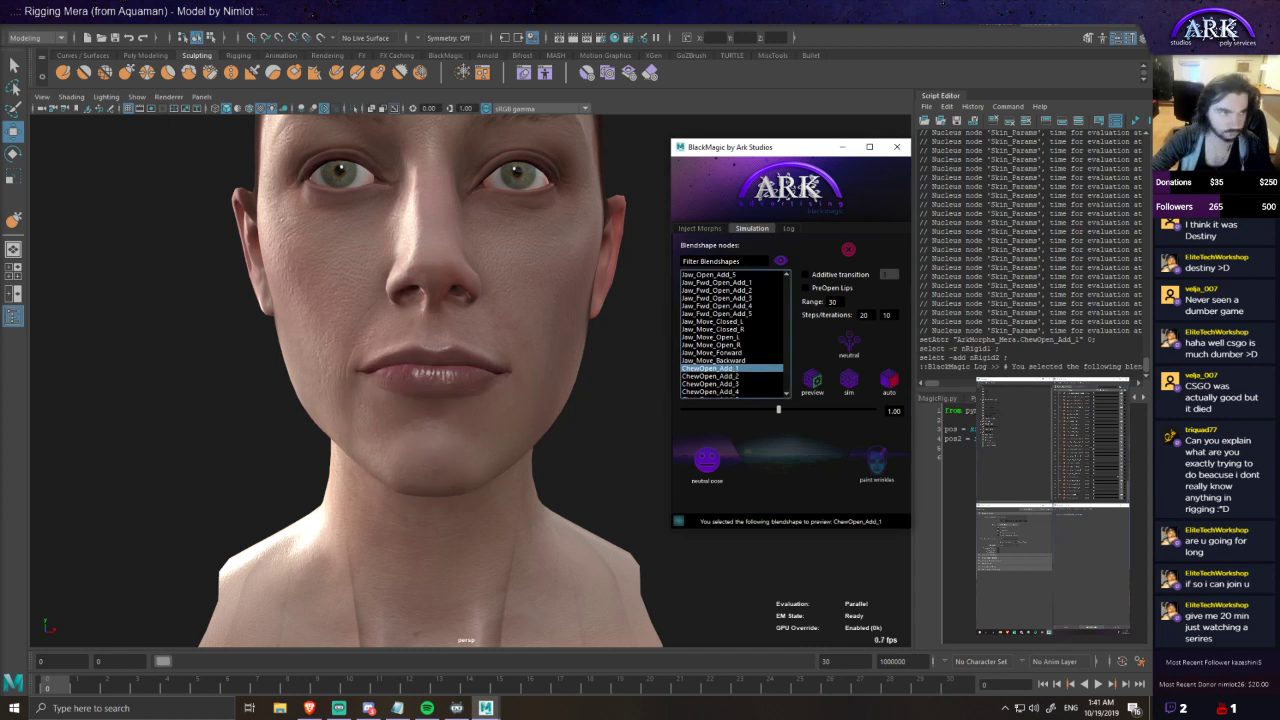
drag(1097, 421, 1119, 421)
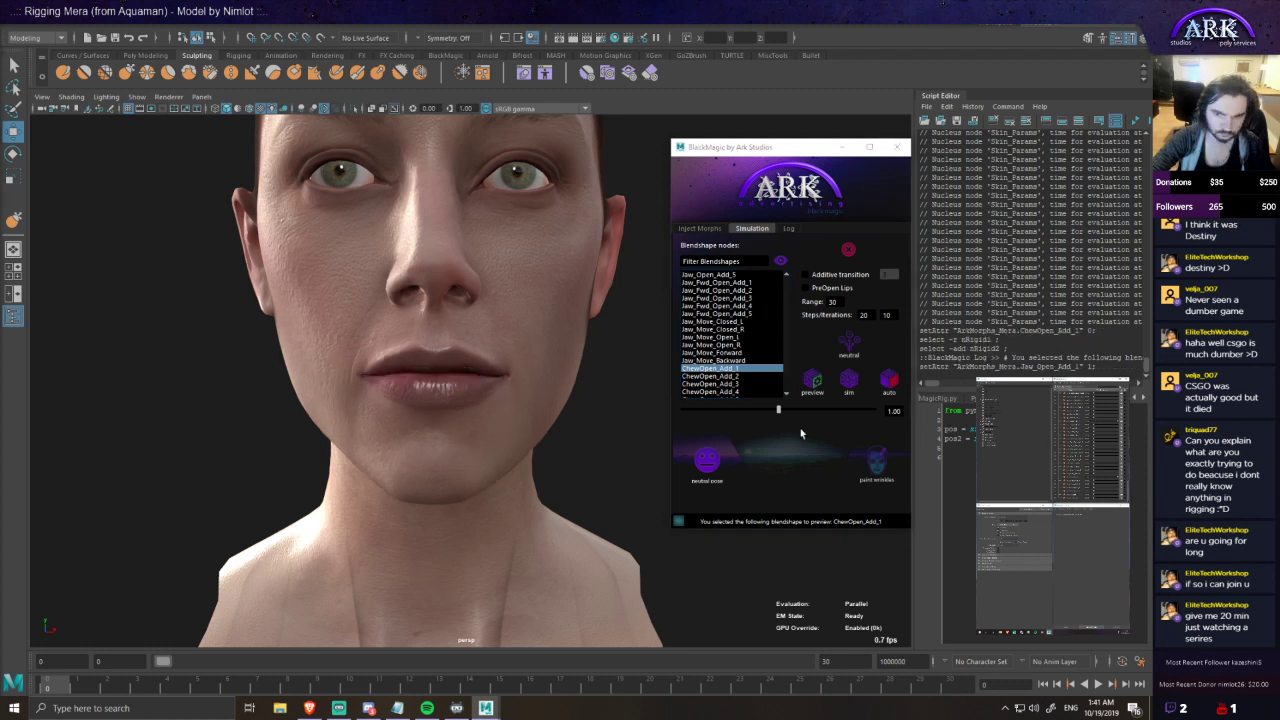
double_click(894, 411)
text(1.2)
key(Return)
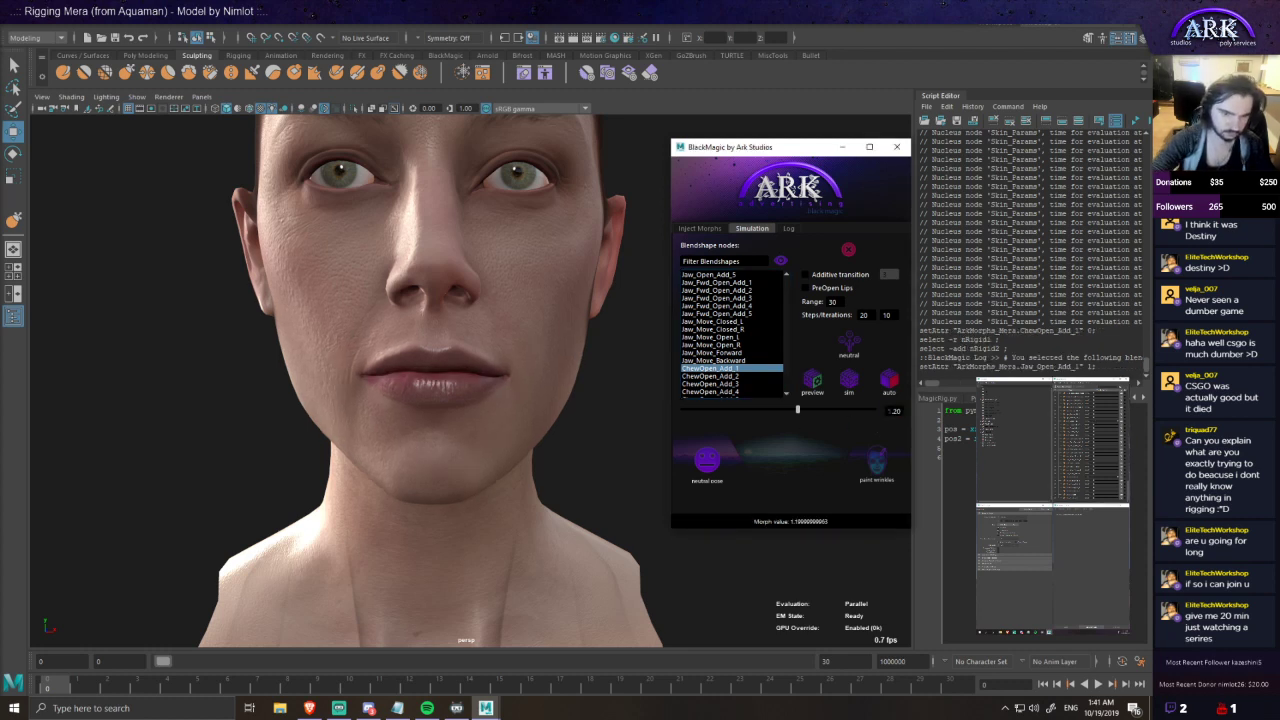
scroll(349, 383, up, 3)
alt+drag(372, 383, 387, 365)
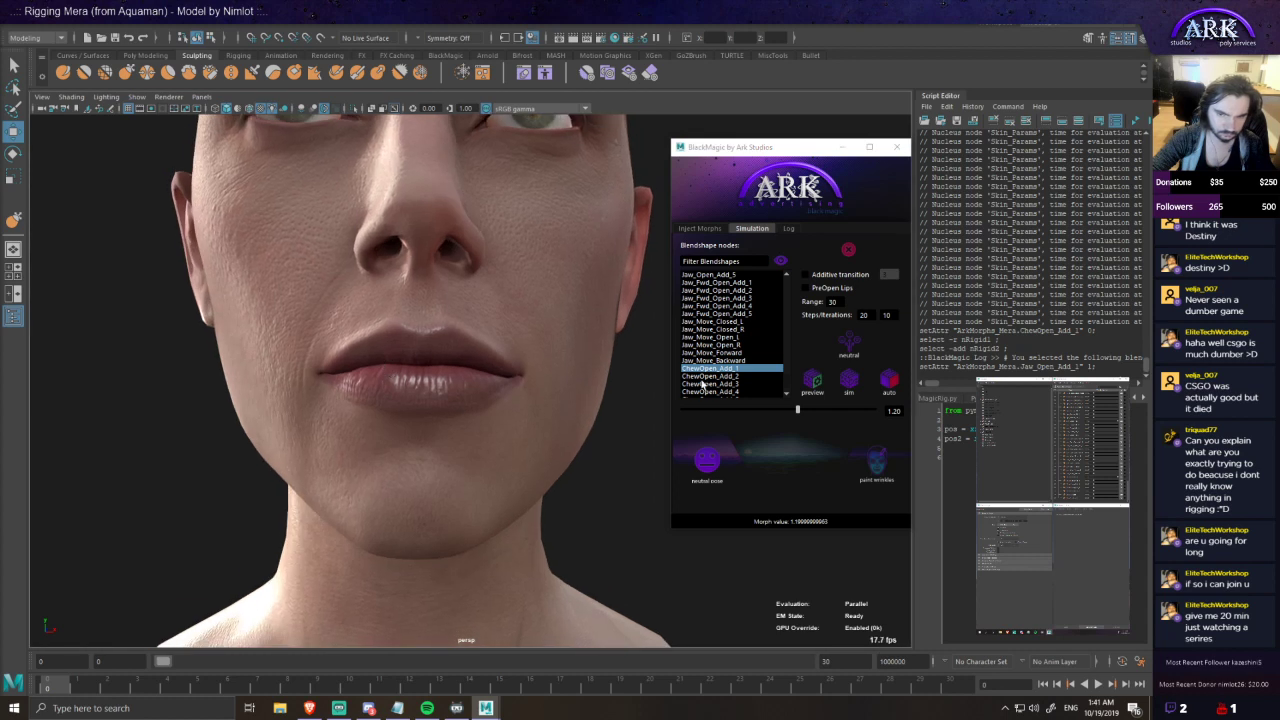
alt+drag(618, 419, 625, 438)
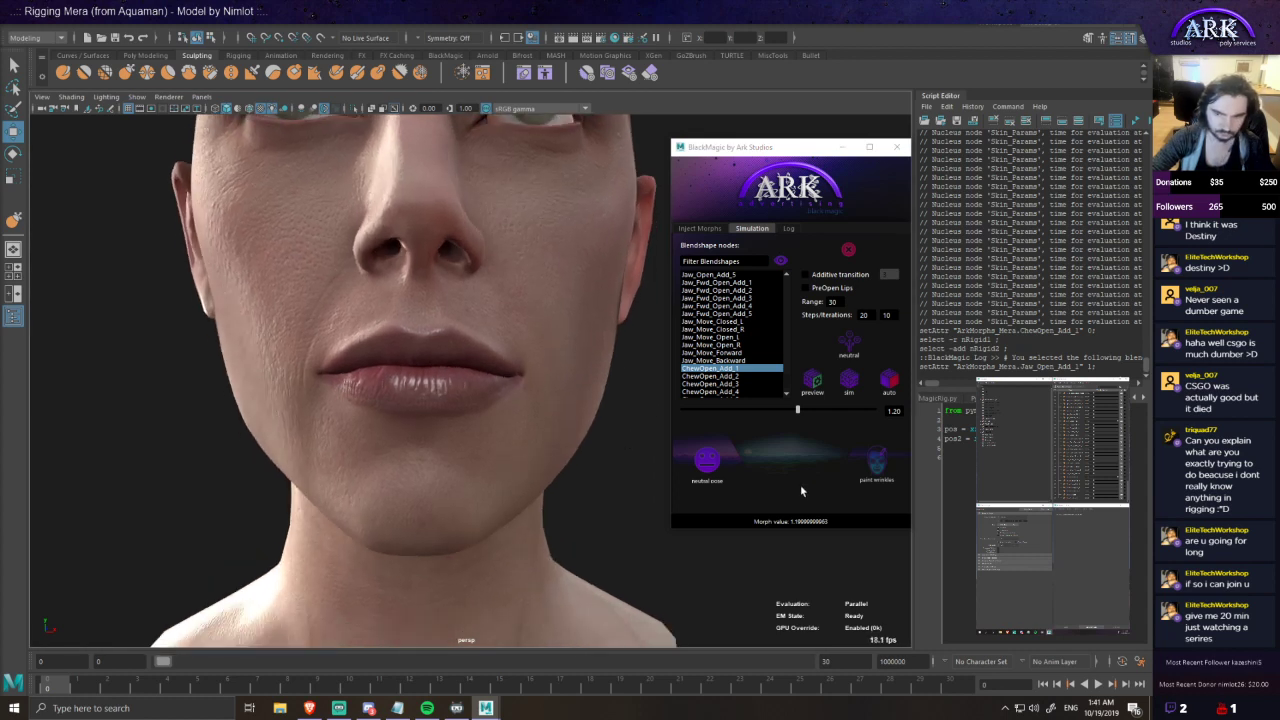
click(847, 382)
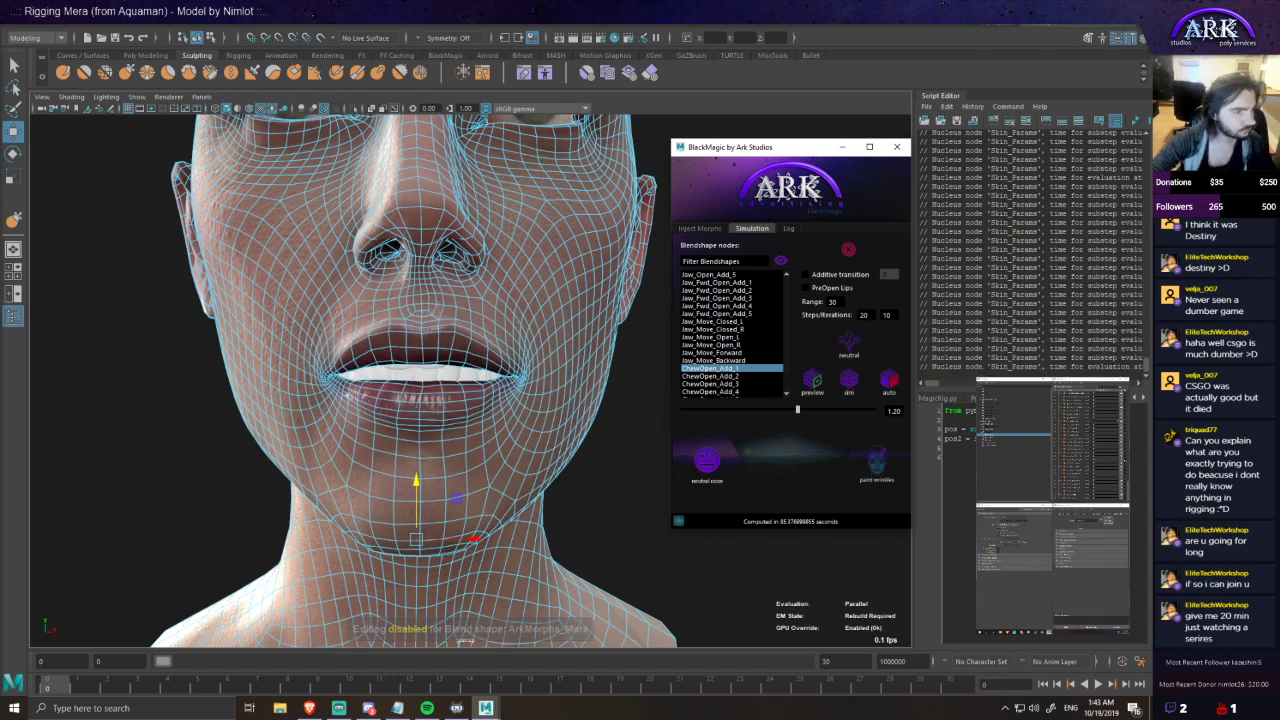
- Simulate the skin for ChewOpen_Add_2 at a morph value of 1.3, with the ChewOpen_Add_1 and Jaw_Fwd_Open_Add_1 weights set to 1
click(734, 377)
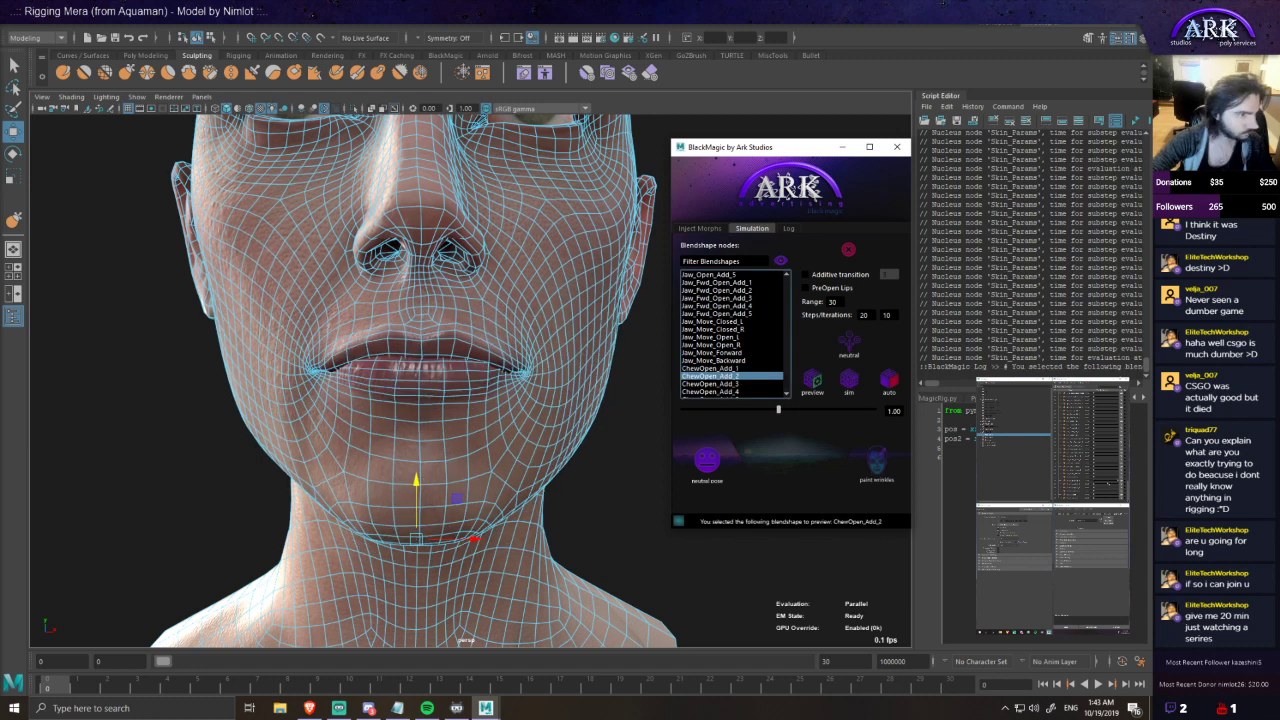
drag(1095, 481, 1118, 441)
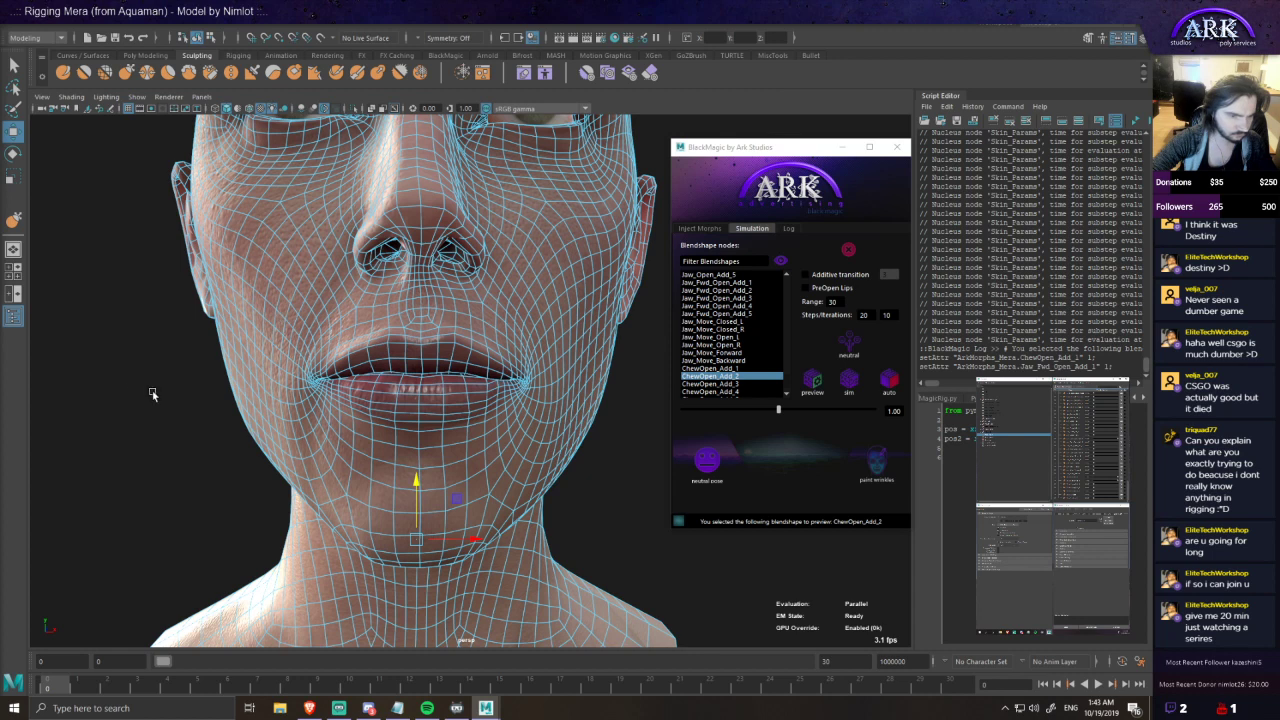
click(891, 411)
double_click(894, 411)
text(1.3)
key(Return)
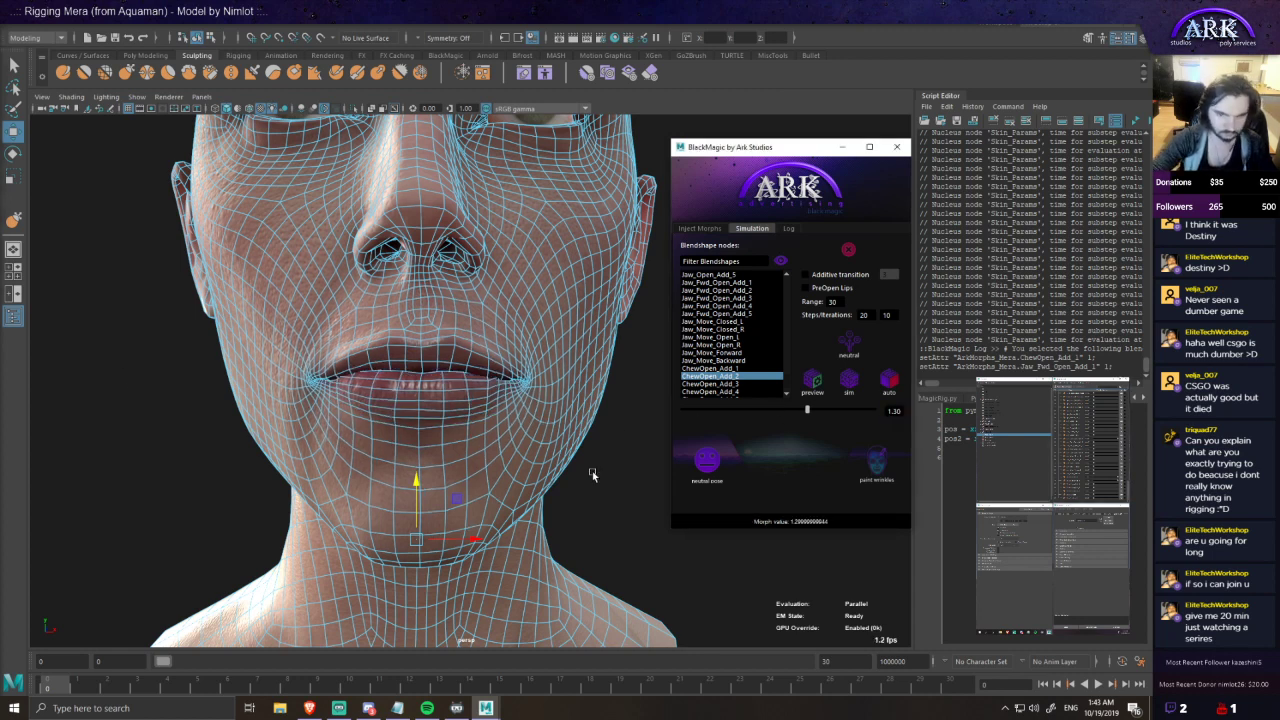
alt+drag(525, 436, 528, 431)
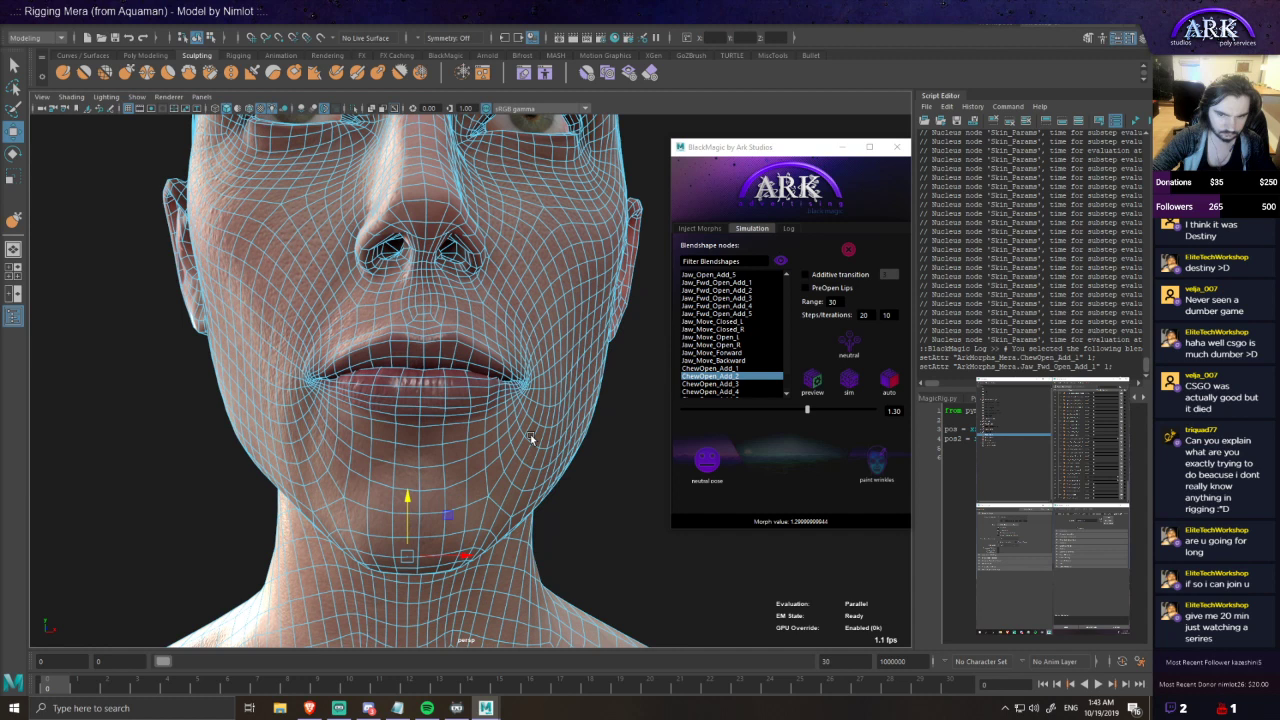
click(853, 387)
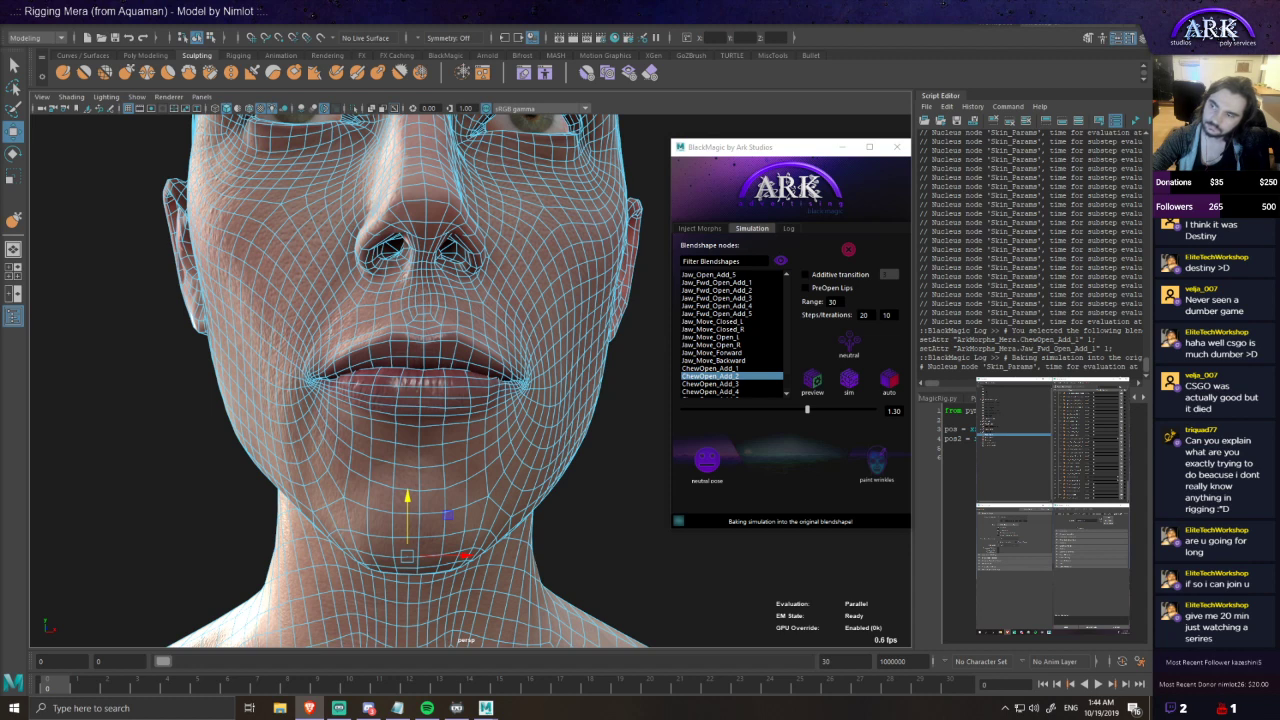
- Look through the application volume levels in the system Volume Mixer and close it
right_click(1035, 712)
click(1053, 656)
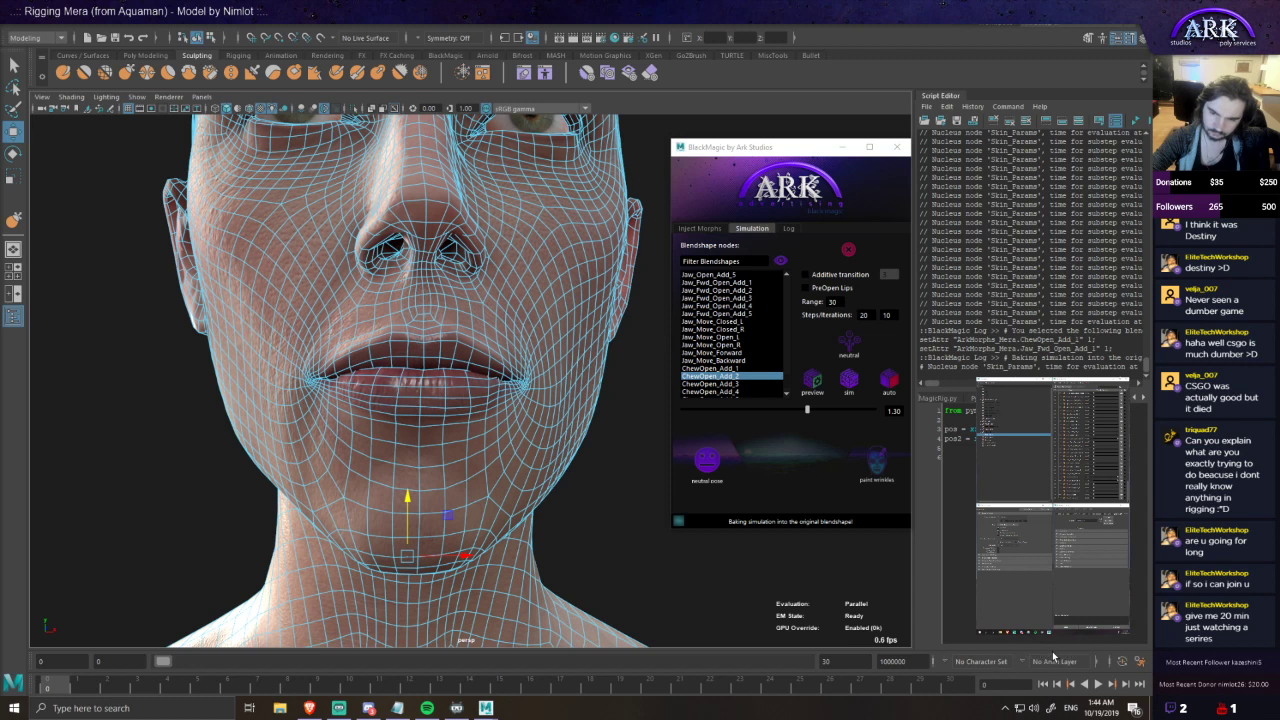
drag(1003, 680, 1110, 677)
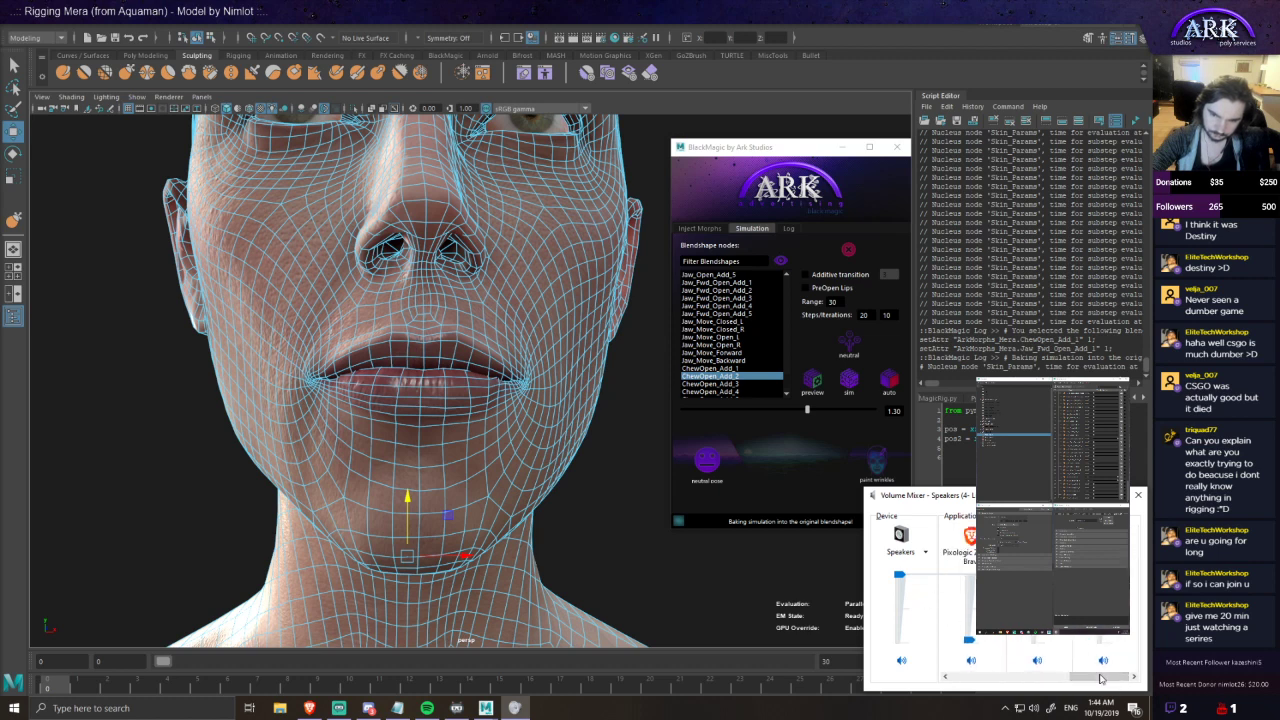
drag(1082, 678, 914, 680)
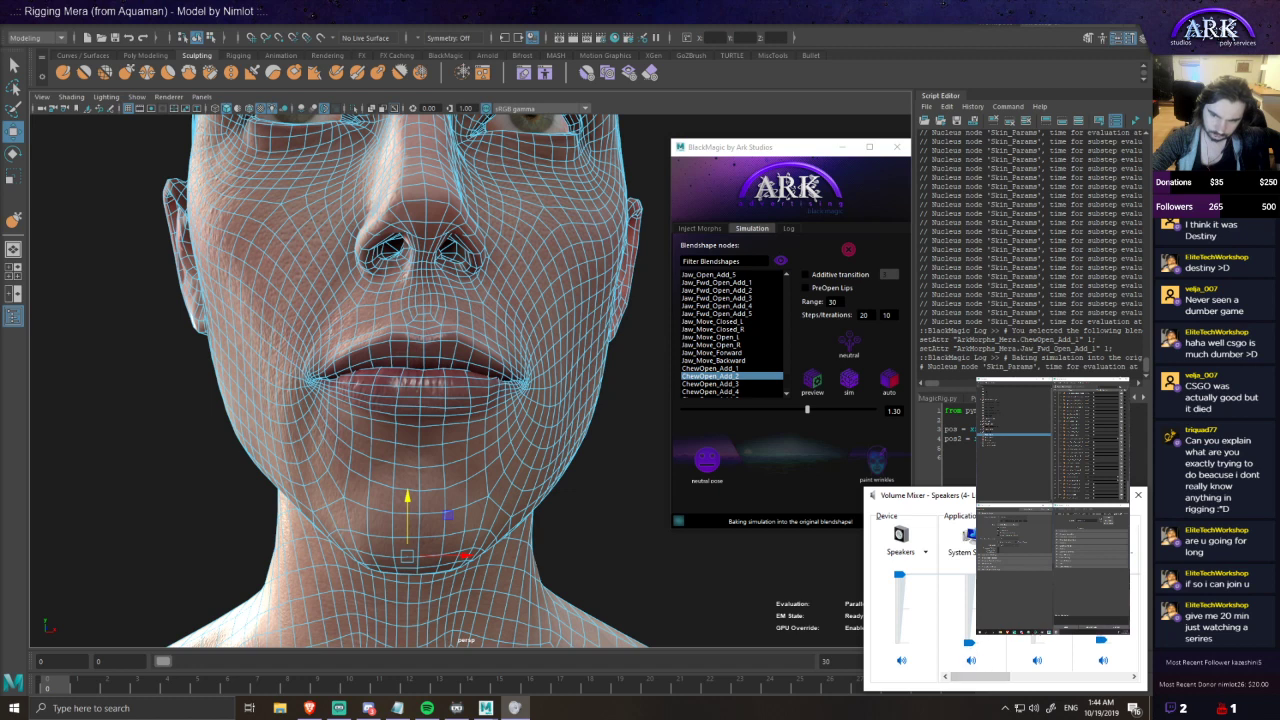
click(1137, 497)
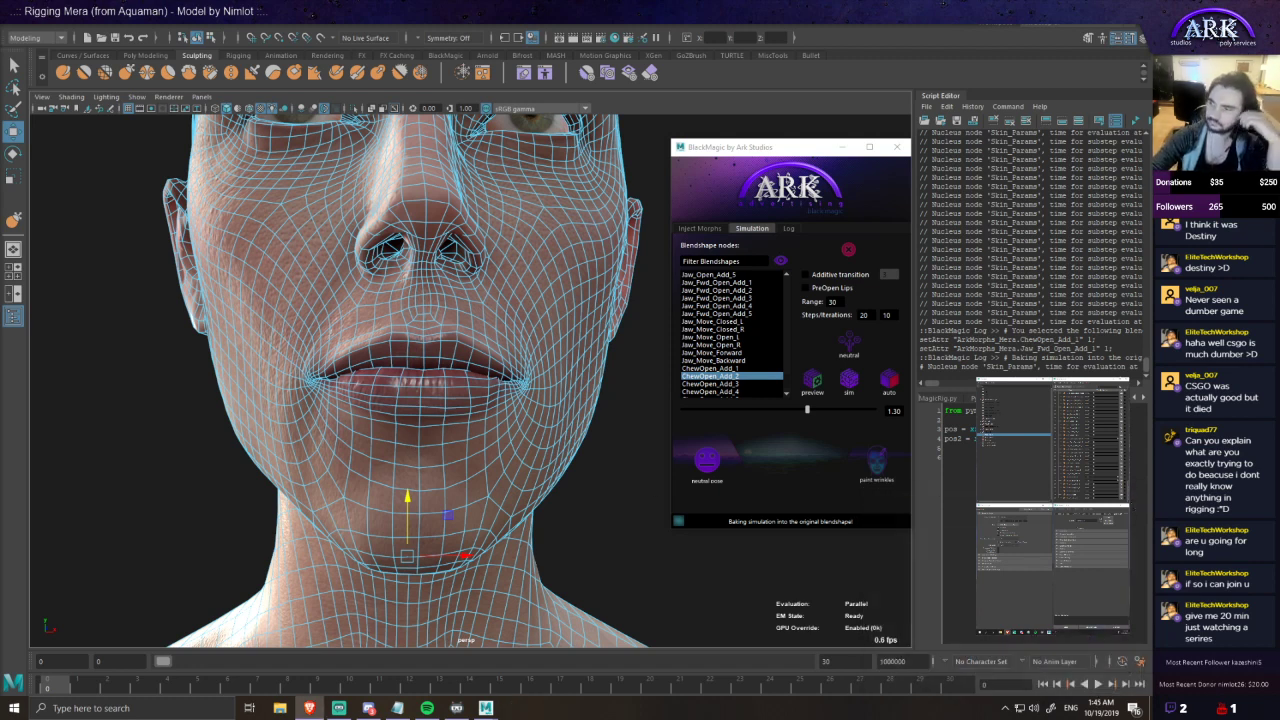
- Hide the Mouth_Grp teeth group to expose the simulated lip shape
scroll(550, 455, down, 1)
scroll(550, 455, up, 1)
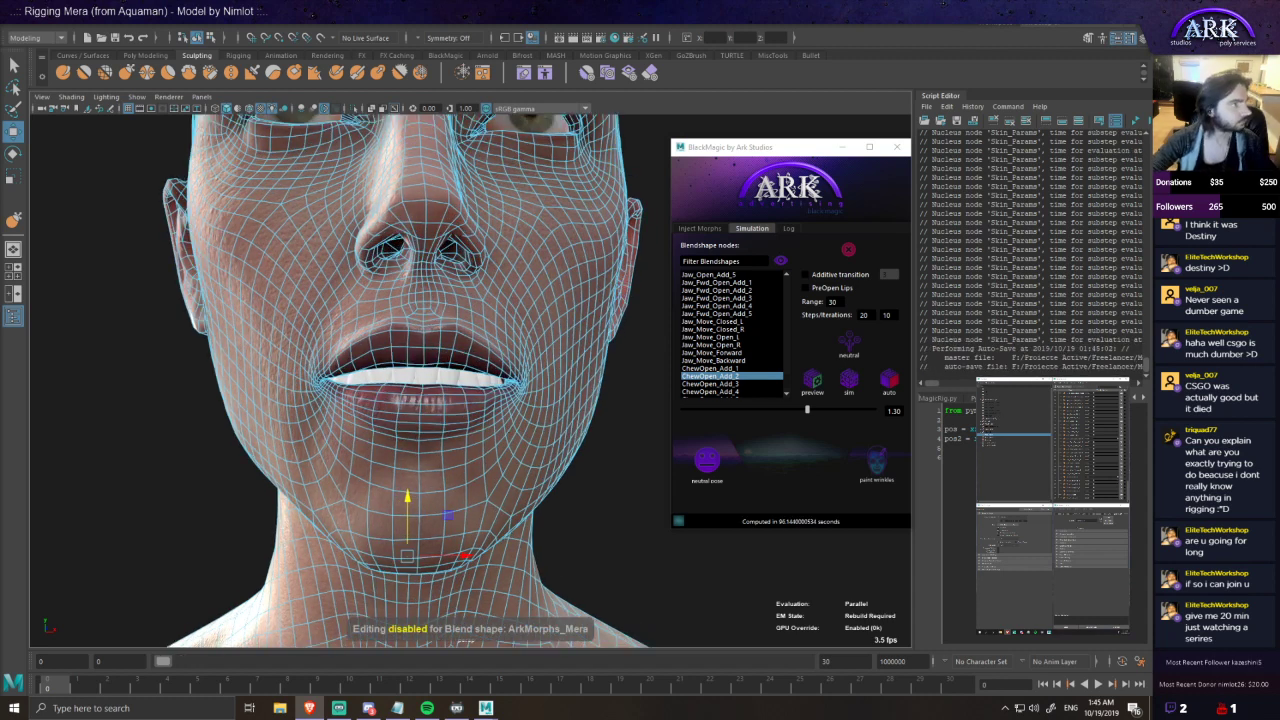
key(ctrl+h)
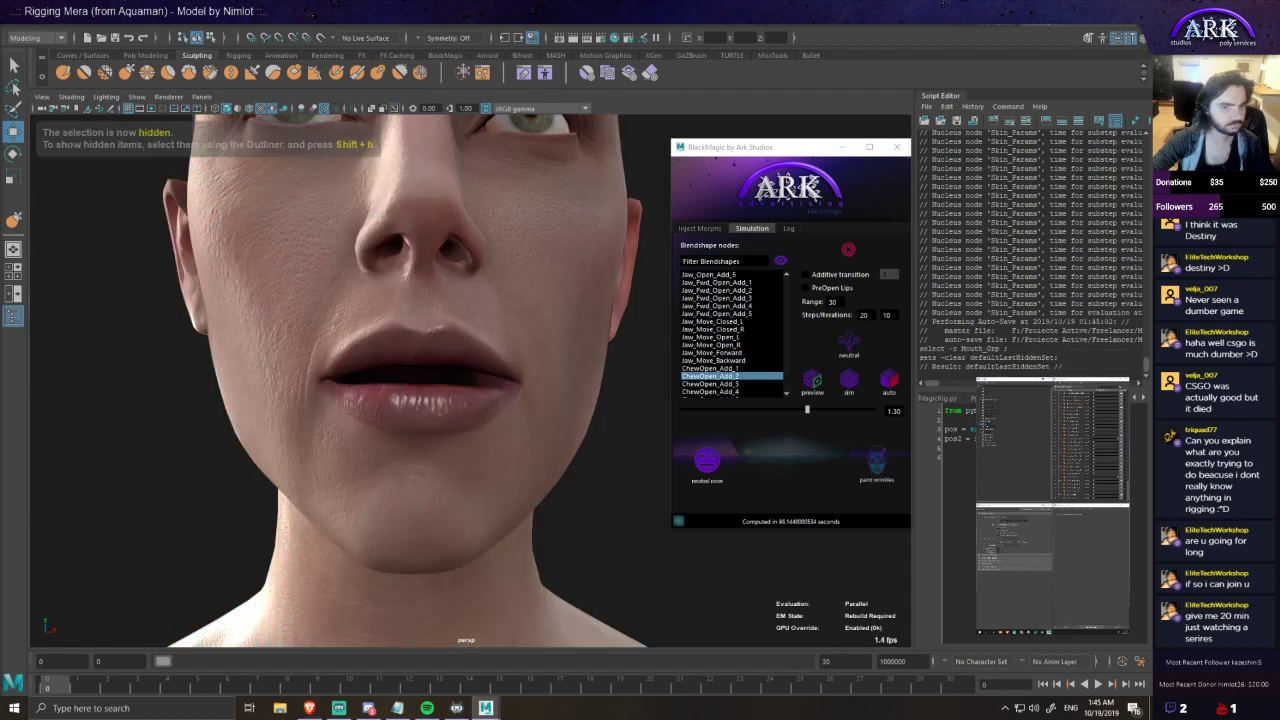
click(709, 470)
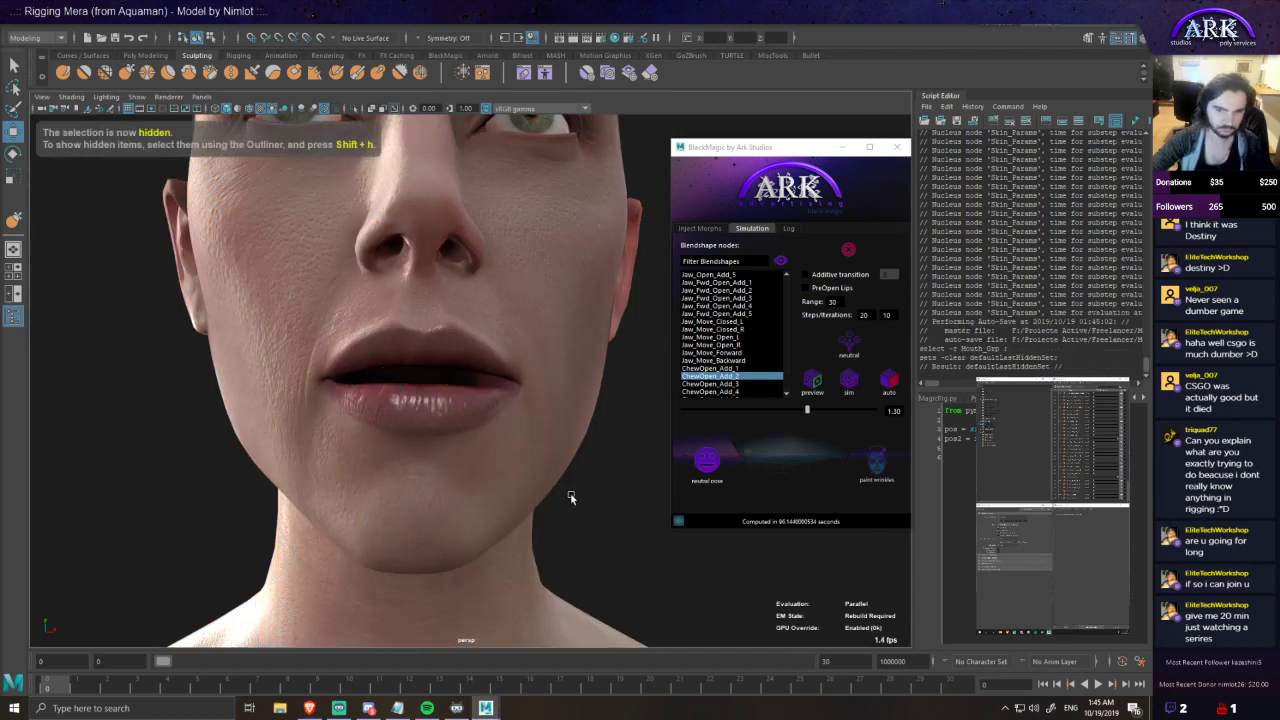
- Select ChewOpen_Add_3 for simulation, set the preceding ChewOpen_Add and Jaw_Open_Add weights to 1, and check the mouth
click(733, 384)
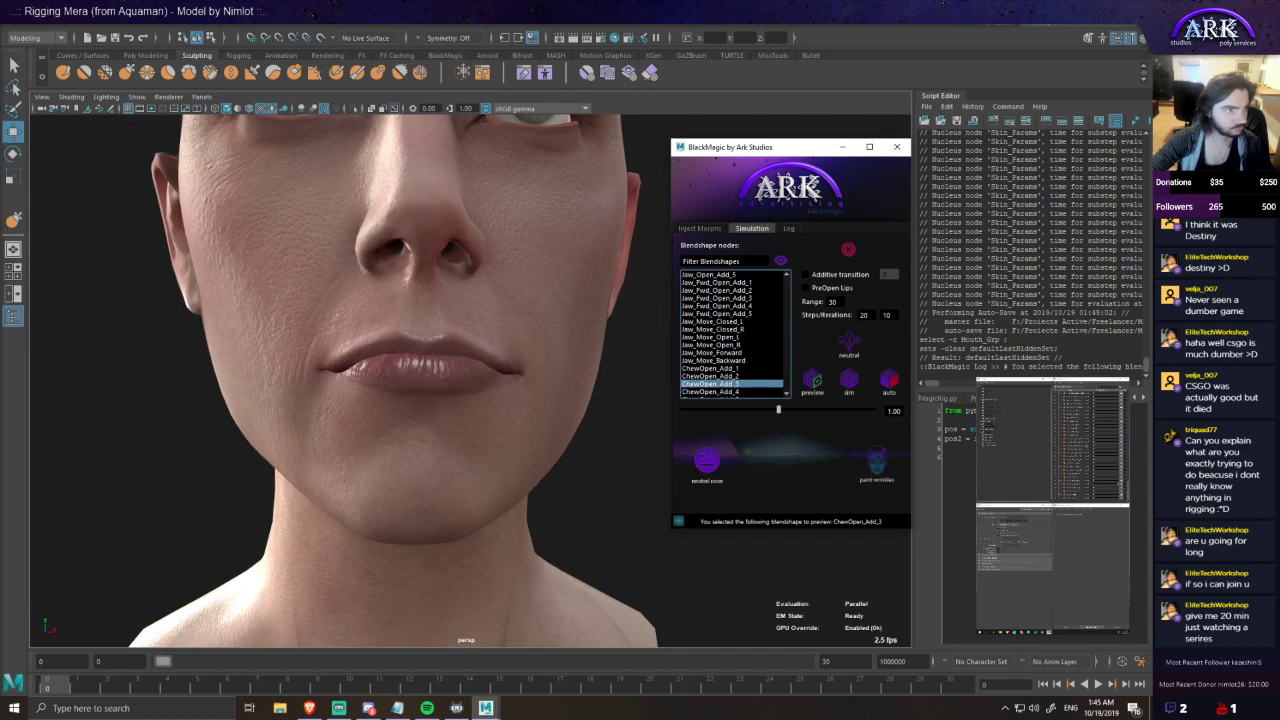
drag(1094, 468, 1118, 436)
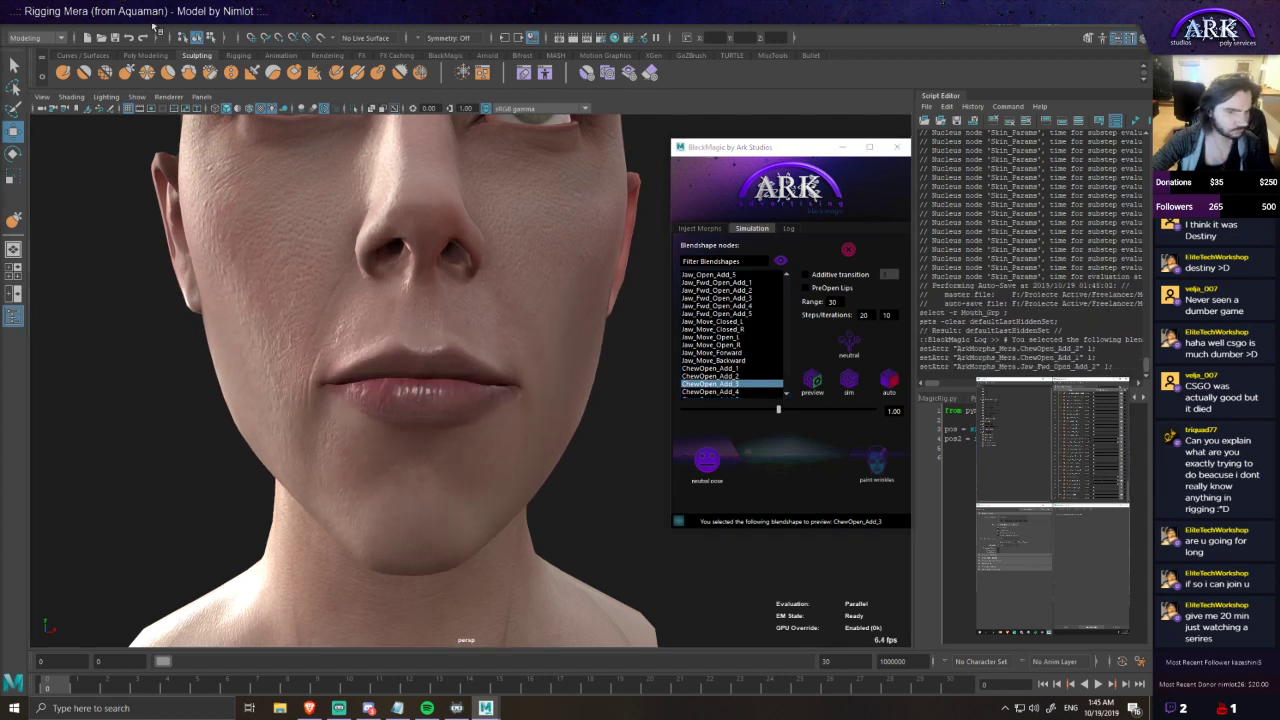
alt+drag(537, 308, 546, 326)
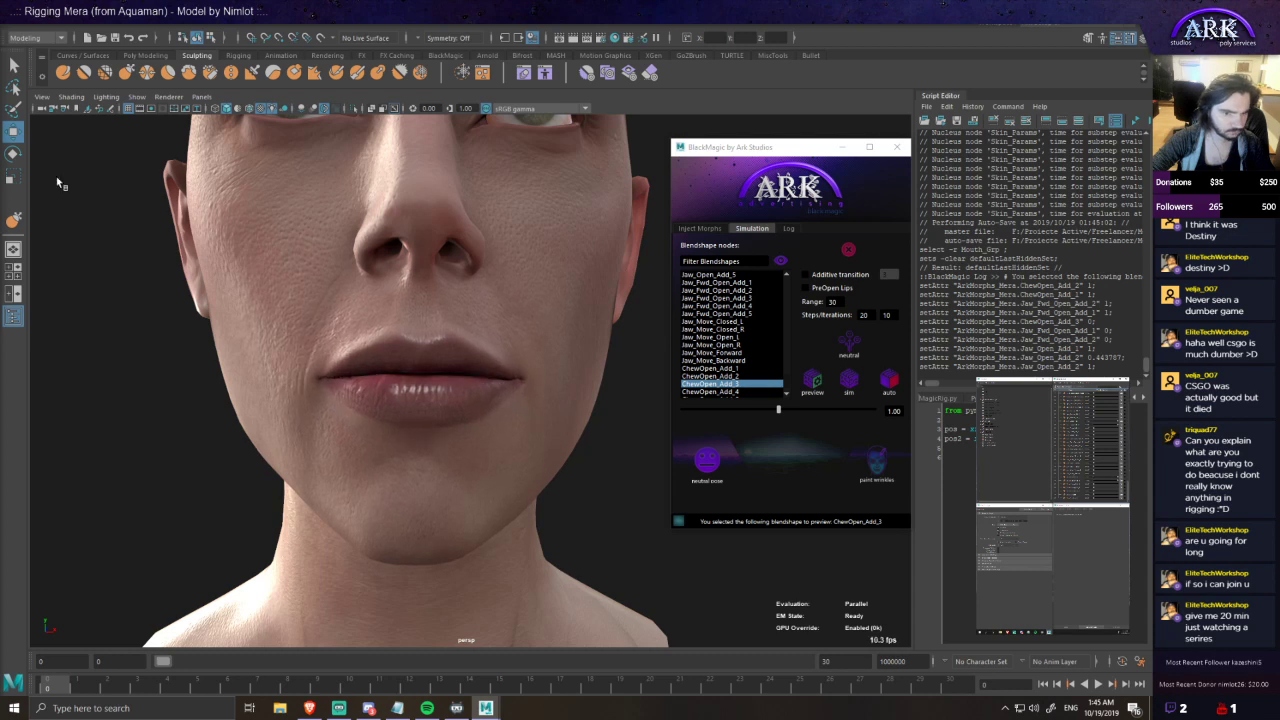
alt+drag(385, 250, 348, 240)
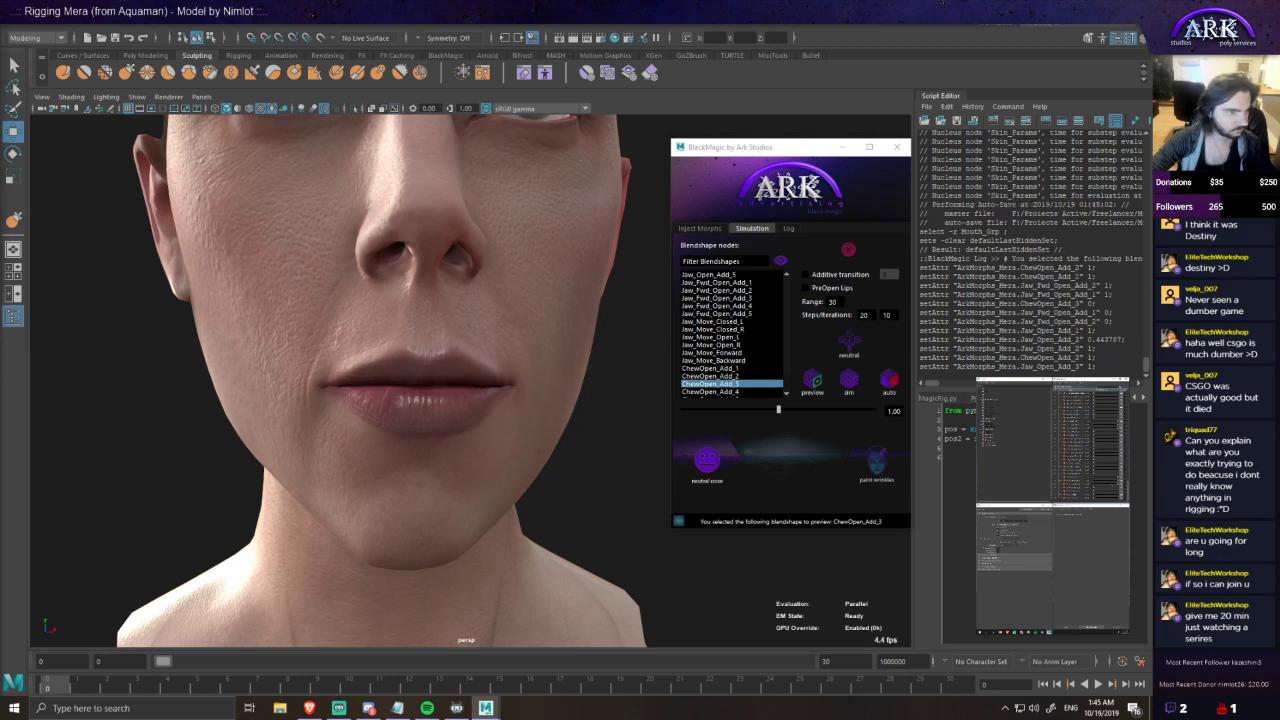
- Set the simulation's morph value for ChewOpen_Add_3 to 1.3
double_click(894, 411)
text(1)
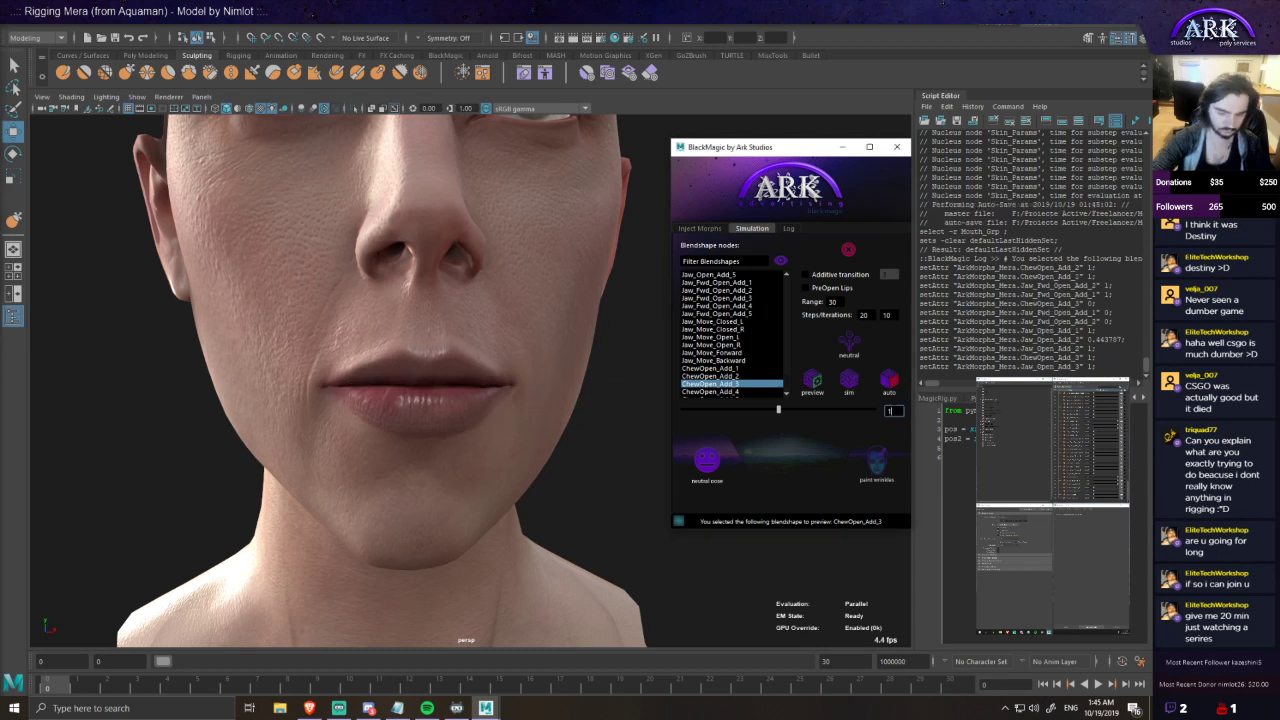
text(.3)
key(Return)
alt+drag(427, 389, 414, 389)
- Set the morph value to 1.4 and run the skin simulation for ChewOpen_Add_3
click(893, 411)
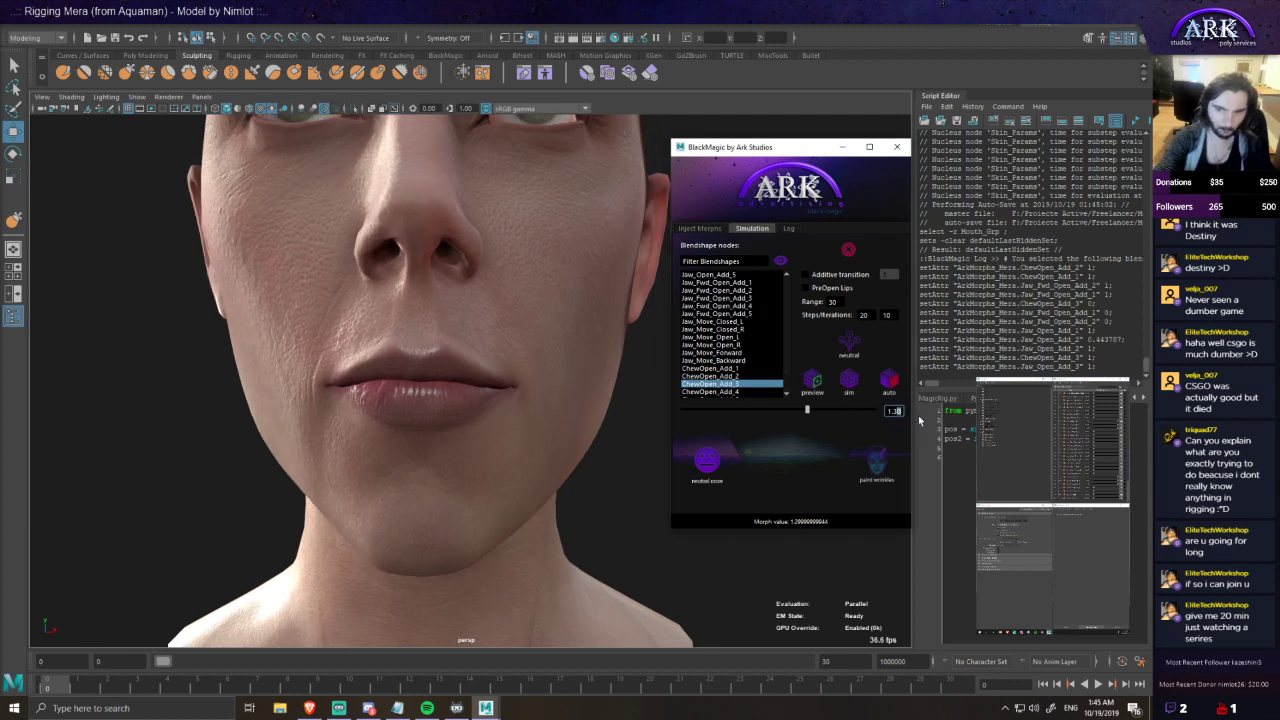
key(BackSpace)
key(BackSpace)
text(4)
key(Return)
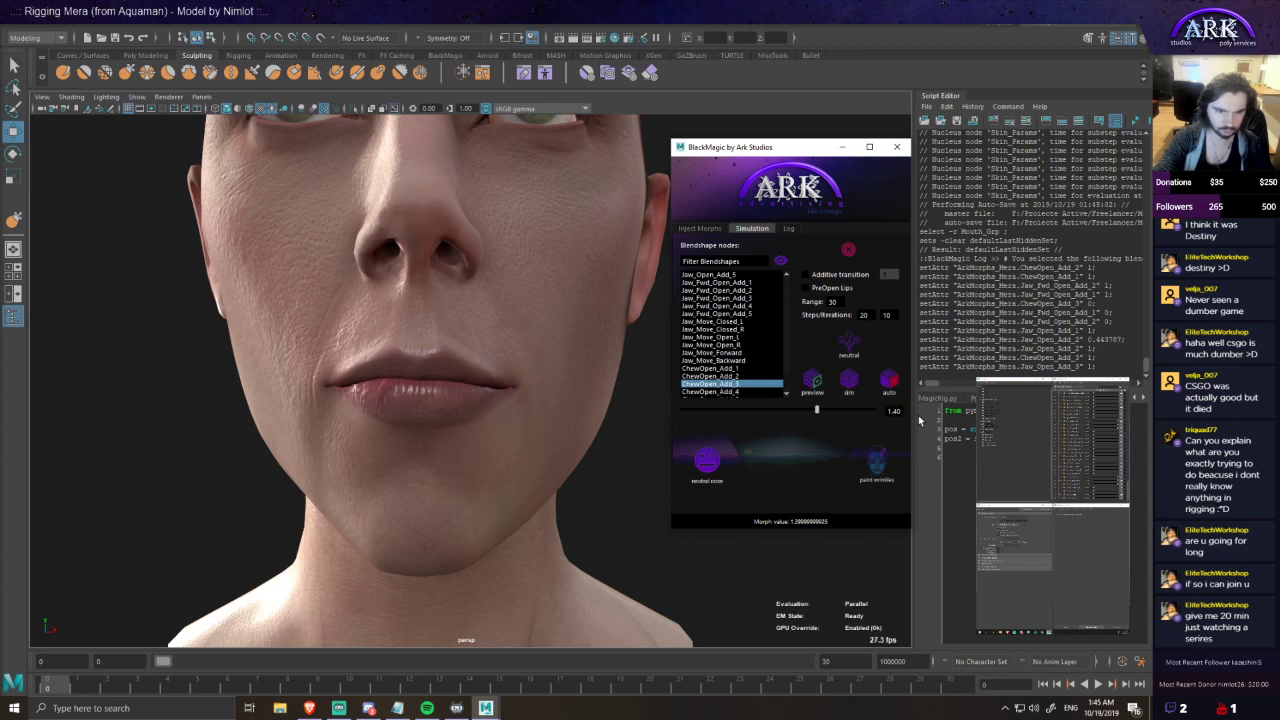
scroll(497, 414, down, 3)
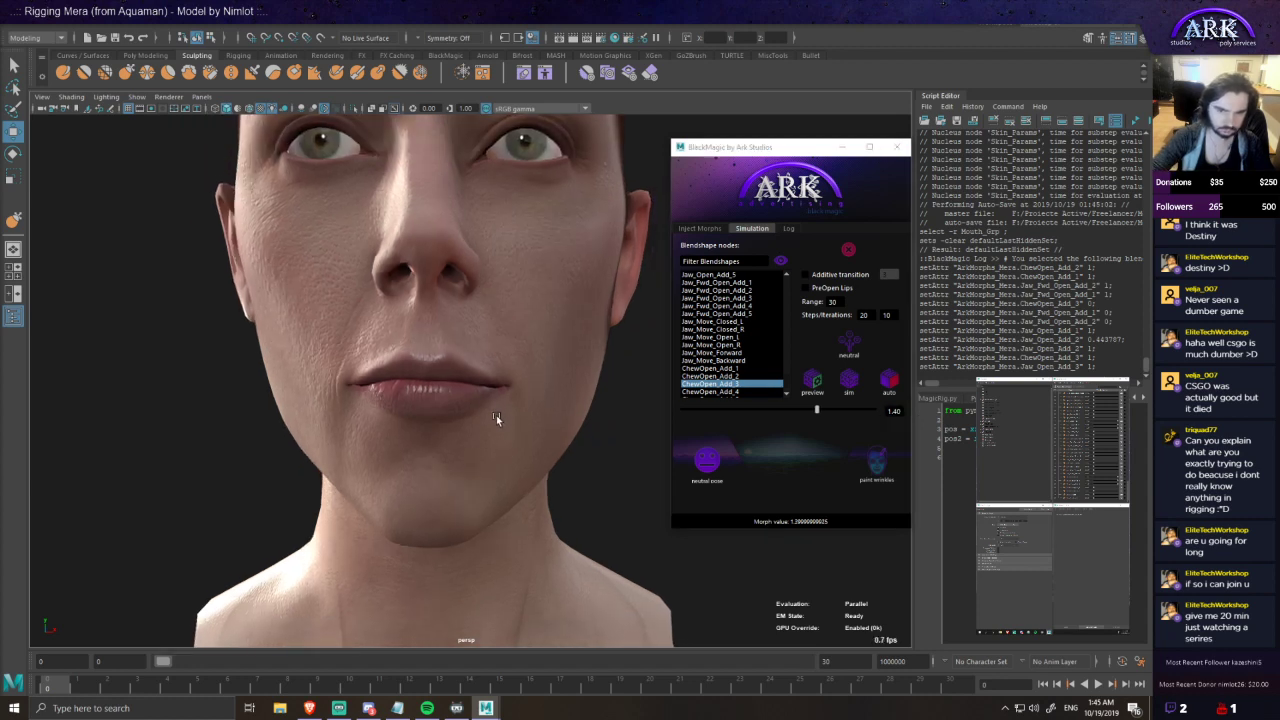
click(852, 385)
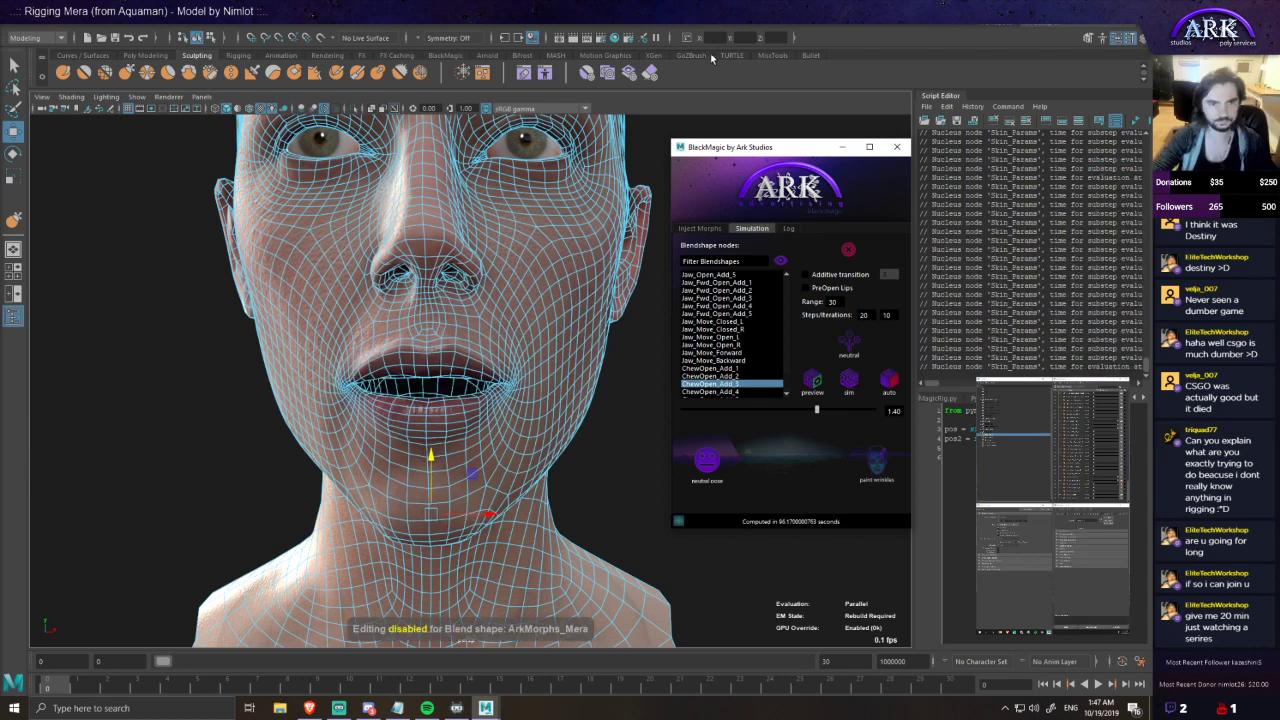
- Select ChewOpen_Add_4 for simulation and set the preceding Jaw_Open_Add and ChewOpen_Add blendshape weights to 1
scroll(434, 344, up, 1)
alt+middle_drag(454, 373, 463, 367)
scroll(465, 372, down, 2)
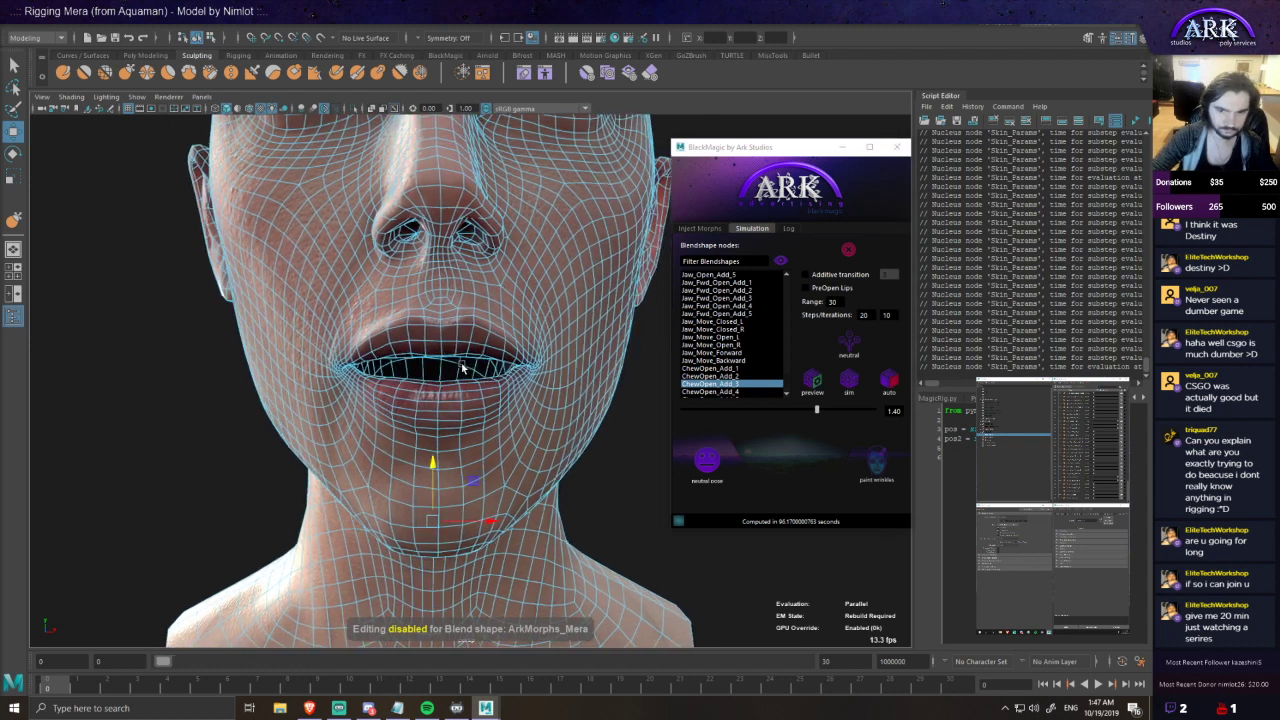
click(733, 392)
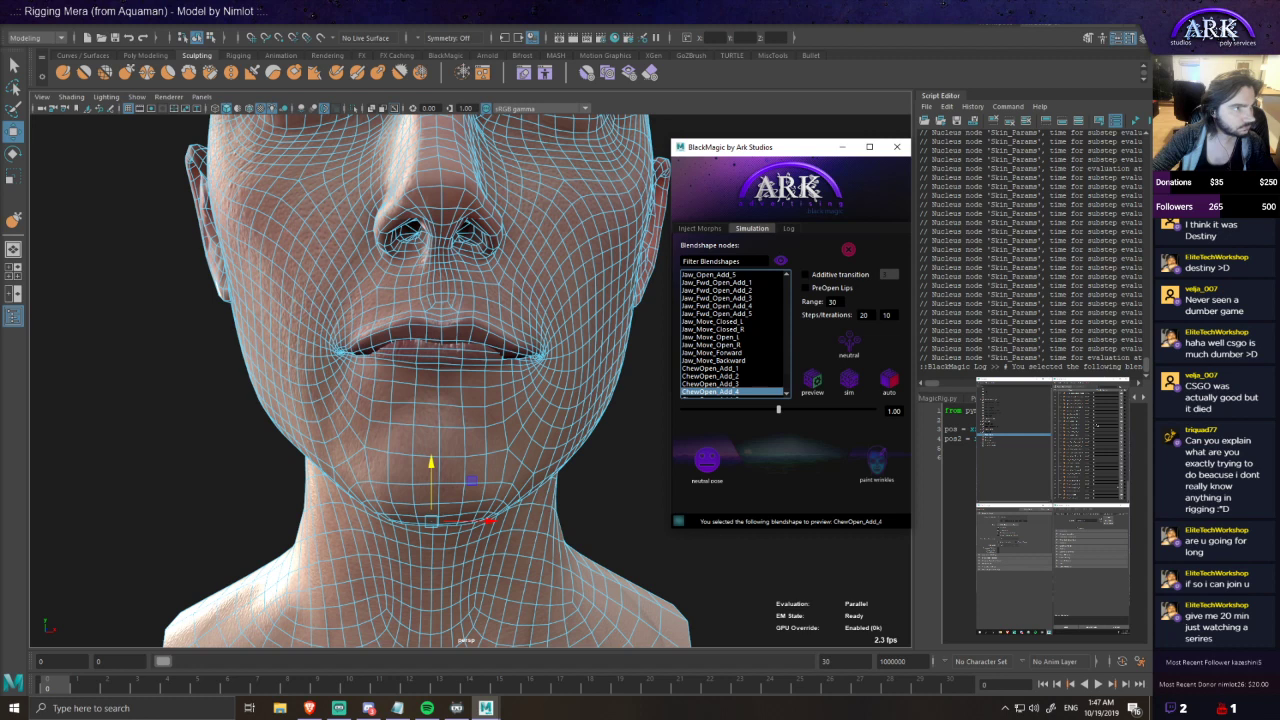
drag(1095, 423, 1119, 431)
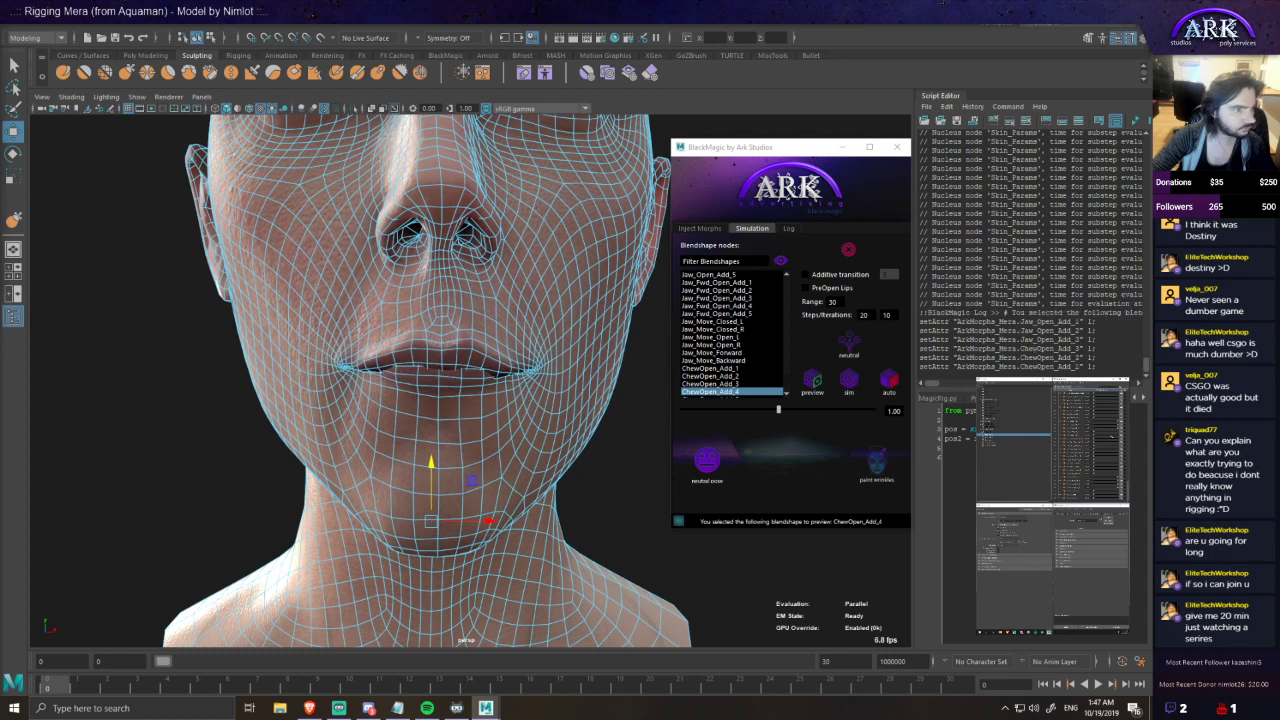
- Set the Jaw_Open_Add_4 weight to 1 and simulate ChewOpen_Add_4 at a morph value of 1.3
drag(1107, 432, 1119, 432)
mouse_move(416, 357)
alt+mouse_down()
mouse_move(420, 310)
mouse_move(416, 357)
alt+mouse_up()
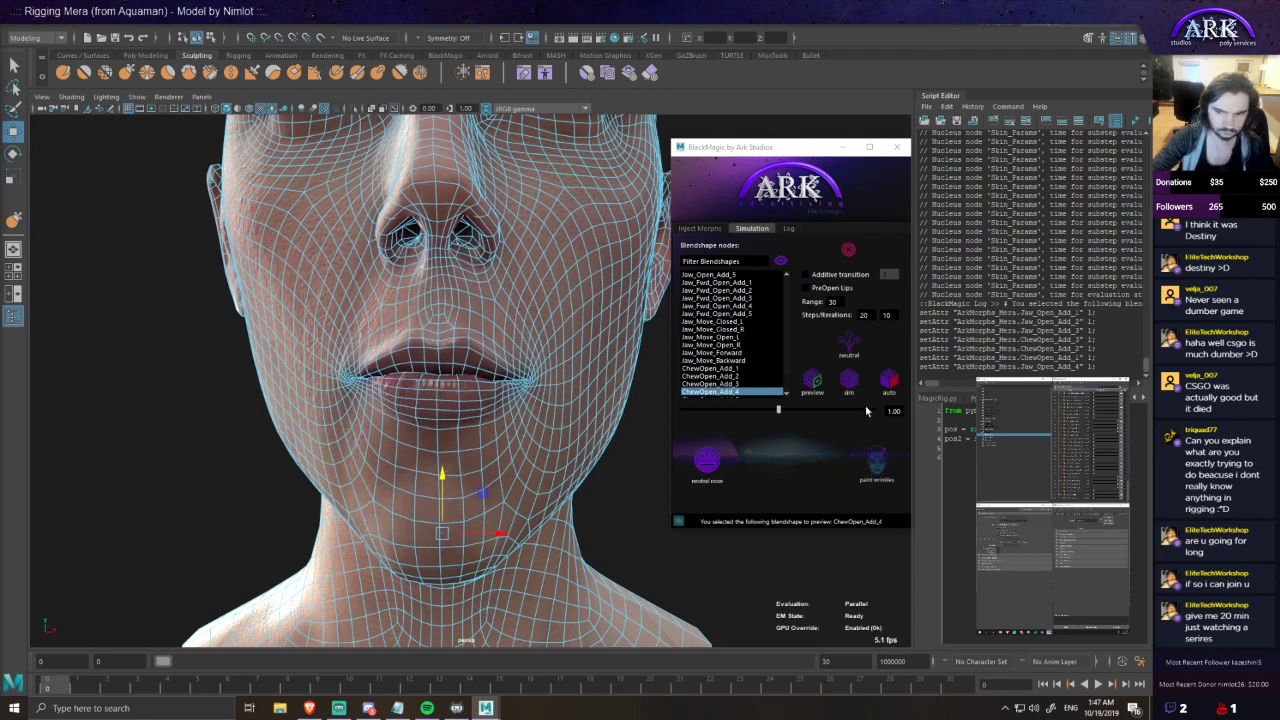
text(1.3)
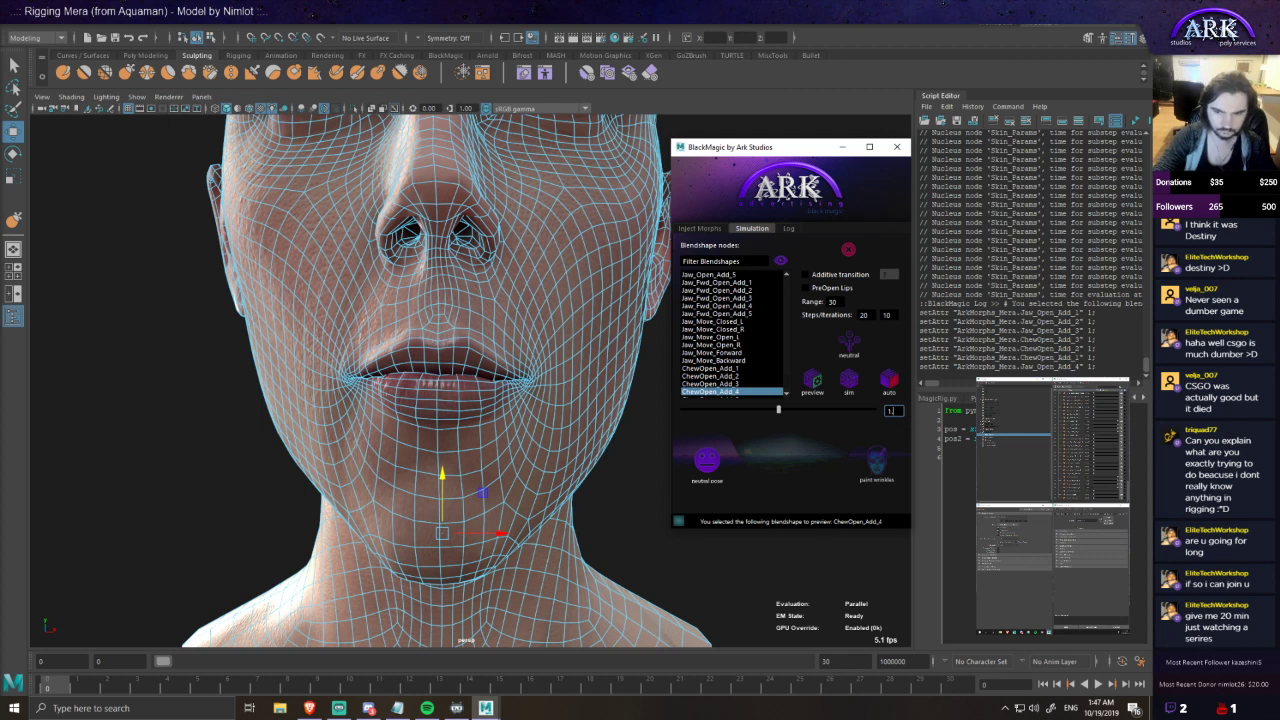
key(Return)
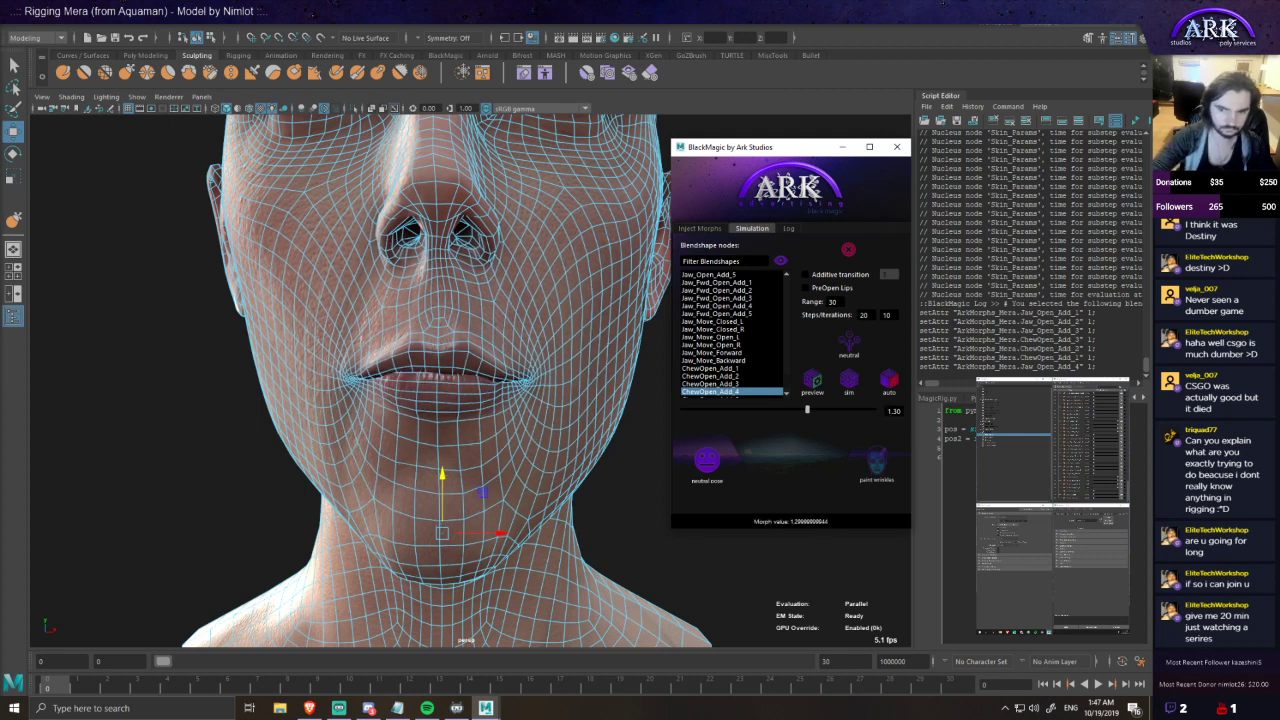
mouse_move(573, 444)
alt+mouse_down()
mouse_move(551, 441)
mouse_move(621, 415)
mouse_move(577, 433)
alt+mouse_up()
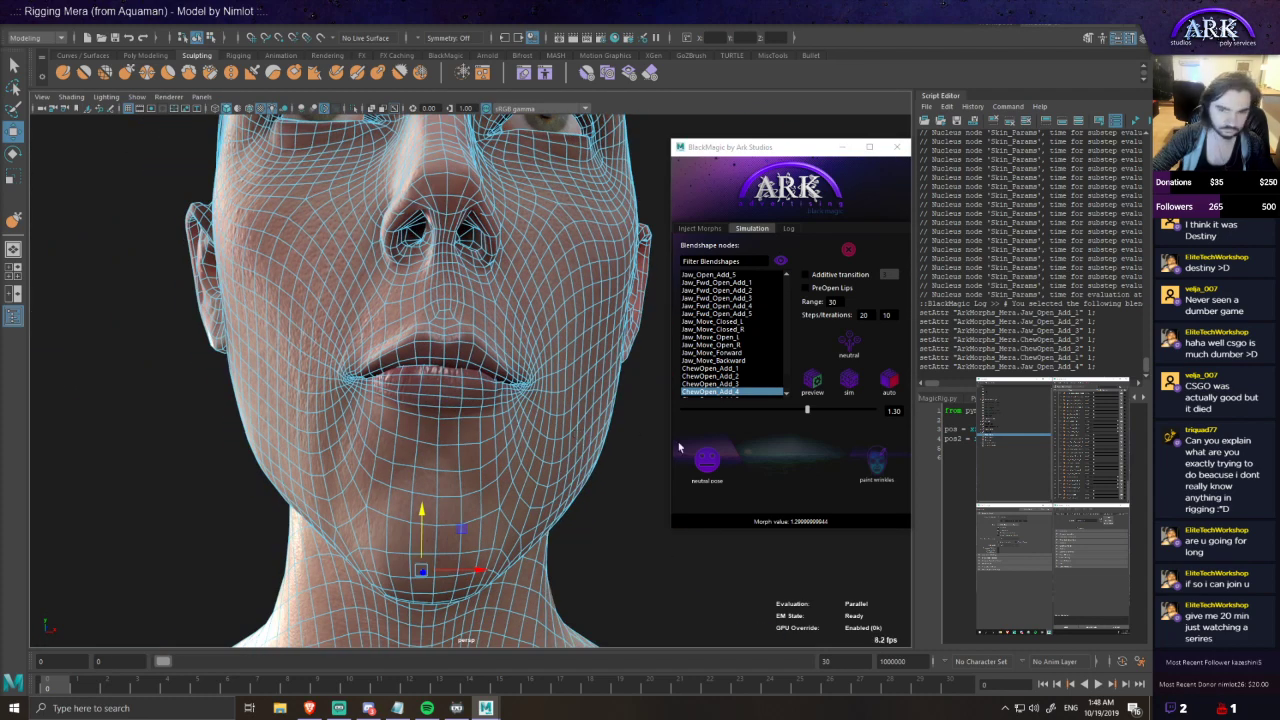
click(850, 388)
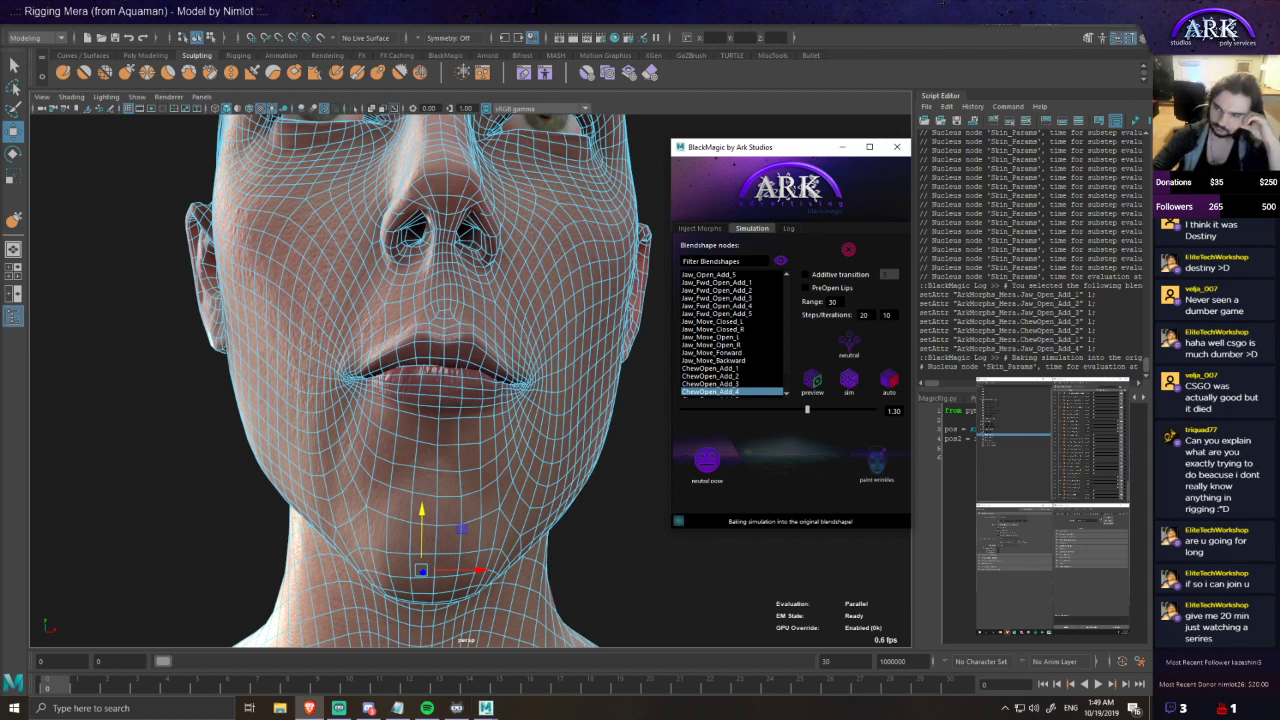
key(alt+Tab)
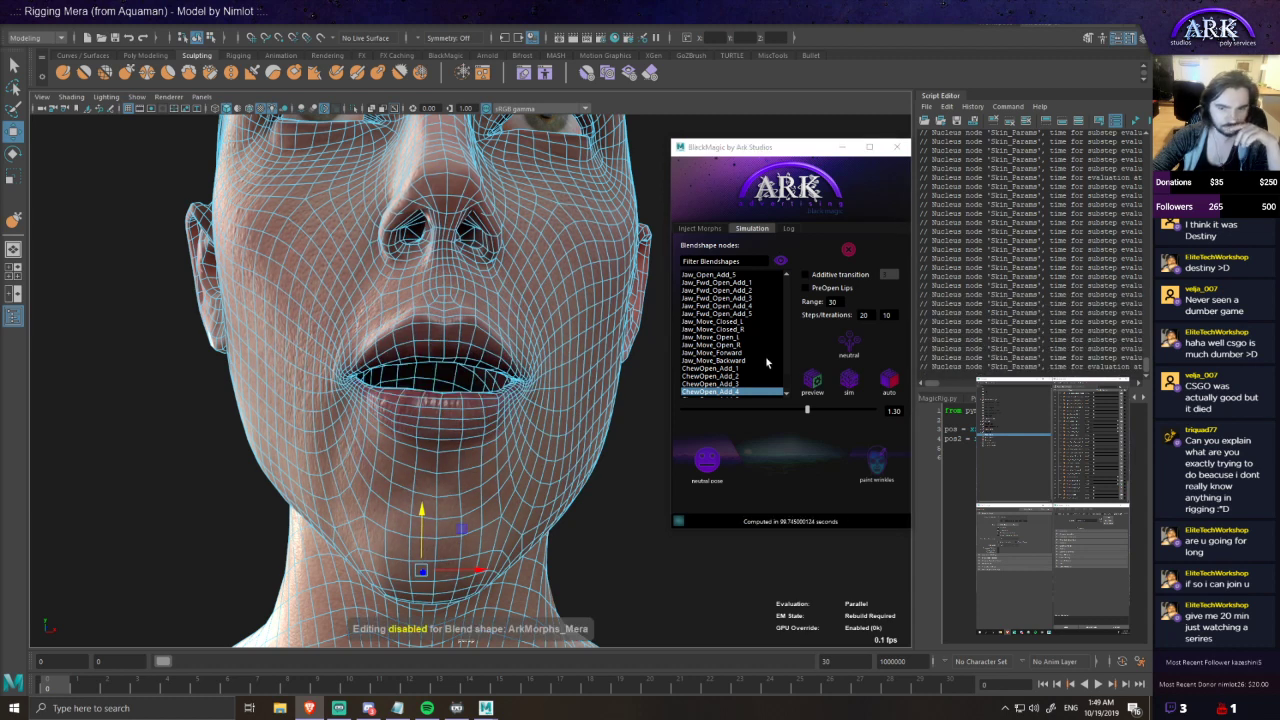
- Preview the ChewOpen_Add_5 blendshape and run the simulation that bakes into it
scroll(736, 378, down, 1)
click(736, 377)
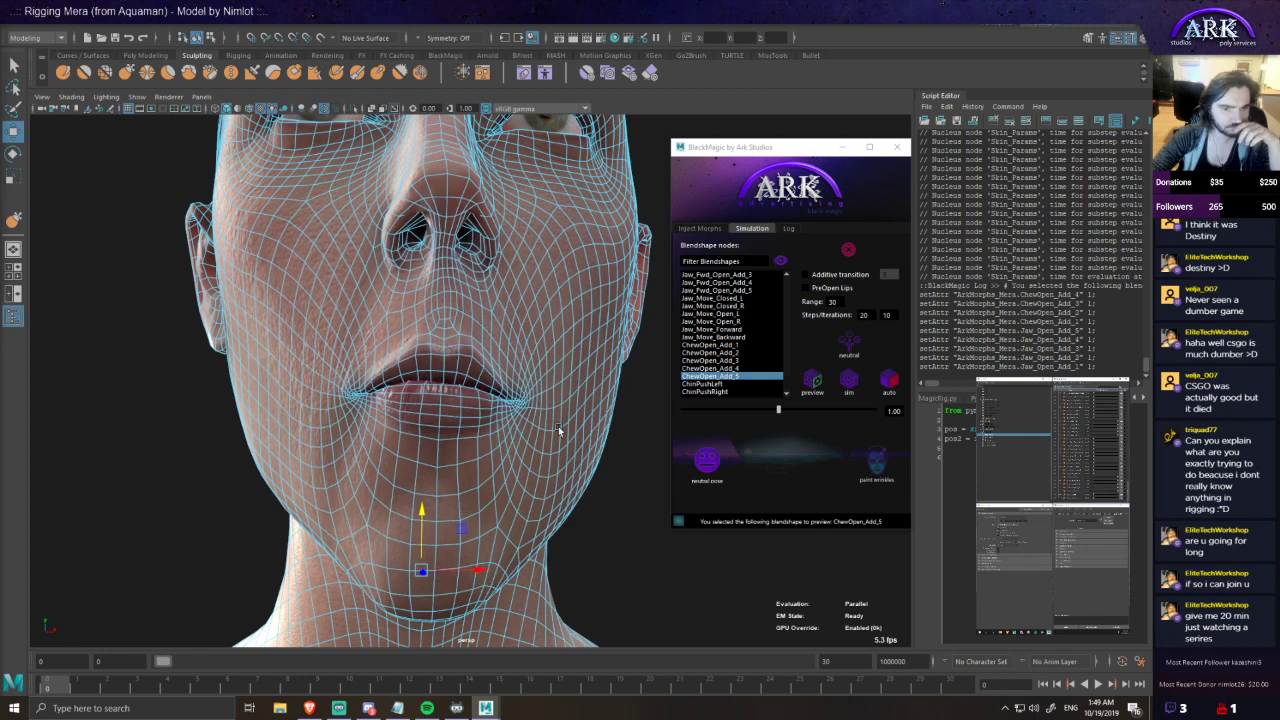
scroll(558, 428, up, 1)
click(852, 386)
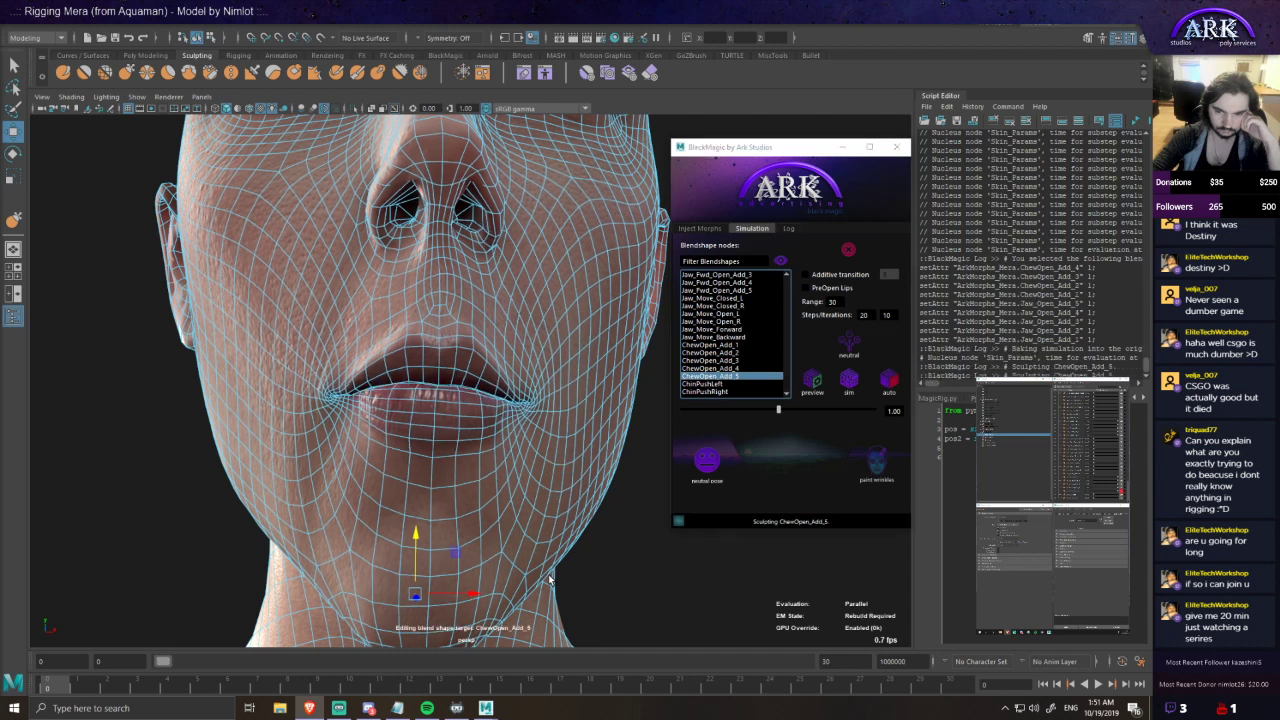
alt+drag(538, 453, 551, 455)
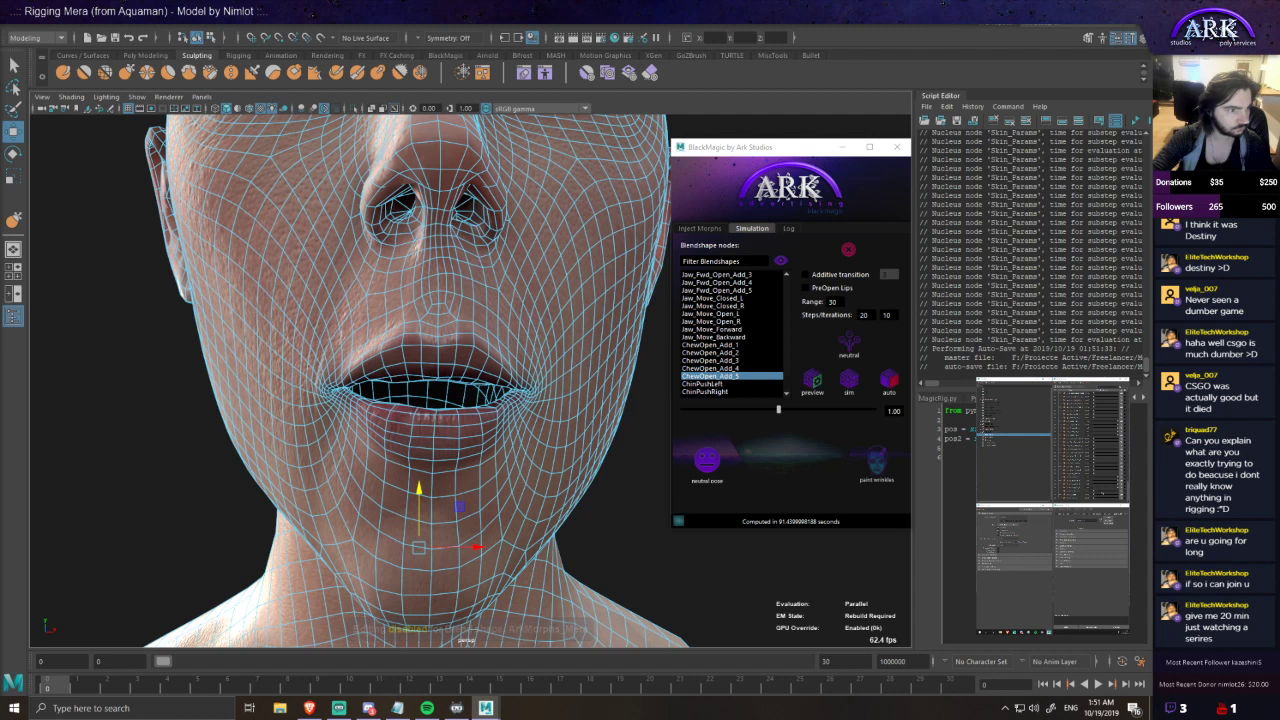
- Preview the Jaw_Open_Add_1 blendshape, followed by Jaw_Move_Open_L
scroll(728, 313, up, 4)
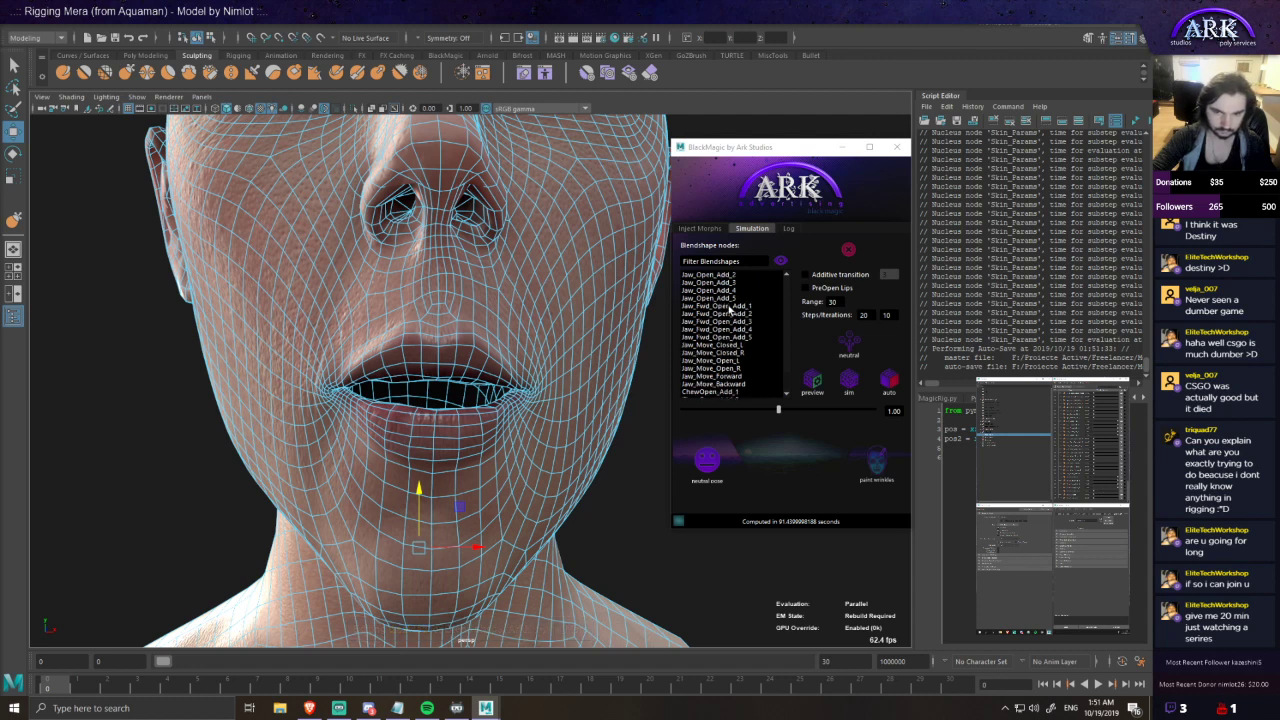
click(723, 295)
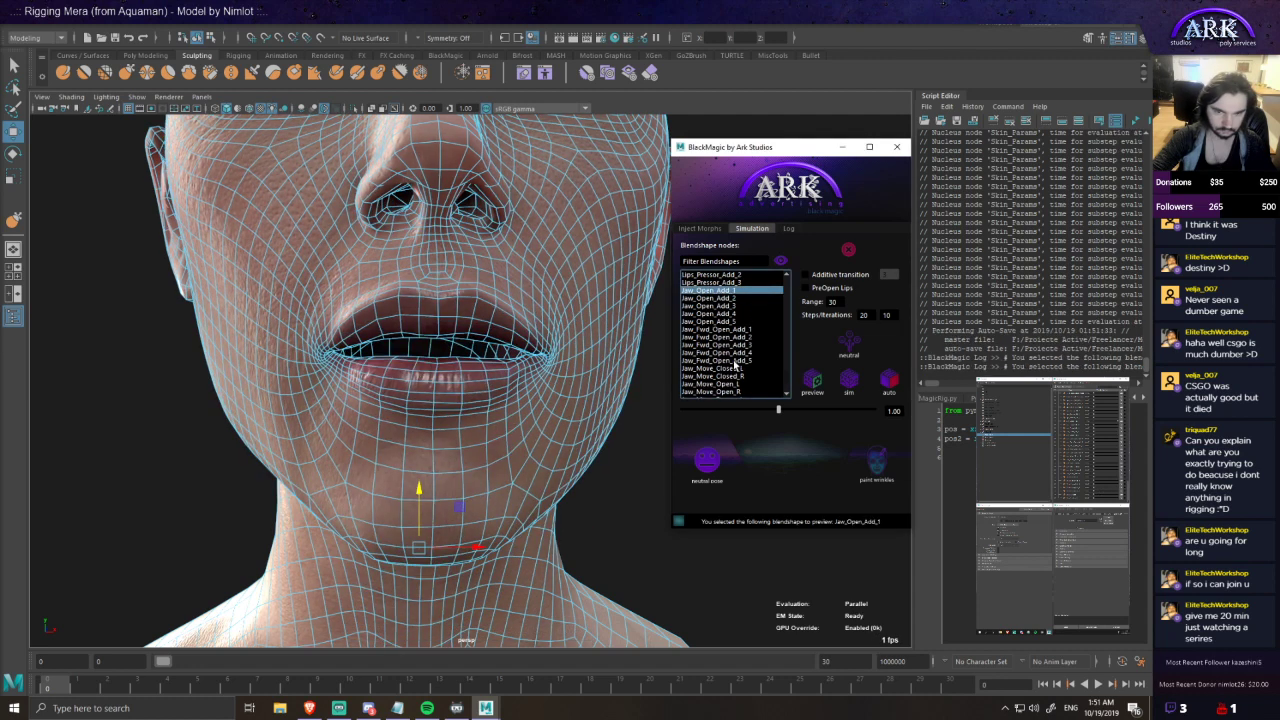
scroll(743, 355, down, 1)
click(730, 360)
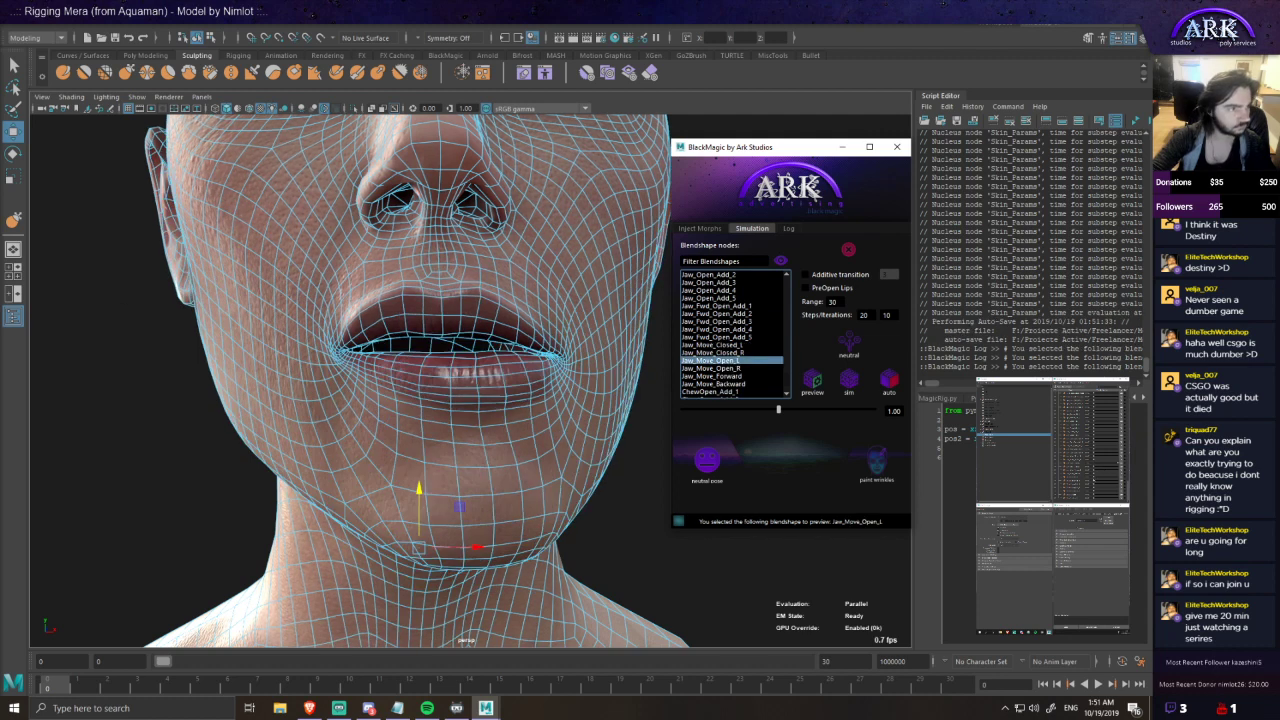
- Set the Jaw_Open_Add_1 weight to 1 and the Jaw_Move_Open_L weight to 0
click(1095, 478)
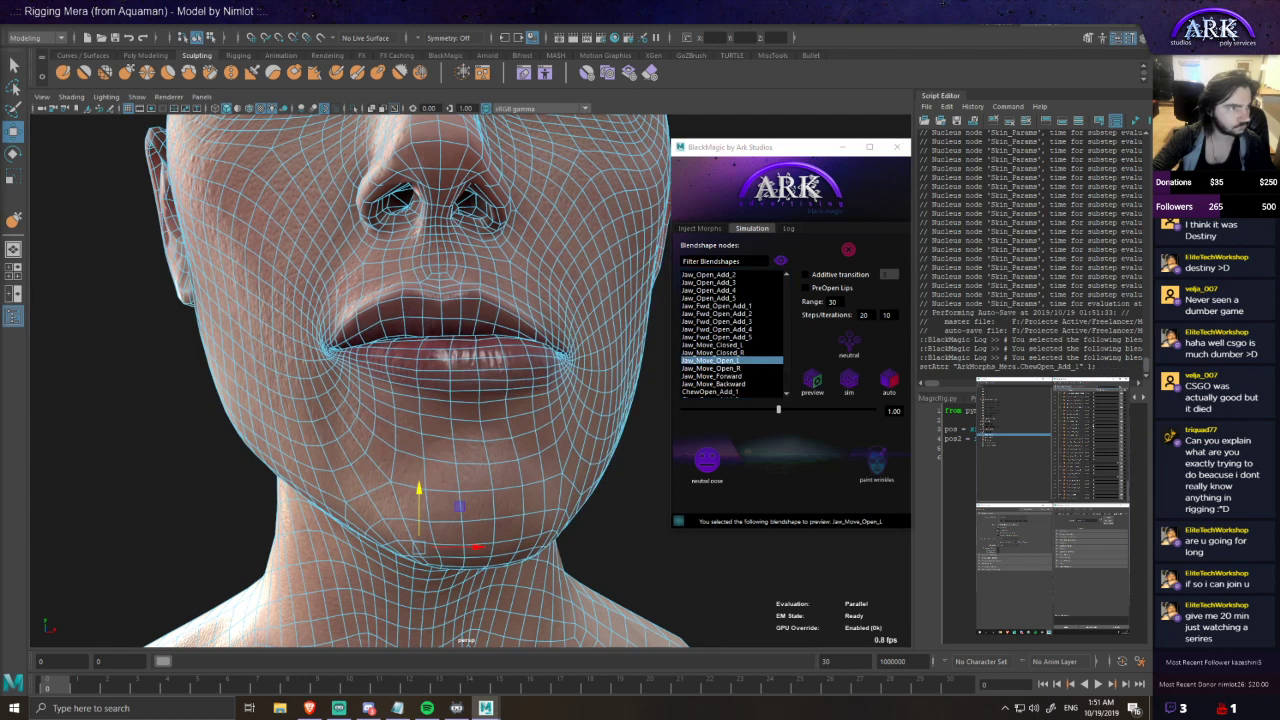
drag(1097, 421, 1118, 421)
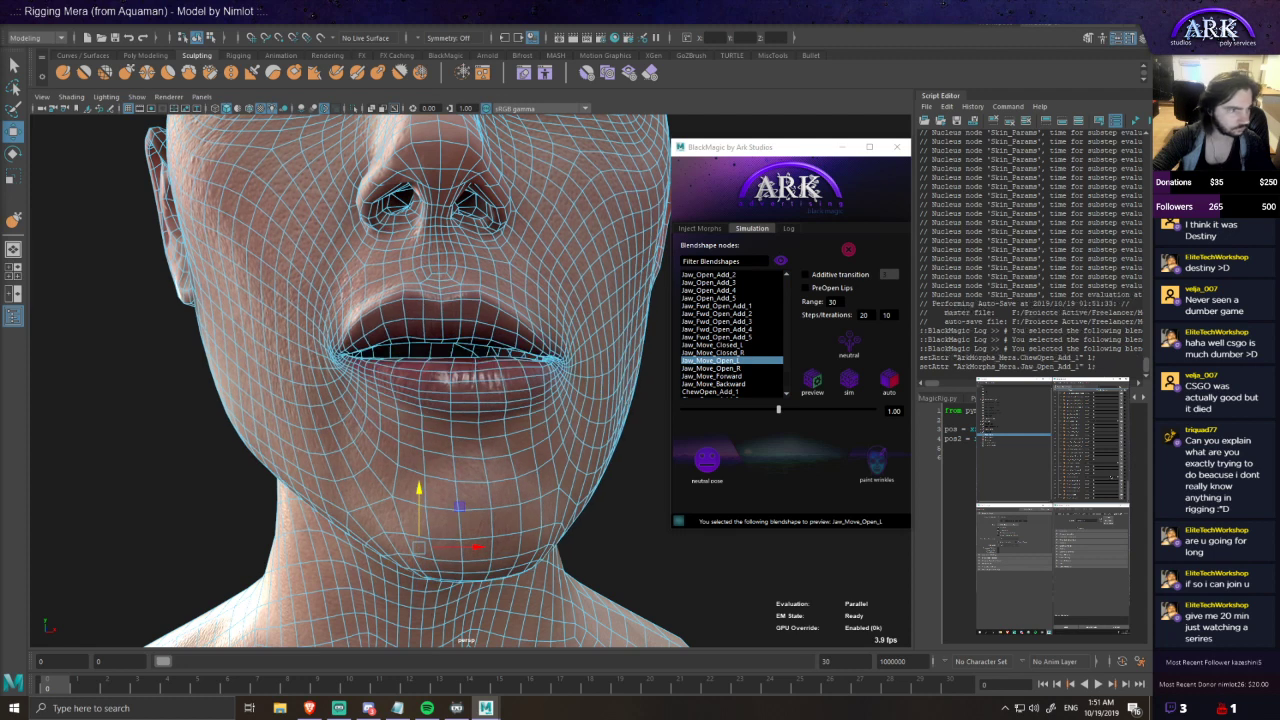
text(0)
key(Return)
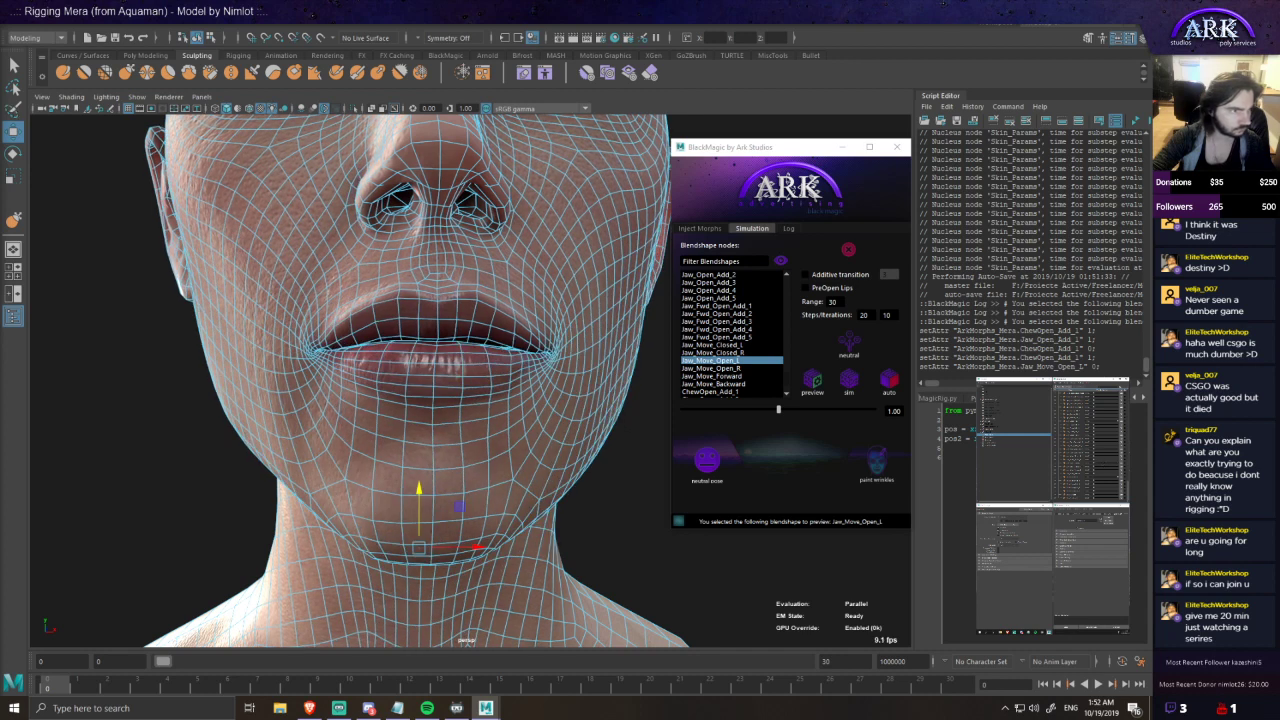
- Examine how the lips and jaw deform with the jaw-move blendshapes from several angles
mouse_move(460, 343)
alt+mouse_down()
mouse_move(457, 412)
mouse_move(461, 343)
alt+mouse_up()
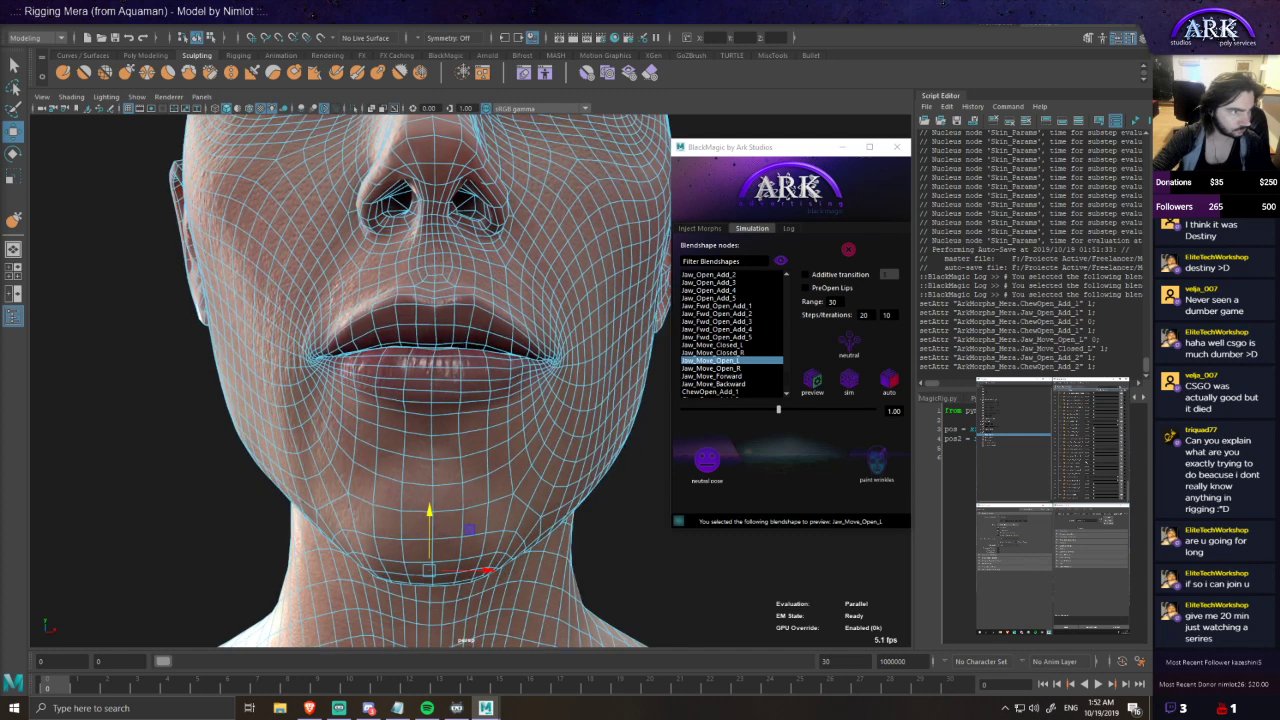
mouse_move(486, 394)
alt+mouse_down()
mouse_move(490, 409)
mouse_move(528, 396)
mouse_move(463, 394)
mouse_move(489, 406)
alt+mouse_up()
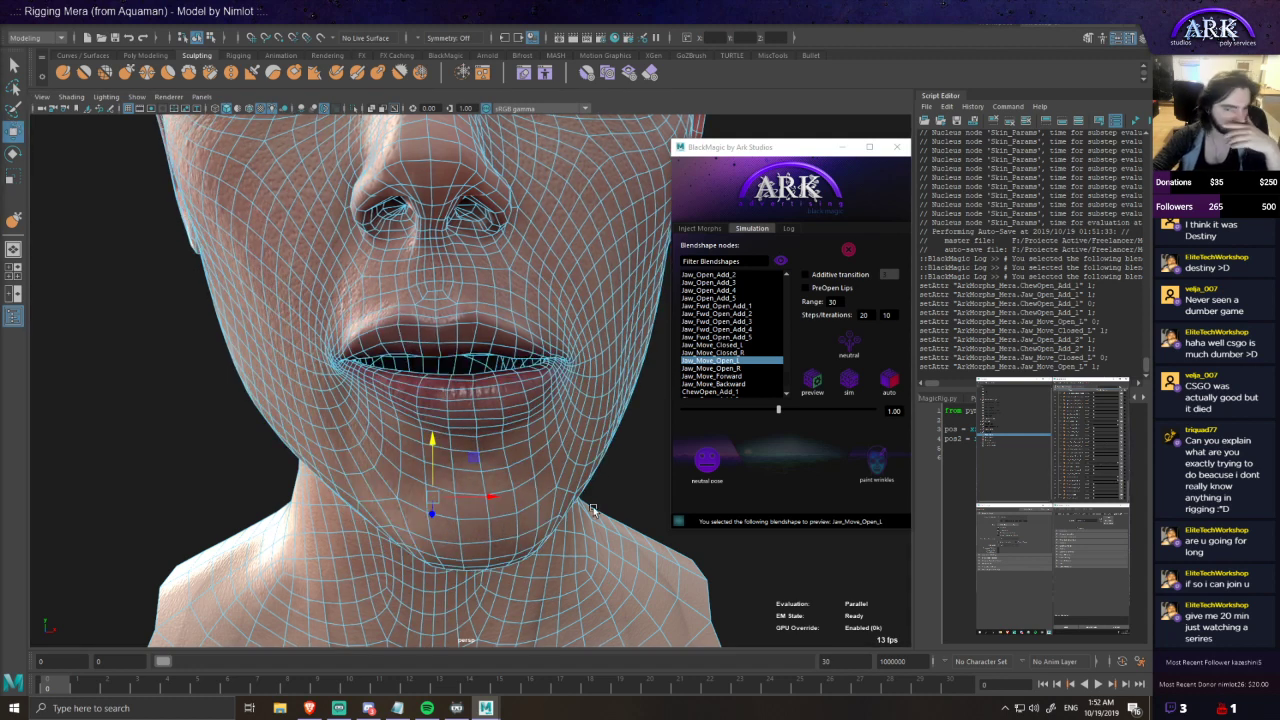
mouse_move(549, 429)
alt+mouse_down()
mouse_move(592, 423)
mouse_move(548, 419)
alt+mouse_up()
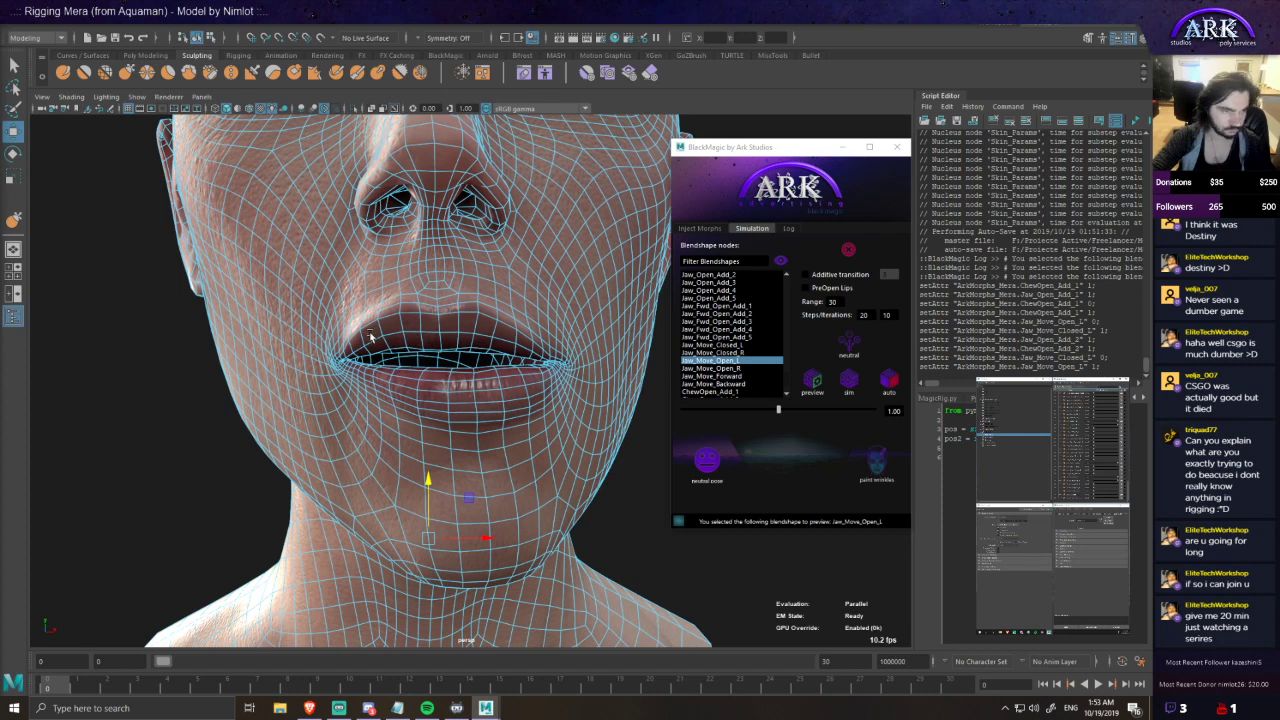
alt+drag(292, 267, 320, 267)
alt+drag(441, 405, 507, 404)
alt+drag(469, 396, 428, 332)
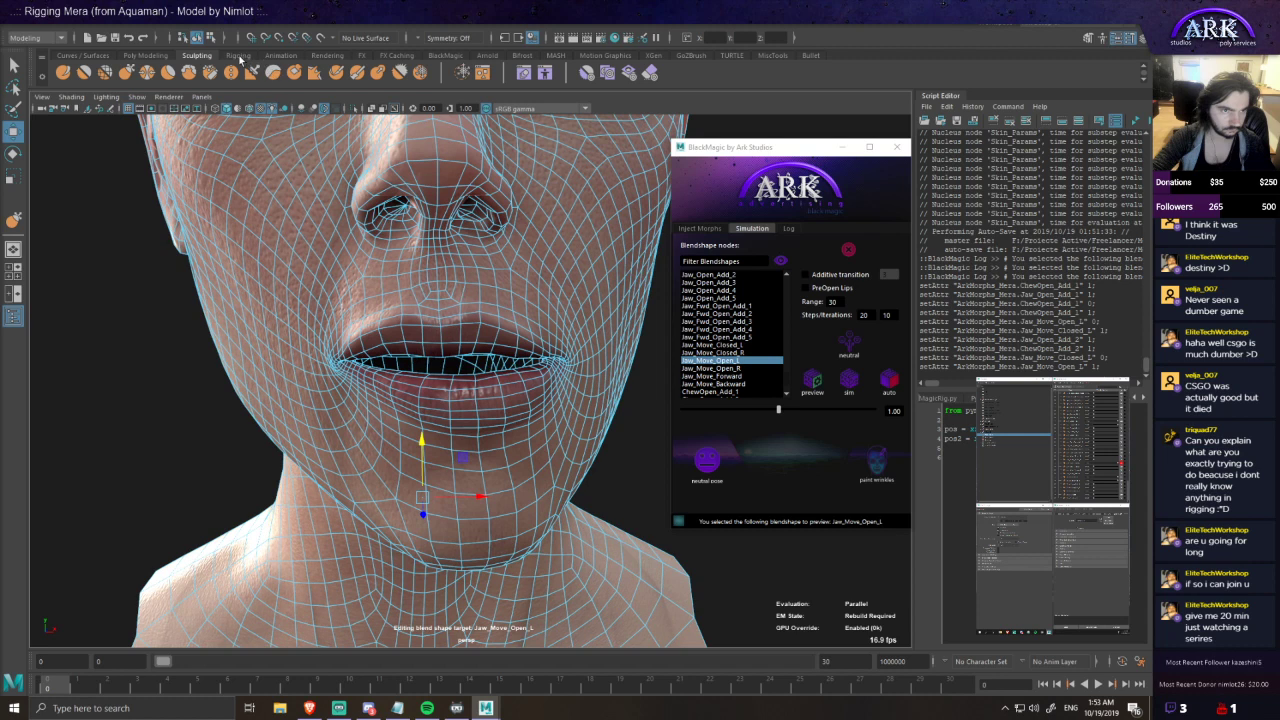
- Soft-select a vertex in the middle of the lower lip and widen the falloff radius to about 2.28
key(F9)
click(480, 380)
mouse_move(480, 382)
alt+mouse_down()
mouse_move(487, 415)
mouse_move(540, 414)
mouse_move(479, 397)
mouse_move(473, 369)
alt+mouse_up()
key(b)
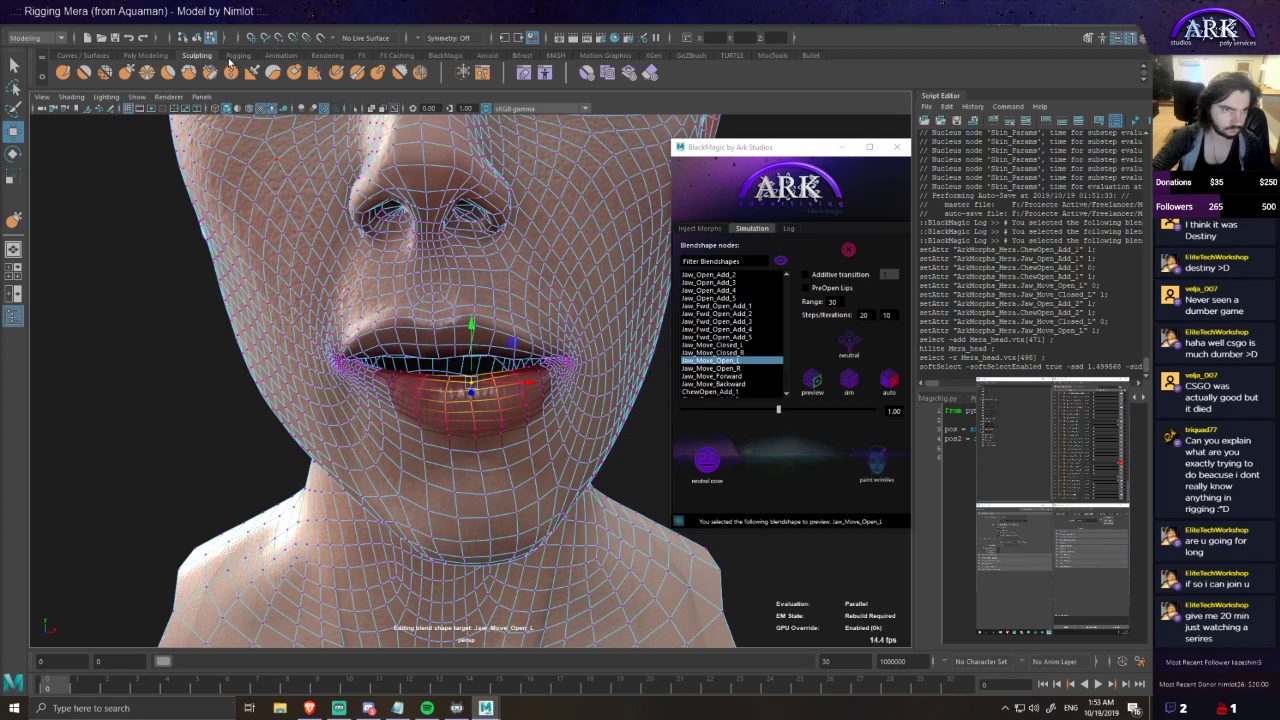
click(434, 57)
alt+drag(435, 363, 443, 353)
key(b)
drag(511, 392, 531, 398)
scroll(530, 400, up, 4)
alt+drag(443, 340, 477, 399)
- Try to transfer the vertex selection with the BlackMagic shelf script, and reselect a lower-lip vertex
click(131, 66)
click(476, 398)
click(475, 398)
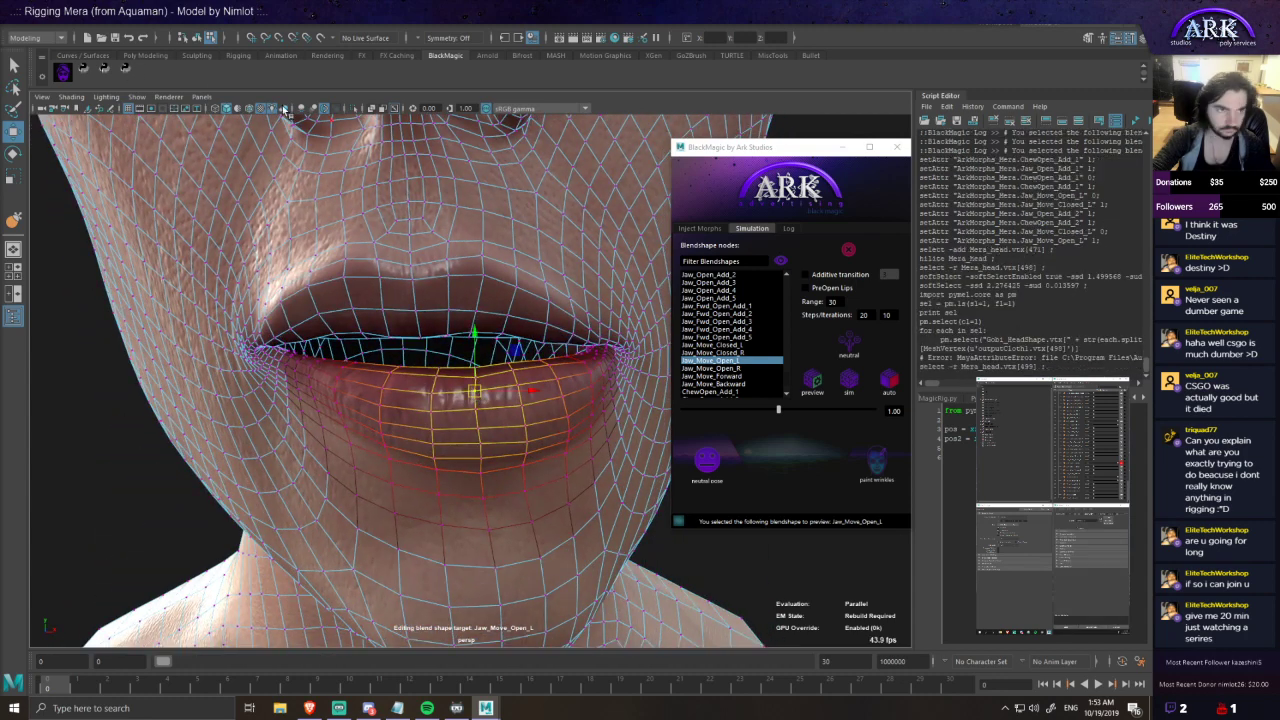
- Change the mesh name in the shelf script to Mera_head and run the script on the selected lower-lip vertex
right_click(126, 71)
click(154, 92)
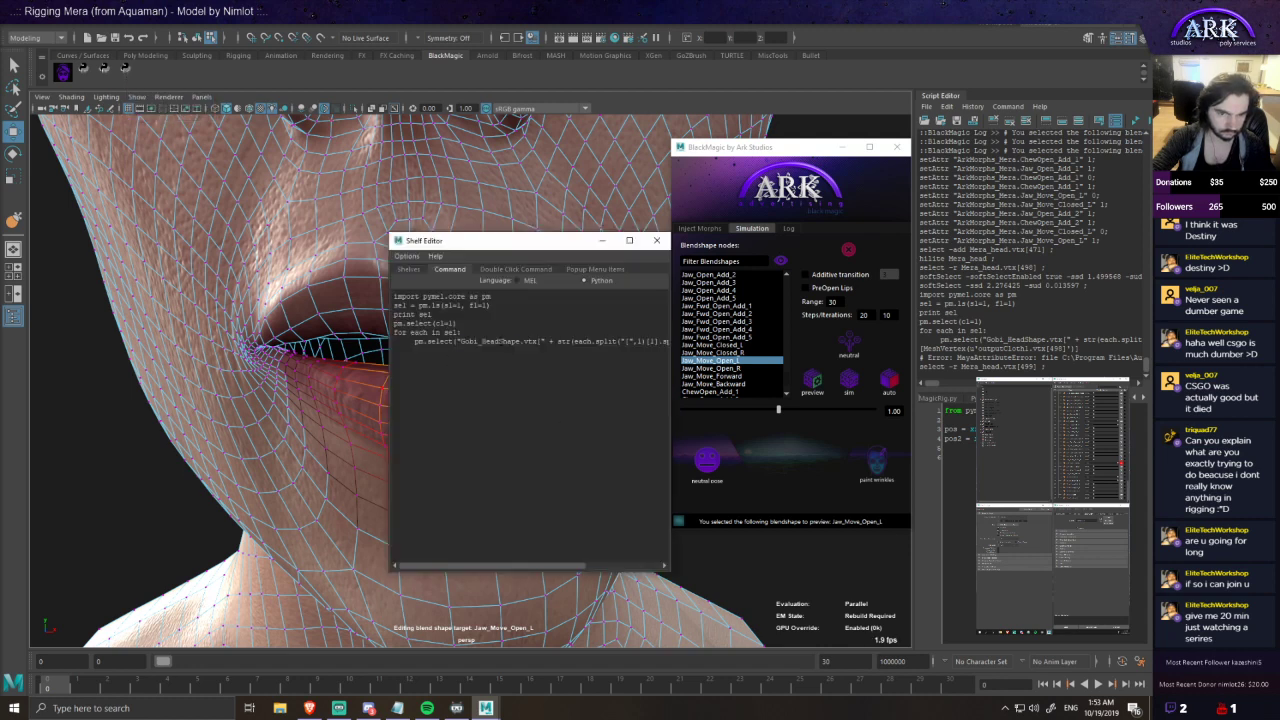
double_click(490, 341)
text(Mera_)
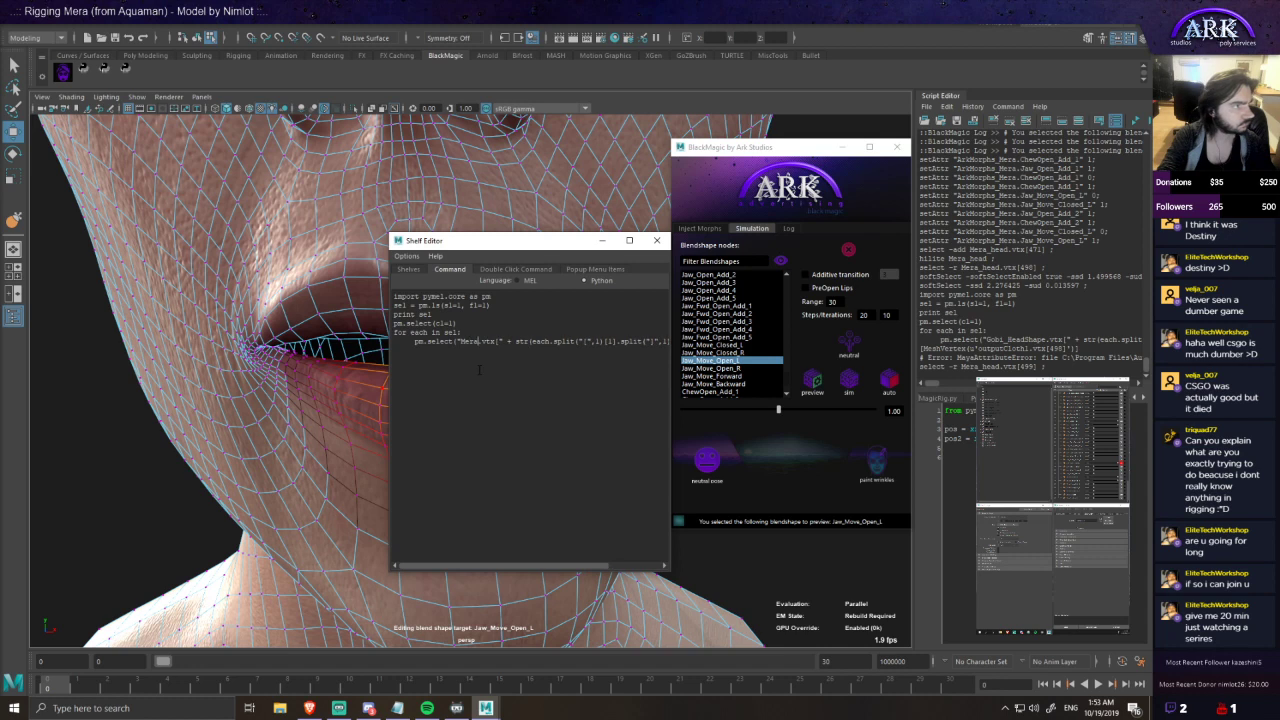
text(head)
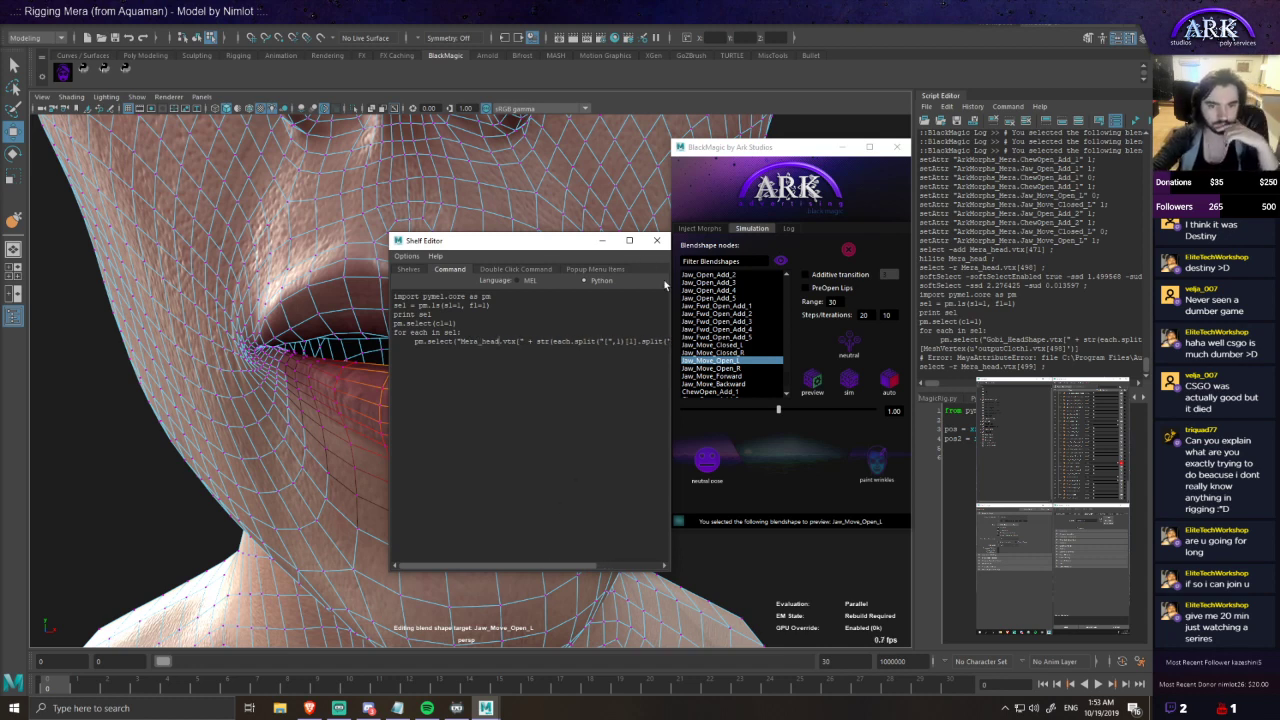
drag(504, 564, 418, 564)
click(659, 242)
click(128, 74)
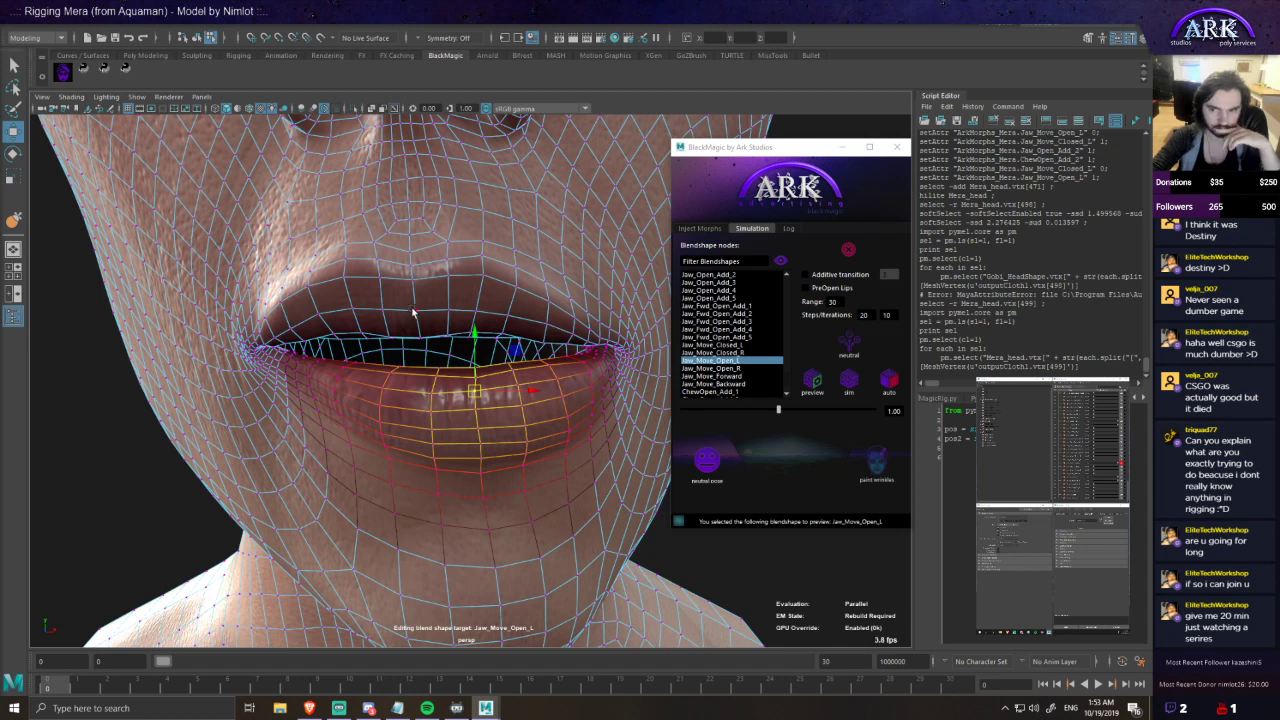
- Leave vertex editing and select the whole head mesh as an object
alt+drag(523, 441, 501, 433)
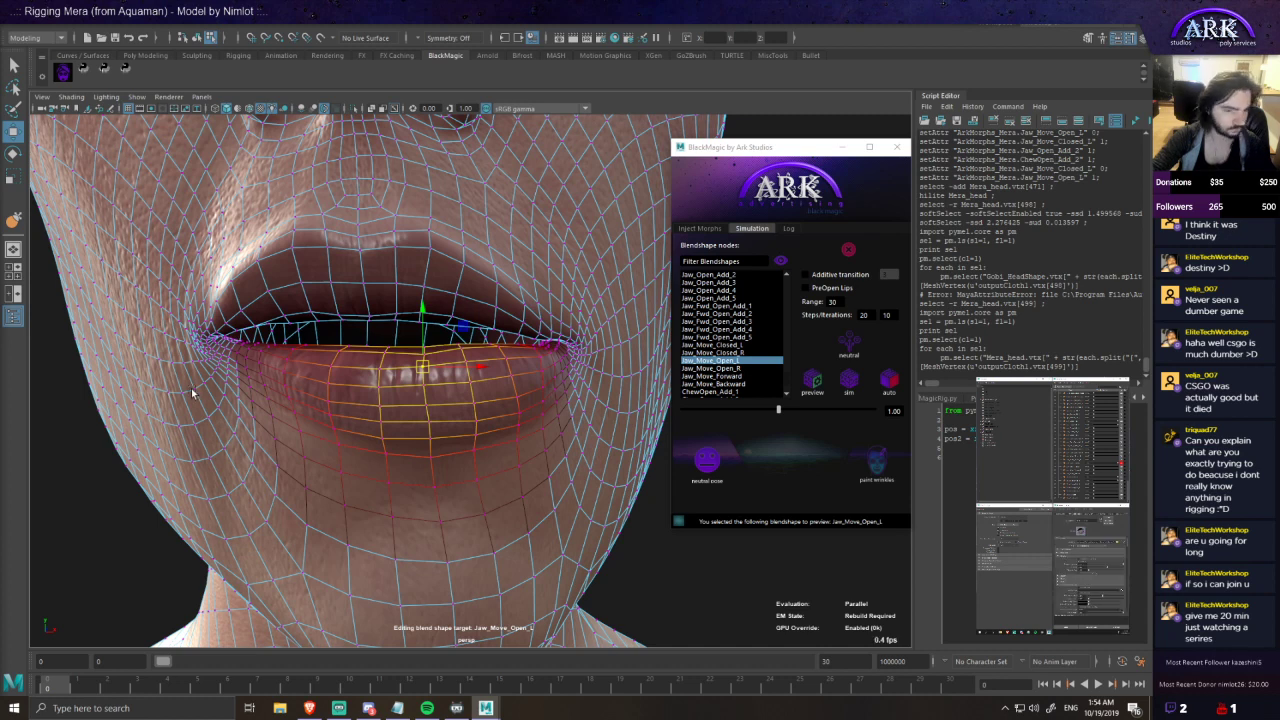
key(F8)
click(76, 491)
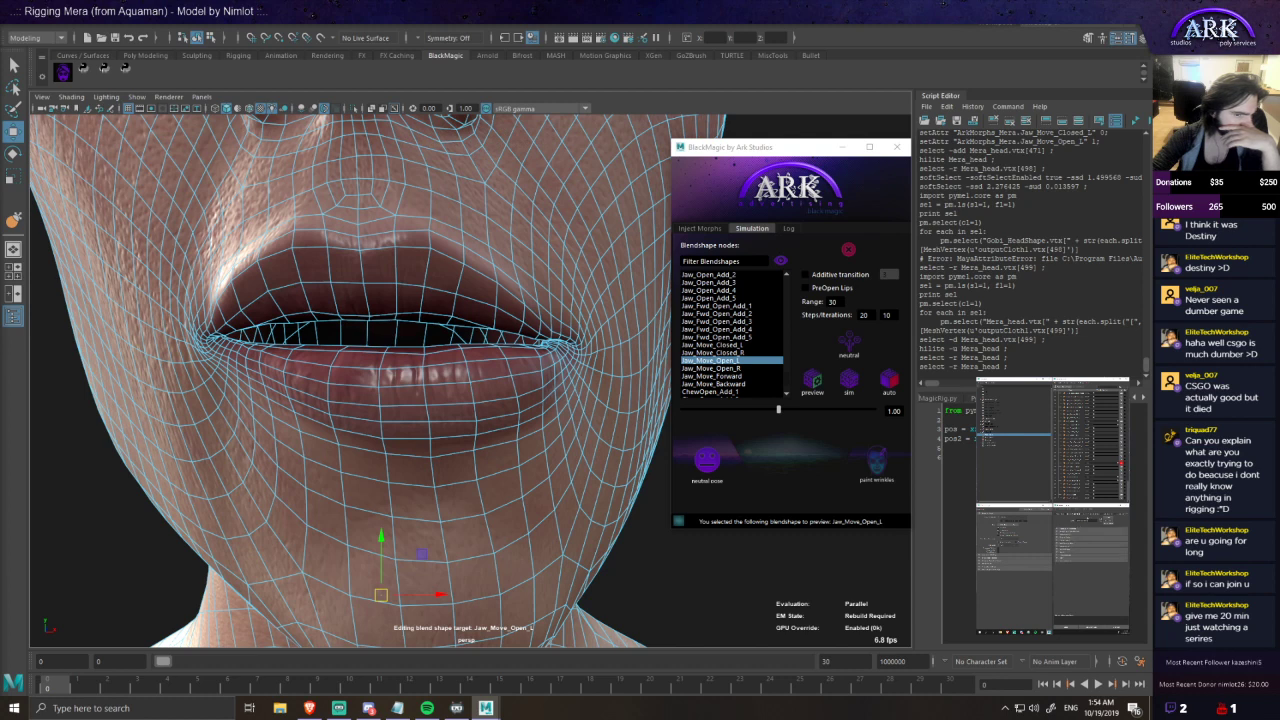
- Remove the cloth simulation from the head and reselect the head mesh
scroll(470, 380, down, 3)
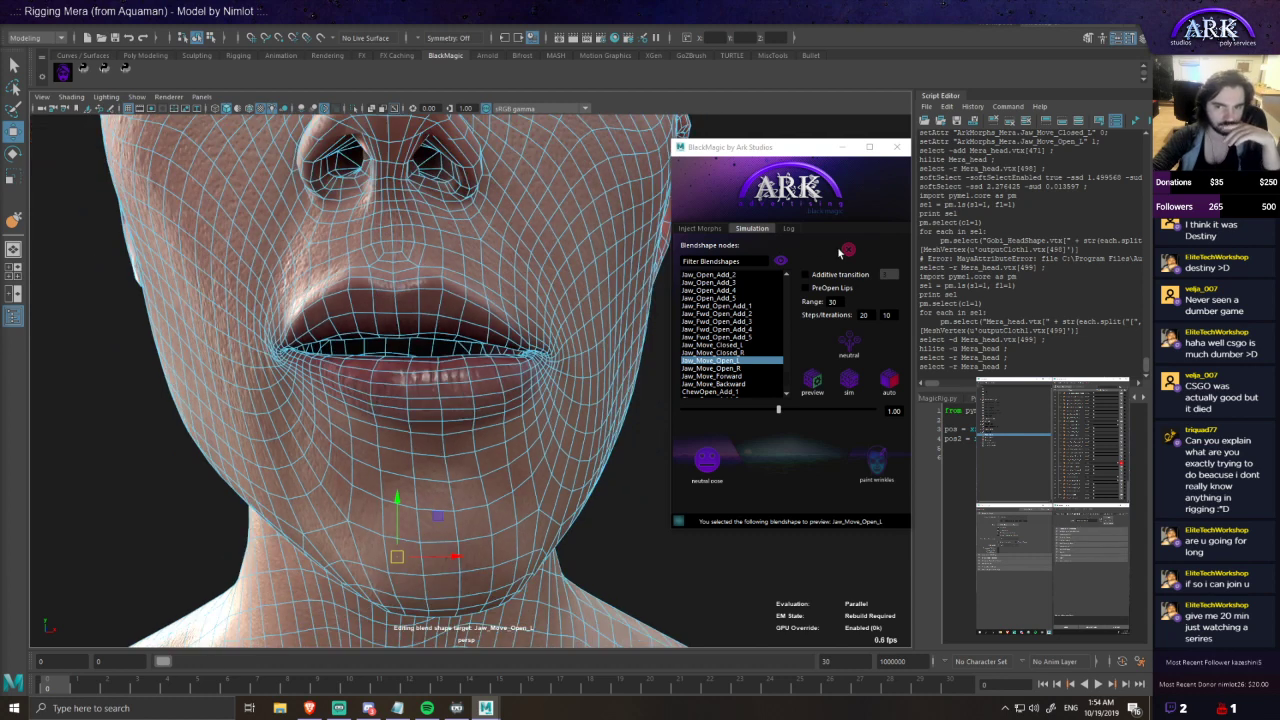
click(849, 252)
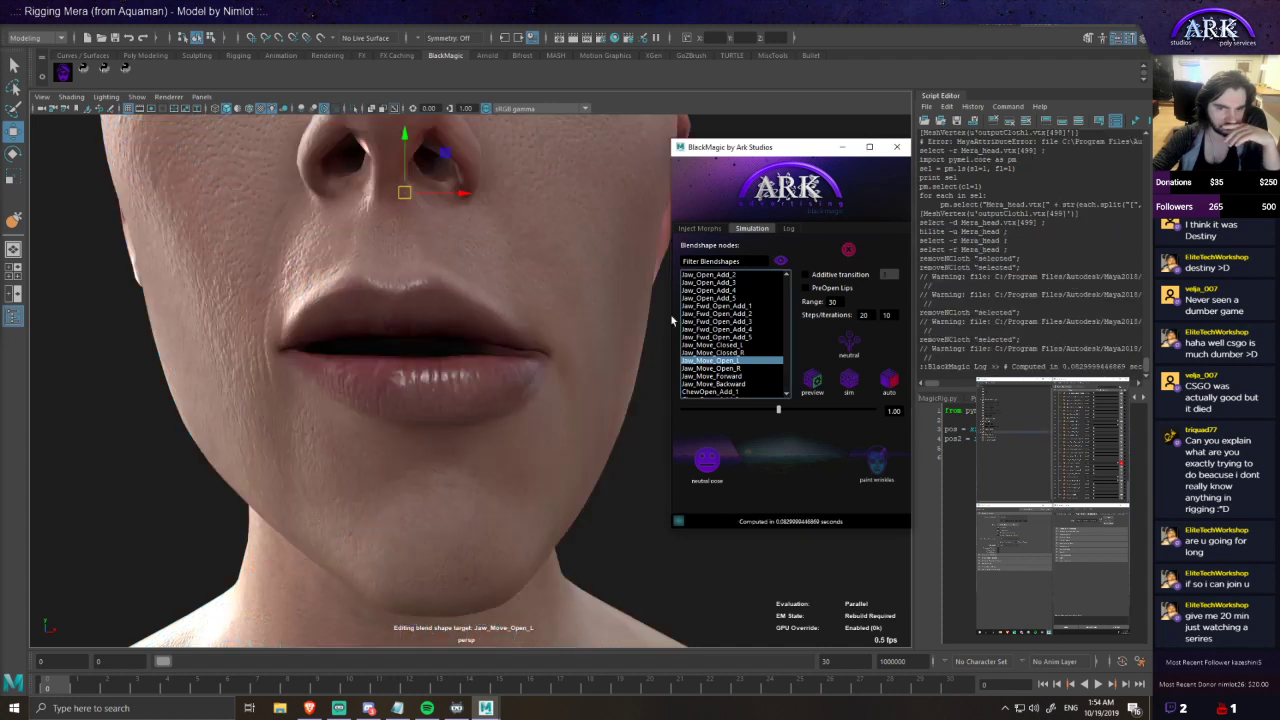
click(393, 406)
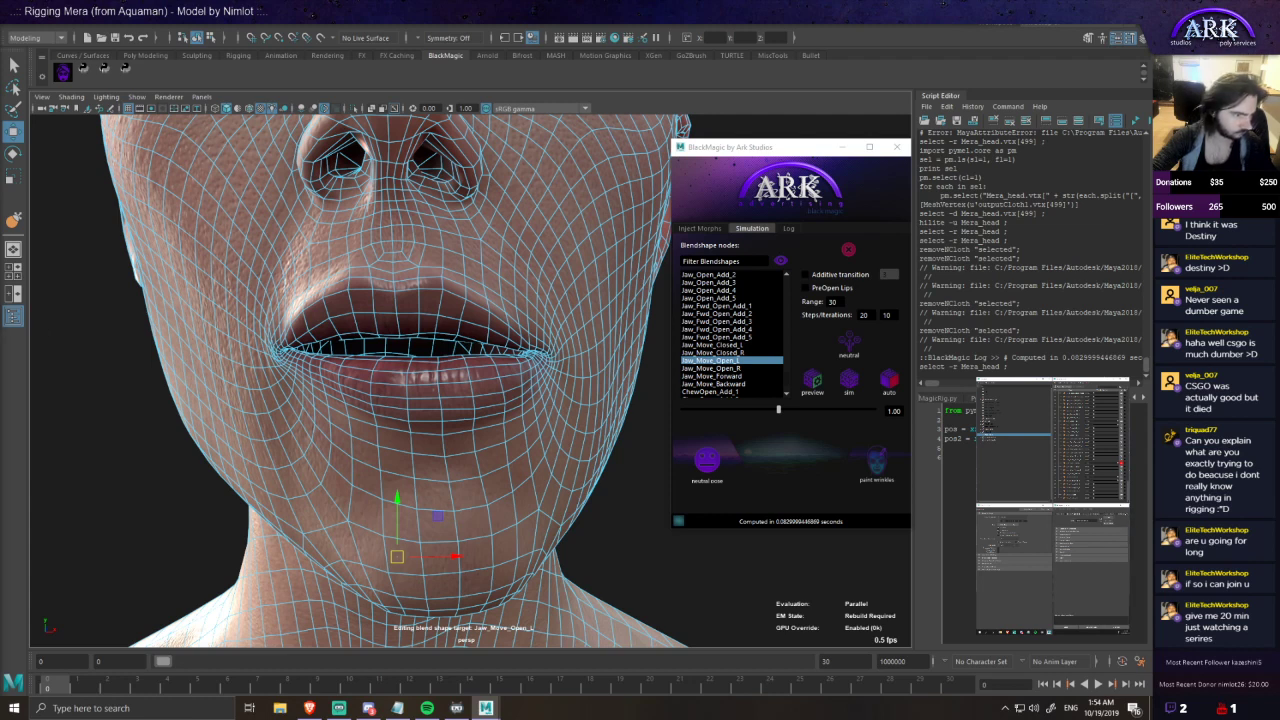
- Scrub the blendshape weight and examine the mouth's deformation in Jaw_Move_Open_L from the front and side
alt+drag(190, 192, 206, 206)
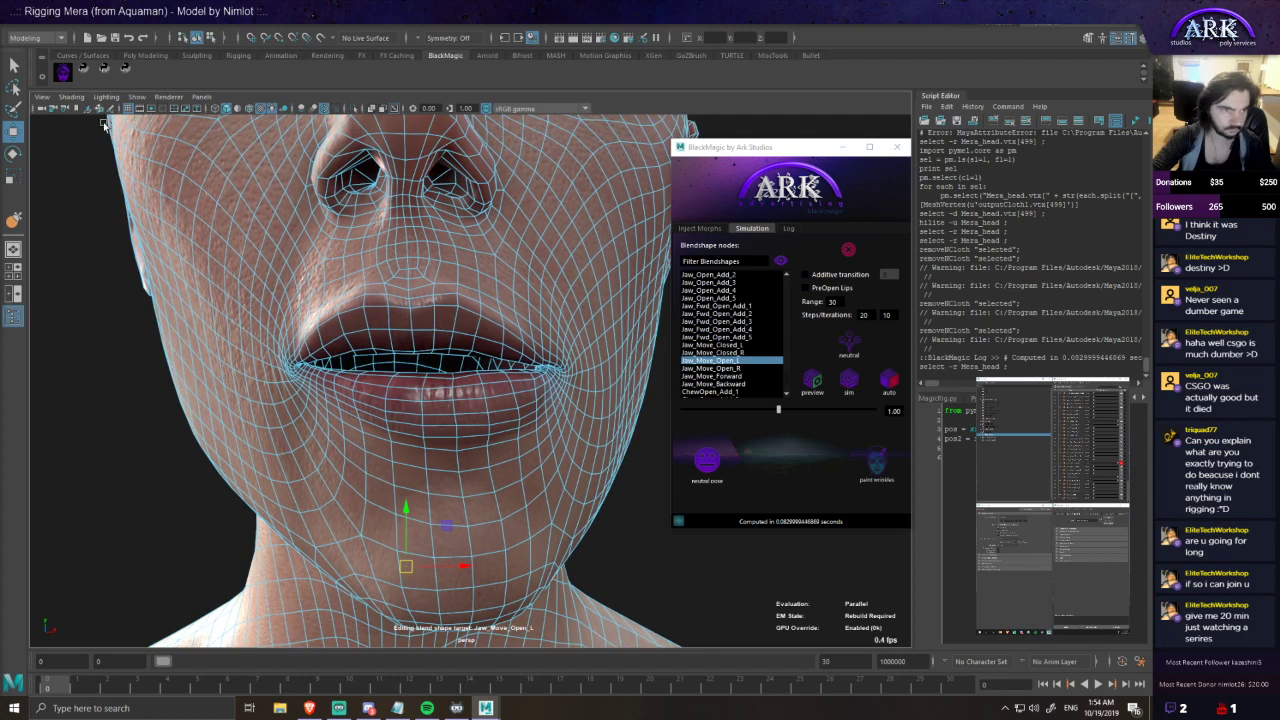
alt+drag(450, 421, 372, 430)
drag(1117, 463, 1097, 463)
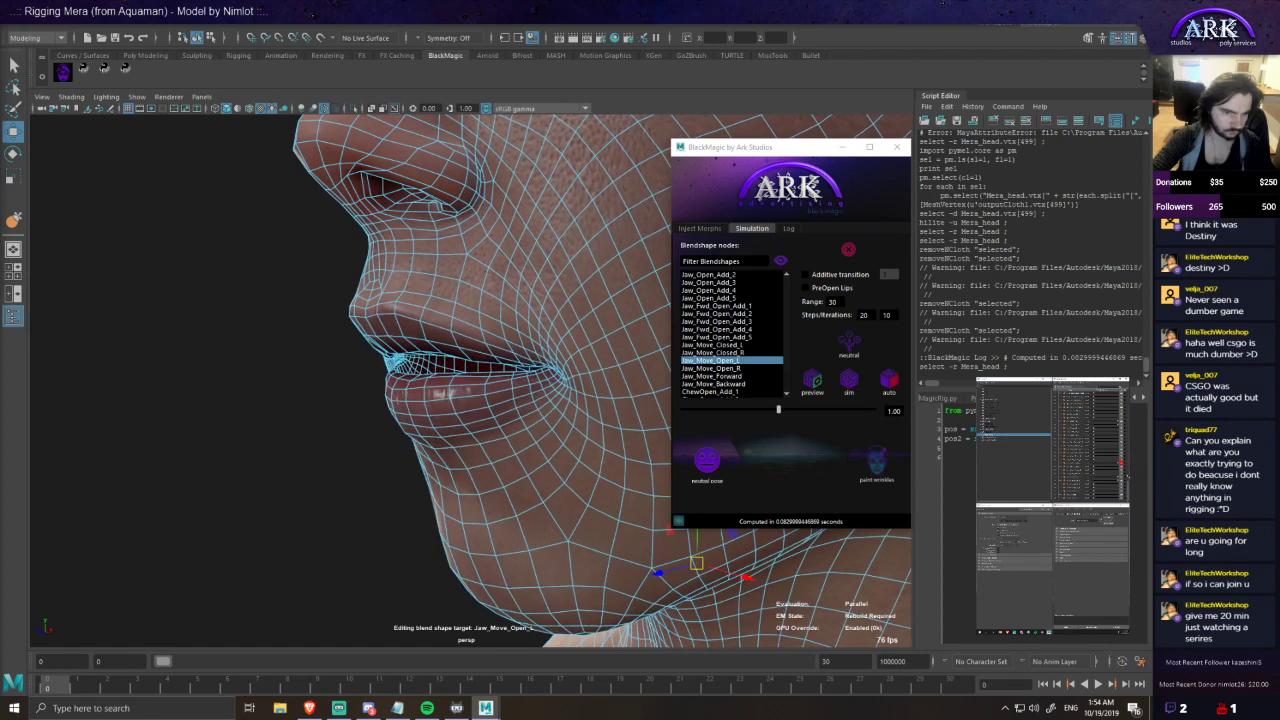
alt+drag(497, 469, 578, 468)
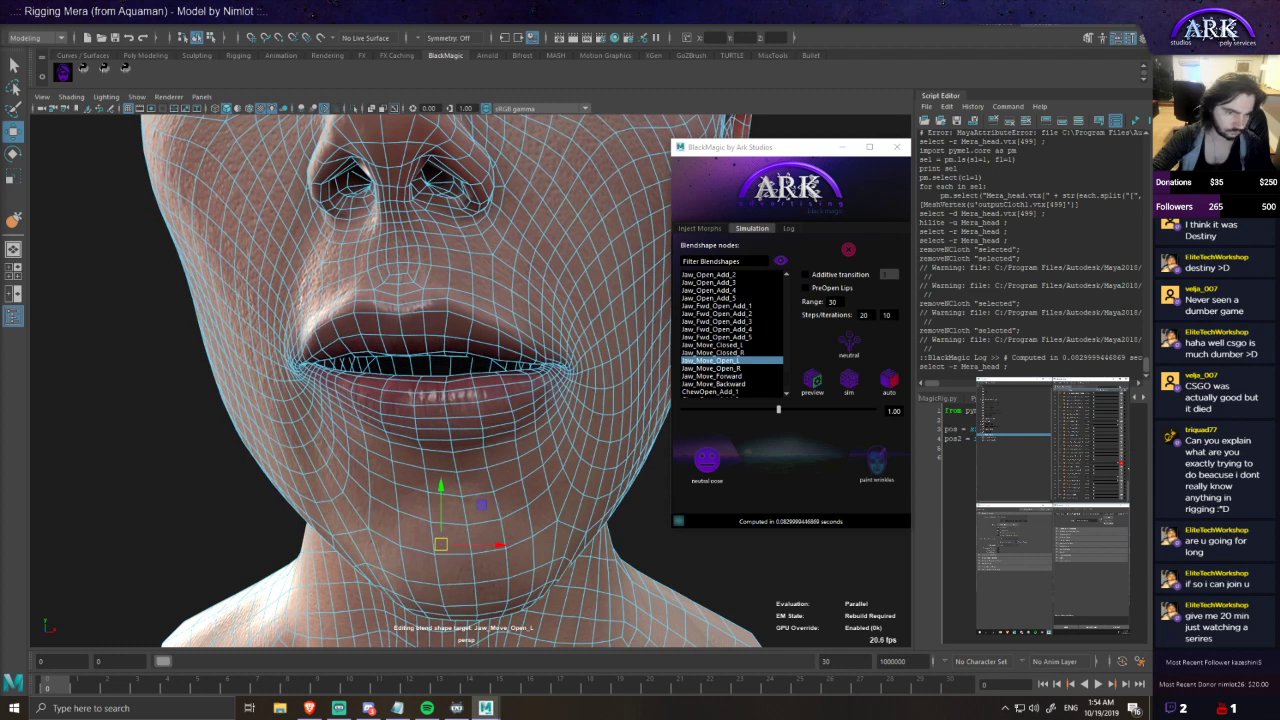
mouse_move(1118, 464)
mouse_down()
mouse_move(5, 136)
mouse_move(1094, 464)
mouse_up()
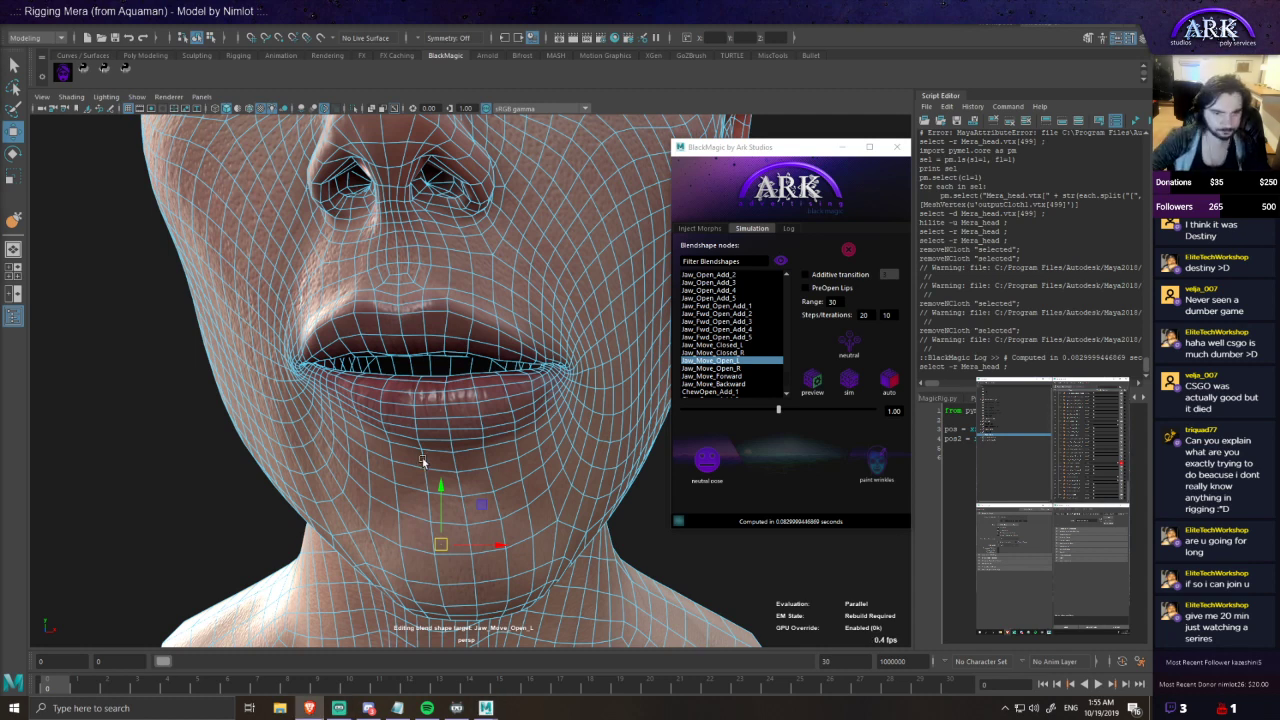
scroll(423, 461, down, 3)
alt+drag(445, 452, 459, 470)
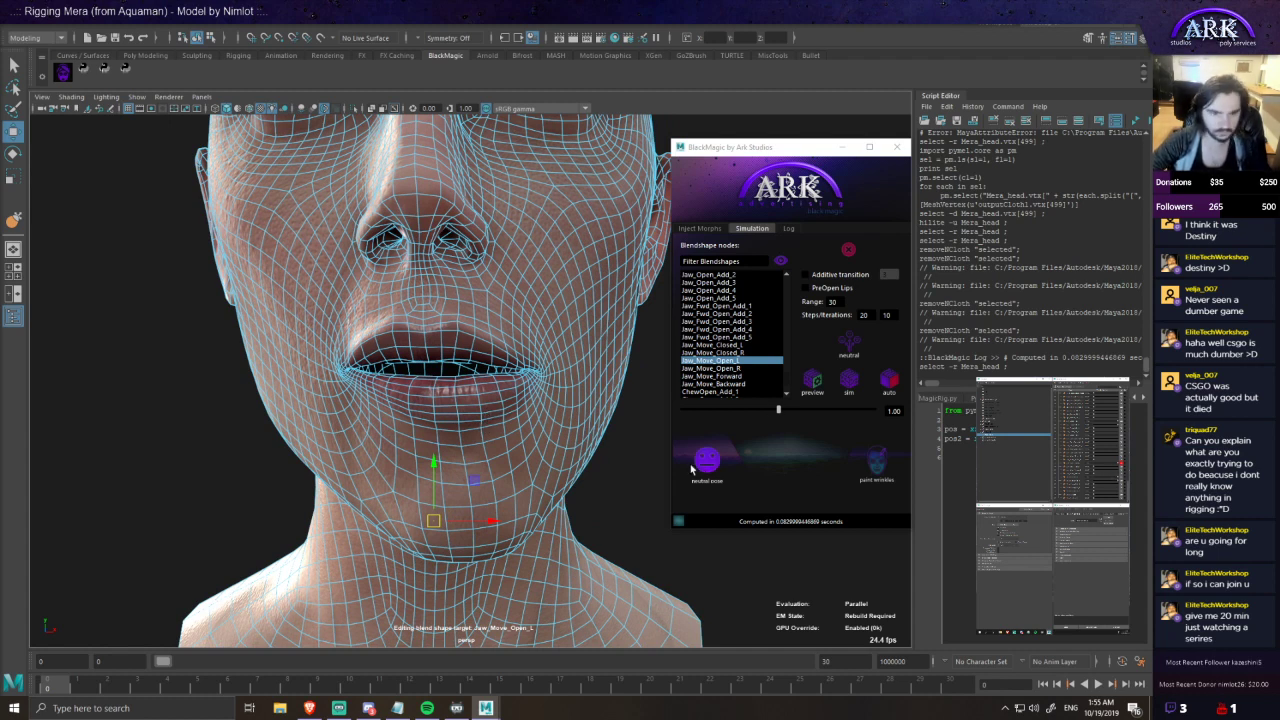
- Activate the Grab sculpting tool on the head mesh and adjust its brush size for reshaping the mouth area
alt+middle_drag(450, 414, 468, 429)
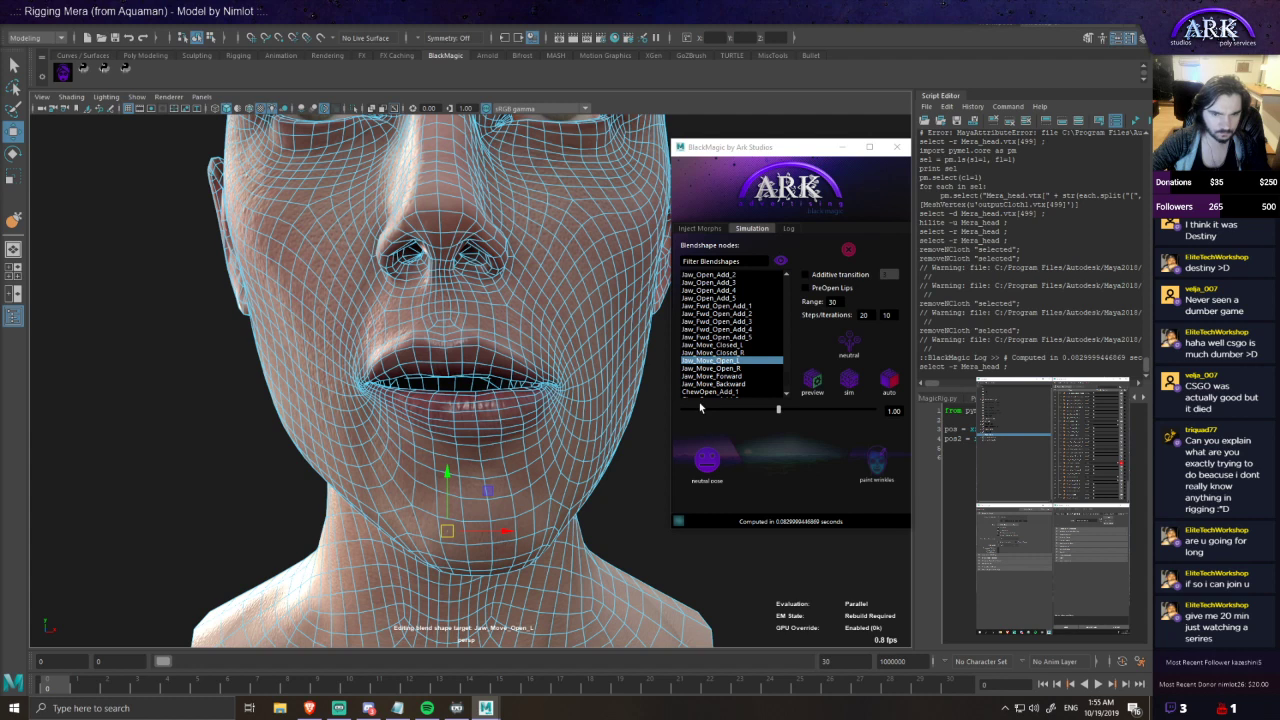
mouse_move(474, 441)
alt+mouse_down()
mouse_move(468, 453)
mouse_move(478, 440)
alt+mouse_up()
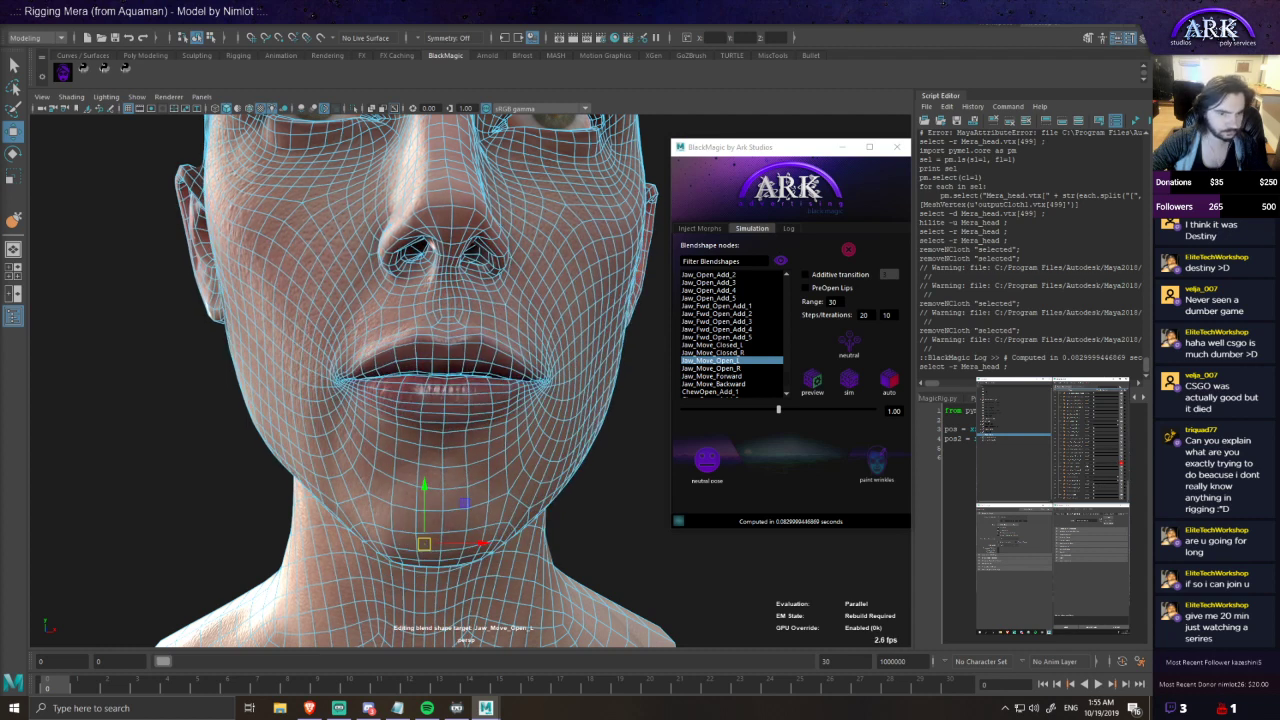
mouse_move(590, 466)
alt+mouse_down()
mouse_move(577, 476)
mouse_move(591, 466)
alt+mouse_up()
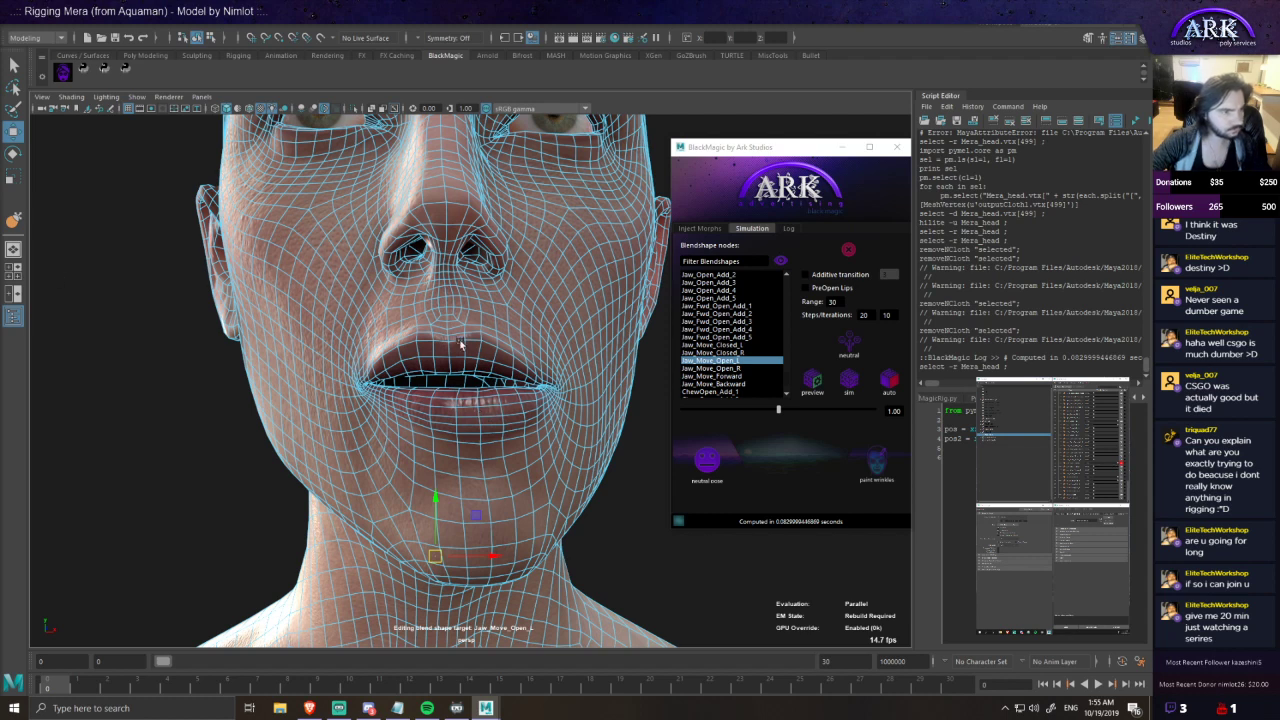
click(200, 55)
click(126, 72)
key(b)
drag(429, 422, 500, 418)
mouse_move(430, 398)
alt+mouse_down()
mouse_move(424, 408)
mouse_move(474, 405)
mouse_move(409, 393)
mouse_move(447, 402)
mouse_move(424, 412)
mouse_move(451, 438)
mouse_move(448, 393)
mouse_move(473, 399)
mouse_move(446, 320)
mouse_move(422, 417)
alt+mouse_up()
key(b)
key(ctrl+z)
key(b)
- Reshape the lips of the Jaw_Move_Open_L target with the Grab brush, undoing unwanted strokes and checking them from several angles
alt+drag(467, 457, 422, 420)
mouse_move(506, 417)
alt+mouse_down()
mouse_move(464, 422)
mouse_move(461, 384)
mouse_move(534, 414)
mouse_move(457, 449)
mouse_move(363, 431)
mouse_move(451, 401)
mouse_move(583, 411)
alt+mouse_up()
key(ctrl+z)
mouse_move(500, 388)
alt+mouse_down()
mouse_move(428, 372)
mouse_move(449, 420)
mouse_move(400, 455)
alt+mouse_up()
mouse_move(464, 416)
alt+mouse_down()
mouse_move(434, 437)
mouse_move(446, 420)
alt+mouse_up()
mouse_move(471, 366)
alt+mouse_down()
mouse_move(517, 398)
mouse_move(515, 432)
alt+mouse_up()
mouse_move(484, 392)
alt+mouse_down()
mouse_move(423, 460)
mouse_move(498, 447)
mouse_move(434, 436)
mouse_move(445, 396)
alt+mouse_up()
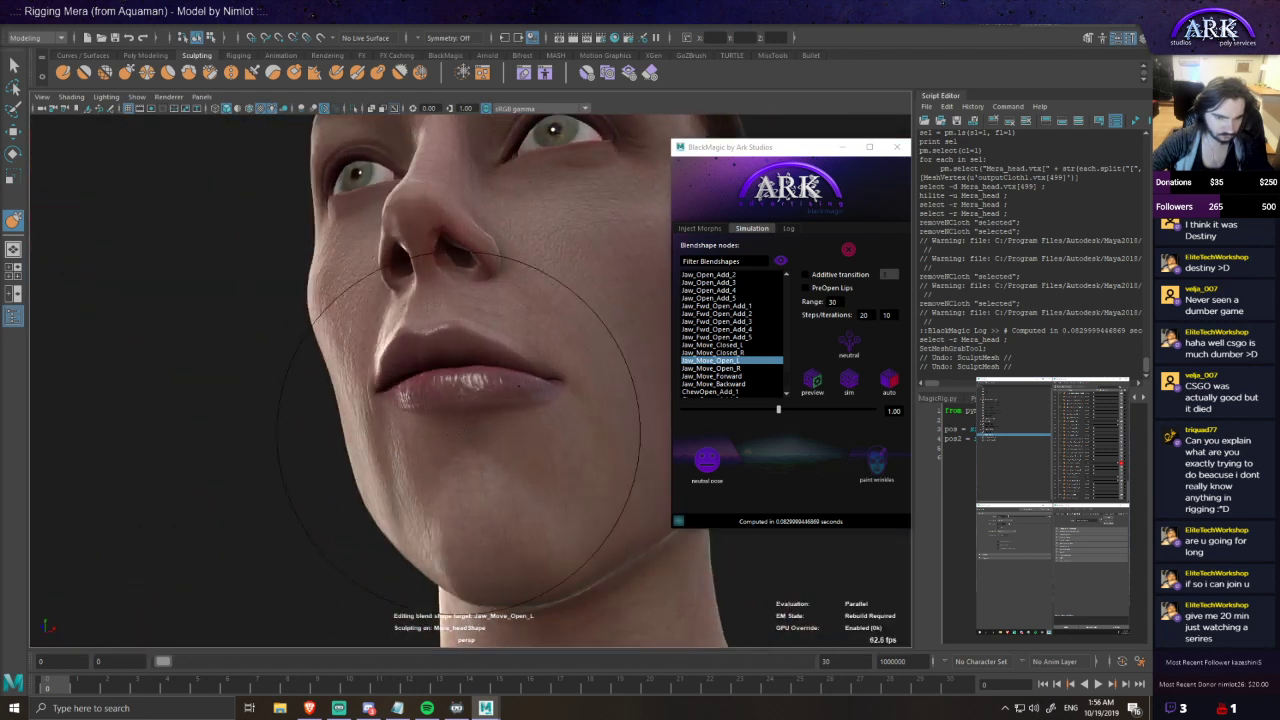
scroll(460, 400, up, 2)
mouse_move(526, 423)
alt+mouse_down()
mouse_move(591, 434)
mouse_move(544, 425)
alt+mouse_up()
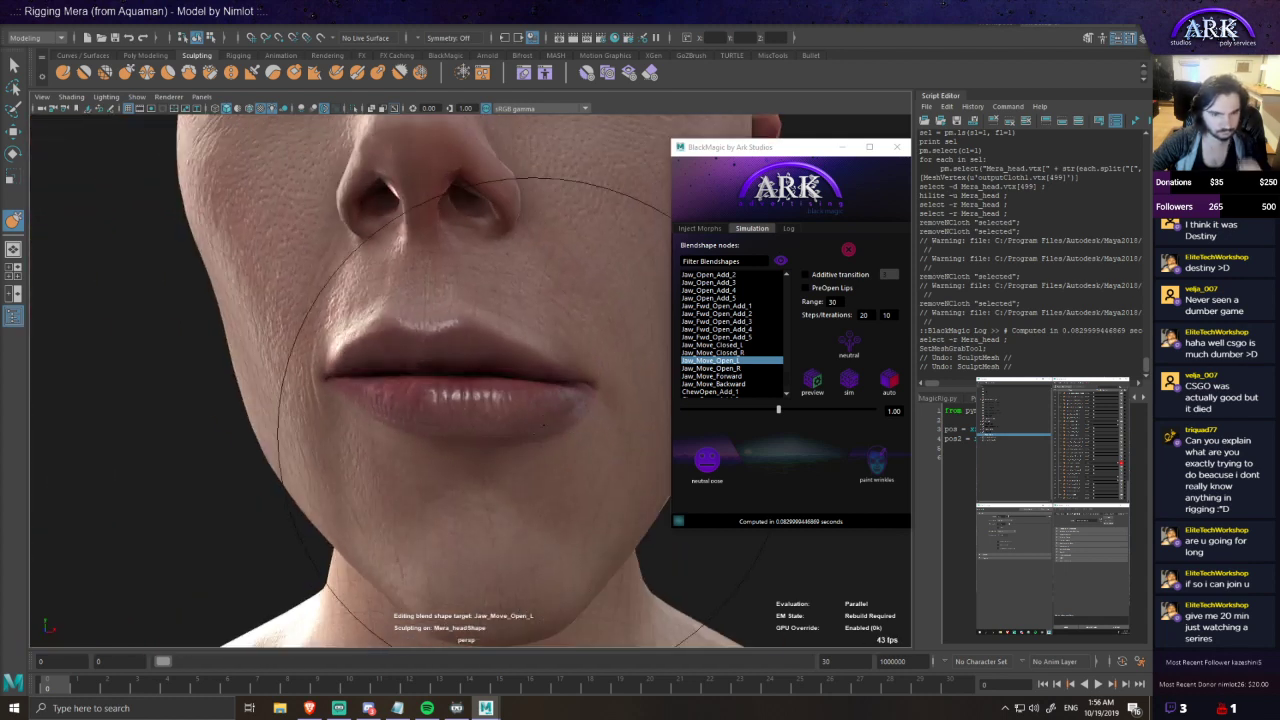
scroll(544, 424, down, 3)
alt+drag(544, 424, 503, 445)
mouse_move(508, 420)
alt+mouse_down()
mouse_move(514, 401)
mouse_move(504, 436)
alt+mouse_up()
- Compare the mouth in Jaw_Move_Closed_L and Jaw_Move_Open_L by switching their weights between 0 and 1
mouse_move(1117, 462)
mouse_down()
mouse_move(1103, 459)
mouse_move(1119, 452)
mouse_up()
alt+drag(350, 330, 388, 334)
mouse_move(1118, 456)
mouse_down()
mouse_move(1094, 462)
mouse_move(1118, 467)
mouse_up()
mouse_move(458, 303)
alt+mouse_down()
mouse_move(421, 344)
mouse_move(397, 327)
mouse_move(360, 349)
mouse_move(374, 334)
mouse_move(401, 345)
mouse_move(446, 300)
mouse_move(360, 343)
mouse_move(382, 336)
alt+mouse_up()
- Refine the lip profile of Jaw_Move_Open_L with the Grab brush from the side, undoing the unwanted stroke
mouse_move(486, 334)
alt+mouse_down()
mouse_move(527, 399)
mouse_move(555, 395)
mouse_move(537, 409)
mouse_move(491, 334)
mouse_move(540, 380)
mouse_move(491, 423)
mouse_move(362, 422)
mouse_move(645, 417)
alt+mouse_up()
mouse_move(514, 411)
alt+mouse_down()
mouse_move(500, 396)
mouse_move(430, 415)
alt+mouse_up()
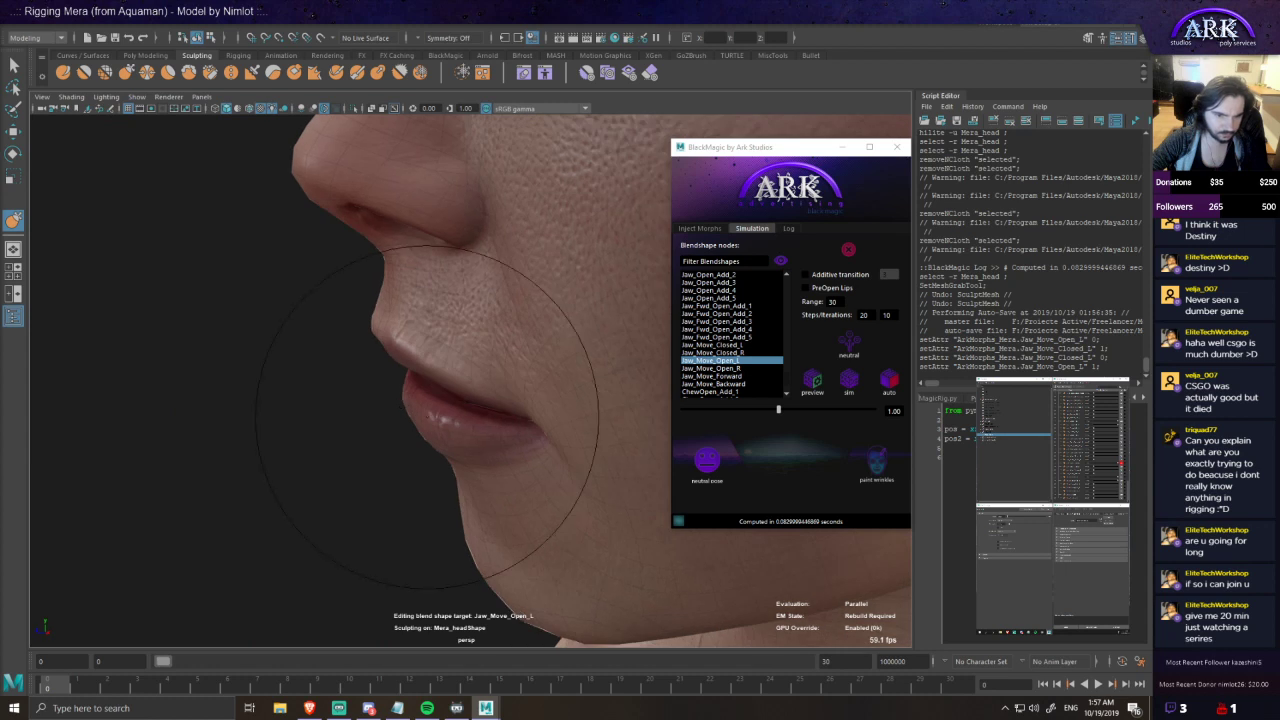
alt+drag(510, 409, 555, 395)
key(ctrl+z)
mouse_move(455, 383)
alt+mouse_down()
mouse_move(443, 374)
mouse_move(491, 374)
mouse_move(425, 385)
mouse_move(400, 420)
mouse_move(557, 403)
mouse_move(523, 414)
mouse_move(400, 402)
mouse_move(466, 380)
mouse_move(455, 390)
mouse_move(565, 394)
mouse_move(459, 400)
alt+mouse_up()
mouse_move(553, 403)
alt+mouse_down()
mouse_move(508, 402)
mouse_move(499, 425)
mouse_move(512, 402)
alt+mouse_up()
mouse_move(498, 480)
alt+mouse_down()
mouse_move(464, 436)
mouse_move(366, 423)
mouse_move(600, 404)
mouse_move(505, 402)
mouse_move(559, 404)
alt+mouse_up()
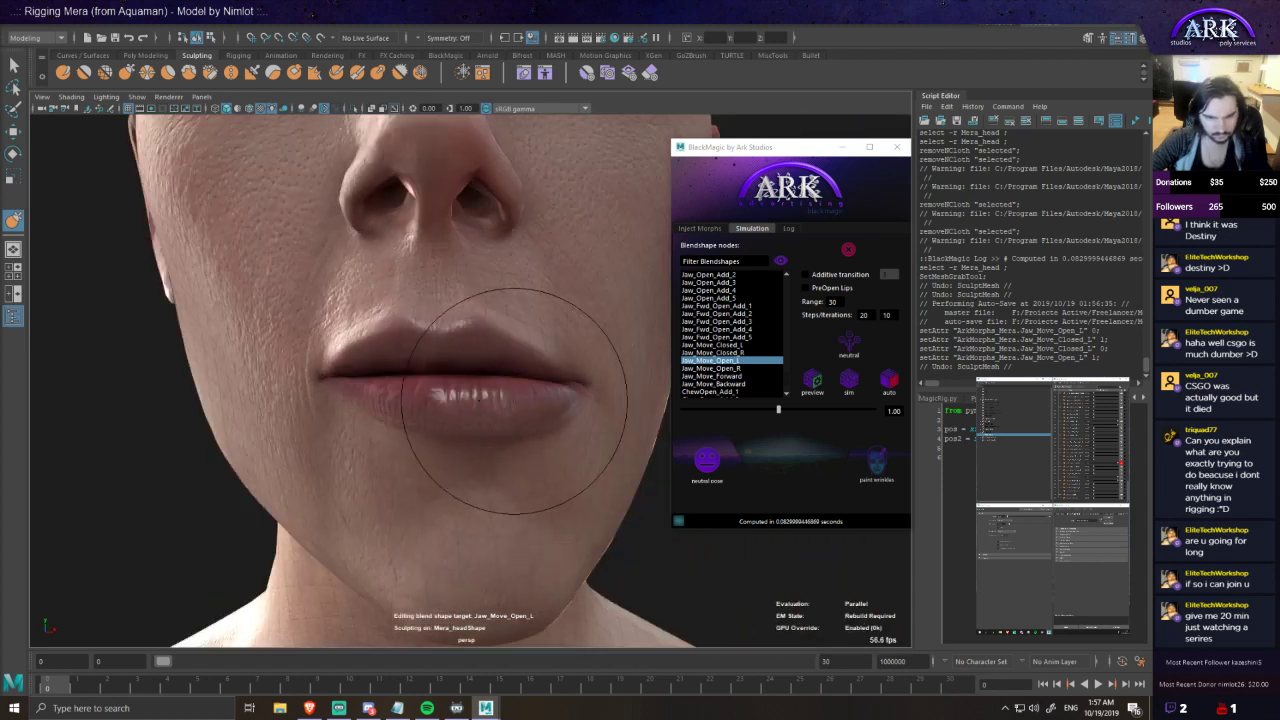
- Touch up the lower lip and mouth corner of Jaw_Move_Open_L with a smaller Grab brush
mouse_move(480, 402)
alt+mouse_down()
mouse_move(457, 420)
mouse_move(397, 405)
mouse_move(297, 424)
mouse_move(431, 393)
mouse_move(368, 395)
mouse_move(380, 372)
mouse_move(366, 406)
mouse_move(332, 405)
mouse_move(502, 396)
mouse_move(515, 417)
mouse_move(568, 400)
mouse_move(513, 417)
mouse_move(520, 406)
mouse_move(468, 381)
alt+mouse_up()
mouse_move(480, 392)
alt+mouse_down()
mouse_move(486, 434)
mouse_move(356, 433)
alt+mouse_up()
mouse_move(450, 411)
alt+mouse_down()
mouse_move(481, 408)
mouse_move(532, 364)
mouse_move(493, 370)
mouse_move(487, 385)
mouse_move(515, 409)
mouse_move(526, 403)
mouse_move(447, 404)
mouse_move(515, 403)
alt+mouse_up()
scroll(442, 387, down, 5)
scroll(515, 403, up, 5)
alt+middle_drag(549, 426, 523, 398)
scroll(505, 404, down, 1)
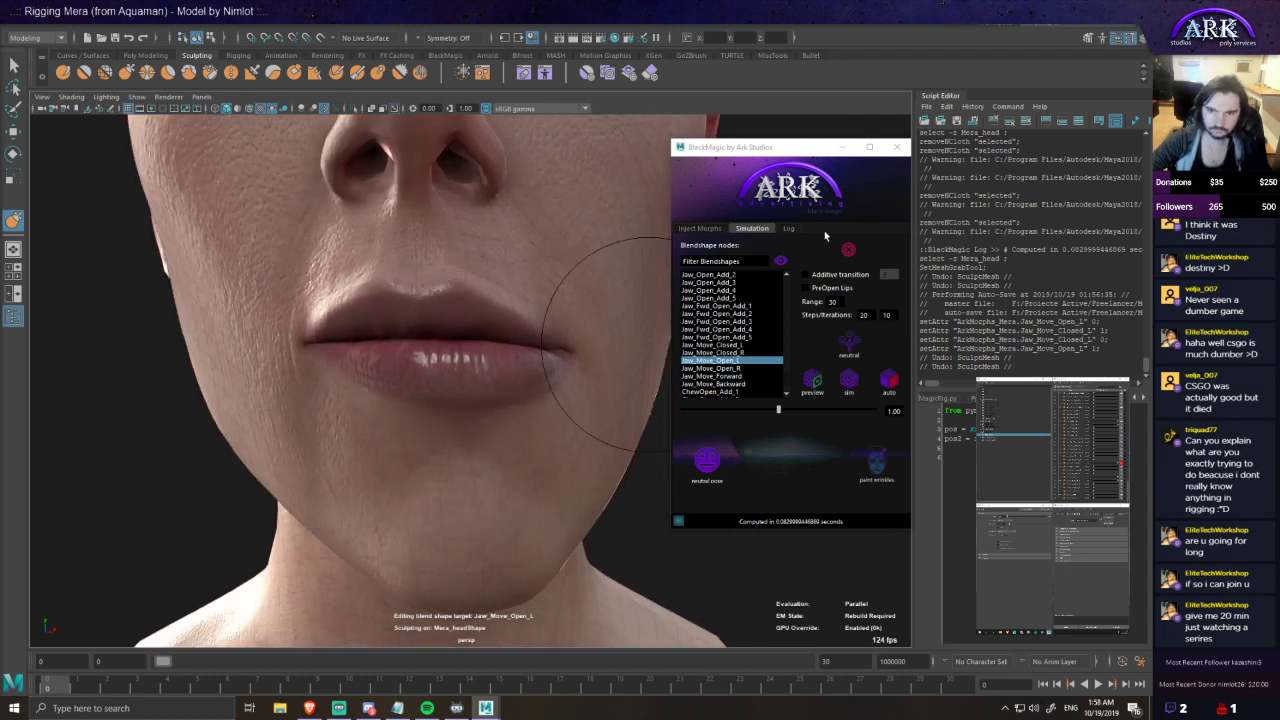
- Stop editing the Jaw_Move_Open_L target and reset all shapes to neutral
scroll(503, 436, down, 2)
alt+drag(505, 425, 555, 405)
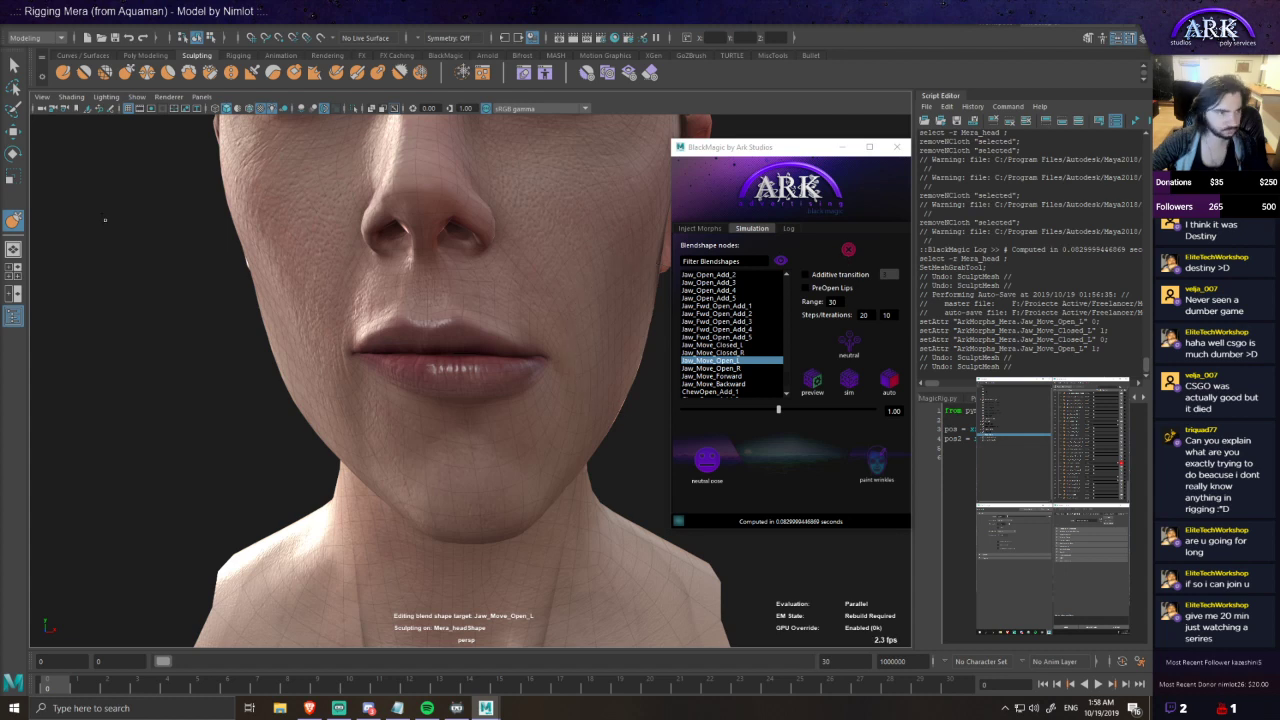
click(845, 252)
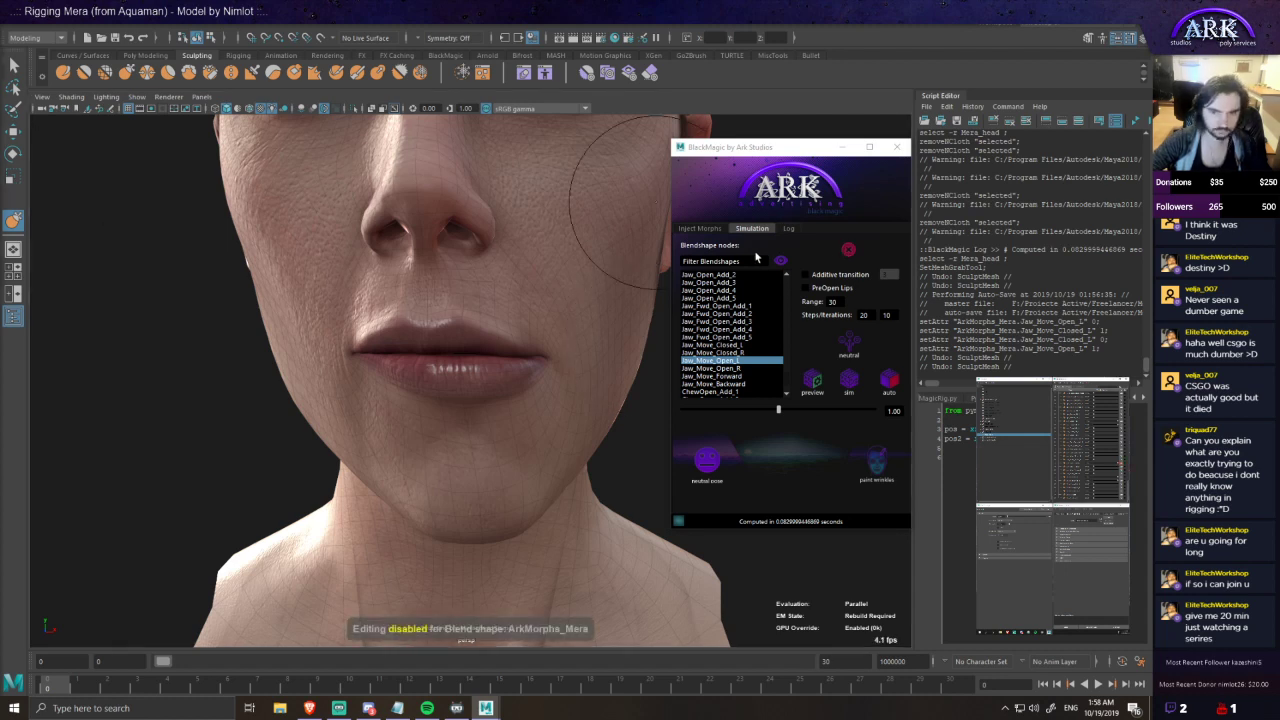
click(712, 460)
- Open BlackMagic's Controllers section and auto-generate the facial controllers on the head
click(796, 205)
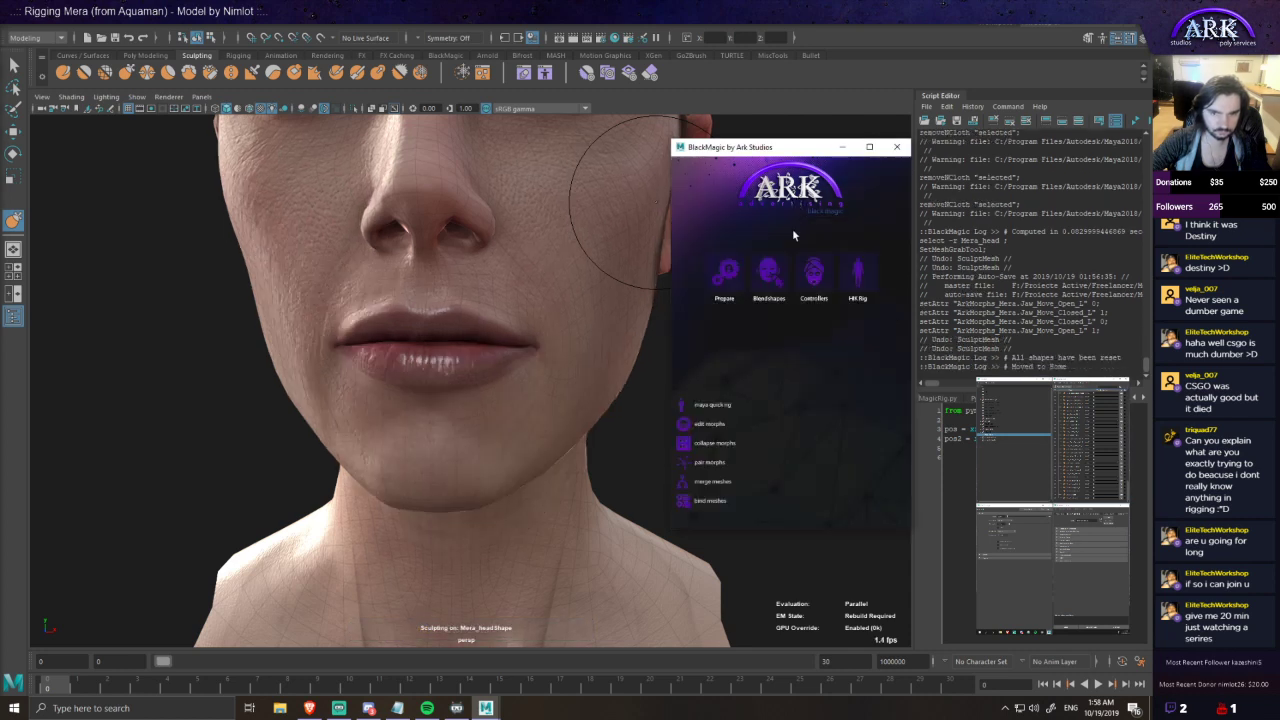
click(812, 275)
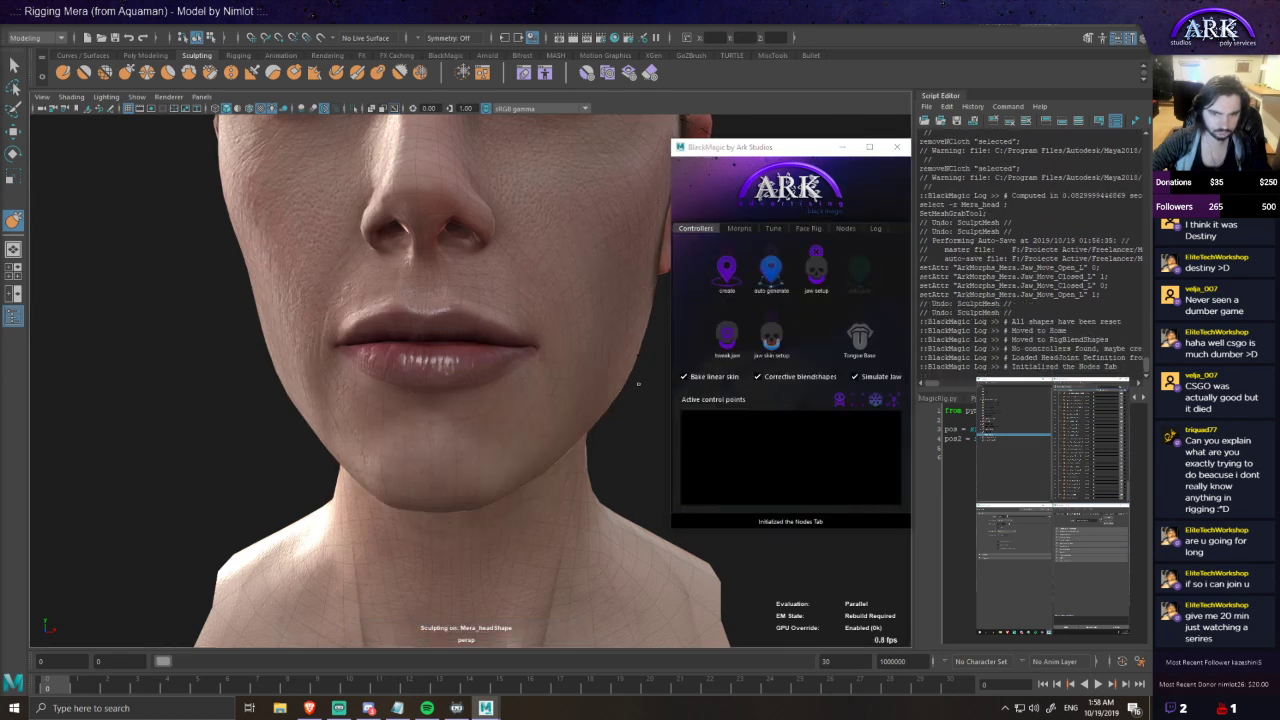
key(w)
click(637, 344)
click(645, 406)
click(610, 372)
click(771, 272)
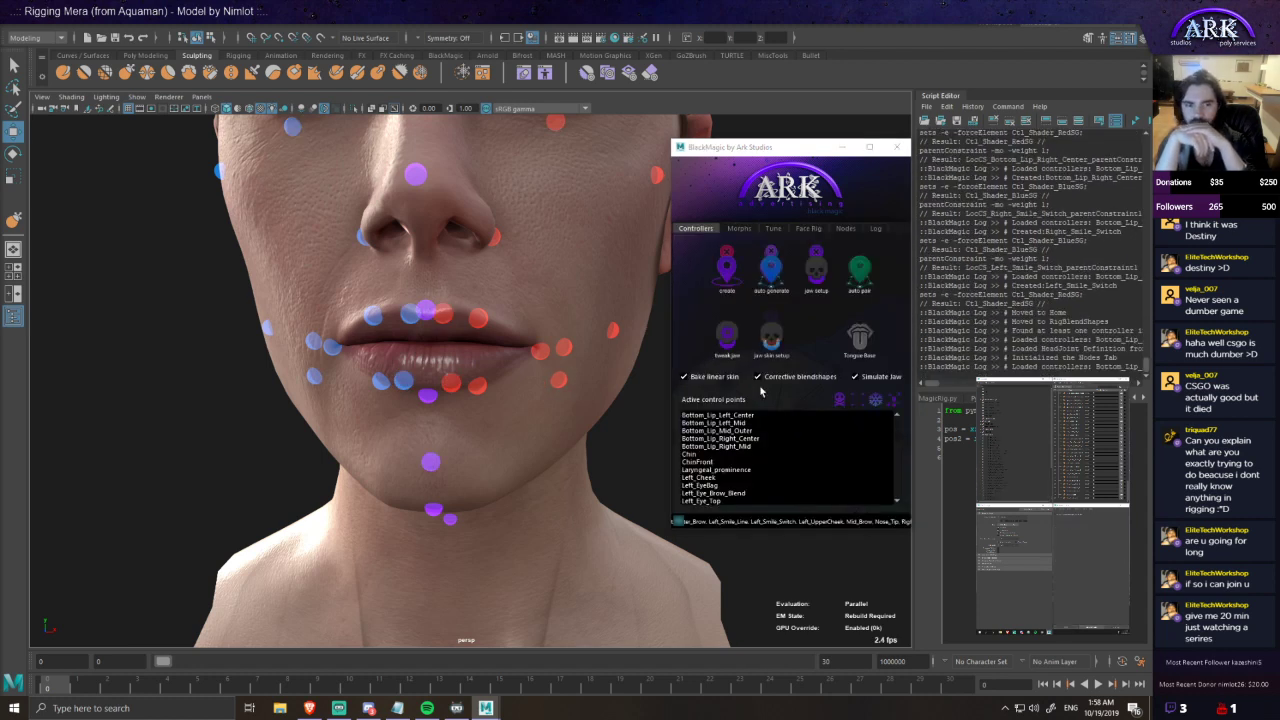
- Examine the placement of the generated controllers around the mouth, cheeks and chin
alt+drag(406, 316, 453, 302)
scroll(562, 355, down, 2)
alt+middle_drag(562, 355, 515, 439)
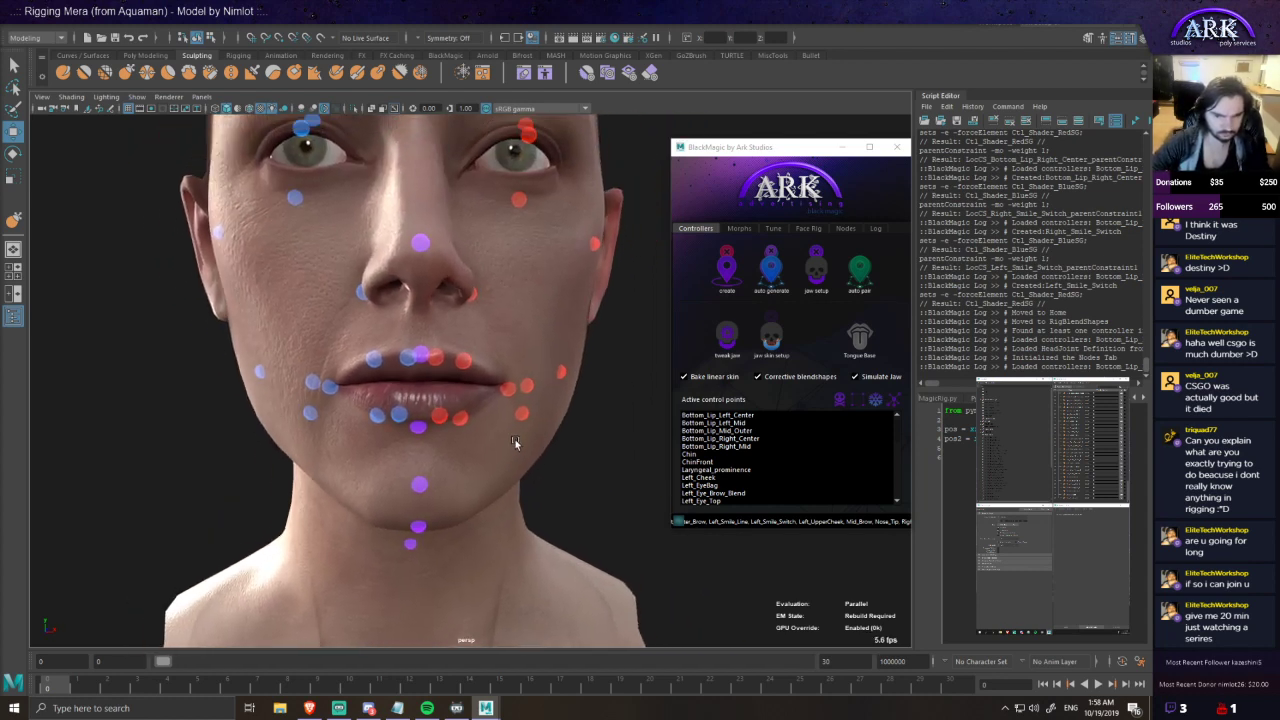
scroll(506, 397, up, 2)
mouse_move(506, 397)
alt+mouse_down()
mouse_move(473, 371)
mouse_move(490, 412)
mouse_move(482, 404)
alt+mouse_up()
alt+drag(545, 462, 532, 452)
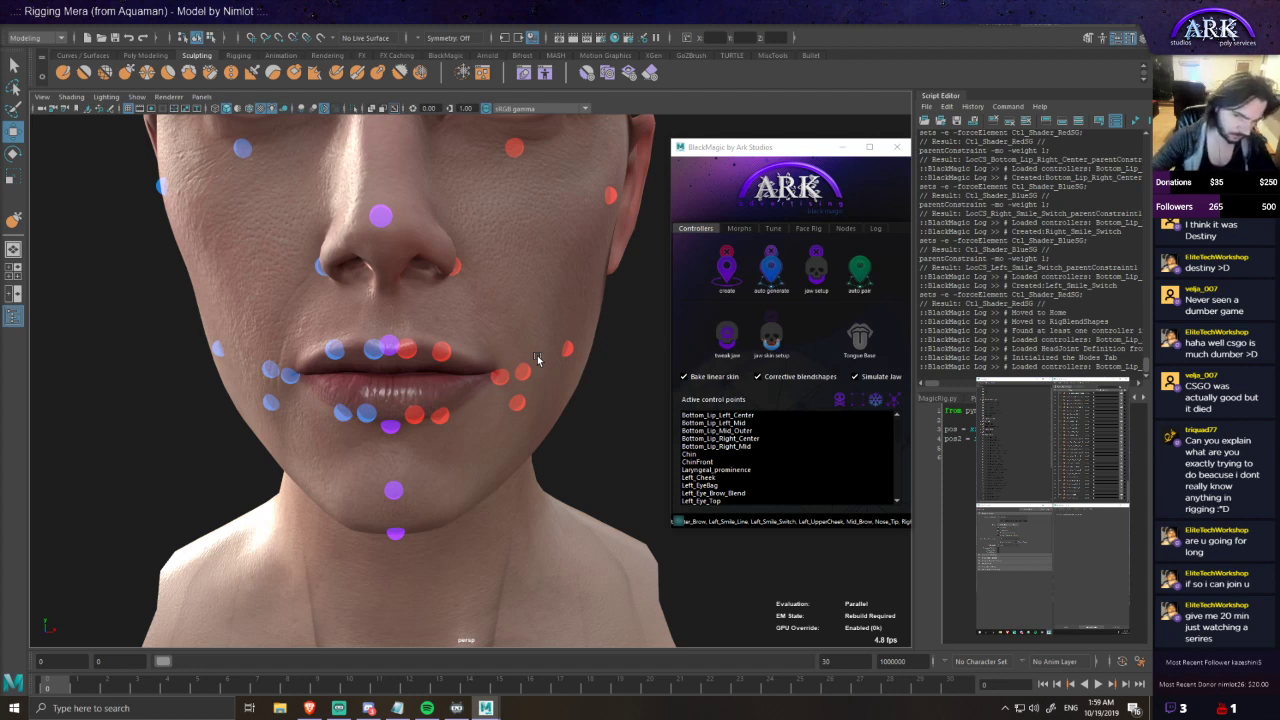
alt+middle_drag(453, 427, 479, 423)
alt+drag(479, 423, 590, 373)
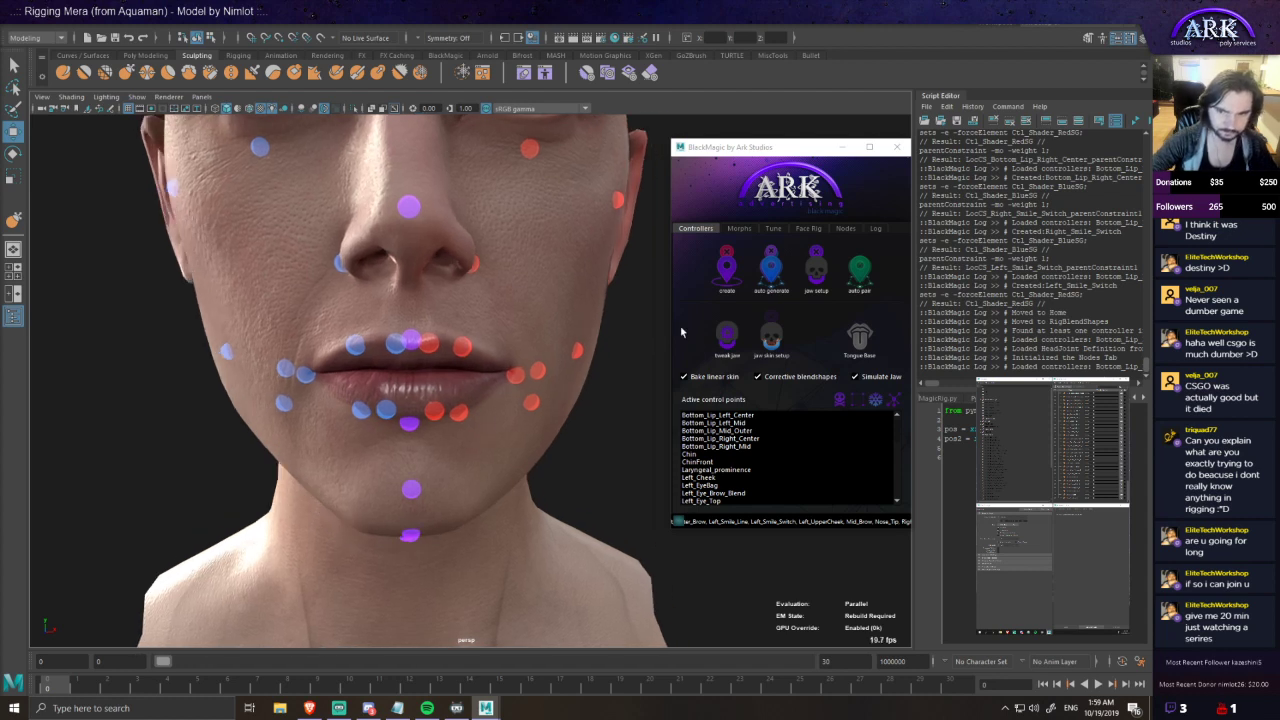
- Auto-pair the blendshapes with the controllers, test-move the chin controller down and sideways, and undo that move
click(856, 280)
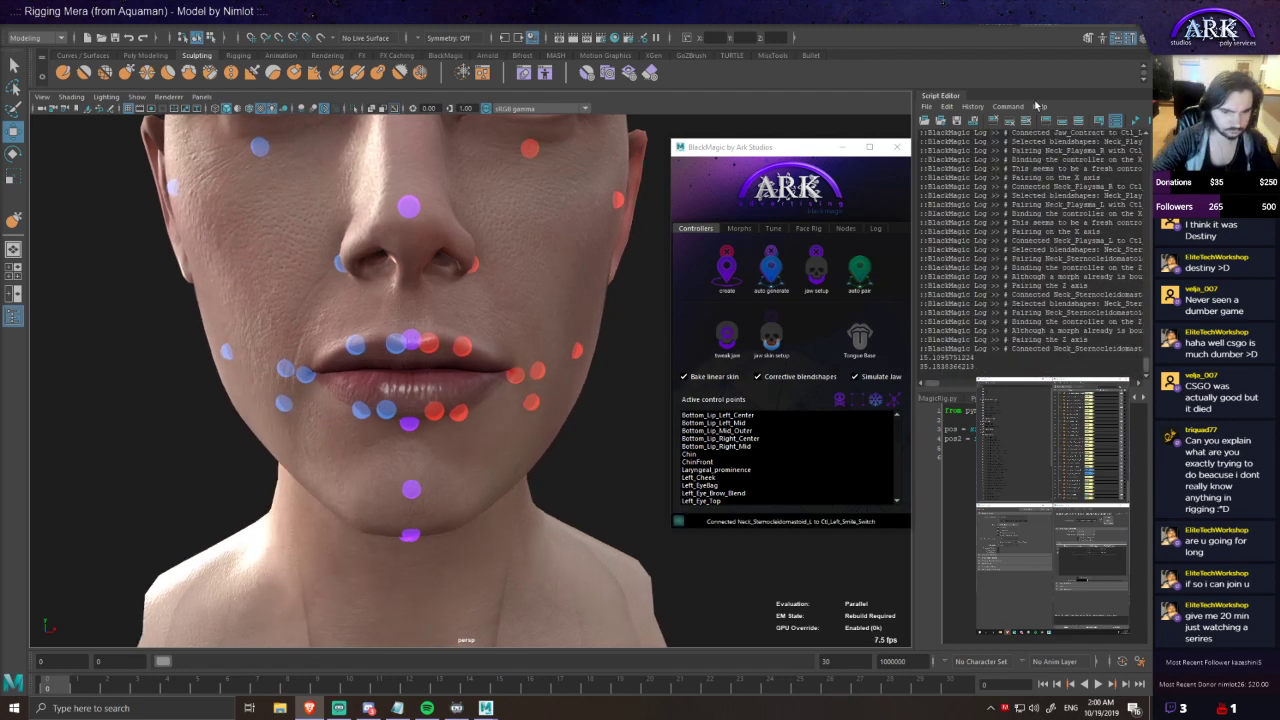
click(410, 536)
drag(451, 493, 510, 580)
key(ctrl+z)
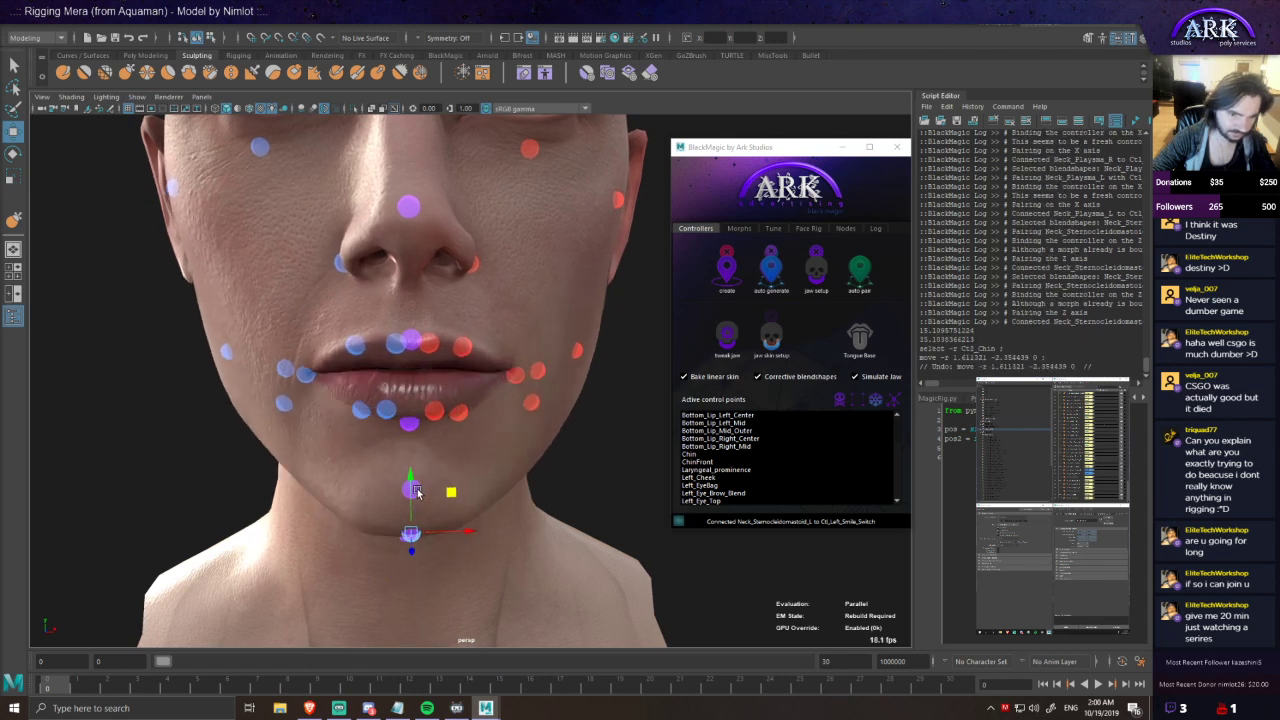
- Try raising the front chin controller and lowering the chin controller, and undo the last move
click(415, 490)
drag(428, 355, 428, 358)
click(410, 535)
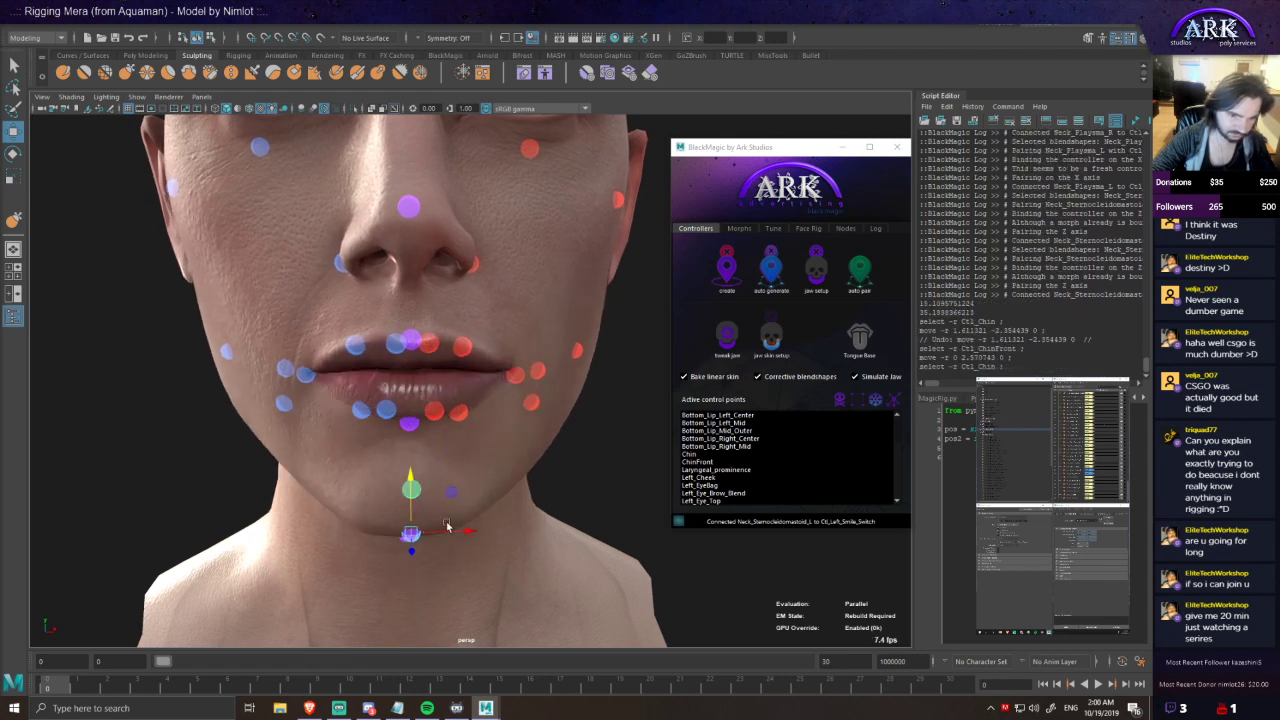
drag(455, 499, 447, 584)
key(ctrl+z)
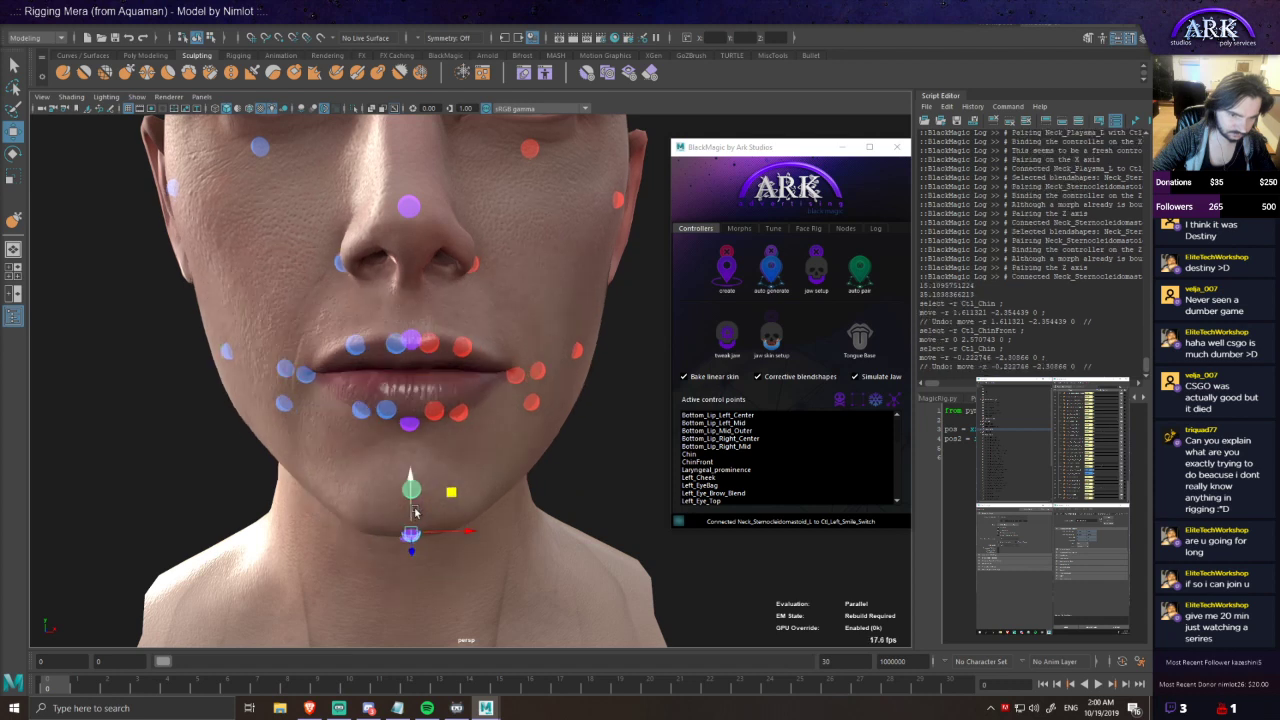
- Test the jaw deformation by moving the chin controller vertically and to the side
drag(411, 490, 406, 610)
middle_drag(405, 609, 418, 538)
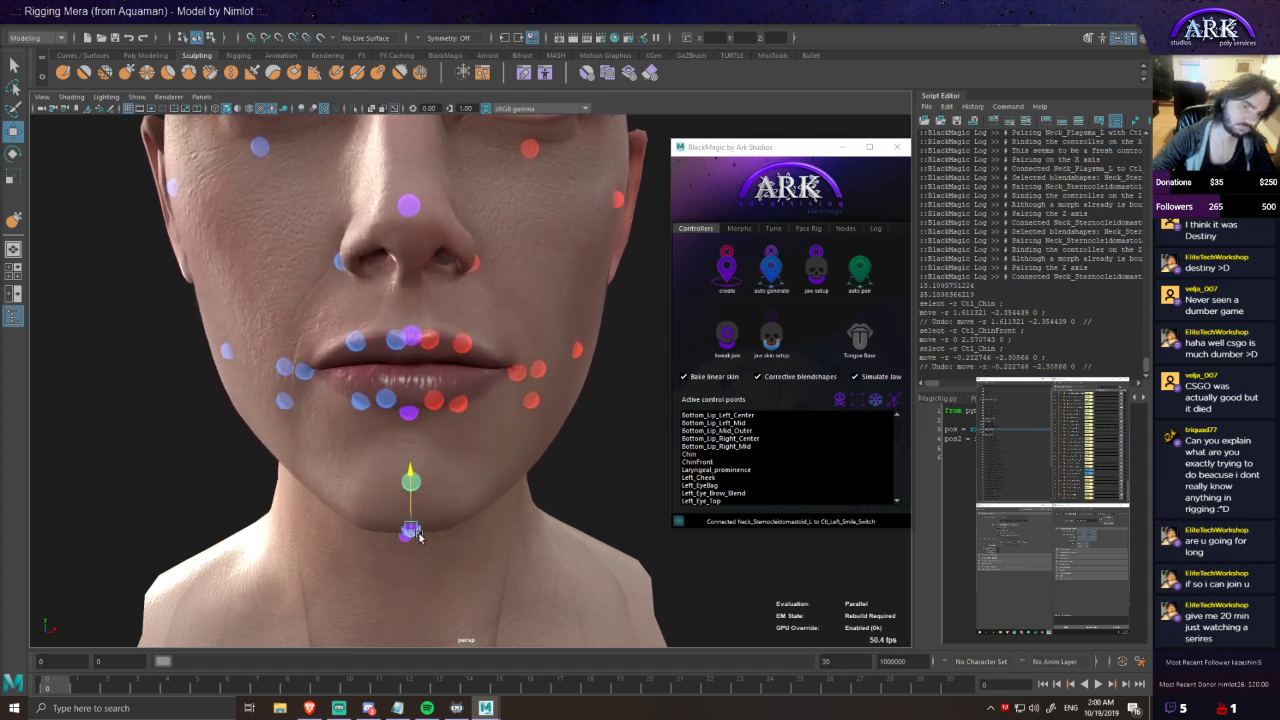
drag(418, 538, 455, 546)
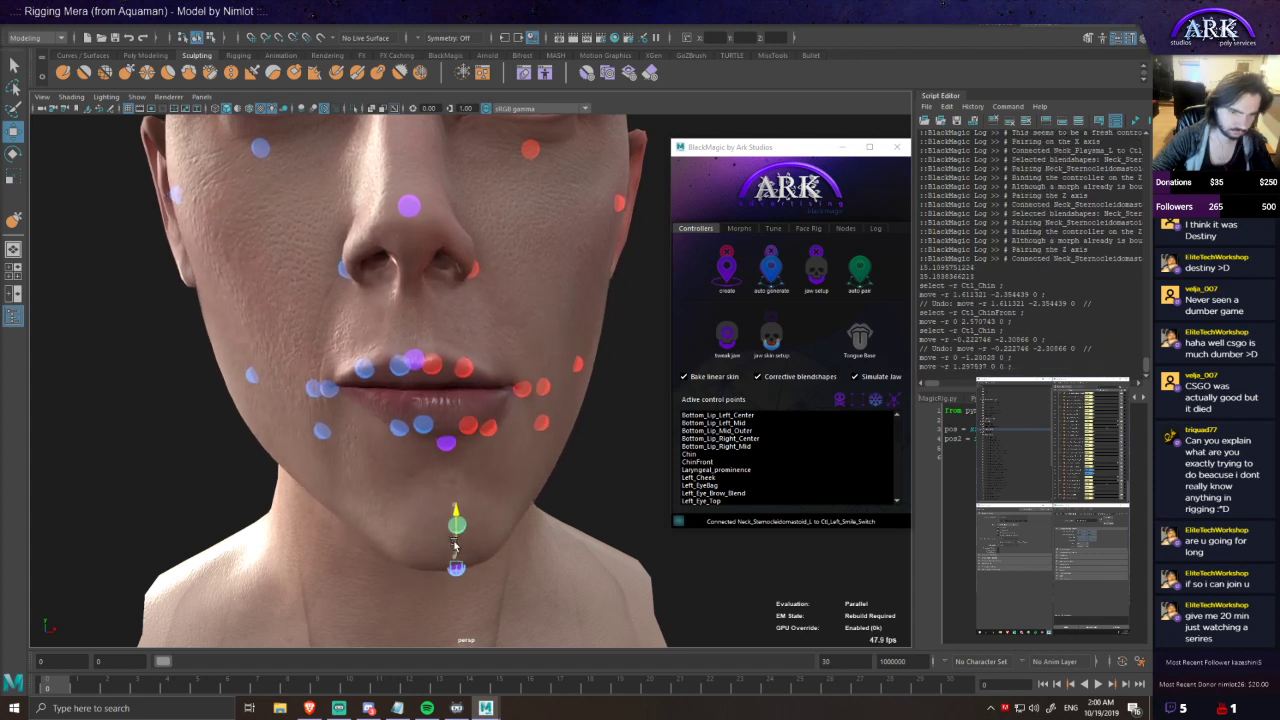
drag(458, 552, 458, 553)
- Lower the front chin controller to test the wide-open mouth from a slightly turned view
alt+drag(485, 535, 428, 530)
click(433, 541)
alt+drag(432, 530, 466, 490)
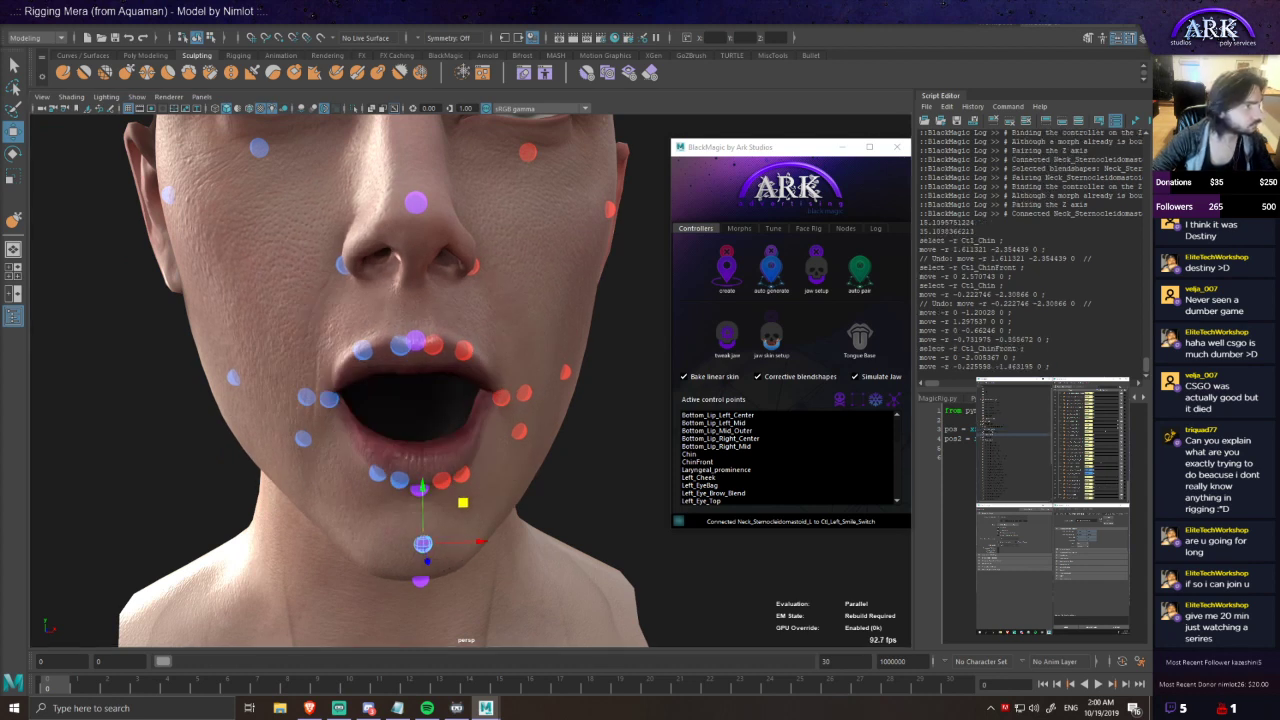
- Select the Mouth_Grp group in the outliner and unhide it to show the teeth
click(989, 430)
click(993, 425)
key(shift+h)
mouse_move(368, 424)
alt+mouse_down()
mouse_move(460, 417)
mouse_move(372, 403)
mouse_move(380, 430)
alt+mouse_up()
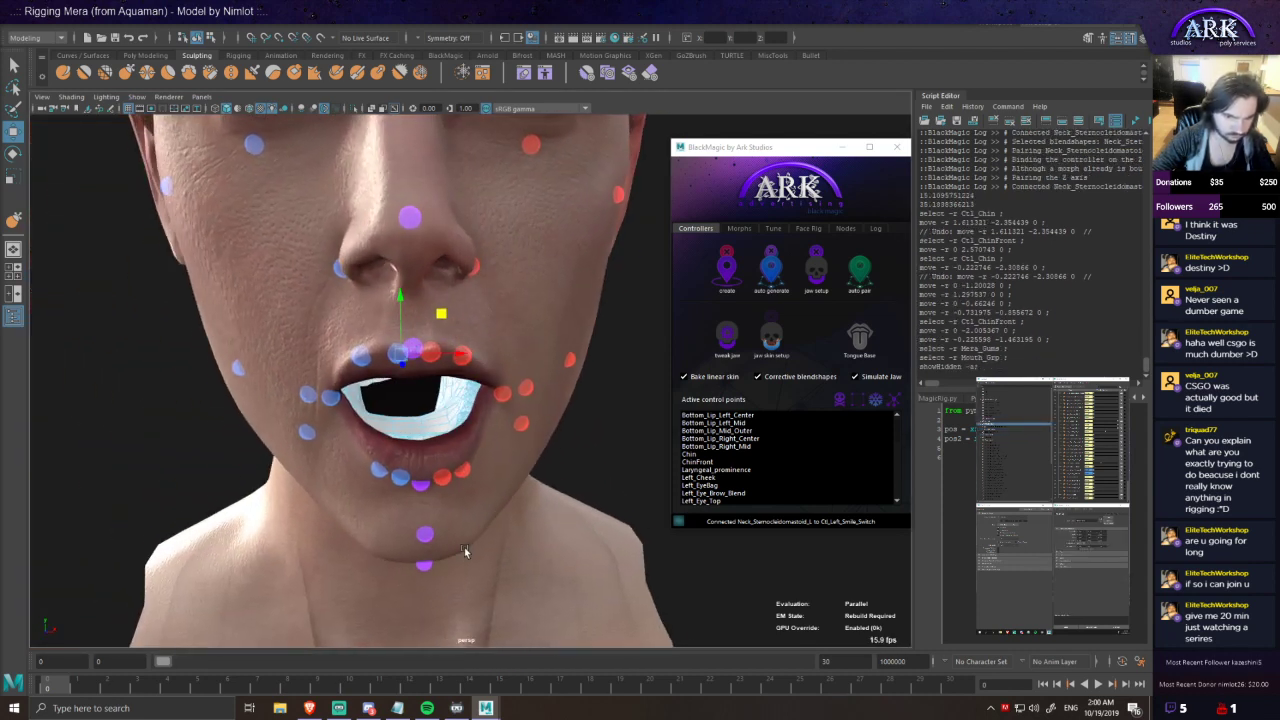
- Test the jaw movement against the teeth by moving the chin controller down, sideways and back up
click(426, 560)
drag(464, 520, 551, 622)
mouse_move(519, 510)
alt+mouse_down()
mouse_move(588, 513)
mouse_move(505, 504)
mouse_move(526, 510)
alt+mouse_up()
drag(508, 562, 562, 494)
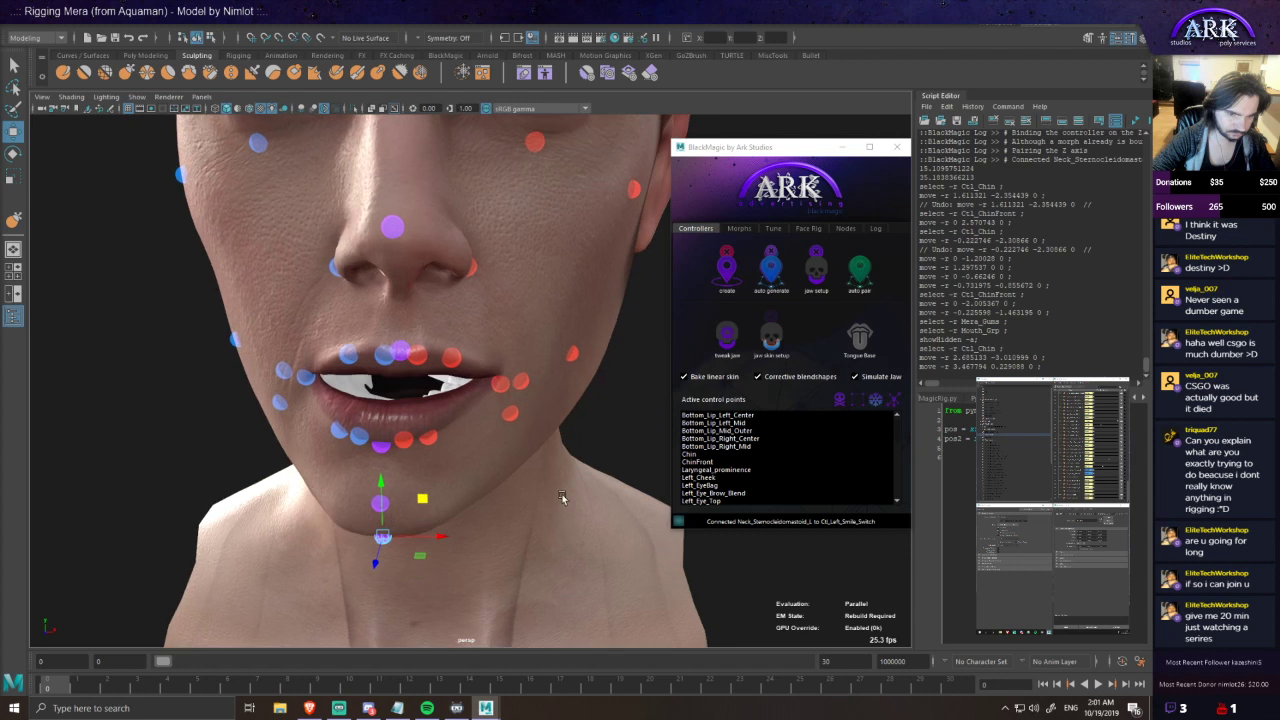
drag(419, 502, 580, 525)
- Undo all the chin controller test moves and the unhiding of the mouth group
scroll(565, 536, down, 3)
key(ctrl+z)
key(ctrl+z)
key(ctrl+z)
key(ctrl+z)
key(ctrl+z)
key(ctrl+z)
key(ctrl+z)
key(ctrl+z)
key(ctrl+z)
key(ctrl+z)
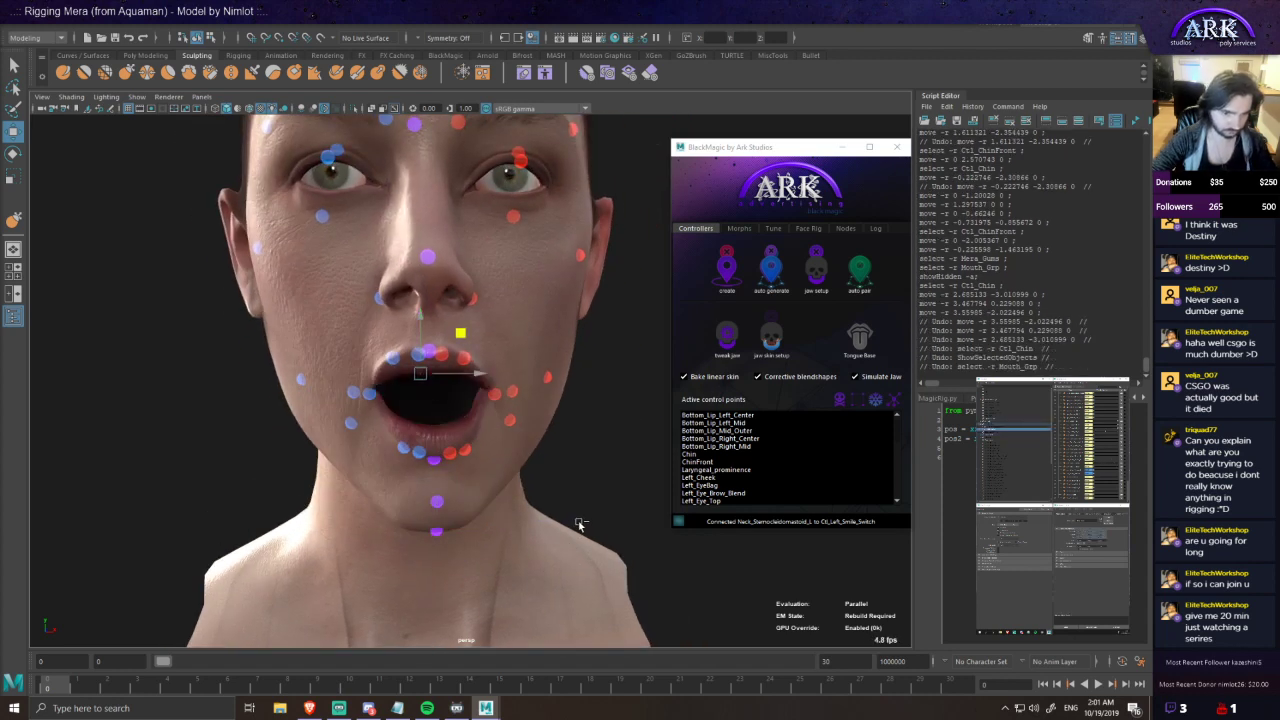
key(ctrl+z)
key(ctrl+z)
key(ctrl+z)
key(ctrl+z)
key(ctrl+z)
key(ctrl+z)
key(ctrl+z)
key(ctrl+z)
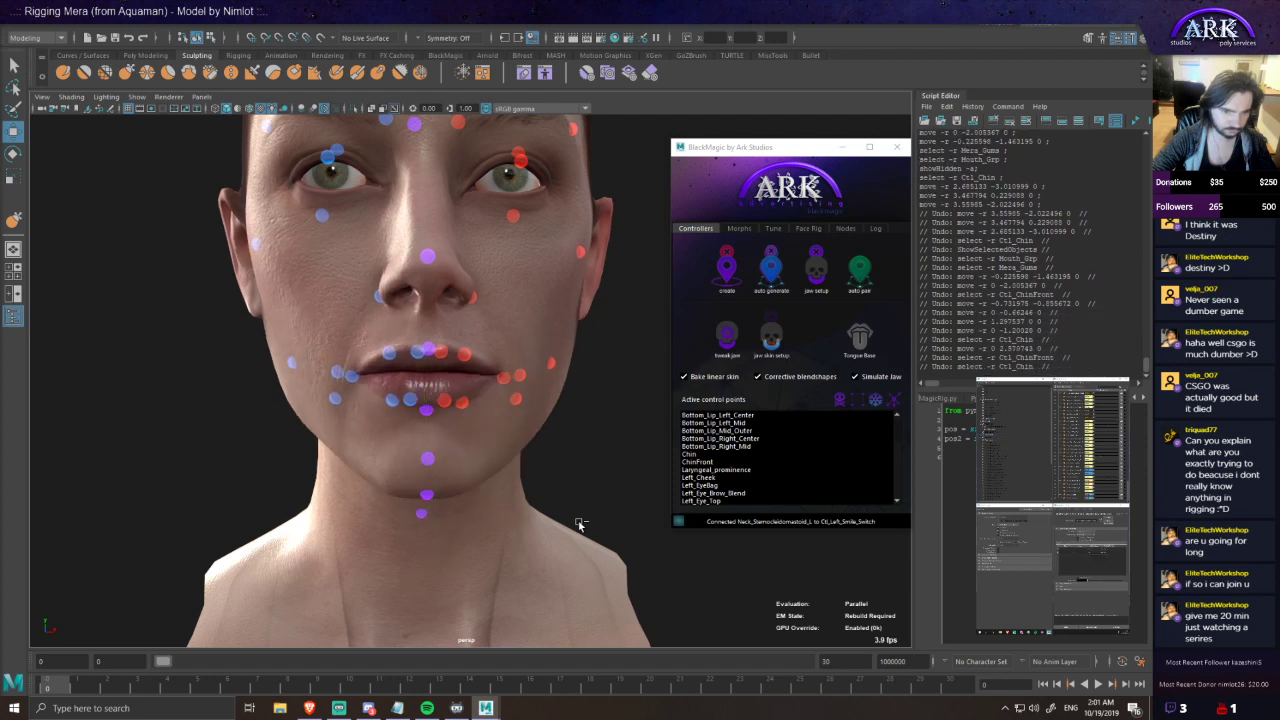
- Undo the auto-pairing, the controller generation and the shape reset to return to the Jaw_Move_Open_L pose
key(ctrl+z)
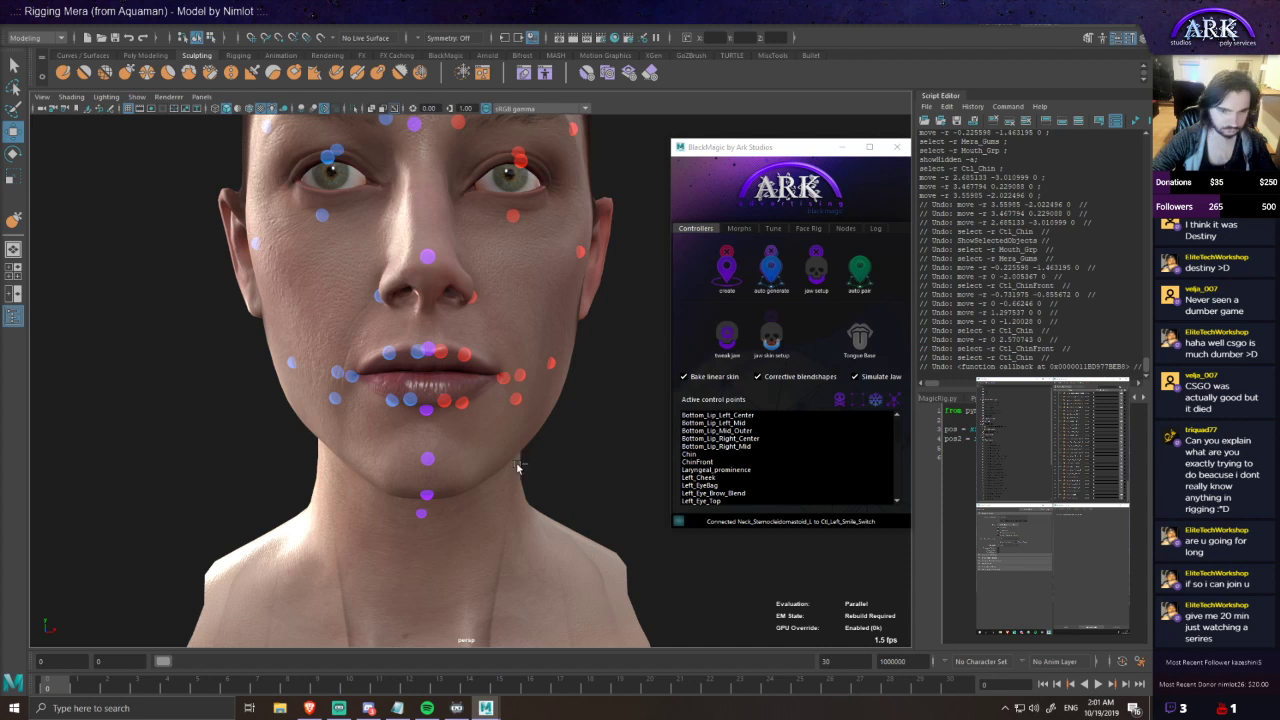
key(ctrl+z)
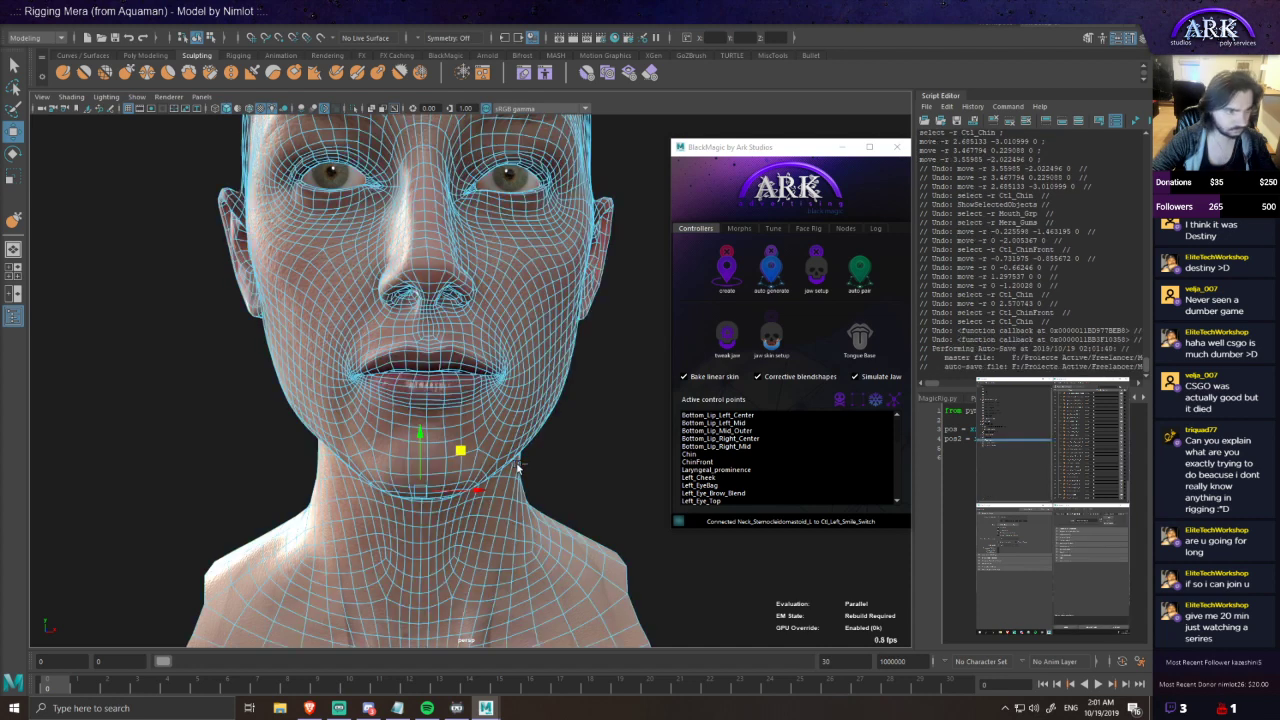
scroll(517, 464, up, 2)
scroll(470, 428, down, 2)
key(ctrl+z)
key(ctrl+z)
key(ctrl+z)
key(ctrl+z)
key(ctrl+z)
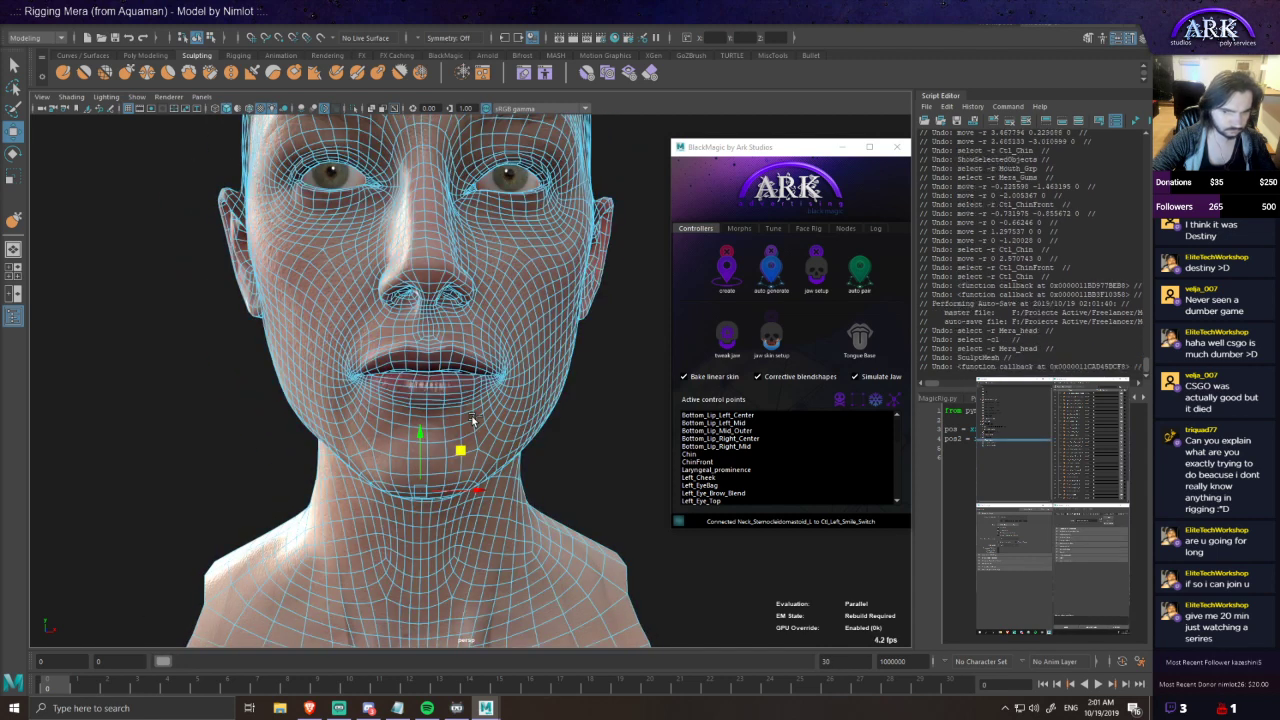
key(ctrl+z)
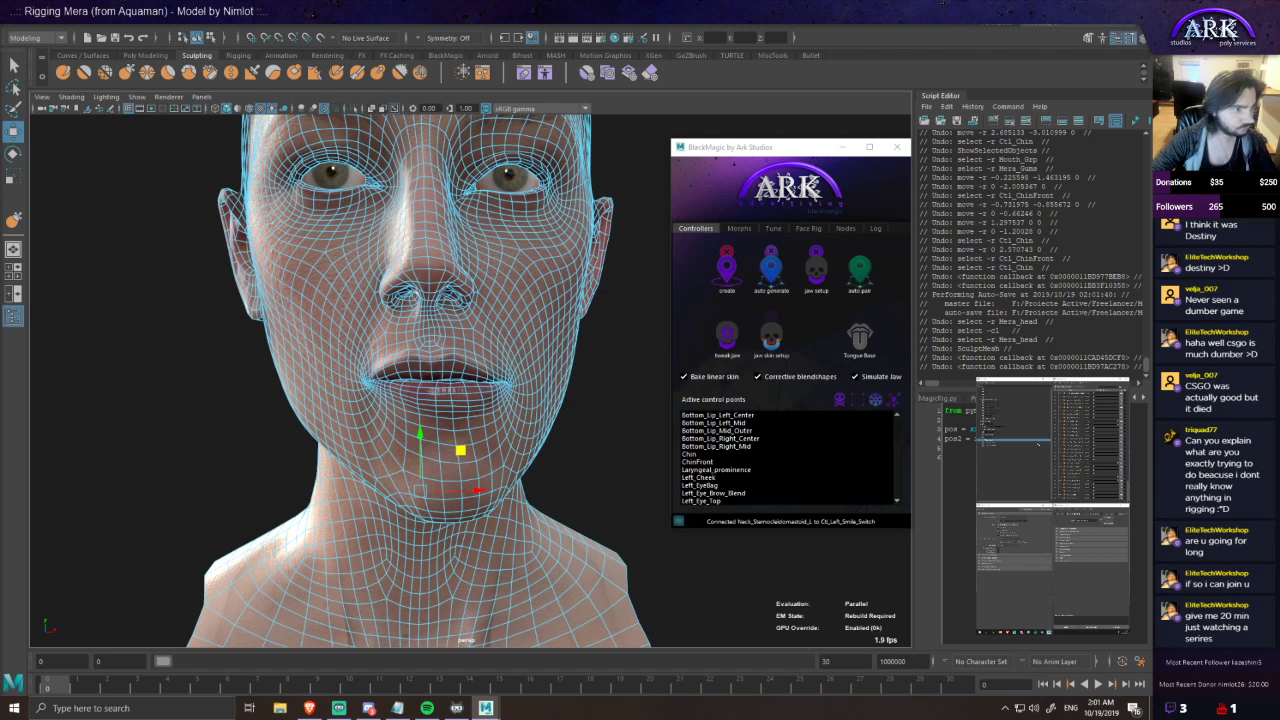
- Re-enable editing of the Jaw_Move_Open_L target and activate the Grab sculpting tool for the mouth area
alt+drag(426, 378, 440, 430)
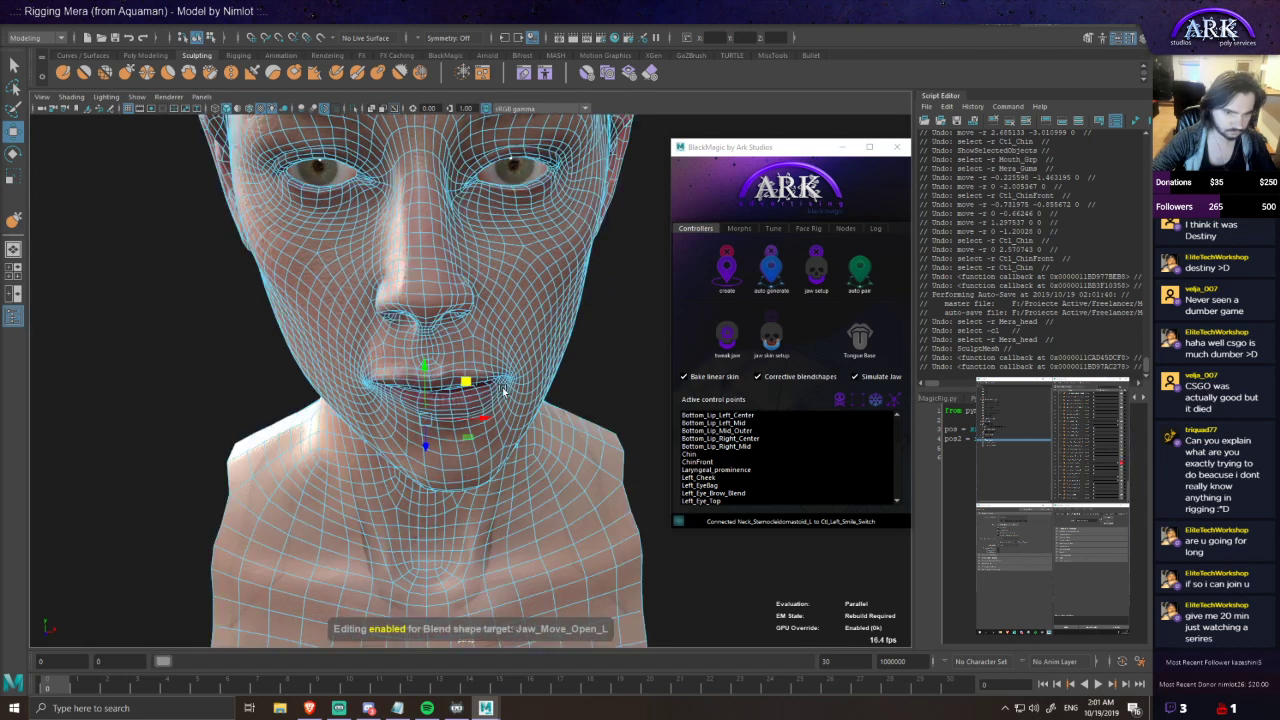
click(505, 392)
scroll(515, 410, up, 4)
mouse_move(521, 424)
alt+mouse_down()
mouse_move(575, 411)
mouse_move(515, 400)
mouse_move(538, 424)
mouse_move(532, 413)
mouse_move(486, 430)
mouse_move(424, 426)
mouse_move(525, 401)
mouse_move(505, 383)
mouse_move(516, 399)
alt+mouse_up()
click(637, 394)
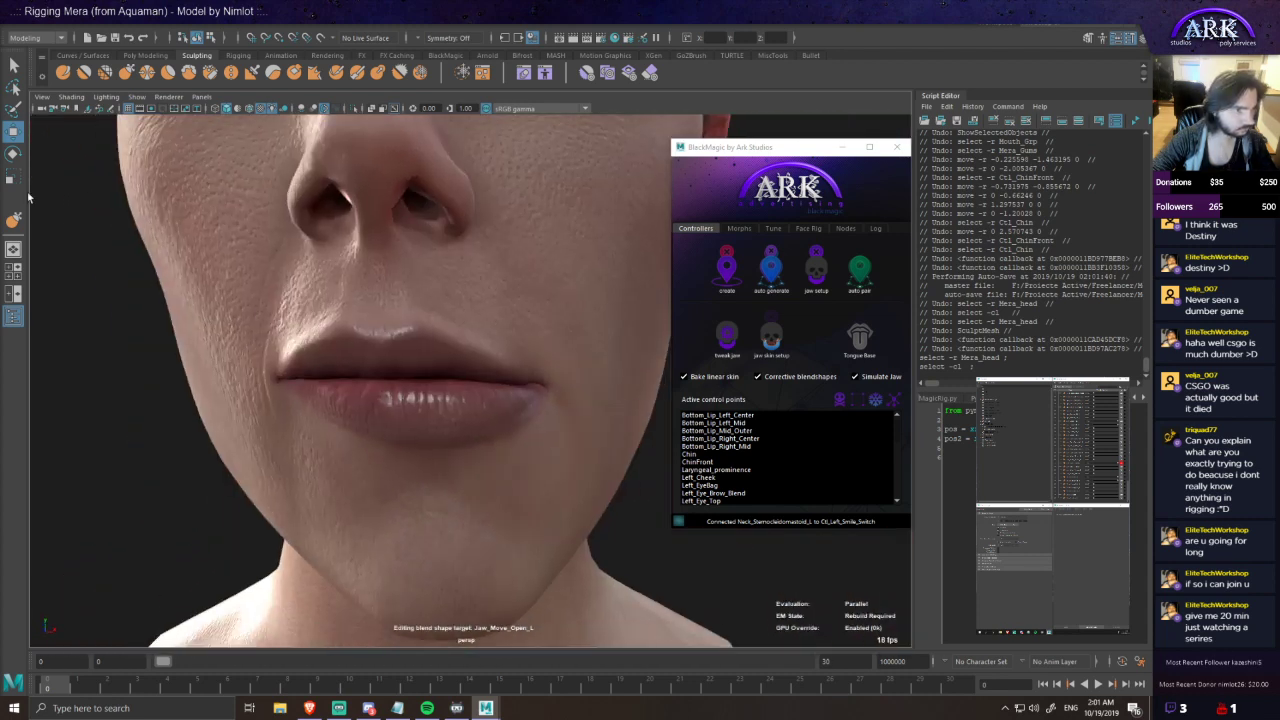
click(128, 75)
- Reshape the lower lip of the Jaw_Move_Open_L target with large Grab strokes, undoing the unwanted ones
mouse_move(470, 426)
alt+mouse_down()
mouse_move(443, 413)
mouse_move(354, 420)
mouse_move(380, 434)
mouse_move(428, 360)
mouse_move(424, 379)
mouse_move(480, 407)
mouse_move(437, 427)
alt+mouse_up()
click(462, 420)
key(ctrl+z)
scroll(437, 426, up, 3)
alt+middle_drag(437, 426, 437, 393)
alt+drag(437, 393, 444, 377)
key(ctrl+z)
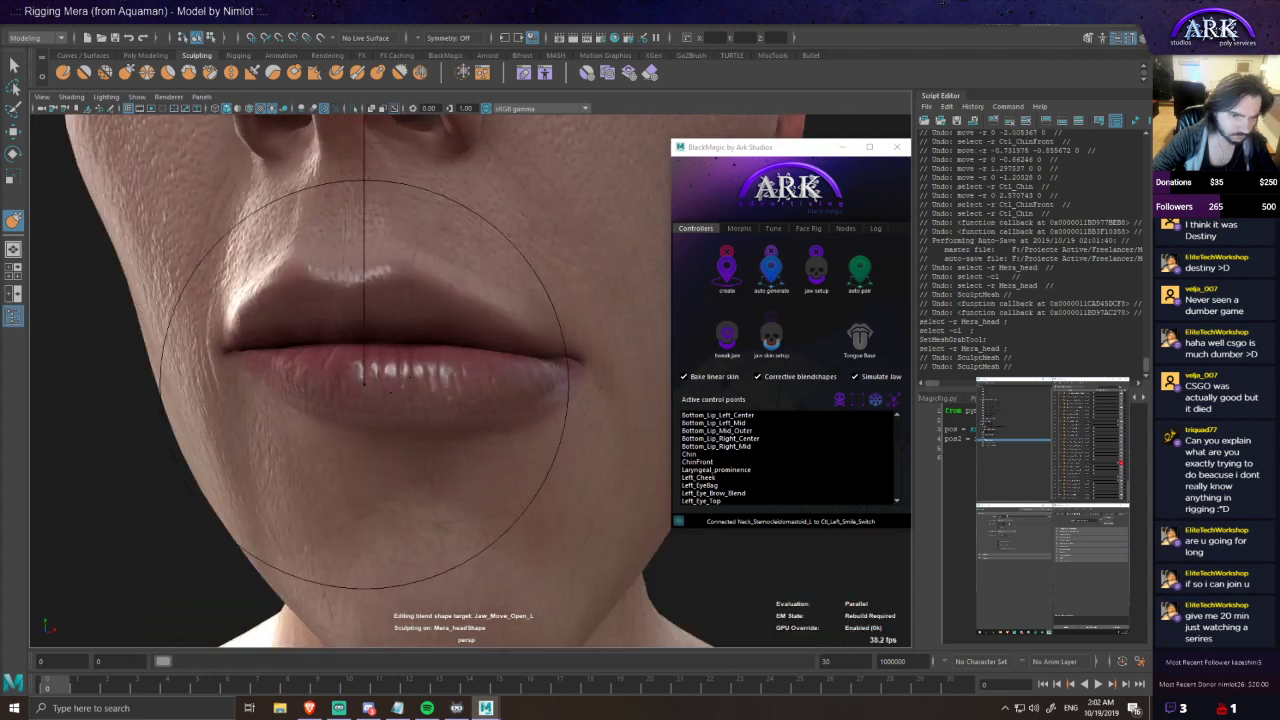
- Refine how the lips meet in profile and front views with the Grab tool, reverting the unsuitable strokes
mouse_move(409, 399)
alt+mouse_down()
mouse_move(437, 399)
mouse_move(370, 374)
mouse_move(446, 397)
mouse_move(386, 366)
mouse_move(348, 365)
alt+mouse_up()
key(ctrl+z)
alt+drag(445, 368, 414, 375)
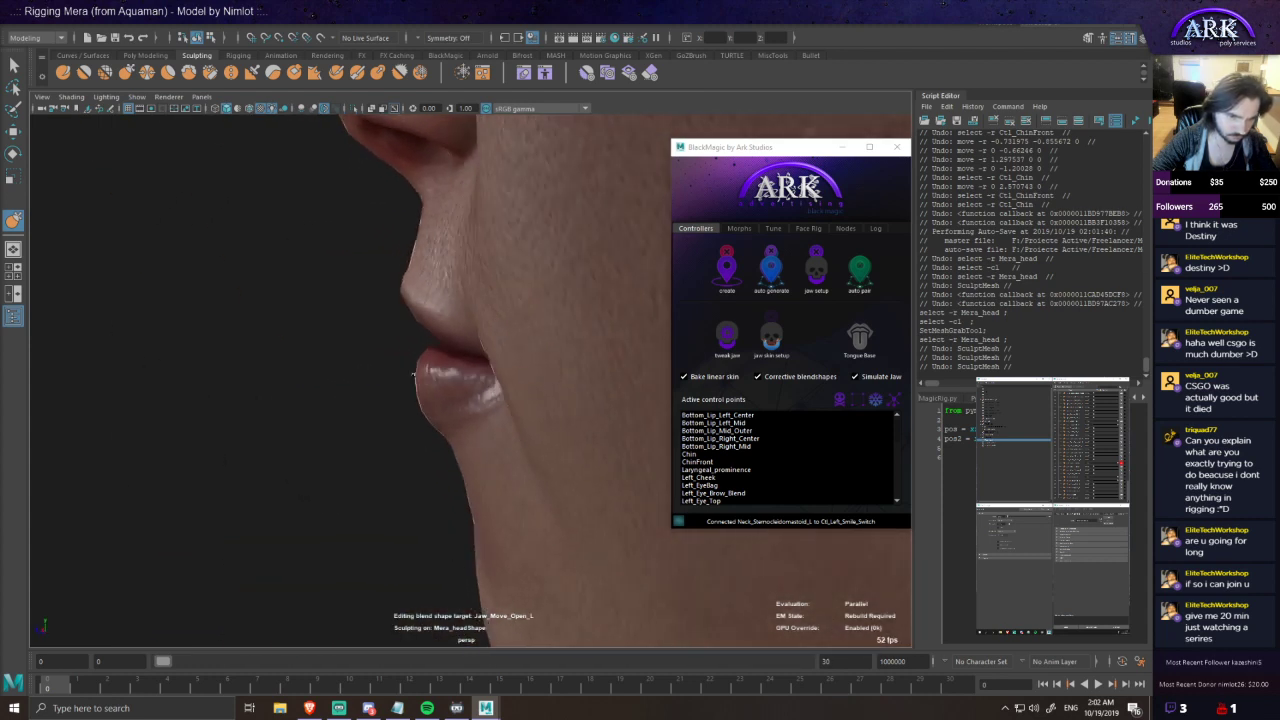
mouse_move(425, 381)
alt+mouse_down()
mouse_move(411, 343)
mouse_move(470, 330)
mouse_move(511, 366)
mouse_move(436, 388)
mouse_move(453, 370)
alt+mouse_up()
alt+drag(407, 335, 451, 374)
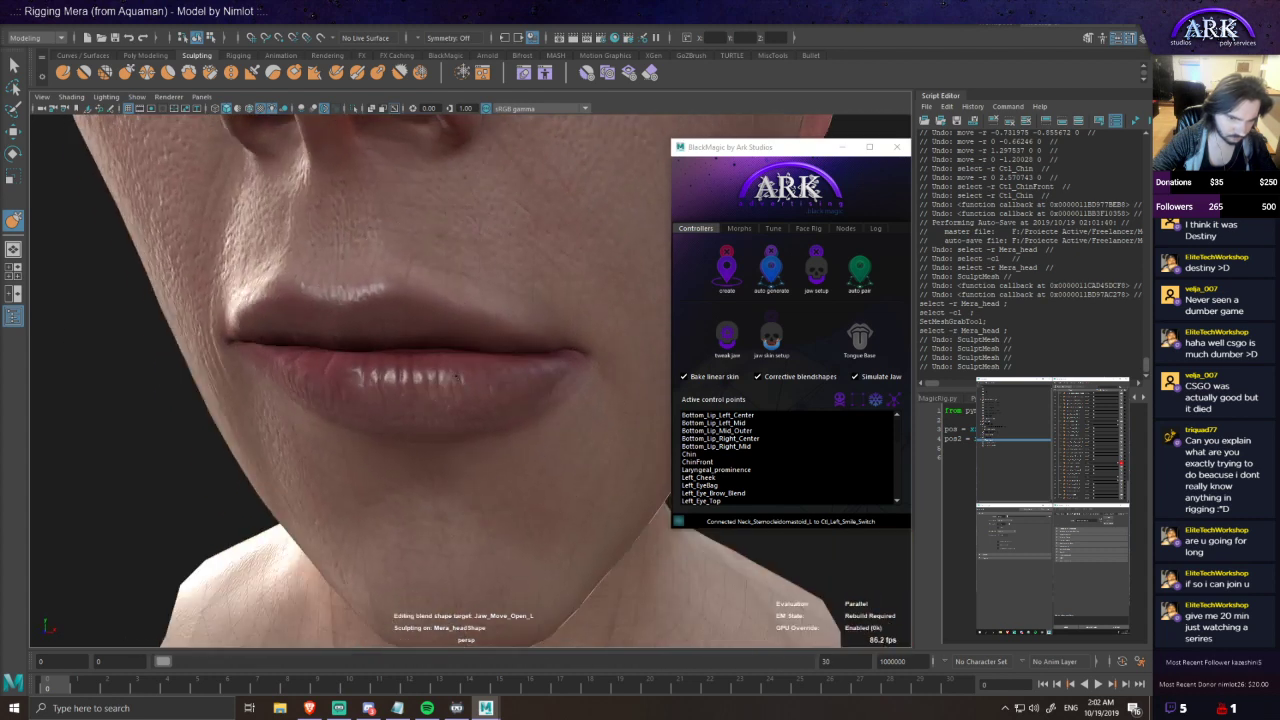
key(ctrl+z)
- Adjust the lower lip towards the character's left mouth corner with a smaller Grab brush, undoing the unwanted strokes
mouse_move(375, 378)
alt+mouse_down()
mouse_move(400, 346)
mouse_move(428, 344)
mouse_move(398, 354)
mouse_move(420, 360)
alt+mouse_up()
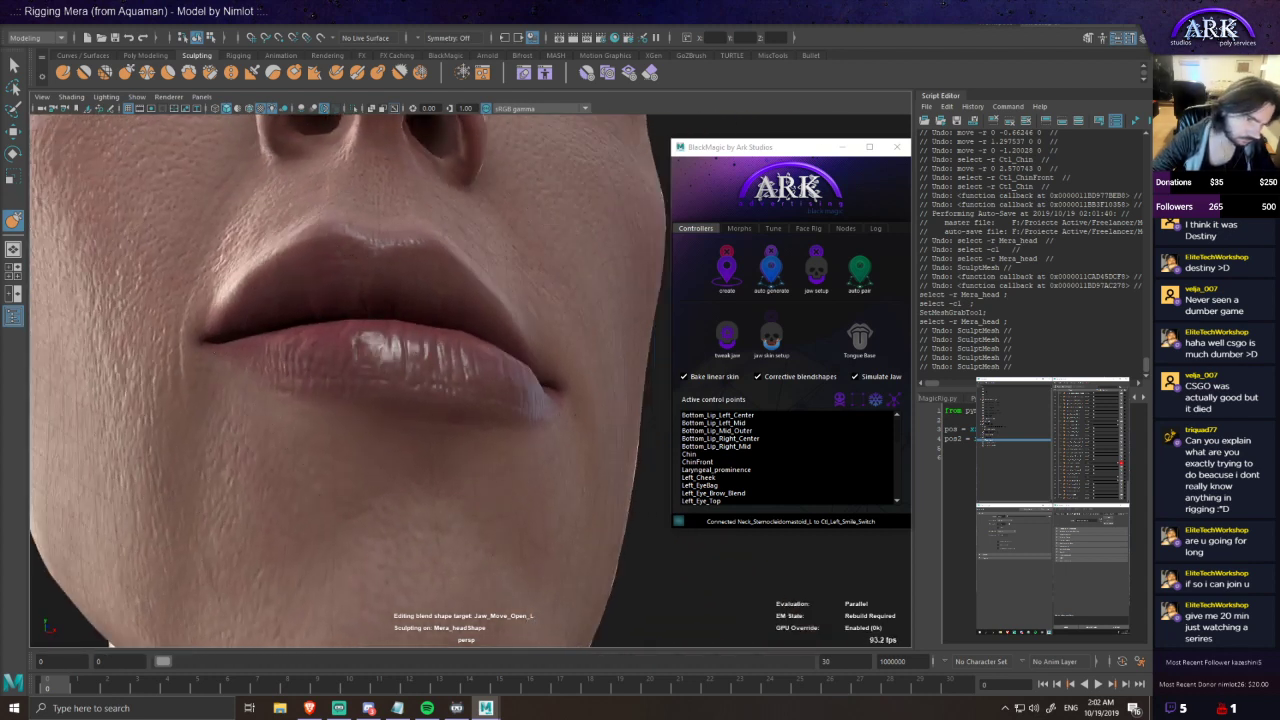
mouse_move(214, 357)
alt+mouse_down()
mouse_move(331, 380)
mouse_move(262, 382)
alt+mouse_up()
alt+drag(350, 385, 474, 376)
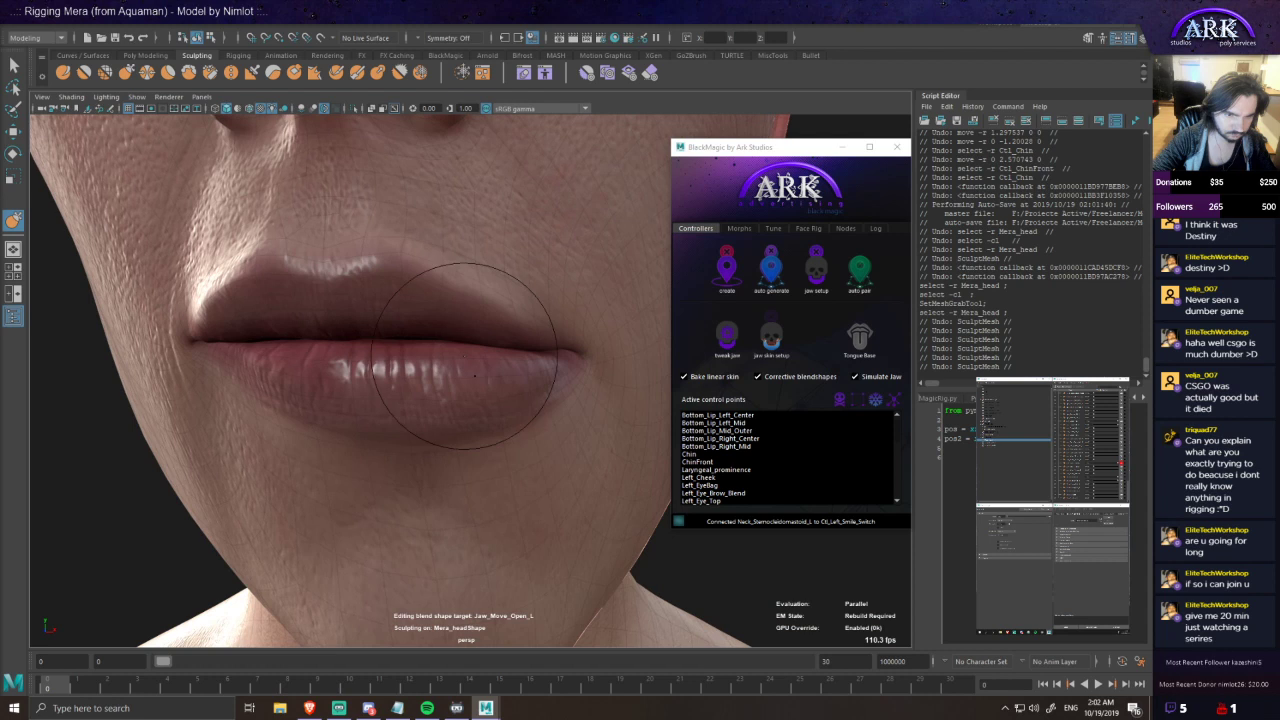
mouse_move(613, 340)
alt+mouse_down()
mouse_move(526, 349)
mouse_move(560, 349)
mouse_move(434, 297)
alt+mouse_up()
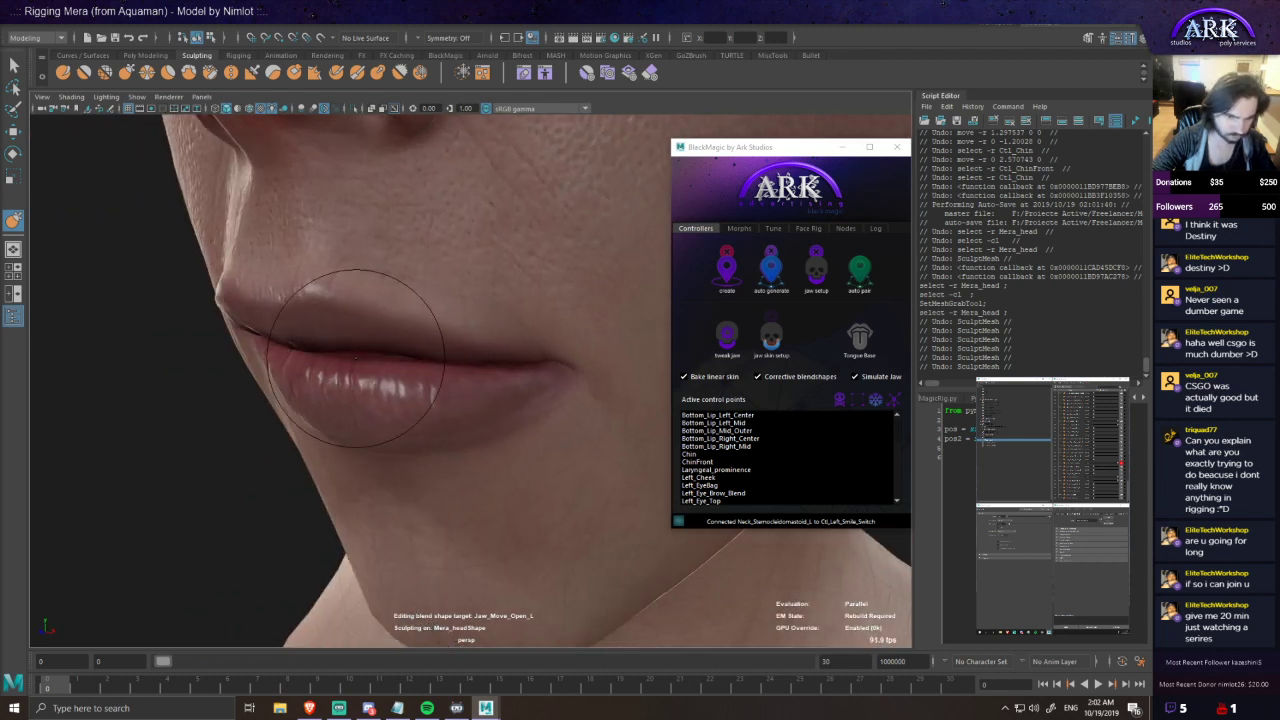
mouse_move(361, 367)
alt+mouse_down()
mouse_move(408, 337)
mouse_move(411, 358)
mouse_move(321, 325)
alt+mouse_up()
key(ctrl+z)
- Unhide the mouth group, then reselect the Mera head and reactivate the Grab sculpting tool
click(990, 424)
key(shift+h)
alt+drag(549, 420, 382, 367)
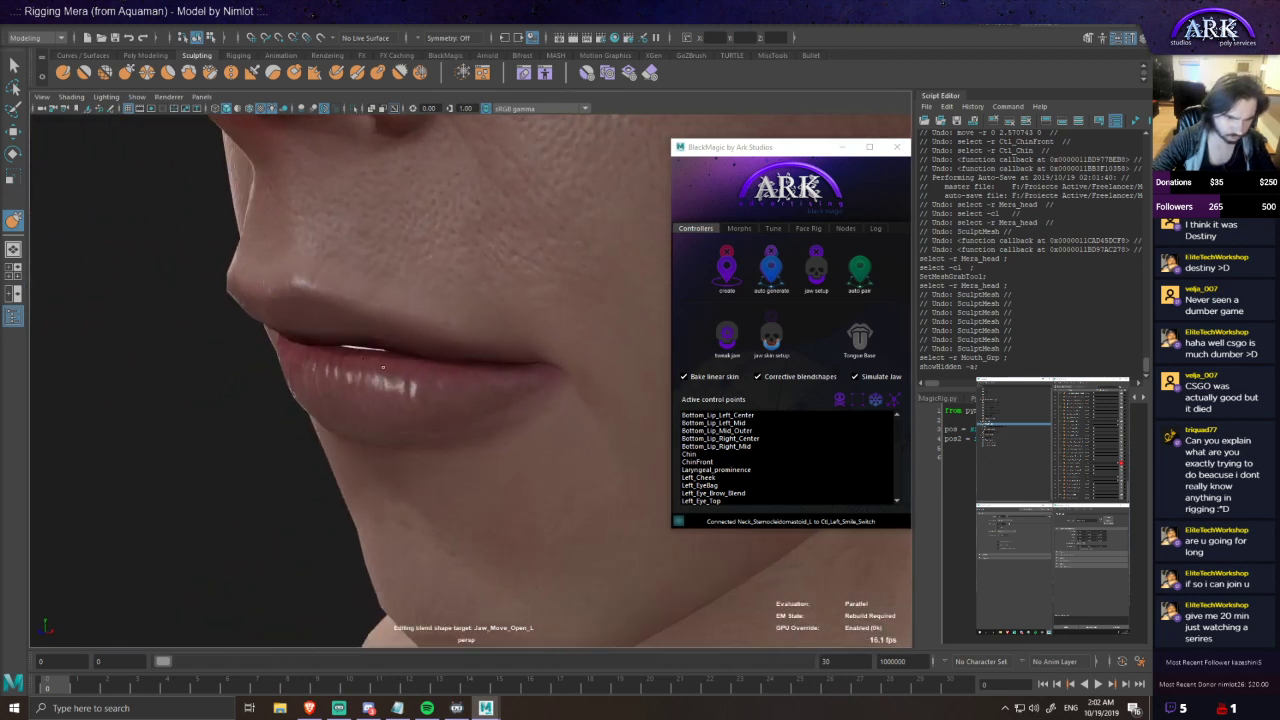
key(w)
click(344, 377)
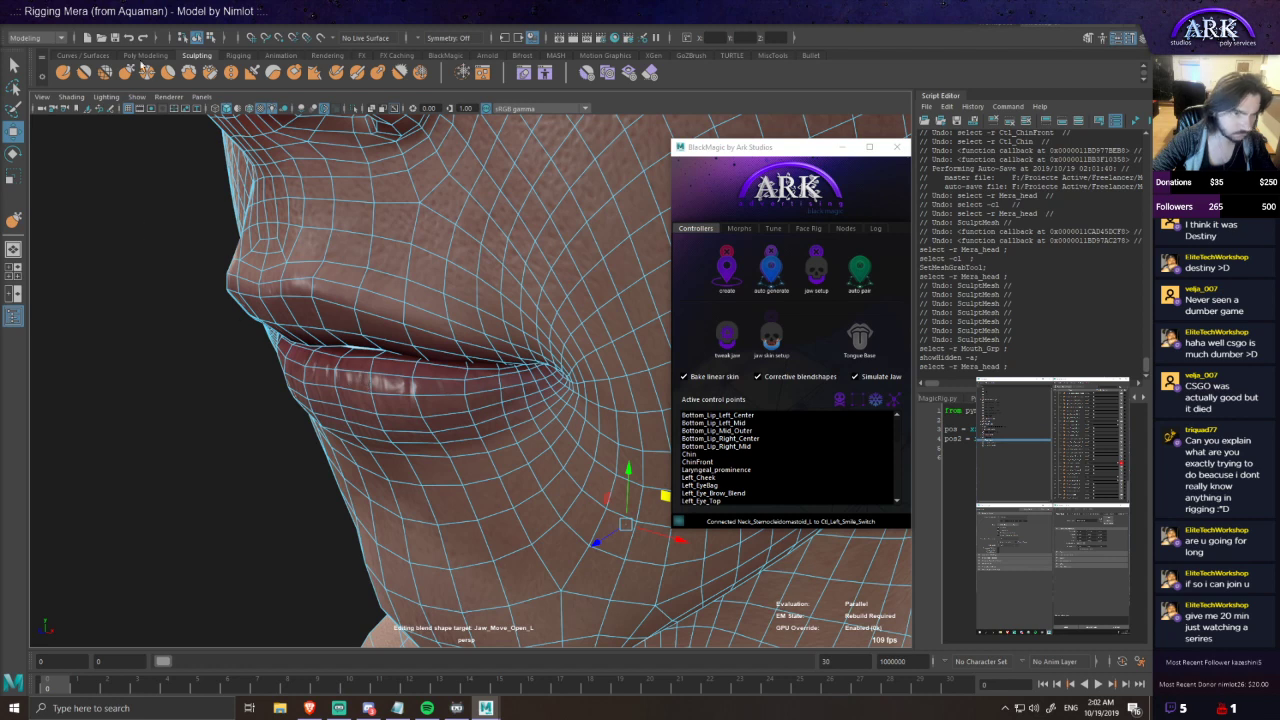
click(127, 73)
mouse_move(373, 383)
alt+mouse_down()
mouse_move(385, 376)
mouse_move(364, 373)
alt+mouse_up()
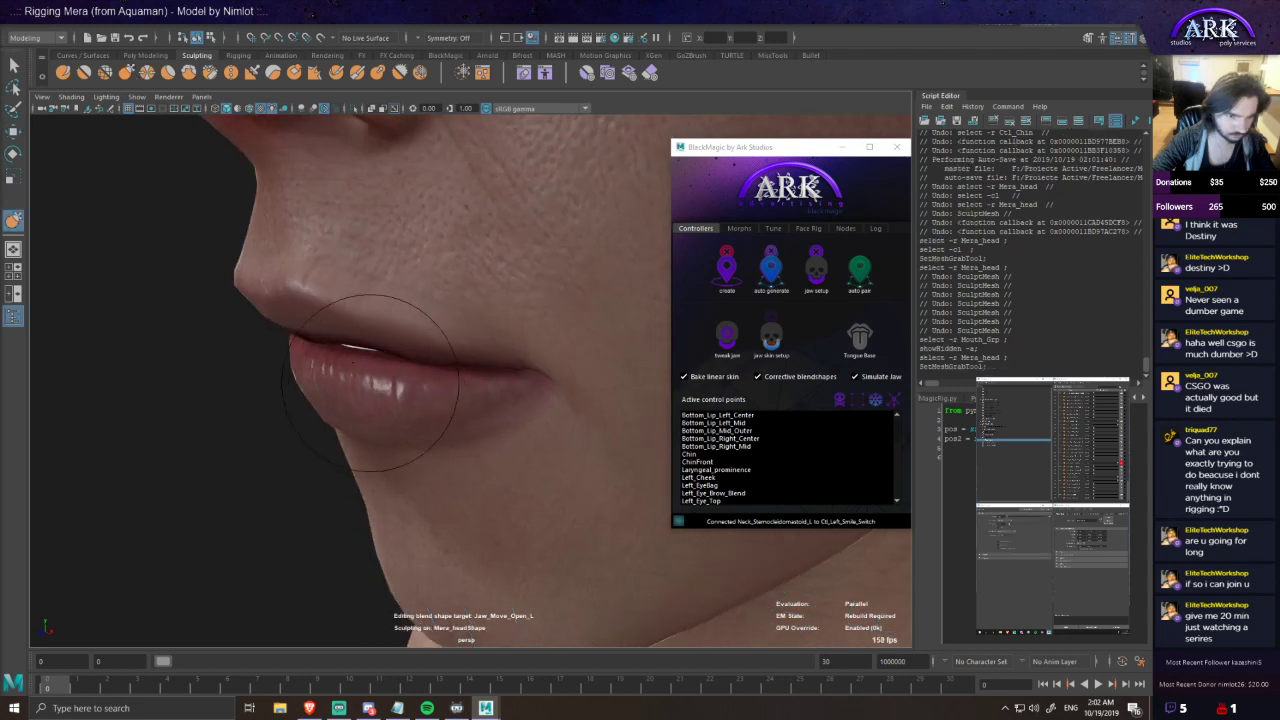
- Sculpt the lips at the character's left mouth corner to cover the teeth, undoing the unwanted Grab strokes
mouse_move(392, 323)
alt+mouse_down()
mouse_move(360, 397)
mouse_move(468, 391)
alt+mouse_up()
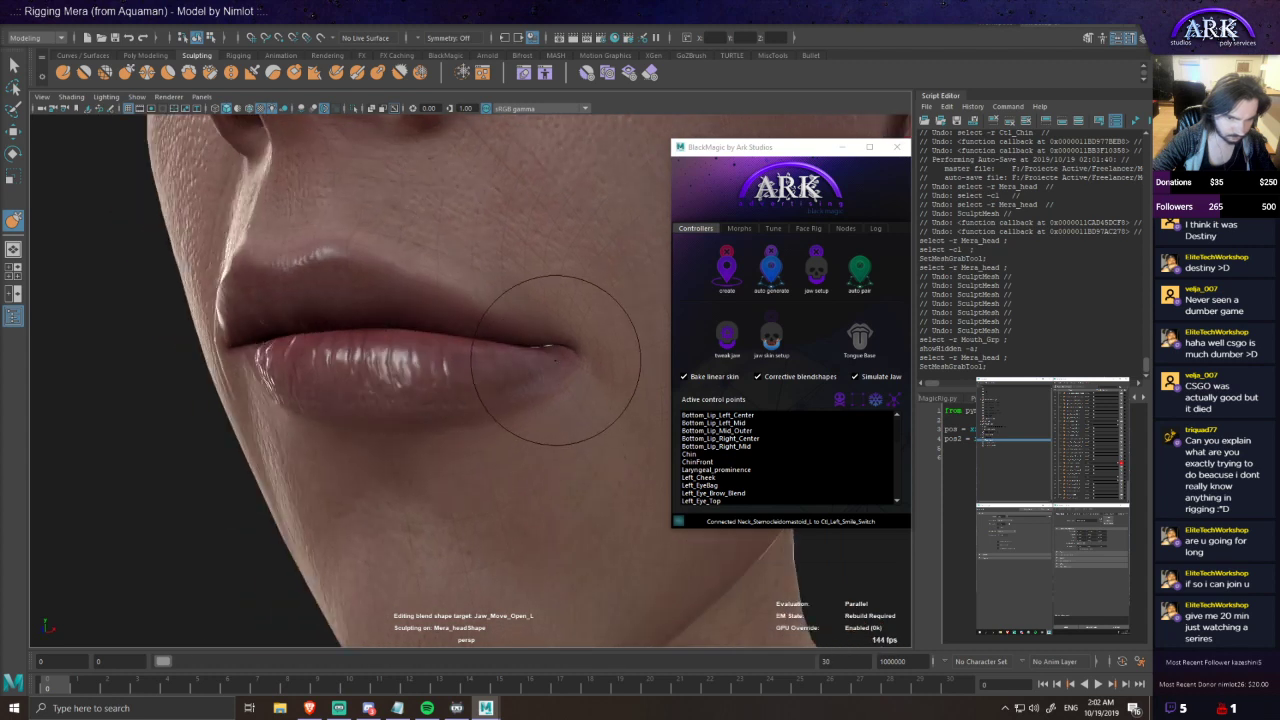
key(ctrl+z)
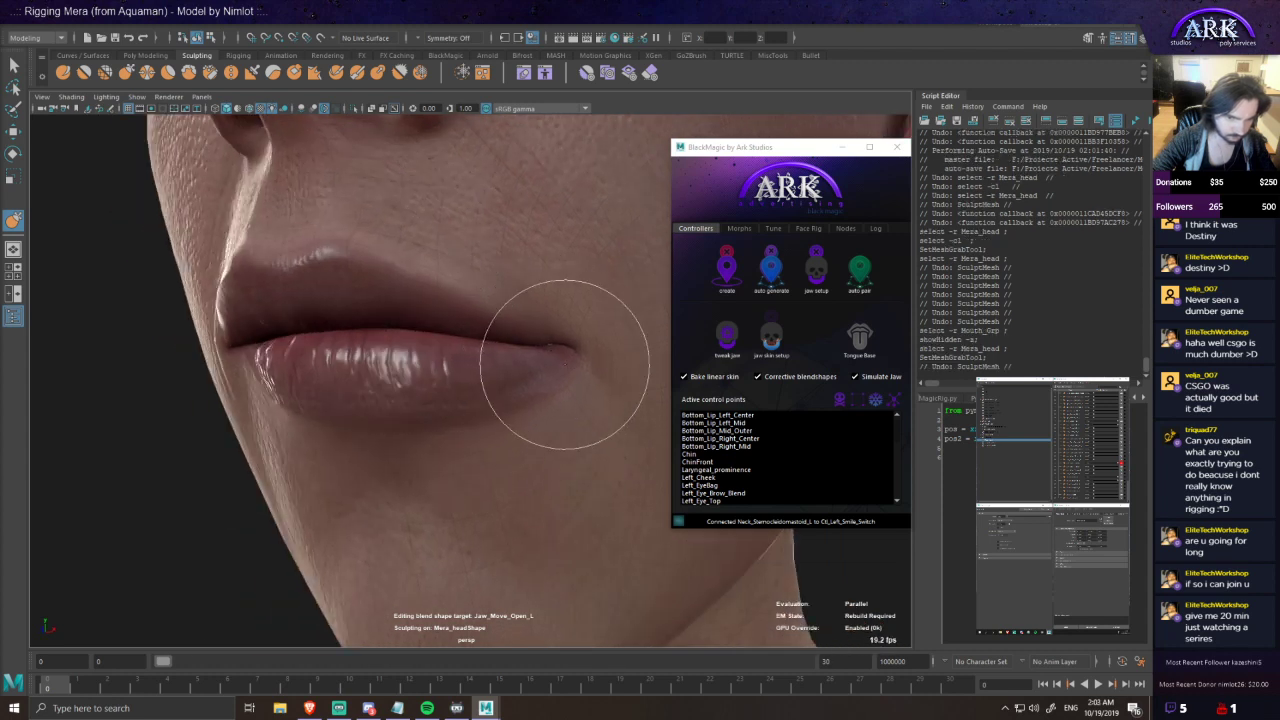
key(ctrl+z)
mouse_move(562, 364)
alt+mouse_down()
mouse_move(526, 360)
mouse_move(540, 371)
mouse_move(542, 352)
mouse_move(520, 371)
alt+mouse_up()
key(ctrl+z)
- Touch up the character's right mouth corner with the Grab tool, undo the unwanted strokes and review the whole mouth
mouse_move(430, 380)
alt+mouse_down()
mouse_move(497, 397)
mouse_move(452, 382)
alt+mouse_up()
mouse_move(261, 336)
alt+mouse_down()
mouse_move(215, 343)
mouse_move(236, 335)
mouse_move(227, 308)
mouse_move(238, 332)
alt+mouse_up()
key(ctrl+z)
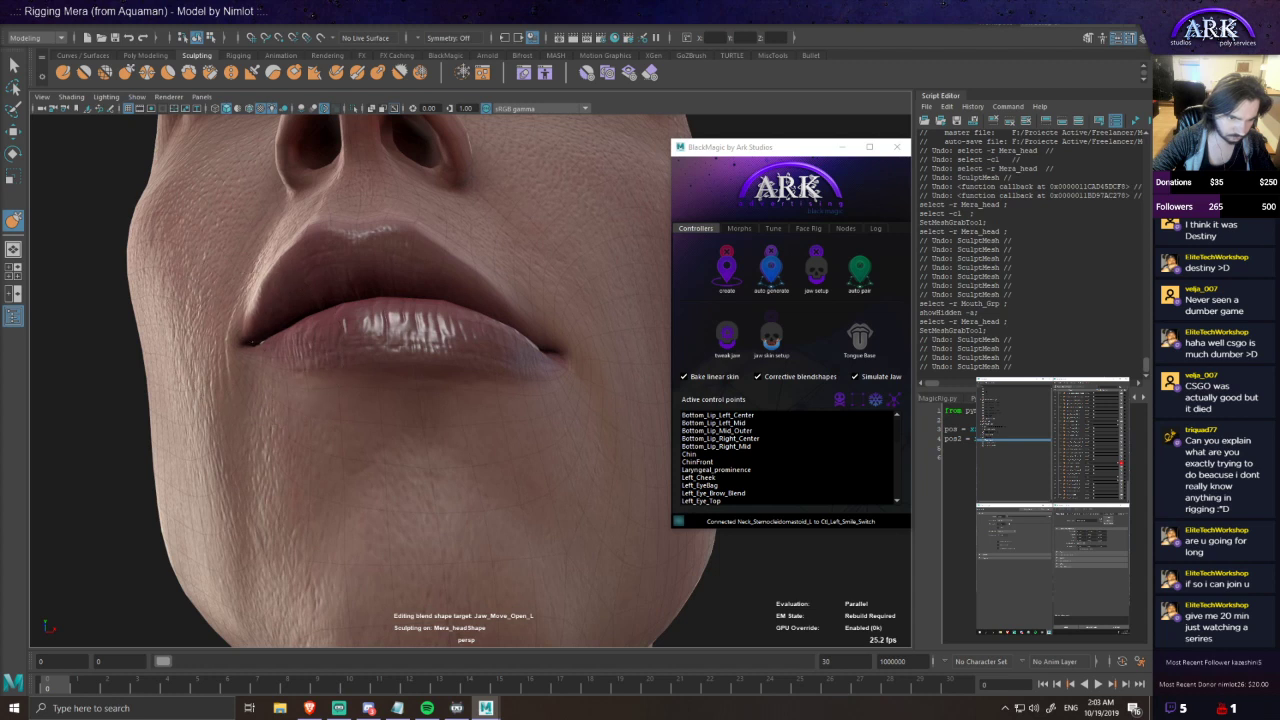
key(ctrl+z)
alt+drag(286, 367, 308, 357)
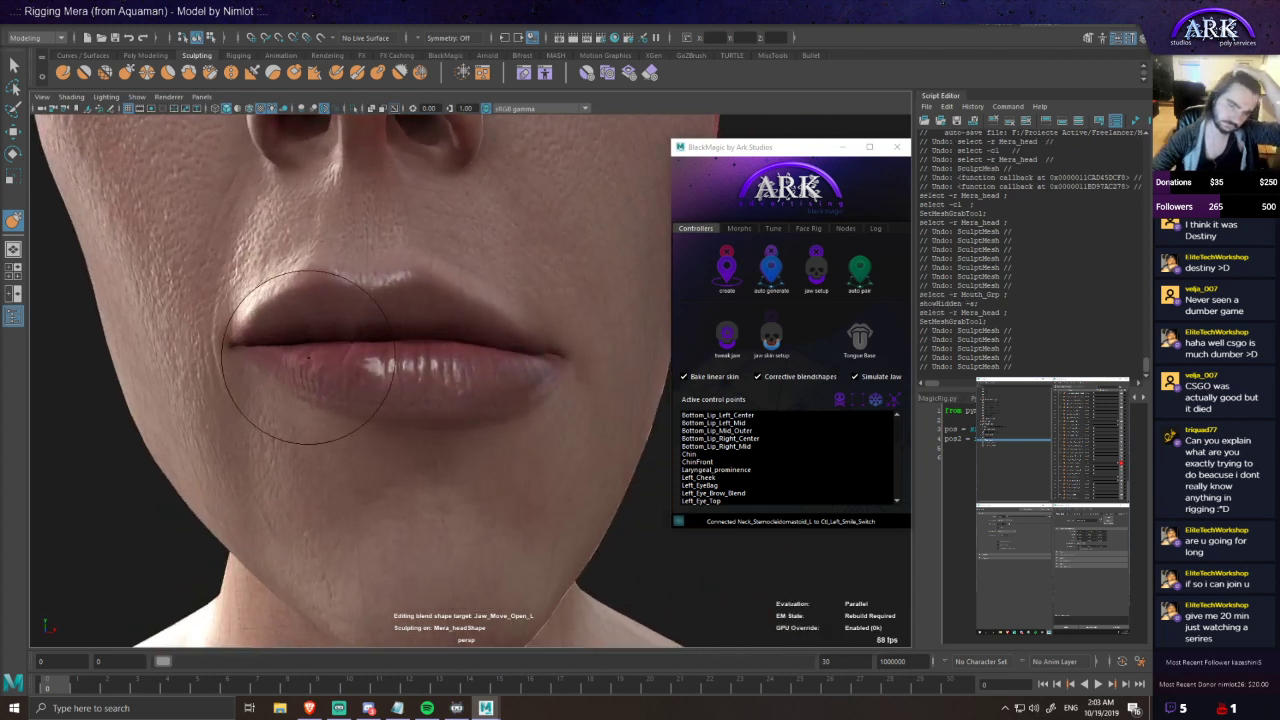
scroll(308, 484, down, 3)
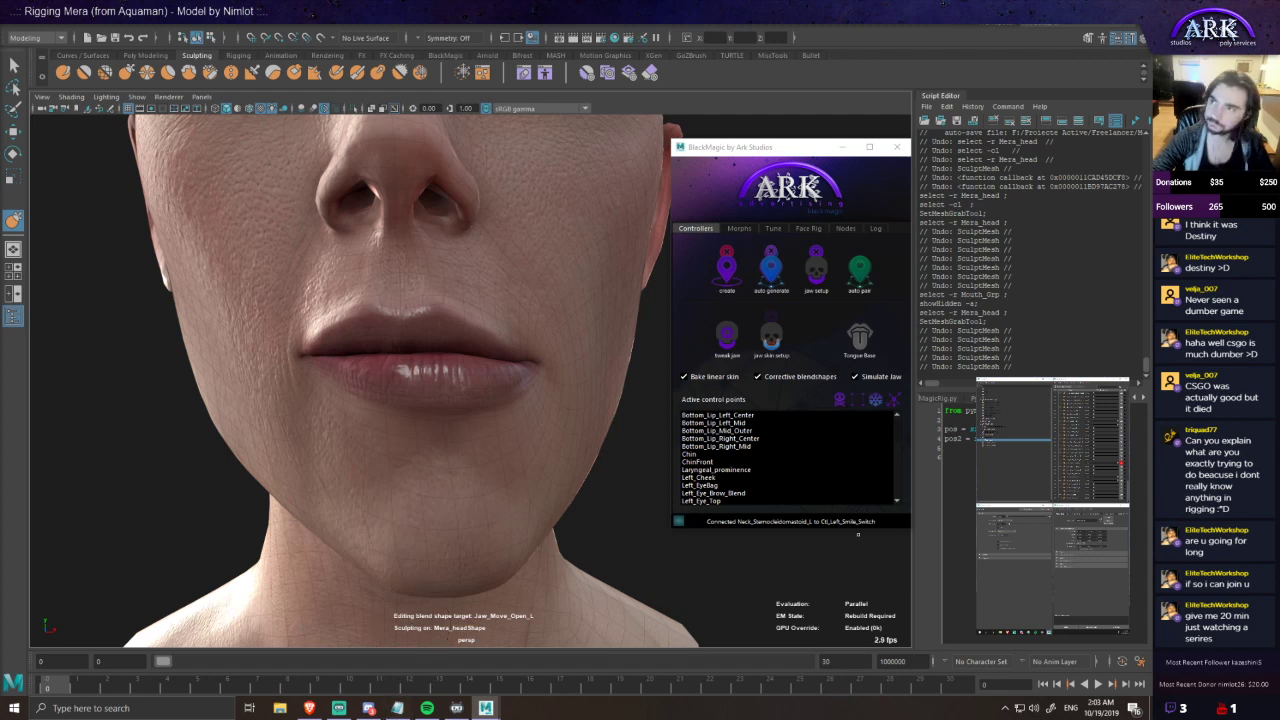
key(alt+Tab)
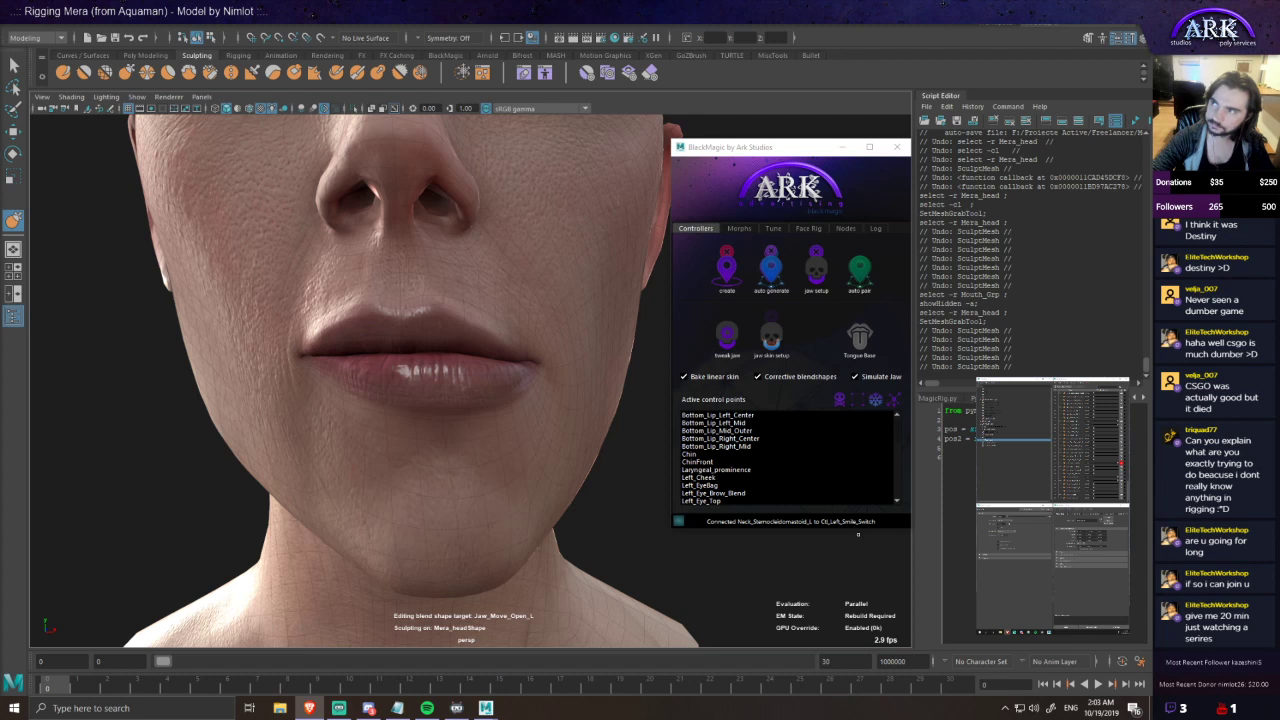
key(super)
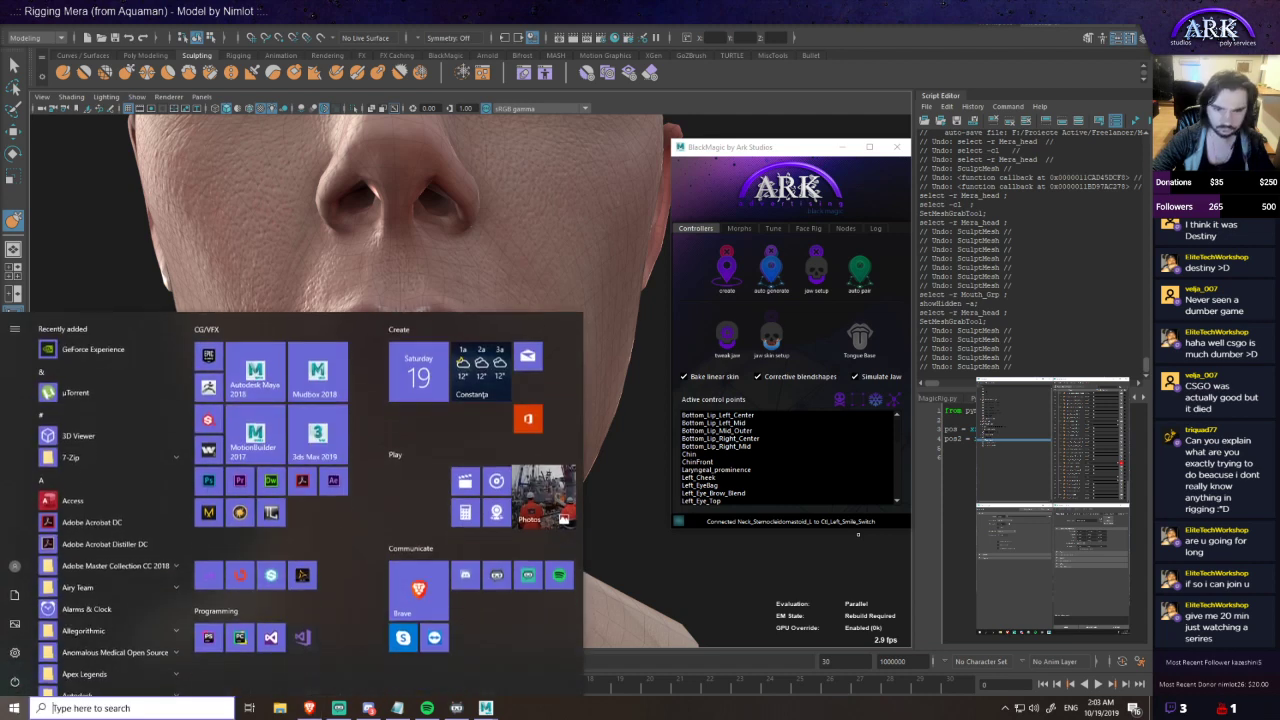
click(247, 388)
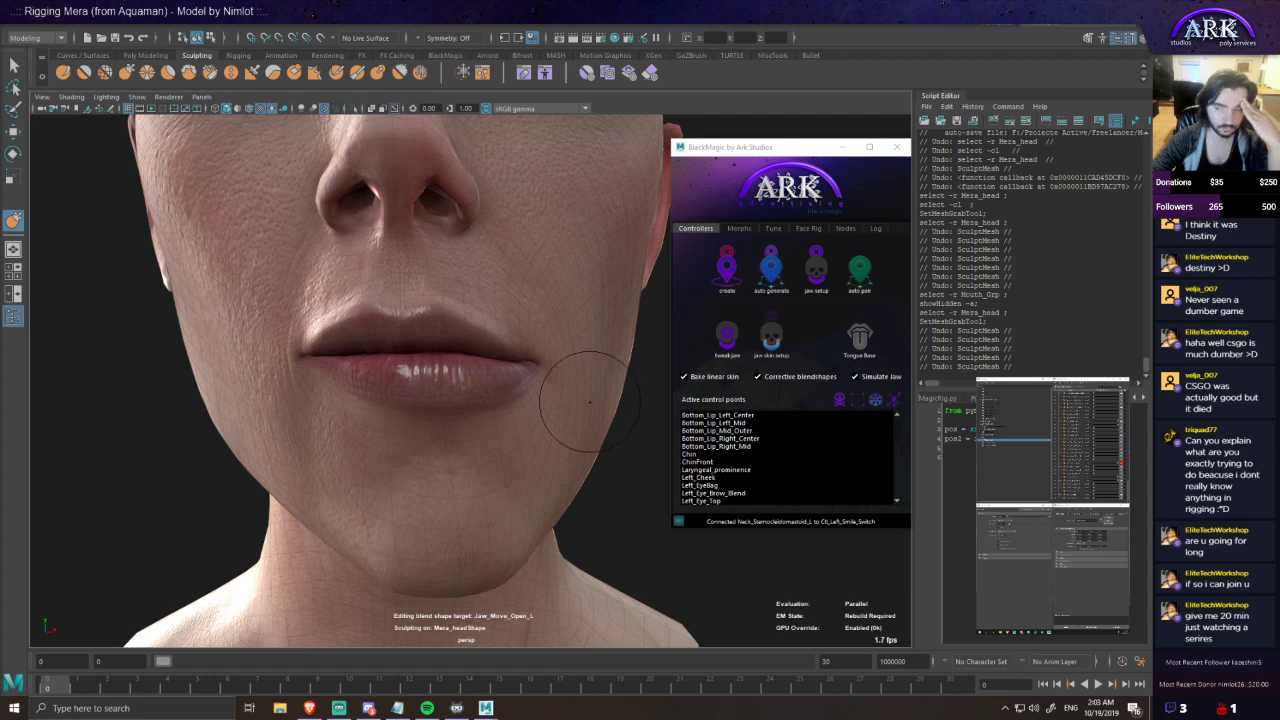
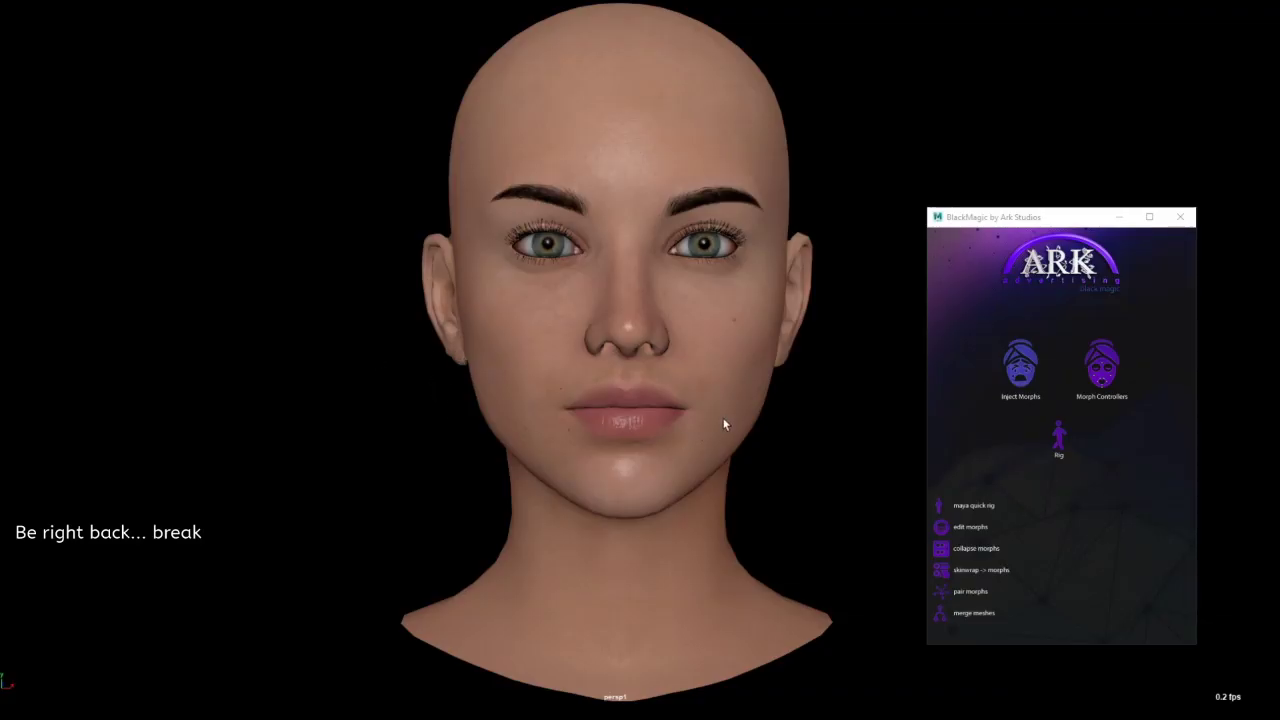
mouse_move(678, 466)
alt+mouse_down()
mouse_move(694, 465)
mouse_move(679, 465)
alt+mouse_up()
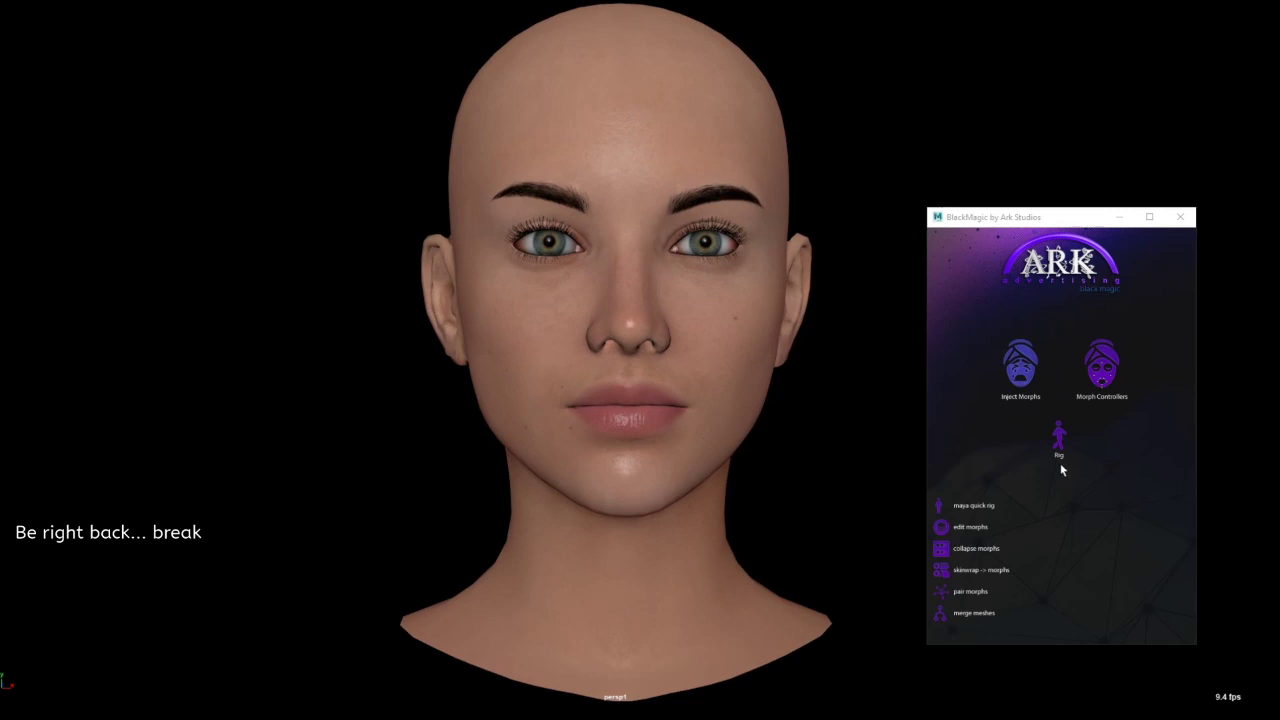
click(1101, 367)
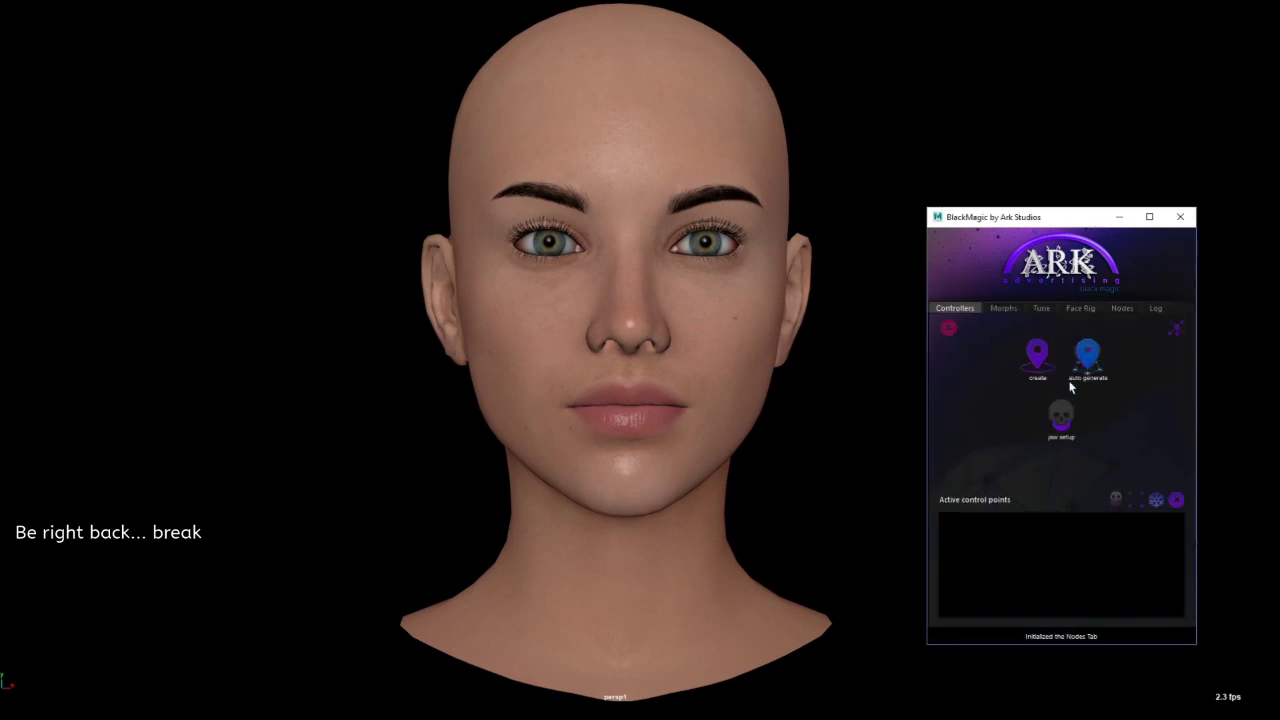
click(1059, 420)
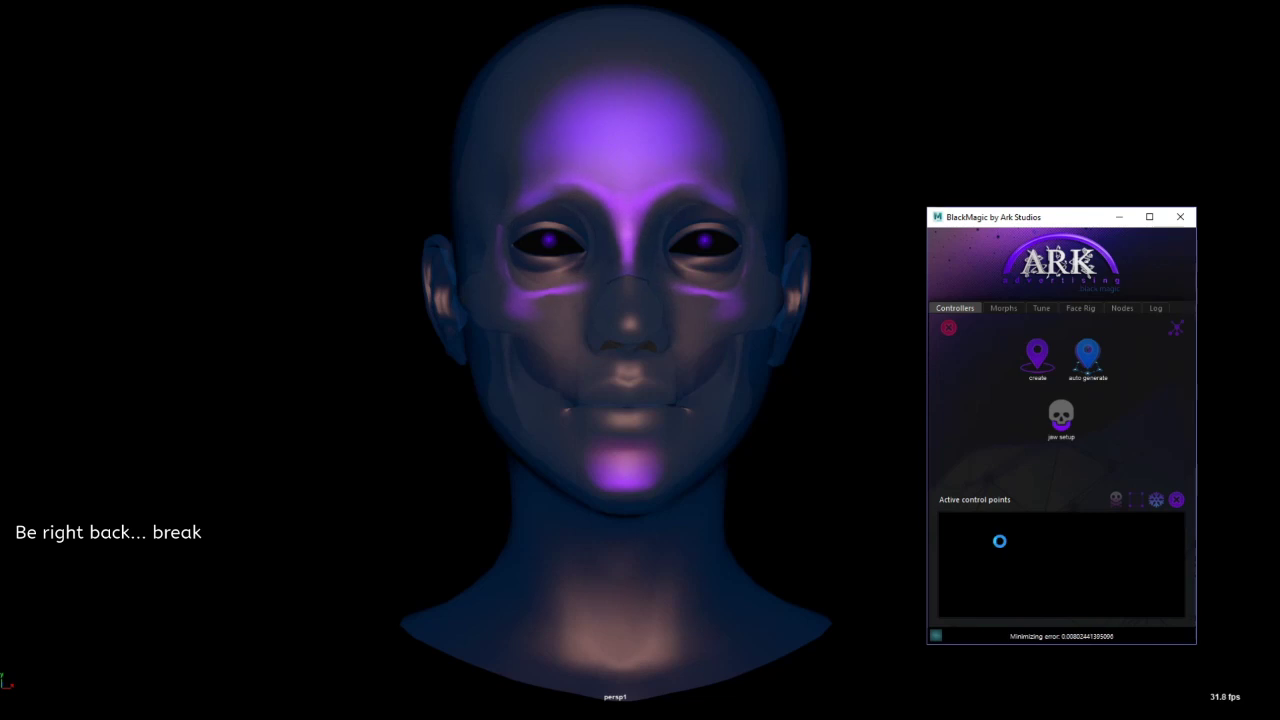
alt+drag(833, 548, 678, 551)
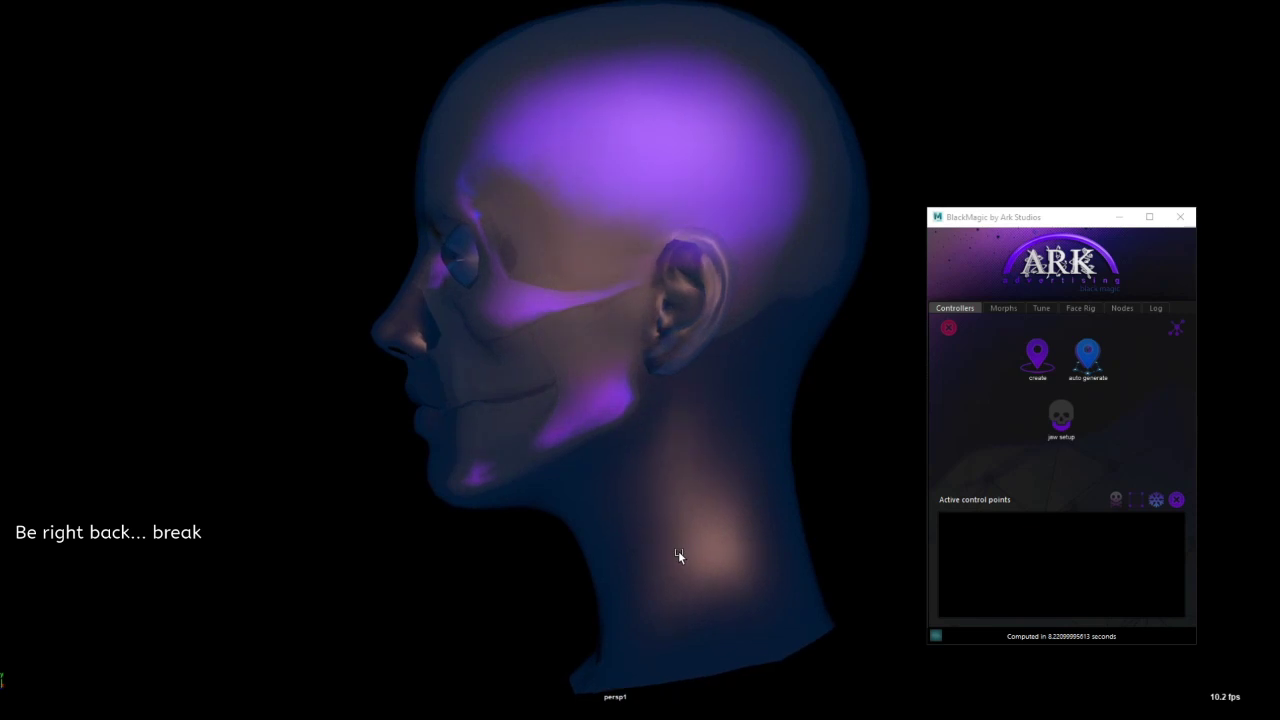
click(1060, 429)
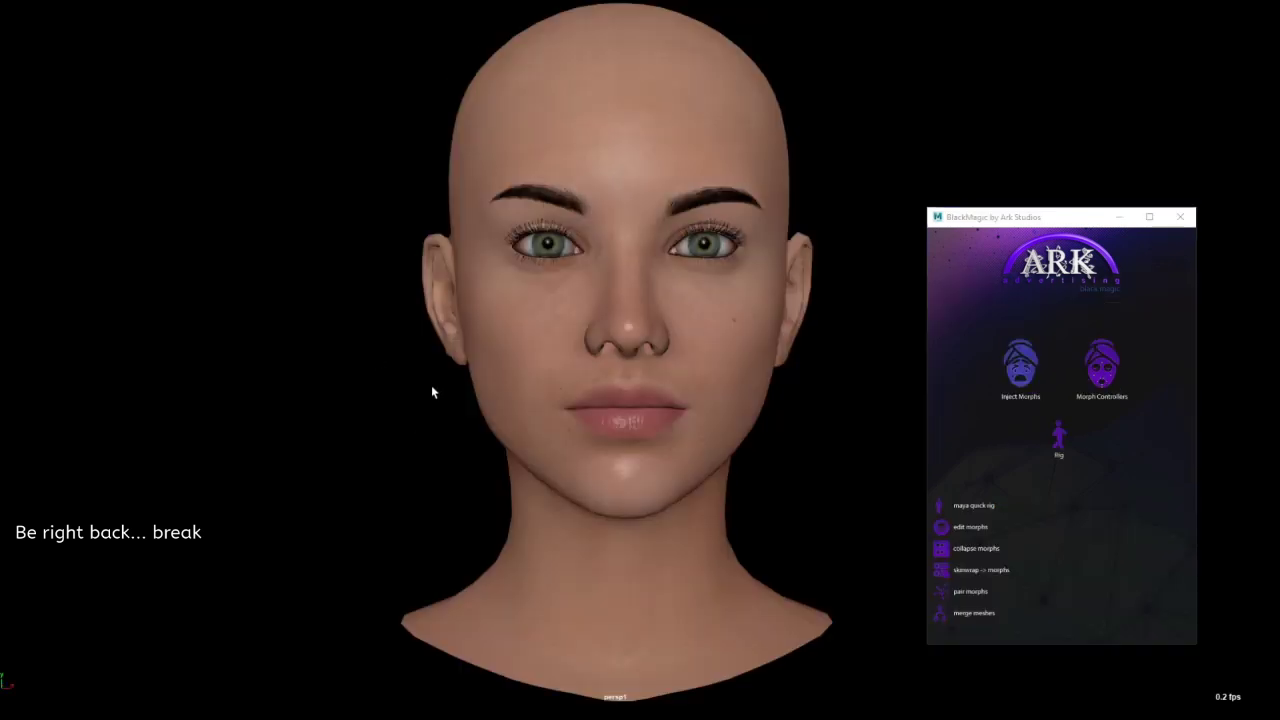
mouse_move(680, 458)
alt+mouse_down()
mouse_move(693, 463)
mouse_move(677, 466)
alt+mouse_up()
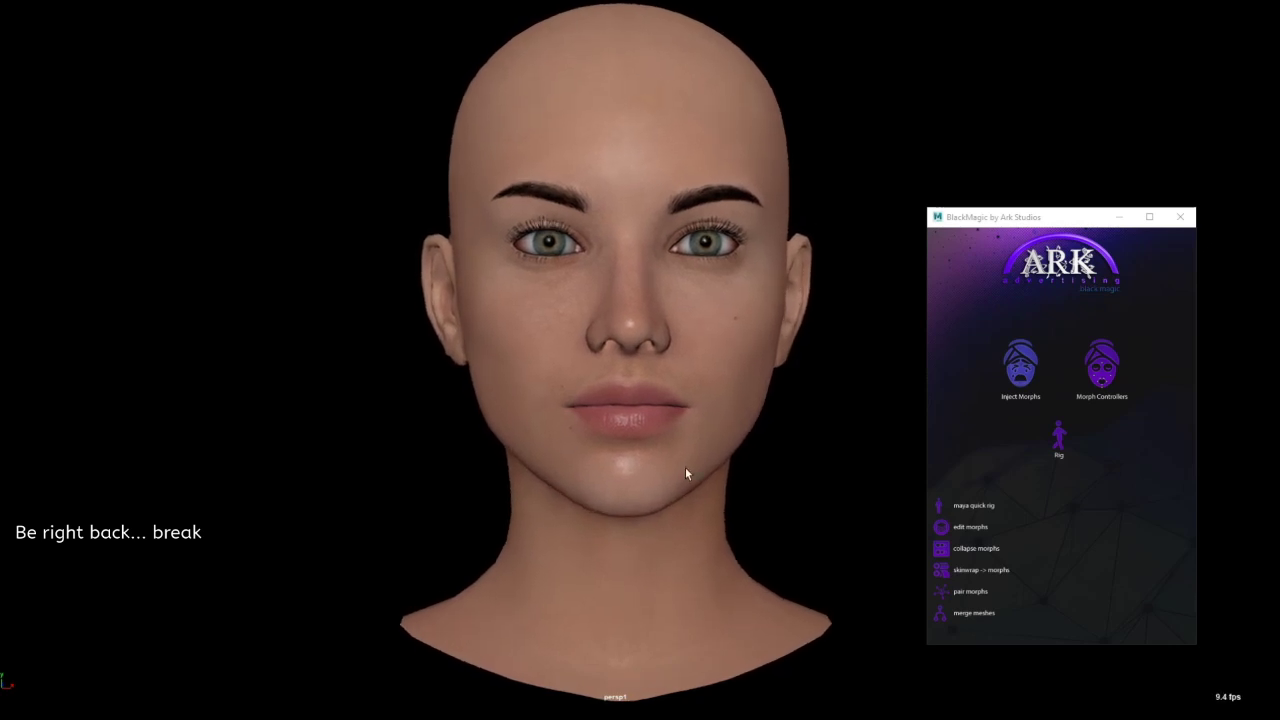
click(1100, 366)
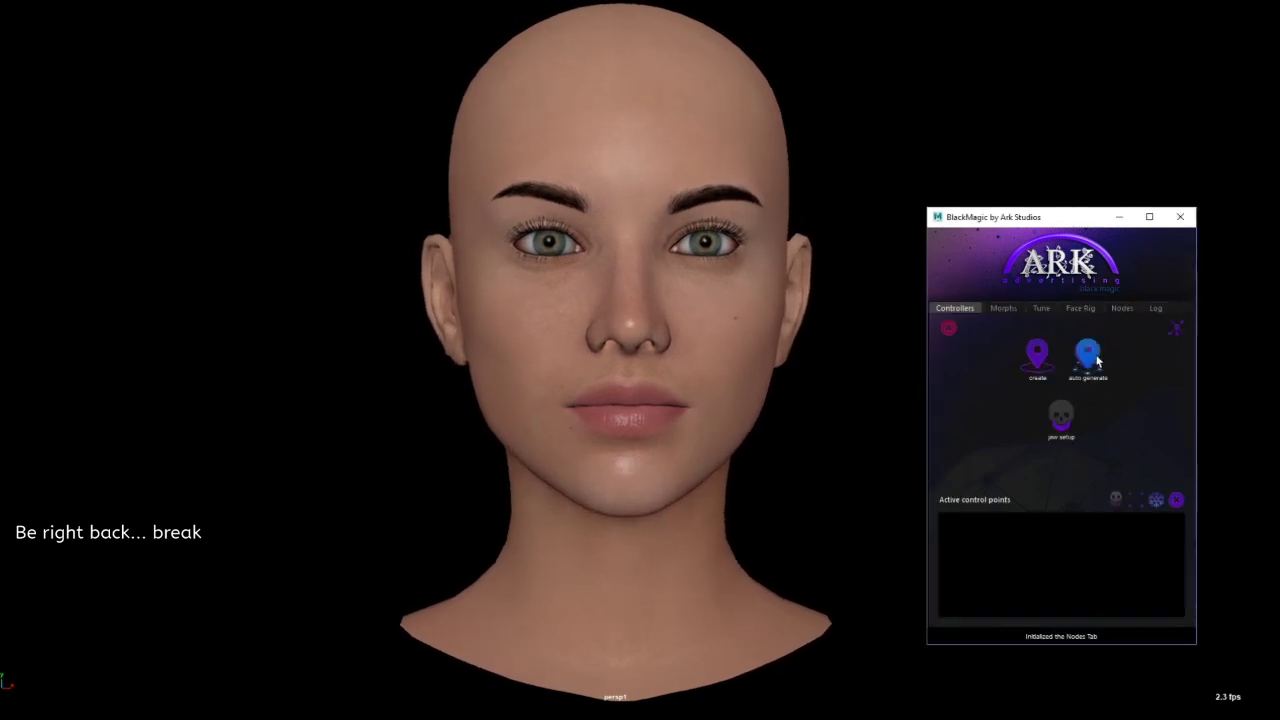
click(1057, 425)
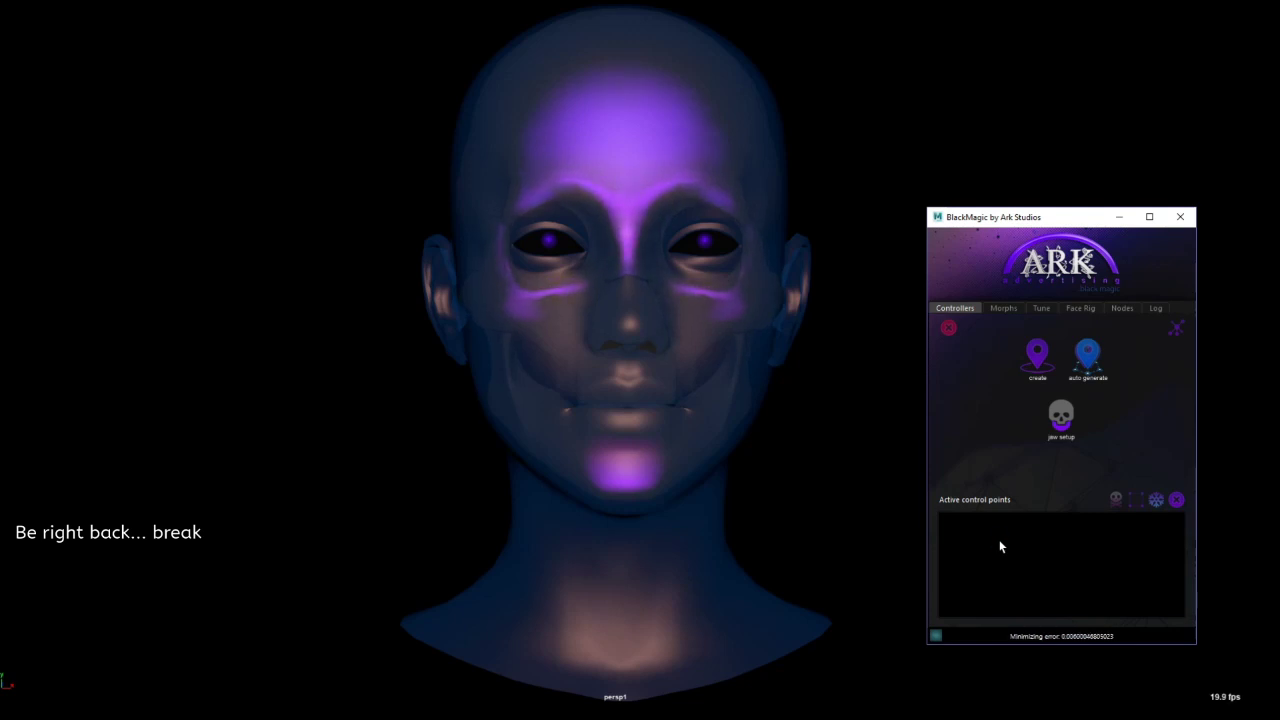
alt+drag(844, 550, 678, 554)
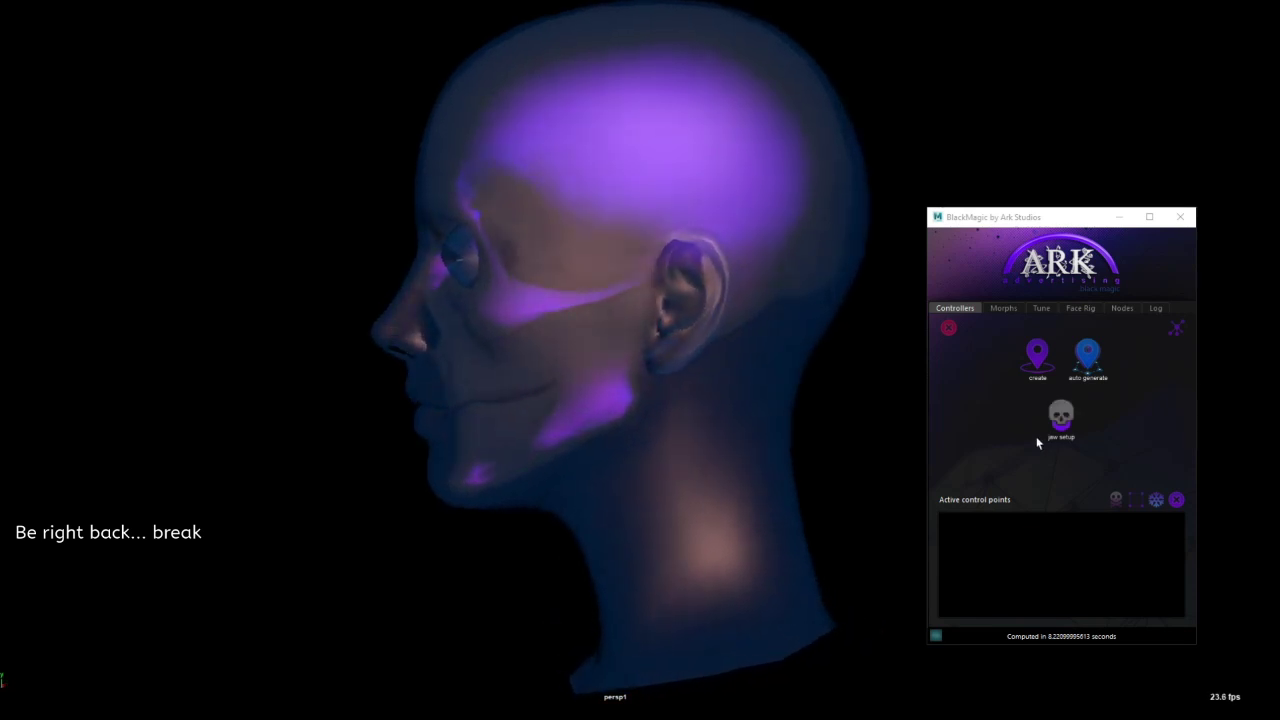
click(1062, 424)
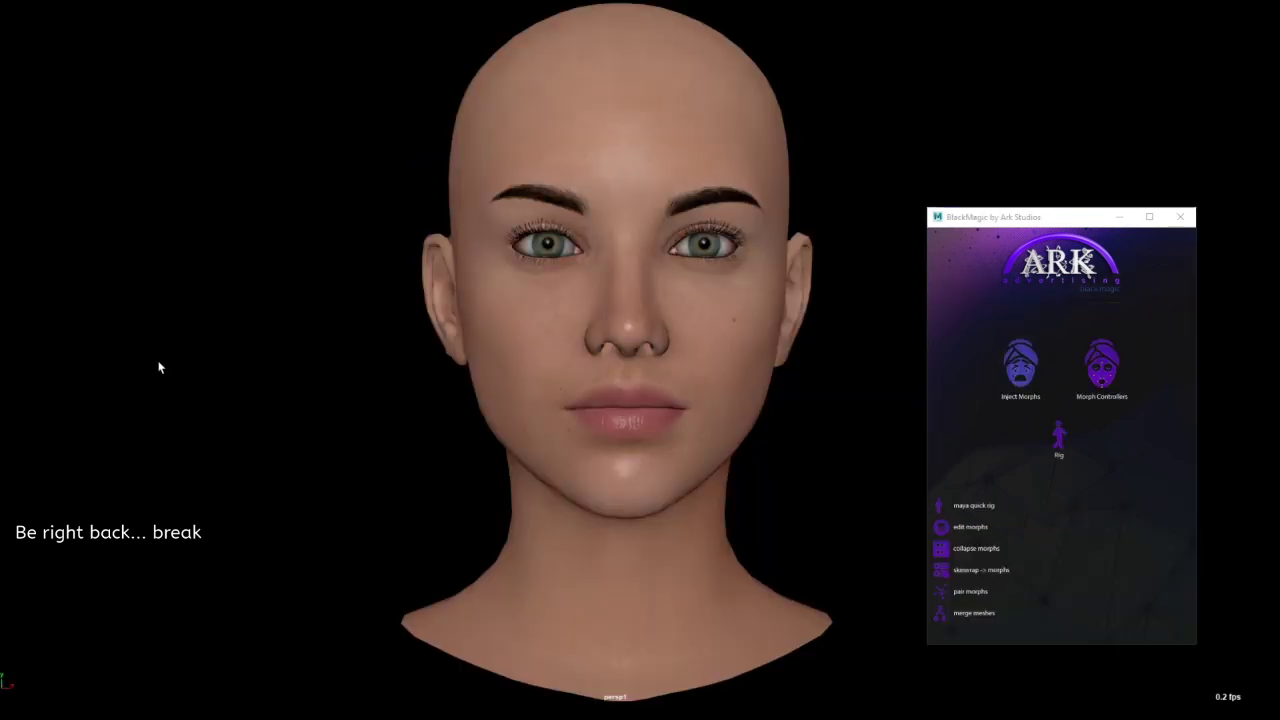
alt+drag(671, 462, 680, 466)
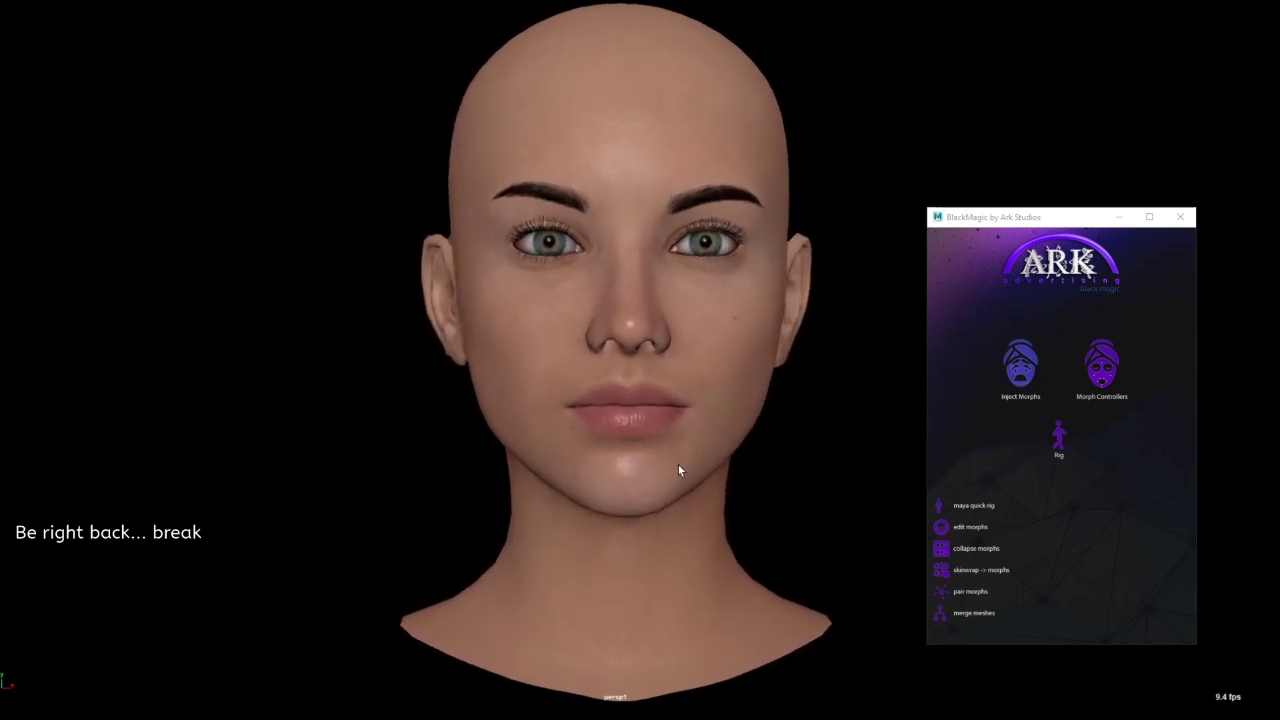
click(1101, 368)
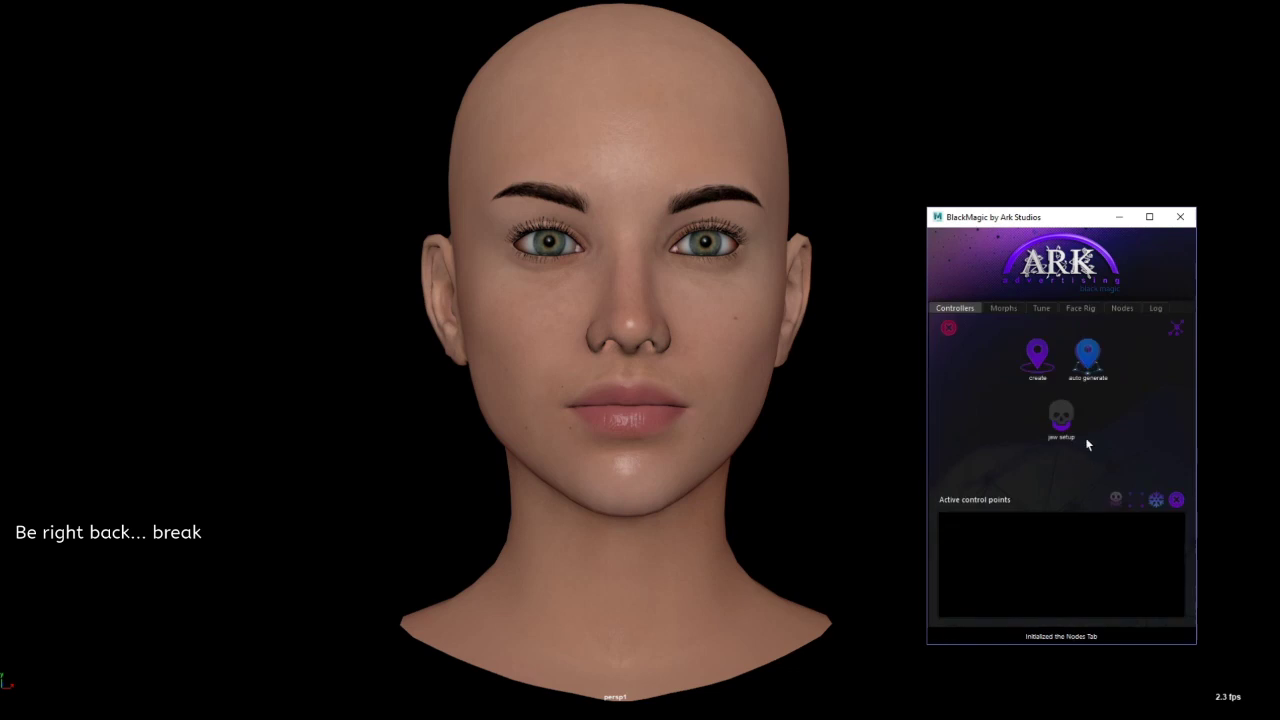
click(1057, 420)
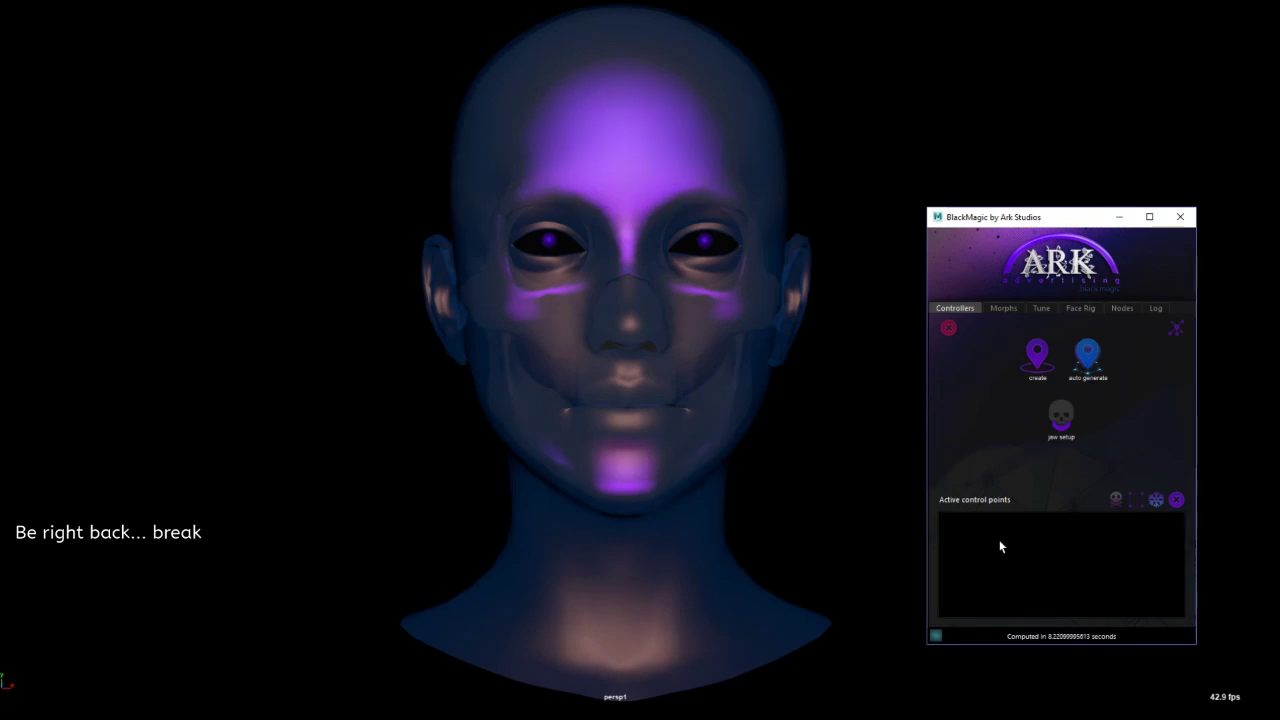
alt+drag(909, 548, 679, 551)
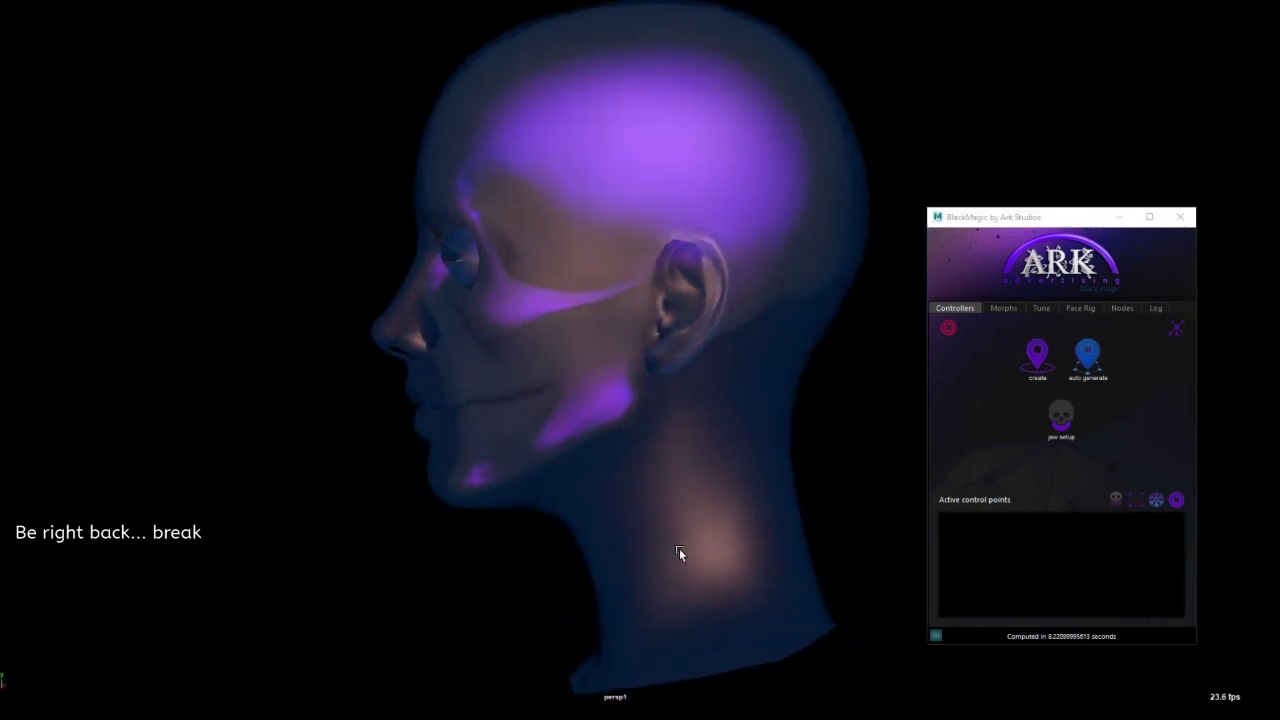
click(1062, 425)
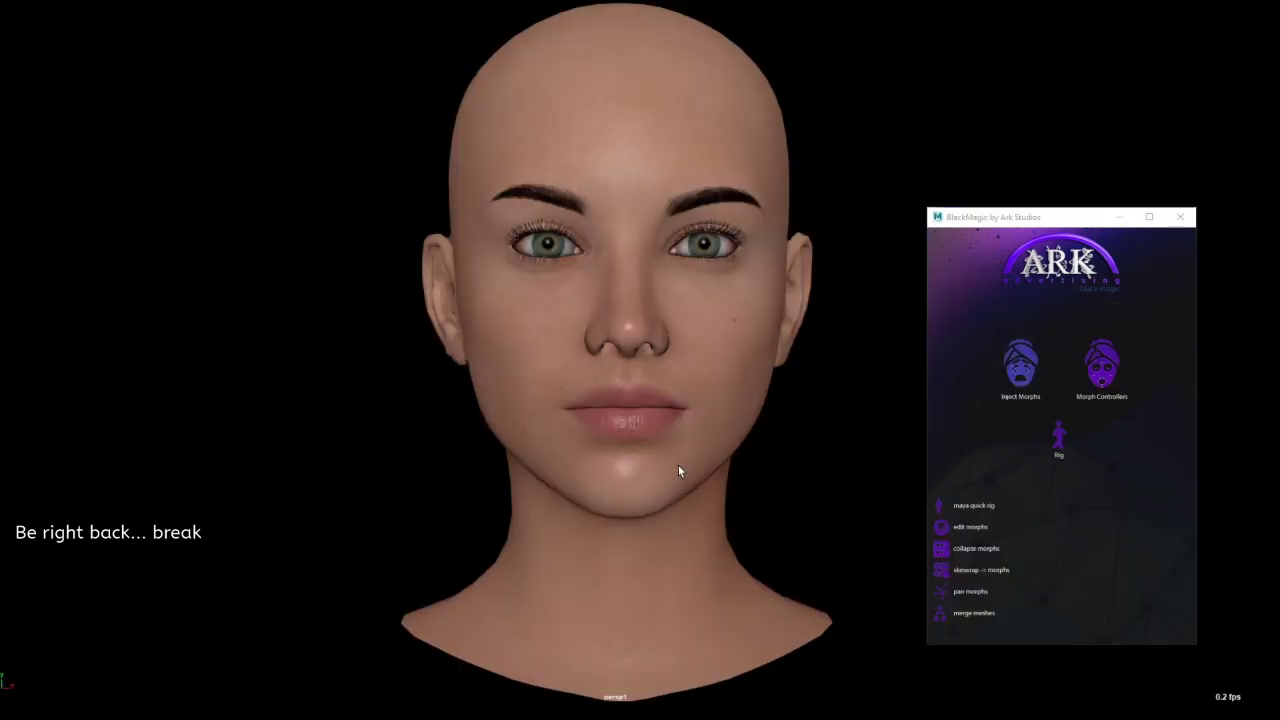
mouse_move(678, 465)
alt+mouse_down()
mouse_move(693, 463)
mouse_move(680, 464)
alt+mouse_up()
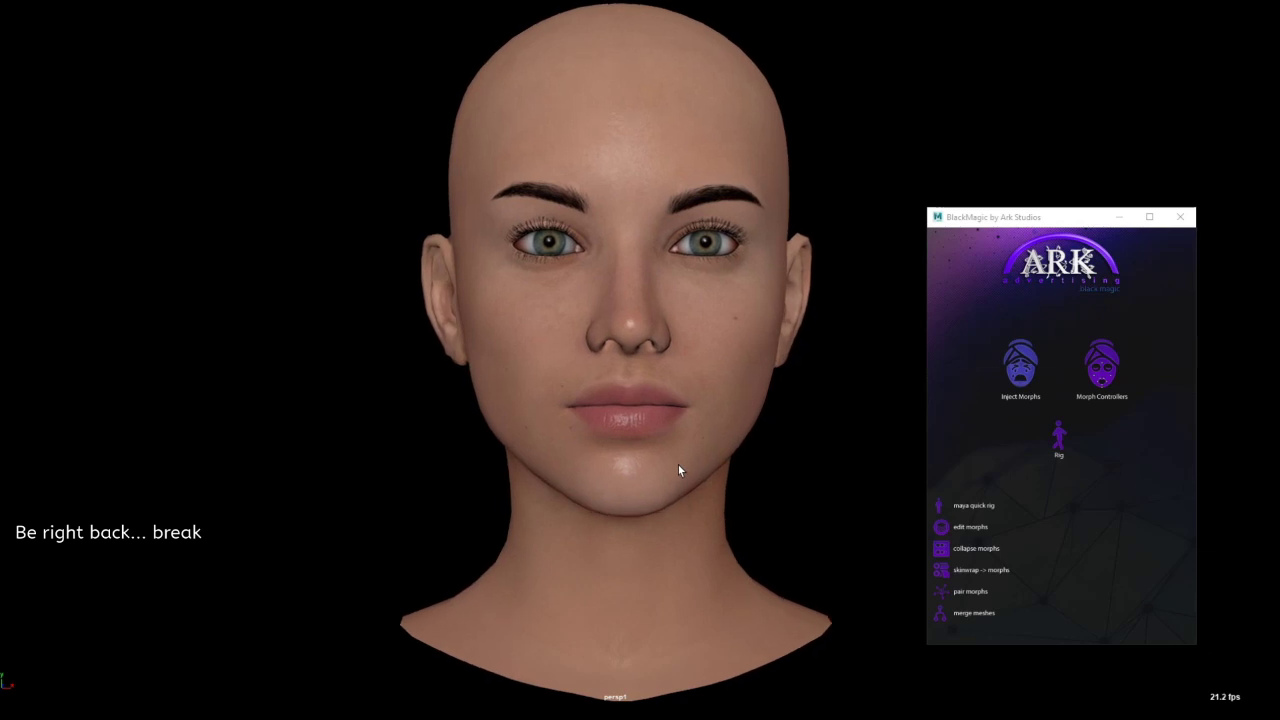
click(1097, 362)
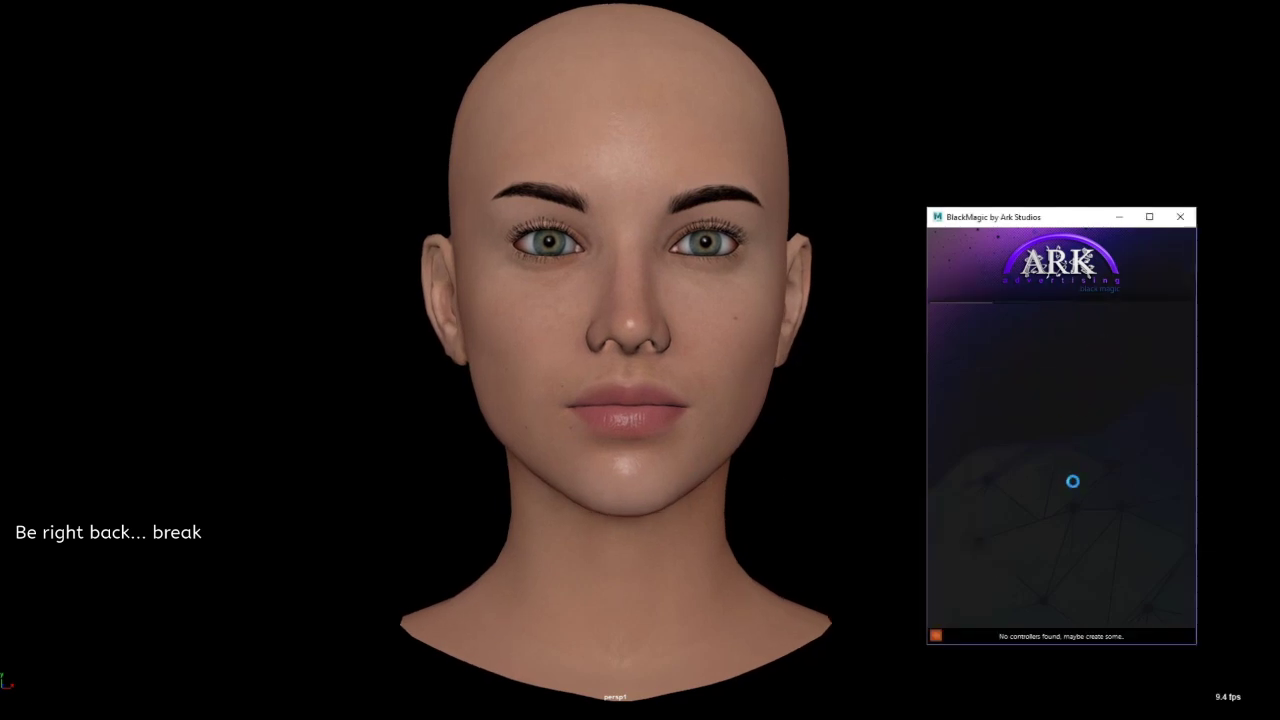
click(1054, 421)
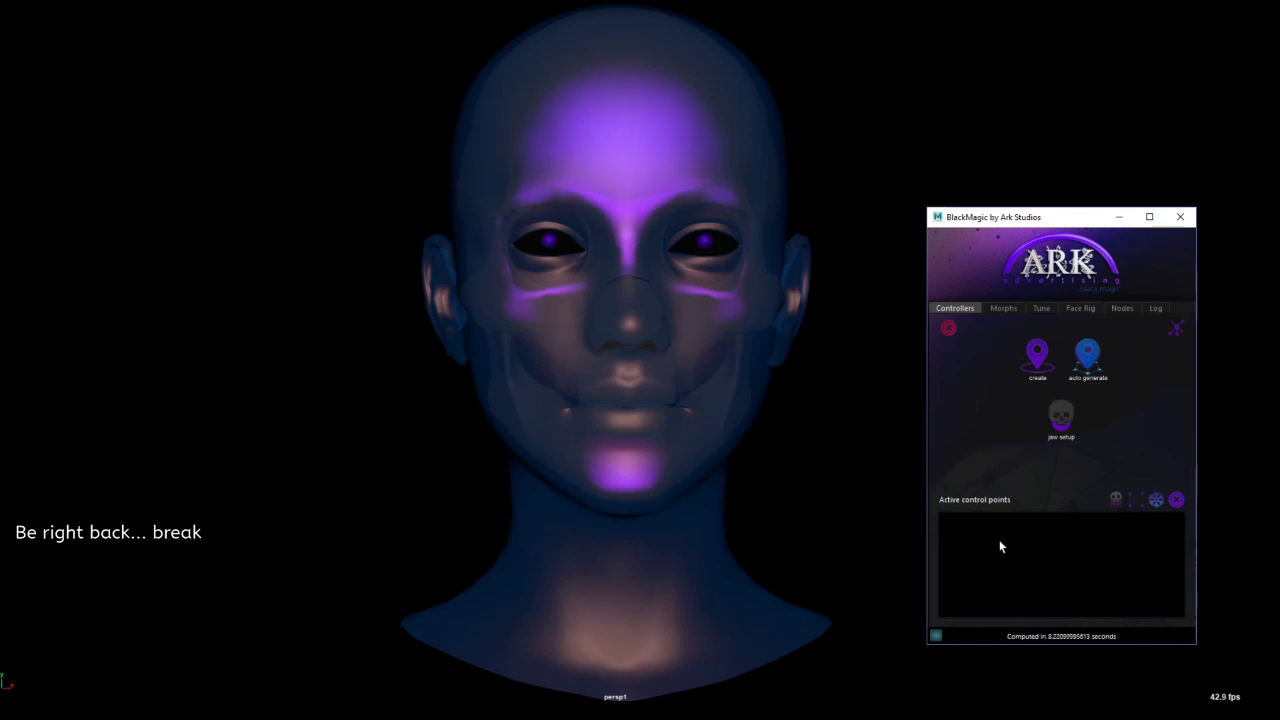
alt+drag(842, 552, 678, 551)
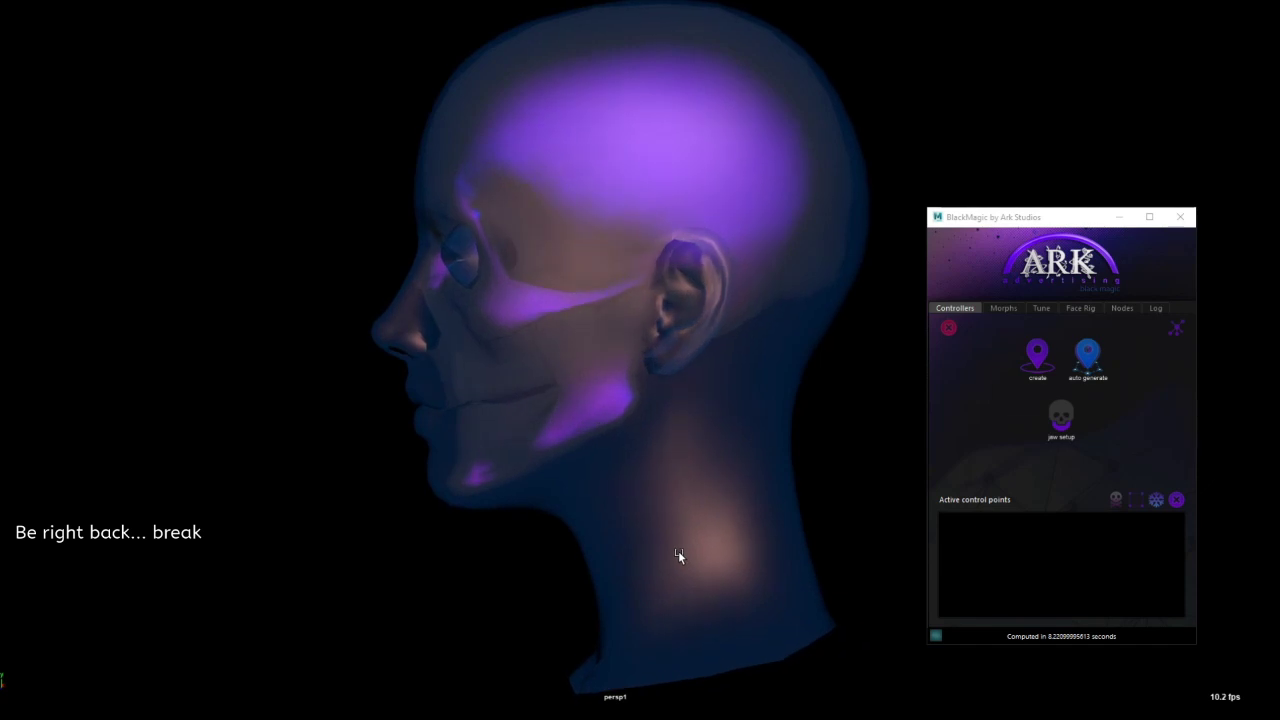
click(1053, 434)
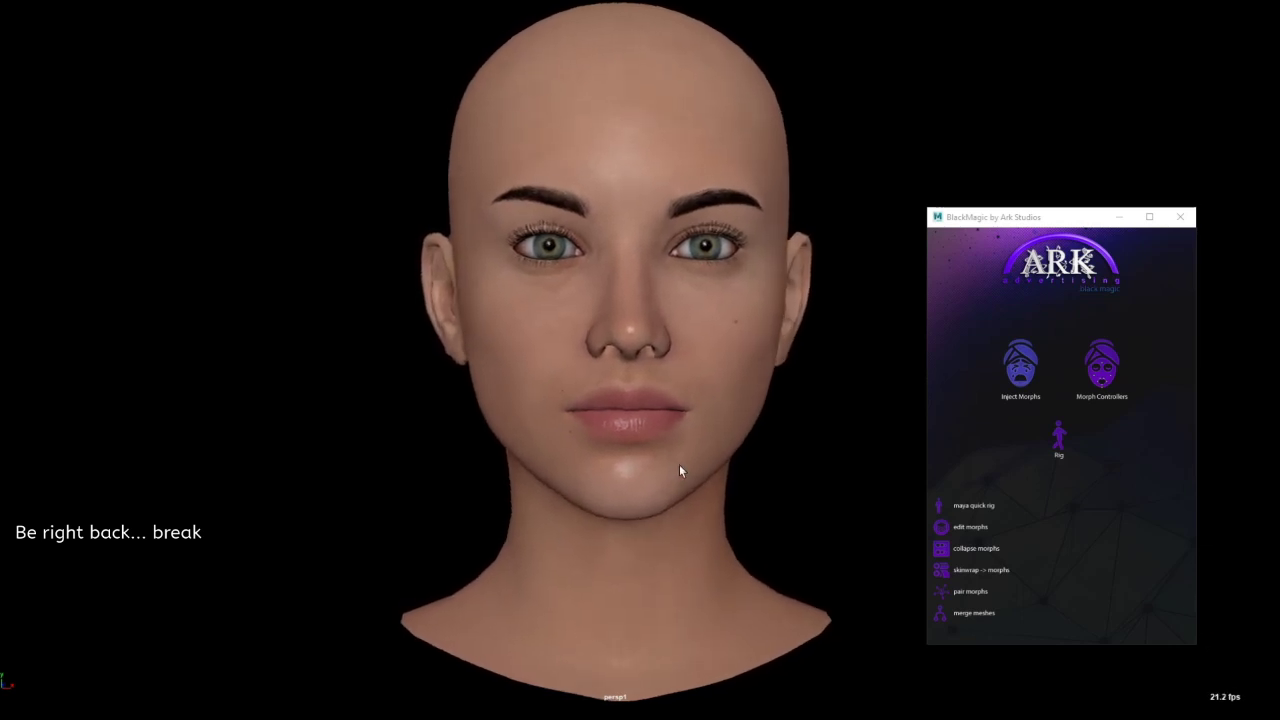
click(1089, 379)
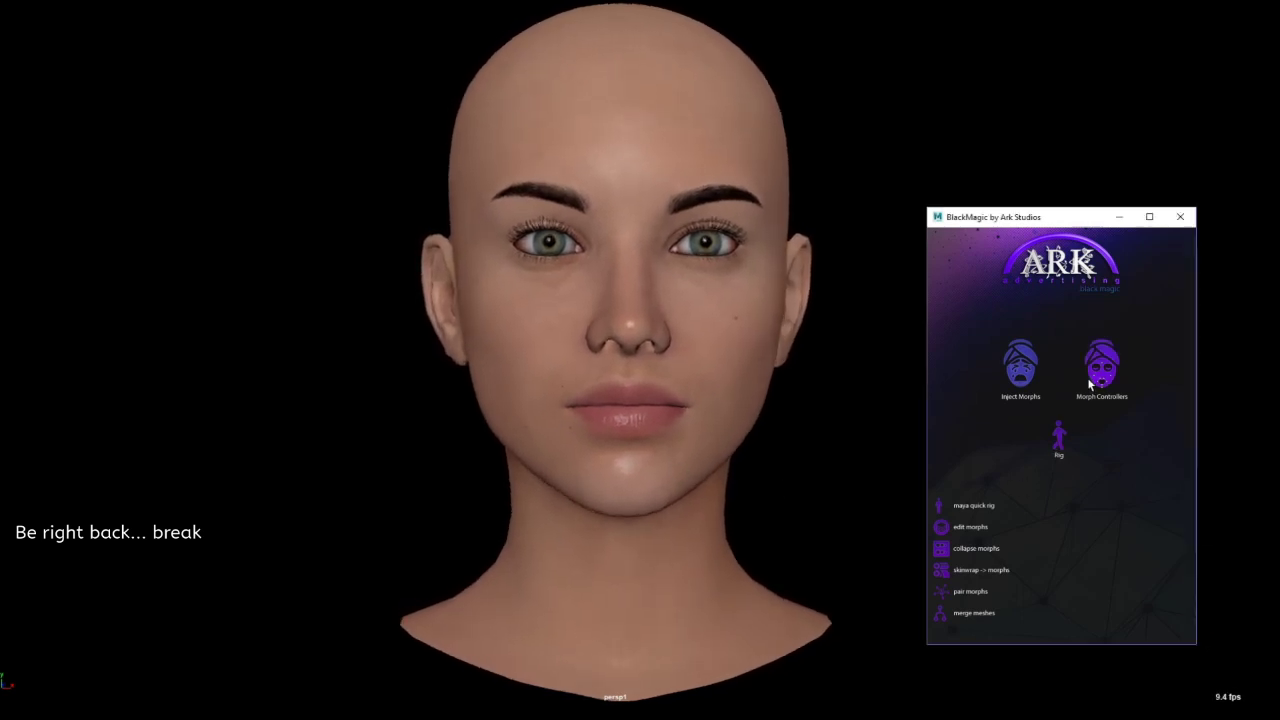
click(1056, 425)
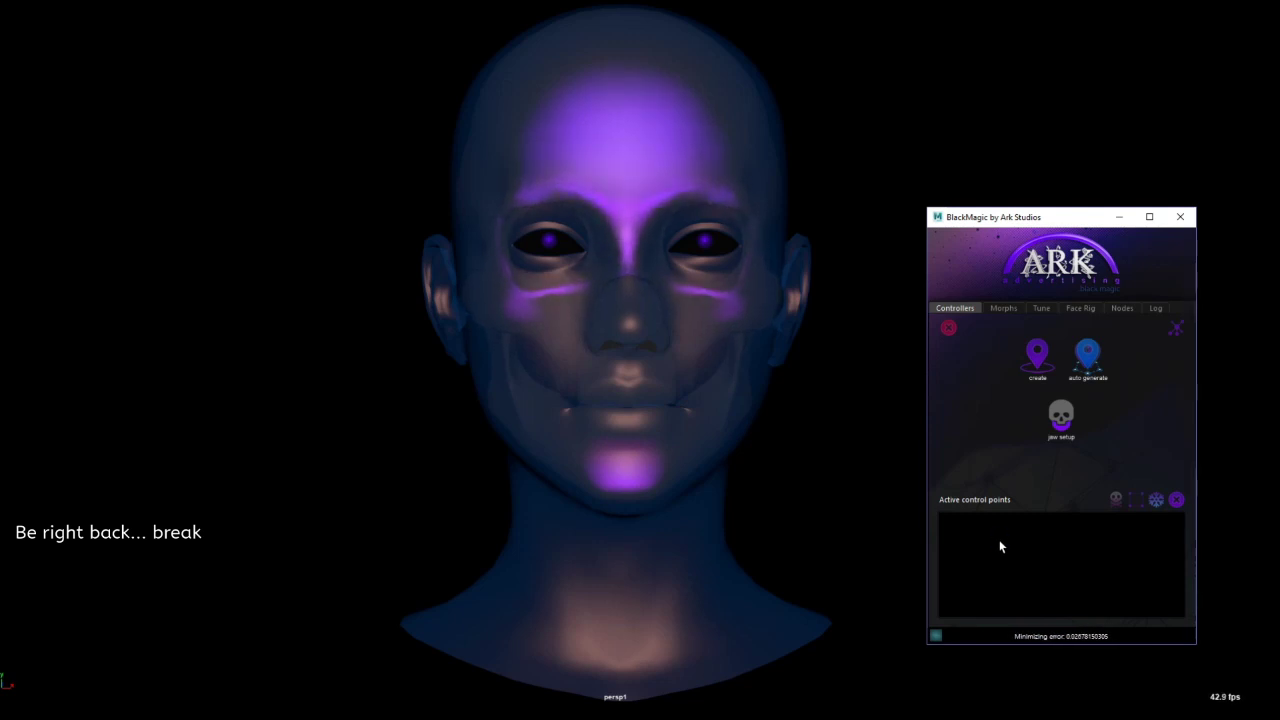
alt+drag(827, 547, 678, 553)
click(1061, 428)
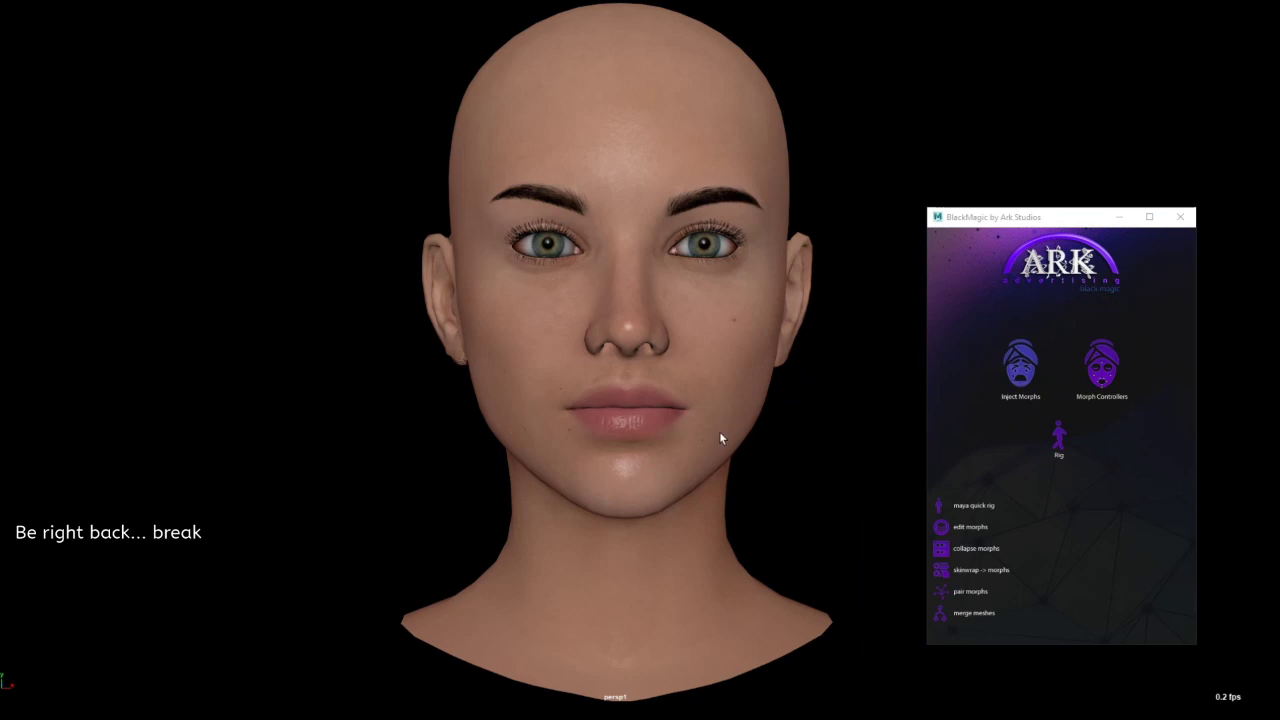
alt+drag(679, 464, 678, 467)
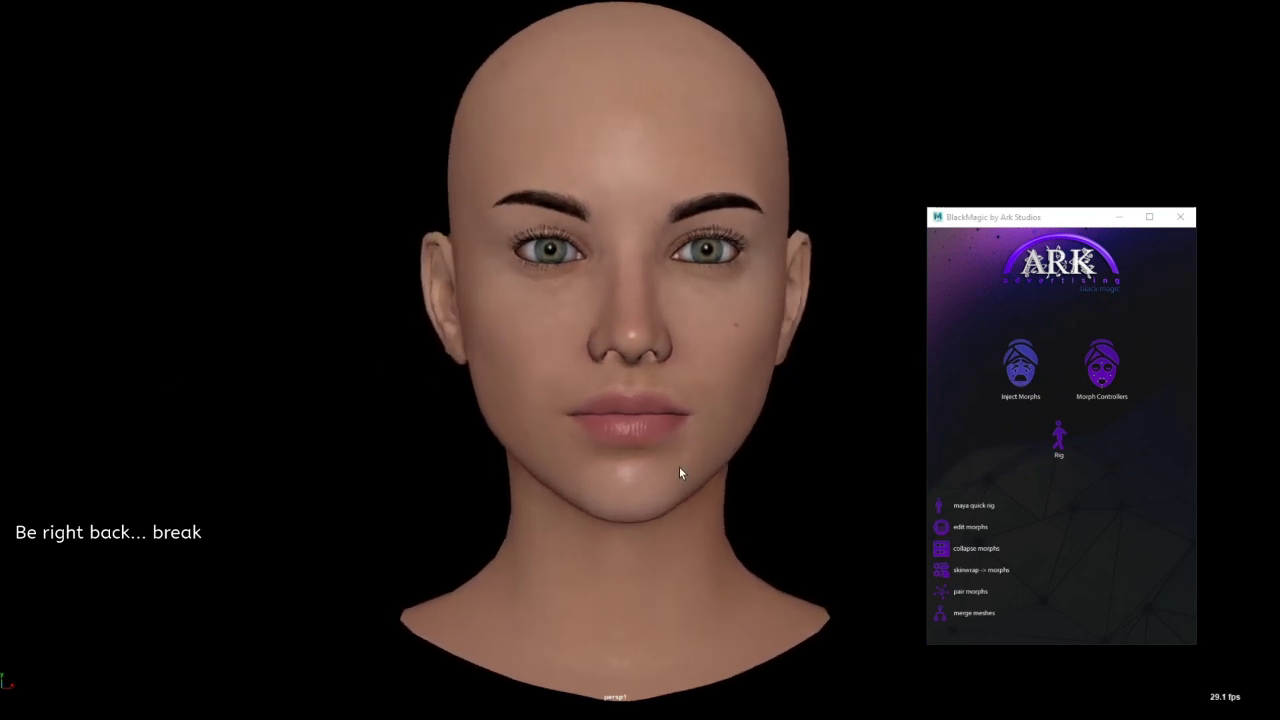
click(1085, 392)
click(1058, 420)
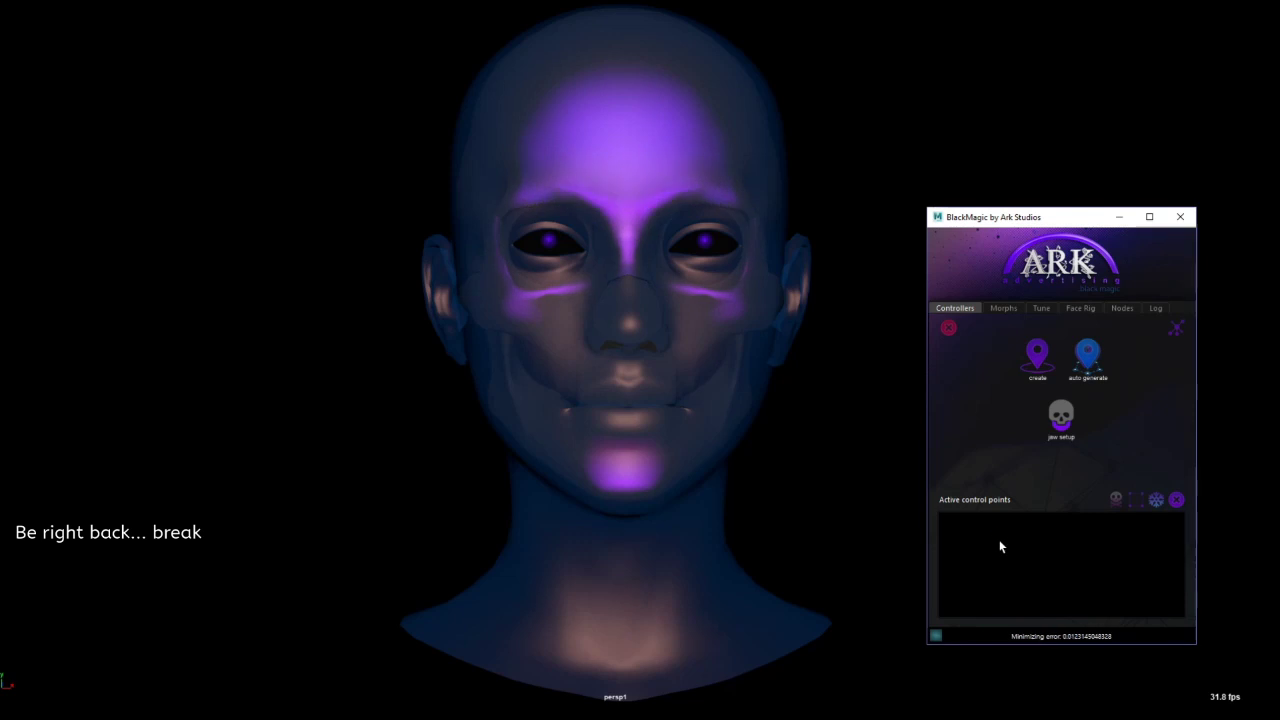
alt+drag(990, 548, 678, 553)
click(1062, 424)
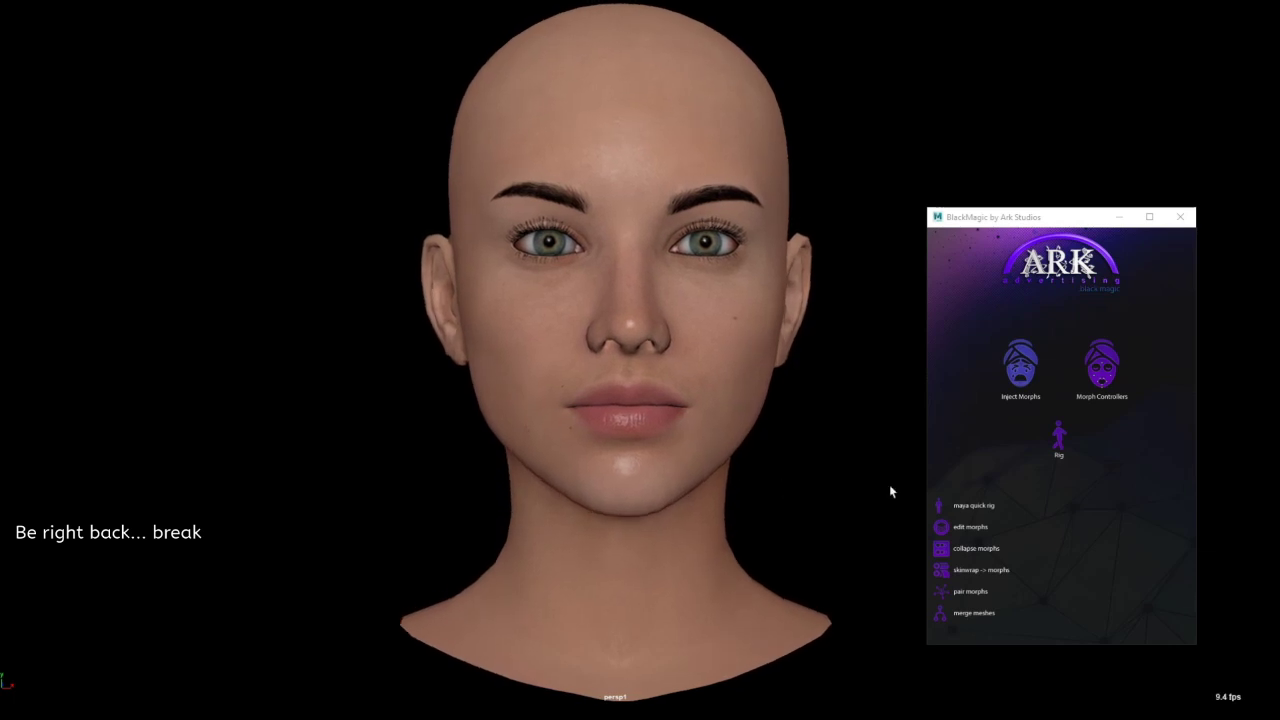
click(1097, 395)
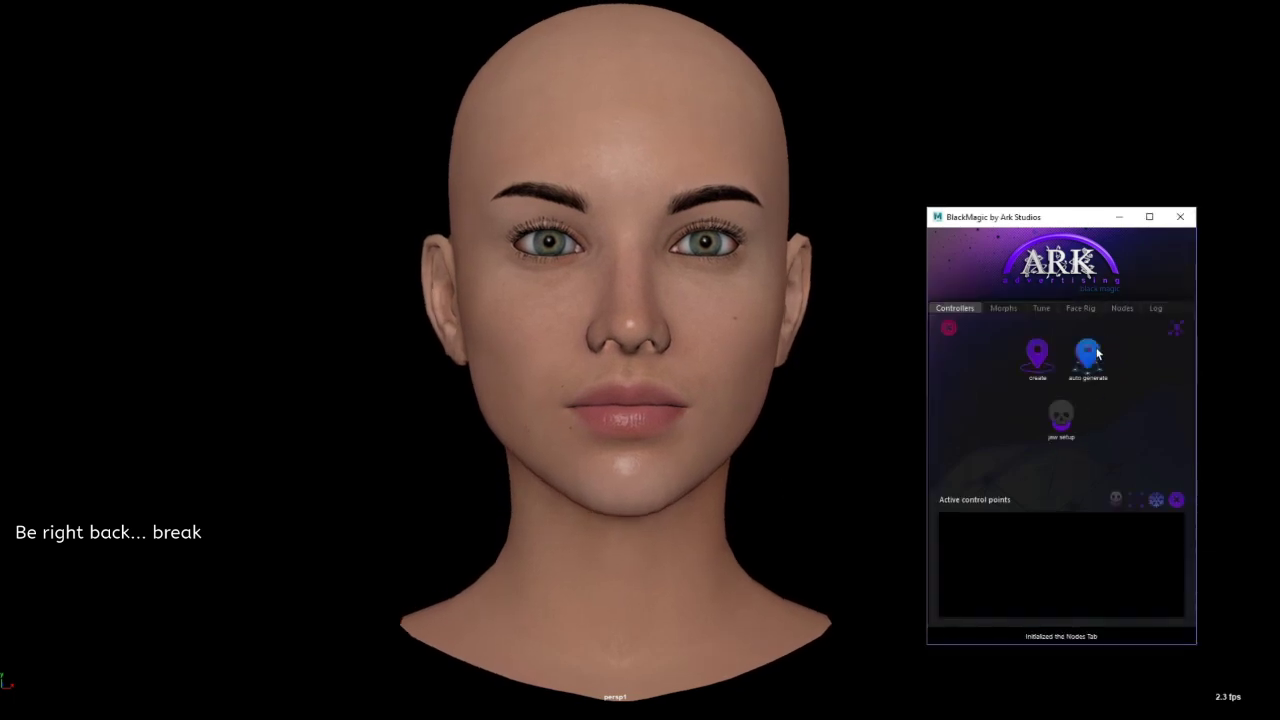
click(1052, 425)
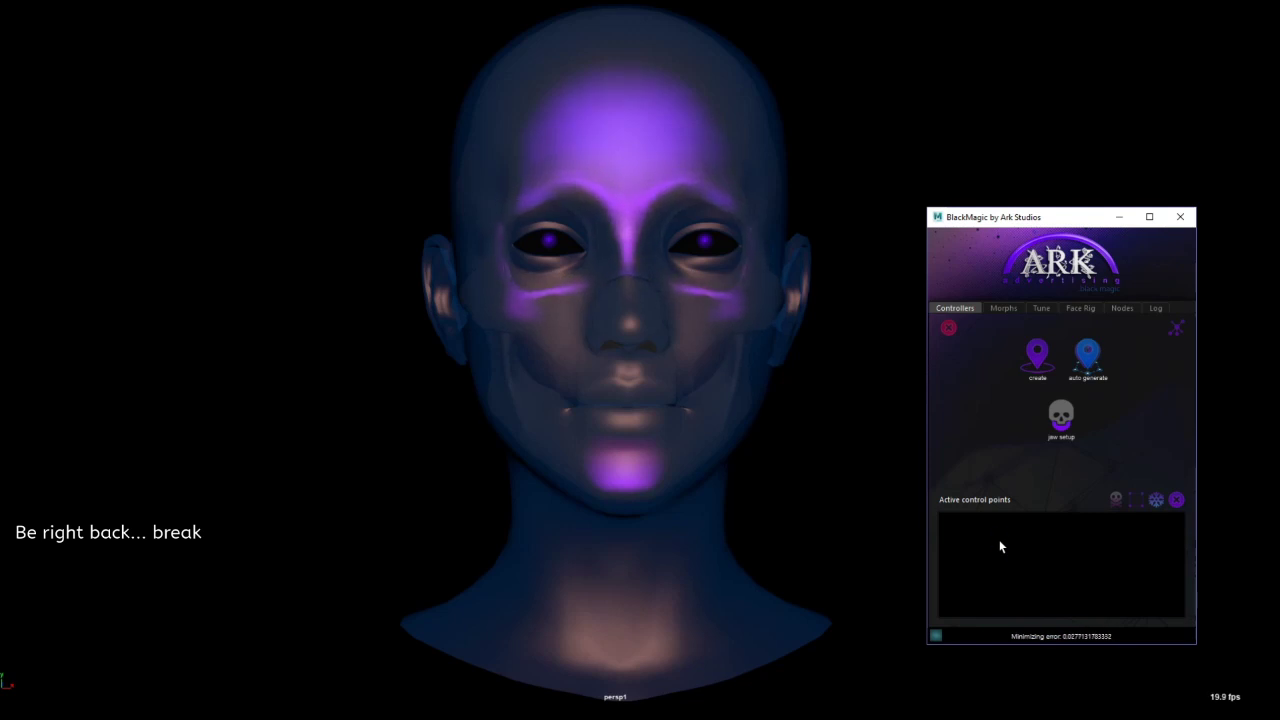
alt+drag(871, 553, 678, 553)
click(1060, 422)
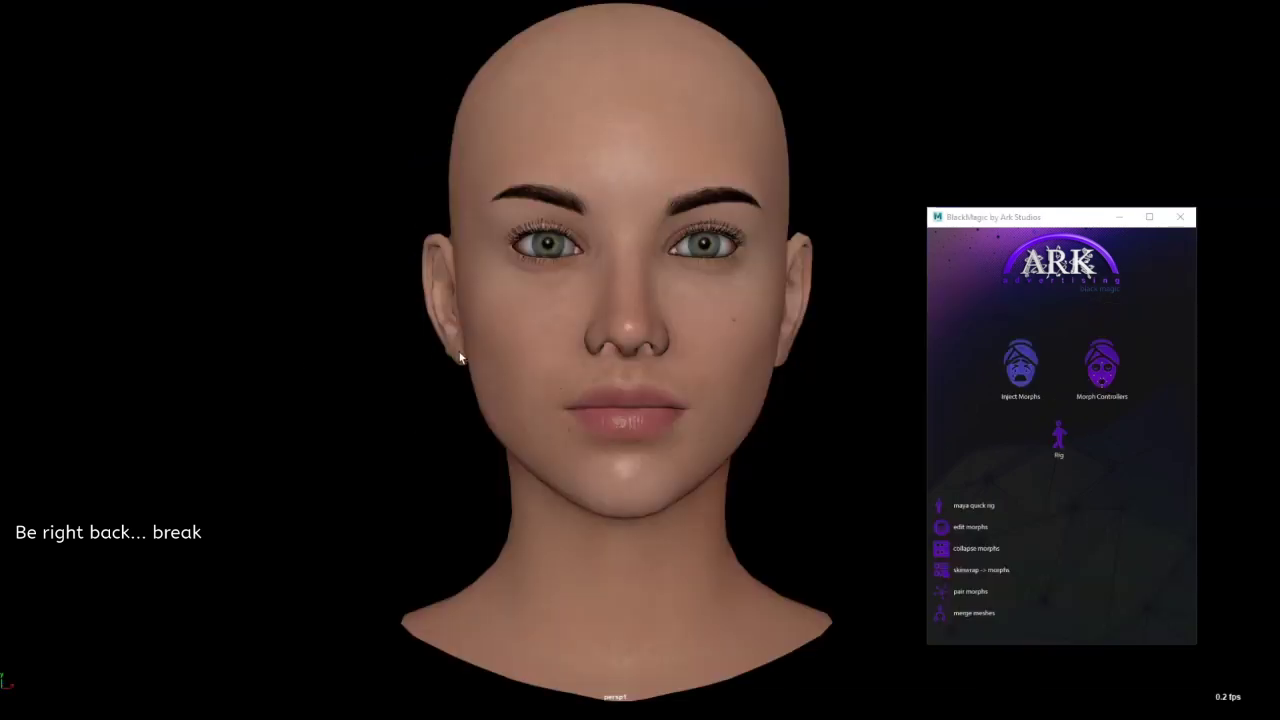
mouse_move(678, 465)
alt+mouse_down()
mouse_move(693, 463)
mouse_move(680, 464)
alt+mouse_up()
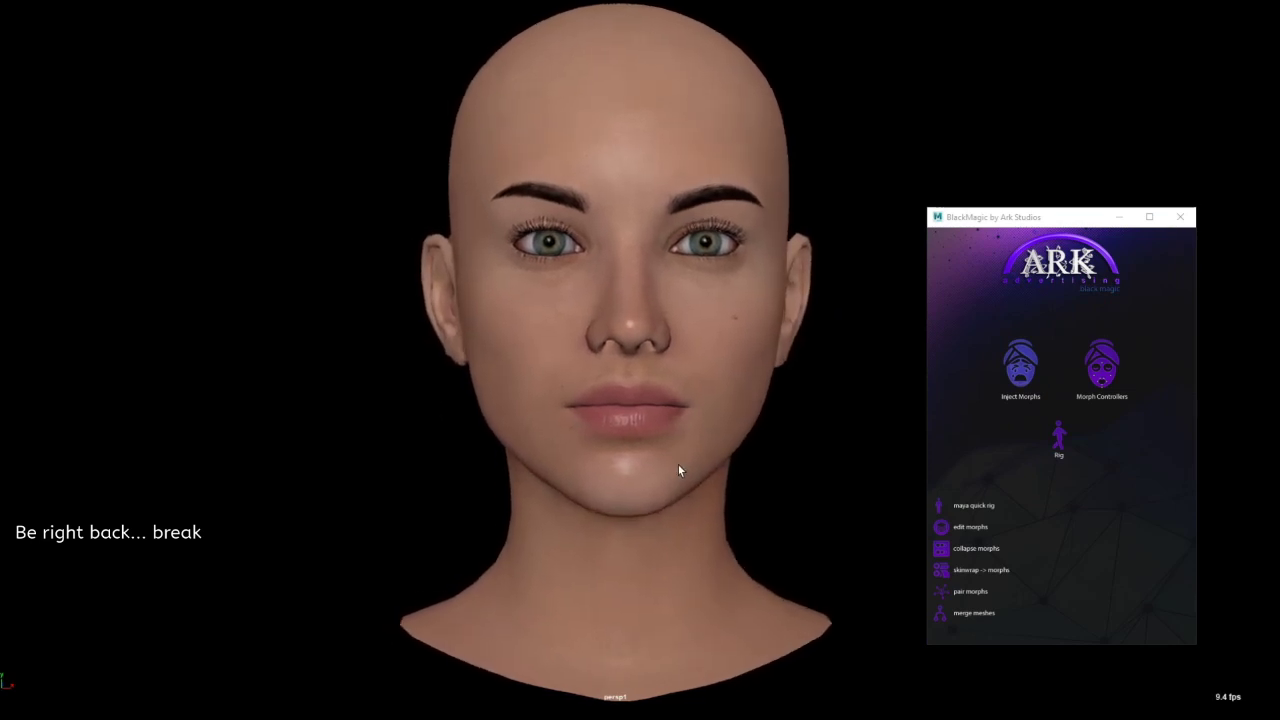
click(1101, 365)
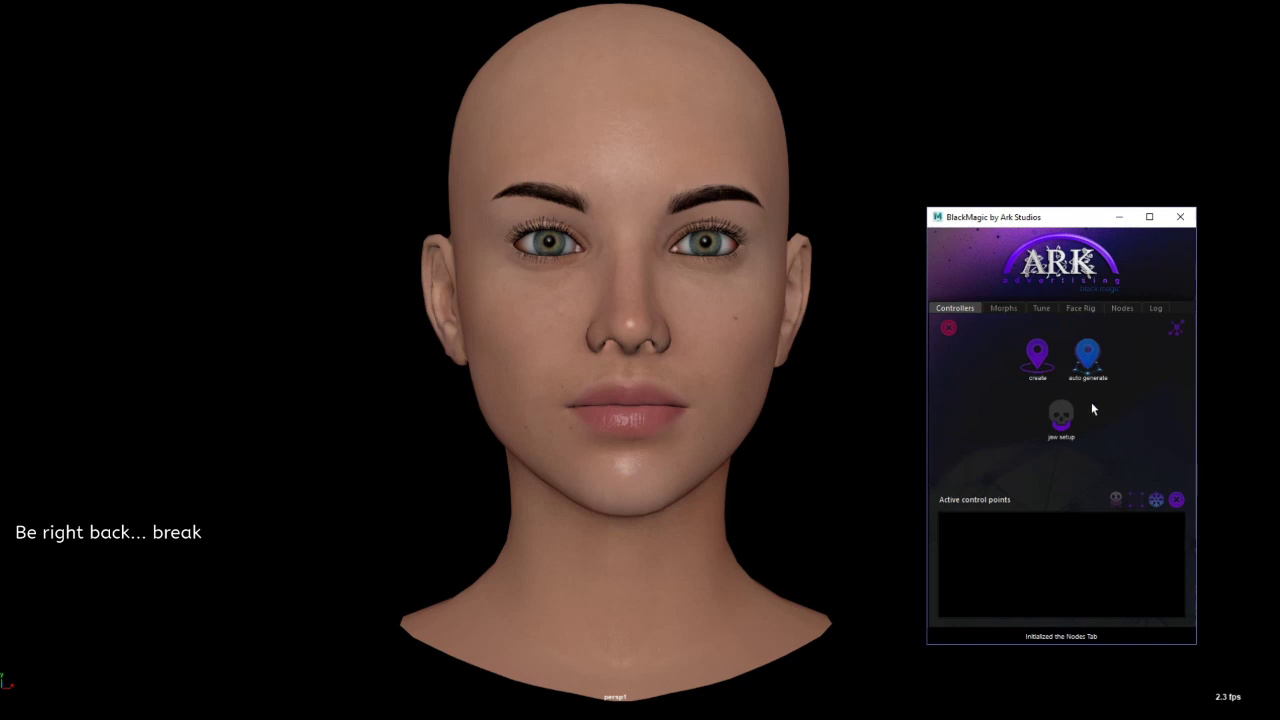
click(1054, 425)
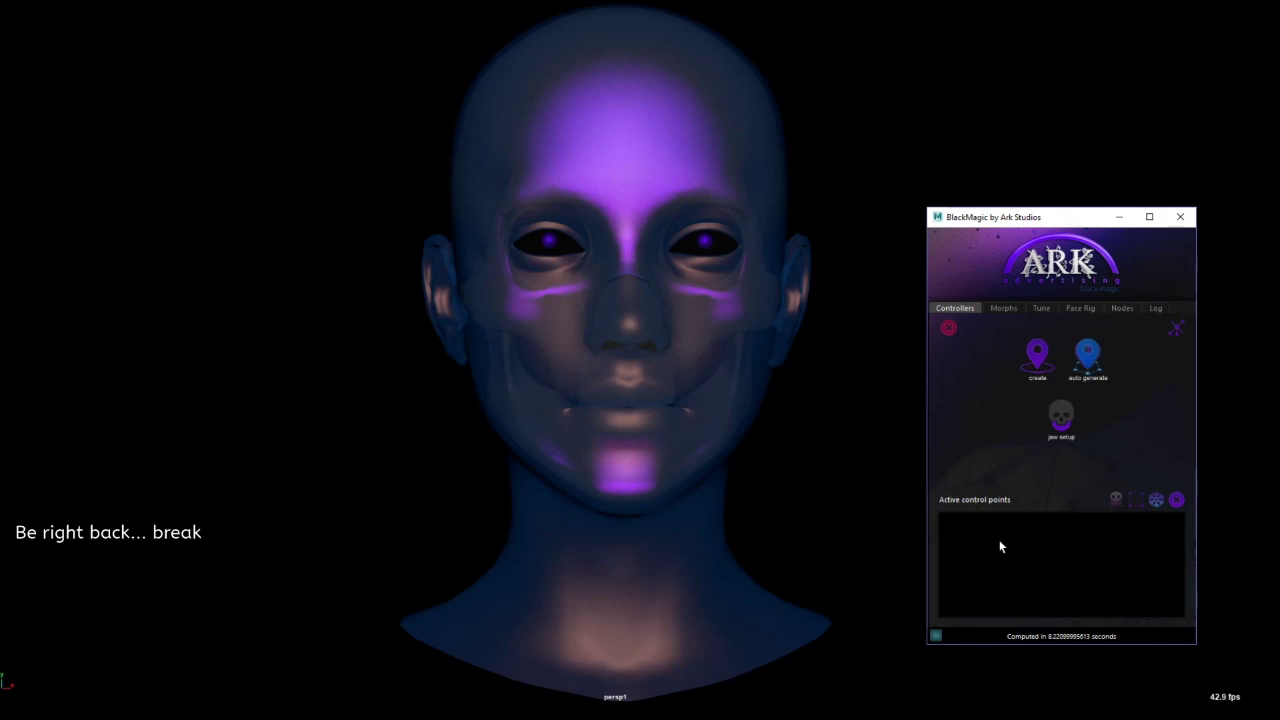
alt+drag(842, 555, 678, 554)
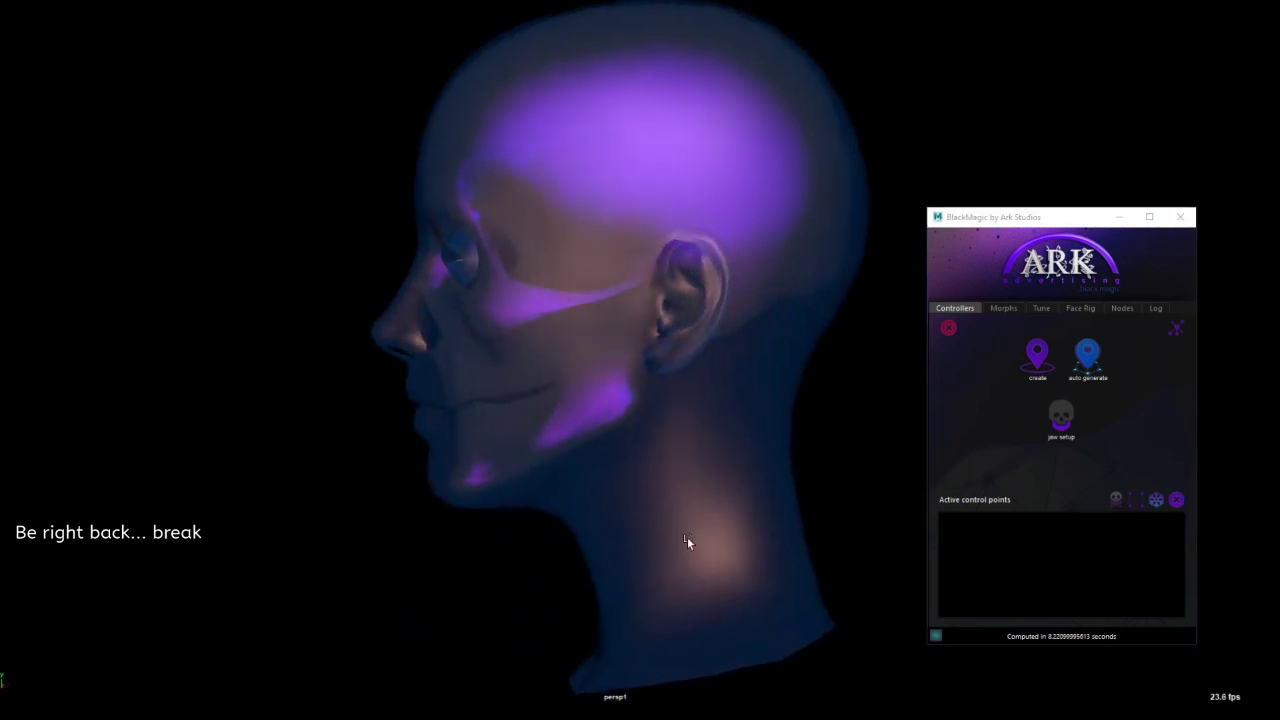
click(1059, 433)
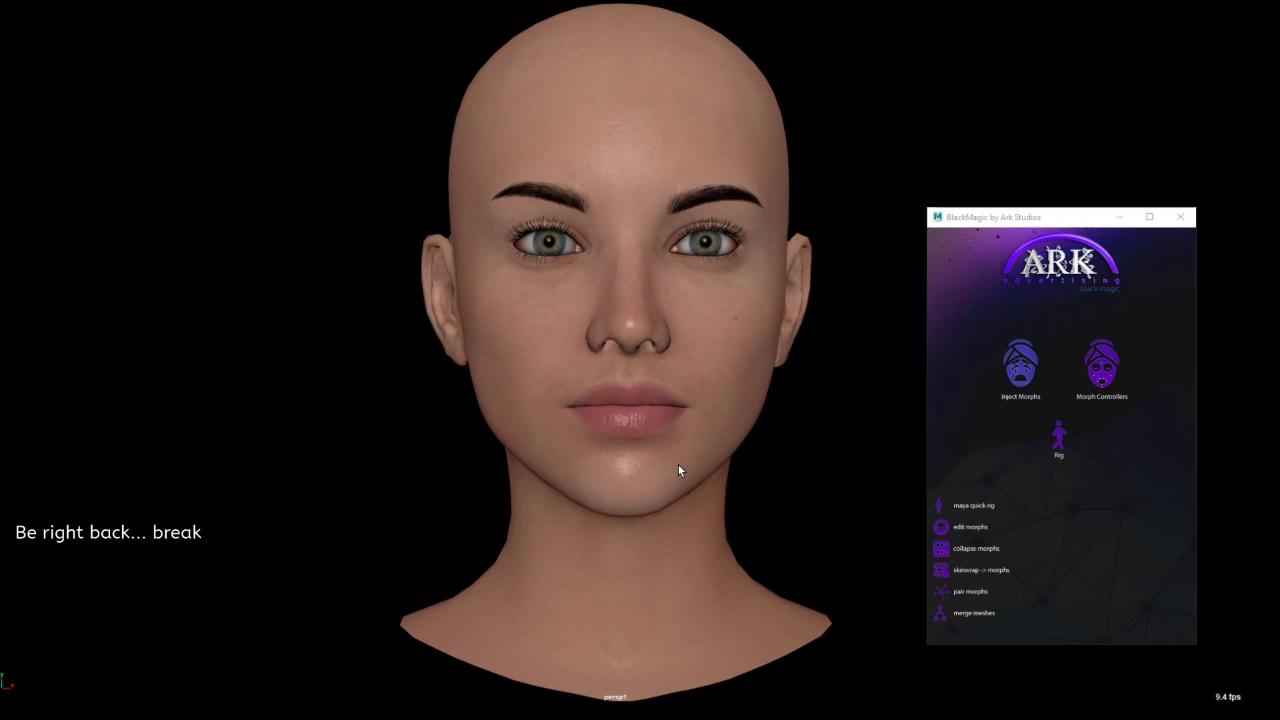
click(1101, 366)
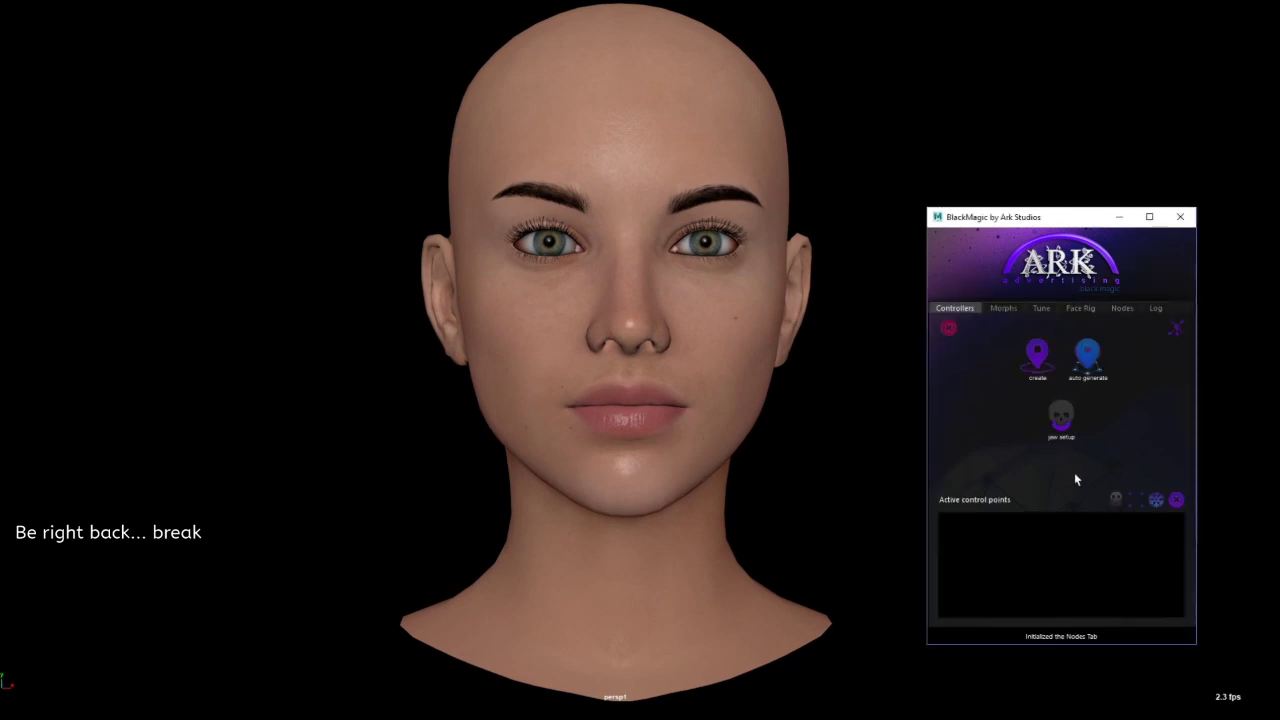
click(1058, 422)
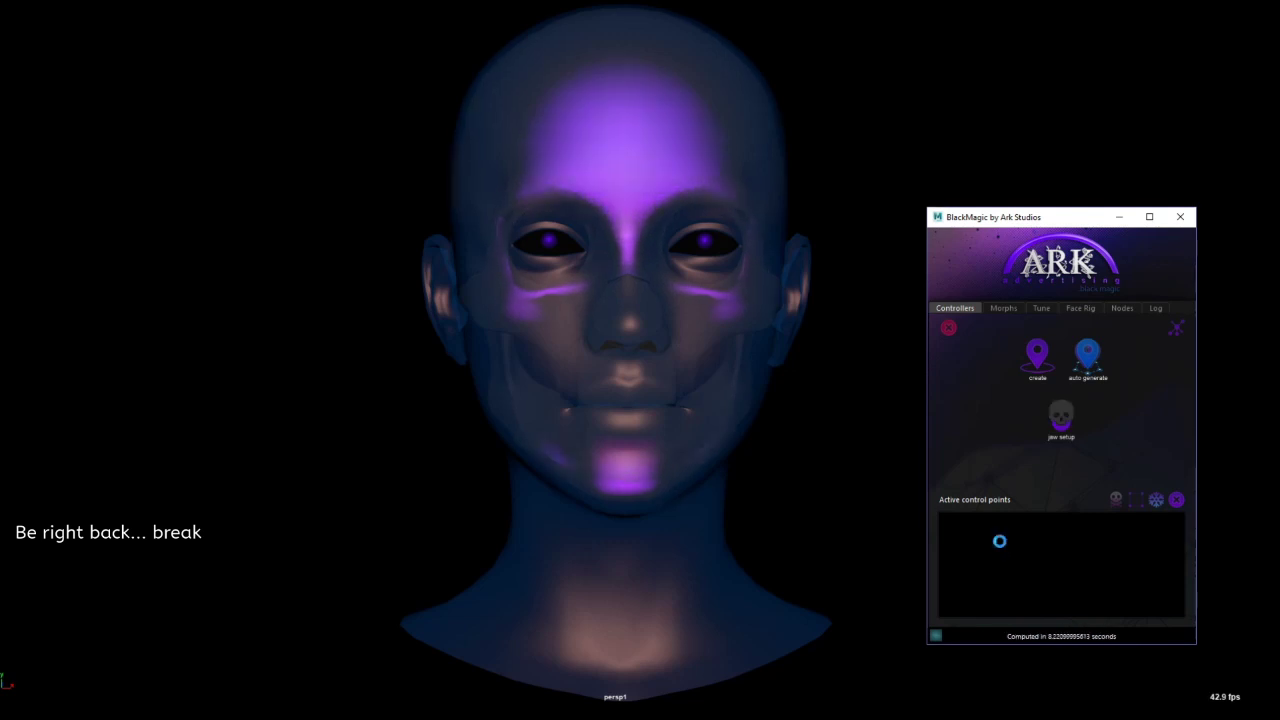
alt+drag(828, 547, 678, 551)
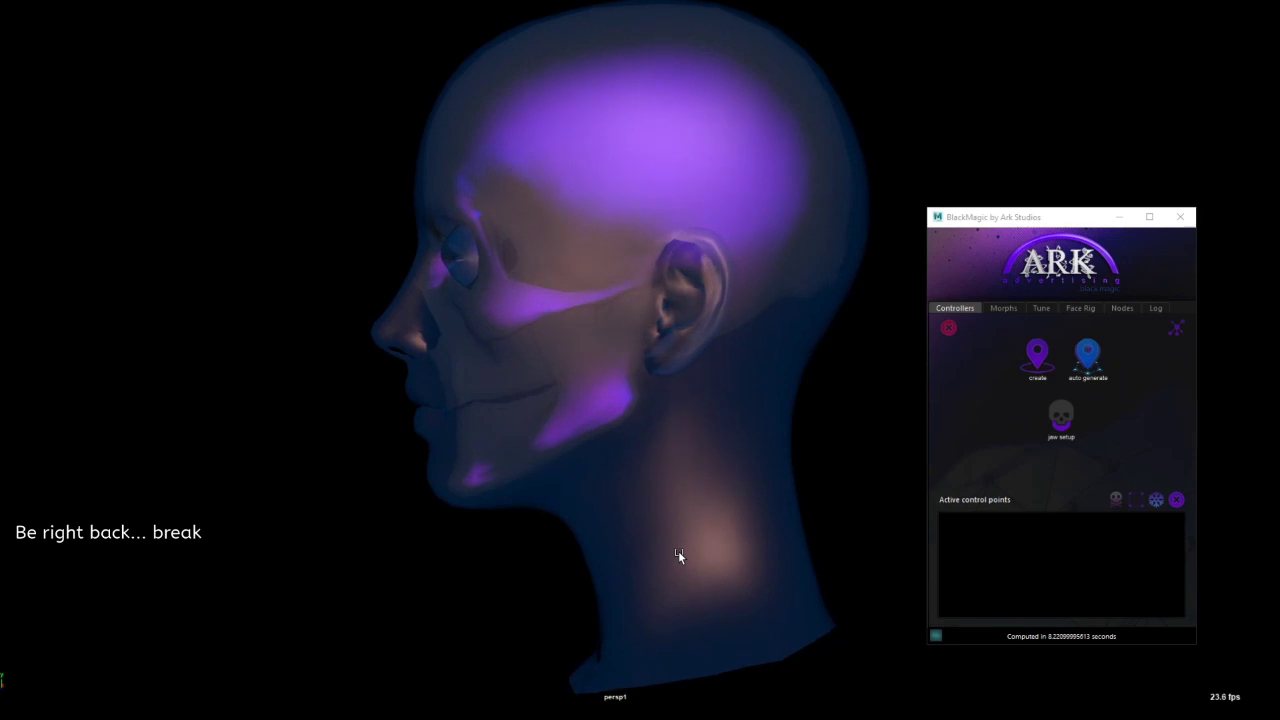
click(1062, 420)
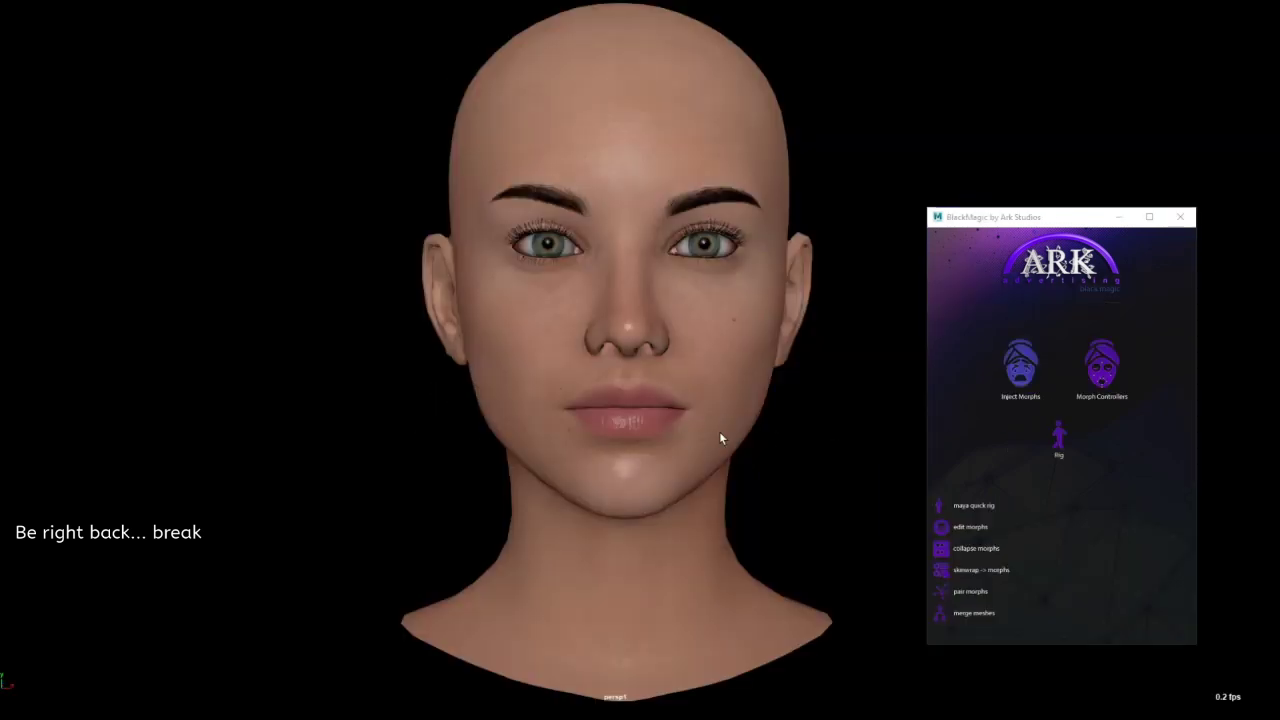
alt+drag(678, 463, 680, 467)
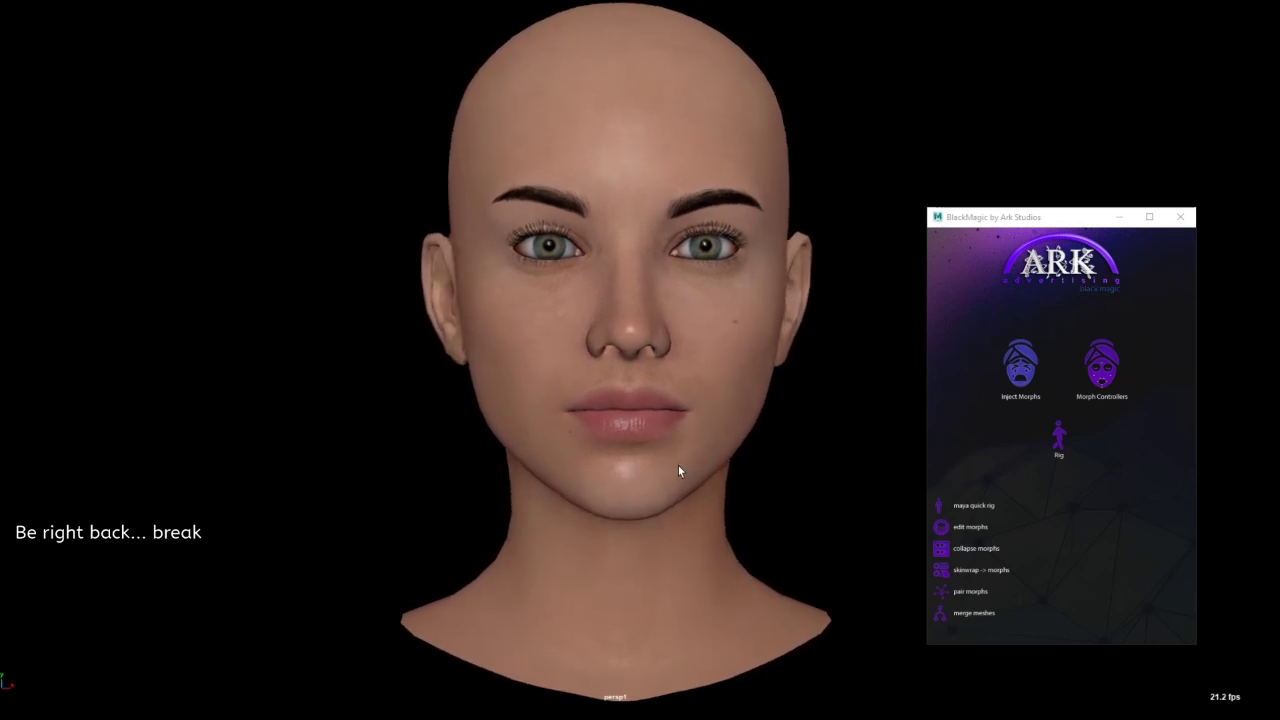
click(1101, 366)
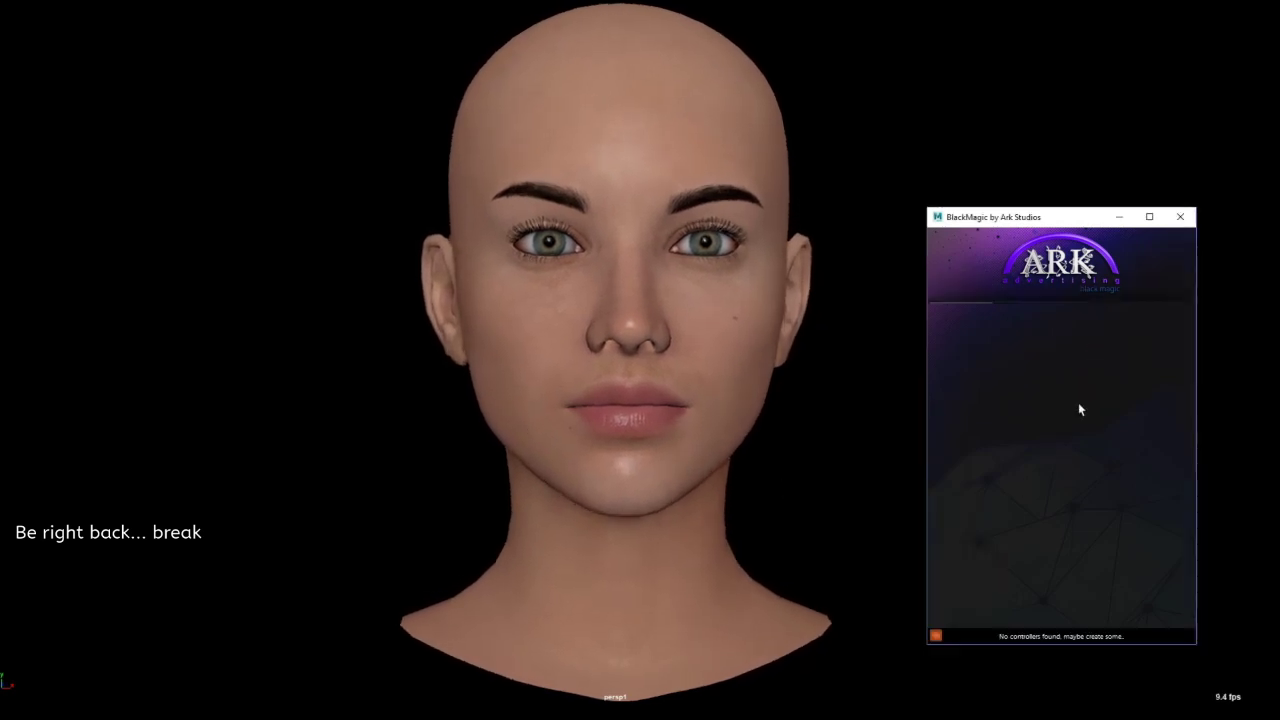
click(1058, 418)
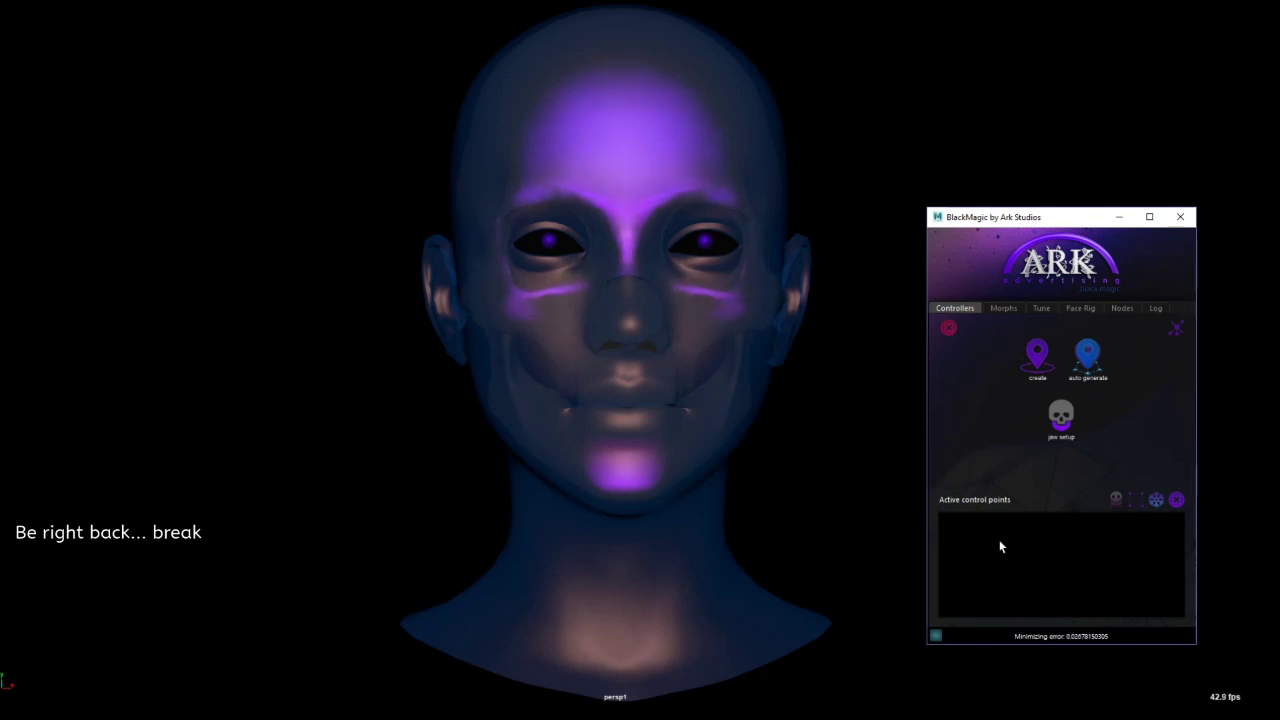
alt+drag(836, 546, 679, 551)
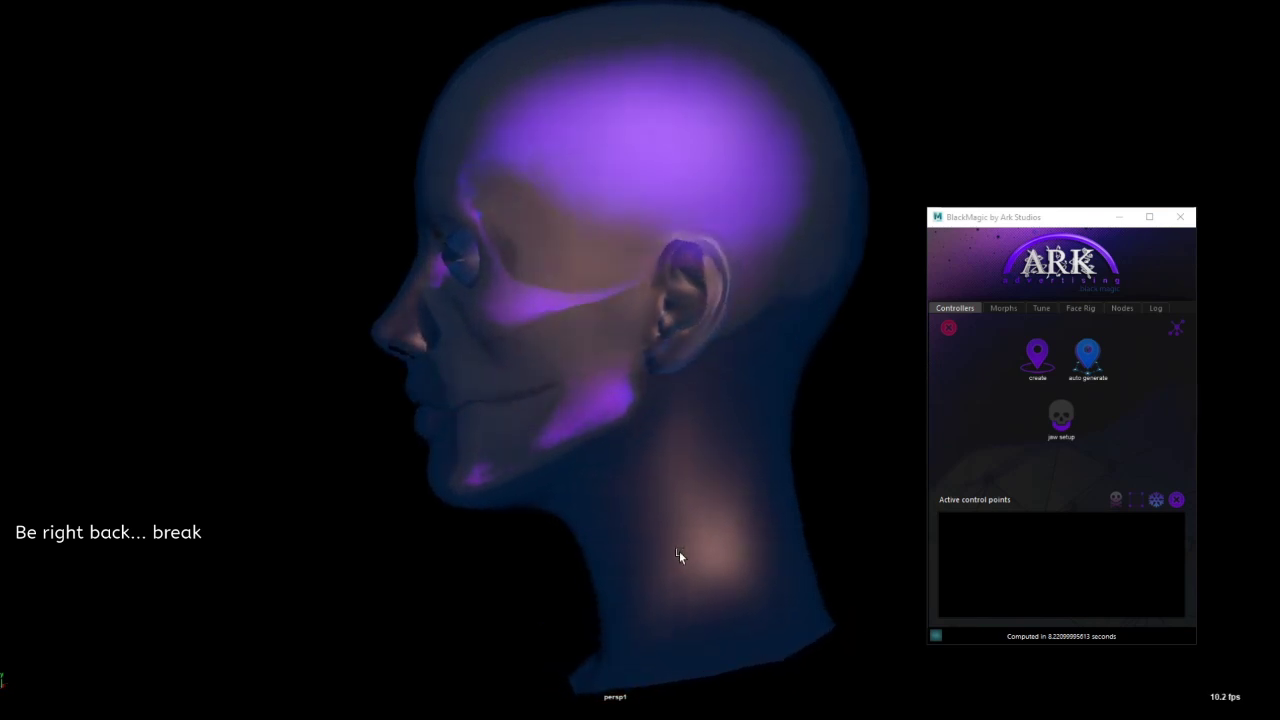
click(1050, 437)
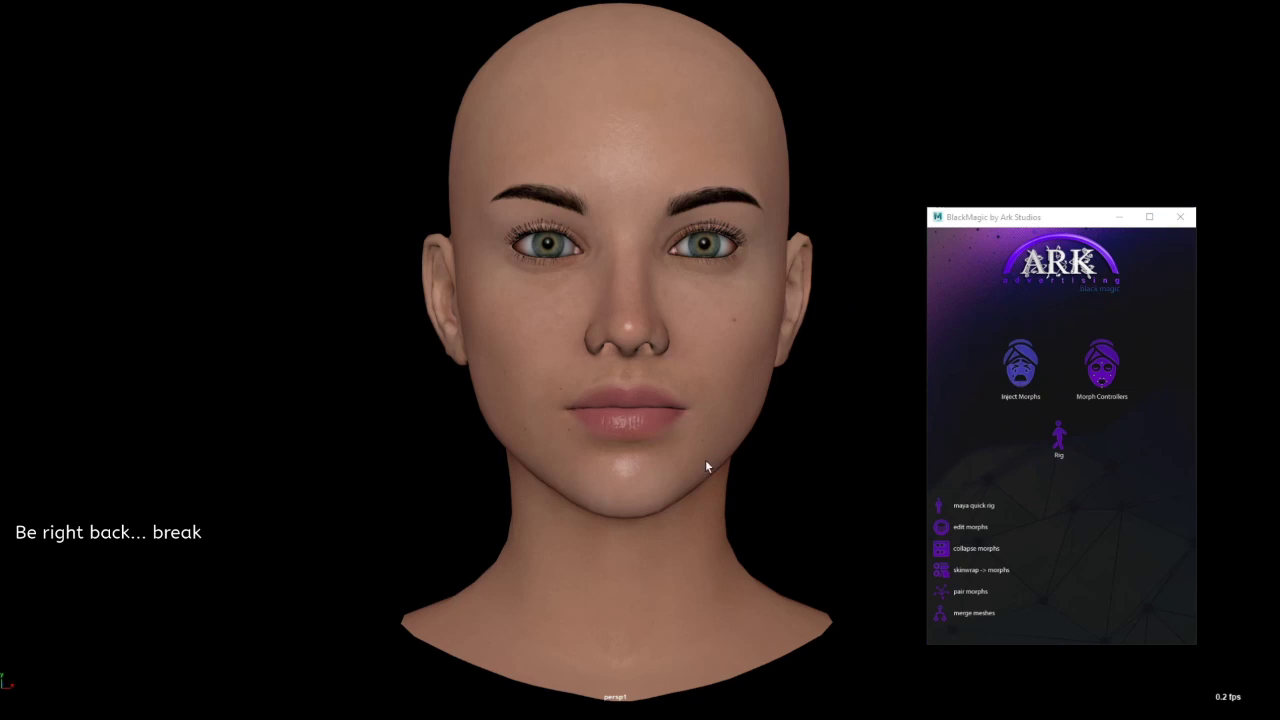
alt+drag(680, 462, 681, 464)
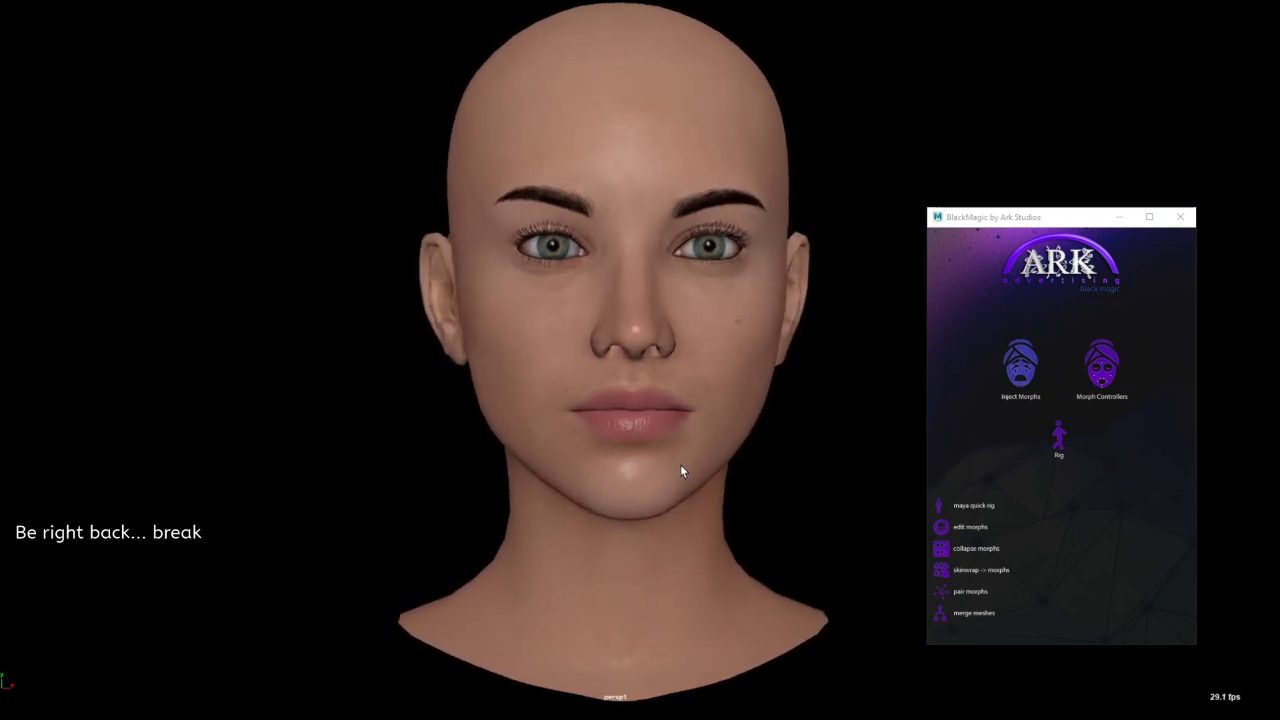
click(1099, 372)
click(1061, 418)
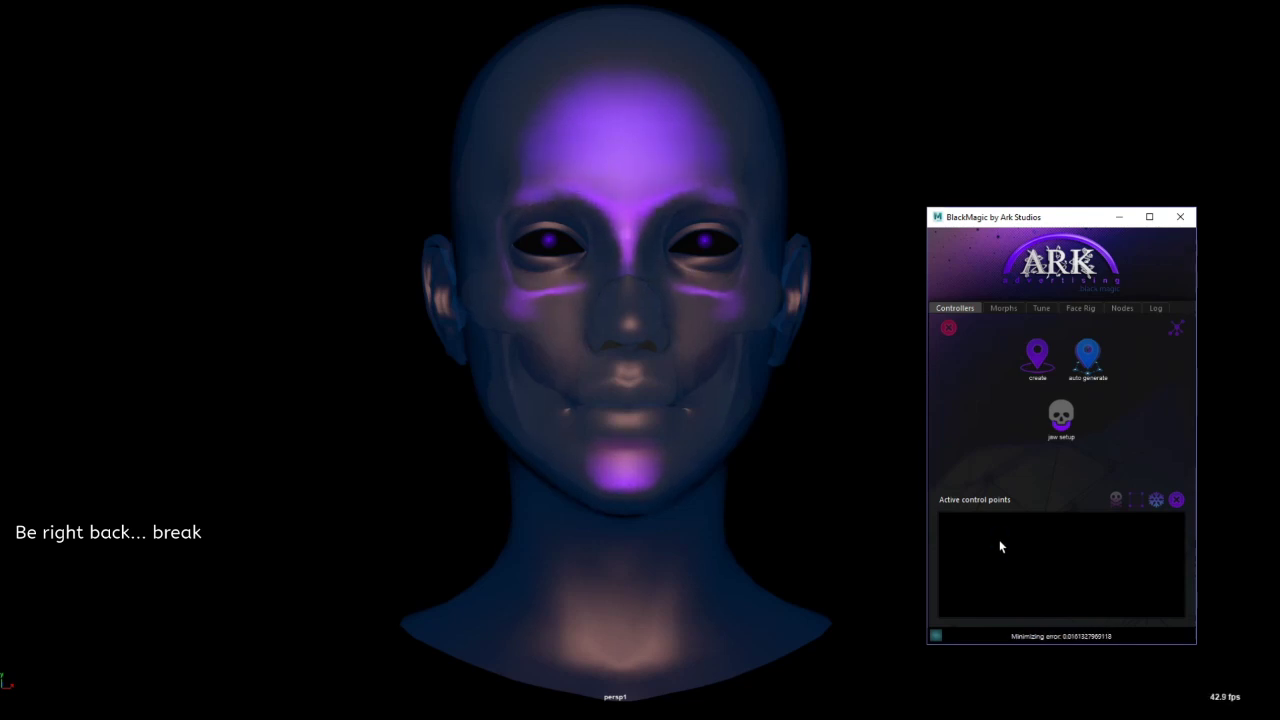
alt+drag(848, 556, 678, 554)
click(1057, 424)
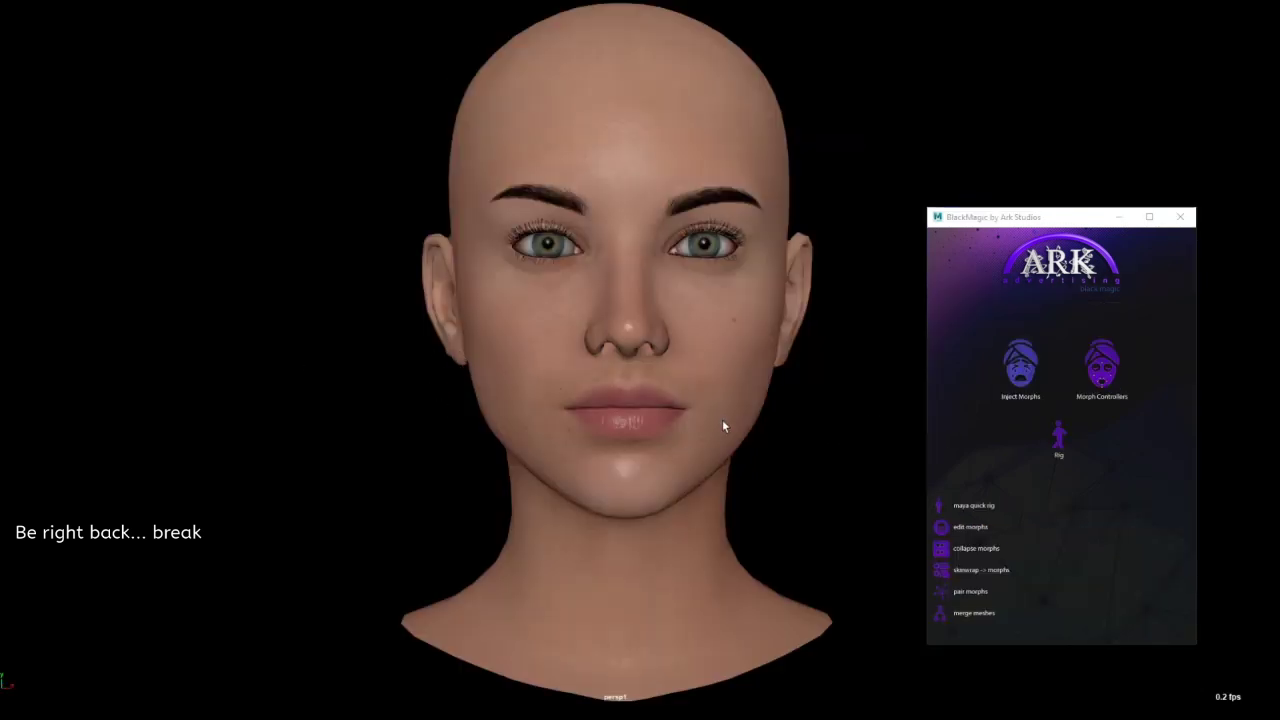
mouse_move(678, 465)
alt+mouse_down()
mouse_move(693, 463)
mouse_move(680, 464)
alt+mouse_up()
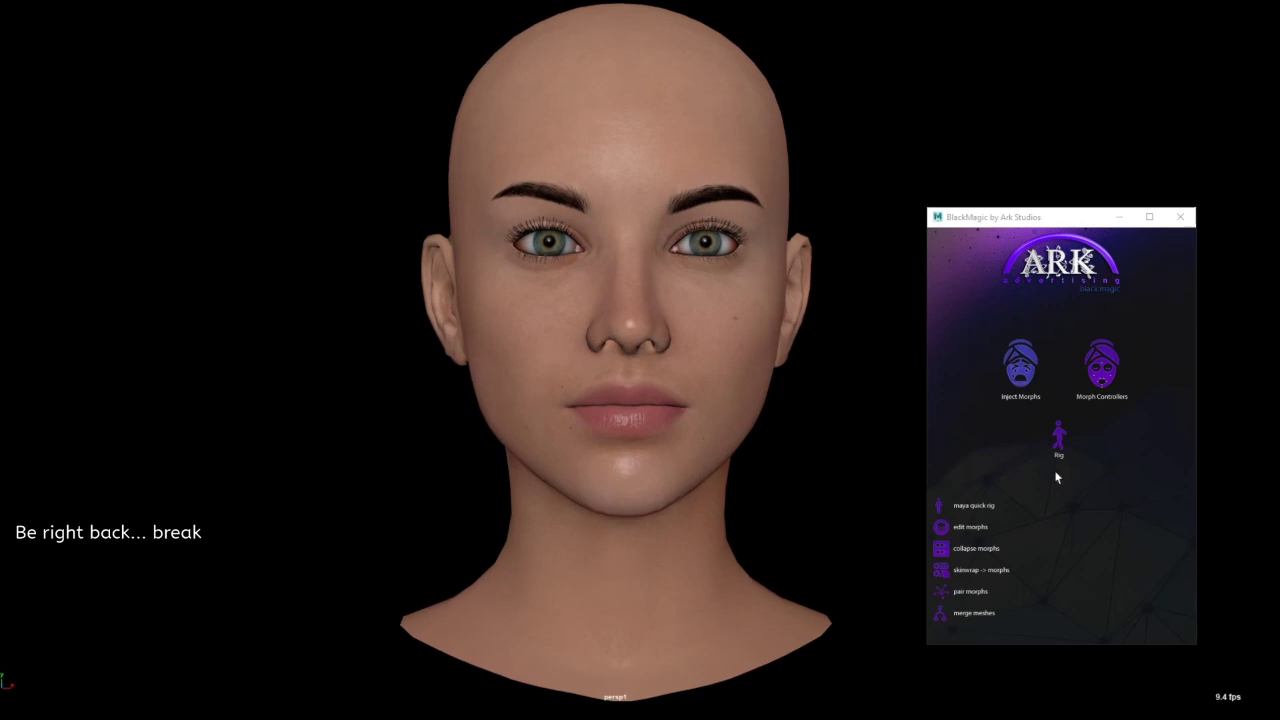
click(1101, 367)
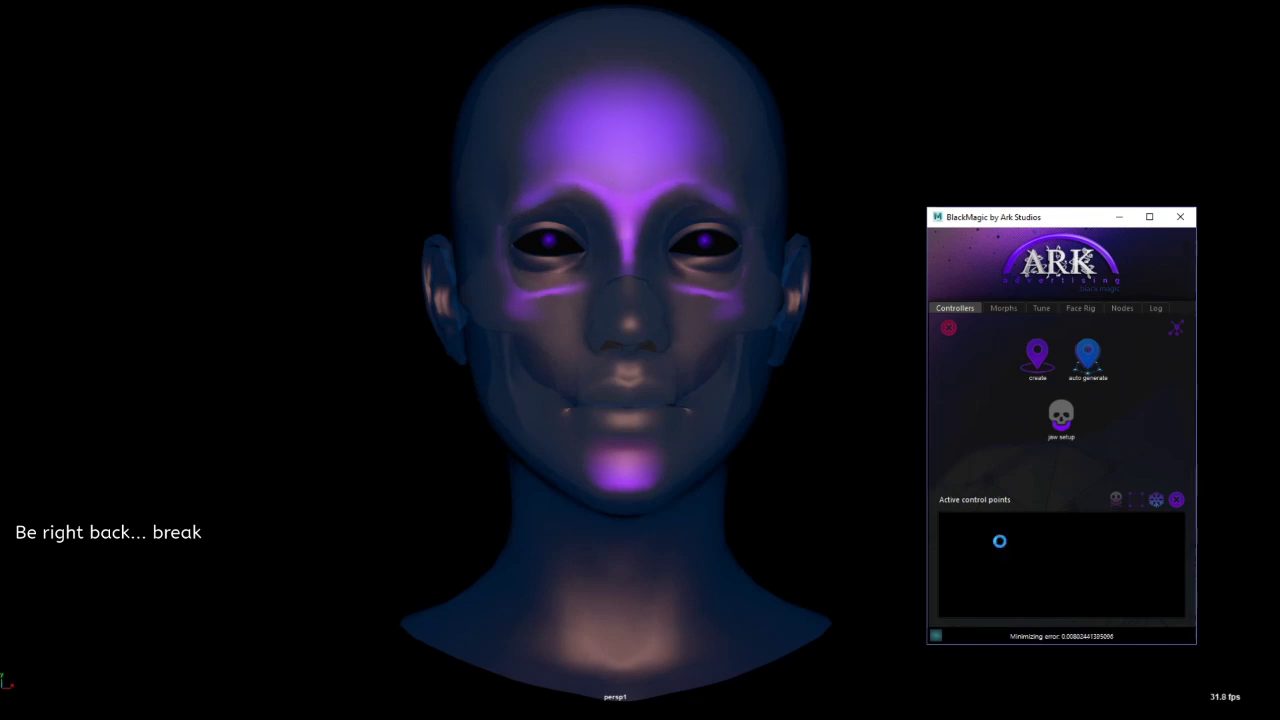
alt+drag(835, 551, 678, 551)
click(1061, 429)
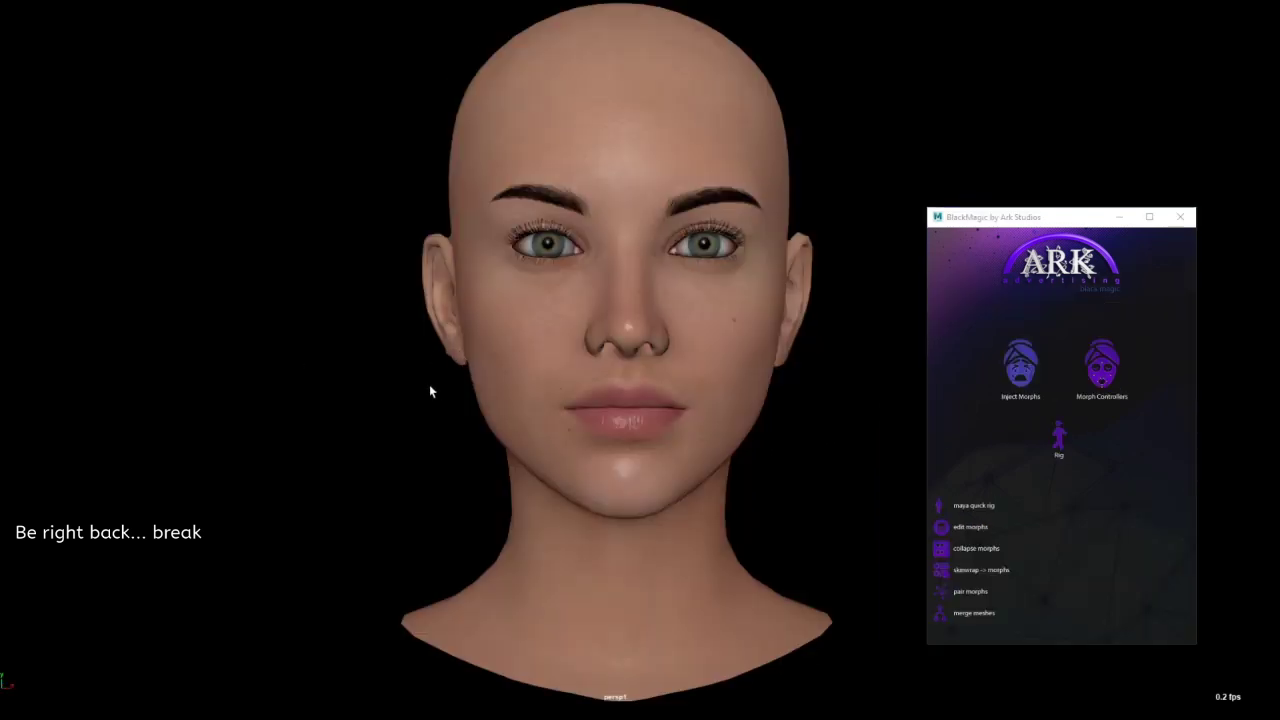
mouse_move(680, 460)
alt+mouse_down()
mouse_move(694, 467)
mouse_move(677, 467)
alt+mouse_up()
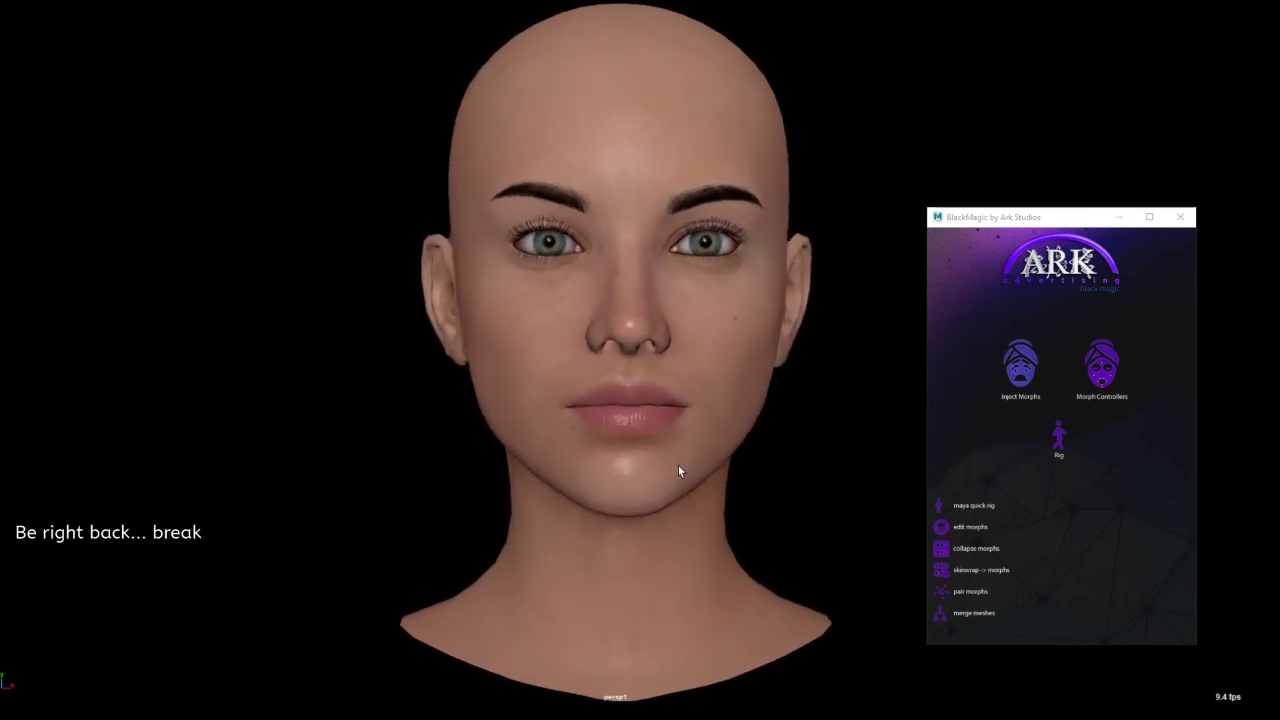
click(1089, 380)
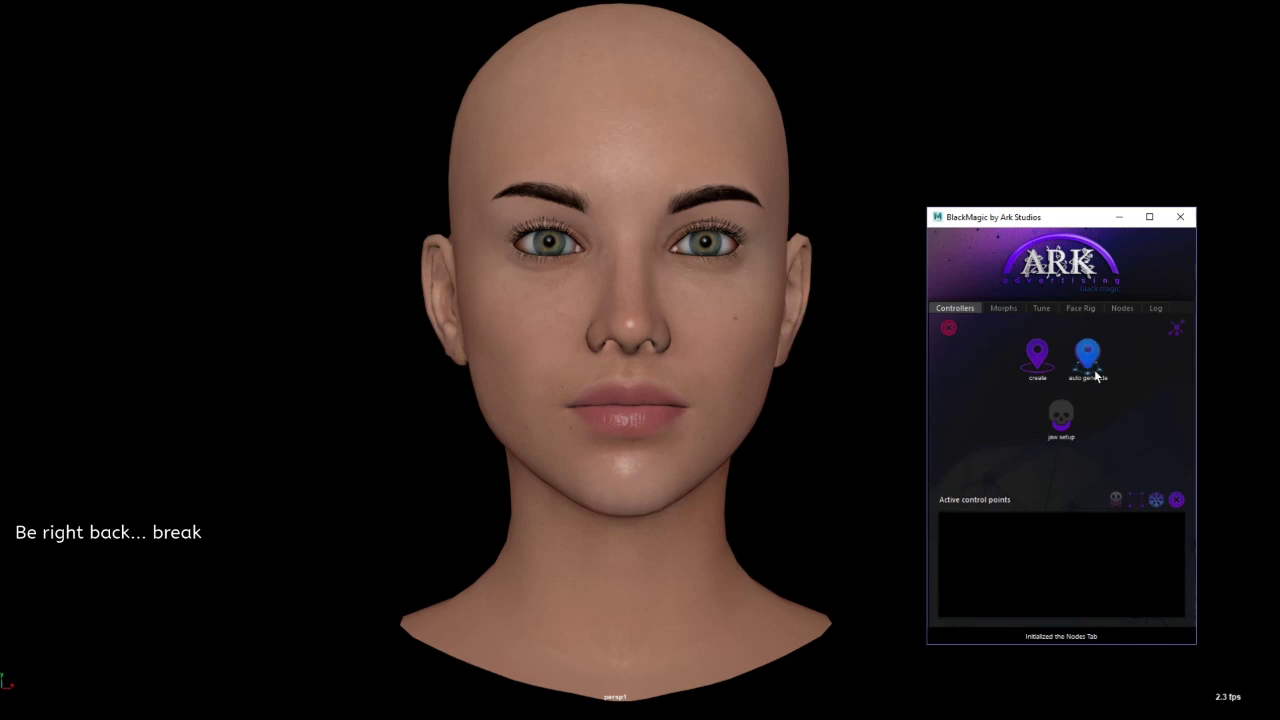
click(1058, 425)
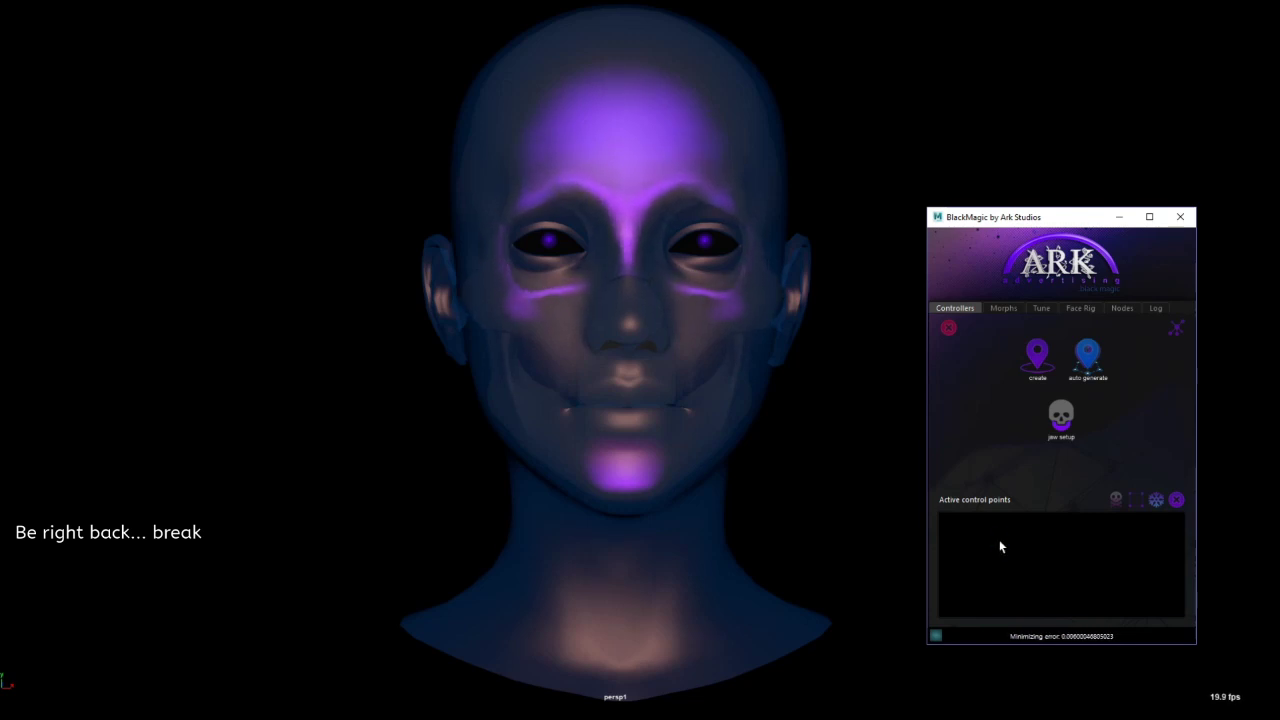
alt+drag(850, 550, 678, 551)
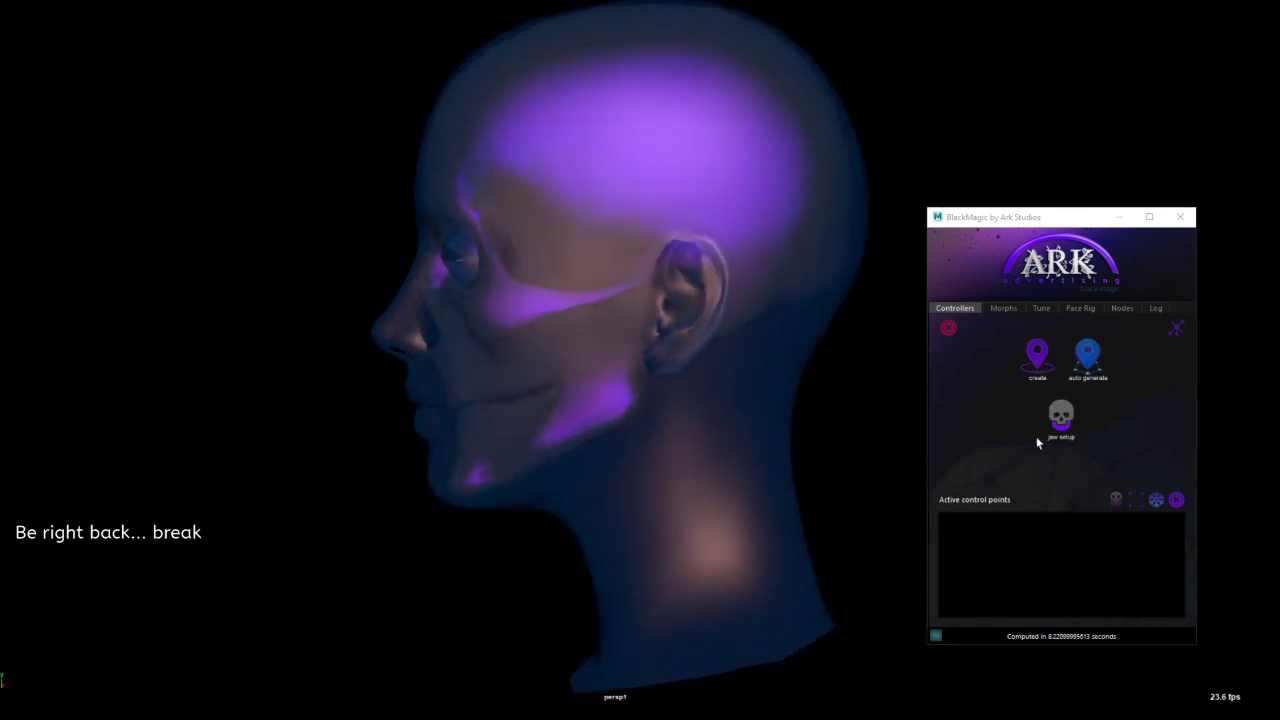
click(1062, 425)
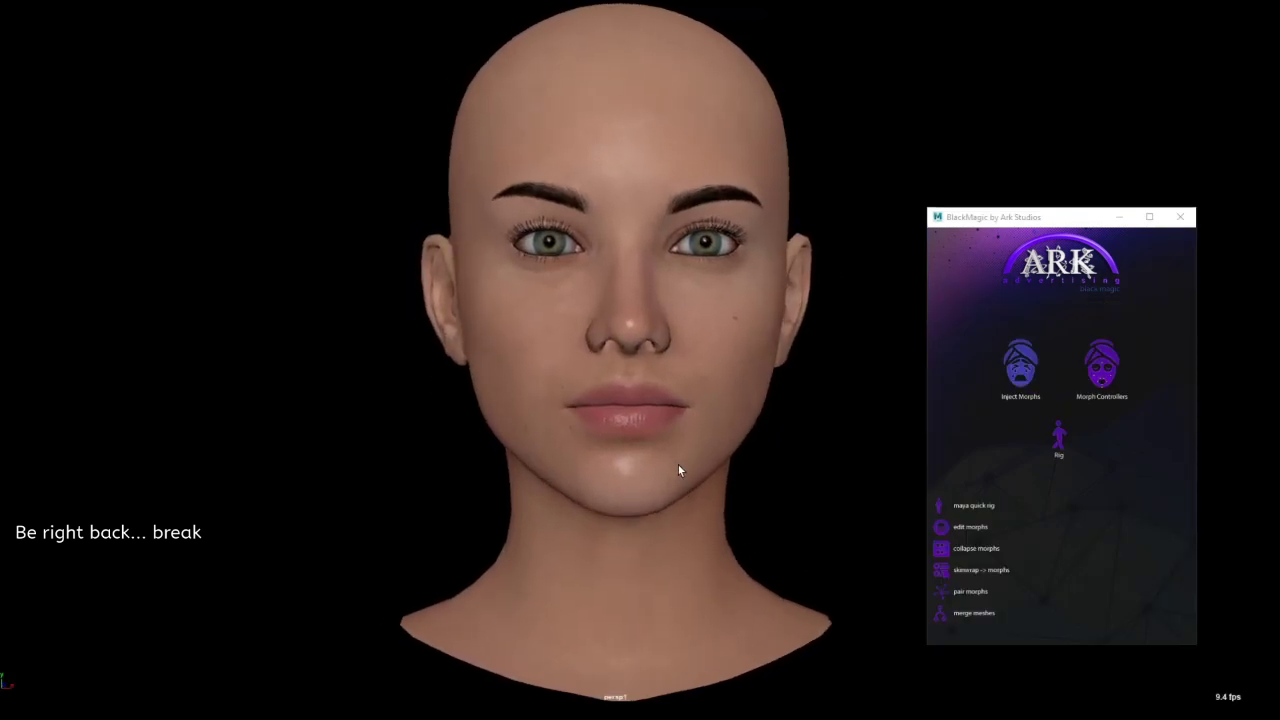
click(1083, 413)
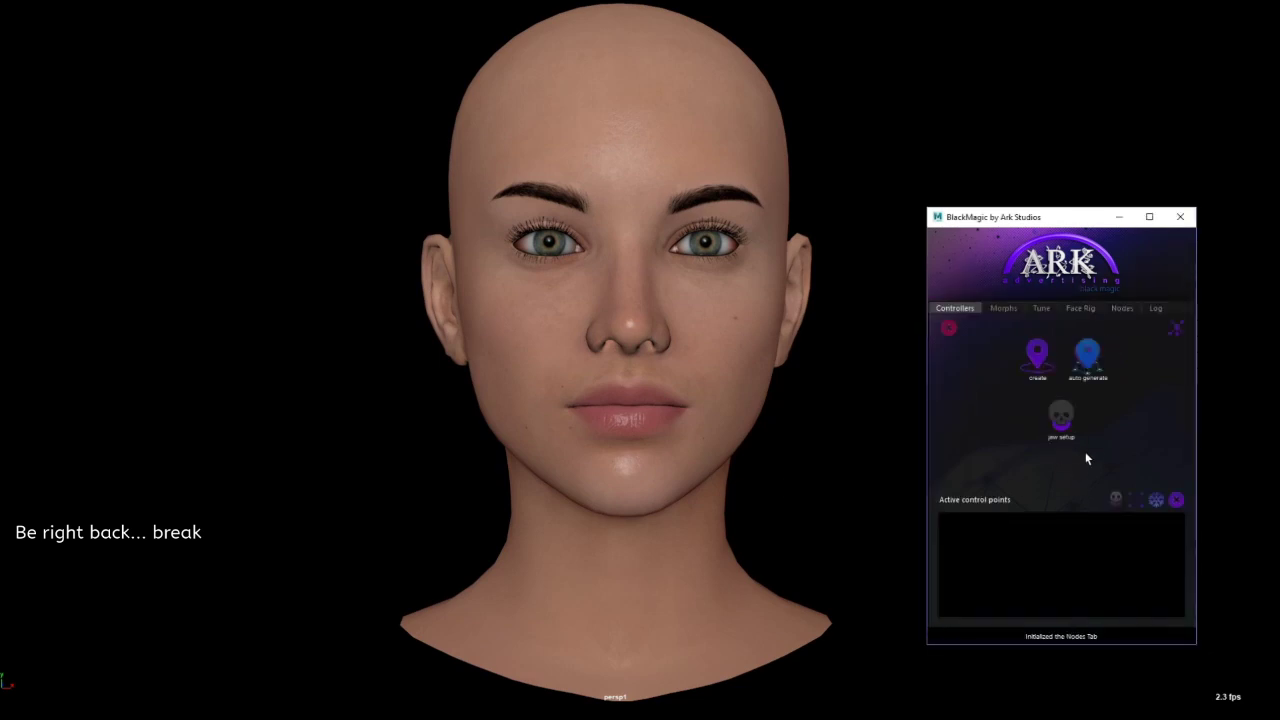
click(1058, 418)
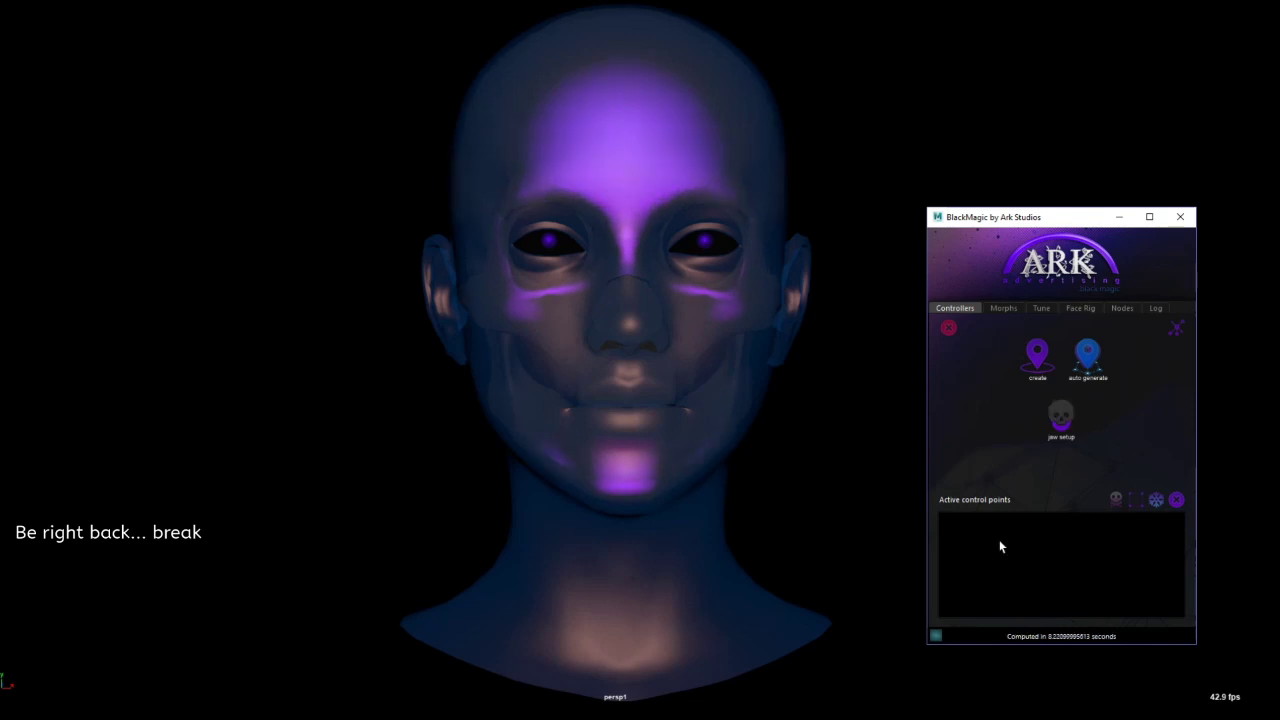
alt+drag(872, 549, 678, 551)
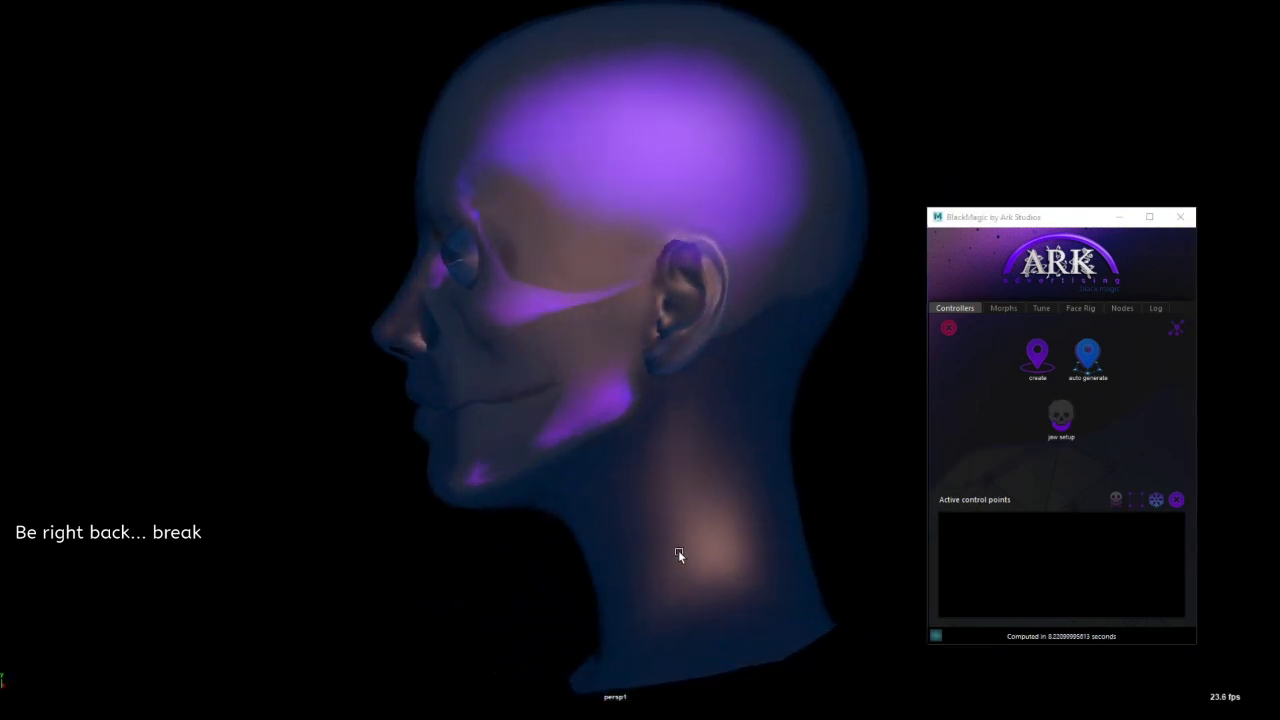
click(1050, 432)
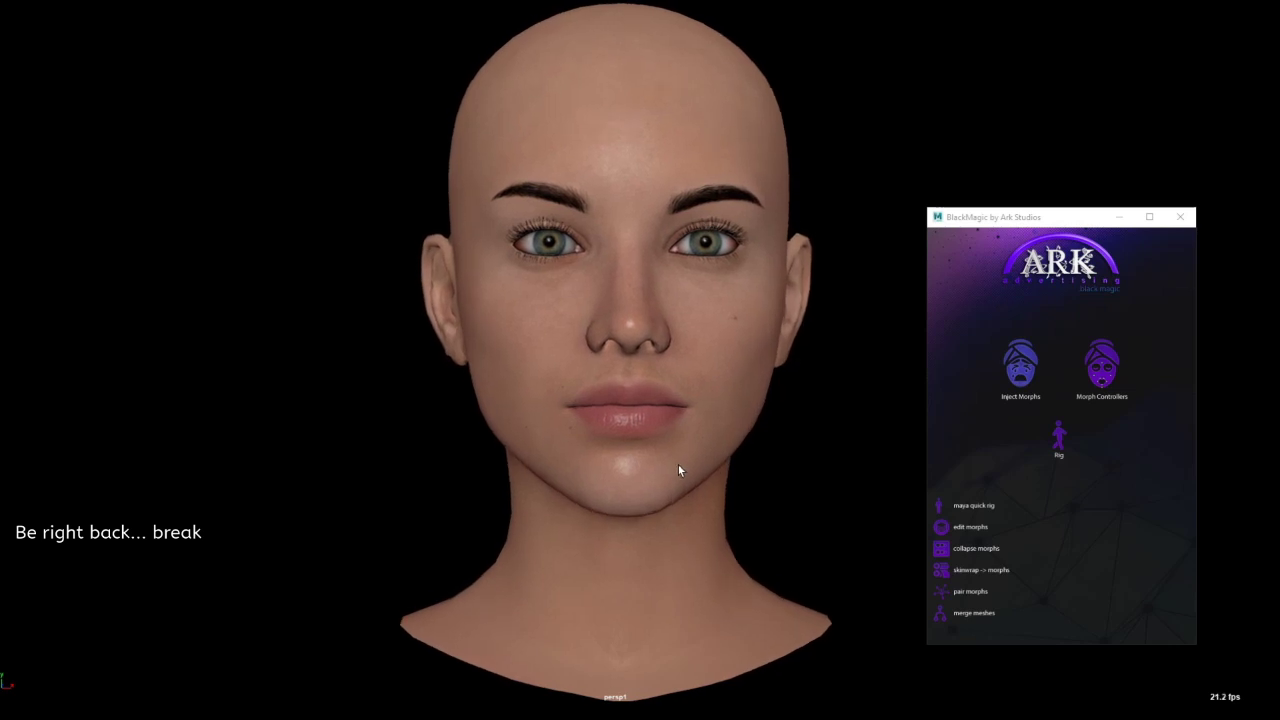
click(1101, 366)
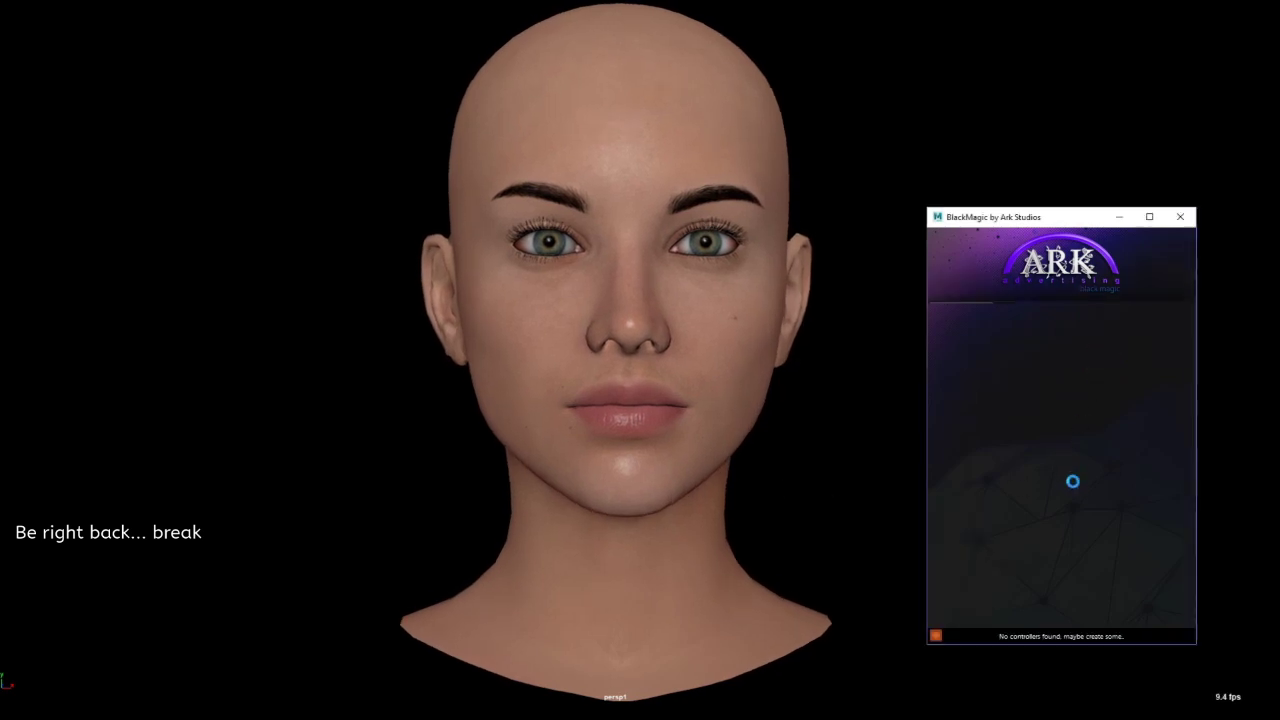
click(1051, 424)
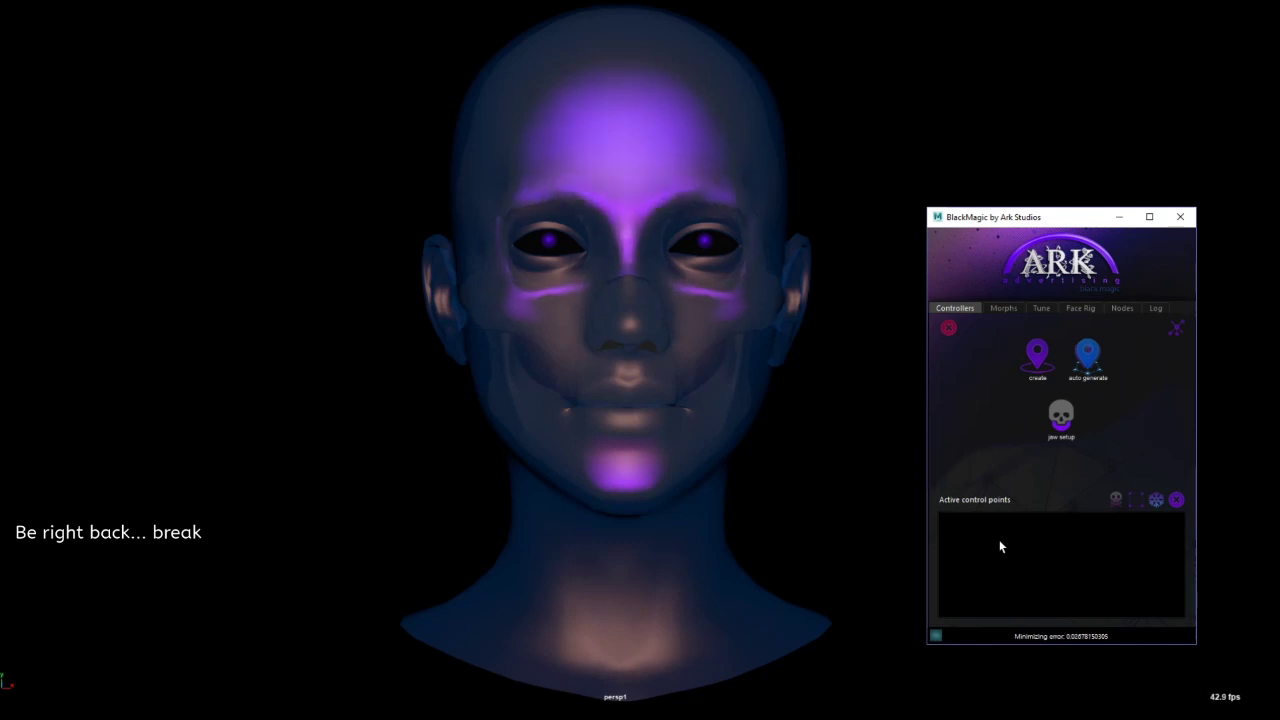
alt+drag(843, 552, 678, 551)
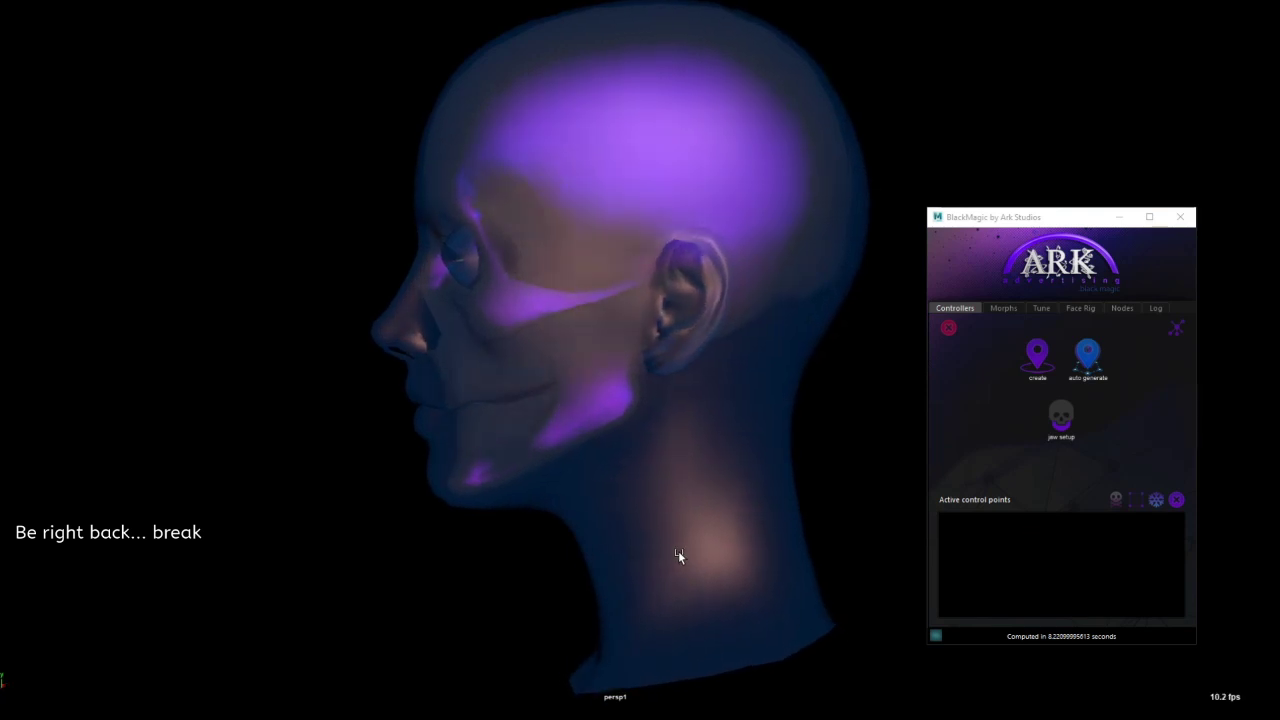
click(1054, 434)
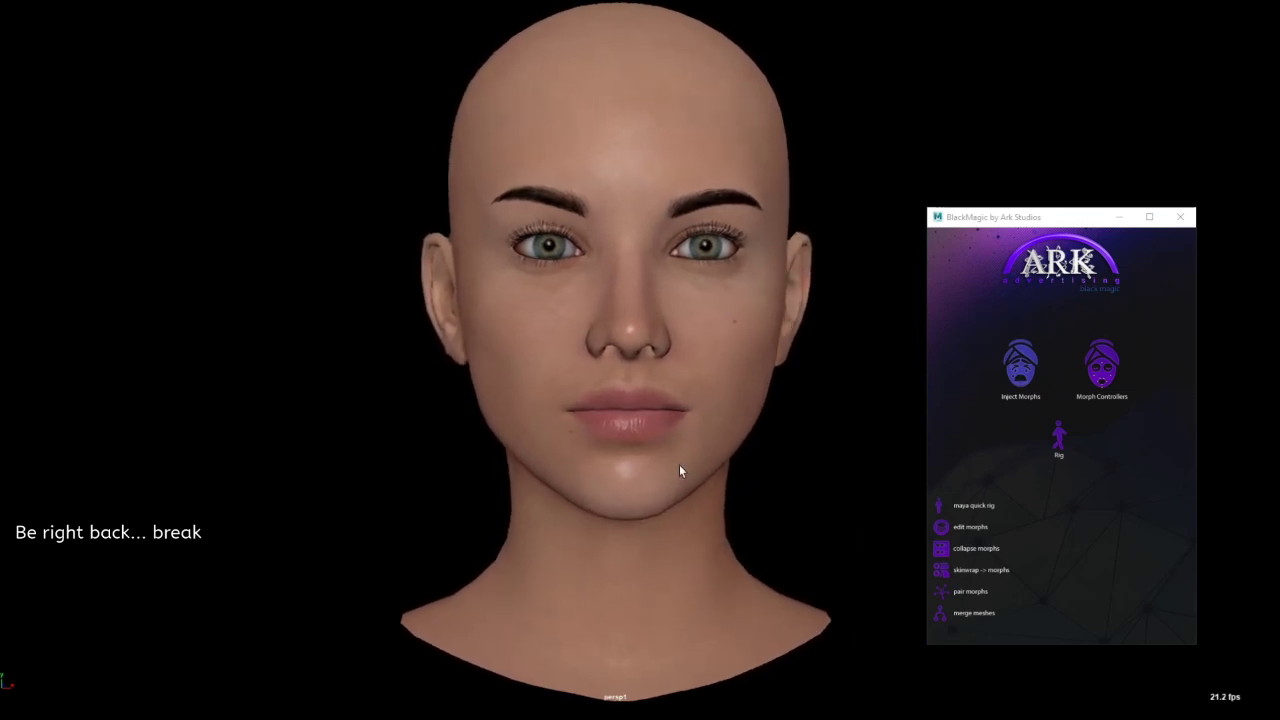
click(1100, 368)
click(1082, 372)
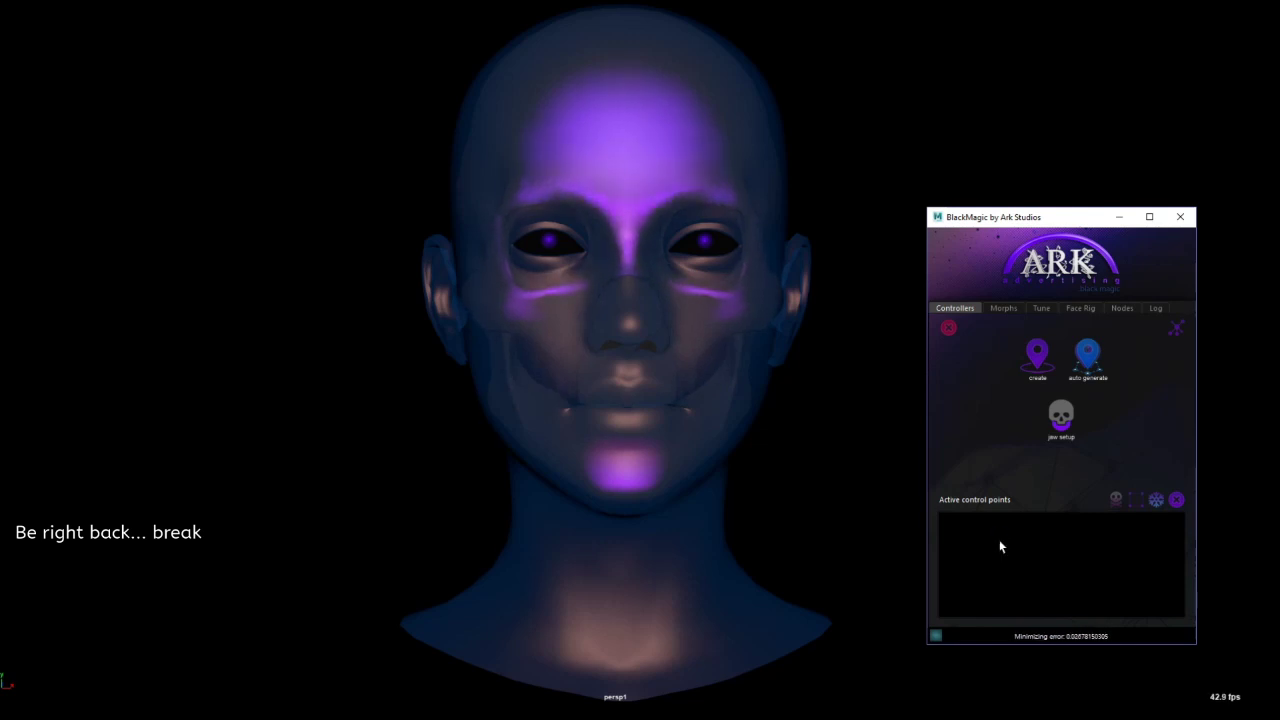
alt+drag(834, 549, 678, 551)
click(1061, 430)
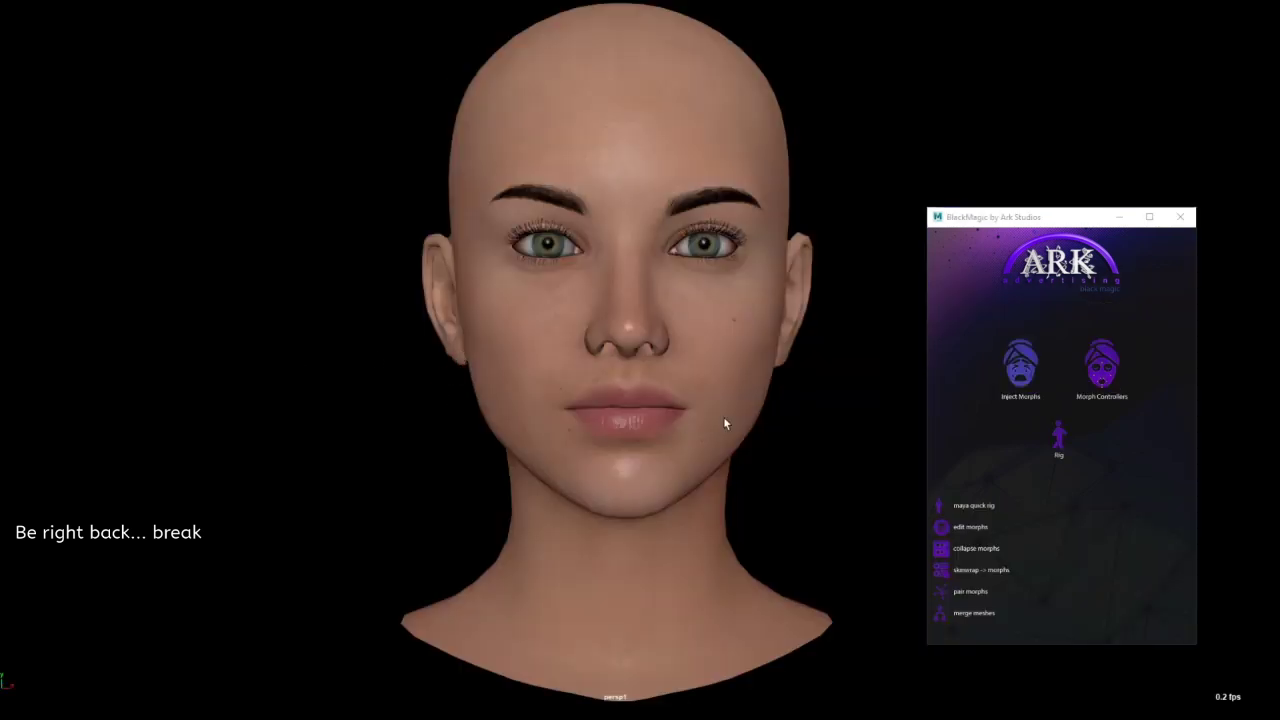
alt+drag(682, 460, 678, 467)
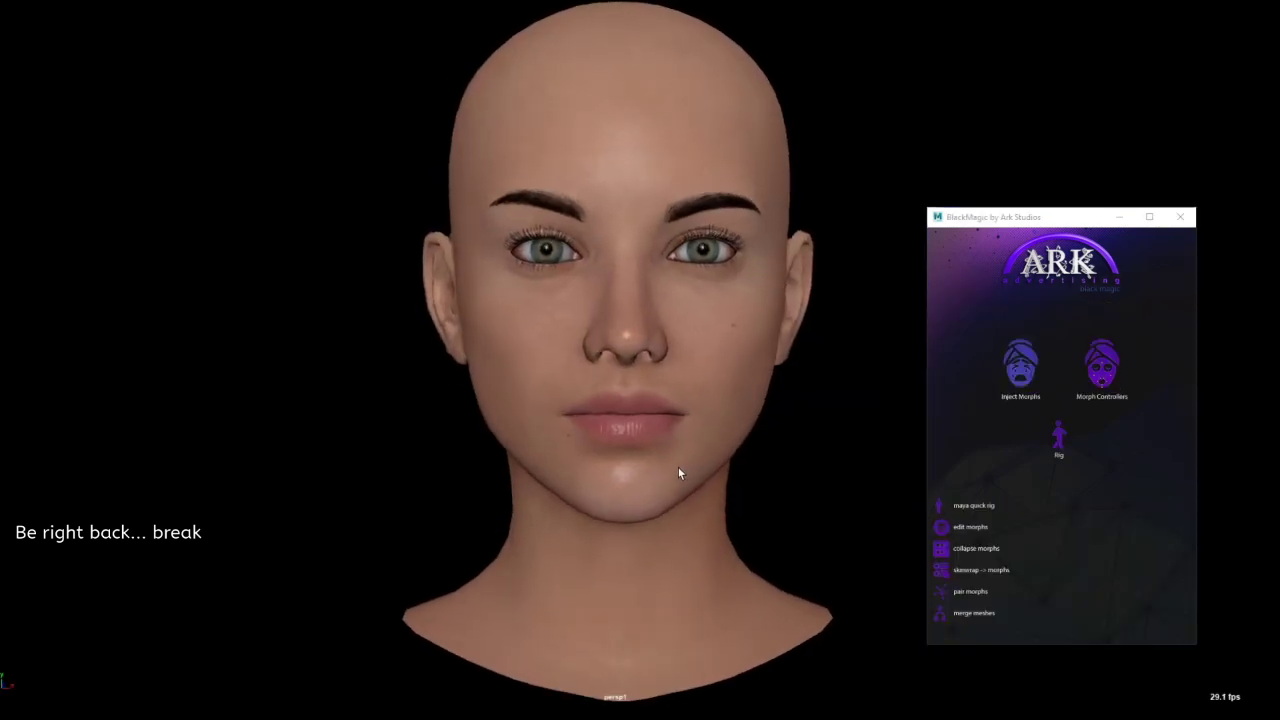
click(1057, 440)
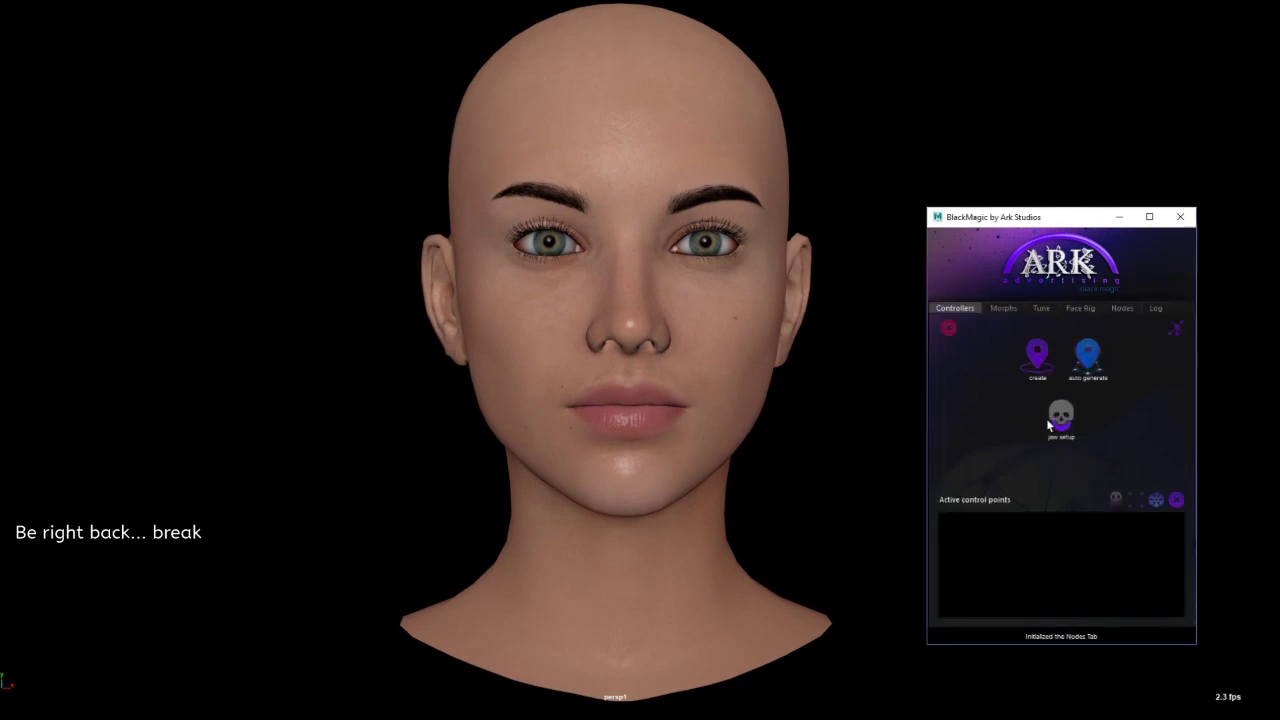
click(1058, 422)
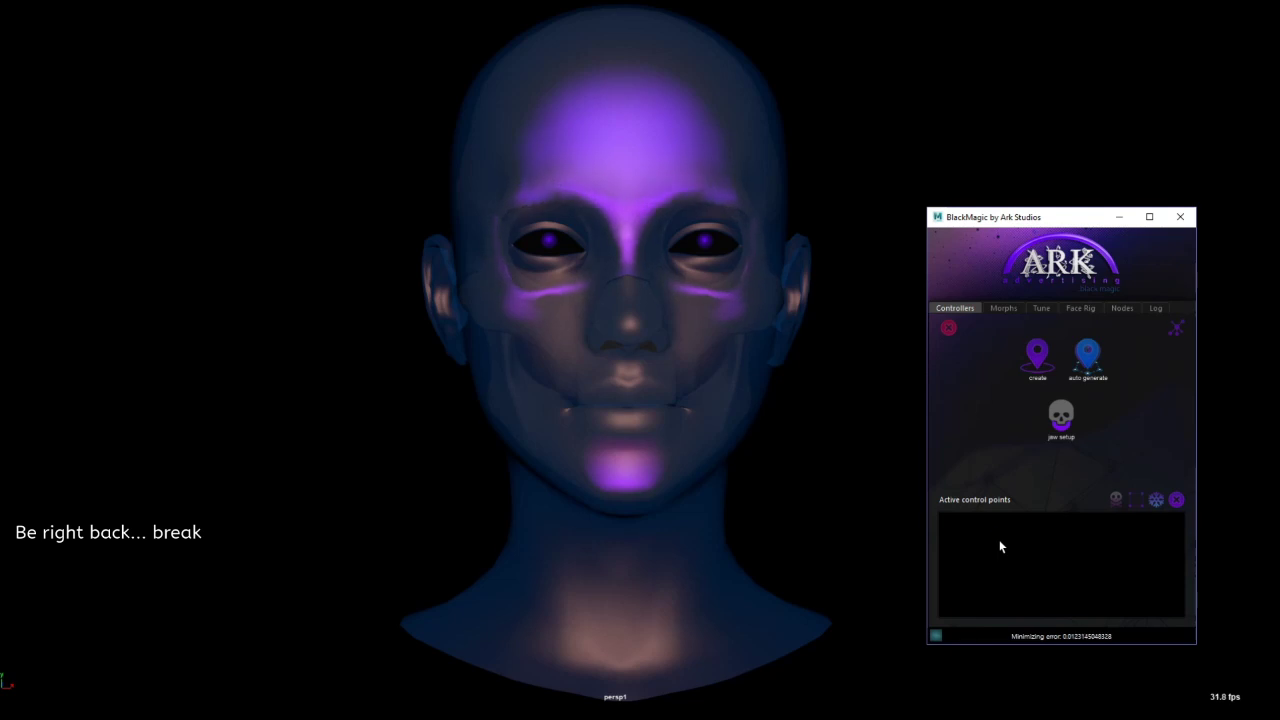
alt+drag(839, 549, 678, 551)
click(1061, 420)
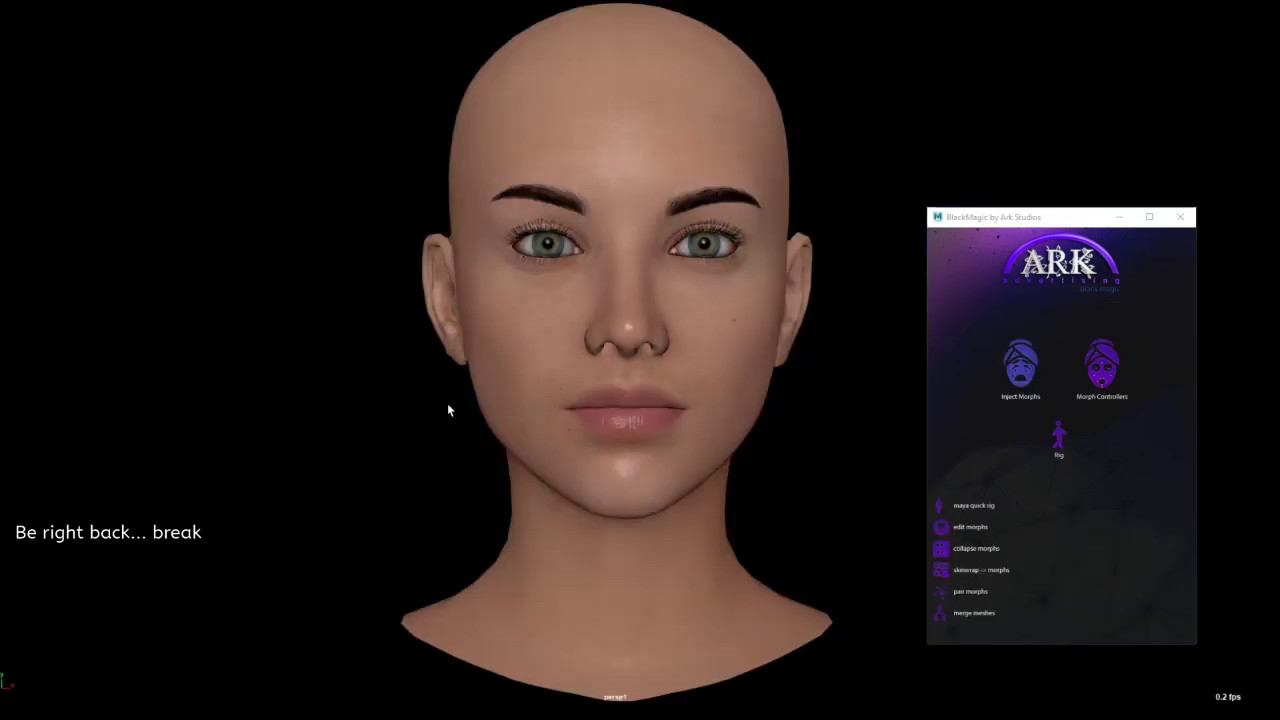
alt+drag(677, 463, 680, 464)
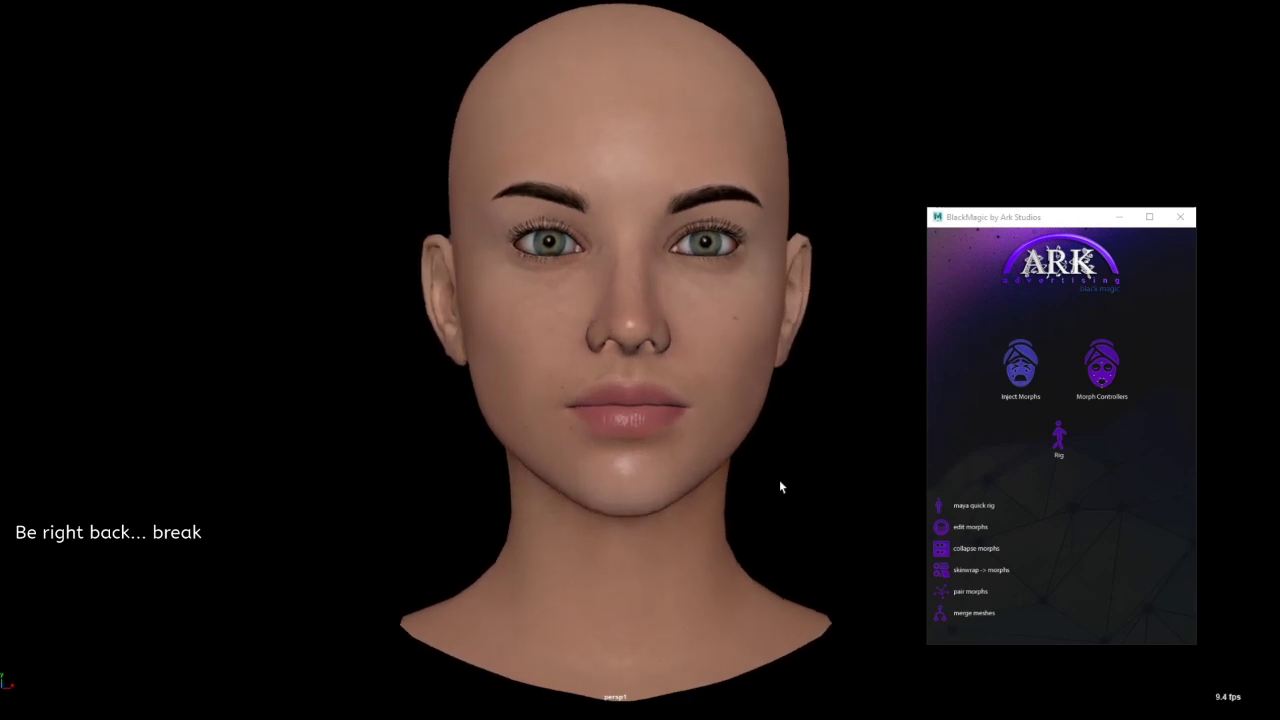
click(1087, 406)
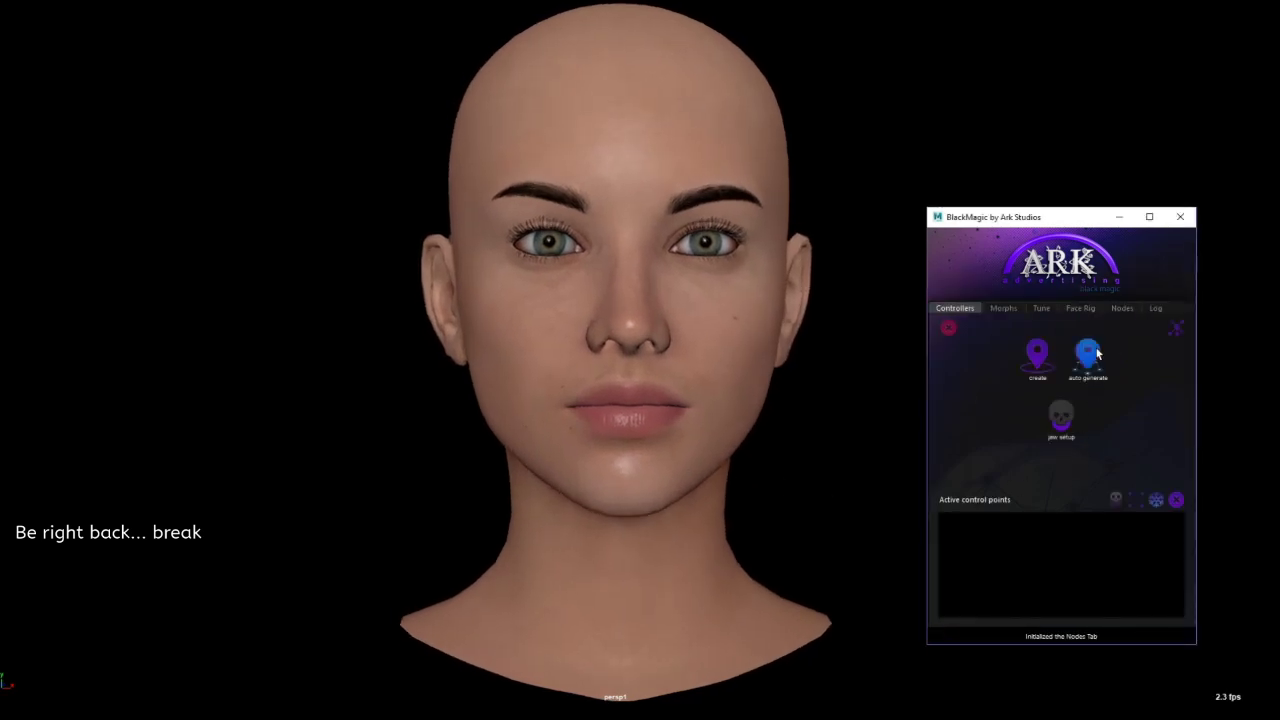
click(1055, 424)
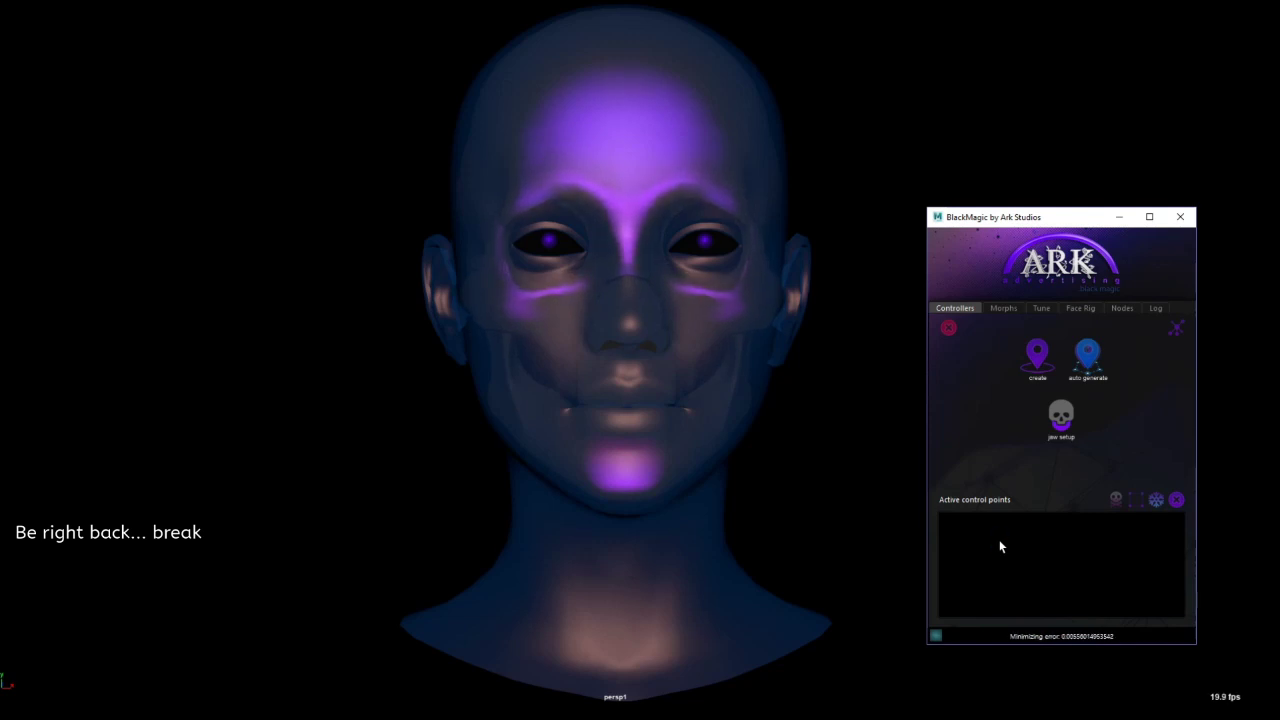
alt+drag(862, 548, 678, 550)
click(1062, 428)
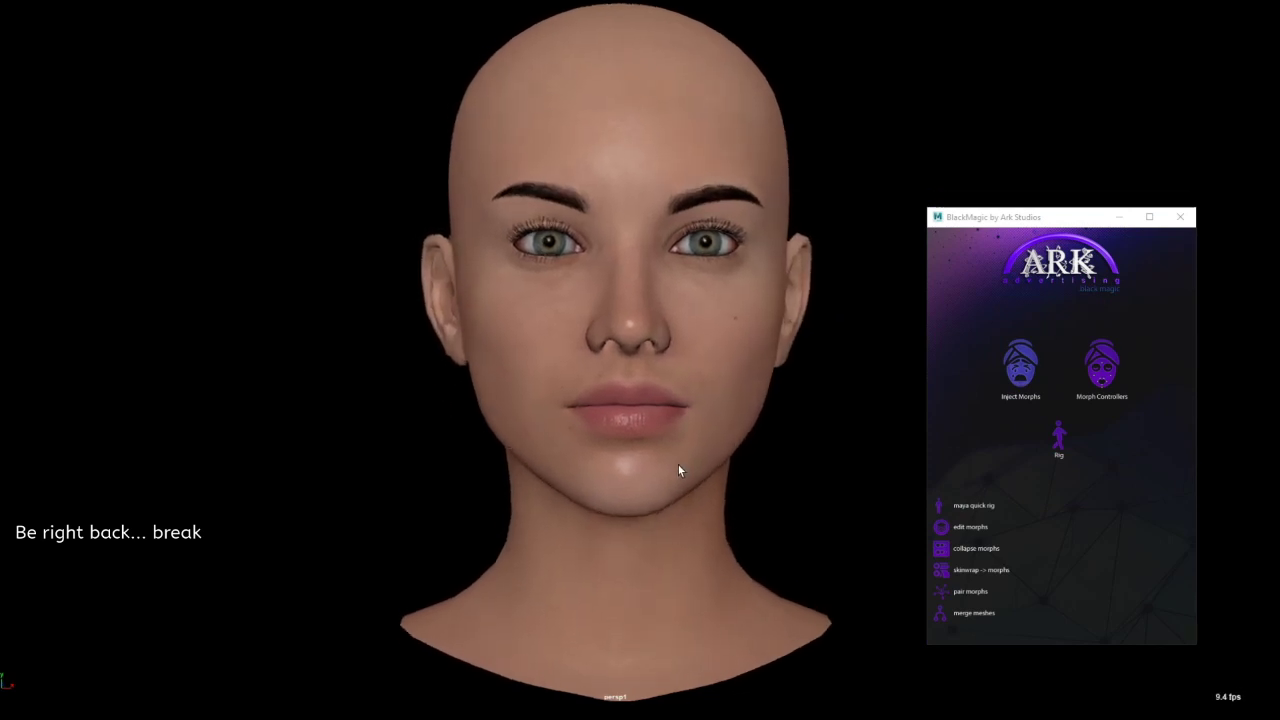
click(1101, 366)
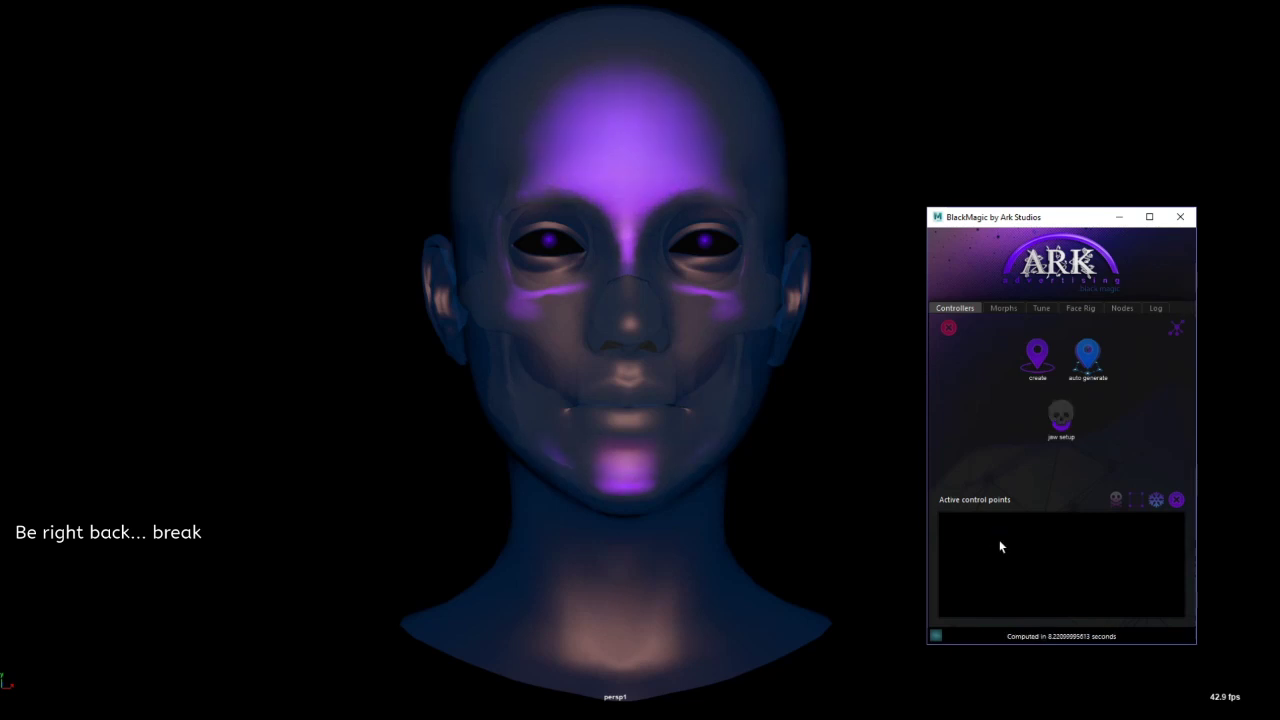
alt+drag(842, 551, 678, 551)
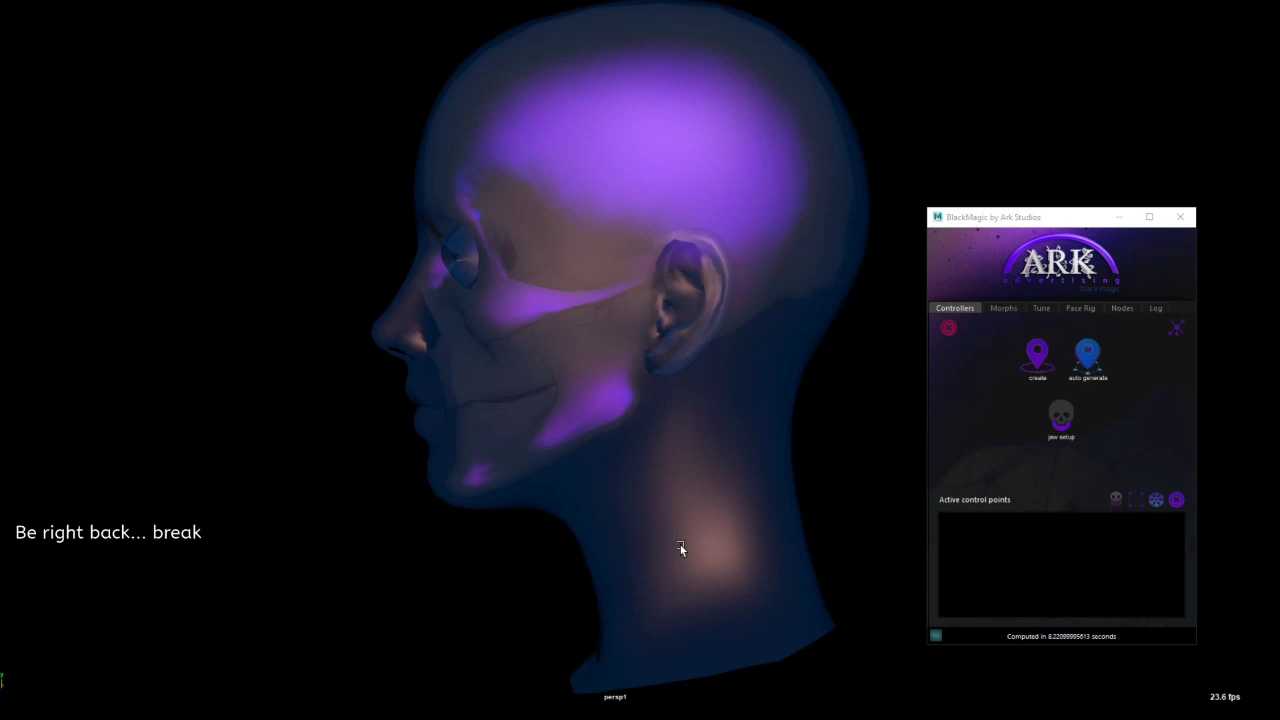
click(1058, 437)
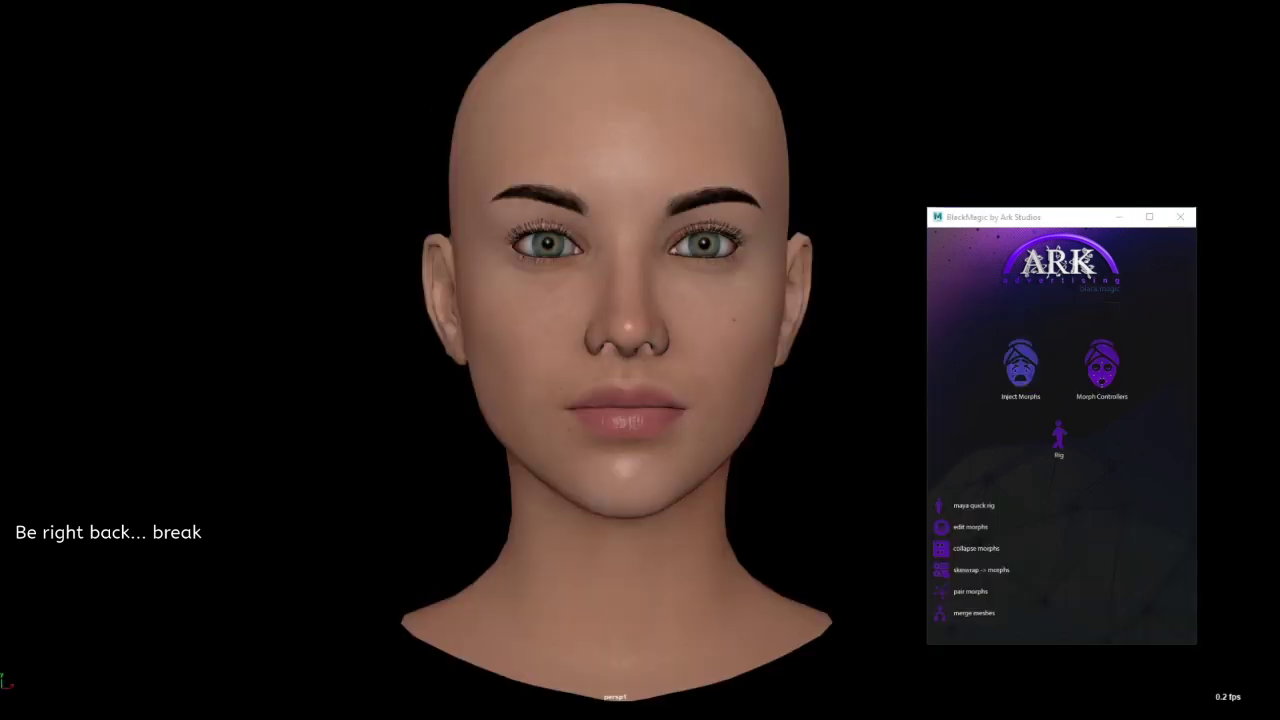
mouse_move(679, 466)
alt+mouse_down()
mouse_move(694, 466)
mouse_move(680, 466)
alt+mouse_up()
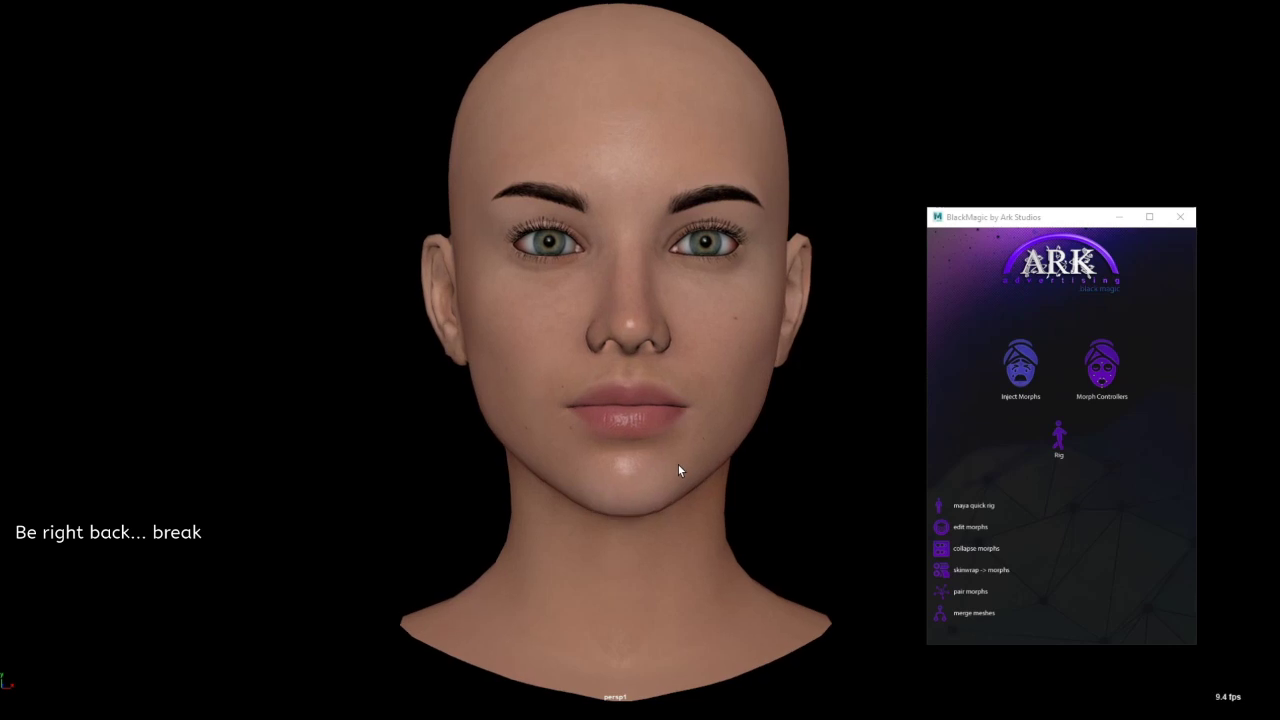
click(1061, 461)
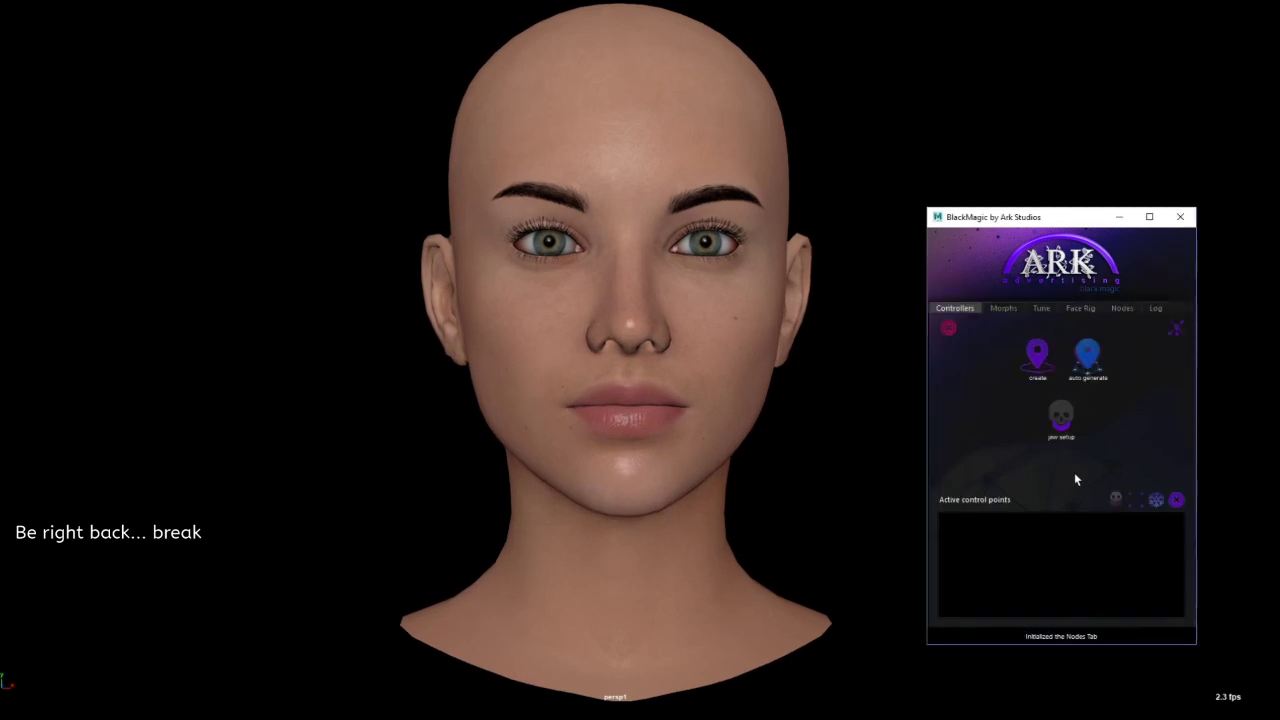
click(1057, 425)
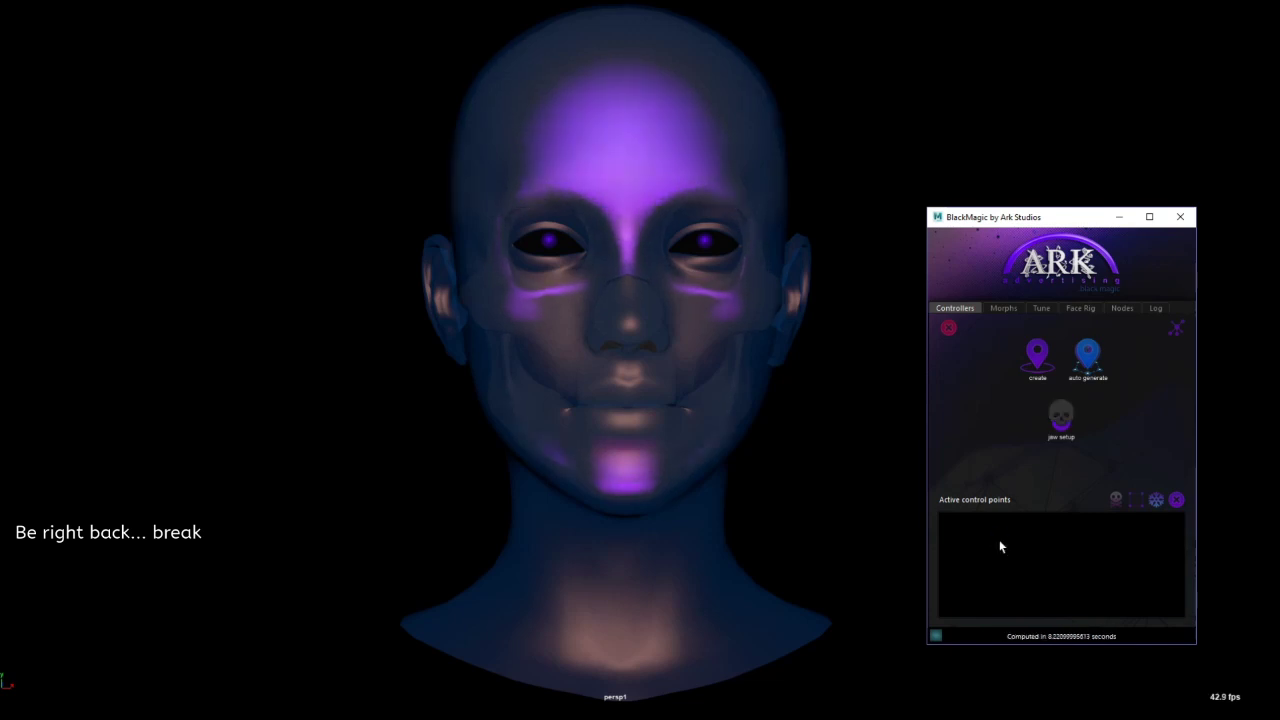
alt+drag(830, 547, 678, 550)
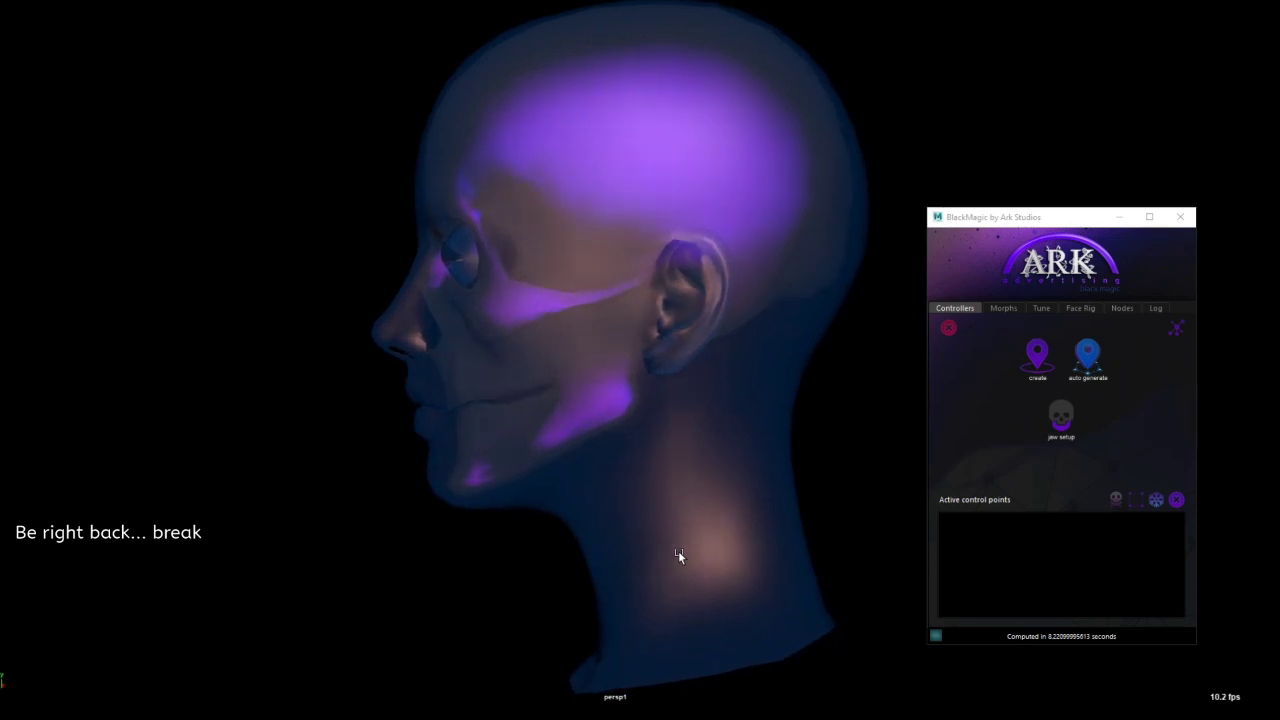
click(1062, 428)
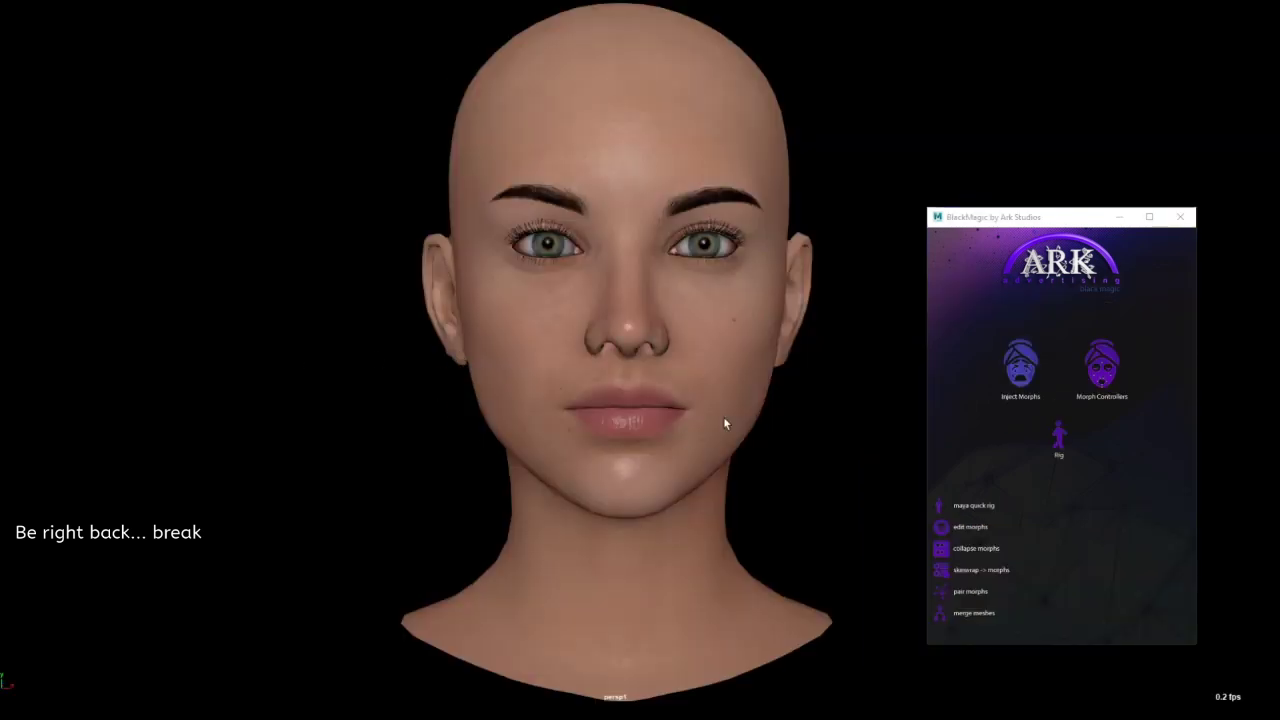
mouse_move(680, 458)
alt+mouse_down()
mouse_move(691, 463)
mouse_move(678, 467)
alt+mouse_up()
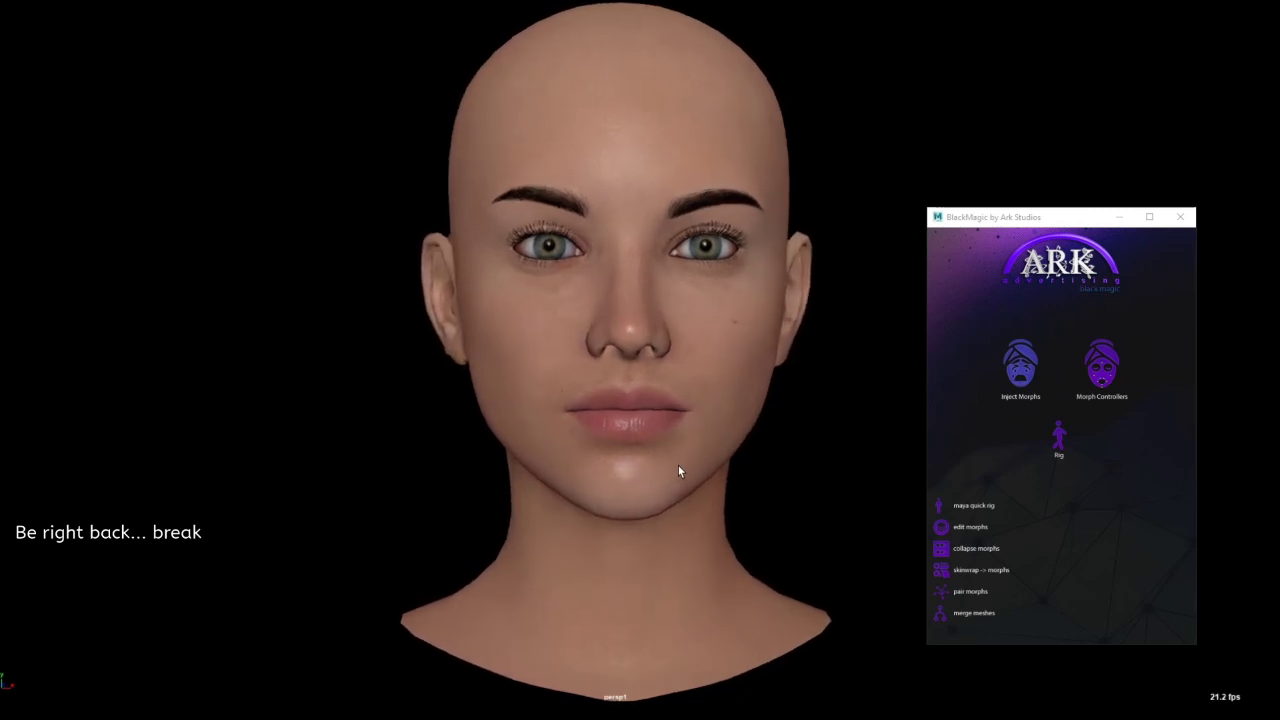
click(1058, 440)
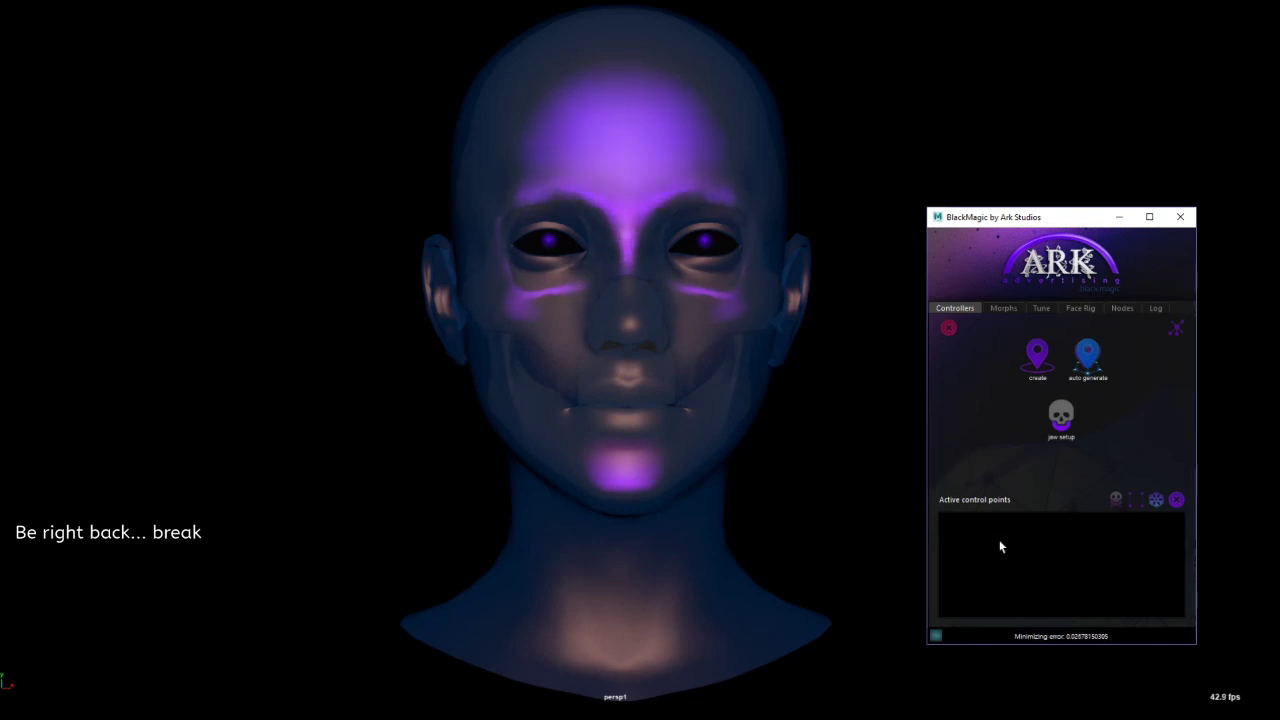
alt+drag(840, 550, 678, 553)
click(1062, 420)
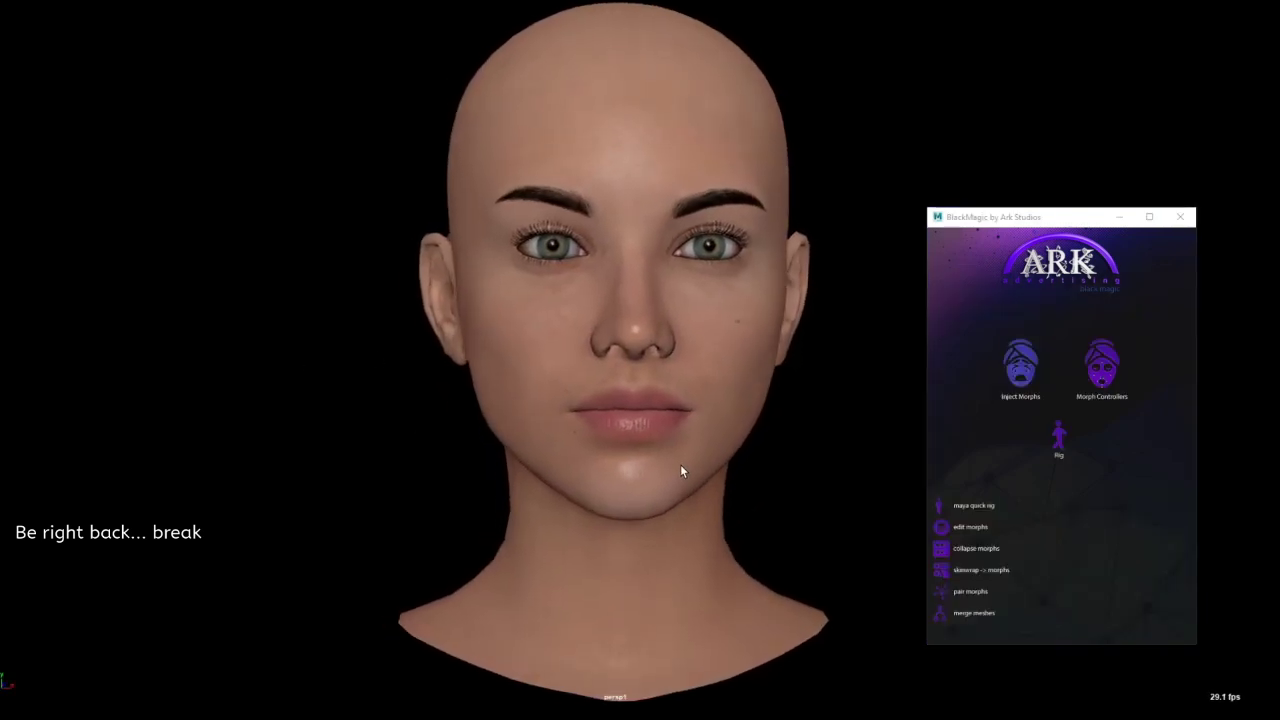
click(1088, 396)
click(1052, 428)
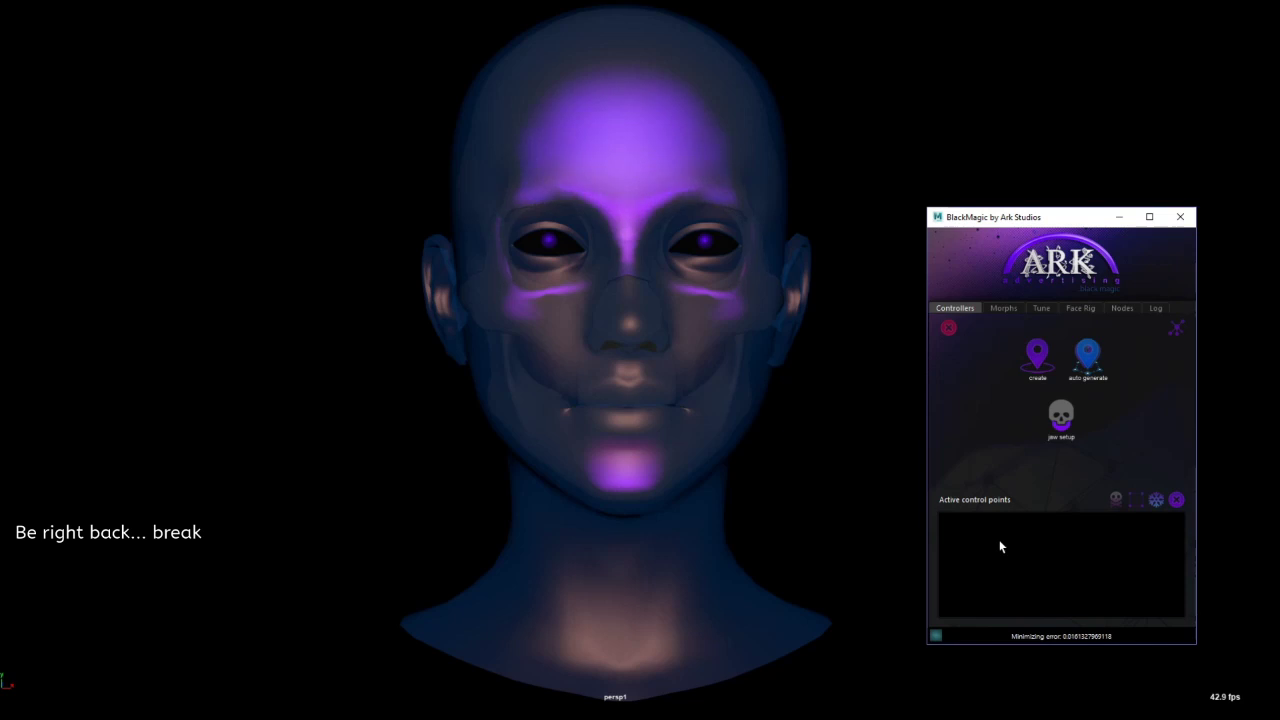
alt+drag(909, 548, 679, 553)
click(1061, 422)
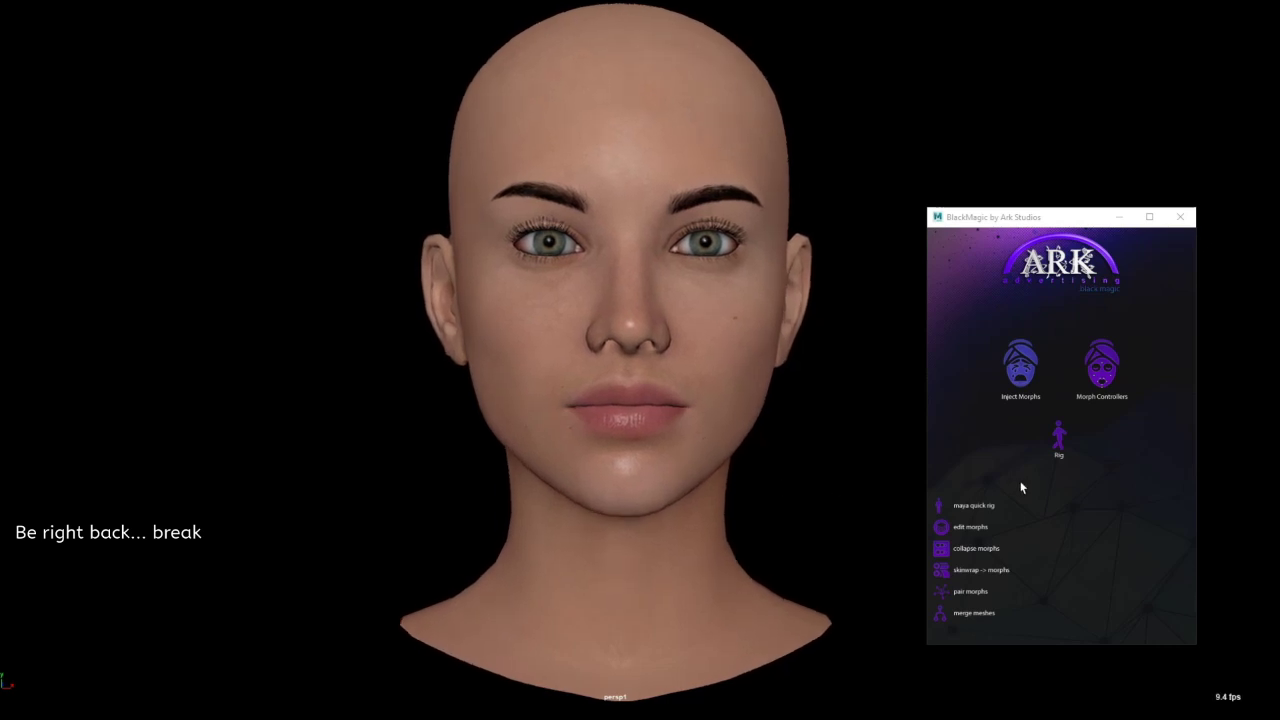
click(1101, 367)
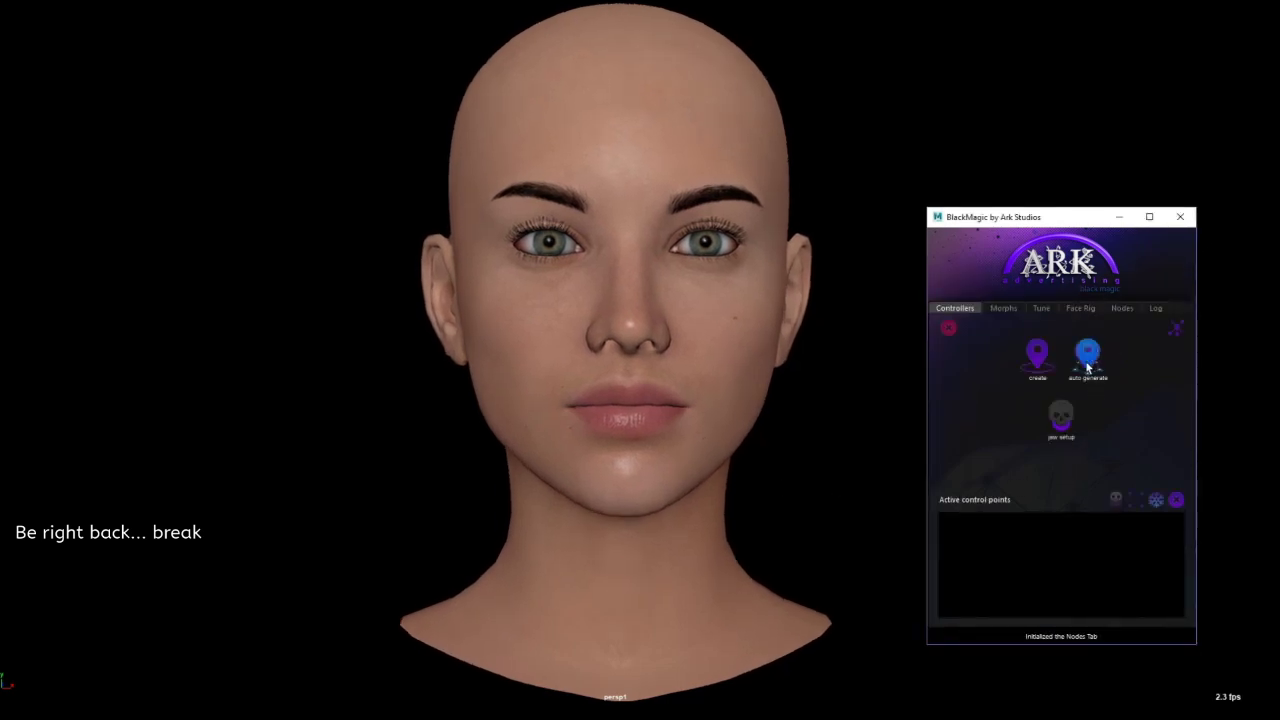
click(1056, 422)
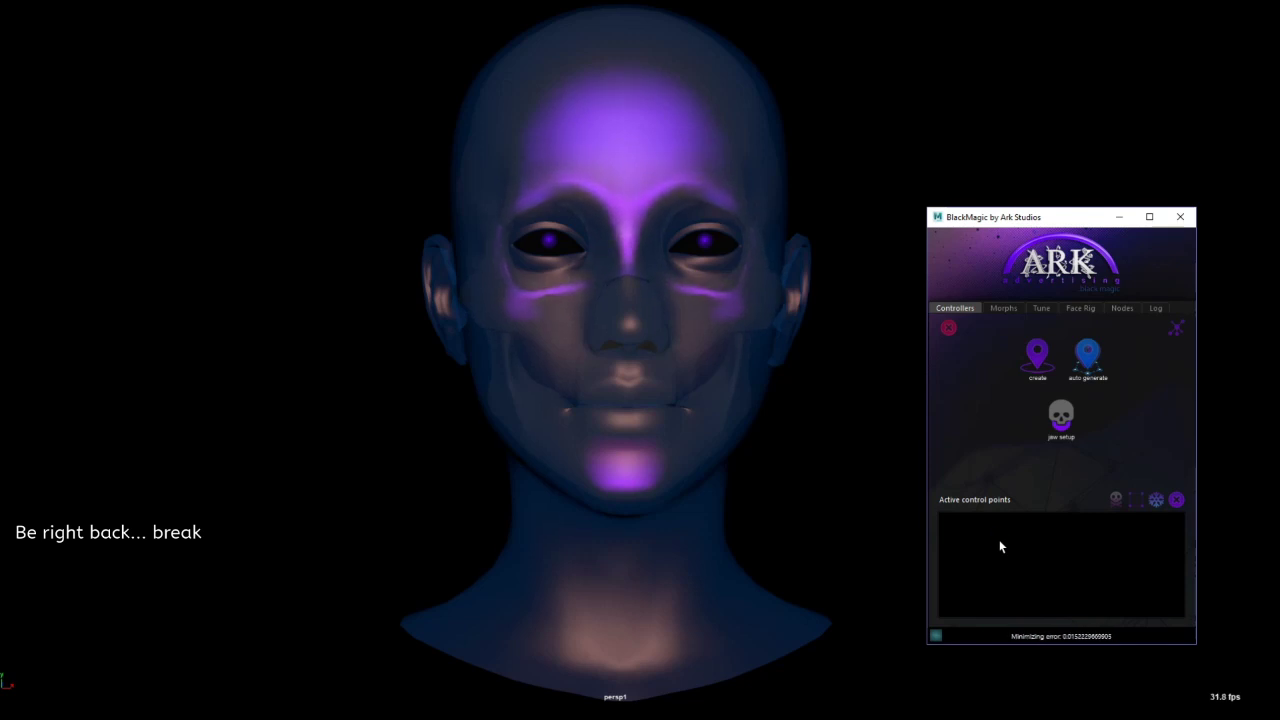
alt+drag(840, 549, 678, 551)
click(1057, 436)
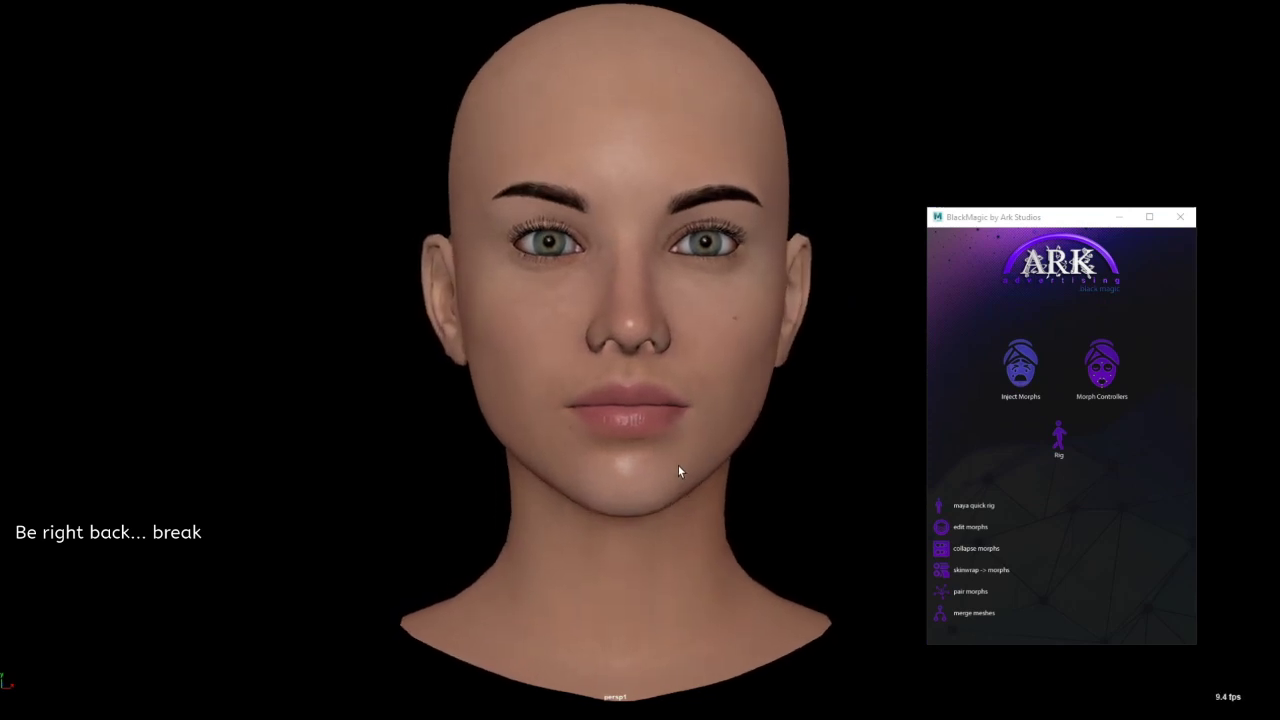
click(1057, 450)
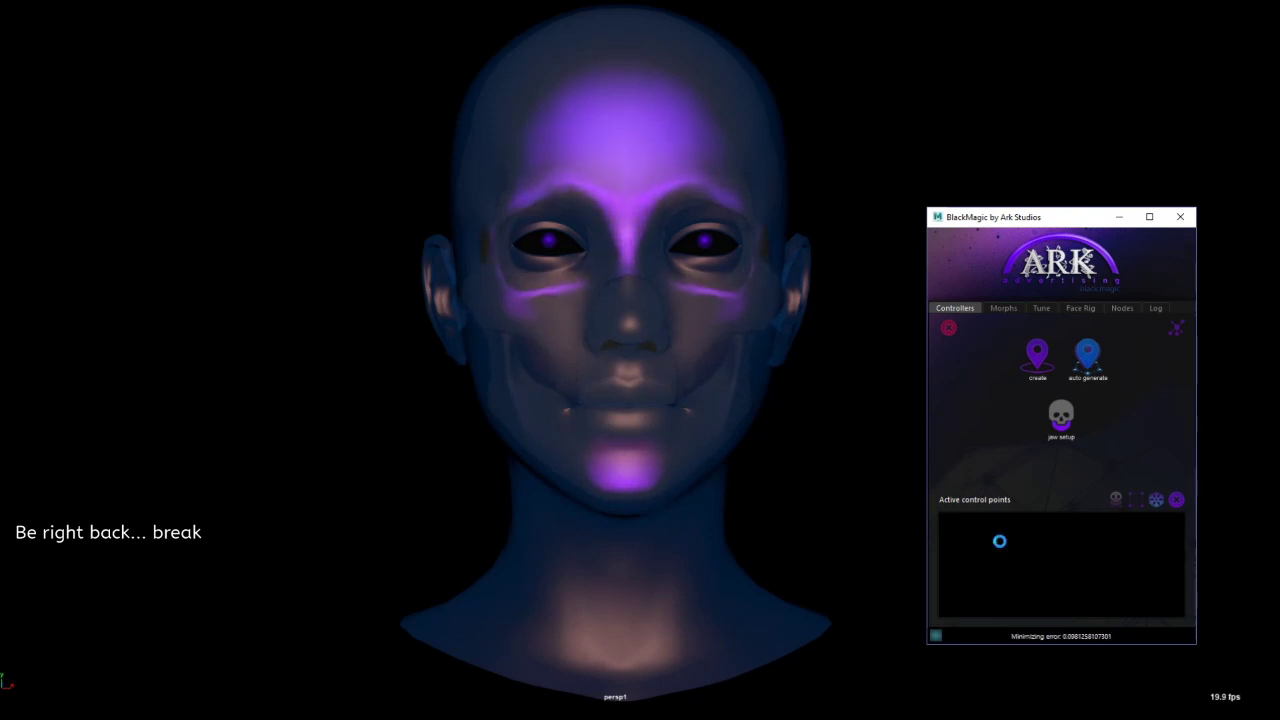
alt+drag(816, 549, 678, 551)
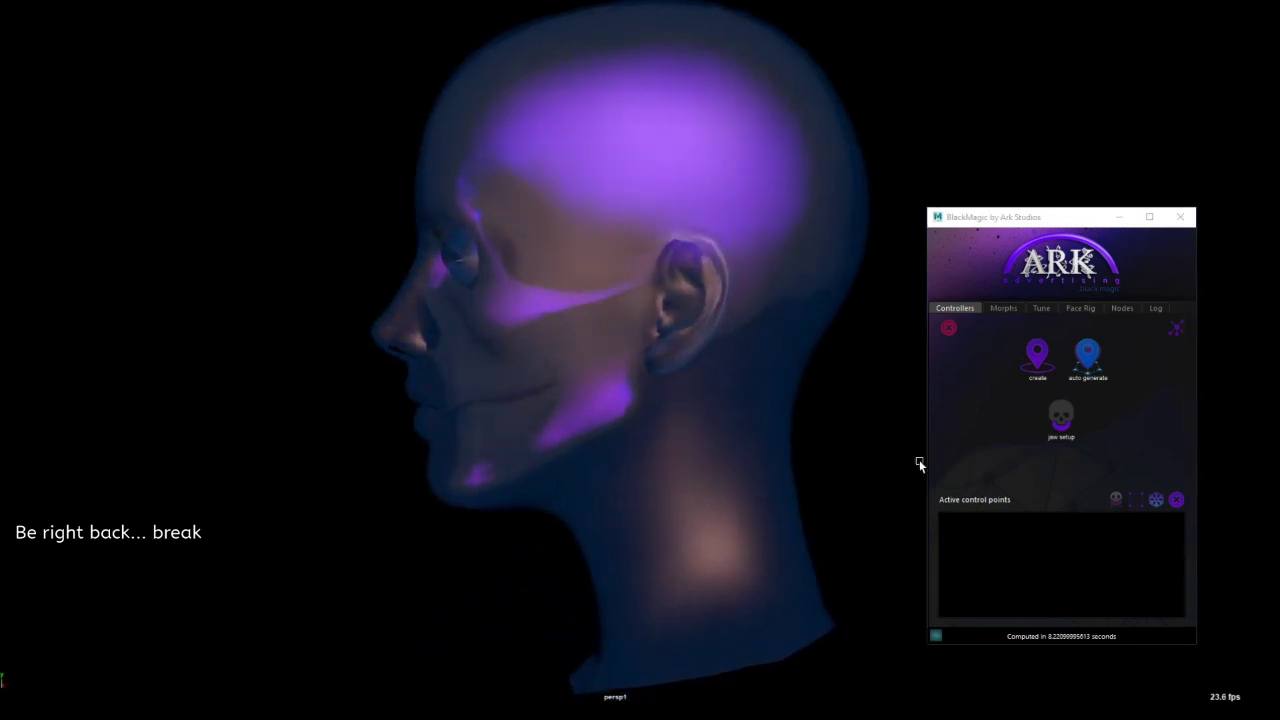
click(1062, 426)
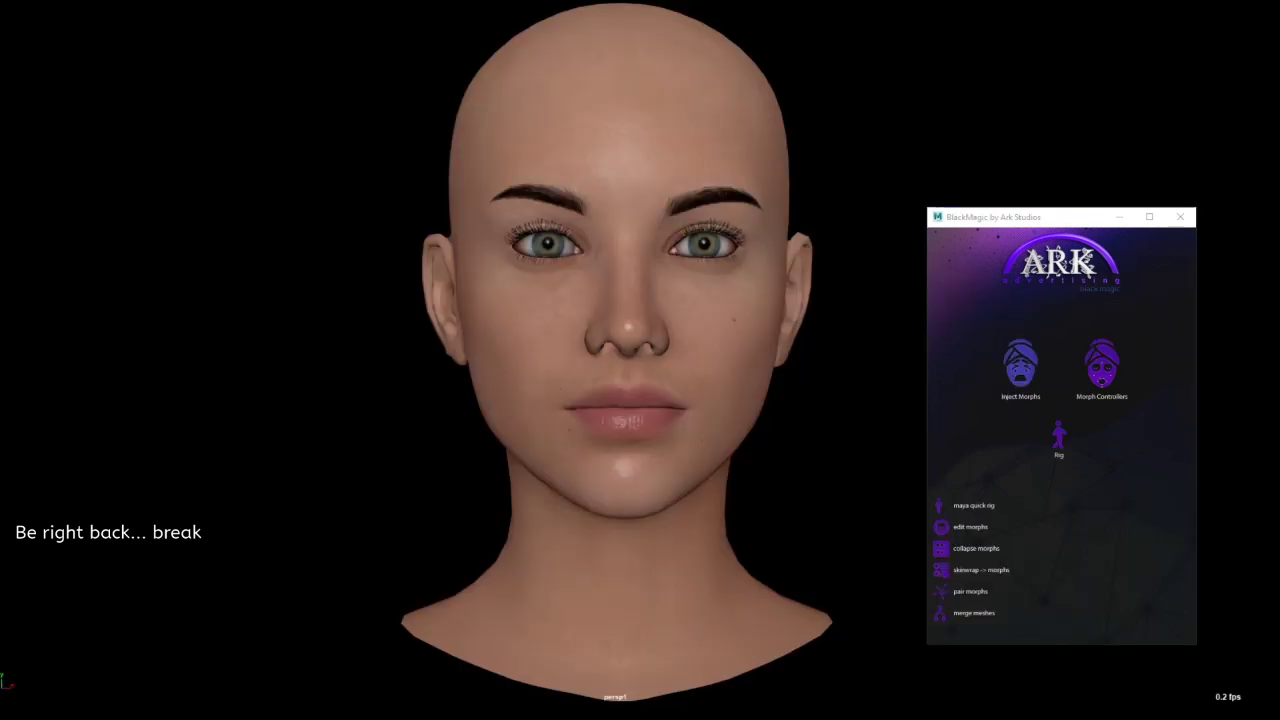
alt+drag(678, 466, 678, 467)
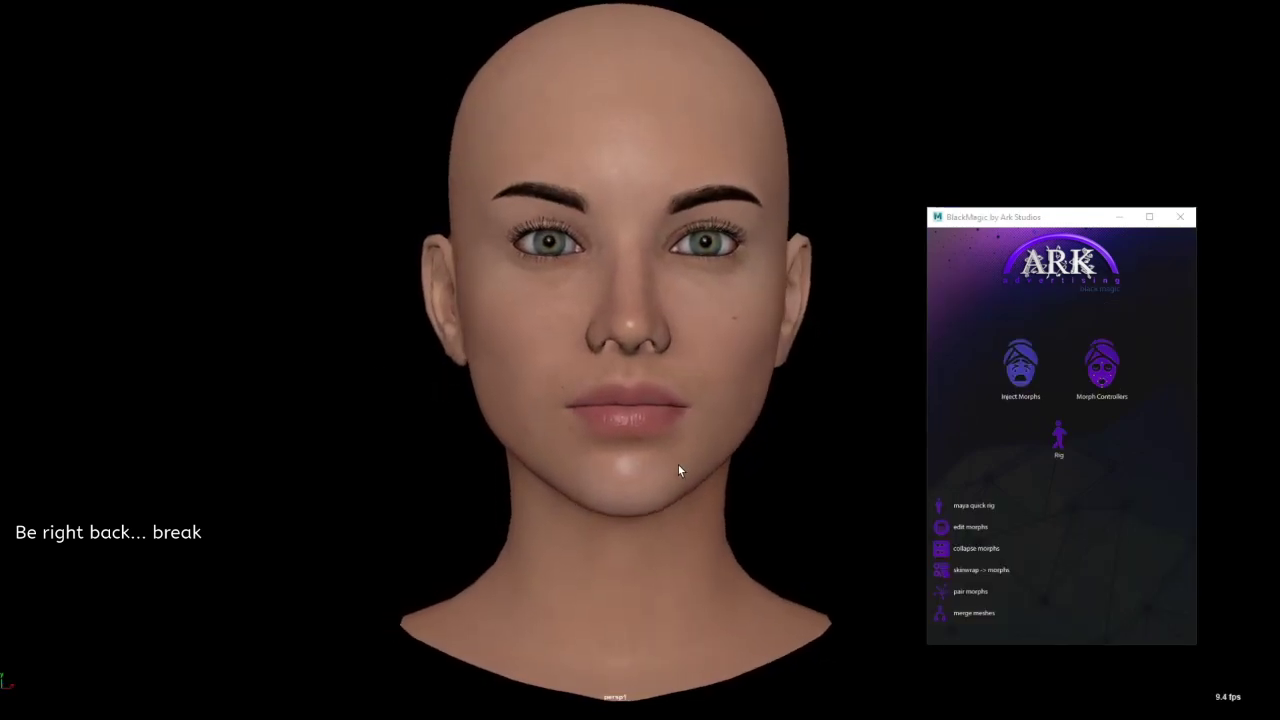
click(1086, 397)
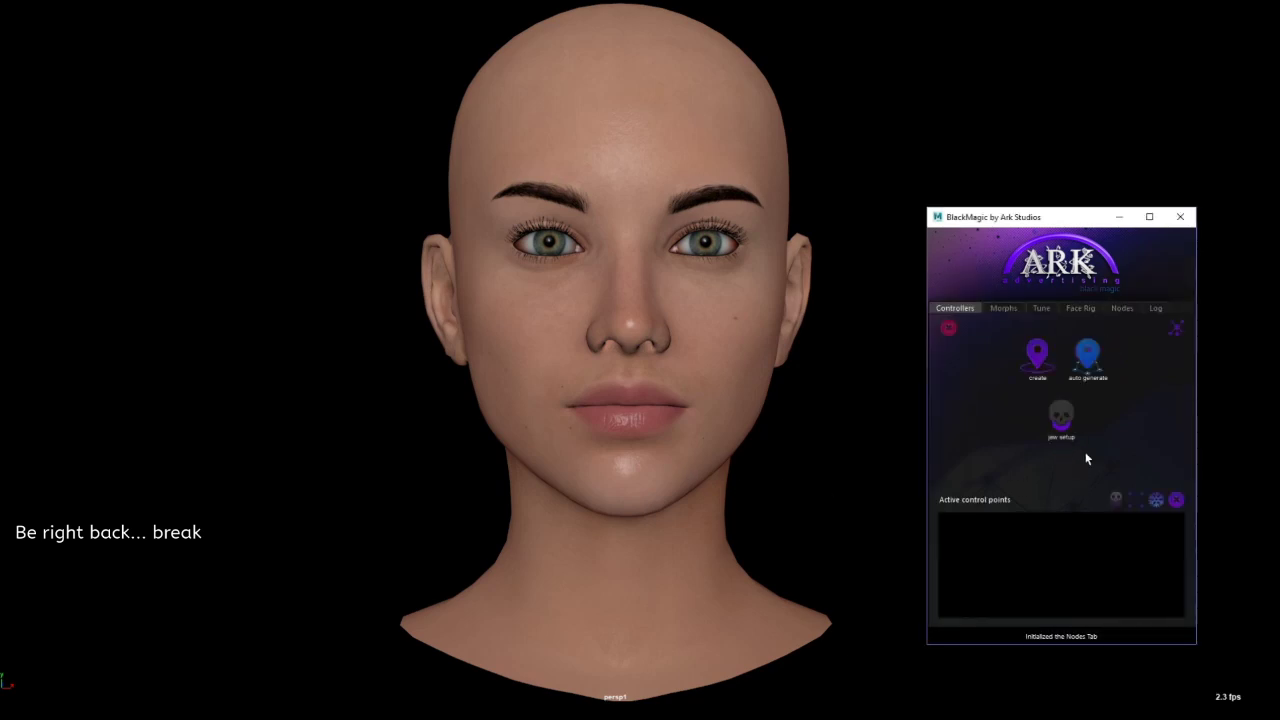
click(1058, 418)
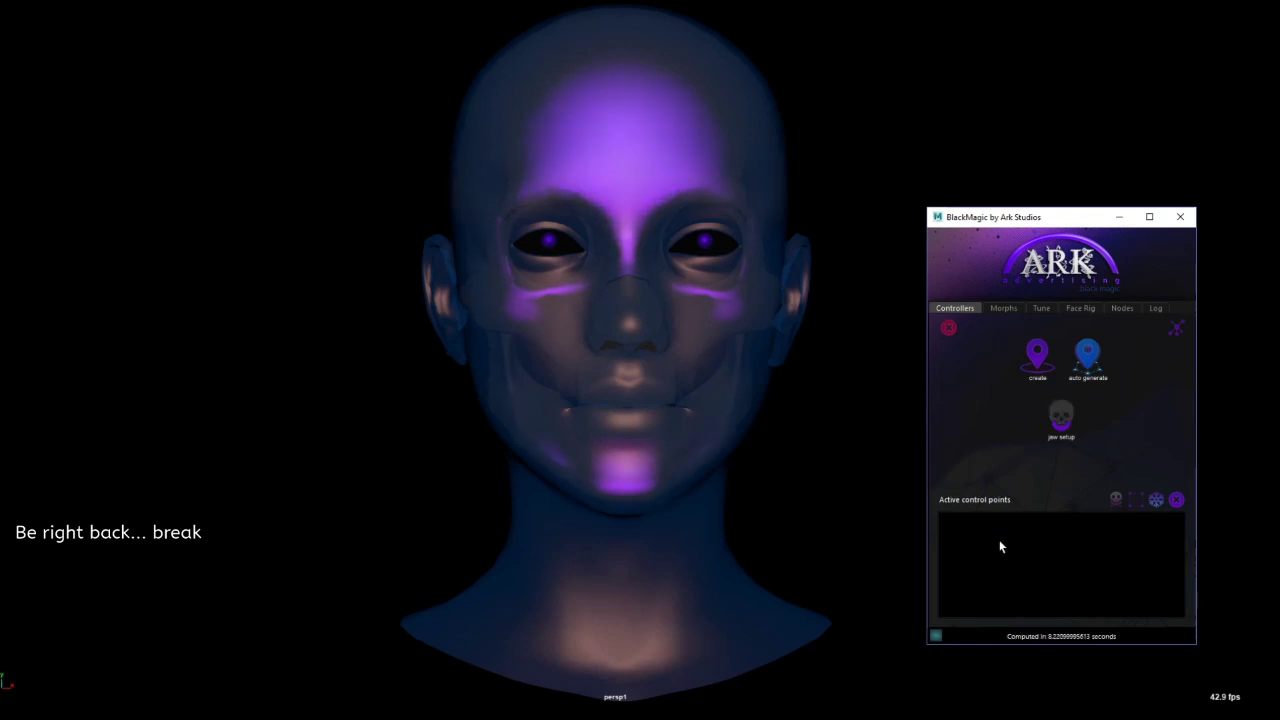
alt+drag(850, 547, 679, 556)
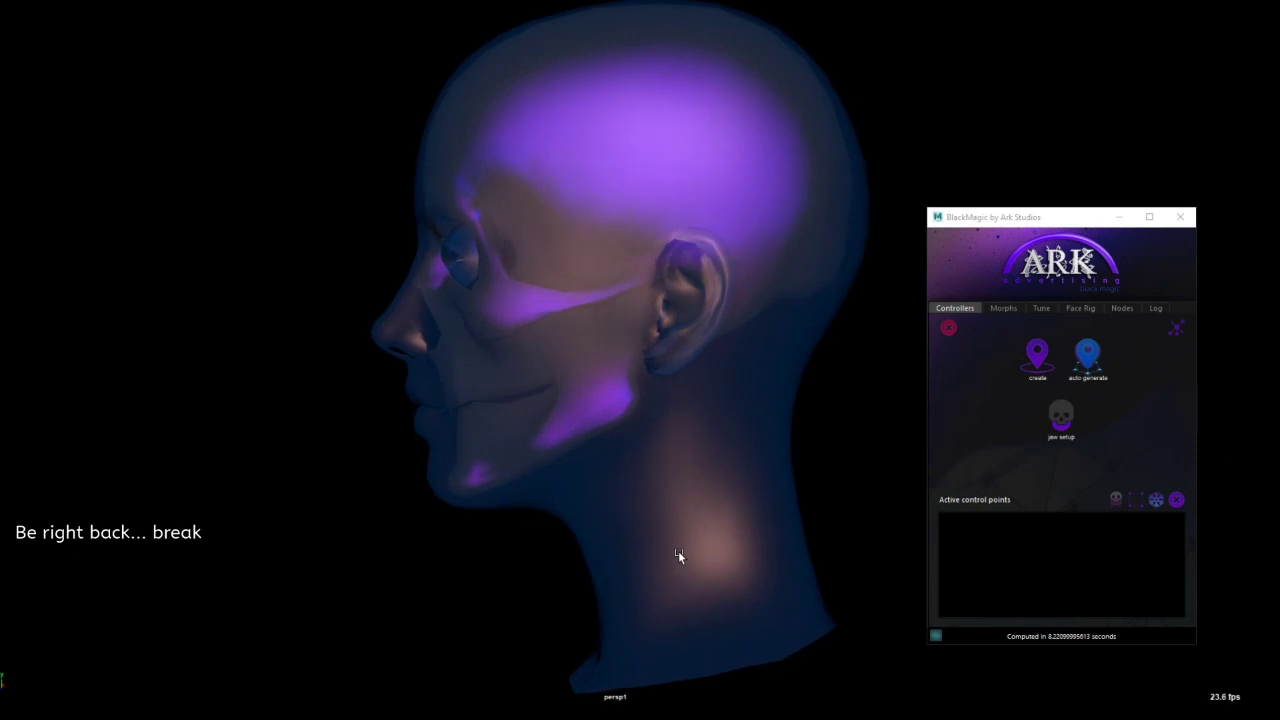
click(1050, 436)
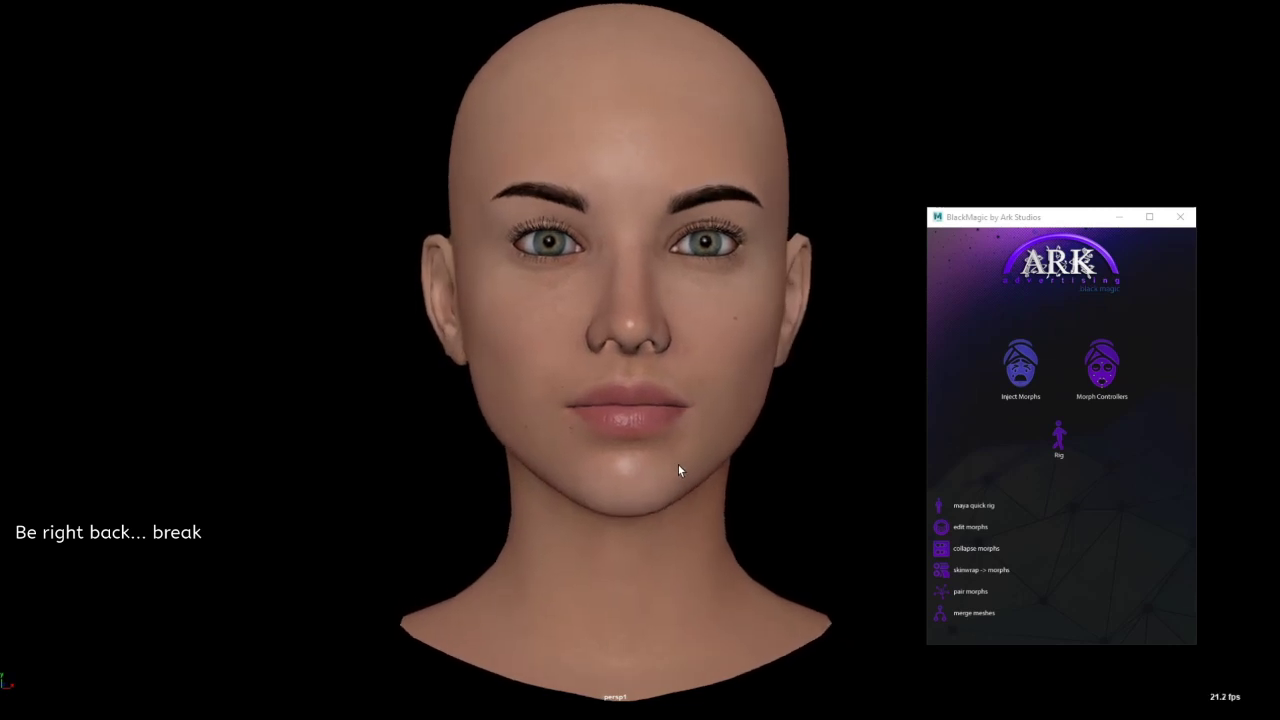
click(1088, 400)
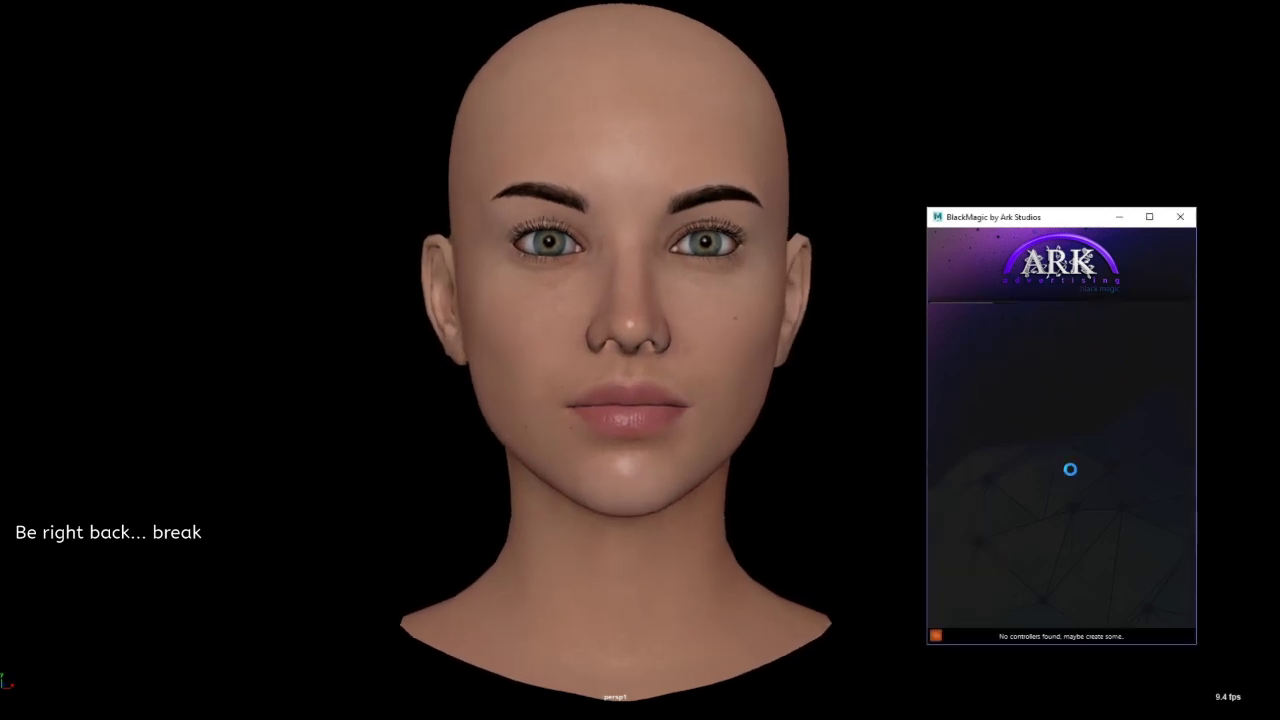
click(1047, 434)
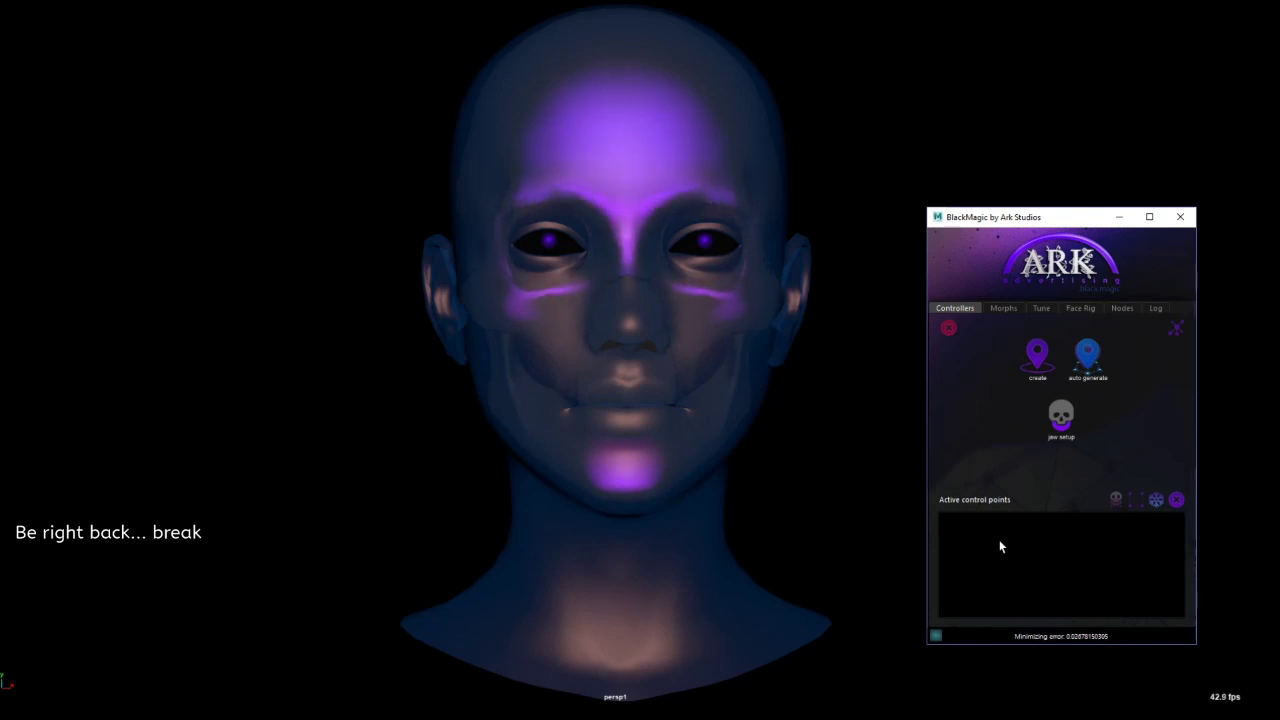
alt+drag(870, 547, 678, 551)
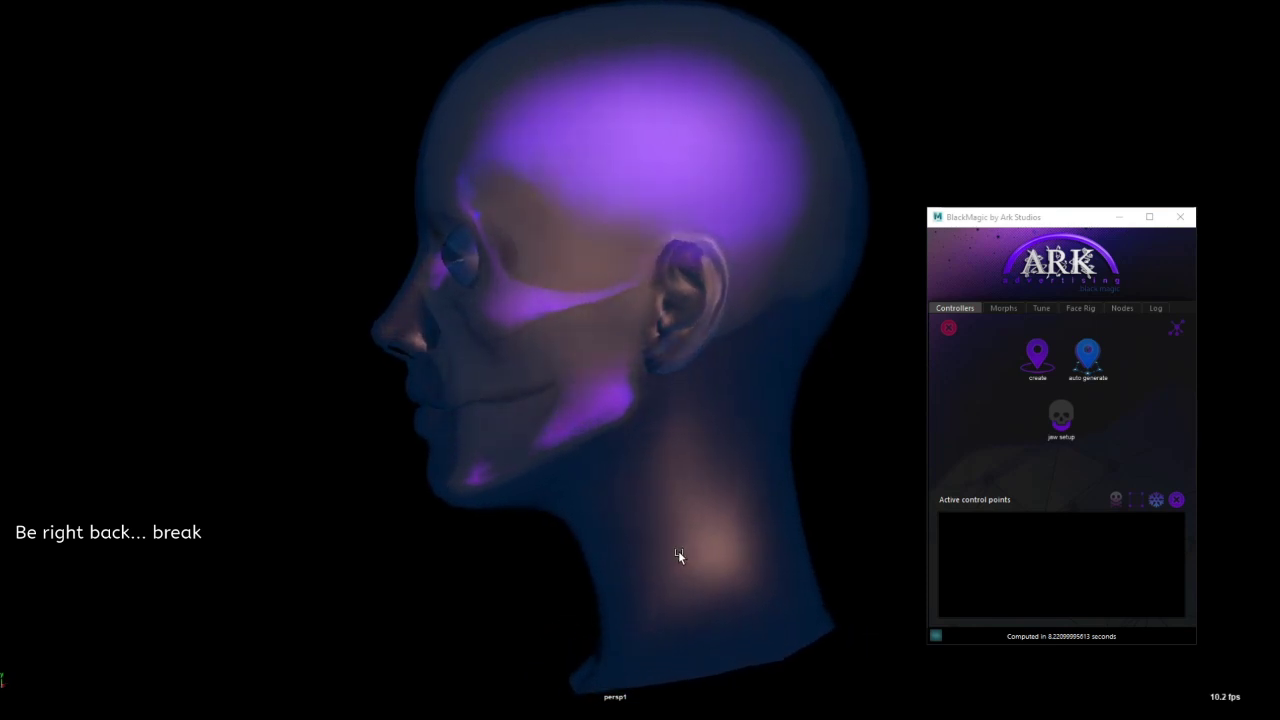
click(1061, 418)
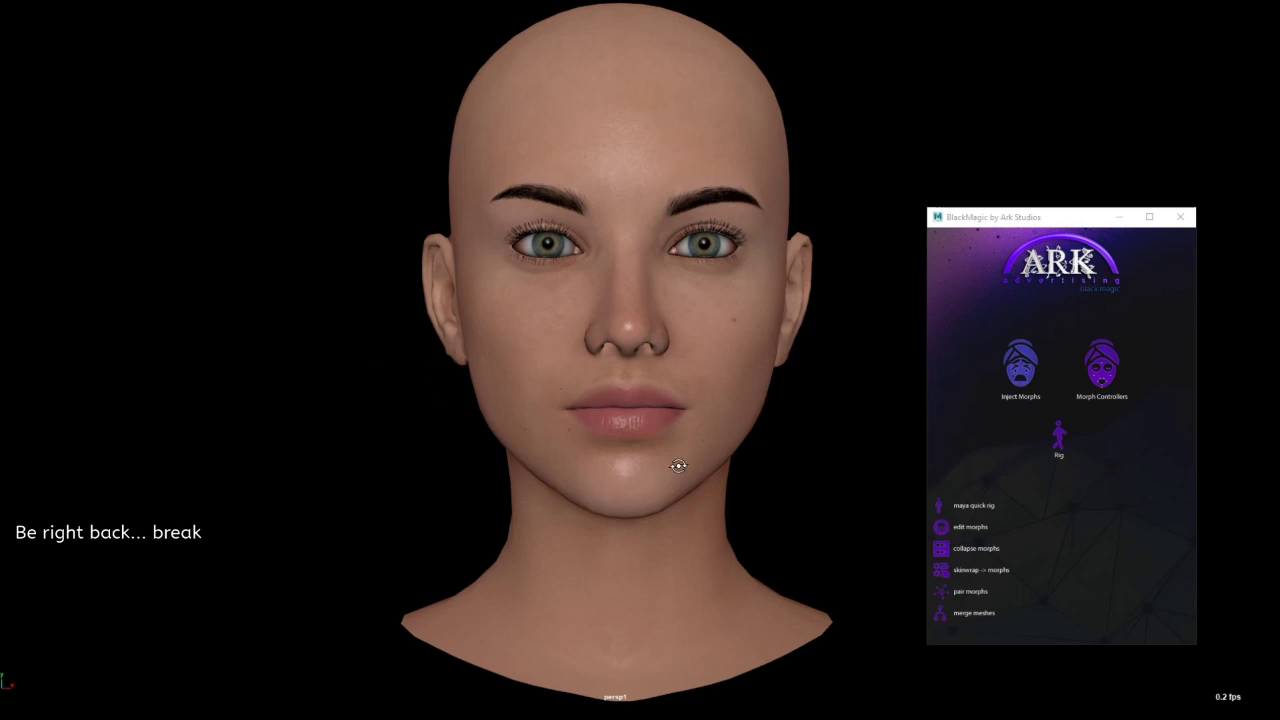
mouse_move(678, 466)
alt+mouse_down()
mouse_move(695, 466)
mouse_move(680, 466)
alt+mouse_up()
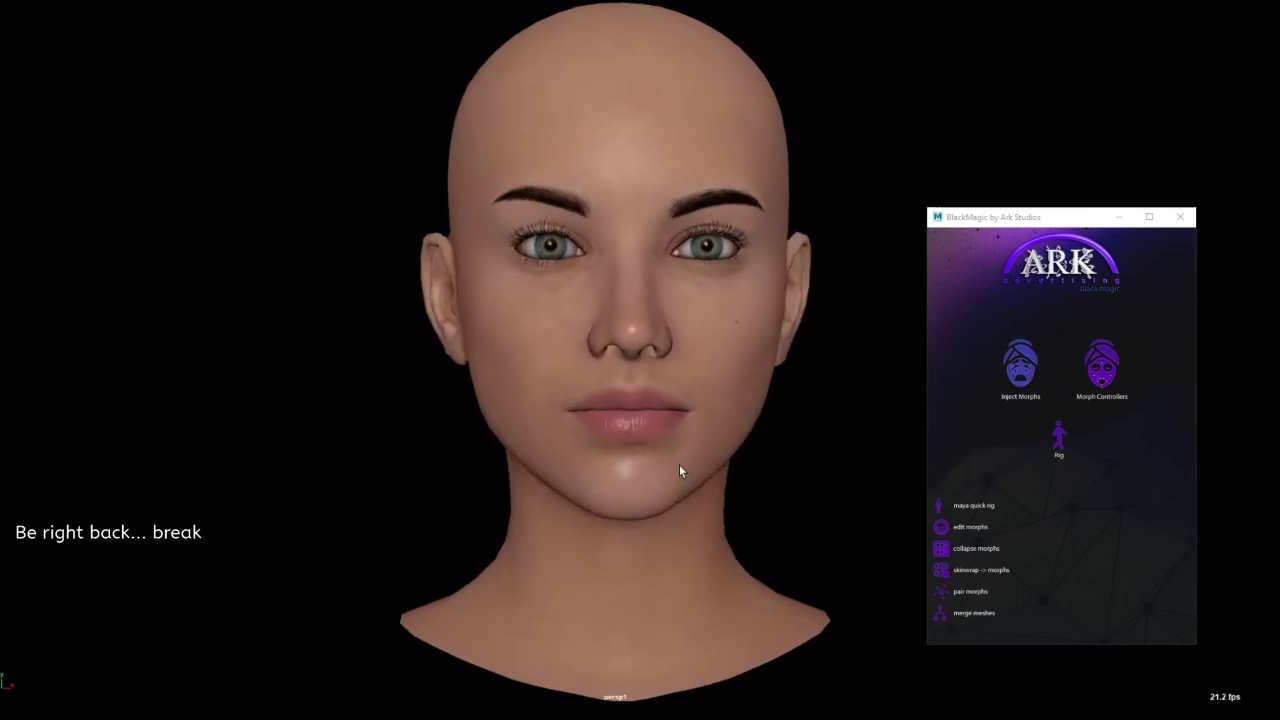
click(1089, 381)
click(1079, 375)
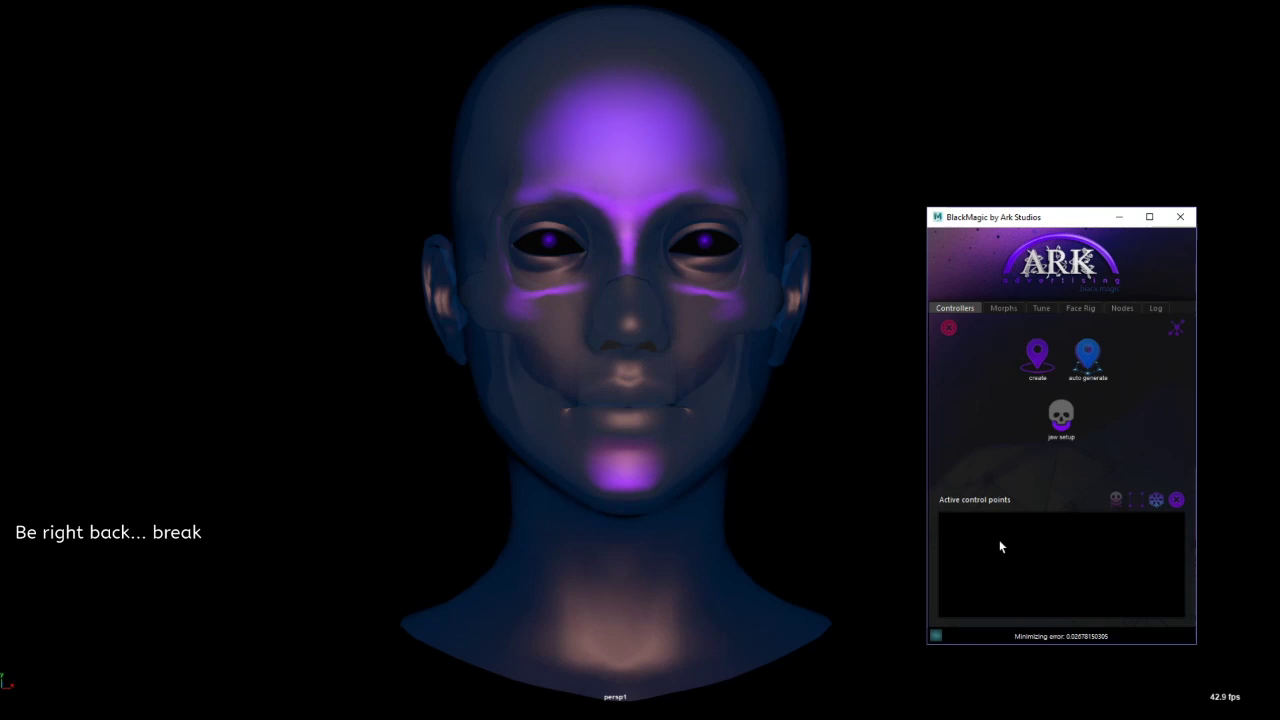
alt+drag(840, 549, 678, 551)
click(1058, 432)
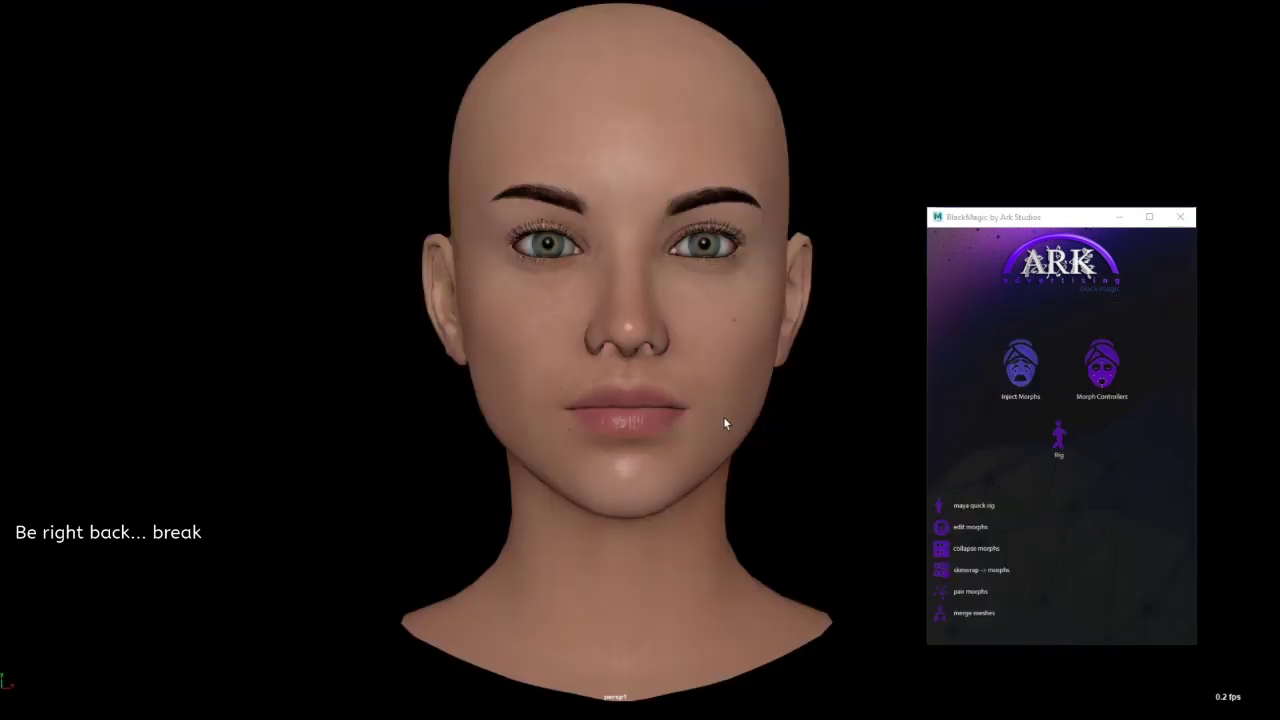
mouse_move(674, 466)
alt+mouse_down()
mouse_move(693, 463)
mouse_move(677, 467)
alt+mouse_up()
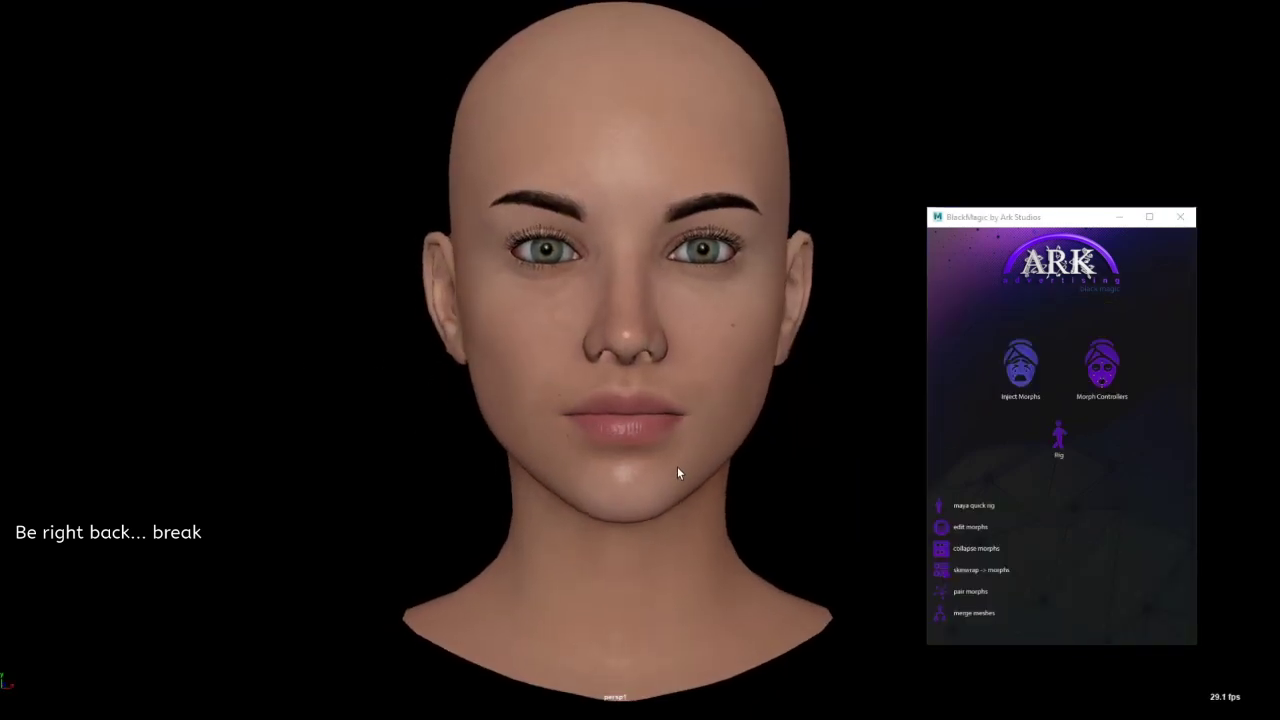
click(1057, 440)
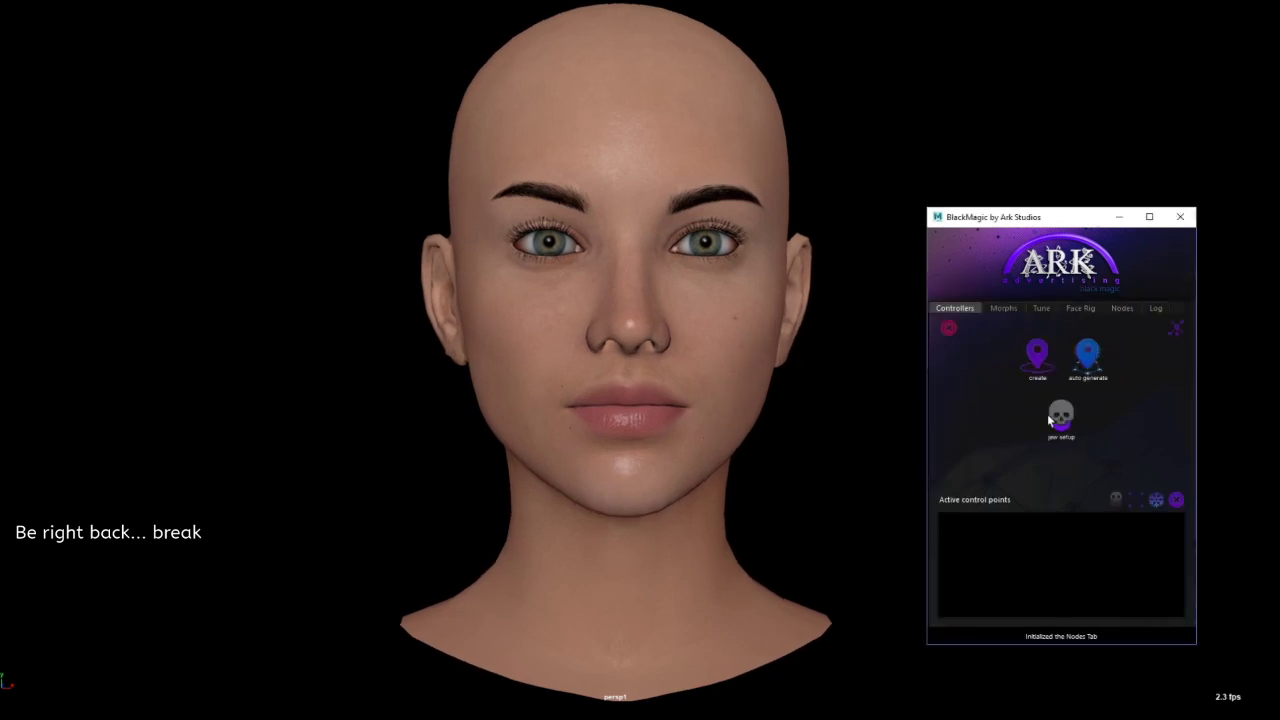
click(1058, 422)
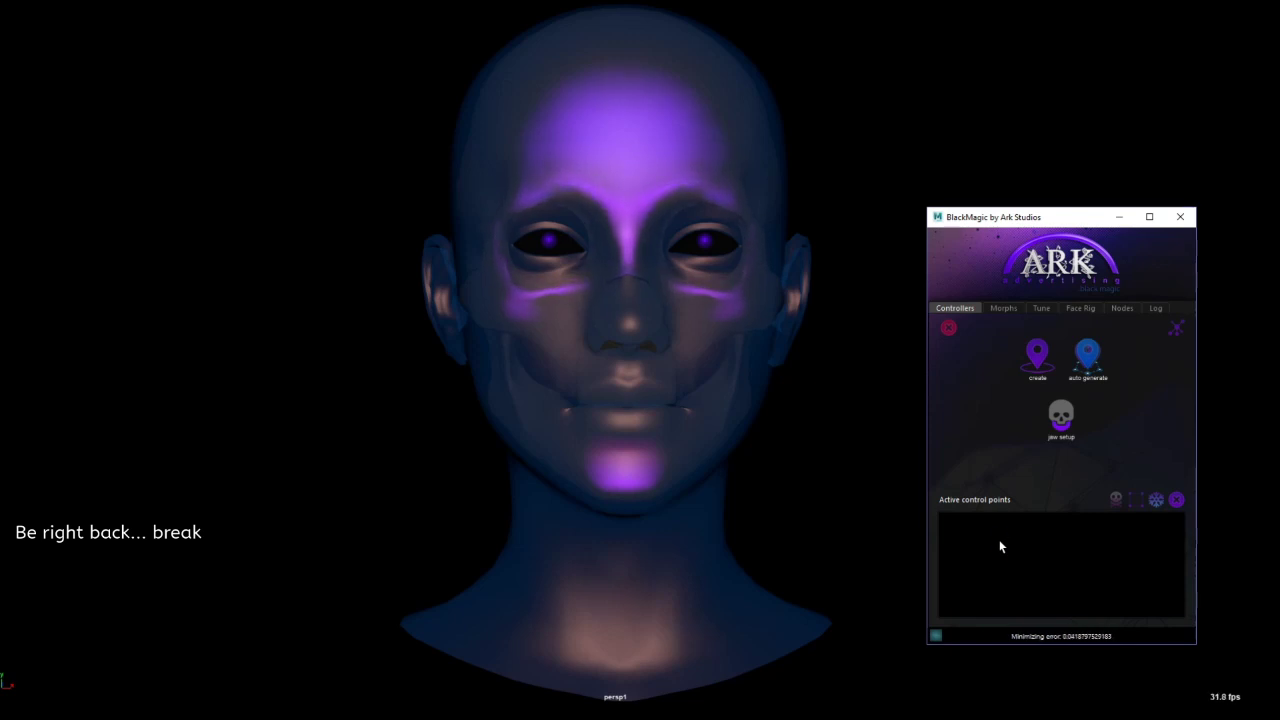
alt+drag(838, 549, 678, 551)
click(1062, 425)
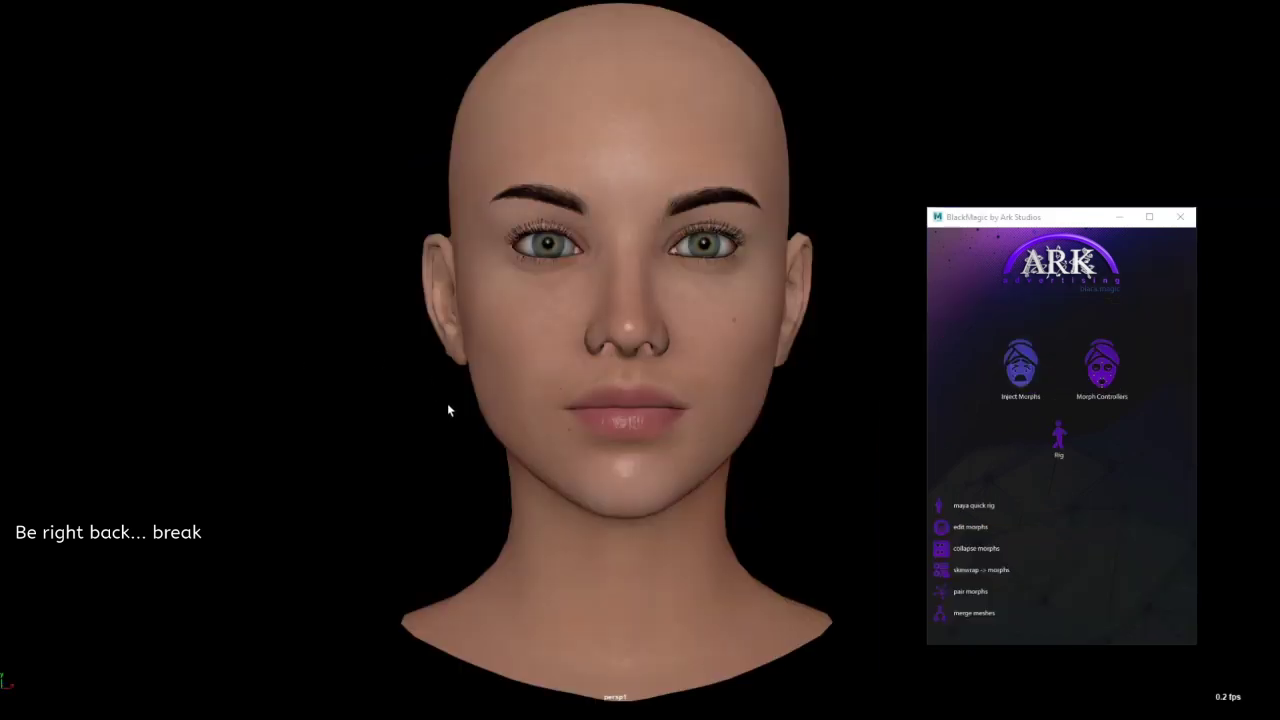
alt+drag(670, 460, 679, 467)
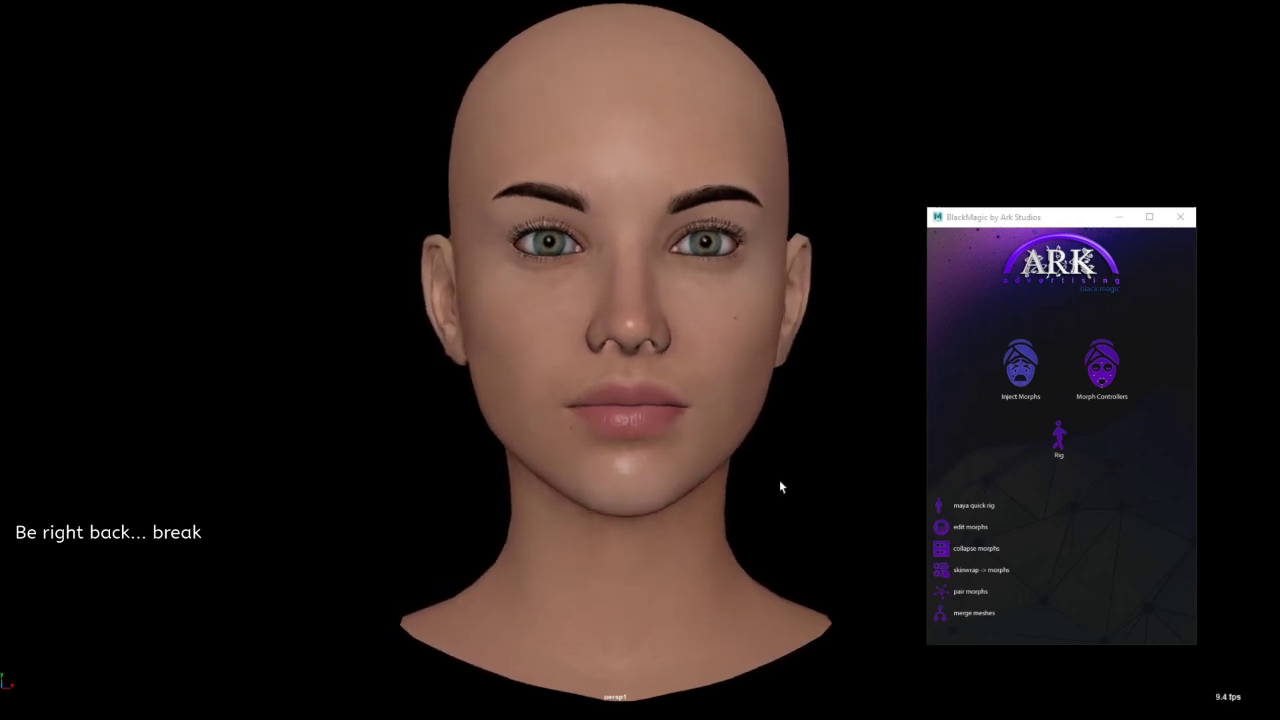
click(1101, 368)
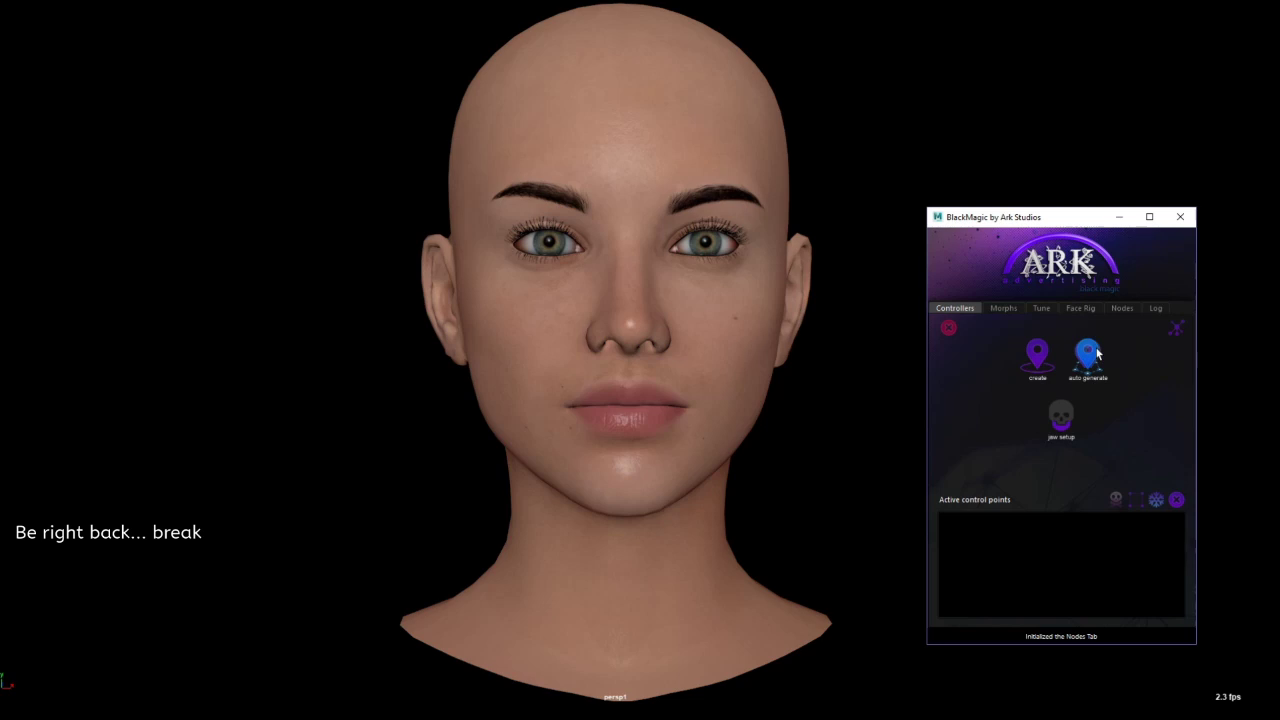
click(1056, 420)
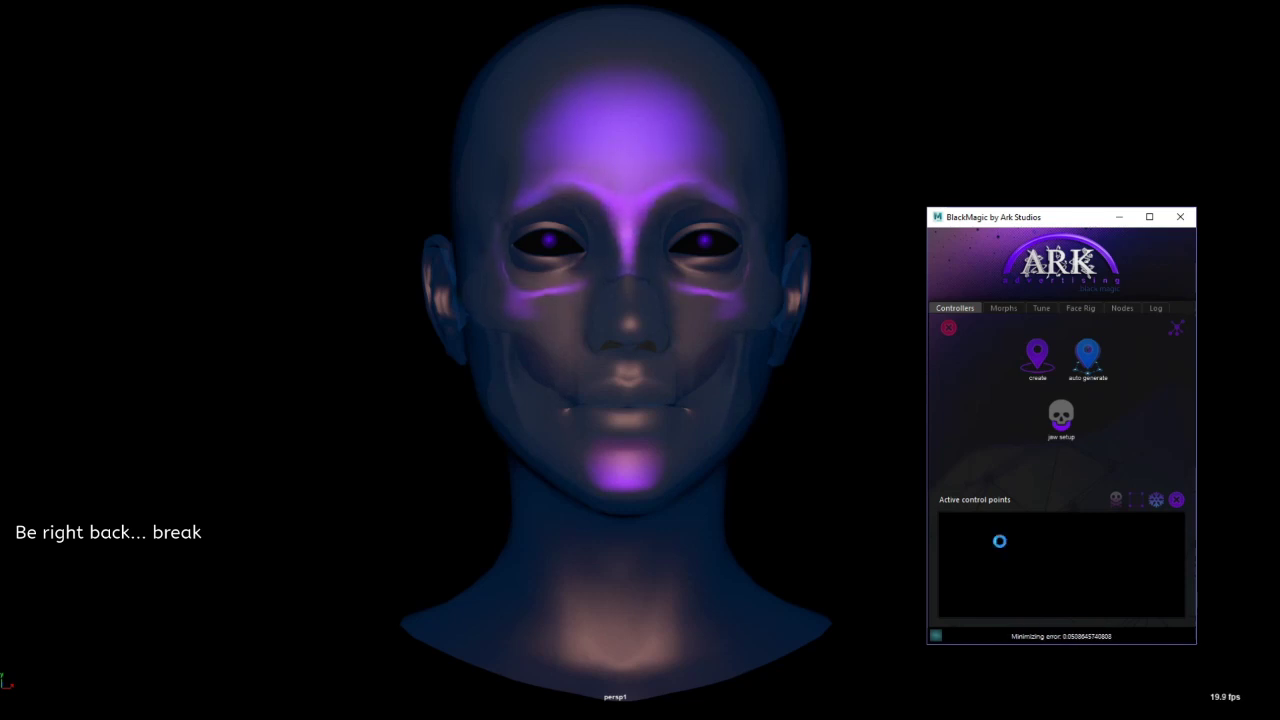
alt+drag(836, 550, 679, 551)
click(1060, 428)
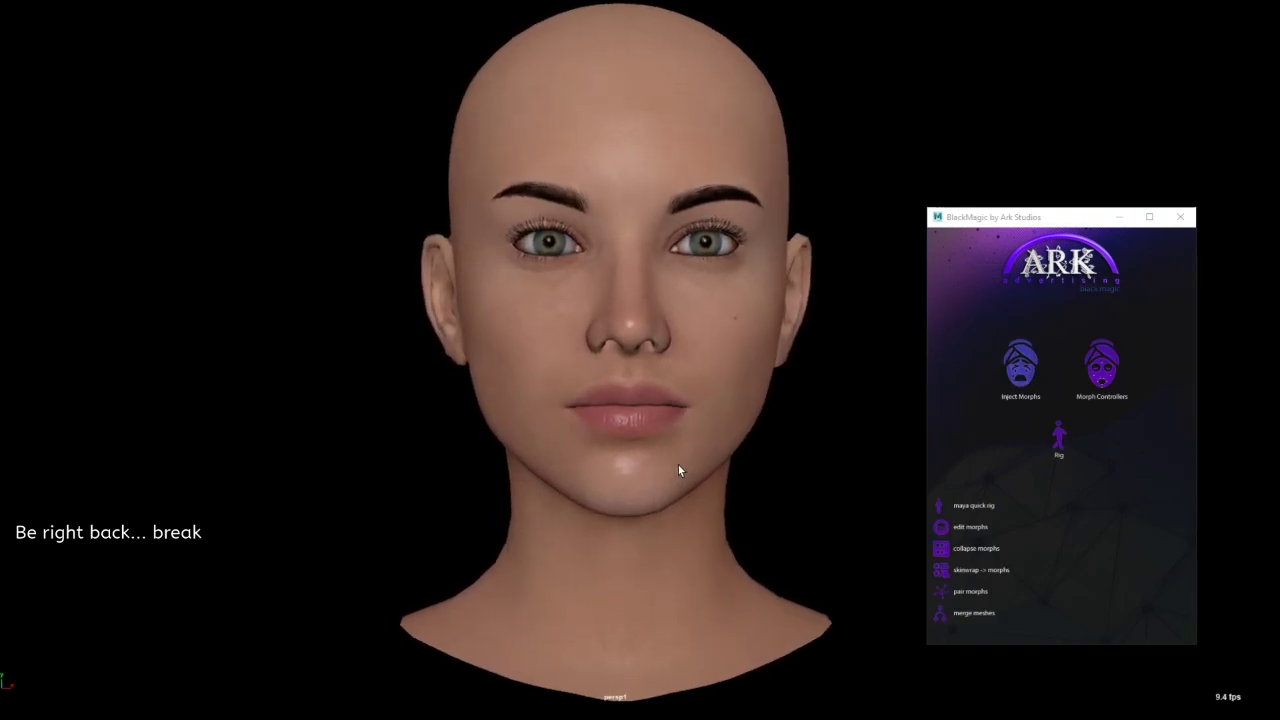
click(1097, 385)
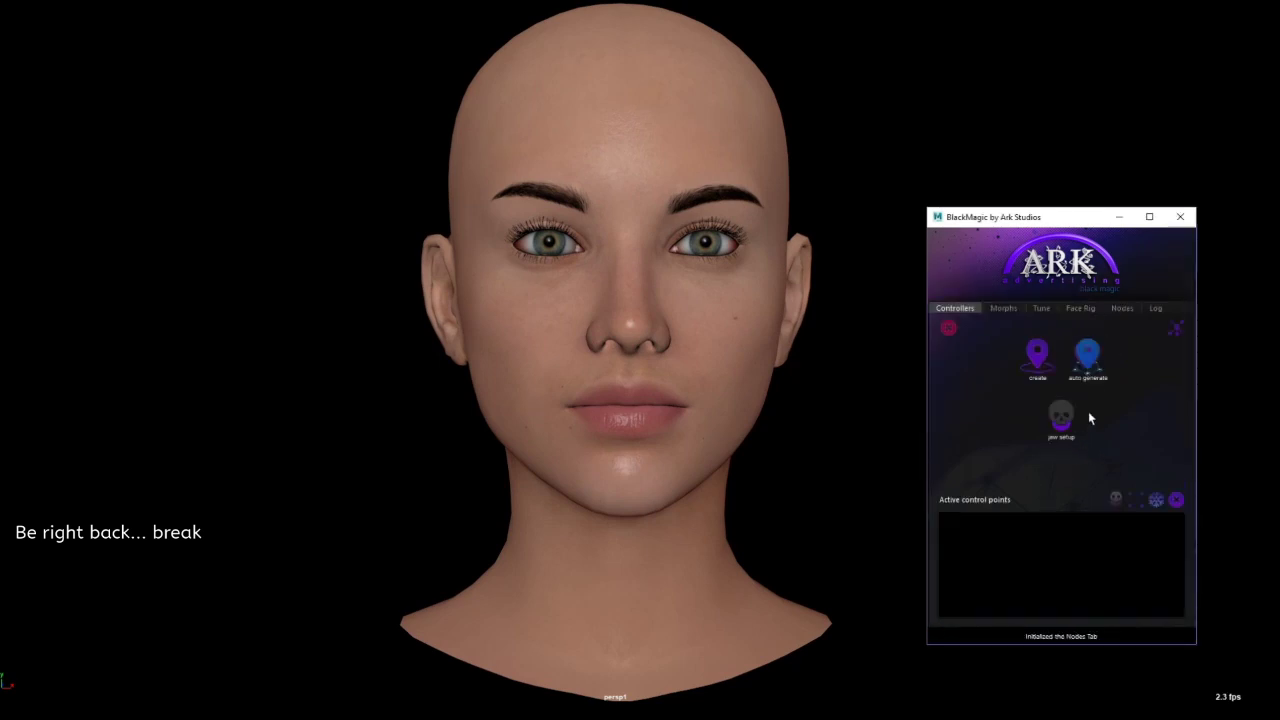
click(1050, 427)
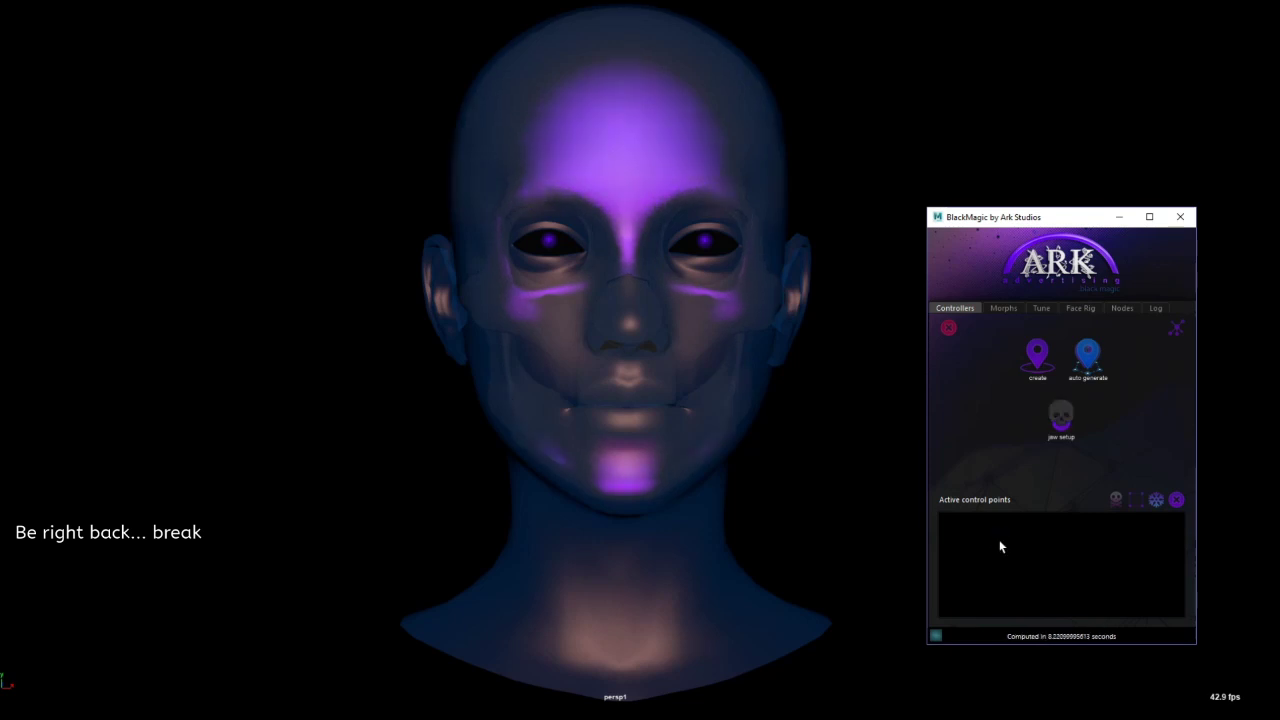
alt+drag(843, 555, 678, 551)
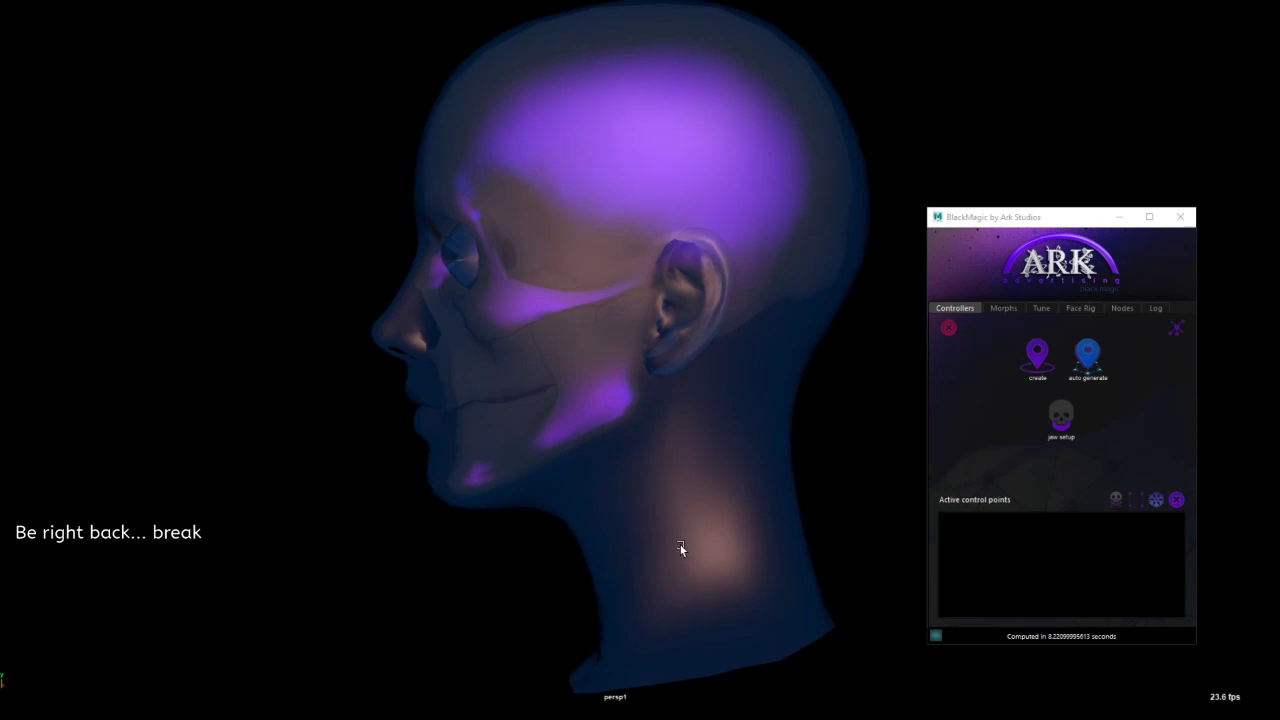
click(1053, 436)
click(1058, 425)
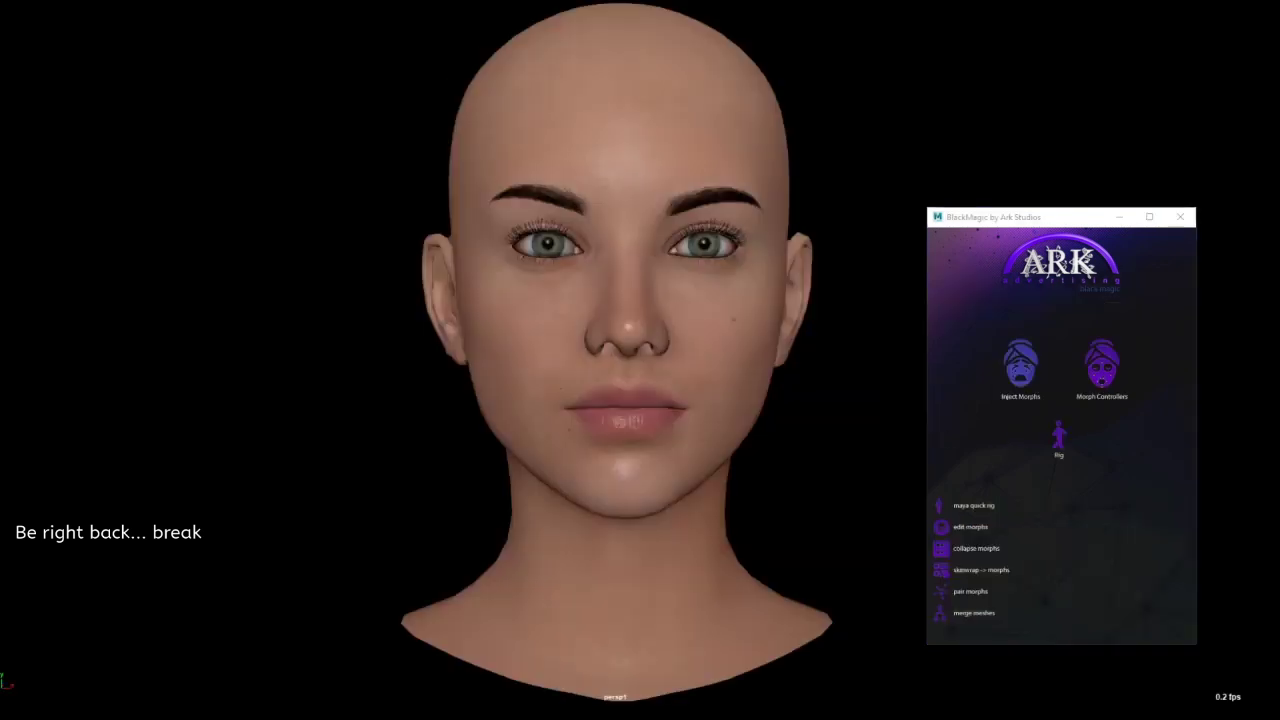
mouse_move(679, 466)
alt+mouse_down()
mouse_move(694, 465)
mouse_move(679, 464)
alt+mouse_up()
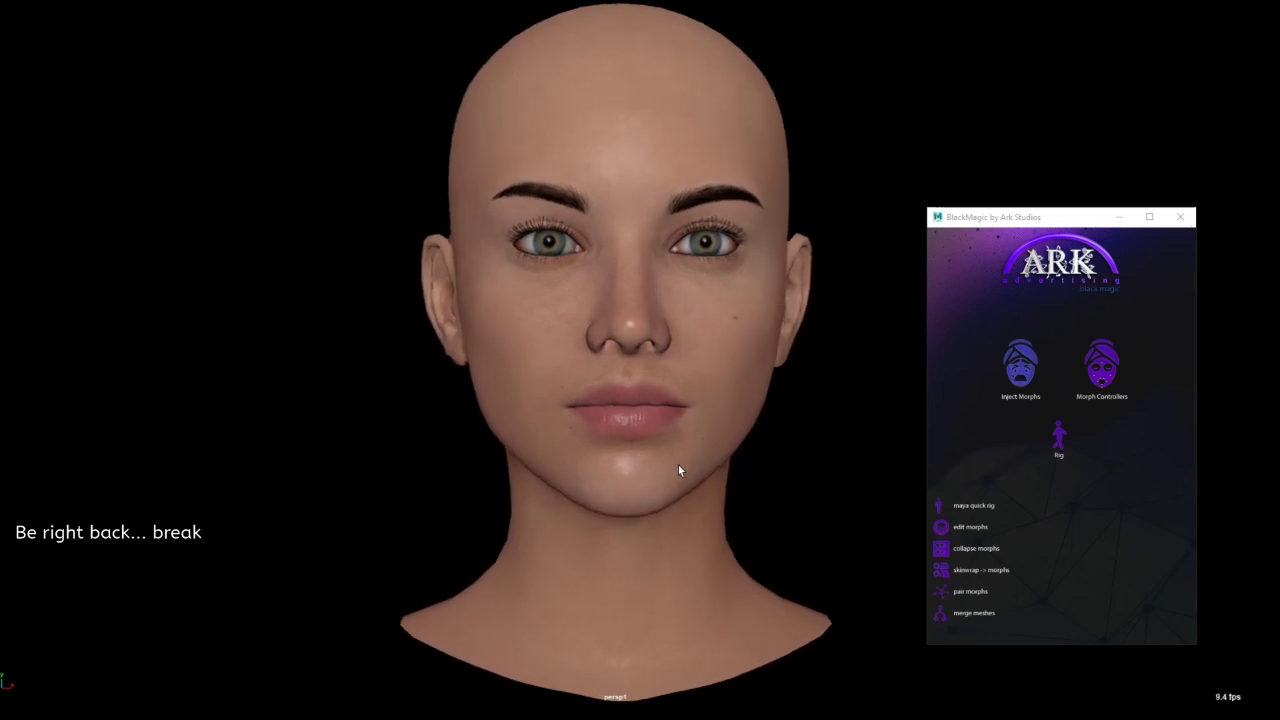
click(1089, 383)
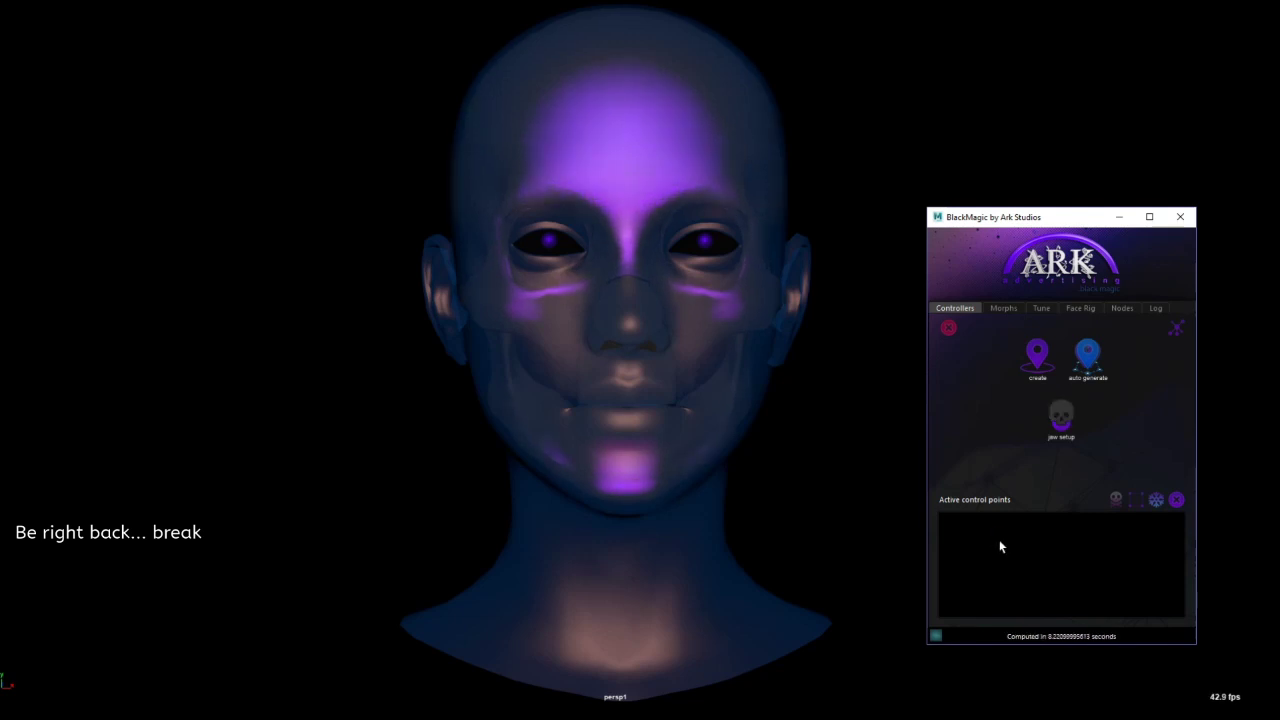
alt+drag(835, 552, 678, 553)
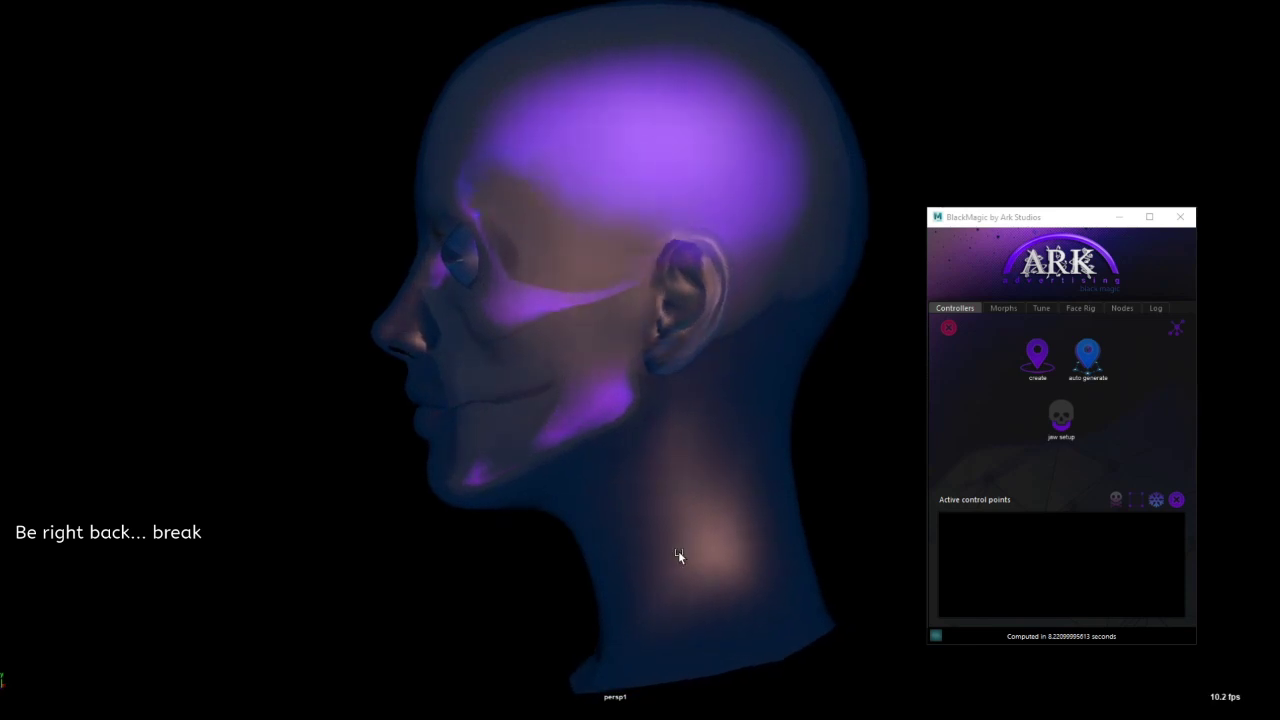
click(1060, 431)
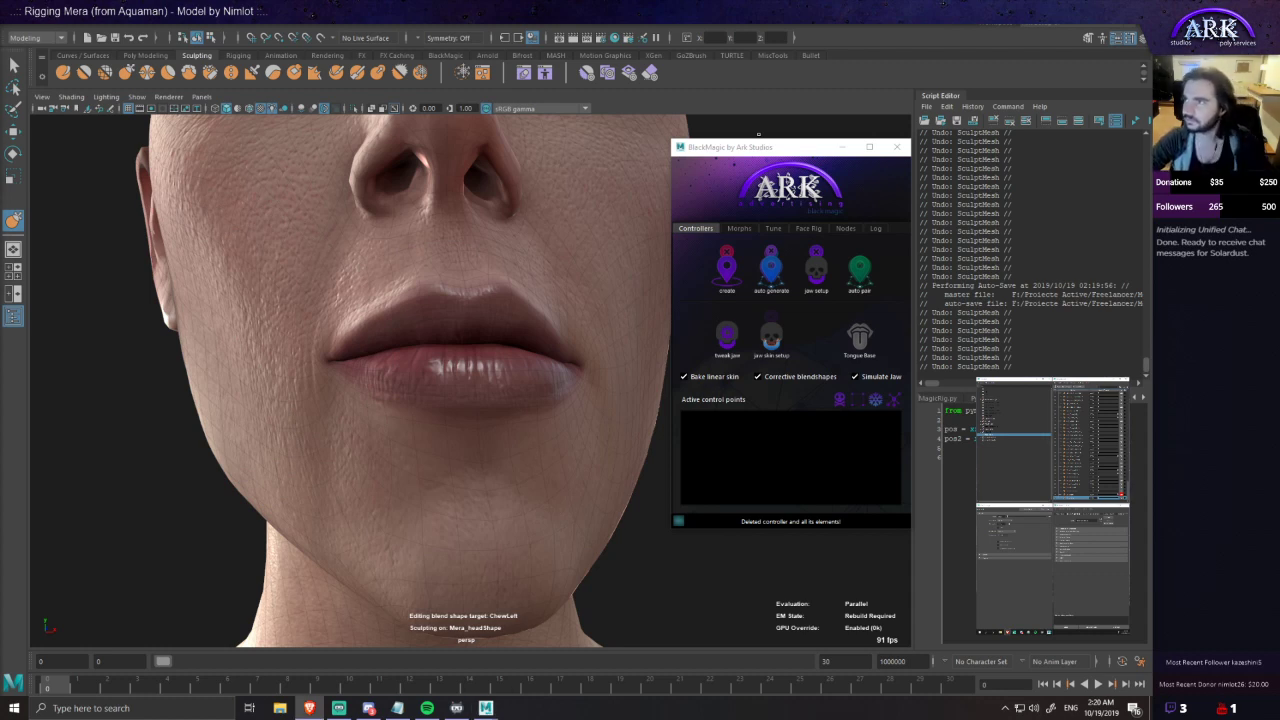
- Check the lips of the ChewLeft blend shape target from several angles and undo the last sculpting stroke
scroll(465, 395, up, 3)
scroll(471, 417, down, 7)
mouse_move(471, 417)
alt+mouse_down()
mouse_move(435, 418)
mouse_move(484, 397)
alt+mouse_up()
scroll(465, 409, up, 5)
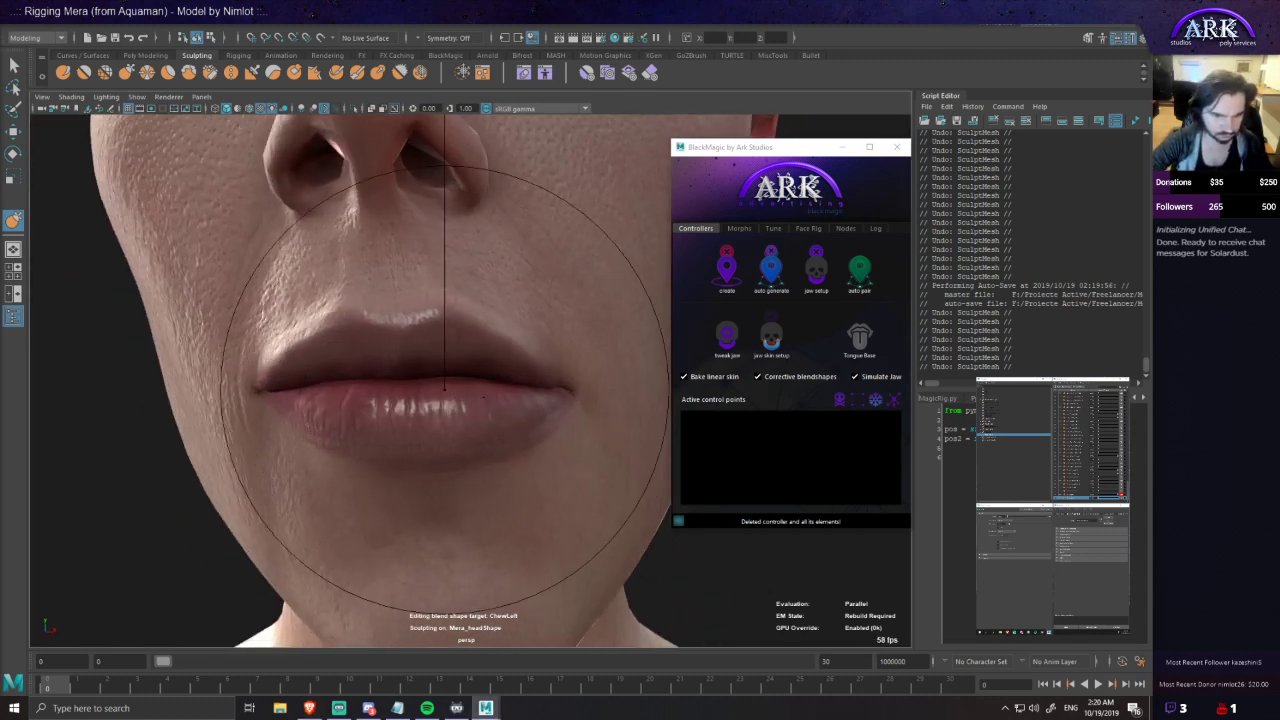
alt+drag(373, 446, 389, 434)
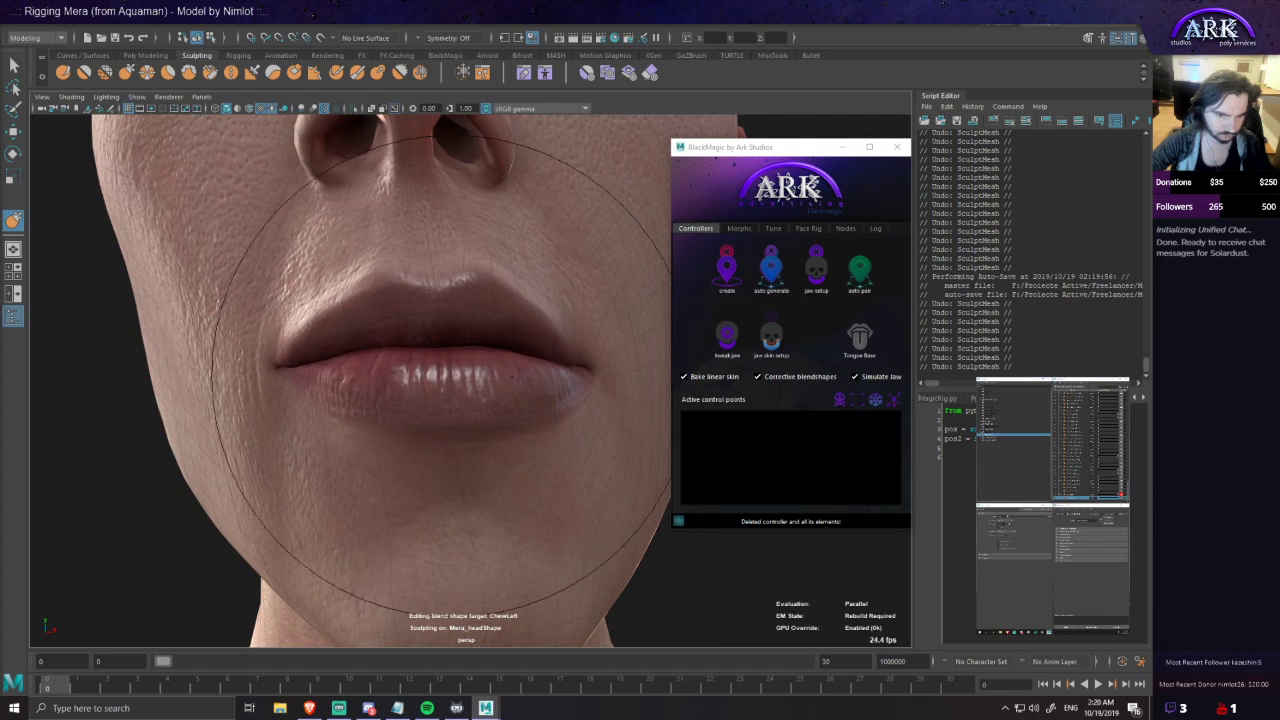
alt+drag(498, 378, 480, 412)
key(ctrl+z)
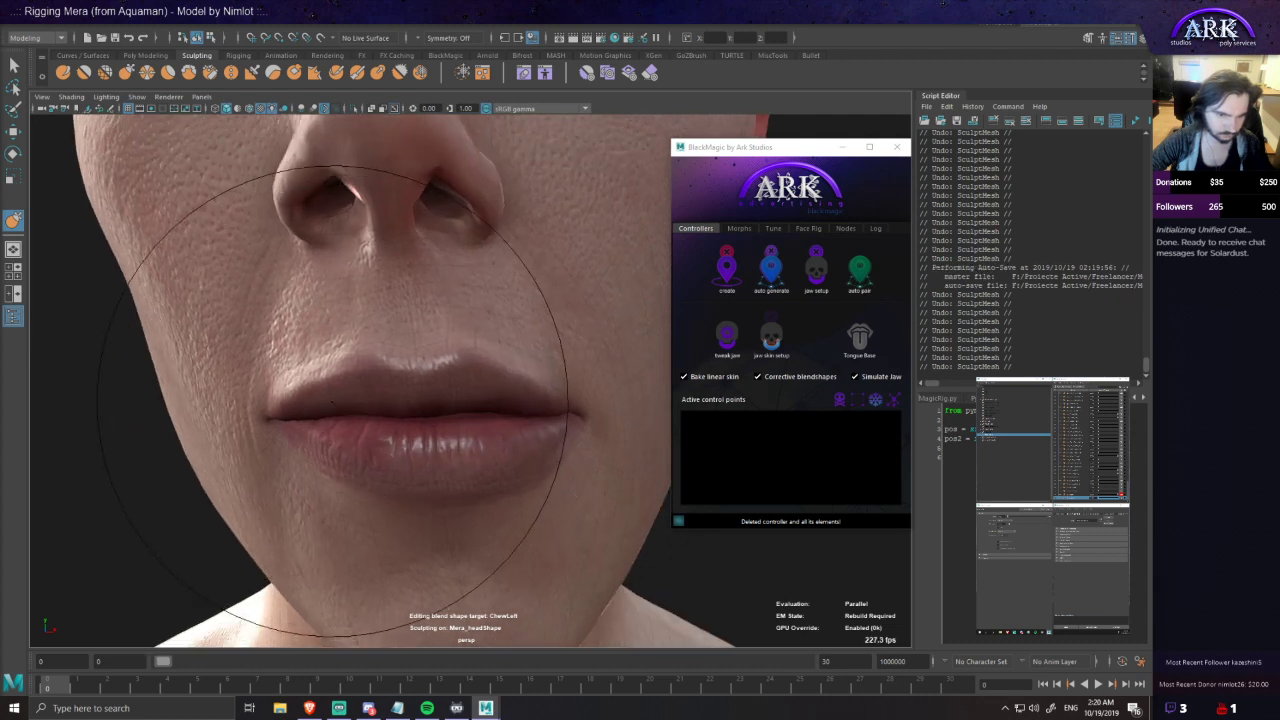
- Examine the closed lips and mouth corners of the ChewLeft target from the front, sides and below
alt+drag(332, 403, 384, 394)
mouse_move(618, 388)
alt+mouse_down()
mouse_move(554, 435)
mouse_move(510, 415)
alt+mouse_up()
alt+drag(405, 438, 495, 408)
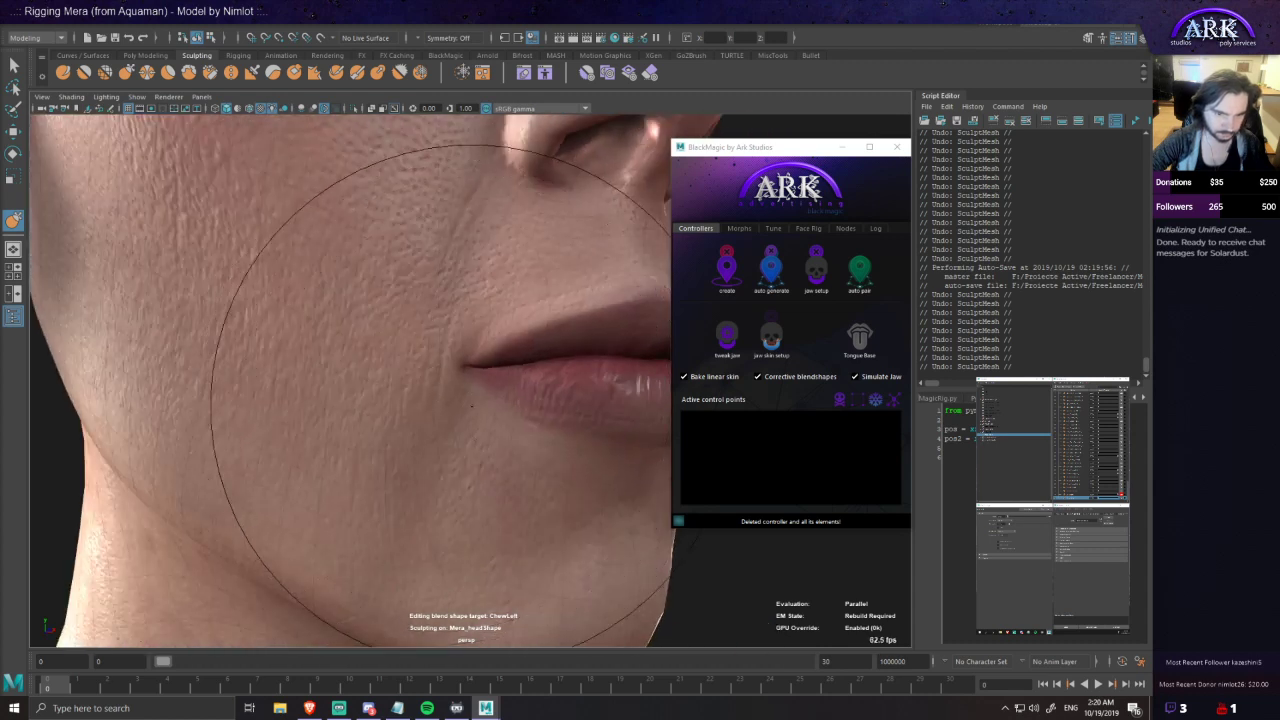
alt+drag(615, 417, 563, 424)
alt+right_drag(563, 424, 514, 423)
alt+drag(503, 421, 618, 416)
mouse_move(516, 387)
alt+mouse_down()
mouse_move(590, 384)
mouse_move(574, 431)
mouse_move(496, 422)
mouse_move(524, 388)
mouse_move(463, 419)
mouse_move(523, 434)
alt+mouse_up()
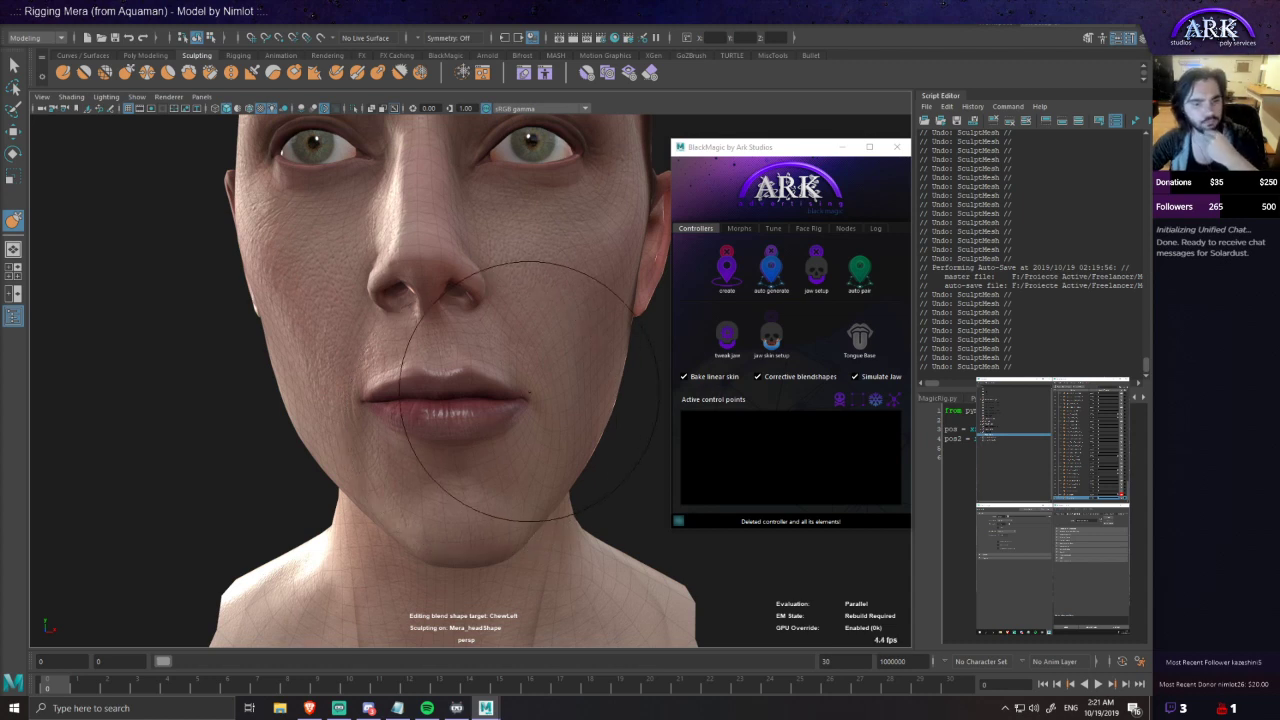
alt+drag(440, 428, 430, 385)
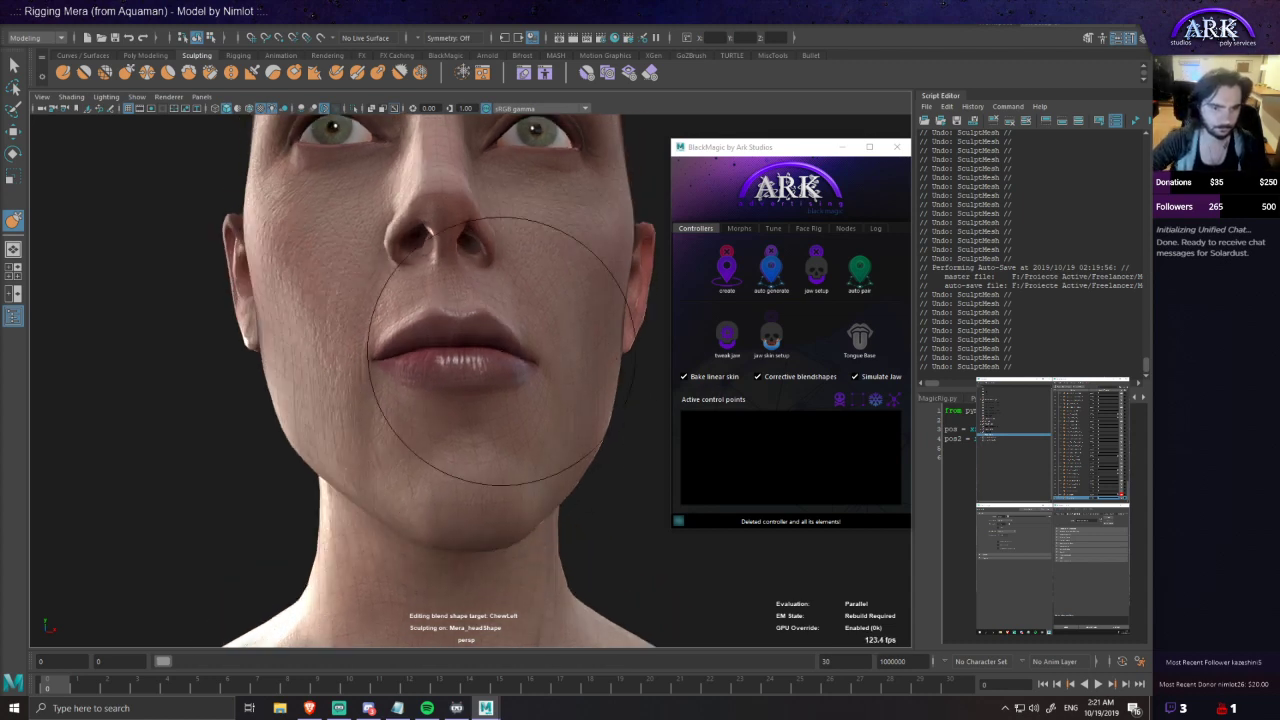
mouse_move(590, 410)
alt+mouse_down()
mouse_move(457, 429)
mouse_move(426, 417)
mouse_move(557, 422)
alt+mouse_up()
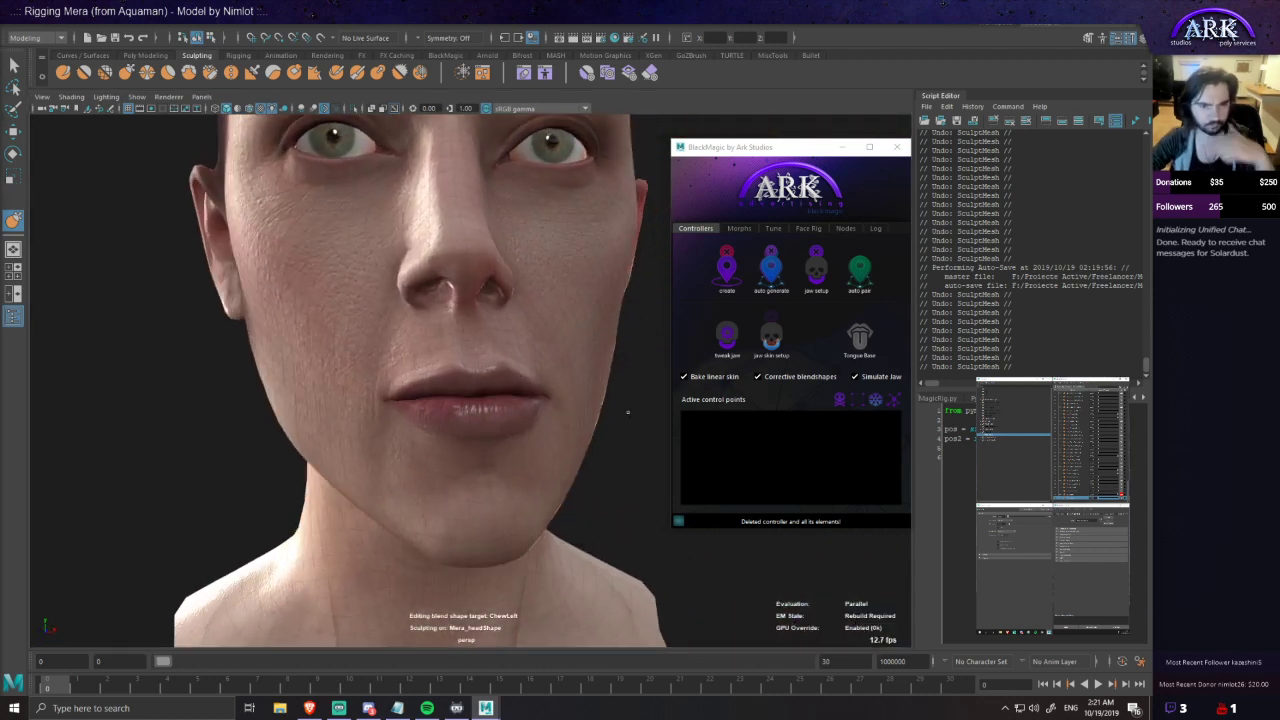
scroll(451, 355, down, 5)
alt+drag(540, 402, 470, 370)
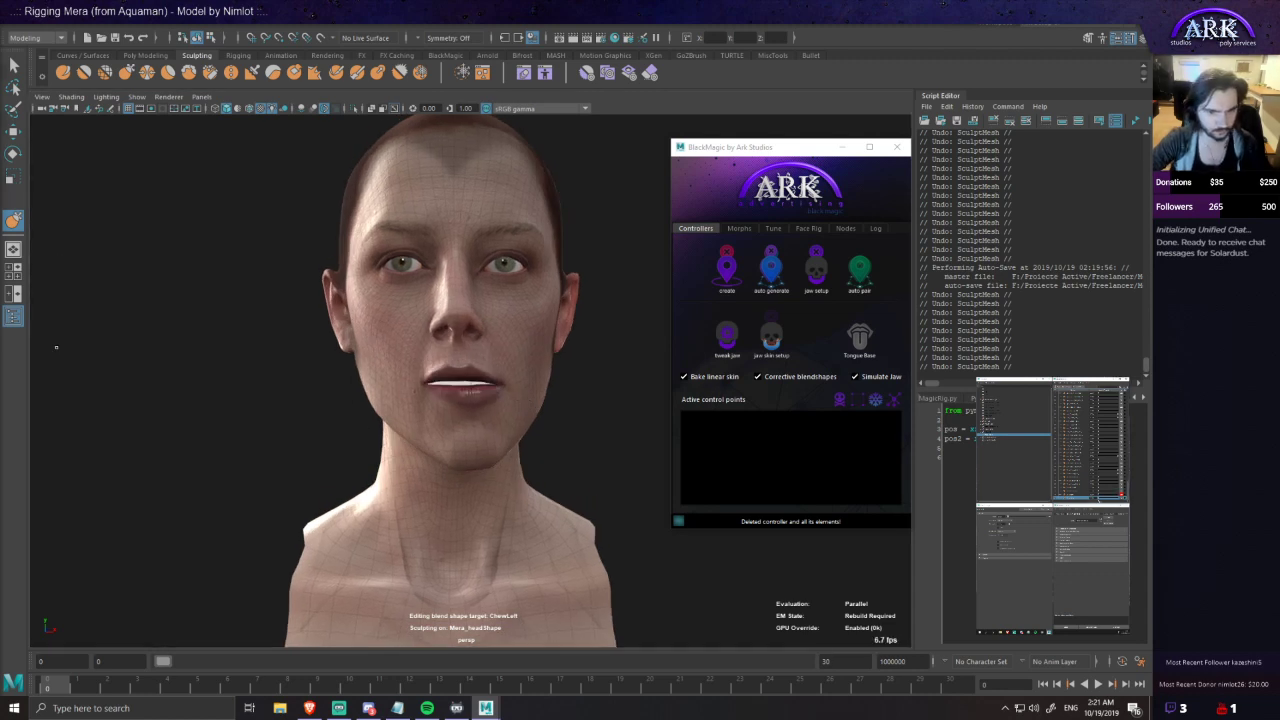
- Set ChewLeft and Jaw_Move_Open_L to 0, Jaw_Move_Open_R and ChewRight to 1, and enable editing of the ChewRight target
scroll(490, 438, up, 2)
mouse_move(491, 440)
alt+mouse_down()
mouse_move(417, 440)
mouse_move(348, 419)
mouse_move(486, 441)
mouse_move(506, 474)
alt+mouse_up()
scroll(506, 476, up, 4)
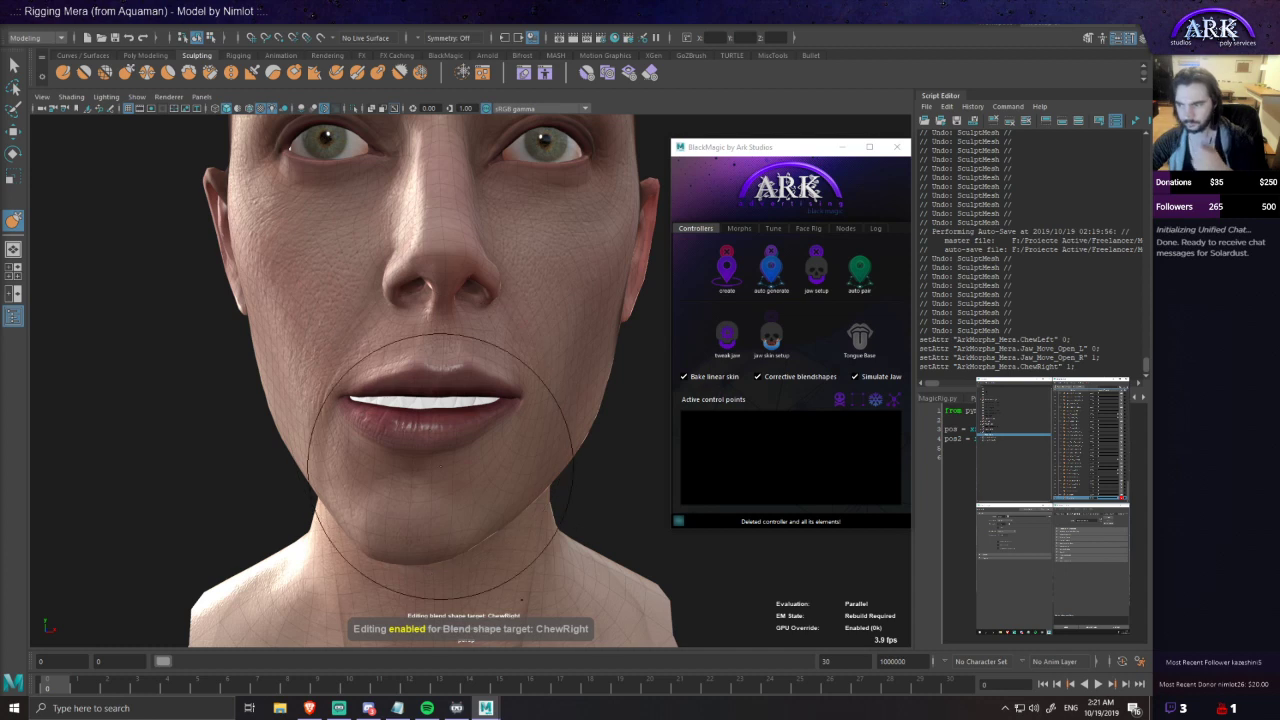
- Close the lips at the character's right mouth corner on ChewRight using a resized Grab brush, undoing the unwanted stroke
alt+right_drag(443, 457, 528, 518)
alt+middle_drag(466, 457, 467, 389)
alt+drag(398, 381, 434, 362)
alt+middle_drag(434, 362, 444, 402)
key(ctrl+z)
mouse_move(343, 353)
mouse_down()
mouse_move(373, 363)
mouse_move(285, 358)
mouse_up()
key(b)
alt+right_drag(285, 358, 348, 350)
alt+drag(347, 350, 477, 381)
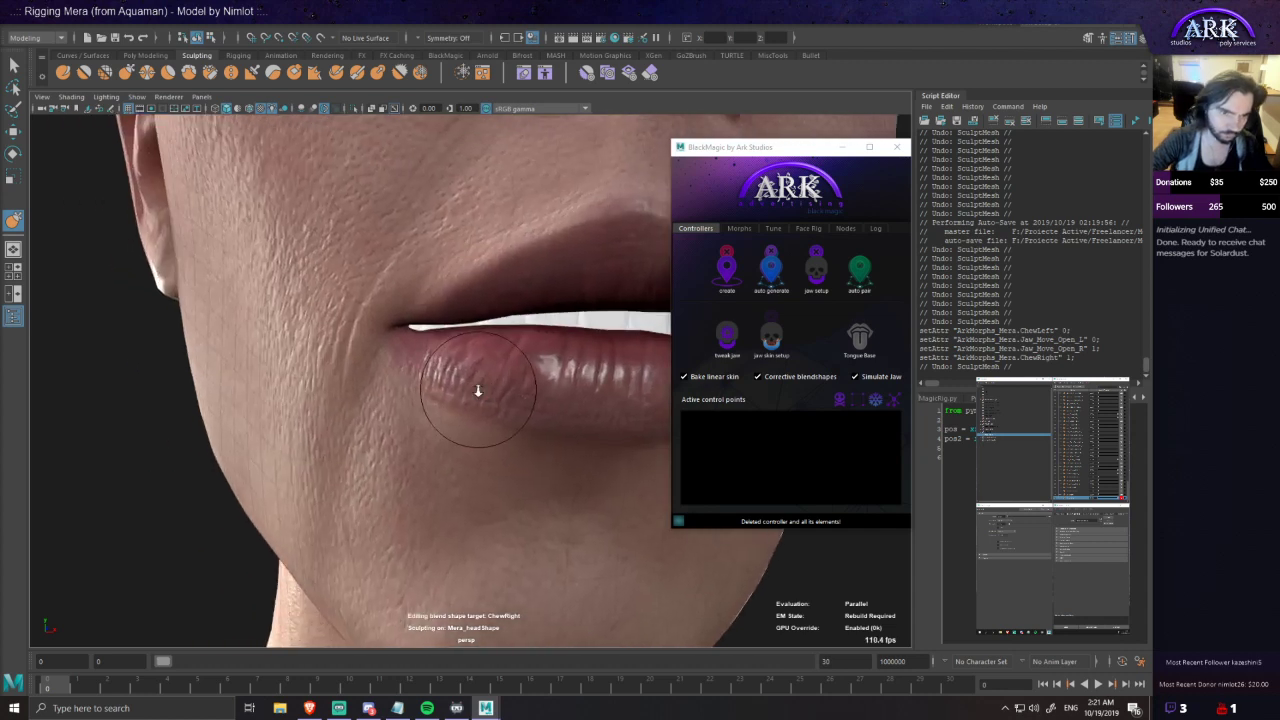
alt+right_drag(477, 381, 530, 365)
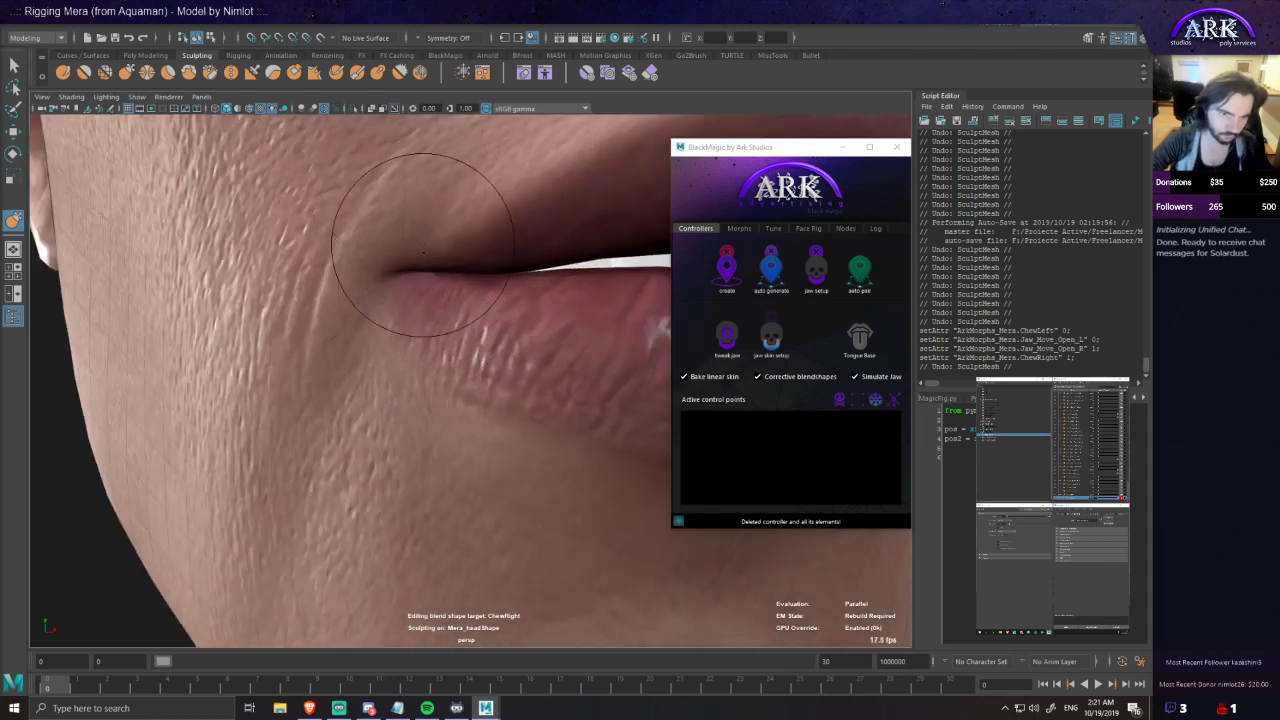
alt+right_drag(420, 282, 348, 270)
alt+drag(555, 322, 475, 342)
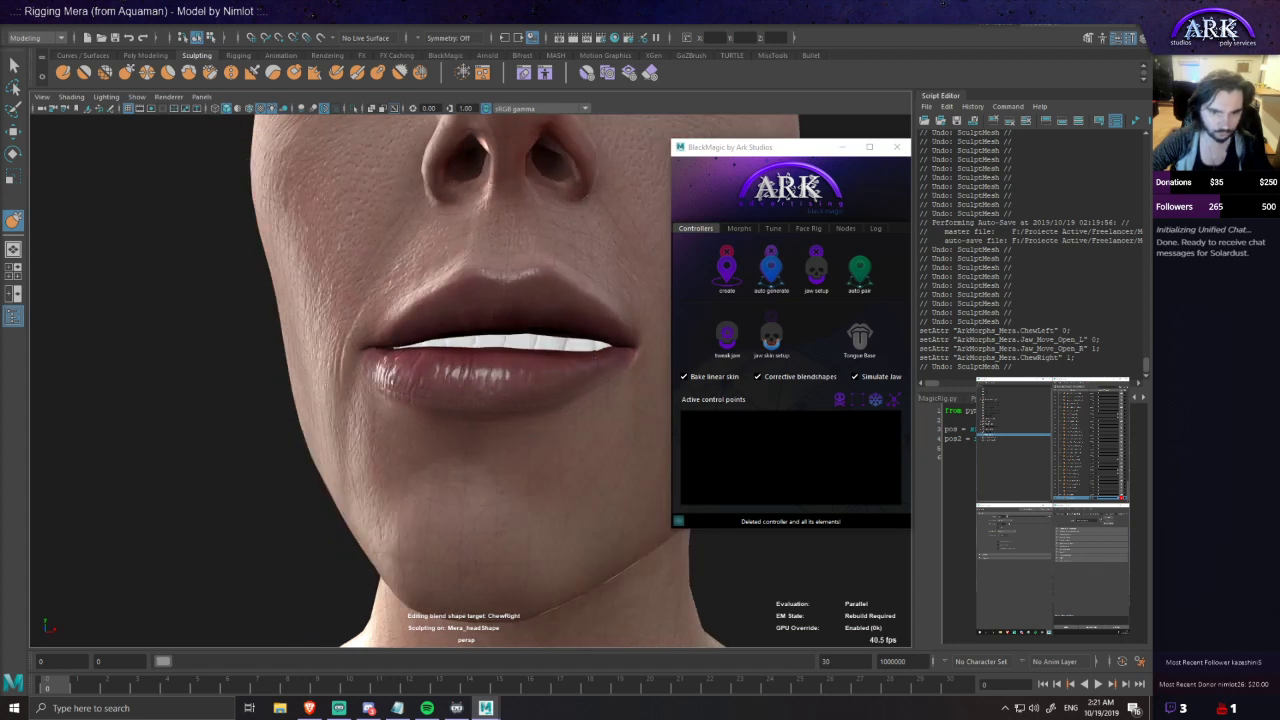
- Inspect both mouth corners of the ChewRight shape up close and undo the last sculpting stroke
scroll(617, 370, up, 3)
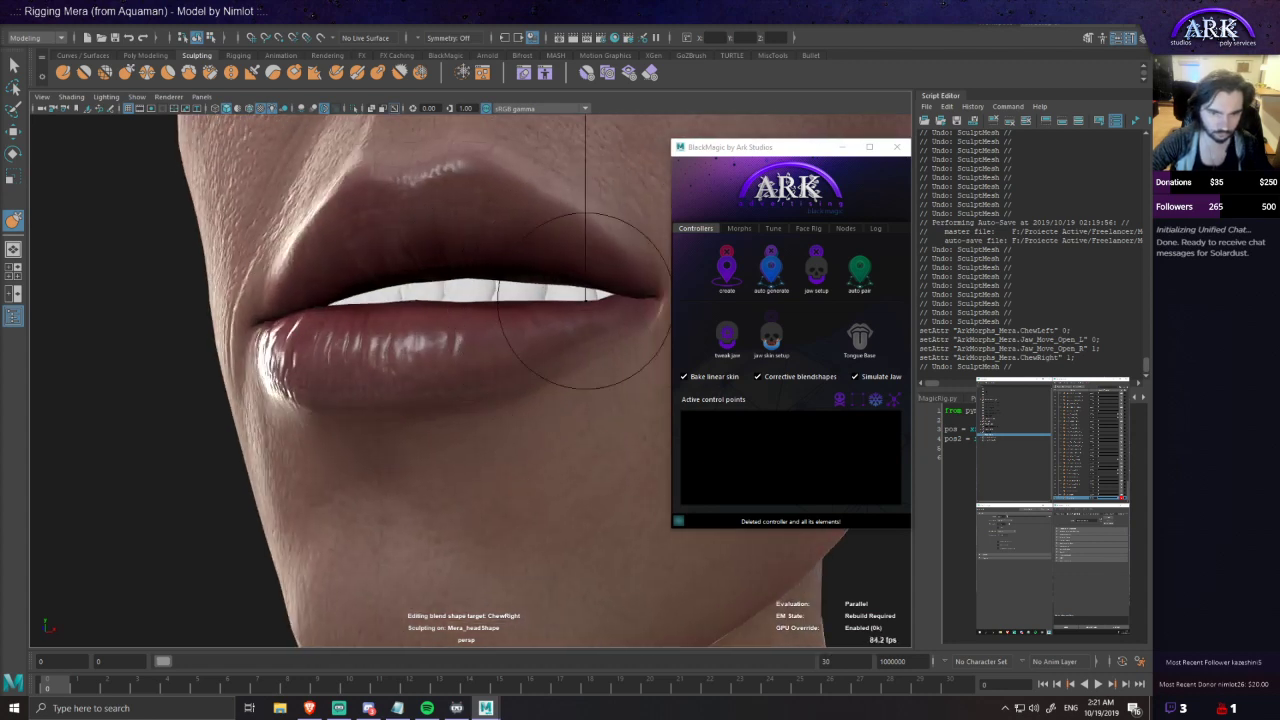
alt+right_drag(565, 298, 505, 365)
alt+drag(509, 377, 588, 364)
scroll(564, 362, up, 3)
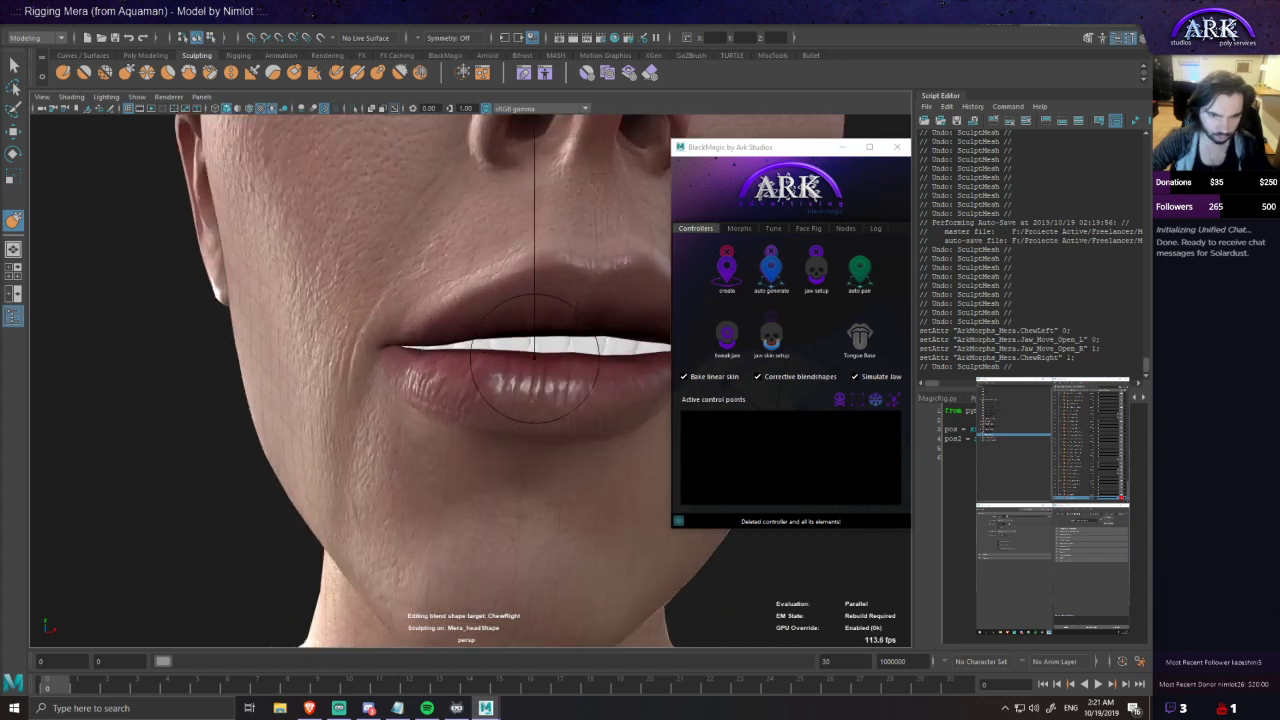
key(ctrl+z)
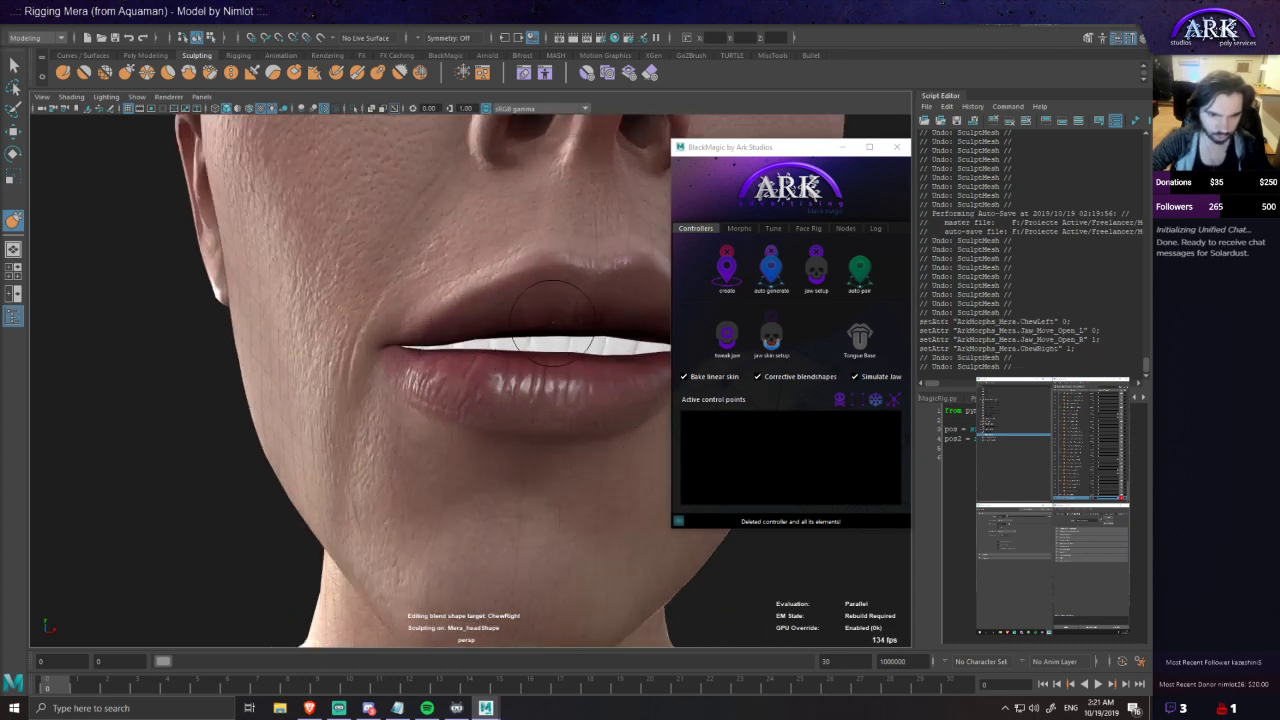
scroll(553, 323, down, 3)
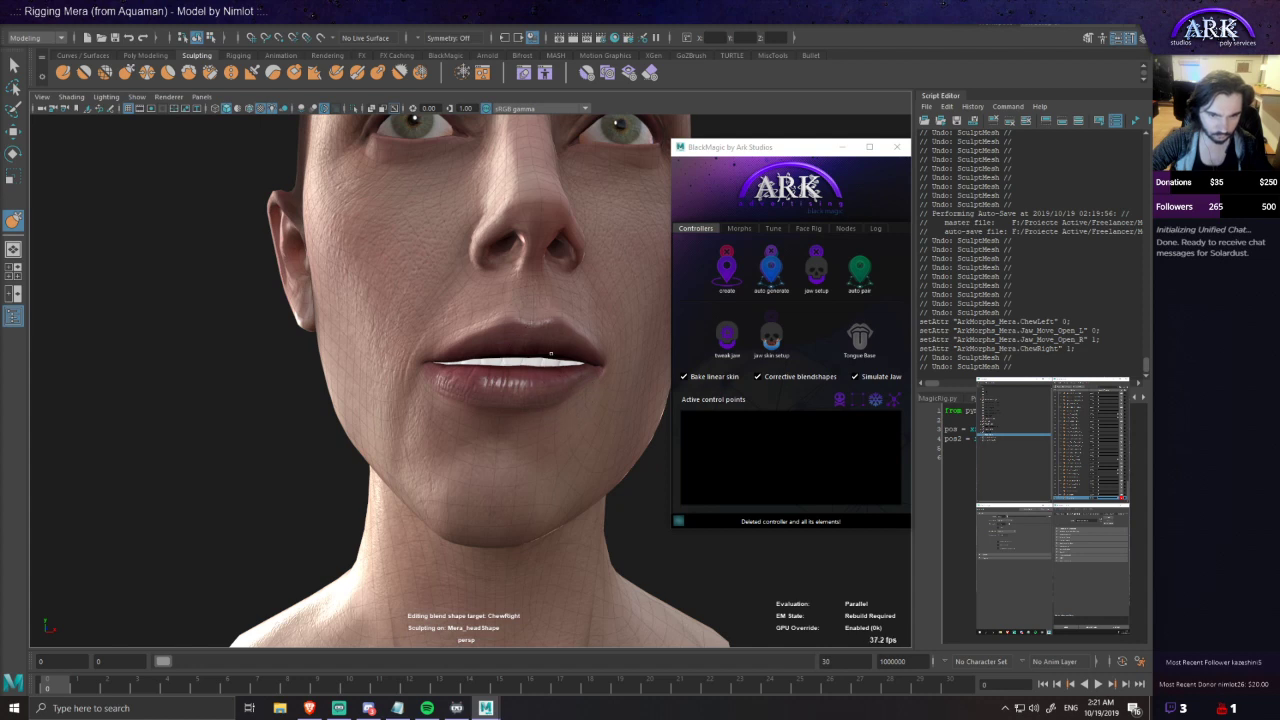
- Pull the ChewRight lips together over the teeth with large Grab strokes, undoing the unwanted ones
drag(497, 401, 511, 381)
mouse_move(511, 381)
mouse_down()
mouse_move(471, 383)
mouse_move(486, 364)
mouse_up()
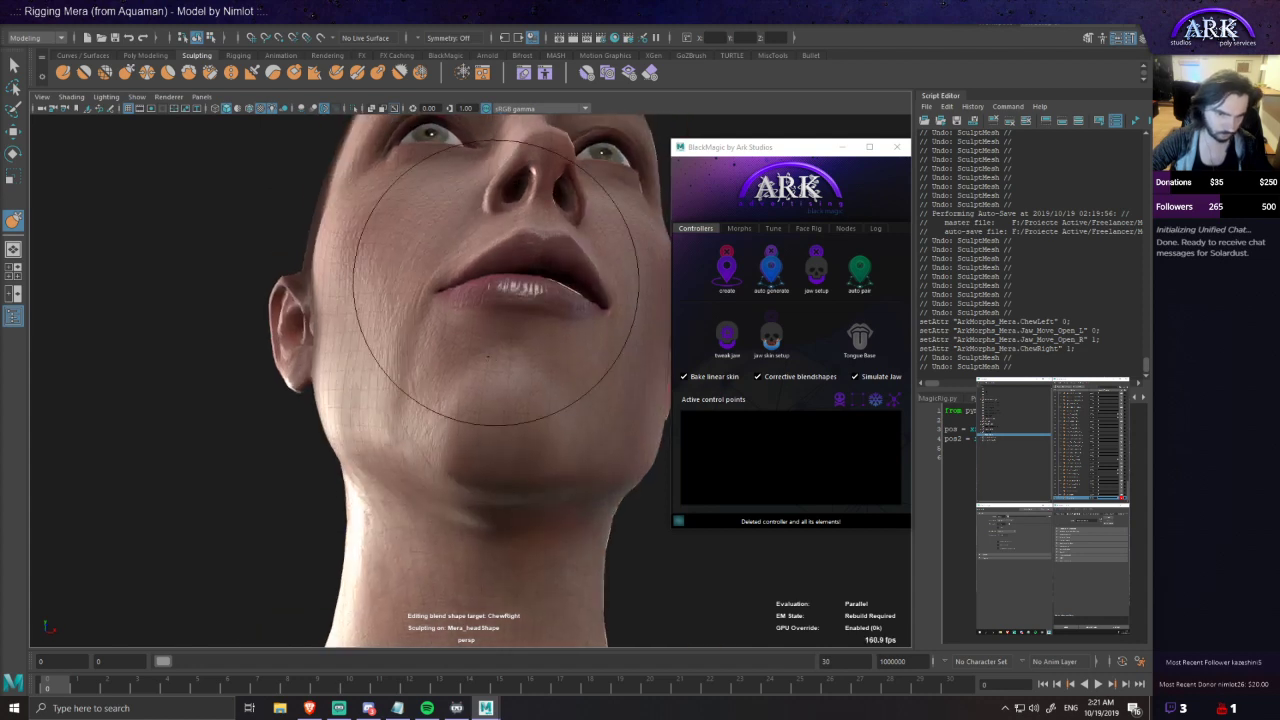
drag(492, 275, 498, 270)
alt+drag(580, 293, 595, 312)
drag(506, 386, 544, 377)
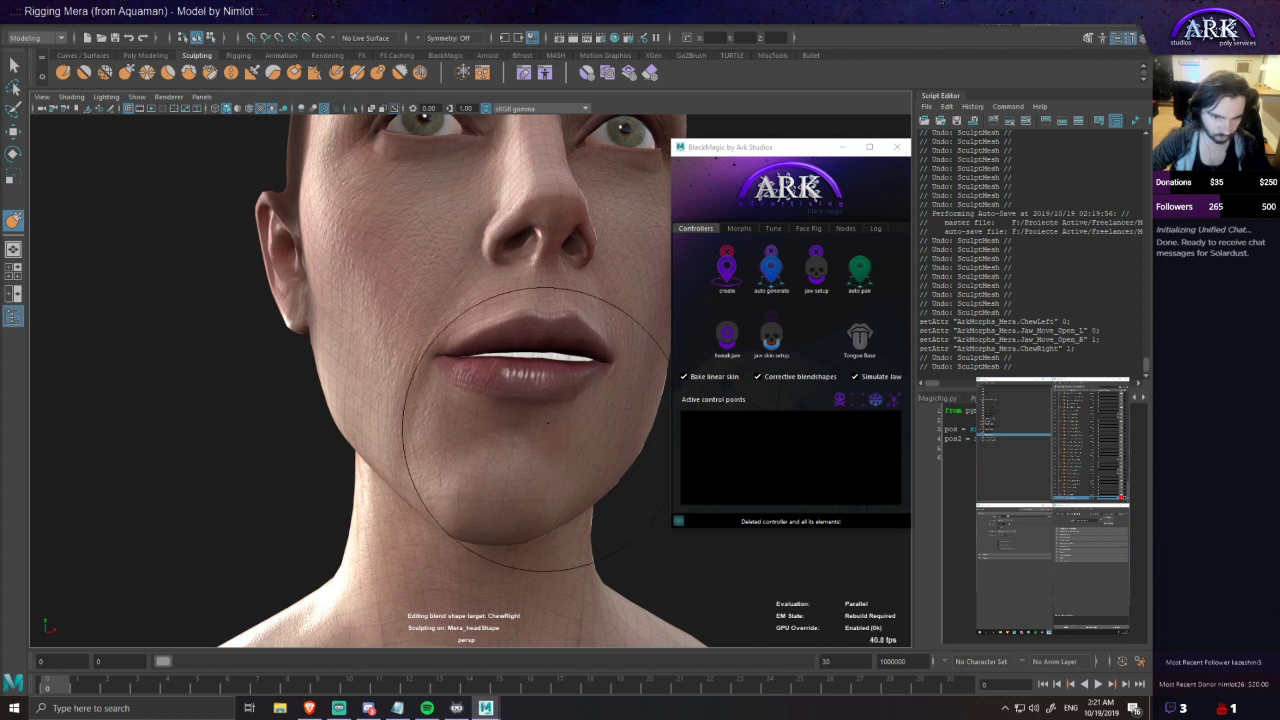
mouse_move(602, 388)
alt+mouse_down()
mouse_move(526, 356)
mouse_move(549, 401)
alt+mouse_up()
key(ctrl+z)
drag(506, 352, 405, 366)
key(ctrl+z)
mouse_move(529, 338)
alt+mouse_down()
mouse_move(507, 371)
mouse_move(492, 366)
mouse_move(486, 410)
alt+mouse_up()
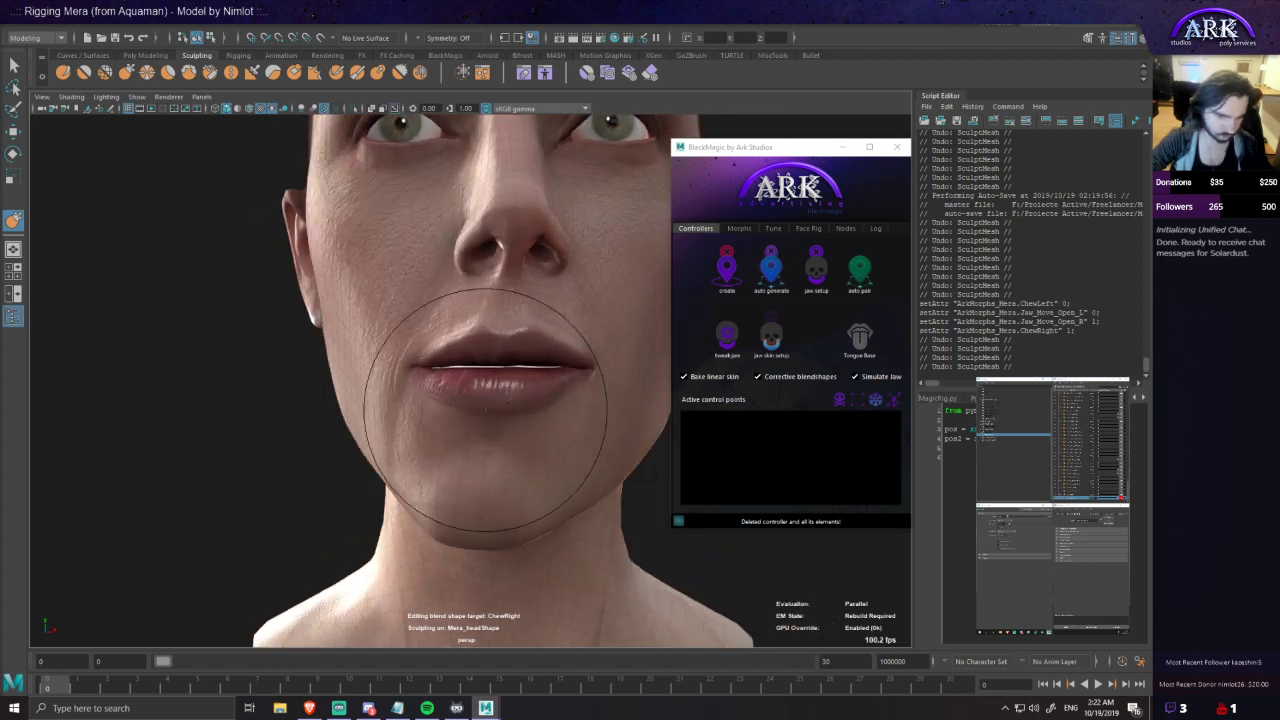
drag(563, 381, 471, 400)
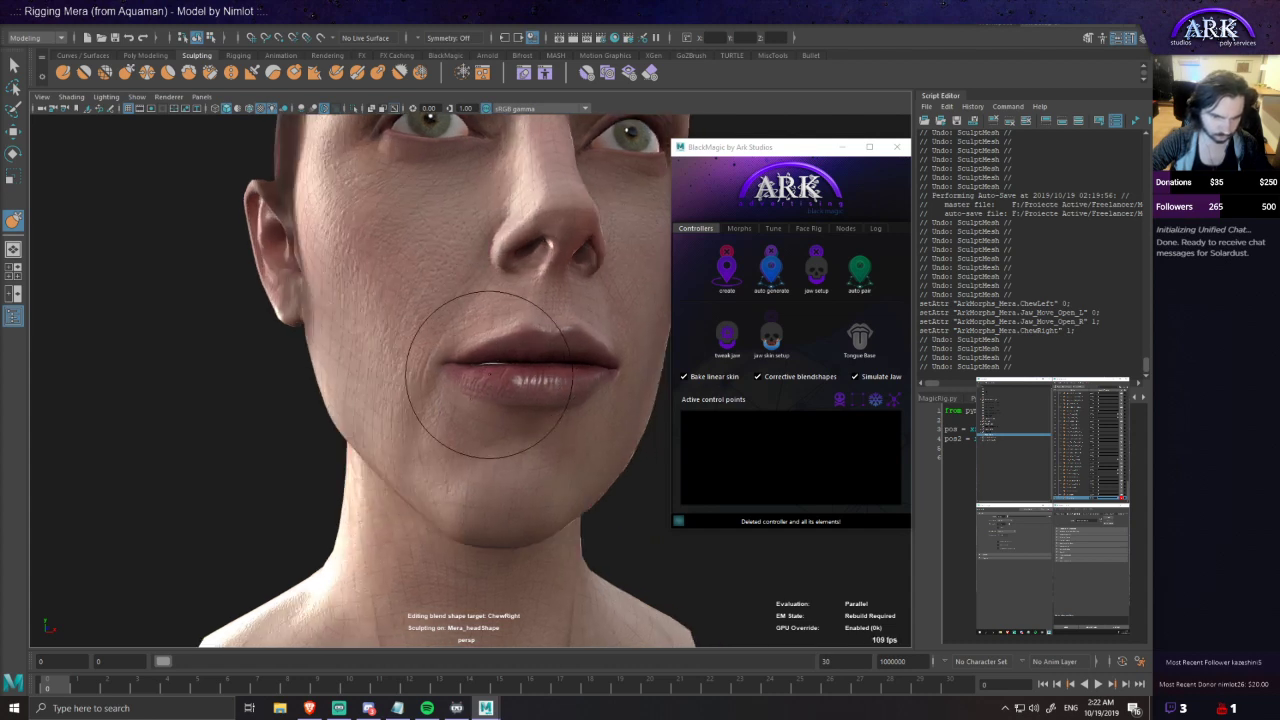
- Check the ChewRight lips in profile, from the front and from below, and undo the last two Grab strokes
mouse_move(519, 360)
alt+mouse_down()
mouse_move(507, 359)
mouse_move(488, 422)
mouse_move(448, 412)
mouse_move(537, 398)
mouse_move(494, 442)
mouse_move(386, 437)
alt+mouse_up()
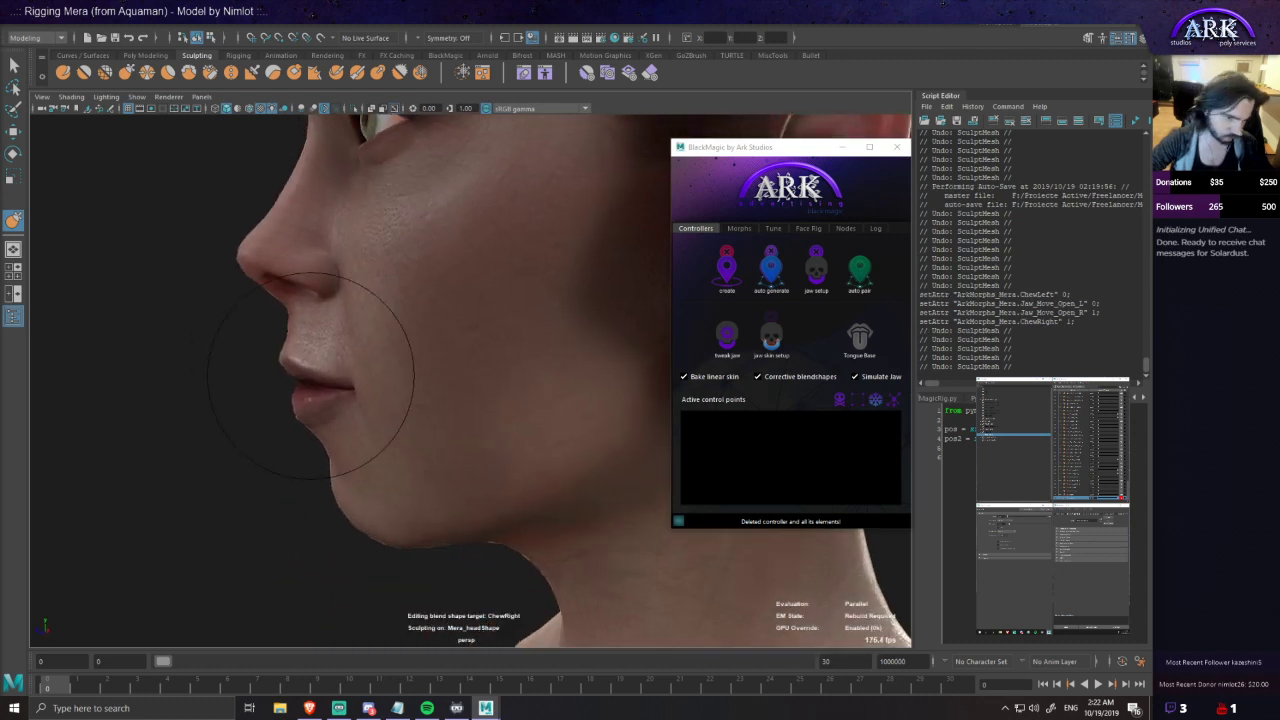
alt+drag(305, 381, 329, 401)
mouse_move(394, 373)
alt+mouse_down()
mouse_move(388, 388)
mouse_move(460, 425)
alt+mouse_up()
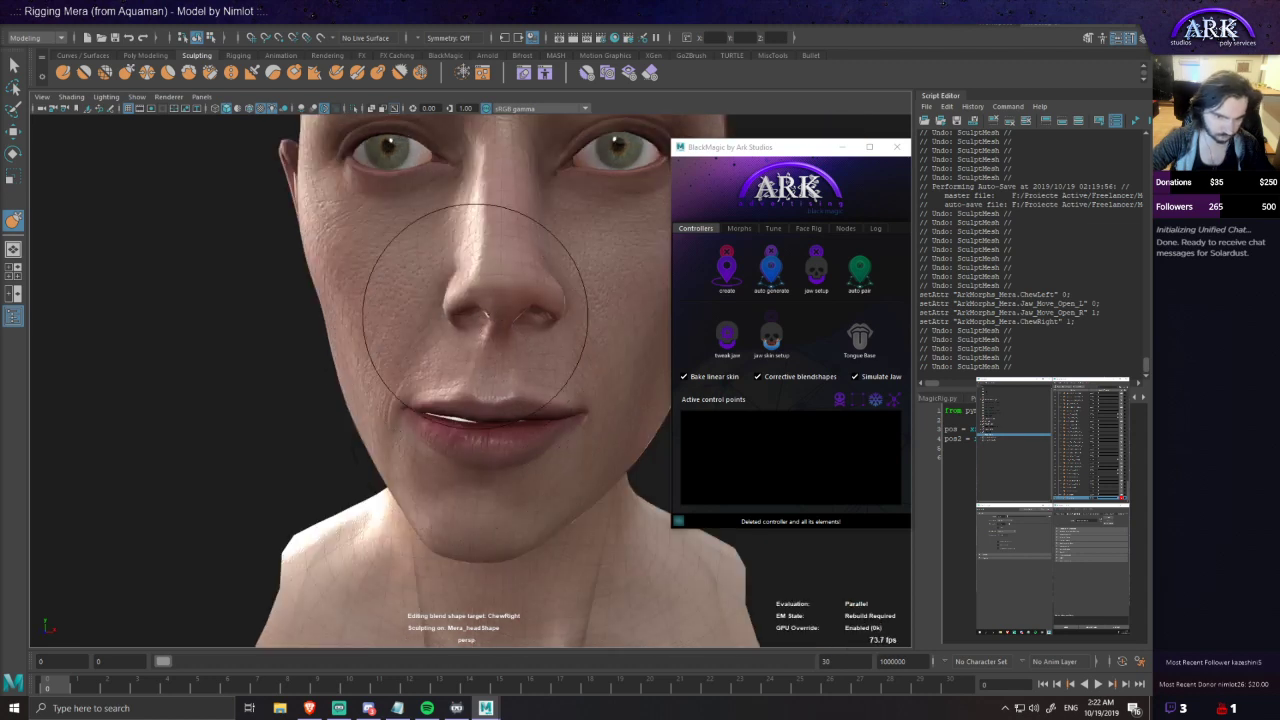
alt+drag(450, 322, 491, 318)
key(ctrl+z)
key(ctrl+z)
mouse_move(553, 352)
alt+mouse_down()
mouse_move(522, 332)
mouse_move(543, 349)
mouse_move(557, 323)
mouse_move(538, 238)
alt+mouse_up()
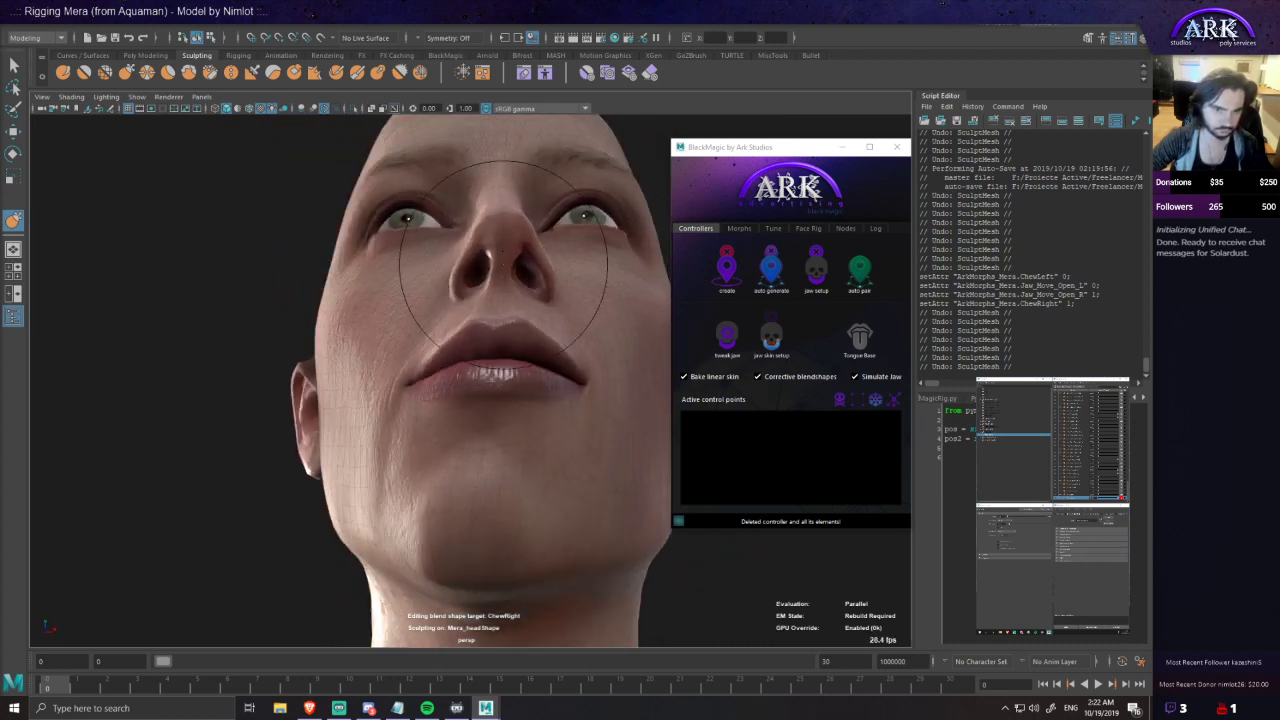
- Close the remaining gap between the ChewRight lips on the character's right side with the Grab tool
mouse_move(501, 272)
alt+mouse_down()
mouse_move(531, 417)
mouse_move(400, 451)
alt+mouse_up()
alt+middle_drag(400, 451, 443, 354)
mouse_move(443, 354)
alt+mouse_down()
mouse_move(549, 380)
mouse_move(521, 371)
alt+mouse_up()
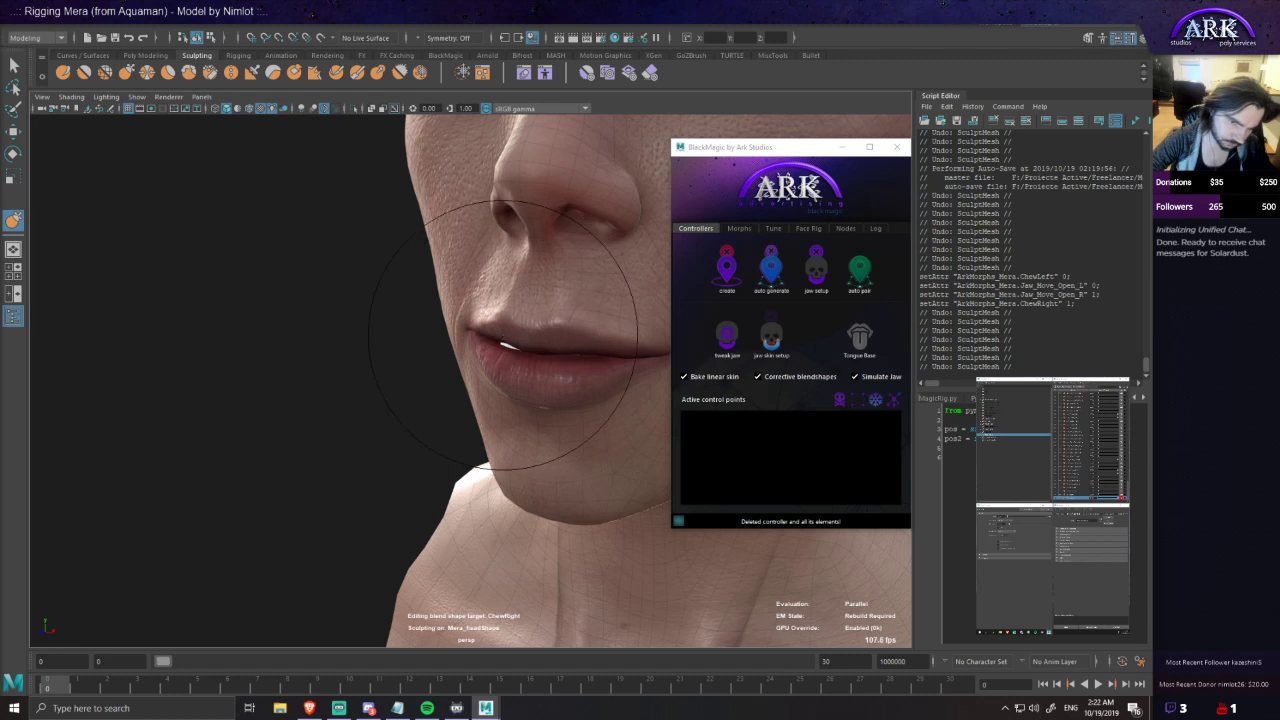
mouse_move(503, 348)
alt+mouse_down()
mouse_move(574, 334)
mouse_move(393, 345)
mouse_move(558, 362)
alt+mouse_up()
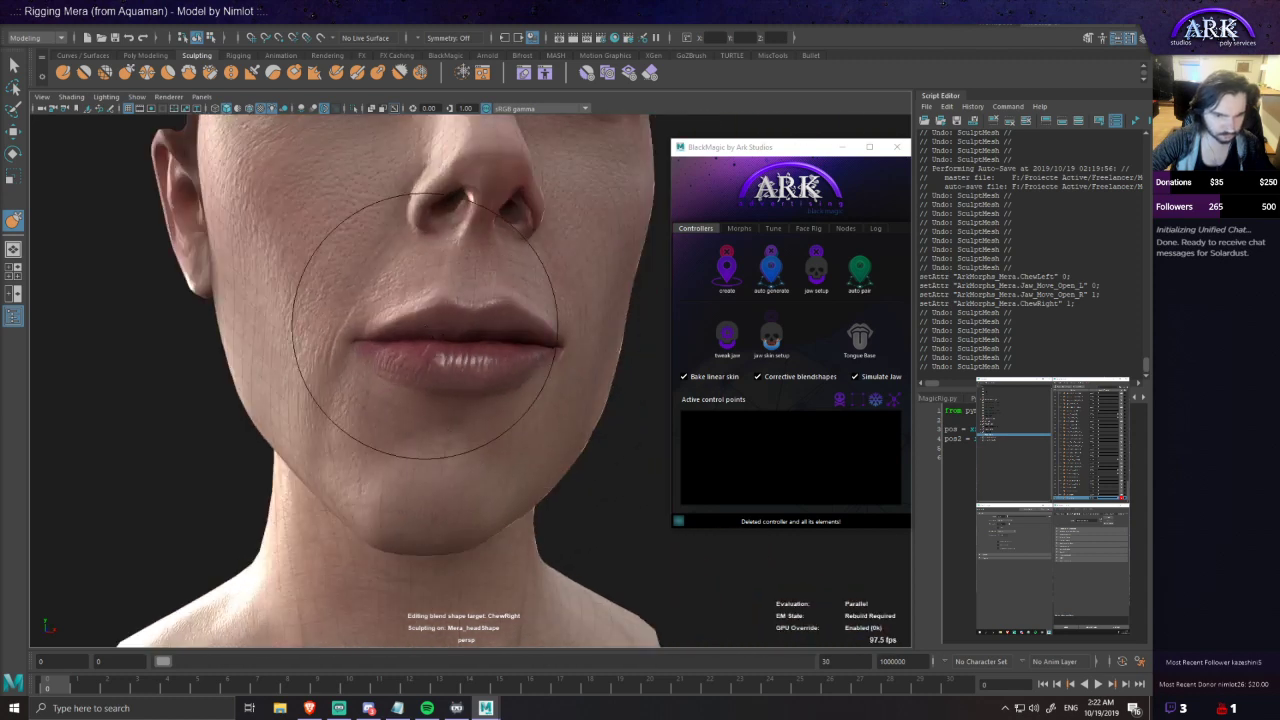
mouse_move(426, 325)
alt+mouse_down()
mouse_move(423, 337)
mouse_move(459, 350)
alt+mouse_up()
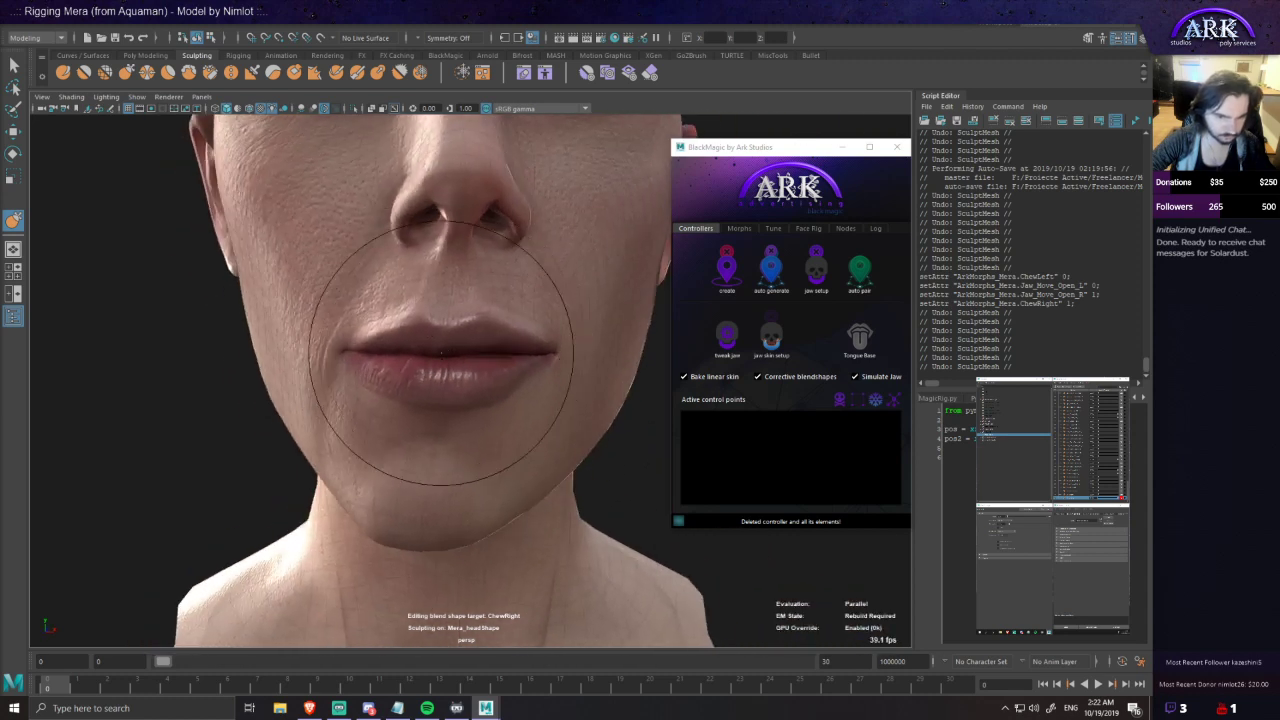
- Adjust the area above the upper lip on ChewRight with a smaller Grab brush and undo the unwanted strokes
drag(0, 300, 26, 293)
click(466, 282)
key(ctrl+z)
drag(467, 281, 369, 285)
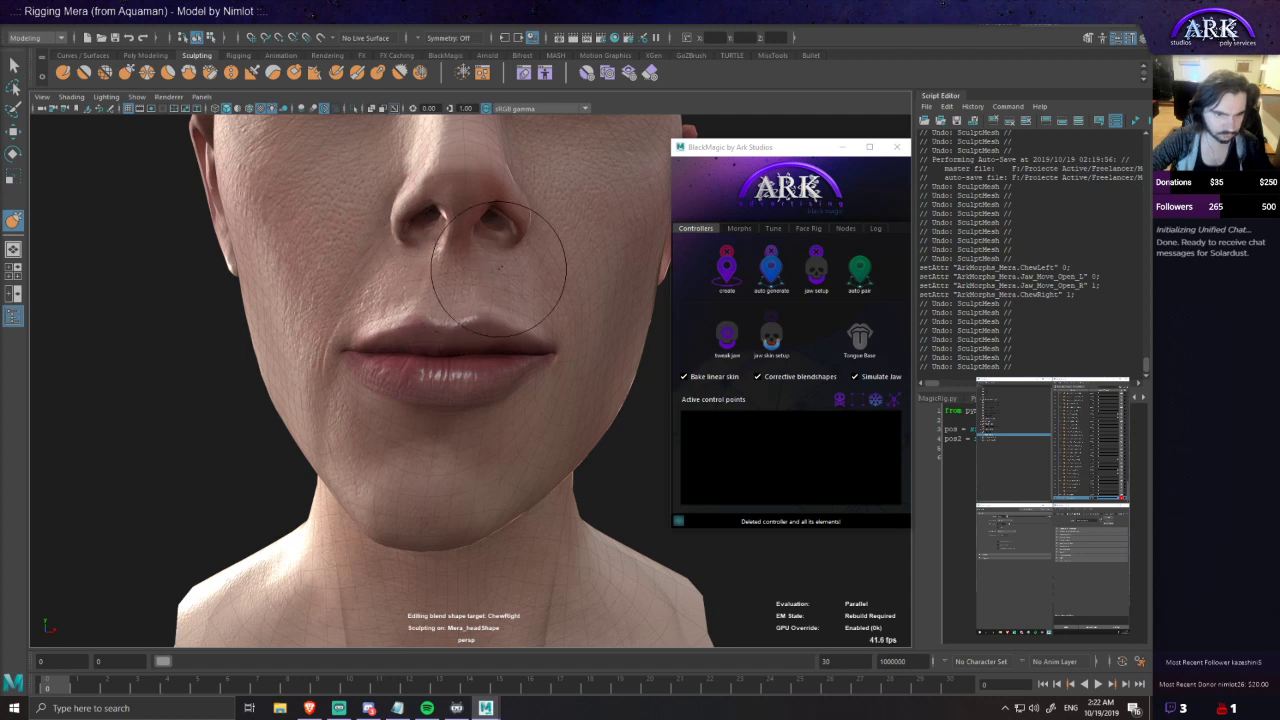
alt+drag(592, 335, 443, 362)
key(ctrl+z)
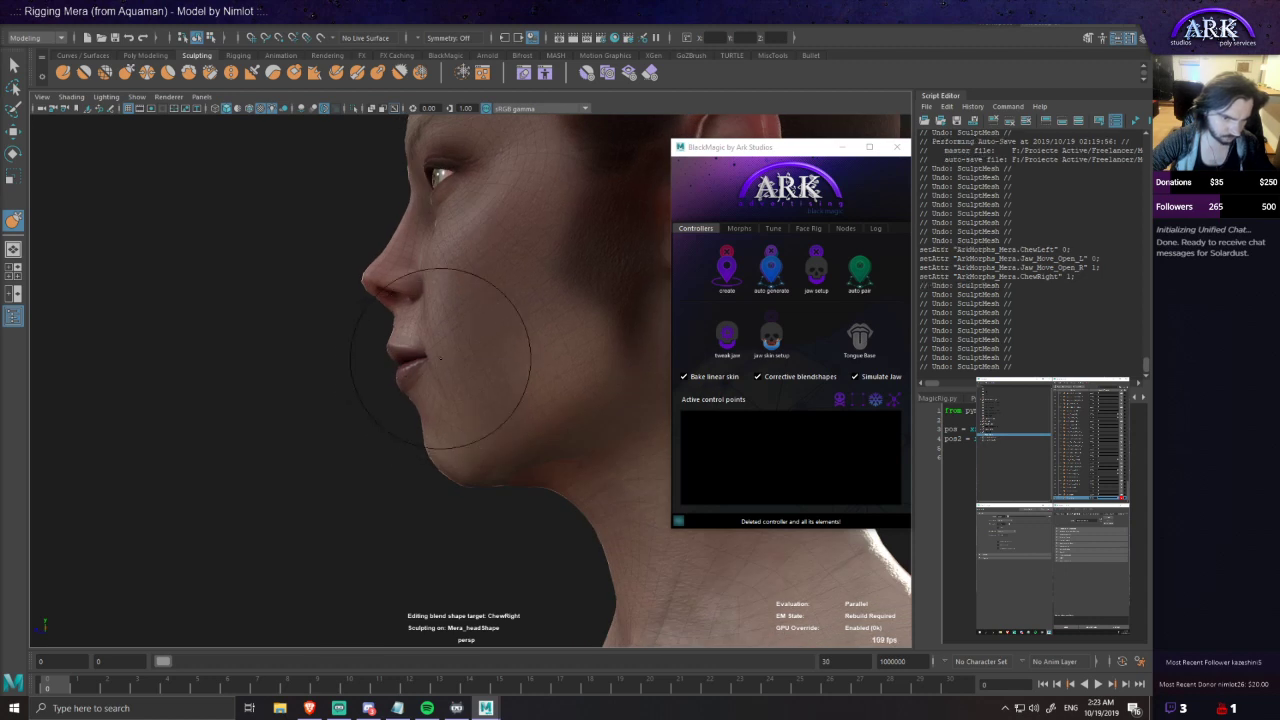
- Review the ChewRight mouth in profile, from the front and from below, undoing the last unwanted sculpting strokes
alt+drag(405, 375, 482, 385)
mouse_move(365, 367)
alt+mouse_down()
mouse_move(470, 385)
mouse_move(467, 312)
mouse_move(472, 365)
alt+mouse_up()
scroll(470, 385, up, 5)
scroll(466, 335, down, 3)
key(ctrl+z)
mouse_move(565, 369)
alt+mouse_down()
mouse_move(494, 362)
mouse_move(467, 340)
alt+mouse_up()
key(ctrl+z)
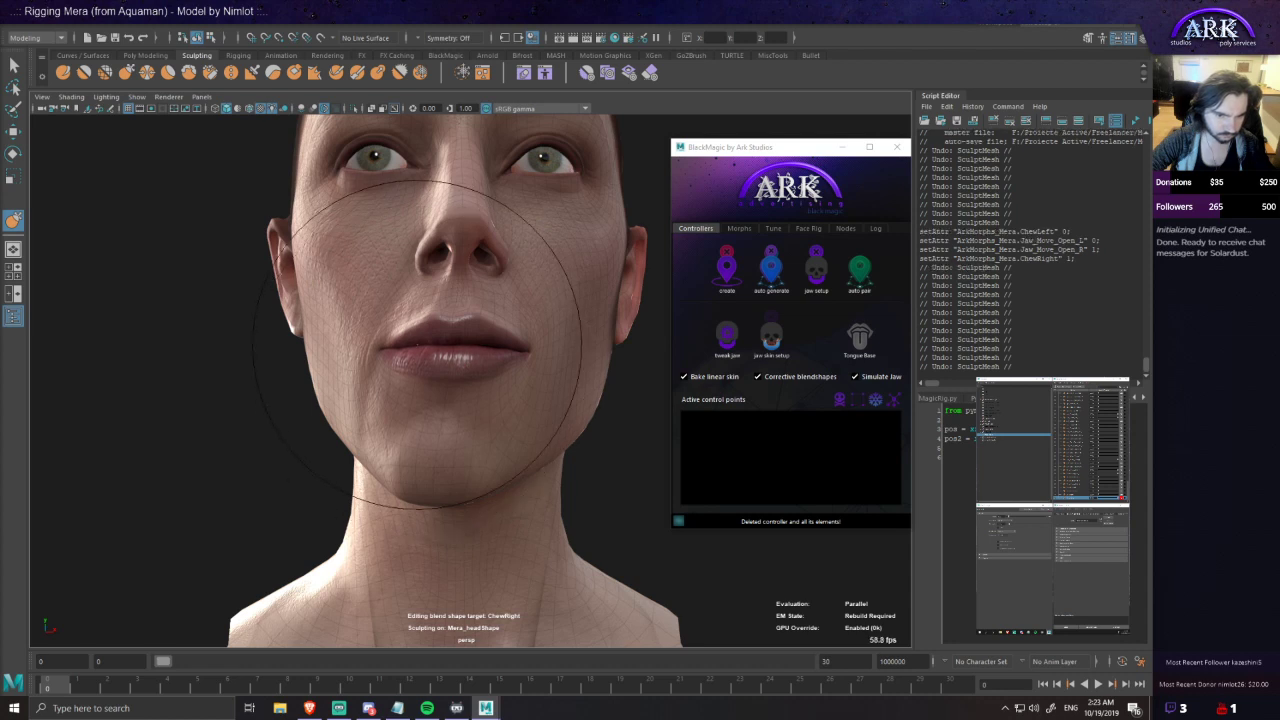
mouse_move(469, 344)
alt+mouse_down()
mouse_move(438, 367)
mouse_move(472, 386)
mouse_move(463, 370)
mouse_move(483, 327)
alt+mouse_up()
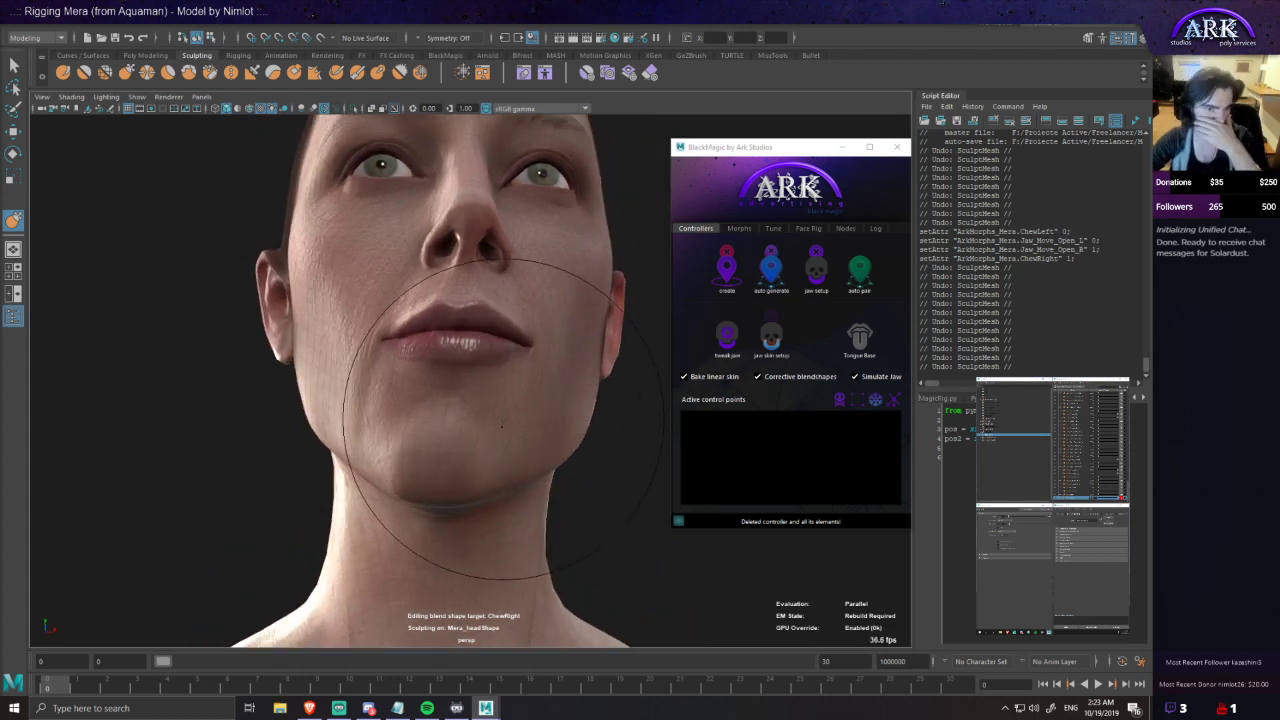
alt+drag(501, 391, 491, 407)
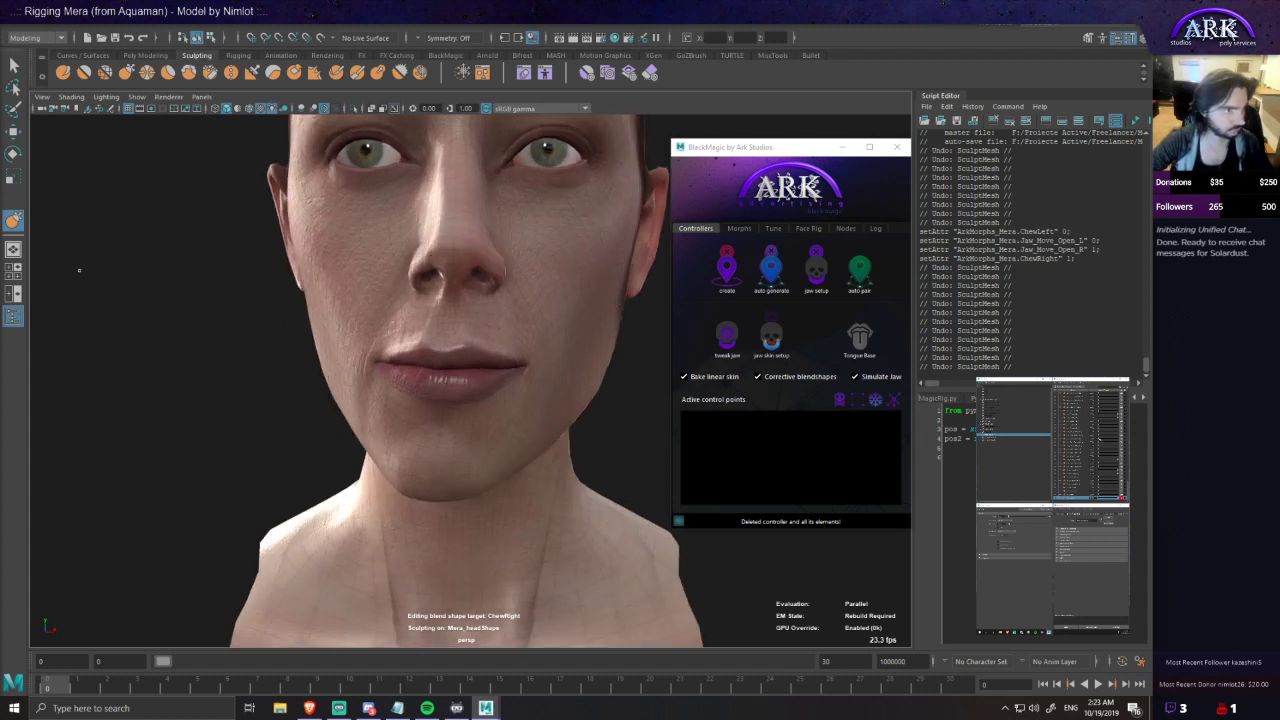
- Test Jaw_Fwd_Open_Add_3 at 1, return BlackMagic to its home page and reset the active jaw and chew shapes to 0
mouse_move(1100, 441)
mouse_down()
mouse_move(1119, 442)
mouse_move(1100, 442)
mouse_up()
drag(73, 171, 1077, 481)
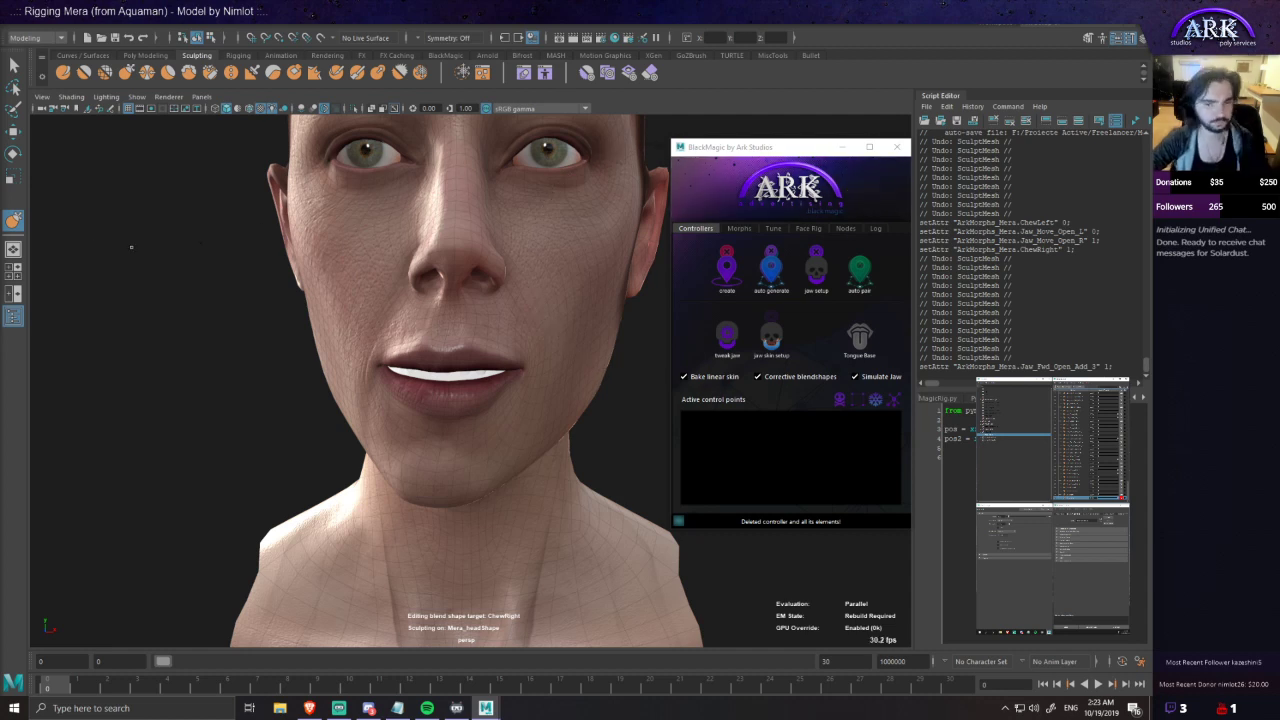
click(772, 204)
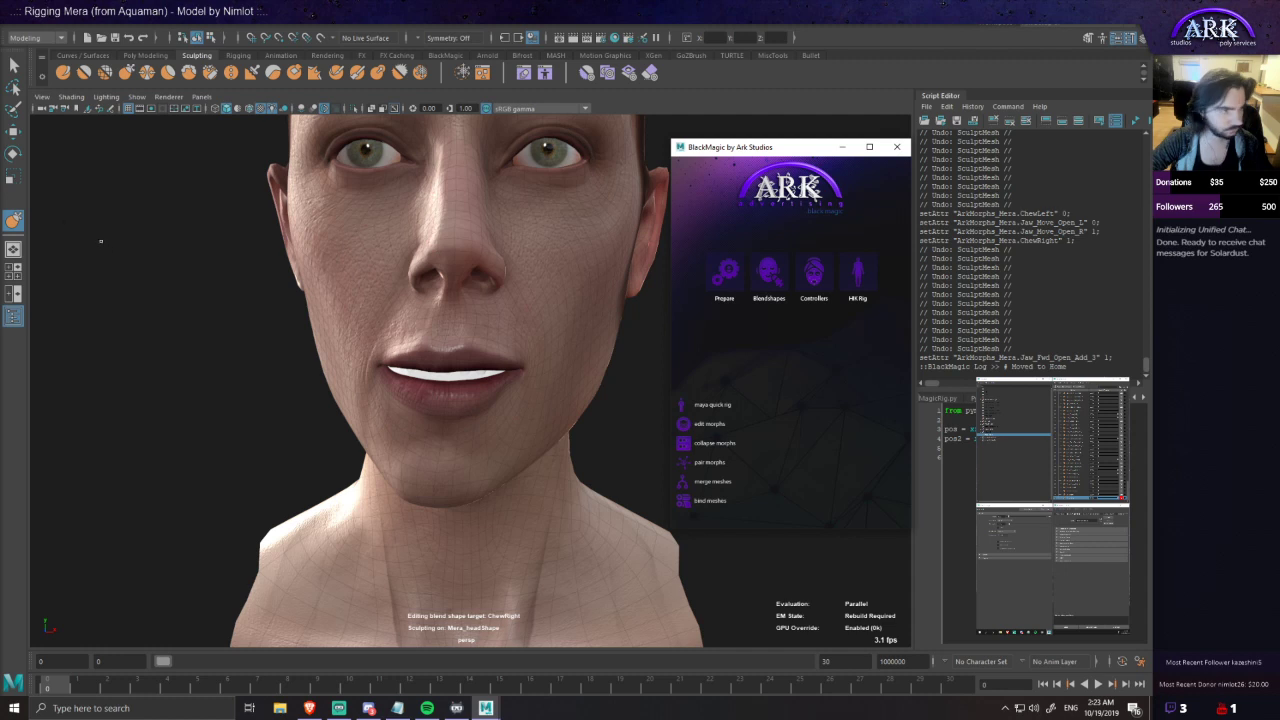
click(1122, 470)
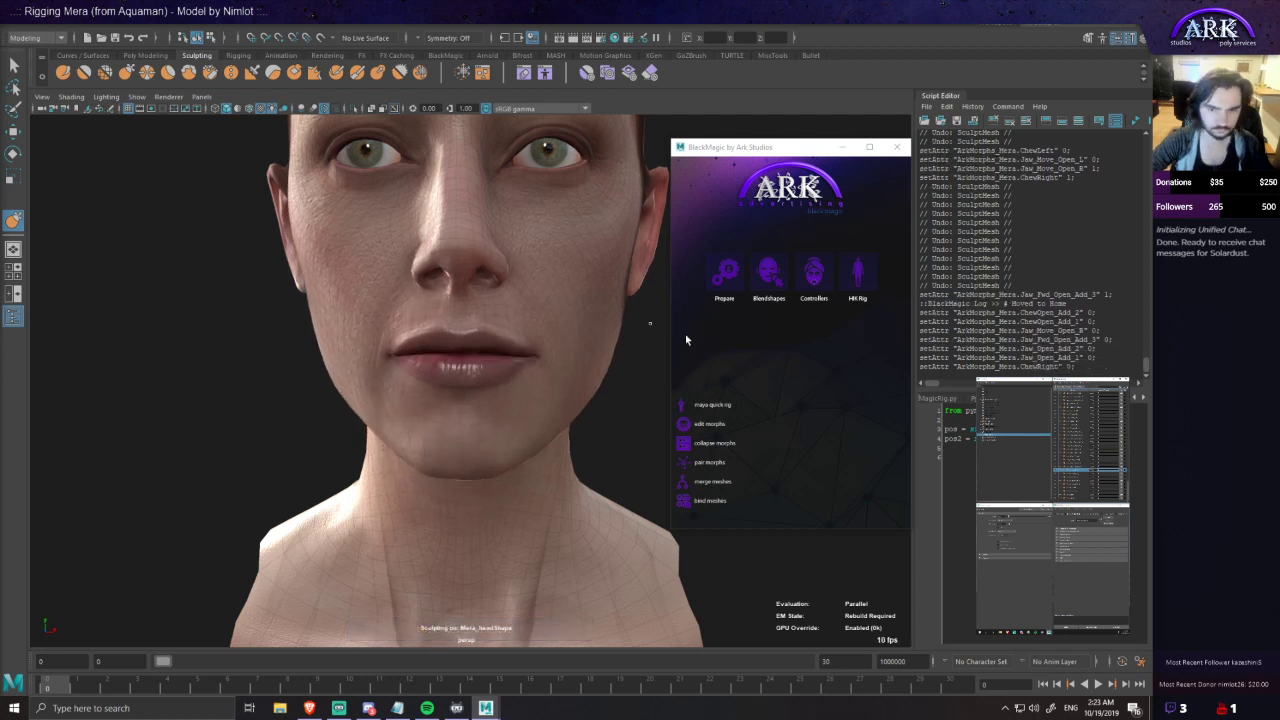
- Open BlackMagic's Blendshapes module, save the scene, select the Mera head and run the blendshape simulation setup
click(769, 287)
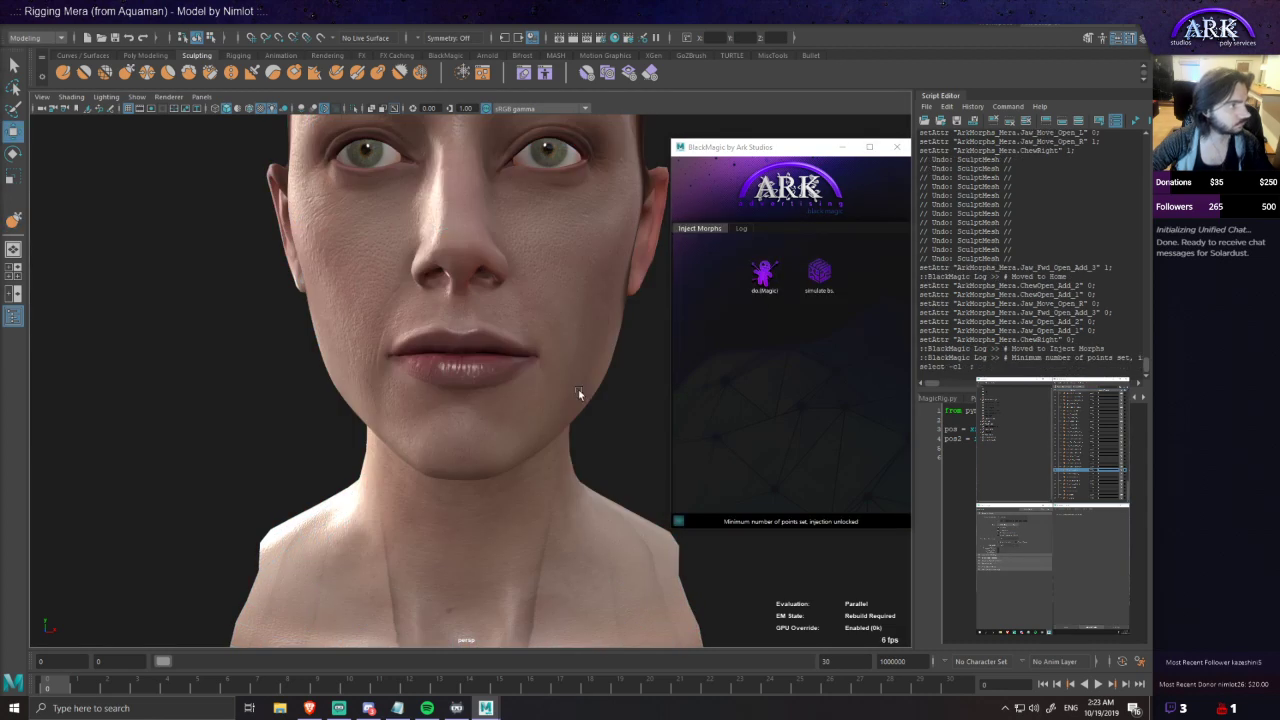
key(w)
click(564, 324)
click(823, 275)
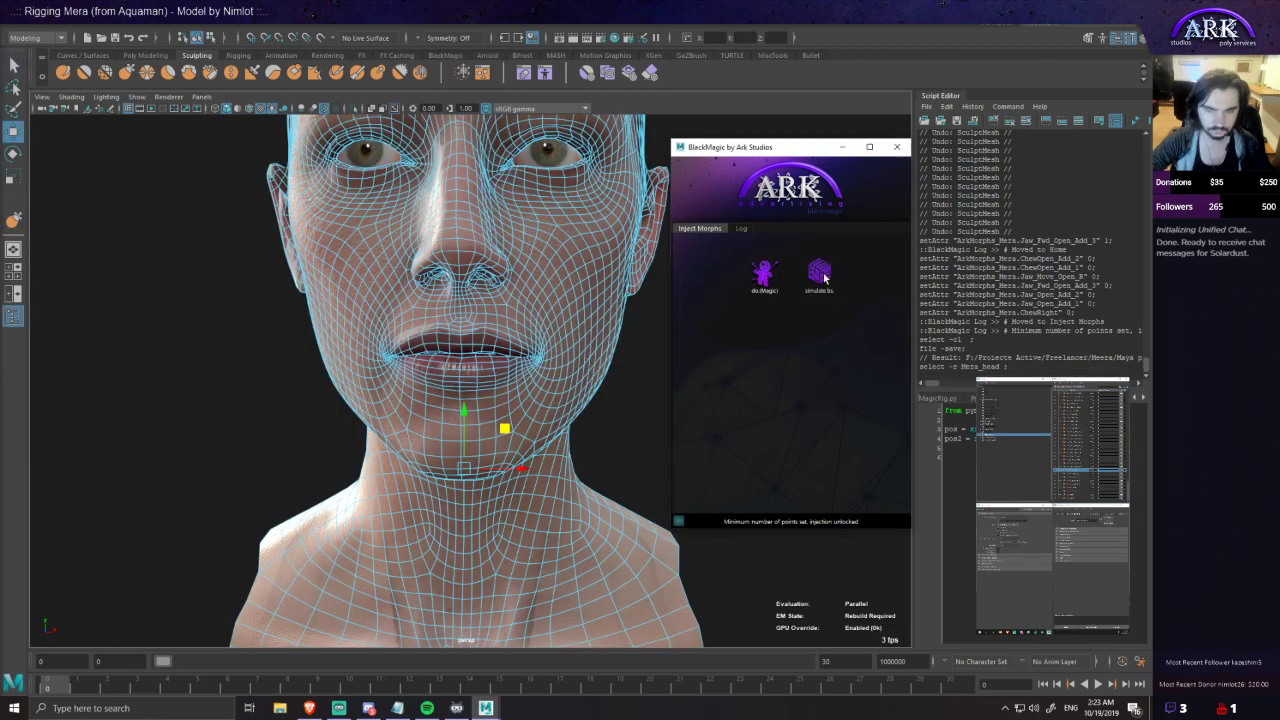
- Reload the Blendshapes module from BlackMagic's home page and open its Simulation page
click(760, 216)
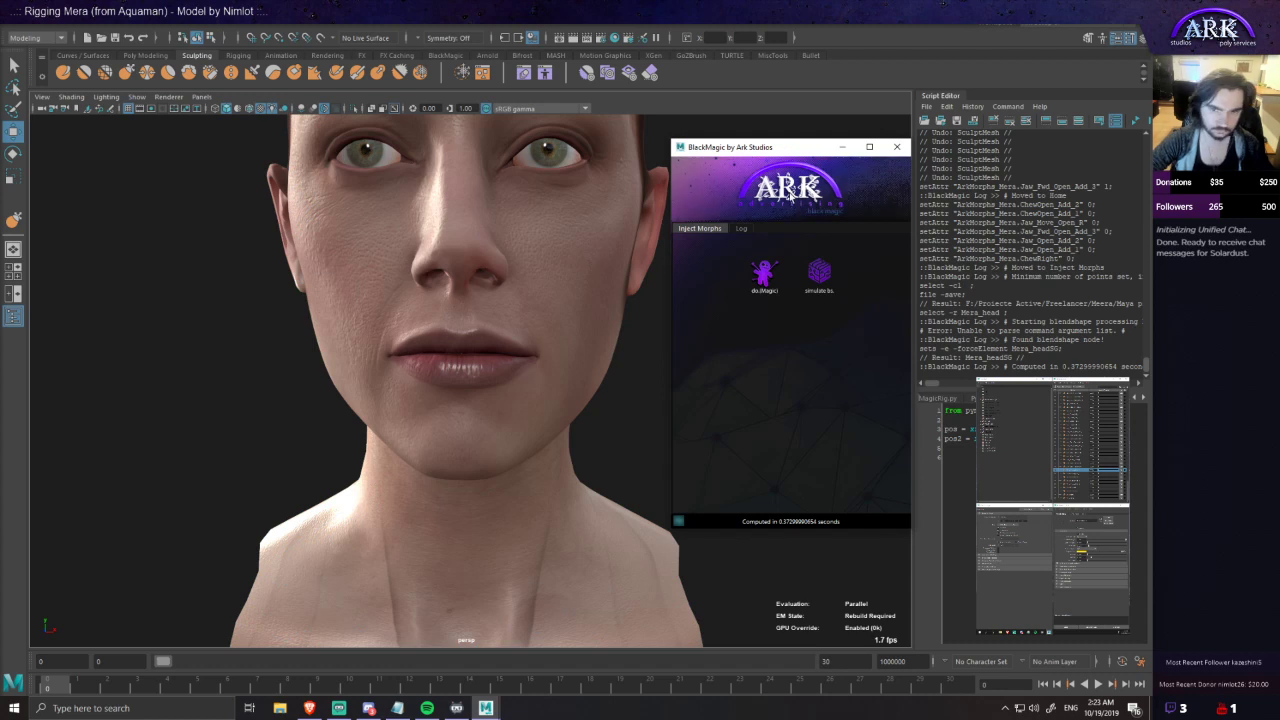
click(767, 273)
click(760, 231)
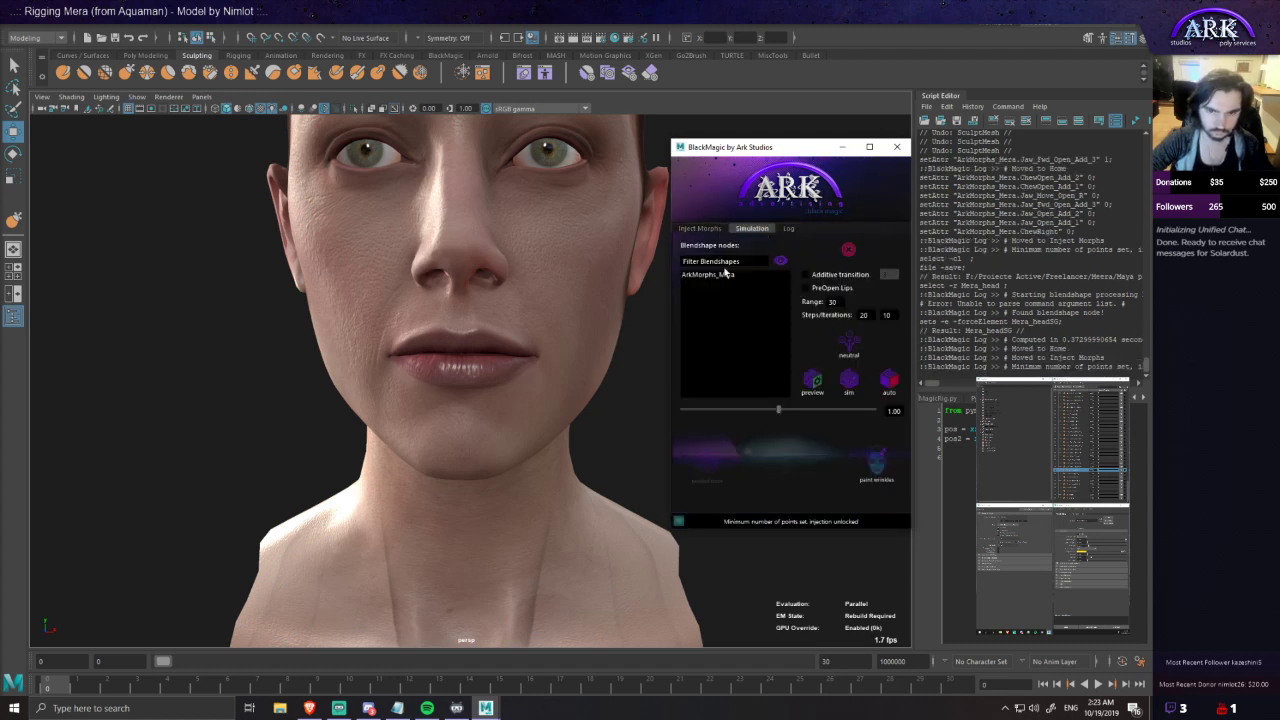
- Load the ArkMorphs_Mera shapes, choose ChewLeft for preview, and set ChewOpen_Add_1, ChewOpen_Add_2, Jaw_Open_Add_1 and Jaw_Open_Add_2 to 1
click(723, 275)
double_click(746, 276)
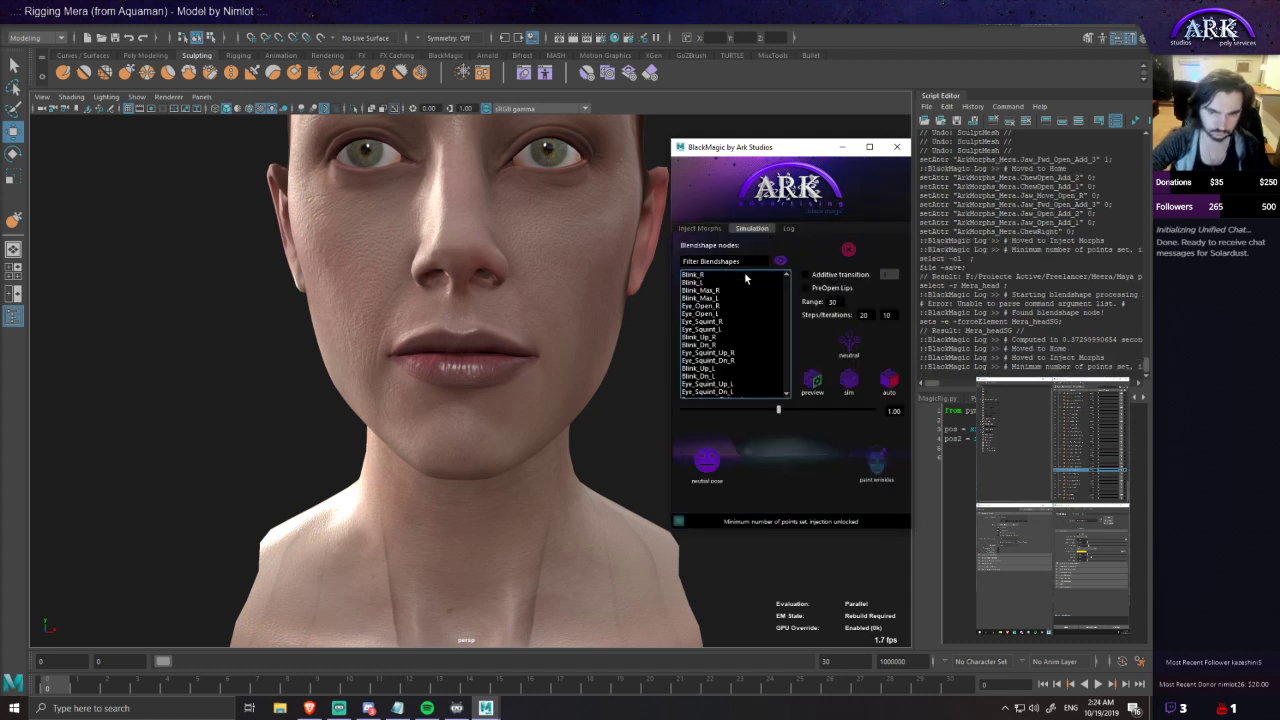
scroll(739, 310, down, 1)
drag(787, 295, 787, 398)
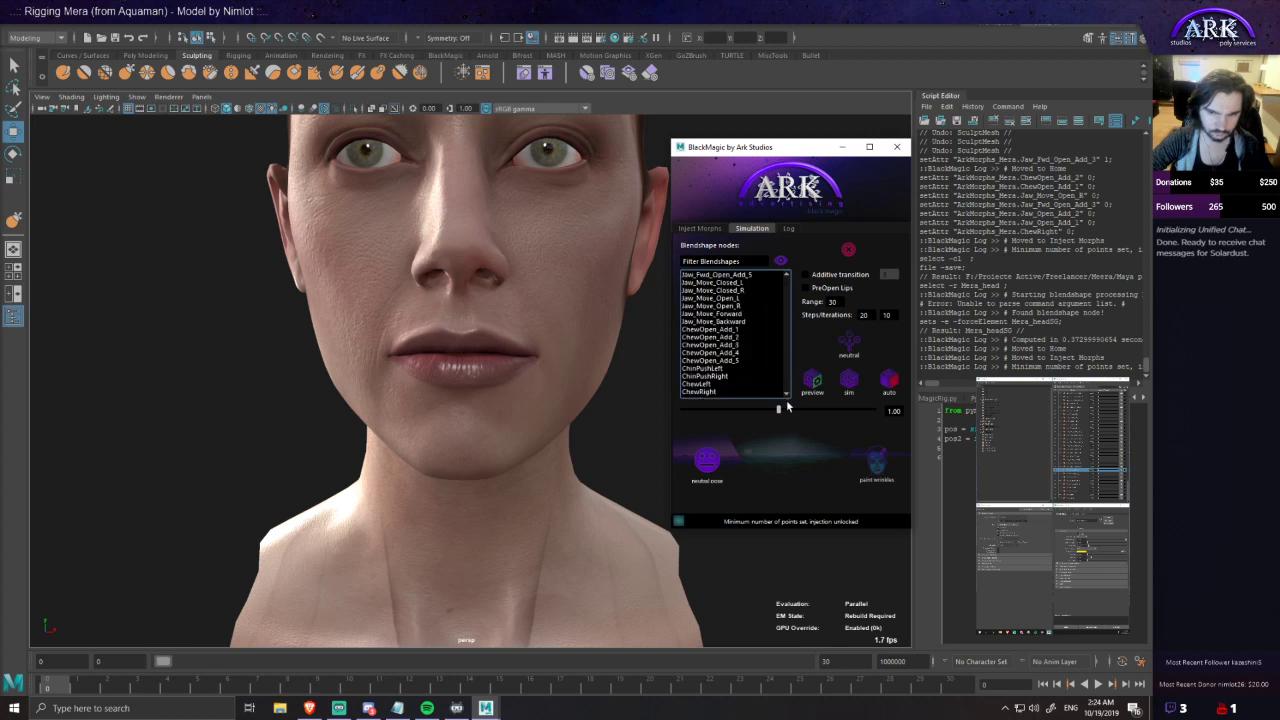
click(711, 387)
drag(1101, 470, 91, 167)
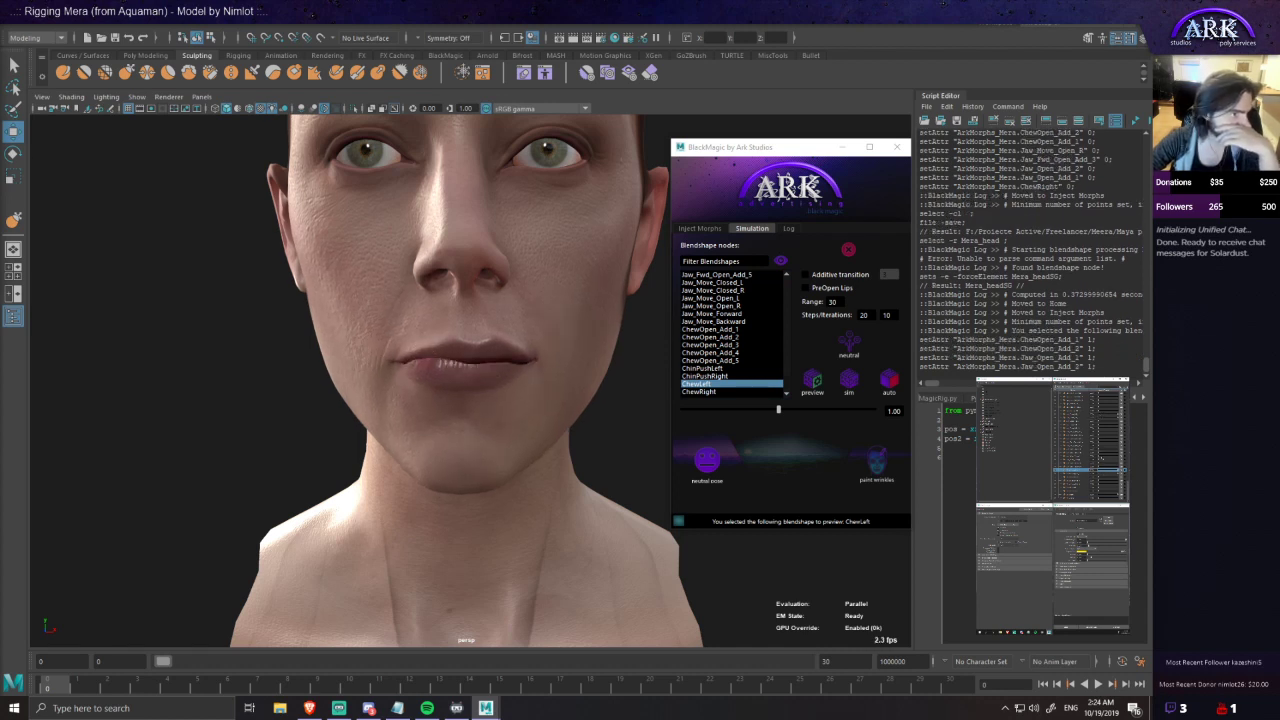
- Set Jaw_Move_Open_L to 1, select the Mera head and set ChewLeft's preview value to 1.10
alt+right_drag(465, 355, 606, 349)
mouse_move(778, 411)
mouse_down()
mouse_move(829, 411)
mouse_move(738, 412)
mouse_move(797, 413)
mouse_up()
alt+right_drag(600, 408, 399, 385)
alt+drag(399, 385, 456, 402)
alt+right_drag(456, 402, 486, 395)
alt+drag(486, 395, 505, 440)
click(455, 410)
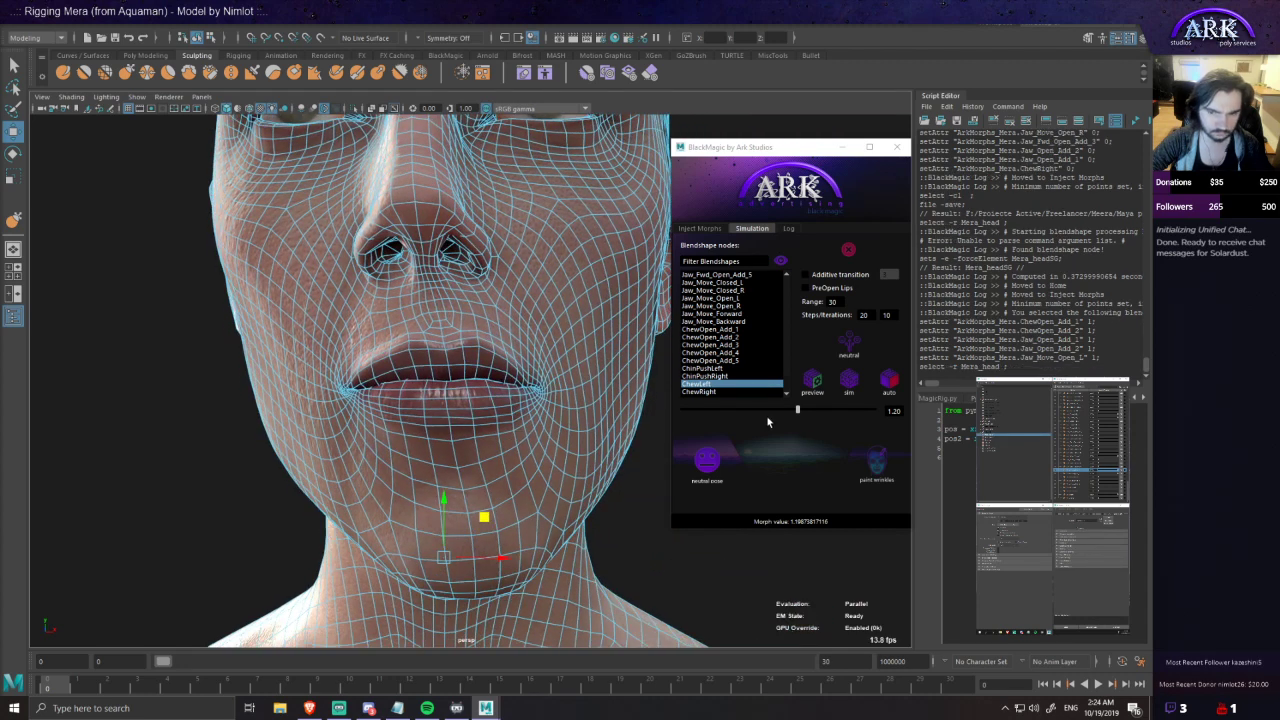
mouse_move(797, 411)
mouse_down()
mouse_move(636, 416)
mouse_move(793, 424)
mouse_move(785, 416)
mouse_up()
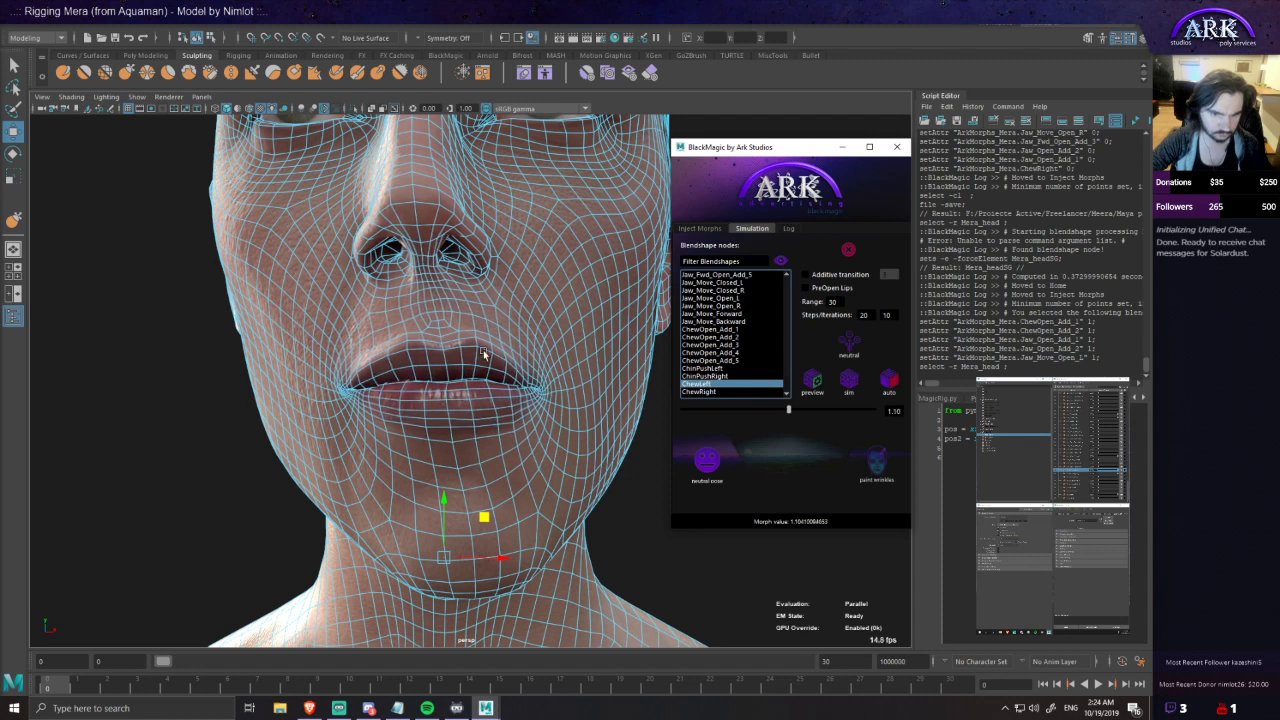
- Save the scene and run the skin simulation for ChewLeft
scroll(484, 354, down, 5)
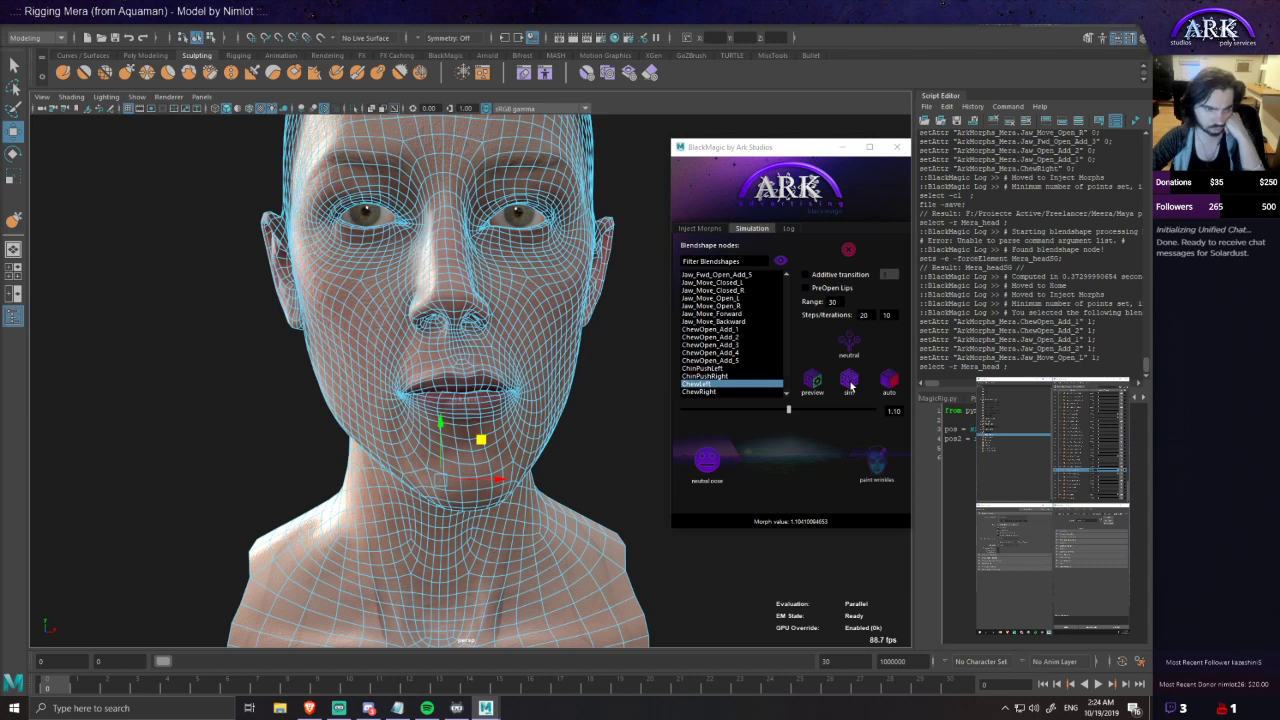
alt+drag(611, 421, 609, 430)
key(ctrl+s)
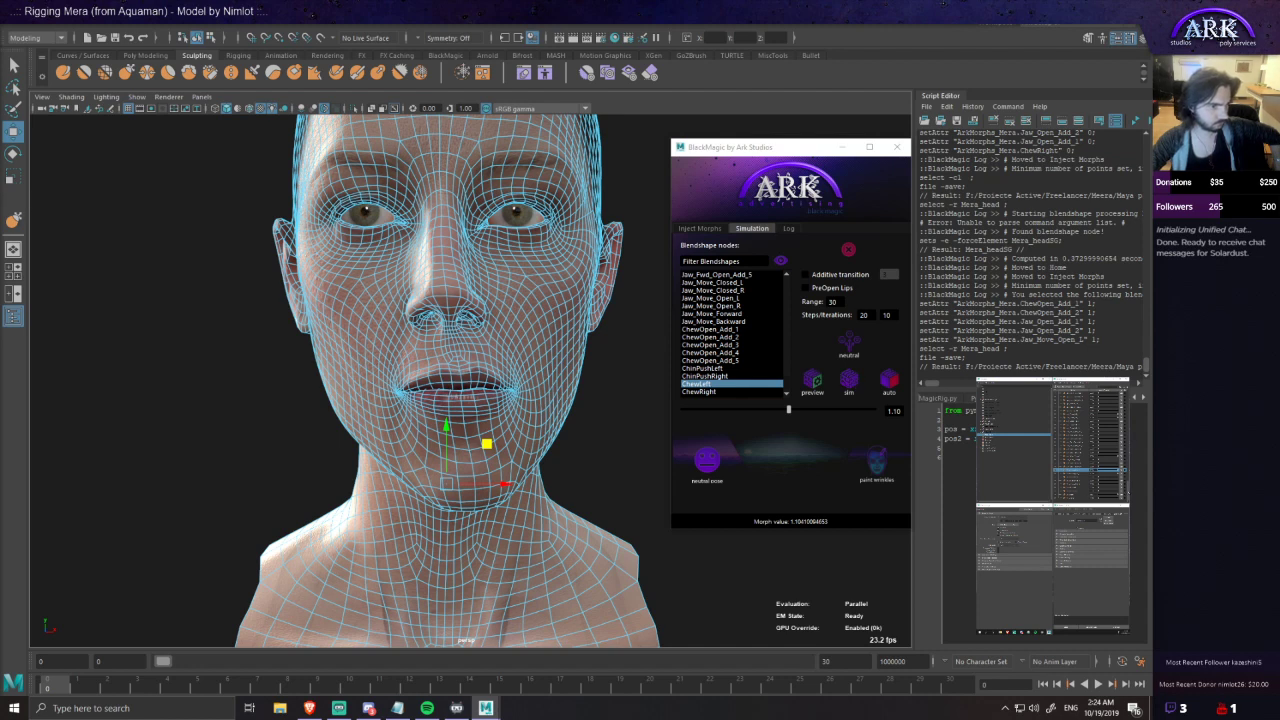
click(850, 380)
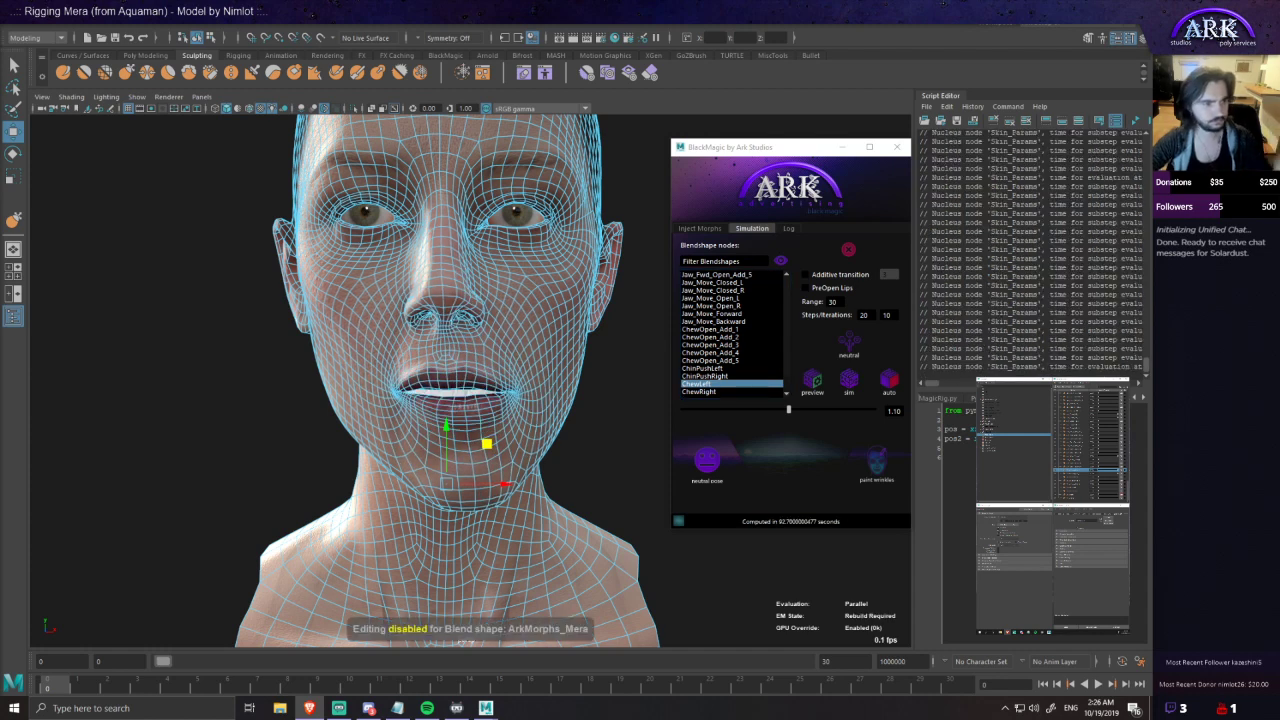
- Deselect the head and inspect the simulated ChewLeft lips and chin up close and from a slight angle
scroll(525, 444, up, 5)
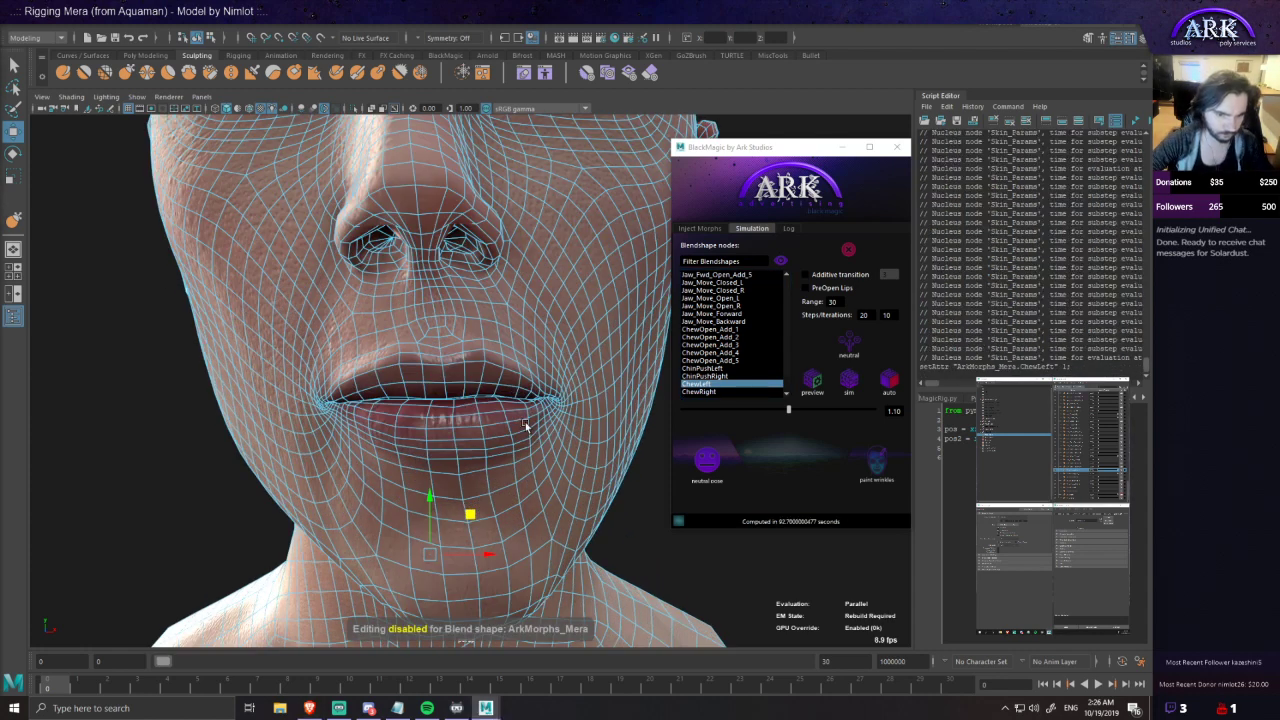
click(195, 494)
alt+drag(290, 493, 454, 514)
scroll(426, 520, down, 4)
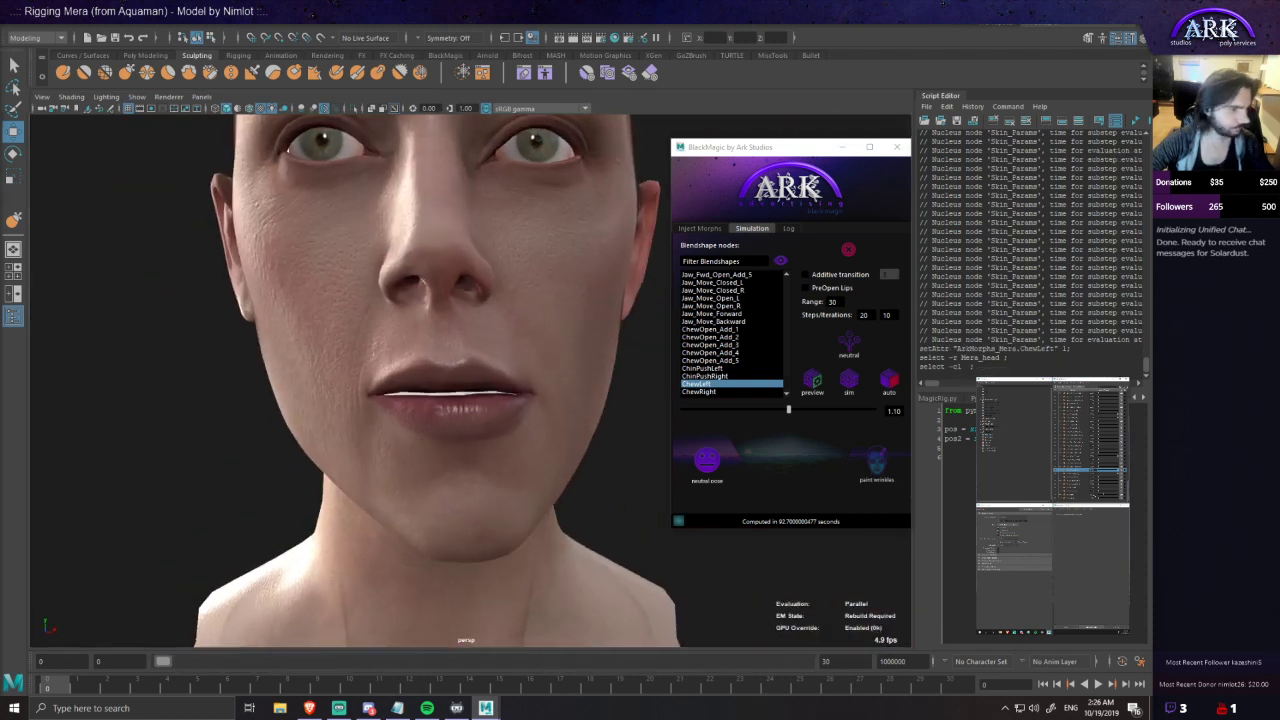
- Set ChewLeft and Jaw_Move_Open_L to 0, set ChewRight and Jaw_Move_Open_R to 1, and select the Mera head
drag(1099, 495, 1119, 495)
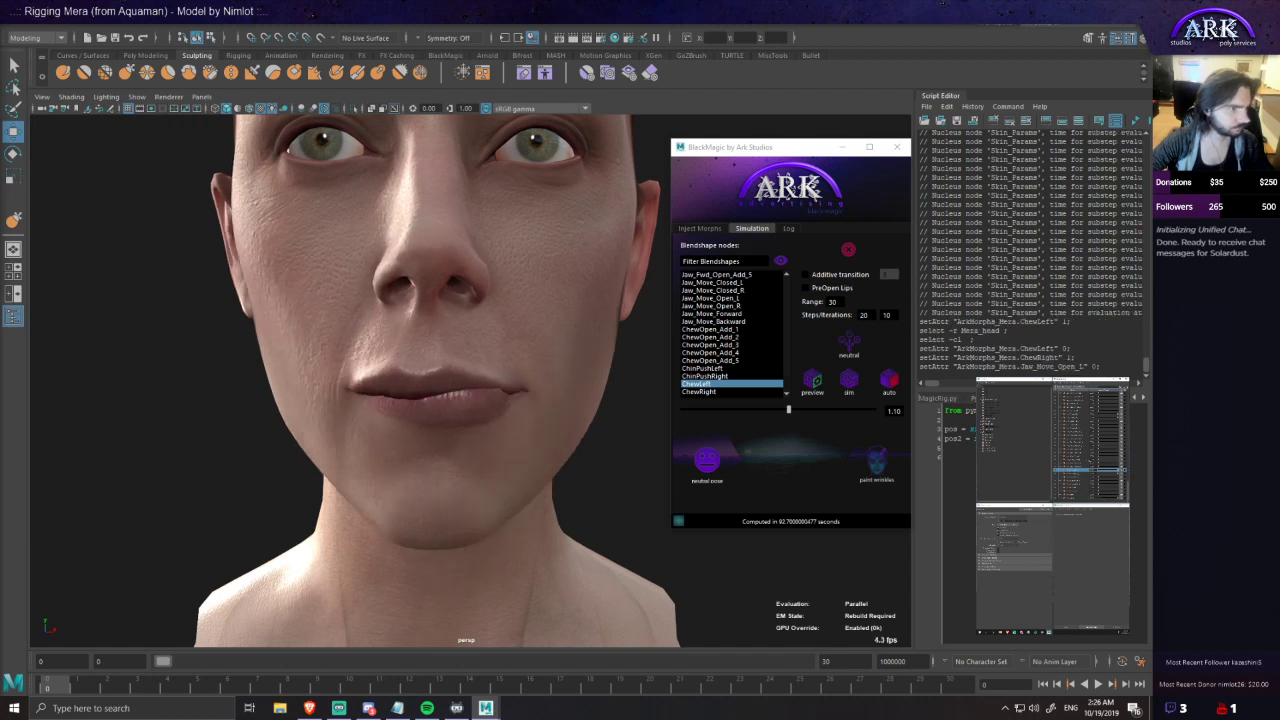
alt+drag(554, 391, 460, 413)
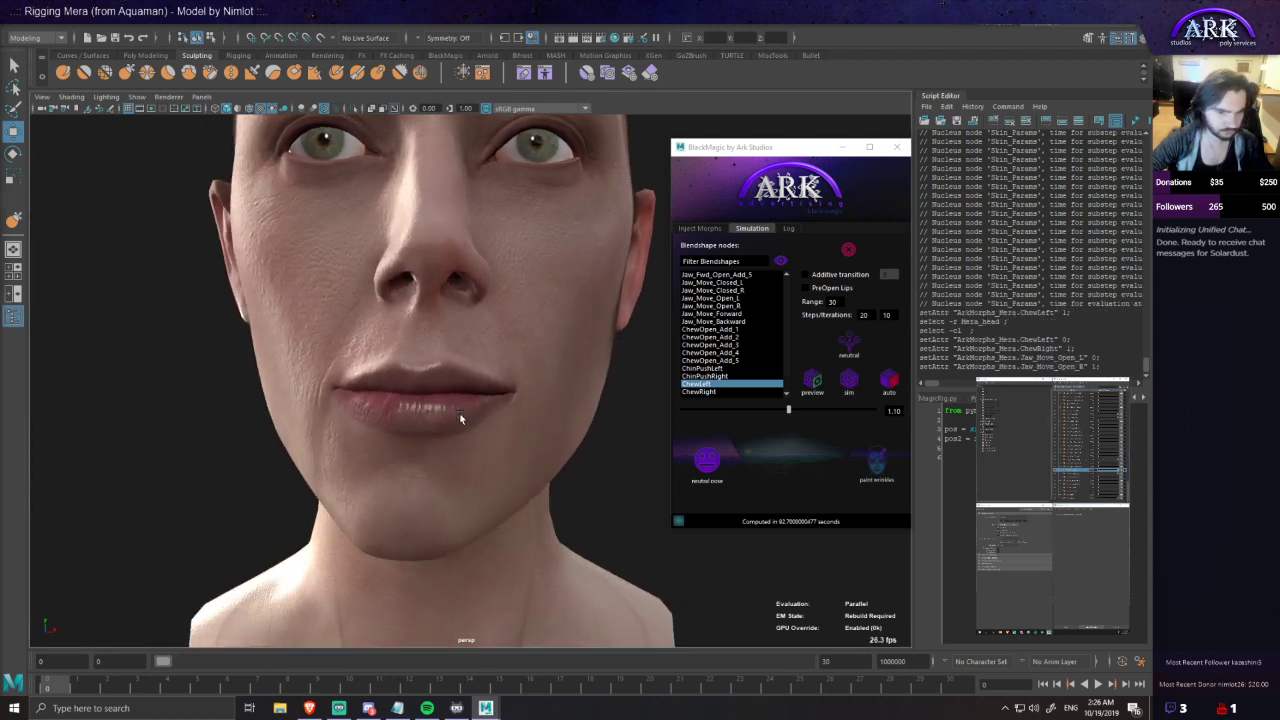
click(534, 411)
scroll(541, 410, down, 2)
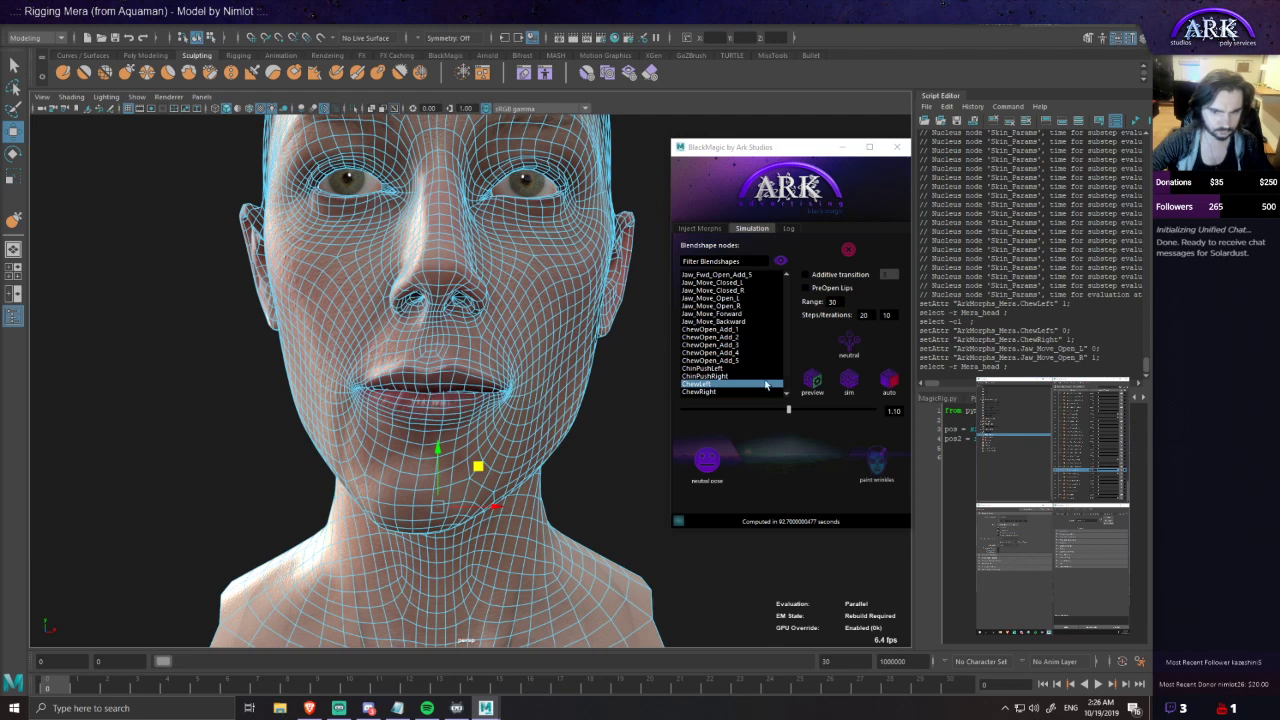
- Choose ChewRight for preview and set Jaw_Move_Open_R, ChewOpen_Add_1, ChewOpen_Add_2, Jaw_Open_Add_1 and Jaw_Open_Add_2 to 1
click(712, 392)
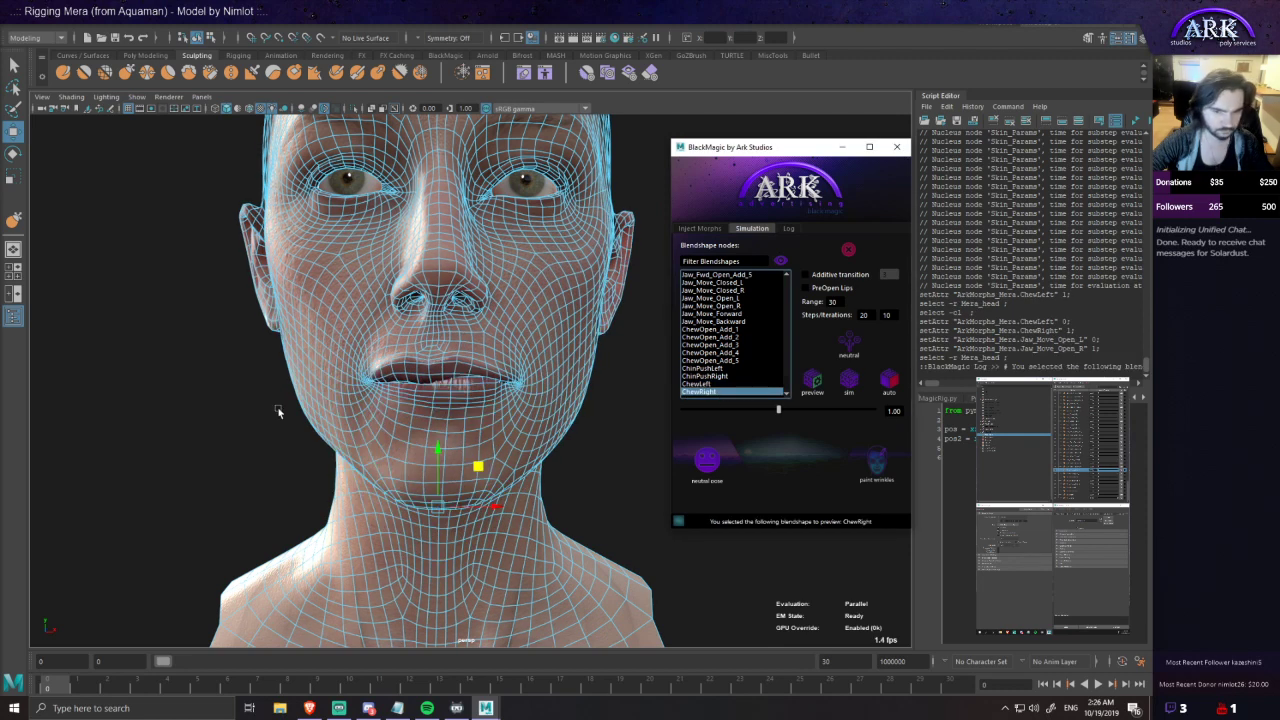
drag(1101, 461, 1112, 460)
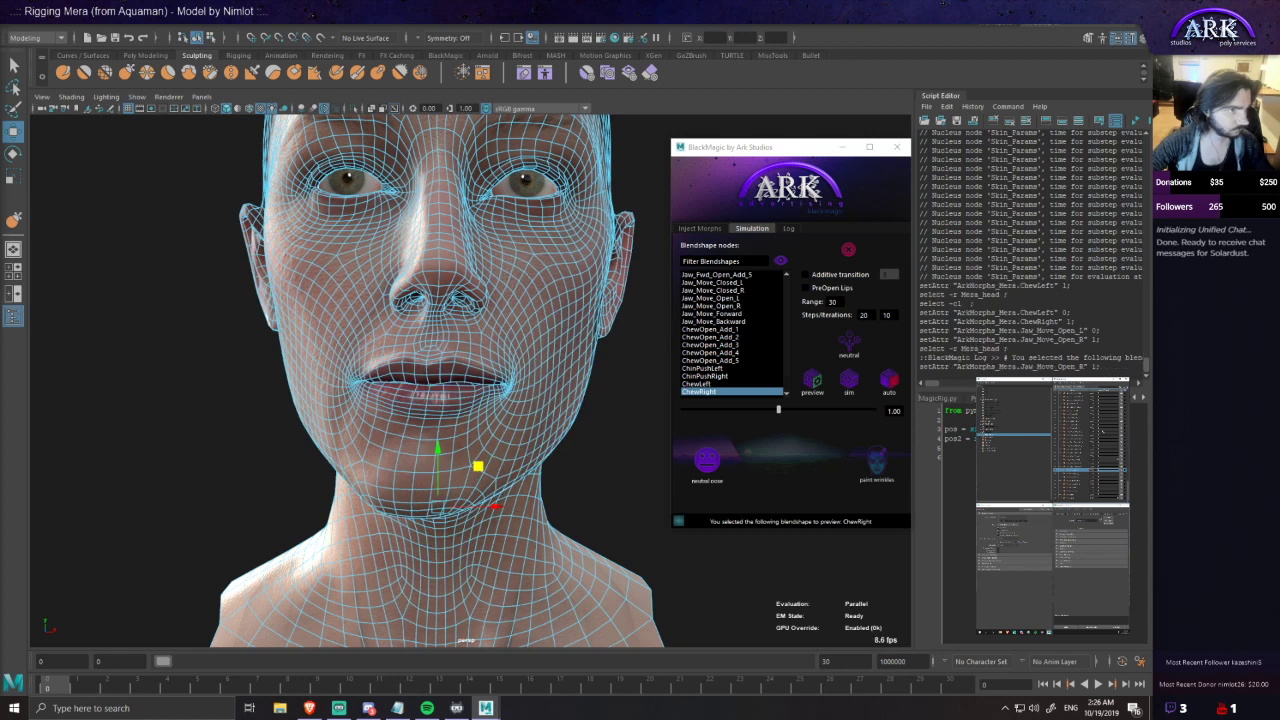
key(Return)
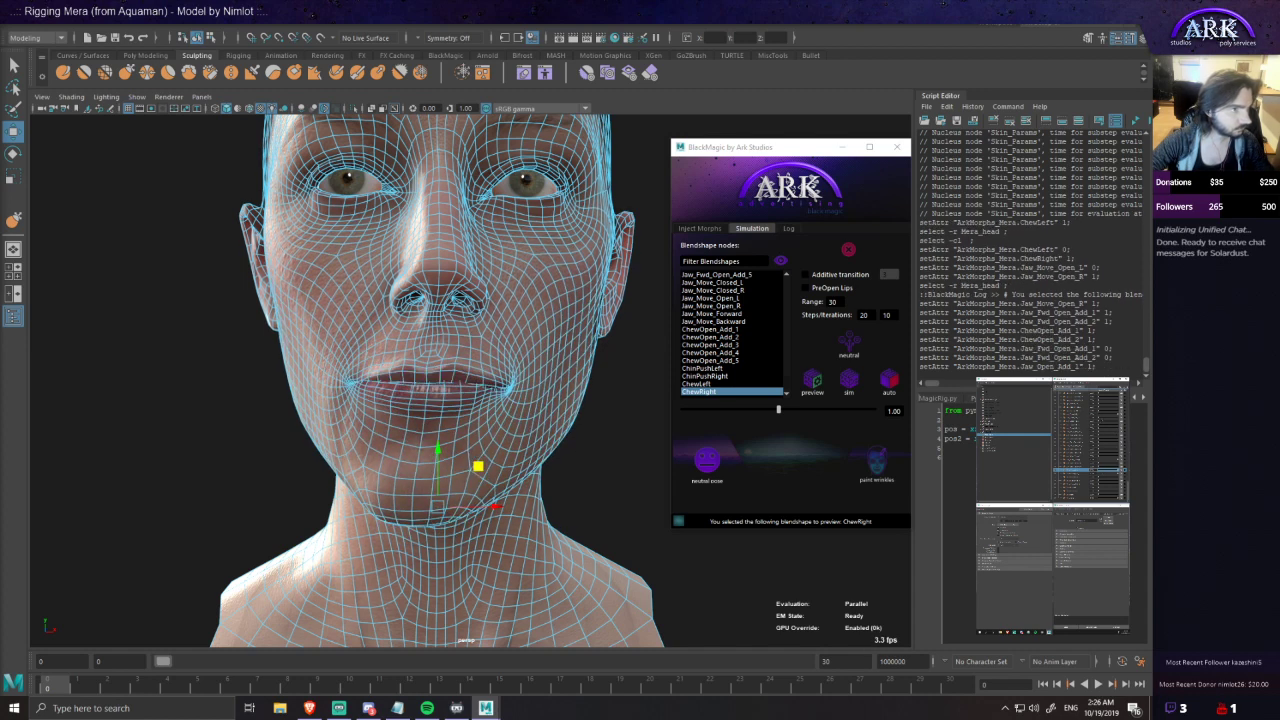
- Set ChewRight's preview value to 1.03 and run the skin simulation for it
alt+right_drag(150, 301, 205, 361)
alt+drag(205, 361, 261, 395)
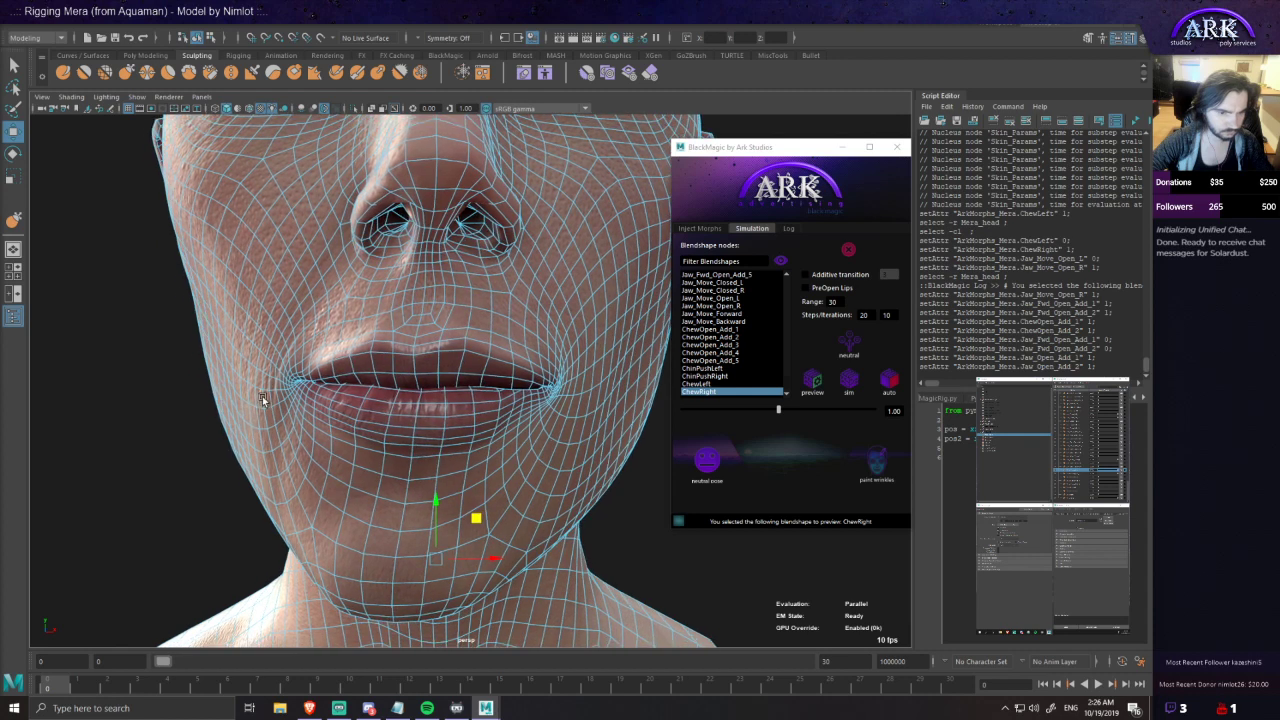
mouse_move(778, 409)
mouse_down()
mouse_move(791, 409)
mouse_move(744, 412)
mouse_move(792, 416)
mouse_move(781, 415)
mouse_up()
scroll(581, 423, down, 5)
alt+drag(585, 426, 597, 436)
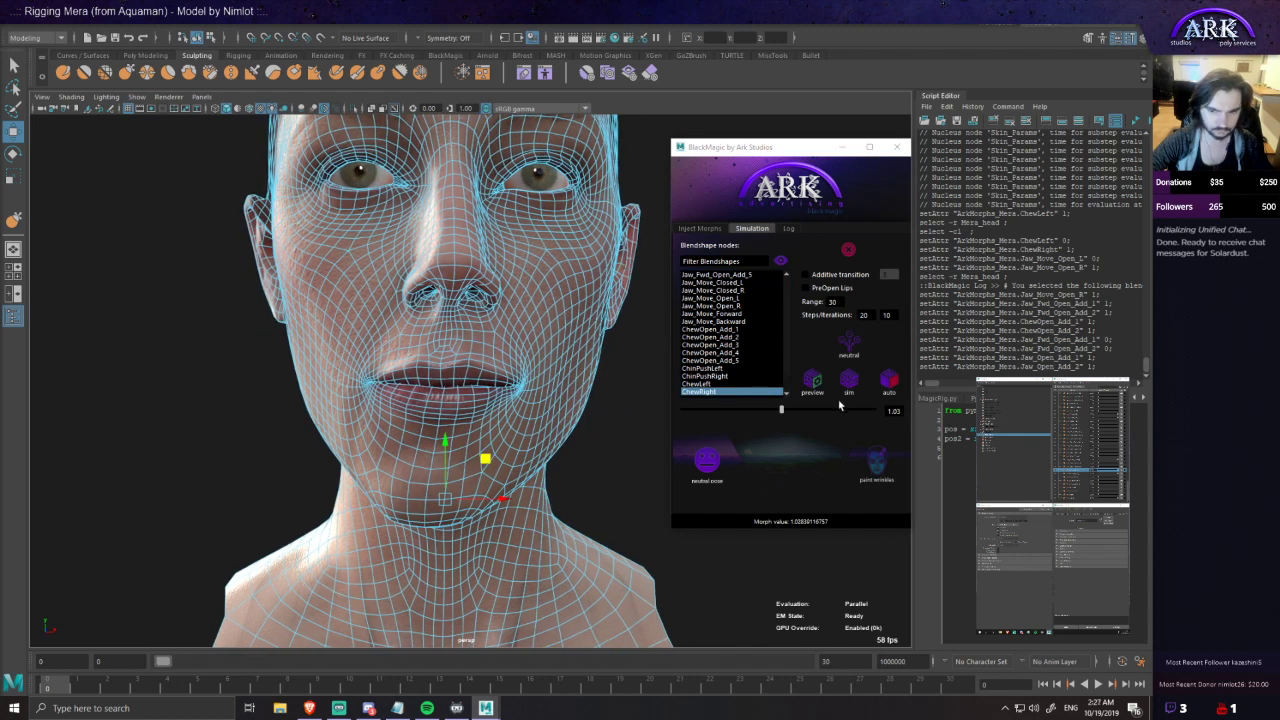
click(848, 389)
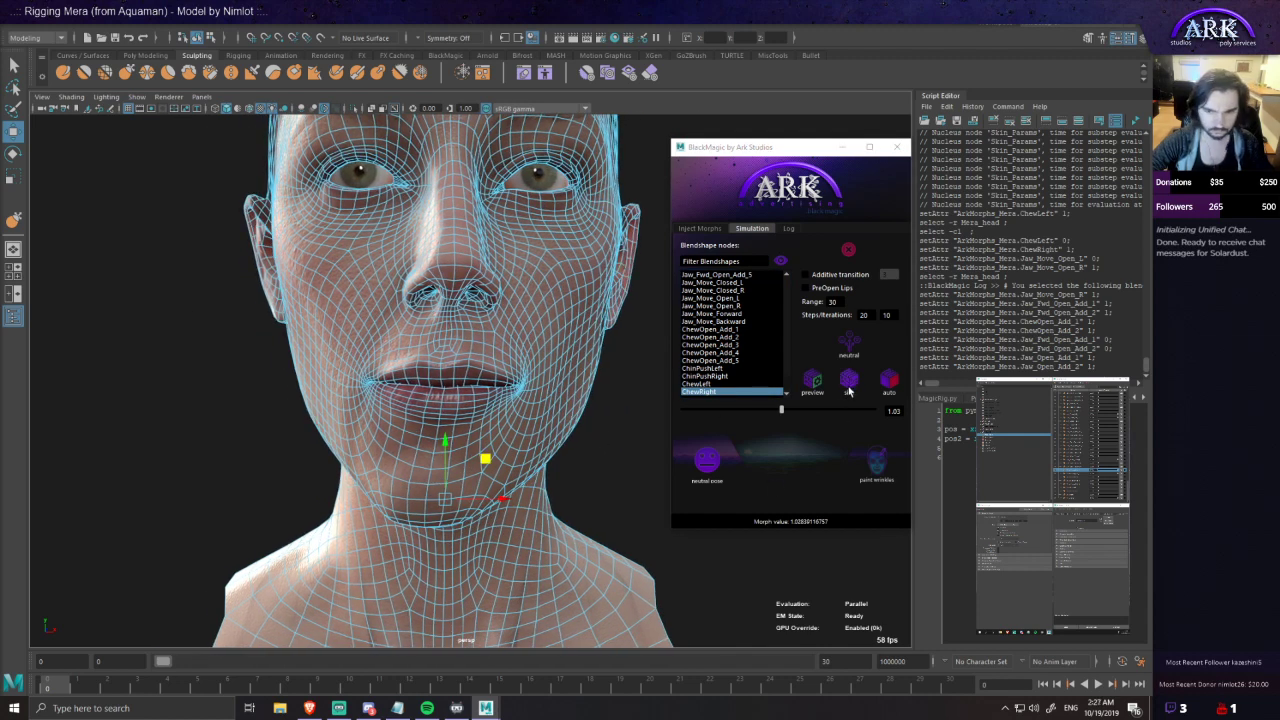
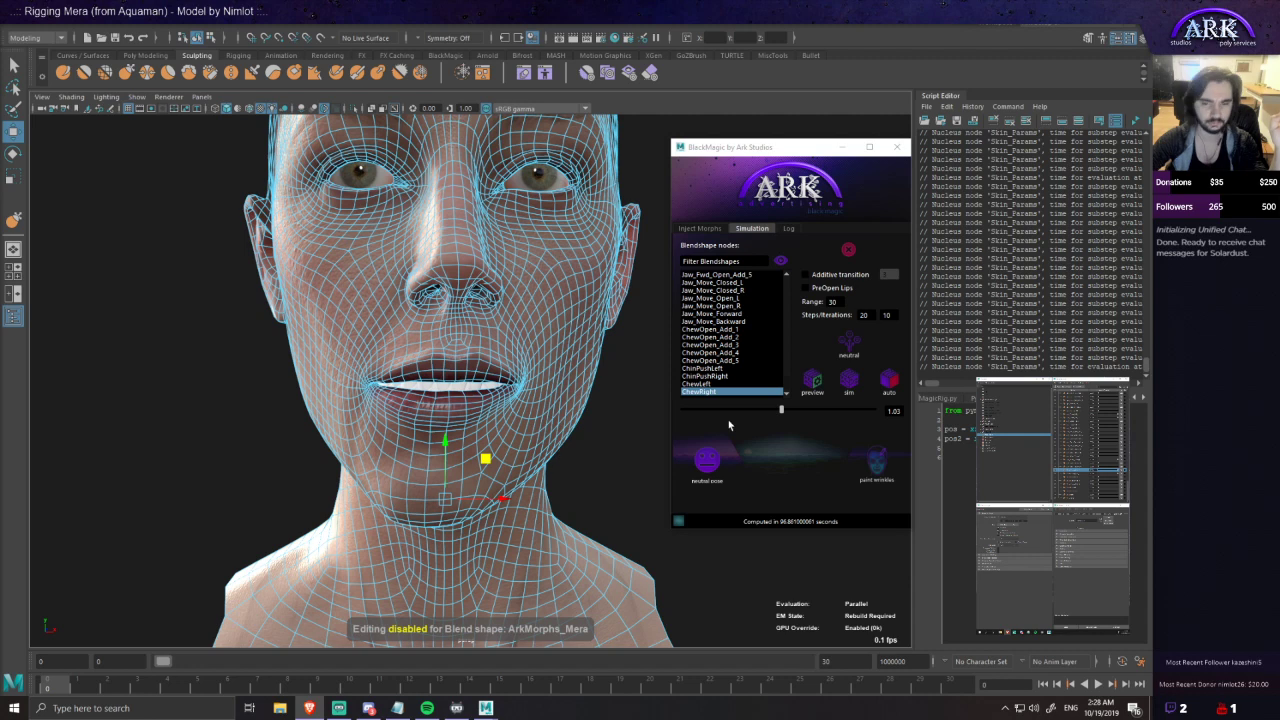
- Reset all shapes to neutral, remove the simulation setup from the head and save the scene
click(704, 462)
alt+drag(524, 445, 517, 453)
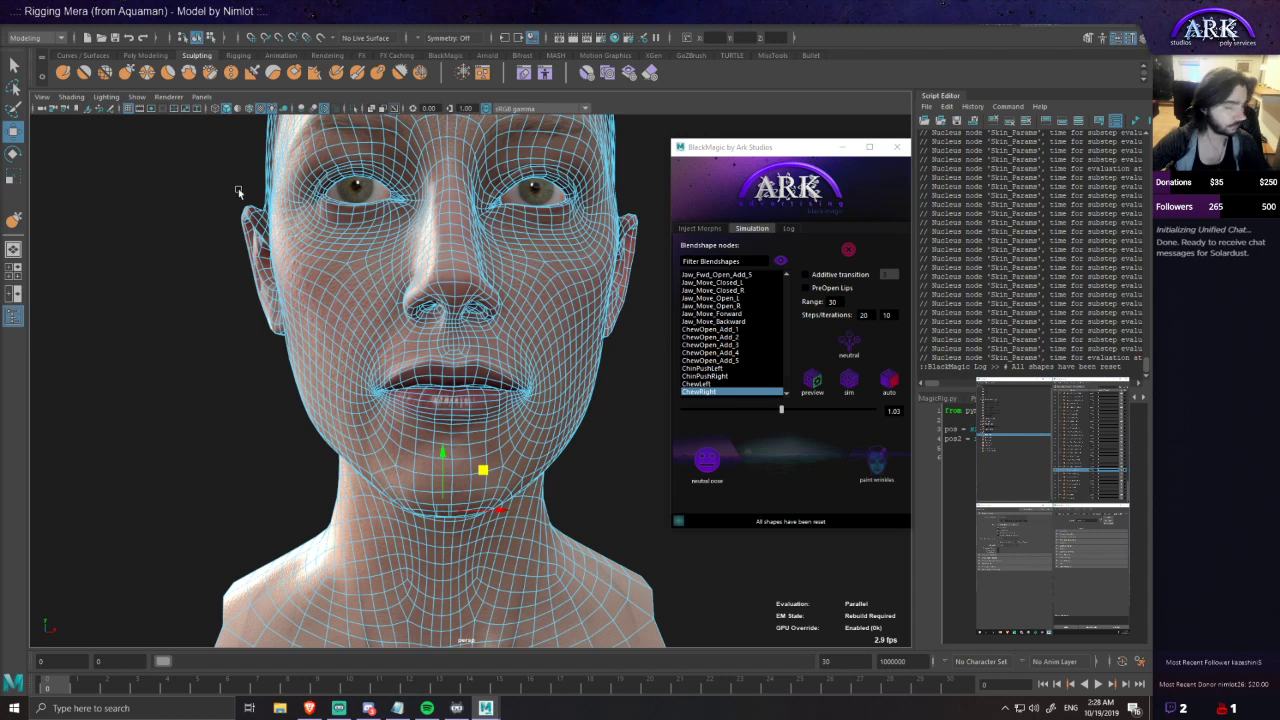
click(849, 254)
click(606, 410)
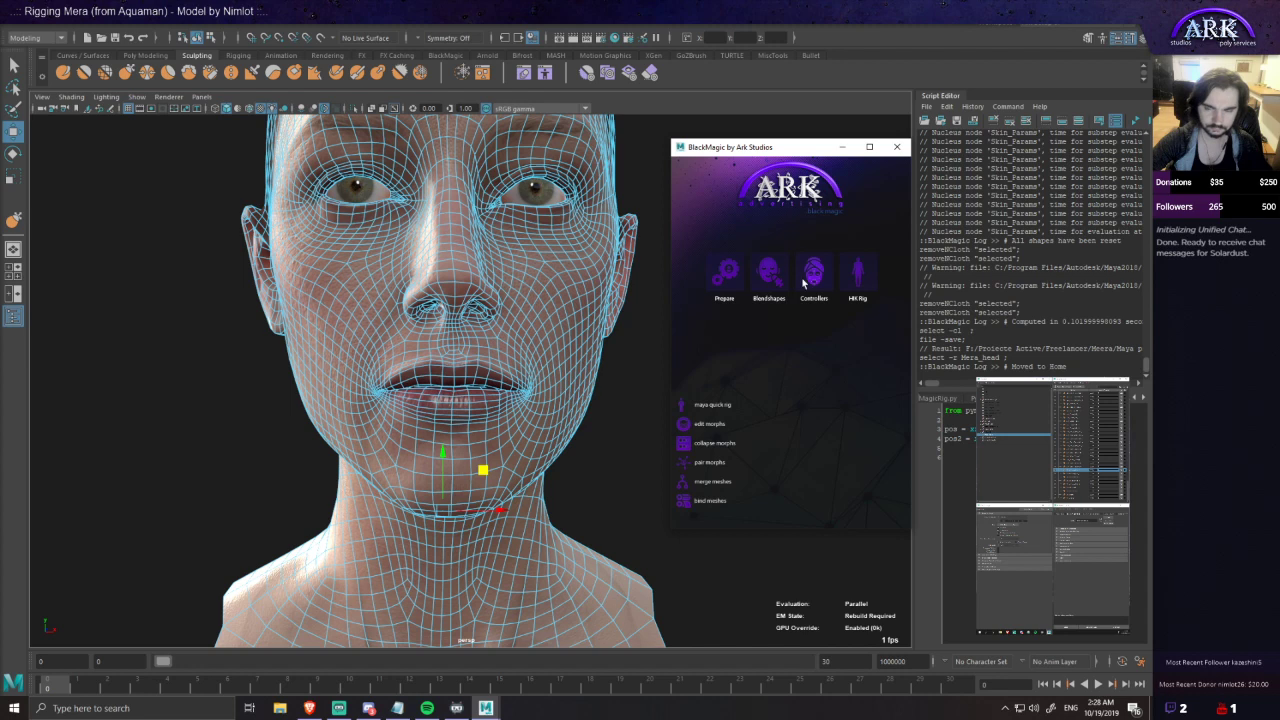
- Open BlackMagic's Controllers module and auto-generate the facial control points on the Mera head
click(803, 283)
click(771, 270)
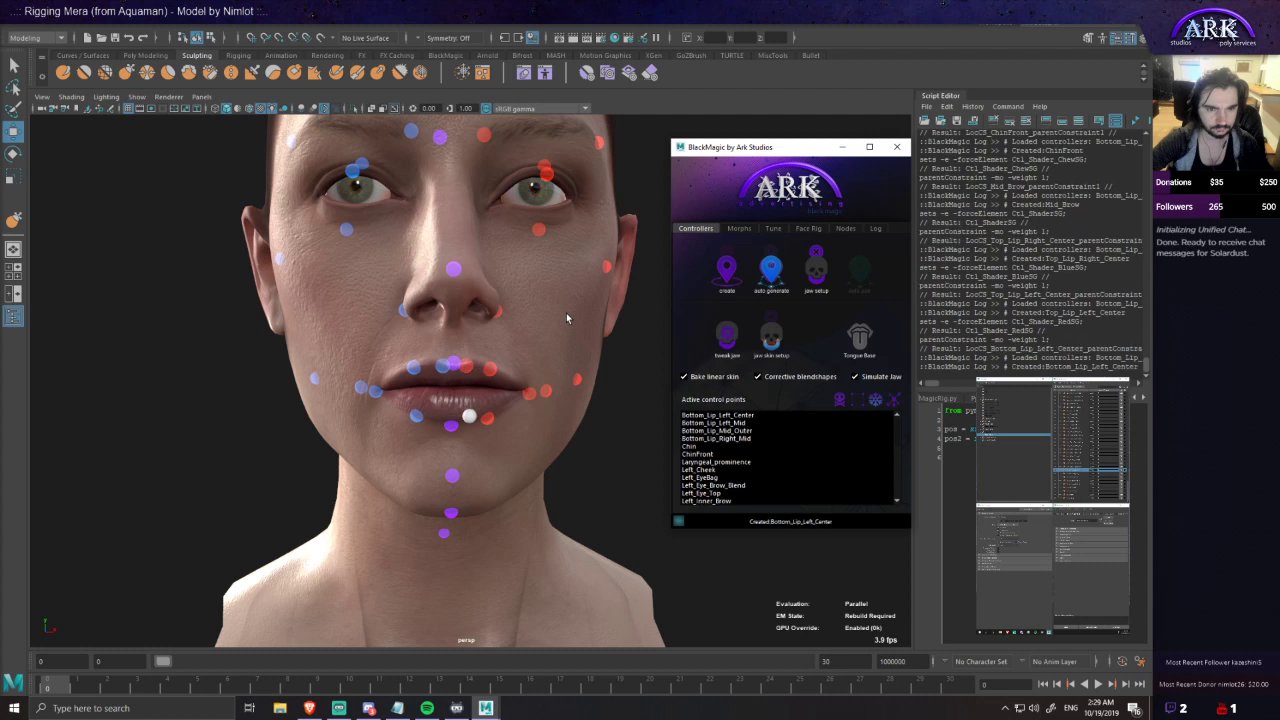
alt+drag(557, 368, 551, 407)
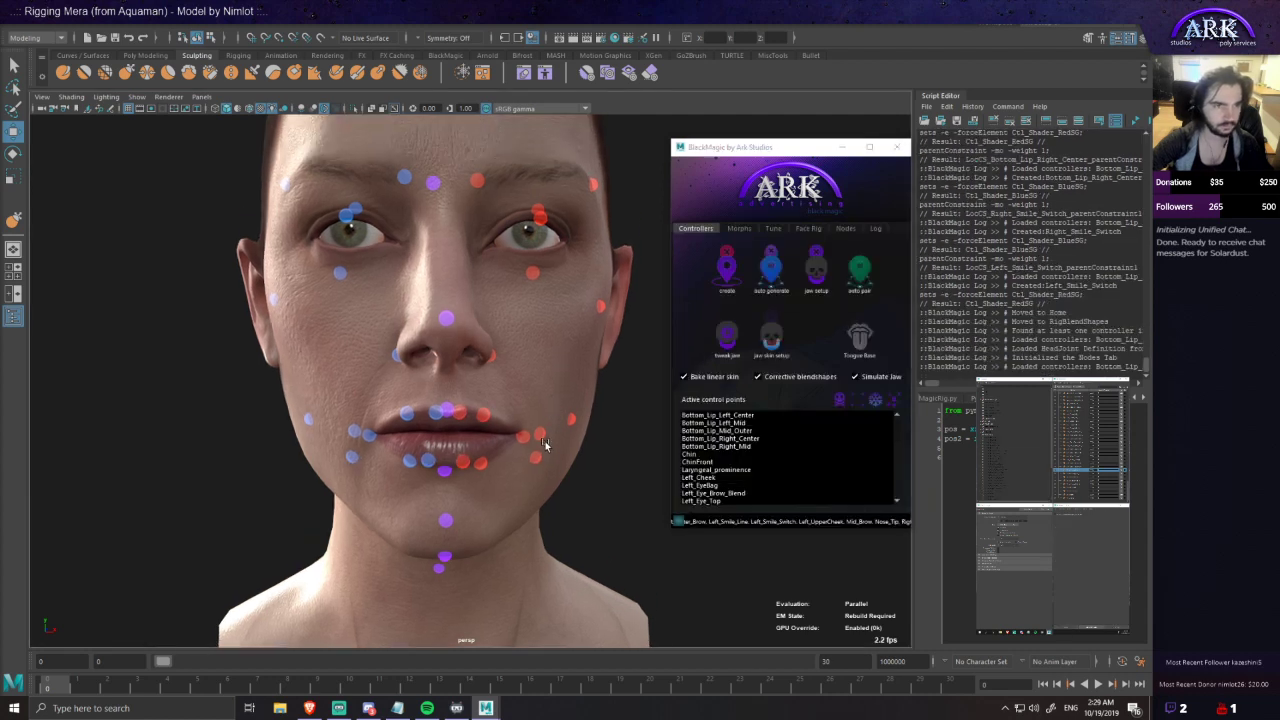
- Save the scene and auto-pair the facial controllers with their blendshapes
scroll(548, 438, down, 2)
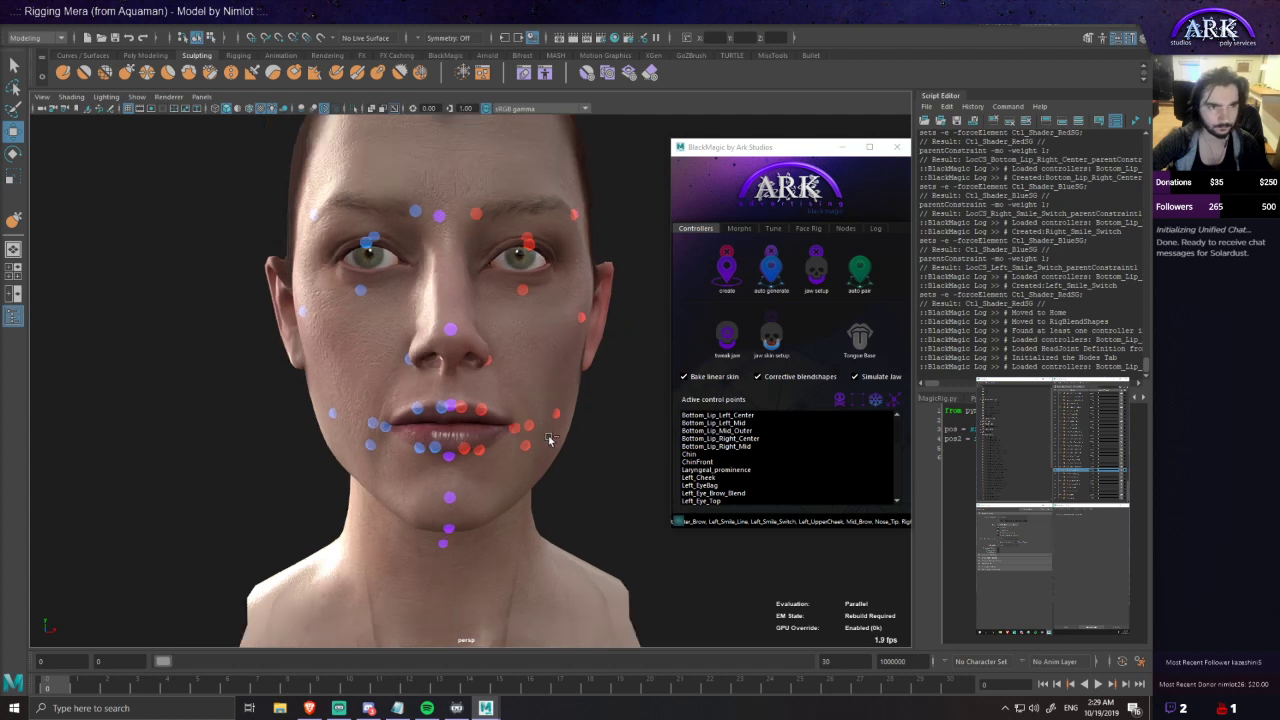
key(ctrl+s)
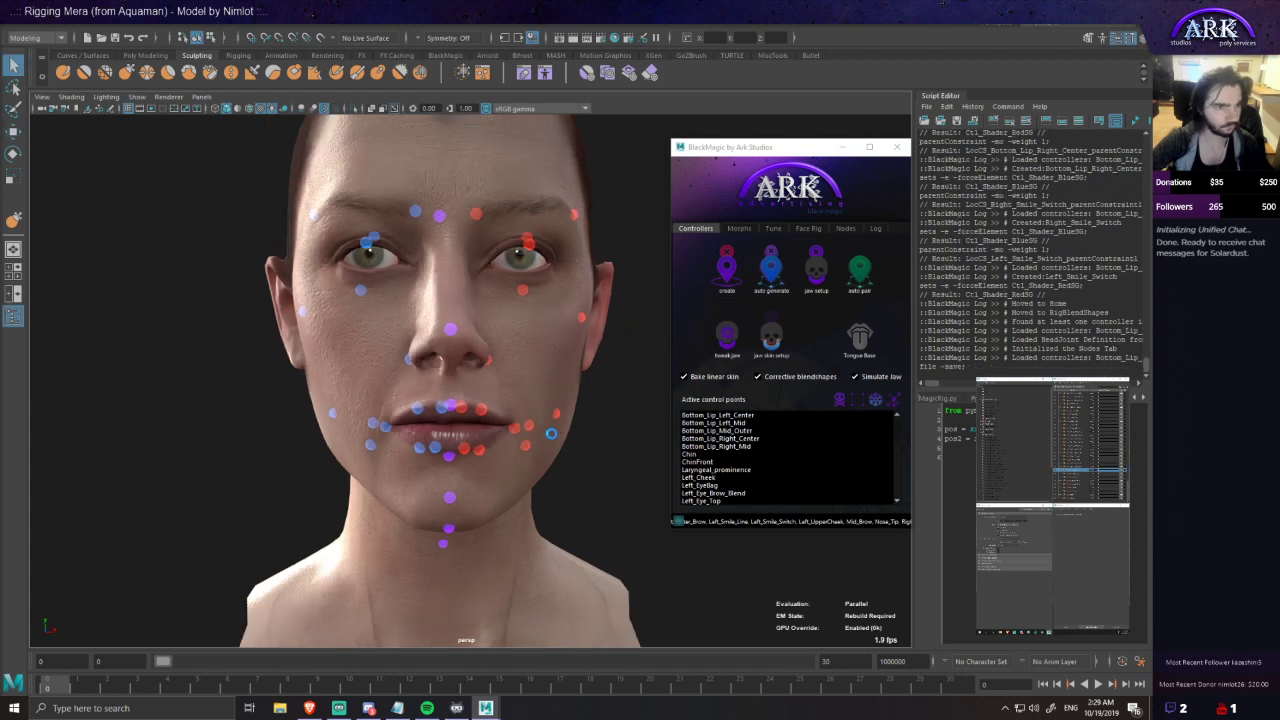
click(864, 280)
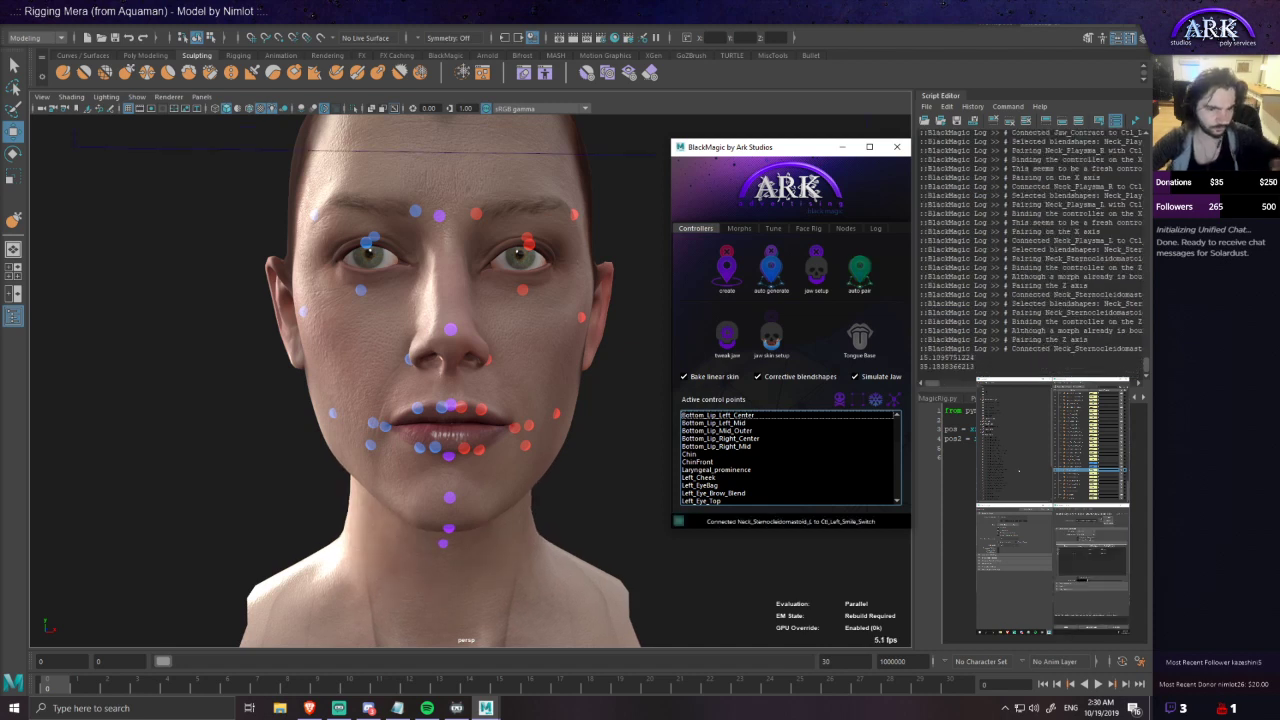
- Select the range of facial LocWS locators and count the selection by running print len(ls(sl=1))
click(1028, 443)
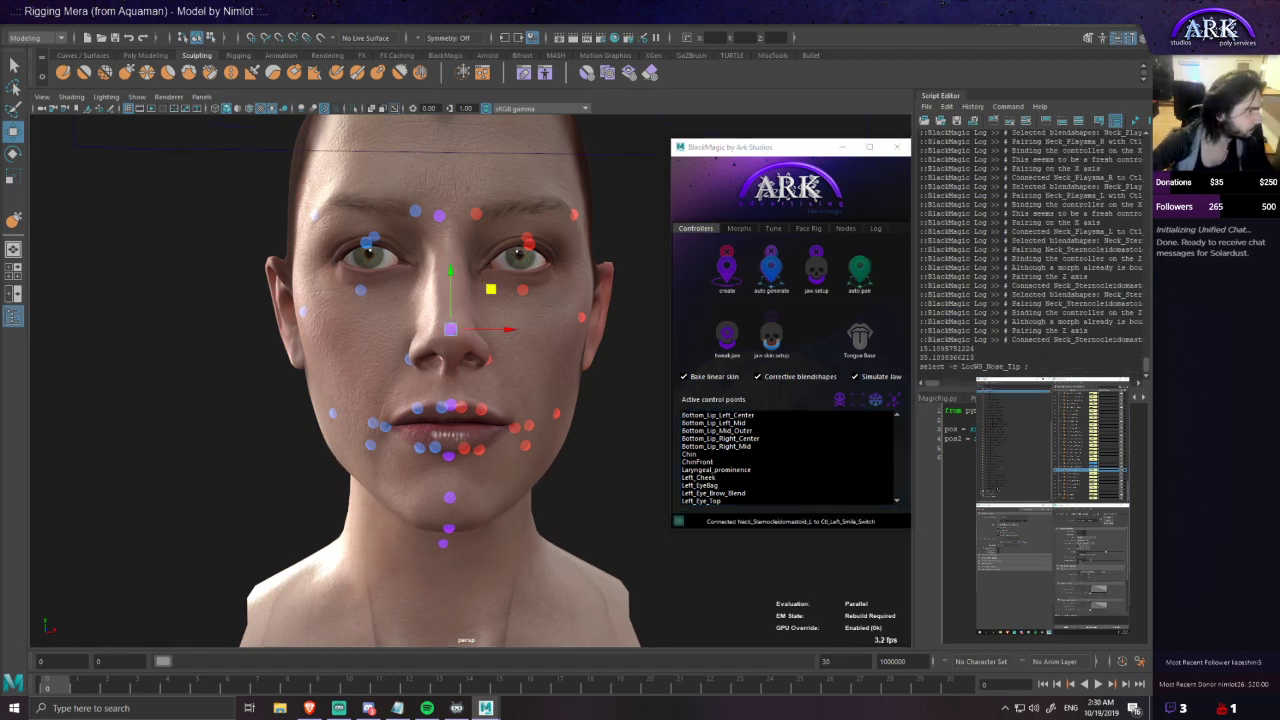
shift+click(998, 488)
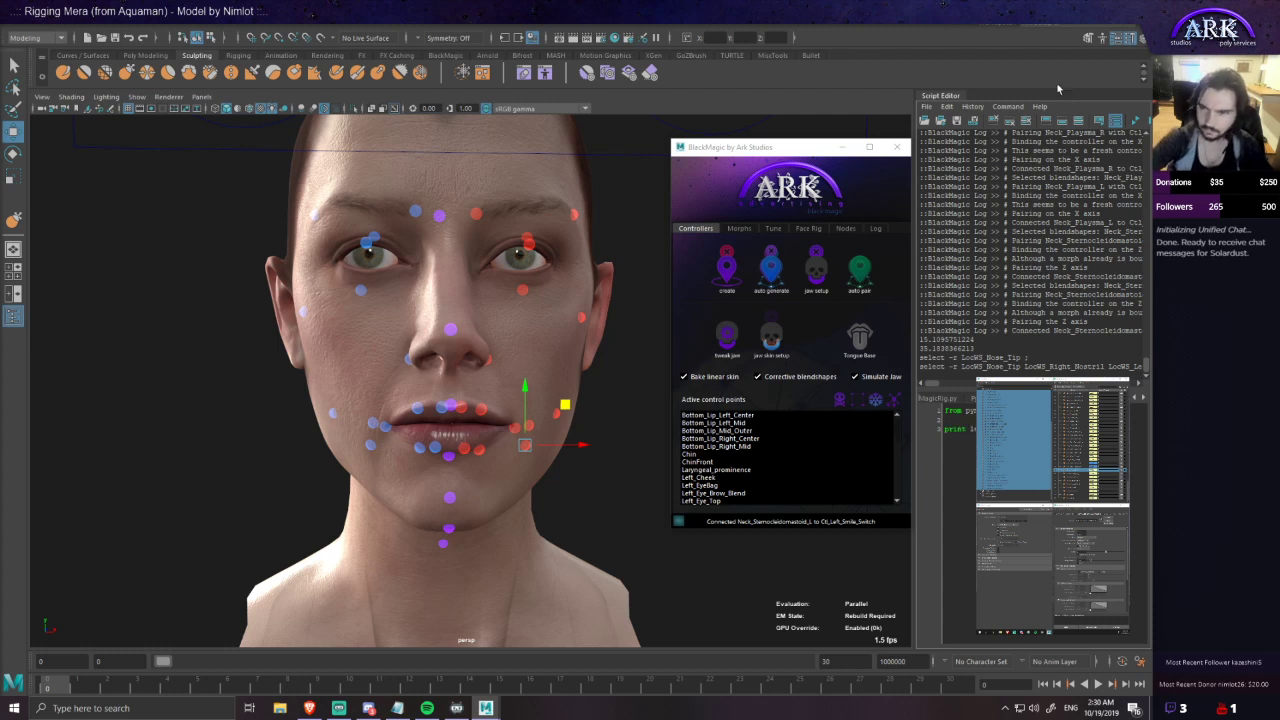
click(1135, 121)
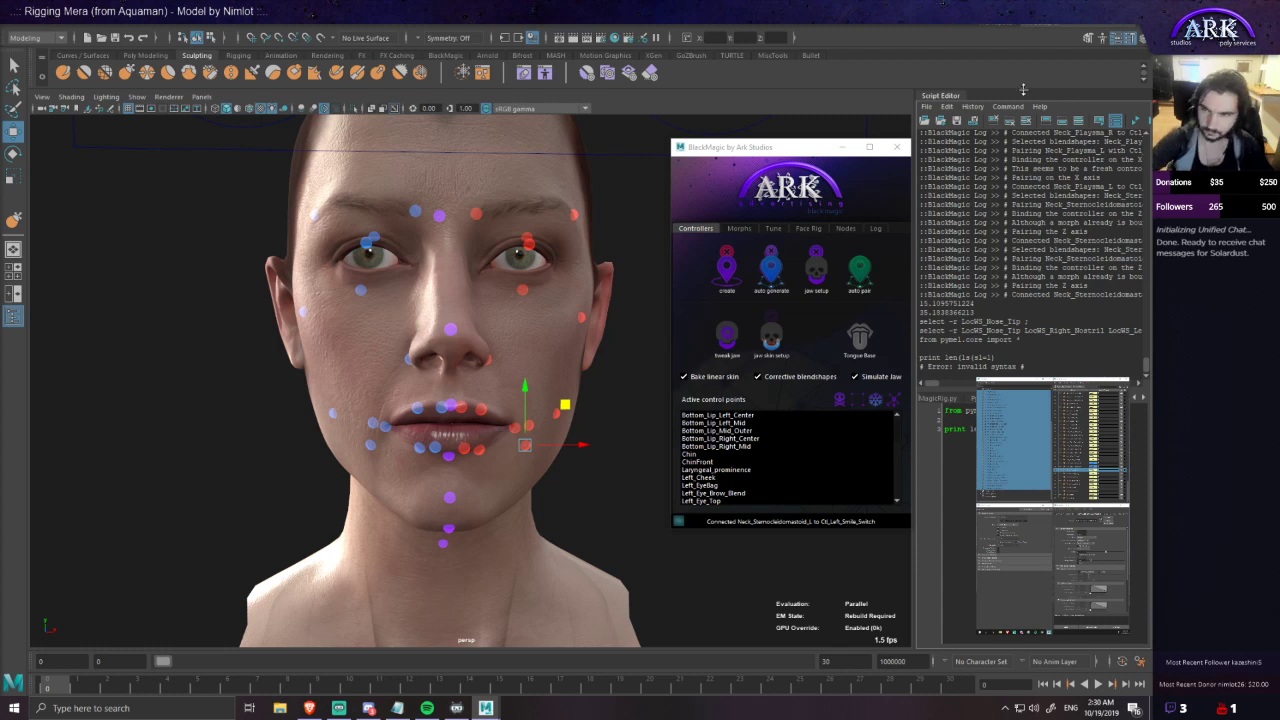
click(1135, 121)
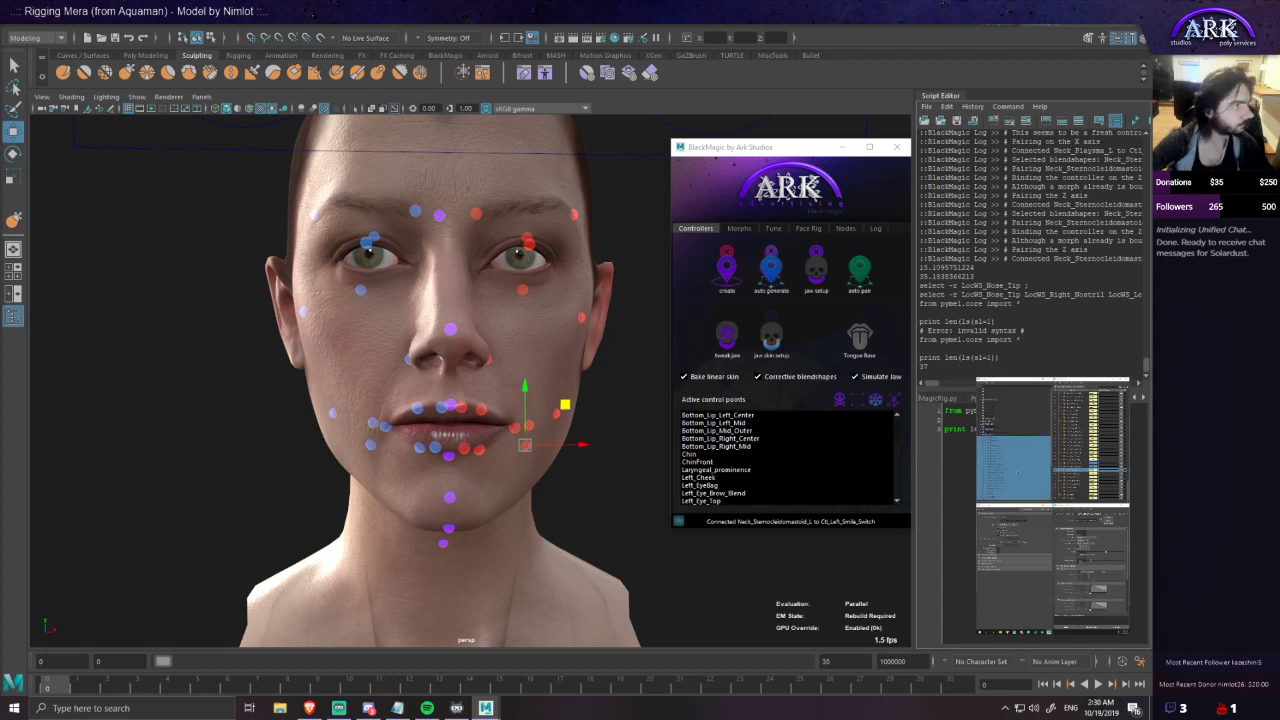
- Test the jaw response by moving the Ctl_Chin controller downward, and undo the move
click(167, 431)
alt+middle_drag(407, 546, 410, 526)
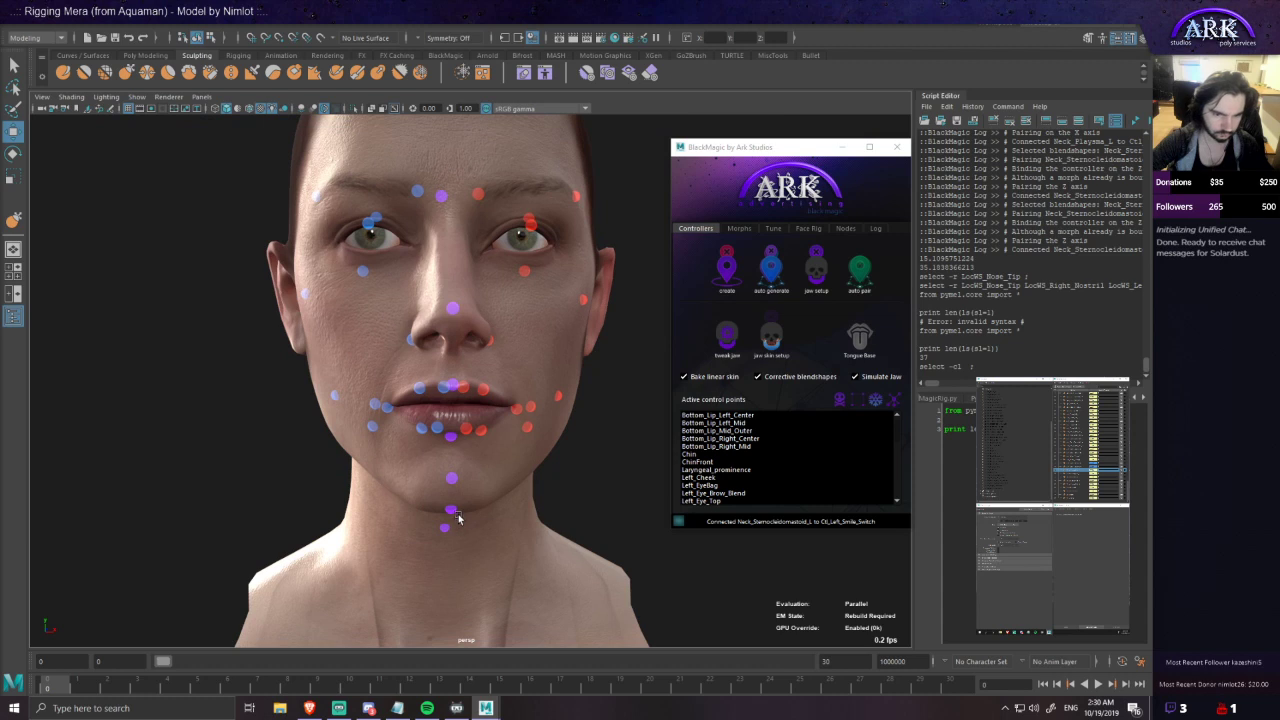
click(452, 510)
drag(491, 470, 484, 549)
key(ctrl+z)
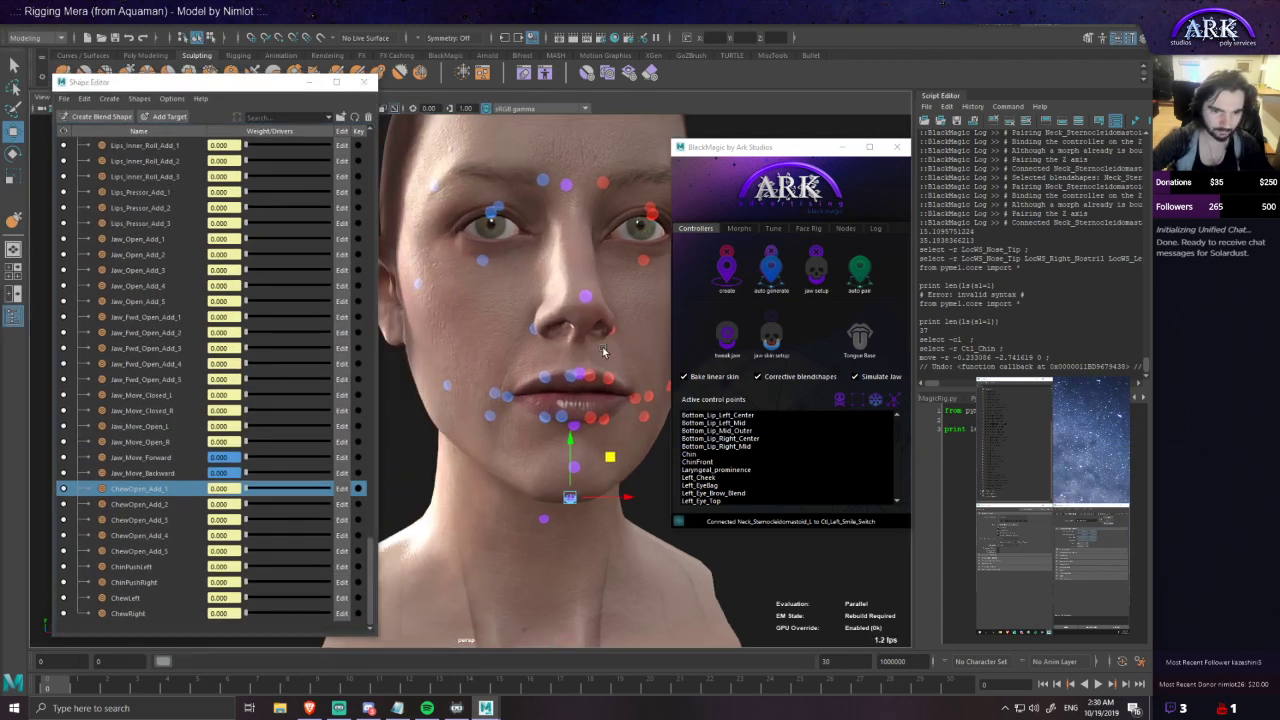
- Move the BlackMagic window clear of the Mera head so the face and the Shape Editor can be viewed together
alt+drag(603, 350, 566, 380)
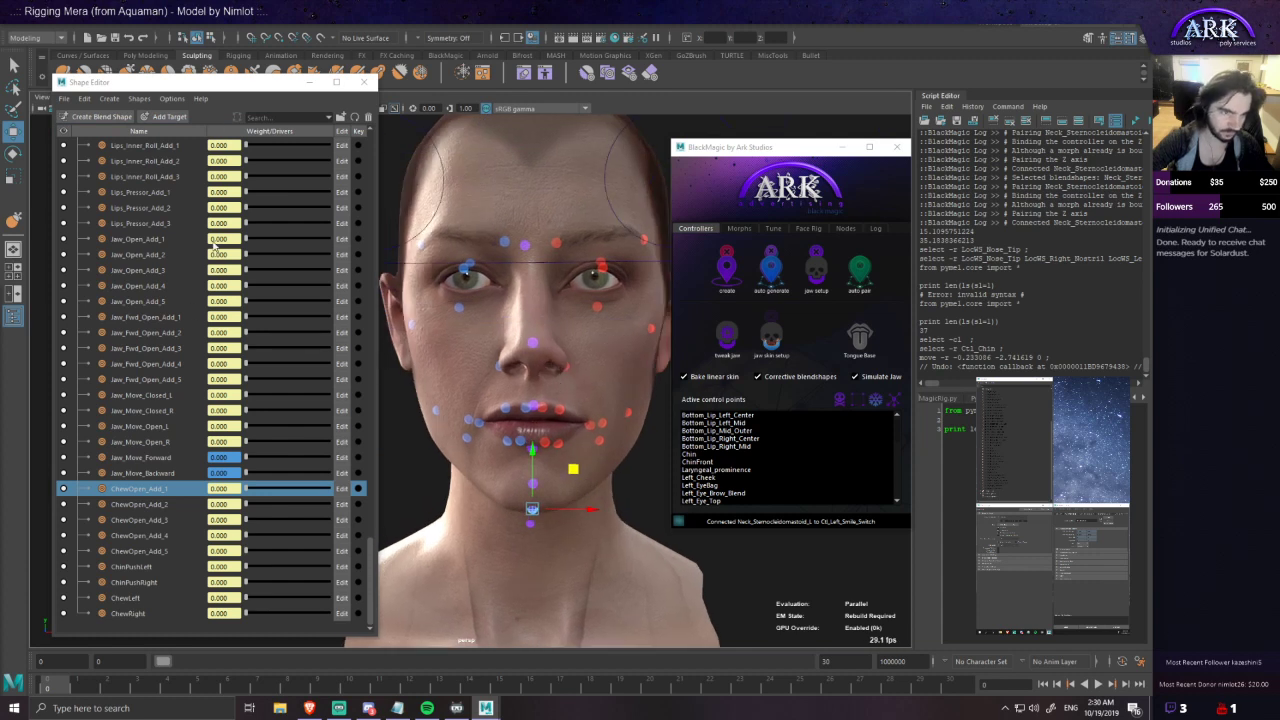
alt+drag(514, 472, 497, 470)
drag(777, 151, 954, 183)
alt+drag(751, 303, 627, 413)
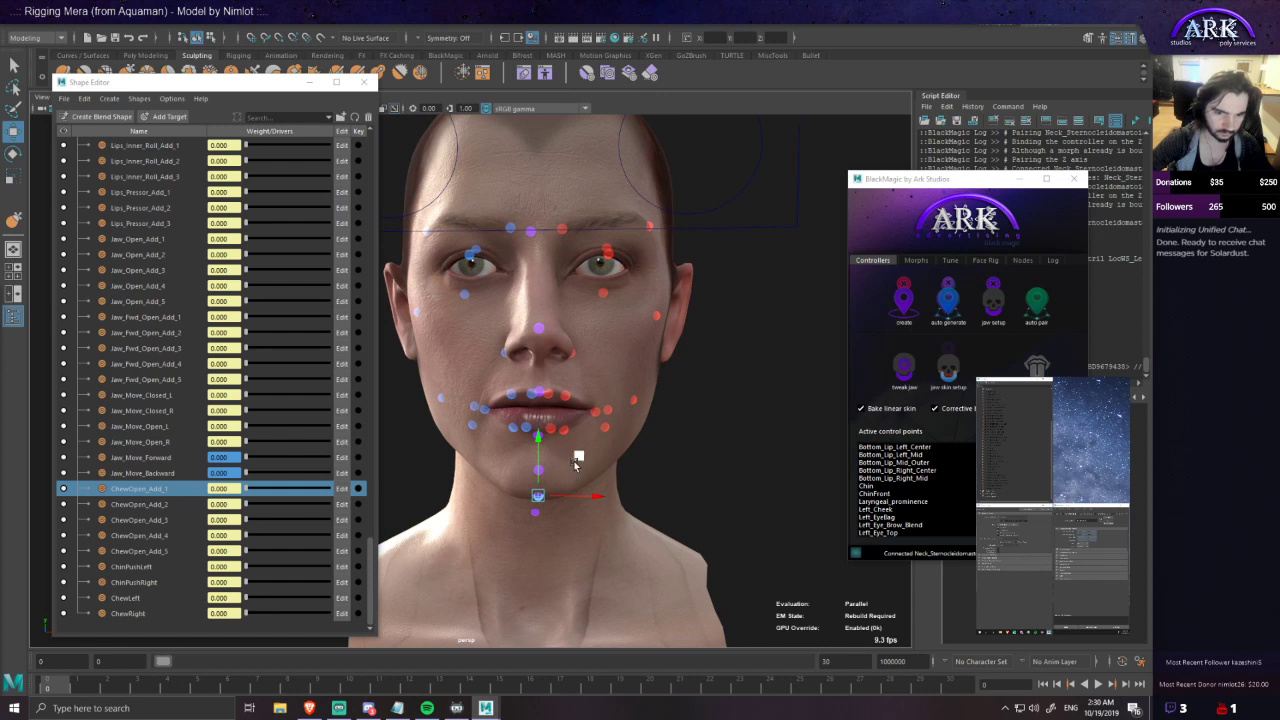
- Test the jaw-opening shapes by moving the Ctl_Chin controller downward, upward and sideways, and undo a stray move
drag(576, 459, 544, 521)
middle_drag(544, 519, 588, 541)
drag(588, 541, 559, 431)
middle_drag(558, 430, 563, 467)
drag(563, 467, 586, 432)
key(ctrl+z)
middle_drag(587, 432, 577, 503)
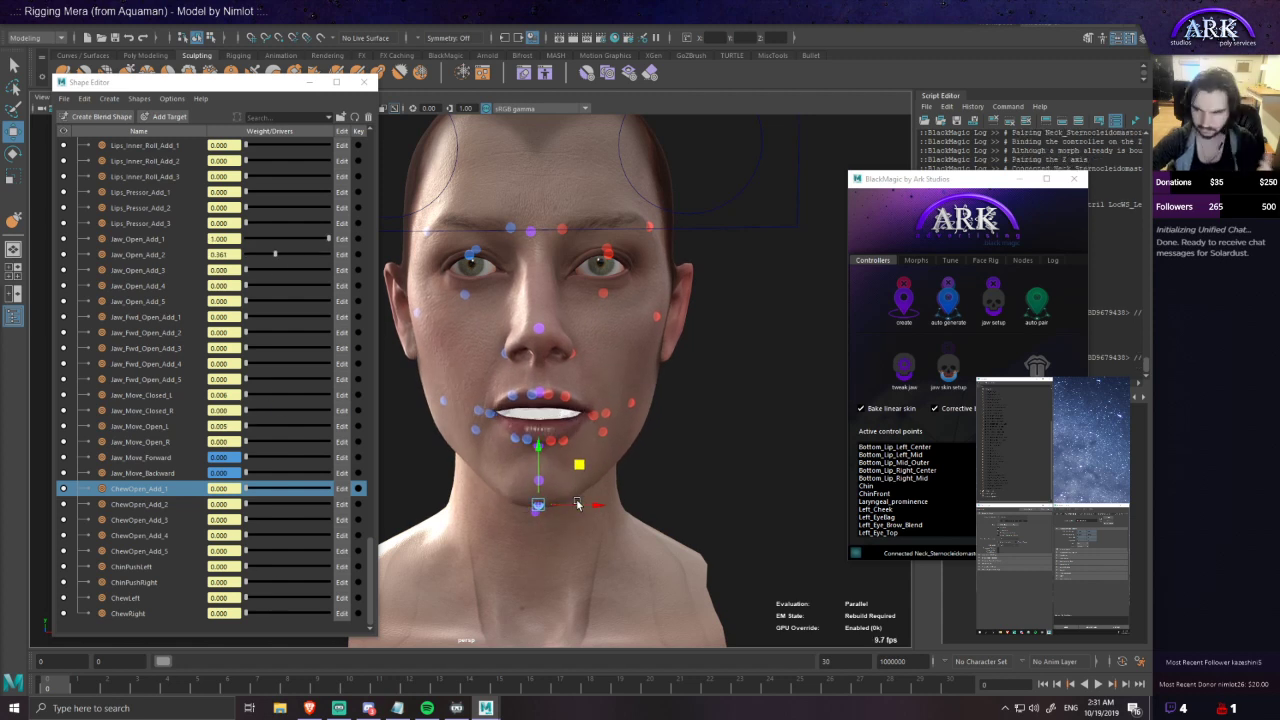
- Move the Shape Editor window to the second monitor so Mera's whole face is uncovered
scroll(577, 504, up, 3)
drag(198, 79, 198, 80)
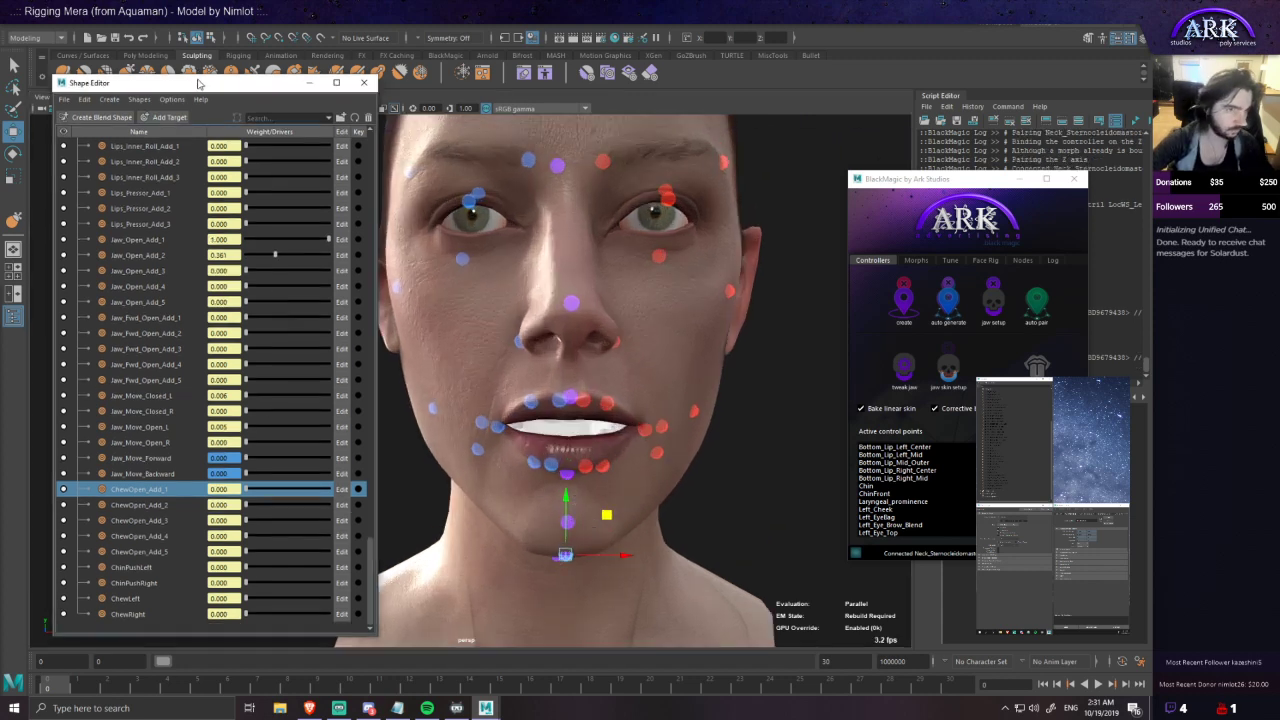
key(super+Left)
key(super+Left)
key(super+Up)
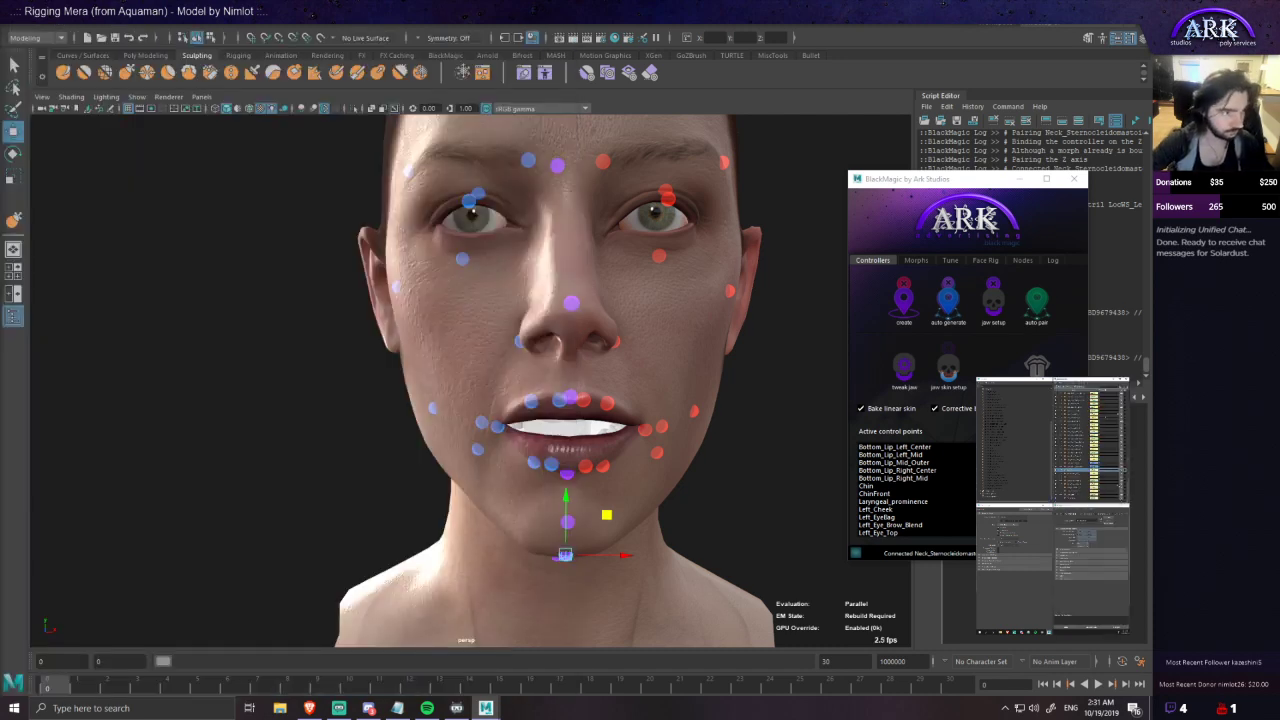
- Raise the chin, test how moving Ctl_Chin sideways and diagonally shifts the jaw and mouth, and undo the last move
drag(612, 515, 581, 488)
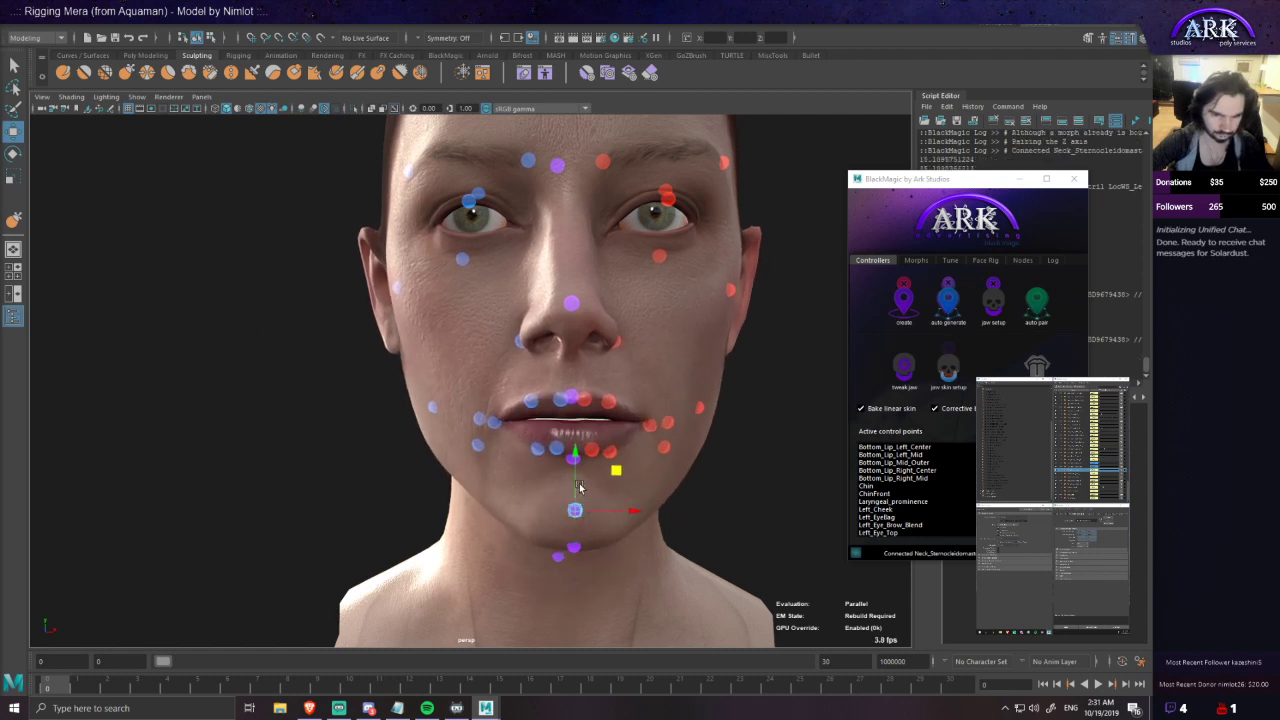
click(574, 558)
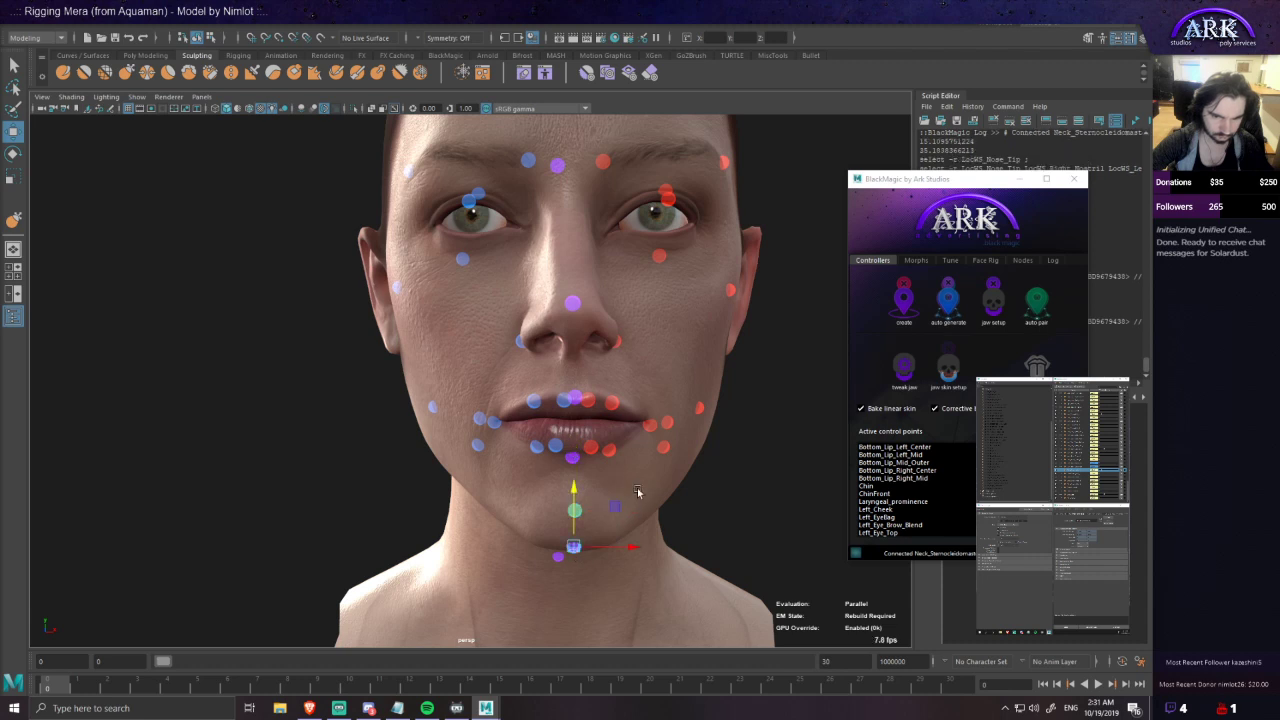
drag(614, 507, 688, 561)
middle_drag(686, 561, 722, 438)
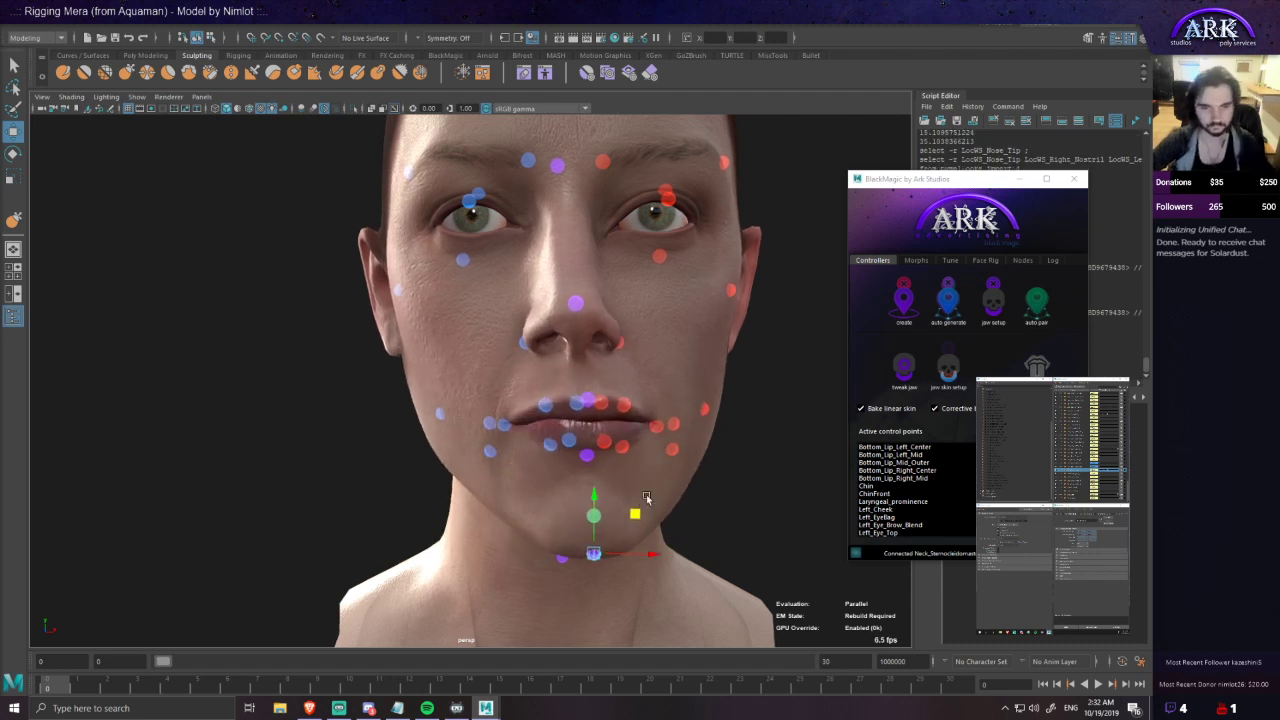
scroll(640, 500, up, 2)
alt+middle_drag(631, 451, 593, 418)
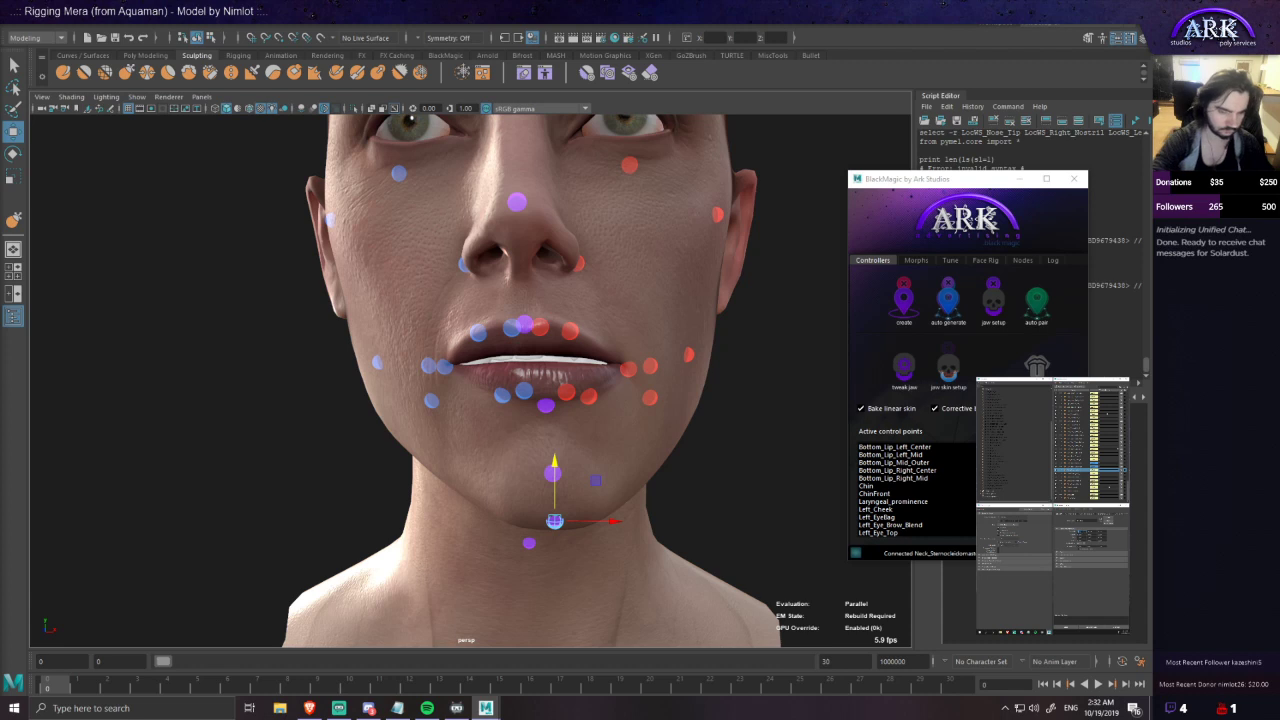
key(ctrl+z)
alt+drag(535, 448, 543, 452)
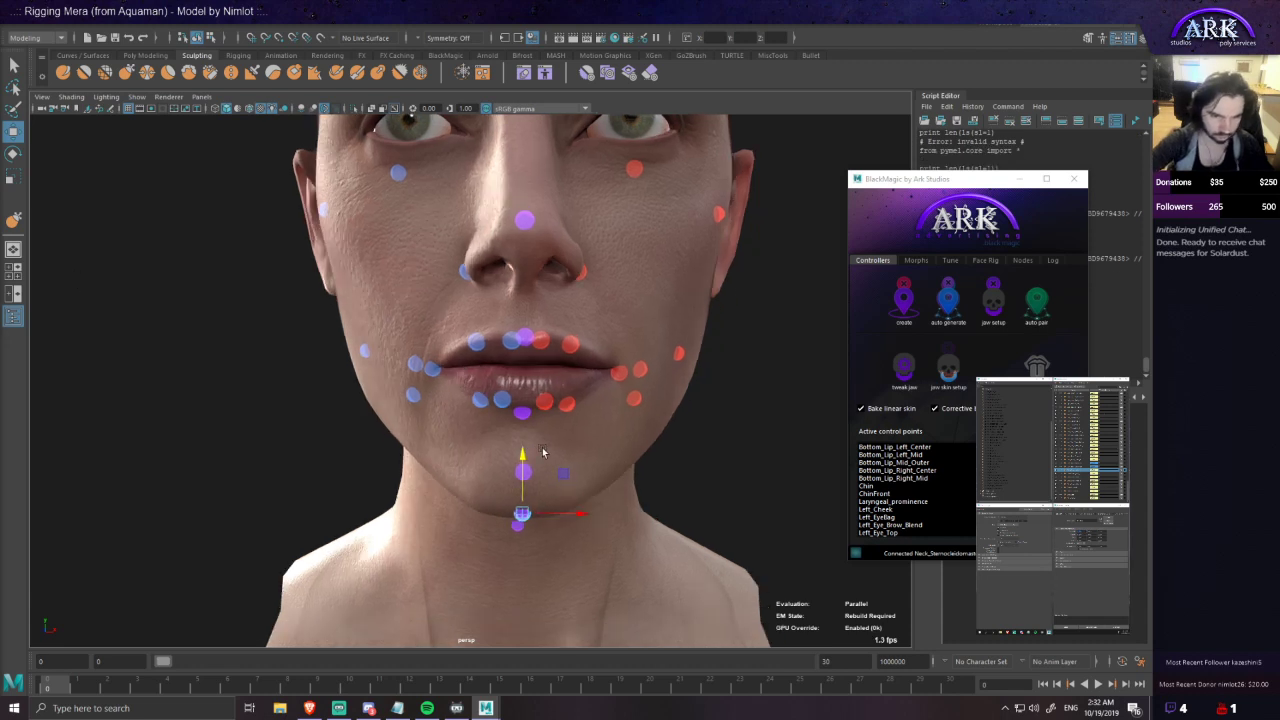
- Test the Ctl_Chin controller with sideways, vertical and diagonal moves across the lower jaw
drag(559, 514, 660, 573)
drag(561, 495, 535, 527)
drag(490, 490, 458, 585)
drag(535, 541, 662, 479)
- Try combining a raised front chin controller with diagonal Ctl_Chin moves, and undo the last moves
click(572, 520)
click(563, 519)
drag(563, 506, 565, 474)
drag(603, 515, 615, 460)
drag(626, 457, 642, 473)
middle_drag(642, 471, 643, 476)
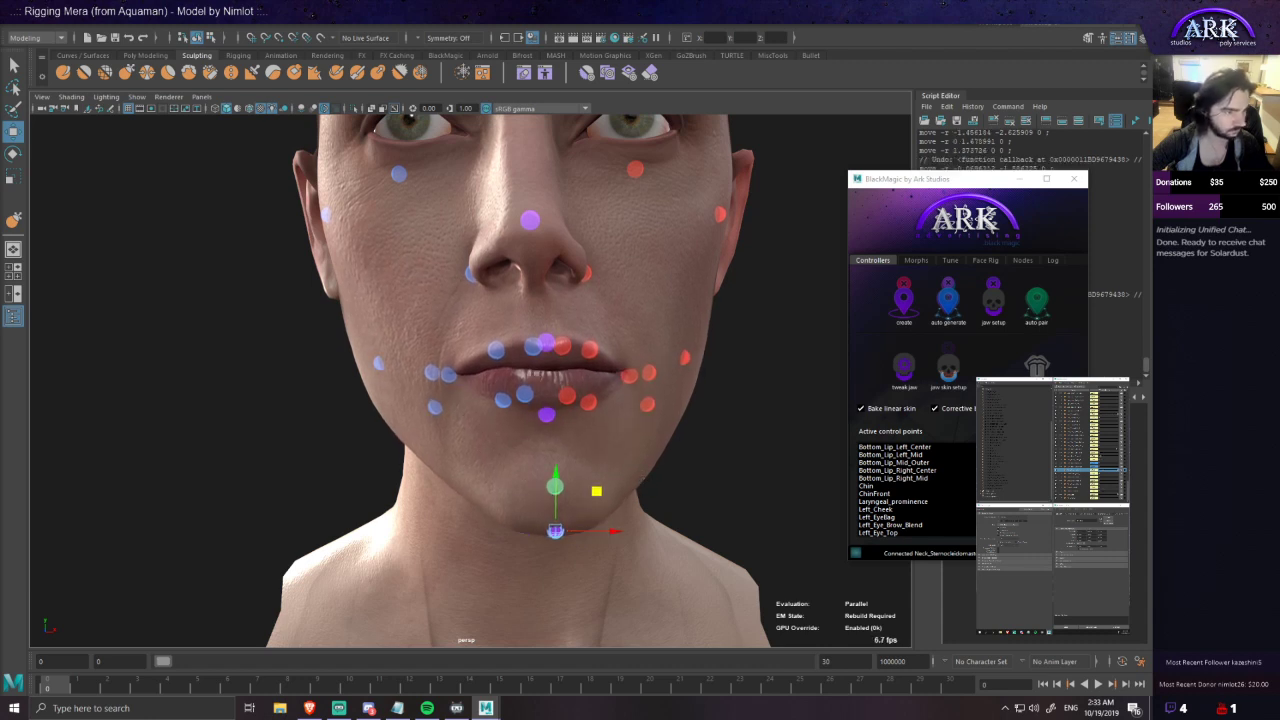
key(ctrl+z)
key(ctrl+z)
key(ctrl+z)
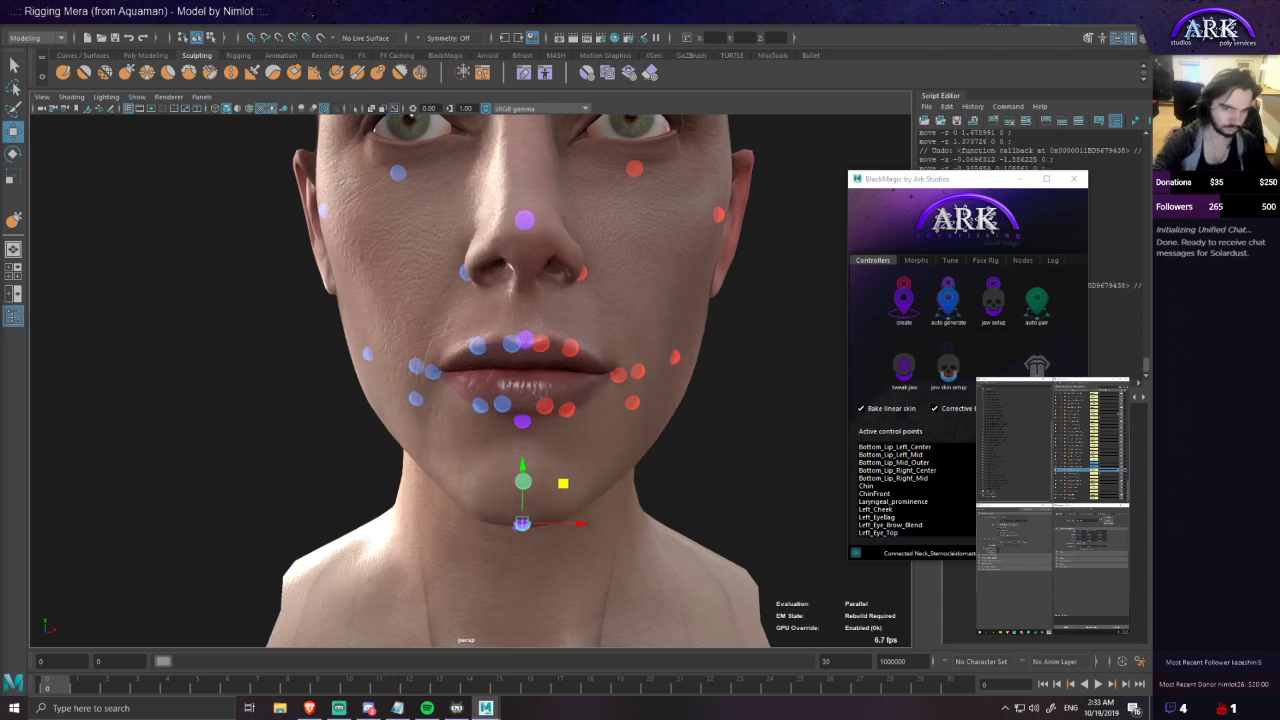
- Shift Ctl_Chin toward the face's left side and adjust its height to test the closed-jaw side movement
drag(555, 519, 699, 522)
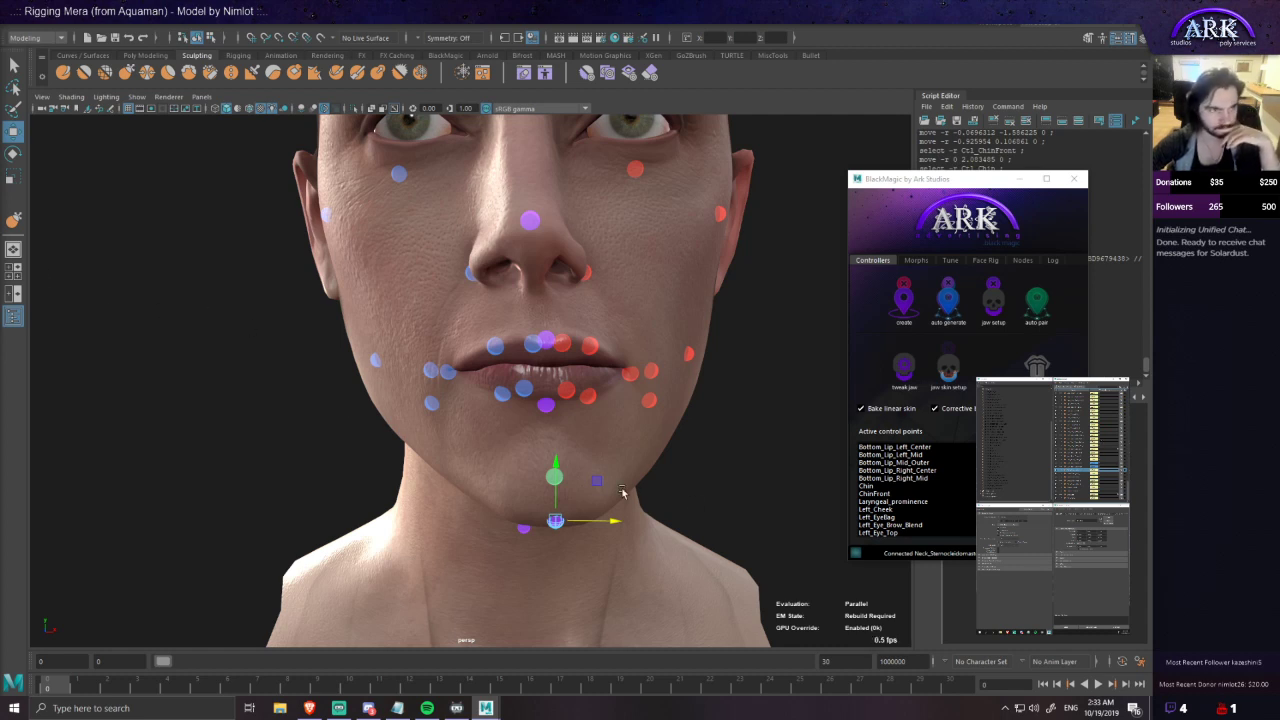
drag(600, 526, 629, 533)
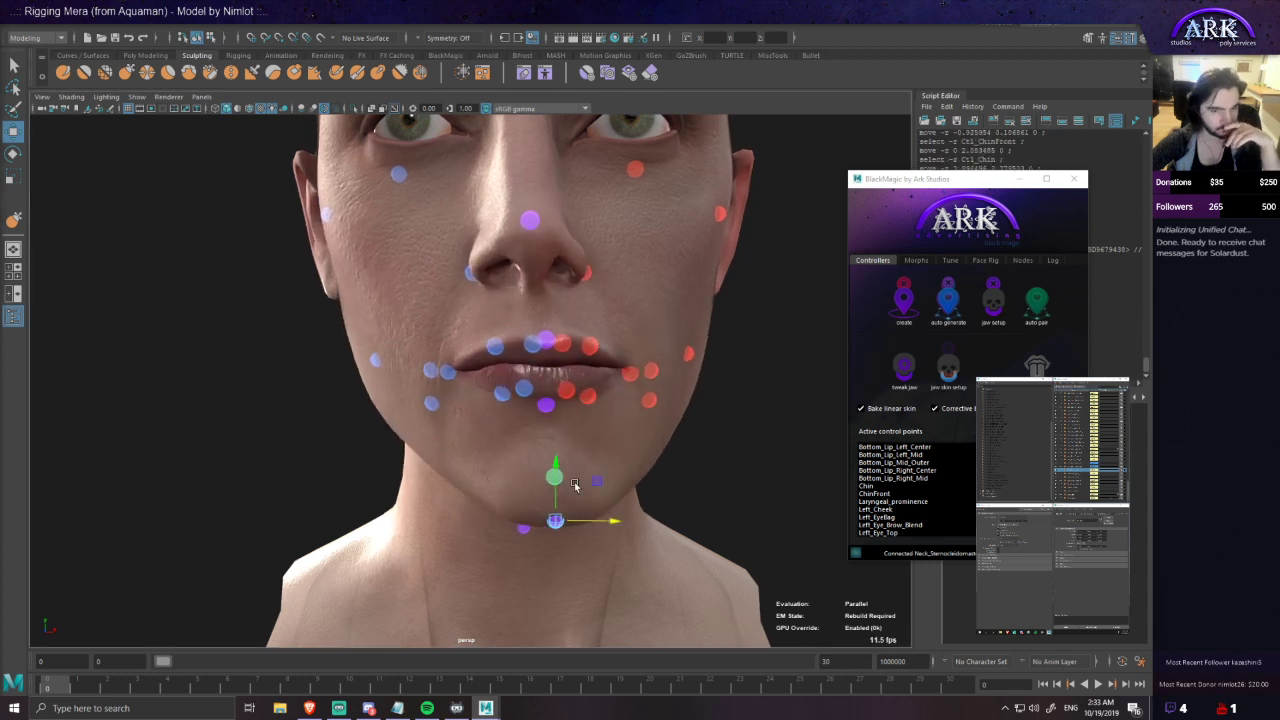
mouse_move(559, 497)
mouse_down()
mouse_move(567, 531)
mouse_move(574, 488)
mouse_move(580, 532)
mouse_move(583, 503)
mouse_move(531, 530)
mouse_move(597, 527)
mouse_move(513, 523)
mouse_move(558, 518)
mouse_up()
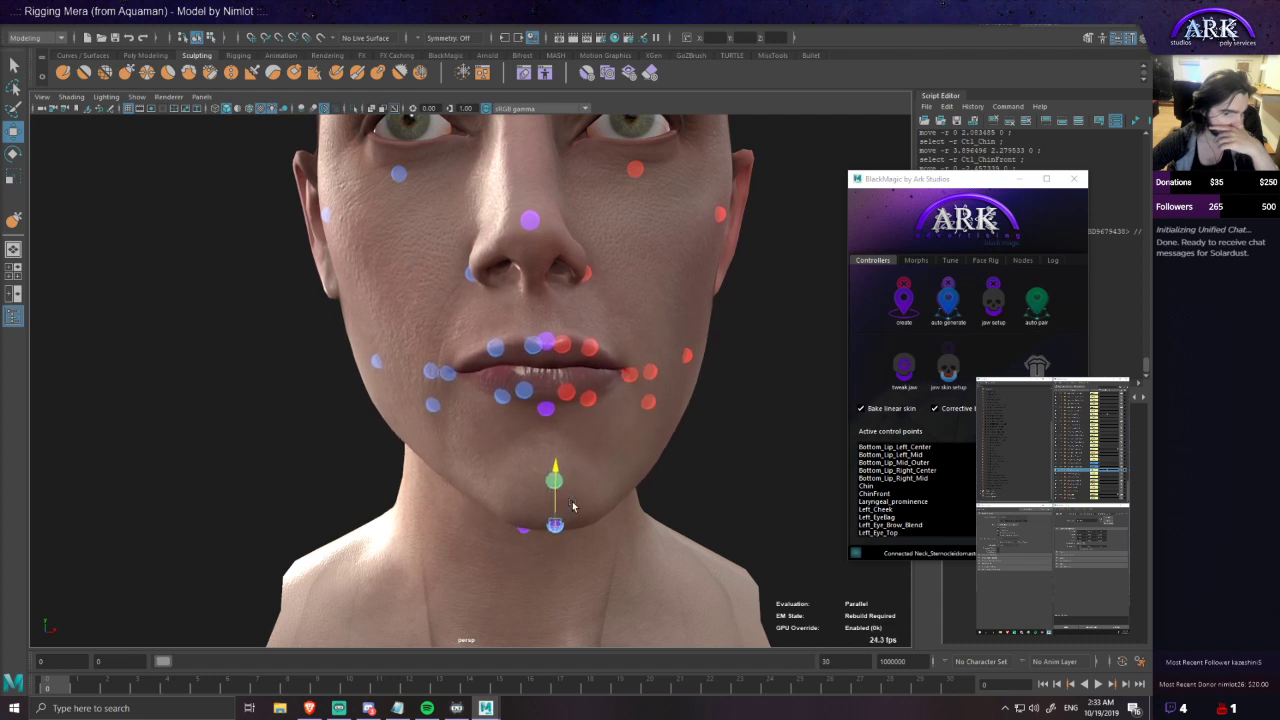
drag(568, 521, 628, 530)
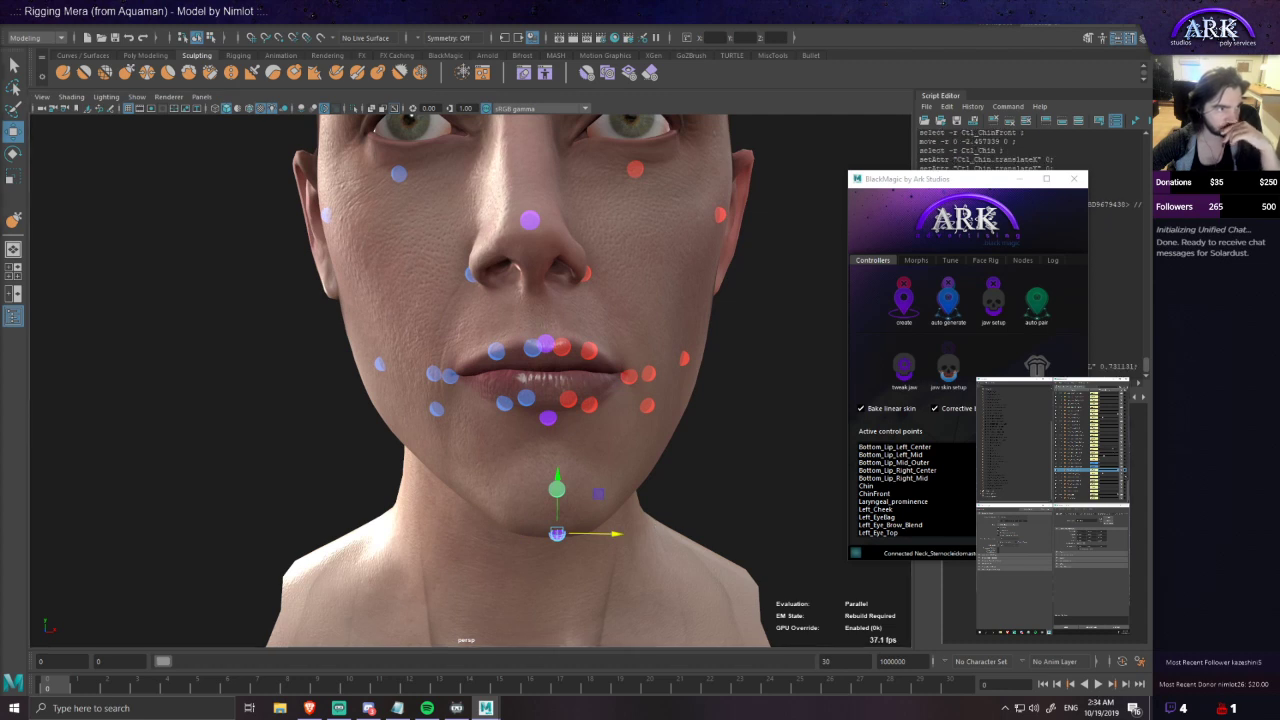
- Try further diagonal moves of Ctl_Chin, undoing the accidental head selection and the last controller move
drag(600, 494, 632, 488)
click(1107, 454)
drag(589, 484, 563, 478)
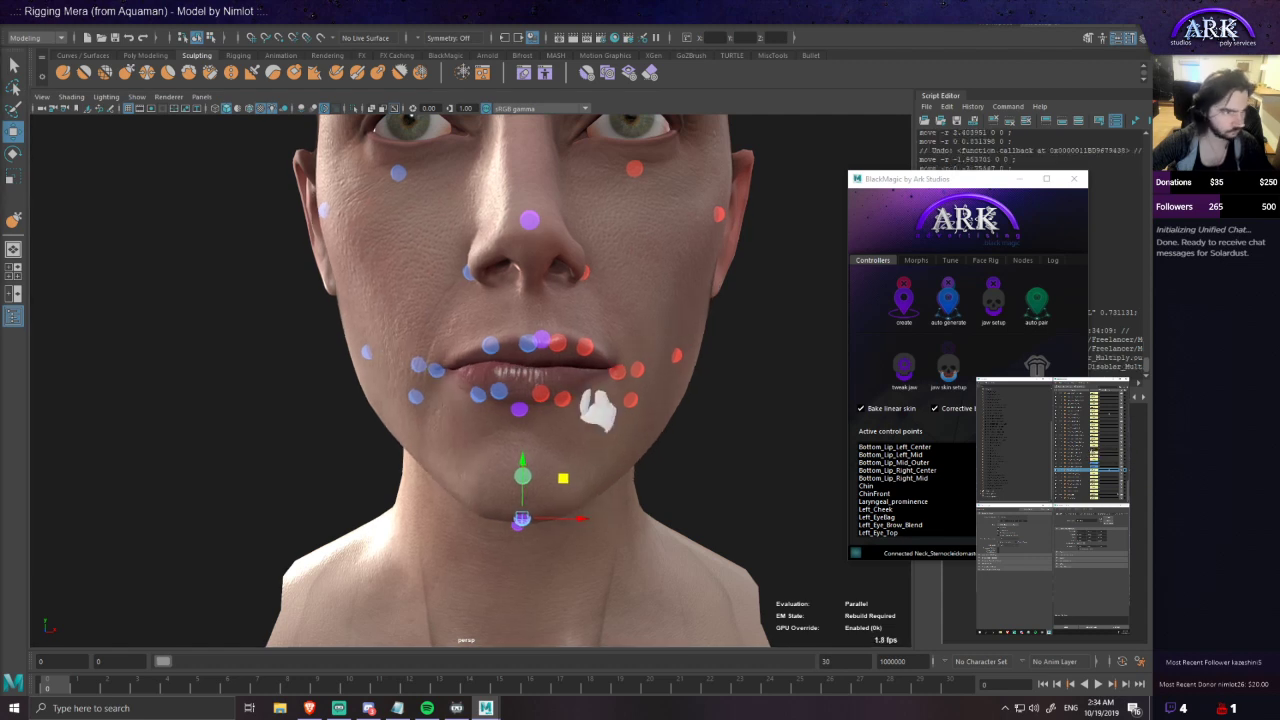
drag(597, 410, 627, 417)
key(ctrl+z)
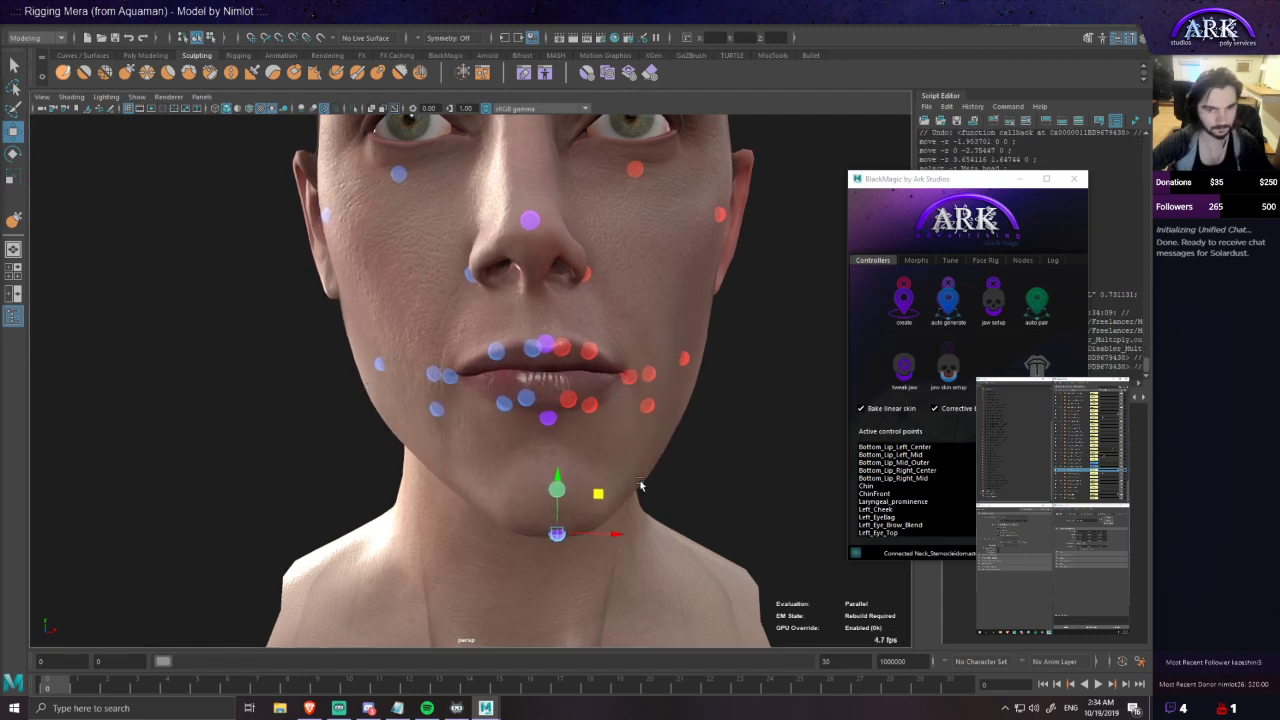
drag(598, 496, 522, 613)
key(ctrl+z)
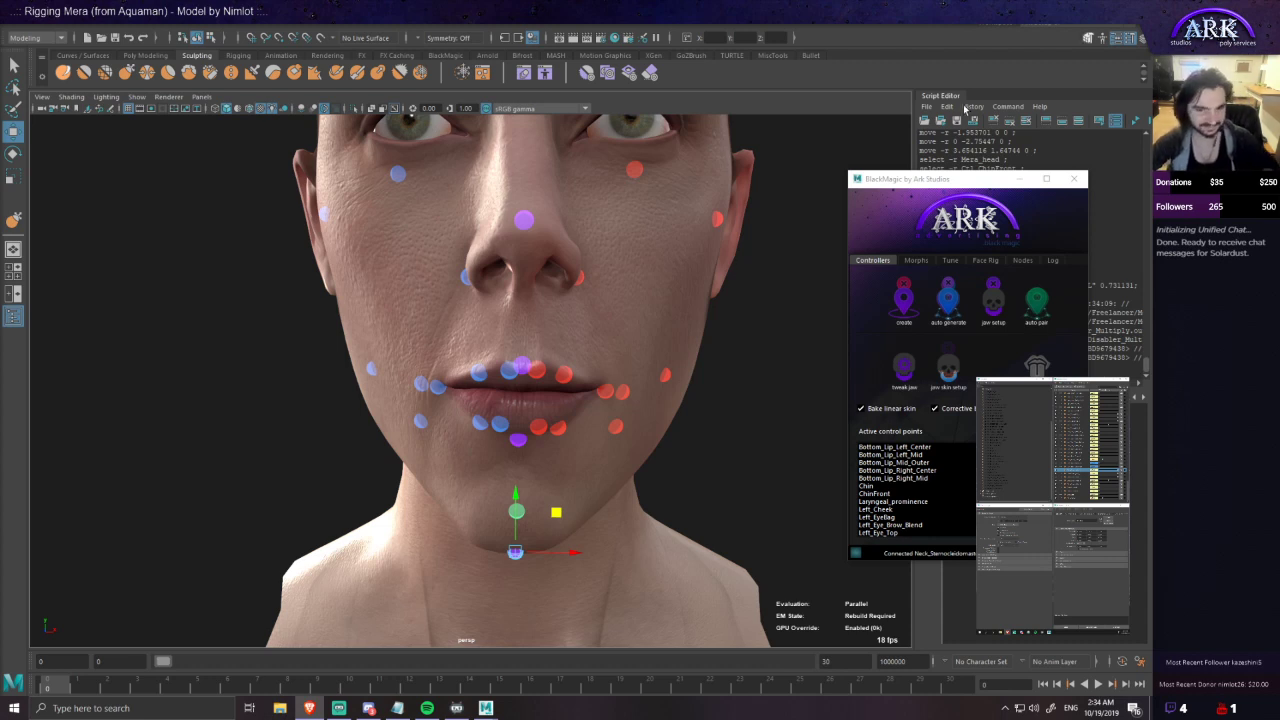
- Raise Ctl_Chin and swing it to both sides of the jaw, ending on the face's left side
alt+drag(585, 479, 599, 453)
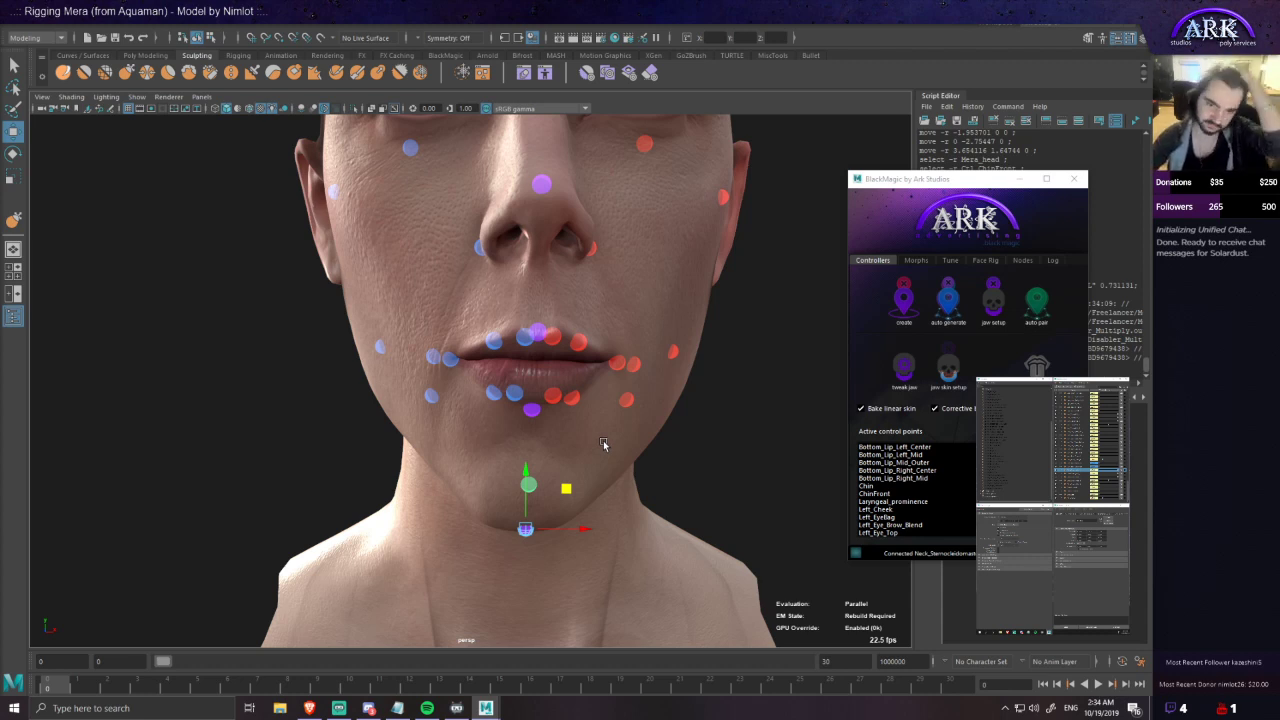
drag(566, 492, 662, 352)
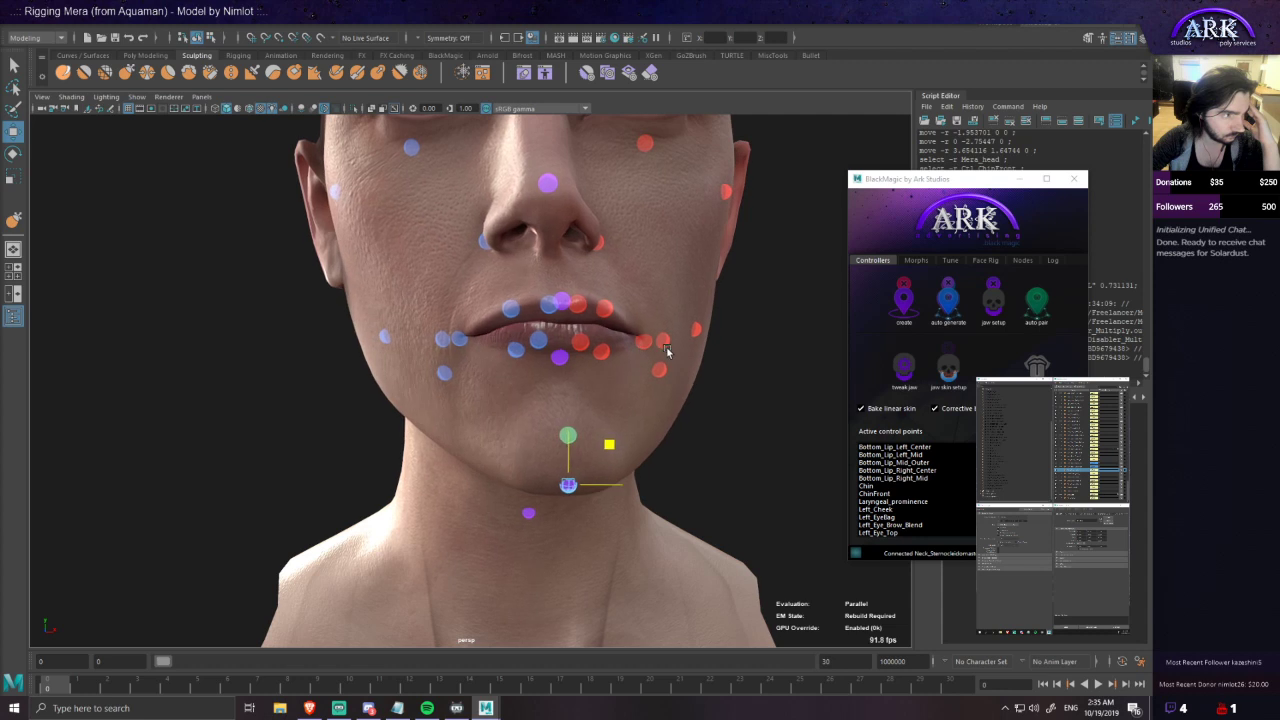
middle_drag(667, 350, 575, 352)
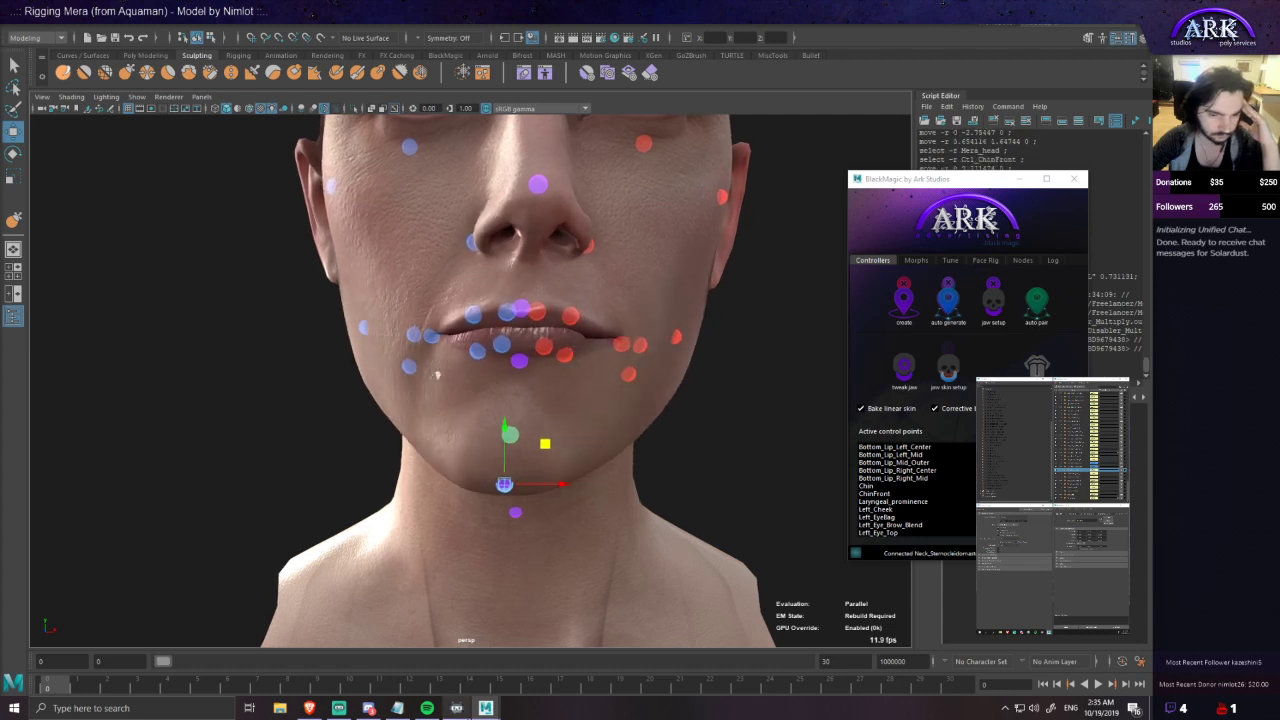
mouse_move(489, 713)
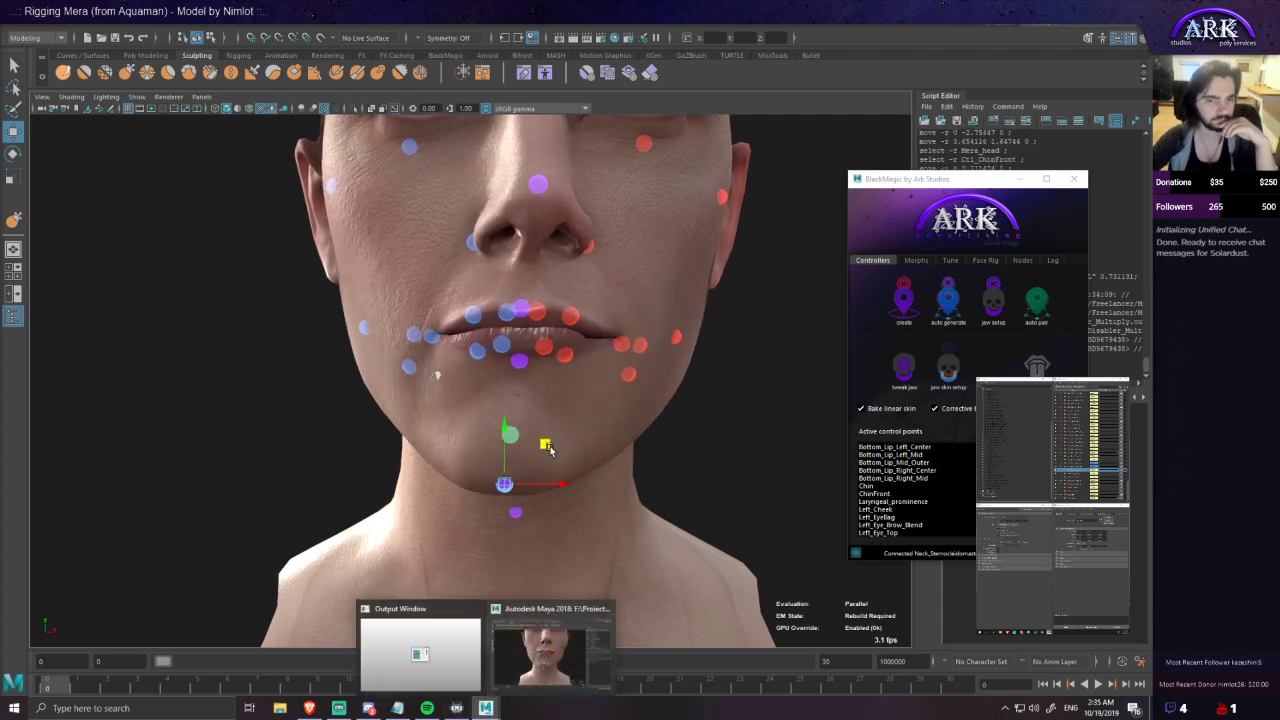
drag(544, 451, 502, 419)
middle_drag(497, 418, 610, 408)
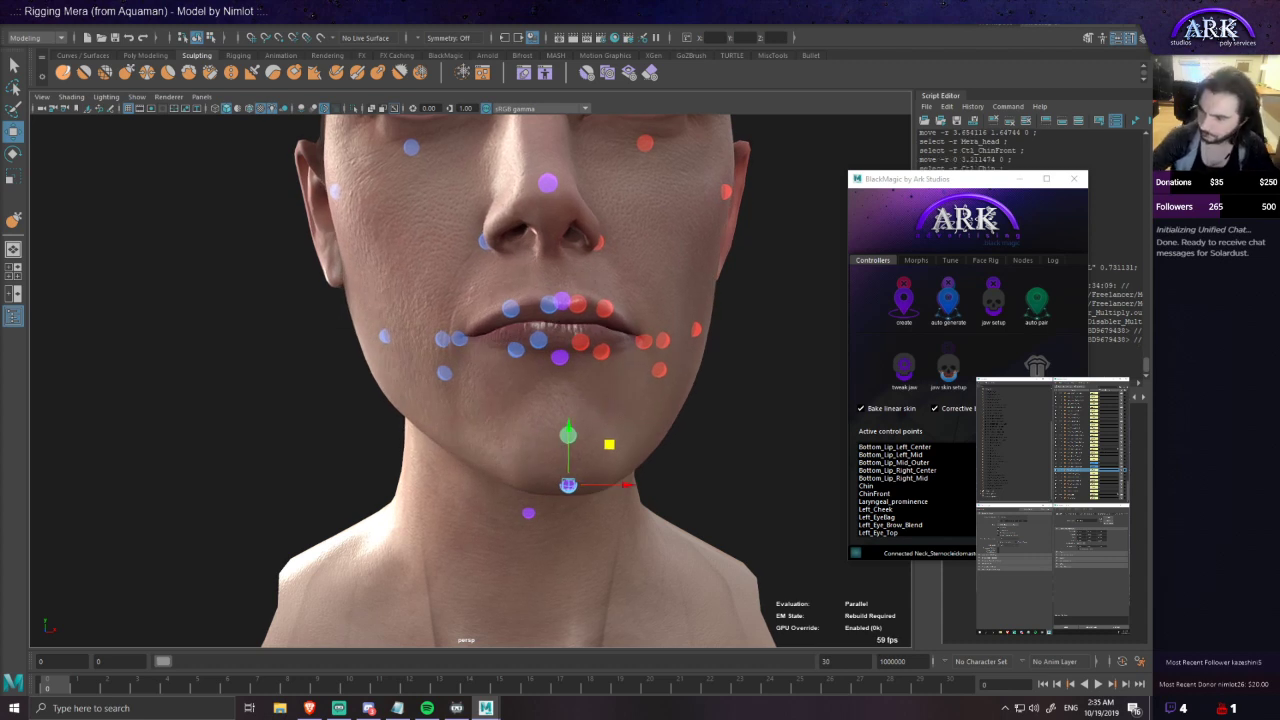
click(1124, 470)
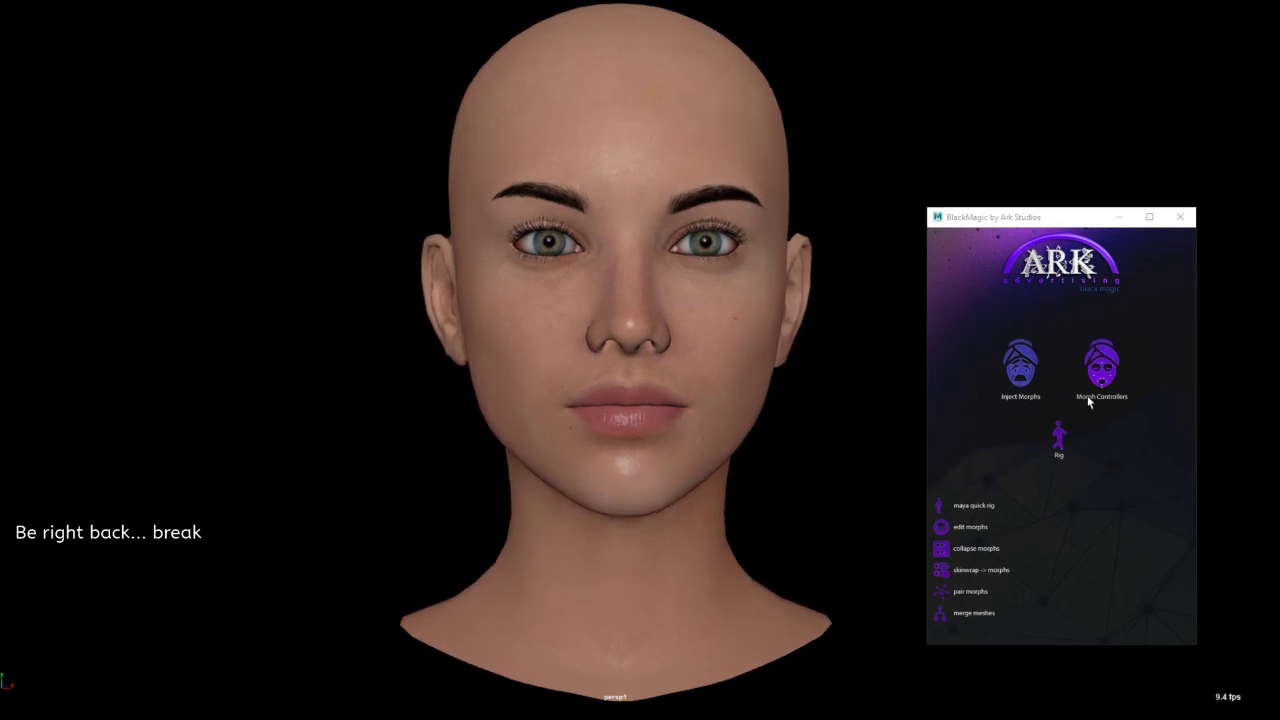
click(1101, 370)
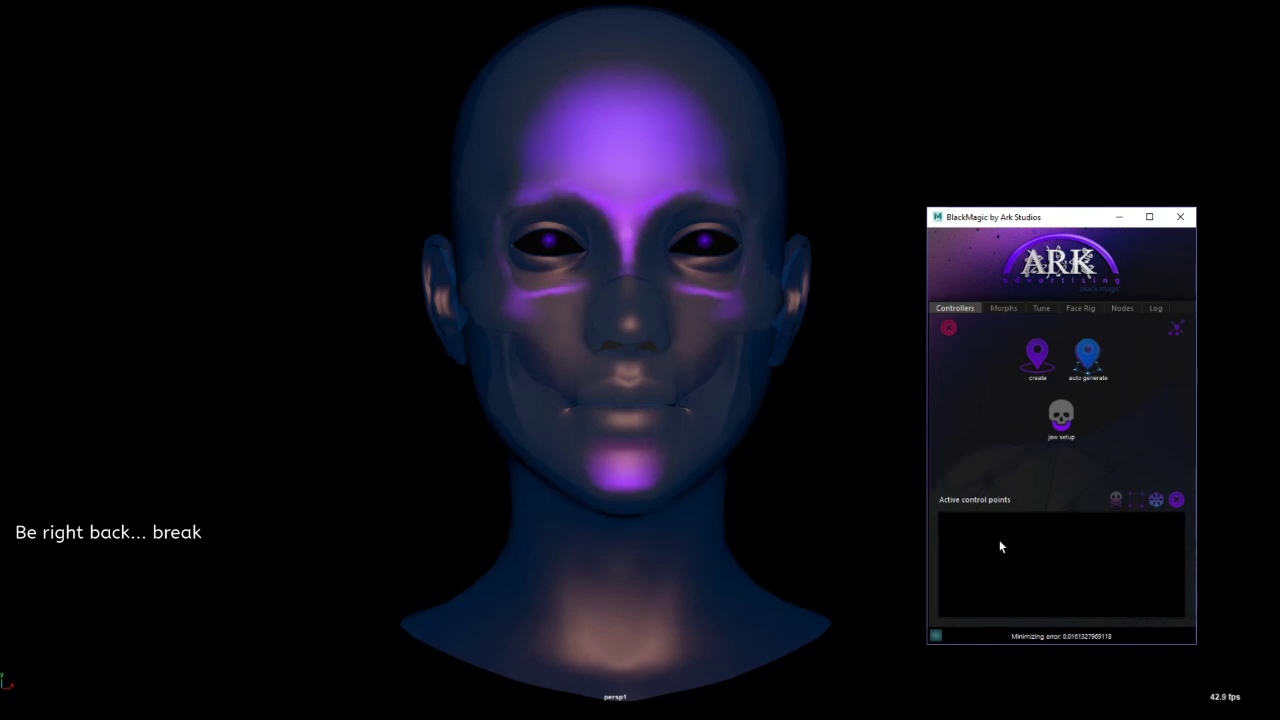
alt+drag(848, 556, 678, 553)
click(1060, 420)
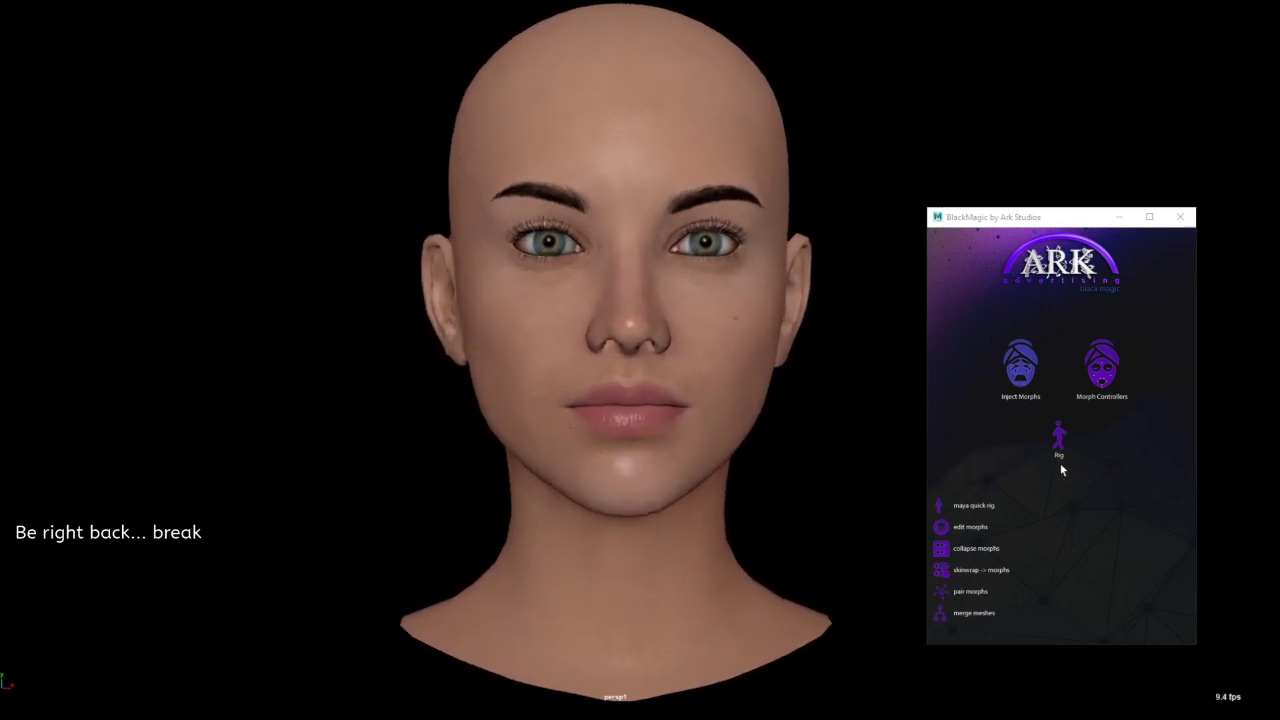
click(1088, 383)
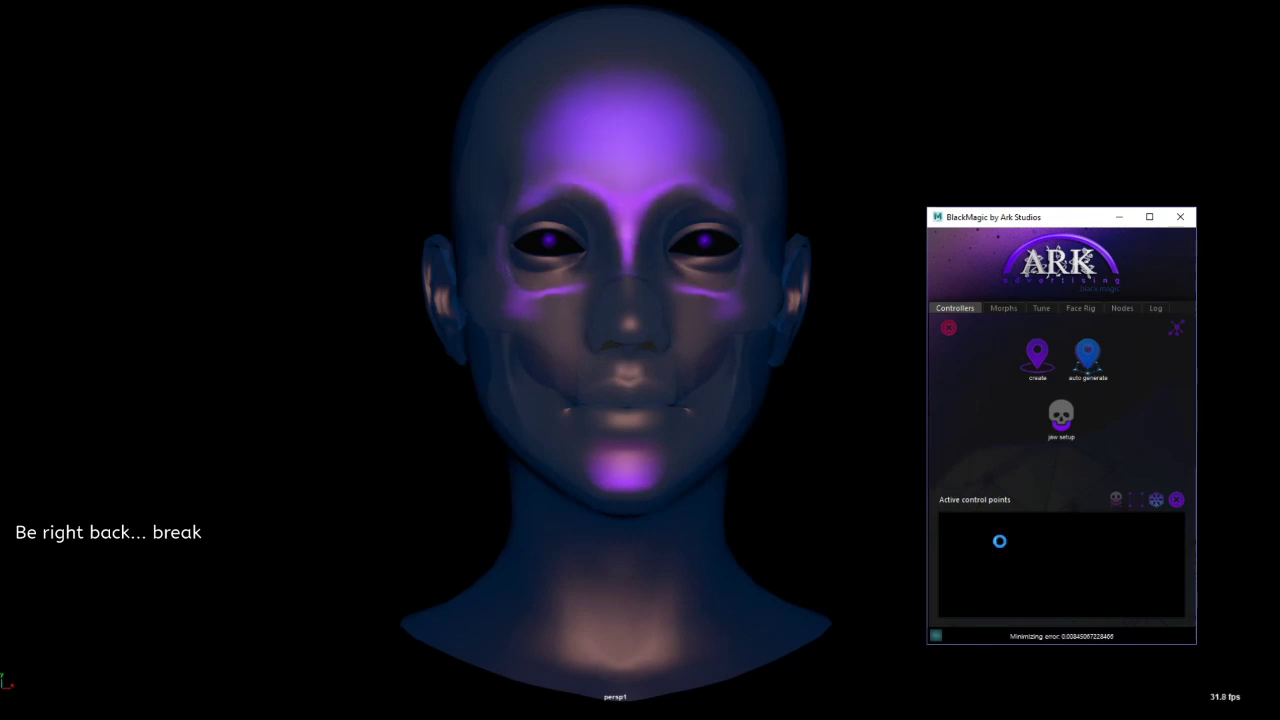
alt+drag(835, 551, 678, 551)
click(1061, 432)
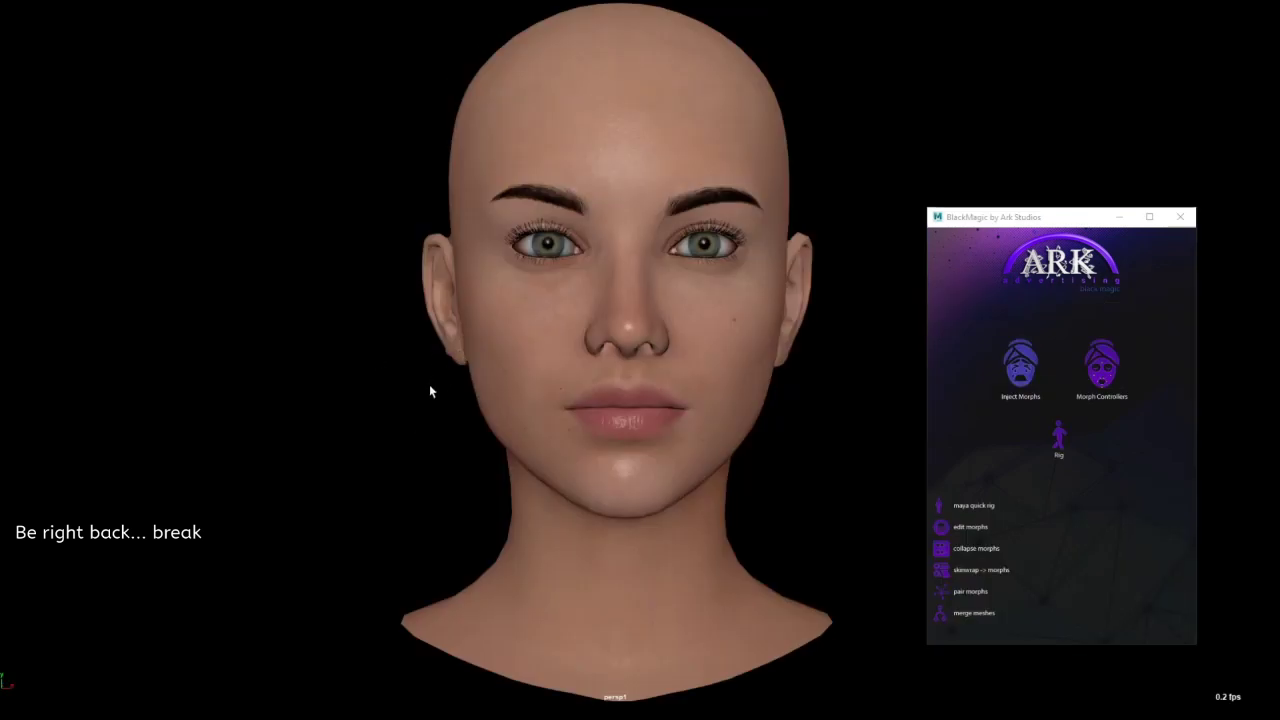
mouse_move(677, 466)
alt+mouse_down()
mouse_move(694, 466)
mouse_move(678, 467)
alt+mouse_up()
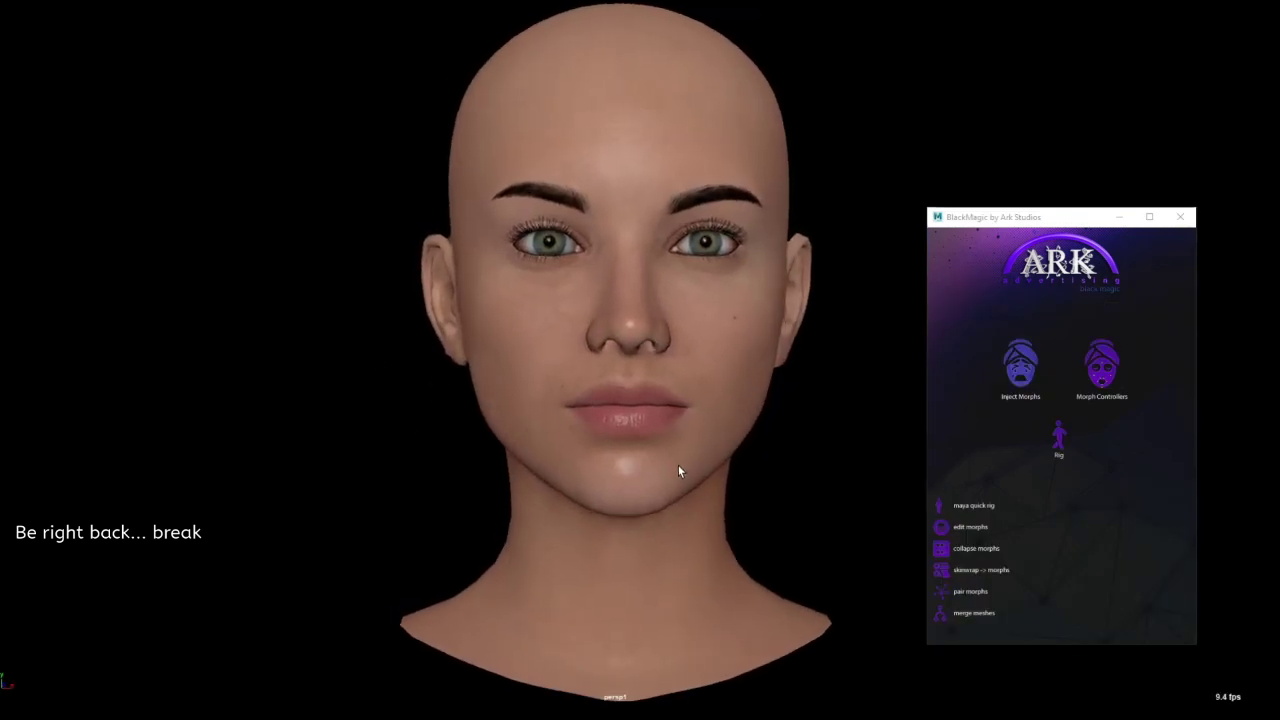
click(1088, 379)
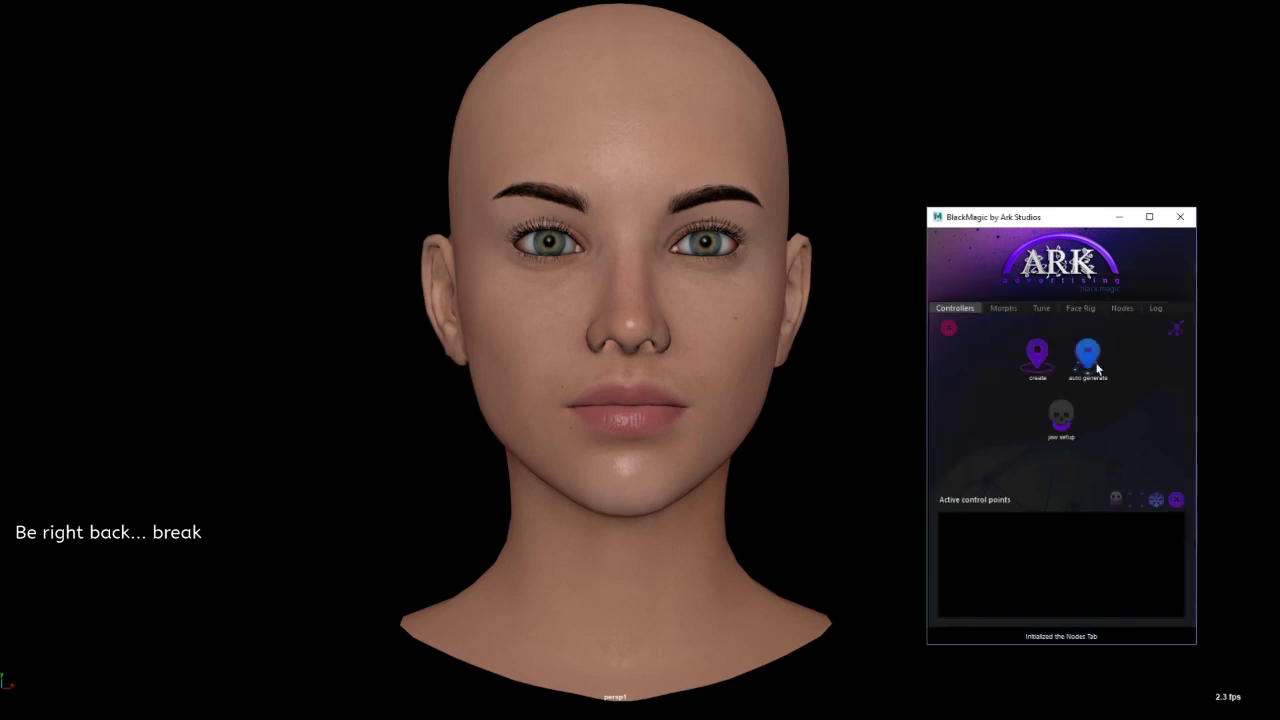
click(1058, 422)
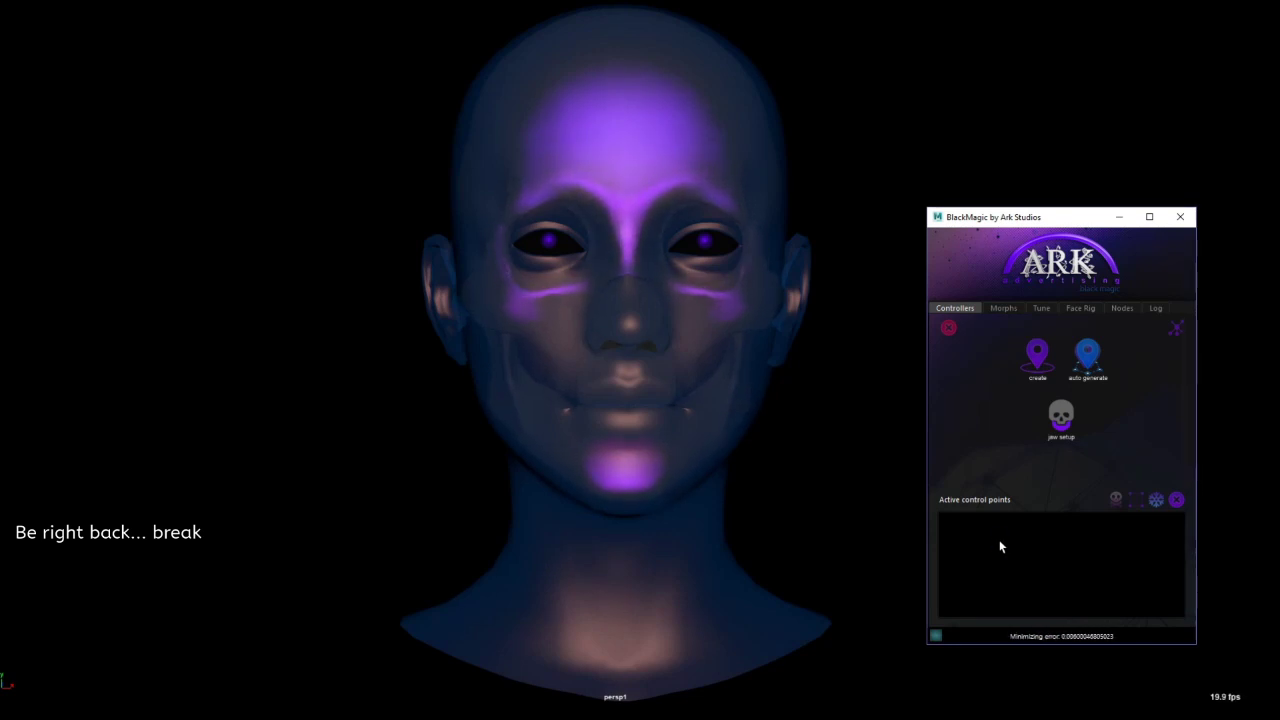
alt+drag(845, 549, 678, 551)
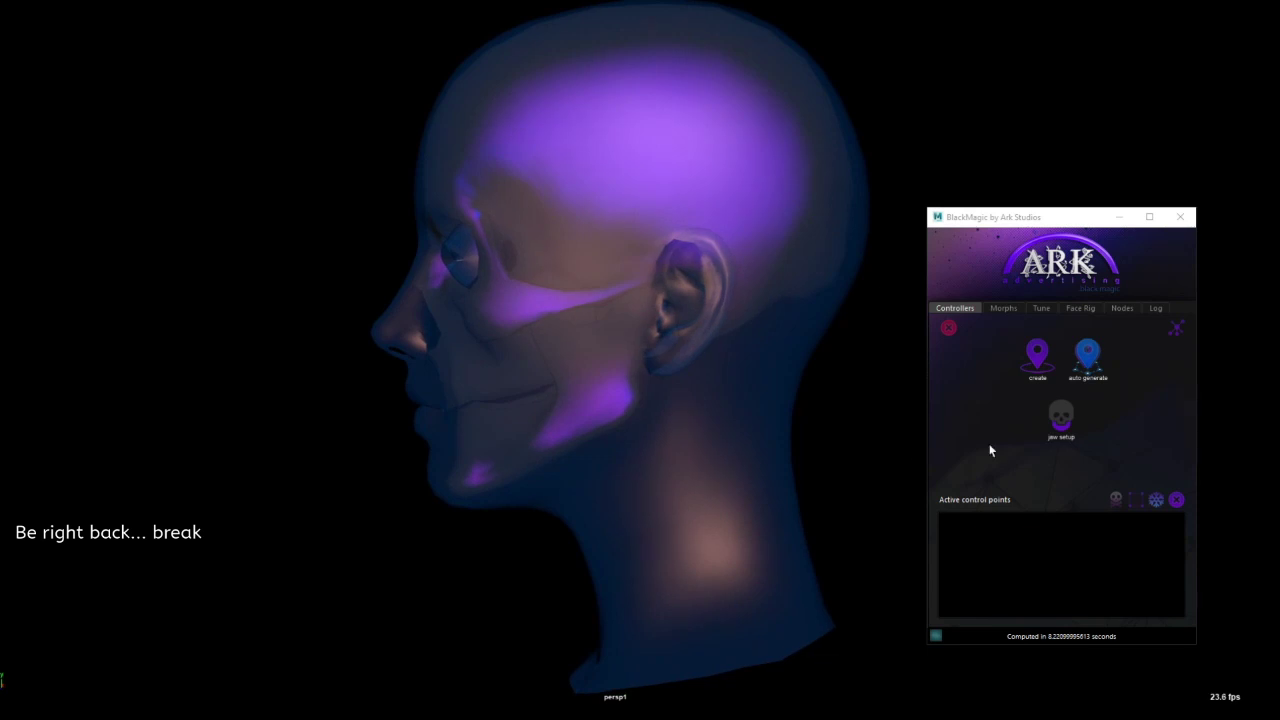
click(1060, 425)
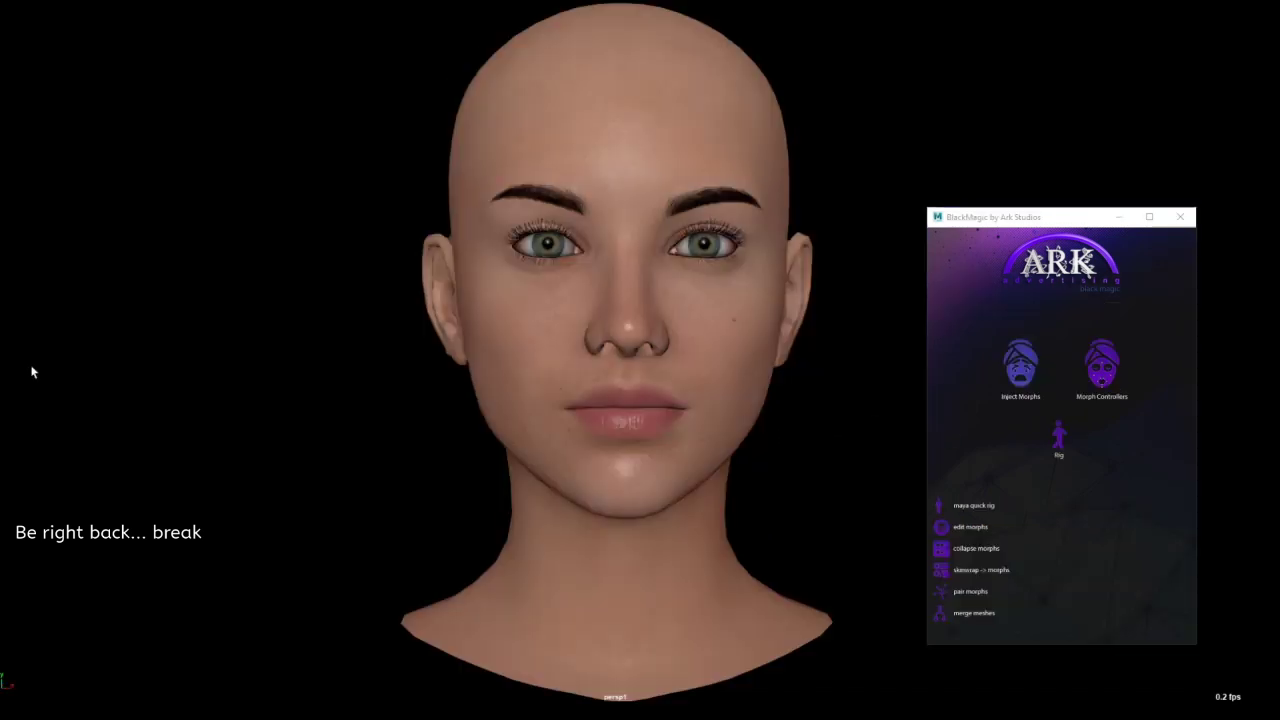
alt+drag(672, 464, 681, 466)
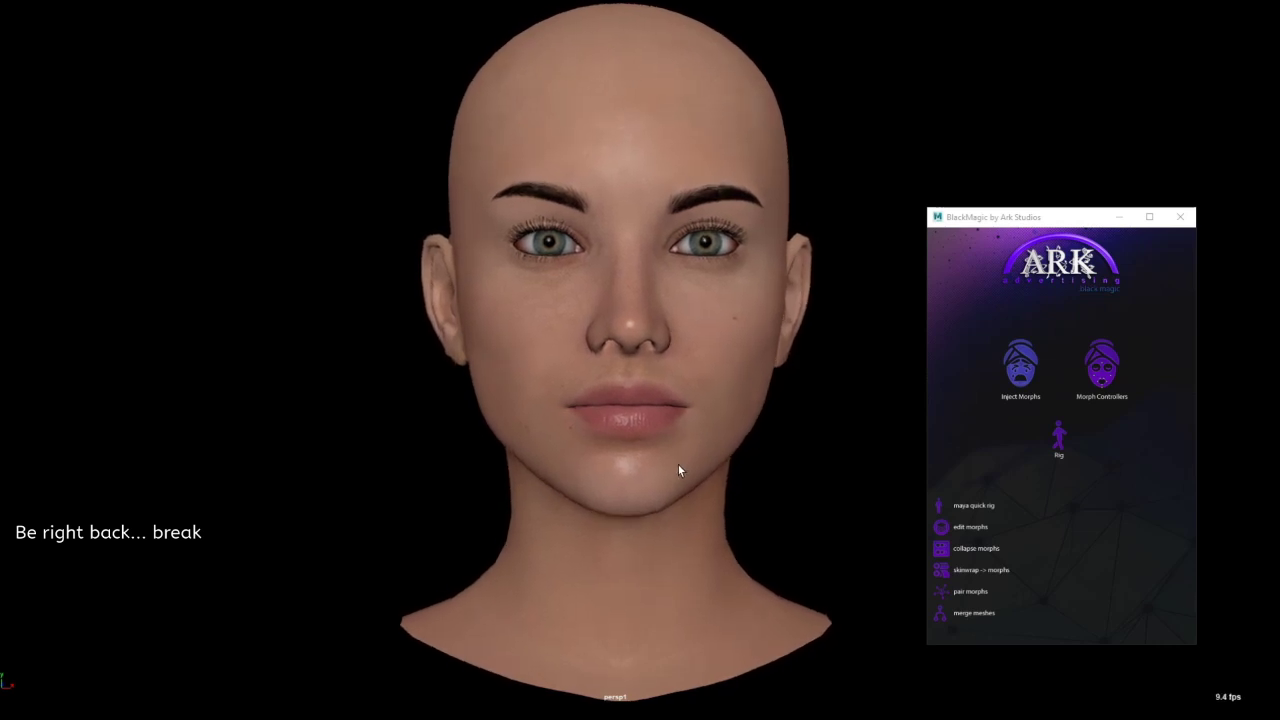
click(1101, 368)
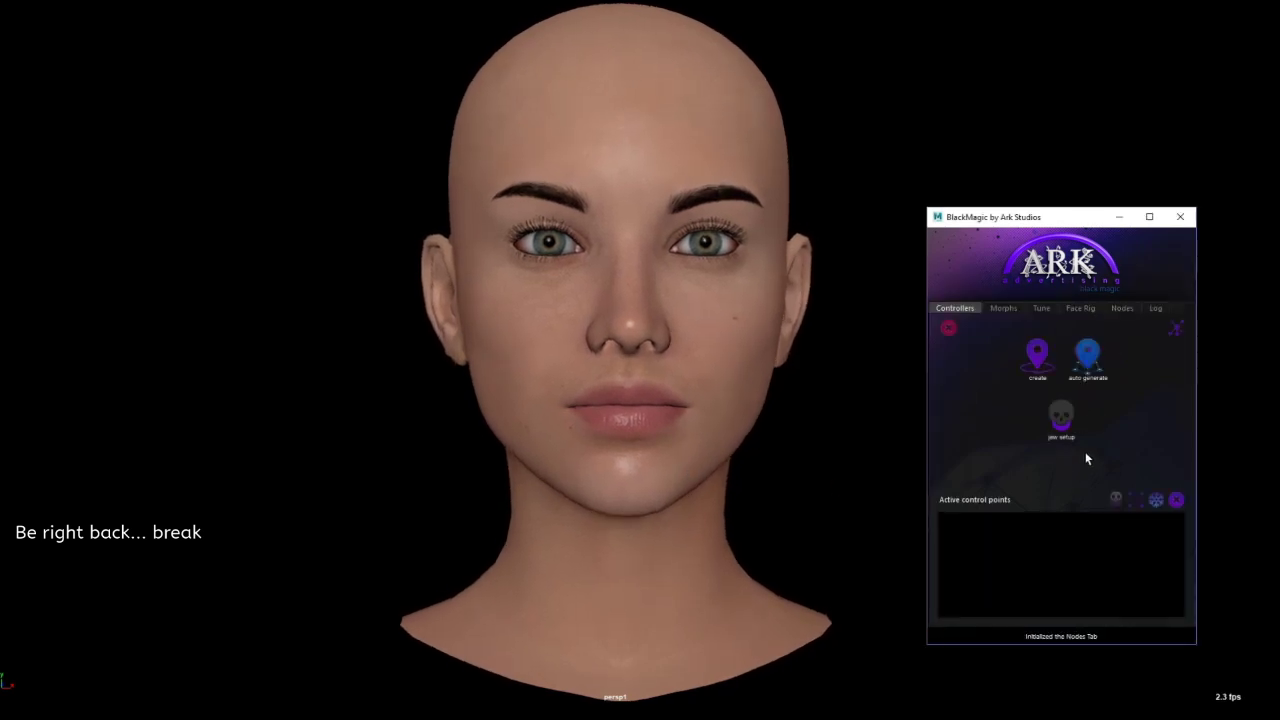
click(1057, 420)
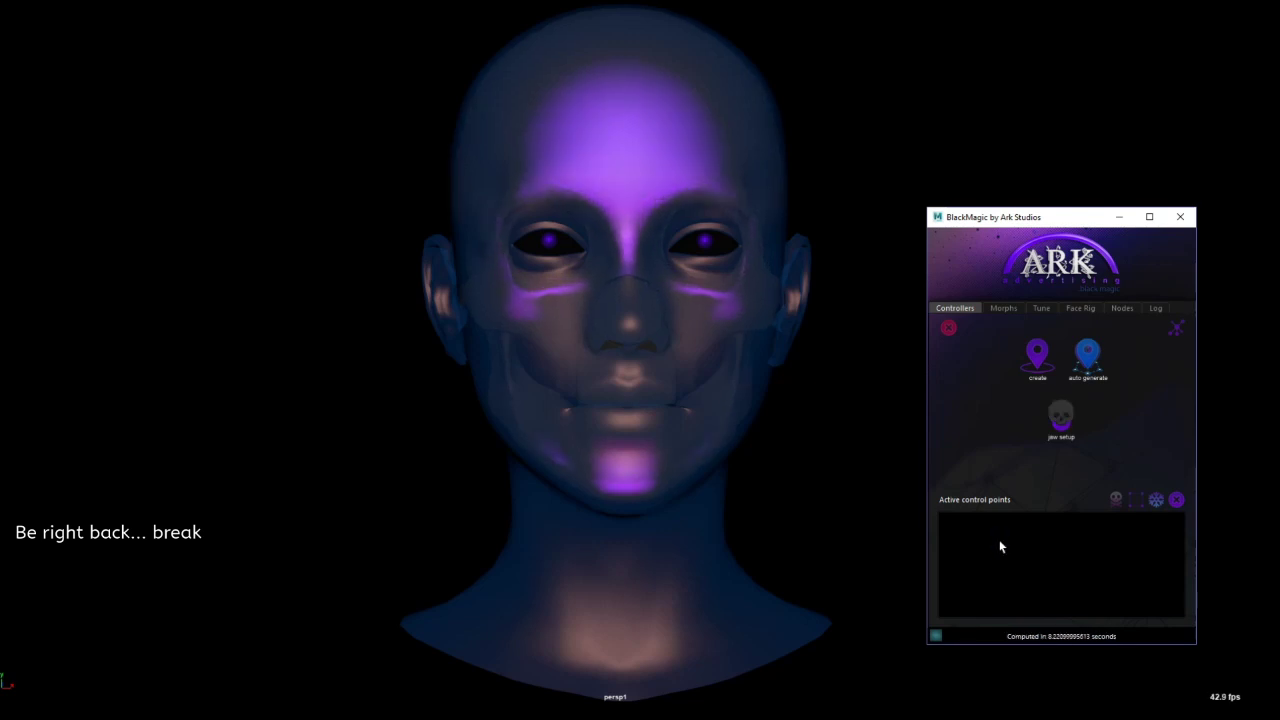
alt+drag(832, 546, 678, 551)
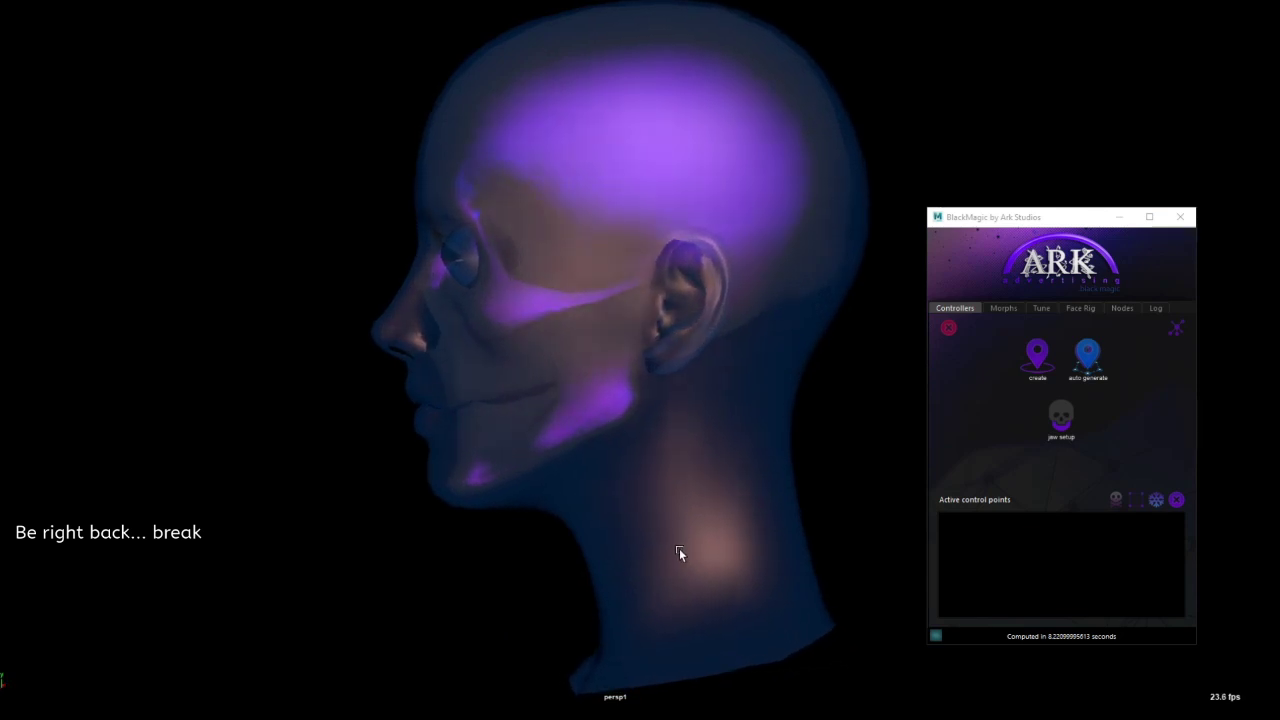
click(1062, 428)
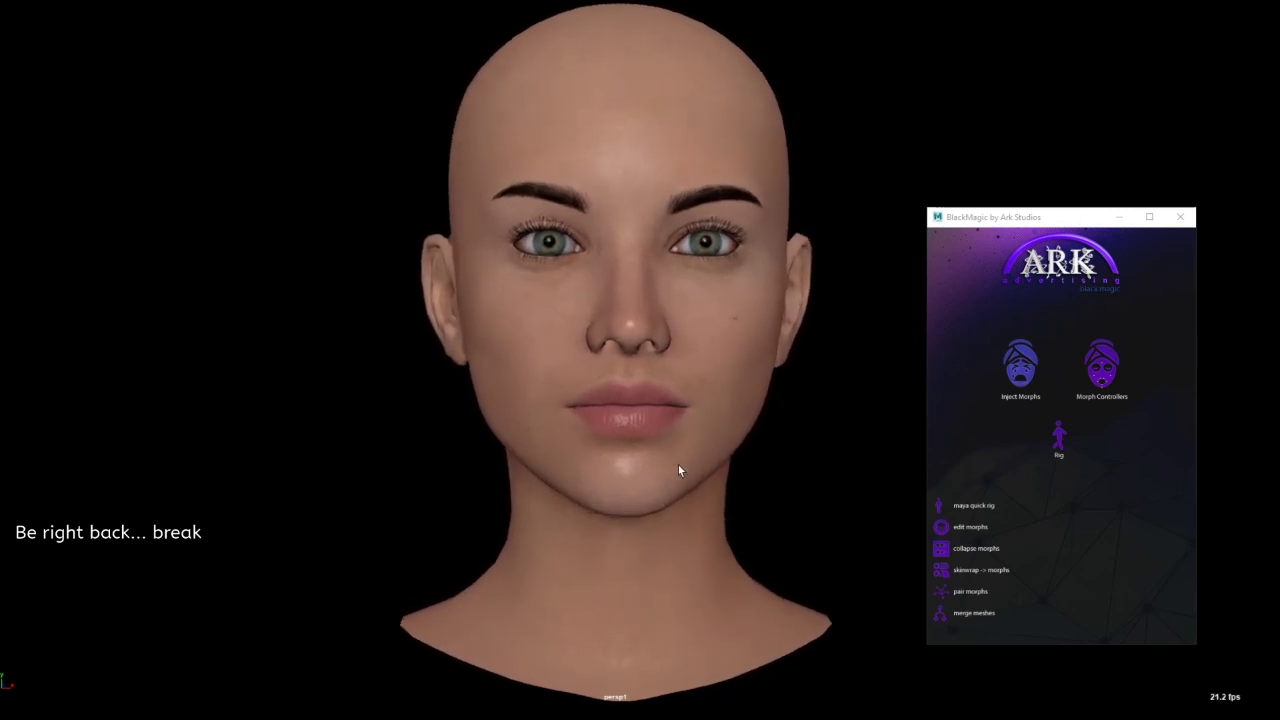
click(1101, 366)
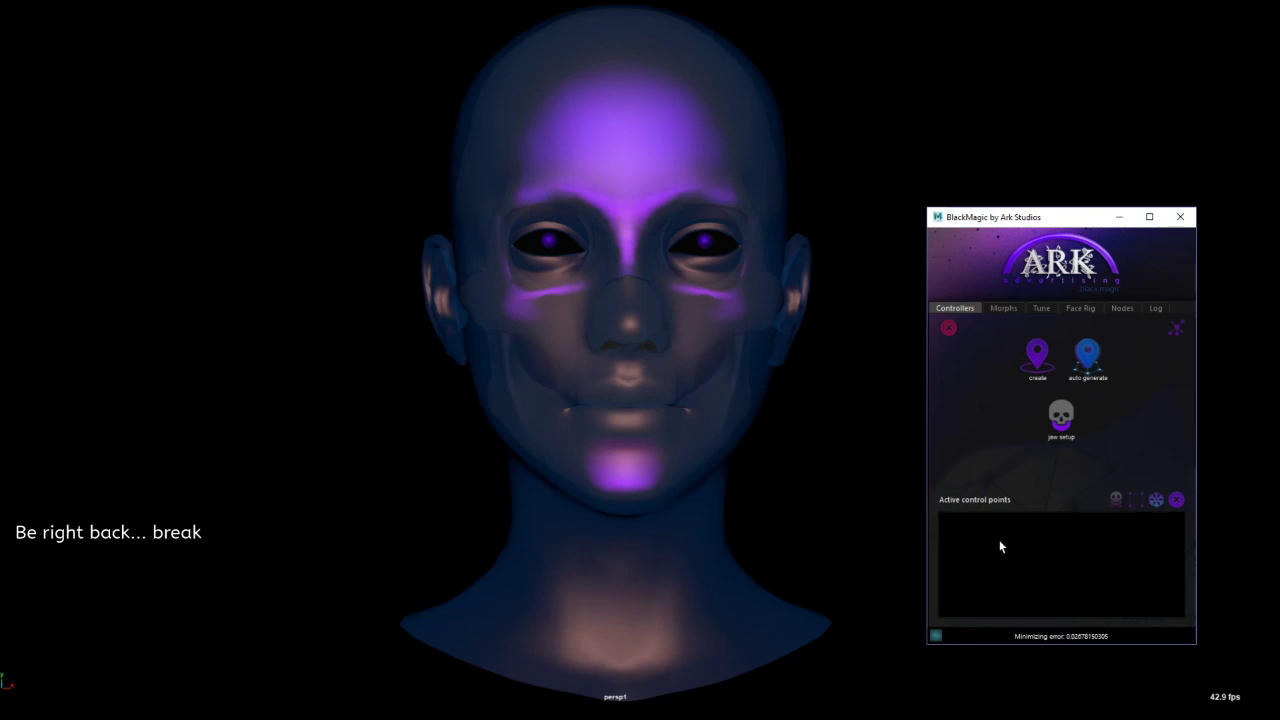
alt+drag(848, 556, 678, 555)
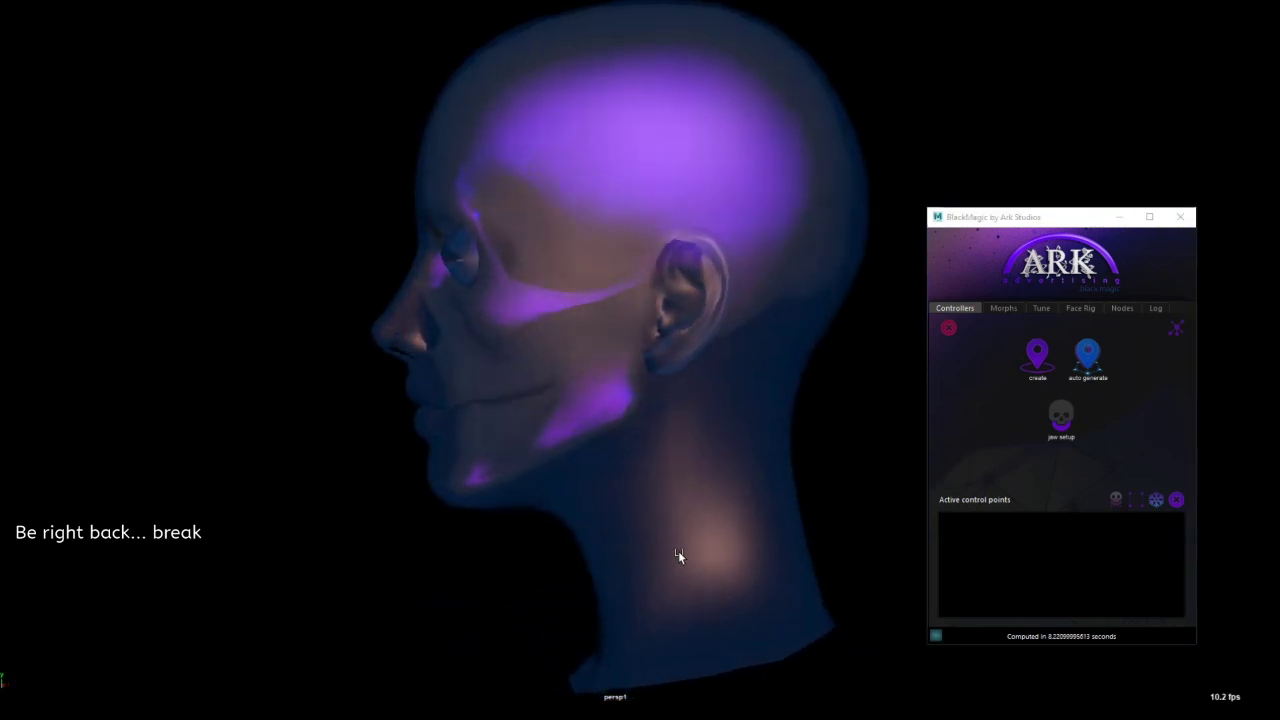
click(1060, 420)
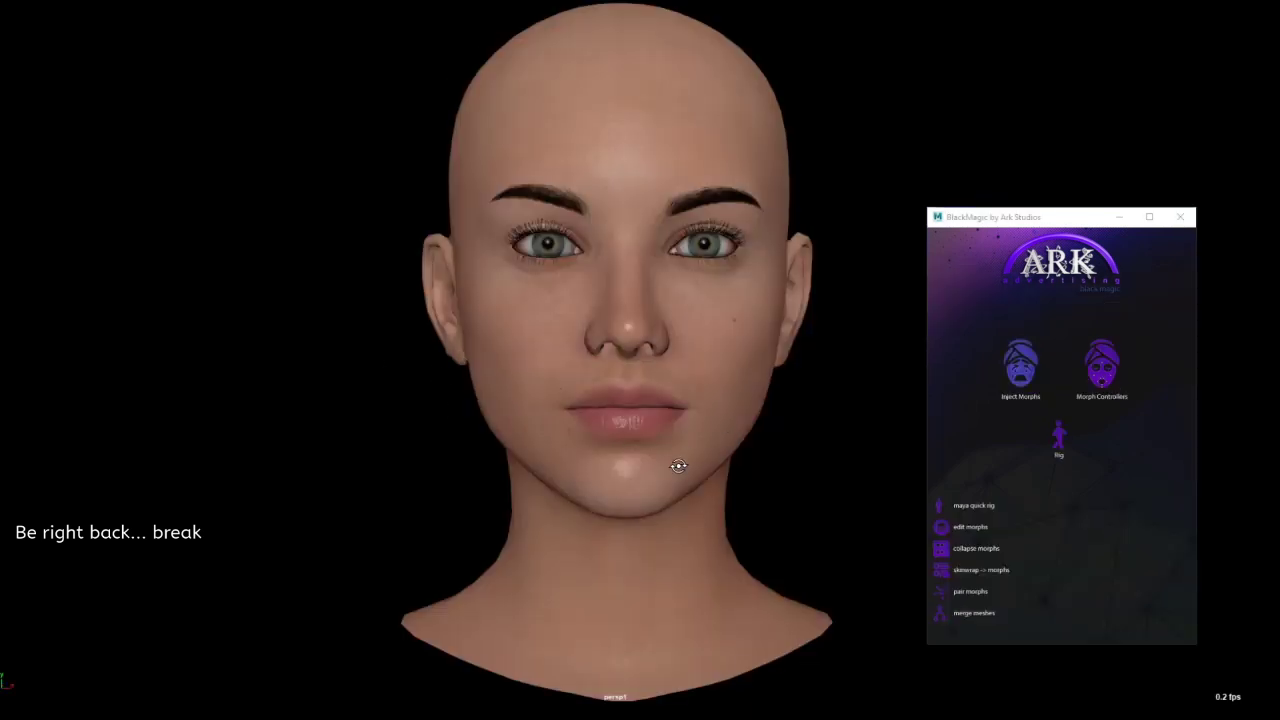
mouse_move(679, 466)
alt+mouse_down()
mouse_move(694, 465)
mouse_move(678, 464)
alt+mouse_up()
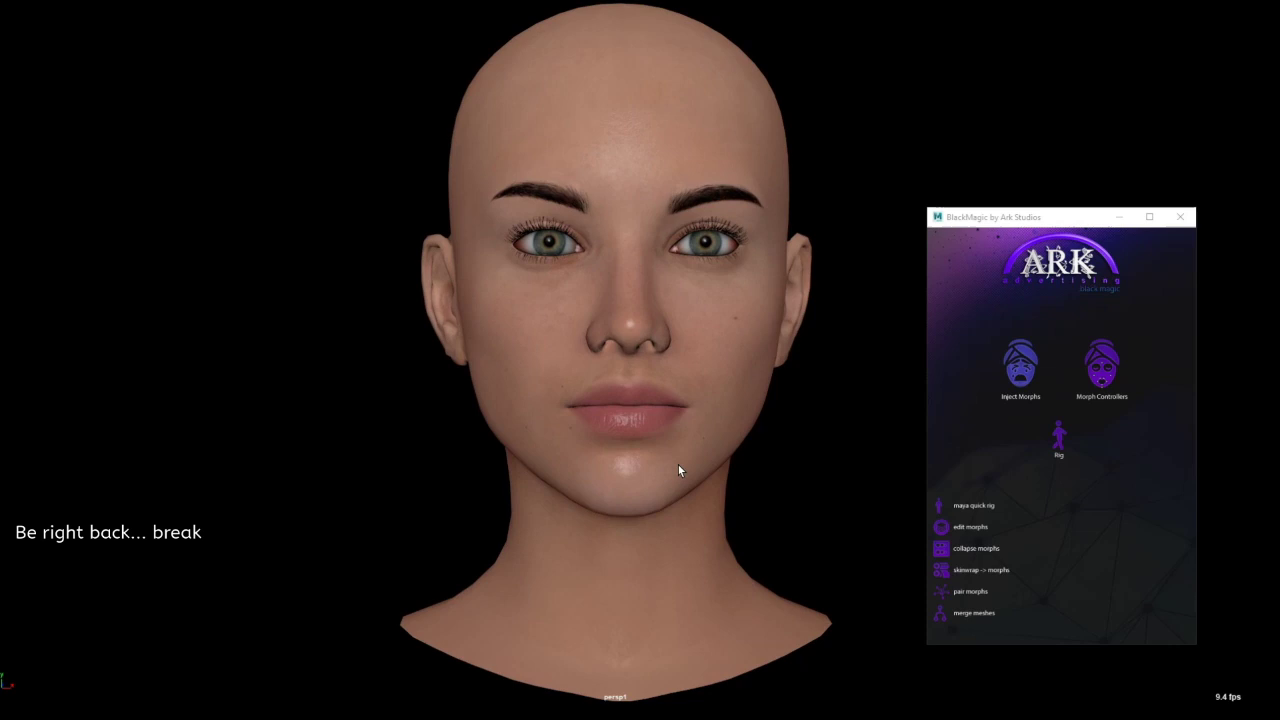
click(1100, 368)
click(1054, 420)
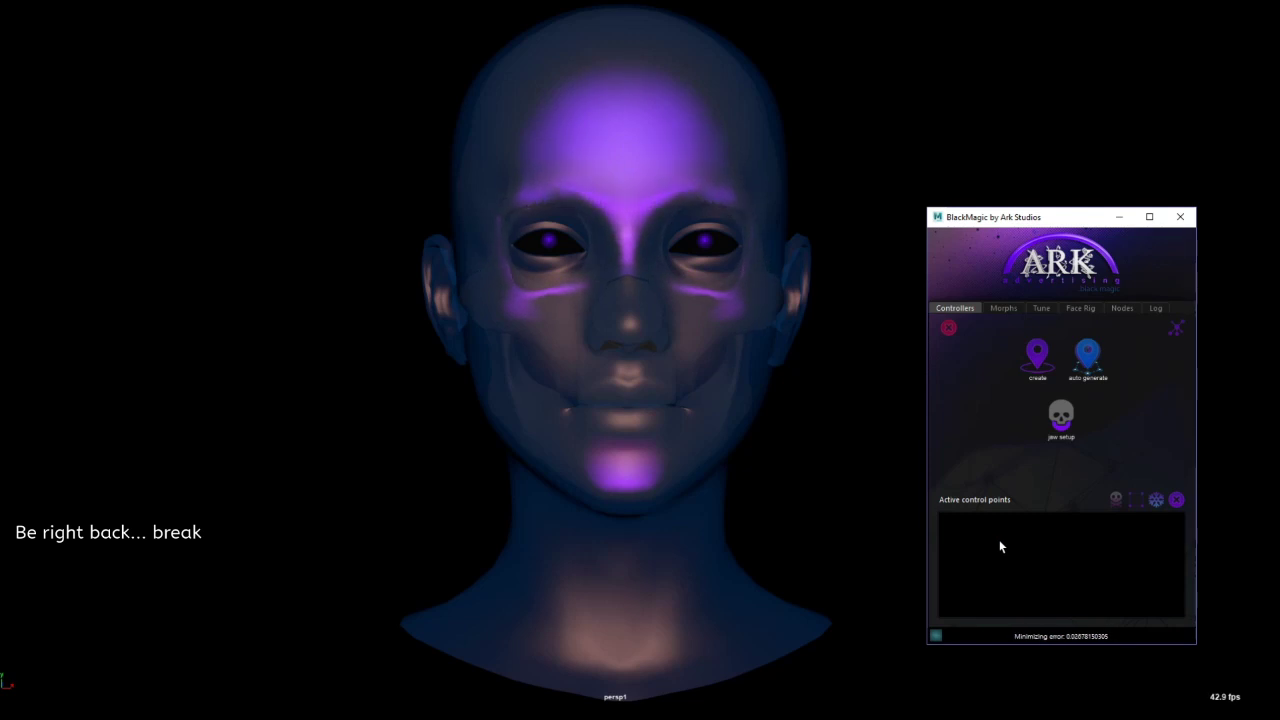
alt+drag(831, 551, 678, 551)
click(1061, 429)
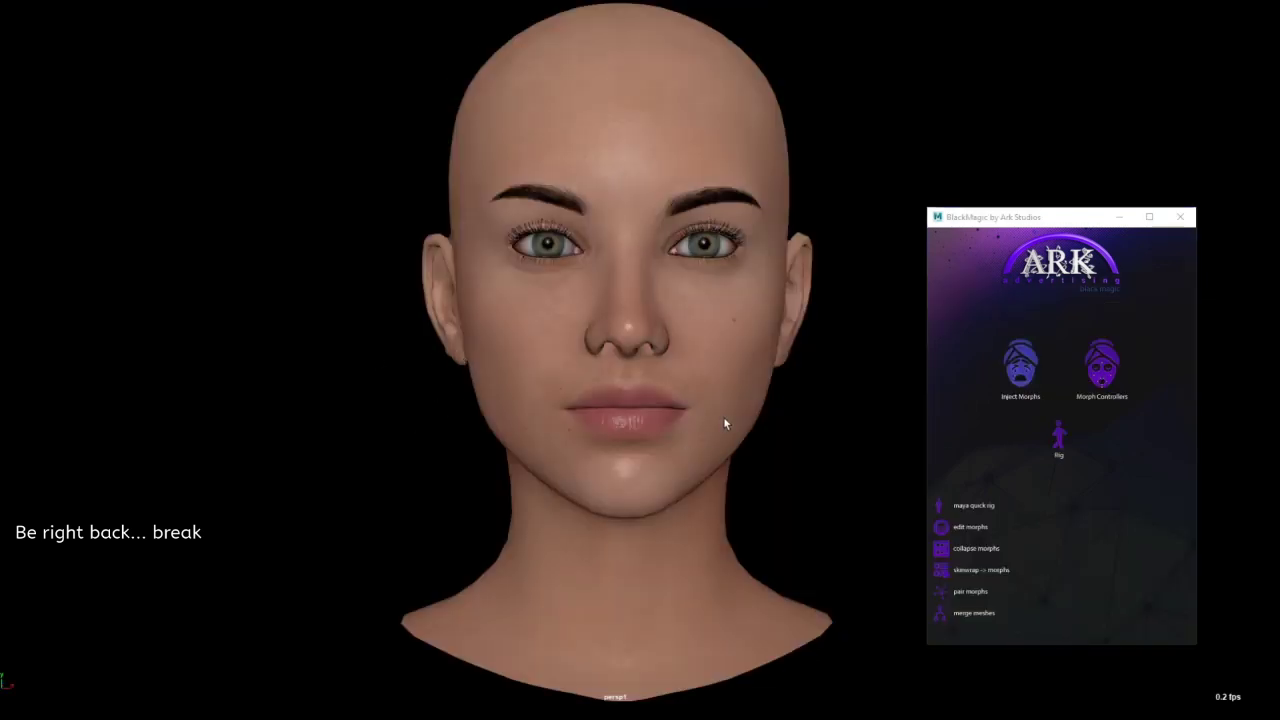
mouse_move(678, 464)
alt+mouse_down()
mouse_move(693, 463)
mouse_move(678, 467)
alt+mouse_up()
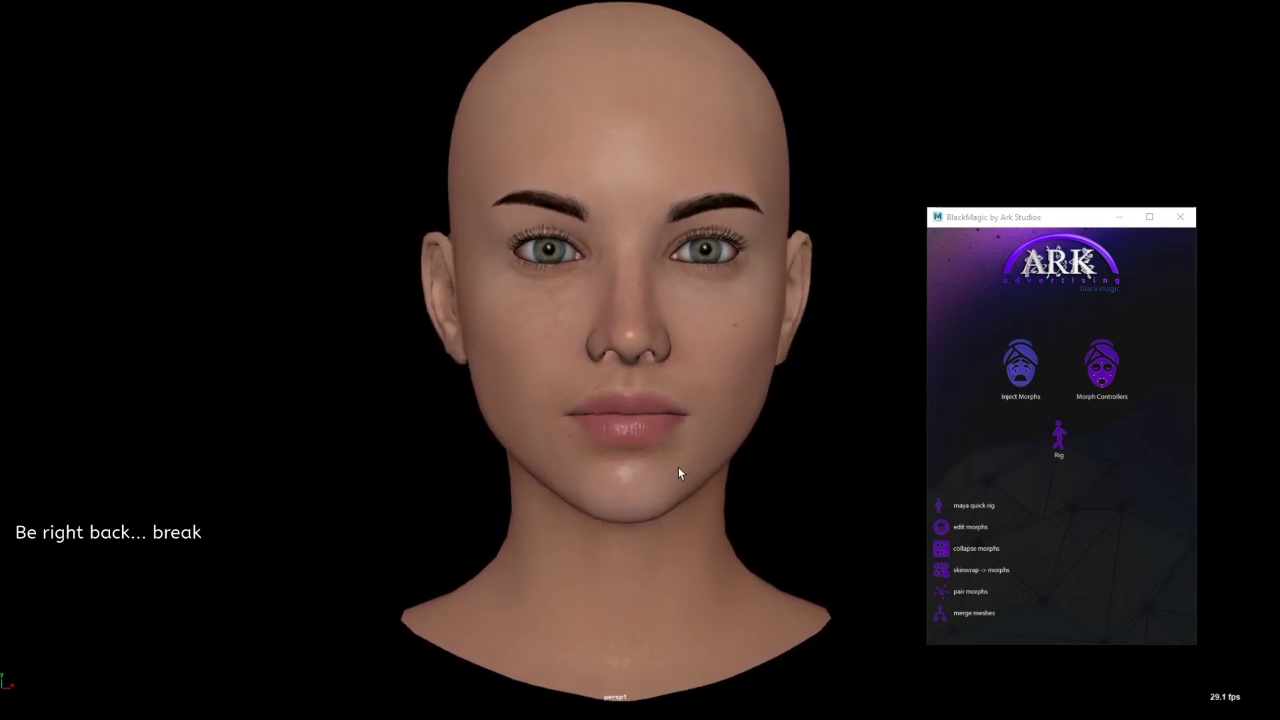
click(1057, 440)
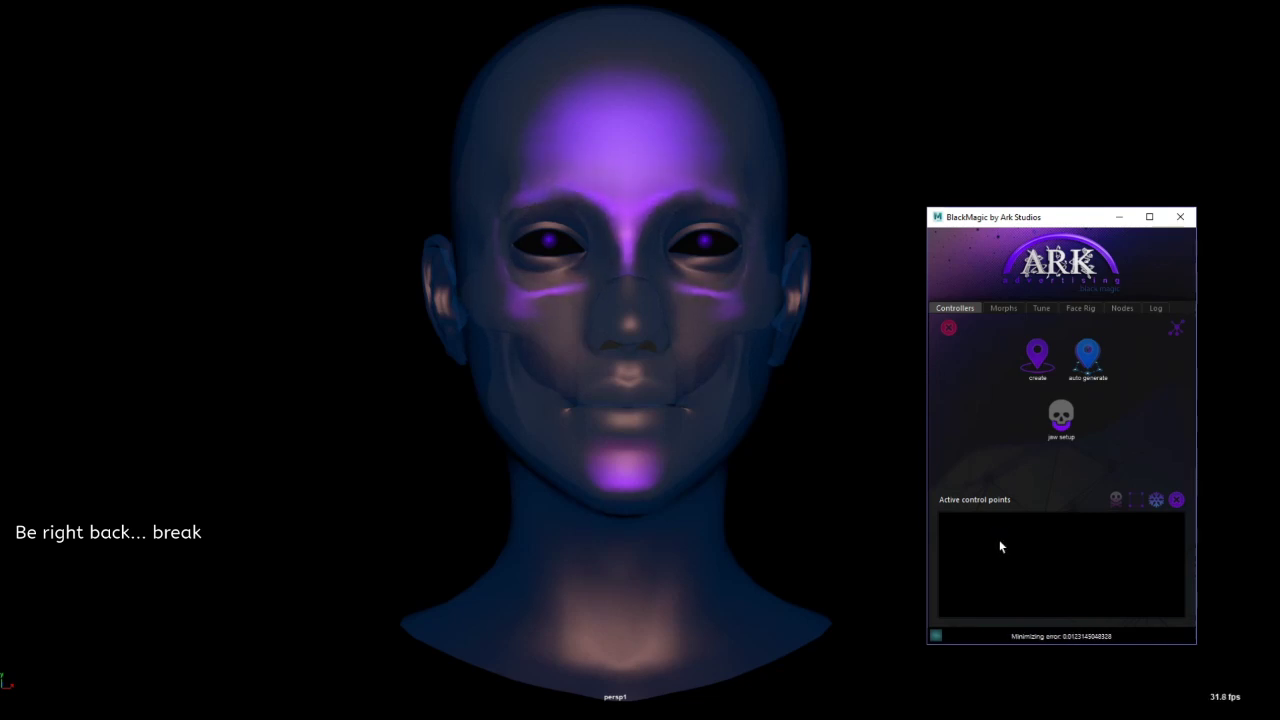
alt+drag(844, 550, 678, 552)
click(1062, 424)
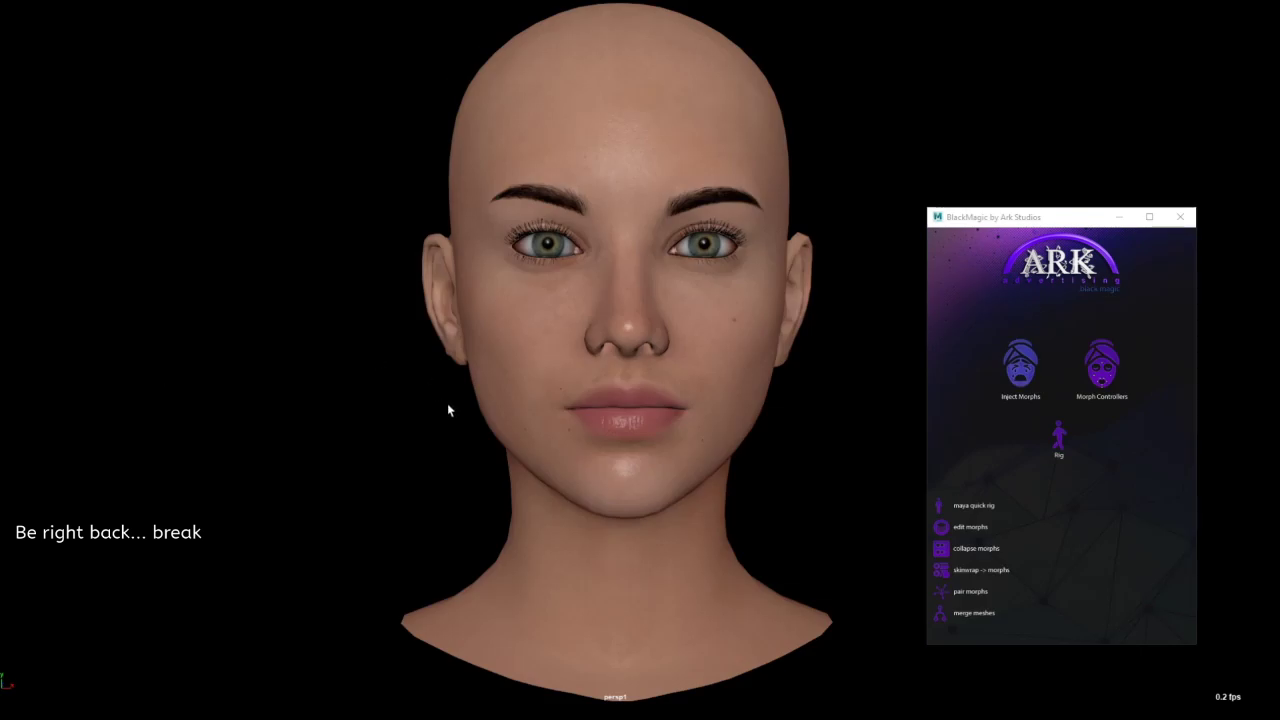
alt+drag(675, 462, 680, 466)
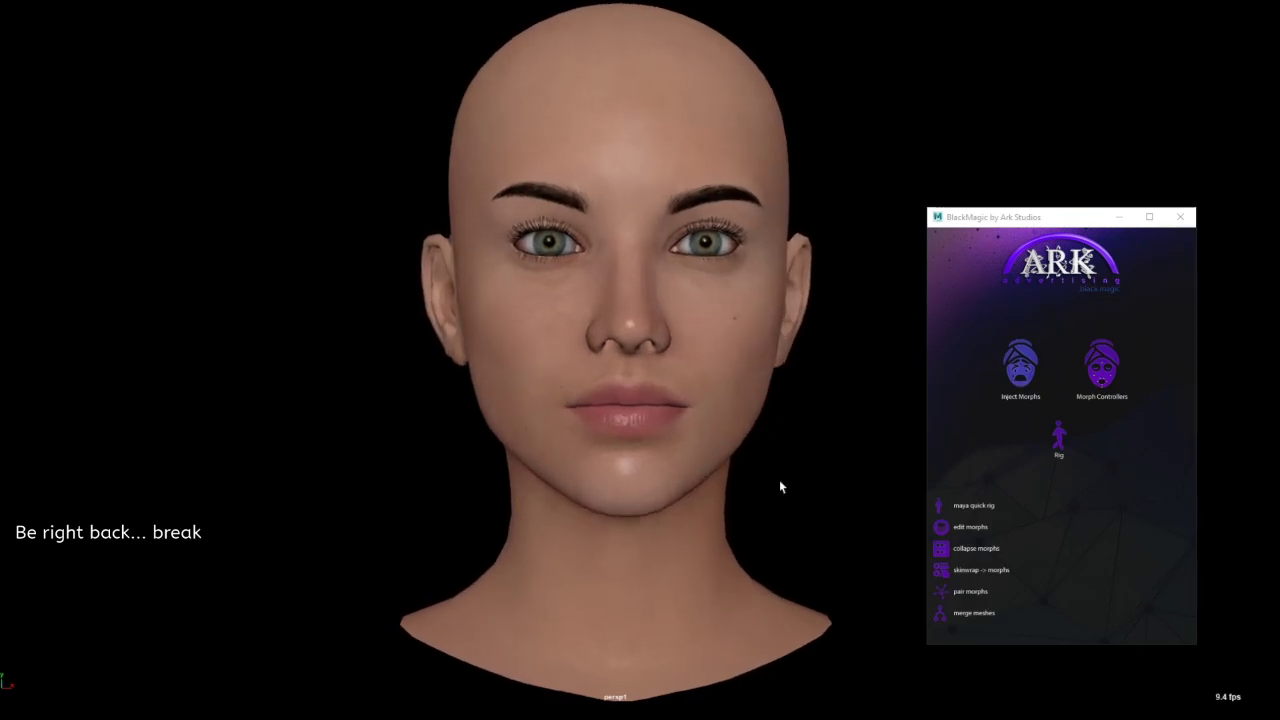
click(1083, 413)
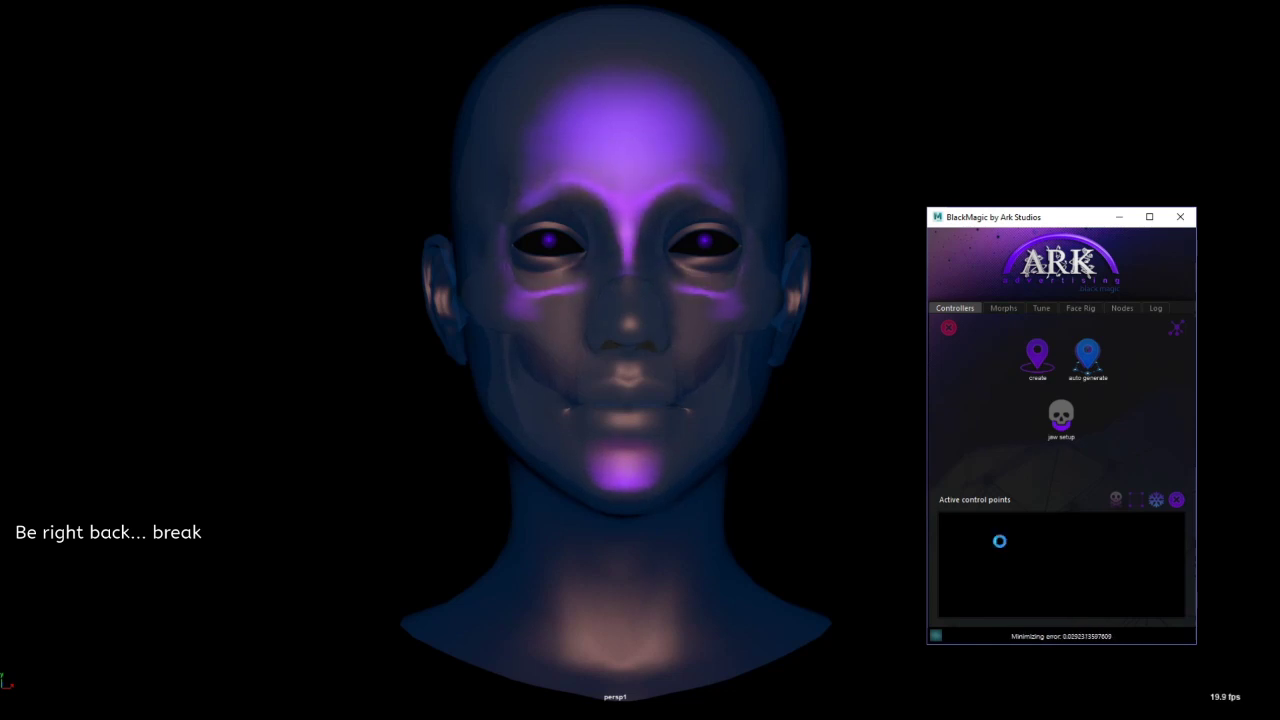
alt+drag(909, 548, 680, 556)
click(1063, 428)
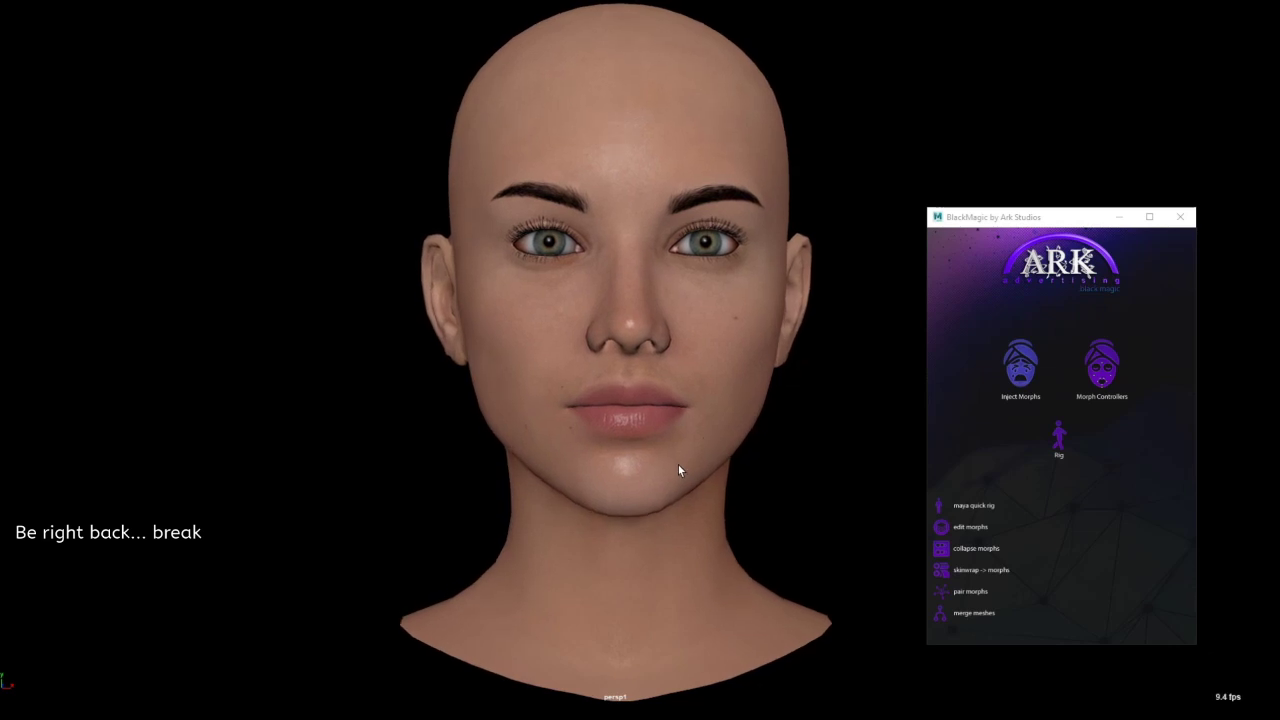
click(1101, 366)
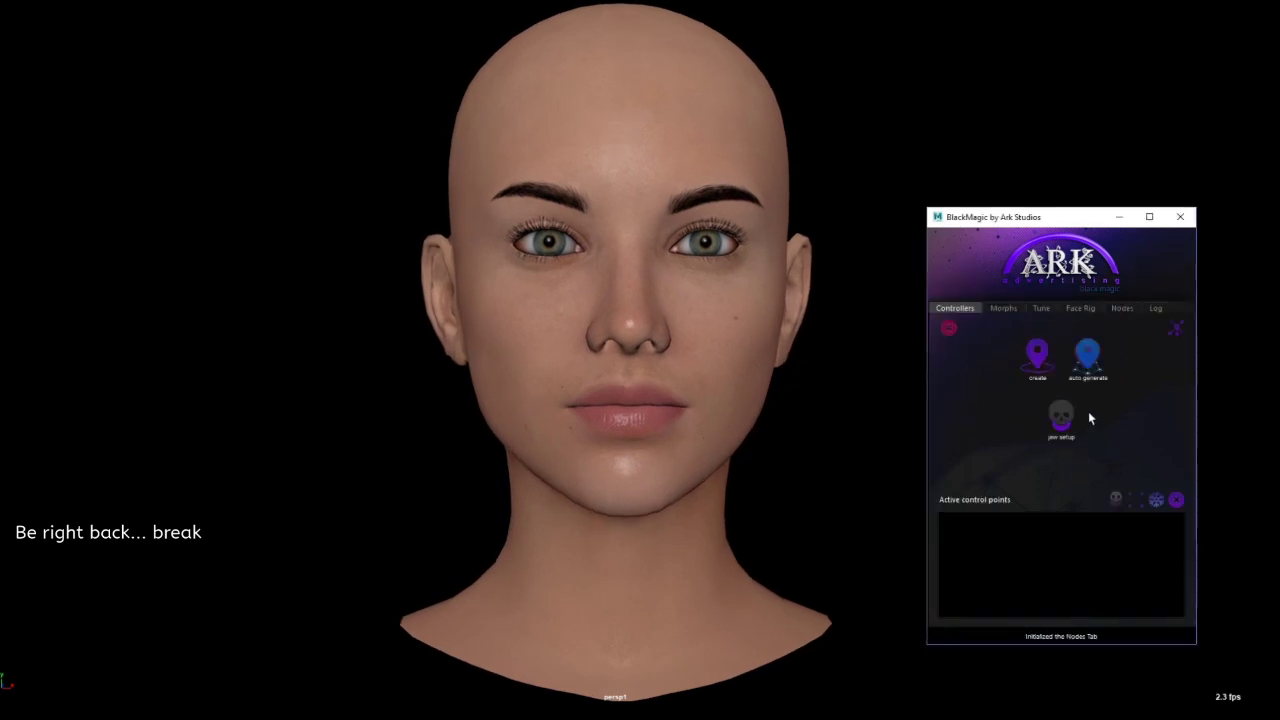
click(1092, 358)
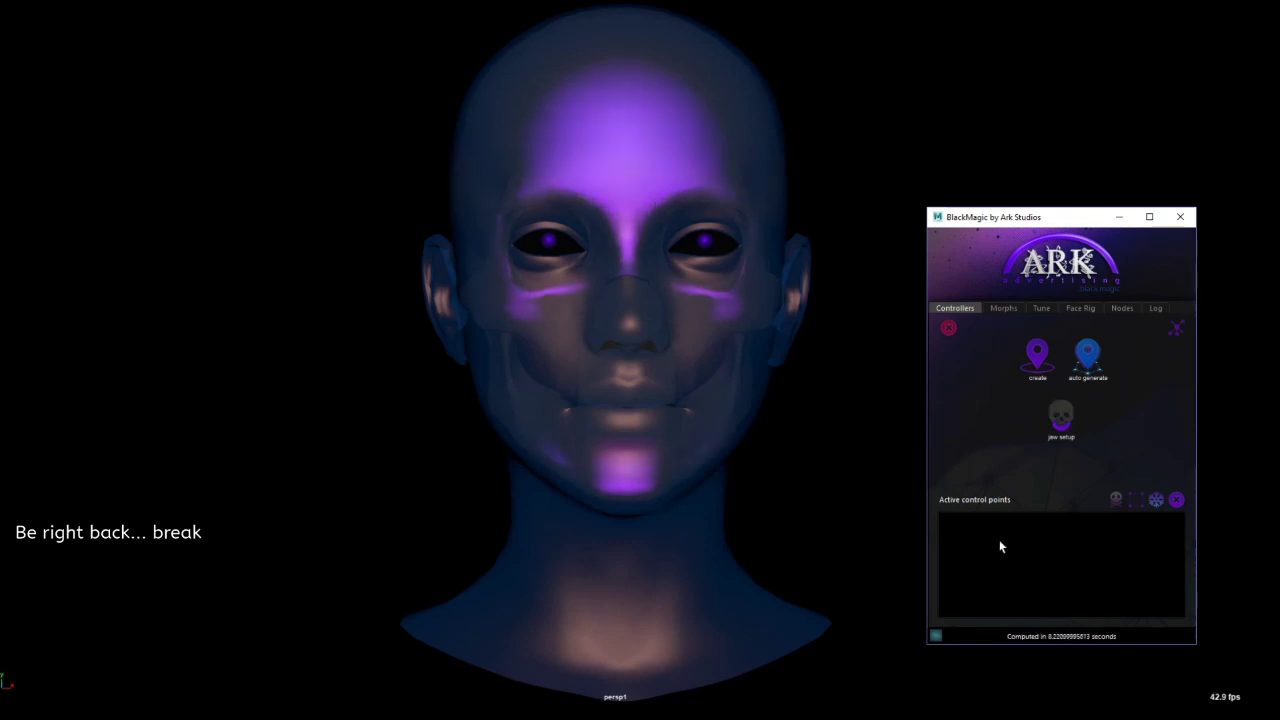
alt+drag(842, 555, 678, 552)
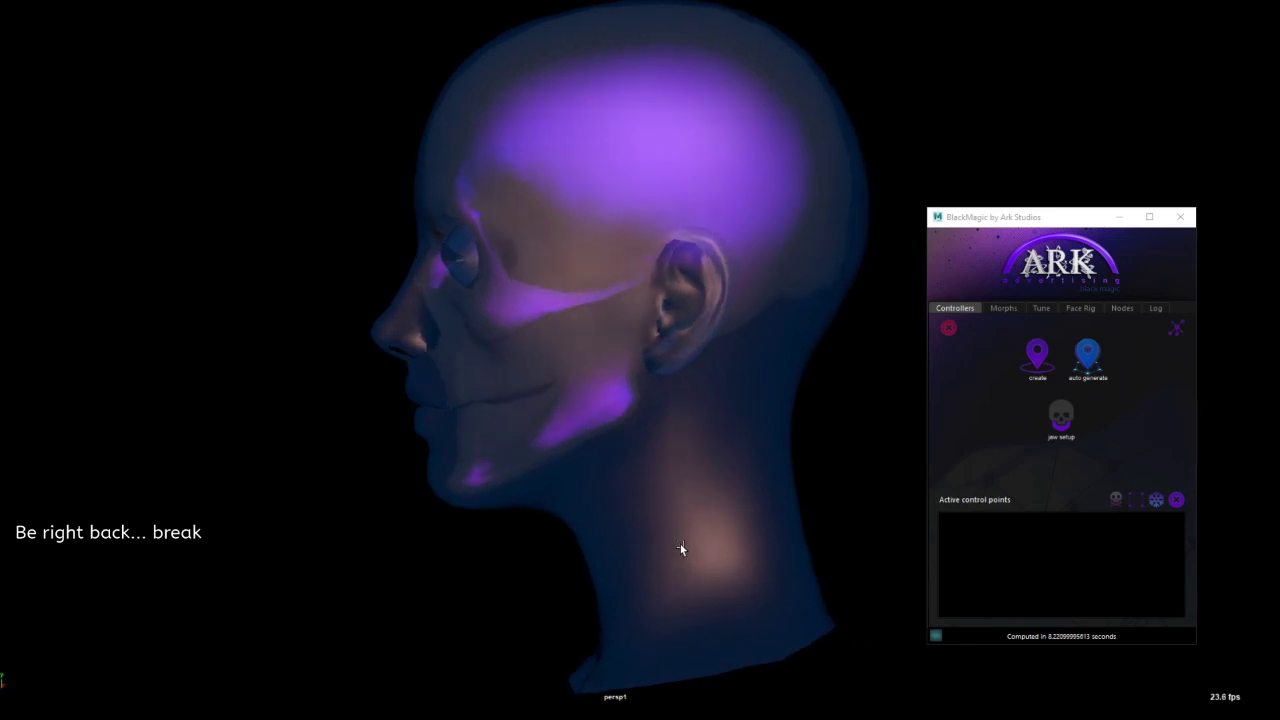
click(1057, 430)
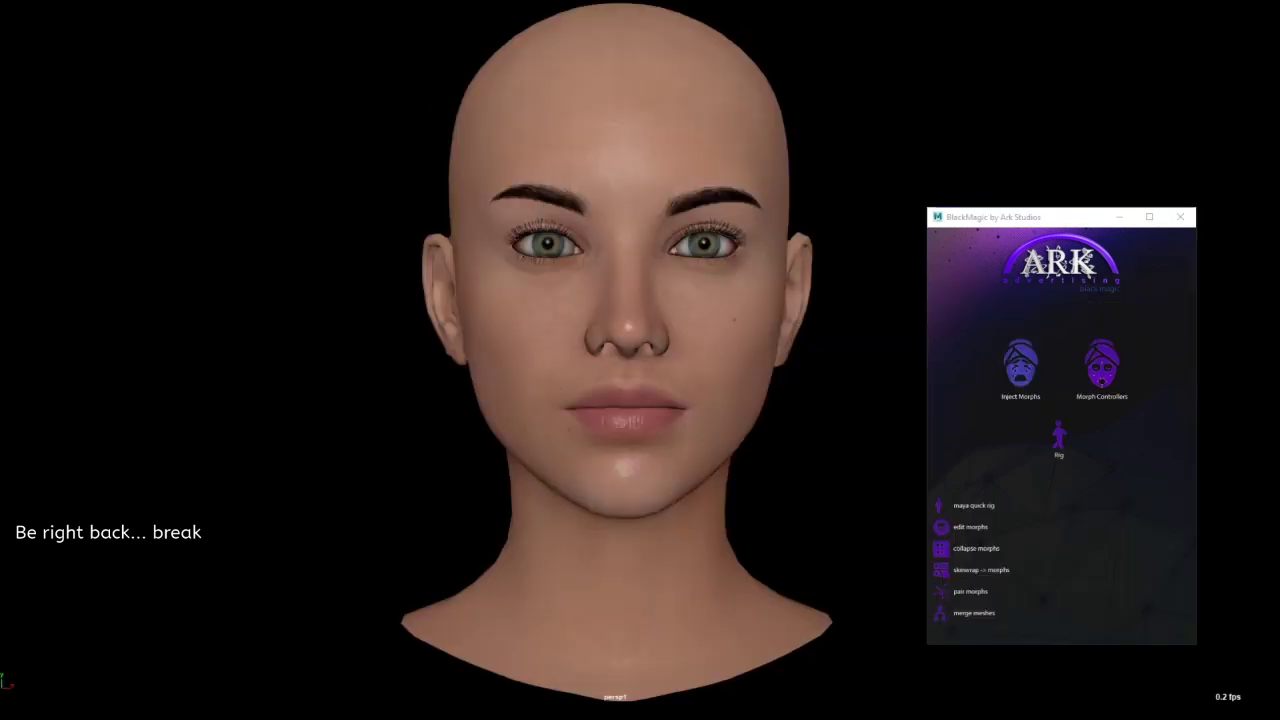
mouse_move(679, 466)
alt+mouse_down()
mouse_move(694, 463)
mouse_move(679, 465)
alt+mouse_up()
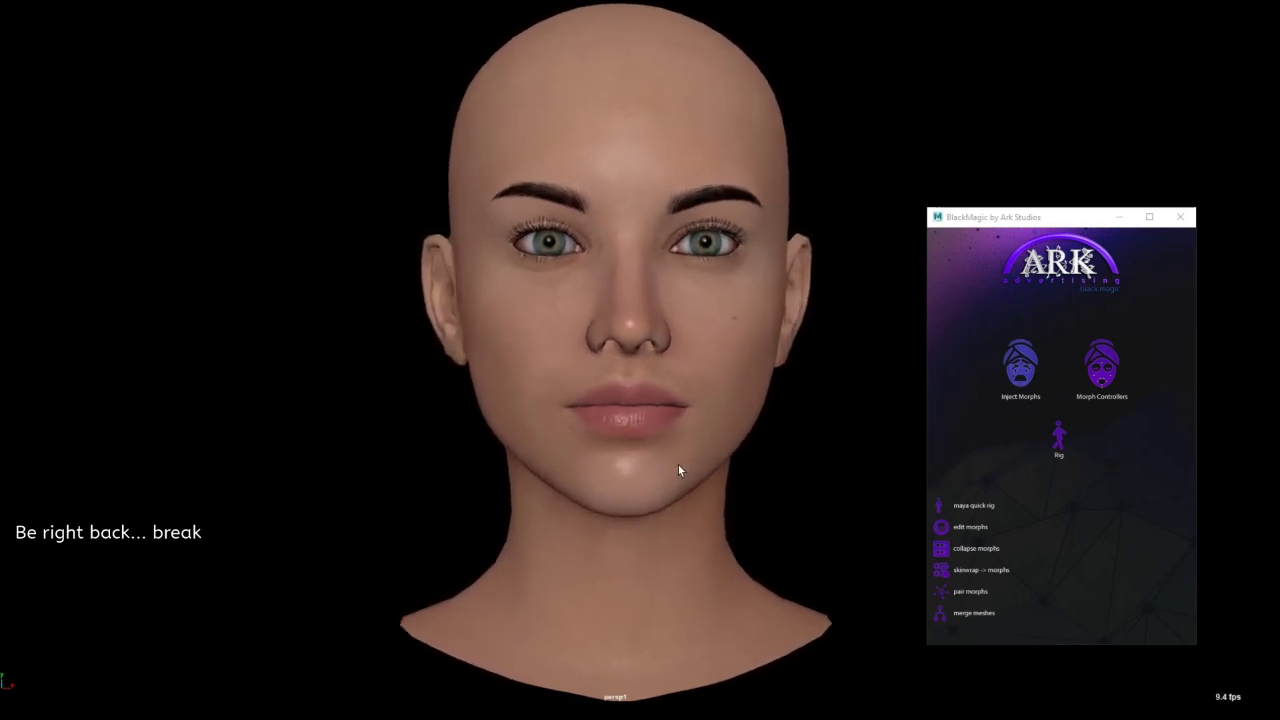
click(1101, 366)
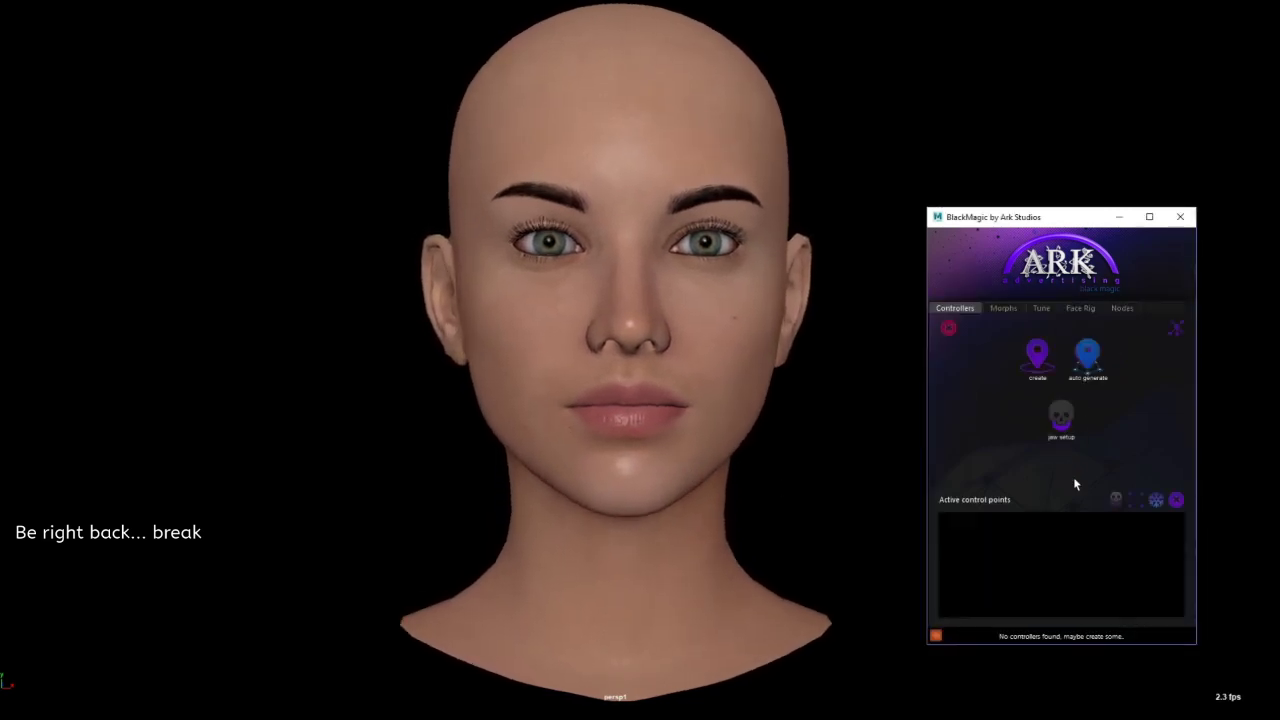
click(1058, 420)
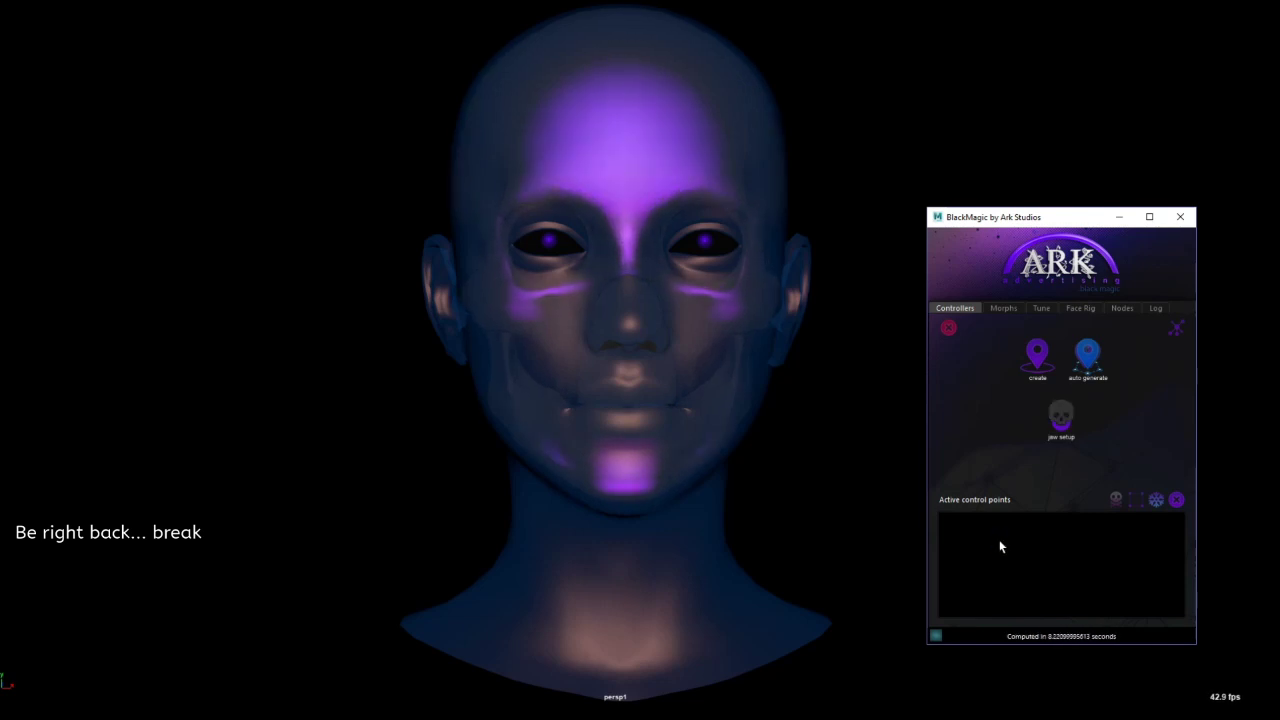
alt+drag(828, 547, 678, 551)
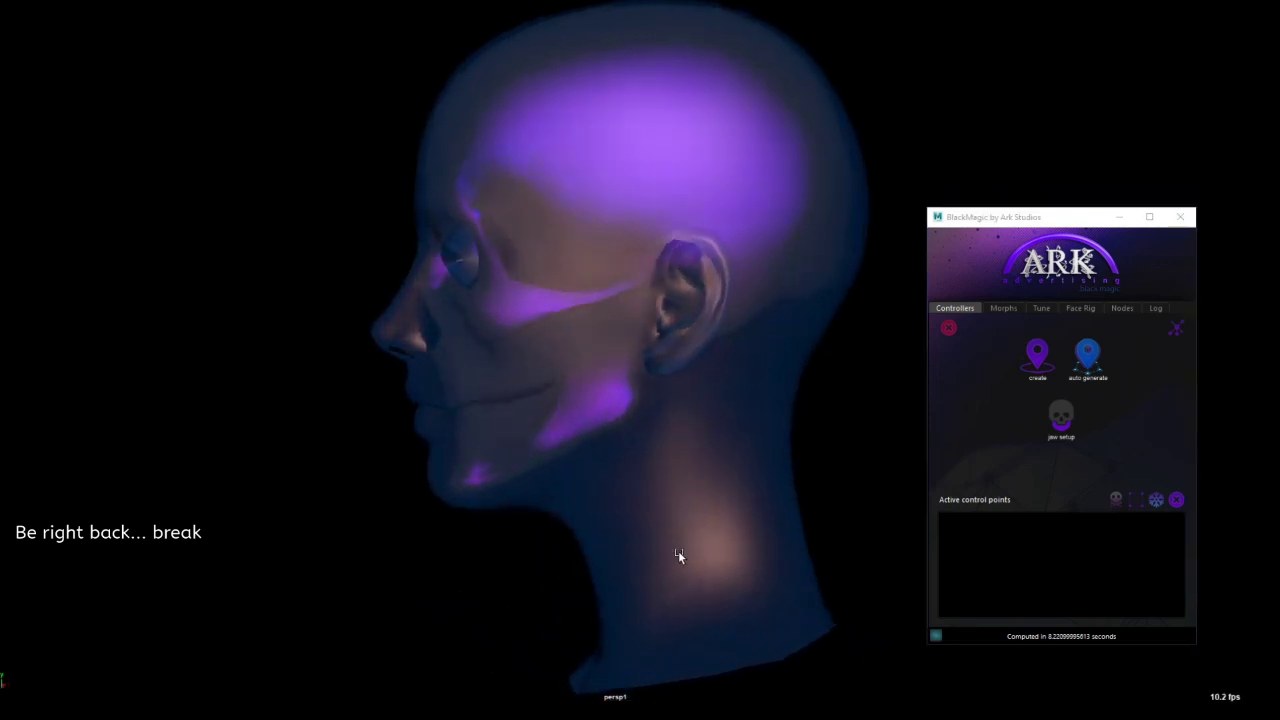
click(1062, 430)
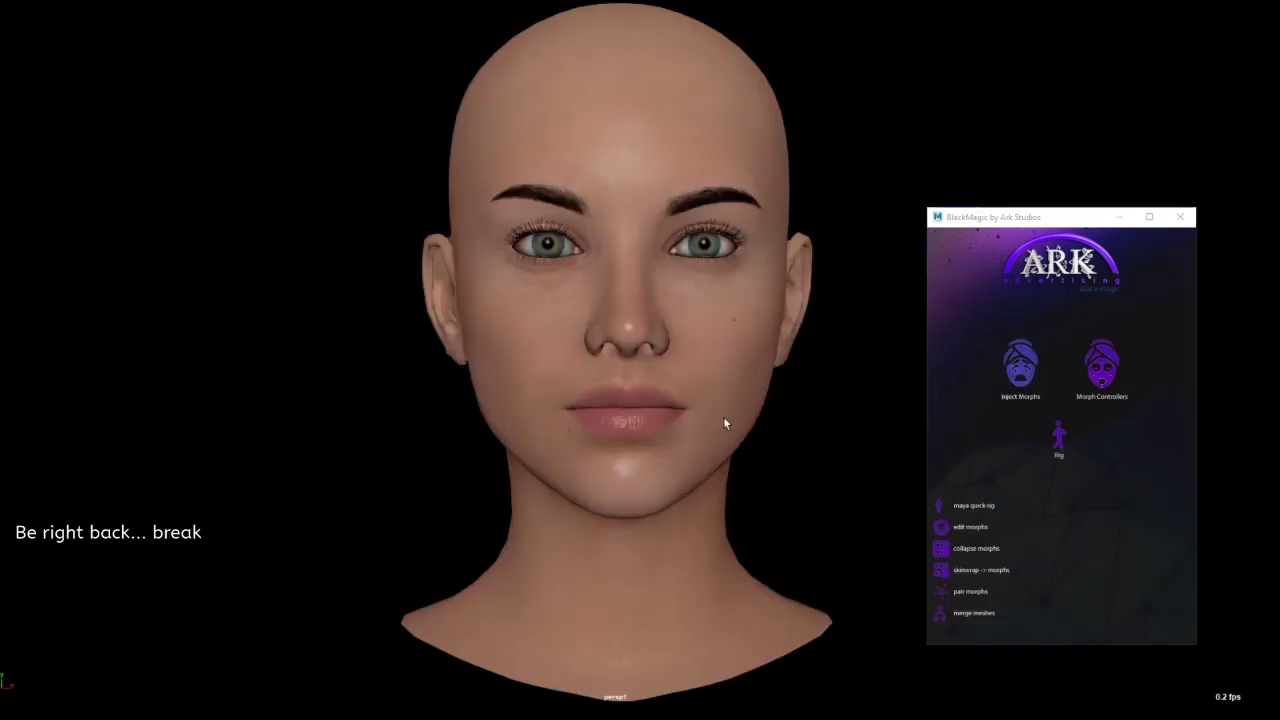
alt+drag(684, 459, 678, 467)
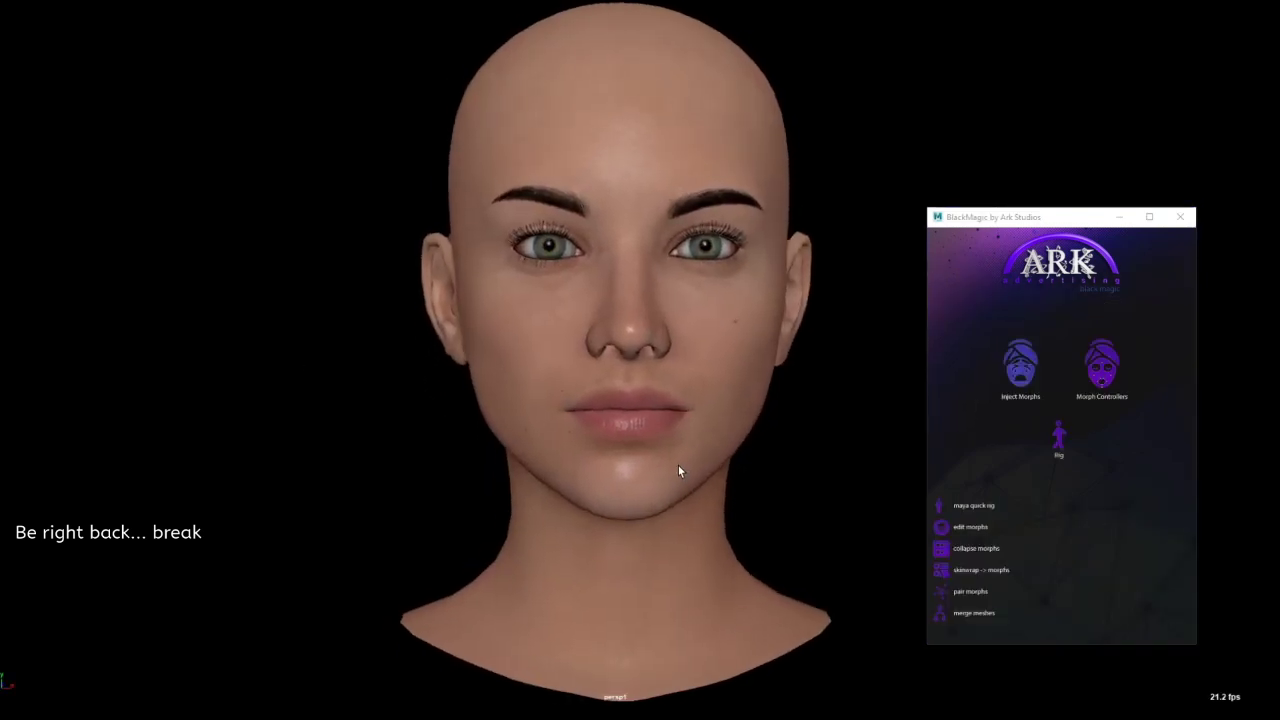
click(1090, 390)
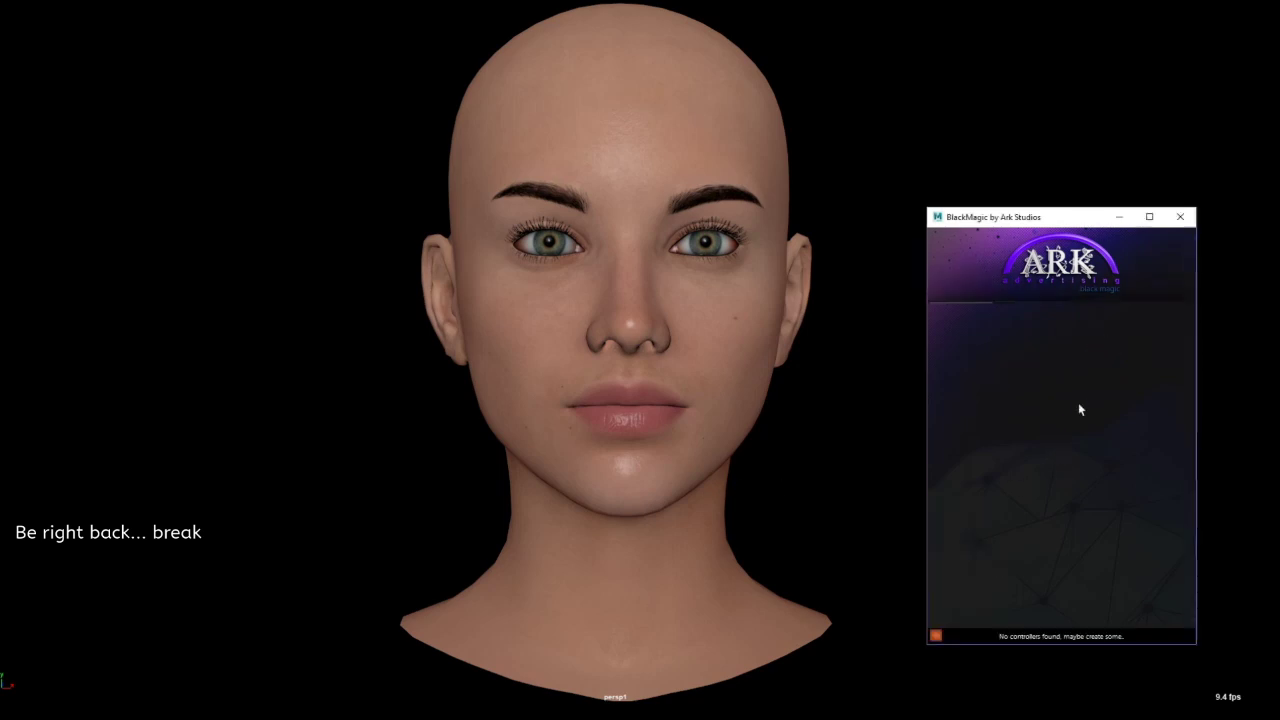
click(1058, 418)
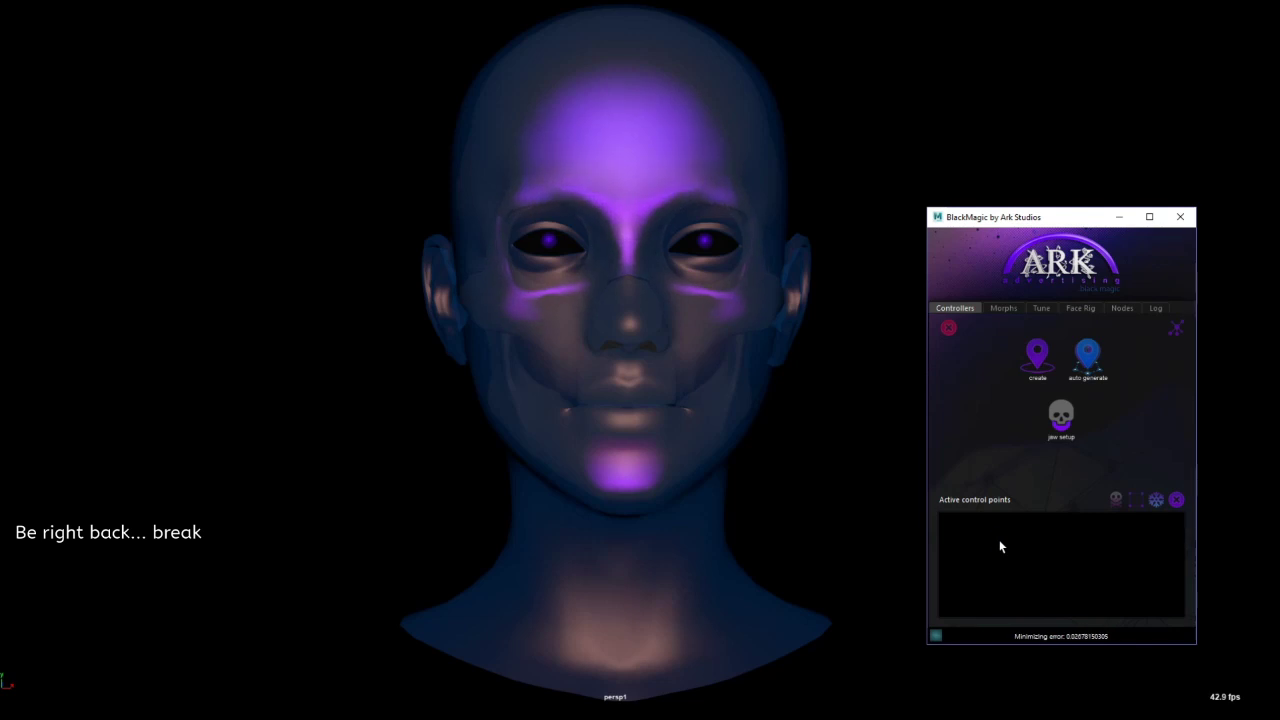
alt+drag(844, 552, 678, 551)
click(1063, 428)
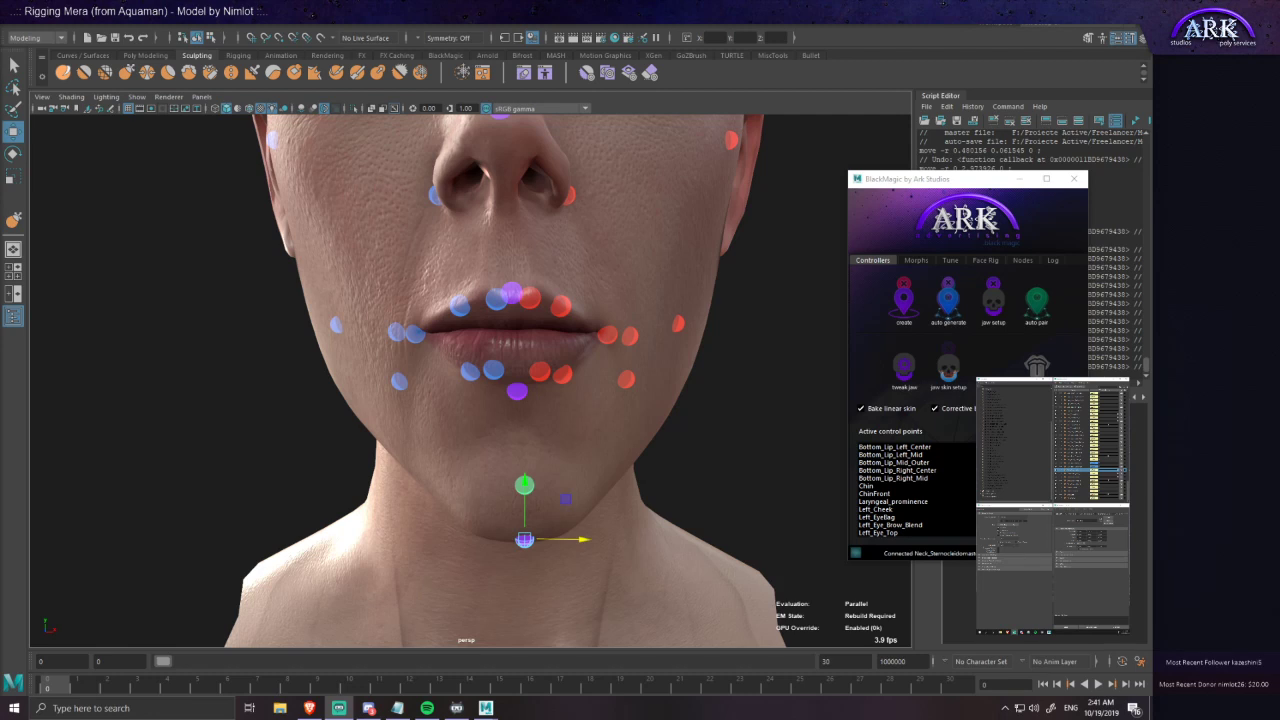
- Undo all the test moves of the chin and front chin controllers back to the face's neutral pose
scroll(663, 420, down, 3)
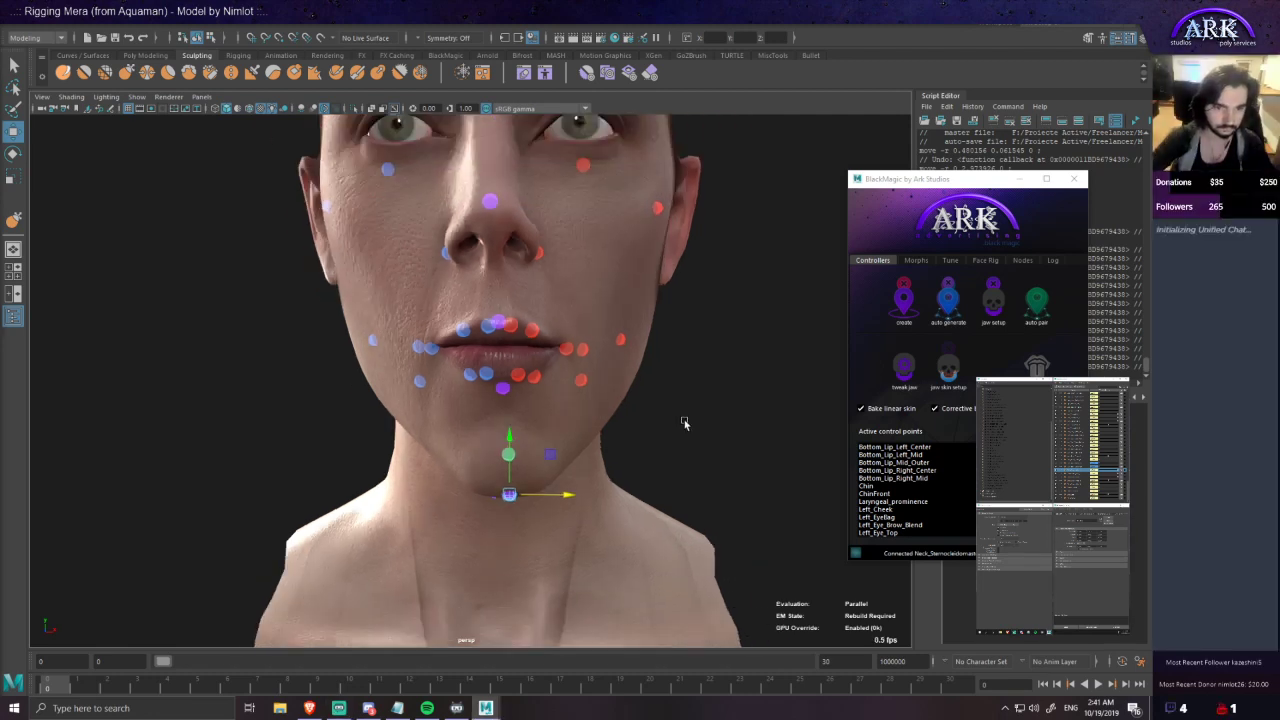
key(ctrl+z)
key(ctrl+z)
key(ctrl+z)
key(ctrl+z)
key(ctrl+z)
key(ctrl+z)
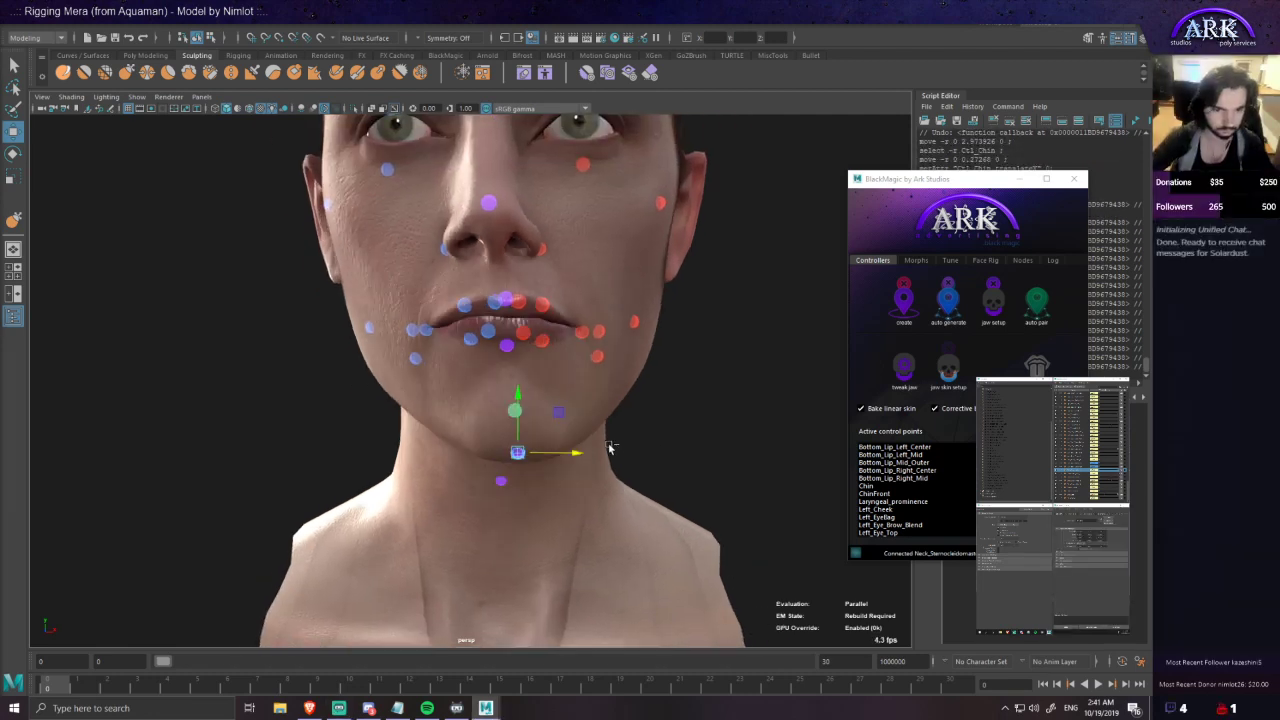
key(ctrl+z)
key(ctrl+z)
key(ctrl+z)
key(ctrl+z)
key(ctrl+z)
key(ctrl+z)
key(ctrl+z)
key(ctrl+z)
key(ctrl+z)
key(ctrl+z)
key(ctrl+z)
key(ctrl+z)
key(ctrl+z)
key(ctrl+z)
key(ctrl+z)
key(ctrl+z)
key(ctrl+z)
key(ctrl+z)
key(ctrl+z)
key(ctrl+z)
key(ctrl+z)
key(ctrl+z)
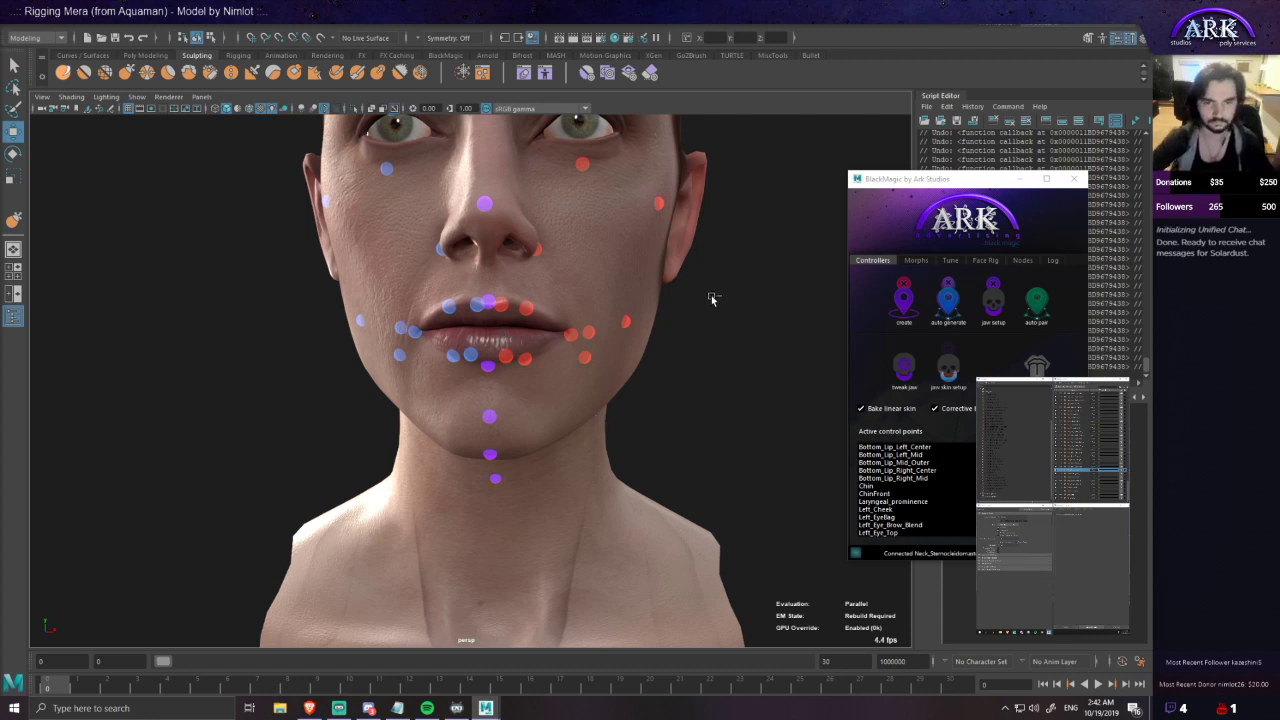
- Select the head mesh and activate its sideways jaw blendshape to examine the lips and chin up close
click(630, 310)
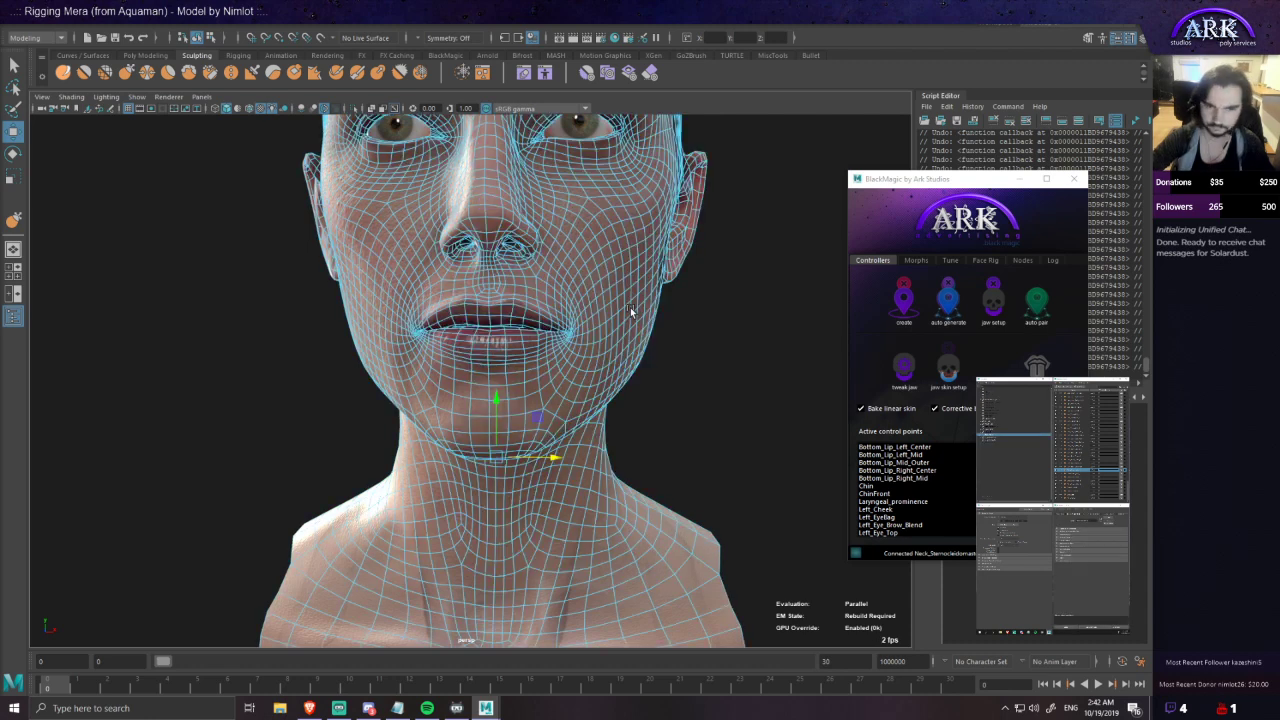
scroll(563, 377, up, 5)
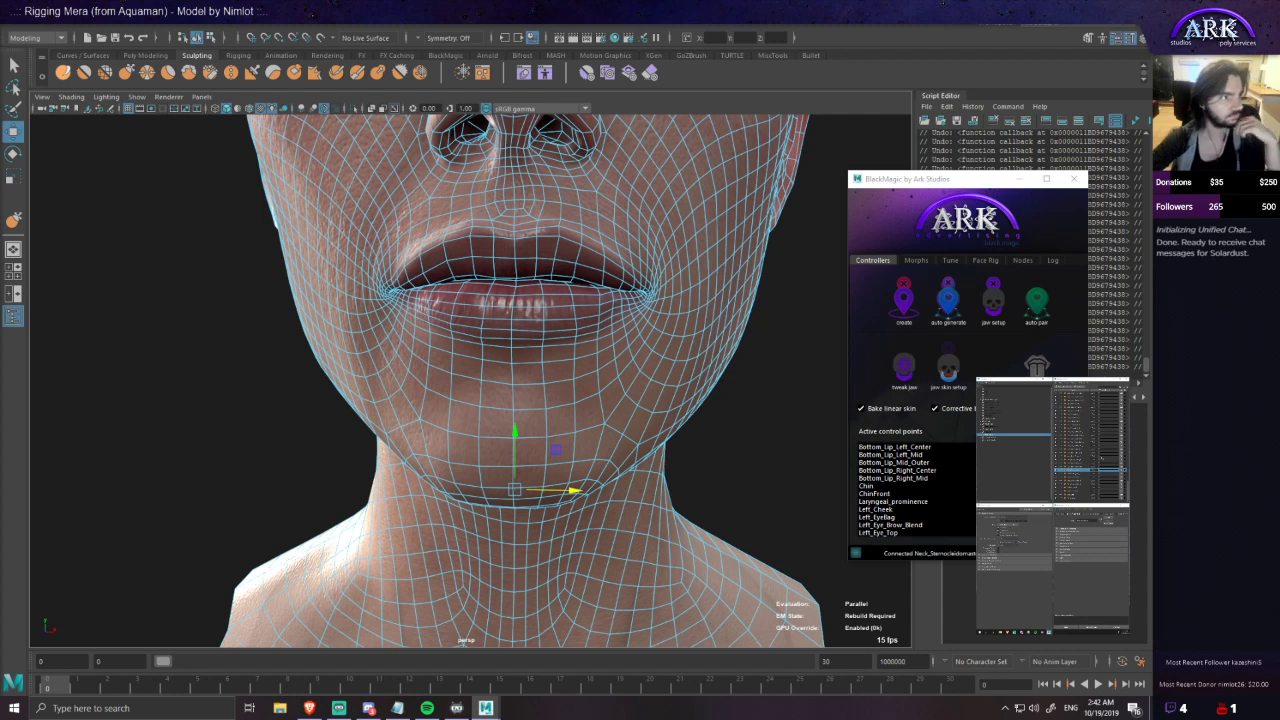
mouse_move(1100, 450)
mouse_down()
mouse_move(18, 42)
mouse_move(1082, 454)
mouse_up()
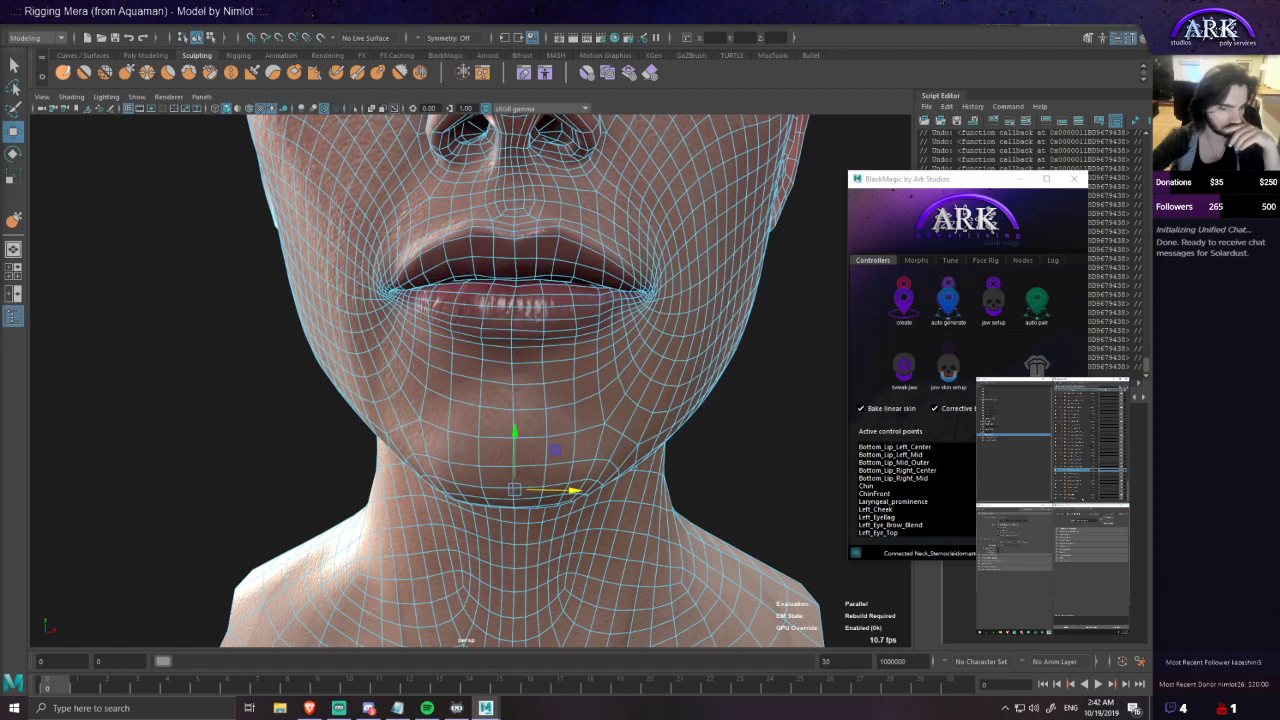
mouse_move(486, 708)
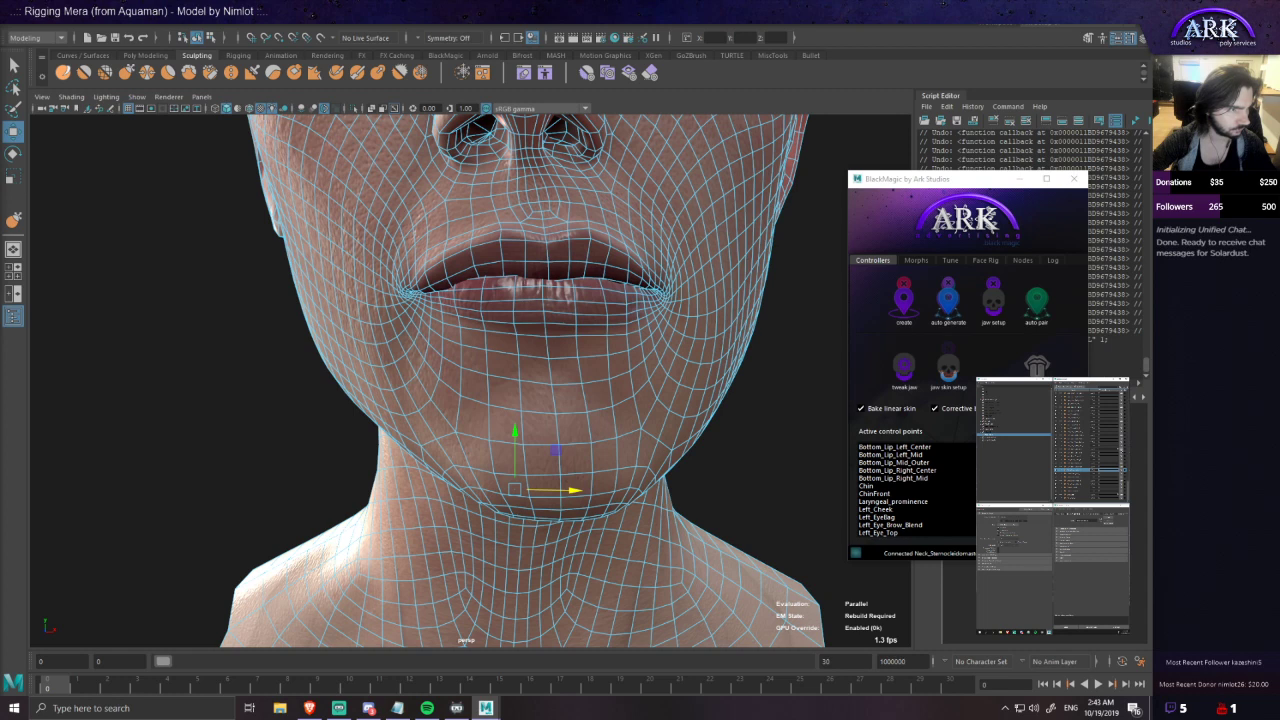
scroll(500, 337, down, 3)
alt+middle_drag(492, 340, 453, 376)
alt+drag(457, 373, 452, 376)
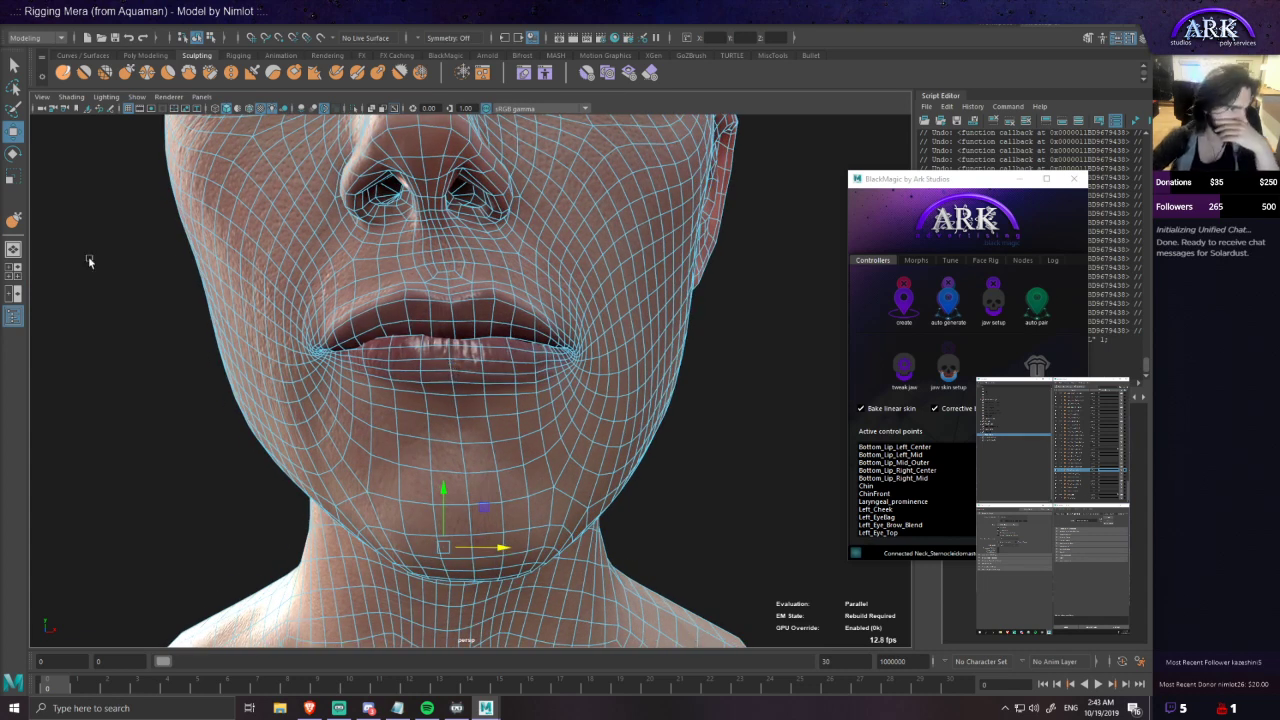
- Enable editing on the ChewLeft blendshape target and shrink the sculpt brush to roughly the width of the mouth
click(1121, 494)
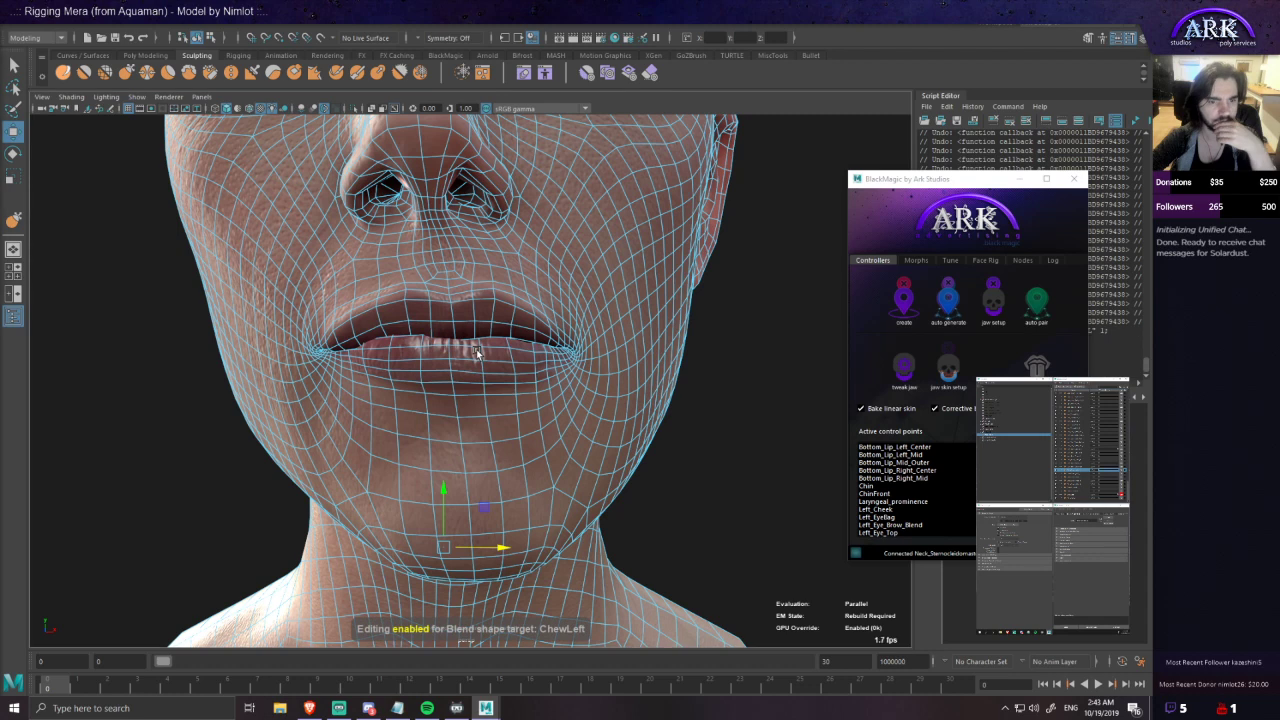
key(y)
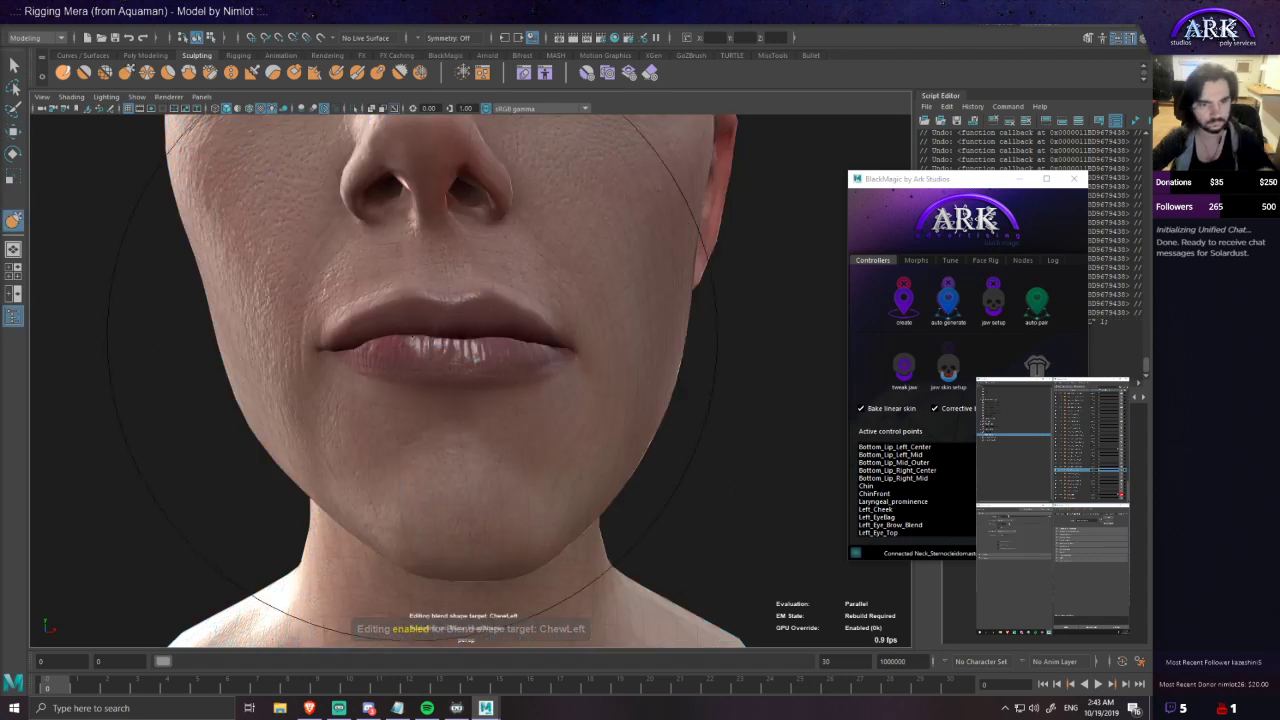
key(b)
mouse_move(460, 368)
mouse_down()
mouse_move(390, 345)
mouse_move(447, 388)
mouse_up()
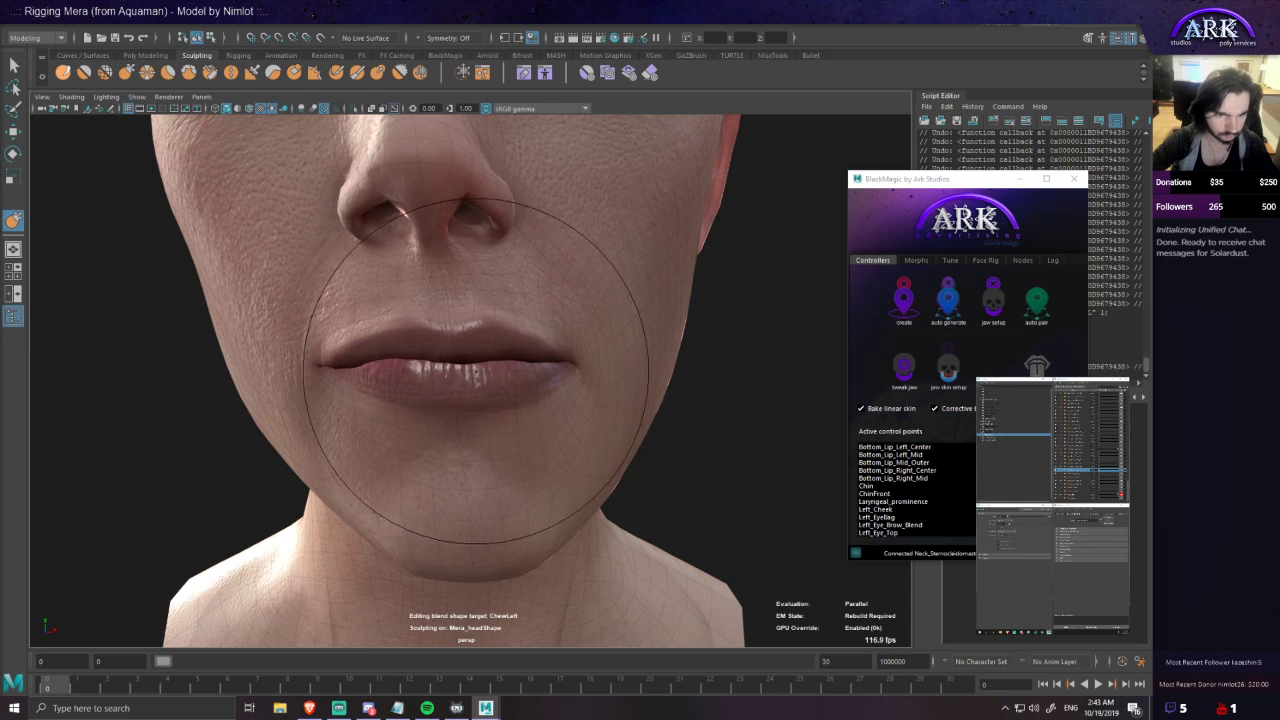
- Sculpt the lips and mouth corners of the ChewLeft shape from the front and both sides, undoing the last stroke
alt+drag(474, 378, 479, 343)
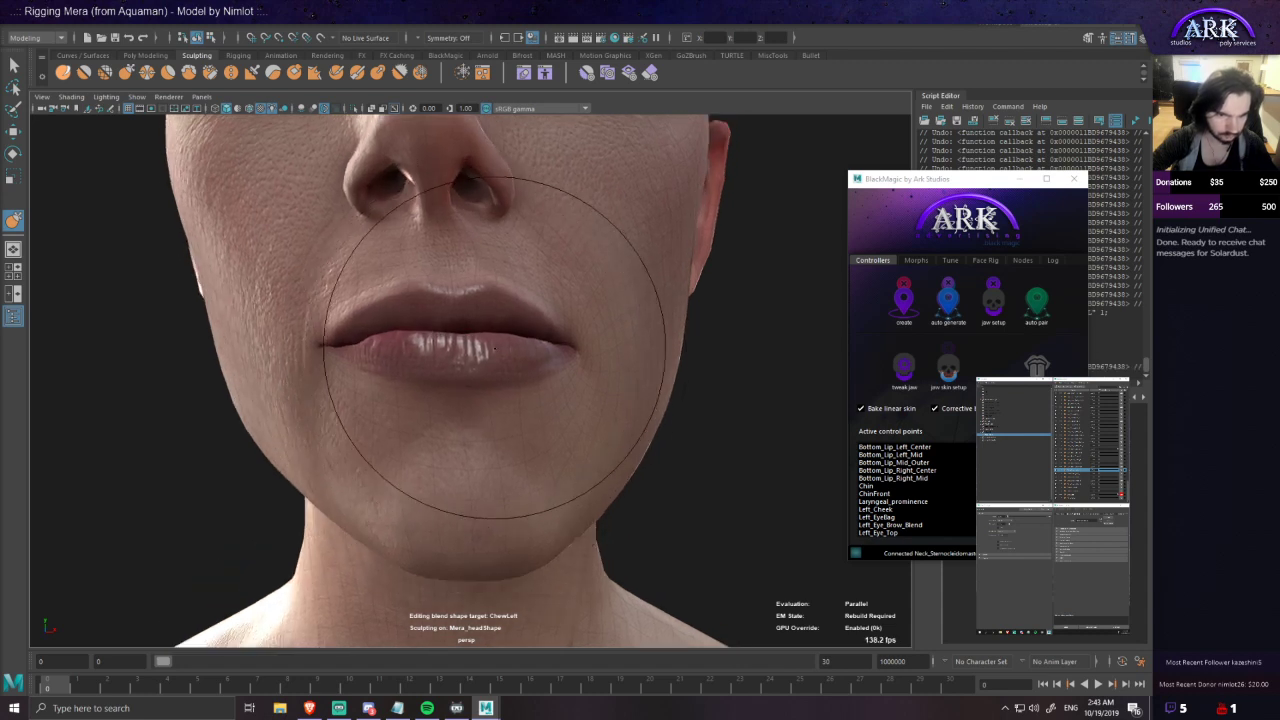
alt+drag(458, 344, 535, 348)
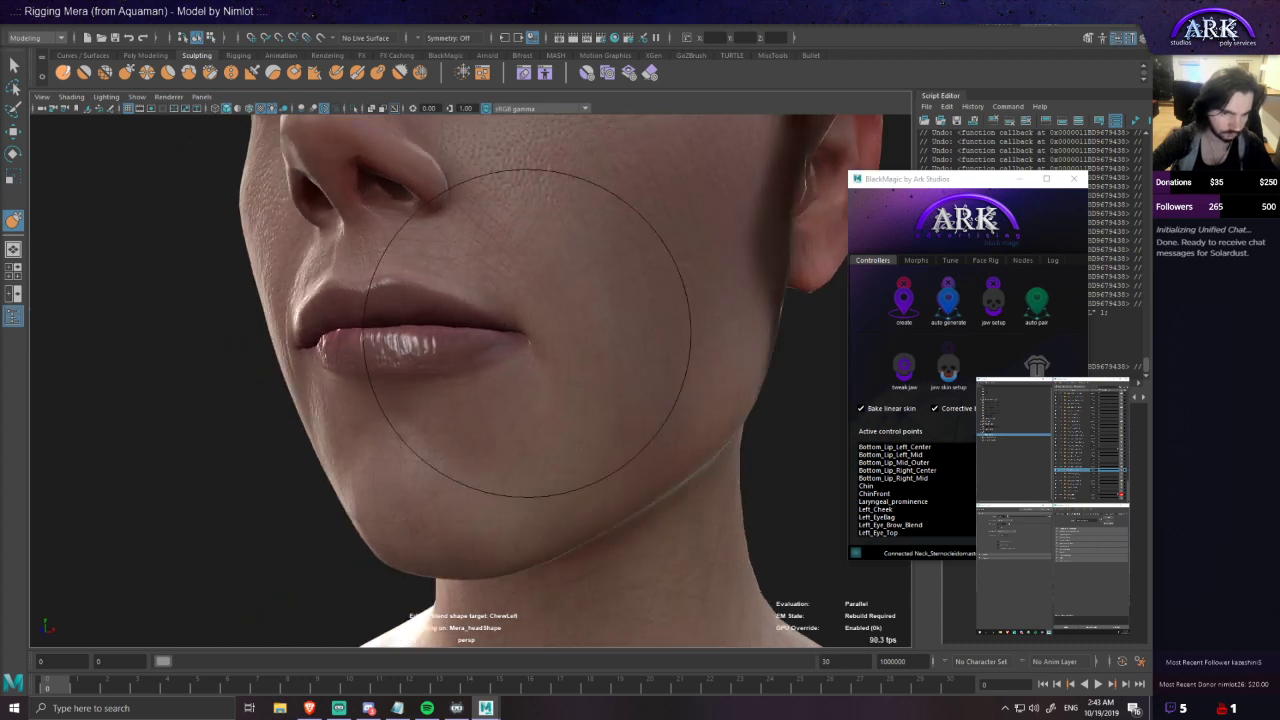
alt+drag(512, 380, 551, 377)
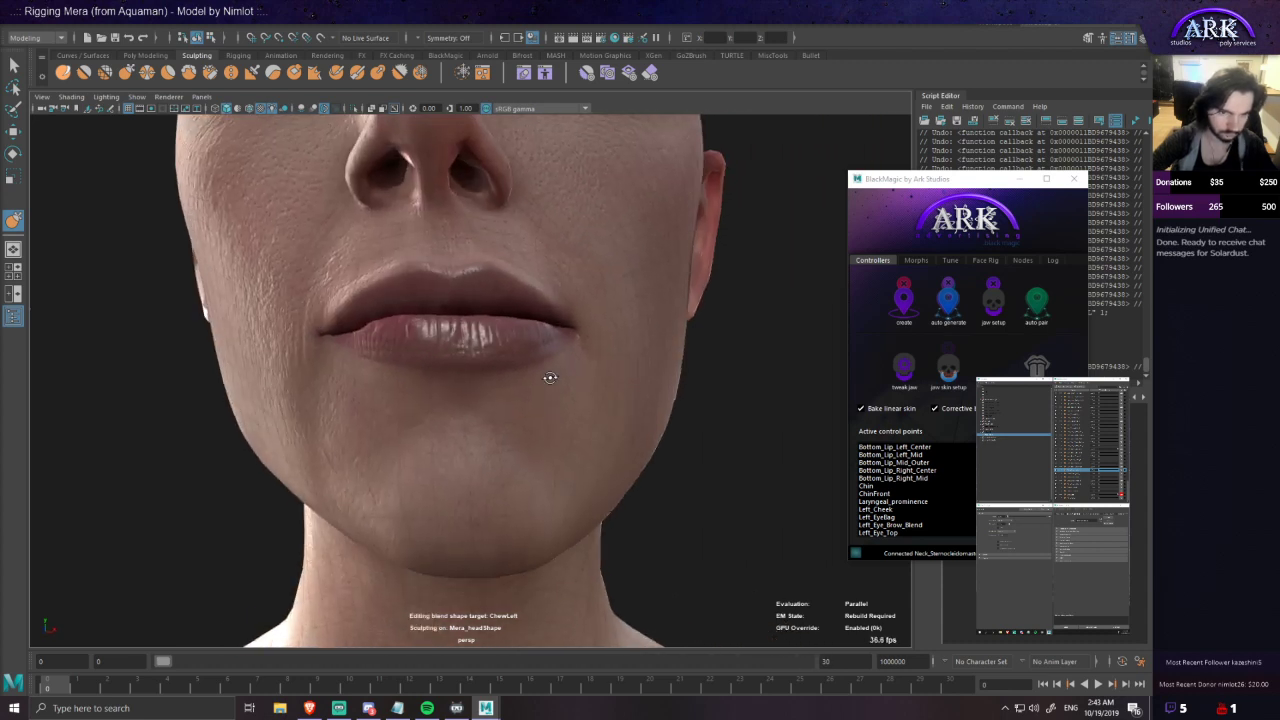
mouse_move(537, 328)
alt+mouse_down()
mouse_move(507, 379)
mouse_move(537, 344)
alt+mouse_up()
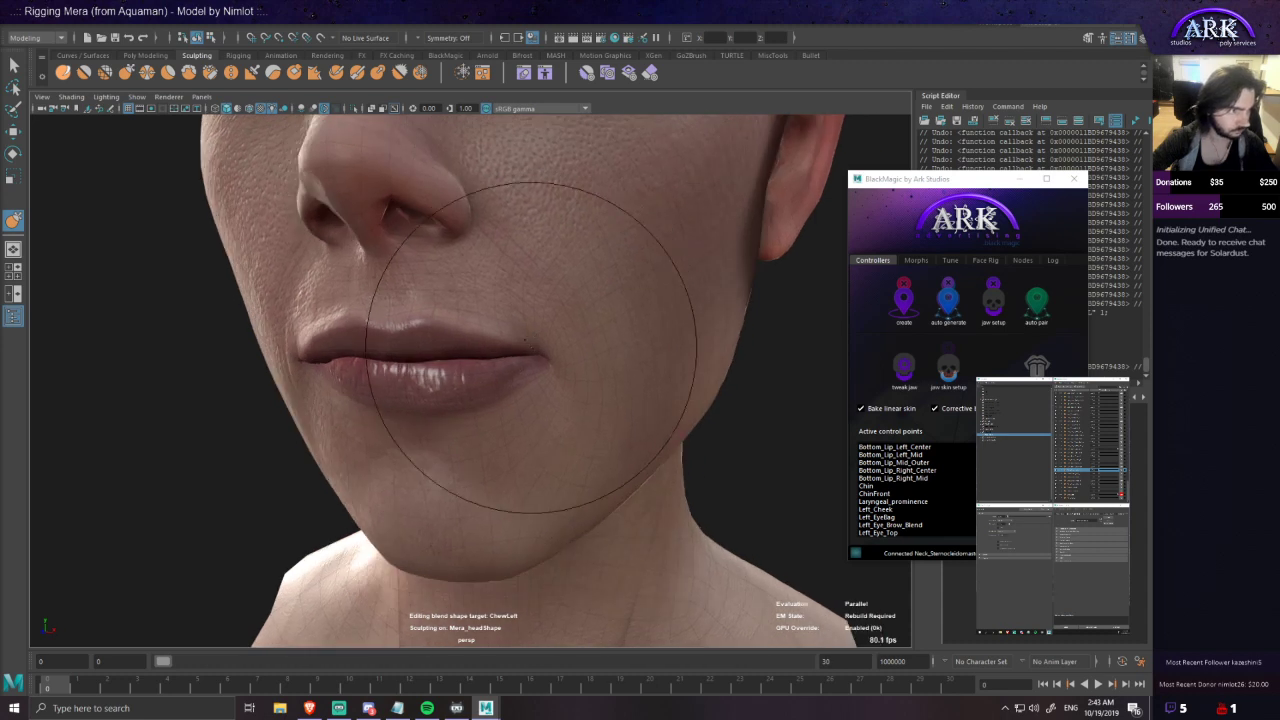
mouse_move(526, 394)
alt+mouse_down()
mouse_move(538, 370)
mouse_move(556, 396)
alt+mouse_up()
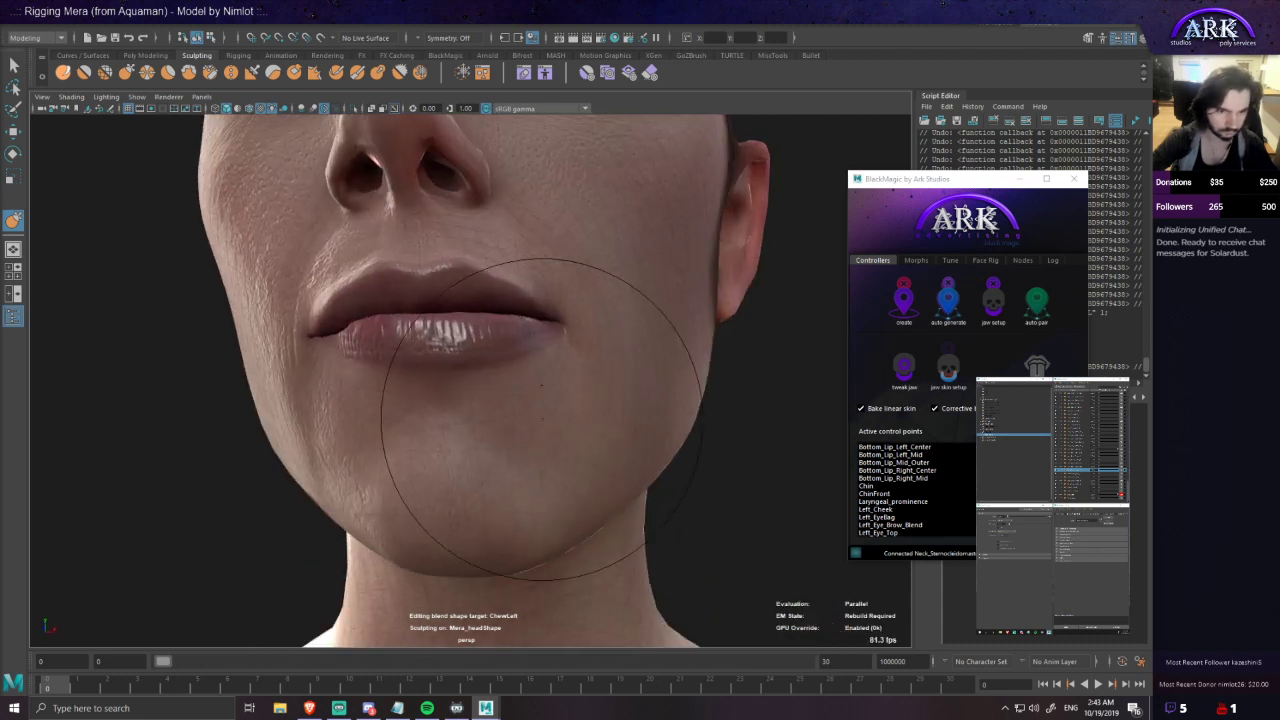
mouse_move(222, 333)
alt+mouse_down()
mouse_move(374, 334)
mouse_move(390, 346)
alt+mouse_up()
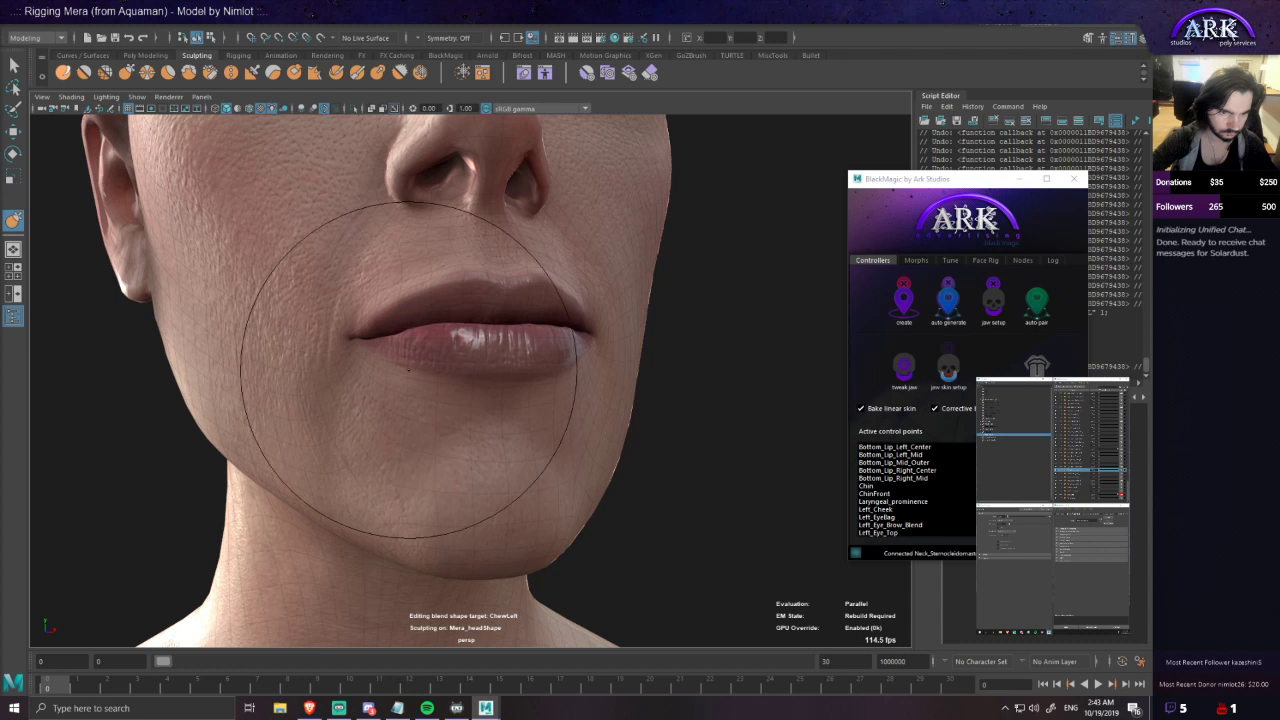
mouse_move(515, 375)
alt+mouse_down()
mouse_move(383, 363)
mouse_move(250, 379)
alt+mouse_up()
key(ctrl+z)
- Refine the ChewLeft mouth corners and lower lip, checking the shape from several angles
mouse_move(344, 358)
alt+mouse_down()
mouse_move(354, 380)
mouse_move(321, 388)
mouse_move(338, 336)
mouse_move(295, 354)
mouse_move(323, 354)
mouse_move(302, 367)
mouse_move(410, 314)
alt+mouse_up()
mouse_move(553, 335)
alt+mouse_down()
mouse_move(545, 262)
mouse_move(526, 318)
alt+mouse_up()
scroll(493, 368, down, 3)
mouse_move(492, 368)
alt+mouse_down()
mouse_move(483, 392)
mouse_move(480, 381)
mouse_move(570, 386)
alt+mouse_up()
scroll(482, 380, up, 2)
scroll(522, 364, up, 3)
mouse_move(360, 362)
alt+mouse_down()
mouse_move(474, 368)
mouse_move(433, 364)
alt+mouse_up()
alt+drag(567, 362, 440, 386)
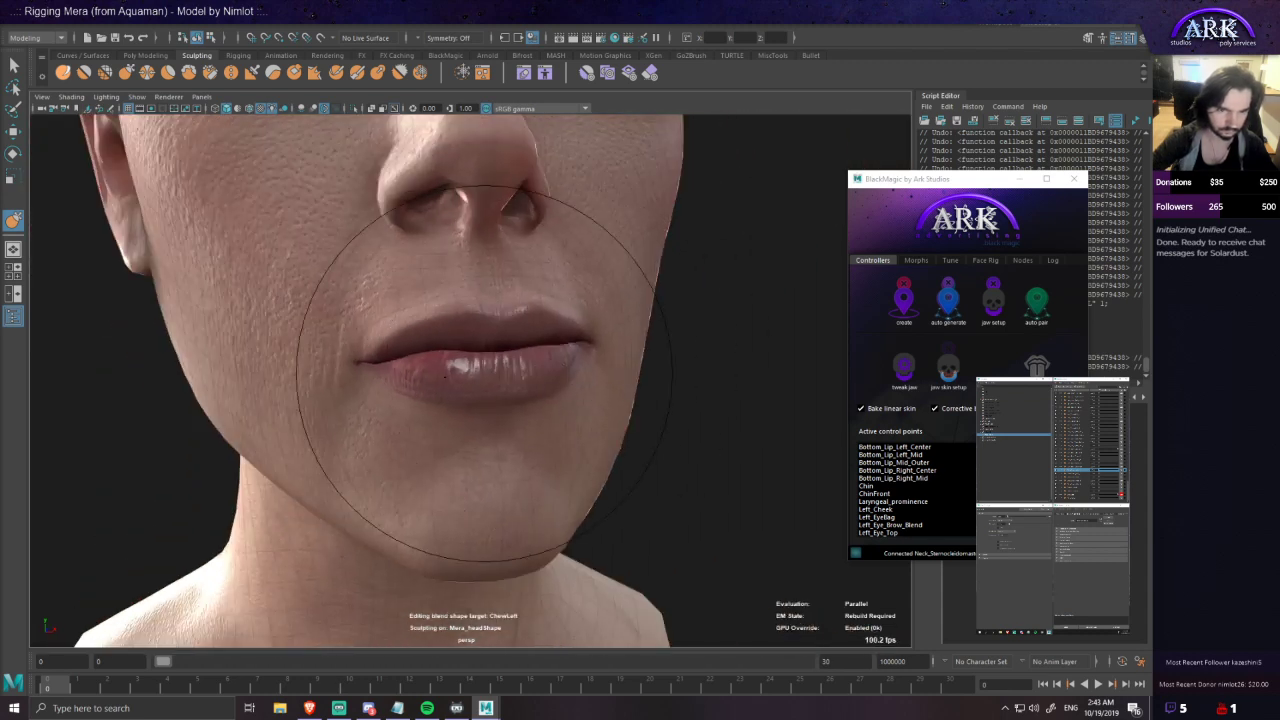
alt+drag(558, 376, 449, 381)
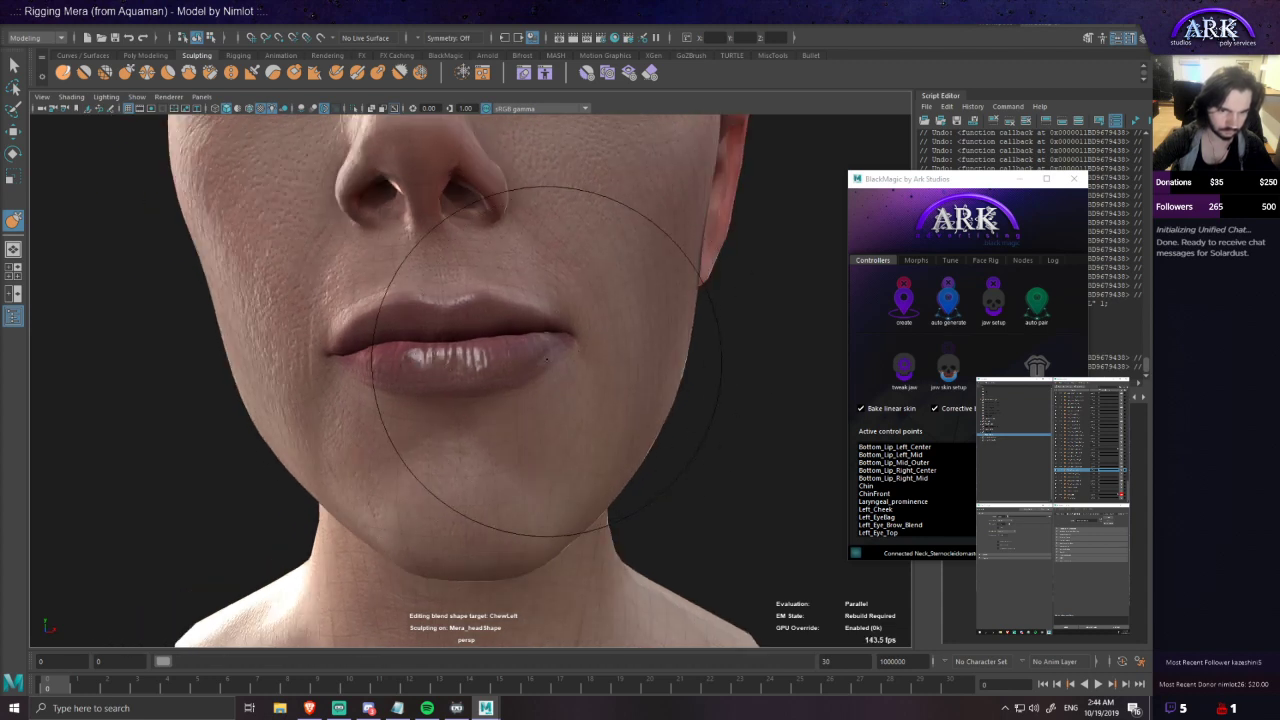
mouse_move(587, 370)
alt+mouse_down()
mouse_move(499, 357)
mouse_move(549, 359)
mouse_move(543, 334)
alt+mouse_up()
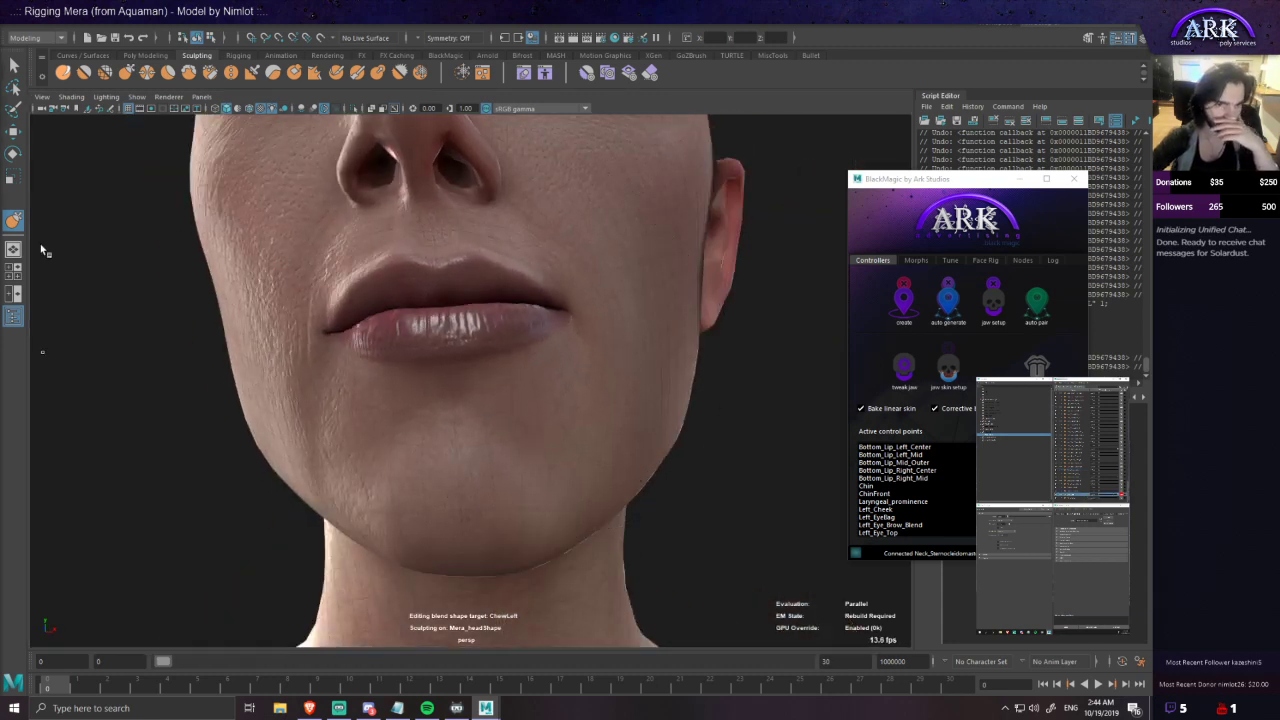
- Switch the face from the ChewLeft to the ChewRight pose and enable editing on the ChewRight blendshape target
scroll(546, 366, down, 4)
mouse_move(546, 366)
alt+mouse_down()
mouse_move(586, 406)
mouse_move(557, 394)
alt+mouse_up()
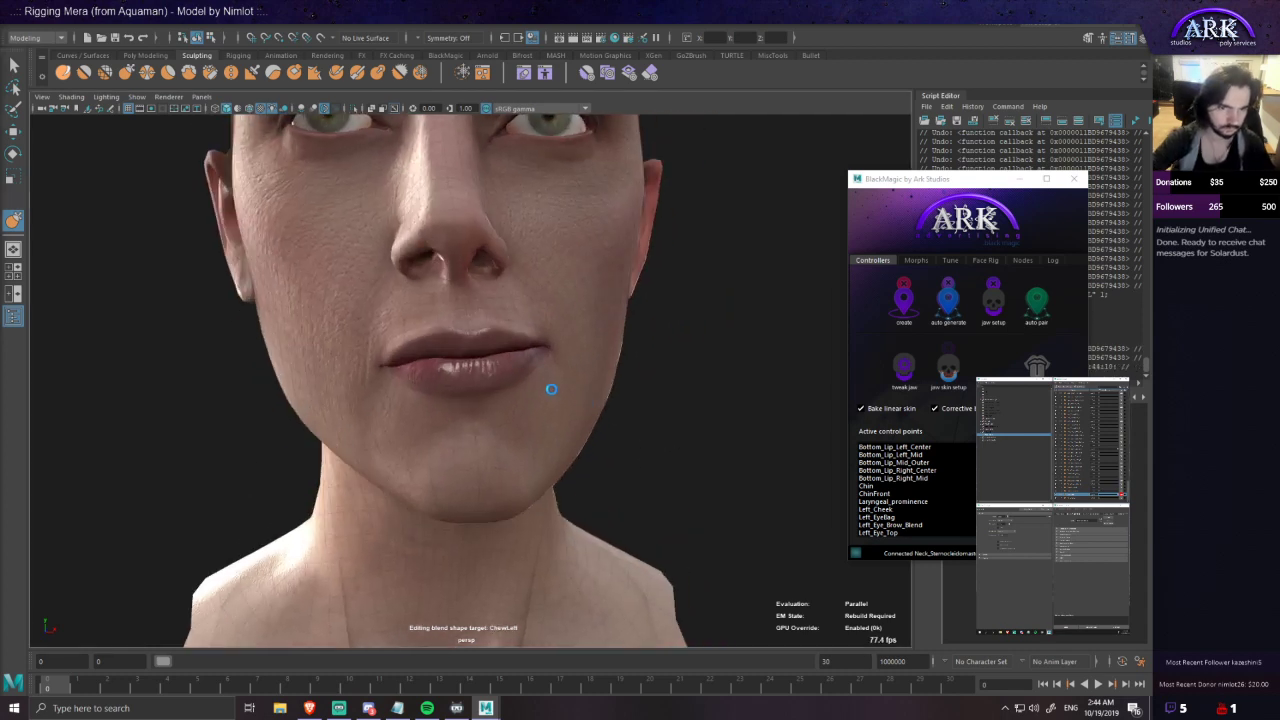
scroll(463, 391, up, 2)
mouse_move(1117, 494)
mouse_down()
mouse_move(1100, 494)
mouse_move(1099, 453)
mouse_move(1117, 494)
mouse_up()
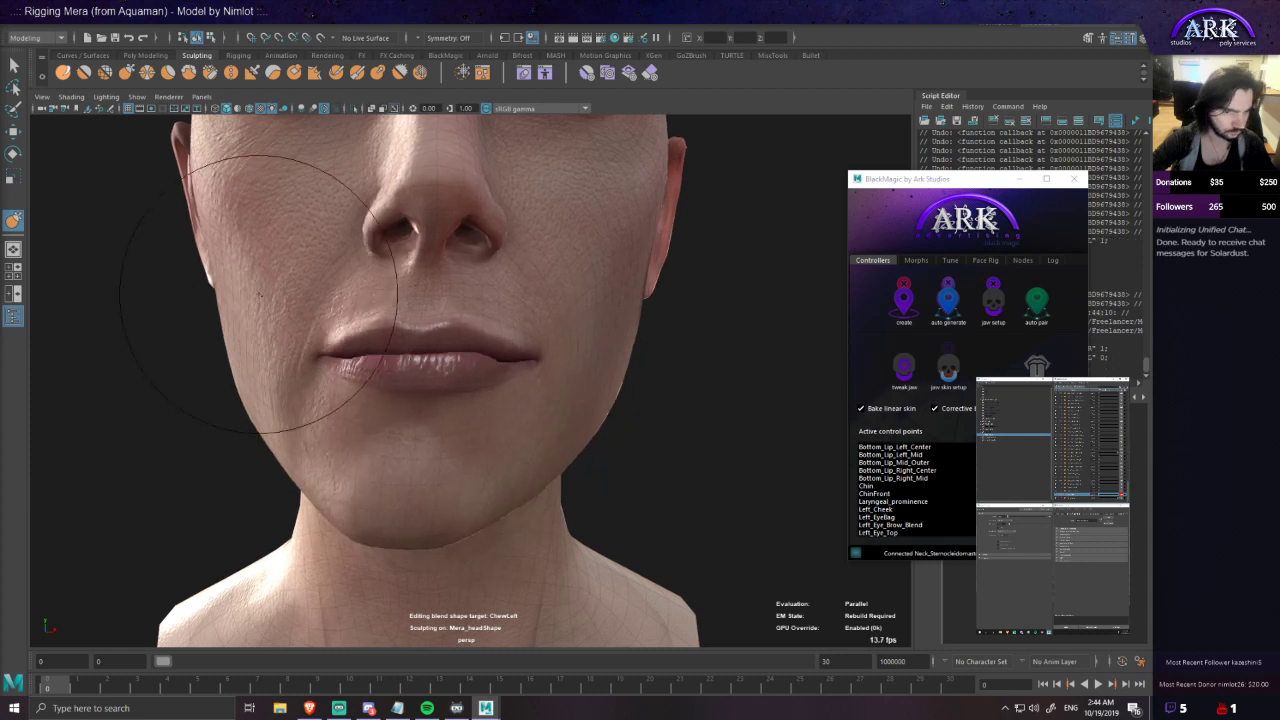
alt+drag(382, 374, 404, 376)
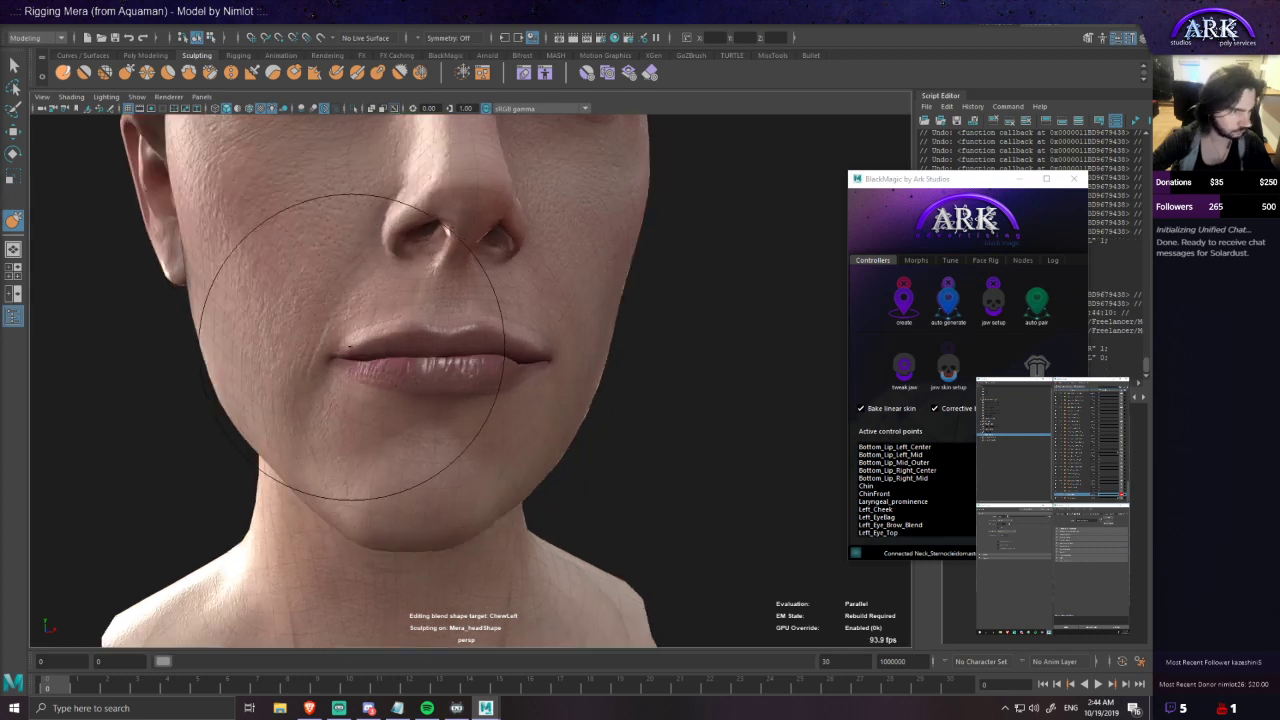
click(1122, 497)
alt+drag(424, 385, 438, 393)
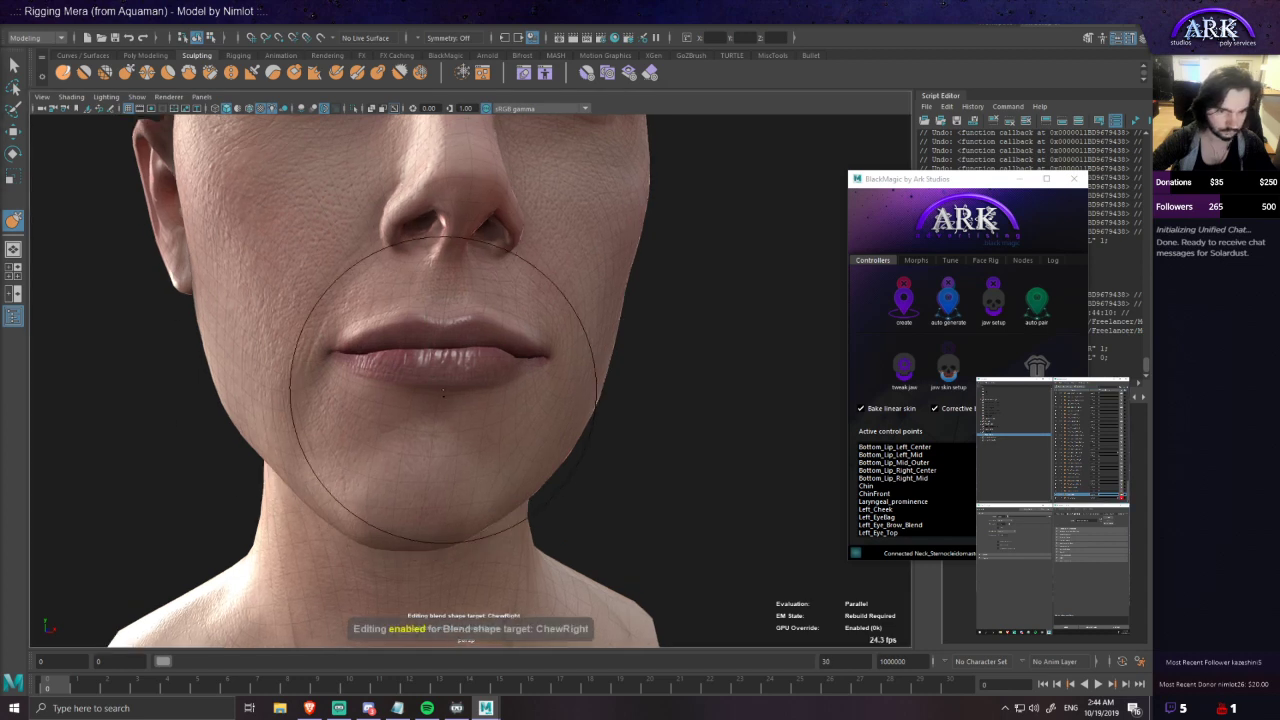
- Resize the sculpt brush and adjust both mouth corners of the ChewRight shape
key(b)
drag(321, 348, 350, 349)
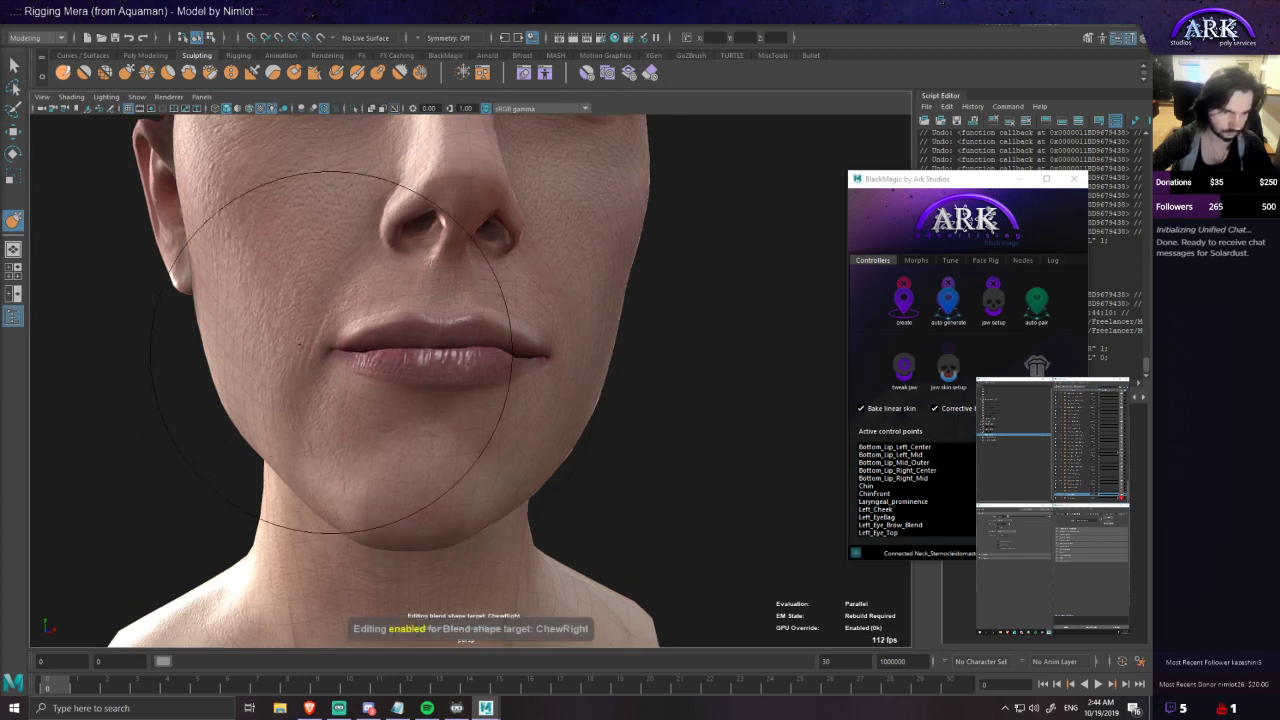
alt+drag(268, 348, 326, 346)
mouse_move(432, 356)
alt+mouse_down()
mouse_move(374, 377)
mouse_move(383, 357)
mouse_move(288, 333)
mouse_move(364, 337)
mouse_move(371, 326)
alt+mouse_up()
key(b)
alt+drag(498, 401, 446, 392)
drag(481, 347, 484, 318)
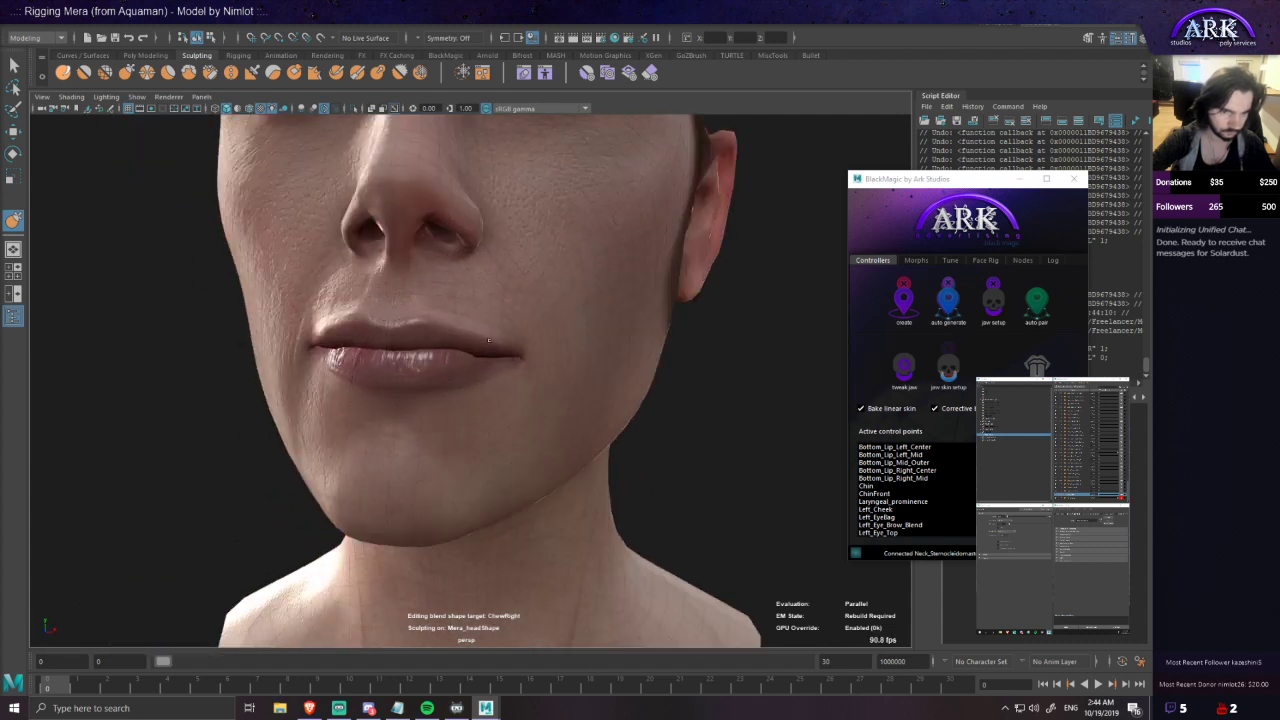
- Try further strokes on the ChewRight lips from the side of the face, undoing the latest ones
scroll(500, 382, down, 3)
scroll(500, 387, up, 4)
mouse_move(318, 373)
alt+mouse_down()
mouse_move(386, 378)
mouse_move(286, 381)
mouse_move(305, 372)
alt+mouse_up()
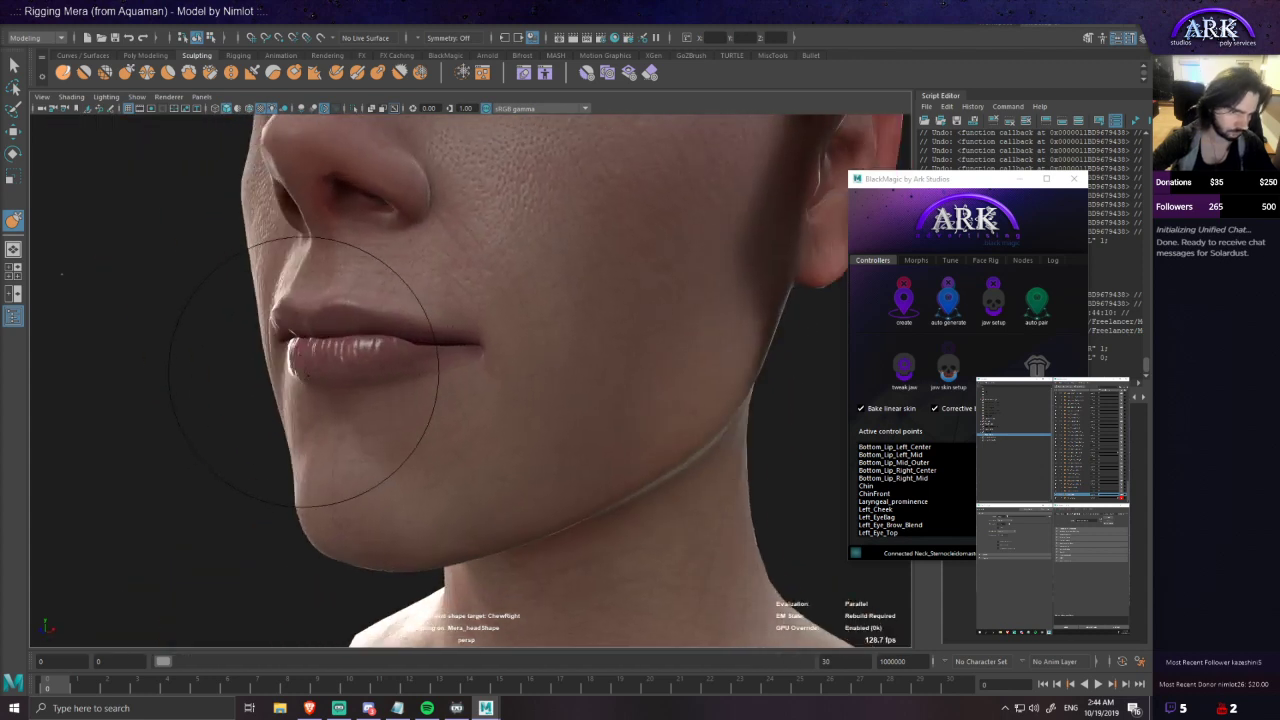
key(ctrl+z)
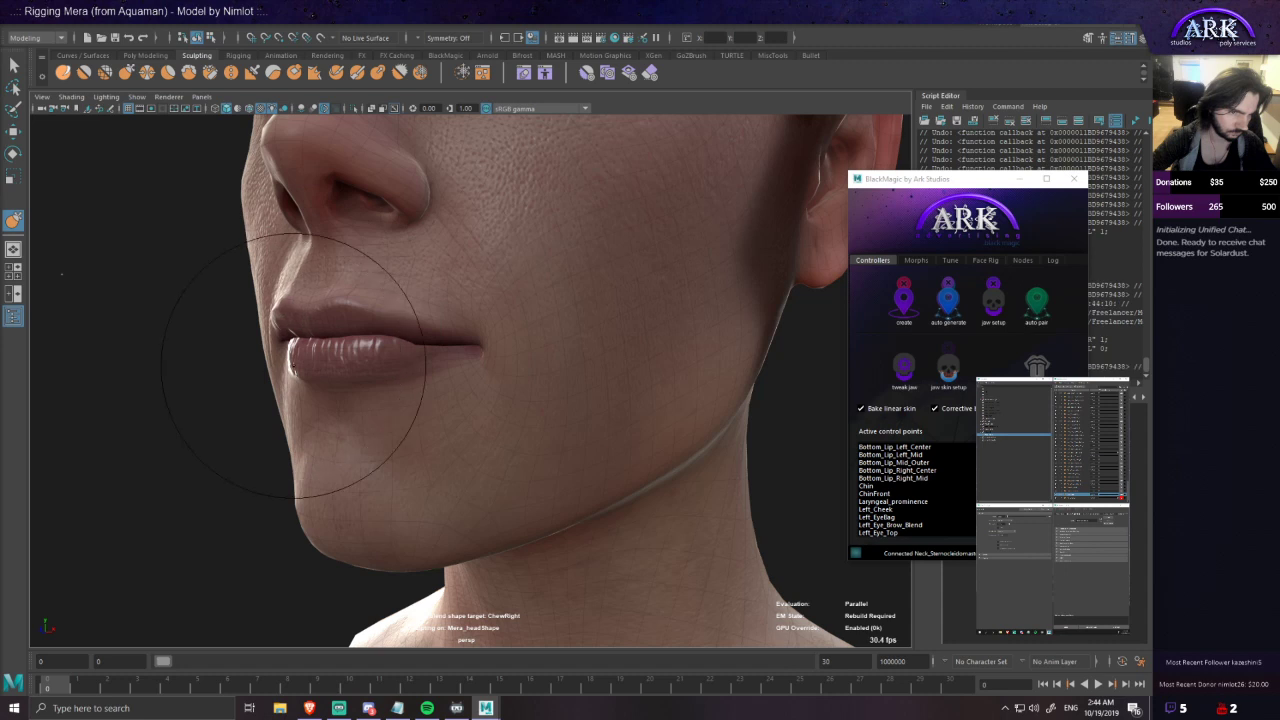
mouse_move(294, 362)
alt+mouse_down()
mouse_move(334, 354)
mouse_move(343, 309)
alt+mouse_up()
key(ctrl+z)
key(ctrl+z)
- Refine the ChewRight lips and mouth corners, checking the shape from below, the front and the sides
alt+drag(346, 235, 365, 227)
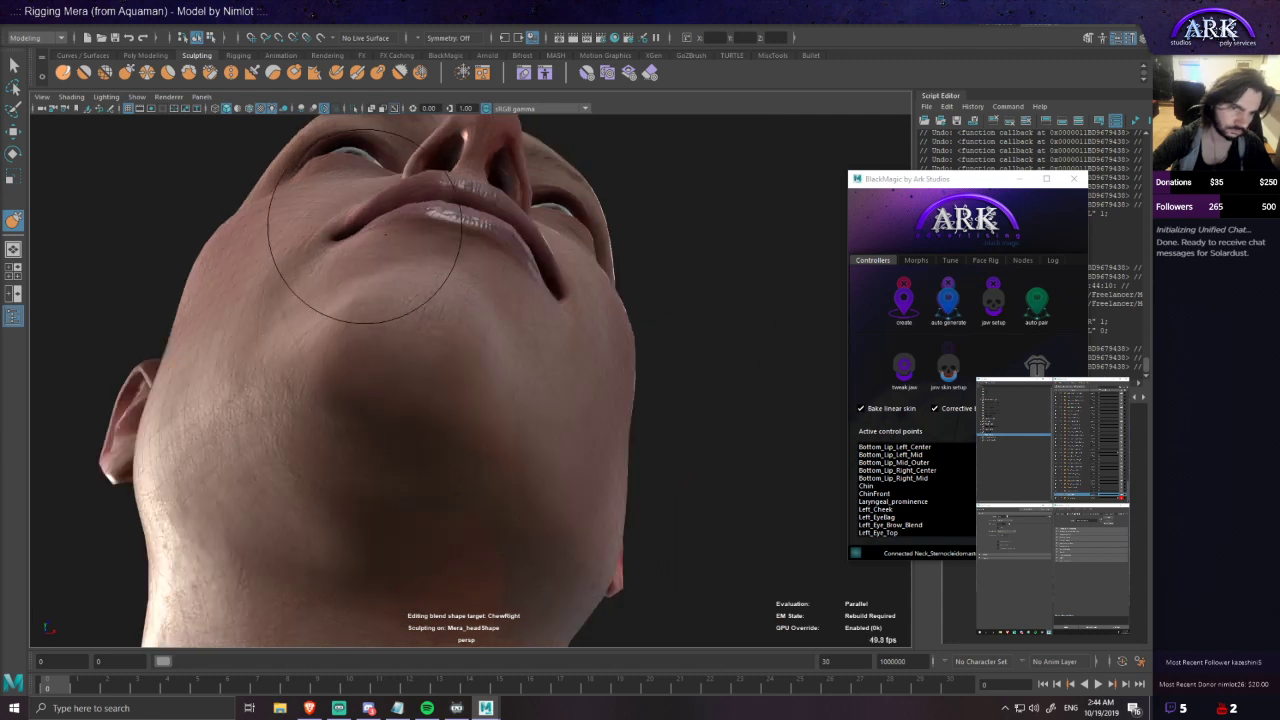
mouse_move(450, 249)
alt+mouse_down()
mouse_move(426, 347)
mouse_move(370, 350)
alt+mouse_up()
mouse_move(491, 326)
alt+mouse_down()
mouse_move(502, 262)
mouse_move(357, 337)
mouse_move(460, 363)
mouse_move(262, 353)
alt+mouse_up()
mouse_move(355, 358)
alt+mouse_down()
mouse_move(459, 370)
mouse_move(383, 391)
alt+mouse_up()
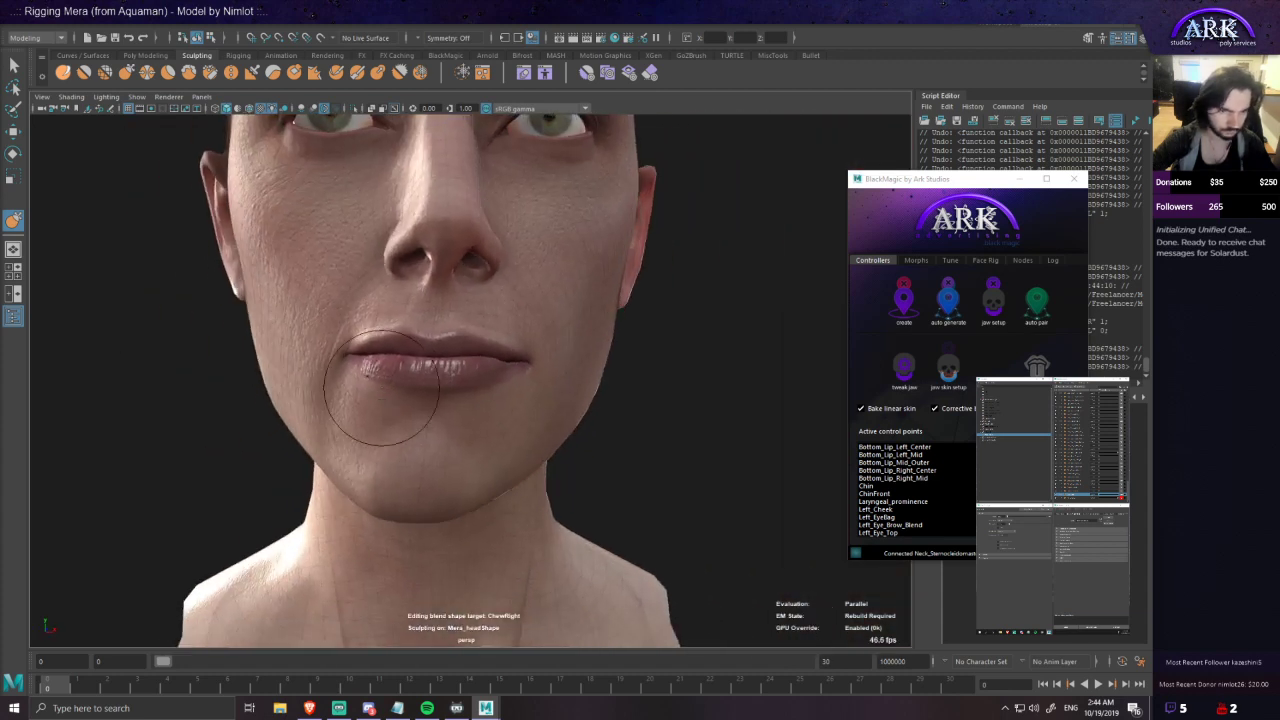
mouse_move(366, 337)
alt+mouse_down()
mouse_move(365, 385)
mouse_move(498, 337)
alt+mouse_up()
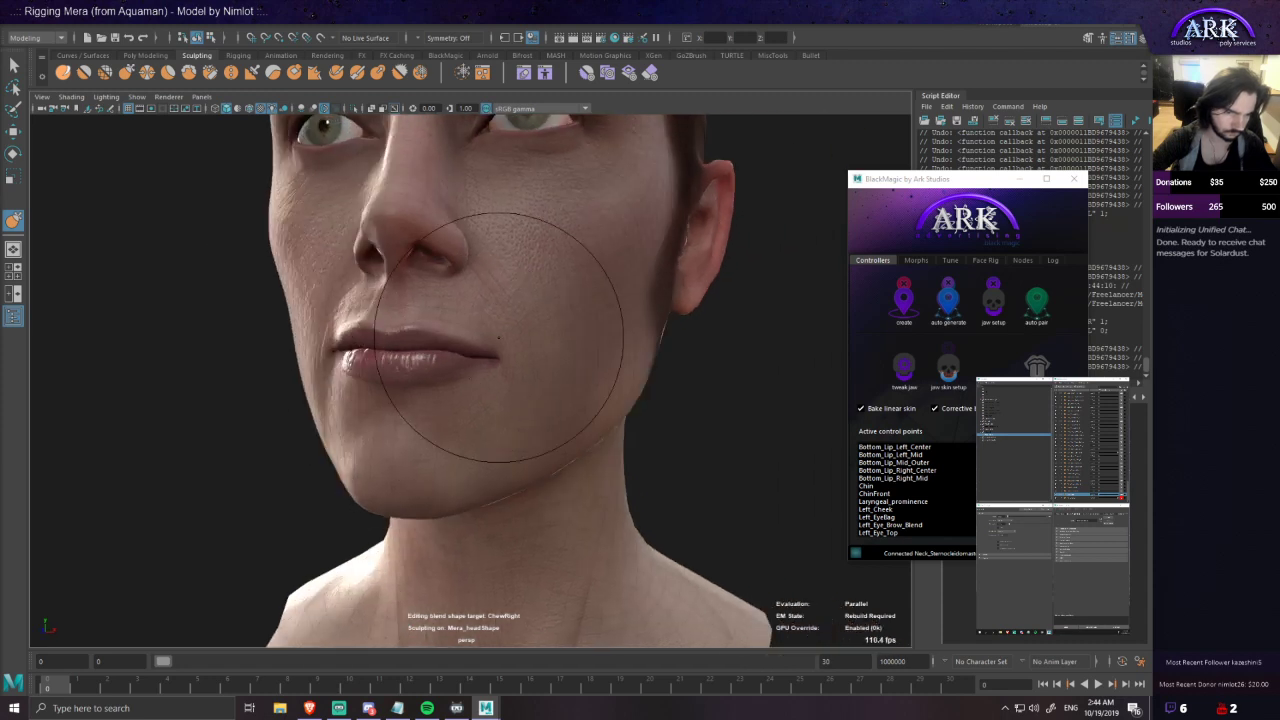
alt+drag(454, 383, 406, 349)
mouse_move(437, 408)
alt+mouse_down()
mouse_move(394, 397)
mouse_move(458, 348)
mouse_move(341, 366)
mouse_move(417, 386)
mouse_move(449, 368)
mouse_move(496, 369)
mouse_move(395, 354)
mouse_move(439, 362)
mouse_move(471, 314)
mouse_move(411, 368)
alt+mouse_up()
alt+drag(555, 355, 498, 350)
alt+drag(431, 382, 377, 360)
- Finish adjusting the ChewRight mouth, disable editing on ArkMorphs_Mera and return the face to neutral
mouse_move(500, 377)
alt+mouse_down()
mouse_move(466, 394)
mouse_move(167, 298)
alt+mouse_up()
mouse_move(381, 382)
alt+mouse_down()
mouse_move(409, 434)
mouse_move(427, 400)
alt+mouse_up()
alt+drag(360, 354, 386, 375)
click(1121, 497)
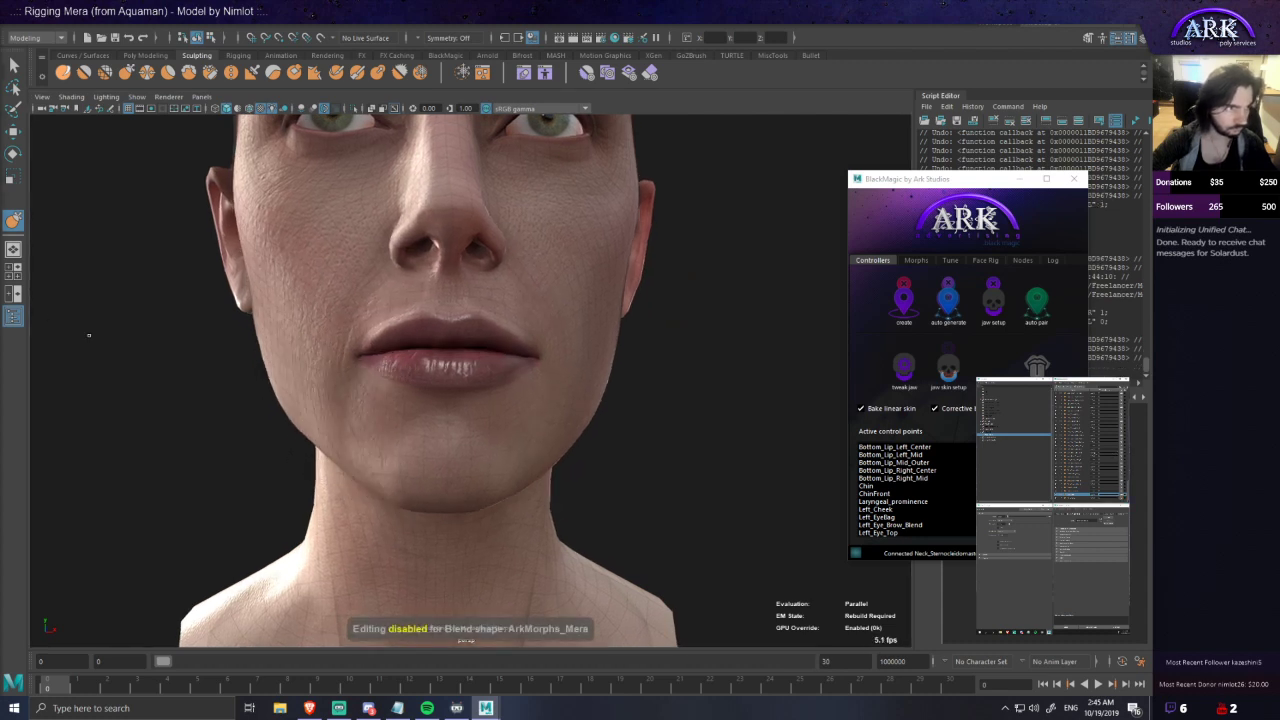
drag(8, 62, 1078, 460)
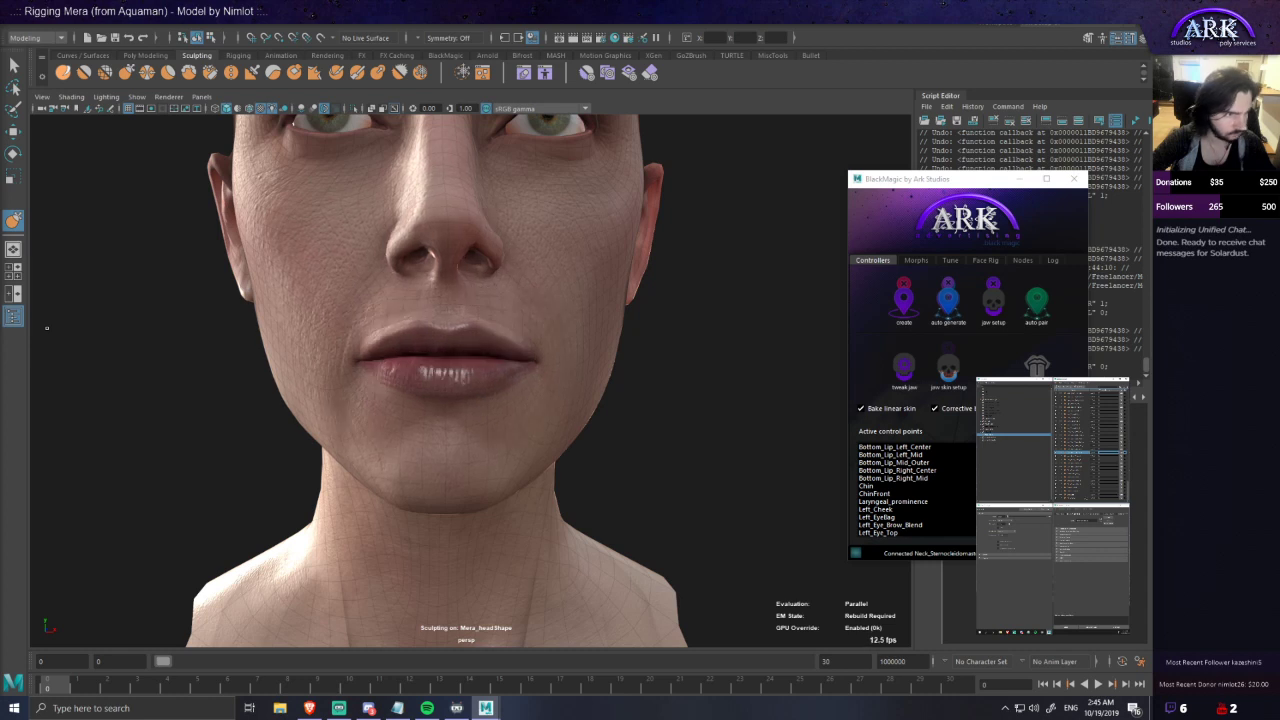
- Open BlackMagic's blendshape tools, select the head mesh and start the blendshape simulation
click(936, 226)
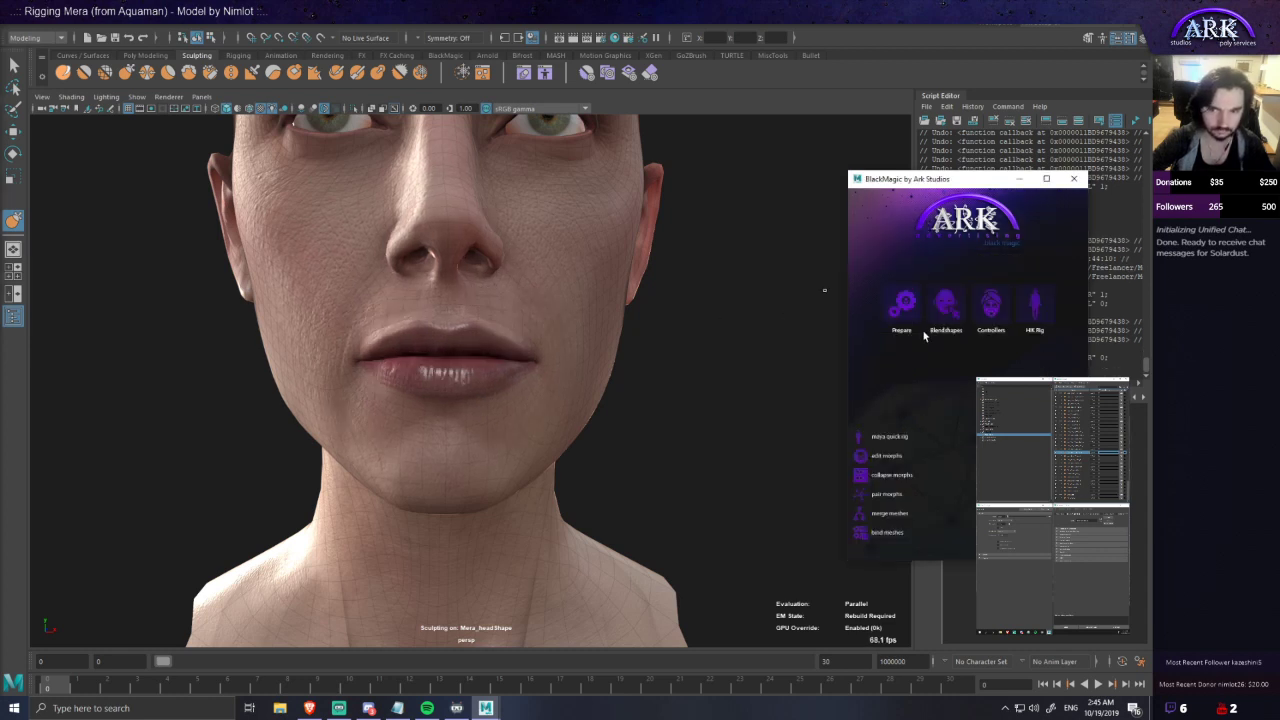
click(955, 313)
key(w)
click(585, 294)
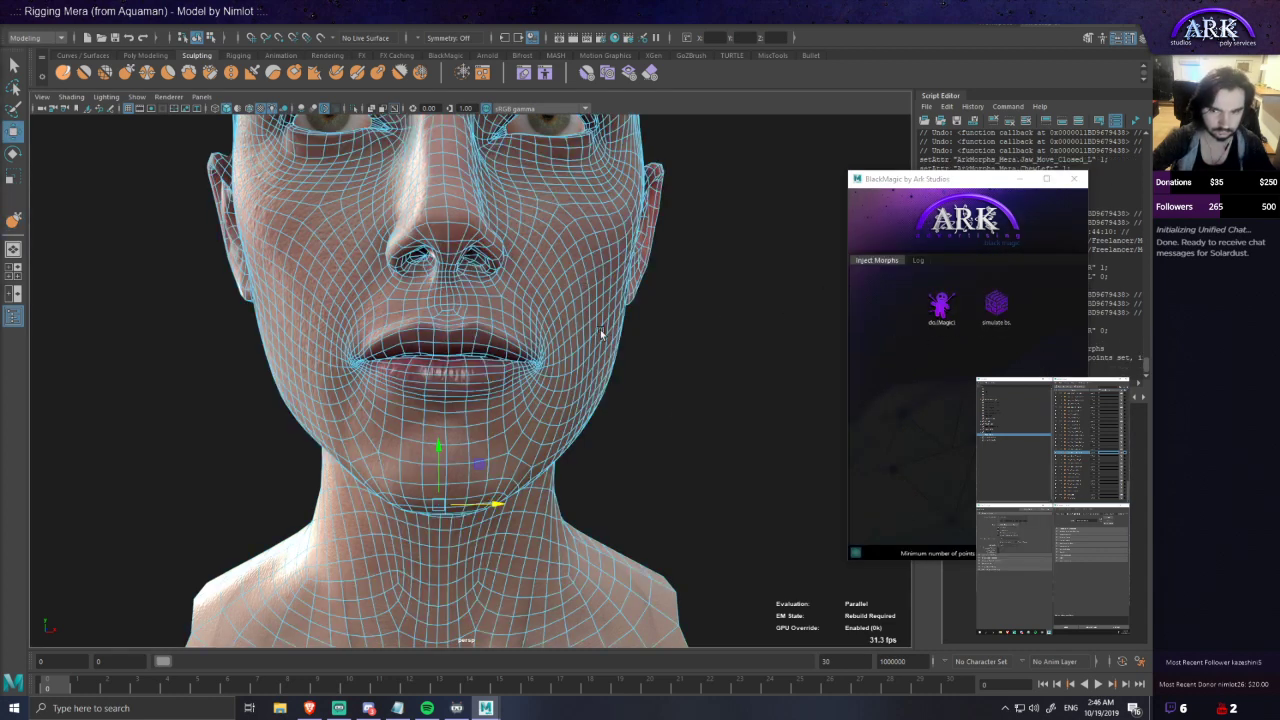
alt+drag(698, 420, 697, 416)
click(700, 366)
click(578, 298)
click(1002, 319)
- Reopen the blendshape simulation settings and choose ChewLeft from the blendshape nodes
click(929, 220)
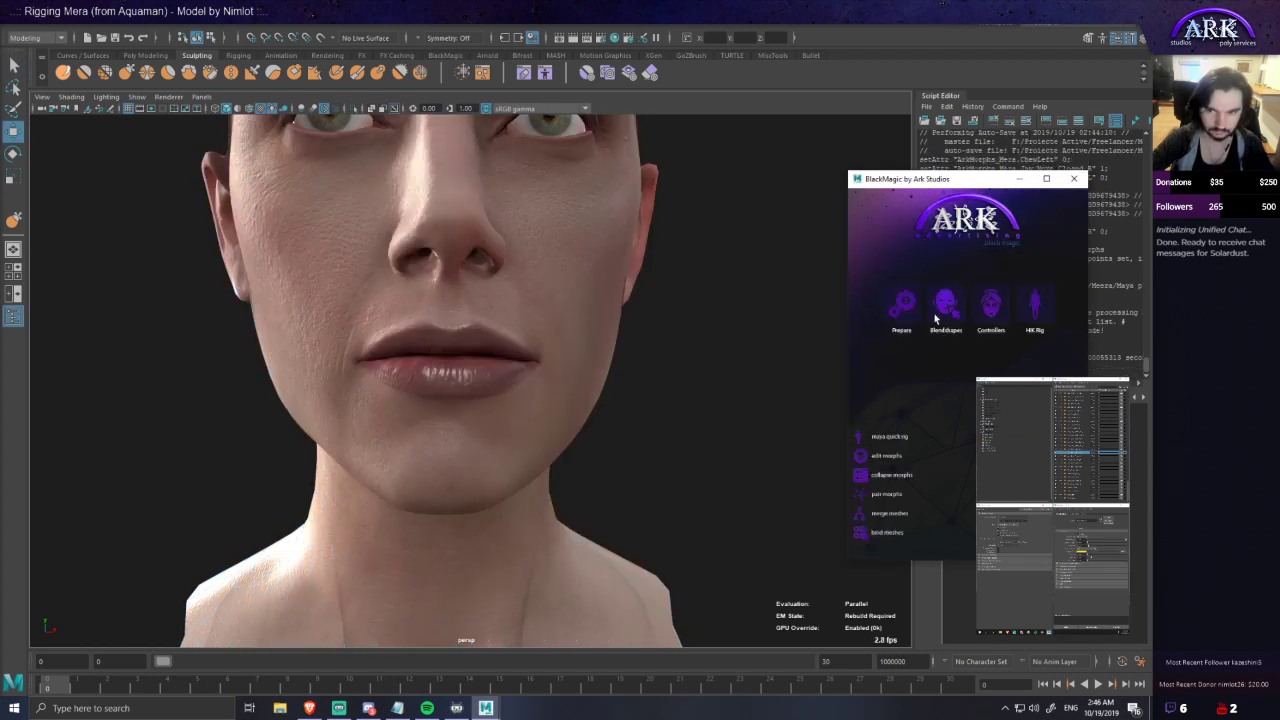
click(946, 308)
click(925, 262)
click(908, 308)
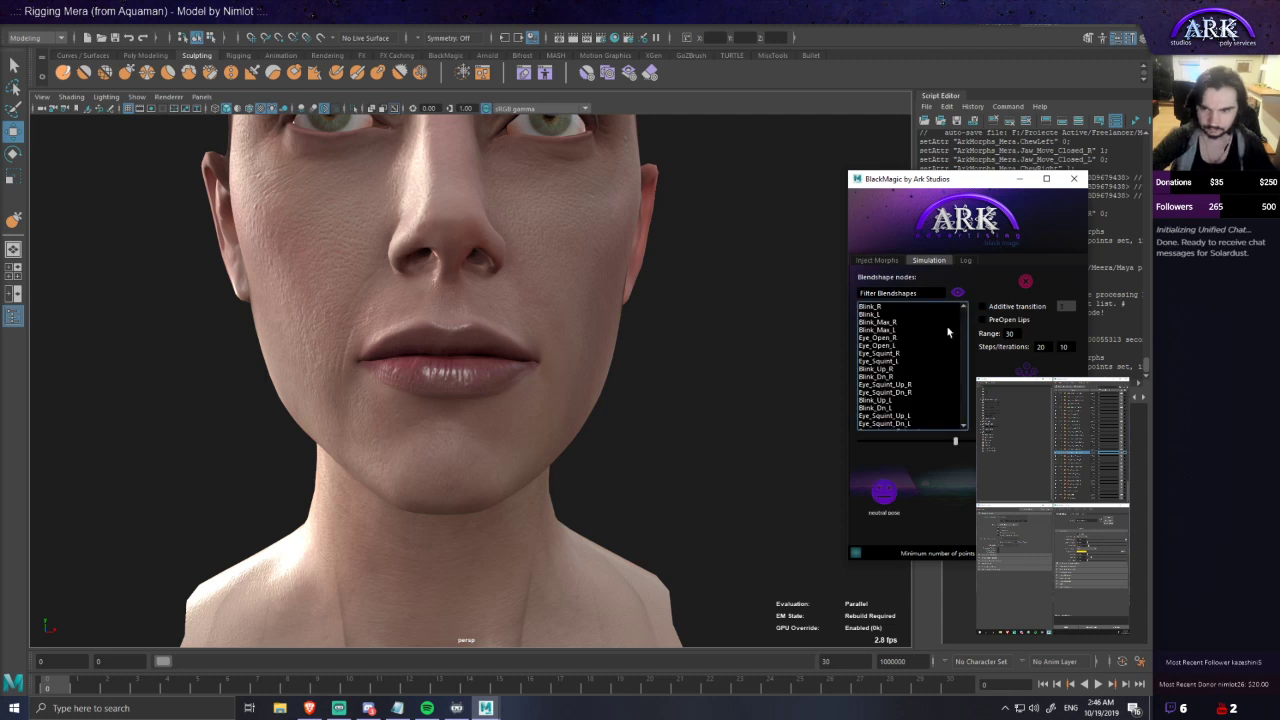
drag(965, 318, 959, 423)
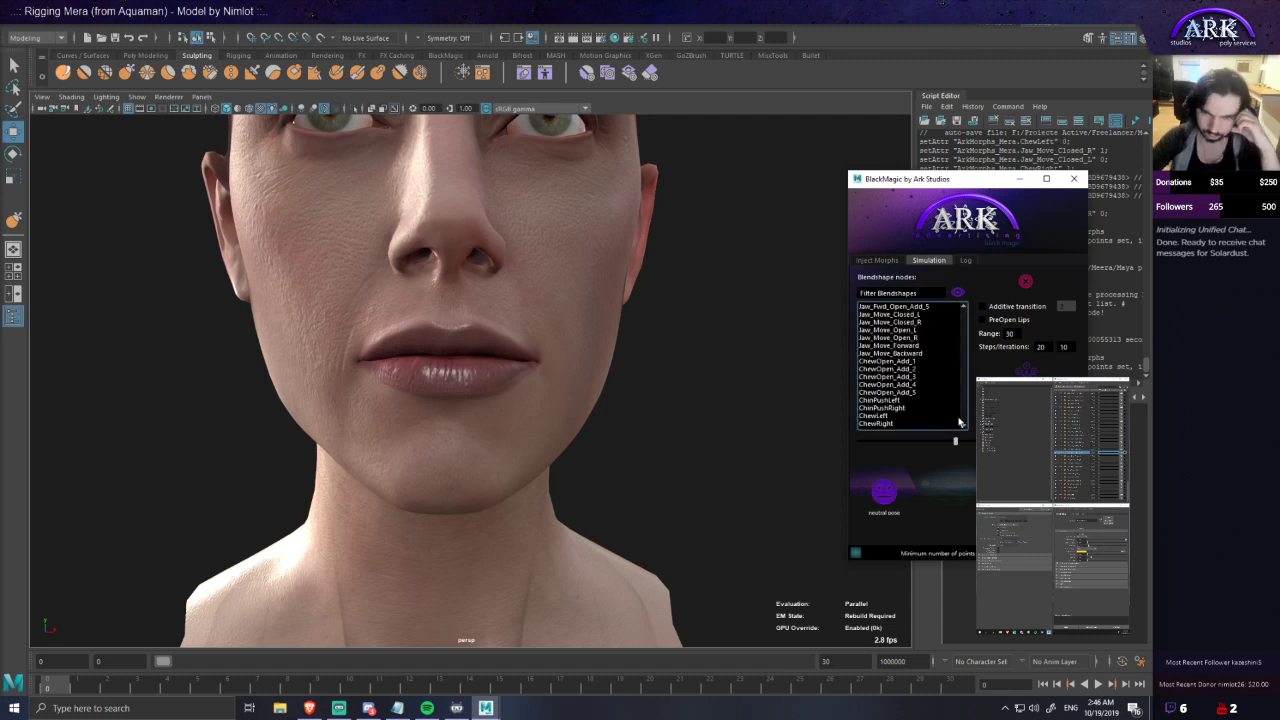
click(885, 416)
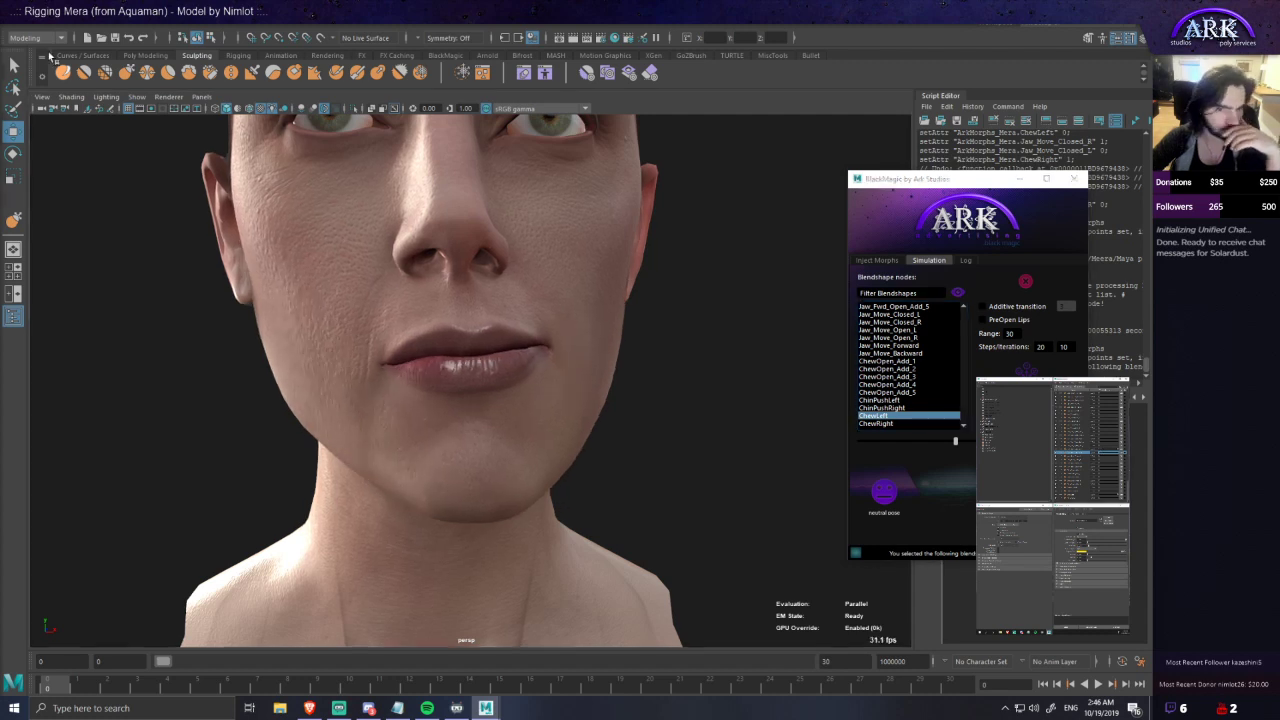
- Enable PreOpen Lips for the ChewLeft simulation and set both the steps and the iterations to 30
click(1020, 320)
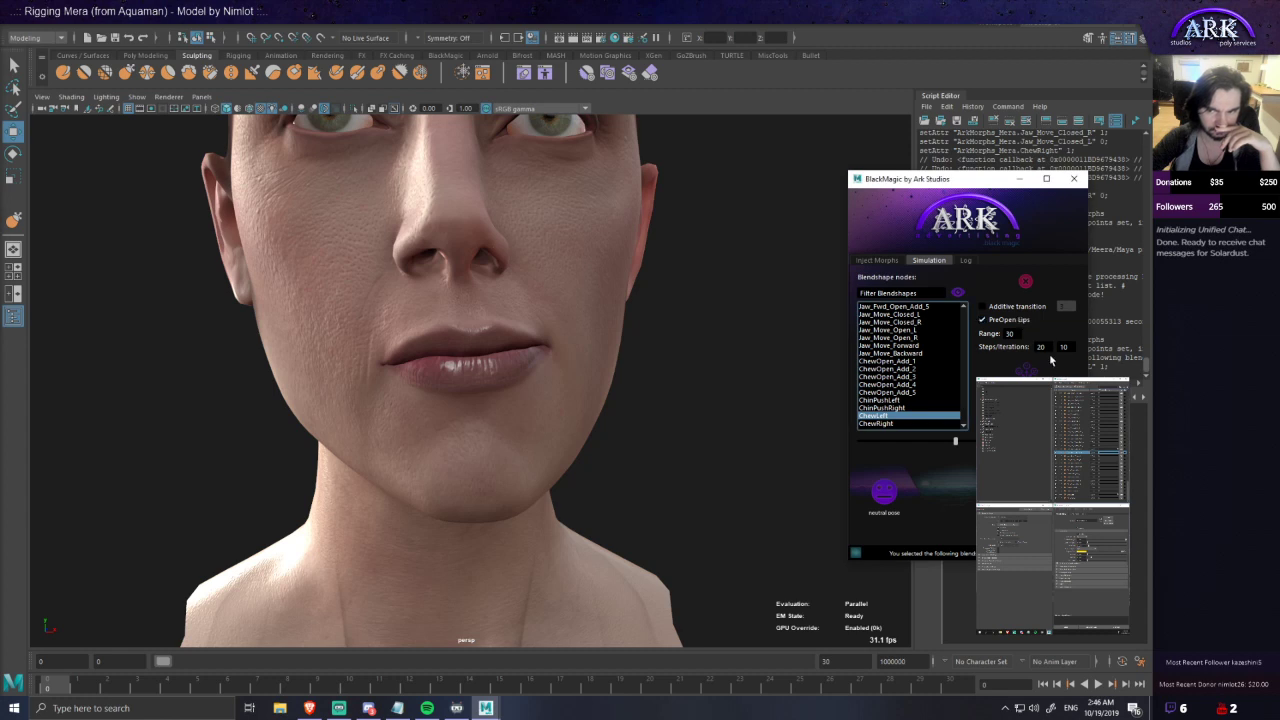
drag(1048, 348, 1004, 351)
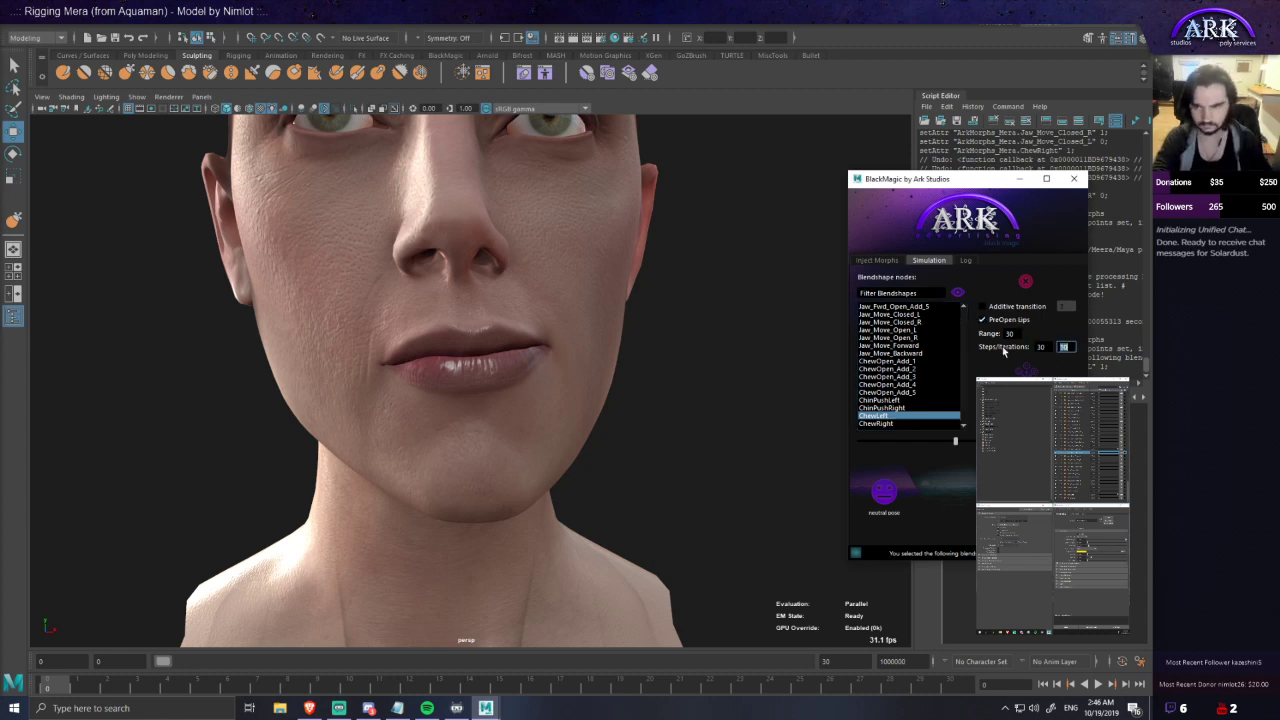
text(30)
key(Tab)
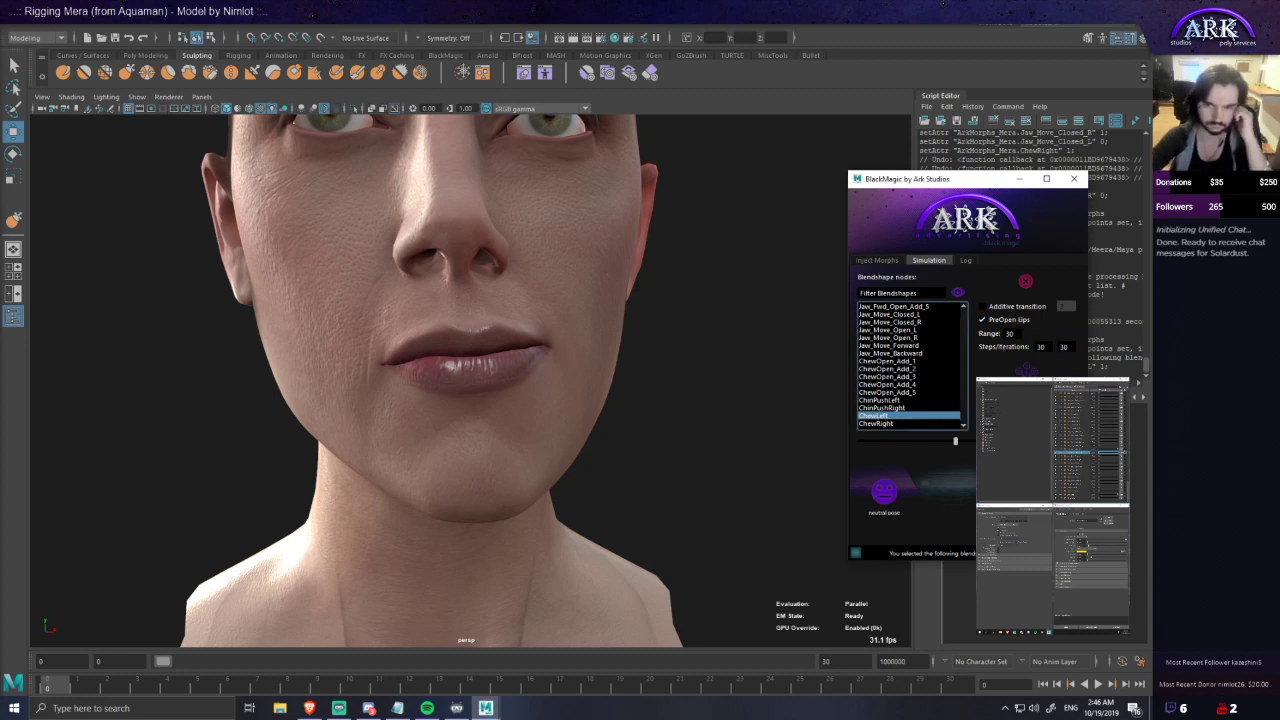